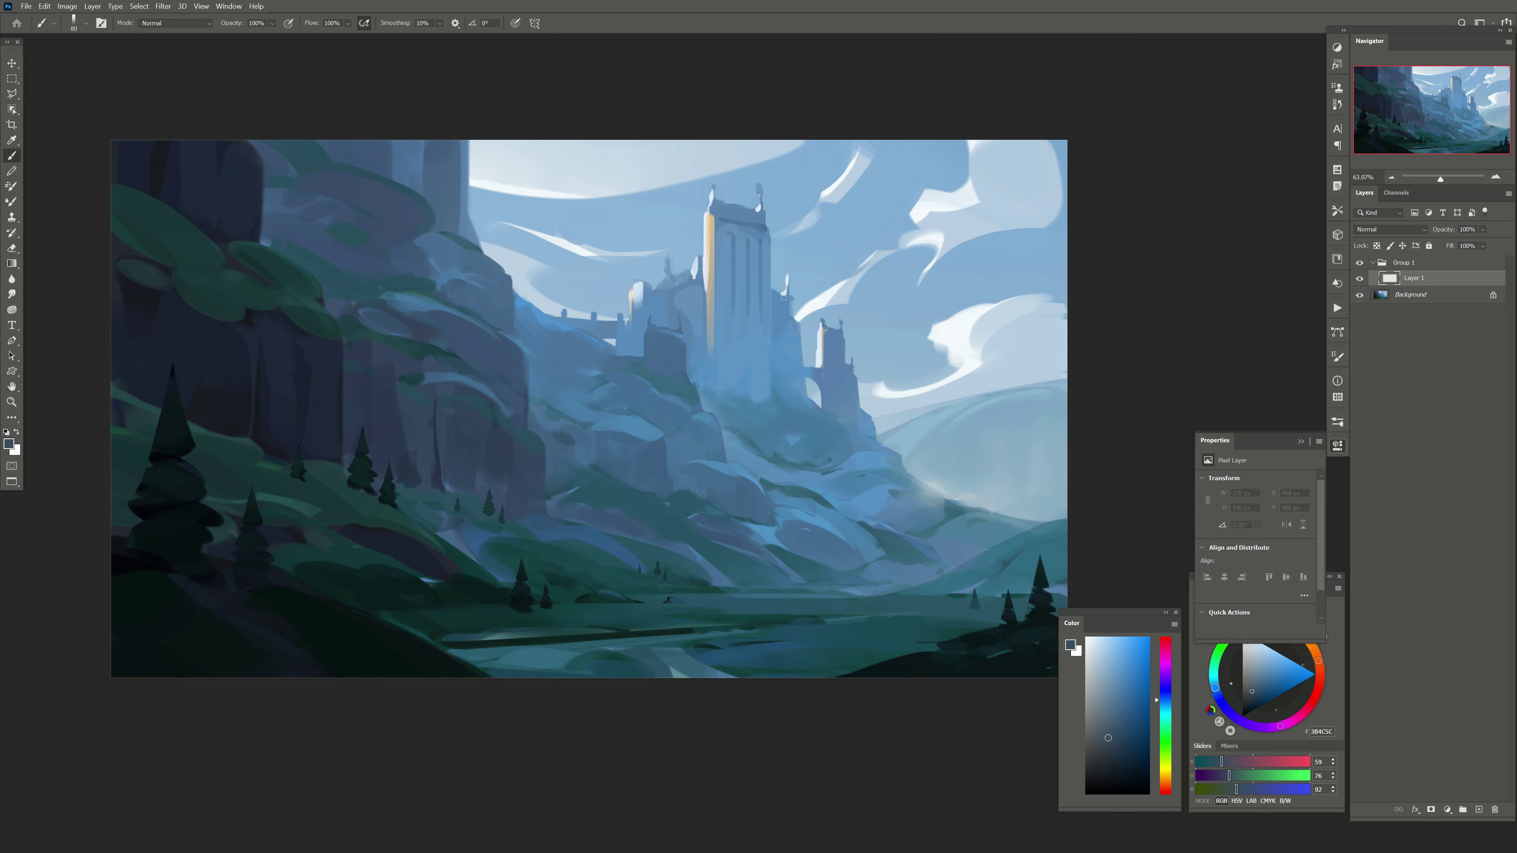
# Step: Zoom in on the castle, sample its blue, and paint the first dark vertical strokes
pyautogui.click(710, 299)
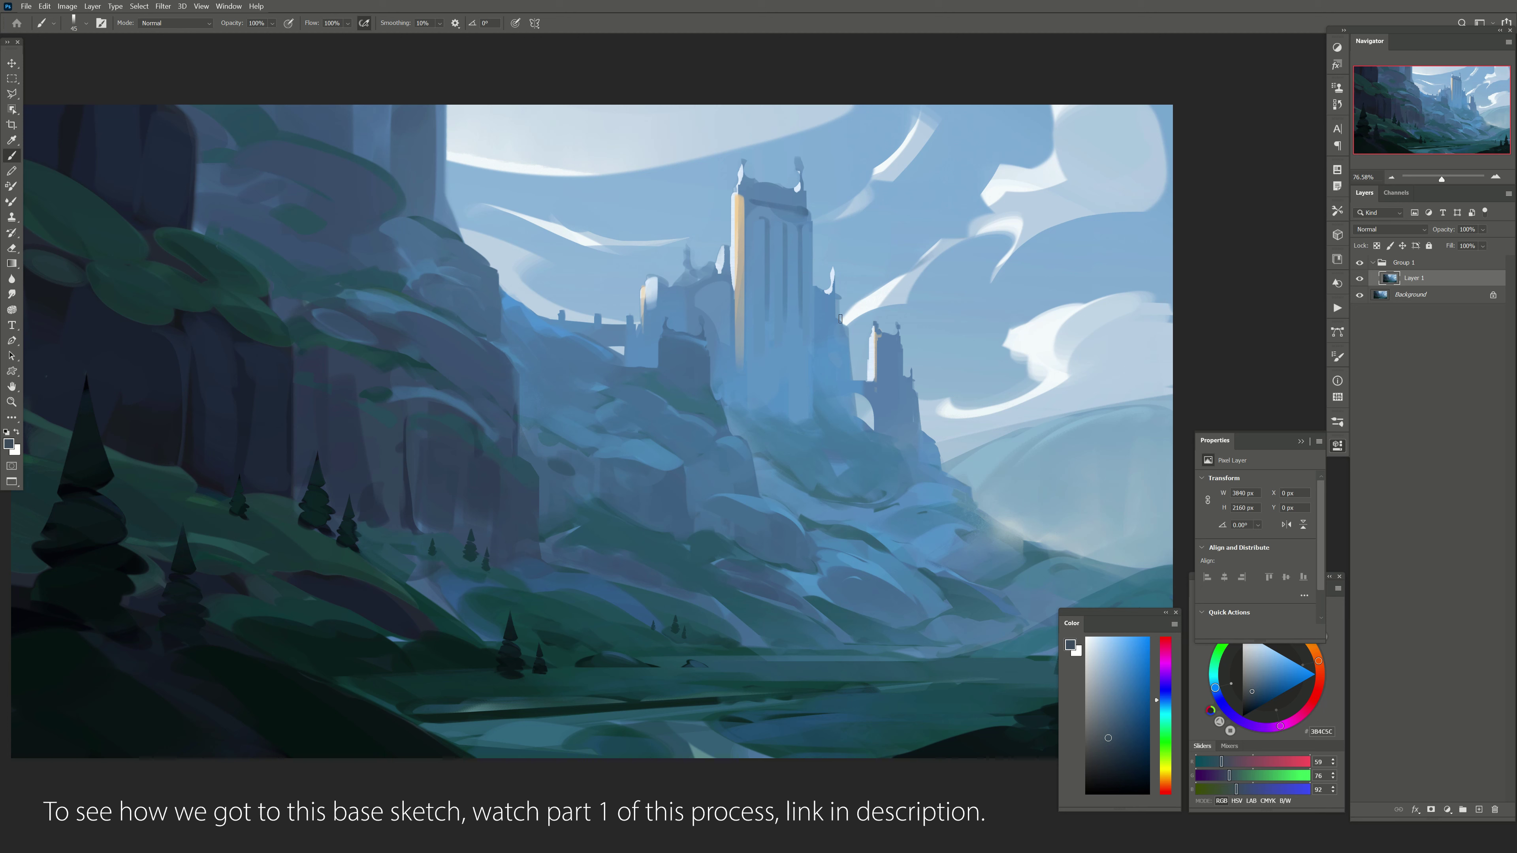
pyautogui.keyDown('alt'); pyautogui.click(804, 394); pyautogui.keyUp('alt')
pyautogui.press(']')
pyautogui.press(']')
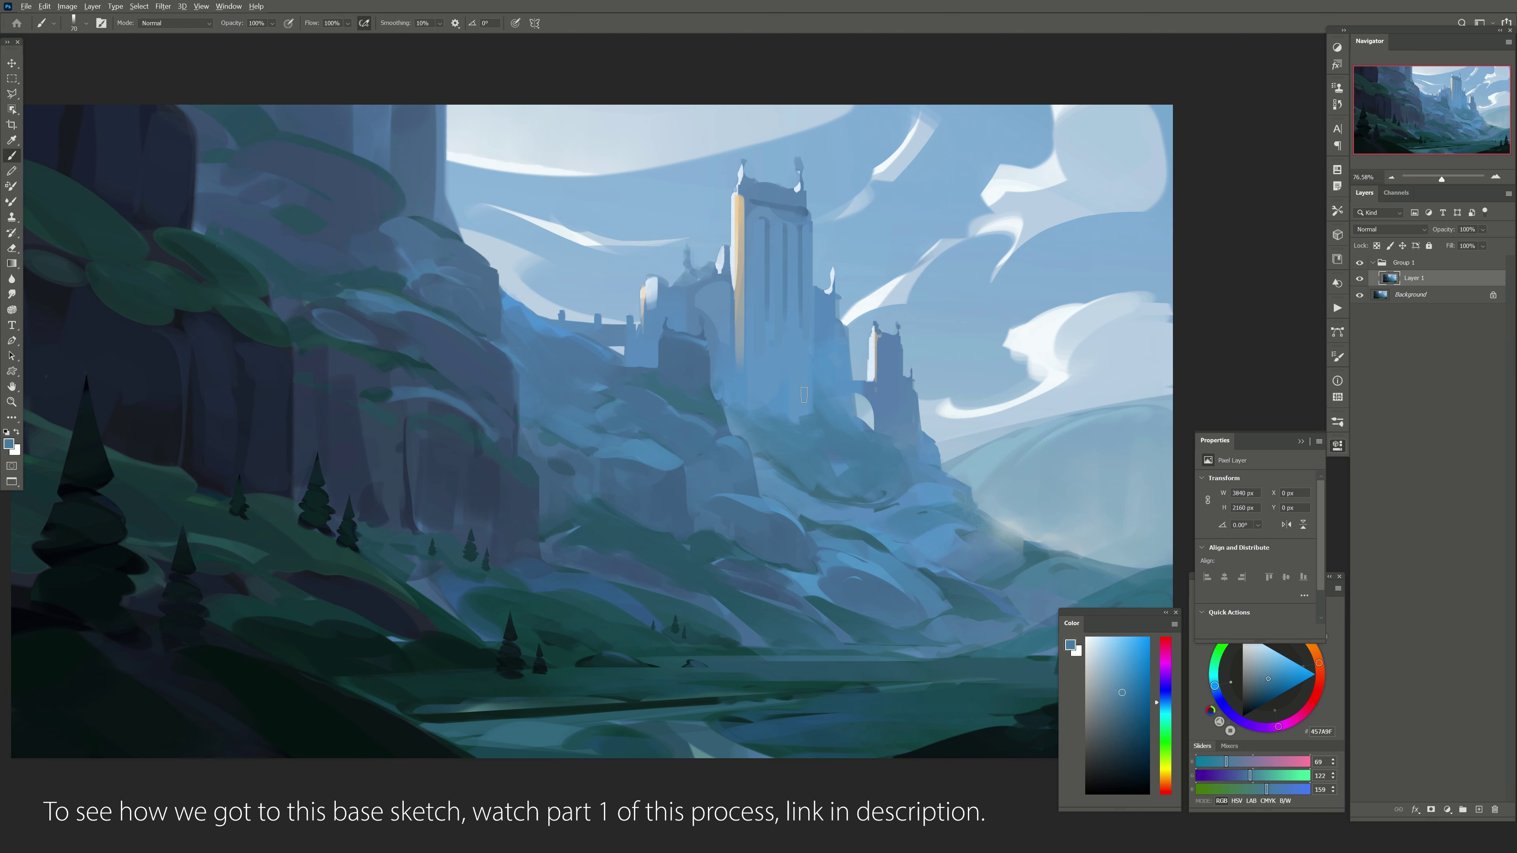
pyautogui.moveTo(799, 398)
pyautogui.mouseDown()
pyautogui.moveTo(800, 341)
pyautogui.moveTo(782, 415)
pyautogui.mouseUp()
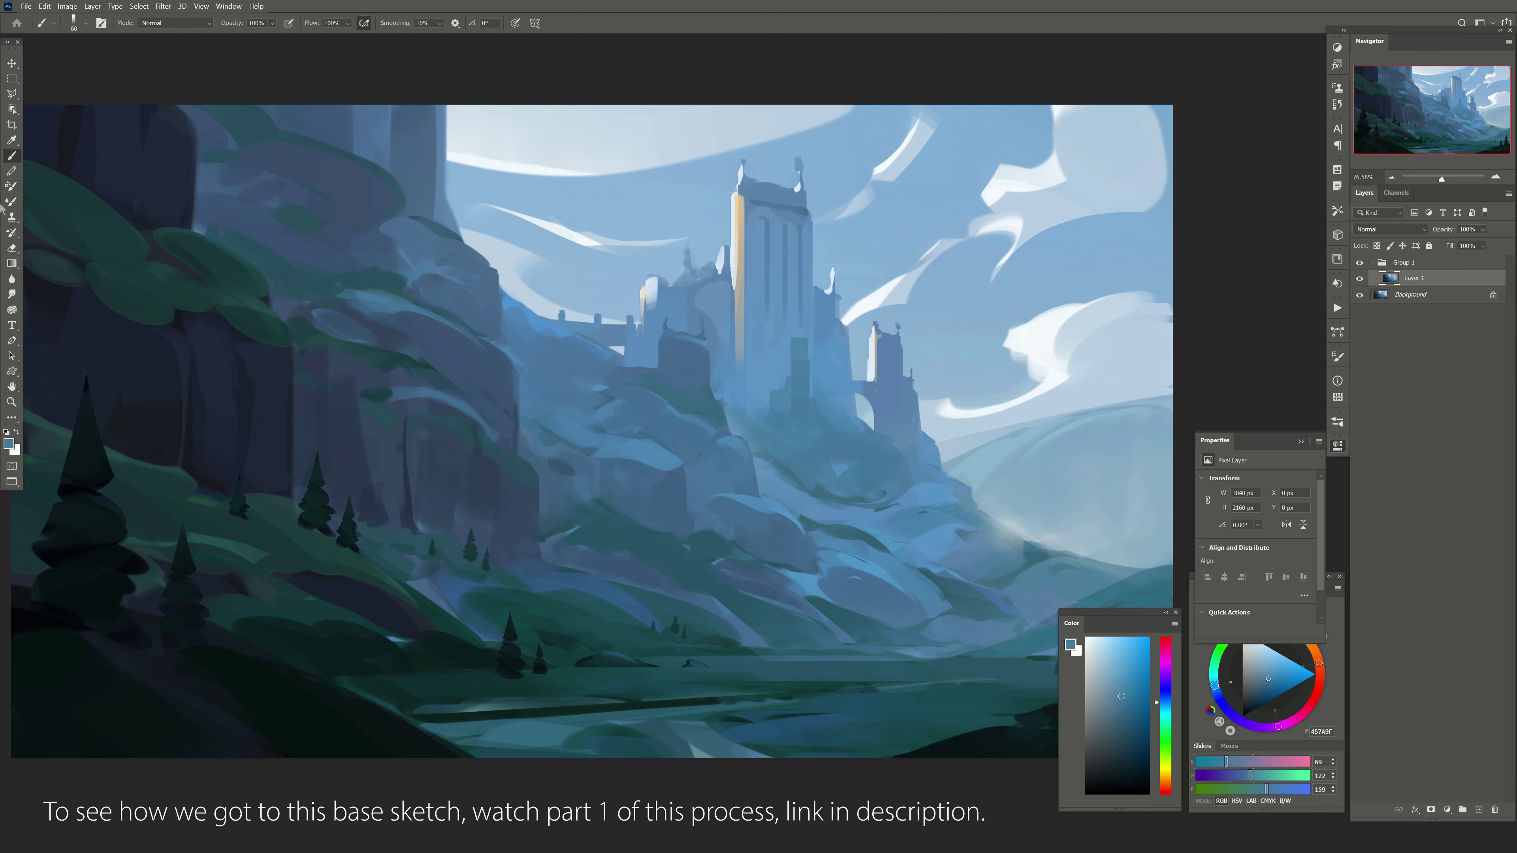
pyautogui.click(17, 202)
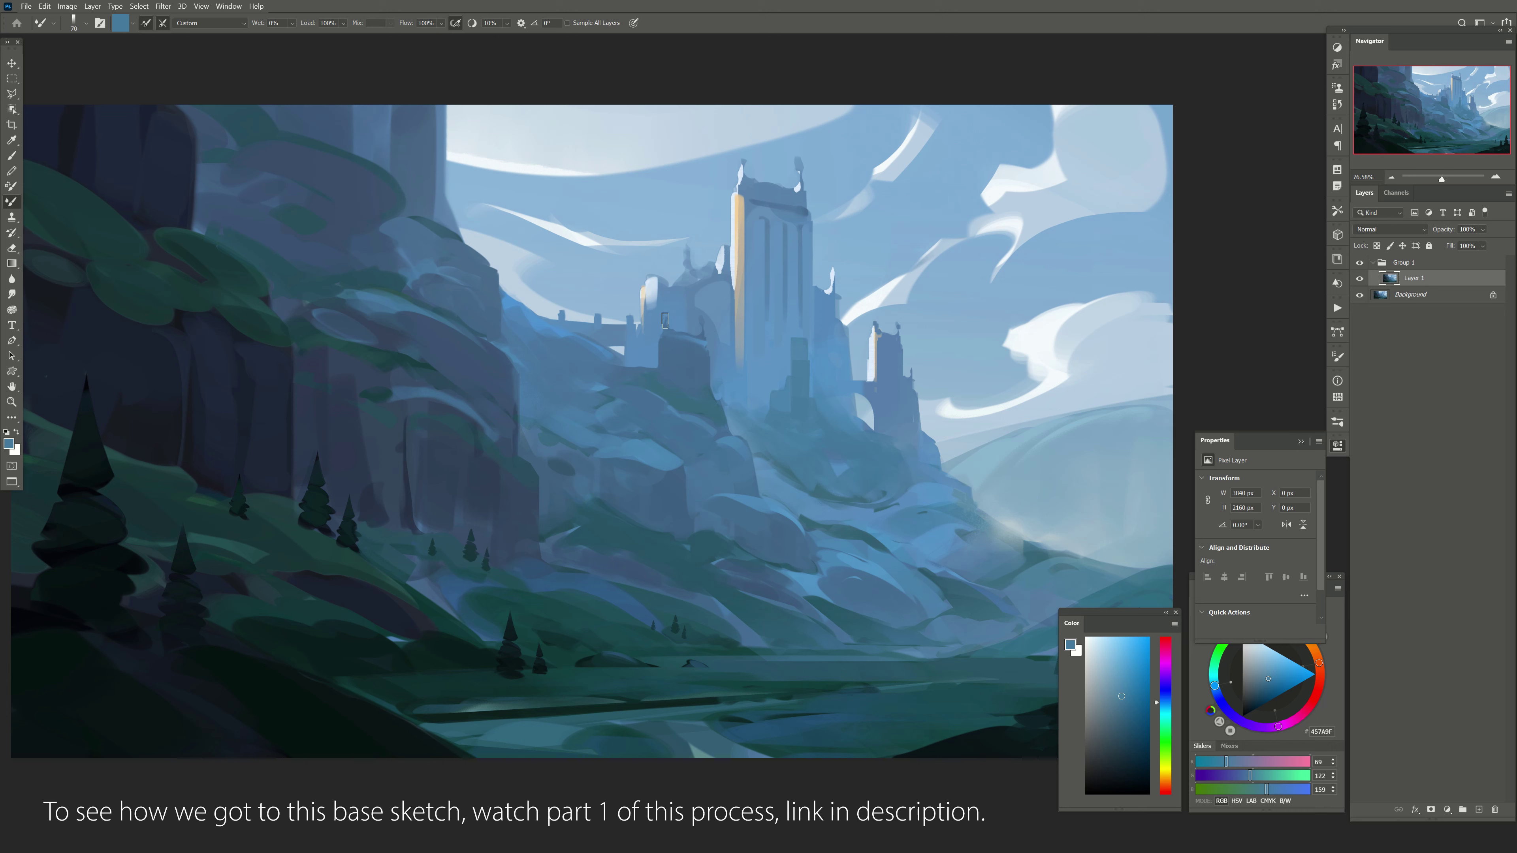
# Step: Blend darker vertical strokes into the castle tower and its base
pyautogui.press('[')
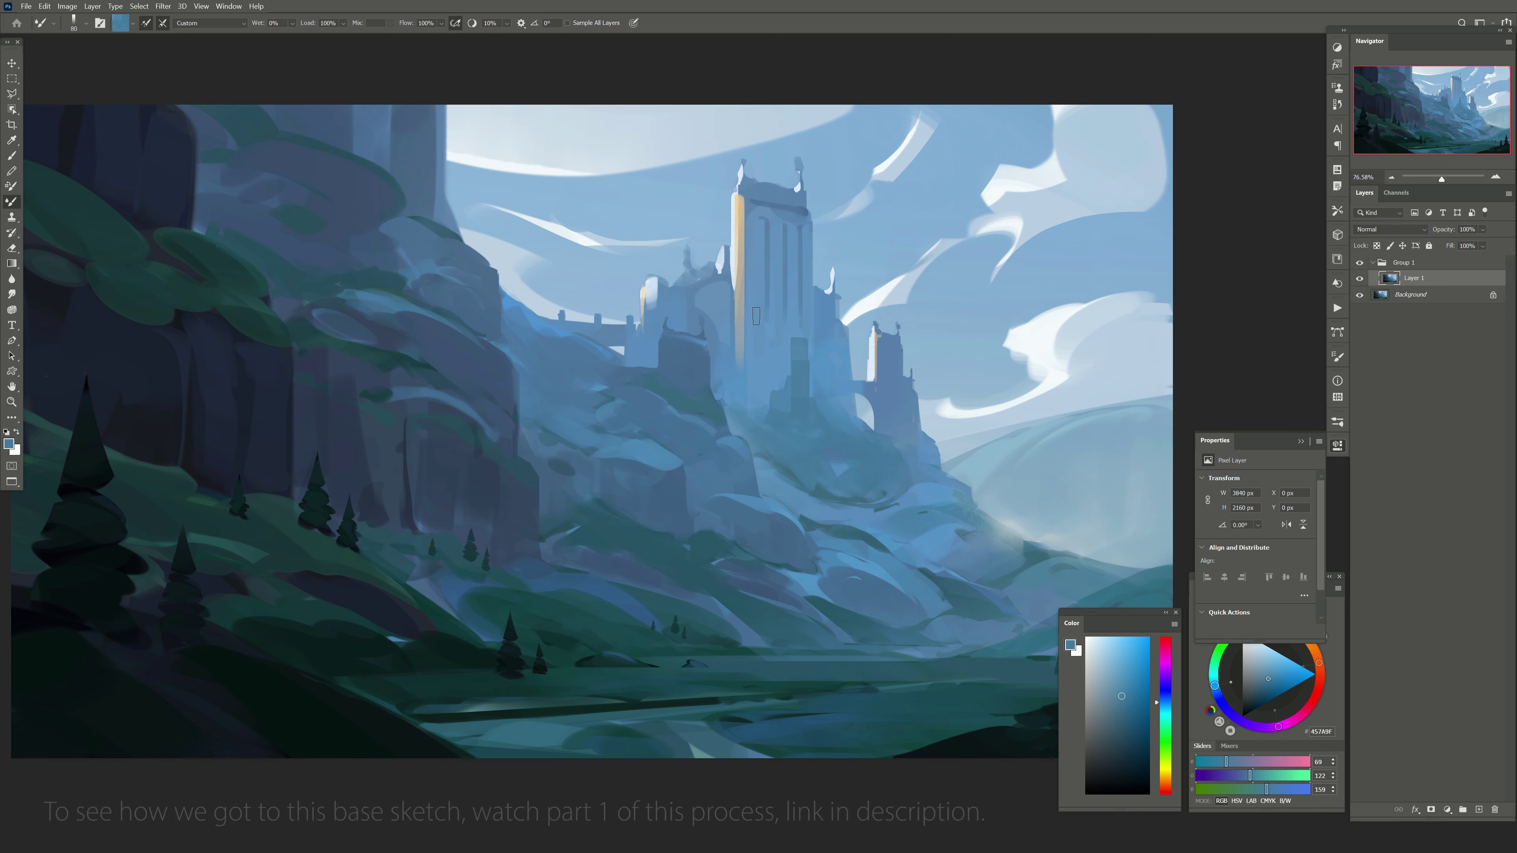
pyautogui.moveTo(757, 311); pyautogui.dragTo(756, 422)
pyautogui.moveTo(753, 323); pyautogui.dragTo(757, 418)
pyautogui.moveTo(760, 352)
pyautogui.mouseDown()
pyautogui.moveTo(758, 409)
pyautogui.moveTo(757, 377)
pyautogui.mouseUp()
pyautogui.moveTo(768, 326); pyautogui.dragTo(786, 426)
pyautogui.press('[')
pyautogui.moveTo(753, 361)
pyautogui.mouseDown()
pyautogui.moveTo(757, 416)
pyautogui.moveTo(791, 333)
pyautogui.moveTo(800, 352)
pyautogui.moveTo(774, 358)
pyautogui.moveTo(759, 317)
pyautogui.moveTo(787, 285)
pyautogui.mouseUp()
# Step: Add wider blue-grey vertical strokes across the castle with a larger brush
pyautogui.press(']')
pyautogui.press(']')
pyautogui.press(']')
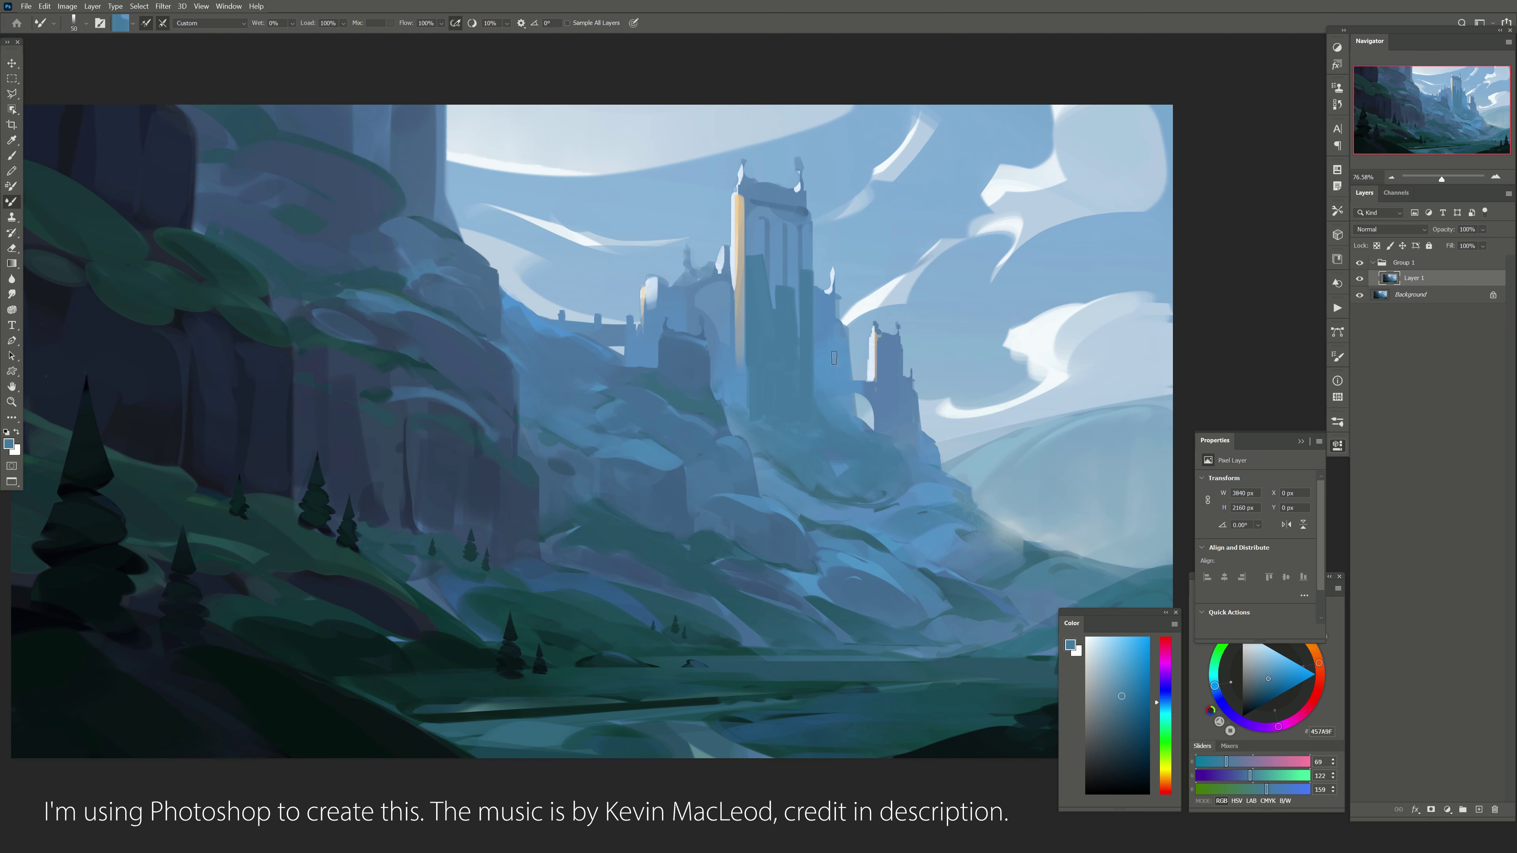
pyautogui.press(']')
pyautogui.press(']')
pyautogui.moveTo(835, 336); pyautogui.dragTo(846, 423)
pyautogui.press('[')
pyautogui.press('[')
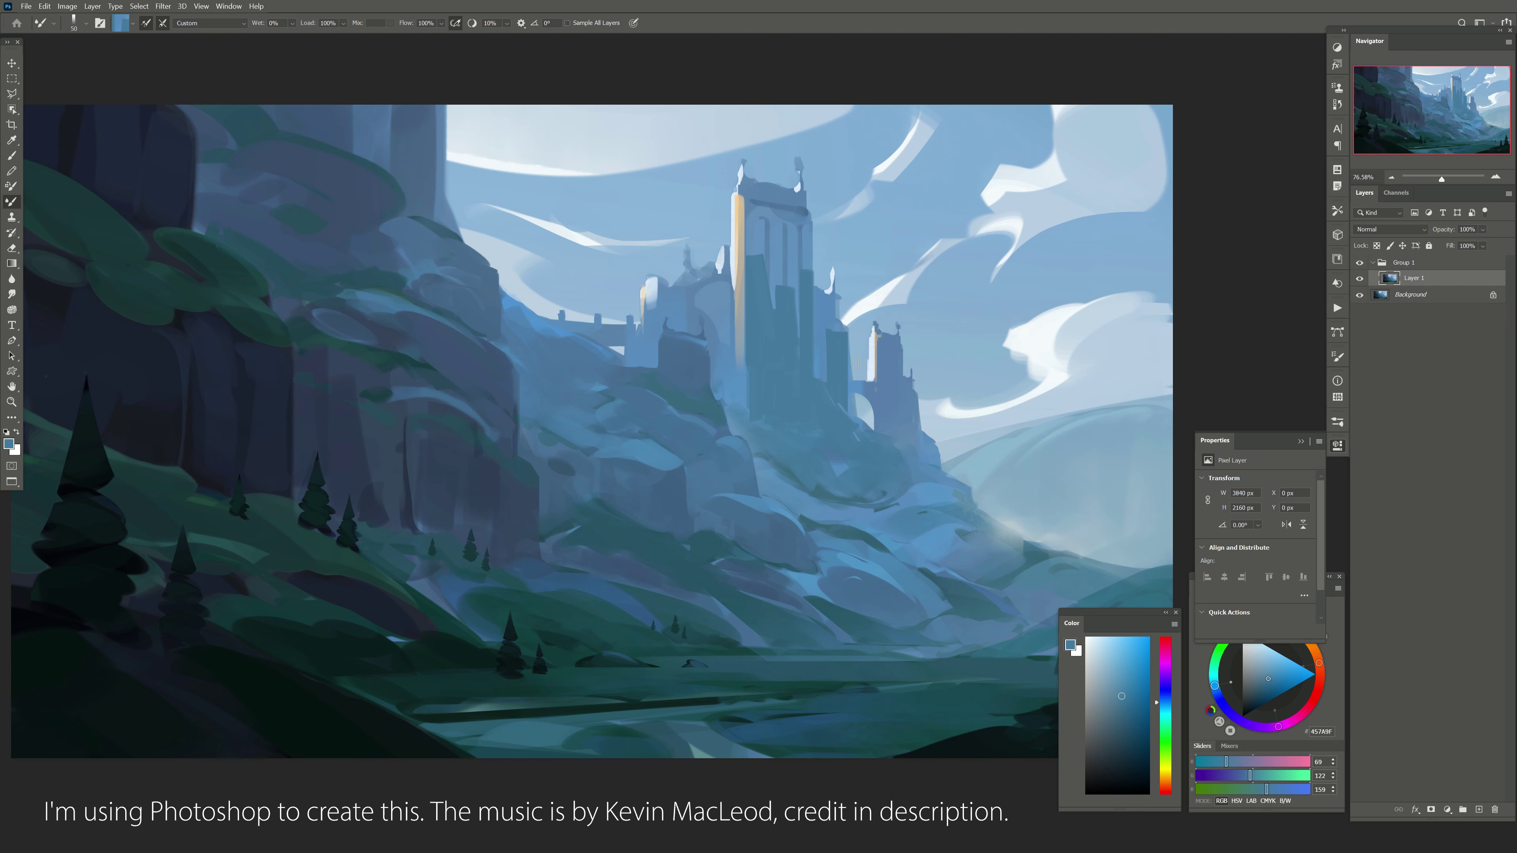
pyautogui.press(']')
pyautogui.press(']')
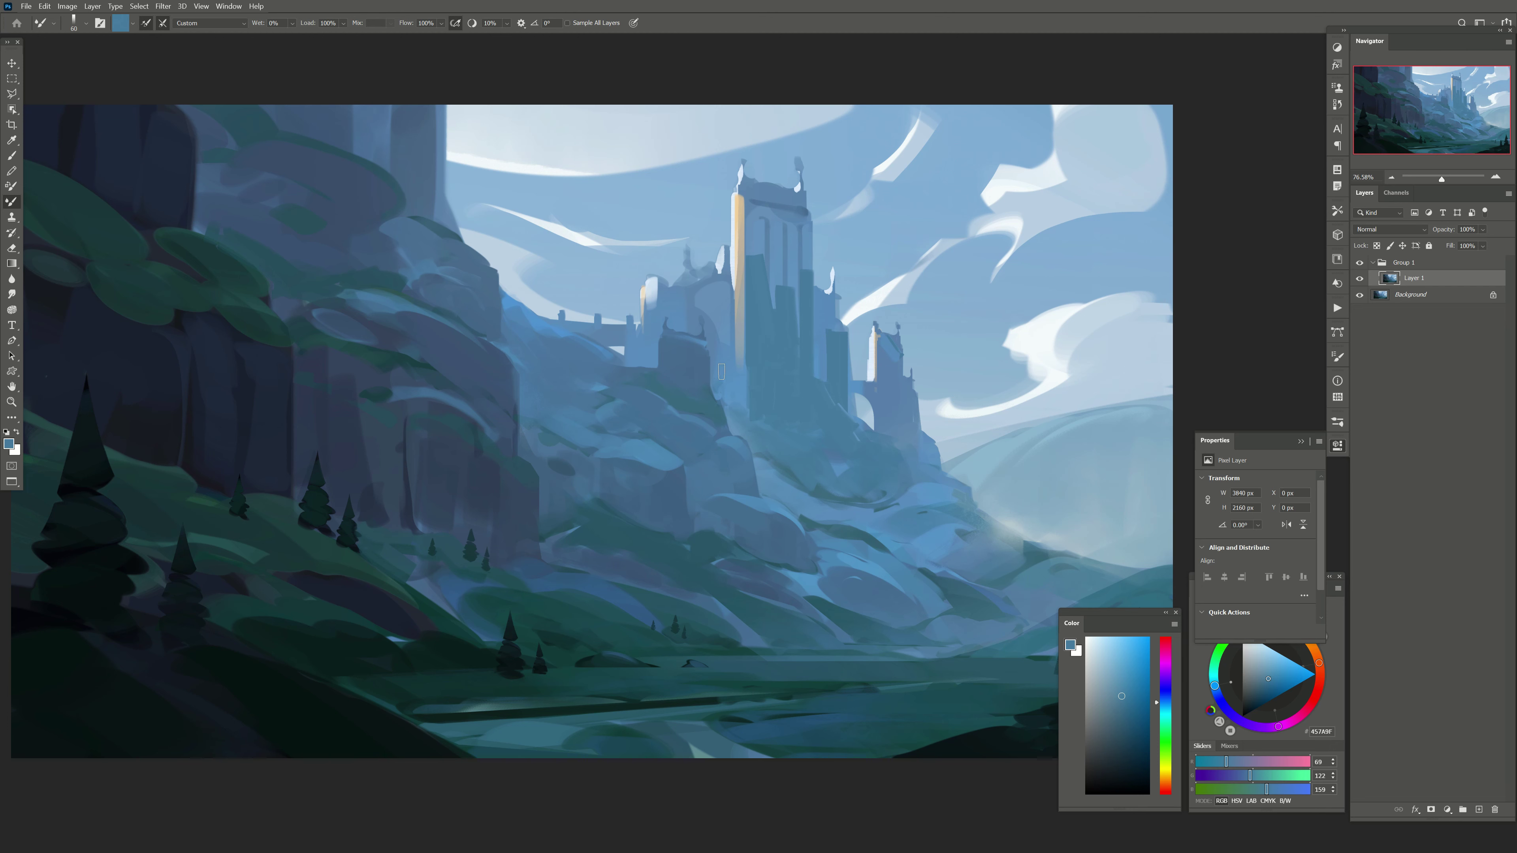
pyautogui.moveTo(729, 398)
pyautogui.mouseDown()
pyautogui.moveTo(727, 356)
pyautogui.moveTo(764, 425)
pyautogui.moveTo(839, 457)
pyautogui.moveTo(795, 472)
pyautogui.moveTo(947, 479)
pyautogui.mouseUp()
# Step: Cover the orange strip on the tower's left edge and lighten the tower's middle
pyautogui.press('[')
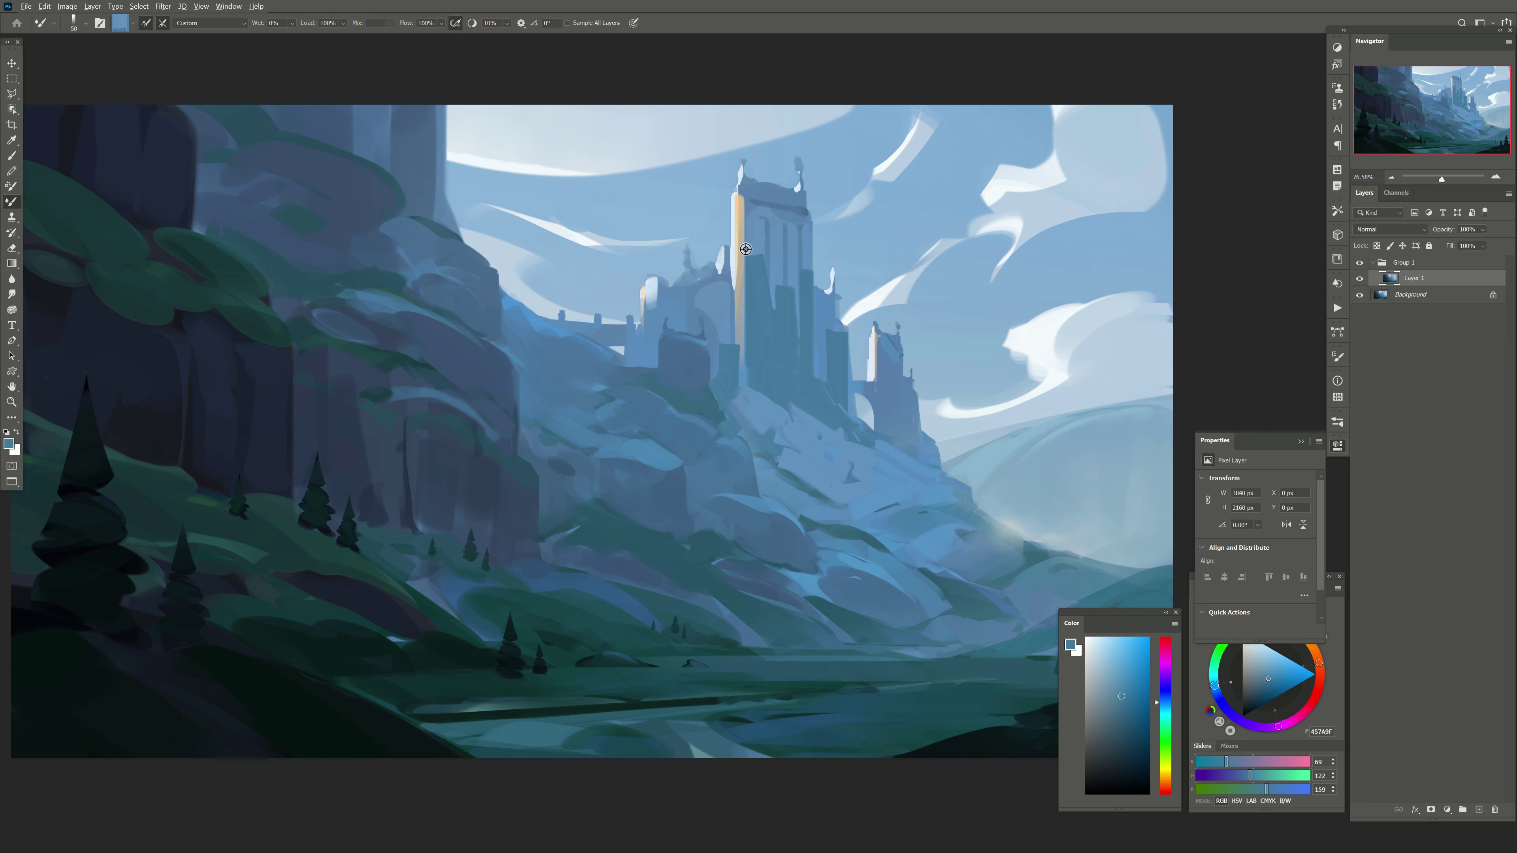
pyautogui.press('[')
pyautogui.moveTo(739, 200); pyautogui.dragTo(741, 310)
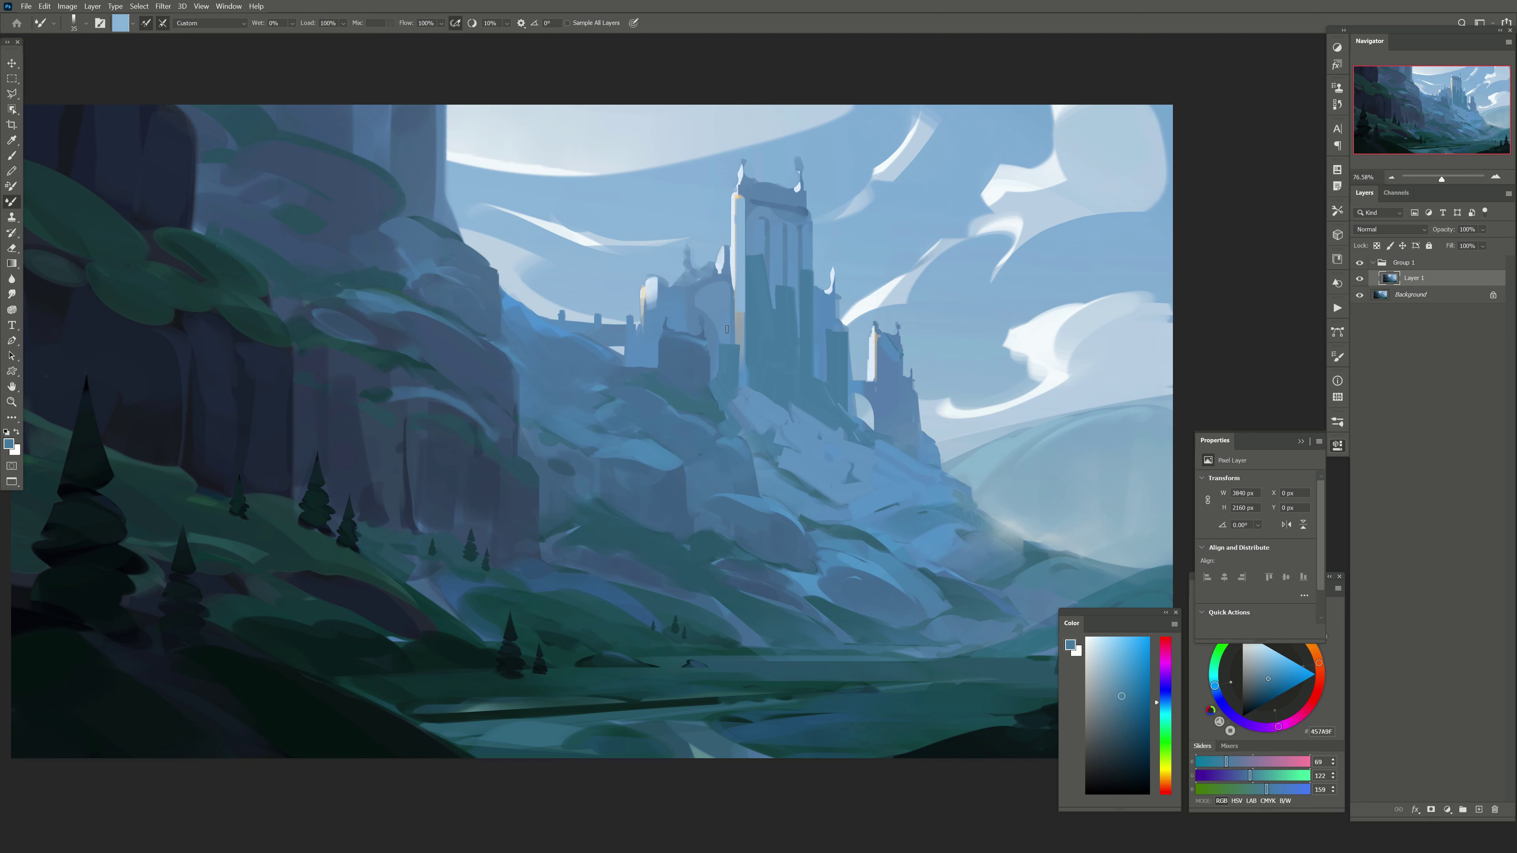
pyautogui.moveTo(754, 241); pyautogui.dragTo(765, 438)
pyautogui.press('[')
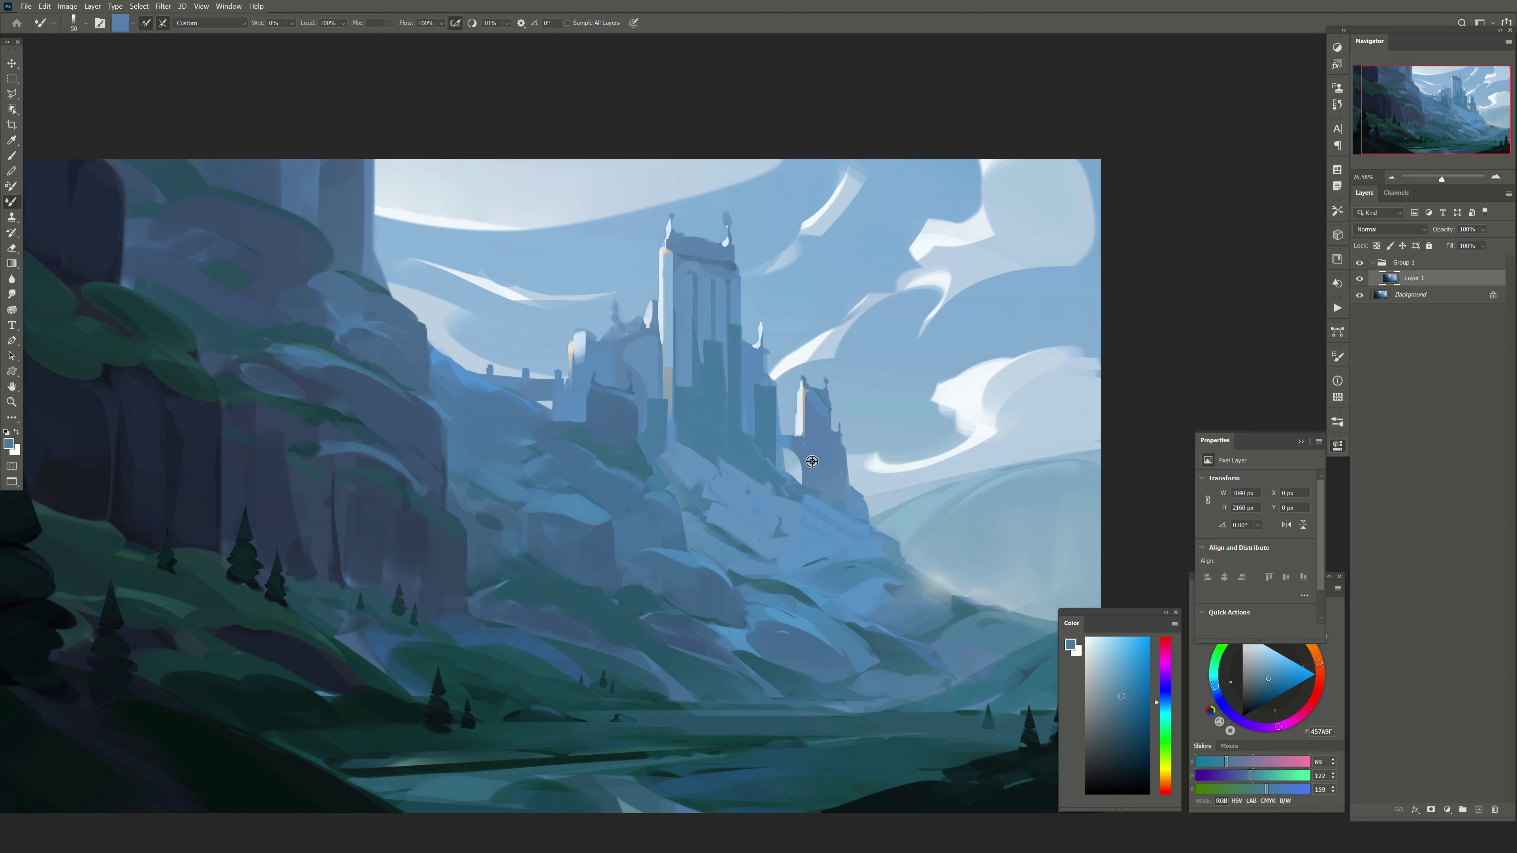
pyautogui.moveTo(844, 407); pyautogui.dragTo(863, 443)
pyautogui.press(']')
pyautogui.press(']')
pyautogui.moveTo(665, 428); pyautogui.dragTo(757, 380)
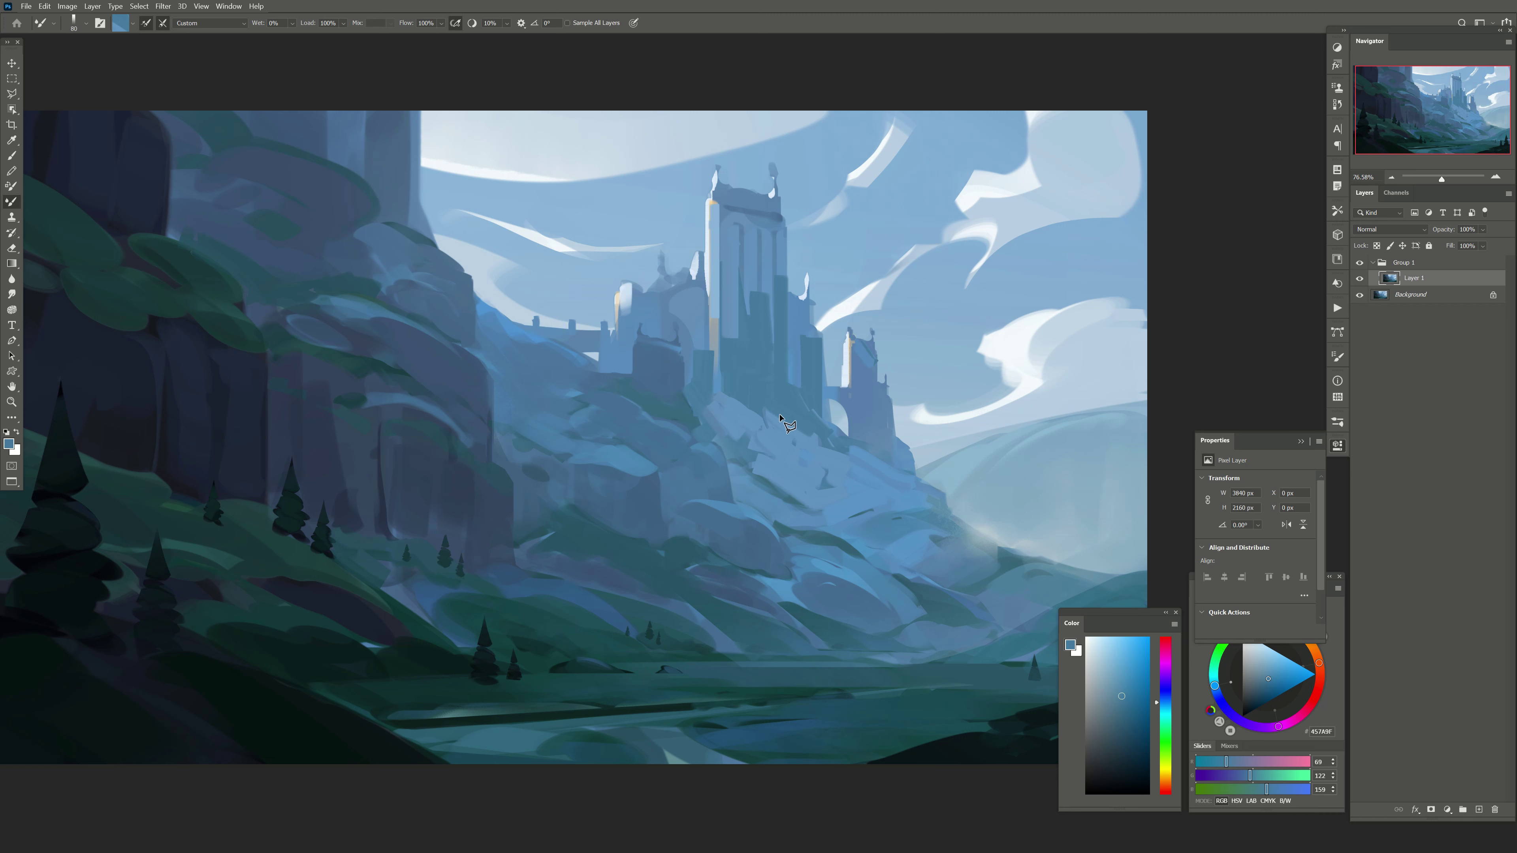
# Step: Lasso a slope area below the castle and blend paint inside it
pyautogui.press('l')
pyautogui.click(778, 437)
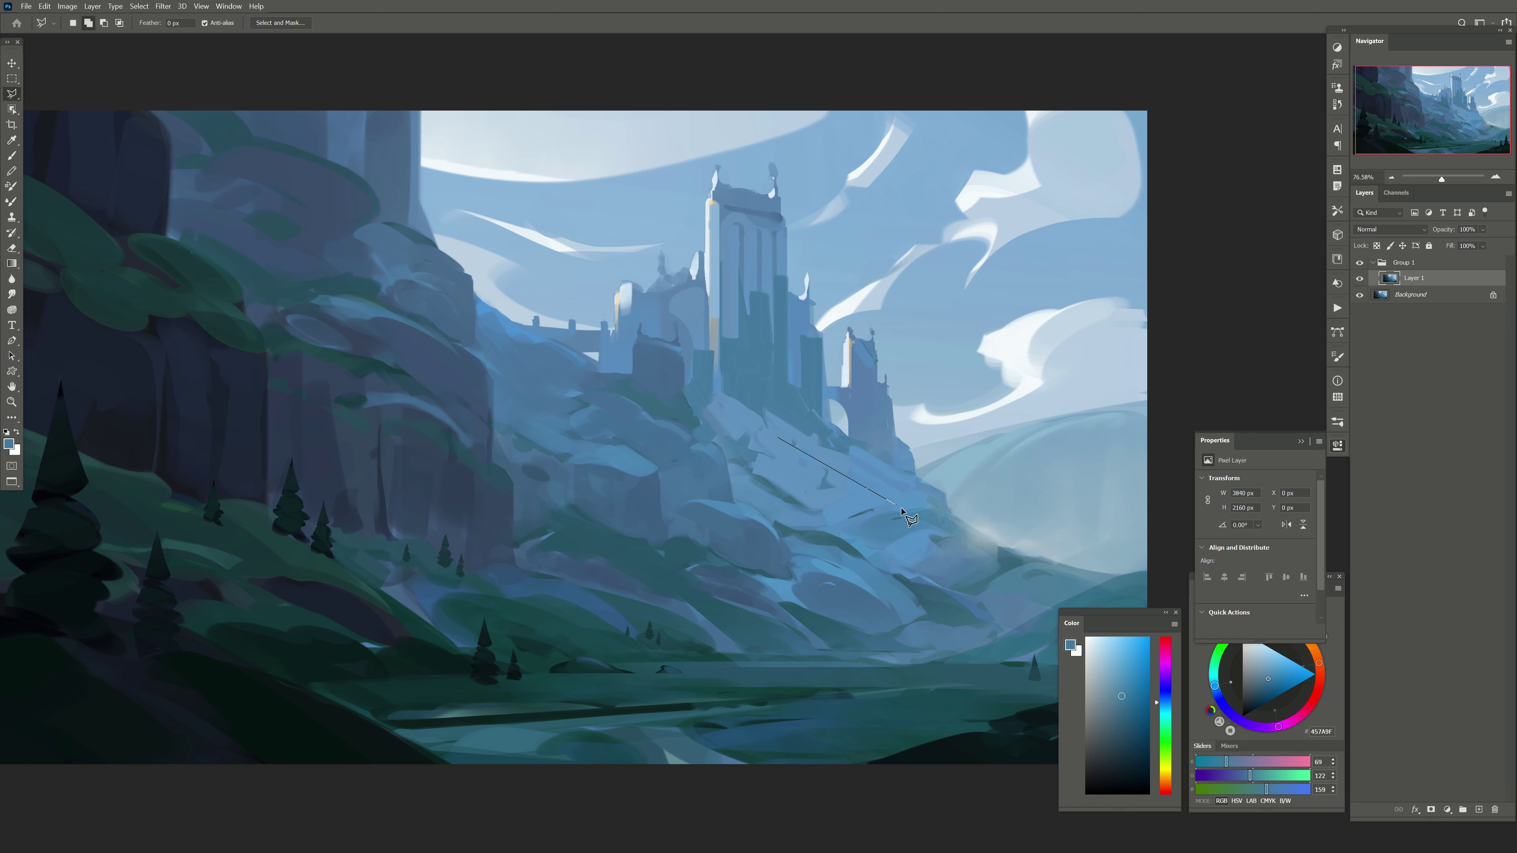
pyautogui.click(939, 538)
pyautogui.click(817, 546)
pyautogui.click(751, 461)
pyautogui.click(778, 438)
pyautogui.press('b')
pyautogui.moveTo(820, 451); pyautogui.dragTo(920, 534)
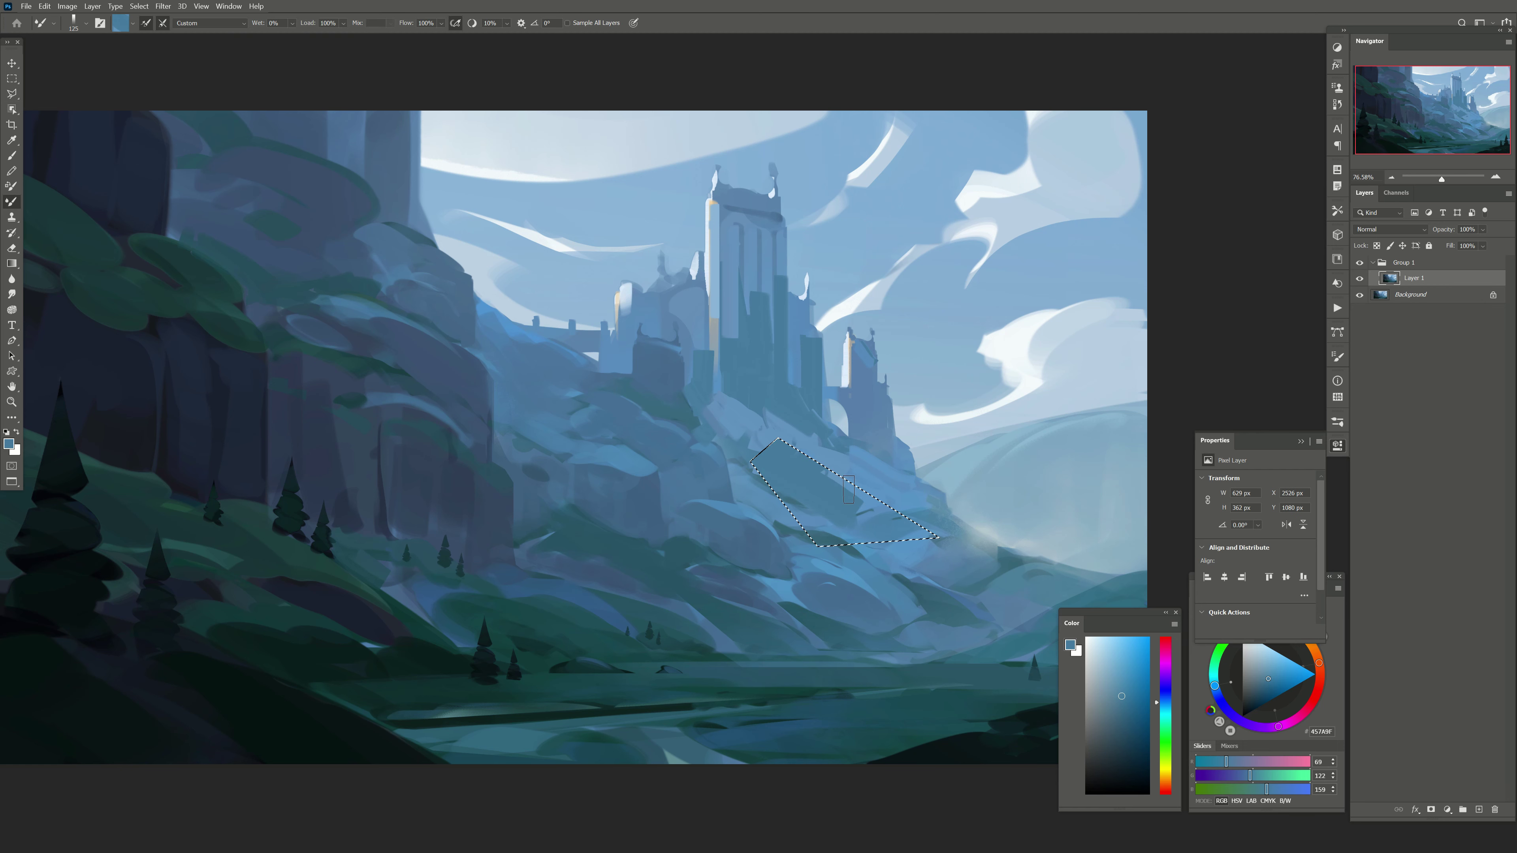
pyautogui.moveTo(836, 478)
pyautogui.mouseDown()
pyautogui.moveTo(896, 544)
pyautogui.moveTo(938, 540)
pyautogui.mouseUp()
pyautogui.moveTo(795, 520); pyautogui.dragTo(938, 526)
pyautogui.hotkey('ctrl', 'd')
pyautogui.moveTo(885, 460); pyautogui.dragTo(875, 441)
# Step: Select a four-sided slope patch and blend paint within it
pyautogui.press('l')
pyautogui.click(742, 500)
pyautogui.click(800, 465)
pyautogui.click(870, 521)
pyautogui.doubleClick(845, 544)
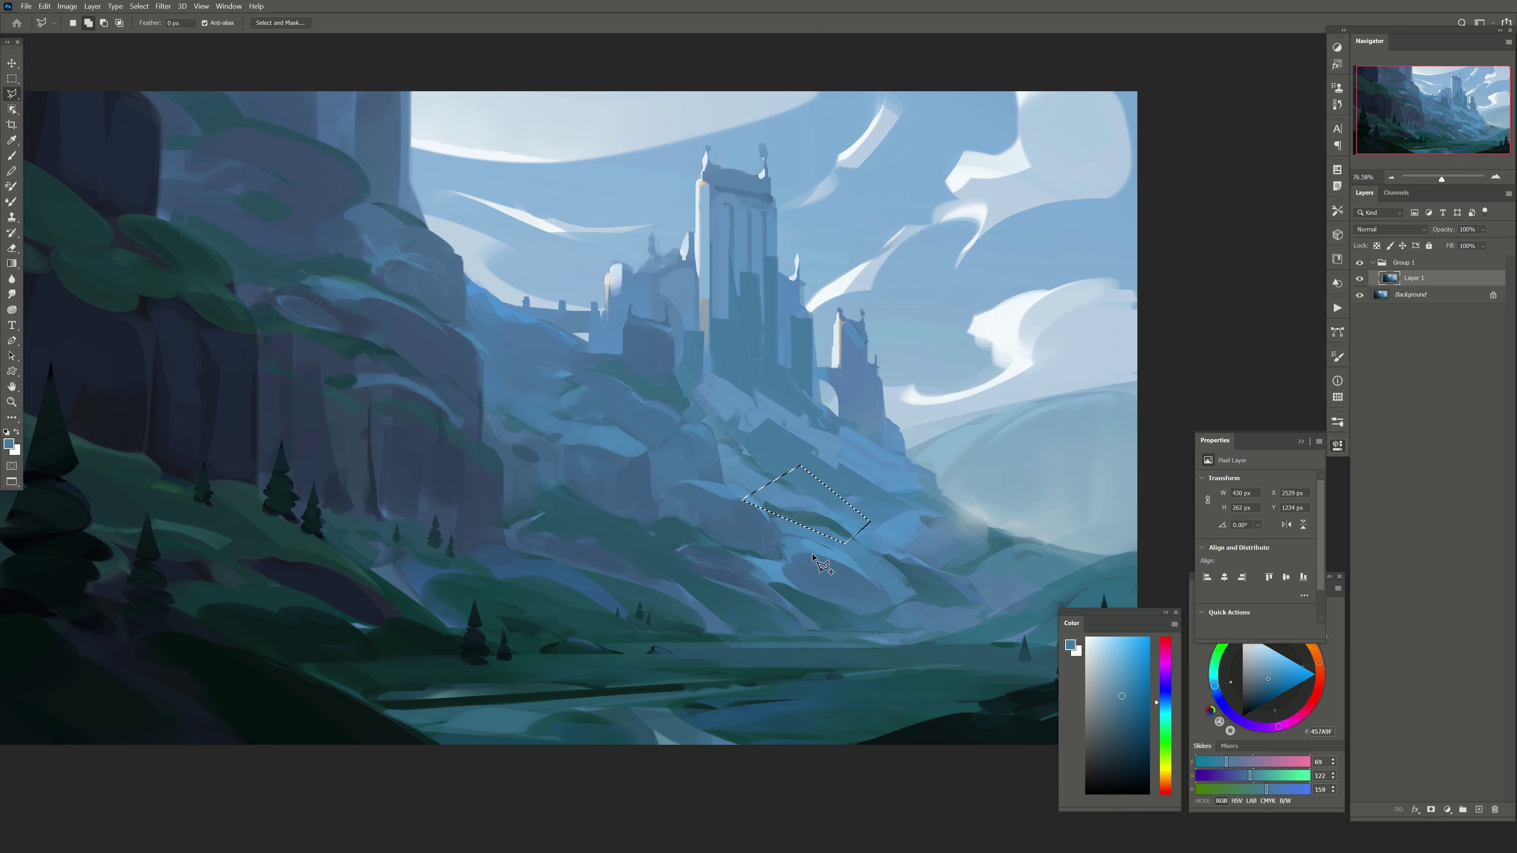
pyautogui.press('b')
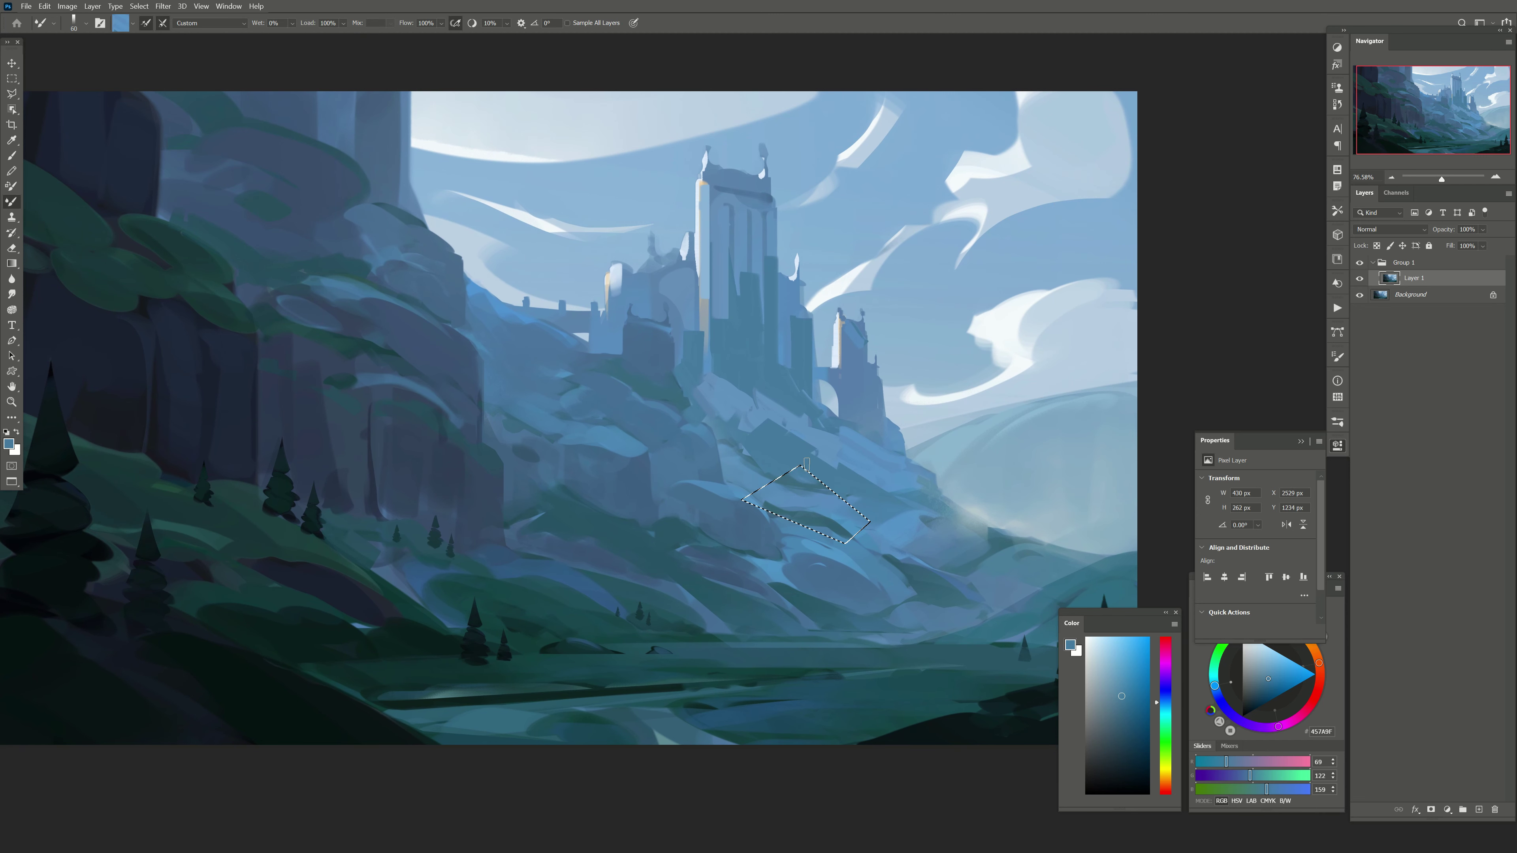
pyautogui.moveTo(806, 463)
pyautogui.mouseDown()
pyautogui.moveTo(855, 508)
pyautogui.moveTo(824, 442)
pyautogui.moveTo(782, 476)
pyautogui.mouseUp()
pyautogui.hotkey('ctrl', 'd')
# Step: Select and repaint another small straight-edged patch on the slope
pyautogui.press('l')
pyautogui.click(772, 492)
pyautogui.click(801, 455)
pyautogui.click(764, 433)
pyautogui.doubleClick(717, 455)
pyautogui.press('b')
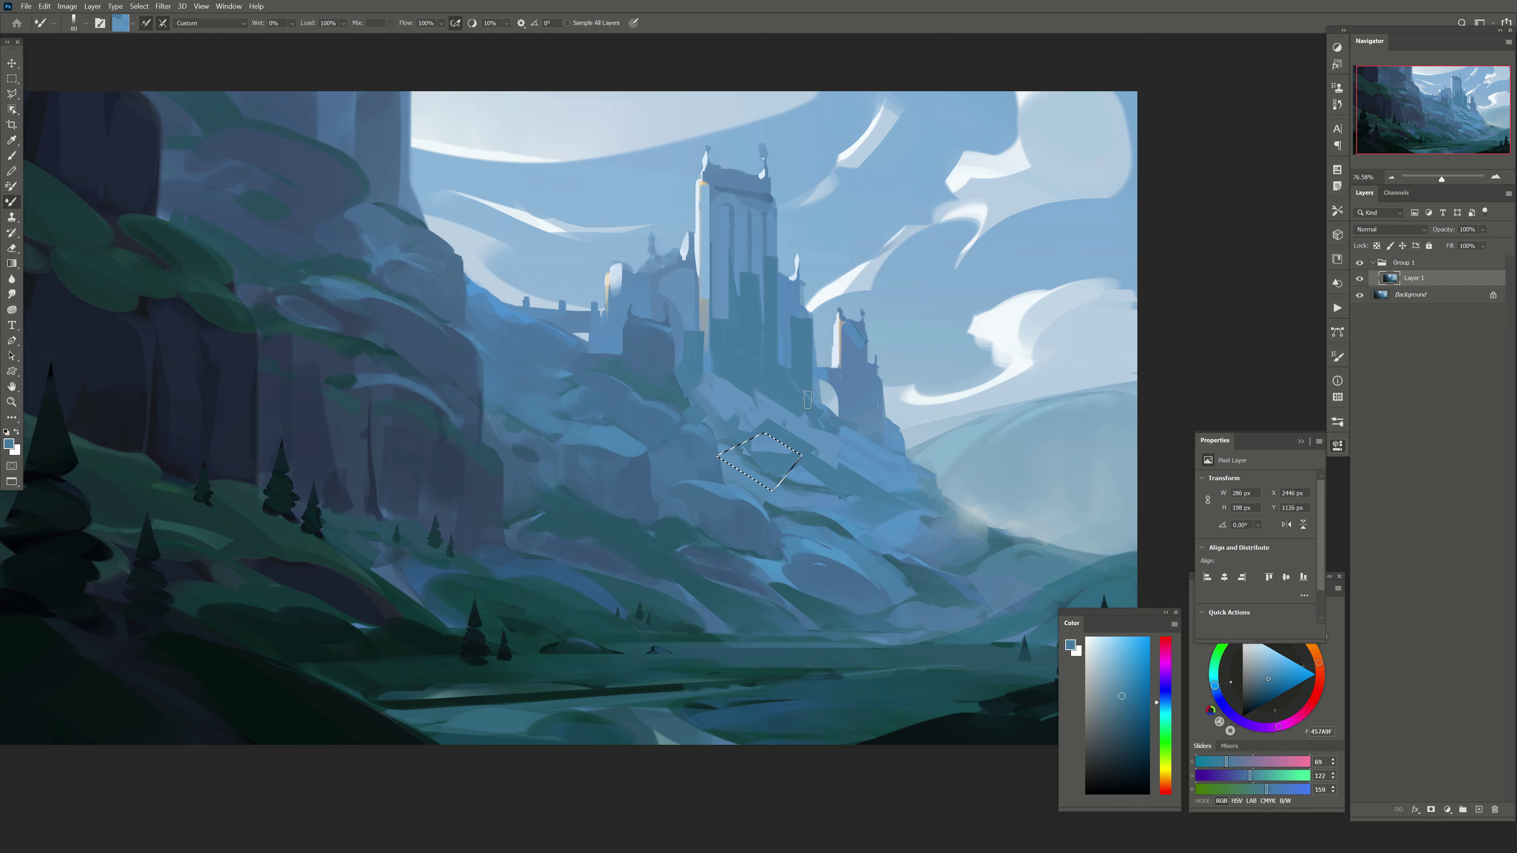
pyautogui.hotkey('ctrl', 'd')
pyautogui.press('[')
# Step: Paint over the tan strip on the tower edge in mid-blue
pyautogui.moveTo(679, 407); pyautogui.dragTo(694, 447)
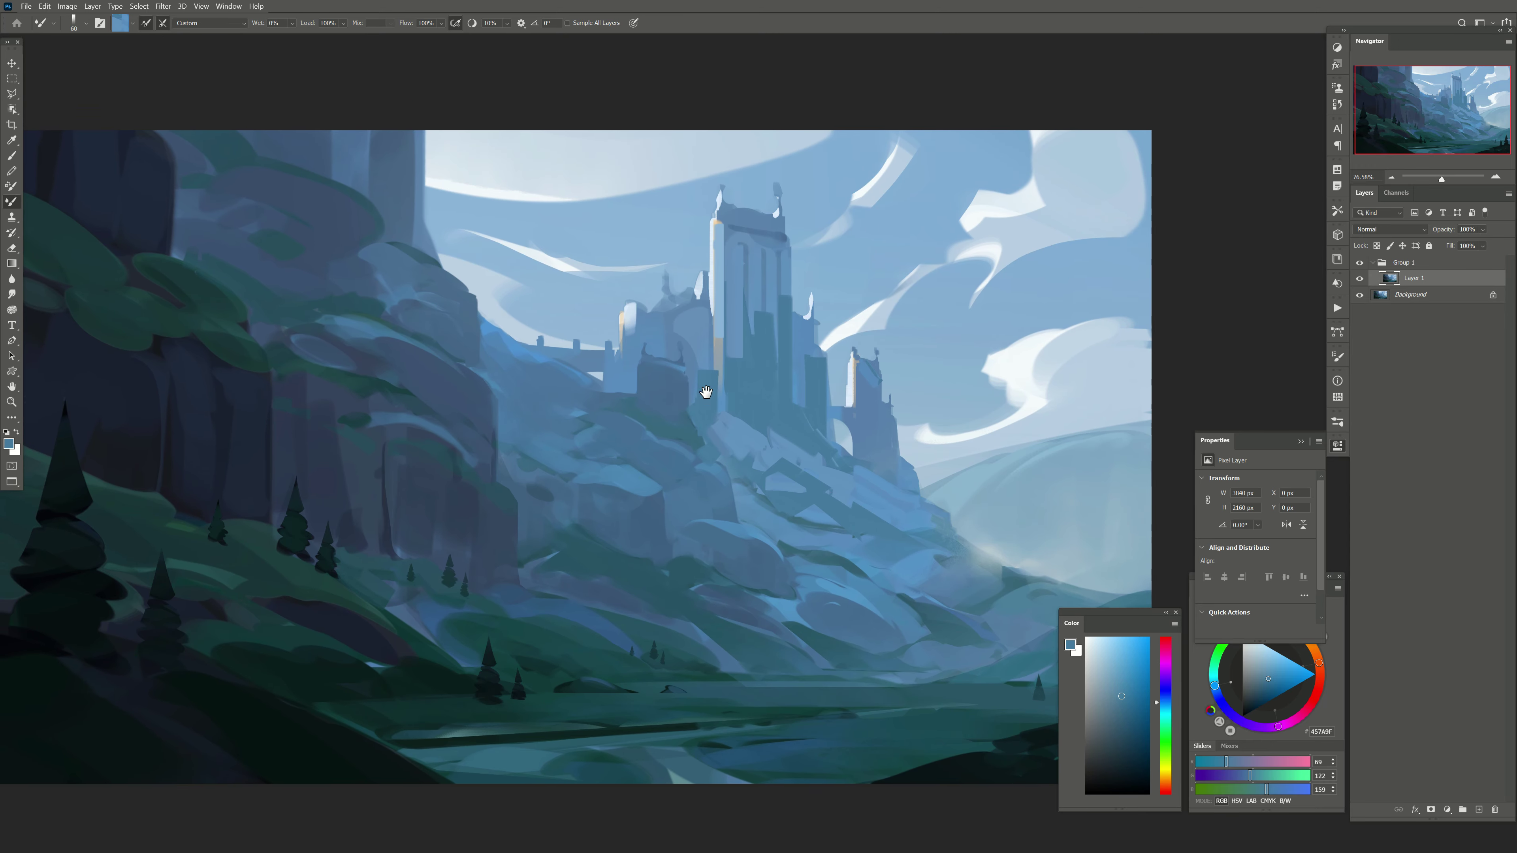
pyautogui.press(']')
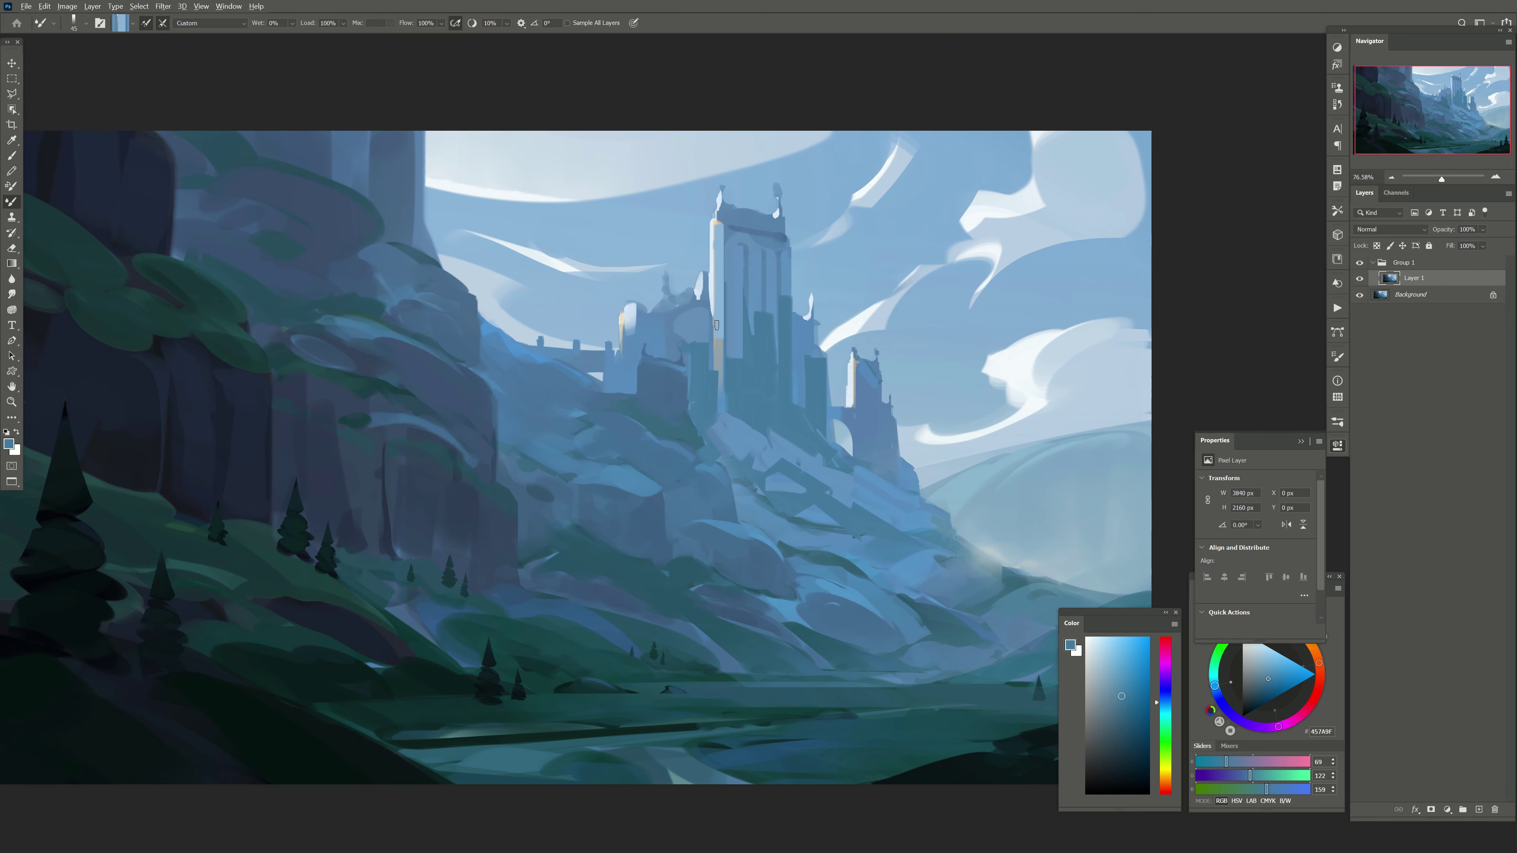
pyautogui.moveTo(716, 324); pyautogui.dragTo(717, 390)
pyautogui.press('[')
pyautogui.moveTo(711, 340); pyautogui.dragTo(712, 394)
pyautogui.press(']')
pyautogui.press(']')
# Step: Paint vertical strokes on the castle's lower walls with a smaller brush
pyautogui.scroll(-1, 728, 385)
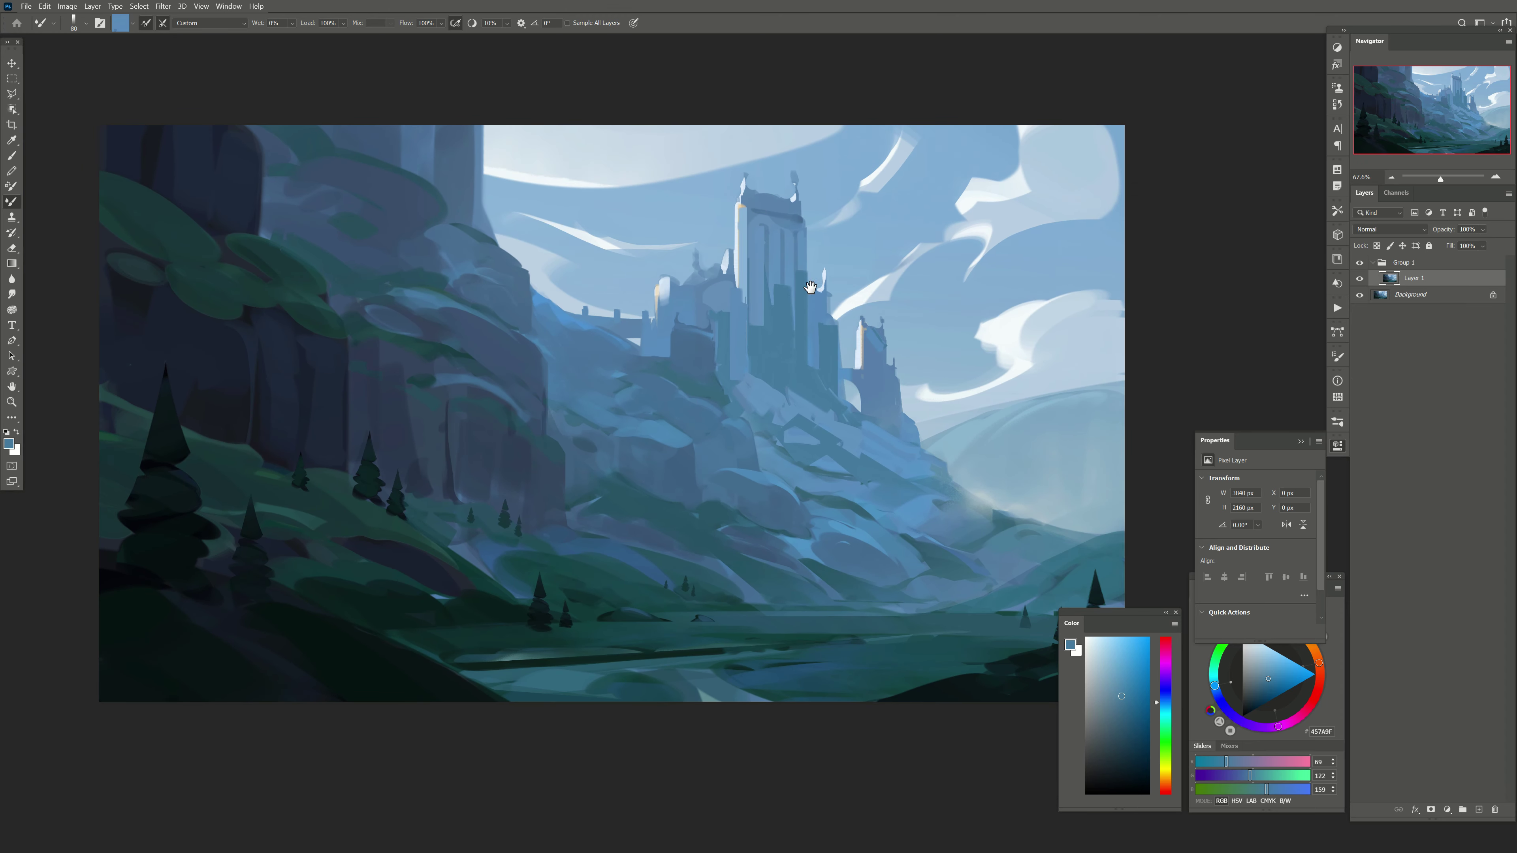
pyautogui.scroll(2, 810, 287)
pyautogui.scroll(1, 809, 288)
pyautogui.scroll(1, 806, 359)
pyautogui.press('[')
pyautogui.press('[')
pyautogui.press('[')
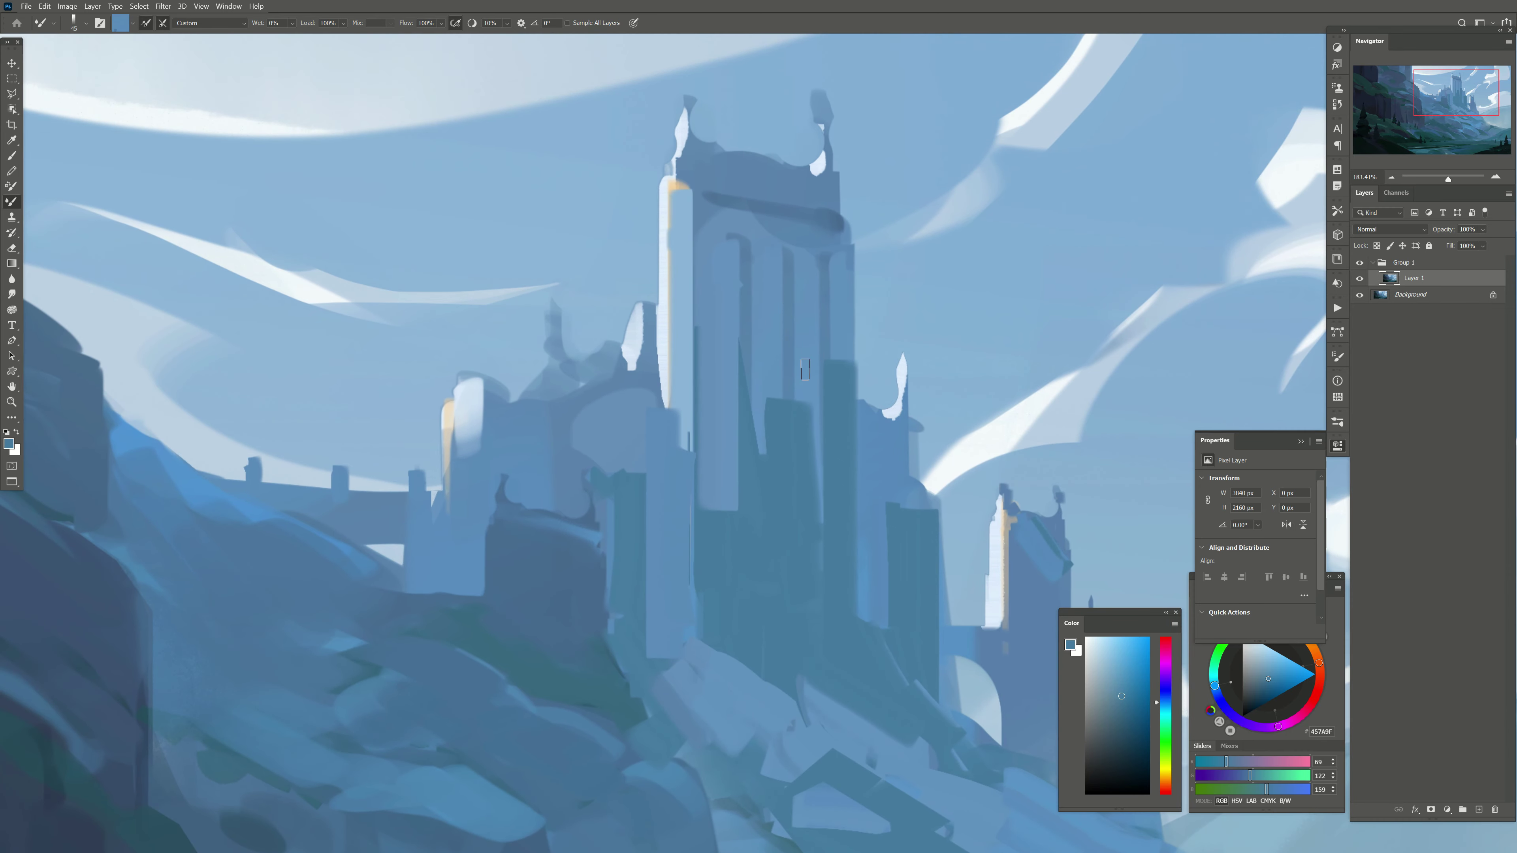
pyautogui.press('[')
pyautogui.moveTo(607, 547)
pyautogui.mouseDown()
pyautogui.moveTo(683, 395)
pyautogui.moveTo(654, 472)
pyautogui.mouseUp()
pyautogui.moveTo(597, 341); pyautogui.dragTo(597, 463)
pyautogui.moveTo(573, 389); pyautogui.dragTo(615, 478)
# Step: Select the bridge area and paint a dark deck, light slab, and adjacent column
pyautogui.press('l')
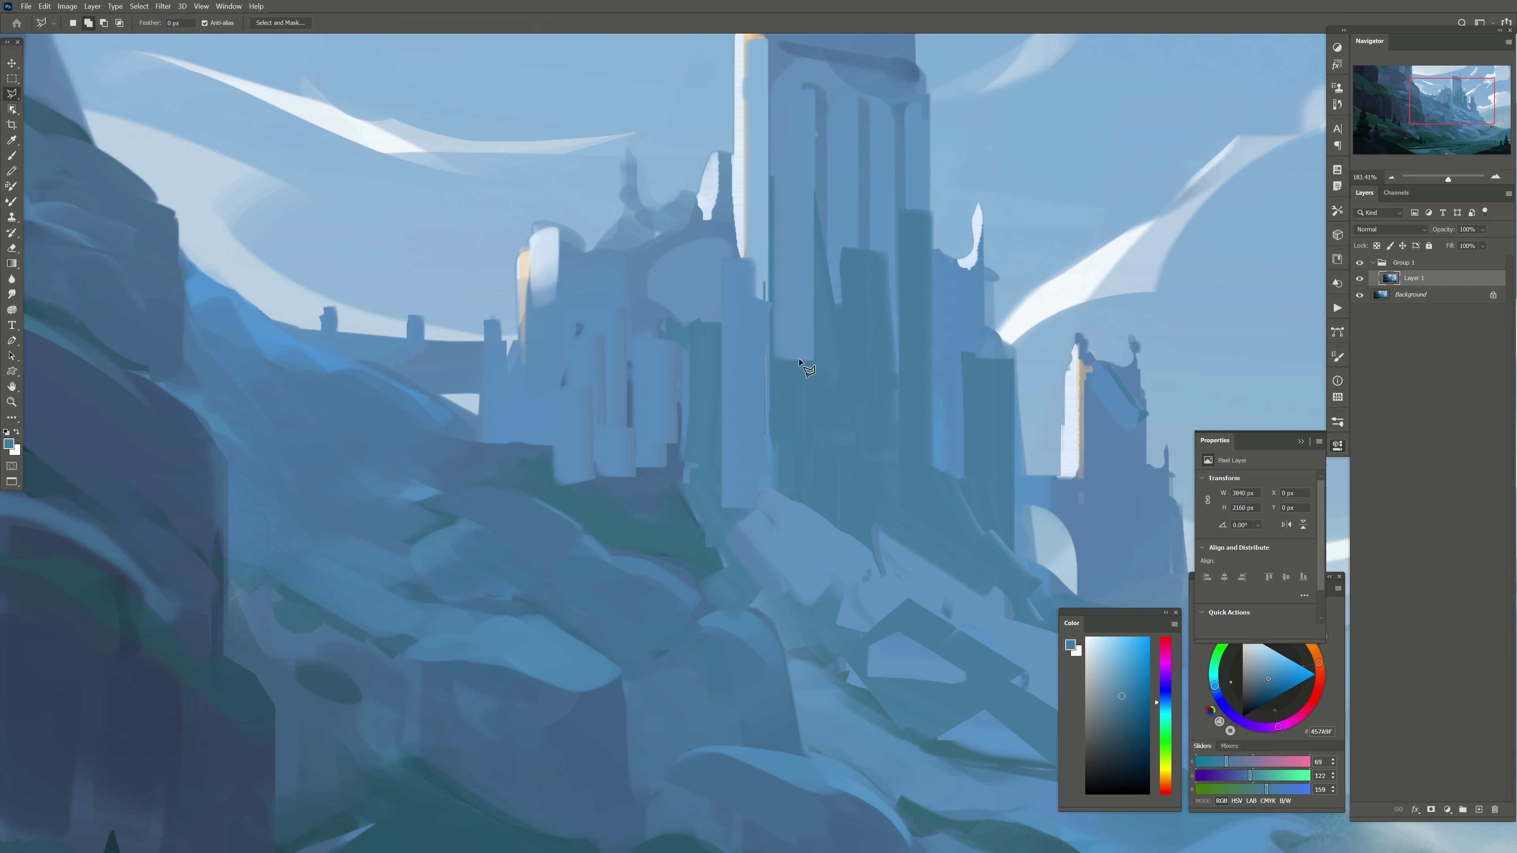
pyautogui.click(839, 345)
pyautogui.click(269, 319)
pyautogui.doubleClick(232, 324)
pyautogui.press('b')
pyautogui.press('[')
pyautogui.moveTo(776, 369)
pyautogui.mouseDown()
pyautogui.moveTo(343, 365)
pyautogui.moveTo(777, 371)
pyautogui.mouseUp()
pyautogui.press(']')
pyautogui.press(']')
pyautogui.moveTo(627, 385); pyautogui.dragTo(627, 482)
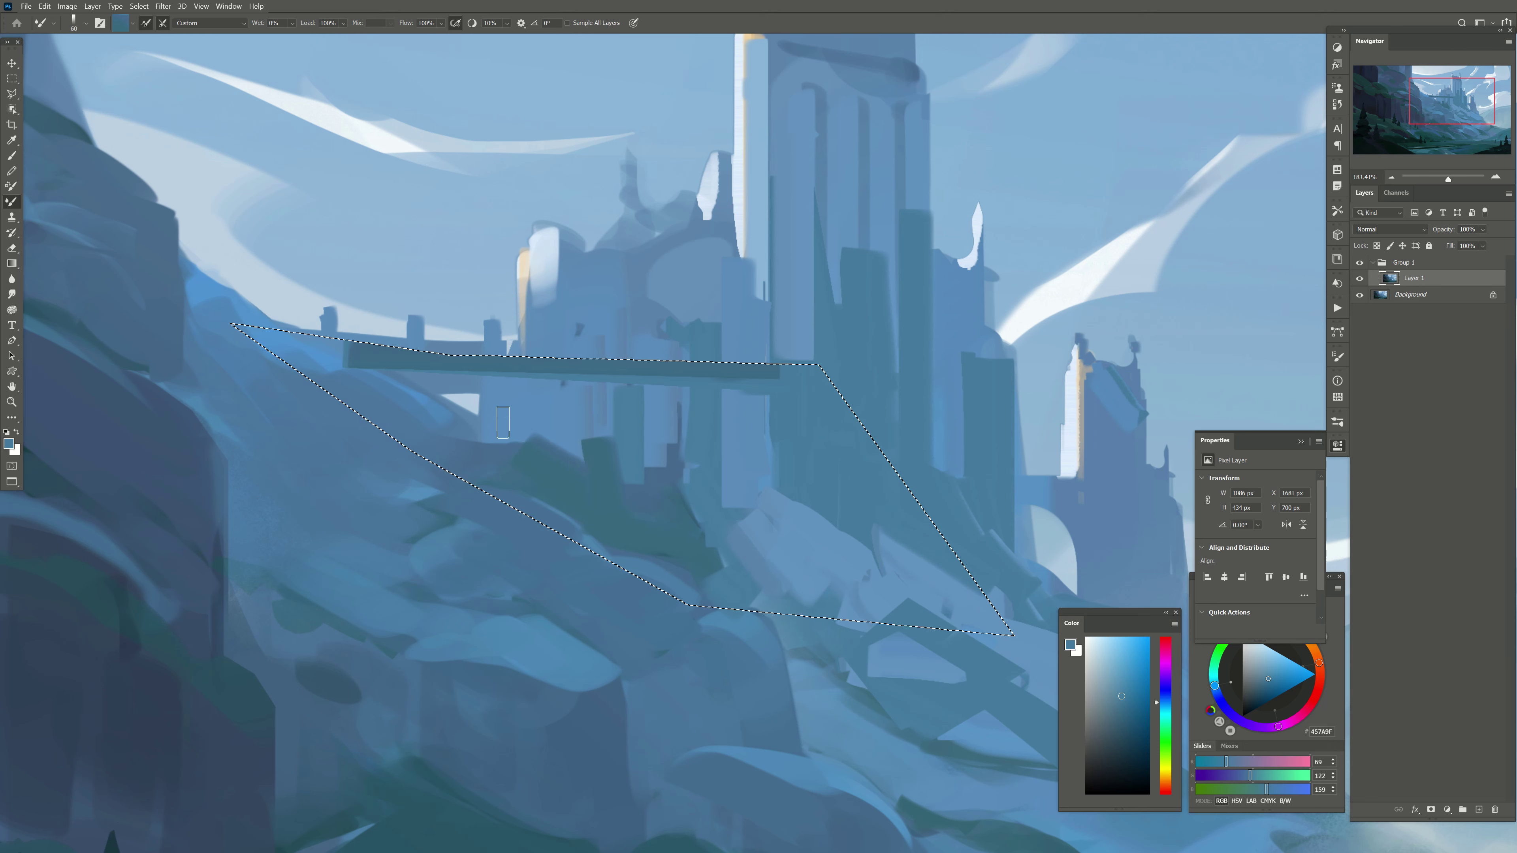
pyautogui.moveTo(484, 439); pyautogui.dragTo(612, 481)
# Step: Paint a dark diagonal slab over the white patch and a pillar under the bridge
pyautogui.press('[')
pyautogui.moveTo(329, 368)
pyautogui.mouseDown()
pyautogui.moveTo(603, 487)
pyautogui.moveTo(671, 582)
pyautogui.mouseUp()
pyautogui.press('[')
pyautogui.moveTo(552, 380)
pyautogui.mouseDown()
pyautogui.moveTo(556, 469)
pyautogui.moveTo(548, 375)
pyautogui.moveTo(466, 428)
pyautogui.mouseUp()
pyautogui.press(']')
pyautogui.hotkey('ctrl', 'd')
# Step: Bring the tower top into view and paint a dark blue stroke down it
pyautogui.press('[')
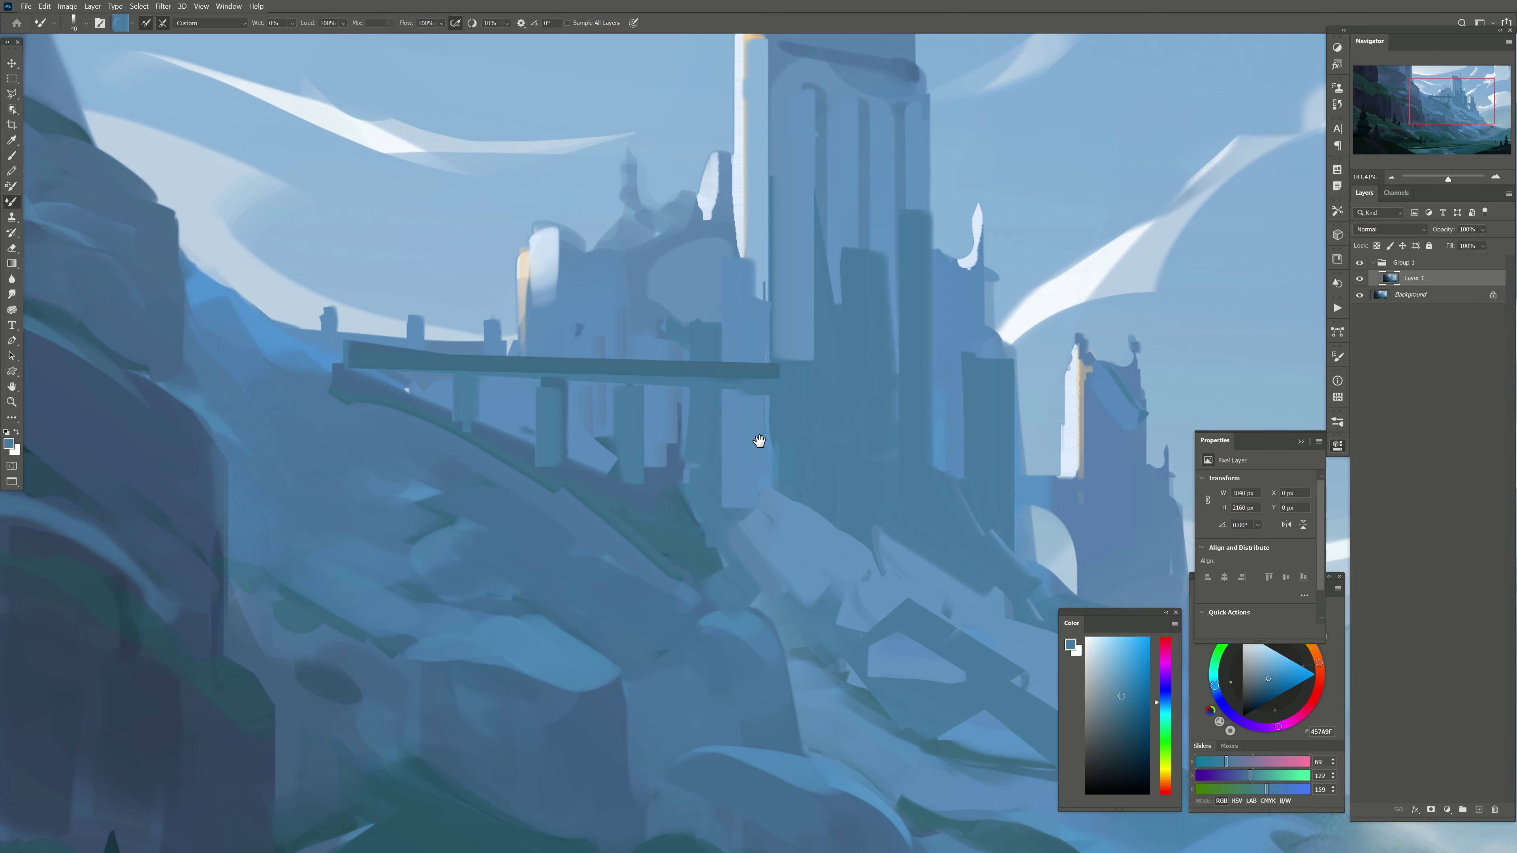
pyautogui.moveTo(759, 441); pyautogui.dragTo(664, 441)
pyautogui.moveTo(708, 353); pyautogui.dragTo(680, 461)
pyautogui.press('[')
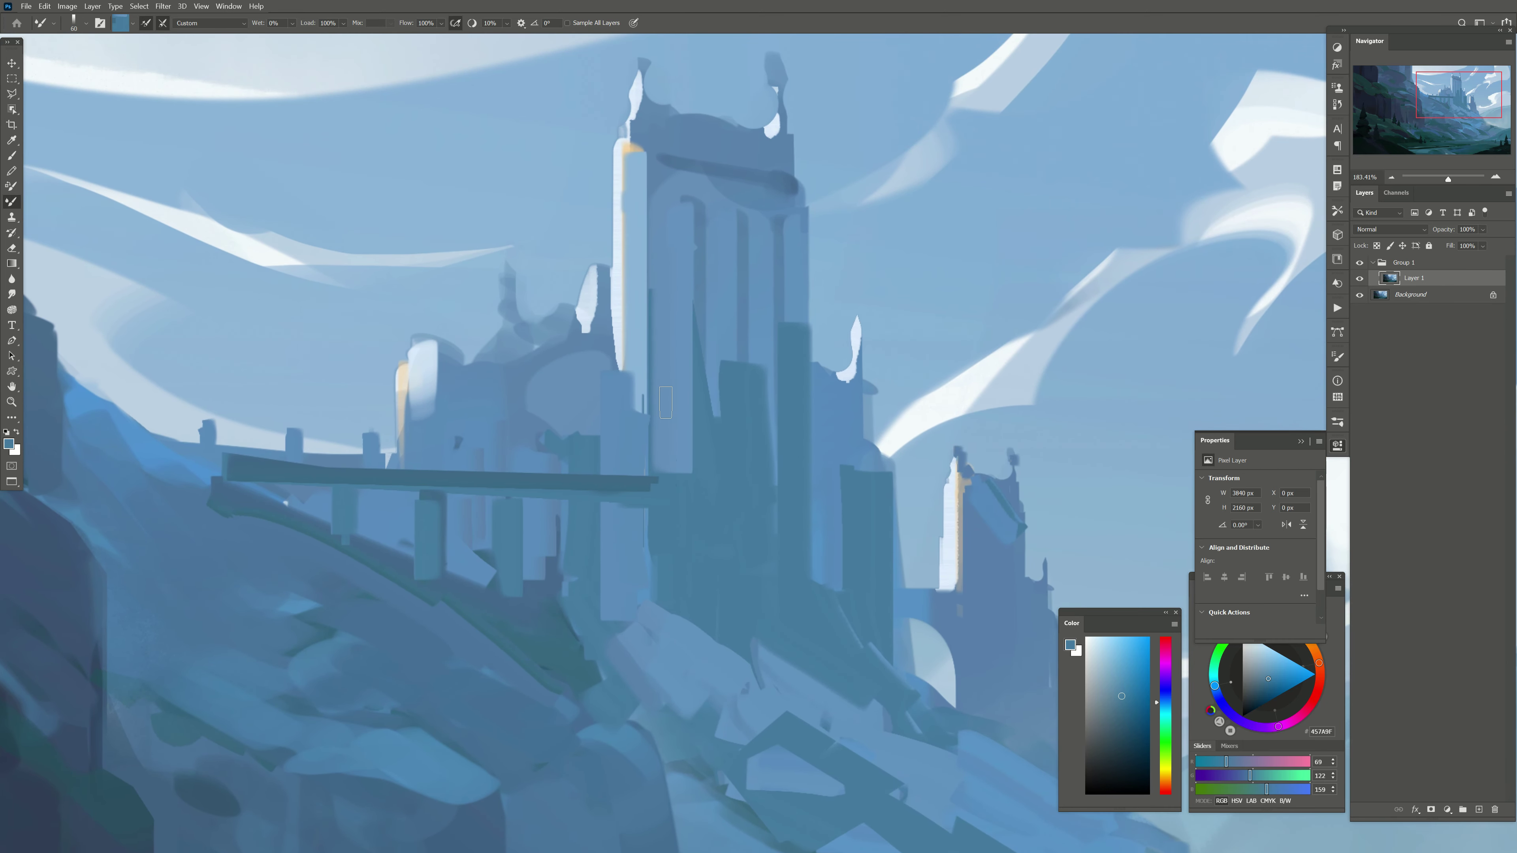
pyautogui.moveTo(666, 402); pyautogui.dragTo(679, 413)
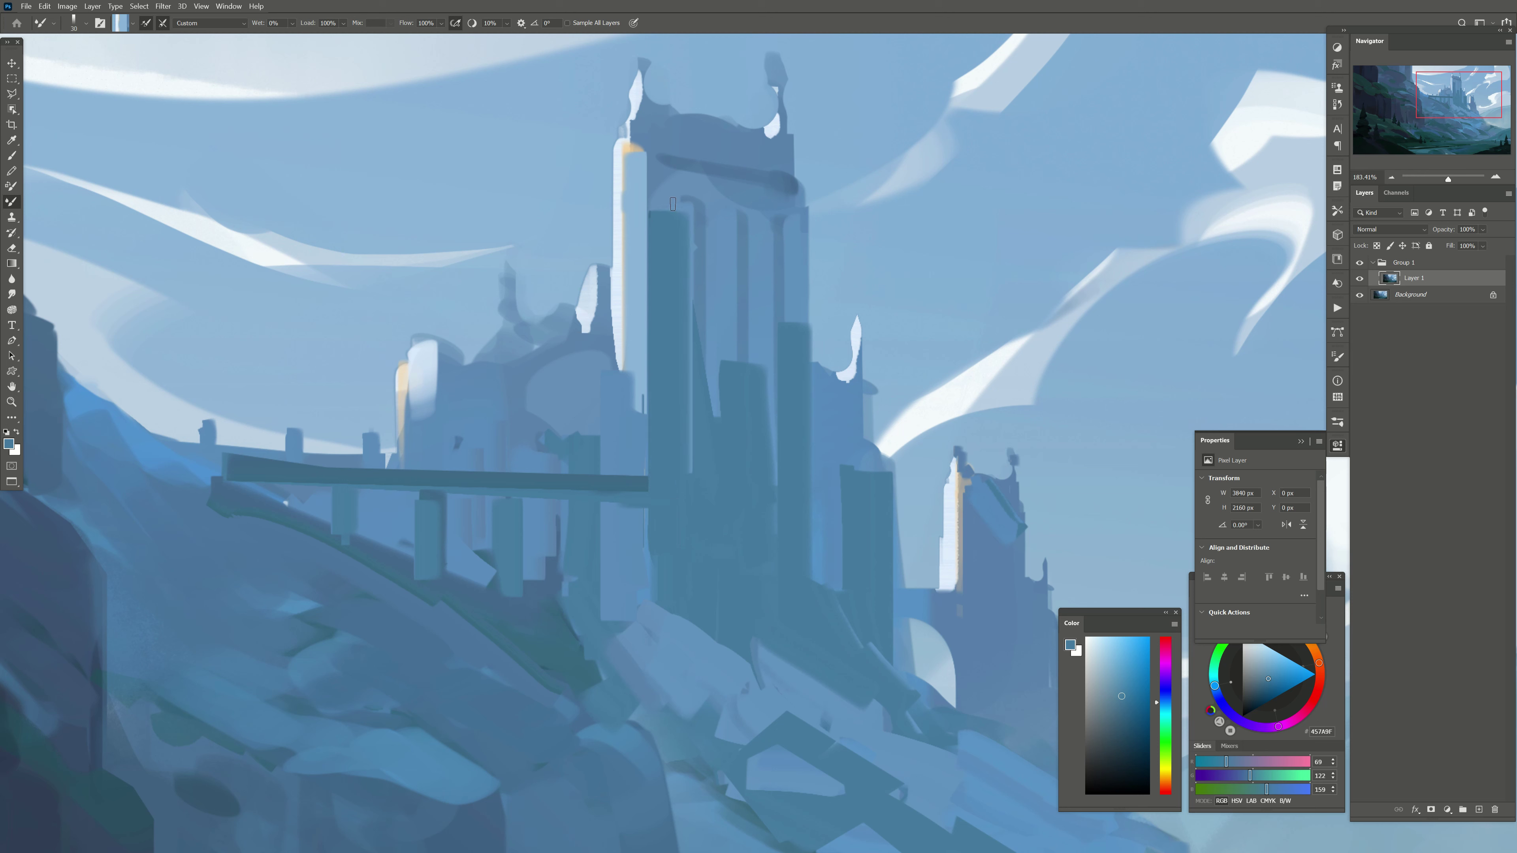
# Step: Select the tower's left face and paint a shortened light stroke down it
pyautogui.click(654, 161)
pyautogui.click(690, 209)
pyautogui.click(689, 633)
pyautogui.click(654, 669)
pyautogui.click(582, 637)
pyautogui.press(']')
pyautogui.press(']')
pyautogui.press(']')
pyautogui.moveTo(672, 171); pyautogui.dragTo(672, 574)
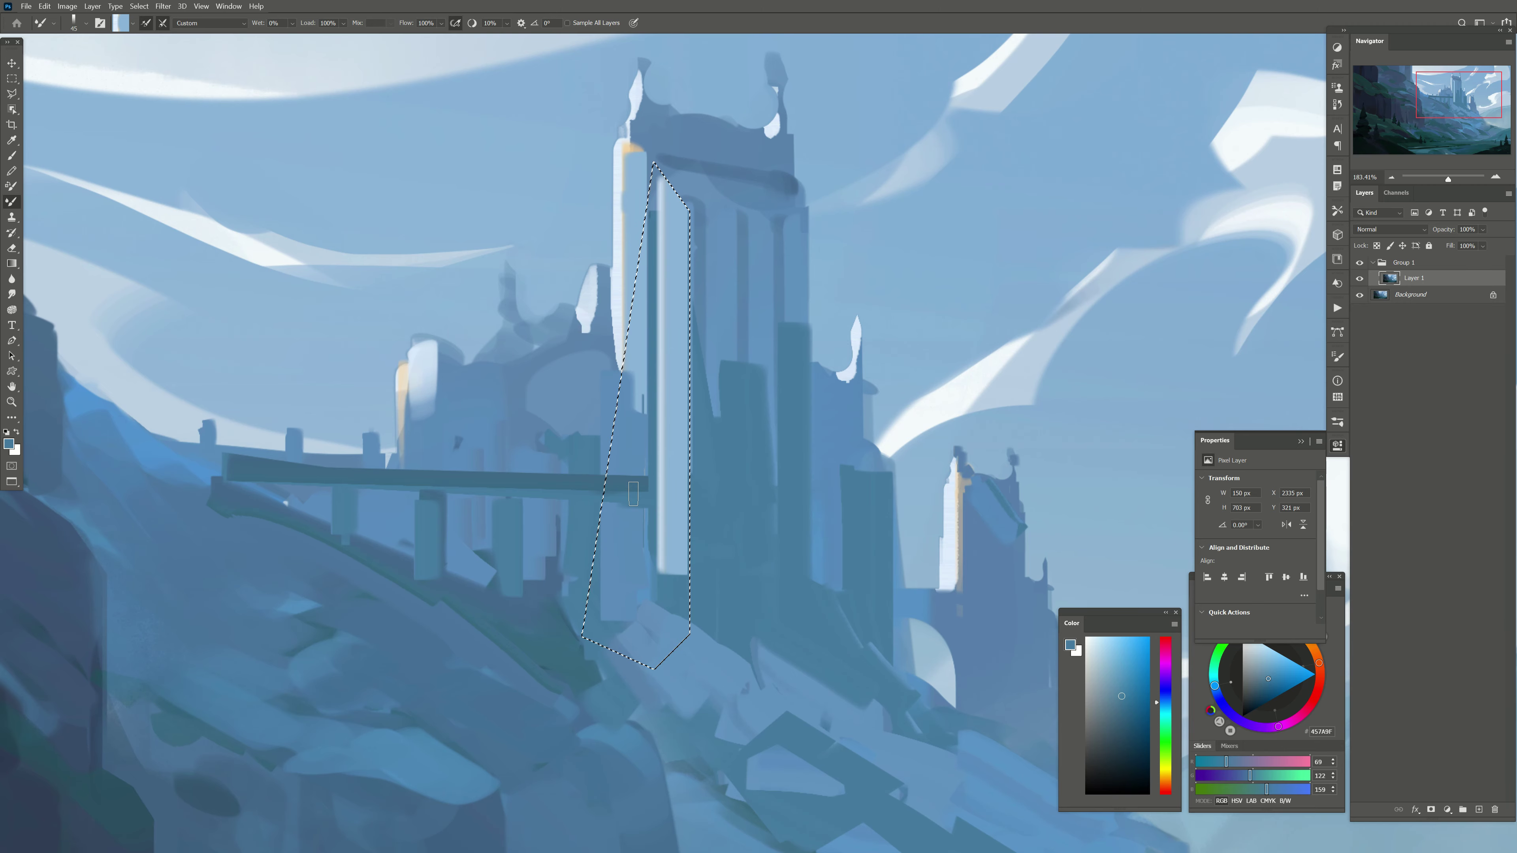
pyautogui.hotkey('ctrl', 'z')
pyautogui.moveTo(672, 170); pyautogui.dragTo(672, 457)
# Step: Paint a darker diagonal shadow across the tower inside the selection, then deselect
pyautogui.press('e')
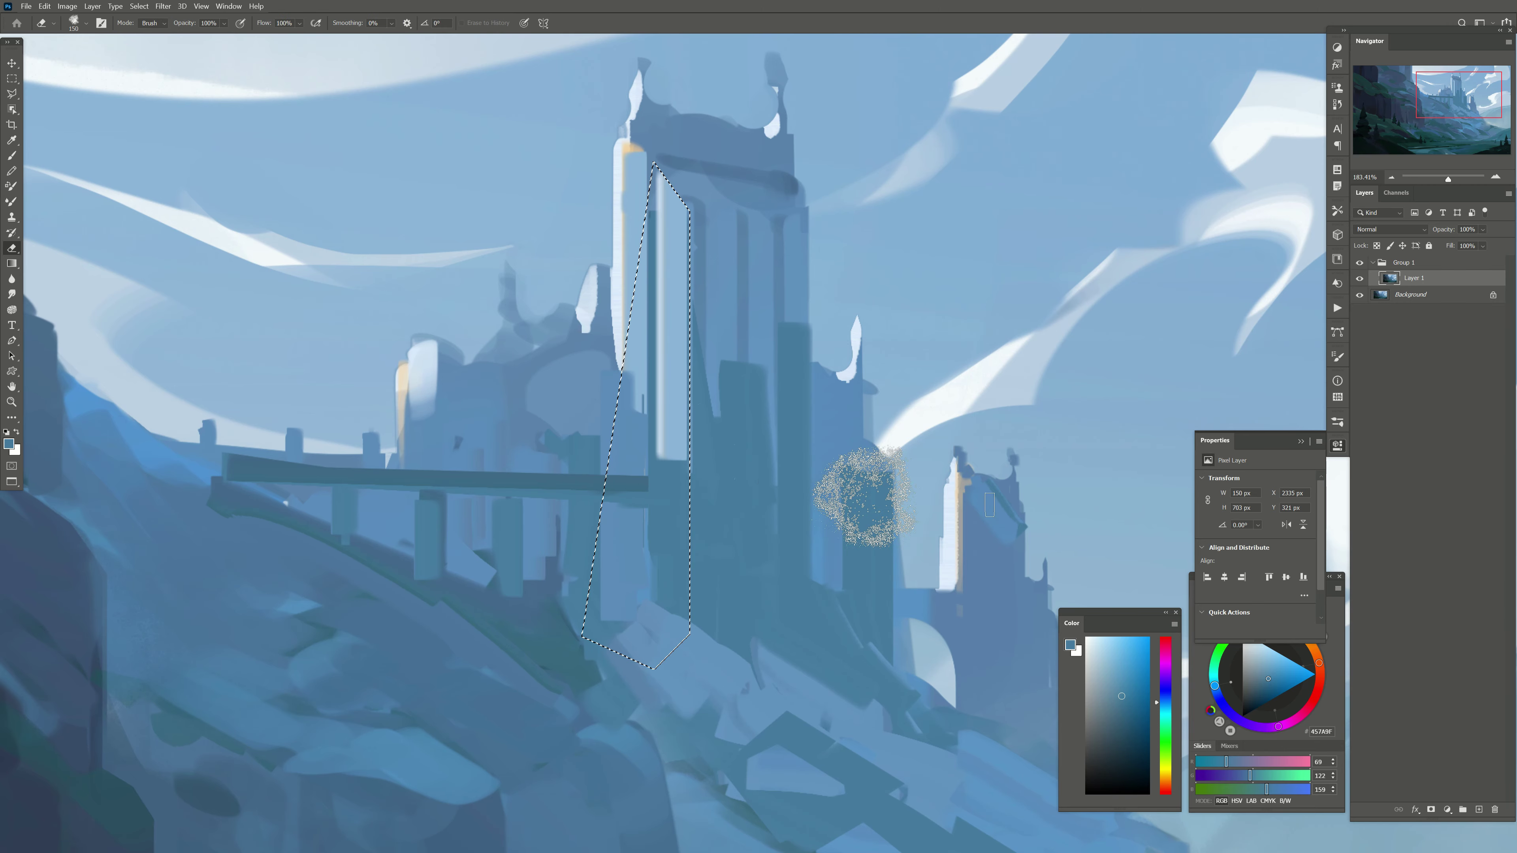
pyautogui.press('b')
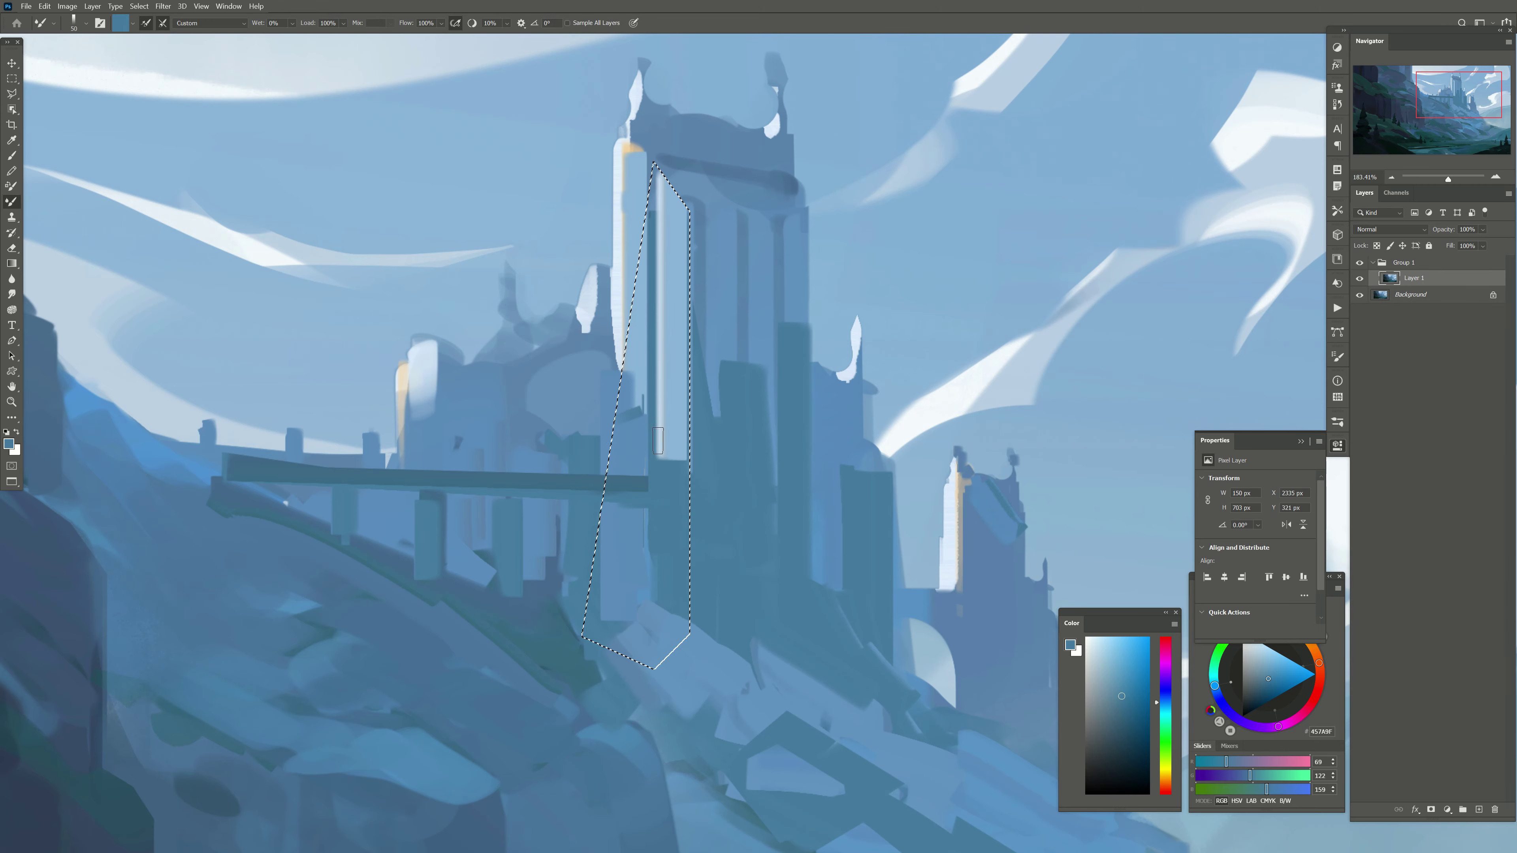
pyautogui.moveTo(621, 392); pyautogui.dragTo(687, 454)
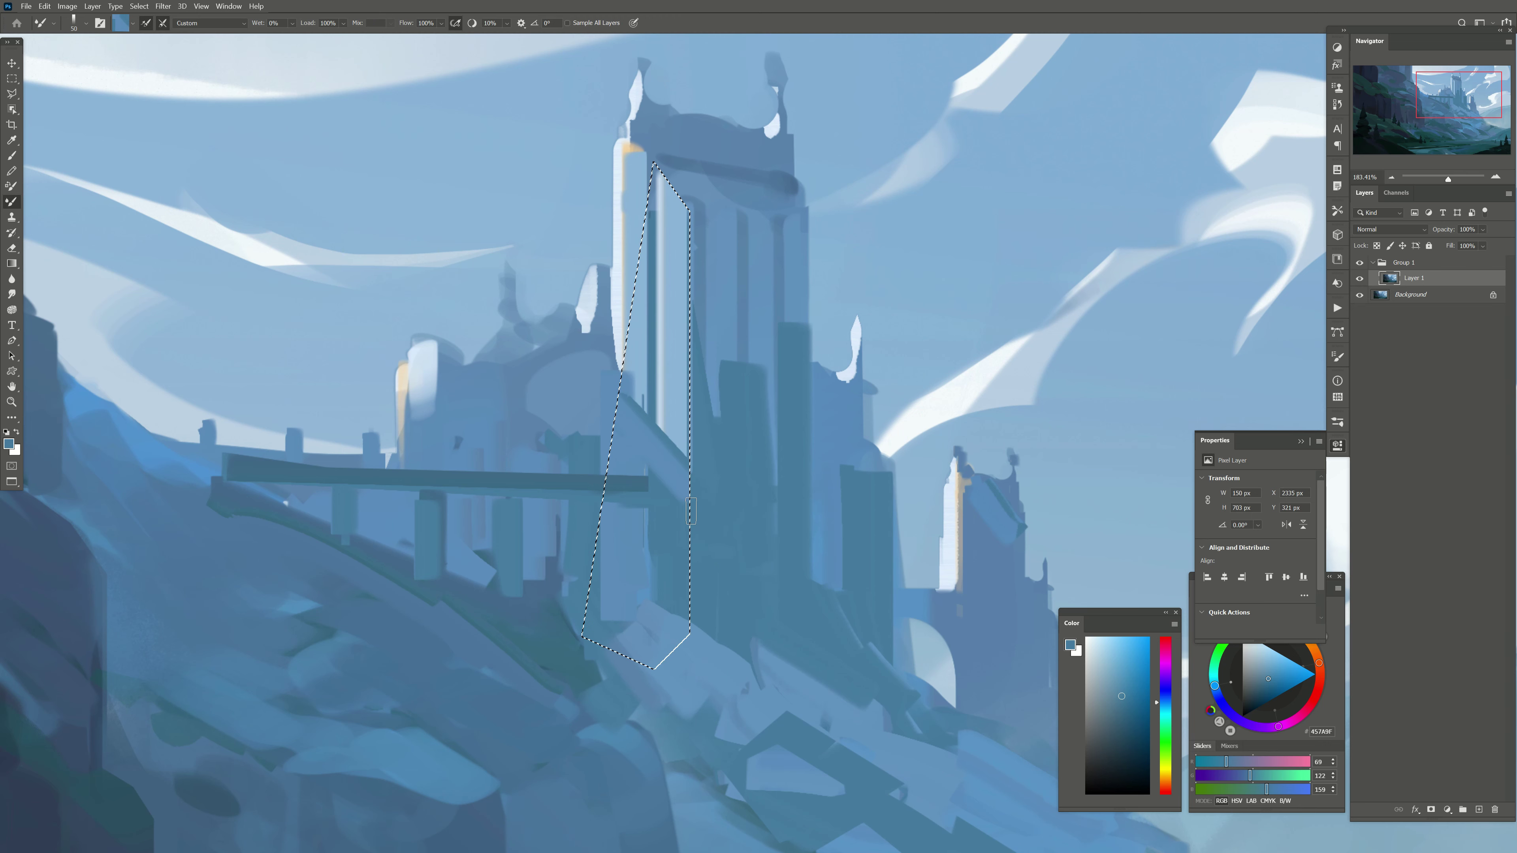
pyautogui.hotkey('ctrl', 'd')
pyautogui.moveTo(589, 504); pyautogui.dragTo(640, 455)
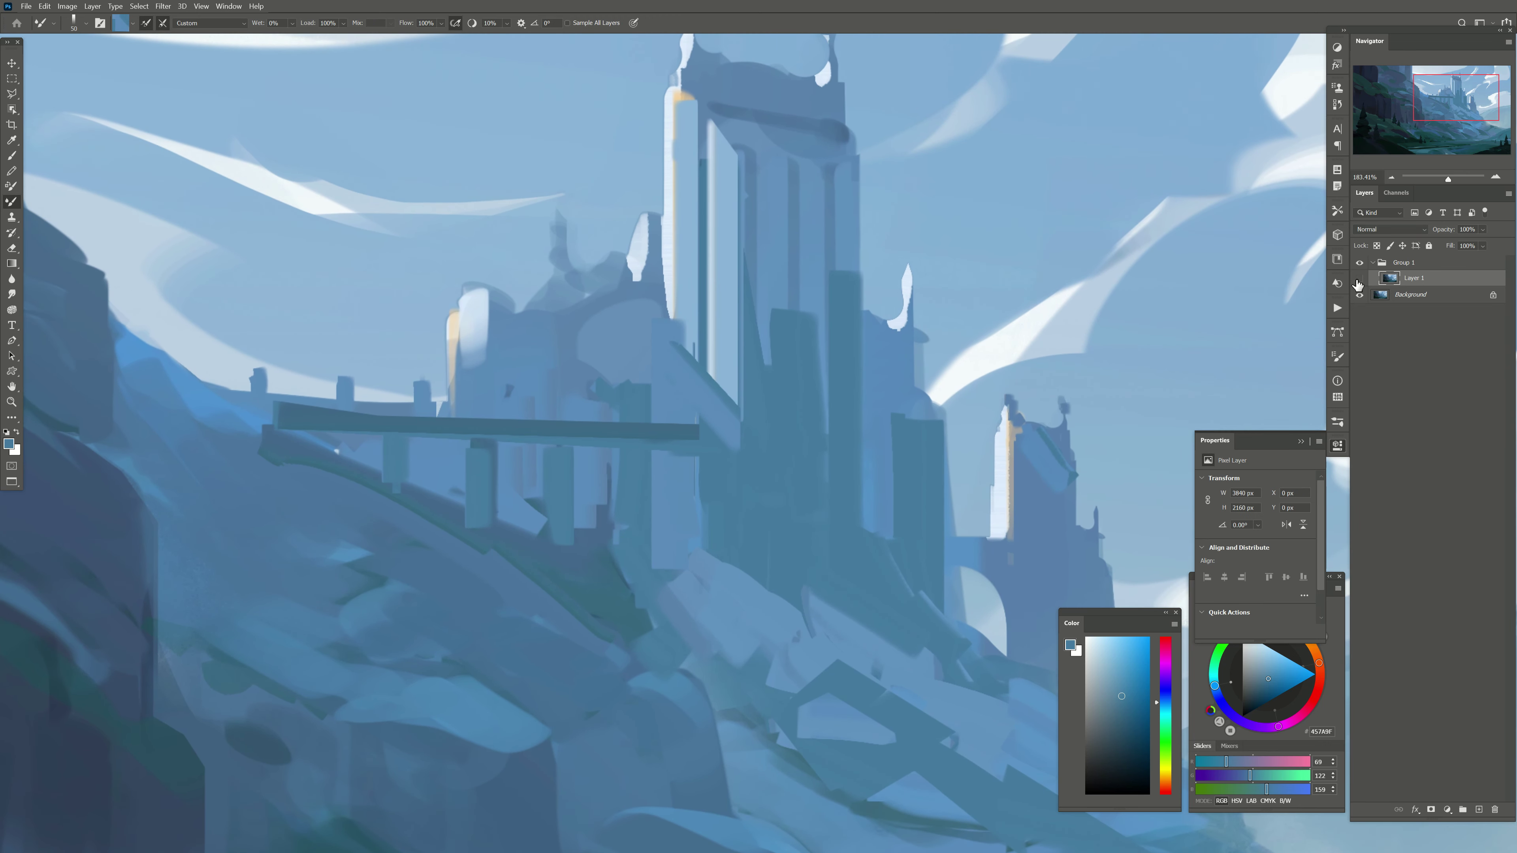
# Step: Hide the layer to compare the painting, then shift the view left
pyautogui.click(1359, 278)
pyautogui.moveTo(749, 453); pyautogui.dragTo(678, 446)
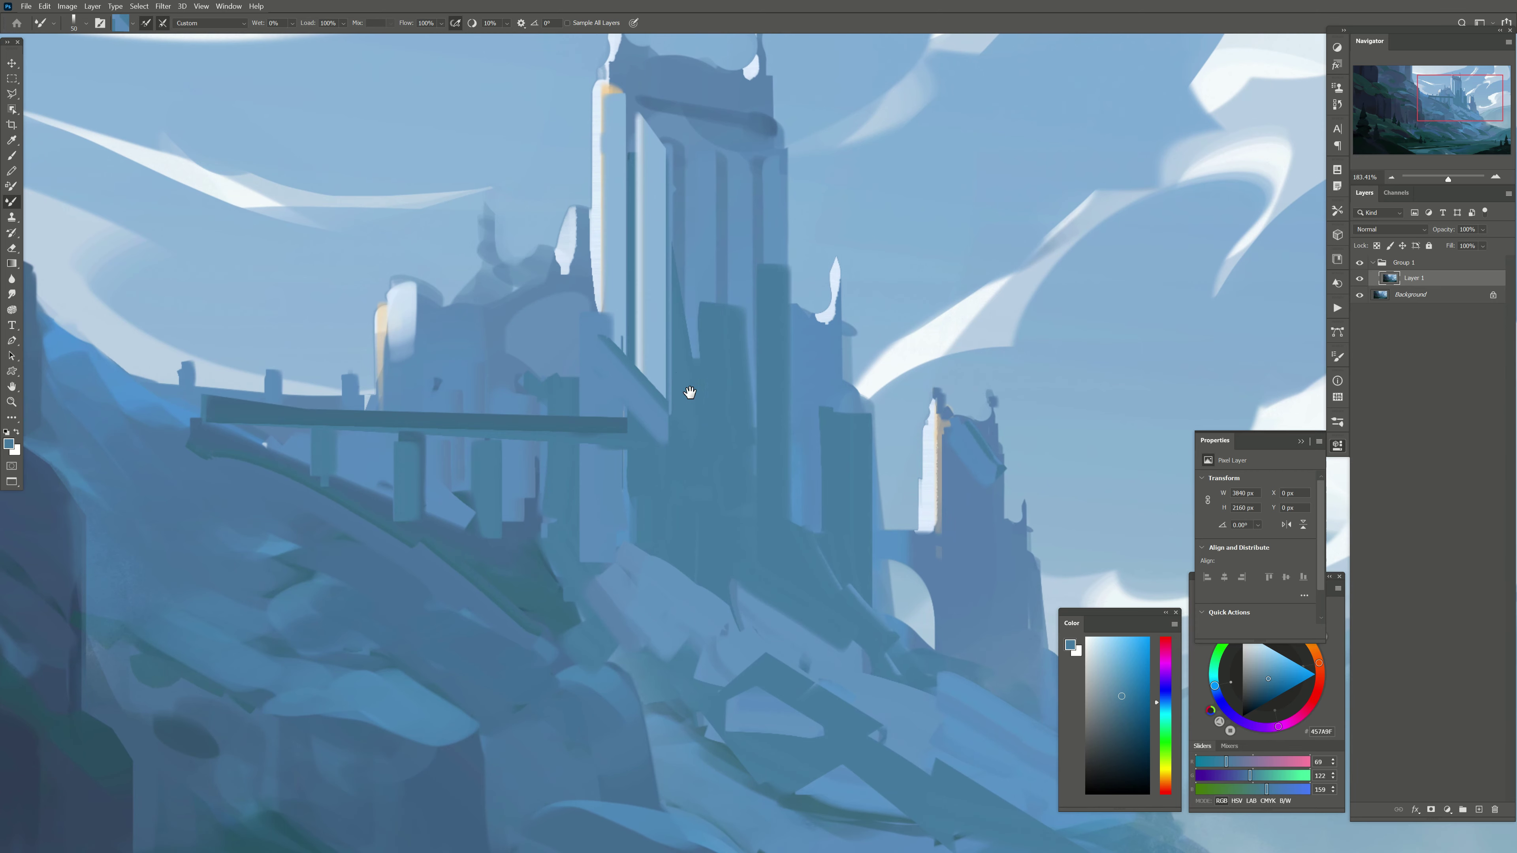
pyautogui.moveTo(689, 393); pyautogui.dragTo(675, 376)
# Step: Select the area below the tower, paint a light stroke there and blend it, then deselect
pyautogui.press('l')
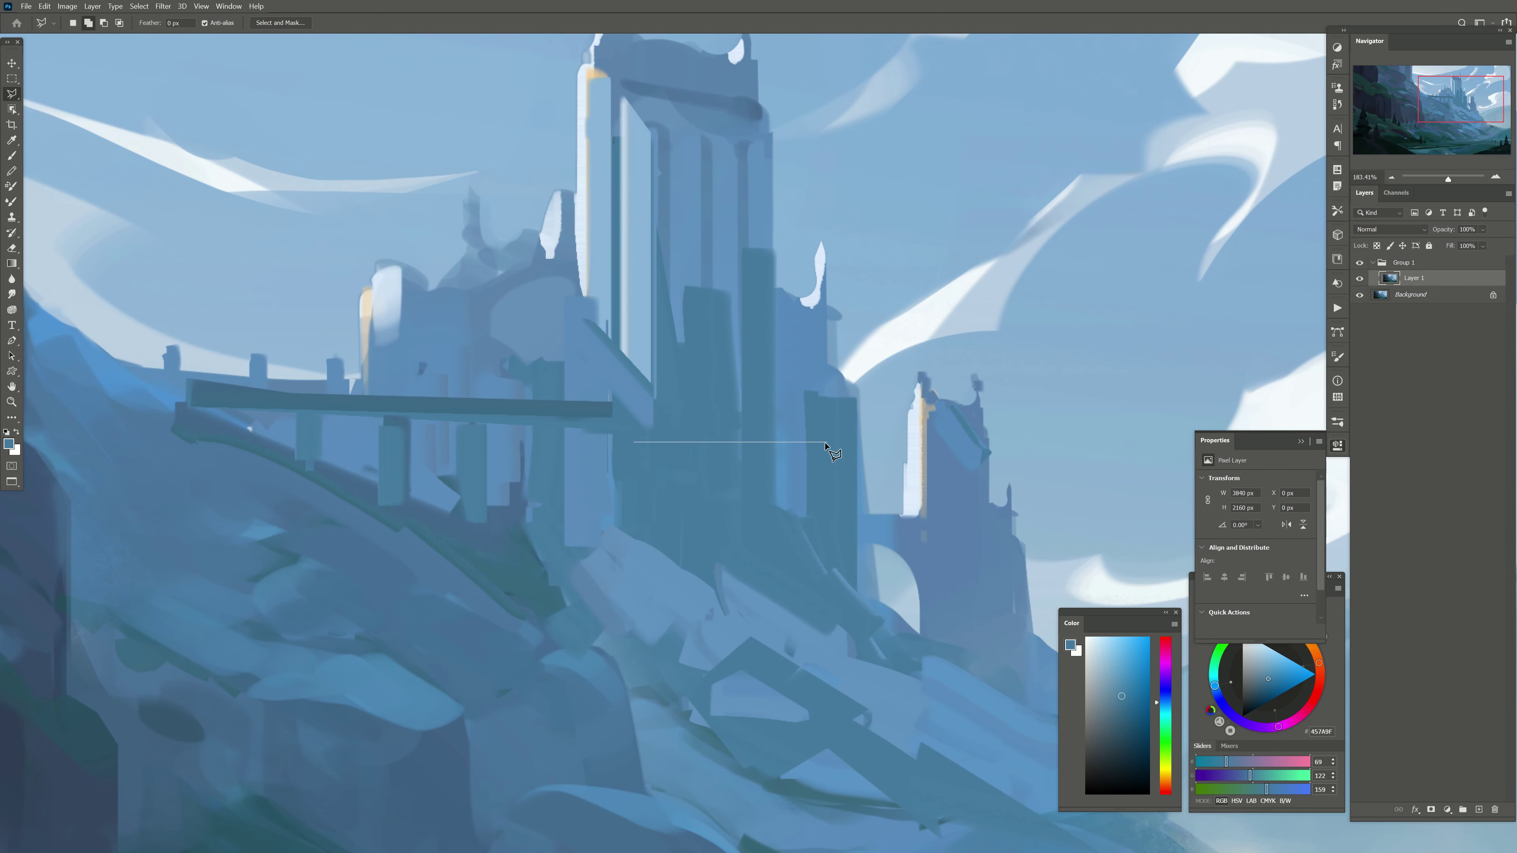
pyautogui.click(710, 595)
pyautogui.click(755, 675)
pyautogui.click(544, 631)
pyautogui.doubleClick(487, 565)
pyautogui.press('b')
pyautogui.moveTo(665, 456); pyautogui.dragTo(636, 547)
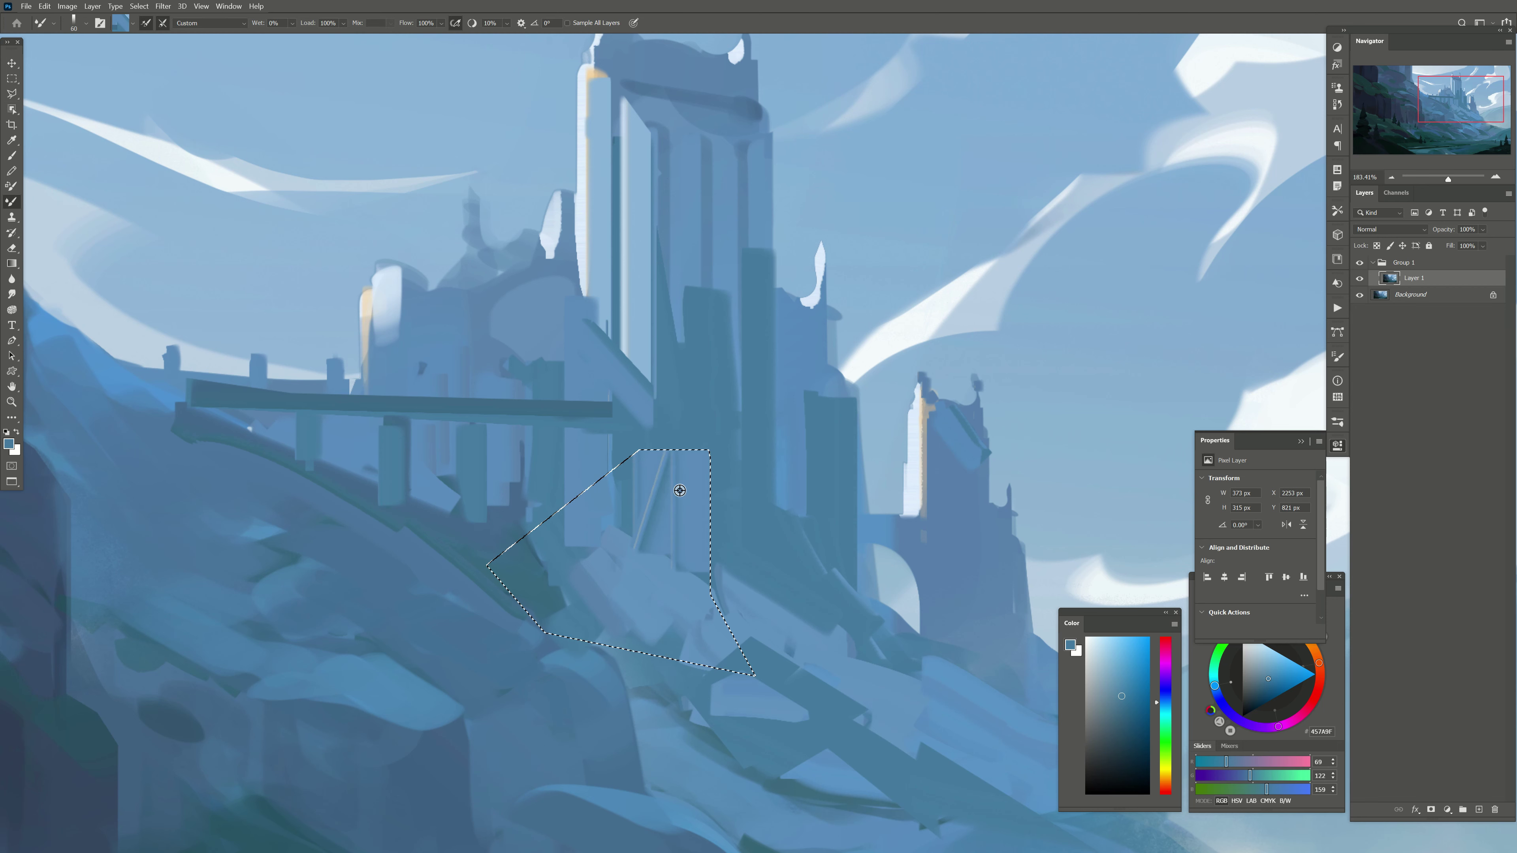
pyautogui.press(']')
pyautogui.moveTo(680, 490)
pyautogui.mouseDown()
pyautogui.moveTo(713, 557)
pyautogui.moveTo(638, 558)
pyautogui.mouseUp()
pyautogui.press('[')
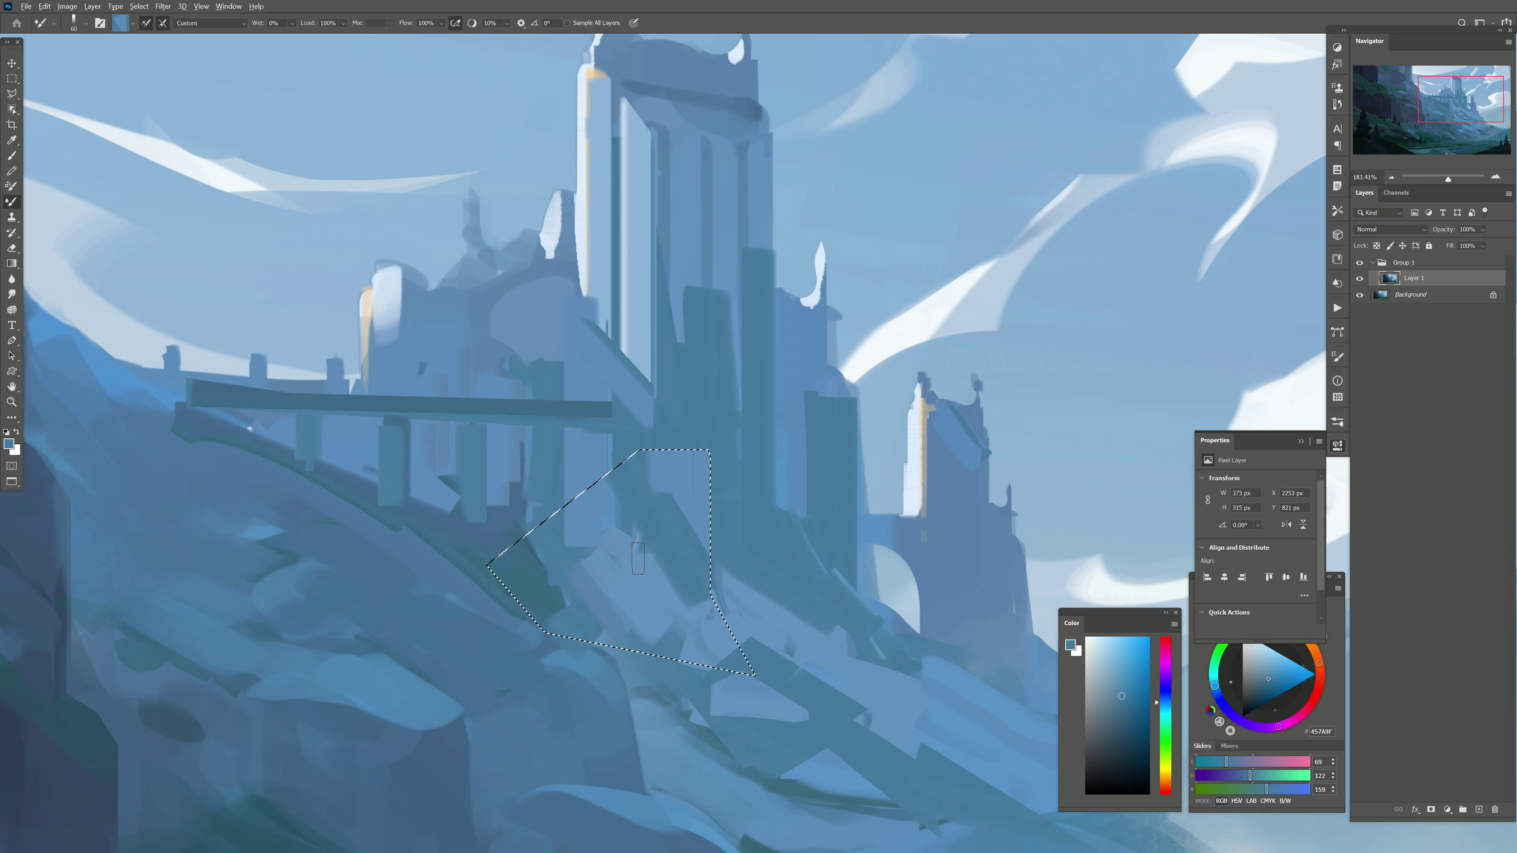
pyautogui.click(139, 5)
pyautogui.click(149, 31)
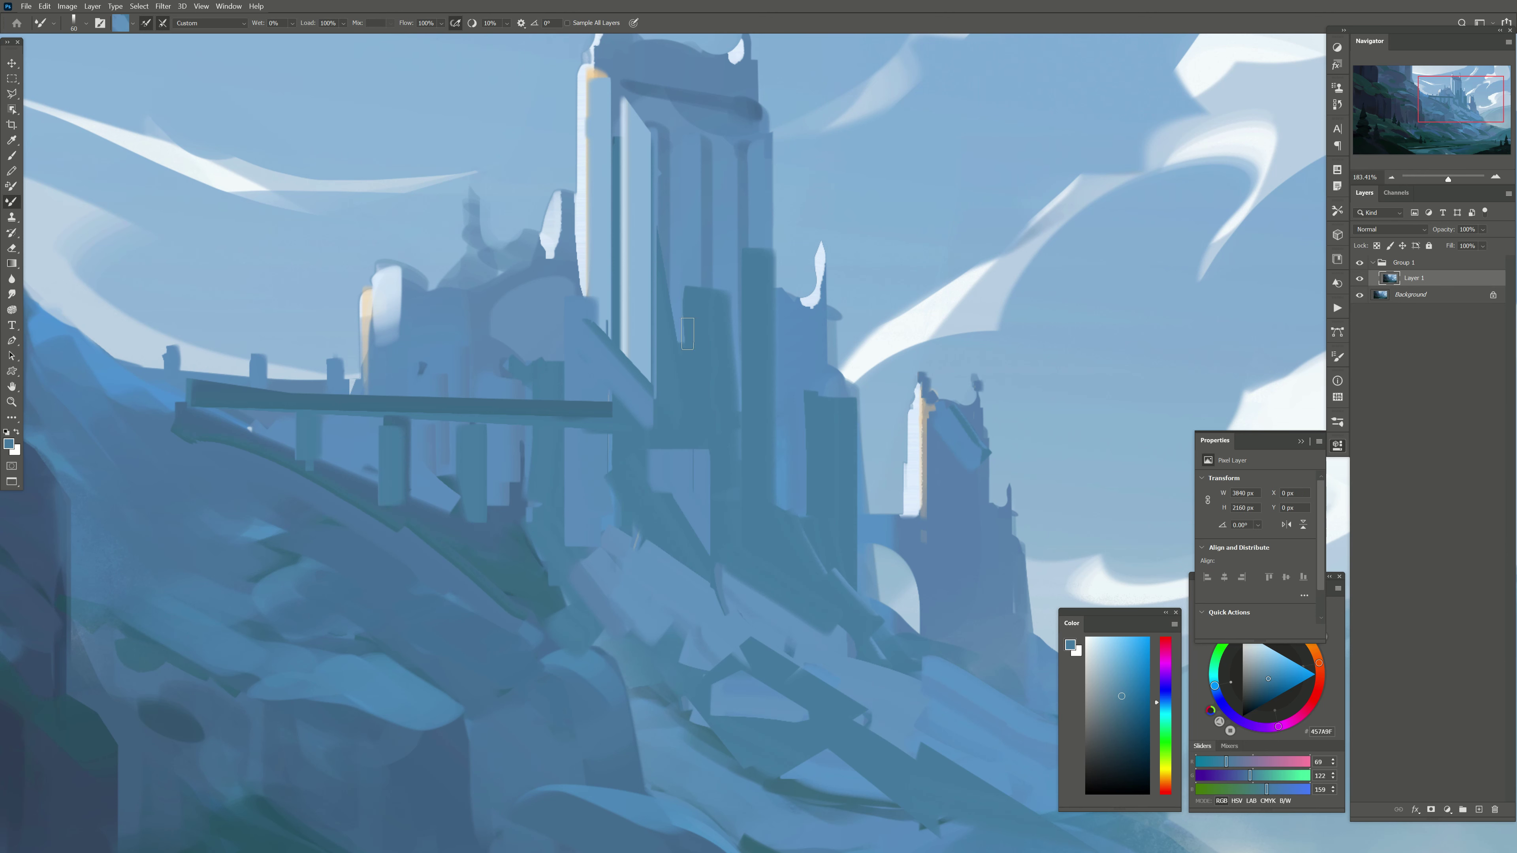
# Step: Paint a light horizontal bar with light columns beneath it below the main tower
pyautogui.press('[')
pyautogui.press('[')
pyautogui.moveTo(714, 463)
pyautogui.mouseDown()
pyautogui.moveTo(830, 461)
pyautogui.moveTo(803, 597)
pyautogui.mouseUp()
pyautogui.press(']')
pyautogui.moveTo(776, 476)
pyautogui.mouseDown()
pyautogui.moveTo(776, 598)
pyautogui.moveTo(737, 580)
pyautogui.mouseUp()
pyautogui.press(']')
pyautogui.moveTo(828, 457); pyautogui.dragTo(829, 629)
pyautogui.moveTo(805, 478); pyautogui.dragTo(824, 505)
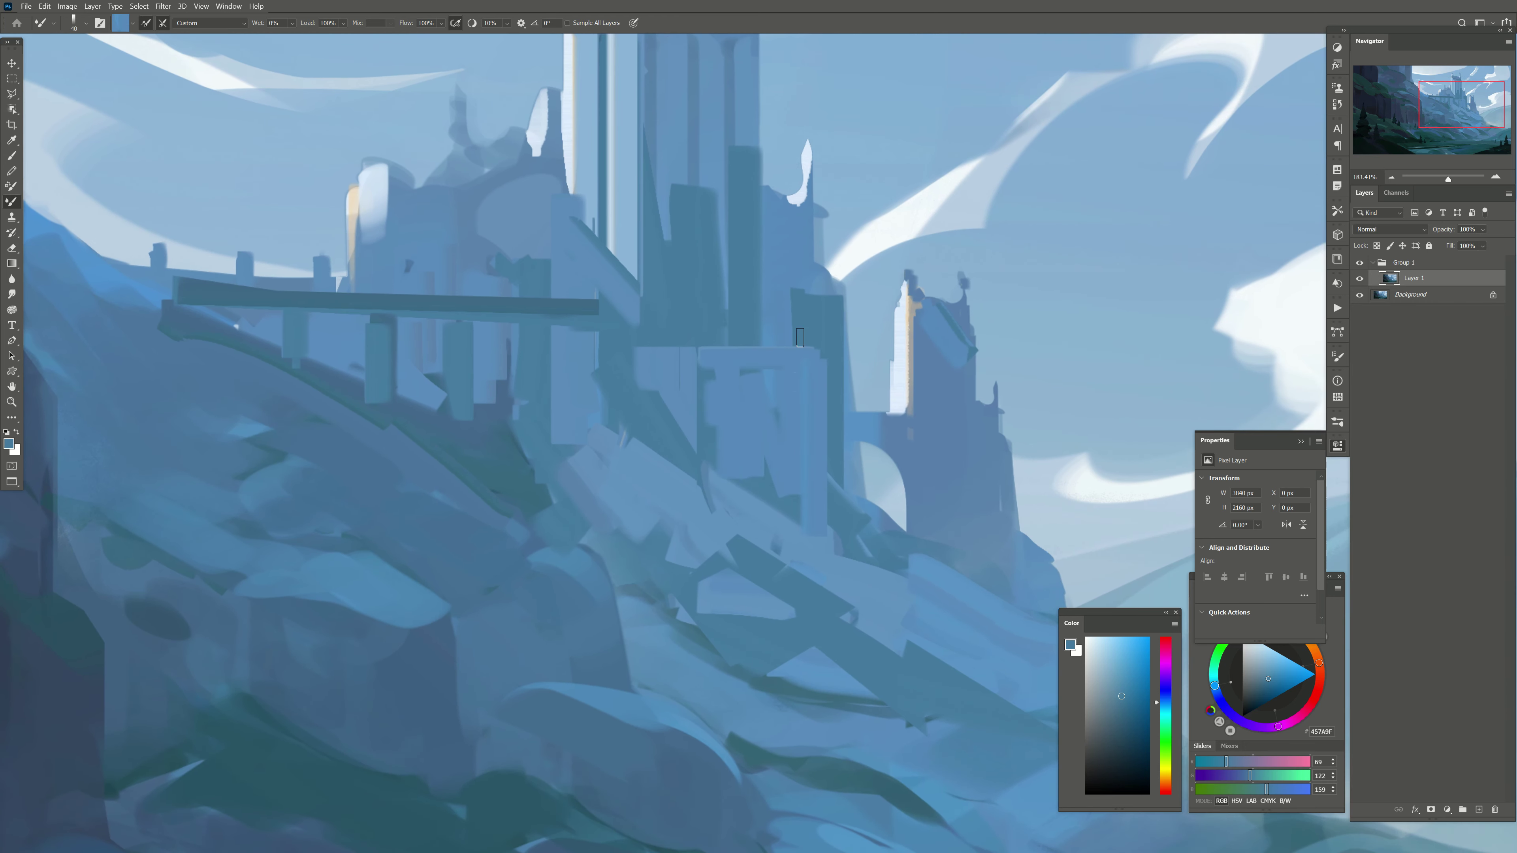
# Step: Paint a dark stroke inside a straight-edged selection over the tower's left side
pyautogui.press('l')
pyautogui.click(854, 492)
pyautogui.click(653, 492)
pyautogui.click(512, 361)
pyautogui.click(491, 277)
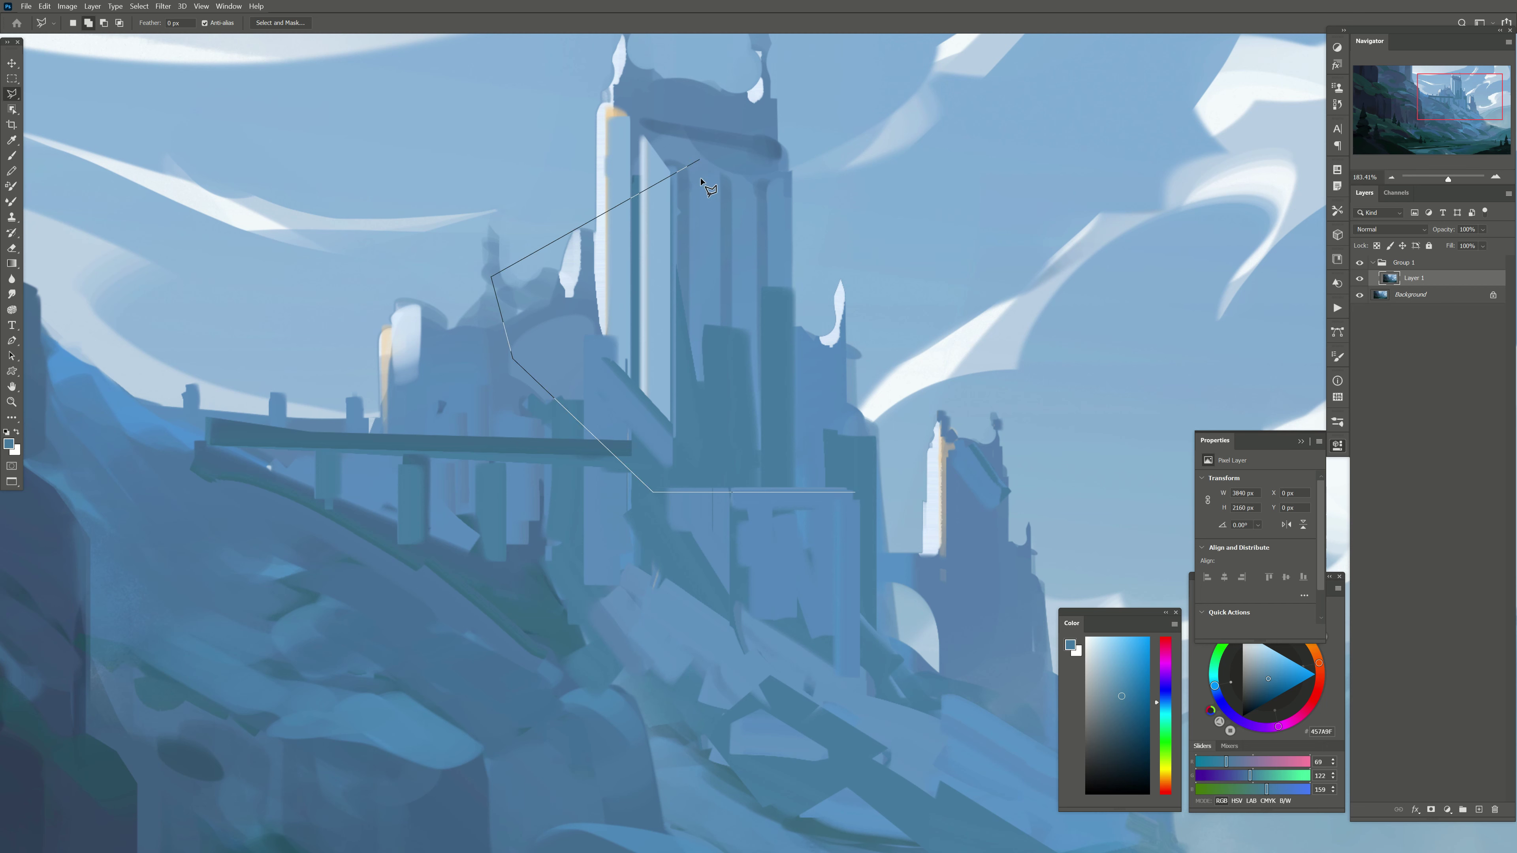
pyautogui.doubleClick(700, 160)
pyautogui.press('b')
pyautogui.press(']')
pyautogui.press(']')
pyautogui.press(']')
pyautogui.moveTo(656, 478); pyautogui.dragTo(709, 540)
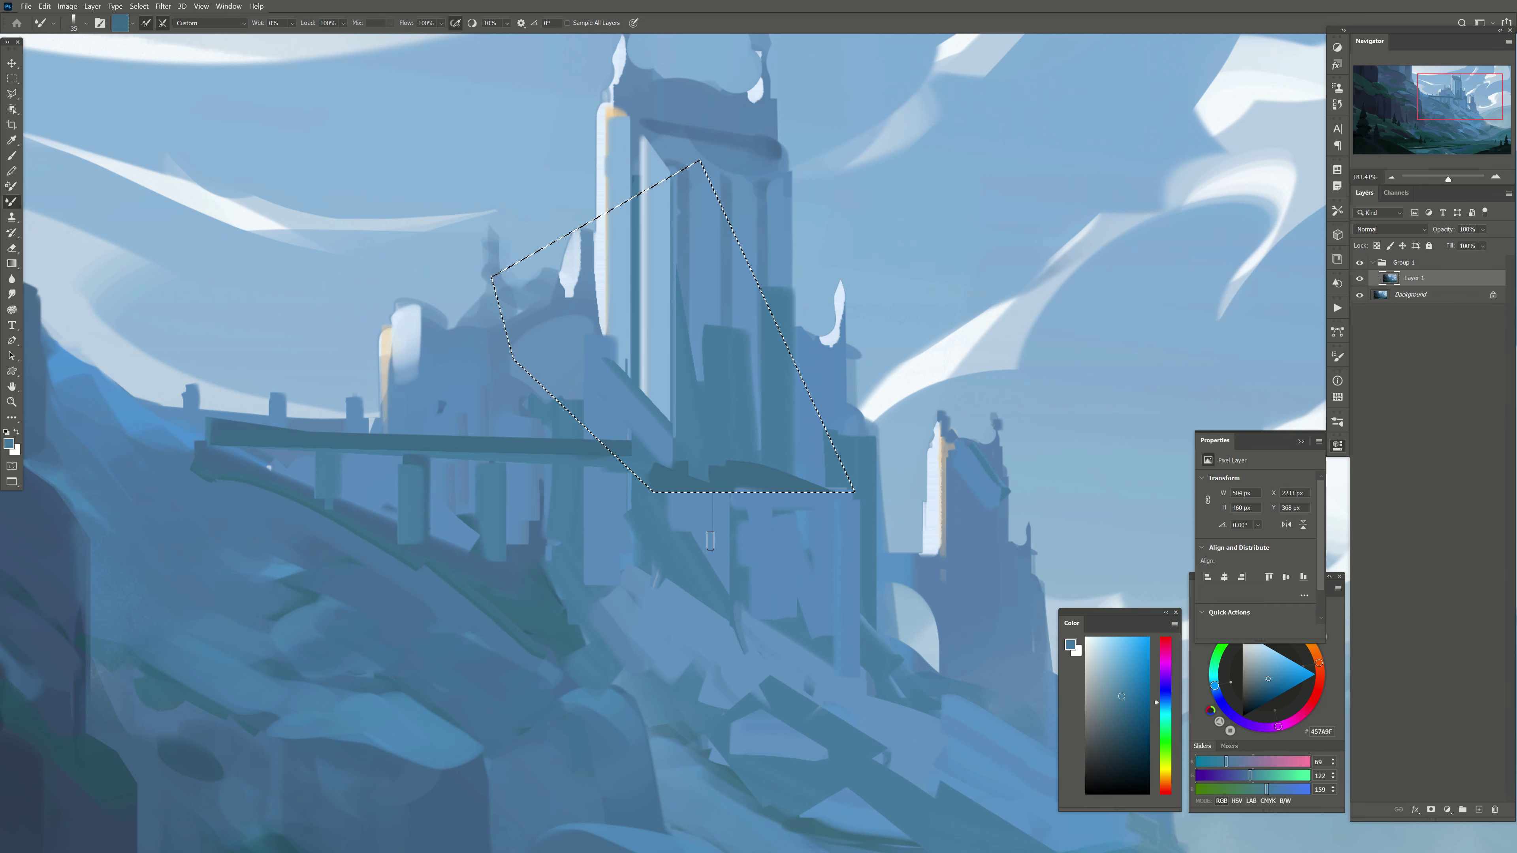
pyautogui.hotkey('ctrl', 'd')
pyautogui.press(']')
# Step: Outline the small right spire with a straight-edged selection, then deselect it
pyautogui.scroll(1, 789, 442)
pyautogui.press('l')
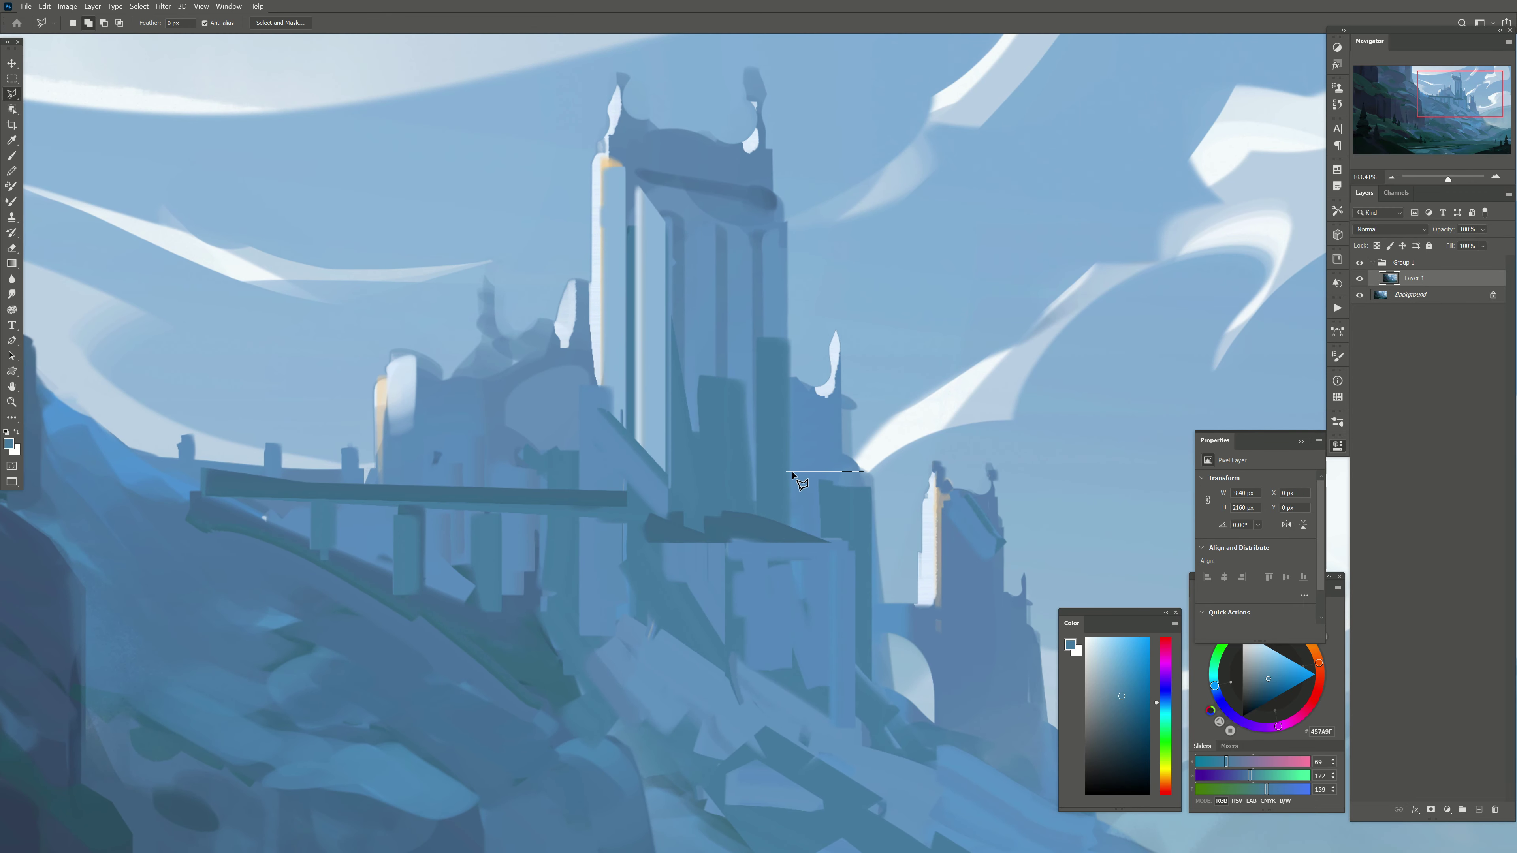
pyautogui.click(786, 291)
pyautogui.click(831, 286)
pyautogui.click(861, 469)
pyautogui.doubleClick(796, 470)
pyautogui.press('b')
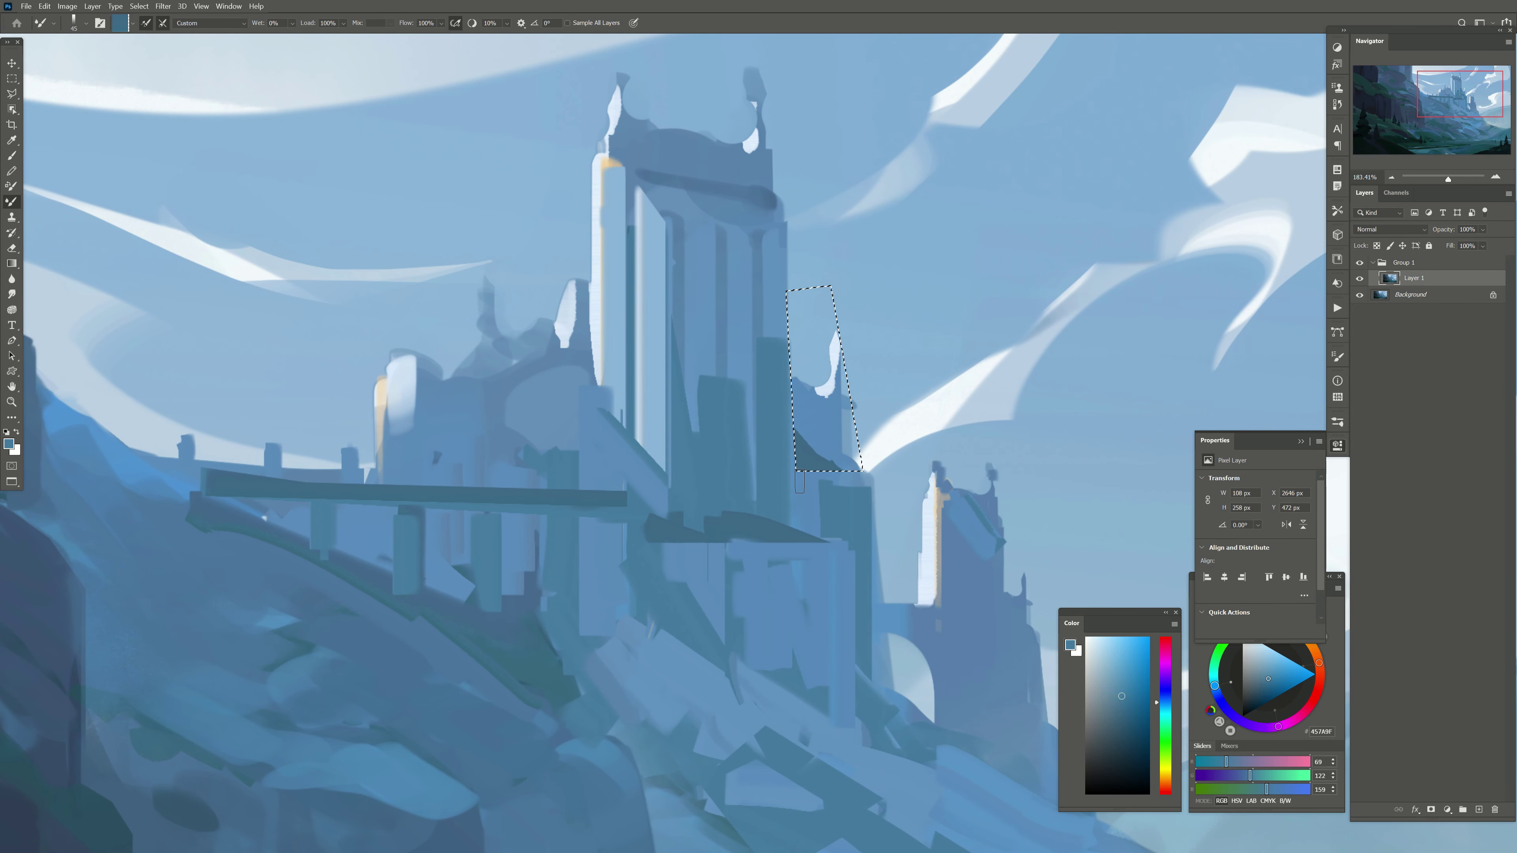
pyautogui.hotkey('ctrl', 'd')
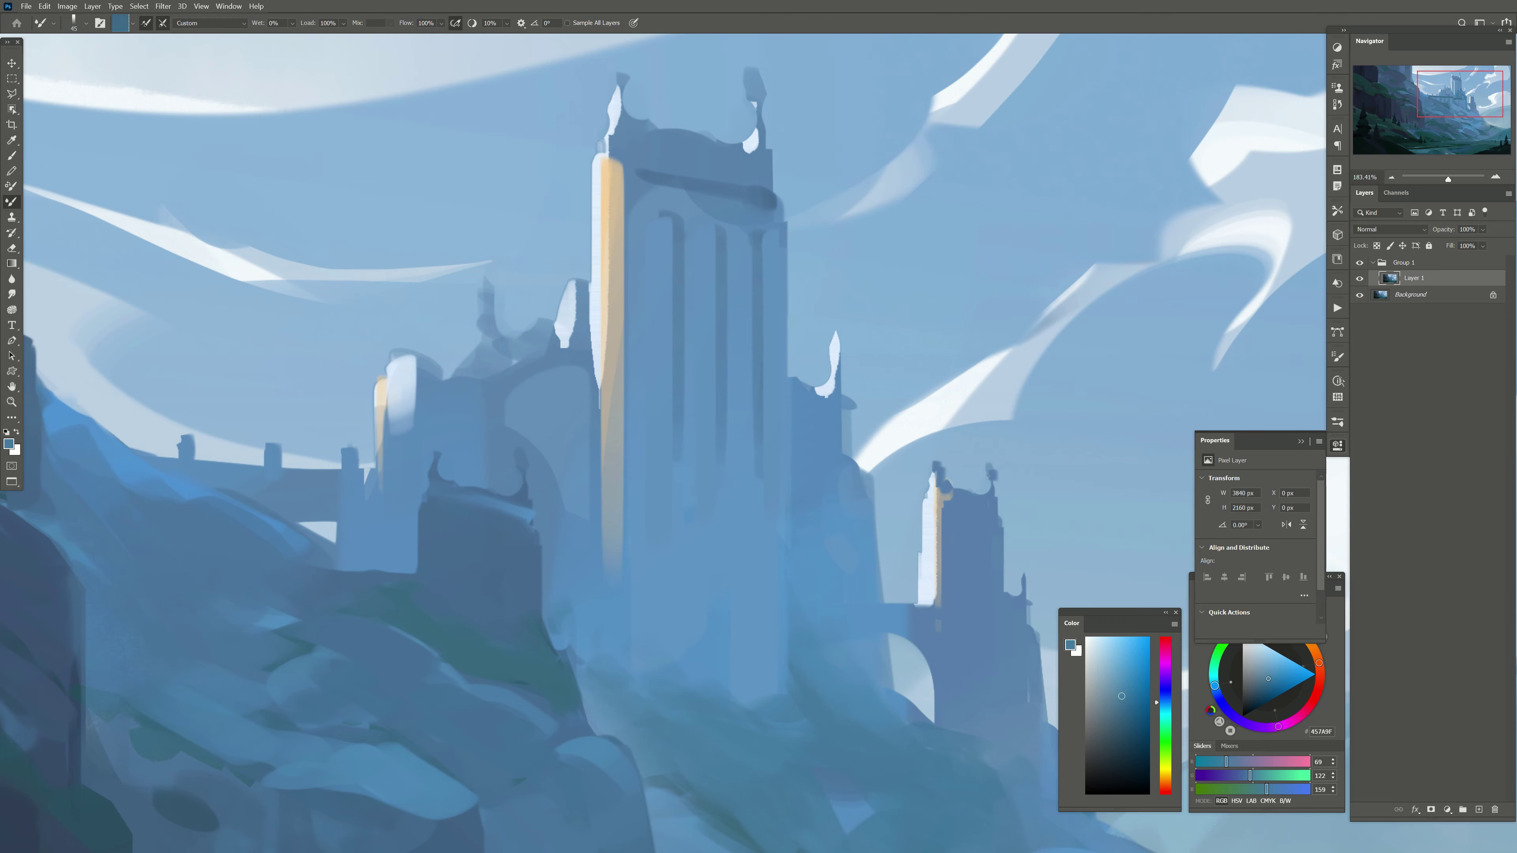
pyautogui.moveTo(450, 513)
pyautogui.mouseDown()
pyautogui.moveTo(640, 471)
pyautogui.moveTo(736, 536)
pyautogui.mouseUp()
# Step: Sample the wall's light blue and paint over the wall gap and dark vertical line
pyautogui.keyDown('alt'); pyautogui.click(712, 441); pyautogui.keyUp('alt')
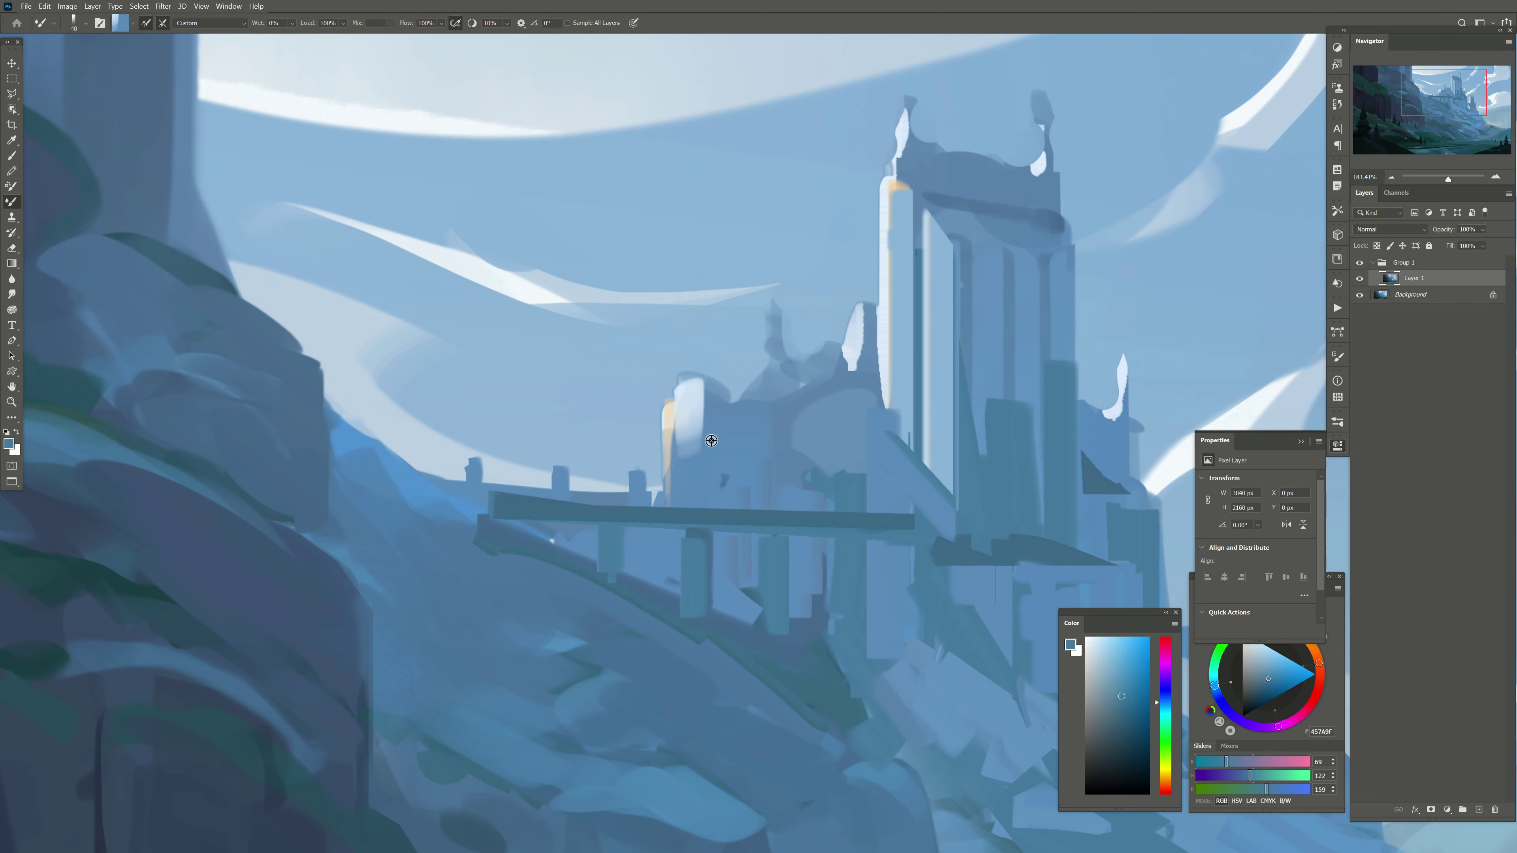
pyautogui.moveTo(699, 359); pyautogui.dragTo(747, 426)
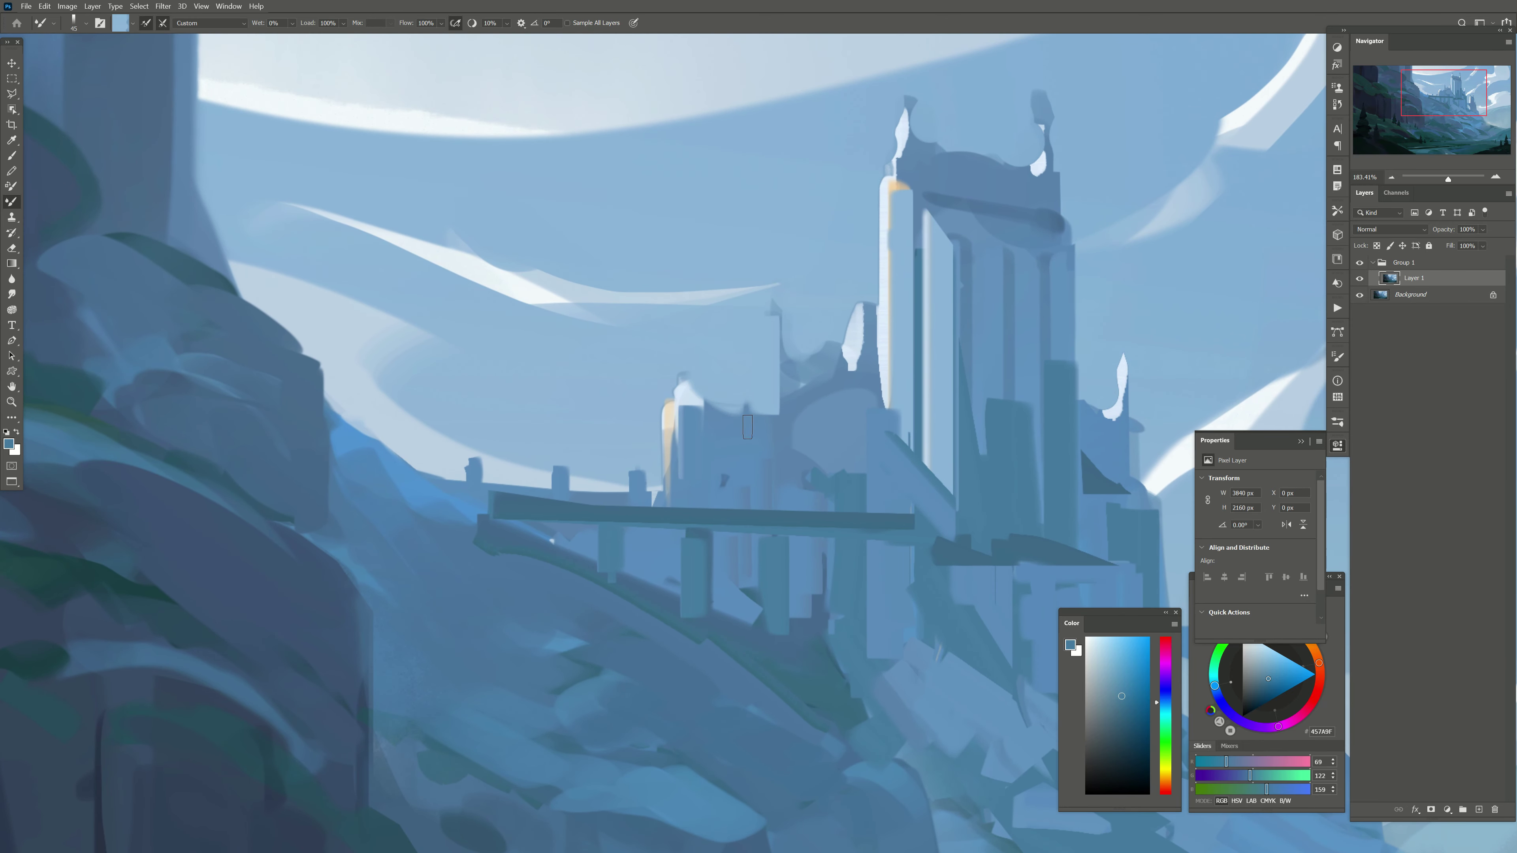
pyautogui.press(']')
pyautogui.press(']')
pyautogui.moveTo(803, 327); pyautogui.dragTo(820, 357)
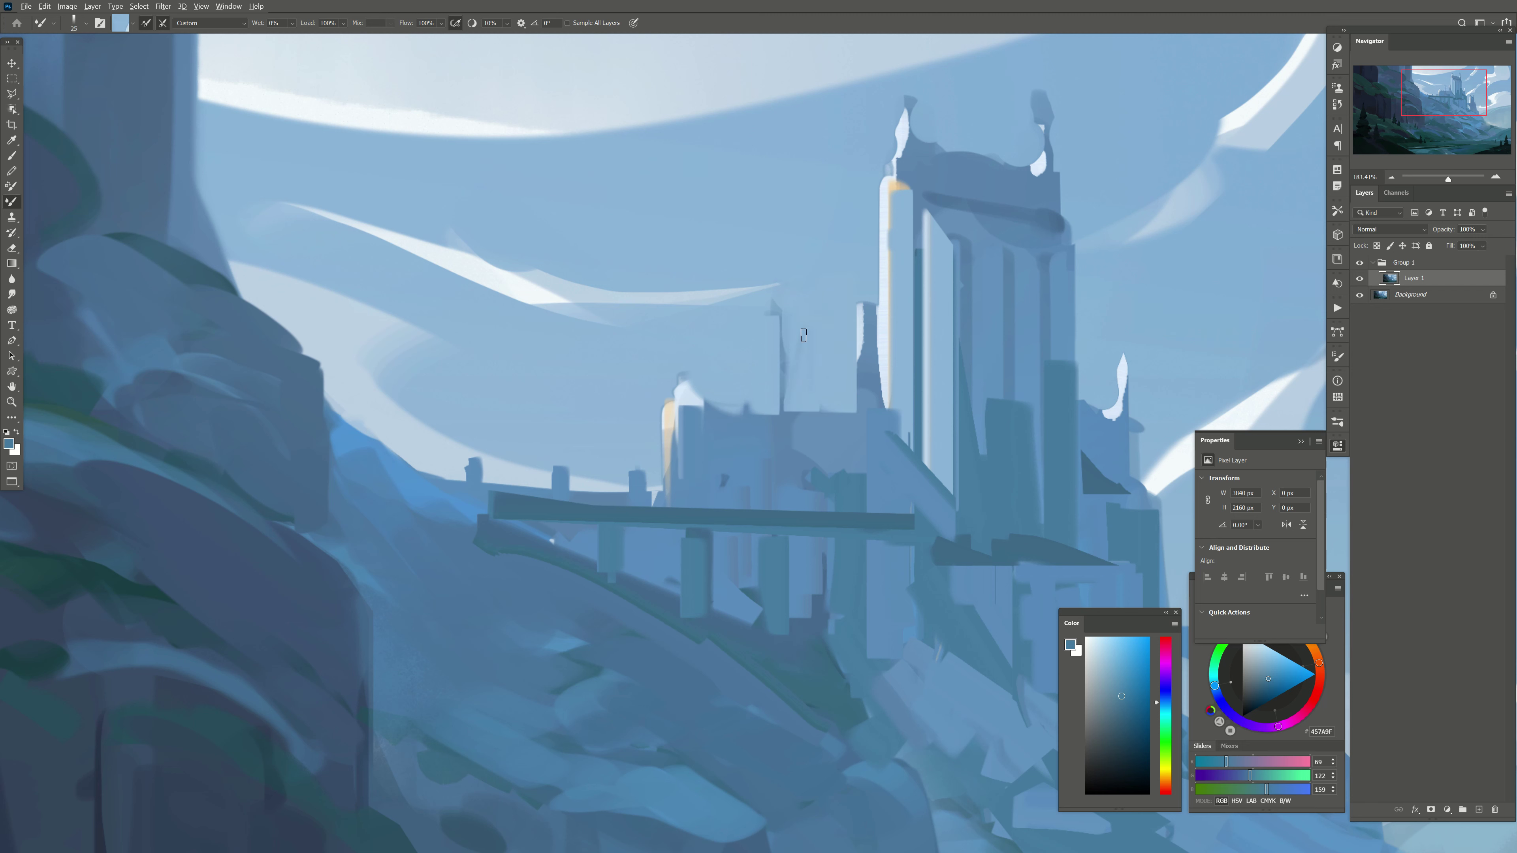
pyautogui.moveTo(786, 365); pyautogui.dragTo(791, 416)
# Step: Outline a slim new left tower and paint it as a darker column
pyautogui.press('l')
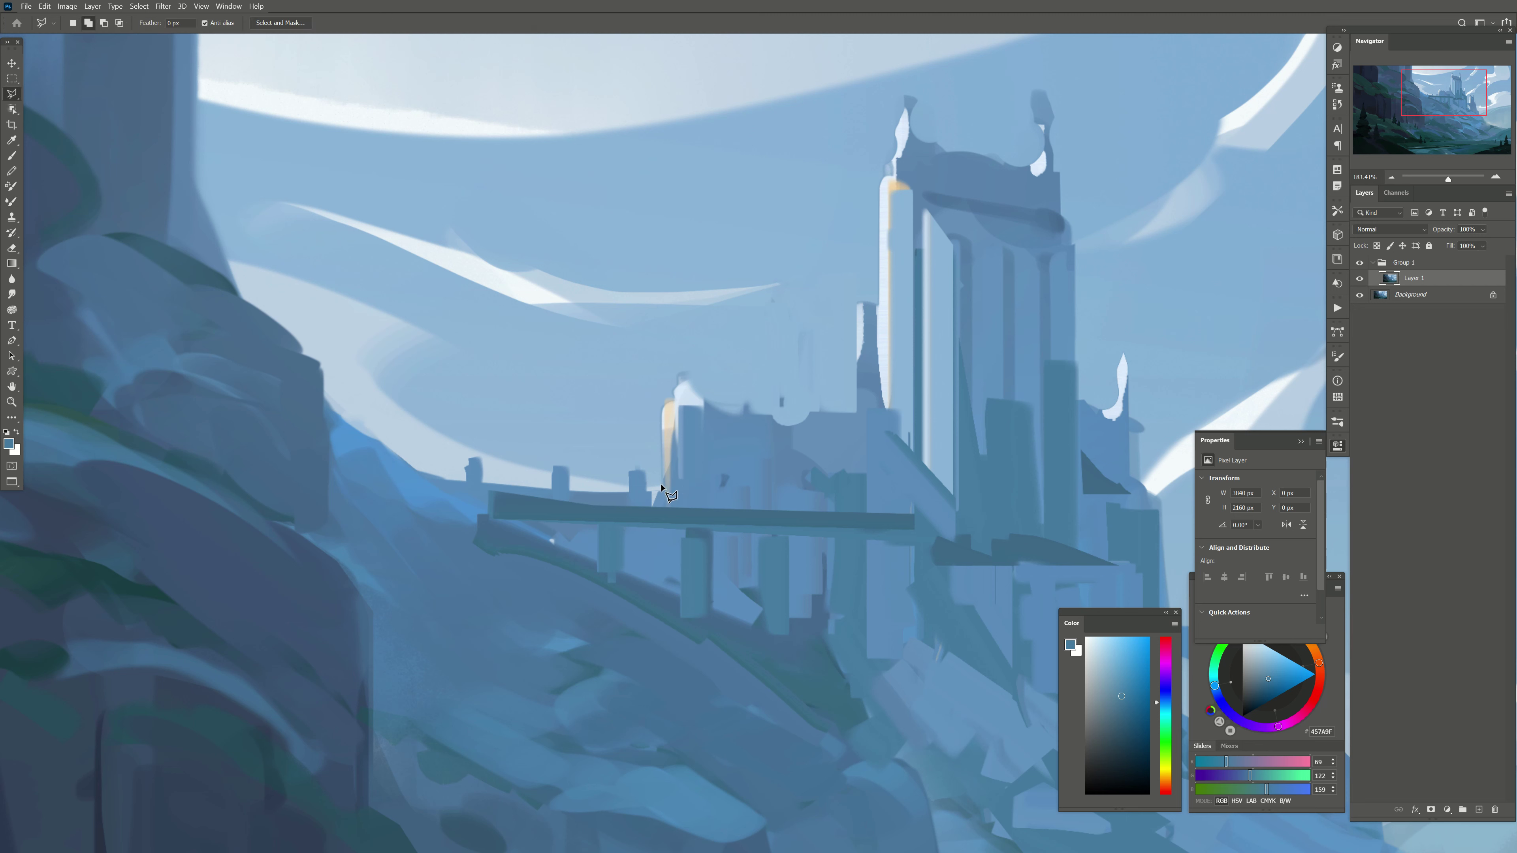
pyautogui.click(659, 481)
pyautogui.click(660, 350)
pyautogui.click(712, 263)
pyautogui.doubleClick(723, 509)
pyautogui.press('b')
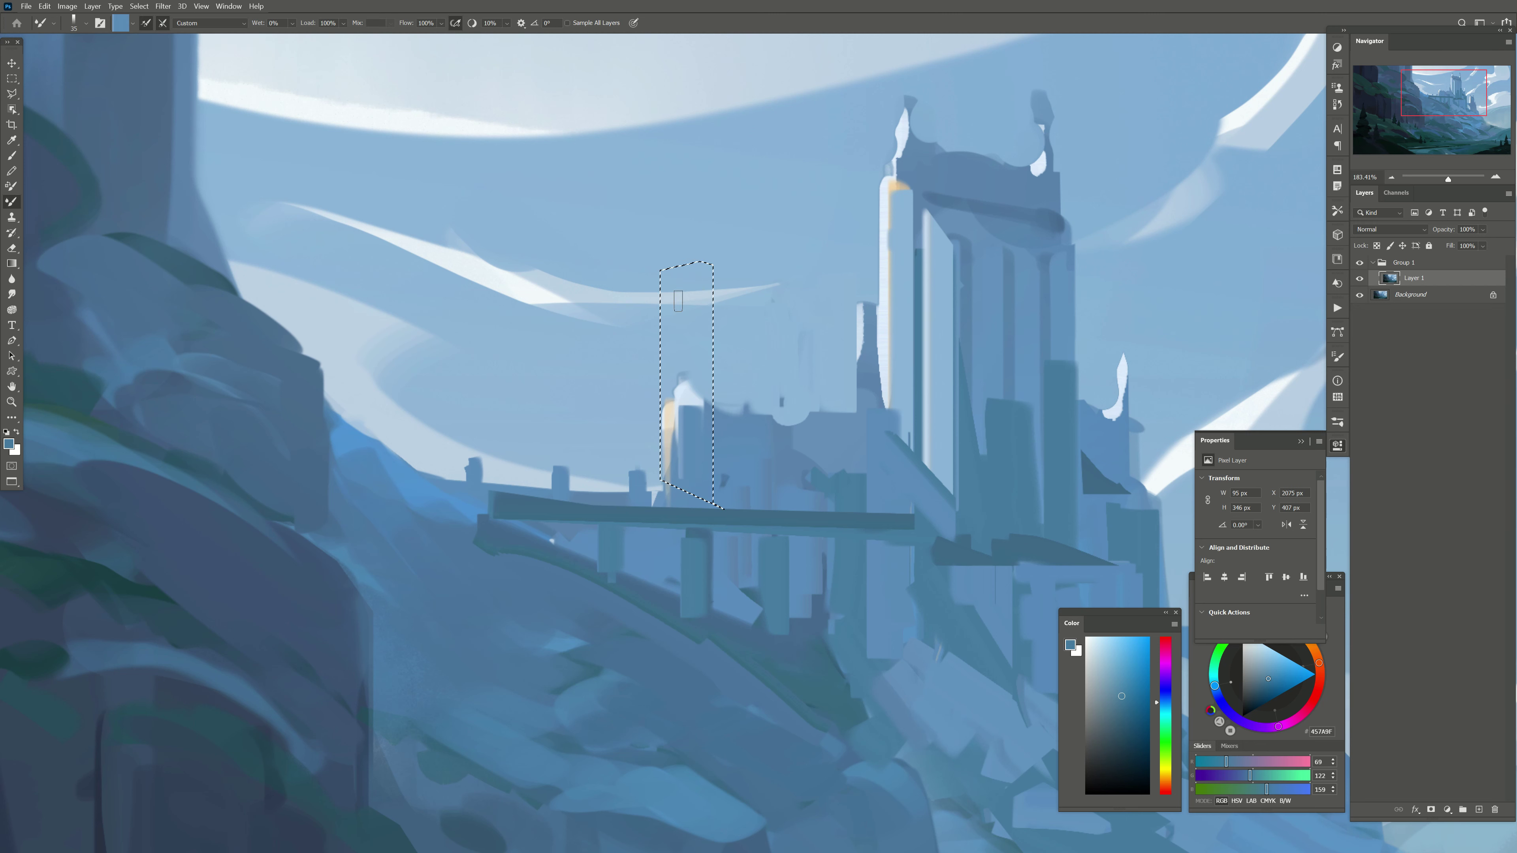
pyautogui.moveTo(696, 257); pyautogui.dragTo(696, 505)
# Step: Add a pale highlight strip to the new tower, toned to light blue lower down
pyautogui.keyDown('alt'); pyautogui.click(877, 305); pyautogui.keyUp('alt')
pyautogui.moveTo(666, 266)
pyautogui.mouseDown()
pyautogui.moveTo(666, 495)
pyautogui.moveTo(696, 445)
pyautogui.moveTo(667, 382)
pyautogui.mouseUp()
pyautogui.press(']')
pyautogui.keyDown('alt'); pyautogui.click(947, 371); pyautogui.keyUp('alt')
pyautogui.press(']')
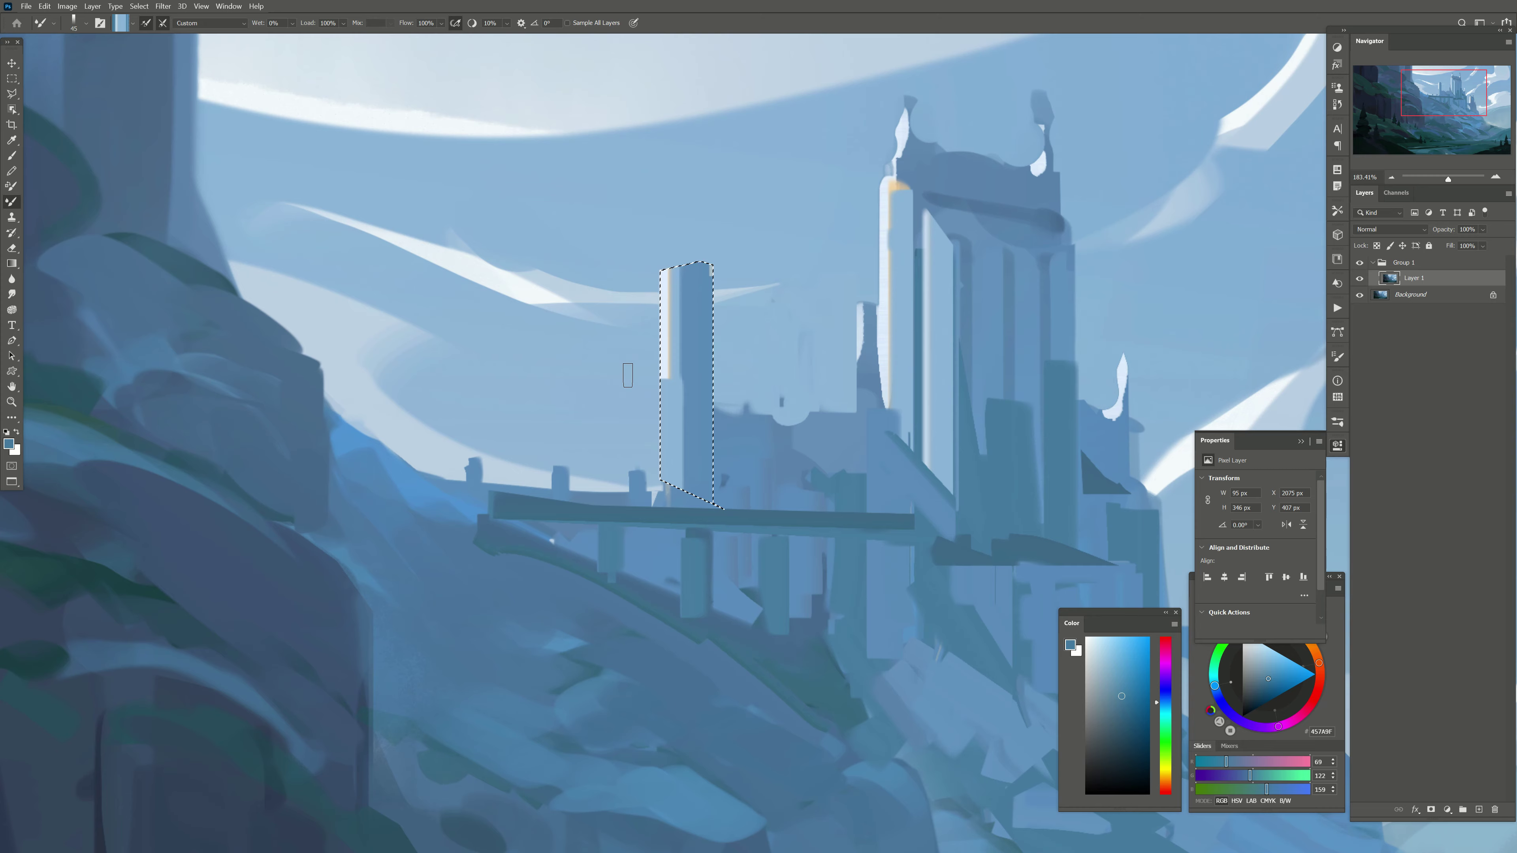
pyautogui.hotkey('ctrl', 'd')
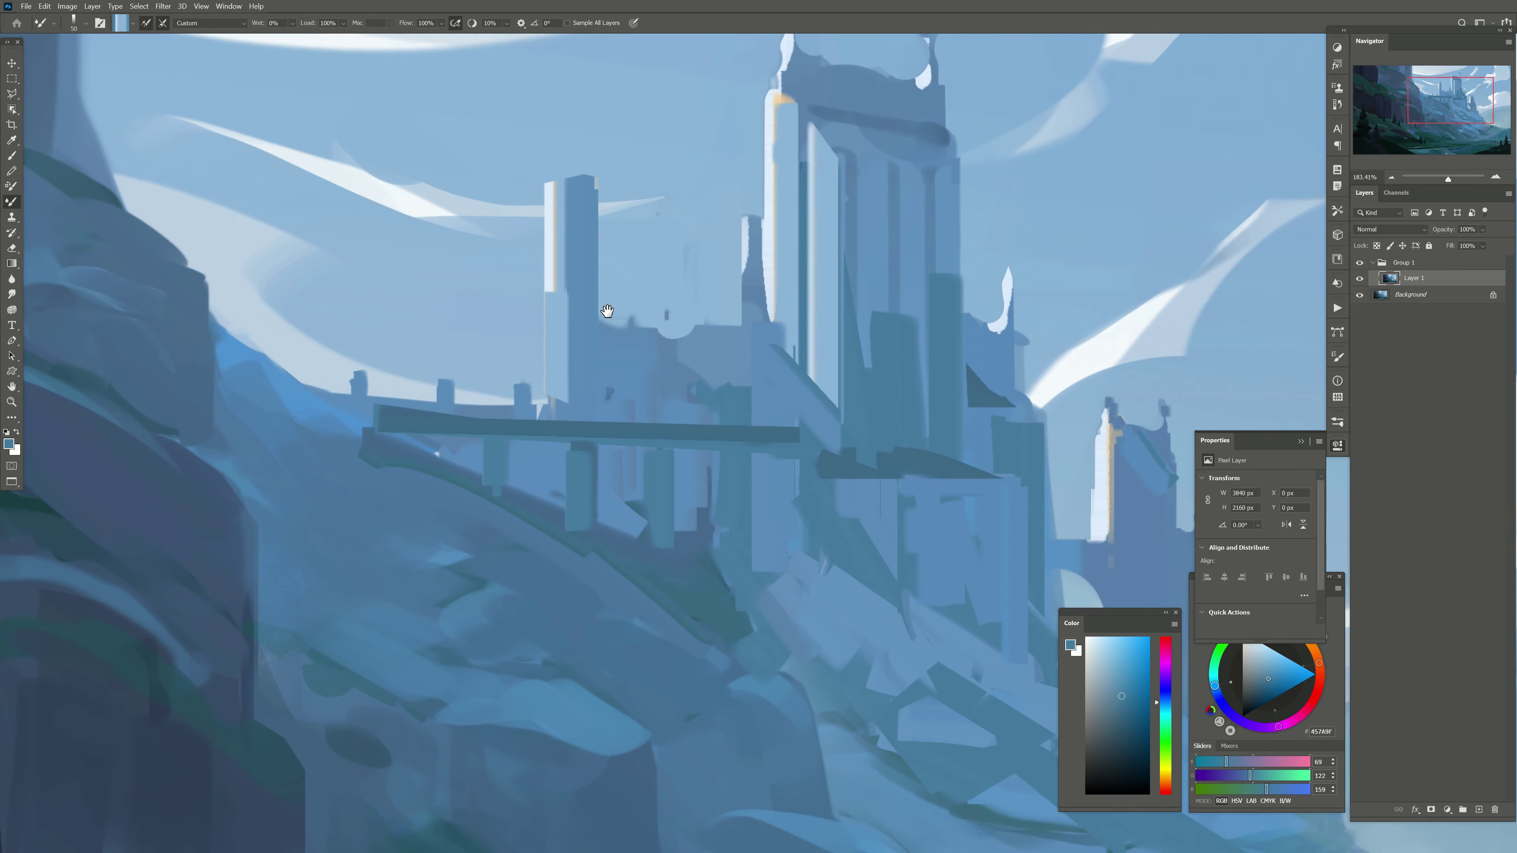
# Step: Recentre on the right tower and outline the right cliff with a straight-edged selection
pyautogui.moveTo(778, 648)
pyautogui.mouseDown()
pyautogui.moveTo(702, 433)
pyautogui.moveTo(778, 481)
pyautogui.moveTo(686, 400)
pyautogui.moveTo(650, 512)
pyautogui.moveTo(458, 458)
pyautogui.mouseUp()
pyautogui.press('[')
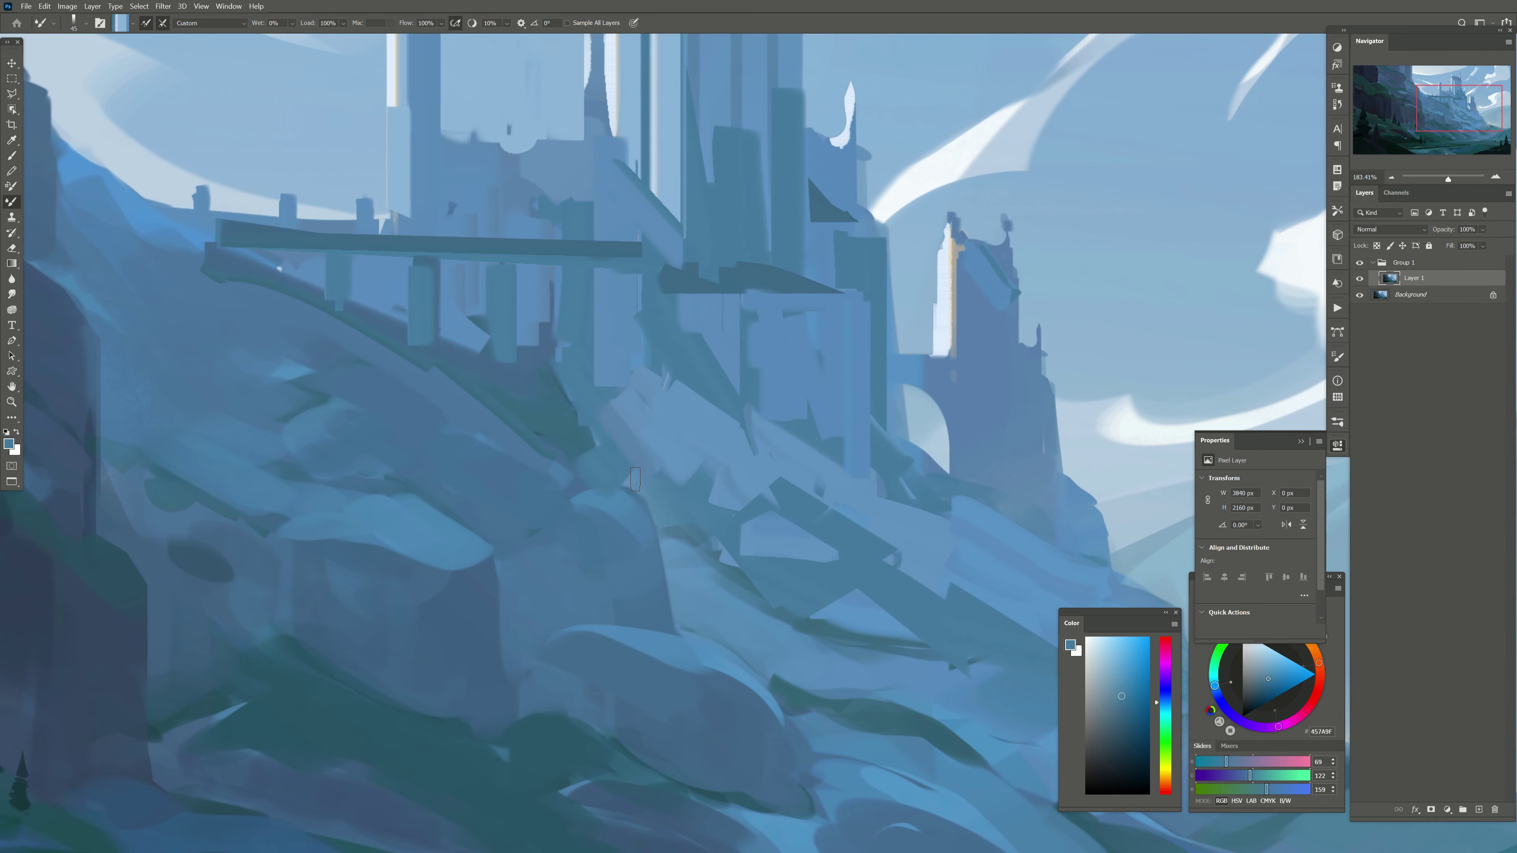
pyautogui.moveTo(635, 474); pyautogui.dragTo(426, 450)
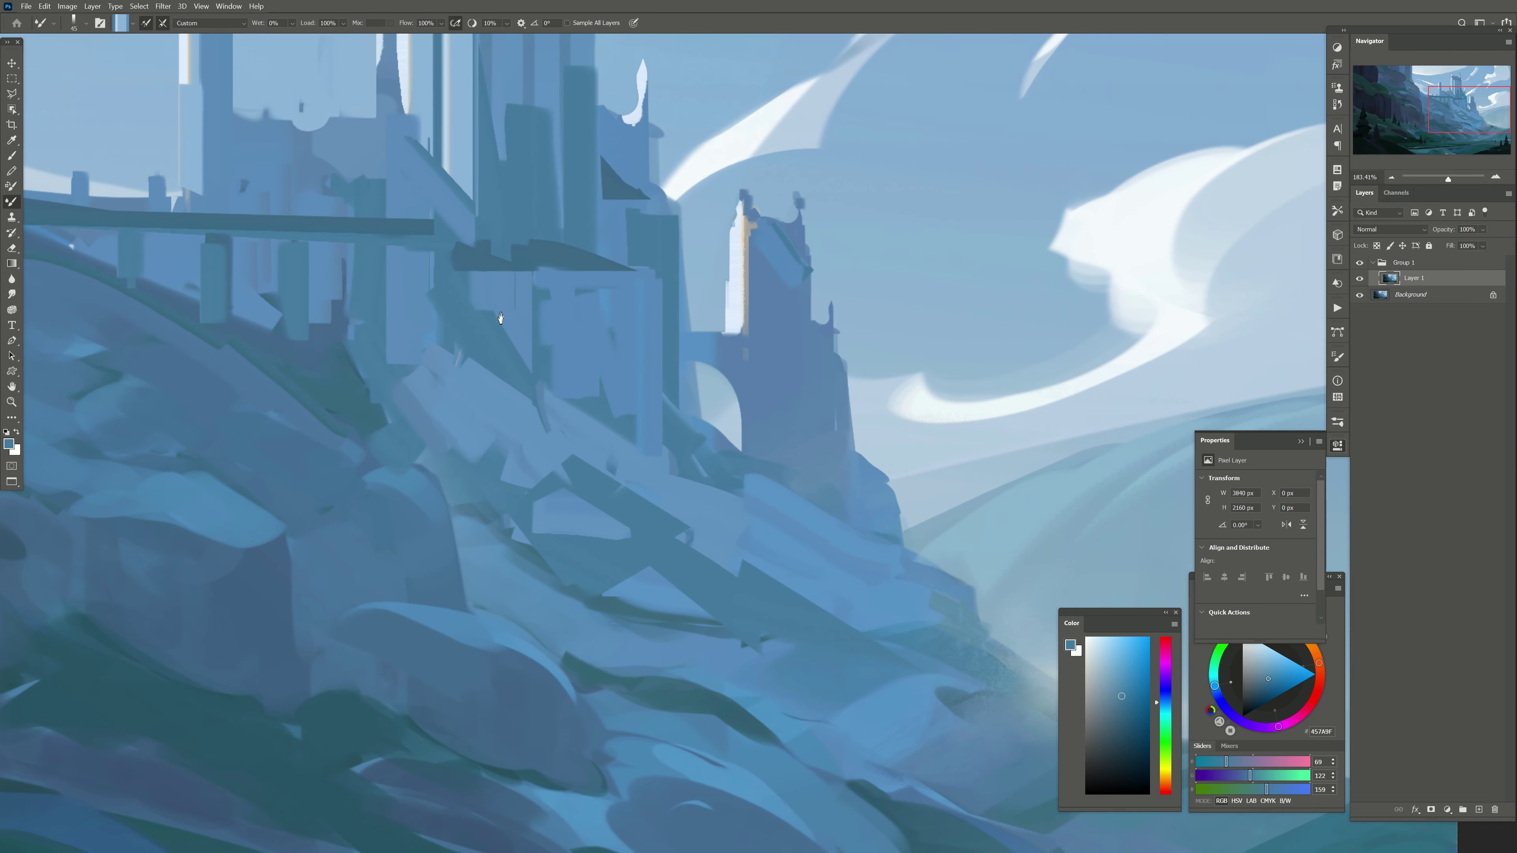
pyautogui.press('l')
pyautogui.click(663, 404)
pyautogui.click(696, 412)
pyautogui.click(782, 494)
pyautogui.click(902, 548)
pyautogui.click(977, 601)
pyautogui.click(993, 574)
pyautogui.click(989, 410)
pyautogui.click(830, 258)
pyautogui.doubleClick(679, 203)
# Step: Paint a dark diagonal band up the cliff below the right tower
pyautogui.press('b')
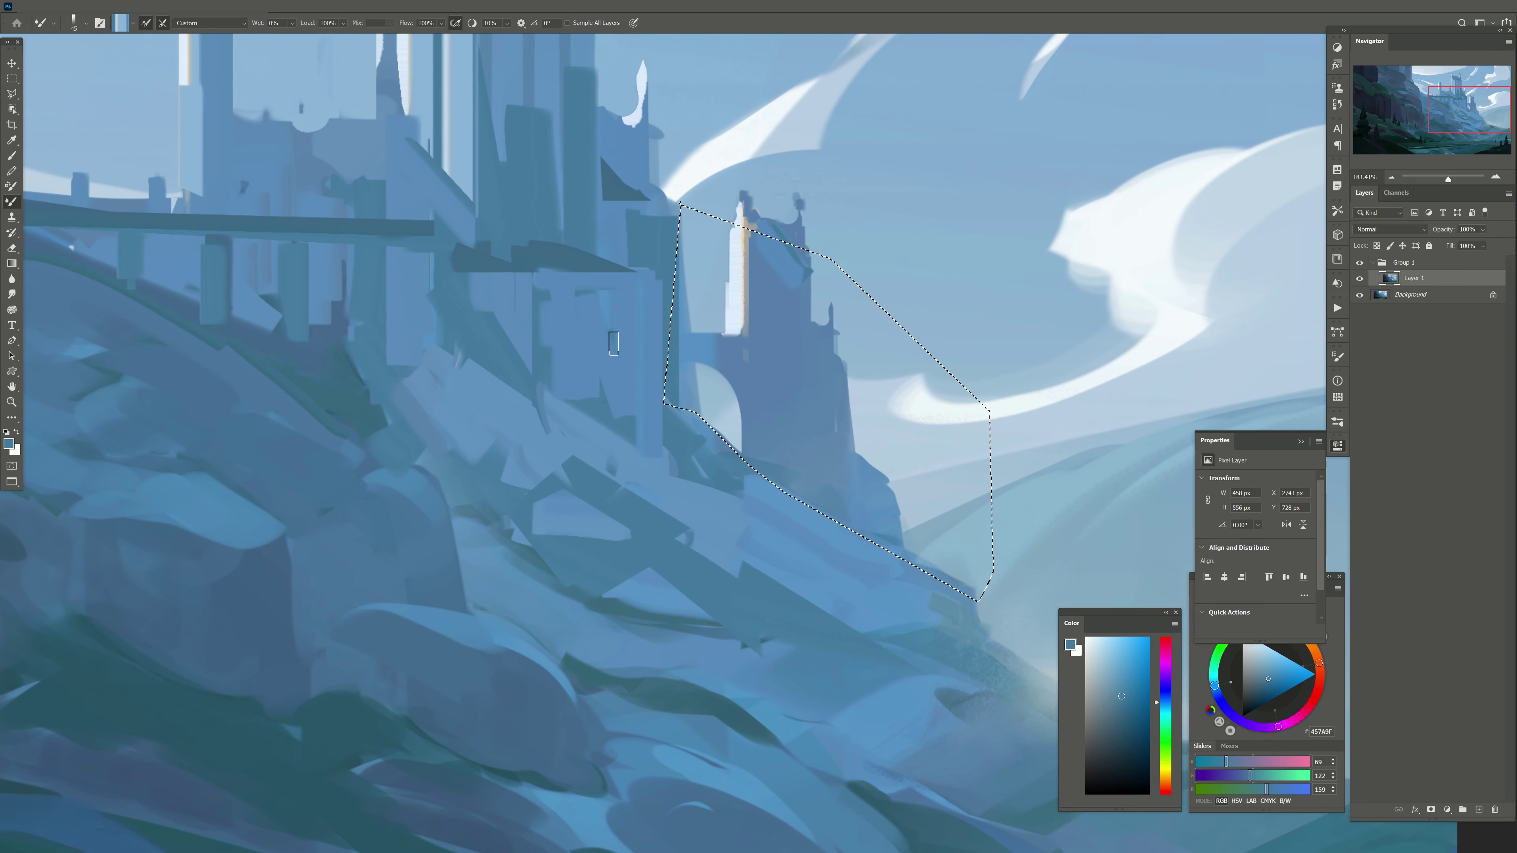
pyautogui.moveTo(880, 539)
pyautogui.mouseDown()
pyautogui.moveTo(700, 432)
pyautogui.moveTo(866, 514)
pyautogui.mouseUp()
pyautogui.hotkey('ctrl', 'd')
pyautogui.press('[')
pyautogui.press('[')
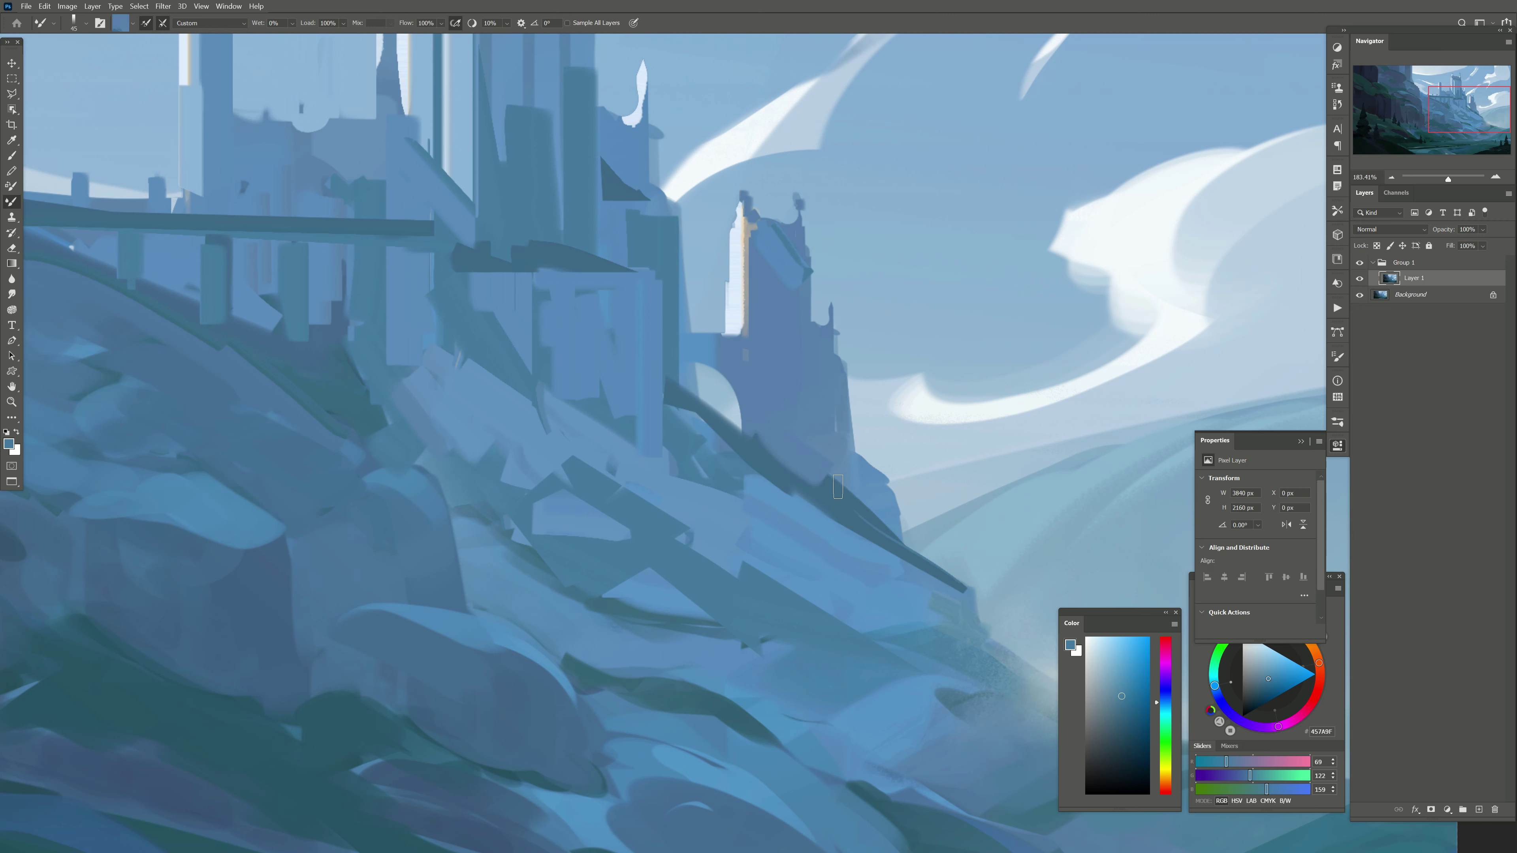
pyautogui.moveTo(561, 344); pyautogui.dragTo(711, 348)
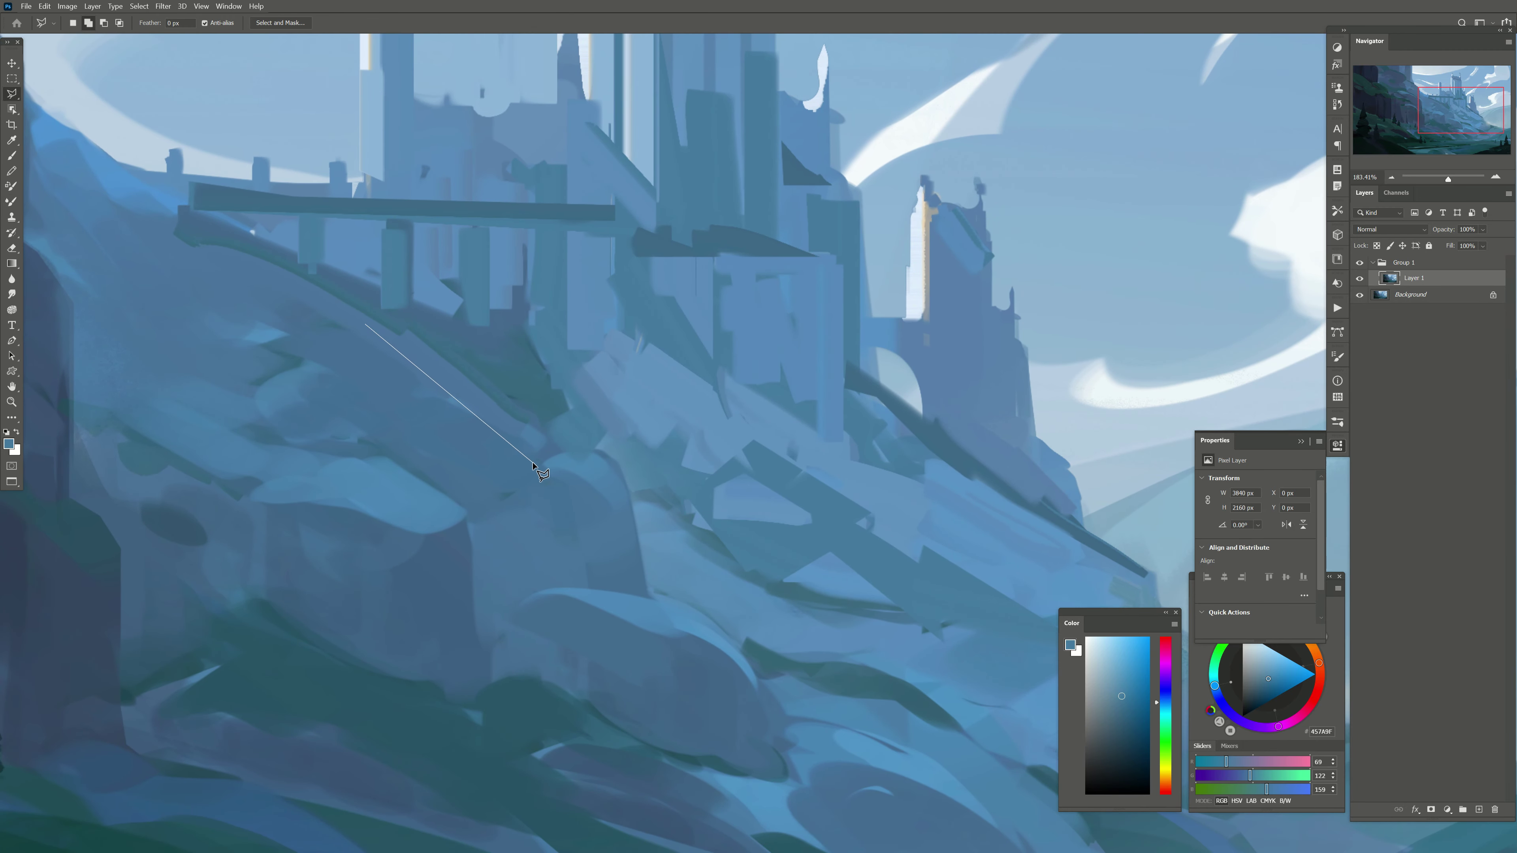
# Step: Outline the hillside, add a new layer, and mask it to that selection
pyautogui.click(597, 445)
pyautogui.click(660, 596)
pyautogui.click(784, 683)
pyautogui.click(814, 711)
pyautogui.click(868, 727)
pyautogui.click(1134, 849)
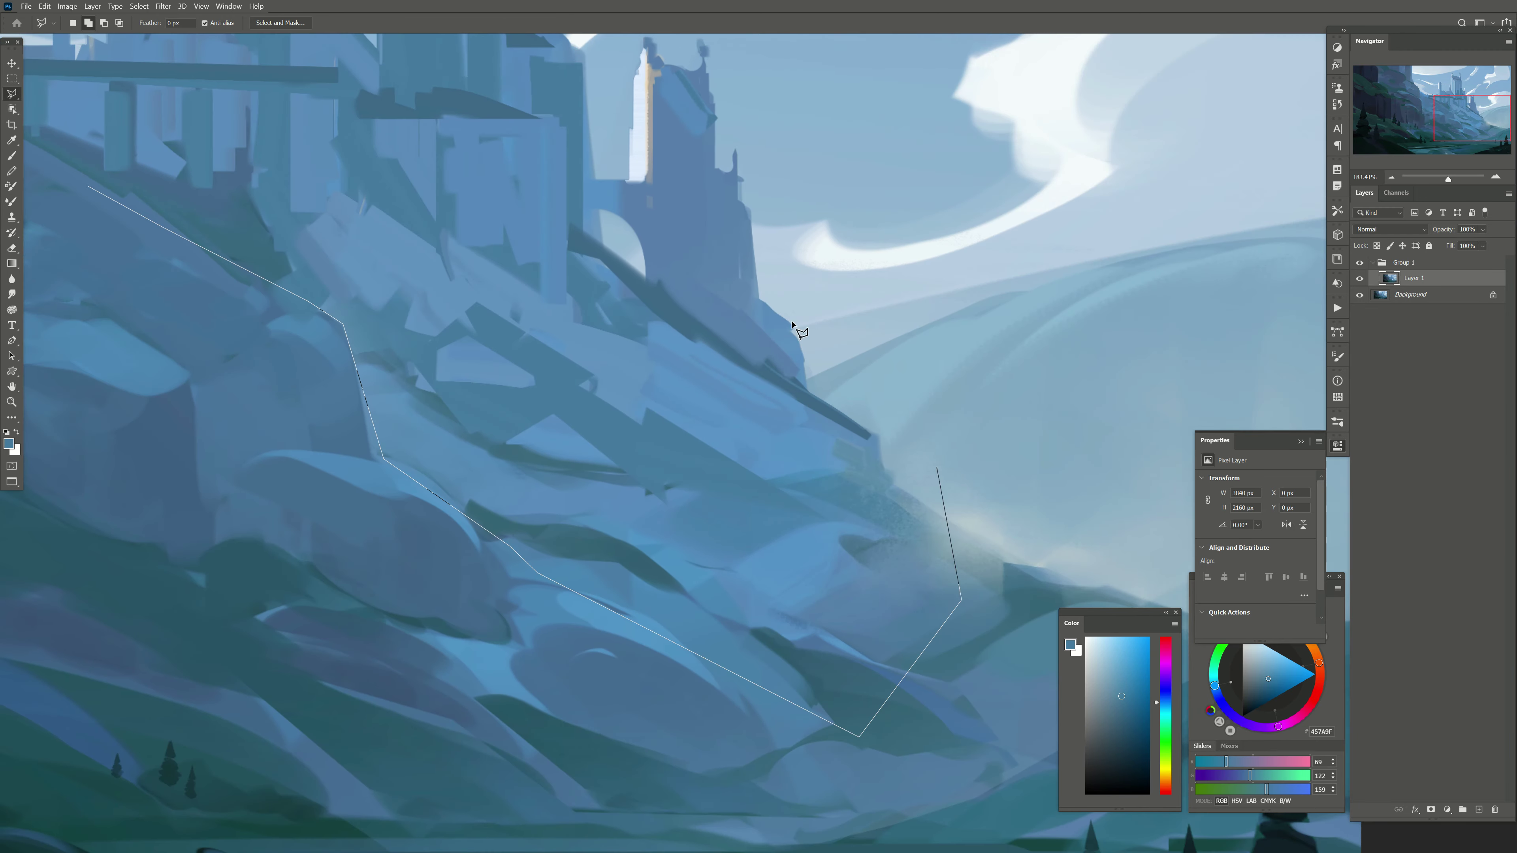
pyautogui.click(1123, 502)
pyautogui.click(529, 223)
pyautogui.click(366, 325)
pyautogui.click(1478, 809)
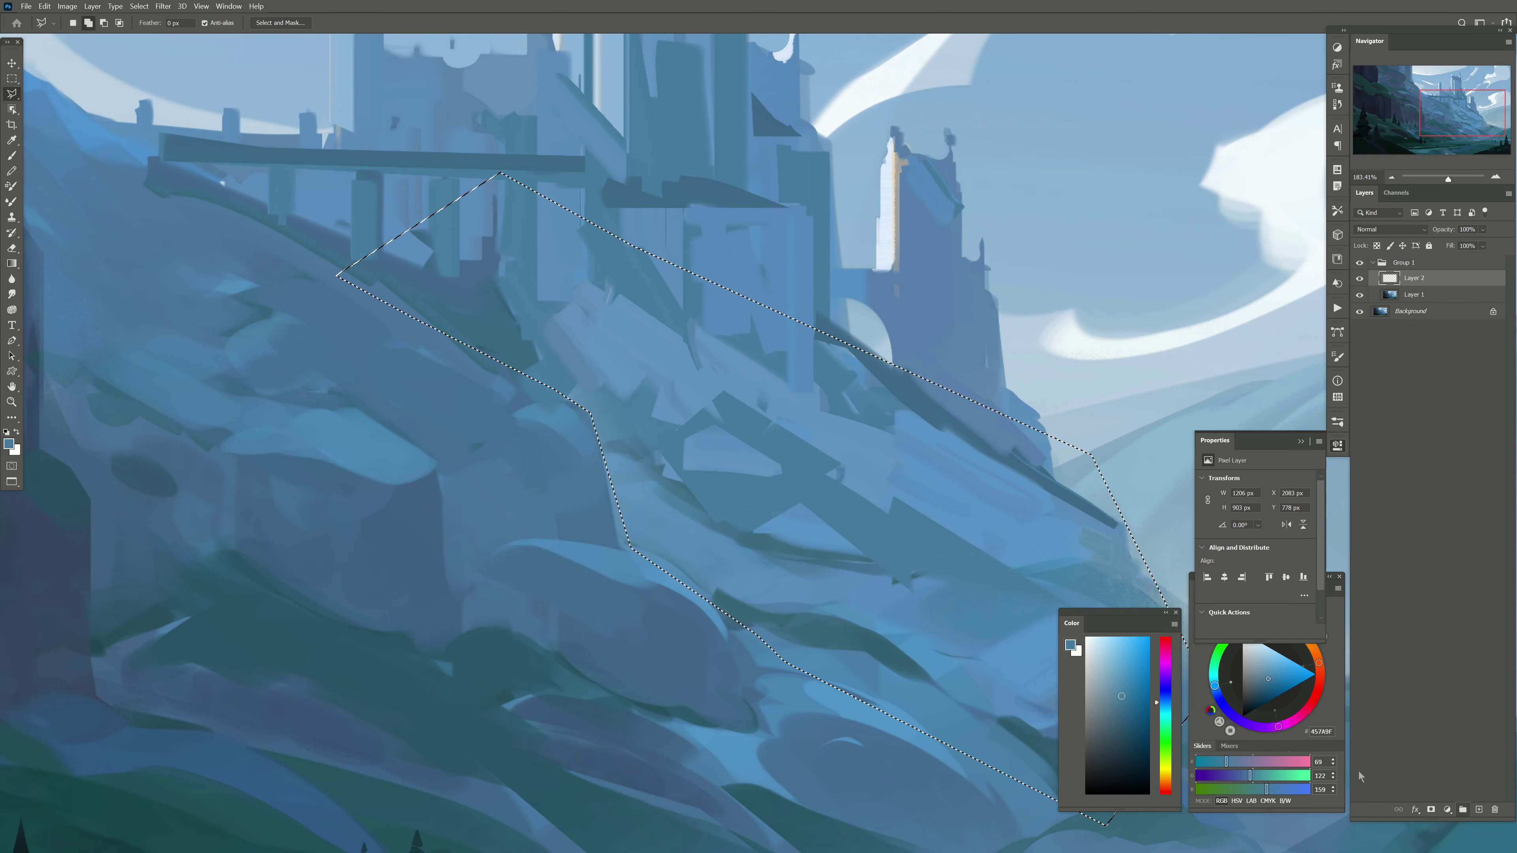
pyautogui.press('b')
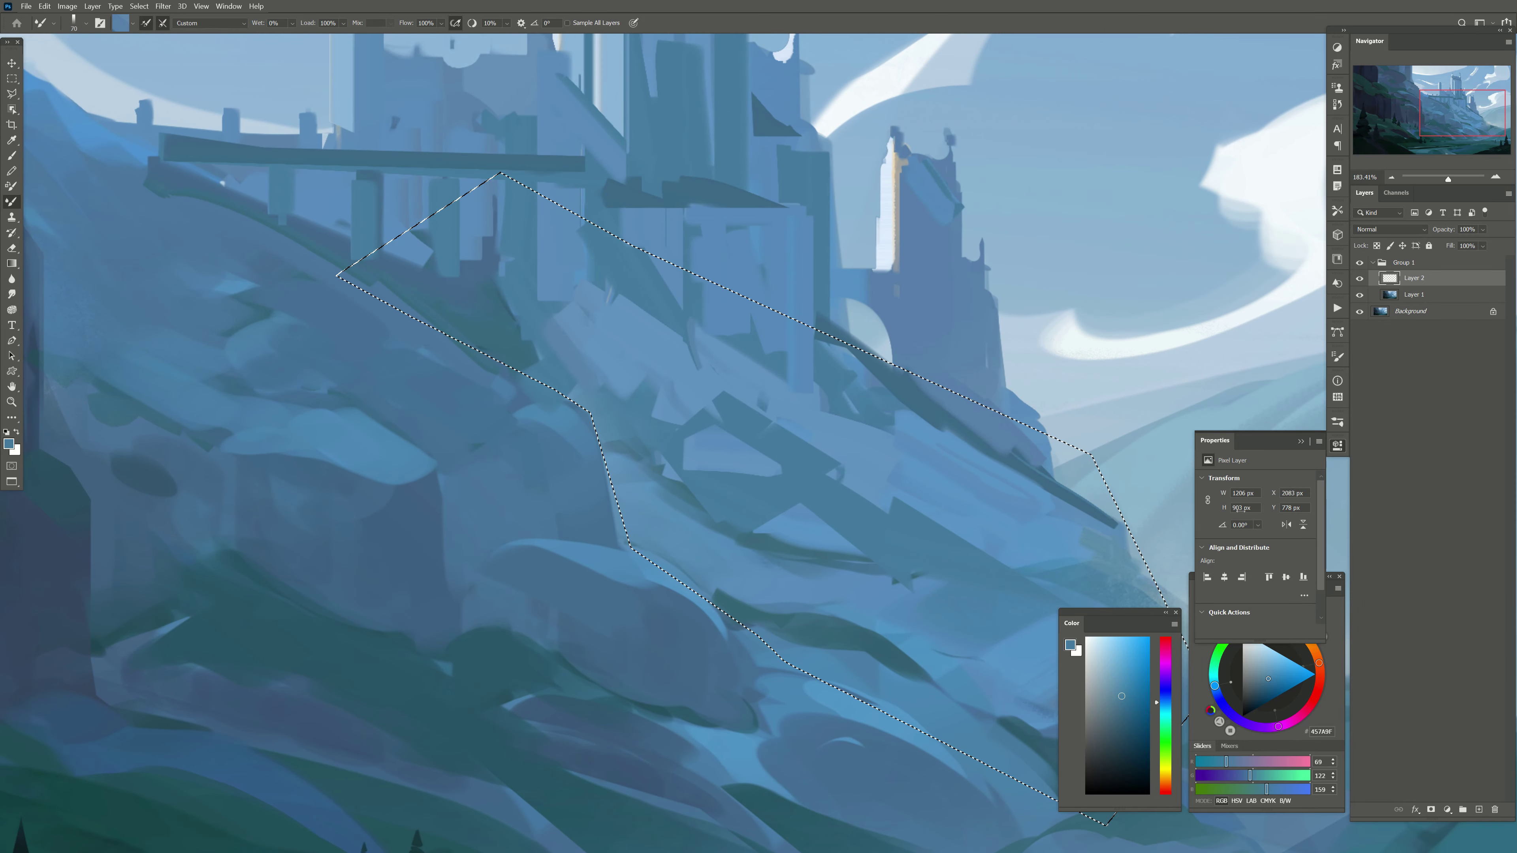
pyautogui.click(1431, 810)
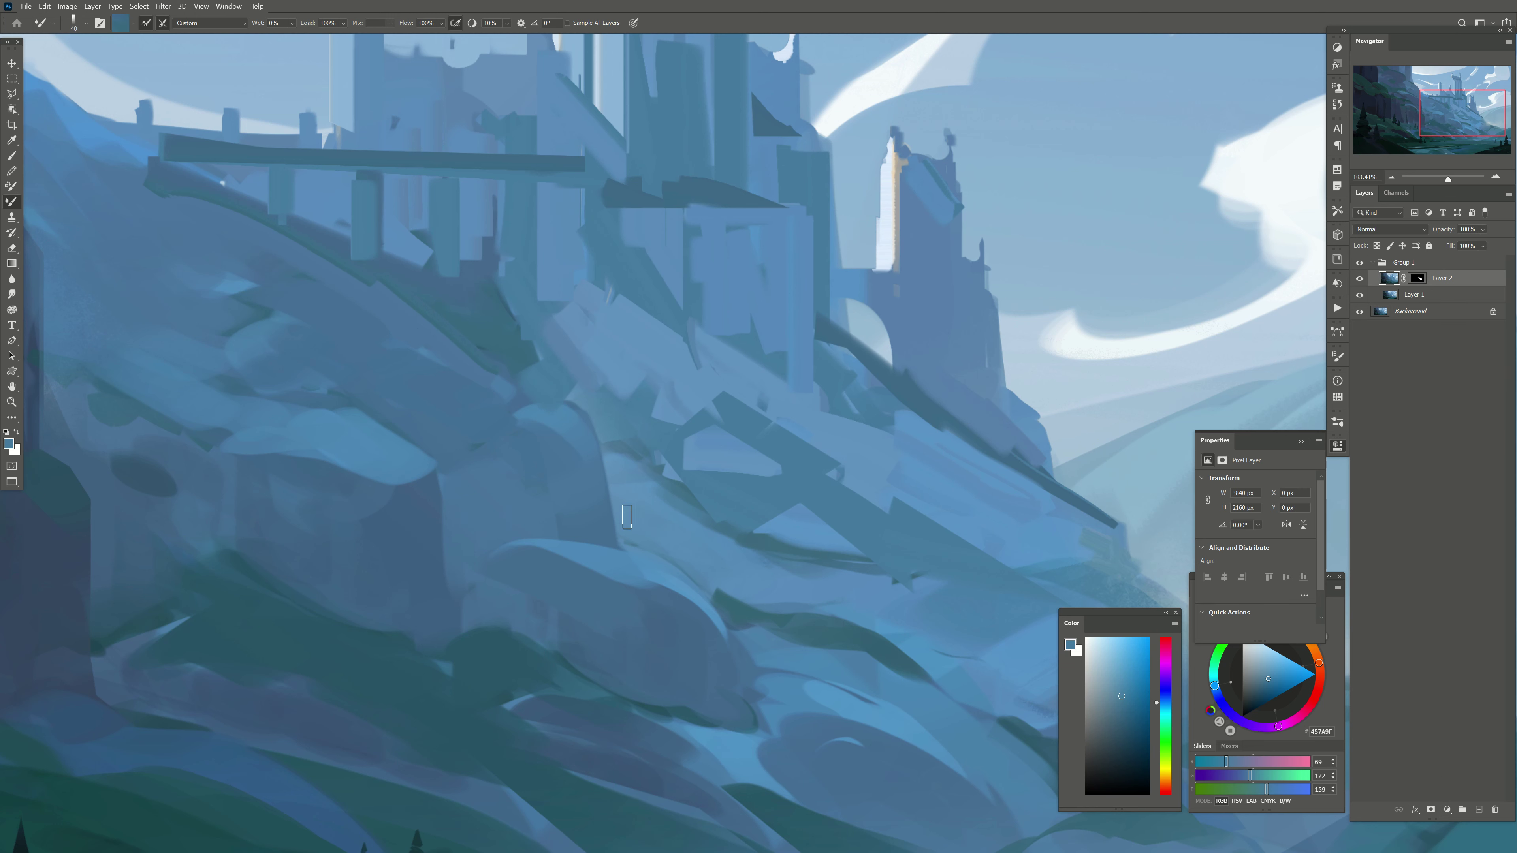
# Step: Paint a dark diagonal stroke across the lower cliff and set the eraser to 175
pyautogui.moveTo(747, 598); pyautogui.dragTo(627, 511)
pyautogui.press(']')
pyautogui.press(']')
pyautogui.press(']')
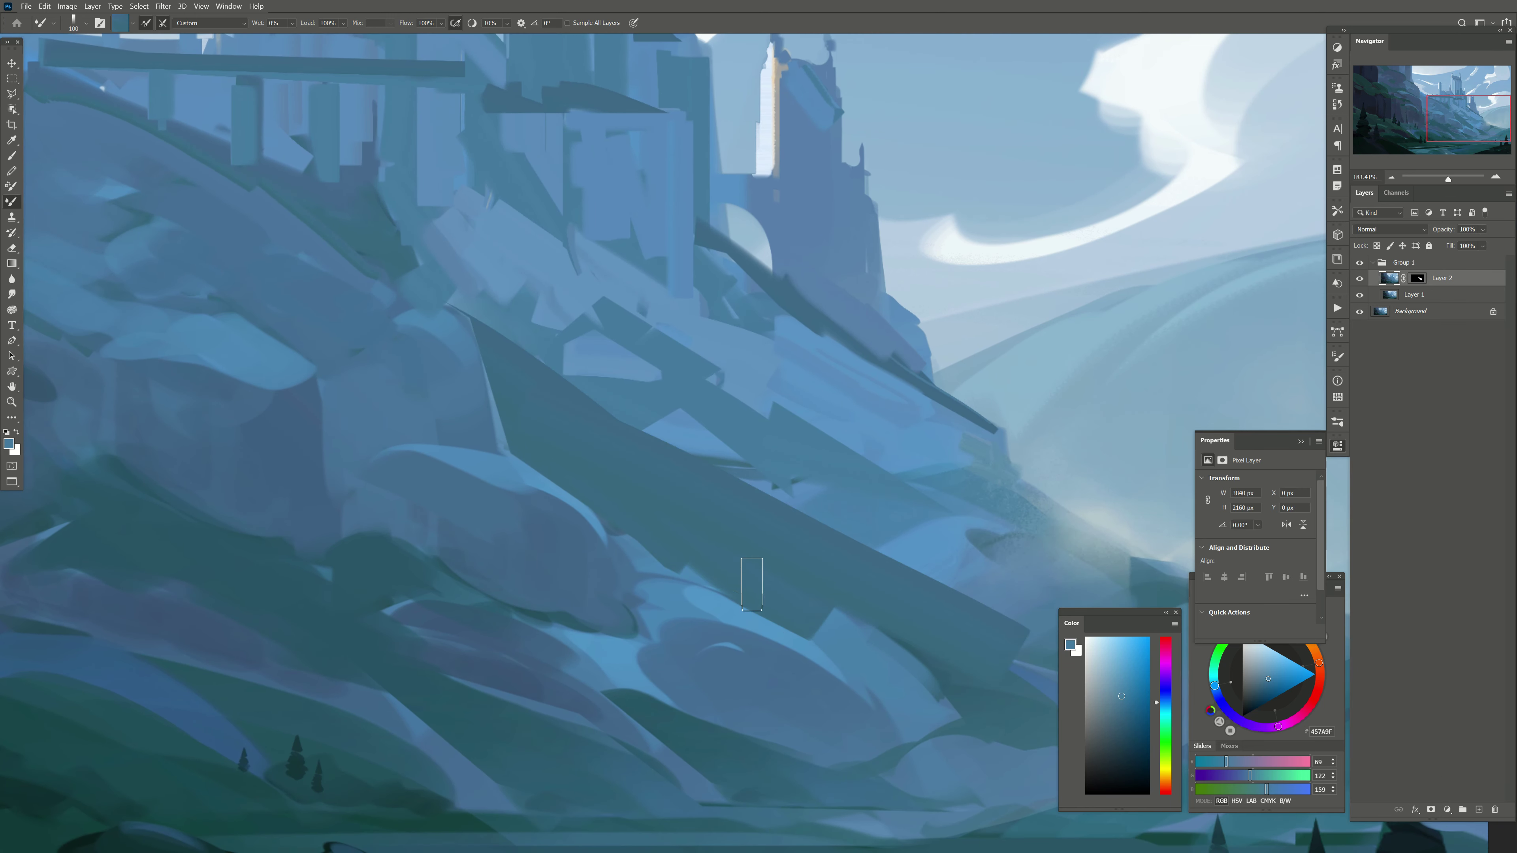
pyautogui.moveTo(675, 433)
pyautogui.mouseDown()
pyautogui.moveTo(814, 513)
pyautogui.moveTo(620, 364)
pyautogui.mouseUp()
pyautogui.moveTo(621, 256); pyautogui.dragTo(860, 326)
pyautogui.press('e')
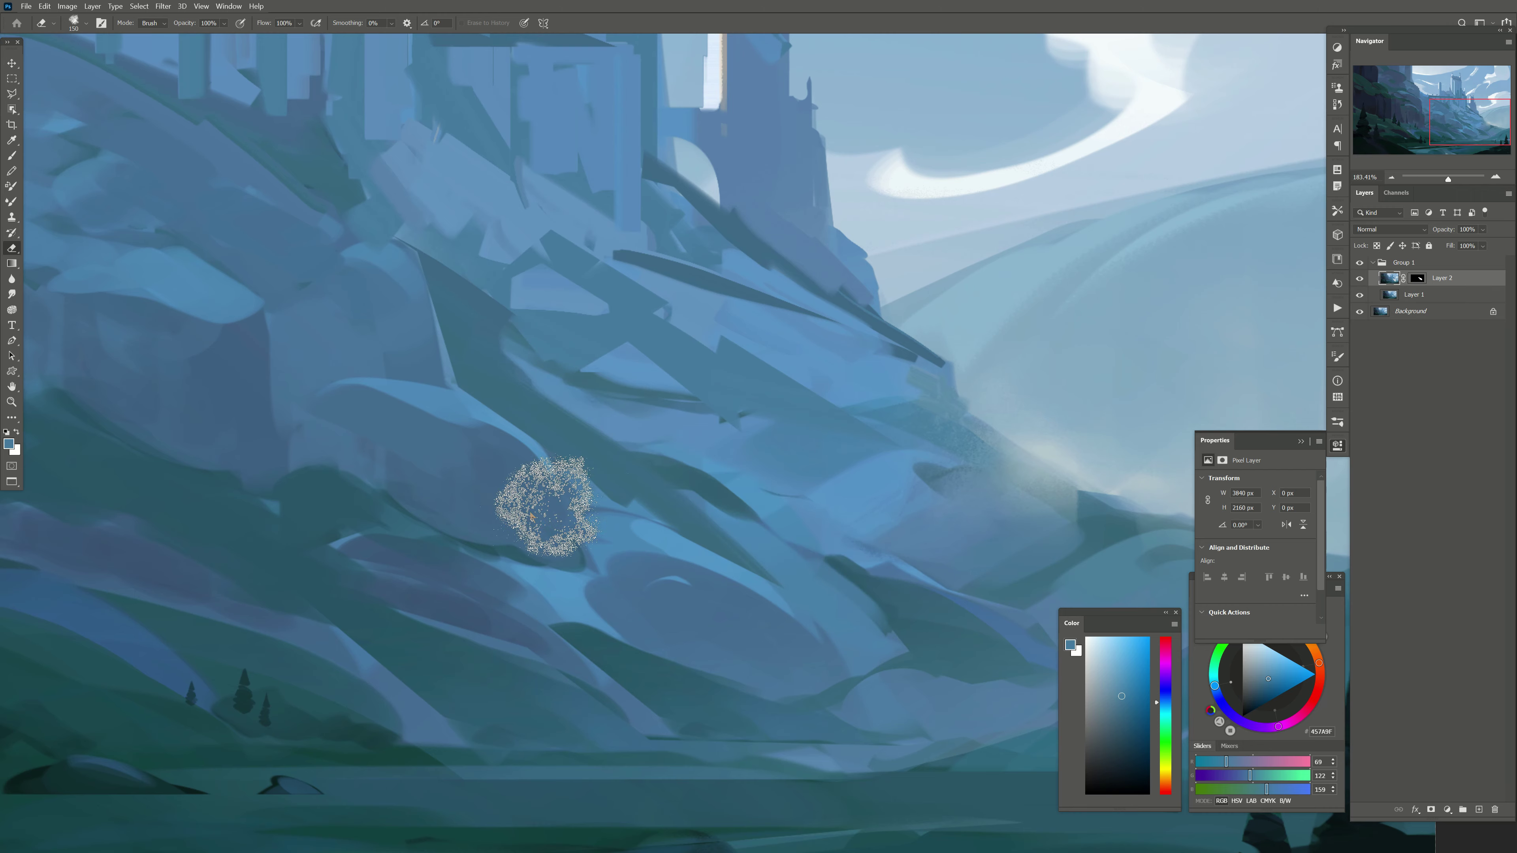
pyautogui.moveTo(541, 501); pyautogui.dragTo(632, 627)
pyautogui.press(']')
# Step: Compare with Group 1 toggled off and on, then stamp all visible content into Layer 3
pyautogui.moveTo(1448, 178); pyautogui.dragTo(1438, 179)
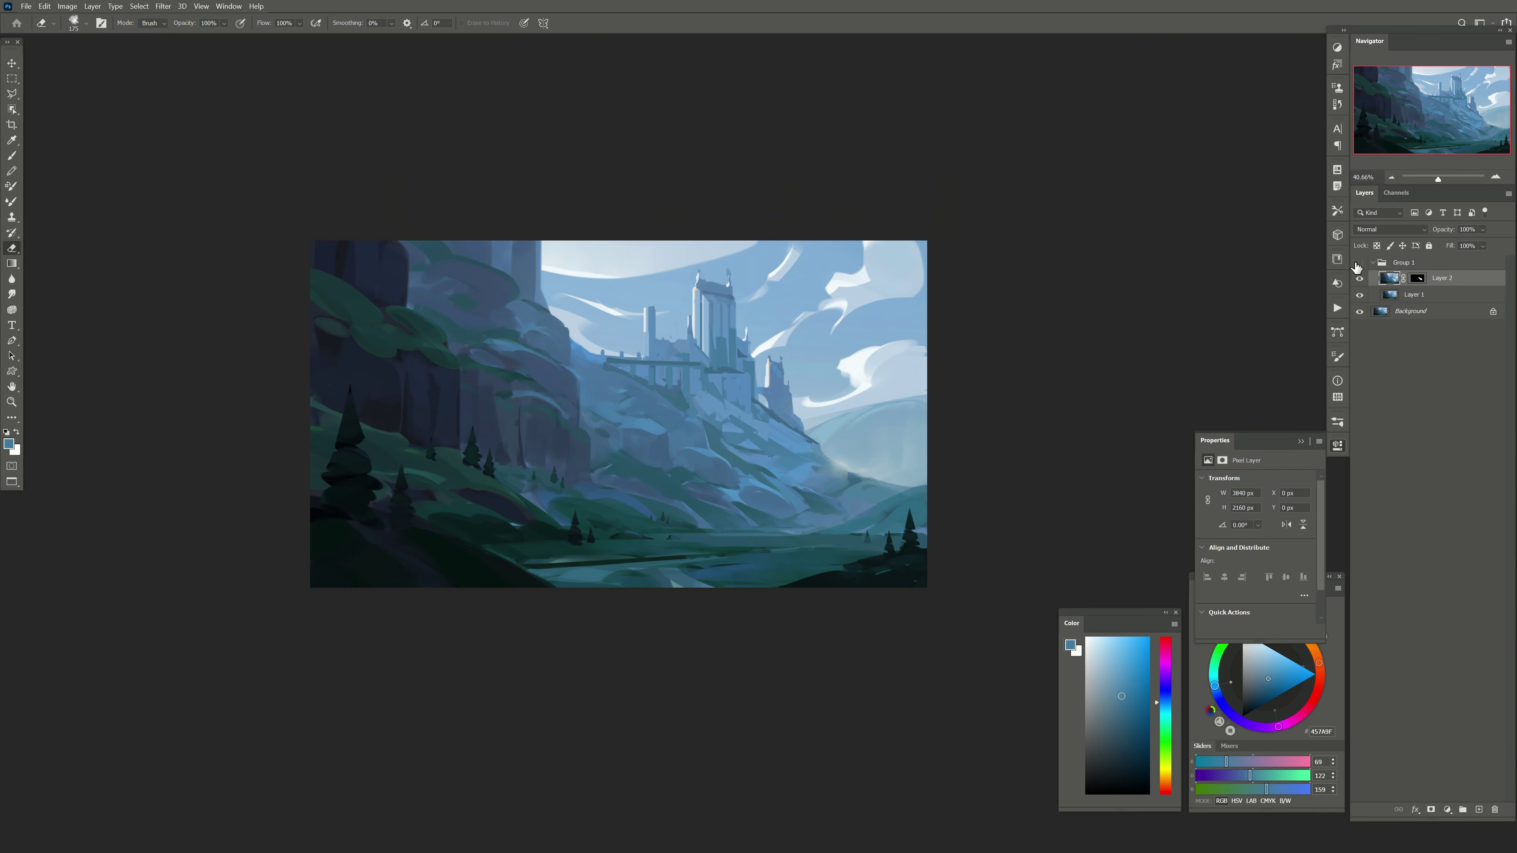
pyautogui.click(1358, 263)
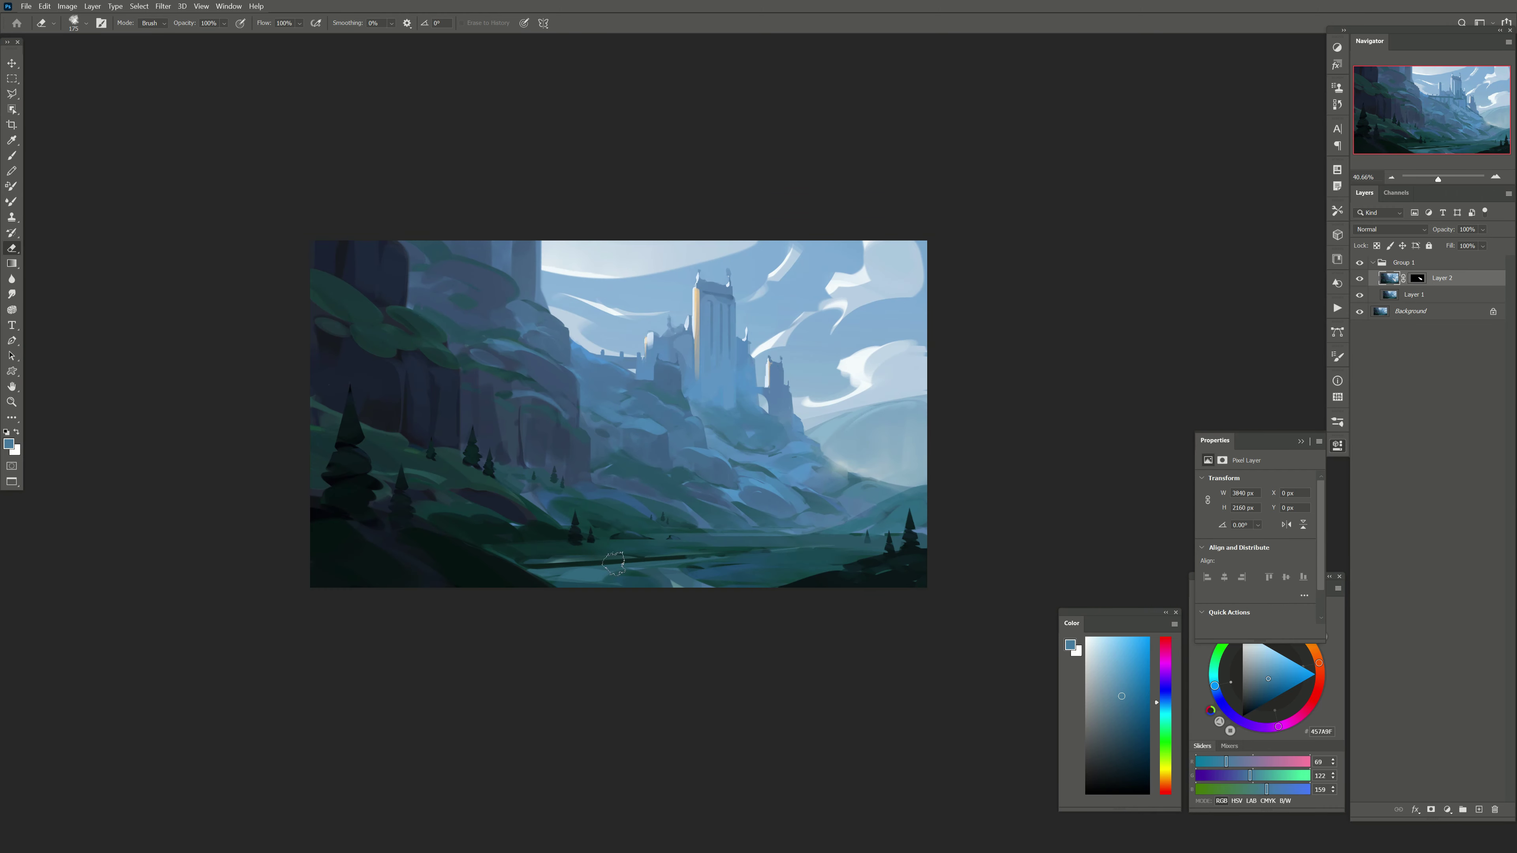
pyautogui.moveTo(417, 643)
pyautogui.mouseDown()
pyautogui.moveTo(445, 644)
pyautogui.moveTo(679, 409)
pyautogui.moveTo(747, 413)
pyautogui.mouseUp()
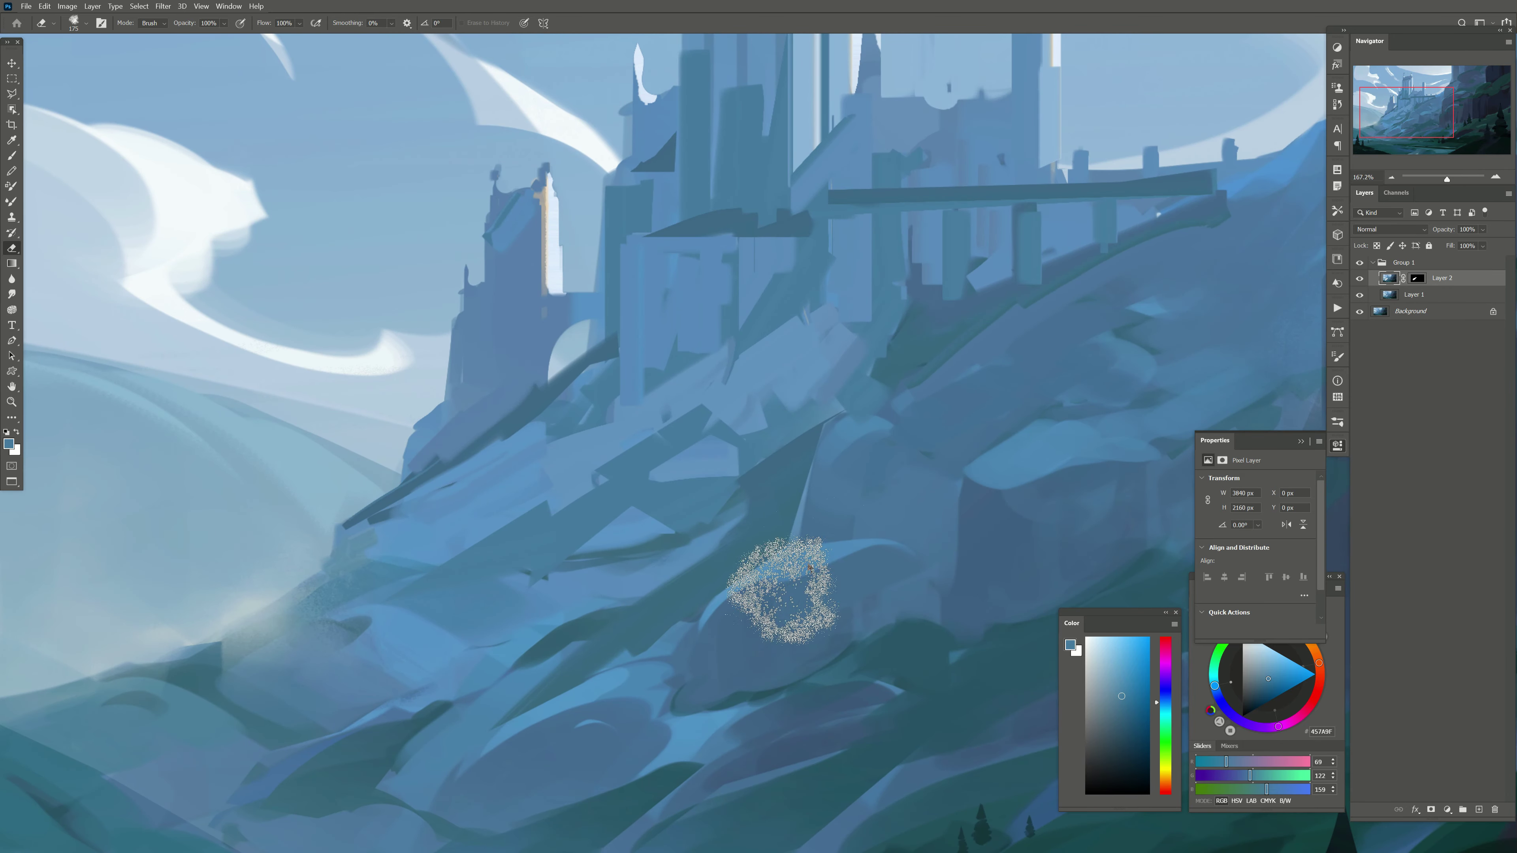
pyautogui.scroll(-5, 669, 427)
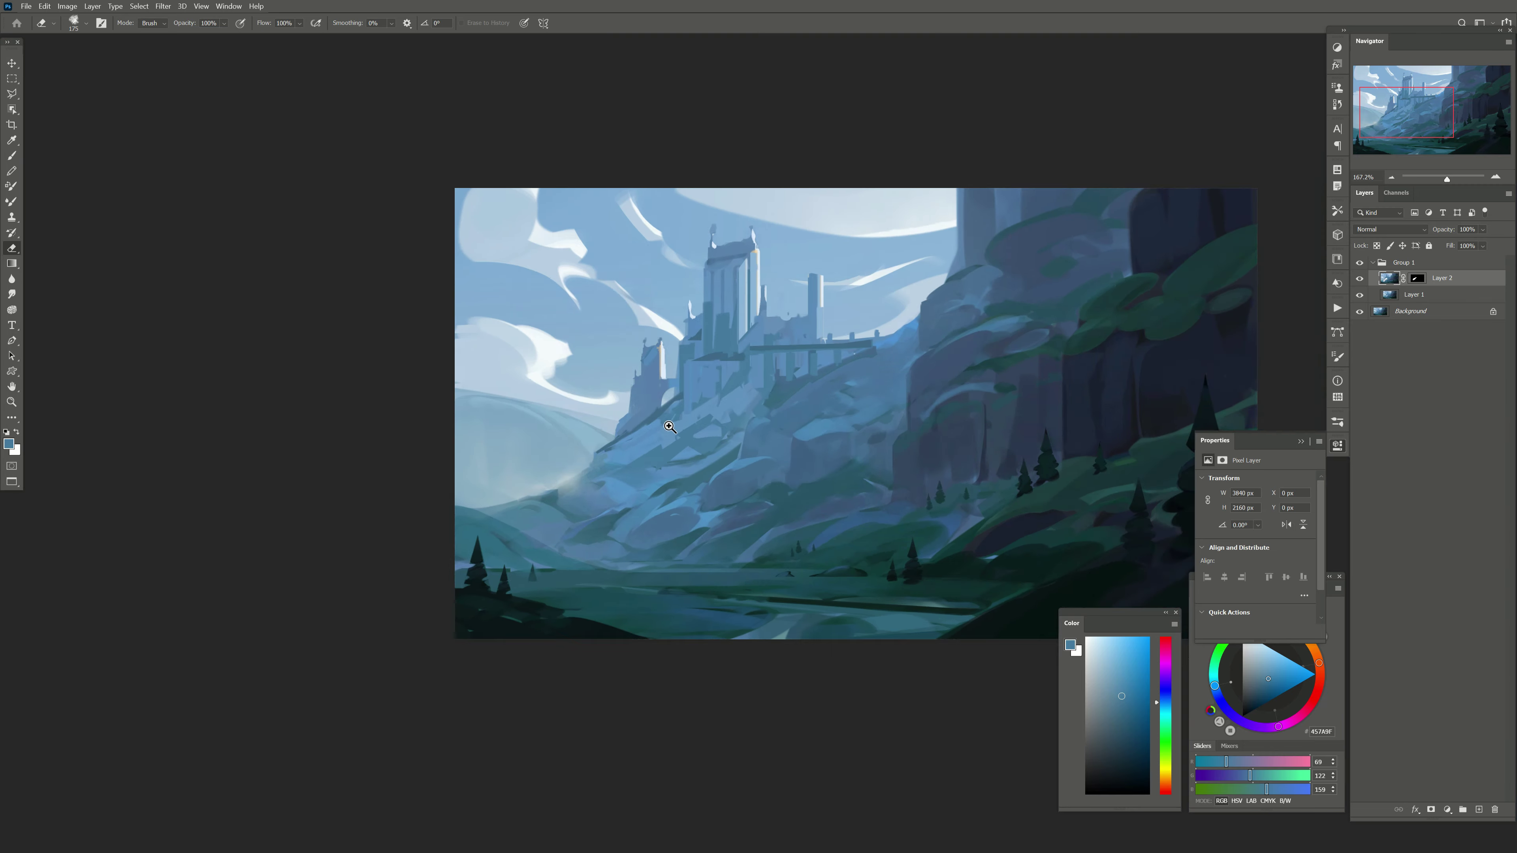
pyautogui.click(669, 426)
pyautogui.click(1358, 264)
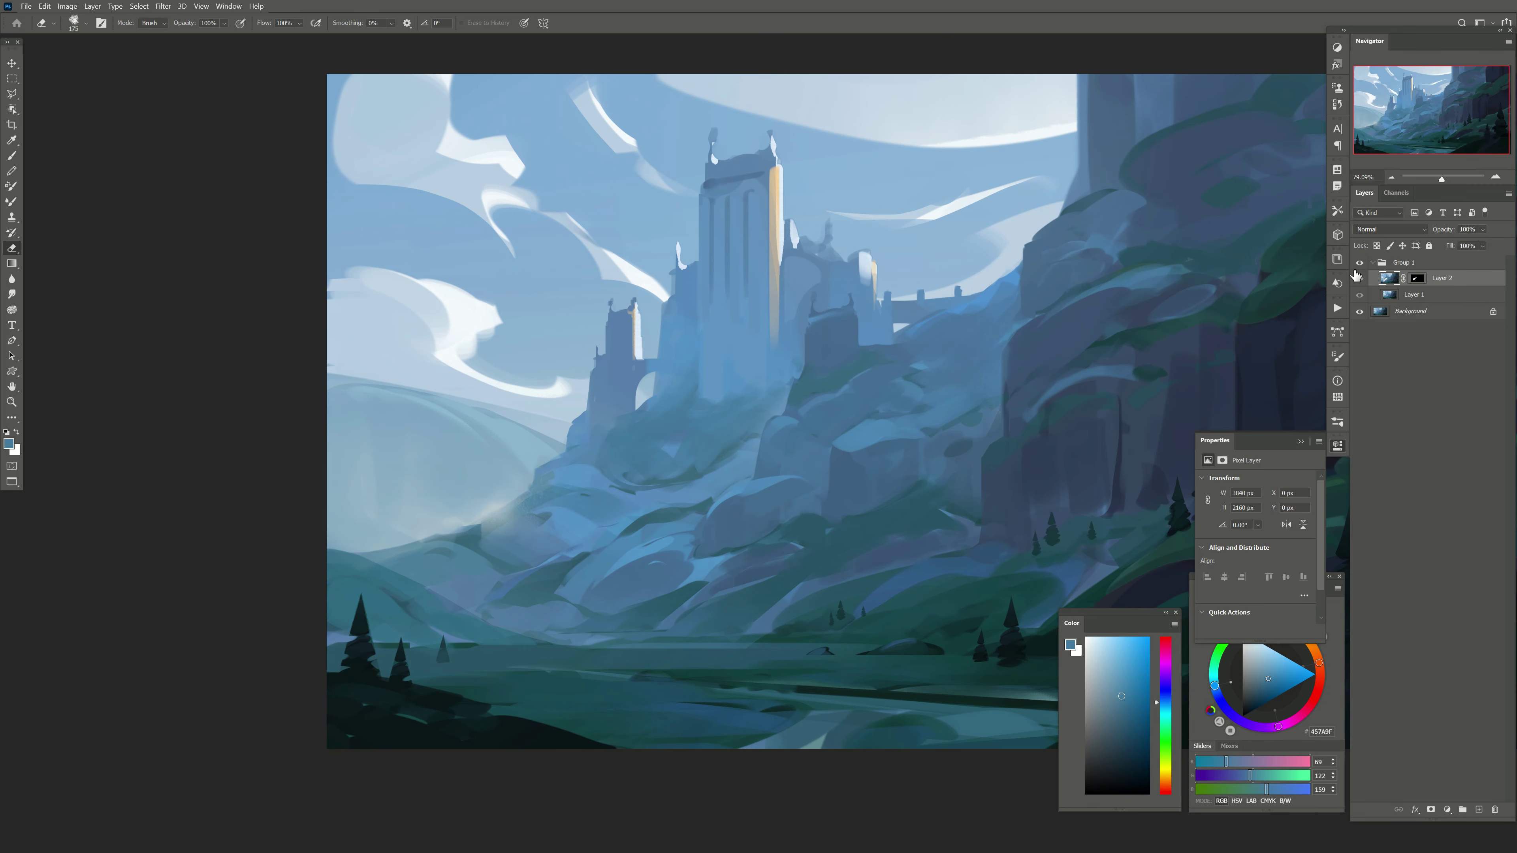
pyautogui.hotkey('ctrl', 'shift', 'alt', 'e')
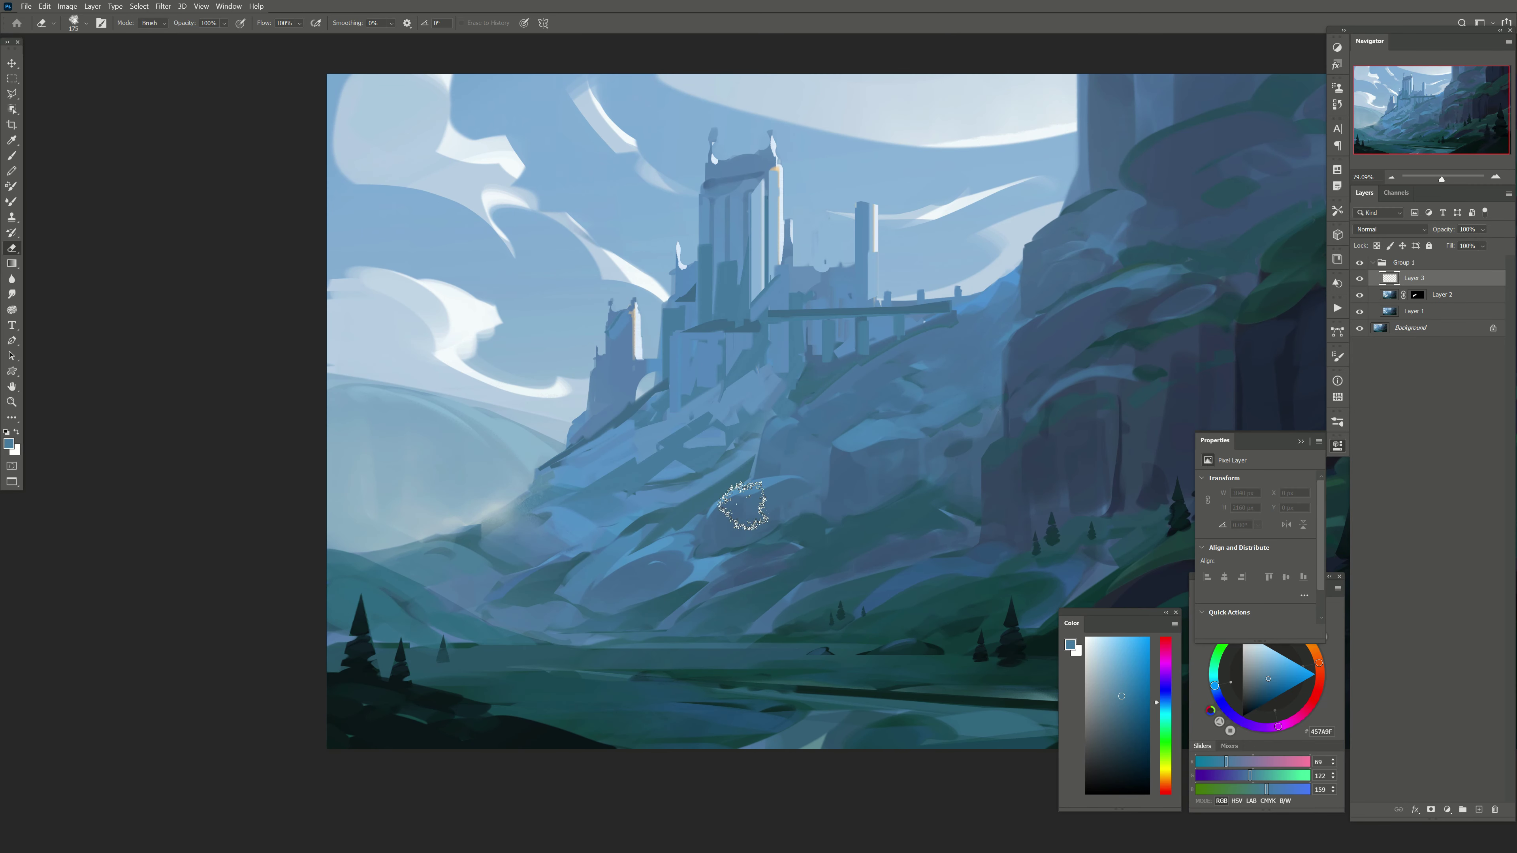
# Step: Outline the slope below the castle with a five-point Polygonal Lasso selection
pyautogui.moveTo(743, 505); pyautogui.dragTo(673, 470)
pyautogui.press('b')
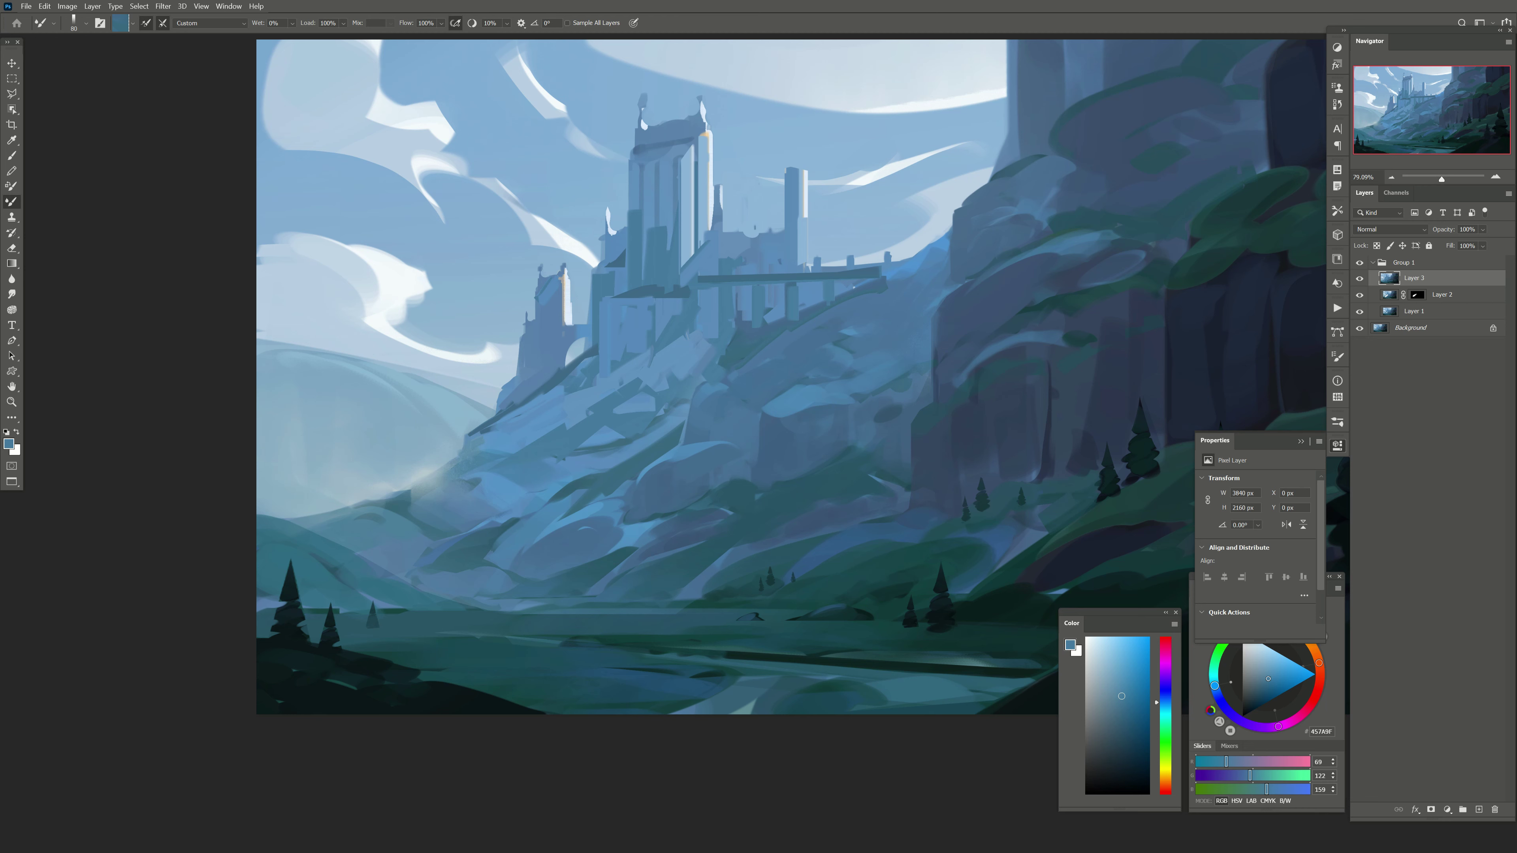
pyautogui.scroll(3, 658, 522)
pyautogui.press('l')
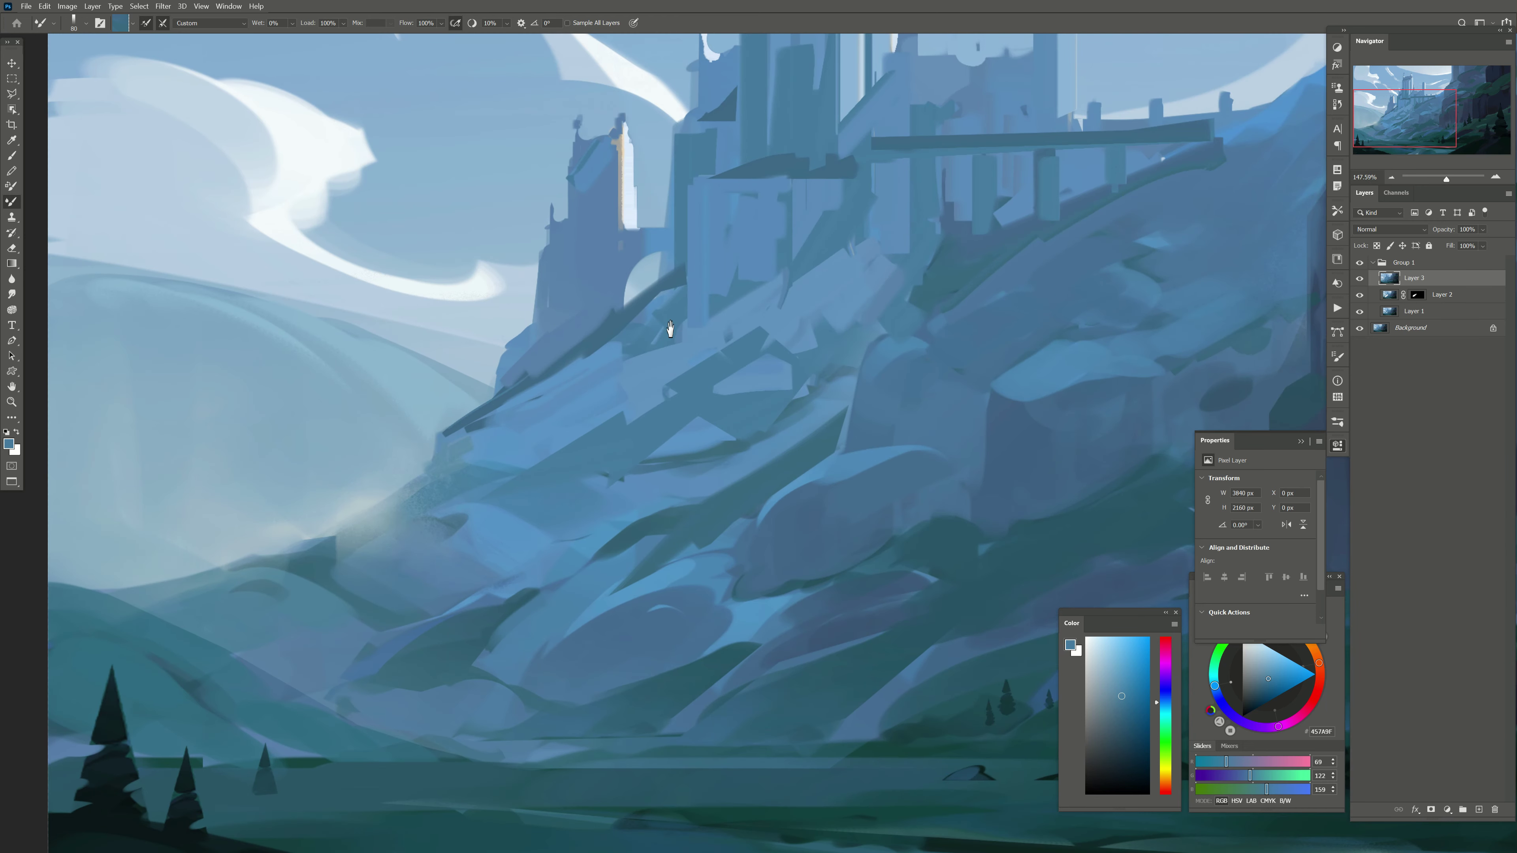
pyautogui.scroll(3, 826, 435)
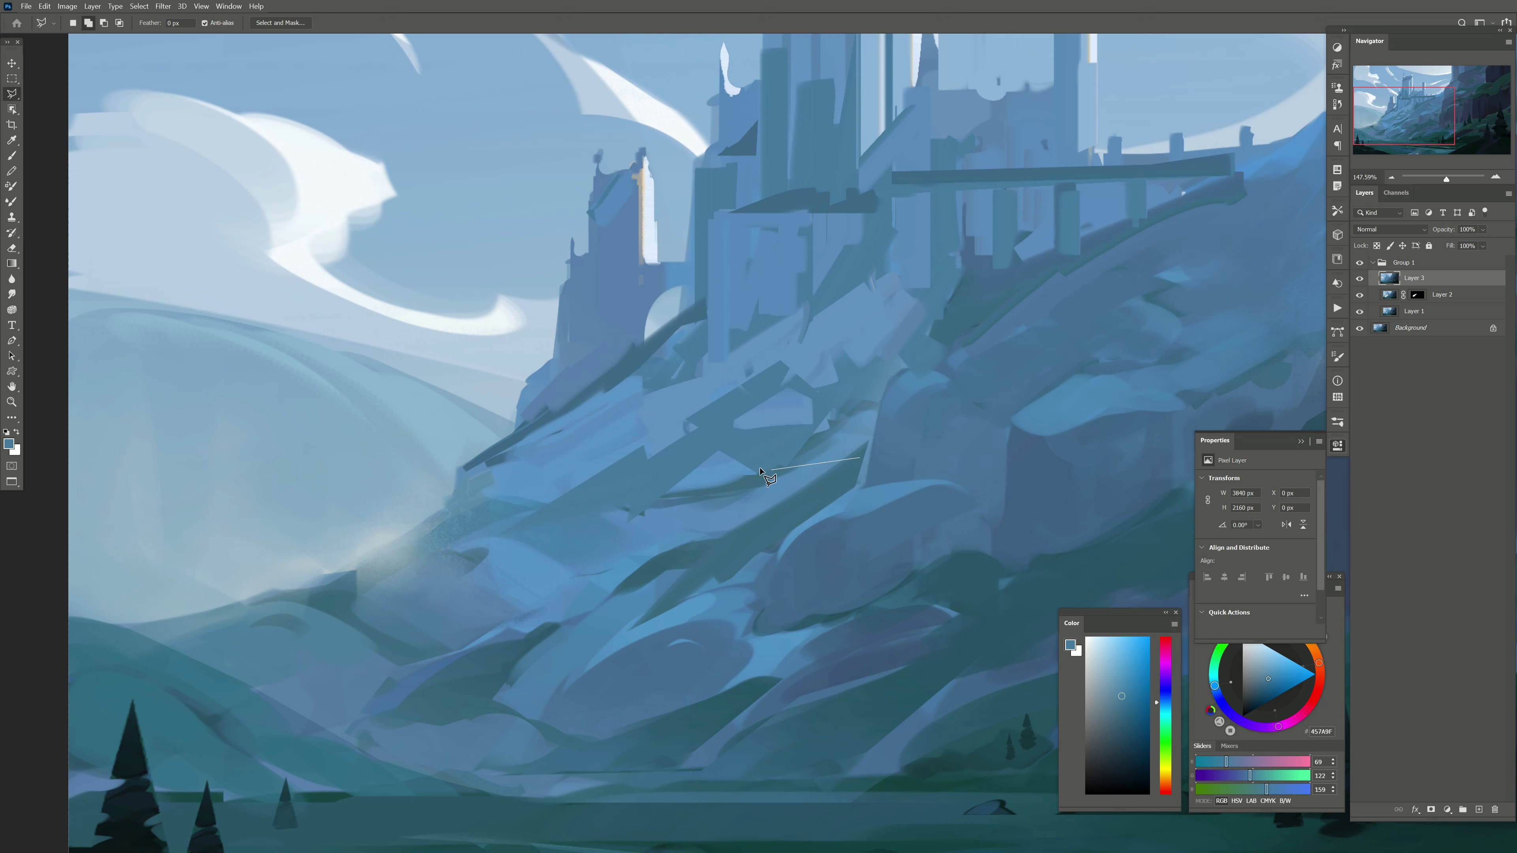
pyautogui.click(444, 528)
pyautogui.click(296, 602)
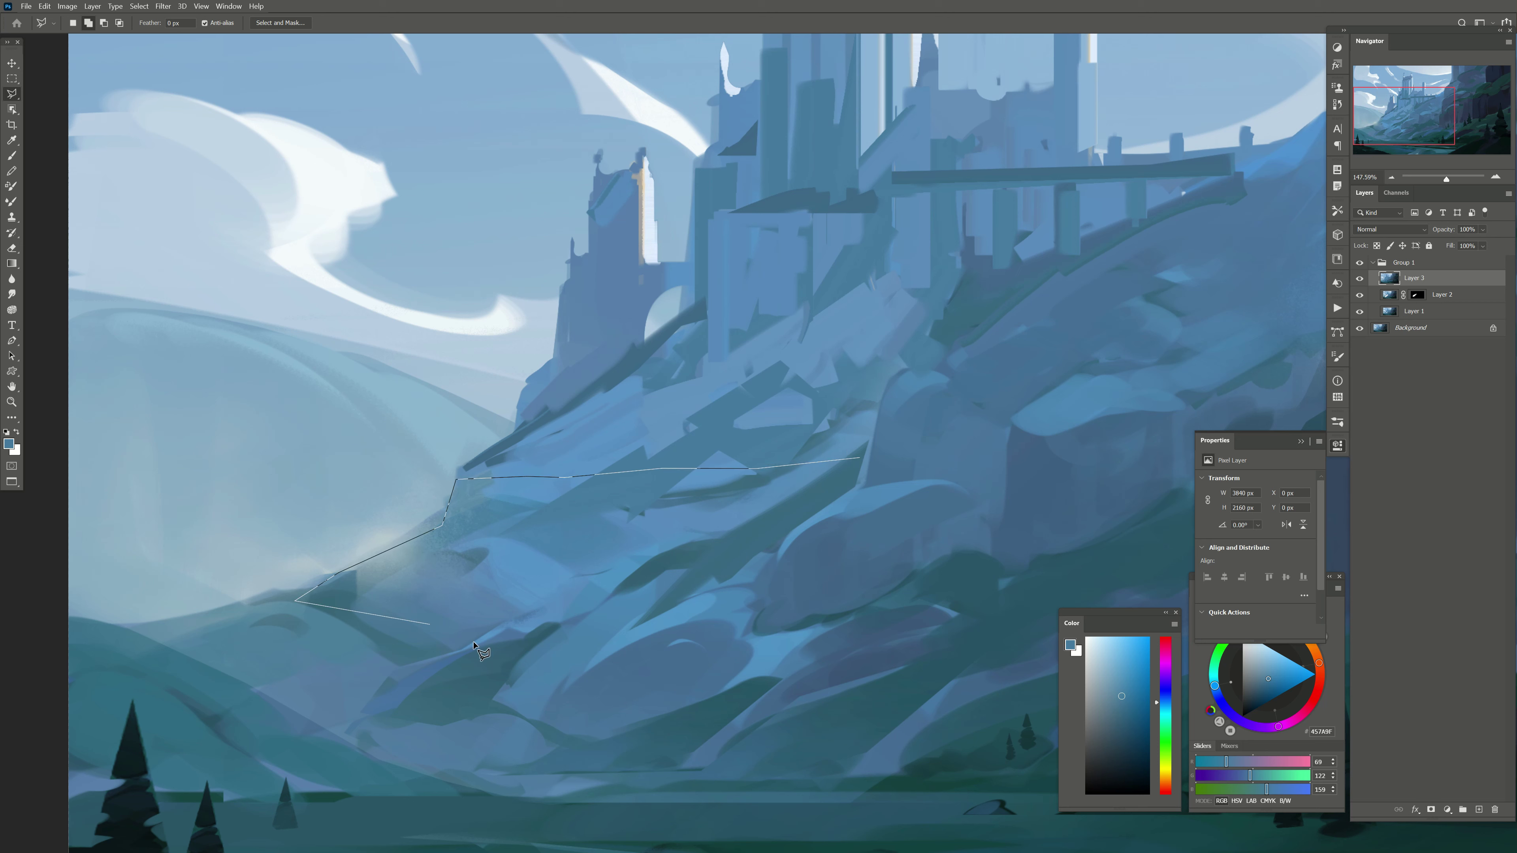
pyautogui.click(478, 648)
pyautogui.click(716, 583)
pyautogui.click(860, 458)
# Step: Paint vertical pillar shapes on the selected slope with an 80-size Mixer Brush
pyautogui.press('b')
pyautogui.moveTo(754, 473)
pyautogui.mouseDown()
pyautogui.moveTo(758, 514)
pyautogui.moveTo(597, 496)
pyautogui.moveTo(646, 538)
pyautogui.mouseUp()
pyautogui.press(']')
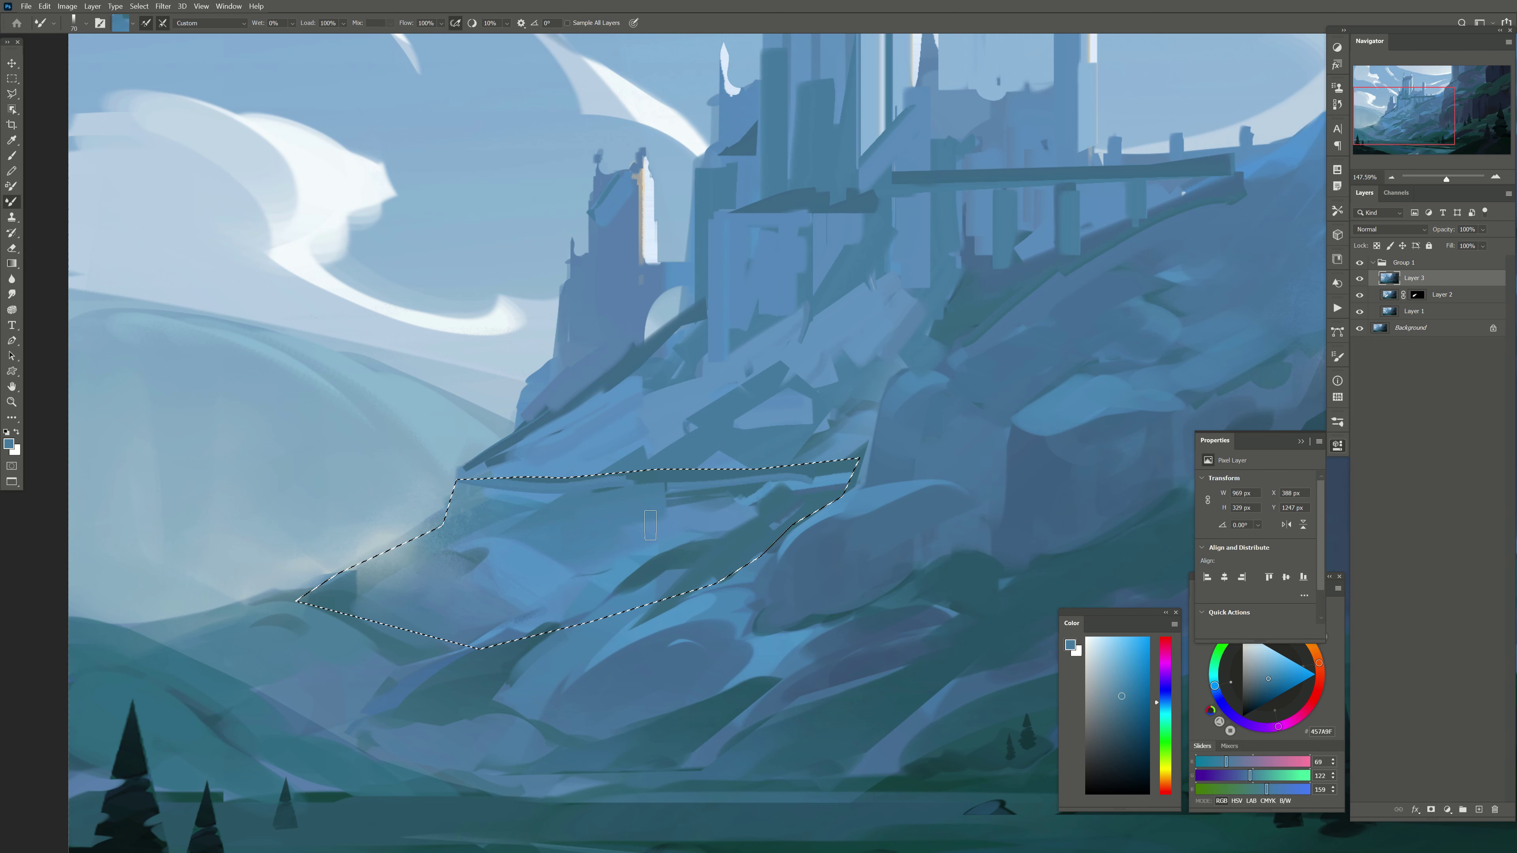
pyautogui.moveTo(693, 489); pyautogui.dragTo(699, 591)
pyautogui.moveTo(729, 532)
pyautogui.mouseDown()
pyautogui.moveTo(737, 560)
pyautogui.moveTo(842, 490)
pyautogui.mouseUp()
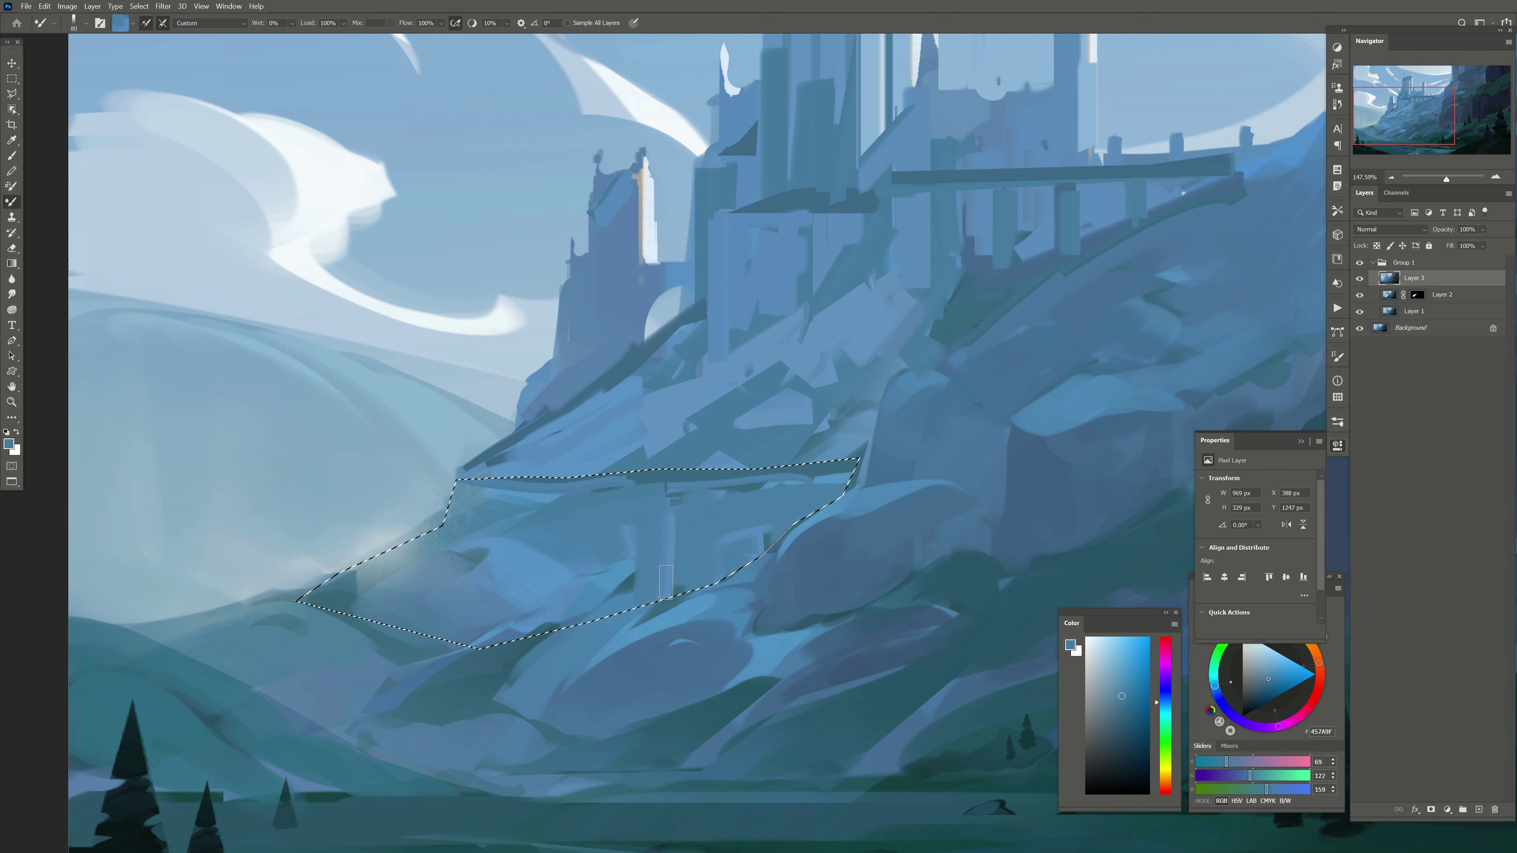
pyautogui.moveTo(741, 568)
pyautogui.mouseDown()
pyautogui.moveTo(842, 495)
pyautogui.moveTo(575, 522)
pyautogui.mouseUp()
pyautogui.press('[')
pyautogui.press('[')
pyautogui.press('[')
# Step: Repaint the slope's sides and centre with darker rock strokes, then deselect
pyautogui.moveTo(837, 467); pyautogui.dragTo(711, 580)
pyautogui.moveTo(442, 526)
pyautogui.mouseDown()
pyautogui.moveTo(466, 550)
pyautogui.moveTo(519, 554)
pyautogui.moveTo(567, 610)
pyautogui.moveTo(621, 631)
pyautogui.mouseUp()
pyautogui.press(']')
pyautogui.moveTo(593, 544); pyautogui.dragTo(582, 610)
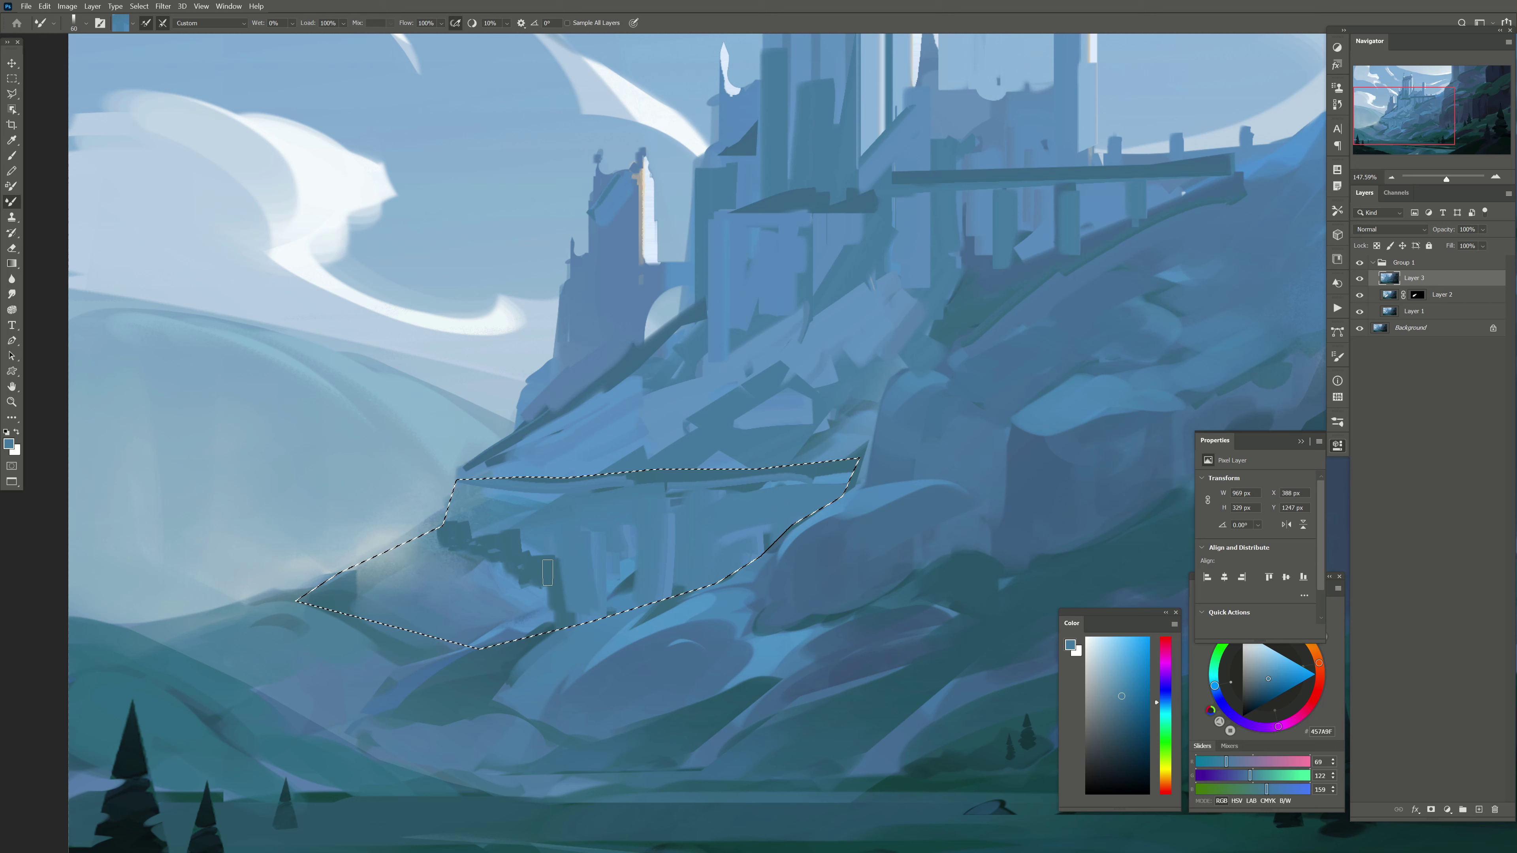
pyautogui.moveTo(495, 591); pyautogui.dragTo(561, 532)
pyautogui.moveTo(669, 598); pyautogui.dragTo(699, 538)
pyautogui.moveTo(854, 463); pyautogui.dragTo(752, 561)
pyautogui.press('[')
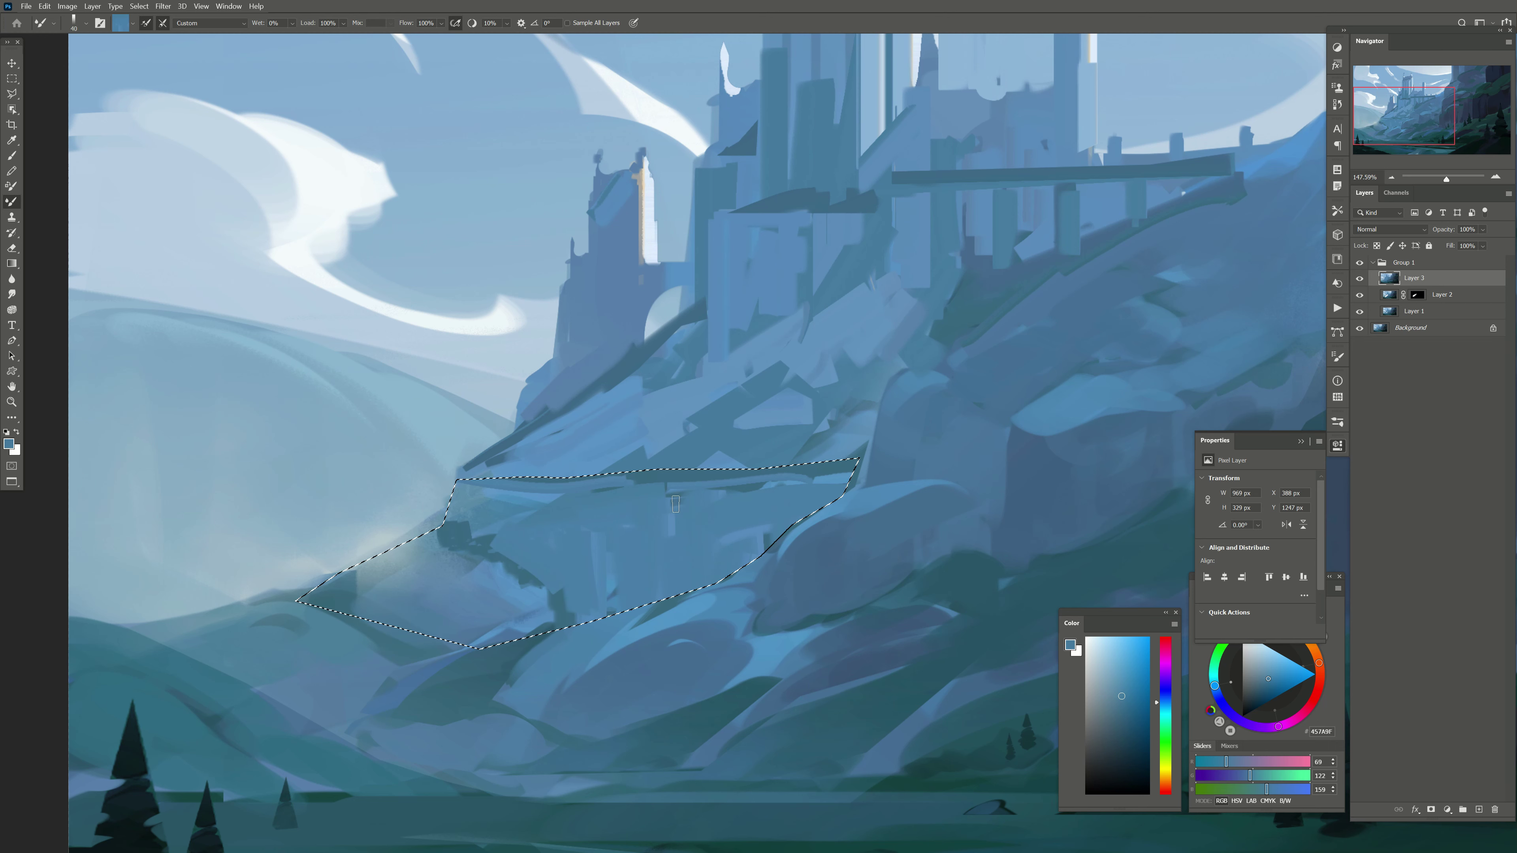
pyautogui.hotkey('ctrl', 'd')
# Step: Select the castle base and darken it and the ridge below with a 50 brush
pyautogui.click(530, 383)
pyautogui.click(517, 394)
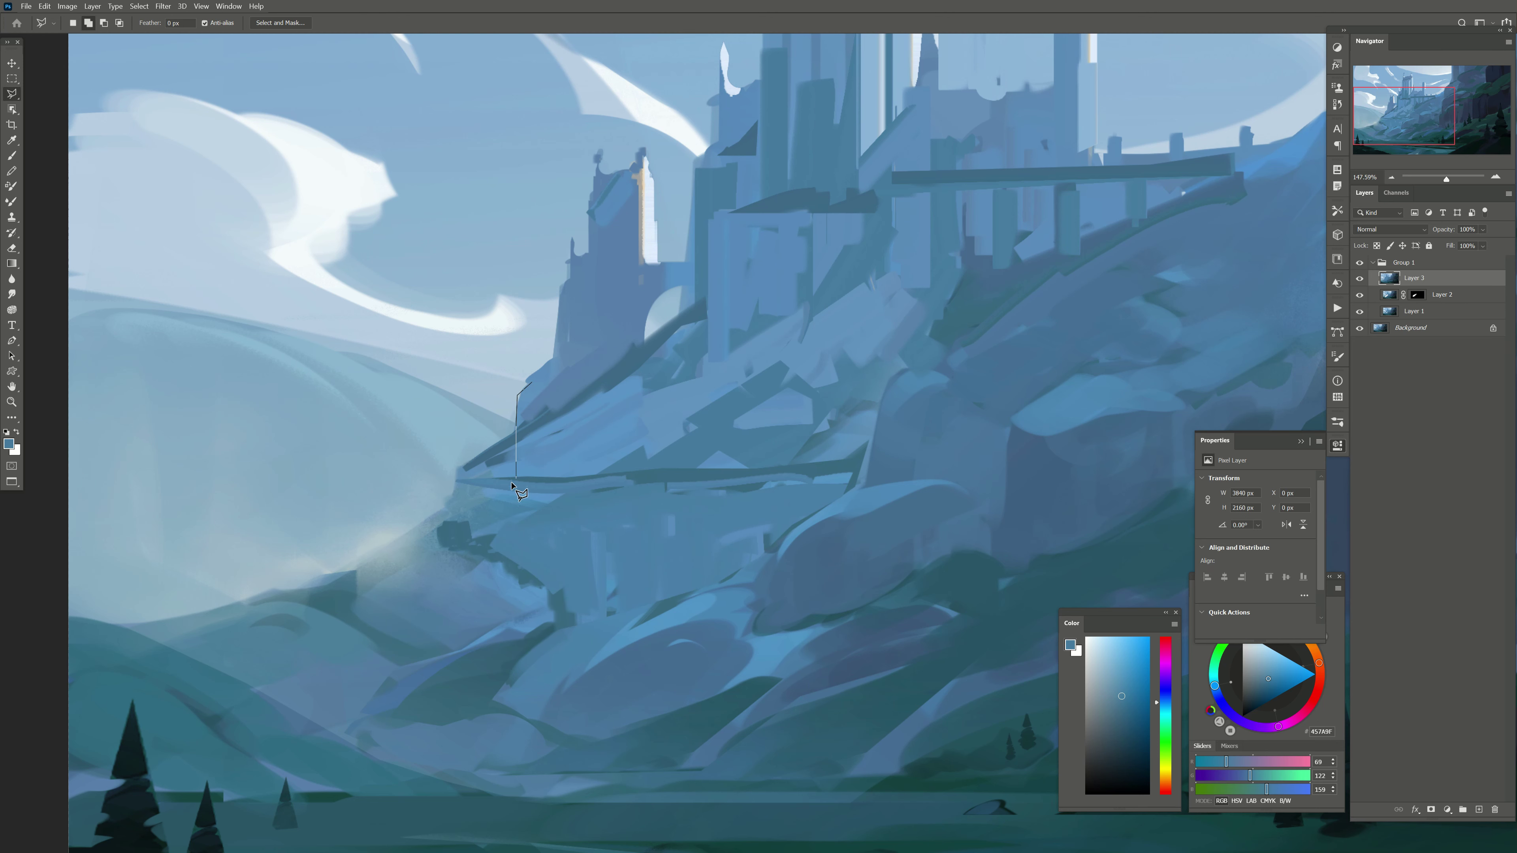
pyautogui.click(444, 511)
pyautogui.click(380, 472)
pyautogui.click(373, 376)
pyautogui.click(561, 282)
pyautogui.click(530, 384)
pyautogui.press('b')
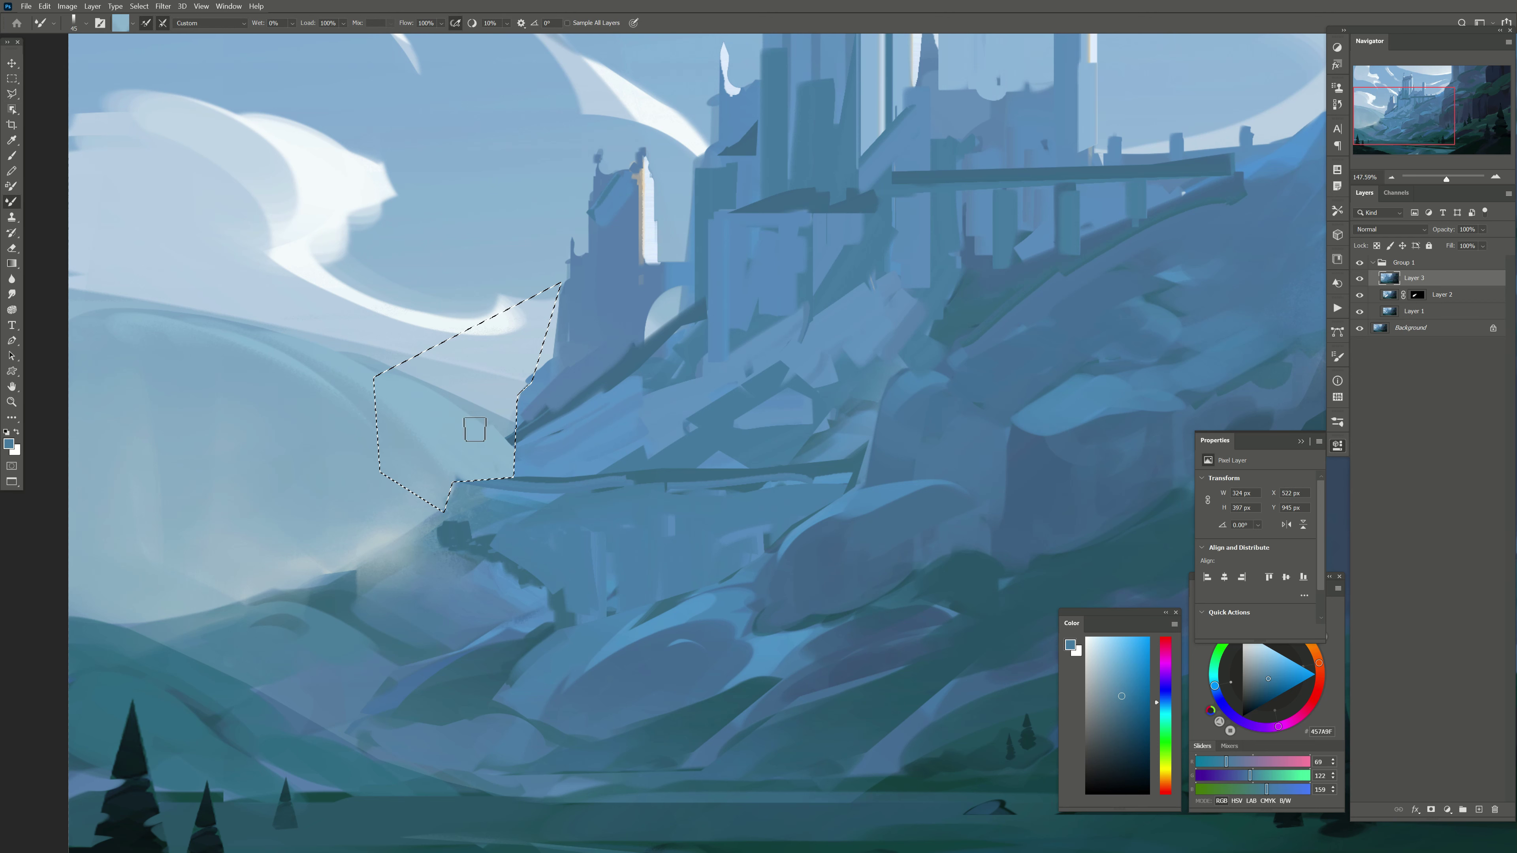
pyautogui.press(']')
pyautogui.moveTo(531, 373); pyautogui.dragTo(529, 465)
pyautogui.hotkey('ctrl', 'd')
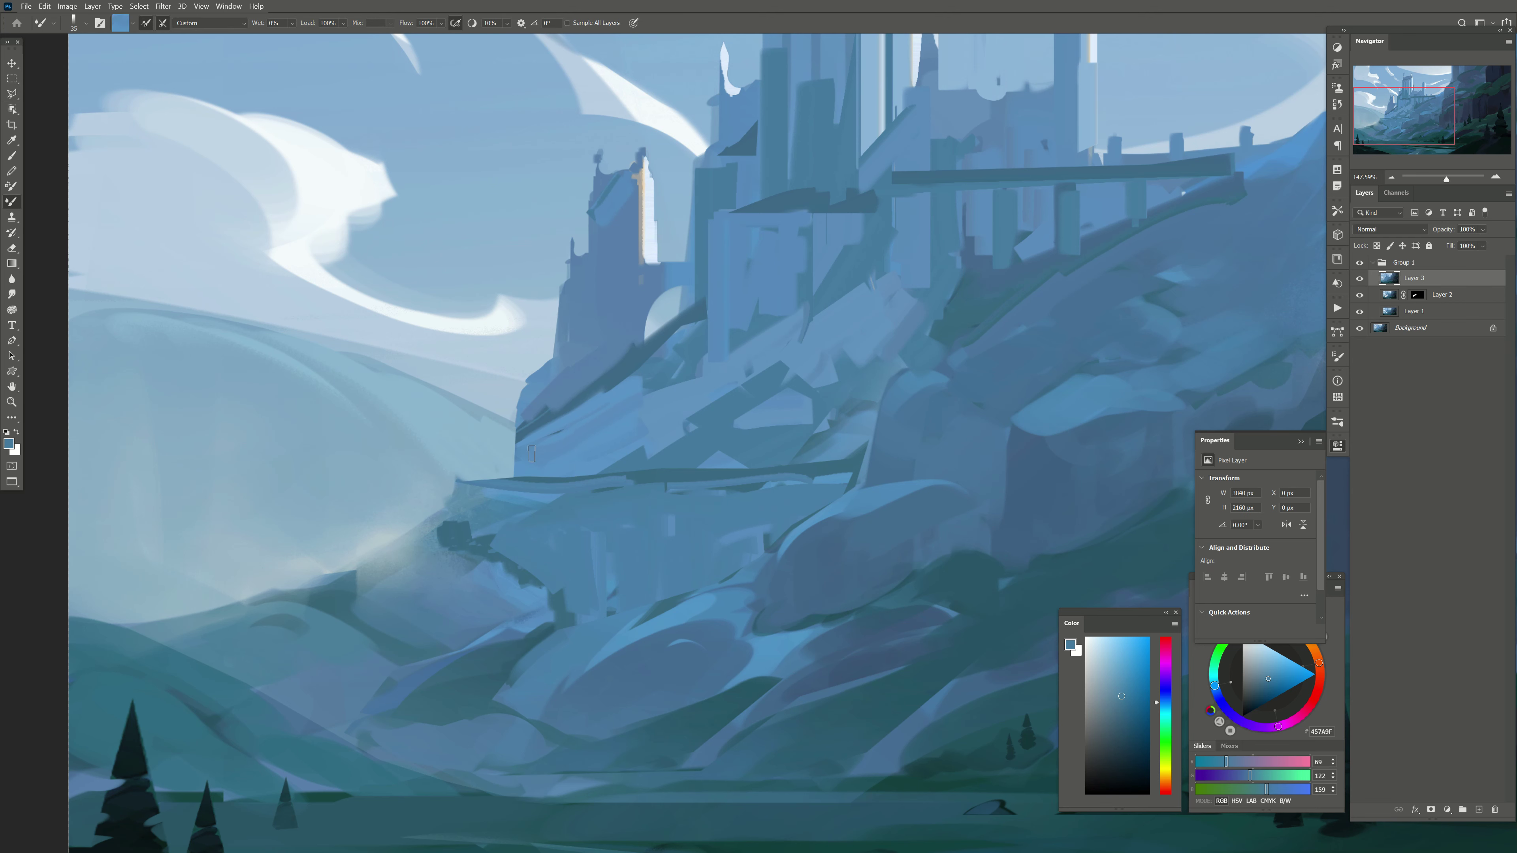
pyautogui.moveTo(618, 389)
pyautogui.mouseDown()
pyautogui.moveTo(627, 362)
pyautogui.moveTo(522, 392)
pyautogui.moveTo(635, 365)
pyautogui.moveTo(553, 451)
pyautogui.mouseUp()
# Step: Select the rock face and paint vertical strokes on it with a 70 brush
pyautogui.press('l')
pyautogui.click(749, 461)
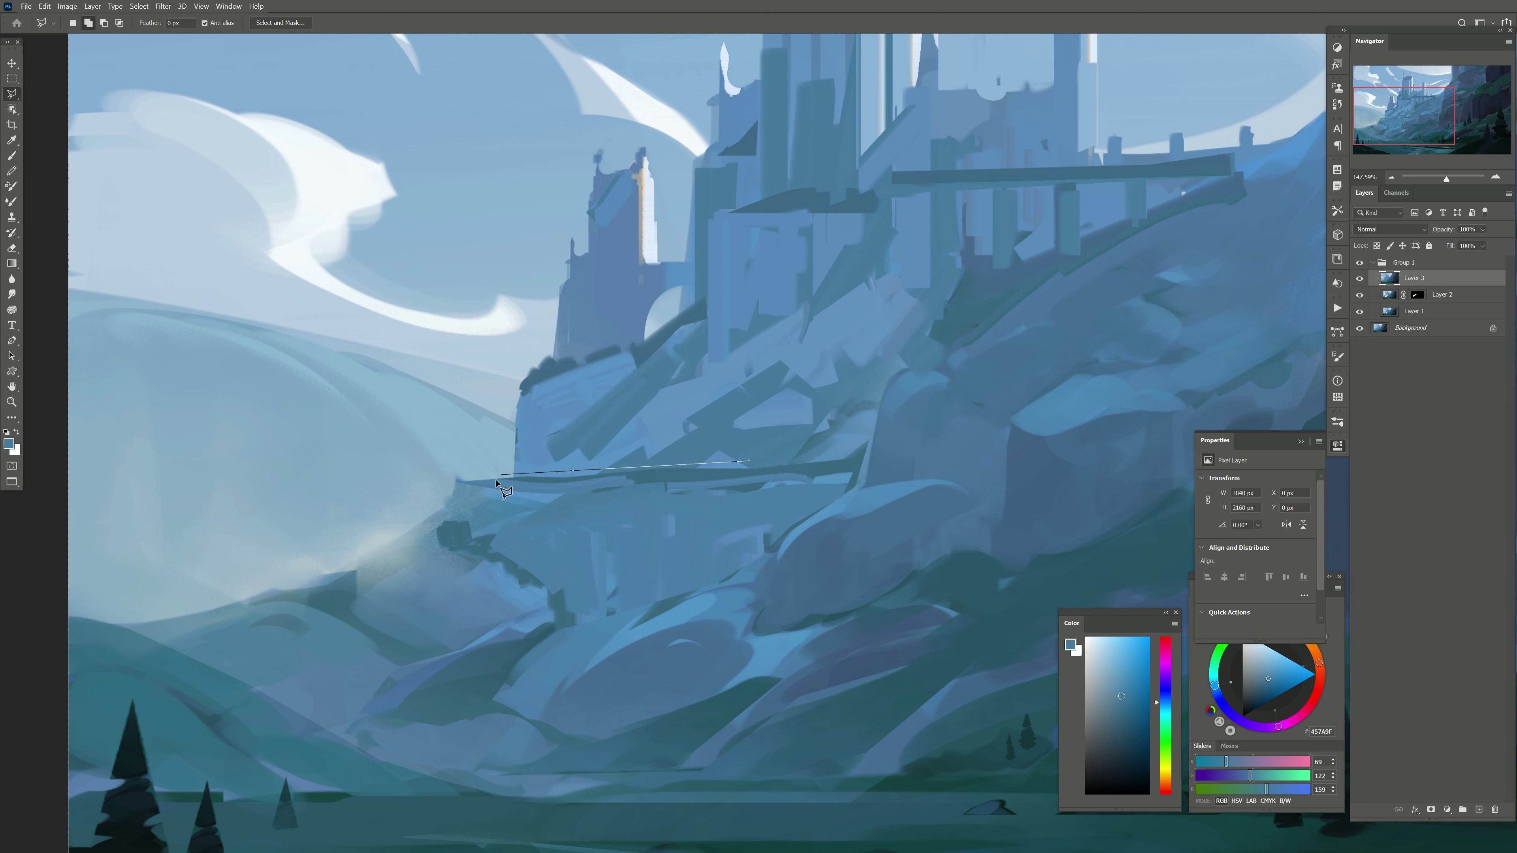
pyautogui.click(518, 389)
pyautogui.click(706, 329)
pyautogui.click(749, 460)
pyautogui.press('b')
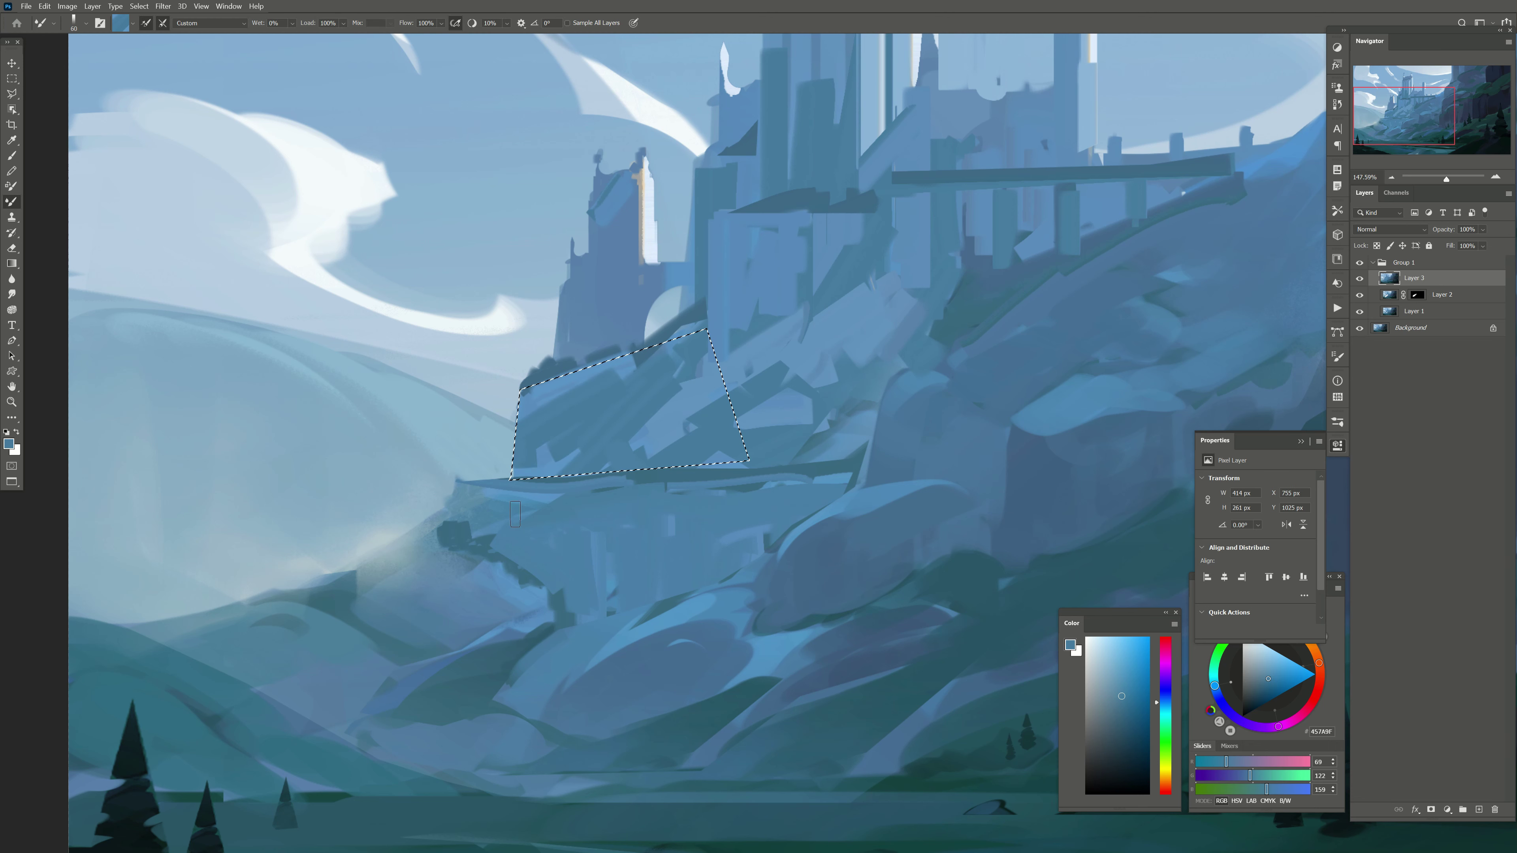
pyautogui.press(']')
pyautogui.moveTo(547, 388); pyautogui.dragTo(547, 475)
pyautogui.moveTo(588, 382)
pyautogui.mouseDown()
pyautogui.moveTo(588, 475)
pyautogui.moveTo(606, 472)
pyautogui.mouseUp()
pyautogui.moveTo(657, 460)
pyautogui.mouseDown()
pyautogui.moveTo(668, 419)
pyautogui.moveTo(729, 359)
pyautogui.mouseUp()
# Step: Reshape the rock face with diagonal strokes and compare Layer 3 on and off
pyautogui.moveTo(597, 473); pyautogui.dragTo(615, 394)
pyautogui.moveTo(520, 472); pyautogui.dragTo(687, 406)
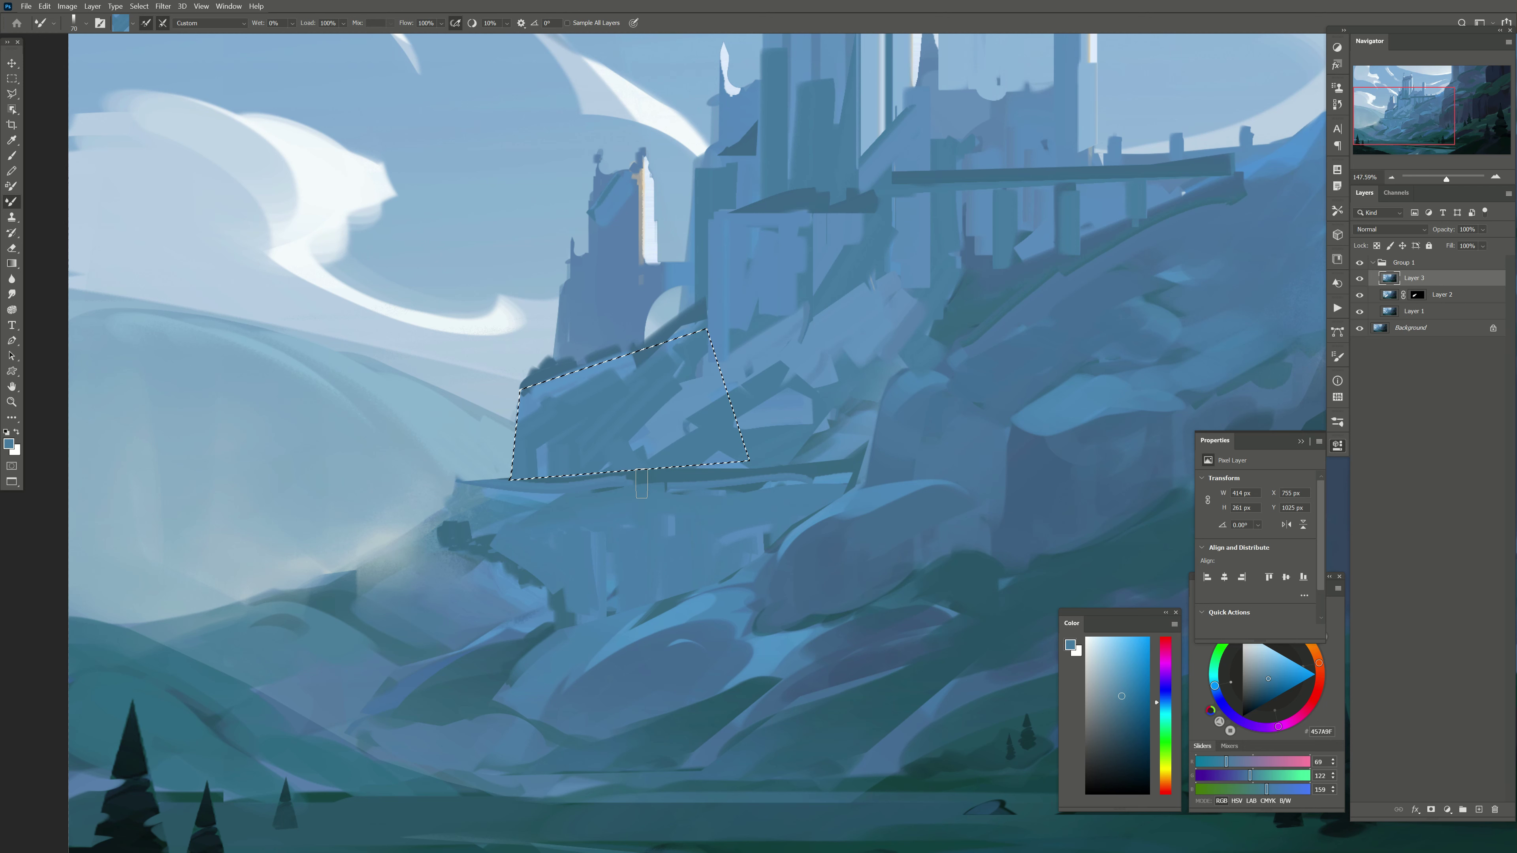
pyautogui.moveTo(537, 389); pyautogui.dragTo(663, 347)
pyautogui.hotkey('ctrl', 'd')
pyautogui.click(1359, 278)
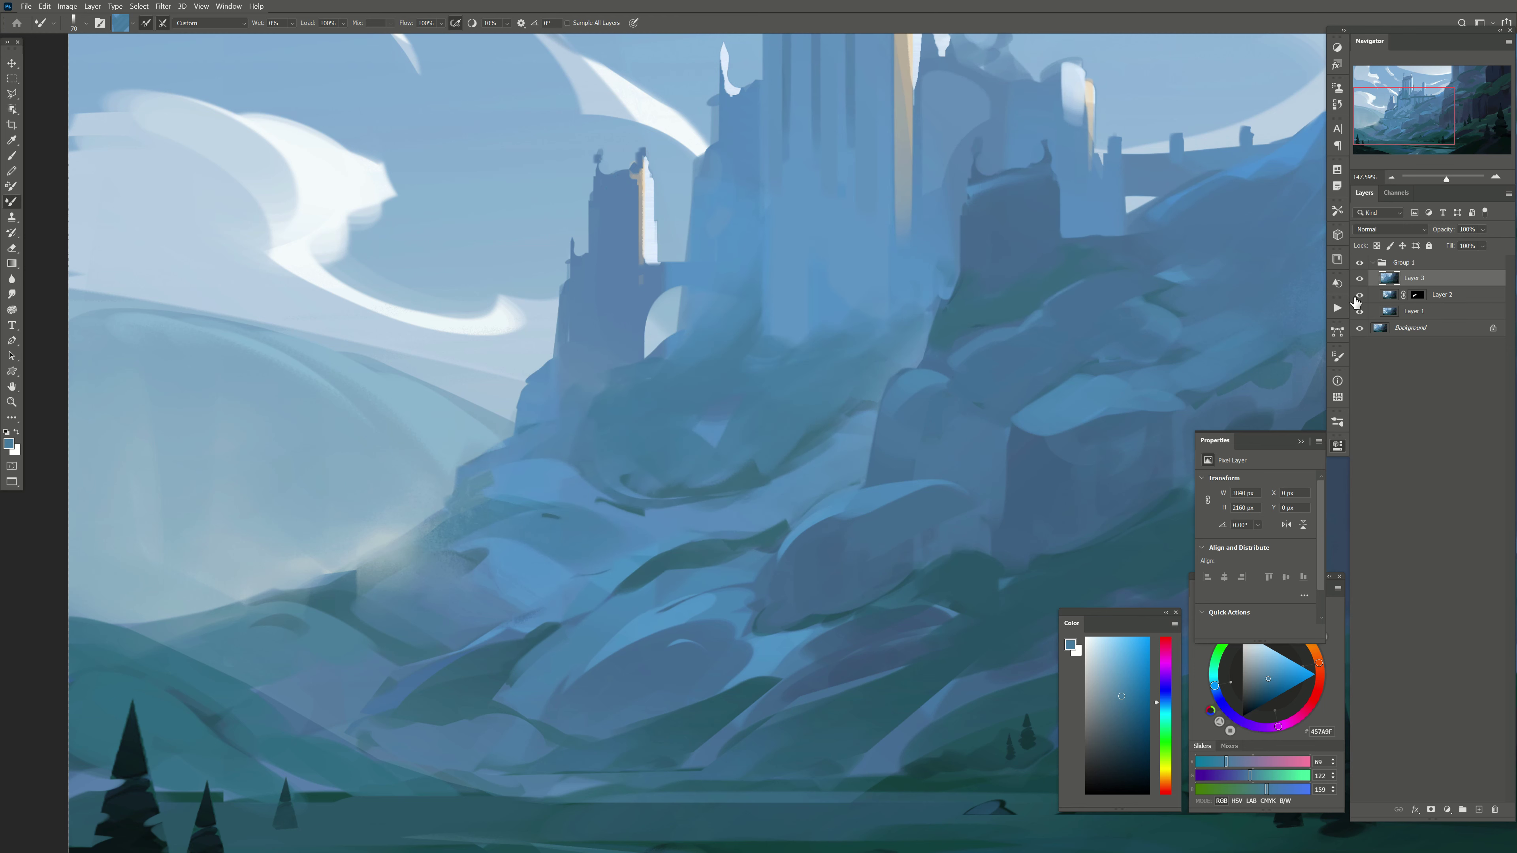
pyautogui.hotkey('ctrl', ',')
pyautogui.hotkey('ctrl', ',')
pyautogui.press('[')
# Step: Add a new layer and make a Polygonal Lasso selection under the castle ledge
pyautogui.moveTo(529, 438); pyautogui.dragTo(585, 384)
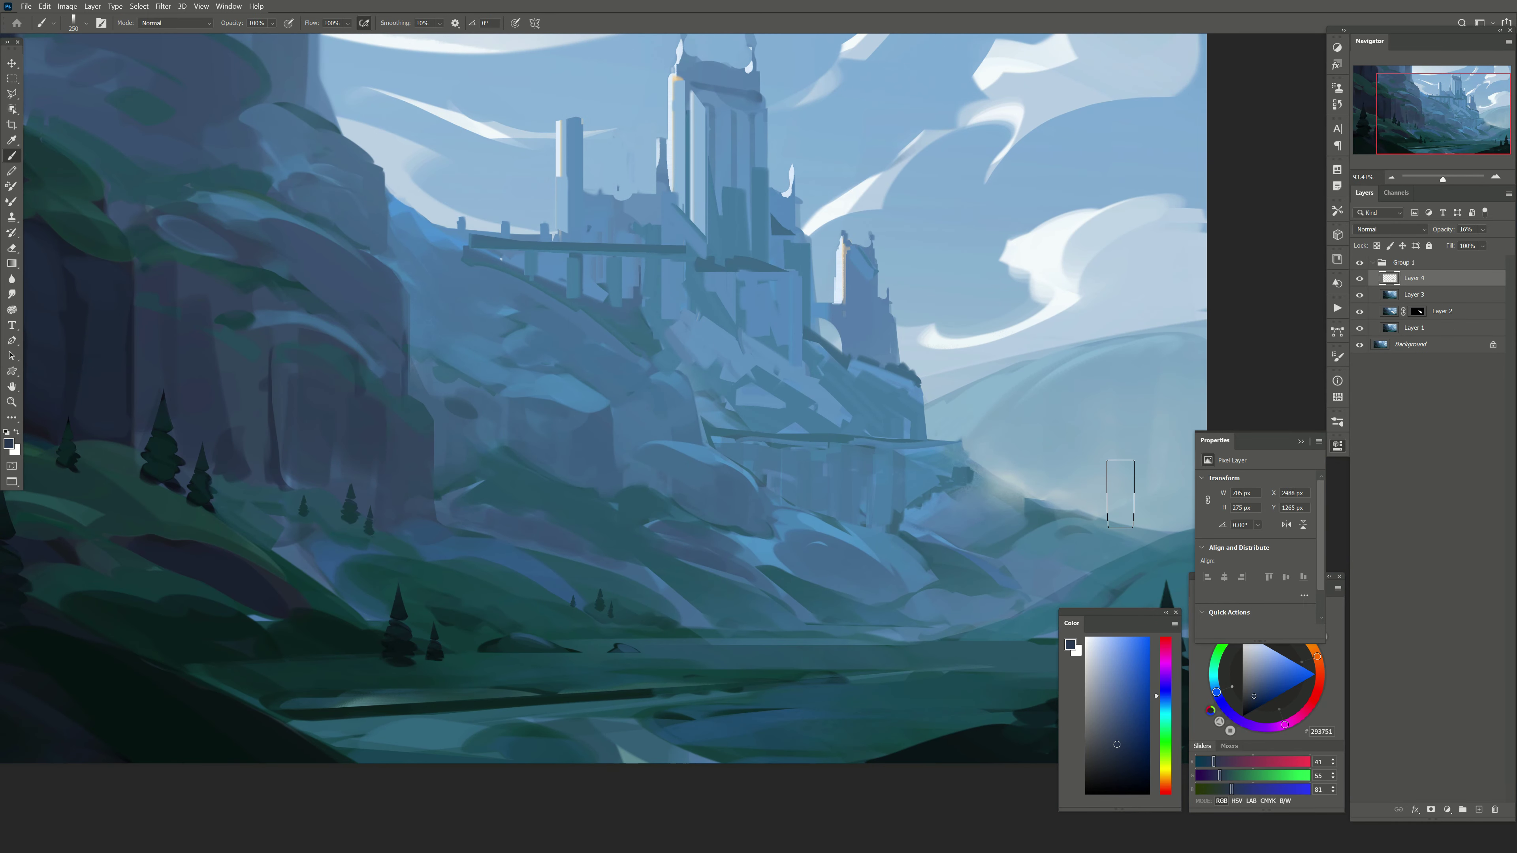
pyautogui.click(1478, 809)
pyautogui.moveTo(717, 585); pyautogui.dragTo(705, 547)
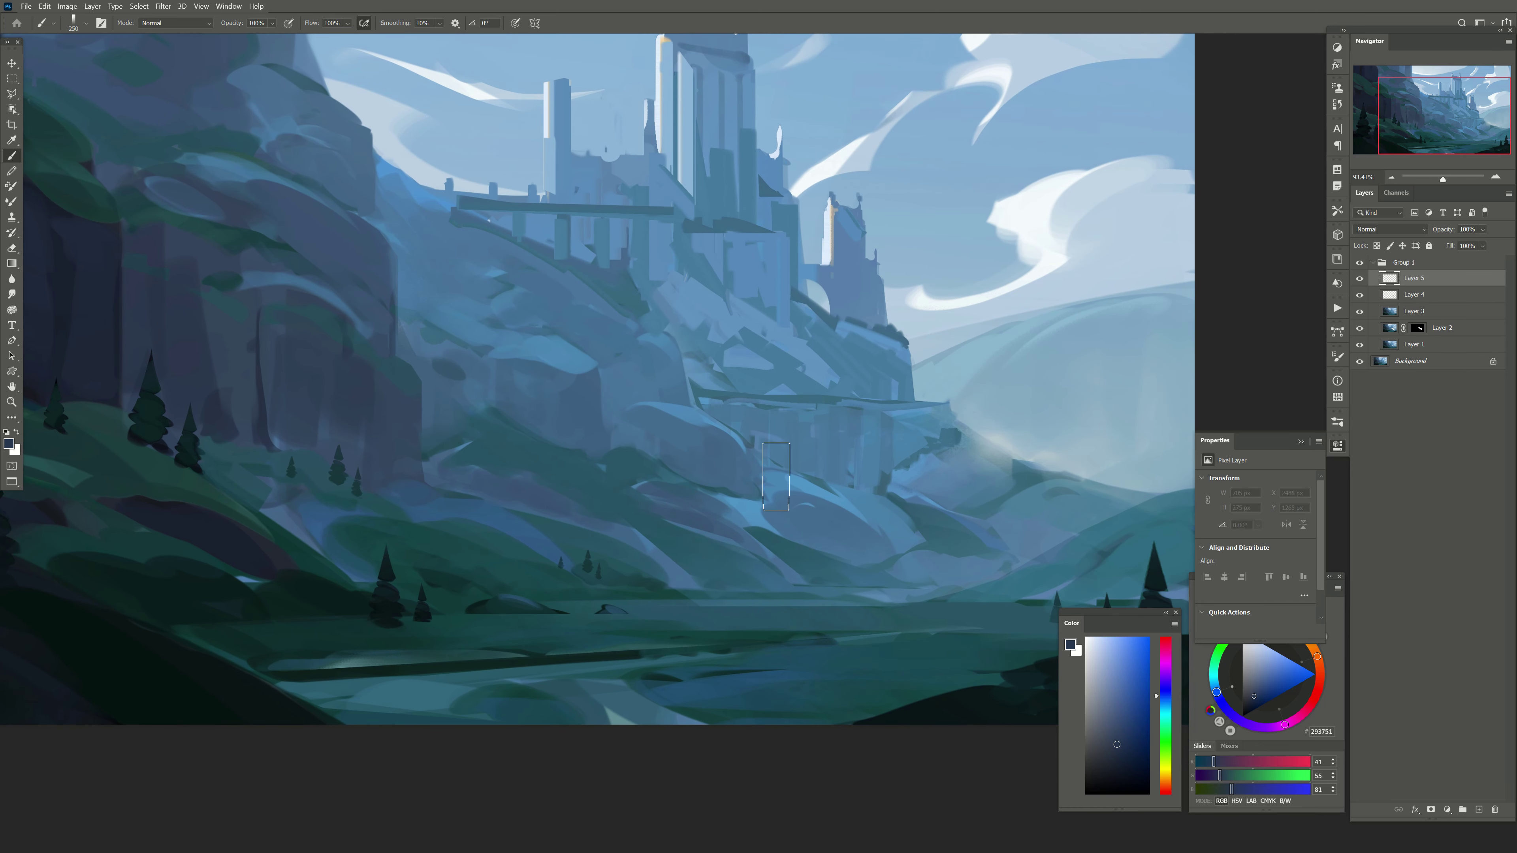
pyautogui.scroll(1, 776, 476)
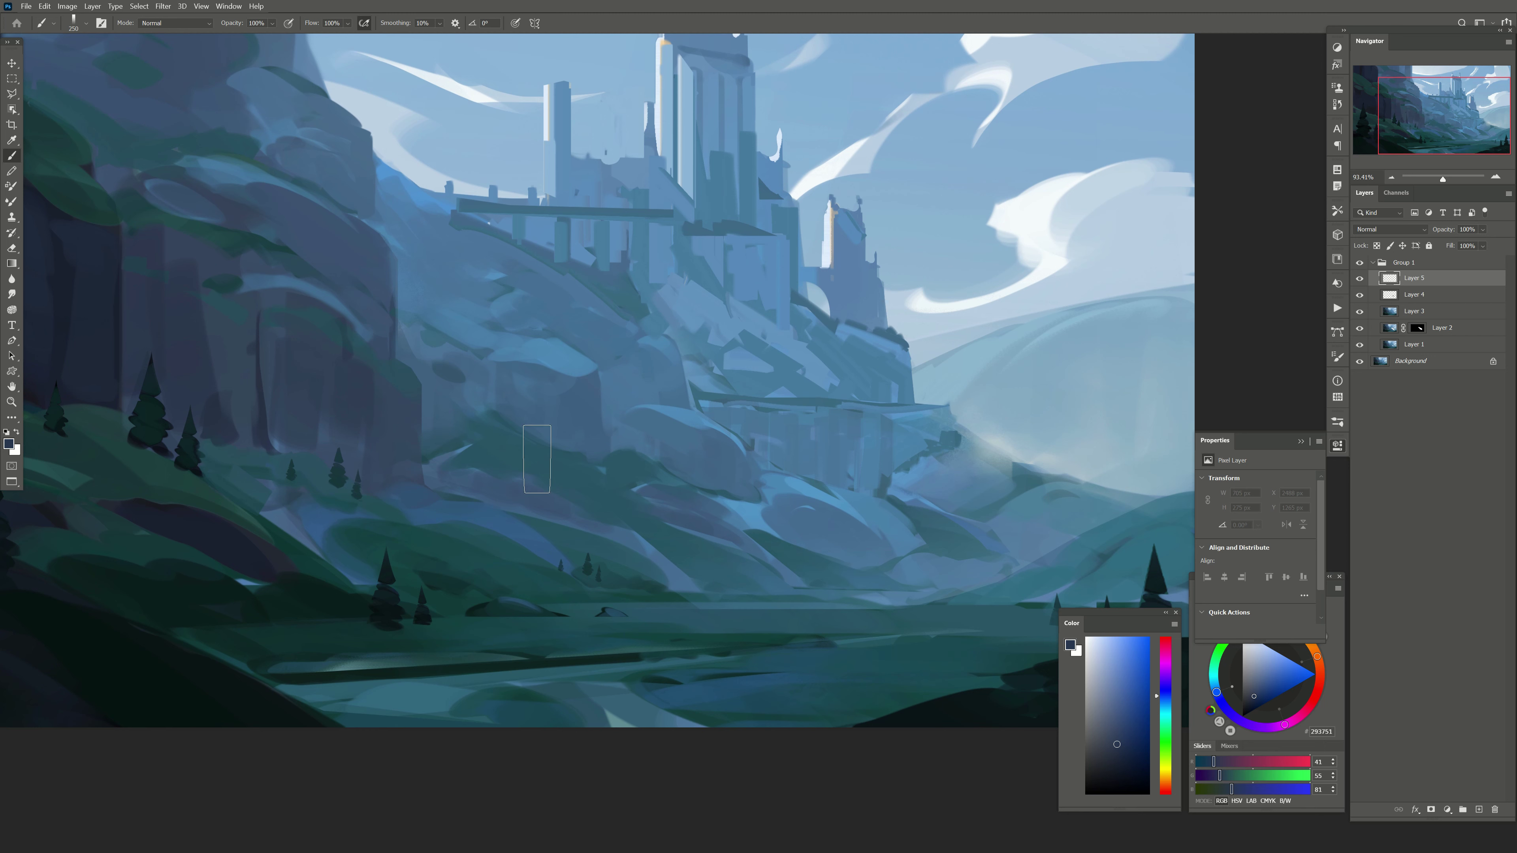
pyautogui.press('l')
pyautogui.click(691, 397)
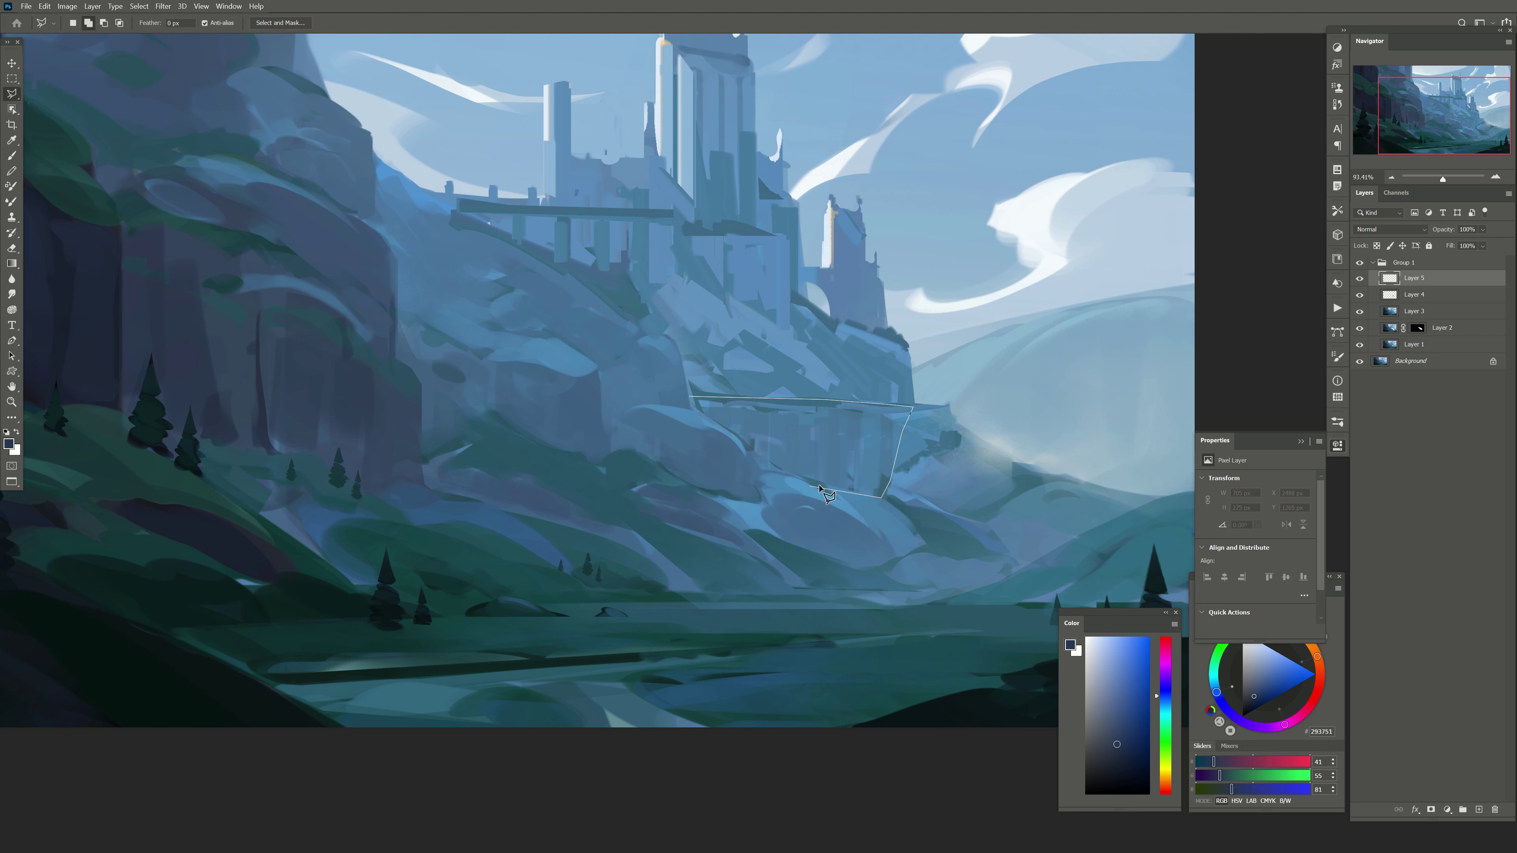
pyautogui.click(691, 397)
# Step: Fill the ledge selection with dark vertical brush strokes and deselect
pyautogui.press('b')
pyautogui.moveTo(737, 410)
pyautogui.mouseDown()
pyautogui.moveTo(741, 463)
pyautogui.moveTo(776, 475)
pyautogui.moveTo(735, 413)
pyautogui.moveTo(771, 466)
pyautogui.mouseUp()
pyautogui.moveTo(788, 412); pyautogui.dragTo(848, 484)
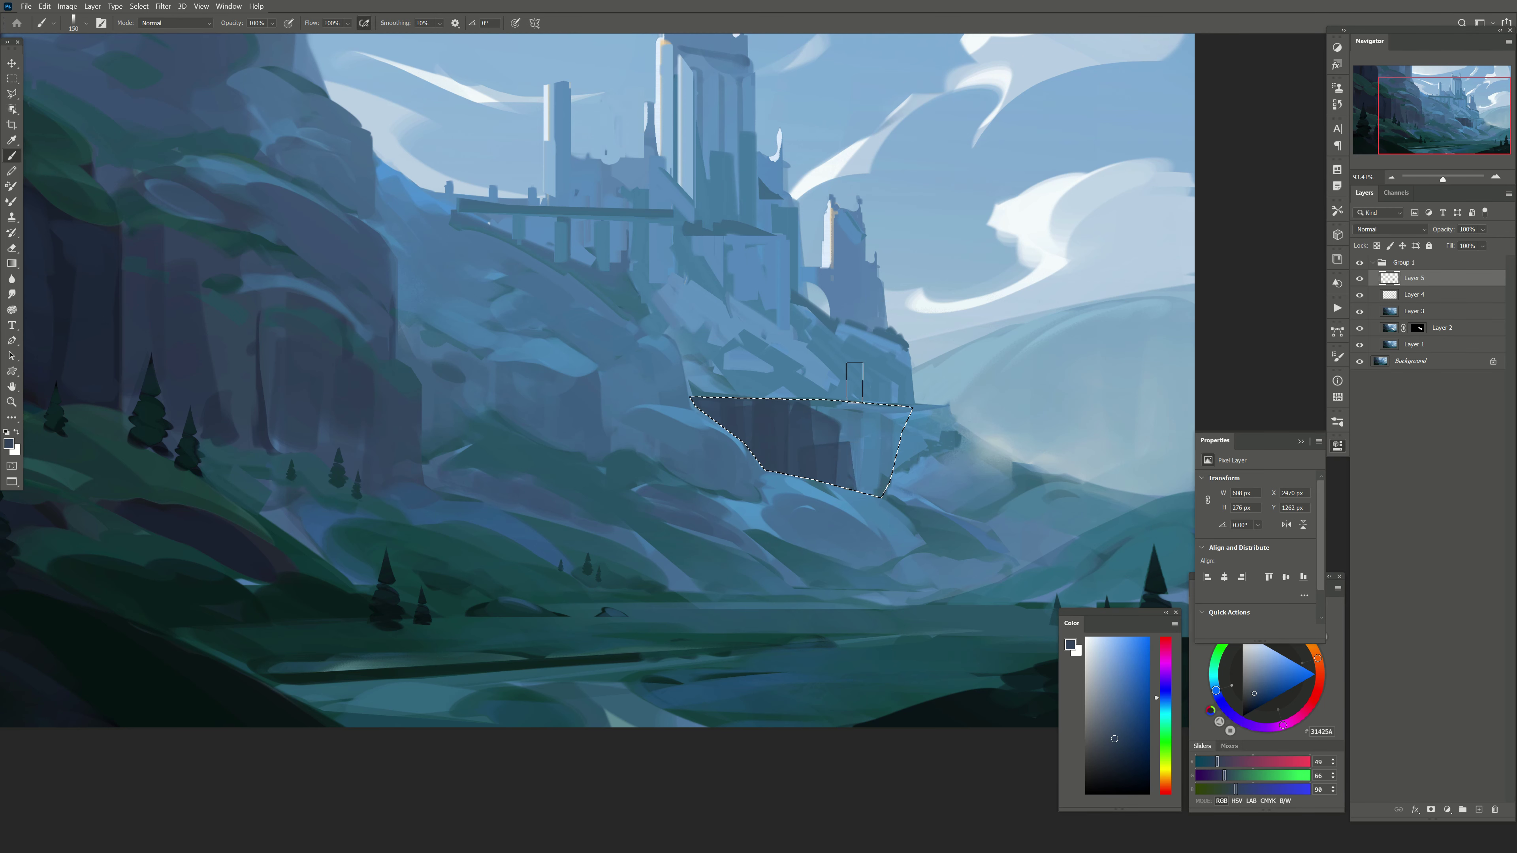
pyautogui.moveTo(836, 418); pyautogui.dragTo(890, 493)
pyautogui.press('[')
pyautogui.hotkey('ctrl', 'd')
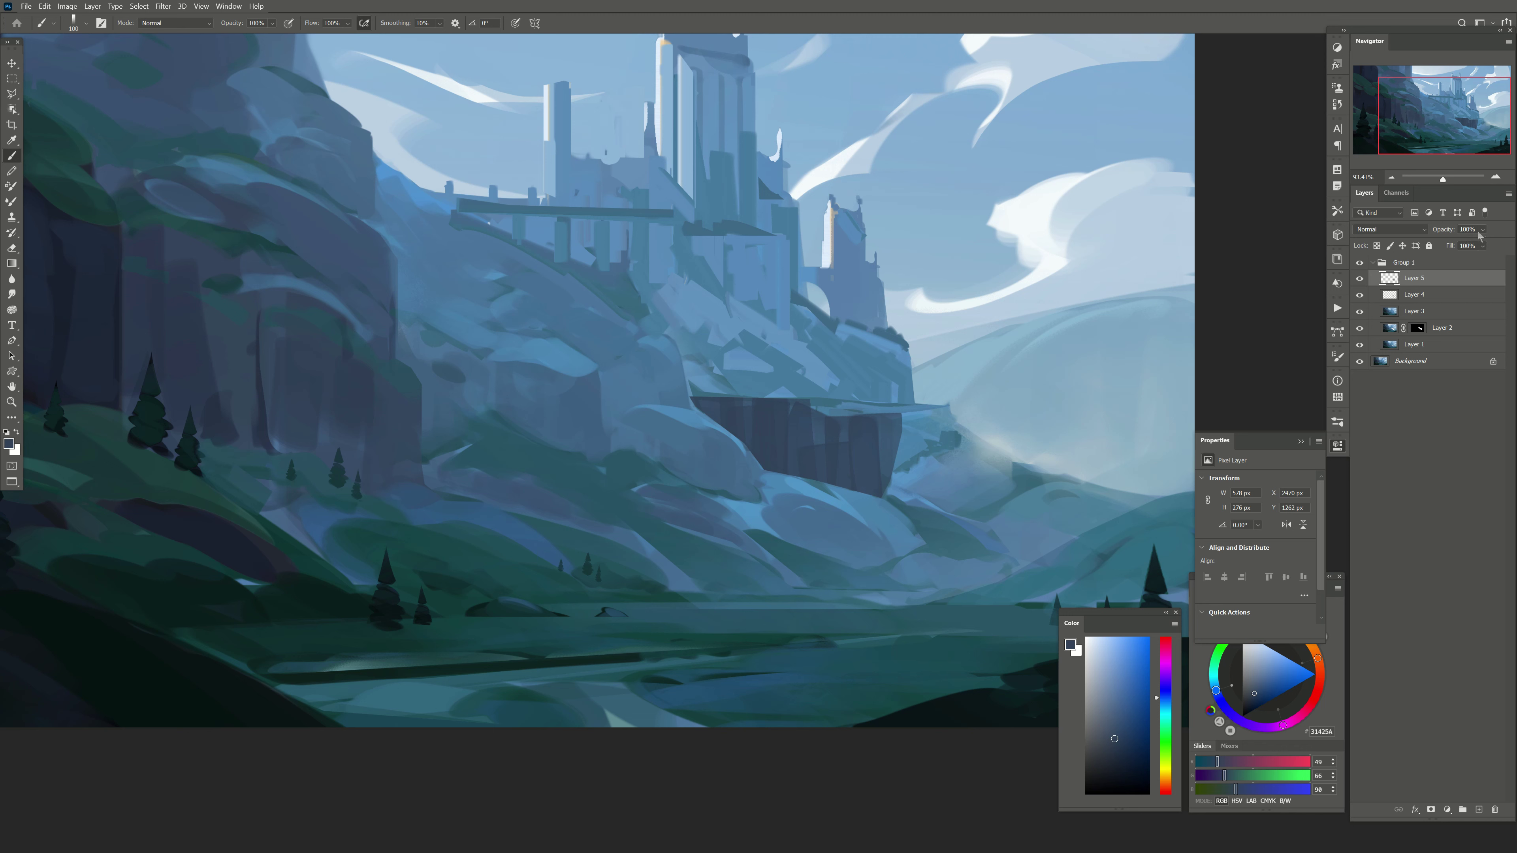
# Step: Fade Layer 5 to low opacity and erase part of its dark strokes
pyautogui.click(1482, 229)
pyautogui.moveTo(1472, 245); pyautogui.dragTo(1469, 245)
pyautogui.press('e')
pyautogui.moveTo(887, 447)
pyautogui.mouseDown()
pyautogui.moveTo(830, 383)
pyautogui.moveTo(884, 430)
pyautogui.mouseUp()
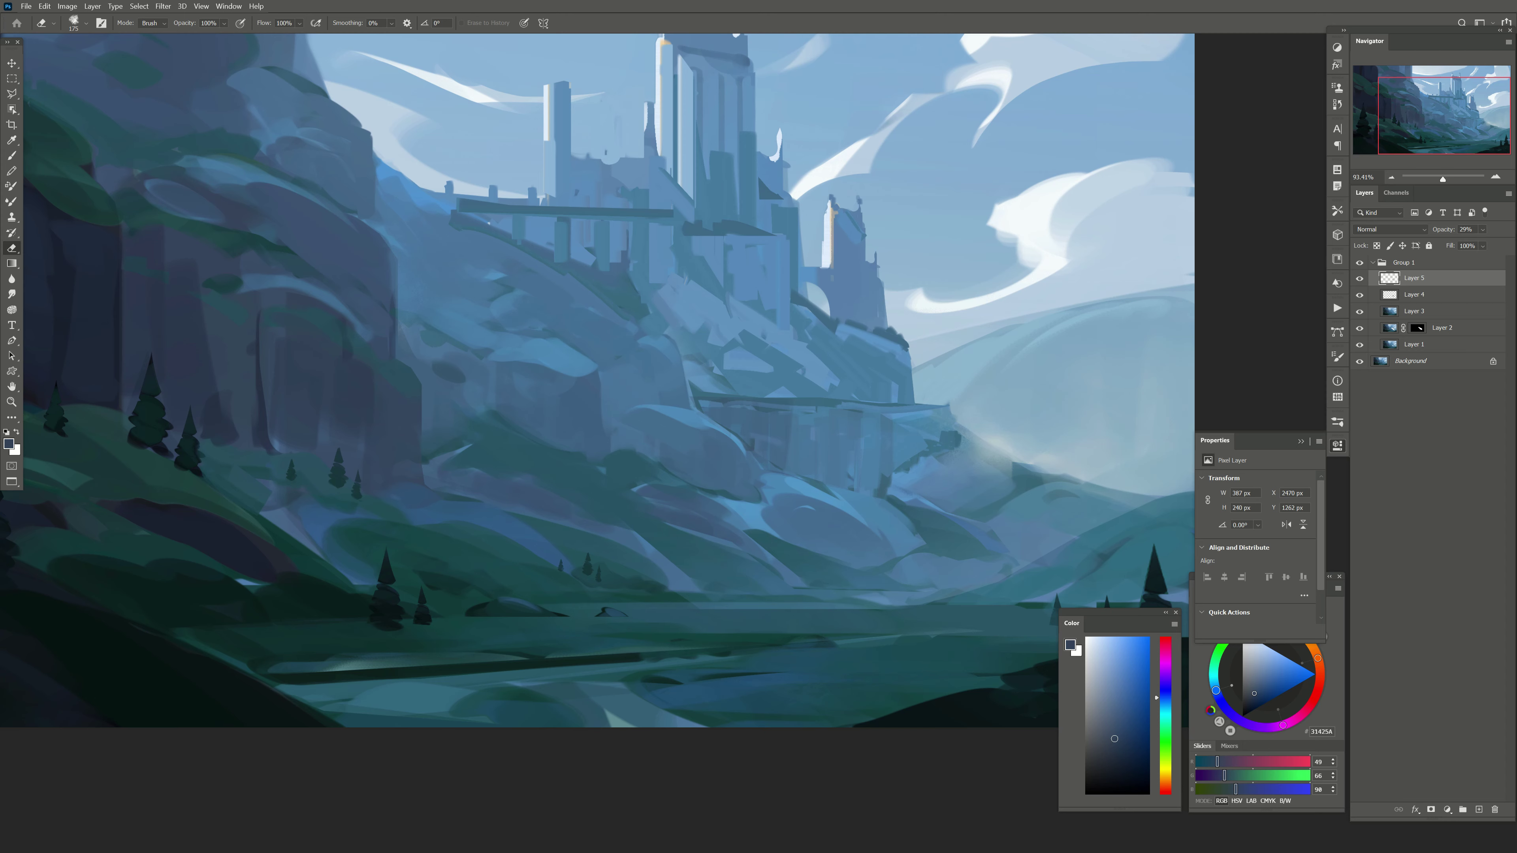
# Step: On a new Layer 6, paint light-blue highlights on the lower walls and tower edges
pyautogui.scroll(3, 890, 373)
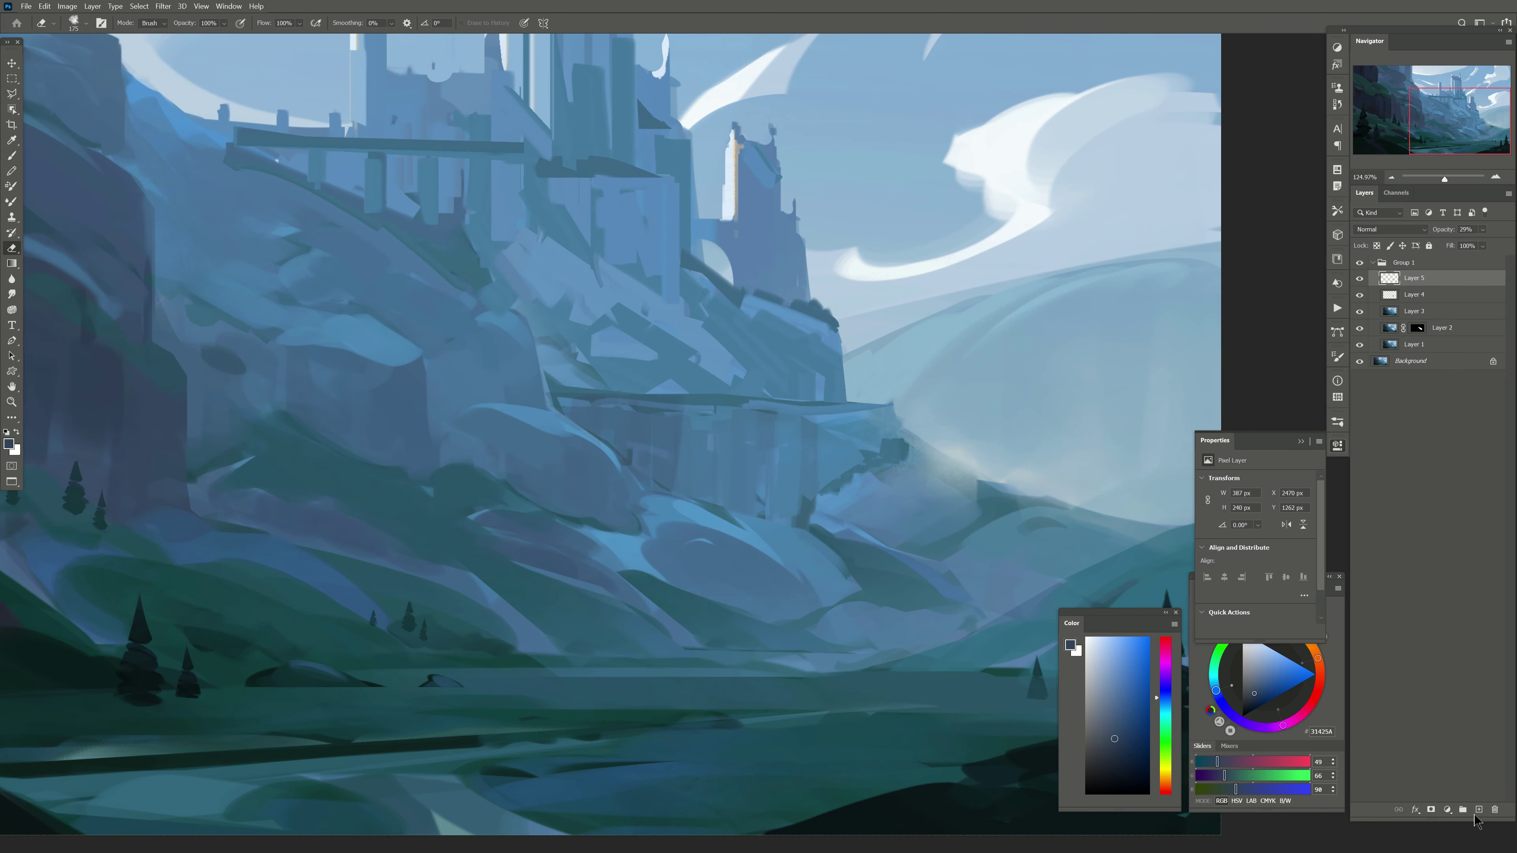
pyautogui.click(1477, 810)
pyautogui.press('b')
pyautogui.keyDown('alt'); pyautogui.click(871, 429); pyautogui.keyUp('alt')
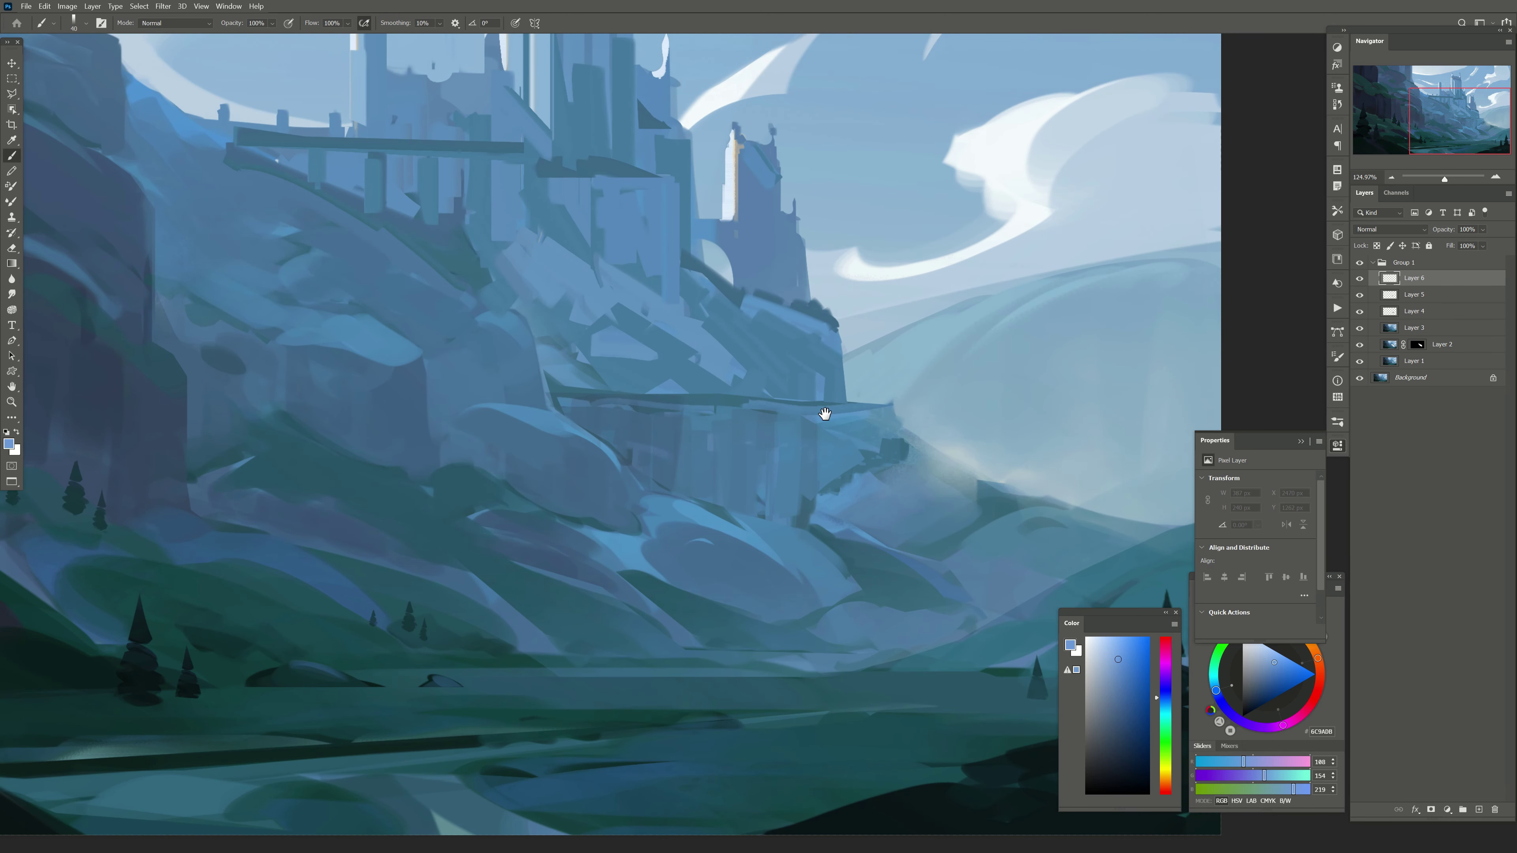
pyautogui.press('[')
pyautogui.press('[')
pyautogui.keyDown('alt'); pyautogui.click(873, 418); pyautogui.keyUp('alt')
pyautogui.moveTo(871, 401); pyautogui.dragTo(847, 467)
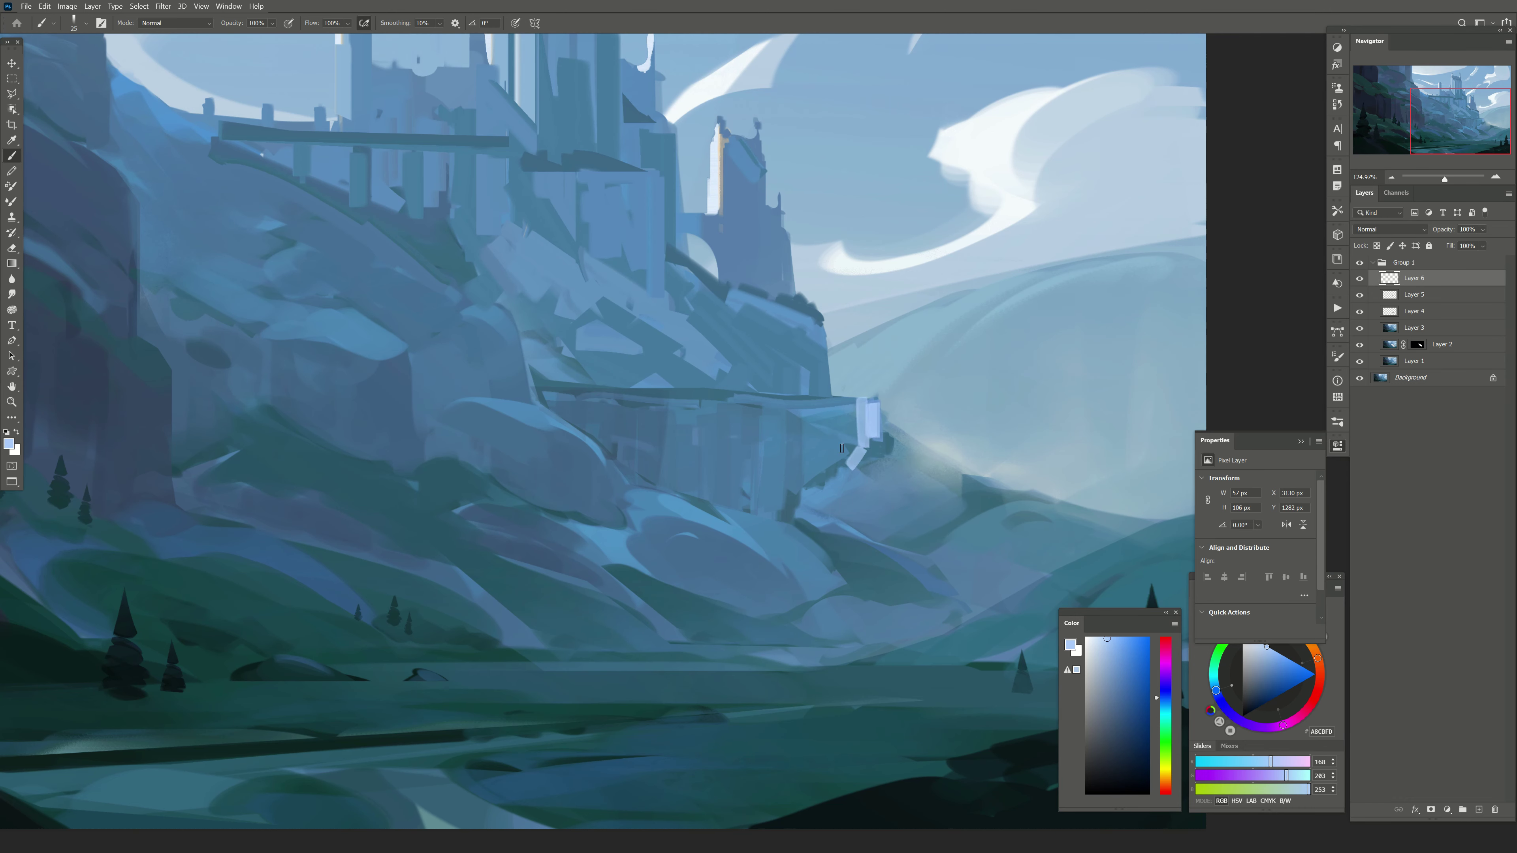
pyautogui.click(799, 387)
pyautogui.moveTo(822, 391); pyautogui.dragTo(775, 227)
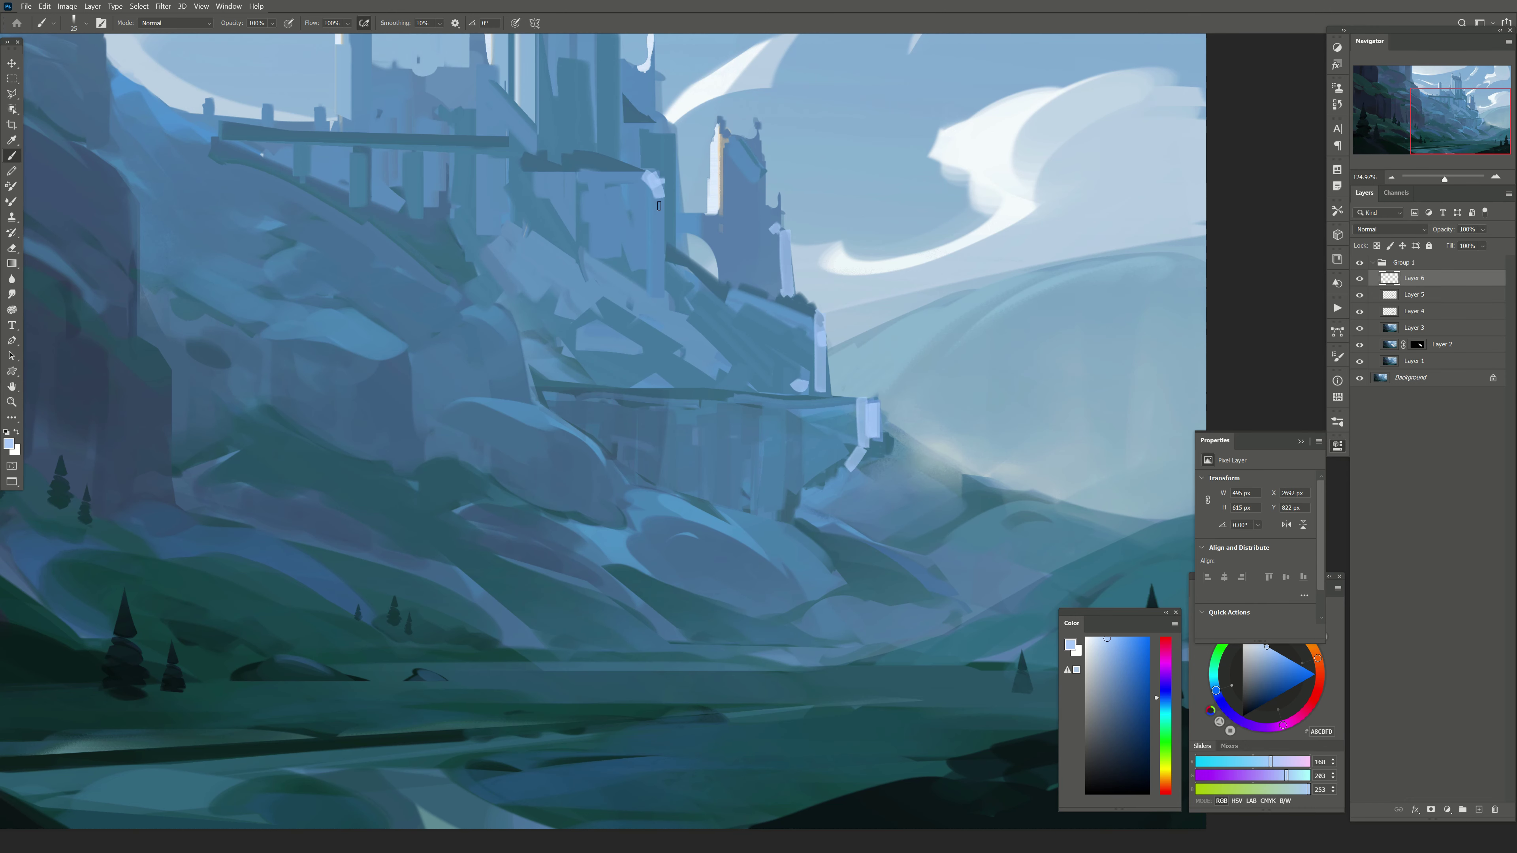
pyautogui.moveTo(659, 205)
pyautogui.mouseDown()
pyautogui.moveTo(664, 297)
pyautogui.moveTo(631, 283)
pyautogui.mouseUp()
# Step: Tone down a highlight strip with darker blue and set Layer 6 to 50% opacity
pyautogui.press(']')
pyautogui.press(']')
pyautogui.keyDown('alt'); pyautogui.click(864, 421); pyautogui.keyUp('alt')
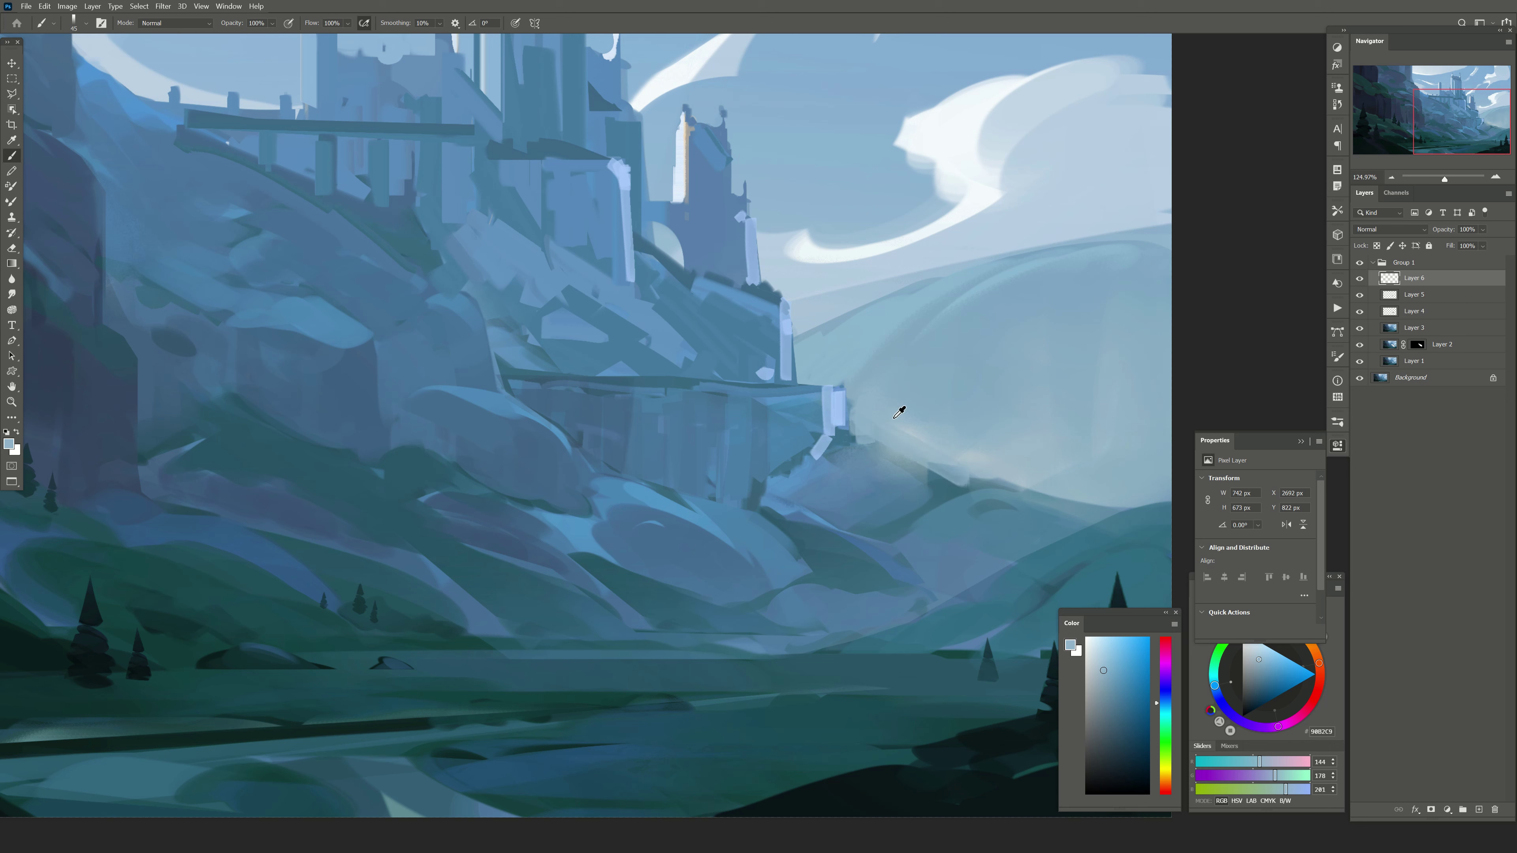
pyautogui.keyDown('alt'); pyautogui.click(814, 413); pyautogui.keyUp('alt')
pyautogui.moveTo(823, 454)
pyautogui.mouseDown()
pyautogui.moveTo(820, 393)
pyautogui.moveTo(824, 443)
pyautogui.mouseUp()
pyautogui.press('e')
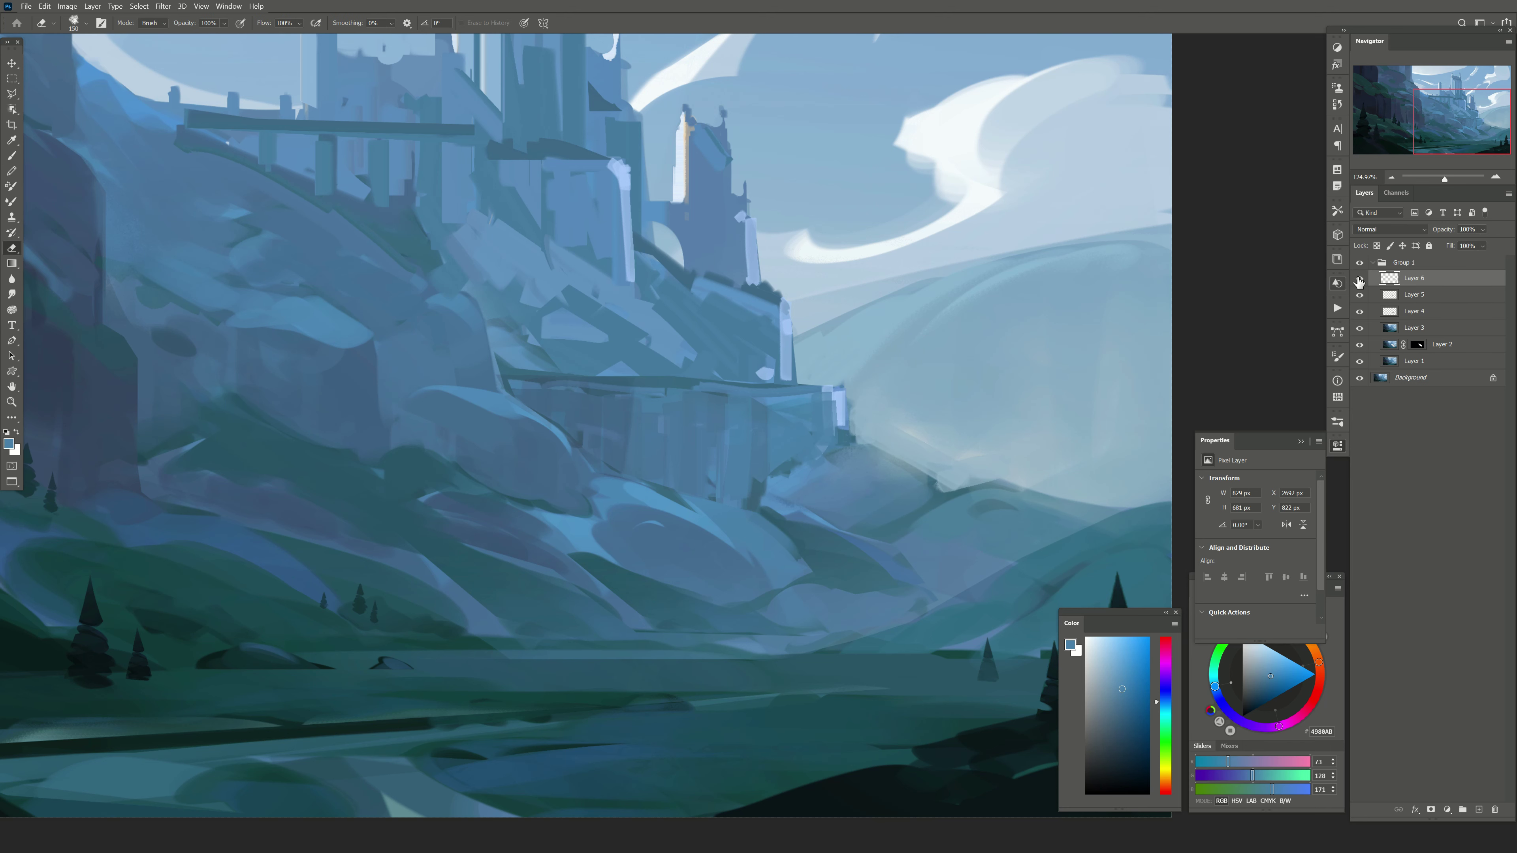
pyautogui.moveTo(1481, 233); pyautogui.dragTo(1465, 257)
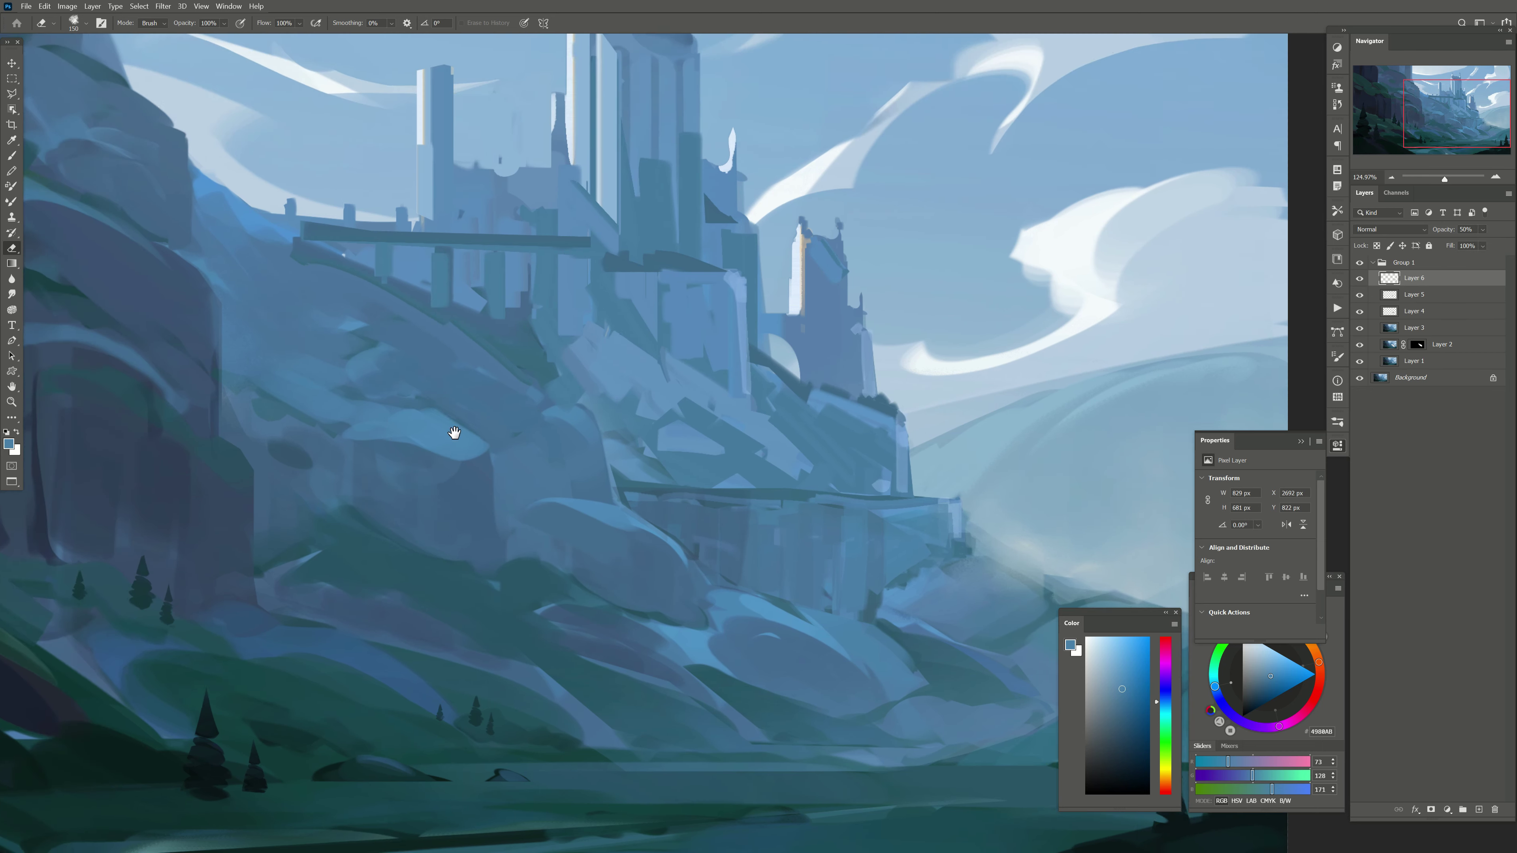
pyautogui.moveTo(466, 362); pyautogui.dragTo(645, 393)
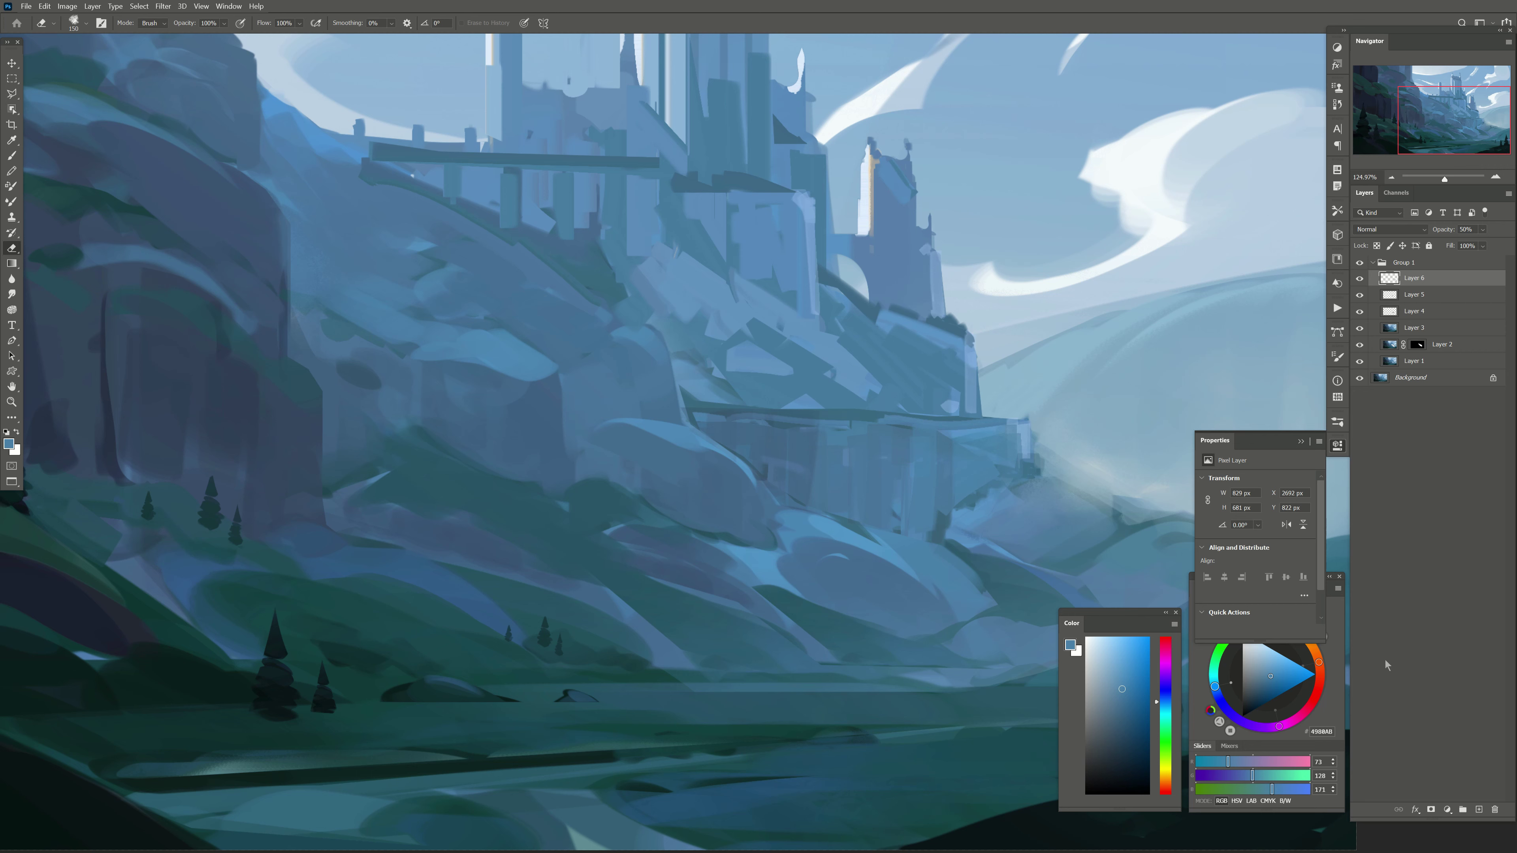
pyautogui.click(1359, 275)
pyautogui.click(1359, 275)
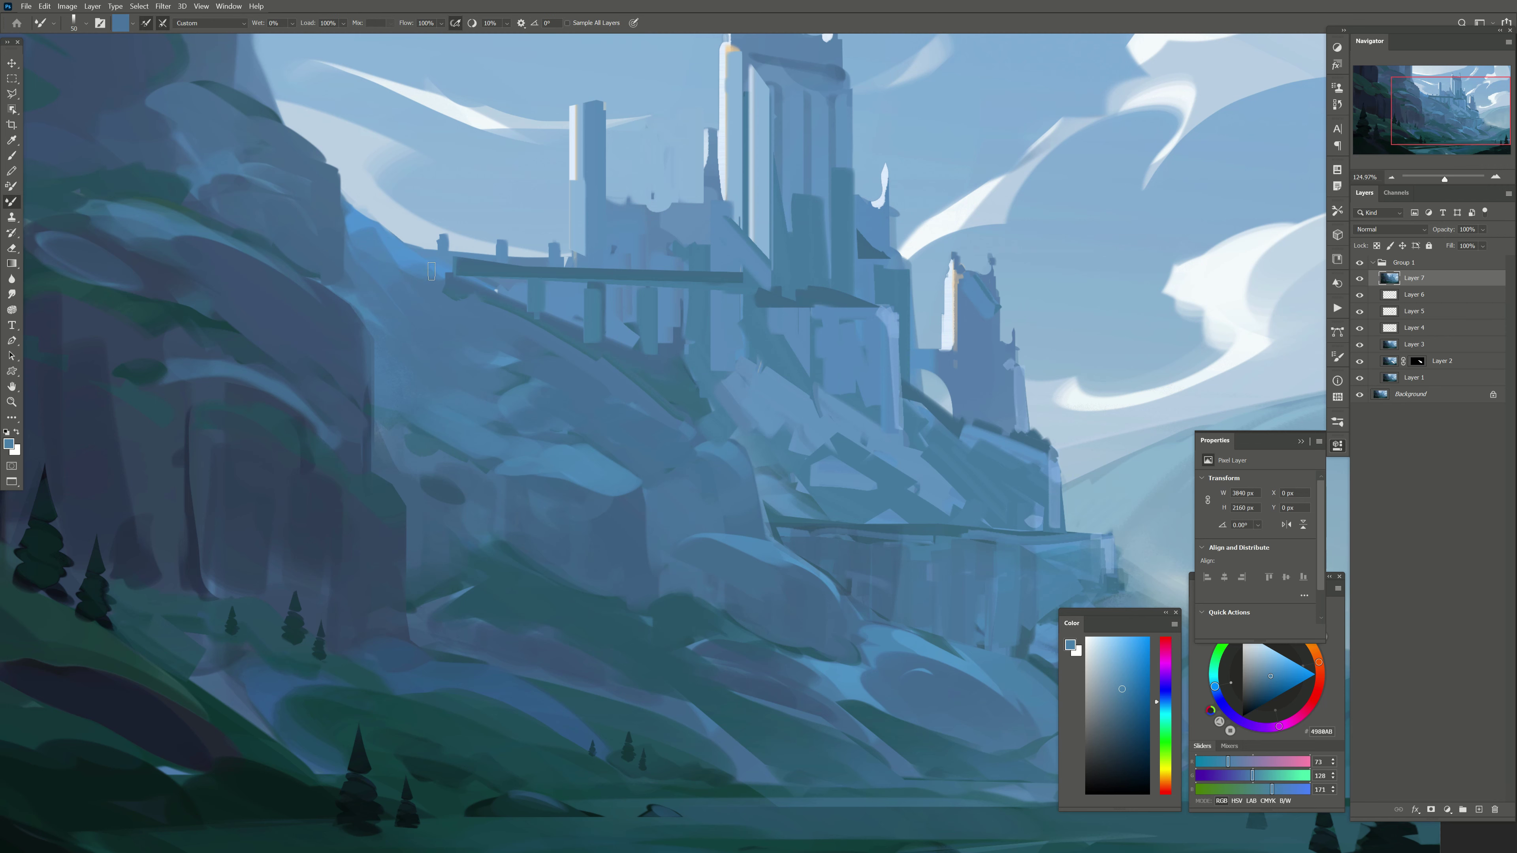
# Step: Smooth the rock slope with a larger blending Mixer Brush stroke
pyautogui.press(']')
pyautogui.moveTo(432, 271); pyautogui.dragTo(651, 365)
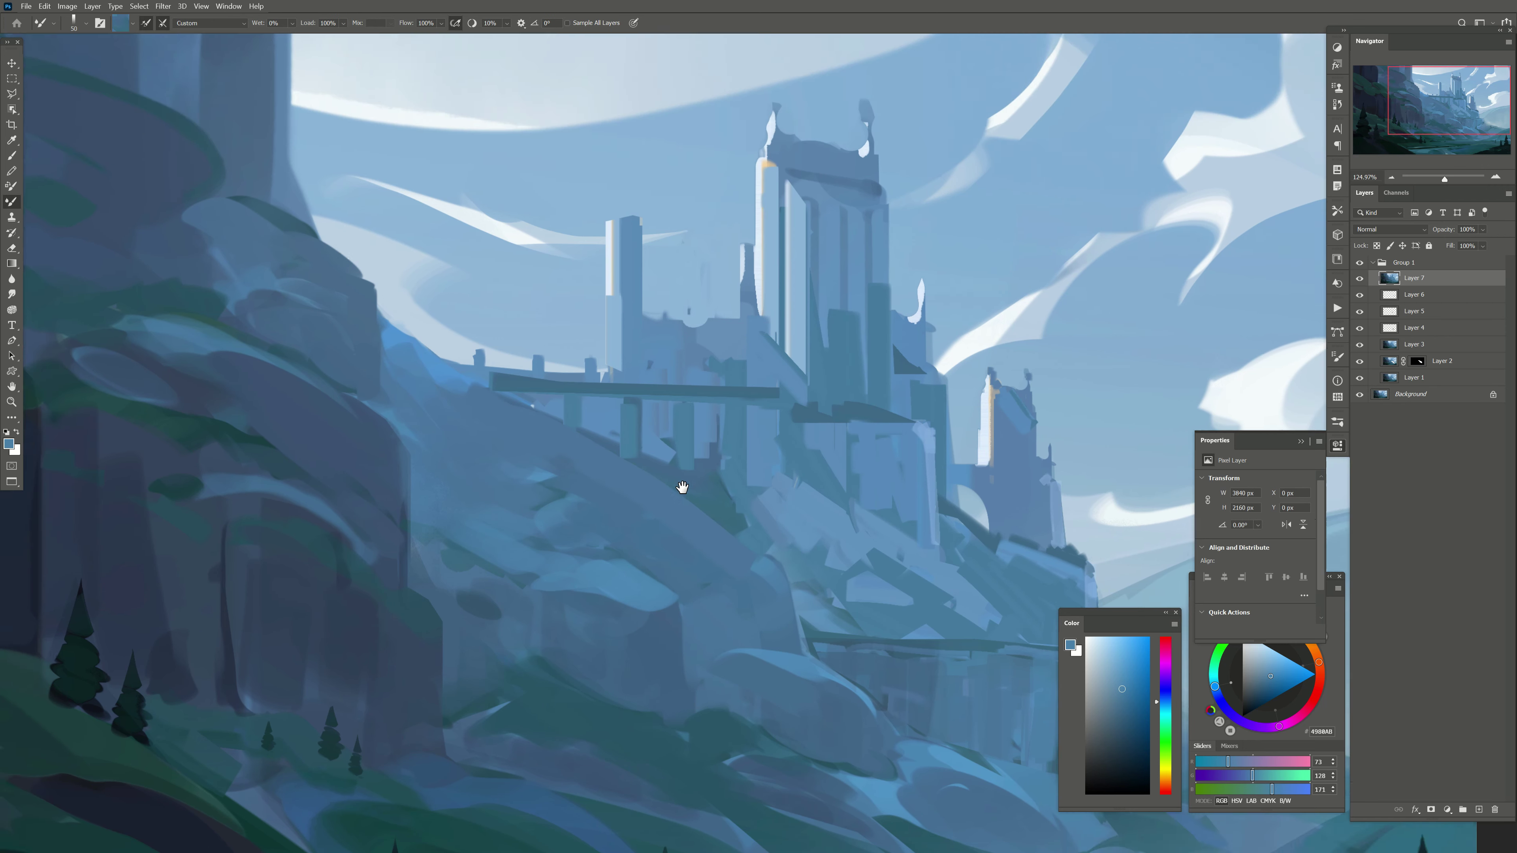
pyautogui.moveTo(789, 356); pyautogui.dragTo(618, 455)
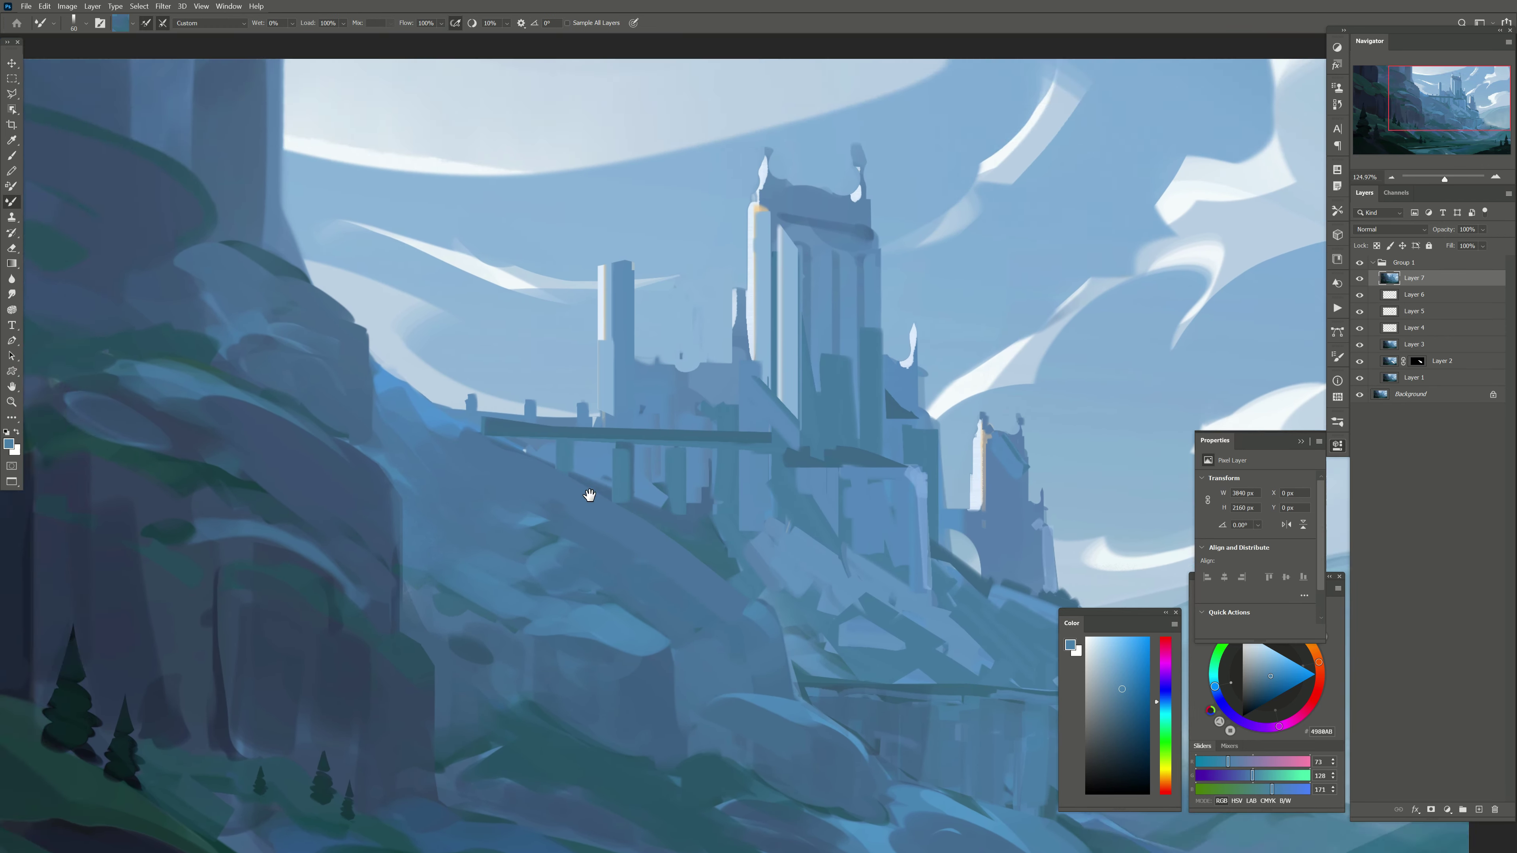
pyautogui.press('l')
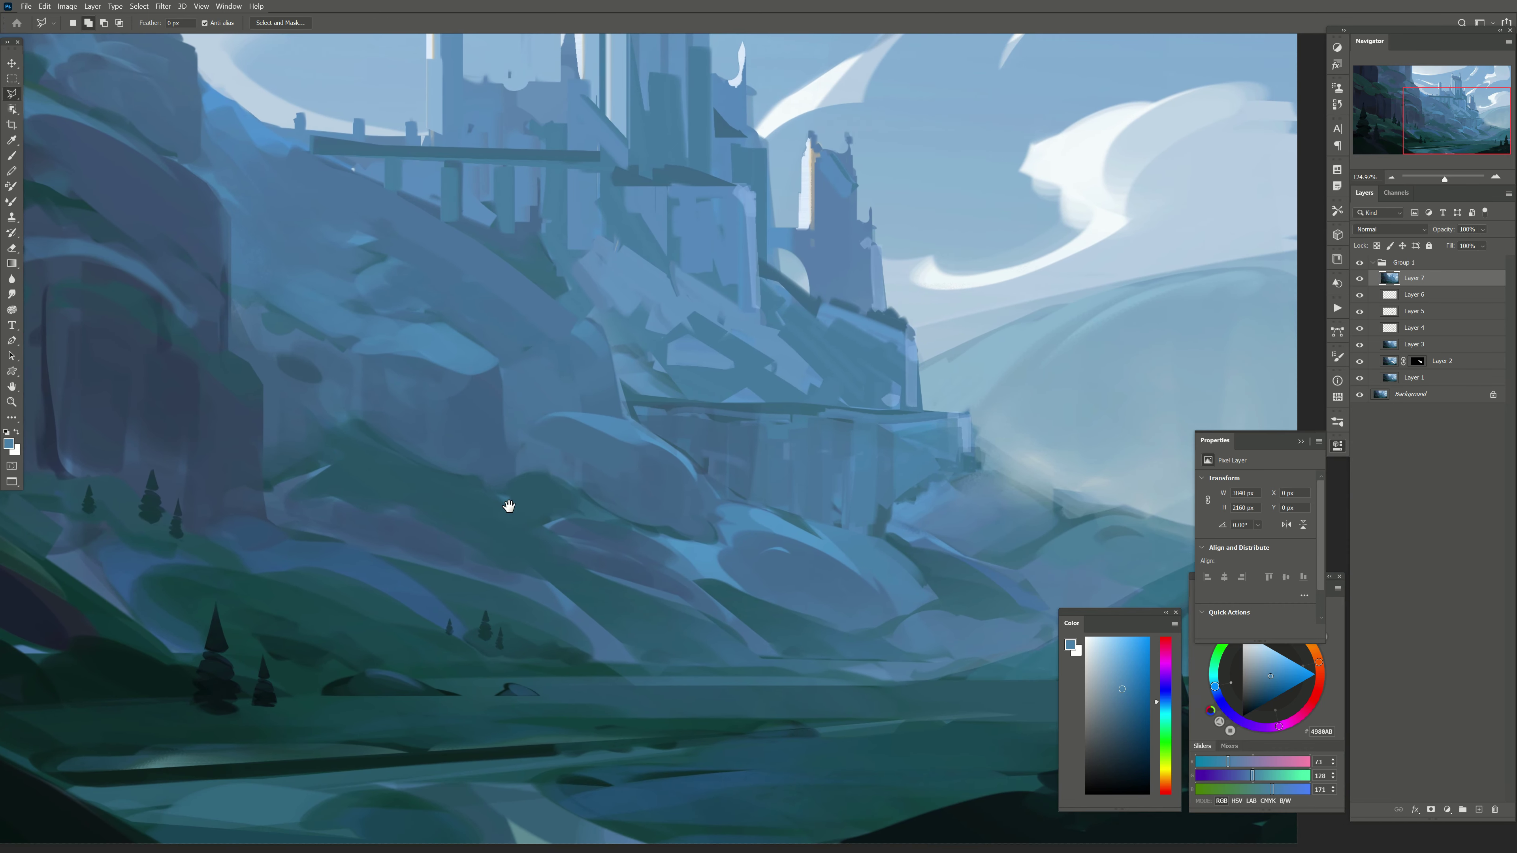
pyautogui.moveTo(508, 506); pyautogui.dragTo(510, 506)
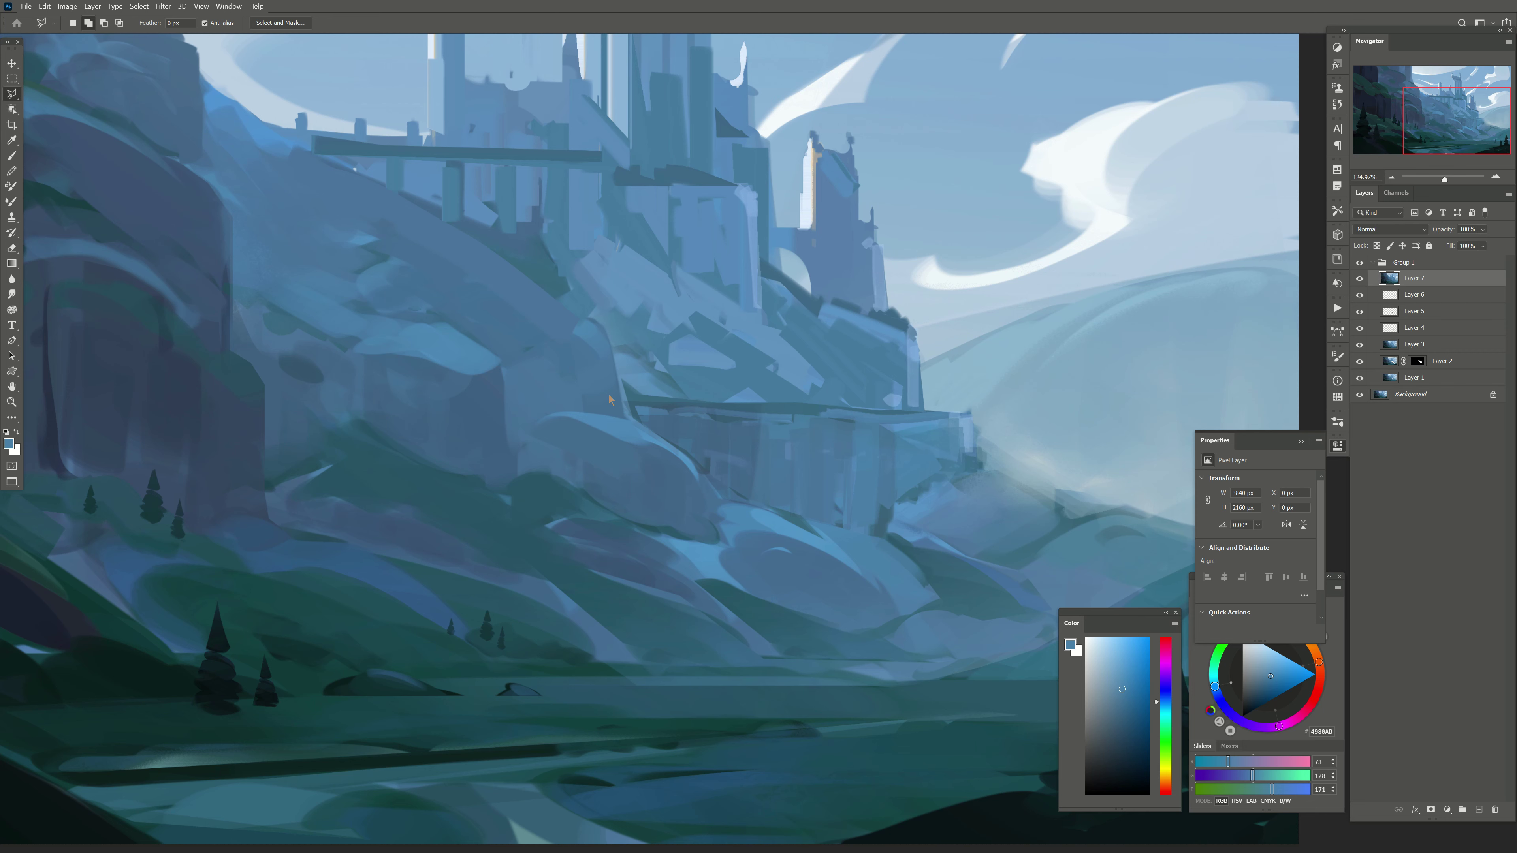
pyautogui.moveTo(653, 392); pyautogui.dragTo(681, 560)
# Step: Outline a Polygonal Lasso area under the castle and paint a dark shadow inside
pyautogui.click(997, 585)
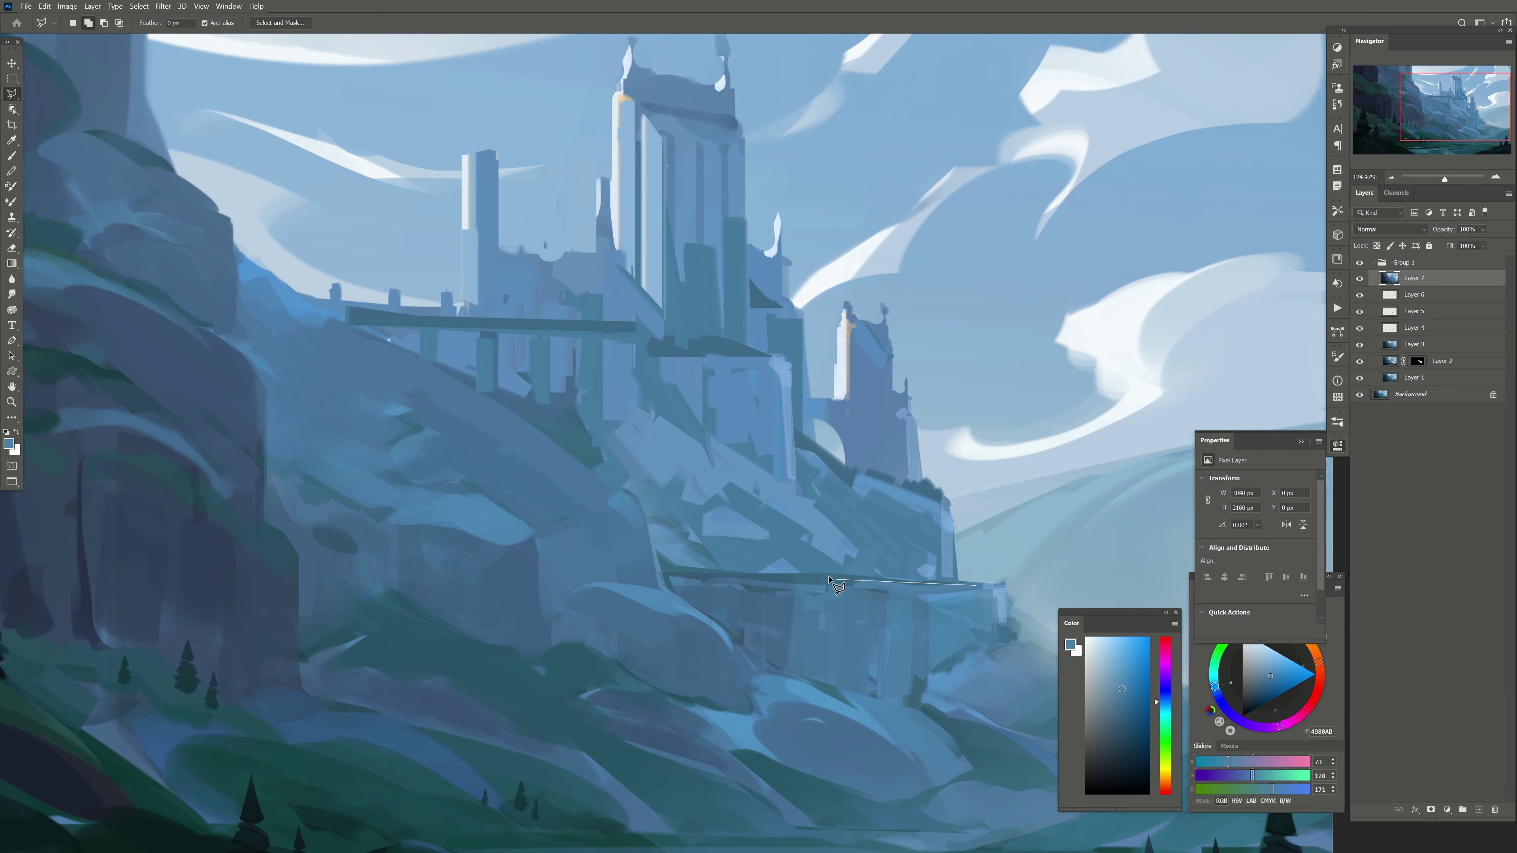
pyautogui.click(640, 502)
pyautogui.click(429, 337)
pyautogui.click(730, 195)
pyautogui.doubleClick(934, 248)
pyautogui.press('b')
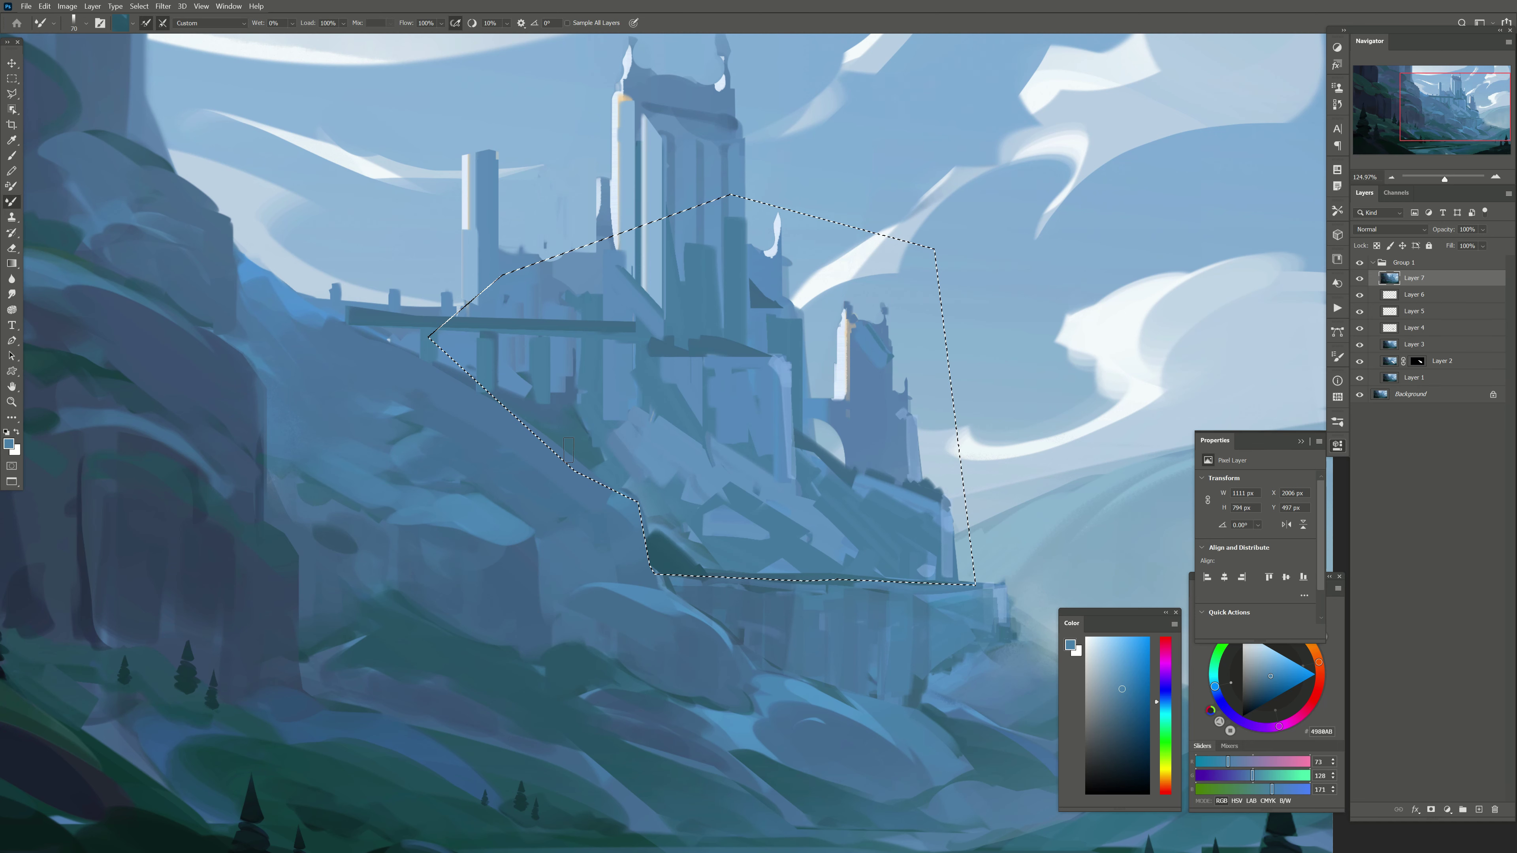
pyautogui.moveTo(559, 434); pyautogui.dragTo(752, 552)
# Step: Add more dark blue-green shadow shapes and cross accents across the slope
pyautogui.press(']')
pyautogui.moveTo(660, 457); pyautogui.dragTo(746, 538)
pyautogui.moveTo(734, 483); pyautogui.dragTo(955, 573)
pyautogui.moveTo(794, 460); pyautogui.dragTo(967, 579)
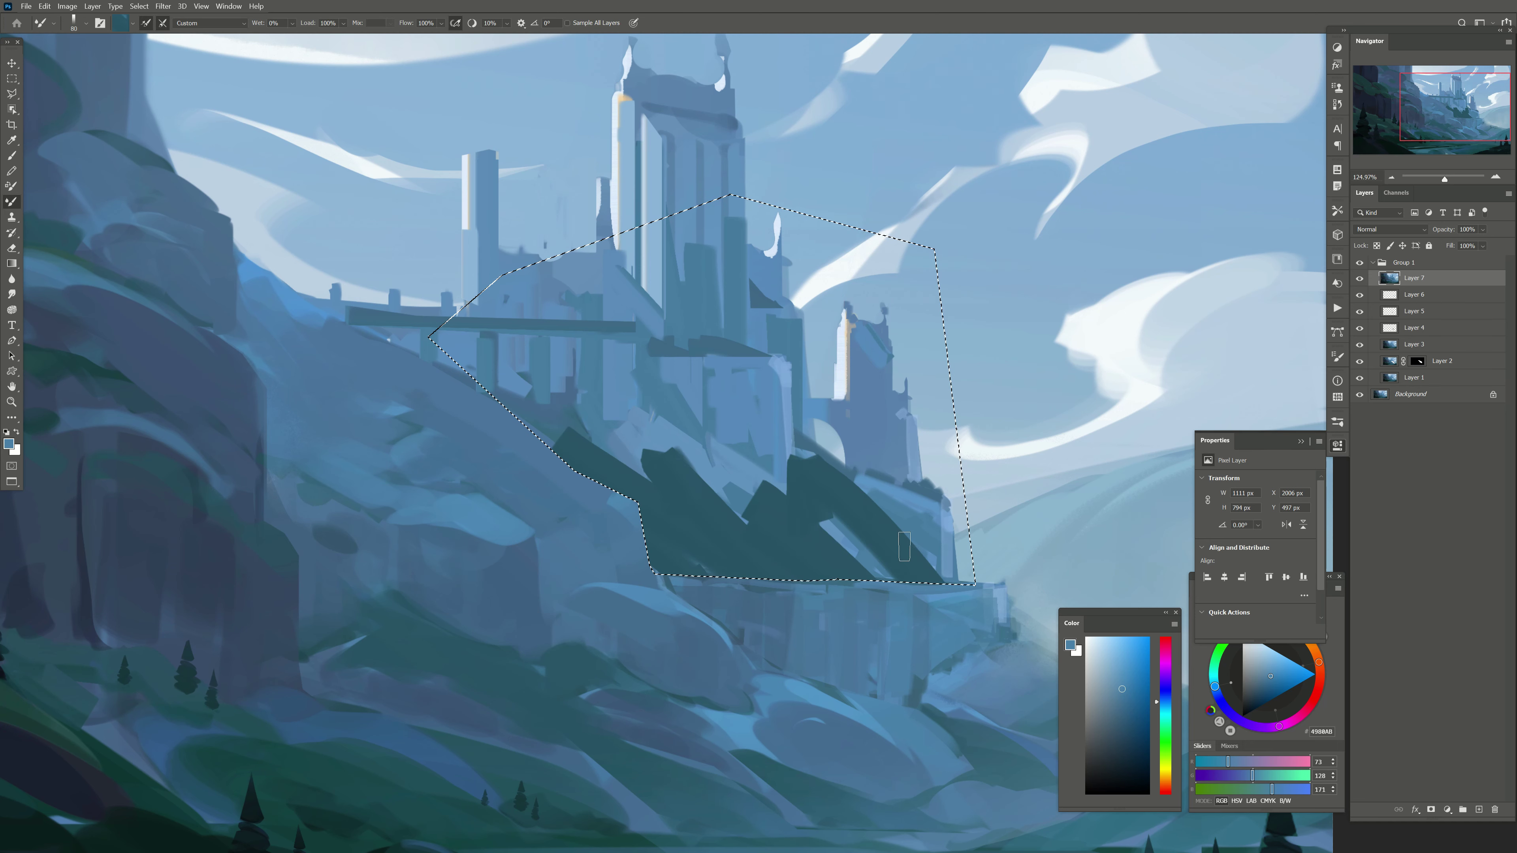
pyautogui.moveTo(872, 484); pyautogui.dragTo(966, 579)
pyautogui.press('[')
pyautogui.press('[')
pyautogui.press('[')
pyautogui.moveTo(687, 455)
pyautogui.mouseDown()
pyautogui.moveTo(642, 397)
pyautogui.moveTo(666, 419)
pyautogui.mouseUp()
# Step: Erase the shadows' right tip and a diagonal band, then fade Layer 7 to 47%
pyautogui.hotkey('ctrl', 'd')
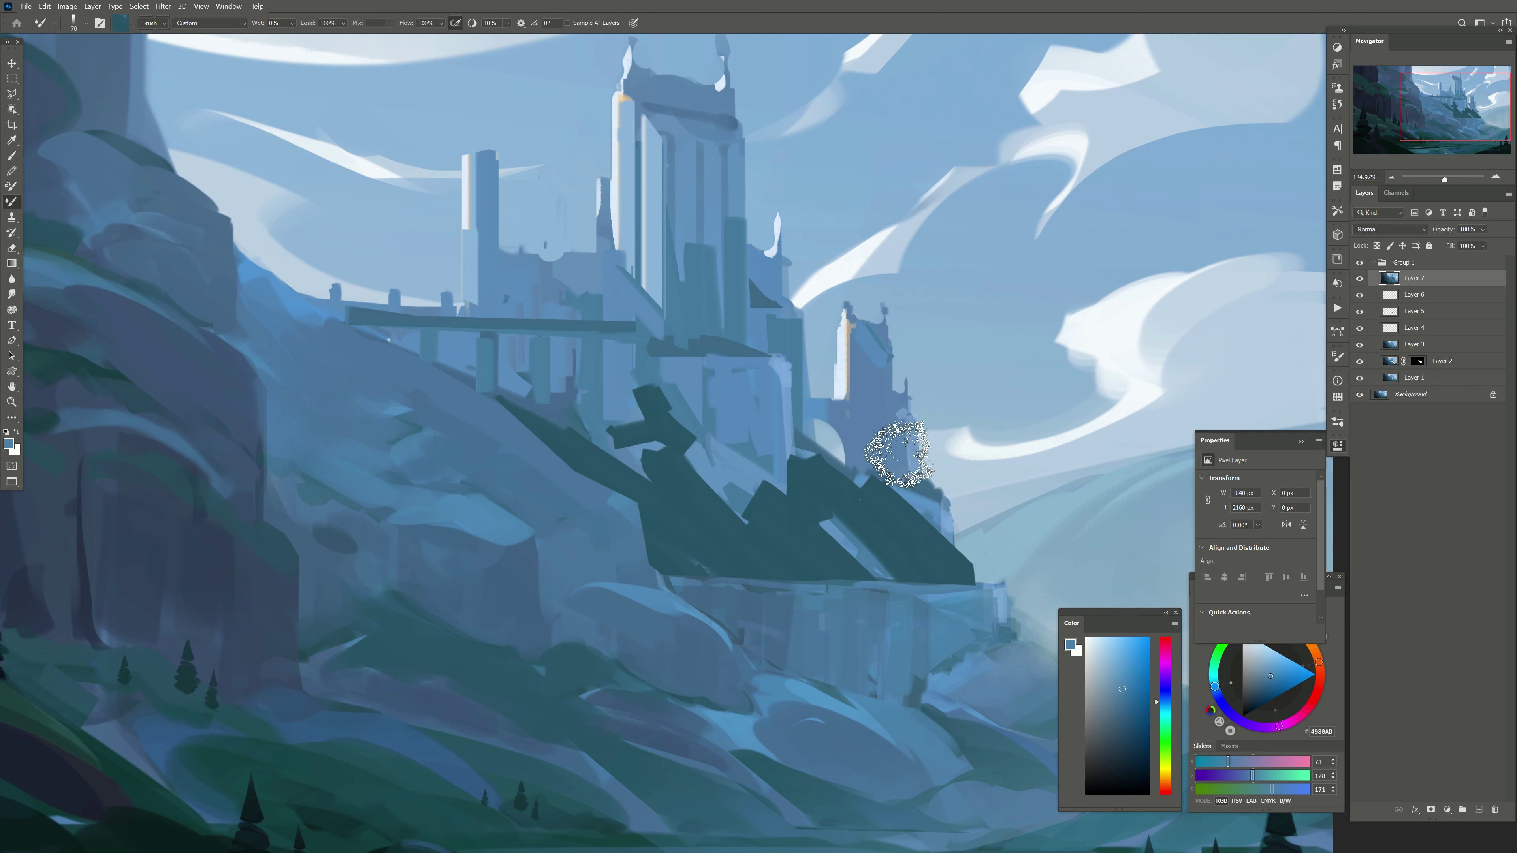
pyautogui.press('e')
pyautogui.moveTo(929, 494); pyautogui.dragTo(956, 568)
pyautogui.moveTo(728, 424); pyautogui.dragTo(491, 434)
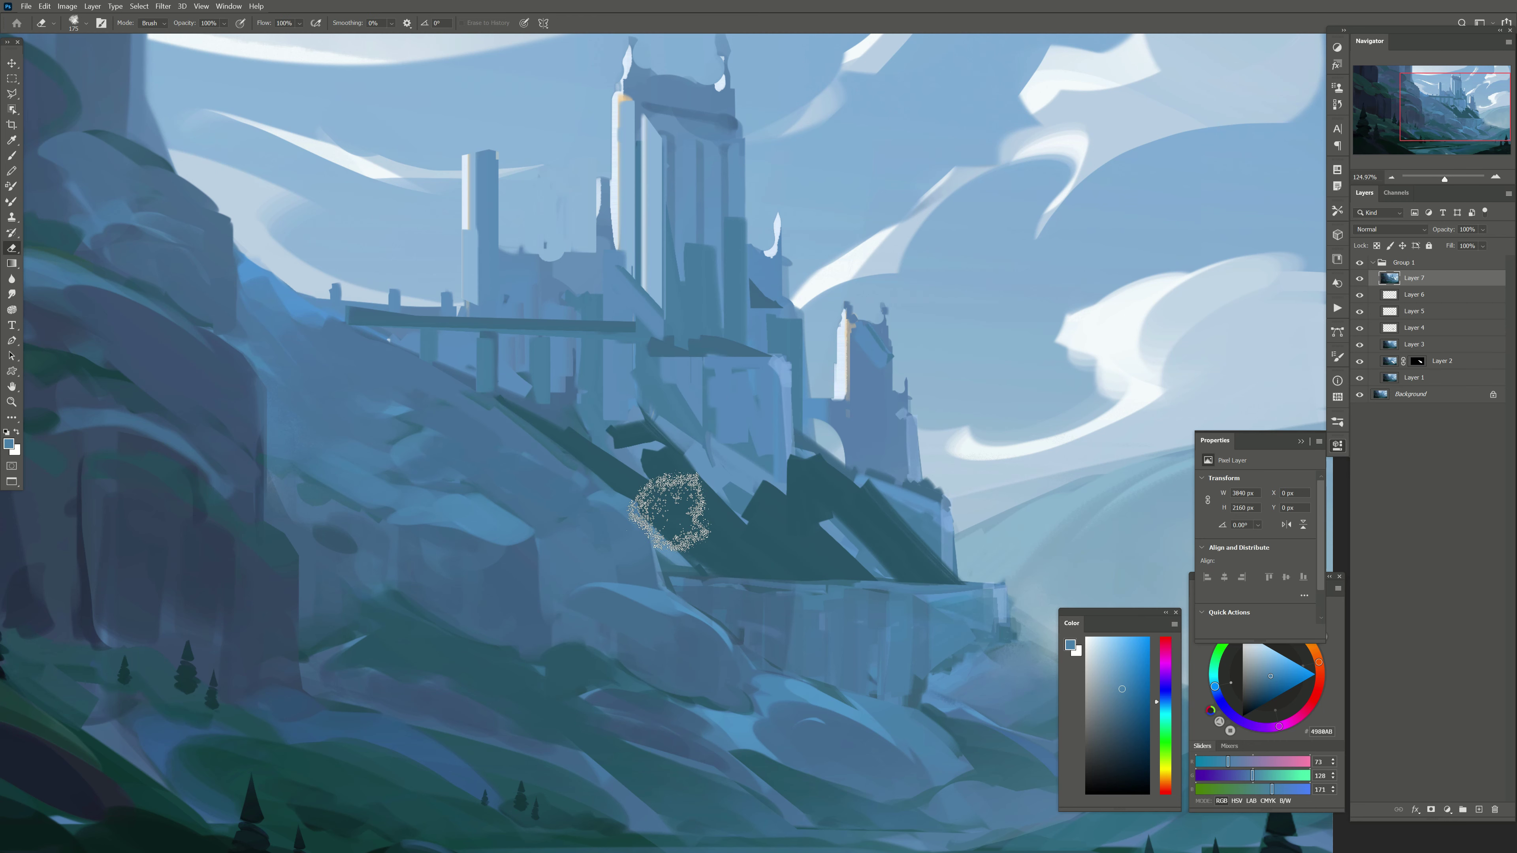
pyautogui.click(1360, 278)
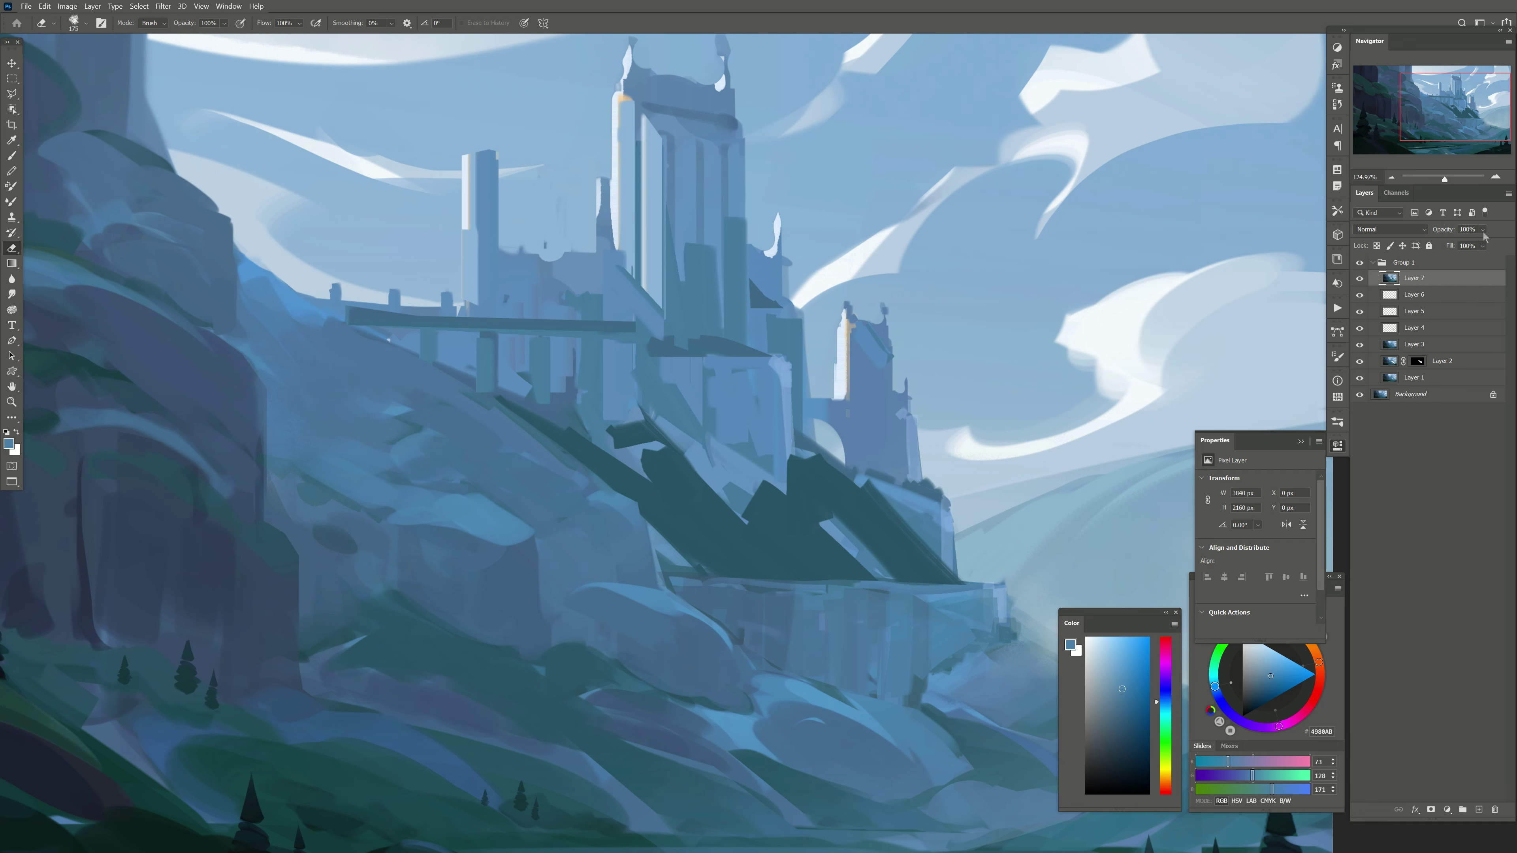
pyautogui.moveTo(1483, 231); pyautogui.dragTo(1476, 253)
pyautogui.scroll(-3, 956, 413)
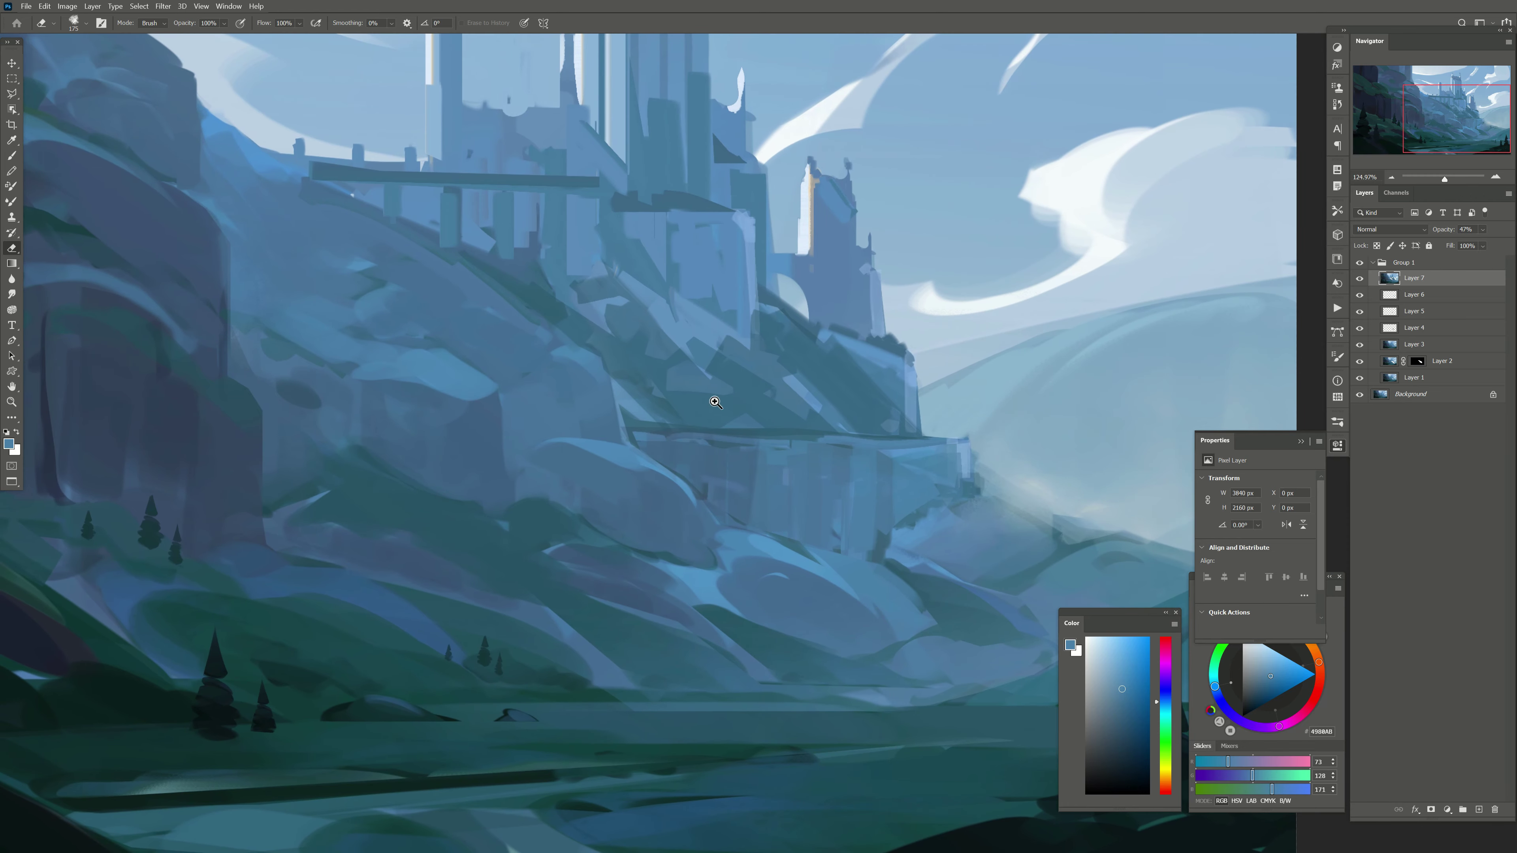
pyautogui.scroll(-5, 715, 402)
pyautogui.scroll(2, 731, 406)
# Step: Flip the canvas and paint light highlight strokes down the castle tower
pyautogui.hotkey('ctrl', 'shift', 'h')
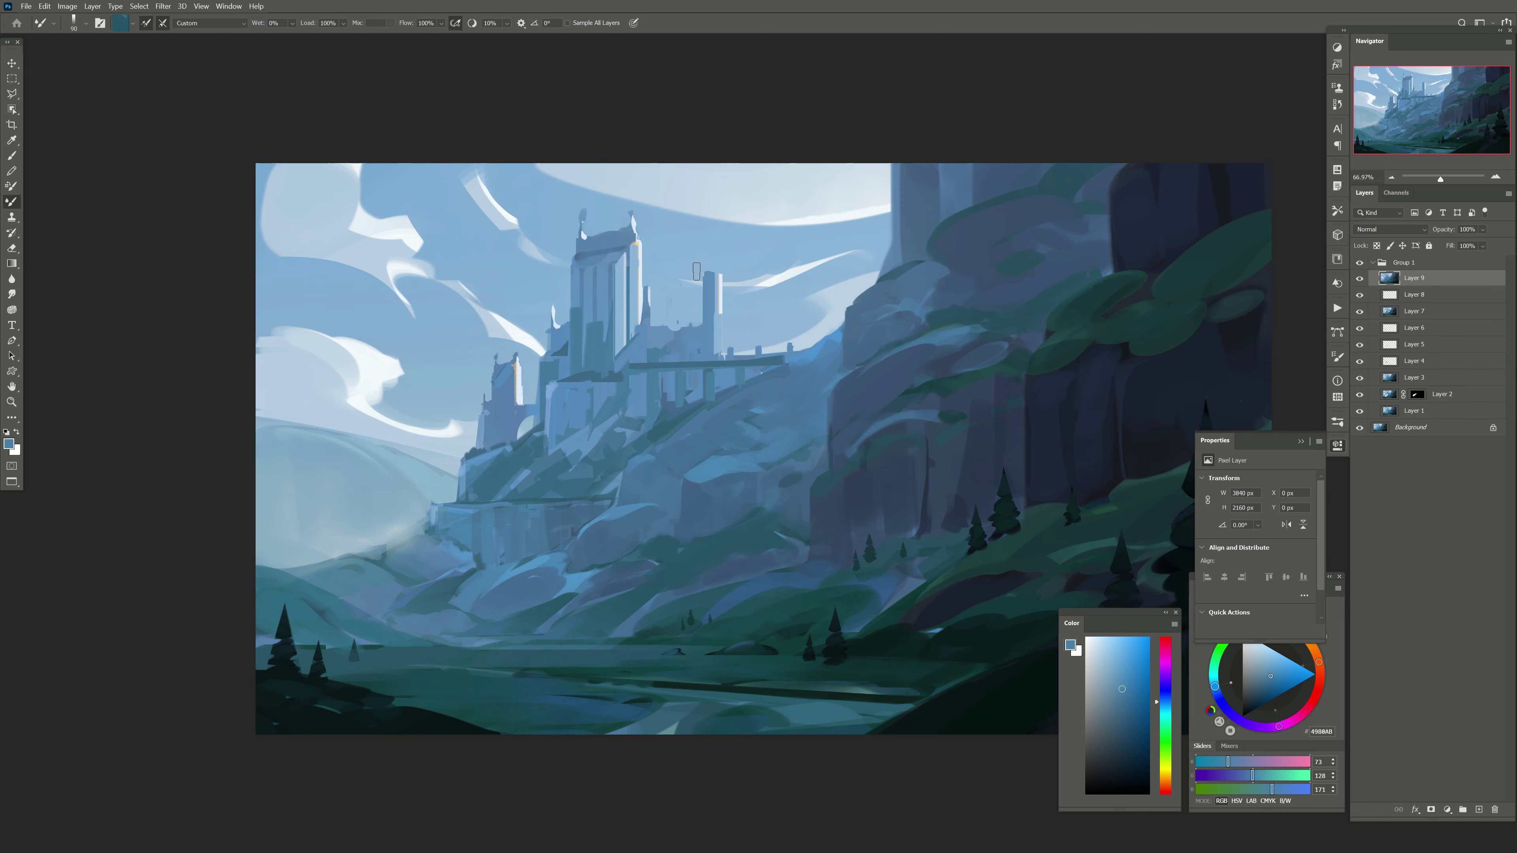
pyautogui.scroll(2, 697, 270)
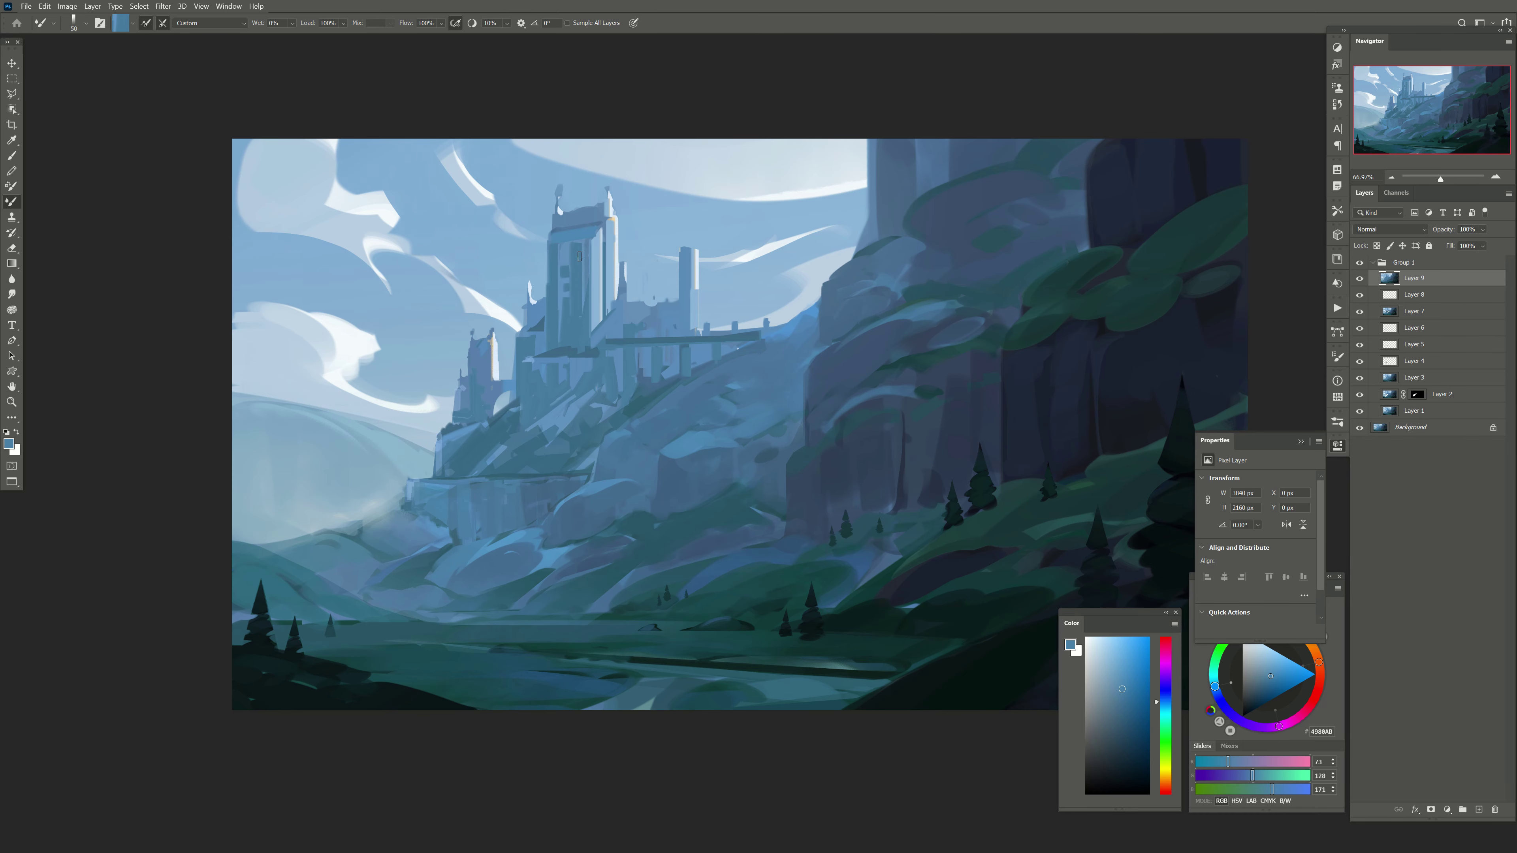
pyautogui.moveTo(646, 334); pyautogui.dragTo(671, 322)
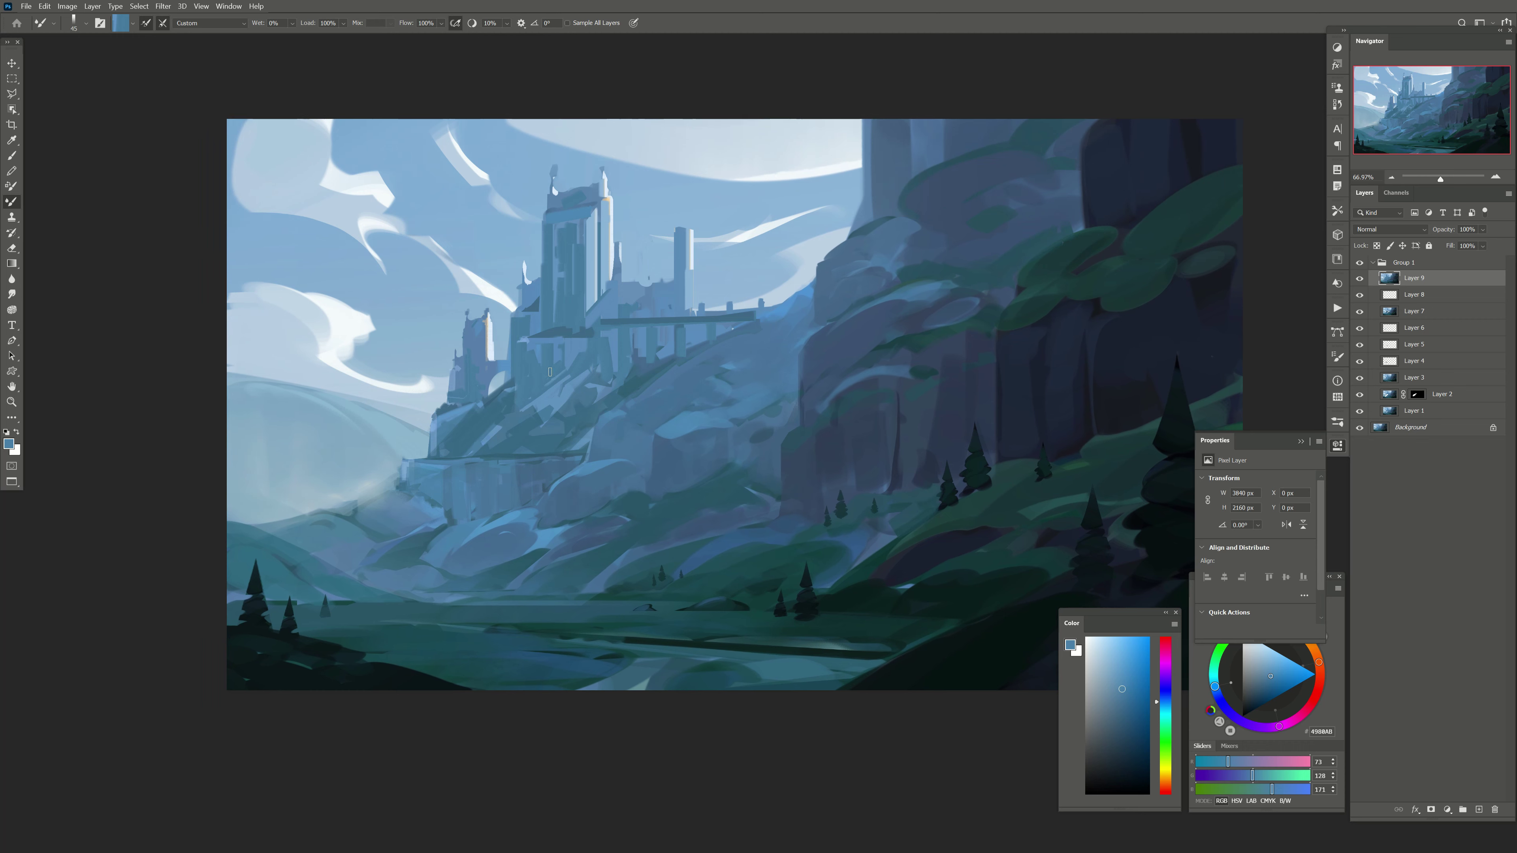
pyautogui.moveTo(566, 232)
pyautogui.mouseDown()
pyautogui.moveTo(585, 278)
pyautogui.moveTo(544, 329)
pyautogui.moveTo(597, 322)
pyautogui.mouseUp()
pyautogui.press('[')
# Step: Sample a dark tone and paint dark strokes over the castle wall
pyautogui.press('[')
pyautogui.moveTo(596, 236); pyautogui.dragTo(596, 310)
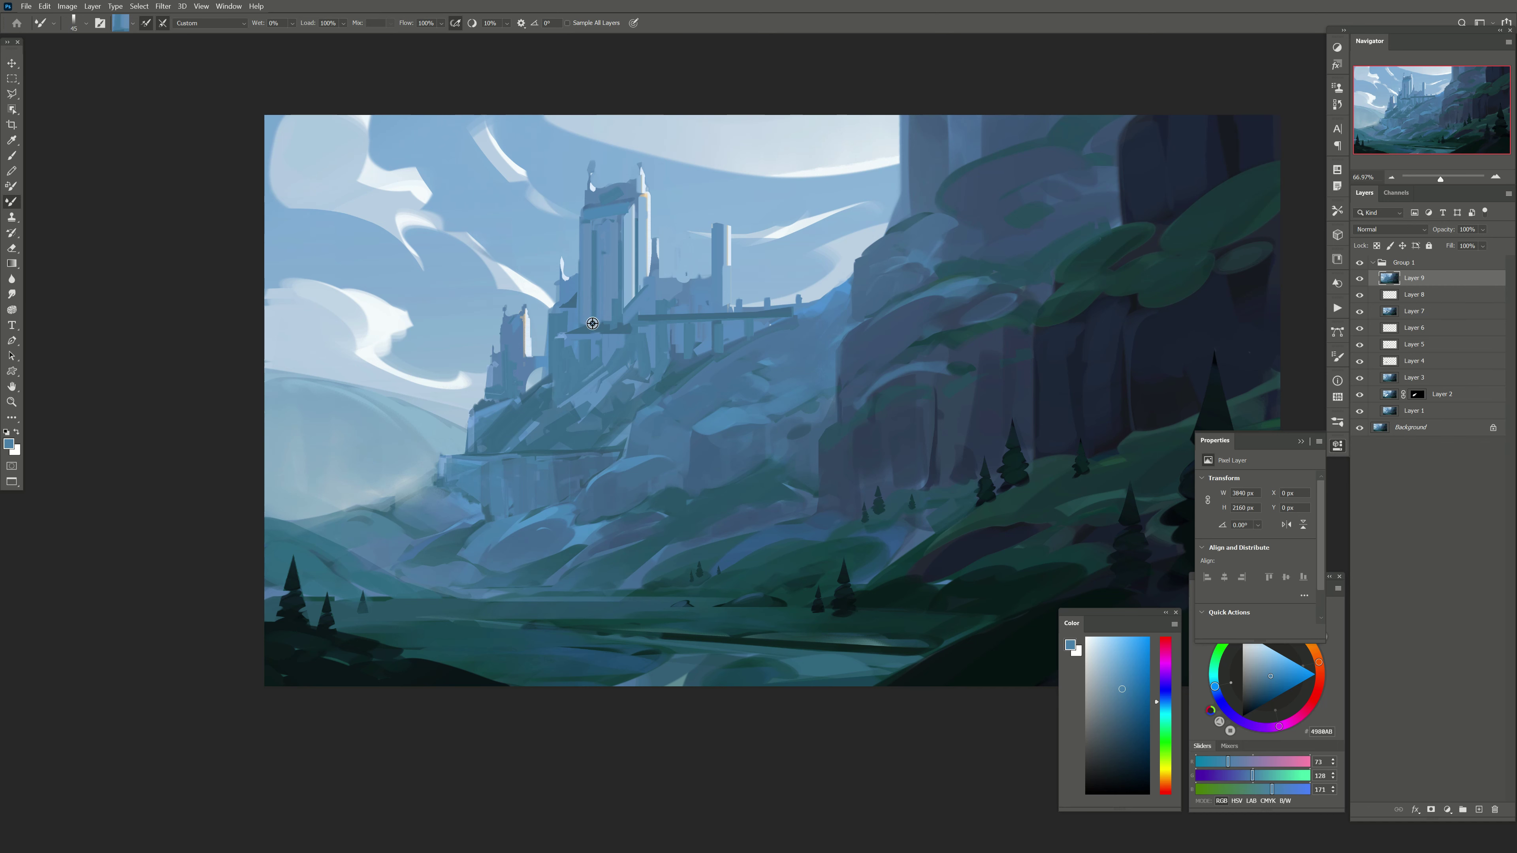
pyautogui.moveTo(525, 422)
pyautogui.mouseDown()
pyautogui.moveTo(584, 403)
pyautogui.moveTo(545, 419)
pyautogui.mouseUp()
pyautogui.press('[')
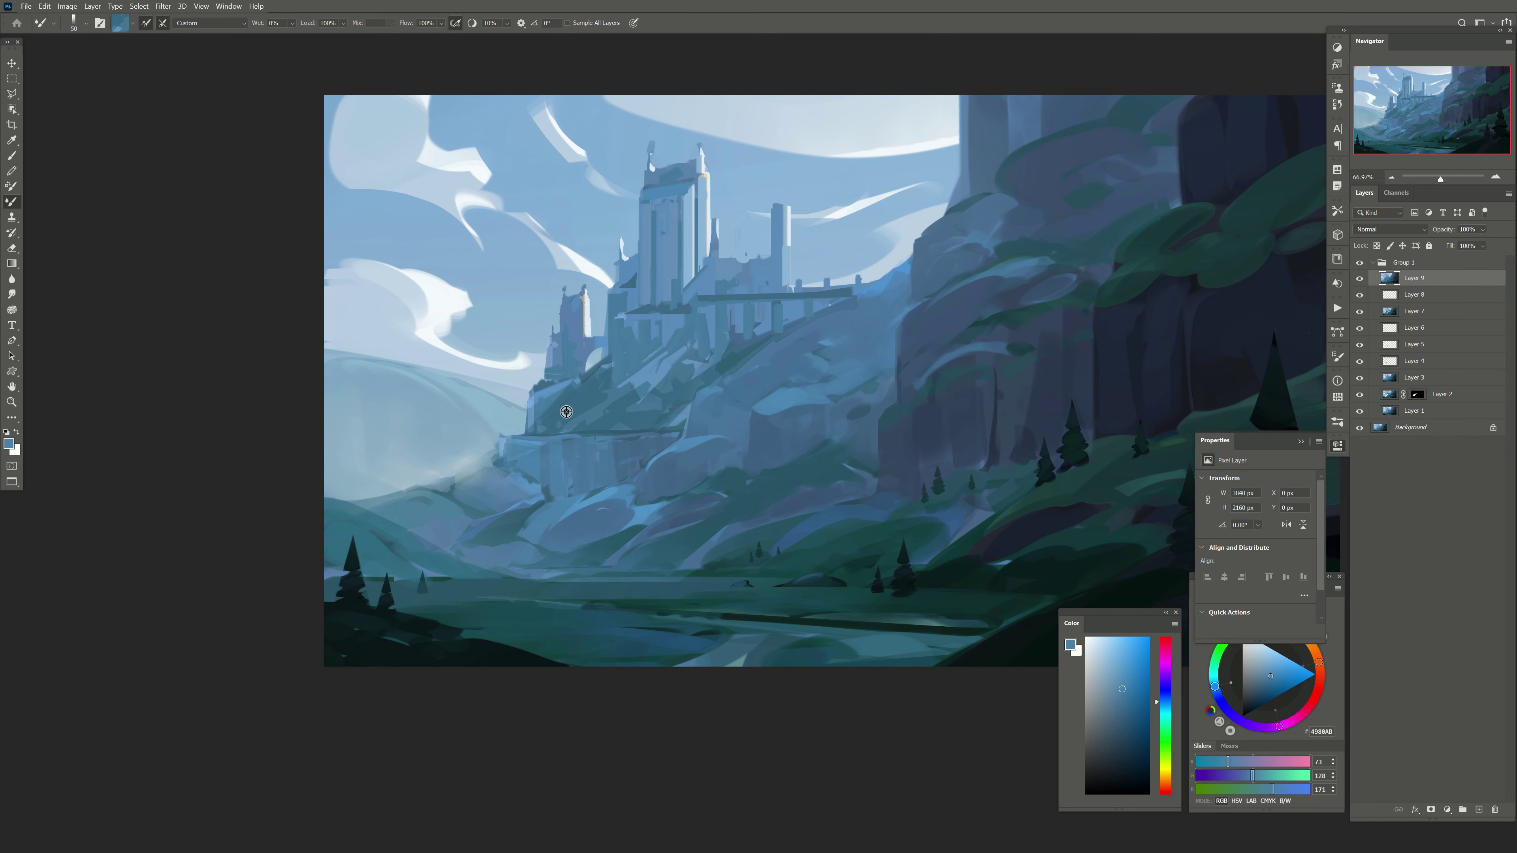
pyautogui.keyDown('alt'); pyautogui.click(555, 392); pyautogui.keyUp('alt')
pyautogui.moveTo(627, 459)
pyautogui.mouseDown()
pyautogui.moveTo(525, 460)
pyautogui.moveTo(437, 486)
pyautogui.mouseUp()
pyautogui.press(']')
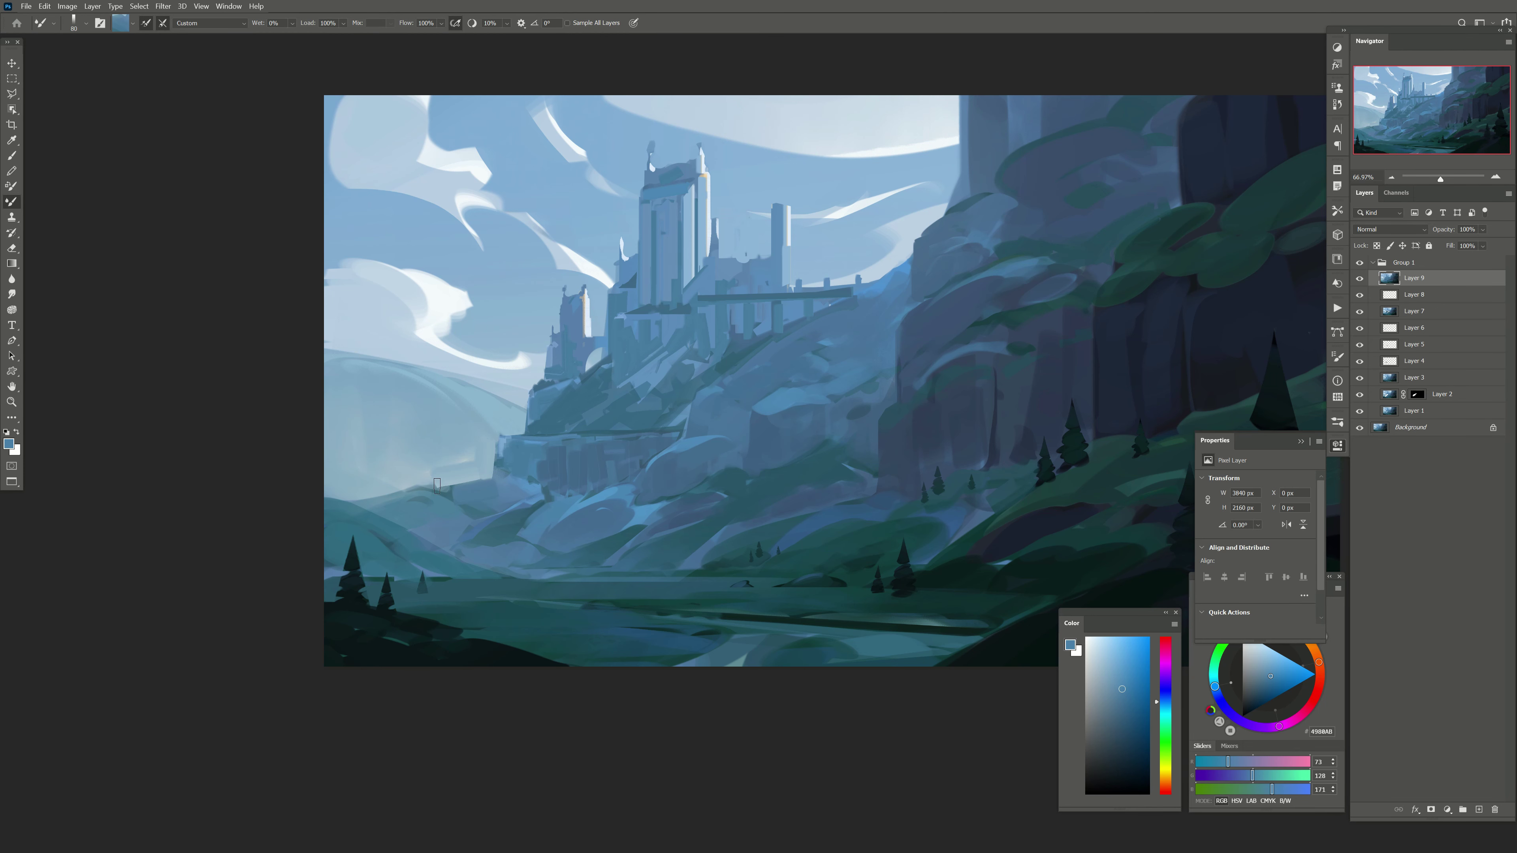
# Step: Darken the cliff base and blend a dark stroke into the lower rock
pyautogui.keyDown('alt'); pyautogui.click(503, 464); pyautogui.keyUp('alt')
pyautogui.press('[')
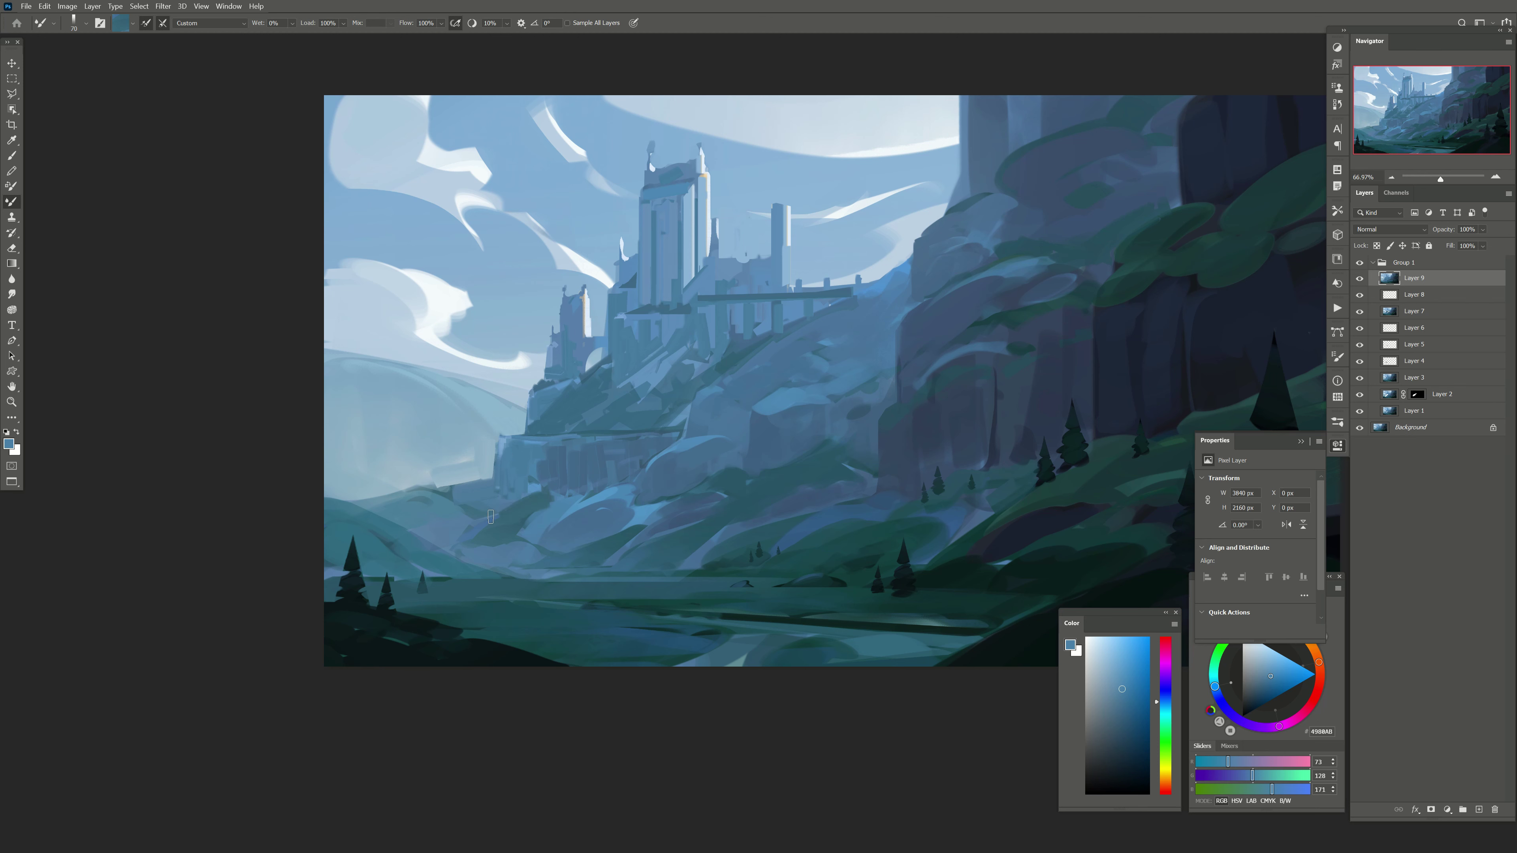
pyautogui.moveTo(538, 496)
pyautogui.mouseDown()
pyautogui.moveTo(500, 518)
pyautogui.moveTo(546, 512)
pyautogui.moveTo(538, 526)
pyautogui.moveTo(600, 537)
pyautogui.moveTo(621, 502)
pyautogui.moveTo(526, 529)
pyautogui.moveTo(559, 502)
pyautogui.mouseUp()
pyautogui.press('[')
pyautogui.press(']')
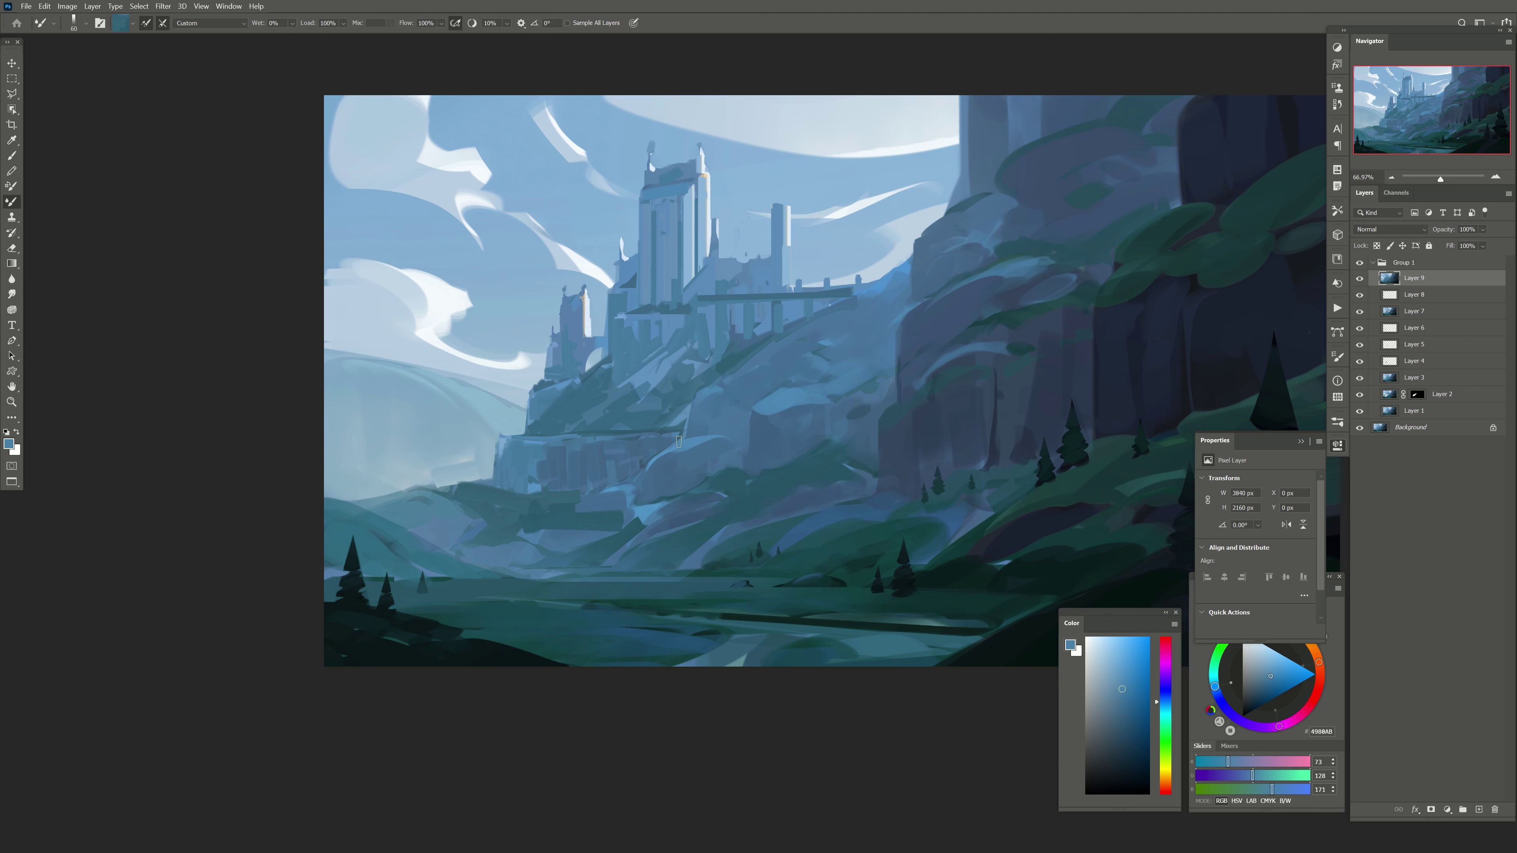
pyautogui.moveTo(668, 457)
pyautogui.mouseDown()
pyautogui.moveTo(734, 443)
pyautogui.moveTo(776, 395)
pyautogui.mouseUp()
# Step: Lighten the rock face with blended Mixer Brush strokes
pyautogui.press(']')
pyautogui.press(']')
pyautogui.moveTo(683, 403); pyautogui.dragTo(633, 421)
pyautogui.moveTo(669, 356); pyautogui.dragTo(633, 394)
pyautogui.press('[')
pyautogui.press('[')
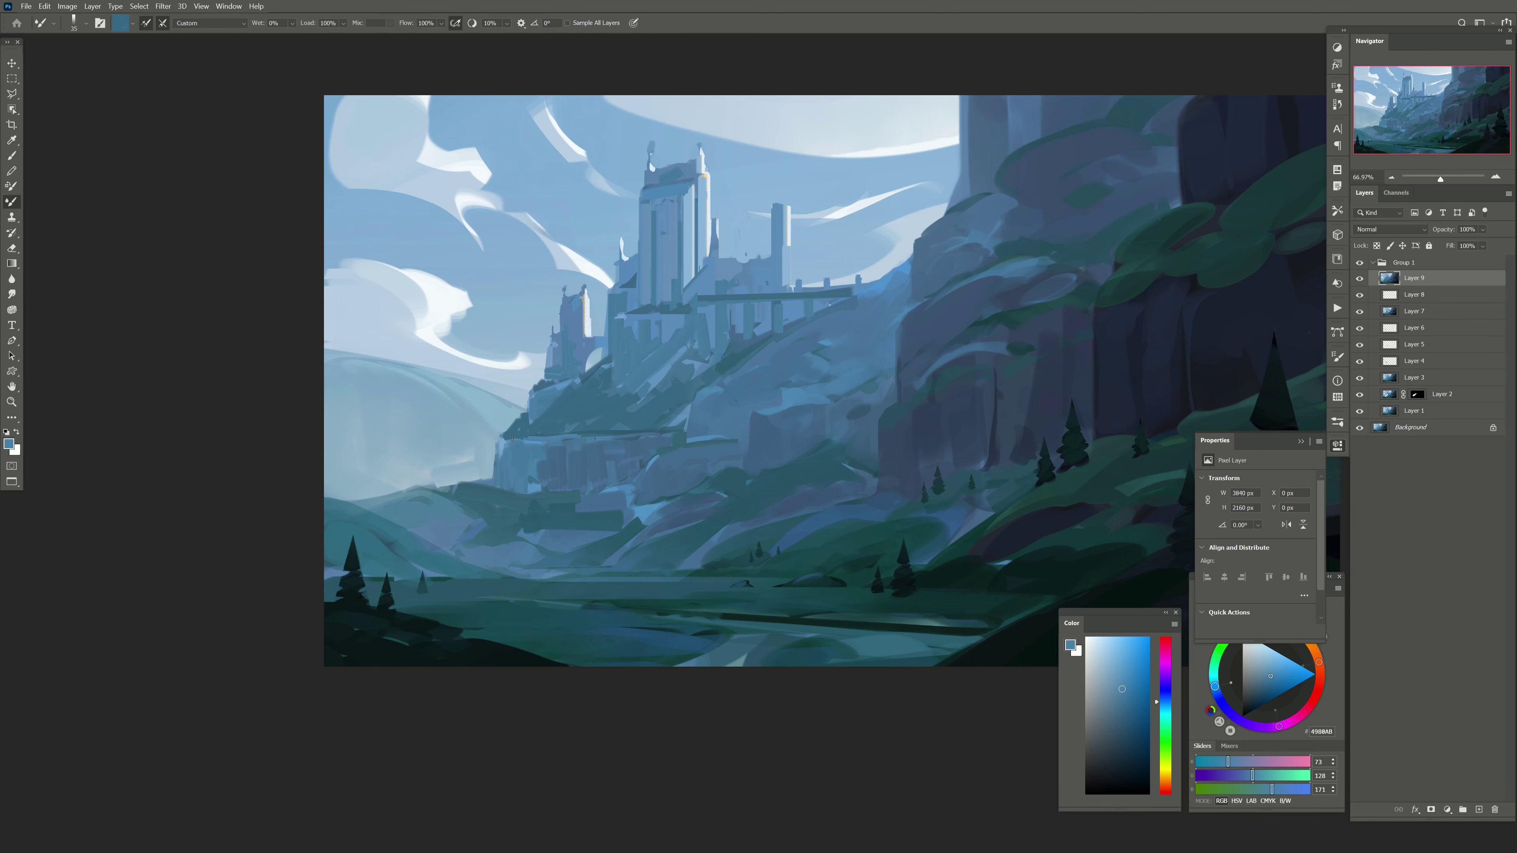
# Step: Extend the dark rock edge leftward with a smaller brush
pyautogui.moveTo(512, 439); pyautogui.dragTo(533, 438)
pyautogui.press('[')
pyautogui.moveTo(456, 481); pyautogui.dragTo(445, 487)
pyautogui.press('[')
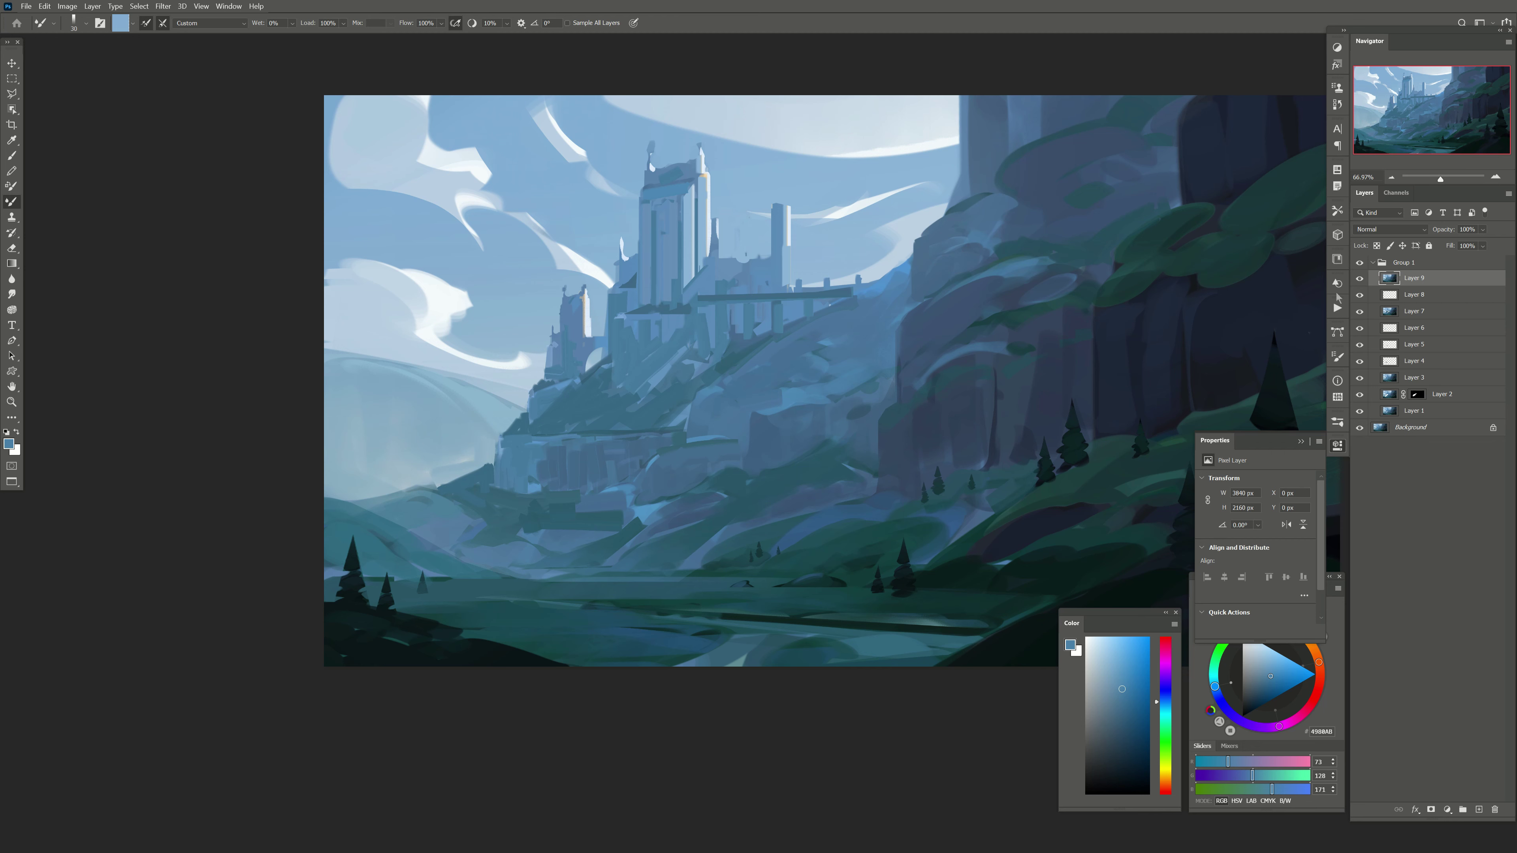
# Step: Bring the valley's left side into view and lighten the lower rocks
pyautogui.moveTo(704, 358); pyautogui.dragTo(556, 373)
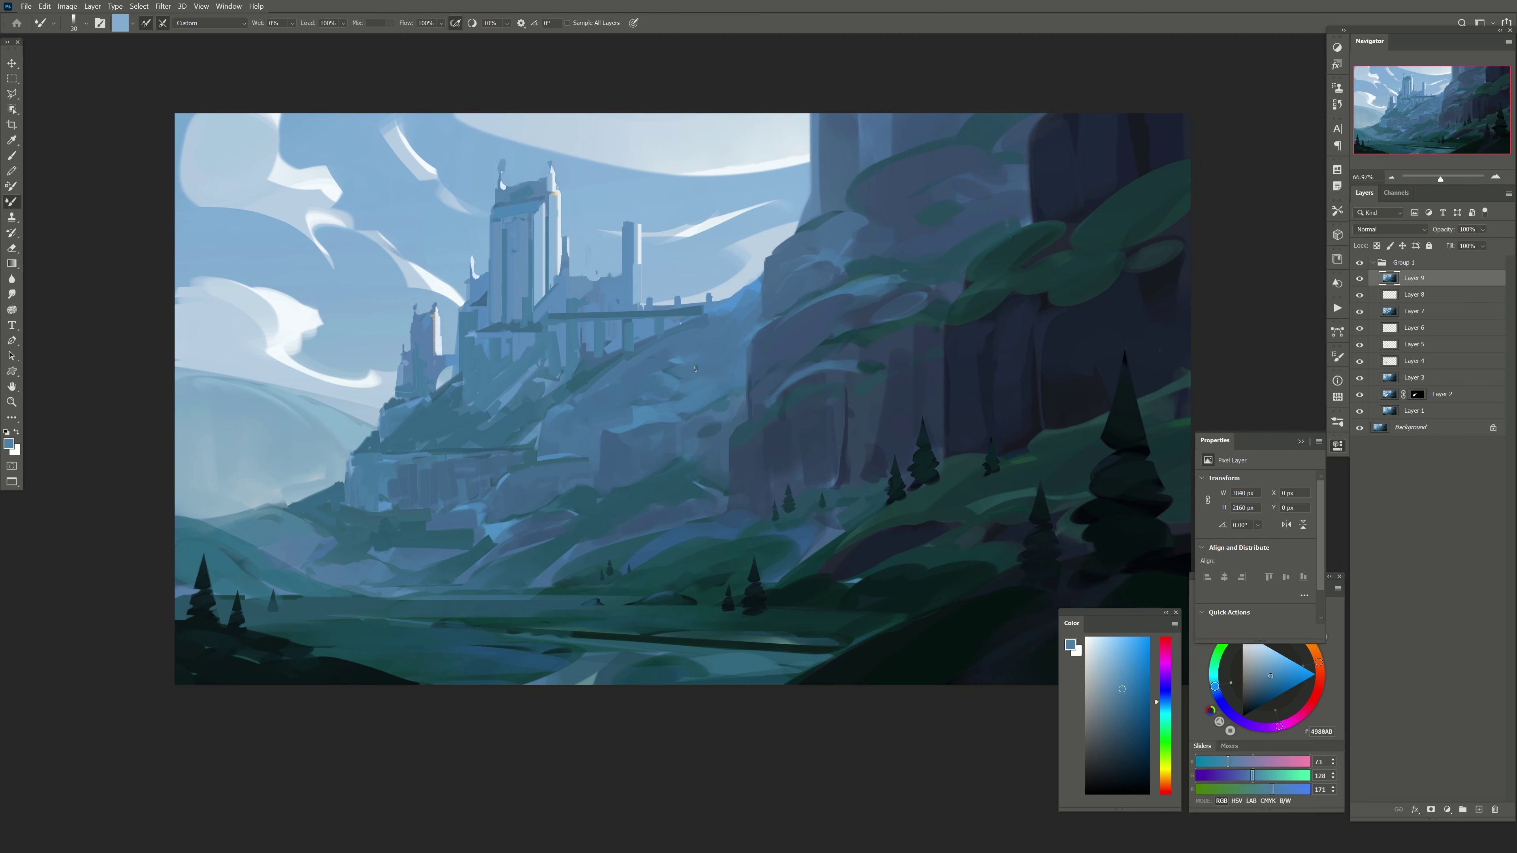
pyautogui.press(']')
pyautogui.press(']')
pyautogui.moveTo(450, 546); pyautogui.dragTo(416, 538)
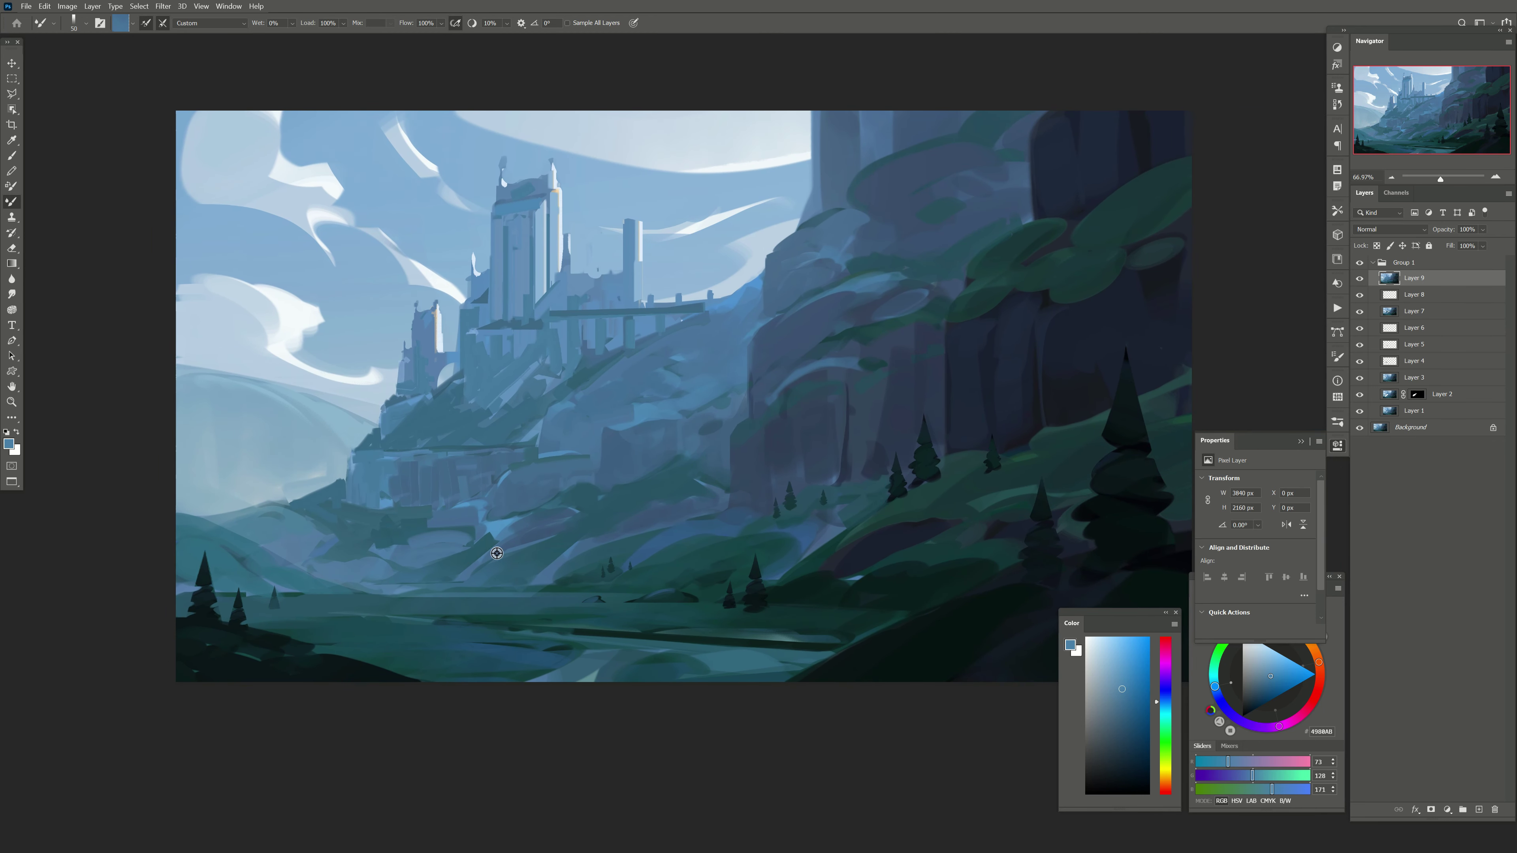
pyautogui.press(']')
pyautogui.press(']')
pyautogui.moveTo(540, 423); pyautogui.dragTo(522, 438)
# Step: Lighten the ridge below the bridge with a diagonal stroke and dab tone onto the rock
pyautogui.press('[')
pyautogui.moveTo(587, 403); pyautogui.dragTo(594, 440)
pyautogui.press('[')
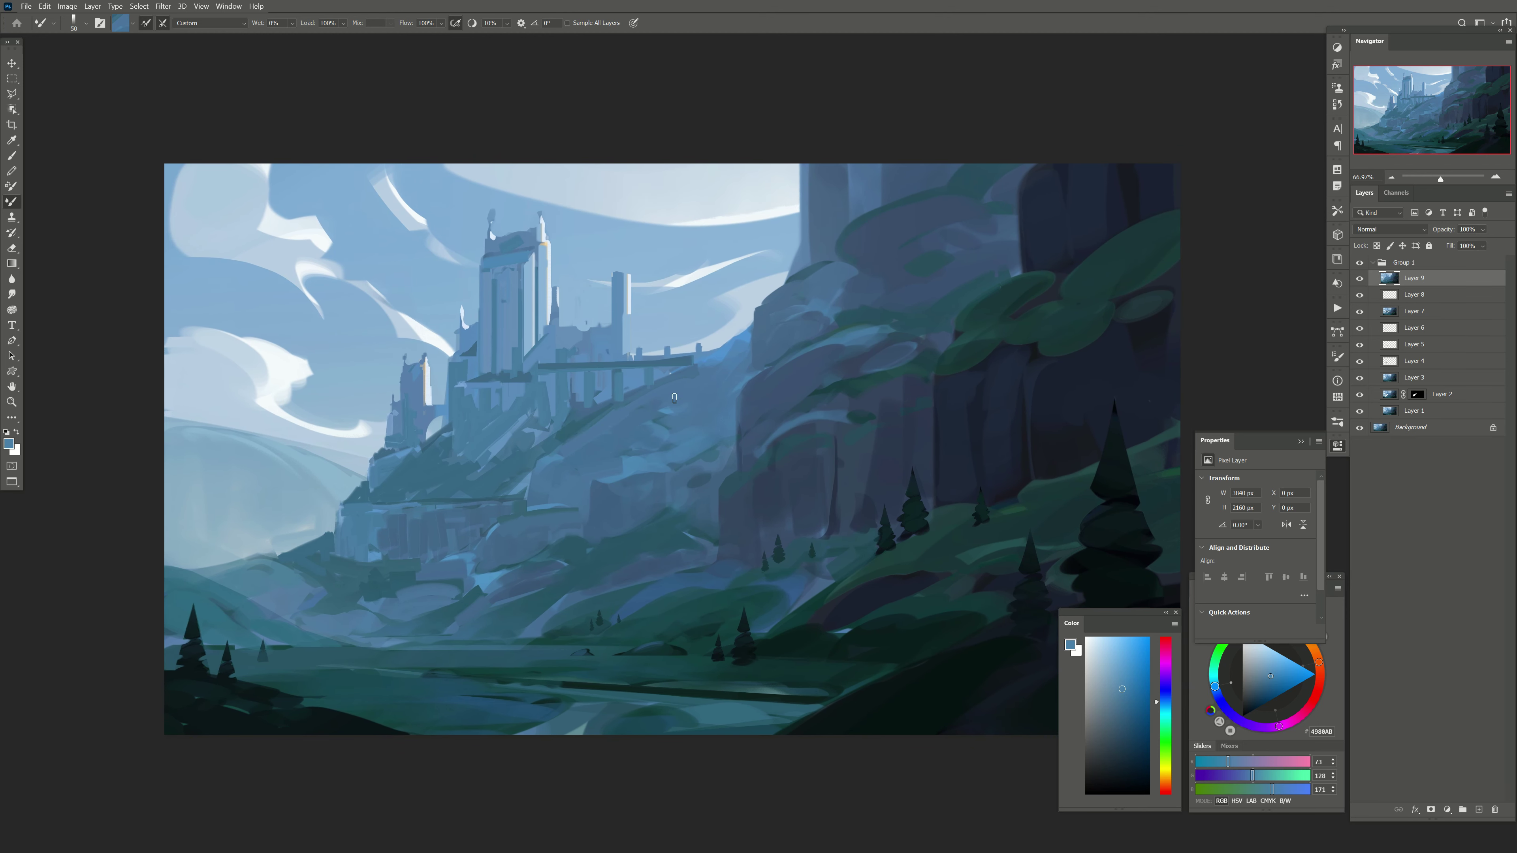
pyautogui.press('[')
pyautogui.moveTo(708, 357); pyautogui.dragTo(594, 425)
pyautogui.press(']')
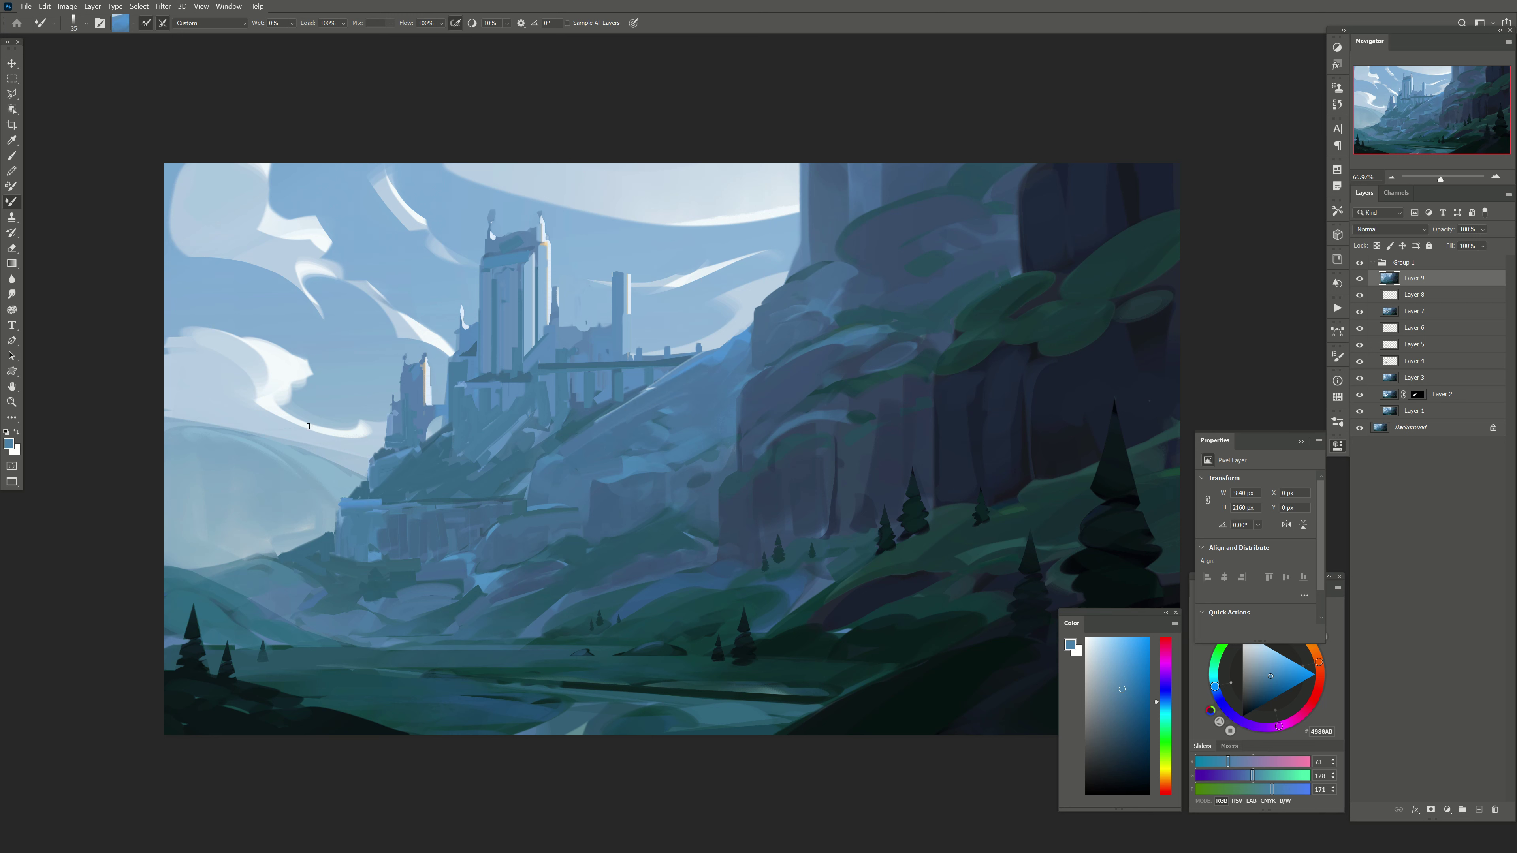
pyautogui.click(308, 426)
pyautogui.press(']')
pyautogui.press(']')
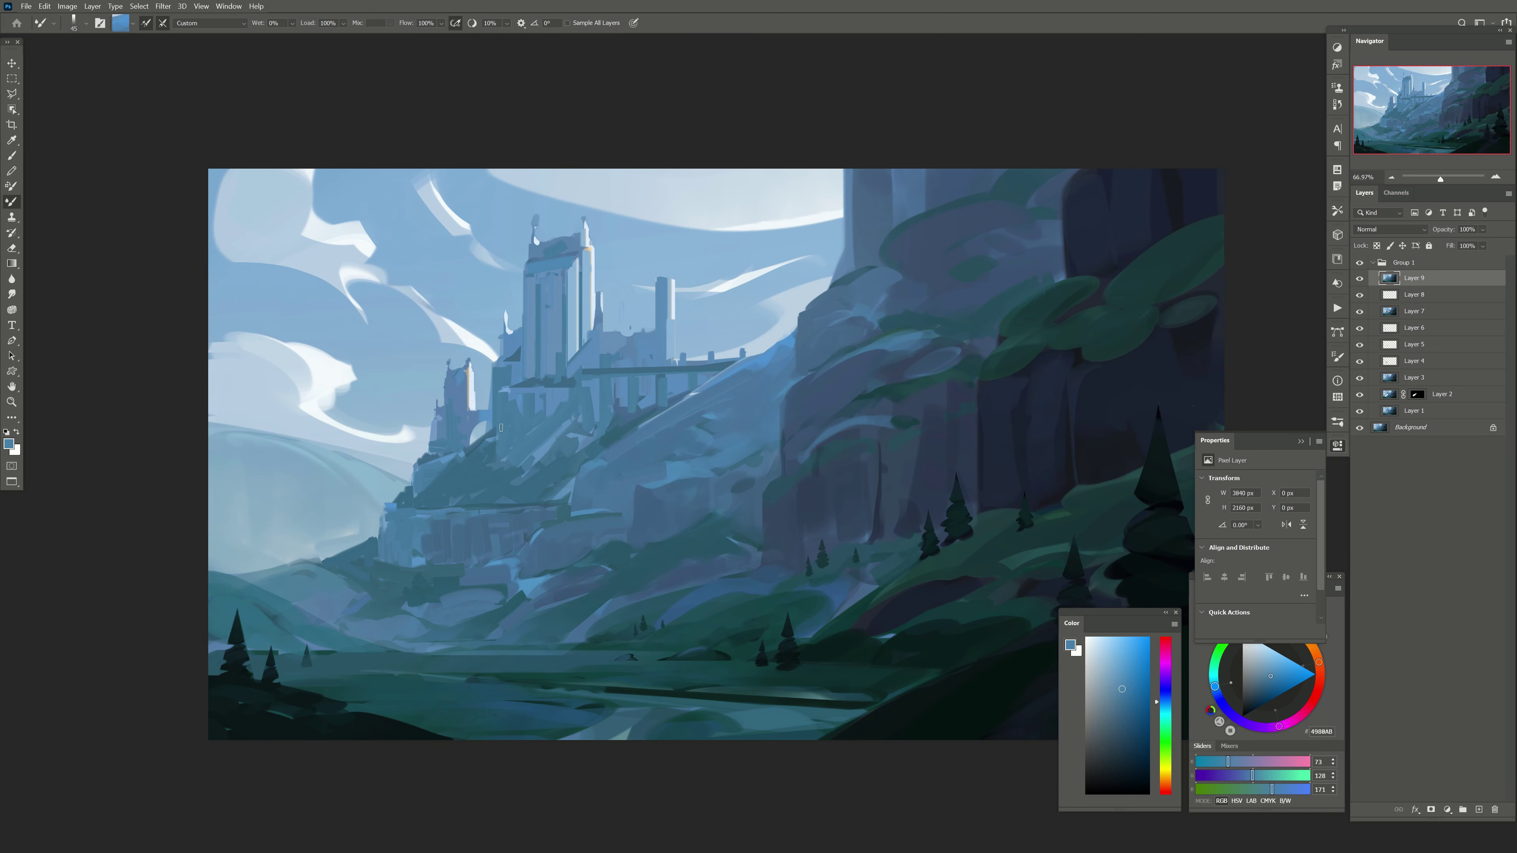
pyautogui.press(']')
pyautogui.press(']')
# Step: Select the distant left hill with a Polygonal Lasso outline
pyautogui.press('l')
pyautogui.click(411, 484)
pyautogui.click(233, 573)
pyautogui.click(180, 569)
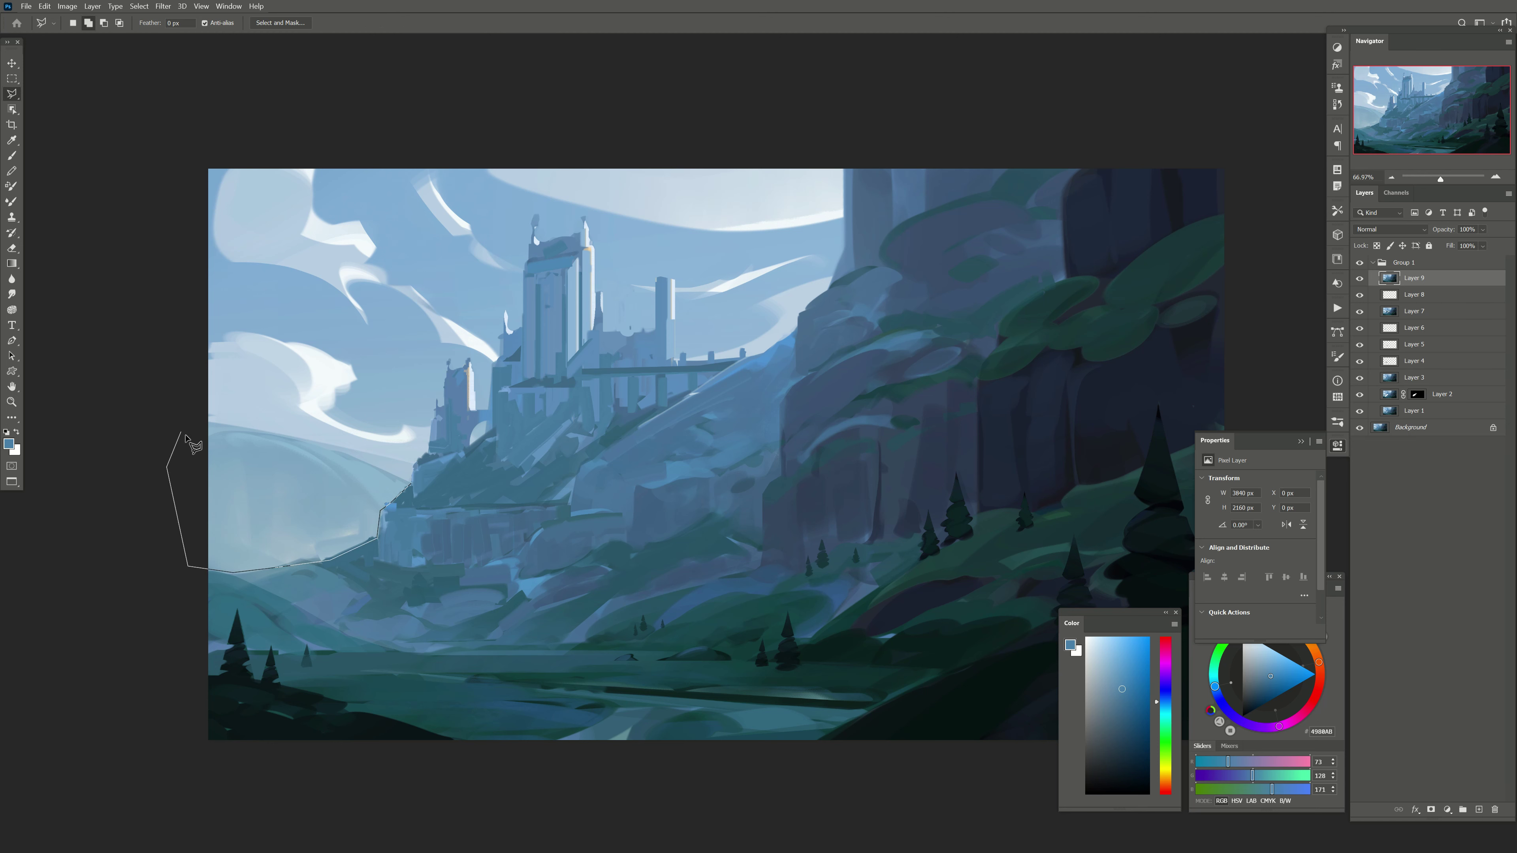
pyautogui.click(179, 422)
pyautogui.click(257, 434)
pyautogui.click(410, 484)
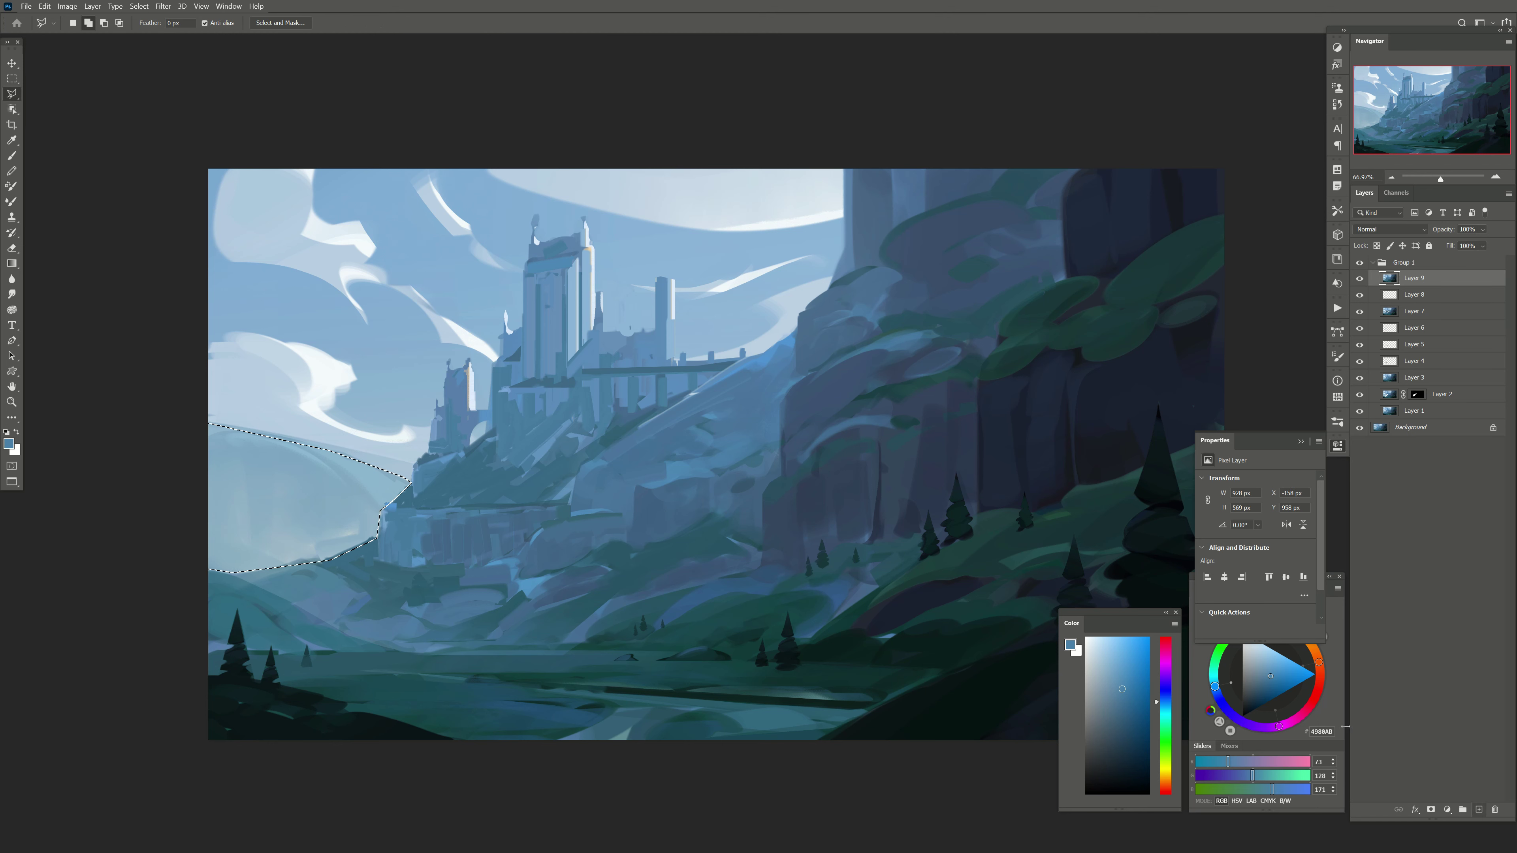
# Step: Paint white mist inside the selected hill with the Mixer Brush
pyautogui.press('b')
pyautogui.moveTo(296, 467)
pyautogui.mouseDown()
pyautogui.moveTo(389, 482)
pyautogui.moveTo(317, 531)
pyautogui.moveTo(263, 541)
pyautogui.mouseUp()
pyautogui.press(']')
pyautogui.press(']')
pyautogui.press(']')
pyautogui.moveTo(322, 499); pyautogui.dragTo(215, 568)
# Step: Erase back the white mist using a large angled Eraser tip, repainting once
pyautogui.press('e')
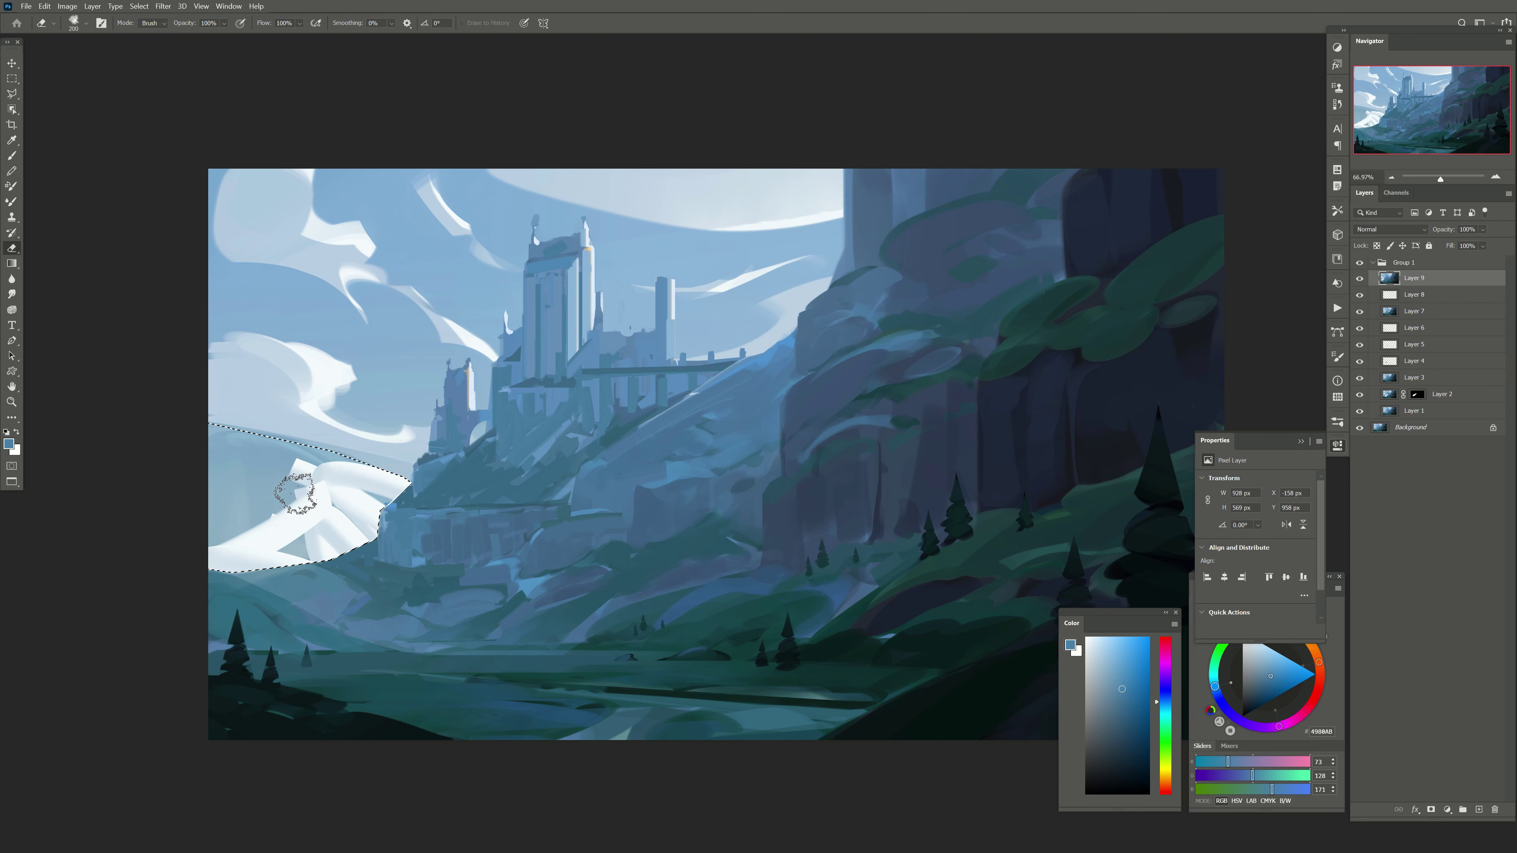
pyautogui.click(74, 22)
pyautogui.scroll(1, 226, 149)
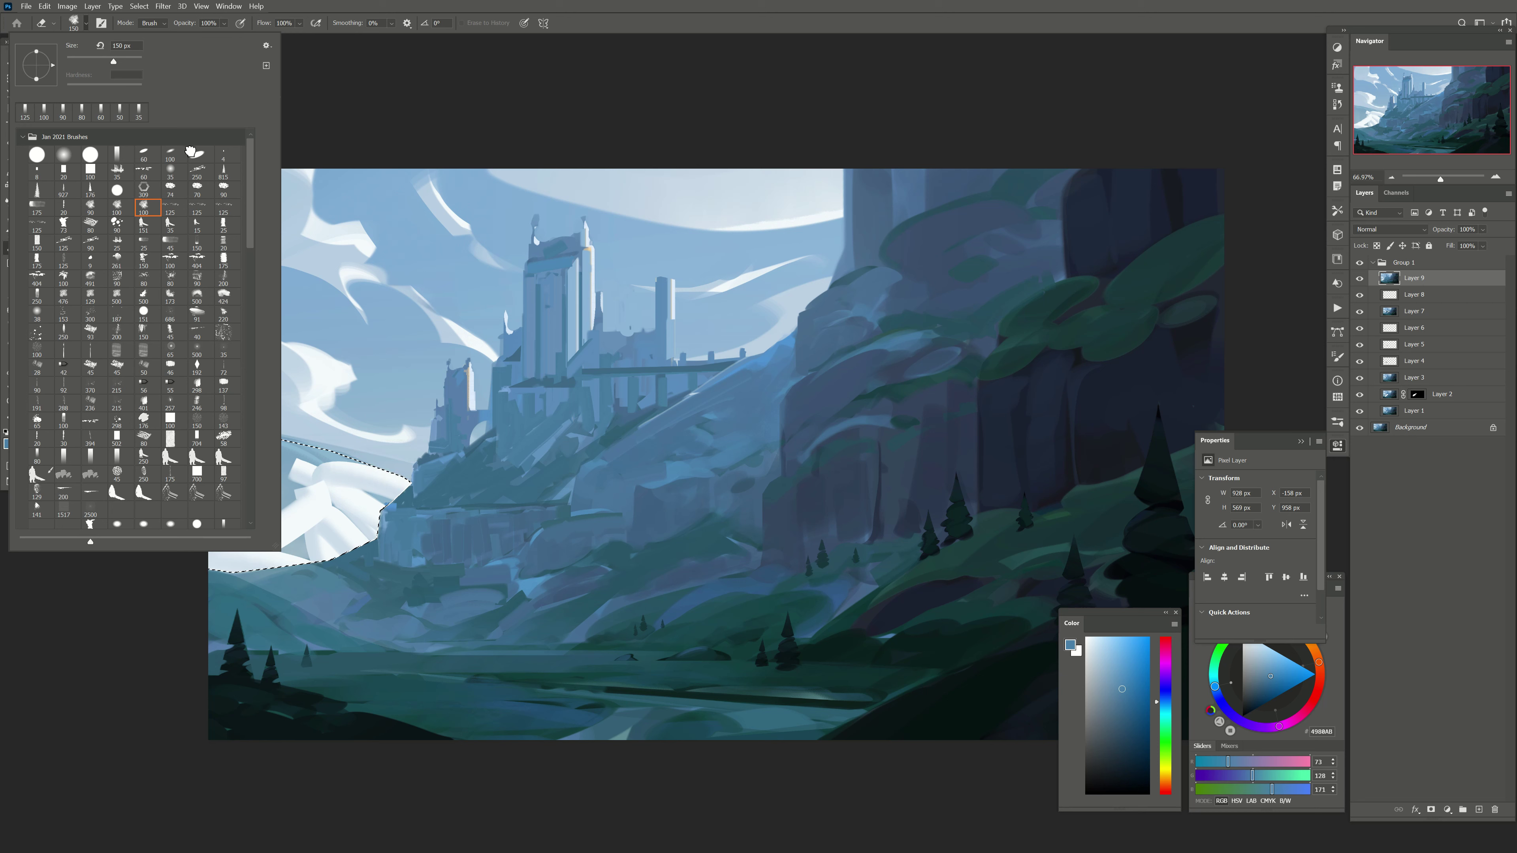
pyautogui.doubleClick(190, 152)
pyautogui.moveTo(335, 503)
pyautogui.mouseDown()
pyautogui.moveTo(301, 478)
pyautogui.moveTo(358, 522)
pyautogui.moveTo(227, 562)
pyautogui.mouseUp()
pyautogui.press('b')
pyautogui.moveTo(286, 513)
pyautogui.mouseDown()
pyautogui.moveTo(358, 490)
pyautogui.moveTo(221, 562)
pyautogui.mouseUp()
pyautogui.press('e')
pyautogui.moveTo(335, 467)
pyautogui.mouseDown()
pyautogui.moveTo(376, 534)
pyautogui.moveTo(318, 572)
pyautogui.mouseUp()
pyautogui.moveTo(341, 457); pyautogui.dragTo(272, 472)
# Step: Alternate white strokes and erasing to leave faint mist, then deselect and mirror the canvas
pyautogui.press('b')
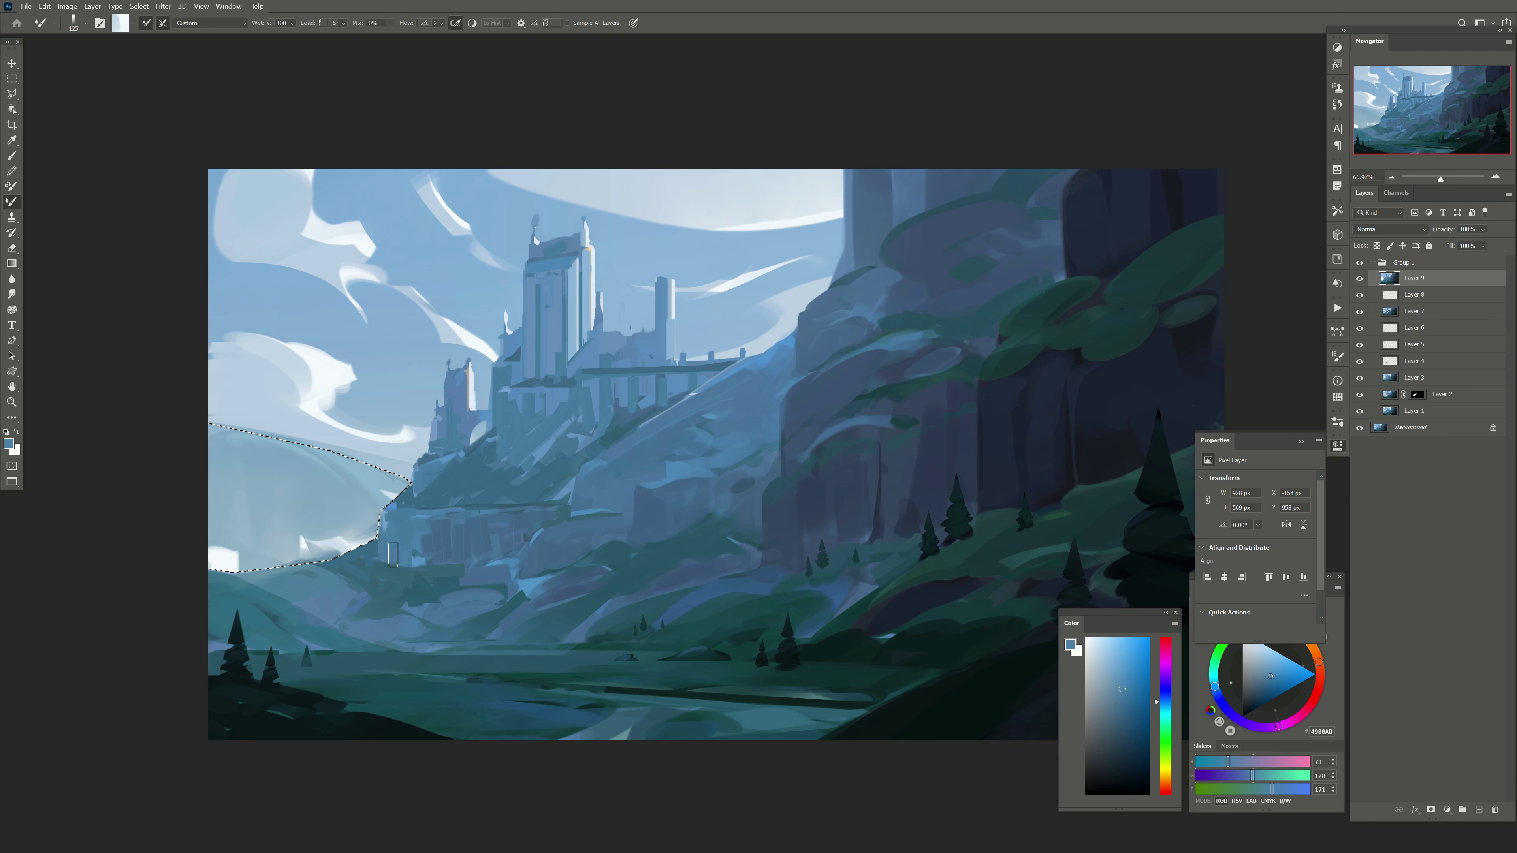
pyautogui.moveTo(262, 526)
pyautogui.mouseDown()
pyautogui.moveTo(340, 487)
pyautogui.moveTo(275, 526)
pyautogui.mouseUp()
pyautogui.press('e')
pyautogui.moveTo(335, 478)
pyautogui.mouseDown()
pyautogui.moveTo(269, 519)
pyautogui.moveTo(221, 526)
pyautogui.moveTo(289, 483)
pyautogui.mouseUp()
pyautogui.press('b')
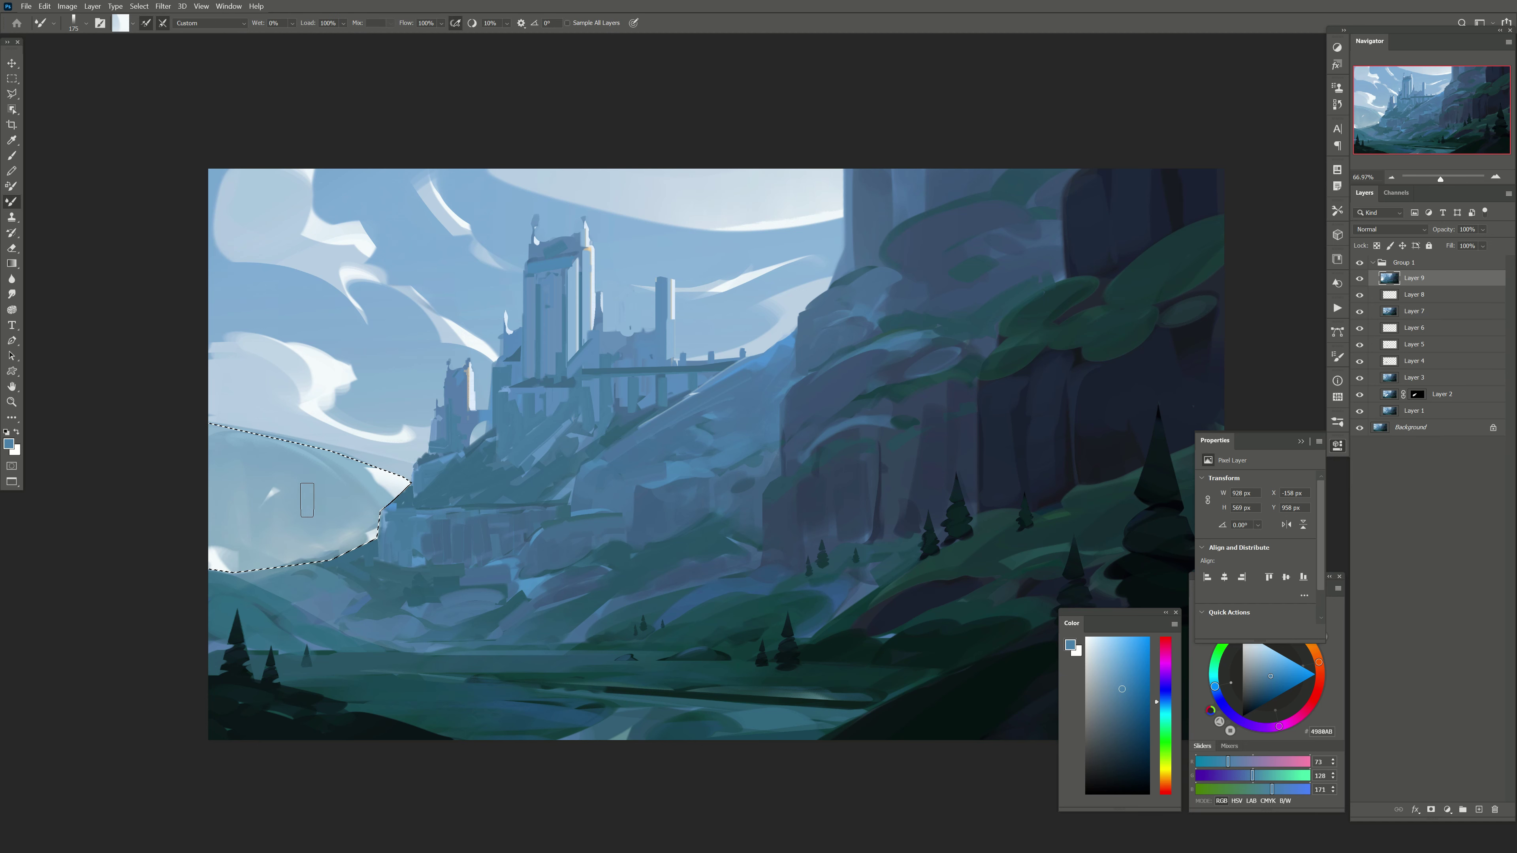
pyautogui.moveTo(269, 537)
pyautogui.mouseDown()
pyautogui.moveTo(352, 478)
pyautogui.moveTo(239, 549)
pyautogui.mouseUp()
pyautogui.press('e')
pyautogui.press('[')
pyautogui.moveTo(287, 472); pyautogui.dragTo(226, 556)
pyautogui.moveTo(323, 514); pyautogui.dragTo(260, 526)
pyautogui.hotkey('ctrl', 'd')
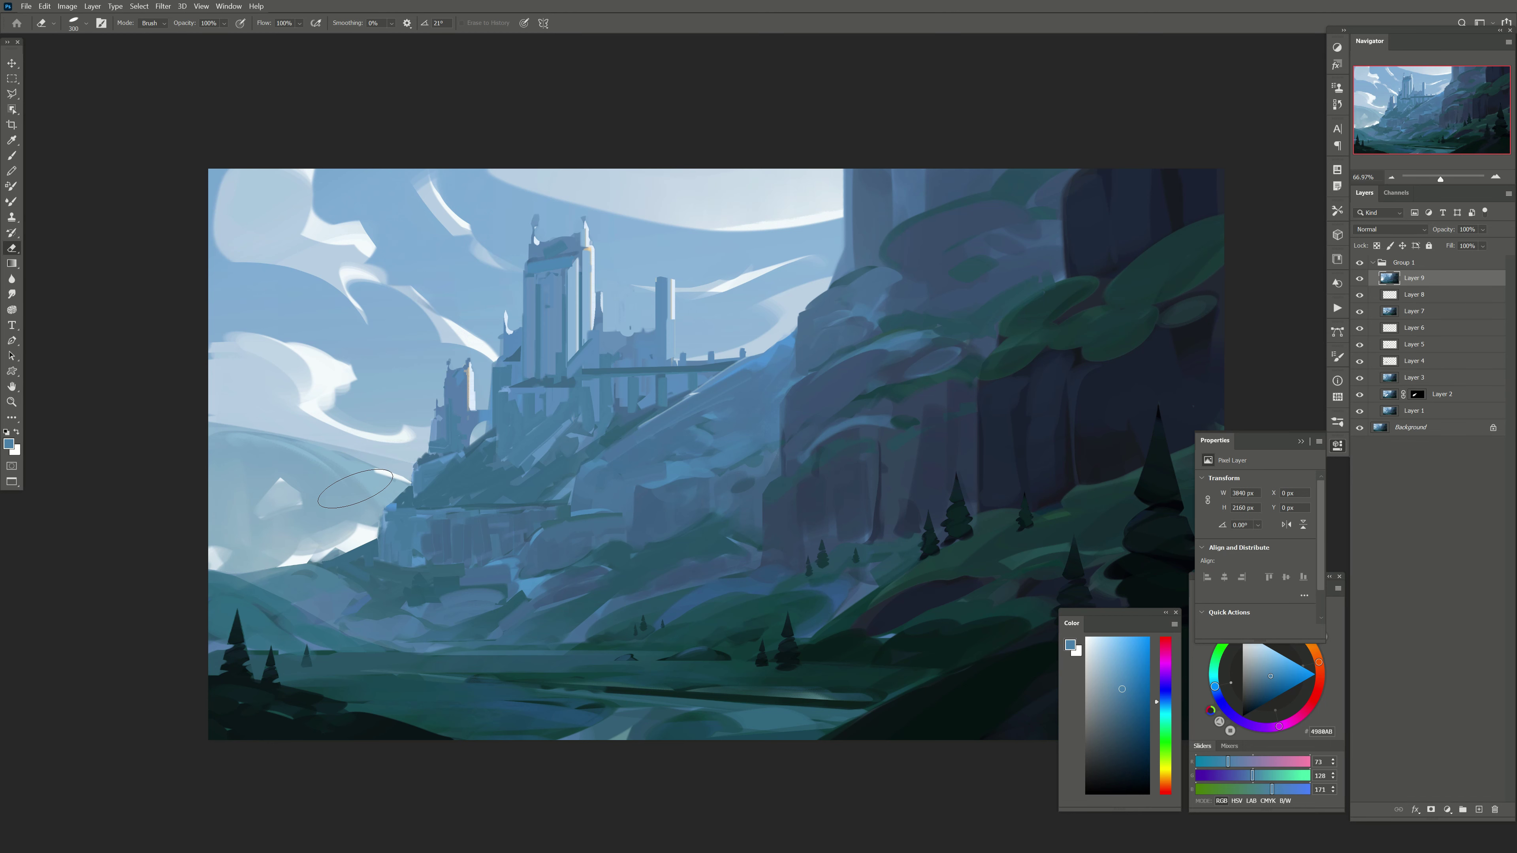
pyautogui.press('h')
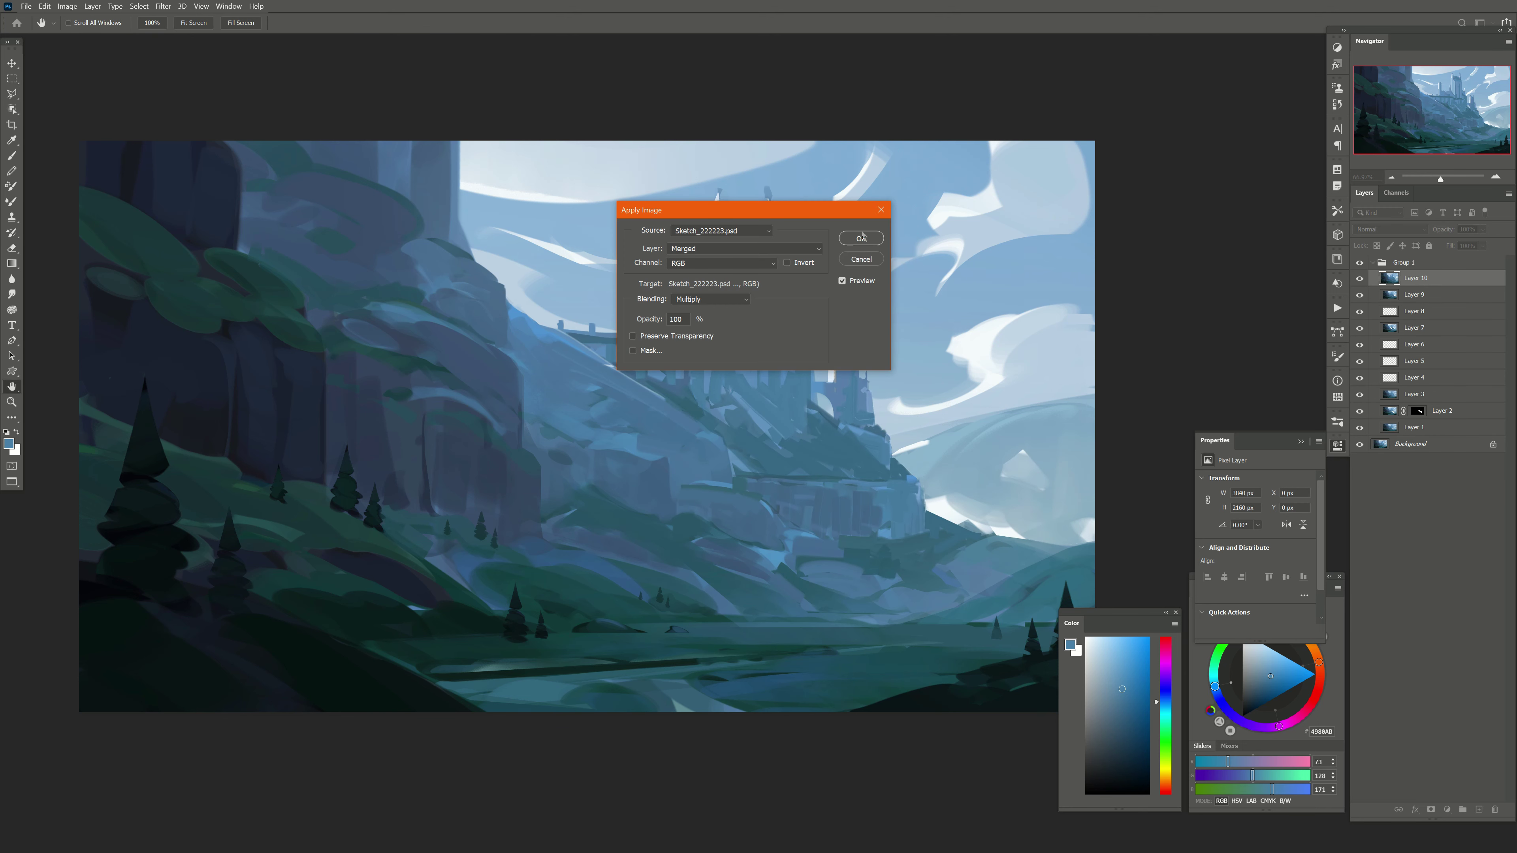
# Step: Apply the merged image onto Layer 10, then sample blues and darken the right hill's light patch
pyautogui.click(861, 238)
pyautogui.press('b')
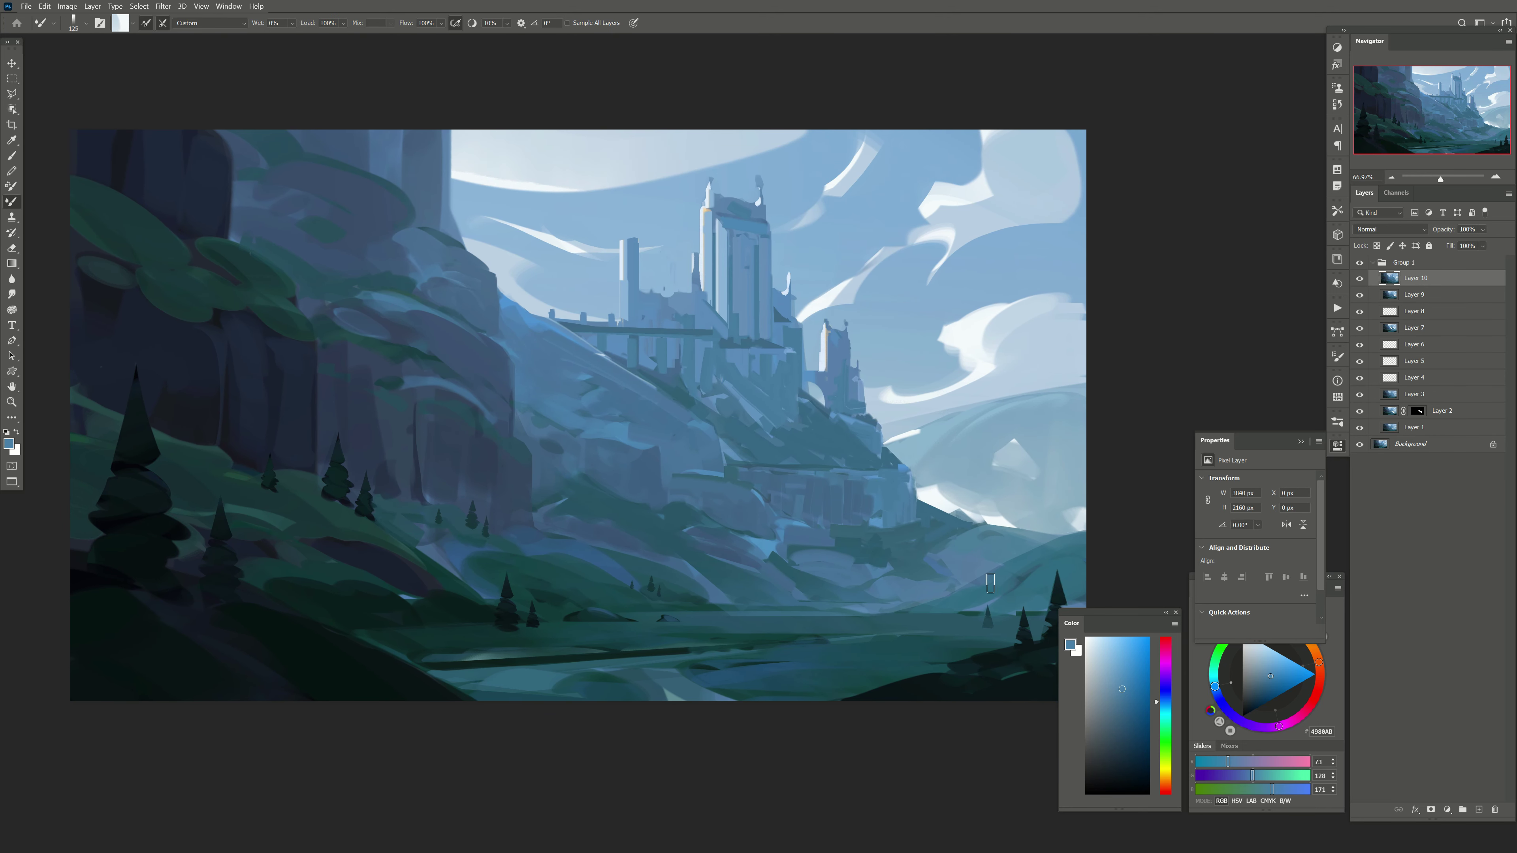
pyautogui.keyDown('alt'); pyautogui.click(890, 553); pyautogui.keyUp('alt')
pyautogui.press('[')
pyautogui.click(1116, 670)
pyautogui.press('[')
pyautogui.press('[')
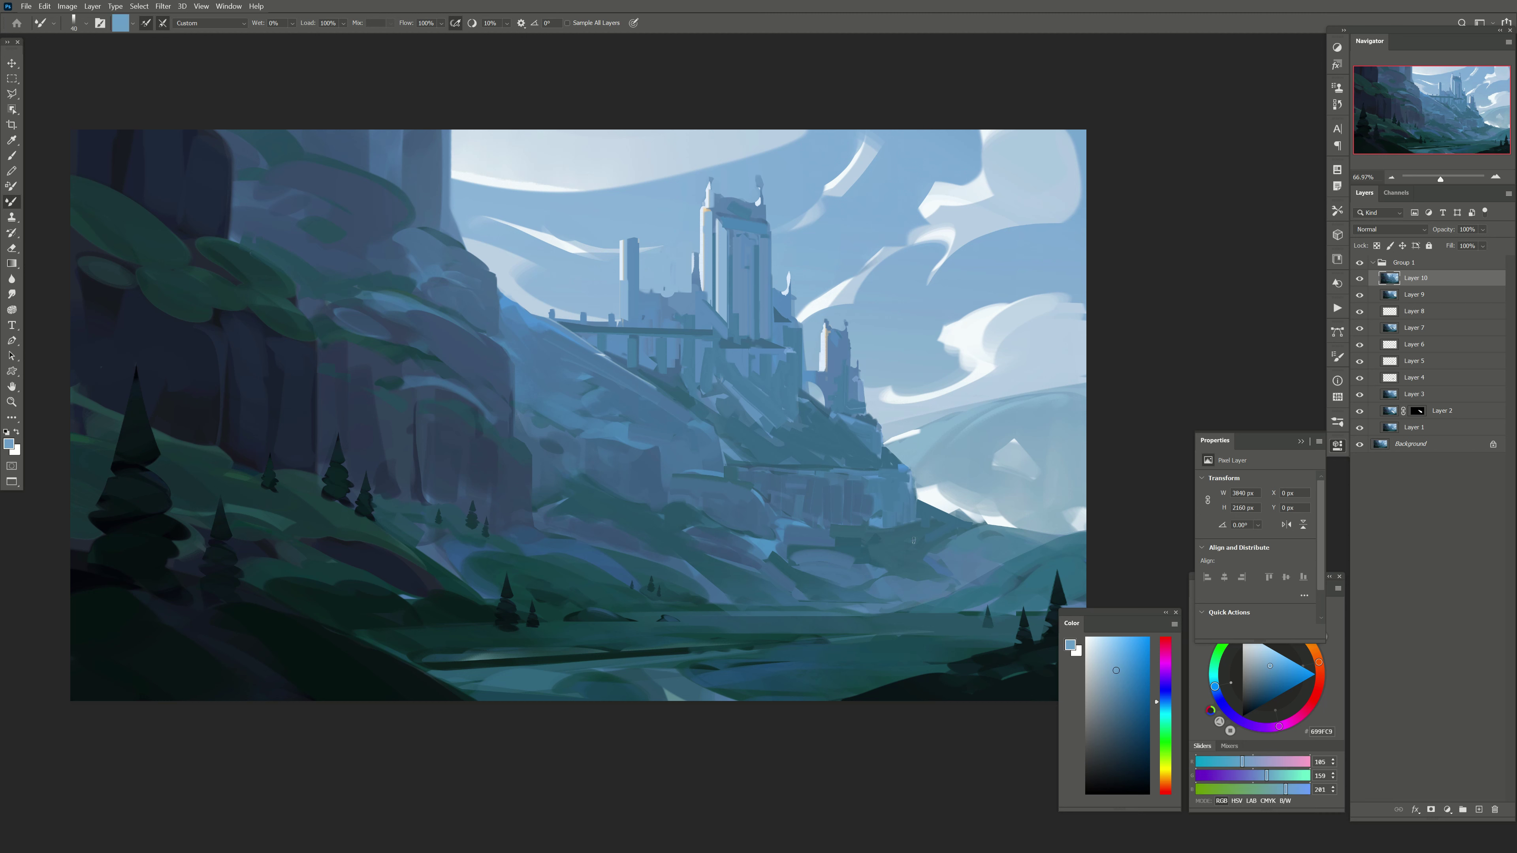
pyautogui.press(']')
pyautogui.moveTo(911, 533); pyautogui.dragTo(929, 526)
pyautogui.hotkey('shift', 'b')
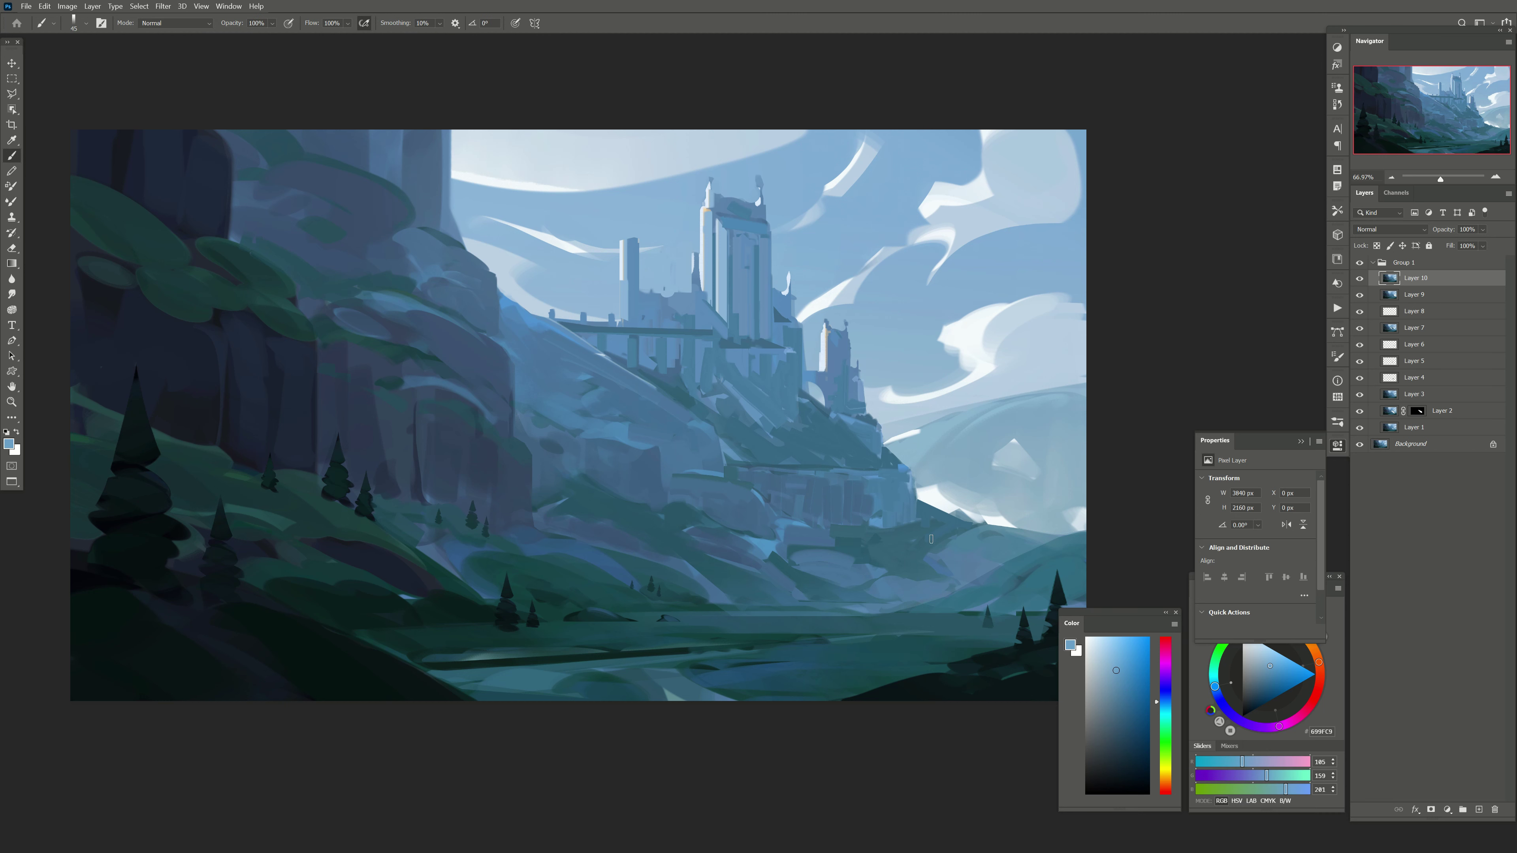
pyautogui.keyDown('alt'); pyautogui.click(902, 544); pyautogui.keyUp('alt')
# Step: Paint blended blue strokes across the right-hand hill
pyautogui.keyDown('alt'); pyautogui.click(914, 541); pyautogui.keyUp('alt')
pyautogui.press(']')
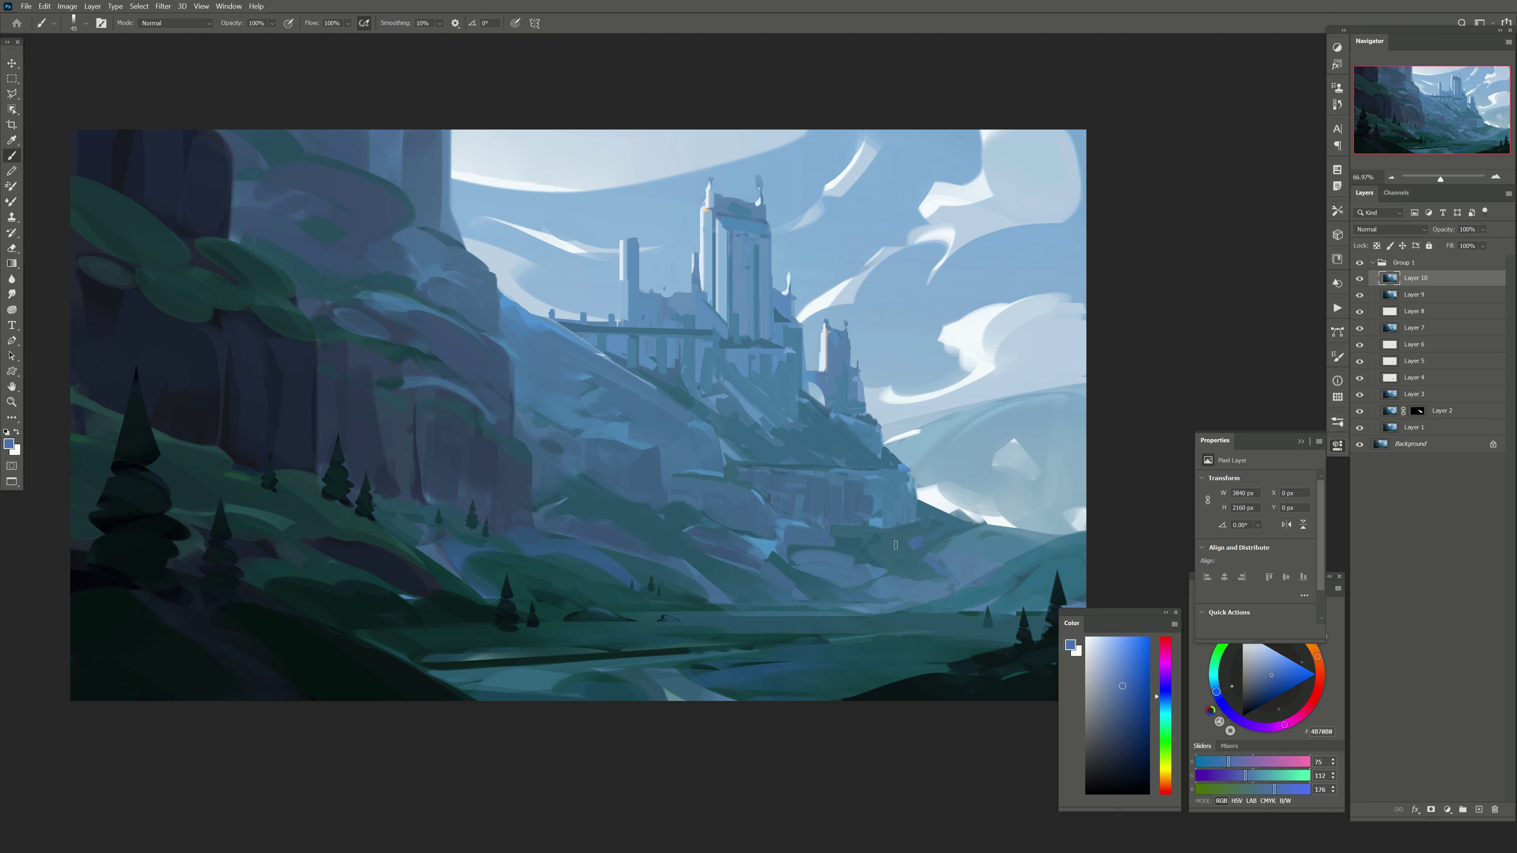
pyautogui.moveTo(917, 541); pyautogui.dragTo(886, 541)
pyautogui.hotkey('shift', 'b')
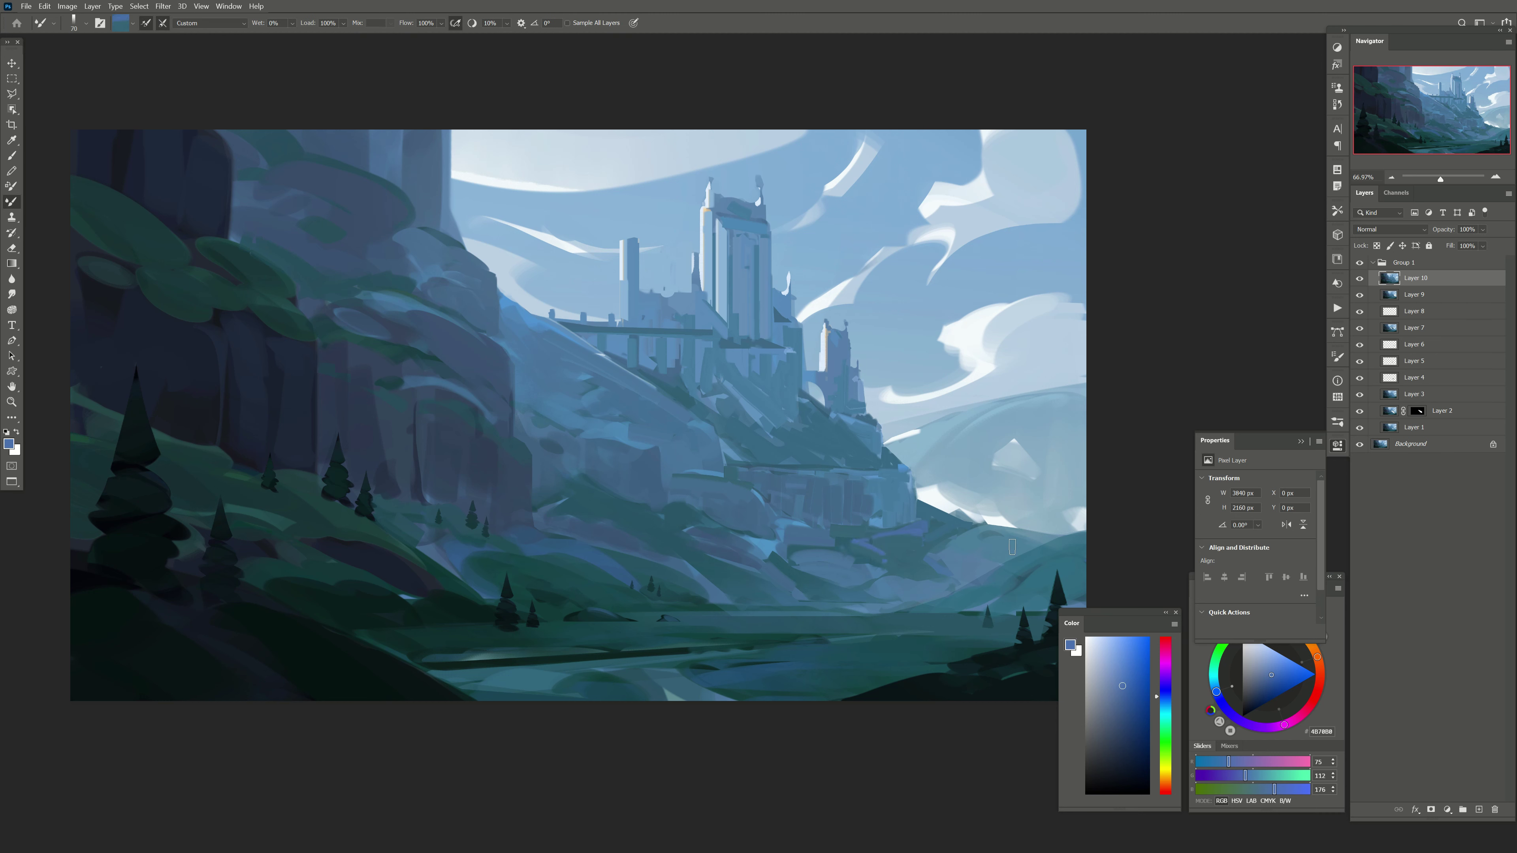
pyautogui.moveTo(1011, 547)
pyautogui.mouseDown()
pyautogui.moveTo(942, 556)
pyautogui.moveTo(950, 580)
pyautogui.moveTo(1063, 532)
pyautogui.mouseUp()
# Step: Add a light-blue stroke across the valley floor, undoing an unwanted slope stroke
pyautogui.press(']')
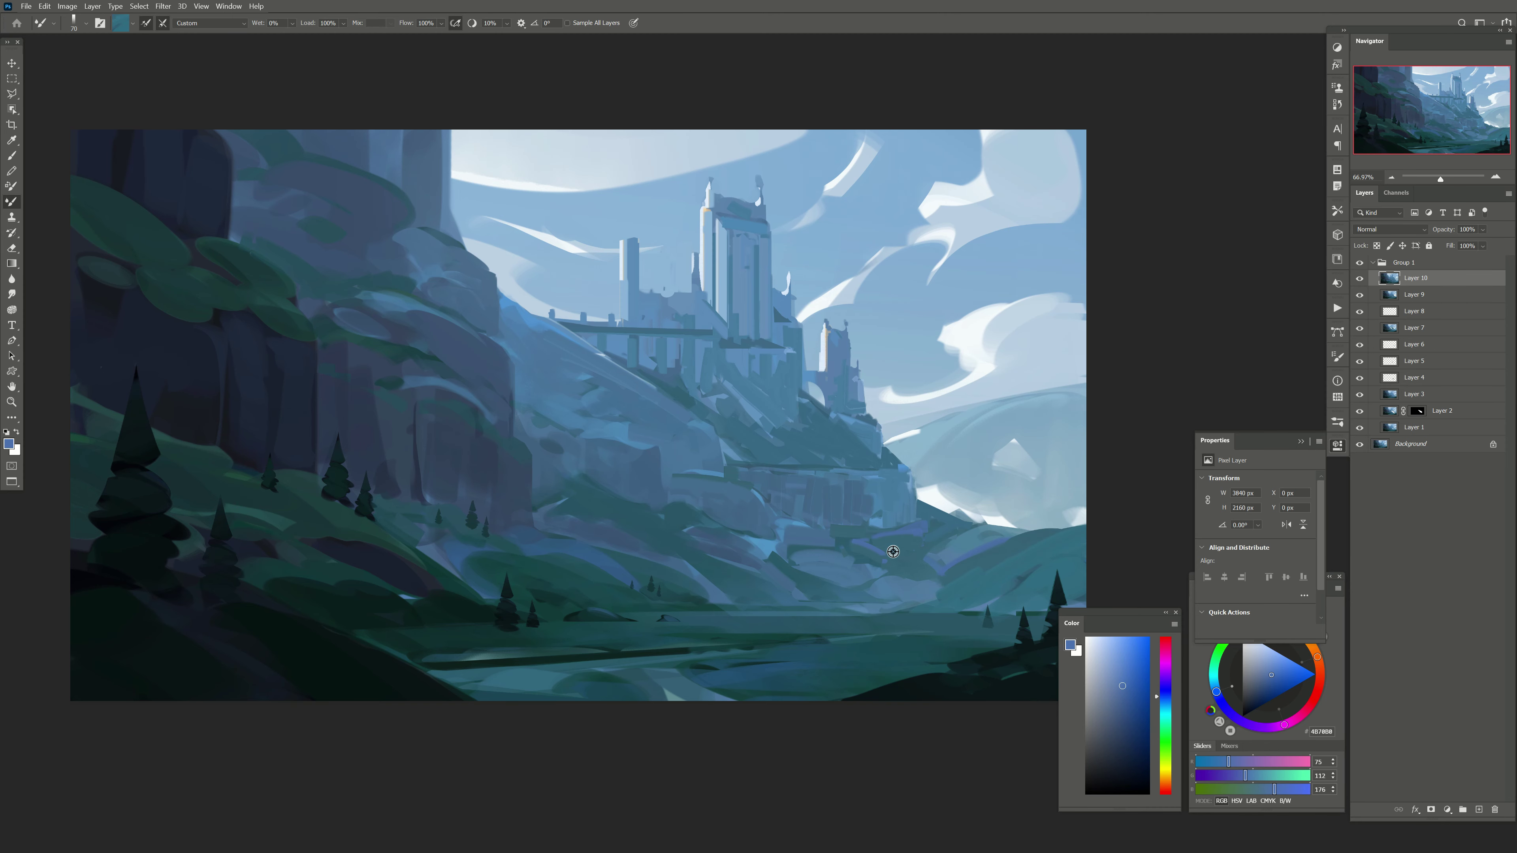
pyautogui.press('[')
pyautogui.press(']')
pyautogui.press(']')
pyautogui.moveTo(764, 553)
pyautogui.mouseDown()
pyautogui.moveTo(663, 529)
pyautogui.moveTo(682, 543)
pyautogui.mouseUp()
pyautogui.press(']')
pyautogui.press('[')
pyautogui.press('[')
pyautogui.moveTo(866, 469); pyautogui.dragTo(750, 472)
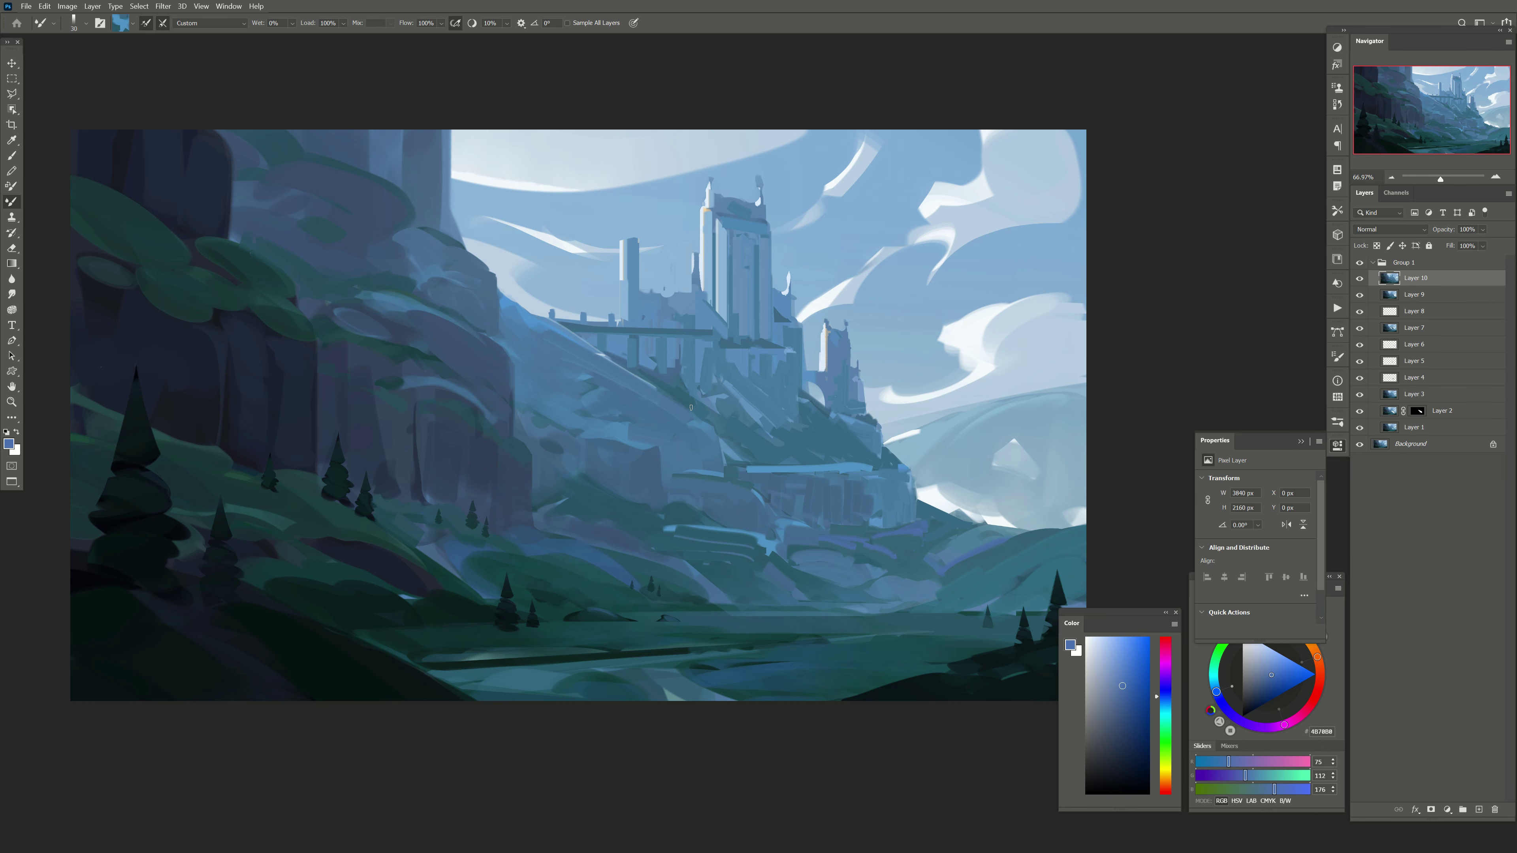
pyautogui.hotkey('ctrl', 'z')
# Step: Paint a dark vertical rock stroke below the castle and sample fresh blues
pyautogui.moveTo(687, 415); pyautogui.dragTo(699, 436)
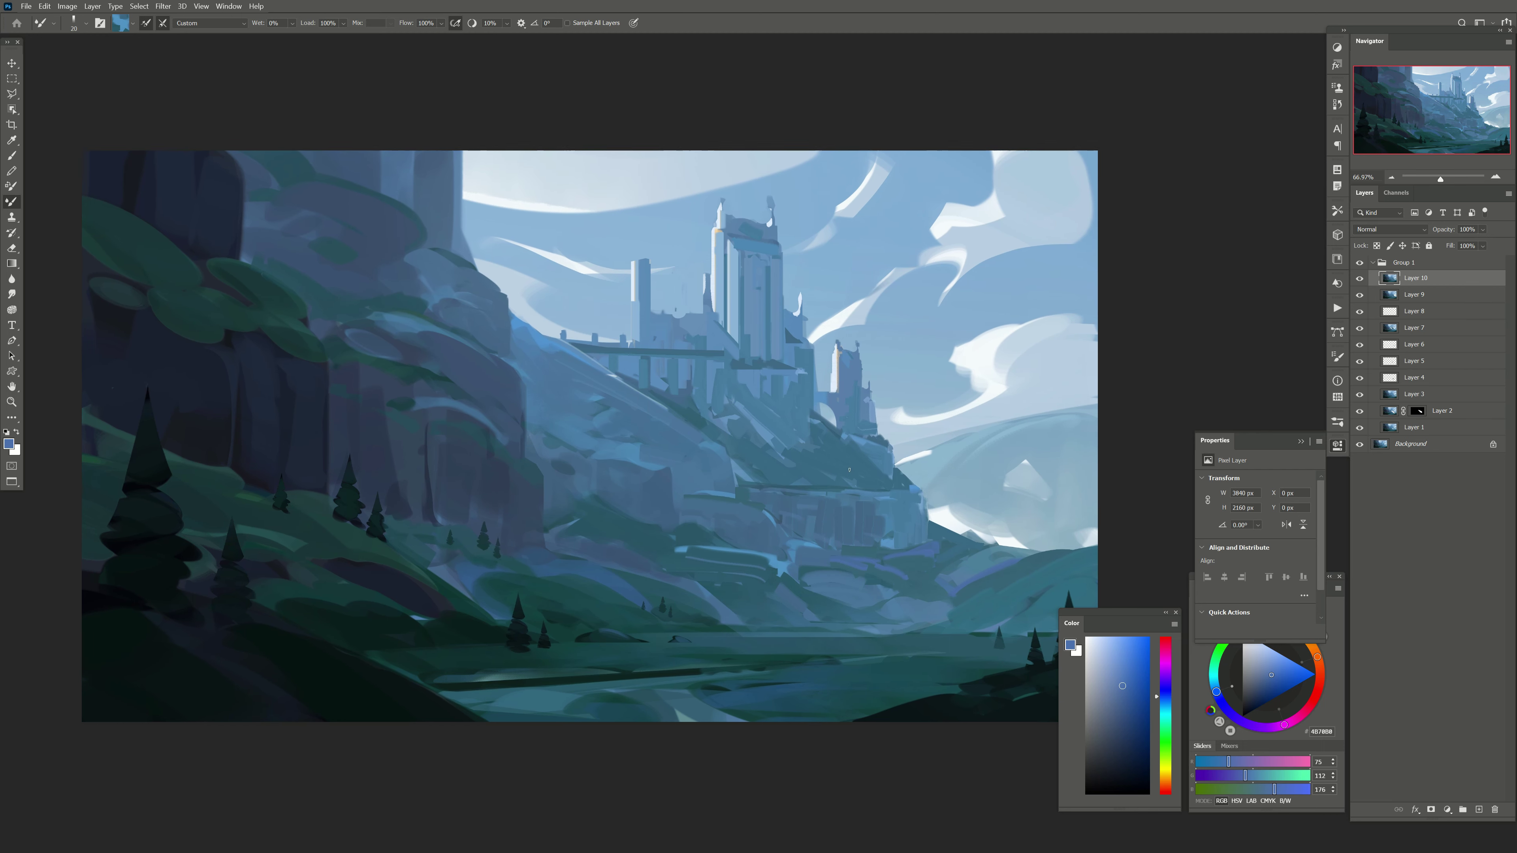
pyautogui.press('l')
pyautogui.press('b')
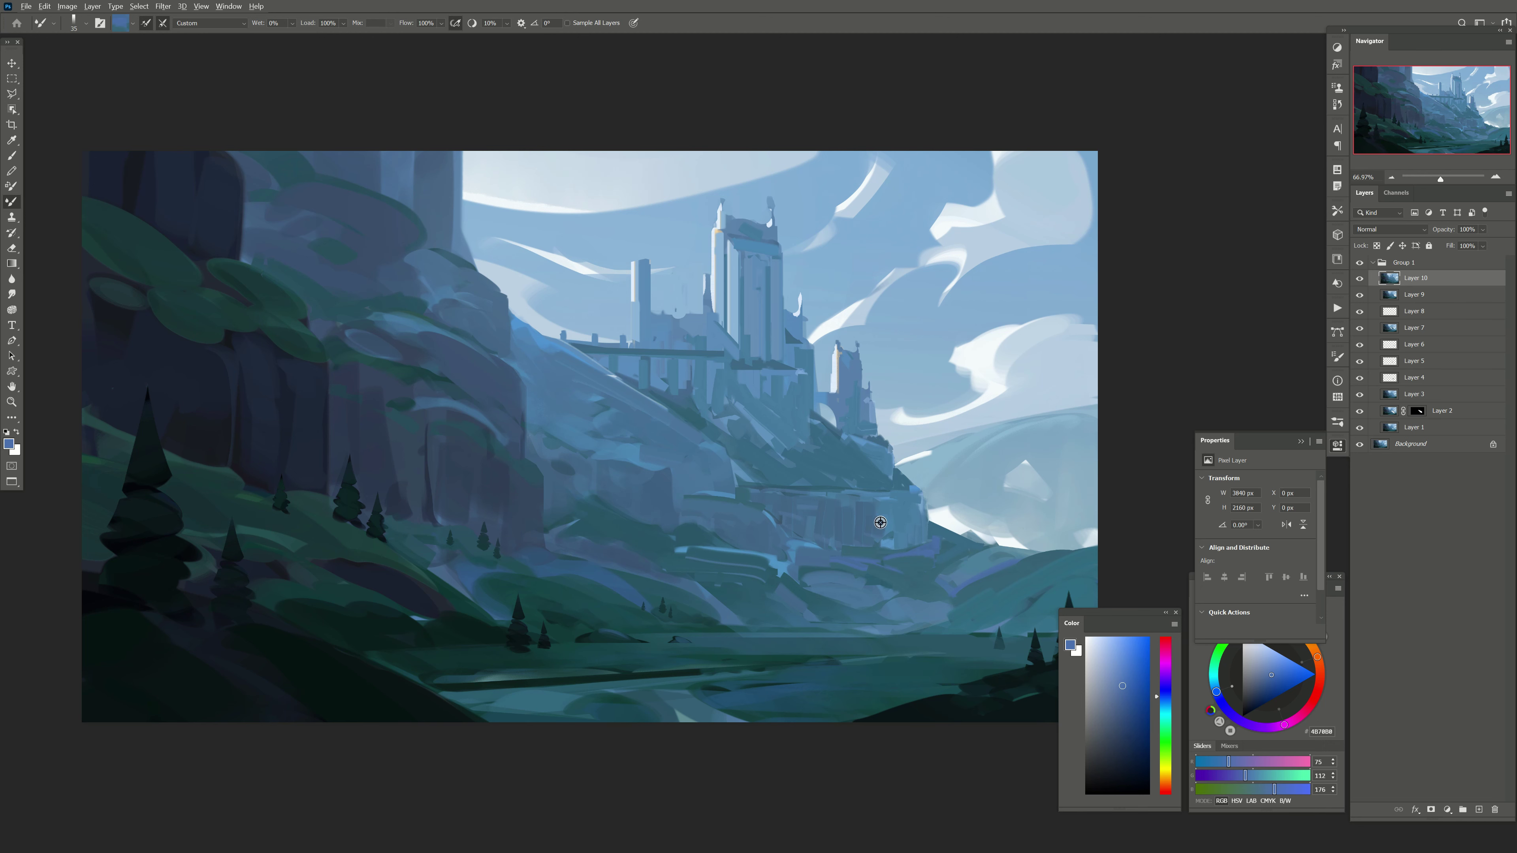
pyautogui.moveTo(898, 500); pyautogui.dragTo(898, 541)
pyautogui.press(']')
pyautogui.keyDown('alt'); pyautogui.click(927, 507); pyautogui.keyUp('alt')
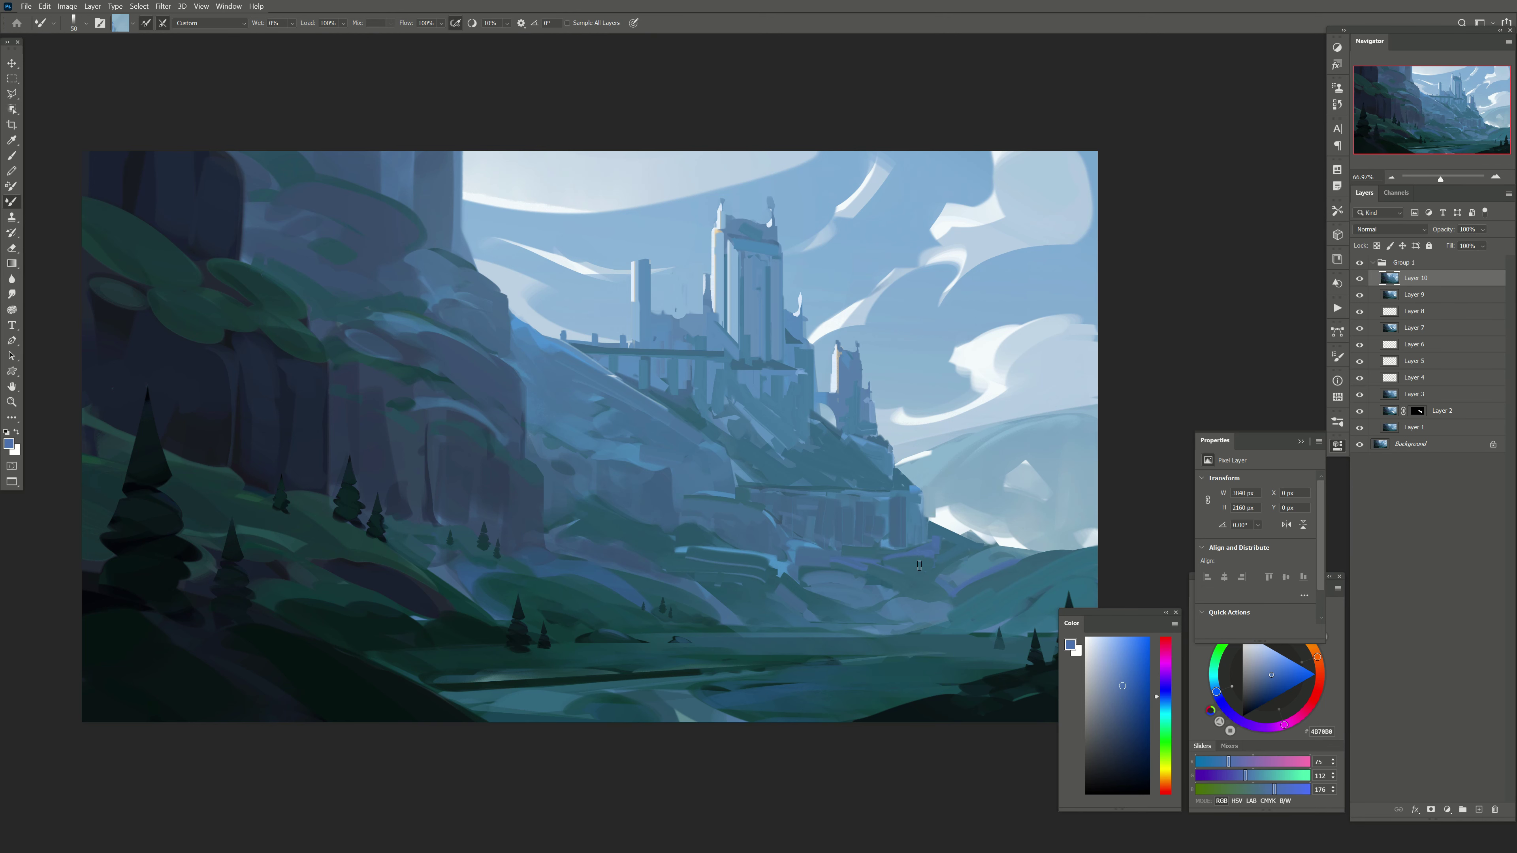
pyautogui.keyDown('alt'); pyautogui.click(911, 505); pyautogui.keyUp('alt')
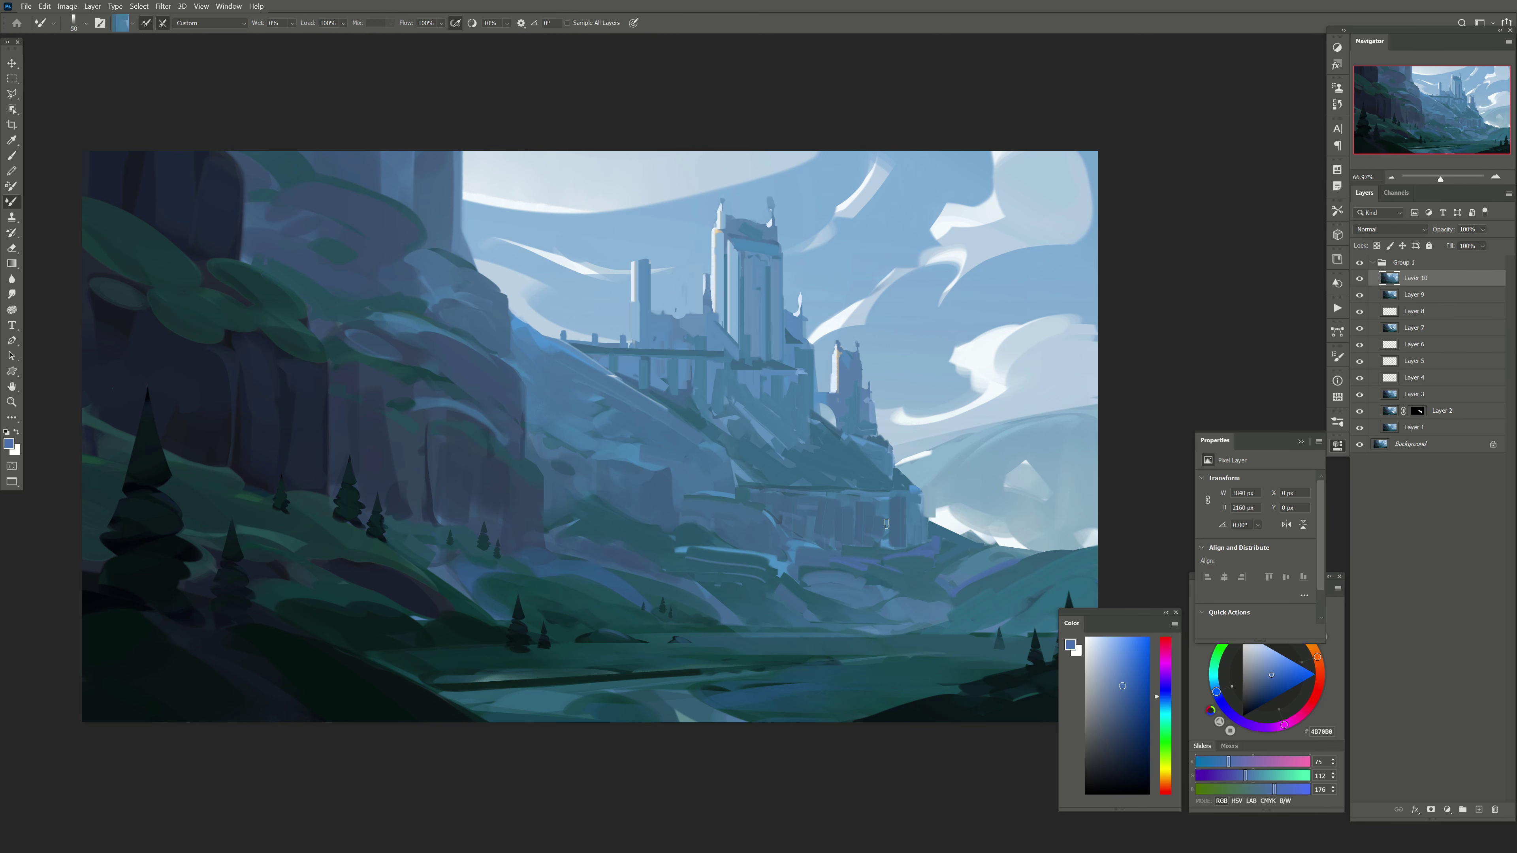
pyautogui.keyDown('alt'); pyautogui.click(864, 514); pyautogui.keyUp('alt')
pyautogui.press('[')
# Step: Zoom in and outline the slope beneath the castle with a Polygonal Lasso selection
pyautogui.press('l')
pyautogui.moveTo(776, 562); pyautogui.dragTo(810, 600)
pyautogui.keyDown('alt'); pyautogui.scroll(2, 606, 413); pyautogui.keyUp('alt')
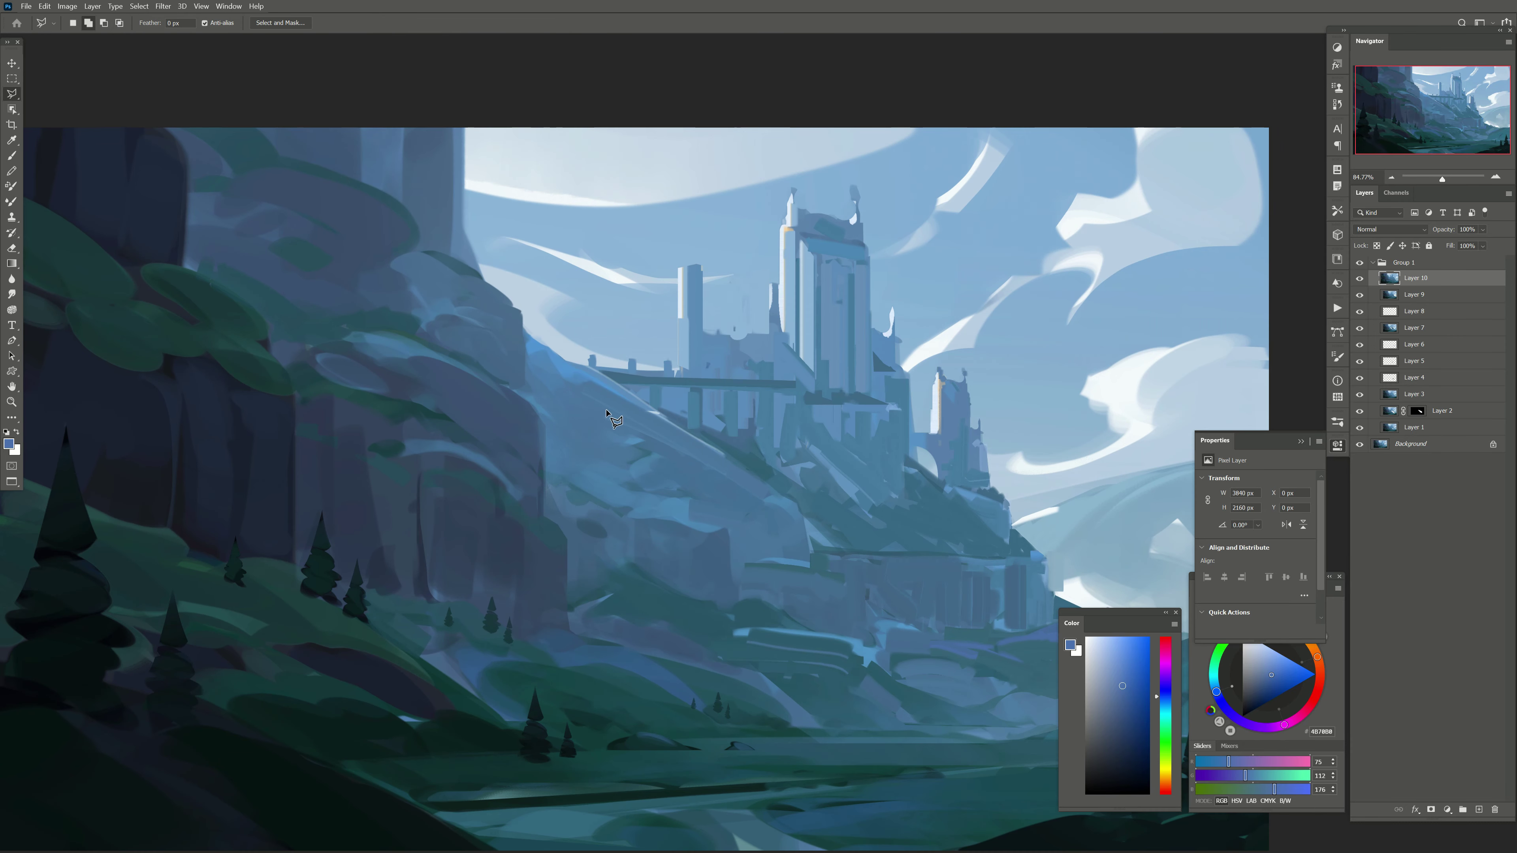
pyautogui.click(784, 499)
pyautogui.click(693, 480)
pyautogui.click(634, 478)
pyautogui.click(631, 447)
pyautogui.click(543, 436)
pyautogui.click(489, 311)
pyautogui.click(572, 249)
pyautogui.click(865, 319)
pyautogui.click(784, 499)
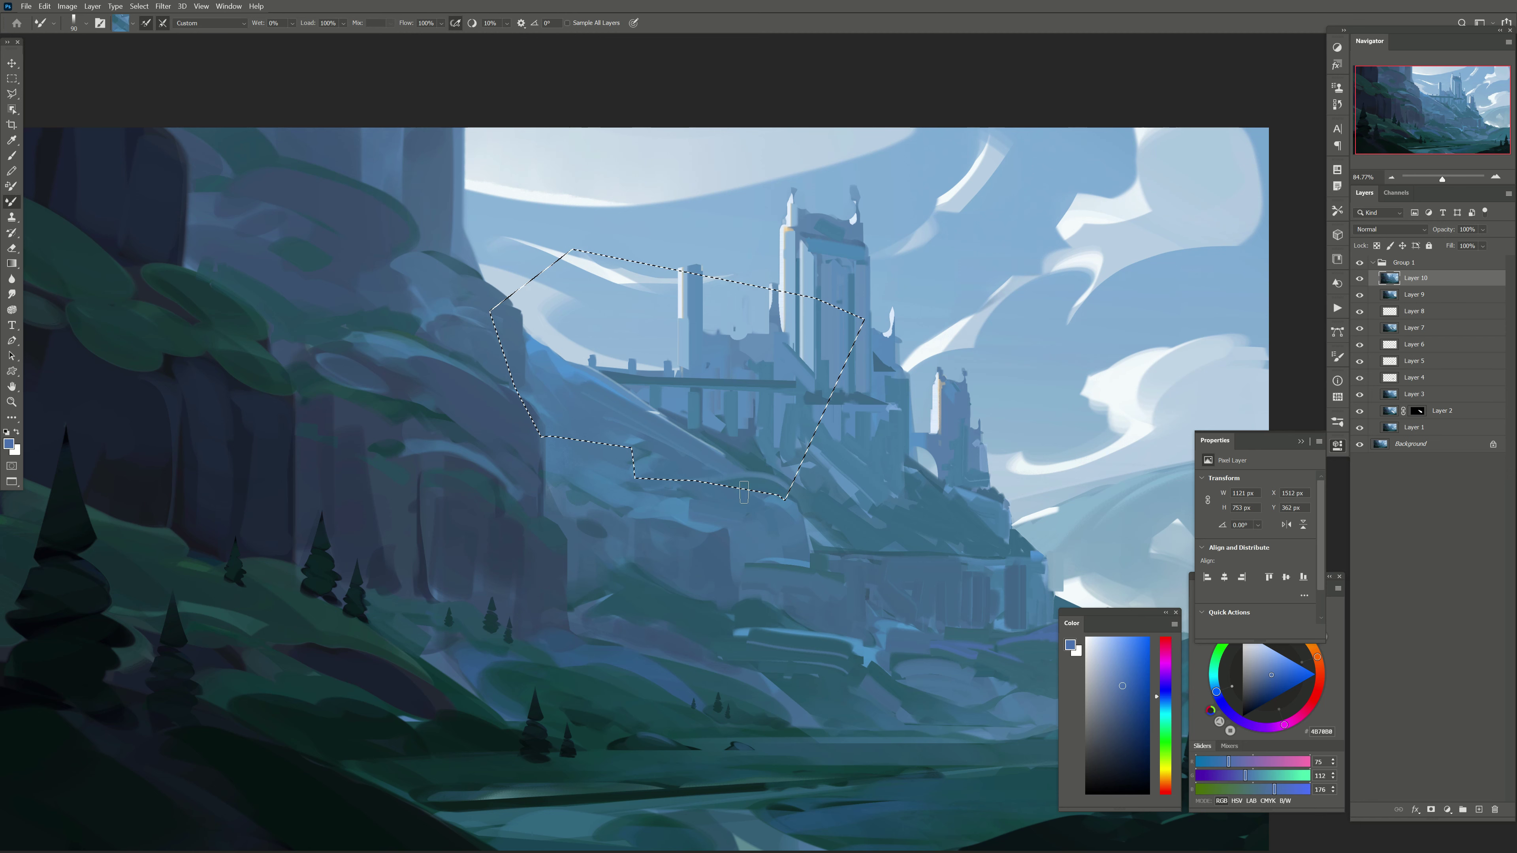
# Step: Drop the selection and paint dark and lighter vertical strokes on the cliff
pyautogui.press('Tab')
pyautogui.press('Tab')
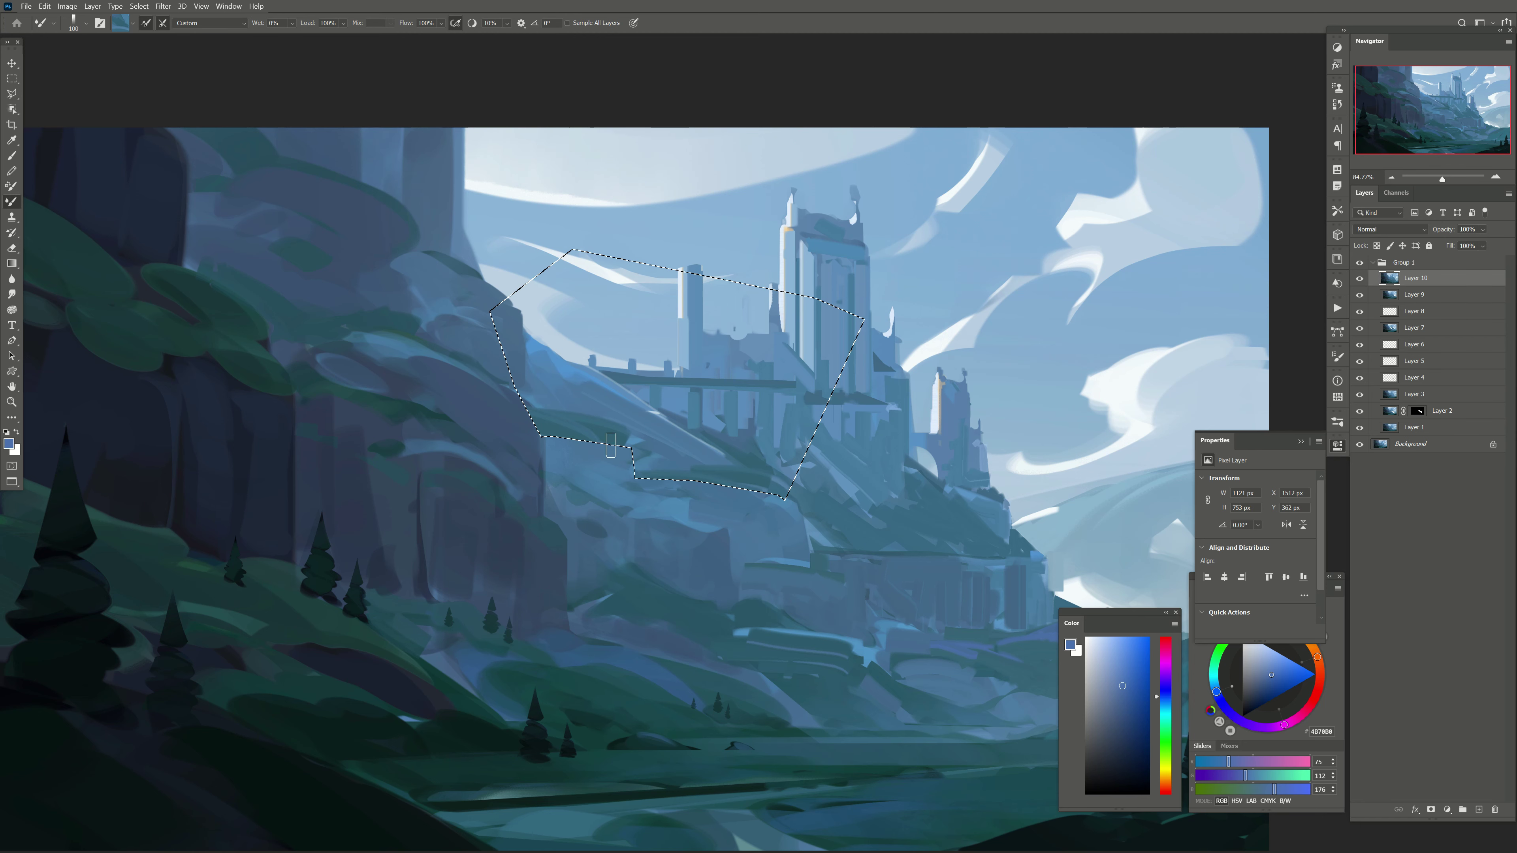
pyautogui.press('[')
pyautogui.press('[')
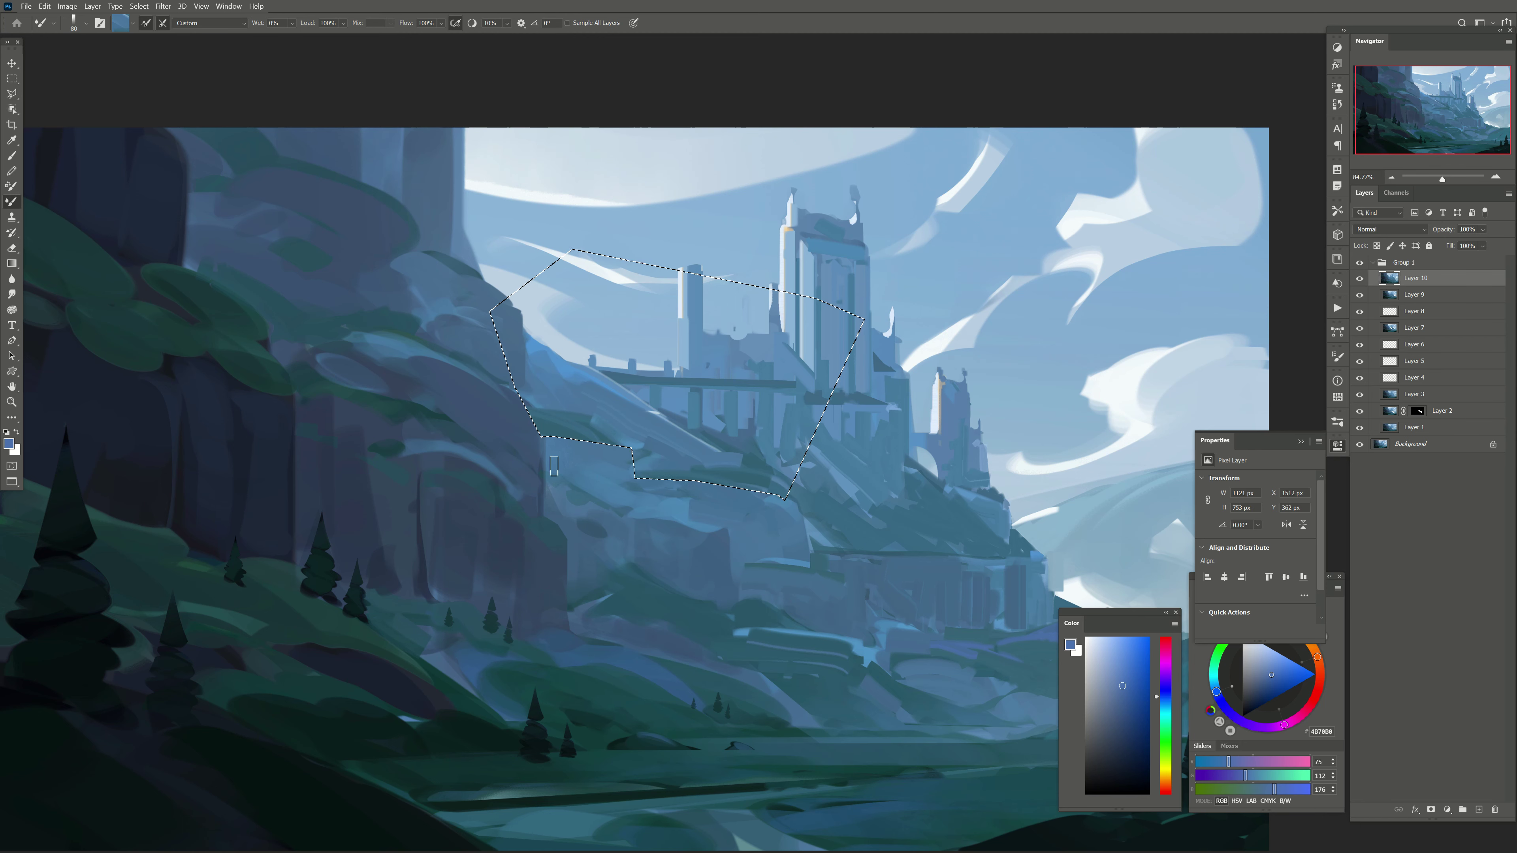
pyautogui.hotkey('ctrl', 'd')
pyautogui.press(']')
pyautogui.press(']')
pyautogui.press(']')
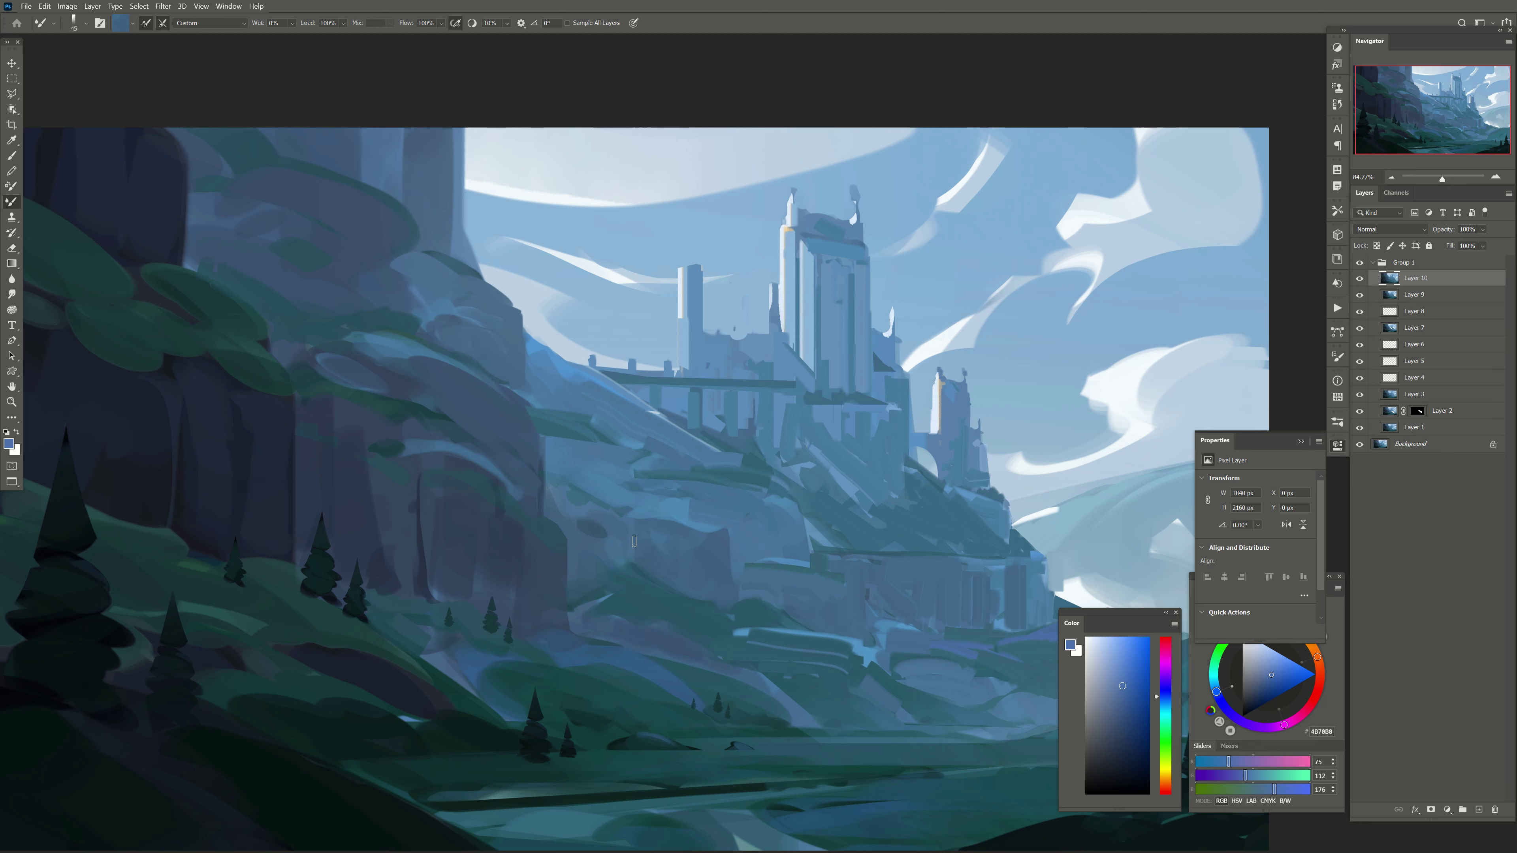
pyautogui.moveTo(627, 454)
pyautogui.mouseDown()
pyautogui.moveTo(627, 538)
pyautogui.moveTo(579, 536)
pyautogui.moveTo(598, 454)
pyautogui.mouseUp()
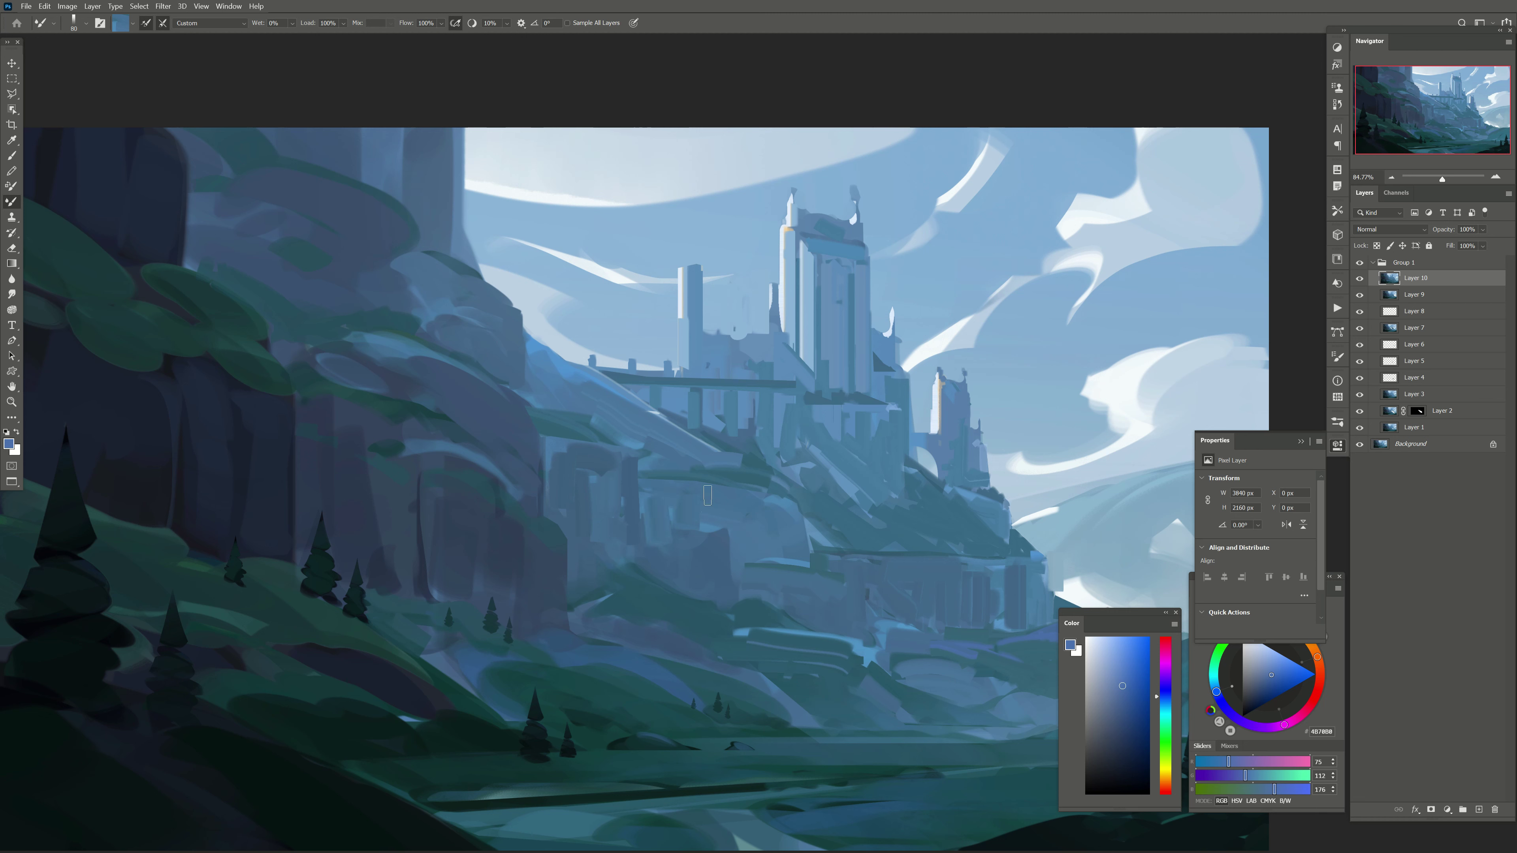
pyautogui.moveTo(705, 514)
pyautogui.mouseDown()
pyautogui.moveTo(714, 585)
pyautogui.moveTo(735, 585)
pyautogui.mouseUp()
# Step: Paint dark blocky strokes on the cliff below the castle, then mirror the canvas
pyautogui.press('[')
pyautogui.press('[')
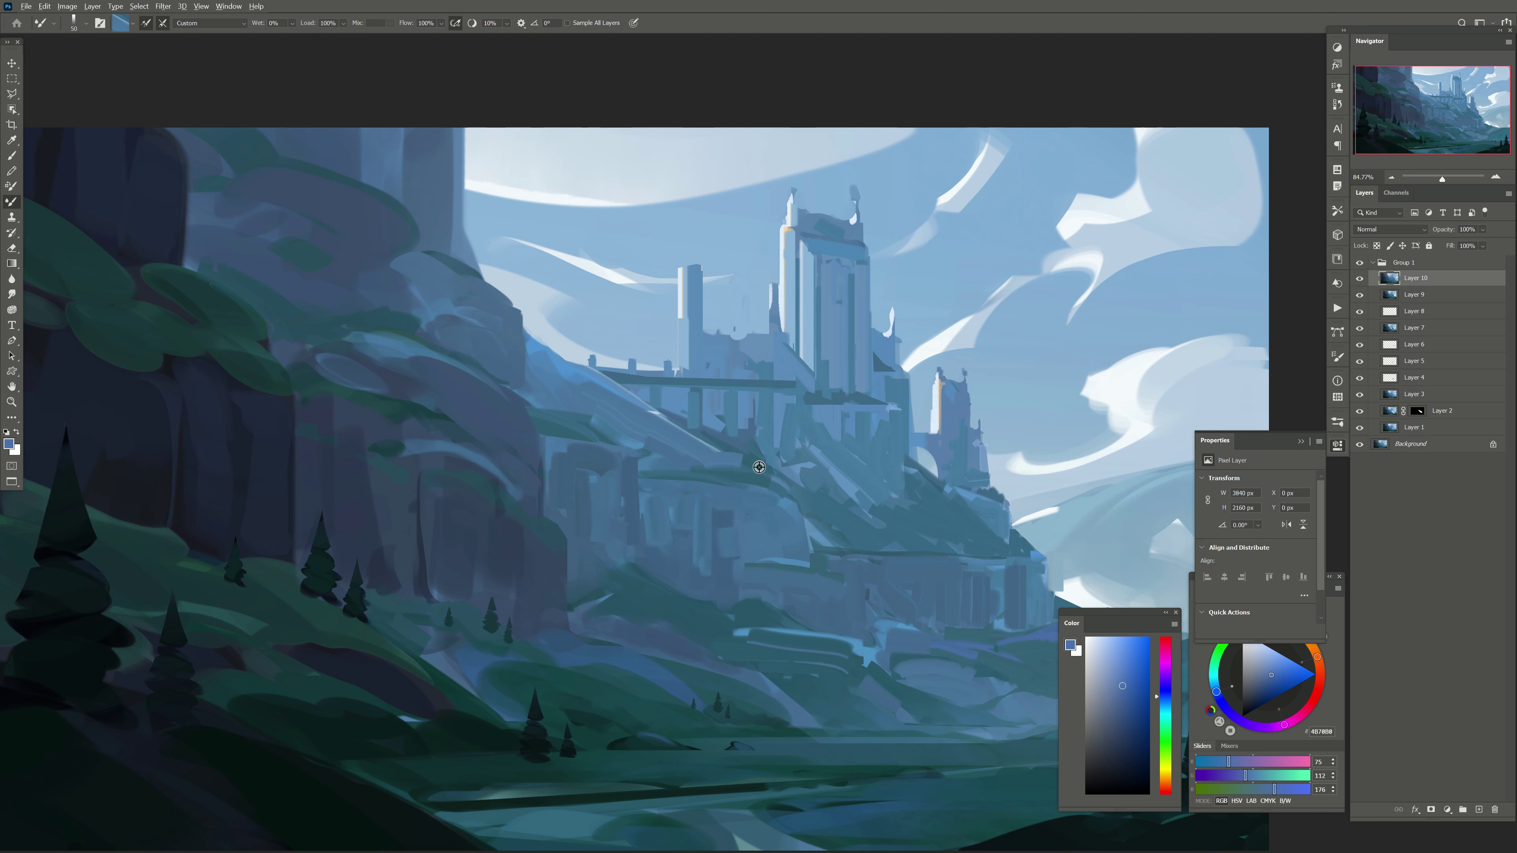
pyautogui.press('[')
pyautogui.press(']')
pyautogui.moveTo(741, 445)
pyautogui.mouseDown()
pyautogui.moveTo(657, 457)
pyautogui.moveTo(669, 461)
pyautogui.moveTo(651, 440)
pyautogui.moveTo(609, 443)
pyautogui.moveTo(632, 428)
pyautogui.moveTo(564, 418)
pyautogui.moveTo(656, 419)
pyautogui.moveTo(656, 457)
pyautogui.moveTo(606, 376)
pyautogui.moveTo(529, 353)
pyautogui.mouseUp()
pyautogui.press(']')
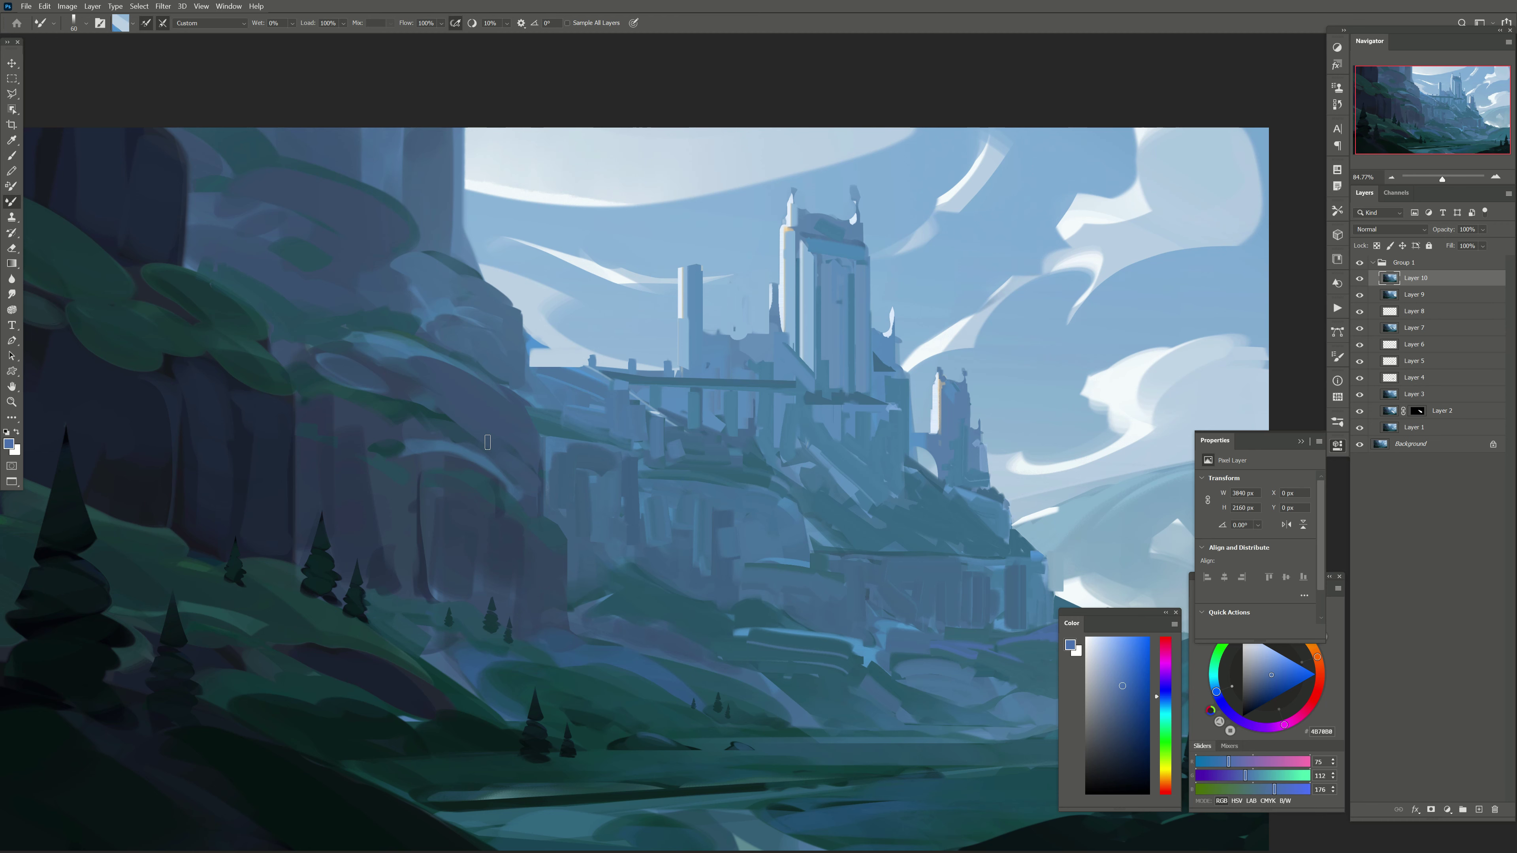
pyautogui.scroll(-3, 487, 442)
pyautogui.scroll(1, 487, 442)
pyautogui.hotkey('ctrl', 'shift', 'h')
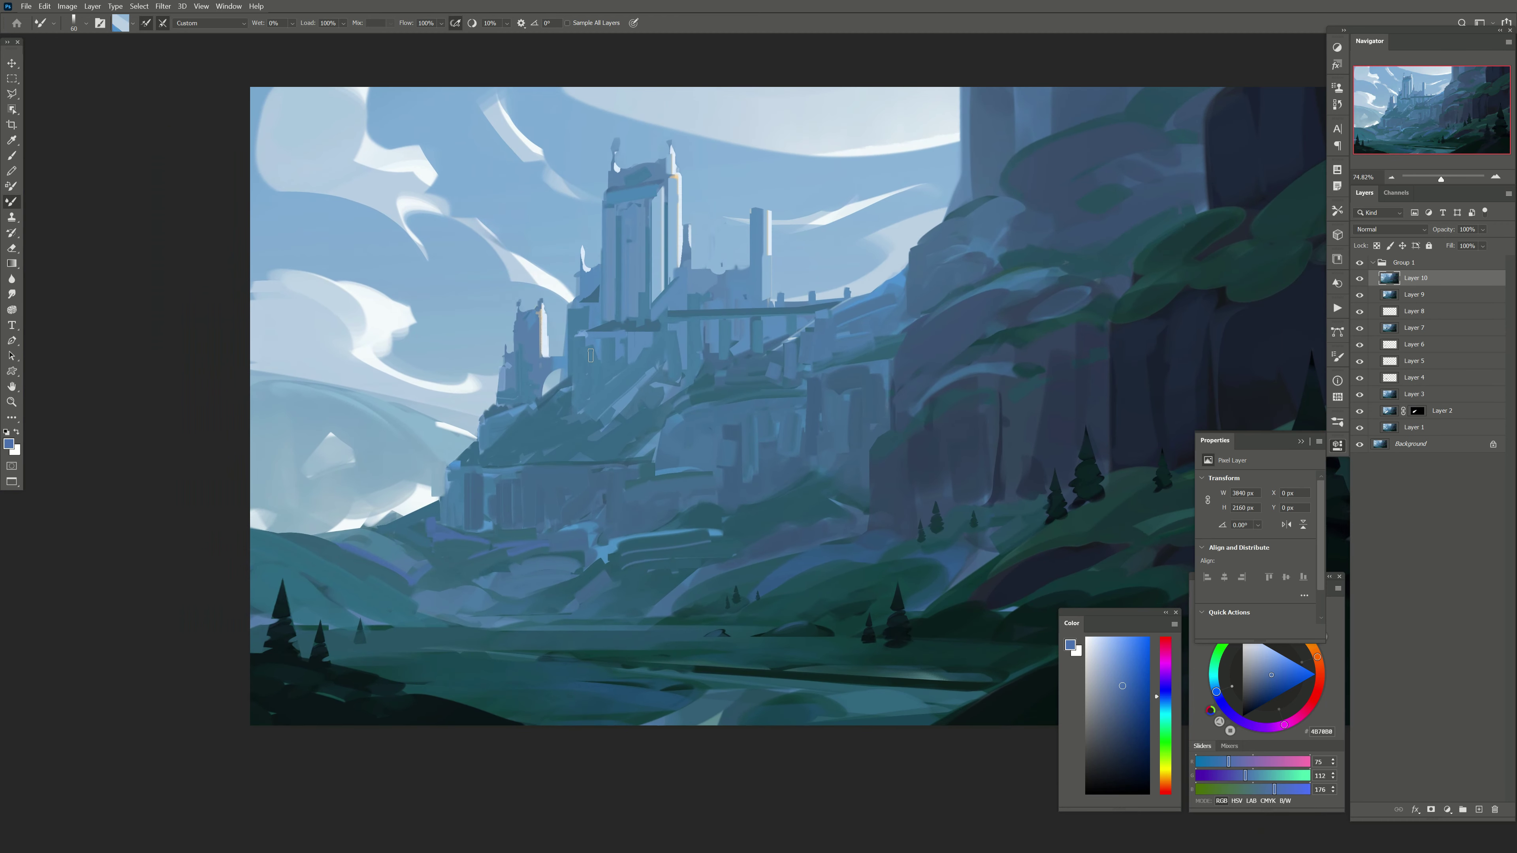
# Step: On new Layer 11, paint light-blue highlights along the castle slopes and tower top
pyautogui.click(1479, 810)
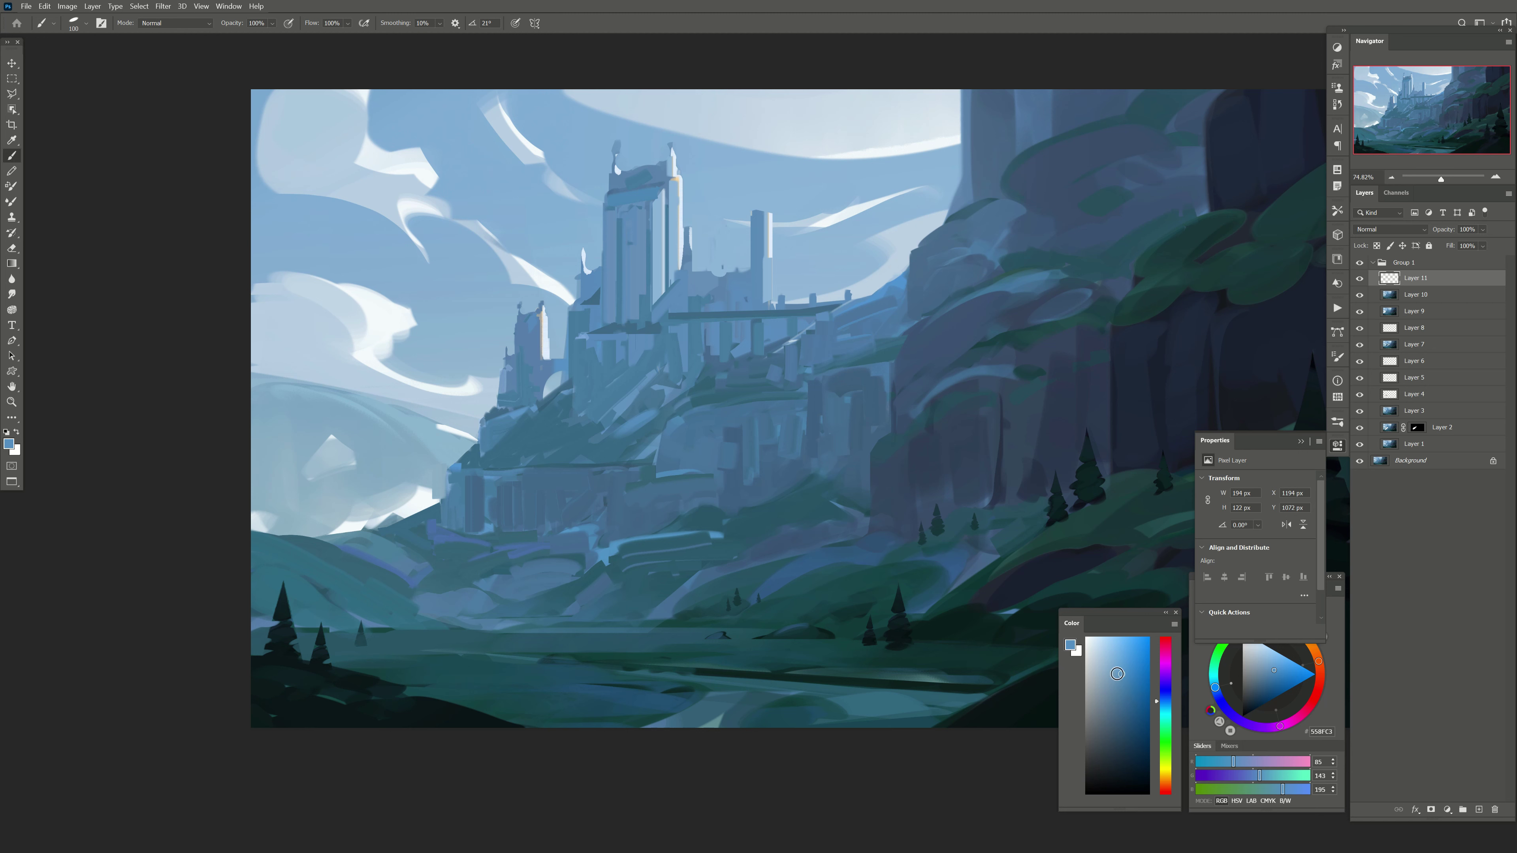
pyautogui.moveTo(597, 446)
pyautogui.mouseDown()
pyautogui.moveTo(644, 429)
pyautogui.moveTo(538, 454)
pyautogui.moveTo(520, 421)
pyautogui.moveTo(507, 451)
pyautogui.mouseUp()
pyautogui.press(']')
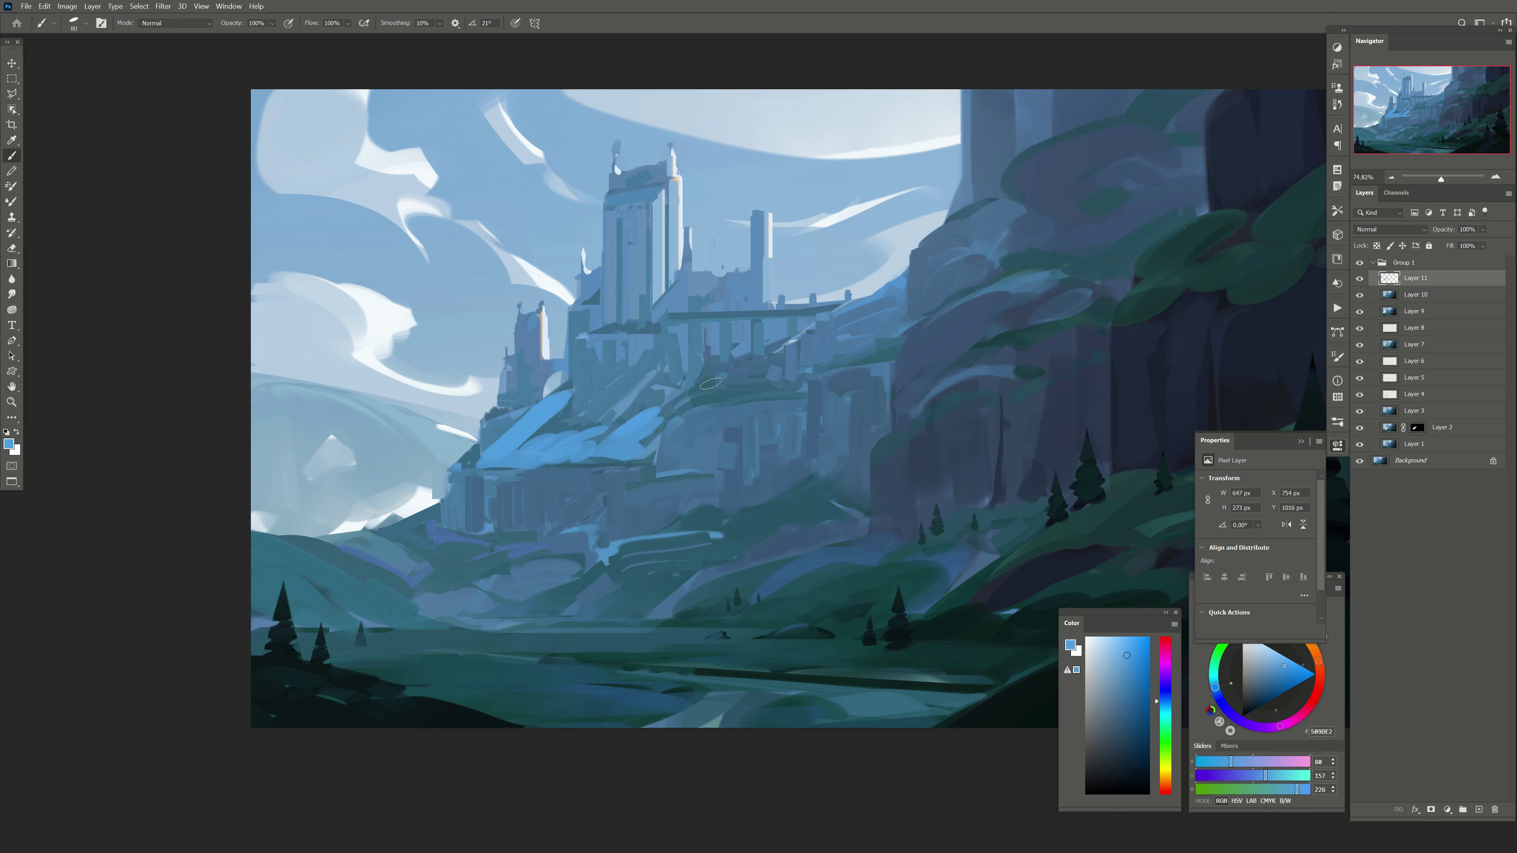
pyautogui.moveTo(678, 408); pyautogui.dragTo(761, 376)
pyautogui.press(']')
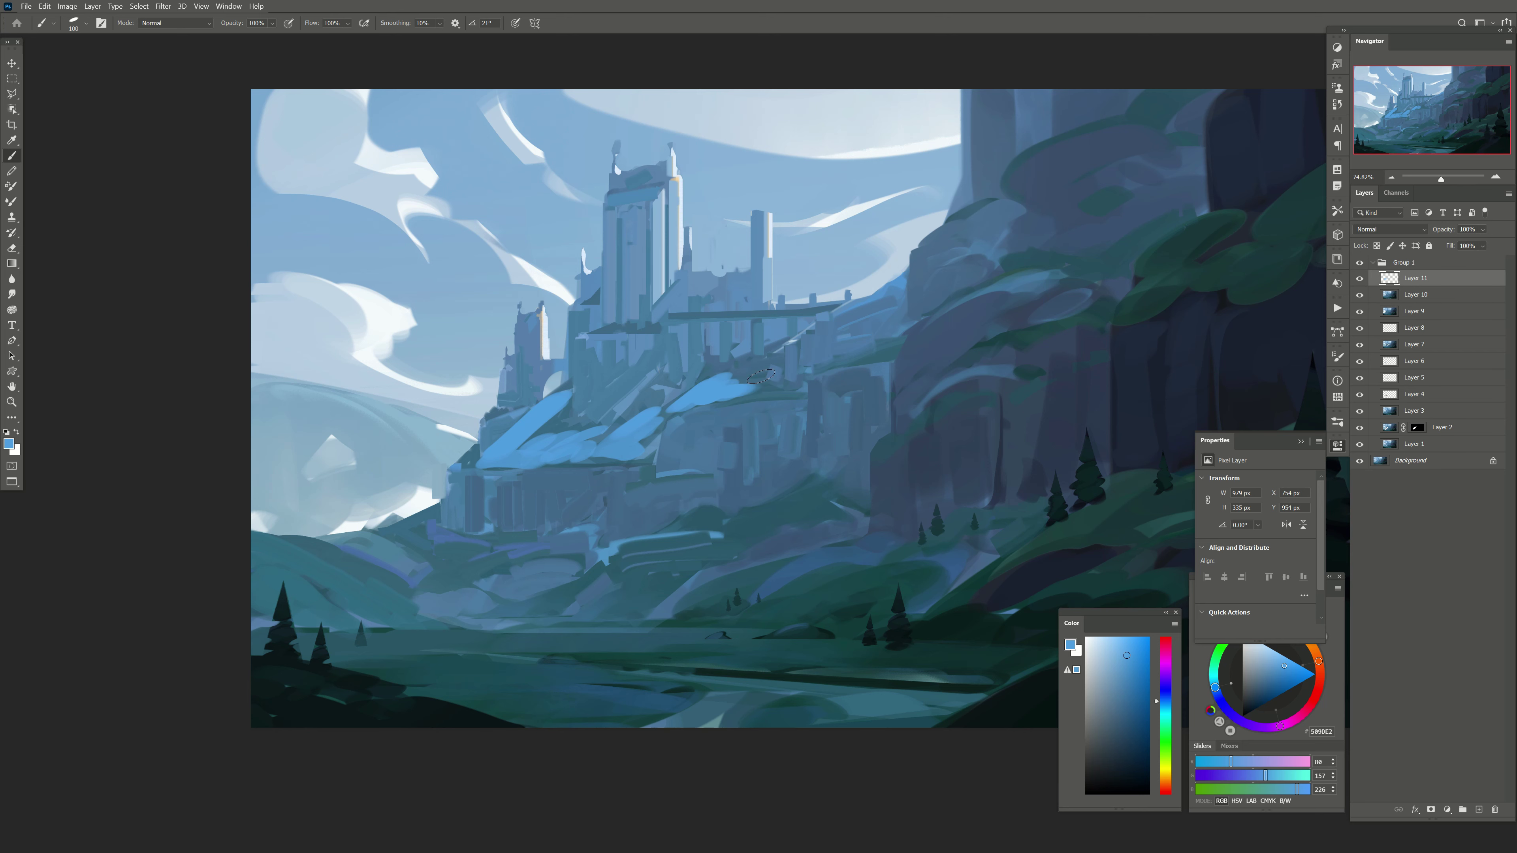
pyautogui.moveTo(614, 197); pyautogui.dragTo(646, 193)
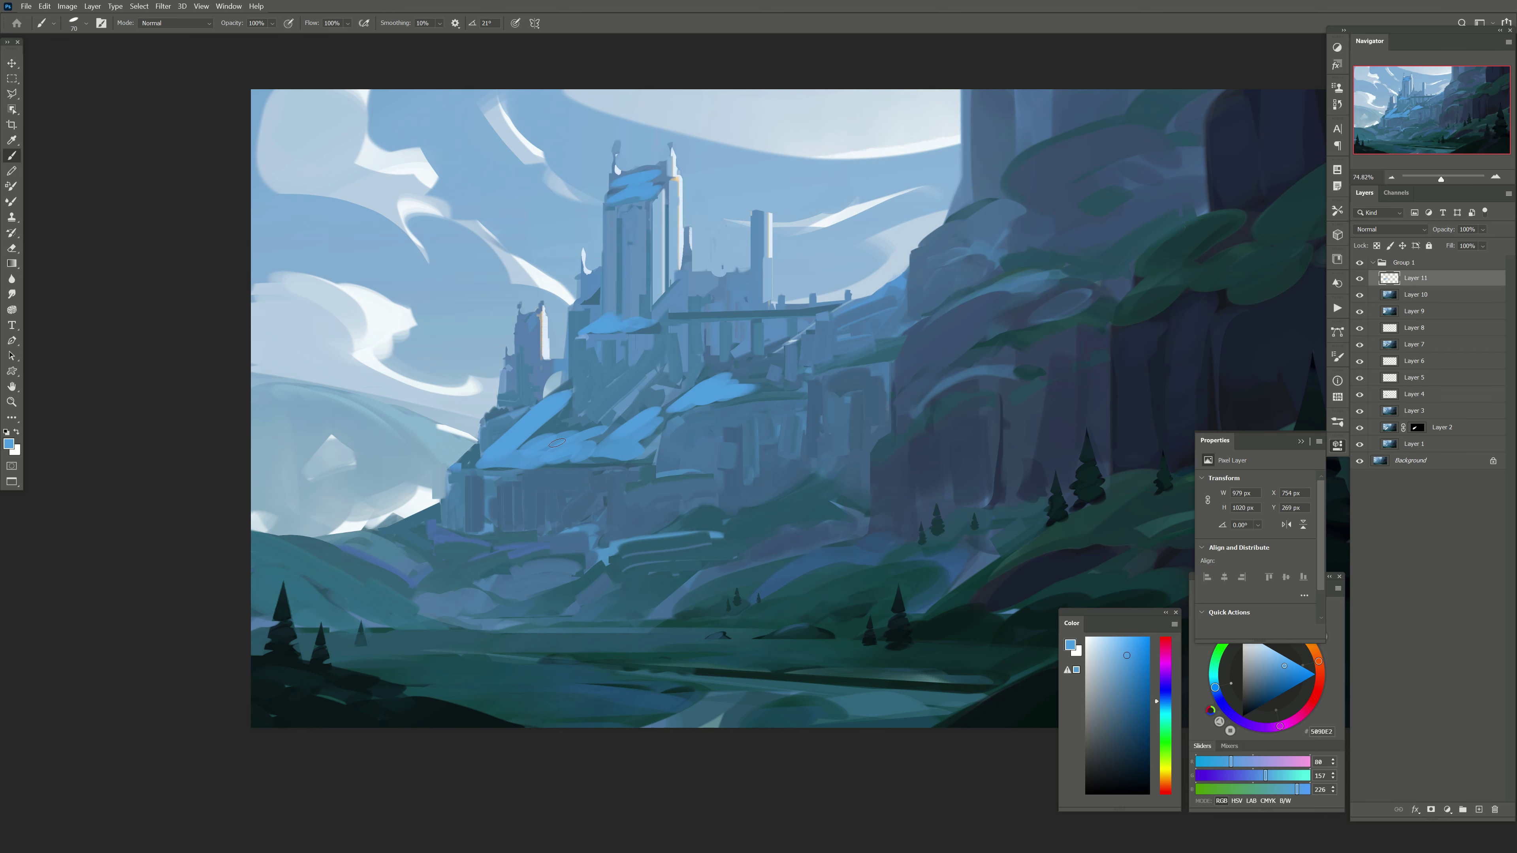
pyautogui.press(']')
pyautogui.press(']')
pyautogui.press(']')
pyautogui.moveTo(508, 541)
pyautogui.mouseDown()
pyautogui.moveTo(430, 583)
pyautogui.moveTo(568, 546)
pyautogui.mouseUp()
pyautogui.press('[')
pyautogui.press('[')
# Step: Mask Layer 11, painting black to hide the highlights over the lower hills
pyautogui.moveTo(1473, 228); pyautogui.dragTo(1470, 245)
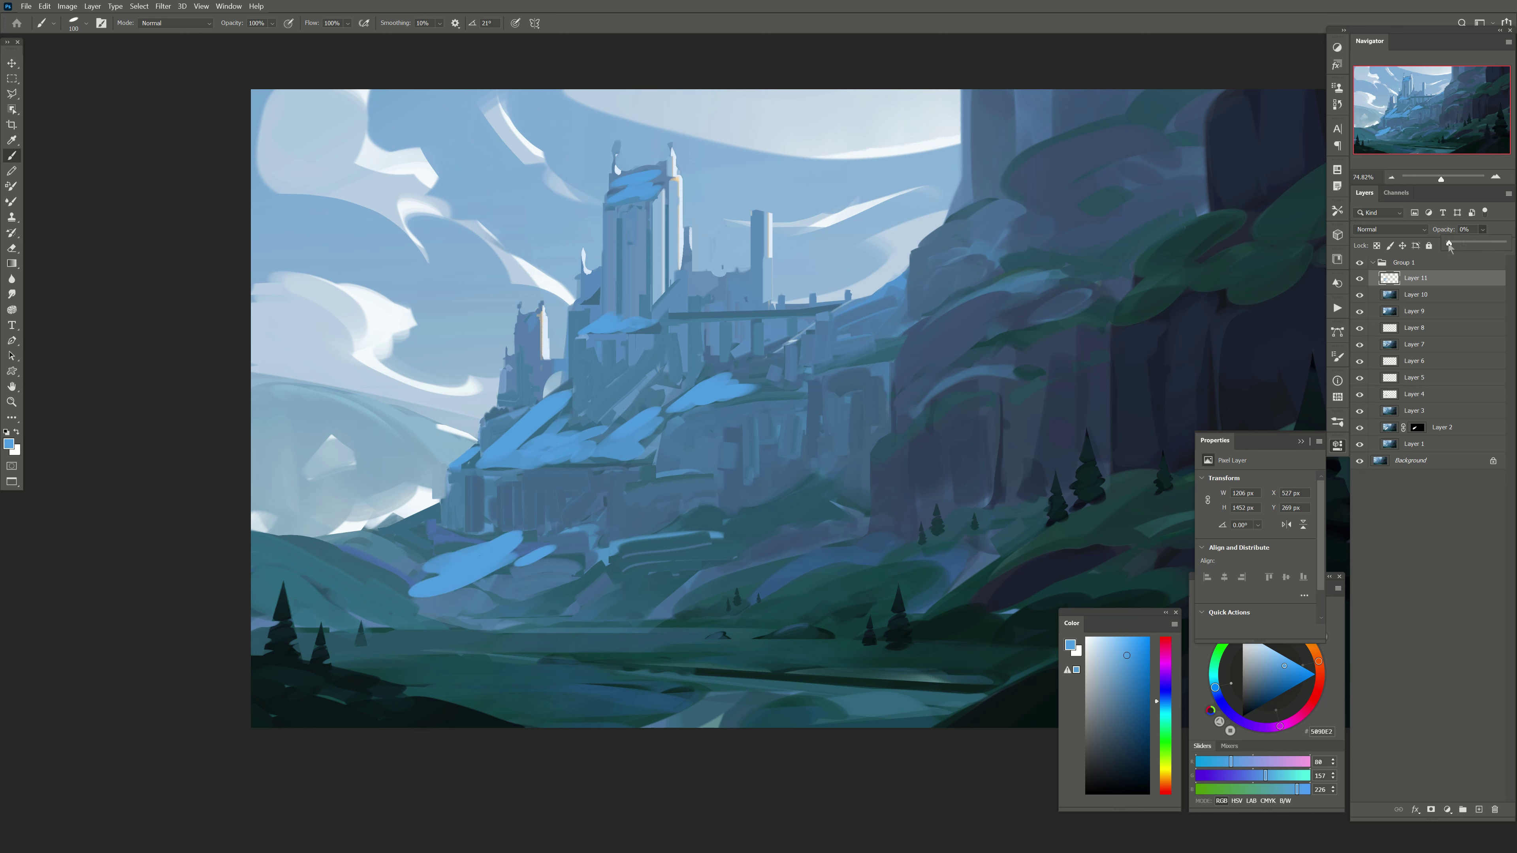
pyautogui.hotkey('ctrl', 'z')
pyautogui.click(1431, 809)
pyautogui.press('d')
pyautogui.press('x')
pyautogui.press(']')
pyautogui.press(']')
pyautogui.press(']')
pyautogui.moveTo(747, 397)
pyautogui.mouseDown()
pyautogui.moveTo(556, 429)
pyautogui.moveTo(514, 561)
pyautogui.moveTo(431, 580)
pyautogui.mouseUp()
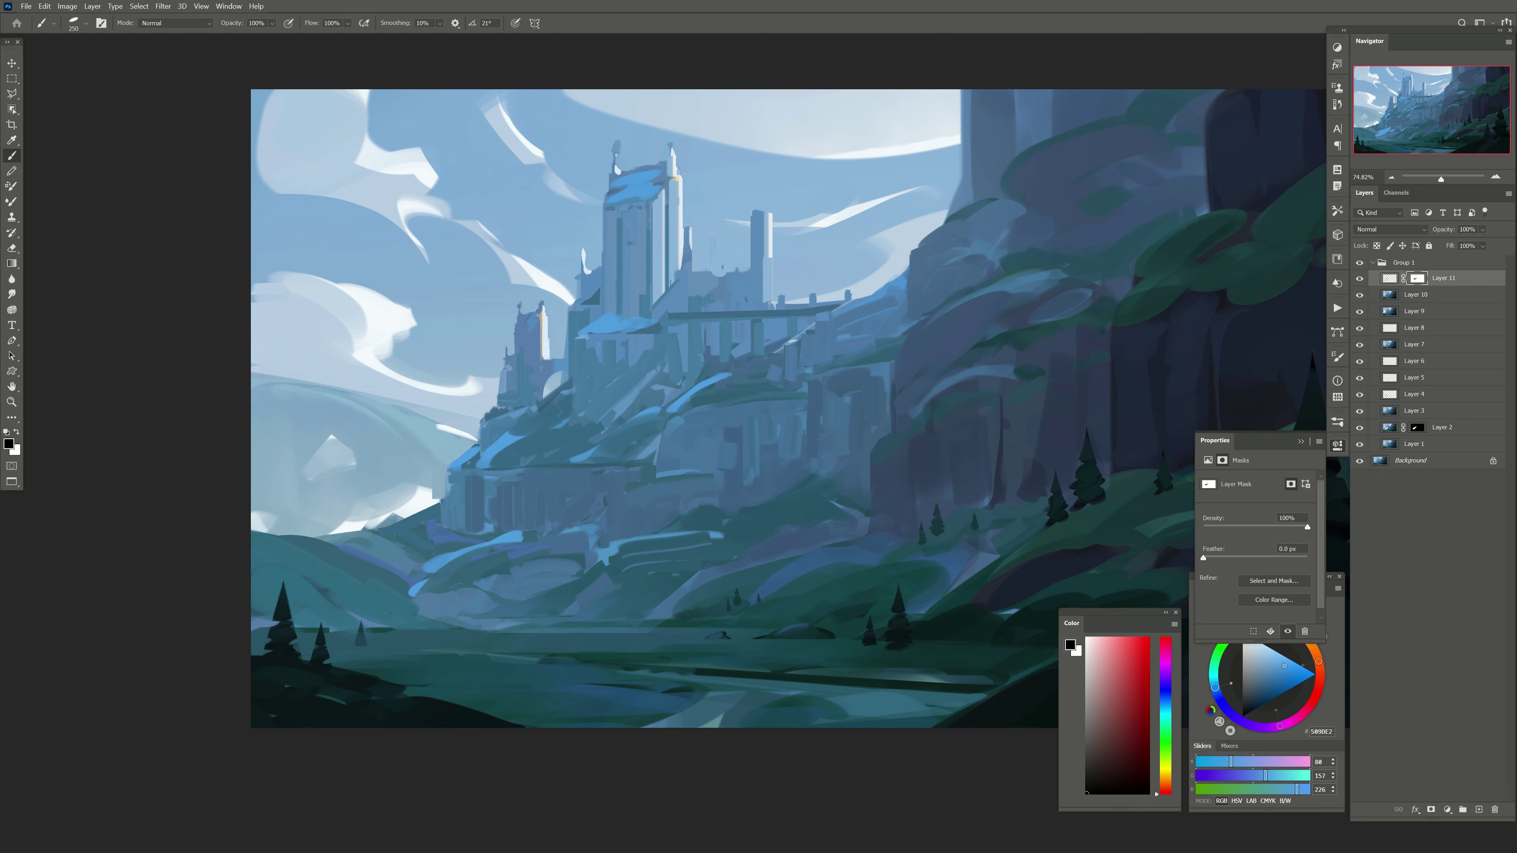
pyautogui.press('[')
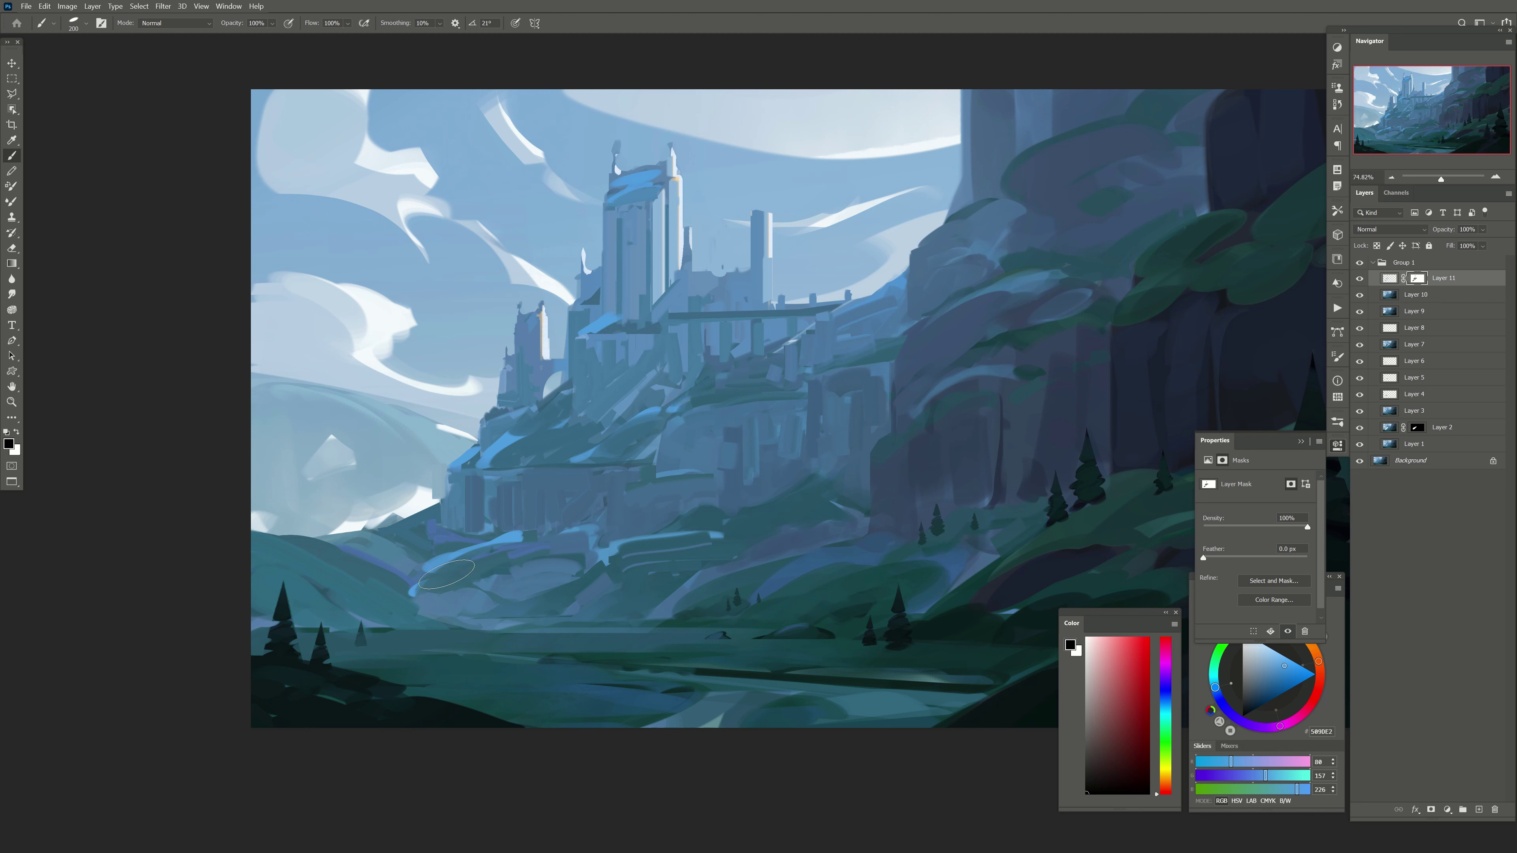
# Step: Lower Layer 11's opacity and add a new empty Layer 12
pyautogui.moveTo(1482, 229); pyautogui.dragTo(1473, 250)
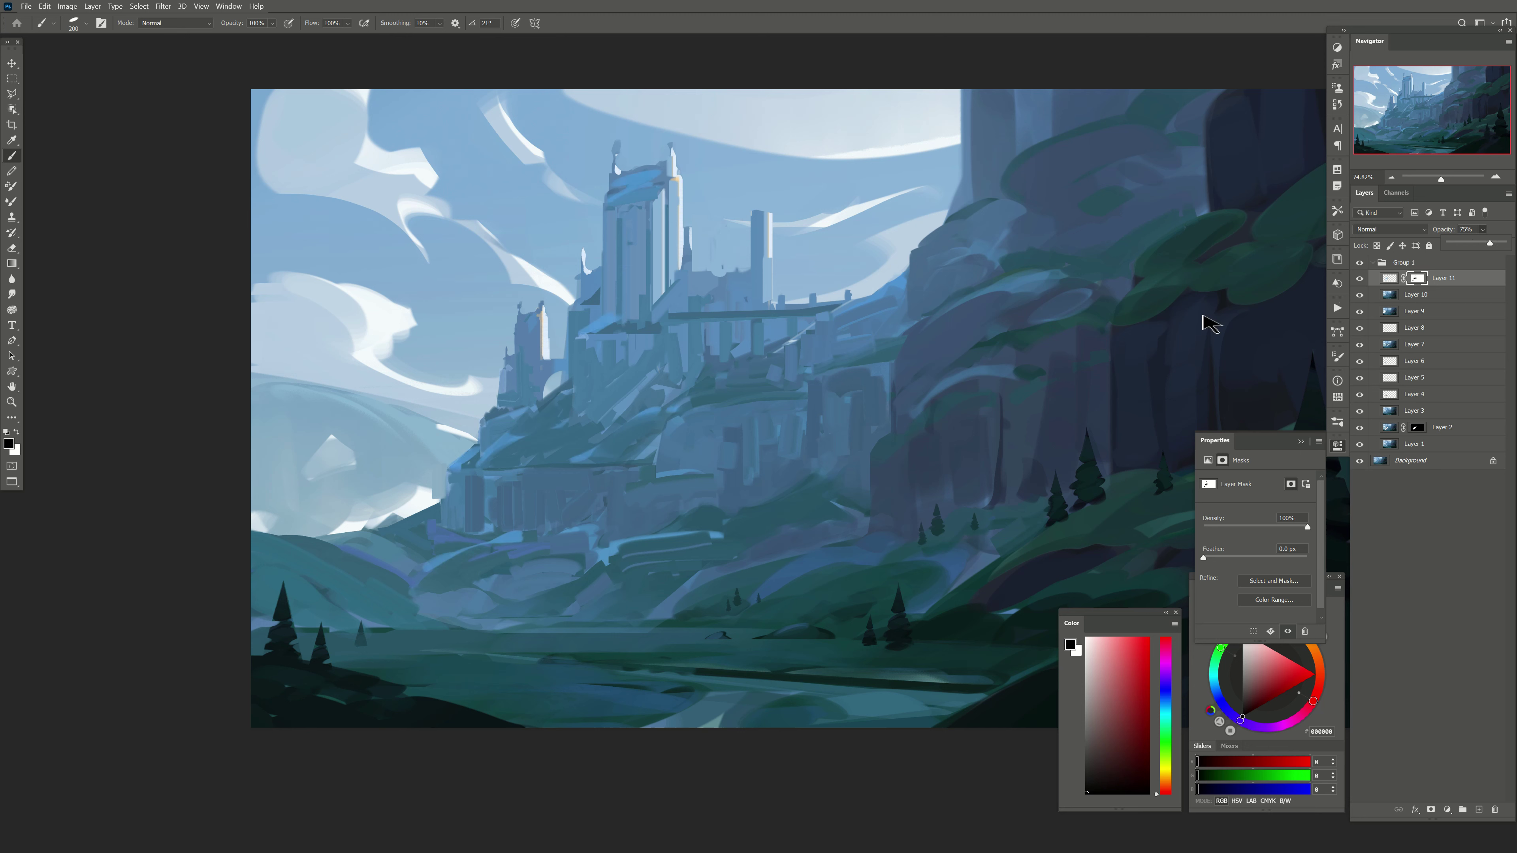
pyautogui.moveTo(1477, 247)
pyautogui.mouseDown()
pyautogui.moveTo(1491, 244)
pyautogui.moveTo(1476, 246)
pyautogui.mouseUp()
pyautogui.click(1482, 229)
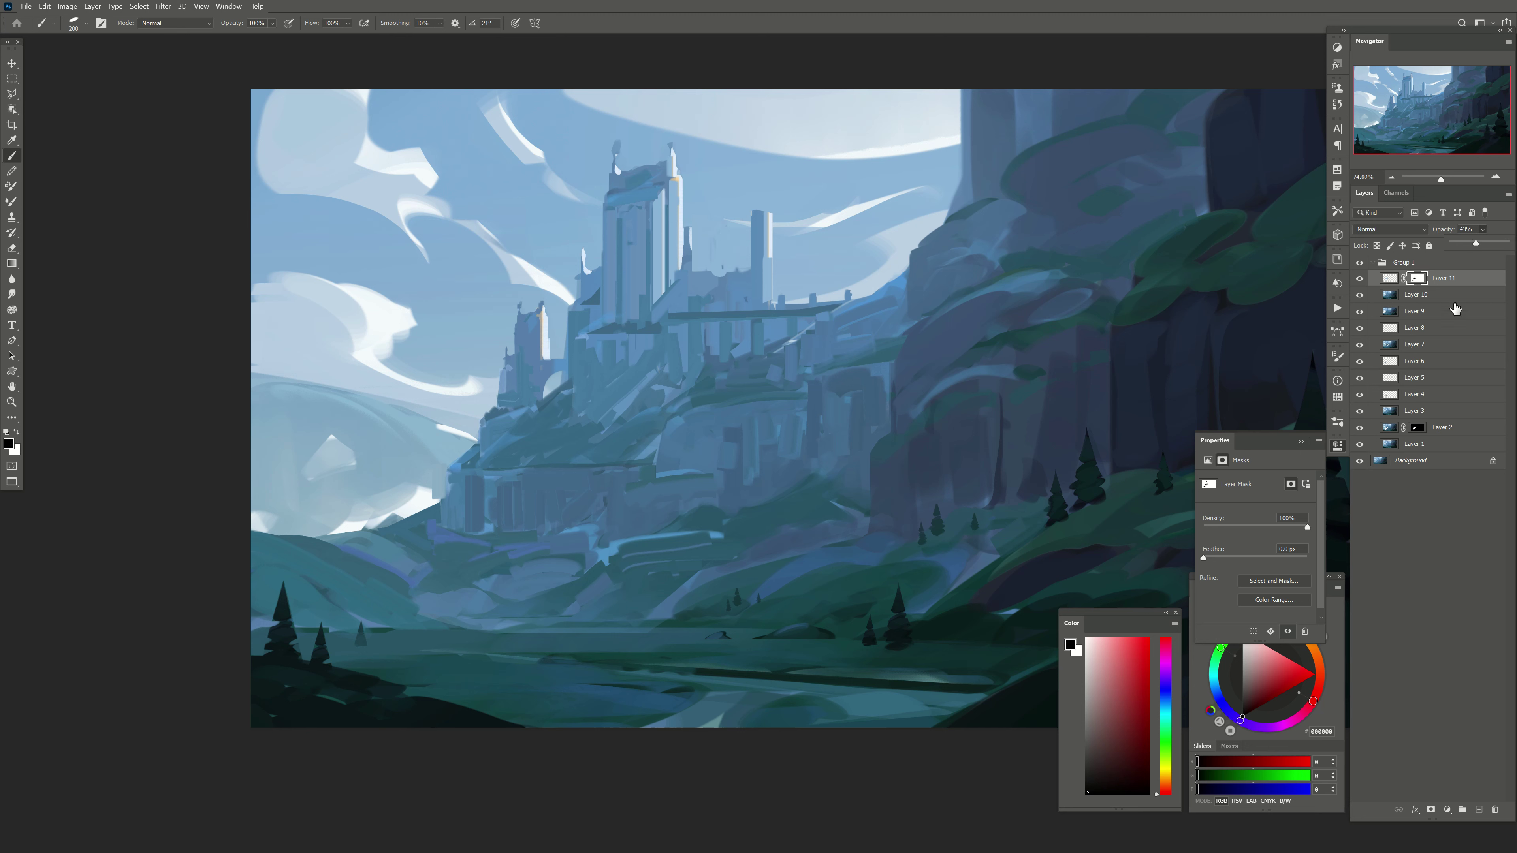
pyautogui.click(1479, 809)
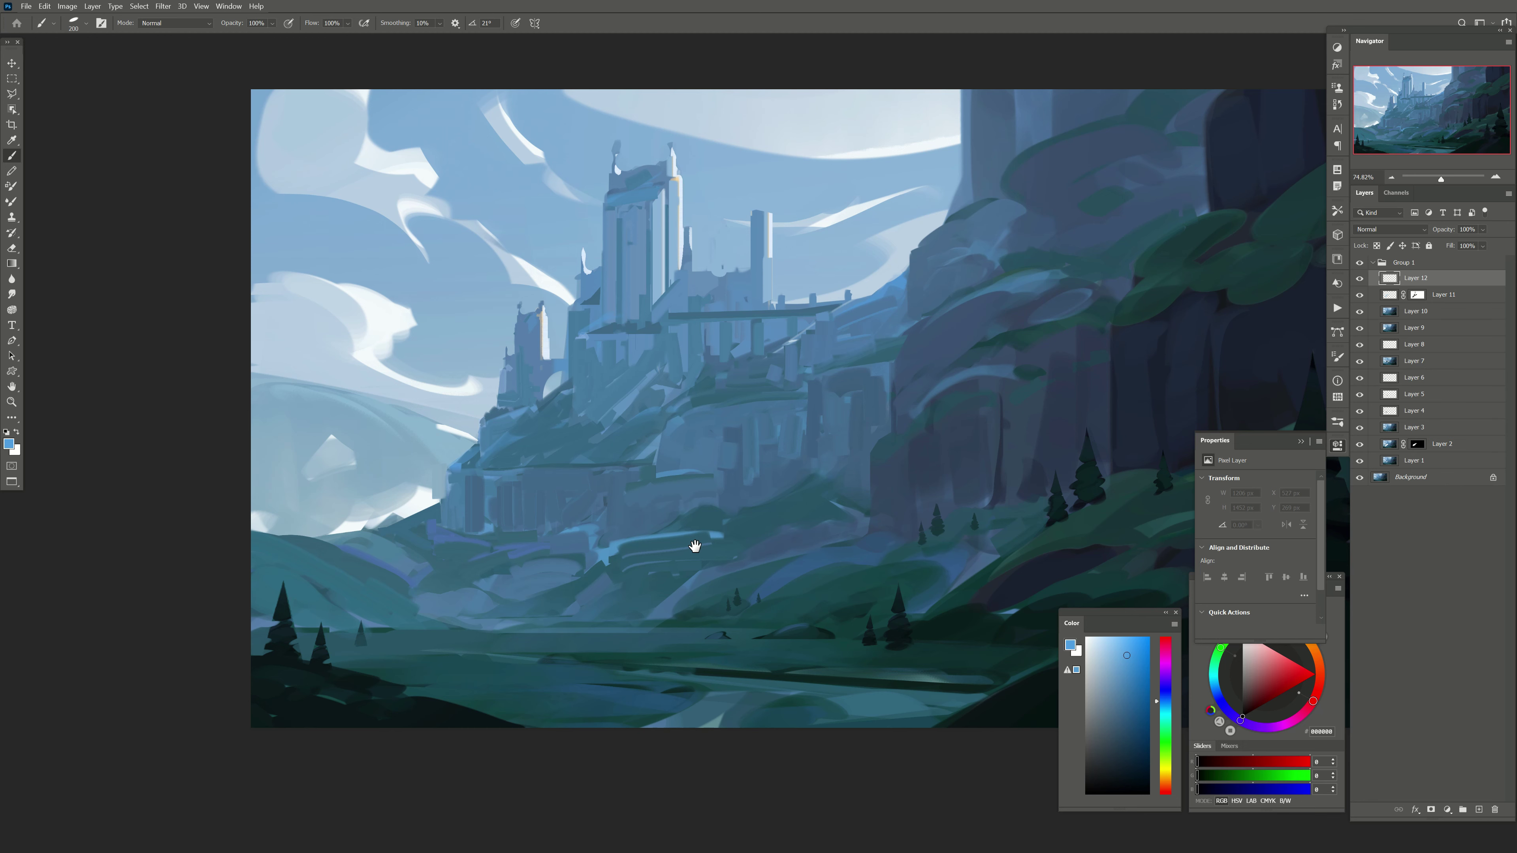
# Step: Select the valley and castle base with a polygonal lasso, and choose a speckled brush tip
pyautogui.scroll(2, 698, 536)
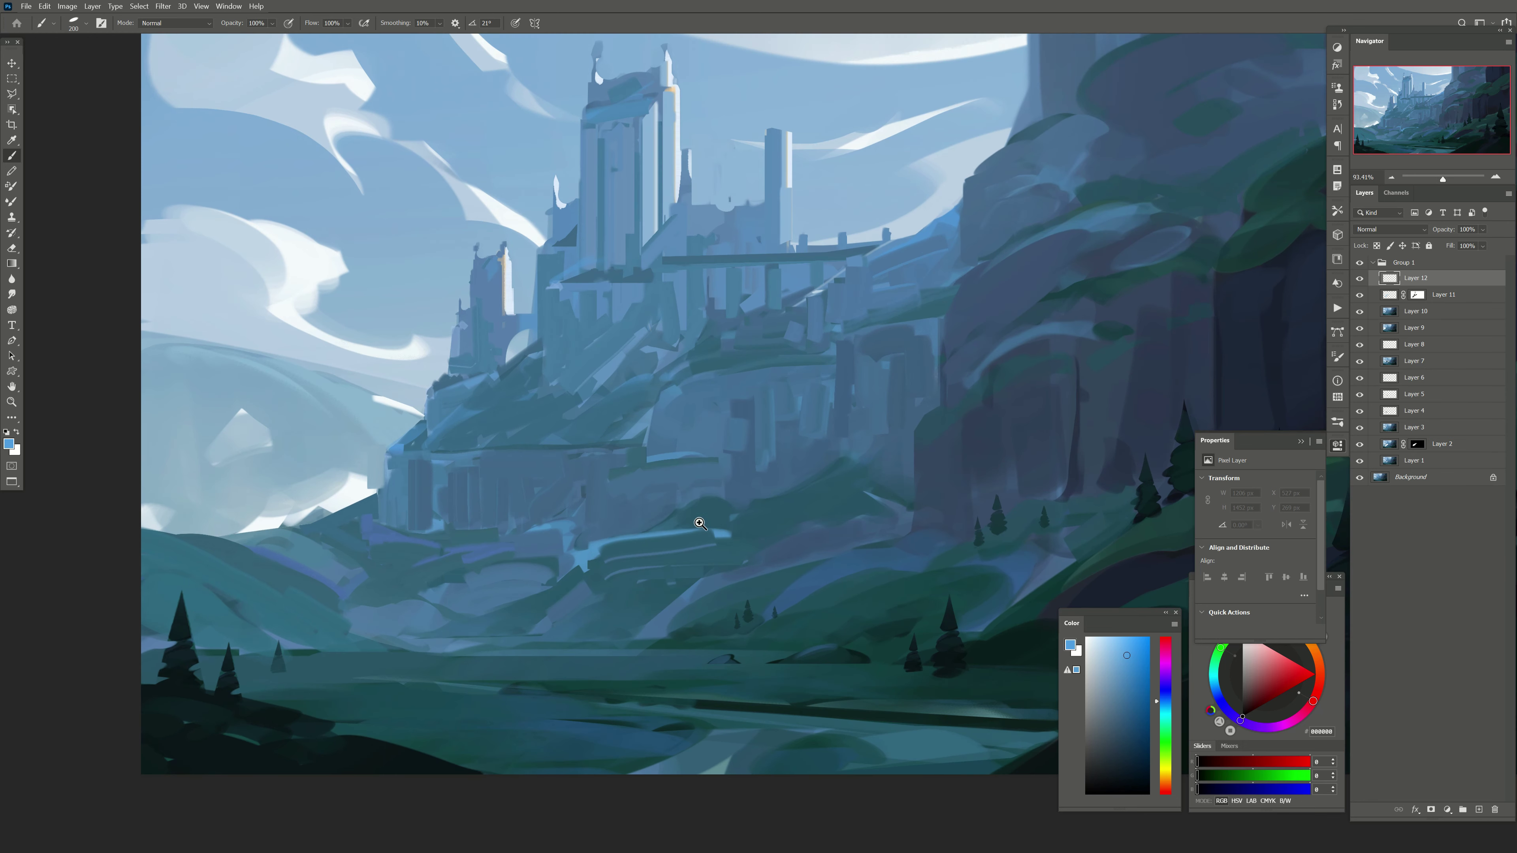
pyautogui.press('l')
pyautogui.click(156, 524)
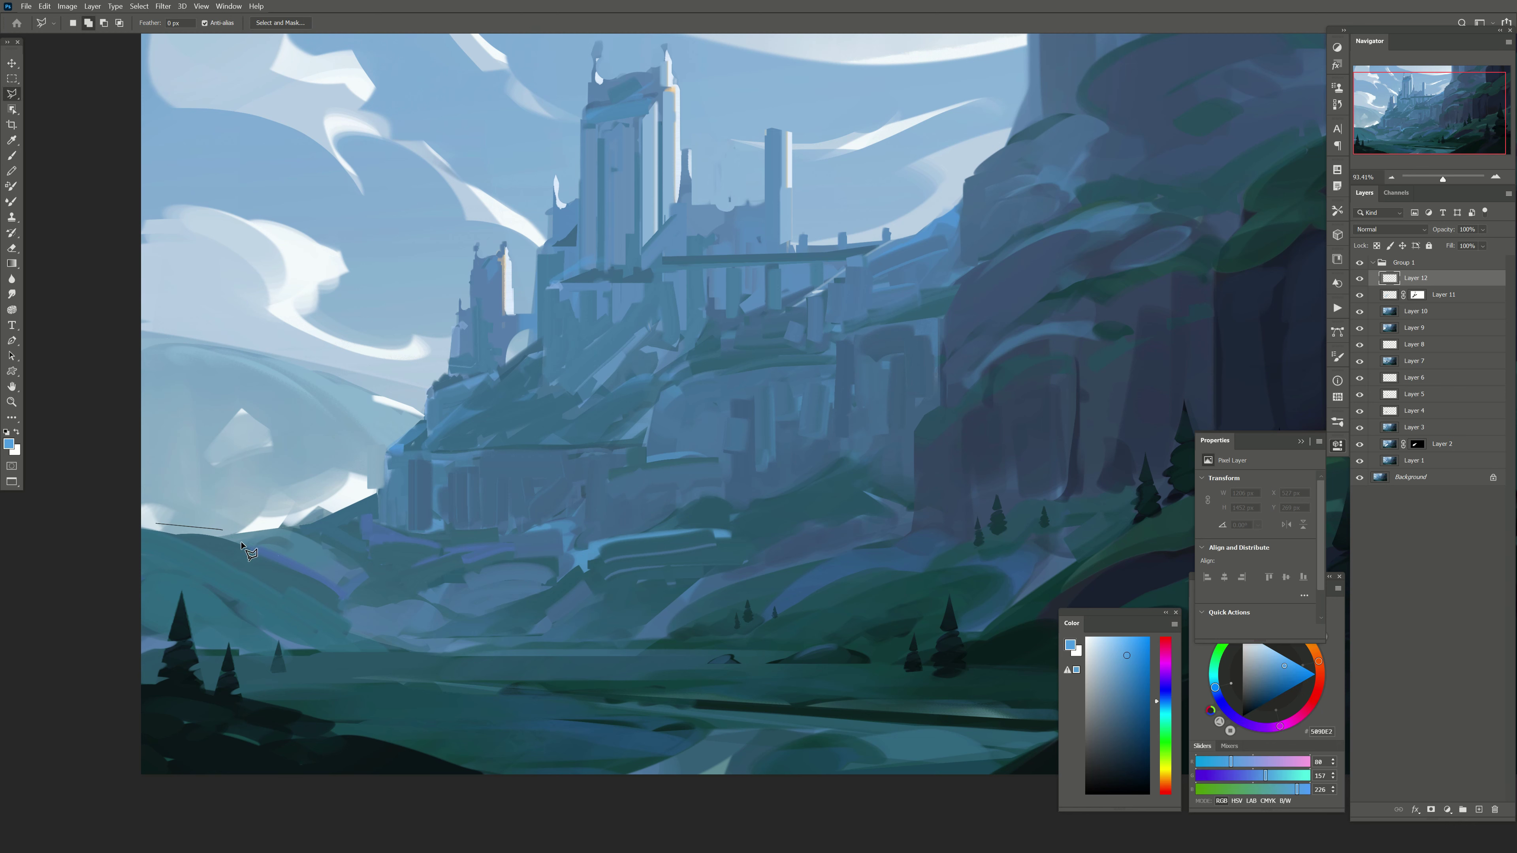
pyautogui.click(811, 564)
pyautogui.click(1011, 422)
pyautogui.click(760, 203)
pyautogui.doubleClick(227, 359)
pyautogui.press('b')
pyautogui.rightClick(112, 225)
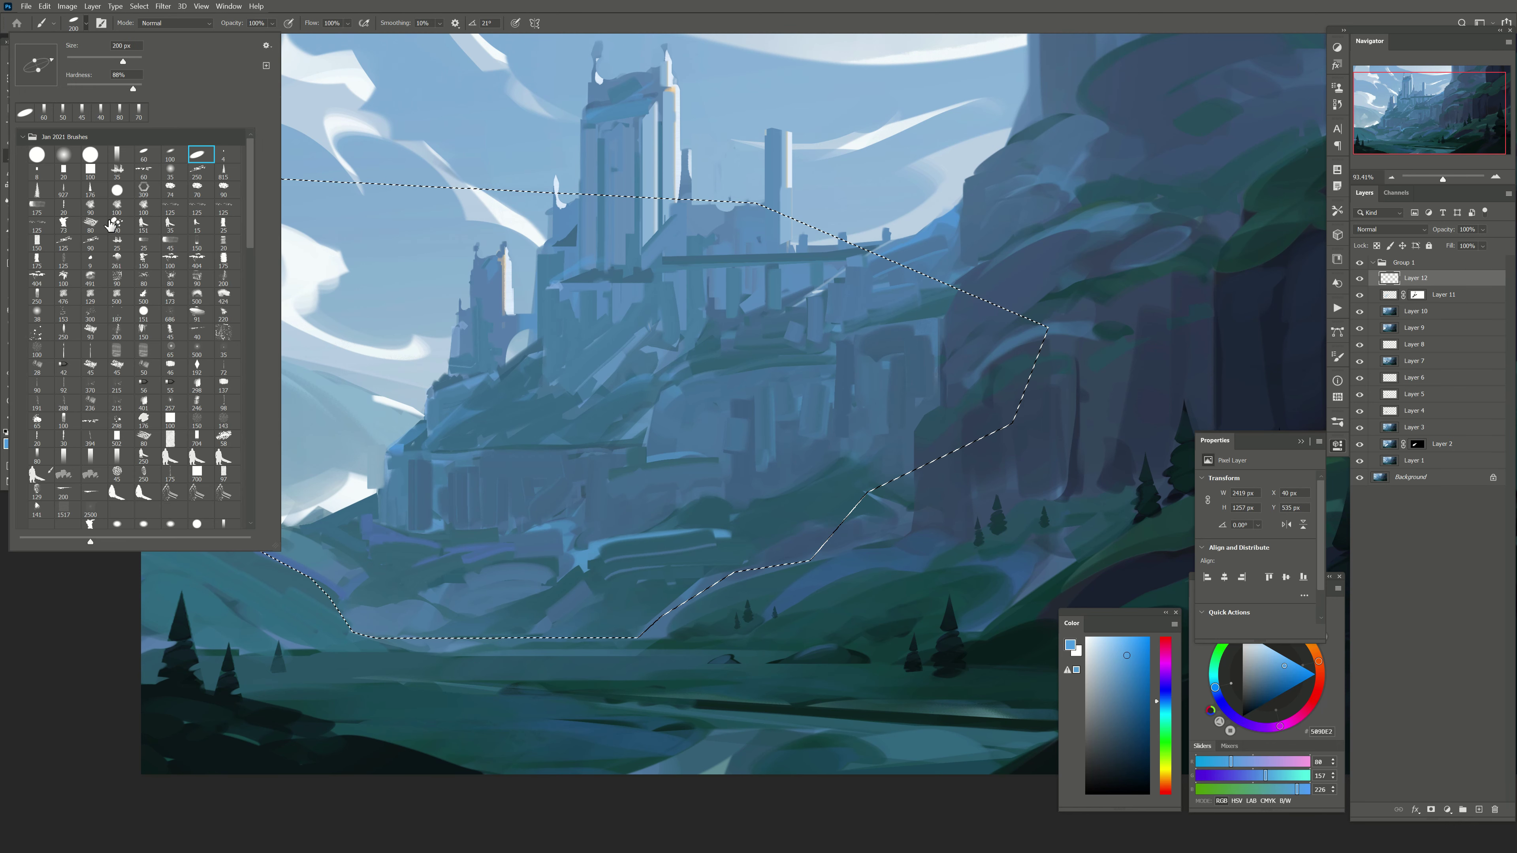
pyautogui.doubleClick(96, 221)
# Step: Paint mist over the castle base on new Layer 13, adjusting the mist colour
pyautogui.hotkey('ctrl', 'shift', 'alt', 'n')
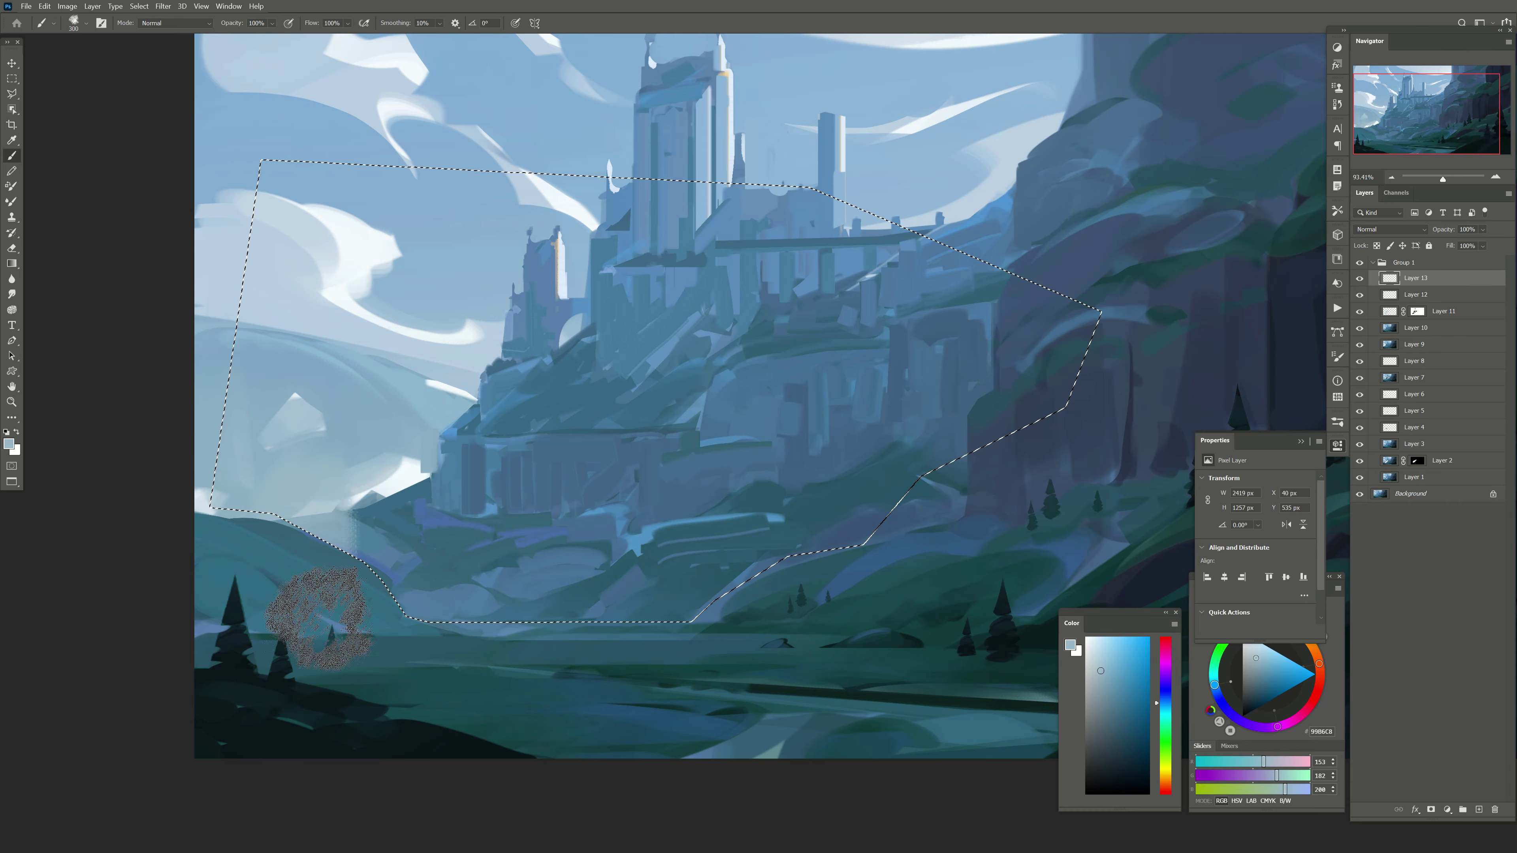
pyautogui.moveTo(316, 615)
pyautogui.mouseDown()
pyautogui.moveTo(406, 538)
pyautogui.moveTo(540, 362)
pyautogui.moveTo(491, 254)
pyautogui.mouseUp()
pyautogui.press(']')
pyautogui.keyDown('alt'); pyautogui.click(440, 424); pyautogui.keyUp('alt')
pyautogui.keyDown('alt'); pyautogui.click(525, 356); pyautogui.keyUp('alt')
pyautogui.keyDown('alt'); pyautogui.click(592, 542); pyautogui.keyUp('alt')
pyautogui.moveTo(593, 542); pyautogui.dragTo(687, 567)
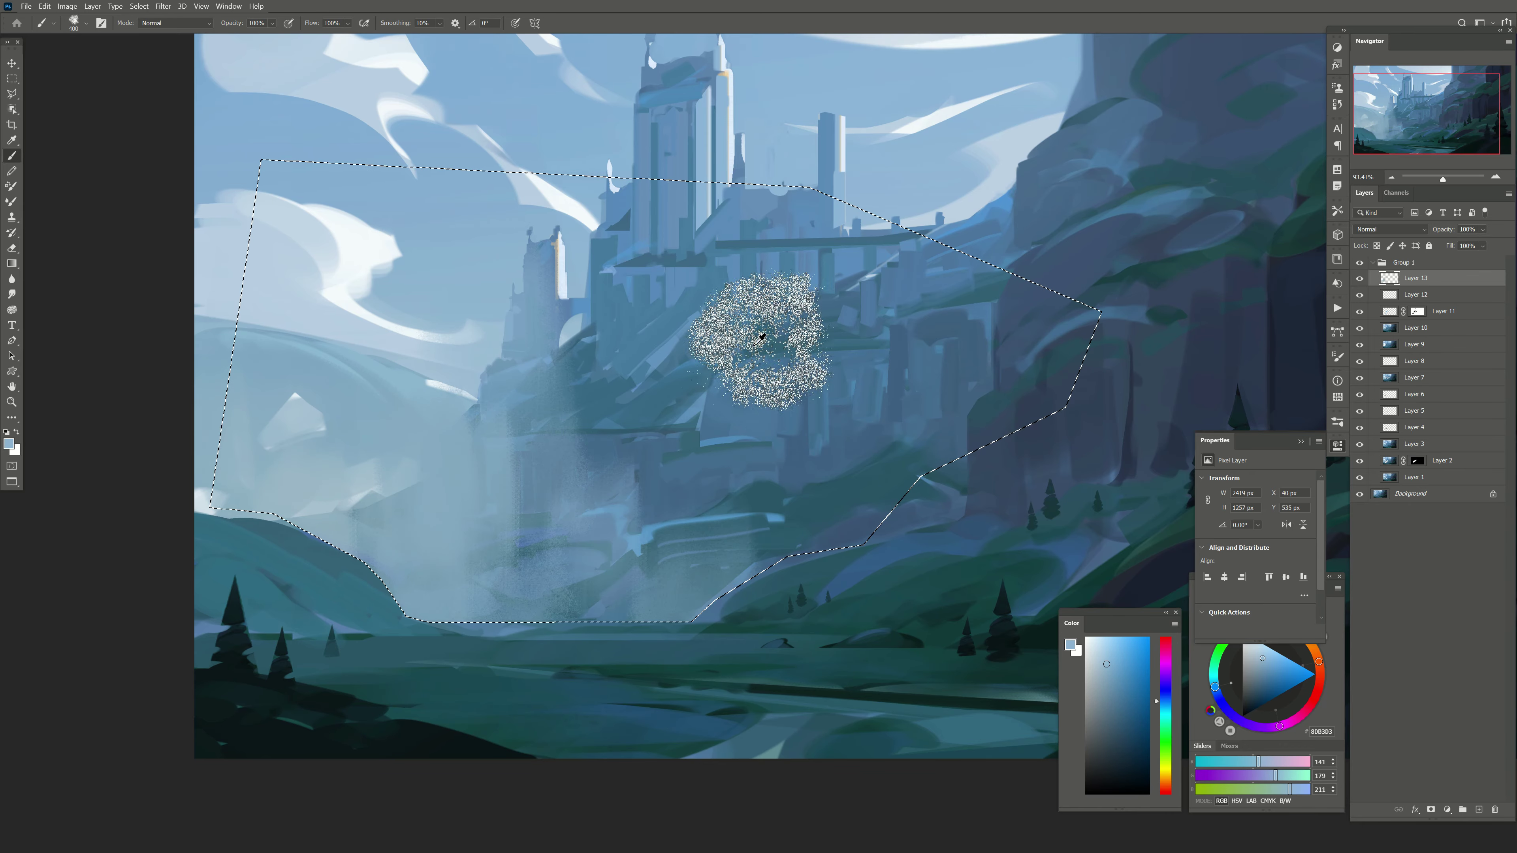
# Step: Erase excess mist, deselect, and fade Layer 13 to about 46% opacity
pyautogui.keyDown('alt'); pyautogui.click(761, 337); pyautogui.keyUp('alt')
pyautogui.press('e')
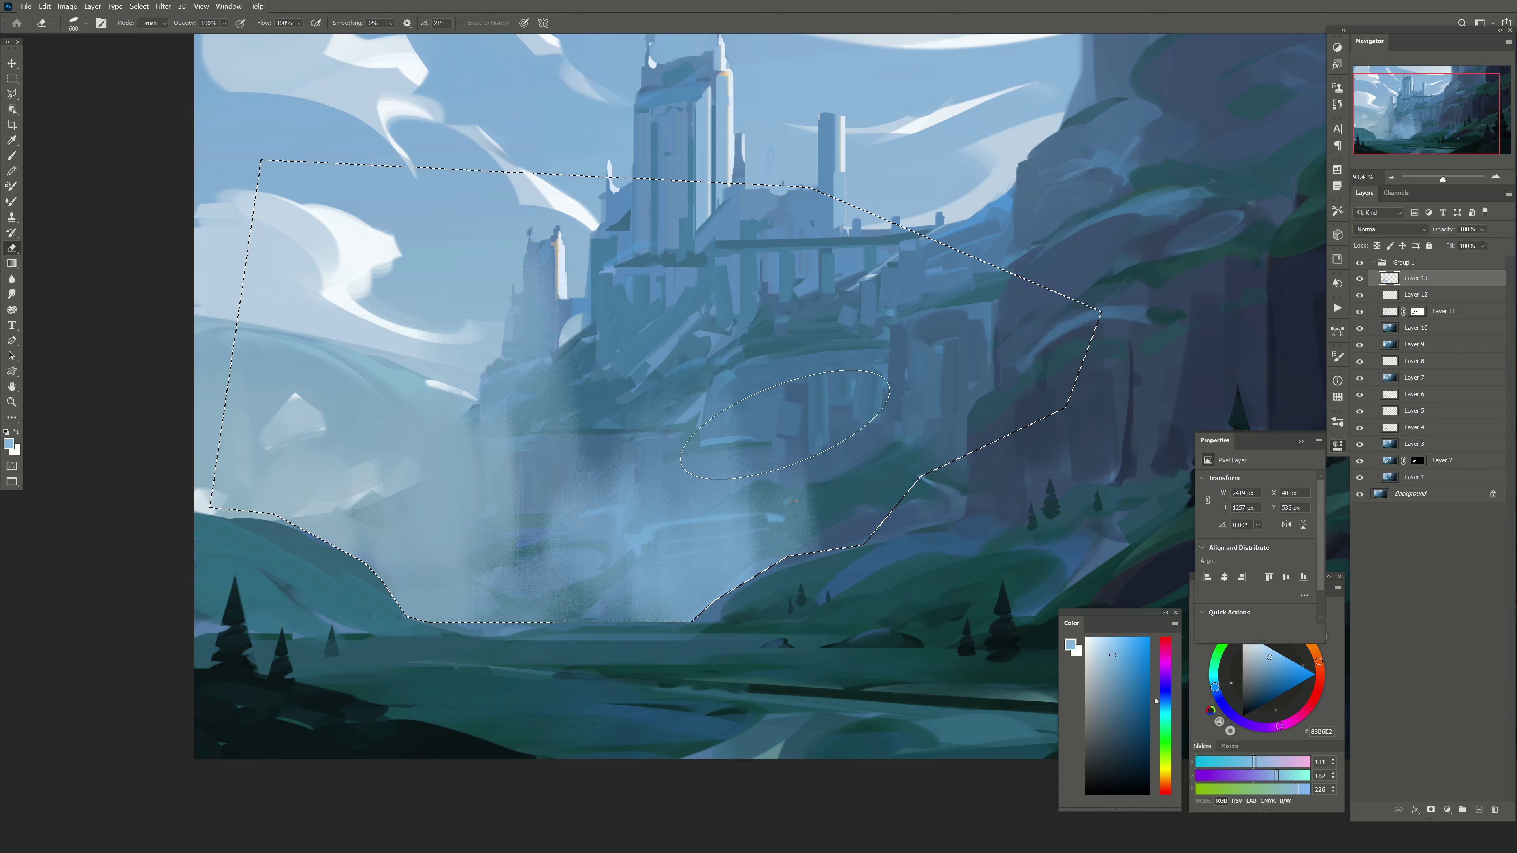
pyautogui.moveTo(785, 425); pyautogui.dragTo(463, 532)
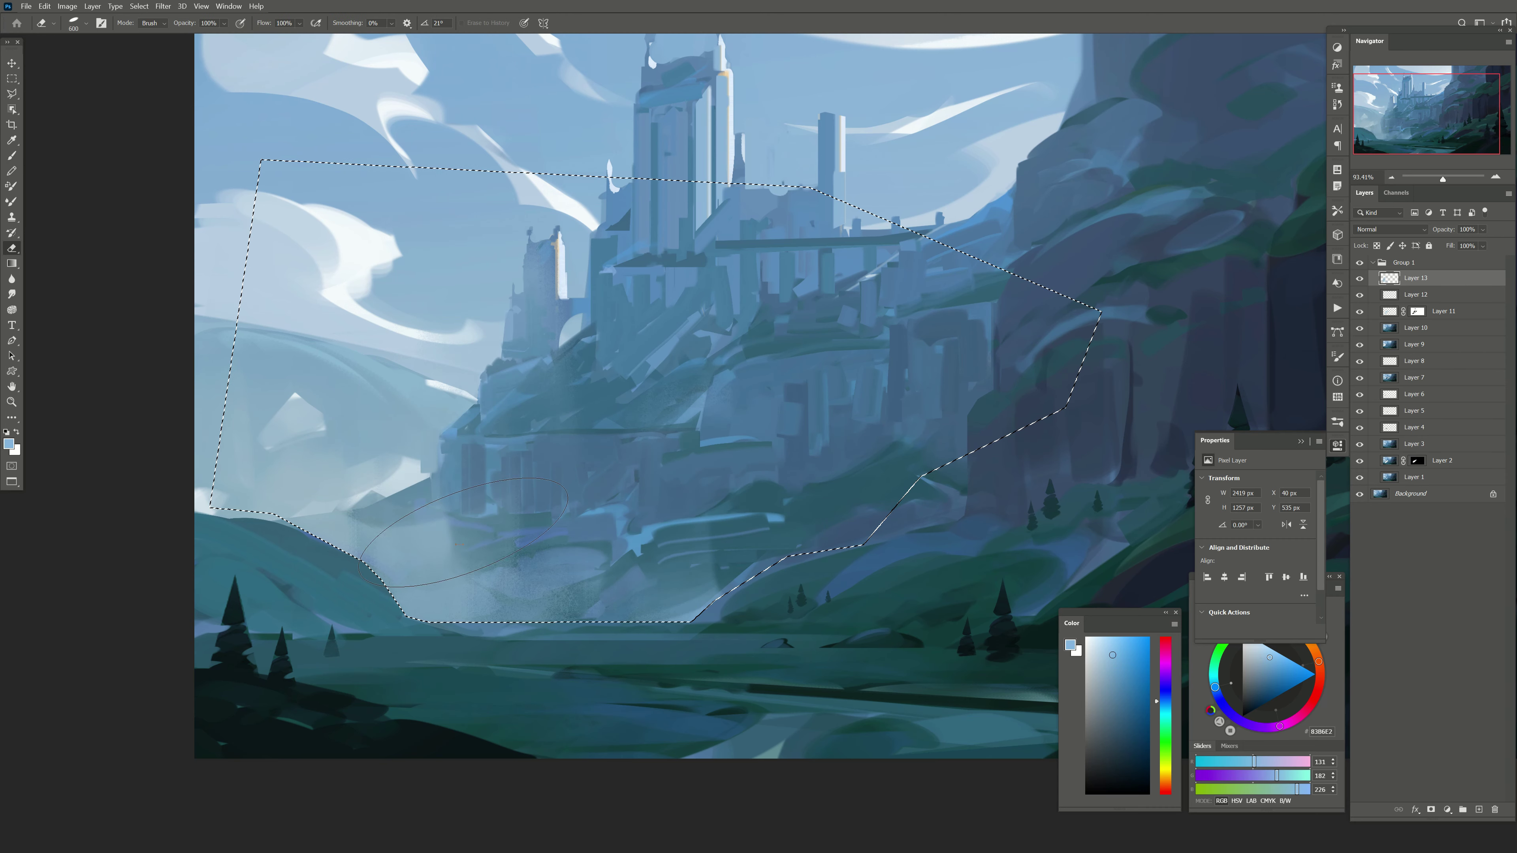
pyautogui.hotkey('ctrl', 'd')
pyautogui.click(1483, 246)
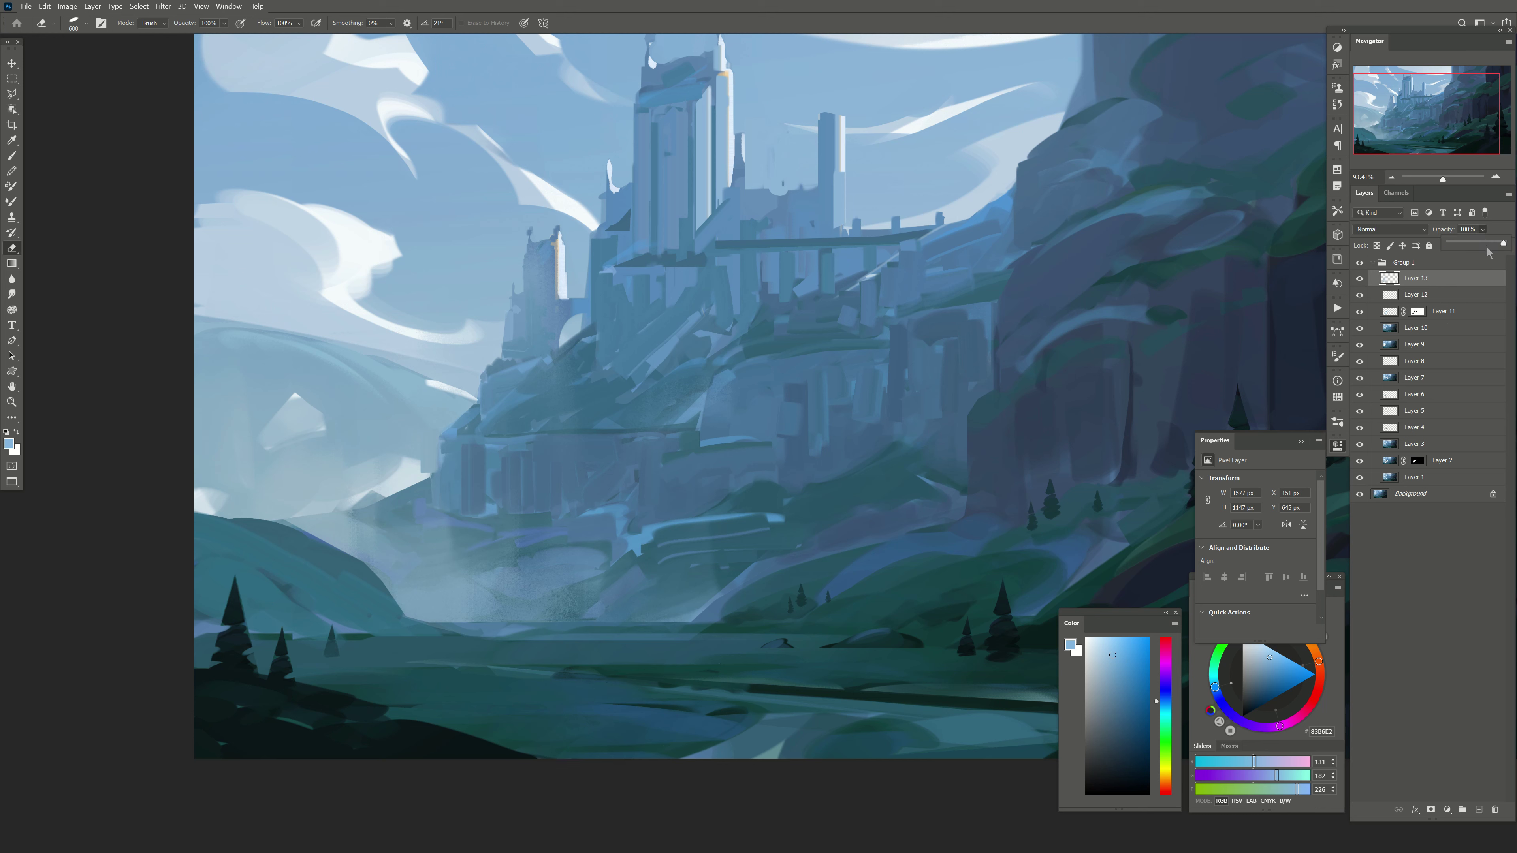
pyautogui.moveTo(1488, 253); pyautogui.dragTo(1485, 248)
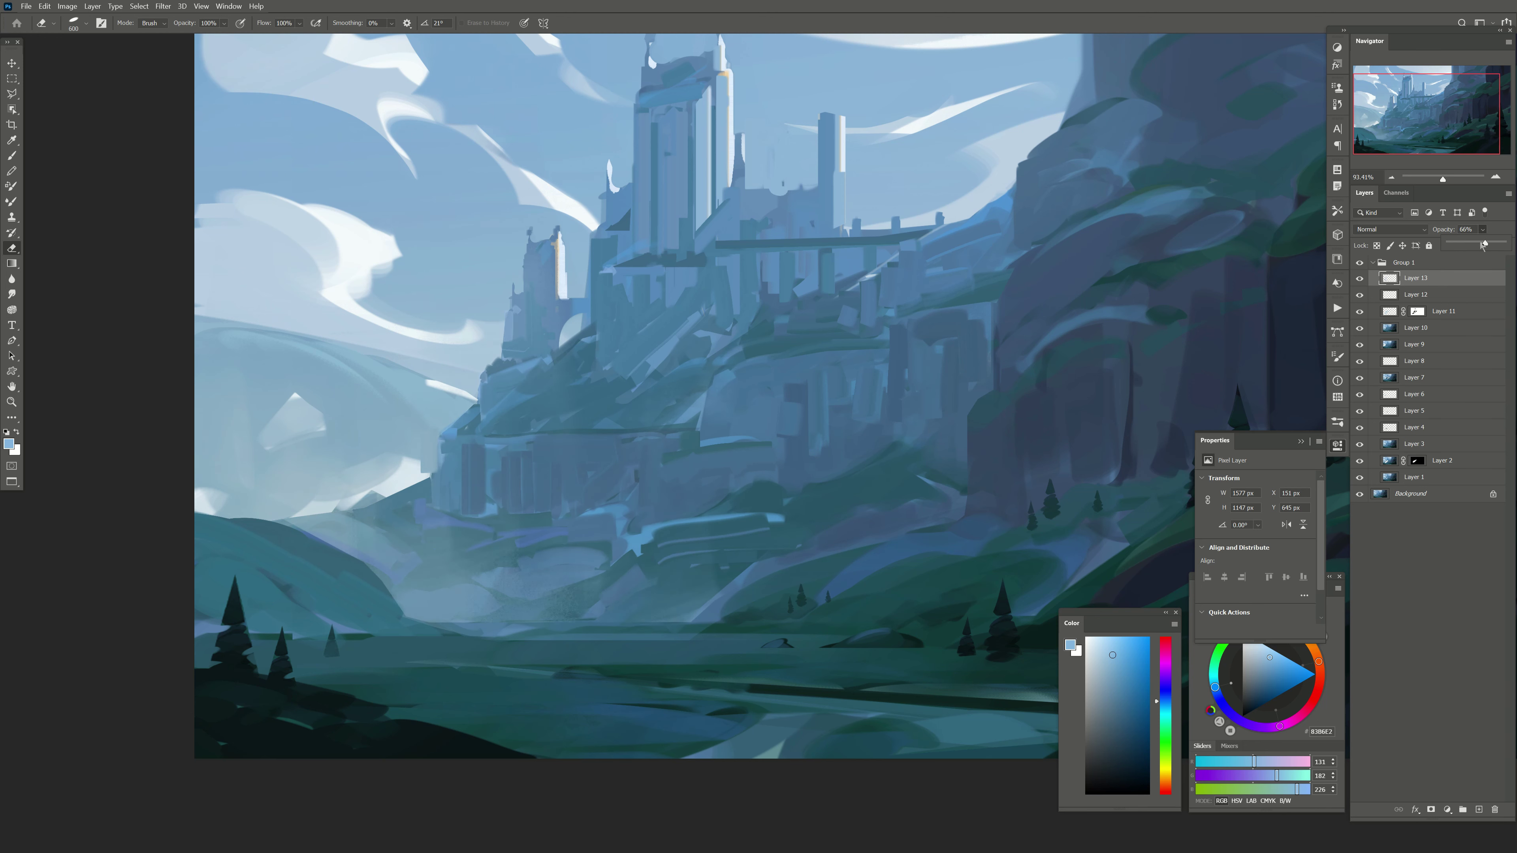
pyautogui.click(1357, 279)
pyautogui.click(1357, 279)
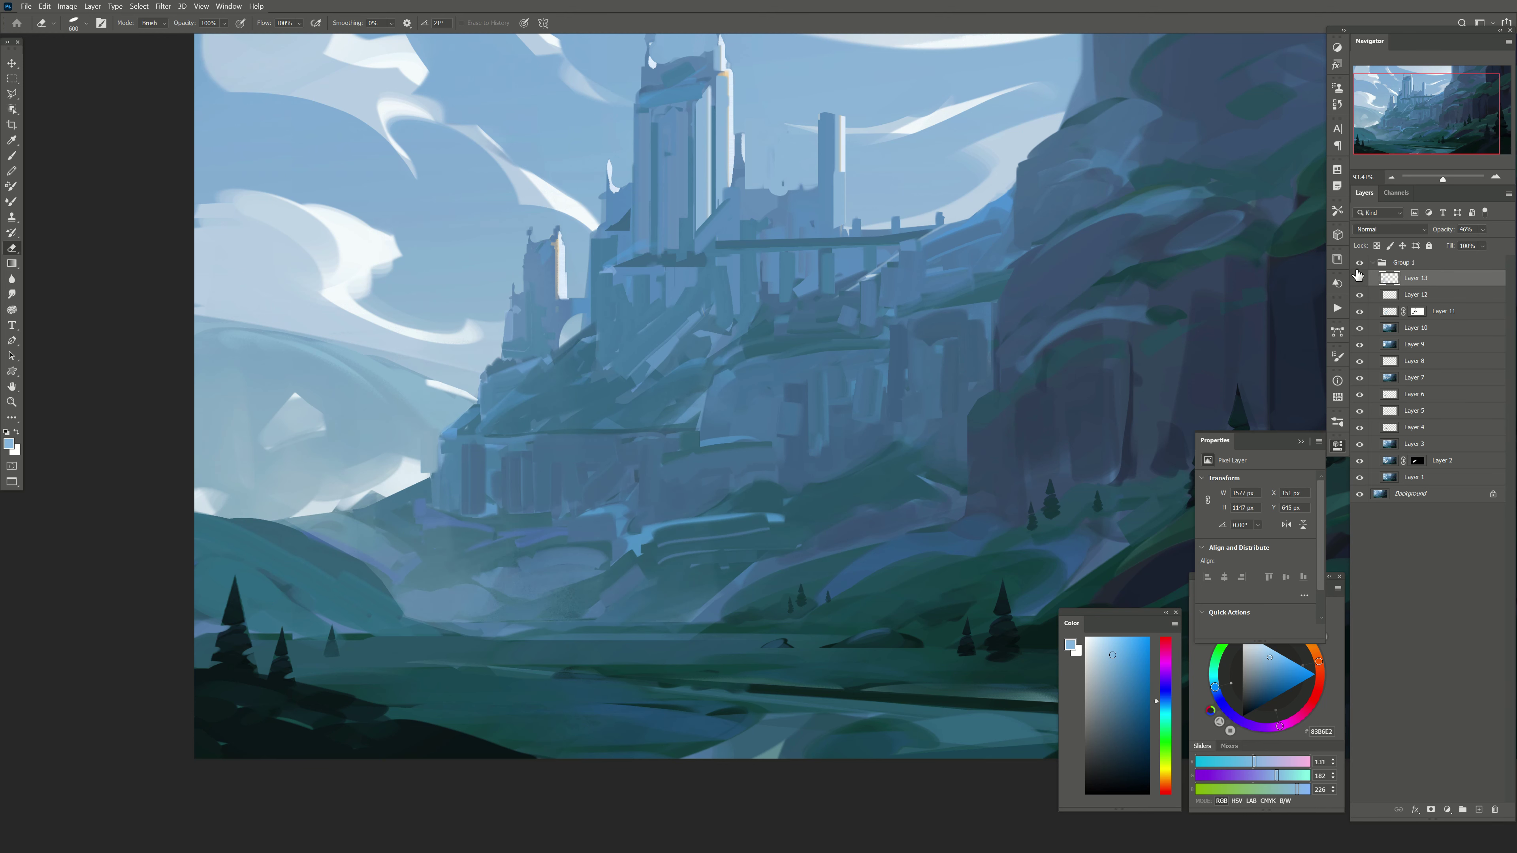
pyautogui.click(1357, 278)
pyautogui.press('[')
pyautogui.press('[')
pyautogui.press('[')
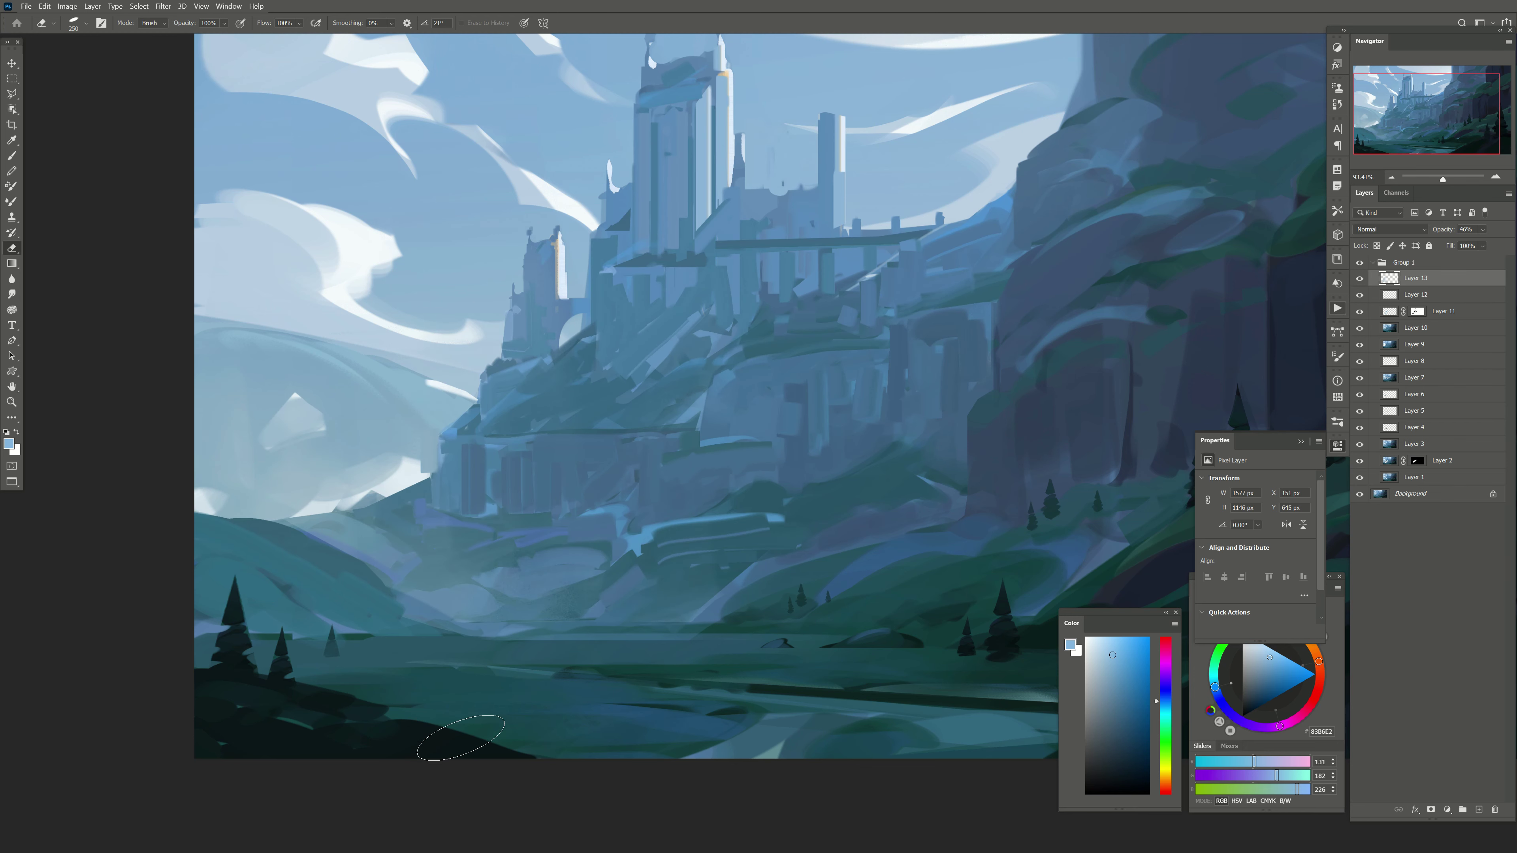
pyautogui.moveTo(460, 737); pyautogui.dragTo(433, 757)
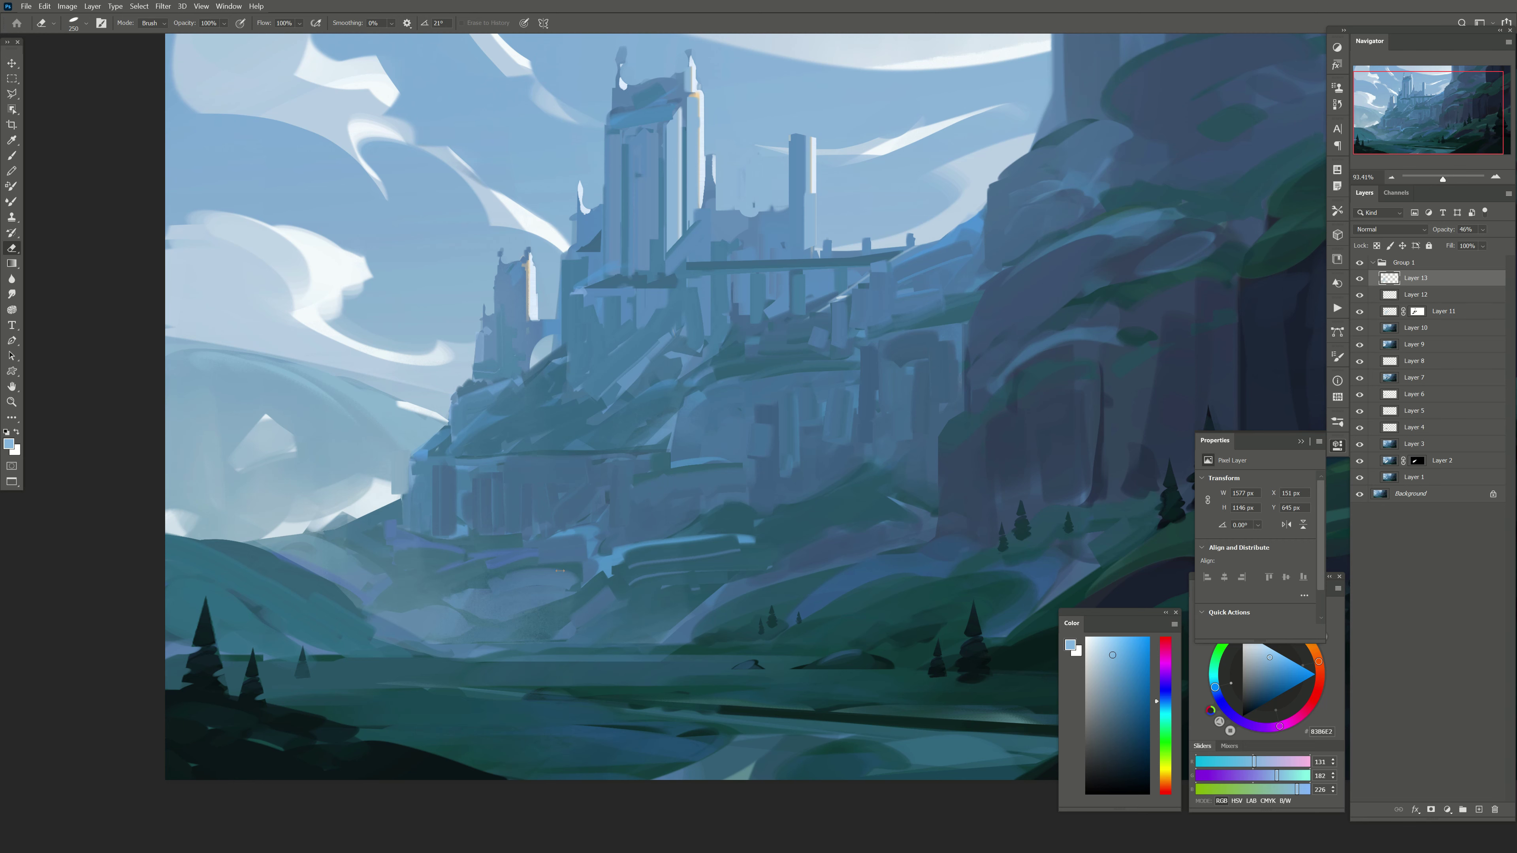
# Step: Add Layers 14 and 15, then stamp the visible painting onto Layer 15
pyautogui.click(1480, 810)
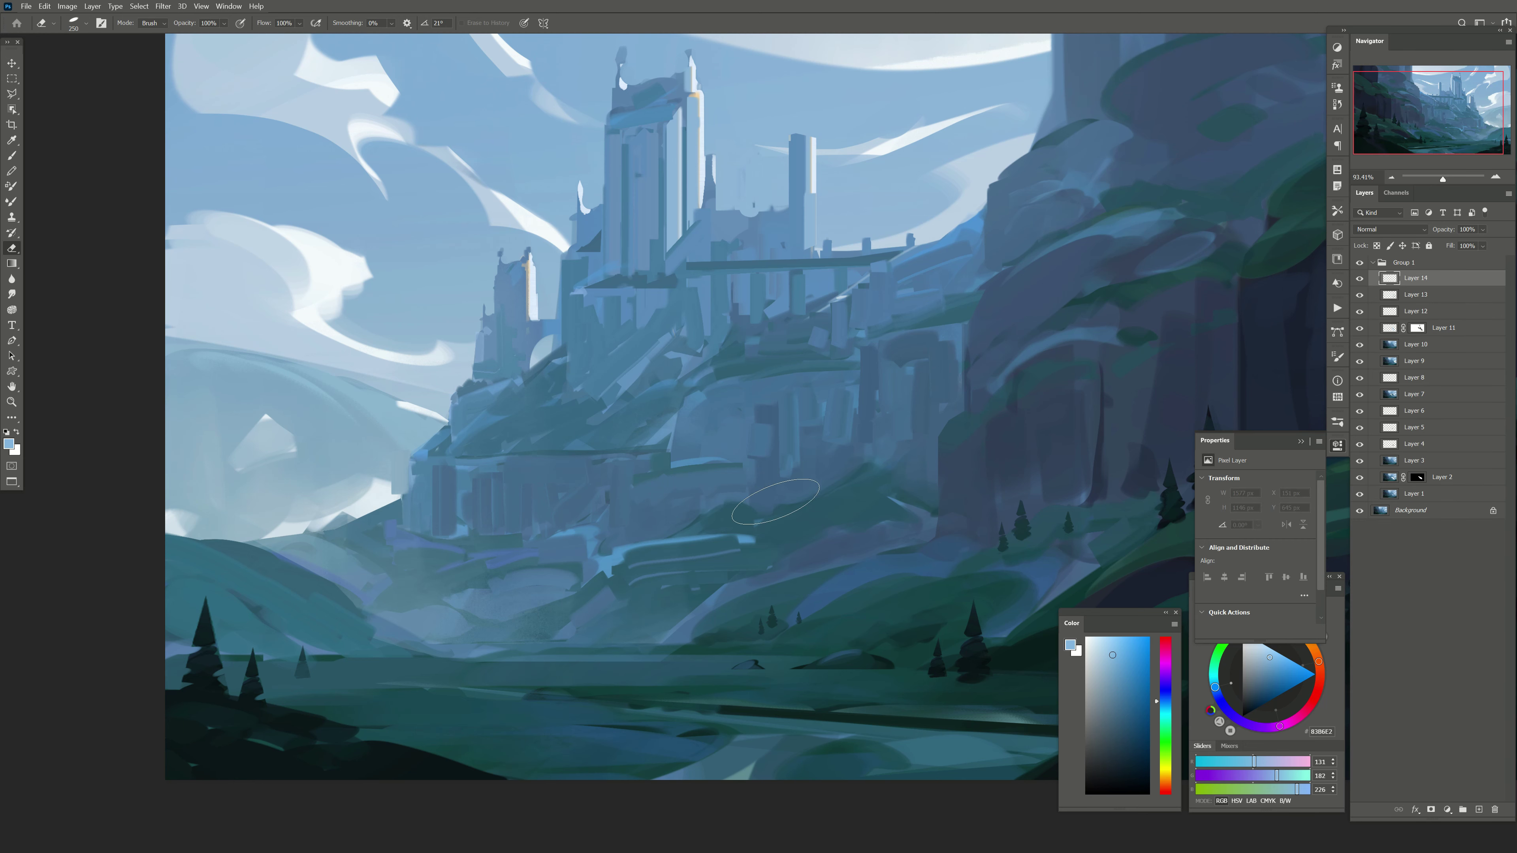
pyautogui.hotkey('shift', 'h')
pyautogui.click(1358, 265)
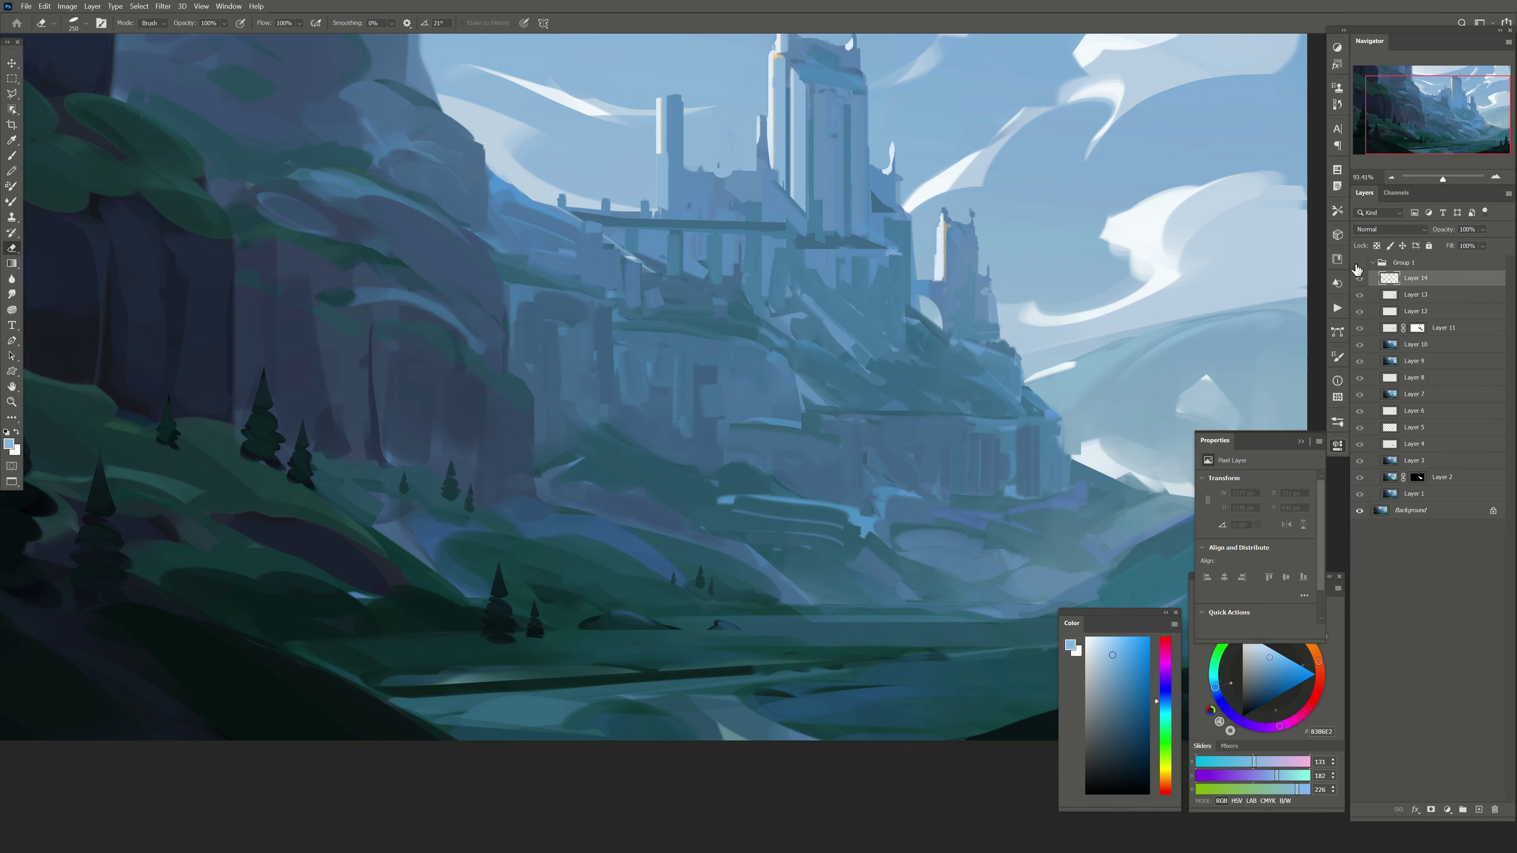
pyautogui.click(1360, 263)
pyautogui.click(1359, 263)
pyautogui.click(1479, 810)
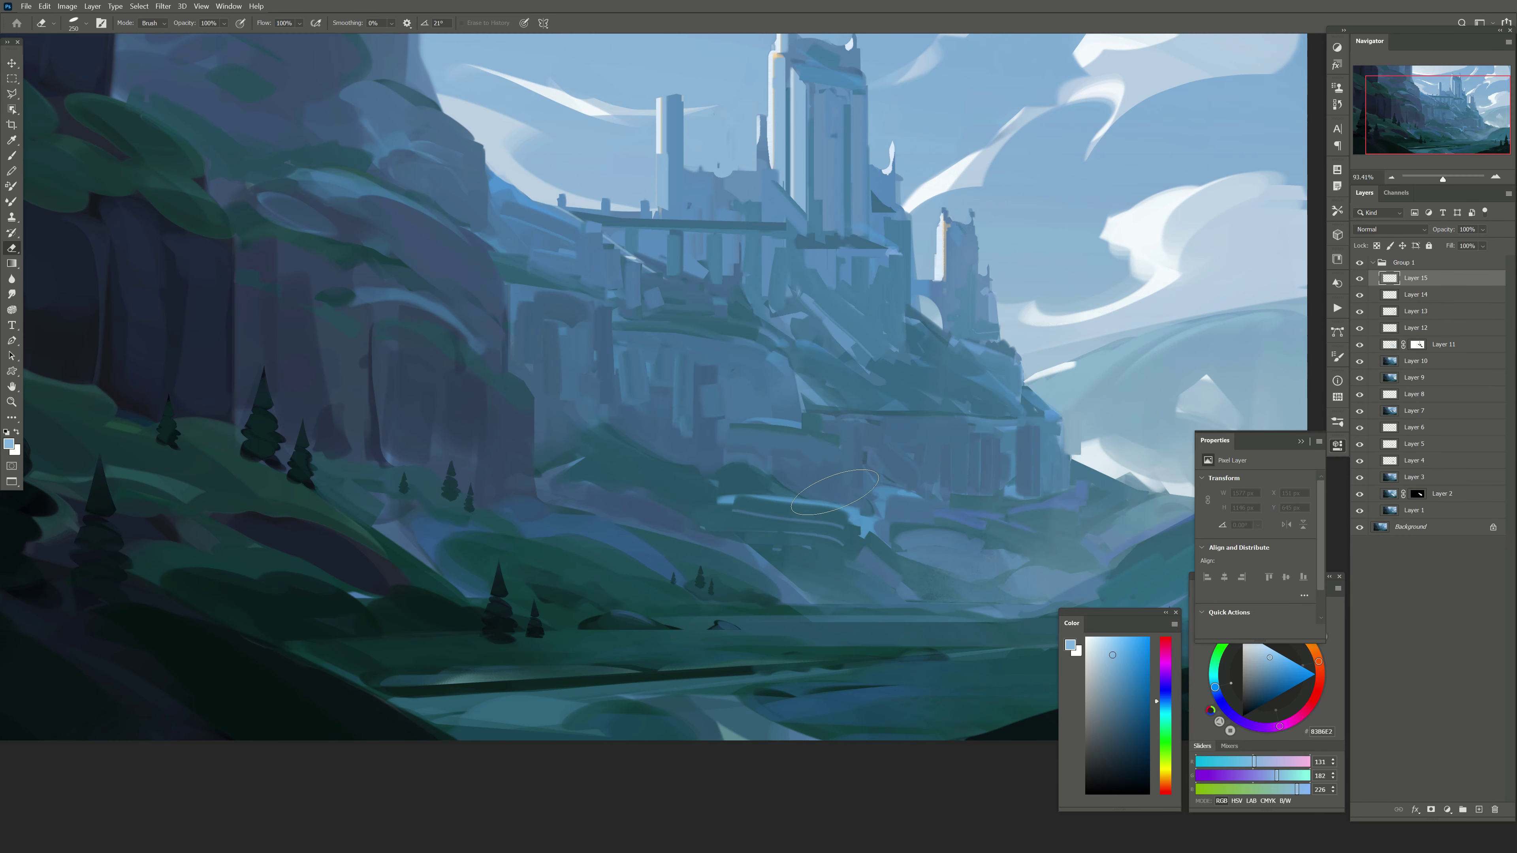
pyautogui.scroll(3, 841, 477)
pyautogui.press('b')
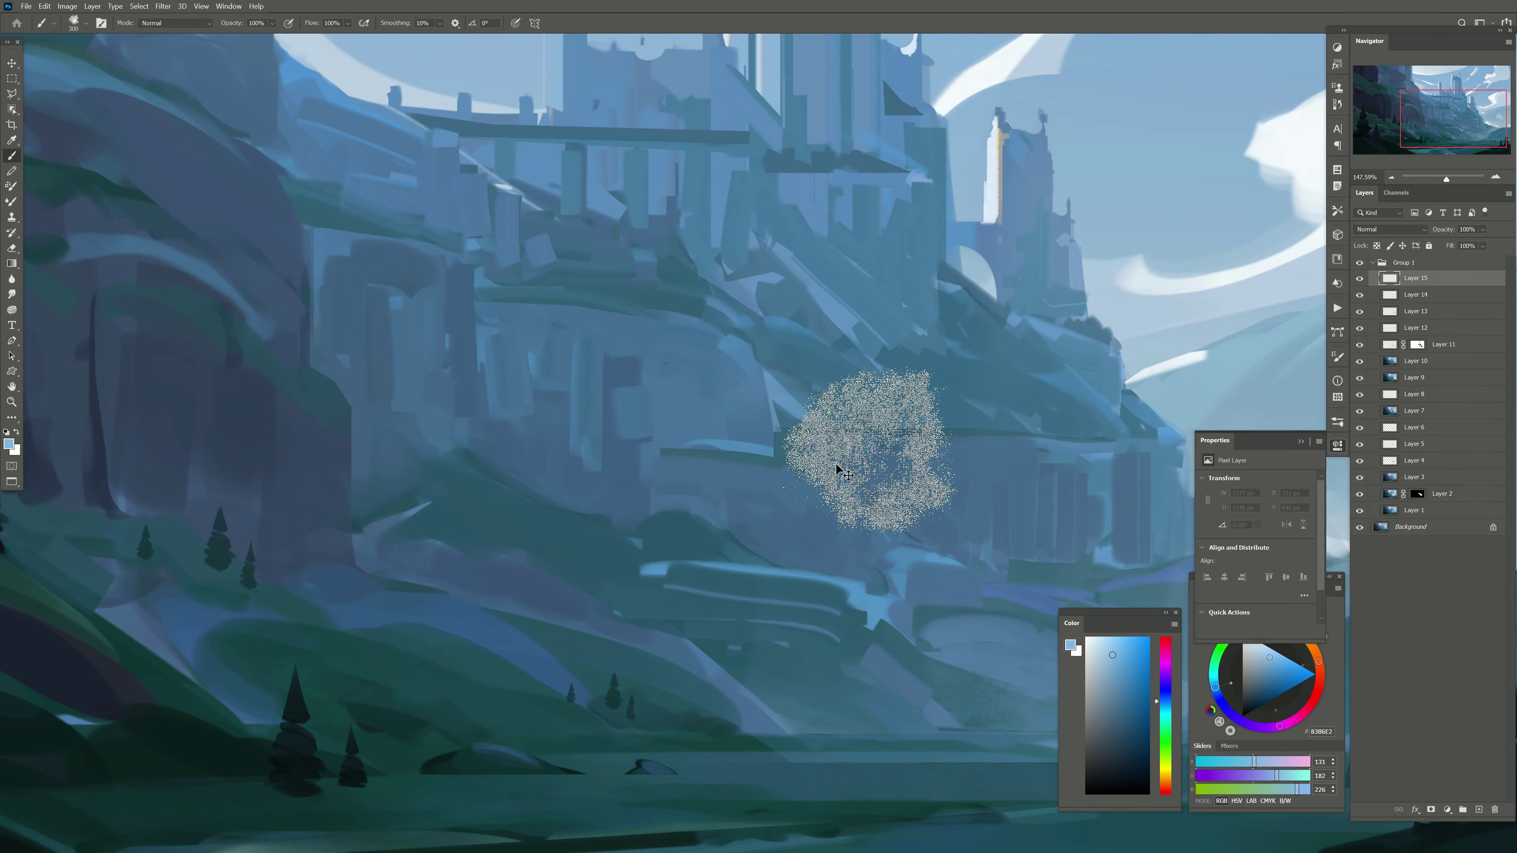
pyautogui.press('[')
pyautogui.rightClick(34, 113)
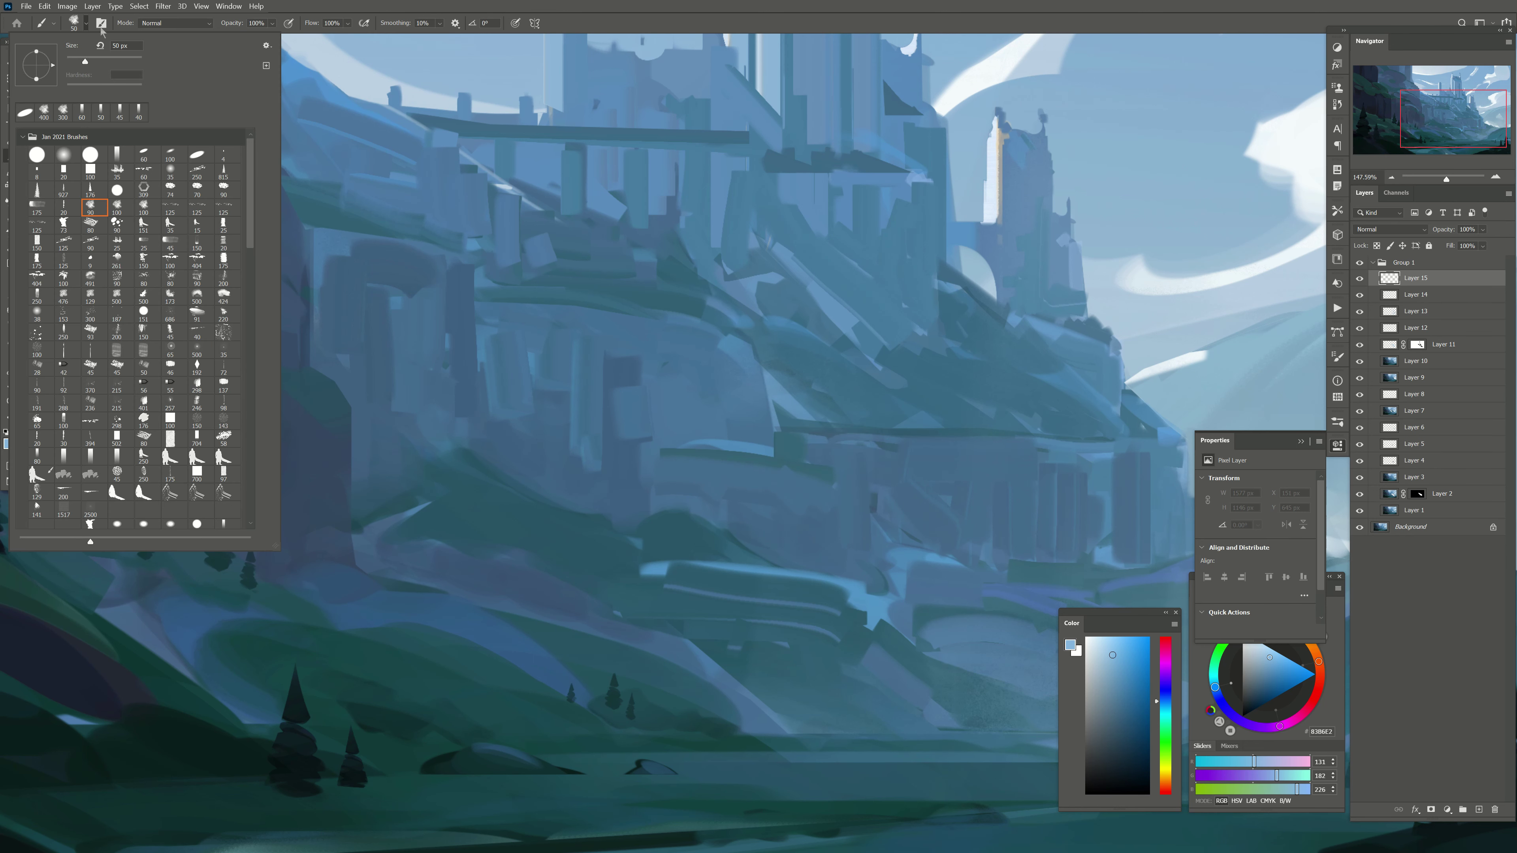
pyautogui.press('Escape')
pyautogui.hotkey('ctrl', 'shift', 'alt', 'e')
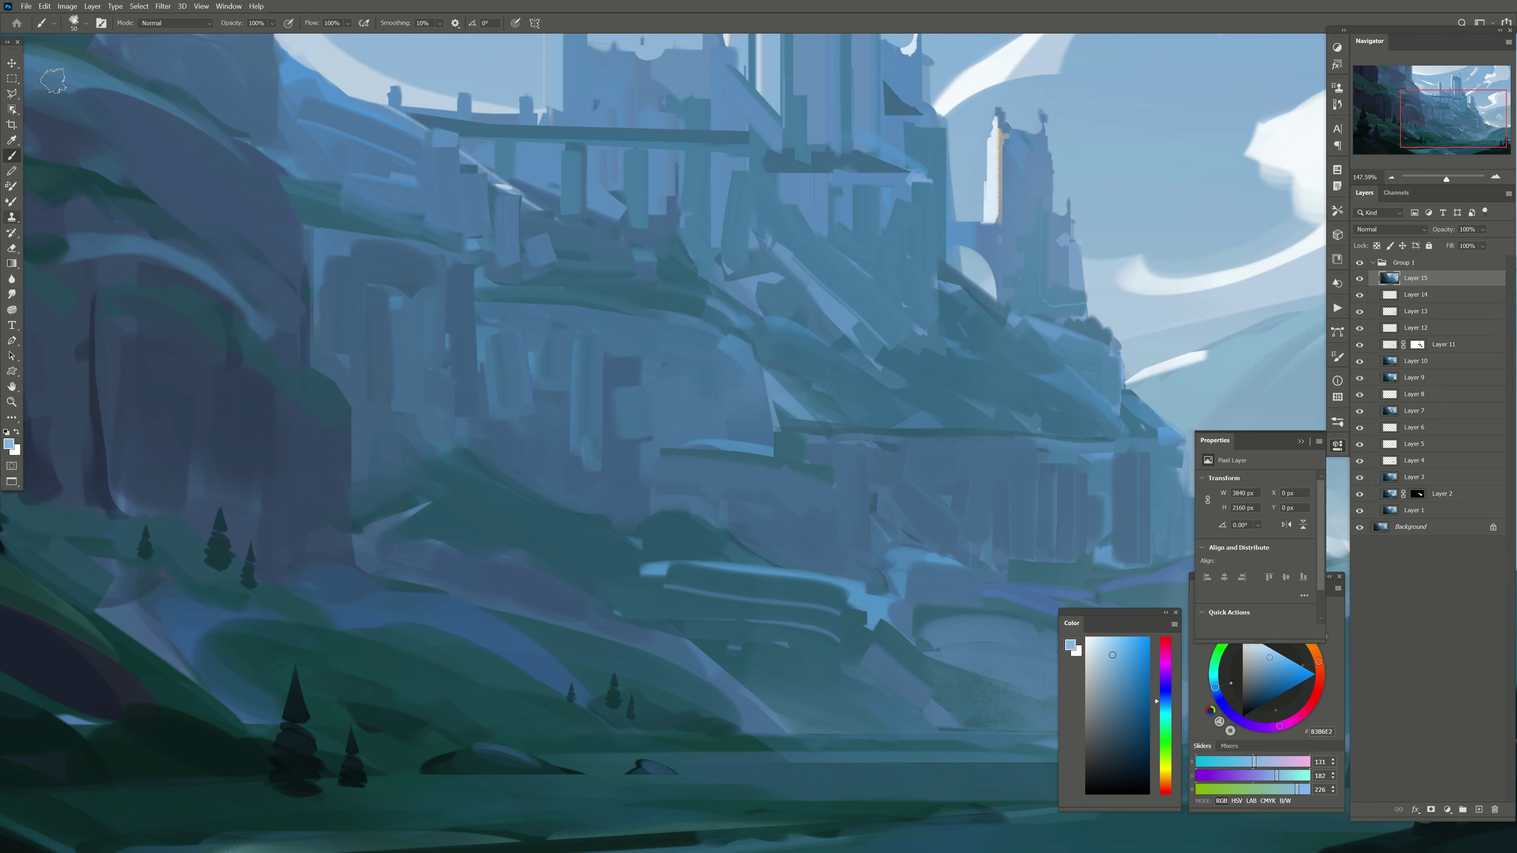
# Step: Paint dark blue-grey vertical shadow strokes below the ledge under the castle
pyautogui.keyDown('alt'); pyautogui.click(744, 481); pyautogui.keyUp('alt')
pyautogui.press(']')
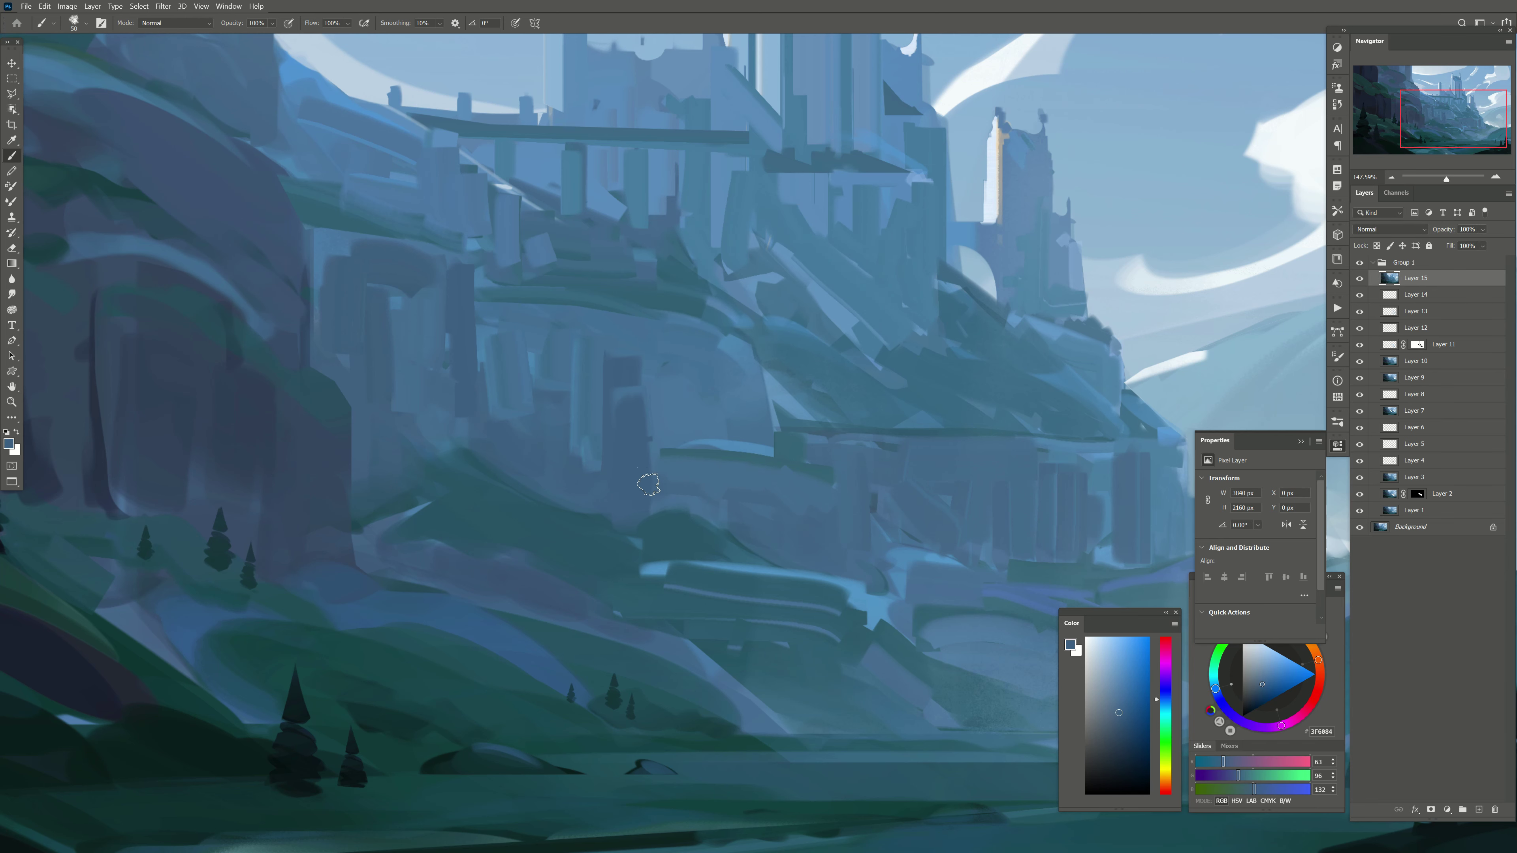
pyautogui.moveTo(697, 470); pyautogui.dragTo(695, 495)
pyautogui.moveTo(731, 472); pyautogui.dragTo(732, 508)
pyautogui.scroll(-3, 660, 334)
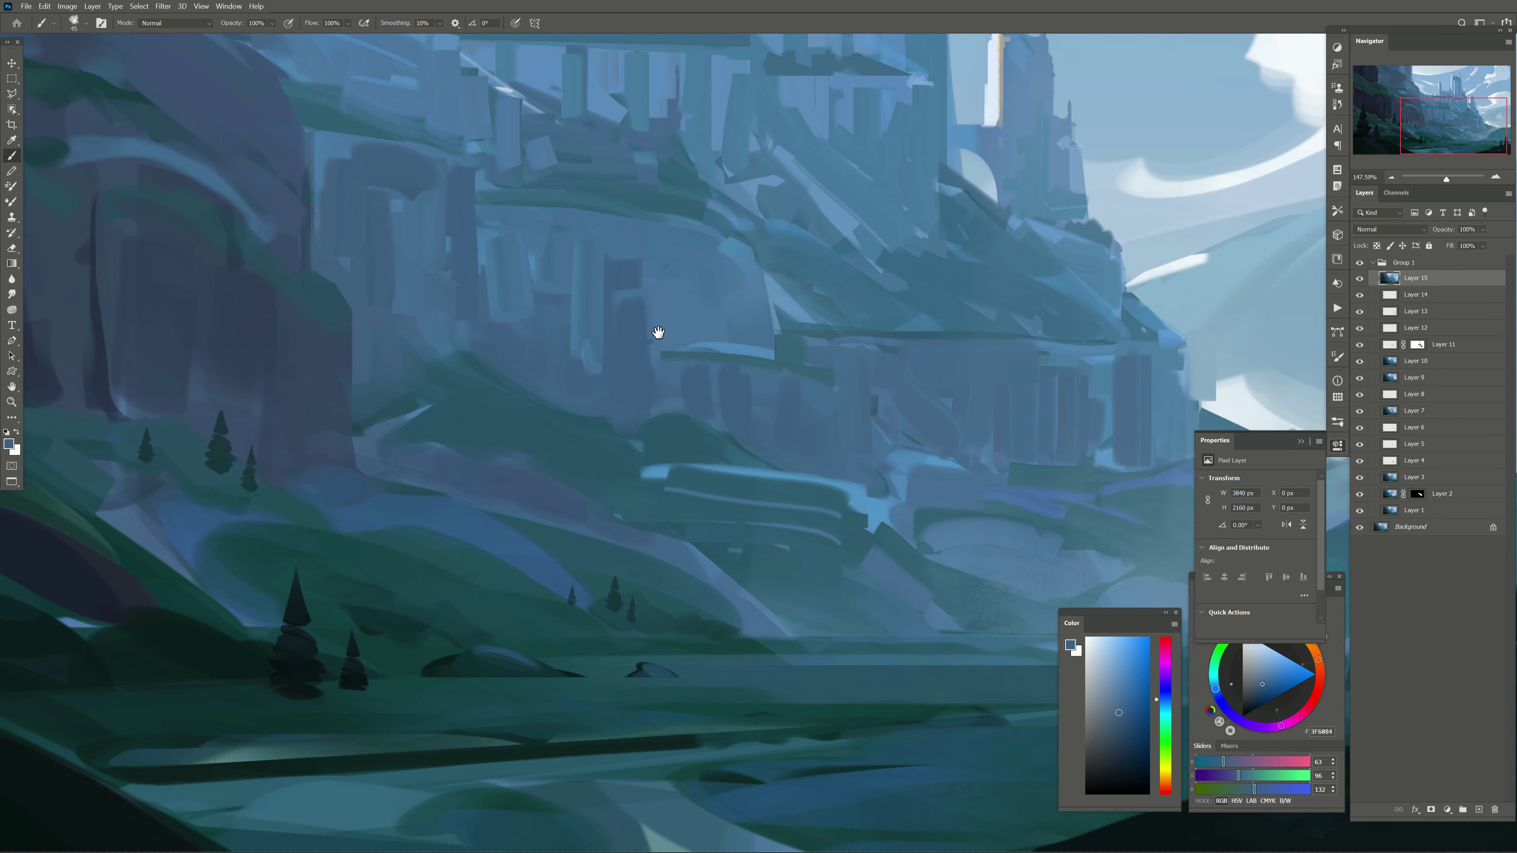
pyautogui.press(']')
pyautogui.scroll(3, 621, 348)
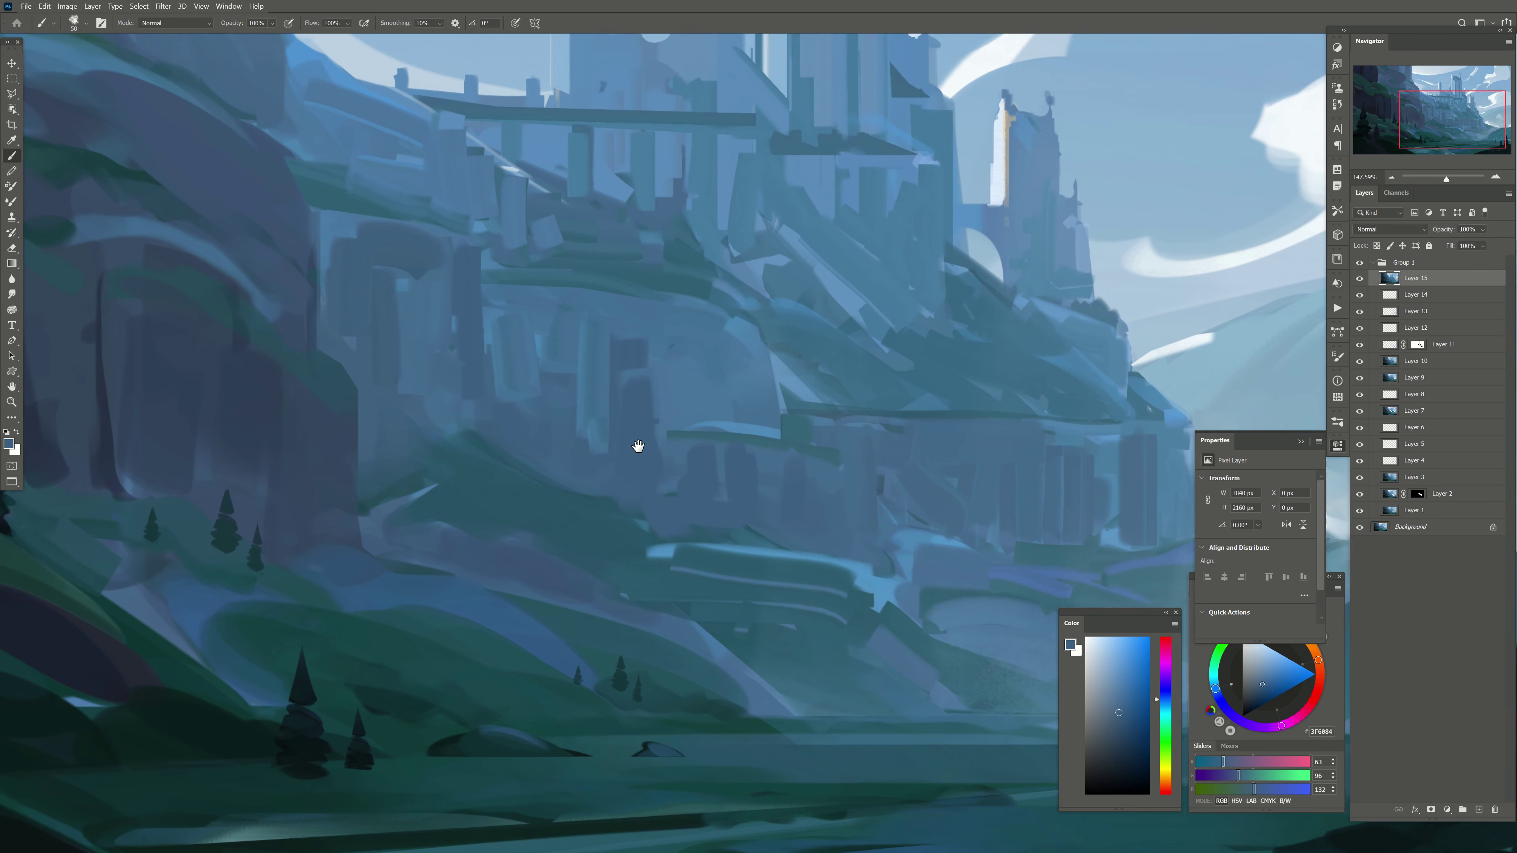
pyautogui.press('Tab')
pyautogui.press('Tab')
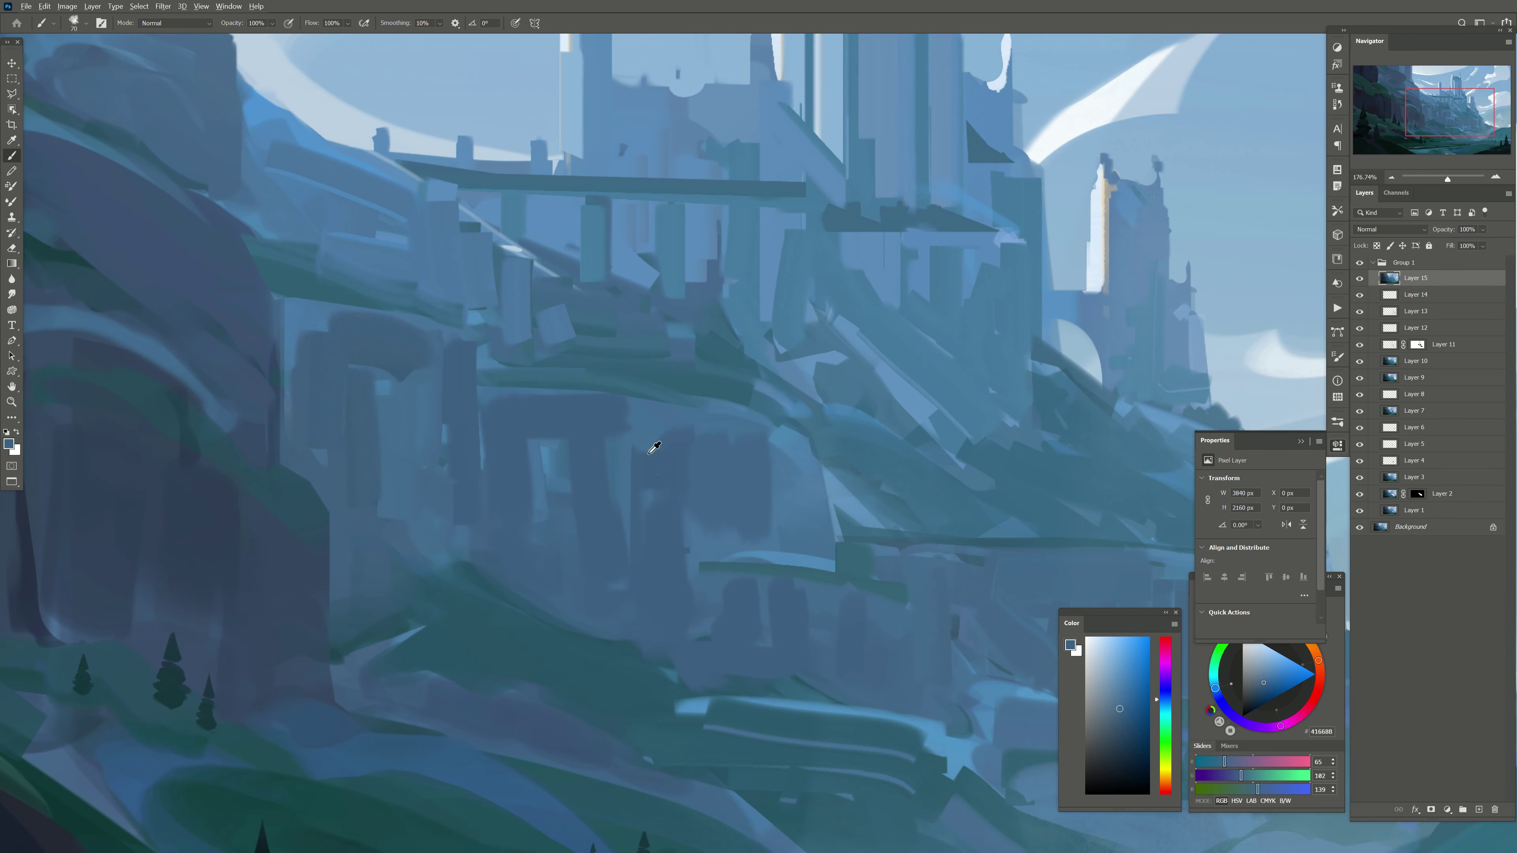
pyautogui.scroll(-1, 800, 359)
pyautogui.moveTo(665, 431)
pyautogui.mouseDown()
pyautogui.moveTo(588, 393)
pyautogui.moveTo(572, 450)
pyautogui.moveTo(649, 528)
pyautogui.mouseUp()
# Step: Paint lighter and mid-blue strokes, sampled from the castle wall and cliff, onto the upper cliff face
pyautogui.keyDown('alt'); pyautogui.click(698, 452); pyautogui.keyUp('alt')
pyautogui.press('[')
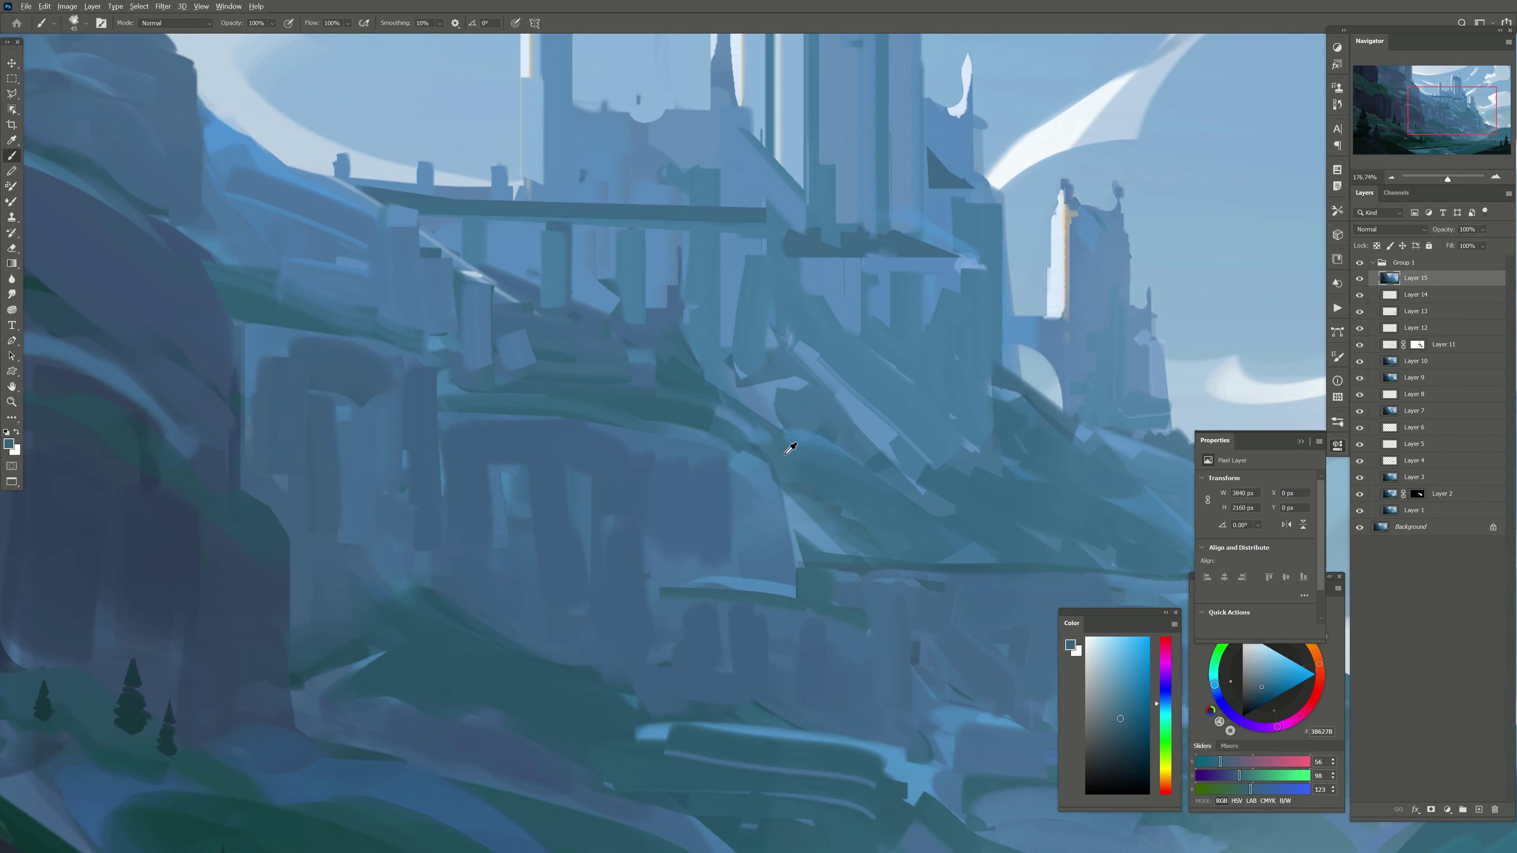
pyautogui.keyDown('alt'); pyautogui.click(786, 441); pyautogui.keyUp('alt')
pyautogui.keyDown('alt'); pyautogui.click(742, 361); pyautogui.keyUp('alt')
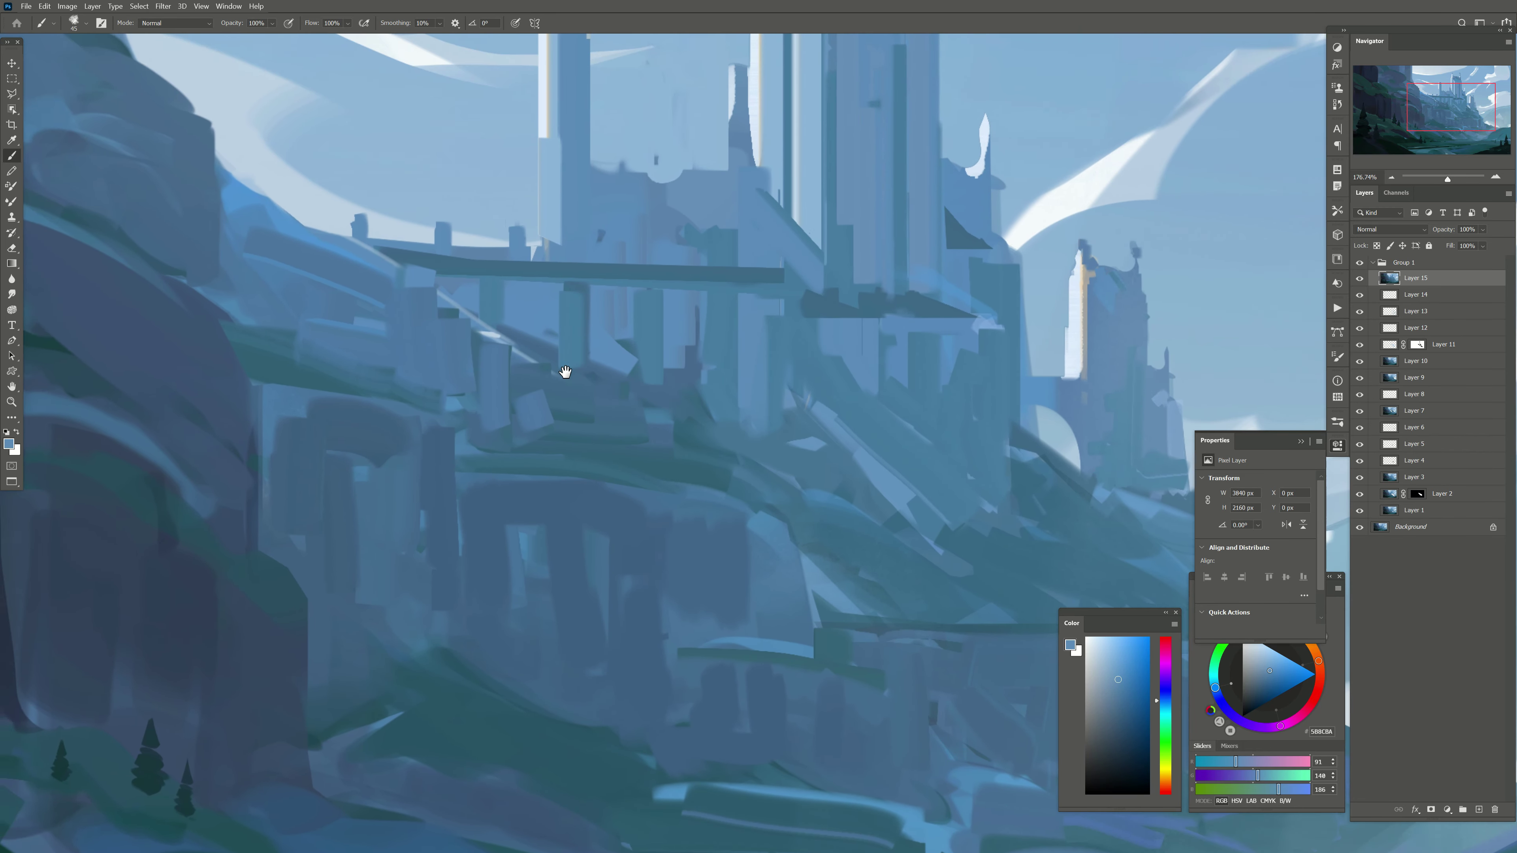
pyautogui.moveTo(742, 361); pyautogui.dragTo(759, 420)
pyautogui.keyDown('alt'); pyautogui.click(634, 325); pyautogui.keyUp('alt')
pyautogui.press(']')
pyautogui.press(']')
pyautogui.press(']')
pyautogui.moveTo(478, 296); pyautogui.dragTo(652, 362)
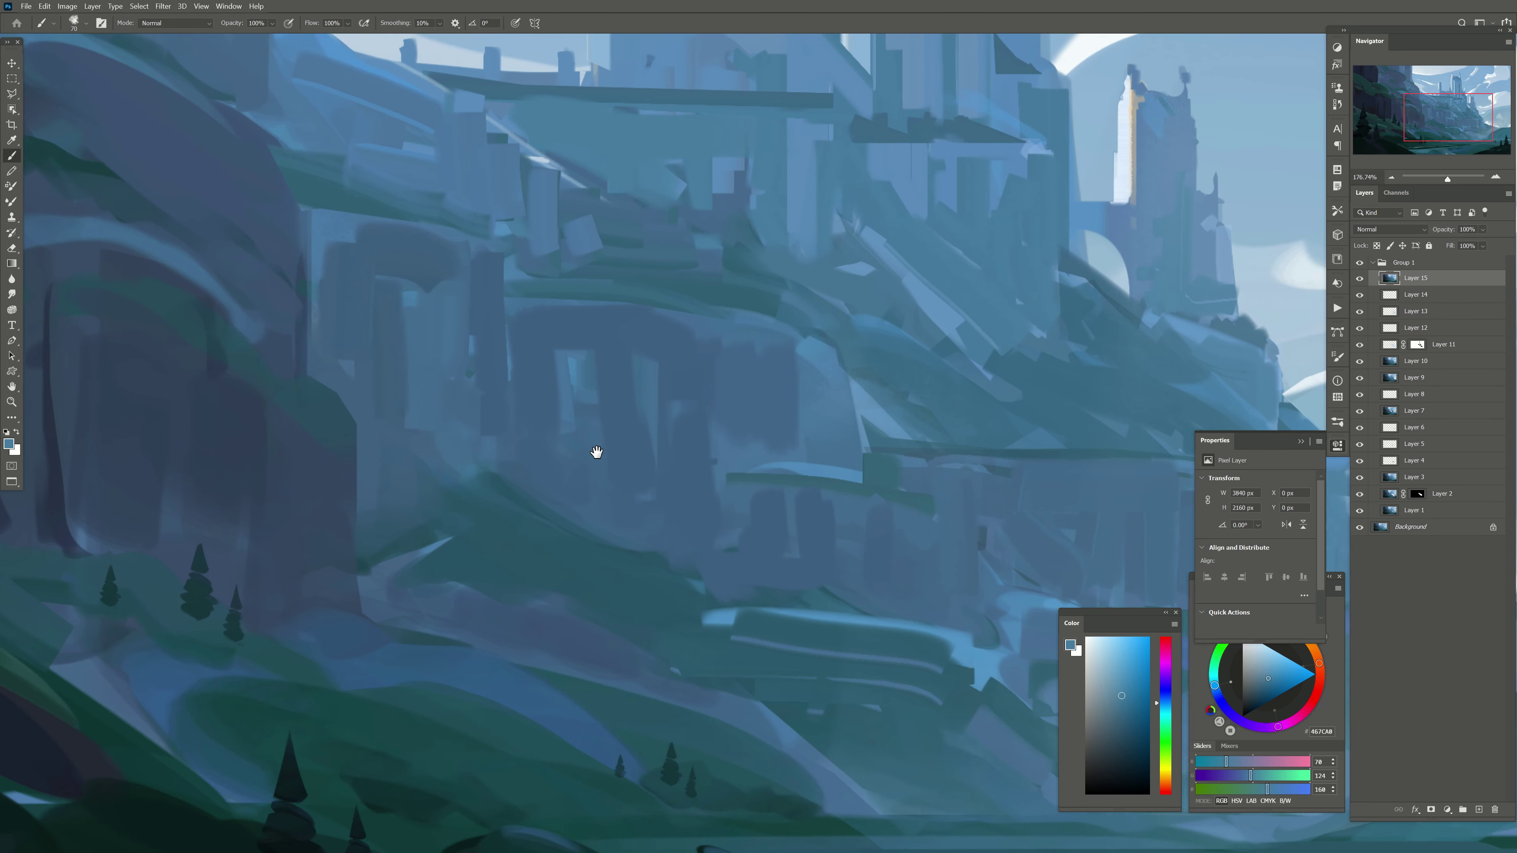
# Step: Paint deeper blue-grey strokes over the cliff below the castle
pyautogui.moveTo(541, 596); pyautogui.dragTo(593, 446)
pyautogui.keyDown('alt'); pyautogui.click(619, 491); pyautogui.keyUp('alt')
pyautogui.keyDown('alt'); pyautogui.click(557, 359); pyautogui.keyUp('alt')
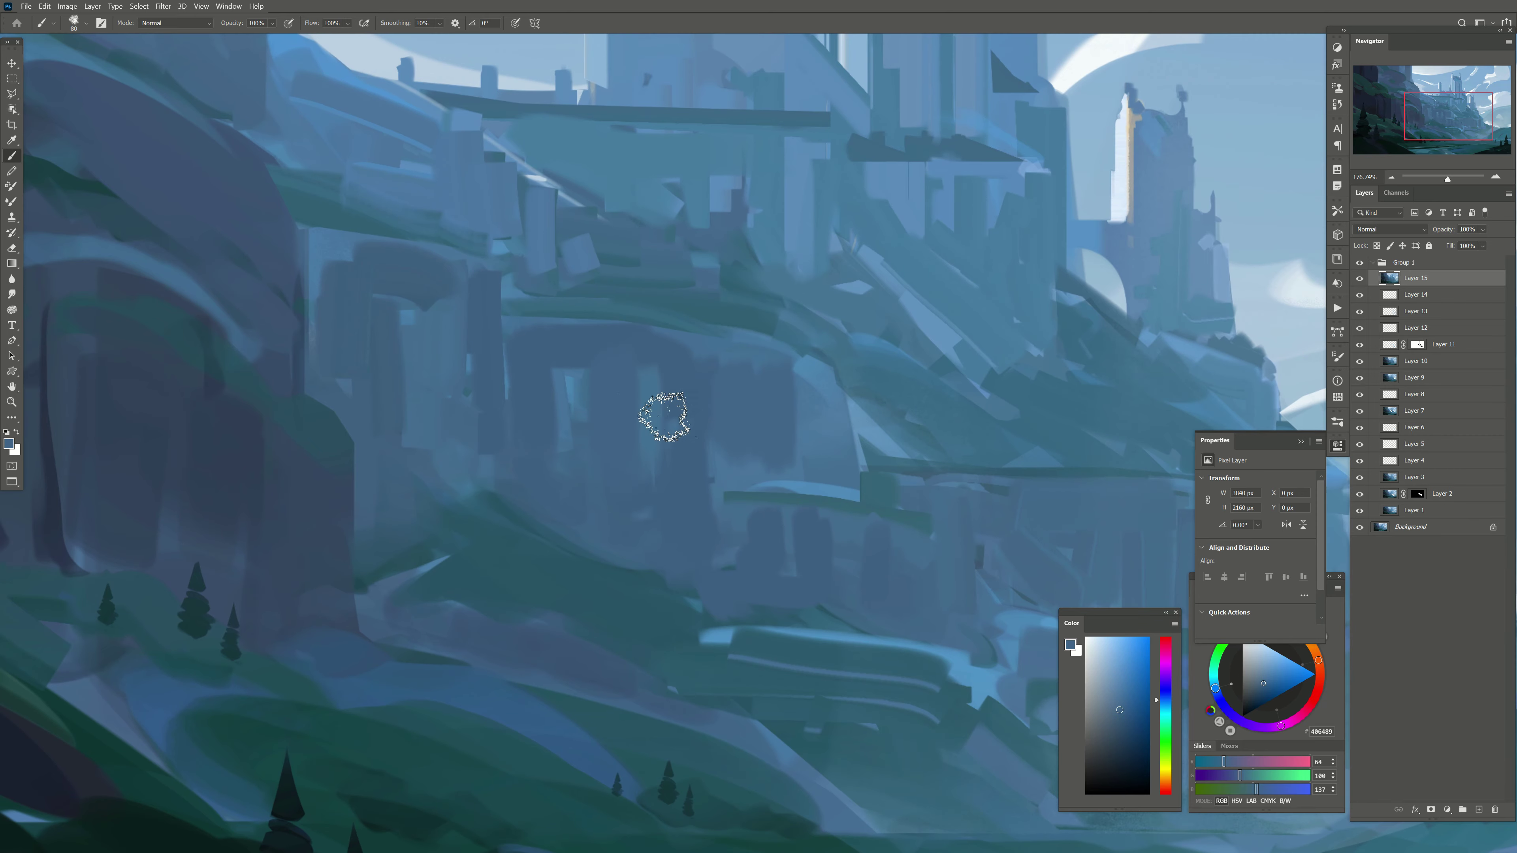
pyautogui.moveTo(664, 414); pyautogui.dragTo(450, 501)
pyautogui.press(']')
pyautogui.moveTo(661, 478); pyautogui.dragTo(659, 493)
# Step: Outline the cliff slope beneath the bridge with a polygonal lasso selection
pyautogui.press('l')
pyautogui.click(643, 497)
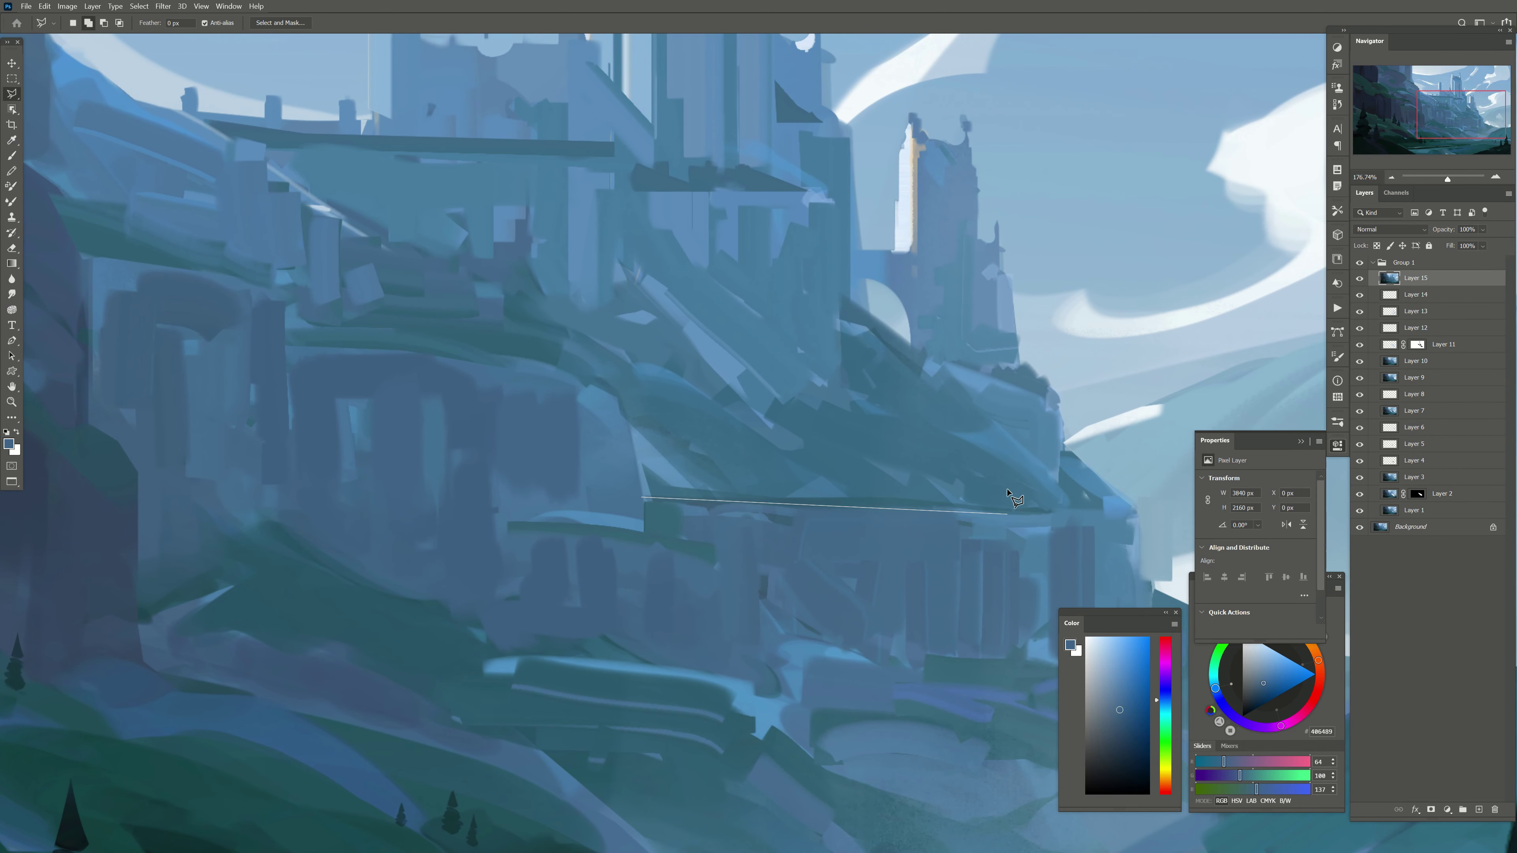
pyautogui.click(1008, 511)
pyautogui.click(931, 277)
pyautogui.click(739, 237)
pyautogui.click(615, 299)
pyautogui.click(642, 497)
# Step: Paint a dark teal shadow wedge into the cliff selection, then erase its upper part
pyautogui.press('b')
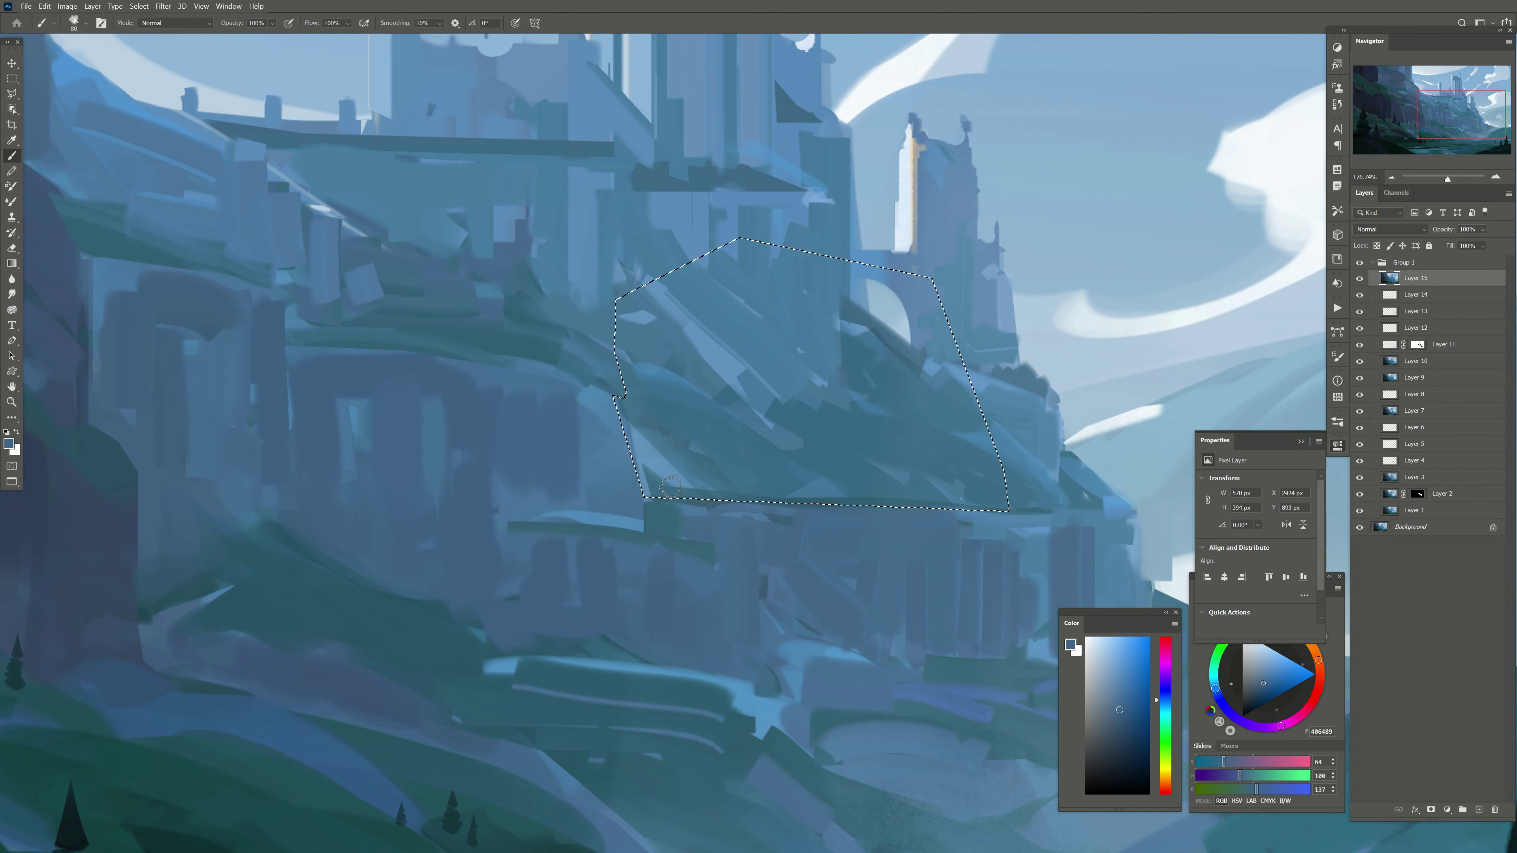
pyautogui.press(']')
pyautogui.keyDown('alt'); pyautogui.click(654, 526); pyautogui.keyUp('alt')
pyautogui.hotkey('ctrl', 'j')
pyautogui.moveTo(654, 526); pyautogui.dragTo(813, 610)
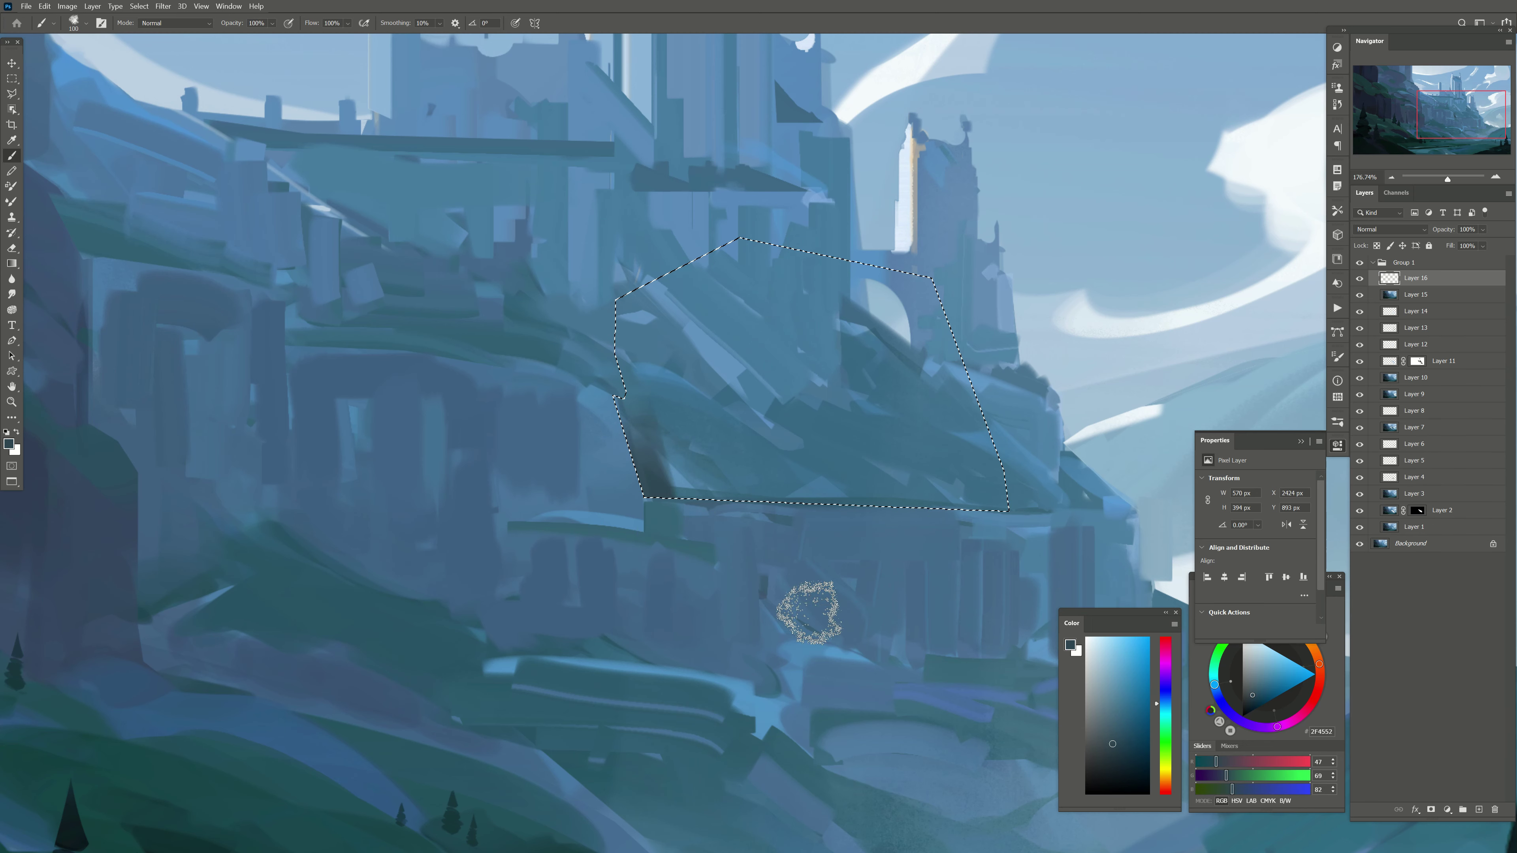
pyautogui.keyDown('alt'); pyautogui.click(677, 518); pyautogui.keyUp('alt')
pyautogui.moveTo(677, 518)
pyautogui.mouseDown()
pyautogui.moveTo(718, 508)
pyautogui.moveTo(734, 526)
pyautogui.moveTo(982, 576)
pyautogui.moveTo(965, 517)
pyautogui.mouseUp()
pyautogui.press(']')
pyautogui.hotkey('ctrl', 'd')
pyautogui.press('e')
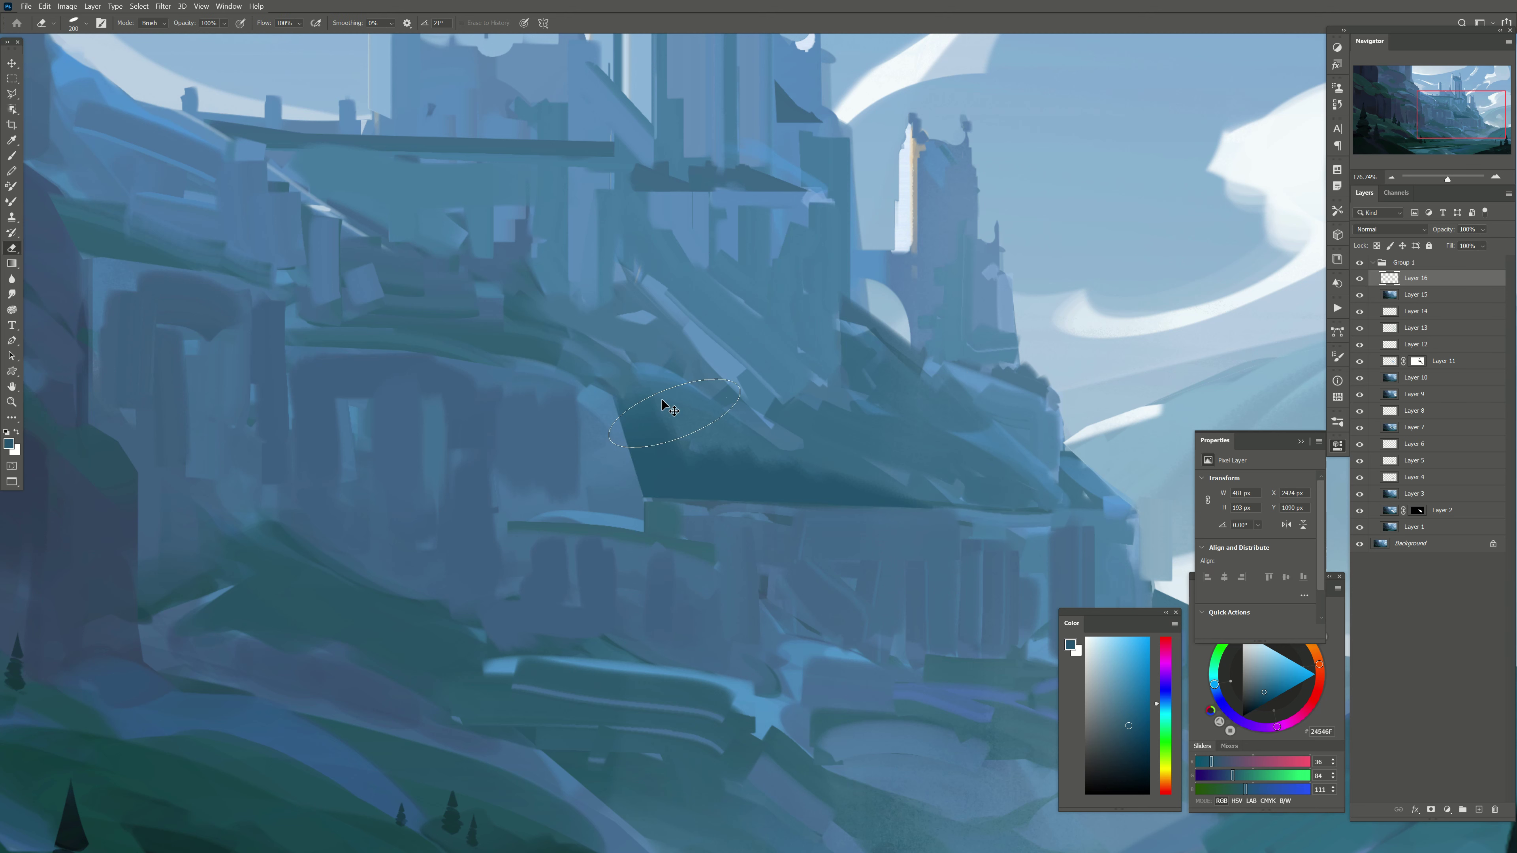
pyautogui.moveTo(668, 397)
pyautogui.mouseDown()
pyautogui.moveTo(718, 431)
pyautogui.moveTo(602, 400)
pyautogui.mouseUp()
# Step: Select the next cliff face, fill it with dark shadow, and soften its top edge
pyautogui.moveTo(657, 492); pyautogui.dragTo(773, 472)
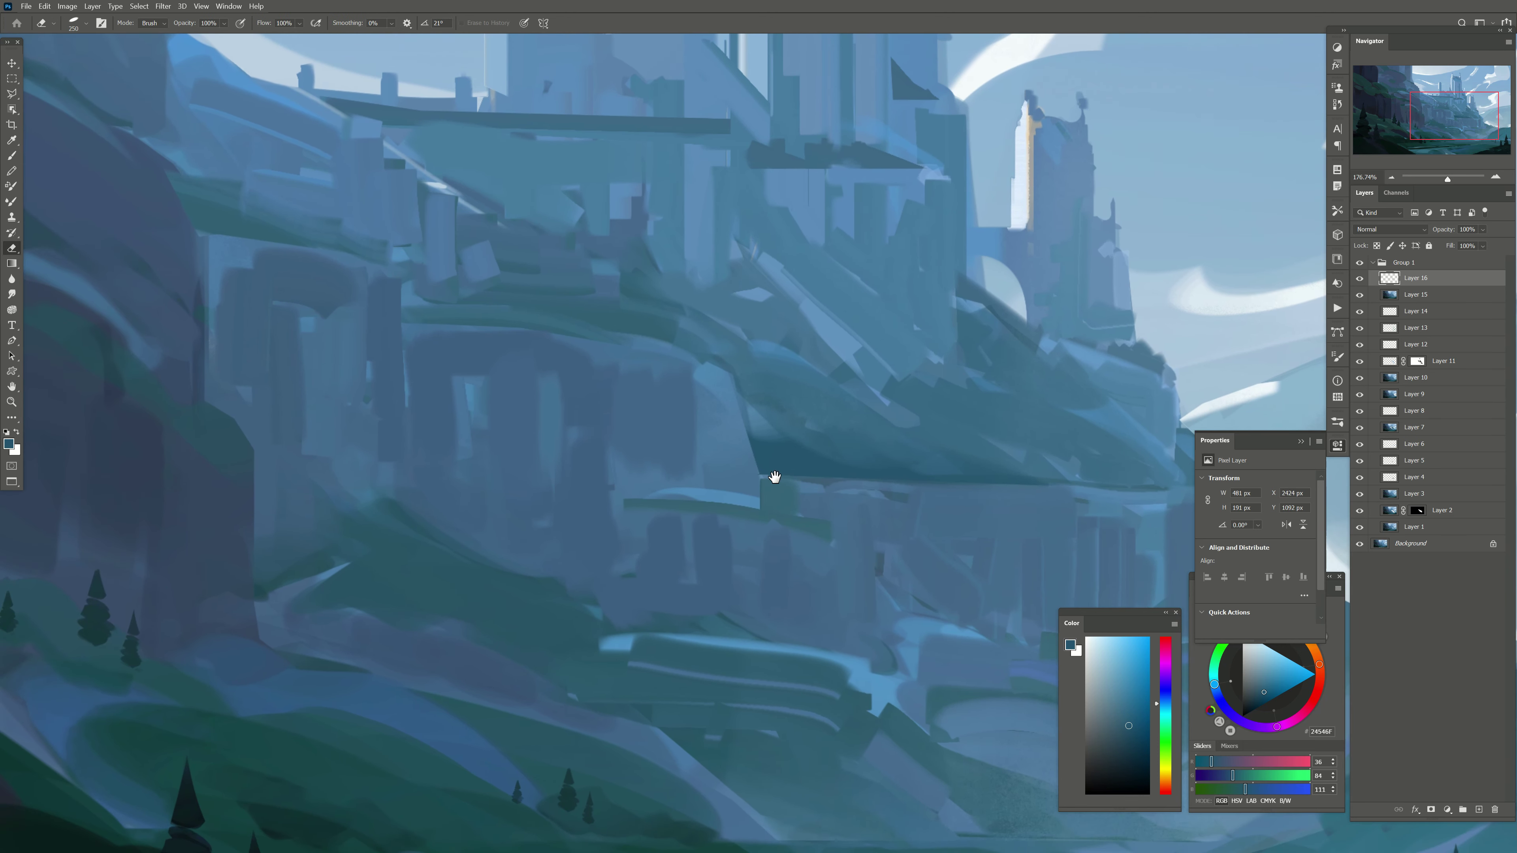
pyautogui.press('l')
pyautogui.click(940, 717)
pyautogui.click(1075, 496)
pyautogui.click(858, 299)
pyautogui.click(729, 398)
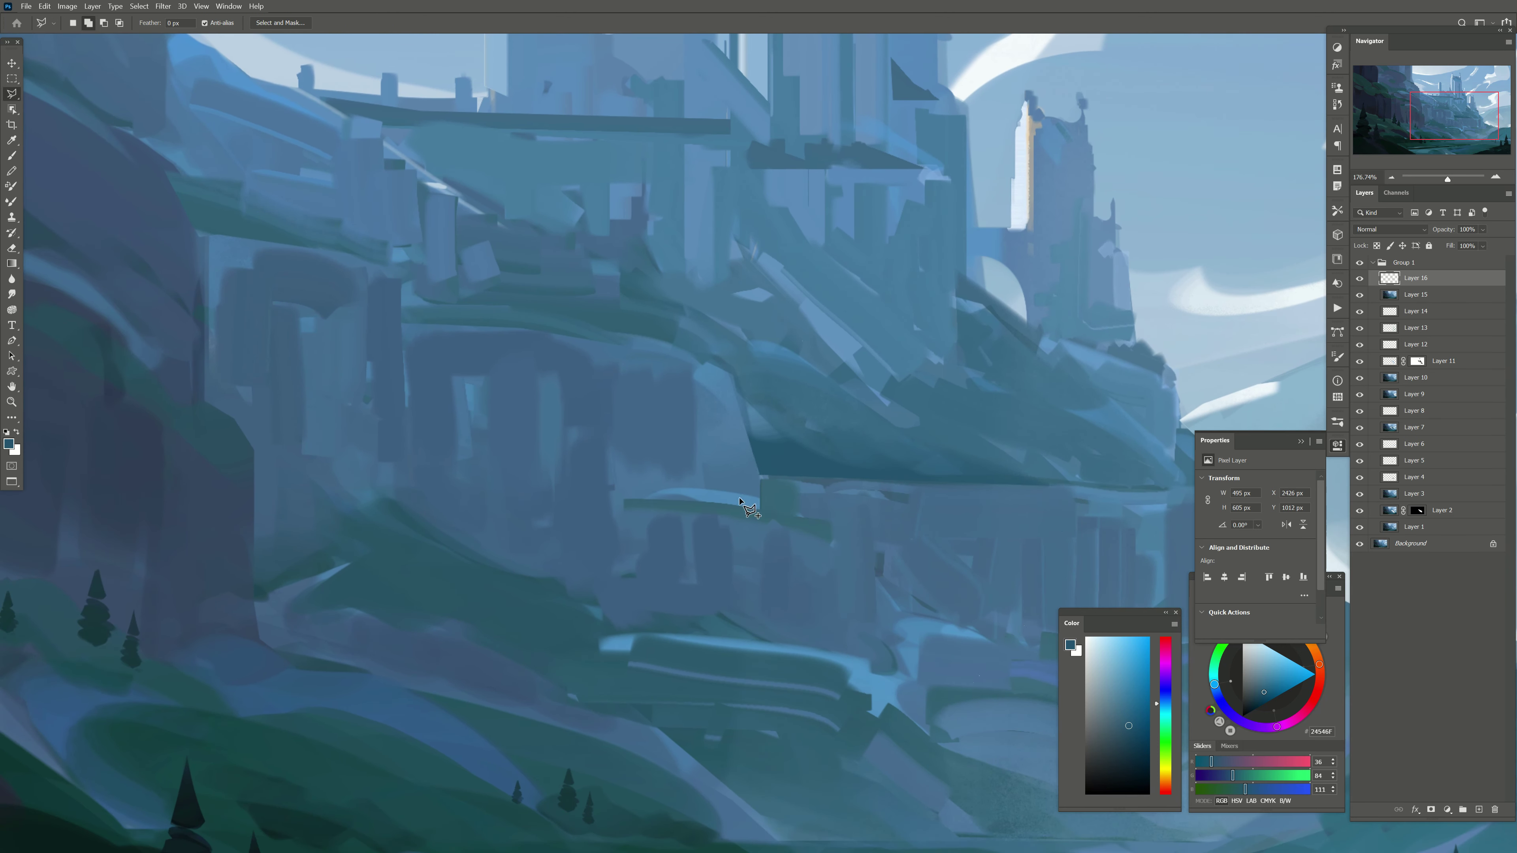
pyautogui.press('b')
pyautogui.moveTo(771, 431); pyautogui.dragTo(848, 652)
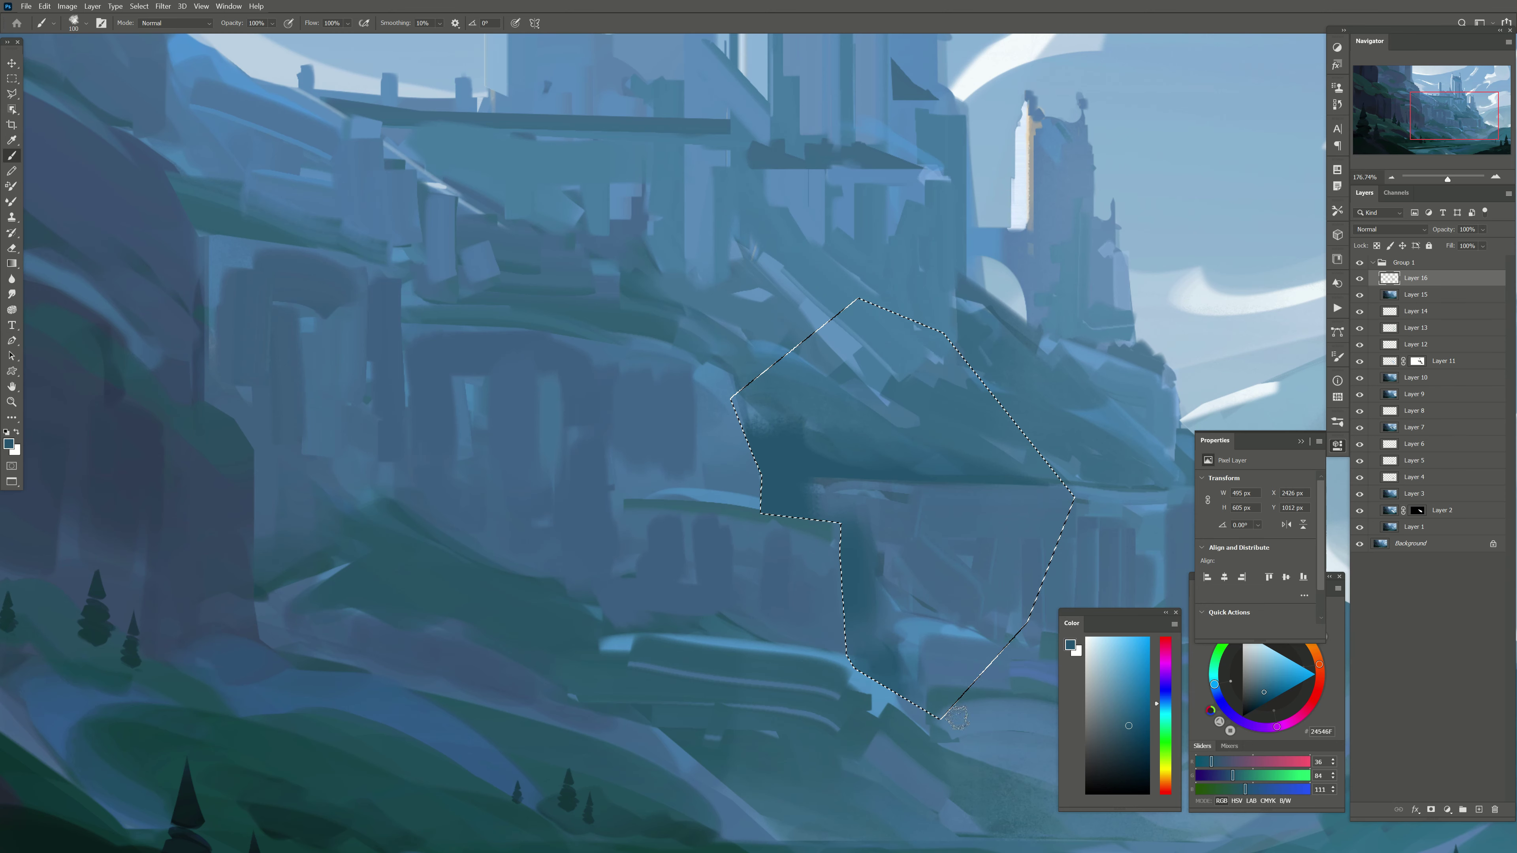
pyautogui.hotkey('ctrl', 'd')
pyautogui.press('e')
pyautogui.moveTo(789, 412)
pyautogui.mouseDown()
pyautogui.moveTo(840, 457)
pyautogui.moveTo(851, 440)
pyautogui.mouseUp()
pyautogui.press('[')
pyautogui.press('[')
pyautogui.press('[')
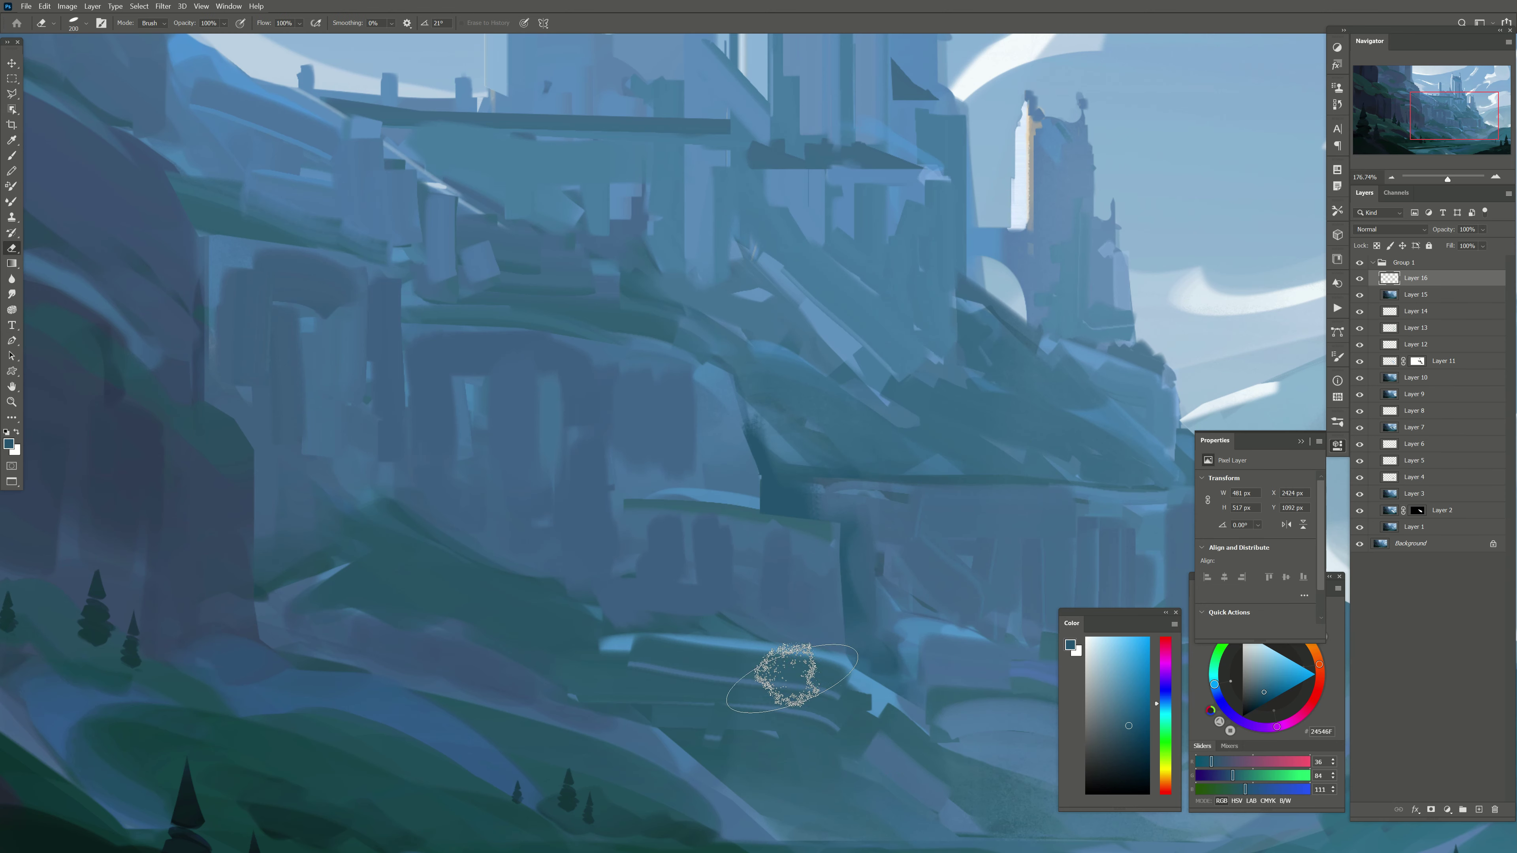
# Step: Lighten the dark column on the lower cliff terraces with the eraser
pyautogui.moveTo(678, 508); pyautogui.dragTo(540, 454)
pyautogui.press(']')
pyautogui.moveTo(711, 448); pyautogui.dragTo(721, 590)
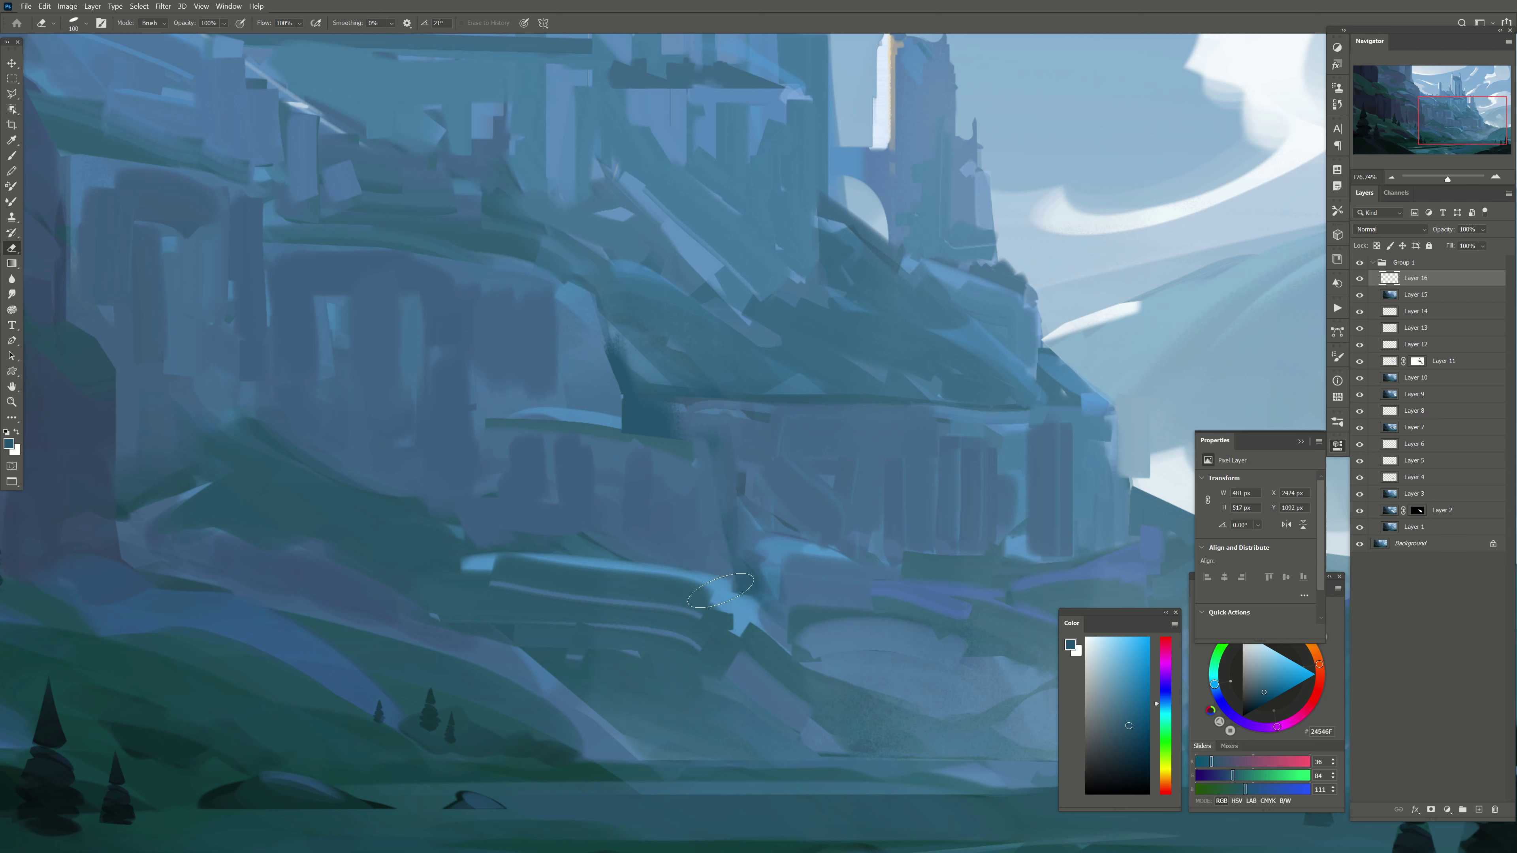
pyautogui.moveTo(556, 472); pyautogui.dragTo(589, 498)
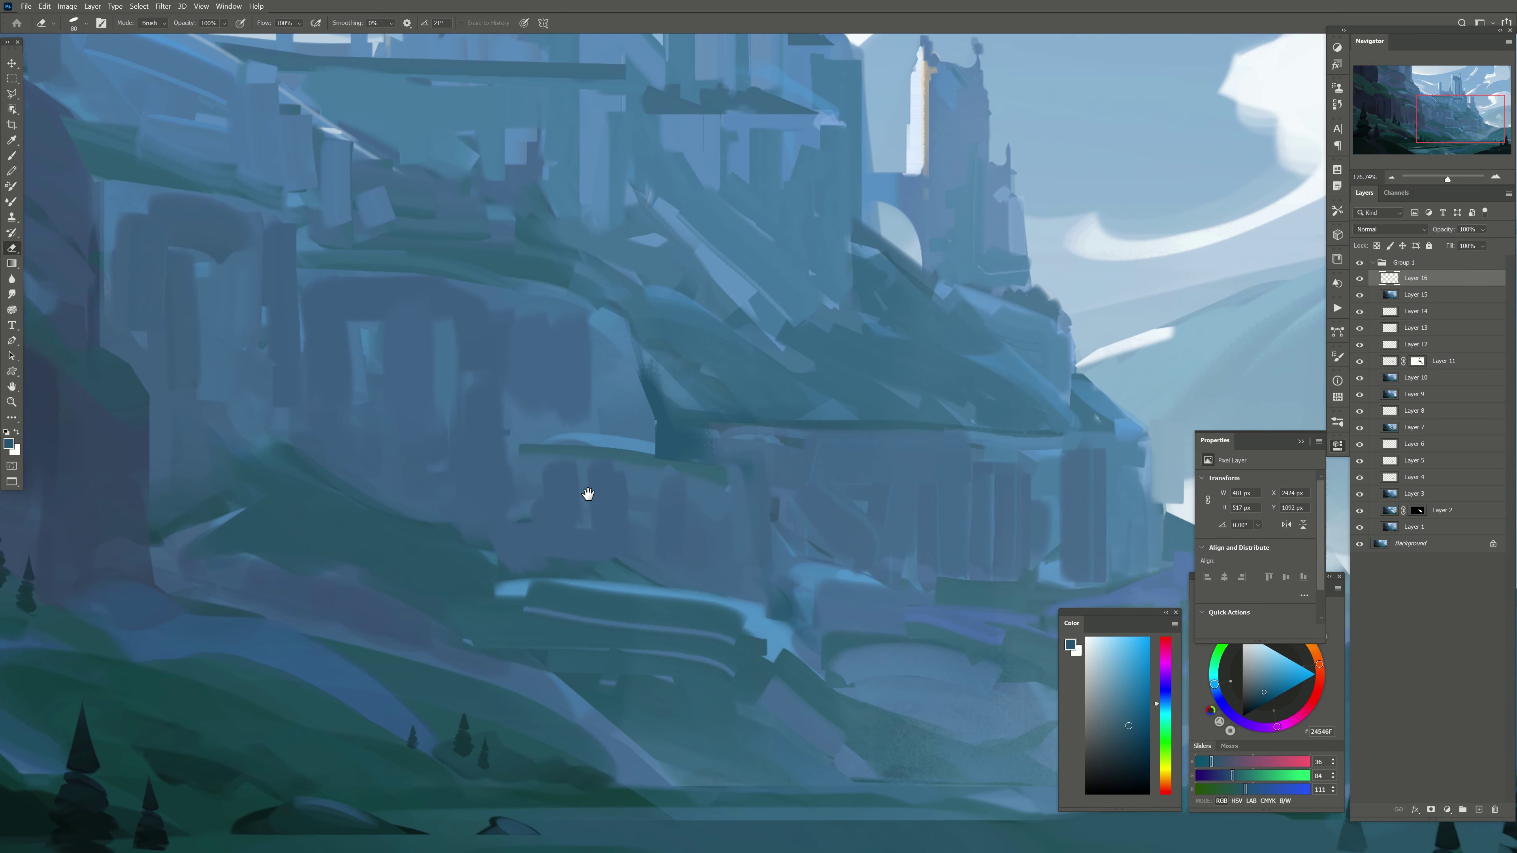
pyautogui.press('b')
pyautogui.moveTo(726, 319); pyautogui.dragTo(756, 497)
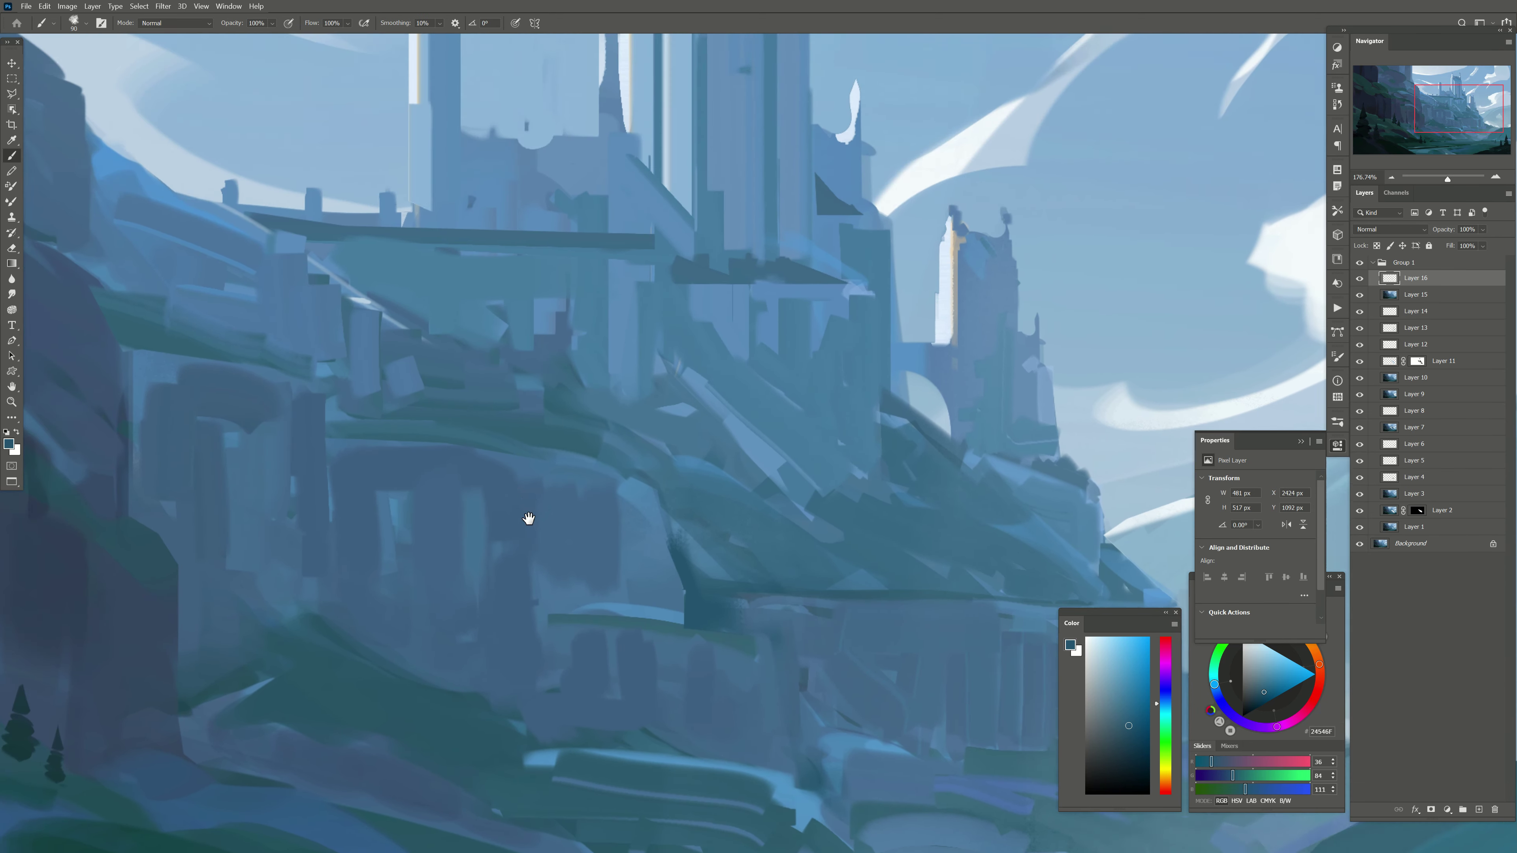
# Step: Outline the cliff under the tower, then drop the selection unpainted
pyautogui.press('l')
pyautogui.click(850, 299)
pyautogui.click(890, 530)
pyautogui.click(1063, 596)
pyautogui.click(1141, 475)
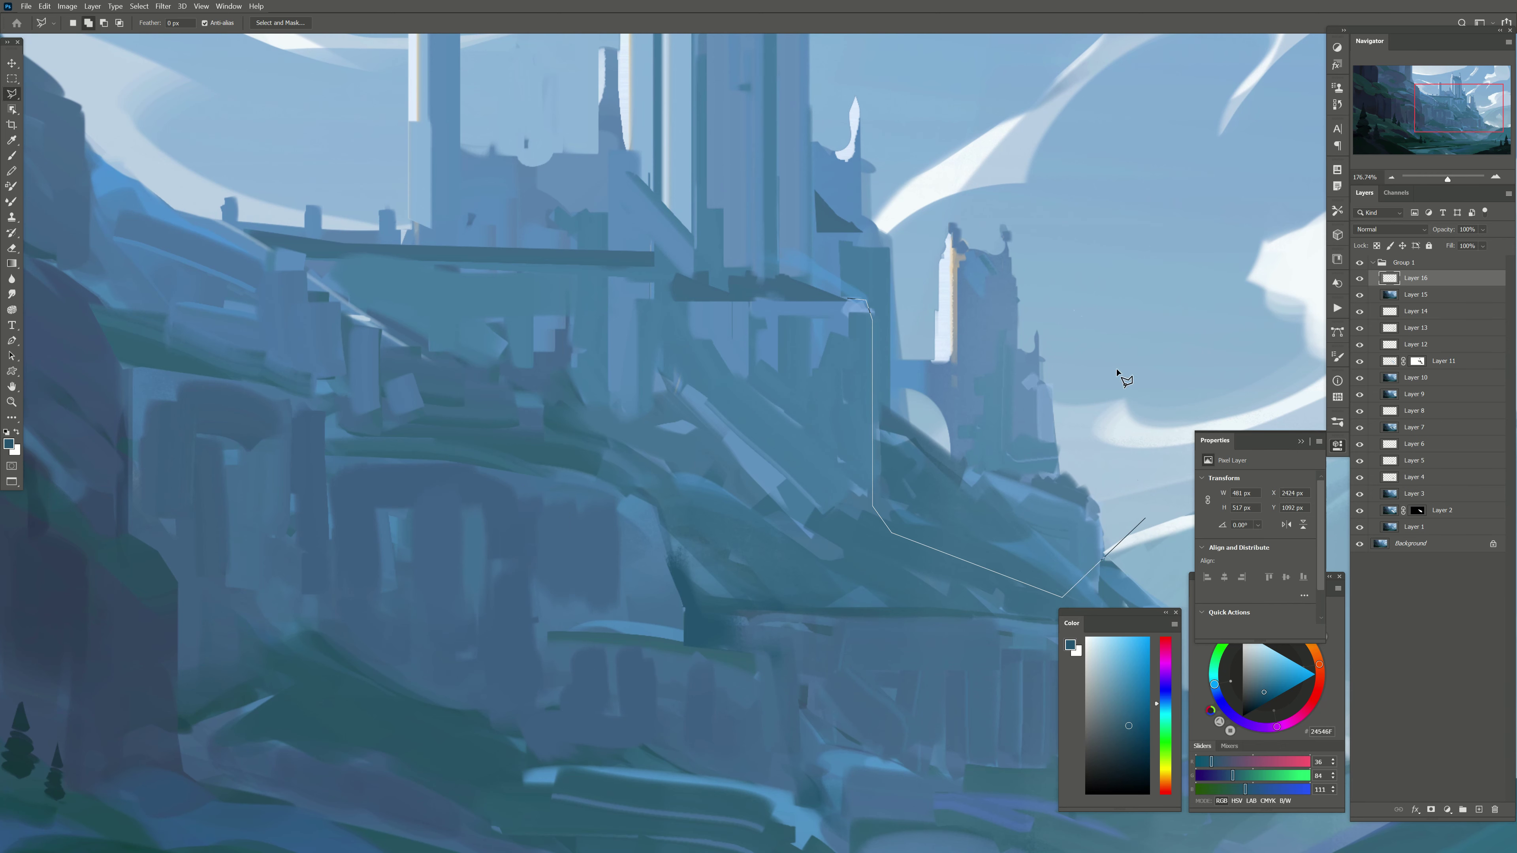
pyautogui.doubleClick(996, 219)
pyautogui.press('b')
pyautogui.hotkey('ctrl', 'd')
pyautogui.press('e')
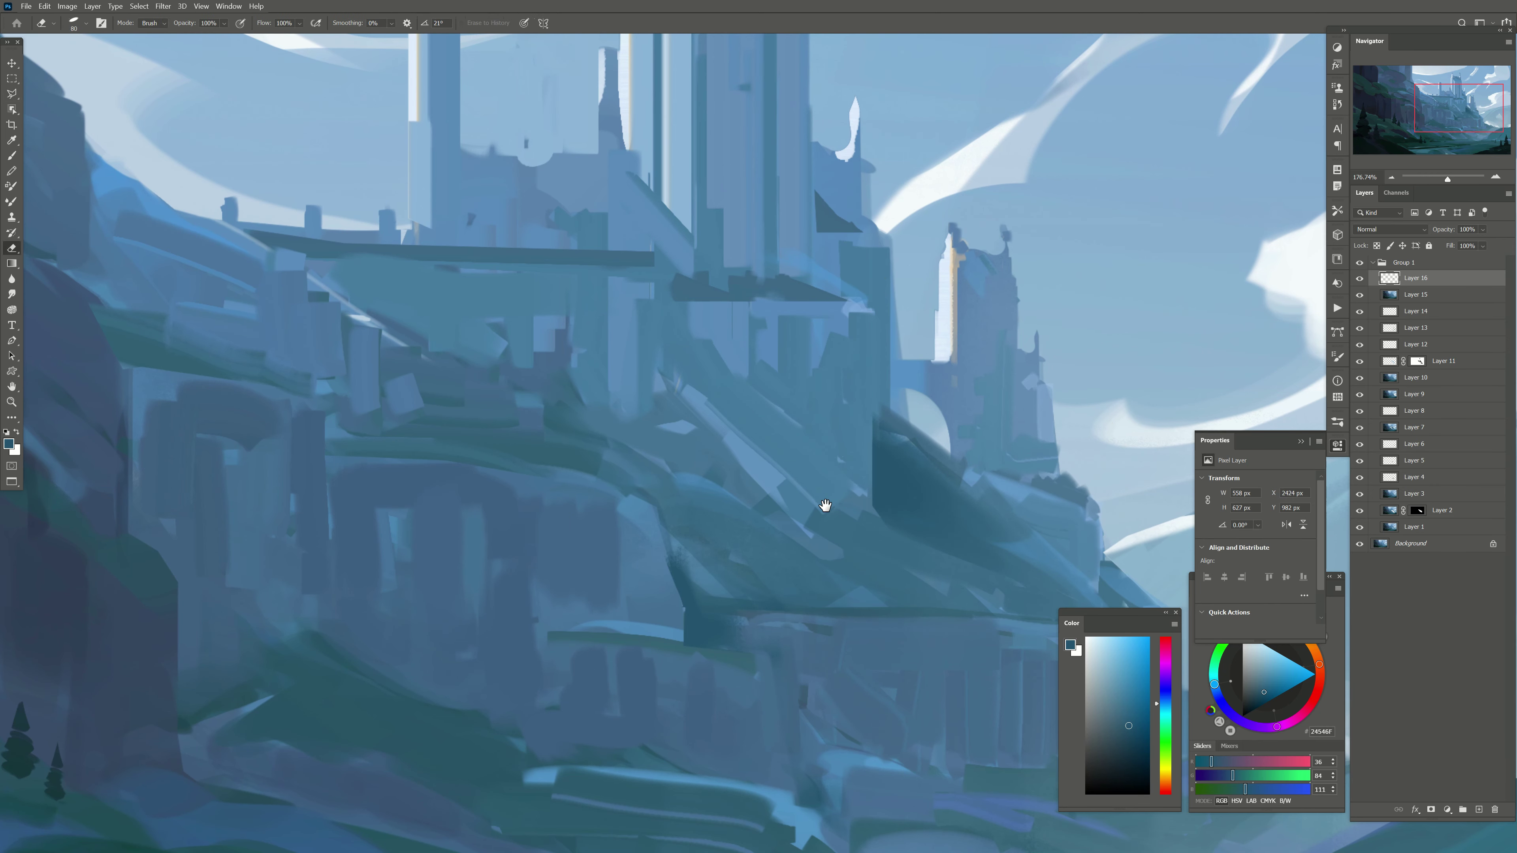
pyautogui.moveTo(823, 508); pyautogui.dragTo(700, 425)
pyautogui.moveTo(645, 231); pyautogui.dragTo(643, 508)
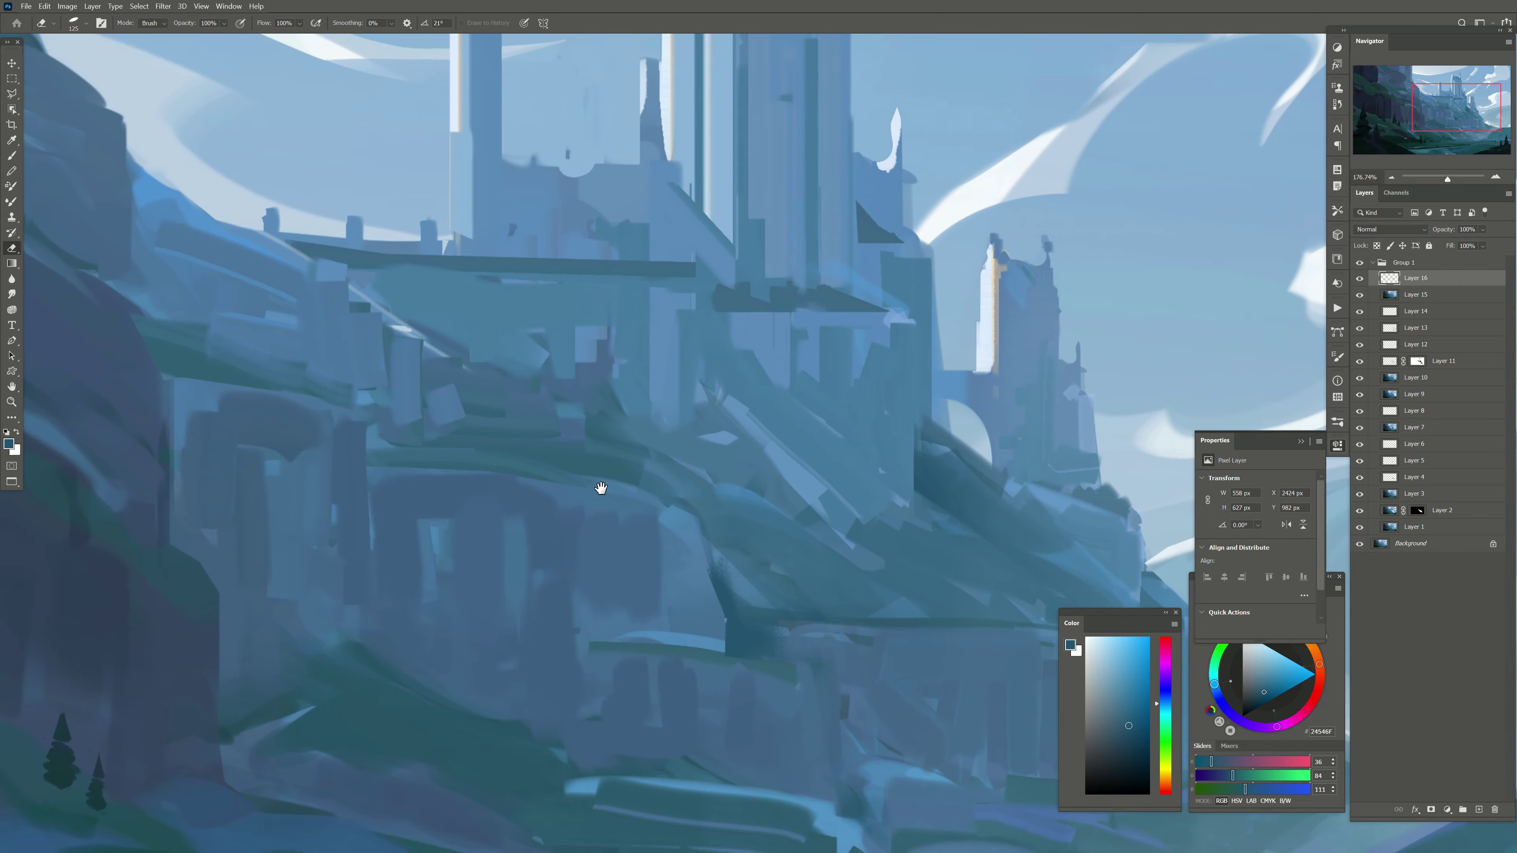
# Step: Paint a dark band along the castle's diagonal ledge and erase the dark blob above it
pyautogui.press('l')
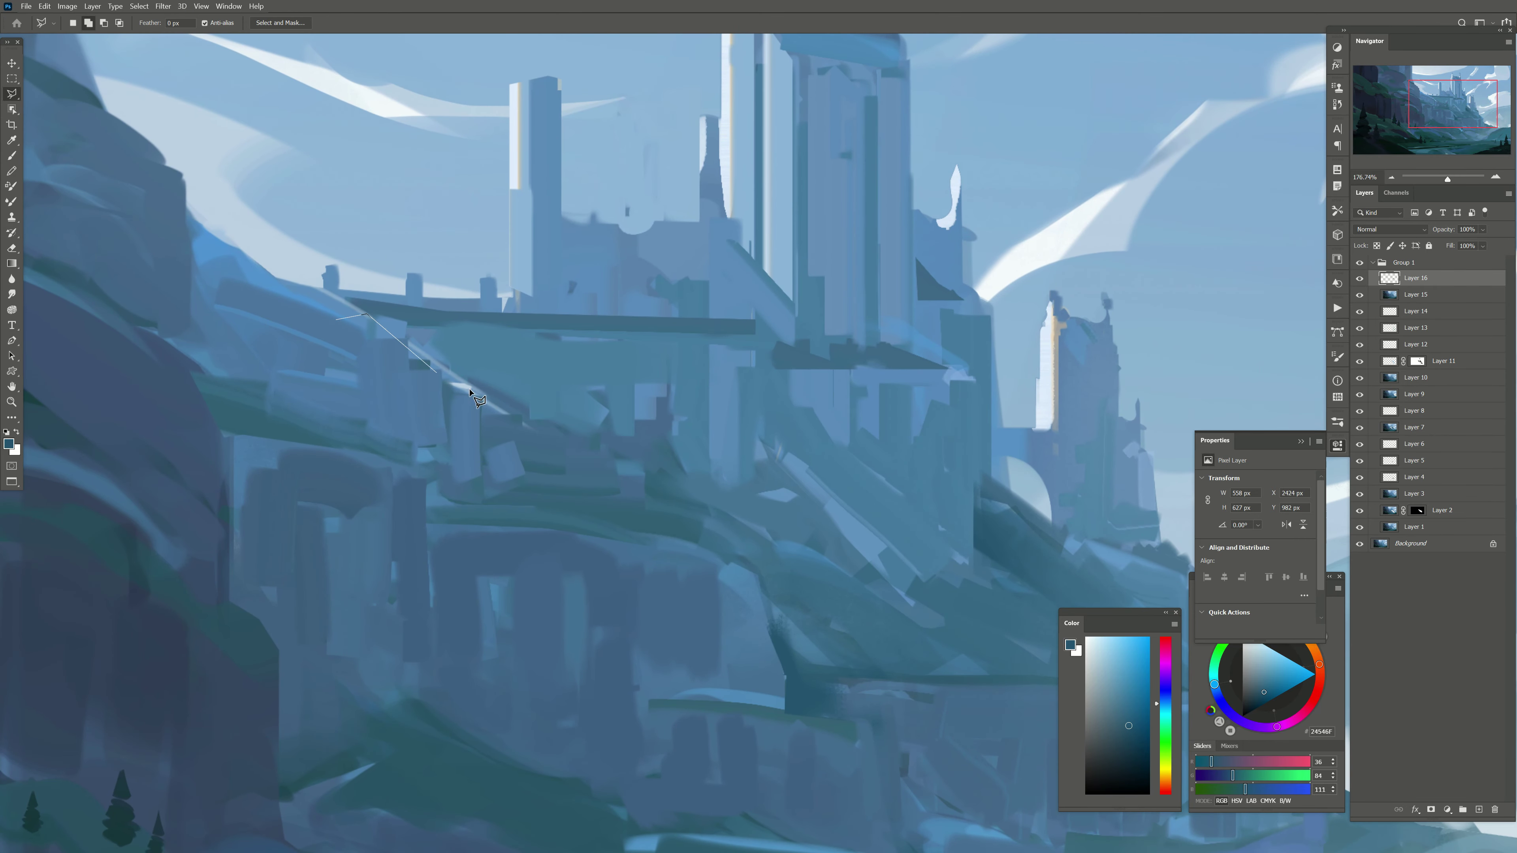
pyautogui.click(816, 523)
pyautogui.click(854, 314)
pyautogui.click(767, 203)
pyautogui.click(342, 318)
pyautogui.press('b')
pyautogui.moveTo(532, 451)
pyautogui.mouseDown()
pyautogui.moveTo(711, 526)
pyautogui.moveTo(568, 436)
pyautogui.moveTo(468, 409)
pyautogui.mouseUp()
pyautogui.hotkey('ctrl', 'd')
pyautogui.press('e')
pyautogui.press(']')
pyautogui.press('[')
pyautogui.moveTo(412, 334); pyautogui.dragTo(557, 407)
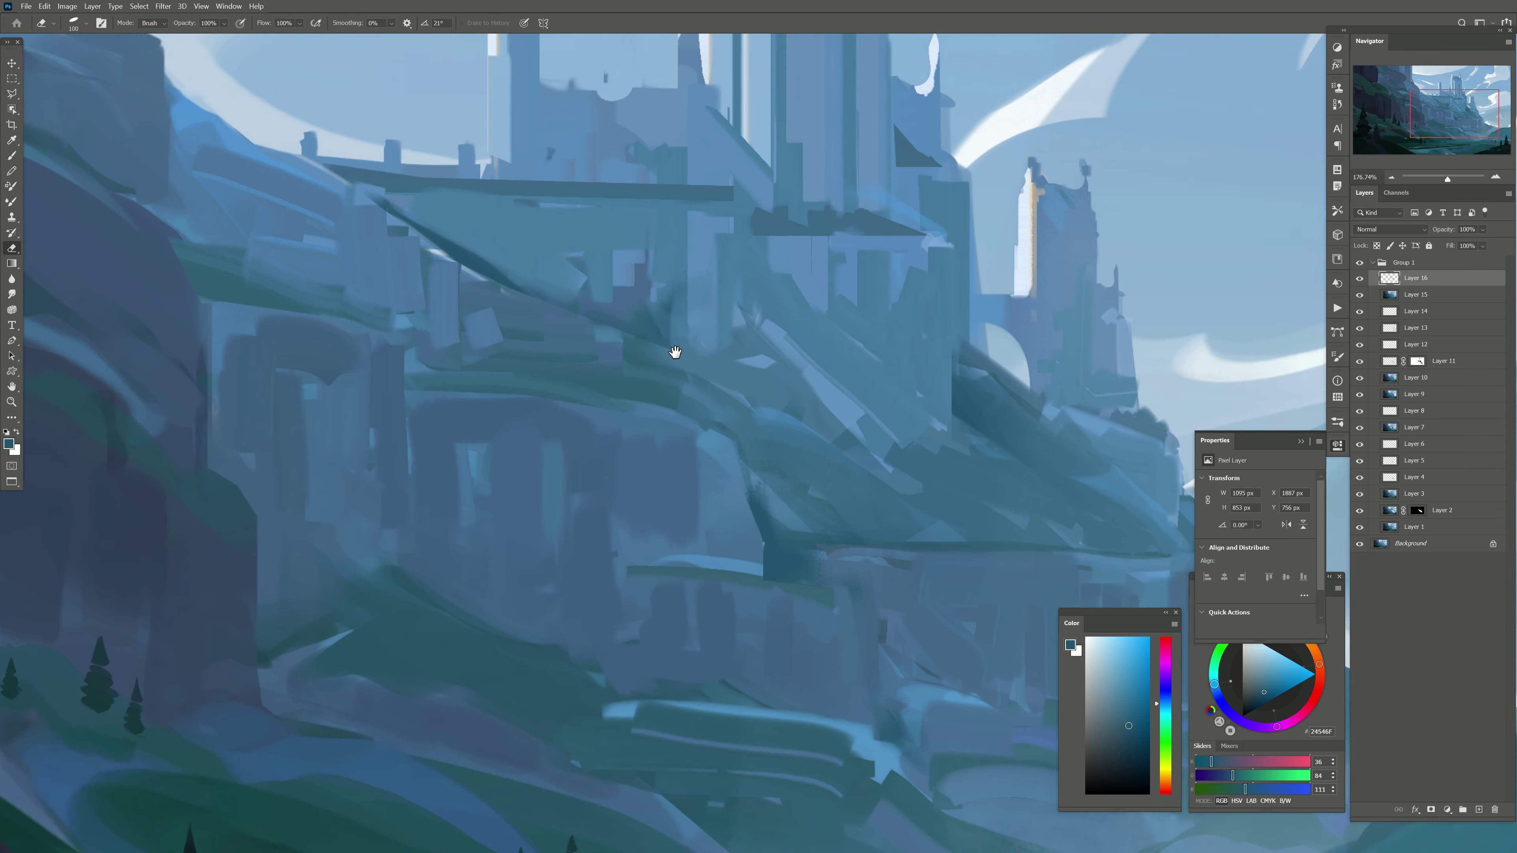
pyautogui.moveTo(636, 552); pyautogui.dragTo(694, 430)
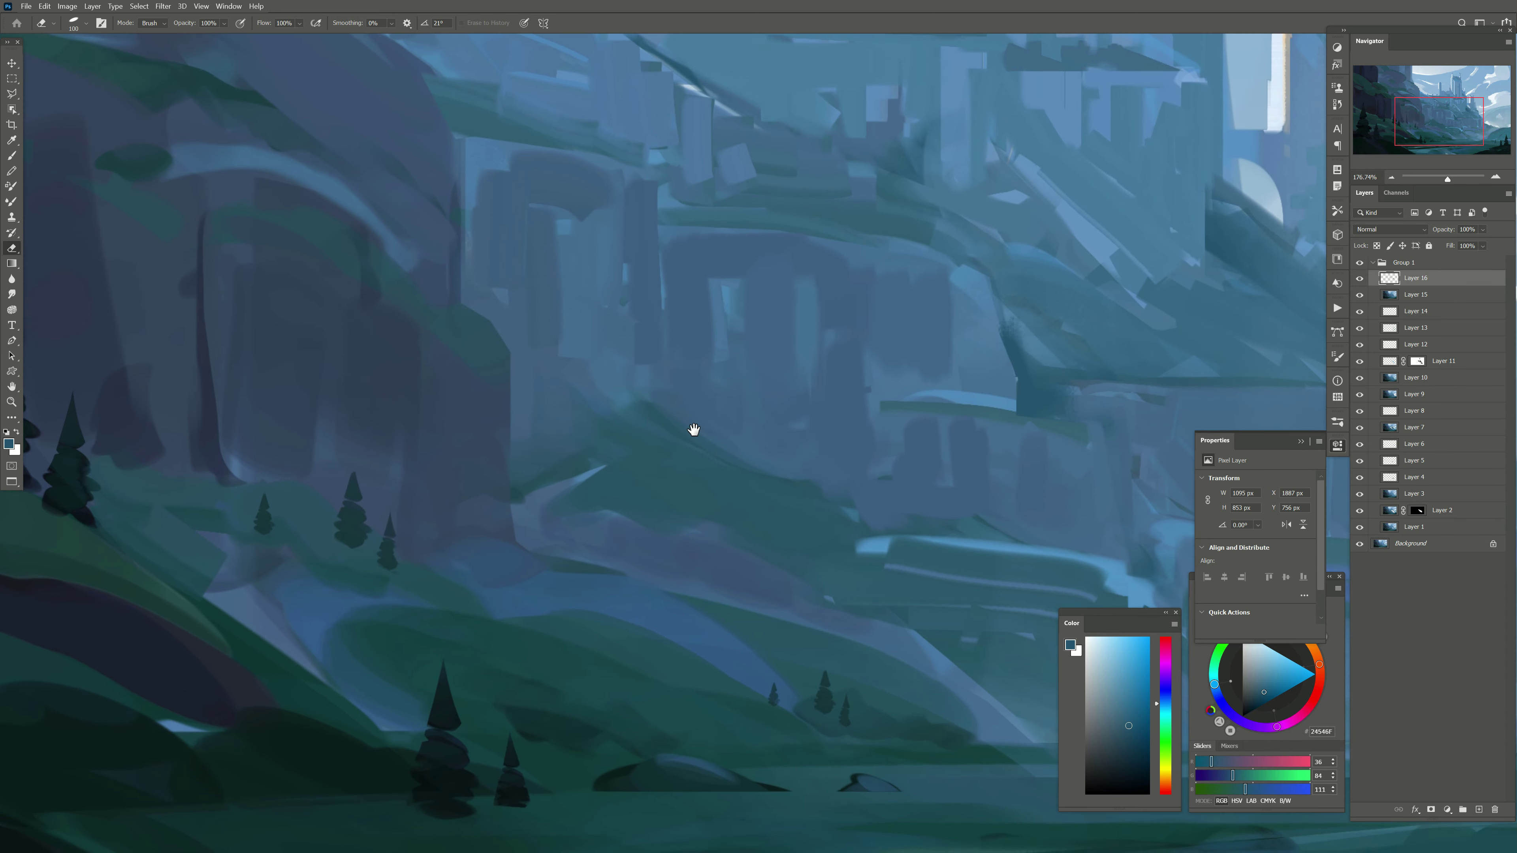
# Step: Sample a dark teal and paint tree trunk shapes with slanted bases on the cliff
pyautogui.press('b')
pyautogui.moveTo(612, 478); pyautogui.dragTo(629, 484)
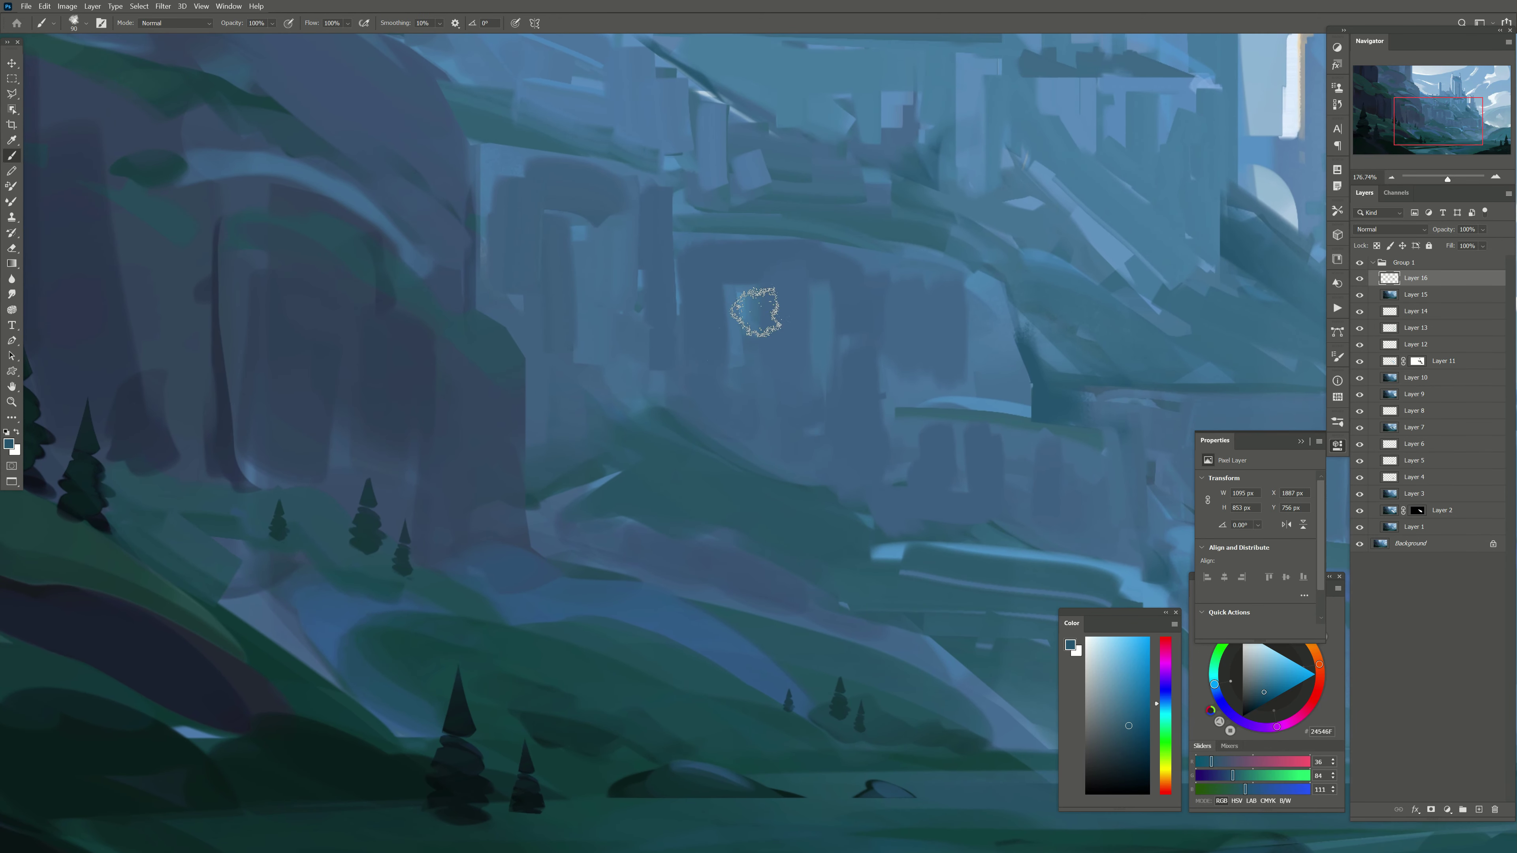
pyautogui.keyDown('alt'); pyautogui.click(681, 397); pyautogui.keyUp('alt')
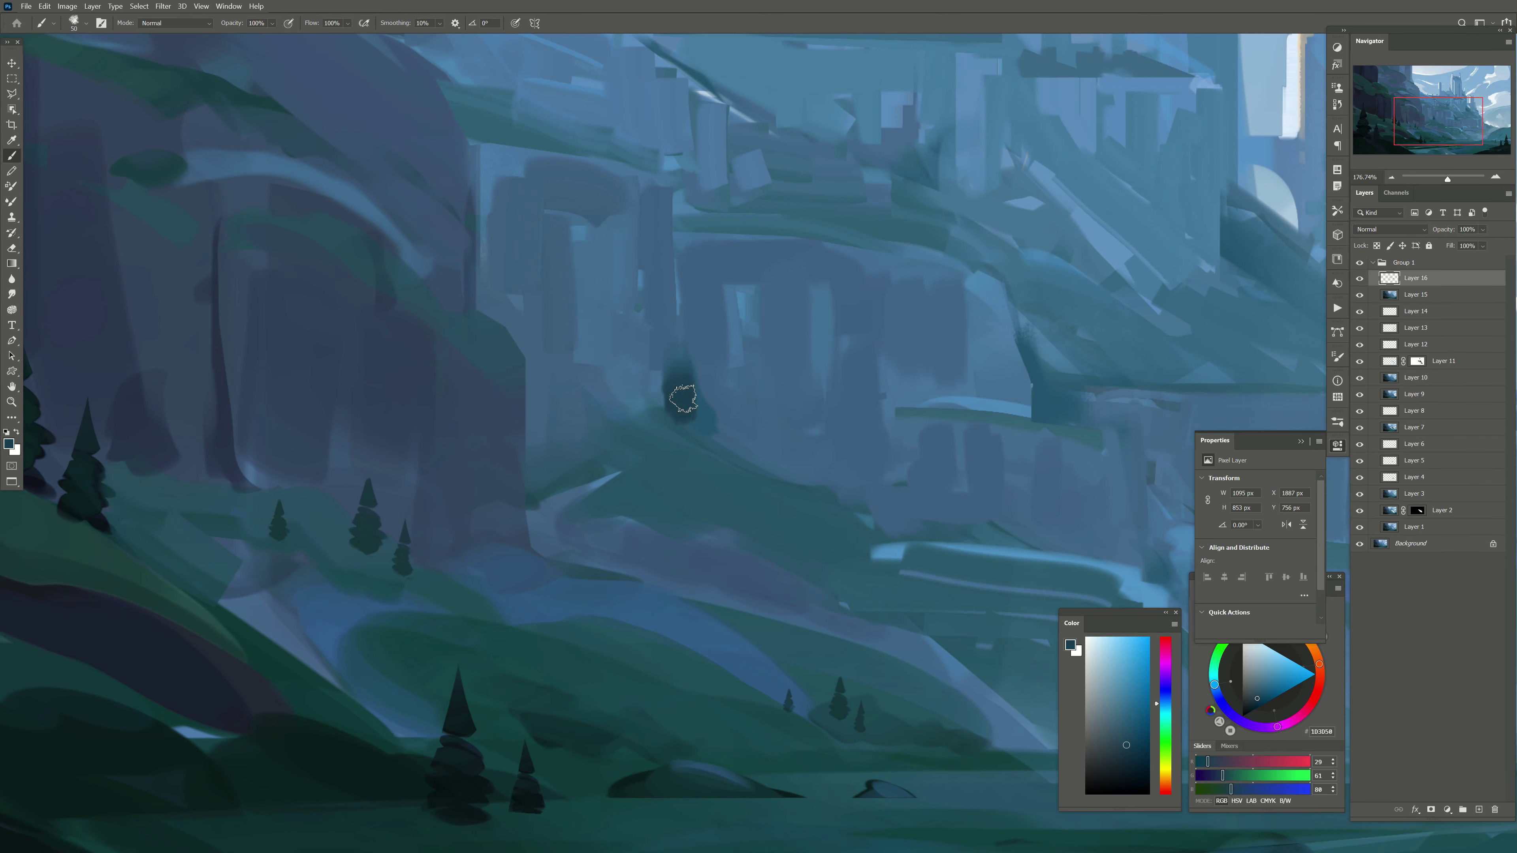
pyautogui.moveTo(677, 412); pyautogui.dragTo(677, 281)
pyautogui.moveTo(741, 454); pyautogui.dragTo(597, 418)
pyautogui.moveTo(732, 263); pyautogui.dragTo(731, 461)
pyautogui.moveTo(836, 484); pyautogui.dragTo(890, 526)
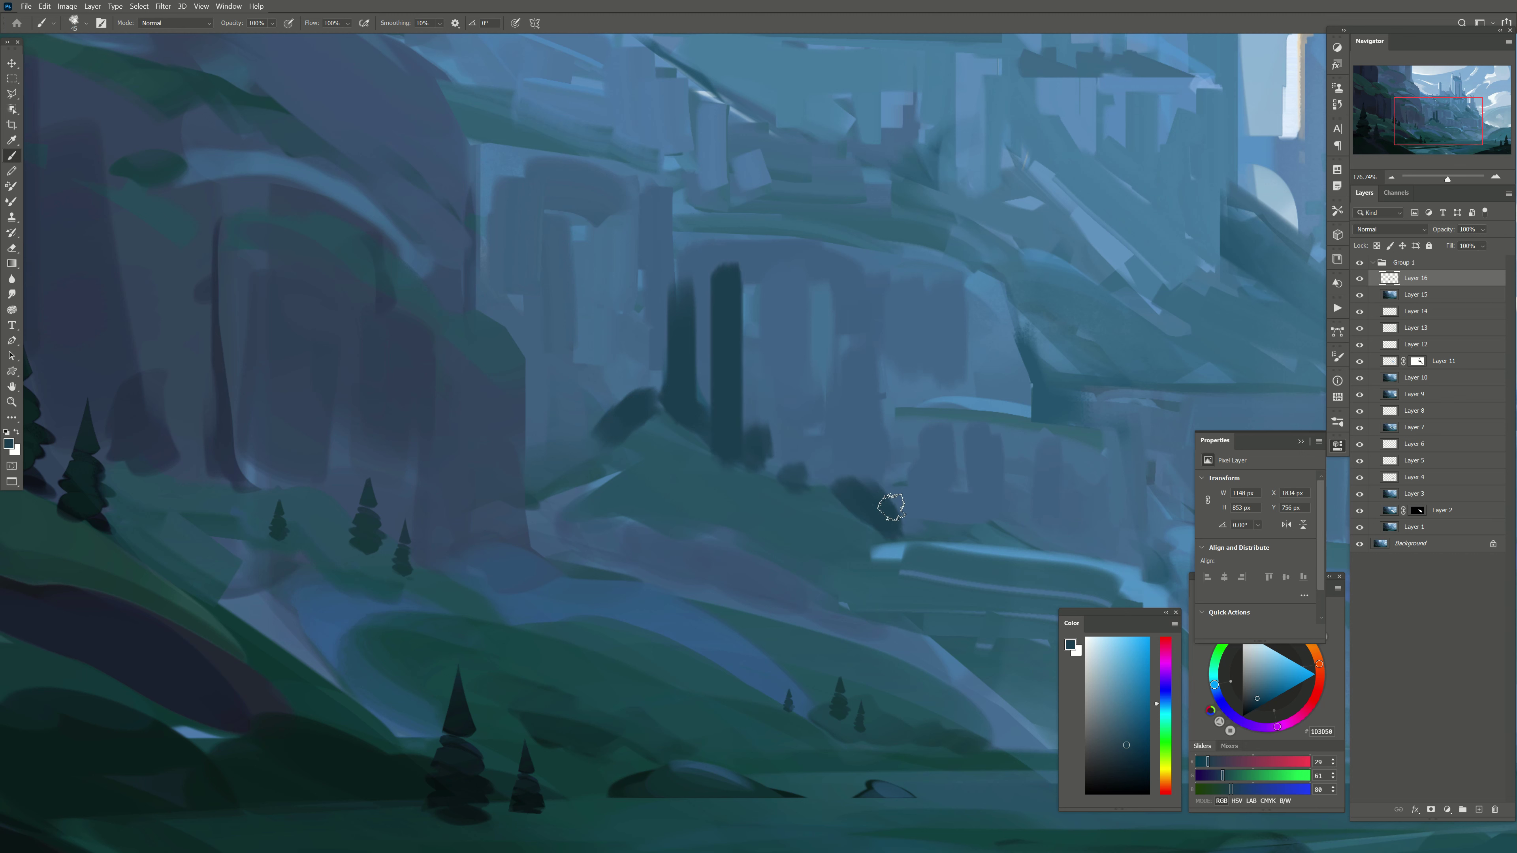
pyautogui.moveTo(893, 421); pyautogui.dragTo(892, 529)
pyautogui.moveTo(890, 505); pyautogui.dragTo(962, 541)
pyautogui.press(']')
pyautogui.moveTo(621, 388)
pyautogui.mouseDown()
pyautogui.moveTo(550, 448)
pyautogui.moveTo(586, 185)
pyautogui.moveTo(541, 454)
pyautogui.mouseUp()
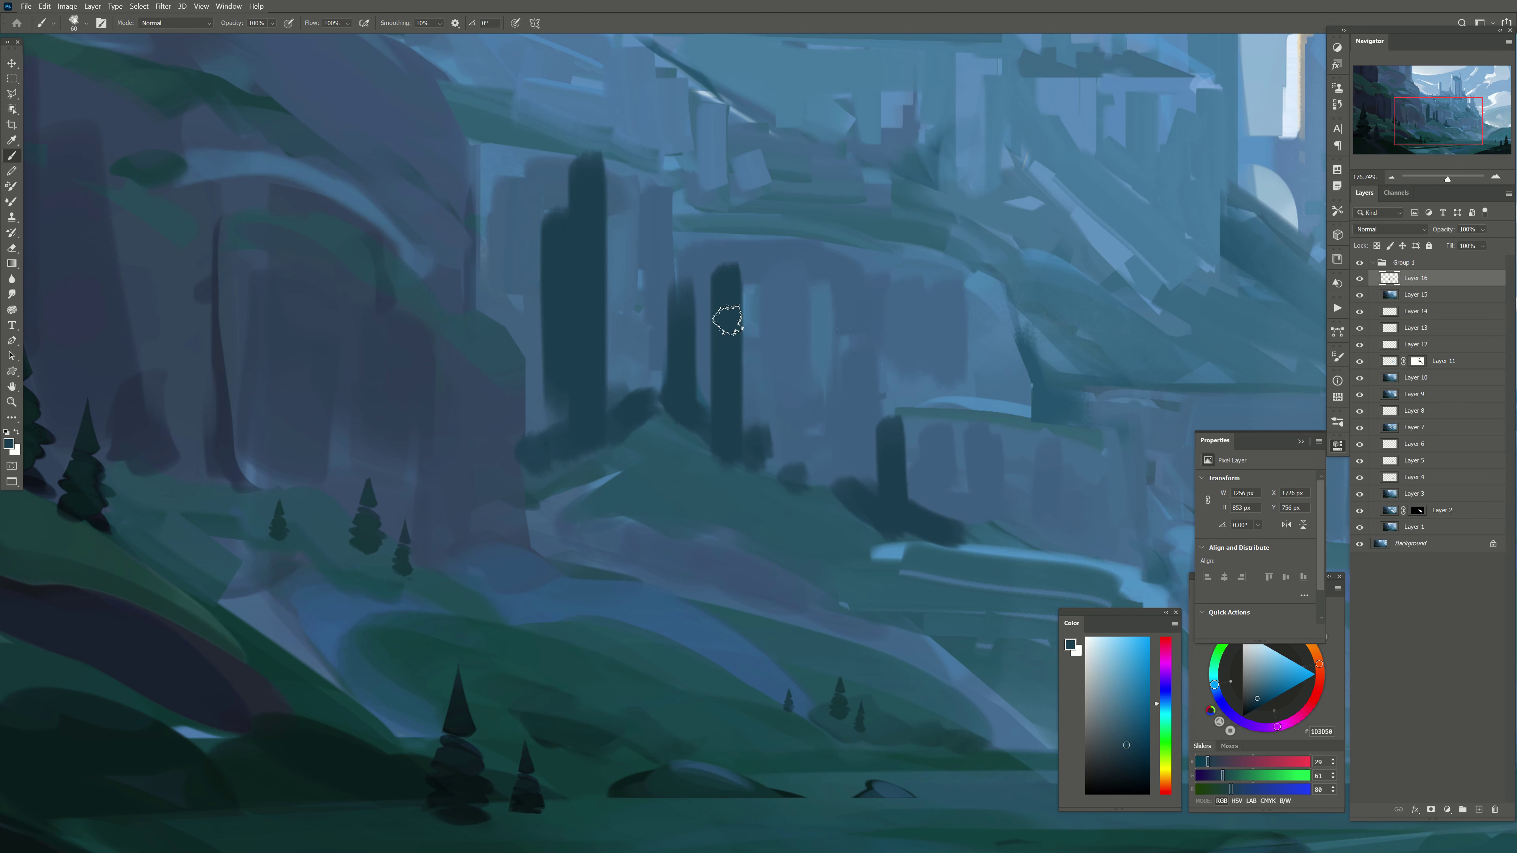
# Step: Erase the dark trunks again and zoom out to the whole painting
pyautogui.press('e')
pyautogui.moveTo(571, 144)
pyautogui.mouseDown()
pyautogui.moveTo(573, 269)
pyautogui.moveTo(609, 424)
pyautogui.moveTo(681, 280)
pyautogui.mouseUp()
pyautogui.moveTo(726, 263); pyautogui.dragTo(732, 460)
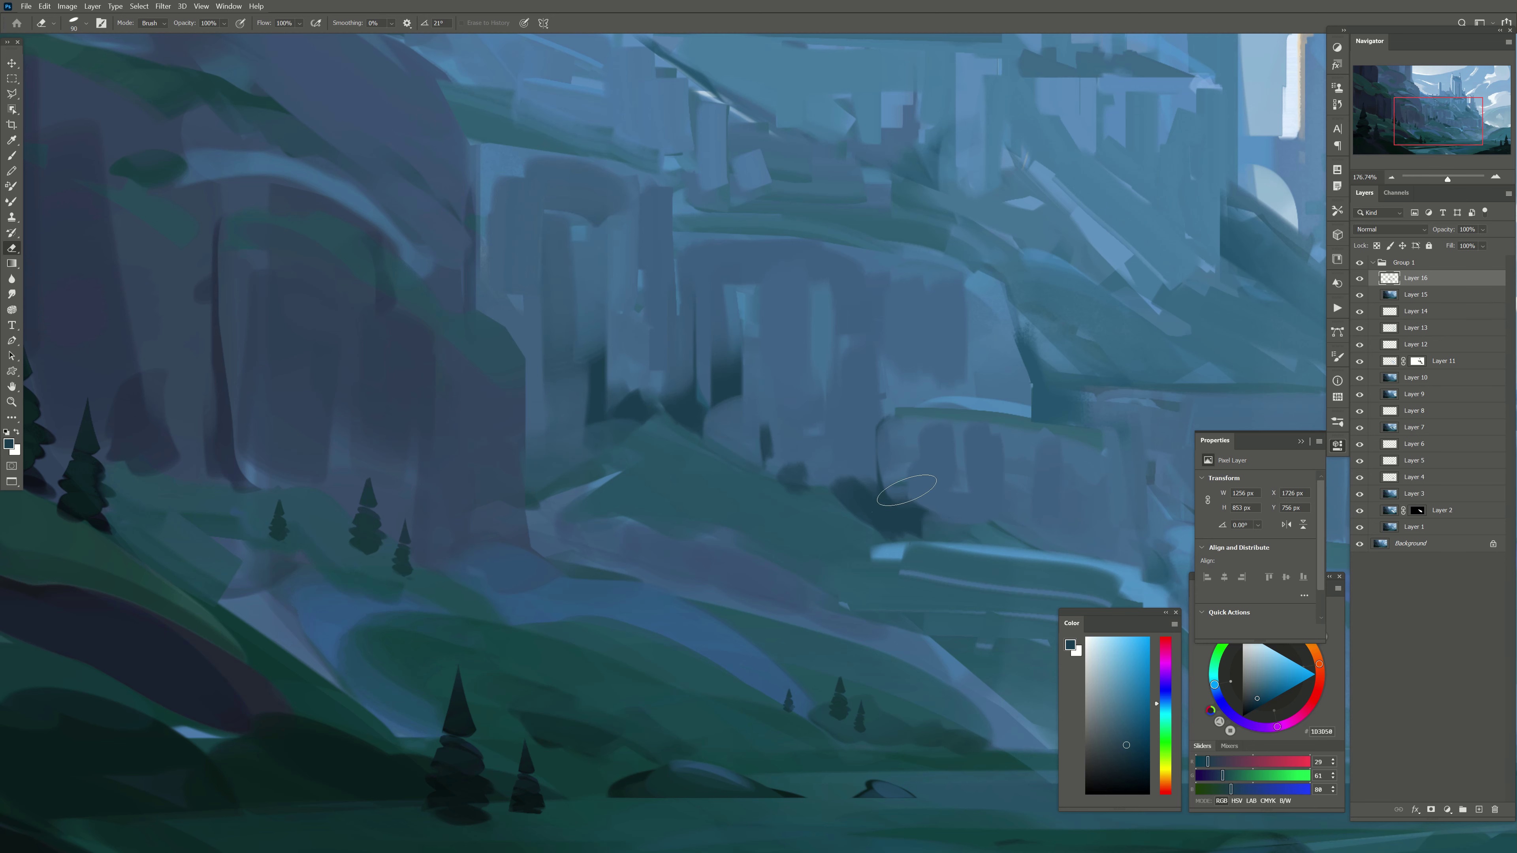
pyautogui.press(']')
pyautogui.press(']')
pyautogui.press(']')
pyautogui.press('[')
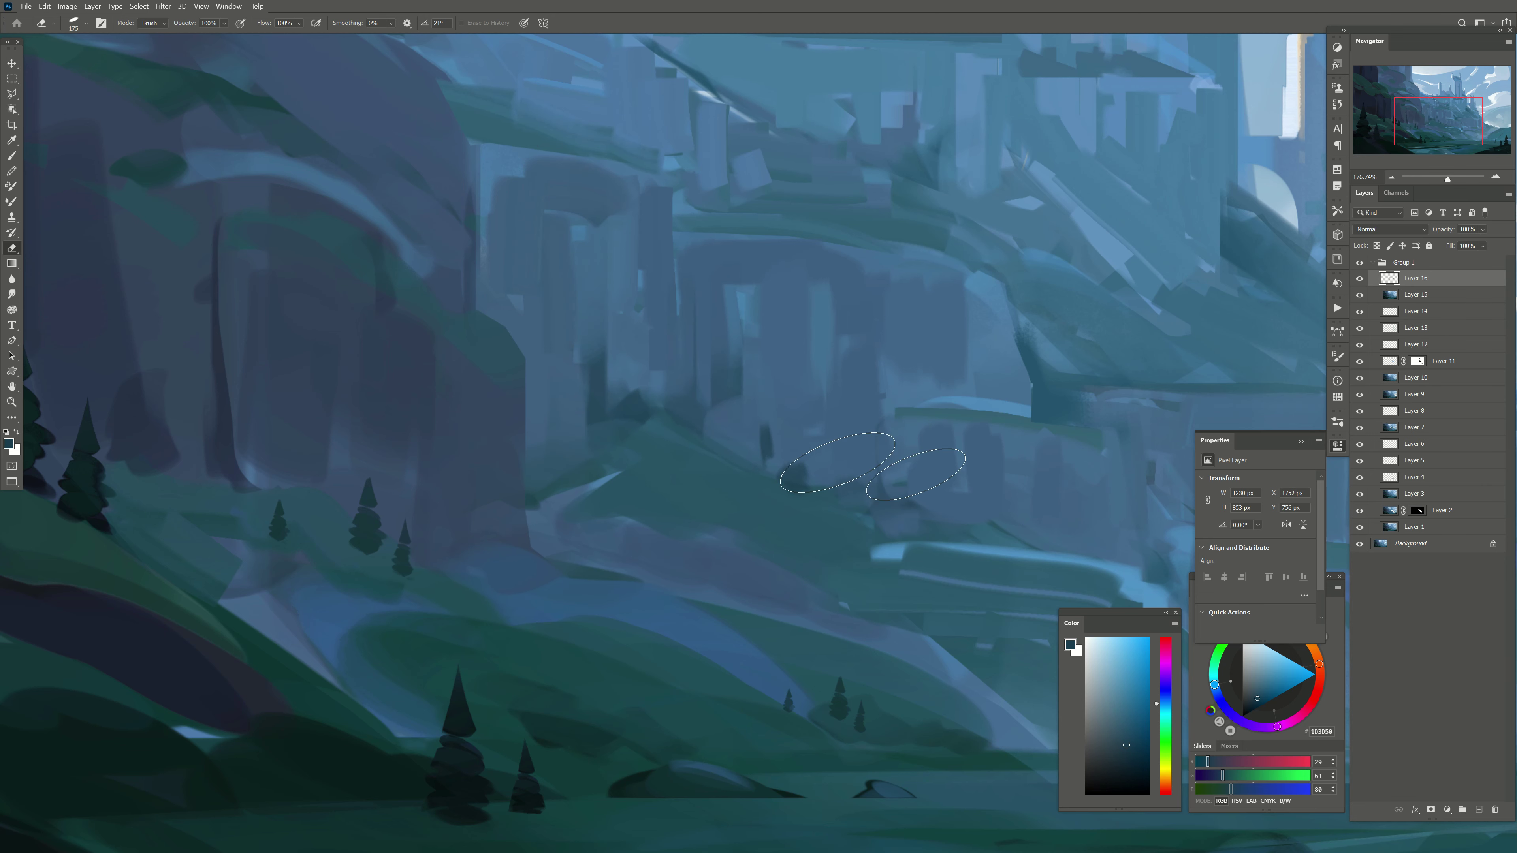
pyautogui.moveTo(680, 384); pyautogui.dragTo(503, 516)
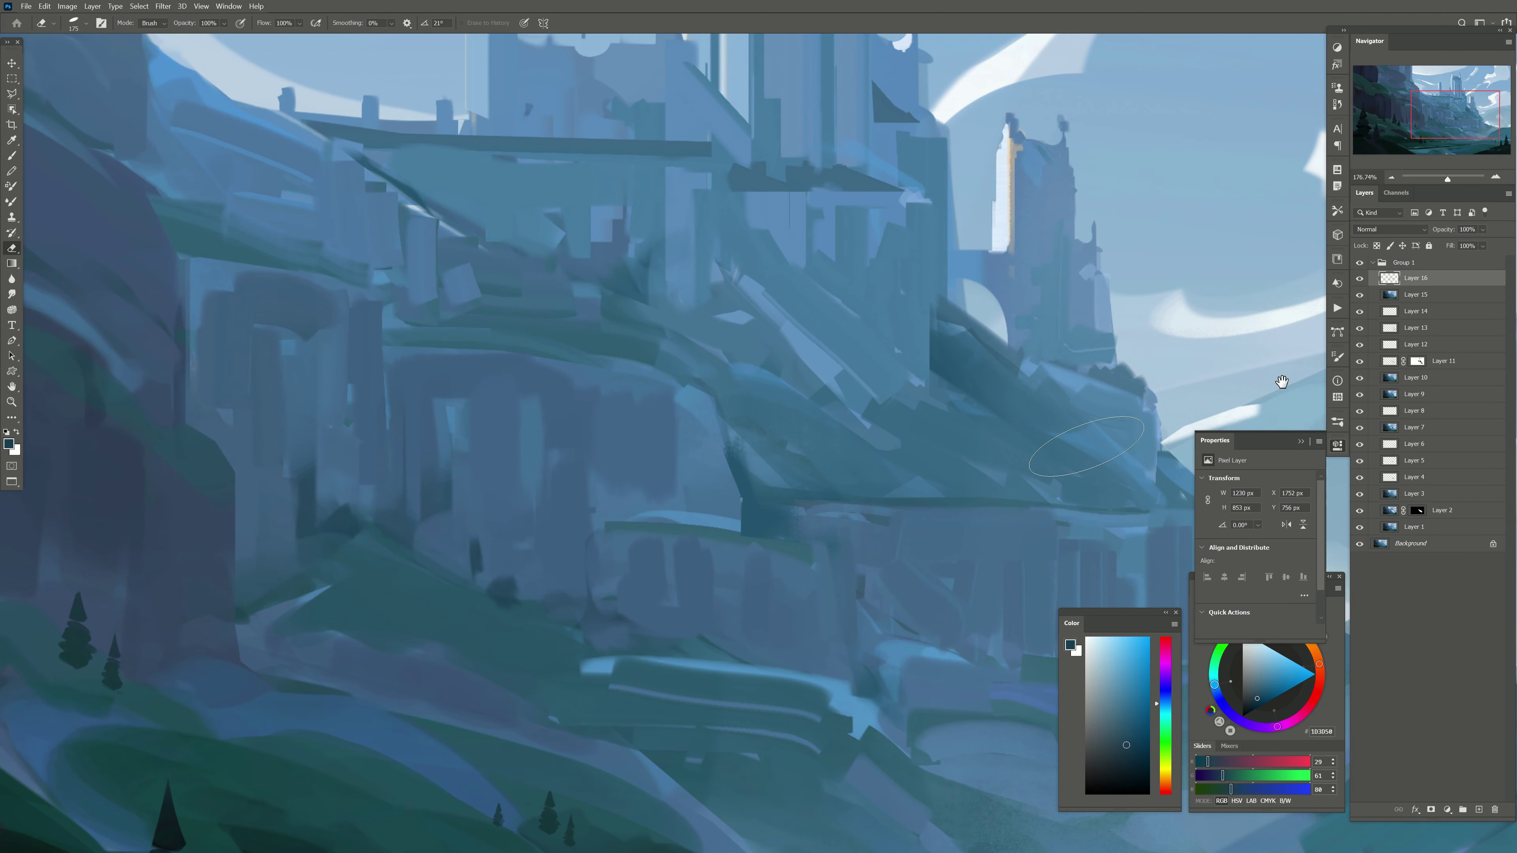
pyautogui.scroll(-3, 657, 419)
pyautogui.scroll(-5, 525, 348)
# Step: Stamp a merged copy of the visible painting onto a new top Layer 17
pyautogui.click(1360, 263)
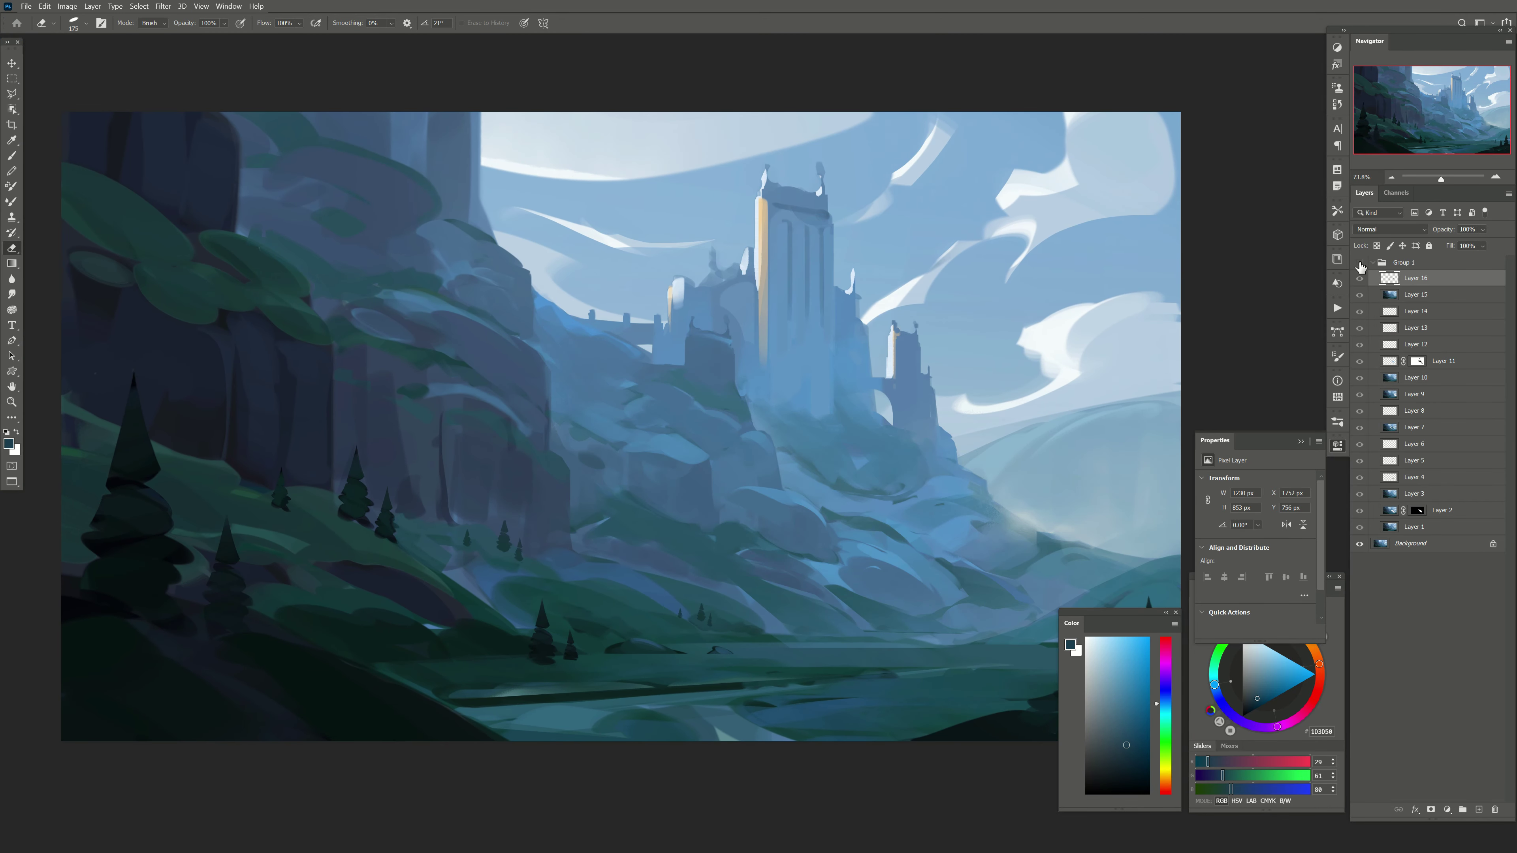
pyautogui.click(1478, 811)
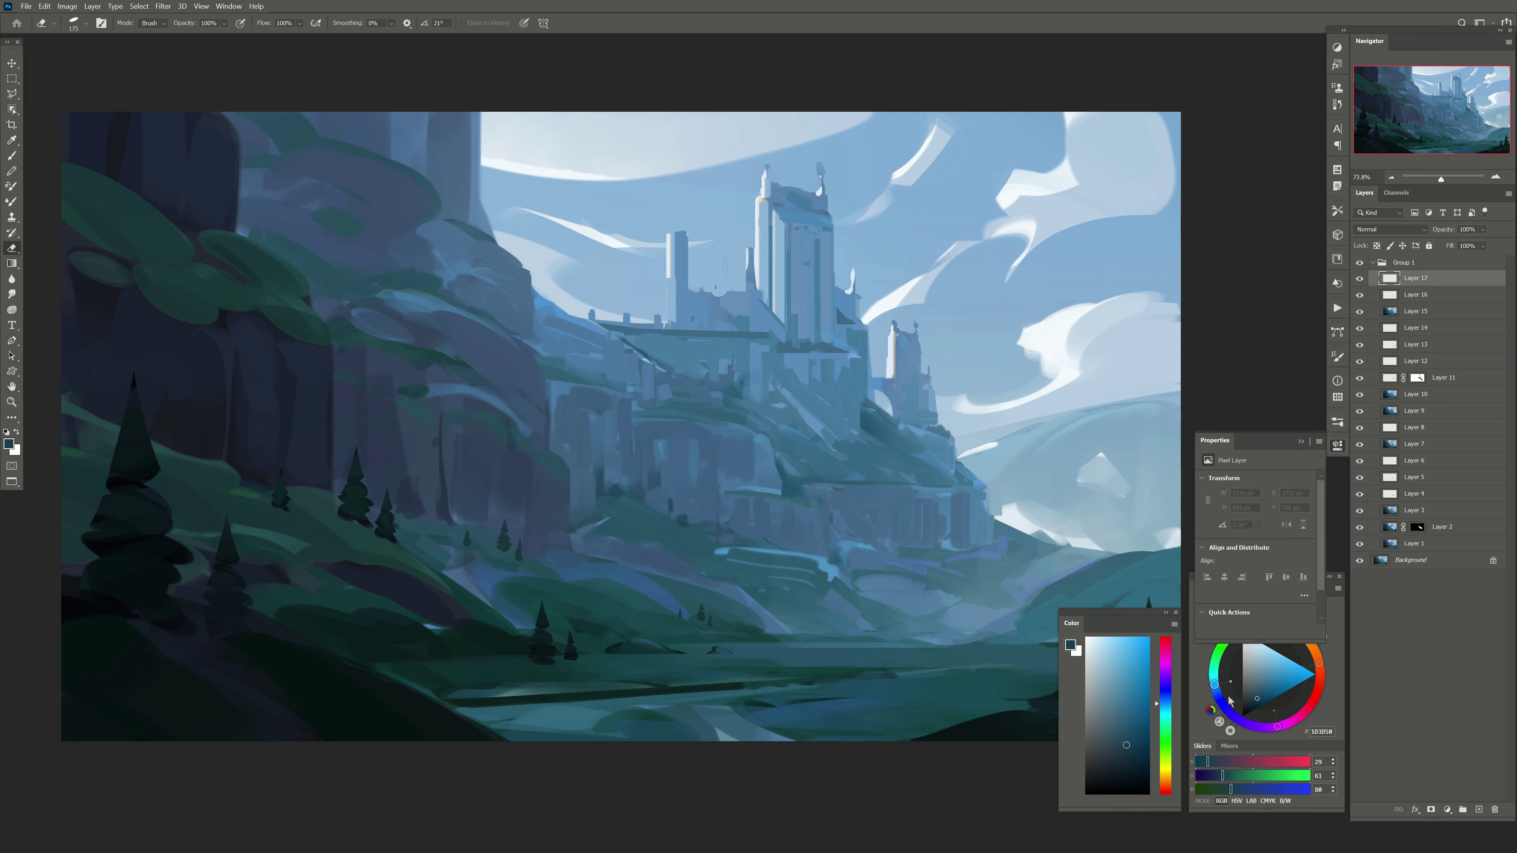
pyautogui.hotkey('ctrl', 'shift', 'alt', 'a')
pyautogui.click(861, 238)
# Step: Zoom in on the castle cliffside and smudge dark shadow strokes along its ledges with the Mixer Brush
pyautogui.press('e')
pyautogui.press('b')
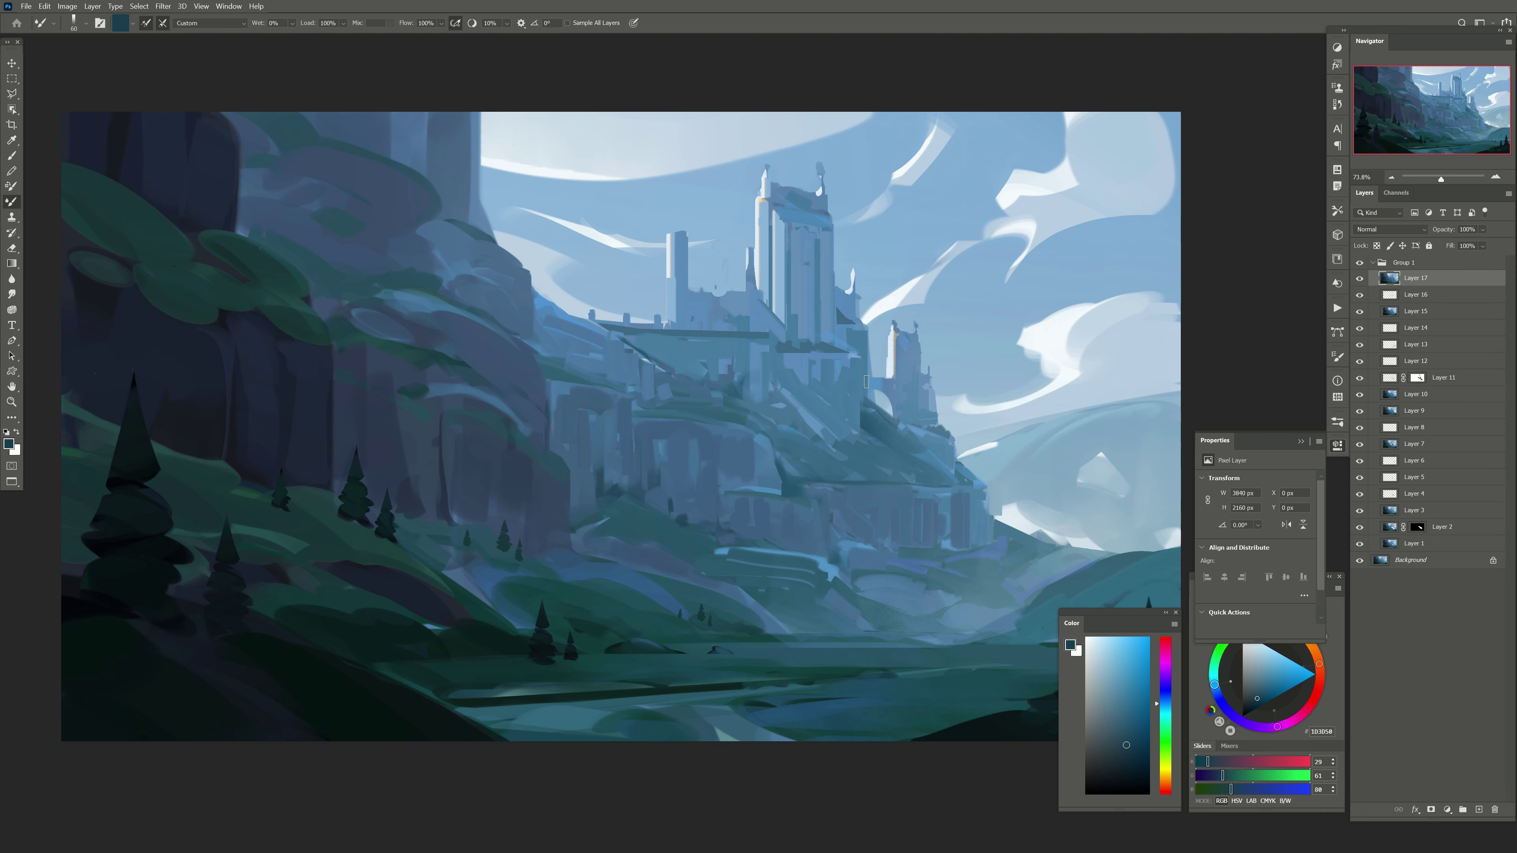
pyautogui.scroll(-1, 807, 467)
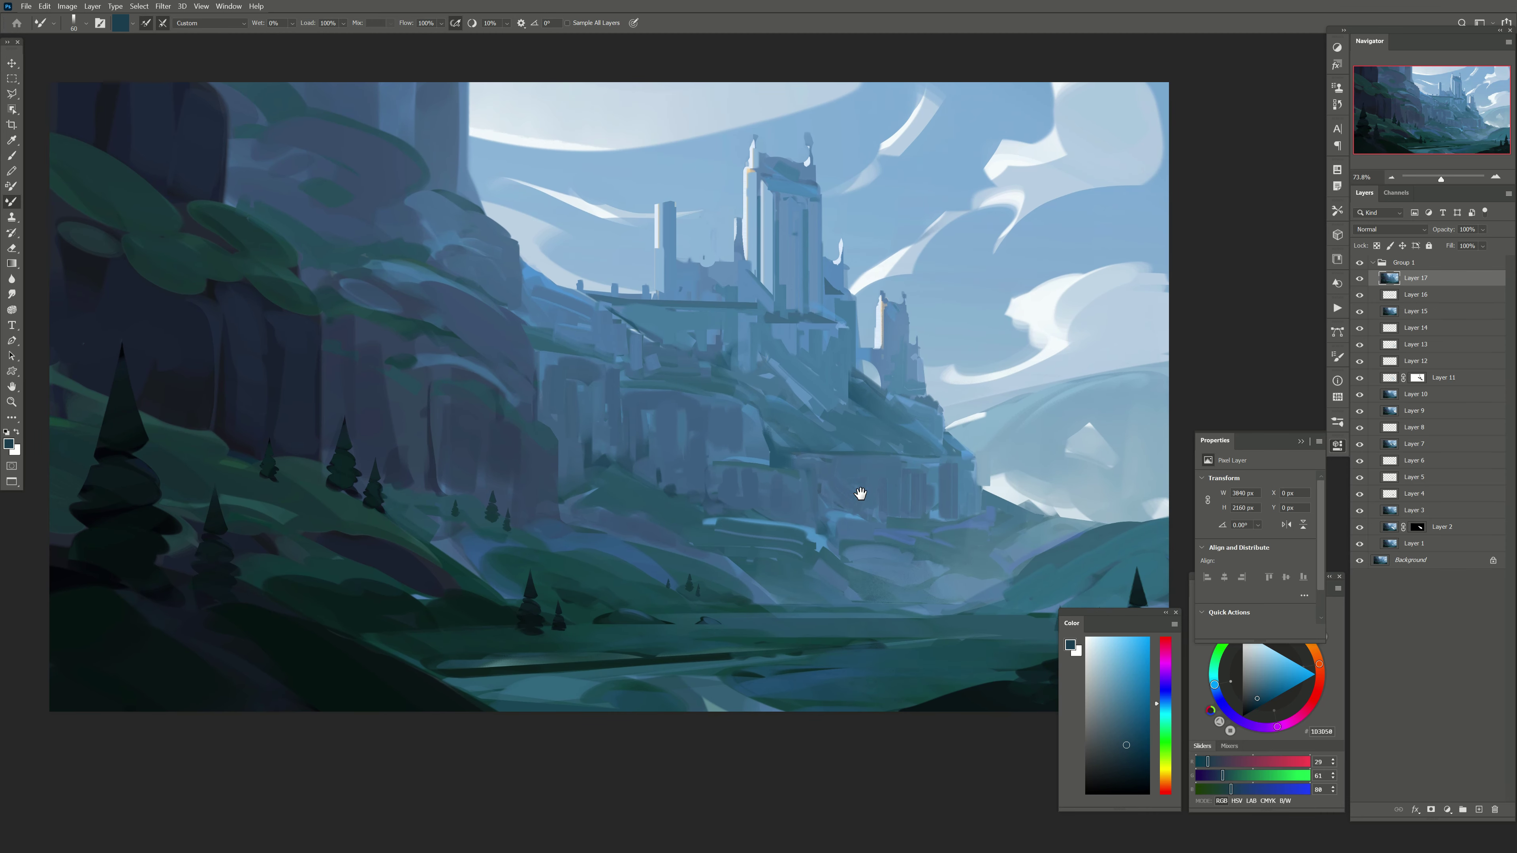
pyautogui.moveTo(875, 407)
pyautogui.mouseDown()
pyautogui.moveTo(732, 349)
pyautogui.moveTo(660, 439)
pyautogui.moveTo(849, 562)
pyautogui.mouseUp()
pyautogui.press(']')
pyautogui.moveTo(794, 526)
pyautogui.mouseDown()
pyautogui.moveTo(741, 591)
pyautogui.moveTo(749, 514)
pyautogui.moveTo(685, 527)
pyautogui.moveTo(538, 398)
pyautogui.mouseUp()
pyautogui.moveTo(454, 269)
pyautogui.mouseDown()
pyautogui.moveTo(442, 367)
pyautogui.moveTo(343, 365)
pyautogui.mouseUp()
pyautogui.moveTo(391, 308); pyautogui.dragTo(394, 150)
pyautogui.press('[')
pyautogui.moveTo(472, 379); pyautogui.dragTo(493, 435)
# Step: Erase most of the new dark strokes again
pyautogui.press('e')
pyautogui.moveTo(421, 216); pyautogui.dragTo(454, 418)
pyautogui.moveTo(466, 359); pyautogui.dragTo(848, 622)
# Step: Erase the stray dark strokes on the lower ledges
pyautogui.moveTo(597, 502); pyautogui.dragTo(710, 597)
pyautogui.press('[')
pyautogui.moveTo(693, 657); pyautogui.dragTo(837, 640)
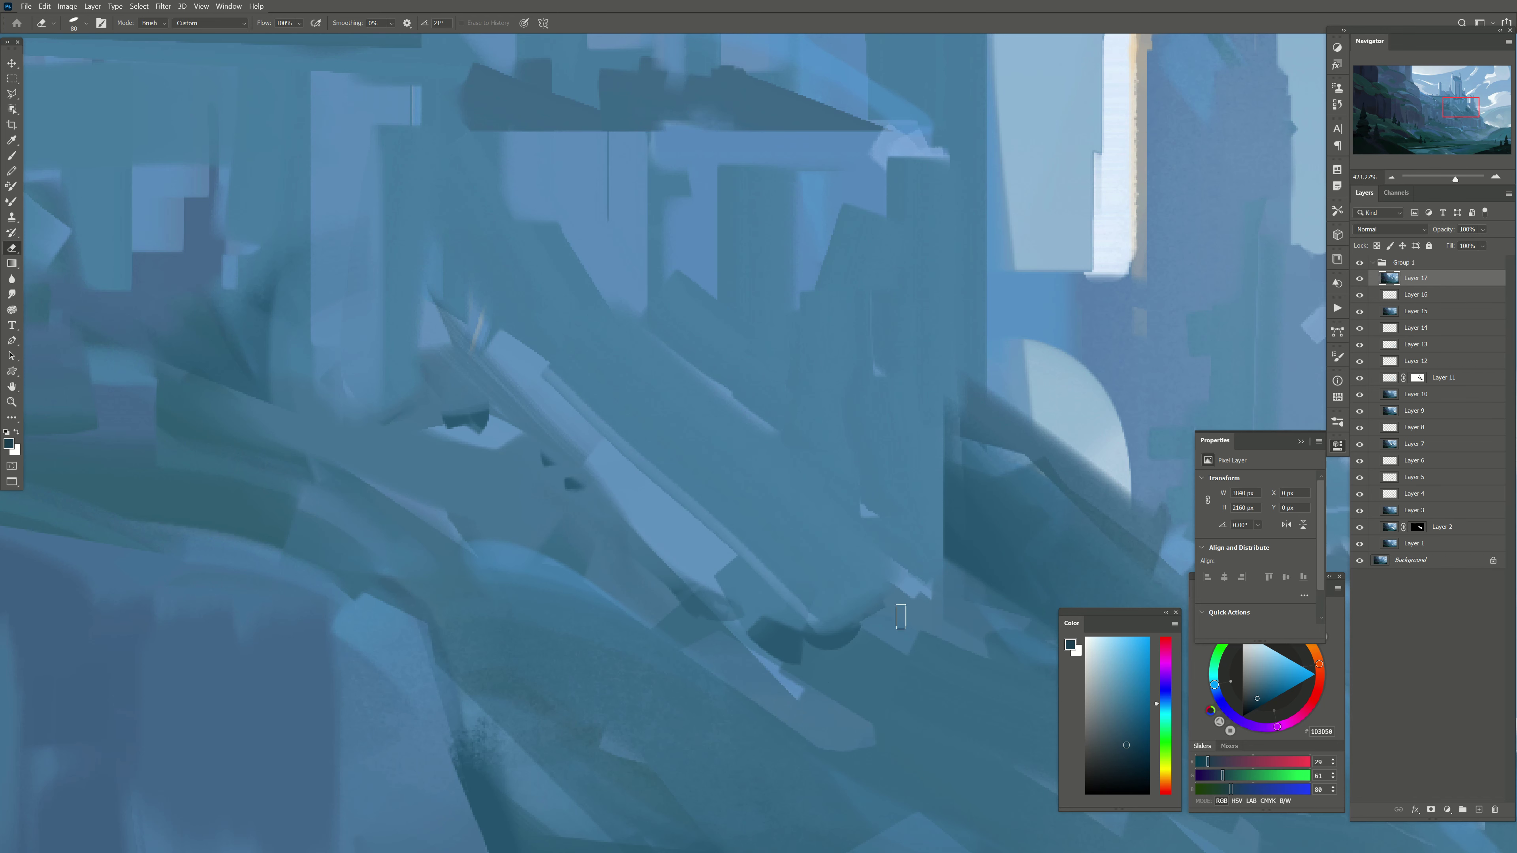
pyautogui.press('b')
pyautogui.scroll(-5, 702, 464)
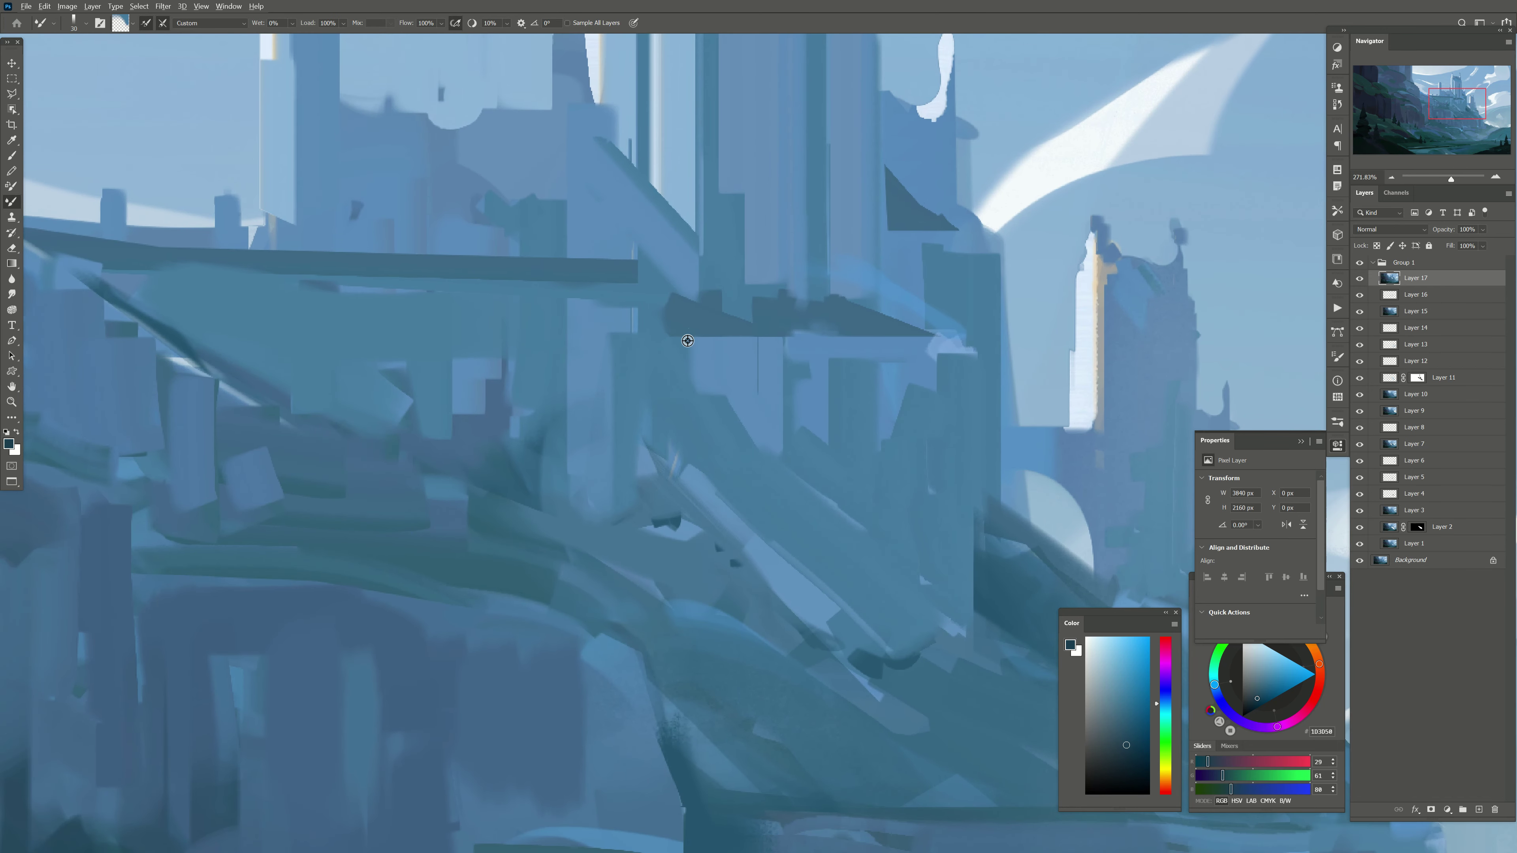
pyautogui.moveTo(576, 454); pyautogui.dragTo(685, 490)
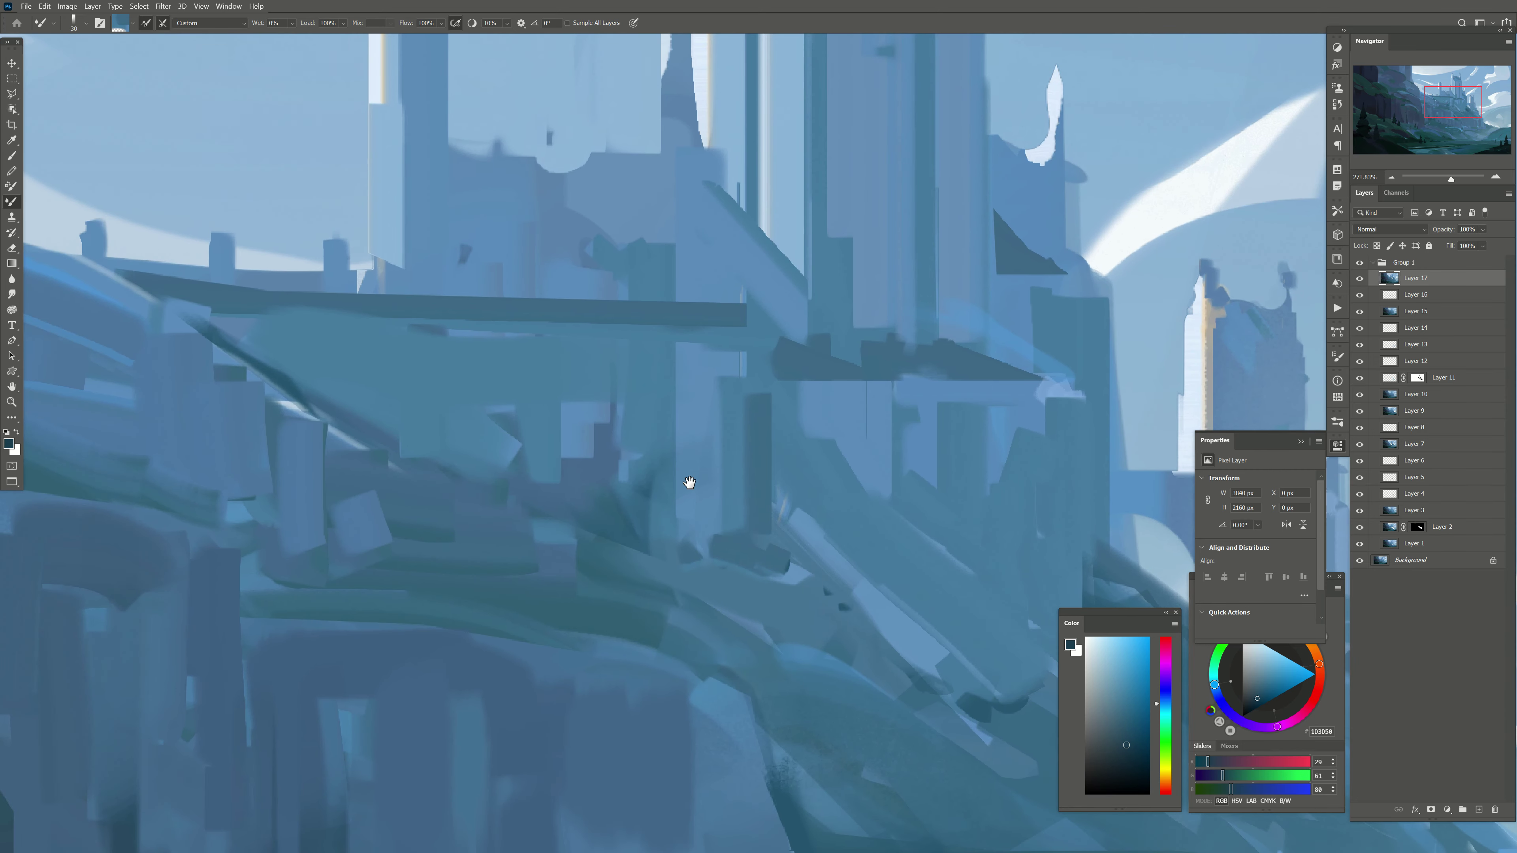
# Step: Paint pale highlights along the ledge, then blend blue over the white blocks
pyautogui.press(']')
pyautogui.moveTo(705, 54); pyautogui.dragTo(722, 137)
pyautogui.press('[')
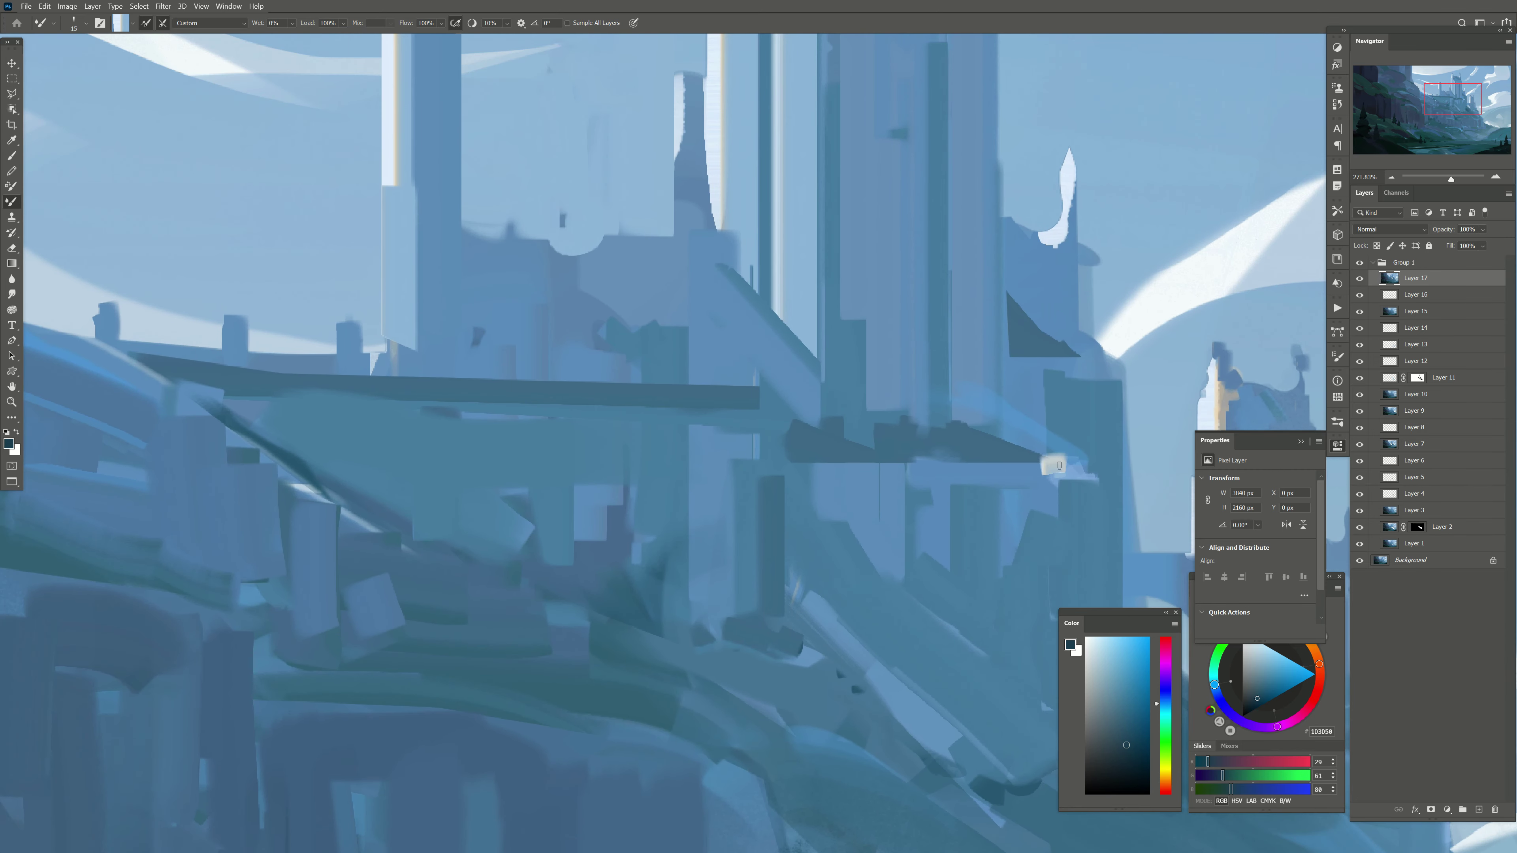
pyautogui.moveTo(1059, 465); pyautogui.dragTo(861, 470)
pyautogui.press(']')
pyautogui.press(']')
pyautogui.moveTo(1027, 469)
pyautogui.mouseDown()
pyautogui.moveTo(872, 476)
pyautogui.moveTo(902, 526)
pyautogui.moveTo(899, 574)
pyautogui.mouseUp()
pyautogui.keyDown('alt'); pyautogui.click(872, 503); pyautogui.keyUp('alt')
pyautogui.press(']')
pyautogui.moveTo(705, 502); pyautogui.dragTo(872, 495)
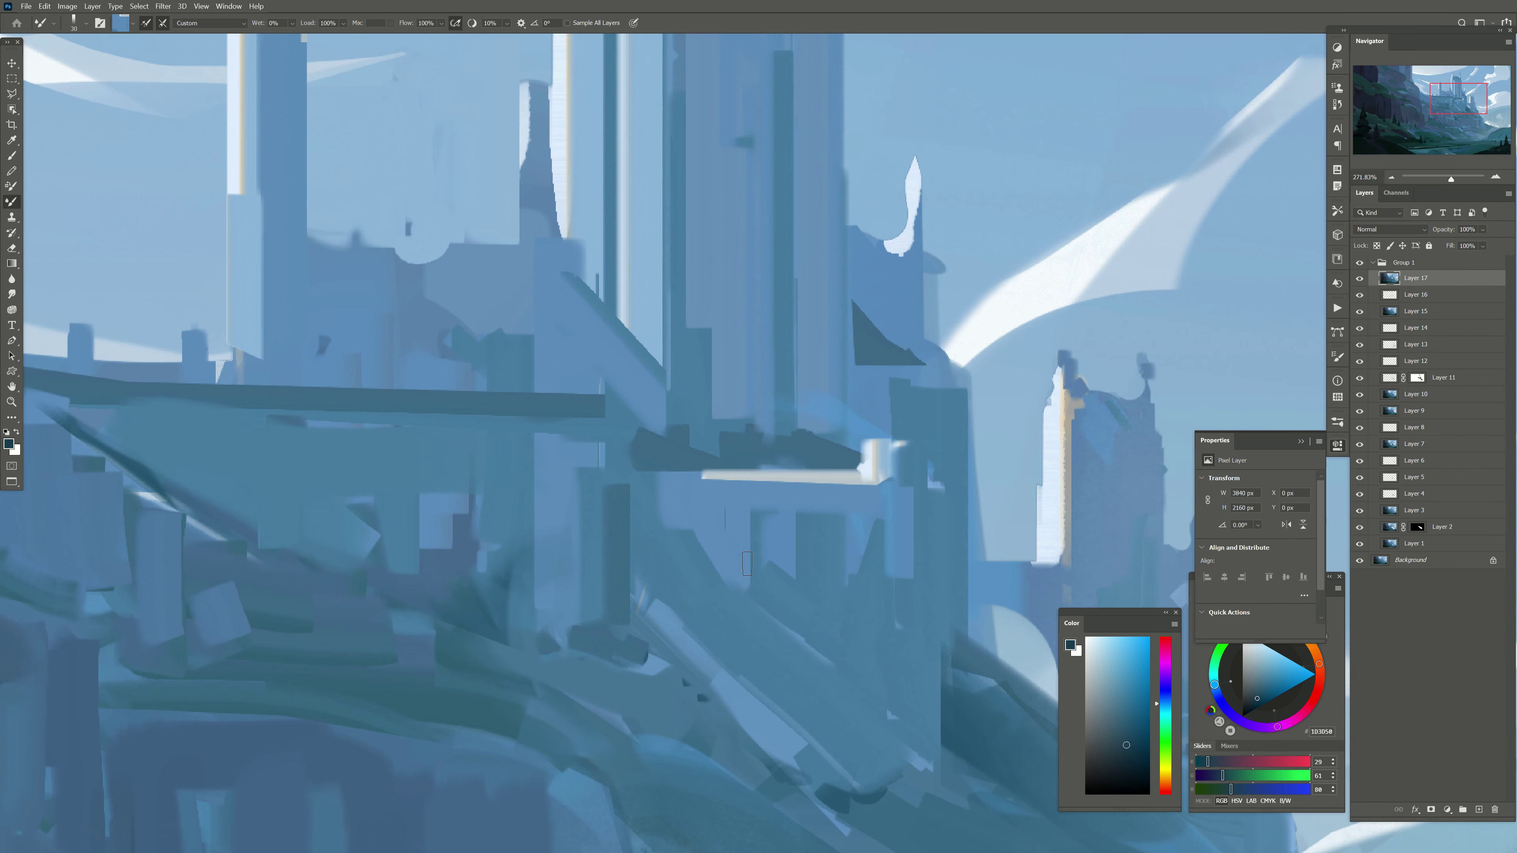
pyautogui.press('[')
# Step: Lay a dark shadow across the castle ledge and blend lighter paint over it
pyautogui.scroll(-2, 746, 563)
pyautogui.scroll(-2, 695, 407)
pyautogui.scroll(-2, 668, 536)
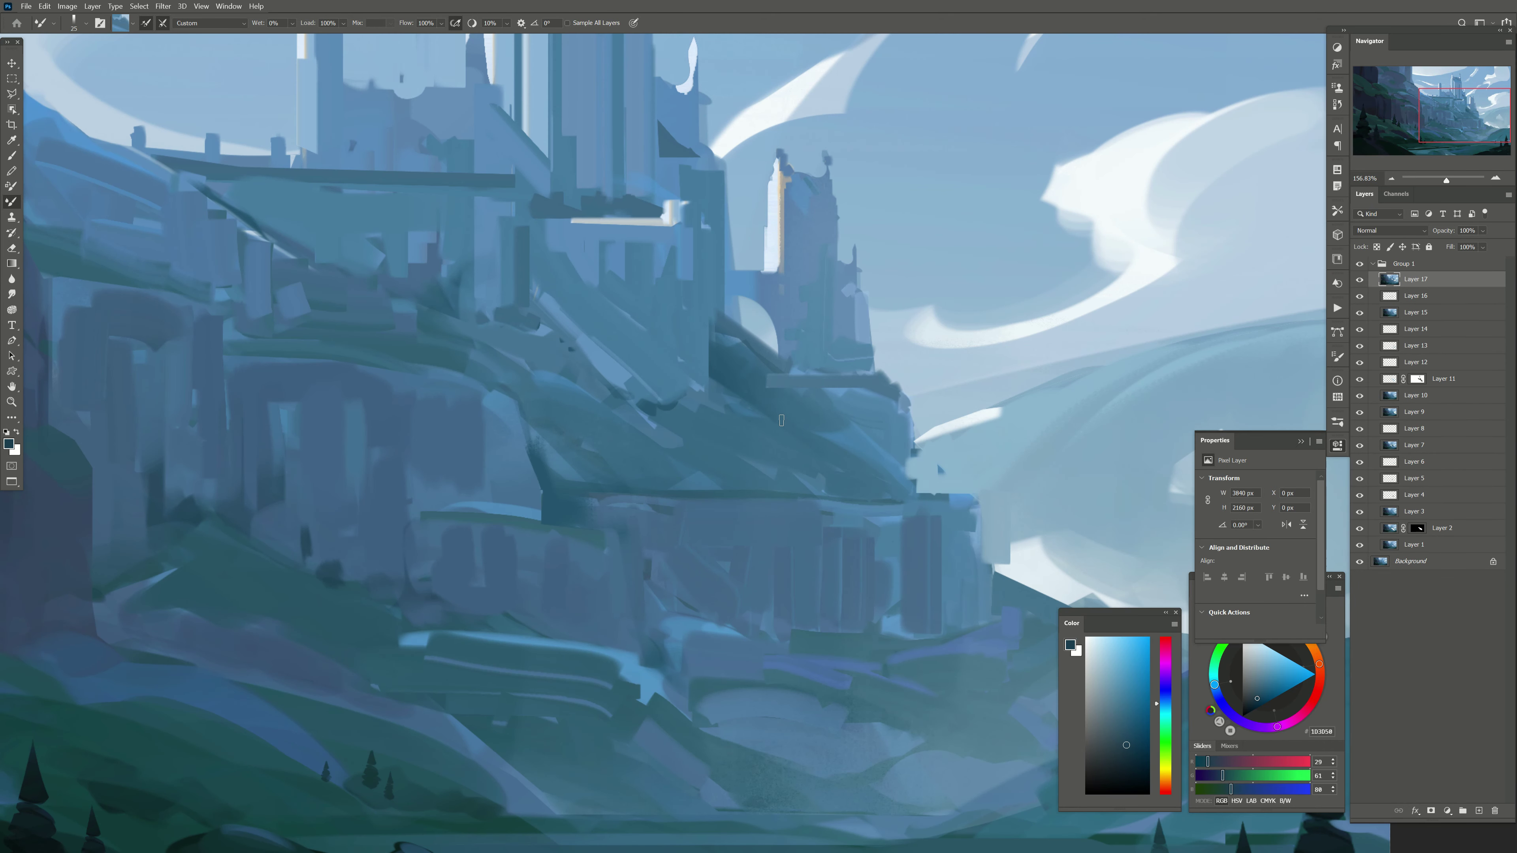
pyautogui.moveTo(732, 359)
pyautogui.mouseDown()
pyautogui.moveTo(730, 590)
pyautogui.moveTo(737, 372)
pyautogui.moveTo(795, 317)
pyautogui.mouseUp()
pyautogui.press(']')
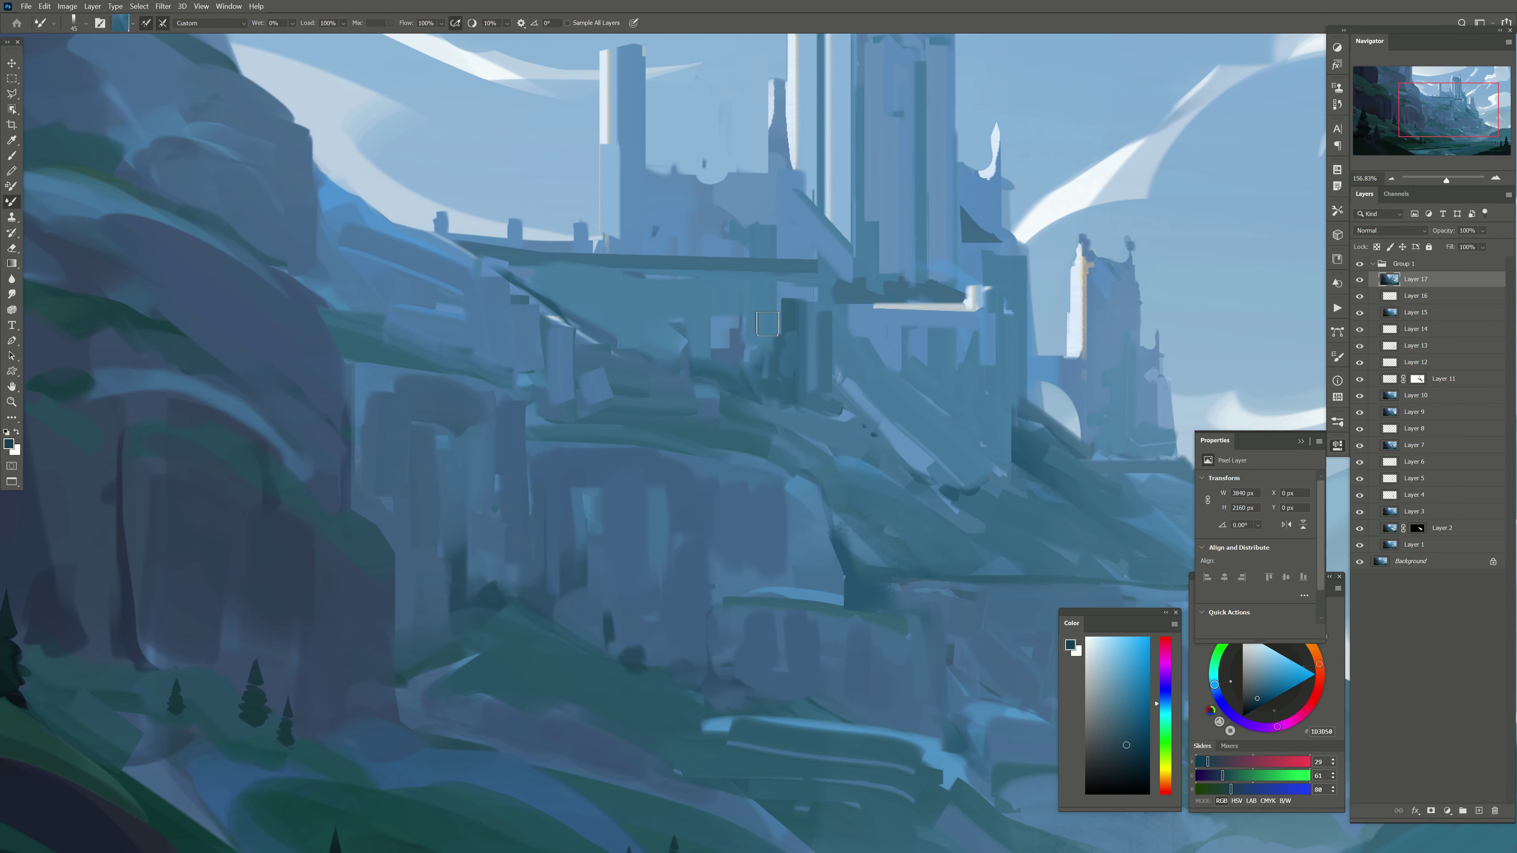
pyautogui.press(']')
pyautogui.moveTo(758, 370)
pyautogui.mouseDown()
pyautogui.moveTo(658, 330)
pyautogui.moveTo(746, 370)
pyautogui.mouseUp()
pyautogui.press(']')
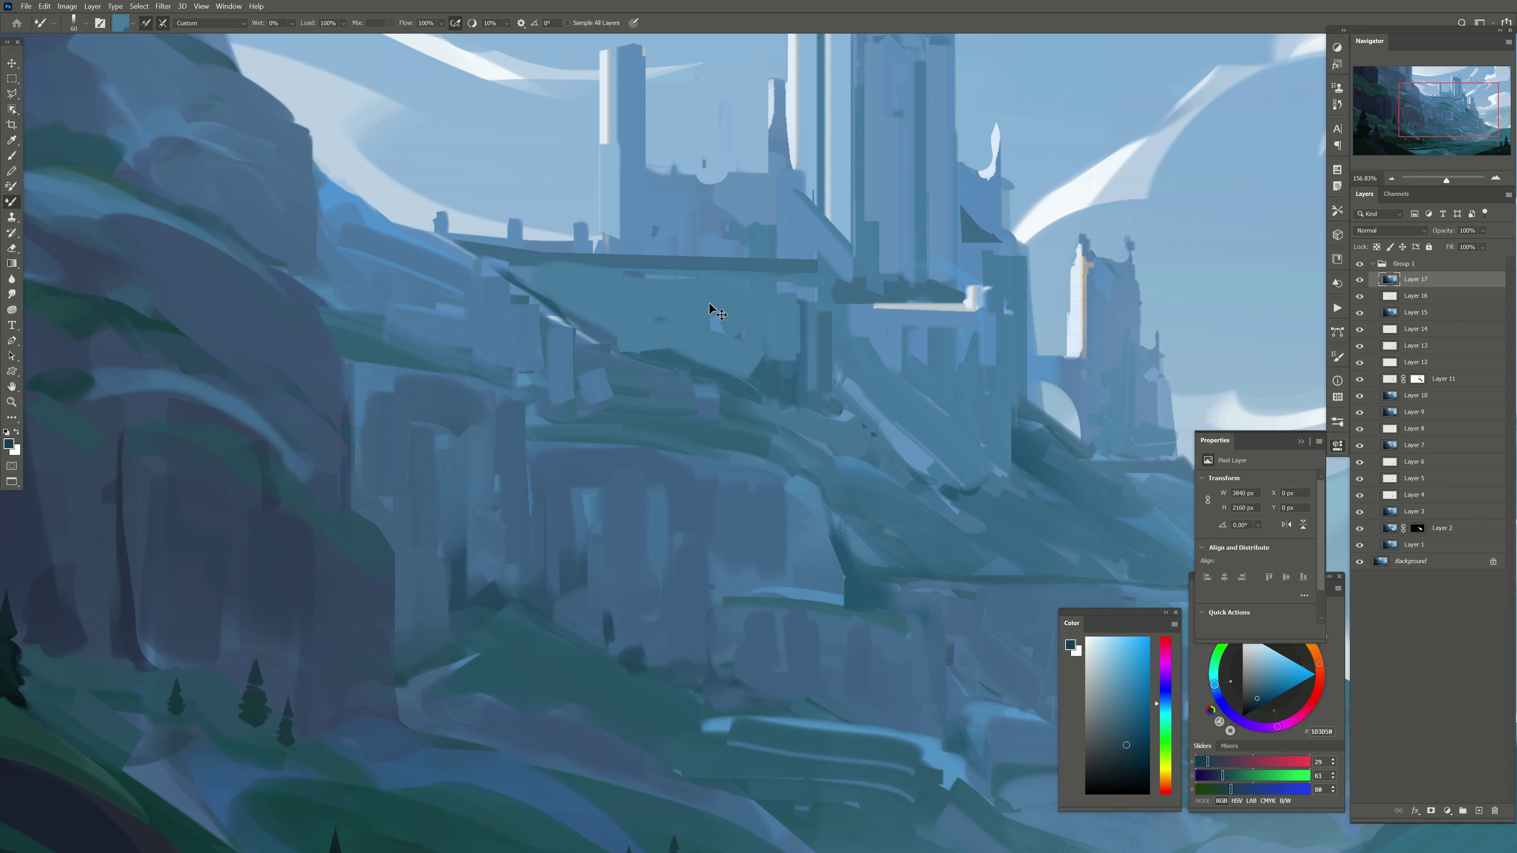
pyautogui.moveTo(710, 306); pyautogui.dragTo(709, 350)
# Step: Zoom out to 67% to view the whole painting
pyautogui.scroll(-5, 692, 341)
pyautogui.scroll(2, 681, 323)
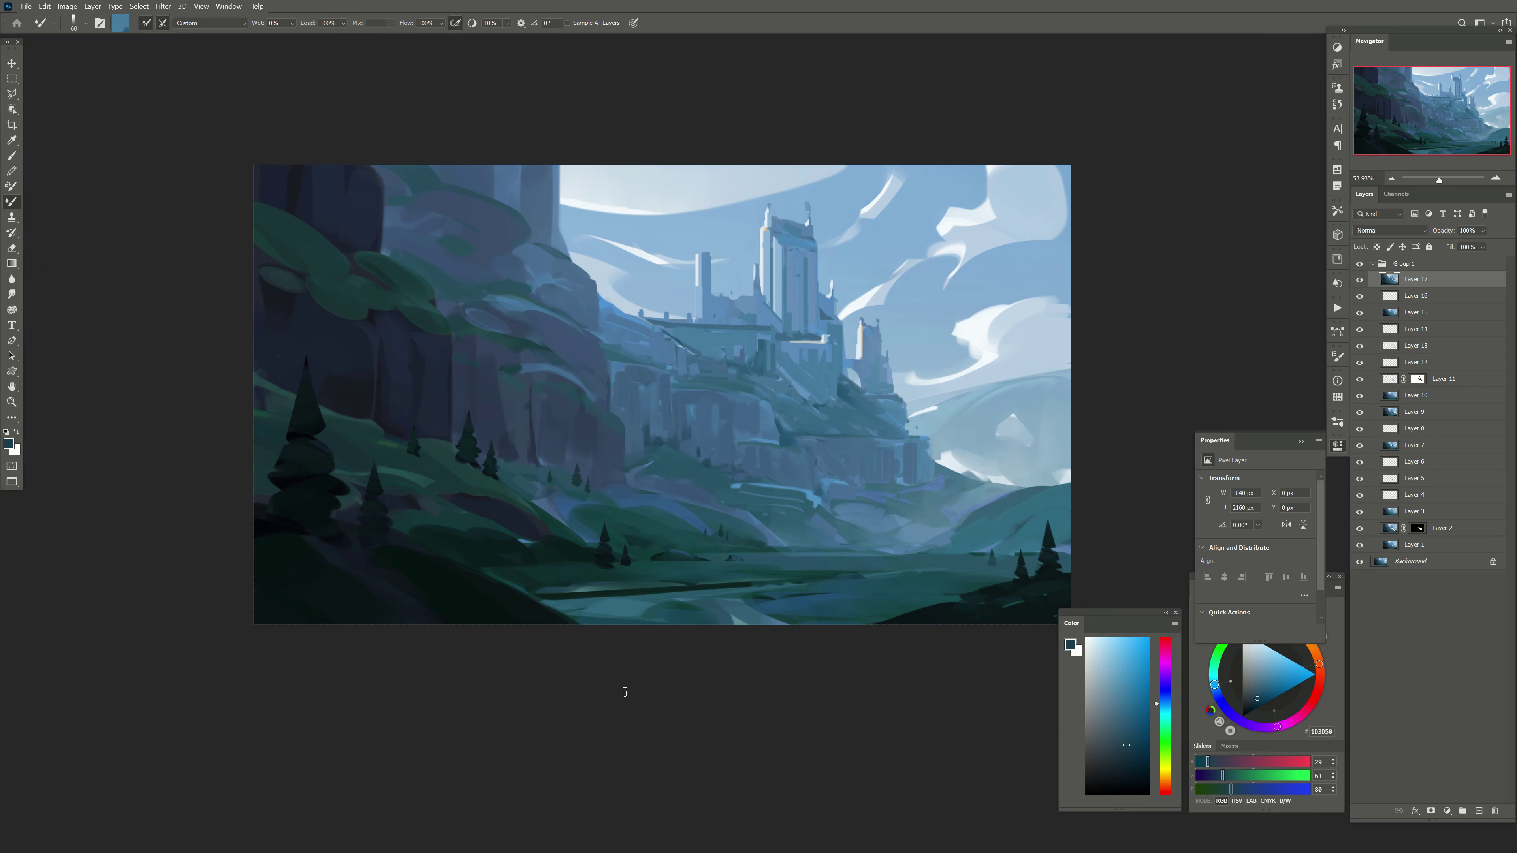
pyautogui.scroll(2, 680, 323)
pyautogui.scroll(2, 619, 275)
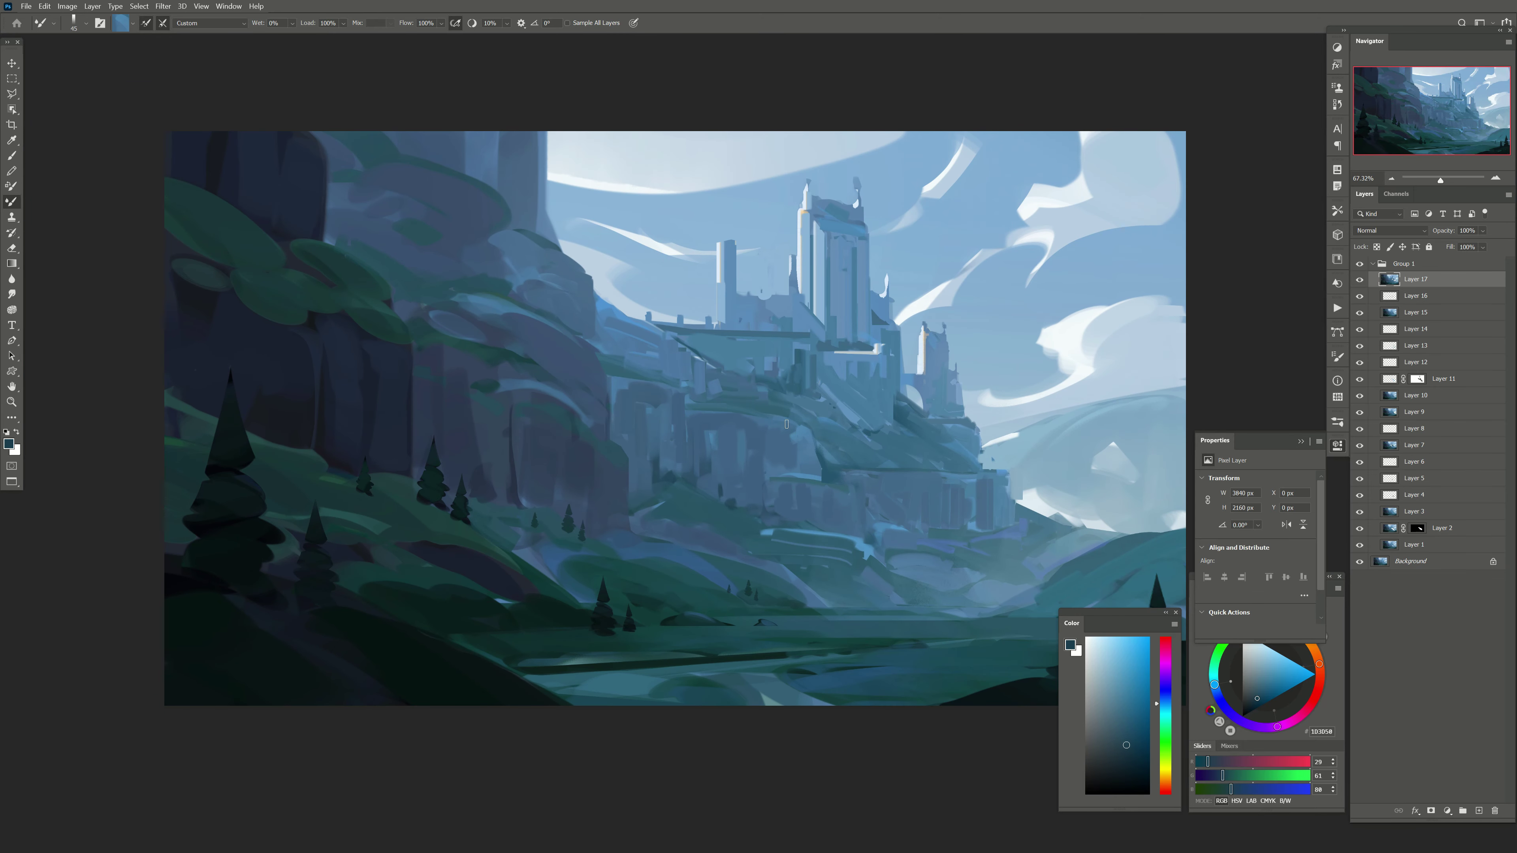
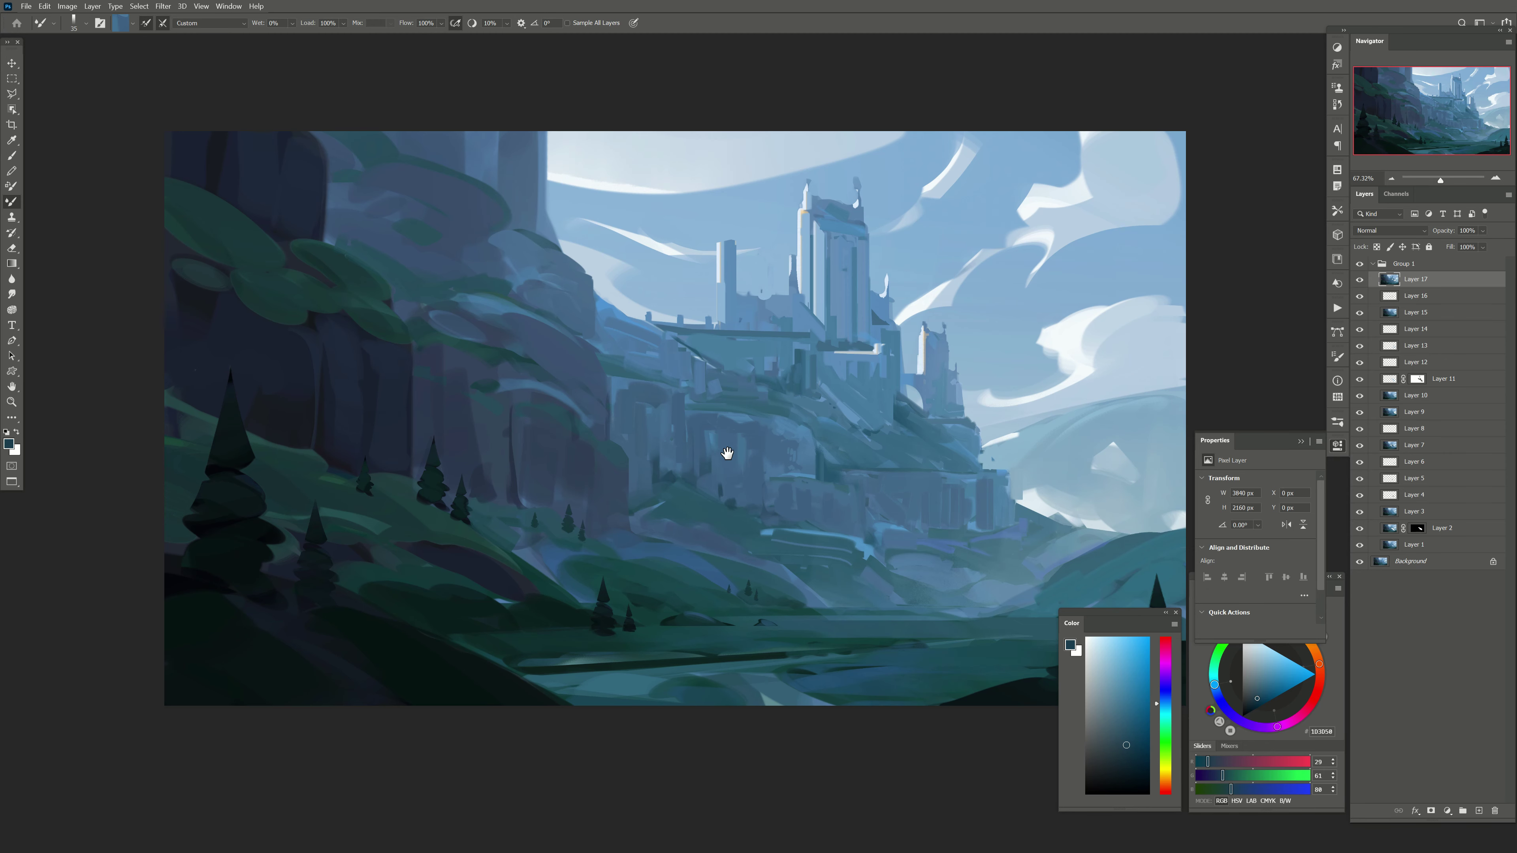
# Step: Paint dark blue-grey Mixer Brush strokes over the mid-ground with an enlarged brush
pyautogui.moveTo(727, 453); pyautogui.dragTo(751, 477)
pyautogui.press(']')
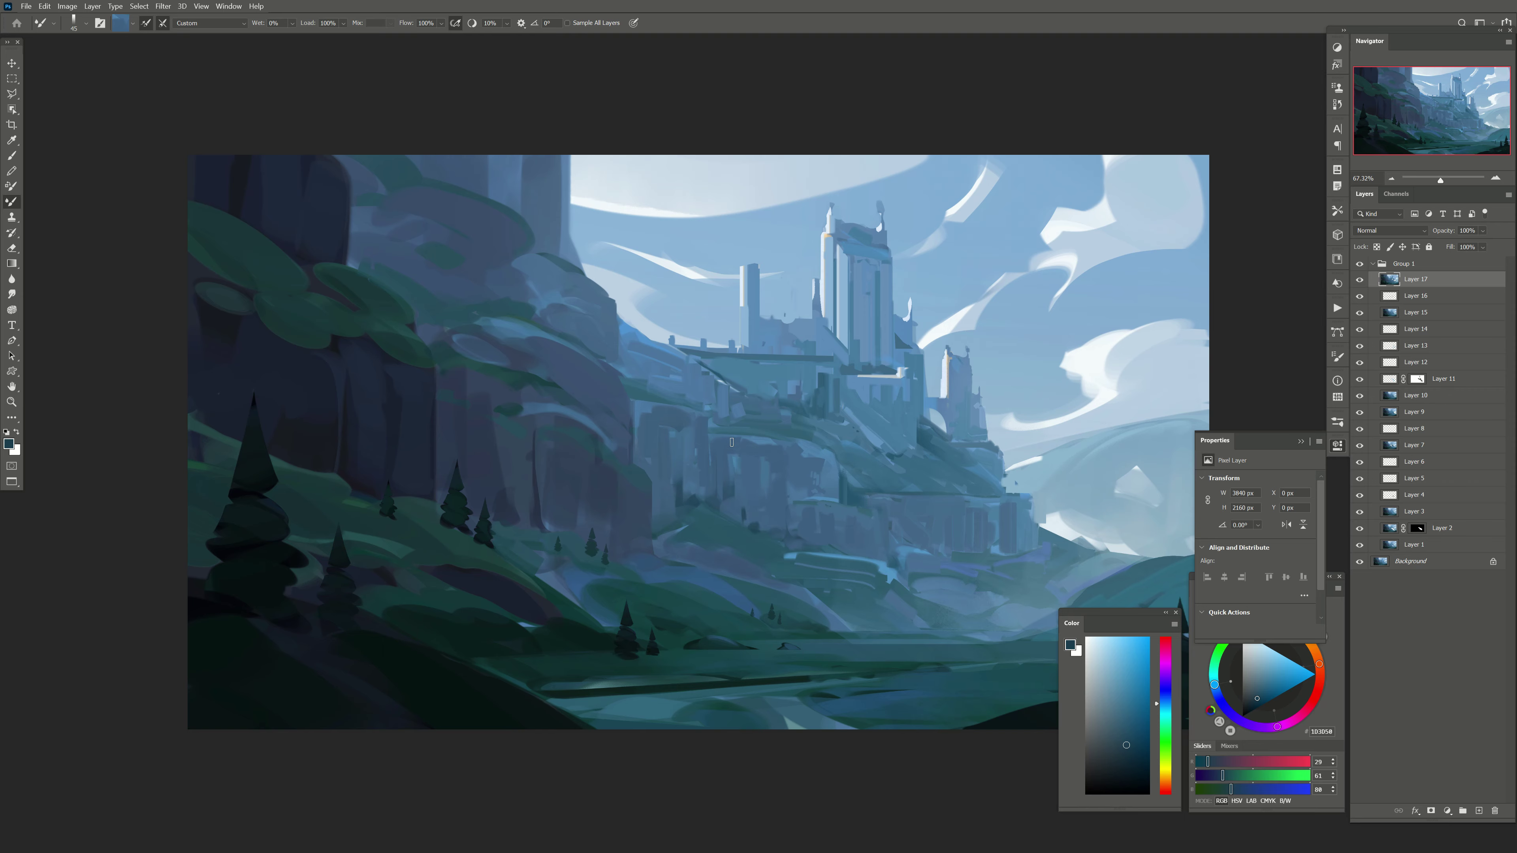
pyautogui.scroll(-1, 732, 442)
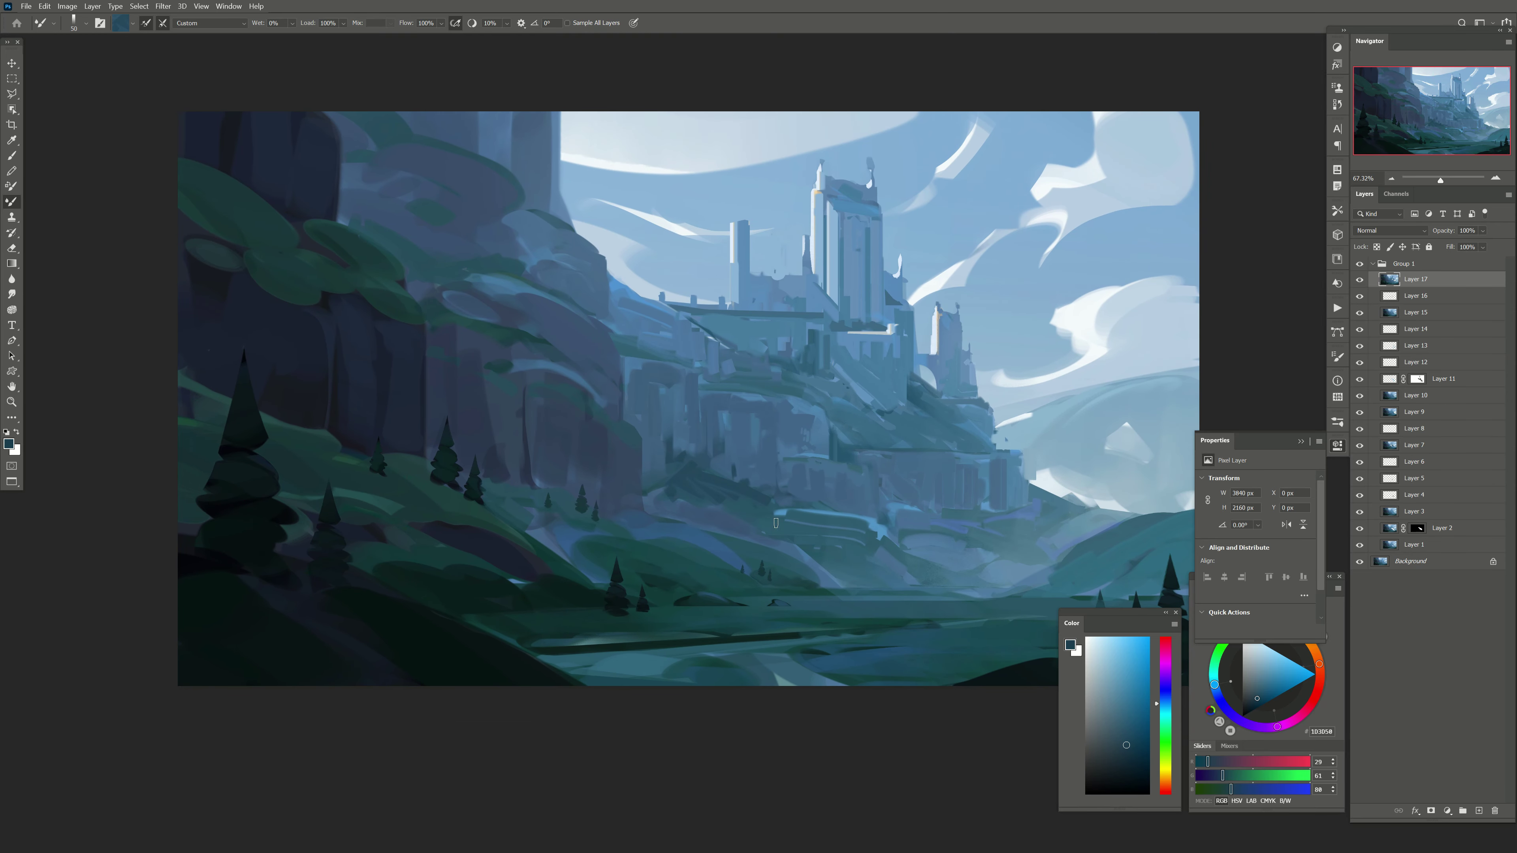
pyautogui.press(']')
pyautogui.press(']')
pyautogui.press(']')
pyautogui.moveTo(776, 523); pyautogui.dragTo(848, 571)
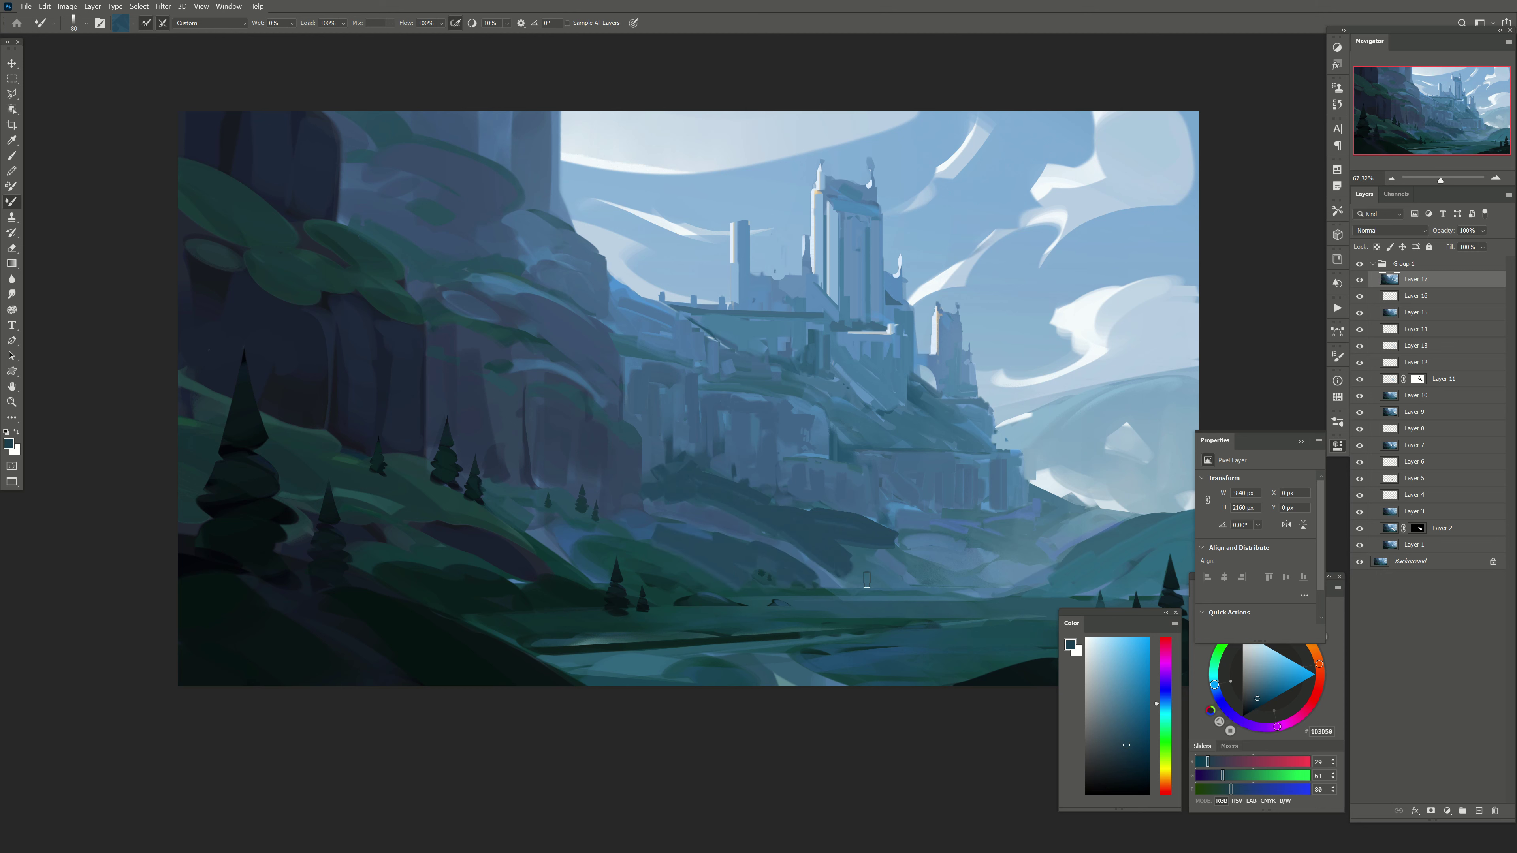
# Step: Erase the dark valley strokes to soften them, then add dark strokes near the castle base
pyautogui.press('e')
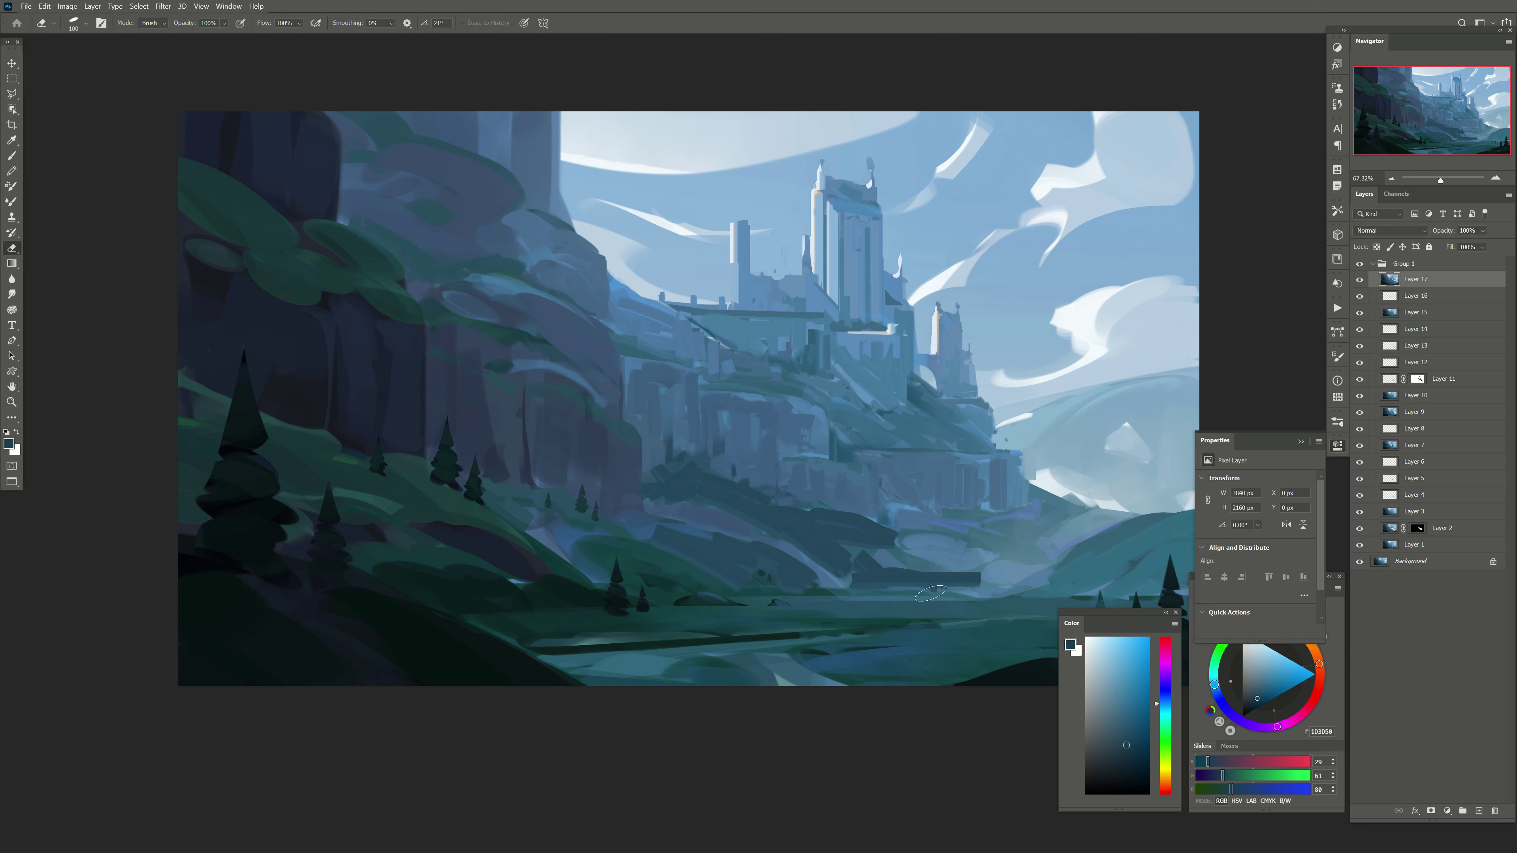
pyautogui.moveTo(974, 581); pyautogui.dragTo(728, 567)
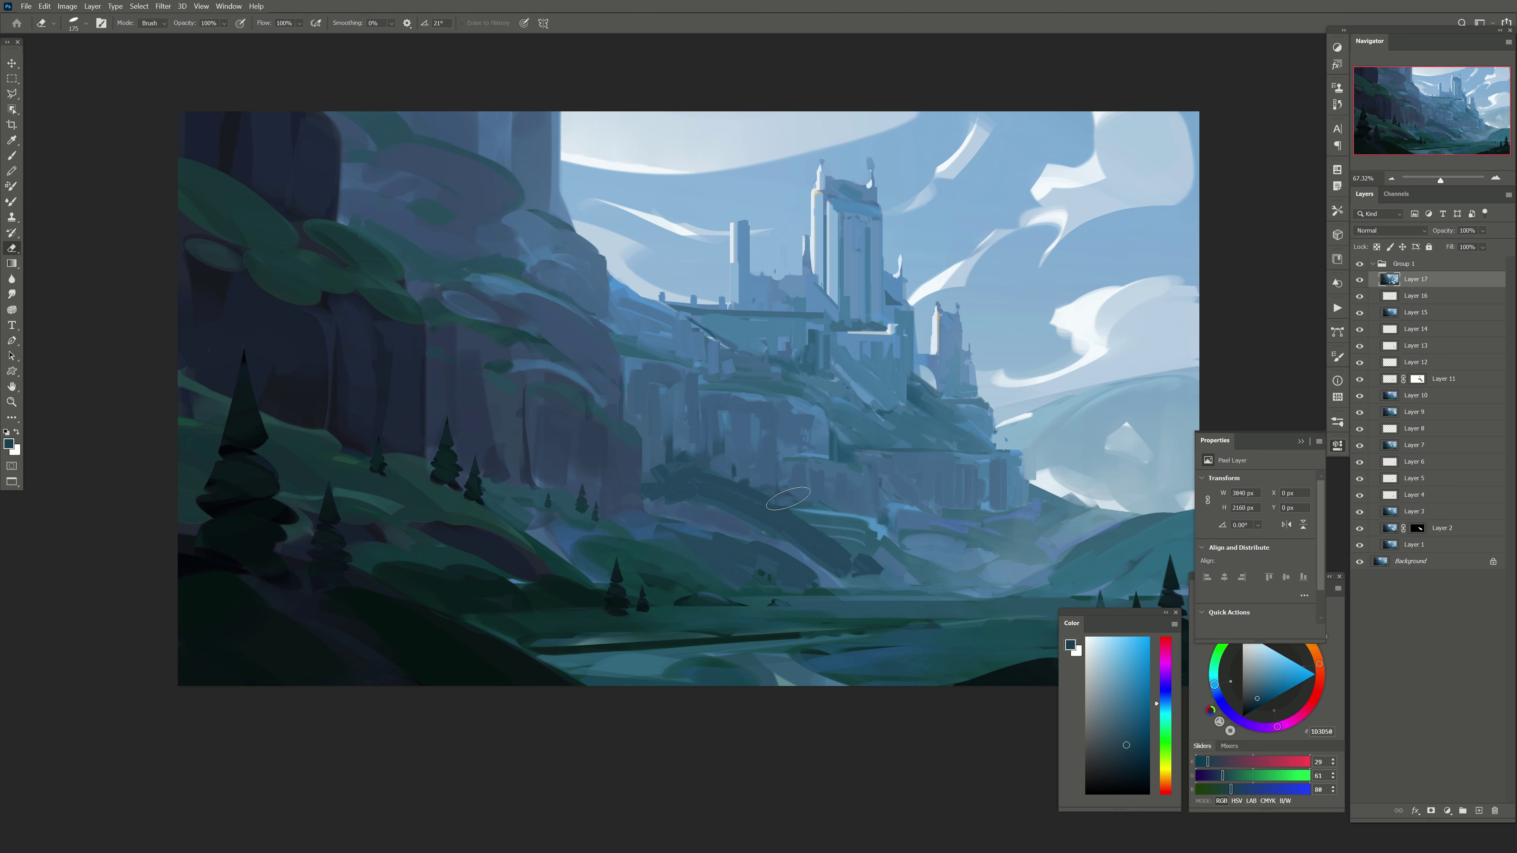
pyautogui.press('b')
pyautogui.moveTo(795, 523)
pyautogui.mouseDown()
pyautogui.moveTo(880, 535)
pyautogui.moveTo(859, 586)
pyautogui.mouseUp()
# Step: Sample darker blues and paint a dark stroke below the castle with the plain Brush
pyautogui.press('e')
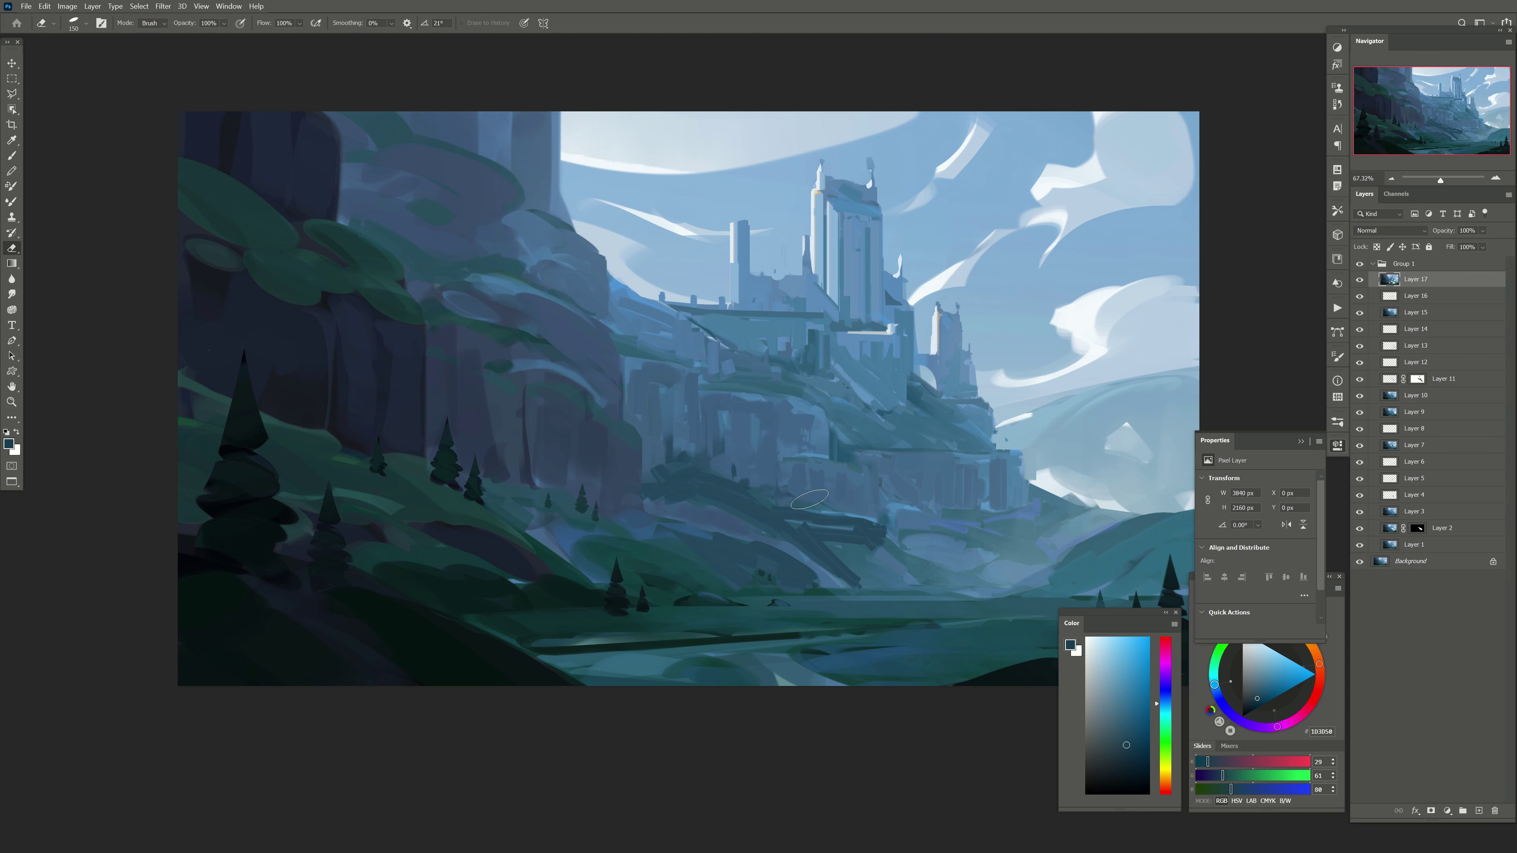
pyautogui.click(12, 155)
pyautogui.keyDown('alt'); pyautogui.click(882, 531); pyautogui.keyUp('alt')
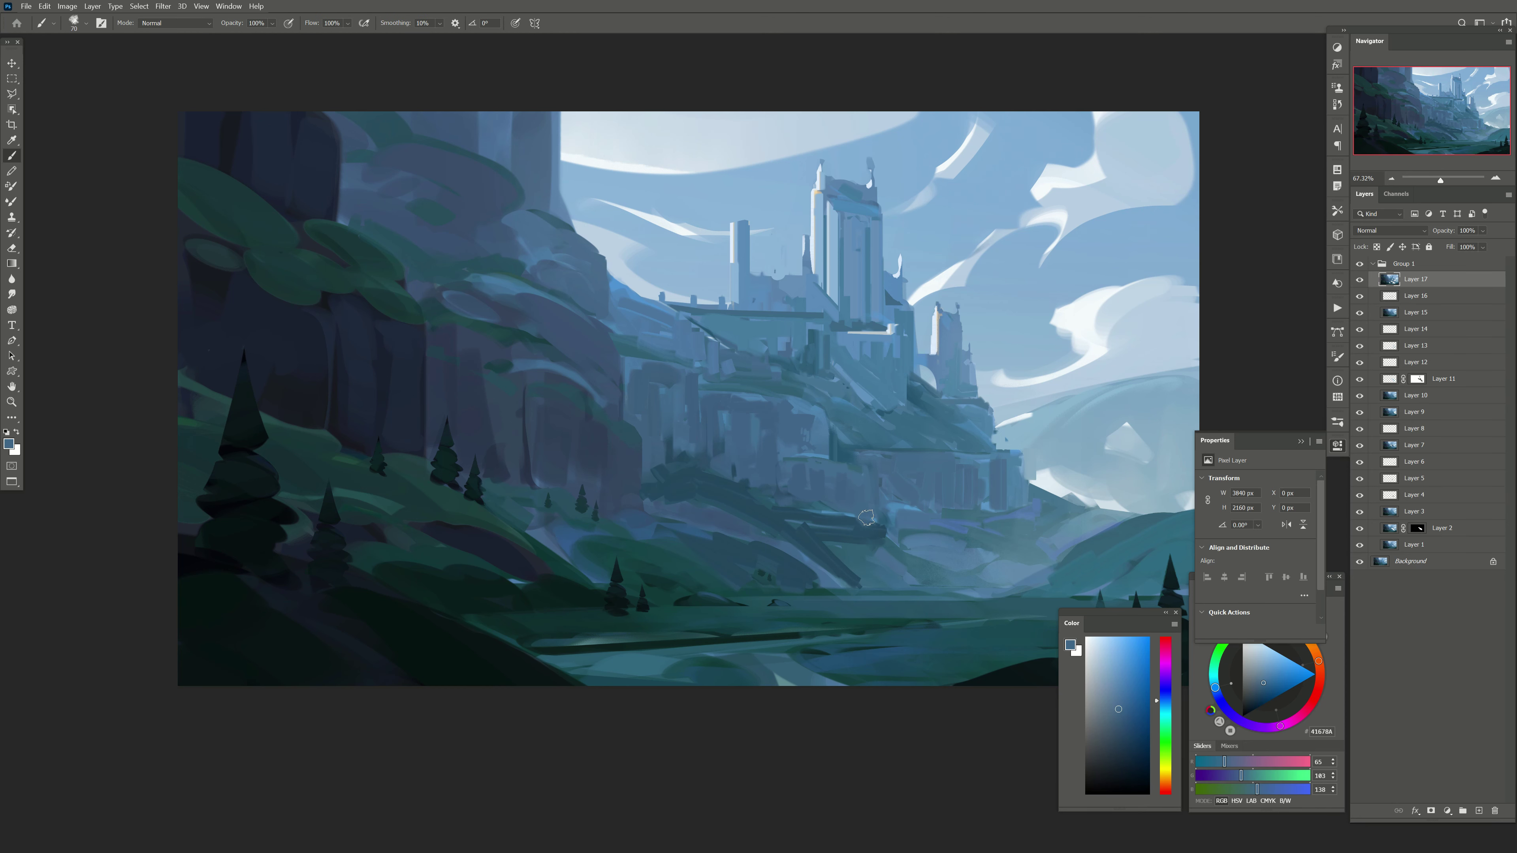
pyautogui.press(']')
pyautogui.press(']')
pyautogui.press(']')
pyautogui.keyDown('alt'); pyautogui.click(876, 531); pyautogui.keyUp('alt')
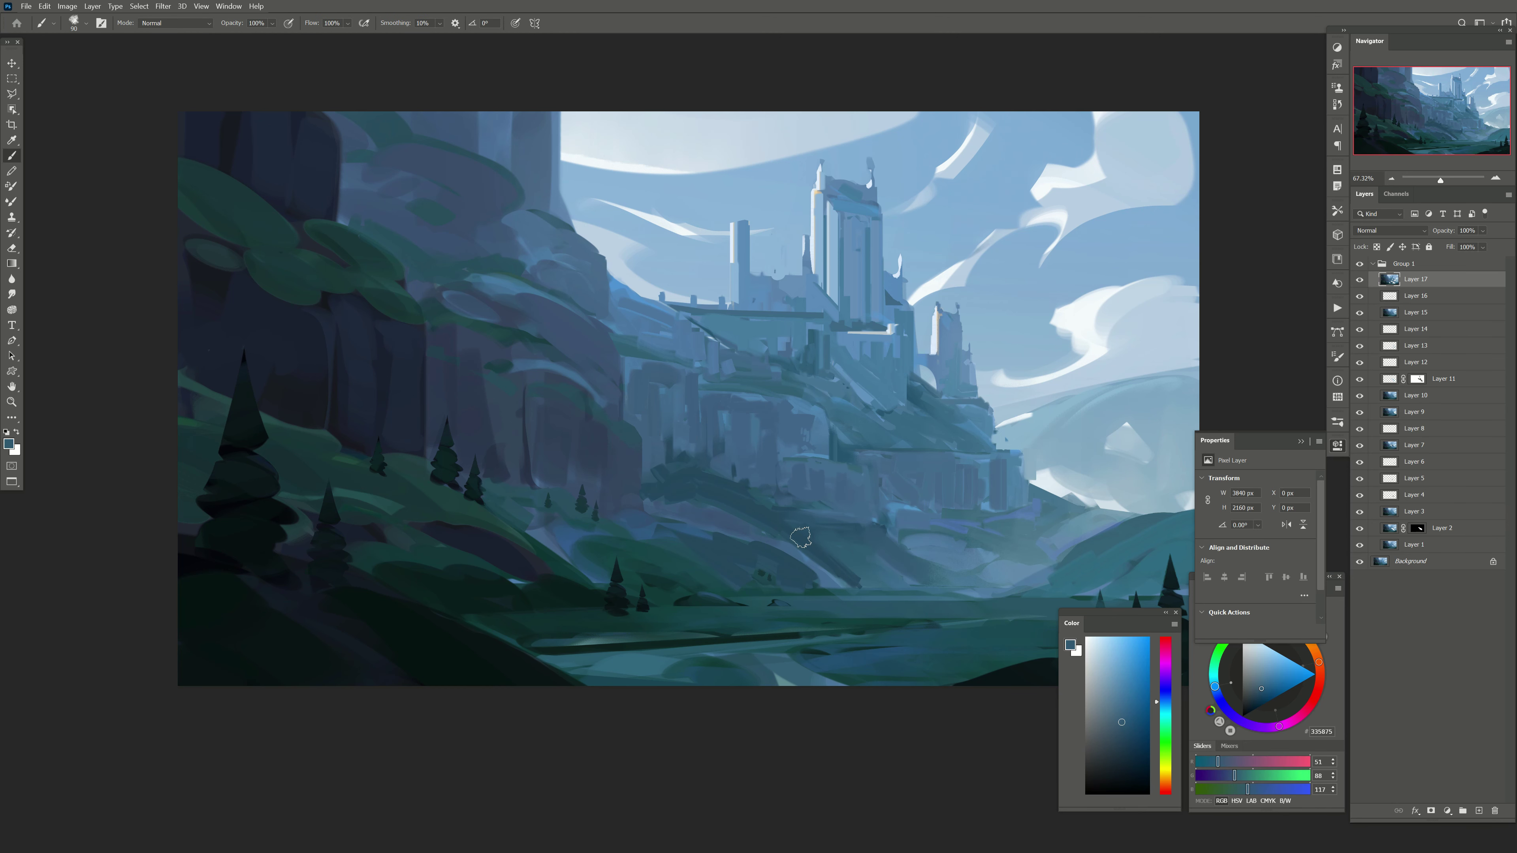
pyautogui.moveTo(884, 537); pyautogui.dragTo(824, 585)
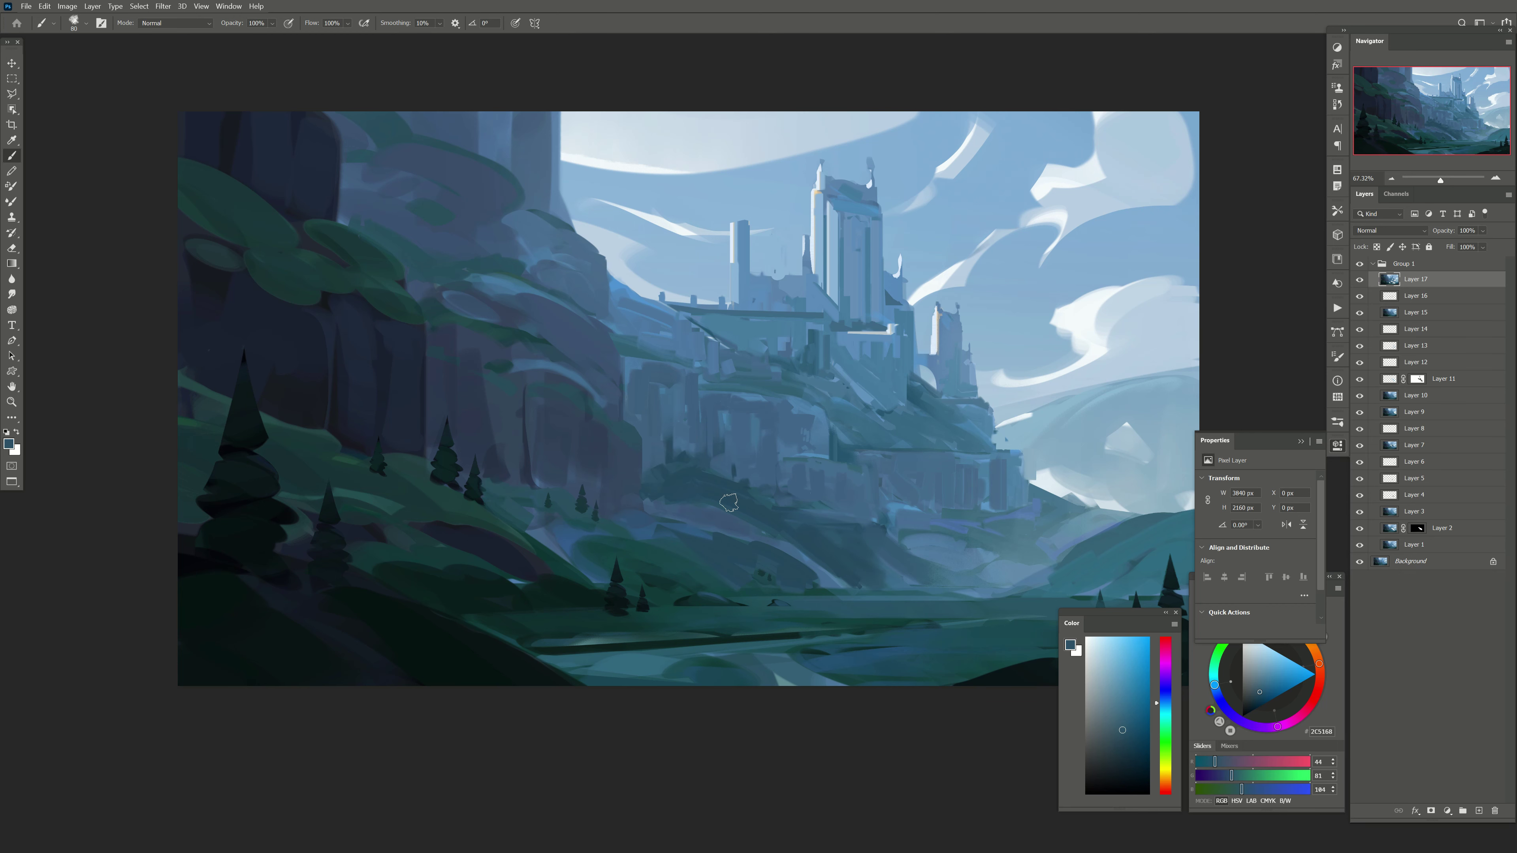
pyautogui.press('e')
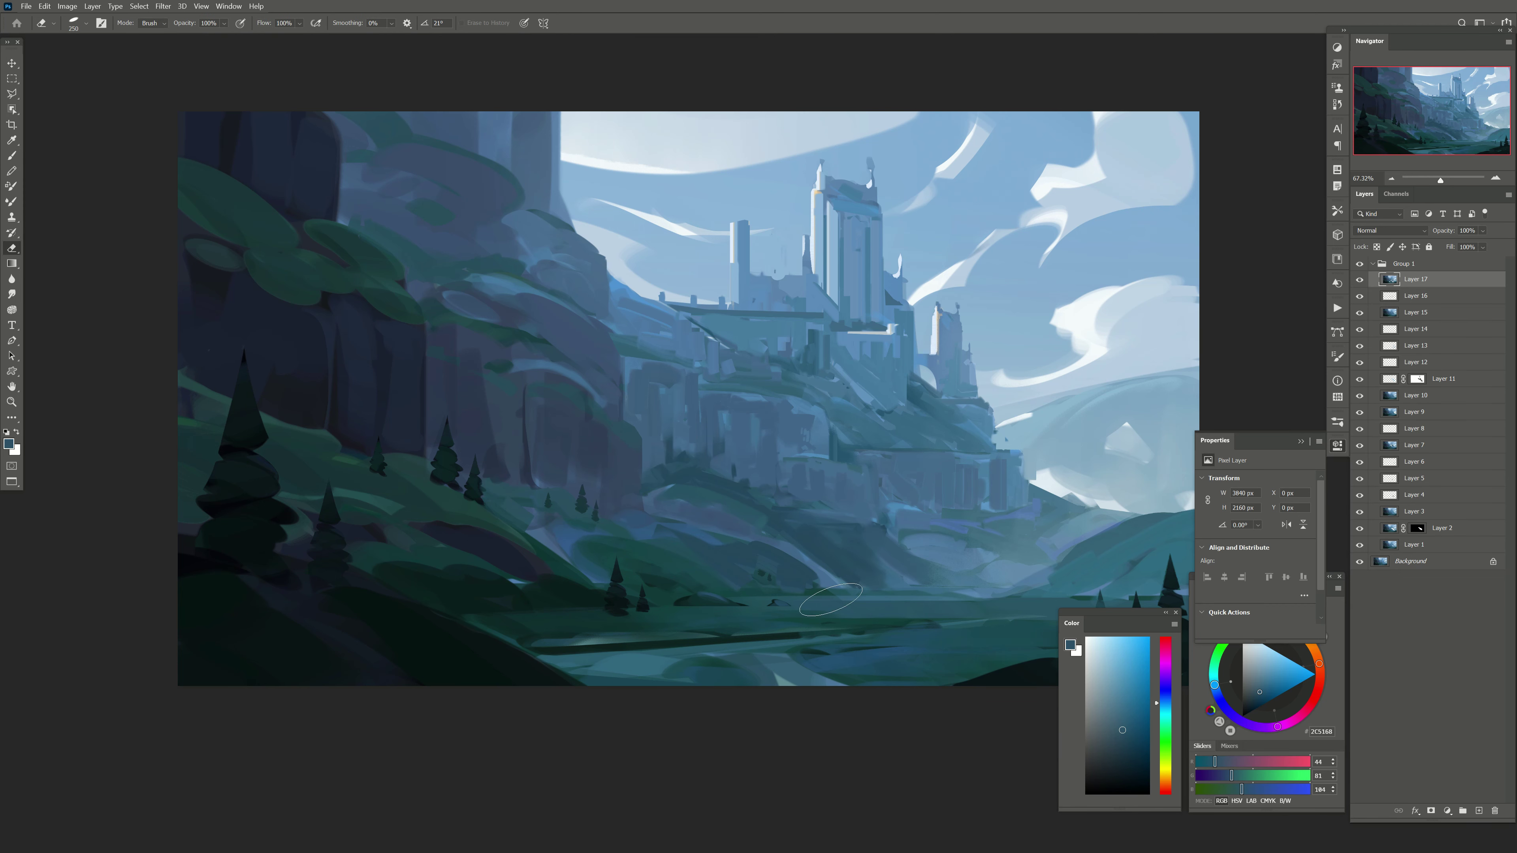
pyautogui.scroll(1, 621, 573)
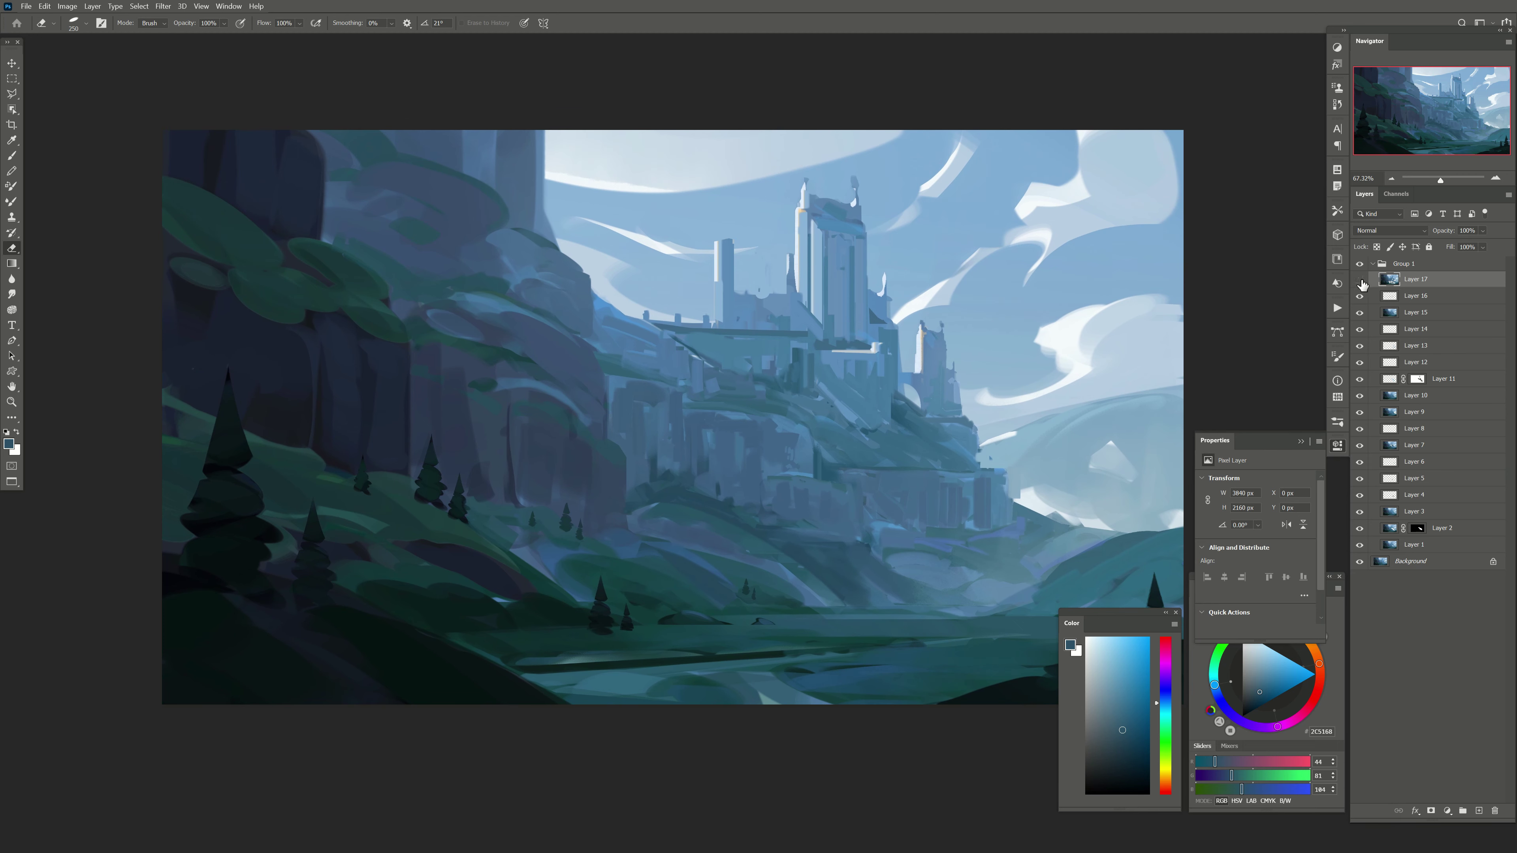
pyautogui.scroll(1, 582, 389)
# Step: On a new layer, make a Polygonal Lasso selection around the castle and cliff
pyautogui.click(1479, 811)
pyautogui.press('l')
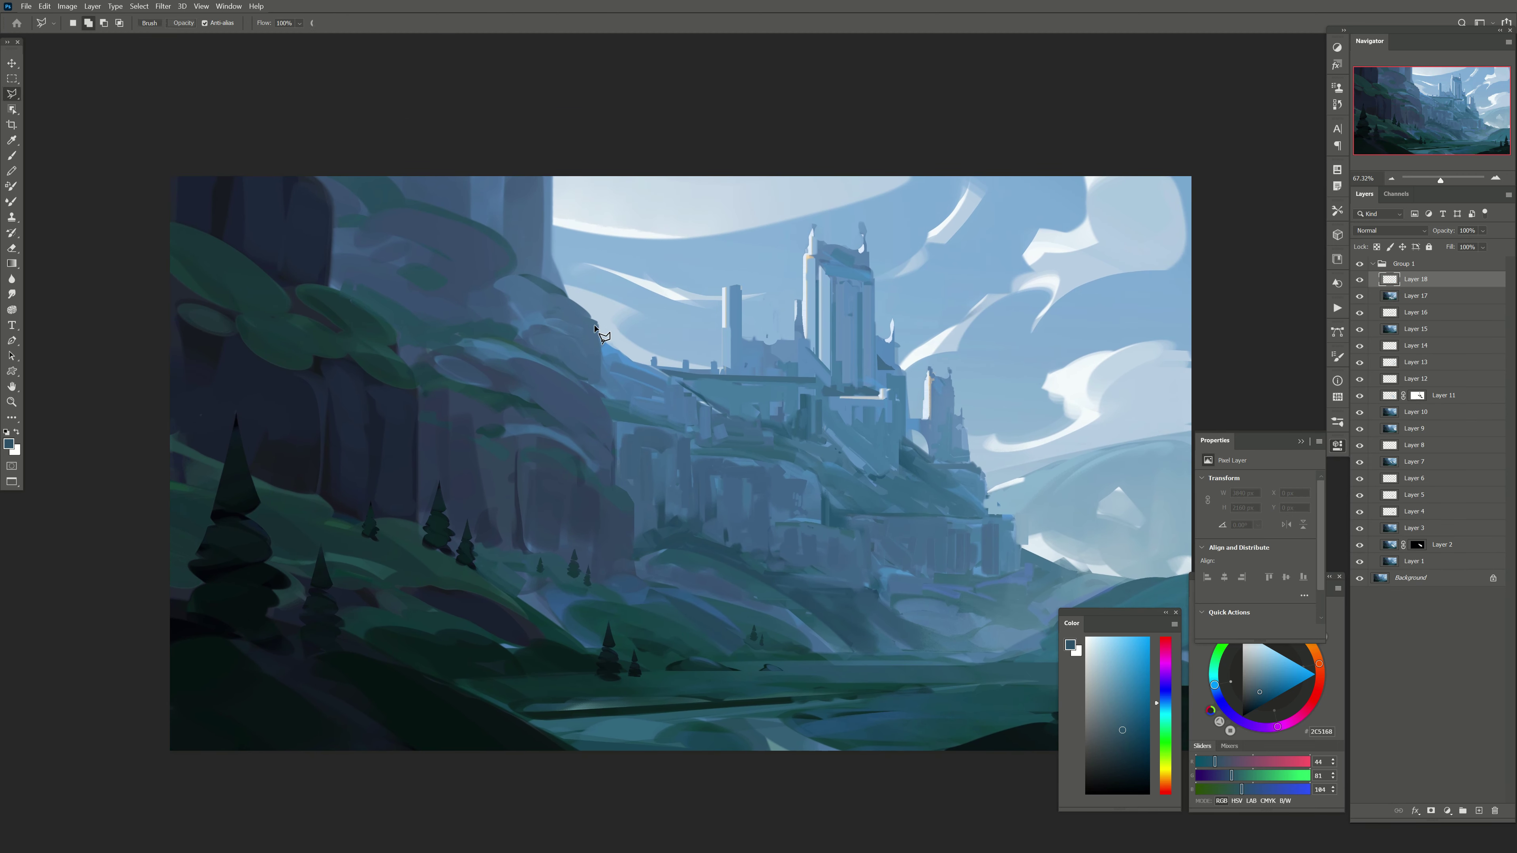
pyautogui.click(599, 323)
pyautogui.click(615, 484)
pyautogui.click(667, 604)
pyautogui.click(929, 540)
pyautogui.doubleClick(621, 183)
# Step: Spray grainy pale blue haze inside the selection, deselect, and erase some haze
pyautogui.press('b')
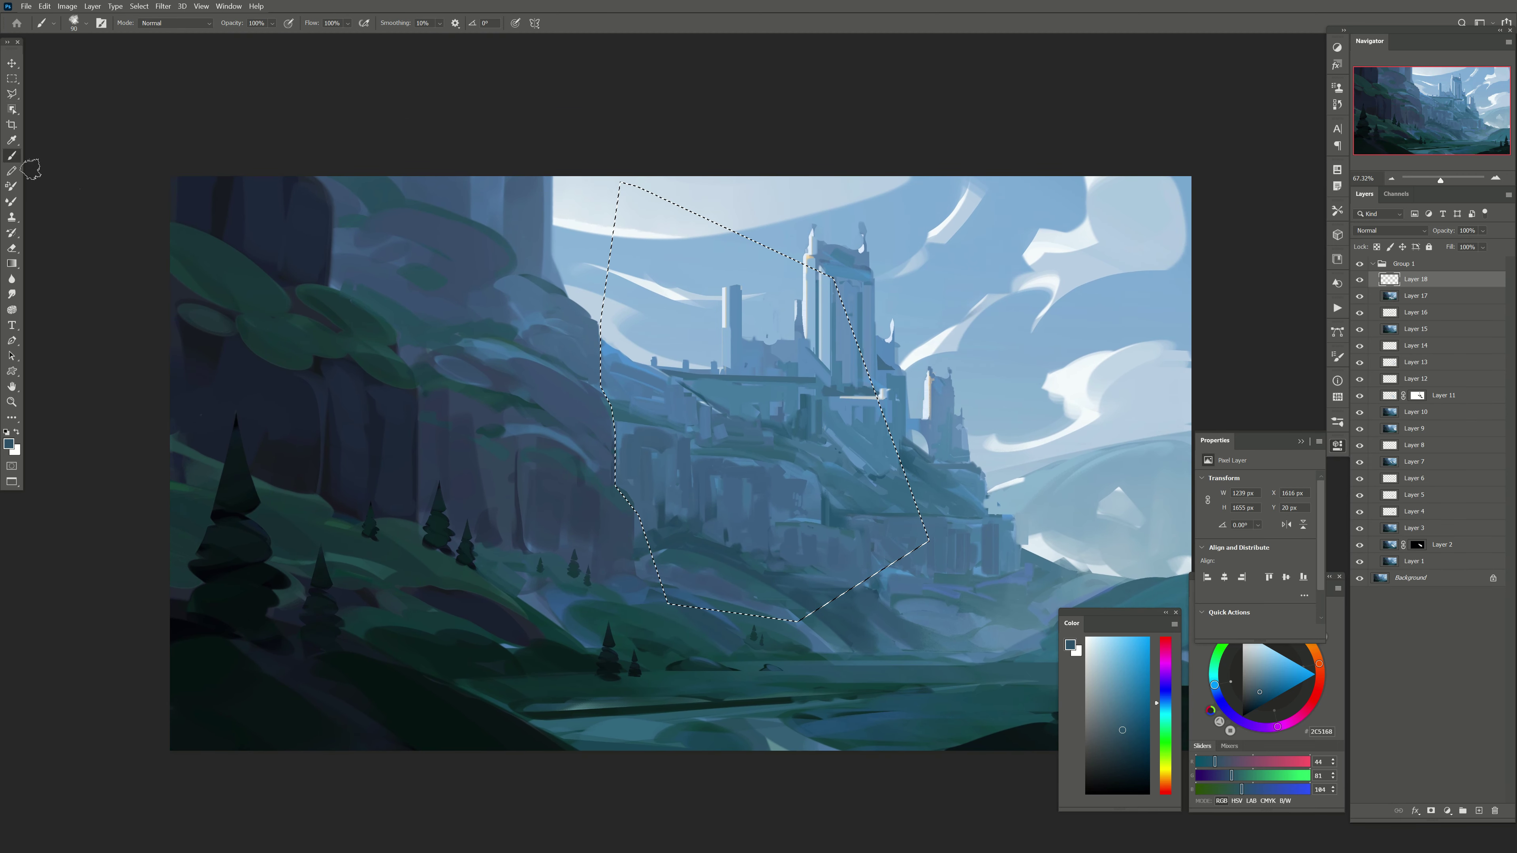
pyautogui.keyDown('alt'); pyautogui.click(609, 407); pyautogui.keyUp('alt')
pyautogui.moveTo(609, 406); pyautogui.dragTo(645, 346)
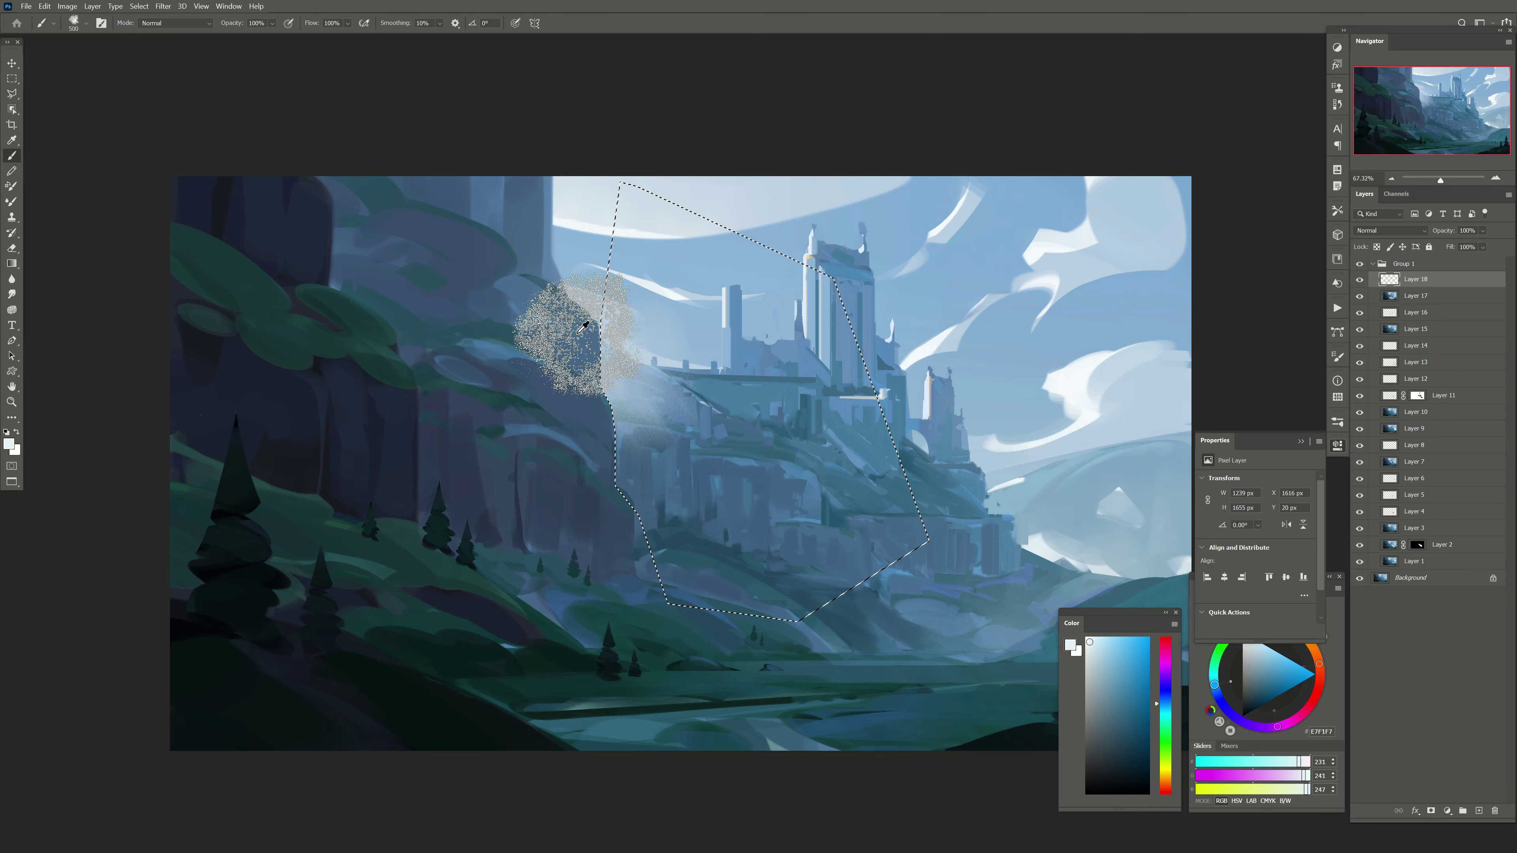
pyautogui.moveTo(542, 322); pyautogui.dragTo(812, 423)
pyautogui.hotkey('ctrl', 'd')
pyautogui.press('e')
pyautogui.moveTo(621, 430); pyautogui.dragTo(657, 413)
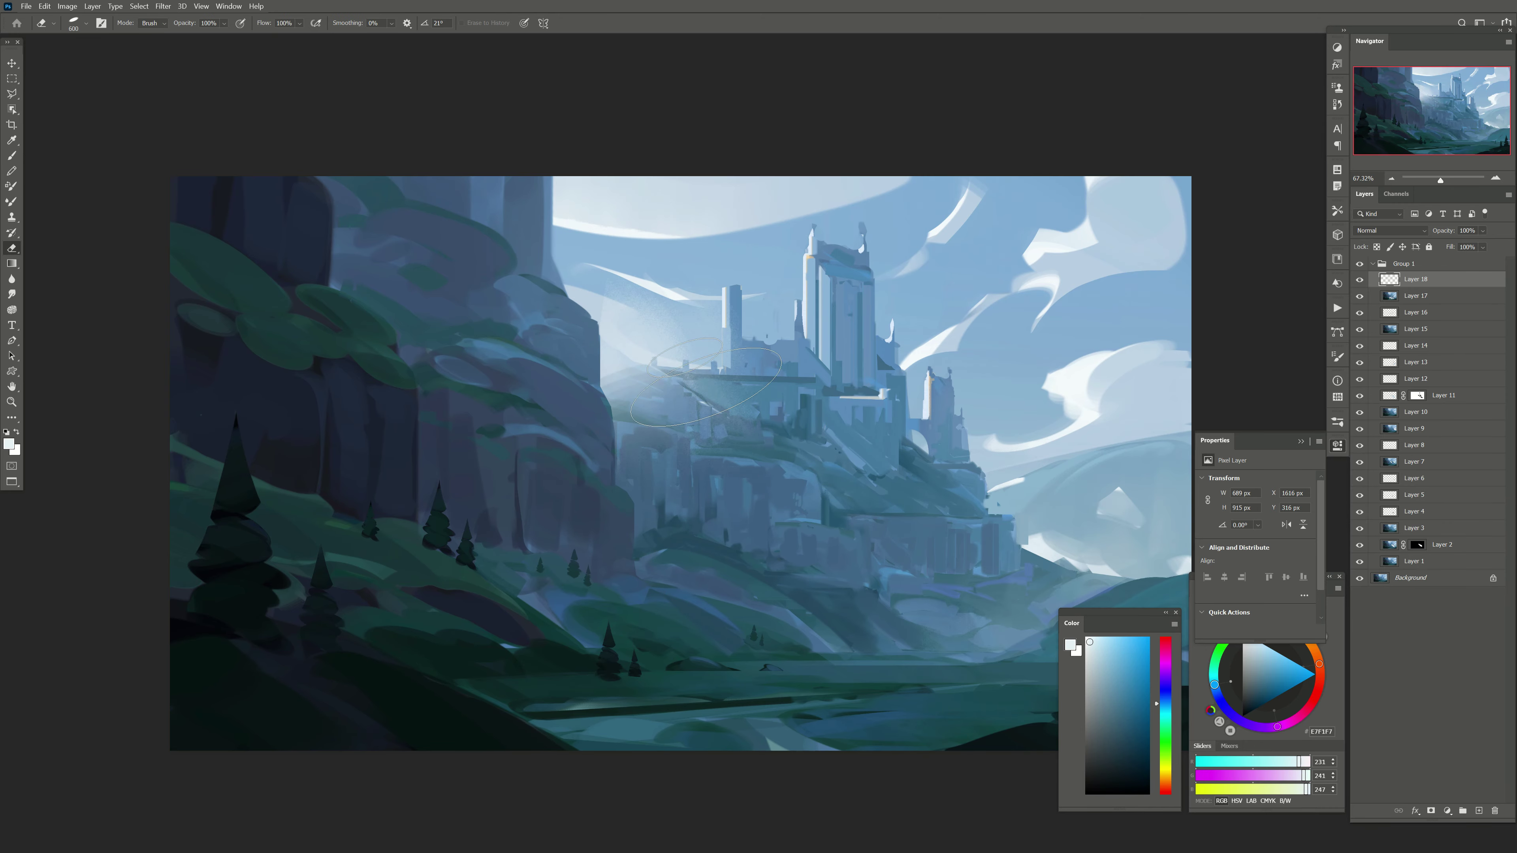
# Step: Set the haze layer's opacity to 55% and compare it by toggling visibility
pyautogui.click(1483, 231)
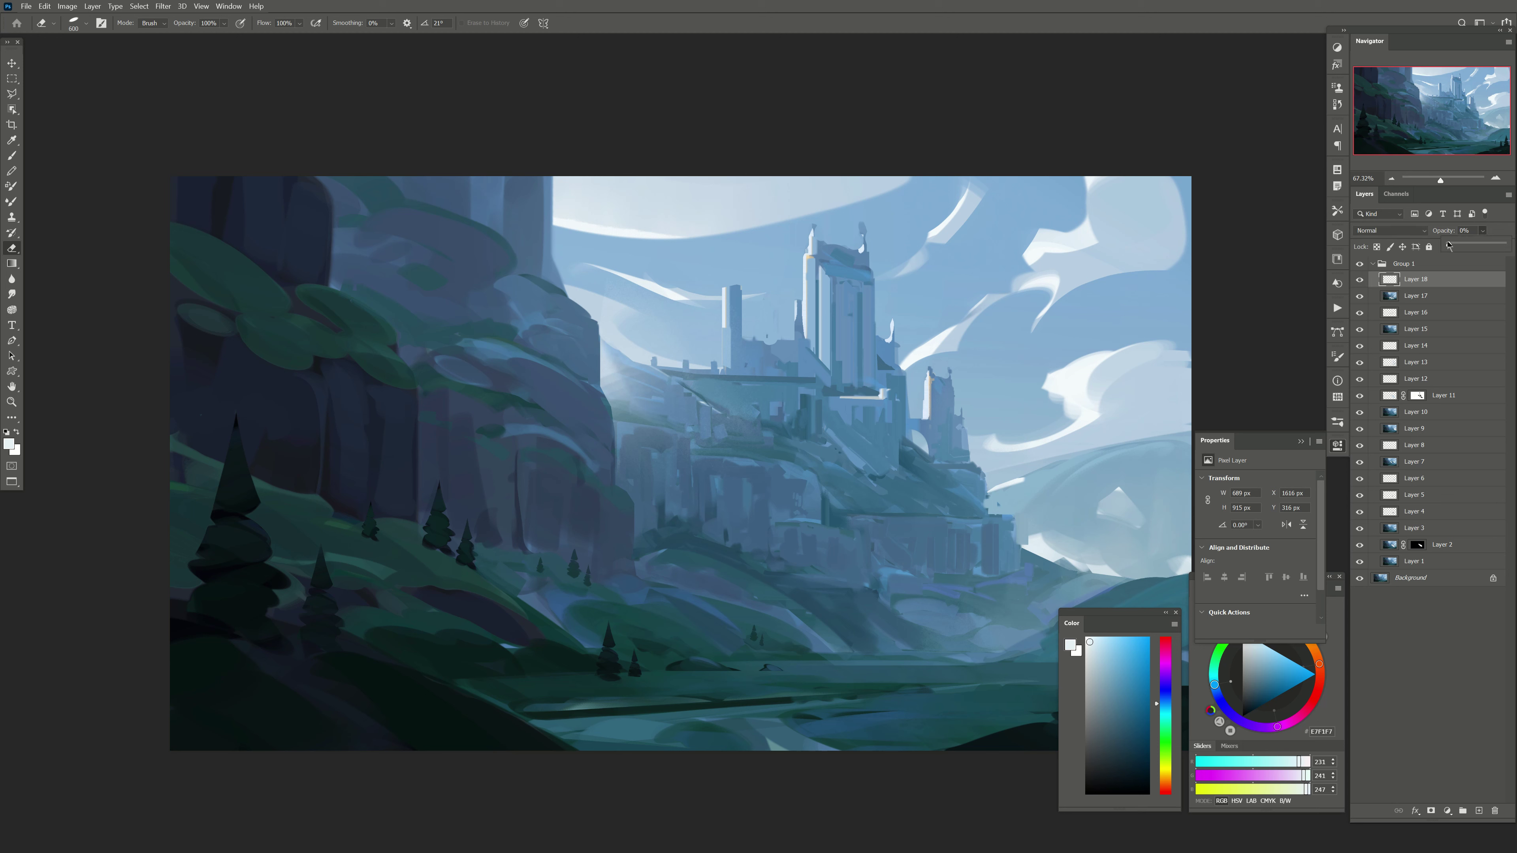
pyautogui.moveTo(1506, 244); pyautogui.dragTo(1478, 244)
pyautogui.click(1359, 279)
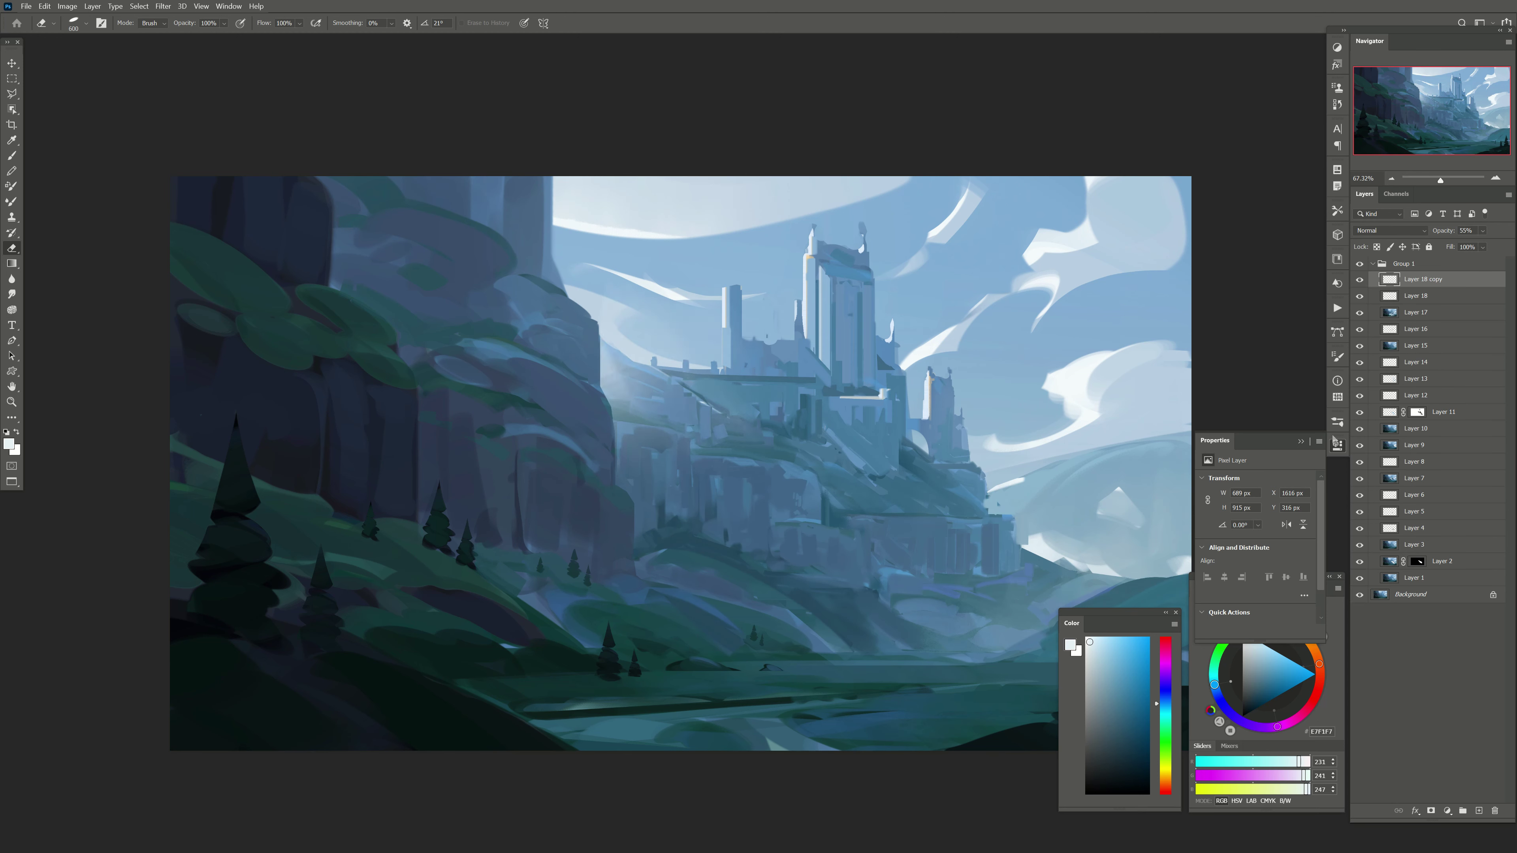
pyautogui.hotkey('ctrl', 'shift', 'alt', 'n')
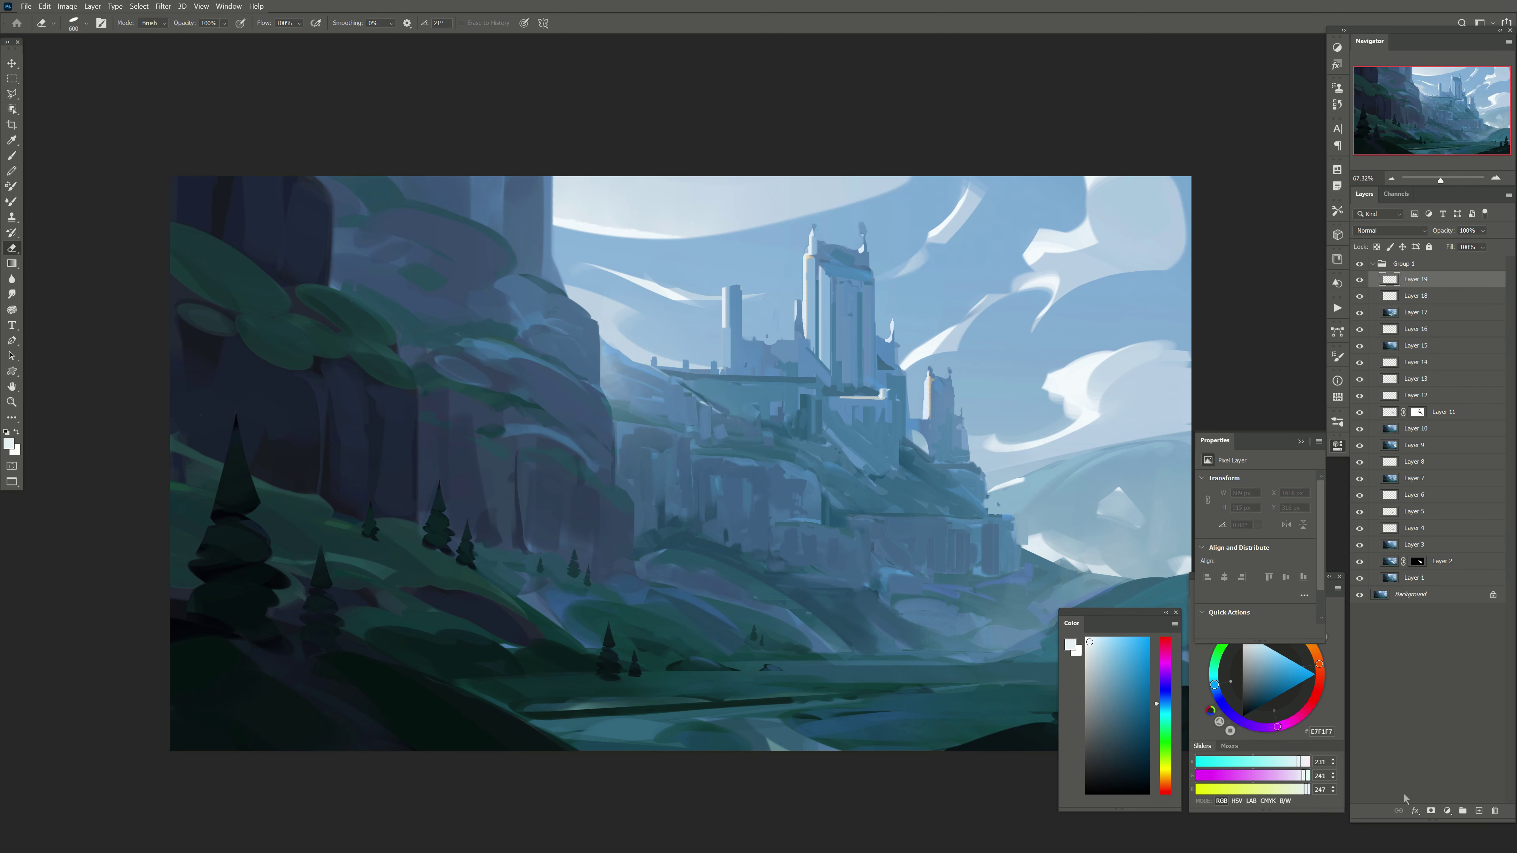
# Step: Paint the rock block under the castle with sampled medium blue, then darker blue strokes
pyautogui.moveTo(740, 550)
pyautogui.mouseDown()
pyautogui.moveTo(728, 525)
pyautogui.moveTo(794, 487)
pyautogui.mouseUp()
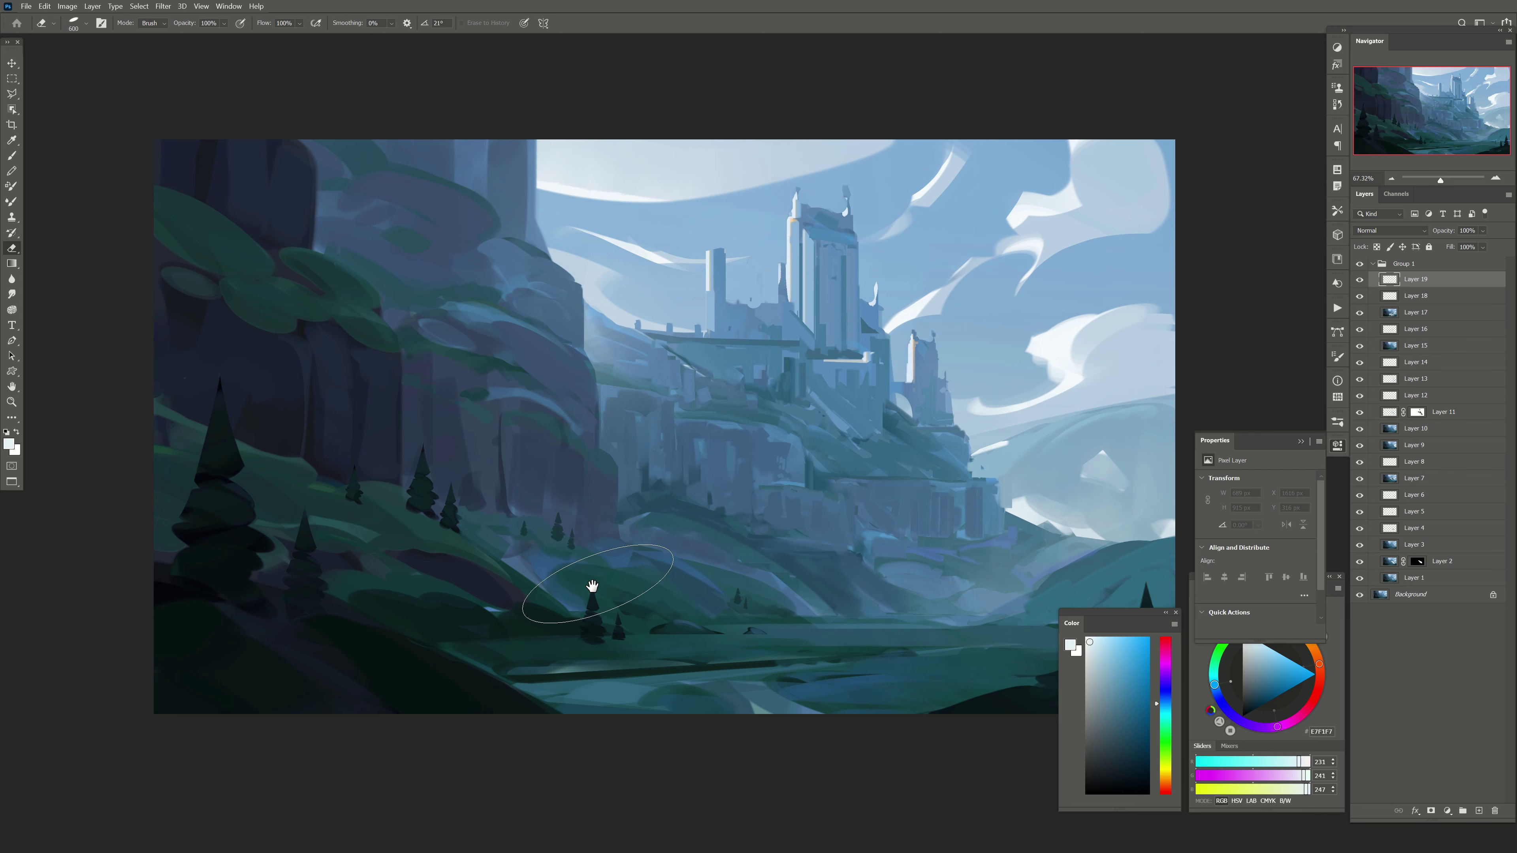
pyautogui.moveTo(596, 596); pyautogui.dragTo(625, 540)
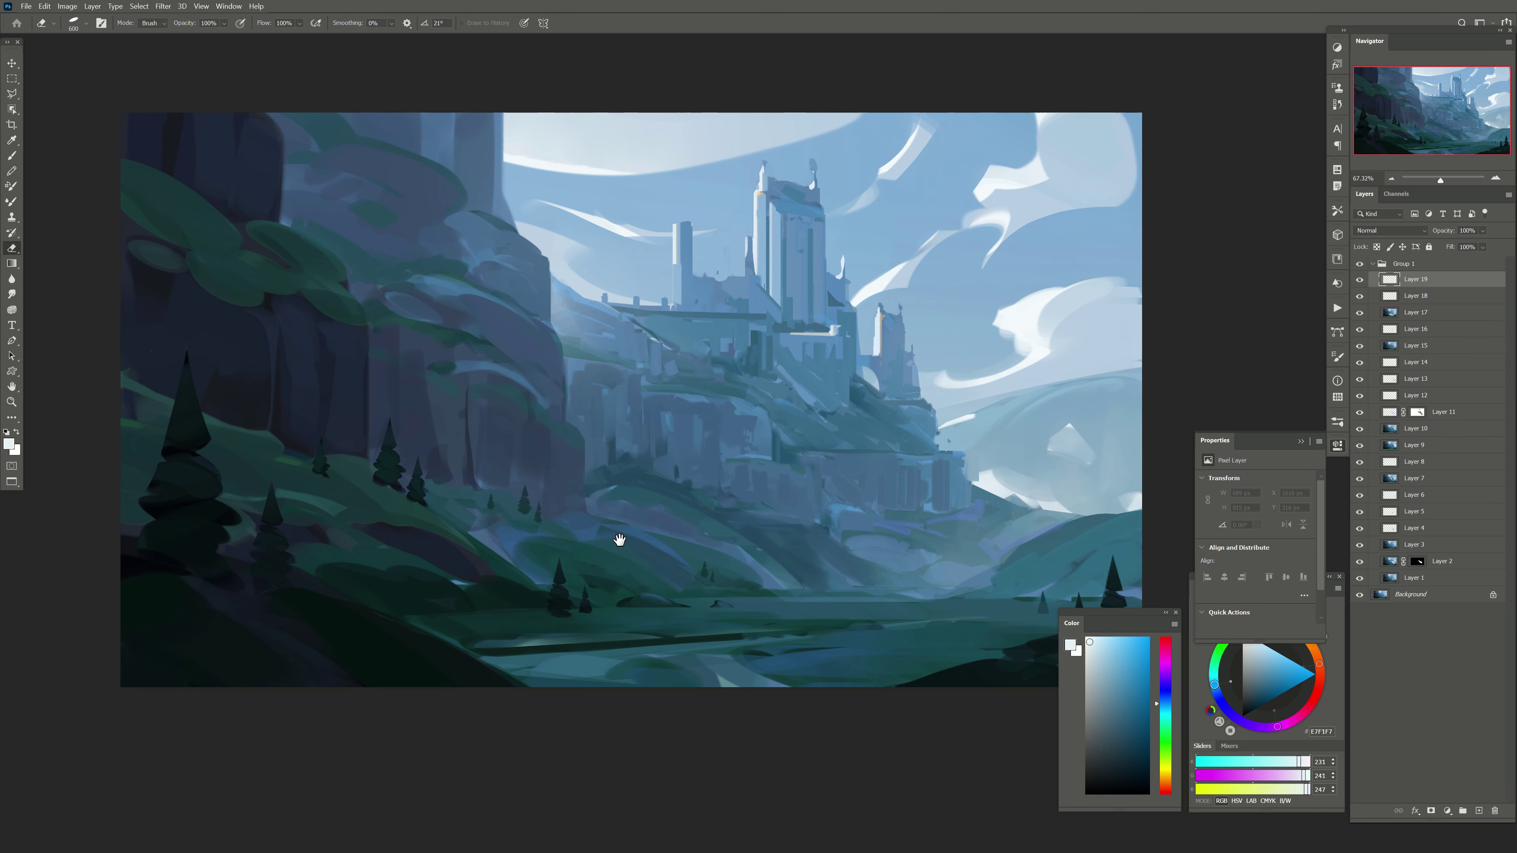
pyautogui.press('b')
pyautogui.keyDown('alt'); pyautogui.click(775, 237); pyautogui.keyUp('alt')
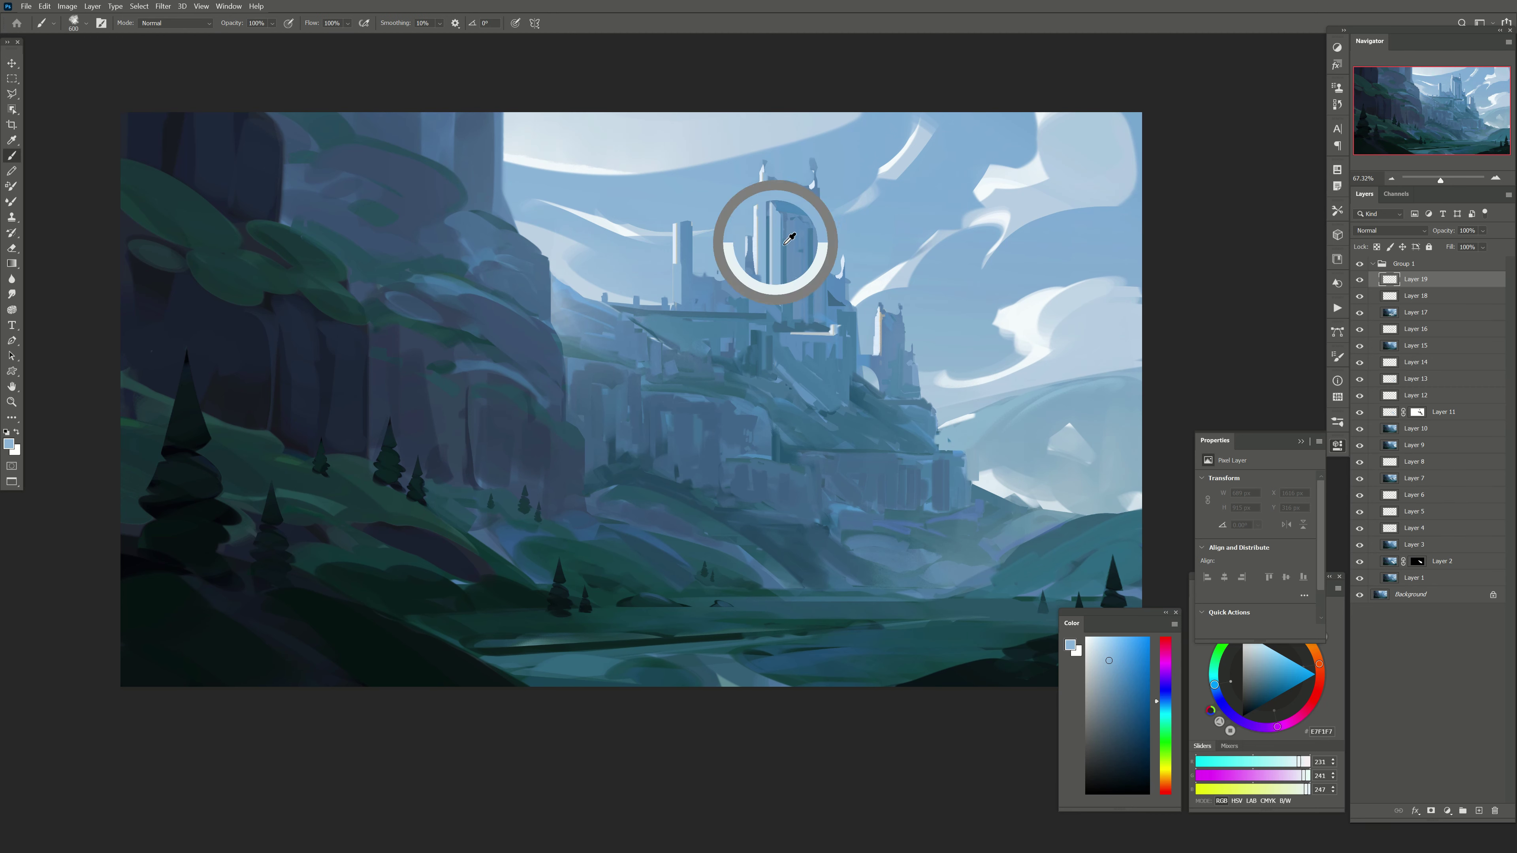
pyautogui.keyDown('alt'); pyautogui.click(784, 262); pyautogui.keyUp('alt')
pyautogui.press(']')
pyautogui.press(']')
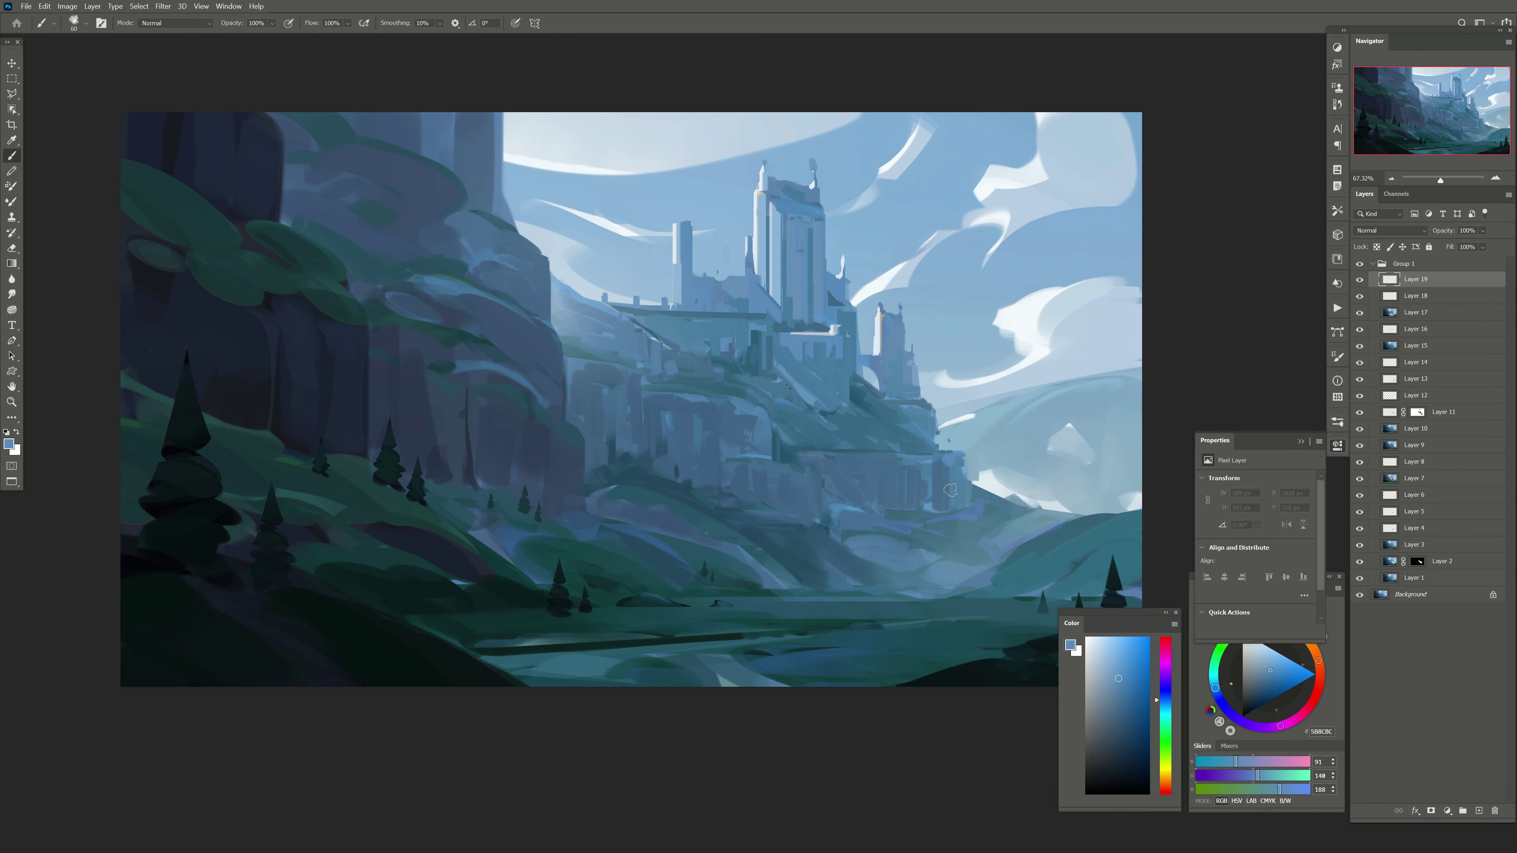
pyautogui.moveTo(956, 466)
pyautogui.mouseDown()
pyautogui.moveTo(866, 472)
pyautogui.moveTo(951, 478)
pyautogui.mouseUp()
pyautogui.keyDown('alt'); pyautogui.click(950, 502); pyautogui.keyUp('alt')
pyautogui.press(']')
pyautogui.press(']')
pyautogui.press(']')
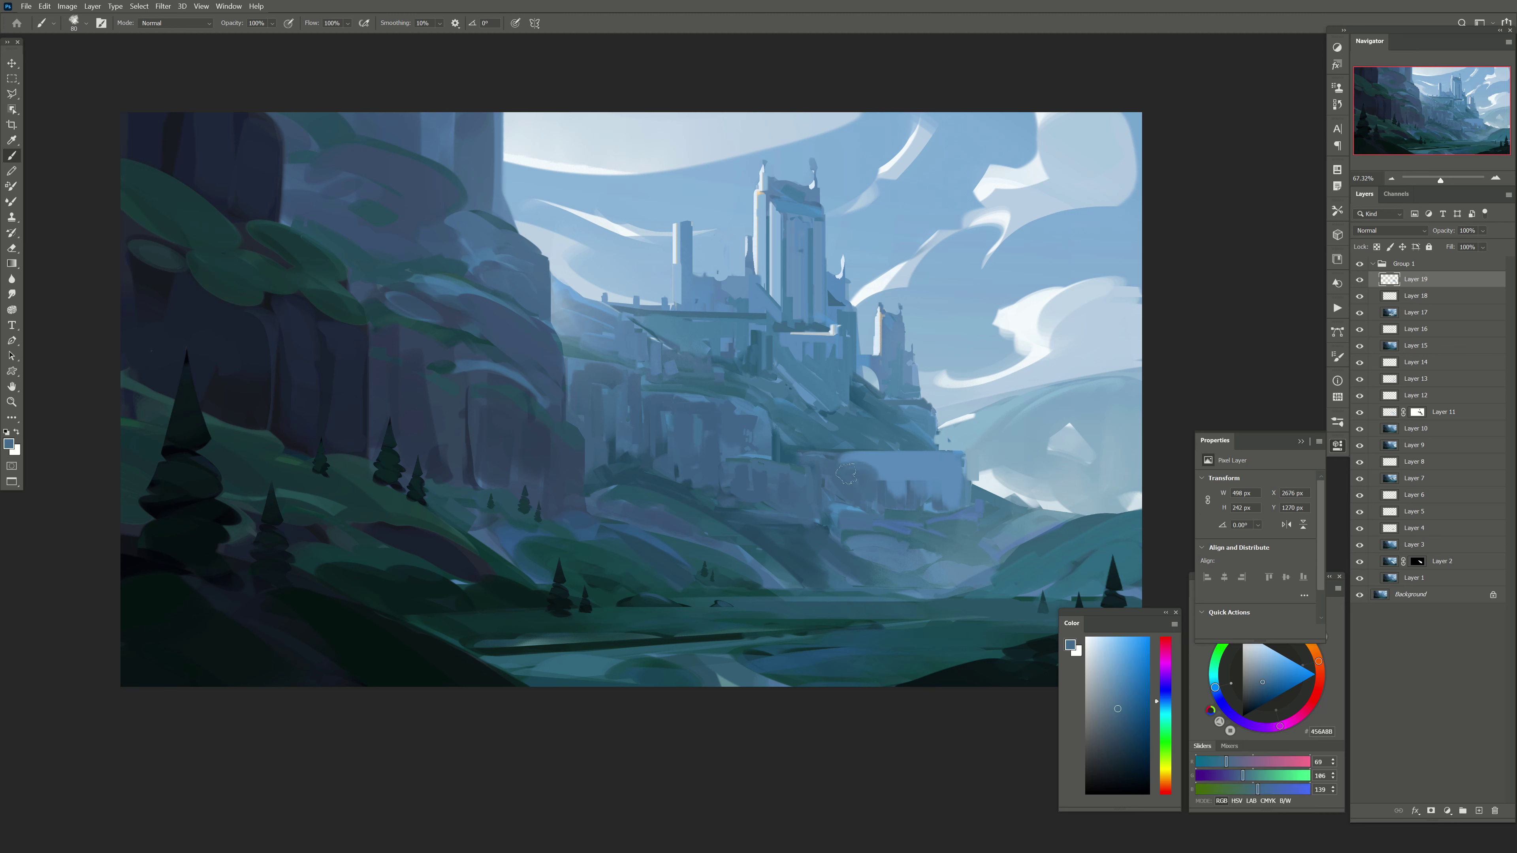
pyautogui.moveTo(848, 457)
pyautogui.mouseDown()
pyautogui.moveTo(932, 478)
pyautogui.moveTo(937, 508)
pyautogui.mouseUp()
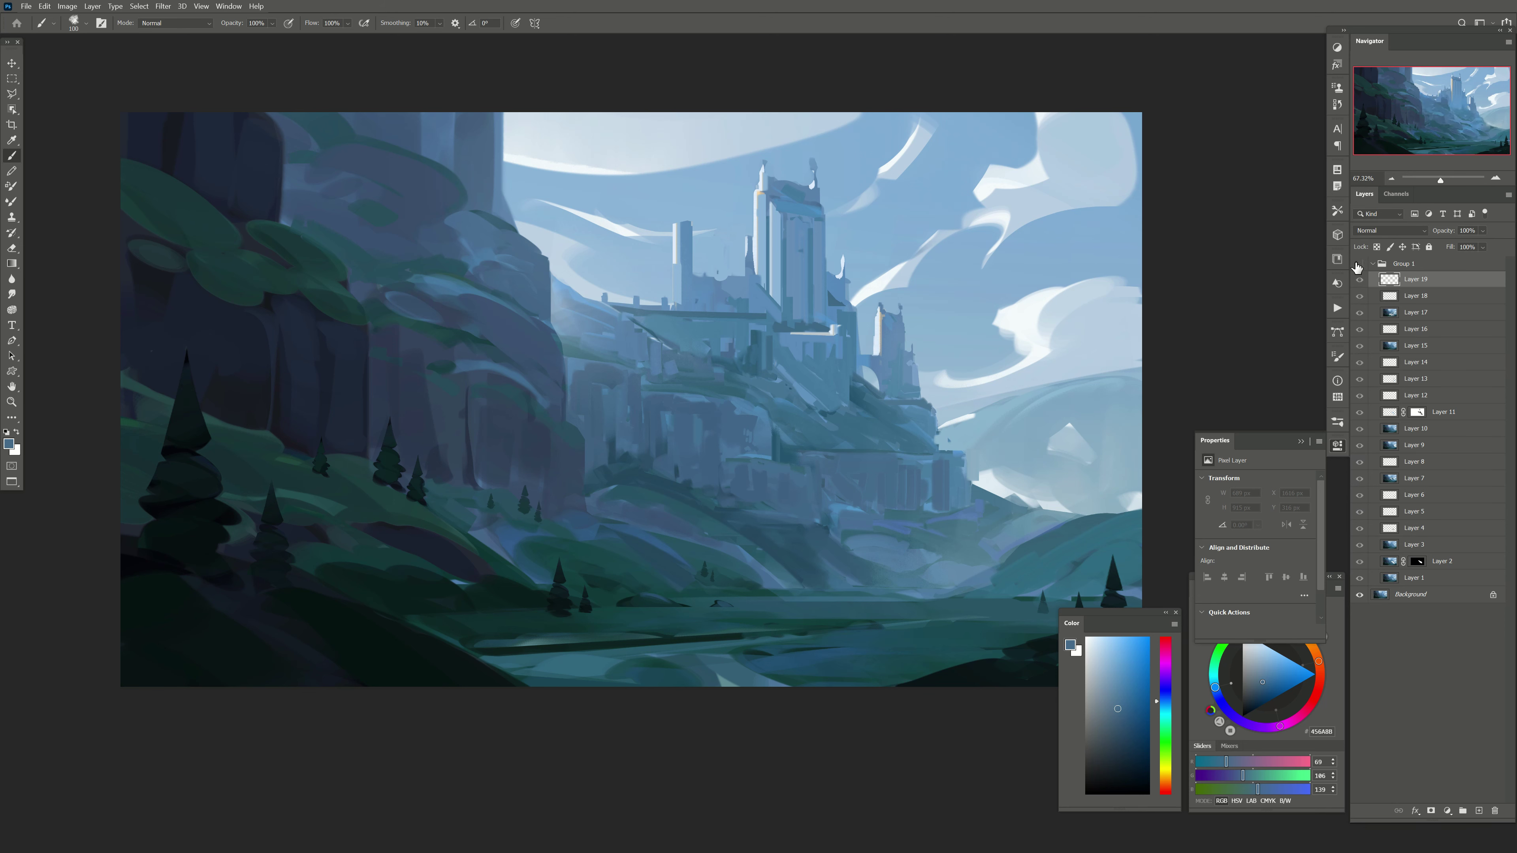
pyautogui.click(1486, 812)
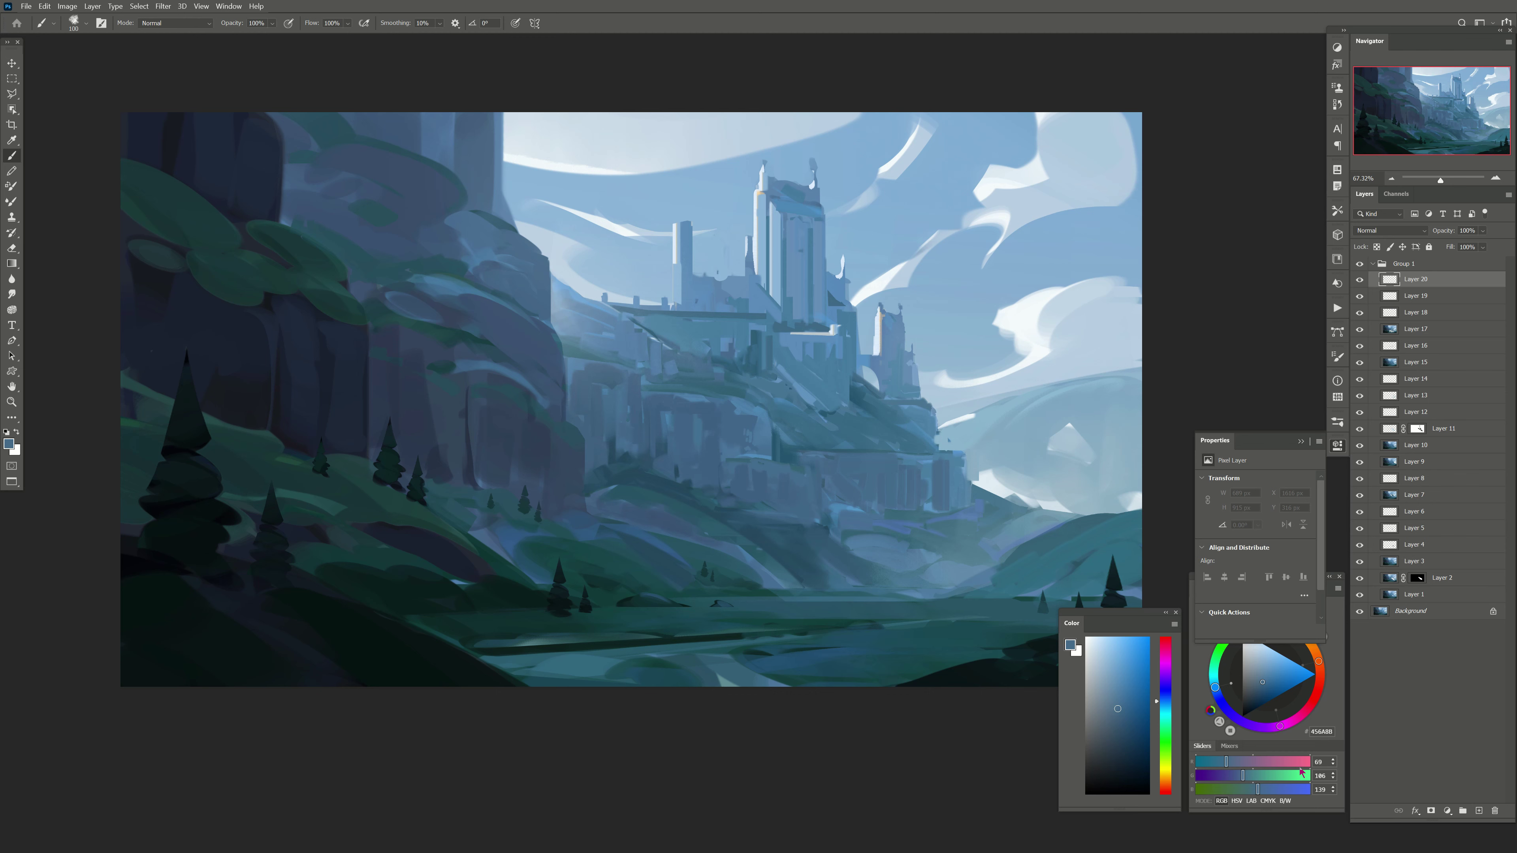
# Step: Apply Image to the new layer and paint a light diagonal stroke into the valley
pyautogui.hotkey('ctrl', 'alt', 'shift', 'a')
pyautogui.click(861, 239)
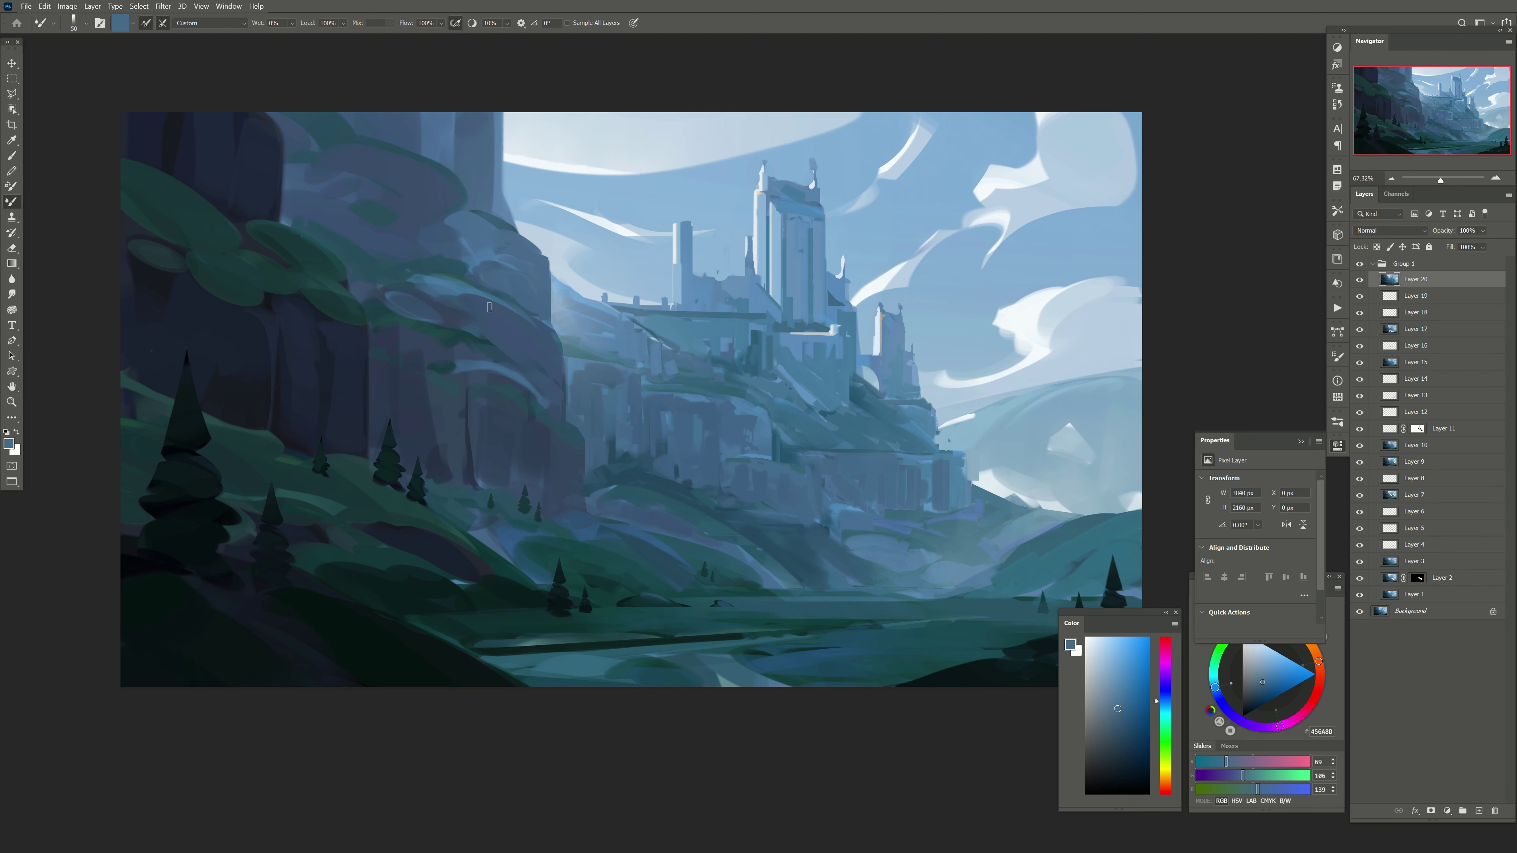
pyautogui.moveTo(644, 480); pyautogui.dragTo(653, 468)
pyautogui.moveTo(596, 412); pyautogui.dragTo(576, 384)
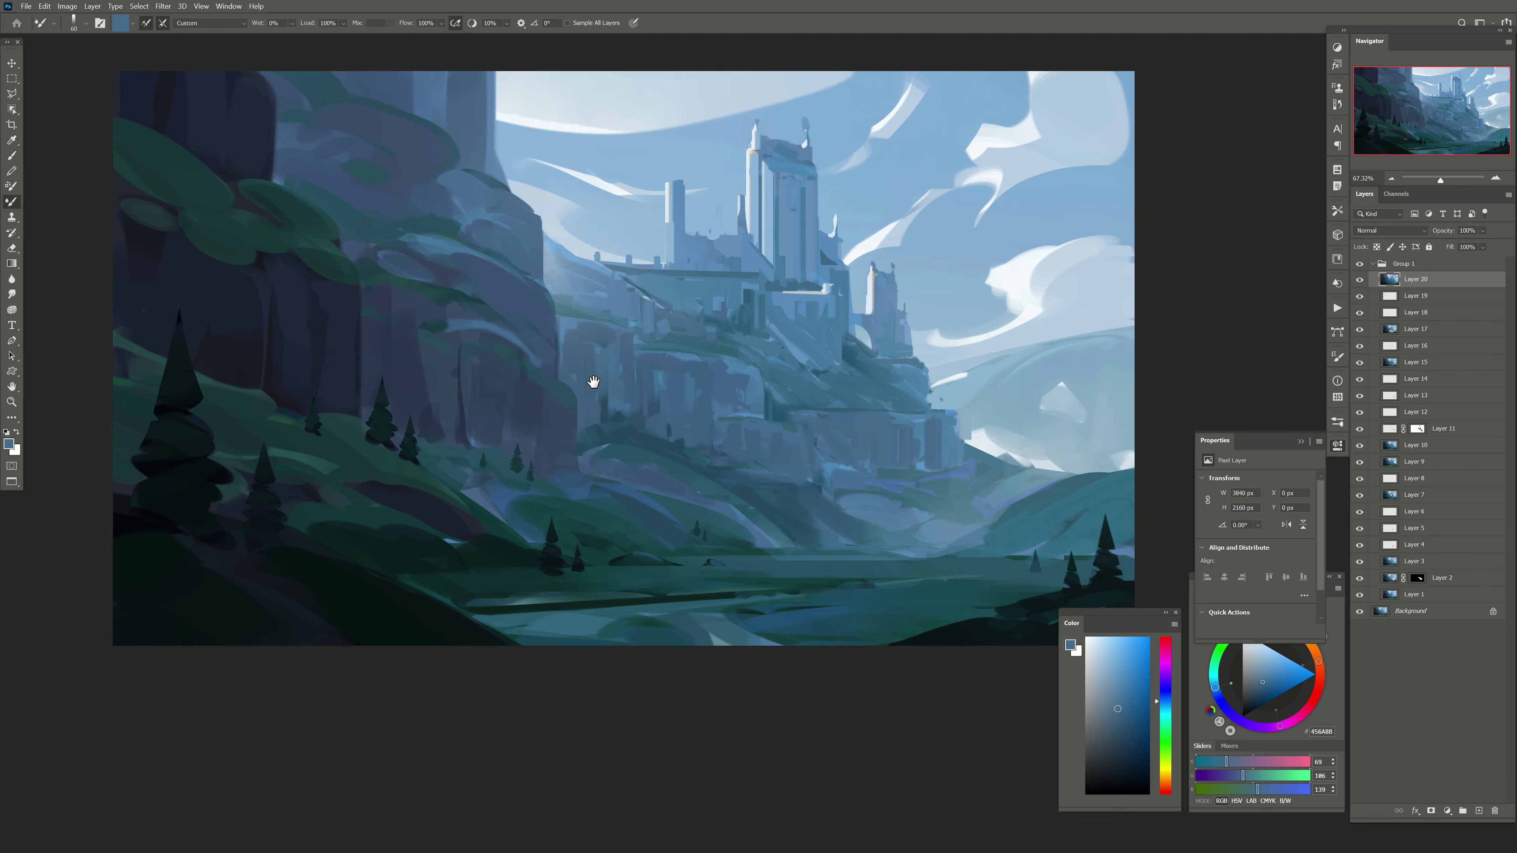
pyautogui.press(']')
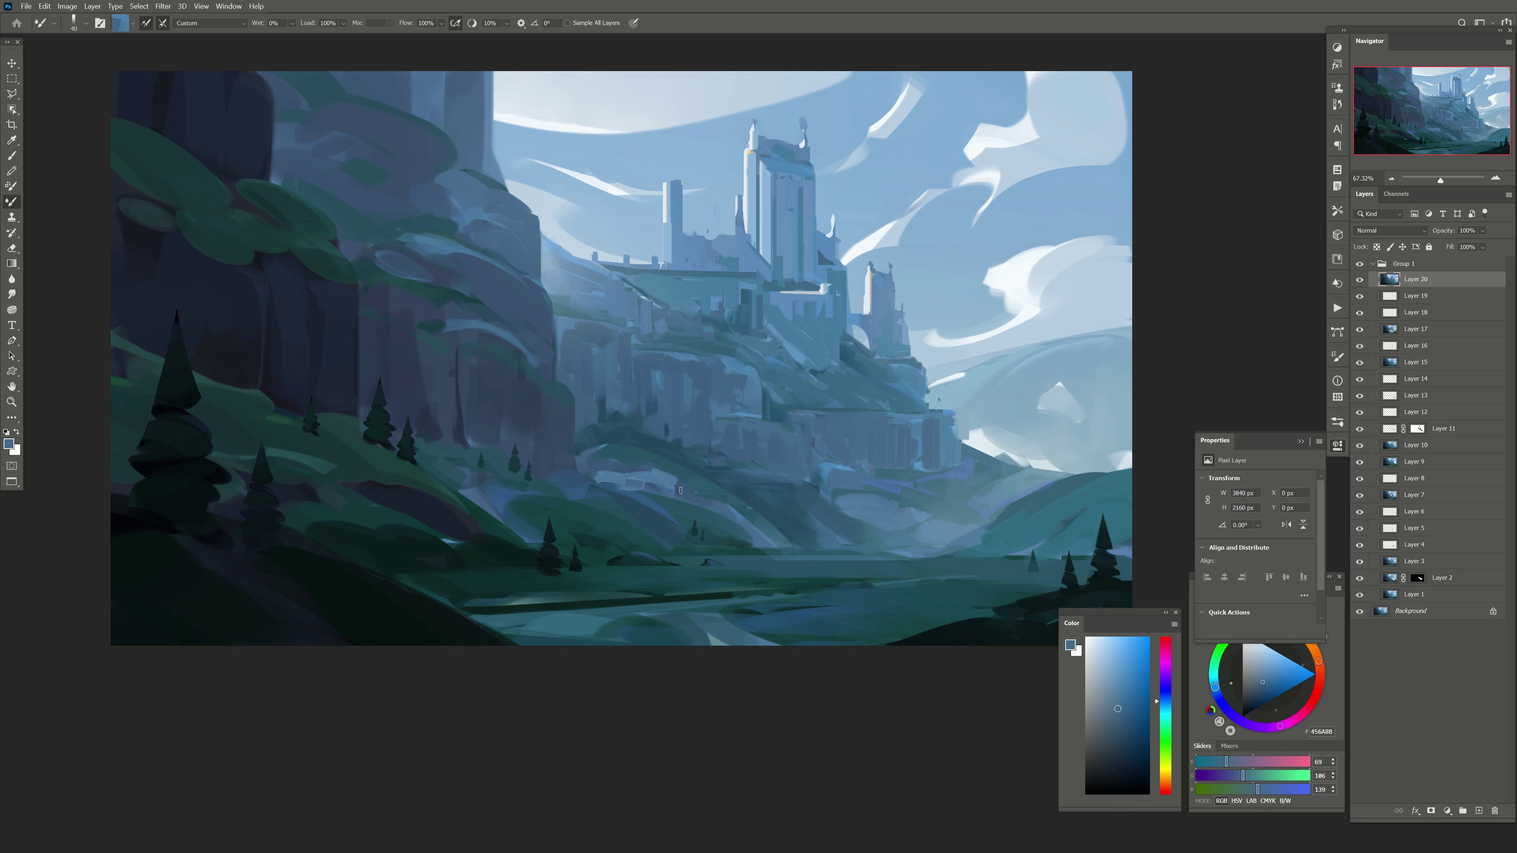
pyautogui.moveTo(763, 503); pyautogui.dragTo(823, 541)
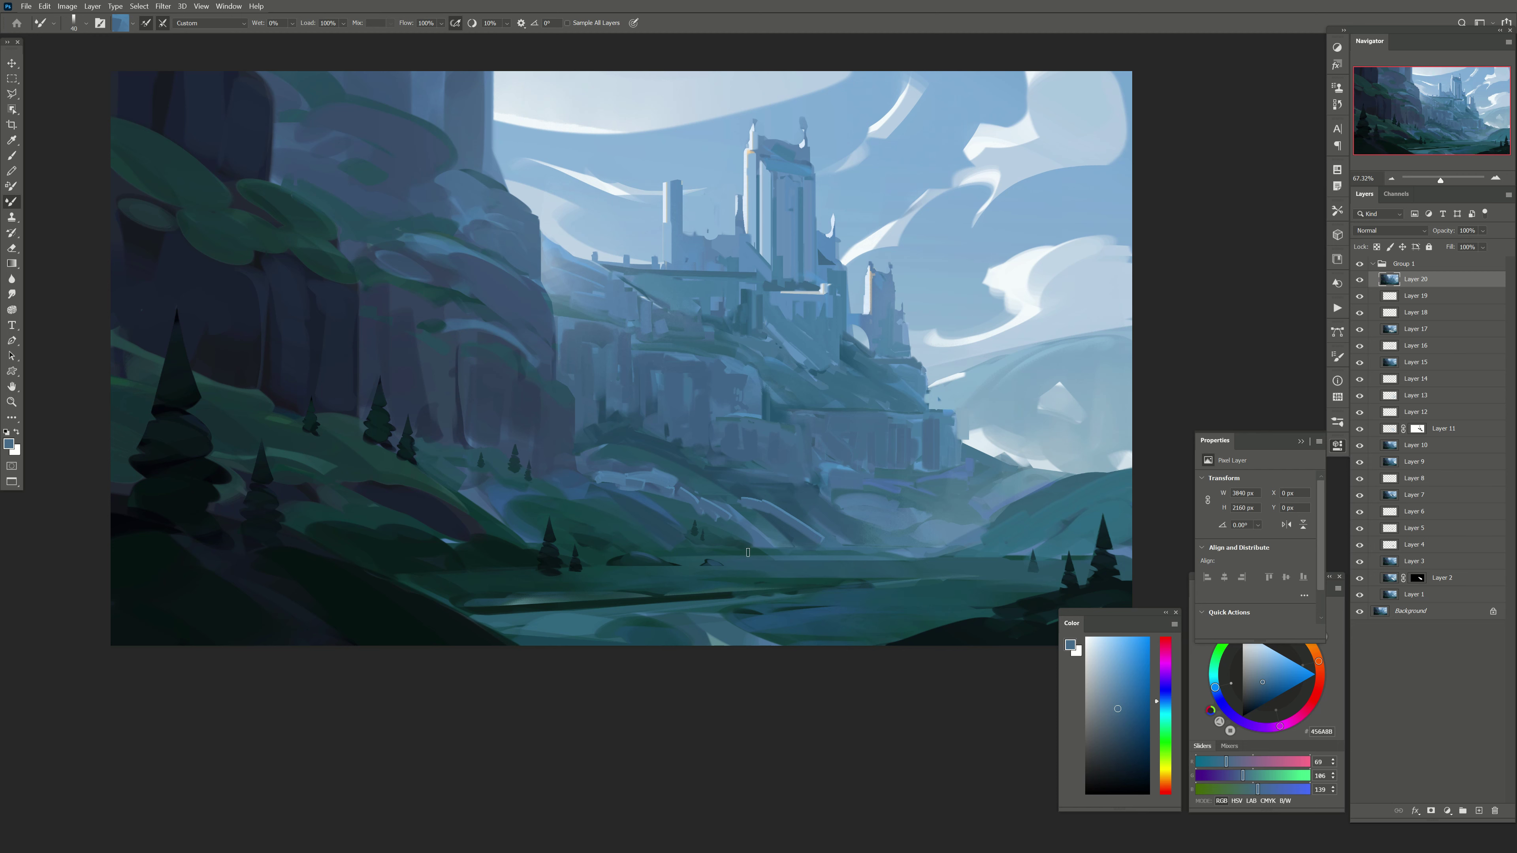
pyautogui.press('e')
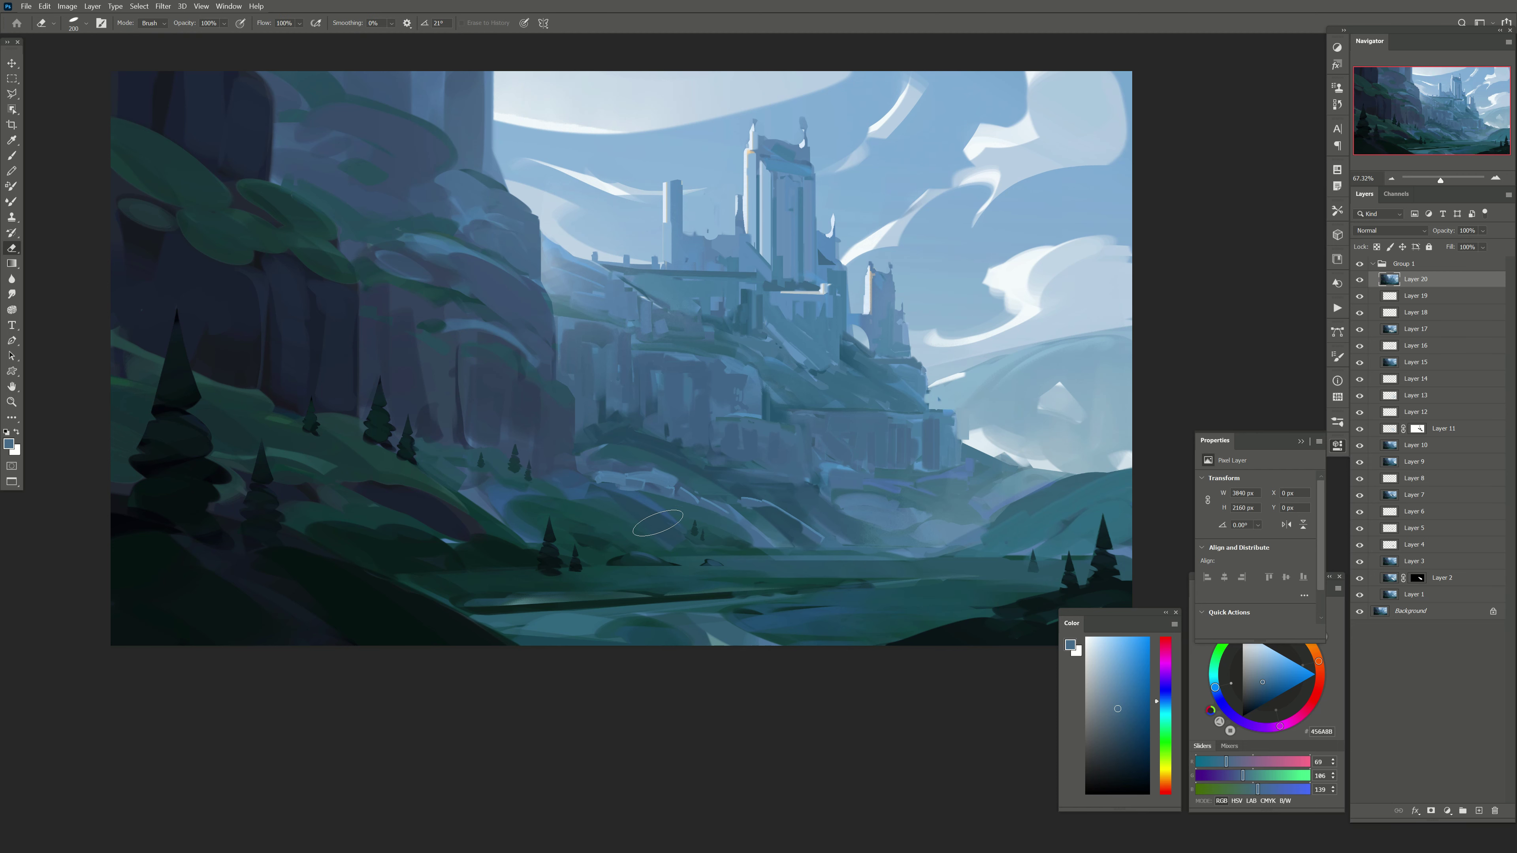
pyautogui.press('b')
# Step: Paint dark vertical strokes on the castle's lower walls with a brush around size 40
pyautogui.moveTo(617, 503); pyautogui.dragTo(651, 479)
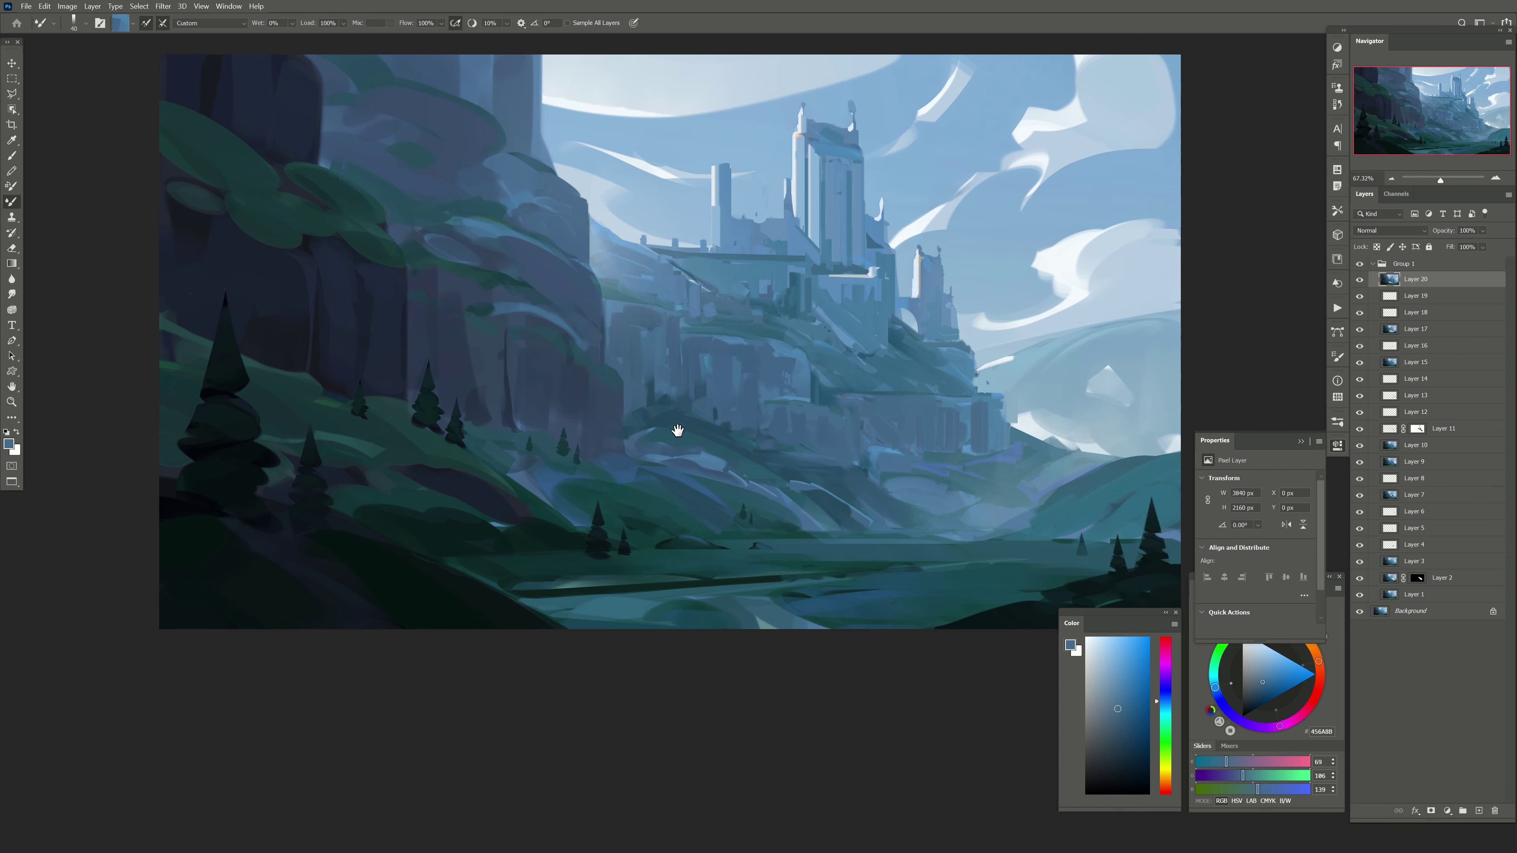
pyautogui.scroll(2, 597, 454)
pyautogui.scroll(1, 532, 375)
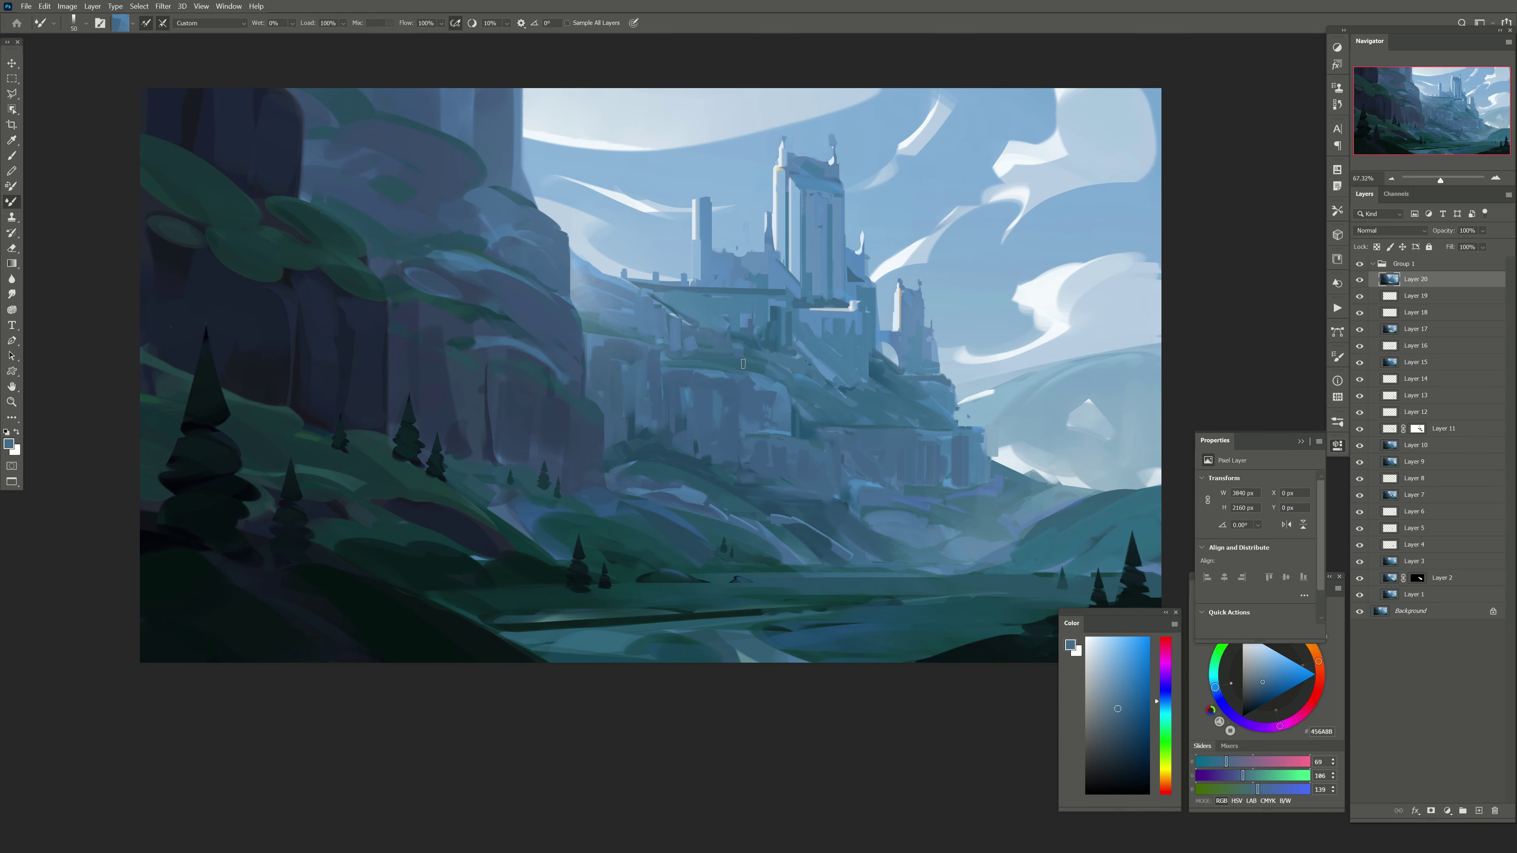
pyautogui.press('[')
pyautogui.press('[')
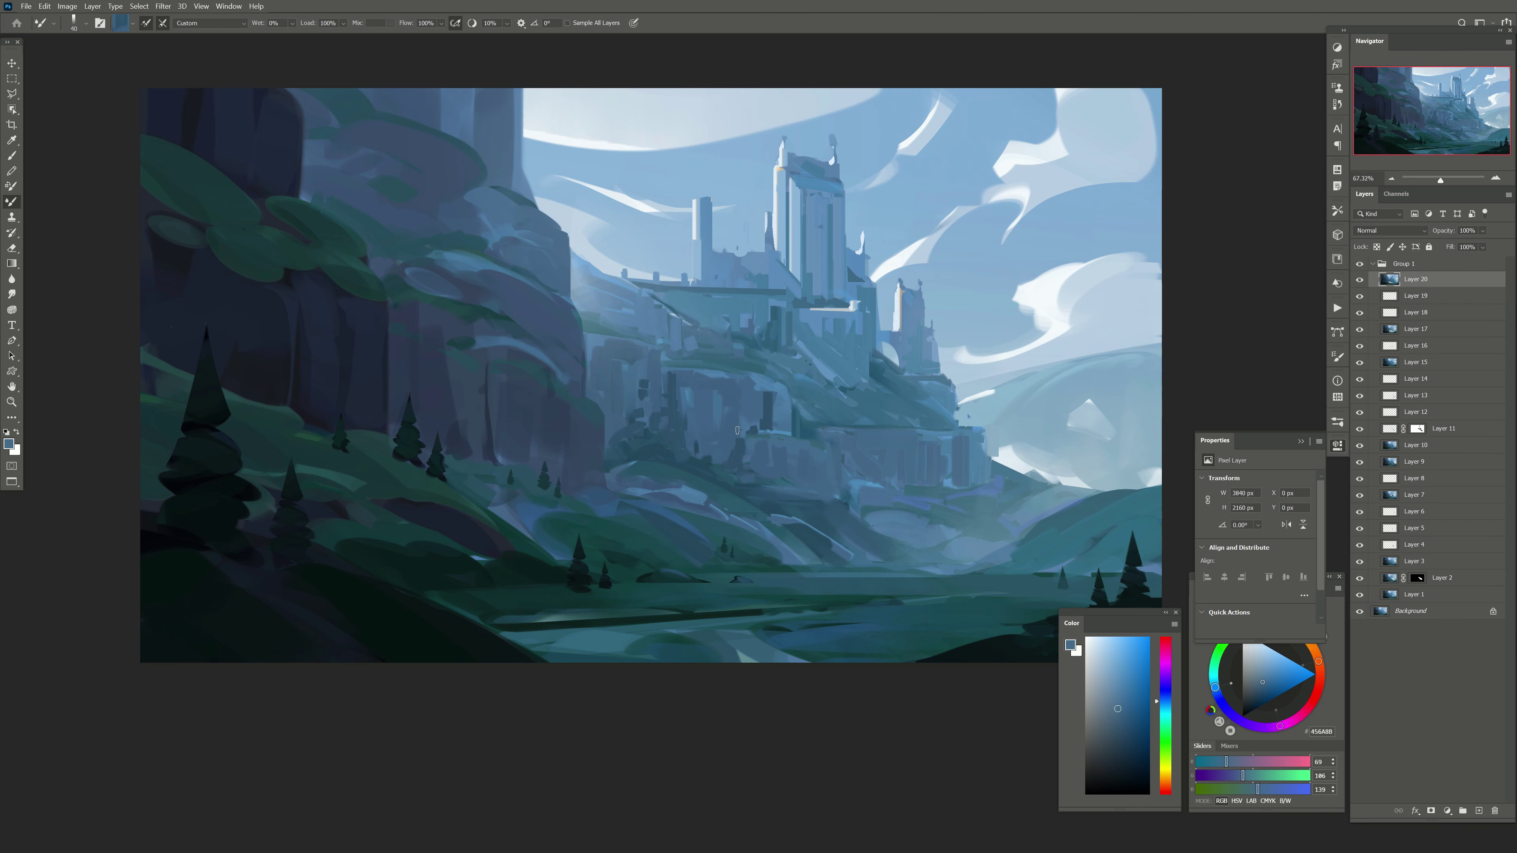
pyautogui.moveTo(729, 406); pyautogui.dragTo(723, 463)
pyautogui.hscroll(2, 918, 493)
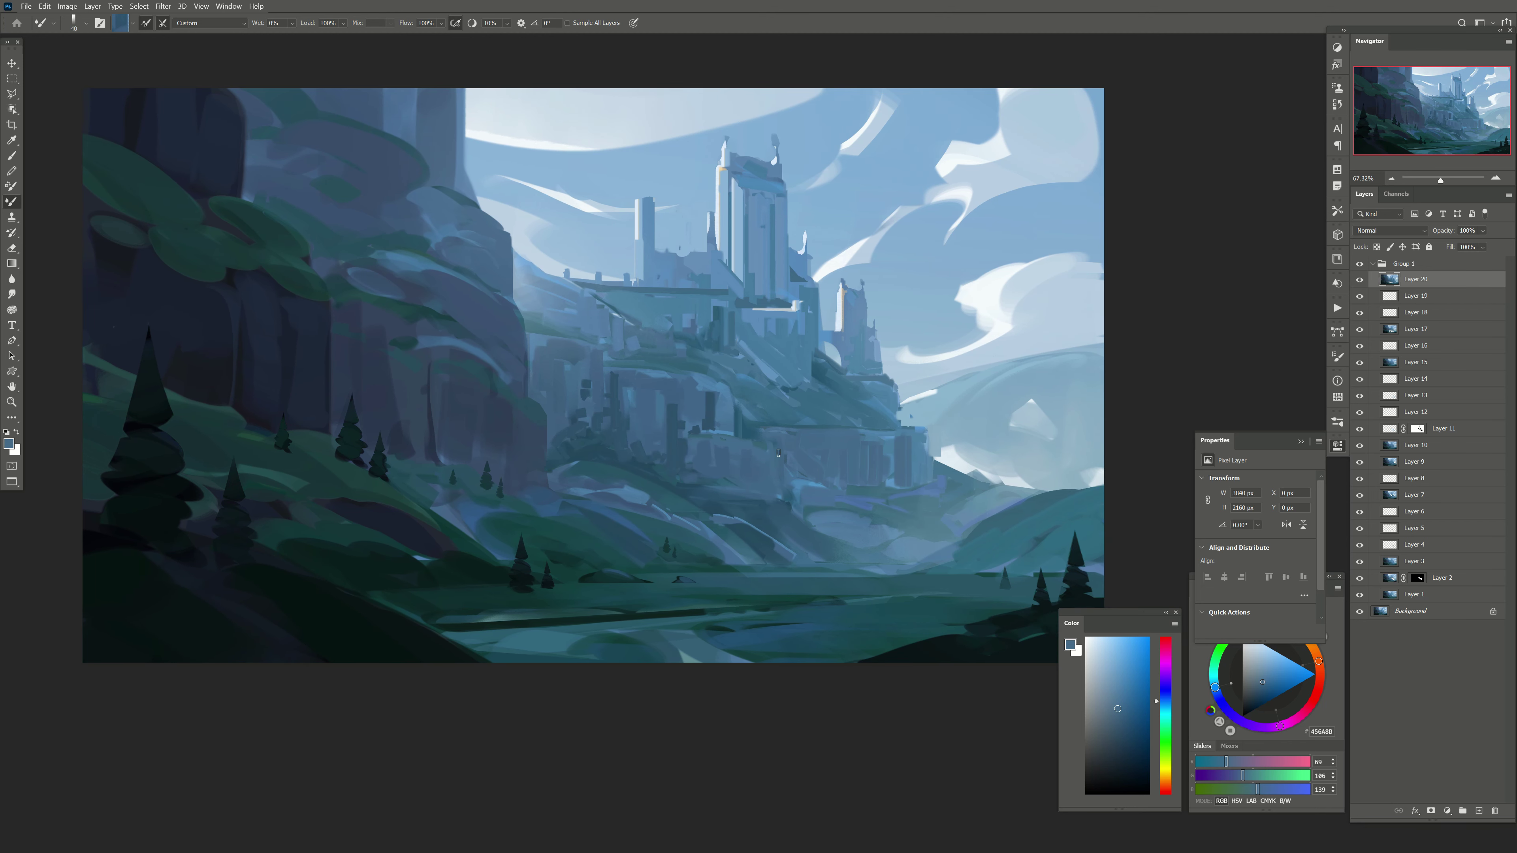
pyautogui.press('[')
pyautogui.moveTo(780, 452); pyautogui.dragTo(779, 473)
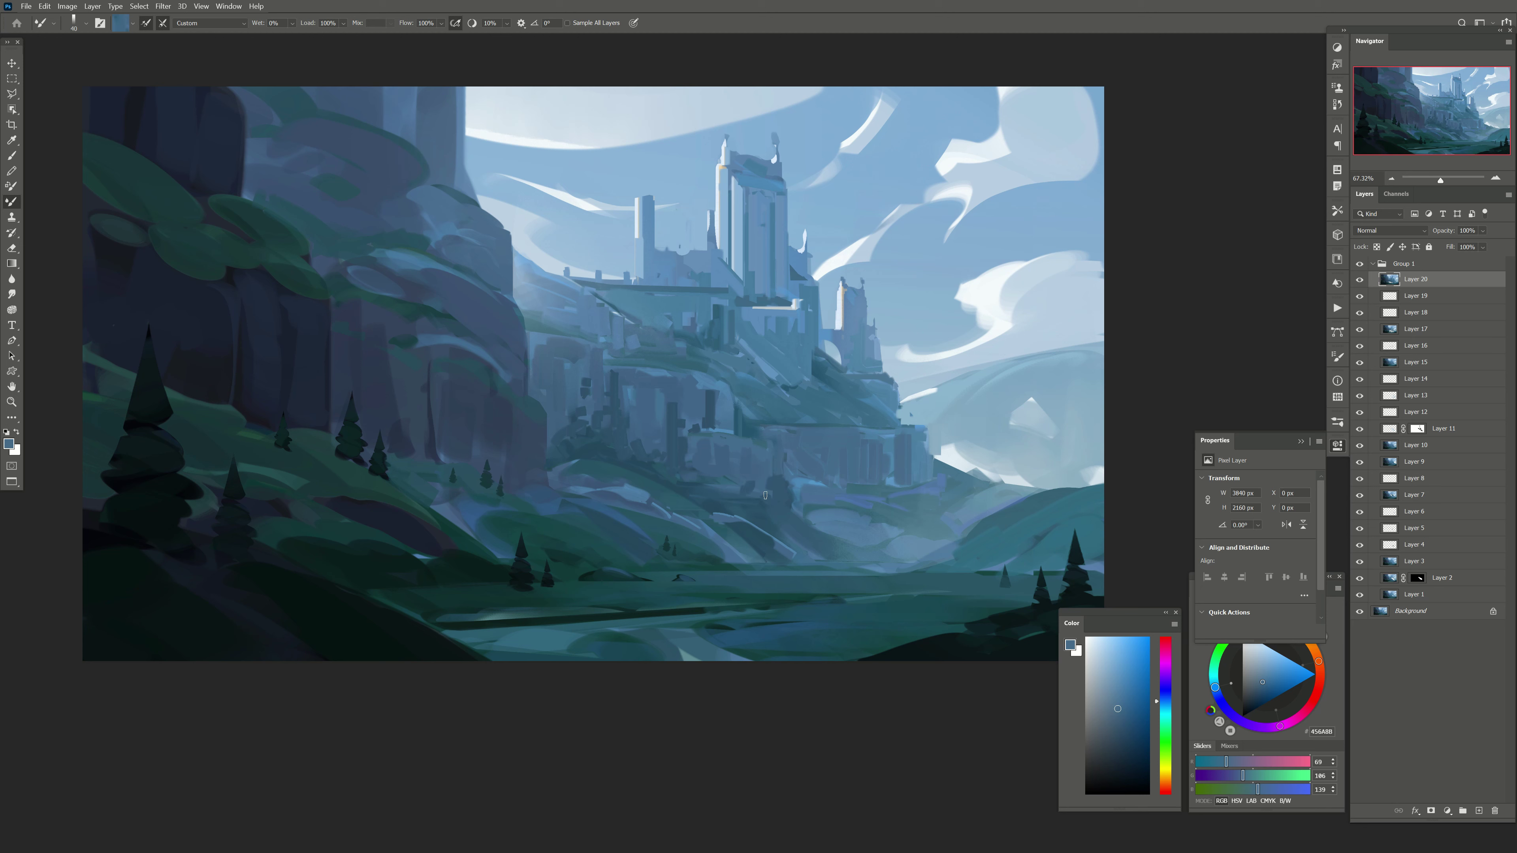
# Step: Select the castle slope with the Polygonal Lasso, blend paint inside, then clear the selection
pyautogui.press('l')
pyautogui.click(752, 433)
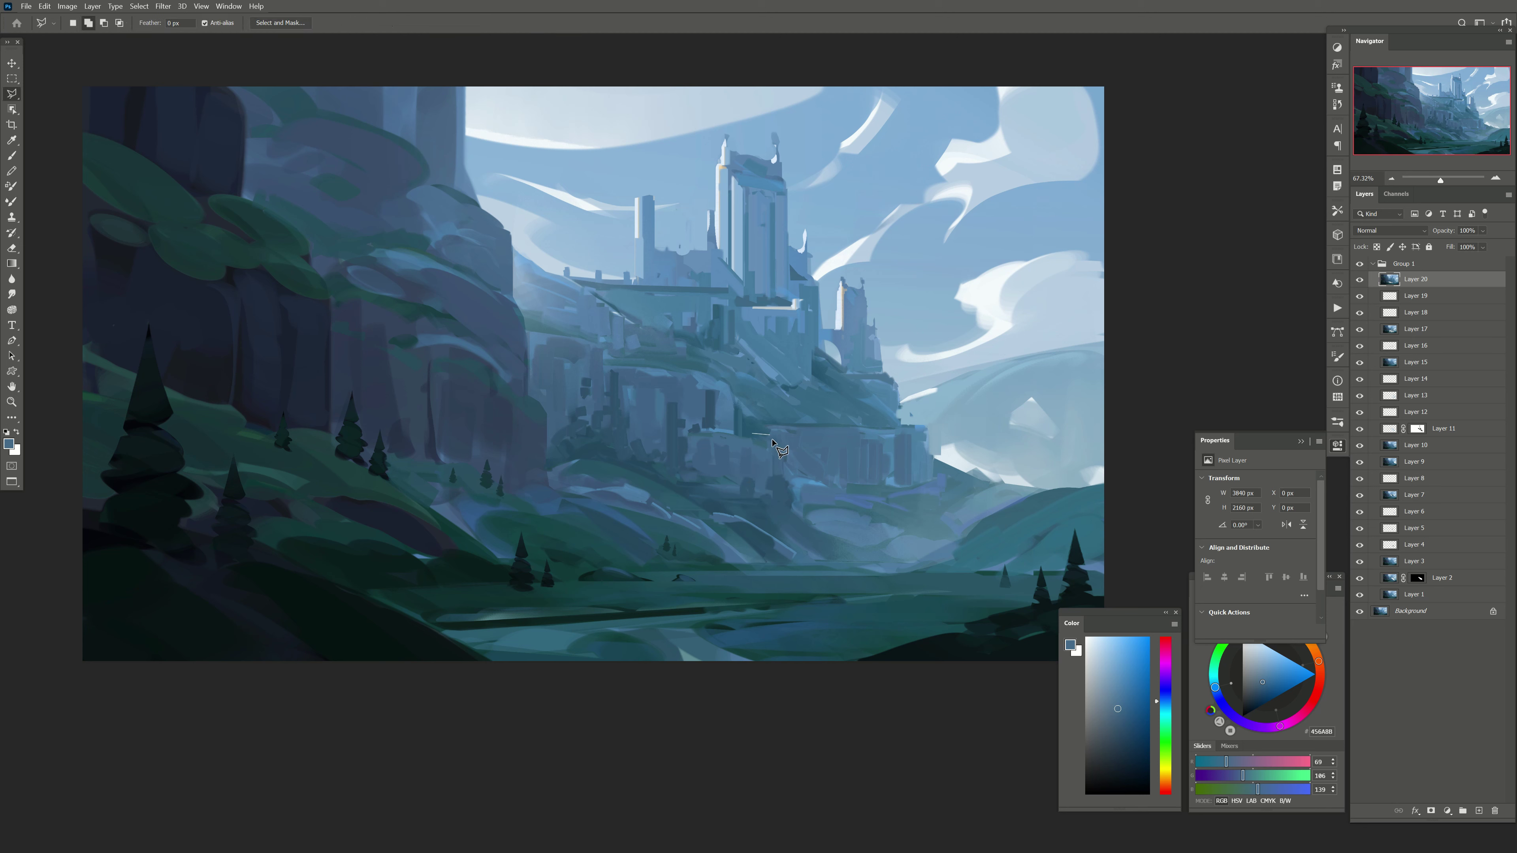
pyautogui.click(950, 527)
pyautogui.click(985, 512)
pyautogui.click(927, 355)
pyautogui.click(877, 304)
pyautogui.press('b')
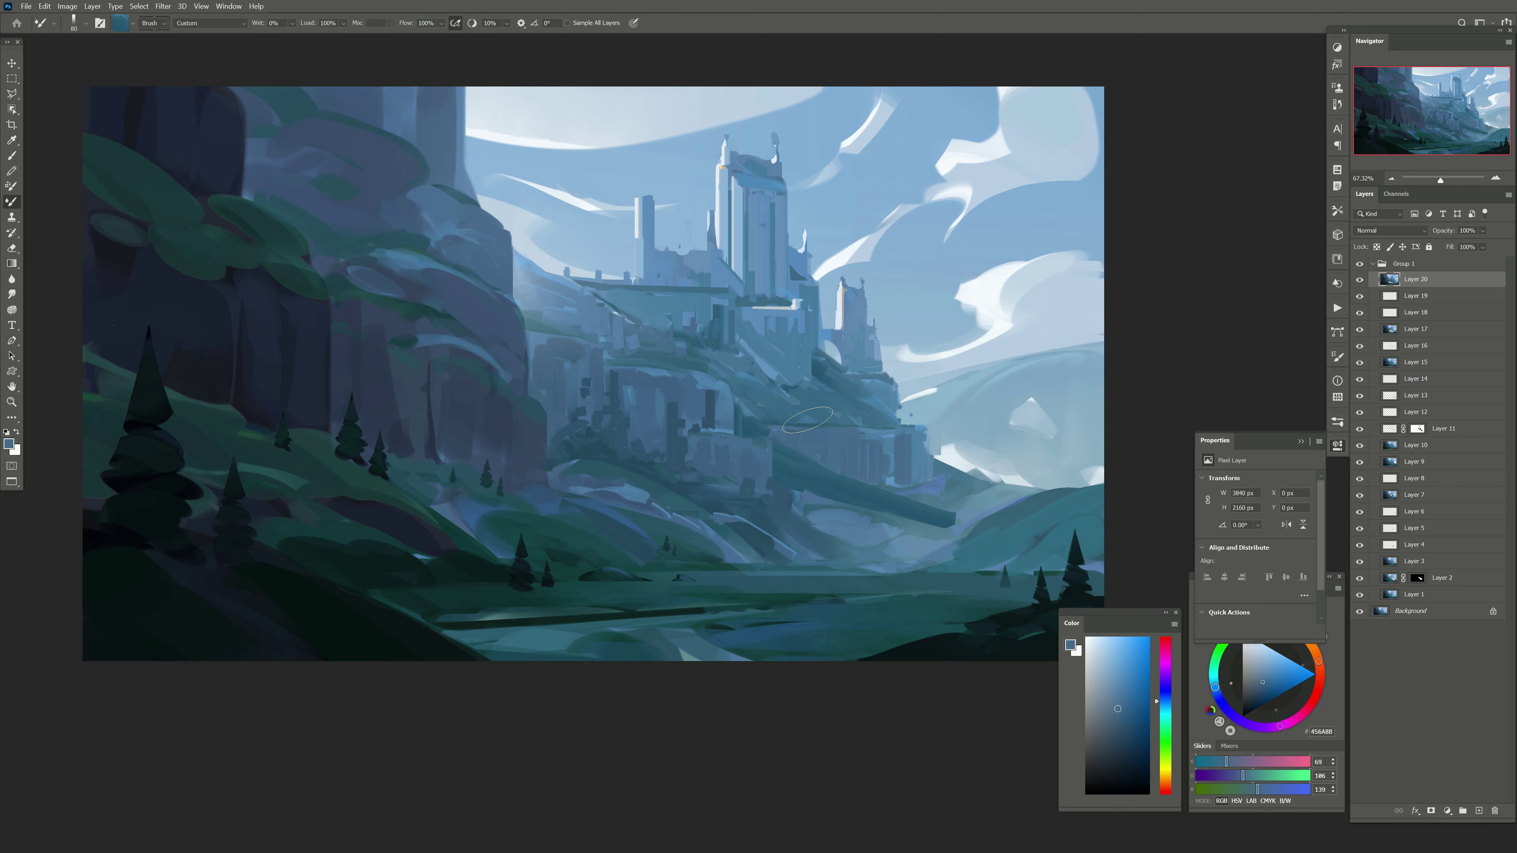
pyautogui.hotkey('ctrl', 'd')
pyautogui.press('e')
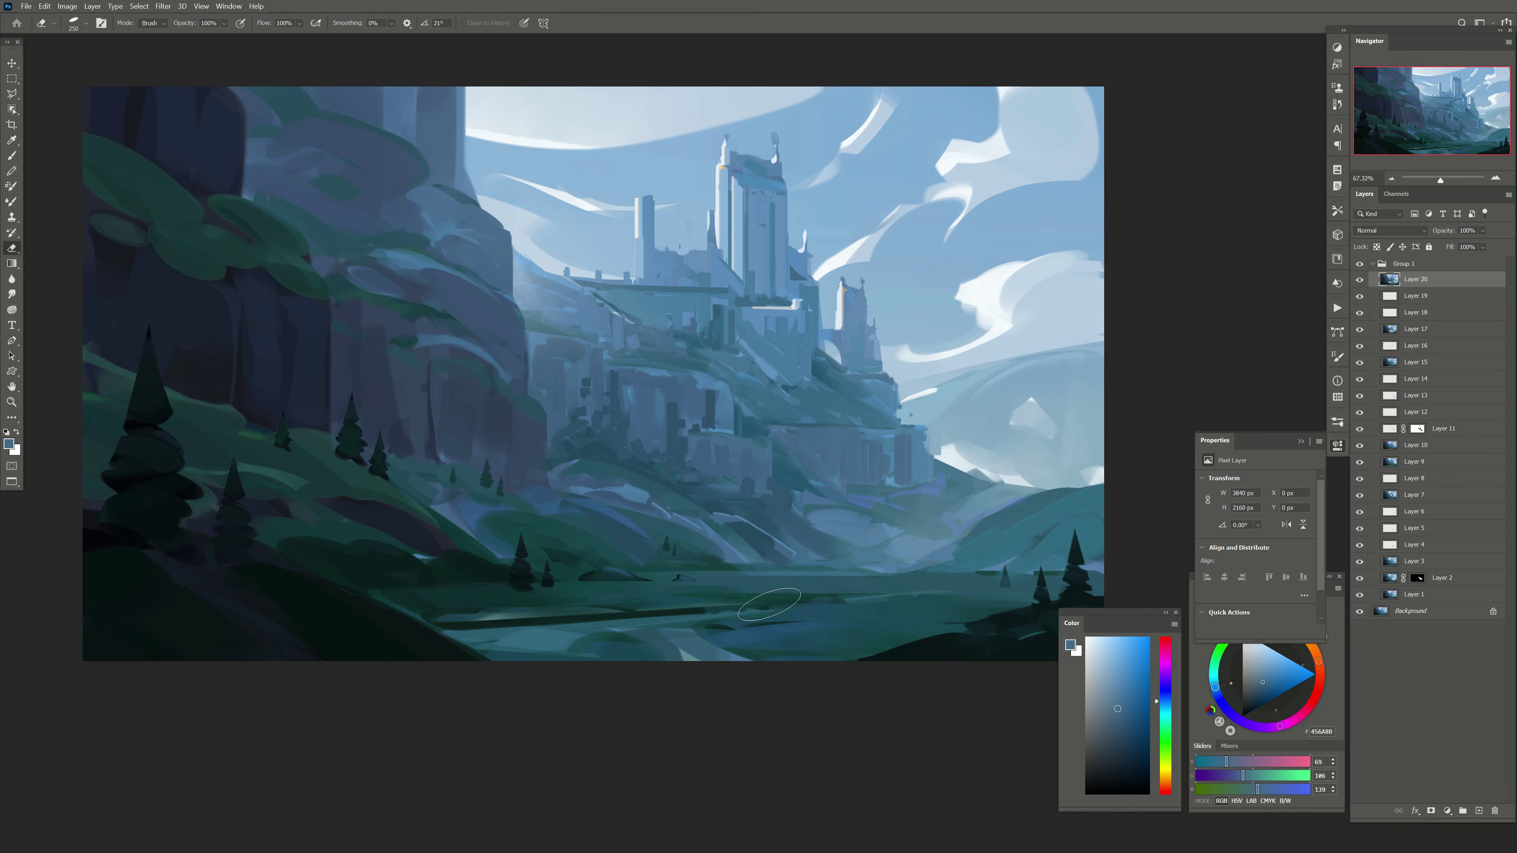
pyautogui.press('b')
# Step: Paint two tall dark pillars and dark blocks on the left cliff with an 80–90 brush
pyautogui.moveTo(658, 426); pyautogui.dragTo(692, 500)
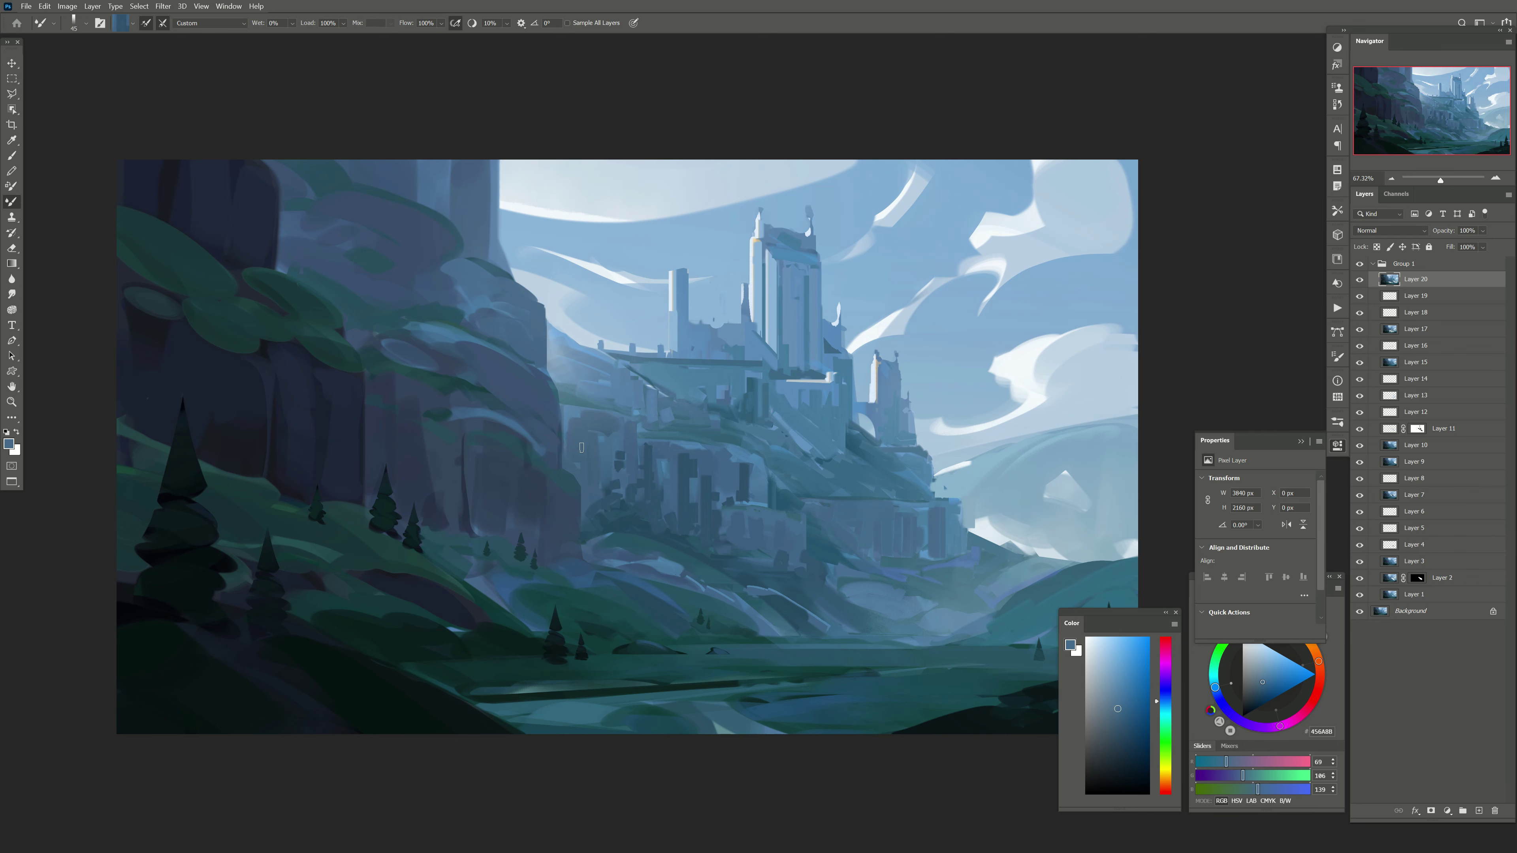
pyautogui.moveTo(465, 527); pyautogui.dragTo(576, 525)
pyautogui.press(']')
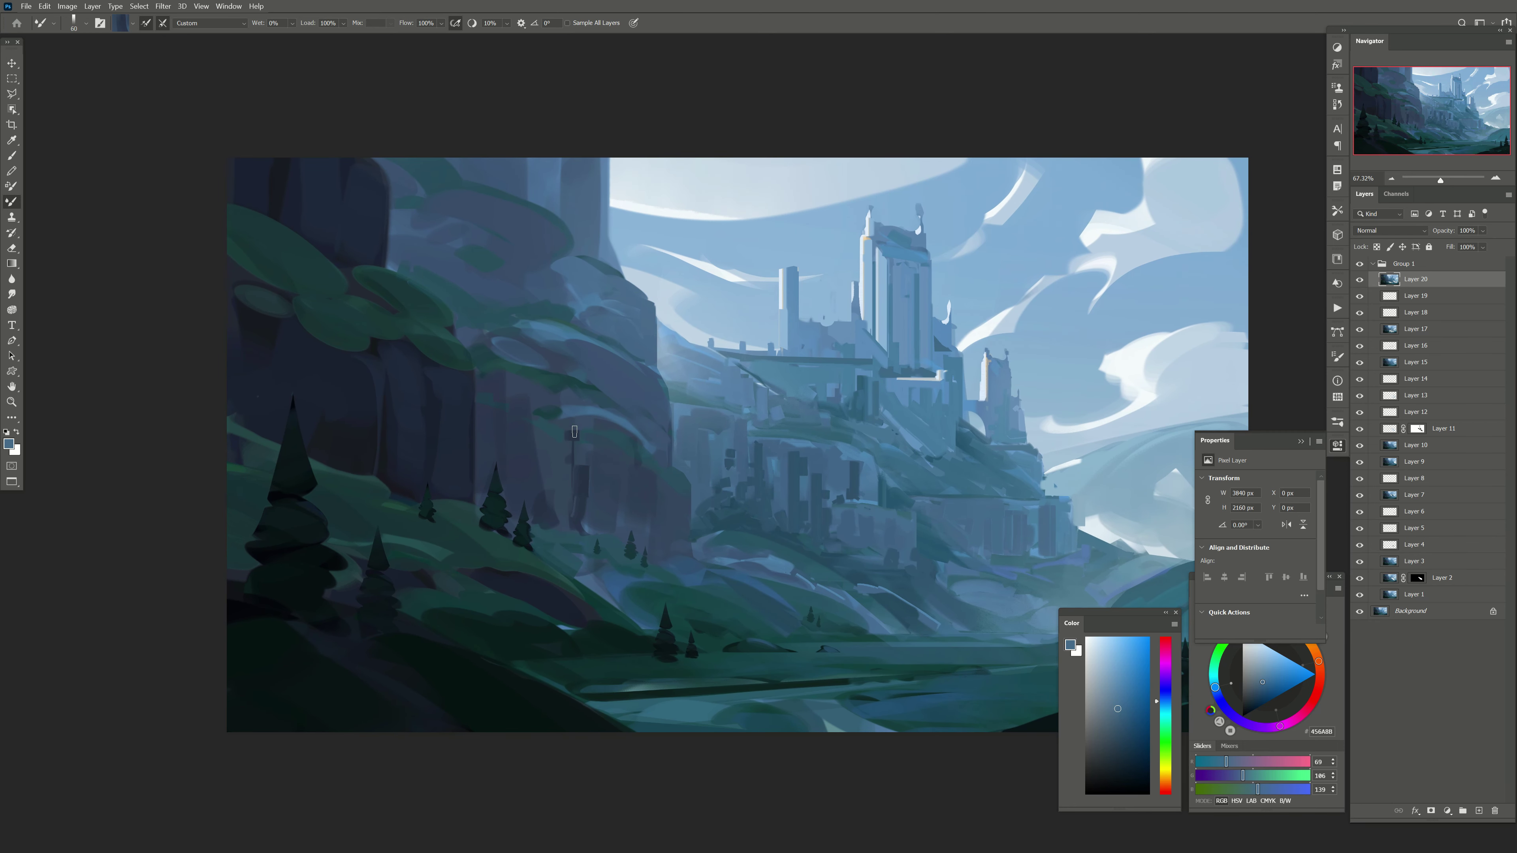
pyautogui.press(']')
pyautogui.press(']')
pyautogui.press(']')
pyautogui.moveTo(592, 421); pyautogui.dragTo(571, 515)
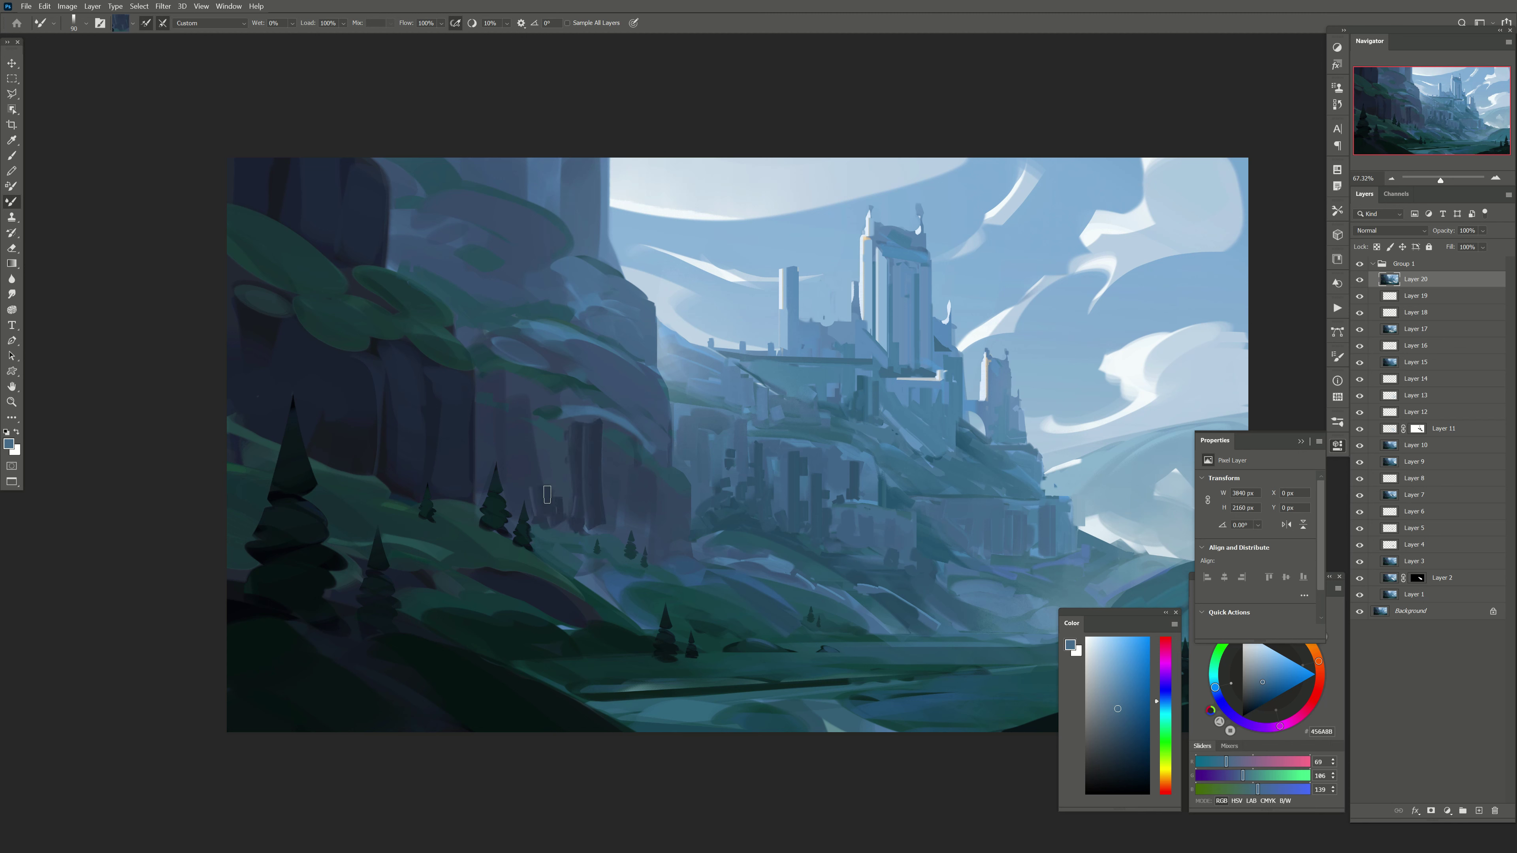
pyautogui.press('[')
pyautogui.moveTo(547, 428)
pyautogui.mouseDown()
pyautogui.moveTo(547, 508)
pyautogui.moveTo(522, 475)
pyautogui.mouseUp()
pyautogui.moveTo(532, 371); pyautogui.dragTo(532, 412)
pyautogui.moveTo(573, 335); pyautogui.dragTo(573, 382)
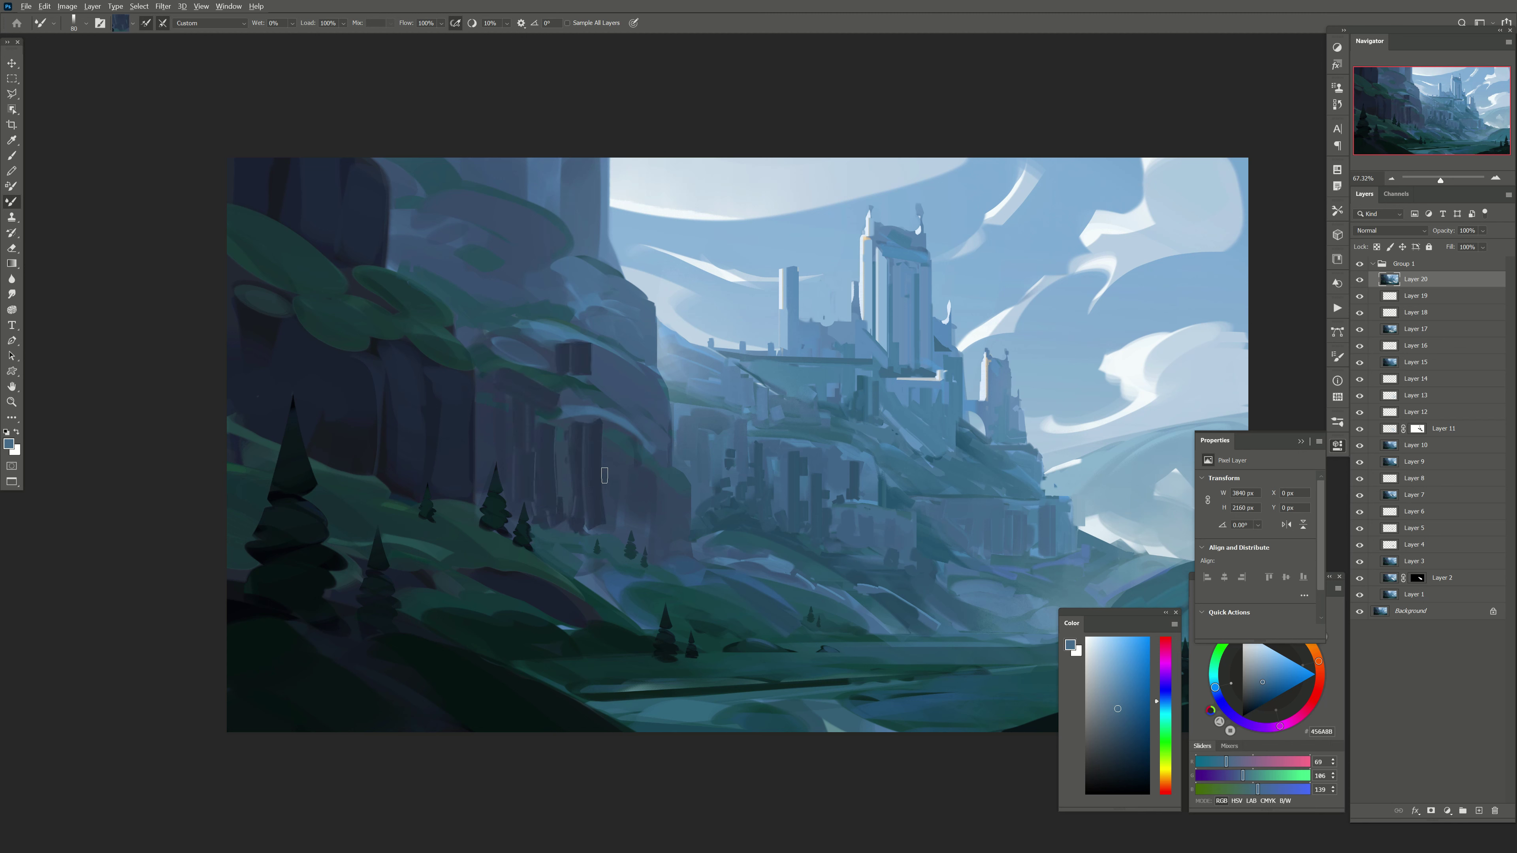
pyautogui.press(']')
pyautogui.moveTo(614, 435); pyautogui.dragTo(615, 529)
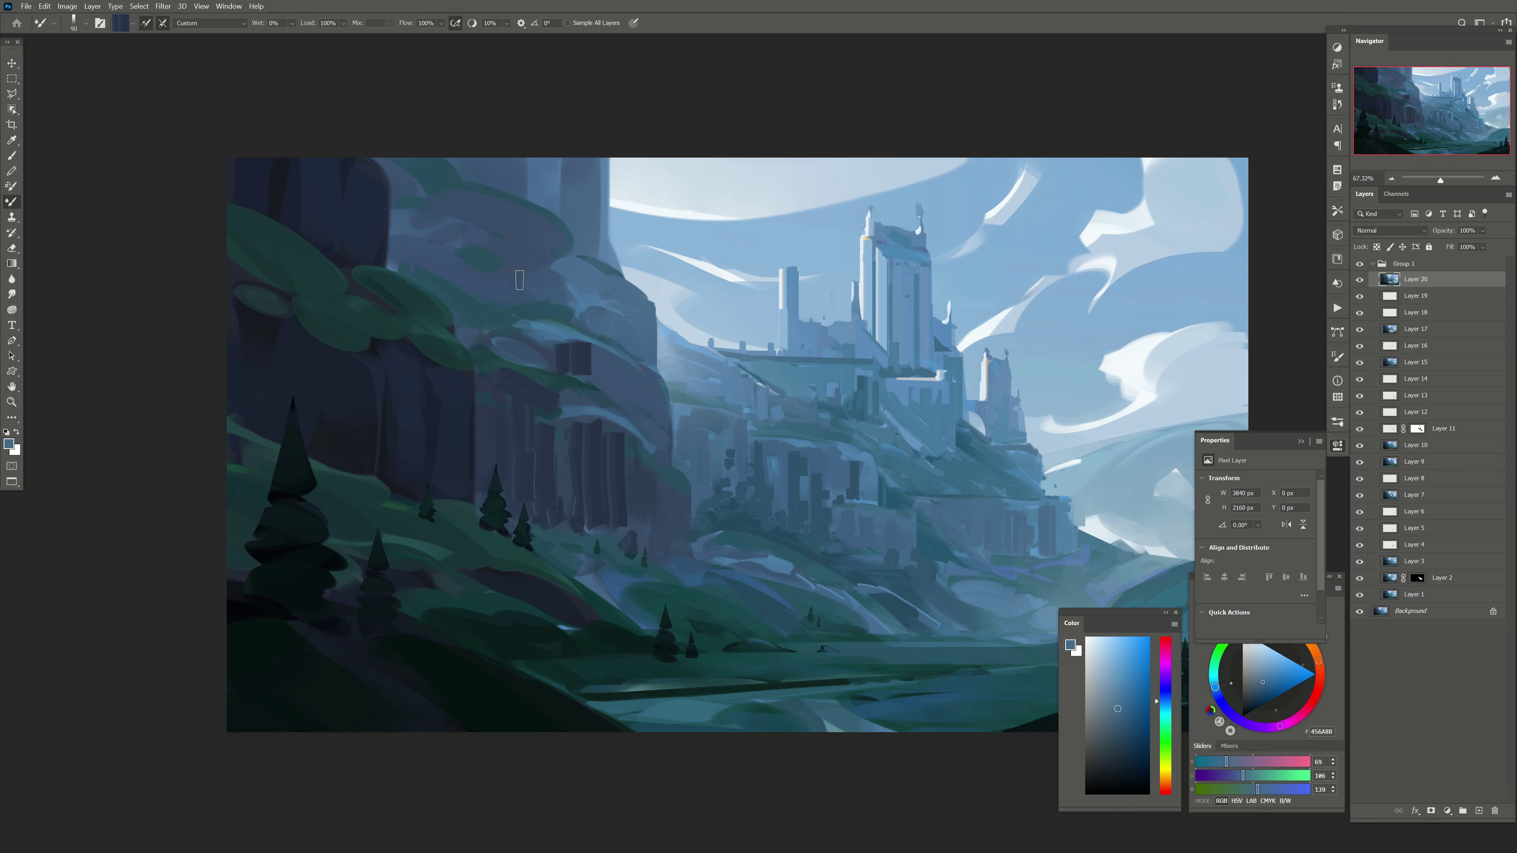
pyautogui.moveTo(535, 394)
pyautogui.mouseDown()
pyautogui.moveTo(551, 383)
pyautogui.moveTo(559, 404)
pyautogui.mouseUp()
# Step: Refine the castle's main tower with vertical strokes at brush sizes 35–60
pyautogui.moveTo(739, 512); pyautogui.dragTo(650, 470)
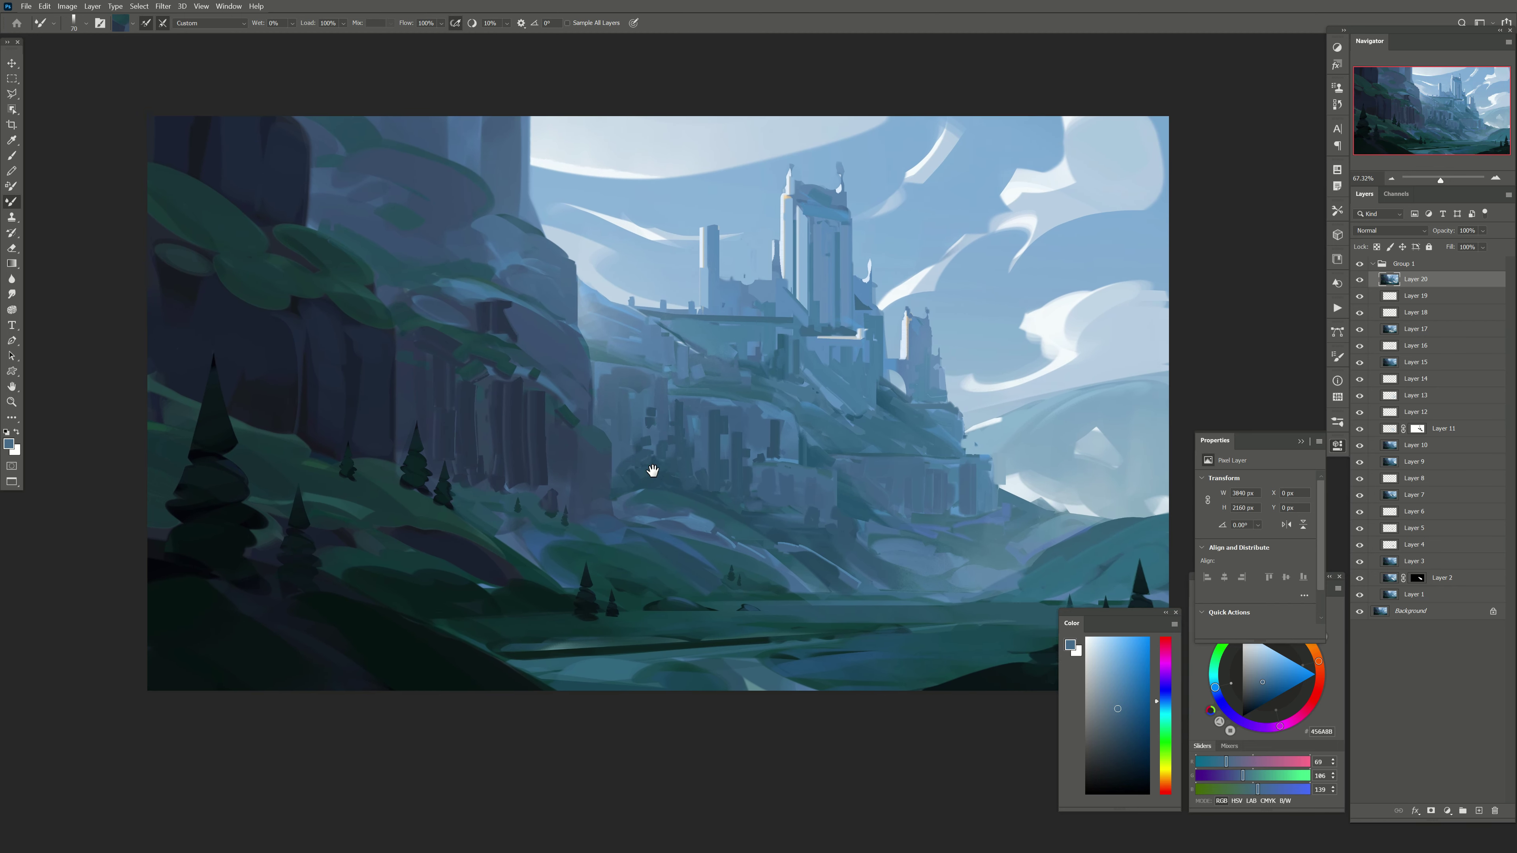
pyautogui.press(']')
pyautogui.press('[')
pyautogui.moveTo(771, 344); pyautogui.dragTo(768, 370)
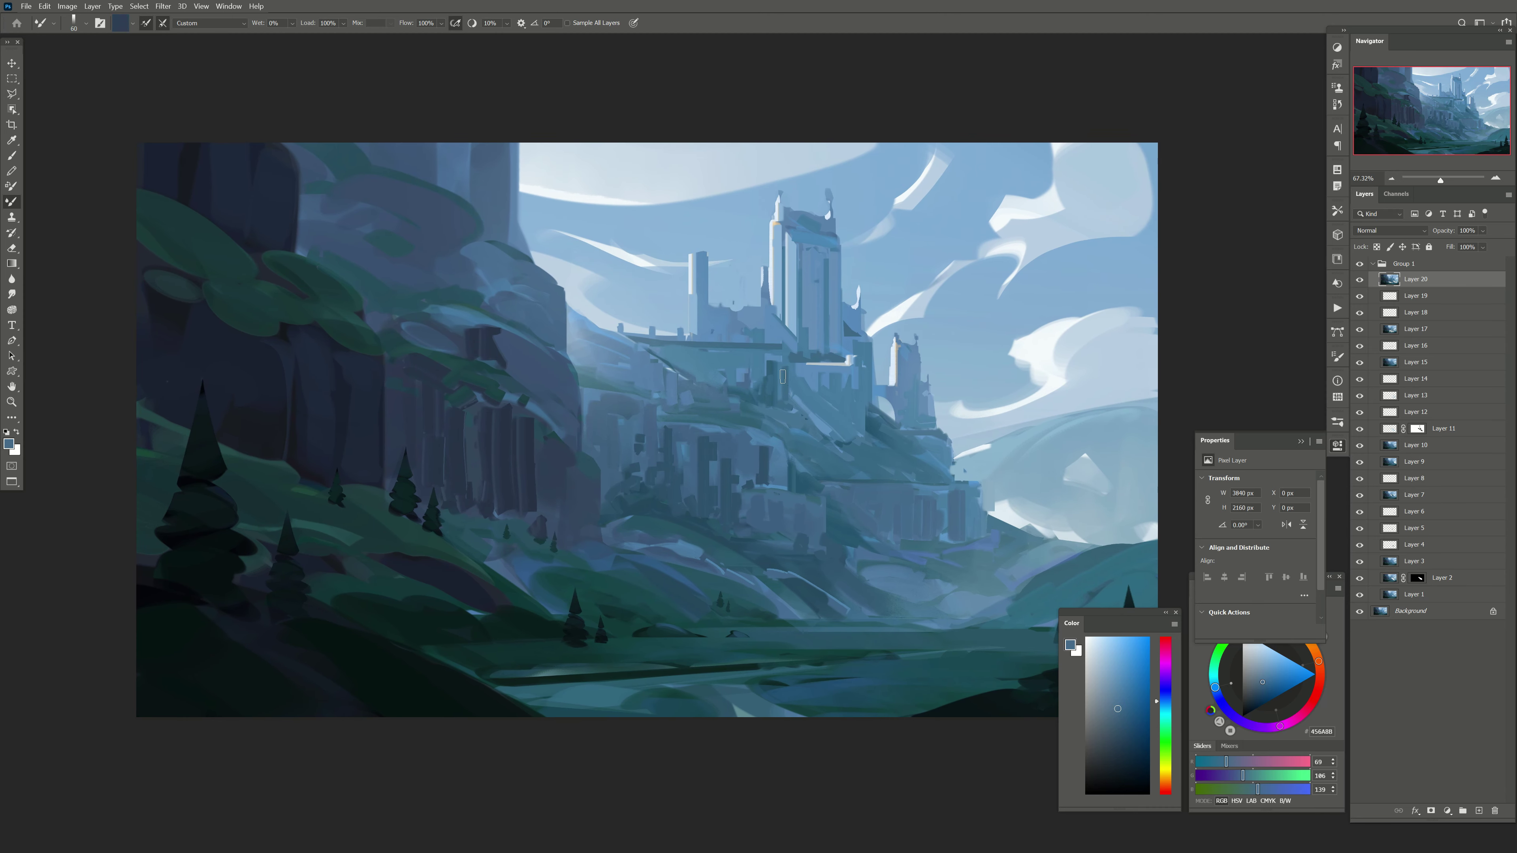
pyautogui.moveTo(783, 238); pyautogui.dragTo(784, 320)
pyautogui.press('[')
pyautogui.press('[')
pyautogui.moveTo(783, 237); pyautogui.dragTo(784, 320)
pyautogui.press(']')
pyautogui.moveTo(782, 245); pyautogui.dragTo(786, 323)
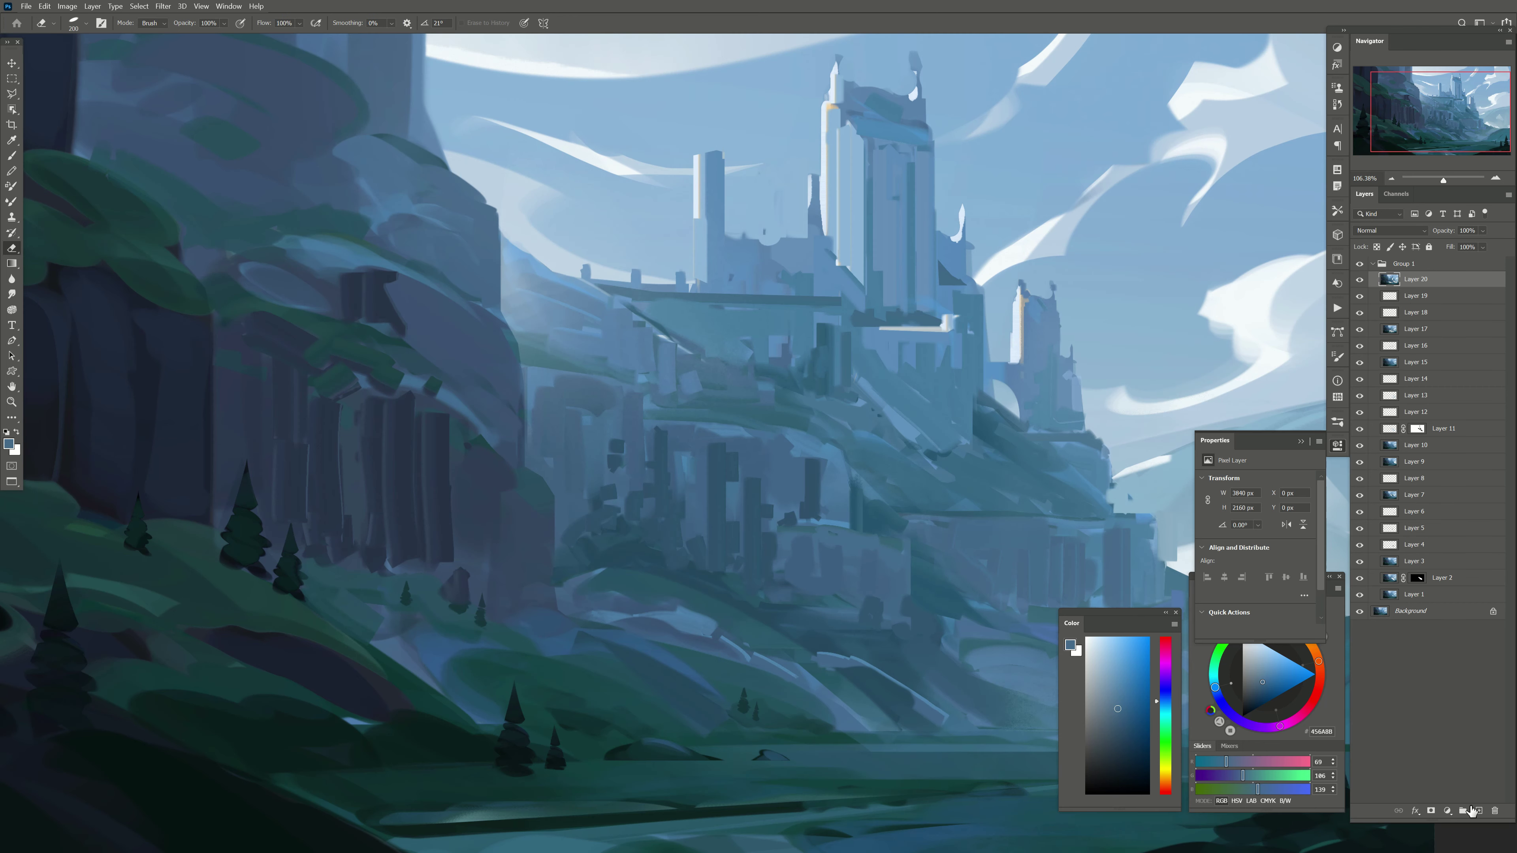
# Step: With the Brush, paint dark strokes on the castle hillside and light strokes on the wall
pyautogui.press('b')
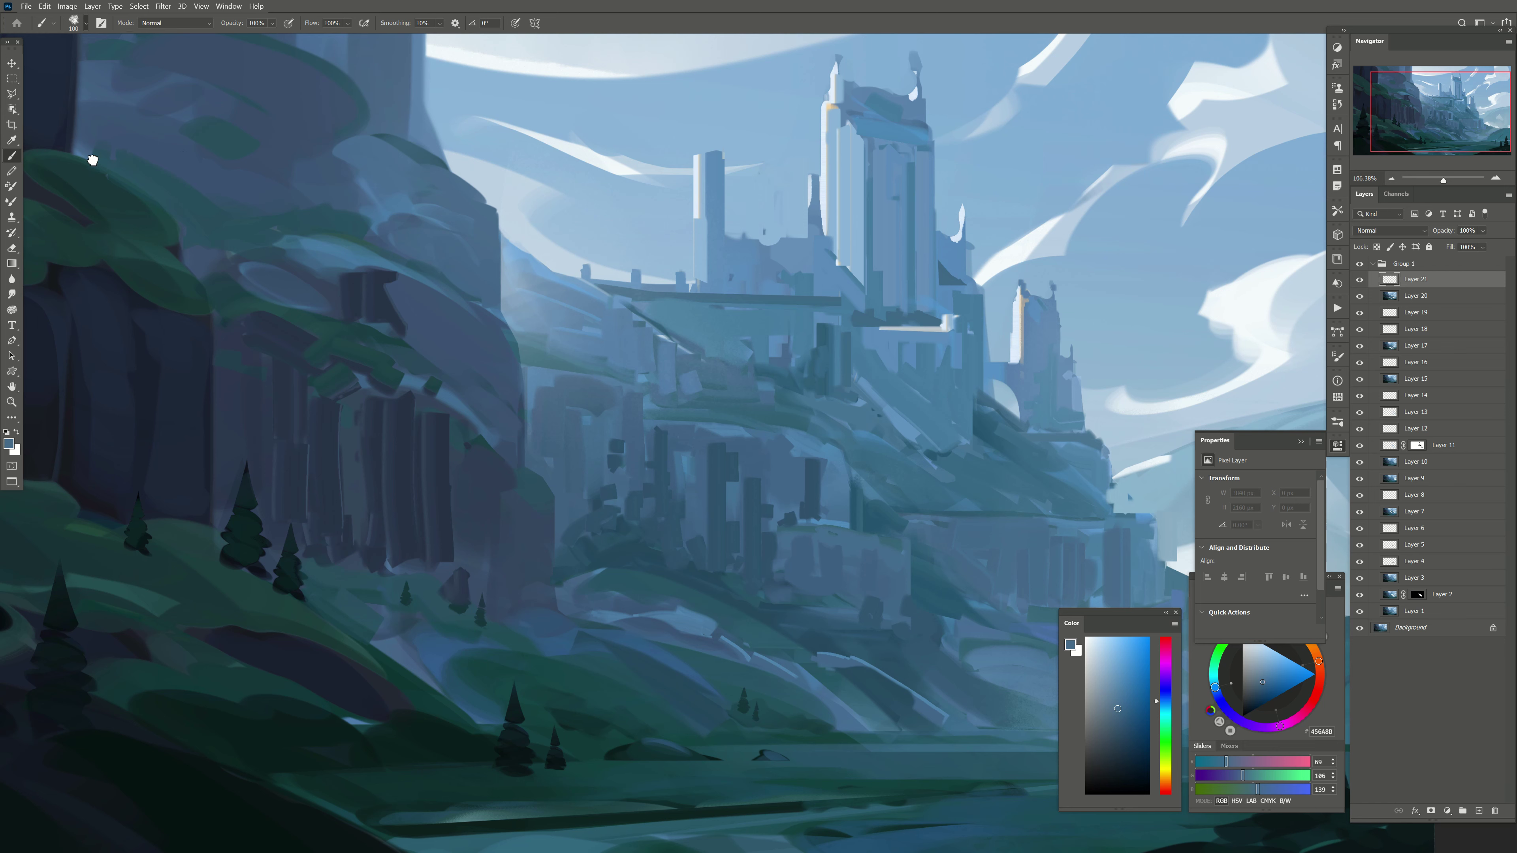
pyautogui.moveTo(92, 160); pyautogui.dragTo(99, 122)
pyautogui.press('[')
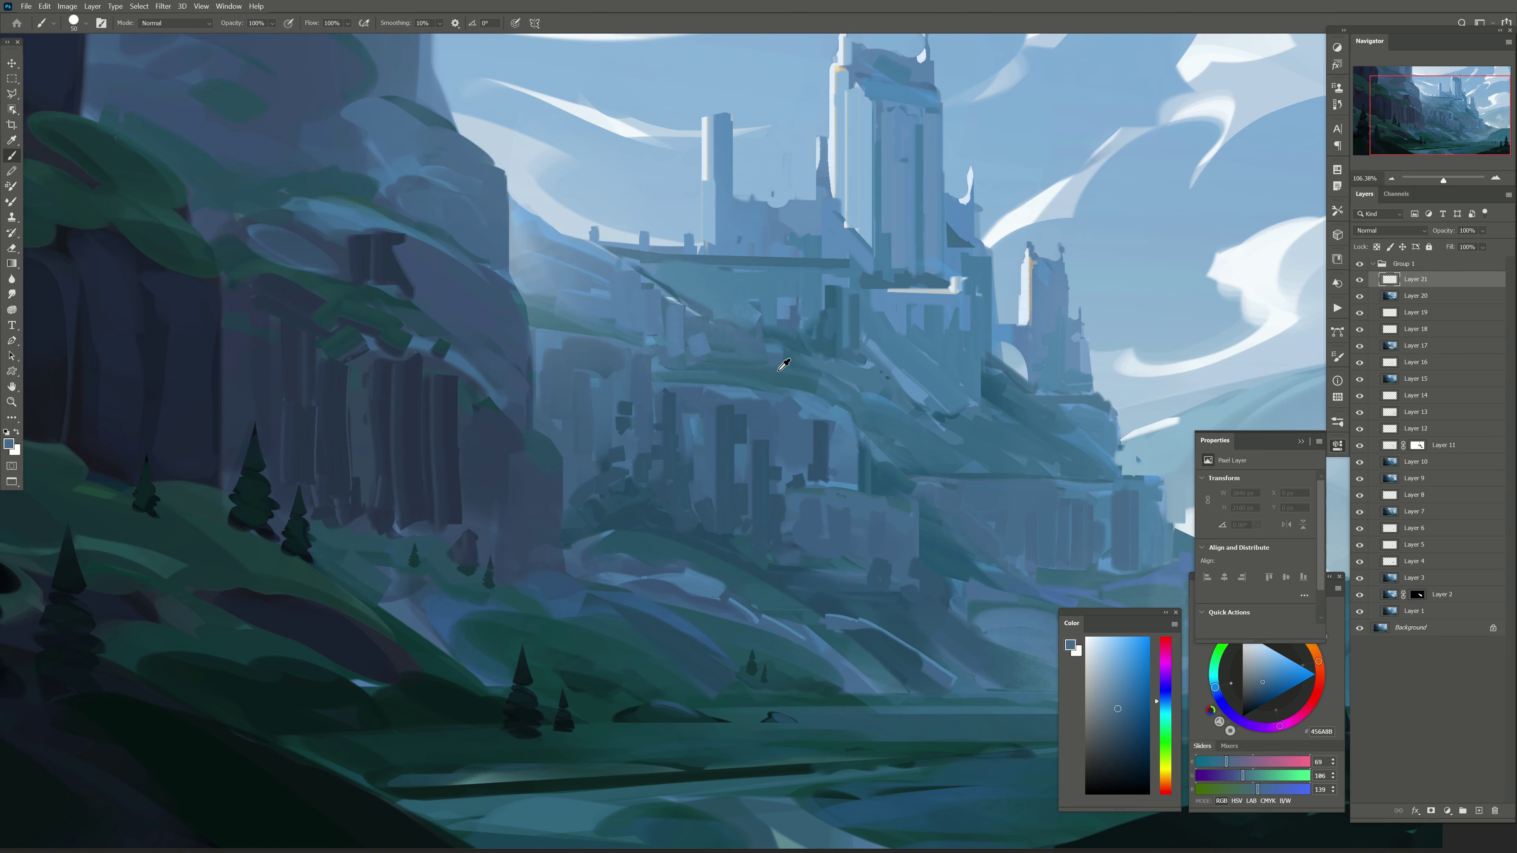
pyautogui.keyDown('alt'); pyautogui.click(784, 364); pyautogui.keyUp('alt')
pyautogui.moveTo(687, 370); pyautogui.dragTo(653, 344)
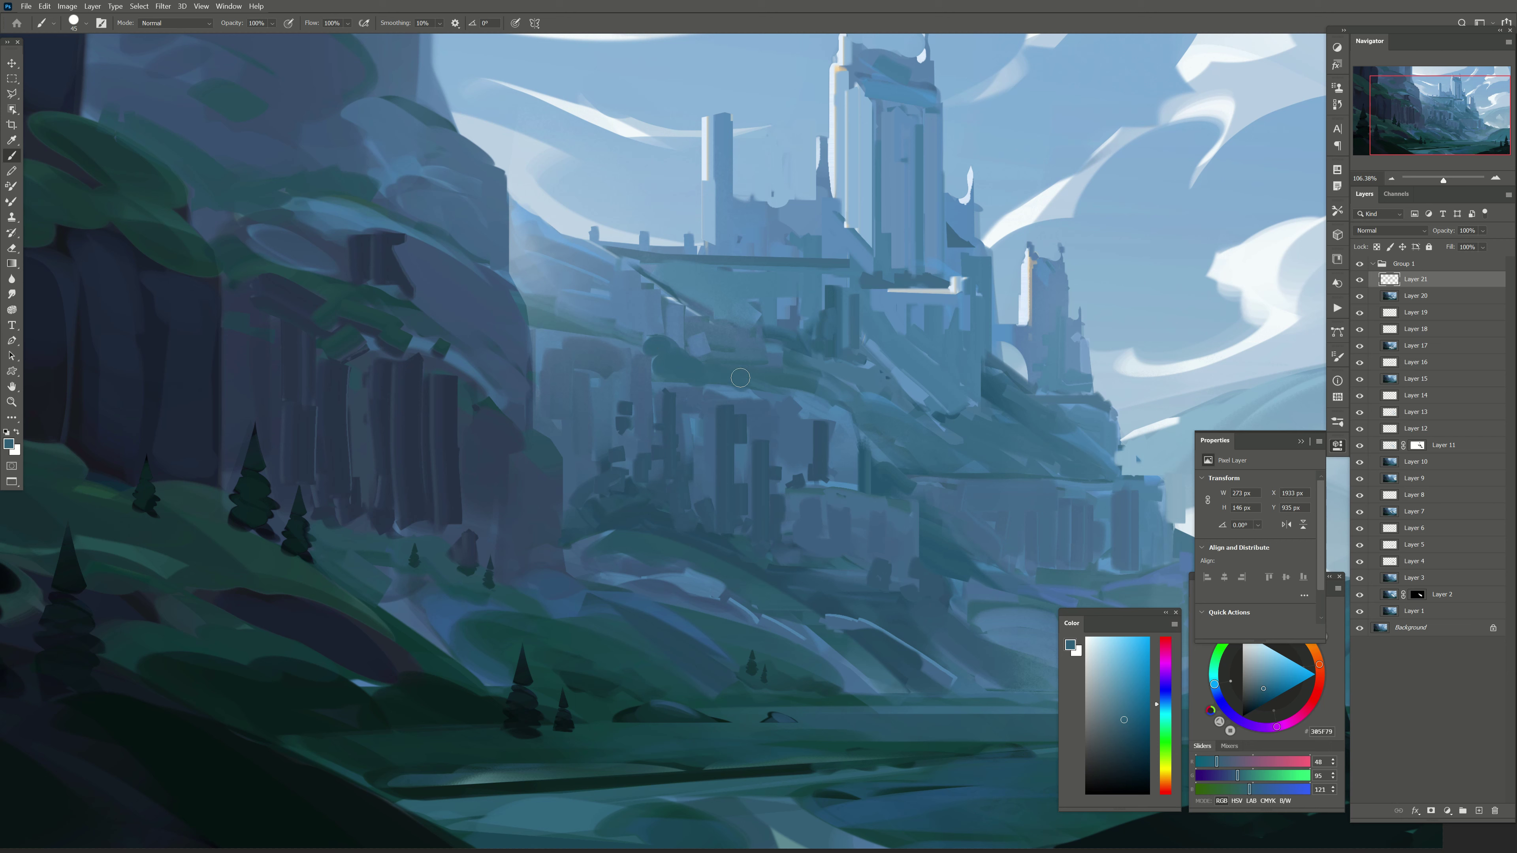
pyautogui.press('[')
pyautogui.keyDown('alt'); pyautogui.click(810, 413); pyautogui.keyUp('alt')
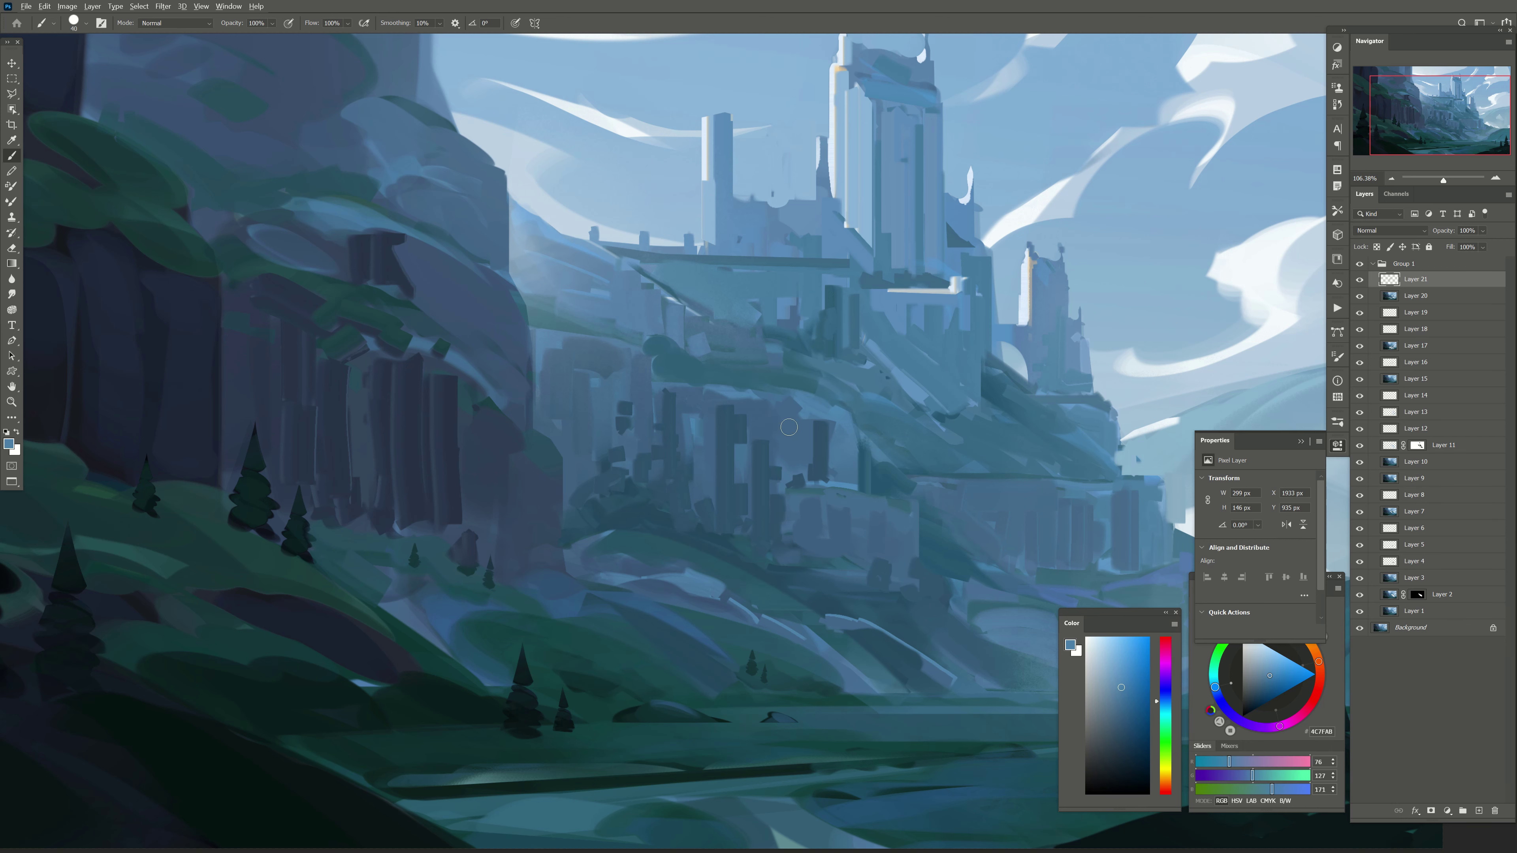
pyautogui.moveTo(789, 428)
pyautogui.mouseDown()
pyautogui.moveTo(753, 431)
pyautogui.moveTo(737, 496)
pyautogui.mouseUp()
# Step: Sample lighter castle blues and paint light strokes down the castle column
pyautogui.press(']')
pyautogui.press(']')
pyautogui.press(']')
pyautogui.keyDown('alt'); pyautogui.click(764, 454); pyautogui.keyUp('alt')
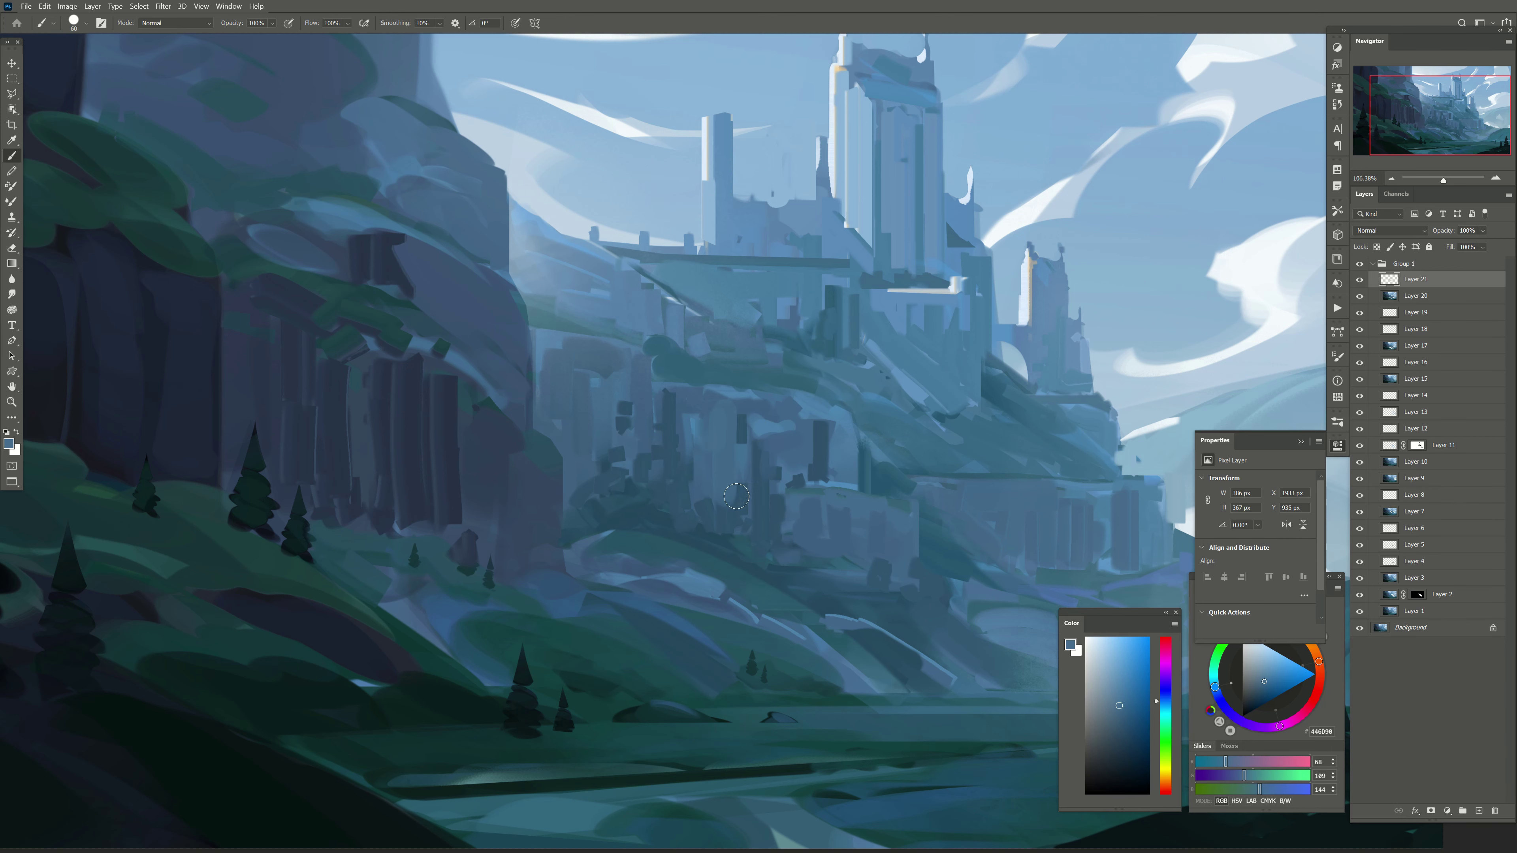
pyautogui.keyDown('alt'); pyautogui.click(764, 422); pyautogui.keyUp('alt')
pyautogui.press('[')
pyautogui.press('[')
pyautogui.moveTo(753, 421); pyautogui.dragTo(714, 397)
# Step: Sample a dark blue-green and paint a dark stroke up the hillside
pyautogui.moveTo(706, 491); pyautogui.dragTo(587, 469)
pyautogui.keyDown('alt'); pyautogui.click(762, 430); pyautogui.keyUp('alt')
pyautogui.moveTo(762, 430); pyautogui.dragTo(811, 454)
pyautogui.keyDown('alt'); pyautogui.click(800, 421); pyautogui.keyUp('alt')
pyautogui.moveTo(743, 384); pyautogui.dragTo(723, 367)
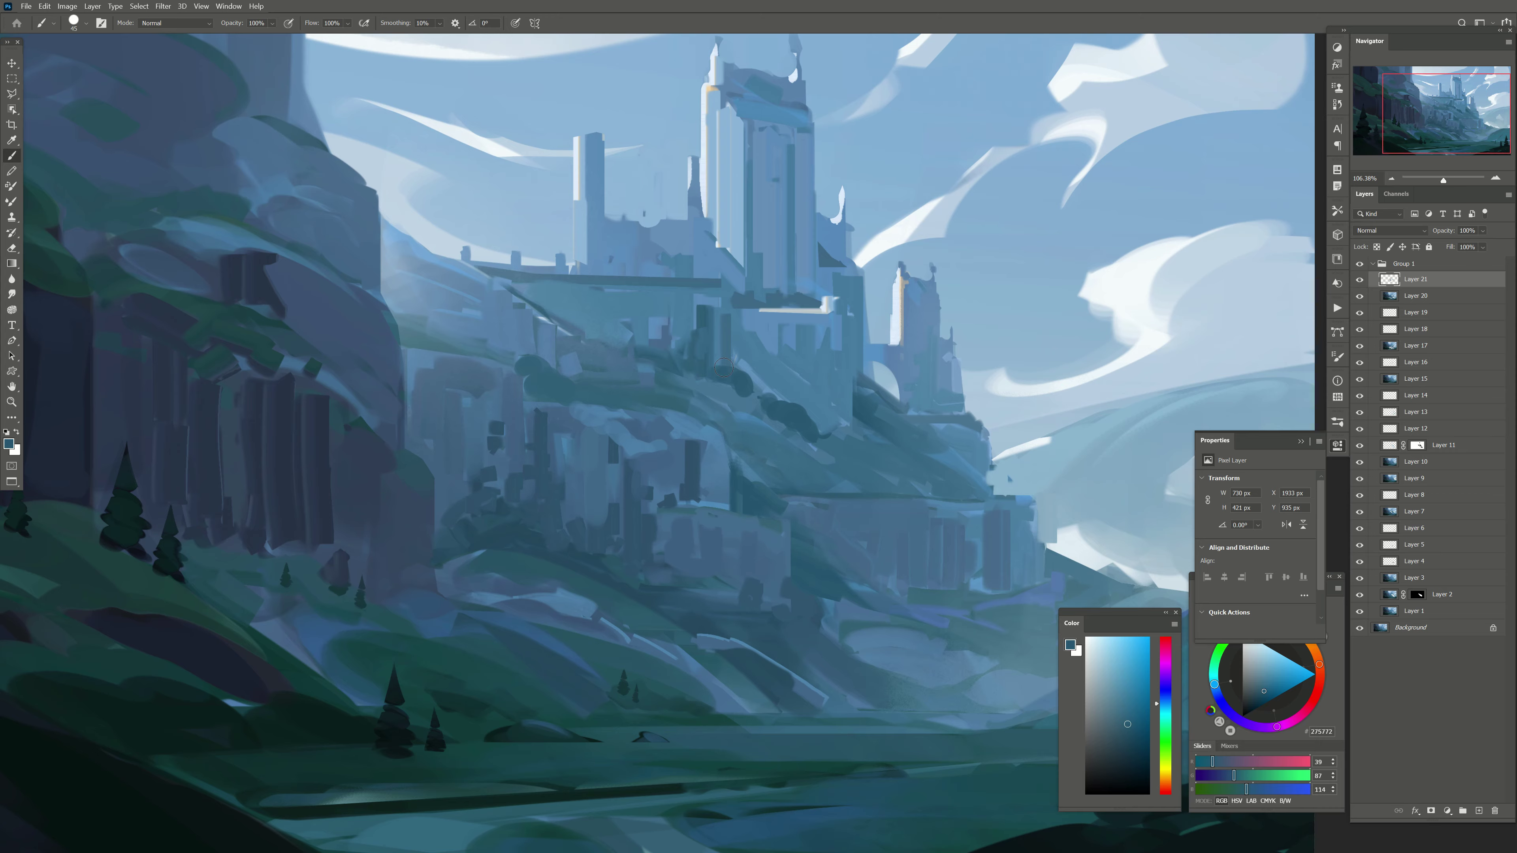
pyautogui.moveTo(785, 457); pyautogui.dragTo(761, 415)
pyautogui.press('[')
pyautogui.moveTo(521, 419); pyautogui.dragTo(514, 426)
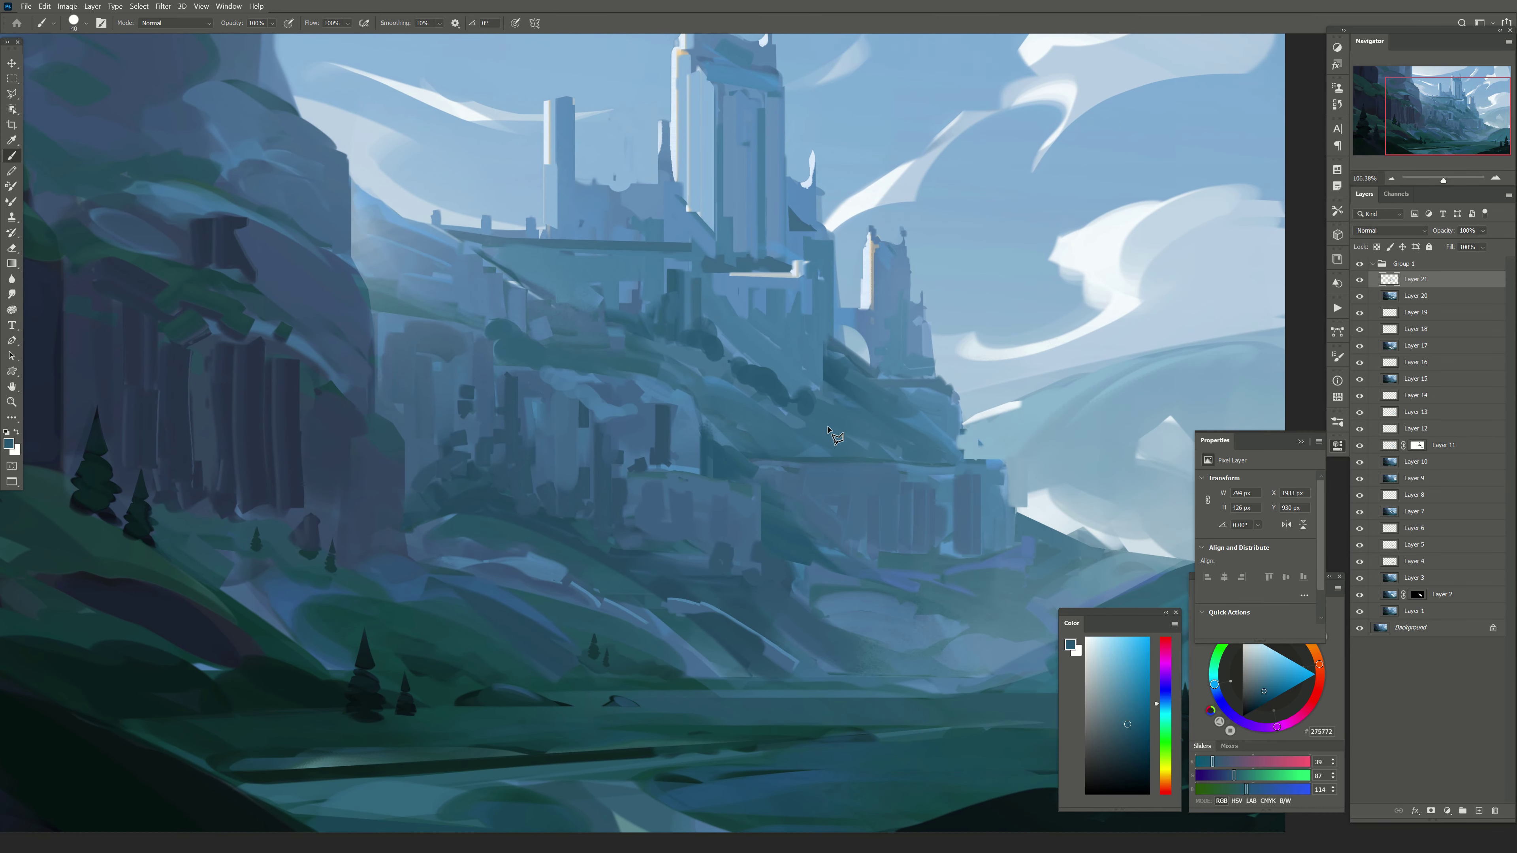
# Step: Paint inside a straight-edged selection on the hillside, then deselect
pyautogui.click(790, 402)
pyautogui.click(911, 463)
pyautogui.click(1013, 463)
pyautogui.click(1002, 398)
pyautogui.click(823, 250)
pyautogui.click(790, 402)
pyautogui.moveTo(858, 444); pyautogui.dragTo(956, 460)
pyautogui.hotkey('ctrl', 'd')
# Step: Paint inside a second polygonal selection on the castle hillside, then deselect
pyautogui.press(']')
pyautogui.click(786, 309)
pyautogui.click(710, 351)
pyautogui.click(757, 390)
pyautogui.click(781, 459)
pyautogui.click(903, 468)
pyautogui.click(787, 309)
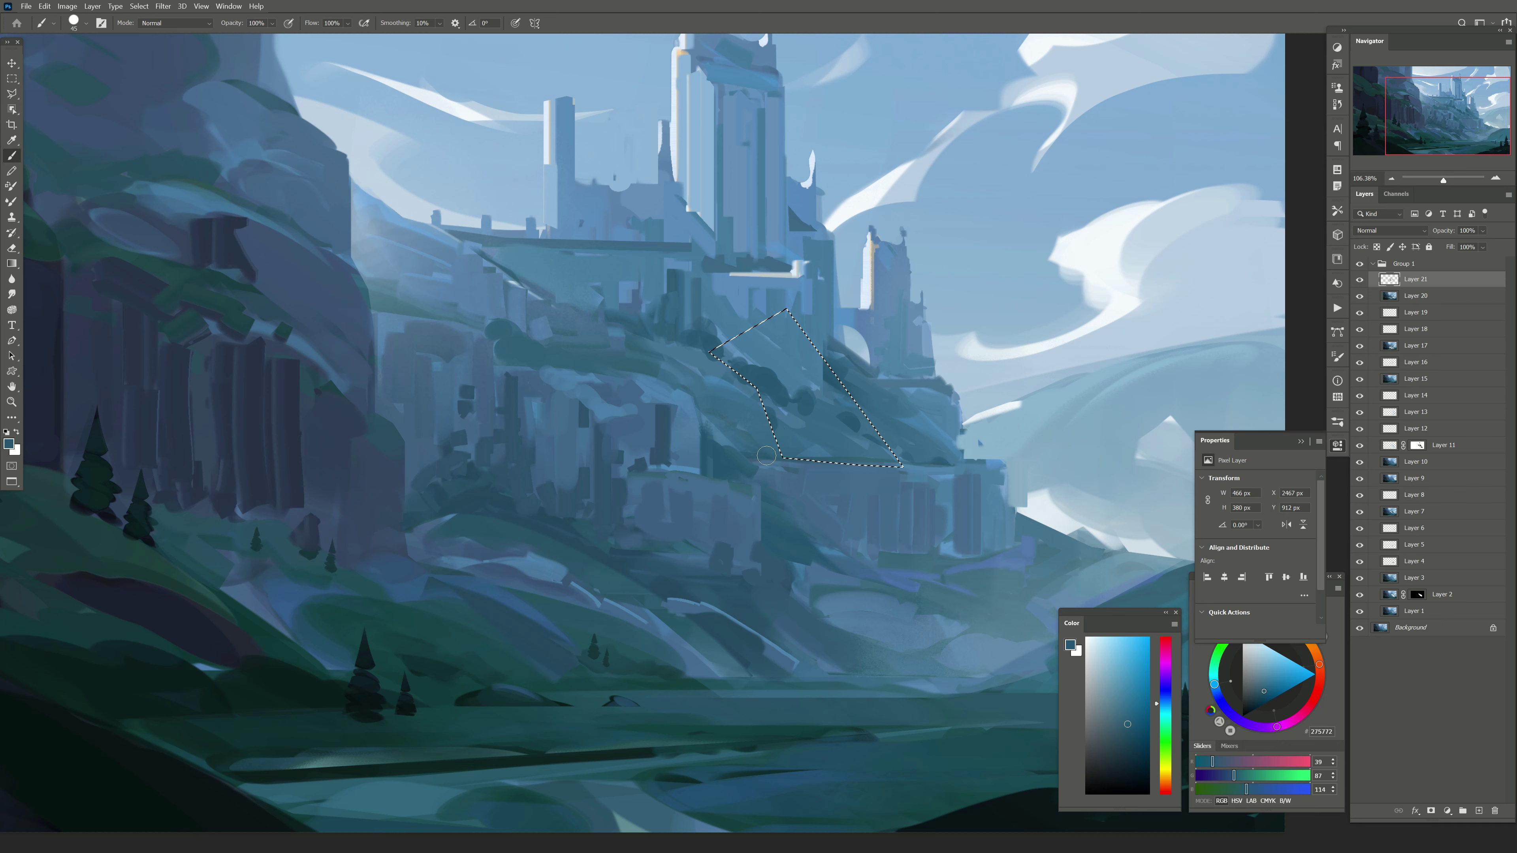
pyautogui.moveTo(766, 455); pyautogui.dragTo(794, 466)
pyautogui.hotkey('ctrl', 'd')
# Step: Paint a dark vertical stroke on the castle with a size-60 brush
pyautogui.press(']')
pyautogui.press(']')
pyautogui.moveTo(480, 440); pyautogui.dragTo(593, 425)
pyautogui.moveTo(933, 266); pyautogui.dragTo(934, 363)
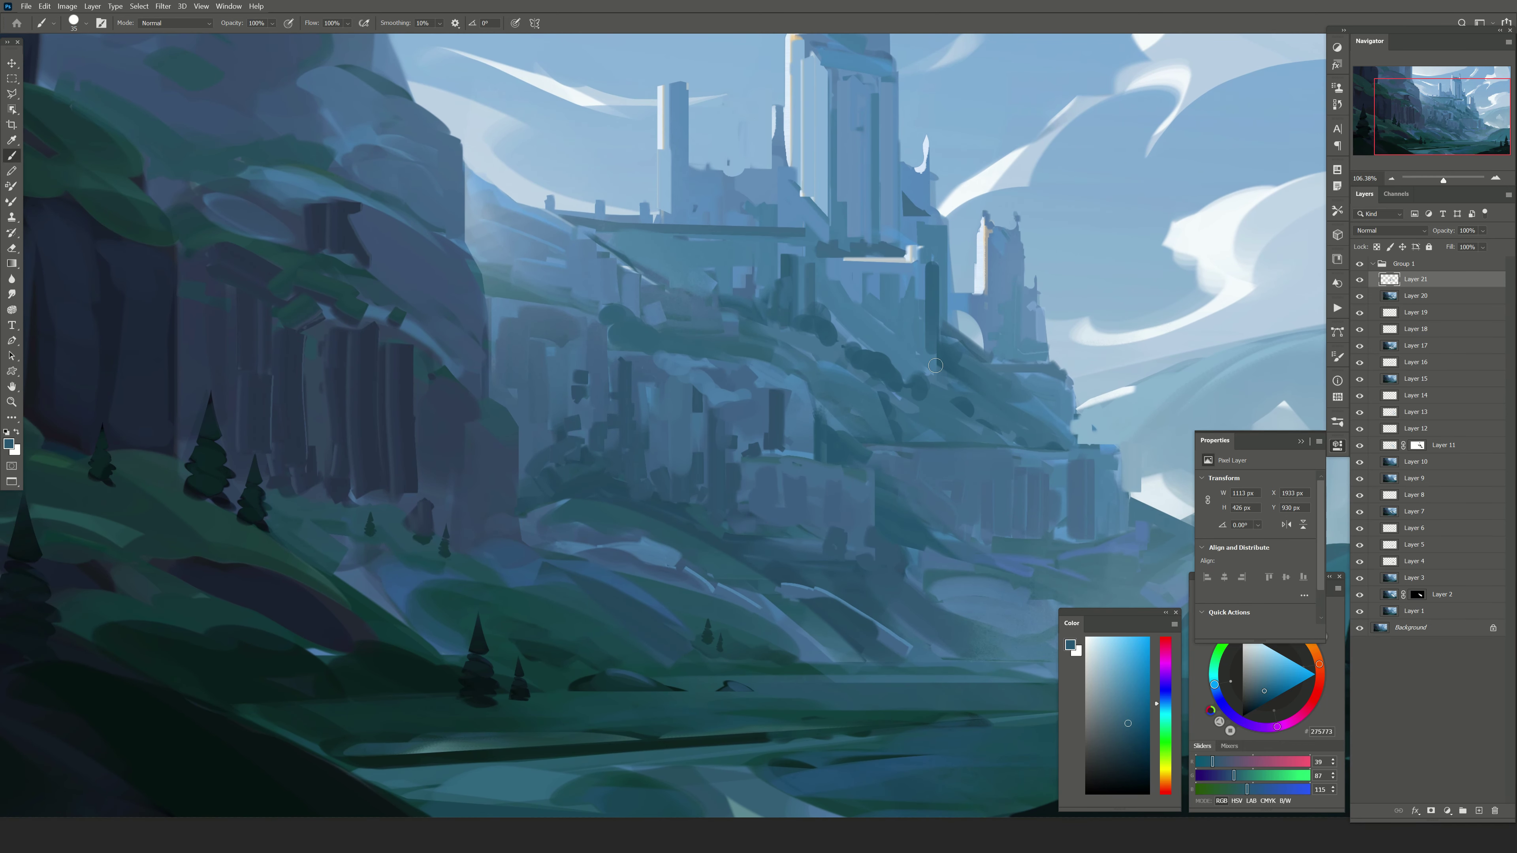
pyautogui.keyDown('alt'); pyautogui.click(929, 263); pyautogui.keyUp('alt')
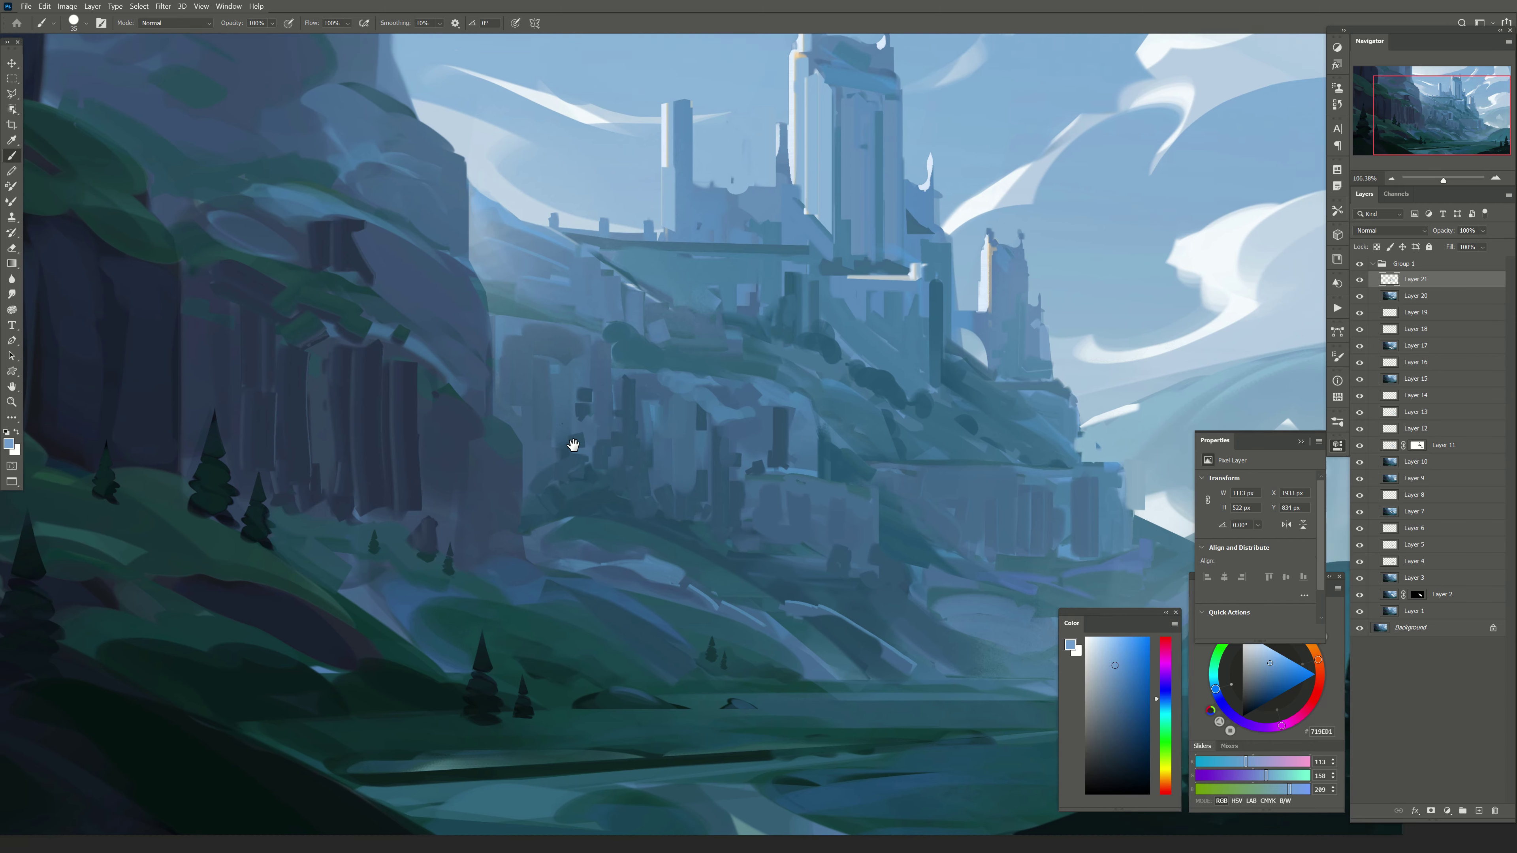
# Step: Sample pale and mid castle blues and paint a light-blue stroke below the castle
pyautogui.moveTo(803, 384)
pyautogui.mouseDown()
pyautogui.moveTo(723, 426)
pyautogui.moveTo(778, 406)
pyautogui.mouseUp()
pyautogui.keyDown('alt'); pyautogui.click(724, 425); pyautogui.keyUp('alt')
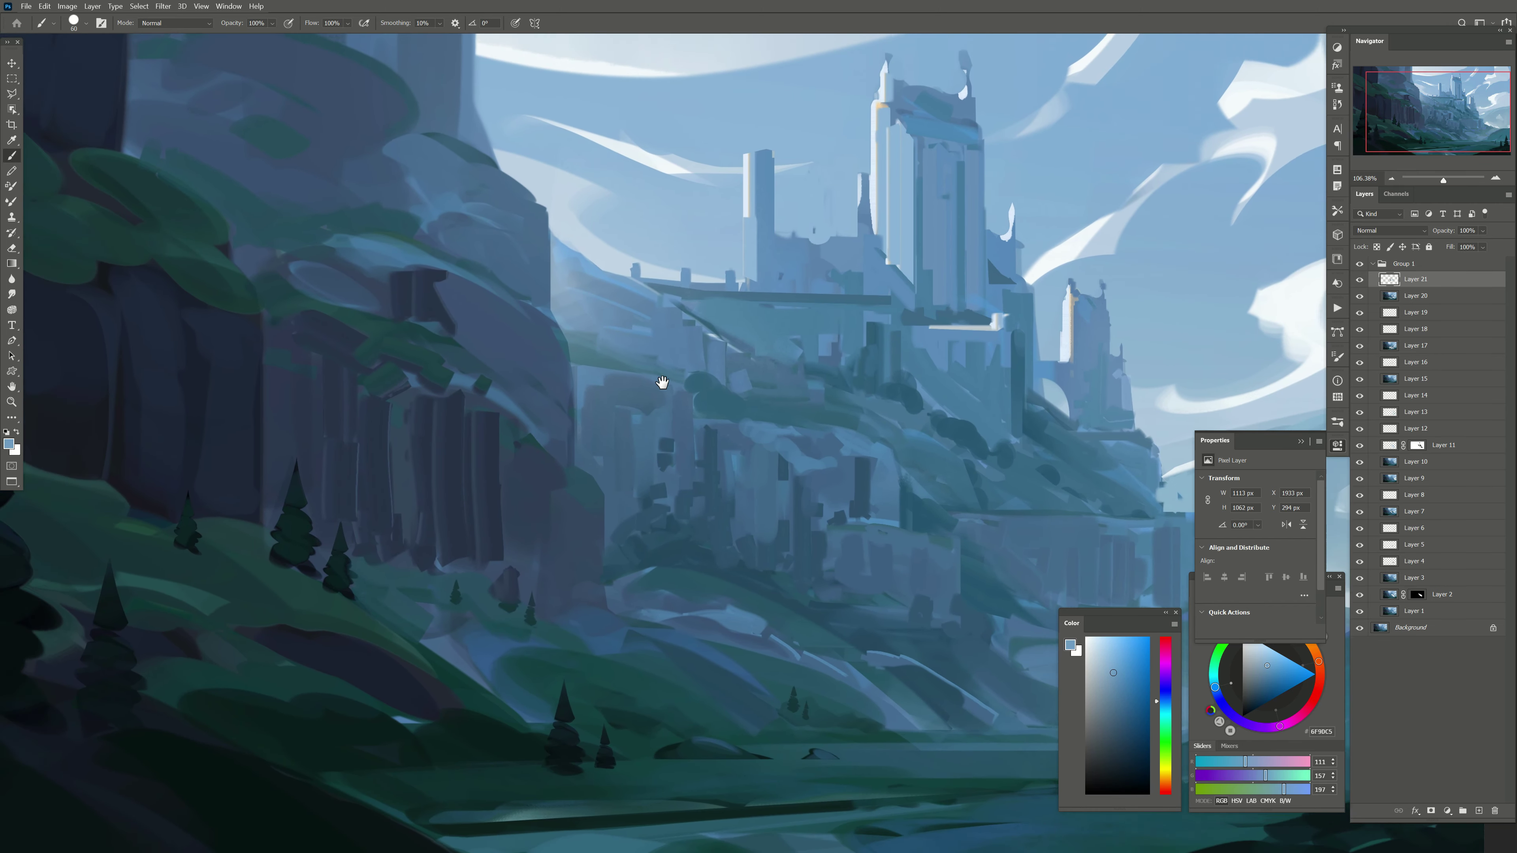
pyautogui.keyDown('alt'); pyautogui.click(864, 338); pyautogui.keyUp('alt')
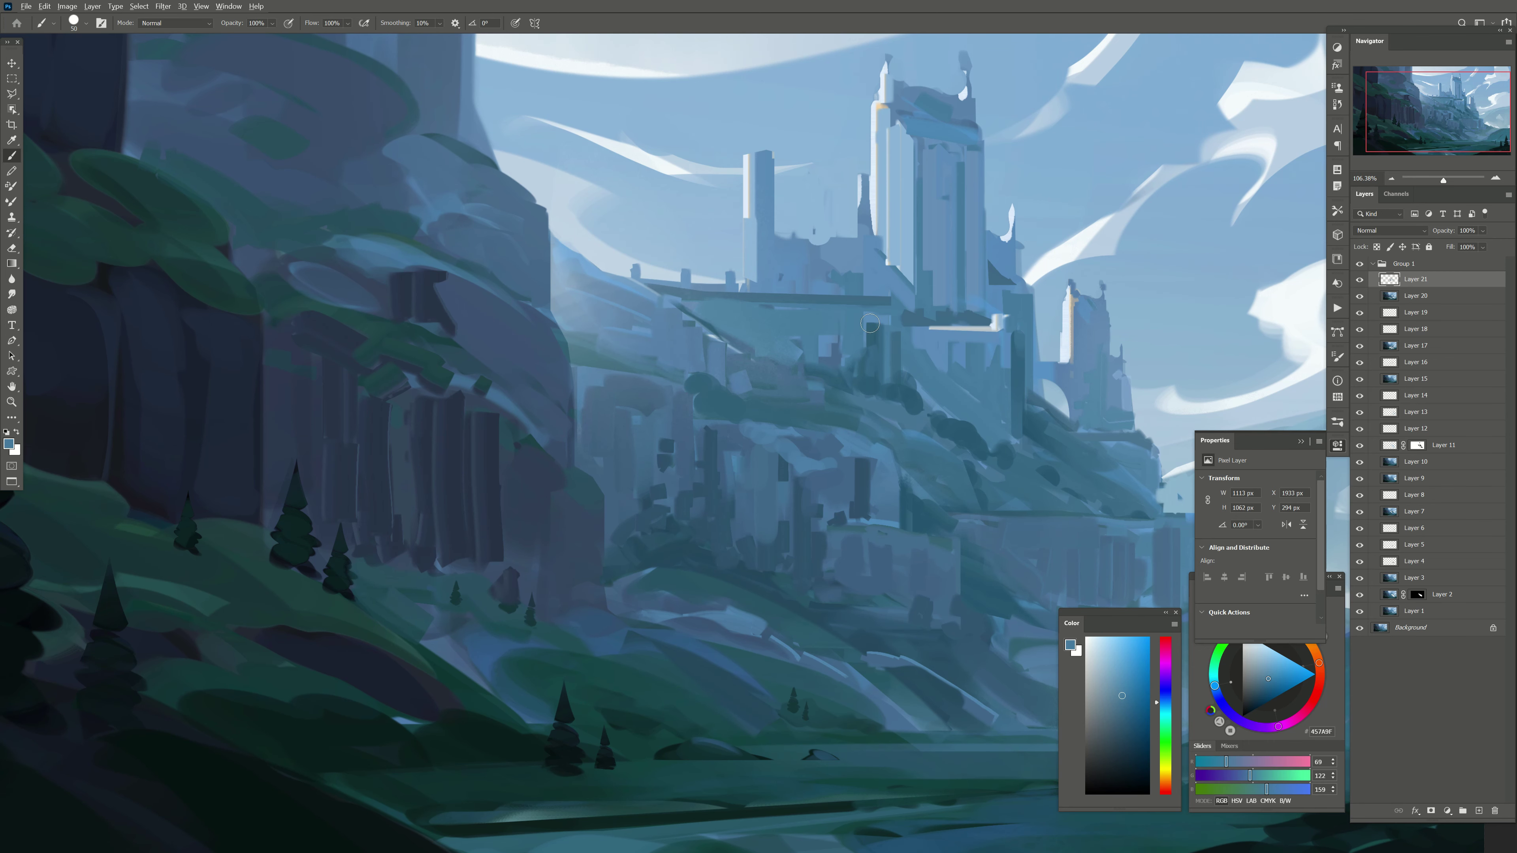
pyautogui.keyDown('alt'); pyautogui.click(858, 386); pyautogui.keyUp('alt')
pyautogui.press('[')
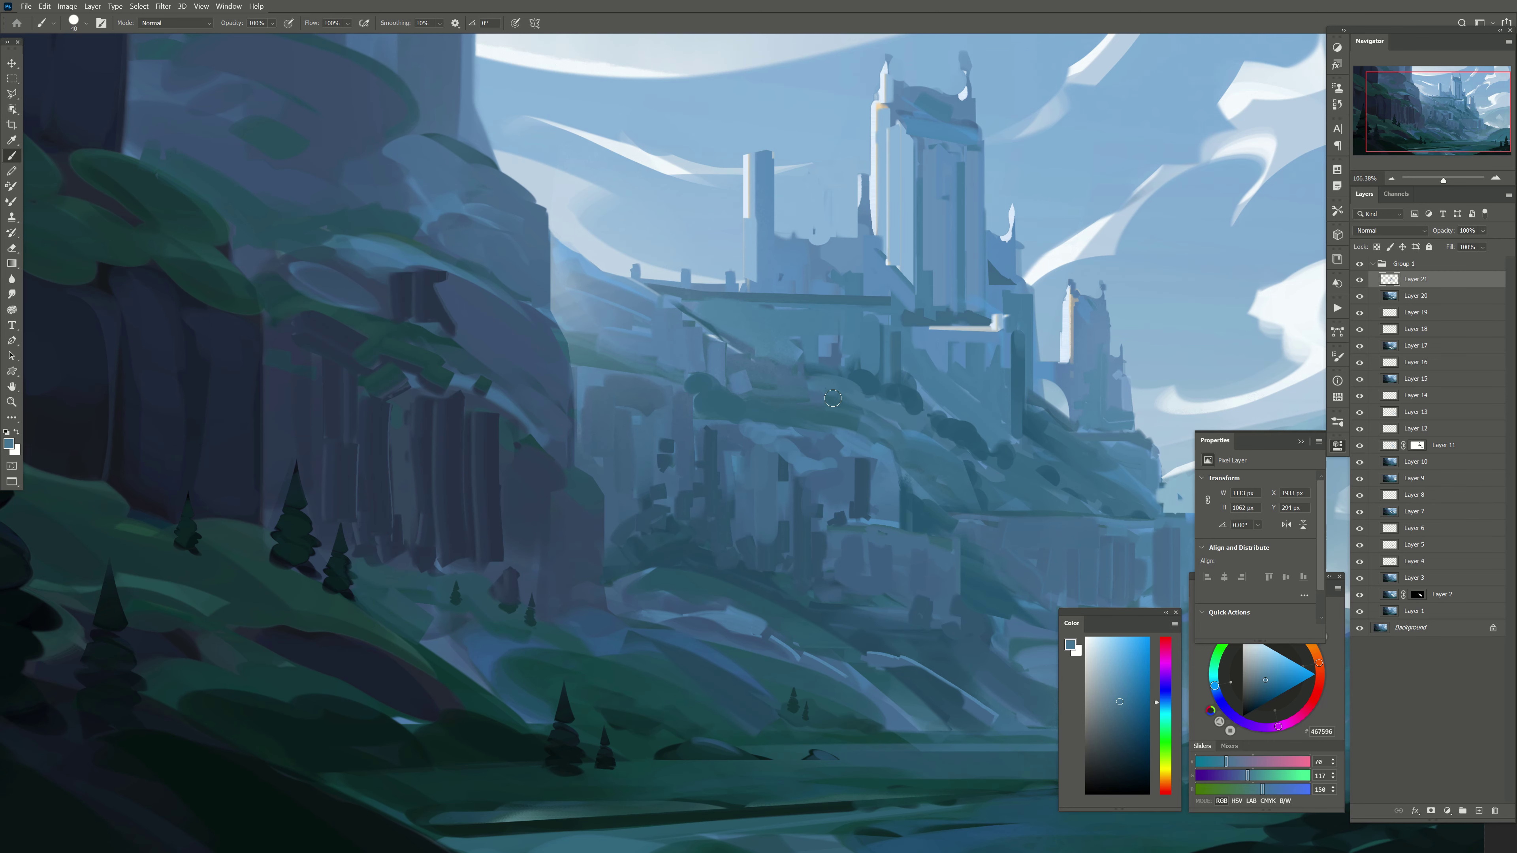
pyautogui.keyDown('alt'); pyautogui.click(893, 428); pyautogui.keyUp('alt')
pyautogui.keyDown('alt'); pyautogui.click(902, 425); pyautogui.keyUp('alt')
pyautogui.press(']')
pyautogui.moveTo(820, 393); pyautogui.dragTo(762, 406)
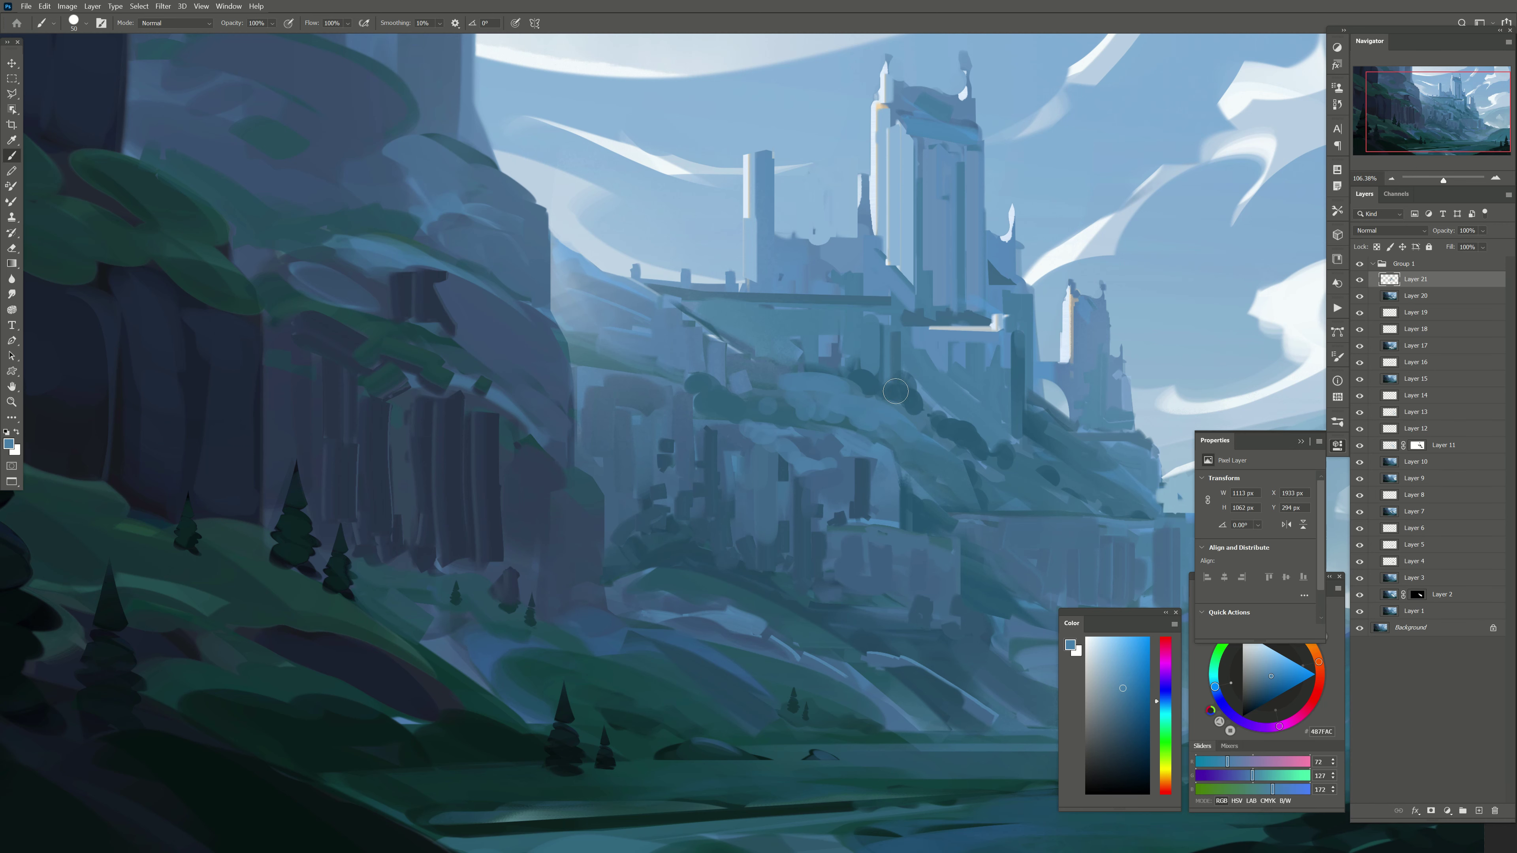
# Step: Dab dark blue blobs onto the cliff foliage
pyautogui.press(']')
pyautogui.keyDown('alt'); pyautogui.click(895, 392); pyautogui.keyUp('alt')
pyautogui.keyDown('alt'); pyautogui.click(824, 409); pyautogui.keyUp('alt')
pyautogui.keyDown('alt'); pyautogui.click(774, 397); pyautogui.keyUp('alt')
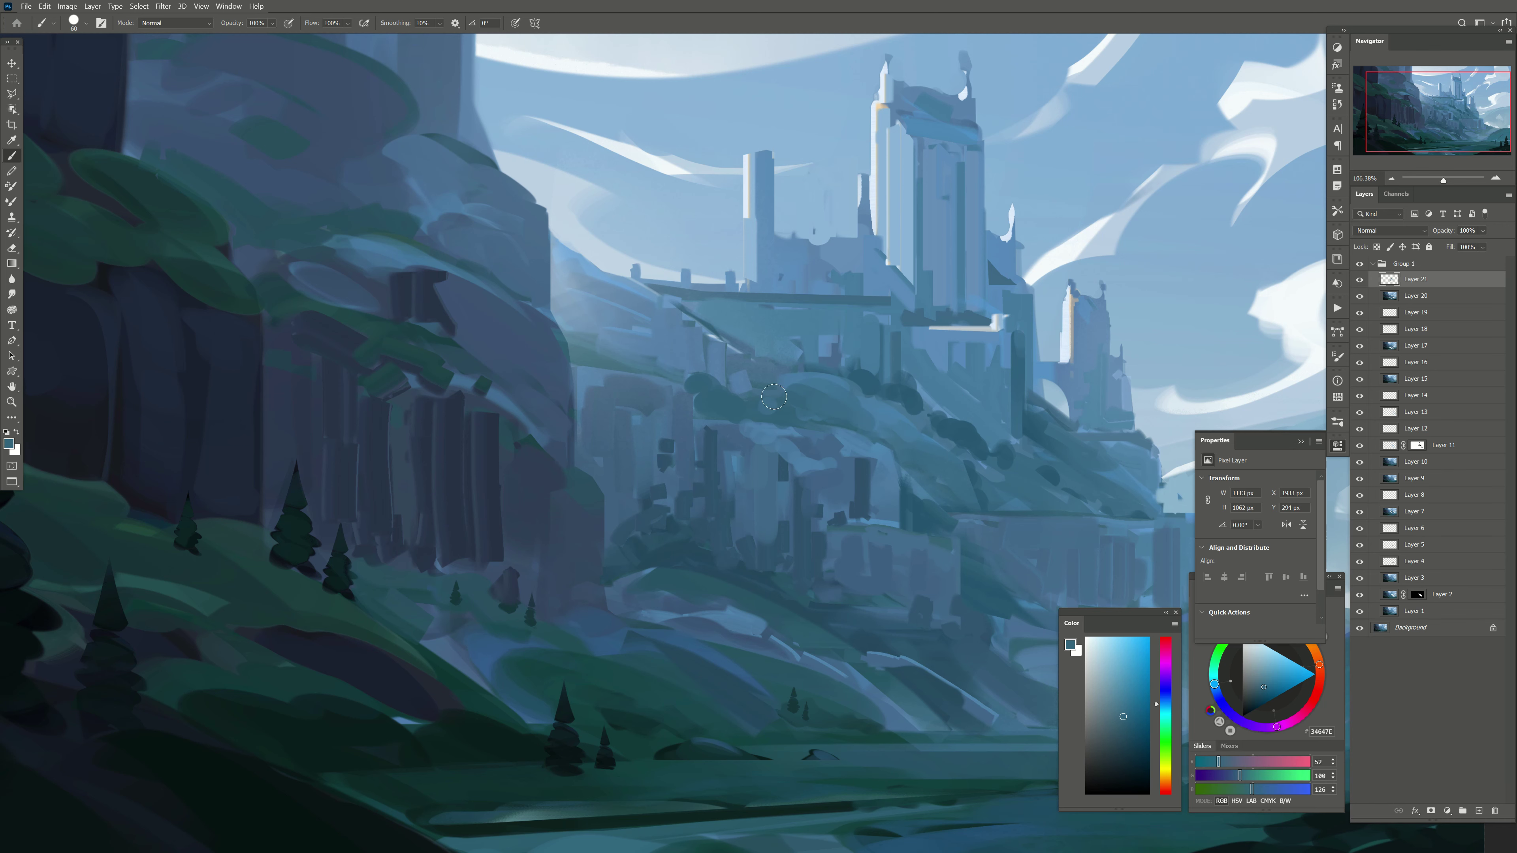
pyautogui.keyDown('alt'); pyautogui.click(735, 343); pyautogui.keyUp('alt')
pyautogui.press('[')
pyautogui.keyDown('alt'); pyautogui.click(750, 405); pyautogui.keyUp('alt')
pyautogui.moveTo(776, 377)
pyautogui.mouseDown()
pyautogui.moveTo(743, 372)
pyautogui.moveTo(776, 367)
pyautogui.moveTo(694, 331)
pyautogui.mouseUp()
pyautogui.press('[')
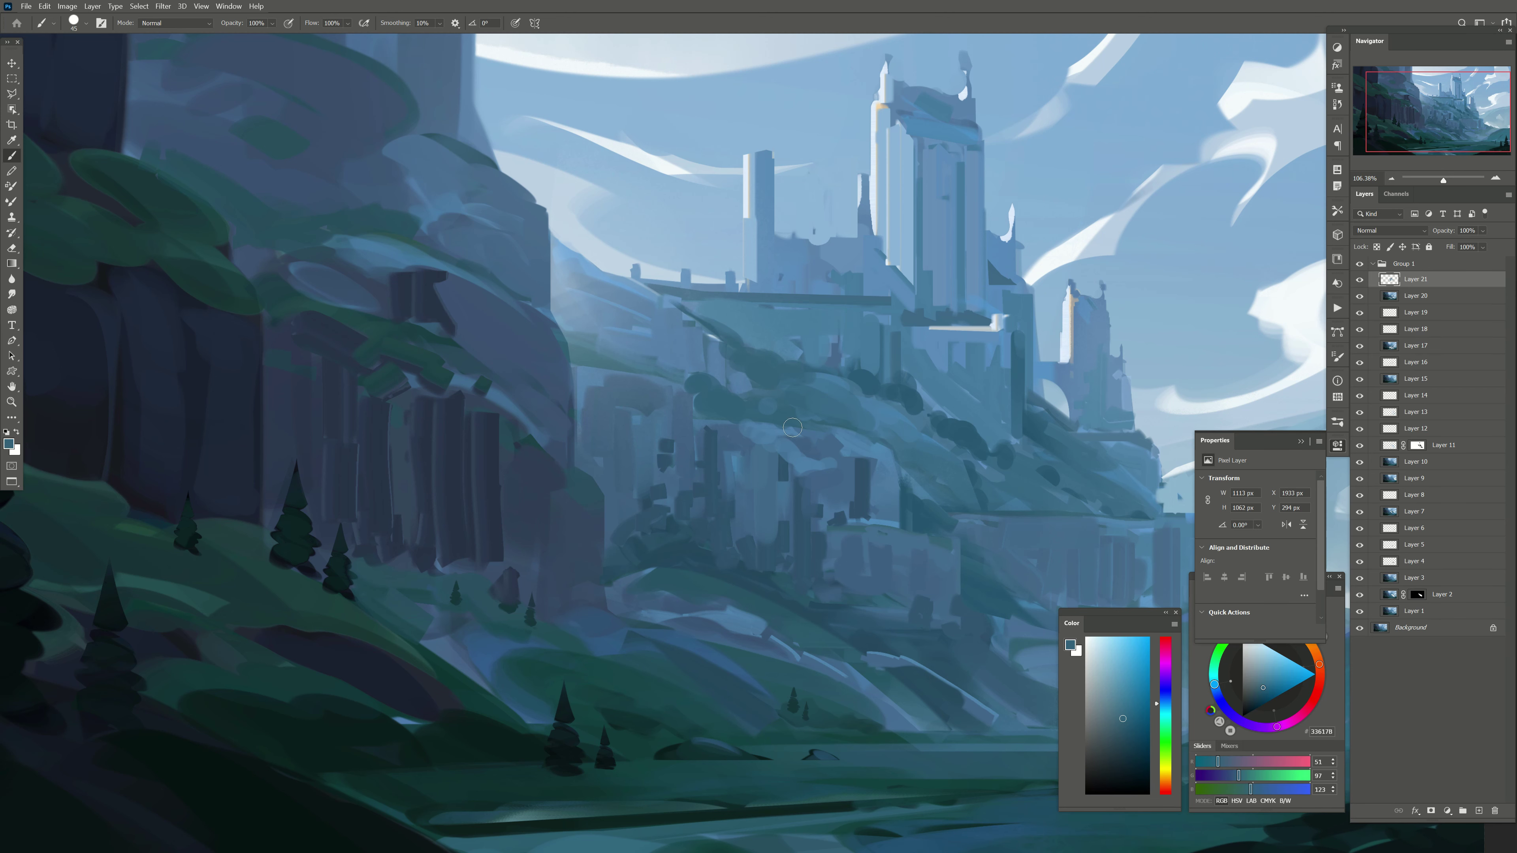
# Step: Sample teal and muted cliff blues, then add a new layer above Layer 21
pyautogui.keyDown('alt'); pyautogui.click(755, 382); pyautogui.keyUp('alt')
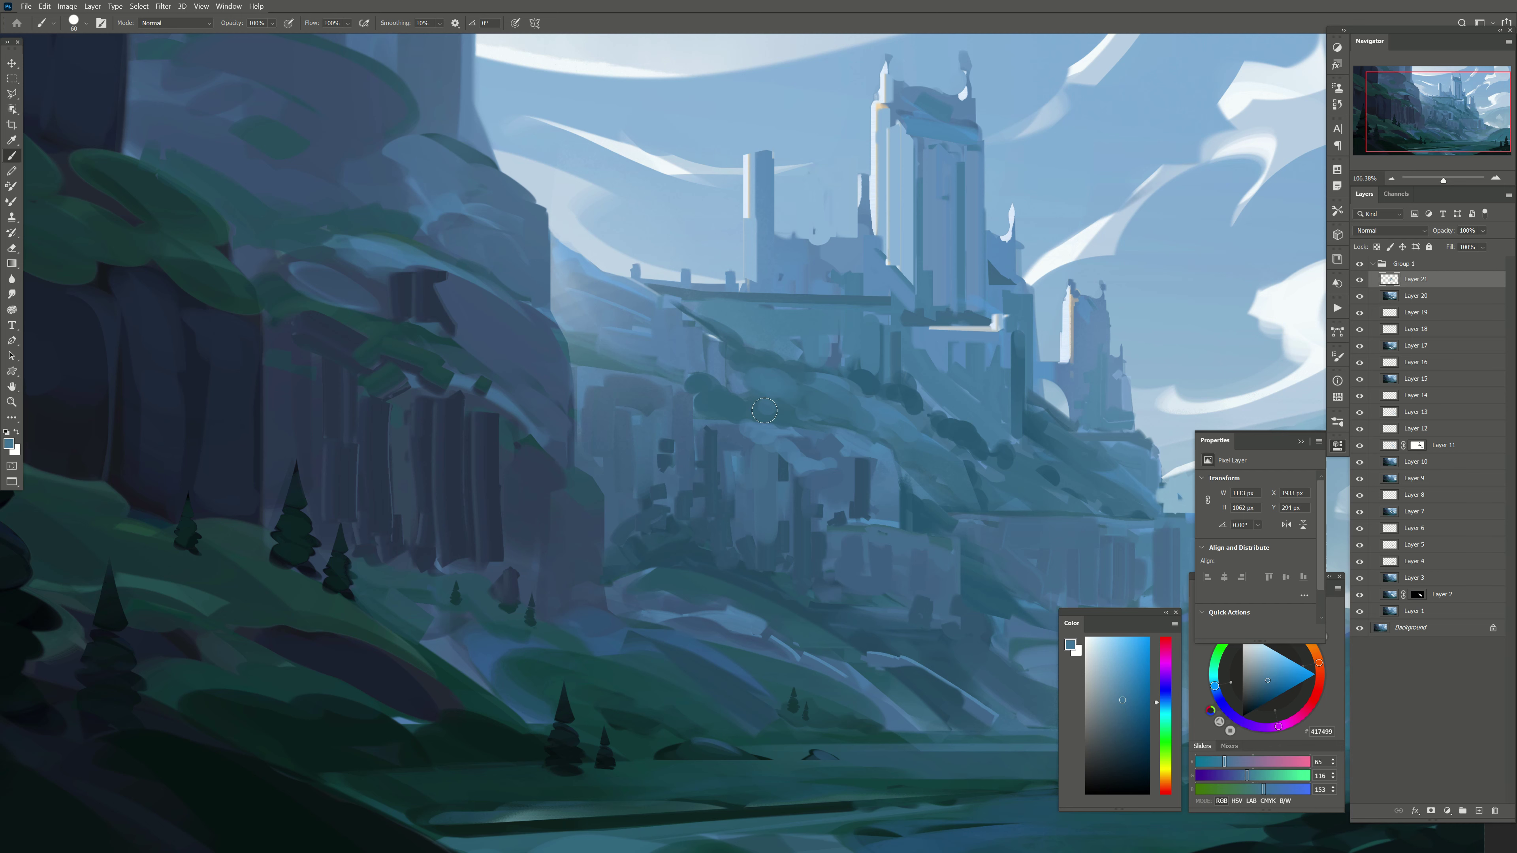
pyautogui.keyDown('alt'); pyautogui.click(744, 410); pyautogui.keyUp('alt')
pyautogui.keyDown('alt'); pyautogui.click(800, 387); pyautogui.keyUp('alt')
pyautogui.moveTo(808, 381); pyautogui.dragTo(848, 433)
pyautogui.moveTo(706, 571); pyautogui.dragTo(586, 474)
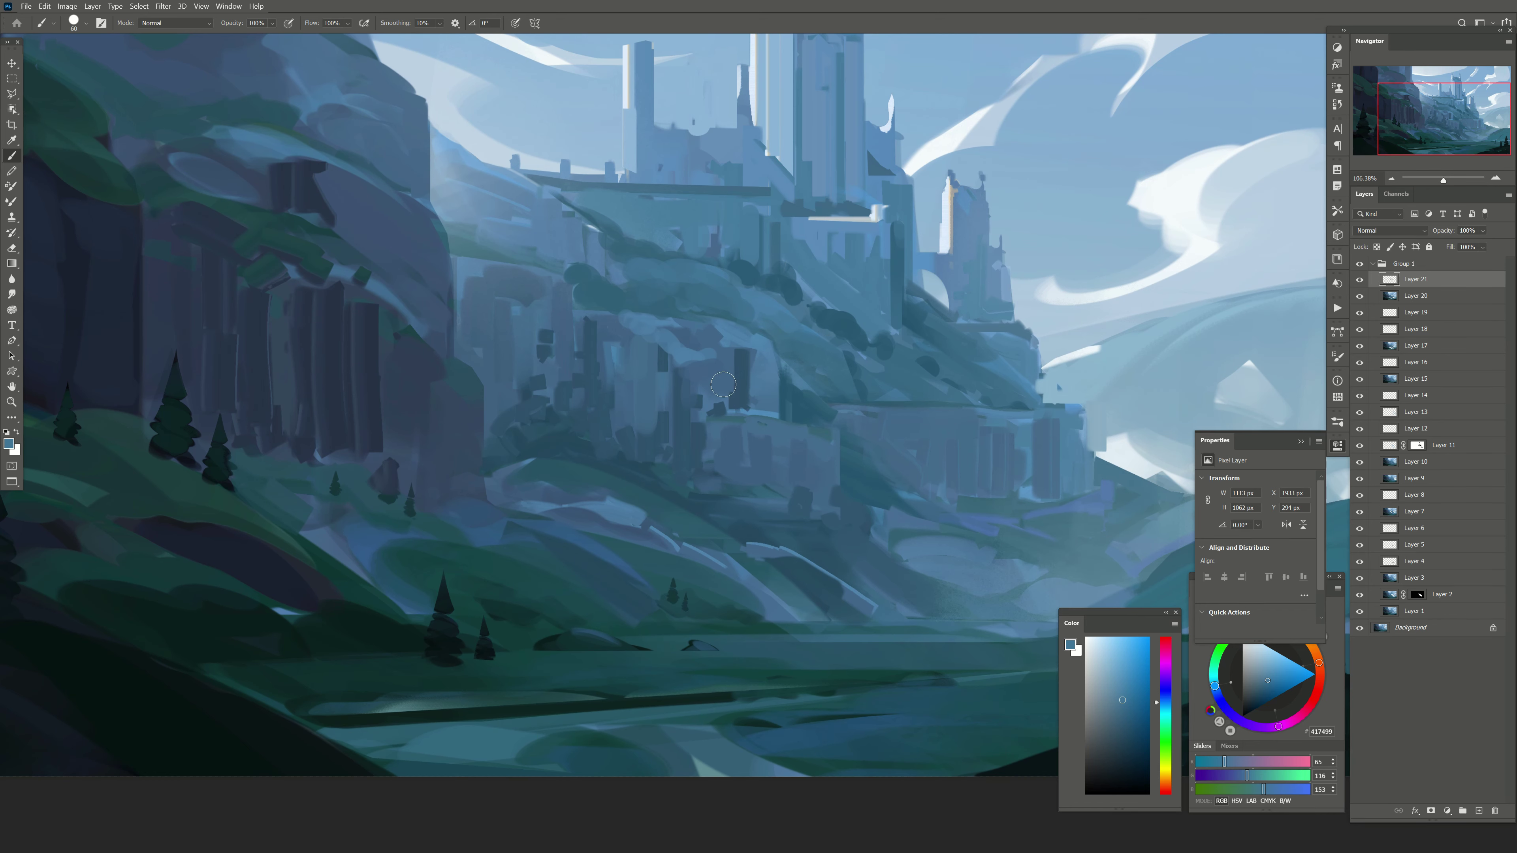
pyautogui.keyDown('alt'); pyautogui.click(722, 408); pyautogui.keyUp('alt')
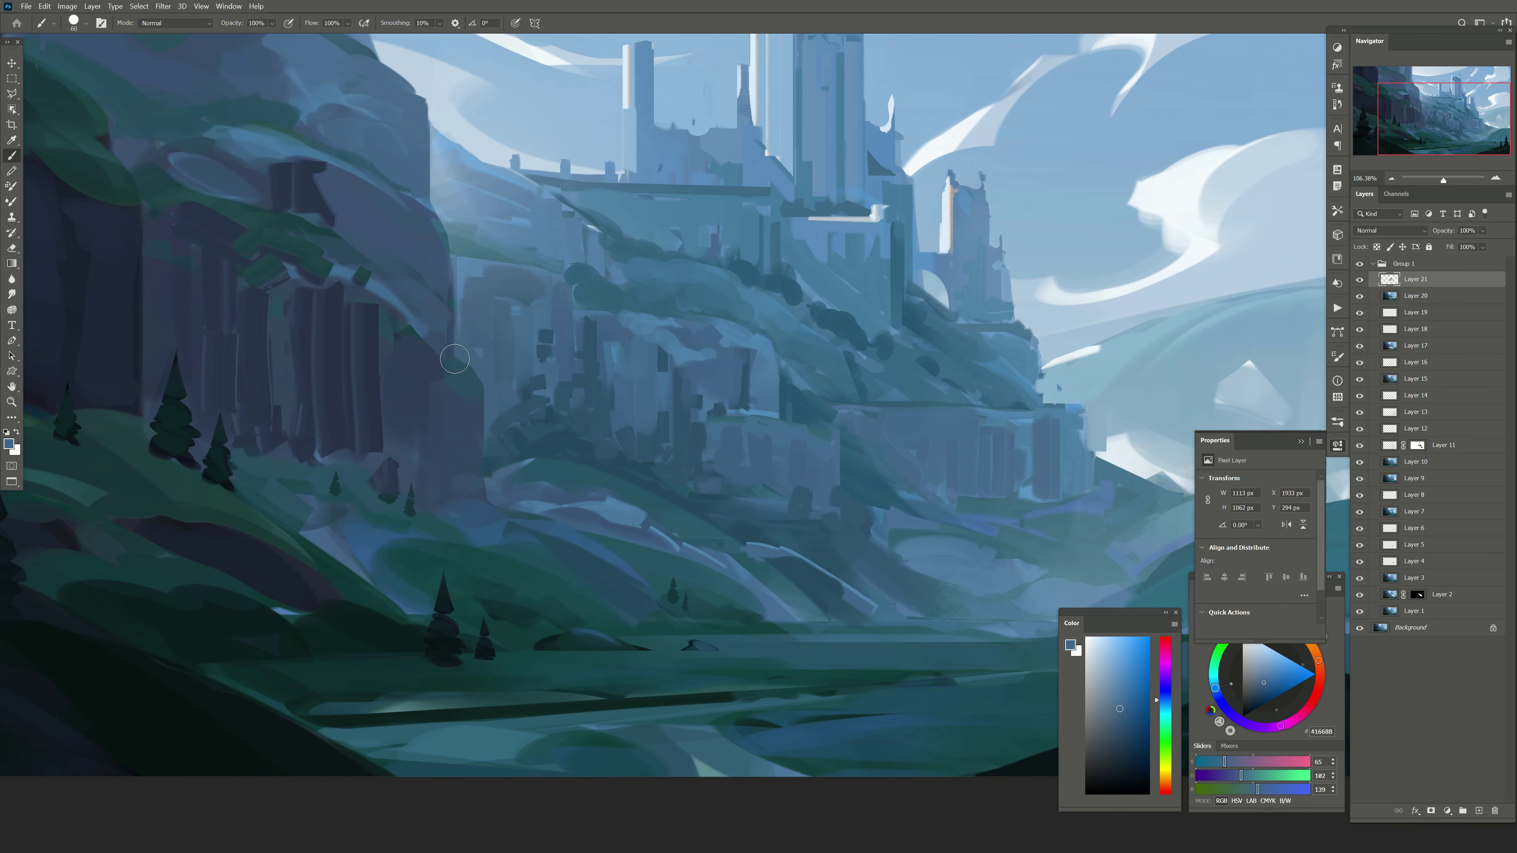
pyautogui.click(1478, 810)
# Step: On the new layer, paint dark vertical recesses along the cliff face
pyautogui.keyDown('alt'); pyautogui.click(615, 443); pyautogui.keyUp('alt')
pyautogui.moveTo(594, 332); pyautogui.dragTo(615, 359)
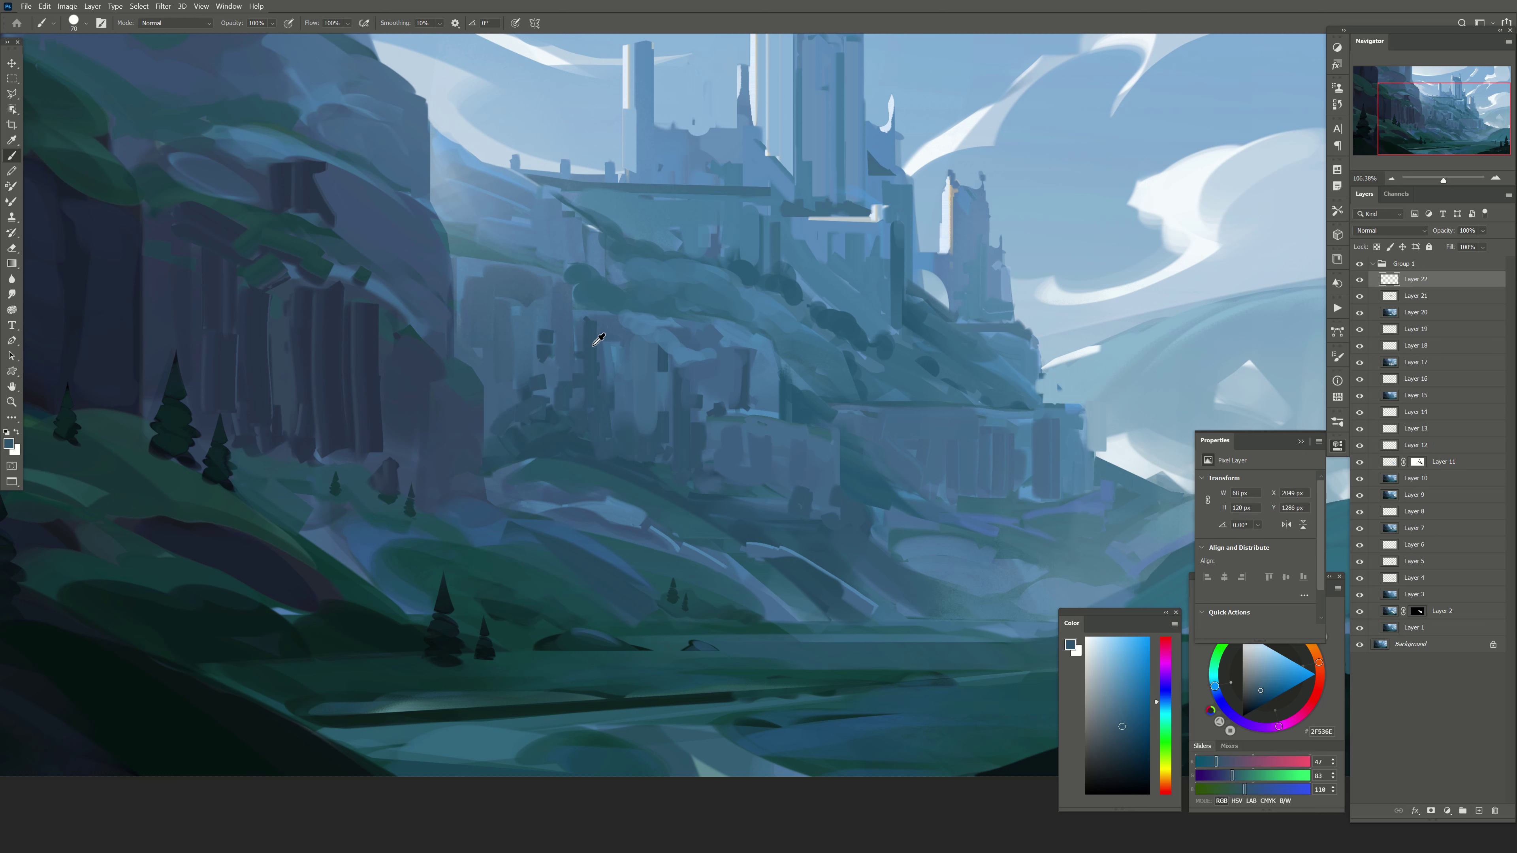
pyautogui.moveTo(615, 453)
pyautogui.mouseDown()
pyautogui.moveTo(657, 358)
pyautogui.moveTo(687, 418)
pyautogui.mouseUp()
pyautogui.moveTo(680, 329)
pyautogui.mouseDown()
pyautogui.moveTo(711, 400)
pyautogui.moveTo(760, 400)
pyautogui.mouseUp()
# Step: Paint tall dark rounded arches on the cliff with a deeper blue
pyautogui.press('[')
pyautogui.press('[')
pyautogui.press('[')
pyautogui.press(']')
pyautogui.press(']')
pyautogui.keyDown('alt'); pyautogui.click(512, 418); pyautogui.keyUp('alt')
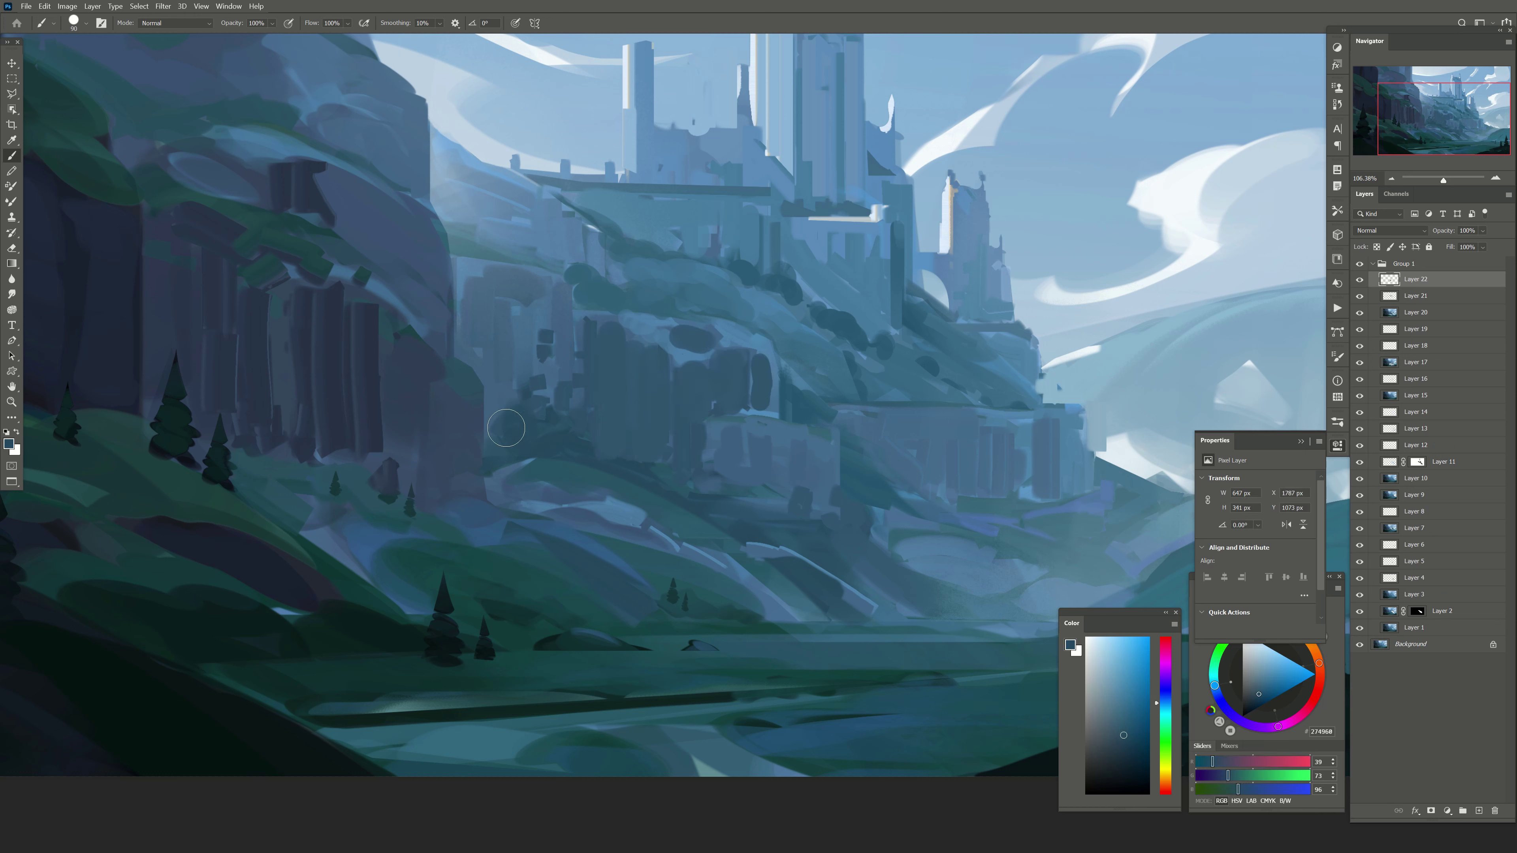
pyautogui.moveTo(508, 418); pyautogui.dragTo(478, 281)
pyautogui.moveTo(505, 334)
pyautogui.mouseDown()
pyautogui.moveTo(504, 278)
pyautogui.moveTo(548, 399)
pyautogui.mouseUp()
pyautogui.press(']')
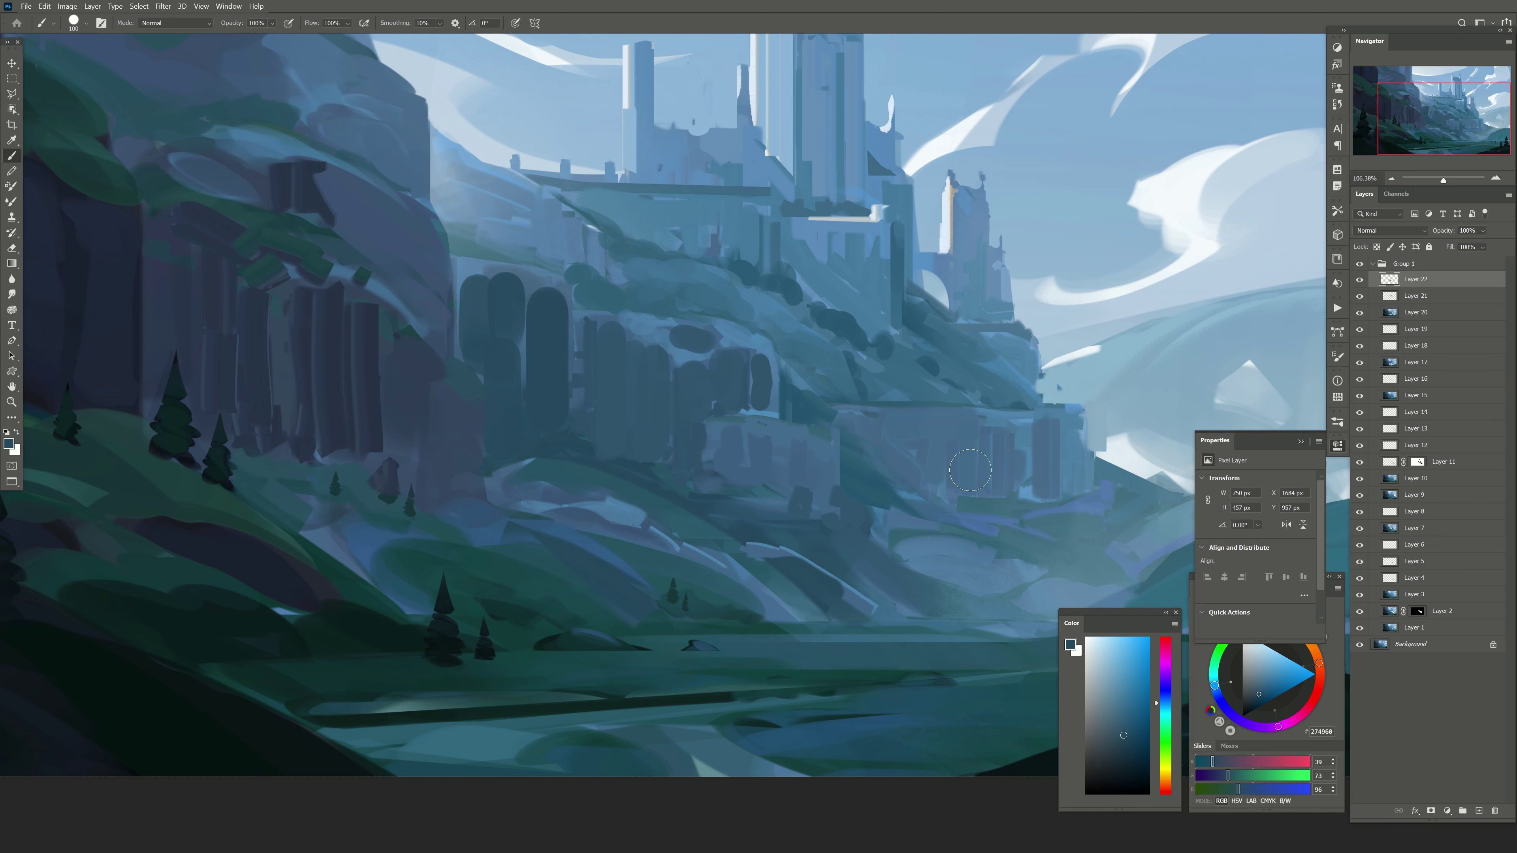
# Step: Set the arch layer to Darken at about 42% opacity, then add Layer 23
pyautogui.click(1390, 230)
pyautogui.click(1374, 257)
pyautogui.moveTo(1482, 231); pyautogui.dragTo(1484, 248)
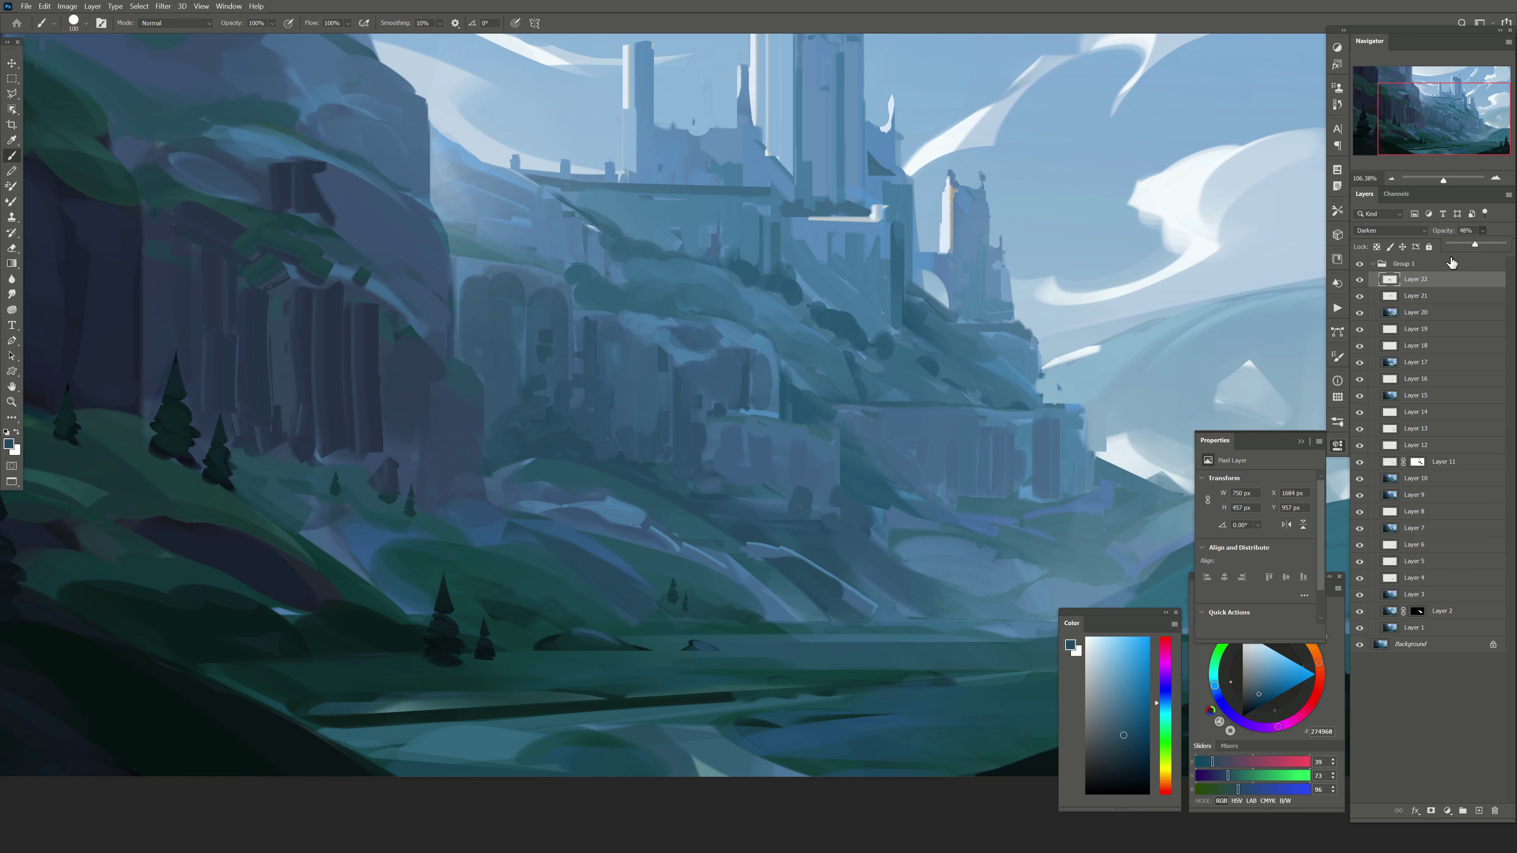
pyautogui.moveTo(491, 338); pyautogui.dragTo(501, 382)
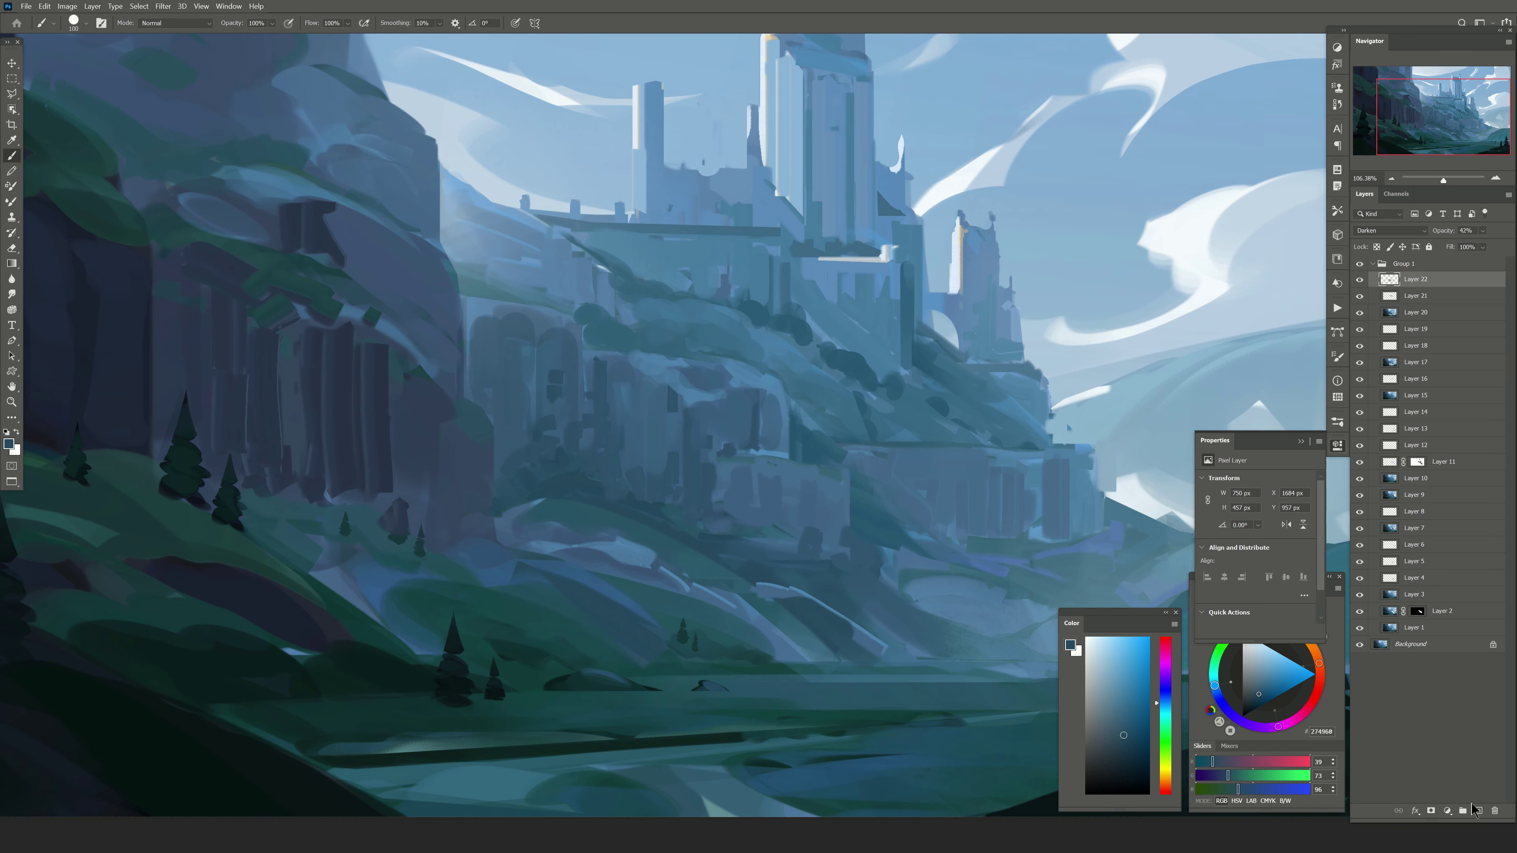
pyautogui.hotkey('ctrl', 'shift', 'alt', 'n')
pyautogui.moveTo(740, 520); pyautogui.dragTo(712, 460)
pyautogui.press('[')
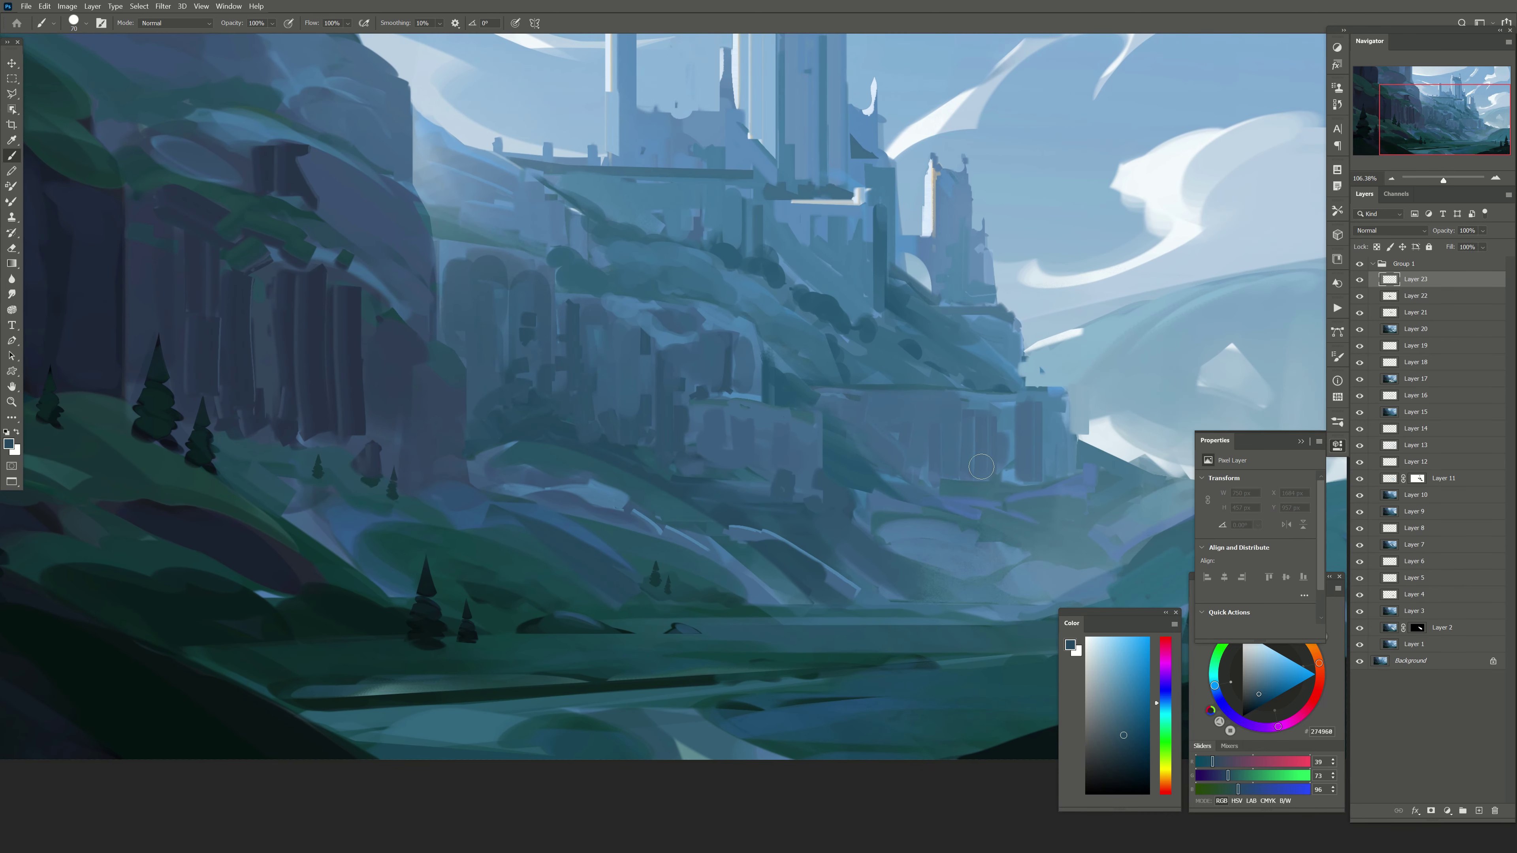
# Step: Paint dark teal strokes and small touches on the cliff
pyautogui.moveTo(981, 467); pyautogui.dragTo(957, 450)
pyautogui.press('[')
pyautogui.press('[')
pyautogui.press('[')
pyautogui.keyDown('alt'); pyautogui.click(832, 472); pyautogui.keyUp('alt')
pyautogui.moveTo(748, 480)
pyautogui.mouseDown()
pyautogui.moveTo(790, 471)
pyautogui.moveTo(725, 471)
pyautogui.moveTo(750, 457)
pyautogui.mouseUp()
pyautogui.keyDown('alt'); pyautogui.click(694, 444); pyautogui.keyUp('alt')
pyautogui.keyDown('alt'); pyautogui.click(721, 460); pyautogui.keyUp('alt')
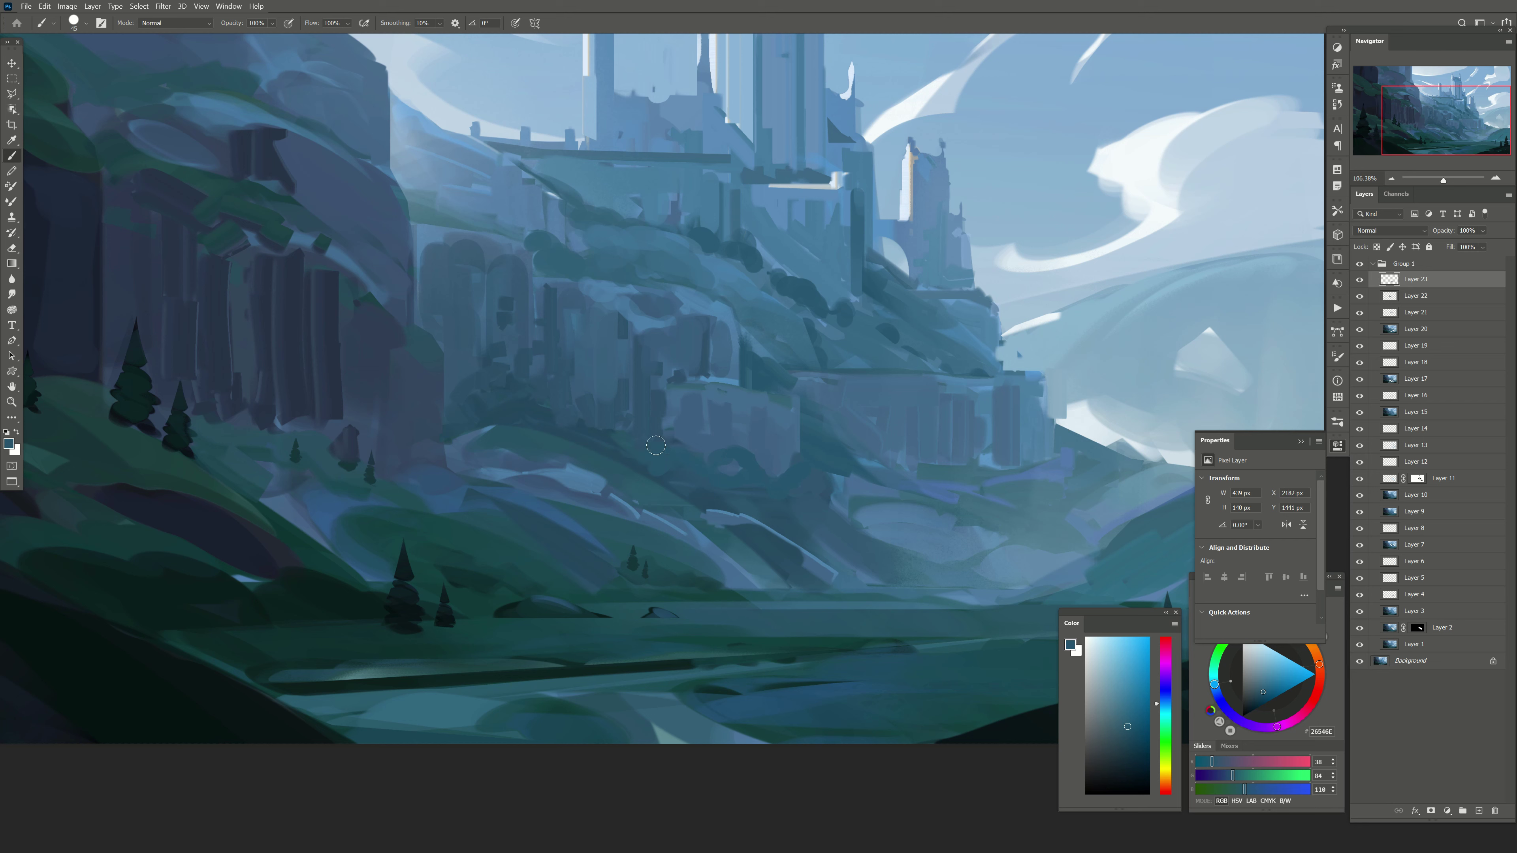
pyautogui.keyDown('alt'); pyautogui.click(687, 431); pyautogui.keyUp('alt')
pyautogui.keyDown('alt'); pyautogui.click(621, 371); pyautogui.keyUp('alt')
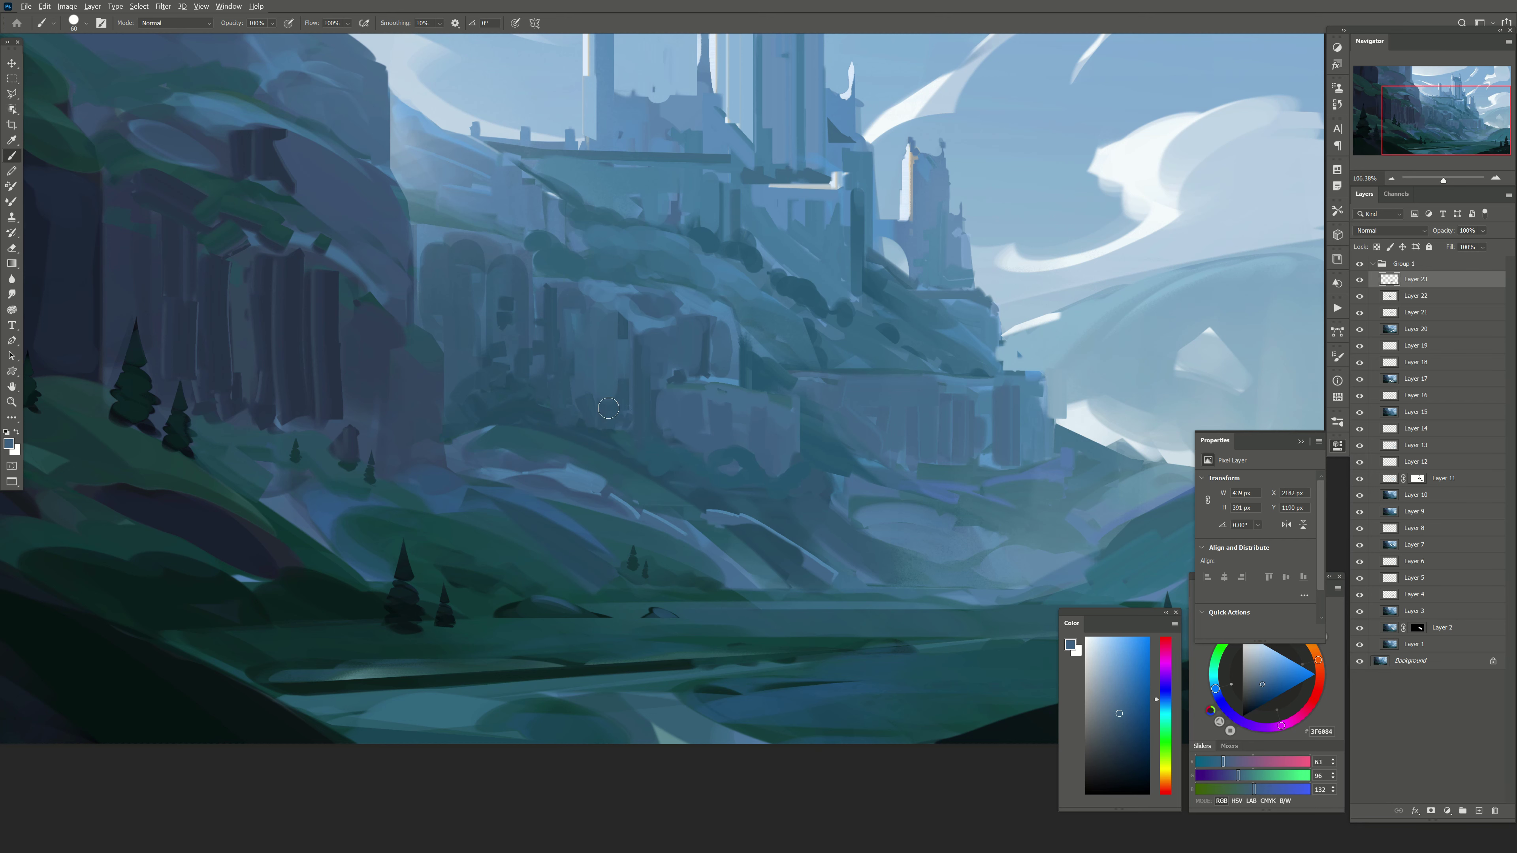
pyautogui.moveTo(621, 382); pyautogui.dragTo(603, 415)
# Step: Add a dark stroke along the cliff ledge and a deep shadow on the cliff face
pyautogui.keyDown('alt'); pyautogui.click(589, 416); pyautogui.keyUp('alt')
pyautogui.press('[')
pyautogui.moveTo(630, 328); pyautogui.dragTo(627, 306)
pyautogui.press('[')
pyautogui.keyDown('alt'); pyautogui.click(584, 362); pyautogui.keyUp('alt')
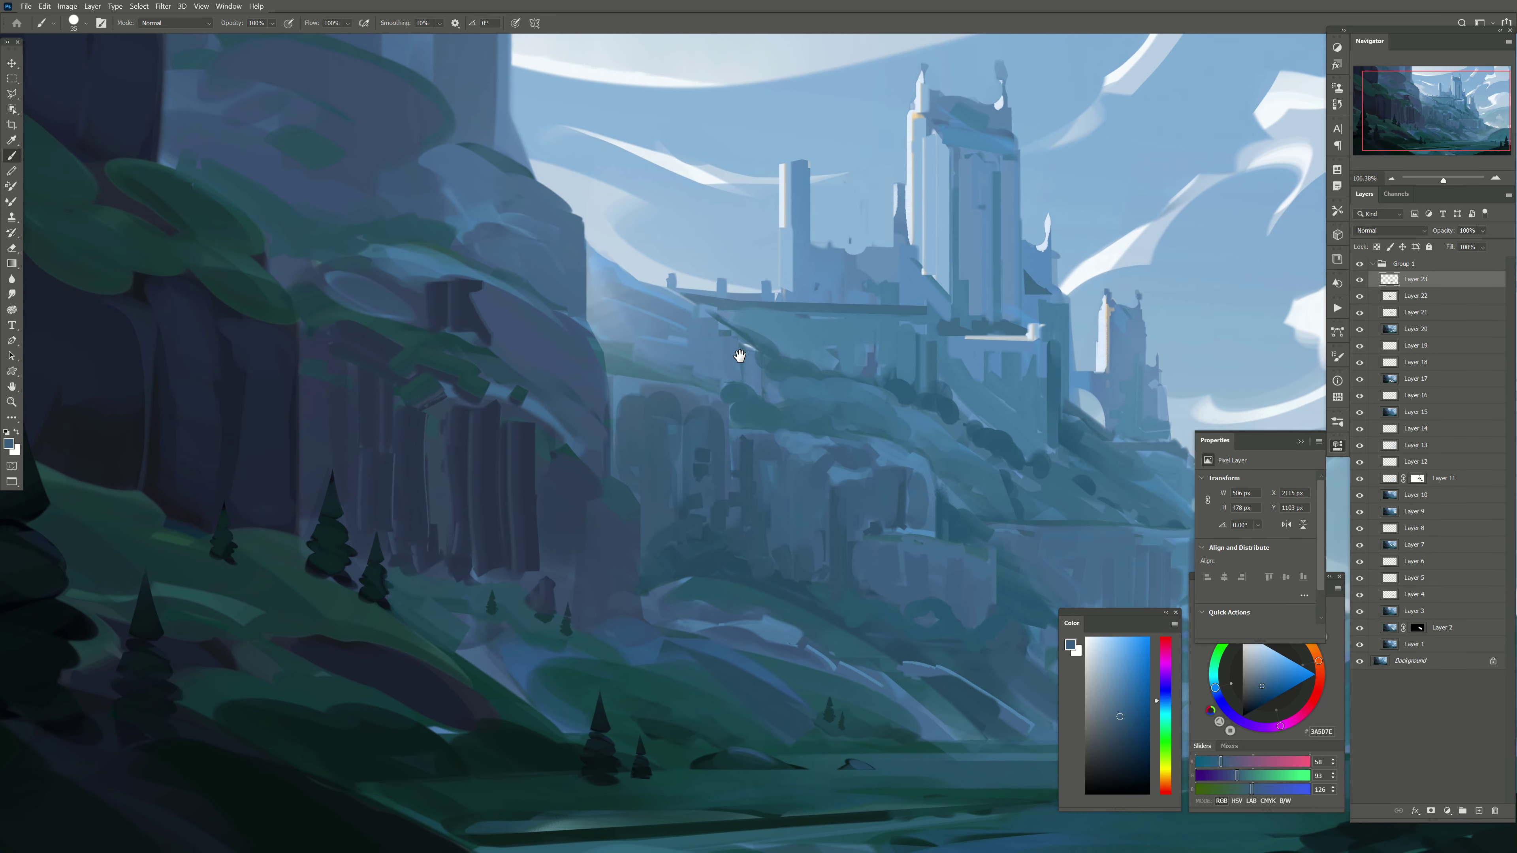
pyautogui.keyDown('alt'); pyautogui.click(741, 352); pyautogui.keyUp('alt')
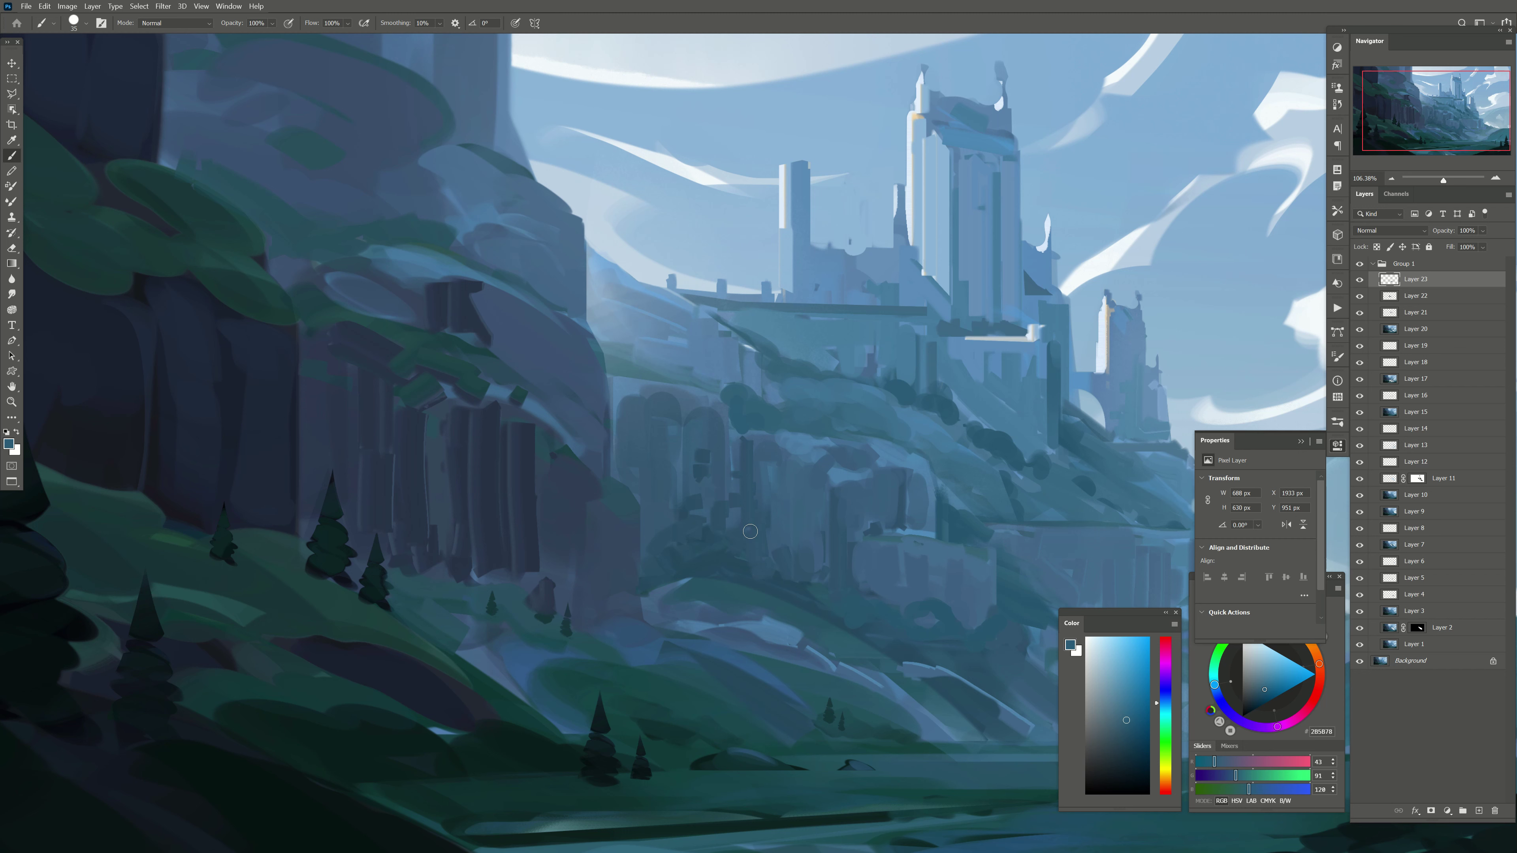
pyautogui.keyDown('alt'); pyautogui.click(945, 414); pyautogui.keyUp('alt')
pyautogui.moveTo(1124, 721); pyautogui.dragTo(1125, 744)
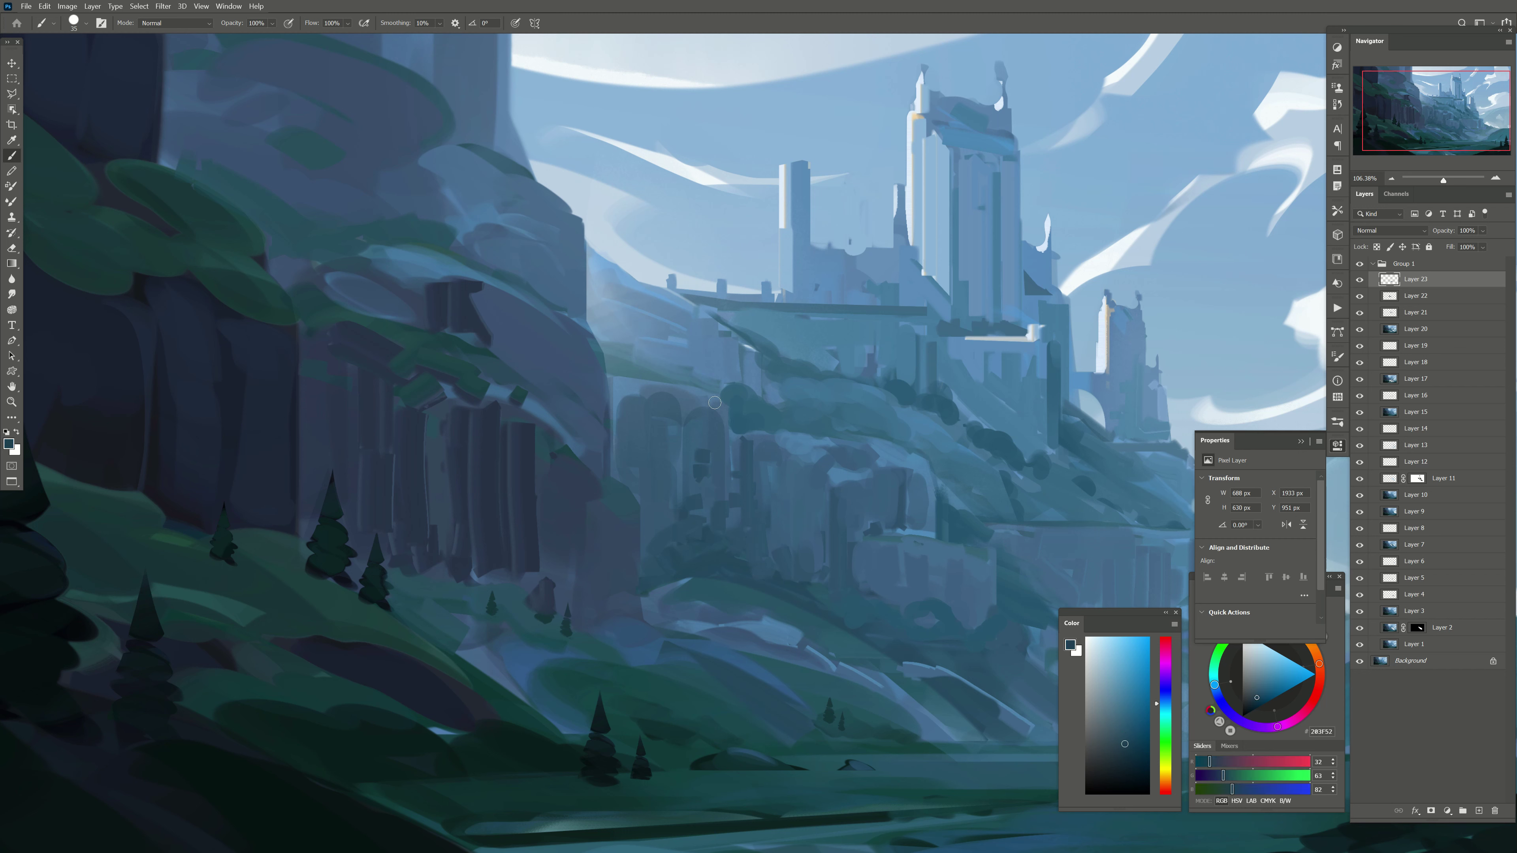
pyautogui.moveTo(731, 401)
pyautogui.mouseDown()
pyautogui.moveTo(735, 423)
pyautogui.moveTo(833, 430)
pyautogui.mouseUp()
# Step: Toggle Group 1 to compare before and after, and pick lighter highlight blues
pyautogui.press('[')
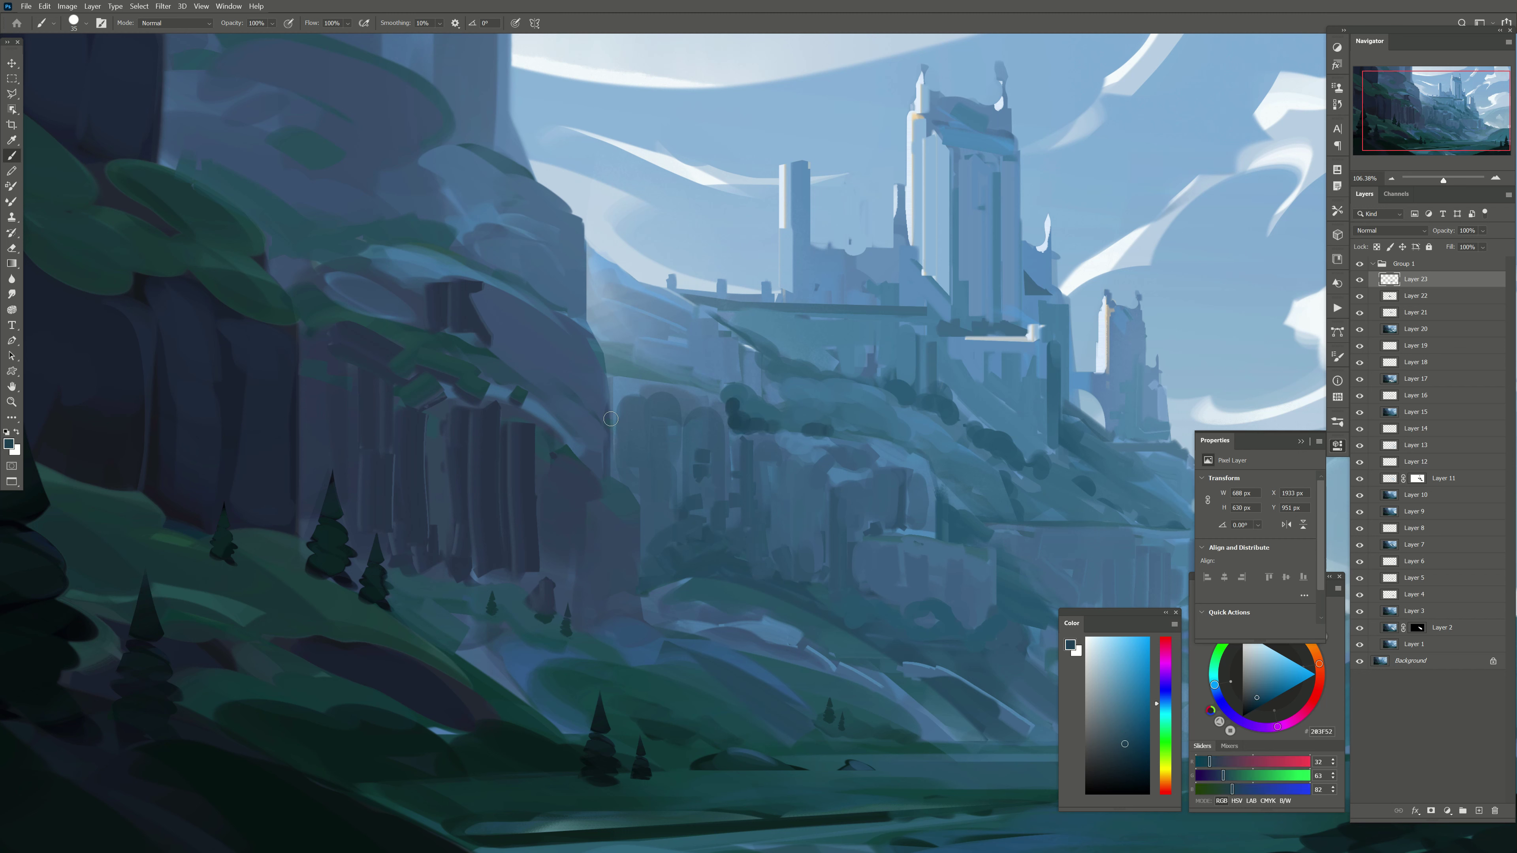
pyautogui.keyDown('alt'); pyautogui.click(816, 421); pyautogui.keyUp('alt')
pyautogui.press(']')
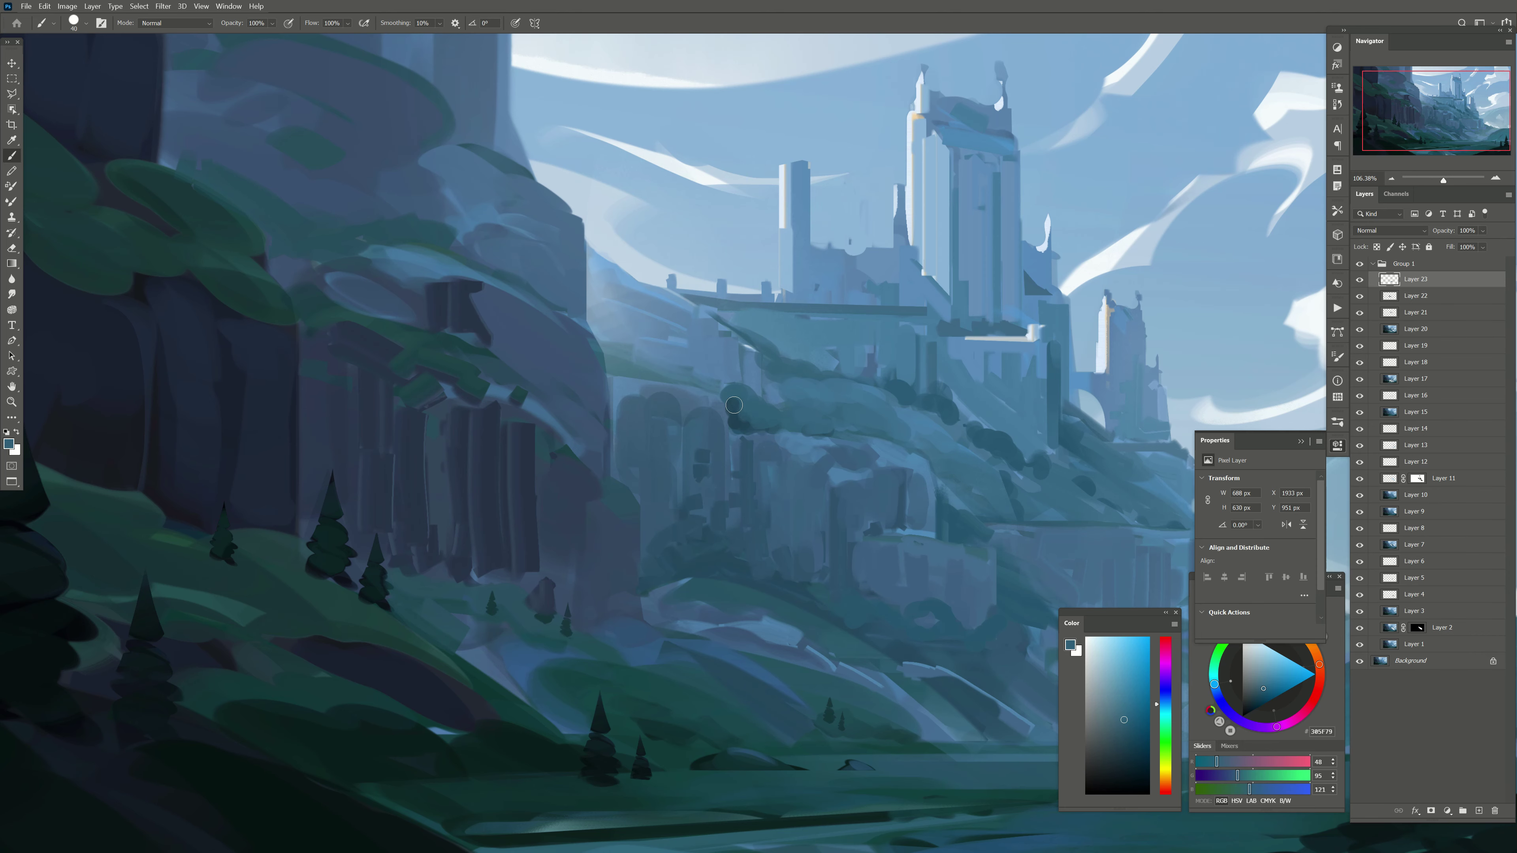
pyautogui.click(1359, 264)
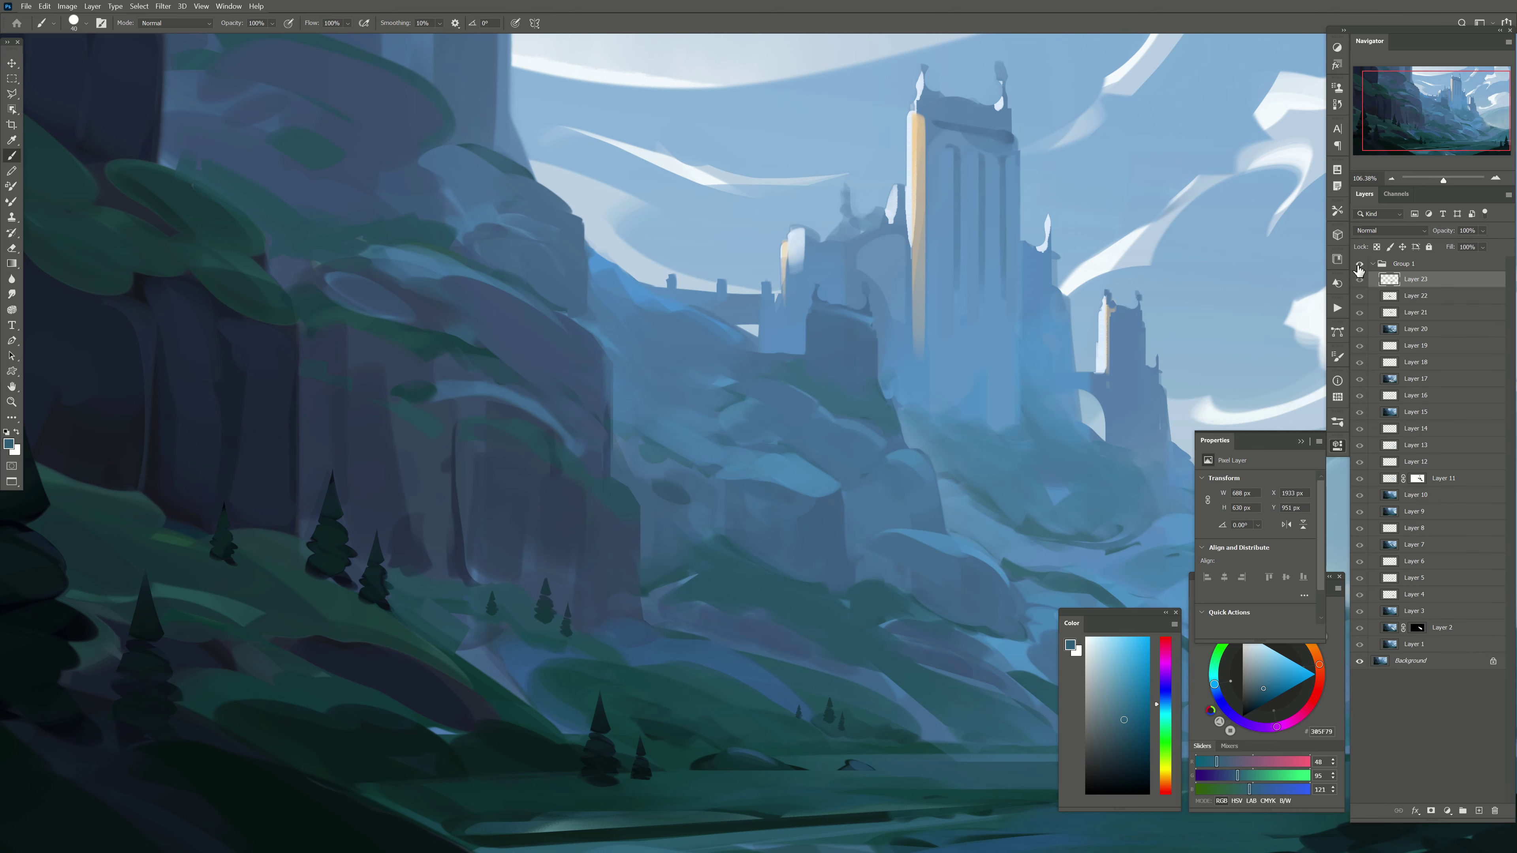
pyautogui.moveTo(672, 472); pyautogui.dragTo(538, 368)
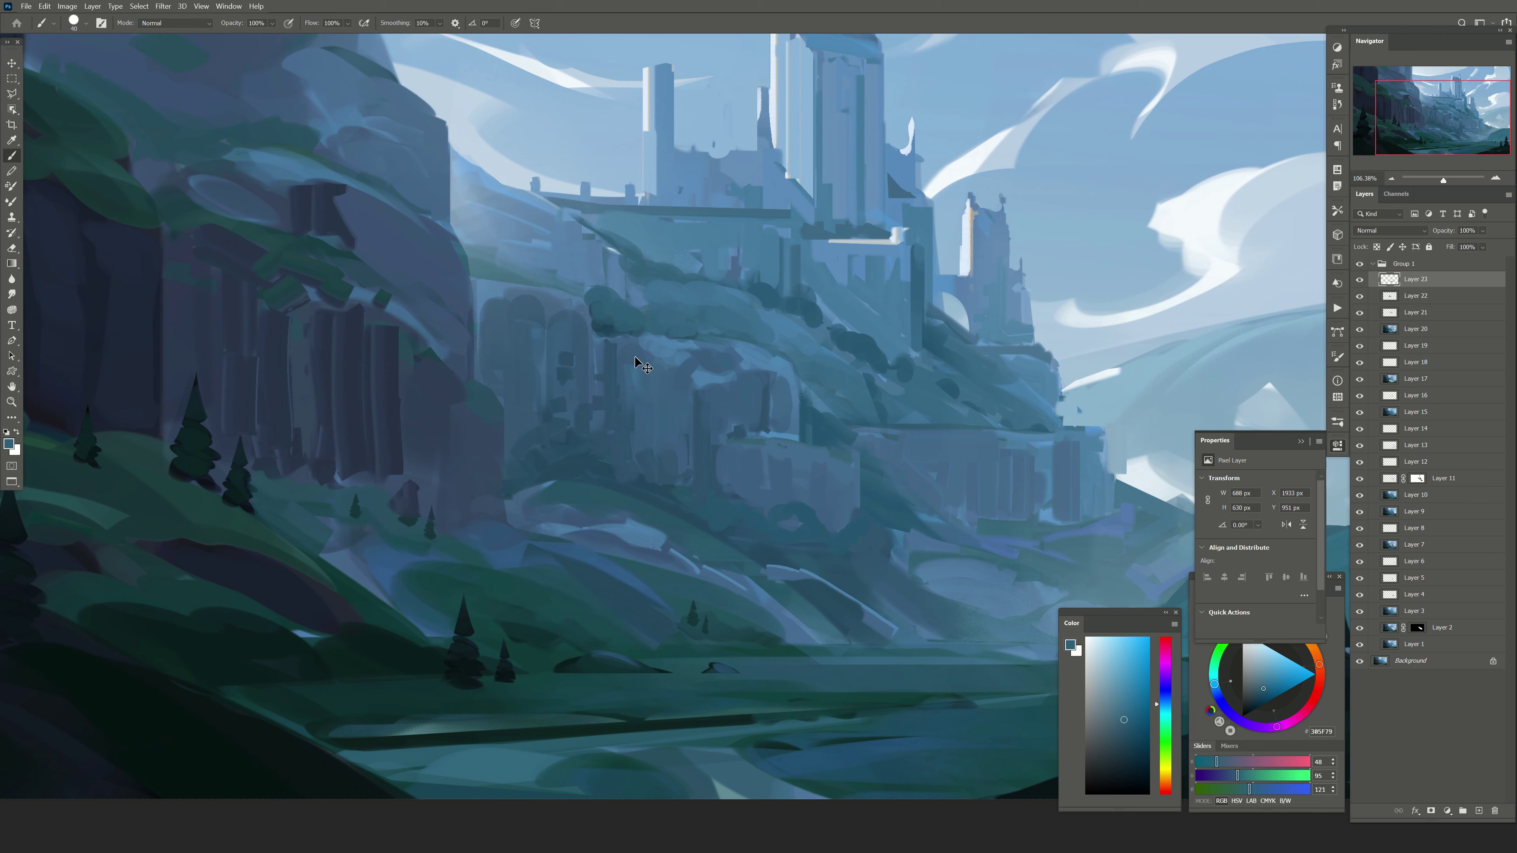
pyautogui.press('[')
pyautogui.press('[')
pyautogui.keyDown('alt'); pyautogui.click(782, 359); pyautogui.keyUp('alt')
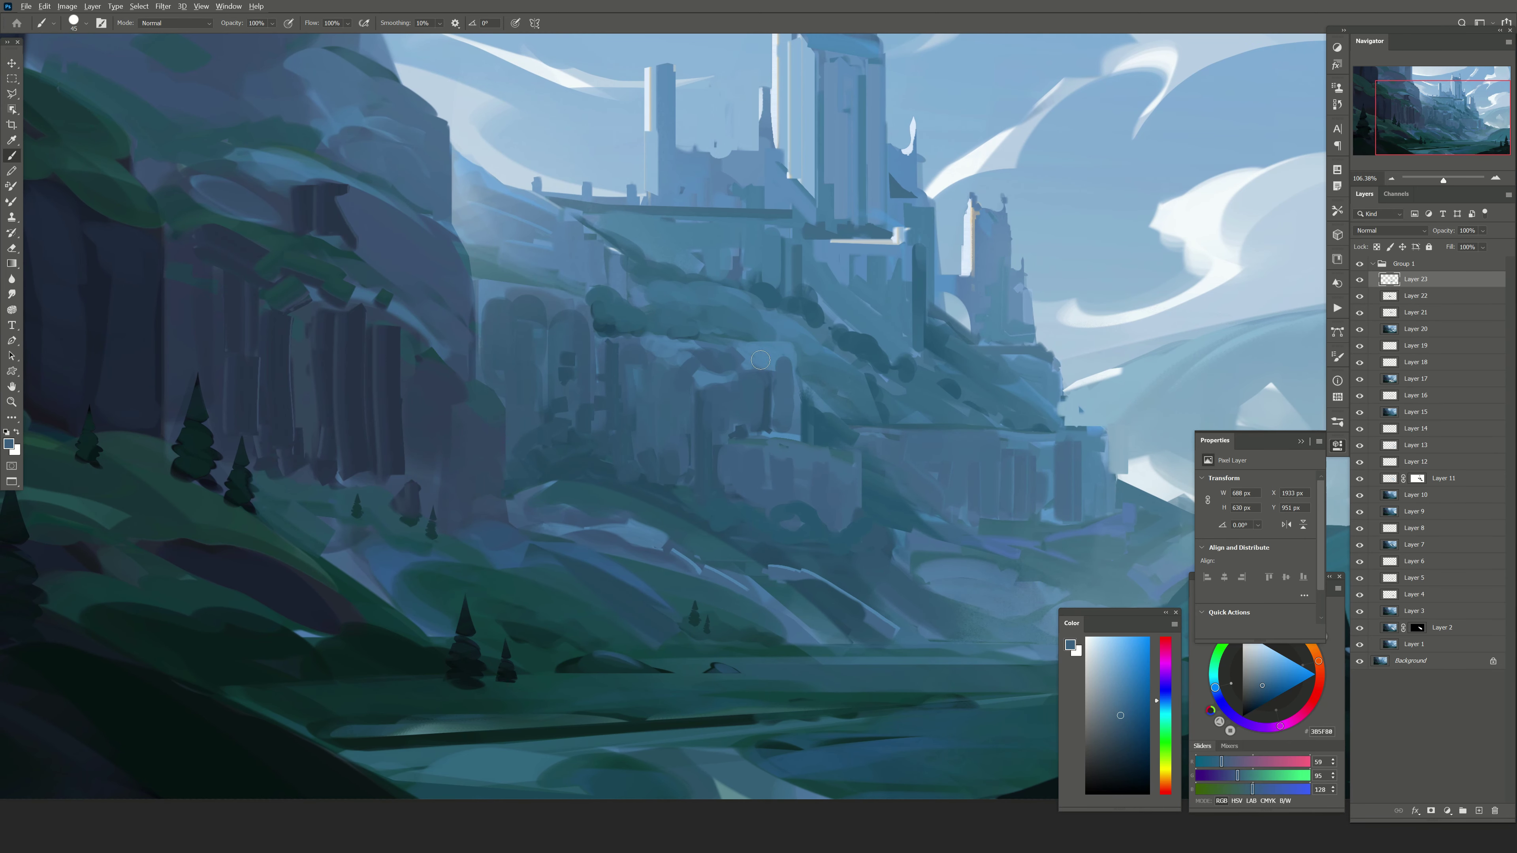
pyautogui.keyDown('alt'); pyautogui.click(770, 355); pyautogui.keyUp('alt')
pyautogui.press(']')
pyautogui.press(']')
pyautogui.press(']')
# Step: Sample darker blues and paint a dark stroke on the right cliff slope
pyautogui.moveTo(783, 365); pyautogui.dragTo(738, 472)
pyautogui.keyDown('alt'); pyautogui.click(800, 391); pyautogui.keyUp('alt')
pyautogui.press('[')
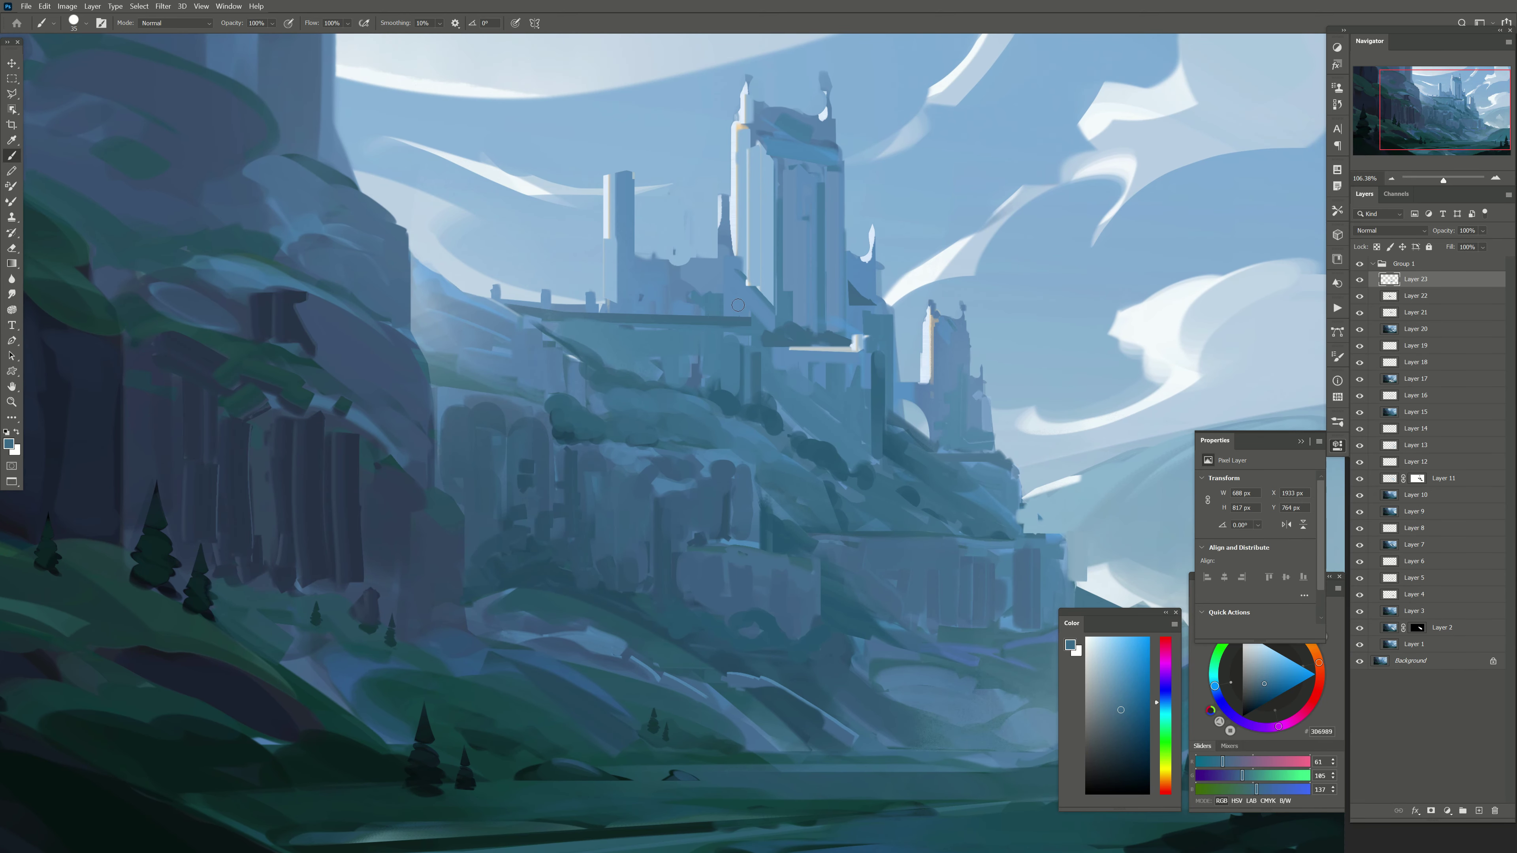
pyautogui.press('l')
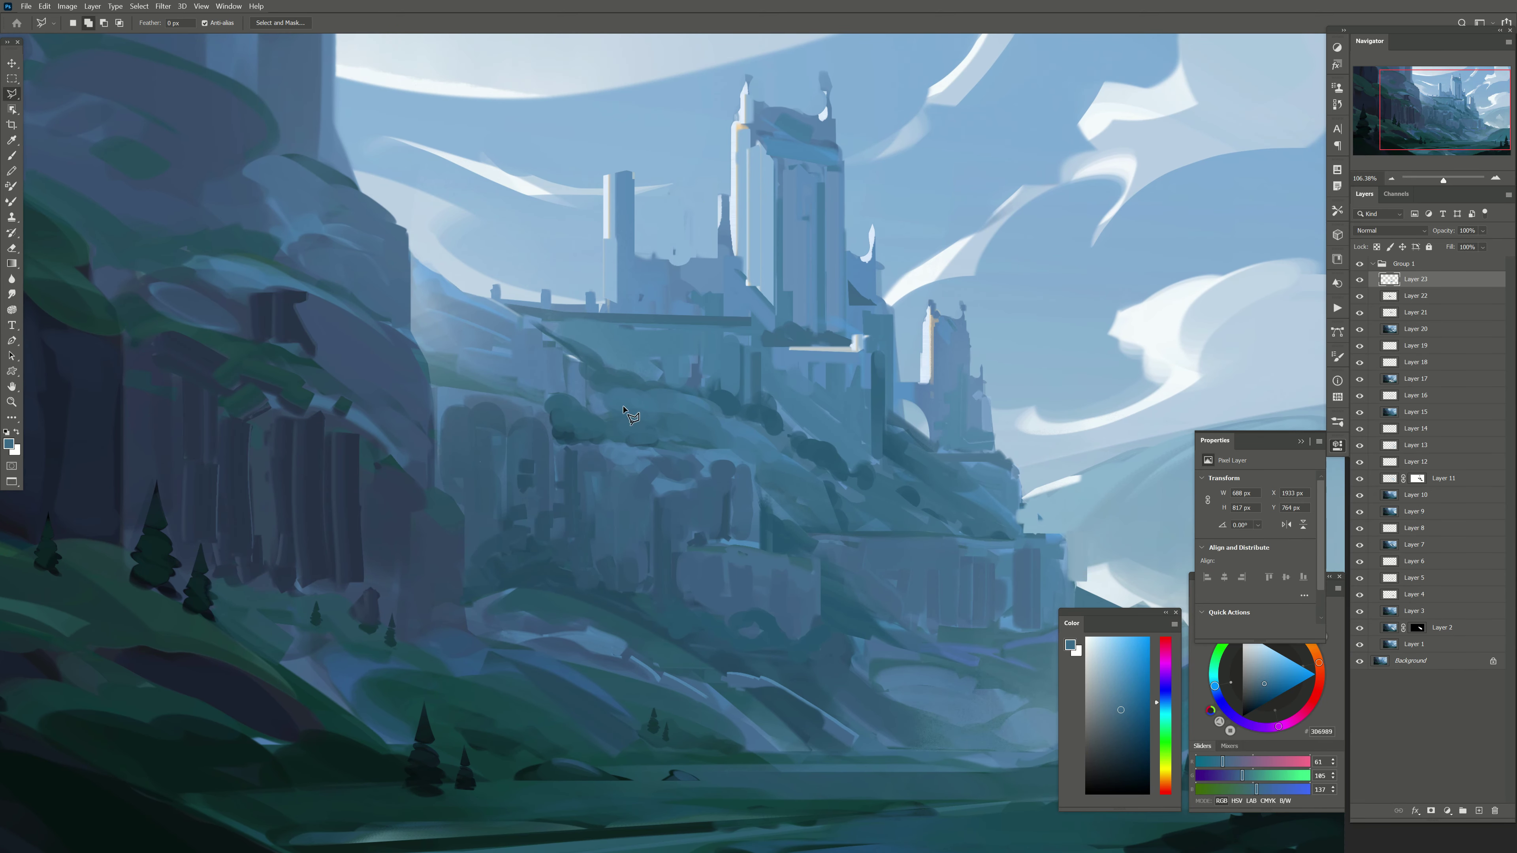
pyautogui.press('b')
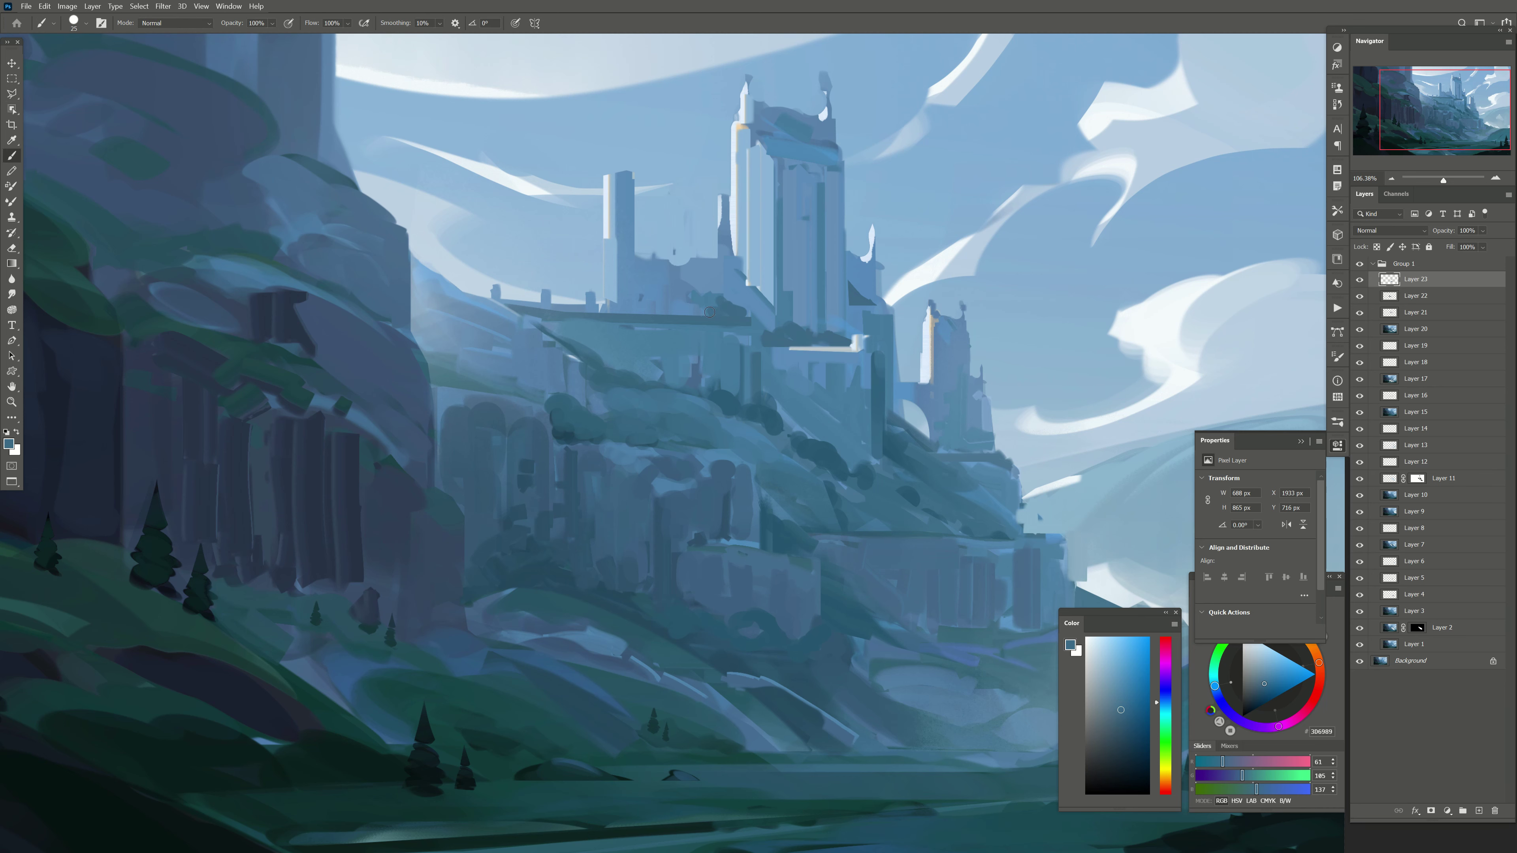
pyautogui.moveTo(777, 412); pyautogui.dragTo(636, 379)
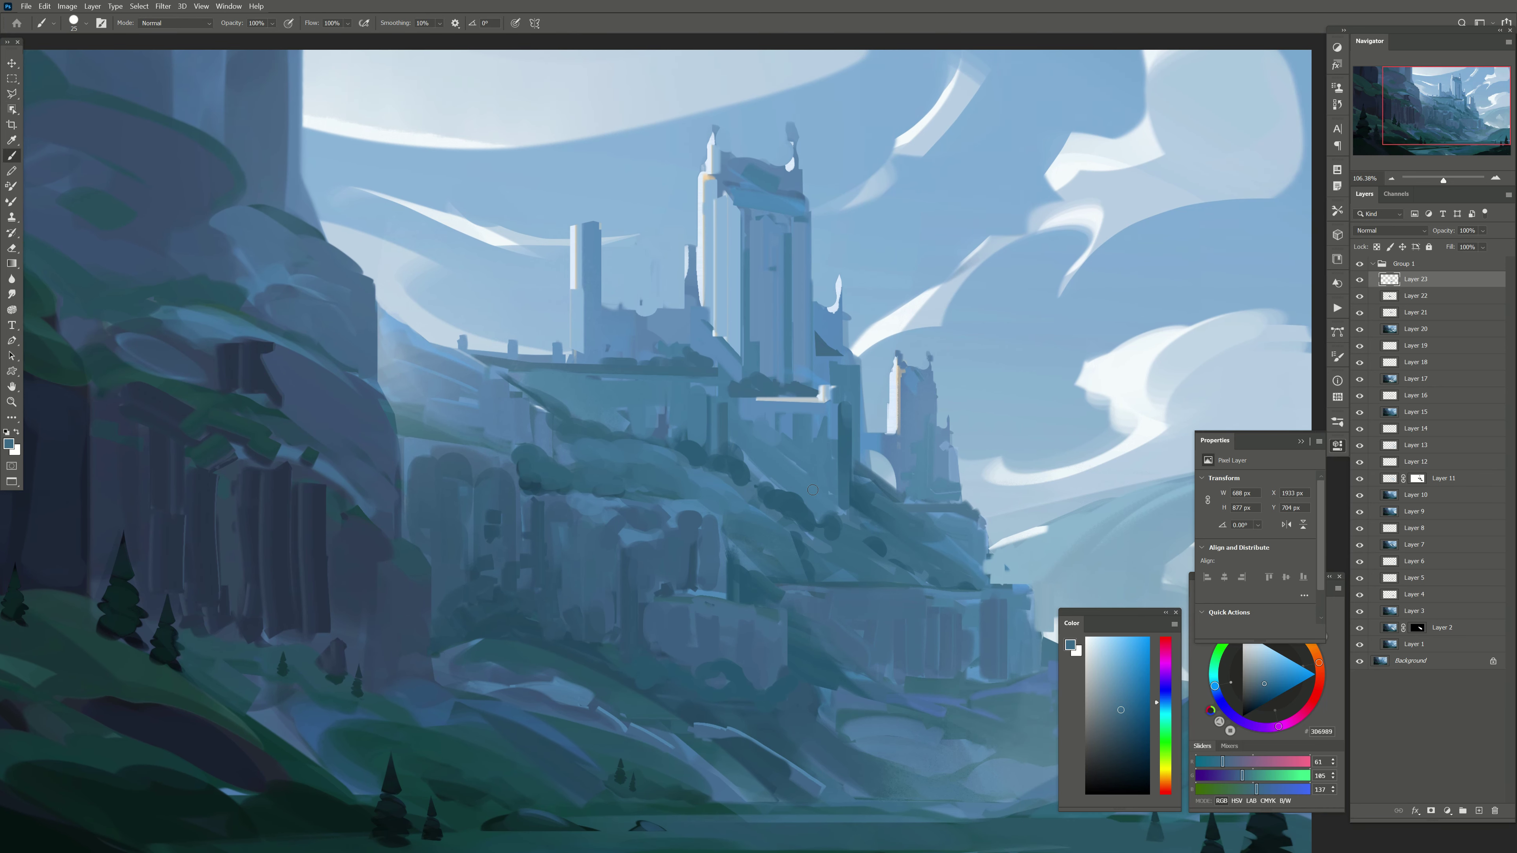
pyautogui.keyDown('alt'); pyautogui.click(753, 374); pyautogui.keyUp('alt')
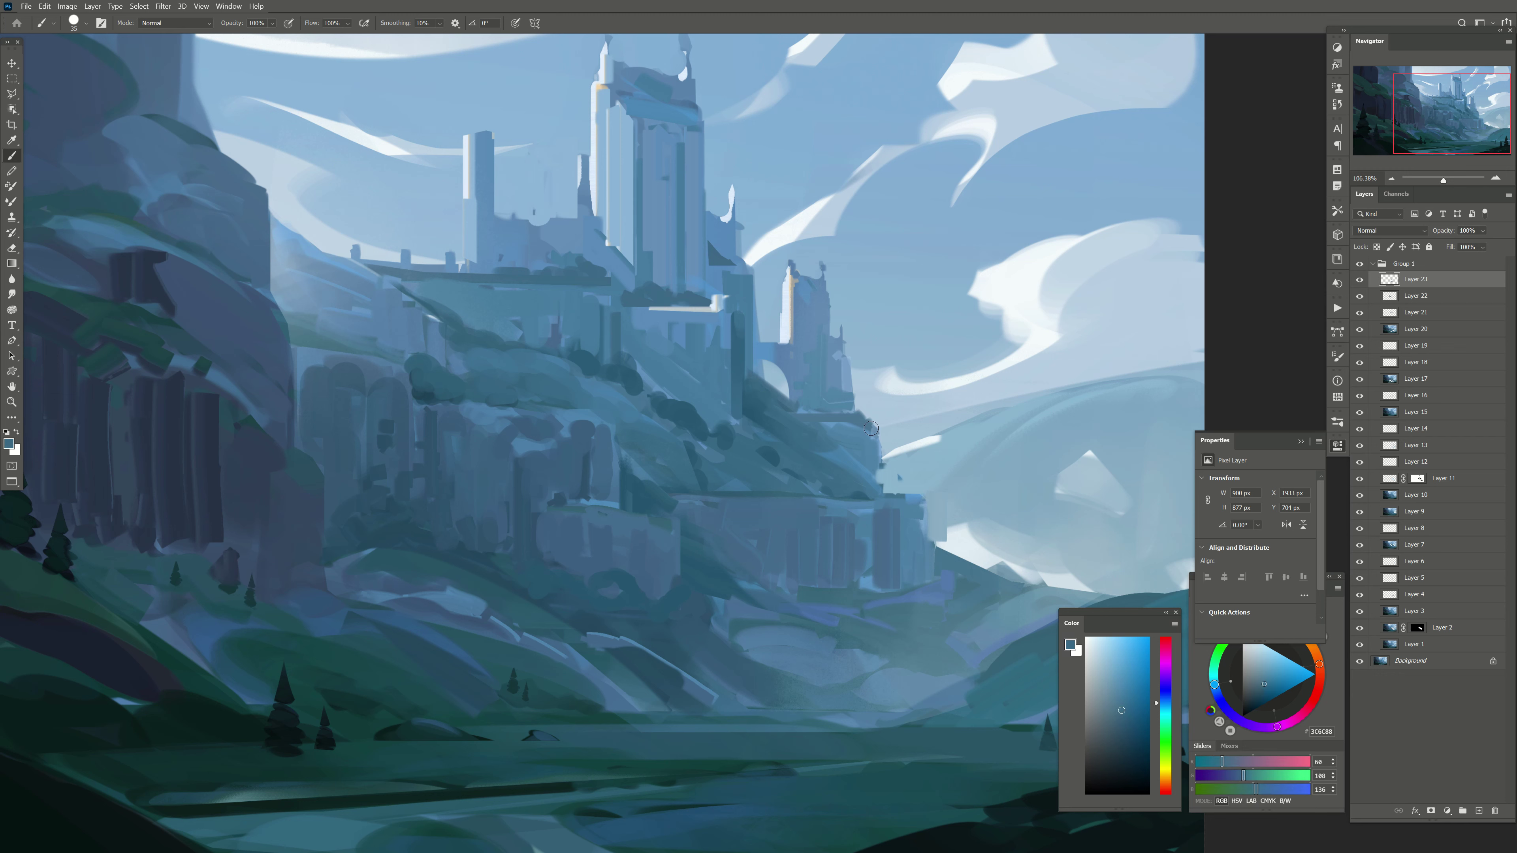
pyautogui.keyDown('alt'); pyautogui.click(784, 411); pyautogui.keyUp('alt')
pyautogui.press('[')
pyautogui.moveTo(860, 409); pyautogui.dragTo(849, 416)
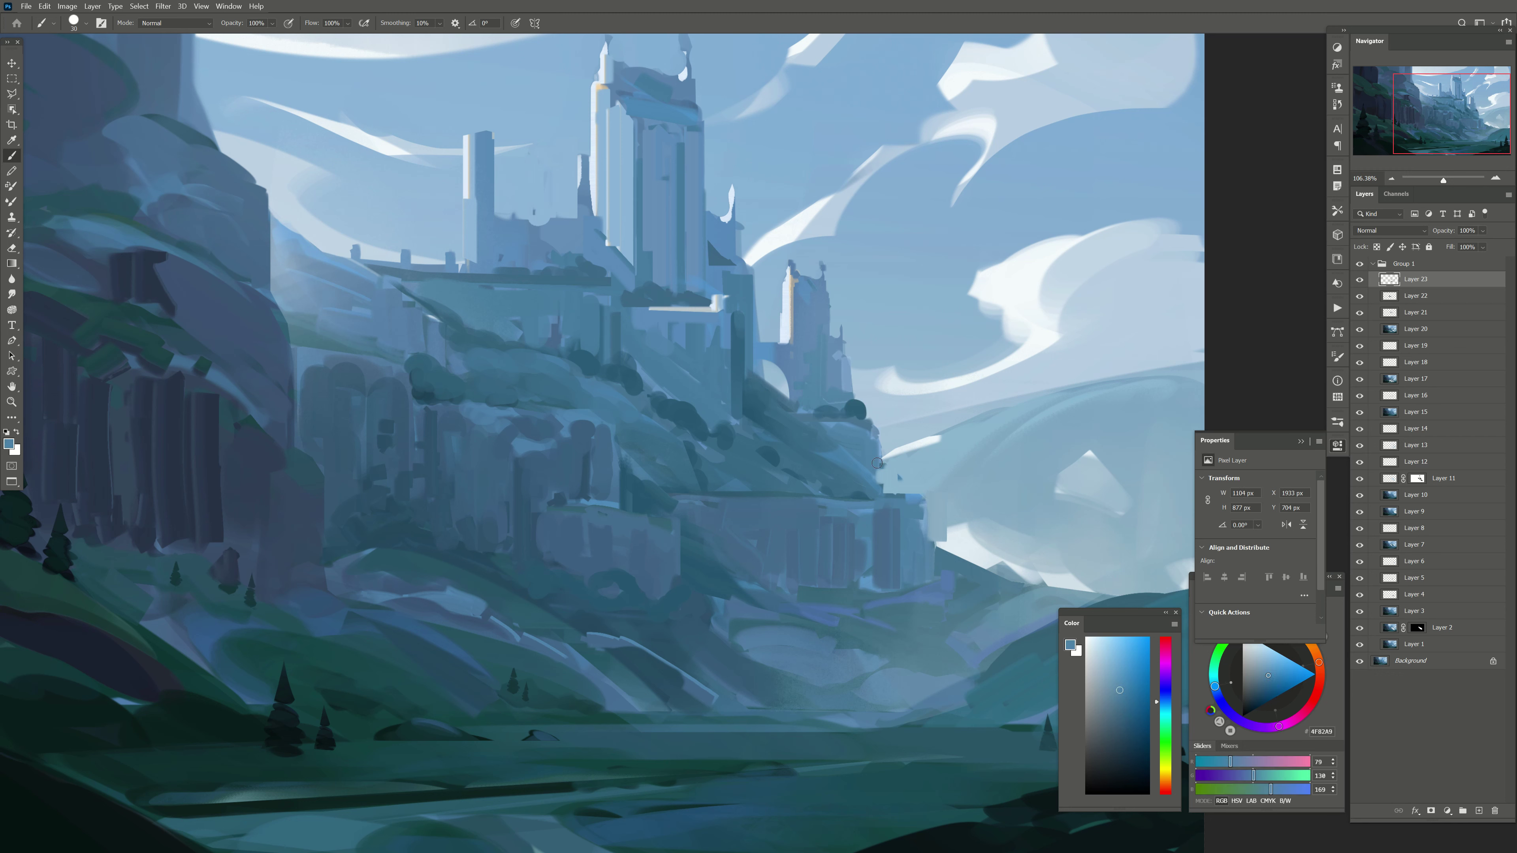
# Step: Smooth the cliff edge with a pale sky-blue stroke
pyautogui.press('[')
pyautogui.keyDown('alt'); pyautogui.click(887, 425); pyautogui.keyUp('alt')
pyautogui.moveTo(883, 478)
pyautogui.mouseDown()
pyautogui.moveTo(880, 426)
pyautogui.moveTo(893, 493)
pyautogui.mouseUp()
pyautogui.keyDown('alt'); pyautogui.click(870, 463); pyautogui.keyUp('alt')
pyautogui.keyDown('alt'); pyautogui.click(859, 469); pyautogui.keyUp('alt')
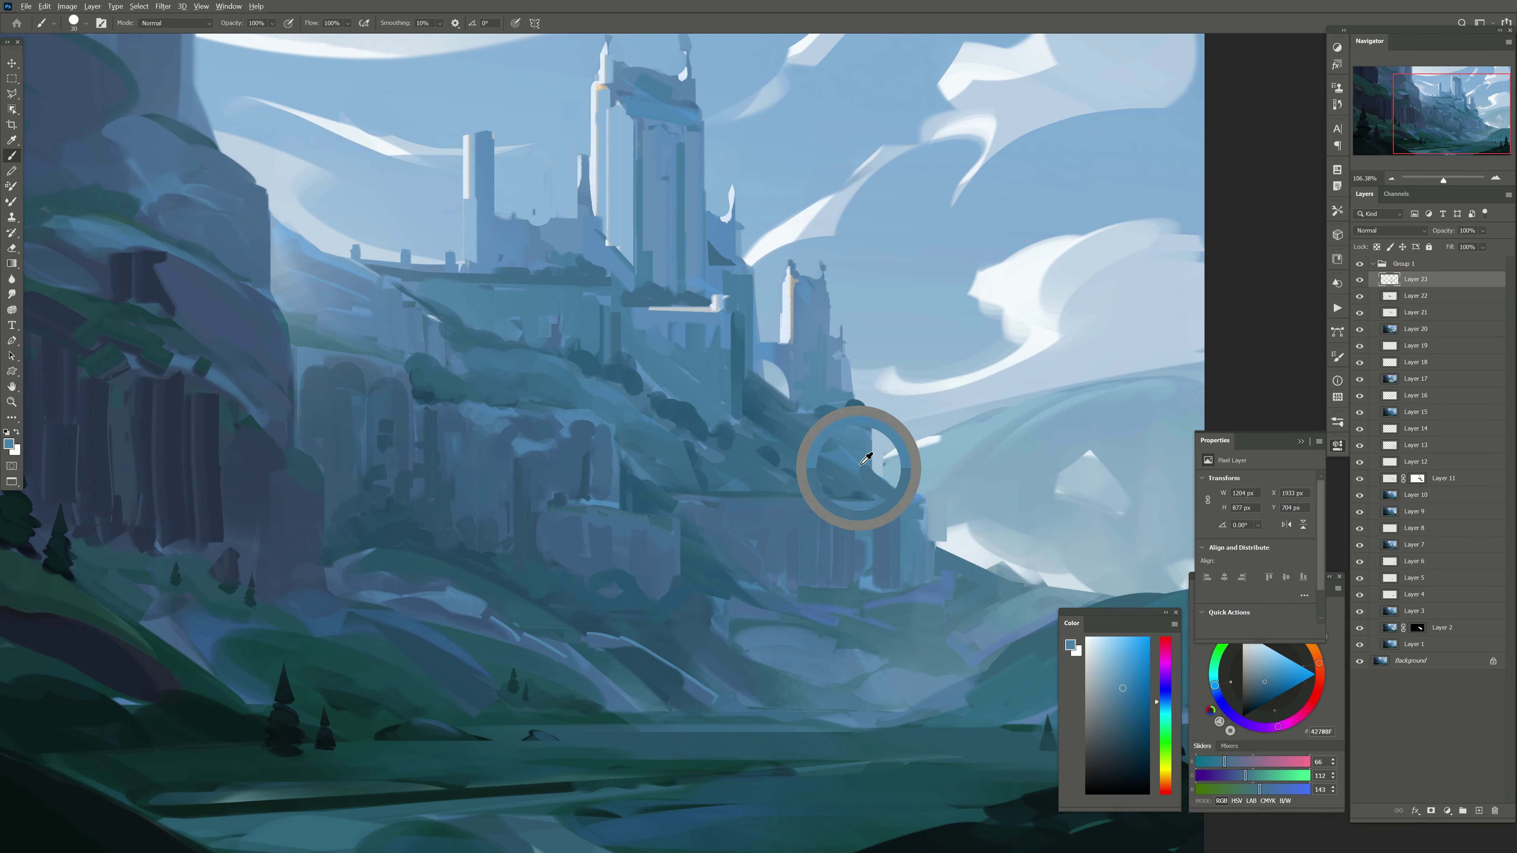
pyautogui.press(']')
# Step: Zoom out to view the whole painting and add Layer 24
pyautogui.scroll(-2, 801, 514)
pyautogui.moveTo(731, 525); pyautogui.dragTo(616, 350)
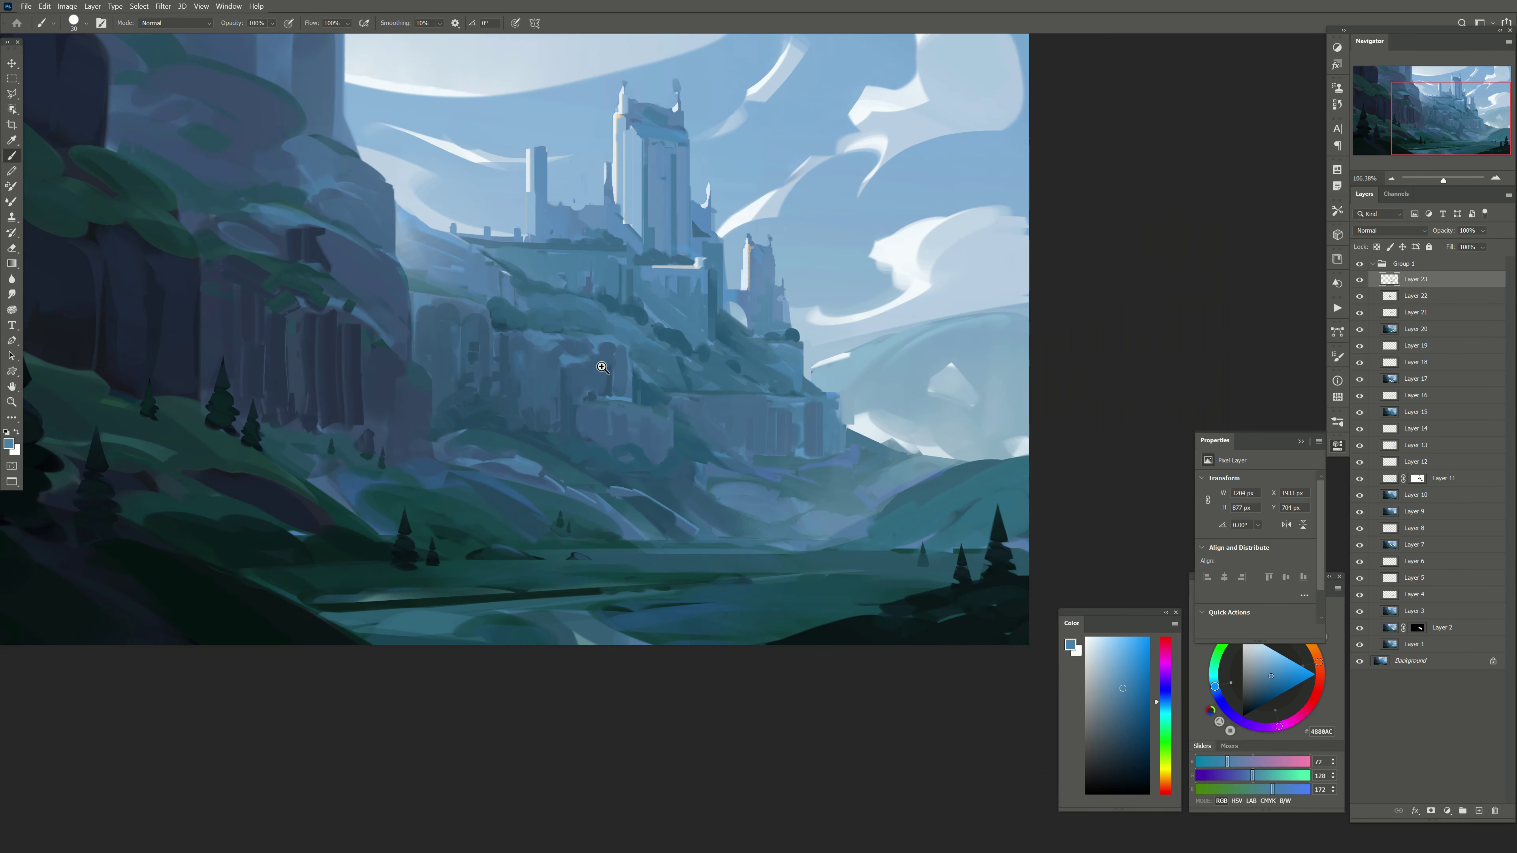
pyautogui.scroll(-2, 615, 351)
pyautogui.scroll(1, 617, 440)
pyautogui.hotkey('ctrl', 'shift', 'alt', 'n')
pyautogui.keyDown('alt'); pyautogui.click(690, 431); pyautogui.keyUp('alt')
# Step: Paint deep blue-grey rock strokes below the castle with a slightly larger brush
pyautogui.keyDown('alt'); pyautogui.click(687, 448); pyautogui.keyUp('alt')
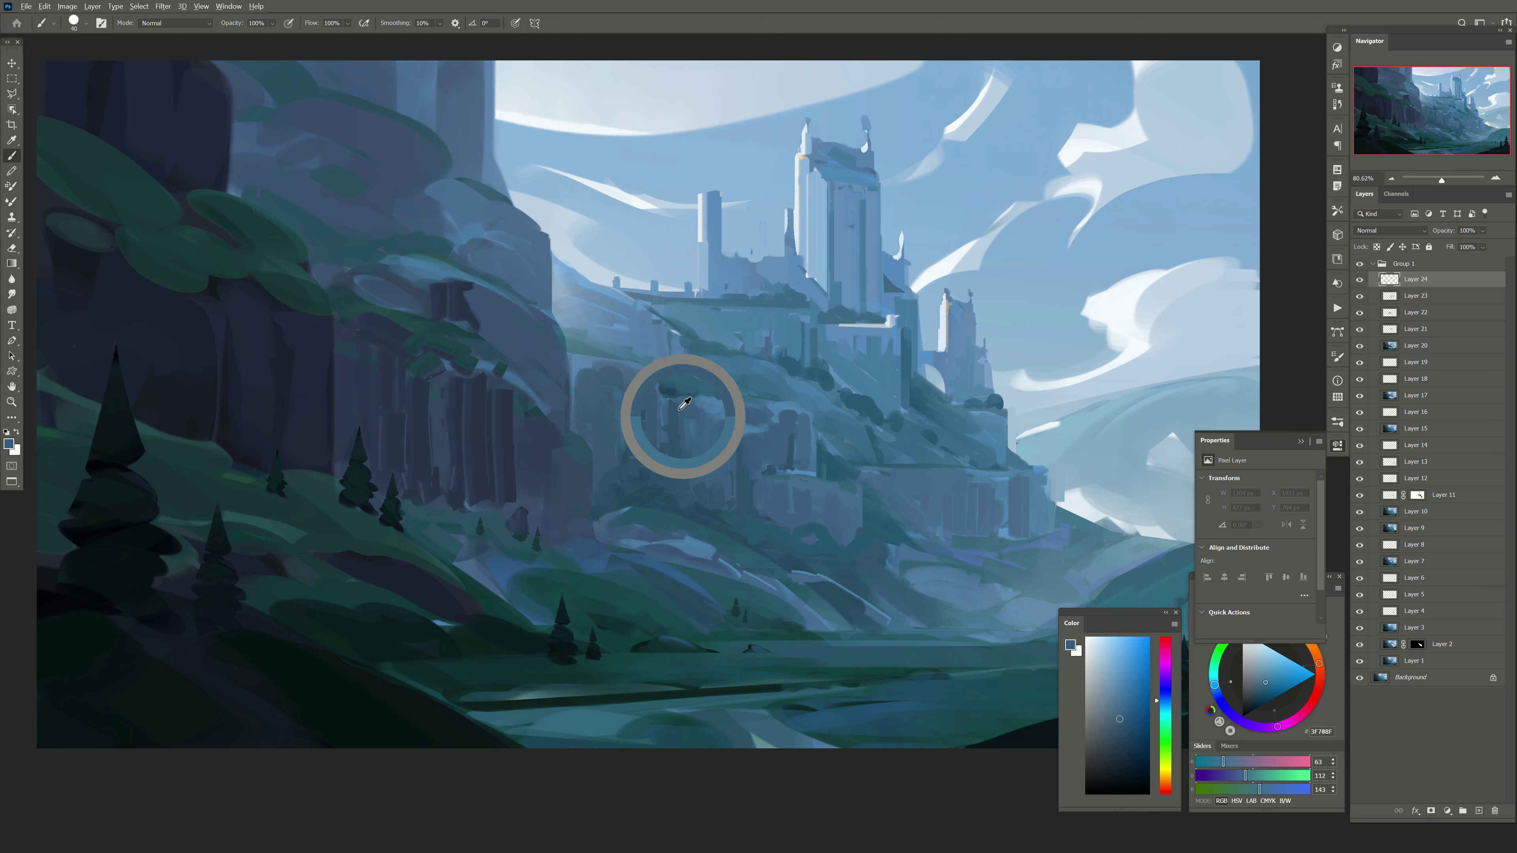
pyautogui.press(']')
pyautogui.moveTo(659, 504); pyautogui.dragTo(667, 442)
pyautogui.press('Tab')
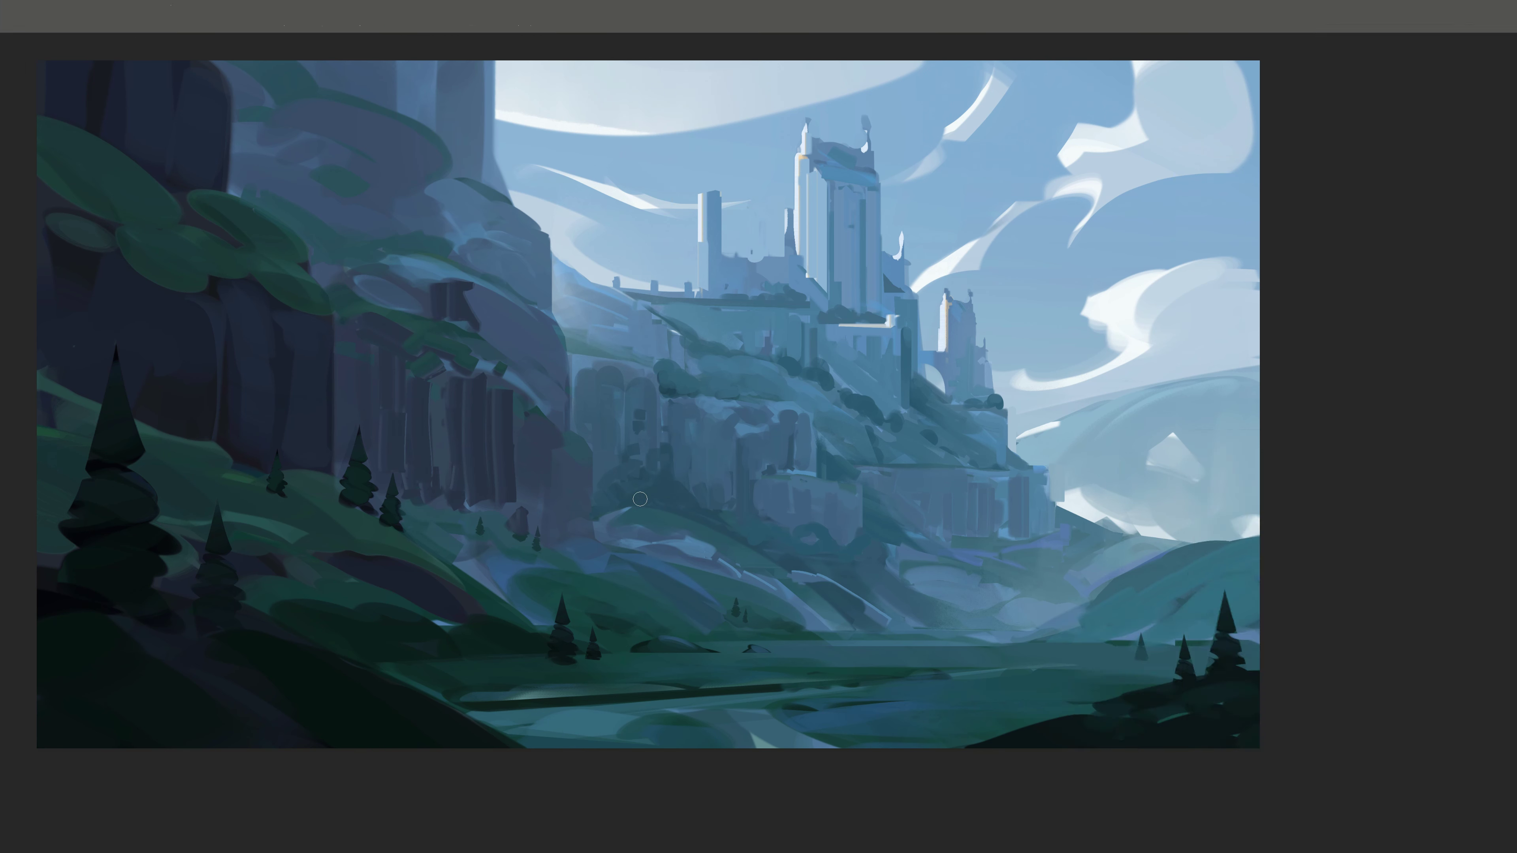
pyautogui.press('Tab')
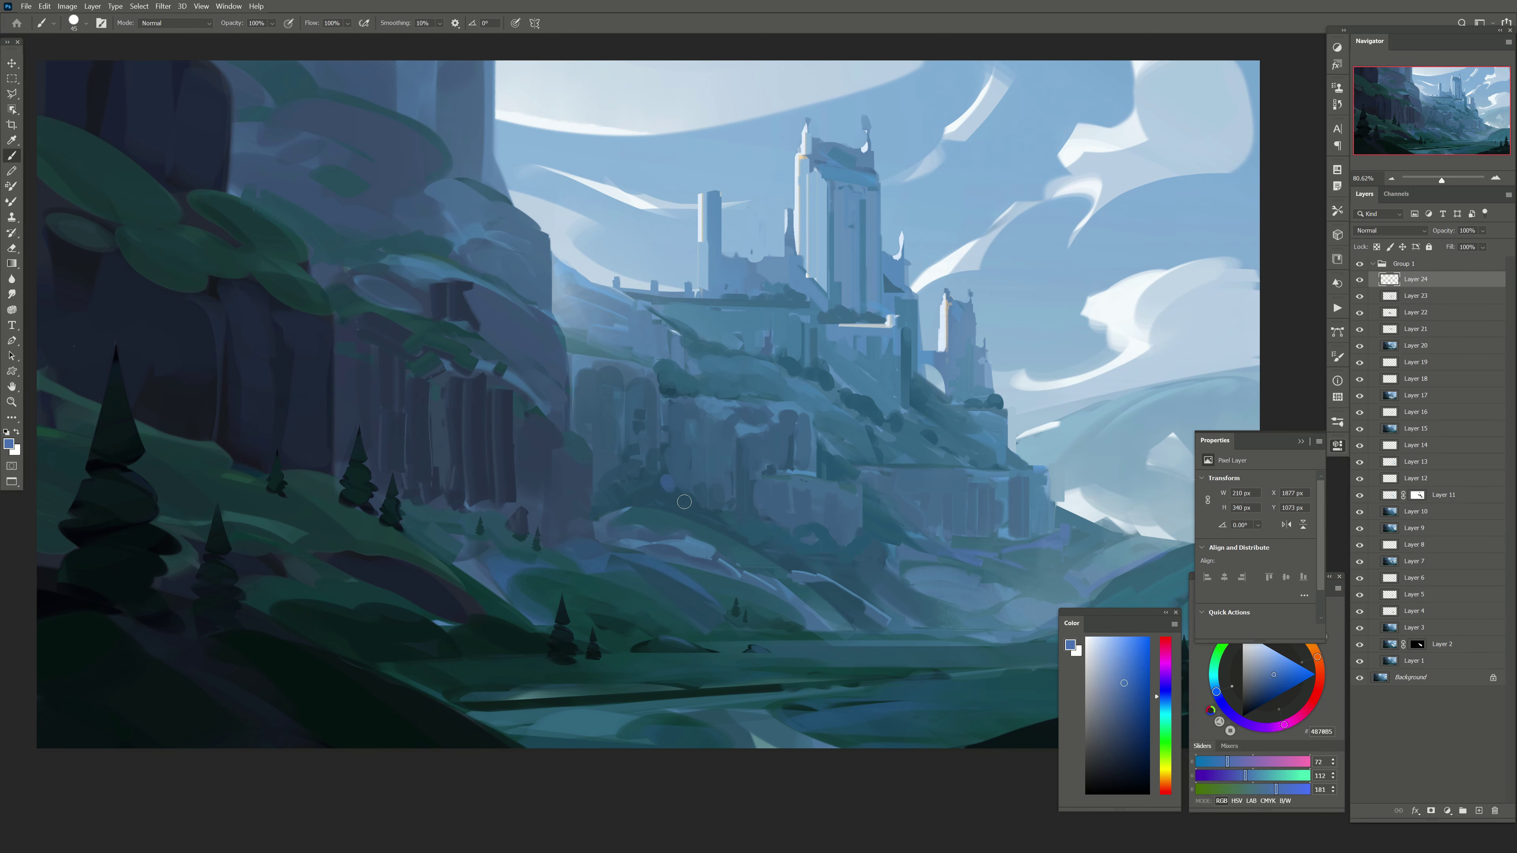
# Step: Paint darker shadow-blue strokes over the cliff face and extend them leftward
pyautogui.keyDown('alt'); pyautogui.click(649, 497); pyautogui.keyUp('alt')
pyautogui.moveTo(687, 493); pyautogui.dragTo(734, 526)
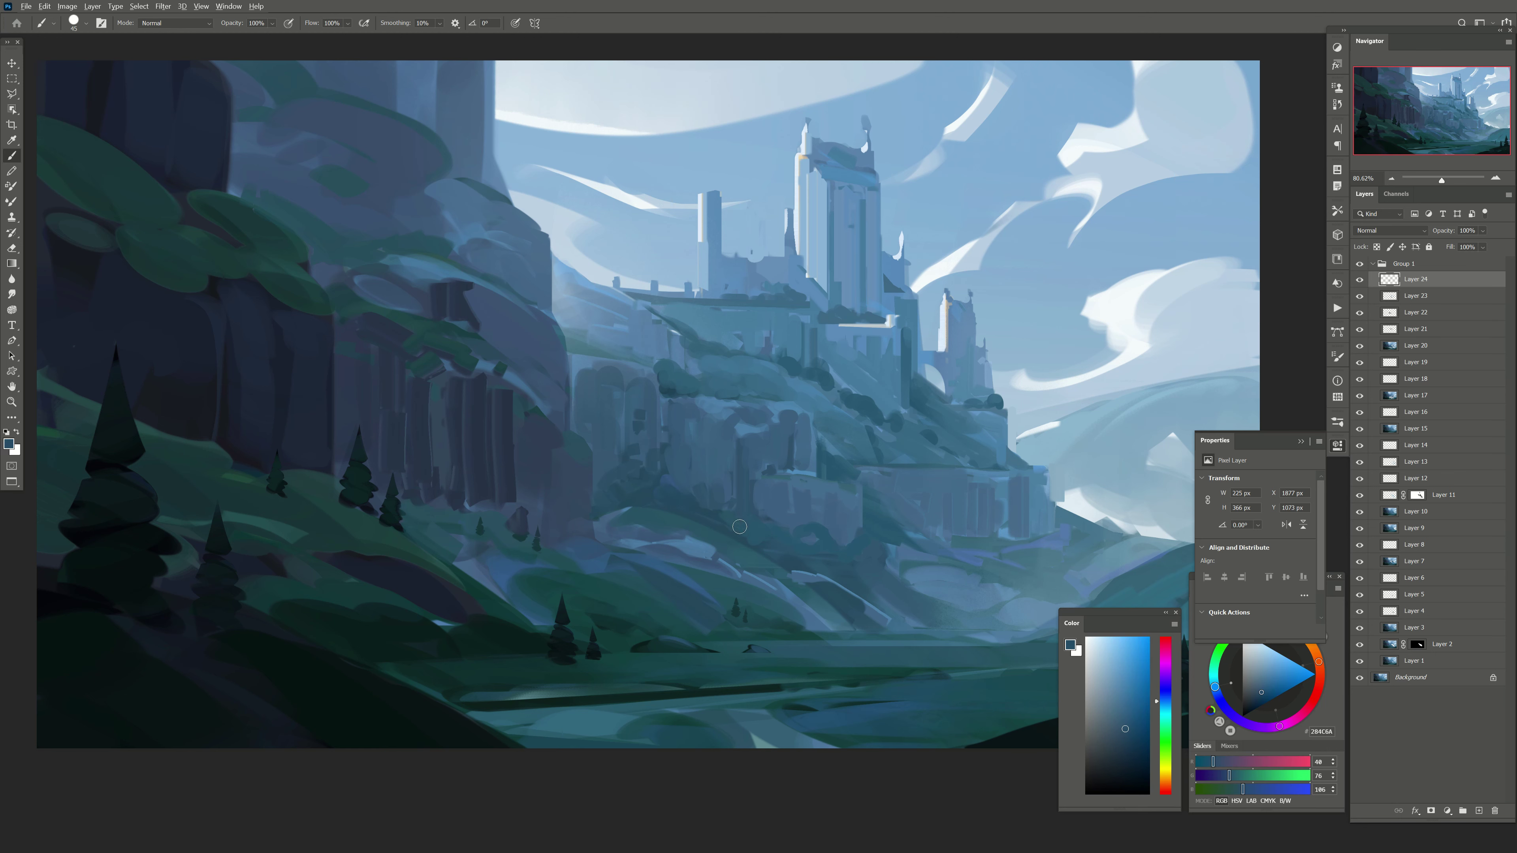
pyautogui.keyDown('alt'); pyautogui.click(645, 490); pyautogui.keyUp('alt')
pyautogui.keyDown('alt'); pyautogui.click(625, 431); pyautogui.keyUp('alt')
pyautogui.press('Tab')
pyautogui.press('Tab')
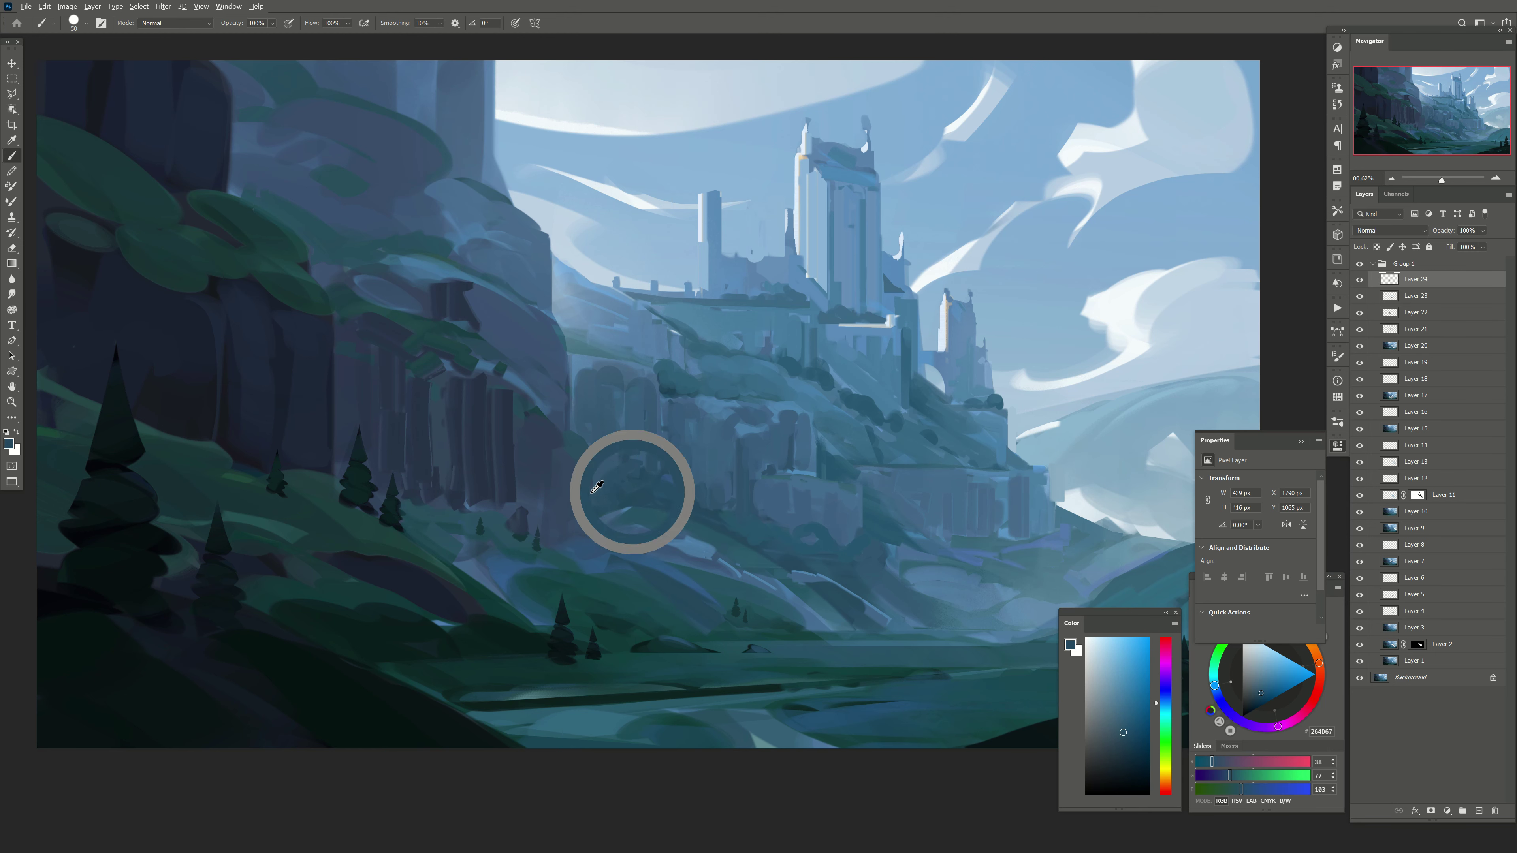
pyautogui.moveTo(600, 499); pyautogui.dragTo(597, 456)
# Step: Paint lighter blue-grey rock planes up and to the left on the cliff
pyautogui.keyDown('alt'); pyautogui.click(608, 451); pyautogui.keyUp('alt')
pyautogui.press(']')
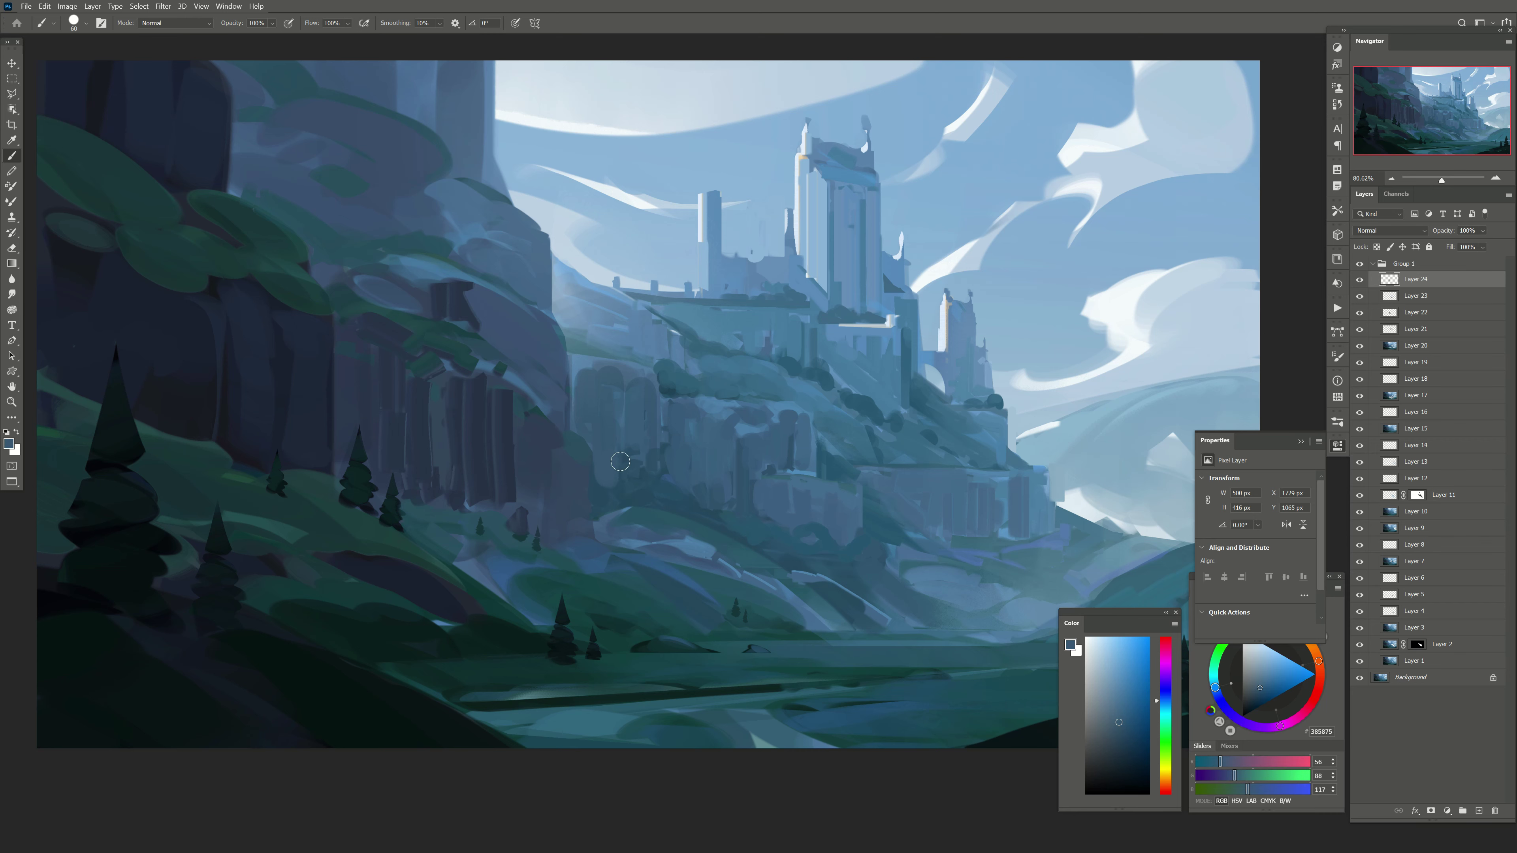
pyautogui.keyDown('alt'); pyautogui.click(629, 483); pyautogui.keyUp('alt')
pyautogui.keyDown('alt'); pyautogui.click(578, 389); pyautogui.keyUp('alt')
pyautogui.moveTo(580, 399); pyautogui.dragTo(583, 368)
pyautogui.press('[')
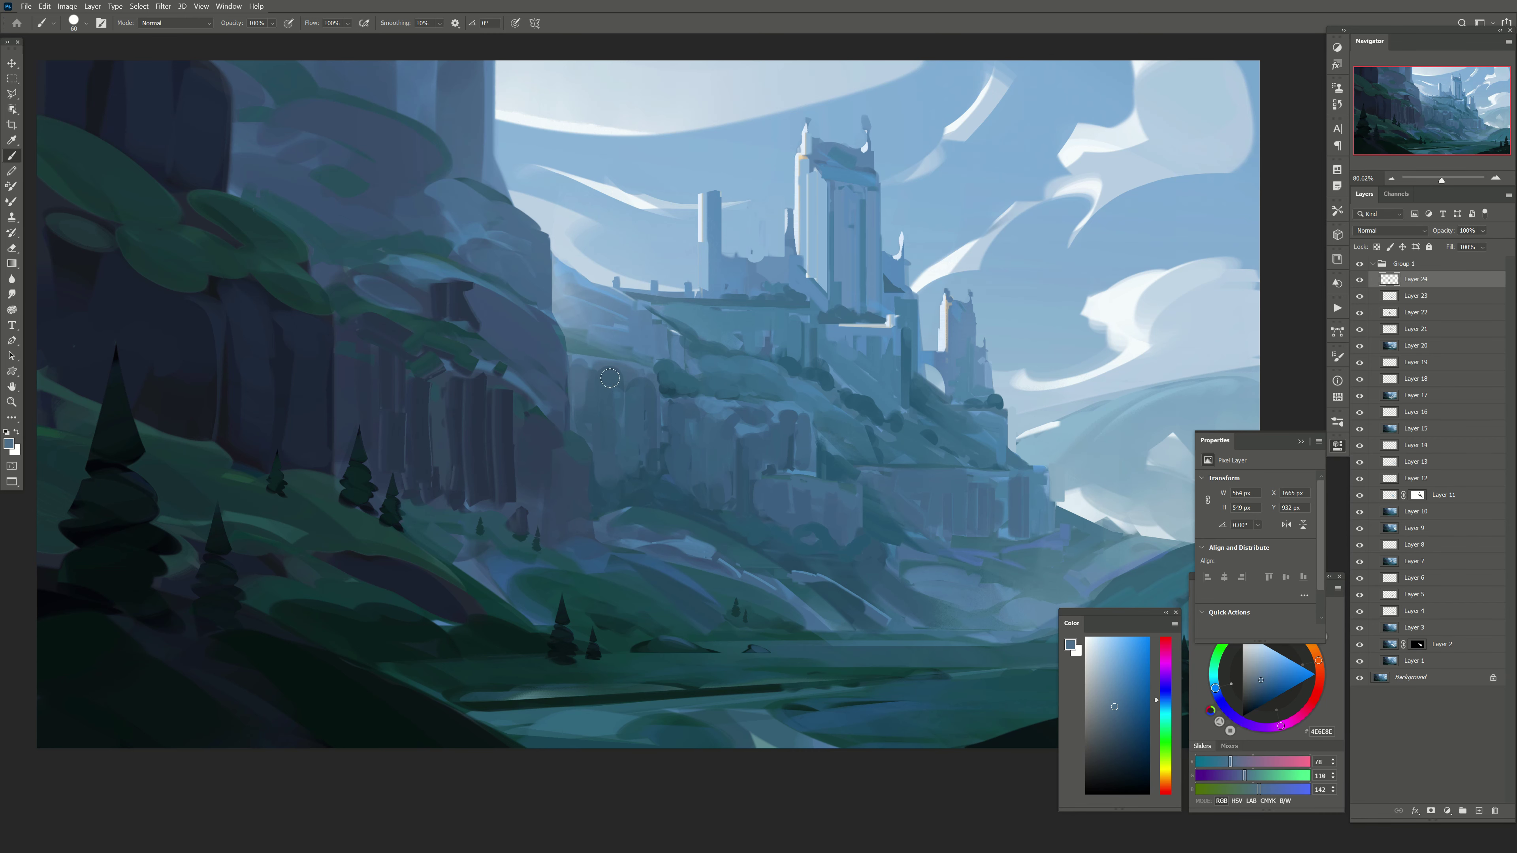
pyautogui.press('[')
pyautogui.press('[')
# Step: Add a pale sky-blue highlight along the cliff ledge
pyautogui.keyDown('alt'); pyautogui.click(605, 236); pyautogui.keyUp('alt')
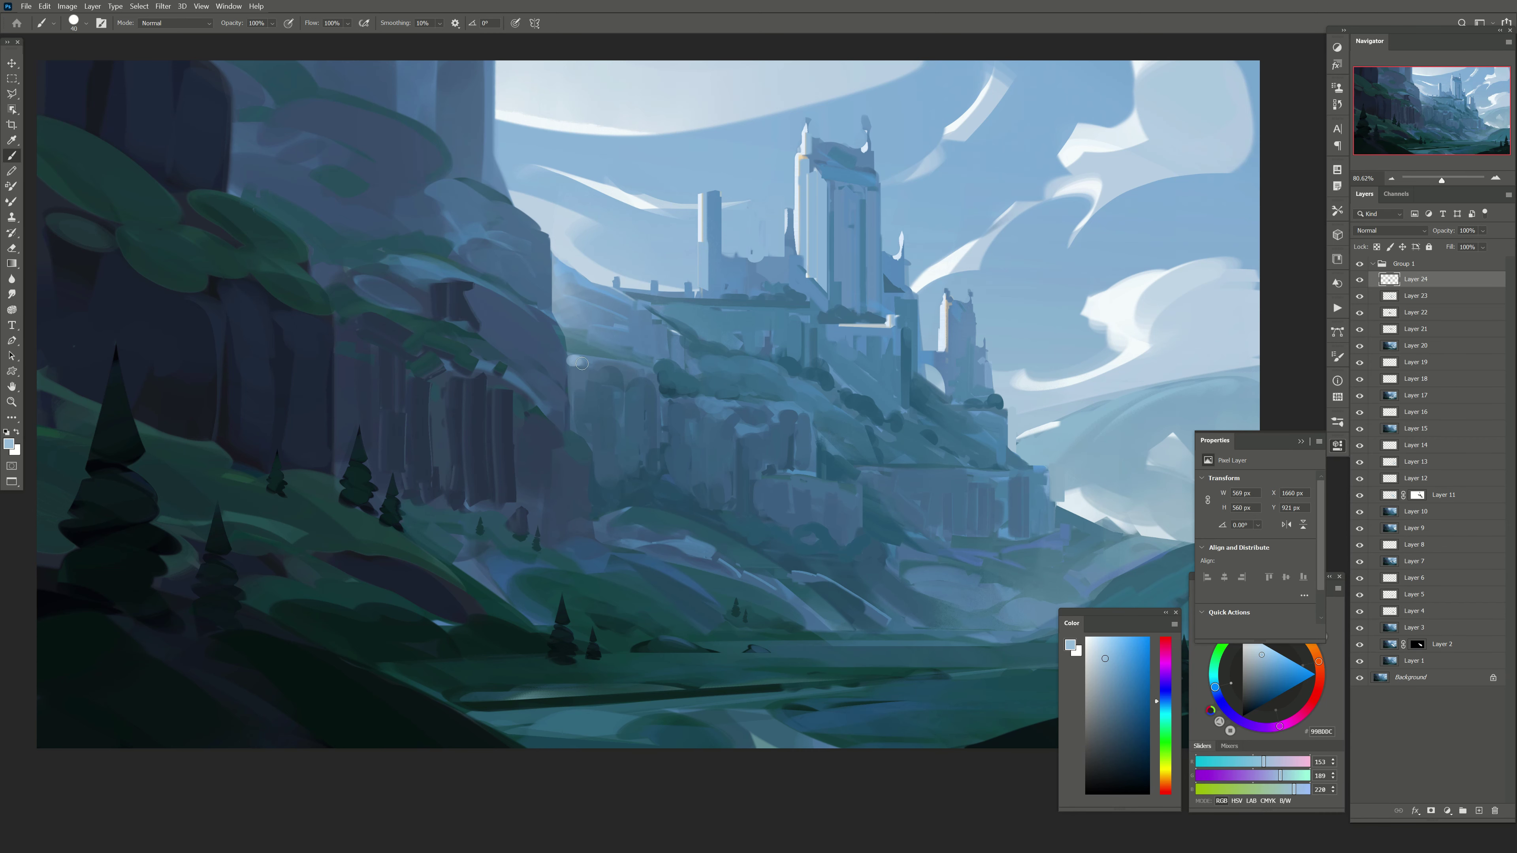
pyautogui.moveTo(582, 363); pyautogui.dragTo(615, 362)
pyautogui.keyDown('alt'); pyautogui.click(607, 371); pyautogui.keyUp('alt')
pyautogui.press(']')
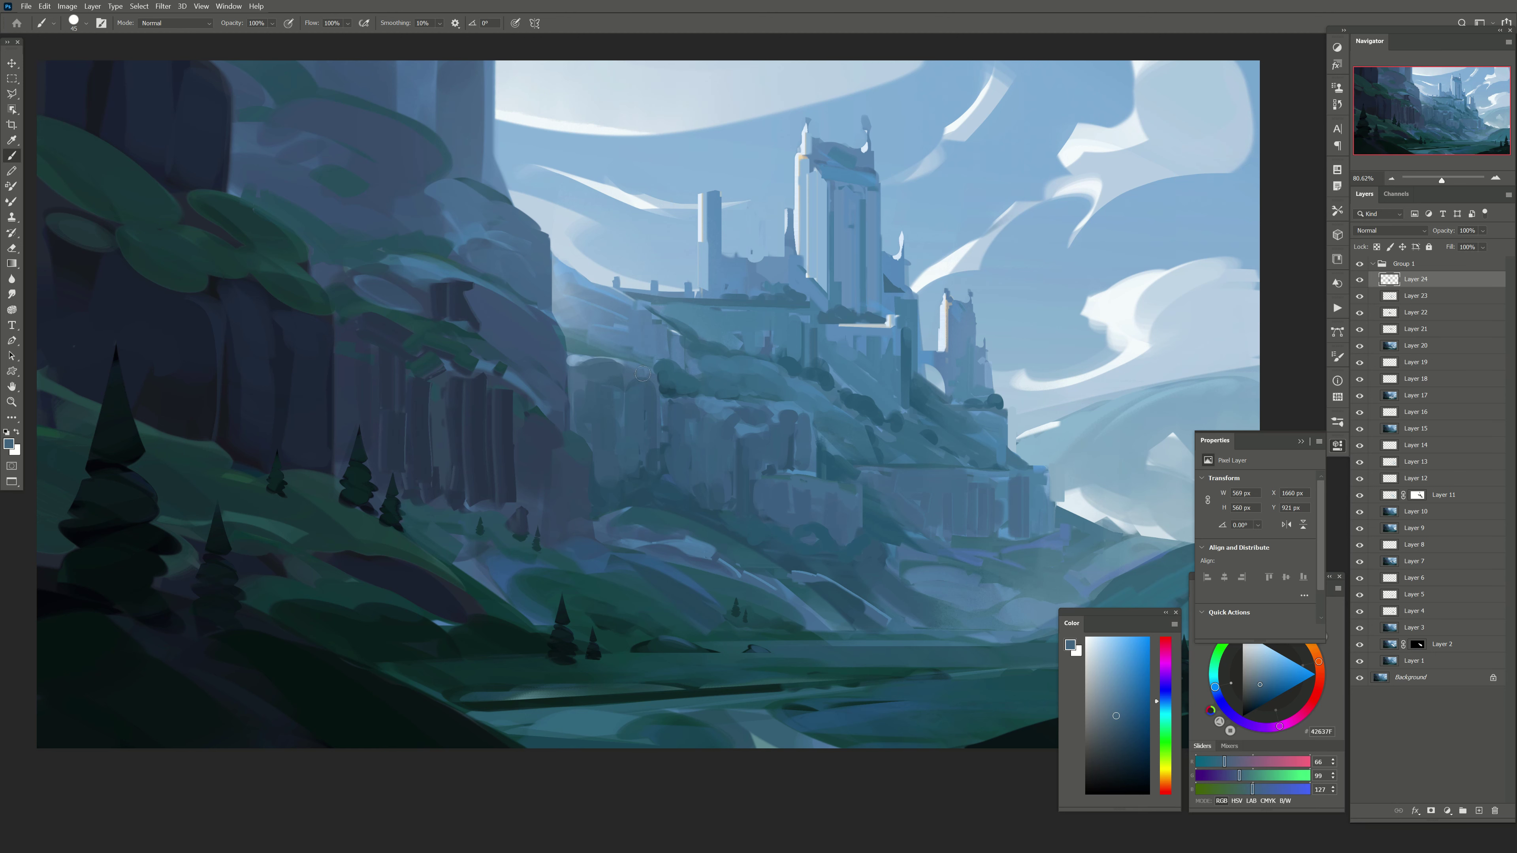
pyautogui.moveTo(637, 489); pyautogui.dragTo(632, 469)
pyautogui.press(']')
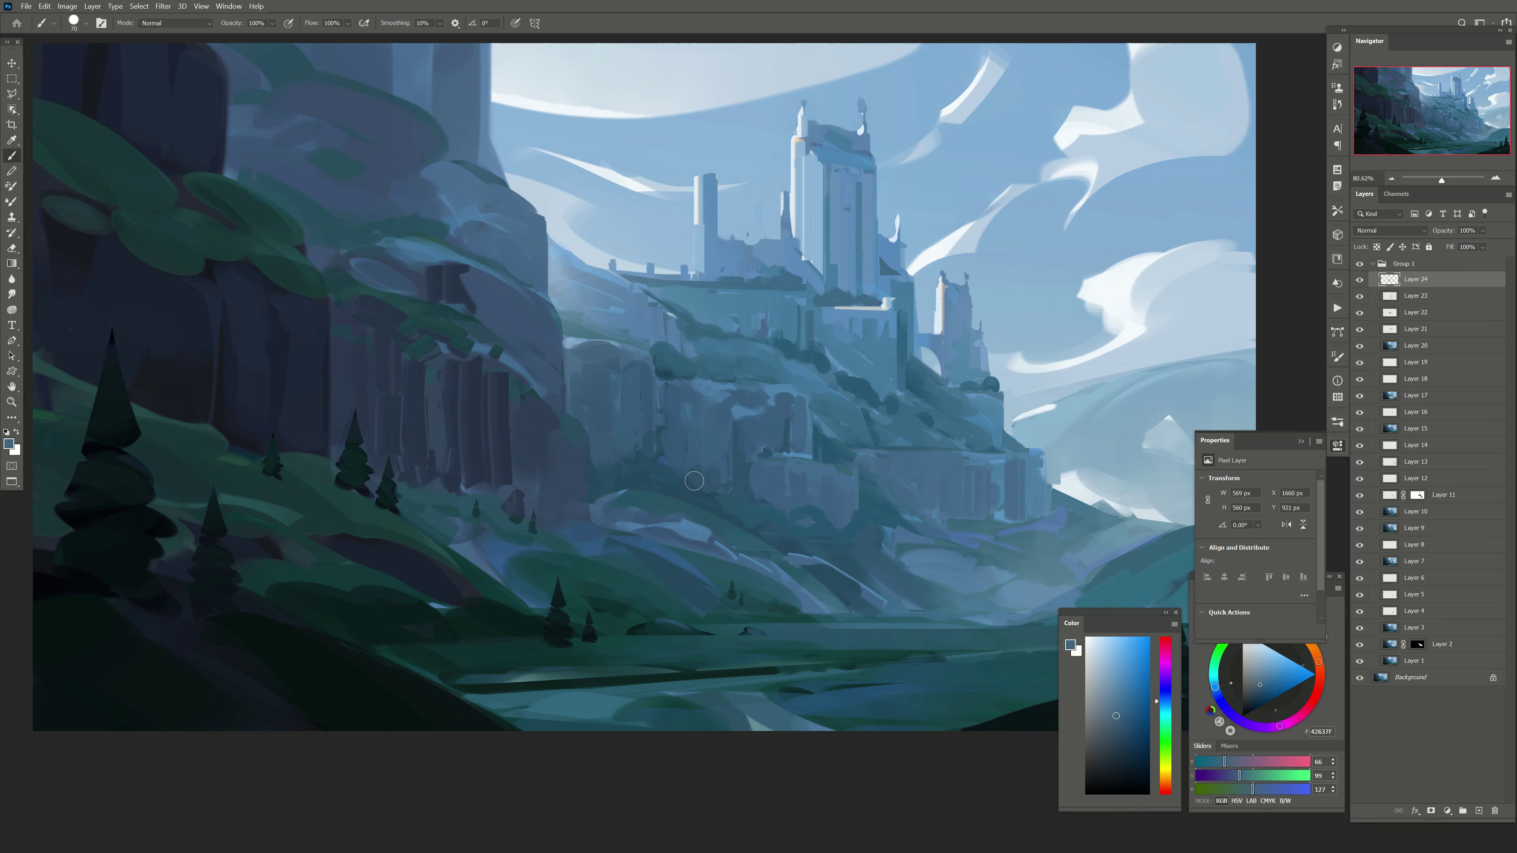
pyautogui.press('l')
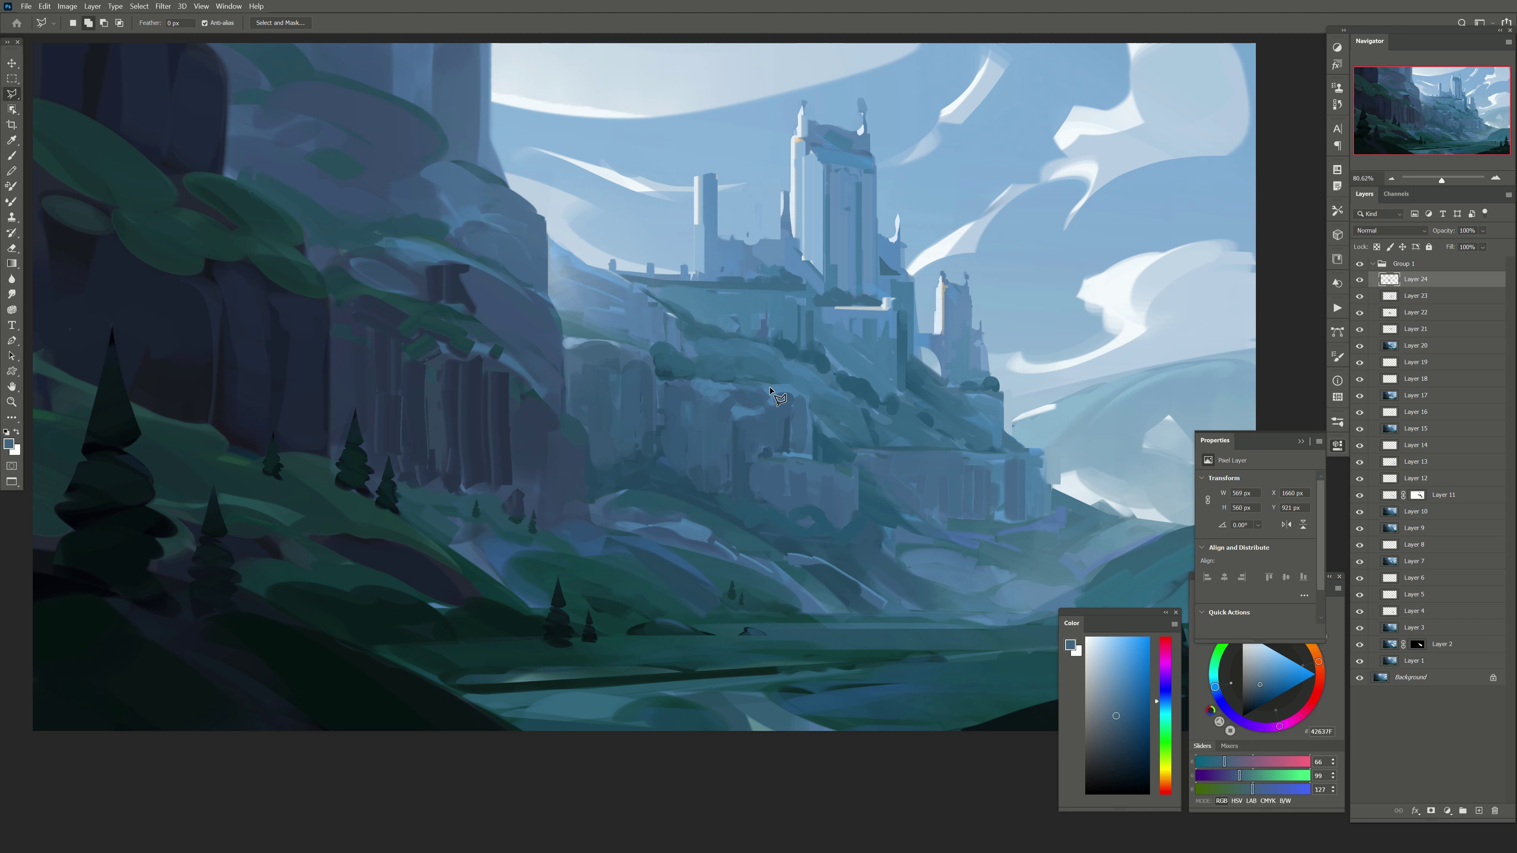
pyautogui.press('b')
# Step: Paint dark teal shadow strokes on the lower cliffs beside the castle's base
pyautogui.keyDown('alt'); pyautogui.click(627, 364); pyautogui.keyUp('alt')
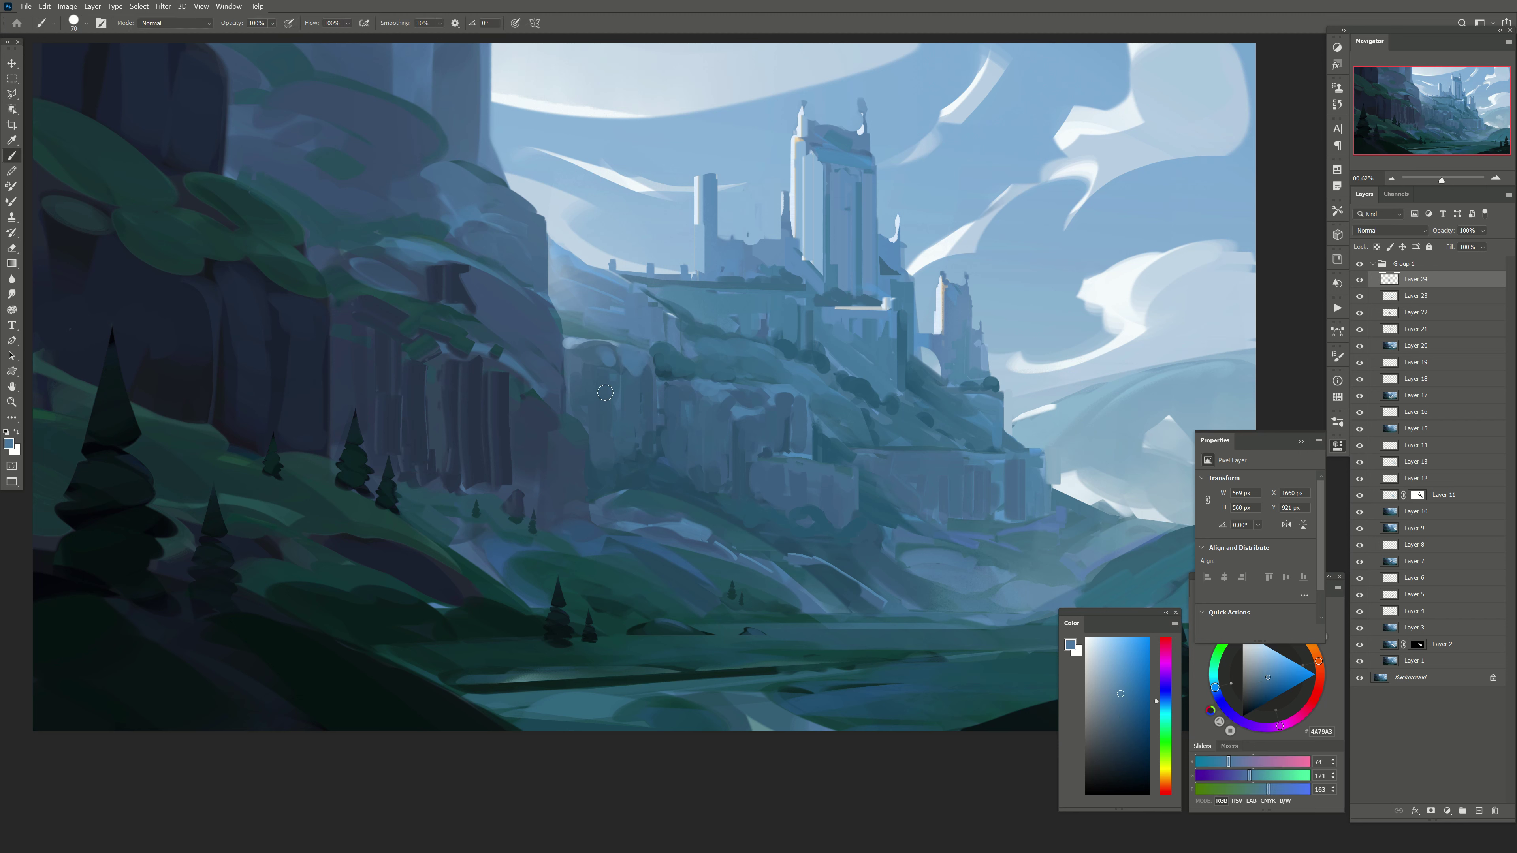
pyautogui.press('[')
pyautogui.press('[')
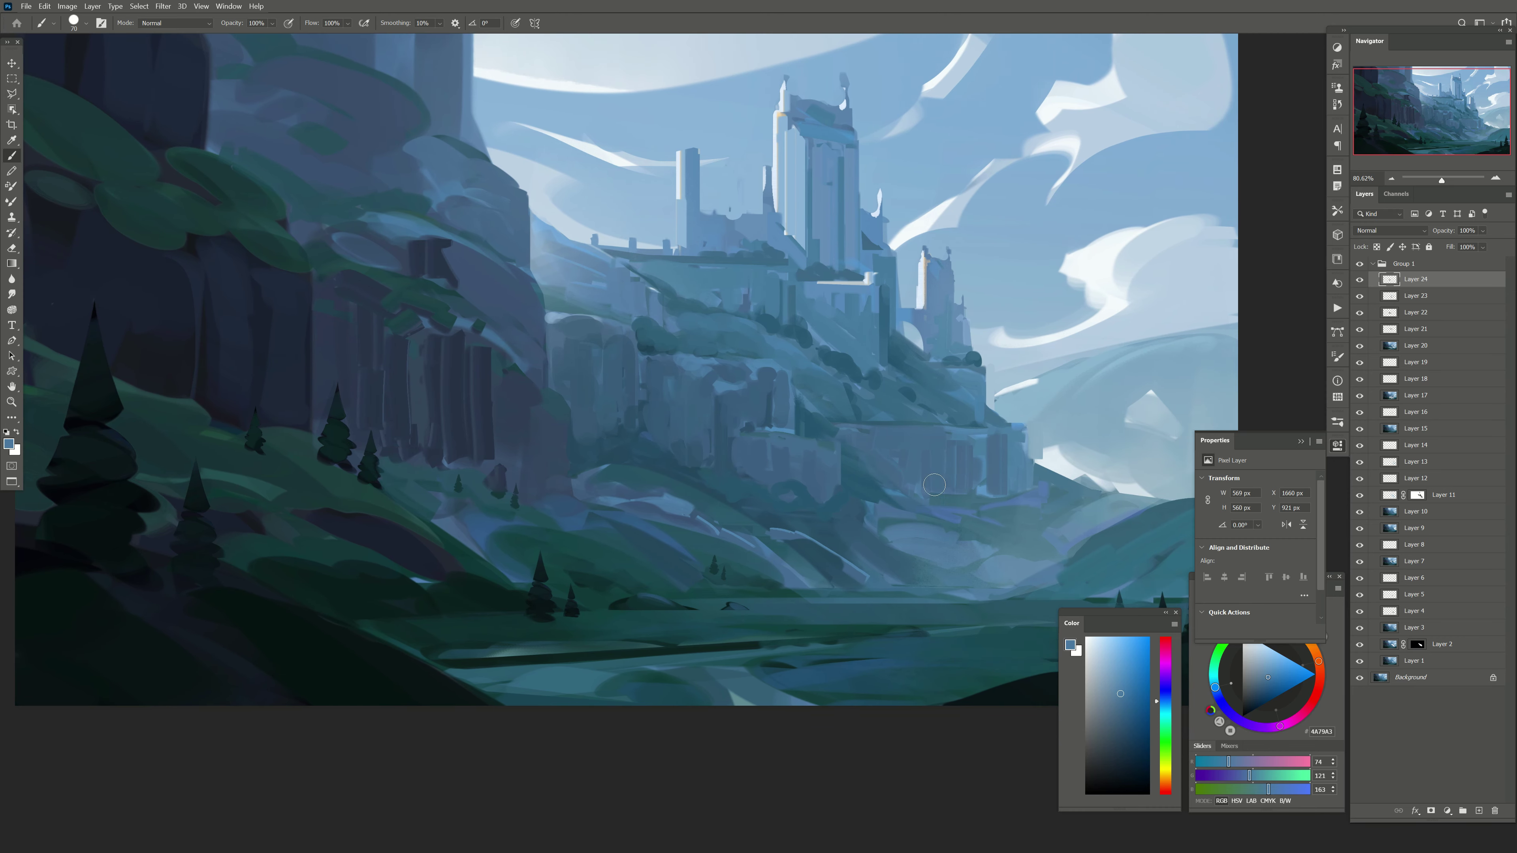
pyautogui.moveTo(789, 493); pyautogui.dragTo(771, 467)
pyautogui.press(']')
pyautogui.moveTo(906, 512)
pyautogui.mouseDown()
pyautogui.moveTo(889, 501)
pyautogui.moveTo(986, 515)
pyautogui.moveTo(1015, 502)
pyautogui.moveTo(1027, 532)
pyautogui.moveTo(924, 509)
pyautogui.mouseUp()
pyautogui.keyDown('alt'); pyautogui.click(884, 496); pyautogui.keyUp('alt')
pyautogui.keyDown('alt'); pyautogui.click(974, 508); pyautogui.keyUp('alt')
# Step: Paint a dark teal stroke on the right hillside, then undo it
pyautogui.press(']')
pyautogui.moveTo(828, 491); pyautogui.dragTo(810, 474)
pyautogui.press(']')
pyautogui.press(']')
pyautogui.keyDown('alt'); pyautogui.click(979, 508); pyautogui.keyUp('alt')
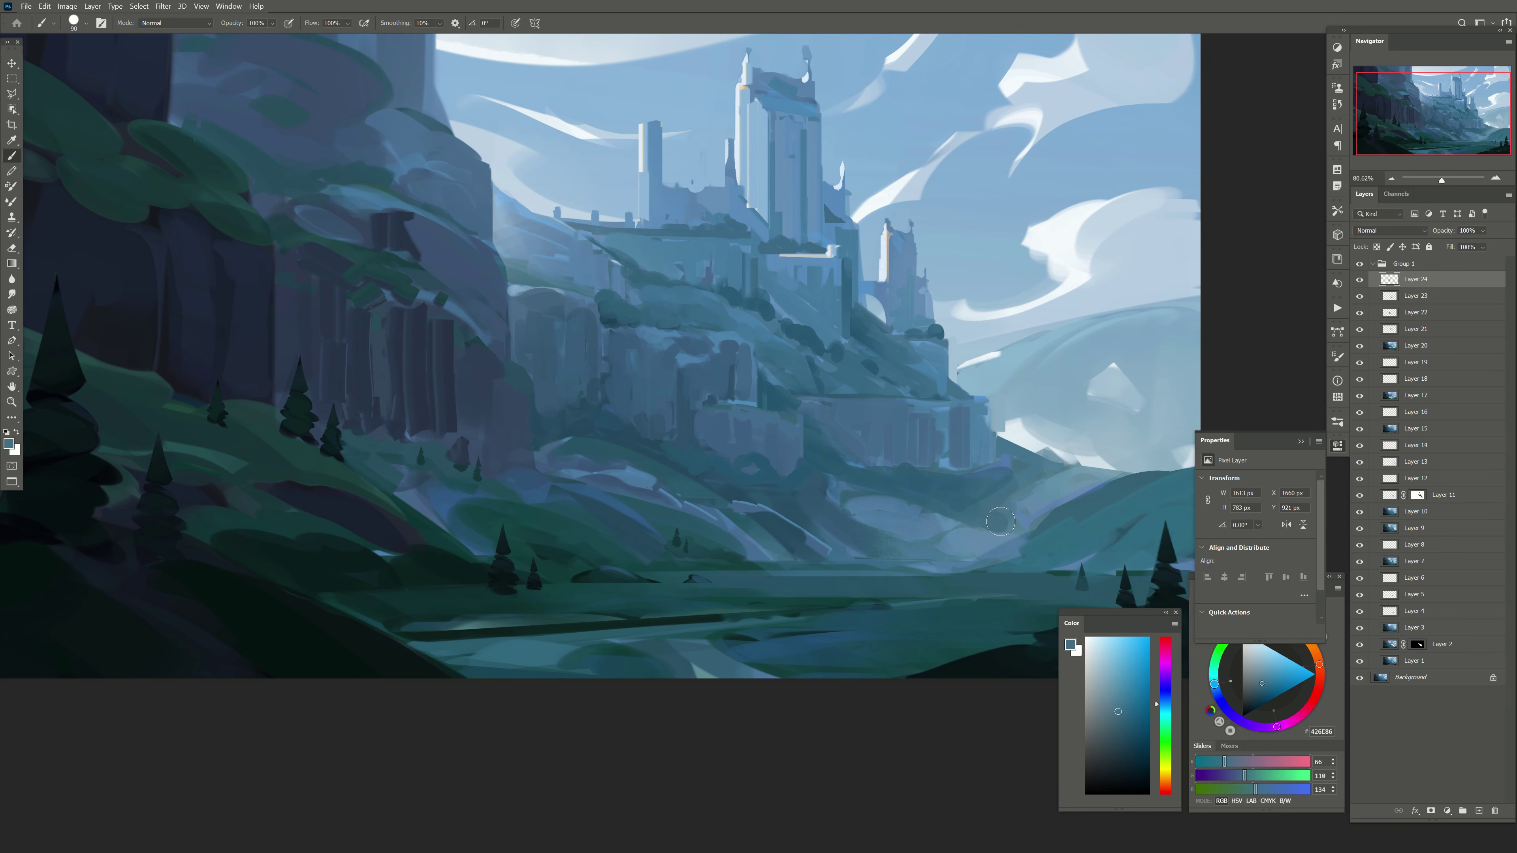
pyautogui.press('[')
pyautogui.press('[')
pyautogui.keyDown('alt'); pyautogui.click(931, 484); pyautogui.keyUp('alt')
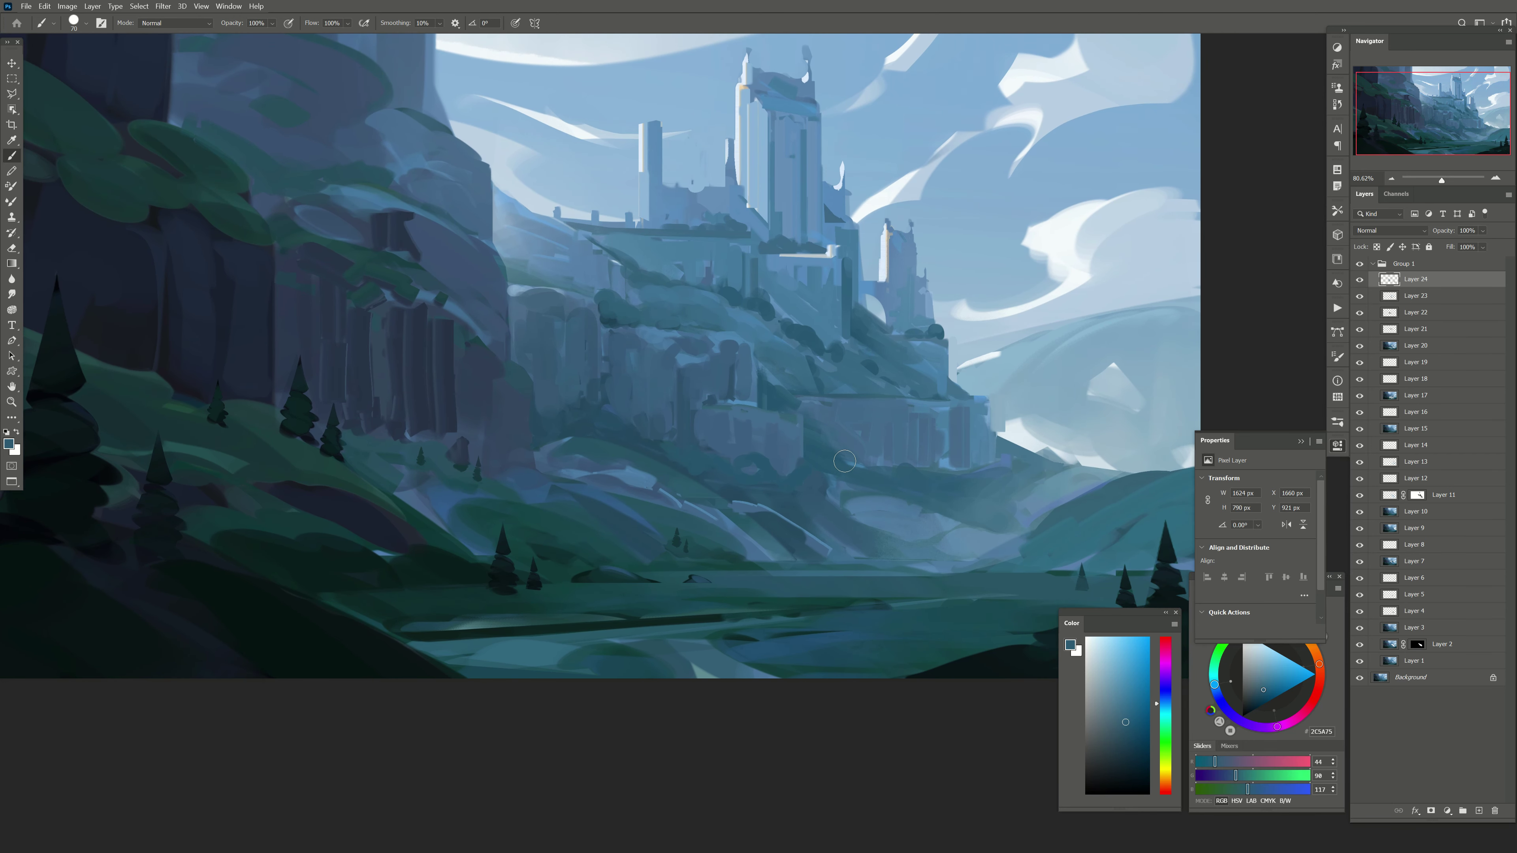
pyautogui.moveTo(837, 442); pyautogui.dragTo(890, 455)
pyautogui.hotkey('ctrl', 'z')
# Step: Paint a very dark blue stroke on the cliff just below the castle
pyautogui.keyDown('alt'); pyautogui.click(846, 433); pyautogui.keyUp('alt')
pyautogui.press('[')
pyautogui.moveTo(903, 423); pyautogui.dragTo(958, 473)
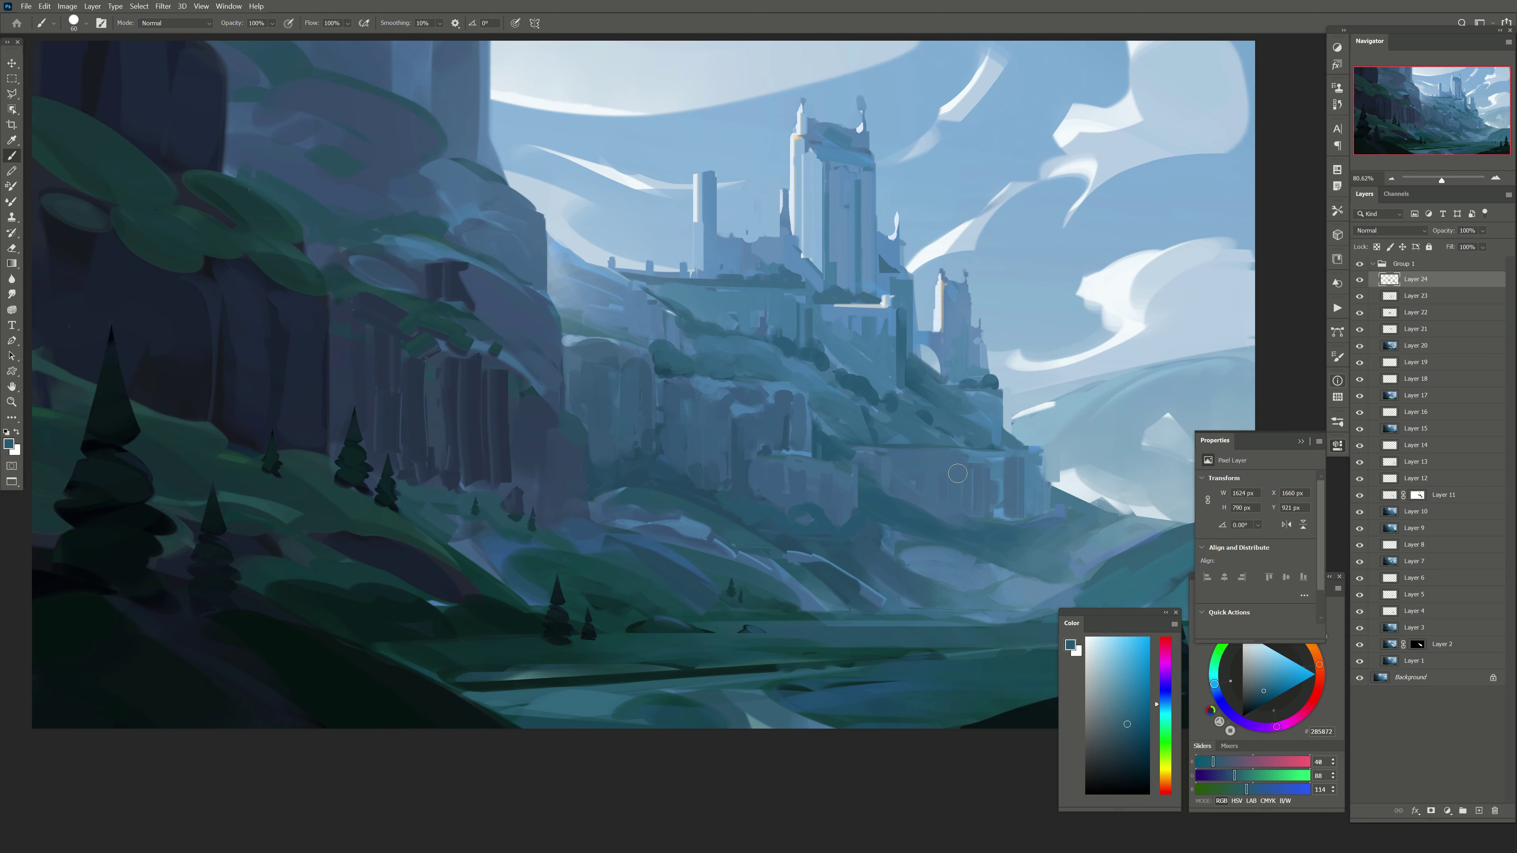
pyautogui.keyDown('alt'); pyautogui.click(668, 370); pyautogui.keyUp('alt')
pyautogui.press('[')
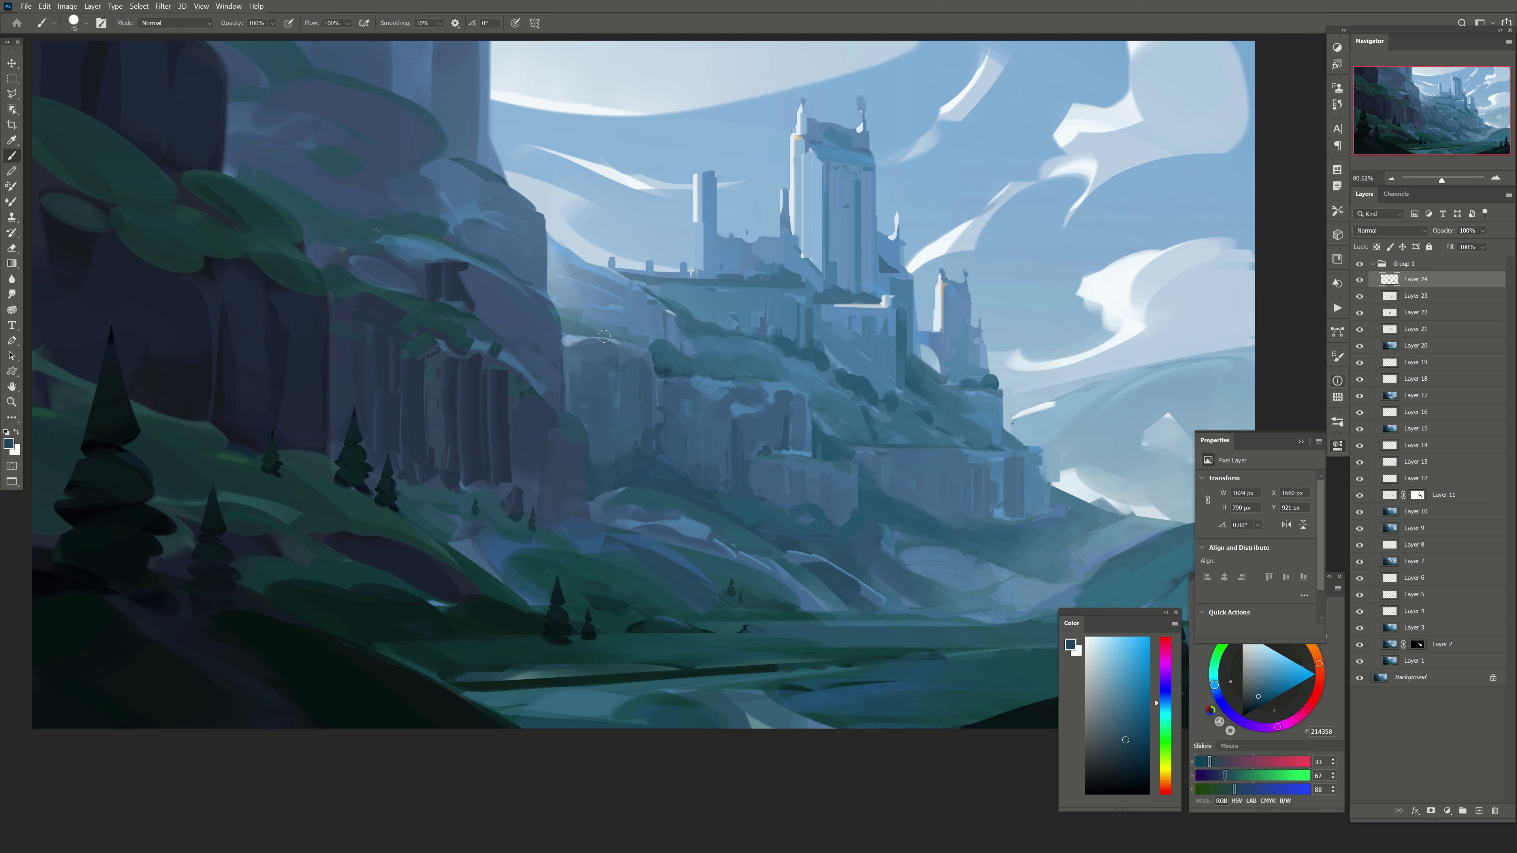
pyautogui.moveTo(606, 335); pyautogui.dragTo(592, 335)
pyautogui.keyDown('alt'); pyautogui.click(673, 345); pyautogui.keyUp('alt')
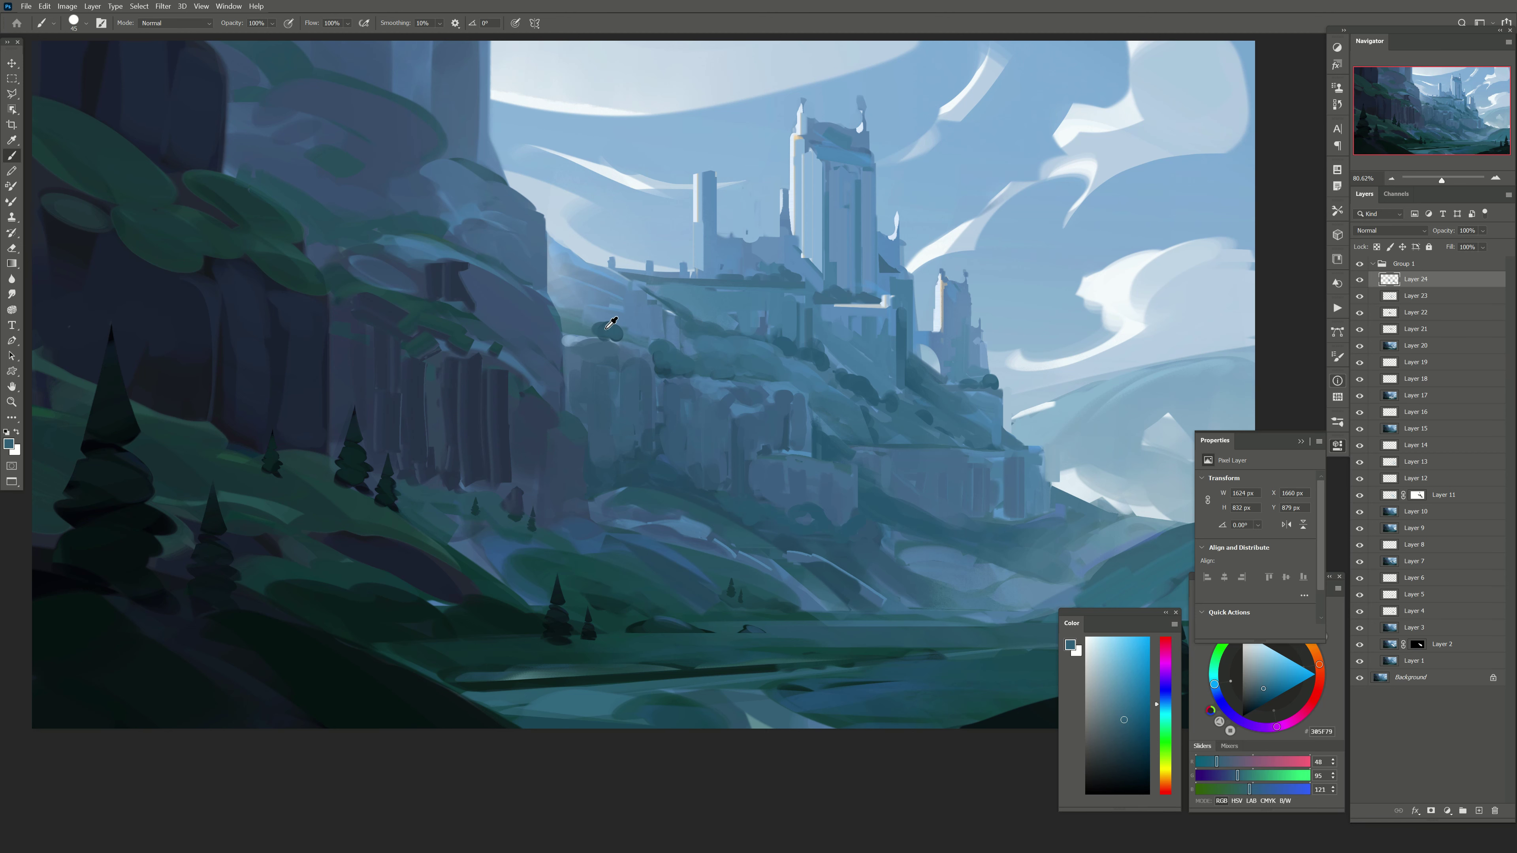
# Step: Dab dark teal and slate-blue foliage blobs along the left cliff ridge, extending further left
pyautogui.click(633, 341)
pyautogui.scroll(2, 521, 404)
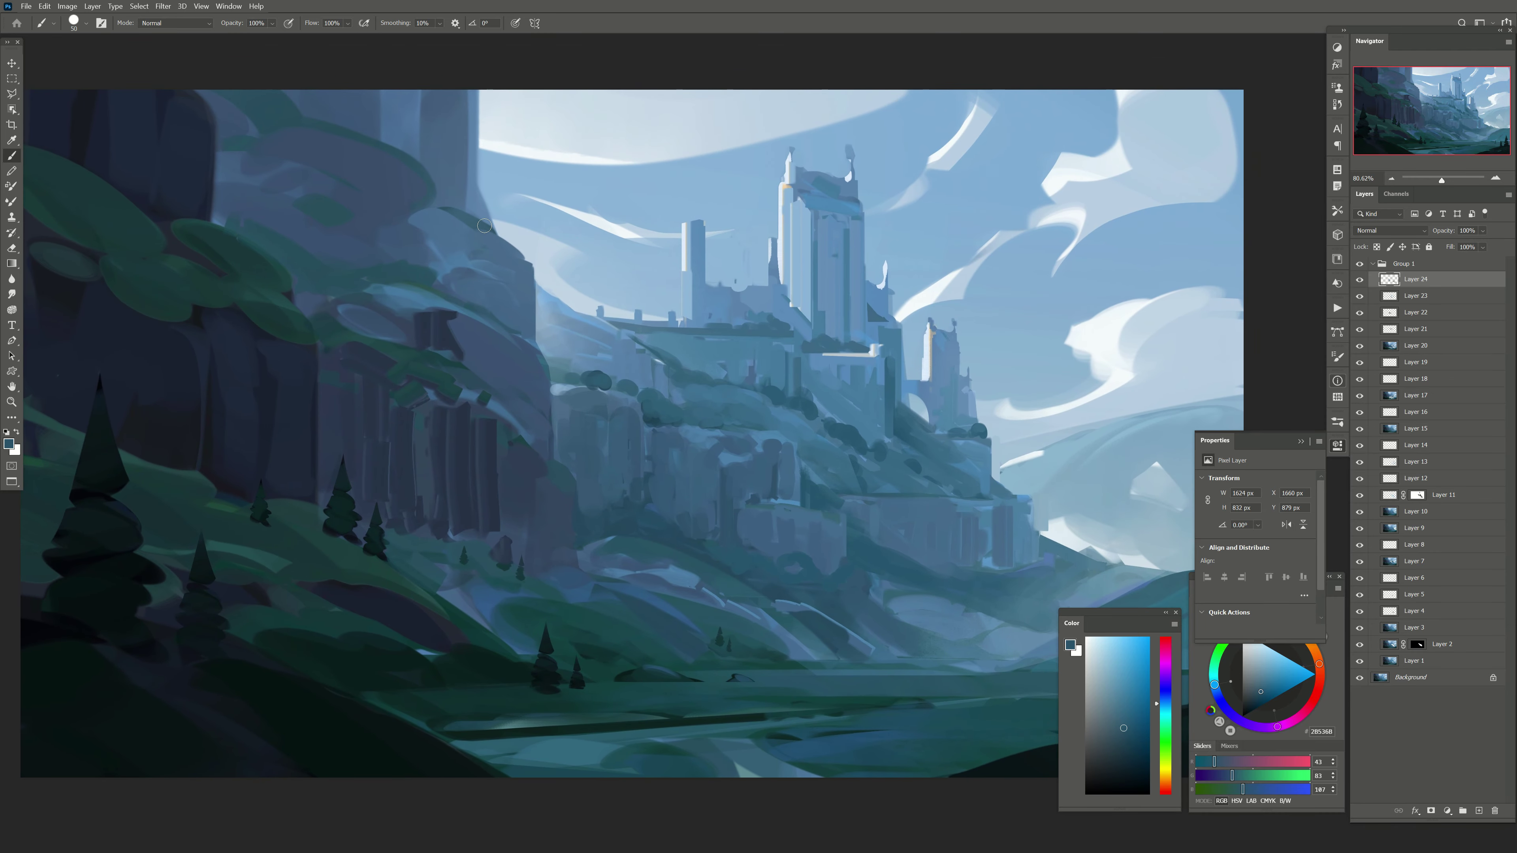
pyautogui.keyDown('alt'); pyautogui.click(497, 222); pyautogui.keyUp('alt')
pyautogui.moveTo(496, 223)
pyautogui.mouseDown()
pyautogui.moveTo(448, 197)
pyautogui.moveTo(524, 253)
pyautogui.moveTo(488, 219)
pyautogui.mouseUp()
pyautogui.keyDown('alt'); pyautogui.click(468, 371); pyautogui.keyUp('alt')
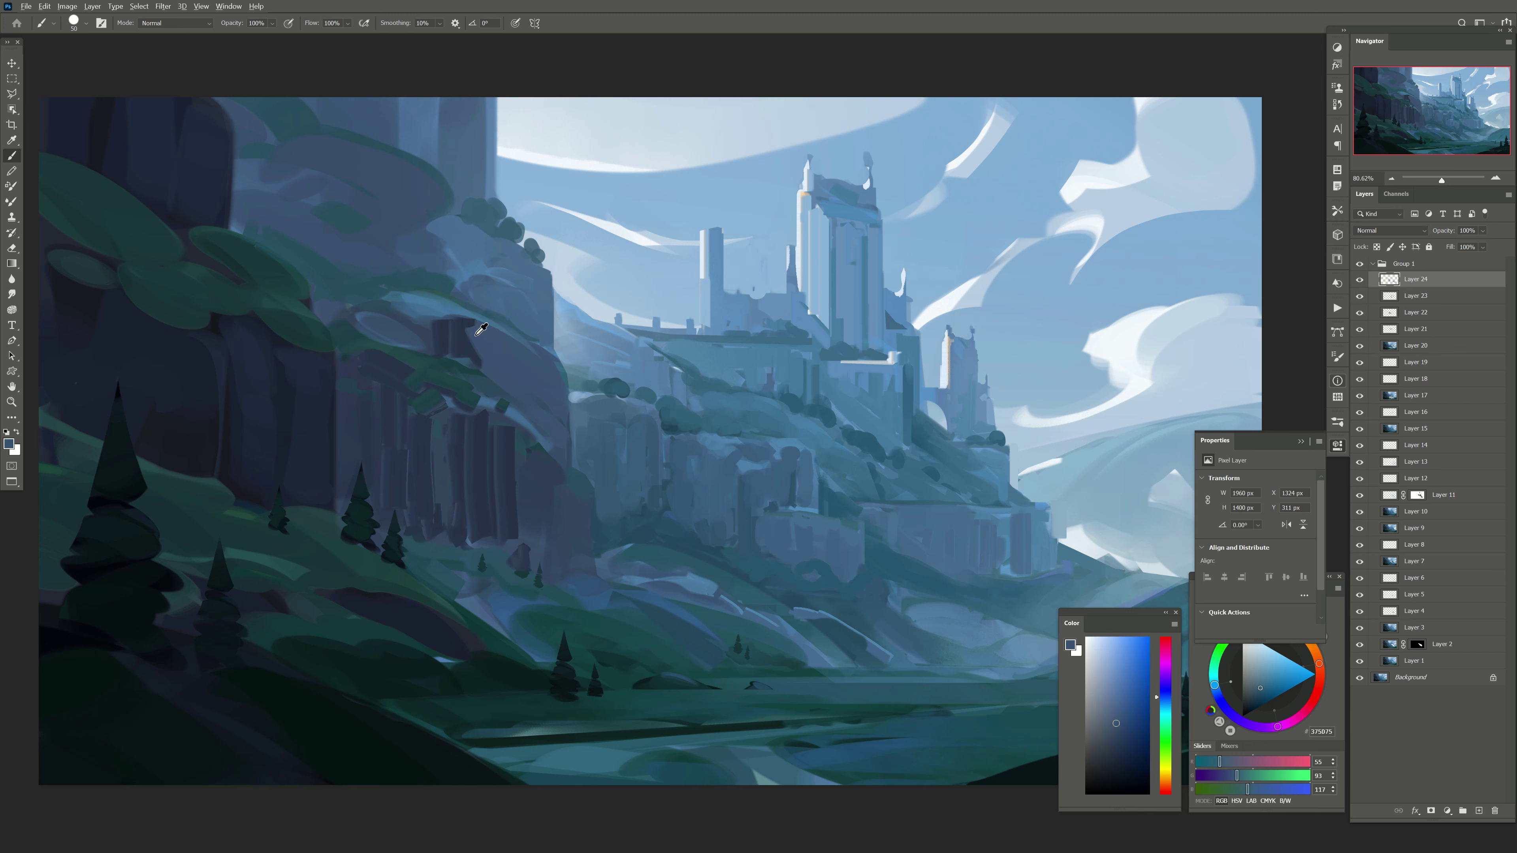
pyautogui.press(']')
pyautogui.moveTo(466, 346); pyautogui.dragTo(449, 383)
# Step: Paint darker green-teal foliage dabs up and across the left cliff top
pyautogui.keyDown('alt'); pyautogui.click(618, 381); pyautogui.keyUp('alt')
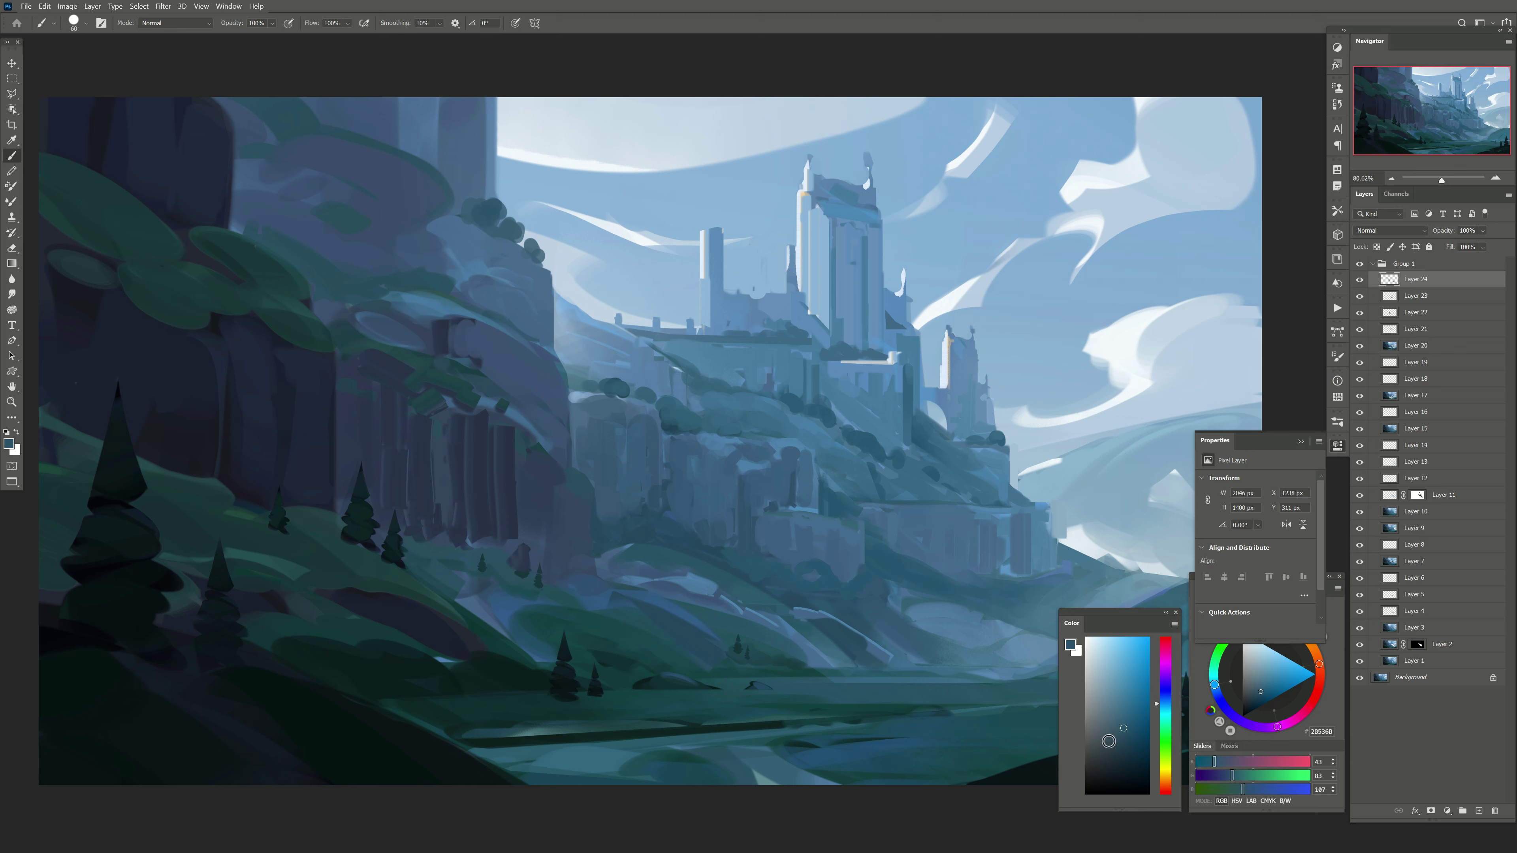
pyautogui.click(1109, 741)
pyautogui.keyDown('alt'); pyautogui.click(488, 213); pyautogui.keyUp('alt')
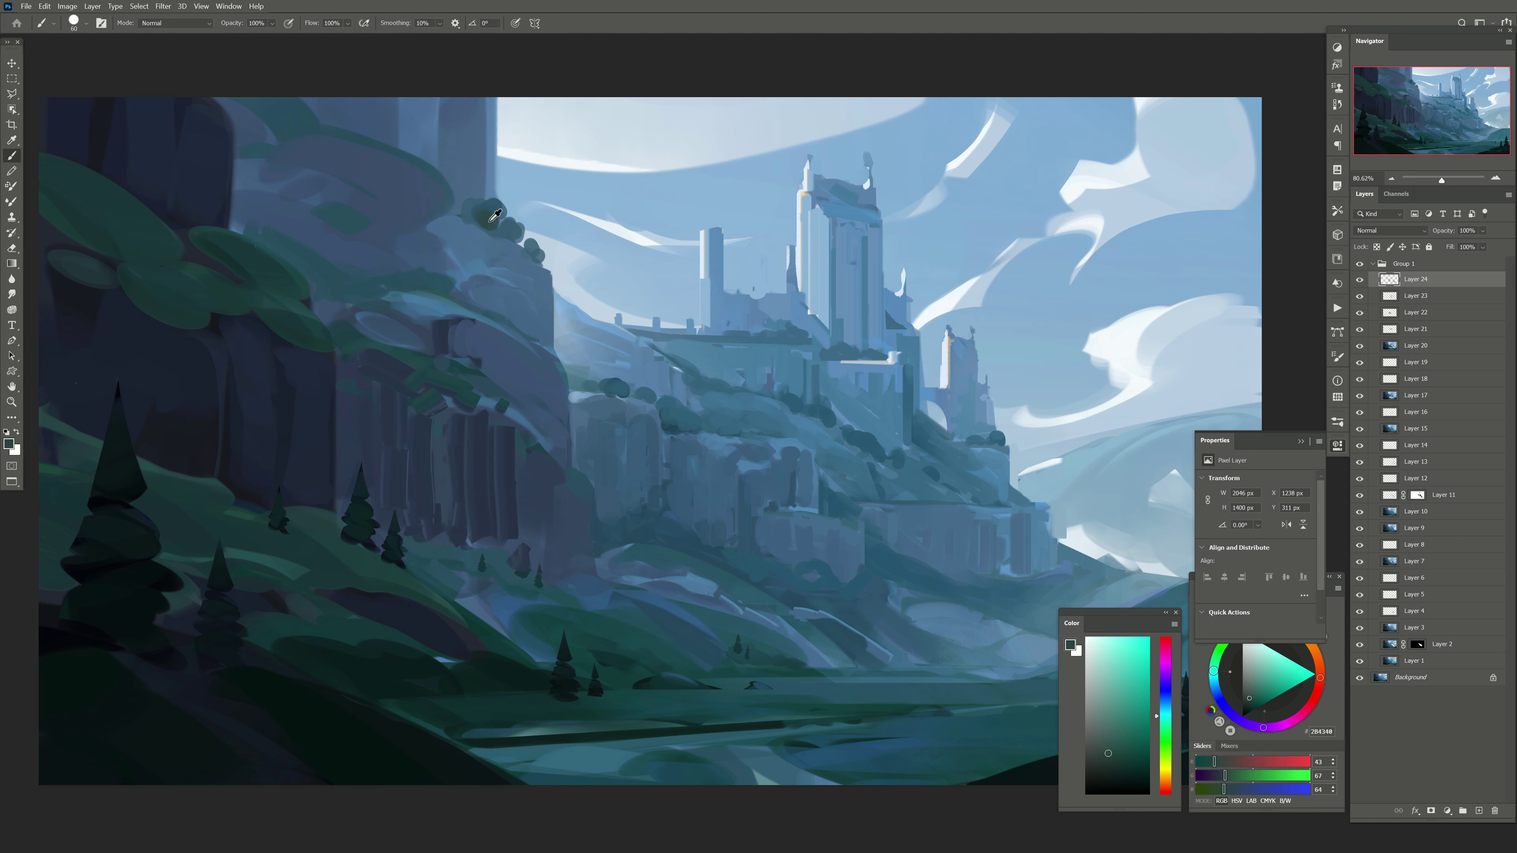
pyautogui.moveTo(428, 169)
pyautogui.mouseDown()
pyautogui.moveTo(386, 103)
pyautogui.moveTo(275, 131)
pyautogui.mouseUp()
pyautogui.press(']')
pyautogui.keyDown('alt'); pyautogui.click(385, 103); pyautogui.keyUp('alt')
pyautogui.keyDown('alt'); pyautogui.click(271, 112); pyautogui.keyUp('alt')
# Step: Paint light-blue planes on the upper cliff face with a larger brush
pyautogui.keyDown('alt'); pyautogui.click(369, 230); pyautogui.keyUp('alt')
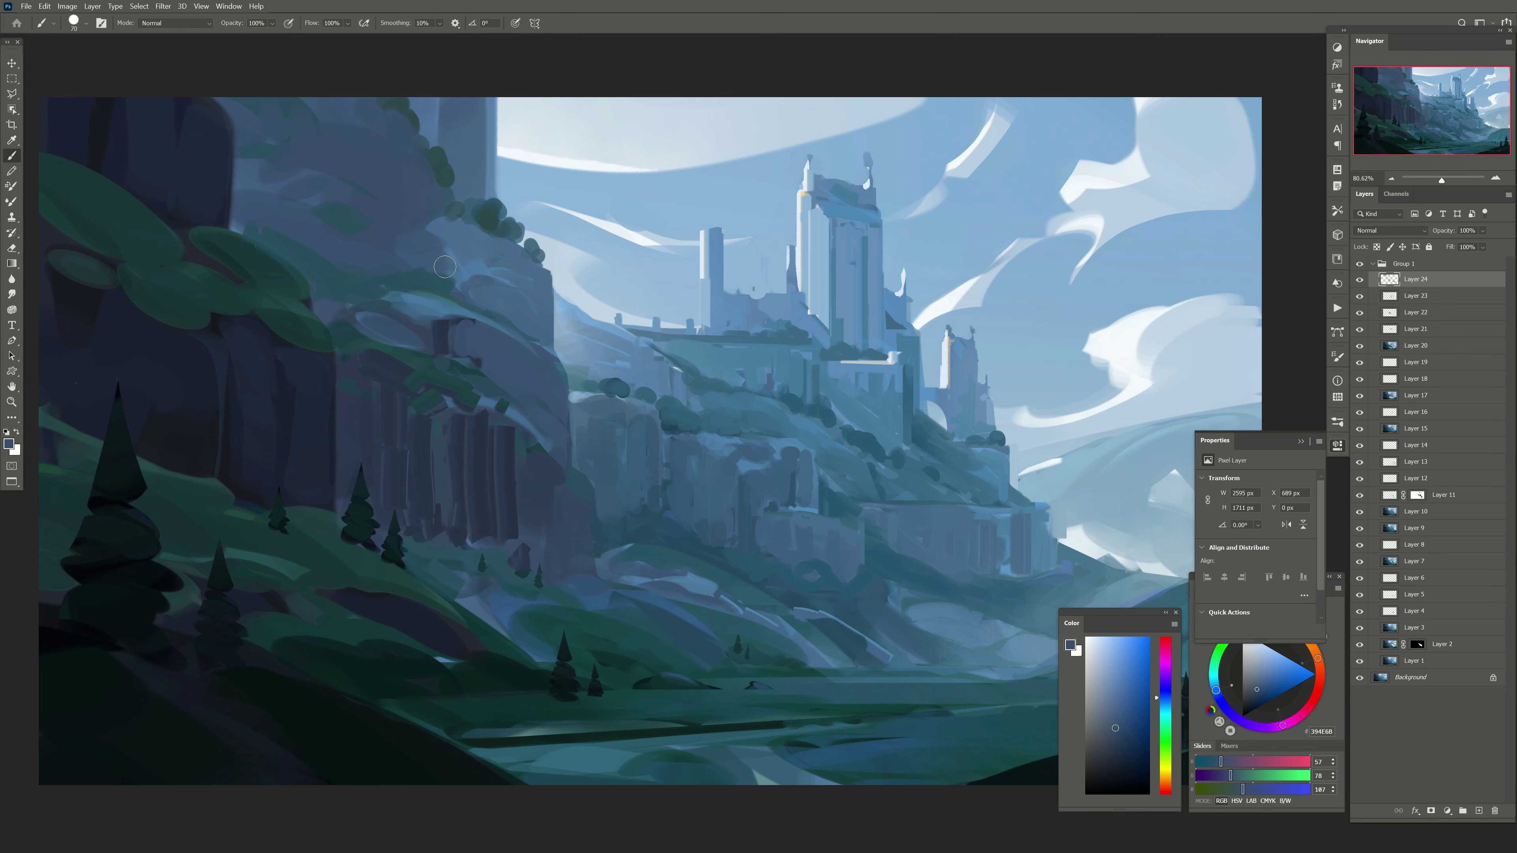
pyautogui.keyDown('alt'); pyautogui.click(445, 267); pyautogui.keyUp('alt')
pyautogui.press(']')
pyautogui.press(']')
pyautogui.keyDown('alt'); pyautogui.click(478, 262); pyautogui.keyUp('alt')
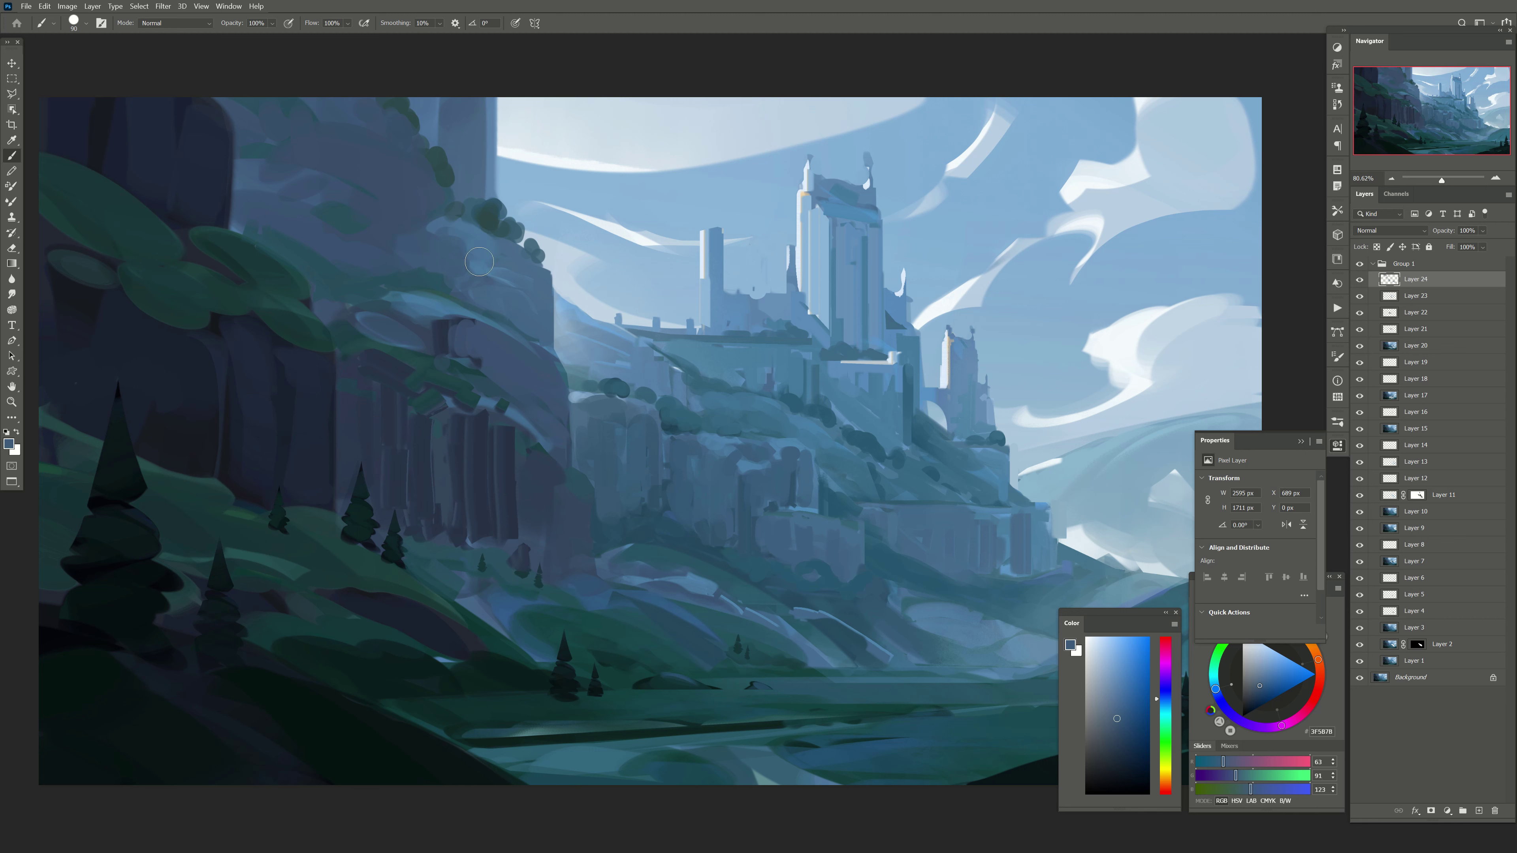
pyautogui.press(']')
pyautogui.keyDown('alt'); pyautogui.click(421, 207); pyautogui.keyUp('alt')
pyautogui.moveTo(431, 193)
pyautogui.mouseDown()
pyautogui.moveTo(418, 155)
pyautogui.moveTo(363, 130)
pyautogui.moveTo(400, 155)
pyautogui.mouseUp()
# Step: Darken over the light-blue cliff strokes and add a small dark stroke lower down
pyautogui.keyDown('alt'); pyautogui.click(425, 198); pyautogui.keyUp('alt')
pyautogui.keyDown('alt'); pyautogui.click(380, 182); pyautogui.keyUp('alt')
pyautogui.keyDown('alt'); pyautogui.click(398, 141); pyautogui.keyUp('alt')
pyautogui.press(']')
pyautogui.press('[')
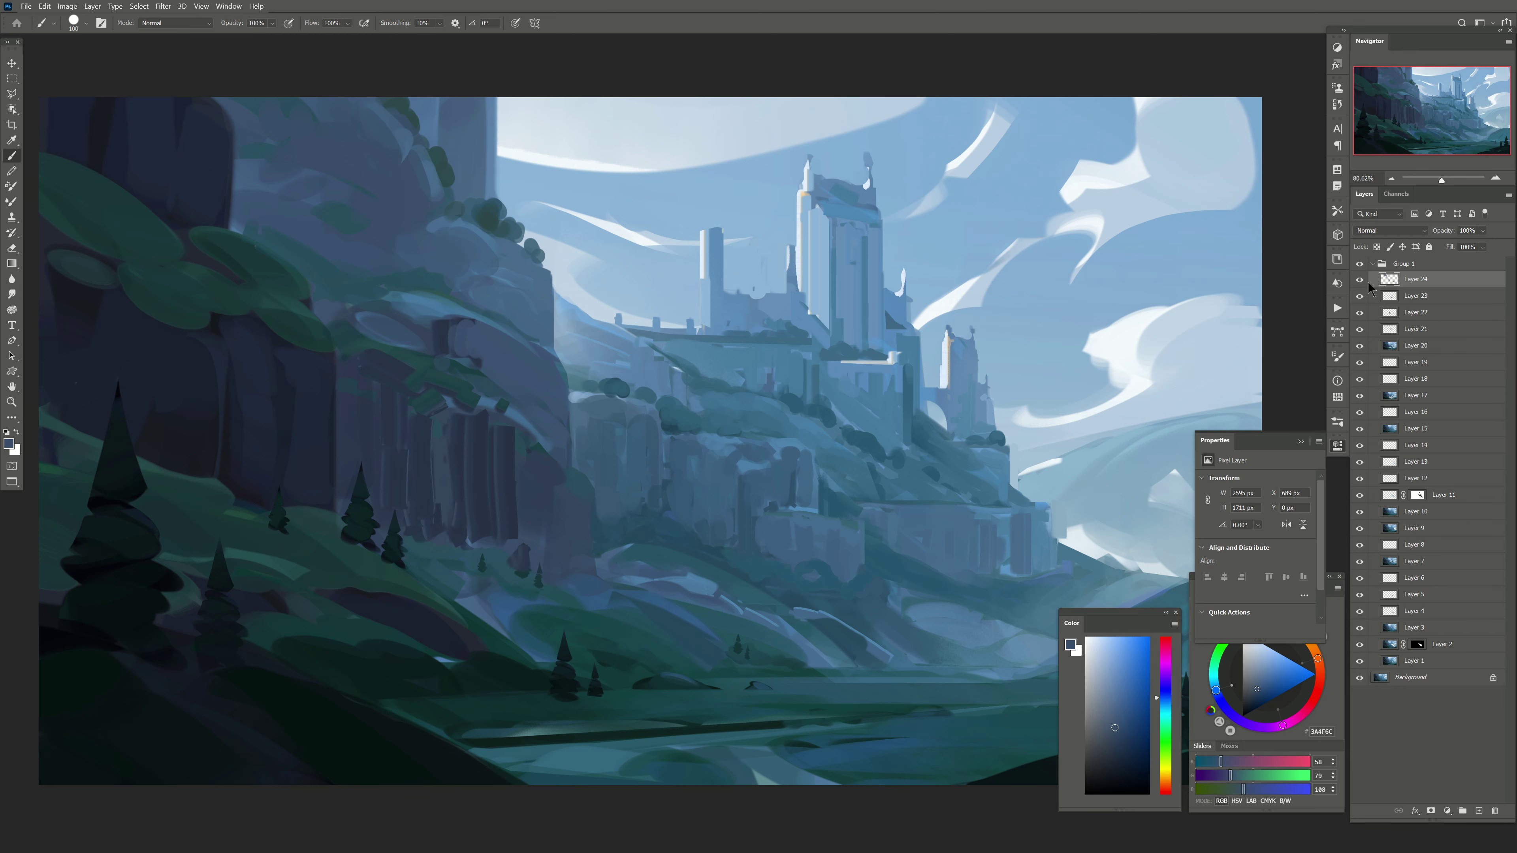
pyautogui.keyDown('alt'); pyautogui.click(498, 215); pyautogui.keyUp('alt')
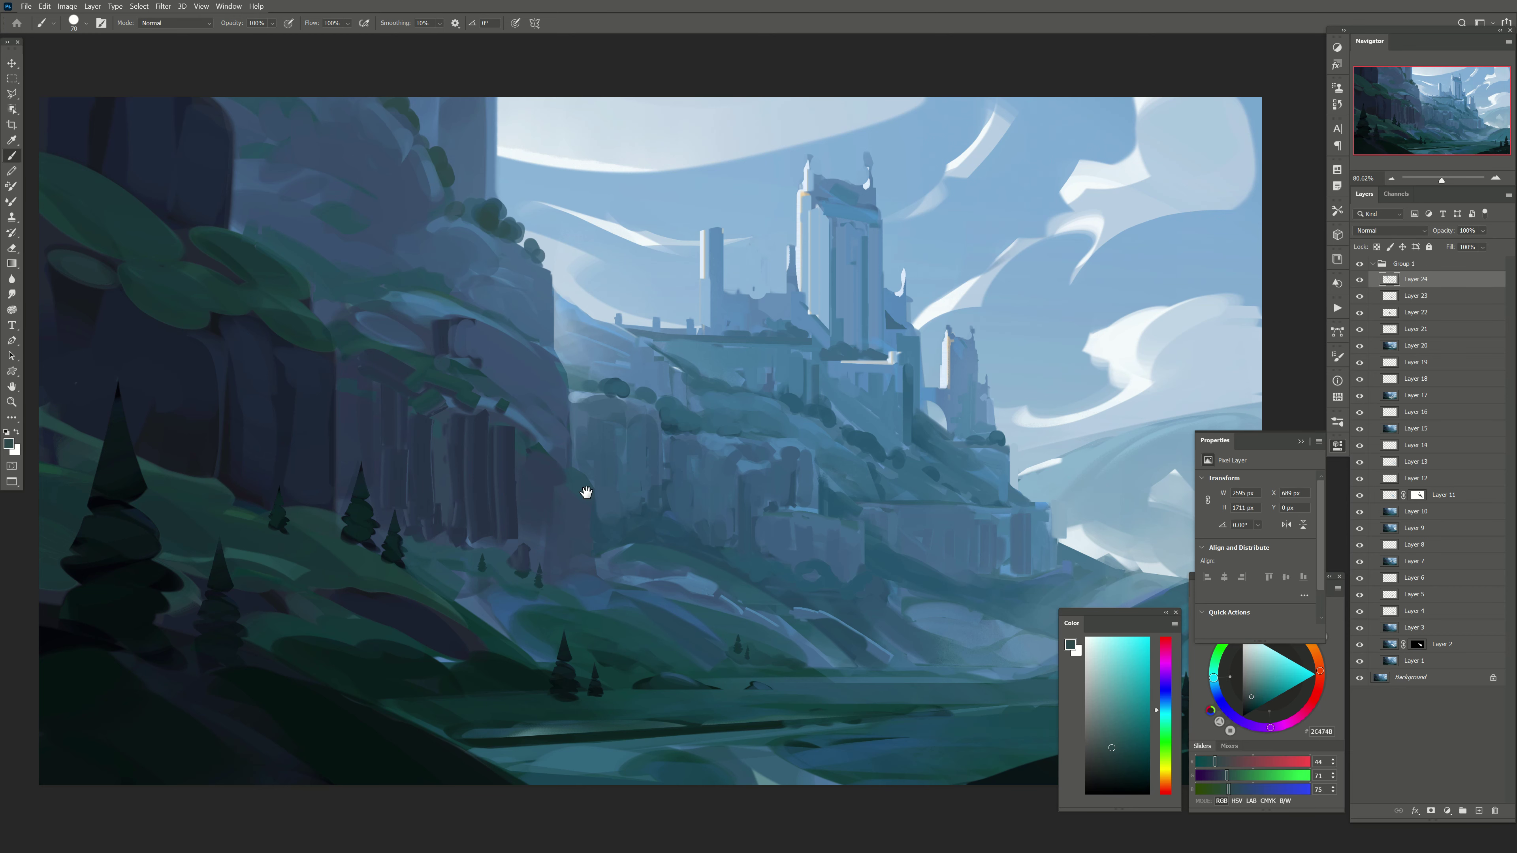
pyautogui.moveTo(709, 394)
pyautogui.mouseDown()
pyautogui.moveTo(699, 385)
pyautogui.moveTo(727, 404)
pyautogui.mouseUp()
# Step: Sample mid blue and deep teal tones from the castle cliffs and enlarge the brush
pyautogui.keyDown('alt'); pyautogui.click(782, 382); pyautogui.keyUp('alt')
pyautogui.keyDown('alt'); pyautogui.click(786, 333); pyautogui.keyUp('alt')
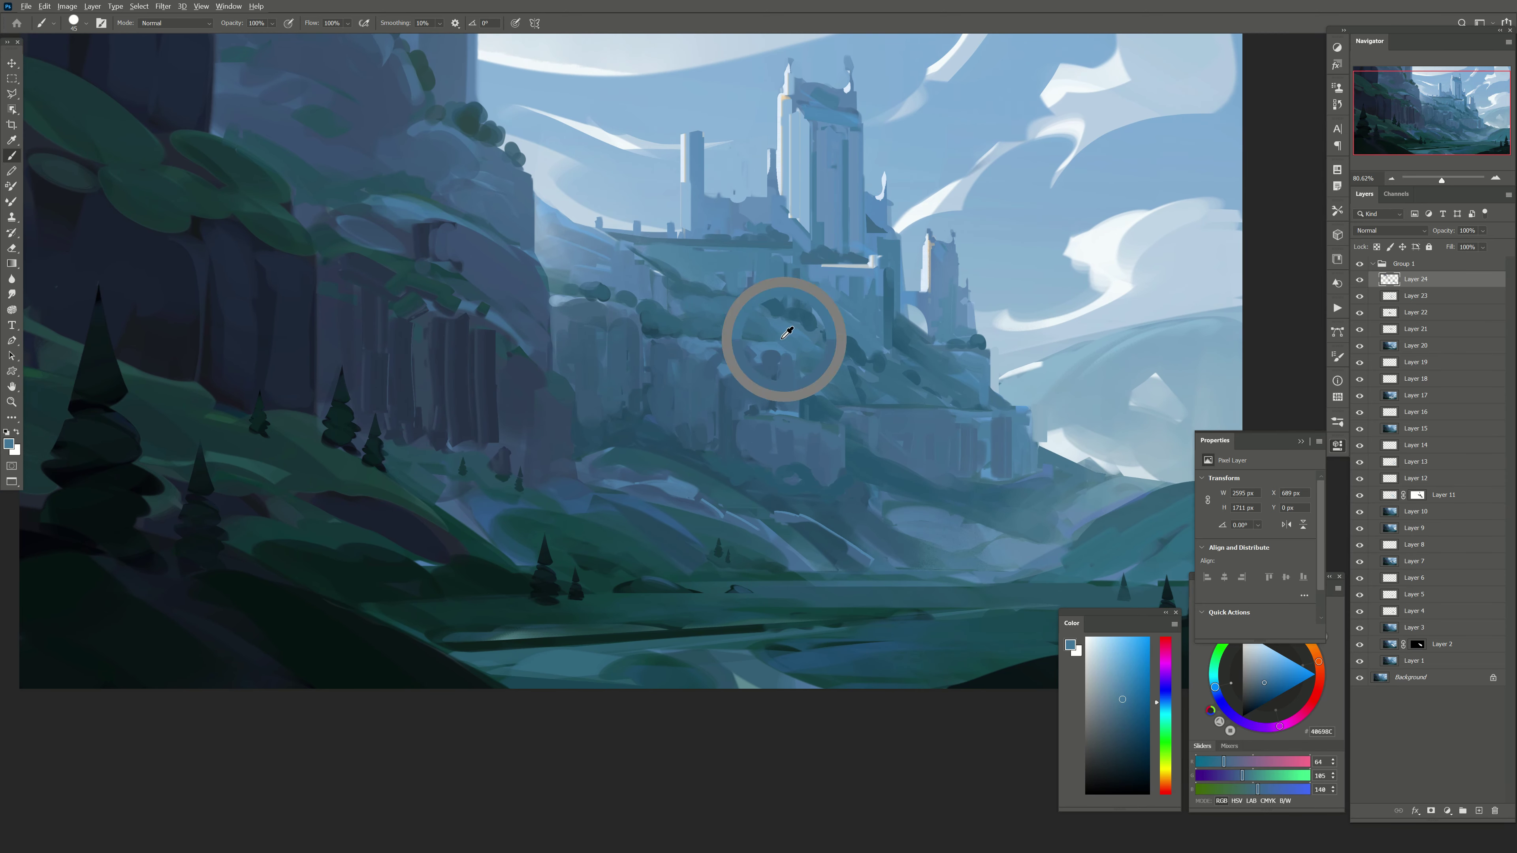
pyautogui.keyDown('alt'); pyautogui.click(819, 393); pyautogui.keyUp('alt')
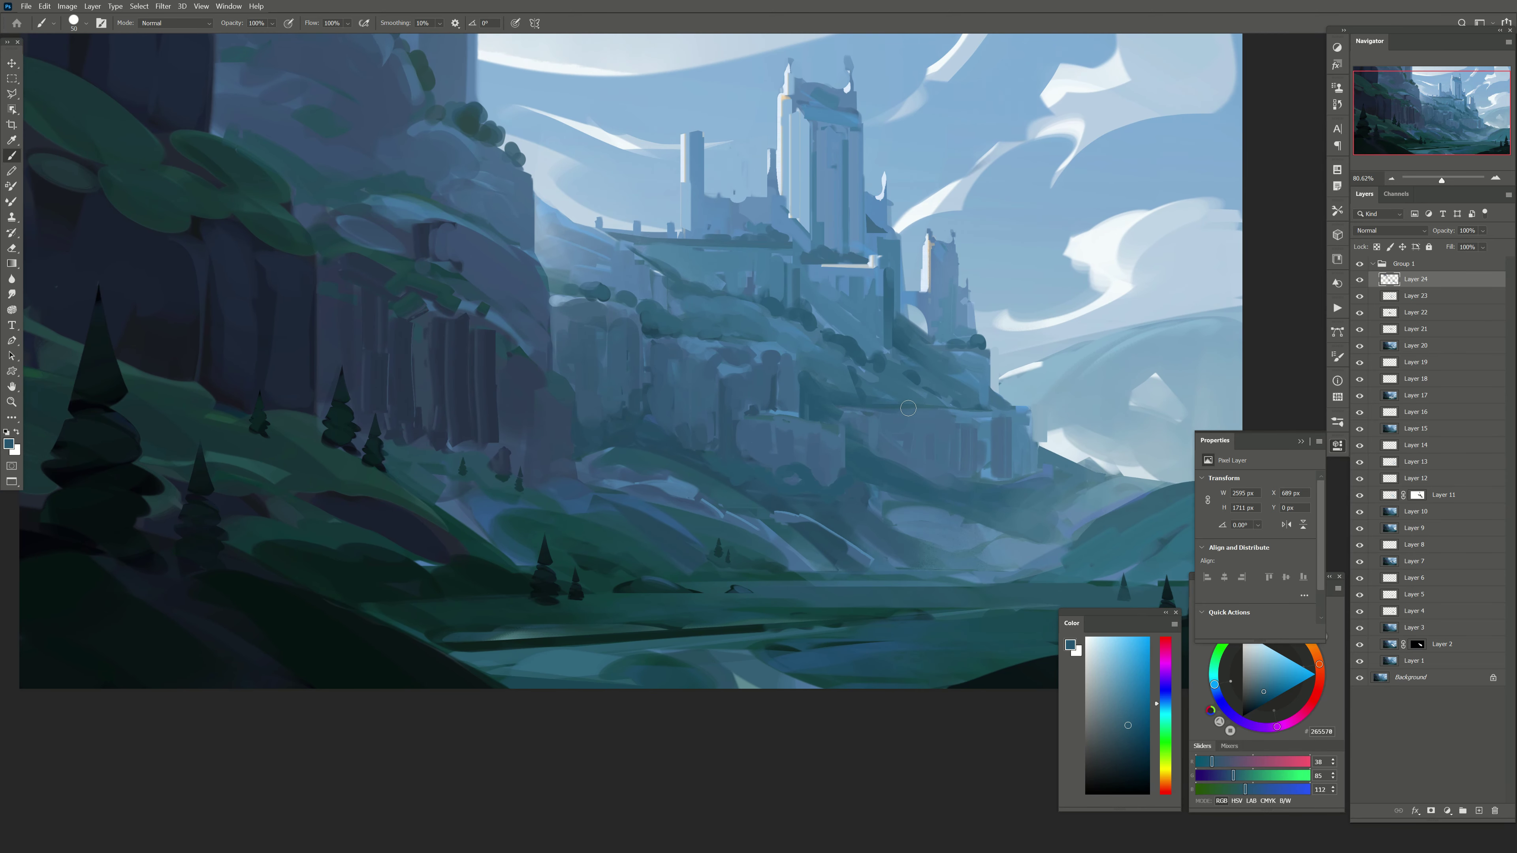
pyautogui.keyDown('alt'); pyautogui.click(860, 394); pyautogui.keyUp('alt')
pyautogui.press(']')
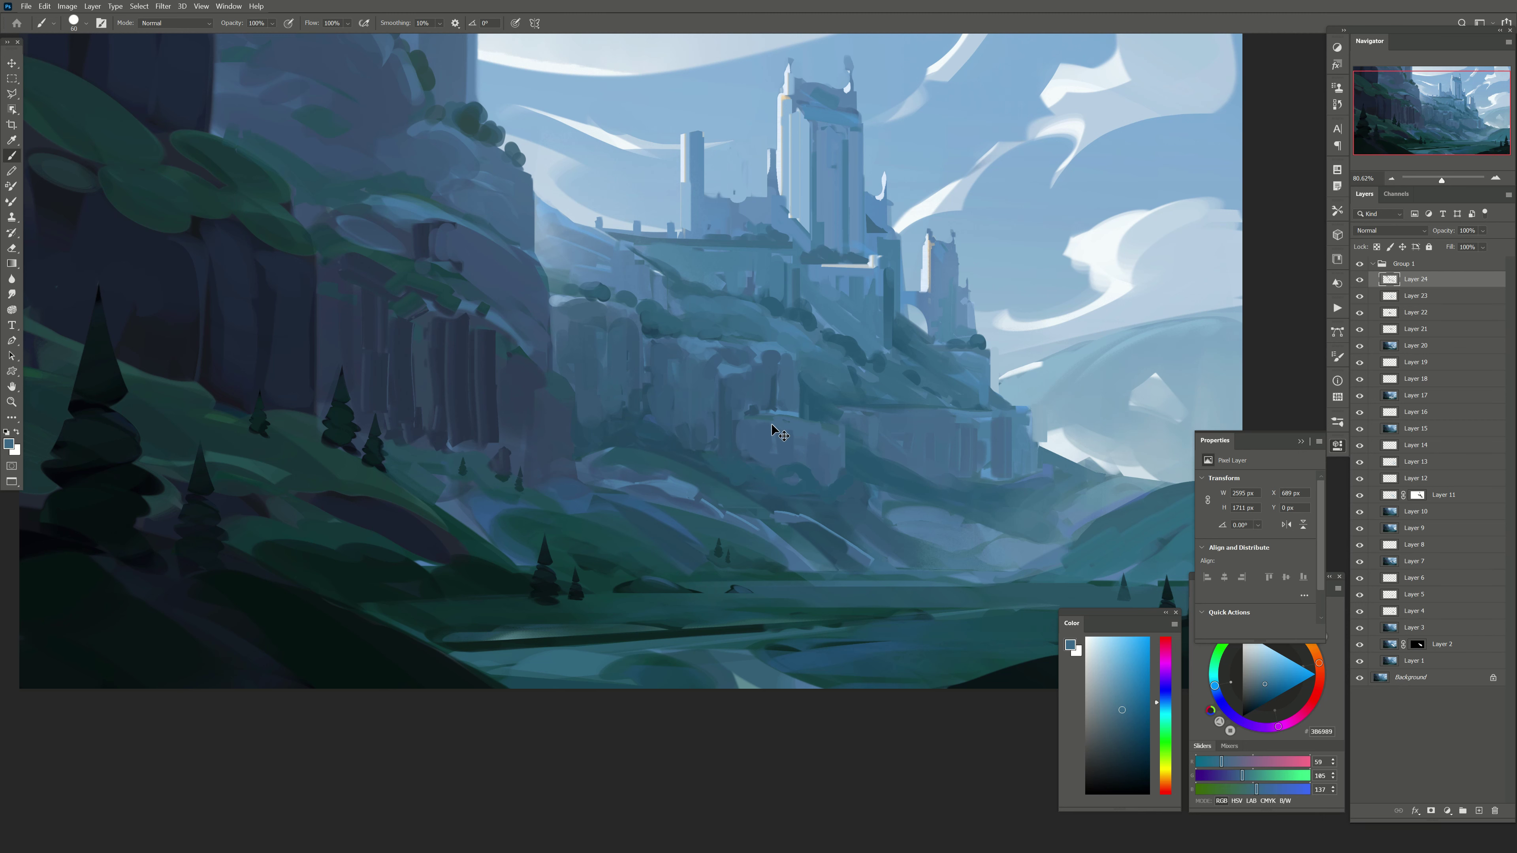
# Step: Paint a pale blue wall top between the towers and a slim light tower
pyautogui.press('e')
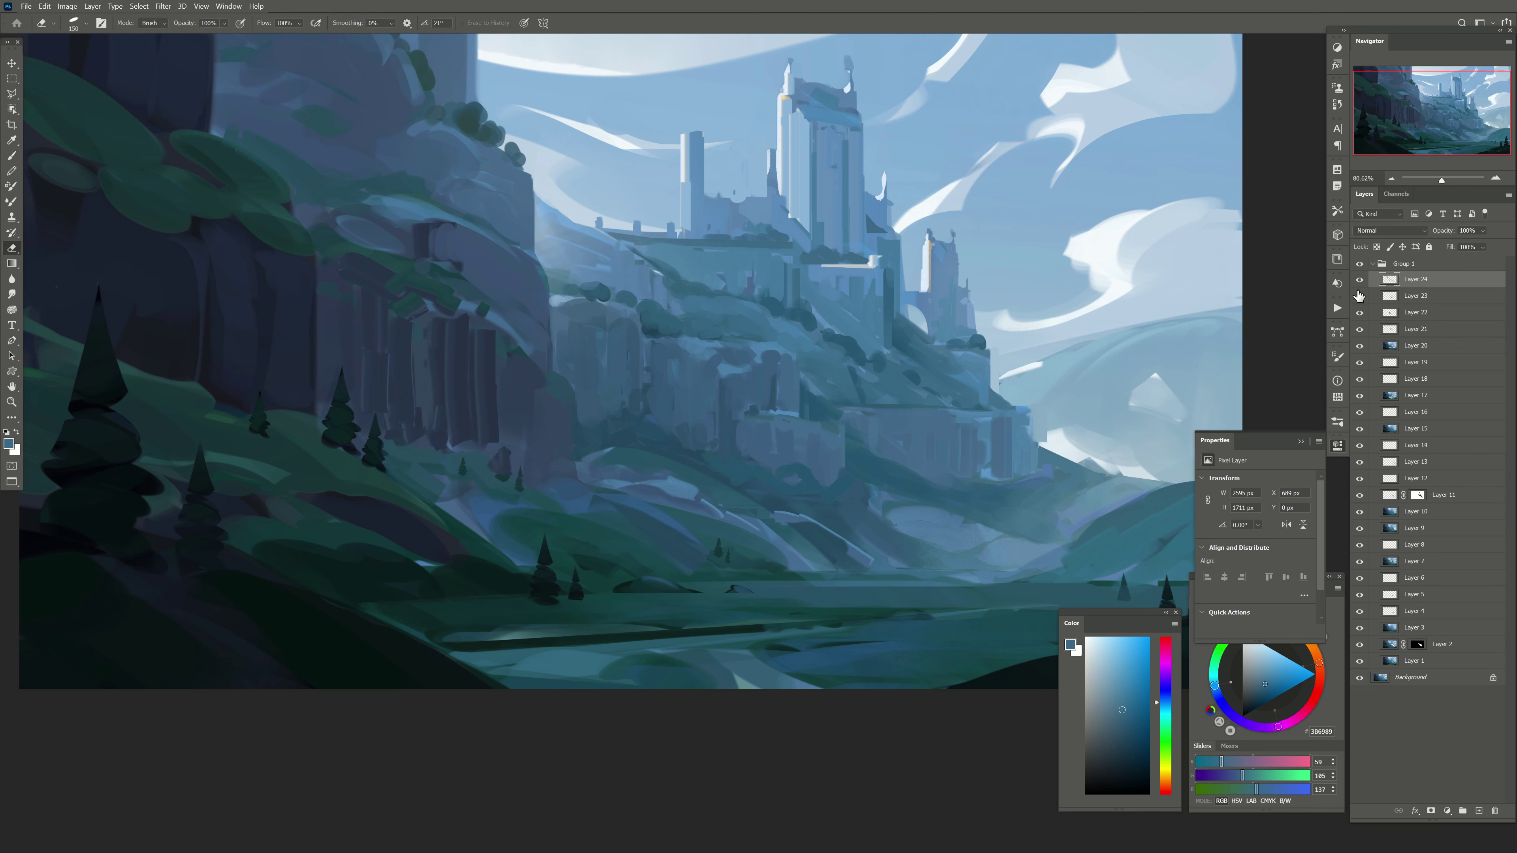
pyautogui.press('b')
pyautogui.moveTo(557, 319); pyautogui.dragTo(577, 369)
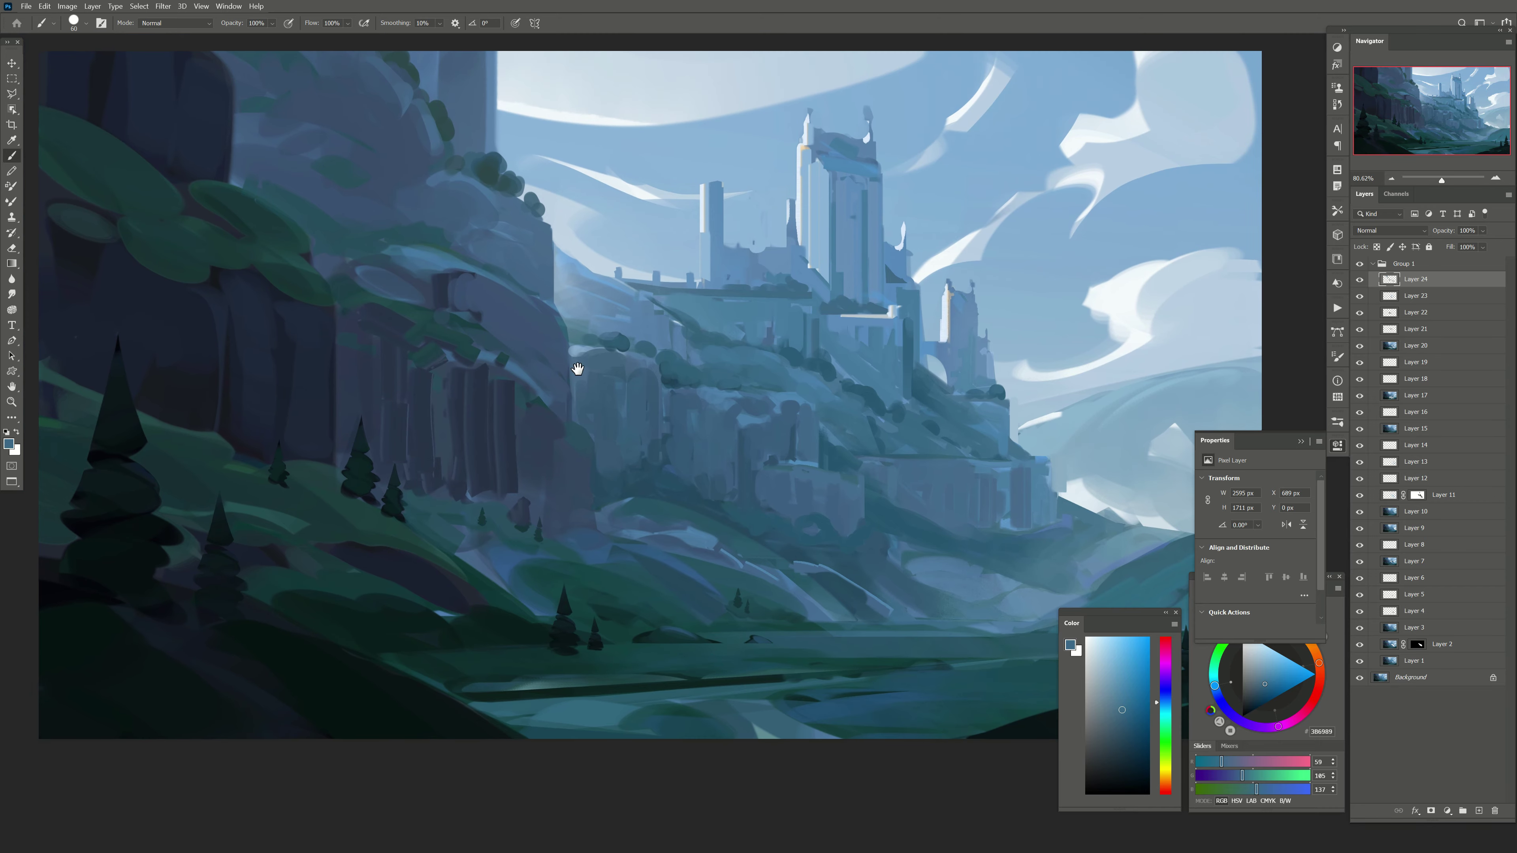
pyautogui.keyDown('alt'); pyautogui.click(806, 238); pyautogui.keyUp('alt')
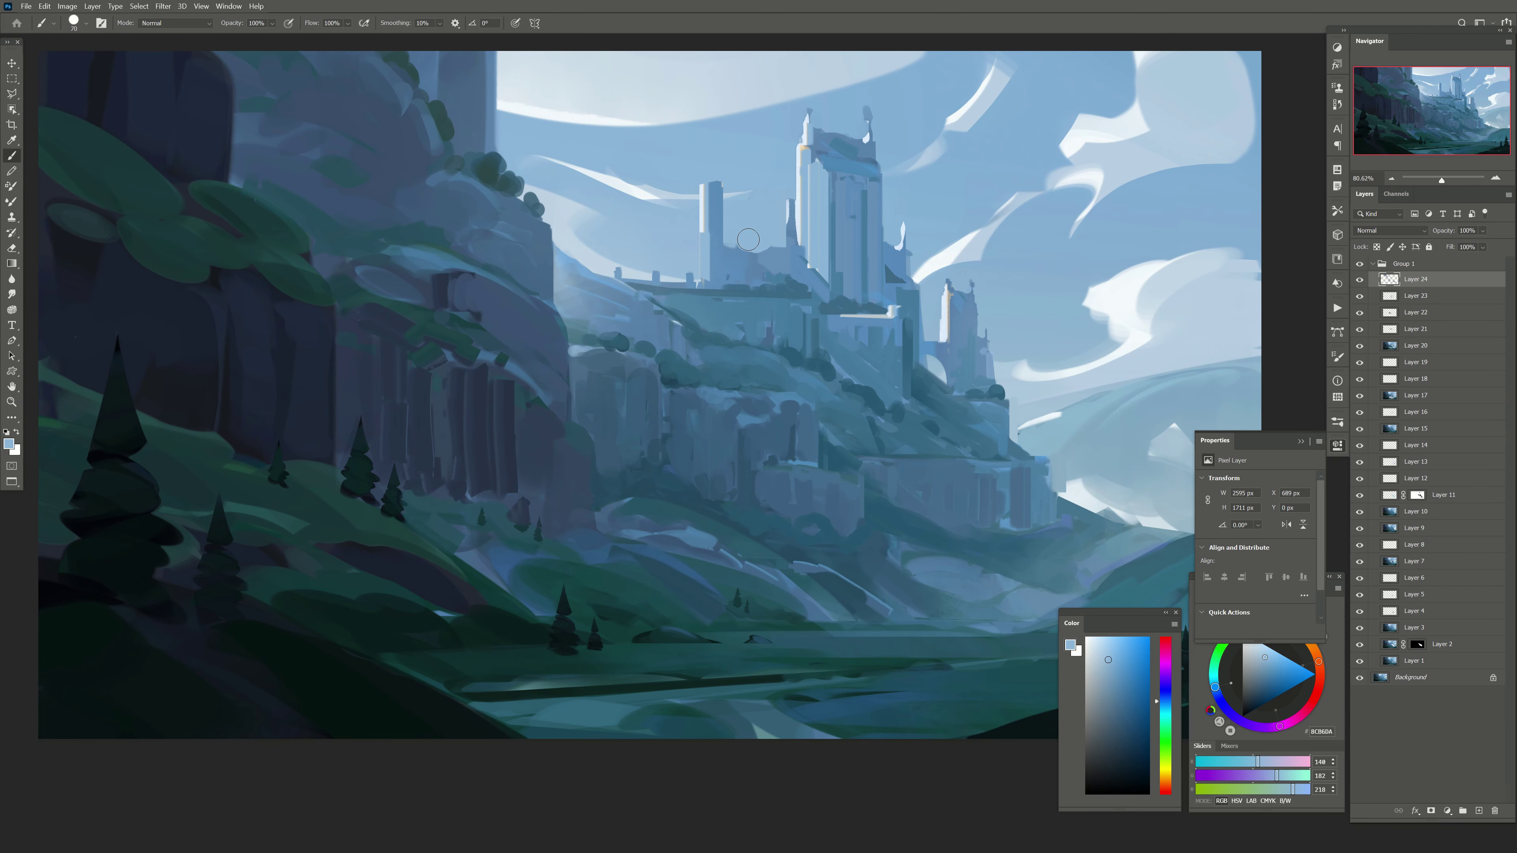
pyautogui.moveTo(757, 235); pyautogui.dragTo(786, 257)
pyautogui.press('[')
pyautogui.press('[')
pyautogui.keyDown('alt'); pyautogui.click(801, 216); pyautogui.keyUp('alt')
# Step: Darken the slope below the castle with deep blue-teal strokes and diagonal dabs
pyautogui.press('[')
pyautogui.press('[')
pyautogui.press('[')
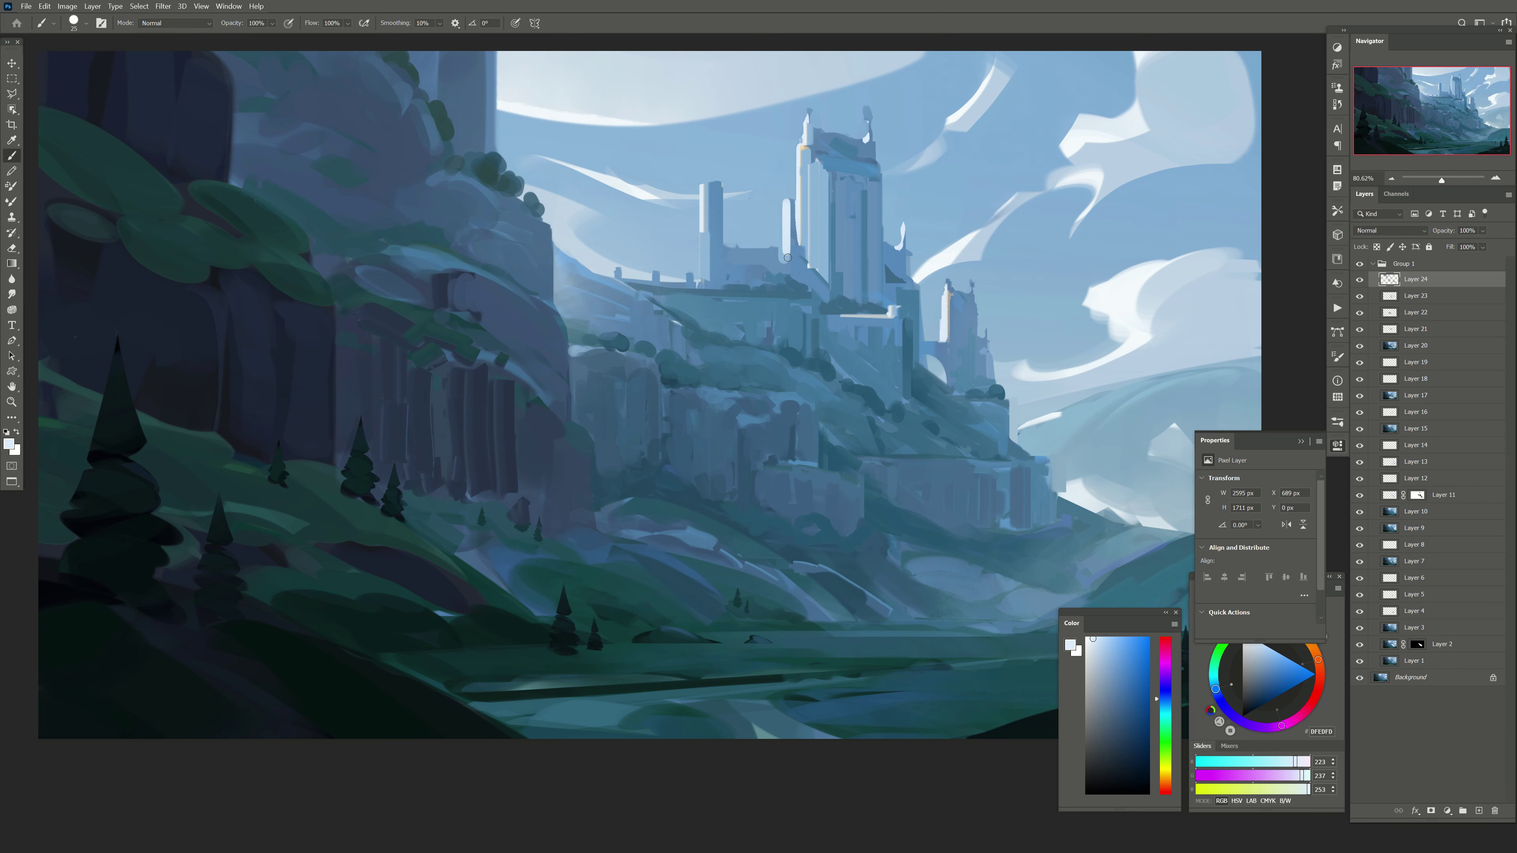
pyautogui.keyDown('alt'); pyautogui.click(772, 257); pyautogui.keyUp('alt')
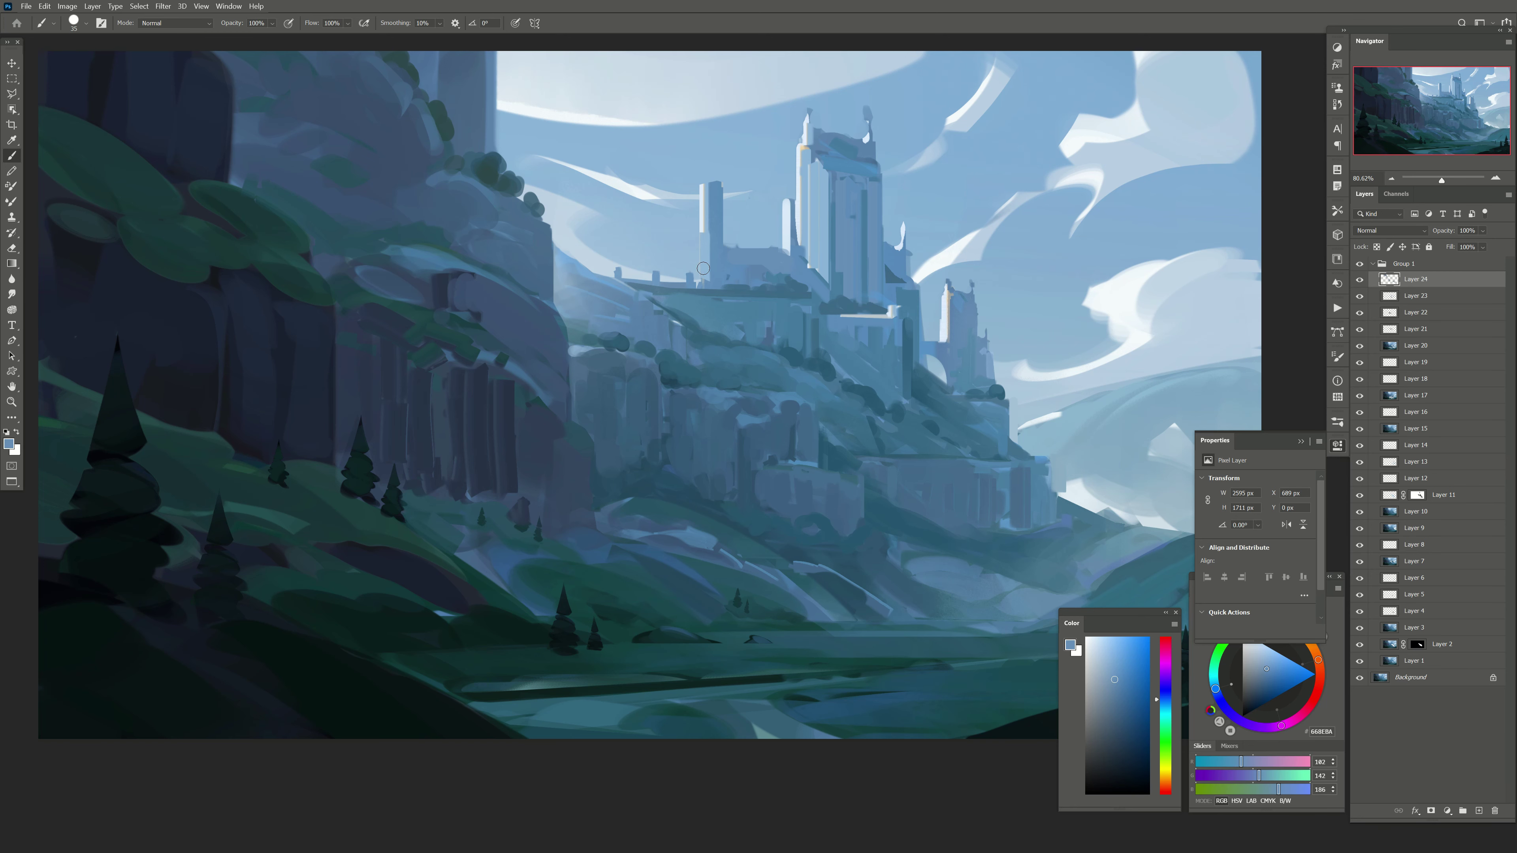
pyautogui.moveTo(702, 268); pyautogui.dragTo(634, 197)
pyautogui.keyDown('alt'); pyautogui.click(887, 443); pyautogui.keyUp('alt')
pyautogui.press(']')
pyautogui.press(']')
pyautogui.press(']')
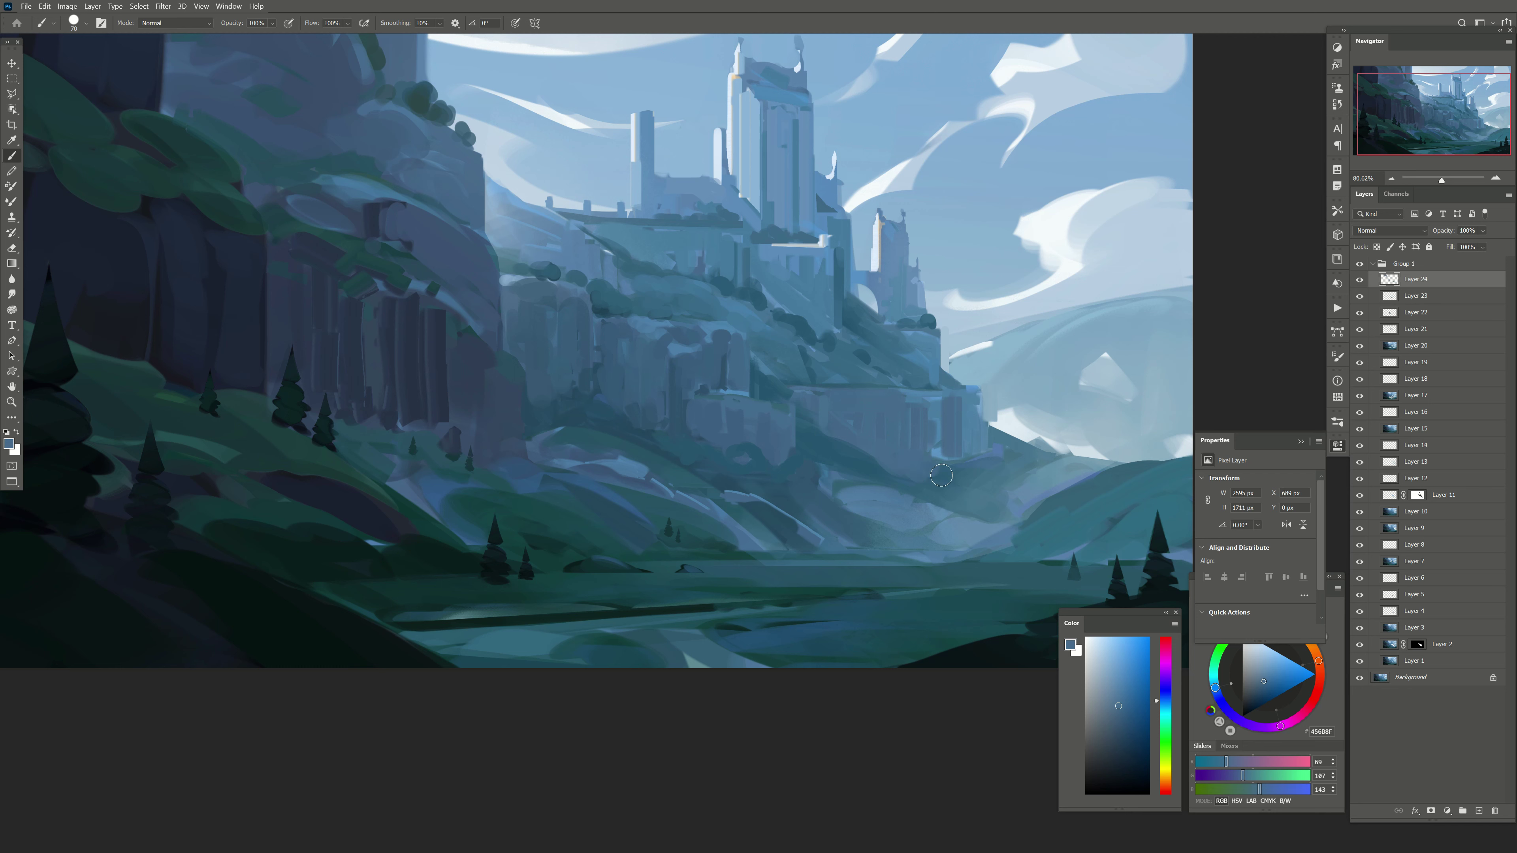
pyautogui.keyDown('alt'); pyautogui.click(968, 445); pyautogui.keyUp('alt')
pyautogui.press('[')
pyautogui.moveTo(821, 422)
pyautogui.mouseDown()
pyautogui.moveTo(997, 514)
pyautogui.moveTo(902, 540)
pyautogui.mouseUp()
pyautogui.keyDown('alt'); pyautogui.click(961, 520); pyautogui.keyUp('alt')
pyautogui.keyDown('alt'); pyautogui.click(967, 514); pyautogui.keyUp('alt')
# Step: Sample lighter blue and blue-teal tones from the hillside and valley
pyautogui.keyDown('alt'); pyautogui.click(928, 533); pyautogui.keyUp('alt')
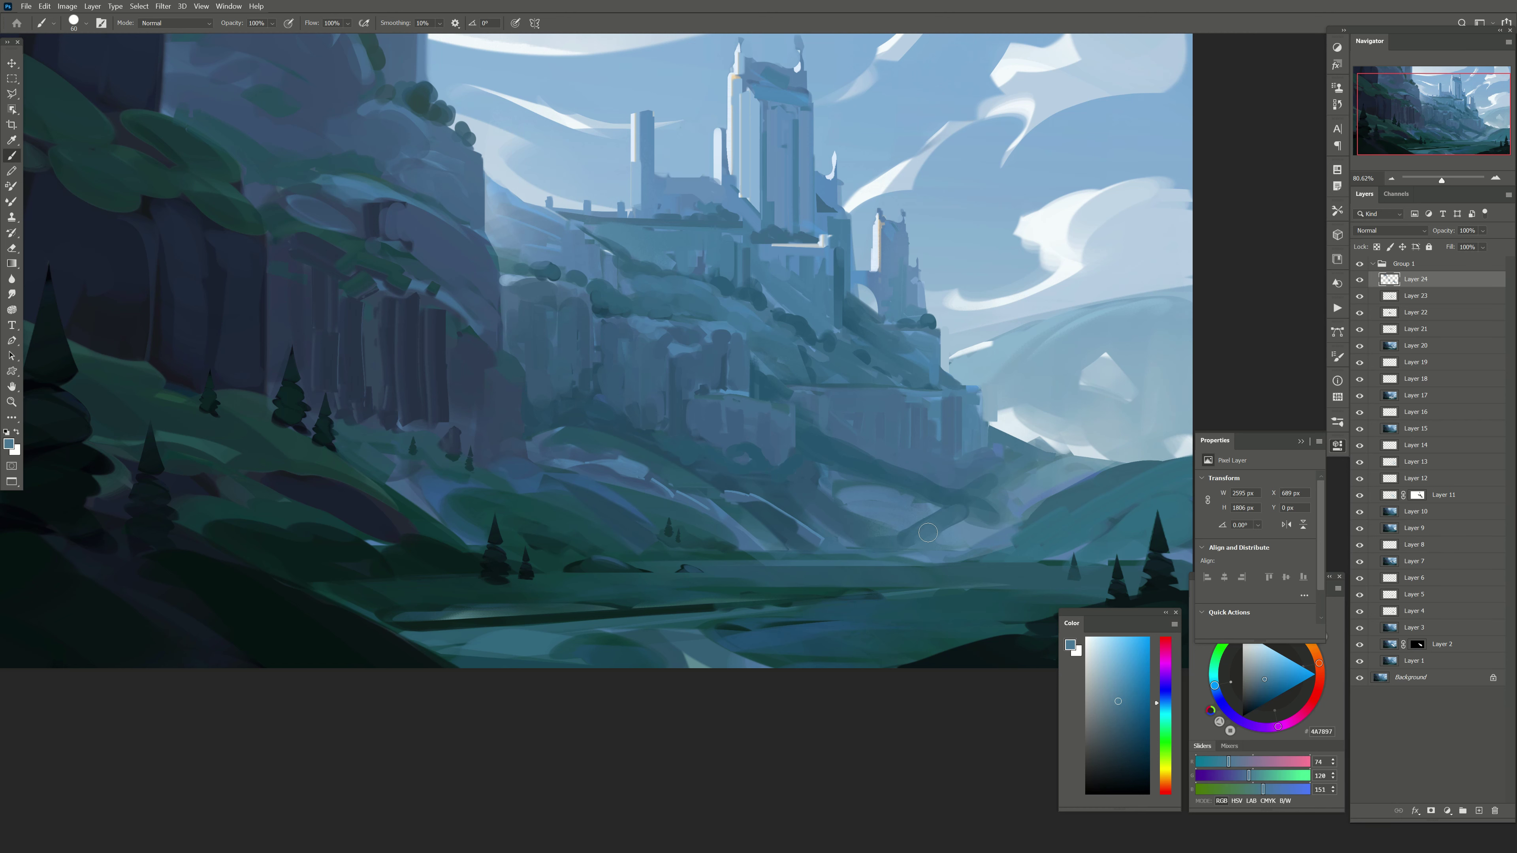
pyautogui.keyDown('alt'); pyautogui.click(769, 428); pyautogui.keyUp('alt')
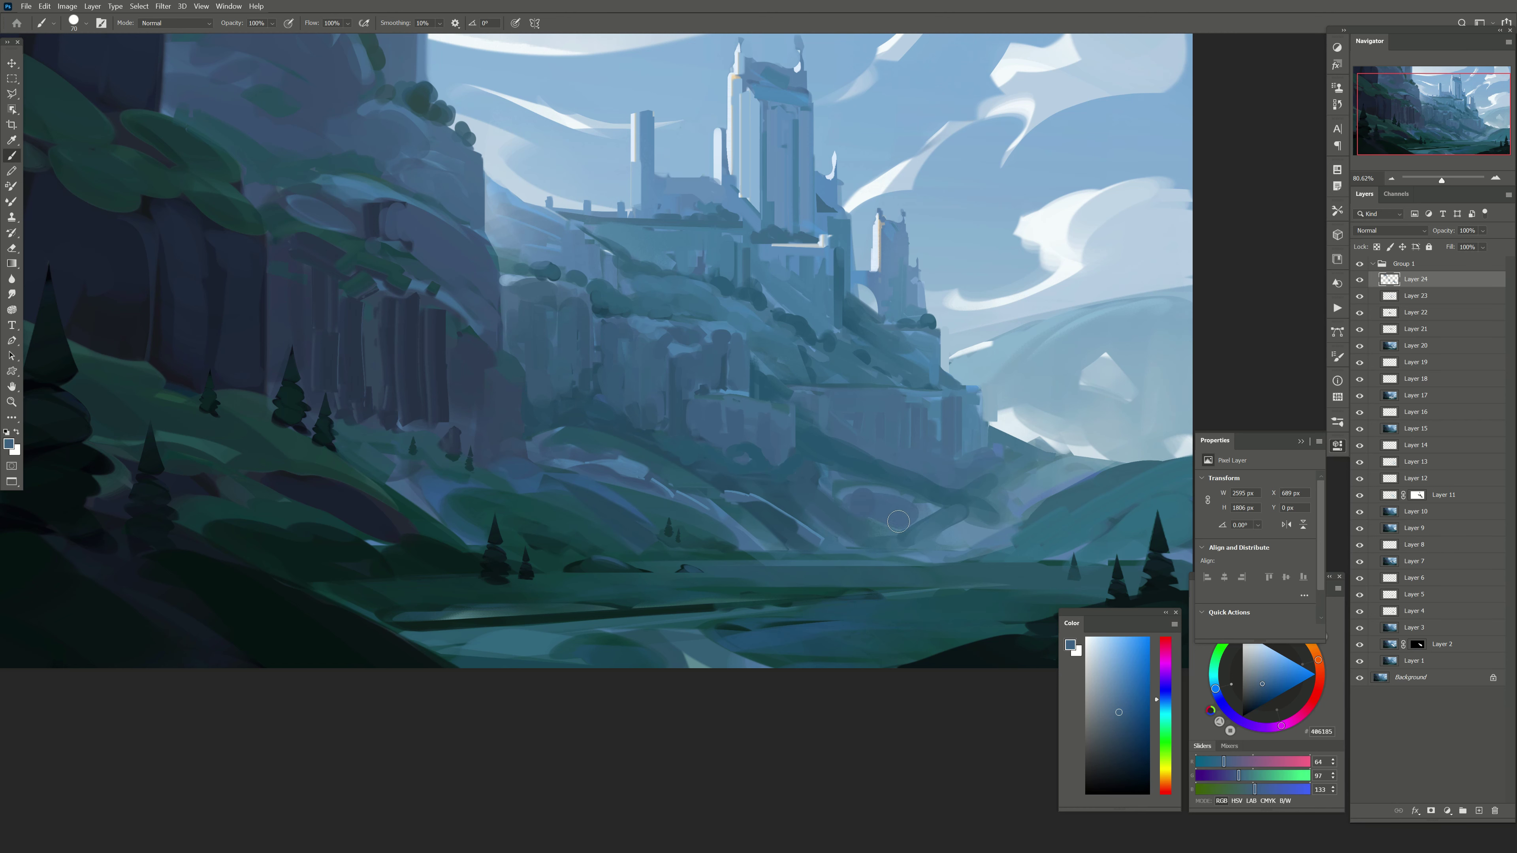
pyautogui.moveTo(754, 459); pyautogui.dragTo(777, 462)
pyautogui.press(']')
pyautogui.keyDown('alt'); pyautogui.click(1018, 503); pyautogui.keyUp('alt')
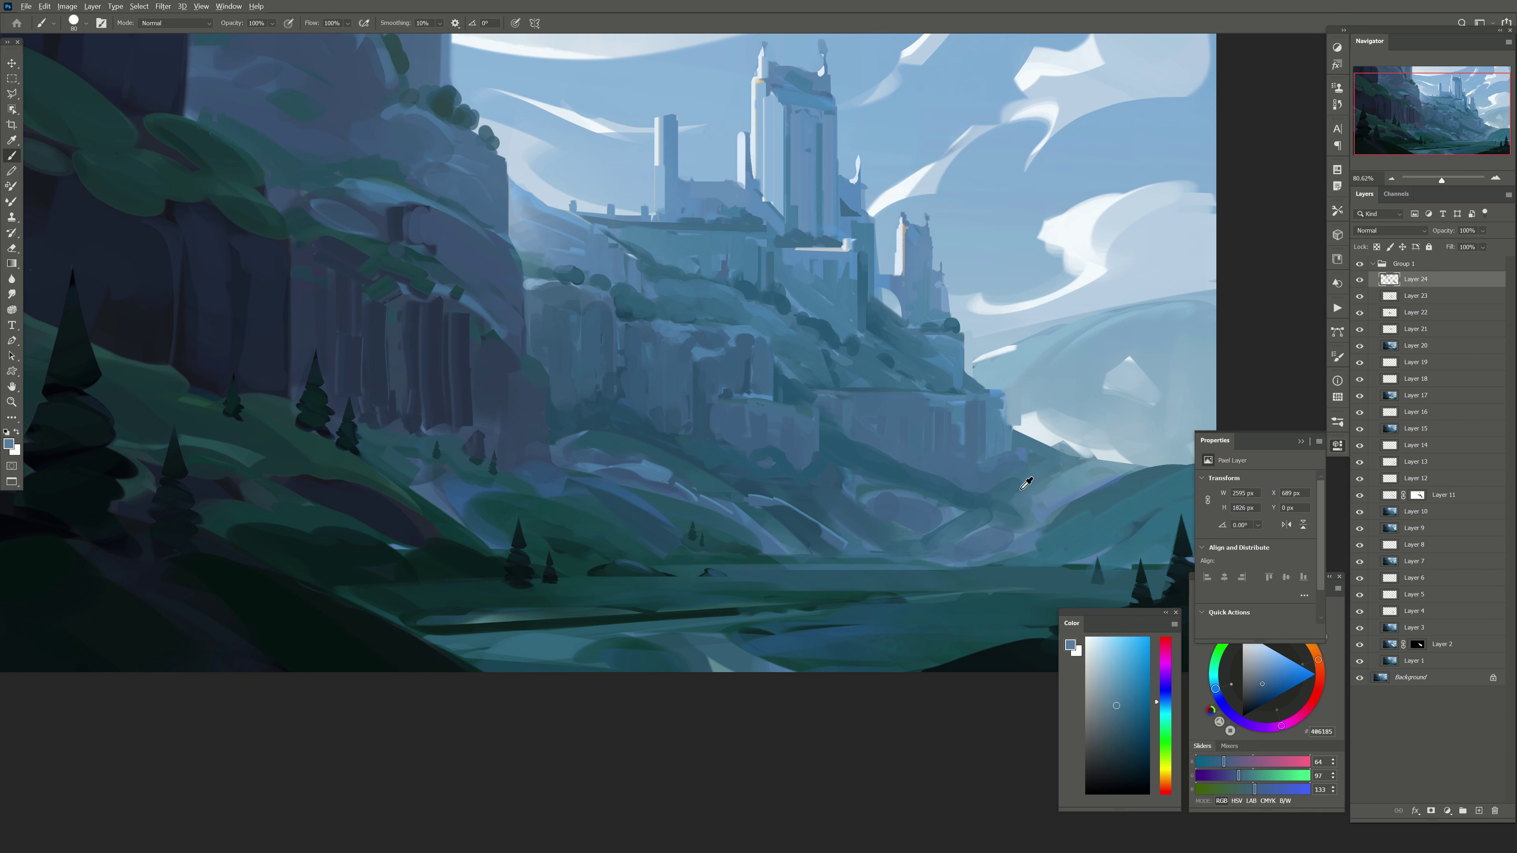
pyautogui.press('[')
# Step: Brush broad pale haze over the hills right of the castle
pyautogui.keyDown('alt'); pyautogui.click(1040, 472); pyautogui.keyUp('alt')
pyautogui.keyDown('alt'); pyautogui.click(1018, 497); pyautogui.keyUp('alt')
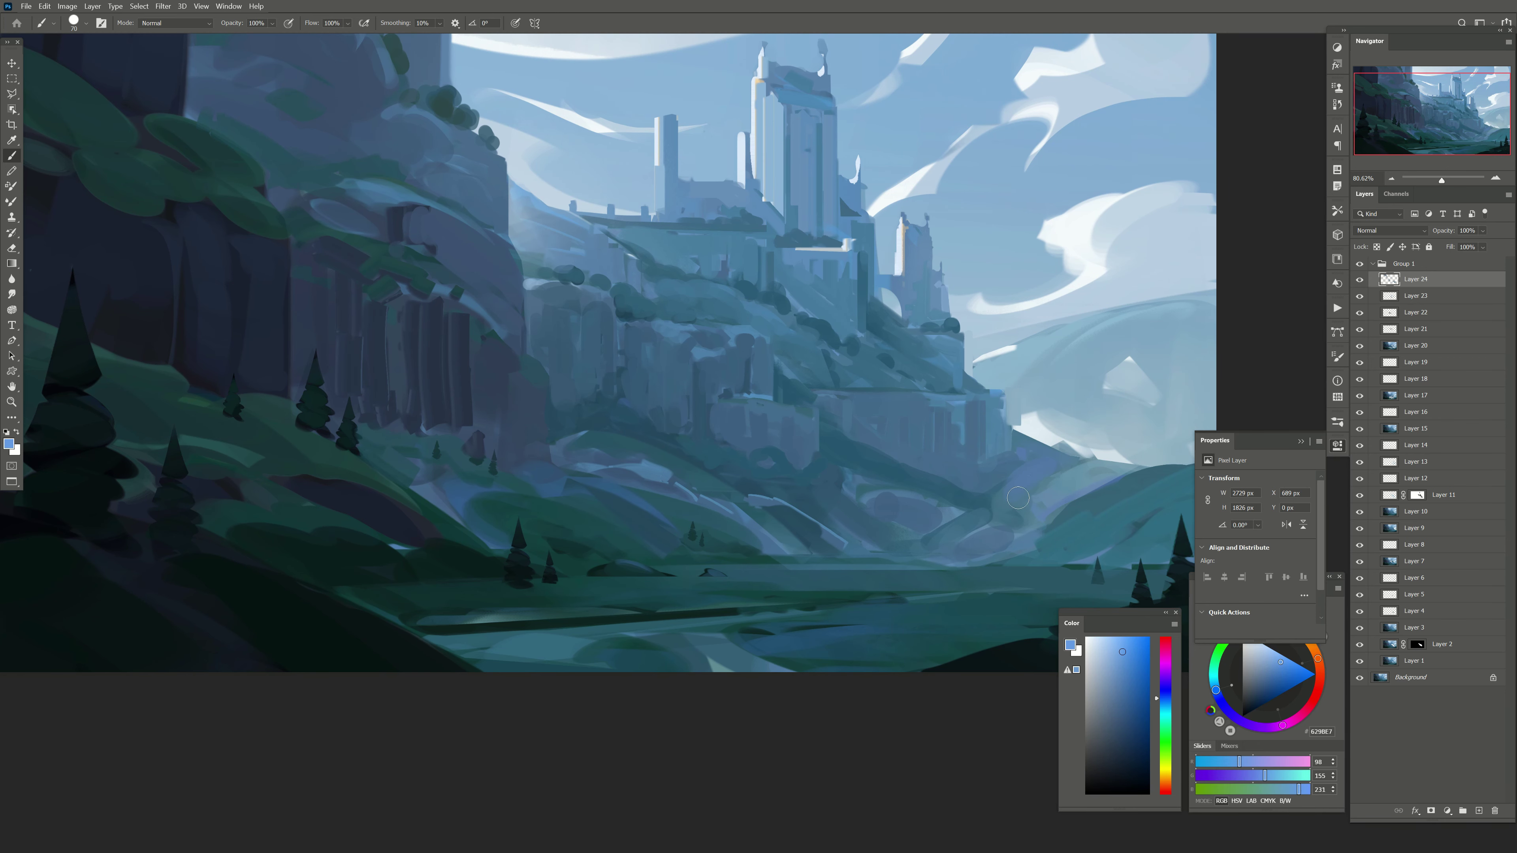
pyautogui.press(']')
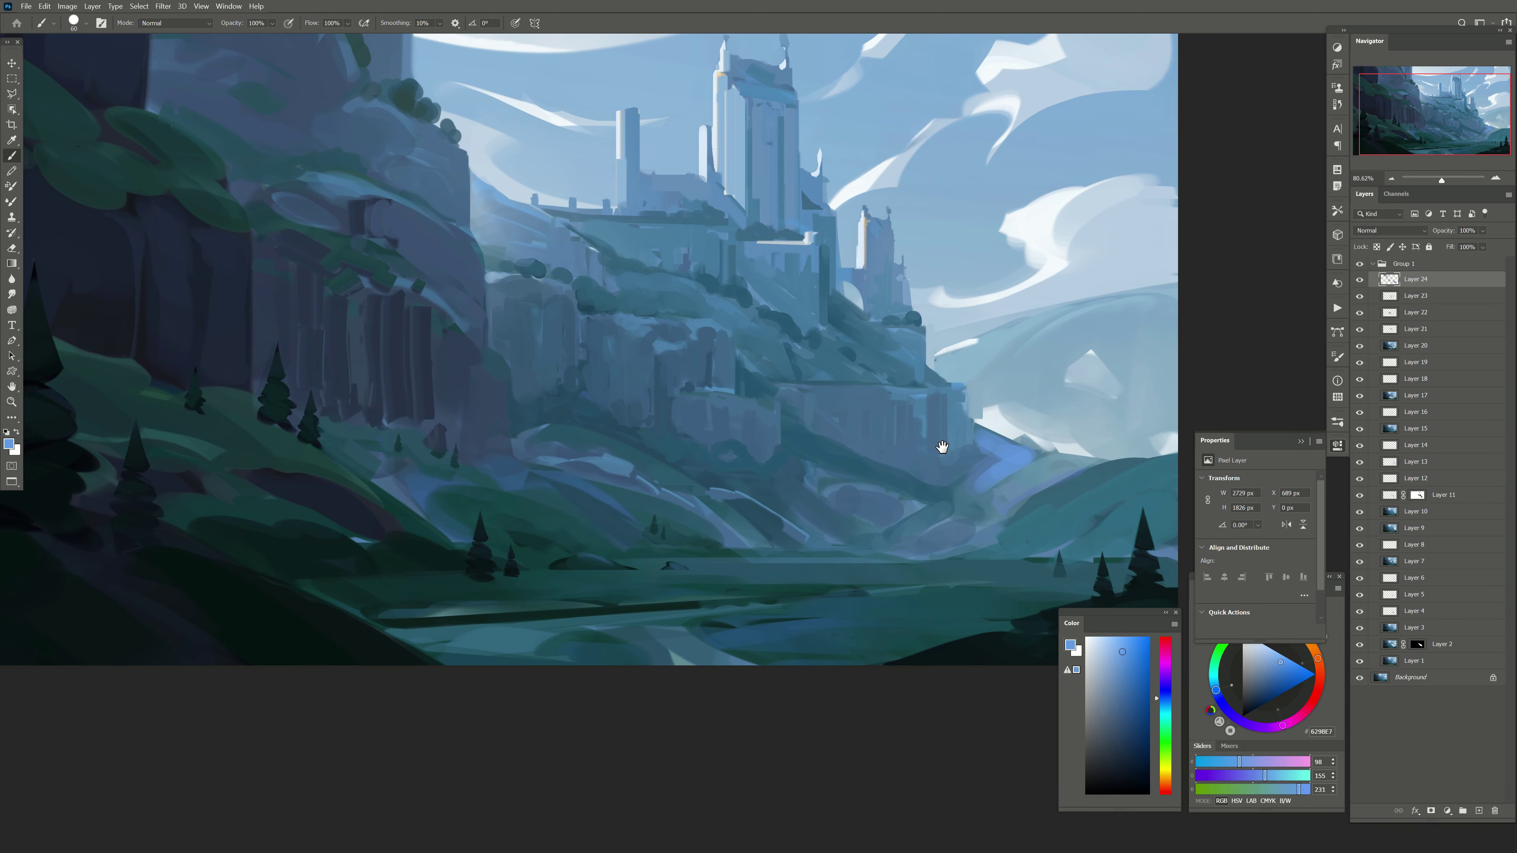
pyautogui.moveTo(928, 483); pyautogui.dragTo(890, 476)
pyautogui.keyDown('alt'); pyautogui.click(976, 487); pyautogui.keyUp('alt')
pyautogui.press(']')
pyautogui.press(']')
pyautogui.press(']')
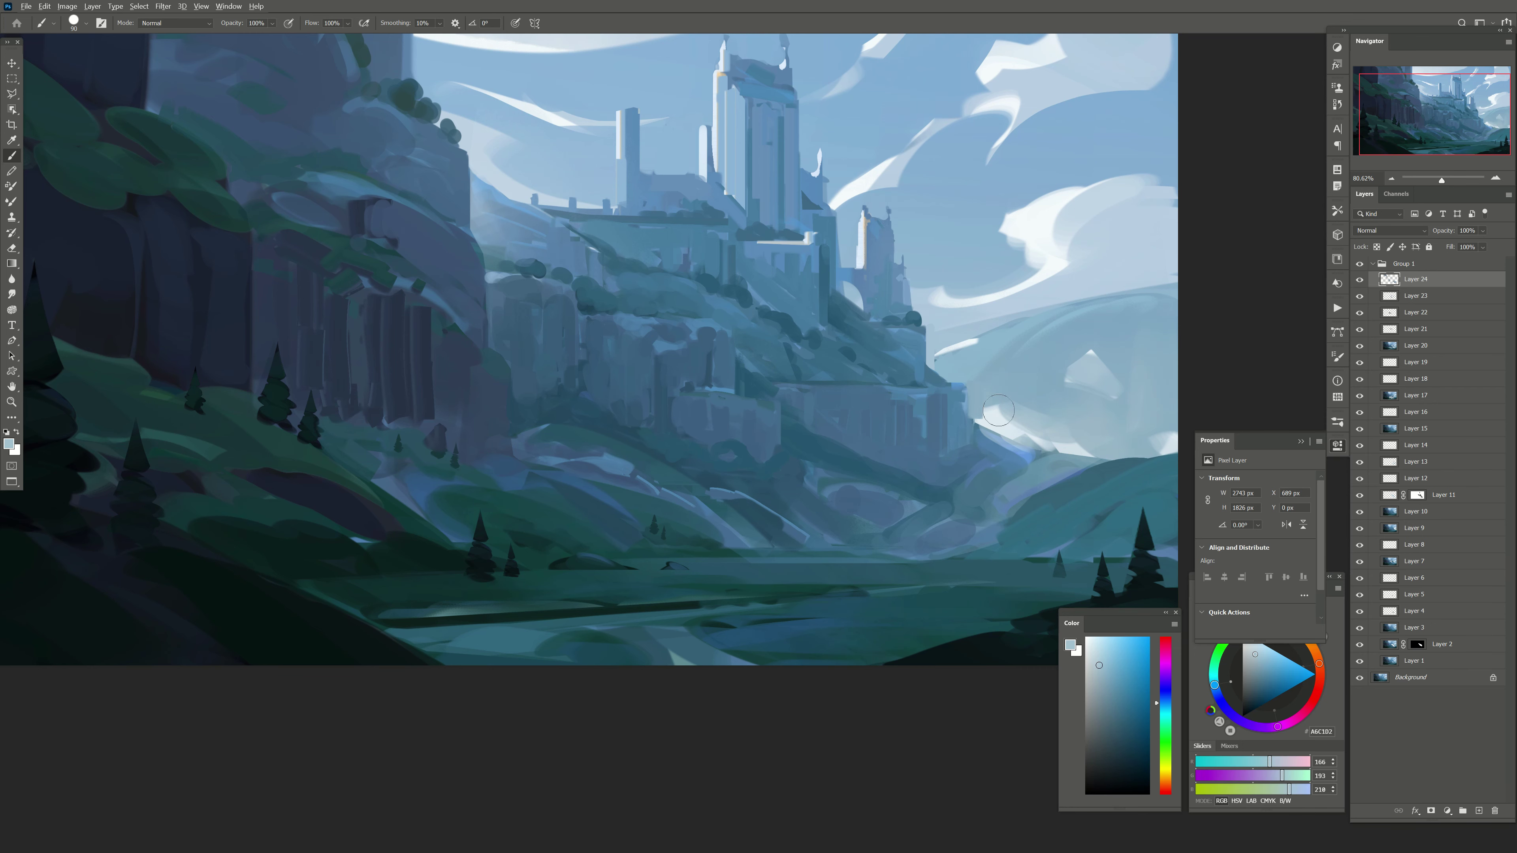
pyautogui.moveTo(986, 478)
pyautogui.mouseDown()
pyautogui.moveTo(1032, 447)
pyautogui.moveTo(1102, 461)
pyautogui.mouseUp()
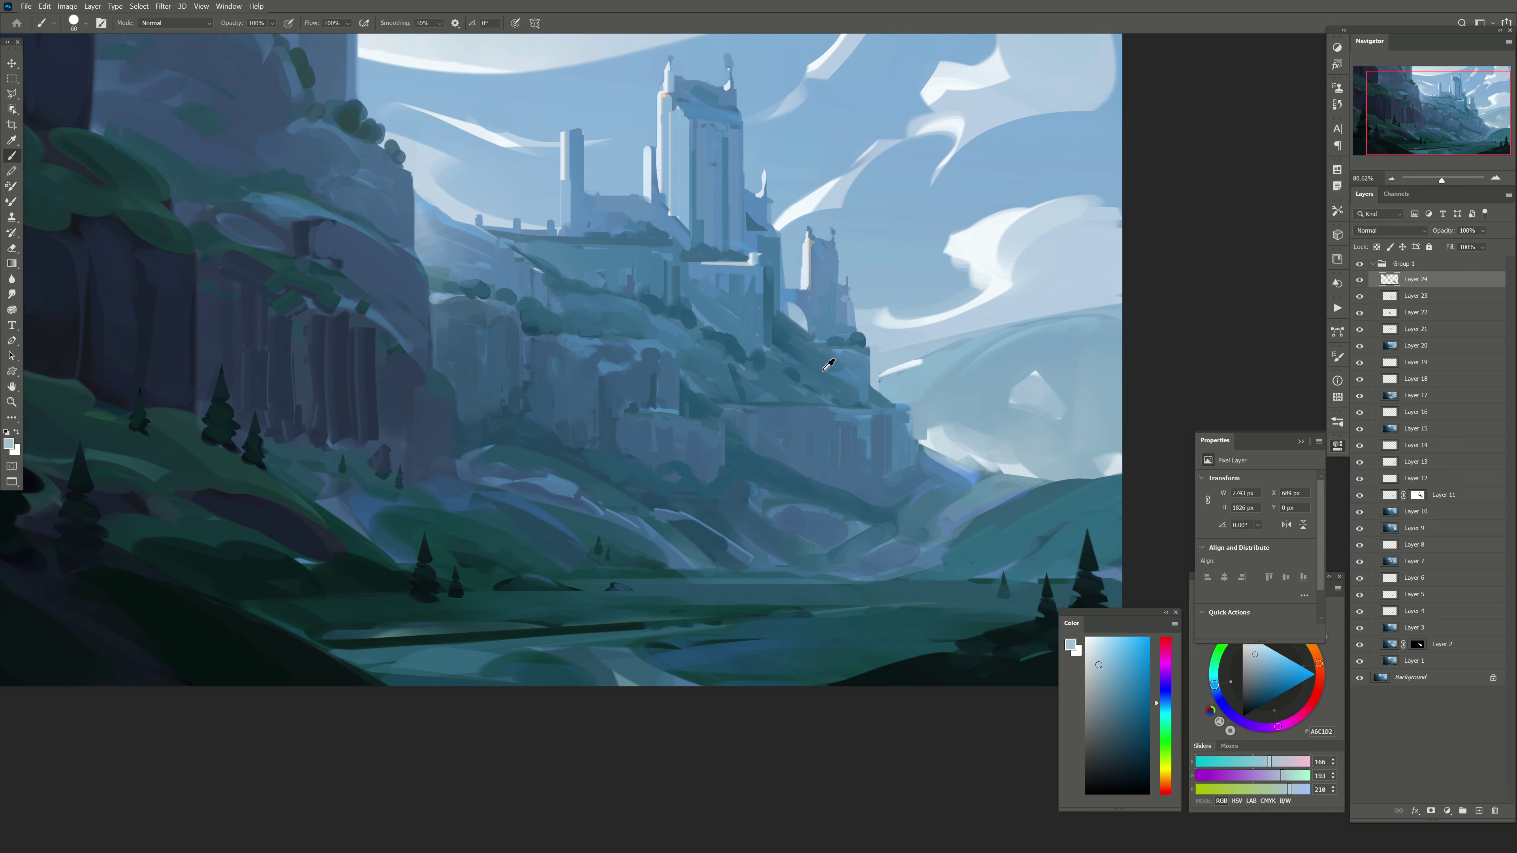
# Step: Paint light vertical strokes on the castle base and a tall tower
pyautogui.keyDown('alt'); pyautogui.click(824, 370); pyautogui.keyUp('alt')
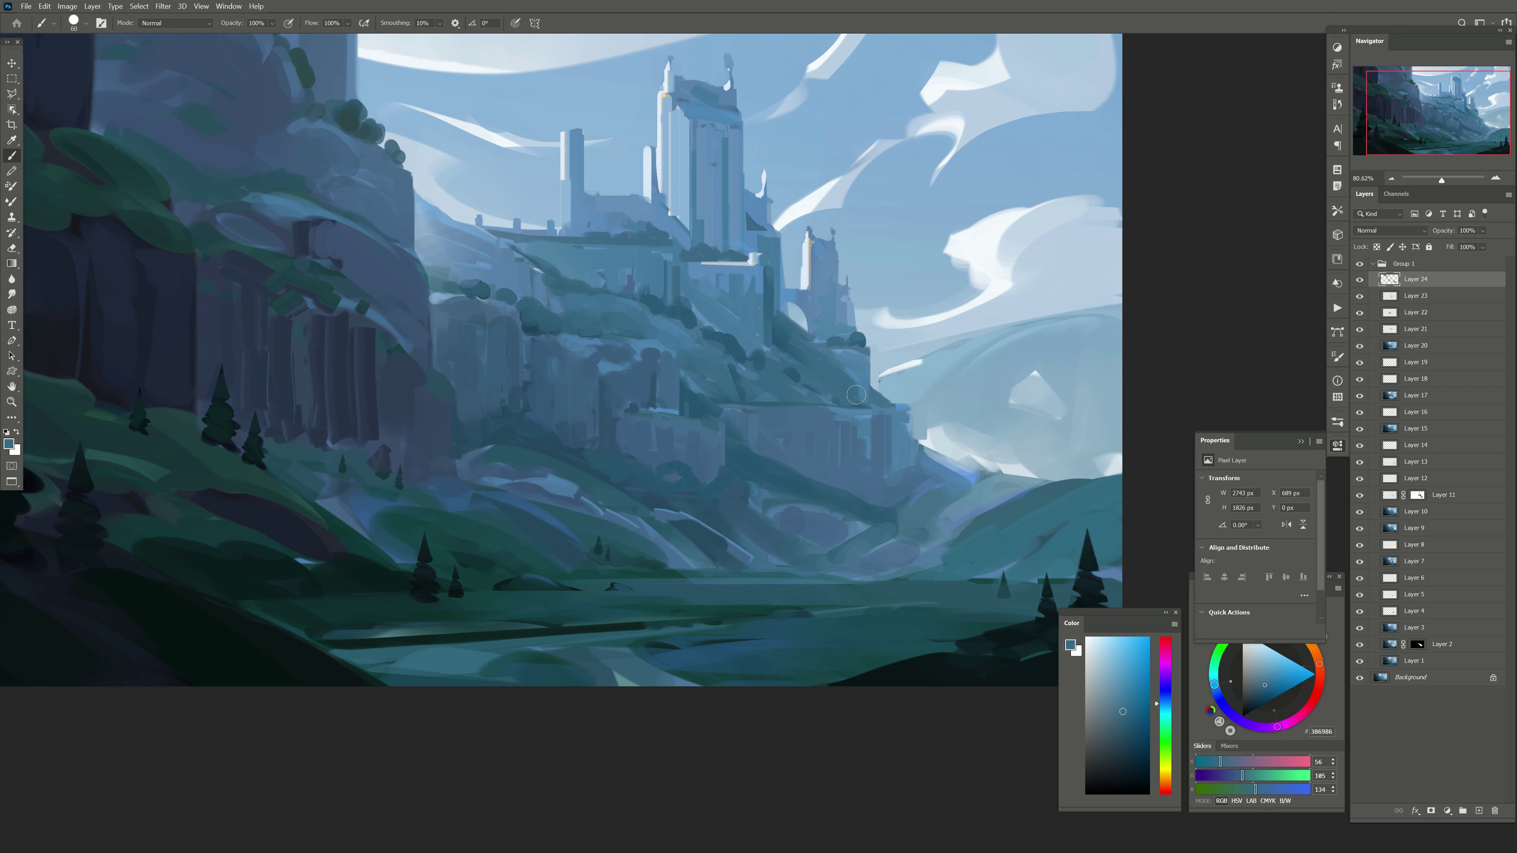
pyautogui.press('[')
pyautogui.keyDown('alt'); pyautogui.click(862, 358); pyautogui.keyUp('alt')
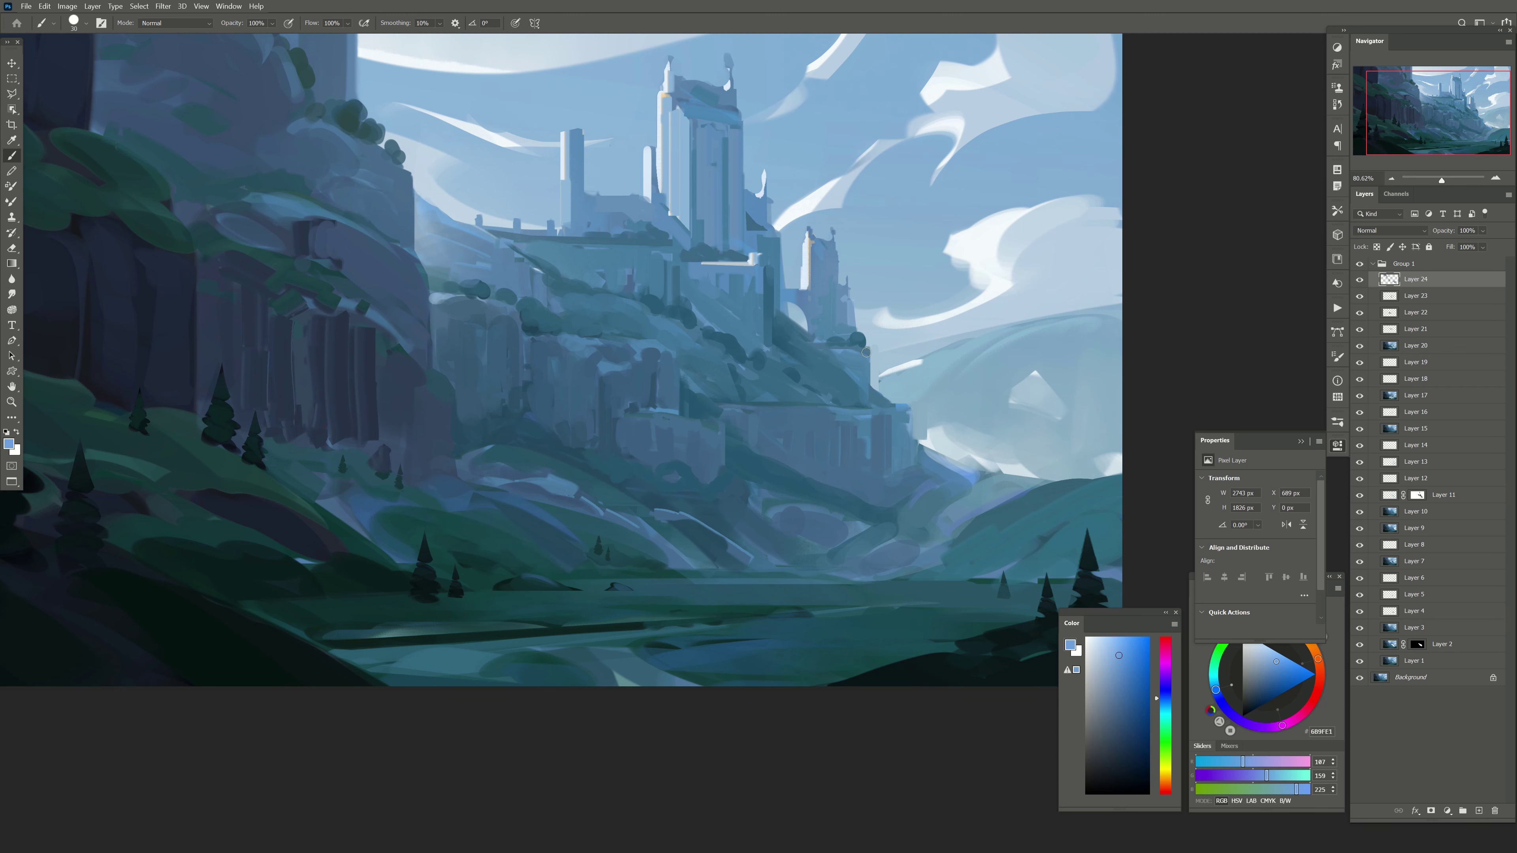
pyautogui.moveTo(866, 352); pyautogui.dragTo(866, 392)
pyautogui.moveTo(737, 153); pyautogui.dragTo(738, 243)
pyautogui.press(']')
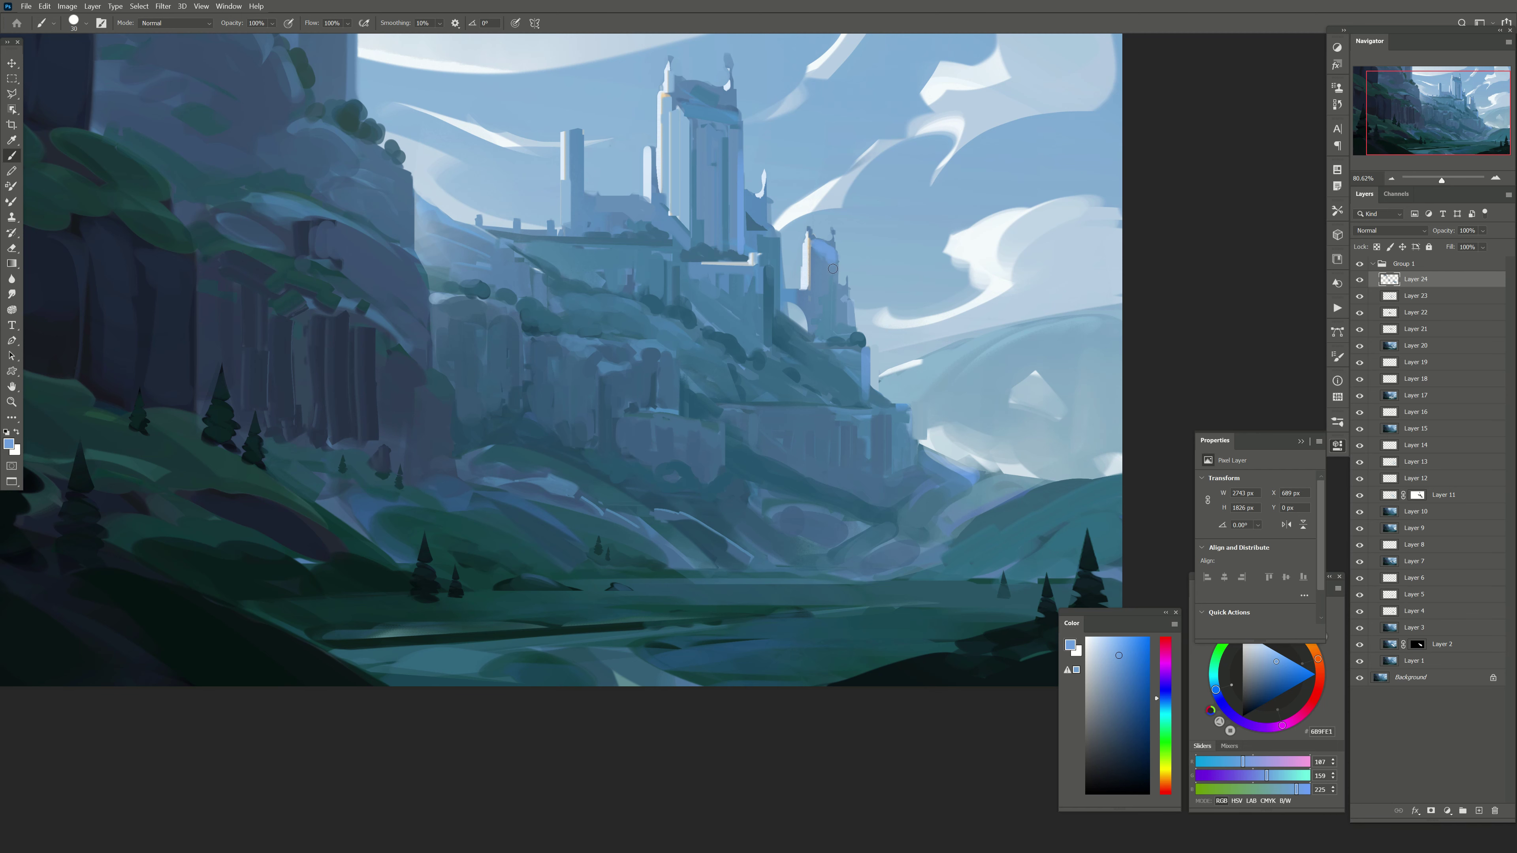
# Step: Outline a four-cornered patch of valley below the castle with the Polygonal Lasso
pyautogui.scroll(-1, 773, 437)
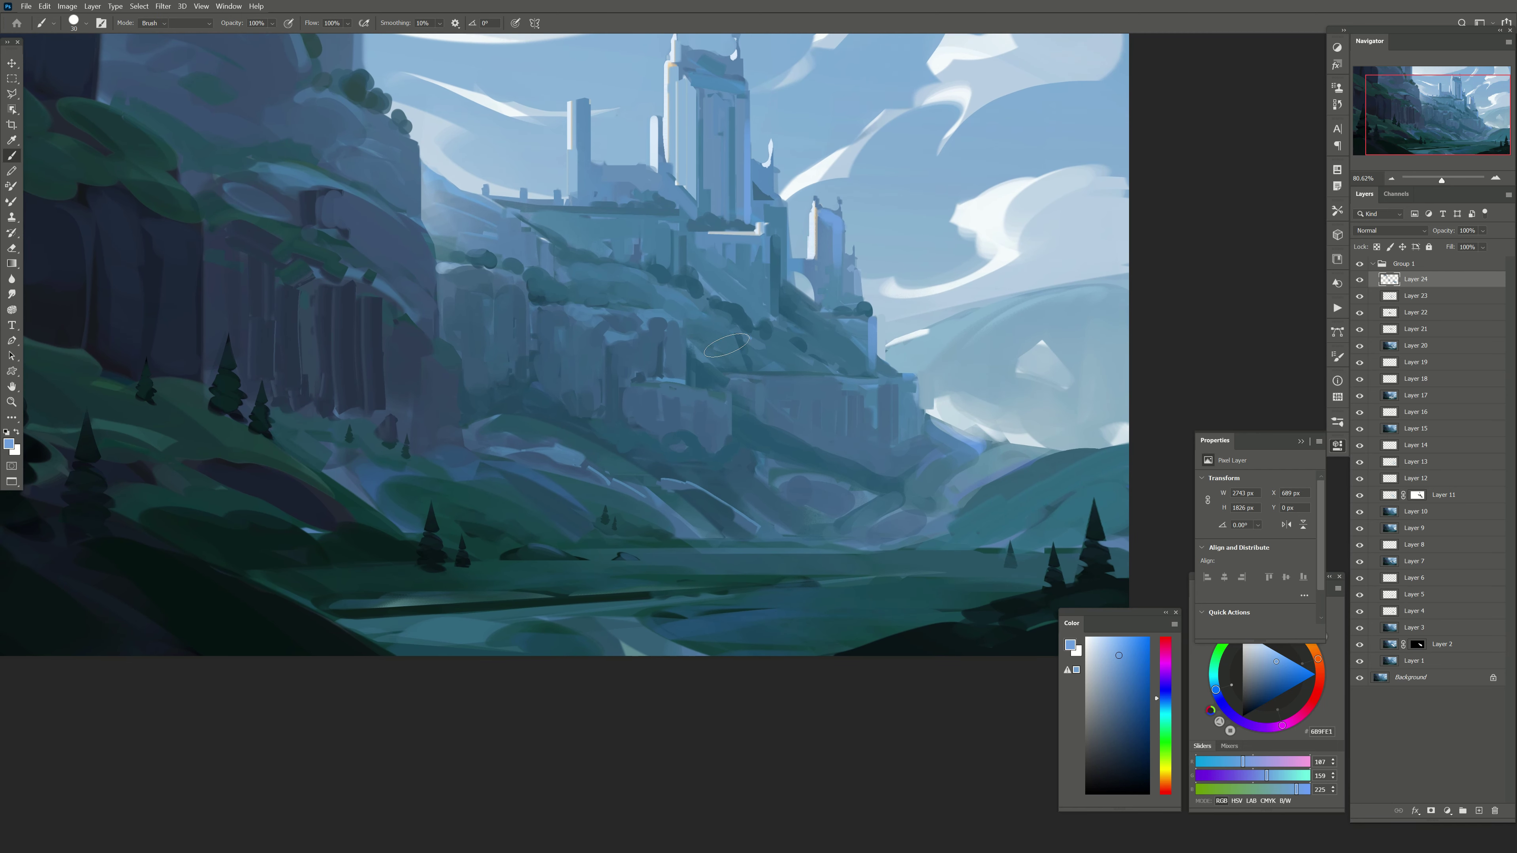
pyautogui.press('e')
pyautogui.scroll(-1, 856, 391)
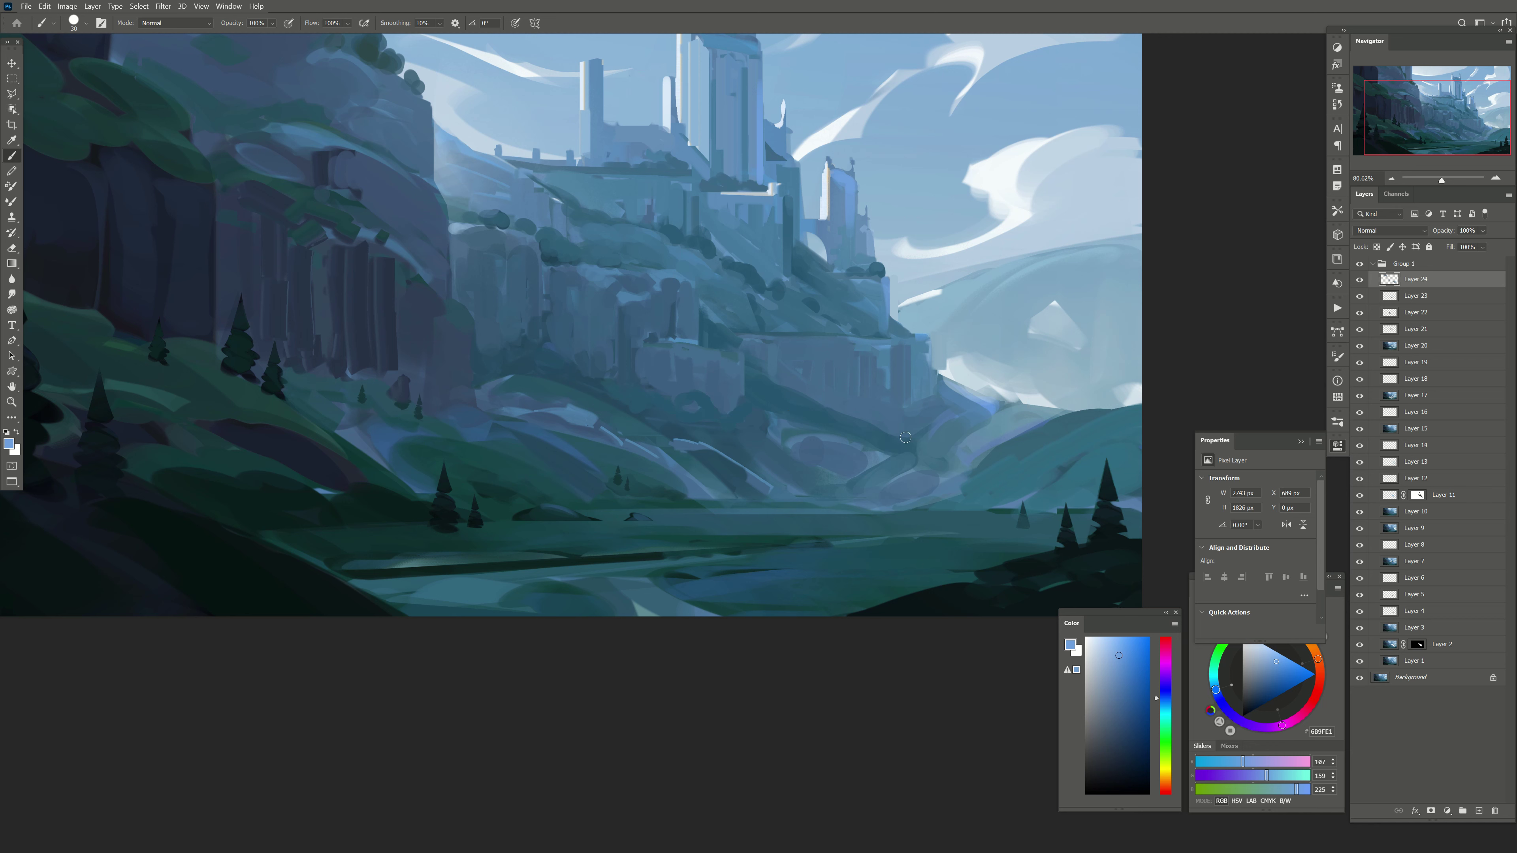
pyautogui.press('l')
pyautogui.click(775, 387)
pyautogui.click(968, 415)
pyautogui.click(917, 465)
pyautogui.click(713, 427)
# Step: Close the upper valley patch selection, then deselect it
pyautogui.click(775, 387)
pyautogui.press('b')
pyautogui.keyDown('alt'); pyautogui.click(828, 426); pyautogui.keyUp('alt')
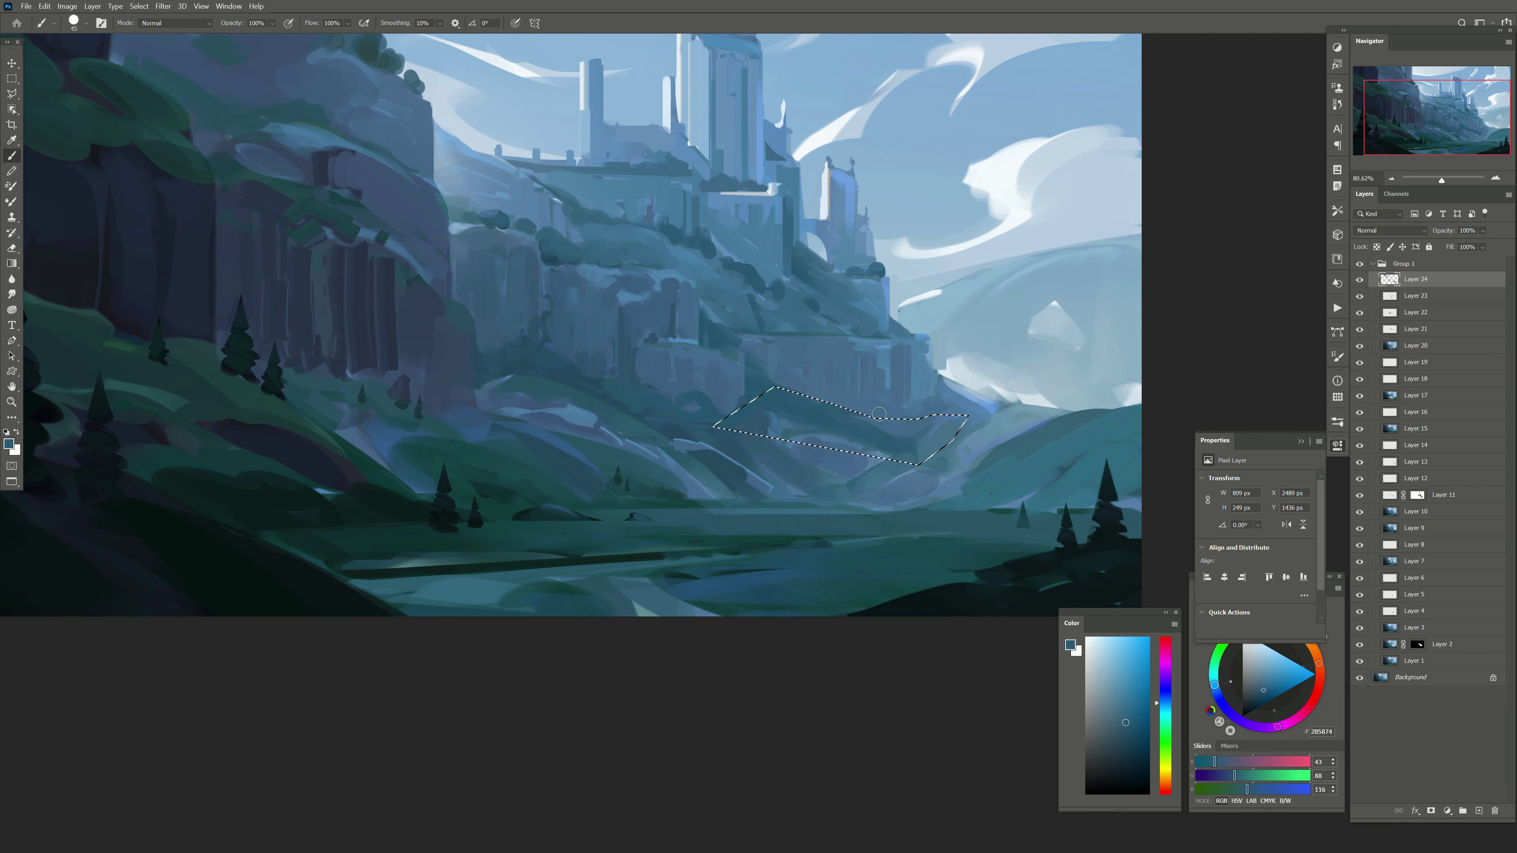
pyautogui.hotkey('ctrl', 'd')
pyautogui.press('e')
pyautogui.scroll(2, 722, 481)
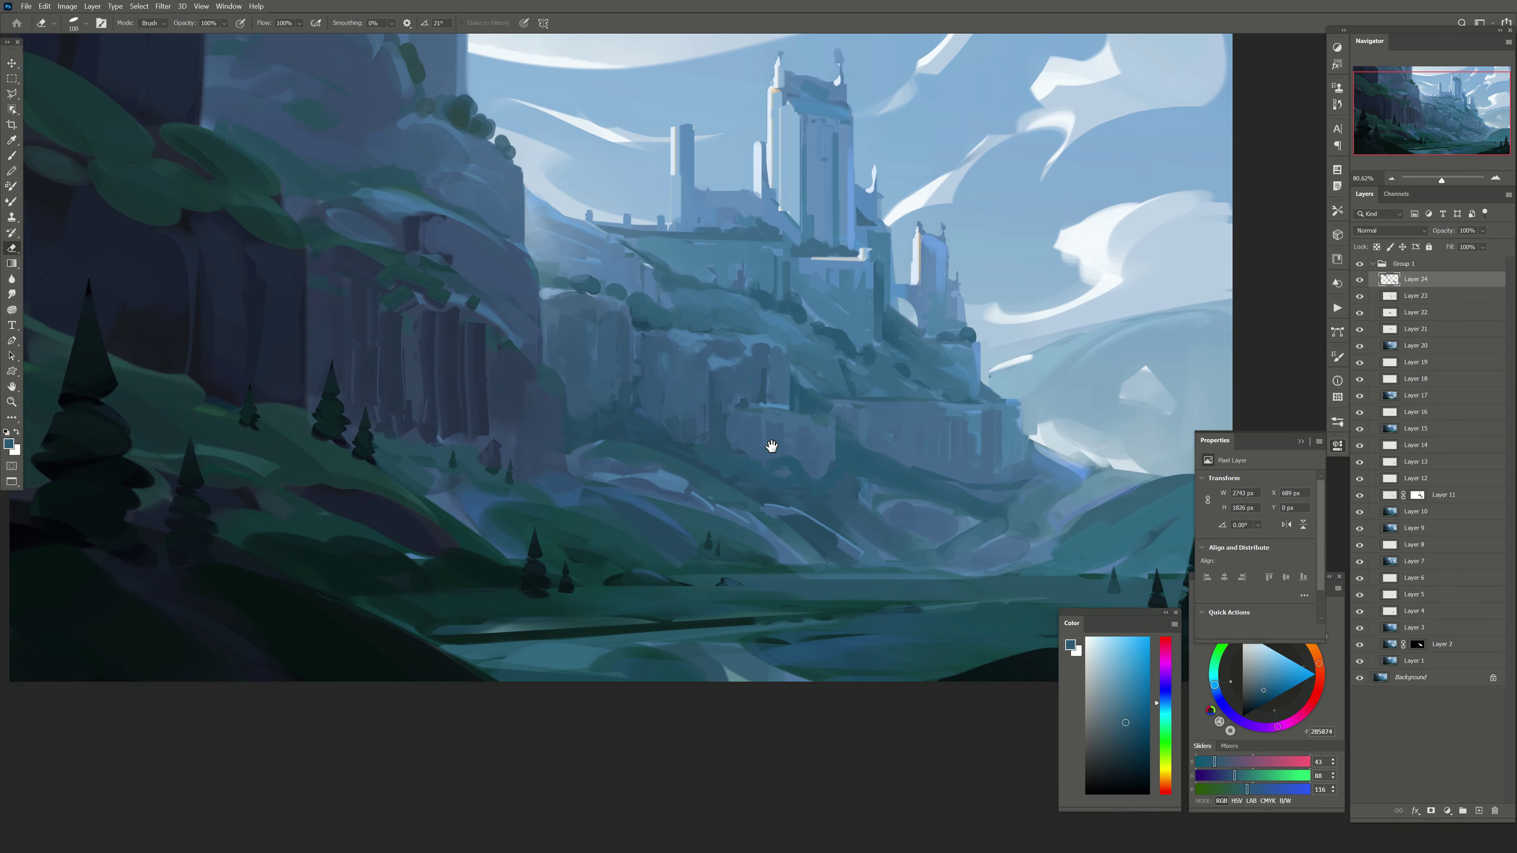
pyautogui.scroll(2, 772, 440)
pyautogui.scroll(2, 653, 478)
# Step: Outline the lower valley patch with a straight-edged lasso selection
pyautogui.press('l')
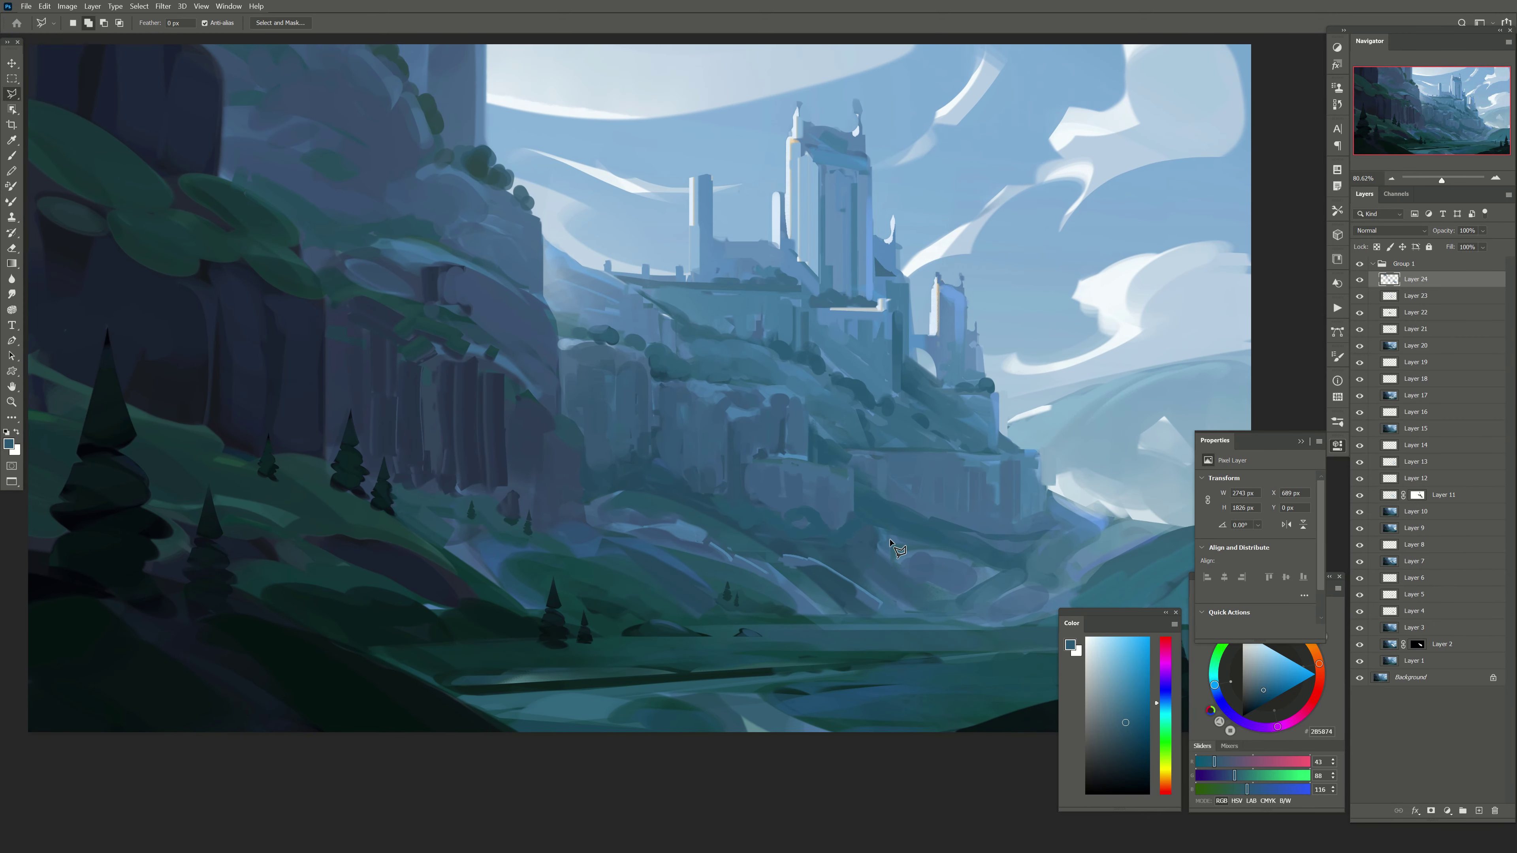
pyautogui.click(858, 524)
pyautogui.click(894, 539)
pyautogui.click(909, 559)
pyautogui.click(972, 583)
pyautogui.click(993, 602)
pyautogui.click(904, 606)
pyautogui.click(1058, 578)
pyautogui.doubleClick(871, 477)
# Step: Paint dark teal inside the lower valley selection, then deselect
pyautogui.press('b')
pyautogui.moveTo(957, 575)
pyautogui.mouseDown()
pyautogui.moveTo(1027, 562)
pyautogui.moveTo(985, 603)
pyautogui.mouseUp()
pyautogui.keyDown('alt'); pyautogui.click(1022, 579); pyautogui.keyUp('alt')
pyautogui.hotkey('ctrl', 'd')
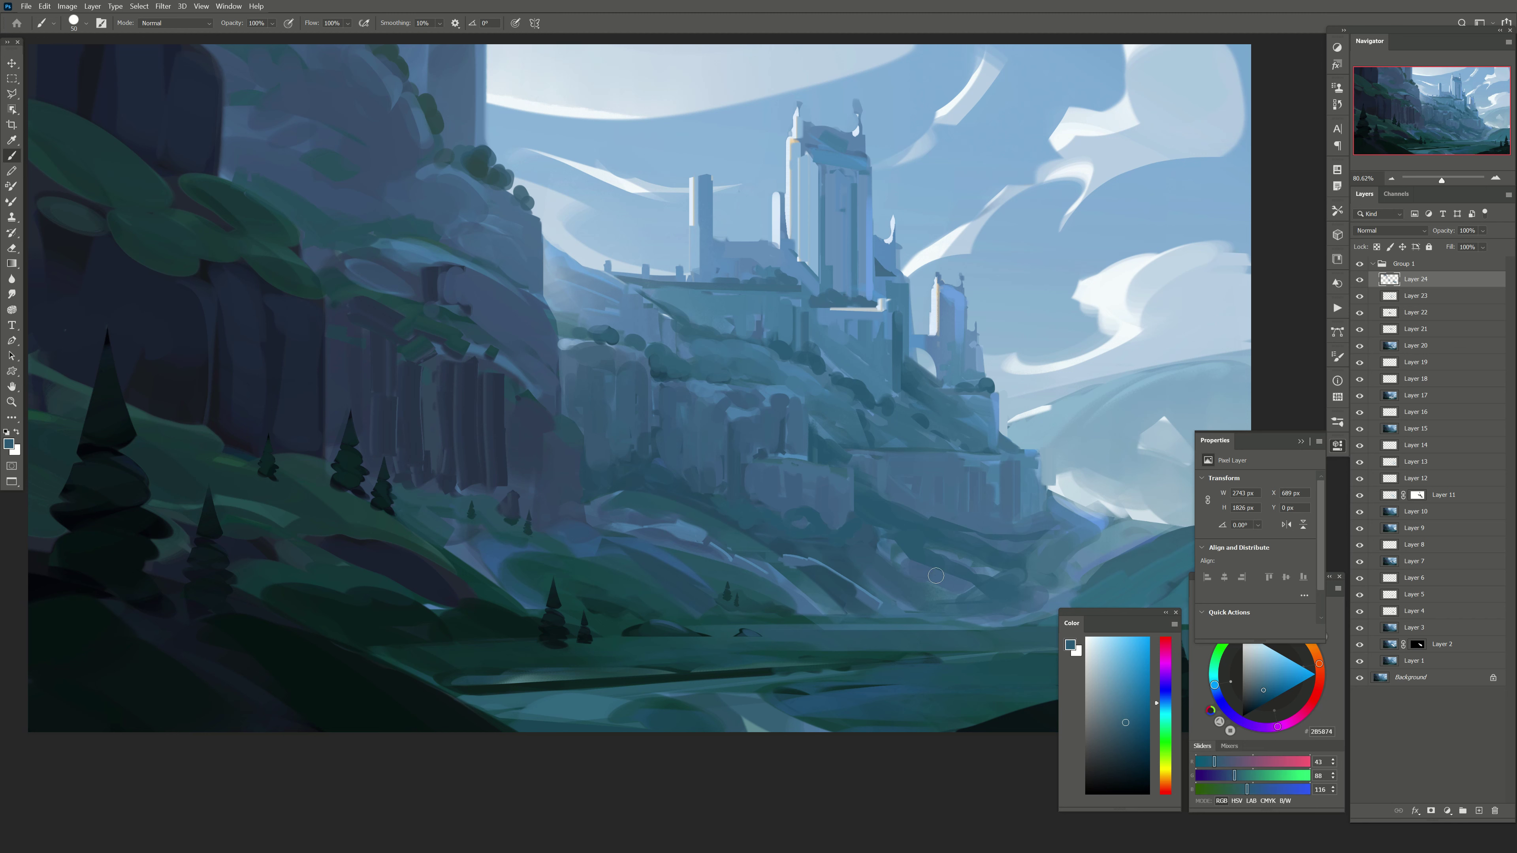
# Step: Darken the cliff base beneath the castle with larger strokes of sampled dark blues
pyautogui.press(']')
pyautogui.keyDown('alt'); pyautogui.click(845, 608); pyautogui.keyUp('alt')
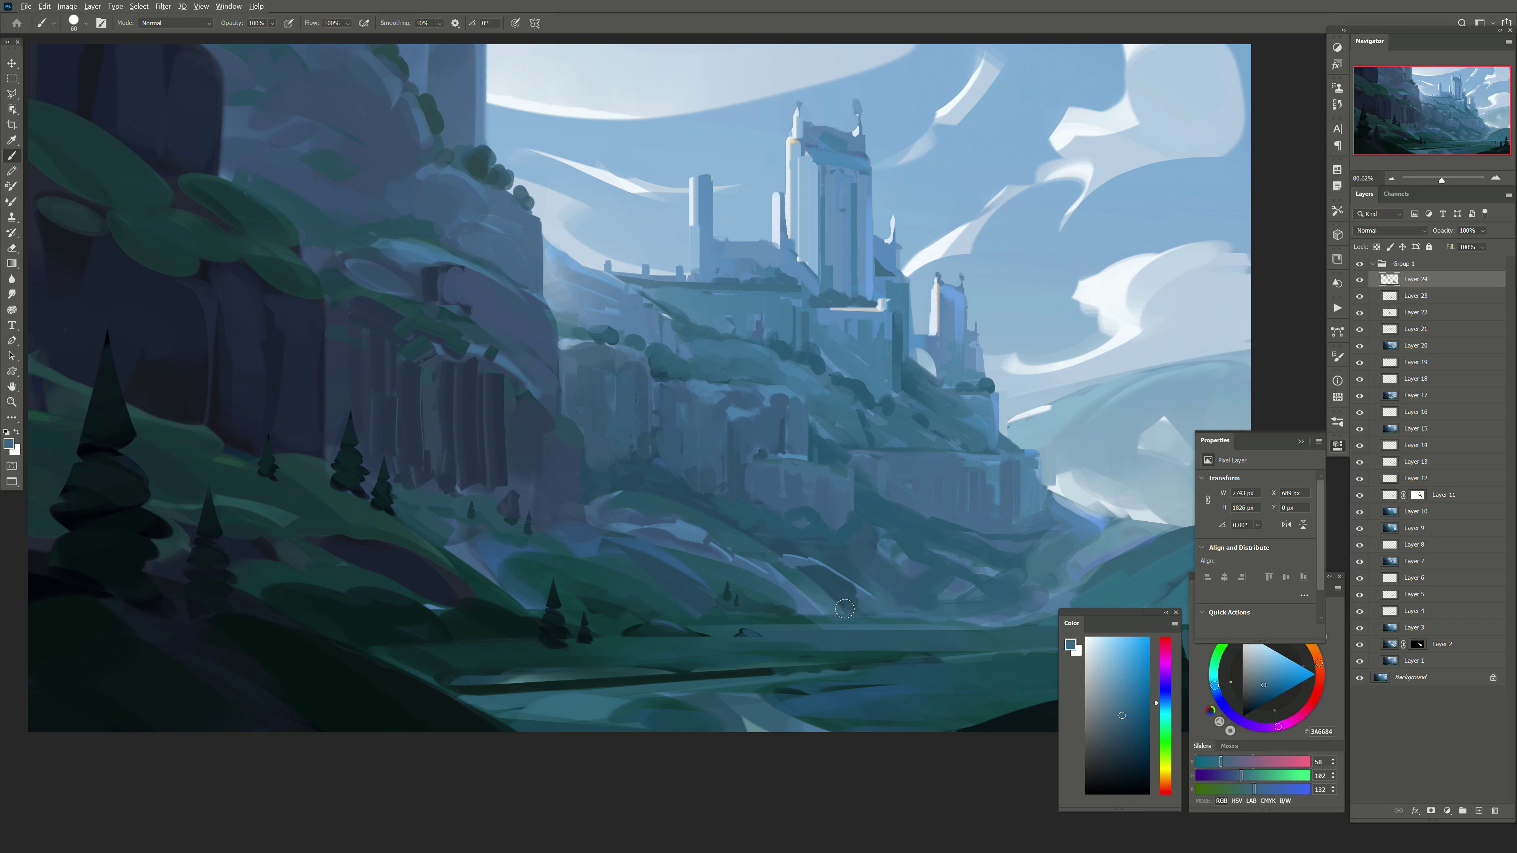
pyautogui.press(']')
pyautogui.keyDown('alt'); pyautogui.click(736, 585); pyautogui.keyUp('alt')
pyautogui.keyDown('alt'); pyautogui.click(763, 455); pyautogui.keyUp('alt')
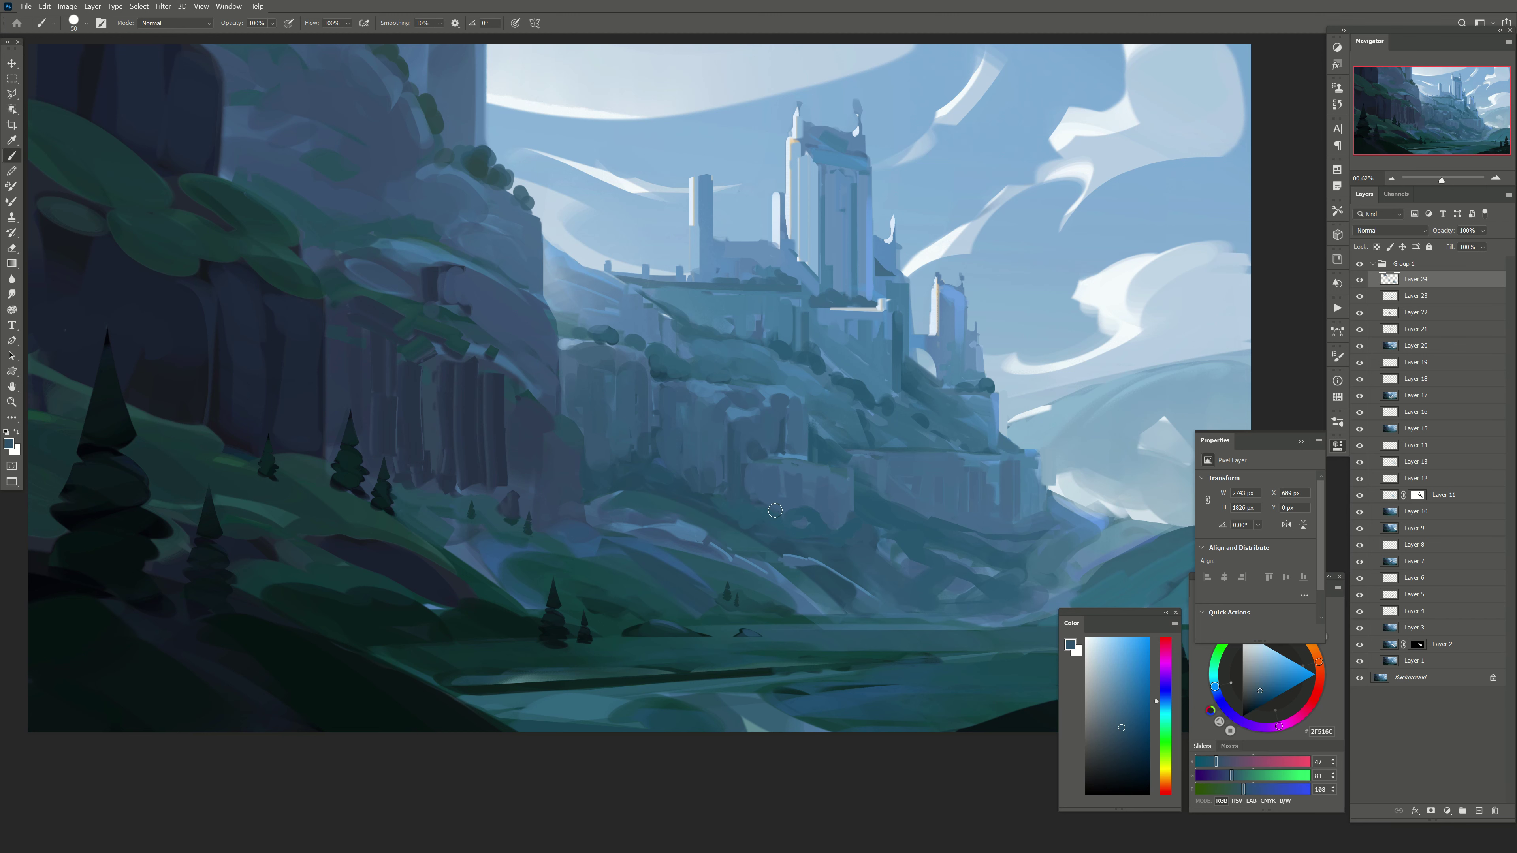
pyautogui.keyDown('alt'); pyautogui.click(680, 482); pyautogui.keyUp('alt')
pyautogui.moveTo(657, 476); pyautogui.dragTo(656, 419)
pyautogui.moveTo(653, 479); pyautogui.dragTo(634, 465)
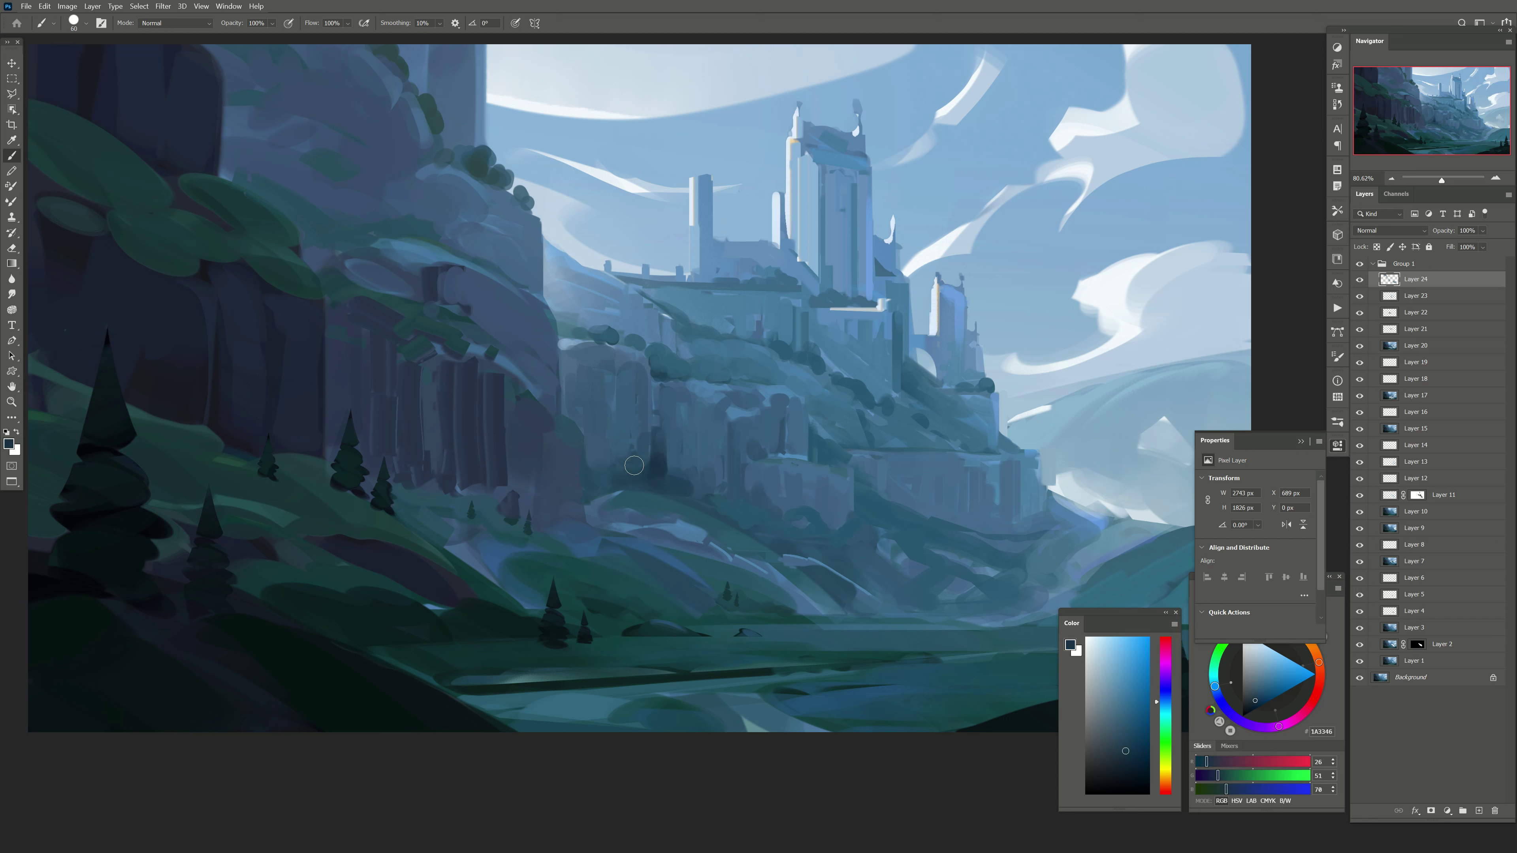
pyautogui.moveTo(613, 397)
pyautogui.mouseDown()
pyautogui.moveTo(612, 418)
pyautogui.moveTo(605, 379)
pyautogui.mouseUp()
# Step: Erase small touches on the cliff with a smaller brush, then sample deep teal and mid blues
pyautogui.keyDown('alt'); pyautogui.click(592, 414); pyautogui.keyUp('alt')
pyautogui.press('[')
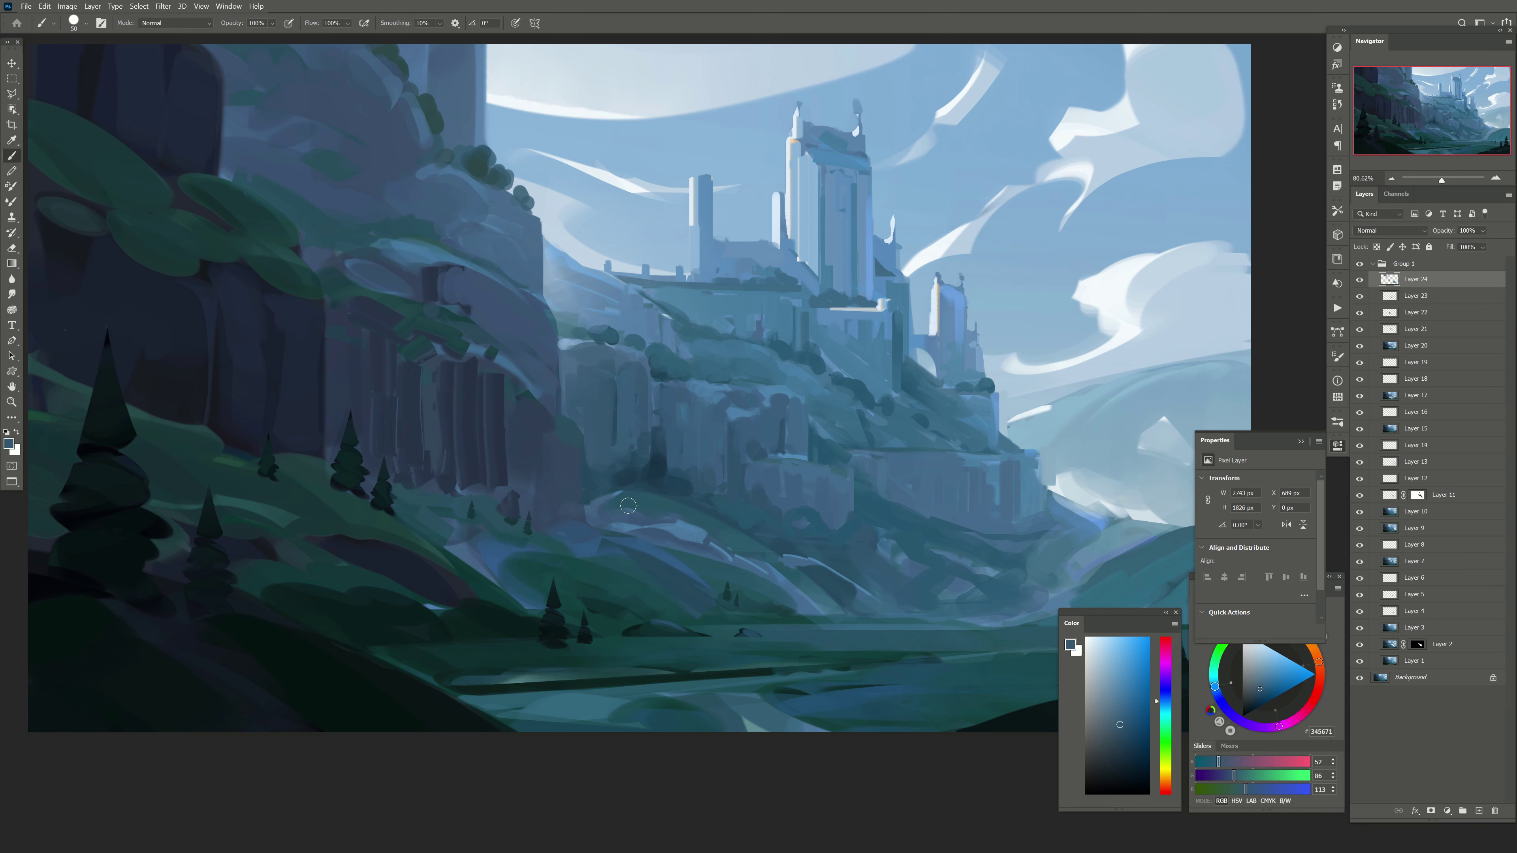
pyautogui.press('e')
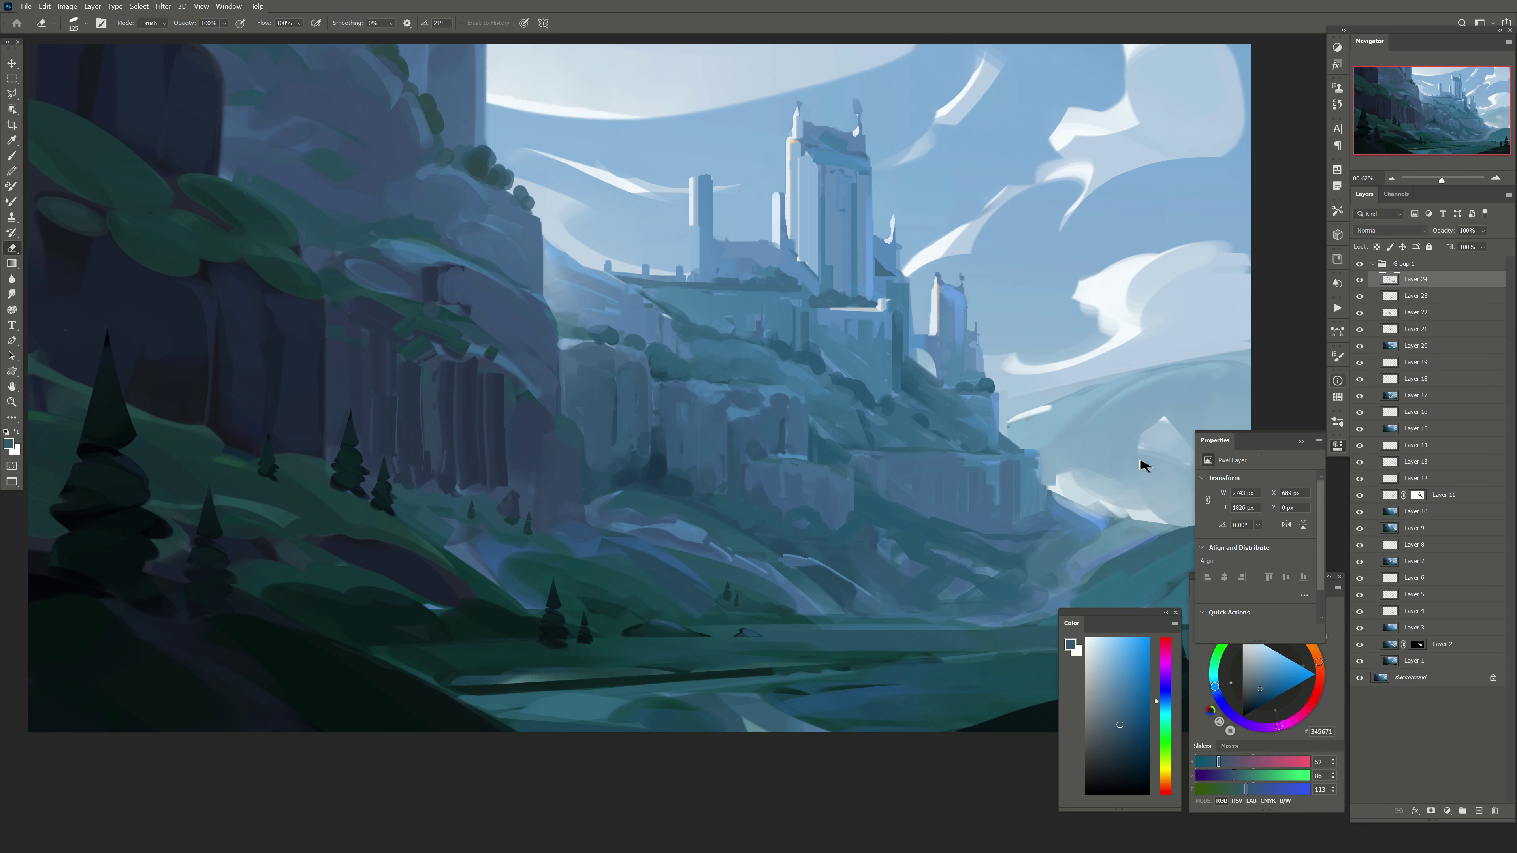
pyautogui.moveTo(560, 414); pyautogui.dragTo(582, 423)
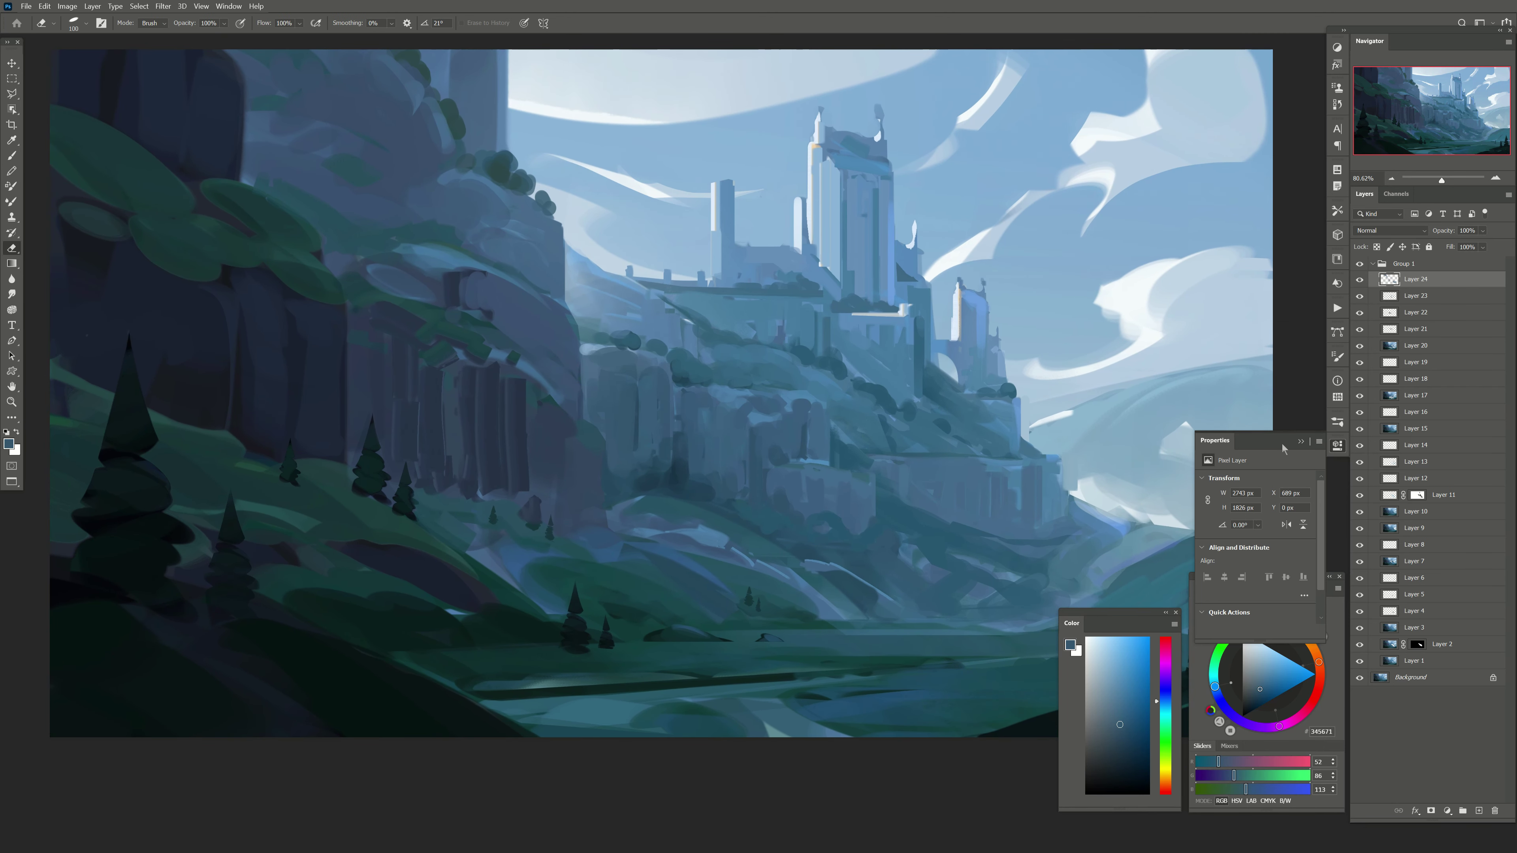
pyautogui.press('b')
pyautogui.moveTo(802, 554); pyautogui.dragTo(770, 526)
pyautogui.keyDown('alt'); pyautogui.click(774, 526); pyautogui.keyUp('alt')
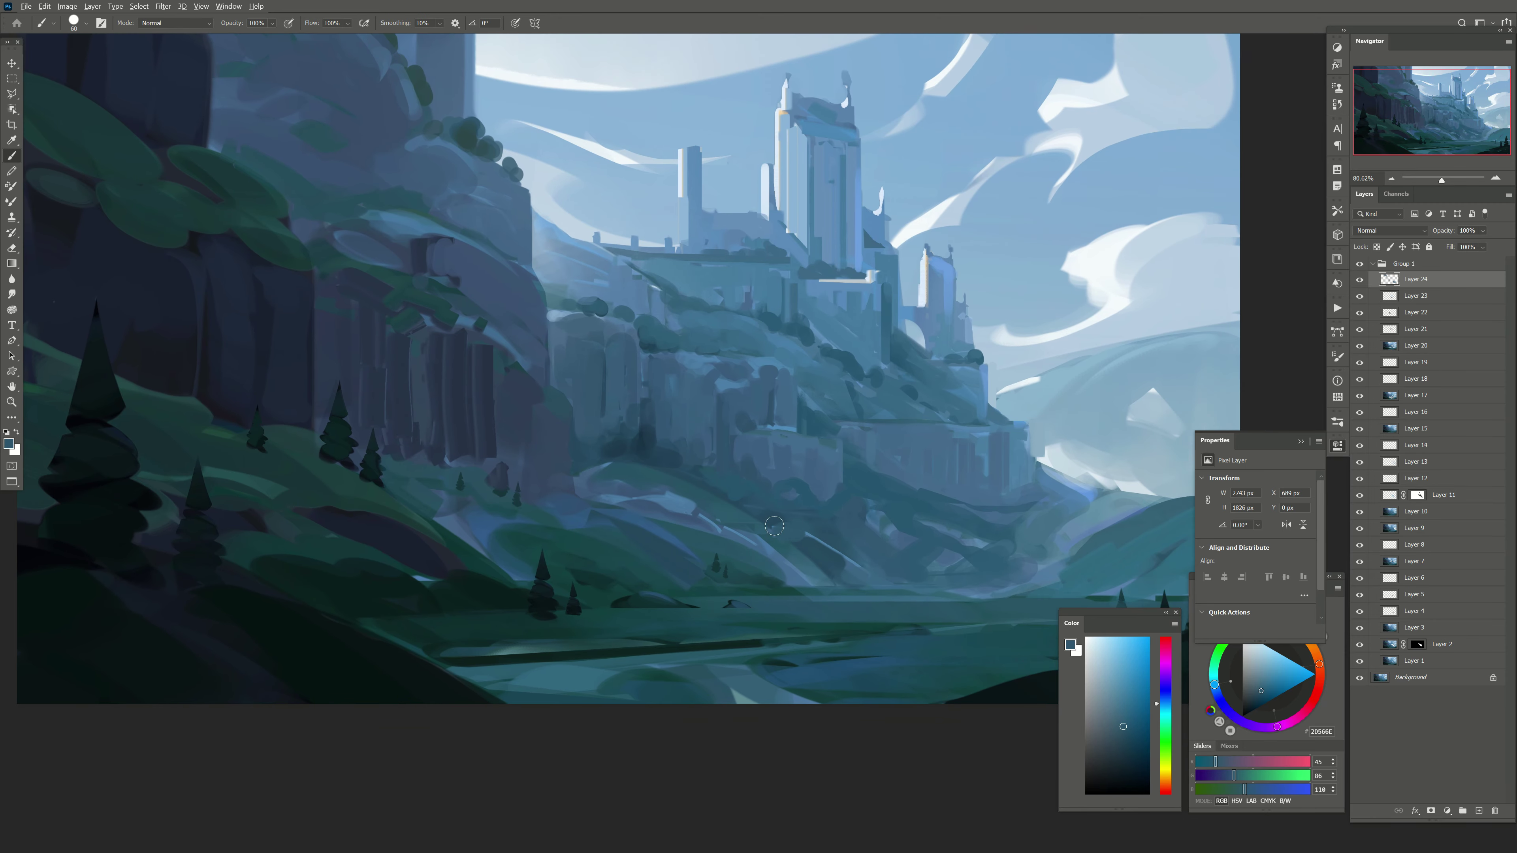
pyautogui.keyDown('alt'); pyautogui.click(968, 430); pyautogui.keyUp('alt')
pyautogui.keyDown('alt'); pyautogui.click(897, 464); pyautogui.keyUp('alt')
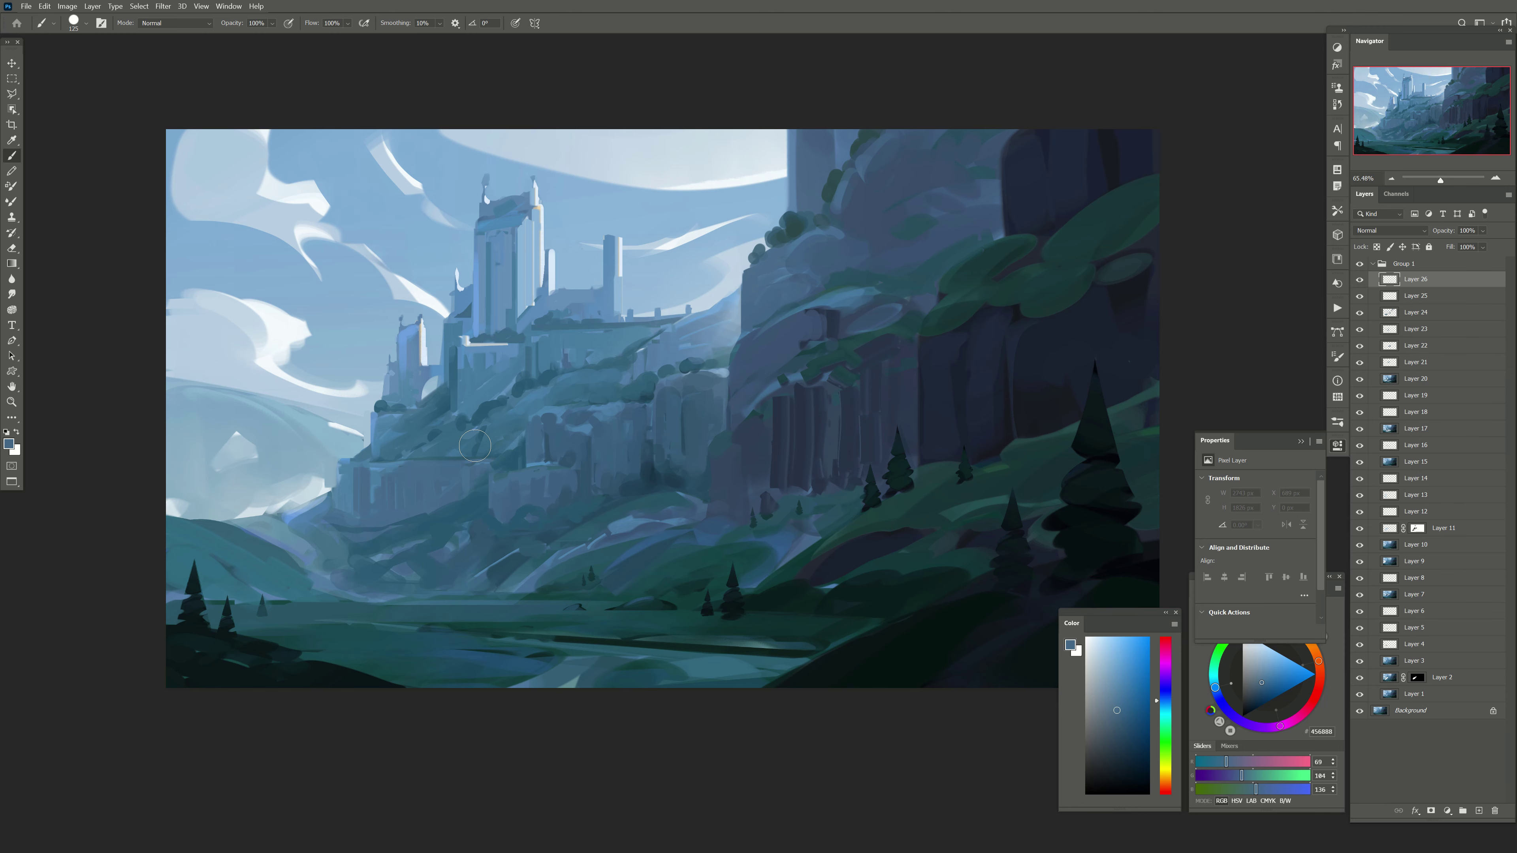
# Step: Dab small dark and lighter oval patches onto the cliff in the mirrored view
pyautogui.moveTo(851, 437)
pyautogui.mouseDown()
pyautogui.moveTo(833, 443)
pyautogui.moveTo(774, 332)
pyautogui.mouseUp()
pyautogui.keyDown('alt'); pyautogui.click(862, 374); pyautogui.keyUp('alt')
pyautogui.press(']')
pyautogui.press('[')
pyautogui.press('[')
pyautogui.press('[')
pyautogui.keyDown('alt'); pyautogui.click(840, 348); pyautogui.keyUp('alt')
pyautogui.keyDown('alt'); pyautogui.click(813, 299); pyautogui.keyUp('alt')
pyautogui.press('[')
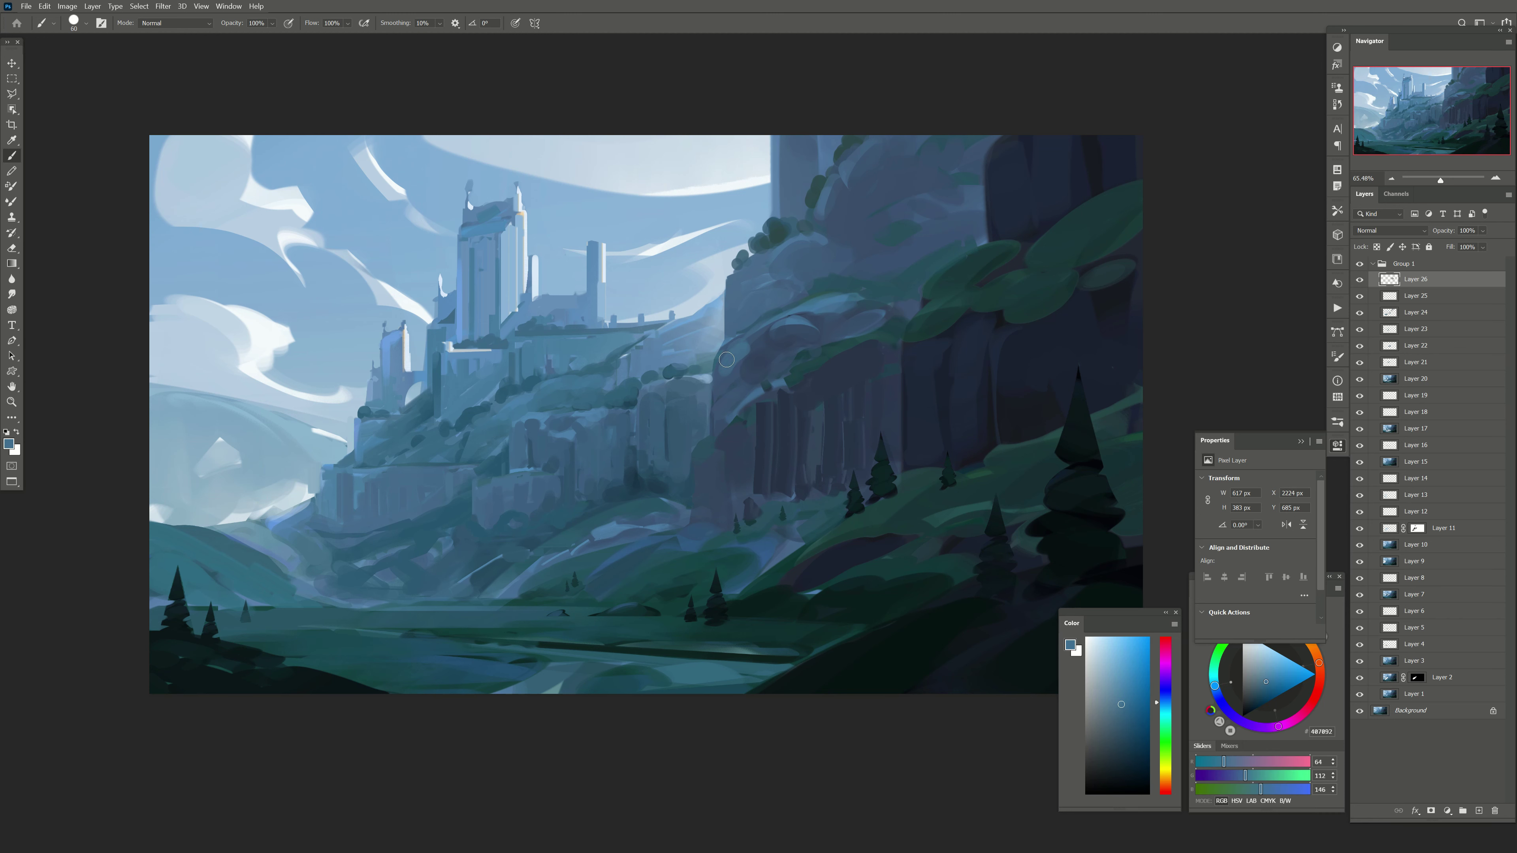
# Step: Sample mid and darker cliff blues and darken the cliff edge with a stroke
pyautogui.keyDown('alt'); pyautogui.click(717, 395); pyautogui.keyUp('alt')
pyautogui.press(']')
pyautogui.keyDown('alt'); pyautogui.click(744, 276); pyautogui.keyUp('alt')
pyautogui.press('[')
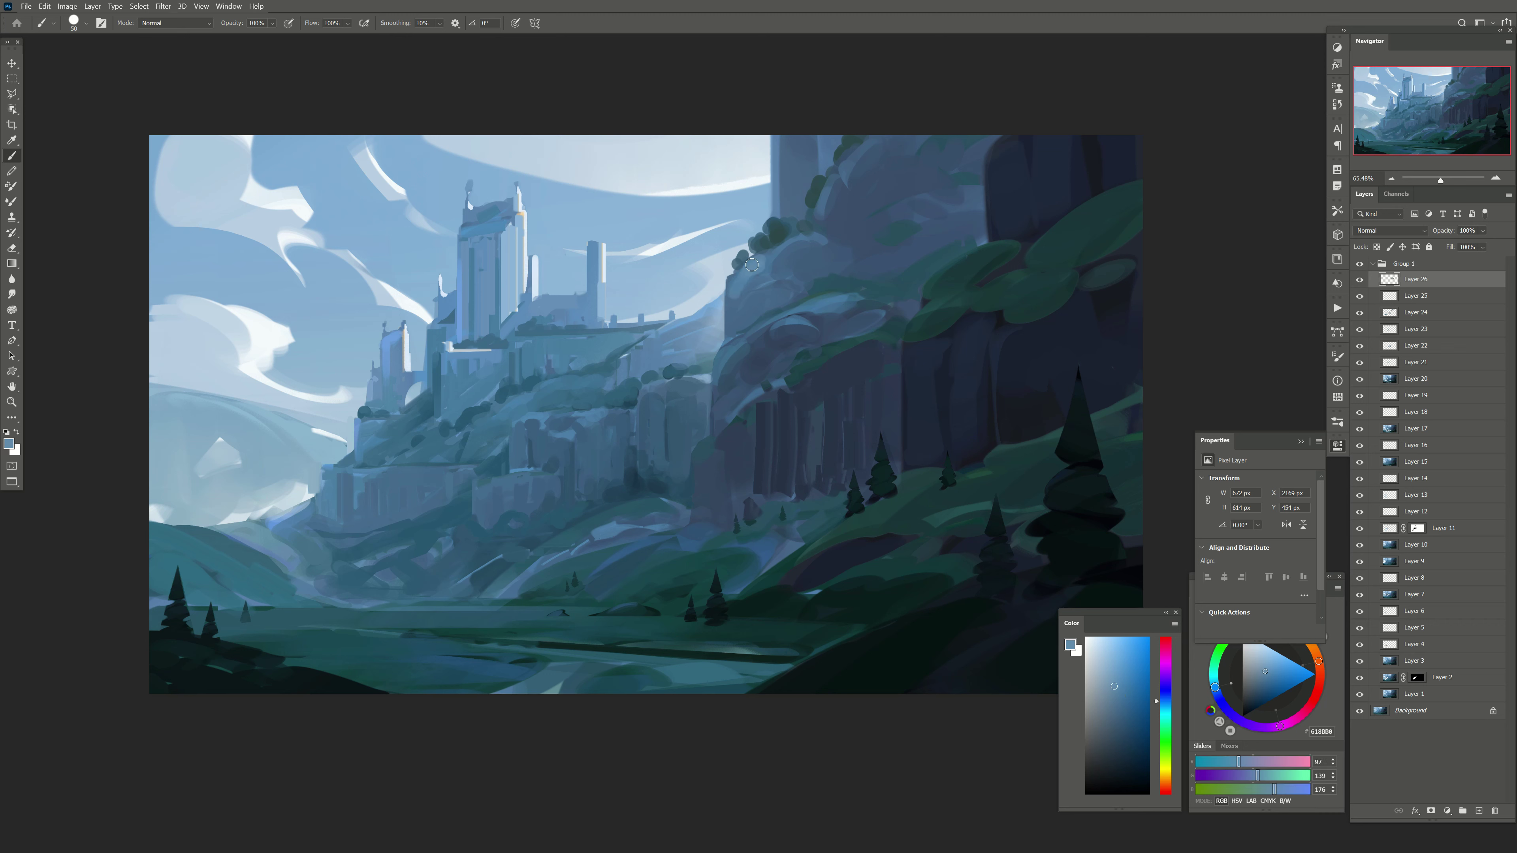
pyautogui.keyDown('alt'); pyautogui.click(807, 251); pyautogui.keyUp('alt')
pyautogui.moveTo(787, 263); pyautogui.dragTo(753, 292)
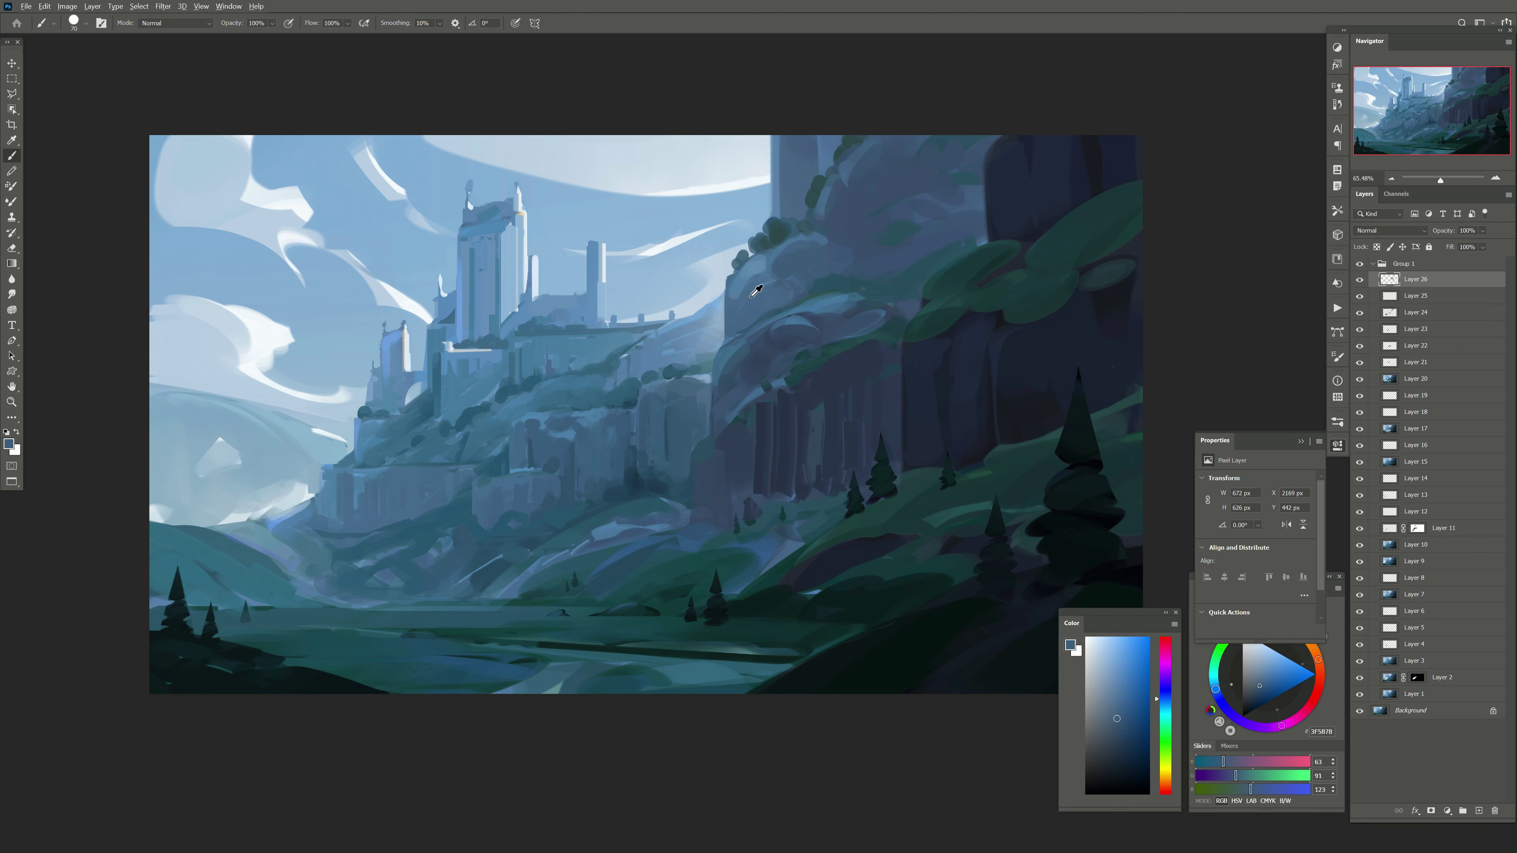
# Step: Sample dark blue-grey, deep teal and lighter blue cliff tones while resizing the brush
pyautogui.keyDown('alt'); pyautogui.click(729, 406); pyautogui.keyUp('alt')
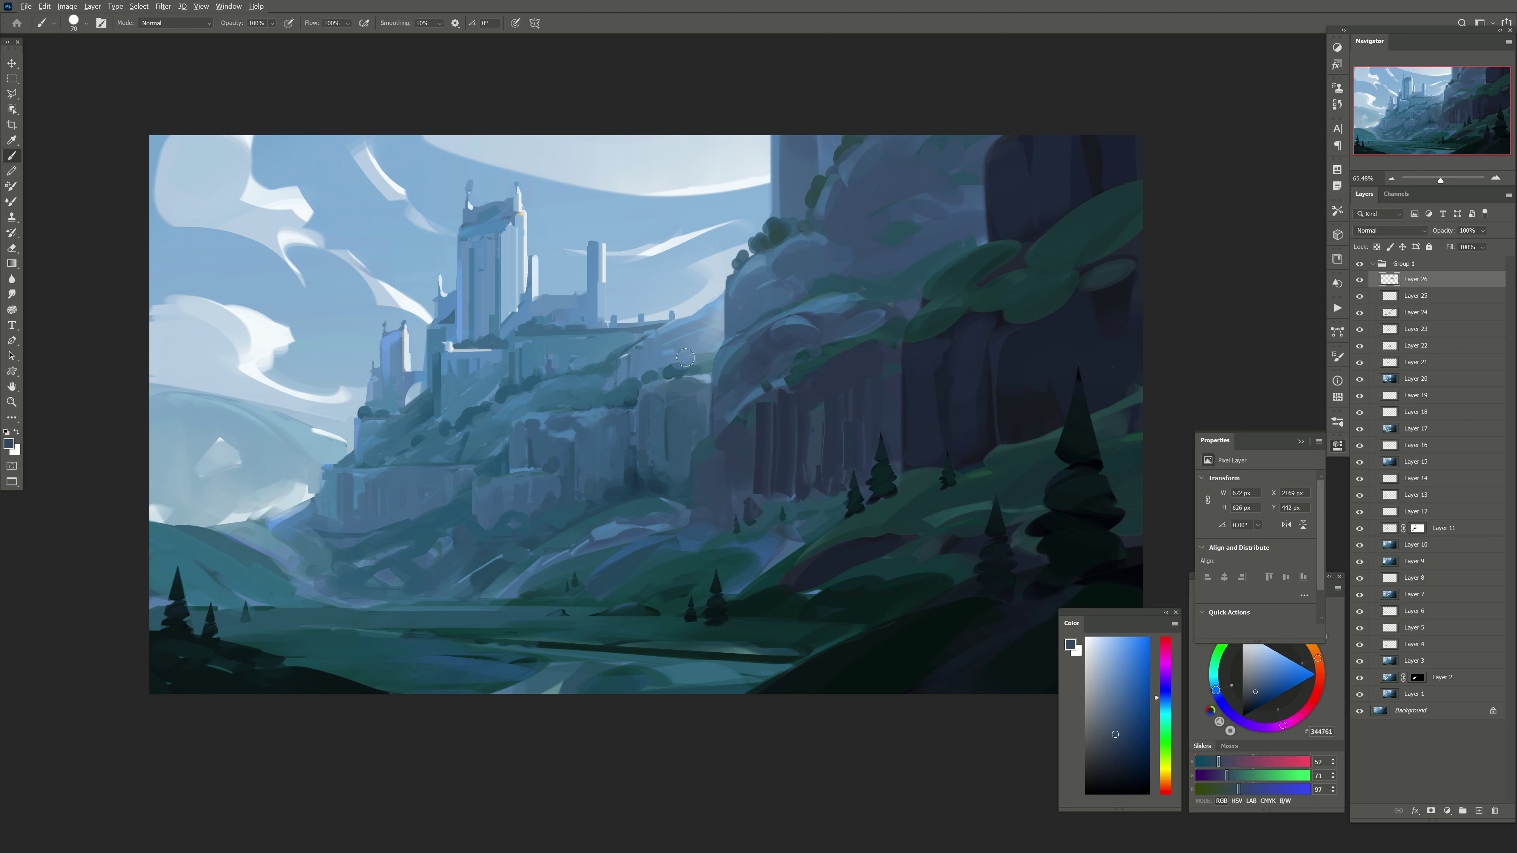
pyautogui.keyDown('alt'); pyautogui.click(896, 325); pyautogui.keyUp('alt')
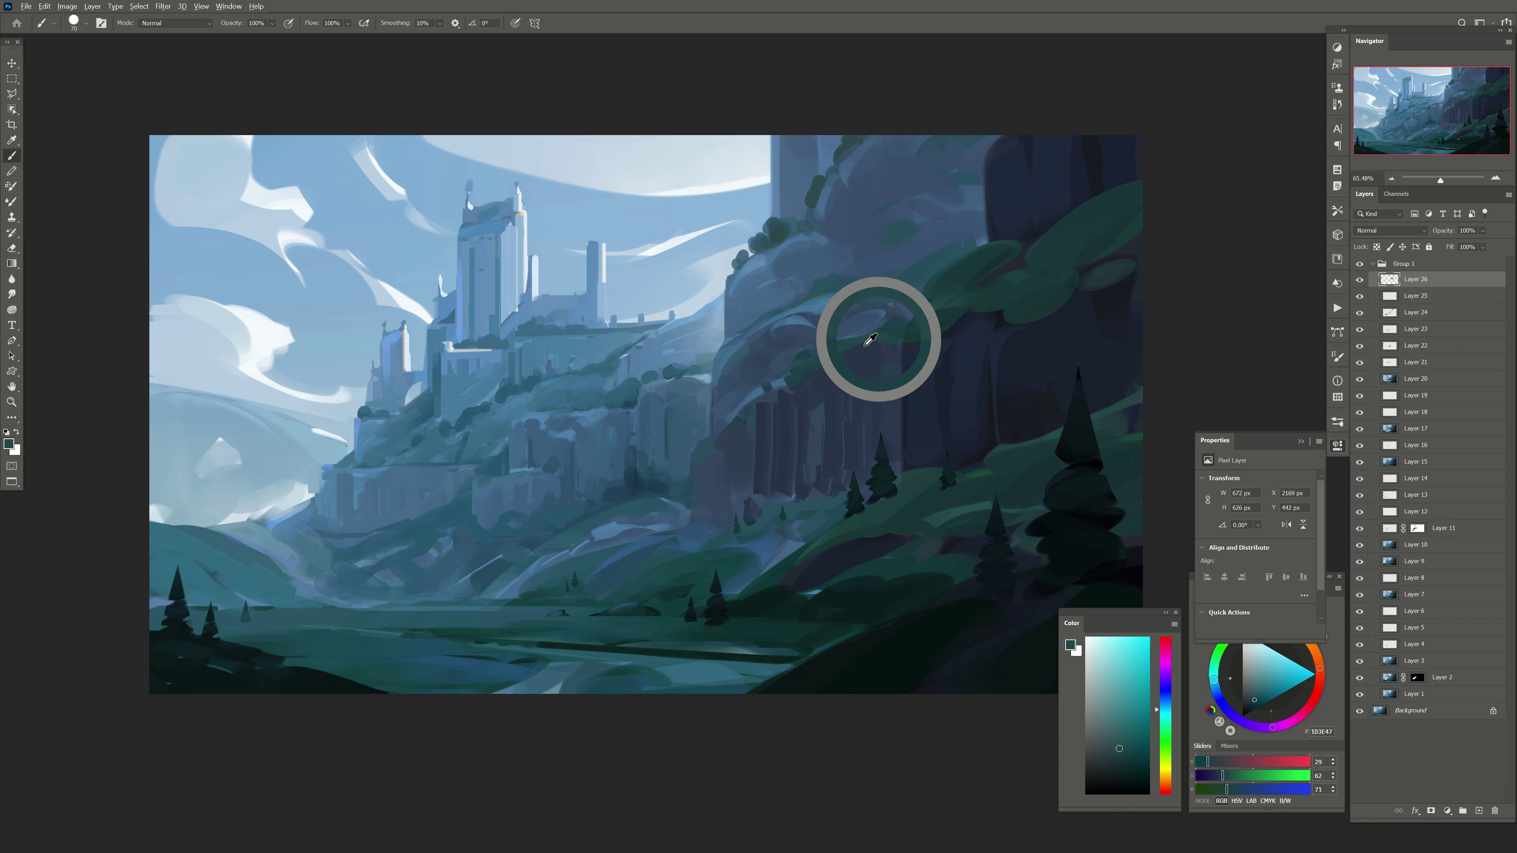
pyautogui.press('[')
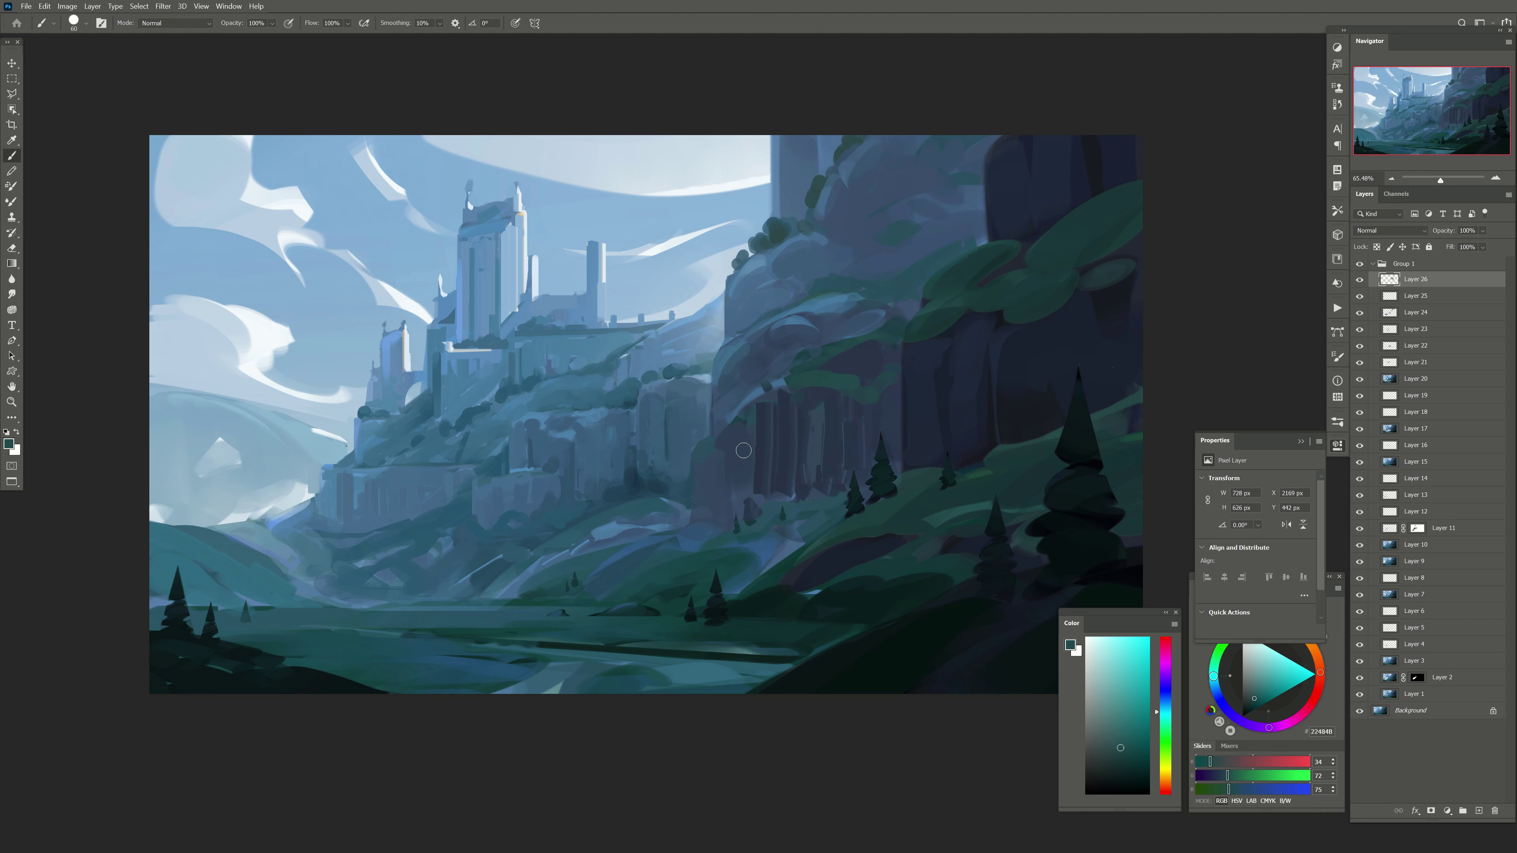
pyautogui.press(']')
pyautogui.keyDown('alt'); pyautogui.click(805, 400); pyautogui.keyUp('alt')
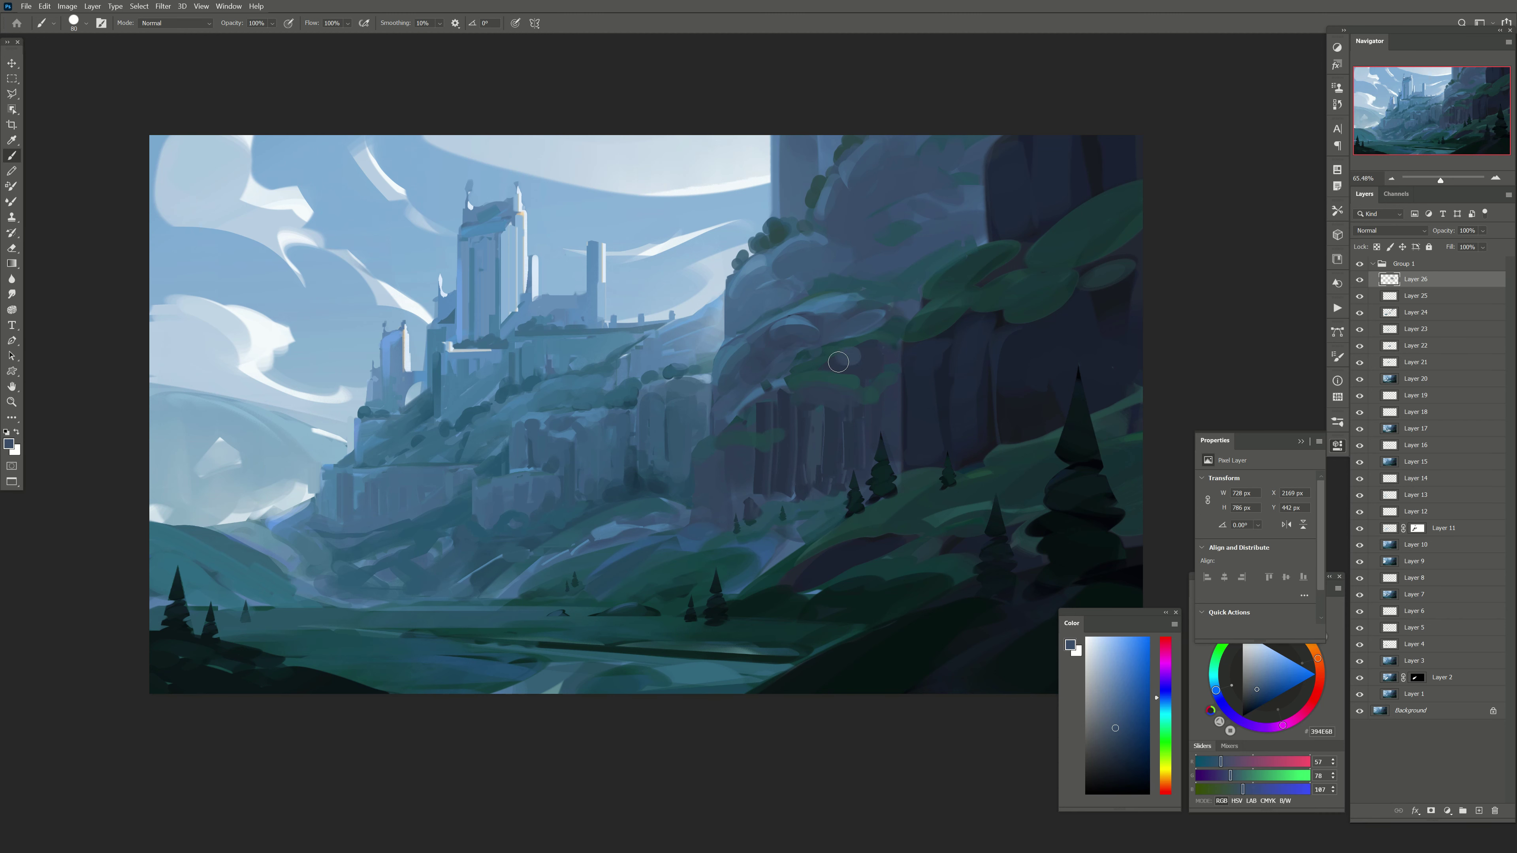
pyautogui.keyDown('alt'); pyautogui.click(875, 389); pyautogui.keyUp('alt')
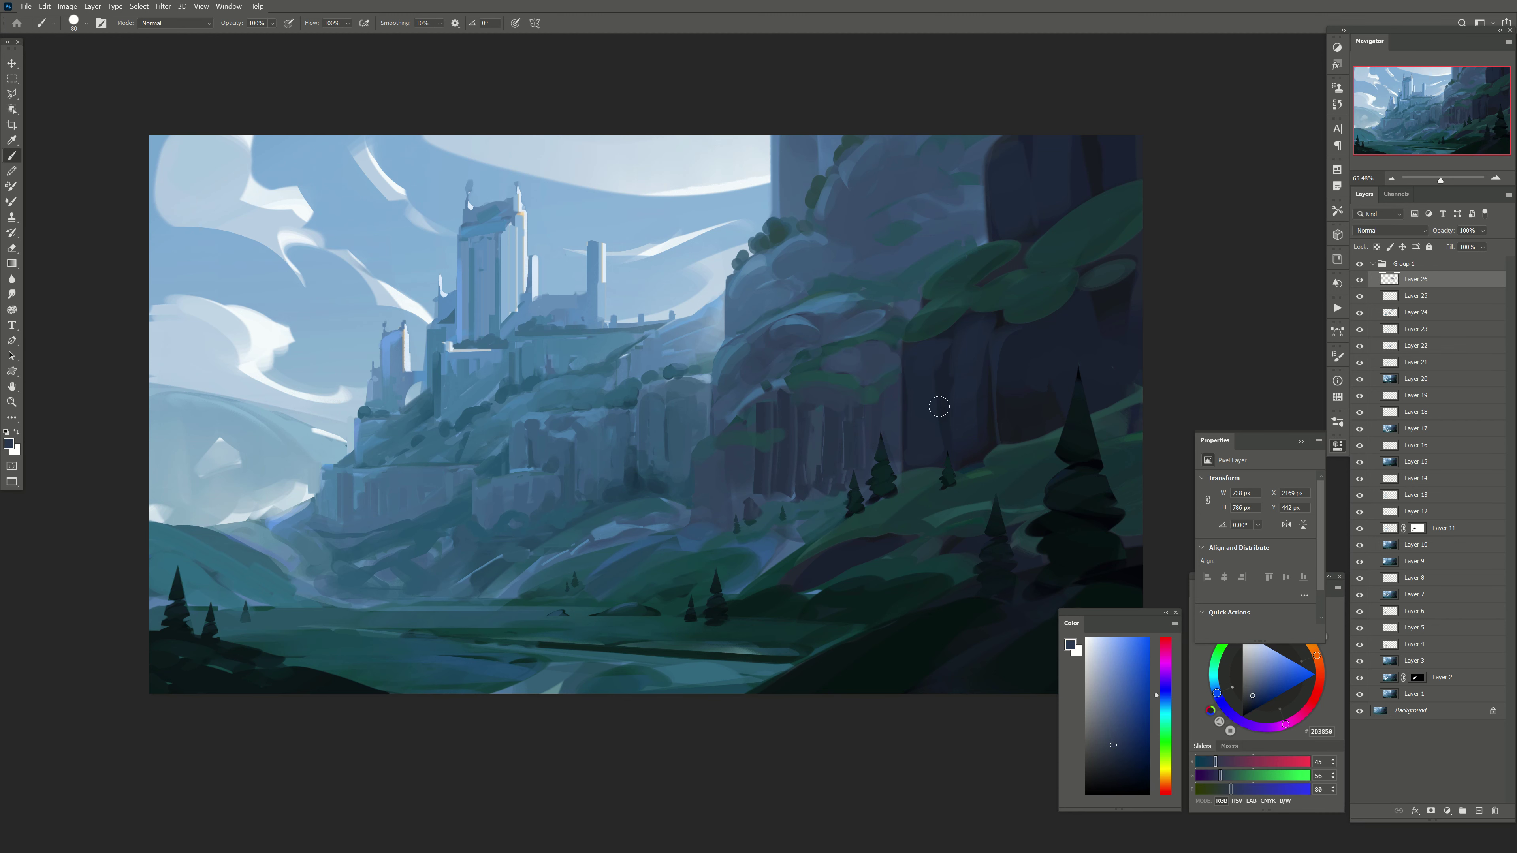
pyautogui.press(']')
pyautogui.press(']')
pyautogui.keyDown('alt'); pyautogui.click(819, 299); pyautogui.keyUp('alt')
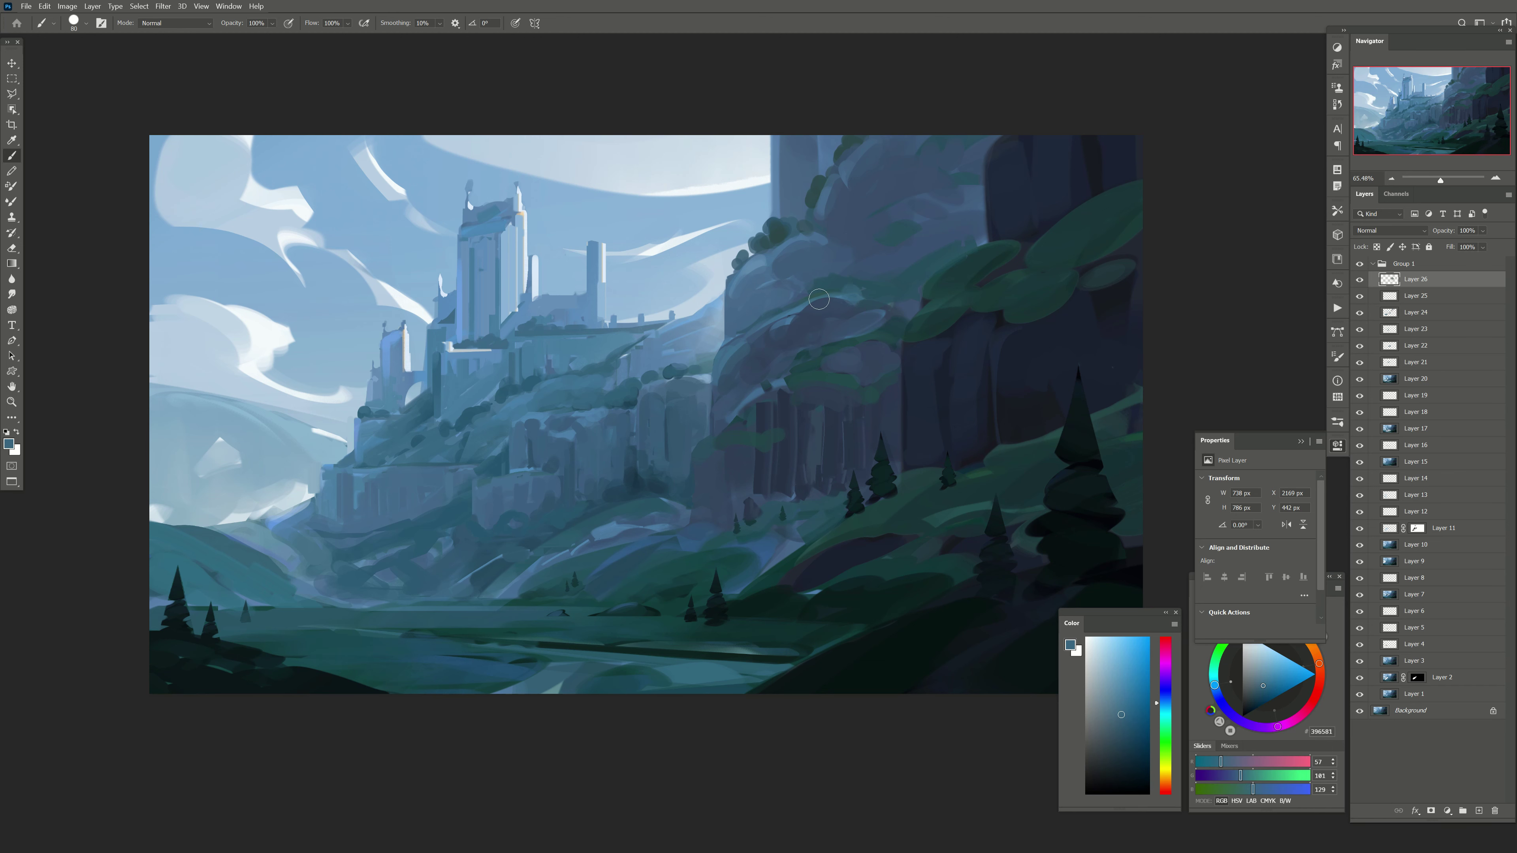
pyautogui.keyDown('alt'); pyautogui.click(868, 285); pyautogui.keyUp('alt')
pyautogui.press(']')
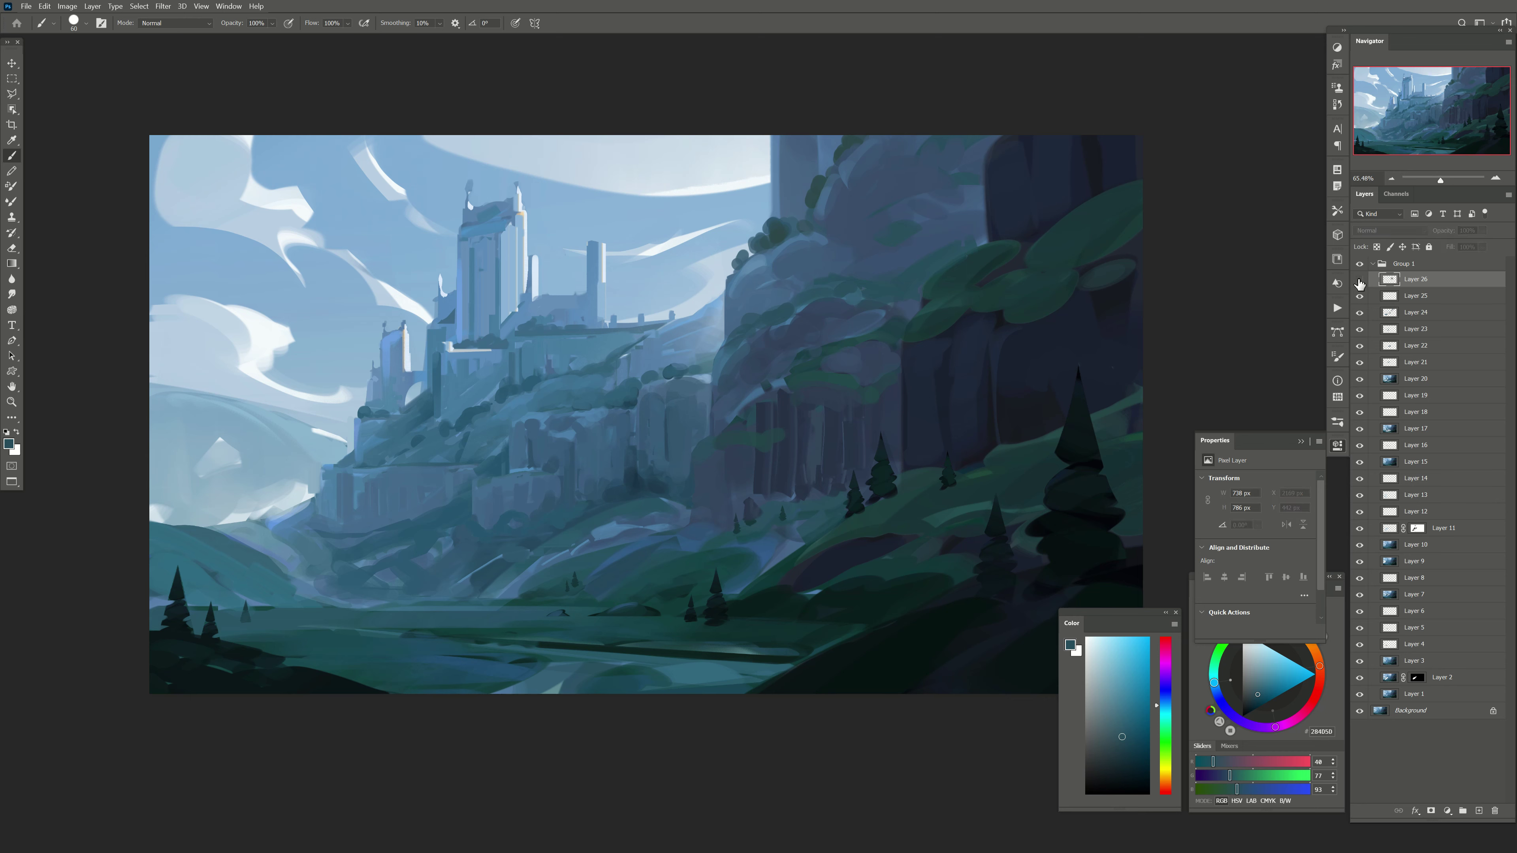
# Step: Paint faint slate-blue strokes across the lower hillside, extending them leftward
pyautogui.moveTo(768, 412); pyautogui.dragTo(763, 385)
pyautogui.keyDown('alt'); pyautogui.click(767, 424); pyautogui.keyUp('alt')
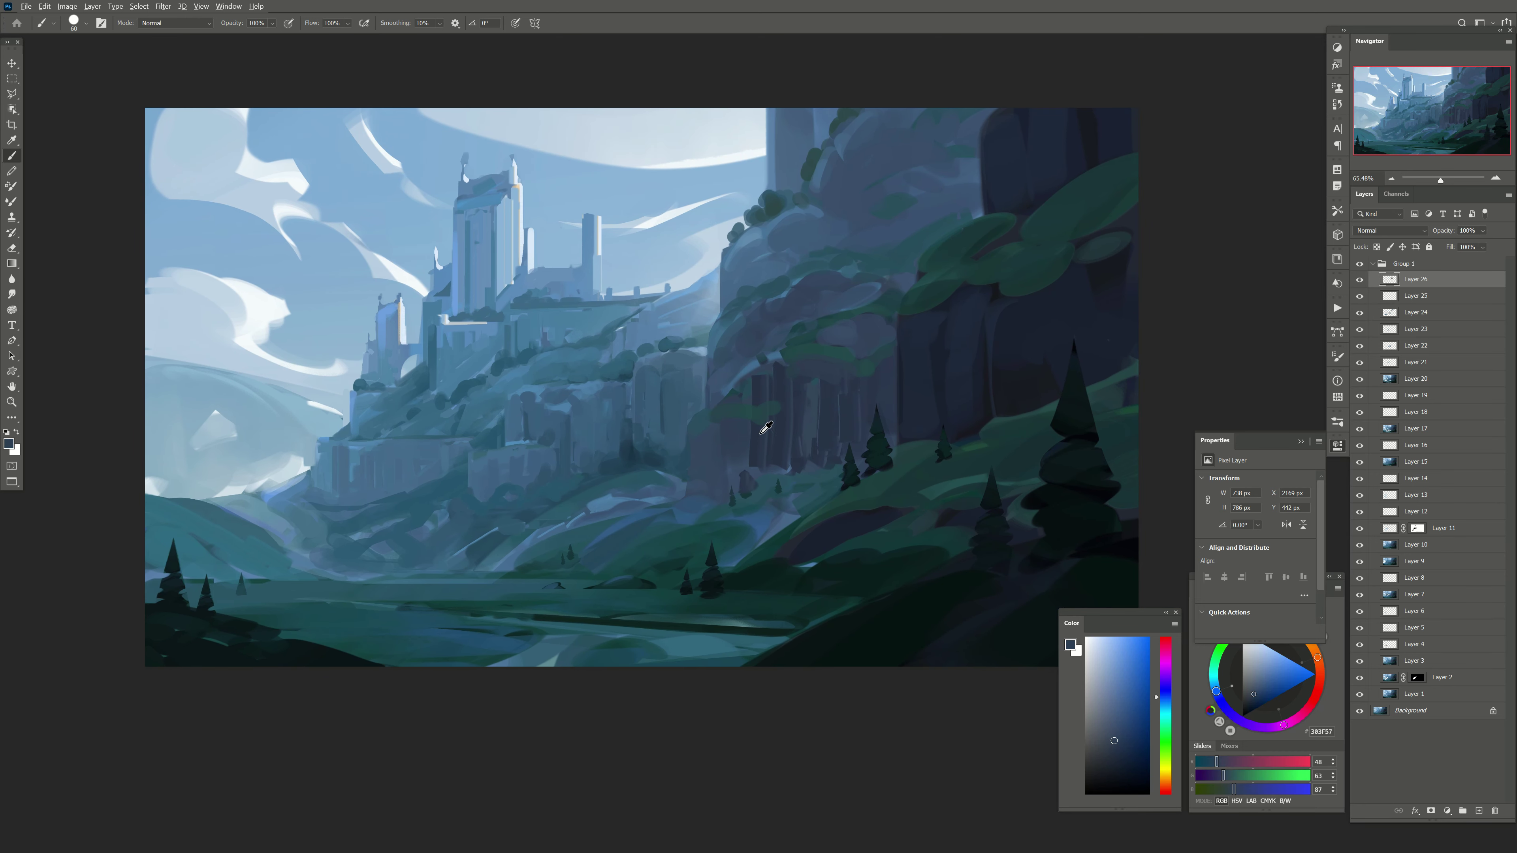
pyautogui.press(']')
pyautogui.press(']')
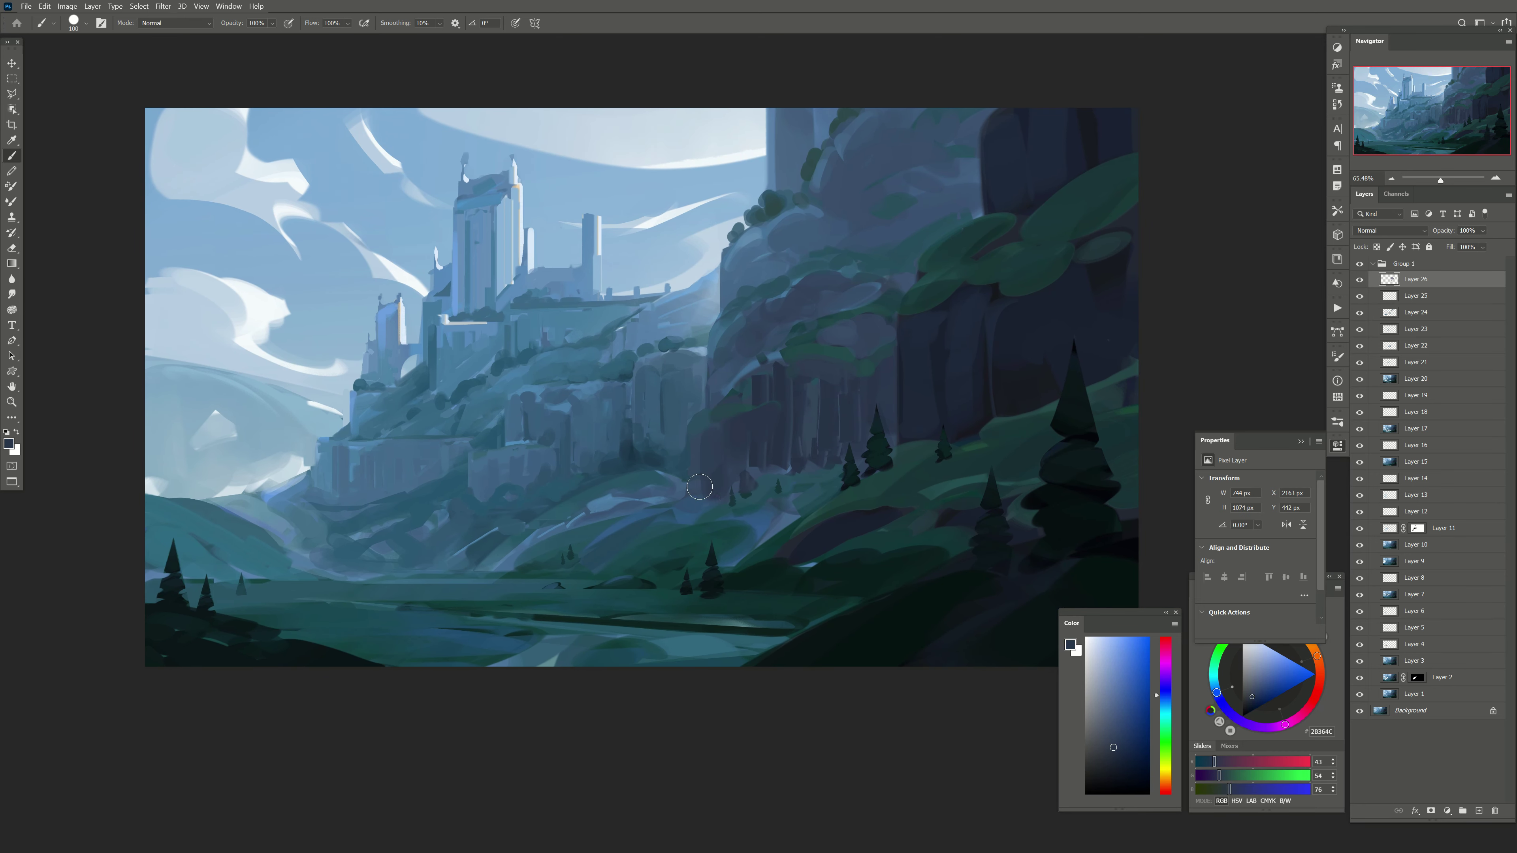
pyautogui.keyDown('alt'); pyautogui.click(704, 472); pyautogui.keyUp('alt')
pyautogui.moveTo(711, 494)
pyautogui.mouseDown()
pyautogui.moveTo(702, 525)
pyautogui.moveTo(600, 564)
pyautogui.moveTo(694, 552)
pyautogui.moveTo(672, 562)
pyautogui.mouseUp()
pyautogui.keyDown('alt'); pyautogui.click(693, 520); pyautogui.keyUp('alt')
pyautogui.press(']')
pyautogui.keyDown('alt'); pyautogui.click(632, 515); pyautogui.keyUp('alt')
# Step: Cover the pale stroke near the trees with dark teal
pyautogui.keyDown('alt'); pyautogui.click(674, 525); pyautogui.keyUp('alt')
pyautogui.press('[')
pyautogui.keyDown('alt'); pyautogui.click(677, 569); pyautogui.keyUp('alt')
pyautogui.keyDown('alt'); pyautogui.click(660, 569); pyautogui.keyUp('alt')
pyautogui.press(']')
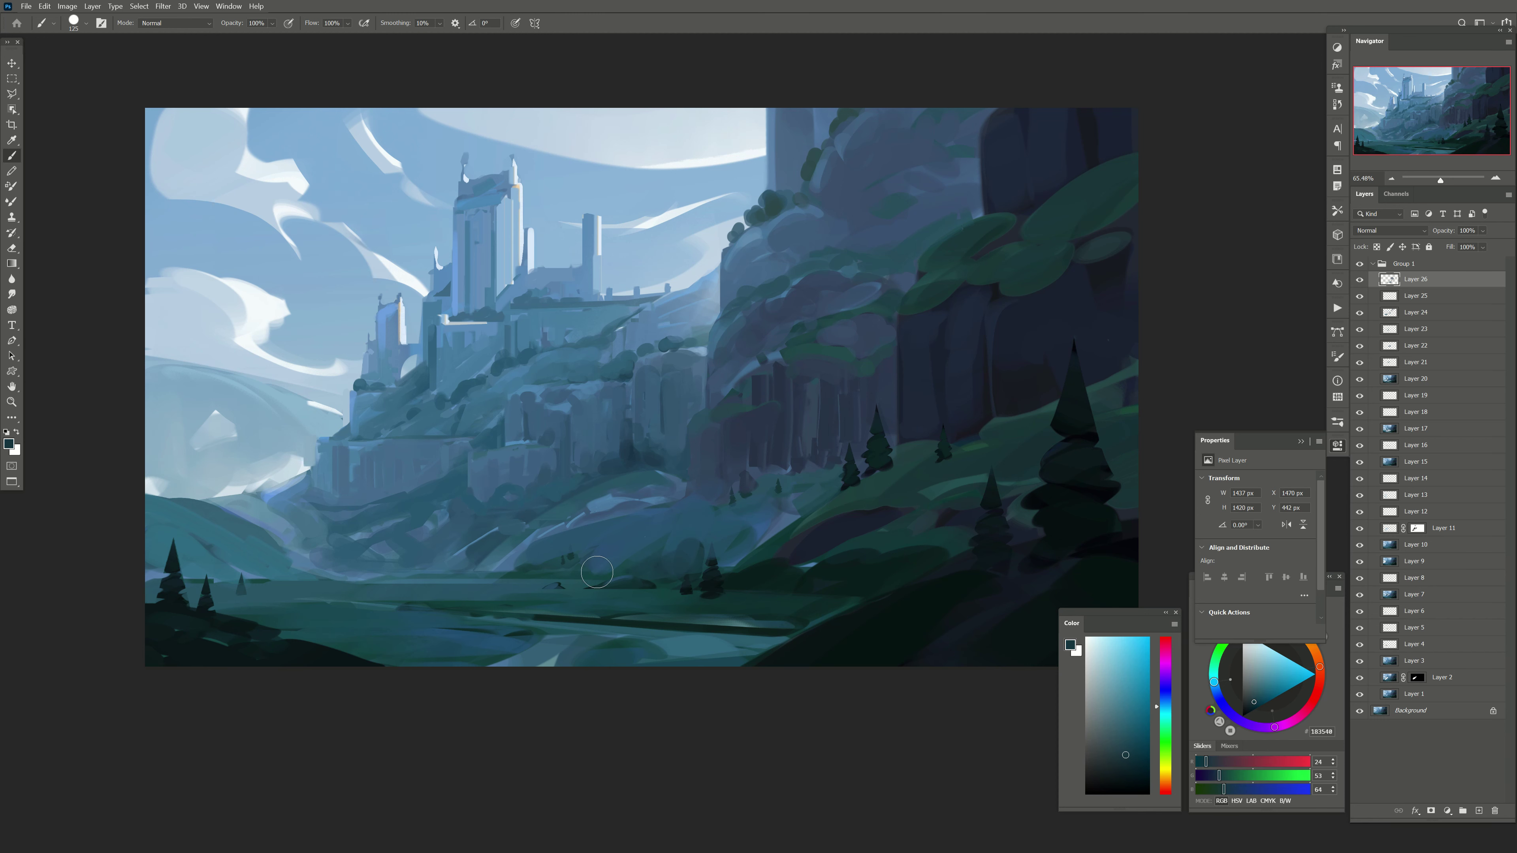
pyautogui.keyDown('alt'); pyautogui.click(627, 557); pyautogui.keyUp('alt')
# Step: Toggle the latest strokes to compare, then add a new layer above Layer 26
pyautogui.click(1360, 279)
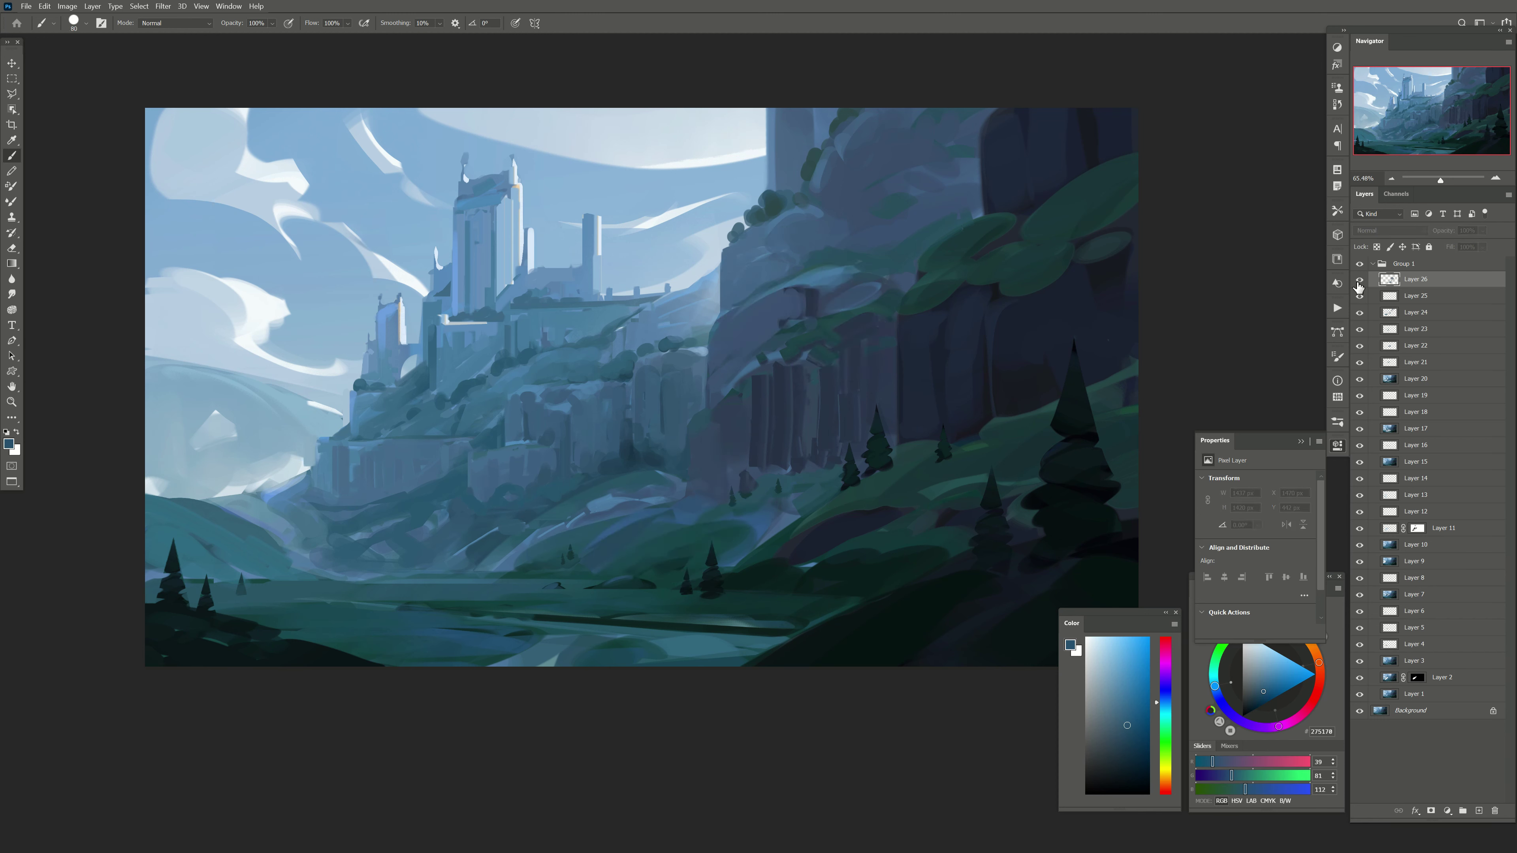
pyautogui.press('l')
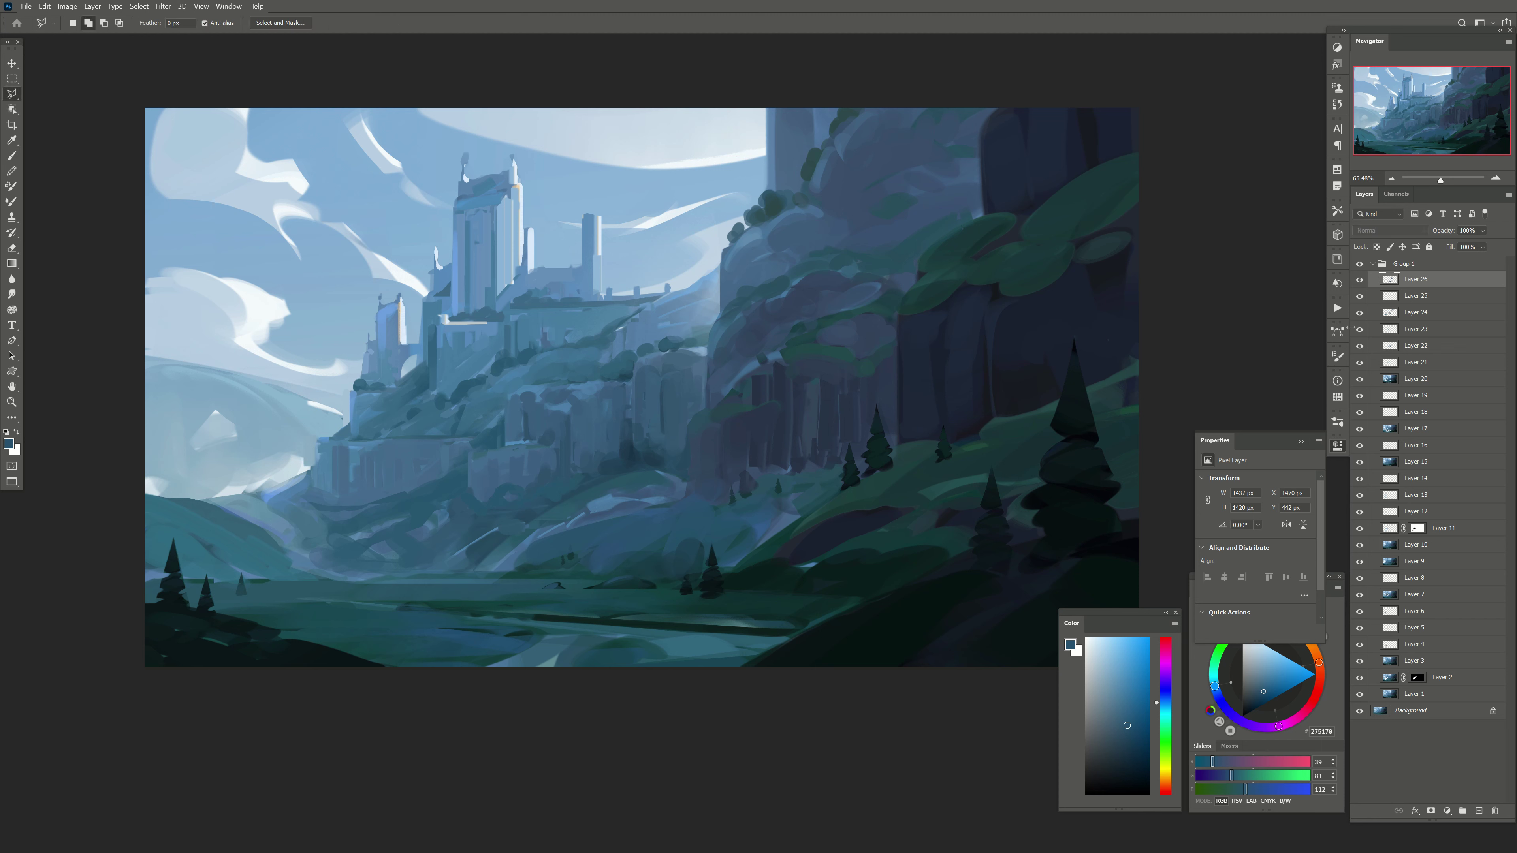
pyautogui.press('e')
pyautogui.press(']')
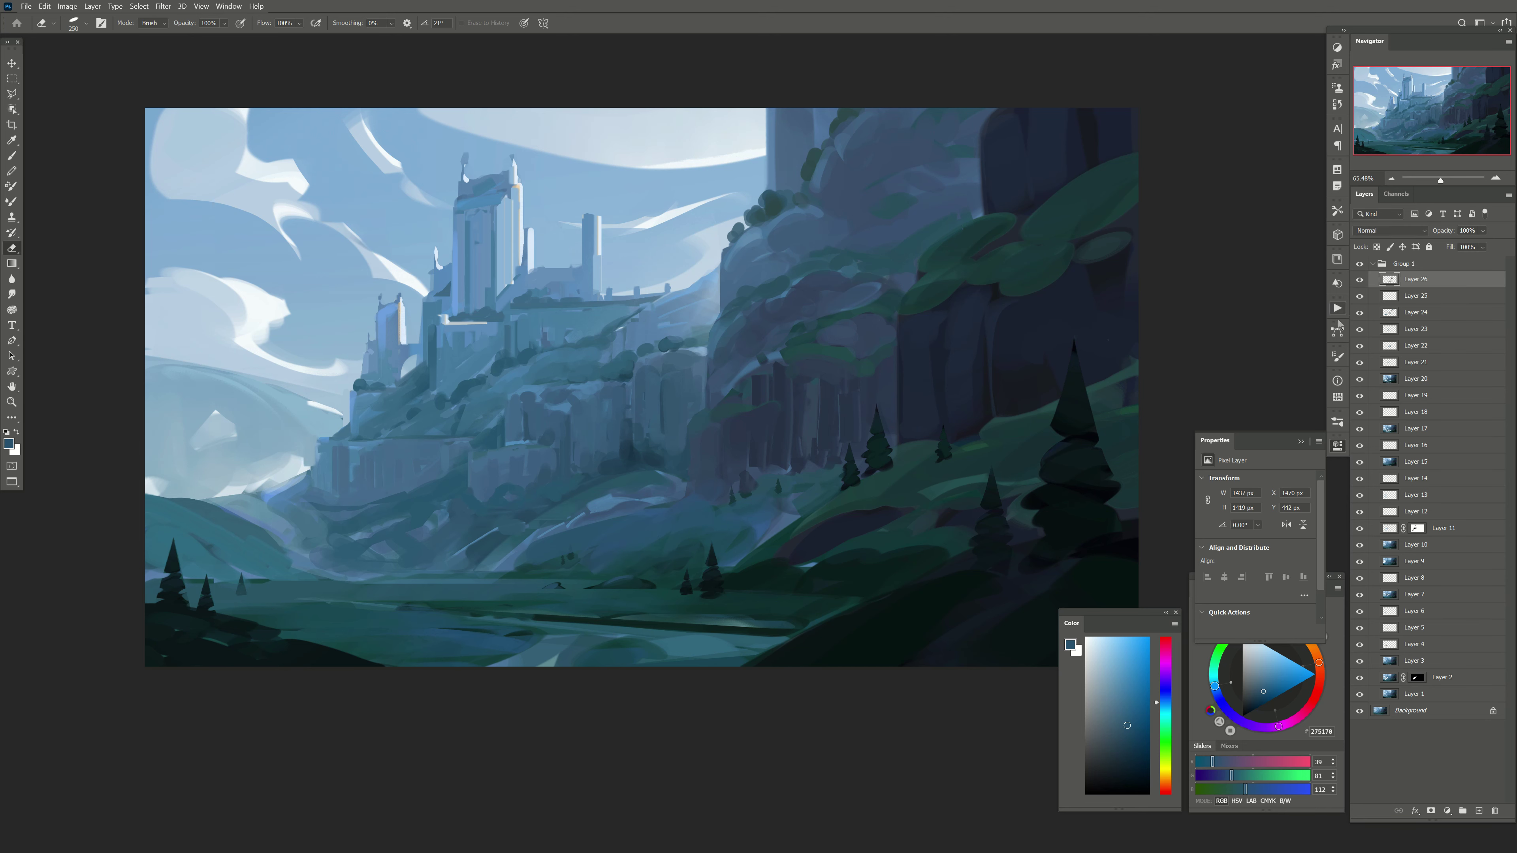
pyautogui.moveTo(600, 535); pyautogui.dragTo(577, 525)
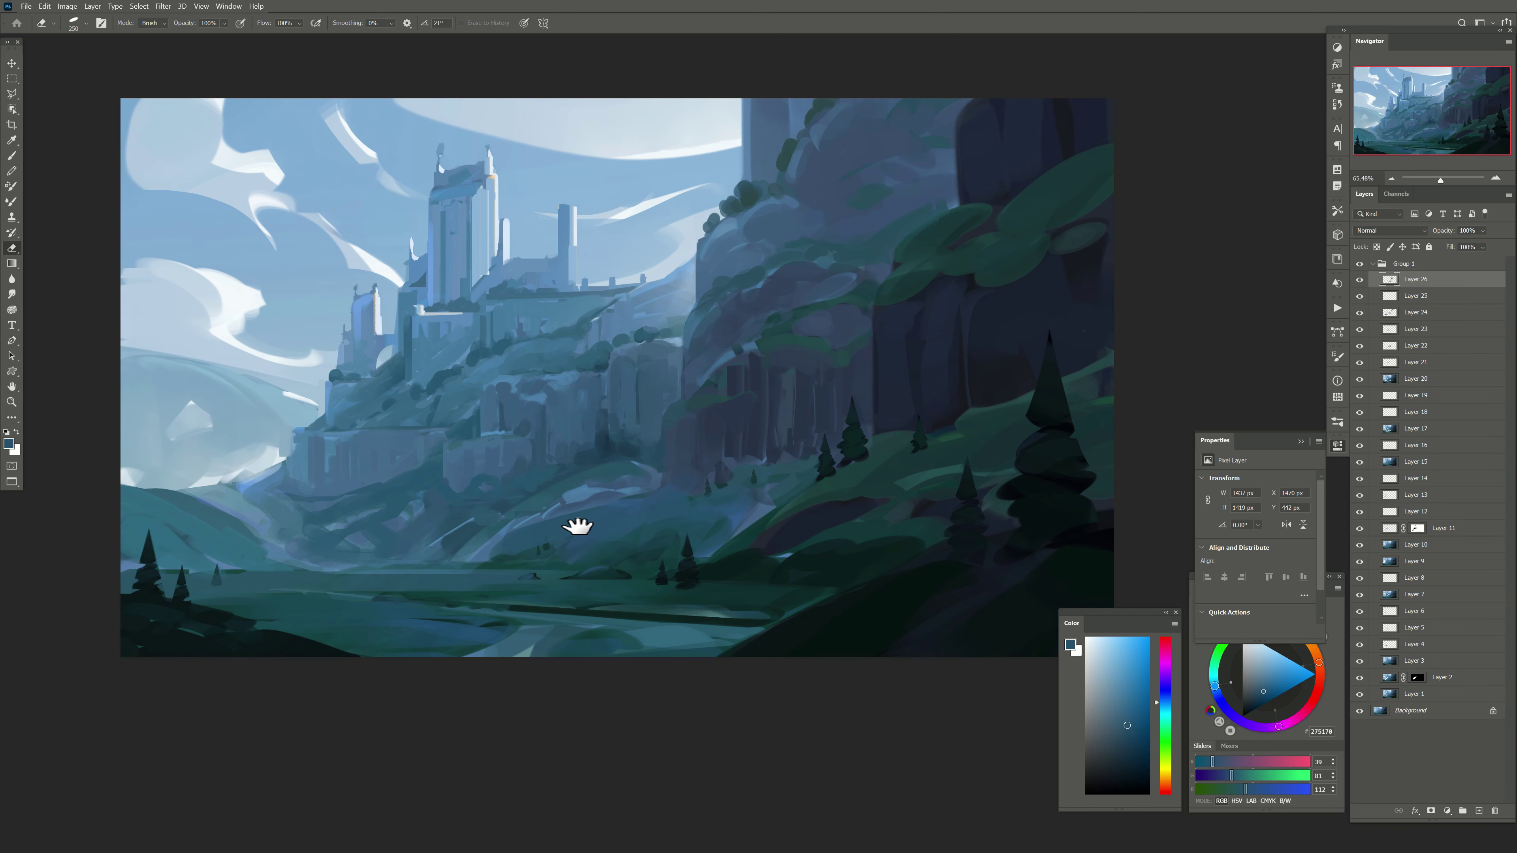
pyautogui.click(1478, 814)
pyautogui.moveTo(443, 473); pyautogui.dragTo(479, 472)
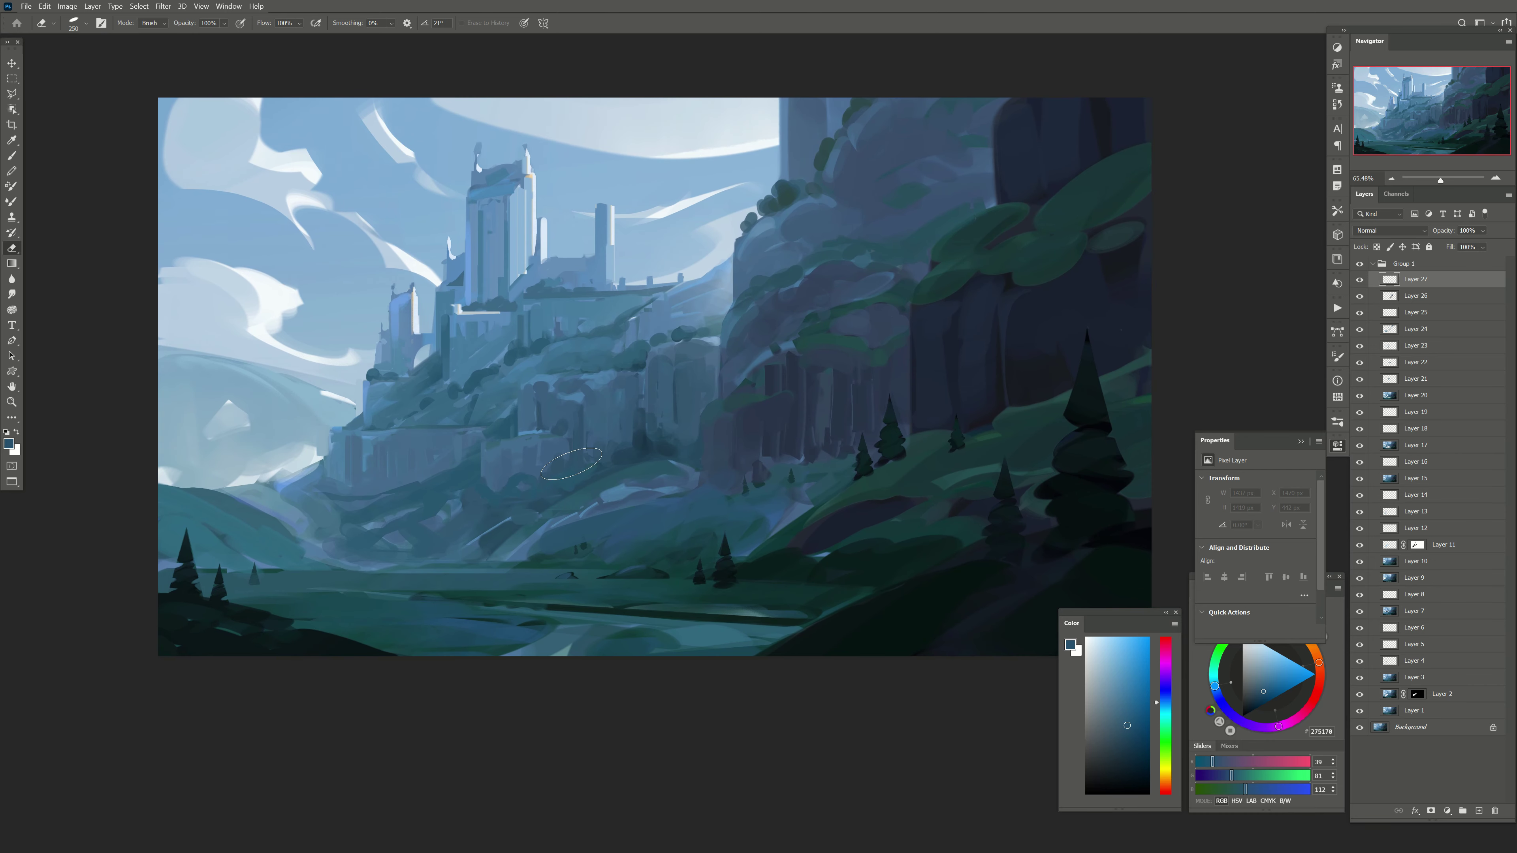
pyautogui.press('b')
# Step: Add a light-blue stroke on the lower hill and a dark diagonal across the slope
pyautogui.keyDown('alt'); pyautogui.click(384, 514); pyautogui.keyUp('alt')
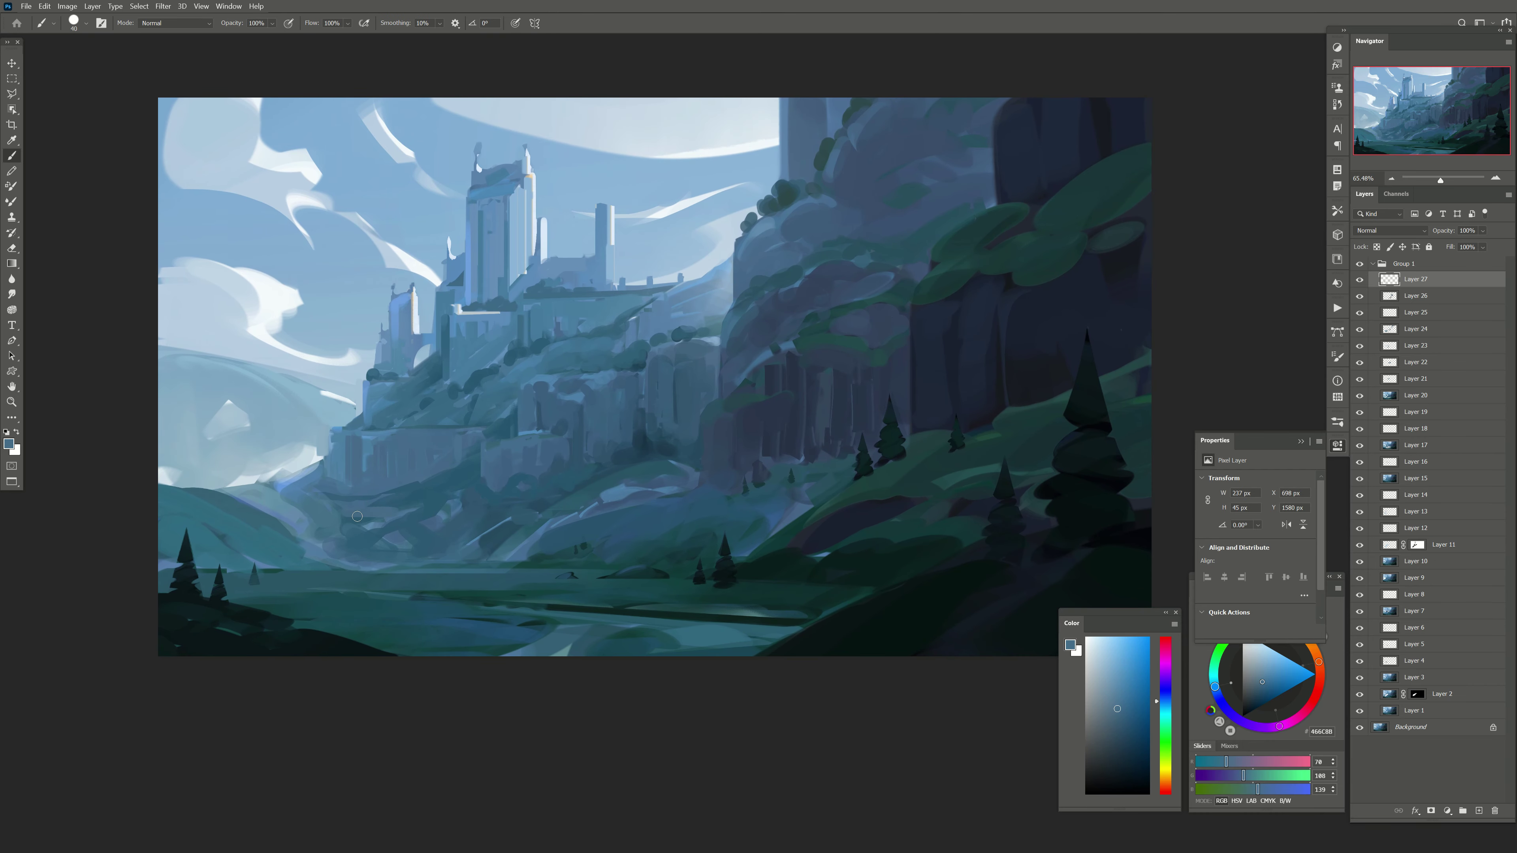
pyautogui.keyDown('alt'); pyautogui.click(368, 439); pyautogui.keyUp('alt')
pyautogui.moveTo(391, 512)
pyautogui.mouseDown()
pyautogui.moveTo(370, 512)
pyautogui.moveTo(379, 540)
pyautogui.moveTo(330, 563)
pyautogui.mouseUp()
pyautogui.press(']')
pyautogui.keyDown('alt'); pyautogui.click(365, 531); pyautogui.keyUp('alt')
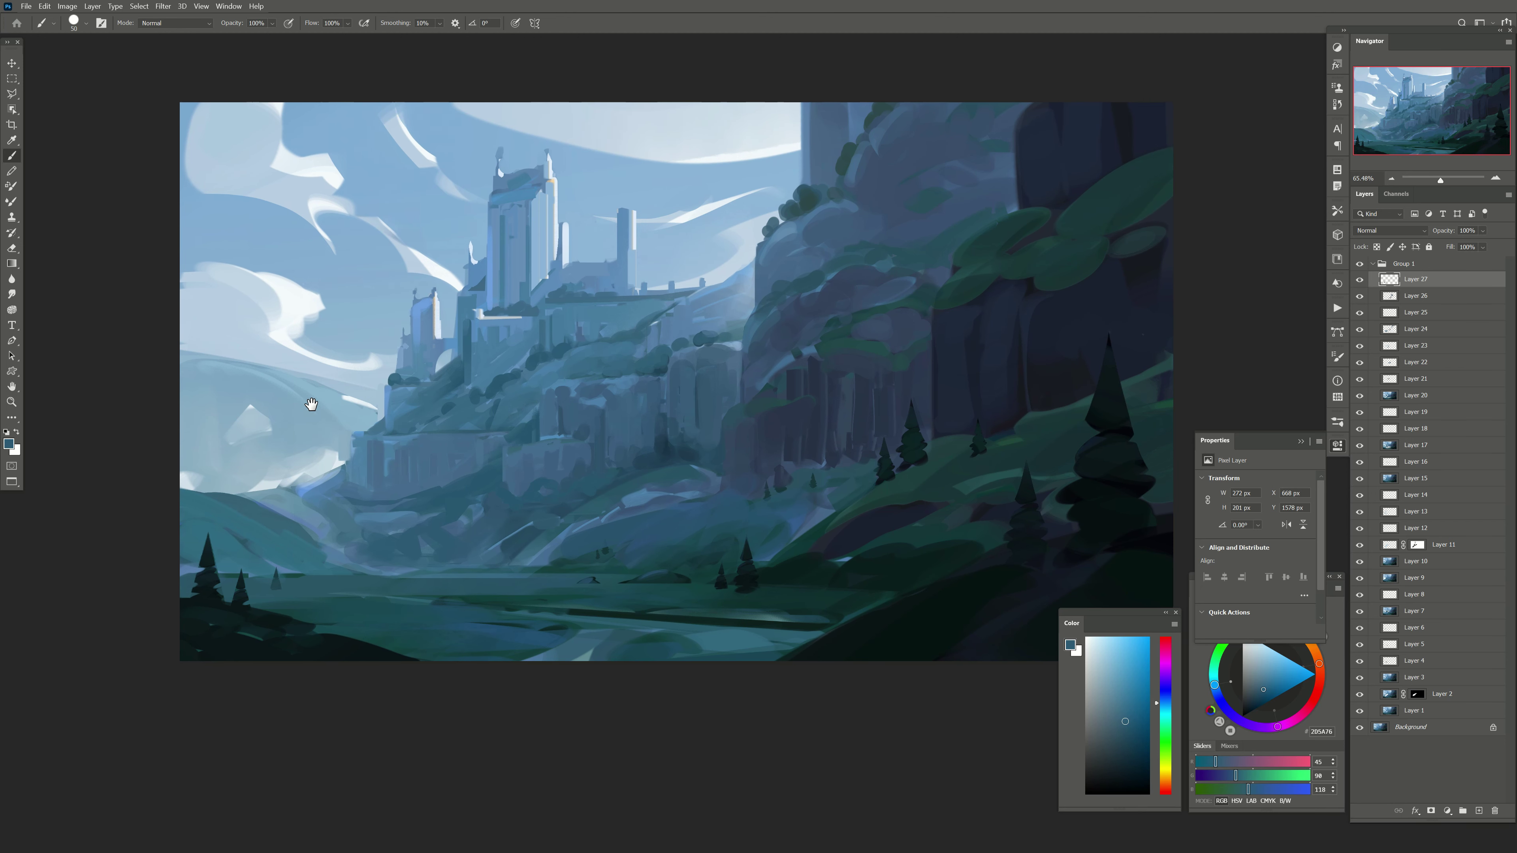
pyautogui.keyDown('alt'); pyautogui.click(480, 469); pyautogui.keyUp('alt')
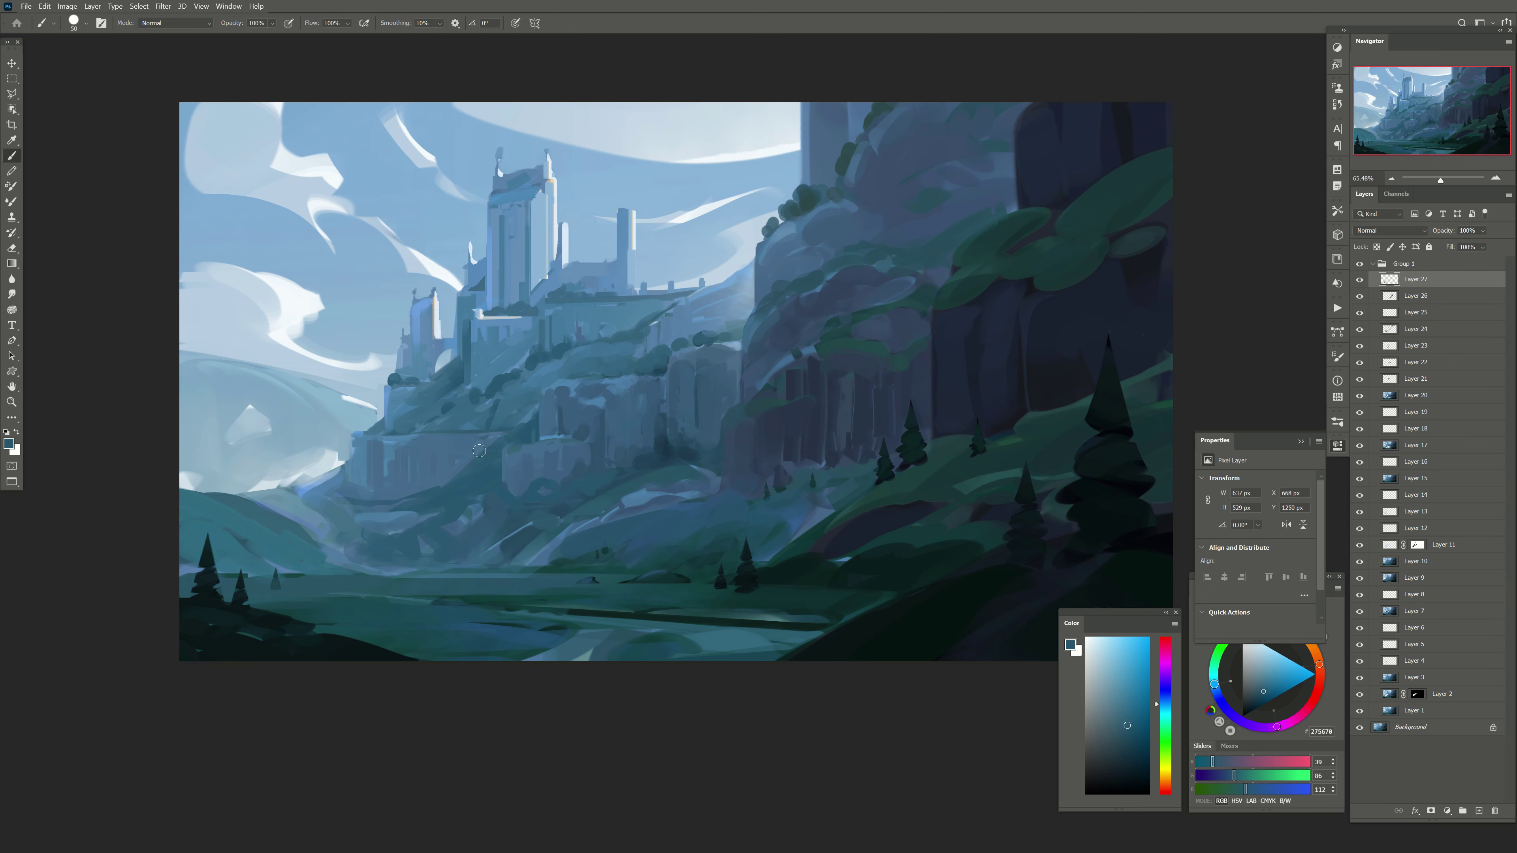
pyautogui.press(']')
pyautogui.press(']')
pyautogui.moveTo(478, 451); pyautogui.dragTo(431, 487)
# Step: Undo, resample valley blues, and brush light-blue haze over the left hillside
pyautogui.press('[')
pyautogui.press('[')
pyautogui.keyDown('alt'); pyautogui.click(508, 425); pyautogui.keyUp('alt')
pyautogui.hotkey('ctrl', 'z')
pyautogui.keyDown('alt'); pyautogui.click(484, 467); pyautogui.keyUp('alt')
pyautogui.keyDown('alt'); pyautogui.click(458, 493); pyautogui.keyUp('alt')
pyautogui.press(']')
pyautogui.keyDown('alt'); pyautogui.click(319, 487); pyautogui.keyUp('alt')
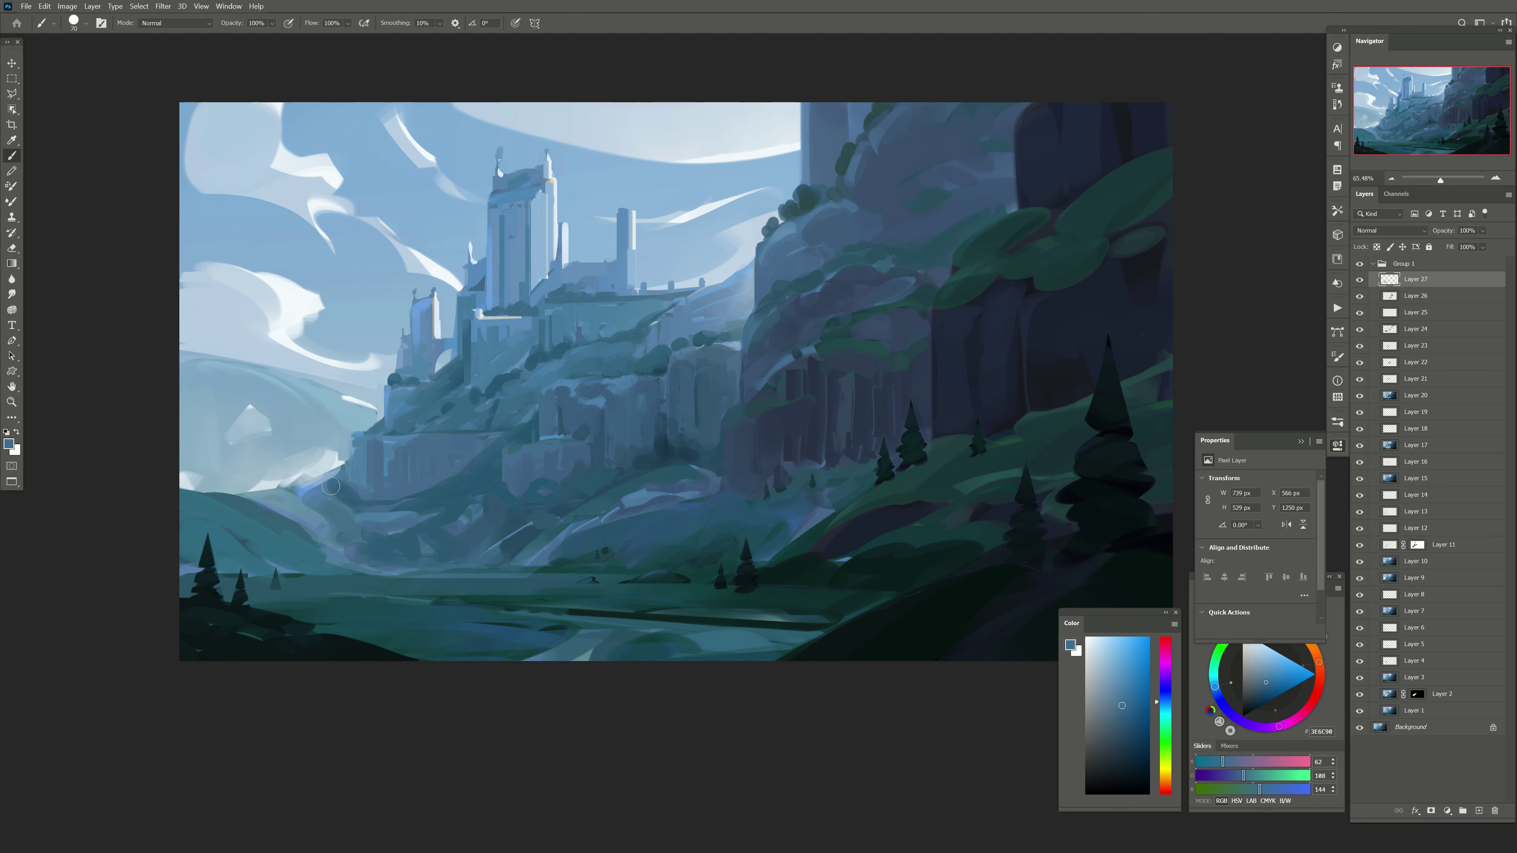
pyautogui.moveTo(307, 491); pyautogui.dragTo(349, 502)
# Step: Paint a darker blue diagonal on the left slope and compare with the strokes hidden
pyautogui.keyDown('alt'); pyautogui.click(418, 504); pyautogui.keyUp('alt')
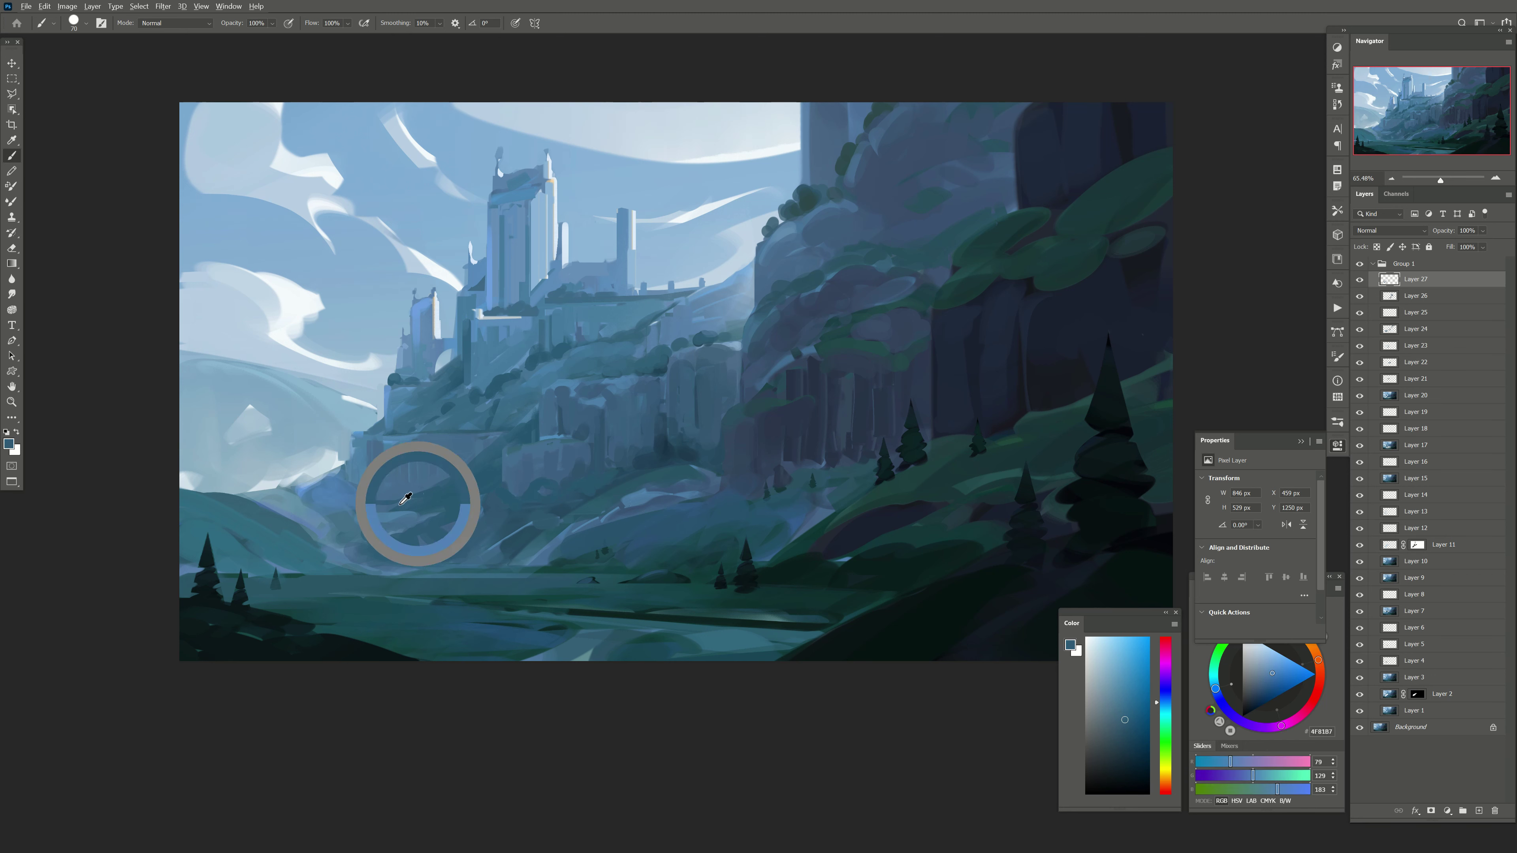
pyautogui.keyDown('alt'); pyautogui.click(339, 507); pyautogui.keyUp('alt')
pyautogui.keyDown('alt'); pyautogui.click(322, 483); pyautogui.keyUp('alt')
pyautogui.press(']')
pyautogui.press(']')
pyautogui.moveTo(322, 483); pyautogui.dragTo(335, 529)
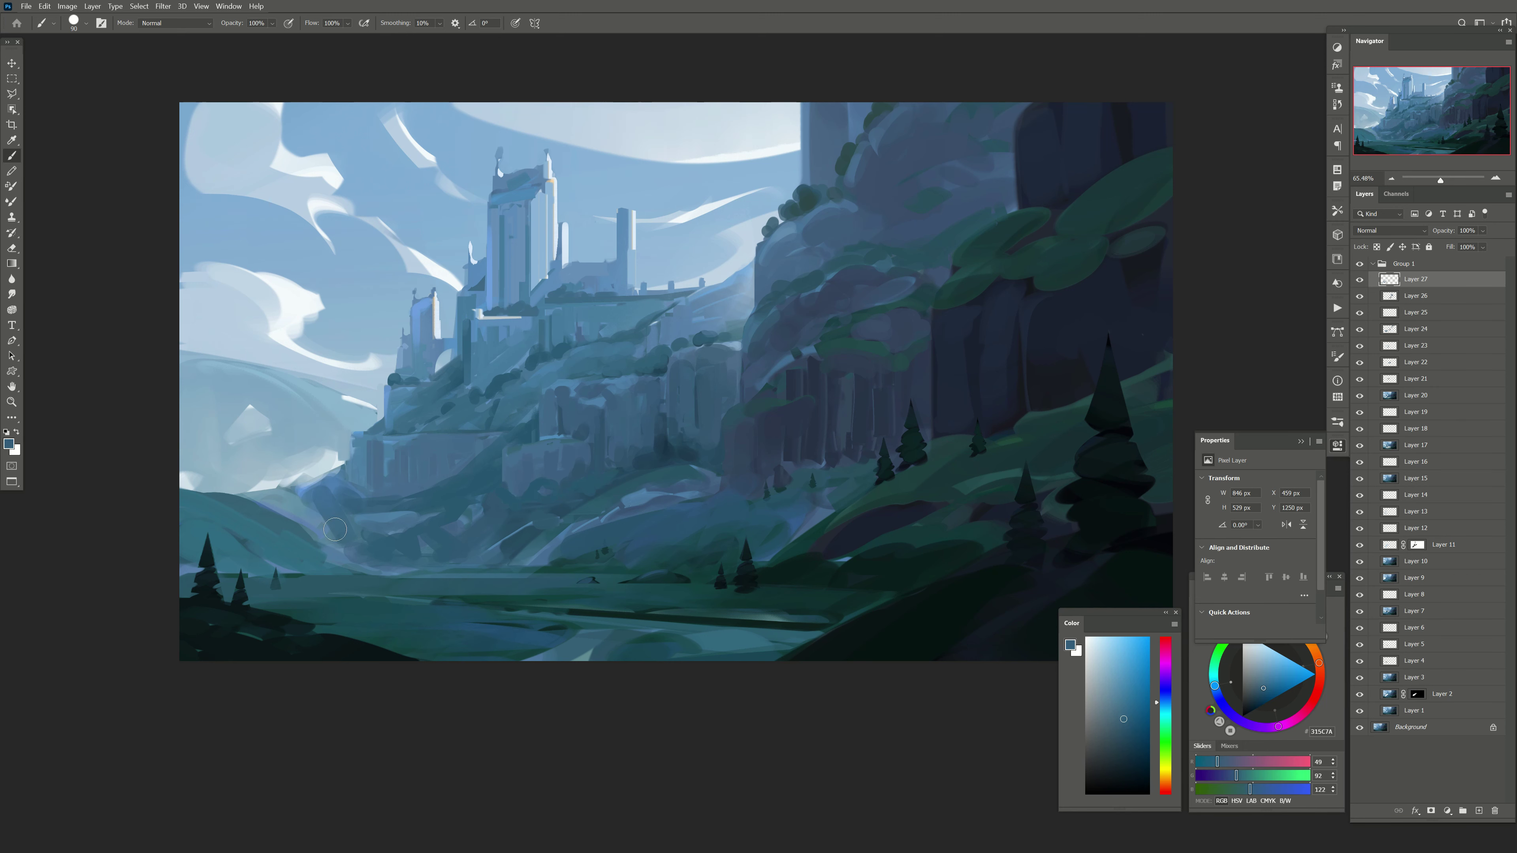
pyautogui.click(1360, 296)
pyautogui.click(1359, 279)
pyautogui.press(']')
pyautogui.moveTo(405, 482); pyautogui.dragTo(372, 484)
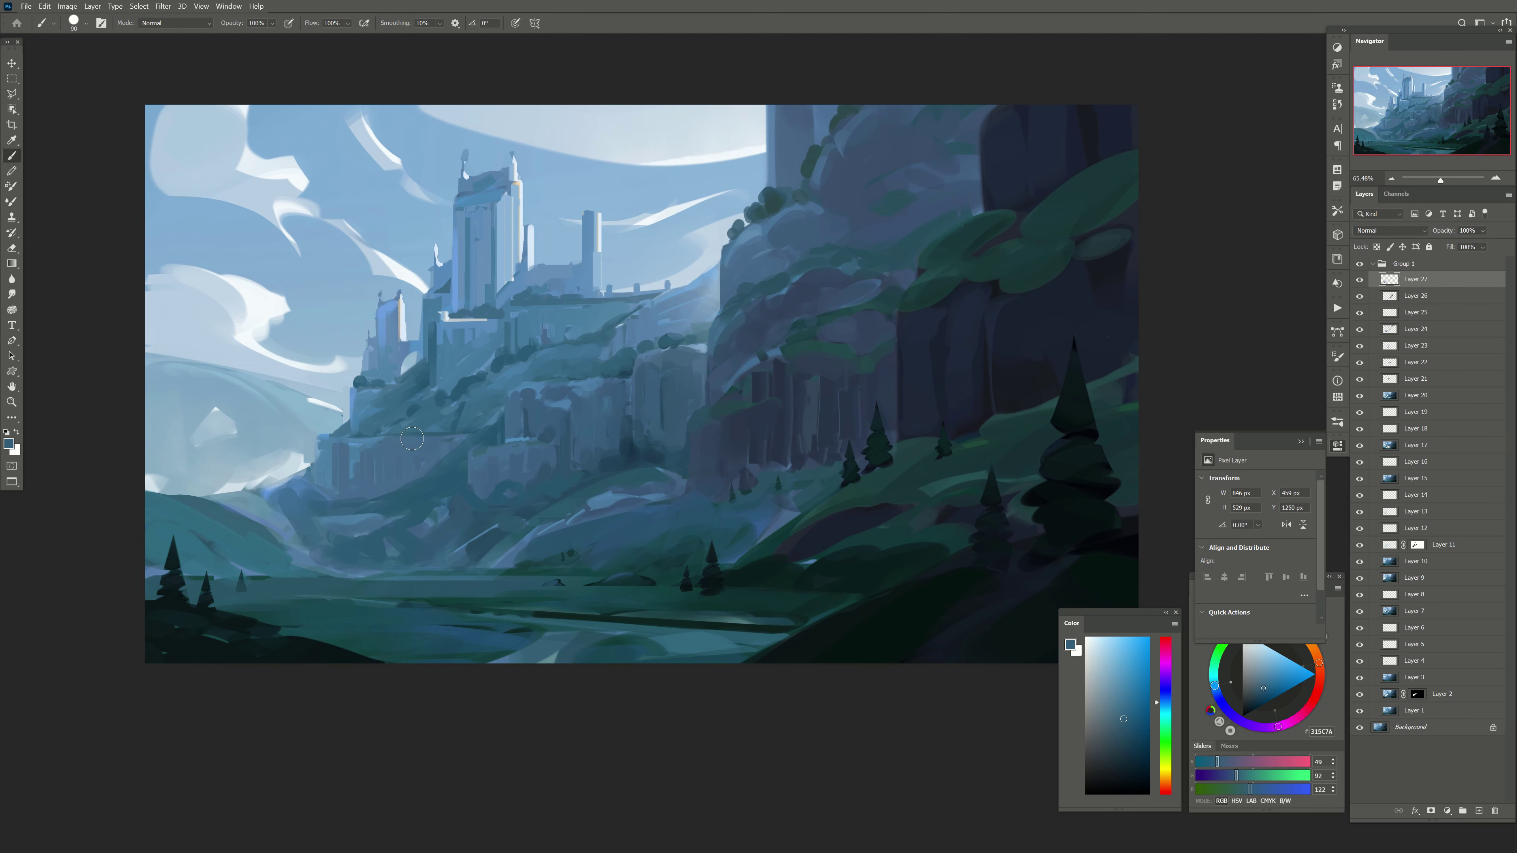
# Step: Paint mid blue over the small hill in the valley
pyautogui.keyDown('alt'); pyautogui.click(619, 569); pyautogui.keyUp('alt')
pyautogui.keyDown('alt'); pyautogui.click(601, 556); pyautogui.keyUp('alt')
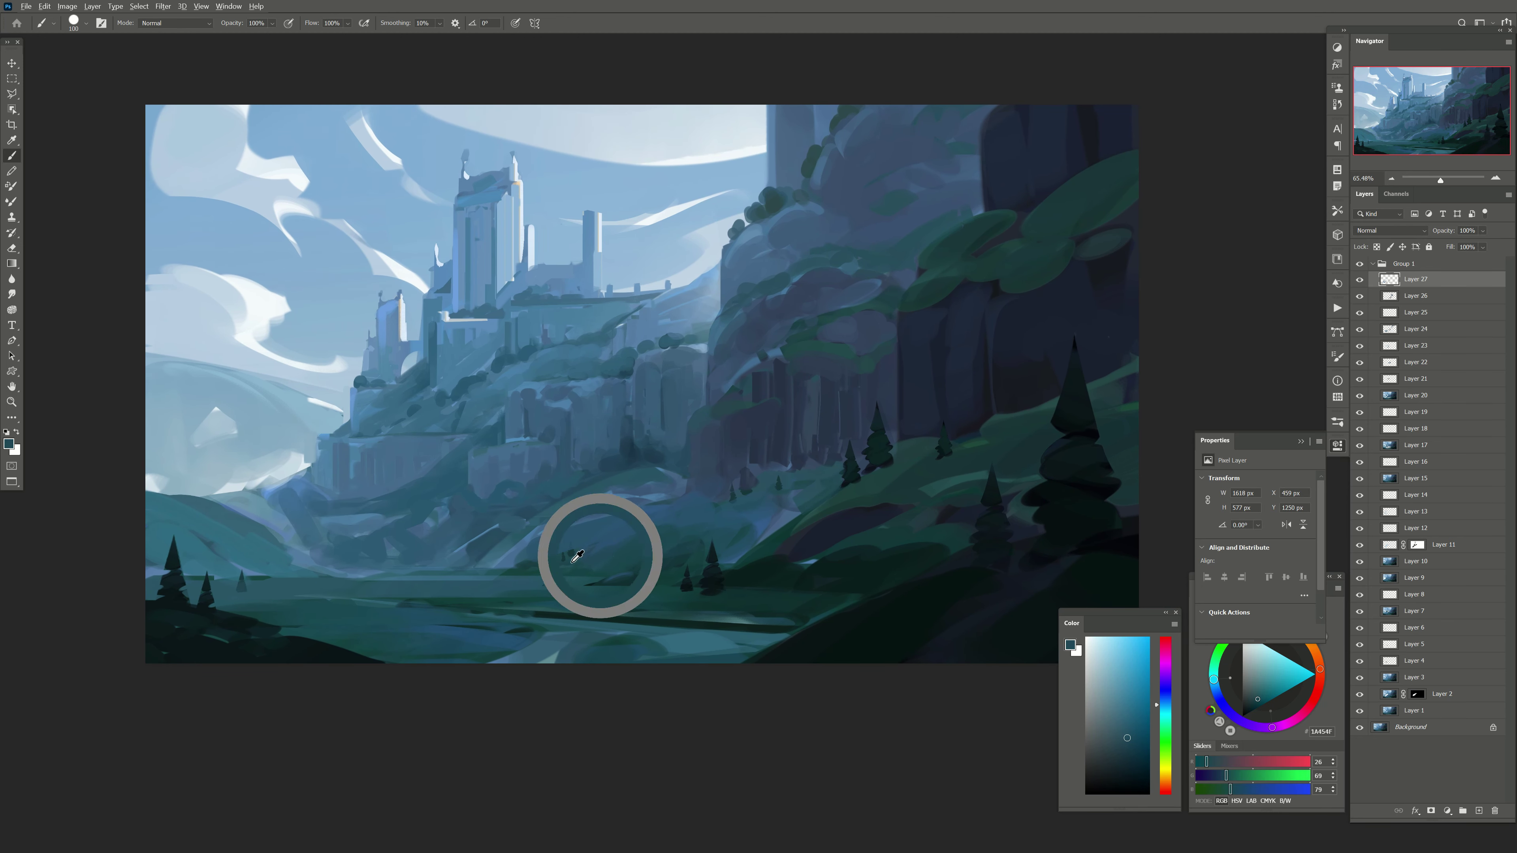
pyautogui.press('[')
pyautogui.moveTo(637, 542); pyautogui.dragTo(677, 514)
# Step: Sample and refine a mid blue from the hill and cliffs, adjusting brush size
pyautogui.keyDown('alt'); pyautogui.click(591, 570); pyautogui.keyUp('alt')
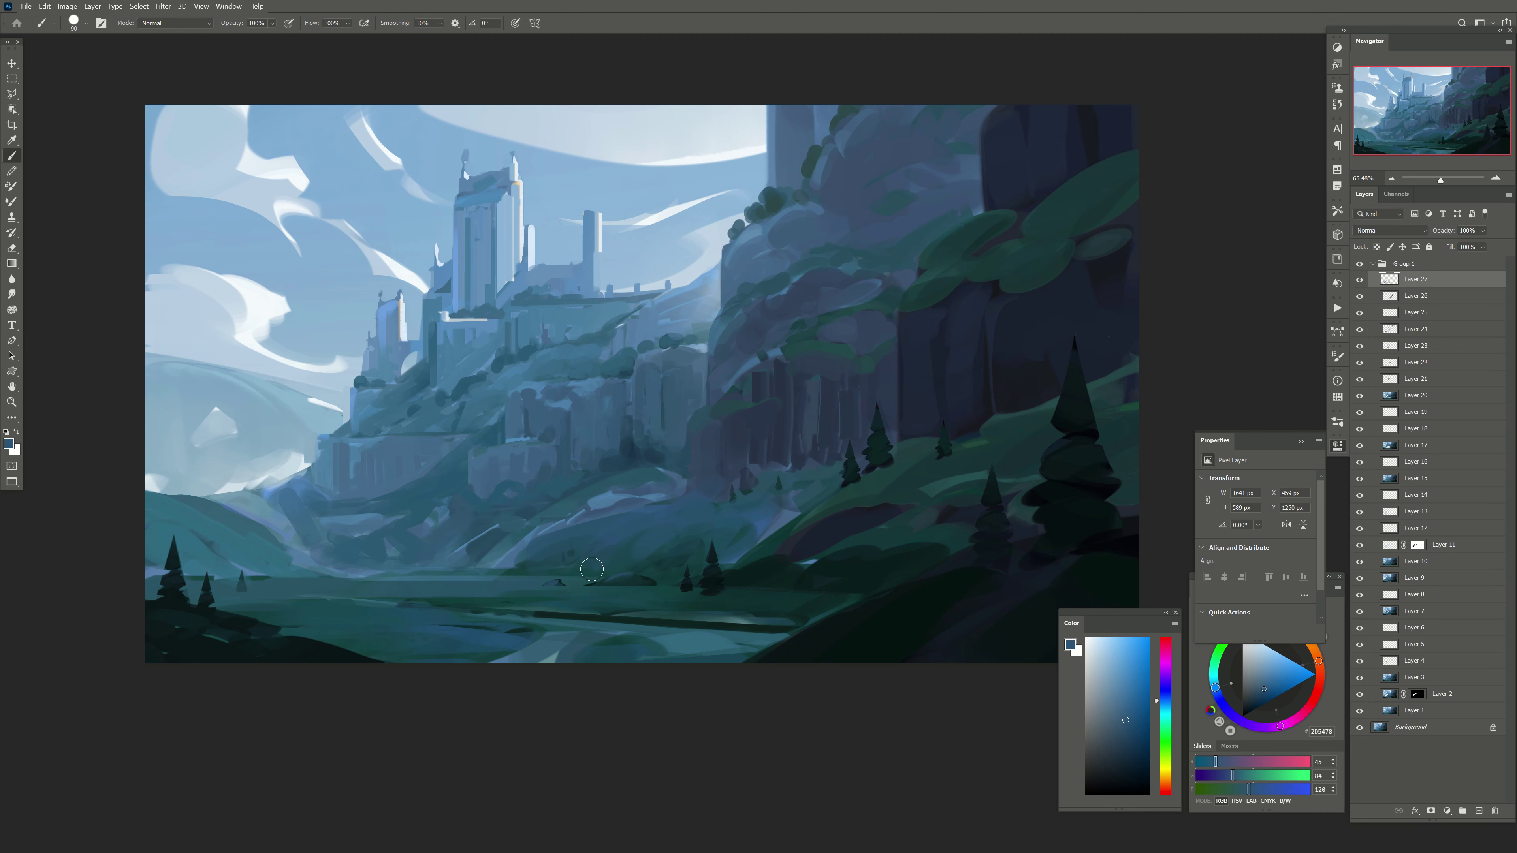
pyautogui.press('[')
pyautogui.keyDown('alt'); pyautogui.click(654, 477); pyautogui.keyUp('alt')
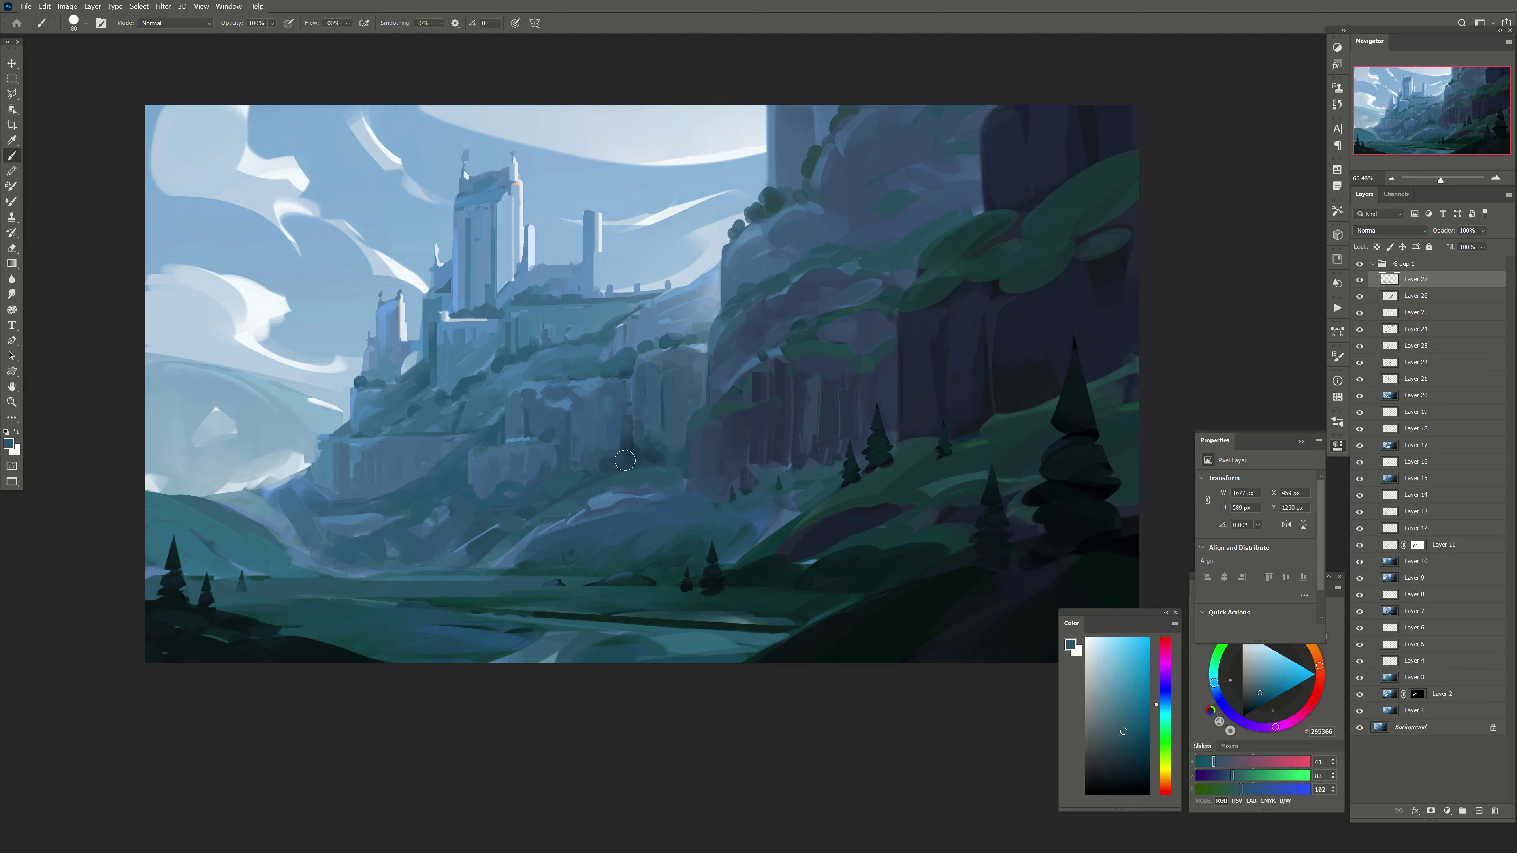
pyautogui.press('[')
pyautogui.press('[')
pyautogui.keyDown('alt'); pyautogui.click(624, 460); pyautogui.keyUp('alt')
pyautogui.press(']')
pyautogui.keyDown('alt'); pyautogui.click(627, 505); pyautogui.keyUp('alt')
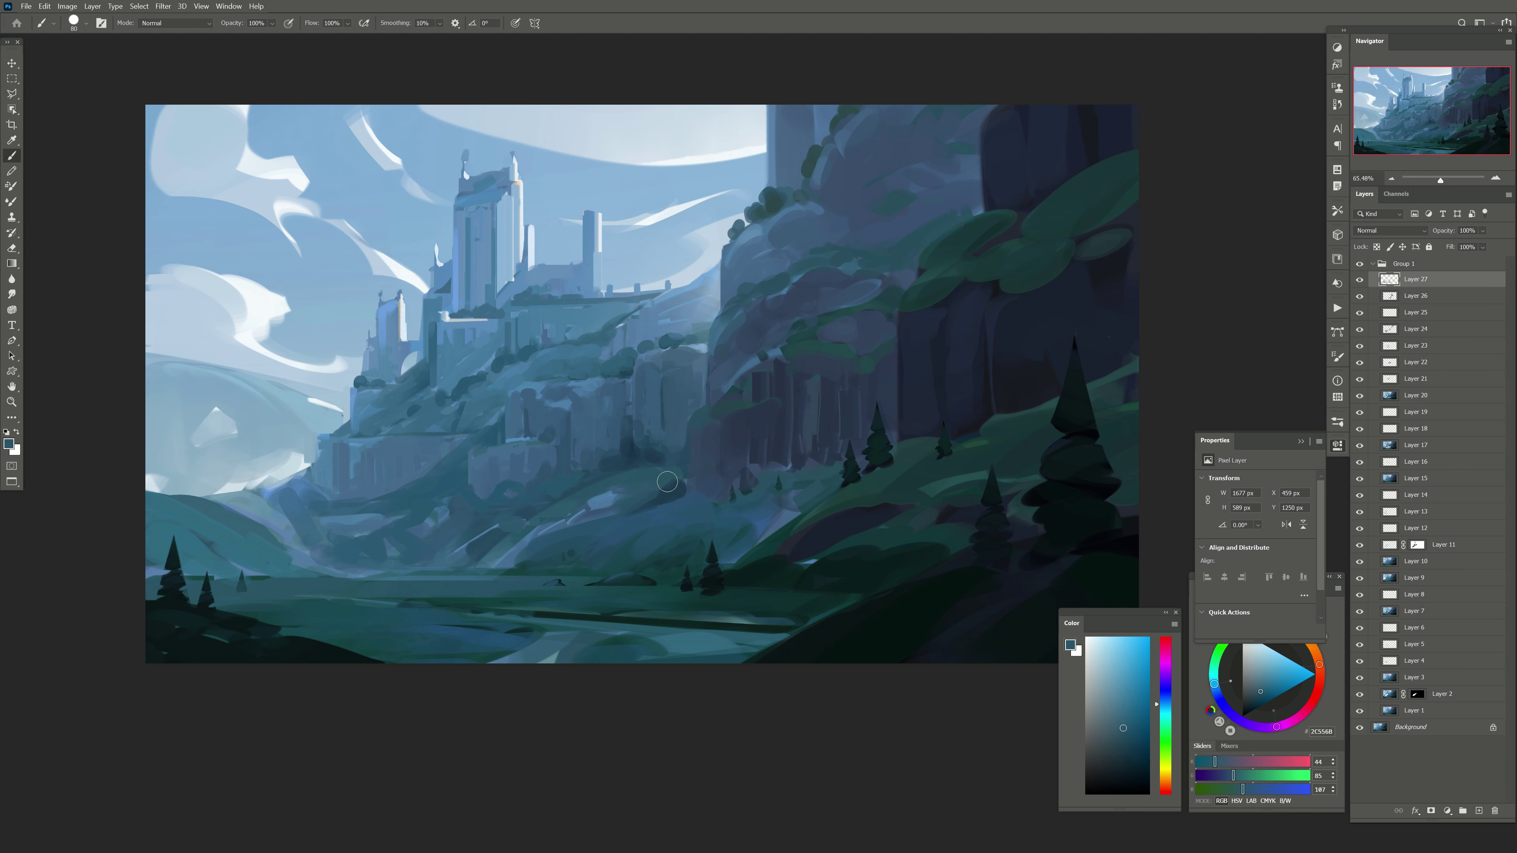
pyautogui.keyDown('alt'); pyautogui.click(669, 481); pyautogui.keyUp('alt')
pyautogui.keyDown('alt'); pyautogui.click(587, 514); pyautogui.keyUp('alt')
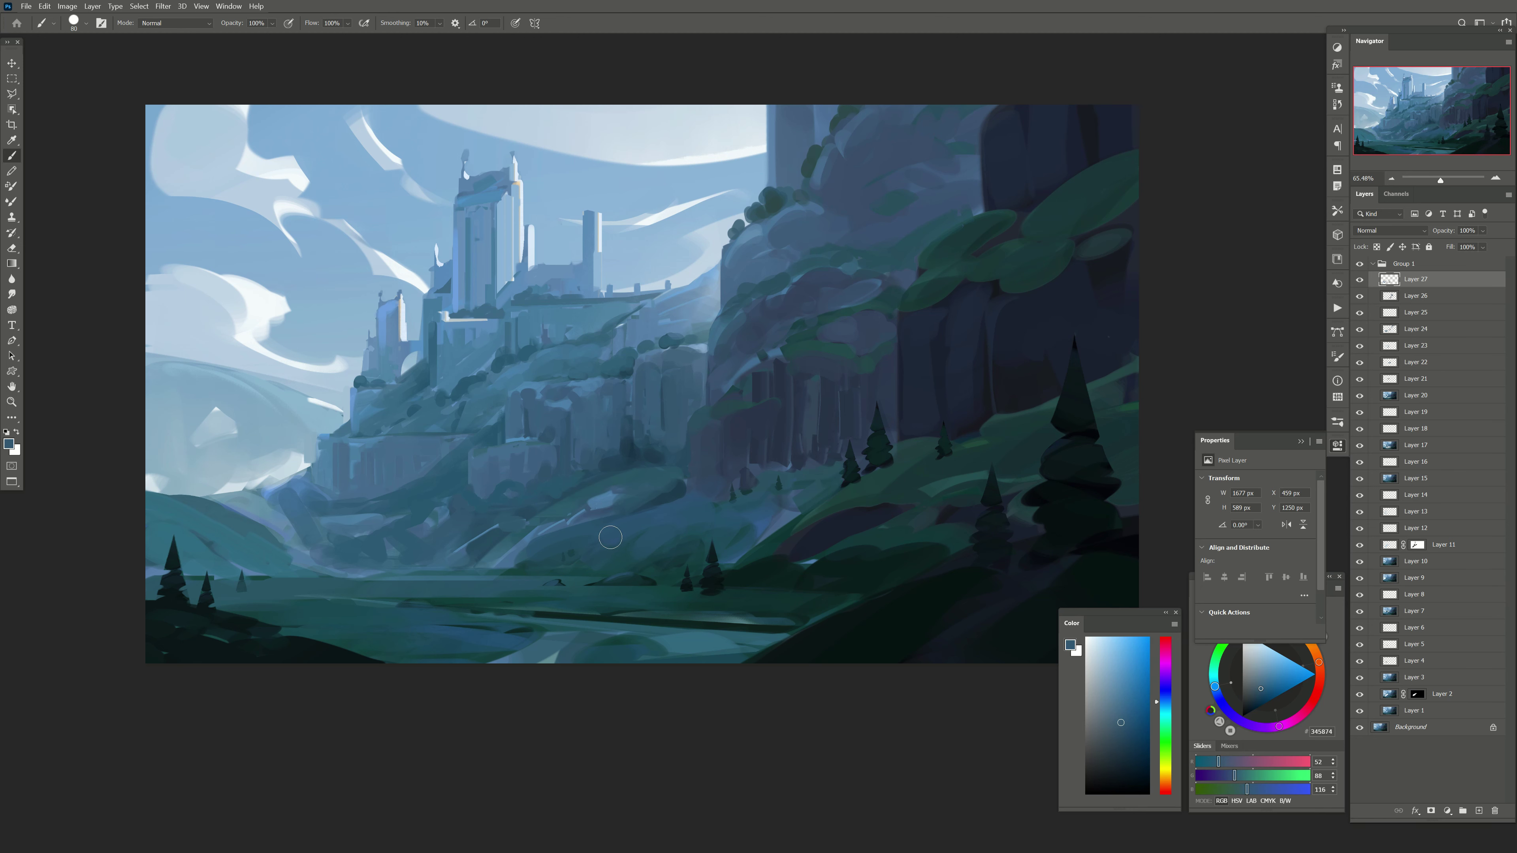
pyautogui.keyDown('alt'); pyautogui.click(585, 399); pyautogui.keyUp('alt')
pyautogui.keyDown('alt'); pyautogui.click(586, 525); pyautogui.keyUp('alt')
# Step: Dab light highlights and a dark slate shadow onto the small valley hill
pyautogui.keyDown('alt'); pyautogui.click(596, 509); pyautogui.keyUp('alt')
pyautogui.press('[')
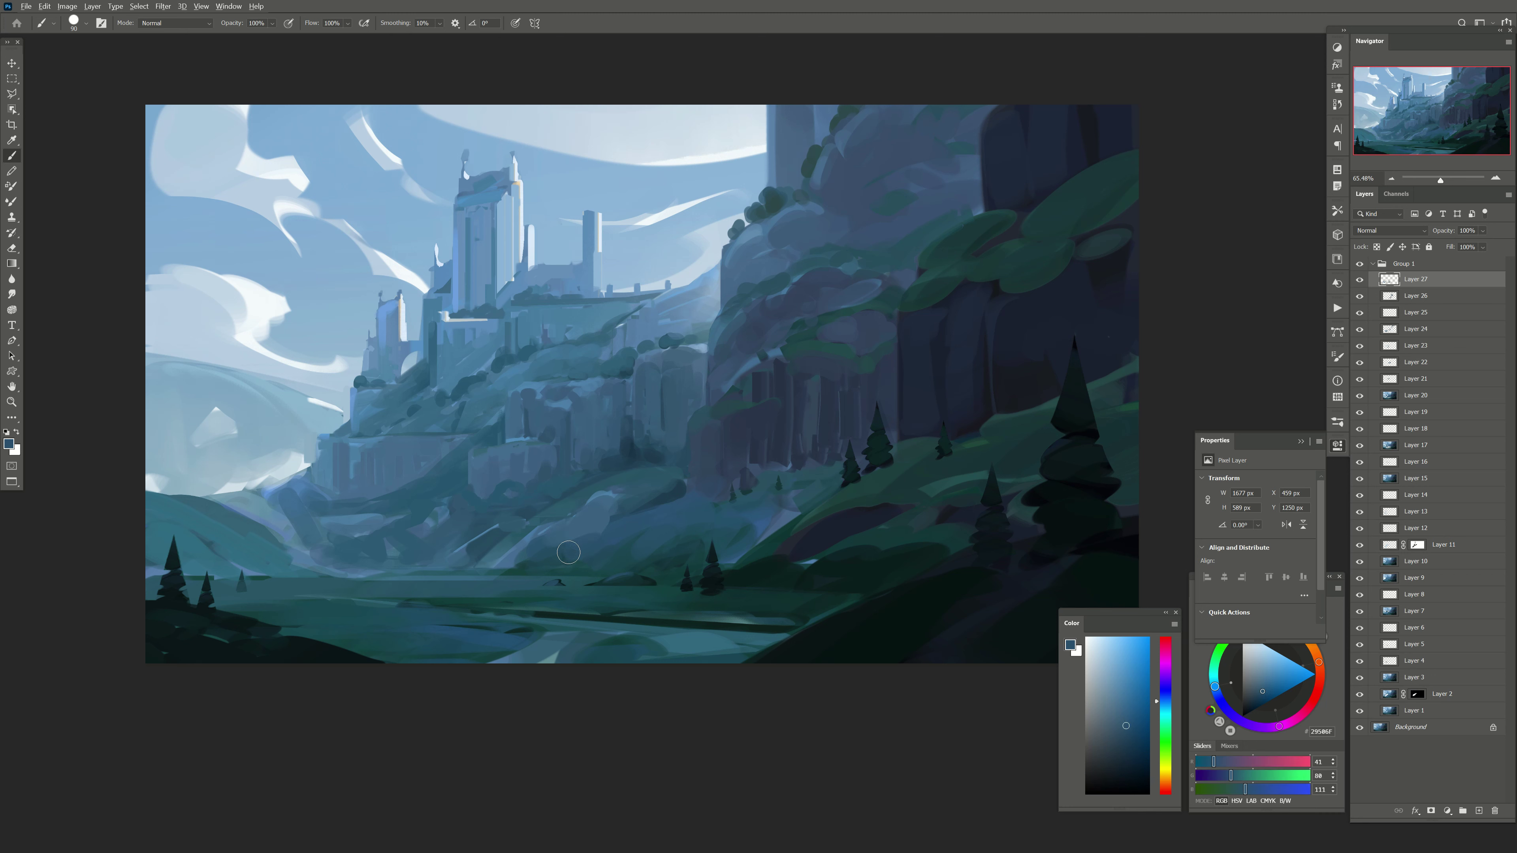
pyautogui.keyDown('alt'); pyautogui.click(598, 499); pyautogui.keyUp('alt')
pyautogui.moveTo(626, 537); pyautogui.dragTo(645, 540)
pyautogui.keyDown('alt'); pyautogui.click(670, 491); pyautogui.keyUp('alt')
pyautogui.click(632, 537)
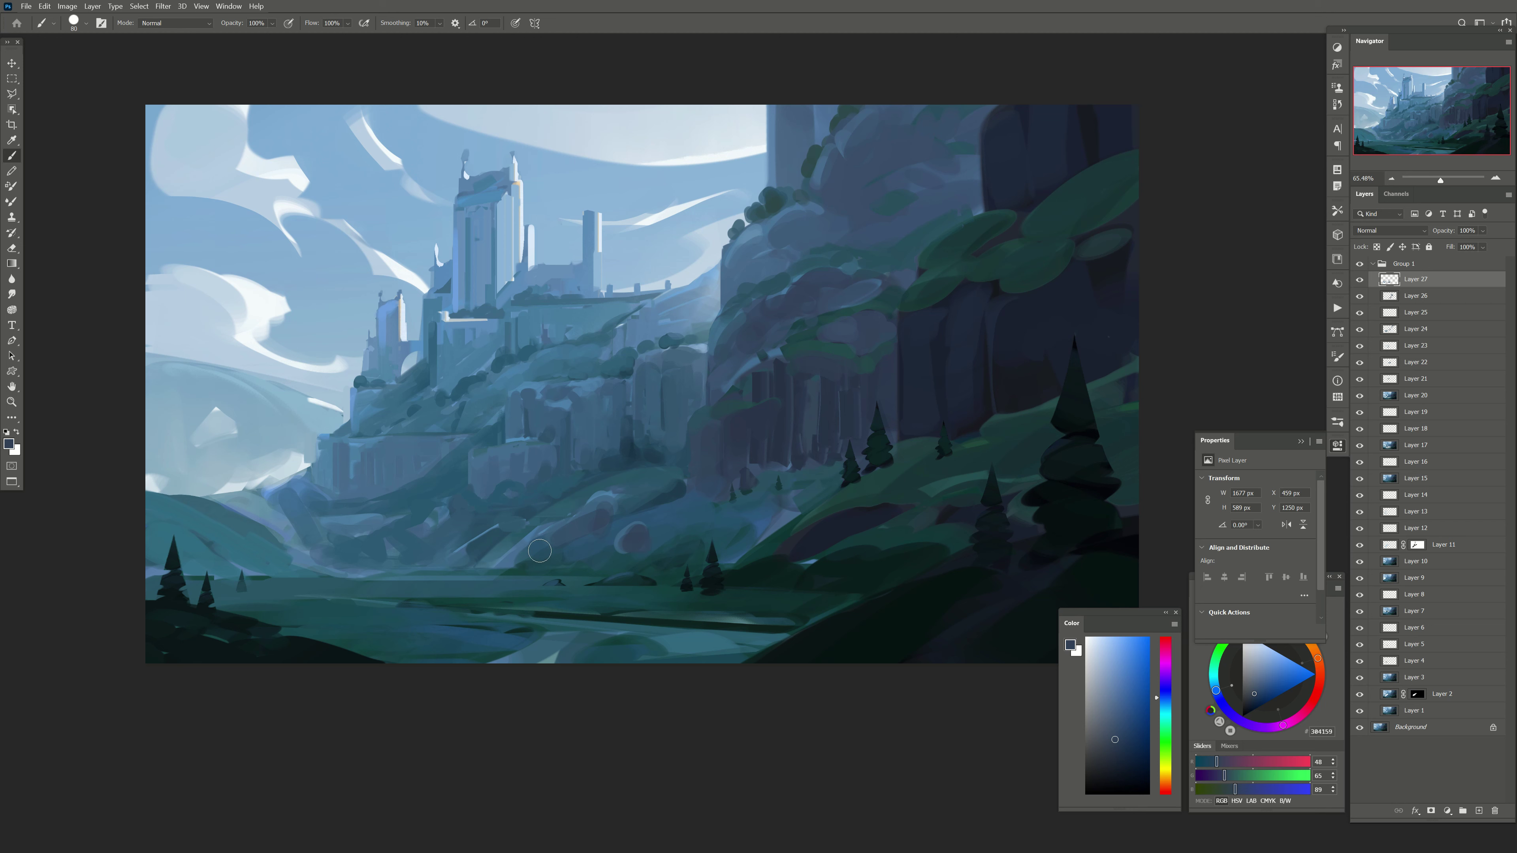
# Step: Fine-tune a blue and paint it over the light streak and pinkish blob
pyautogui.keyDown('alt'); pyautogui.click(542, 515); pyautogui.keyUp('alt')
pyautogui.press('[')
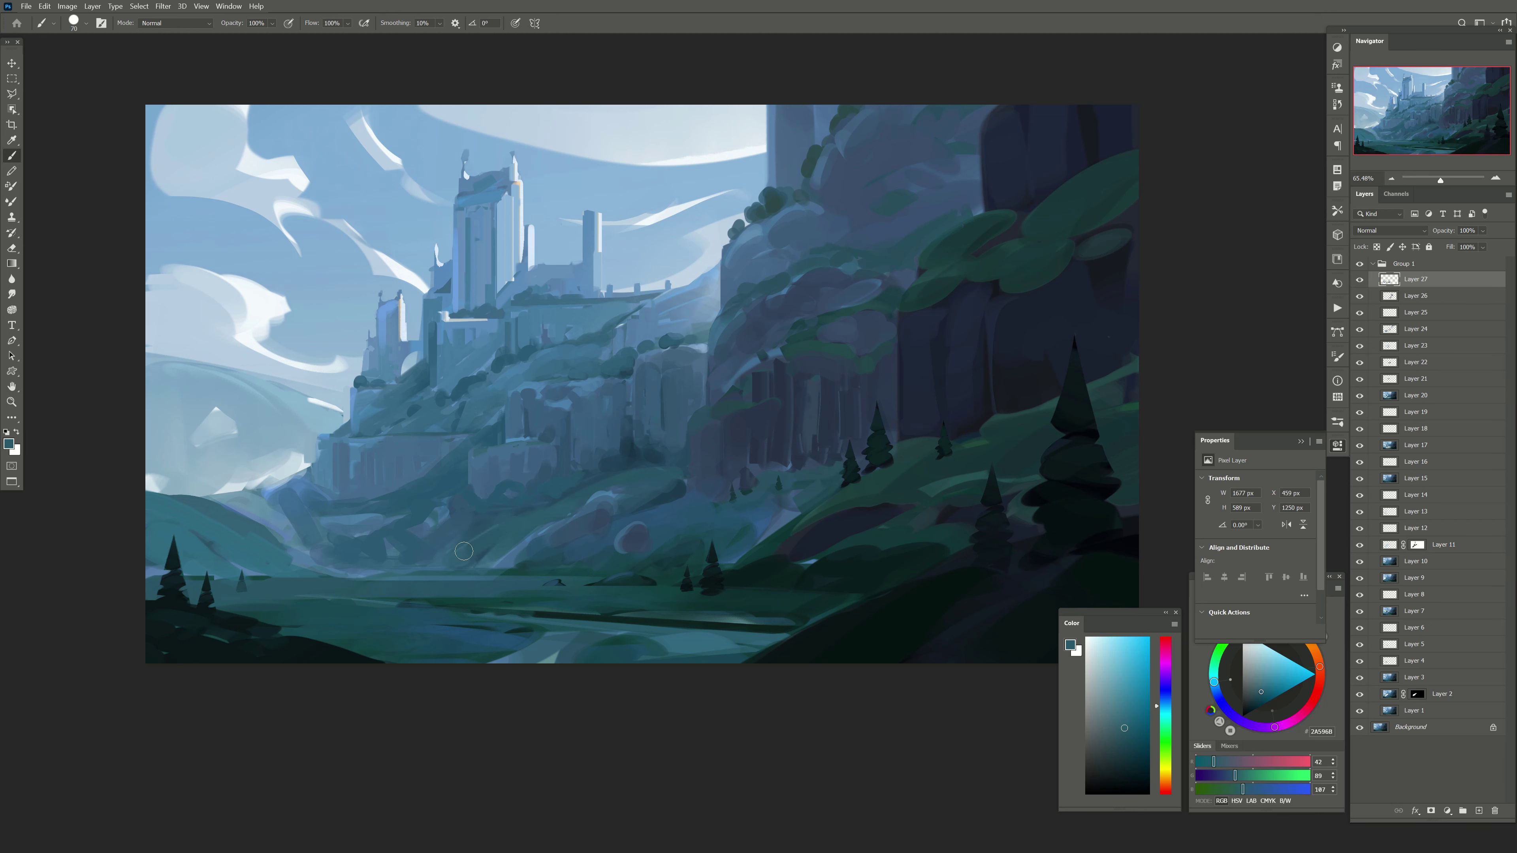
pyautogui.keyDown('alt'); pyautogui.click(542, 512); pyautogui.keyUp('alt')
pyautogui.keyDown('alt'); pyautogui.click(656, 512); pyautogui.keyUp('alt')
pyautogui.press('[')
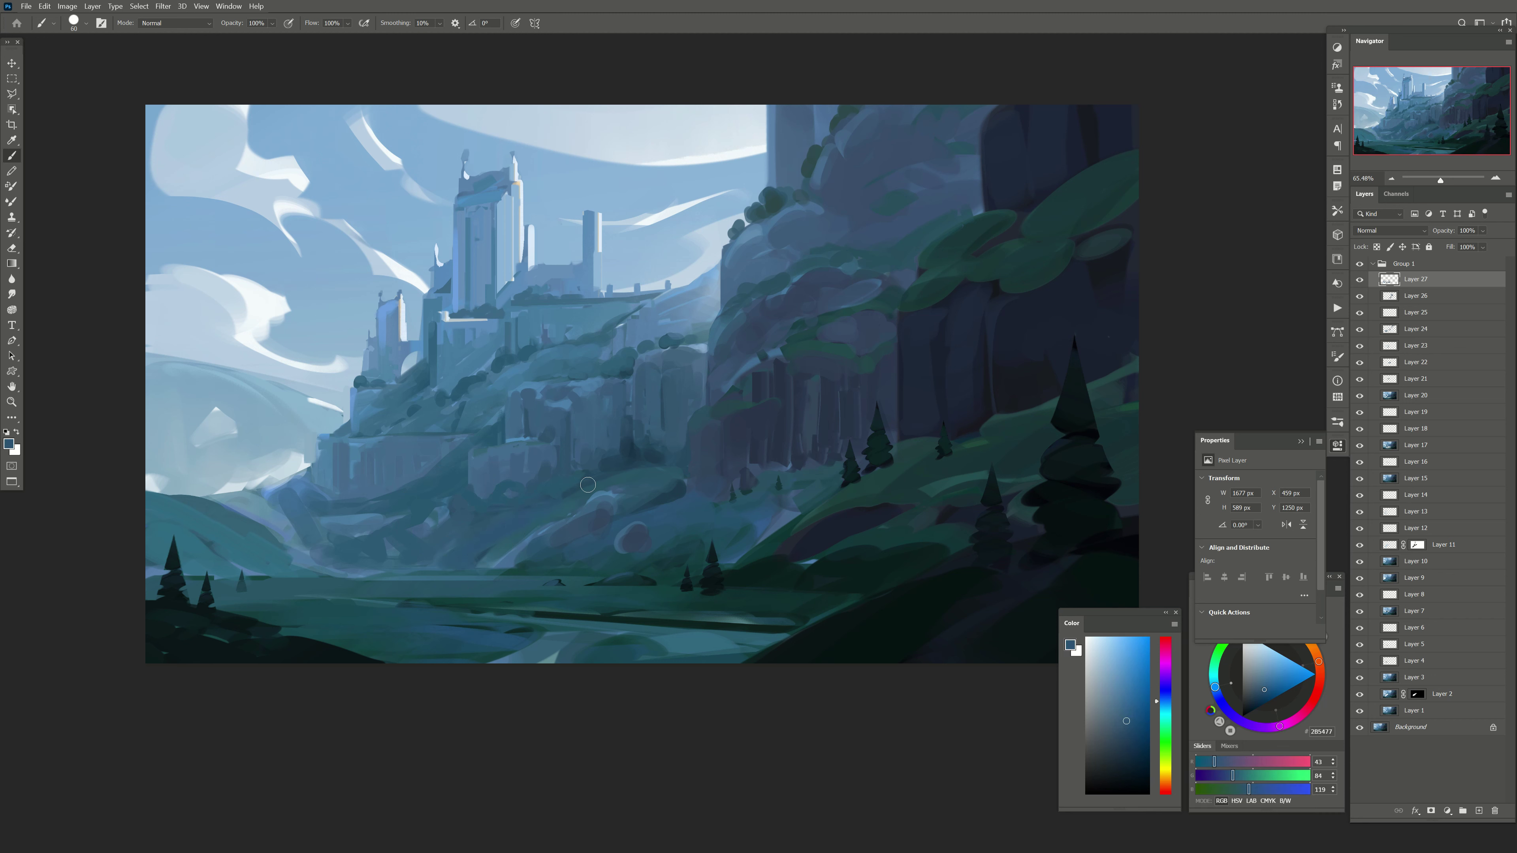
pyautogui.press(']')
pyautogui.press(']')
pyautogui.press(']')
pyautogui.keyDown('alt'); pyautogui.click(596, 526); pyautogui.keyUp('alt')
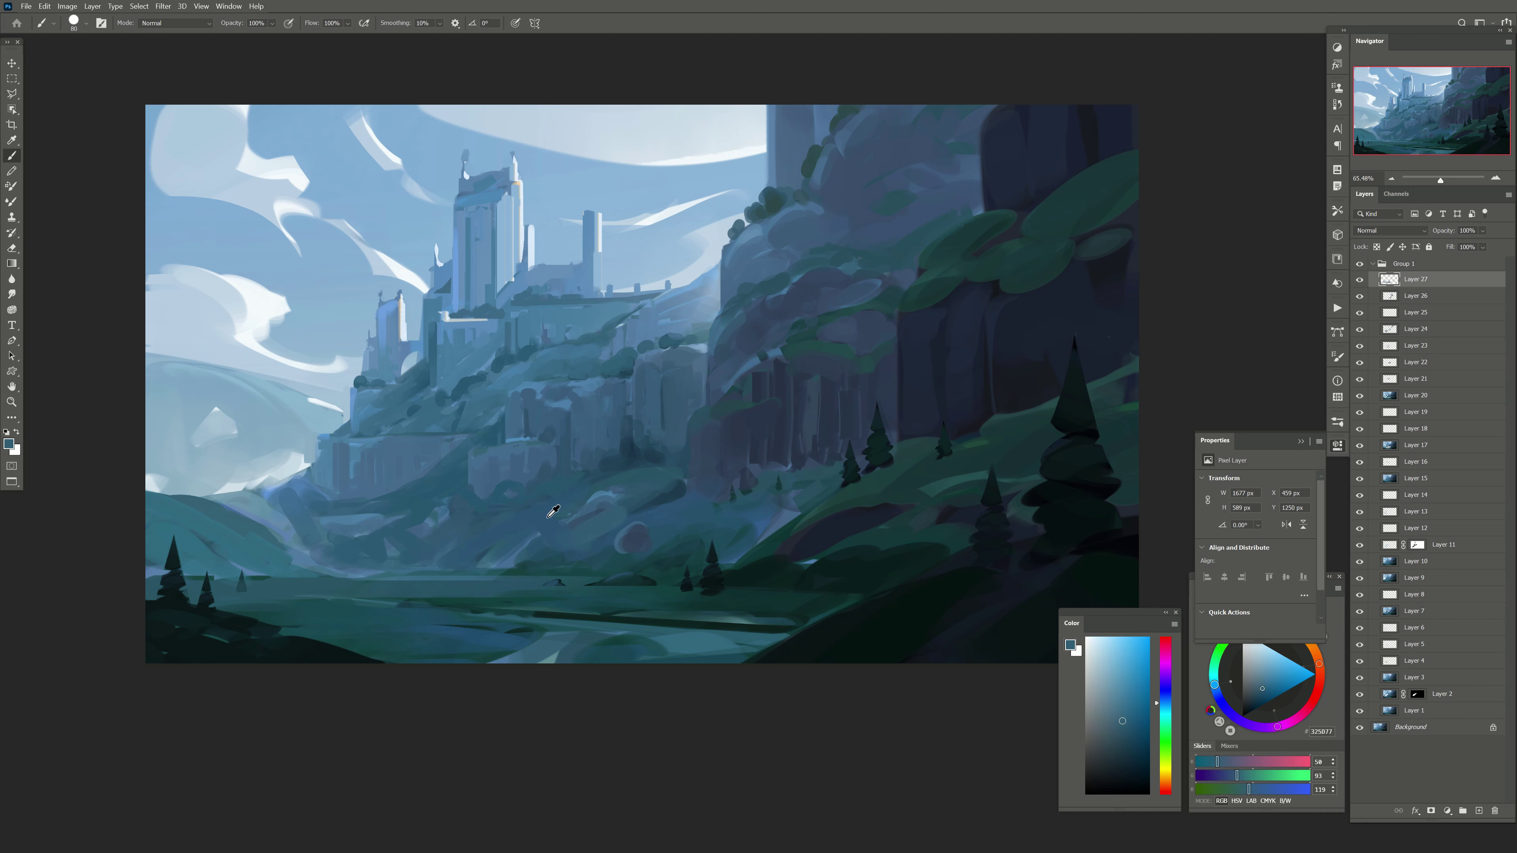
pyautogui.moveTo(603, 525)
pyautogui.mouseDown()
pyautogui.moveTo(577, 557)
pyautogui.moveTo(667, 549)
pyautogui.mouseUp()
# Step: Cover the rest of the pinkish blob with darker teal, then flip the canvas horizontally
pyautogui.keyDown('alt'); pyautogui.click(554, 561); pyautogui.keyUp('alt')
pyautogui.keyDown('alt'); pyautogui.click(536, 528); pyautogui.keyUp('alt')
pyautogui.keyDown('alt'); pyautogui.click(584, 560); pyautogui.keyUp('alt')
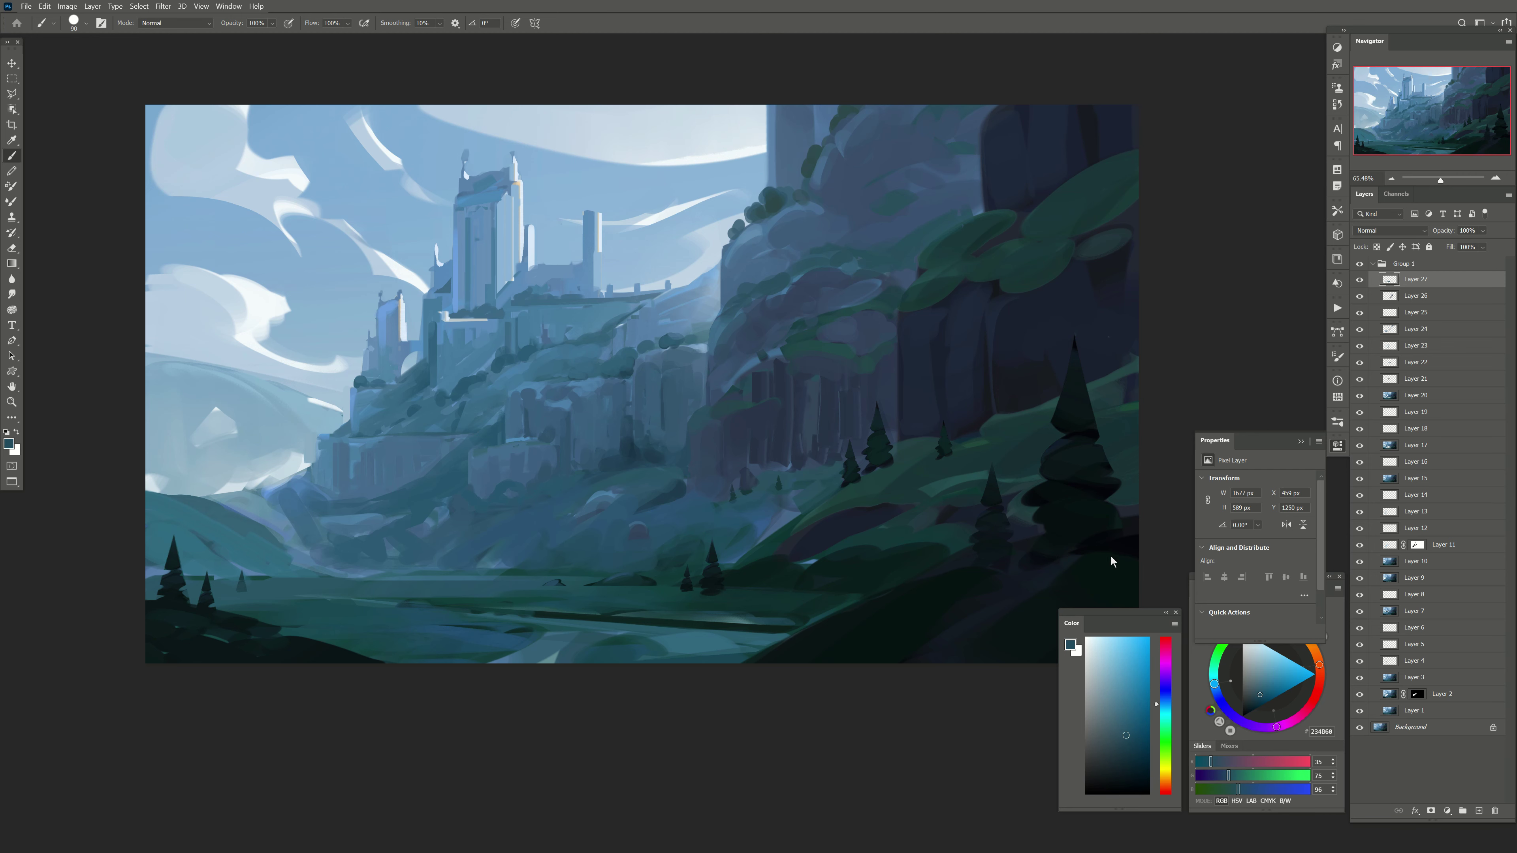
pyautogui.hotkey('ctrl', 'shift', 'h')
# Step: Outline the slope beneath the castle with a Polygonal Lasso selection
pyautogui.press('l')
pyautogui.click(613, 477)
pyautogui.click(674, 477)
pyautogui.click(732, 495)
pyautogui.click(839, 556)
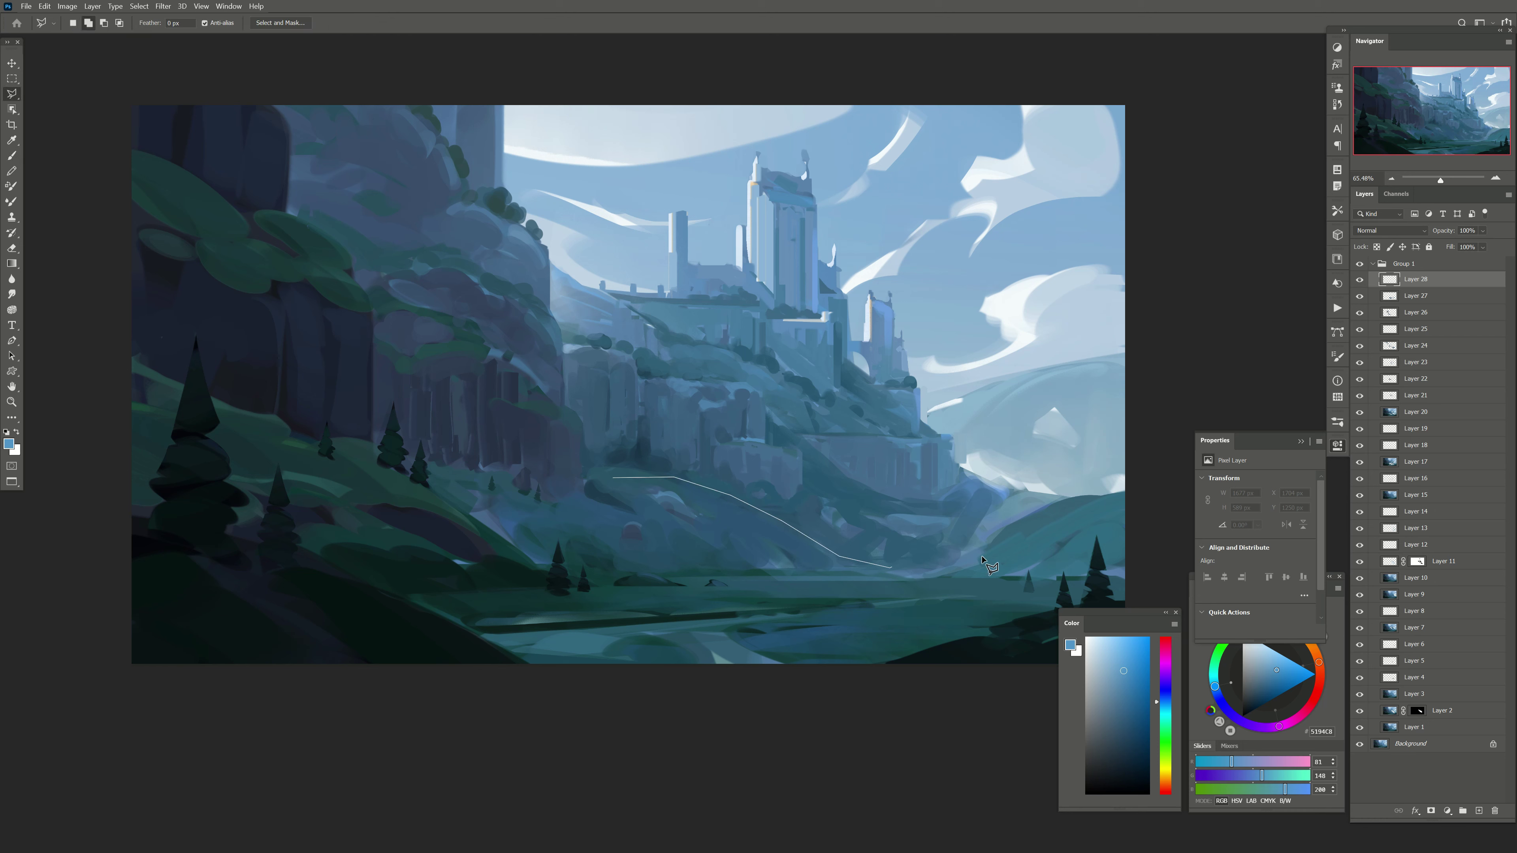
pyautogui.click(1013, 555)
pyautogui.click(1040, 530)
pyautogui.doubleClick(695, 334)
# Step: Brush light-blue mist inside the selection, deselect, erase its edges, and set 50% opacity
pyautogui.press('b')
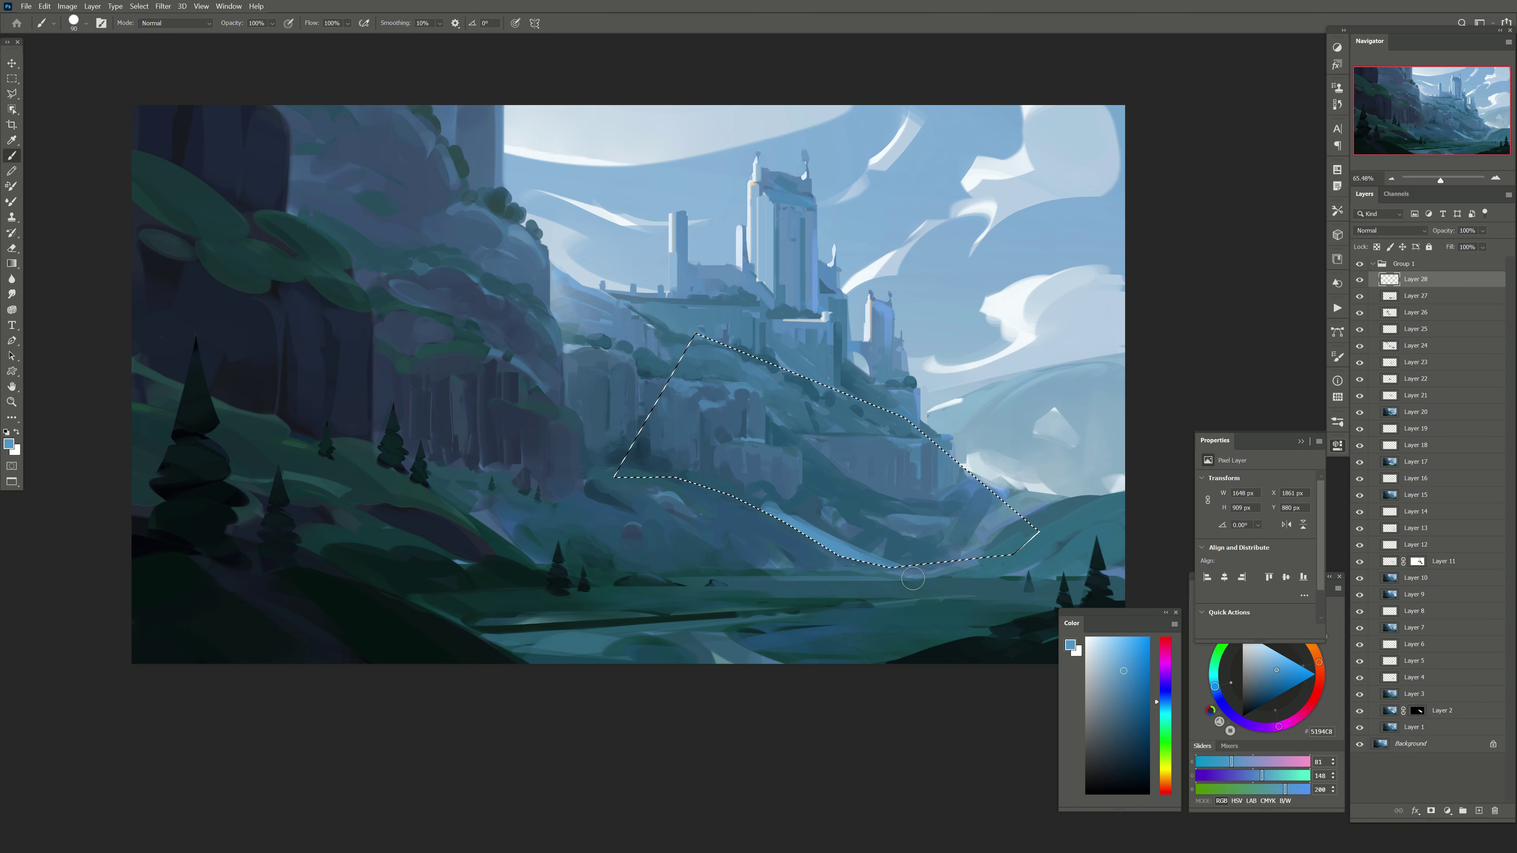
pyautogui.moveTo(873, 531); pyautogui.dragTo(962, 564)
pyautogui.press('[')
pyautogui.press('[')
pyautogui.press('[')
pyautogui.moveTo(807, 485)
pyautogui.mouseDown()
pyautogui.moveTo(884, 529)
pyautogui.moveTo(955, 537)
pyautogui.moveTo(813, 487)
pyautogui.mouseUp()
pyautogui.hotkey('ctrl', 'd')
pyautogui.press('e')
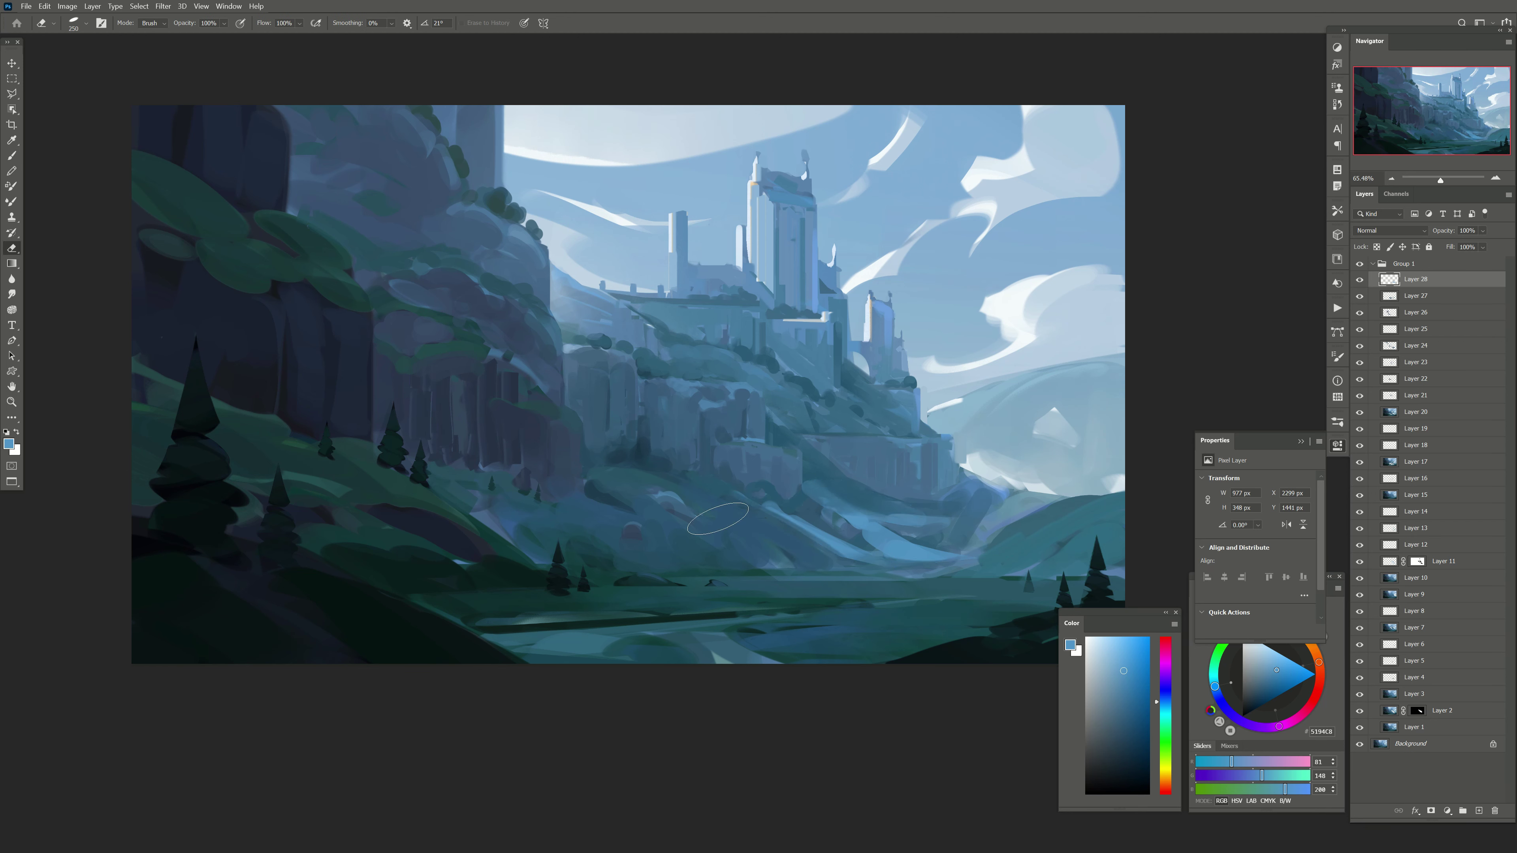
pyautogui.moveTo(718, 518)
pyautogui.mouseDown()
pyautogui.moveTo(860, 526)
pyautogui.moveTo(896, 478)
pyautogui.mouseUp()
pyautogui.moveTo(1483, 231); pyautogui.dragTo(1469, 278)
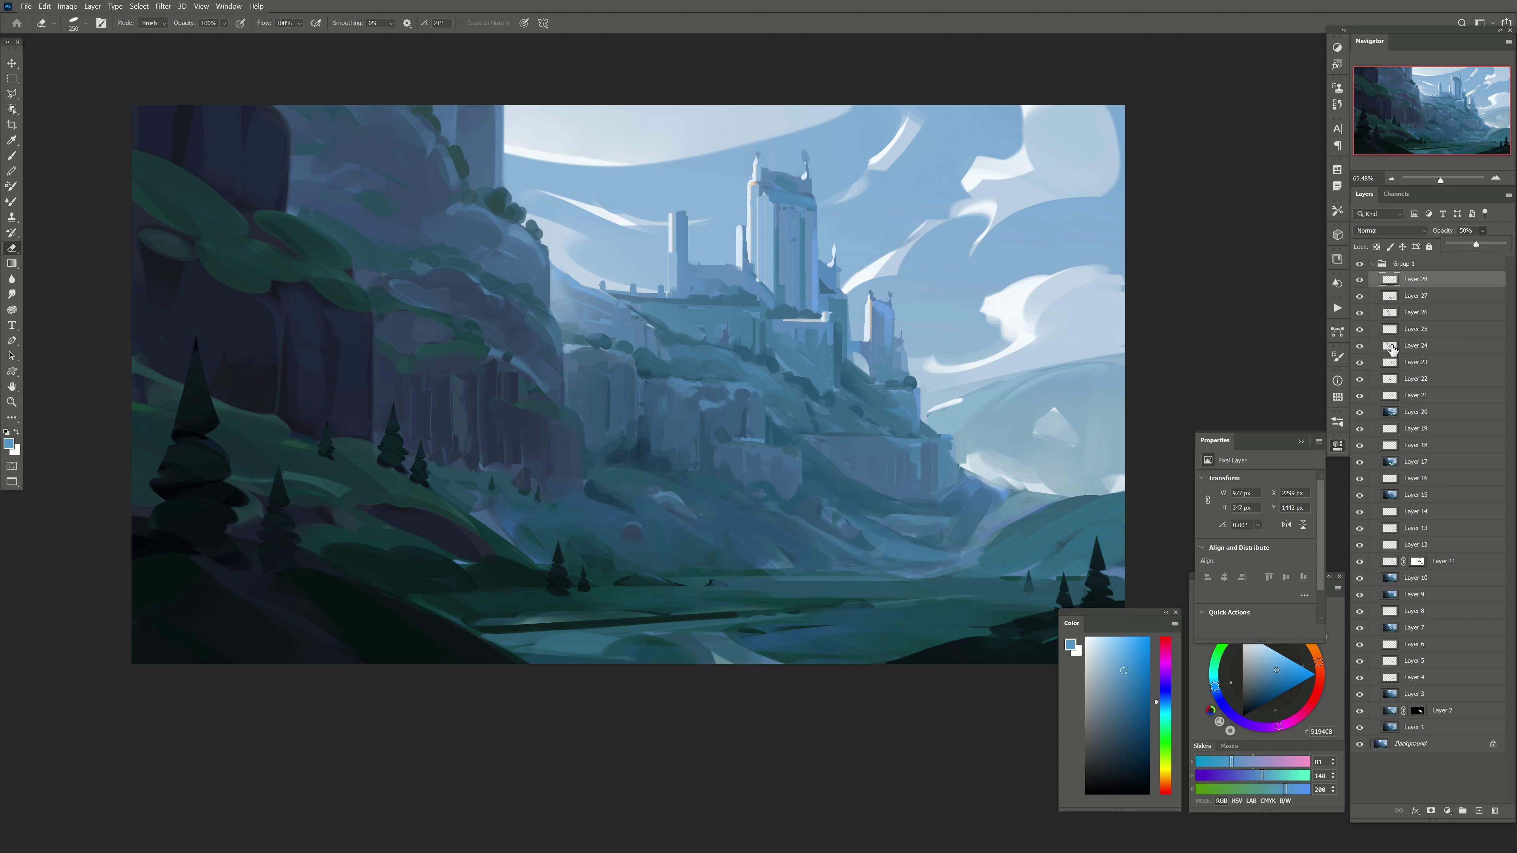
# Step: Add two new empty layers above the mist for clouds
pyautogui.click(1479, 811)
pyautogui.moveTo(540, 481); pyautogui.dragTo(536, 497)
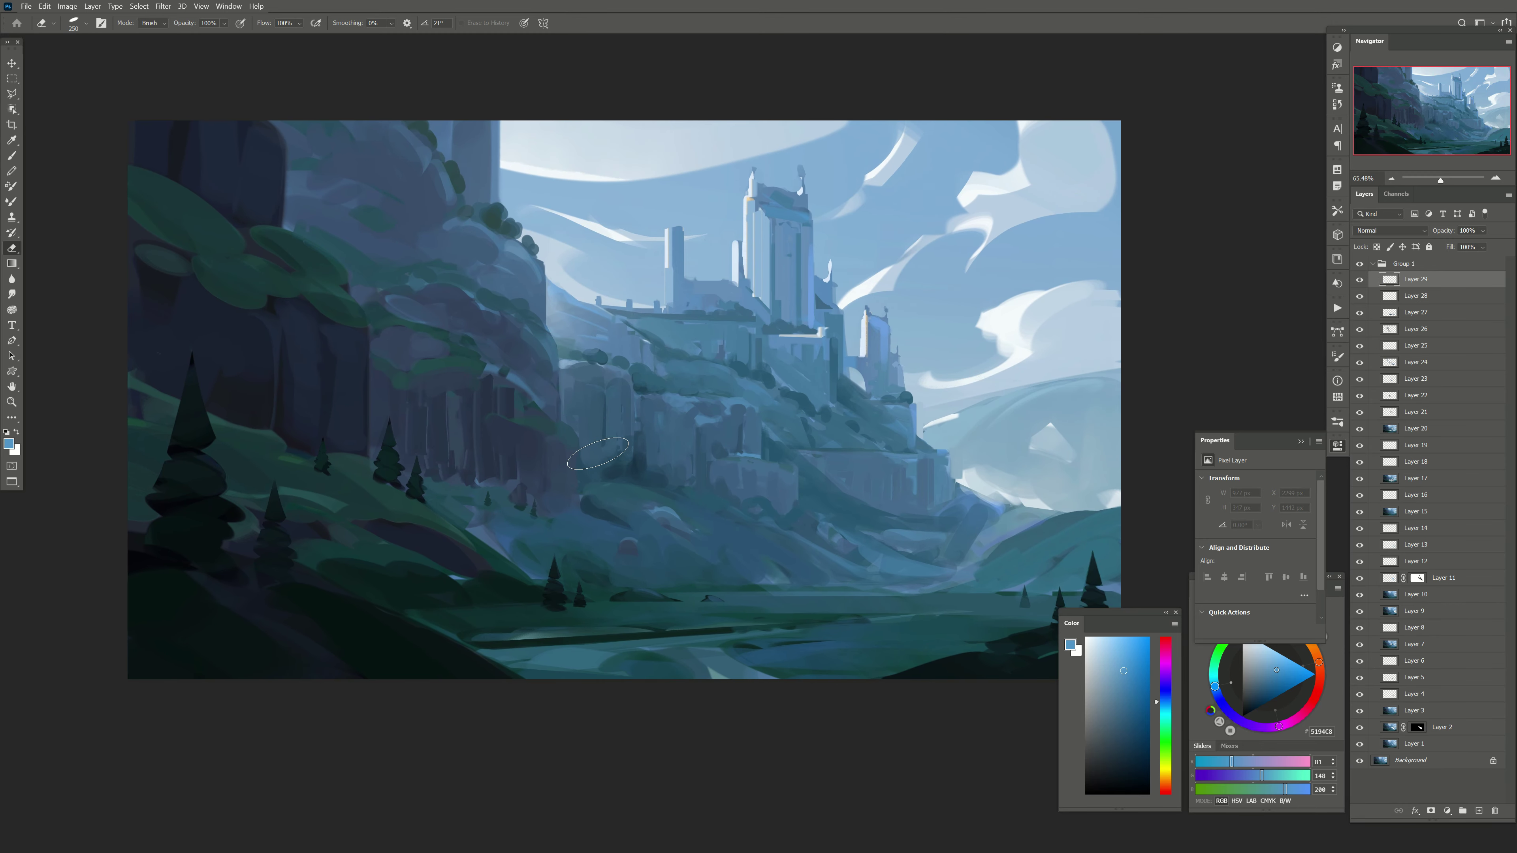
pyautogui.click(1480, 812)
pyautogui.press('b')
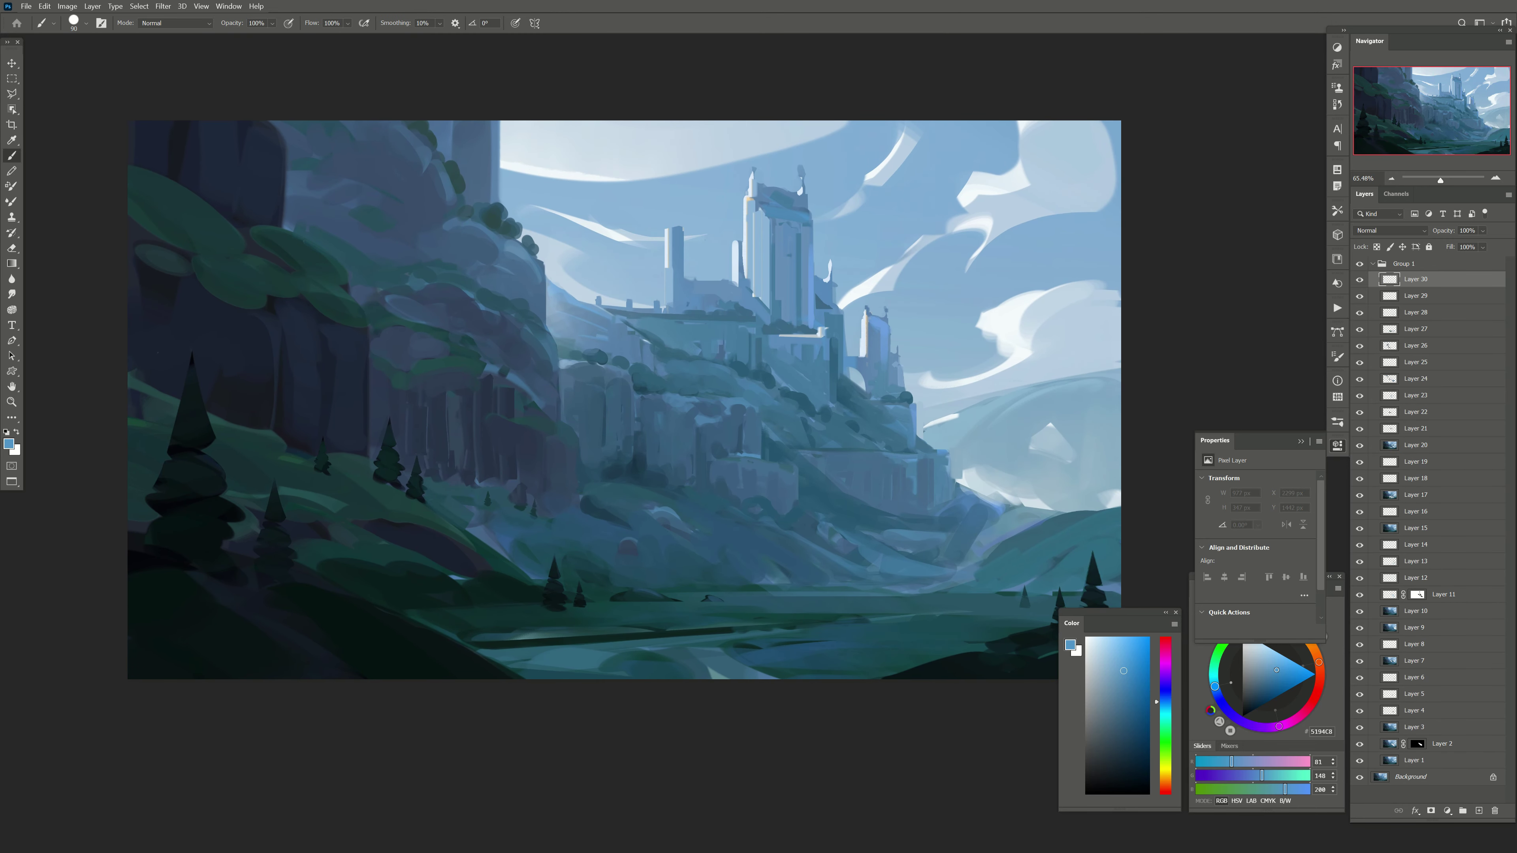
# Step: Paint a first grey-blue cloud shape into the sky with a larger brush
pyautogui.moveTo(785, 512); pyautogui.dragTo(734, 541)
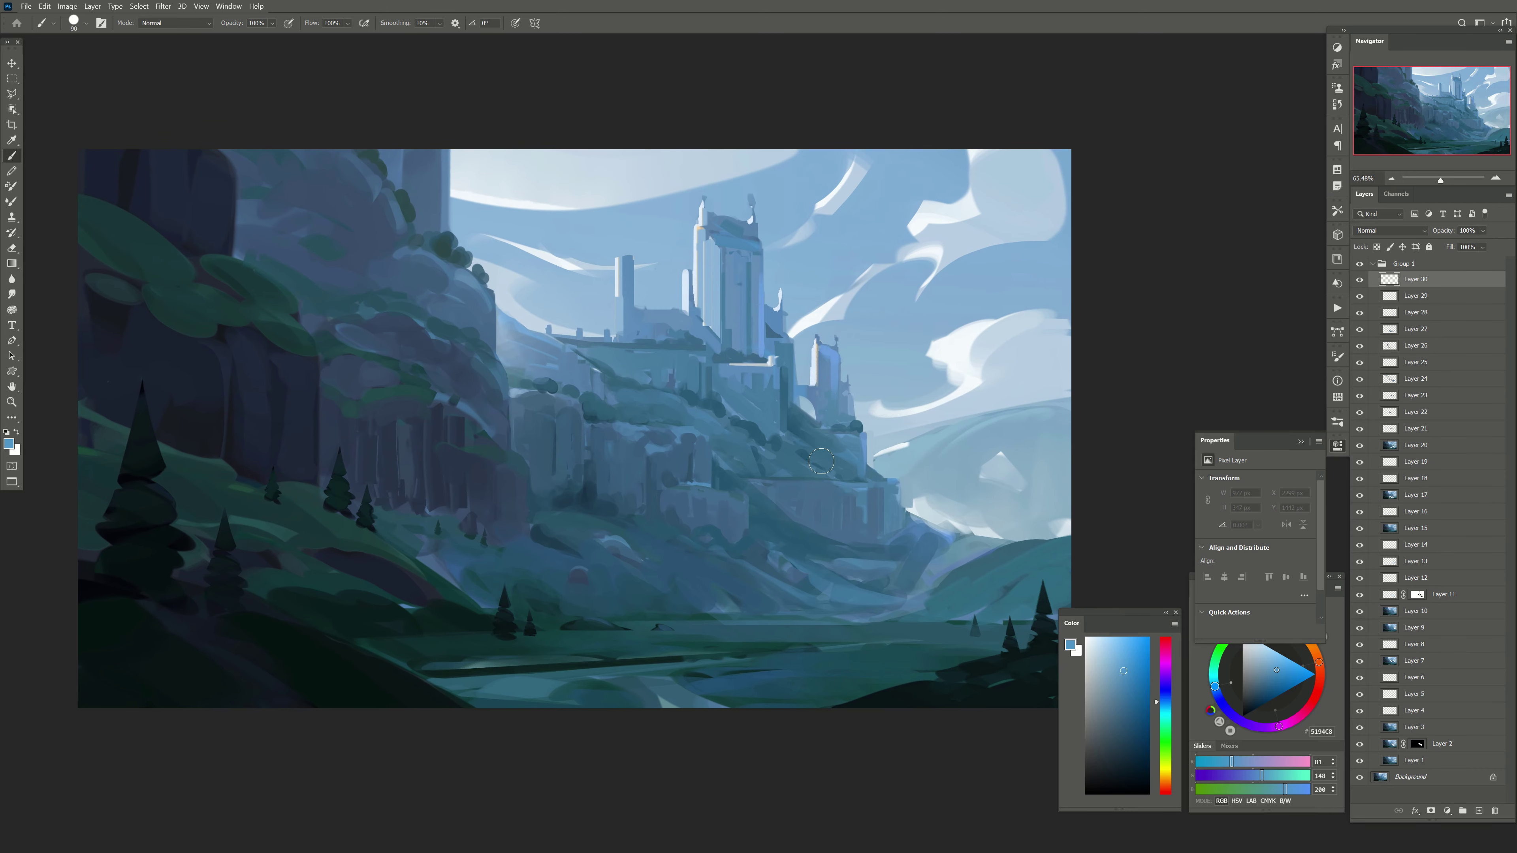
pyautogui.press(']')
pyautogui.press(']')
pyautogui.click(1099, 723)
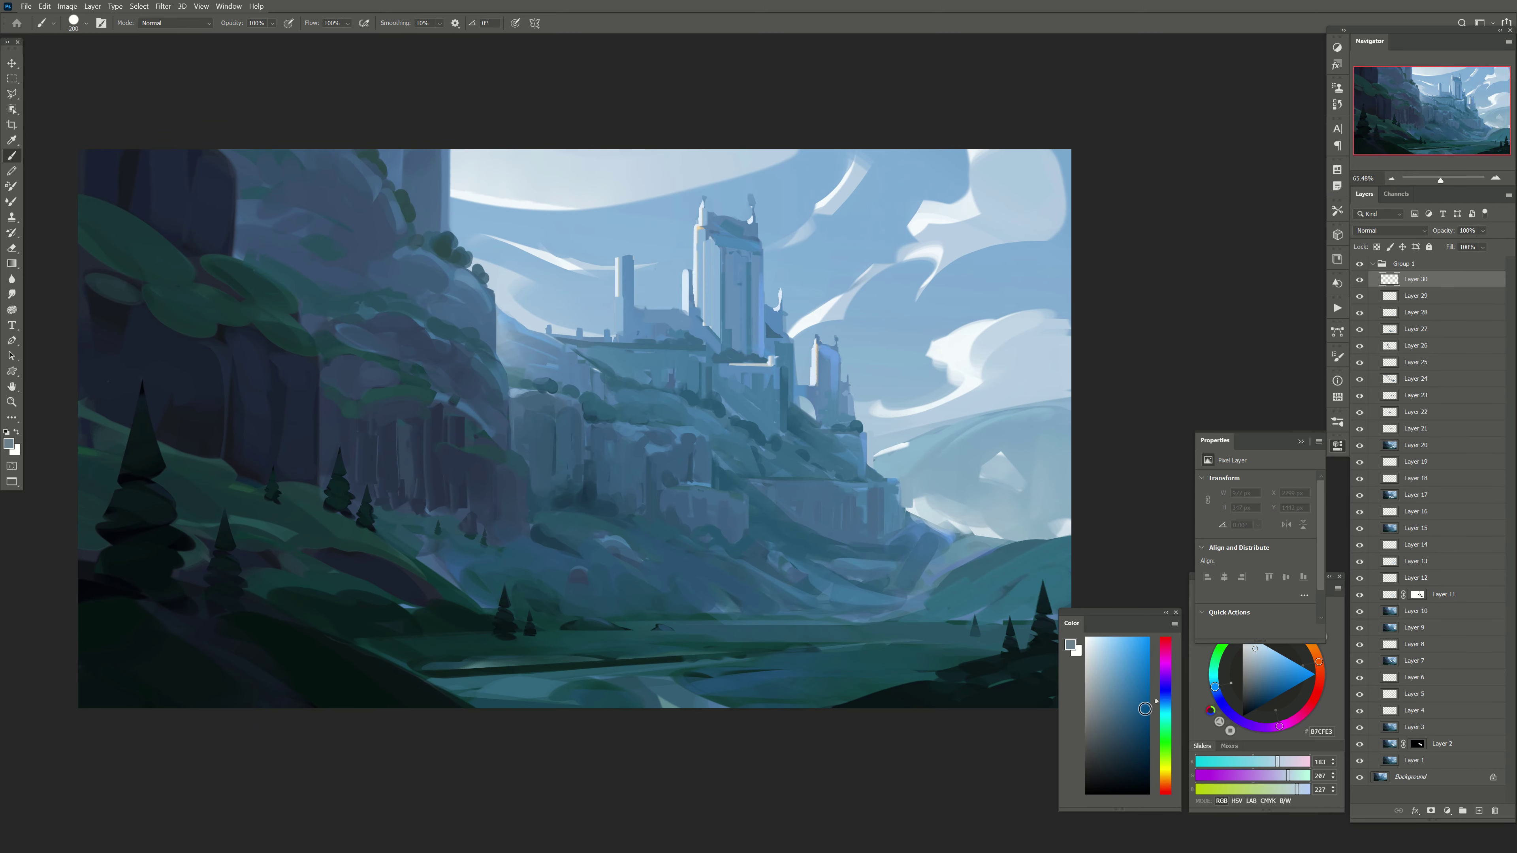
pyautogui.click(1100, 695)
pyautogui.moveTo(991, 349)
pyautogui.mouseDown()
pyautogui.moveTo(982, 373)
pyautogui.moveTo(1031, 372)
pyautogui.moveTo(1027, 389)
pyautogui.moveTo(968, 421)
pyautogui.mouseUp()
# Step: Add darker grey-blue cloud blobs in the right sky and at the top right
pyautogui.click(1110, 707)
pyautogui.press(']')
pyautogui.press('[')
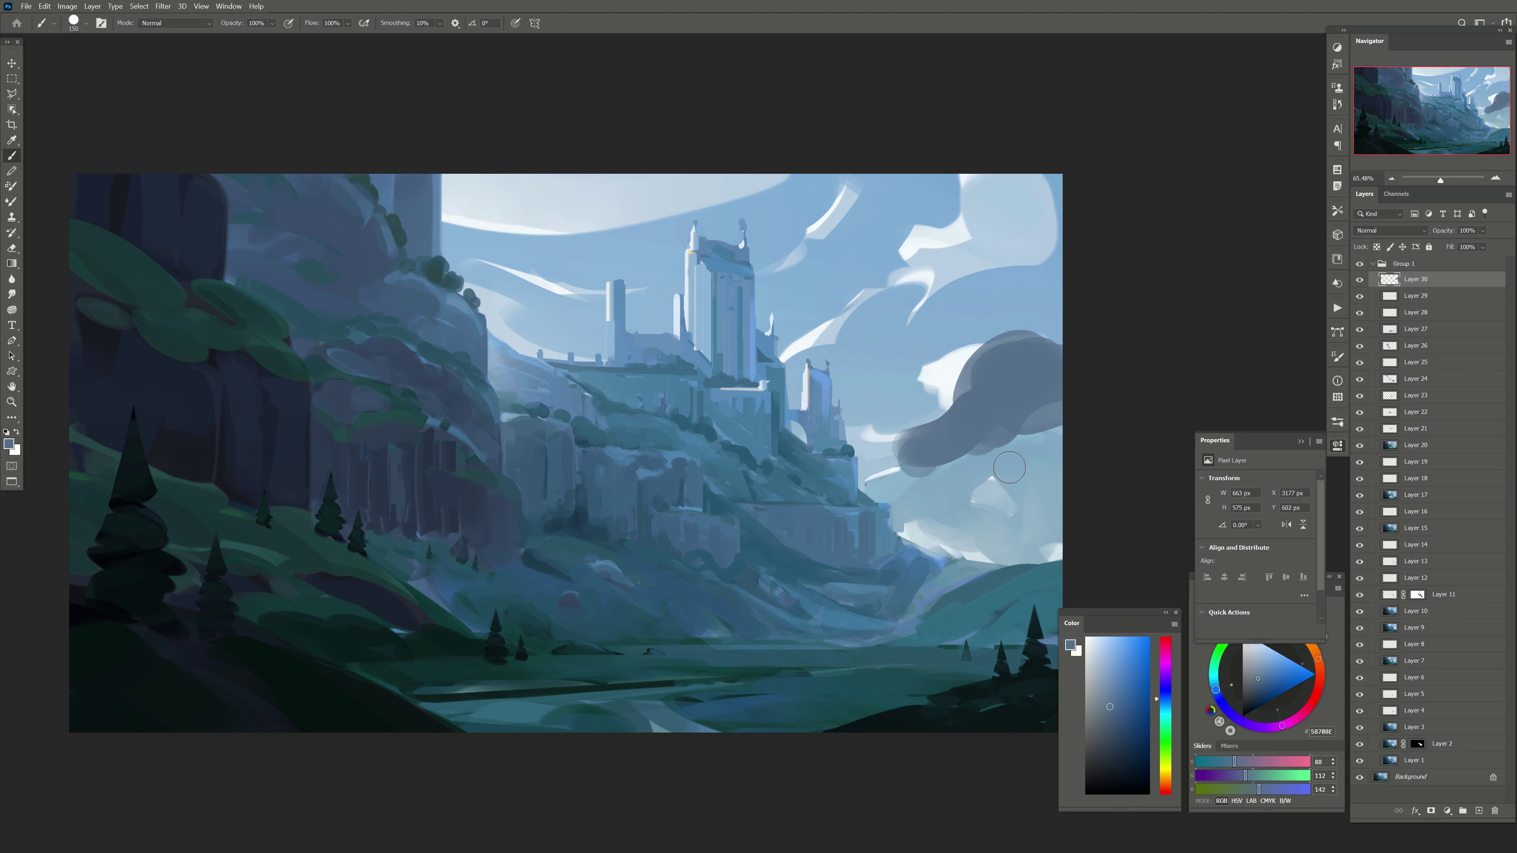
pyautogui.moveTo(1009, 467)
pyautogui.mouseDown()
pyautogui.moveTo(979, 478)
pyautogui.moveTo(968, 394)
pyautogui.mouseUp()
pyautogui.press(']')
pyautogui.moveTo(985, 239)
pyautogui.mouseDown()
pyautogui.moveTo(1015, 215)
pyautogui.moveTo(997, 182)
pyautogui.moveTo(980, 251)
pyautogui.moveTo(929, 293)
pyautogui.moveTo(969, 305)
pyautogui.mouseUp()
# Step: Undo the top-right blob and paint a small upward cloud stroke instead
pyautogui.press('[')
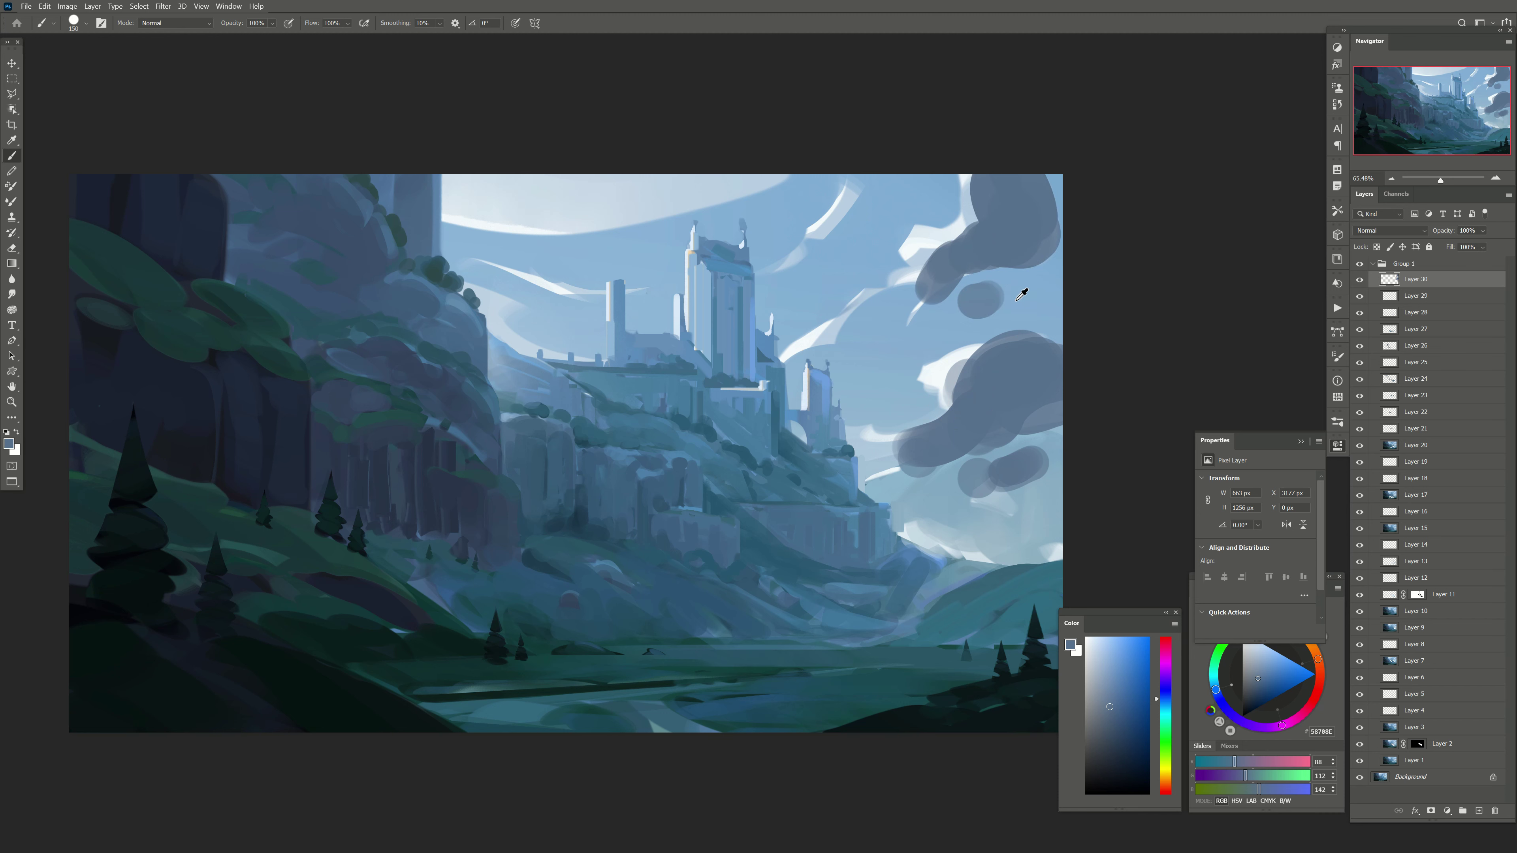
pyautogui.hotkey('ctrl', 'z')
pyautogui.press('[')
pyautogui.moveTo(828, 229); pyautogui.dragTo(892, 175)
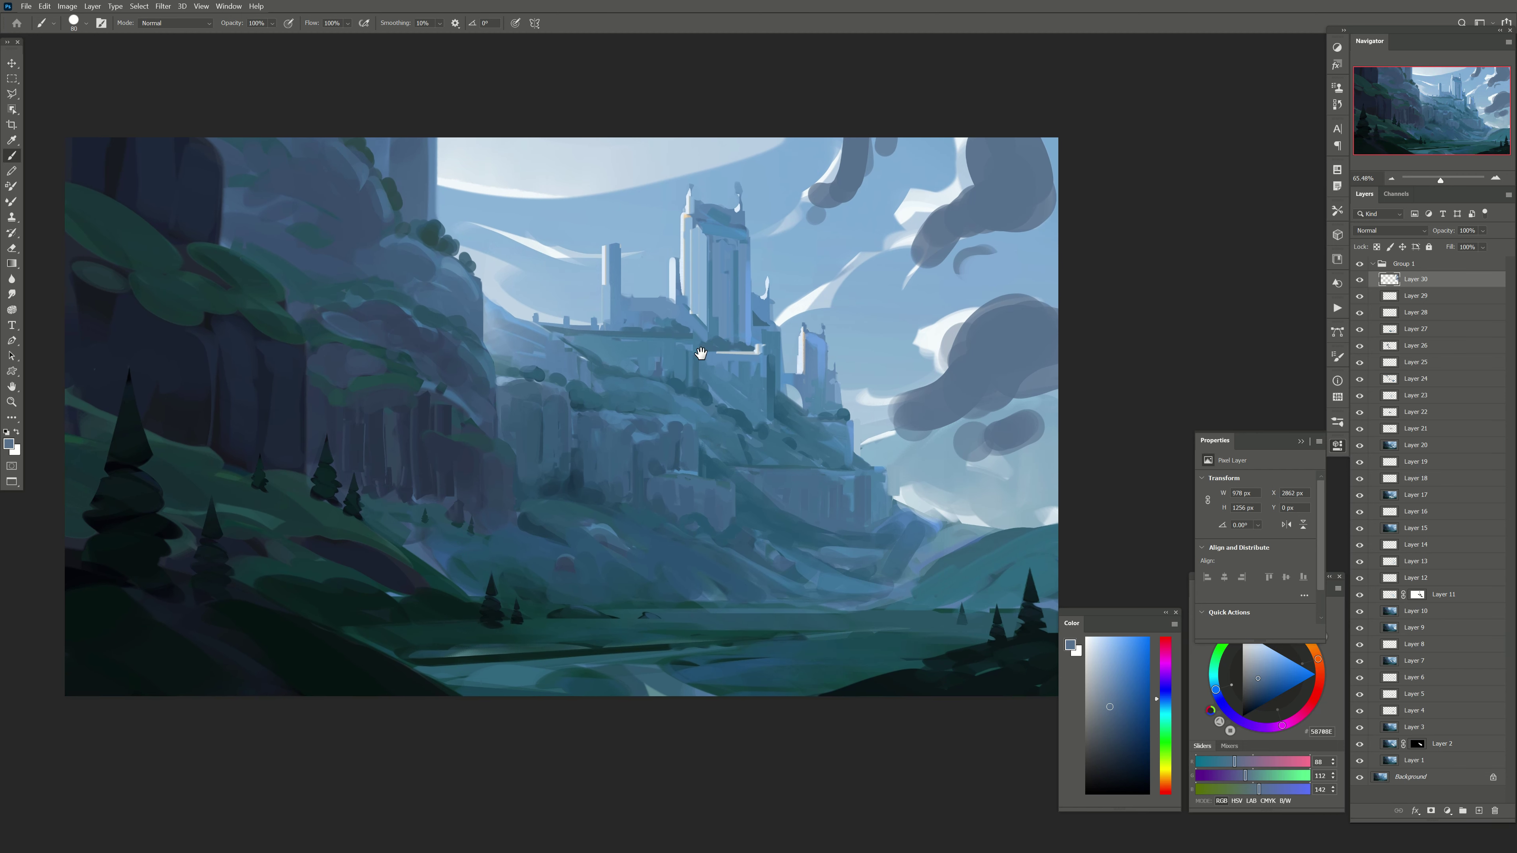
# Step: Add more dark cloud strokes, a small puff and a horizontal streak in the right sky
pyautogui.moveTo(710, 339); pyautogui.dragTo(705, 303)
pyautogui.press(']')
pyautogui.press(']')
pyautogui.moveTo(903, 408); pyautogui.dragTo(864, 439)
pyautogui.press('[')
pyautogui.click(995, 478)
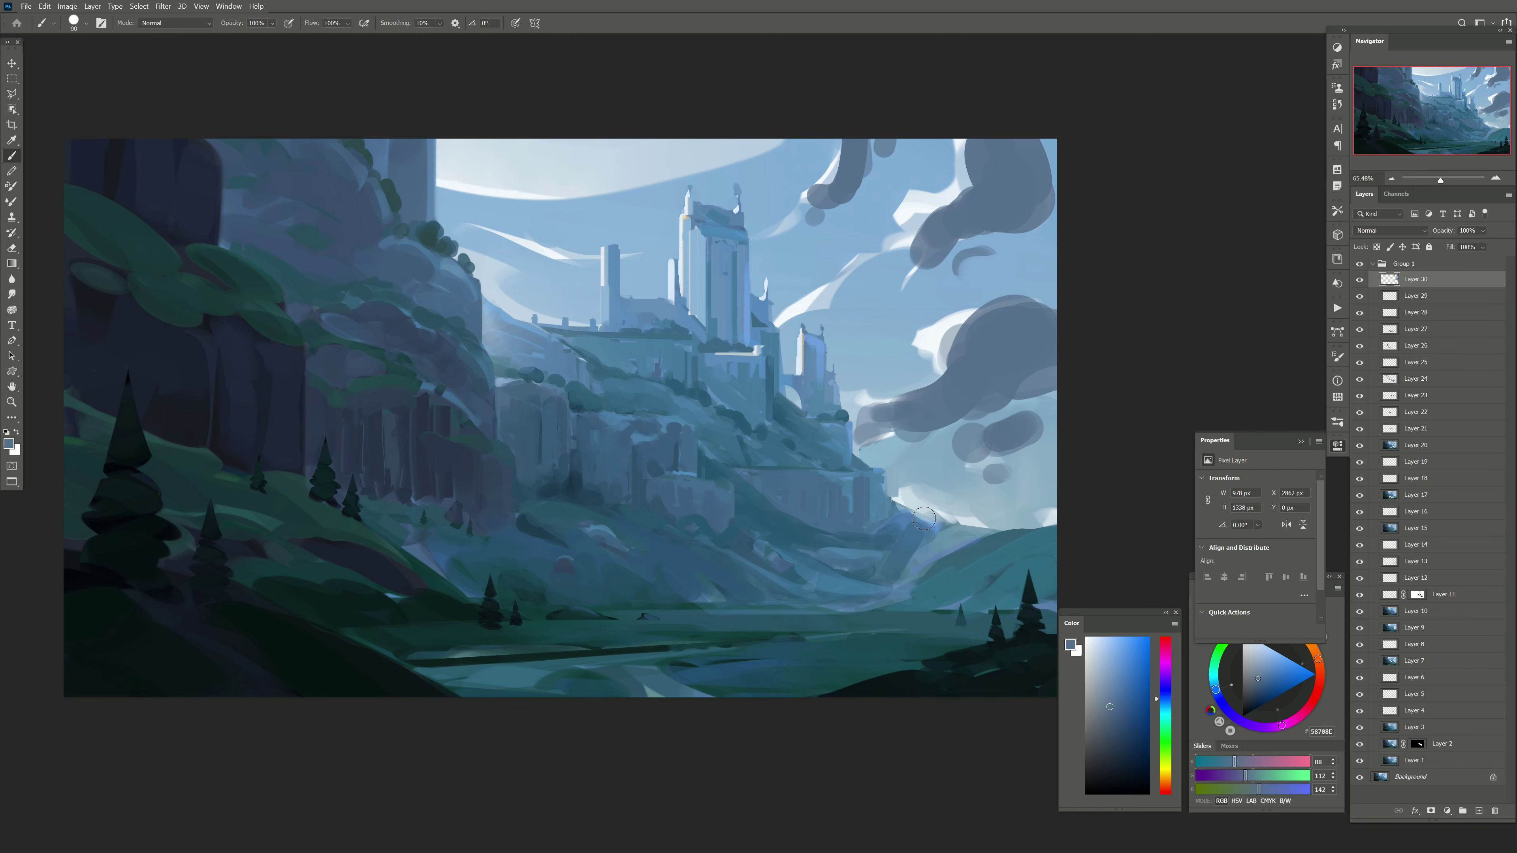
pyautogui.moveTo(925, 515); pyautogui.dragTo(968, 509)
# Step: Set the cloud layer's opacity to about 75%
pyautogui.click(1482, 231)
pyautogui.moveTo(1505, 244); pyautogui.dragTo(1484, 245)
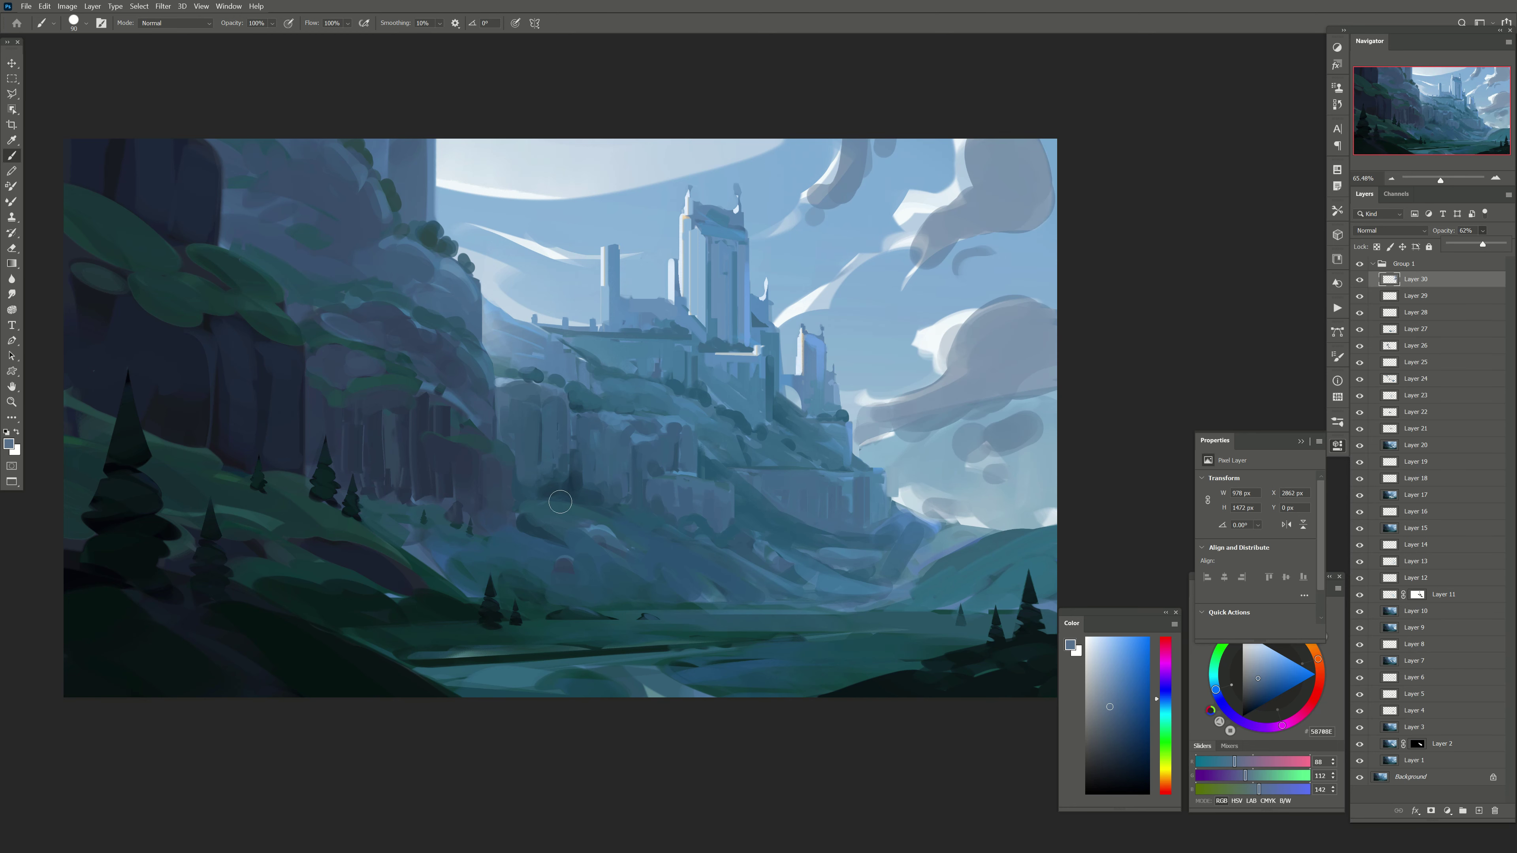
pyautogui.moveTo(570, 404); pyautogui.dragTo(565, 392)
pyautogui.moveTo(1485, 245); pyautogui.dragTo(1469, 245)
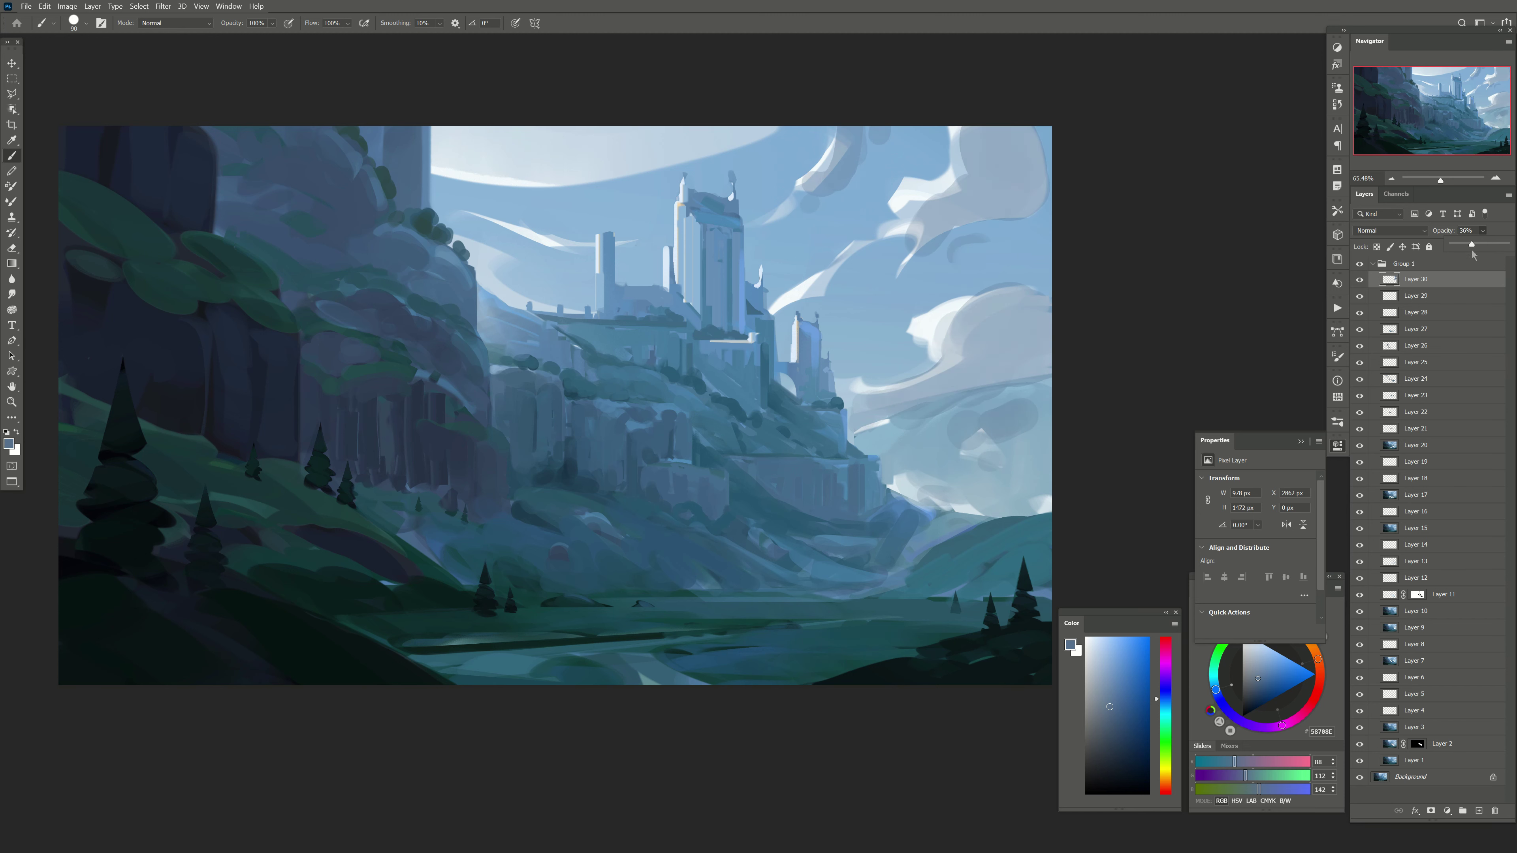
# Step: Stamp a merged copy onto a new layer and copy the outlined main tower to its own layer
pyautogui.click(1479, 811)
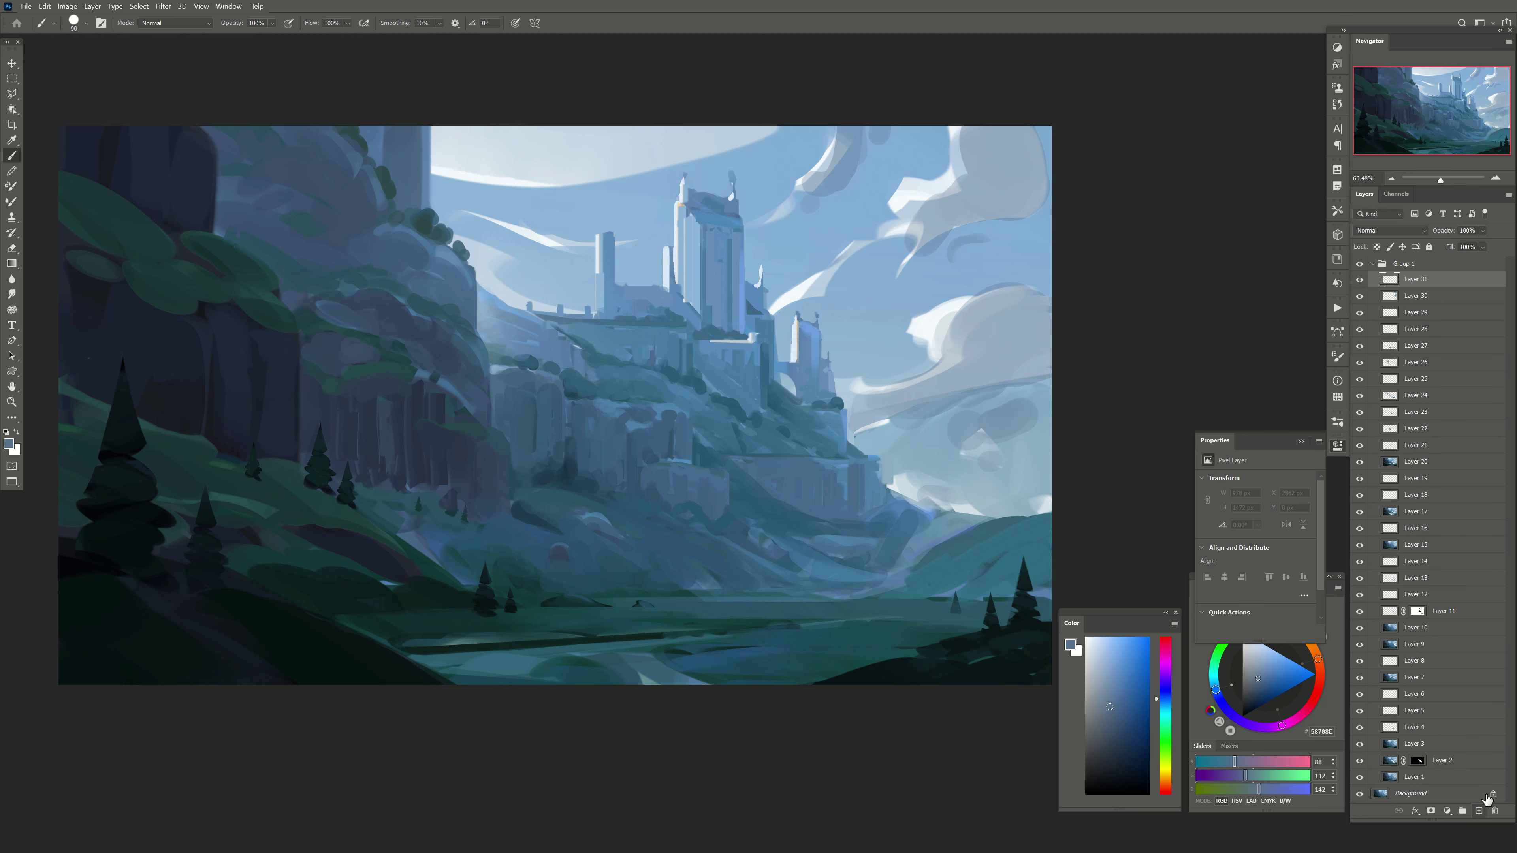
pyautogui.hotkey('ctrl', 'shift', 'alt', 'e')
pyautogui.press('l')
pyautogui.click(794, 441)
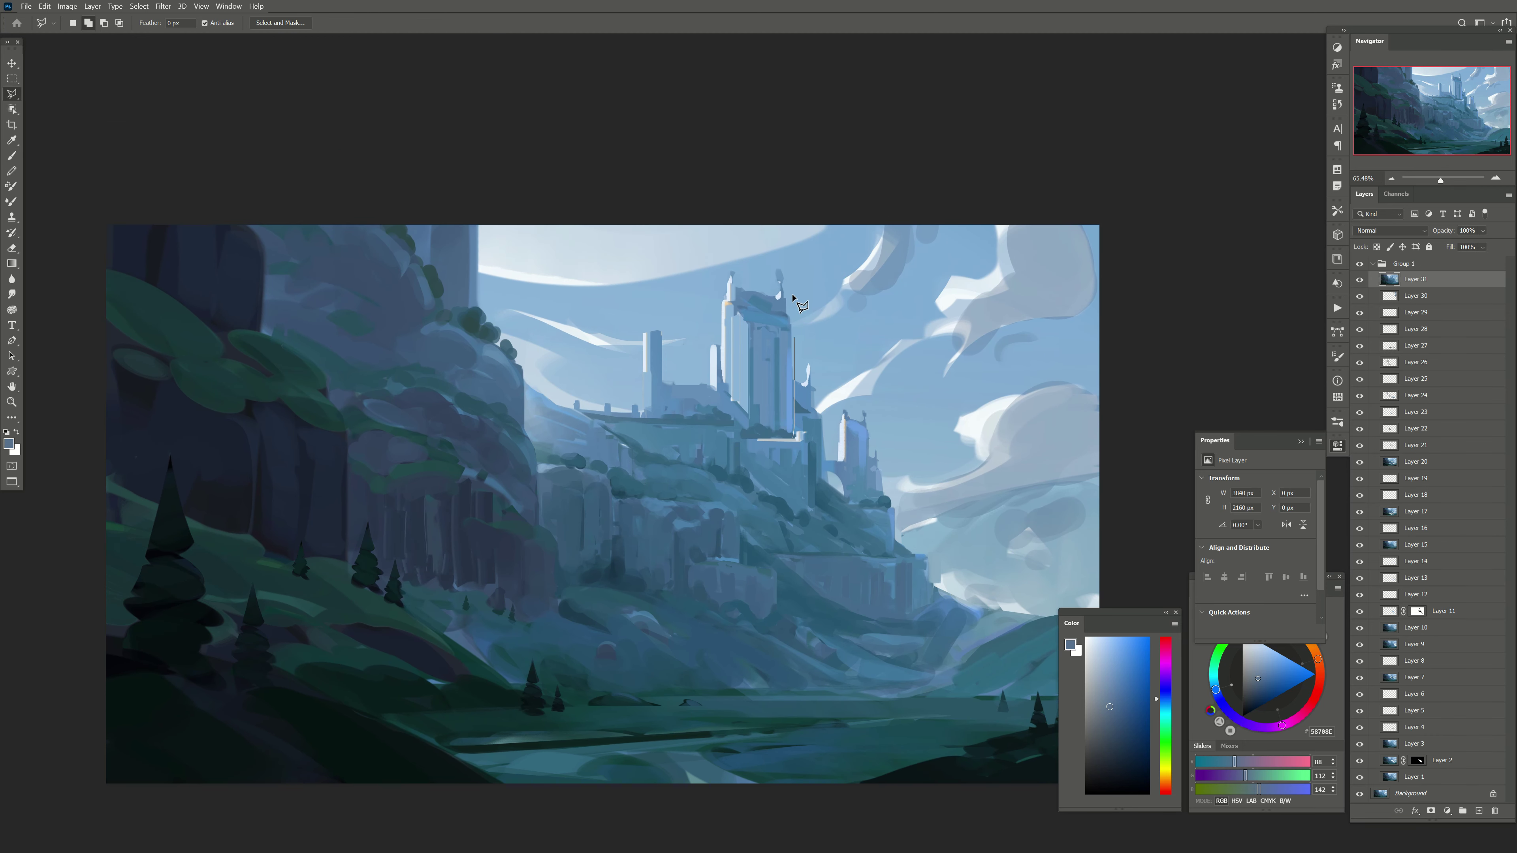
pyautogui.click(727, 276)
pyautogui.doubleClick(722, 430)
pyautogui.hotkey('ctrl', 'j')
# Step: Position the tower copy over the original and stretch it upward past the painting's top
pyautogui.press('v')
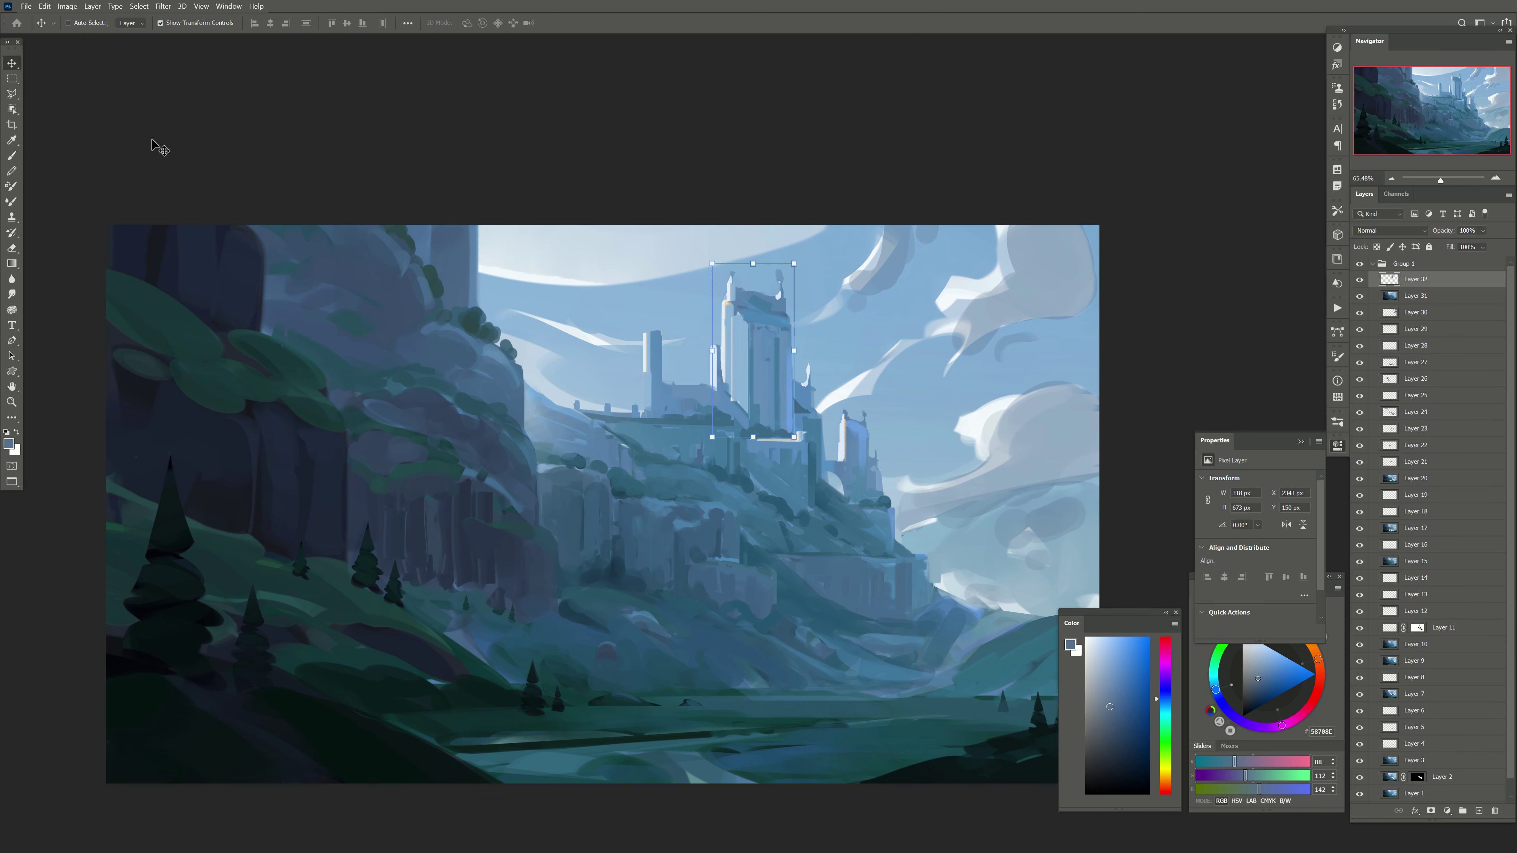
pyautogui.moveTo(773, 345)
pyautogui.mouseDown()
pyautogui.moveTo(631, 345)
pyautogui.moveTo(683, 347)
pyautogui.mouseUp()
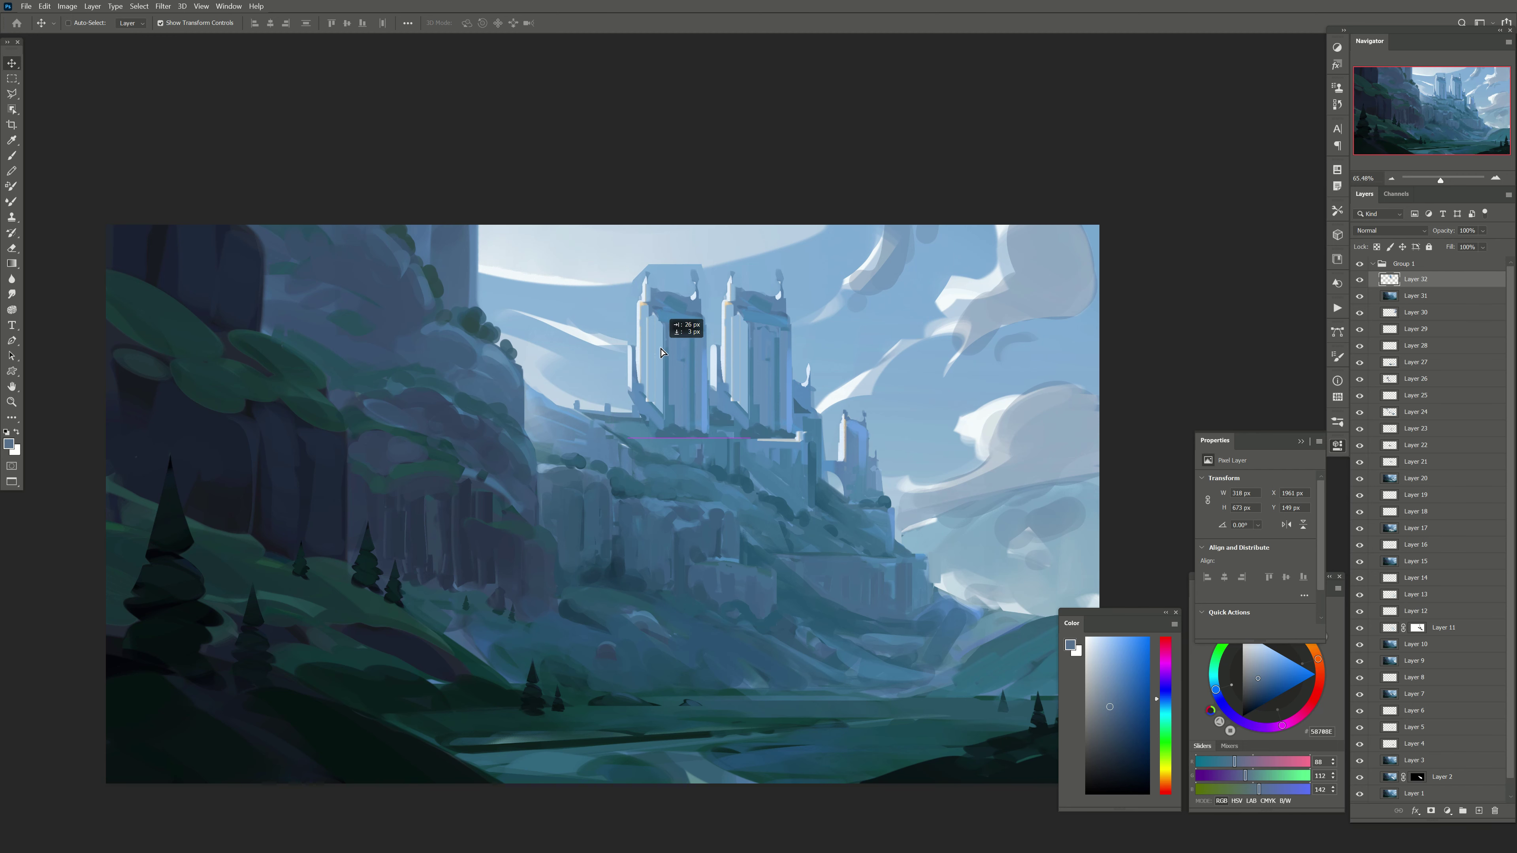
pyautogui.hotkey('ctrl', 't')
pyautogui.moveTo(559, 173); pyautogui.dragTo(524, 173)
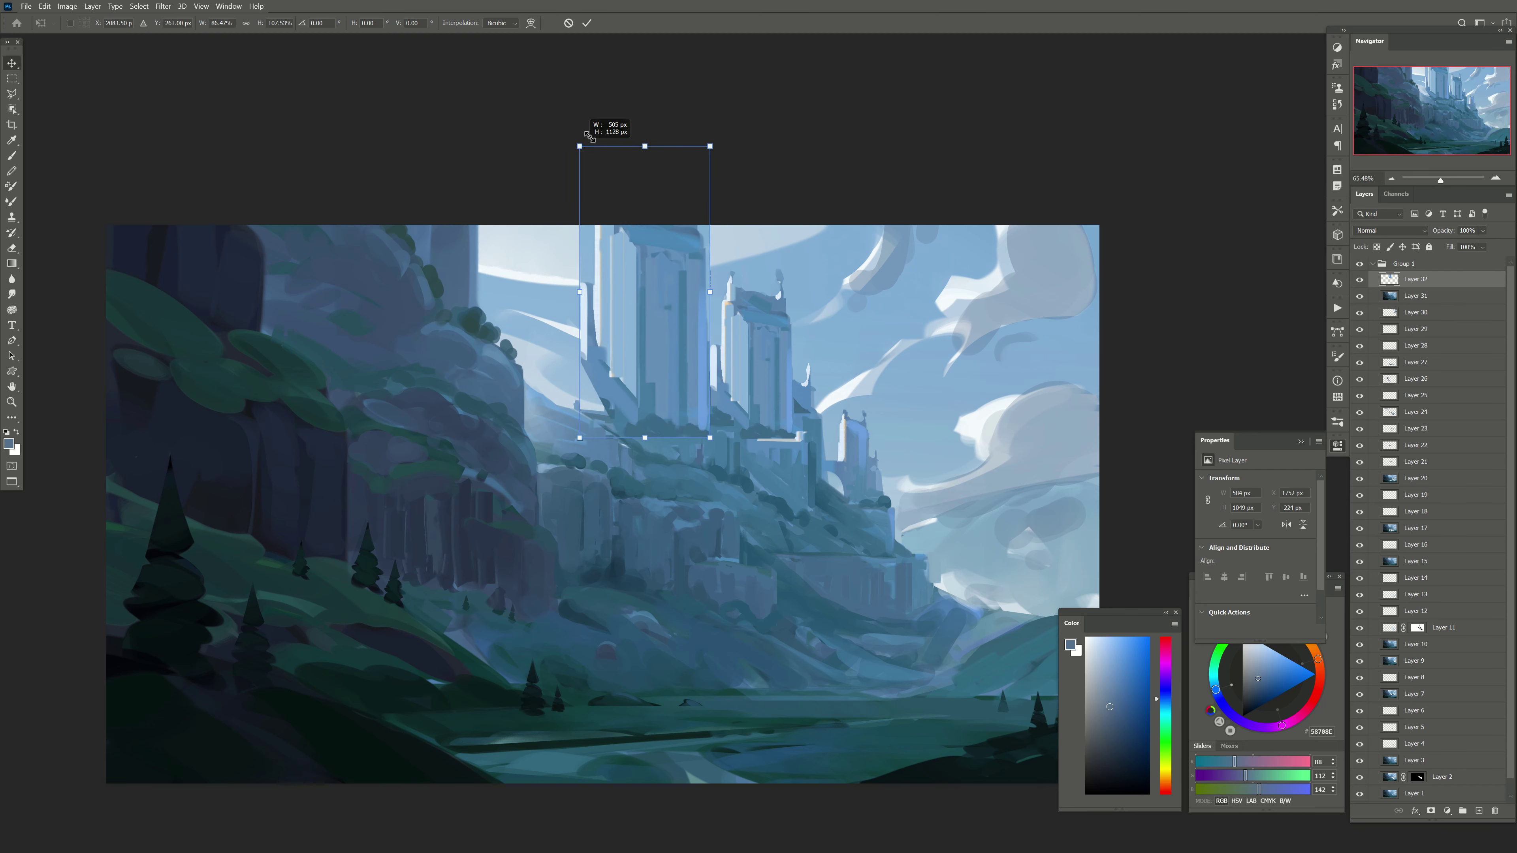
pyautogui.press('Escape')
pyautogui.moveTo(647, 303)
pyautogui.mouseDown()
pyautogui.moveTo(750, 301)
pyautogui.moveTo(713, 310)
pyautogui.moveTo(654, 262)
pyautogui.mouseUp()
pyautogui.moveTo(657, 132); pyautogui.dragTo(654, 126)
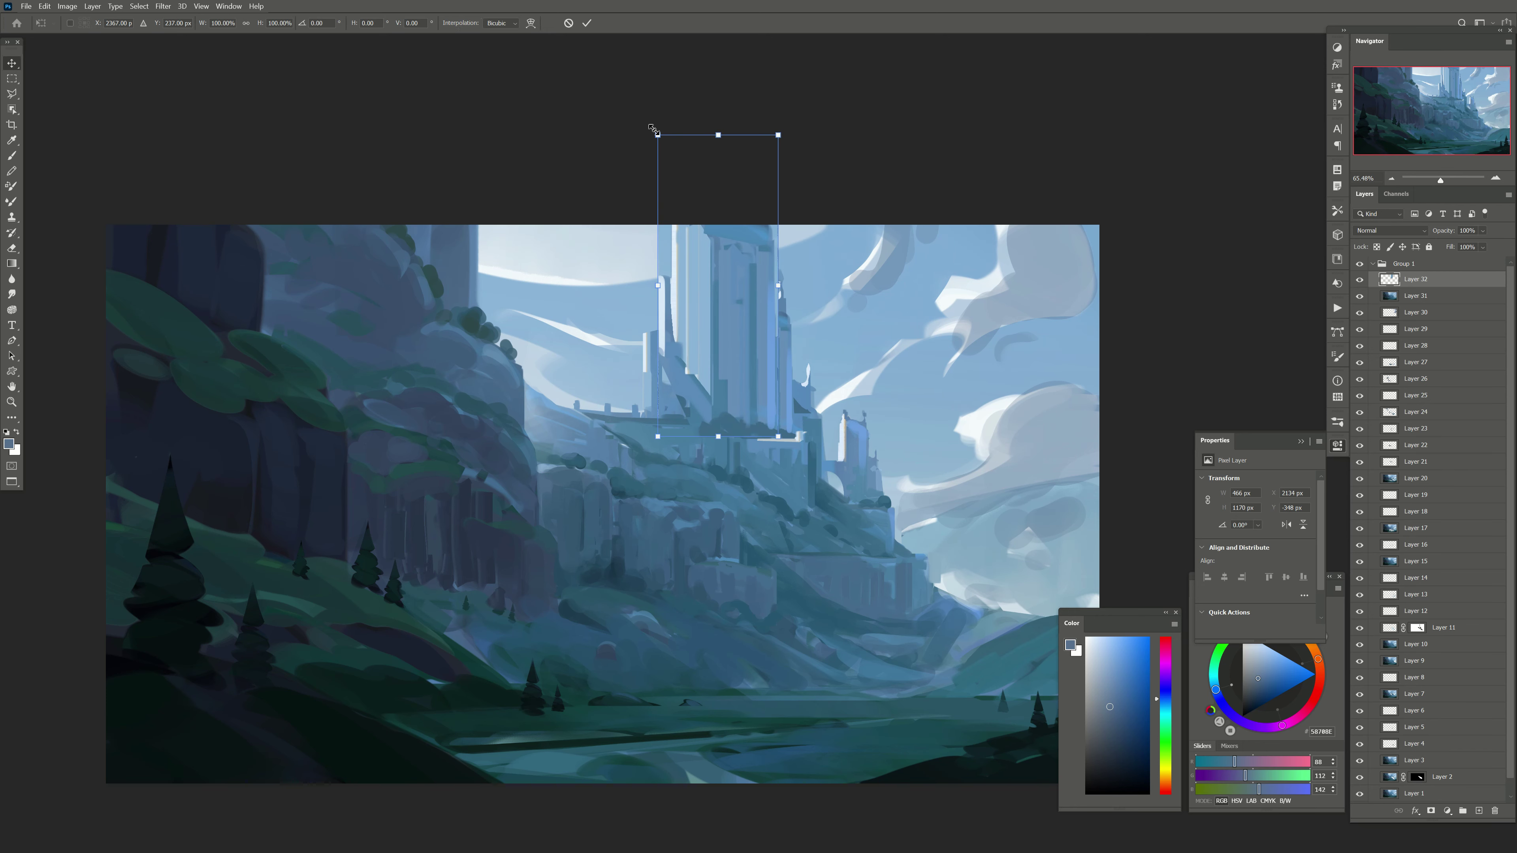
# Step: Flip the canvas back to normal and add a layer mask to the tower copy for blending
pyautogui.hotkey('ctrl', 'shift', 'h')
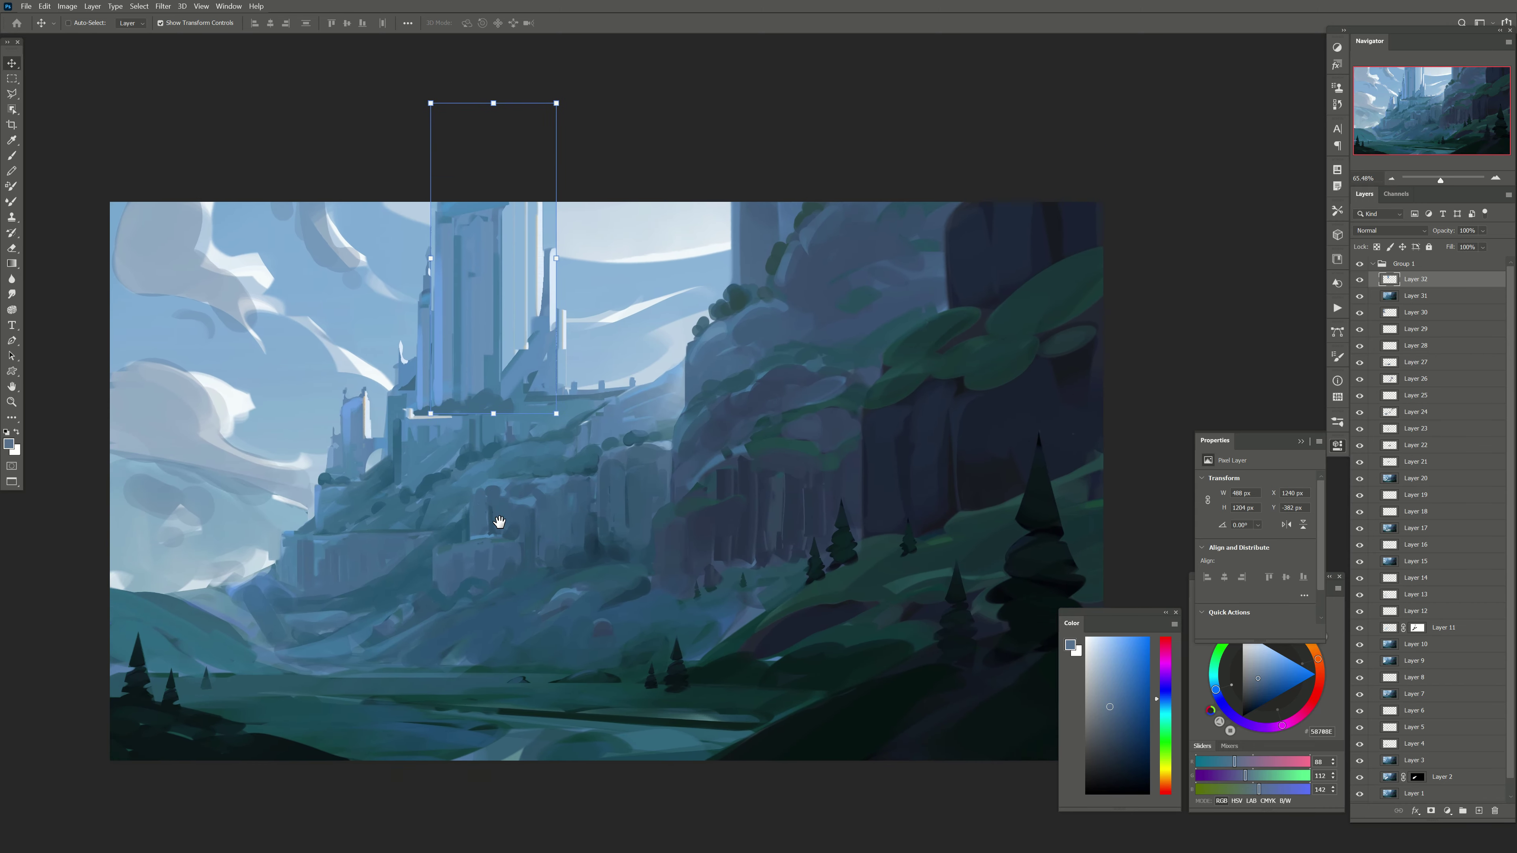
pyautogui.click(1359, 279)
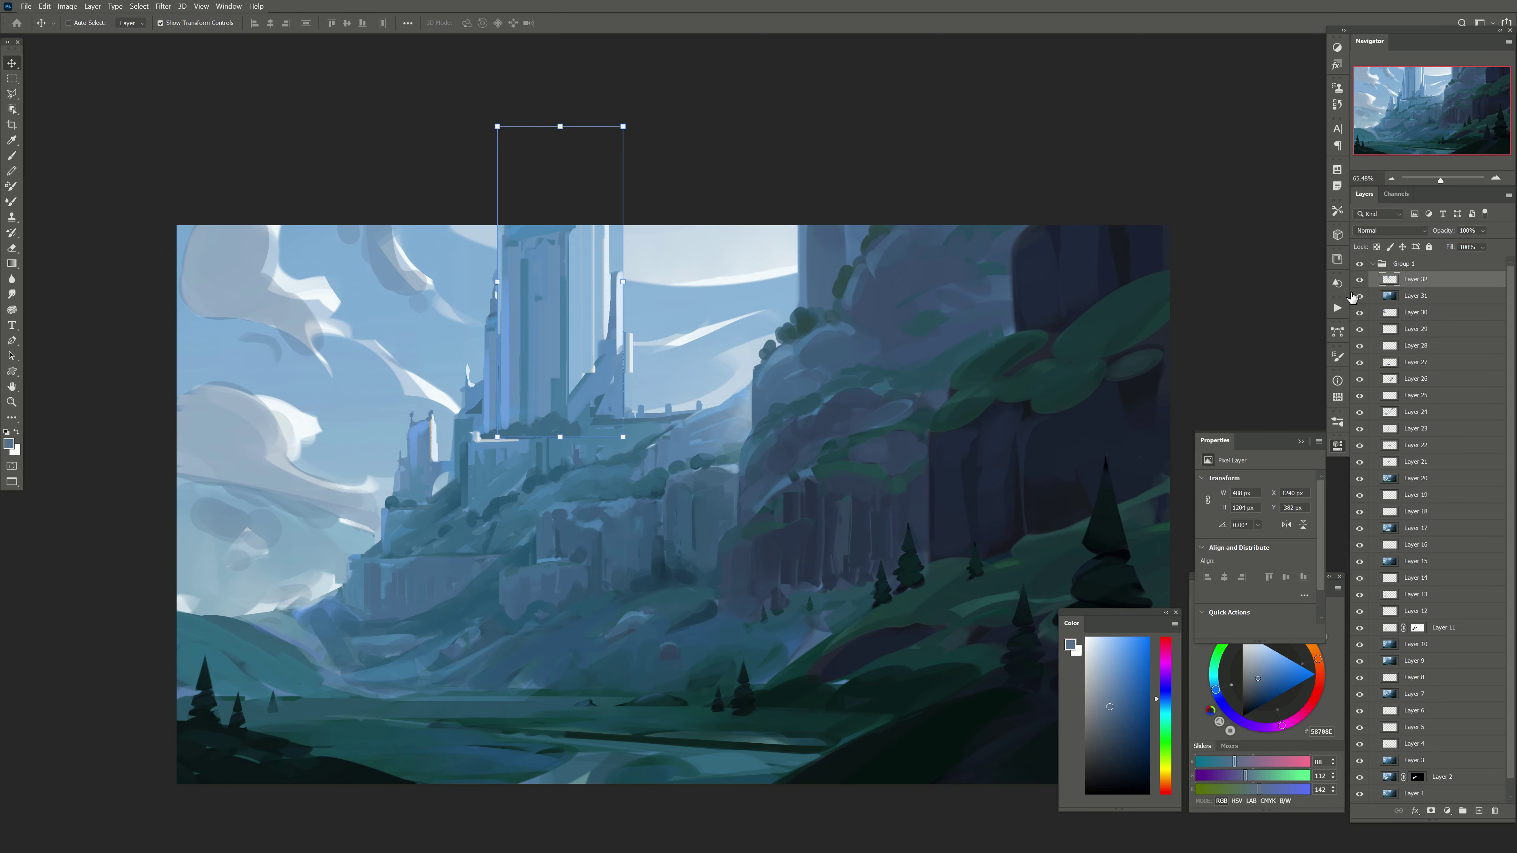
pyautogui.click(1431, 811)
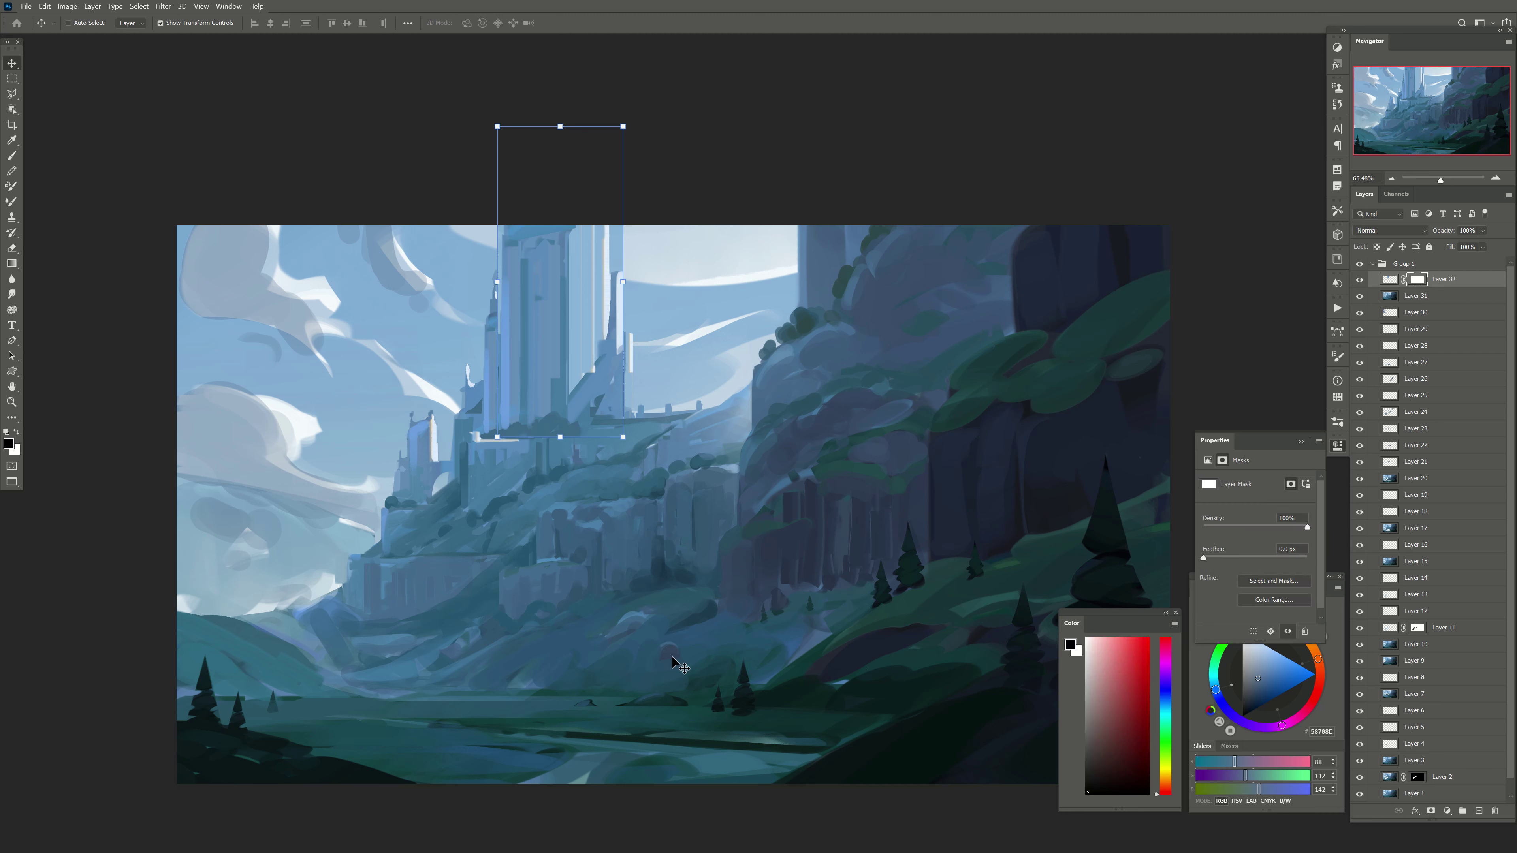
pyautogui.press('b')
pyautogui.press('d')
pyautogui.click(1359, 280)
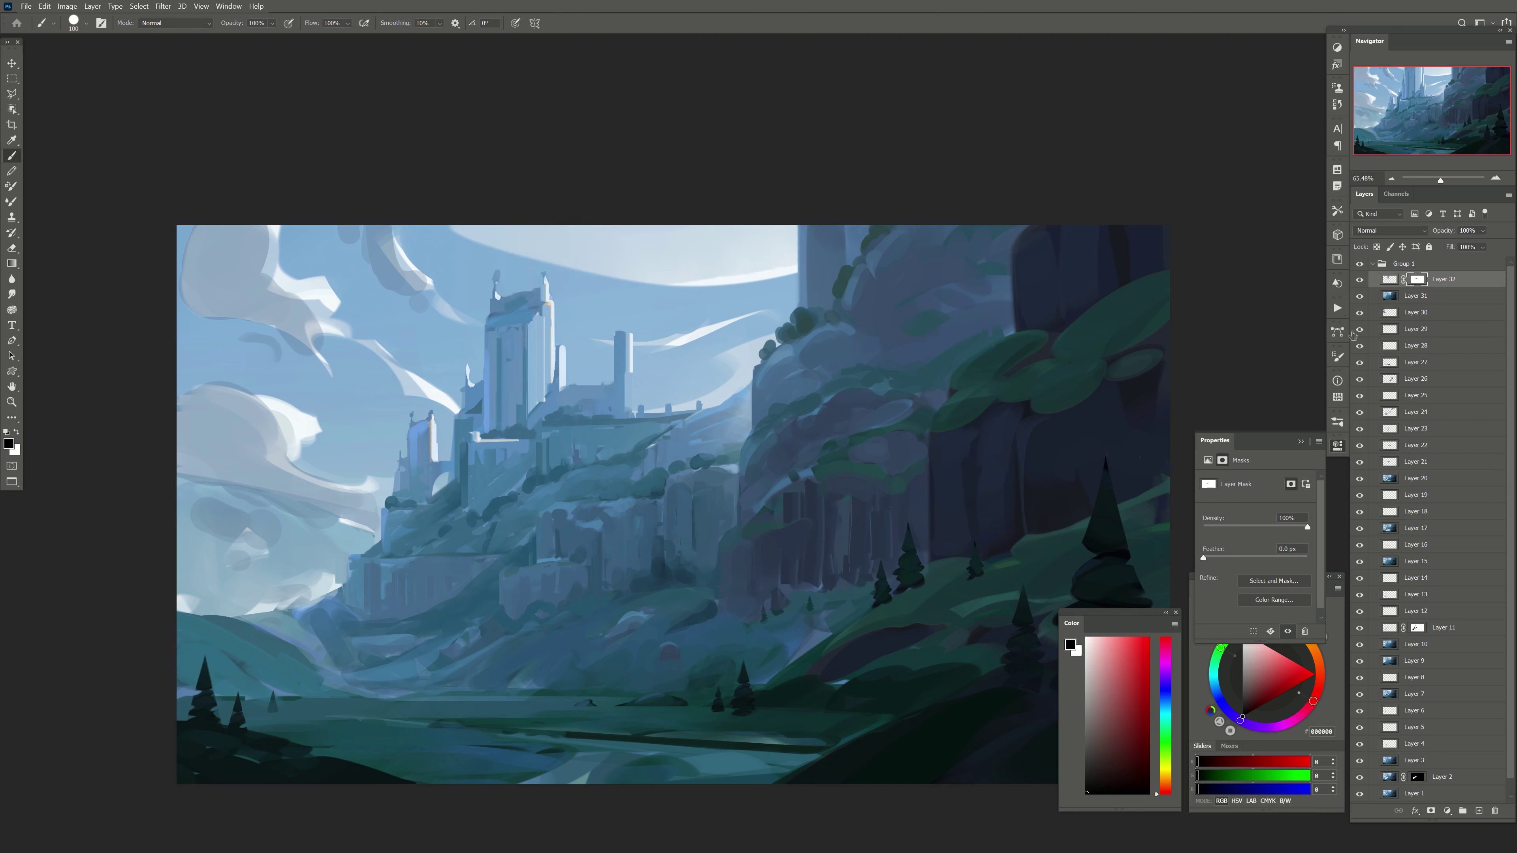
# Step: On a new layer, paint a pale cloud stroke across the castle tower
pyautogui.click(1360, 280)
pyautogui.click(1479, 811)
pyautogui.keyDown('alt'); pyautogui.click(442, 412); pyautogui.keyUp('alt')
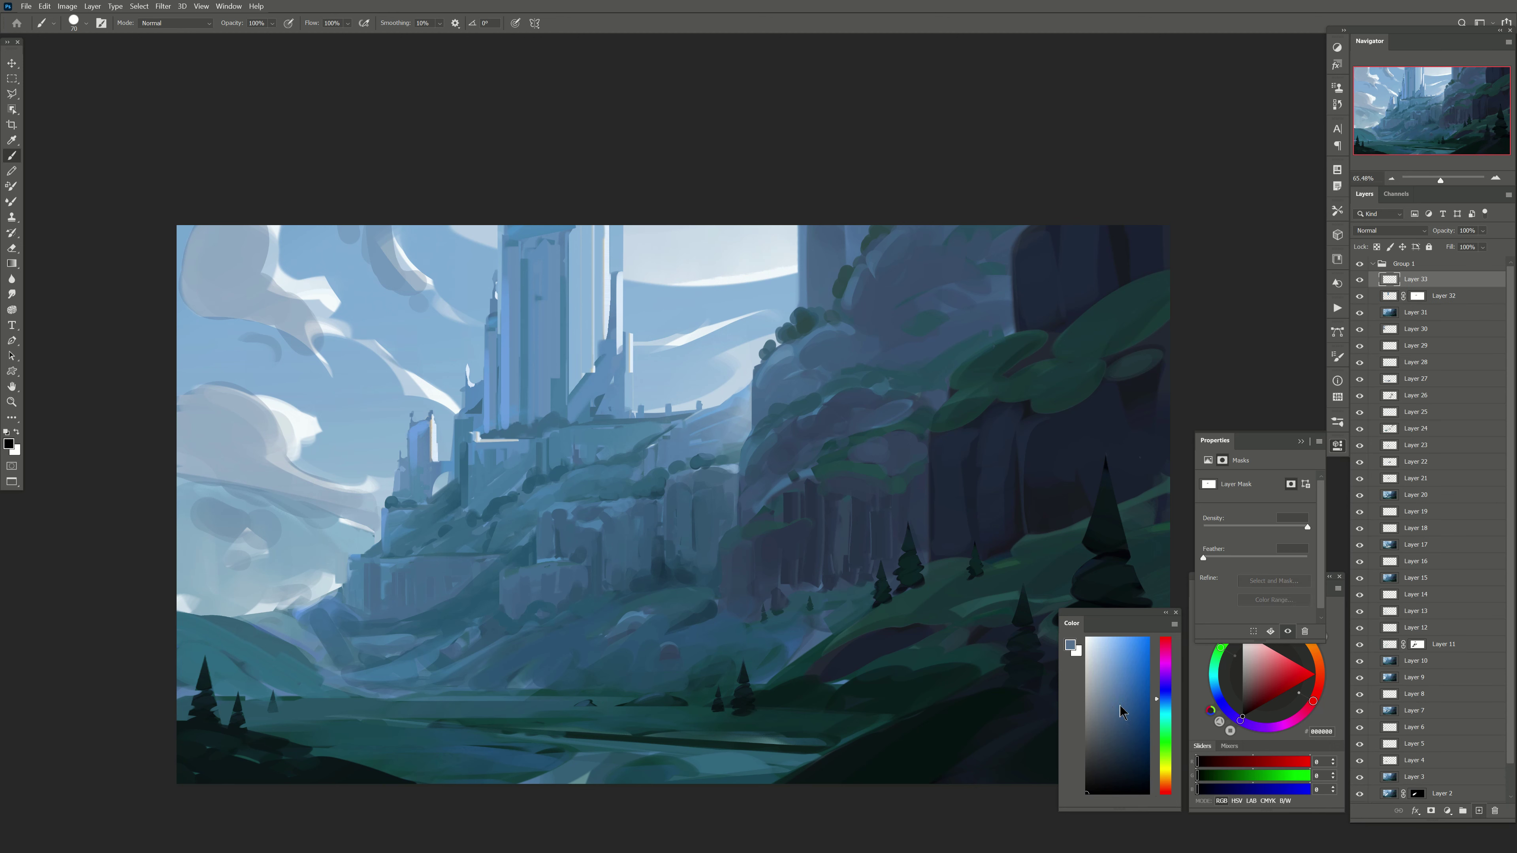
pyautogui.press('[')
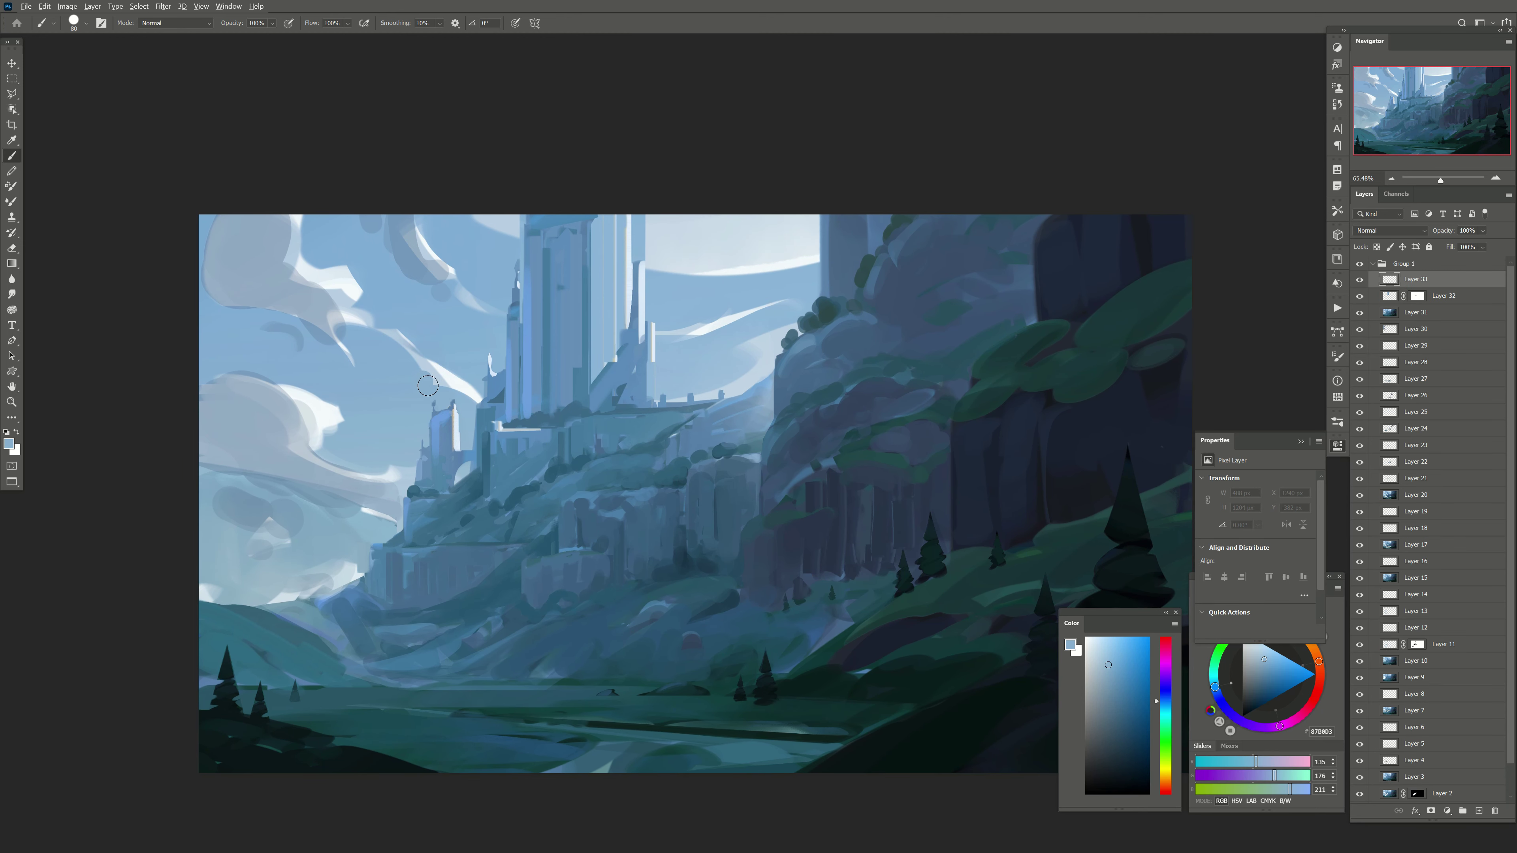
pyautogui.keyDown('alt'); pyautogui.click(369, 315); pyautogui.keyUp('alt')
pyautogui.press(']')
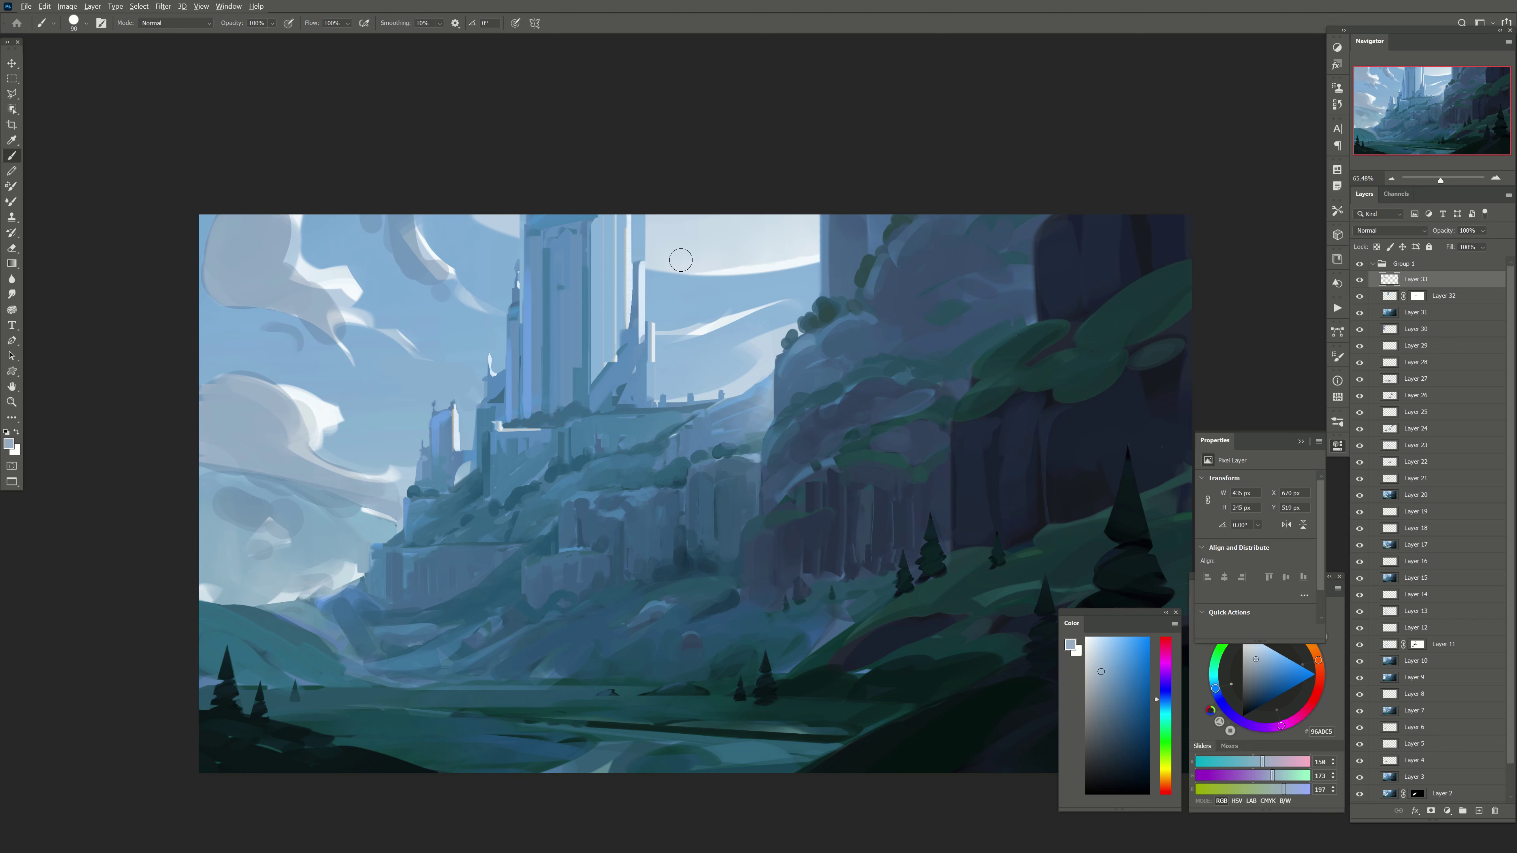
pyautogui.keyDown('alt'); pyautogui.click(680, 262); pyautogui.keyUp('alt')
pyautogui.moveTo(687, 269); pyautogui.dragTo(609, 273)
# Step: Extend the cloud band left across the castle and erase part of it near the tower
pyautogui.press(']')
pyautogui.press(']')
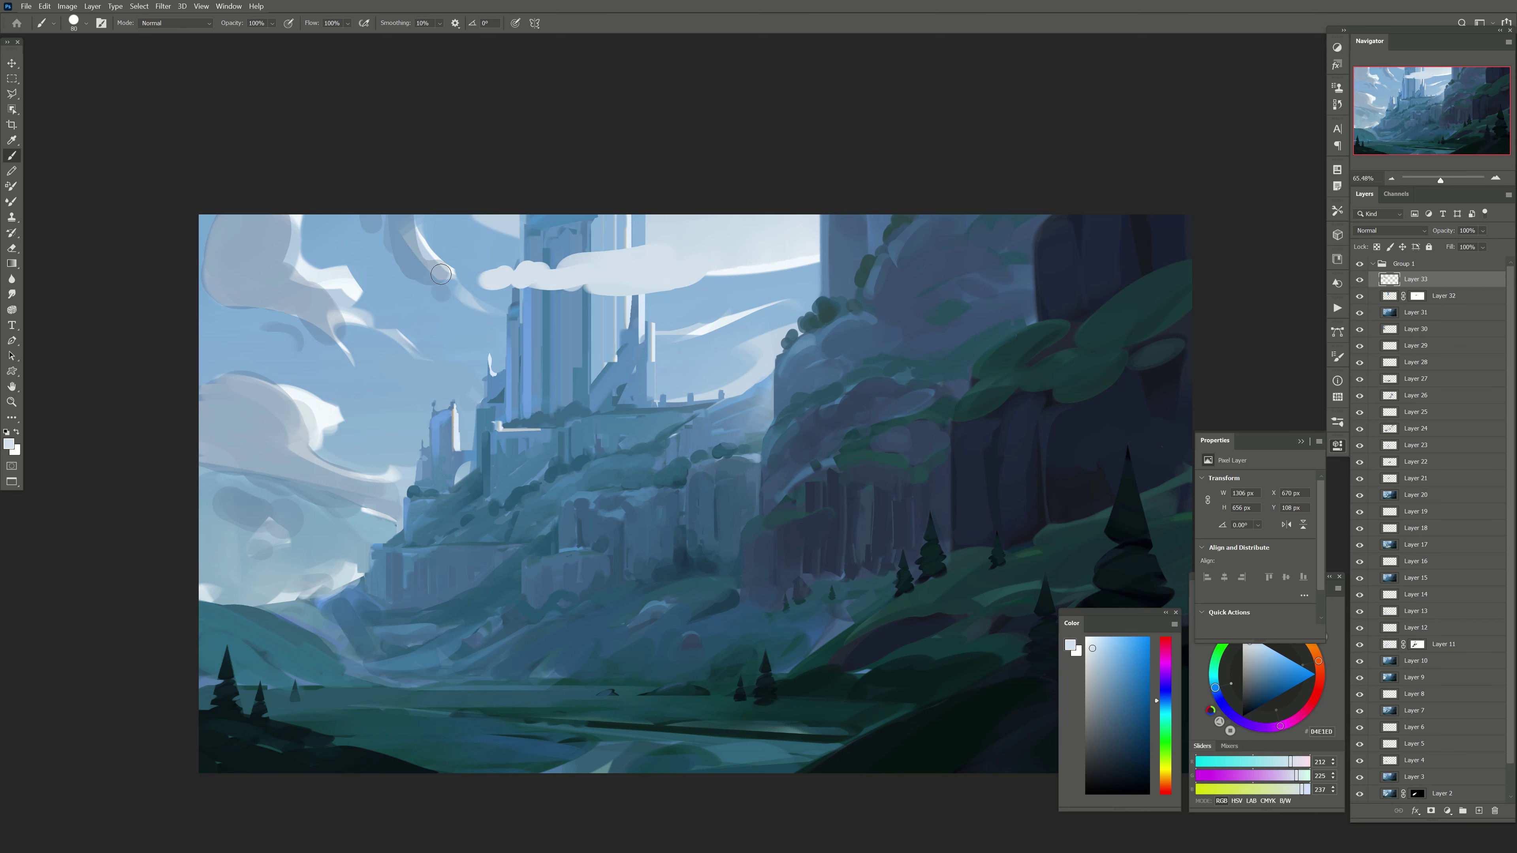
pyautogui.moveTo(523, 277); pyautogui.dragTo(431, 272)
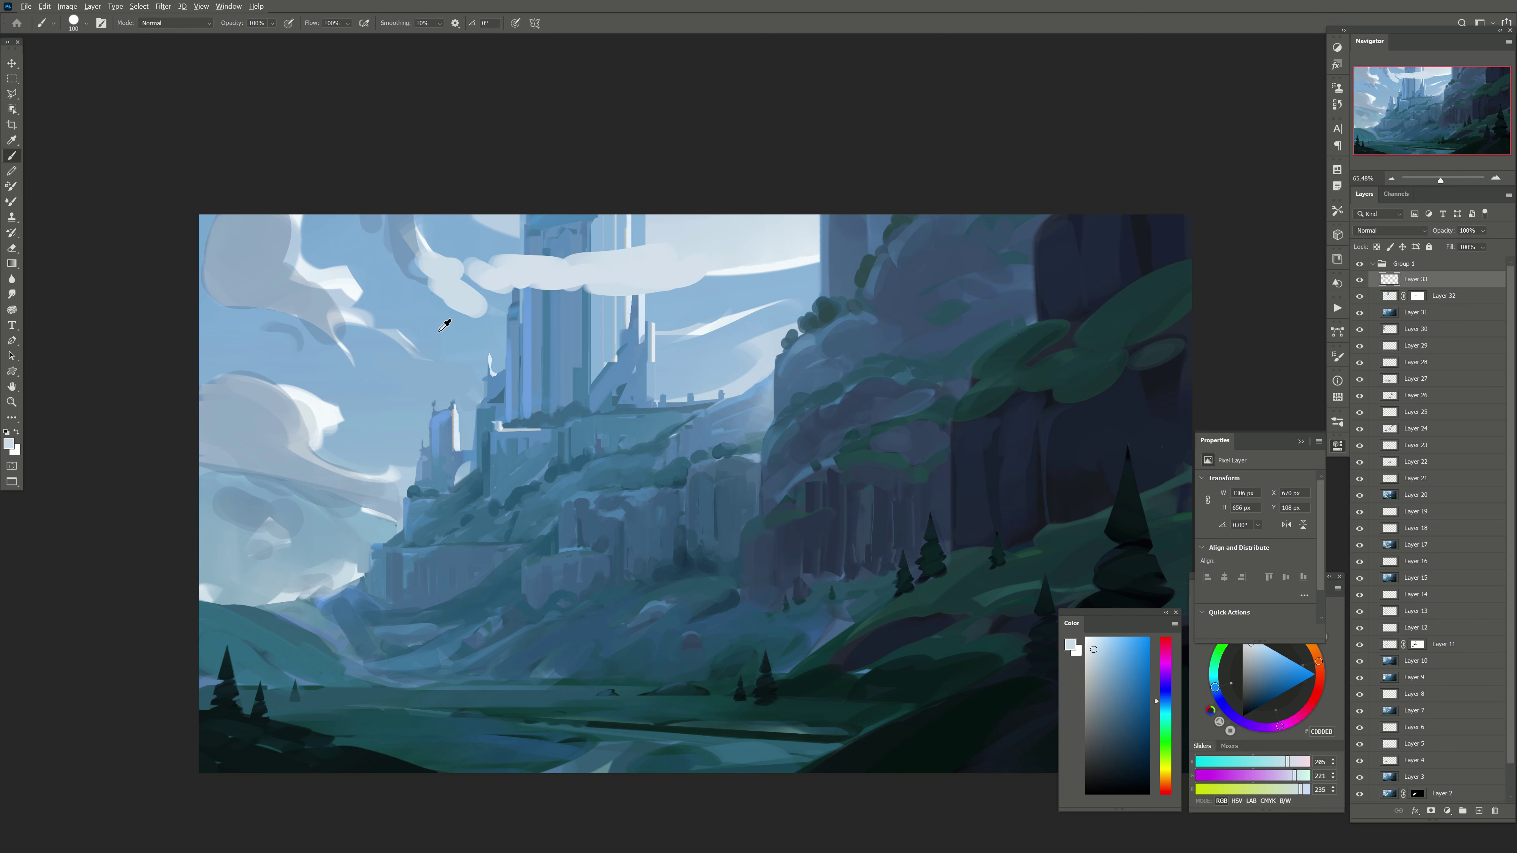
pyautogui.keyDown('alt'); pyautogui.click(473, 290); pyautogui.keyUp('alt')
pyautogui.press('e')
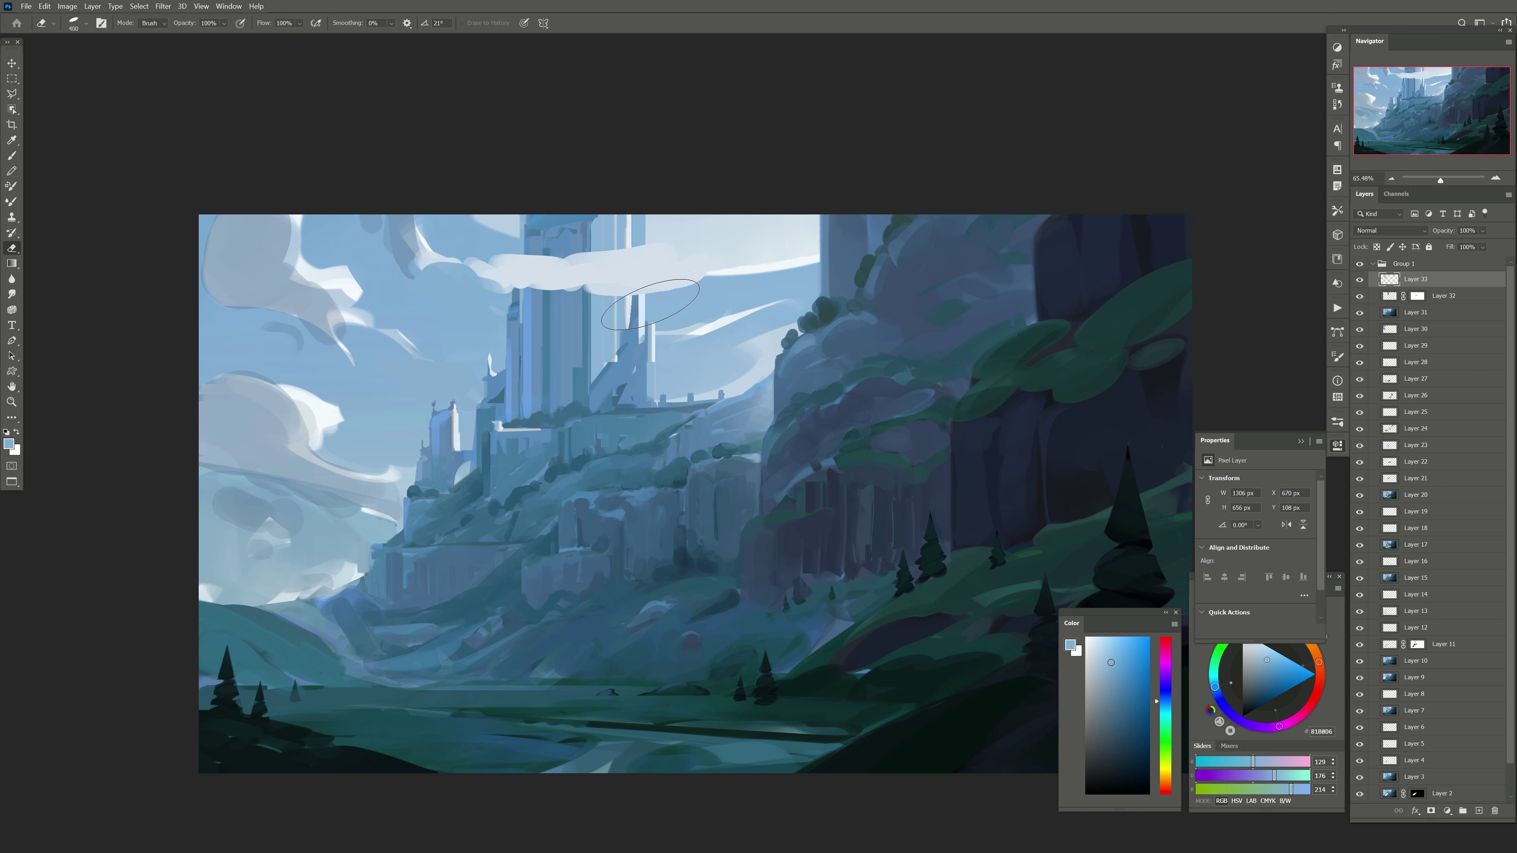
pyautogui.moveTo(695, 281); pyautogui.dragTo(552, 317)
pyautogui.press('b')
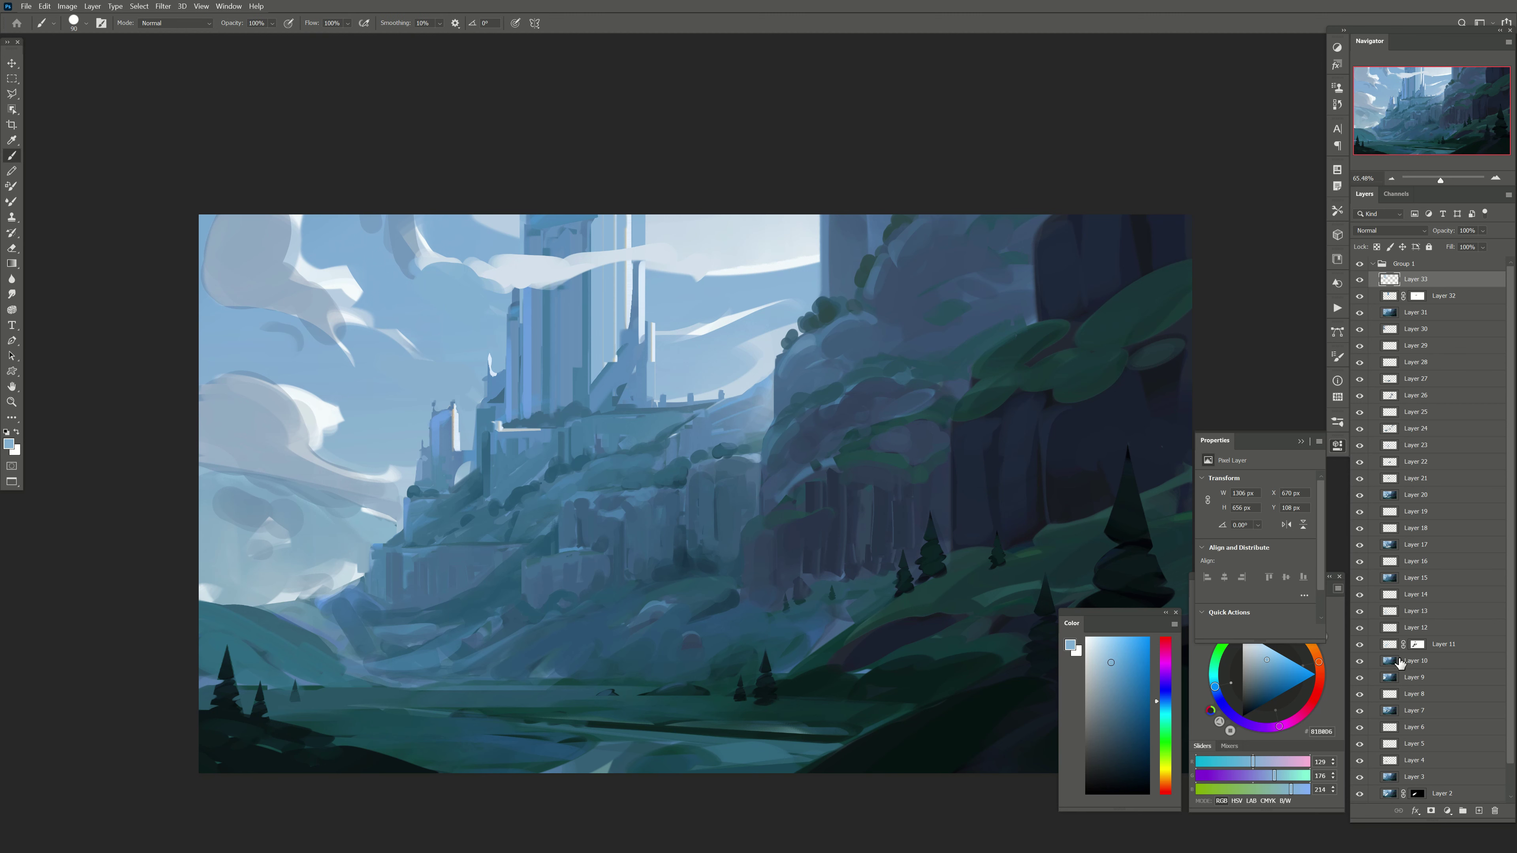
# Step: On a new haze layer, paint soft hazy blue over the castle base
pyautogui.click(1479, 811)
pyautogui.press('l')
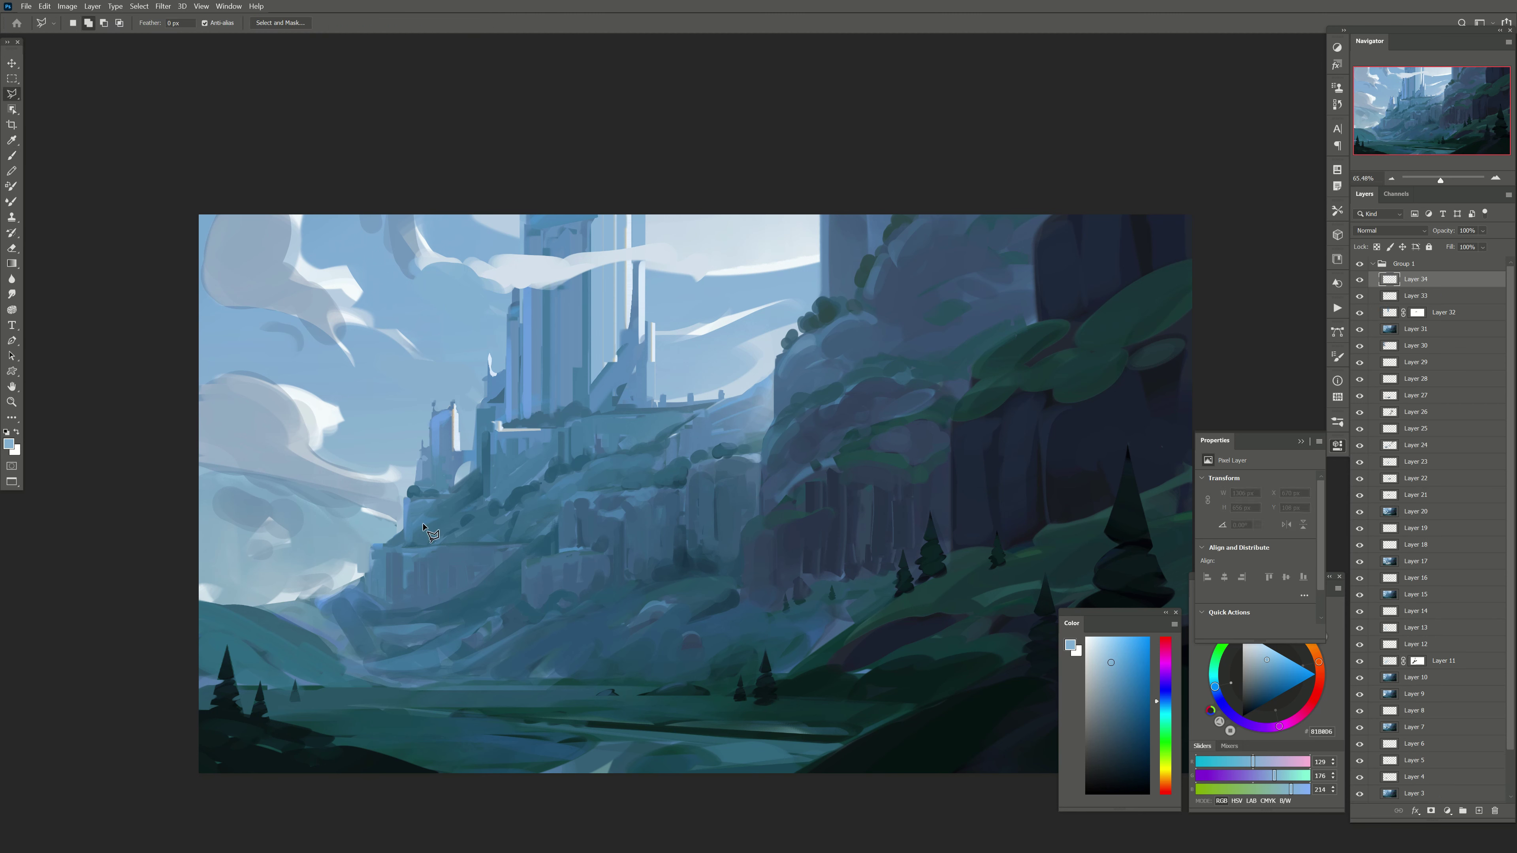
pyautogui.press('b')
pyautogui.keyDown('alt'); pyautogui.click(389, 487); pyautogui.keyUp('alt')
pyautogui.moveTo(382, 478)
pyautogui.mouseDown()
pyautogui.moveTo(412, 525)
pyautogui.moveTo(448, 526)
pyautogui.mouseUp()
pyautogui.moveTo(430, 454); pyautogui.dragTo(327, 620)
pyautogui.press('[')
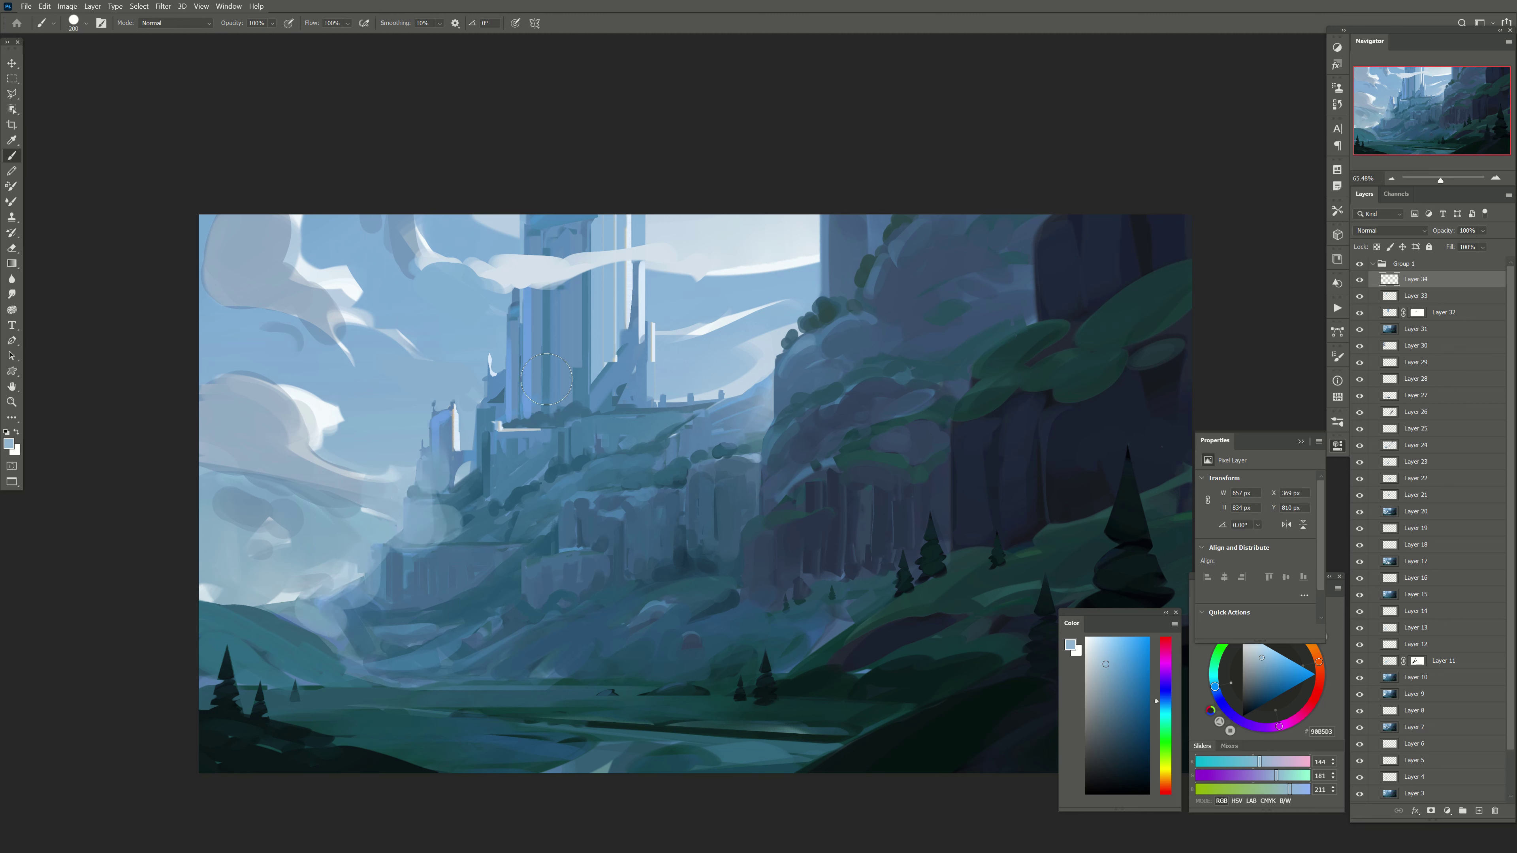
# Step: Erase haze from the castle base and lower-left hill, and set the haze layer to 46% opacity
pyautogui.press('e')
pyautogui.moveTo(502, 489); pyautogui.dragTo(412, 544)
pyautogui.moveTo(442, 460)
pyautogui.mouseDown()
pyautogui.moveTo(412, 538)
pyautogui.moveTo(257, 633)
pyautogui.mouseUp()
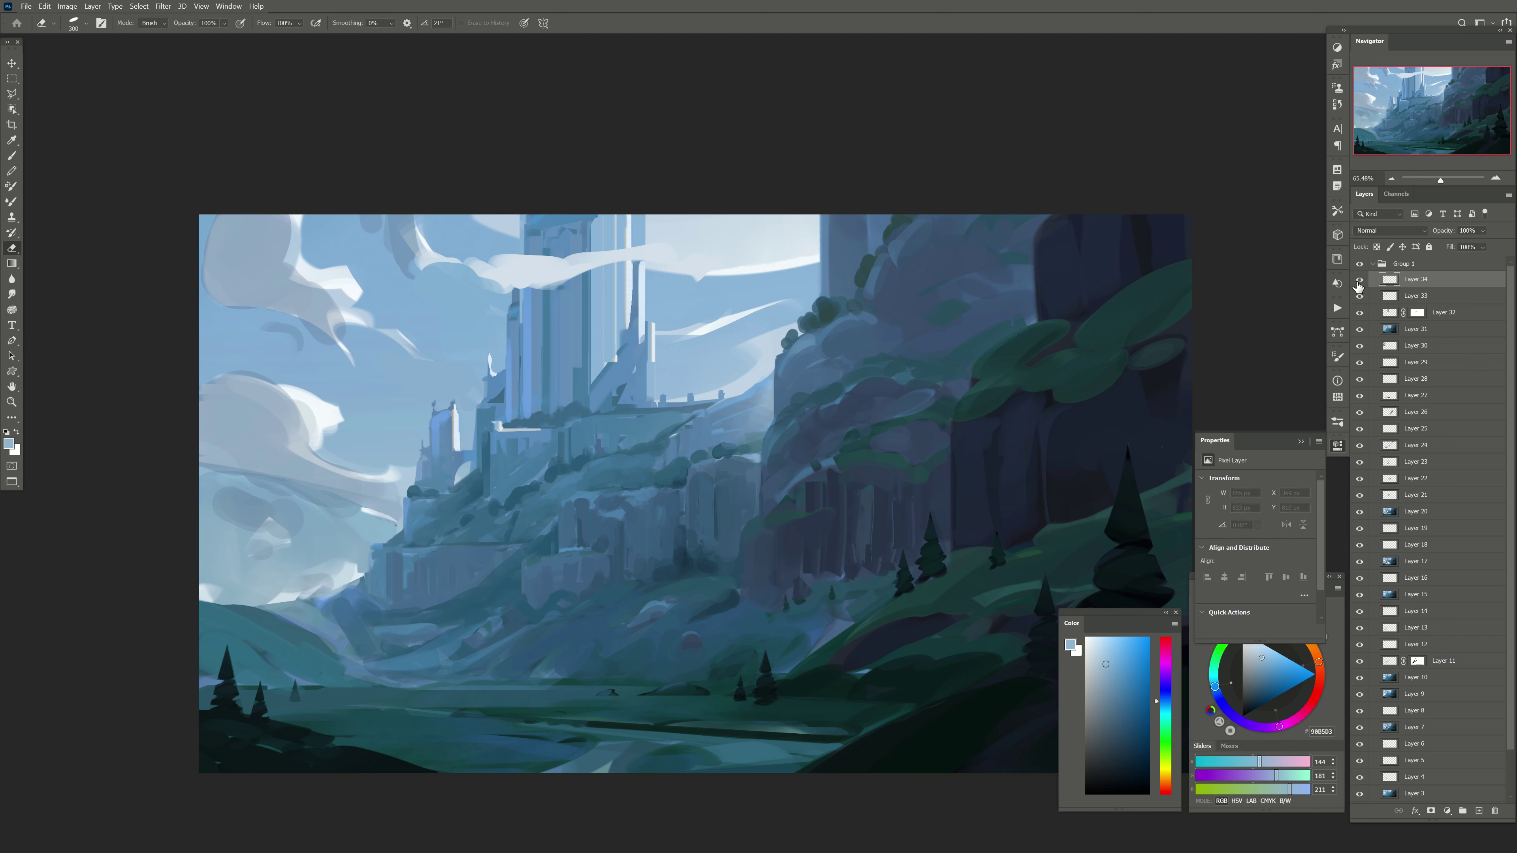
pyautogui.moveTo(1442, 231); pyautogui.dragTo(1465, 254)
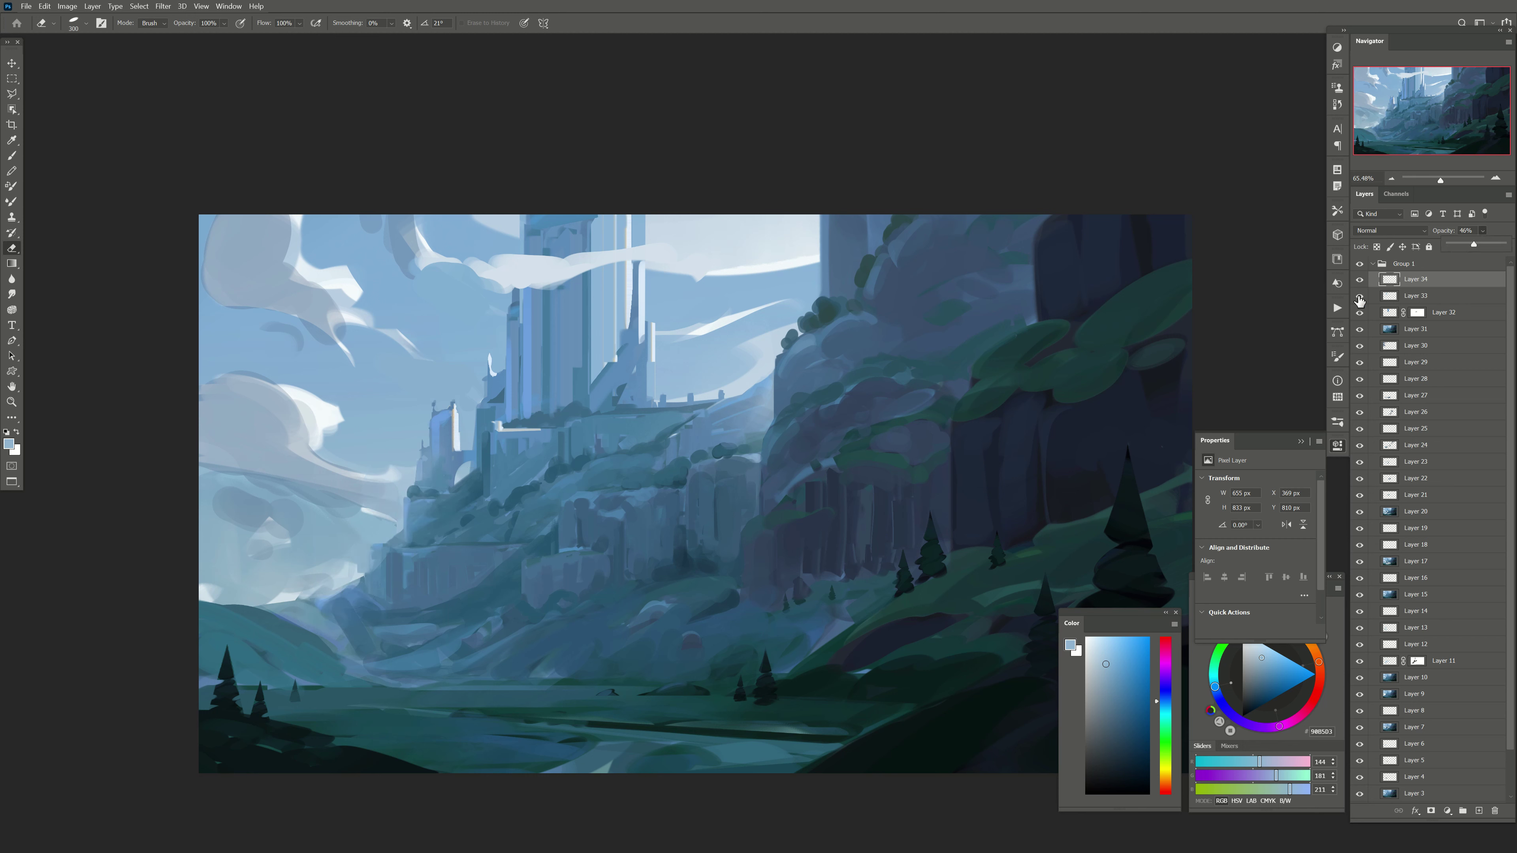
# Step: On a new layer, fill a lasso-drawn cloud shape above the castle with pale paint
pyautogui.hotkey('ctrl', 'shift', 'alt', 'n')
pyautogui.press('l')
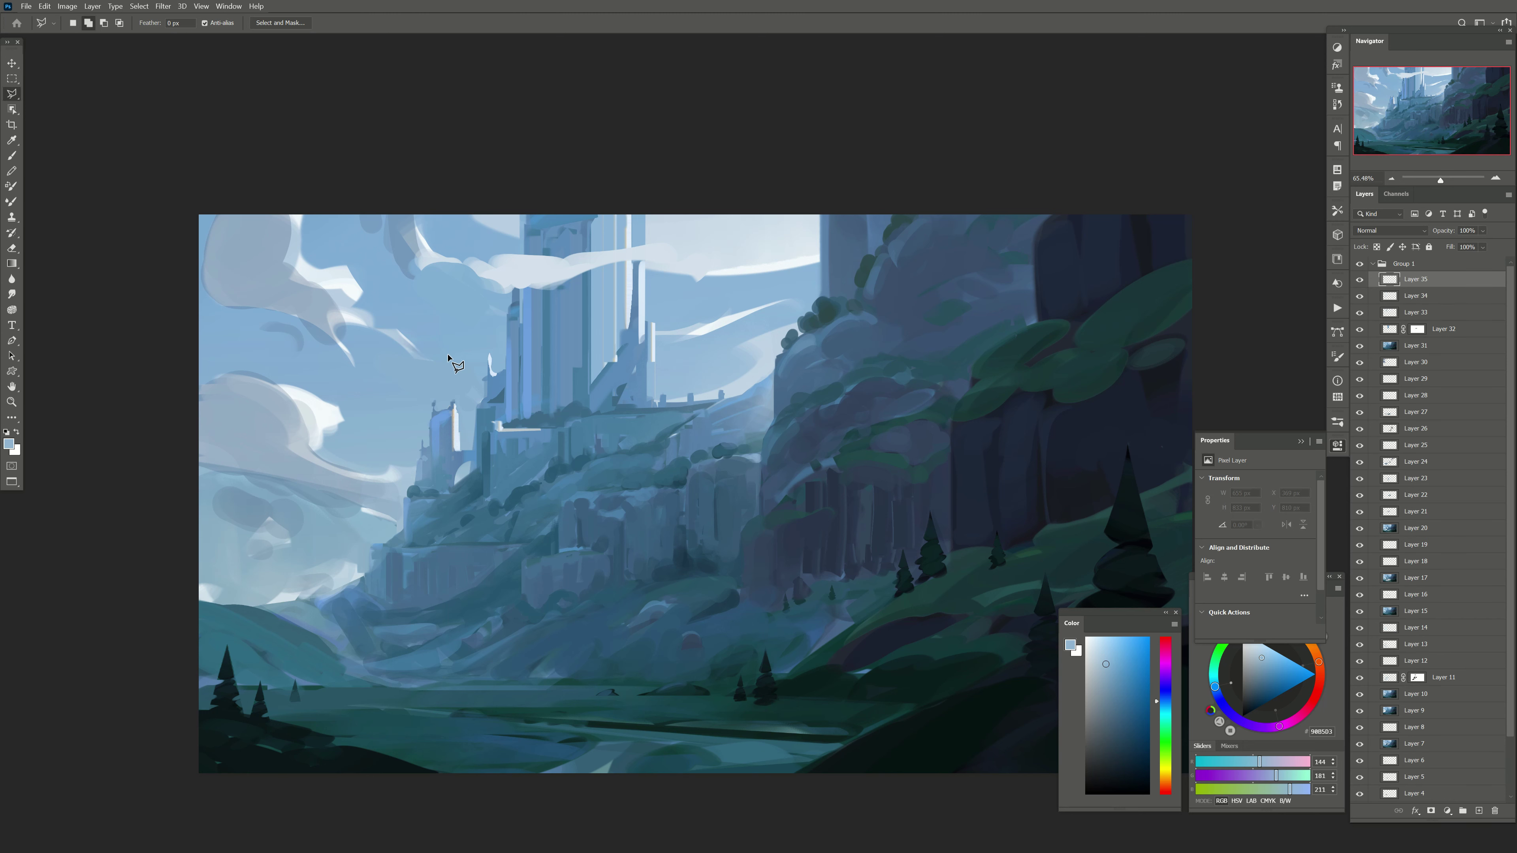
pyautogui.click(655, 374)
pyautogui.click(375, 380)
pyautogui.click(421, 340)
pyautogui.press('b')
pyautogui.keyDown('alt'); pyautogui.click(532, 264); pyautogui.keyUp('alt')
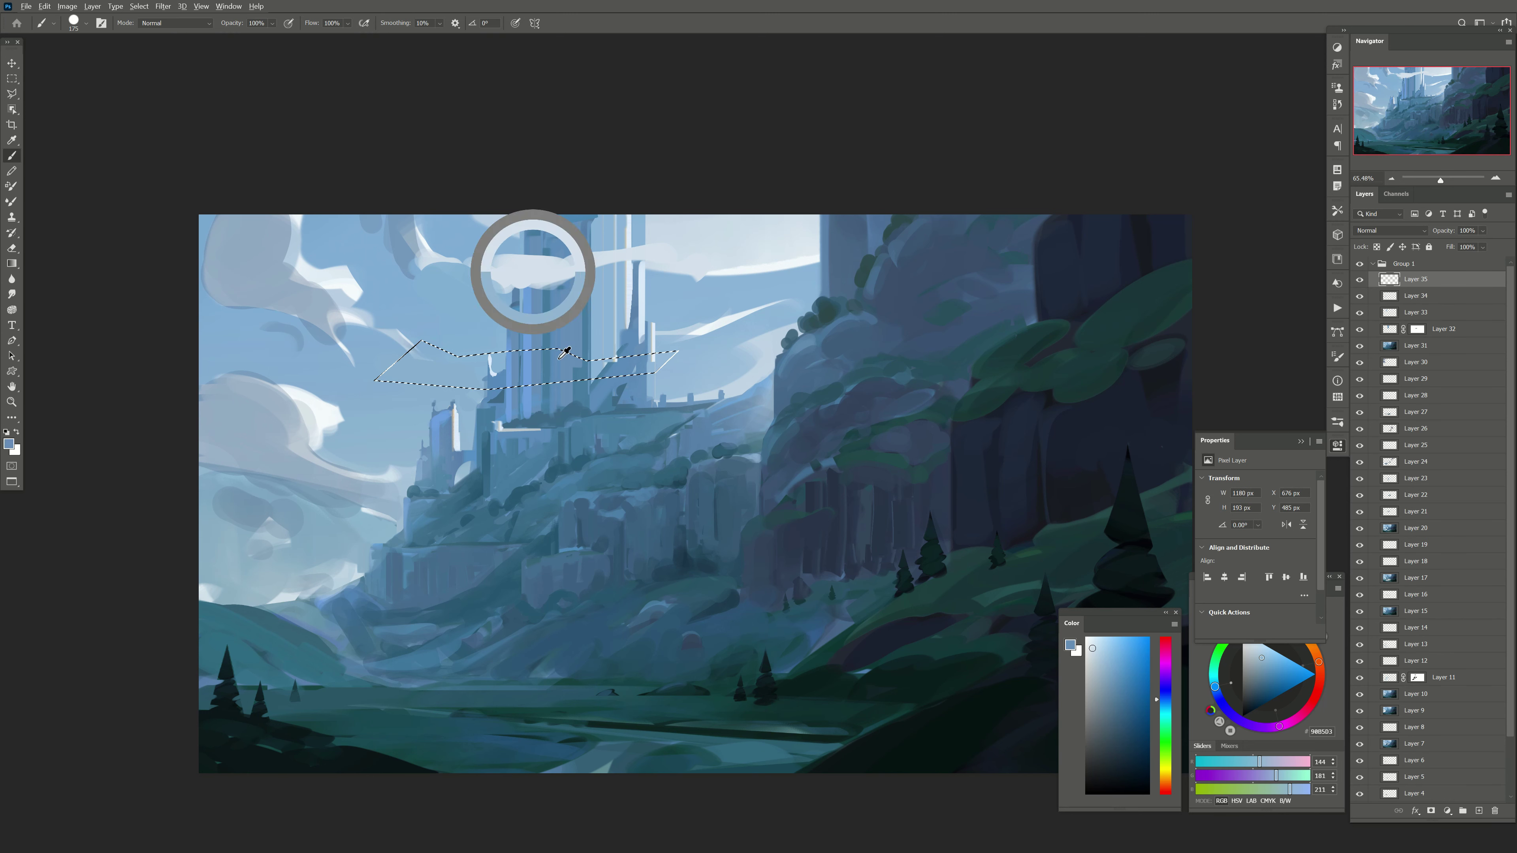
pyautogui.moveTo(538, 362)
pyautogui.mouseDown()
pyautogui.moveTo(621, 357)
pyautogui.moveTo(339, 324)
pyautogui.mouseUp()
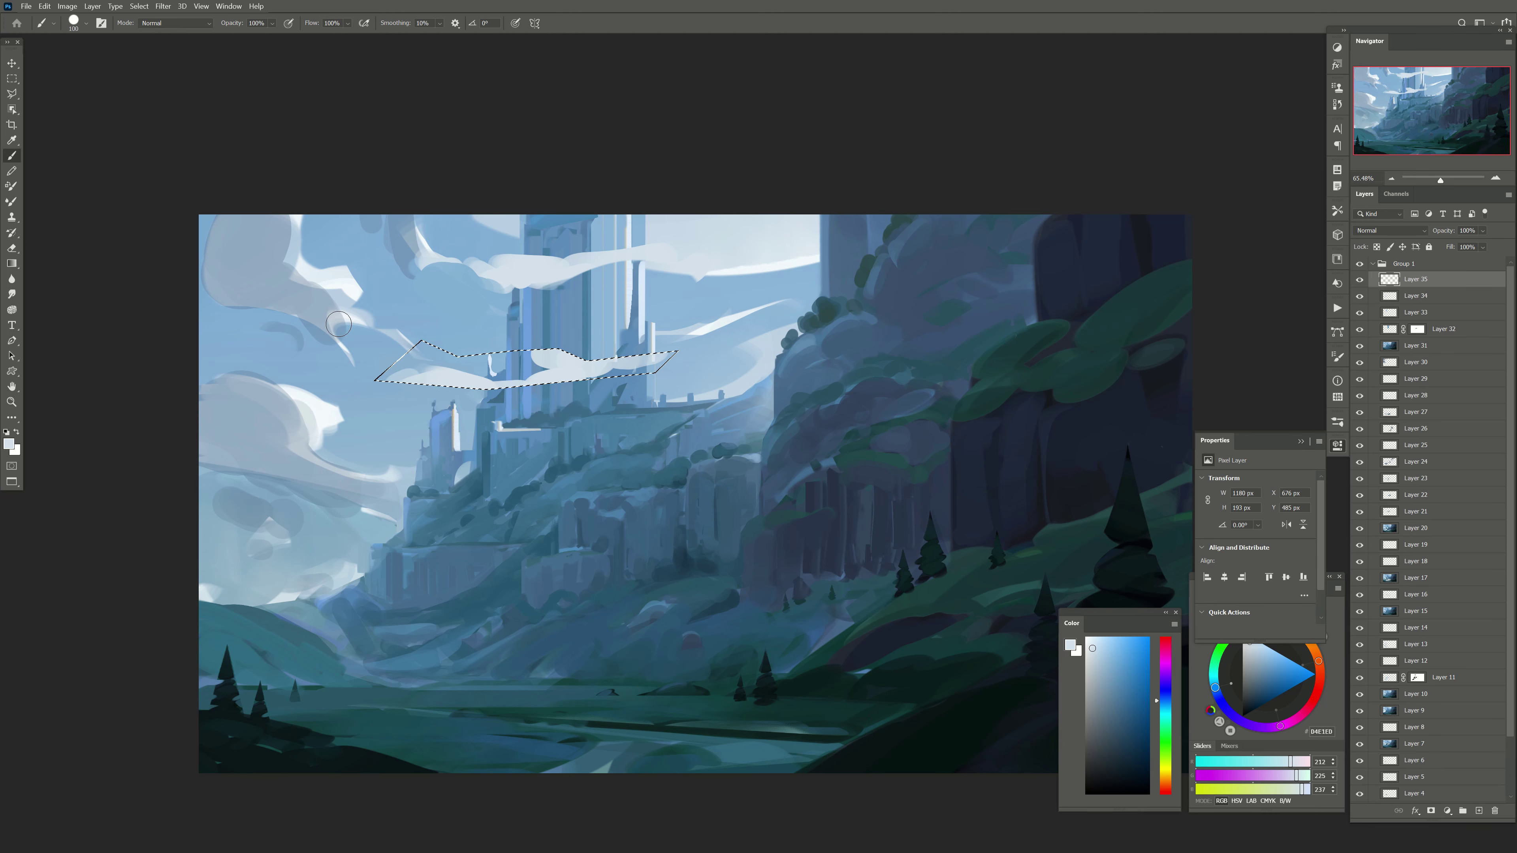
# Step: Erase the cloud's lower edge, Free Transform it up over the castle, and nudge it down
pyautogui.press('e')
pyautogui.moveTo(376, 377); pyautogui.dragTo(652, 359)
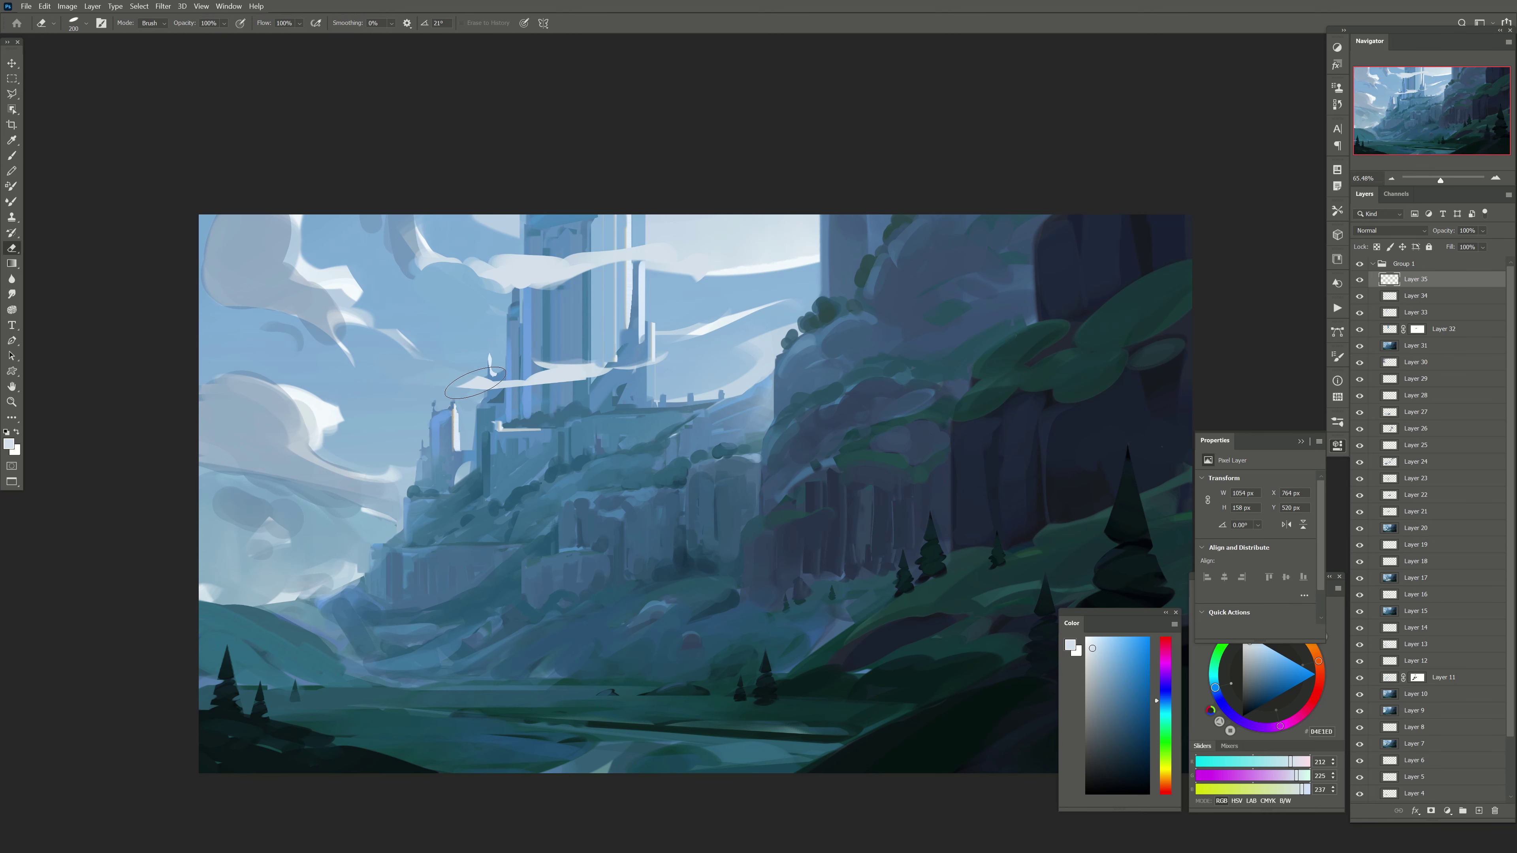
pyautogui.hotkey('ctrl', 't')
pyautogui.moveTo(507, 371)
pyautogui.mouseDown()
pyautogui.moveTo(459, 326)
pyautogui.moveTo(442, 449)
pyautogui.mouseUp()
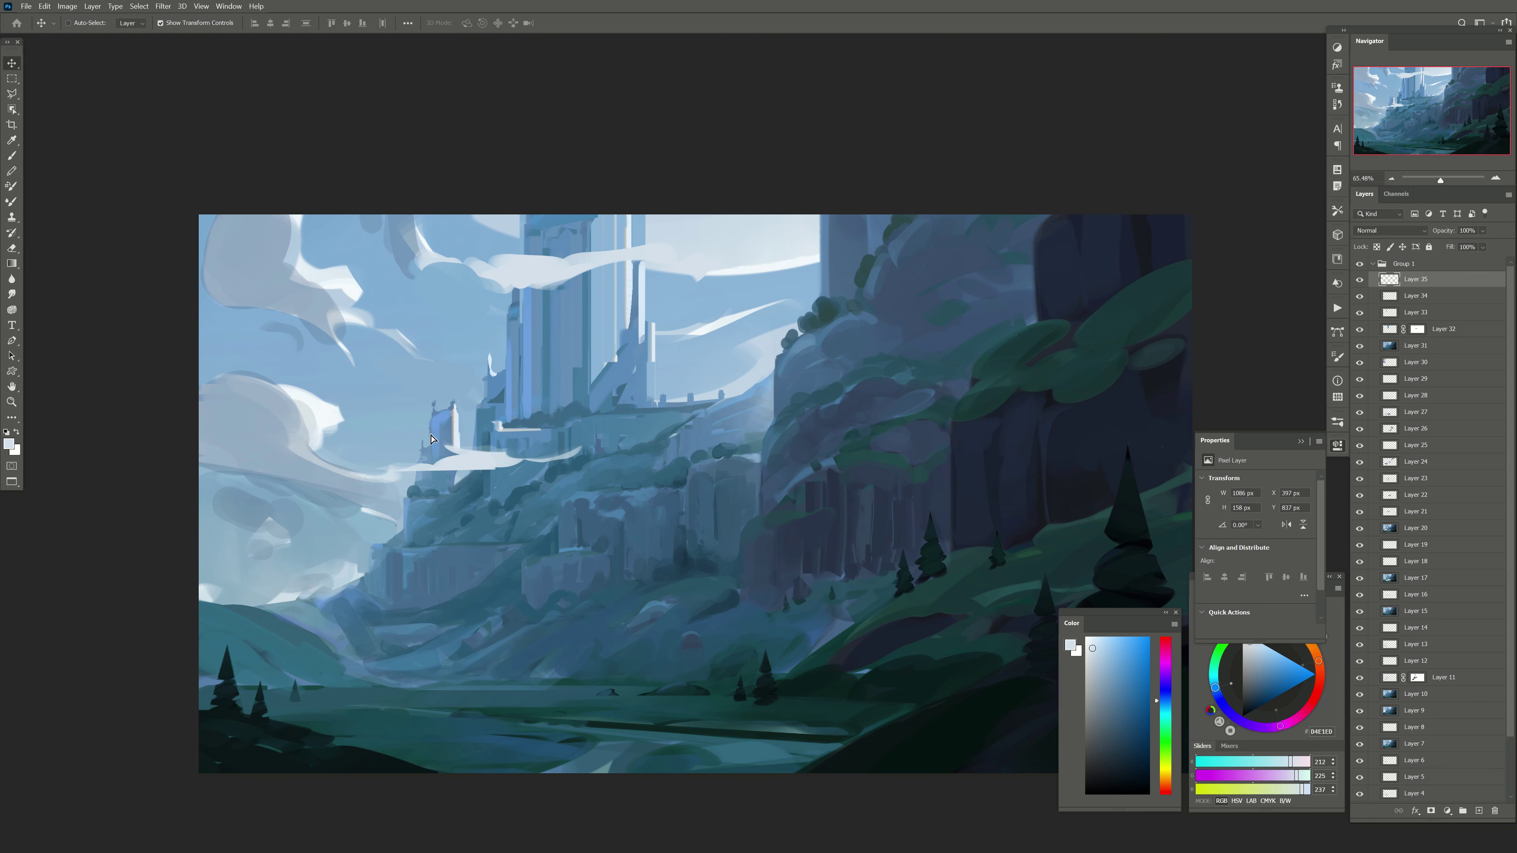
pyautogui.moveTo(581, 449)
pyautogui.mouseDown()
pyautogui.moveTo(569, 488)
pyautogui.moveTo(620, 350)
pyautogui.moveTo(513, 312)
pyautogui.moveTo(469, 328)
pyautogui.mouseUp()
pyautogui.press('Return')
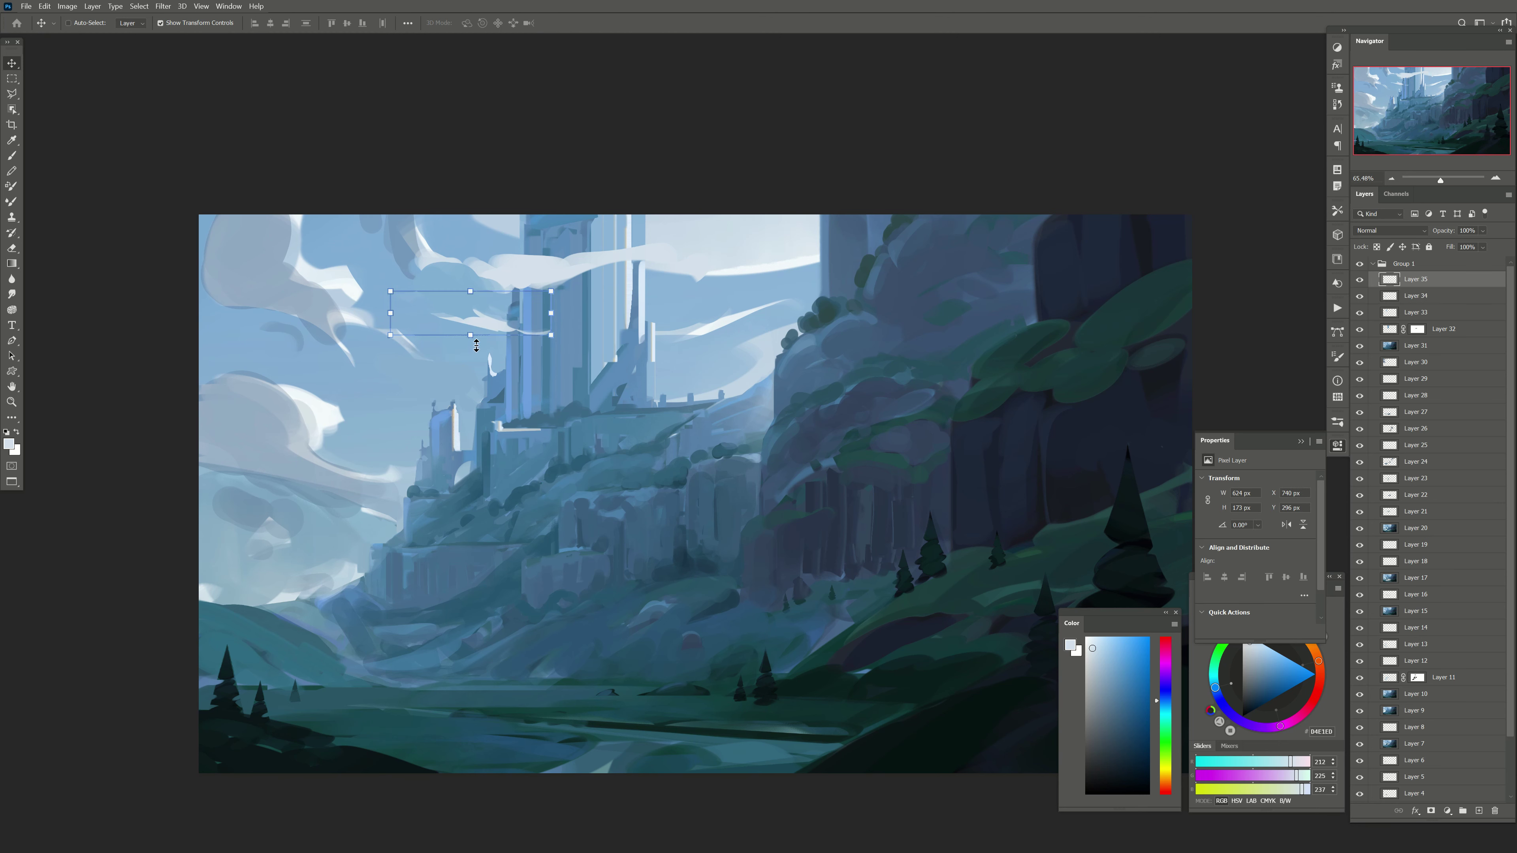
pyautogui.hotkey('ctrl', 'shift', 'h')
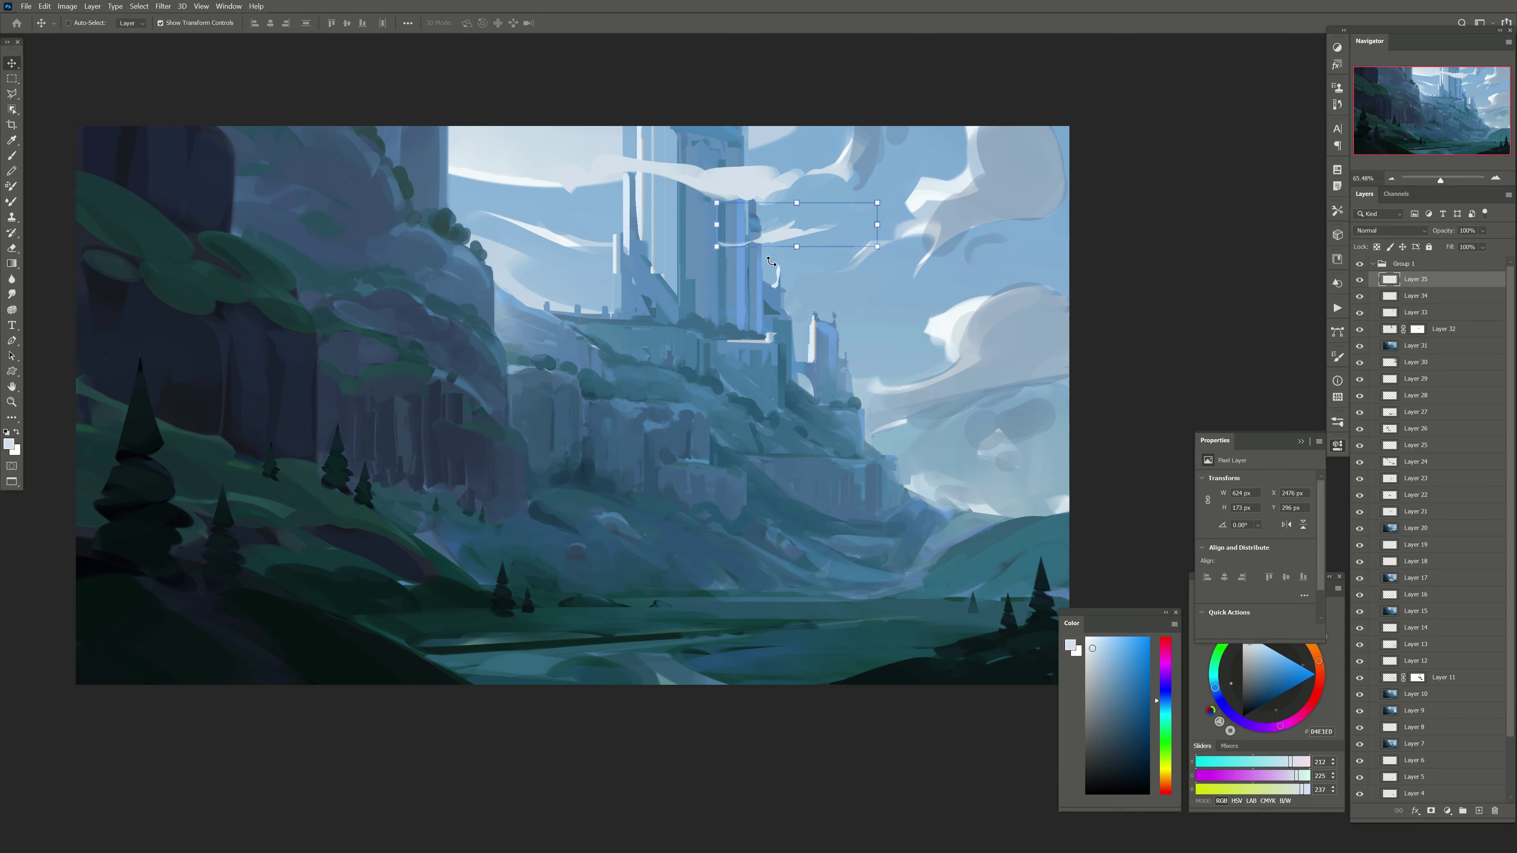
pyautogui.press('Down')
pyautogui.press('Down')
pyautogui.press('Down')
pyautogui.press('Down')
pyautogui.press('Down')
pyautogui.press('Down')
pyautogui.press('Down')
pyautogui.press('Down')
pyautogui.press('Down')
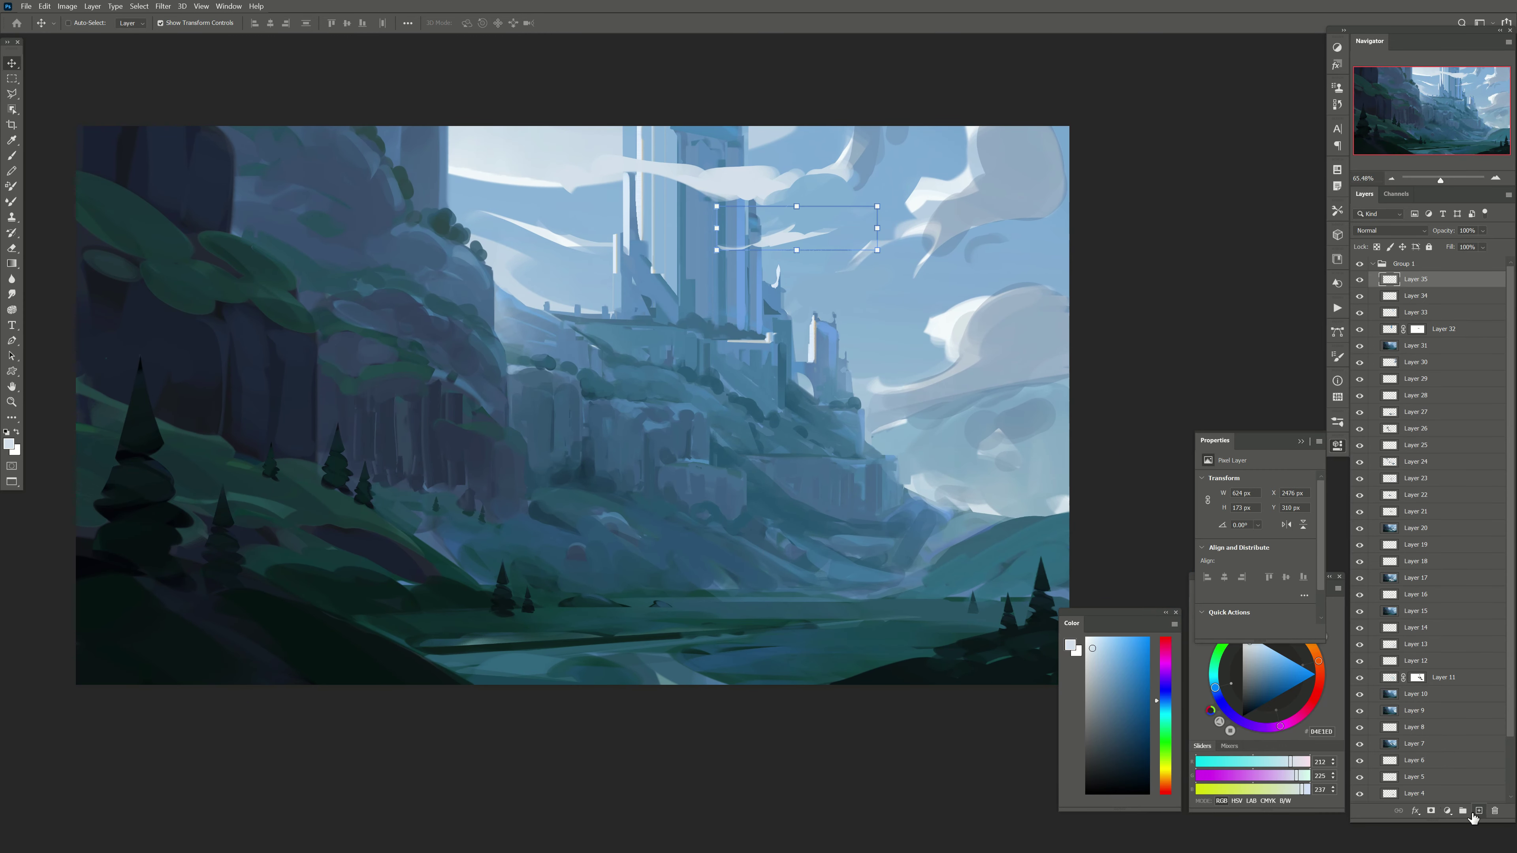
pyautogui.click(1479, 810)
# Step: Select the cloud colour with Color Range and sample blue-grey tones from the painting
pyautogui.click(138, 6)
pyautogui.click(161, 123)
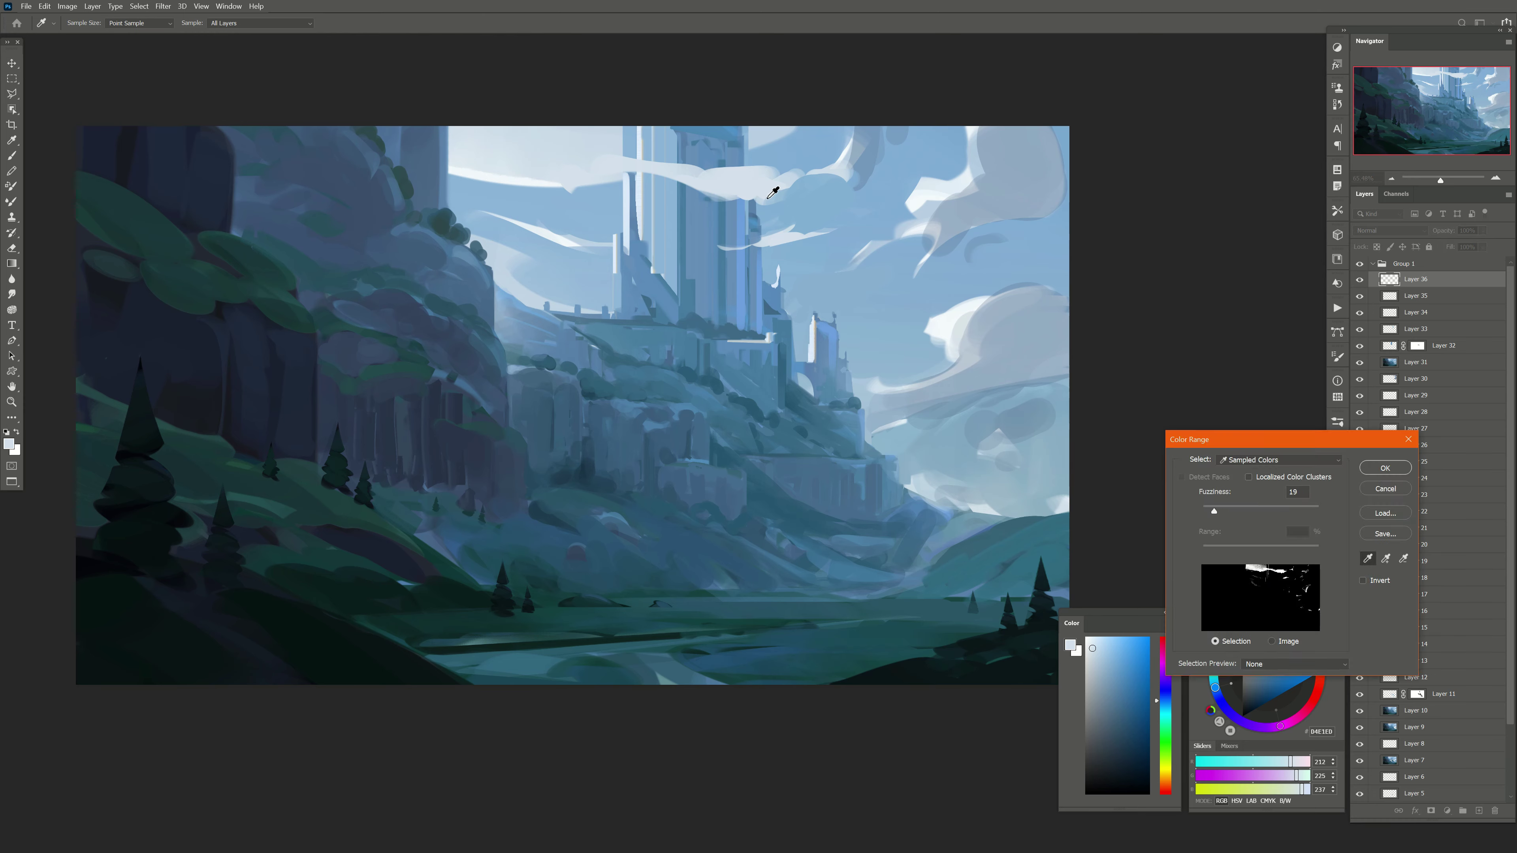
pyautogui.press('Return')
pyautogui.press('b')
pyautogui.keyDown('alt'); pyautogui.click(1015, 345); pyautogui.keyUp('alt')
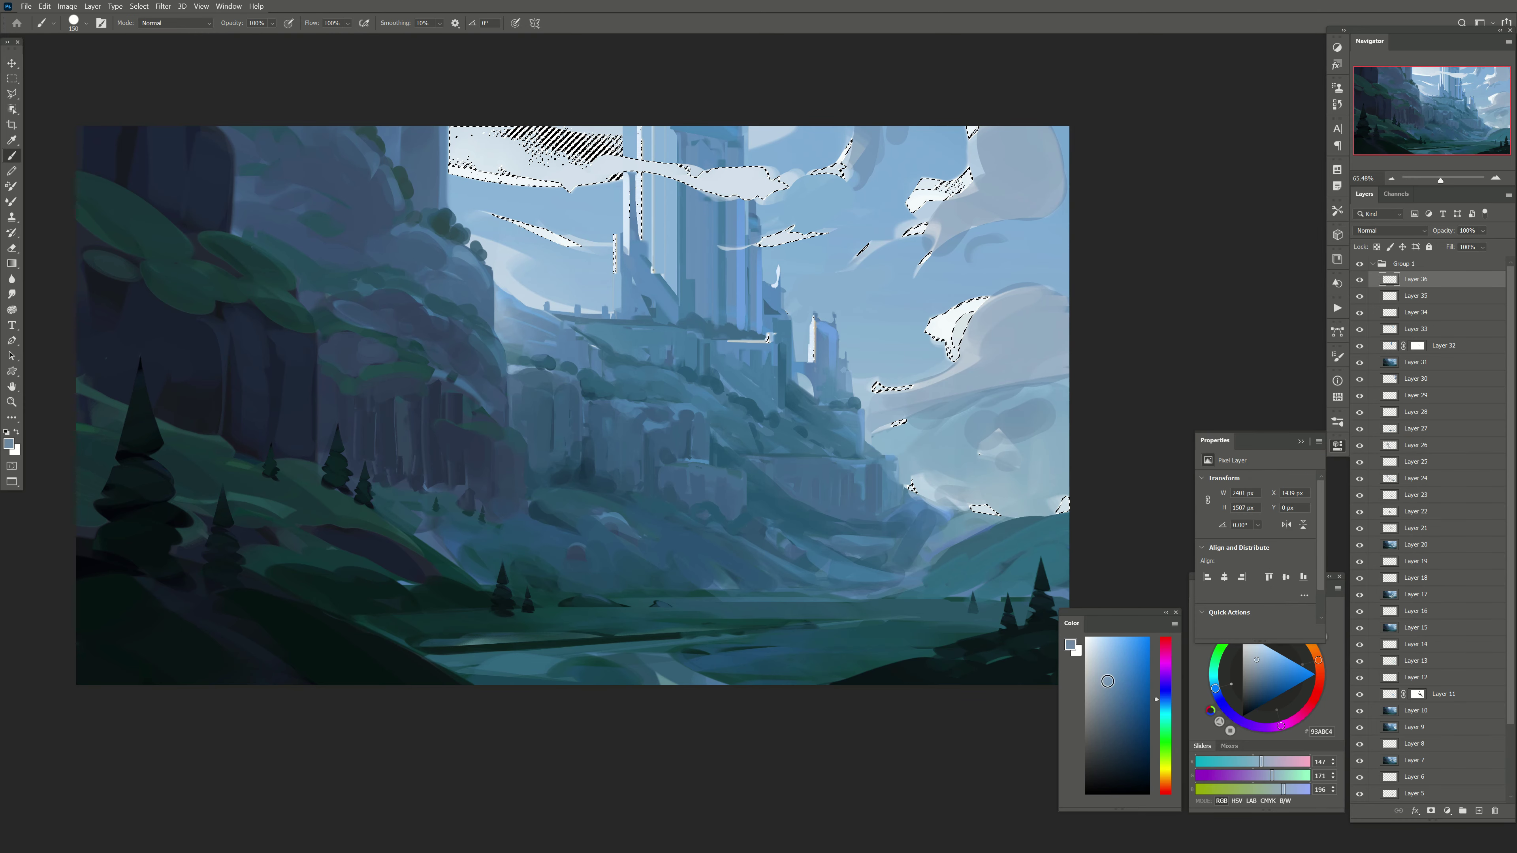
pyautogui.press('[')
pyautogui.keyDown('alt'); pyautogui.click(747, 194); pyautogui.keyUp('alt')
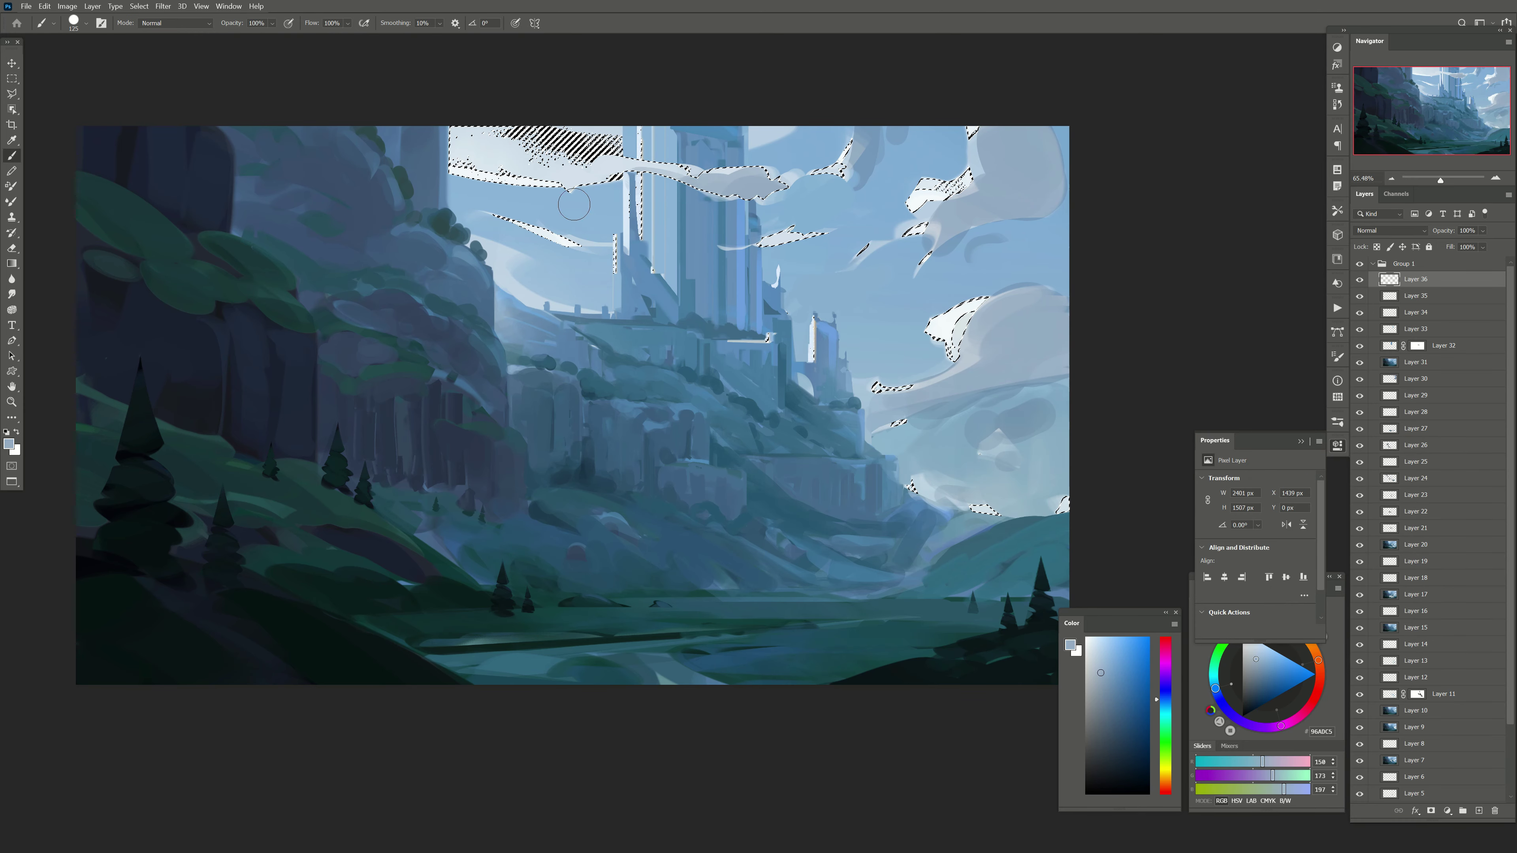
pyautogui.press(']')
pyautogui.press(']')
pyautogui.press(']')
pyautogui.hotkey('ctrl', 'h')
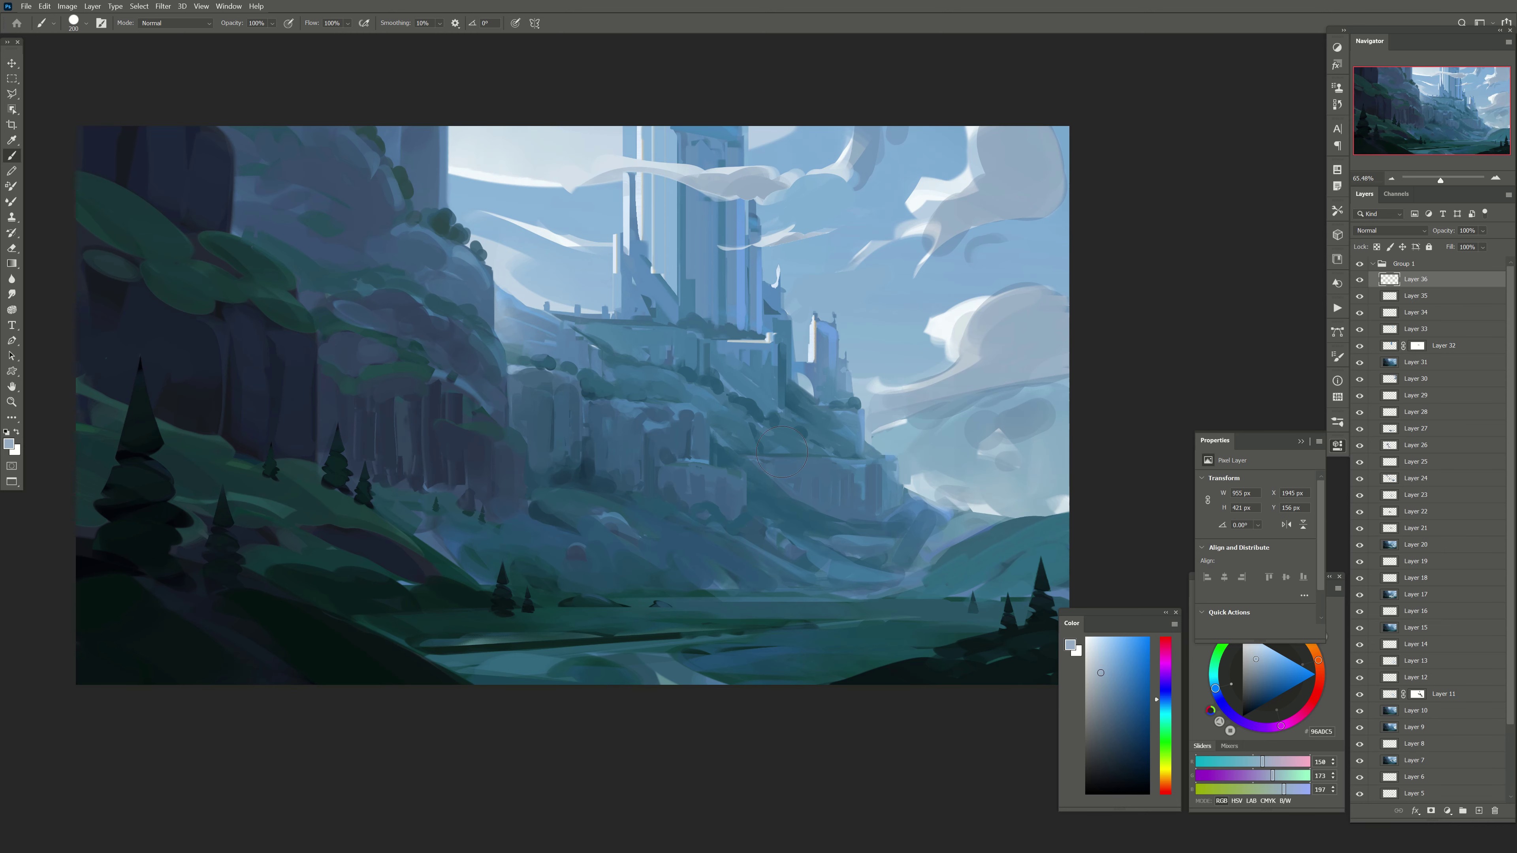
# Step: On a new layer, paint blue cloud strokes in the top-left sky and soften them around the white cloud
pyautogui.click(1478, 810)
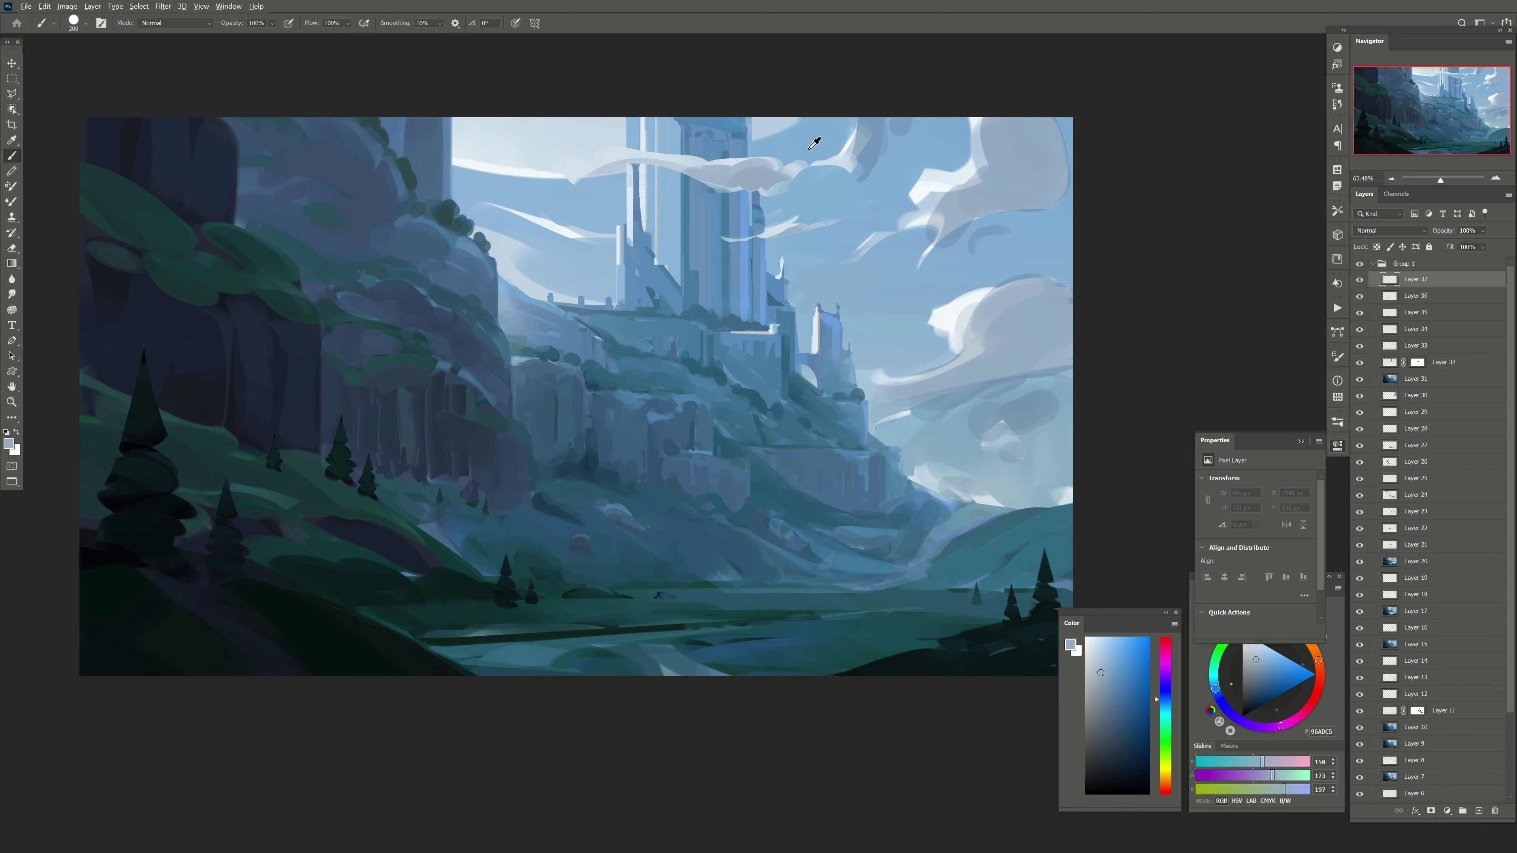
pyautogui.moveTo(595, 136)
pyautogui.mouseDown()
pyautogui.moveTo(467, 127)
pyautogui.moveTo(593, 150)
pyautogui.mouseUp()
pyautogui.press(']')
pyautogui.press(']')
pyautogui.keyDown('alt'); pyautogui.click(484, 155); pyautogui.keyUp('alt')
pyautogui.press('[')
pyautogui.press('e')
pyautogui.moveTo(472, 144)
pyautogui.mouseDown()
pyautogui.moveTo(549, 155)
pyautogui.moveTo(597, 137)
pyautogui.mouseUp()
pyautogui.hotkey('ctrl', 'z')
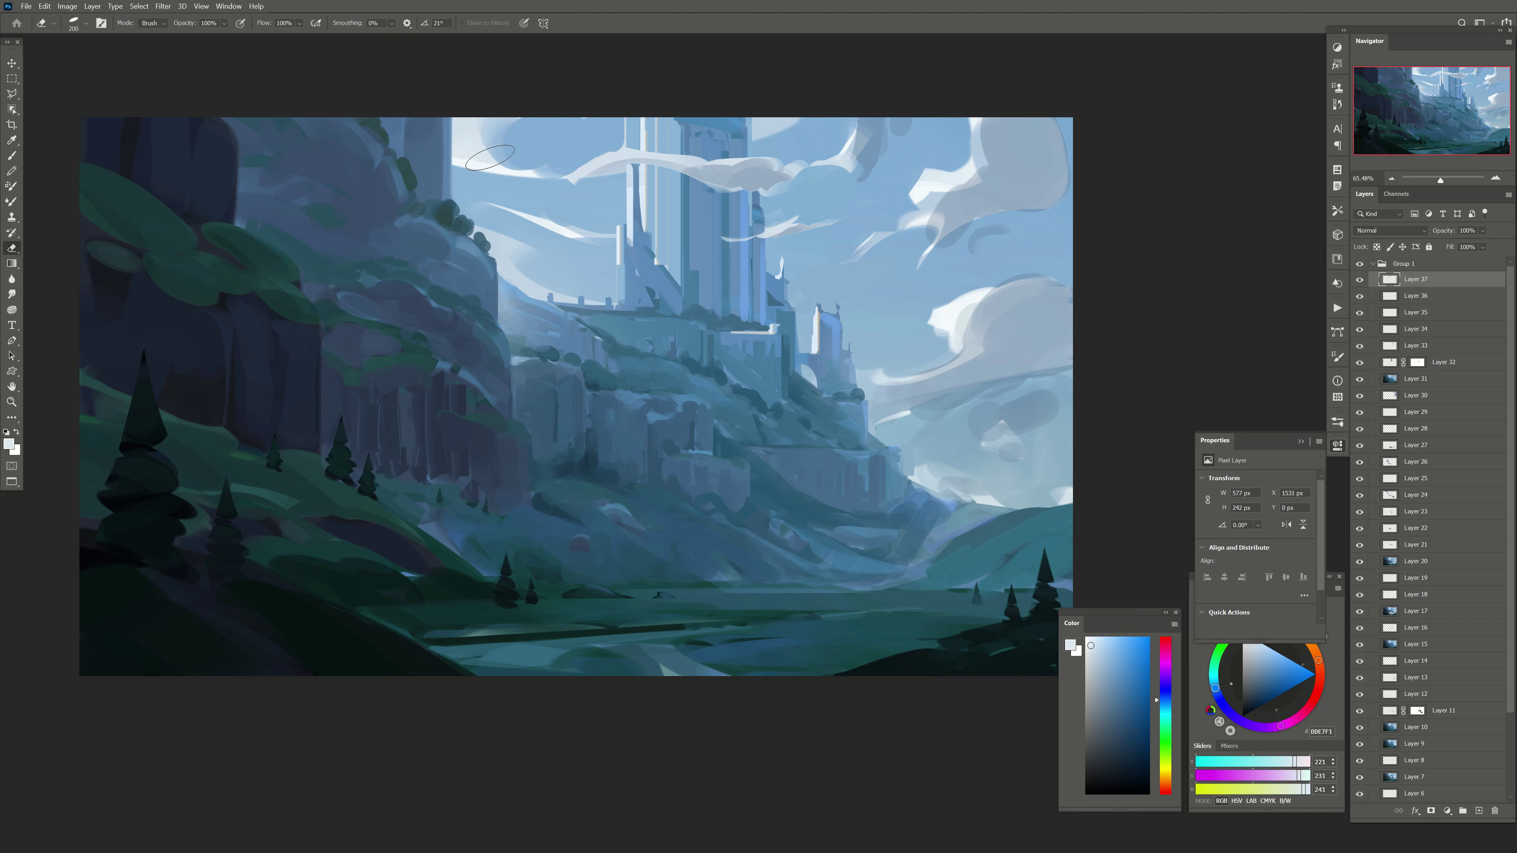
pyautogui.moveTo(478, 140); pyautogui.dragTo(581, 163)
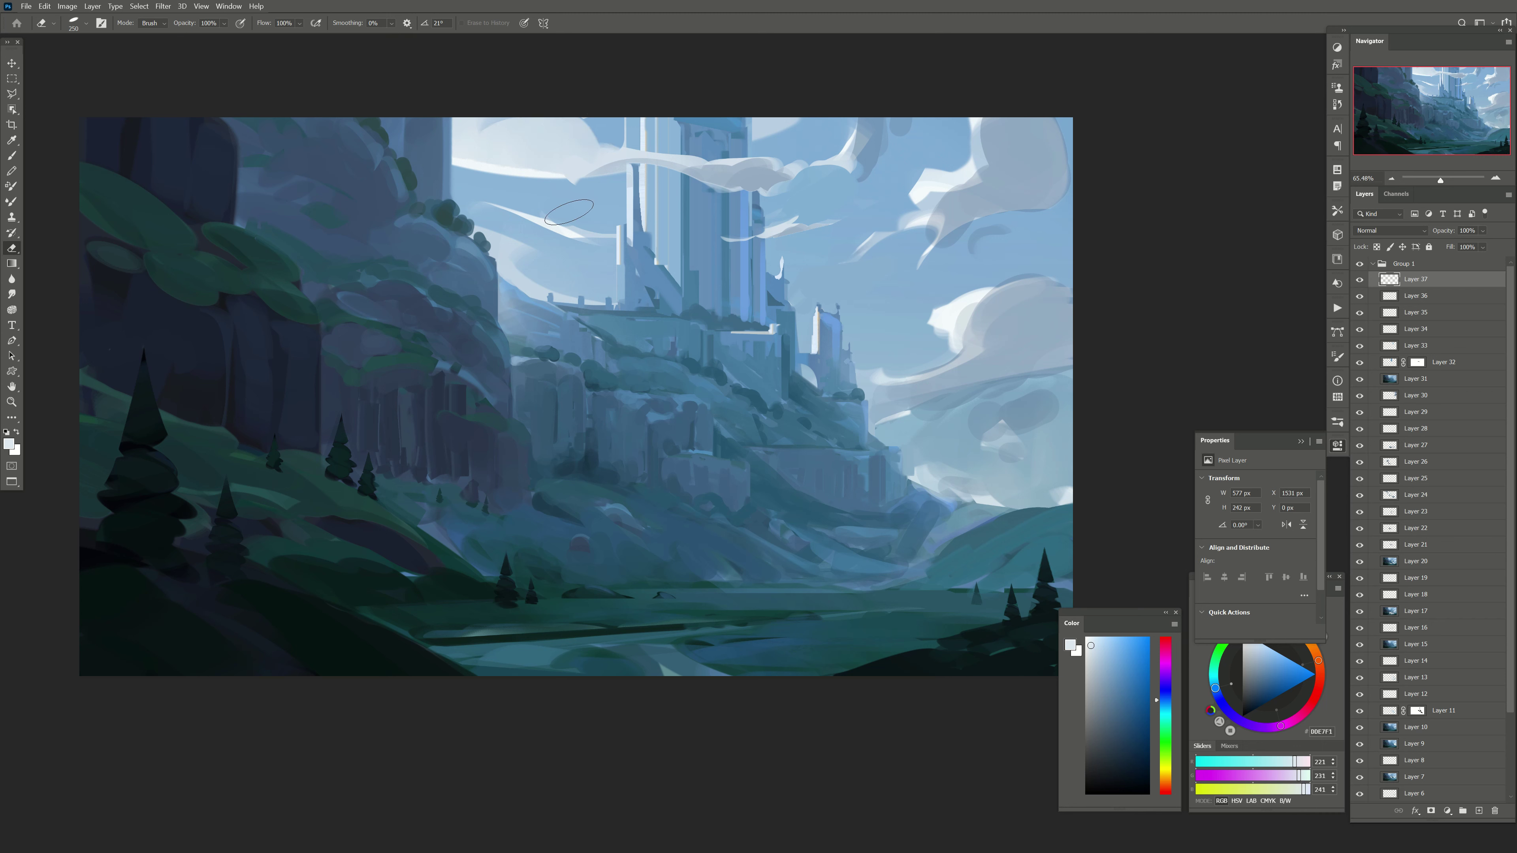
pyautogui.press('b')
# Step: Paint sampled sky blue over the tower's left edge
pyautogui.keyDown('alt'); pyautogui.click(577, 128); pyautogui.keyUp('alt')
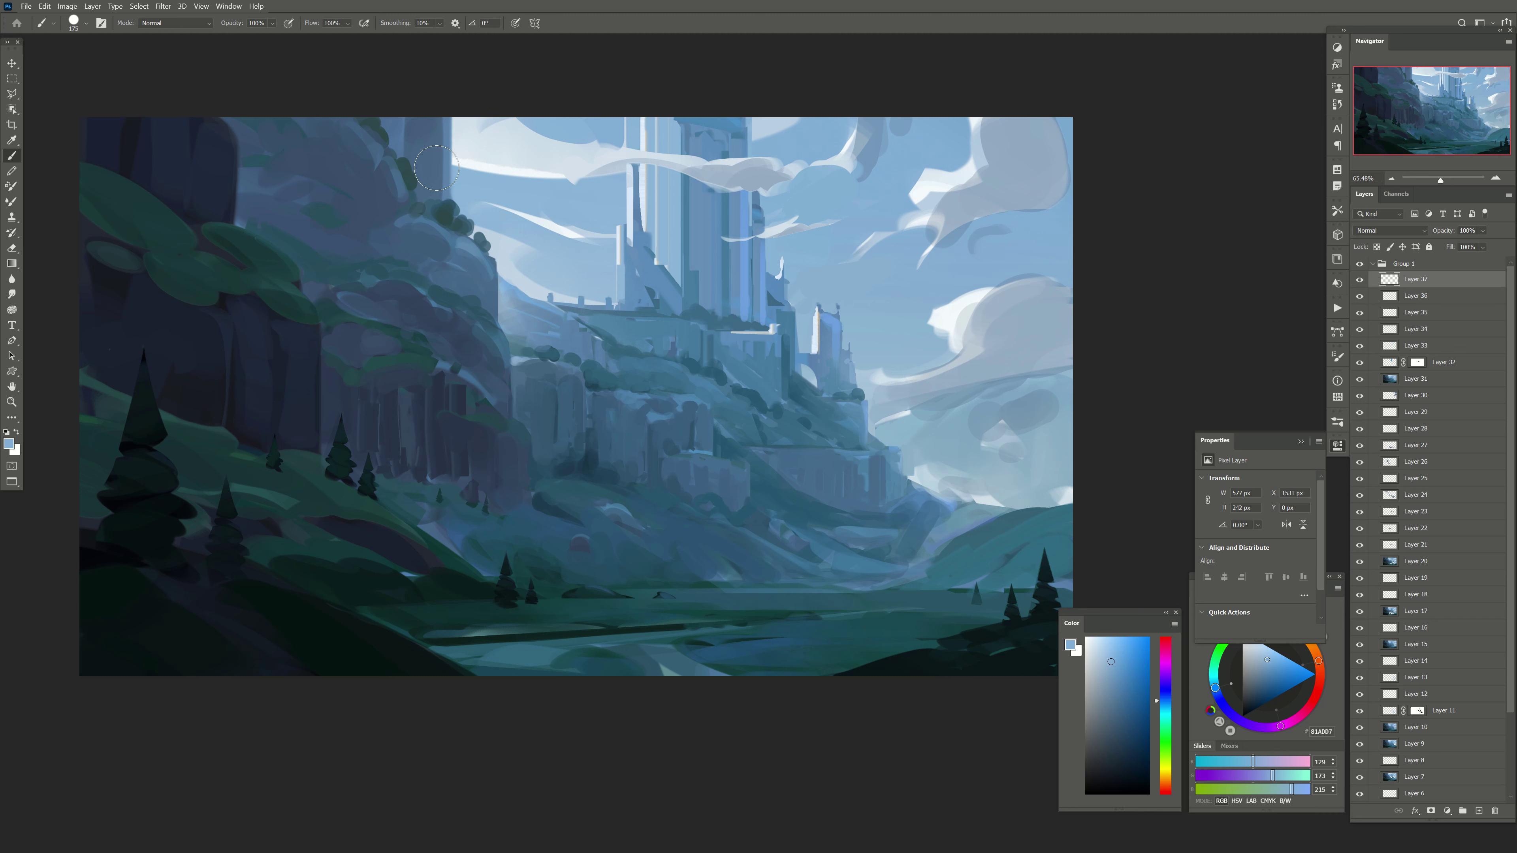
pyautogui.press('[')
pyautogui.press('[')
pyautogui.keyDown('alt'); pyautogui.click(550, 172); pyautogui.keyUp('alt')
pyautogui.keyDown('alt'); pyautogui.click(643, 197); pyautogui.keyUp('alt')
pyautogui.press('[')
pyautogui.moveTo(639, 167)
pyautogui.mouseDown()
pyautogui.moveTo(623, 249)
pyautogui.moveTo(645, 289)
pyautogui.moveTo(679, 306)
pyautogui.mouseUp()
pyautogui.keyDown('alt'); pyautogui.click(639, 223); pyautogui.keyUp('alt')
pyautogui.press('[')
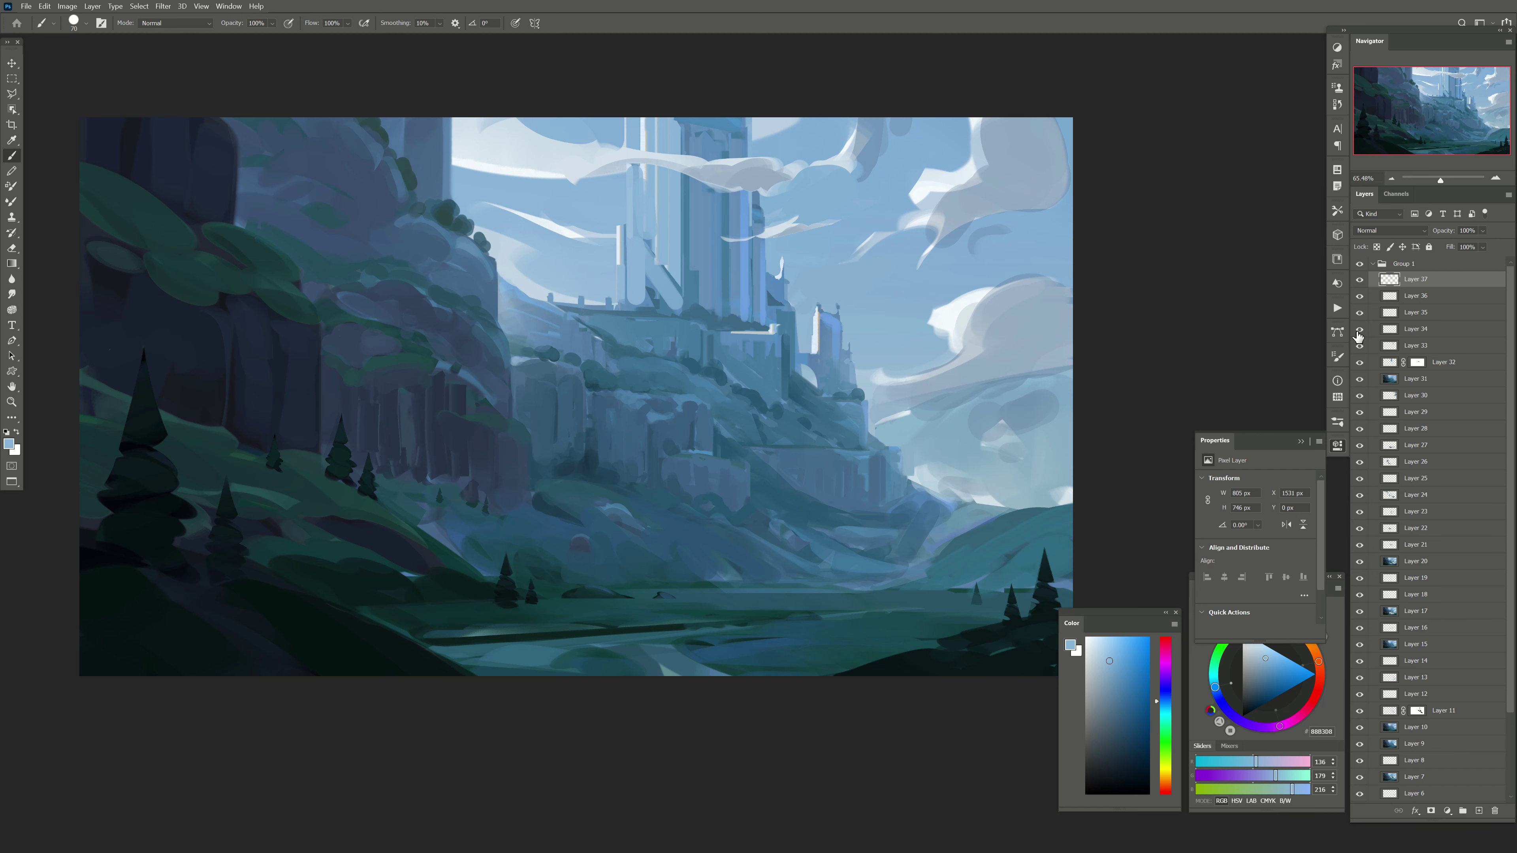
# Step: Erase the light vertical and diagonal strokes on the tower column, then add Layer 38
pyautogui.press('h')
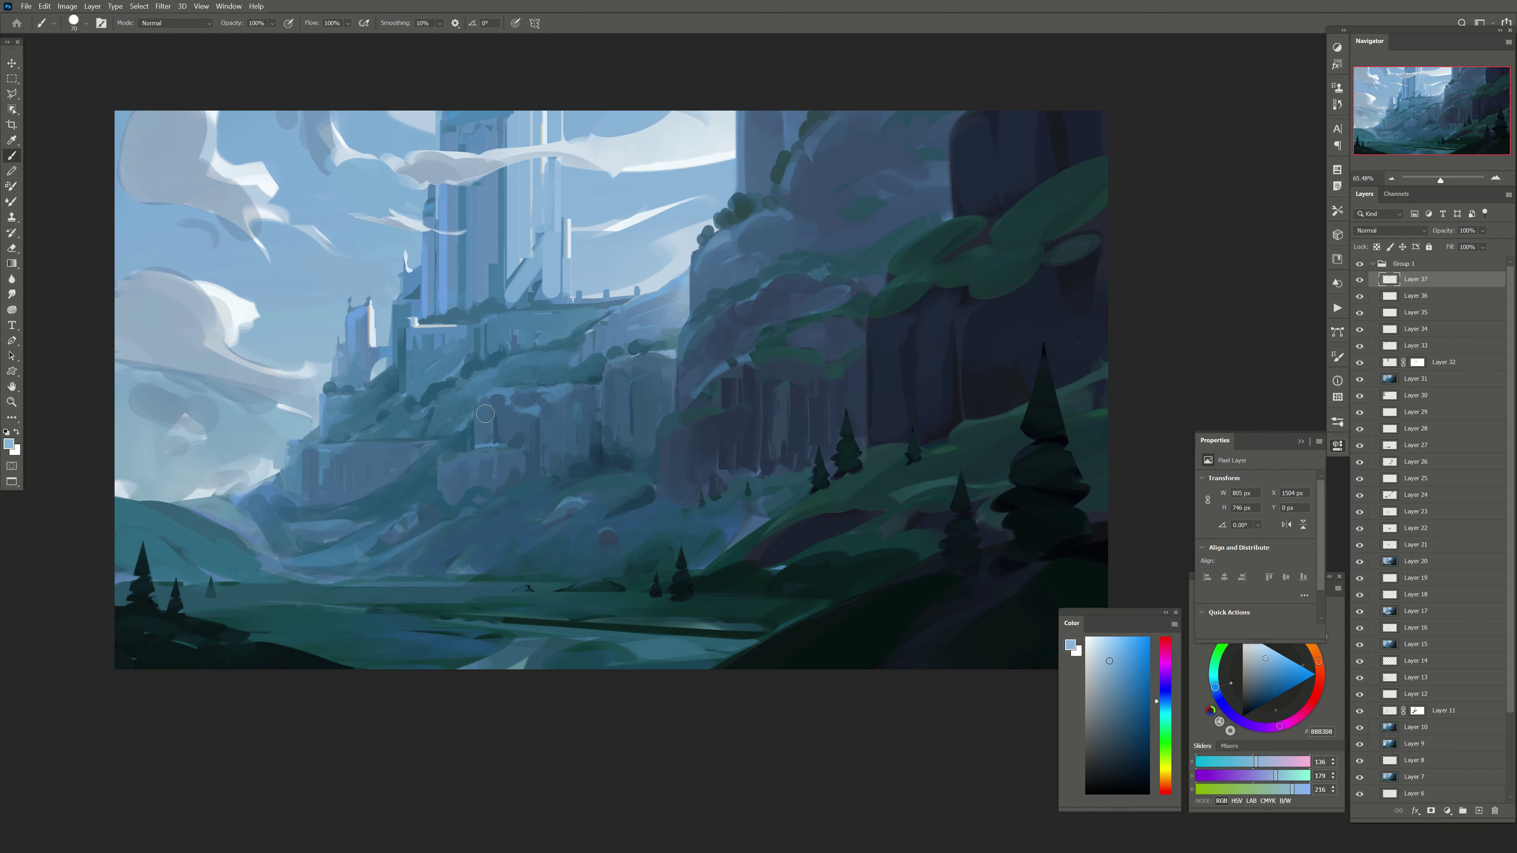
pyautogui.click(1359, 279)
pyautogui.press('e')
pyautogui.moveTo(556, 158); pyautogui.dragTo(552, 257)
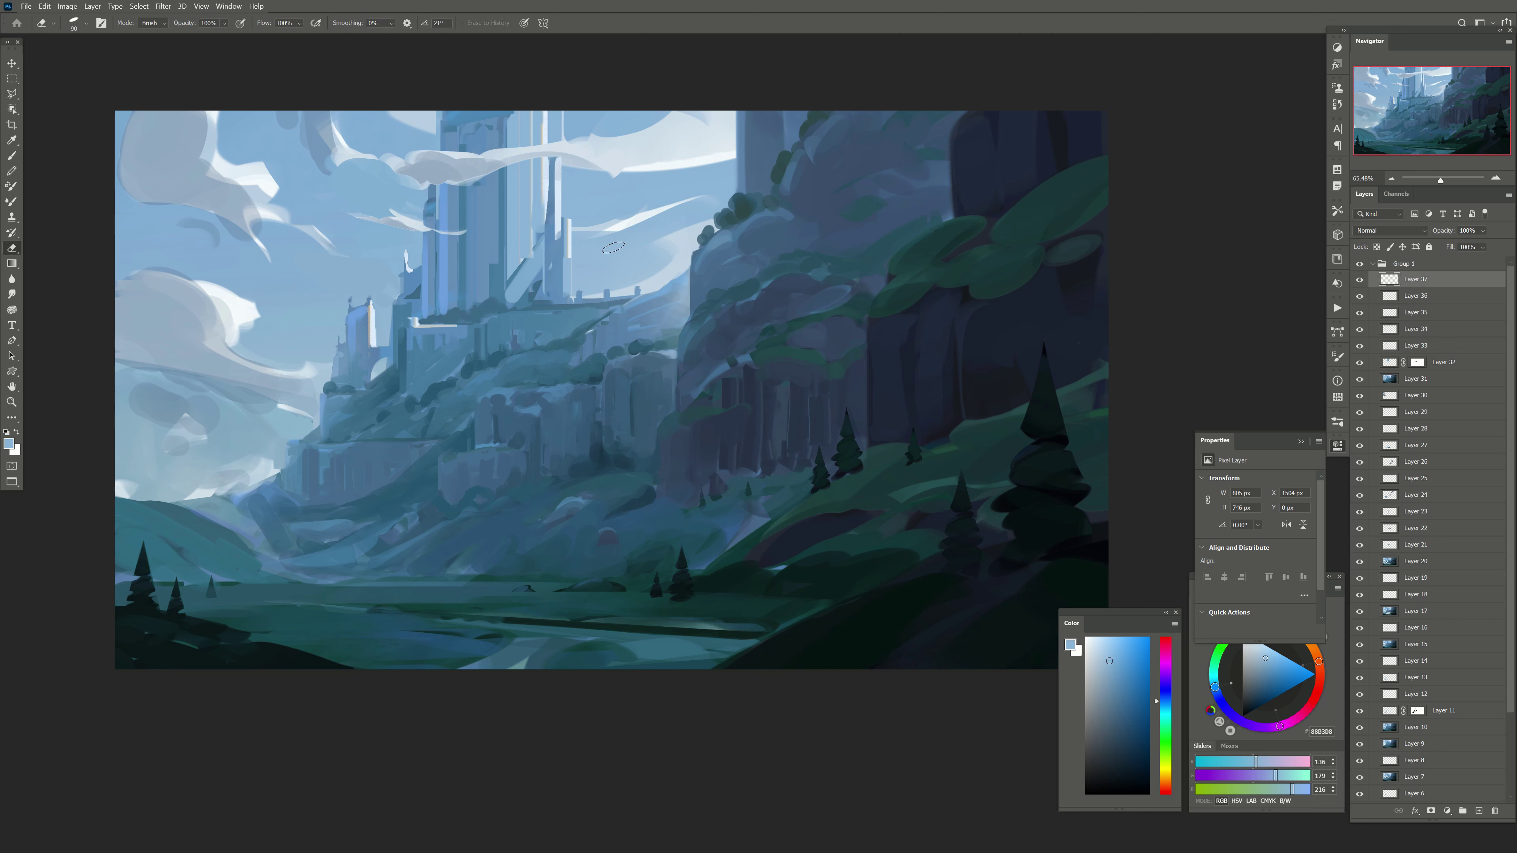
pyautogui.press('[')
pyautogui.moveTo(552, 192); pyautogui.dragTo(552, 293)
pyautogui.moveTo(504, 275); pyautogui.dragTo(516, 296)
pyautogui.press(']')
pyautogui.press(']')
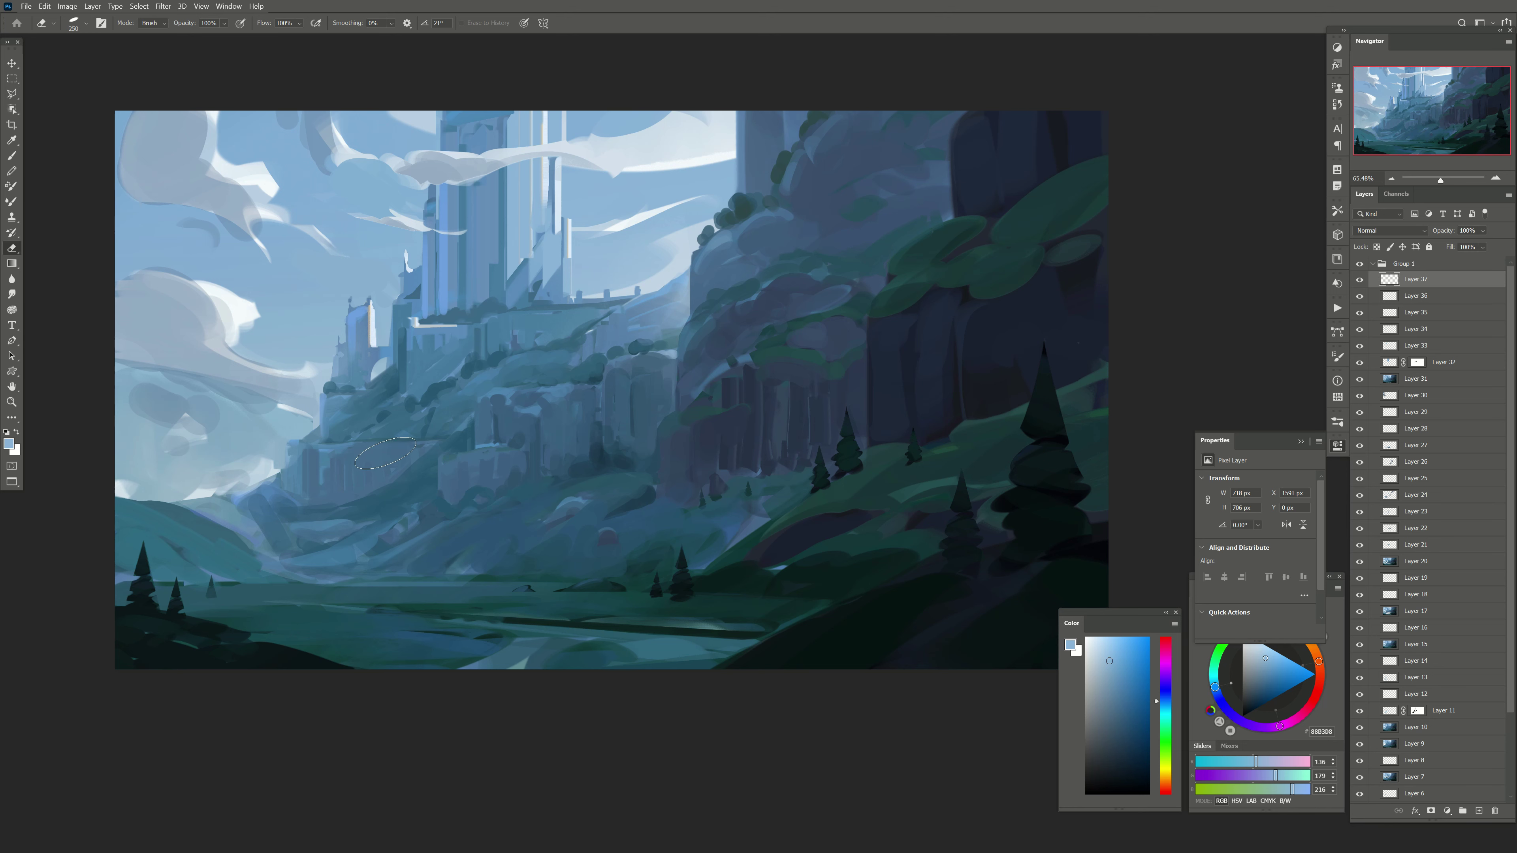
pyautogui.moveTo(497, 442); pyautogui.dragTo(480, 409)
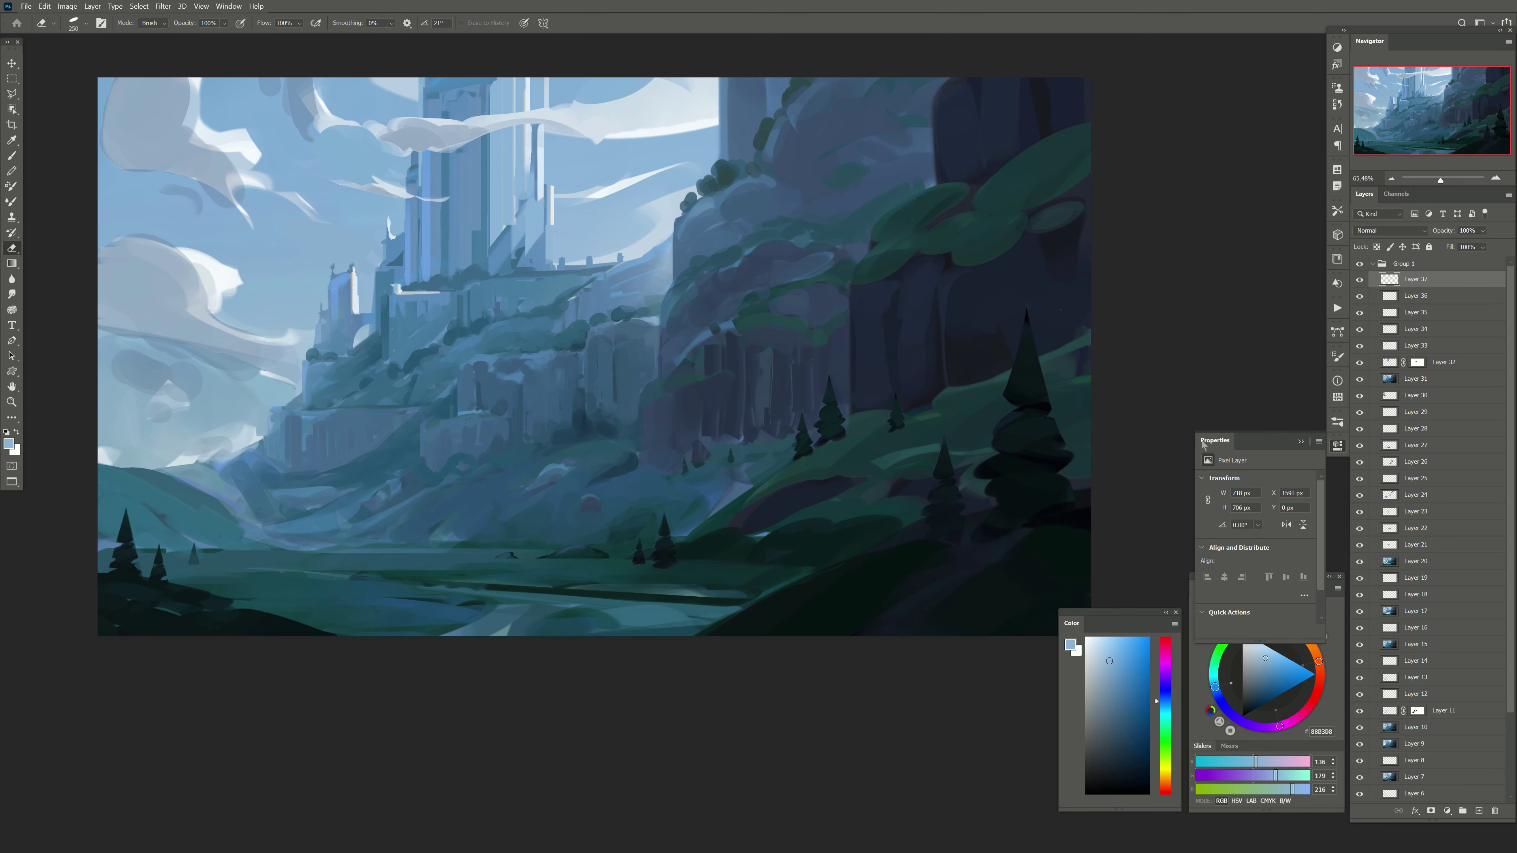
pyautogui.click(1477, 811)
# Step: Stamp a merged copy of the painting into a new group's layer and narrow it from the left
pyautogui.rightClick(1468, 328)
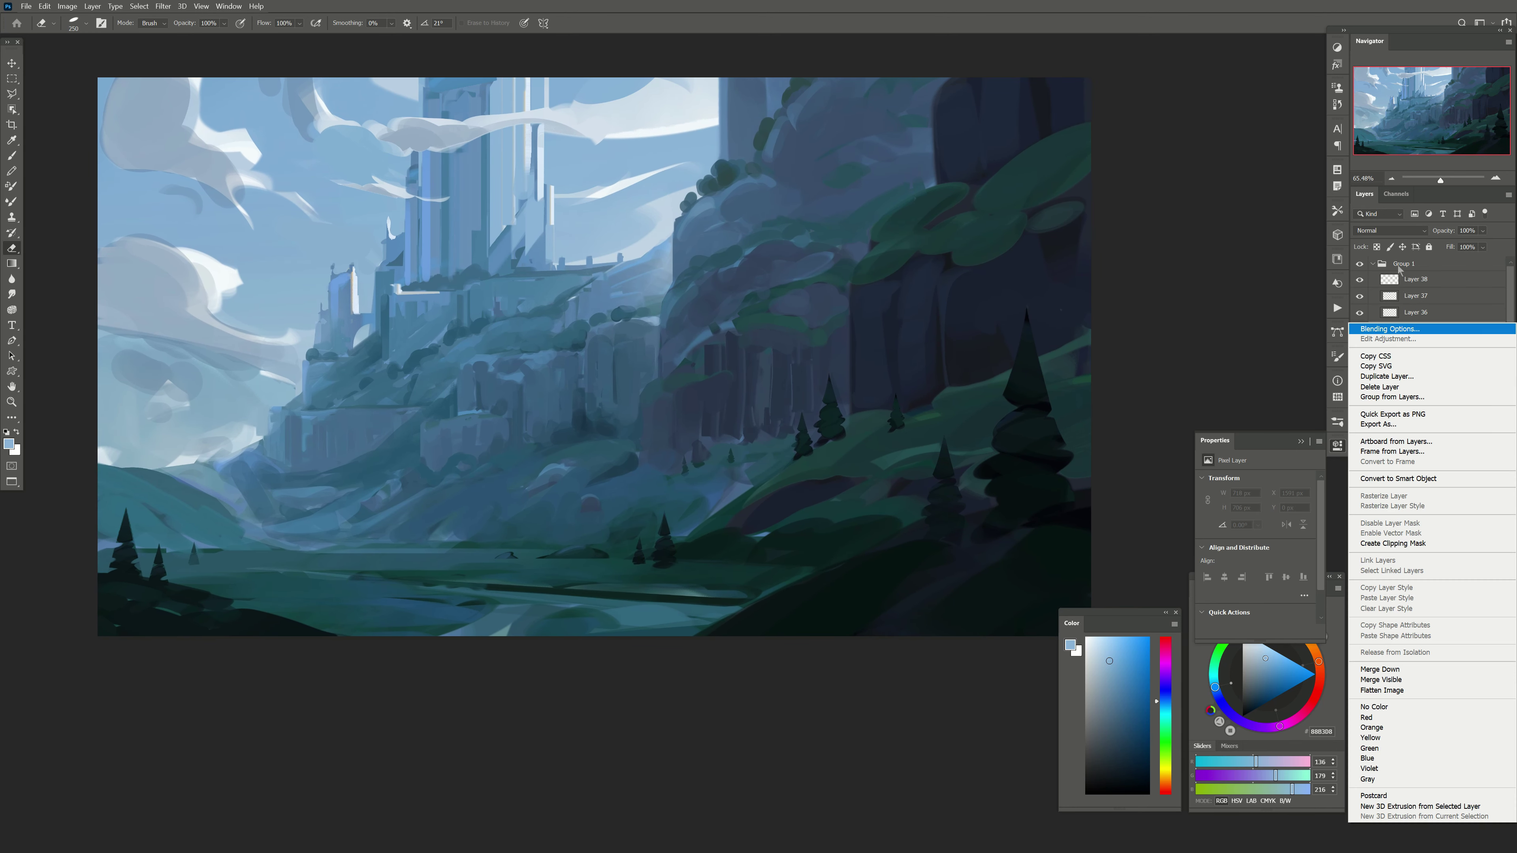
pyautogui.click(1377, 266)
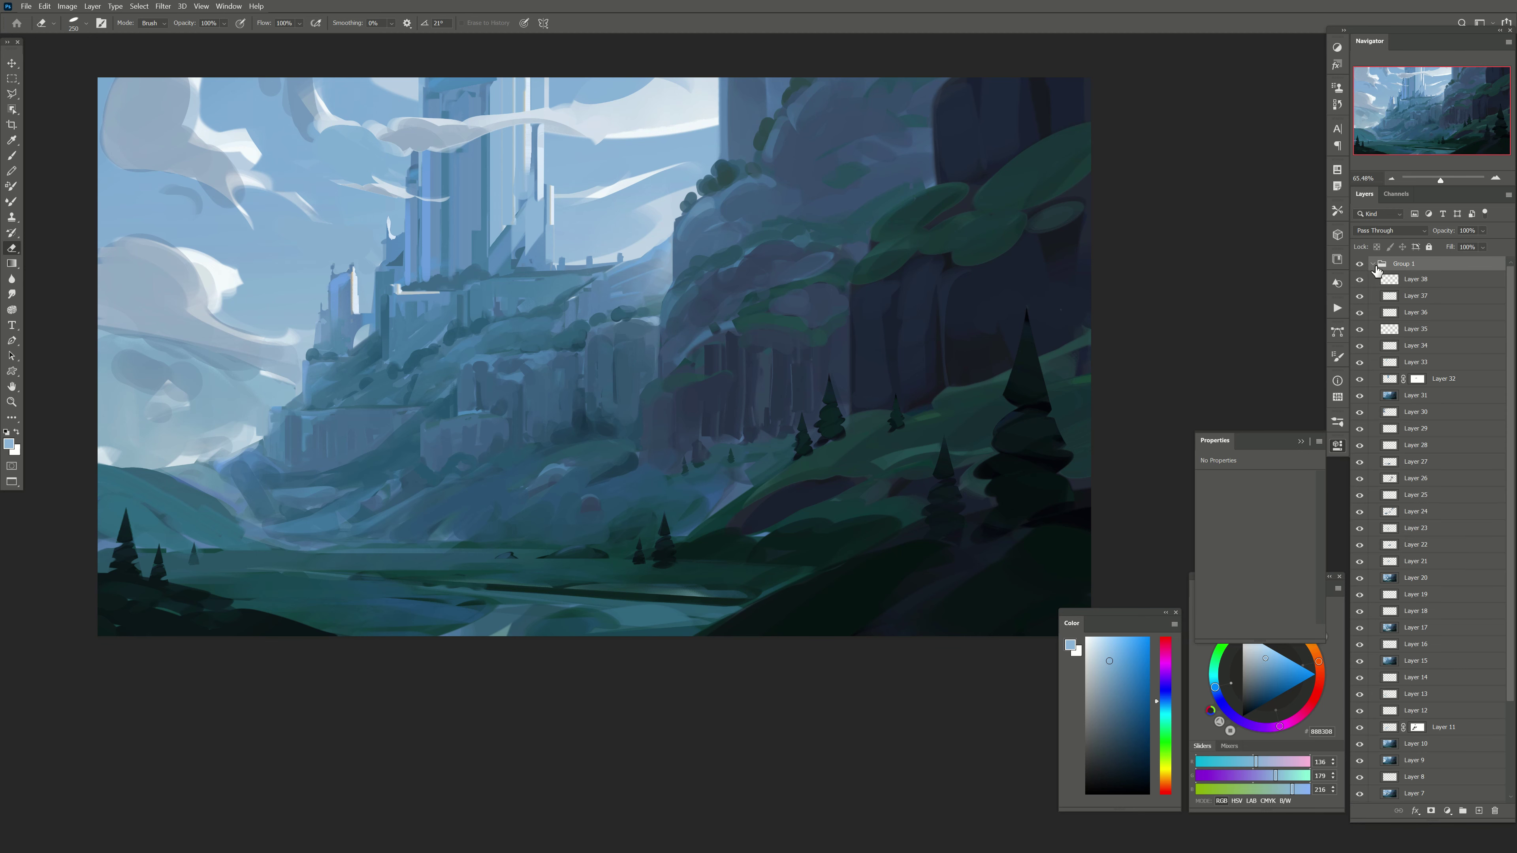
pyautogui.click(1462, 811)
pyautogui.click(1478, 811)
pyautogui.hotkey('ctrl', 'shift', 'alt', 'e')
pyautogui.hotkey('ctrl', 't')
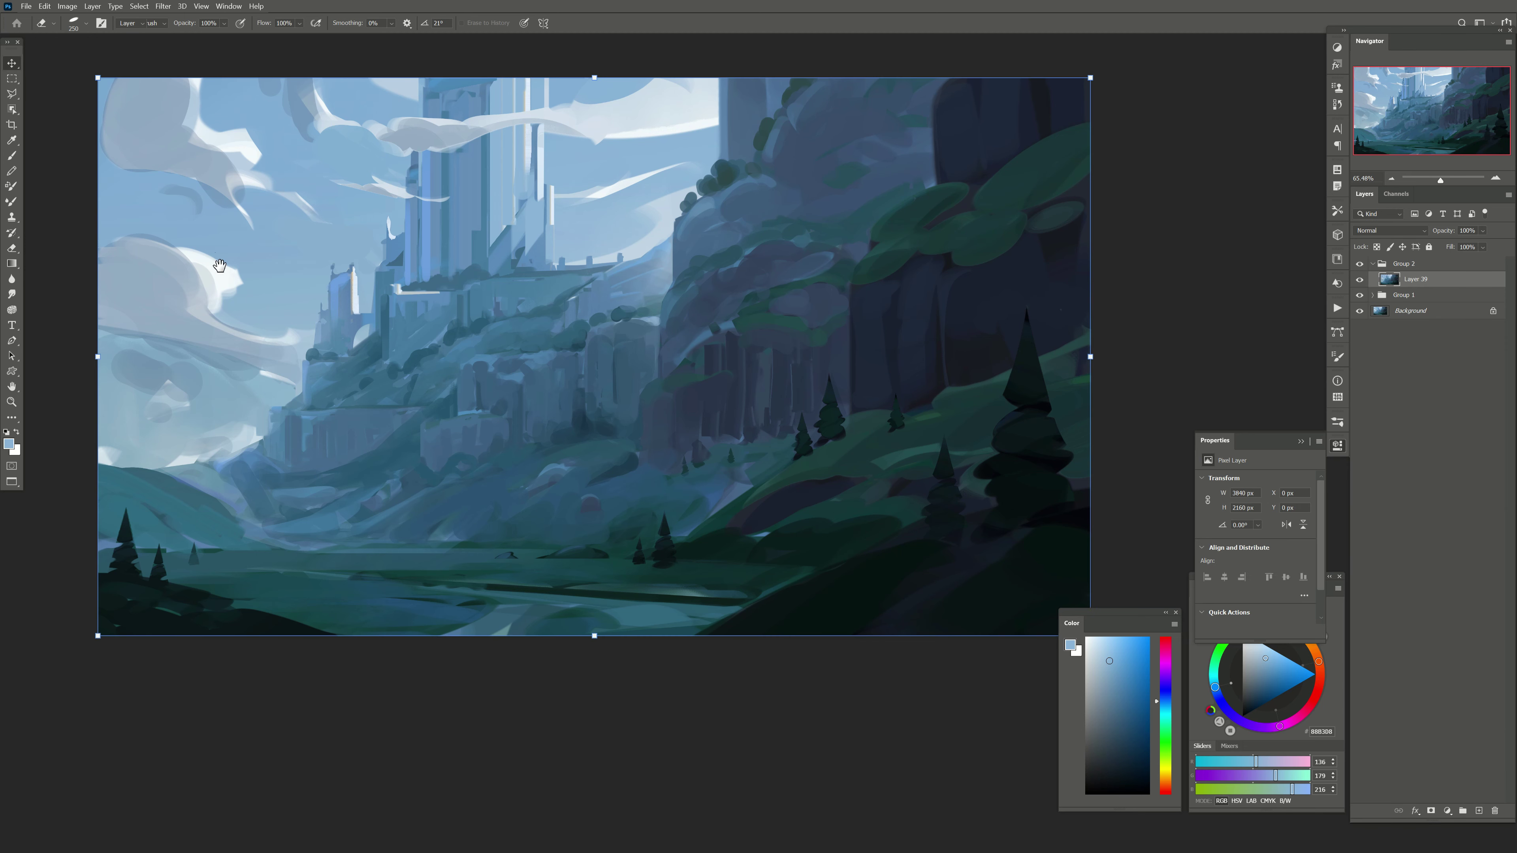
pyautogui.scroll(1, 169, 382)
pyautogui.moveTo(95, 393); pyautogui.dragTo(193, 382)
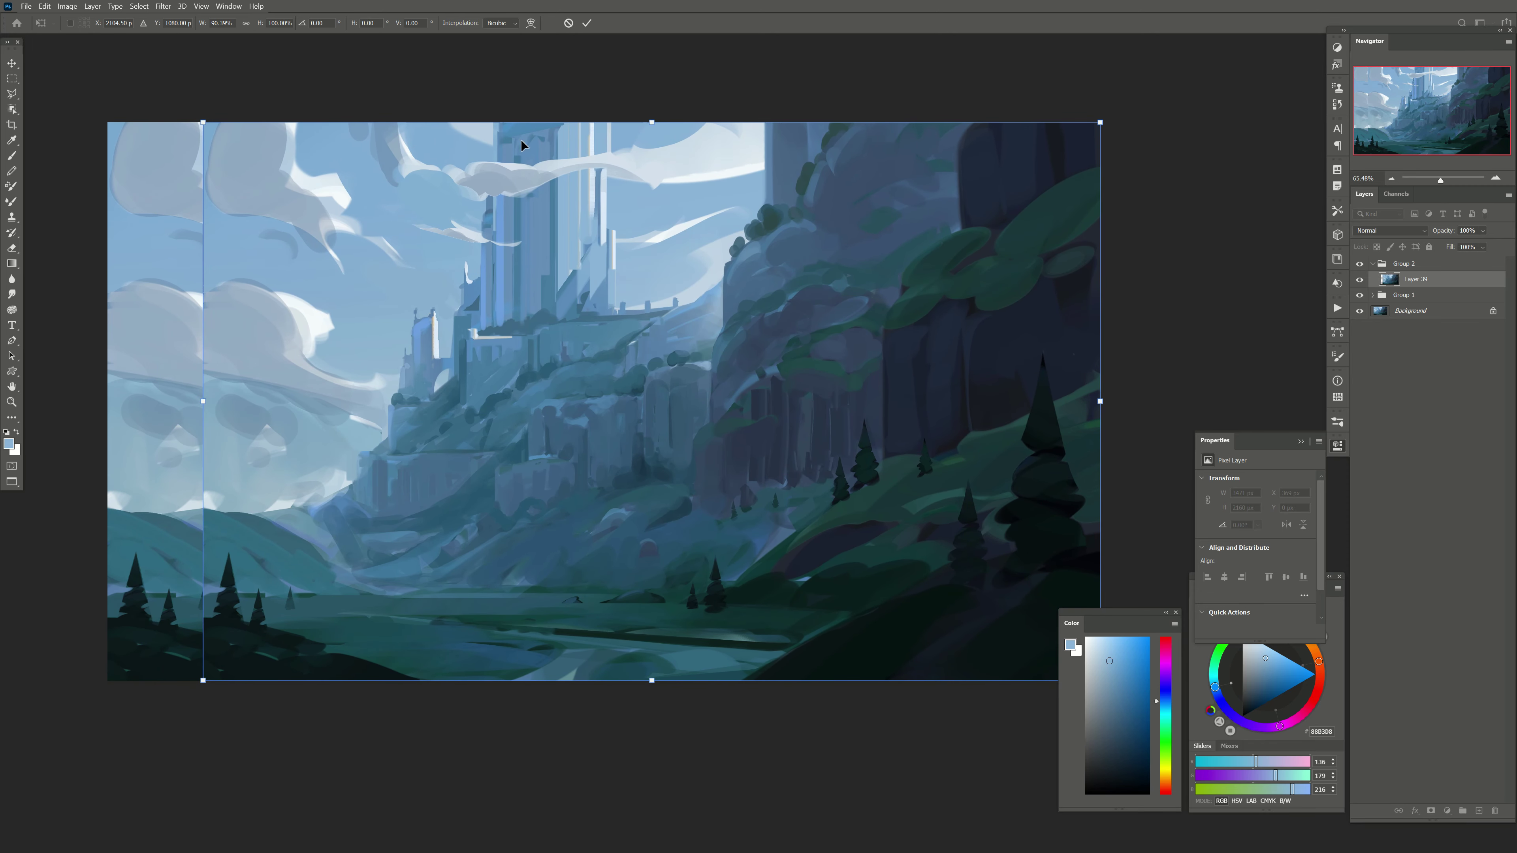
pyautogui.press('Return')
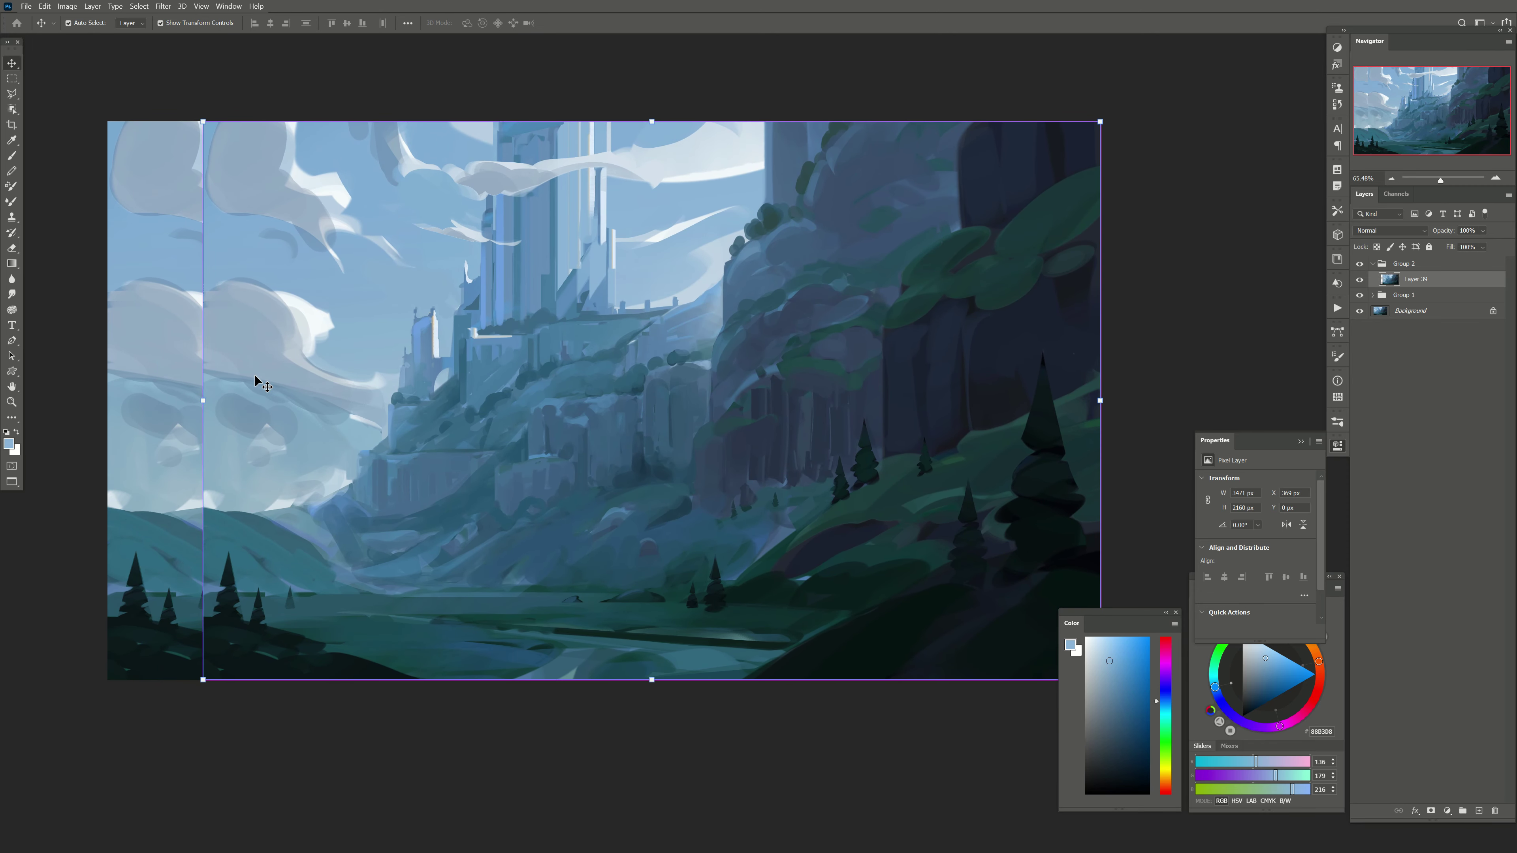
# Step: Flip the canvas horizontally and copy the lasso-selected left cliff onto its own layer
pyautogui.hotkey('ctrl', 'shift', 'h')
pyautogui.moveTo(679, 471); pyautogui.dragTo(638, 458)
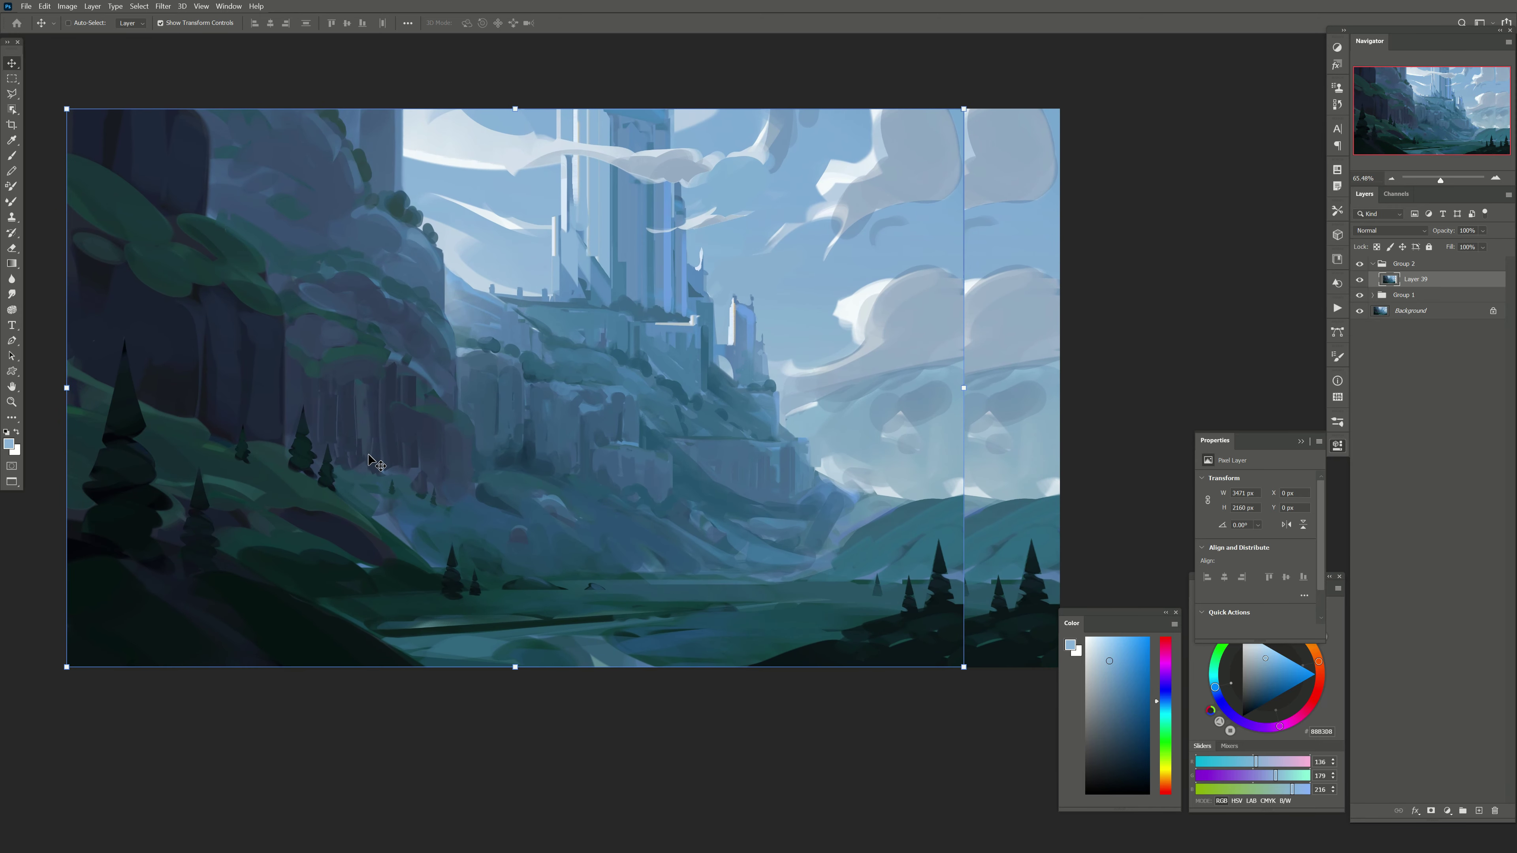
pyautogui.press('l')
pyautogui.click(451, 698)
pyautogui.click(495, 638)
pyautogui.click(442, 578)
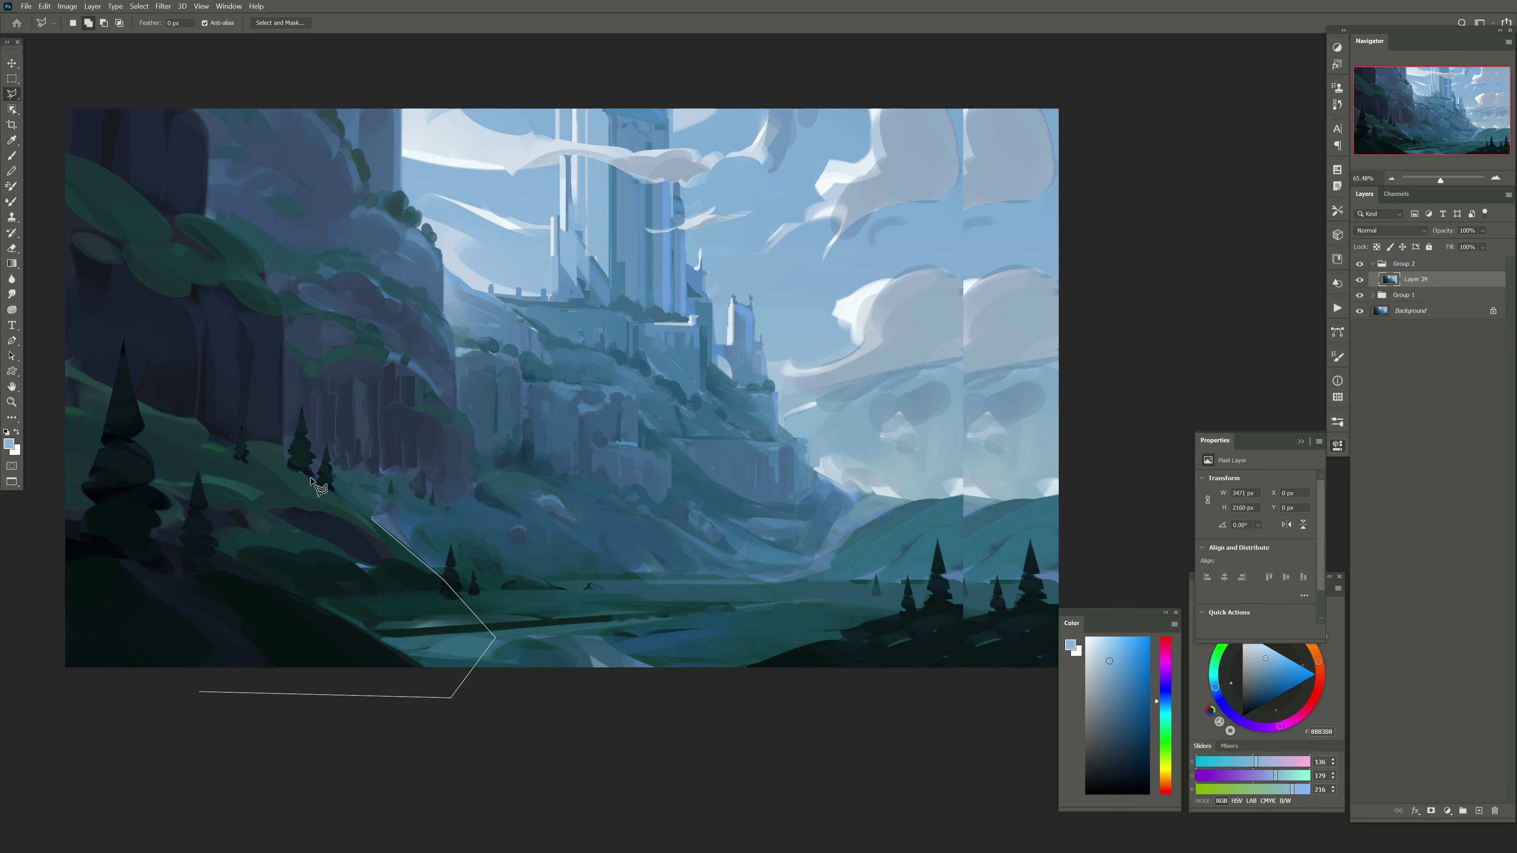
pyautogui.click(36, 96)
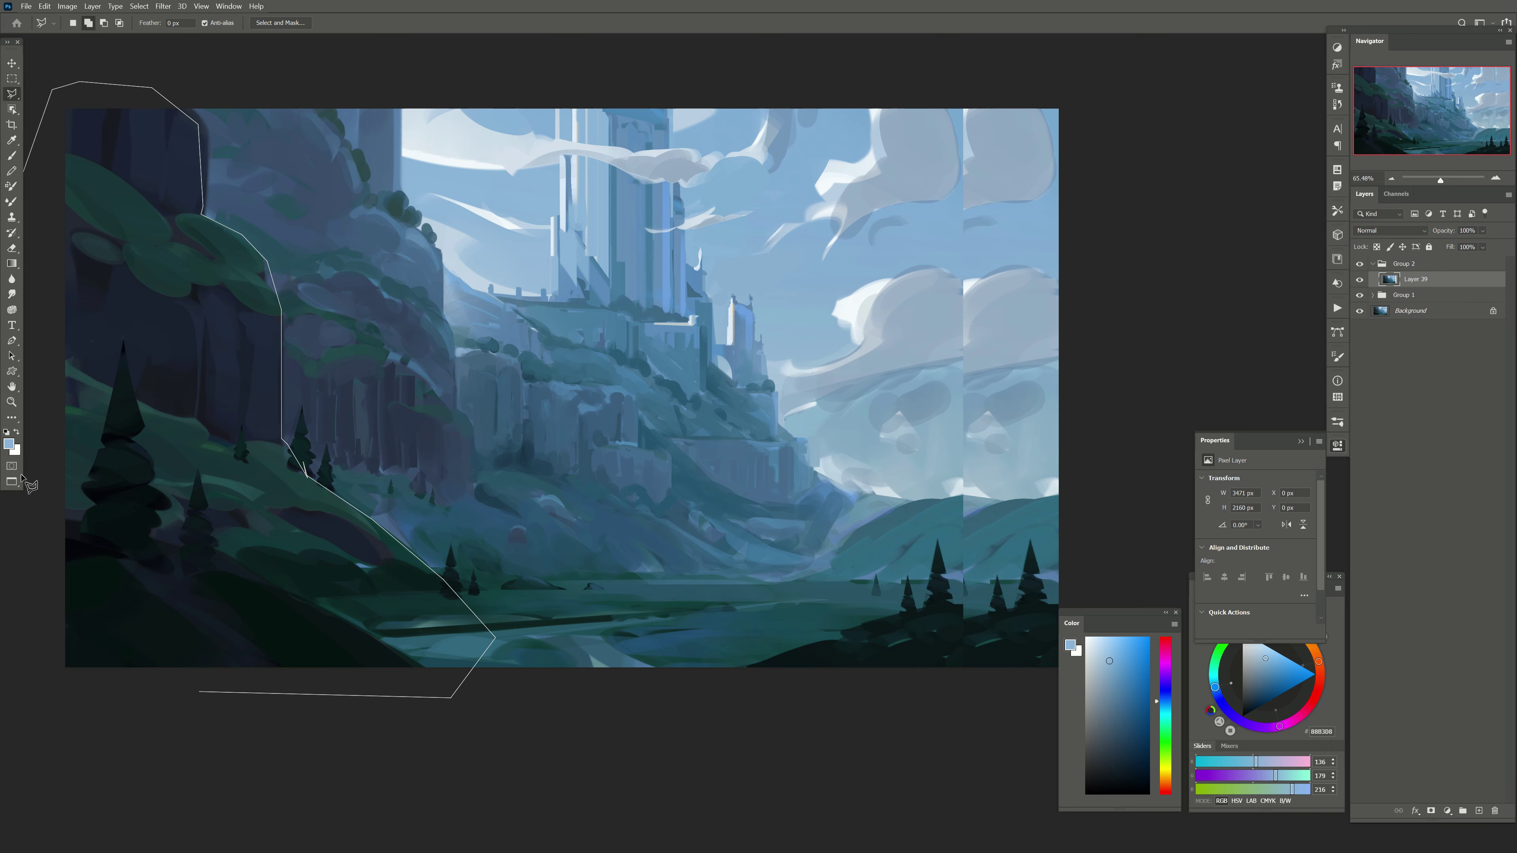
pyautogui.doubleClick(69, 645)
pyautogui.hotkey('ctrl', 'j')
# Step: Flip the cliff copy horizontally and resize it into place on the valley's right side
pyautogui.press('v')
pyautogui.click(44, 6)
pyautogui.click(215, 432)
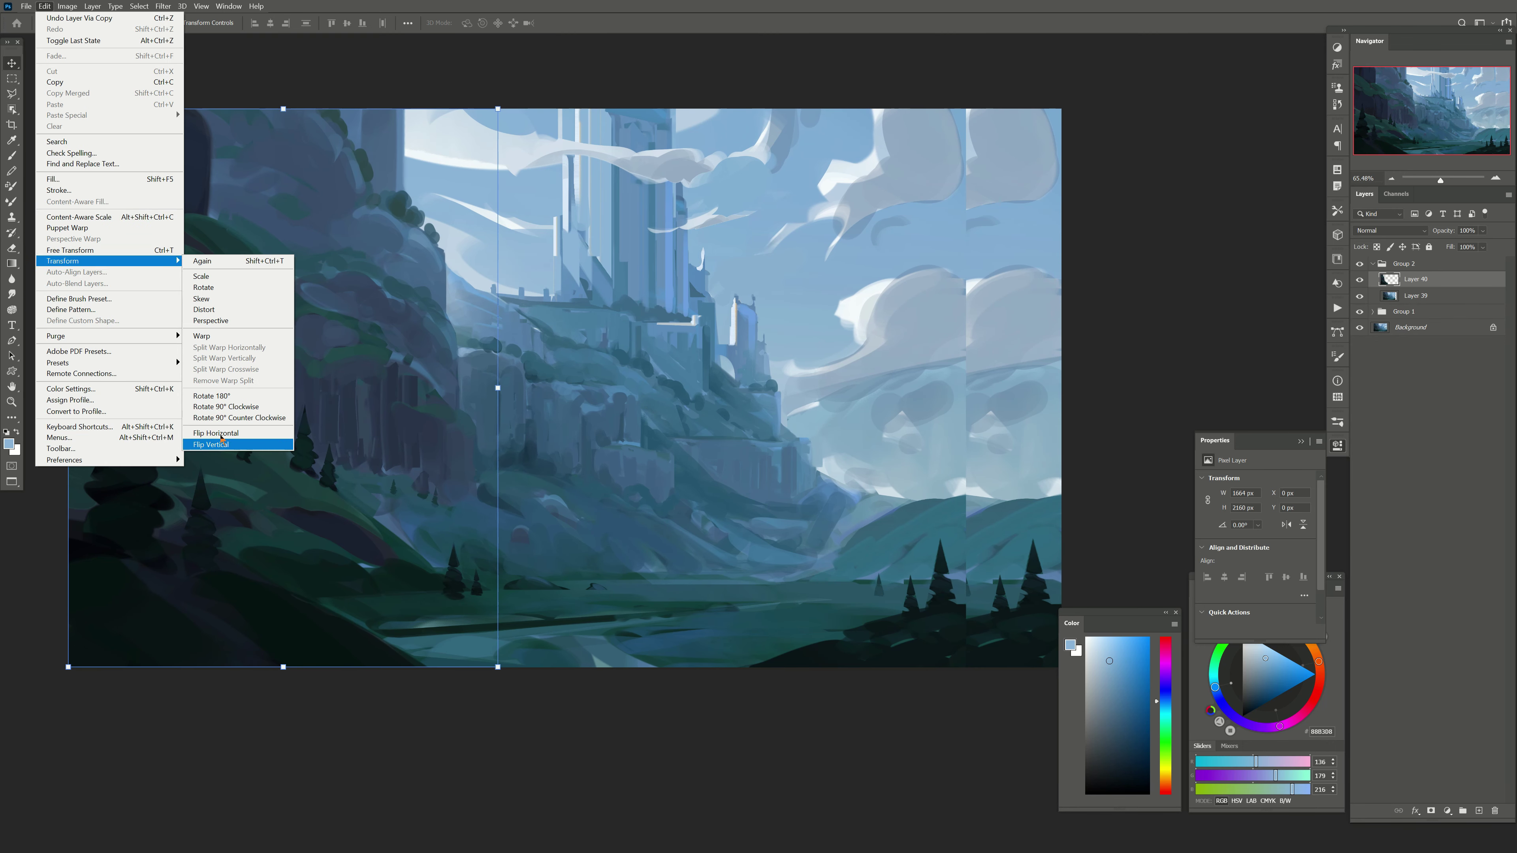
pyautogui.moveTo(123, 147)
pyautogui.mouseDown()
pyautogui.moveTo(746, 146)
pyautogui.moveTo(806, 272)
pyautogui.mouseUp()
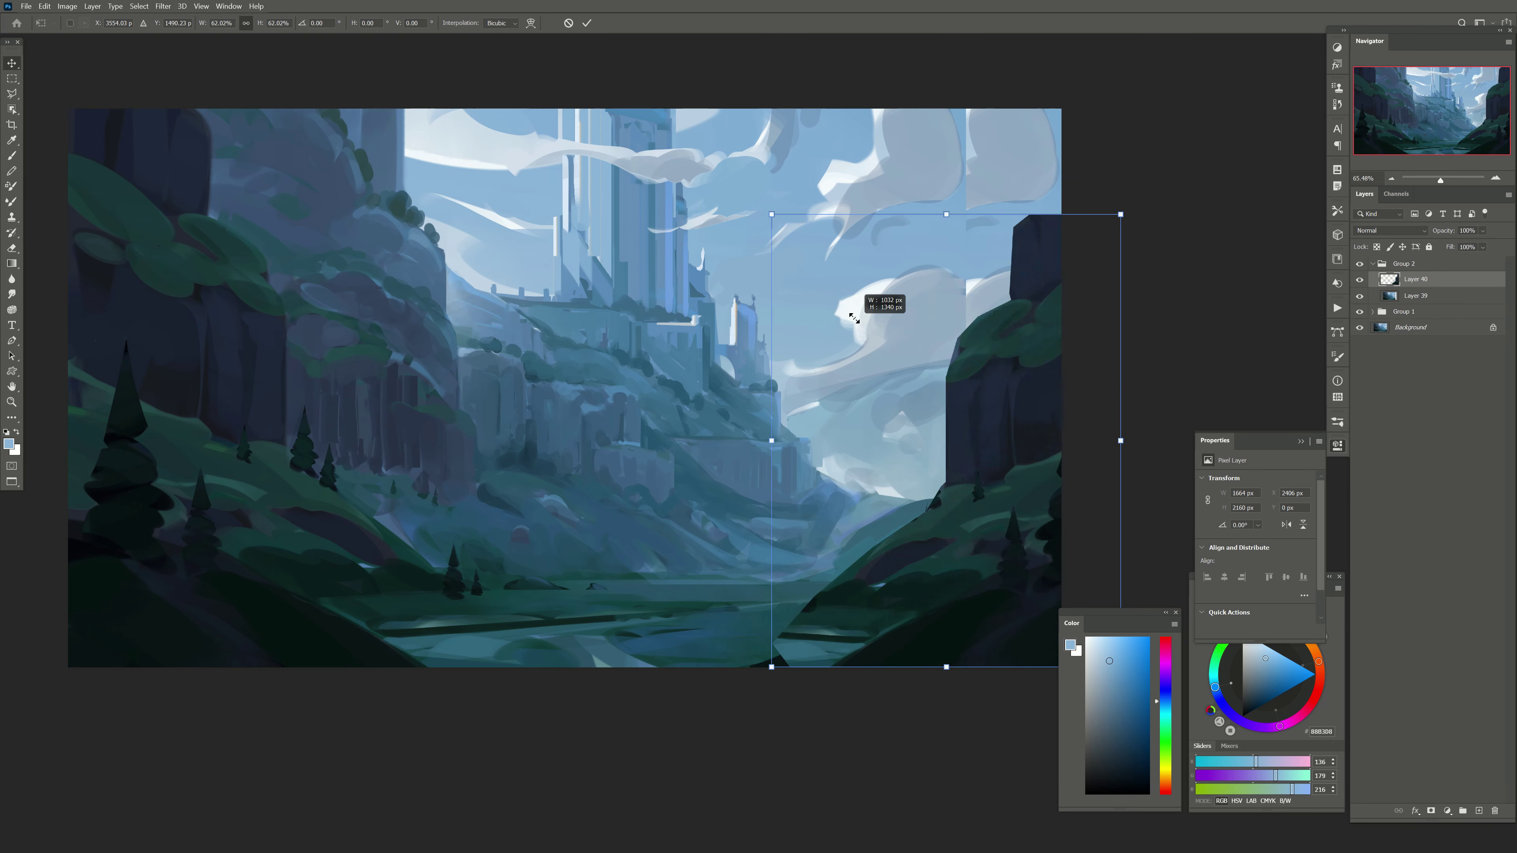
pyautogui.moveTo(909, 394)
pyautogui.mouseDown()
pyautogui.moveTo(998, 452)
pyautogui.moveTo(931, 400)
pyautogui.mouseUp()
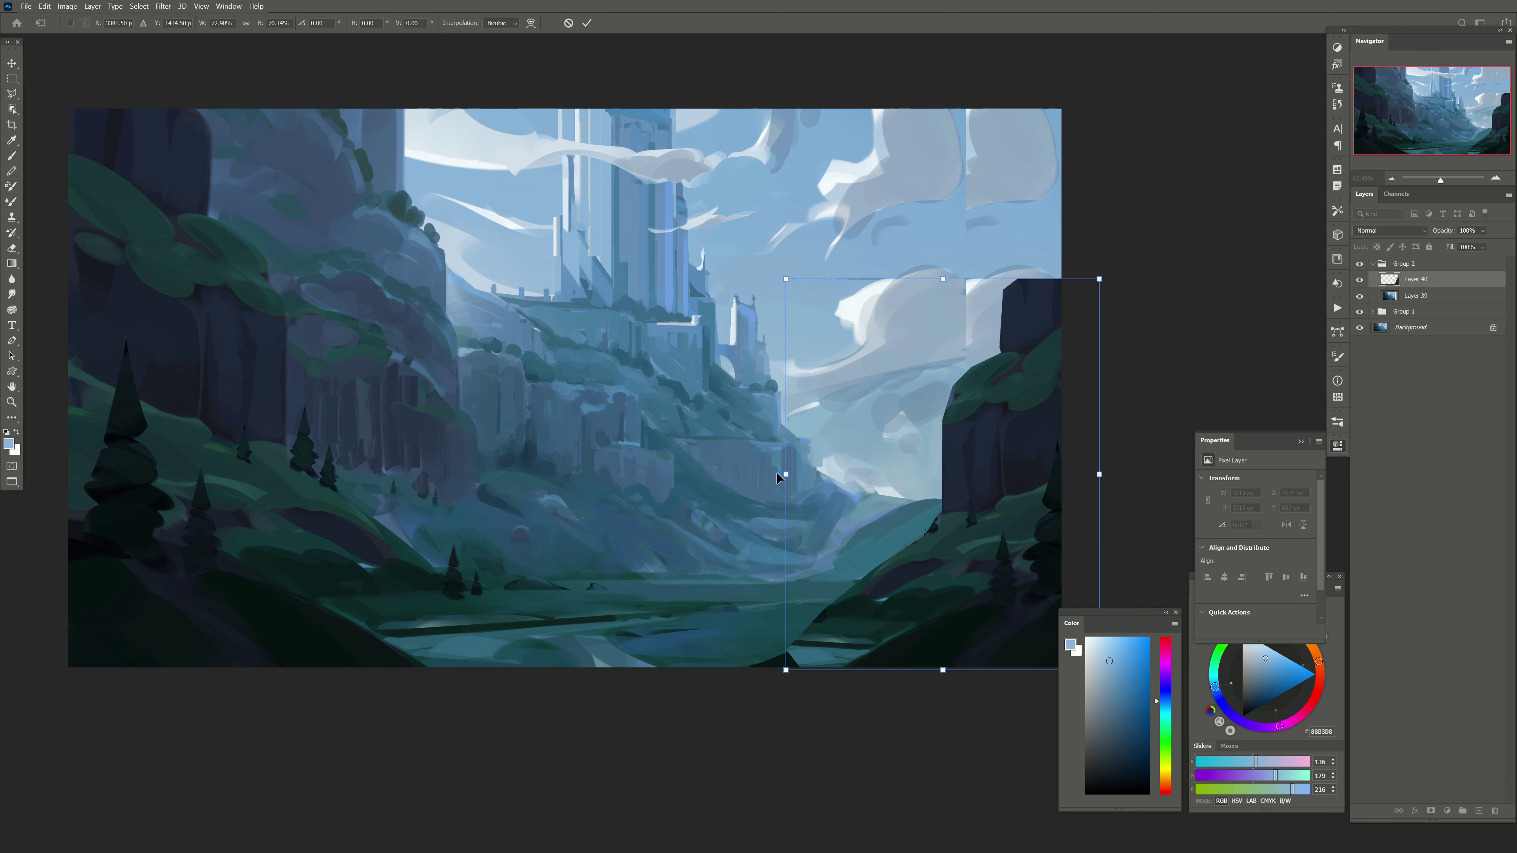
pyautogui.moveTo(1161, 475); pyautogui.dragTo(1092, 475)
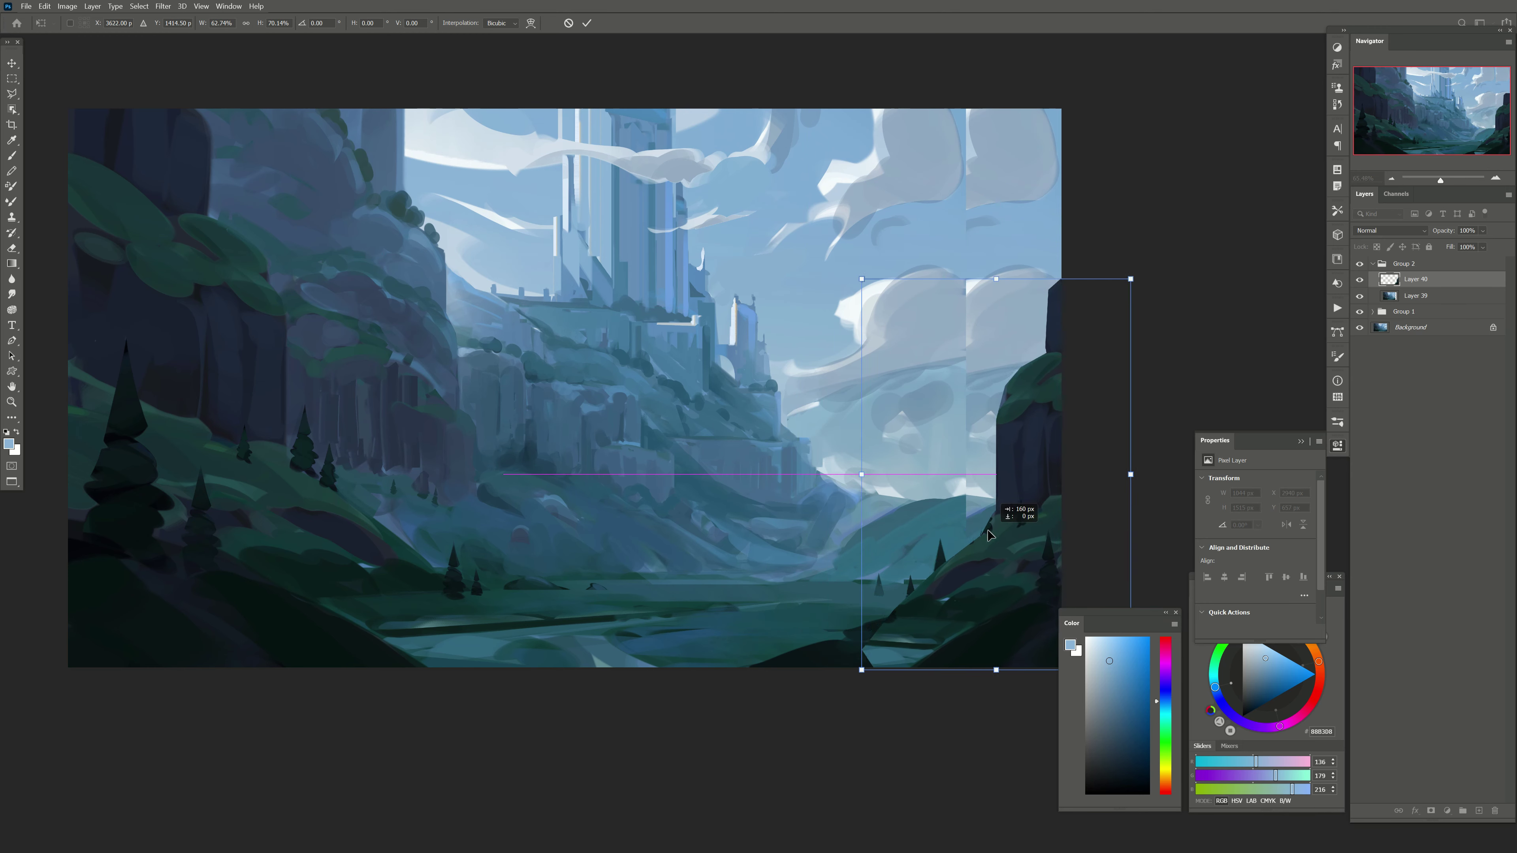
pyautogui.moveTo(829, 474); pyautogui.dragTo(802, 475)
pyautogui.press('Return')
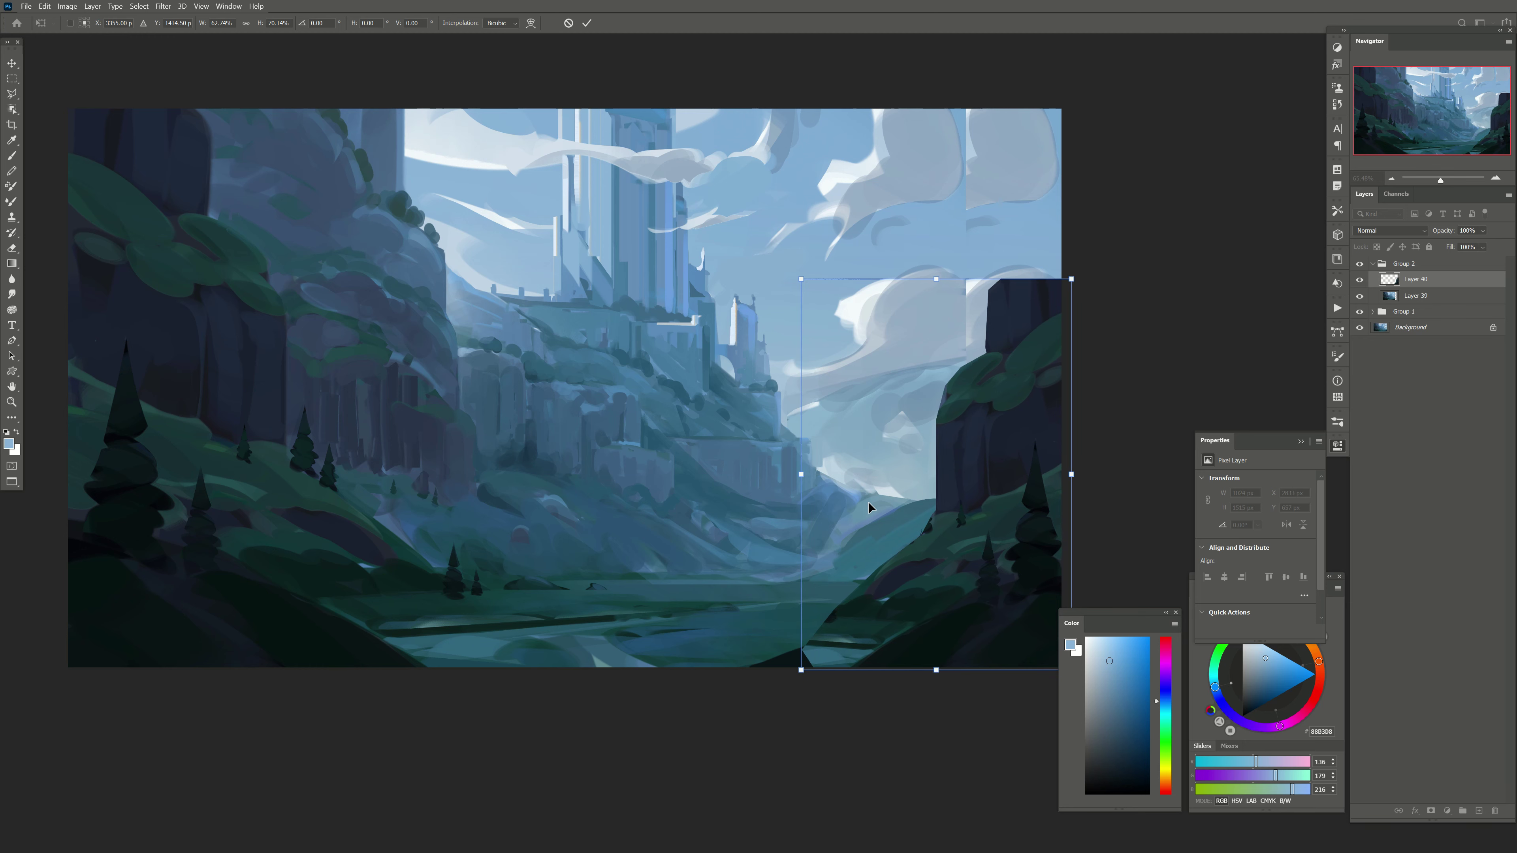
# Step: Mask away the top of the right cliff copy into a diagonal edge and compare with it hidden
pyautogui.click(1430, 810)
pyautogui.press('d')
pyautogui.press('b')
pyautogui.moveTo(913, 541)
pyautogui.mouseDown()
pyautogui.moveTo(886, 520)
pyautogui.moveTo(903, 447)
pyautogui.mouseUp()
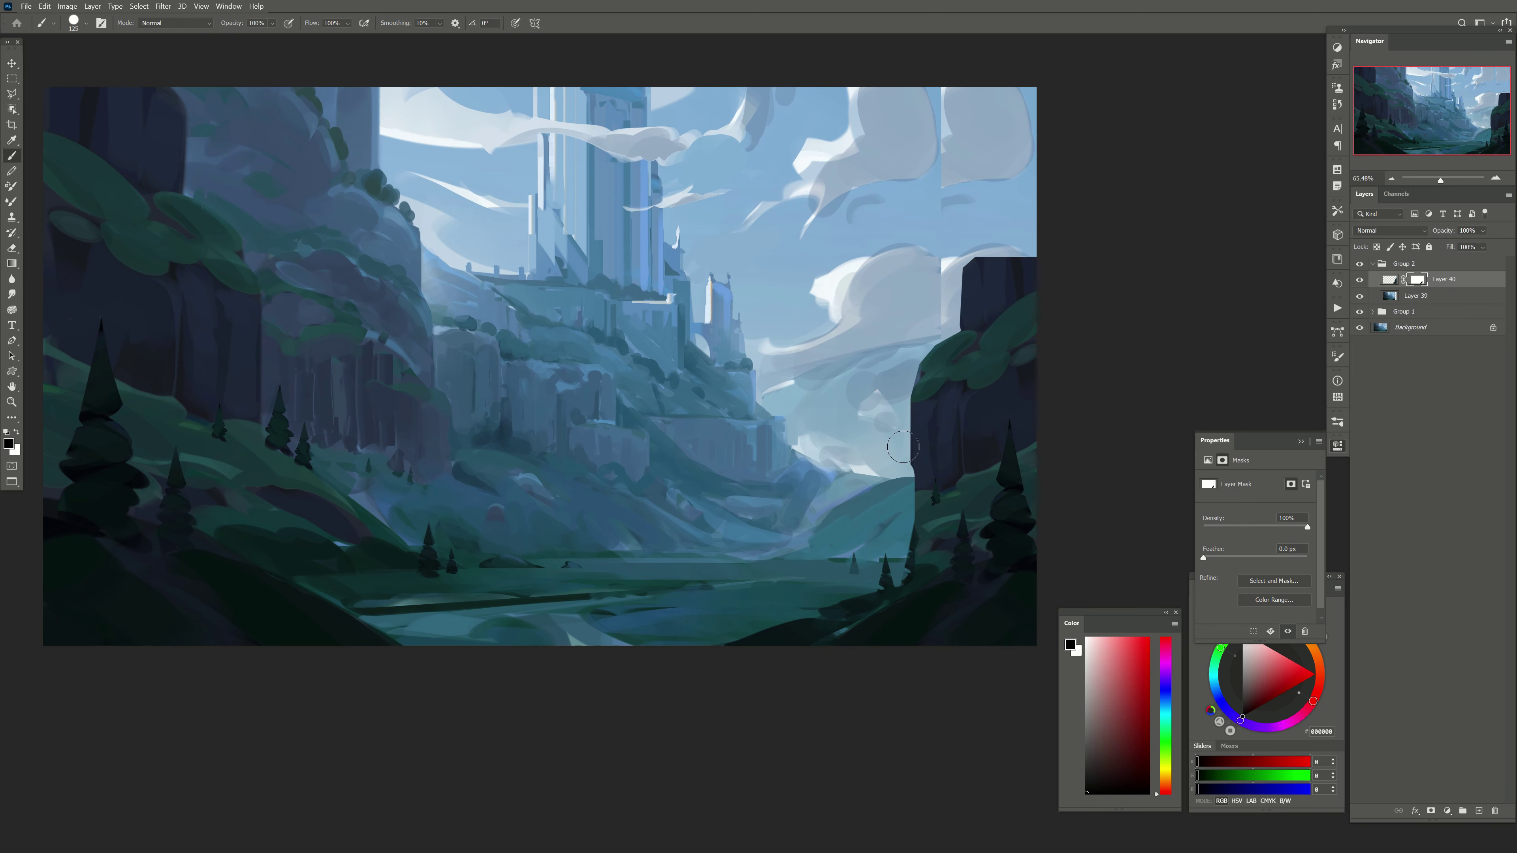
pyautogui.press(']')
pyautogui.press(']')
pyautogui.press(']')
pyautogui.moveTo(916, 320); pyautogui.dragTo(992, 281)
pyautogui.moveTo(881, 384); pyautogui.dragTo(956, 335)
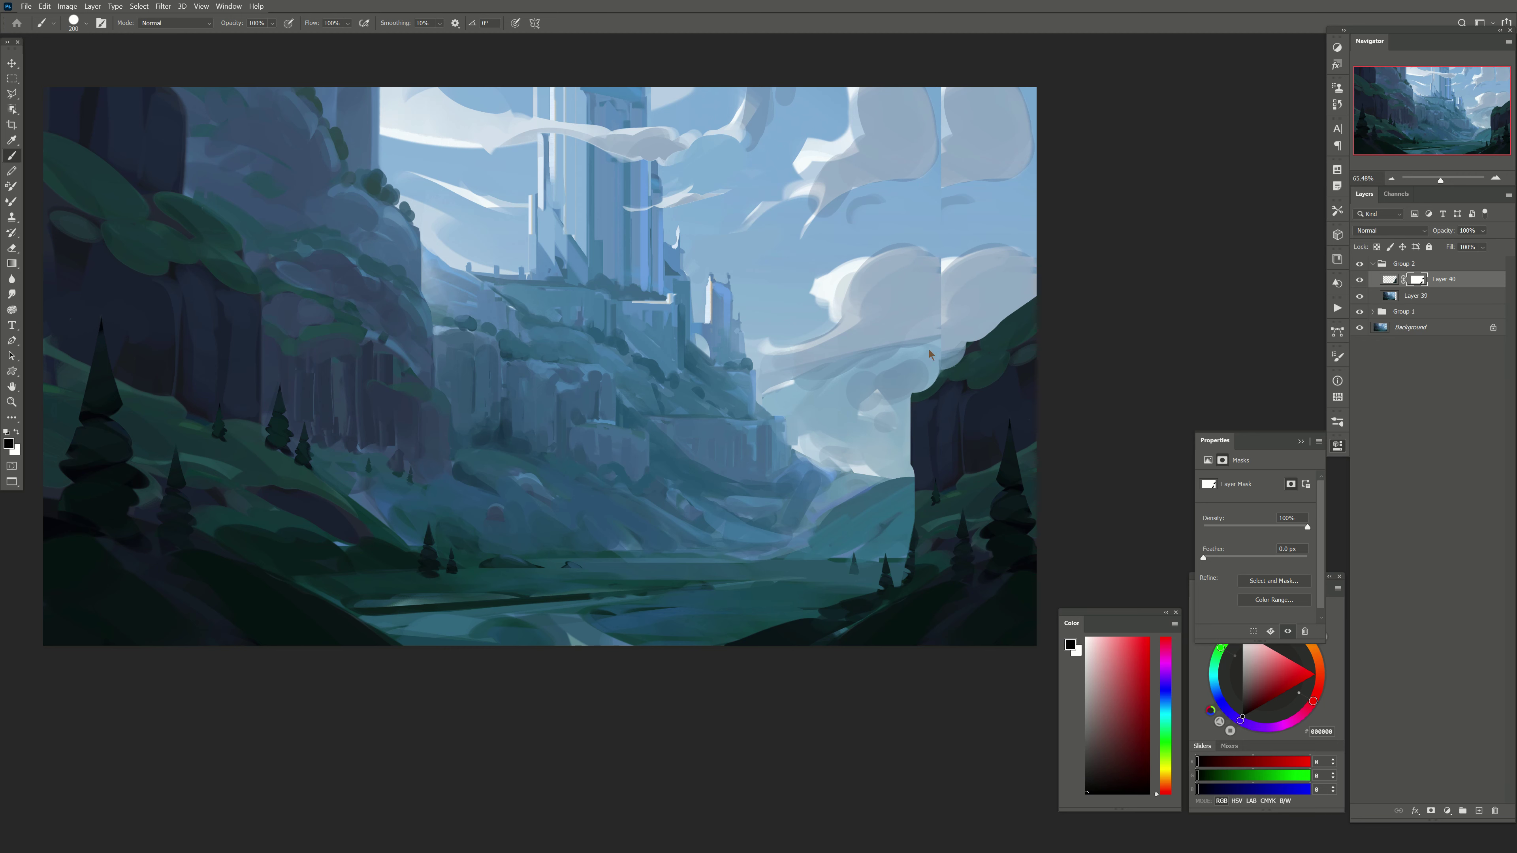
pyautogui.moveTo(890, 395); pyautogui.dragTo(896, 496)
pyautogui.moveTo(452, 448); pyautogui.dragTo(478, 447)
pyautogui.press('[')
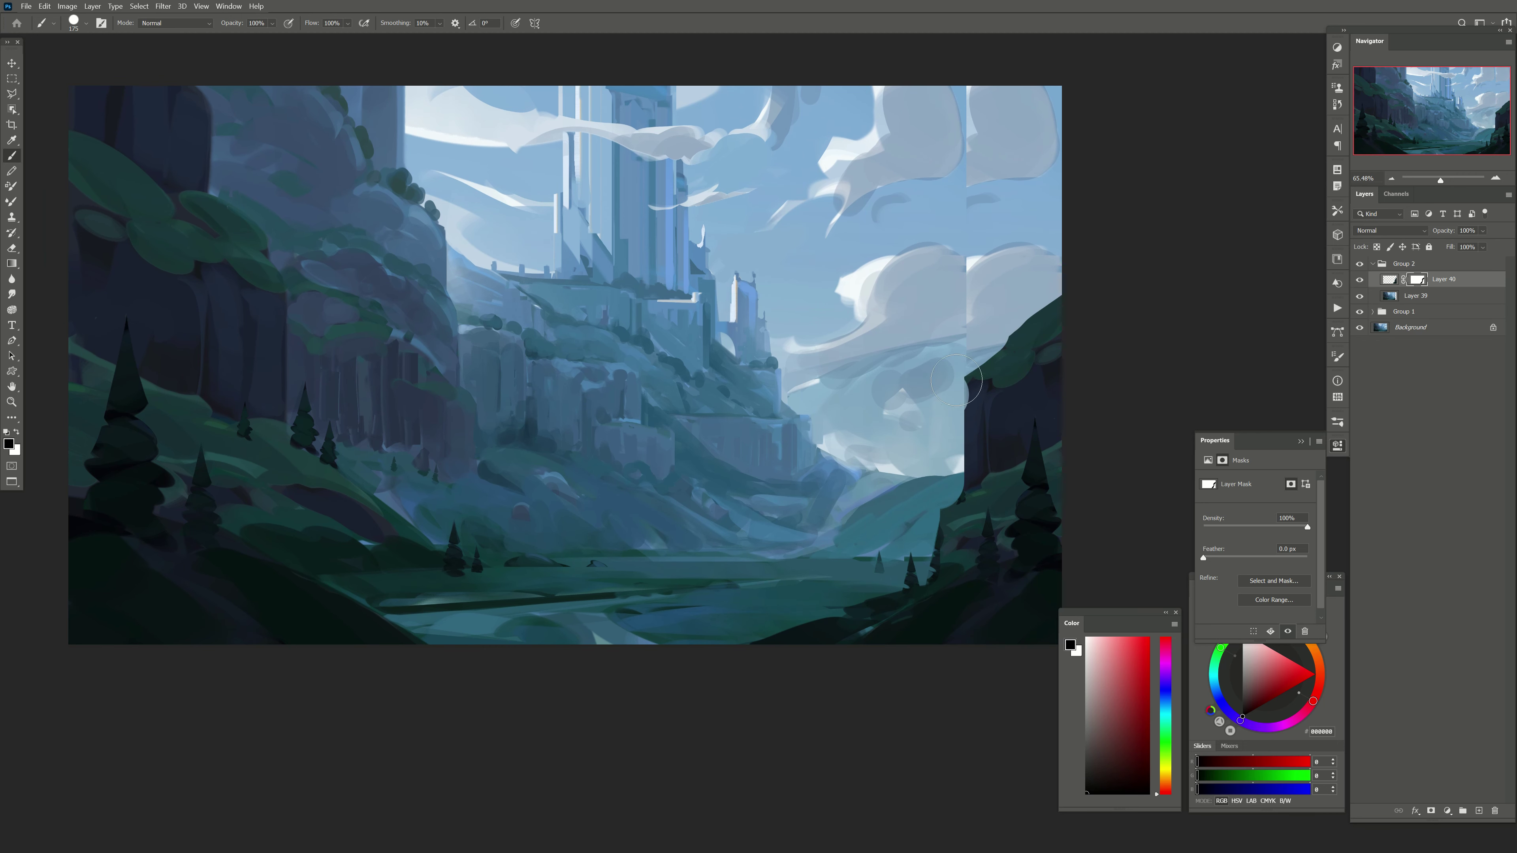
pyautogui.click(1360, 280)
# Step: On a new layer, paint grey-blue over the dark cloud shapes with a light crescent edge
pyautogui.click(1478, 810)
pyautogui.moveTo(924, 399); pyautogui.dragTo(890, 423)
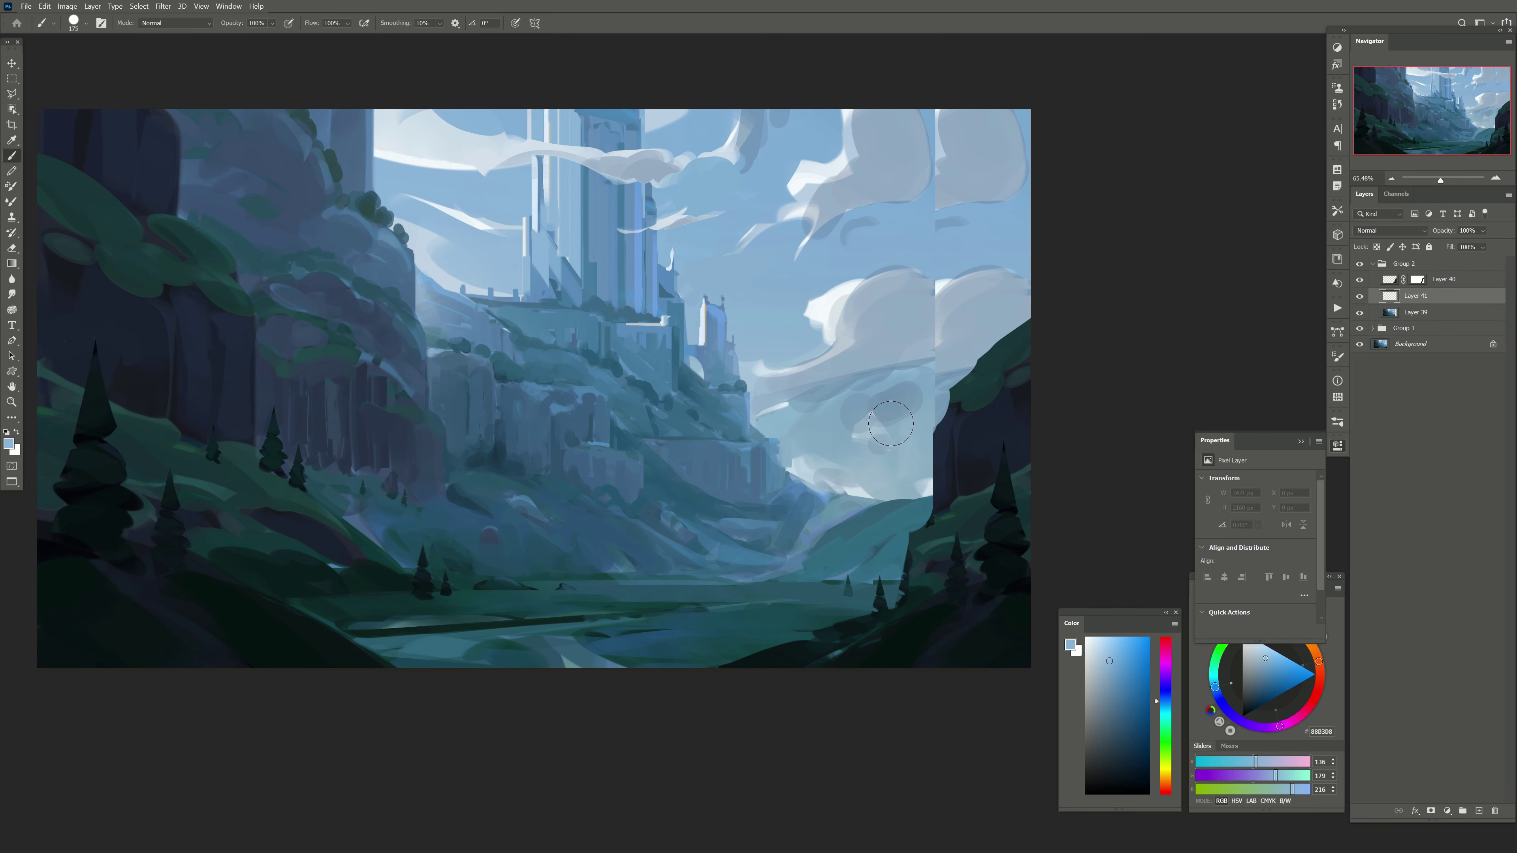
pyautogui.keyDown('alt'); pyautogui.click(914, 399); pyautogui.keyUp('alt')
pyautogui.moveTo(944, 311); pyautogui.dragTo(903, 383)
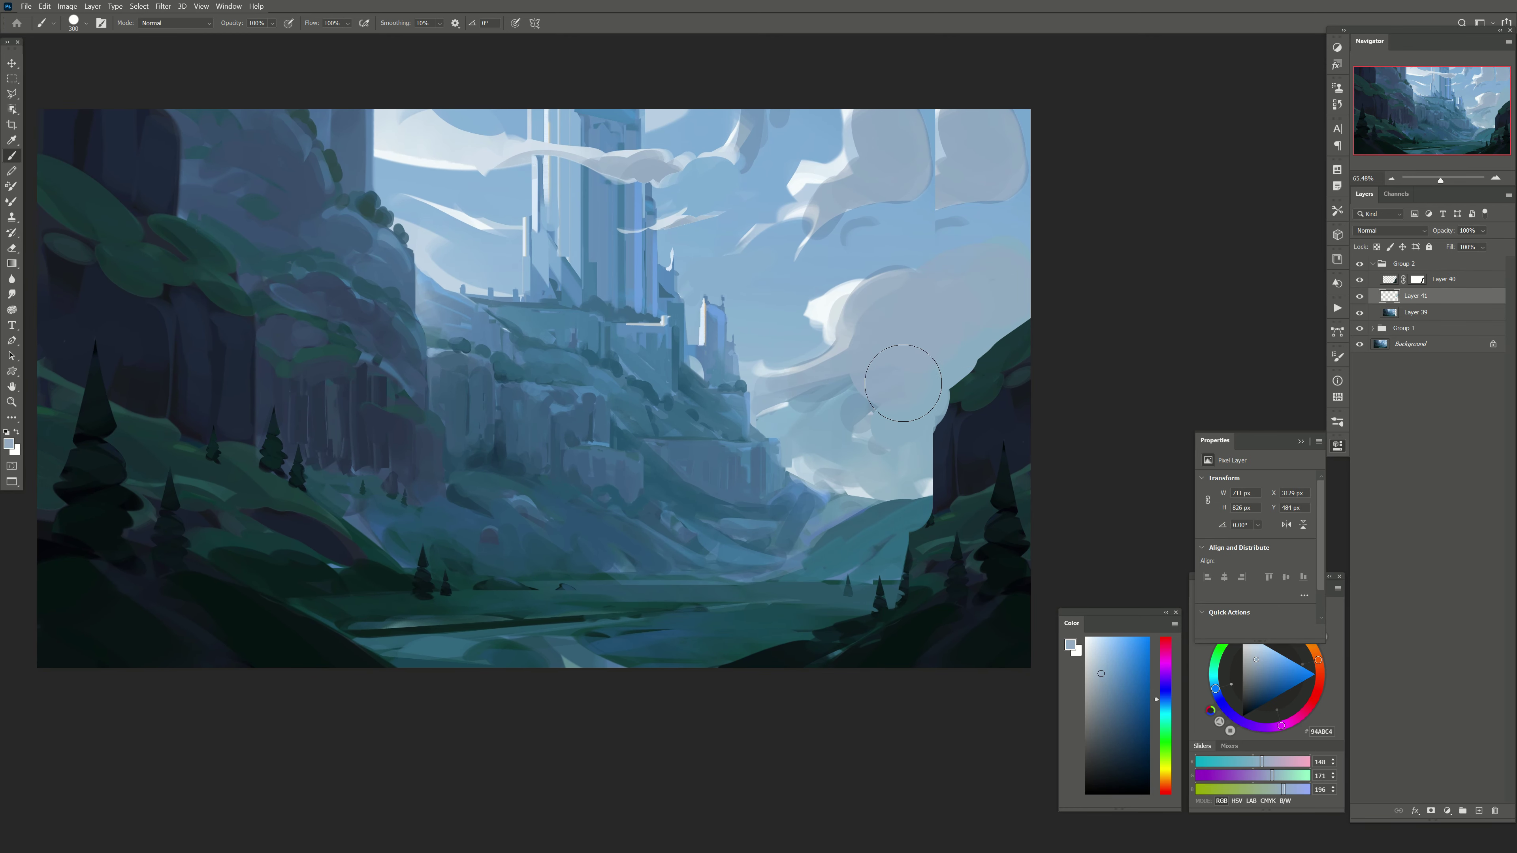
pyautogui.keyDown('alt'); pyautogui.click(843, 312); pyautogui.keyUp('alt')
pyautogui.press('[')
pyautogui.moveTo(979, 327)
pyautogui.mouseDown()
pyautogui.moveTo(899, 425)
pyautogui.moveTo(908, 466)
pyautogui.mouseUp()
# Step: Lay darker blue-grey strokes over the cloud, undo two, and refine it near the right cliff
pyautogui.keyDown('alt'); pyautogui.click(861, 319); pyautogui.keyUp('alt')
pyautogui.press(']')
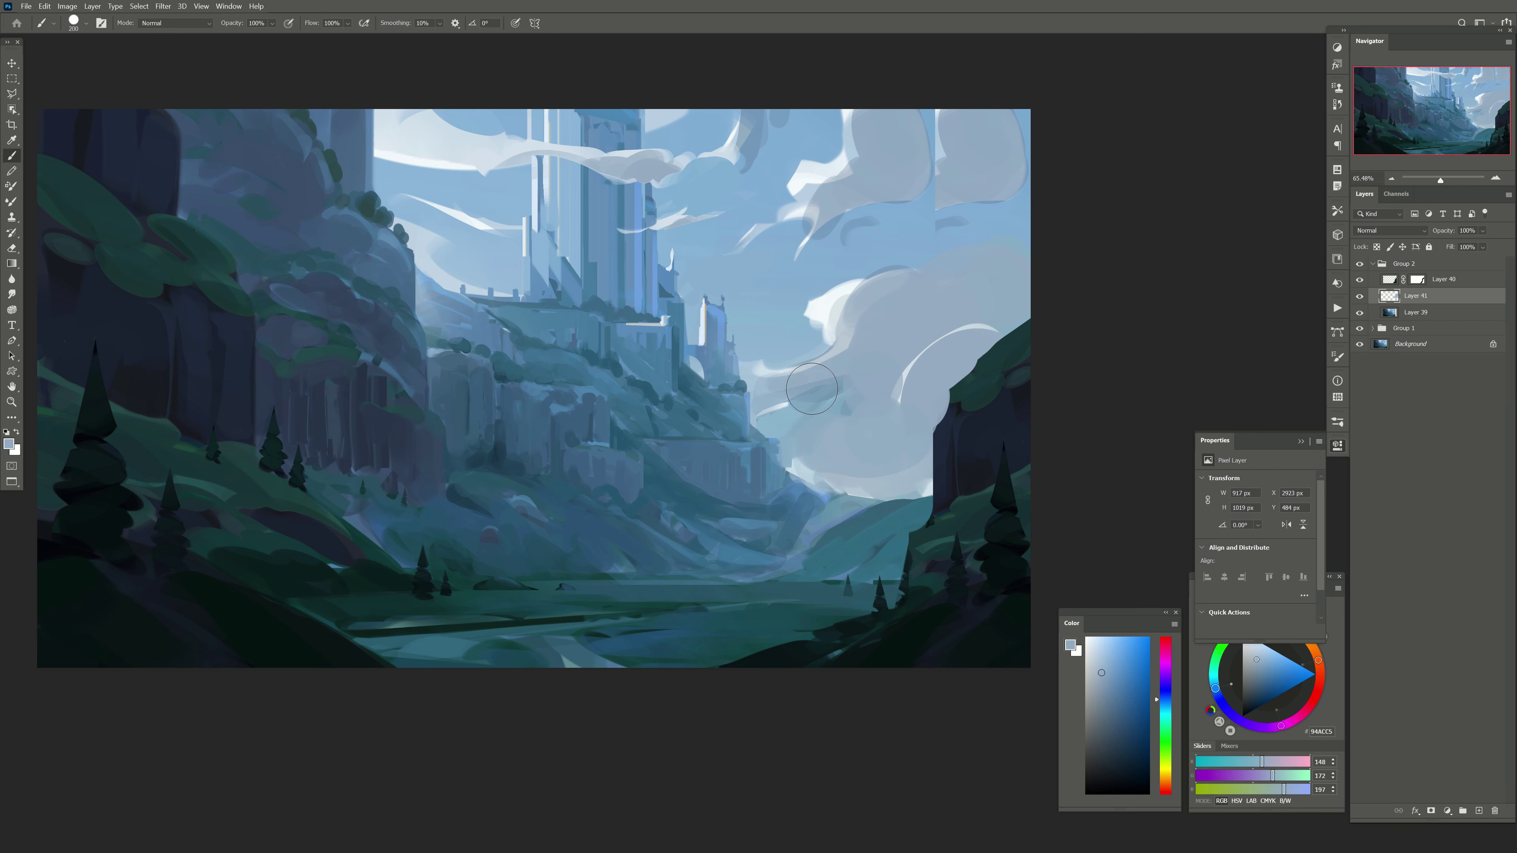
pyautogui.keyDown('alt'); pyautogui.click(860, 418); pyautogui.keyUp('alt')
pyautogui.moveTo(848, 370); pyautogui.dragTo(979, 317)
pyautogui.press('[')
pyautogui.press('[')
pyautogui.hotkey('ctrl', 'z')
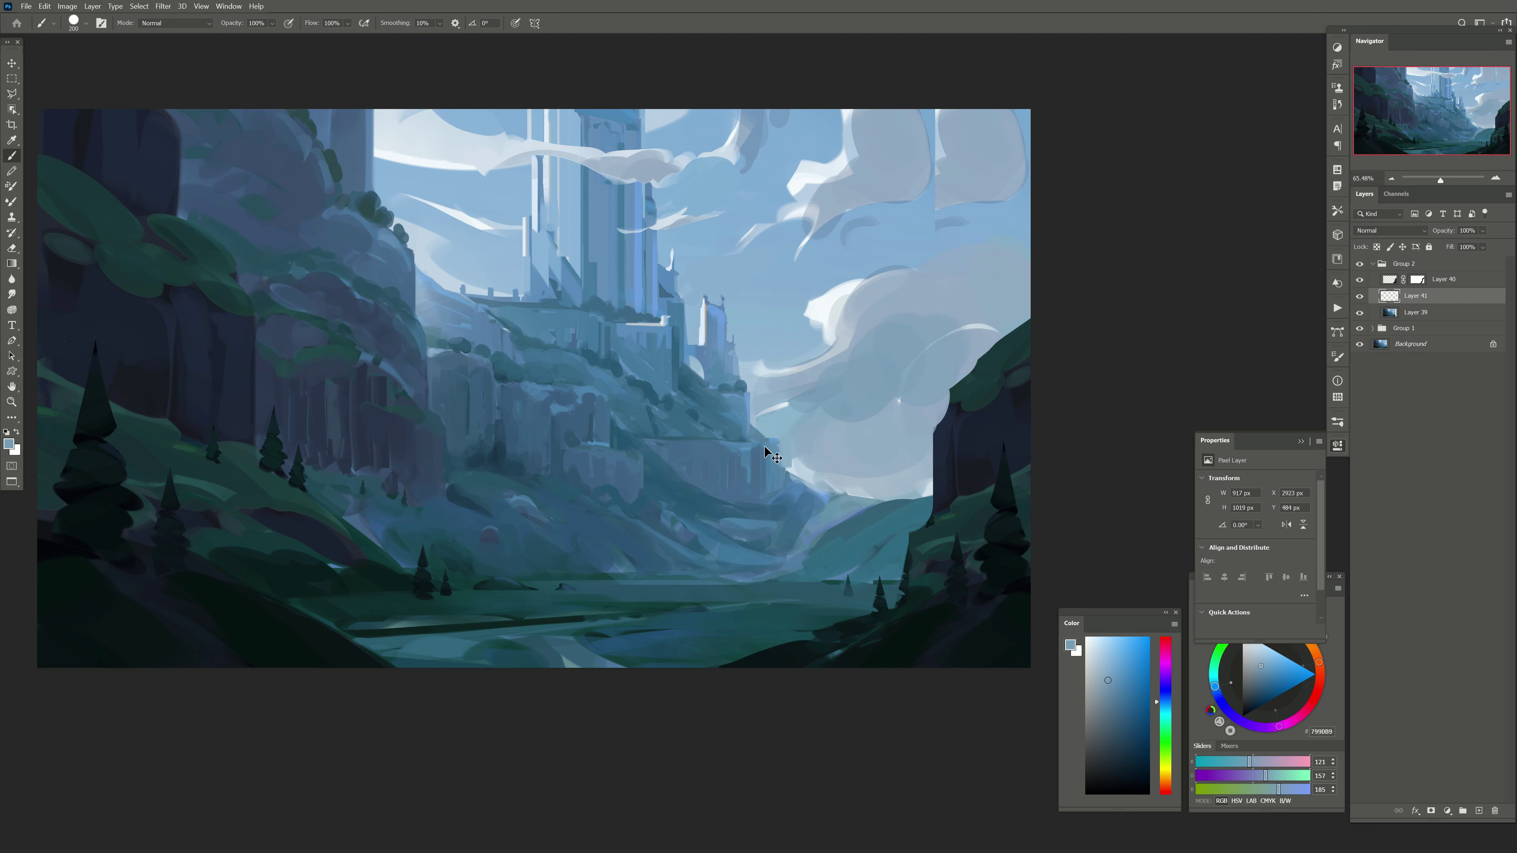
pyautogui.hotkey('ctrl', 'z')
pyautogui.press('[')
pyautogui.press('[')
pyautogui.press('[')
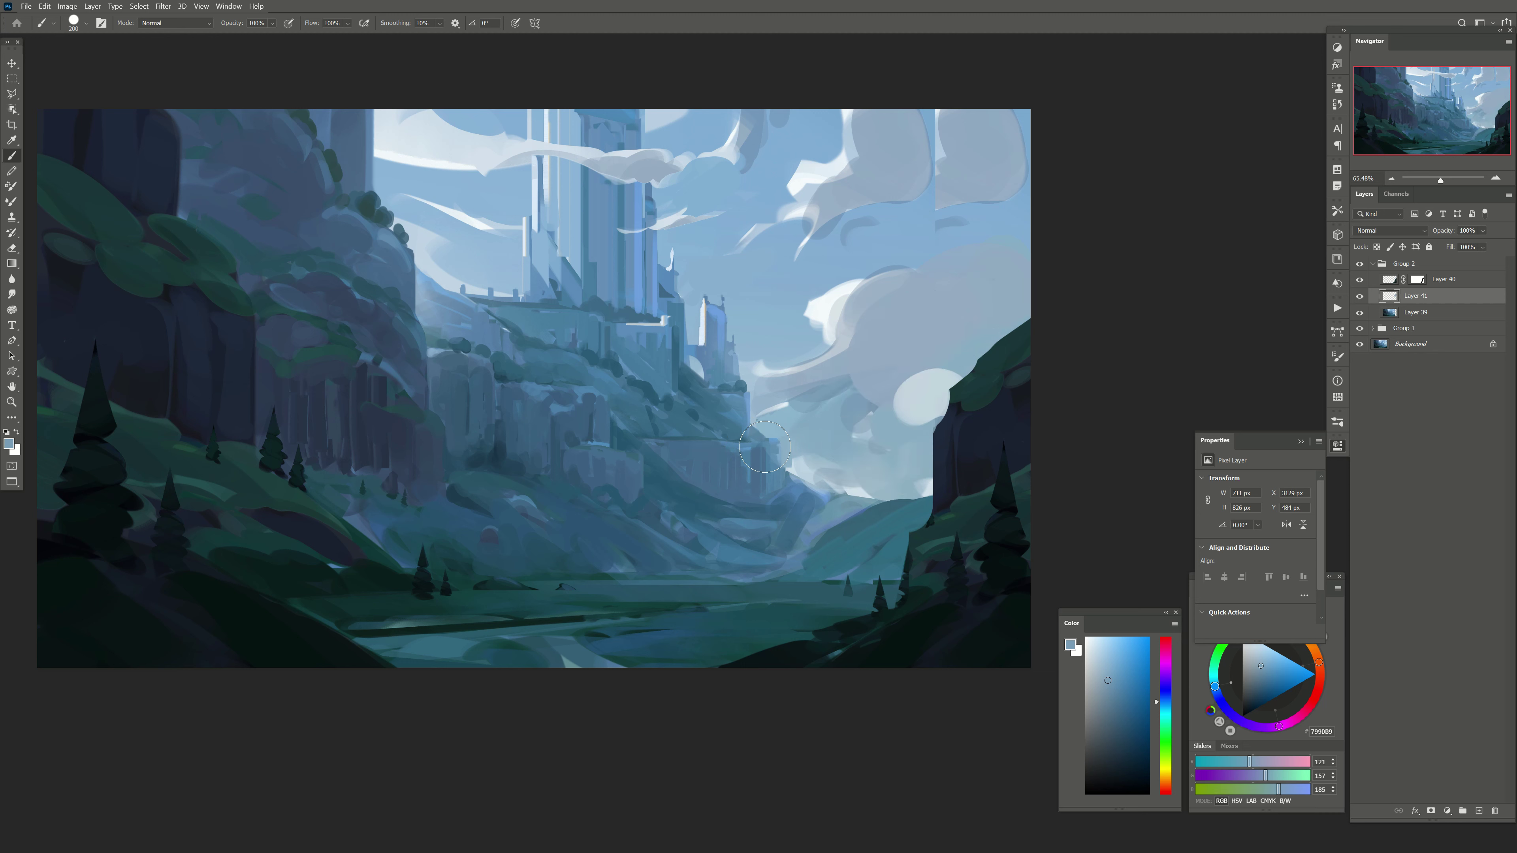
pyautogui.moveTo(921, 396); pyautogui.dragTo(873, 332)
# Step: Add pale highlights and a light stroke across the cloud, toned down with grey-blue dabs
pyautogui.keyDown('alt'); pyautogui.click(841, 300); pyautogui.keyUp('alt')
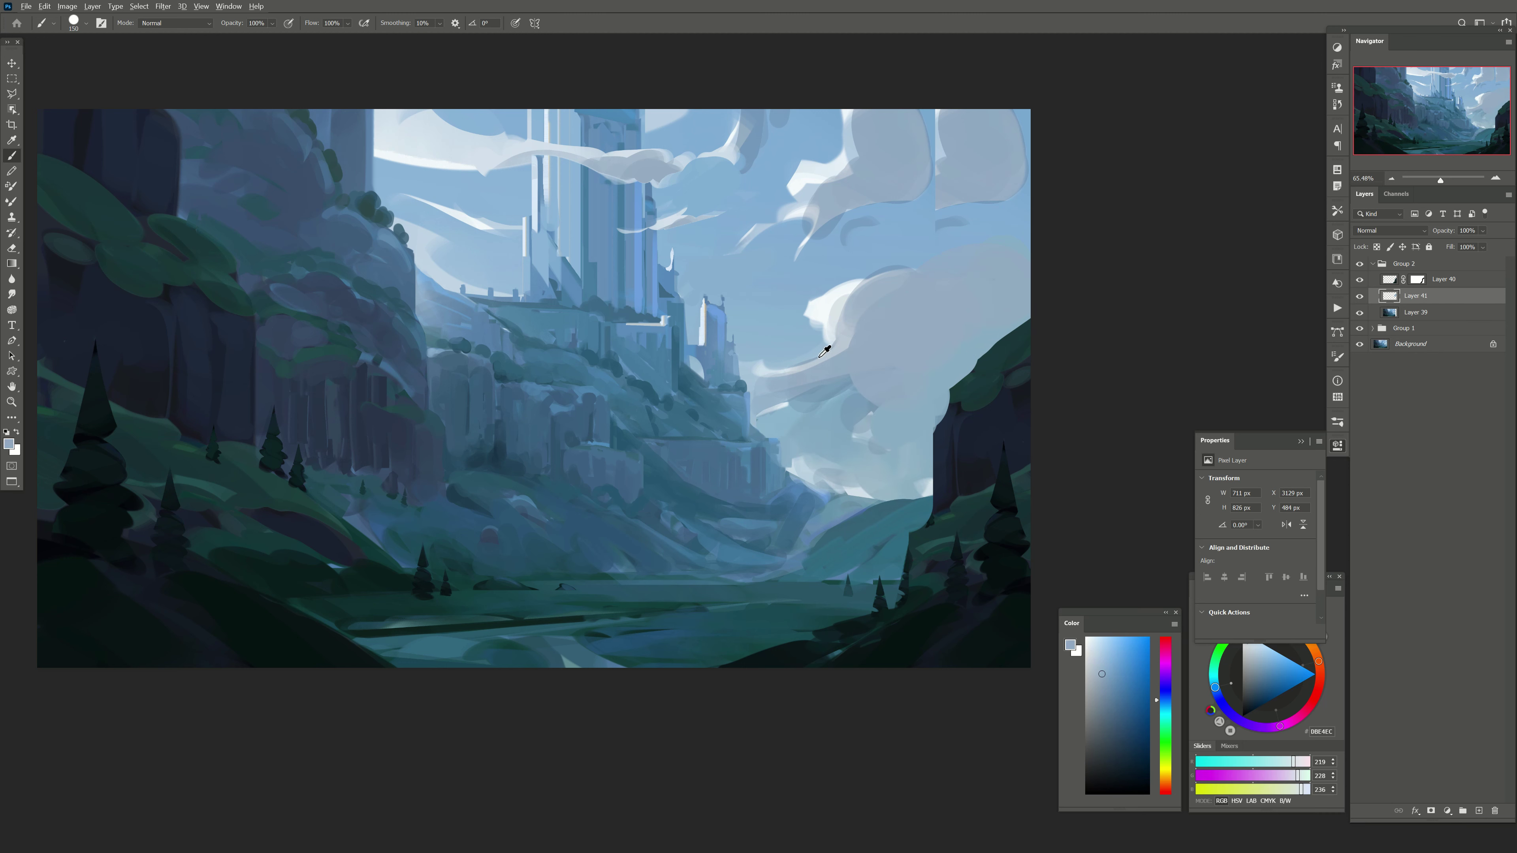
pyautogui.keyDown('alt'); pyautogui.click(836, 358); pyautogui.keyUp('alt')
pyautogui.press(']')
pyautogui.moveTo(930, 407)
pyautogui.mouseDown()
pyautogui.moveTo(842, 421)
pyautogui.moveTo(837, 454)
pyautogui.moveTo(788, 436)
pyautogui.moveTo(917, 418)
pyautogui.moveTo(801, 455)
pyautogui.mouseUp()
pyautogui.keyDown('alt'); pyautogui.click(896, 439); pyautogui.keyUp('alt')
pyautogui.keyDown('alt'); pyautogui.click(884, 430); pyautogui.keyUp('alt')
pyautogui.press('[')
pyautogui.keyDown('alt'); pyautogui.click(823, 408); pyautogui.keyUp('alt')
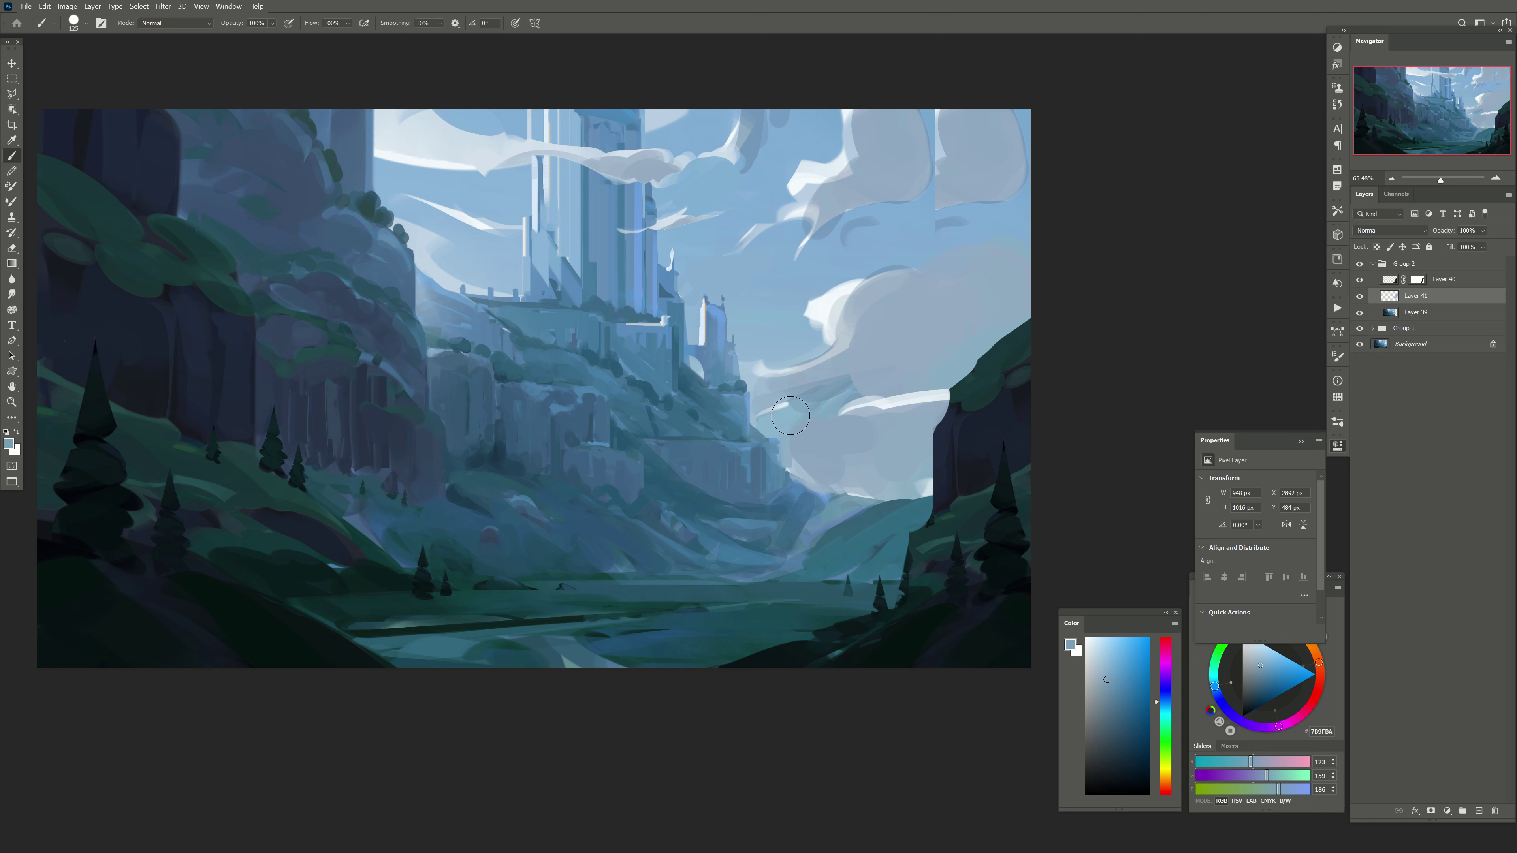
pyautogui.keyDown('alt'); pyautogui.click(789, 389); pyautogui.keyUp('alt')
pyautogui.press(']')
pyautogui.keyDown('alt'); pyautogui.click(770, 407); pyautogui.keyUp('alt')
# Step: On another new layer, paint light-blue strokes over the lower cloud
pyautogui.click(1479, 810)
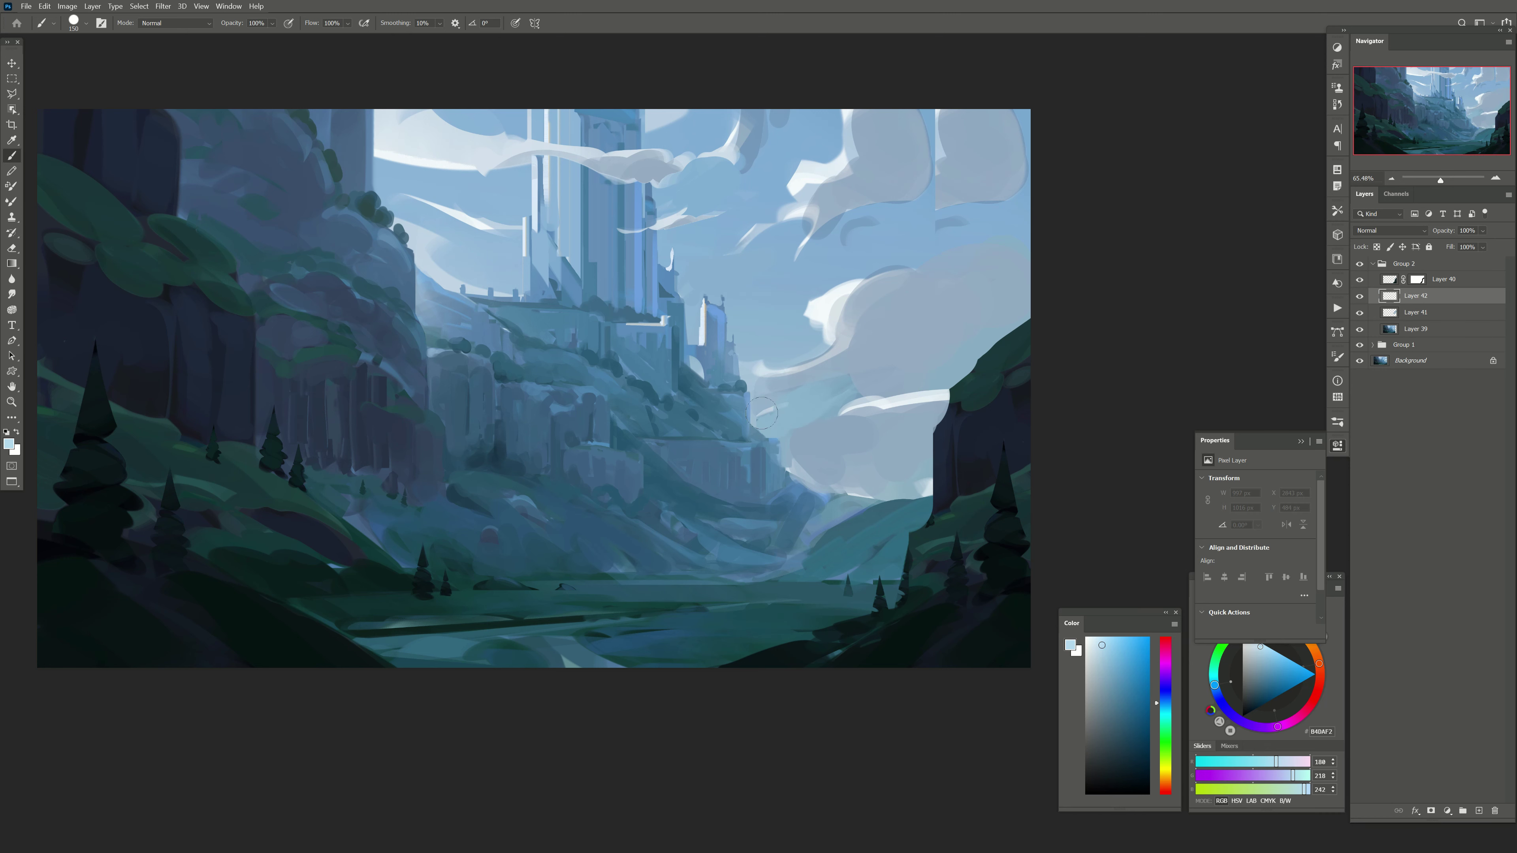
pyautogui.moveTo(783, 425)
pyautogui.mouseDown()
pyautogui.moveTo(900, 453)
pyautogui.moveTo(795, 436)
pyautogui.moveTo(821, 397)
pyautogui.moveTo(790, 393)
pyautogui.mouseUp()
pyautogui.keyDown('alt'); pyautogui.click(901, 453); pyautogui.keyUp('alt')
pyautogui.press(']')
pyautogui.press(']')
pyautogui.keyDown('alt'); pyautogui.click(794, 436); pyautogui.keyUp('alt')
pyautogui.press('[')
pyautogui.press('[')
pyautogui.keyDown('alt'); pyautogui.click(881, 359); pyautogui.keyUp('alt')
pyautogui.press(']')
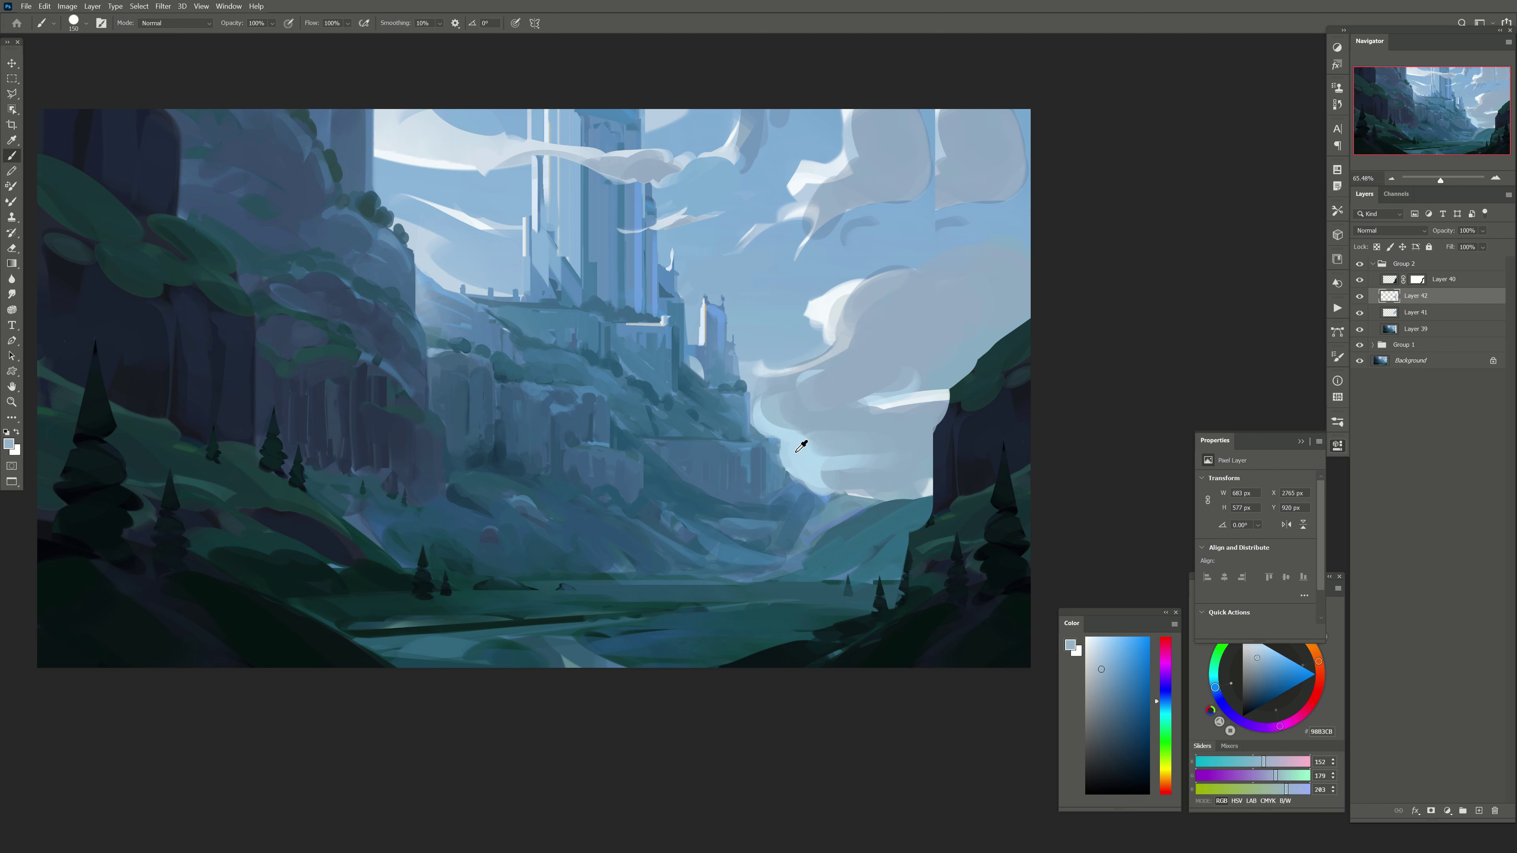
pyautogui.keyDown('alt'); pyautogui.click(802, 446); pyautogui.keyUp('alt')
pyautogui.press('[')
pyautogui.moveTo(834, 463); pyautogui.dragTo(873, 437)
# Step: Paint broad grey strokes over the right cloud, then pick bluer and near-white highlight colours
pyautogui.keyDown('alt'); pyautogui.click(836, 423); pyautogui.keyUp('alt')
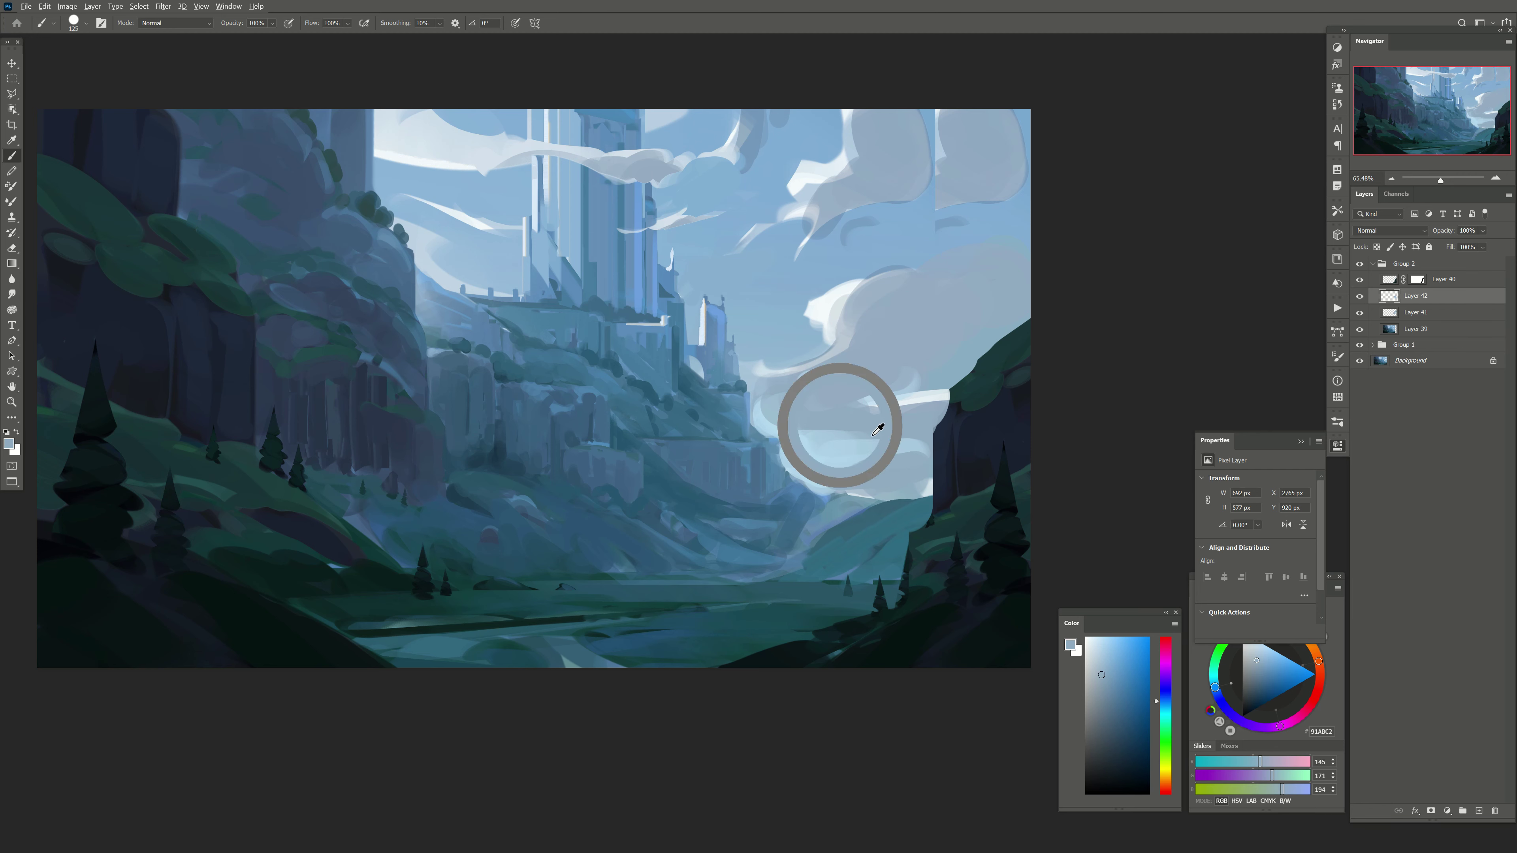
pyautogui.press(']')
pyautogui.moveTo(849, 332); pyautogui.dragTo(896, 317)
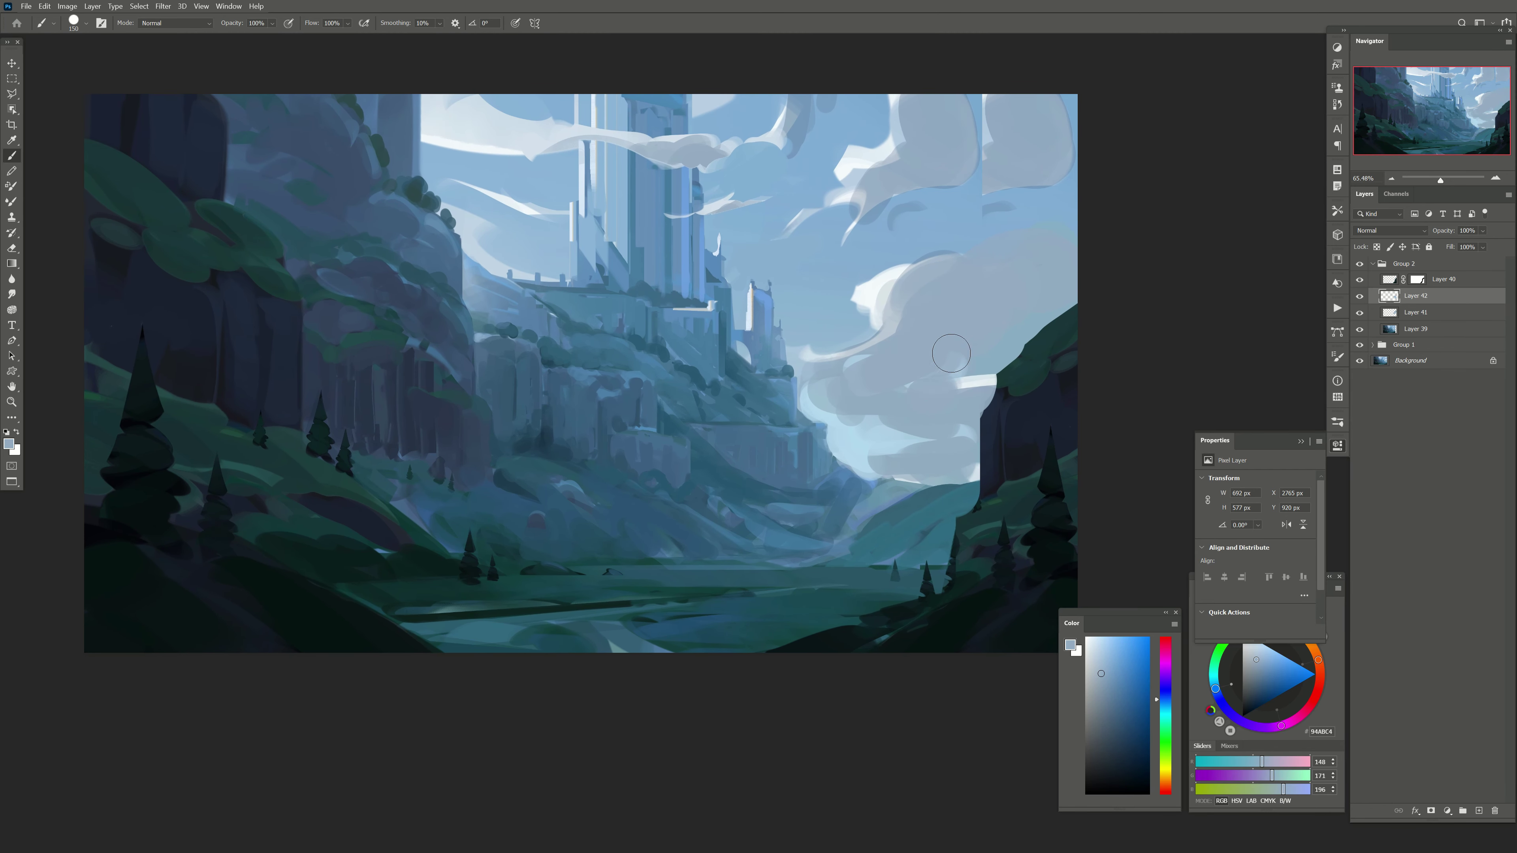
pyautogui.press(']')
pyautogui.press(']')
pyautogui.press(']')
pyautogui.moveTo(988, 325); pyautogui.dragTo(986, 281)
pyautogui.keyDown('alt'); pyautogui.click(963, 218); pyautogui.keyUp('alt')
pyautogui.keyDown('alt'); pyautogui.click(863, 218); pyautogui.keyUp('alt')
pyautogui.moveTo(681, 441); pyautogui.dragTo(685, 420)
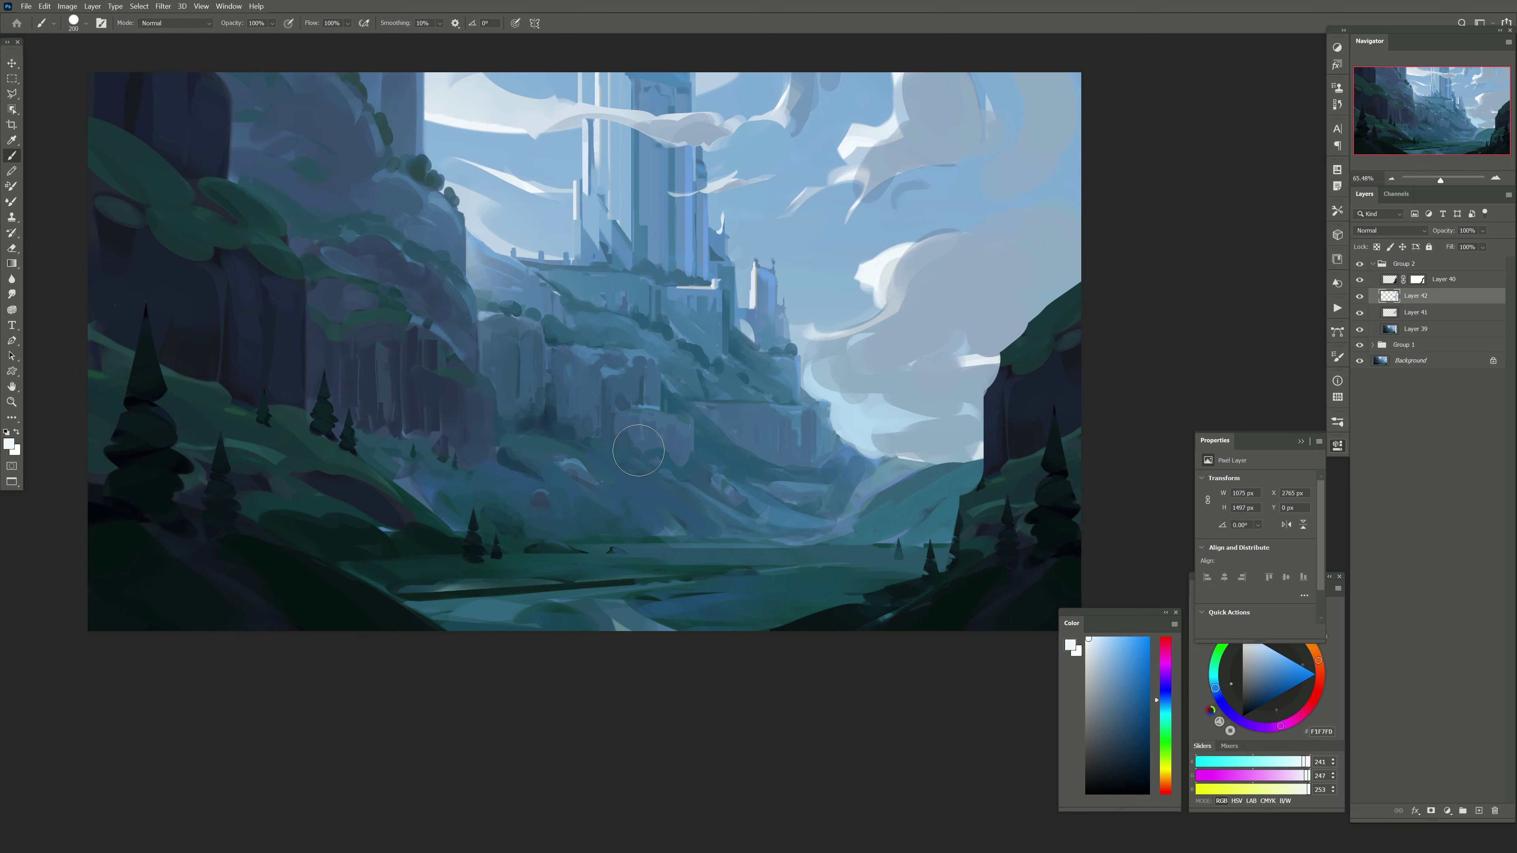
pyautogui.moveTo(701, 488); pyautogui.dragTo(729, 512)
# Step: On a new layer, paint a tall vertical tower shape in the castle's dark blue
pyautogui.click(1479, 810)
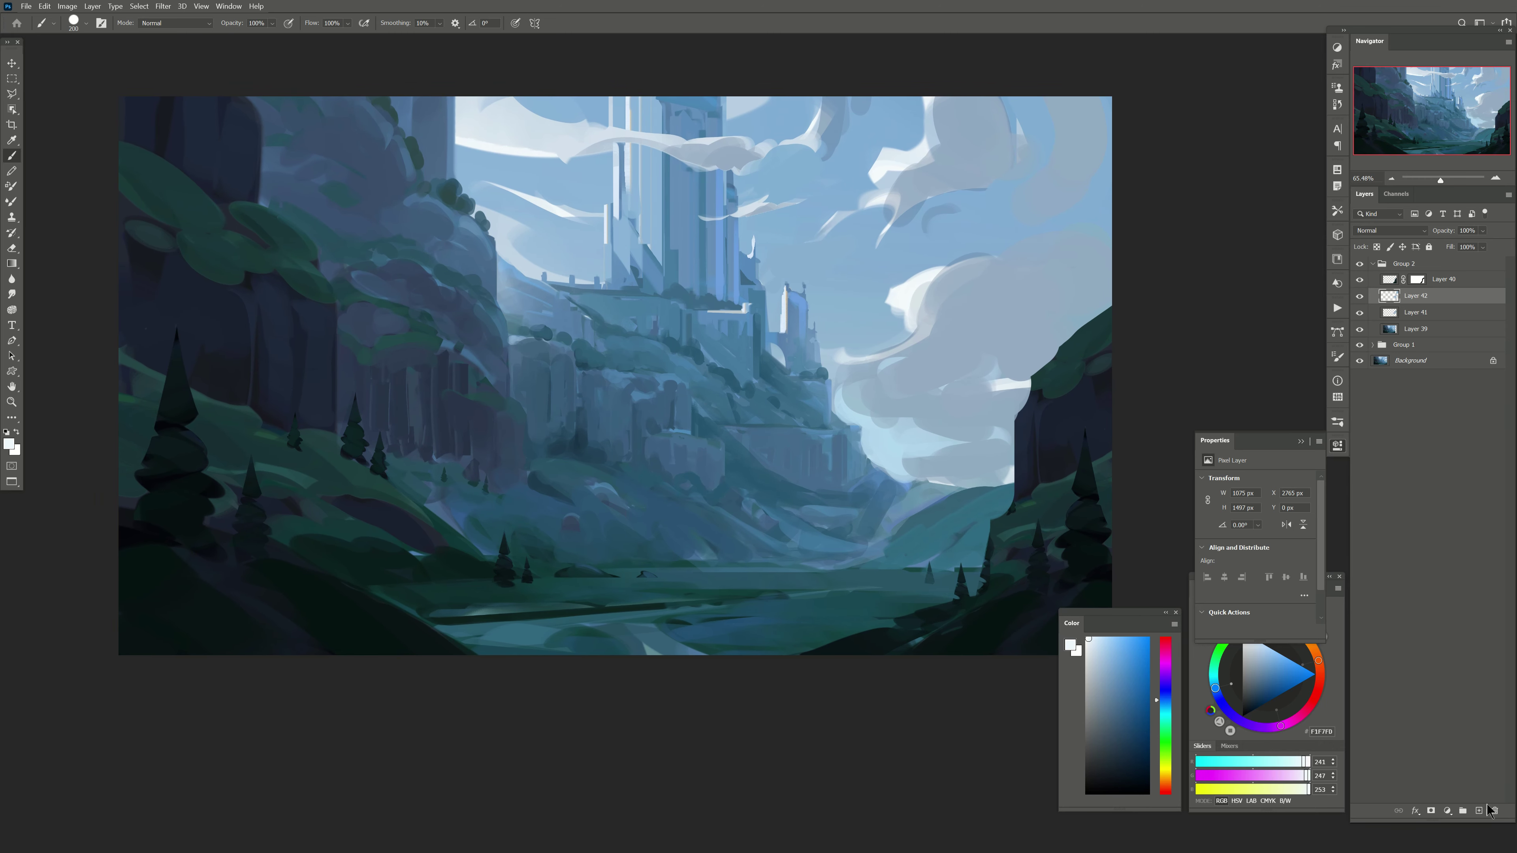
pyautogui.moveTo(606, 335); pyautogui.dragTo(604, 382)
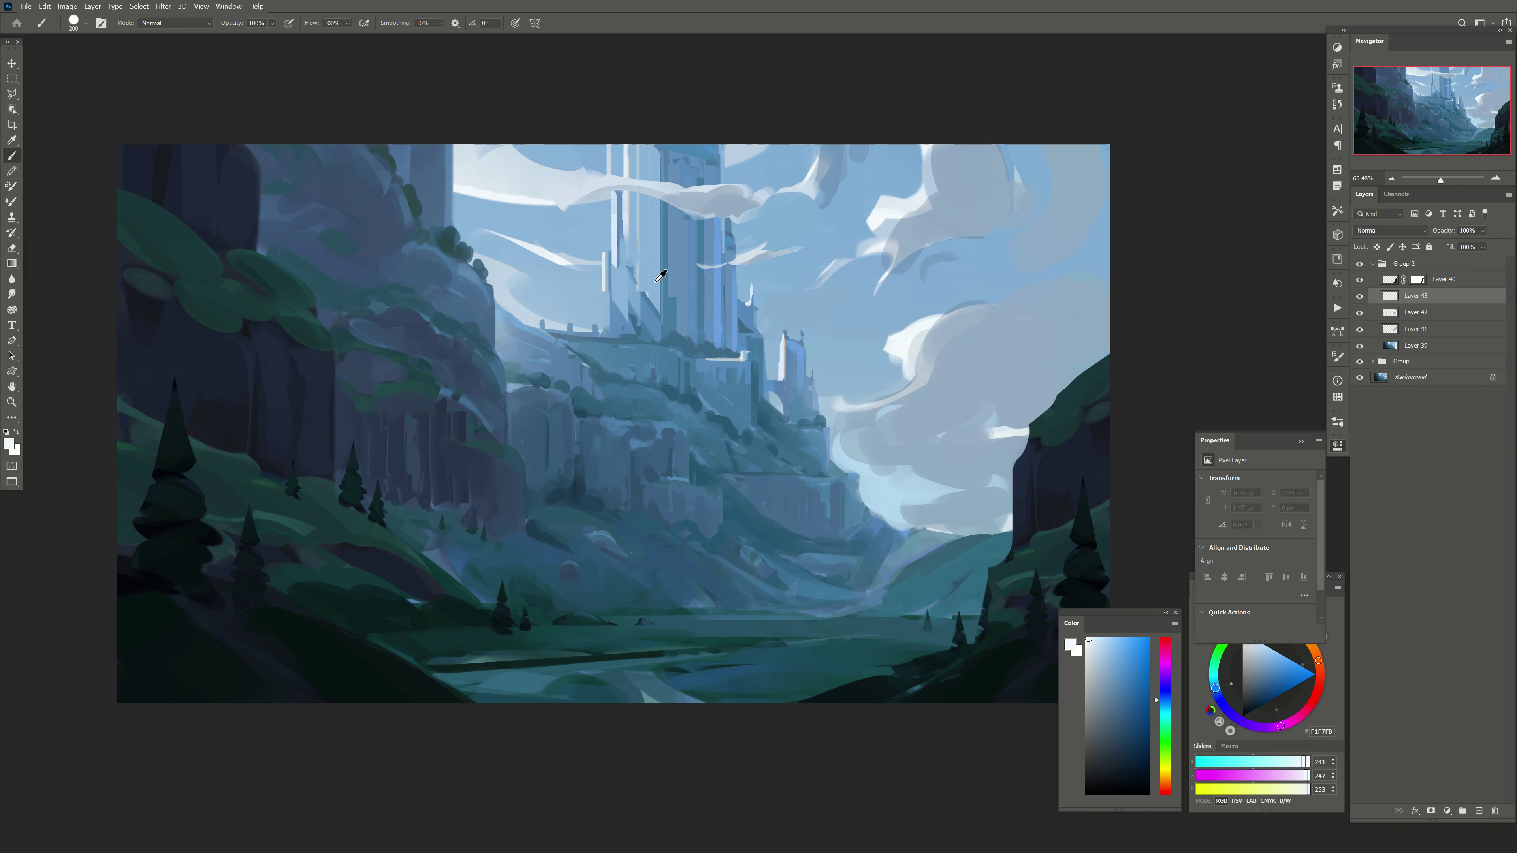
pyautogui.keyDown('alt'); pyautogui.click(649, 272); pyautogui.keyUp('alt')
pyautogui.press('[')
pyautogui.press('[')
pyautogui.keyDown('alt'); pyautogui.click(786, 402); pyautogui.keyUp('alt')
pyautogui.press(']')
pyautogui.press(']')
pyautogui.press(']')
pyautogui.moveTo(950, 520)
pyautogui.mouseDown()
pyautogui.moveTo(949, 269)
pyautogui.moveTo(971, 541)
pyautogui.mouseUp()
pyautogui.press(']')
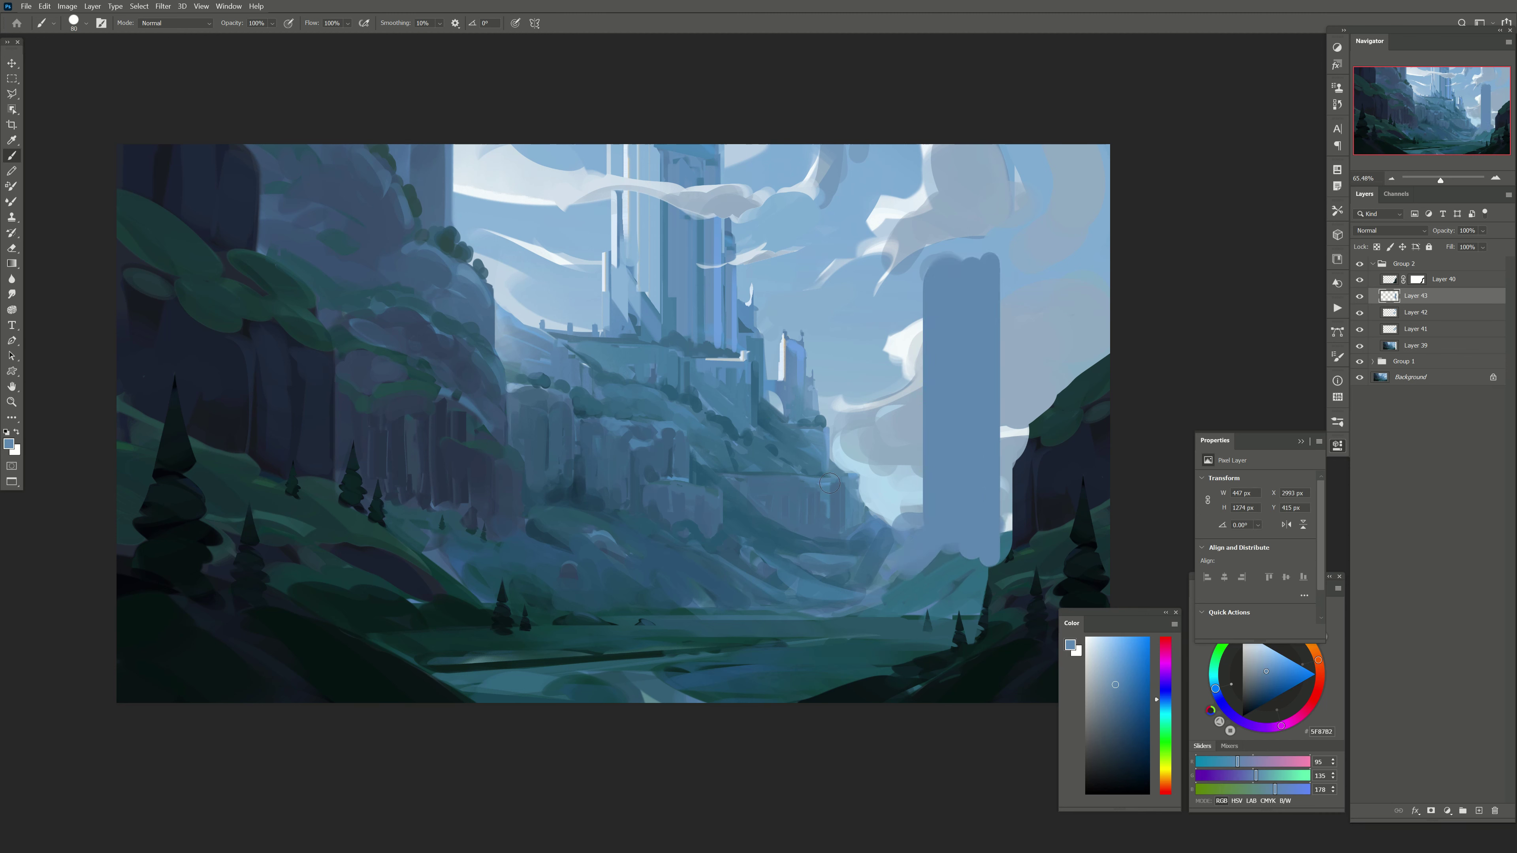
# Step: Scale the tower down with Free Transform and move it into place behind the clouds
pyautogui.press('v')
pyautogui.moveTo(944, 368); pyautogui.dragTo(868, 299)
pyautogui.moveTo(863, 240); pyautogui.dragTo(906, 293)
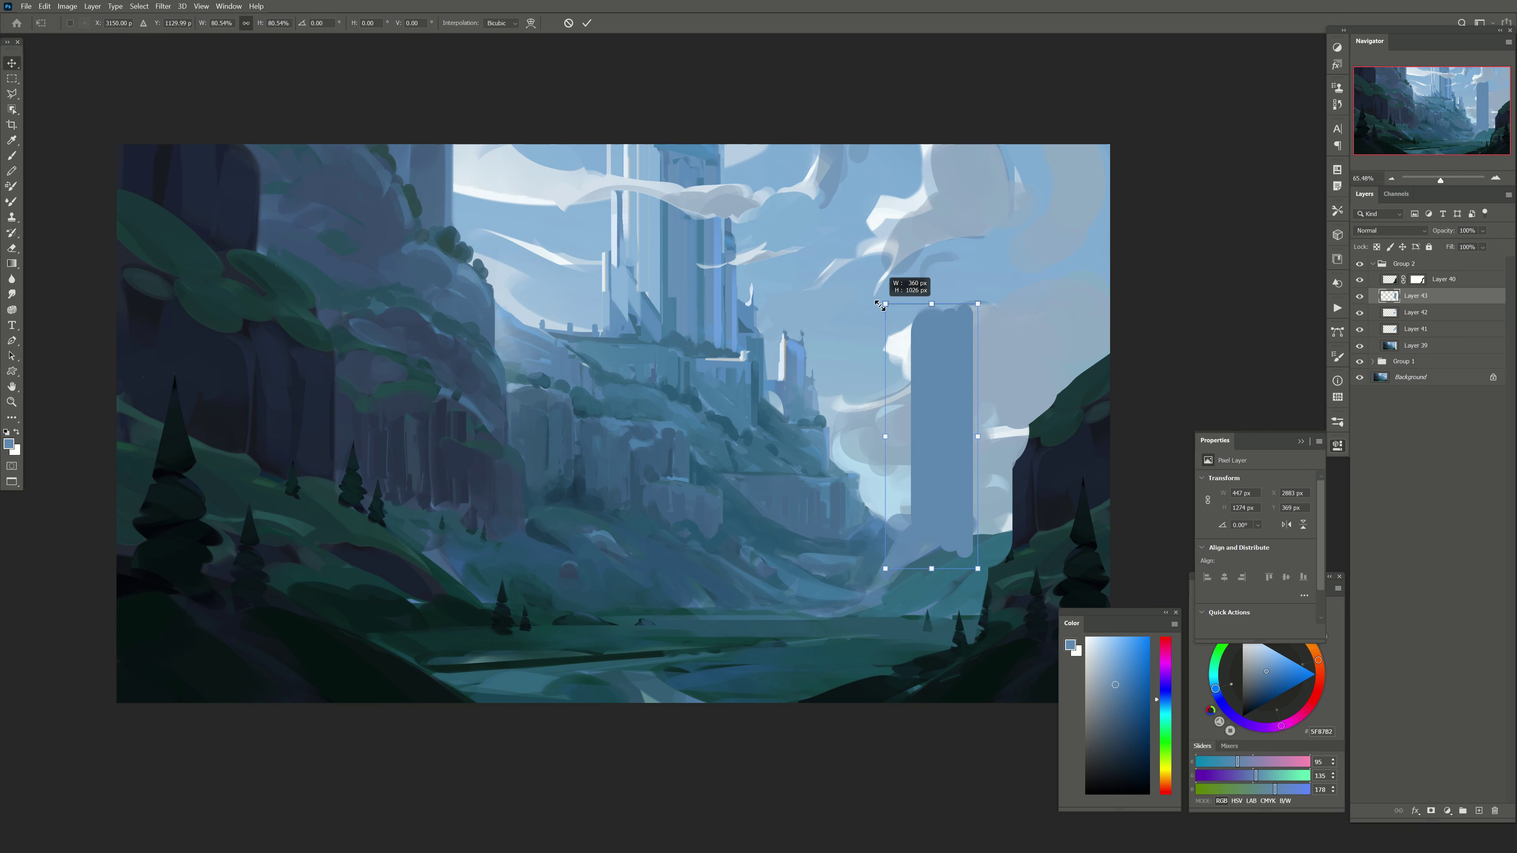
pyautogui.moveTo(897, 379)
pyautogui.mouseDown()
pyautogui.moveTo(917, 380)
pyautogui.moveTo(931, 339)
pyautogui.mouseUp()
pyautogui.press('Return')
pyautogui.press('h')
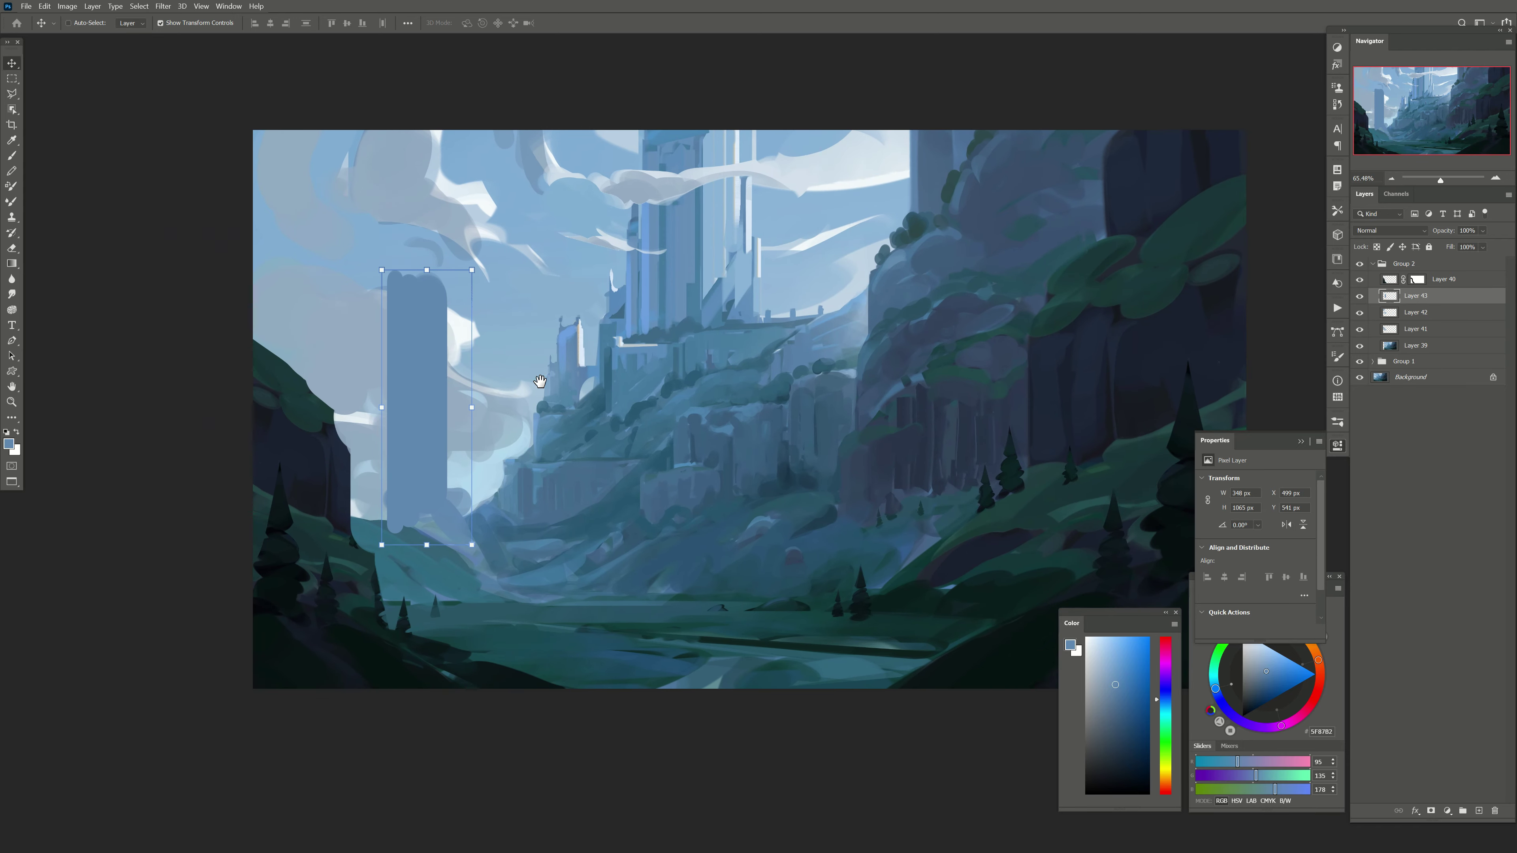
pyautogui.press('b')
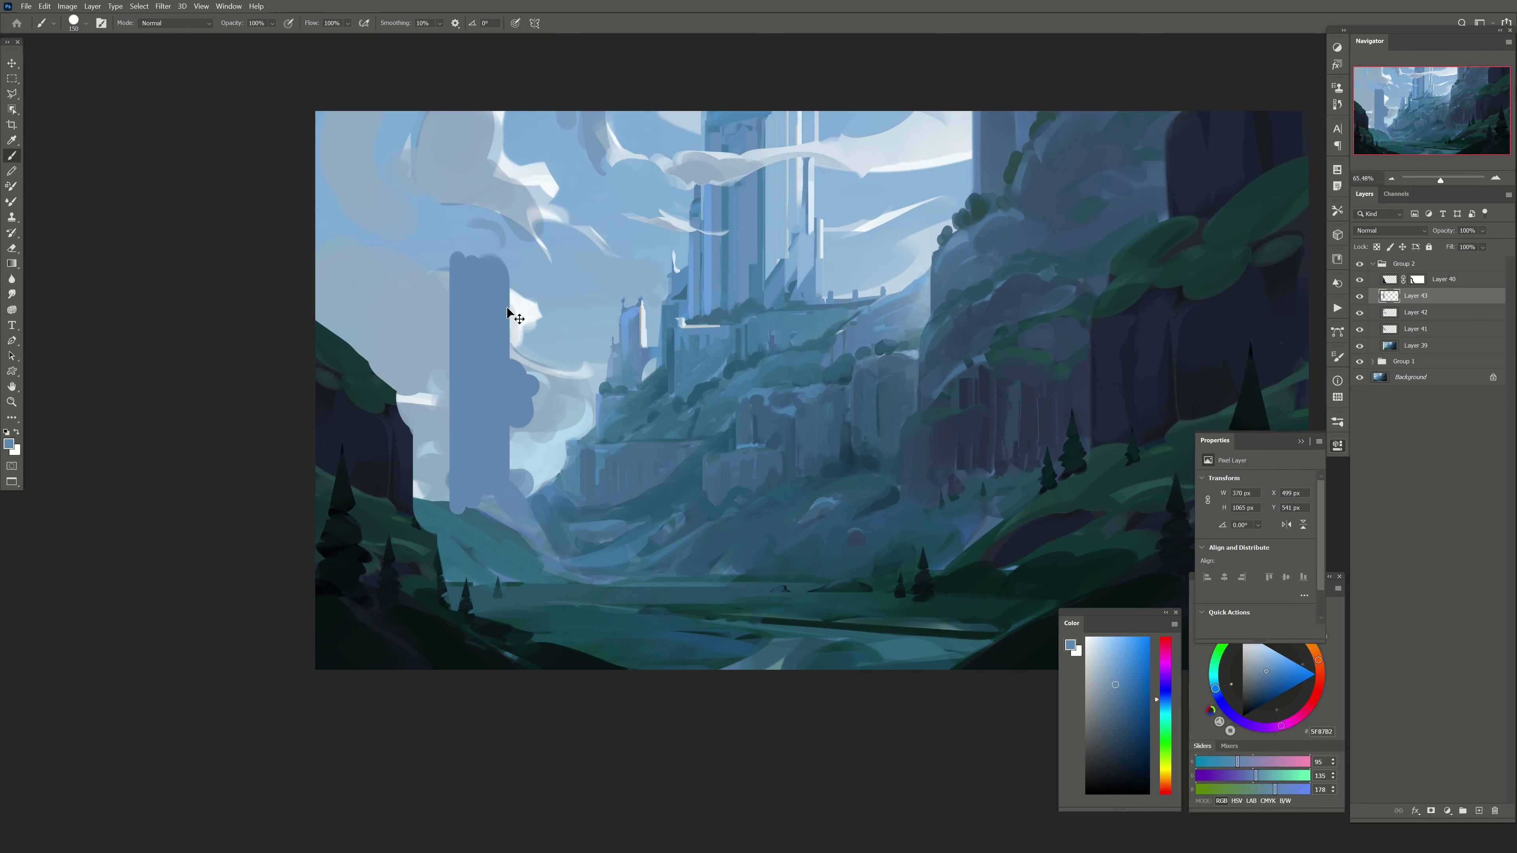
# Step: Add a layer mask and paint black to hide the tower's lower part behind the clouds
pyautogui.click(1431, 810)
pyautogui.press('d')
pyautogui.moveTo(510, 416); pyautogui.dragTo(436, 335)
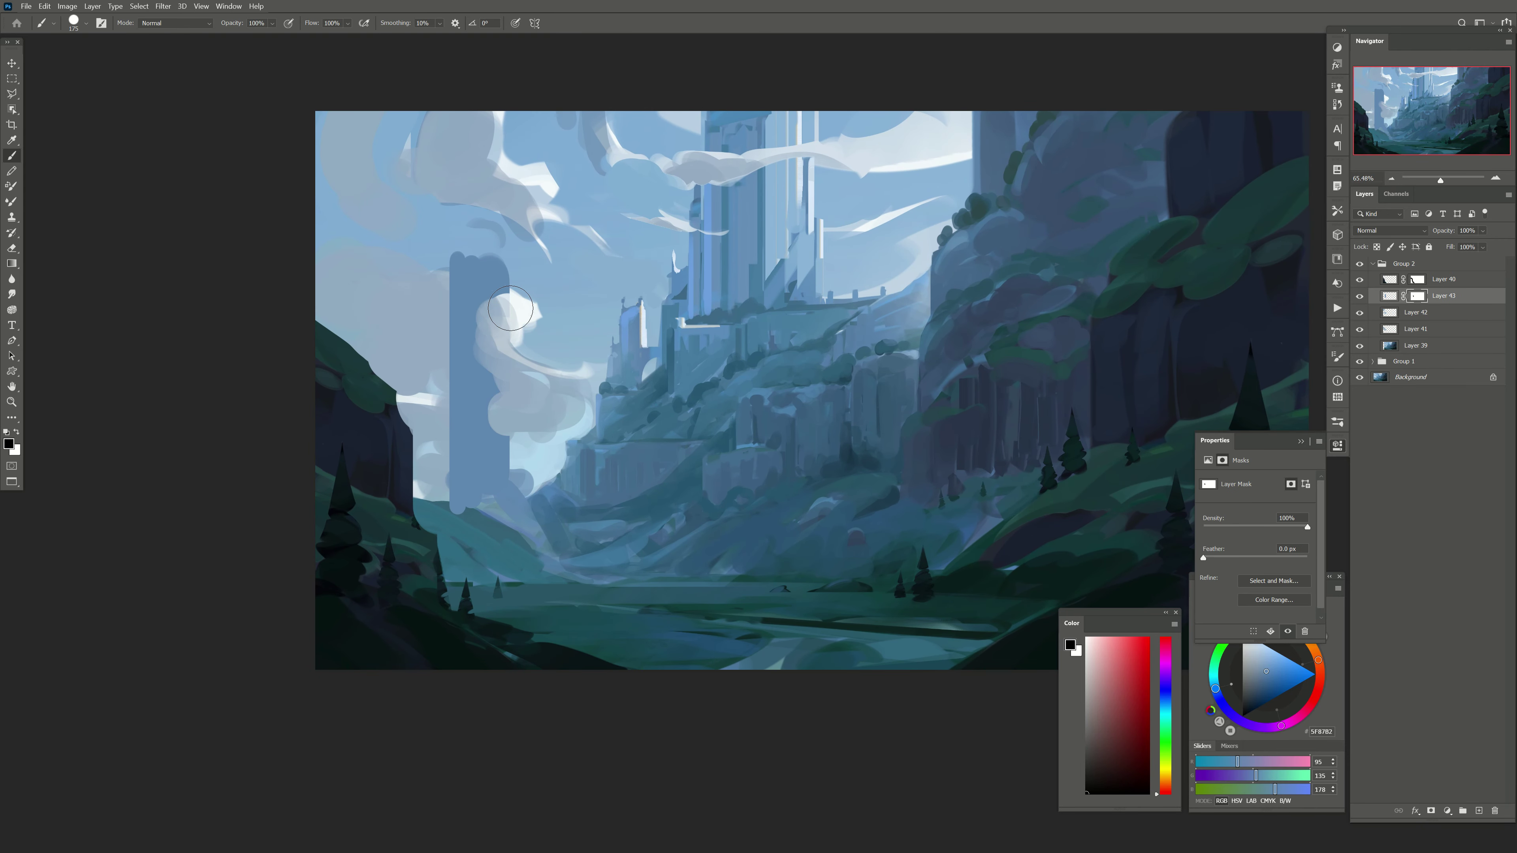
pyautogui.press(']')
pyautogui.moveTo(436, 418); pyautogui.dragTo(463, 457)
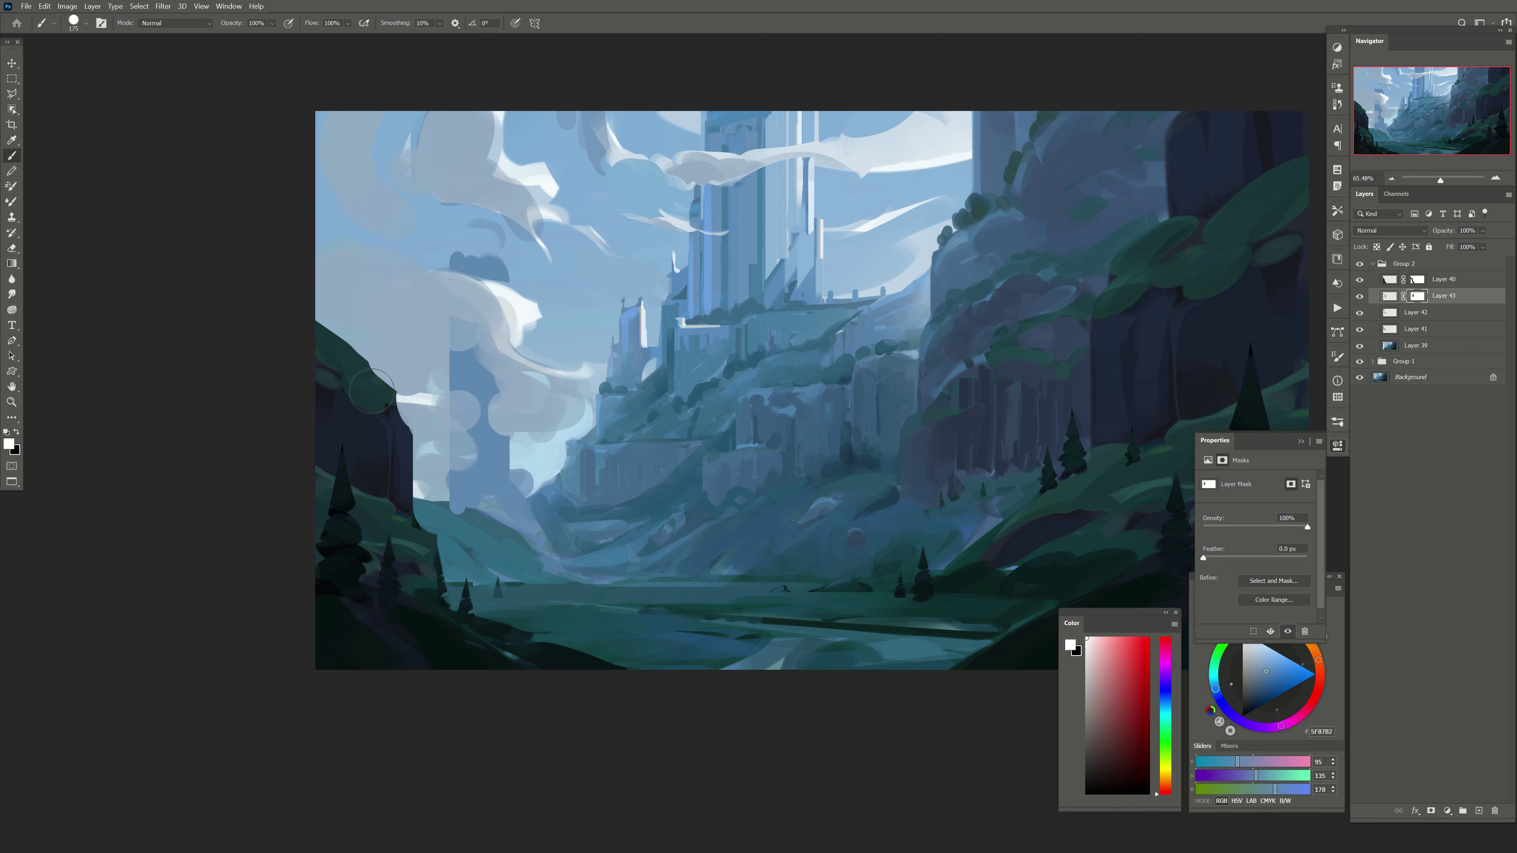
pyautogui.press('[')
pyautogui.press('[')
pyautogui.moveTo(477, 320); pyautogui.dragTo(492, 375)
# Step: Mask the tower's upper part, lower the layer opacity to about 64%, and add a new layer
pyautogui.press('x')
pyautogui.press(']')
pyautogui.press(']')
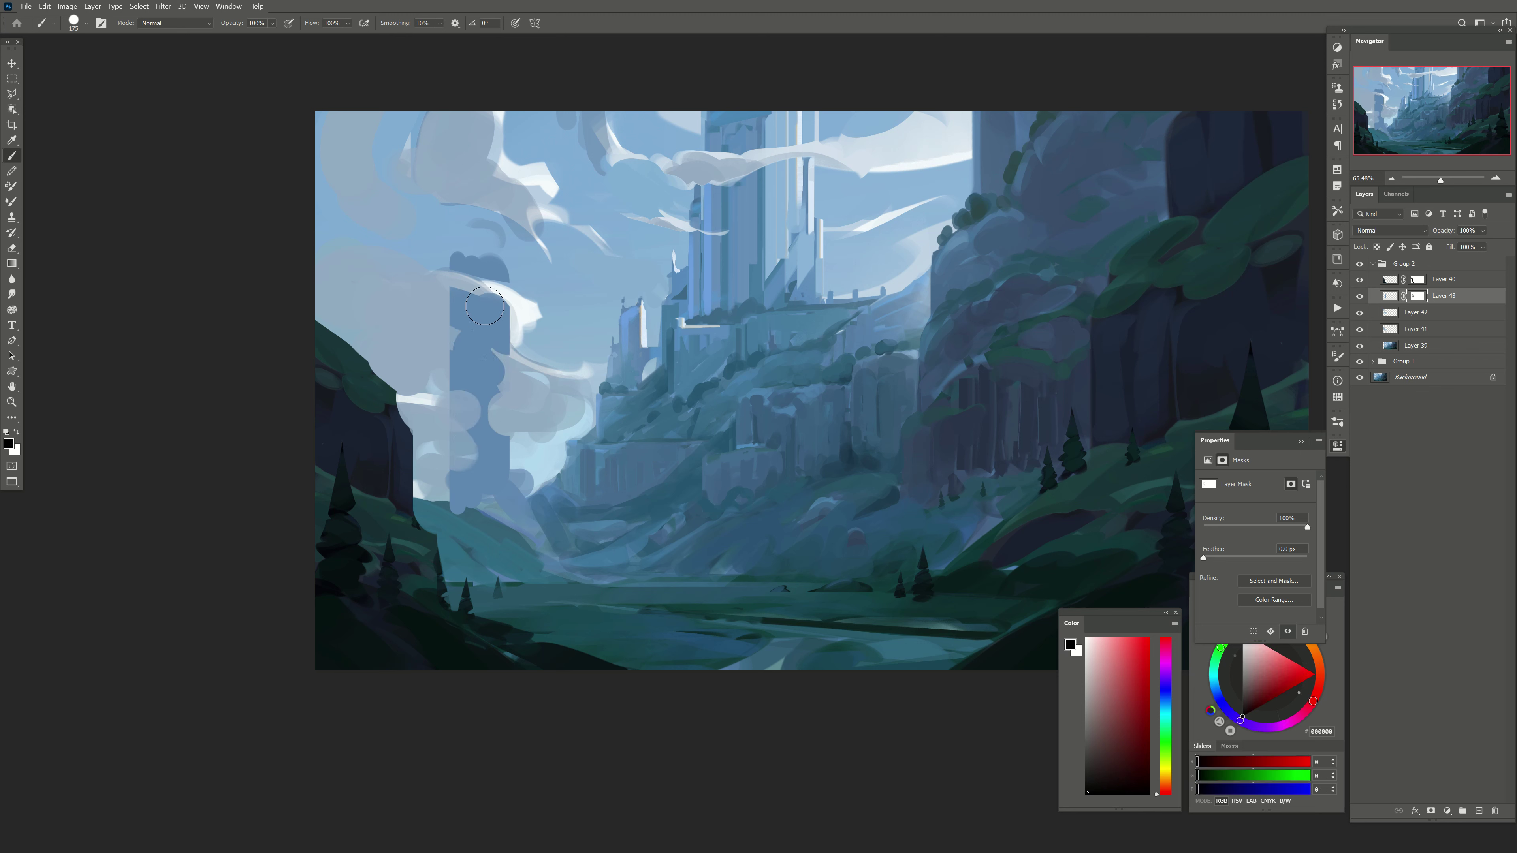
pyautogui.moveTo(480, 299); pyautogui.dragTo(475, 327)
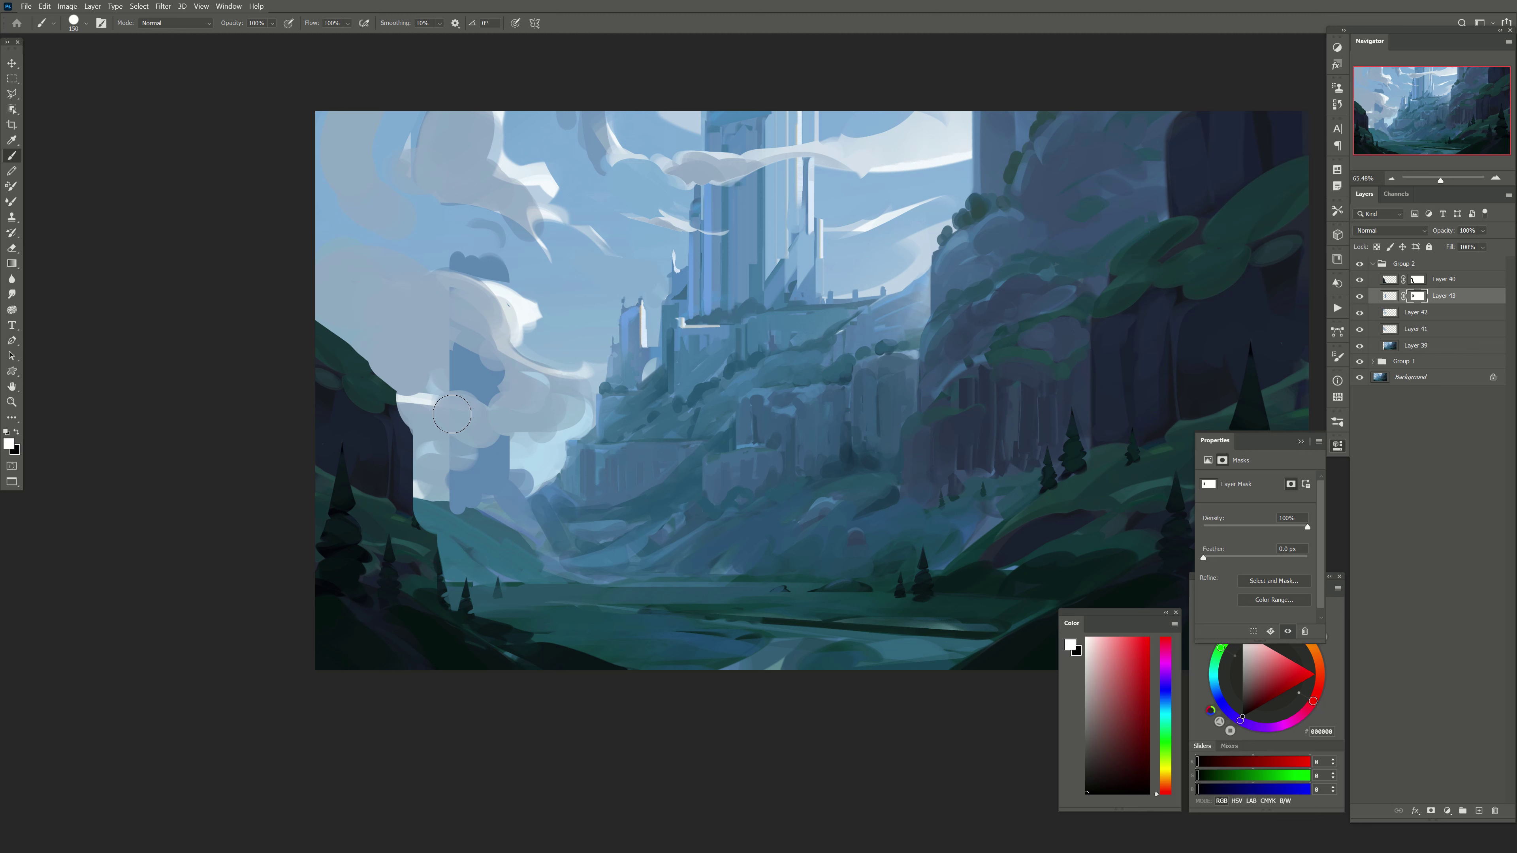
pyautogui.press('x')
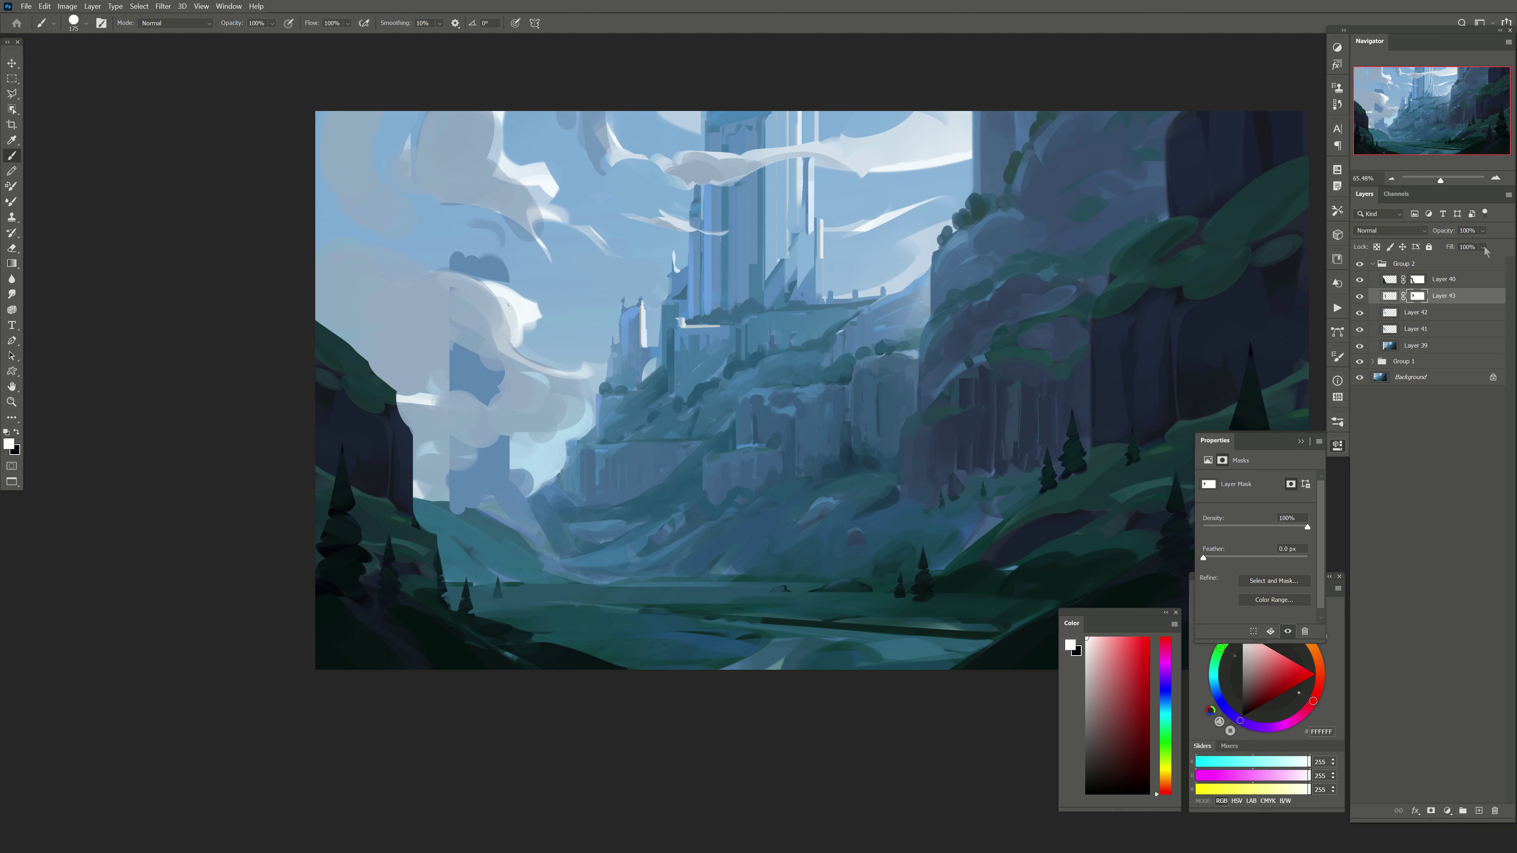
pyautogui.moveTo(1483, 231); pyautogui.dragTo(1481, 249)
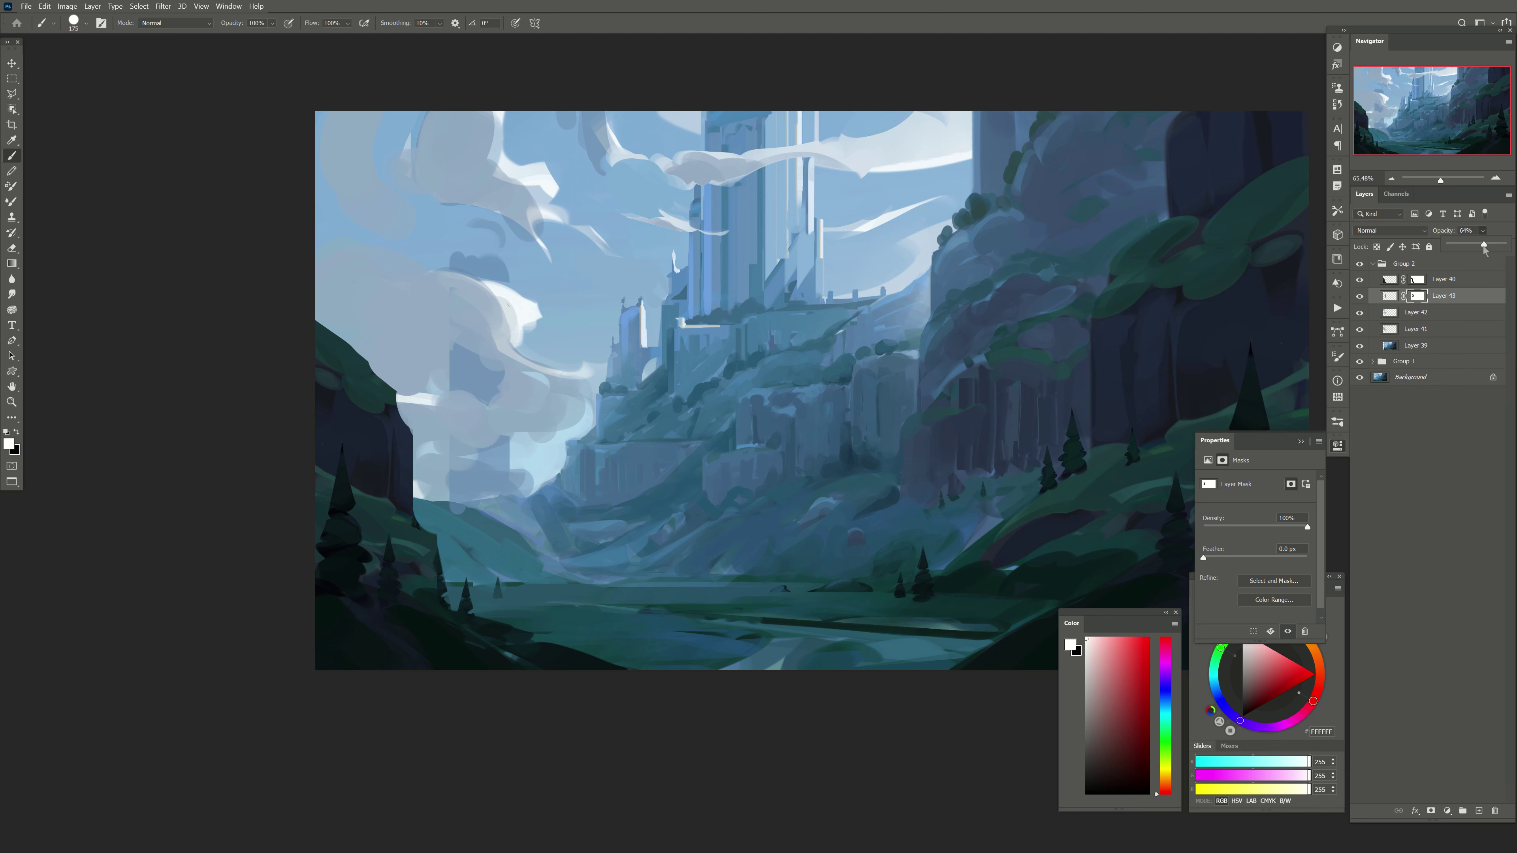
pyautogui.click(1479, 811)
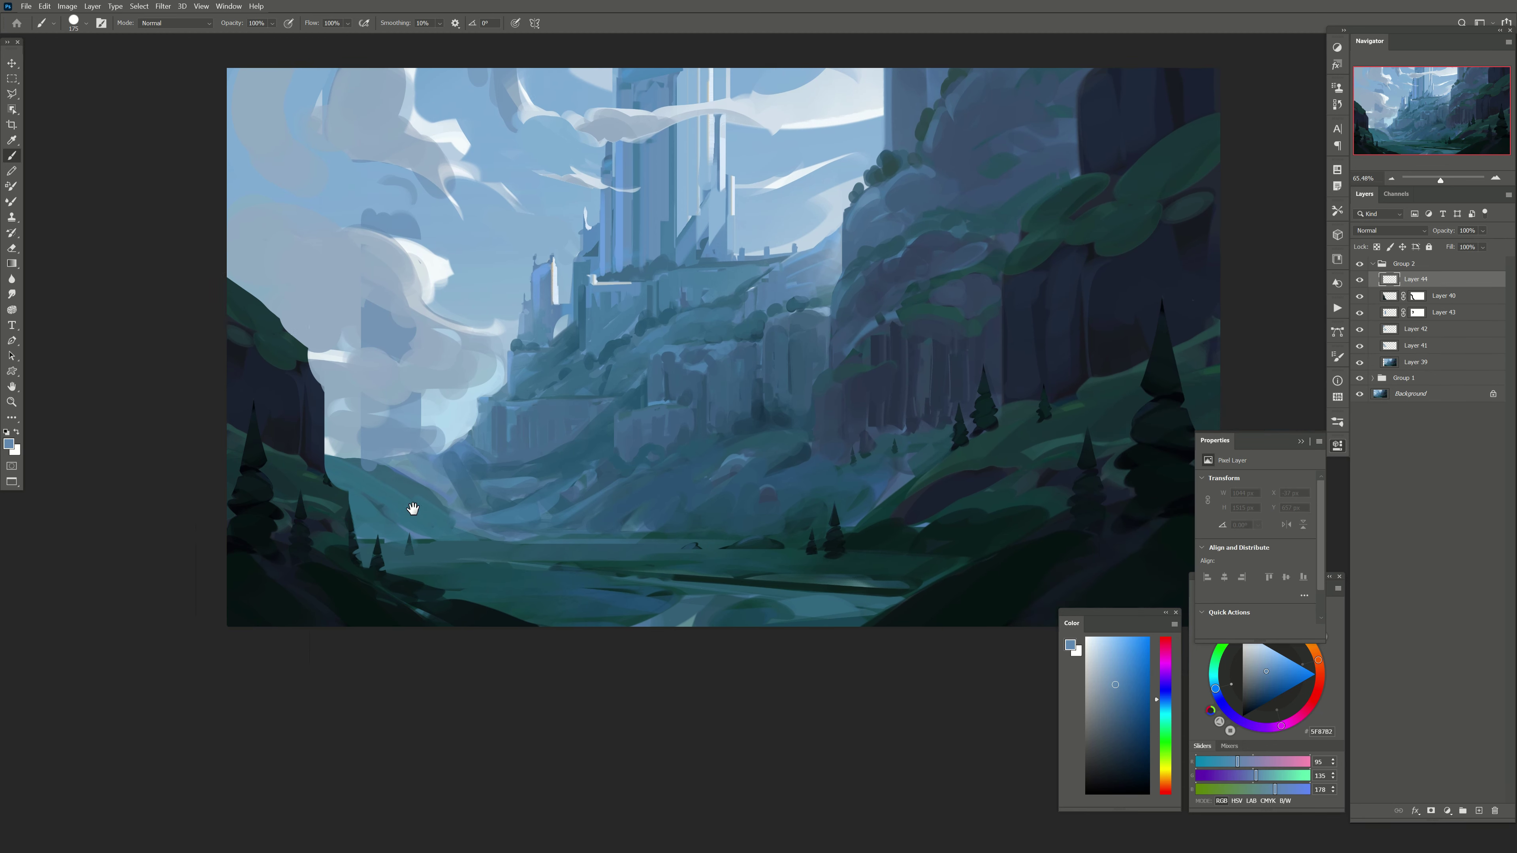
# Step: Sample sky blues and outline the tower top with a polygonal selection, then clear it
pyautogui.moveTo(776, 388); pyautogui.dragTo(648, 366)
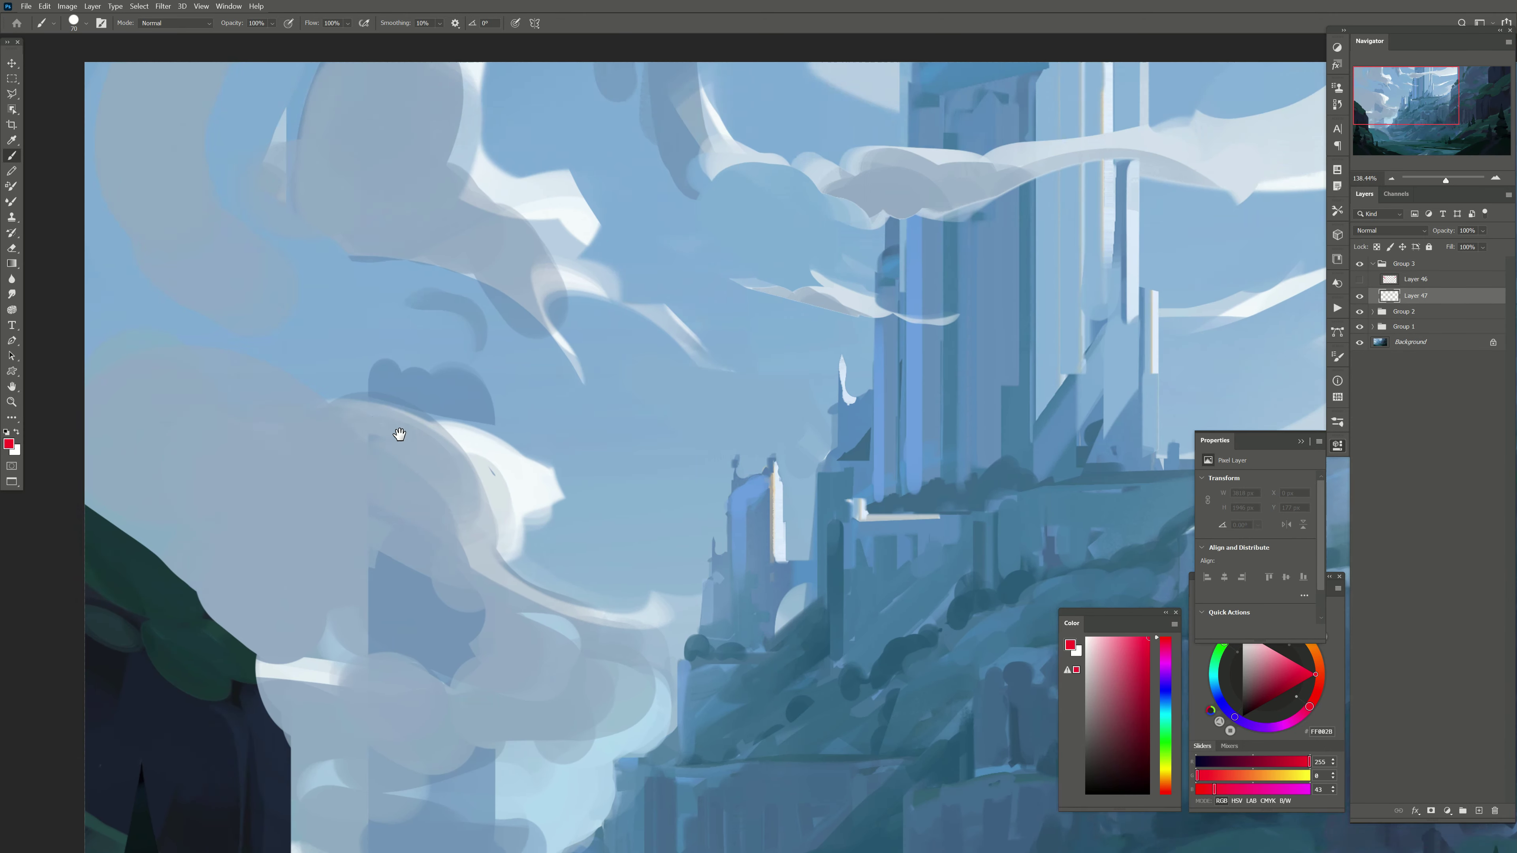
pyautogui.moveTo(399, 434); pyautogui.dragTo(414, 444)
pyautogui.keyDown('alt'); pyautogui.click(432, 335); pyautogui.keyUp('alt')
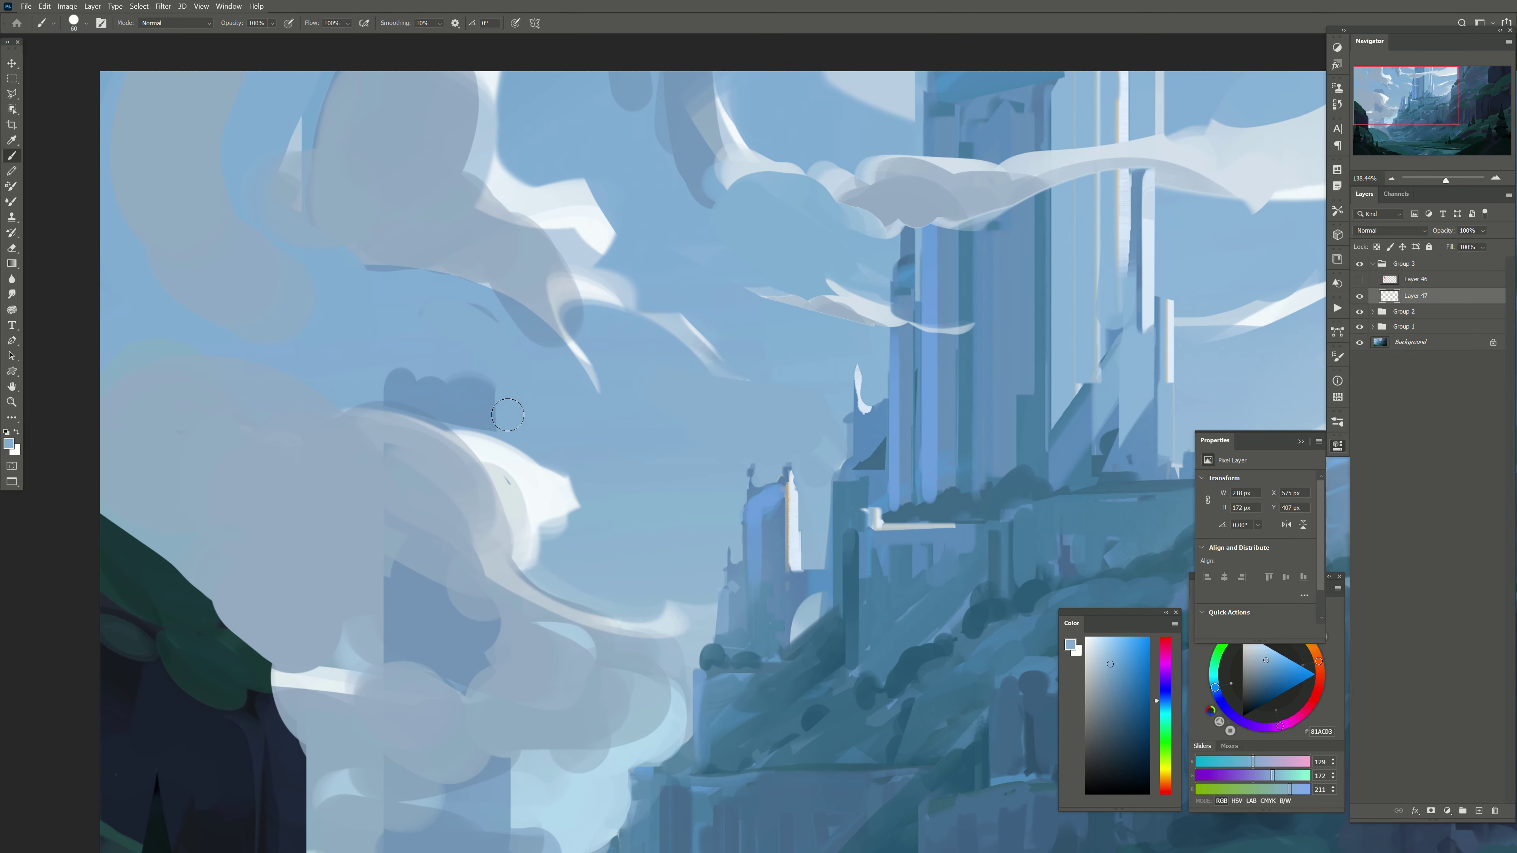
pyautogui.keyDown('alt'); pyautogui.click(507, 415); pyautogui.keyUp('alt')
pyautogui.press('l')
pyautogui.click(503, 441)
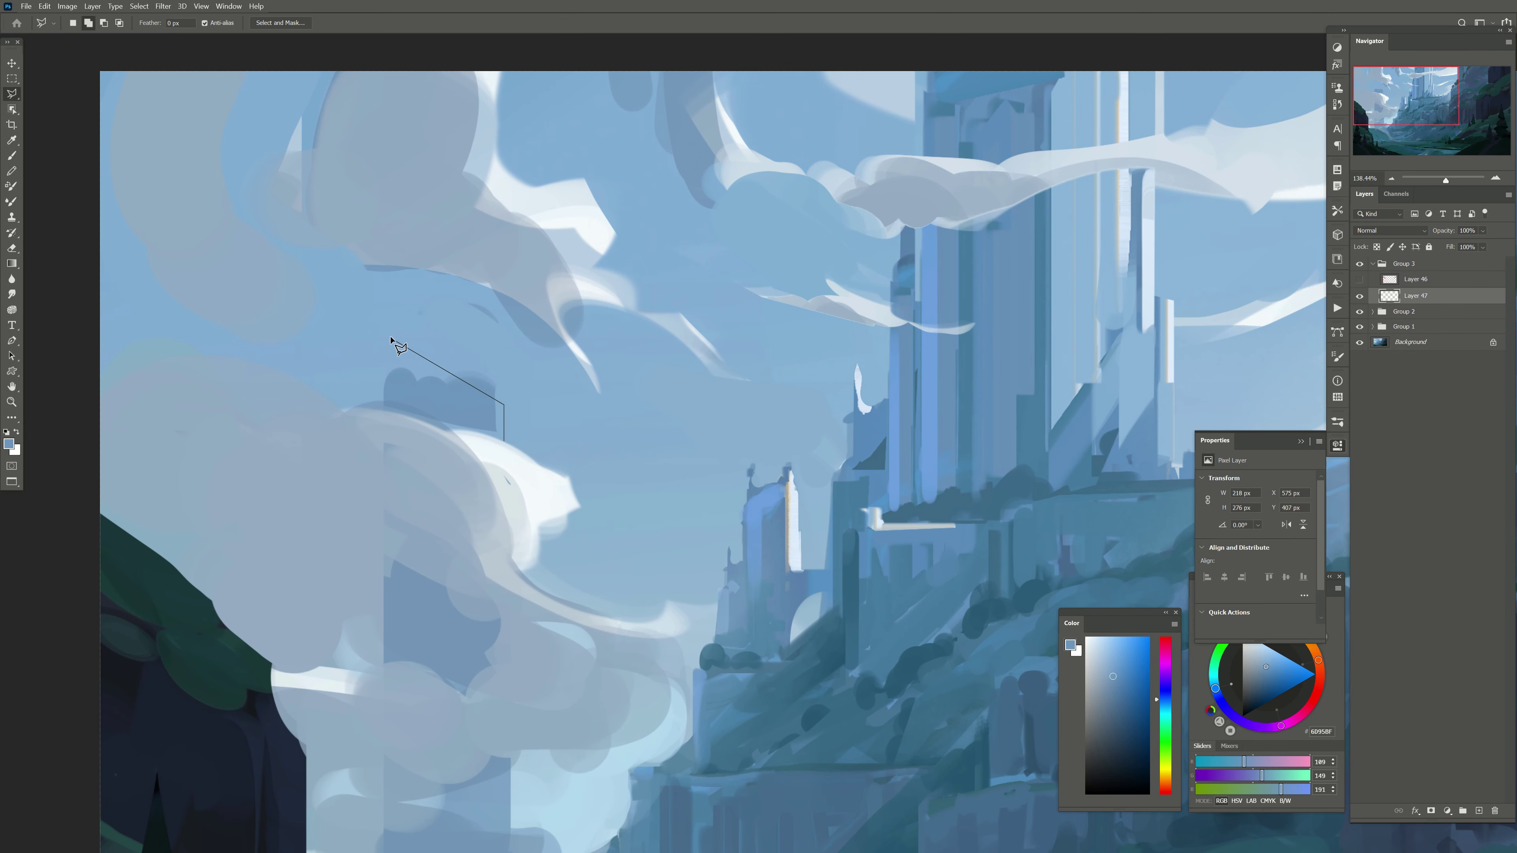
pyautogui.doubleClick(388, 407)
pyautogui.press('b')
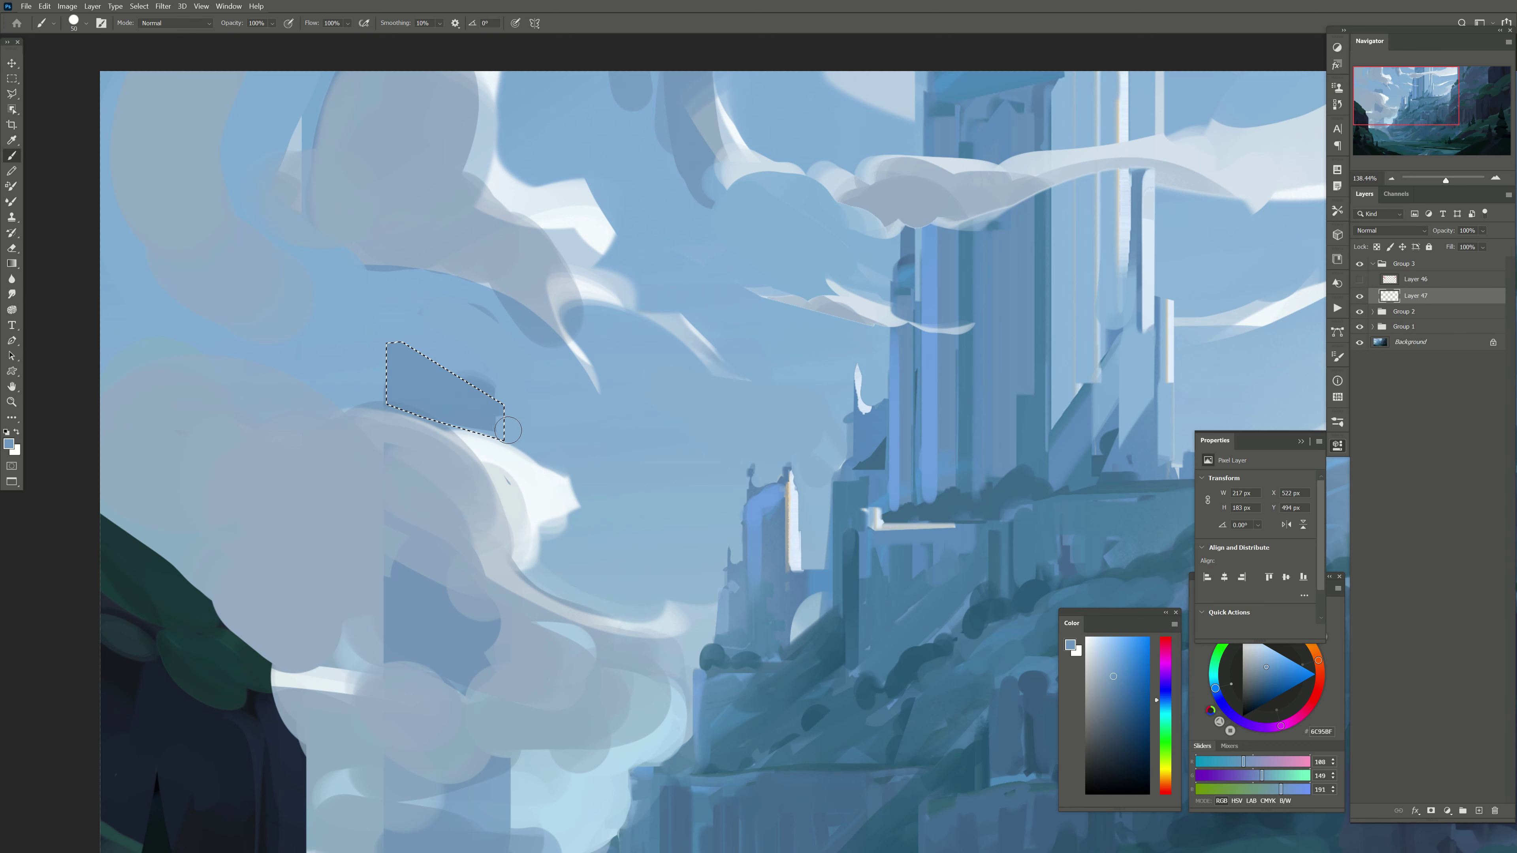
pyautogui.click(138, 6)
pyautogui.keyDown('alt'); pyautogui.click(444, 349); pyautogui.keyUp('alt')
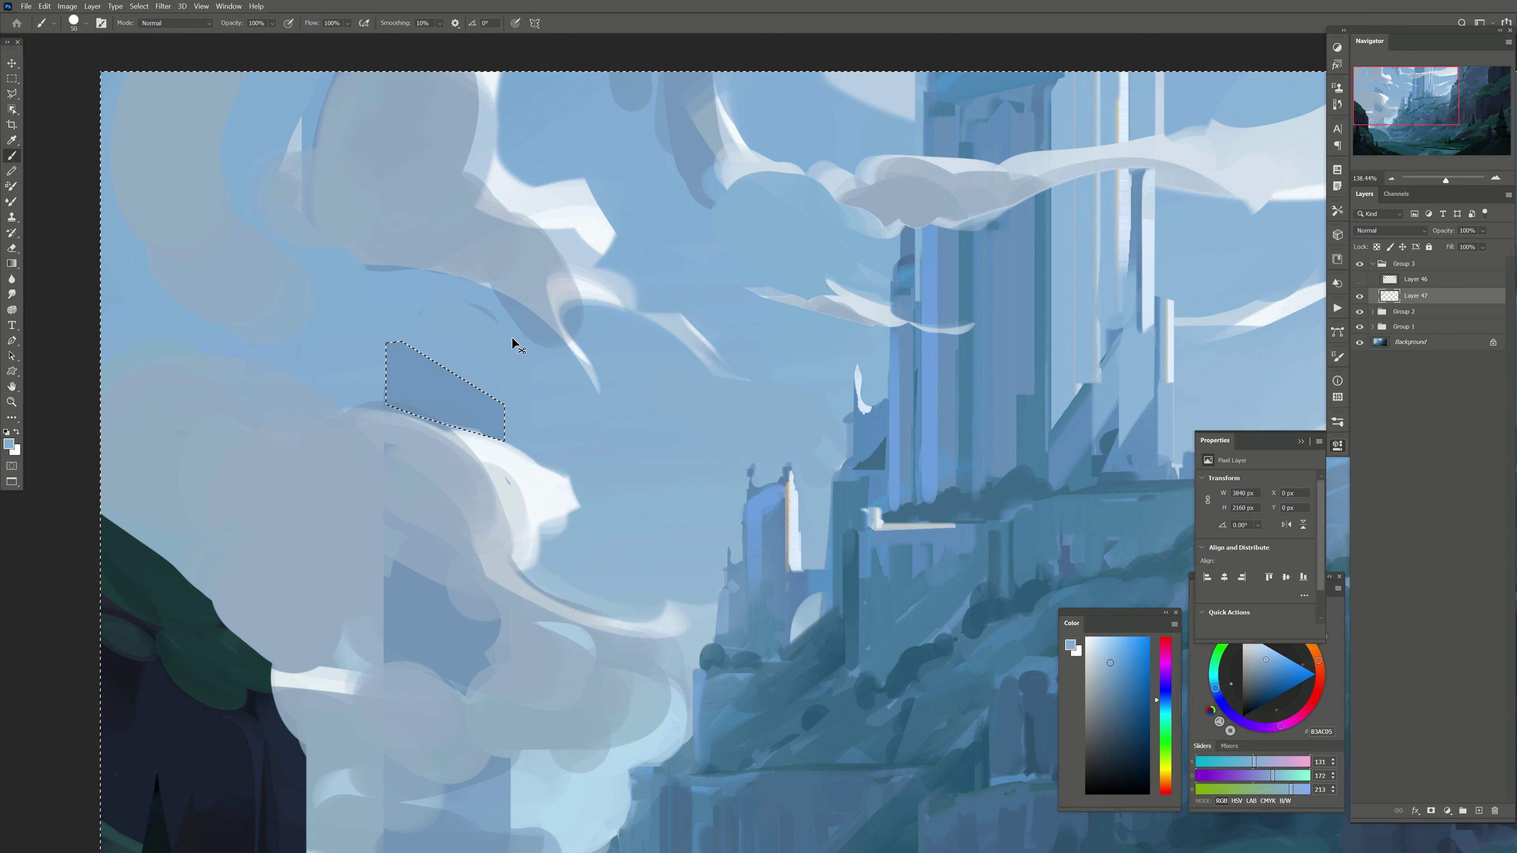
# Step: Create Layer 48 and stamp a merged copy of the visible painting onto it
pyautogui.moveTo(403, 615); pyautogui.dragTo(437, 456)
pyautogui.click(1479, 811)
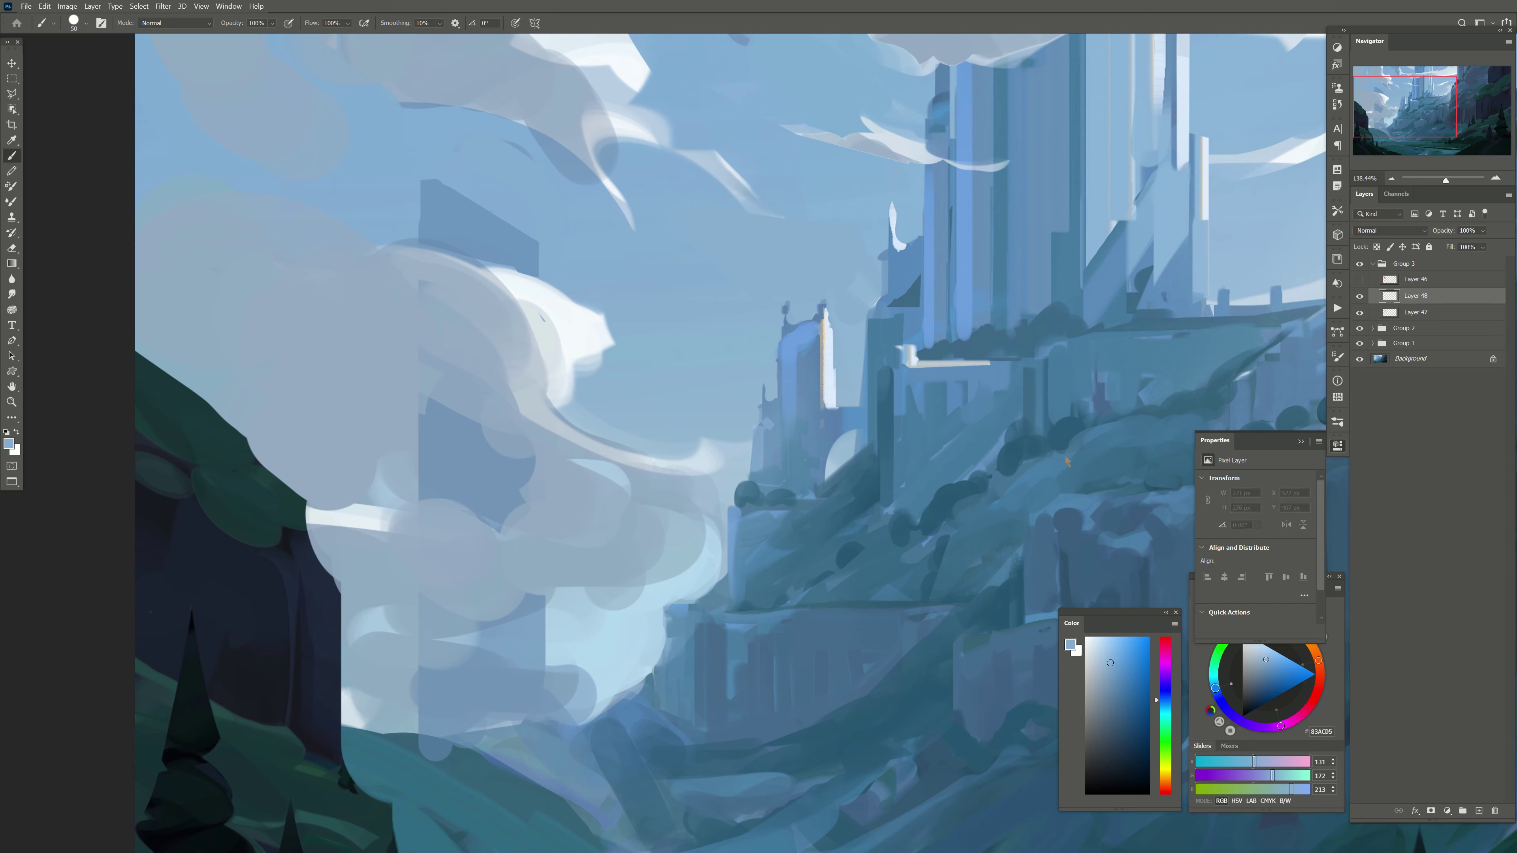
pyautogui.moveTo(743, 389); pyautogui.dragTo(710, 383)
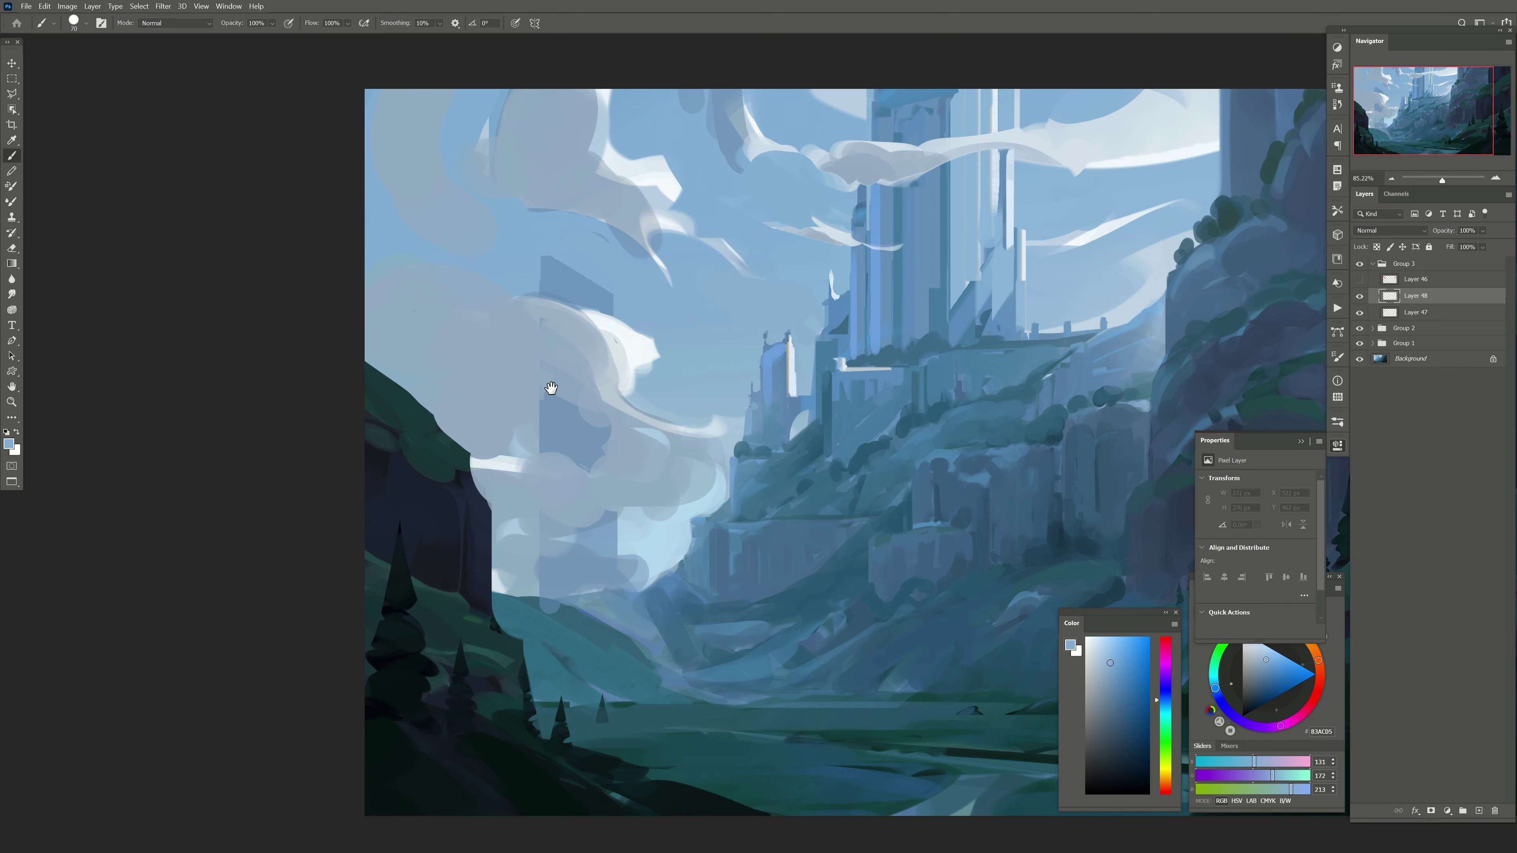
pyautogui.moveTo(551, 388); pyautogui.dragTo(553, 422)
pyautogui.hotkey('ctrl', 'shift', 'alt', 'e')
# Step: Choose a Mixer Brush blending preset and blend broad pale curves into the upper-left clouds
pyautogui.hotkey('shift', 'b')
pyautogui.hotkey('shift', 'b')
pyautogui.hotkey('shift', 'b')
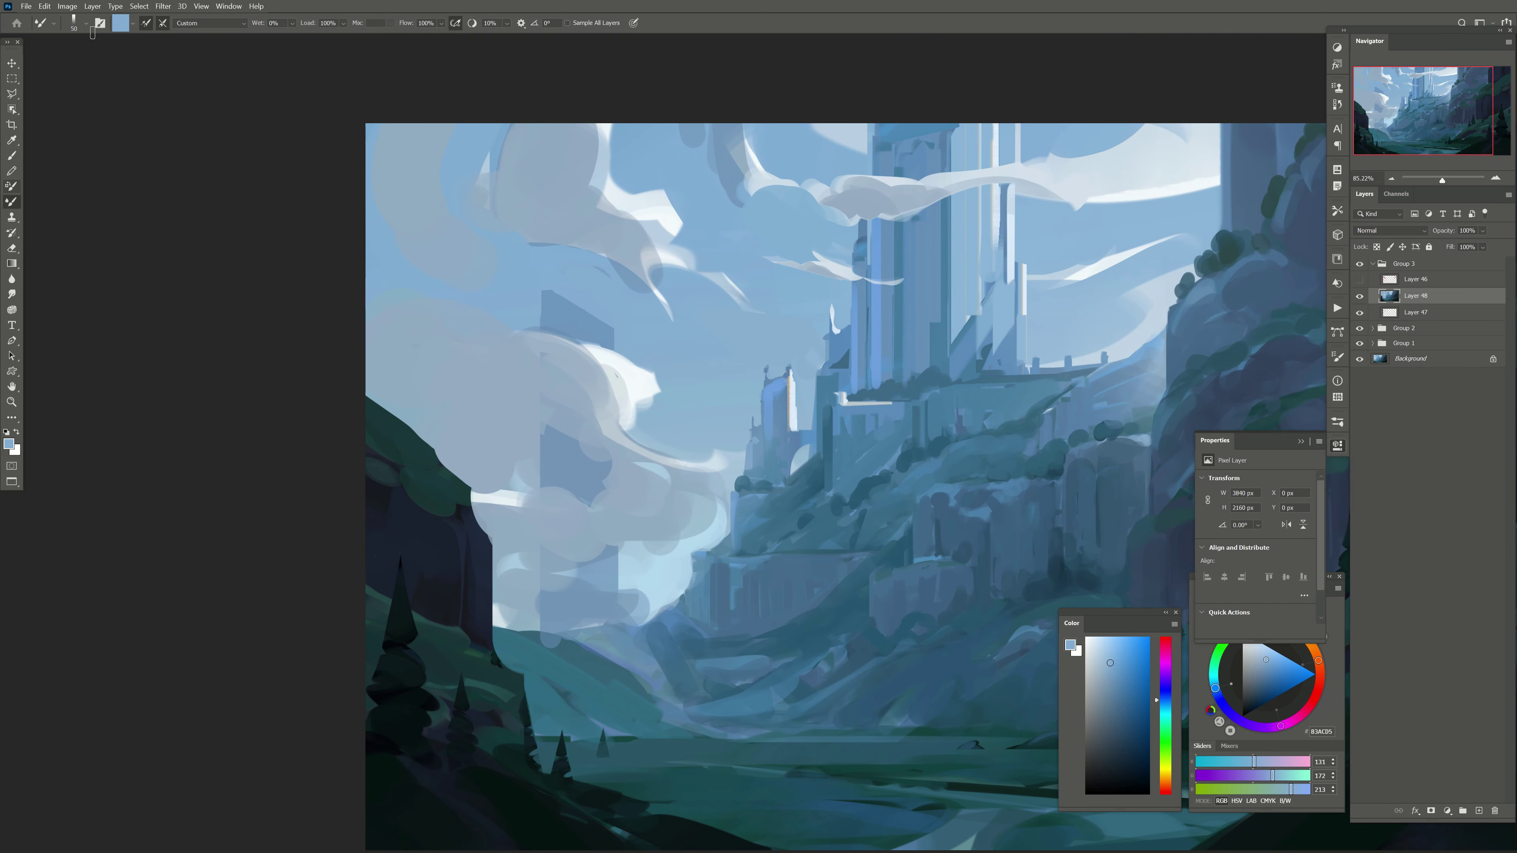
pyautogui.click(90, 27)
pyautogui.keyDown('alt'); pyautogui.click(604, 398); pyautogui.keyUp('alt')
pyautogui.press(']')
pyautogui.press(']')
pyautogui.press(']')
pyautogui.press(']')
pyautogui.moveTo(520, 382); pyautogui.dragTo(358, 269)
pyautogui.hotkey('ctrl', 'z')
pyautogui.moveTo(496, 382)
pyautogui.mouseDown()
pyautogui.moveTo(358, 266)
pyautogui.moveTo(588, 415)
pyautogui.moveTo(448, 386)
pyautogui.mouseUp()
# Step: Undo a stroke and dab small pale cloud puffs, including one near the tower top
pyautogui.press('[')
pyautogui.press('[')
pyautogui.press('[')
pyautogui.hotkey('ctrl', 'z')
pyautogui.press('[')
pyautogui.press('[')
pyautogui.moveTo(520, 338)
pyautogui.mouseDown()
pyautogui.moveTo(554, 380)
pyautogui.moveTo(519, 346)
pyautogui.mouseUp()
pyautogui.press('[')
pyautogui.press('[')
pyautogui.click(509, 297)
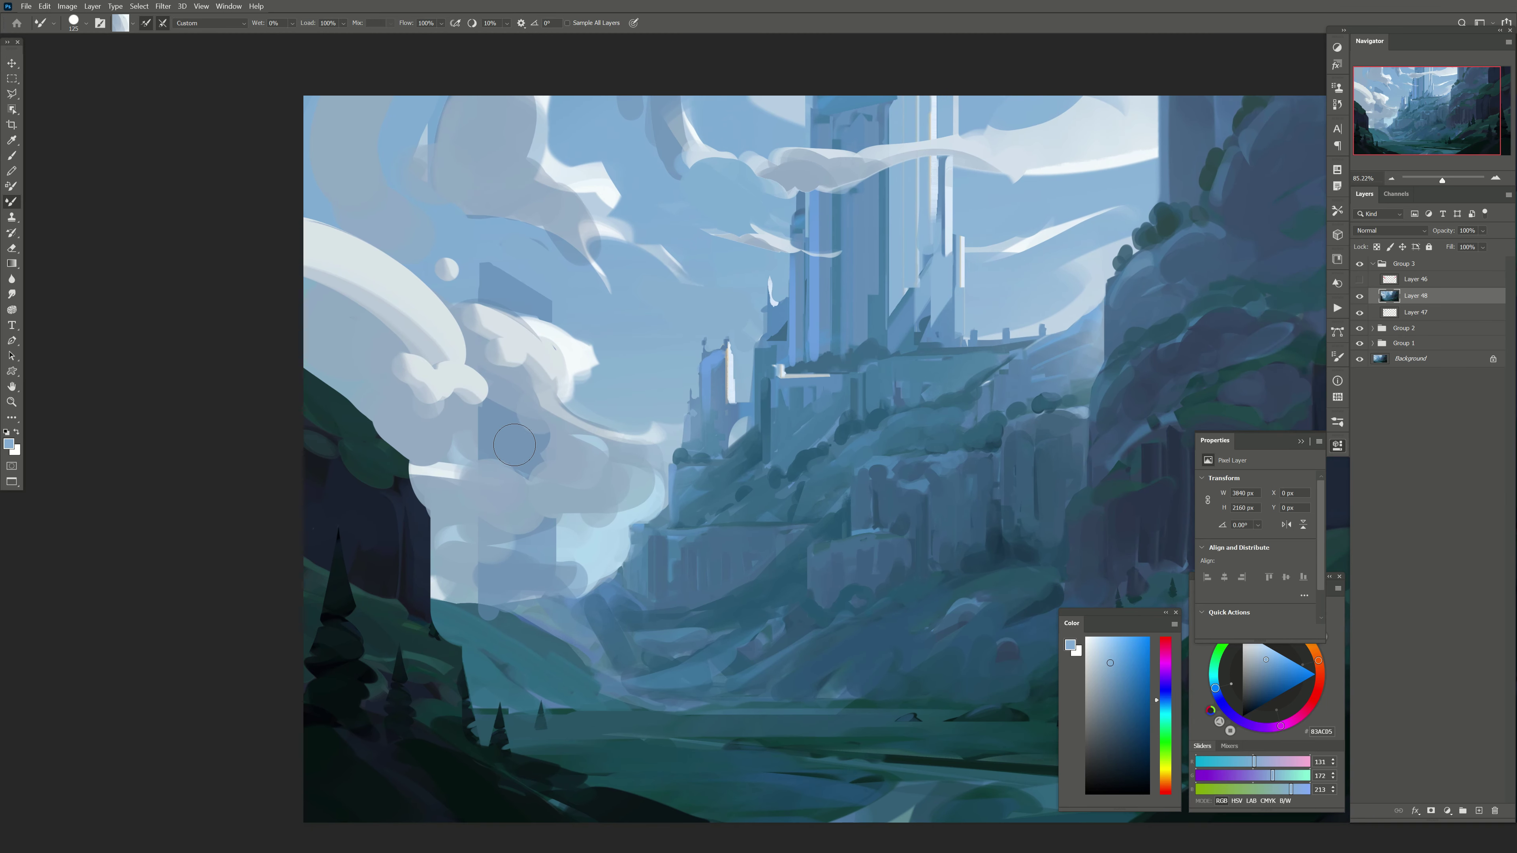
pyautogui.moveTo(515, 452); pyautogui.dragTo(526, 499)
pyautogui.press('[')
pyautogui.click(553, 219)
# Step: Blend pale strokes into the upper cloud and add a partly undone wisp across the castle tower
pyautogui.press('[')
pyautogui.press('[')
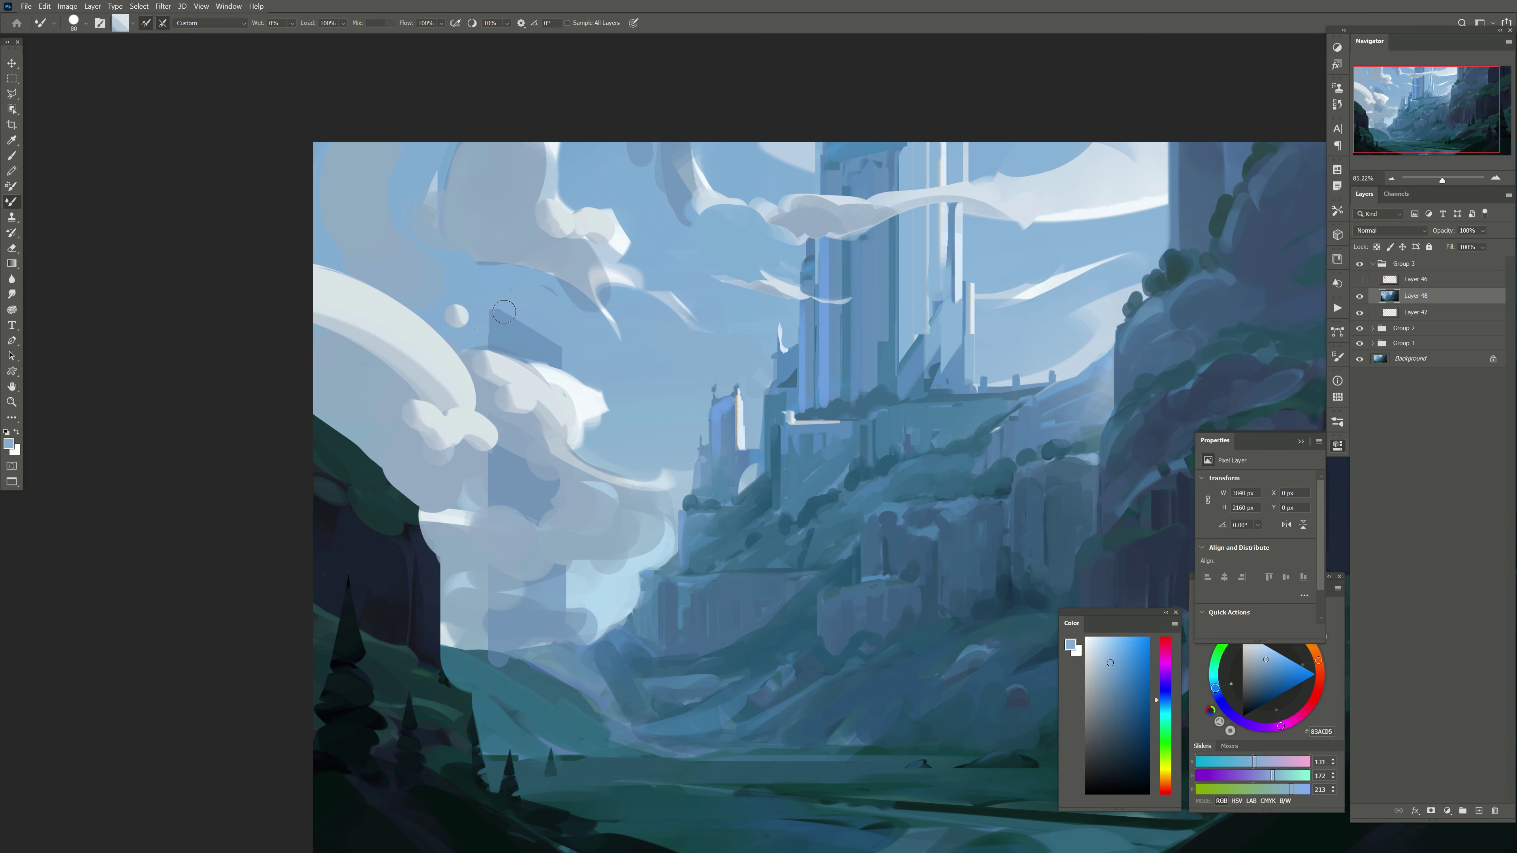
pyautogui.moveTo(577, 227); pyautogui.dragTo(538, 194)
pyautogui.moveTo(617, 315); pyautogui.dragTo(660, 346)
pyautogui.press(']')
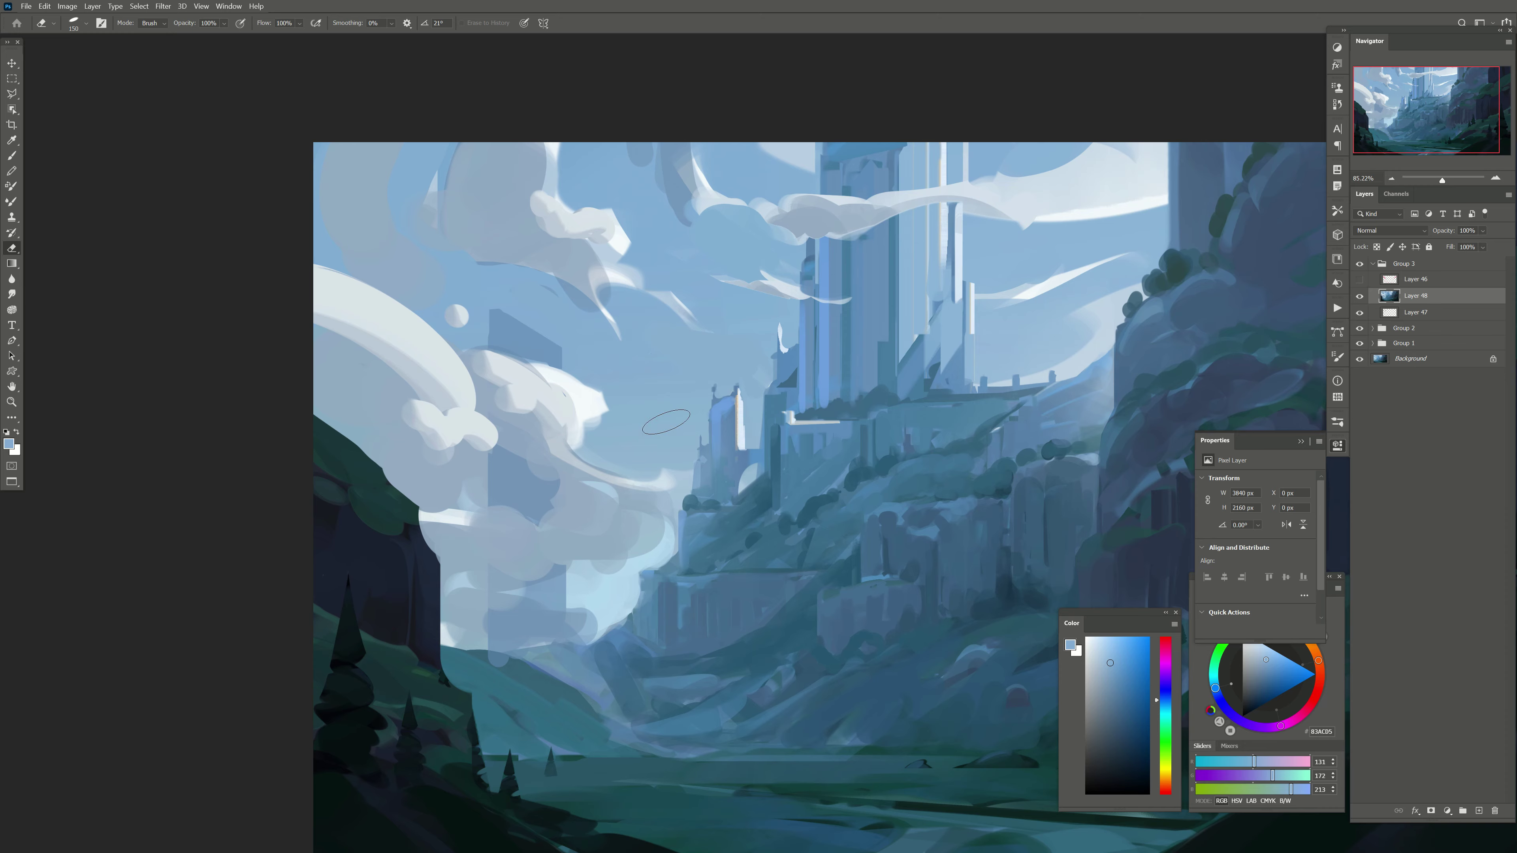
pyautogui.moveTo(700, 413)
pyautogui.mouseDown()
pyautogui.moveTo(621, 424)
pyautogui.moveTo(591, 402)
pyautogui.mouseUp()
pyautogui.press('[')
pyautogui.moveTo(881, 219); pyautogui.dragTo(803, 257)
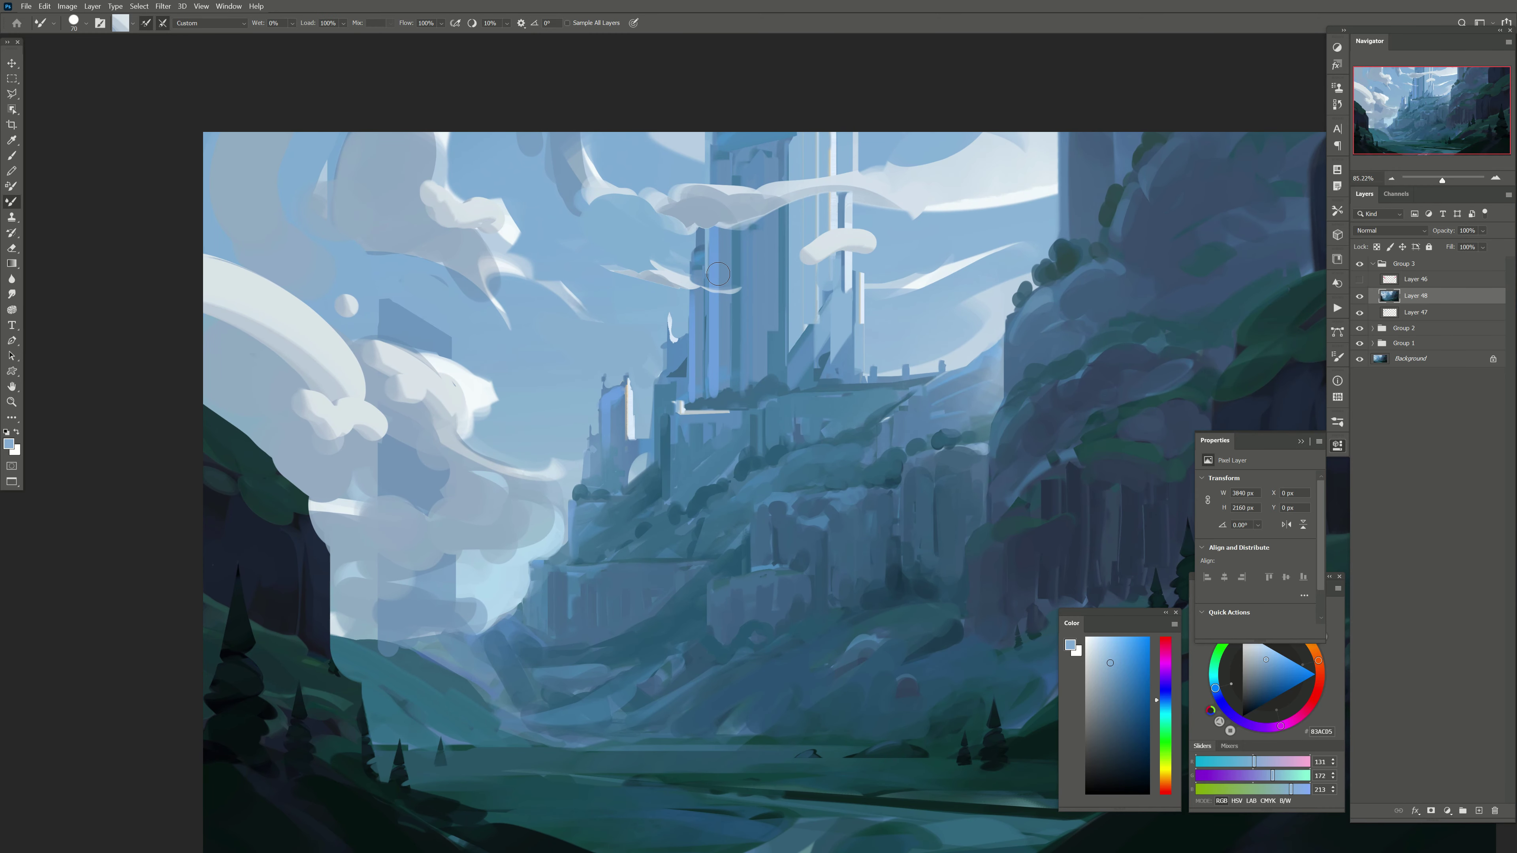
pyautogui.hotkey('ctrl', 'z')
# Step: Blend grey-blue paint and a light curved stroke over the left cloud arc
pyautogui.moveTo(487, 440); pyautogui.dragTo(548, 408)
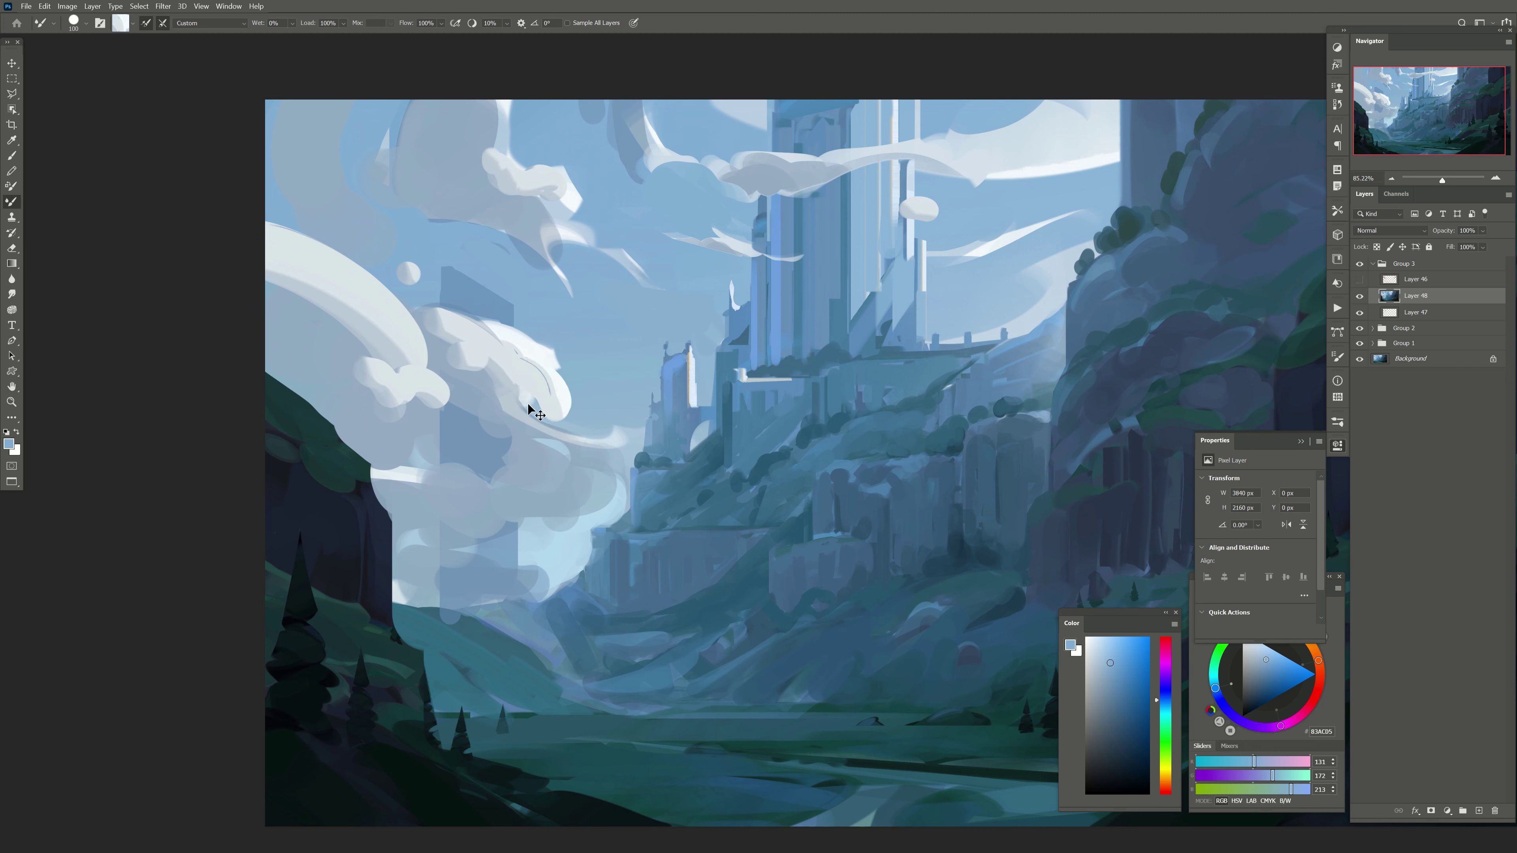
pyautogui.press('l')
pyautogui.press('b')
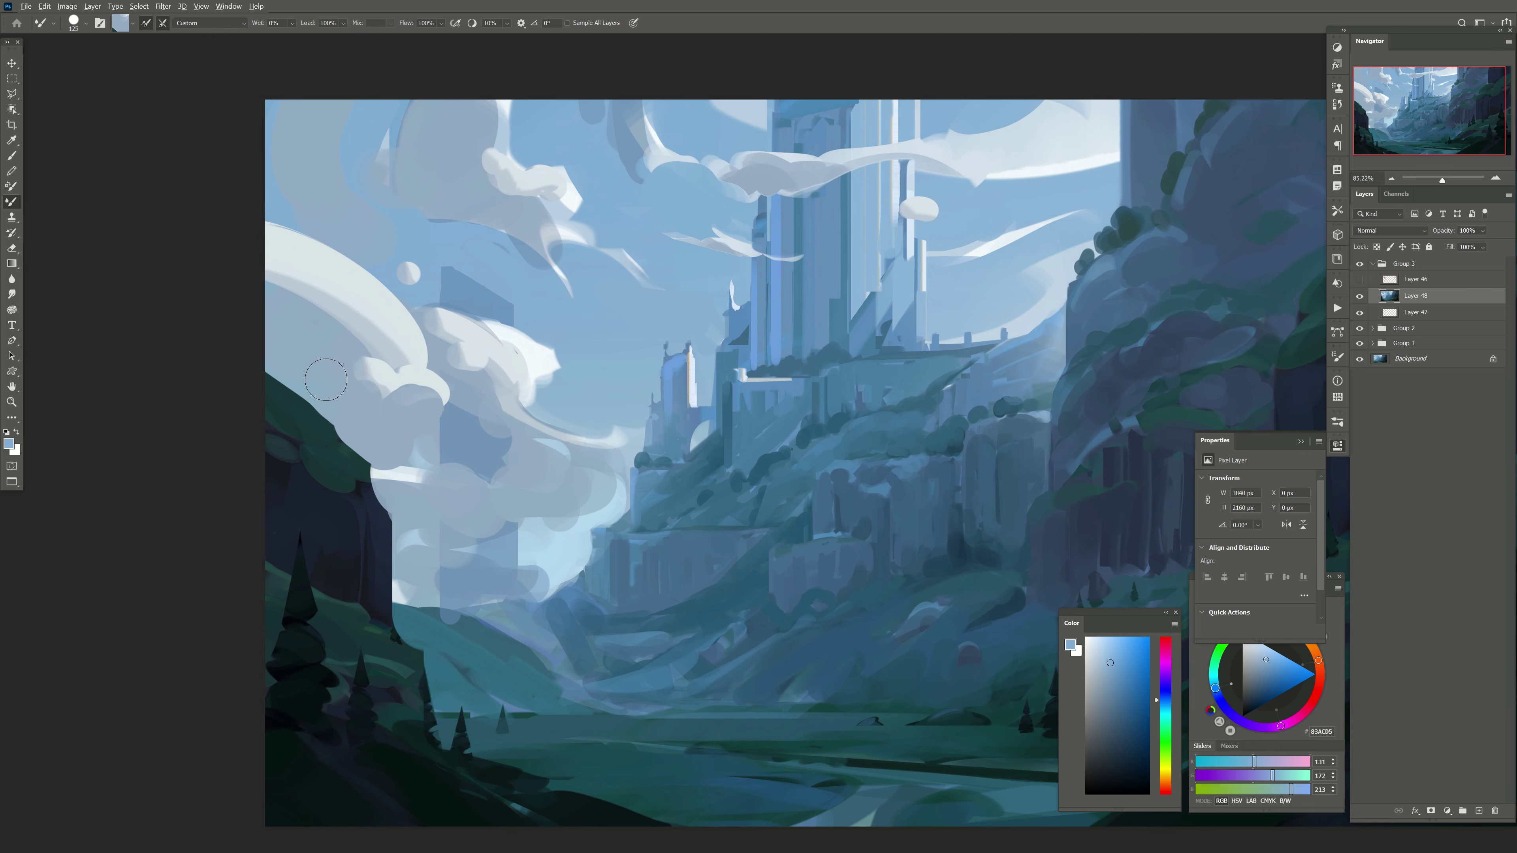
pyautogui.moveTo(320, 299)
pyautogui.mouseDown()
pyautogui.moveTo(218, 261)
pyautogui.moveTo(335, 358)
pyautogui.mouseUp()
pyautogui.press(']')
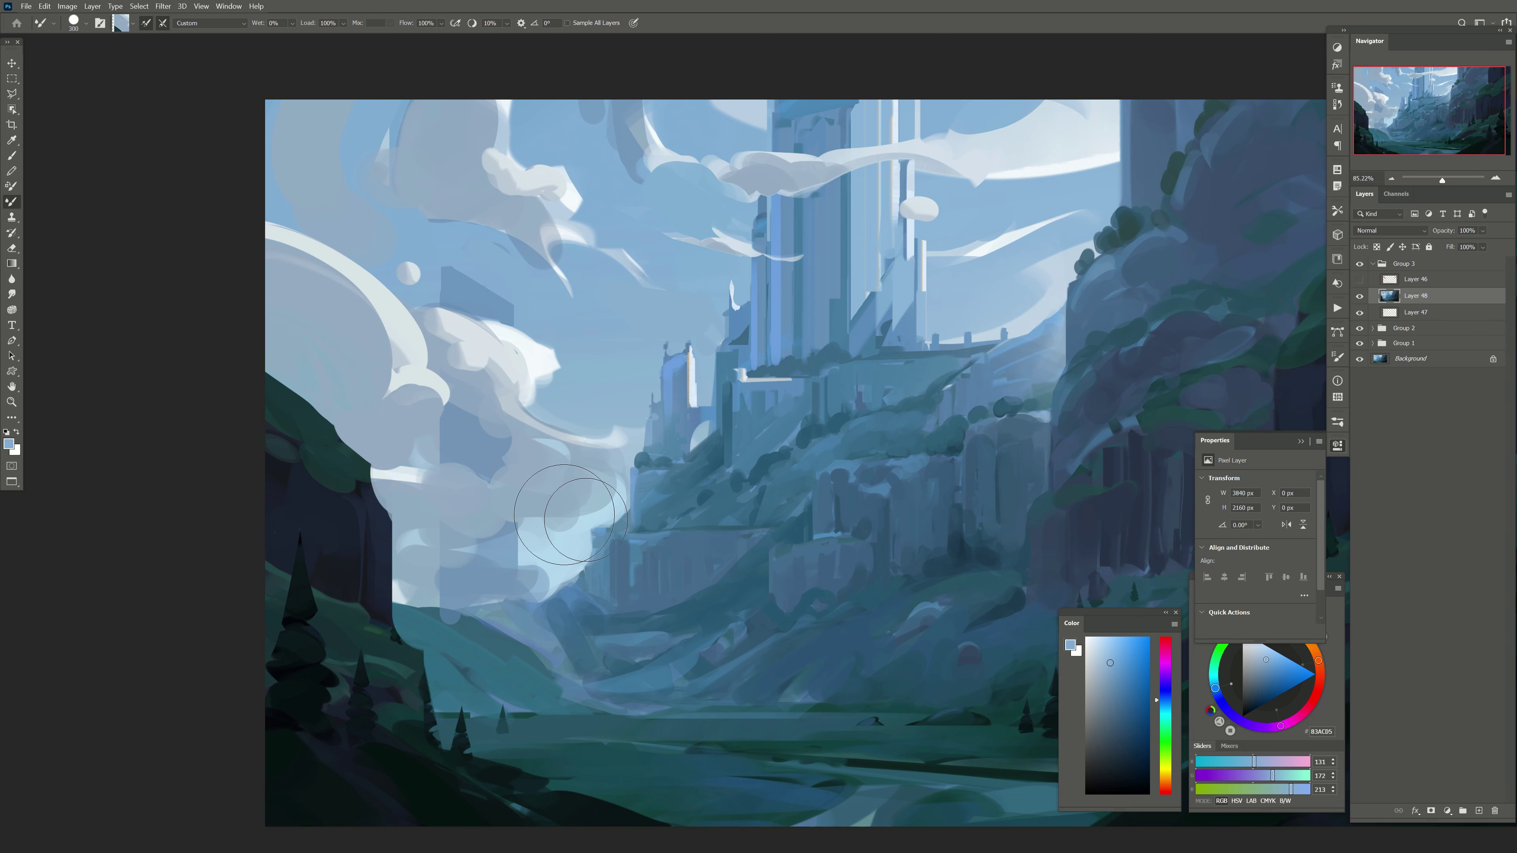
pyautogui.moveTo(571, 517); pyautogui.dragTo(519, 492)
pyautogui.press('[')
pyautogui.press('[')
pyautogui.press('[')
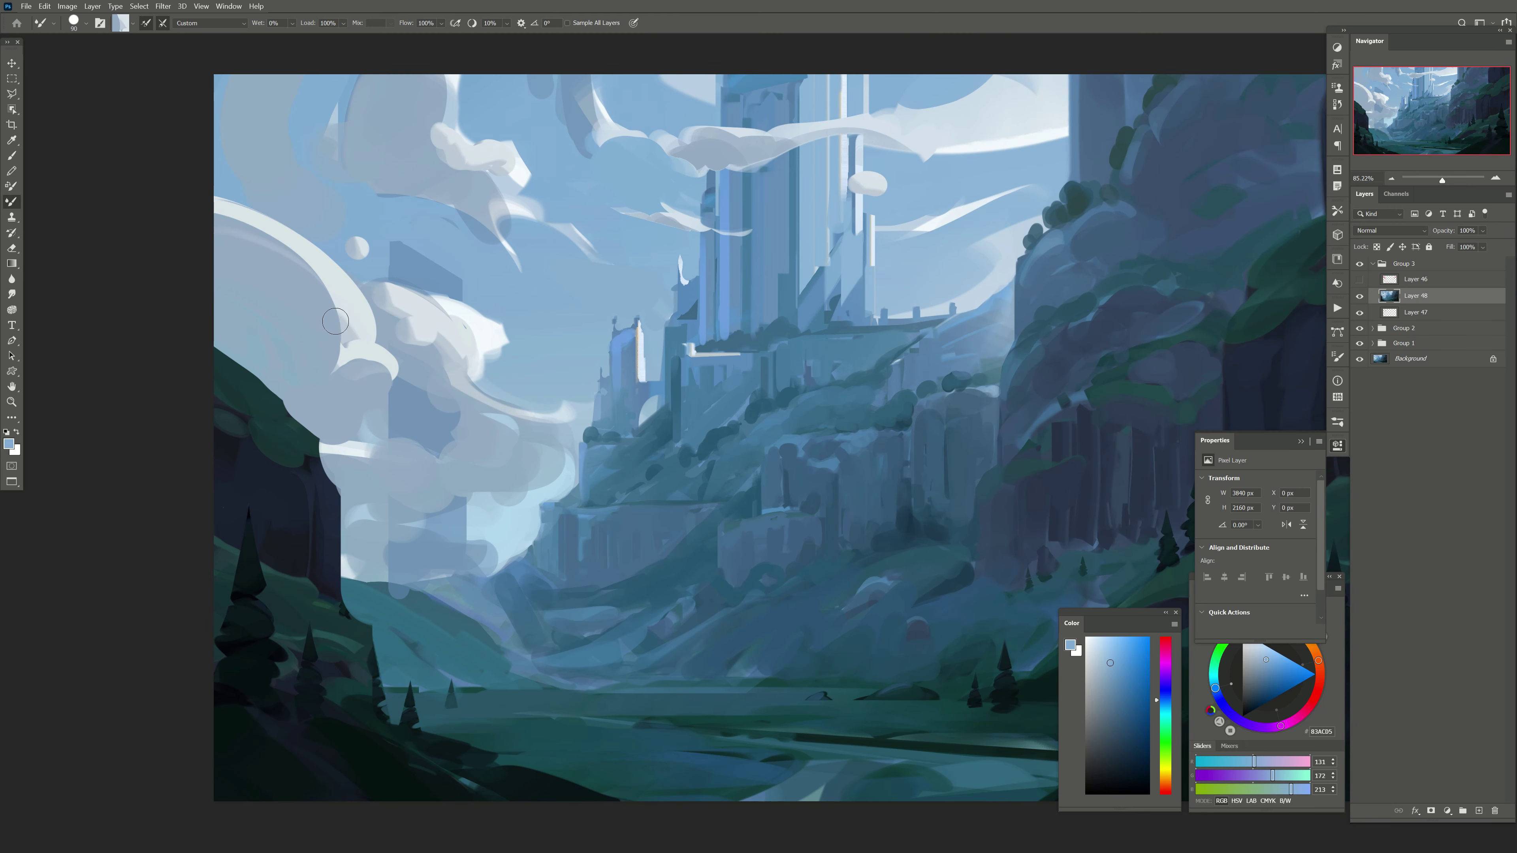
pyautogui.moveTo(388, 445); pyautogui.dragTo(430, 496)
pyautogui.press(']')
pyautogui.press(']')
pyautogui.press(']')
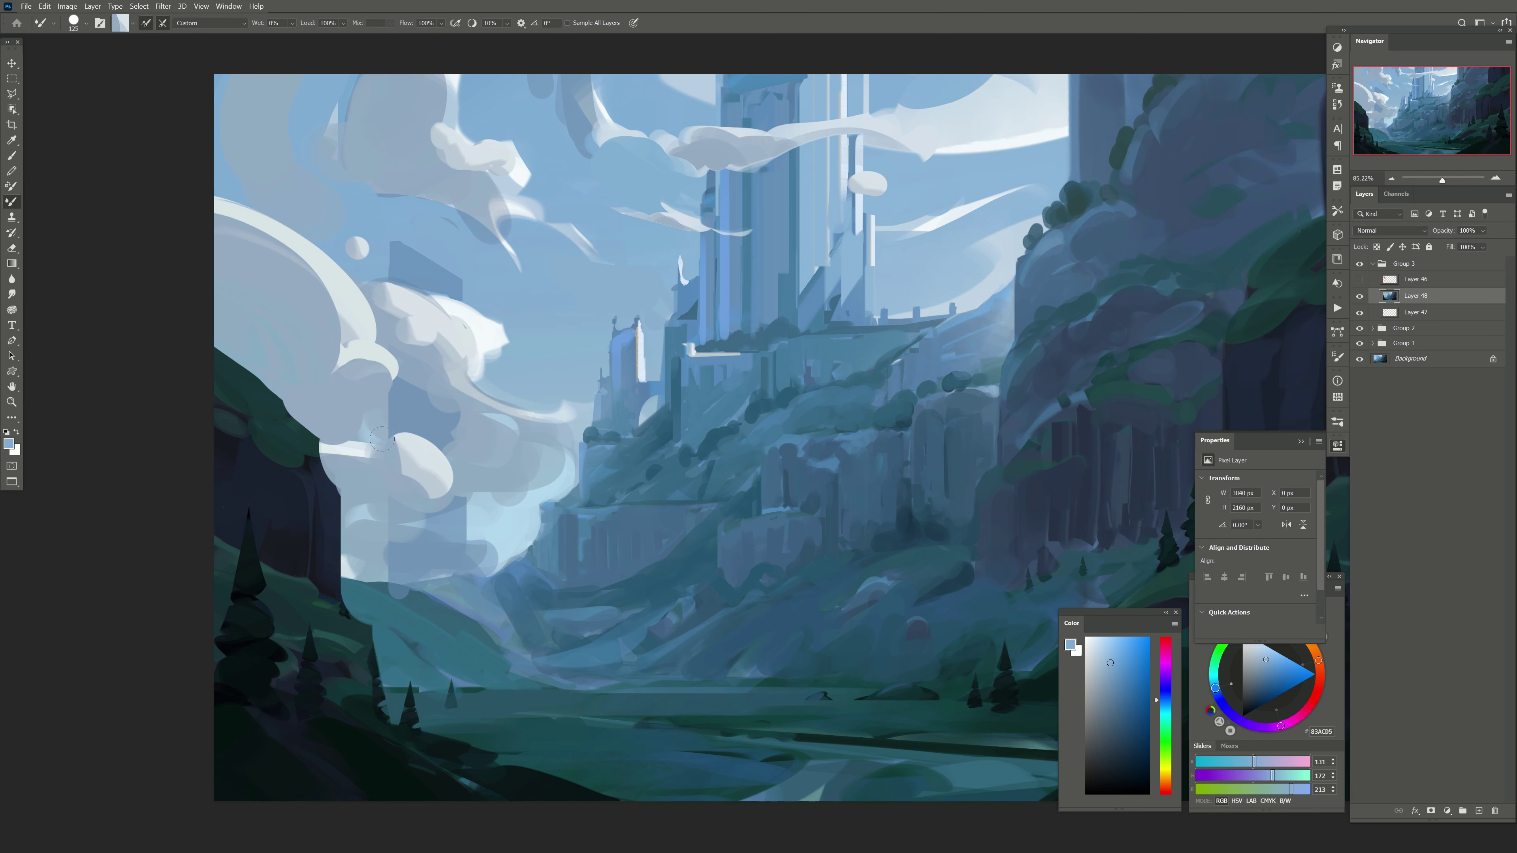
# Step: Try a darker blue stroke in the upper-left cloud, undo it, and toggle Layer 48 to compare
pyautogui.moveTo(422, 285); pyautogui.dragTo(467, 358)
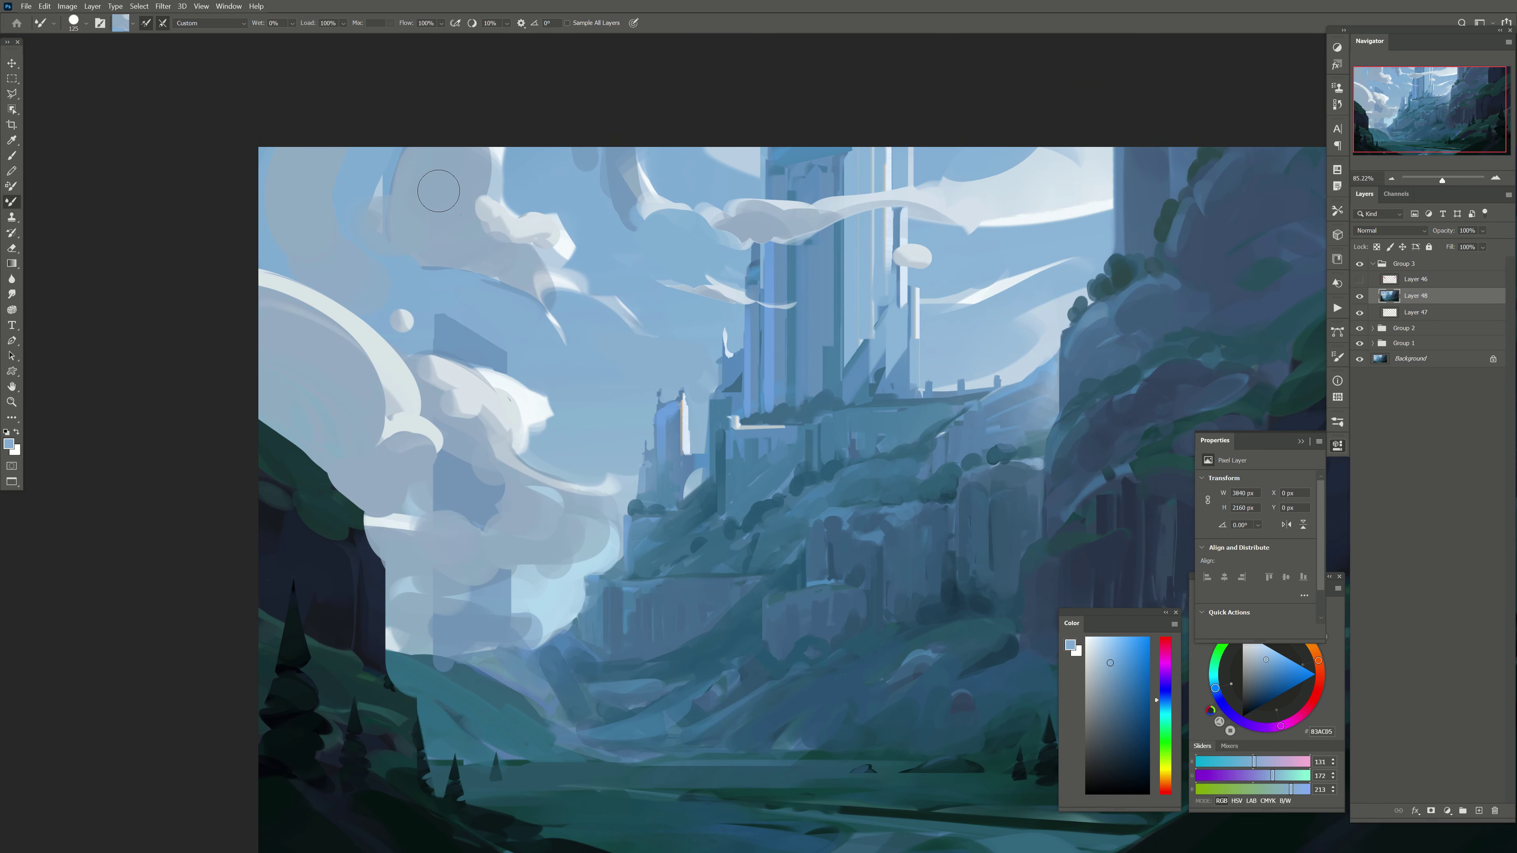
pyautogui.press(']')
pyautogui.press(']')
pyautogui.press(']')
pyautogui.moveTo(466, 251); pyautogui.dragTo(412, 174)
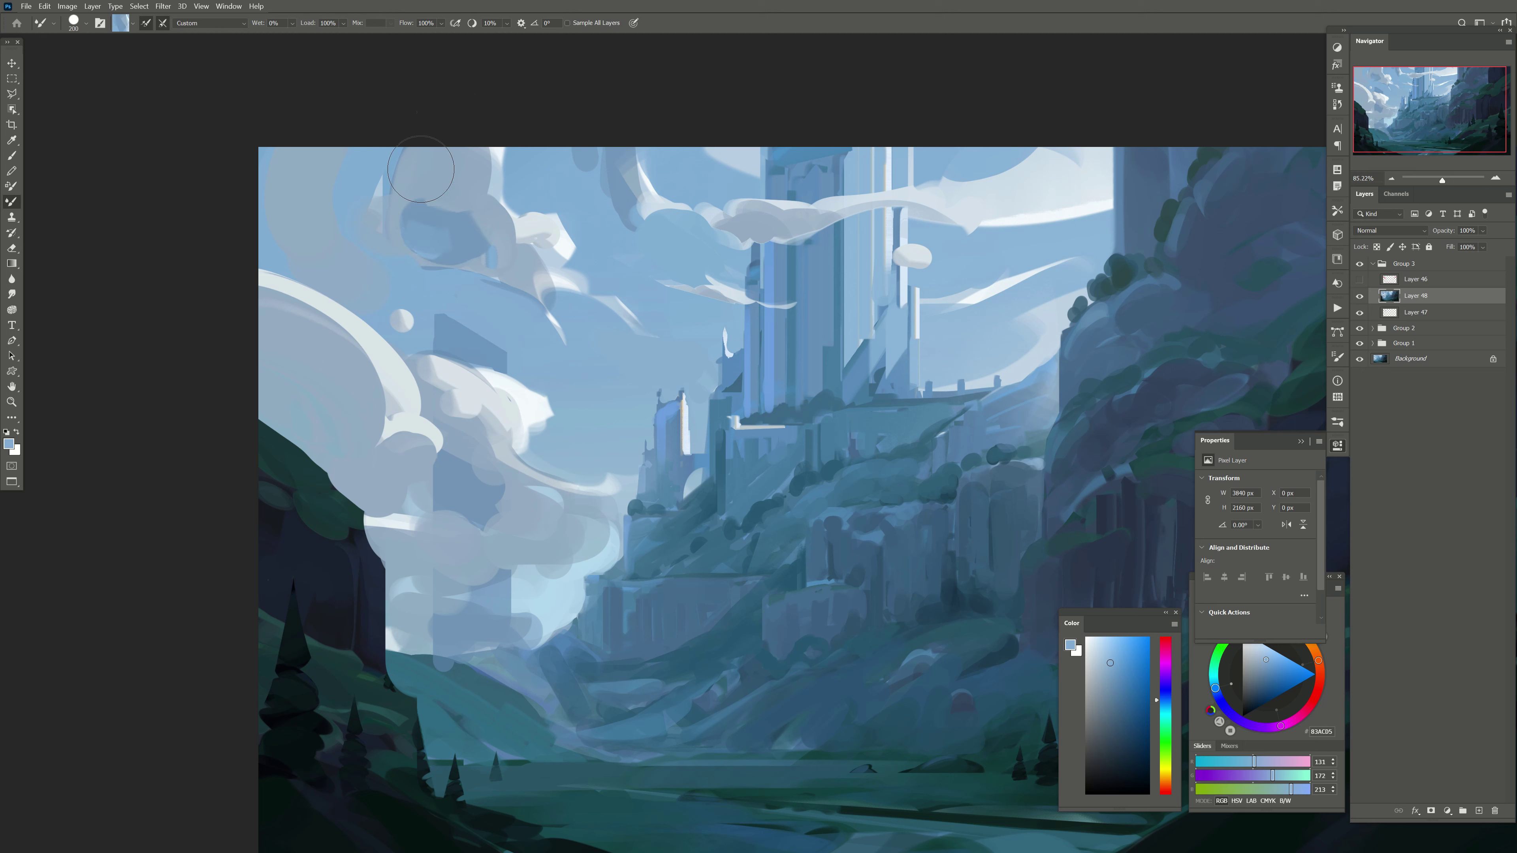
pyautogui.hotkey('ctrl', 'z')
pyautogui.hotkey('ctrl', 'z')
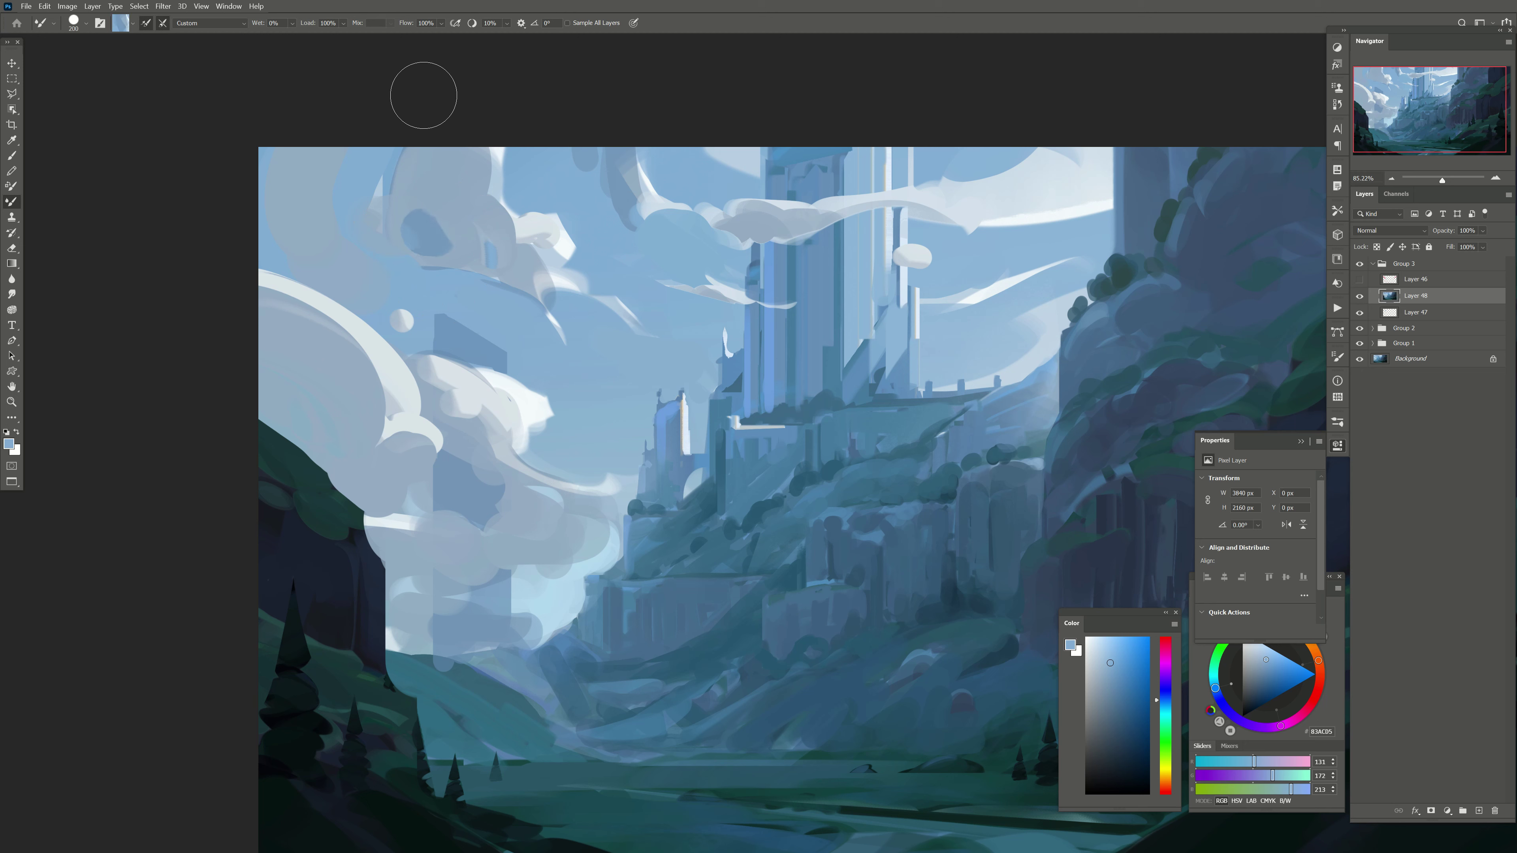
pyautogui.hotkey('ctrl', 'z')
pyautogui.press('e')
pyautogui.click(1359, 295)
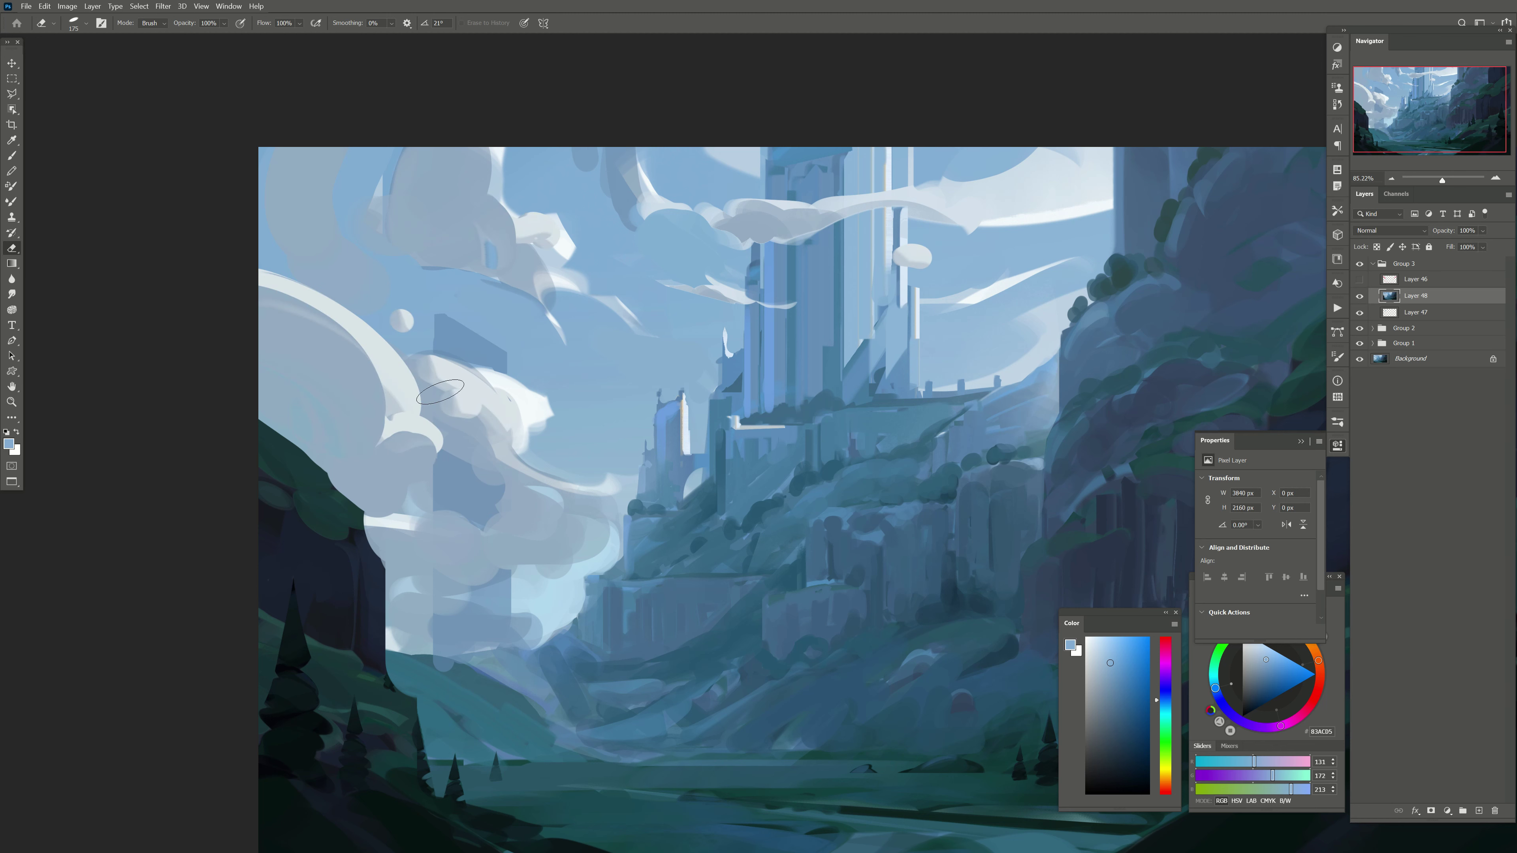
# Step: Lasso and erase the upper-left cloud patch, then flip the canvas view horizontally
pyautogui.press('l')
pyautogui.click(390, 332)
pyautogui.click(480, 300)
pyautogui.click(511, 353)
pyautogui.press('Return')
pyautogui.press('e')
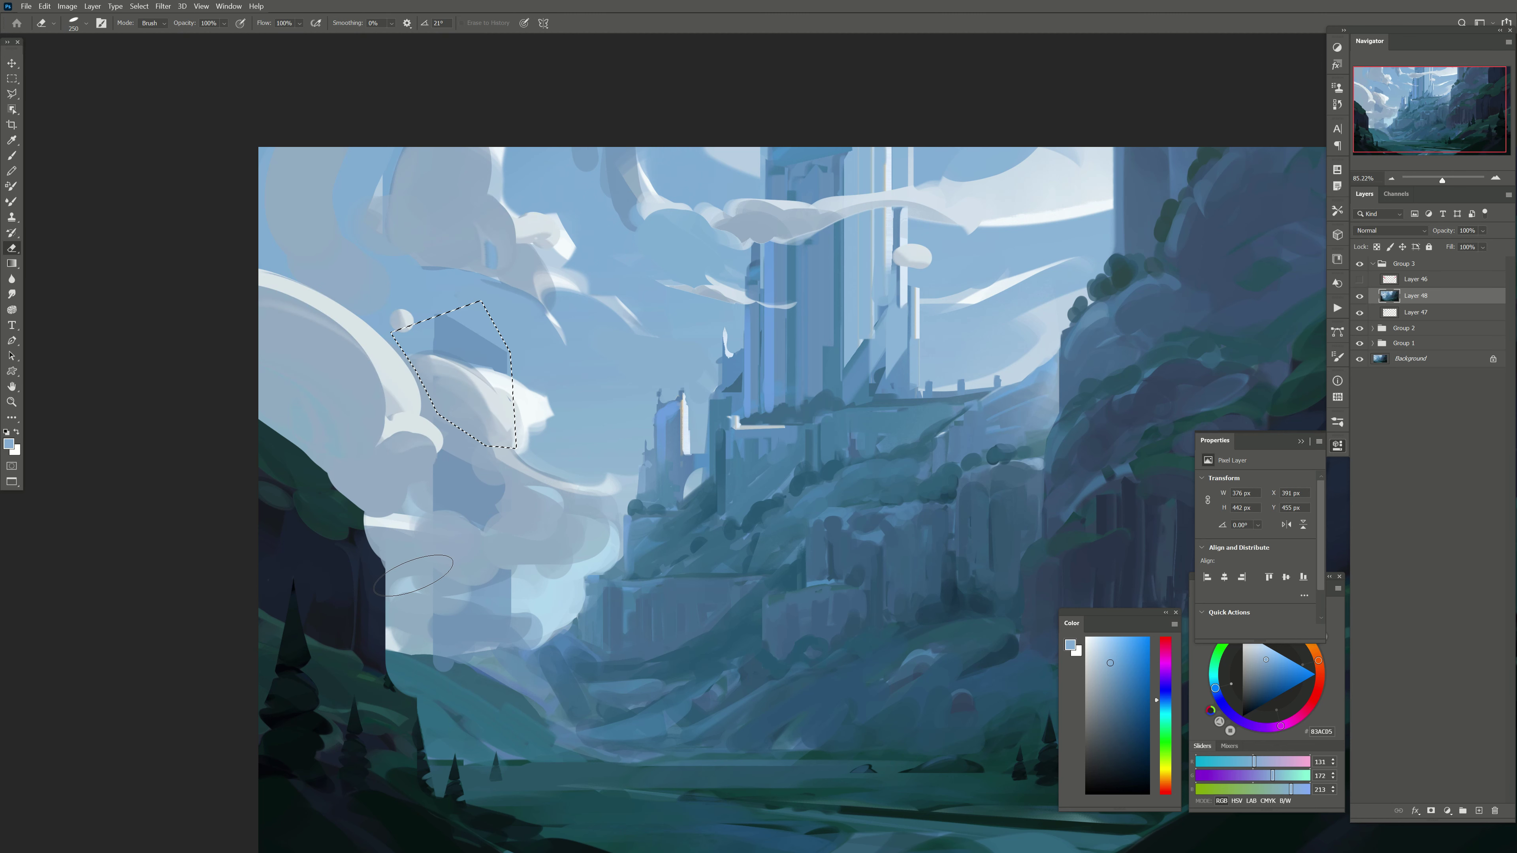
pyautogui.hotkey('ctrl', 'd')
pyautogui.scroll(-3, 457, 491)
pyautogui.hscroll(5, 407, 501)
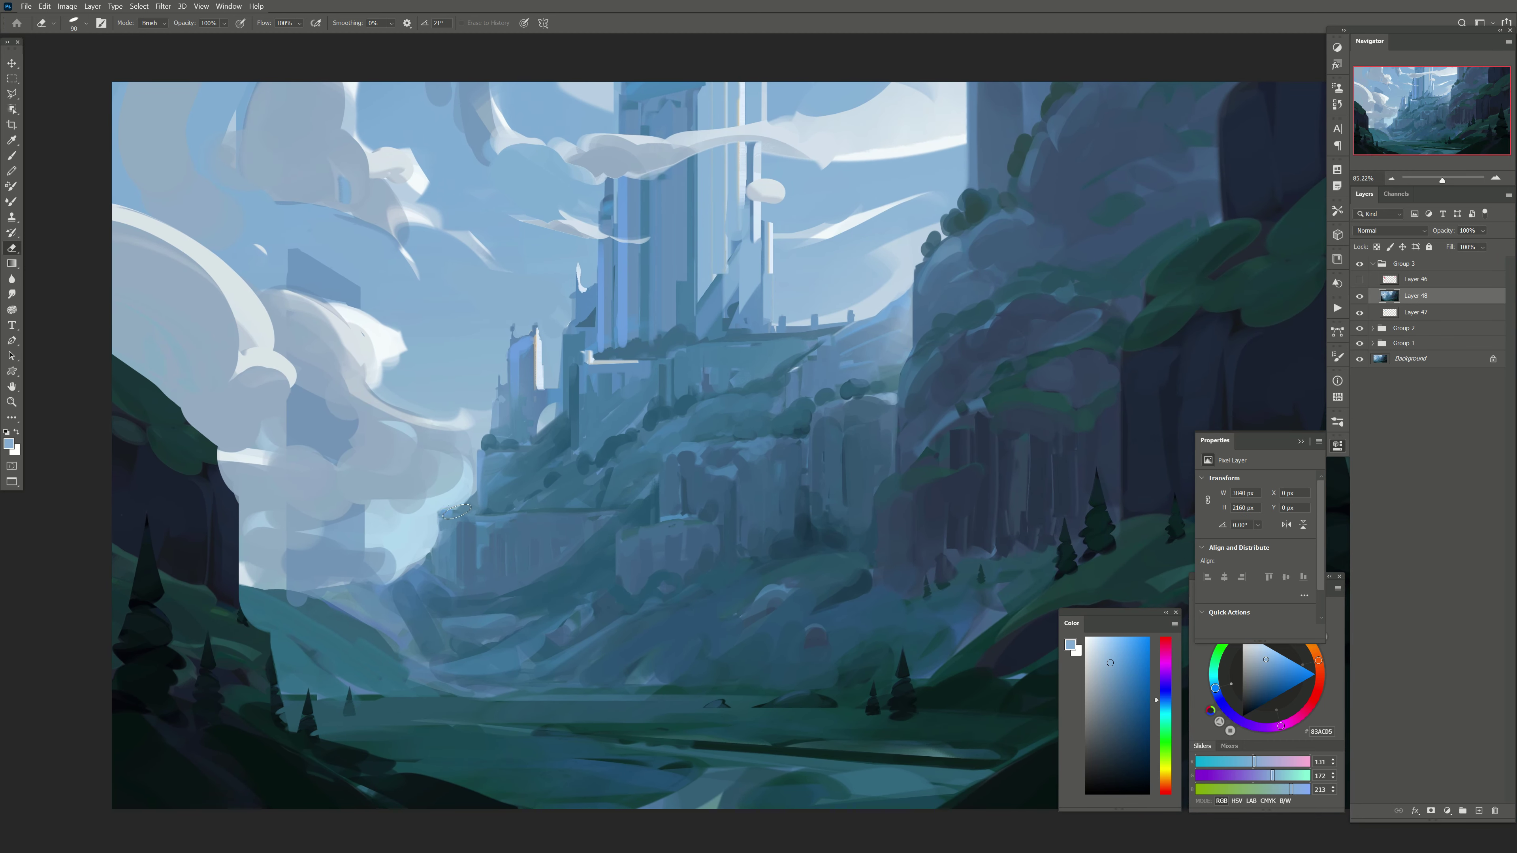
pyautogui.hotkey('ctrl', 'shift', 'h')
# Step: On a new layer, paint white Mixer Brush puffs on the big cloud, then soften edges and fade the layer
pyautogui.hscroll(3, 841, 559)
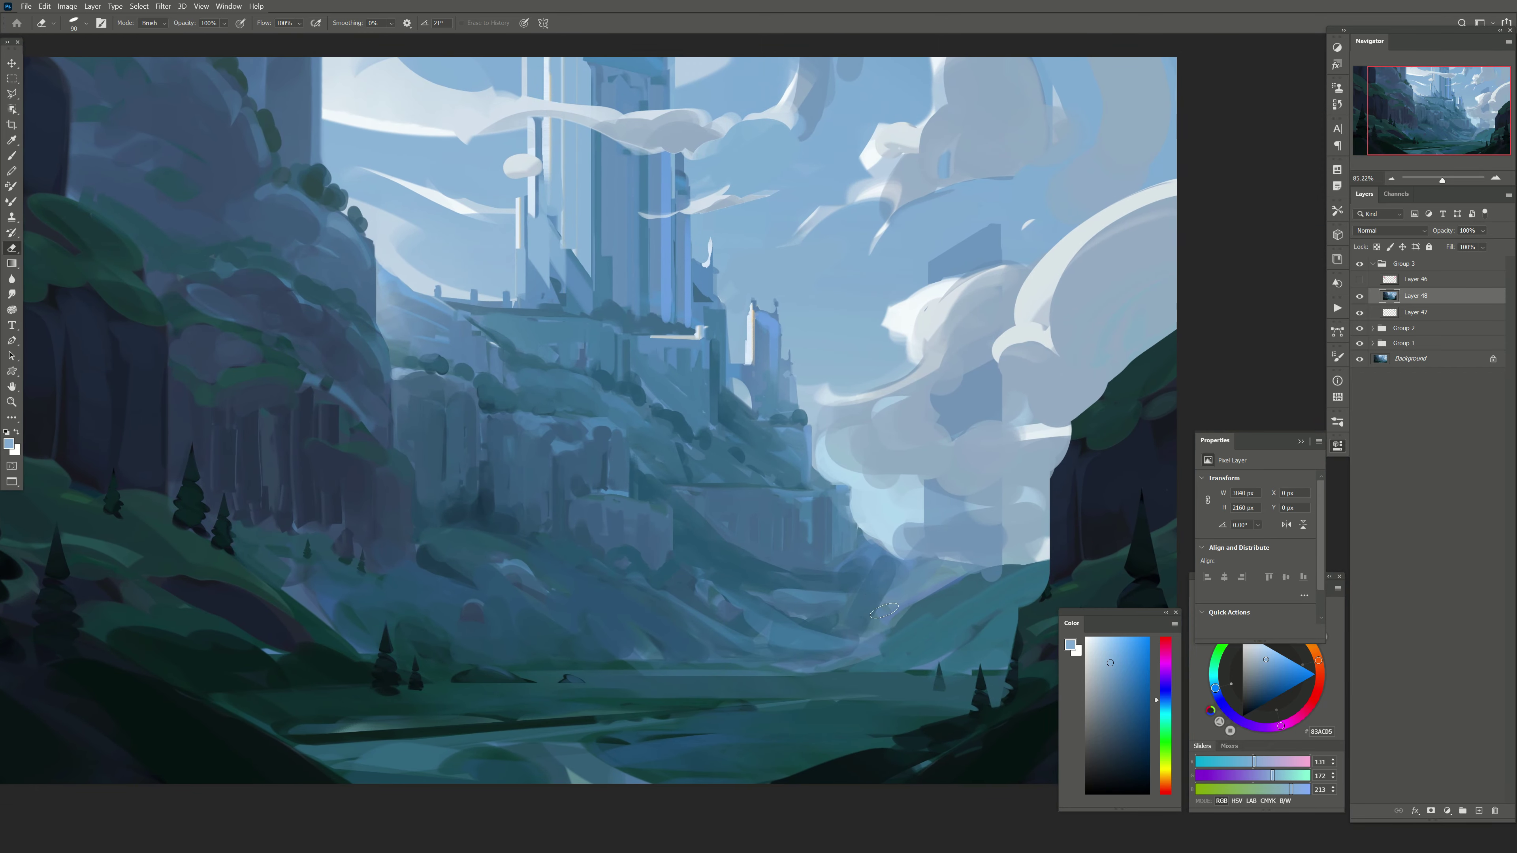
pyautogui.click(1479, 811)
pyautogui.press('b')
pyautogui.press(']')
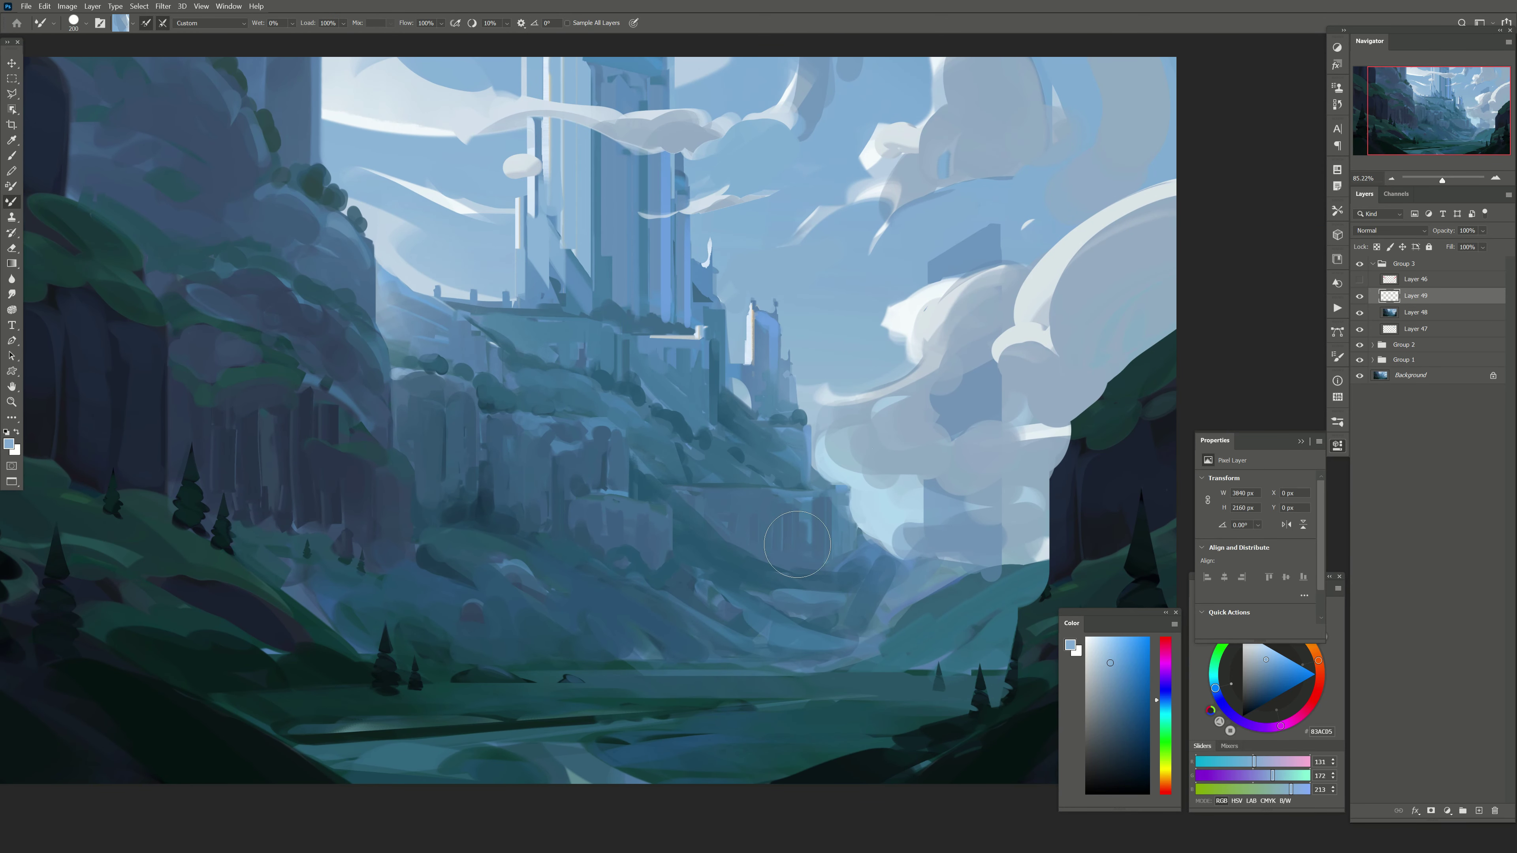
pyautogui.keyDown('alt'); pyautogui.click(1105, 281); pyautogui.keyUp('alt')
pyautogui.moveTo(1153, 216); pyautogui.dragTo(1061, 345)
pyautogui.moveTo(1144, 320)
pyautogui.mouseDown()
pyautogui.moveTo(1048, 413)
pyautogui.moveTo(1150, 359)
pyautogui.moveTo(1039, 437)
pyautogui.mouseUp()
pyautogui.press('e')
pyautogui.press(']')
pyautogui.press(']')
pyautogui.press(']')
pyautogui.moveTo(1482, 230)
pyautogui.mouseDown()
pyautogui.moveTo(1450, 252)
pyautogui.moveTo(1477, 250)
pyautogui.mouseUp()
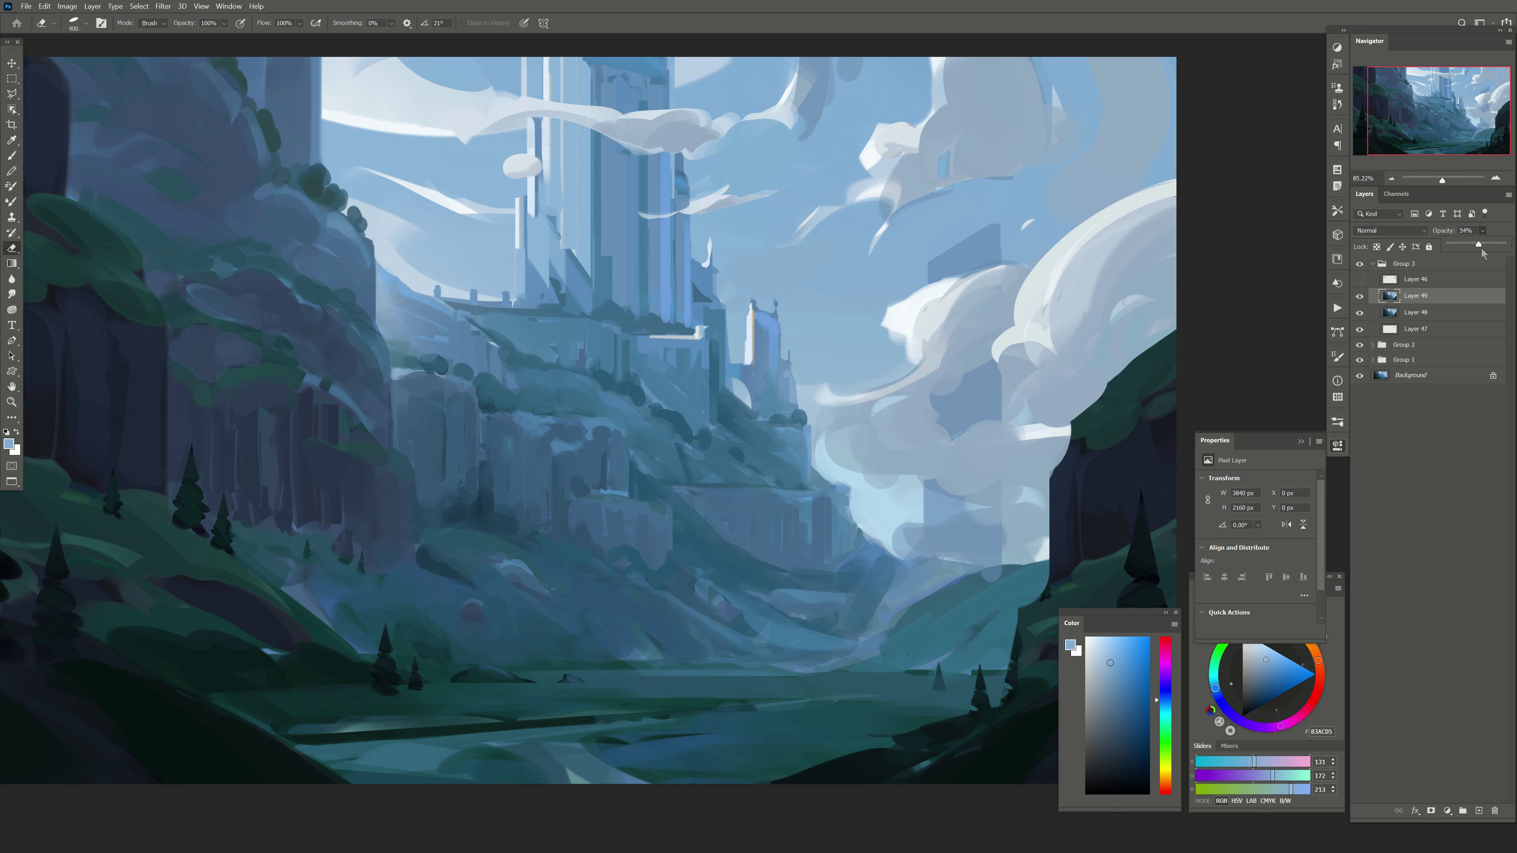
# Step: Add another layer and brush pale blue strokes into the clouds
pyautogui.click(1479, 810)
pyautogui.moveTo(472, 511); pyautogui.dragTo(576, 518)
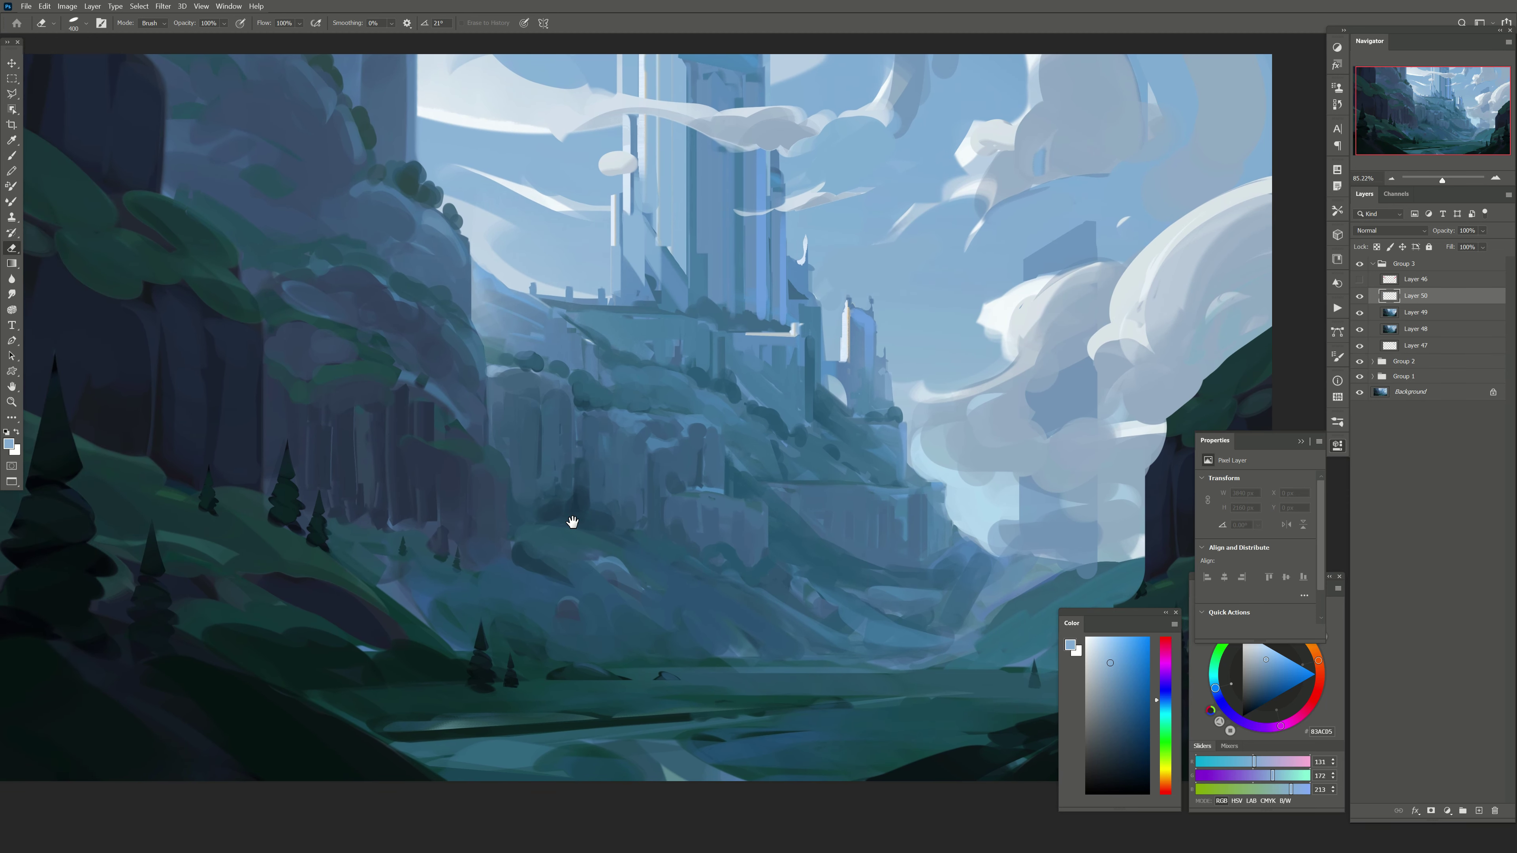
pyautogui.press('b')
pyautogui.moveTo(934, 479); pyautogui.dragTo(913, 493)
pyautogui.press(']')
pyautogui.press(']')
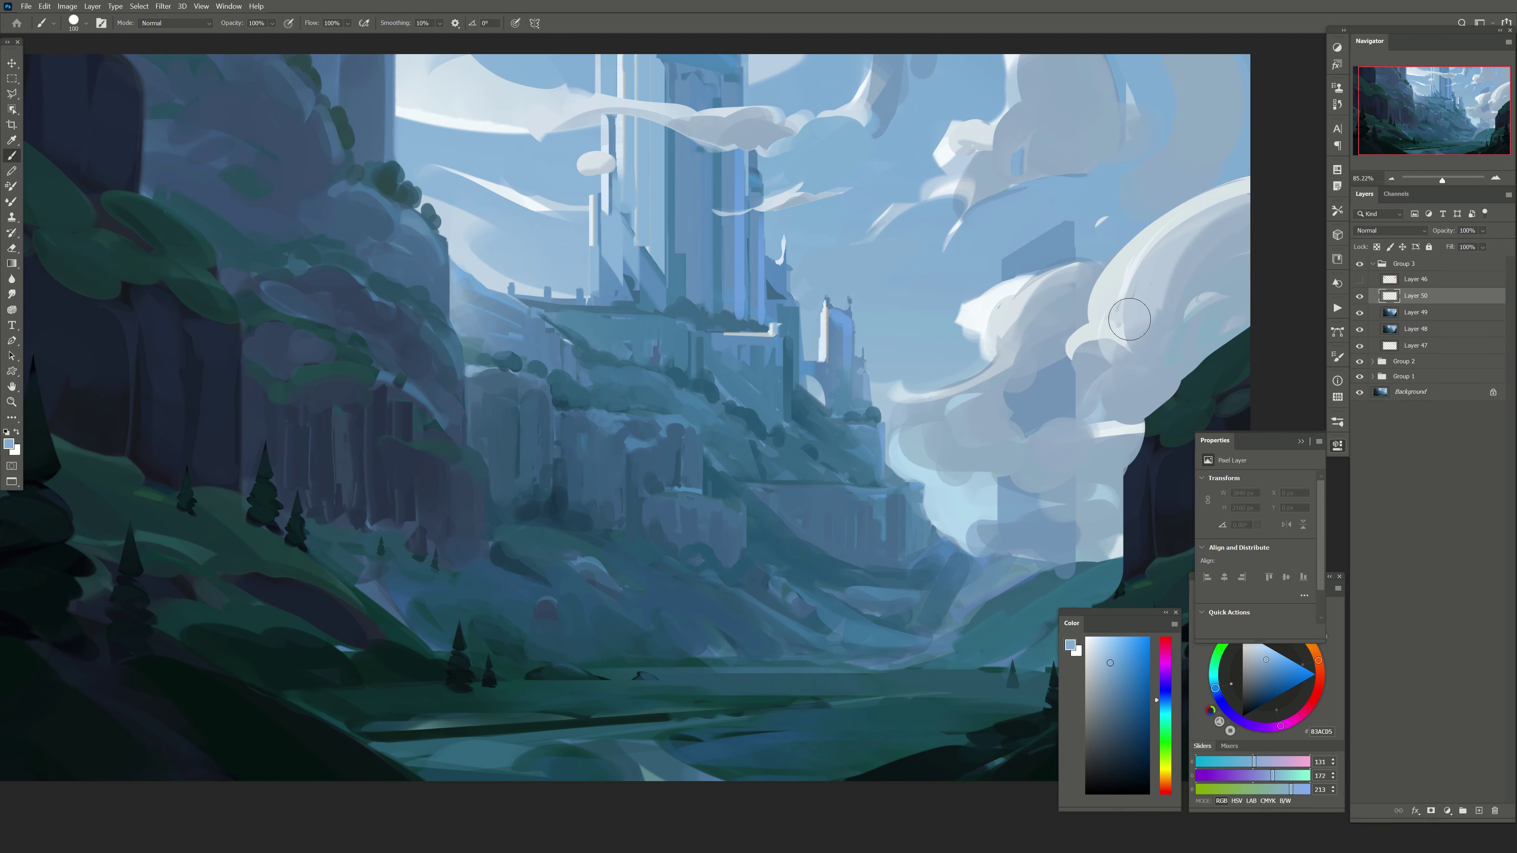
pyautogui.keyDown('alt'); pyautogui.click(1131, 304); pyautogui.keyUp('alt')
pyautogui.moveTo(1132, 251)
pyautogui.mouseDown()
pyautogui.moveTo(1136, 351)
pyautogui.moveTo(1021, 472)
pyautogui.mouseUp()
# Step: Shade the upper clouds with sampled darker grey-blue tones
pyautogui.keyDown('alt'); pyautogui.click(1052, 430); pyautogui.keyUp('alt')
pyautogui.press('[')
pyautogui.press('[')
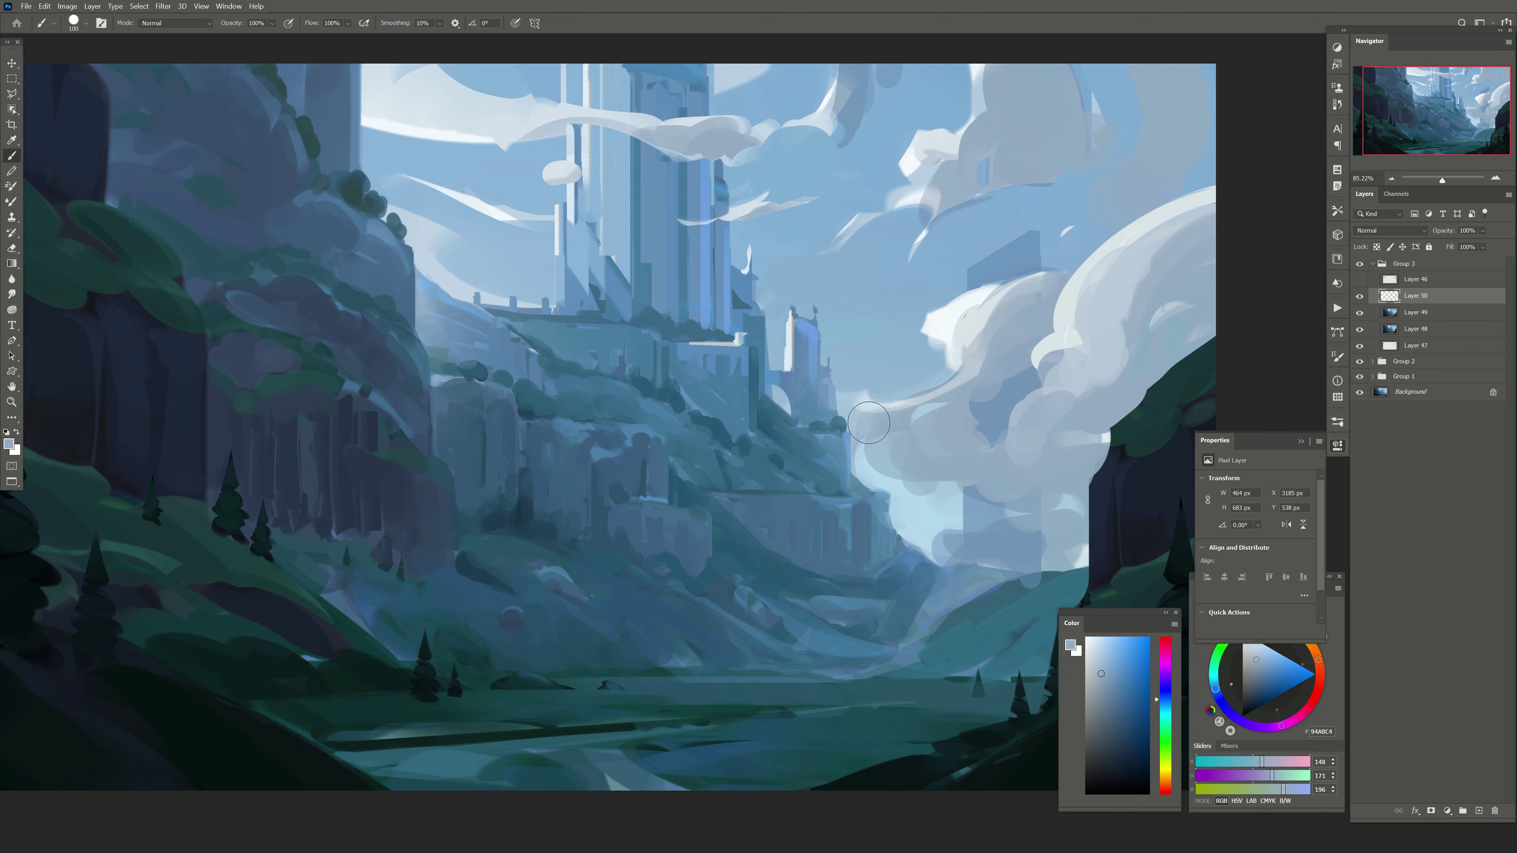
pyautogui.moveTo(866, 435); pyautogui.dragTo(990, 416)
pyautogui.press(']')
pyautogui.press(']')
pyautogui.keyDown('alt'); pyautogui.click(821, 207); pyautogui.keyUp('alt')
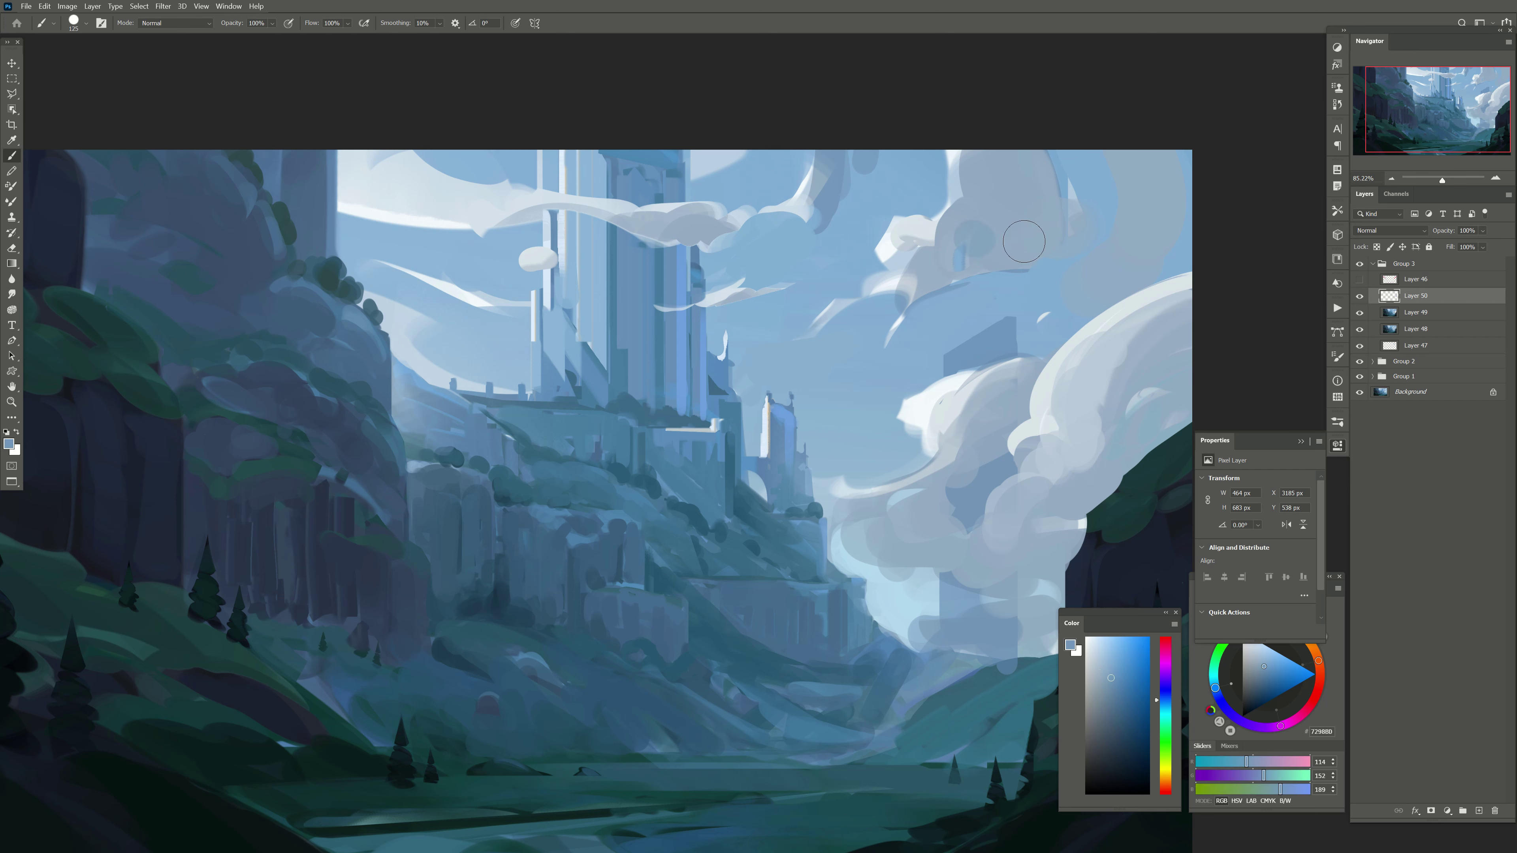
pyautogui.moveTo(1010, 251)
pyautogui.mouseDown()
pyautogui.moveTo(1027, 173)
pyautogui.moveTo(976, 201)
pyautogui.mouseUp()
pyautogui.keyDown('alt'); pyautogui.click(975, 203); pyautogui.keyUp('alt')
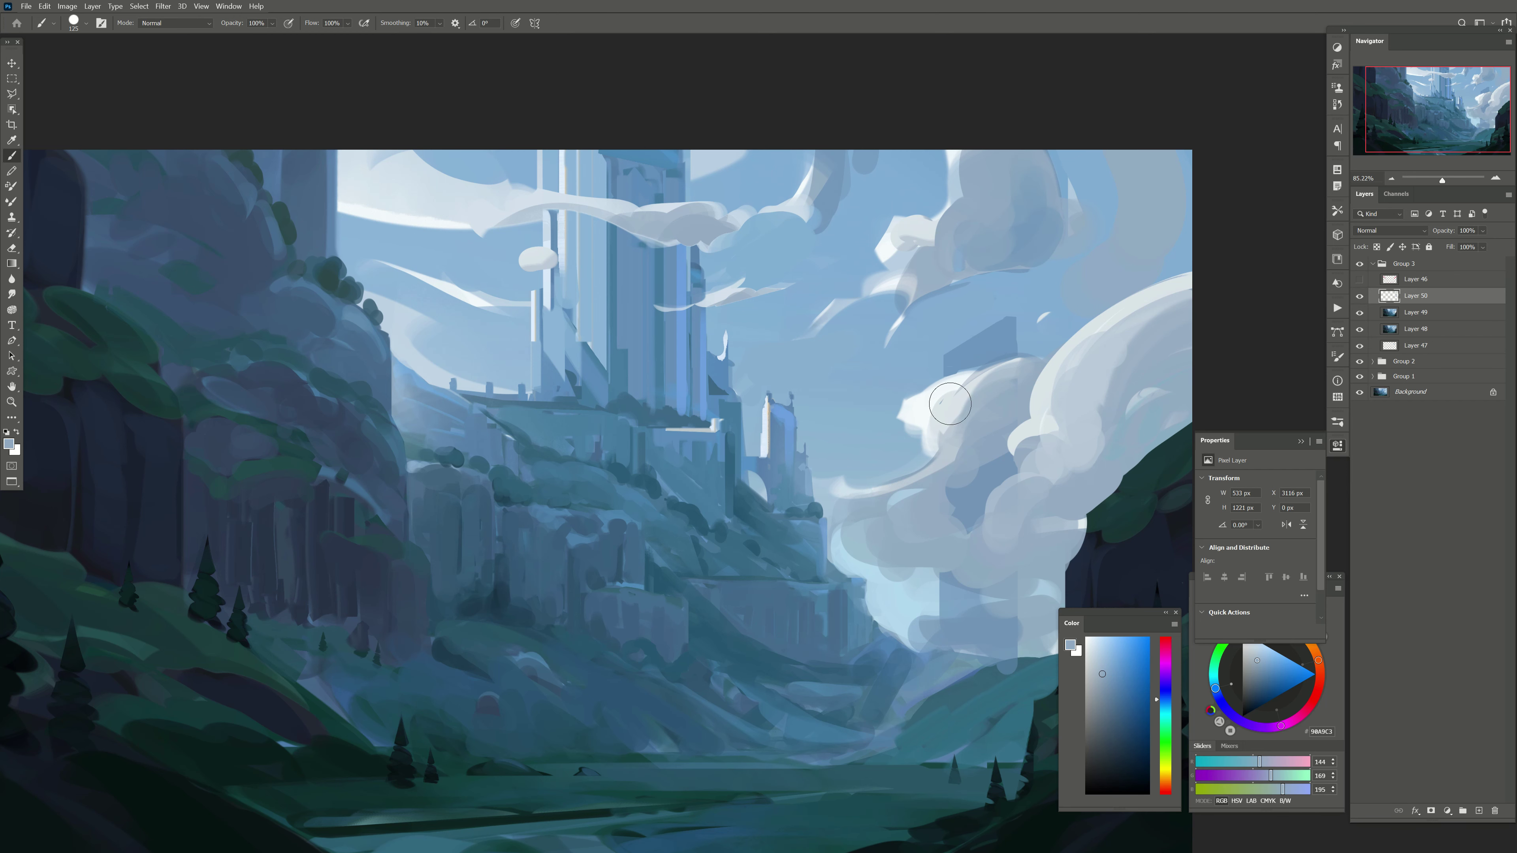
pyautogui.press('[')
# Step: Paint sampled teal strokes along the valley ridge
pyautogui.moveTo(979, 279); pyautogui.dragTo(955, 66)
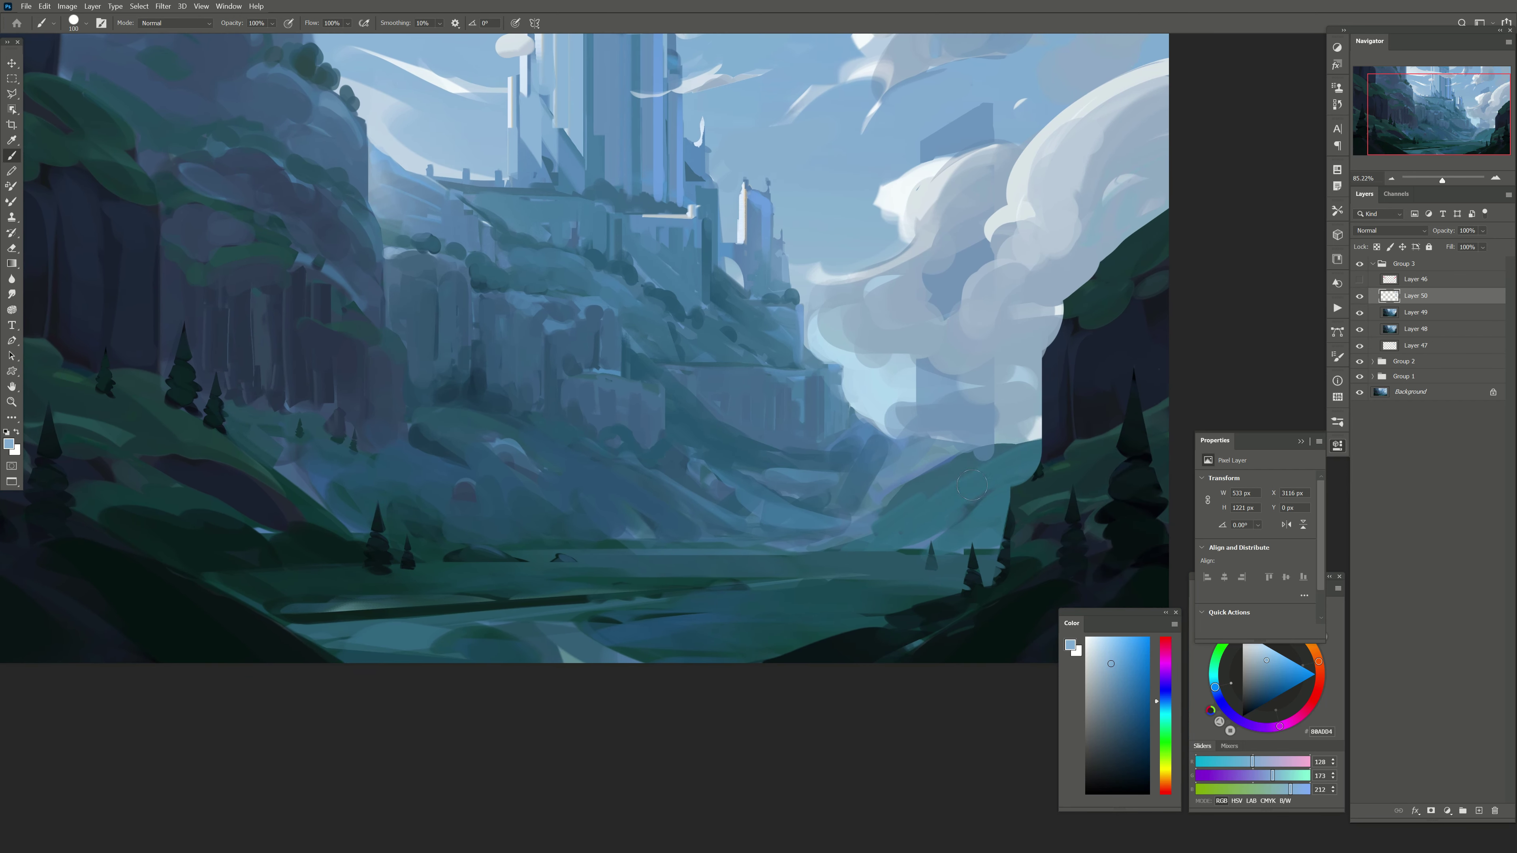
pyautogui.keyDown('alt'); pyautogui.click(957, 492); pyautogui.keyUp('alt')
pyautogui.press('[')
pyautogui.press('[')
pyautogui.keyDown('alt'); pyautogui.click(955, 490); pyautogui.keyUp('alt')
pyautogui.moveTo(980, 478)
pyautogui.mouseDown()
pyautogui.moveTo(932, 490)
pyautogui.moveTo(873, 546)
pyautogui.moveTo(986, 541)
pyautogui.mouseUp()
pyautogui.keyDown('alt'); pyautogui.click(878, 556); pyautogui.keyUp('alt')
pyautogui.keyDown('alt'); pyautogui.click(650, 414); pyautogui.keyUp('alt')
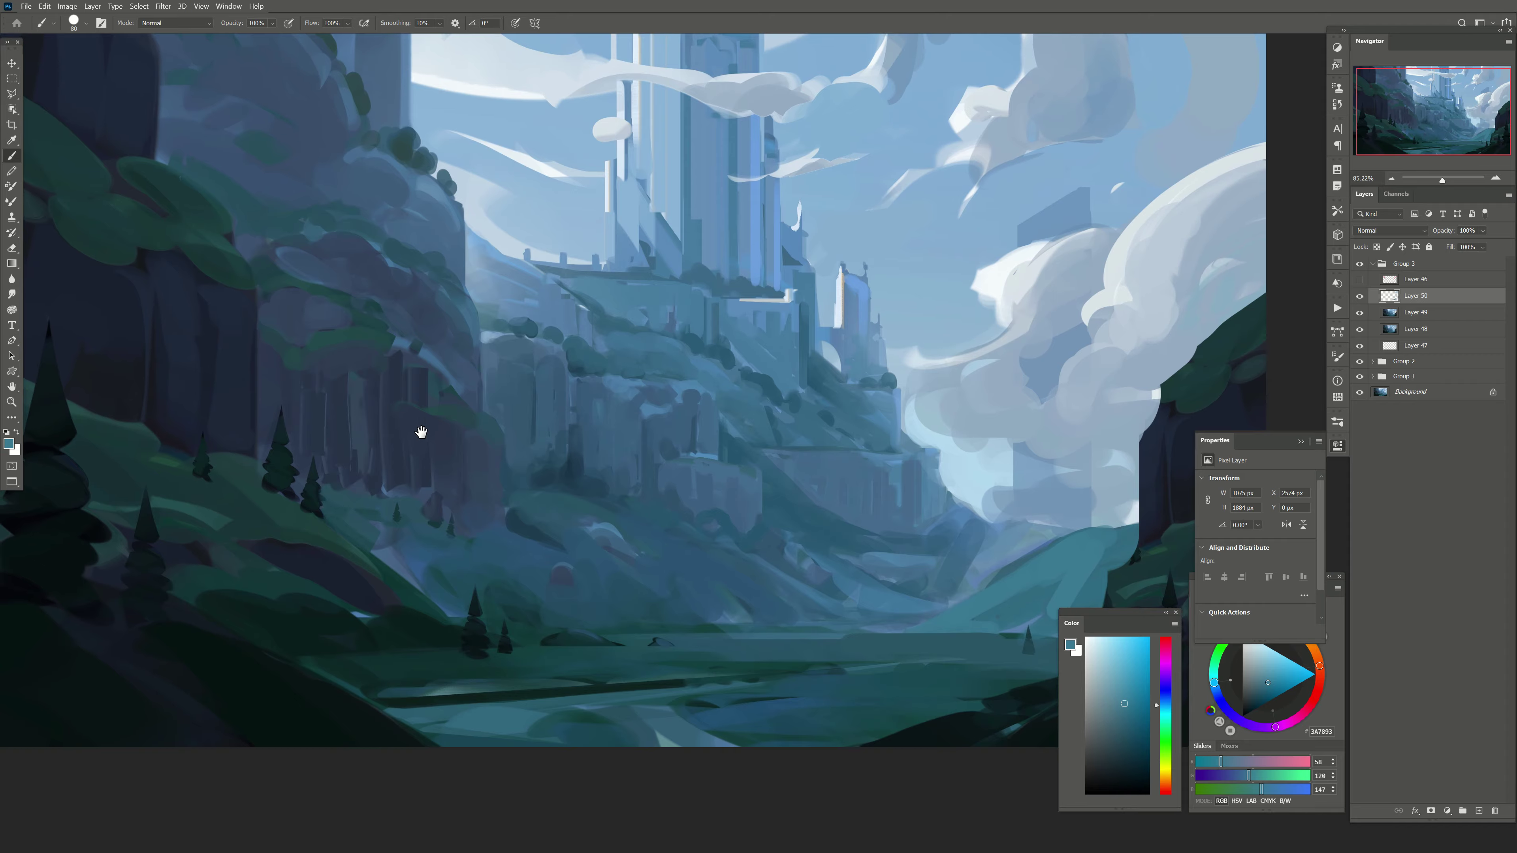
# Step: Sample pale blues near the castle tower and add light blue touches to the castle
pyautogui.moveTo(420, 430); pyautogui.dragTo(497, 457)
pyautogui.press(']')
pyautogui.press(']')
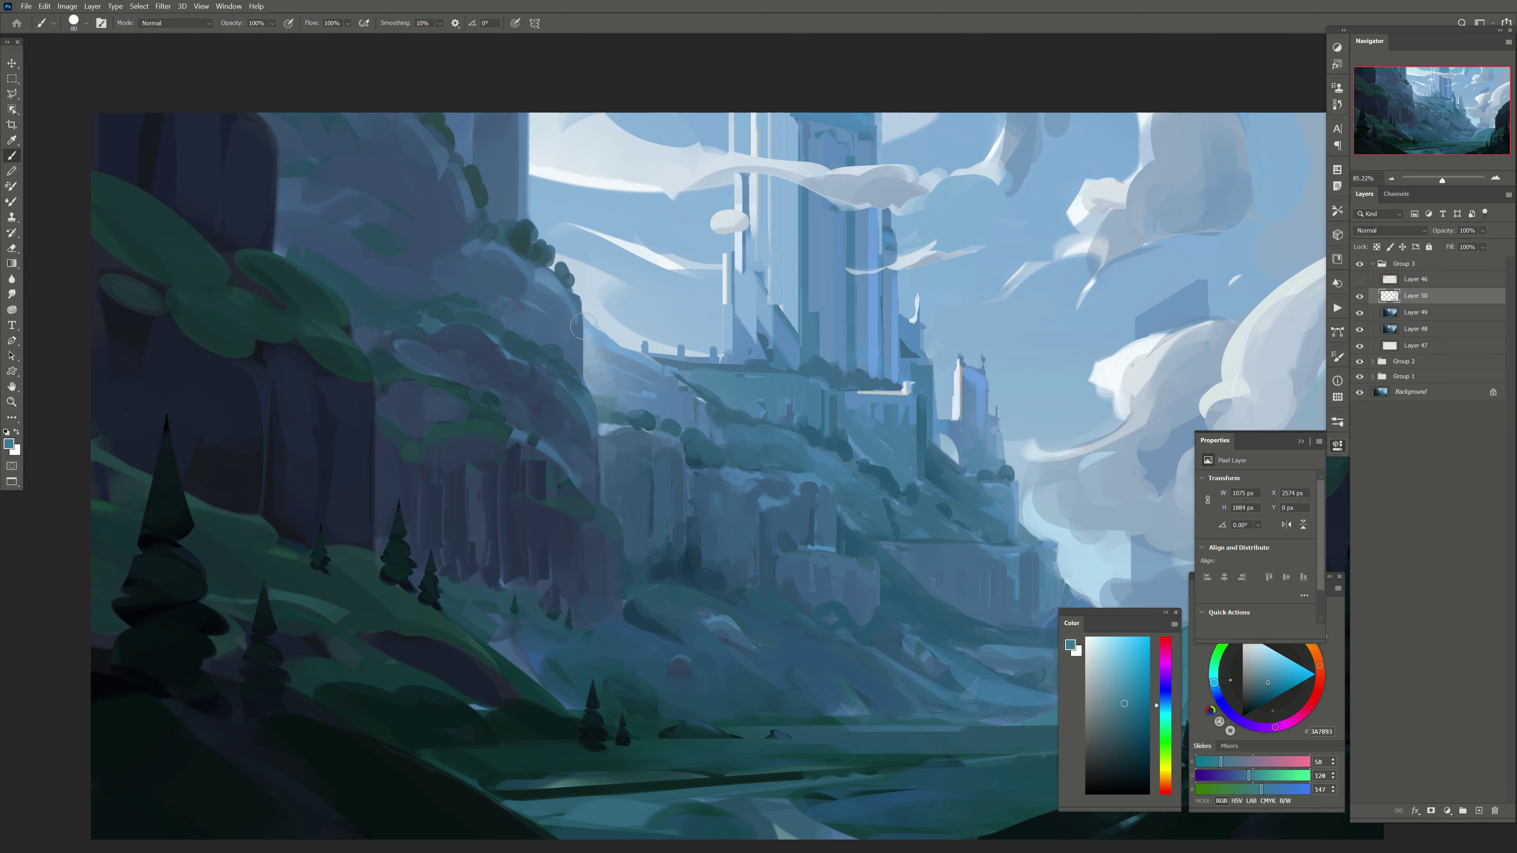
pyautogui.keyDown('alt'); pyautogui.click(848, 265); pyautogui.keyUp('alt')
pyautogui.press('[')
pyautogui.press('[')
pyautogui.press('[')
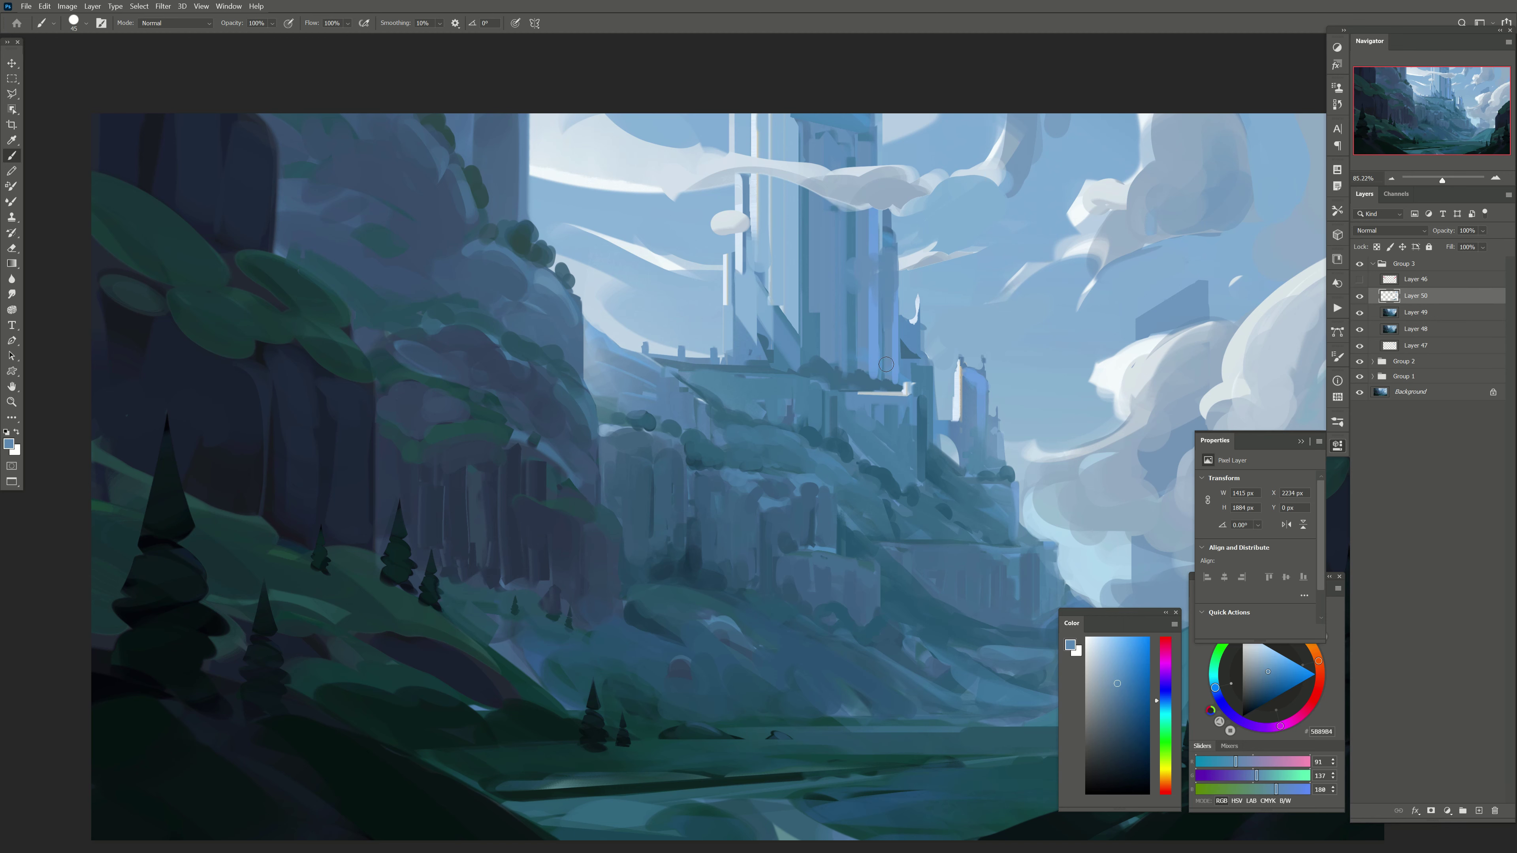
pyautogui.keyDown('alt'); pyautogui.click(873, 242); pyautogui.keyUp('alt')
pyautogui.press('[')
pyautogui.moveTo(672, 388)
pyautogui.mouseDown()
pyautogui.moveTo(632, 307)
pyautogui.moveTo(597, 359)
pyautogui.moveTo(582, 440)
pyautogui.mouseUp()
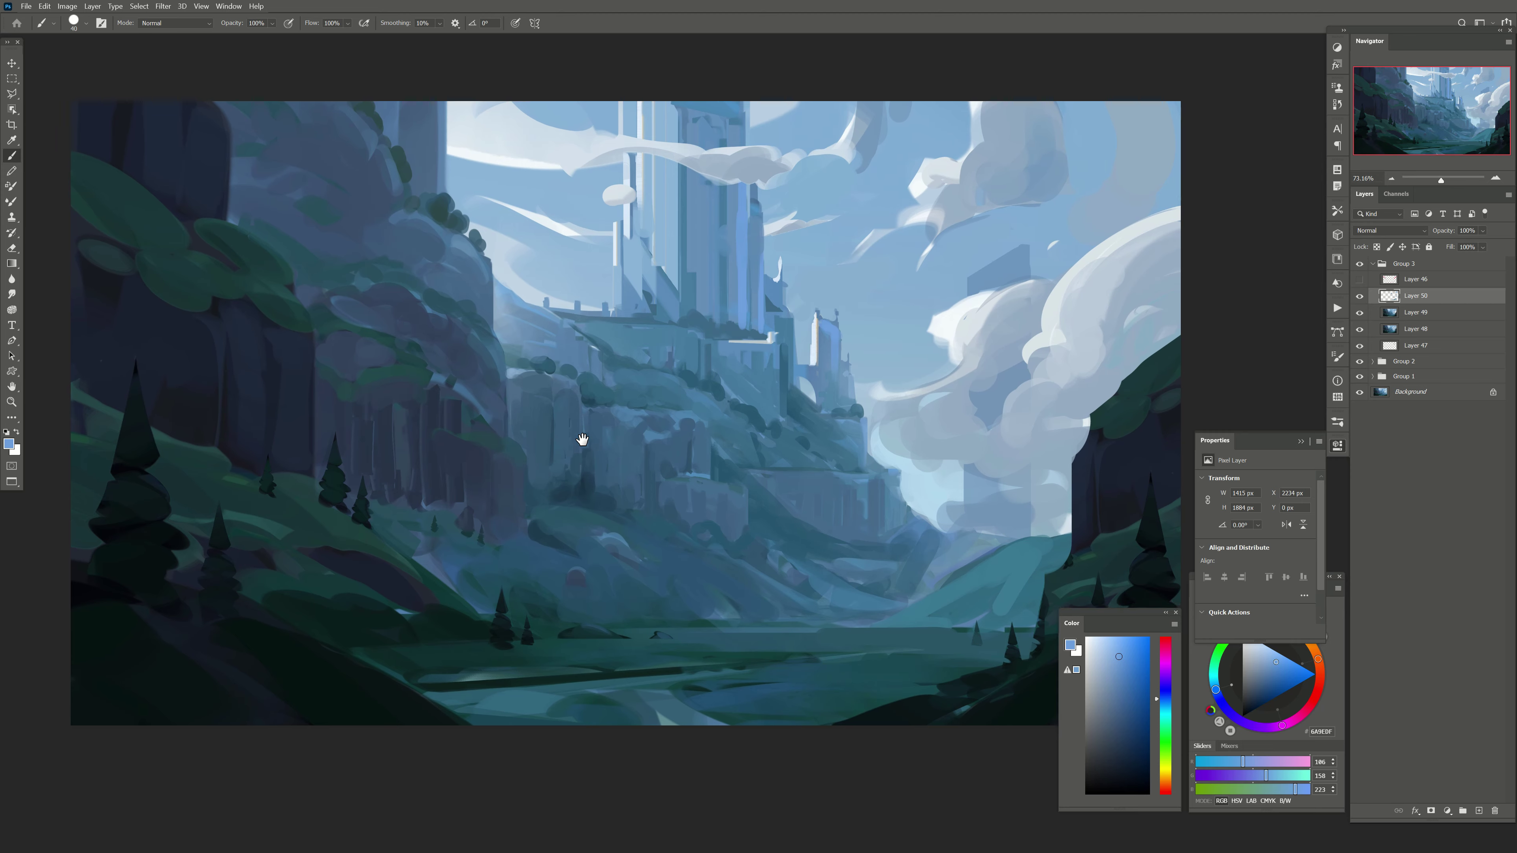
# Step: On a new layer, darken the distant tower and dab pale highlights into the misty valley
pyautogui.click(1477, 811)
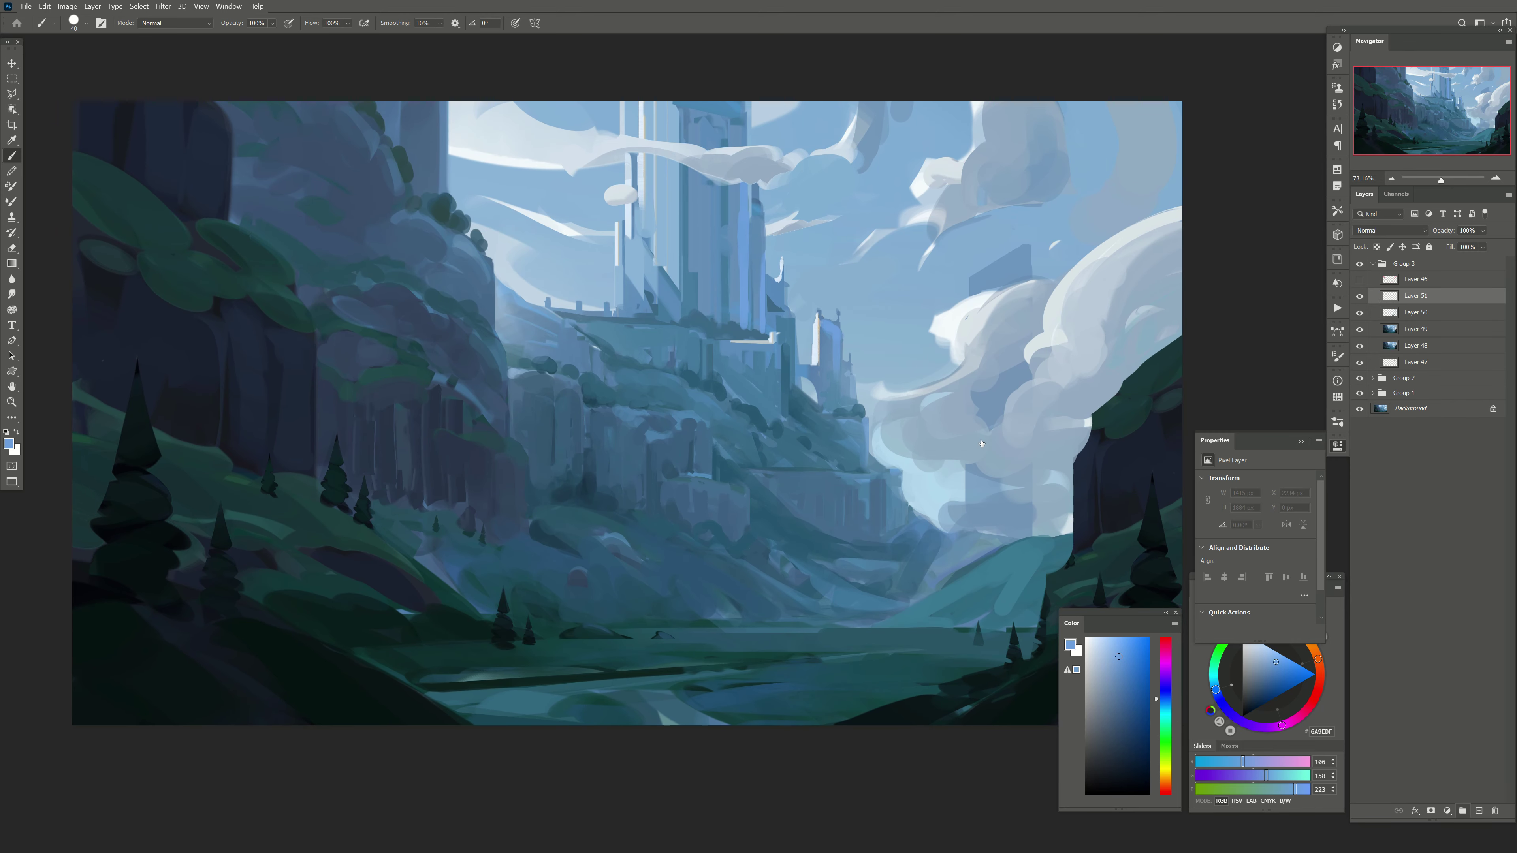
pyautogui.keyDown('alt'); pyautogui.click(996, 407); pyautogui.keyUp('alt')
pyautogui.moveTo(974, 399); pyautogui.dragTo(983, 415)
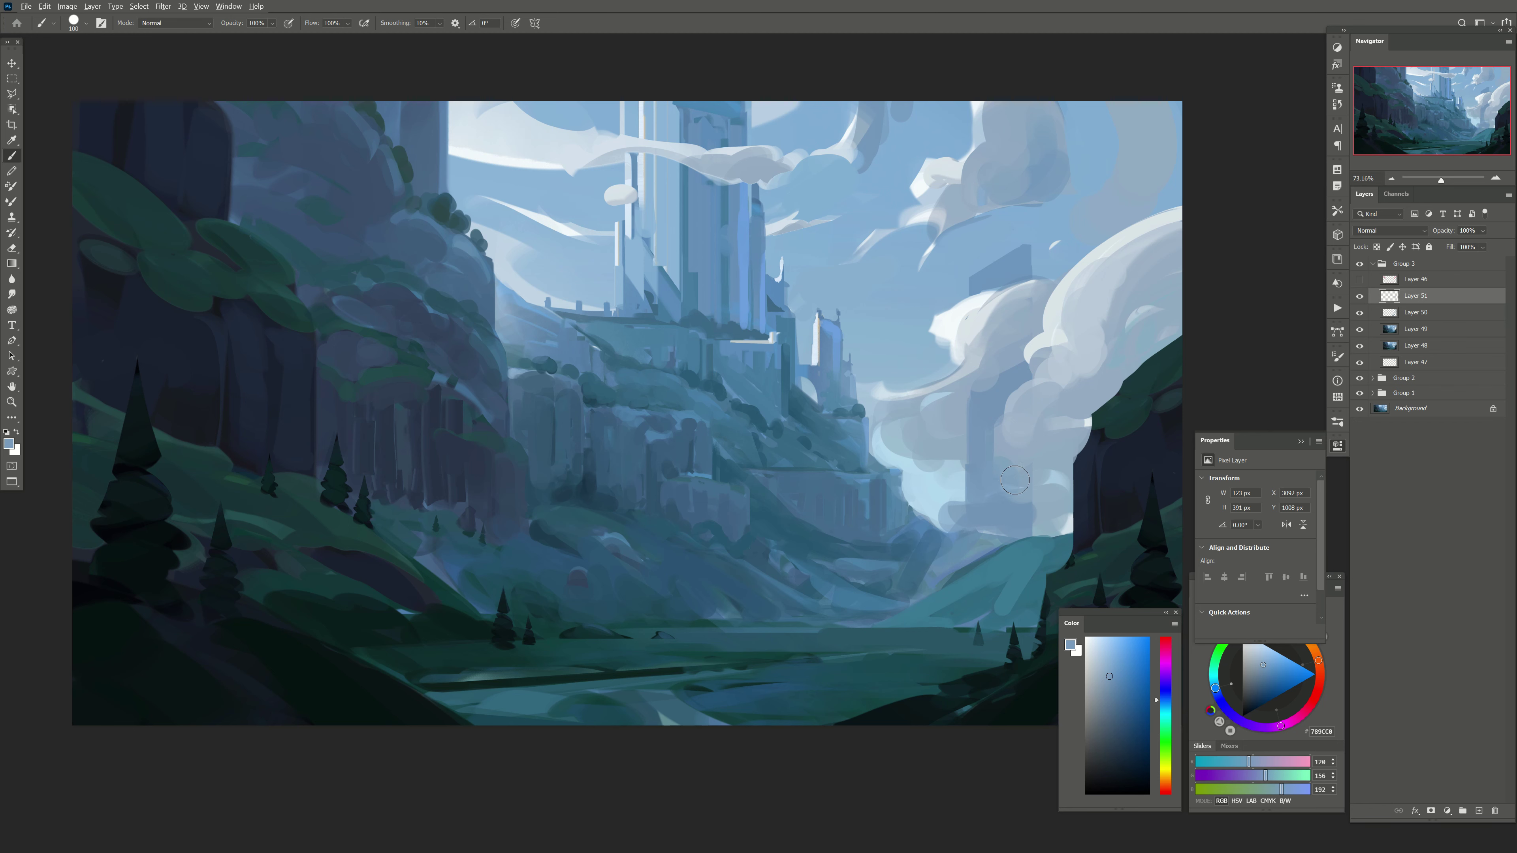
pyautogui.keyDown('alt'); pyautogui.click(1013, 429); pyautogui.keyUp('alt')
pyautogui.moveTo(1015, 478); pyautogui.dragTo(915, 509)
pyautogui.keyDown('alt'); pyautogui.click(935, 494); pyautogui.keyUp('alt')
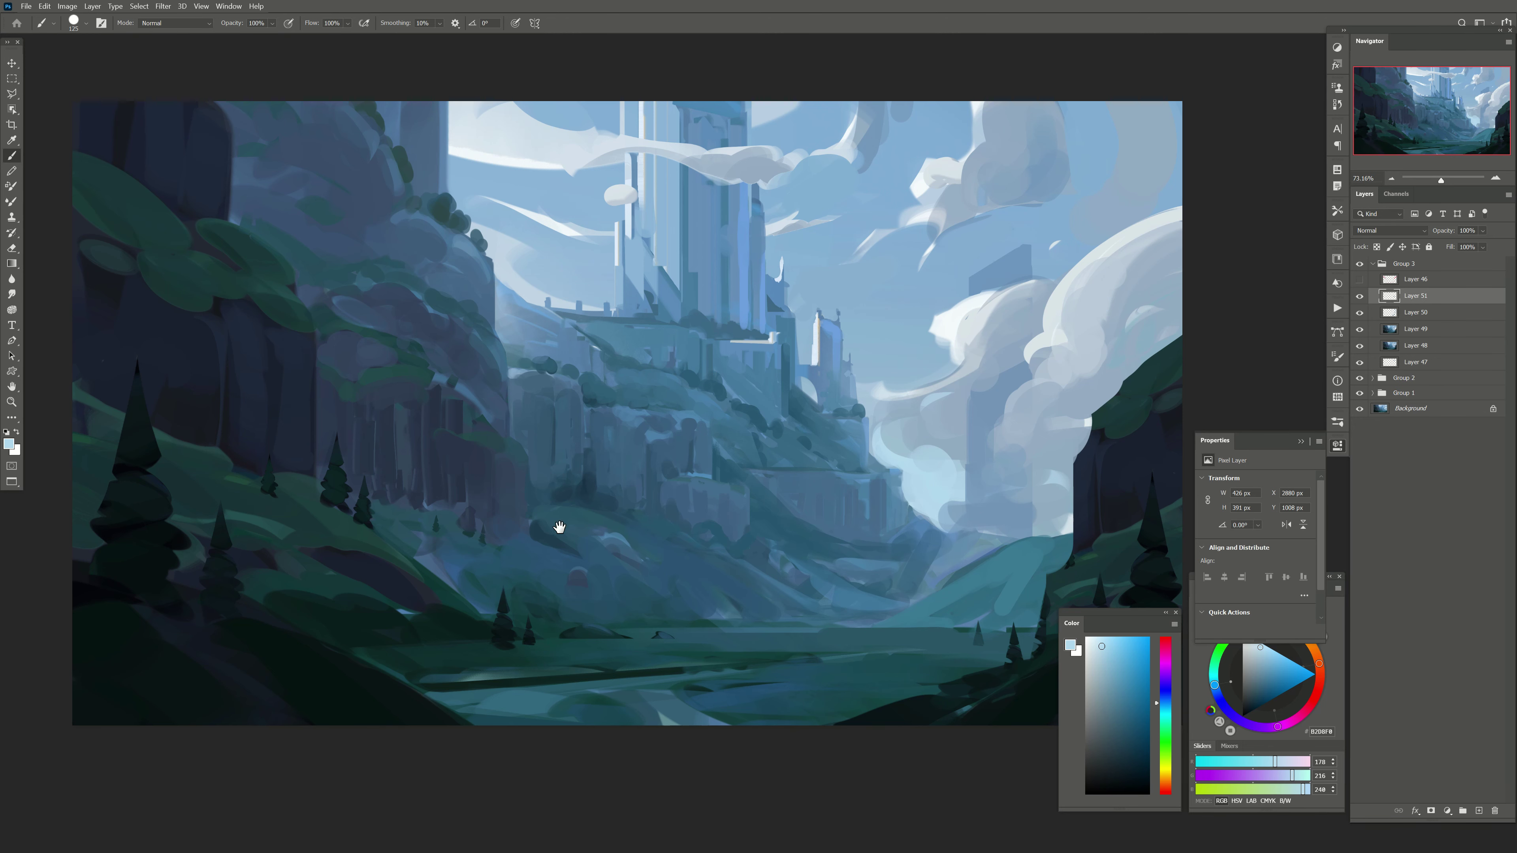
pyautogui.moveTo(567, 530); pyautogui.dragTo(563, 529)
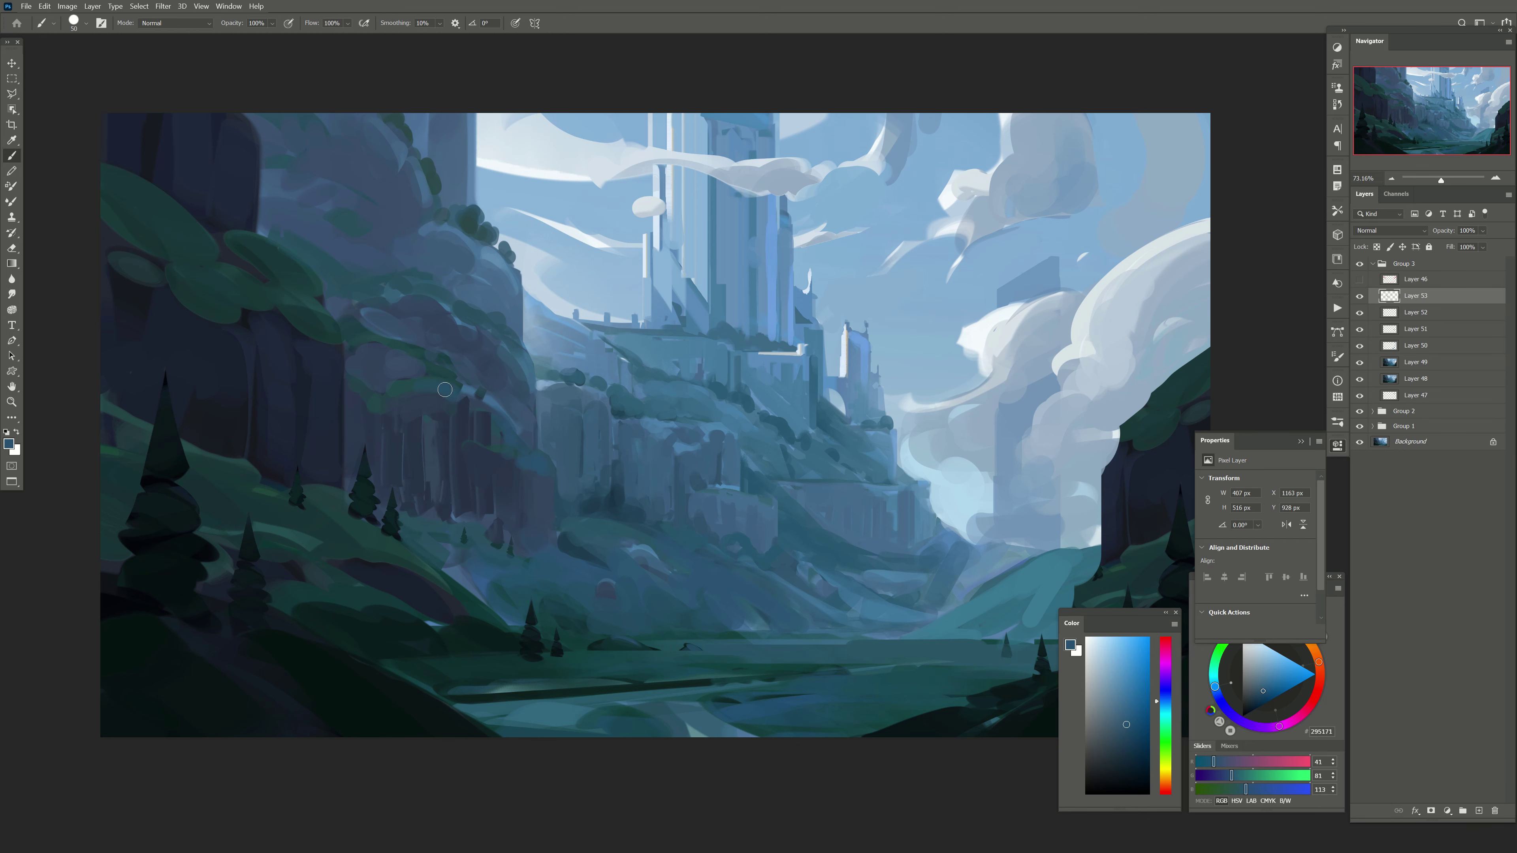
# Step: Choose deep teal and slate blues and paint dark strokes over the light cliff streaks
pyautogui.keyDown('alt'); pyautogui.click(460, 351); pyautogui.keyUp('alt')
pyautogui.keyDown('alt'); pyautogui.click(426, 352); pyautogui.keyUp('alt')
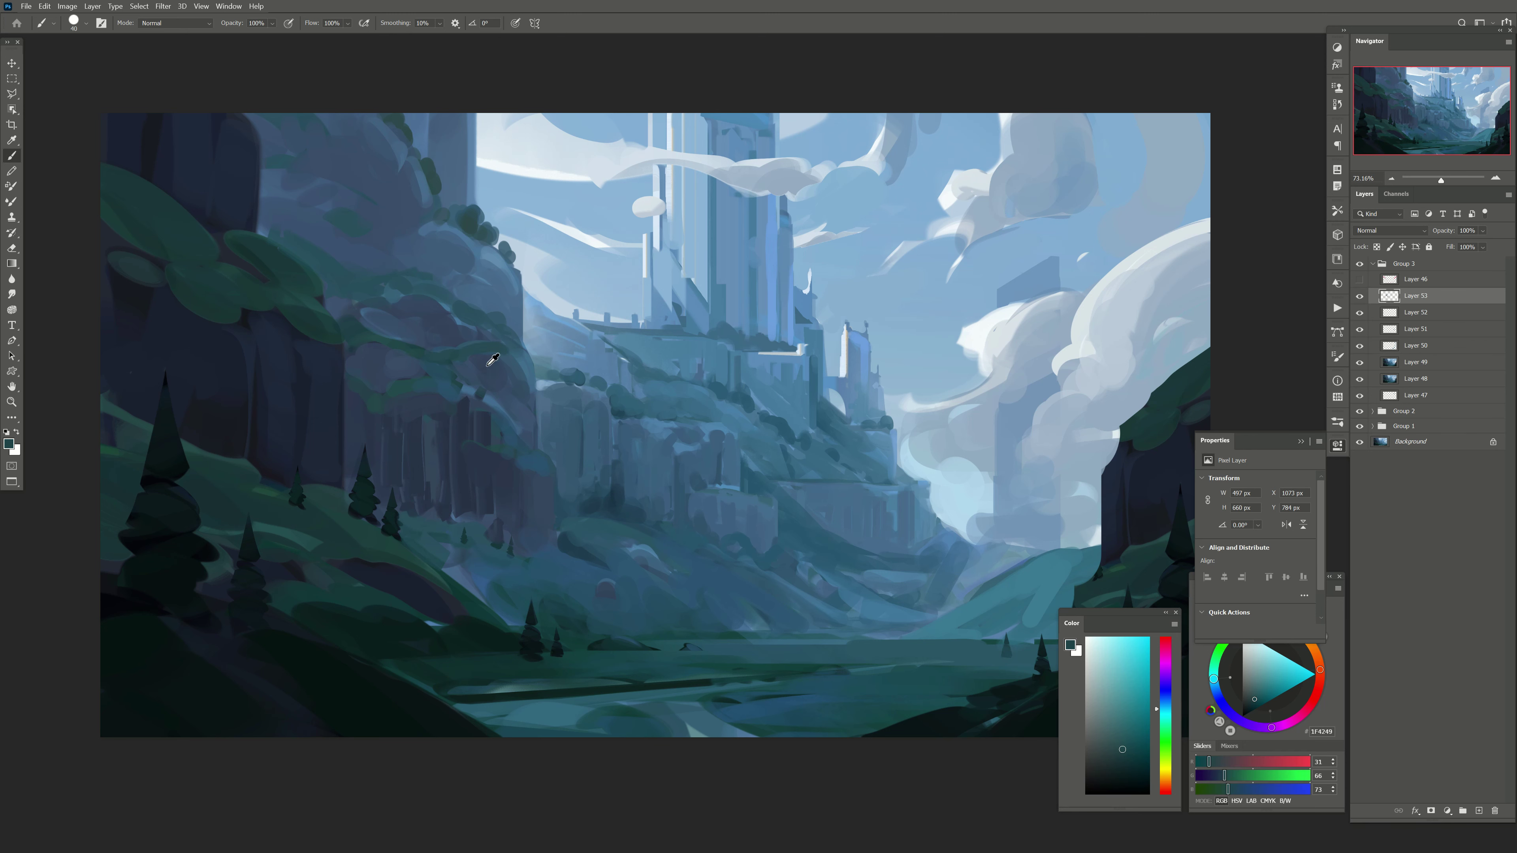
pyautogui.keyDown('alt'); pyautogui.click(475, 376); pyautogui.keyUp('alt')
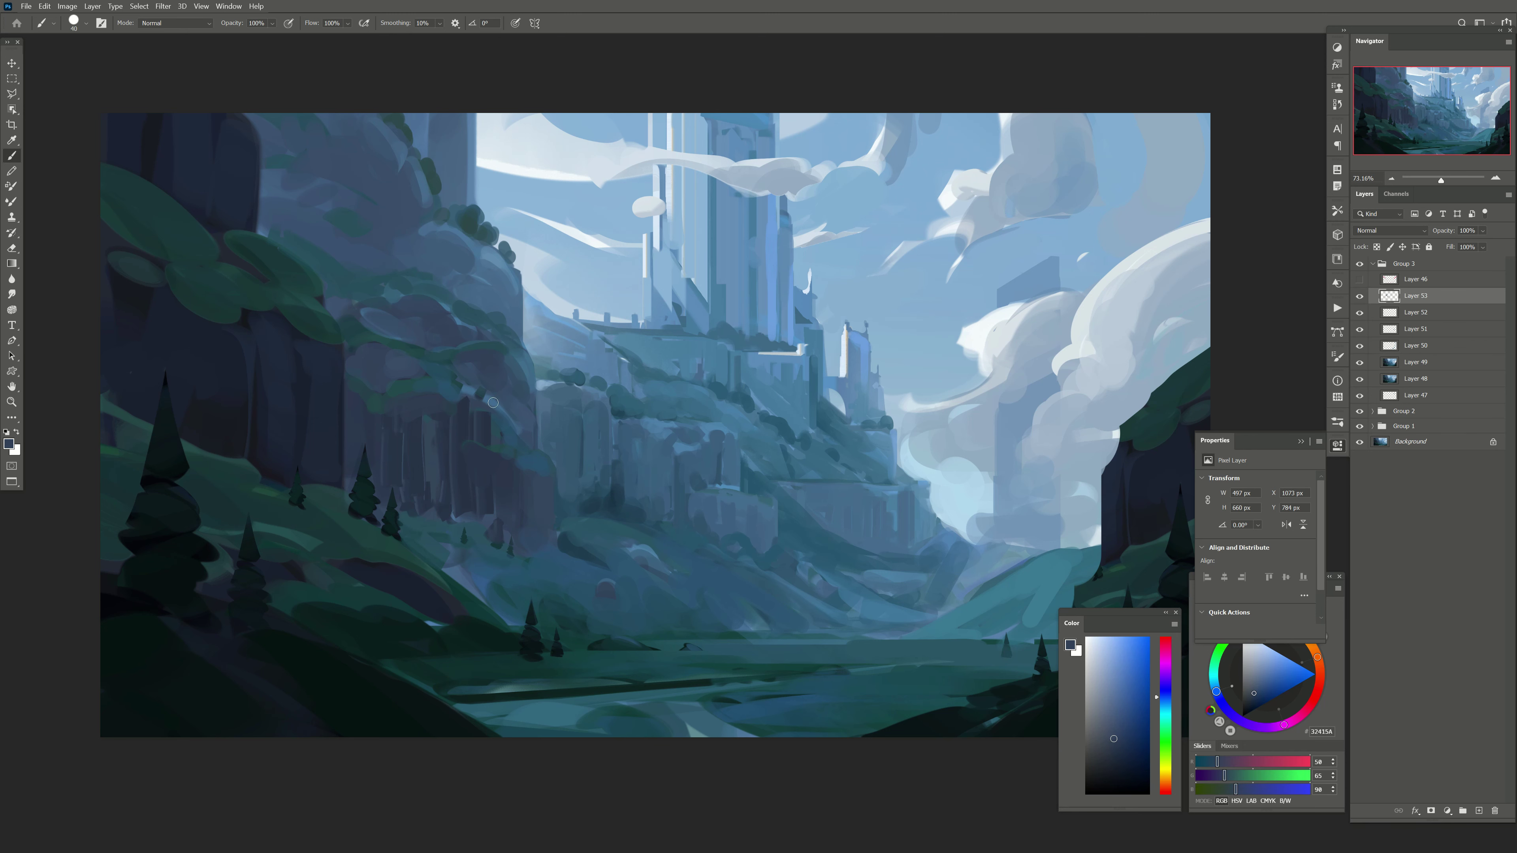
pyautogui.keyDown('alt'); pyautogui.click(478, 393); pyautogui.keyUp('alt')
pyautogui.keyDown('alt'); pyautogui.click(485, 400); pyautogui.keyUp('alt')
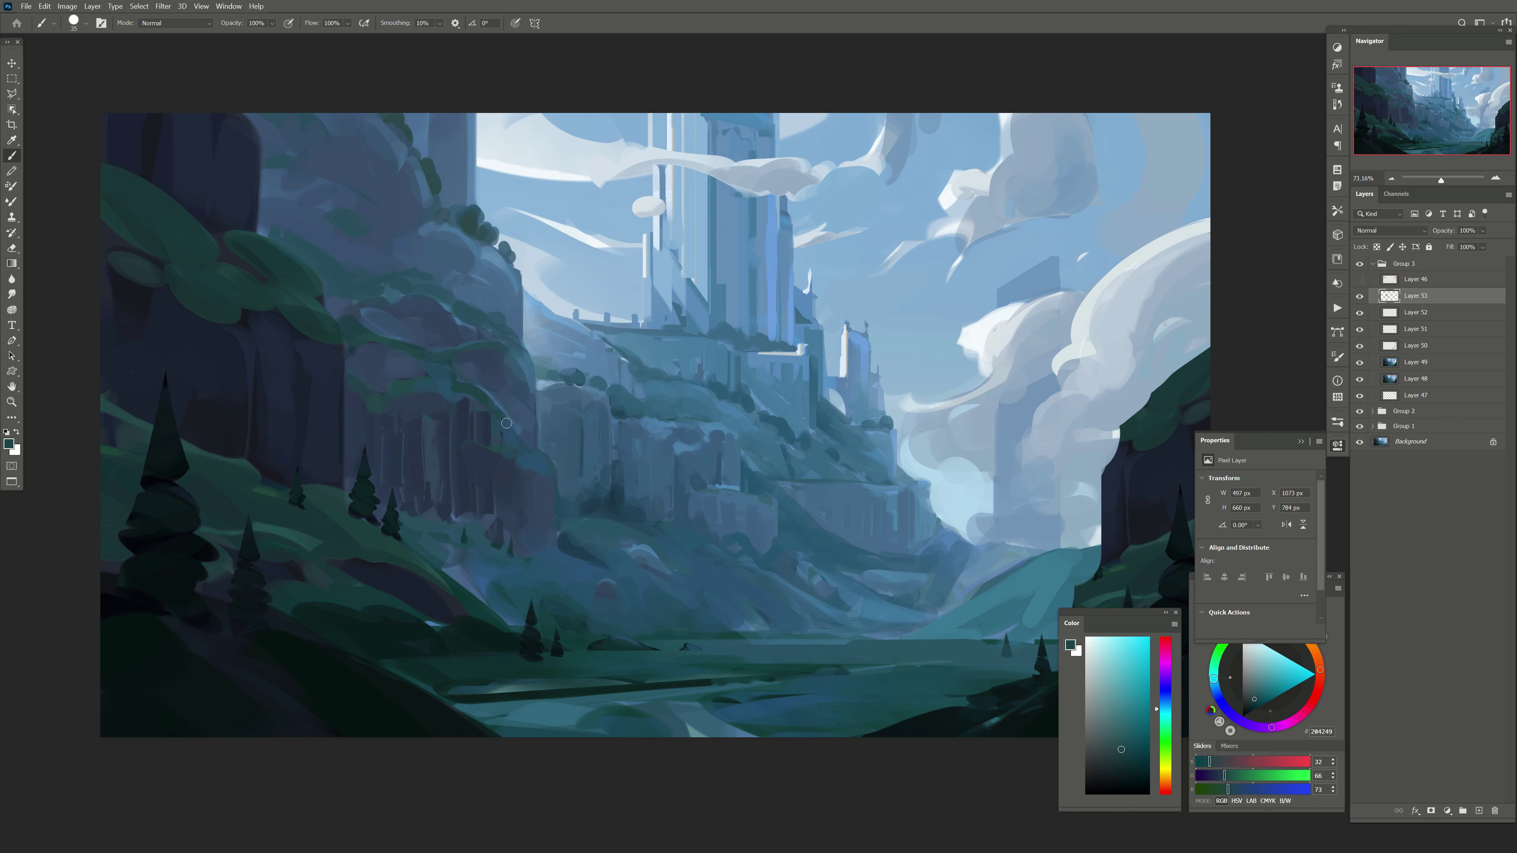
pyautogui.keyDown('alt'); pyautogui.click(534, 461); pyautogui.keyUp('alt')
pyautogui.keyDown('alt'); pyautogui.click(525, 465); pyautogui.keyUp('alt')
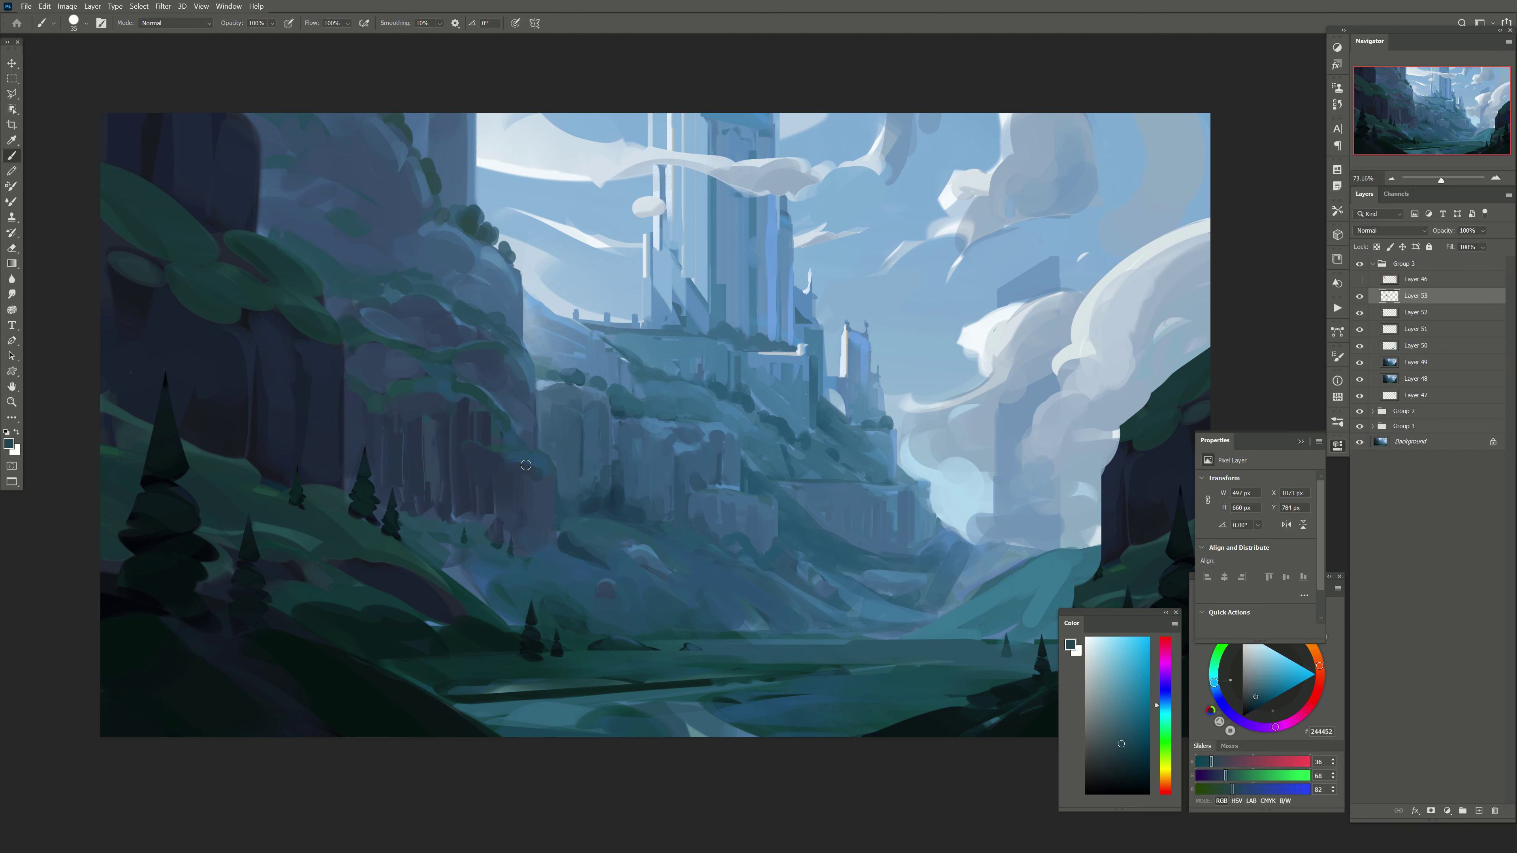
pyautogui.keyDown('alt'); pyautogui.click(516, 427); pyautogui.keyUp('alt')
pyautogui.keyDown('alt'); pyautogui.click(503, 389); pyautogui.keyUp('alt')
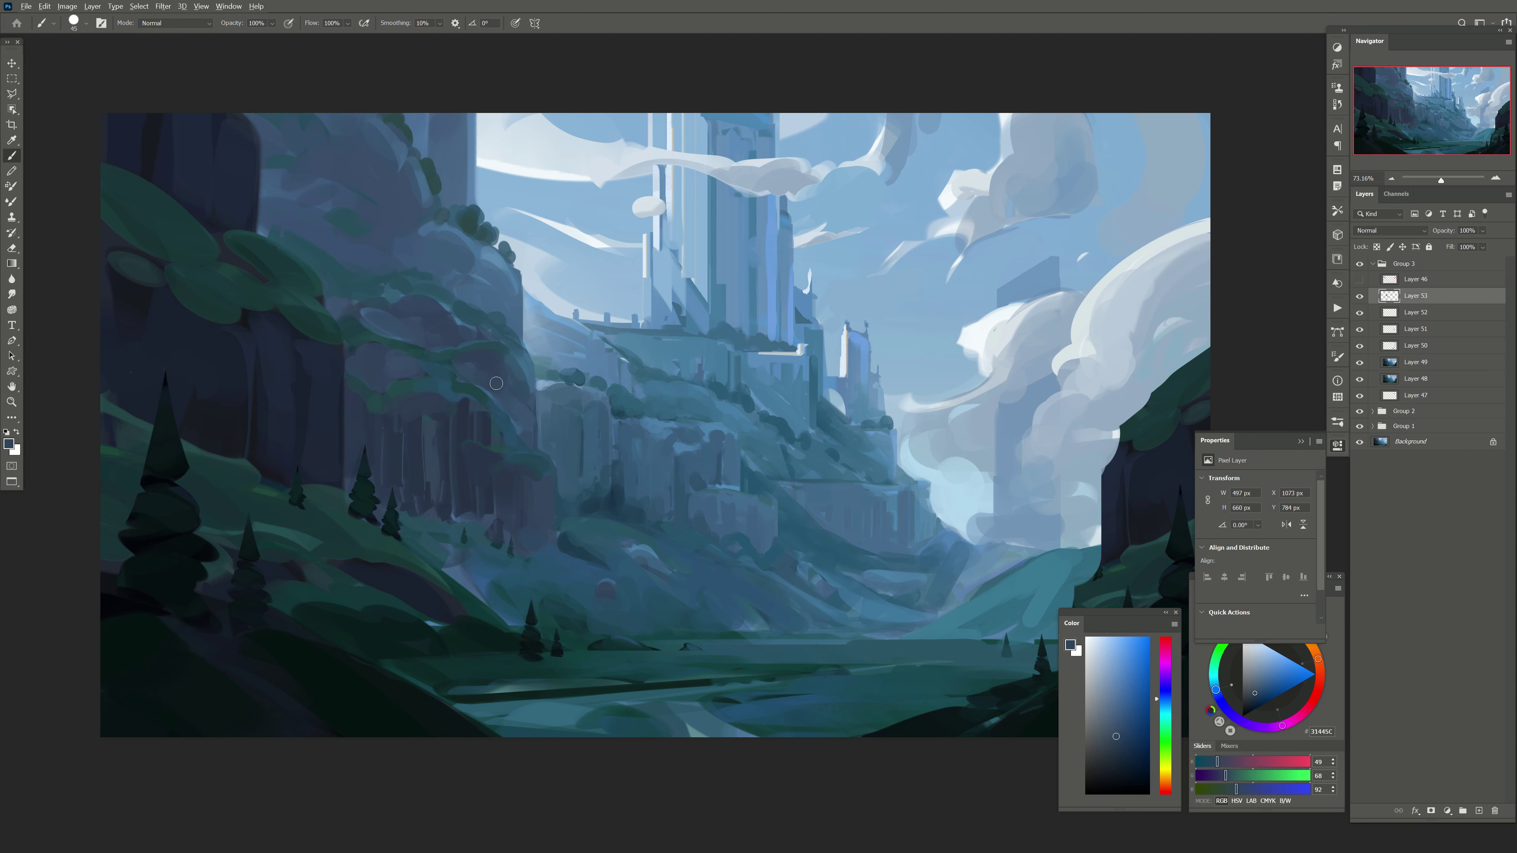
pyautogui.moveTo(420, 467); pyautogui.dragTo(430, 419)
pyautogui.keyDown('alt'); pyautogui.click(483, 480); pyautogui.keyUp('alt')
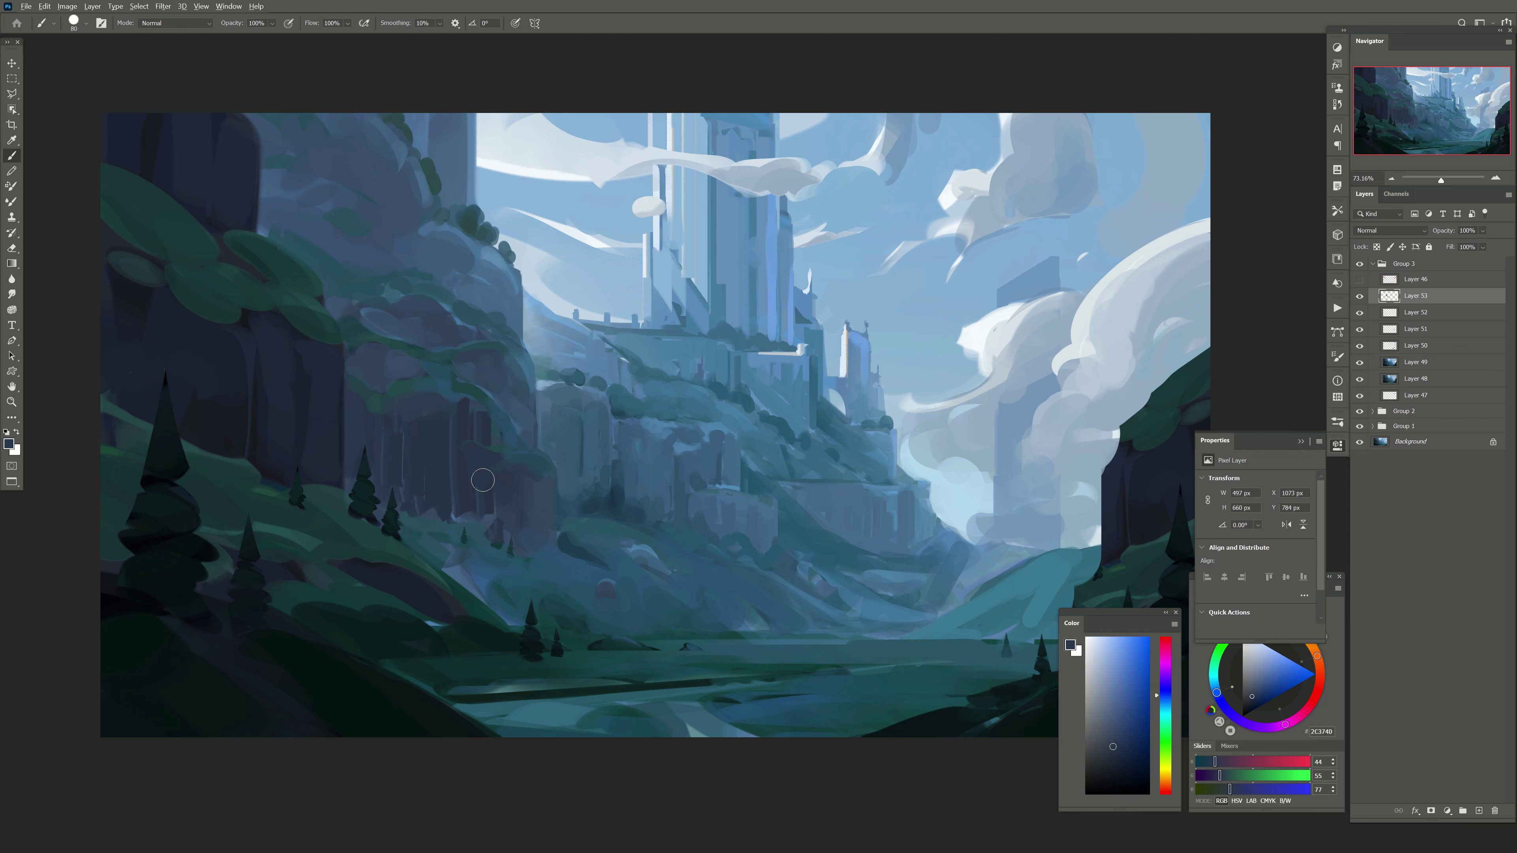
# Step: Cover the lower cliff with teal and dark blue strokes, hiding Layer 53 to compare
pyautogui.keyDown('alt'); pyautogui.click(433, 392); pyautogui.keyUp('alt')
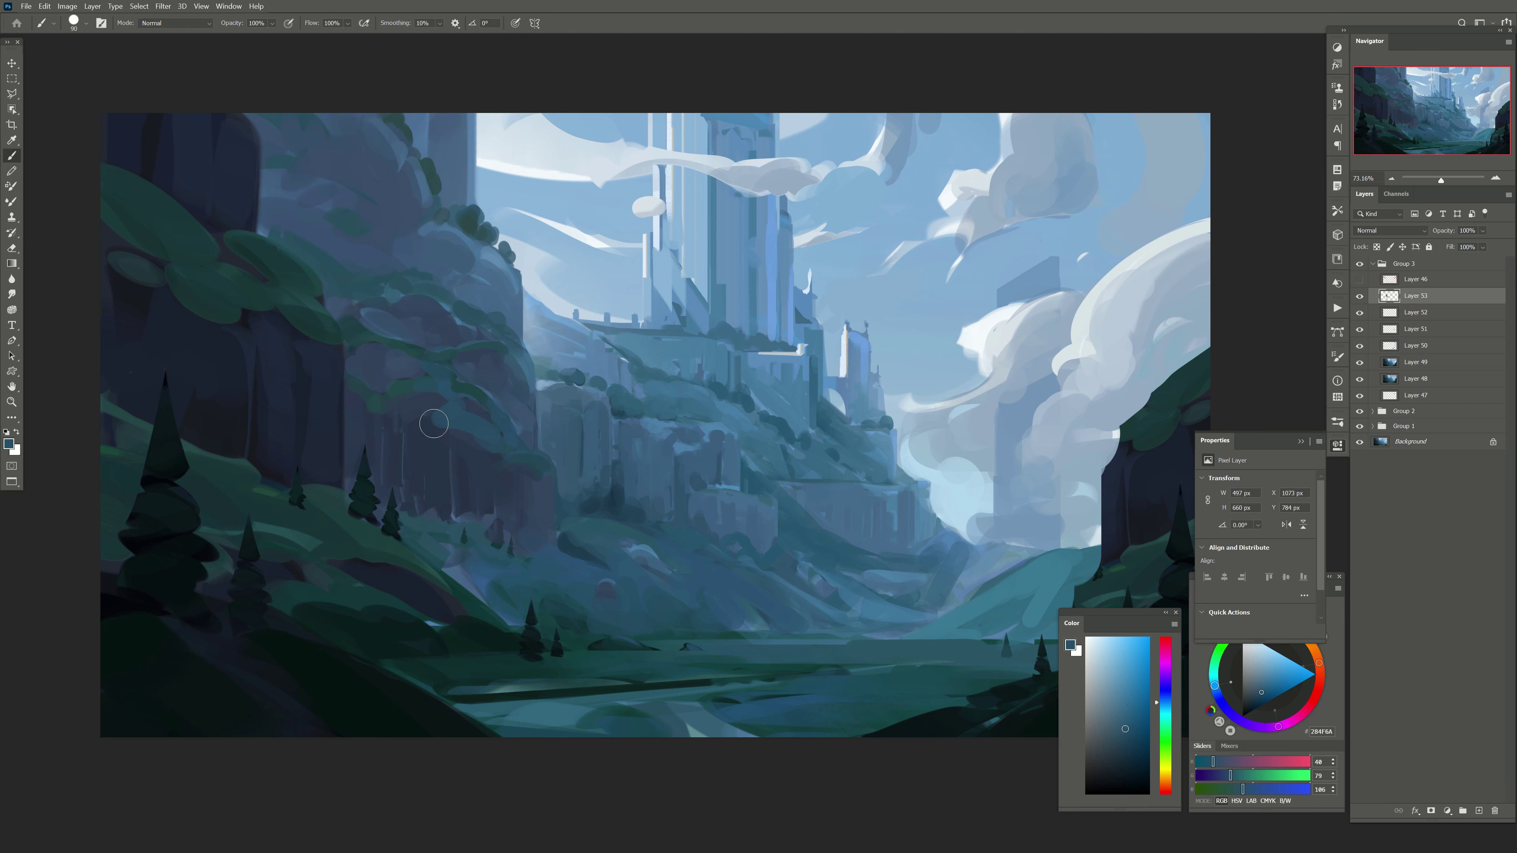
pyautogui.moveTo(433, 424)
pyautogui.mouseDown()
pyautogui.moveTo(428, 411)
pyautogui.moveTo(394, 425)
pyautogui.mouseUp()
pyautogui.keyDown('alt'); pyautogui.click(435, 442); pyautogui.keyUp('alt')
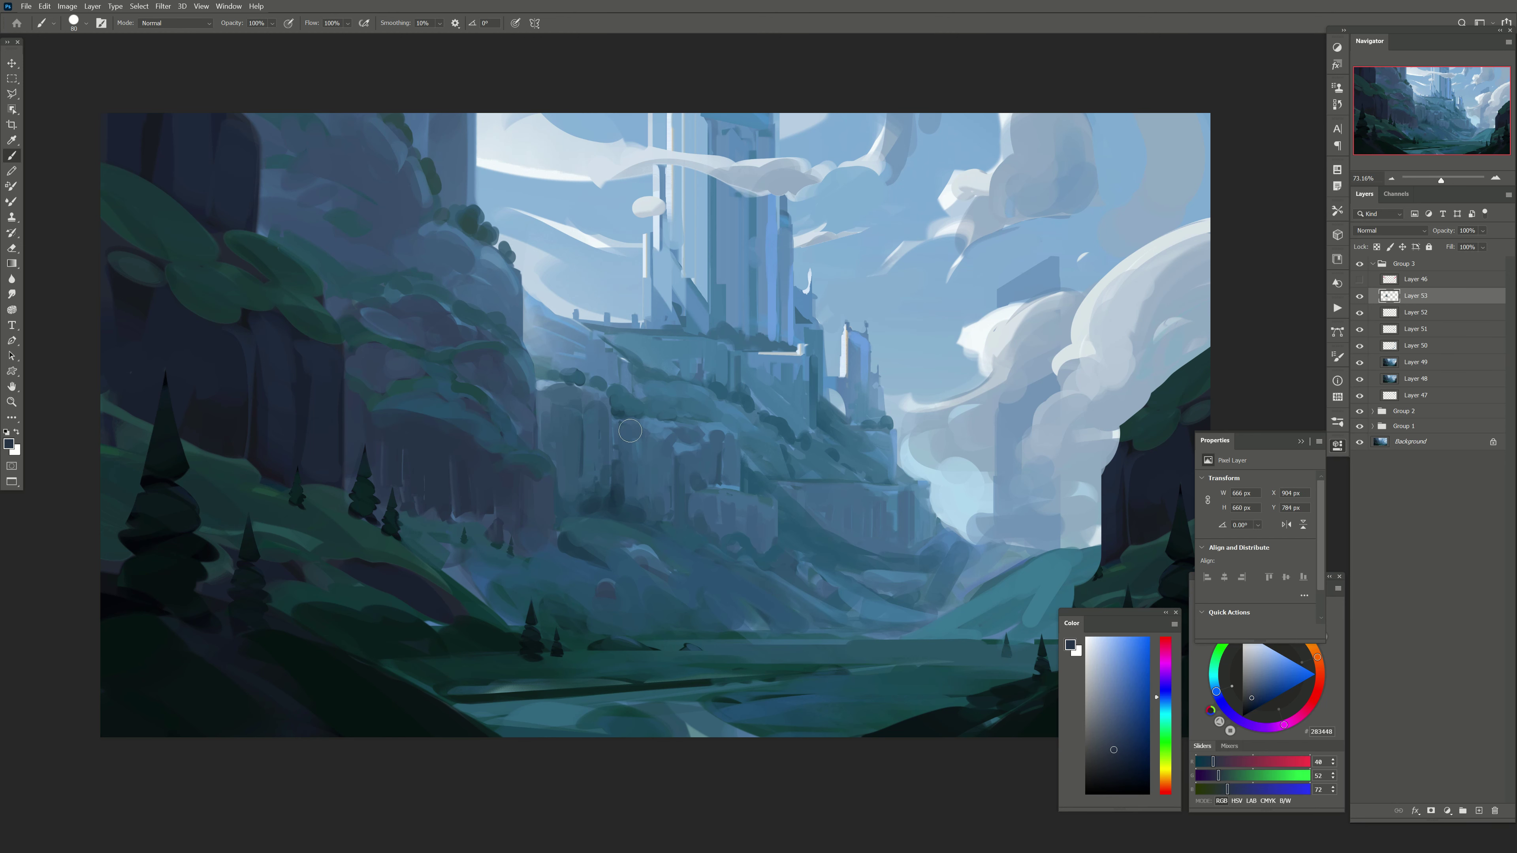
pyautogui.keyDown('alt'); pyautogui.click(466, 433); pyautogui.keyUp('alt')
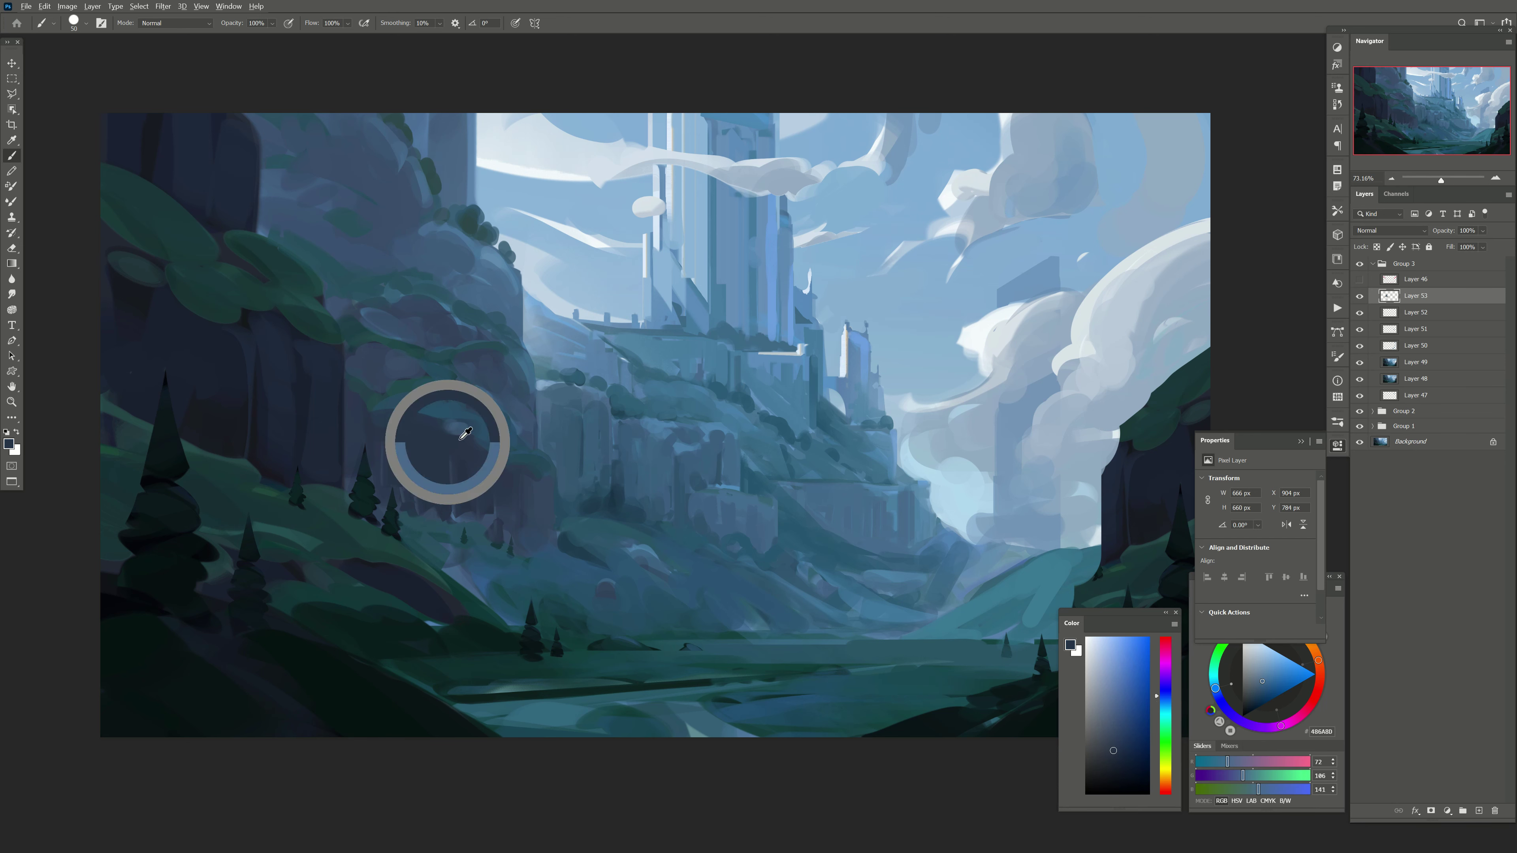
pyautogui.moveTo(357, 364); pyautogui.dragTo(417, 374)
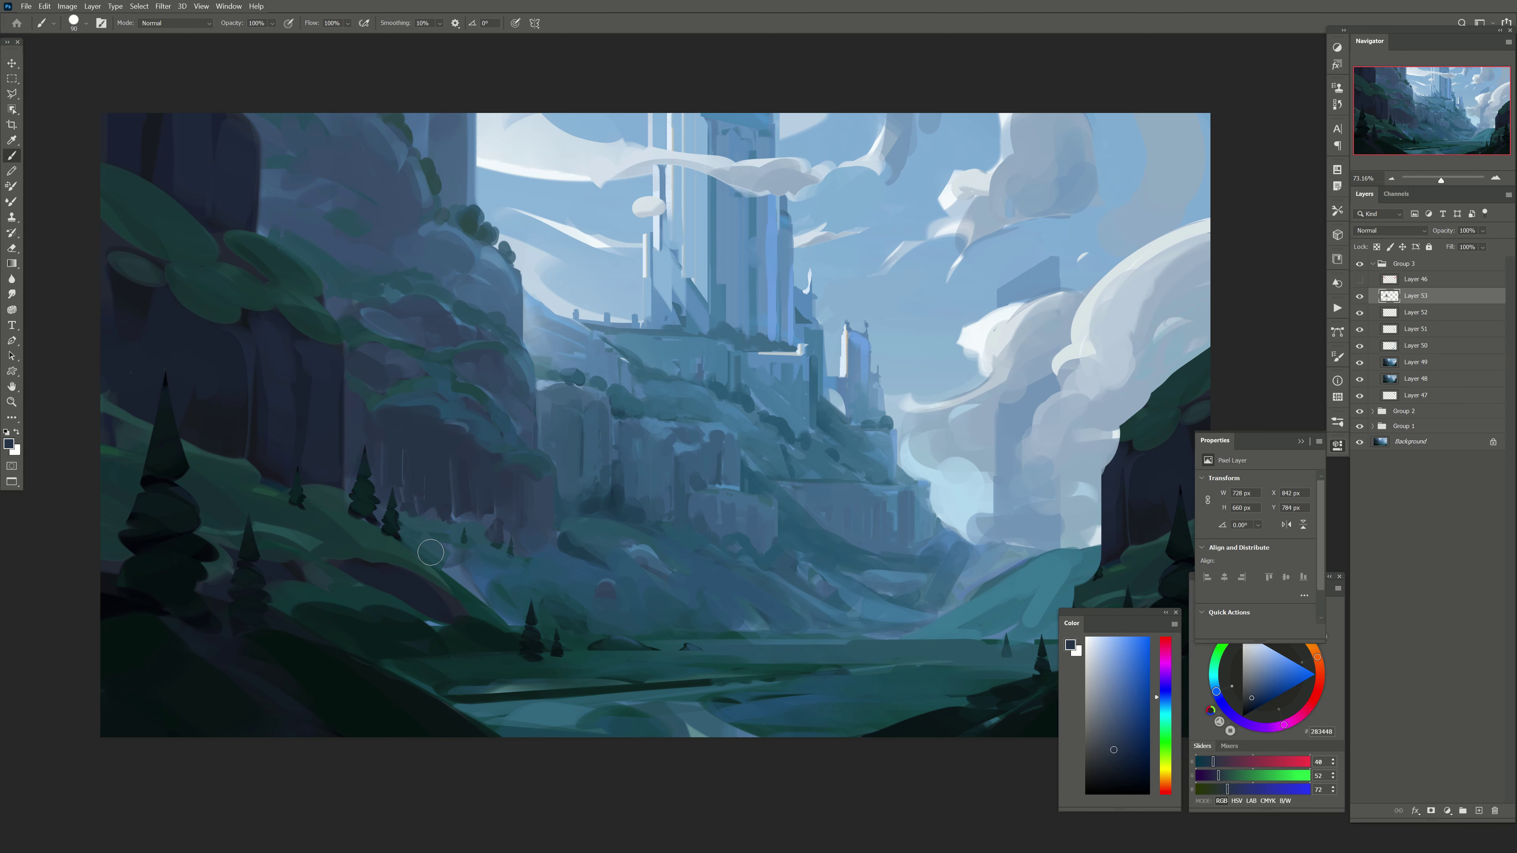
pyautogui.click(1360, 296)
pyautogui.press('e')
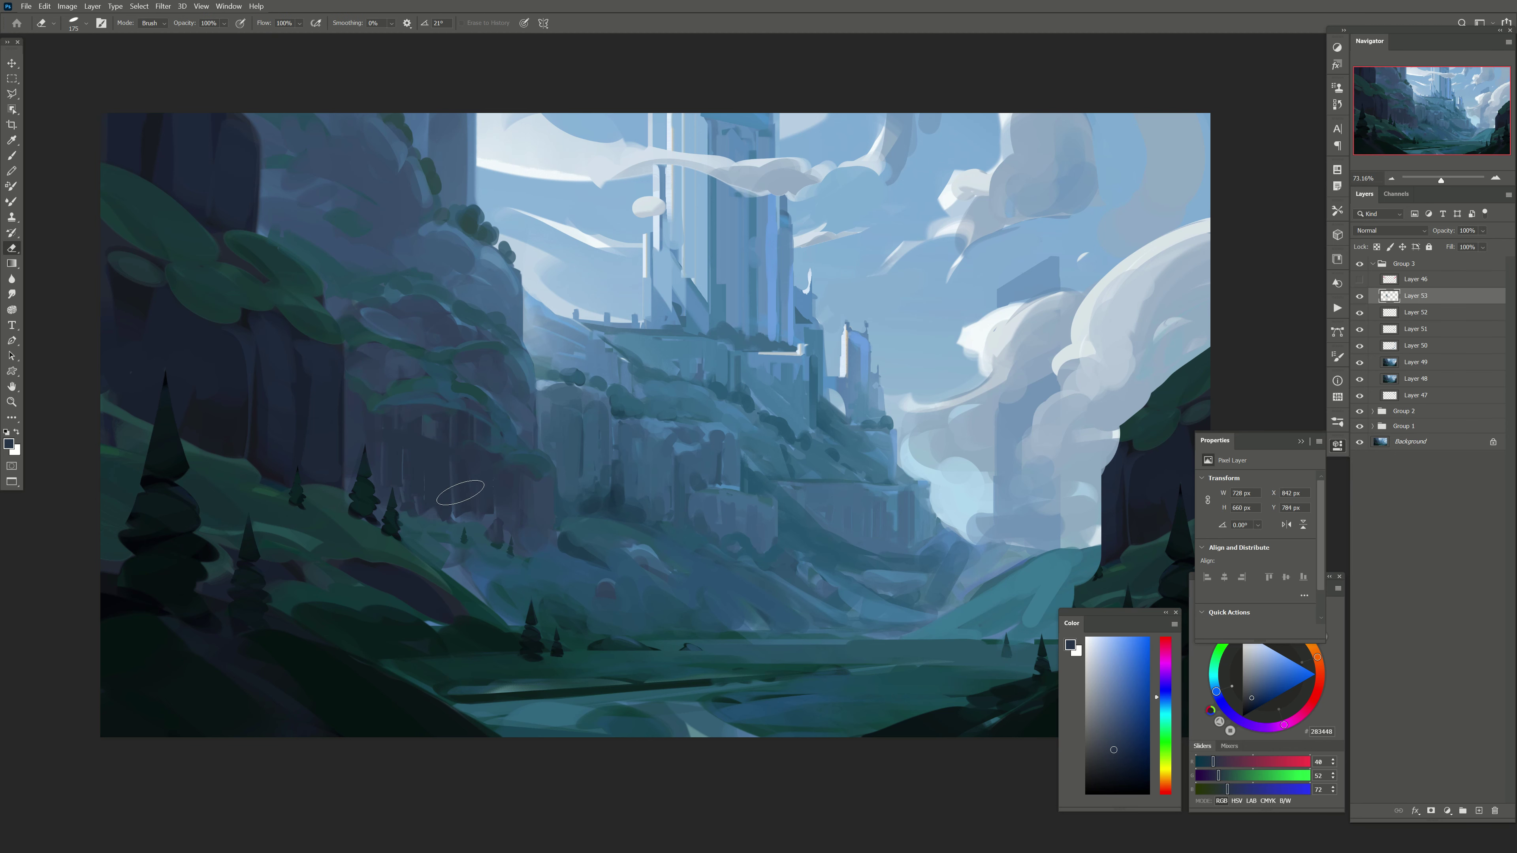
pyautogui.press('b')
# Step: Paint dark teal strokes across the lower valley slope
pyautogui.moveTo(444, 561); pyautogui.dragTo(422, 499)
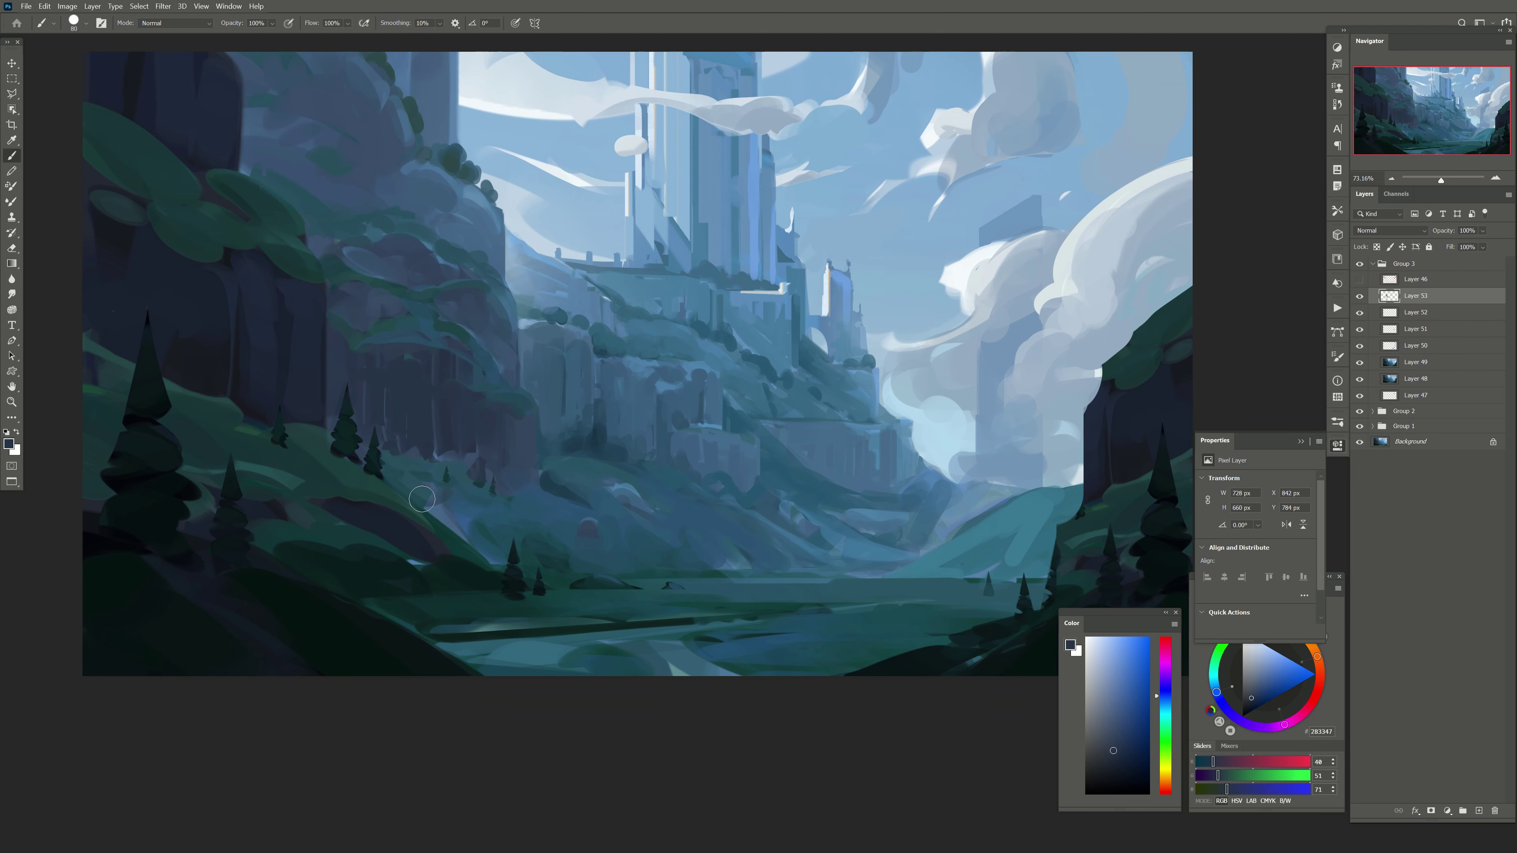
pyautogui.press(']')
pyautogui.press(']')
pyautogui.keyDown('alt'); pyautogui.click(453, 523); pyautogui.keyUp('alt')
pyautogui.keyDown('alt'); pyautogui.click(525, 517); pyautogui.keyUp('alt')
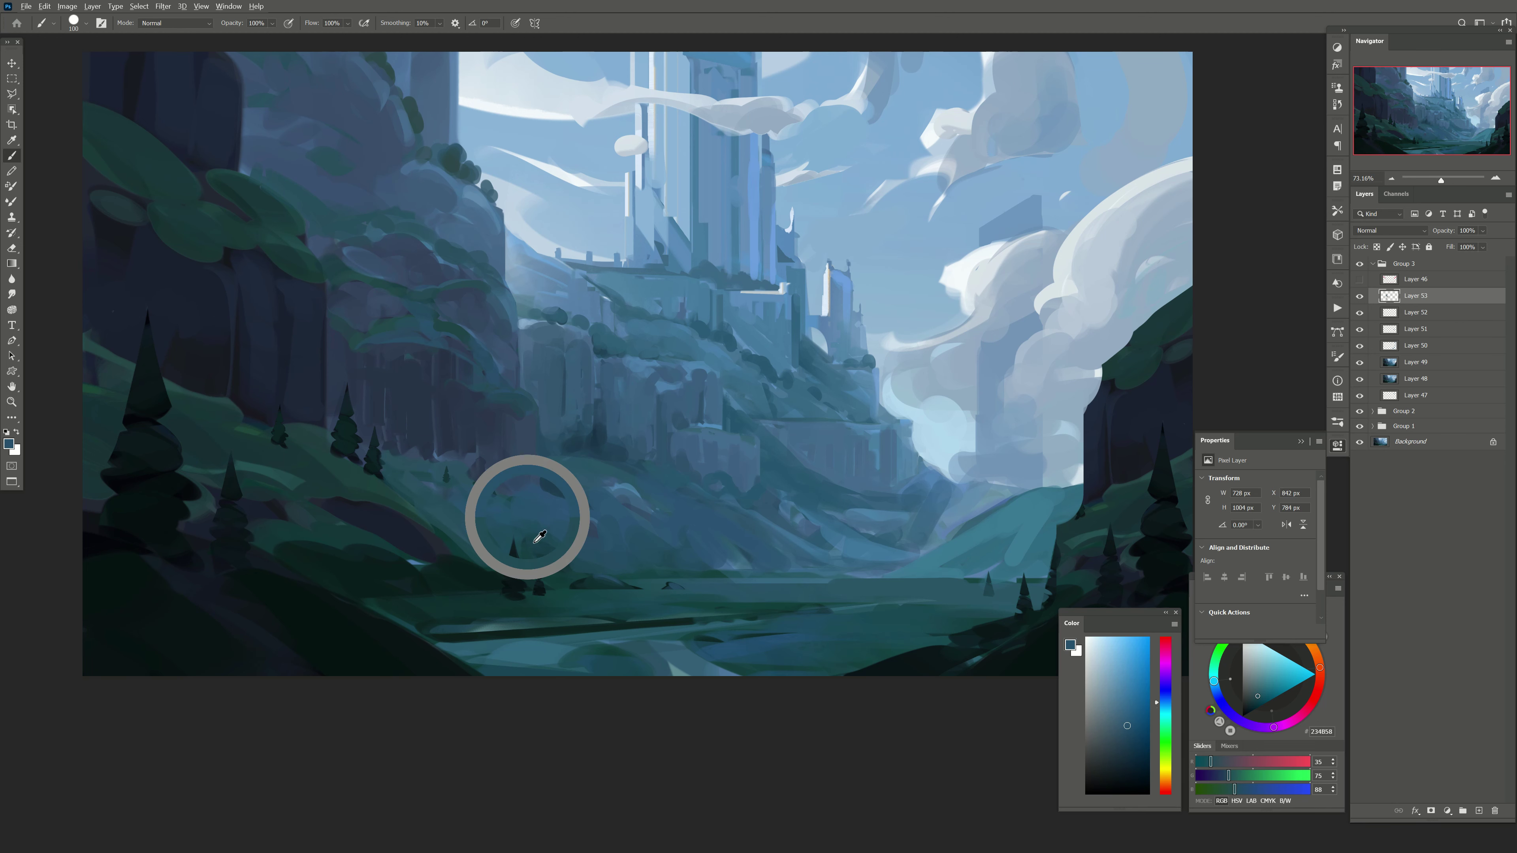
pyautogui.keyDown('alt'); pyautogui.click(389, 496); pyautogui.keyUp('alt')
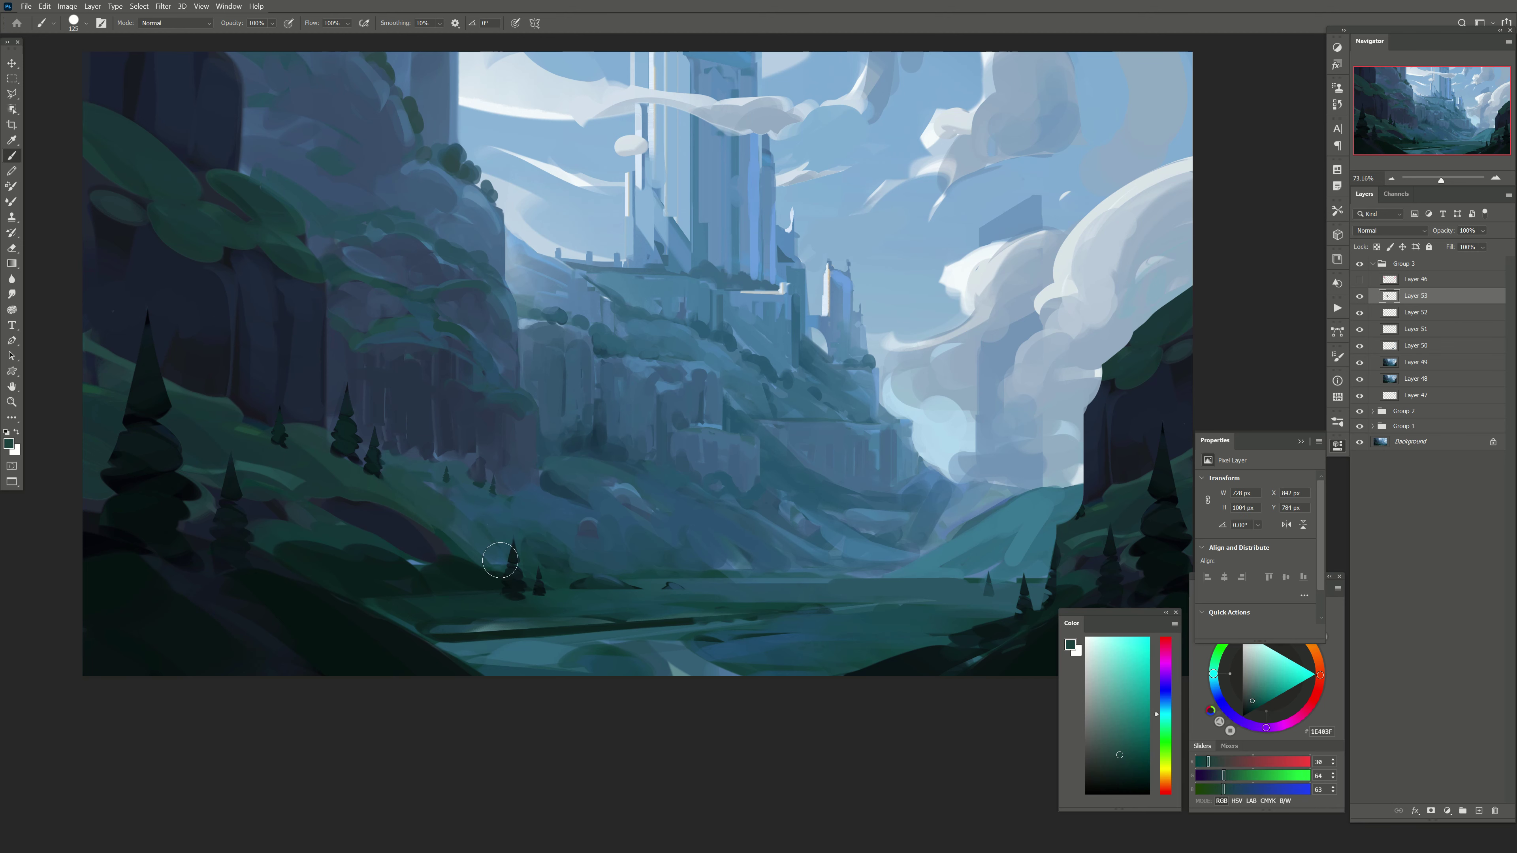
pyautogui.moveTo(453, 538); pyautogui.dragTo(538, 567)
pyautogui.keyDown('alt'); pyautogui.click(501, 537); pyautogui.keyUp('alt')
pyautogui.press(']')
pyautogui.press(']')
pyautogui.moveTo(466, 508)
pyautogui.mouseDown()
pyautogui.moveTo(578, 550)
pyautogui.moveTo(474, 603)
pyautogui.mouseUp()
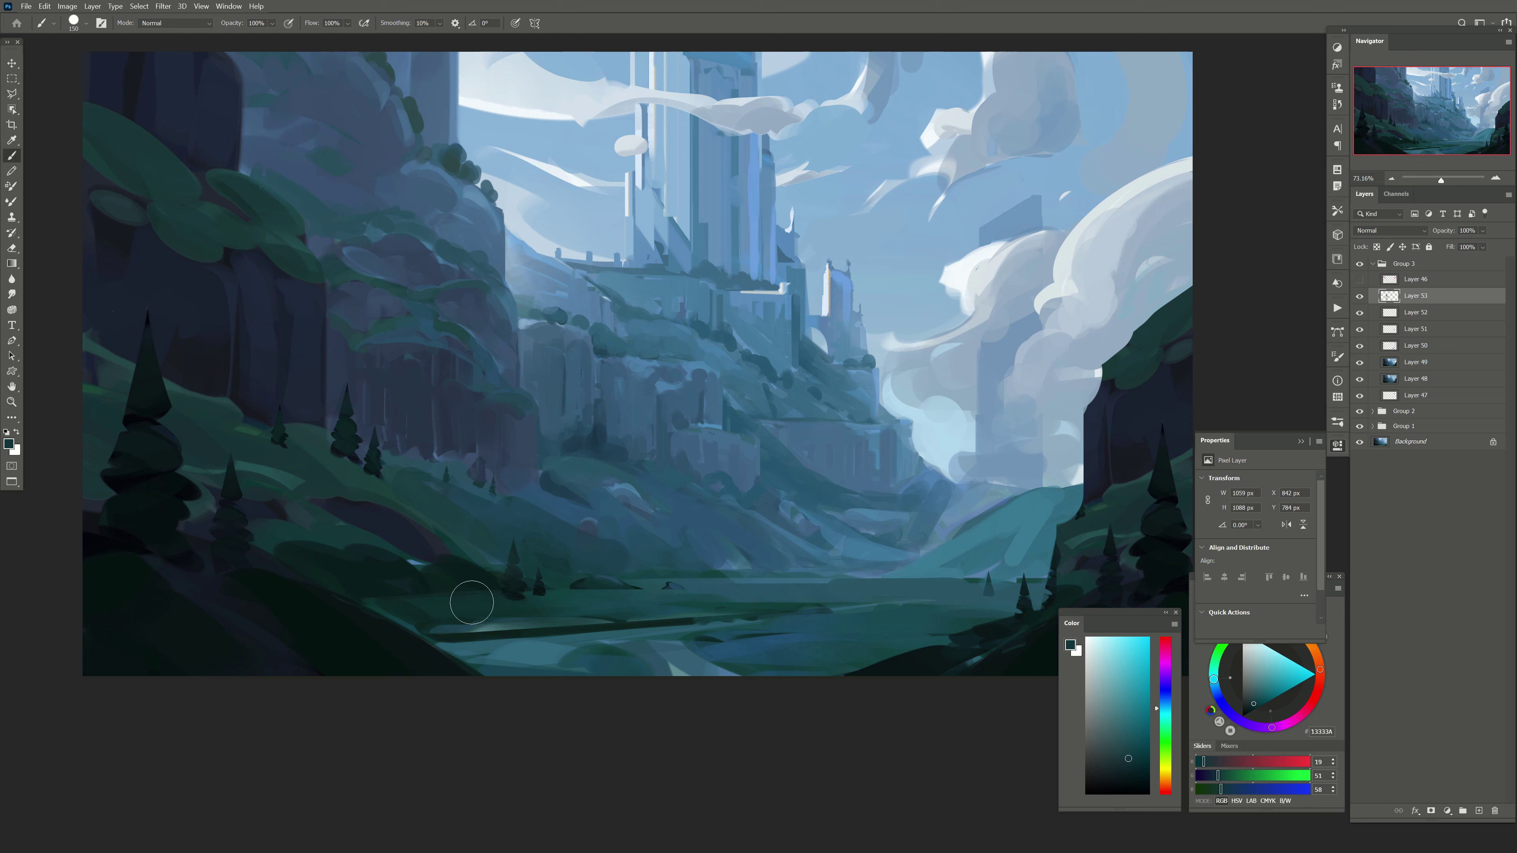
pyautogui.moveTo(567, 425); pyautogui.dragTo(540, 442)
pyautogui.keyDown('alt'); pyautogui.click(525, 556); pyautogui.keyUp('alt')
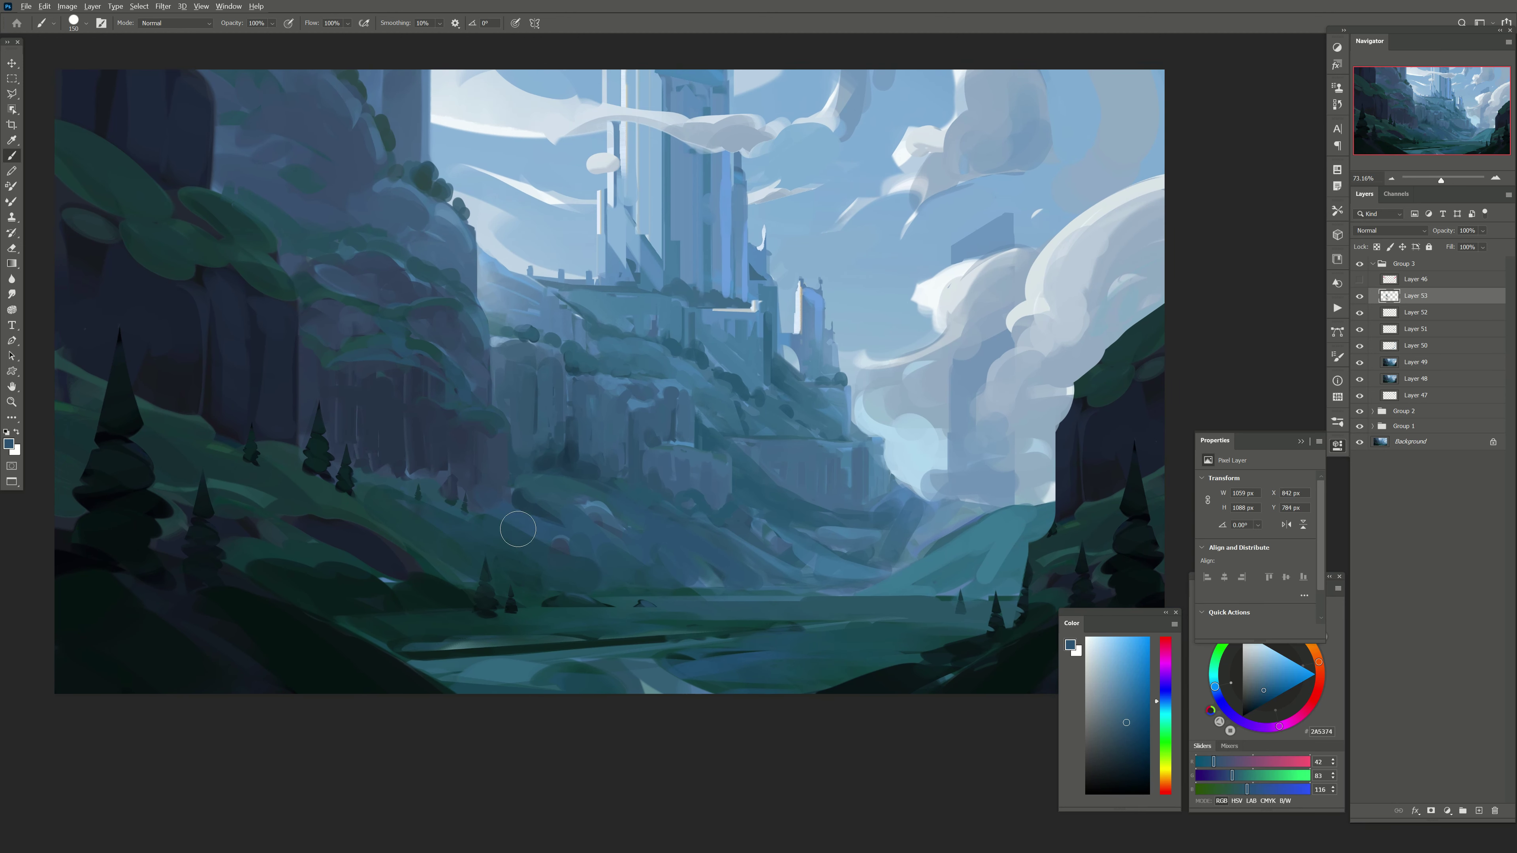
pyautogui.press('[')
pyautogui.press('[')
# Step: Toggle Layer 53 off and on to check the strokes, then add Layer 54
pyautogui.keyDown('alt'); pyautogui.click(577, 544); pyautogui.keyUp('alt')
pyautogui.click(1360, 298)
pyautogui.click(1360, 297)
pyautogui.press('e')
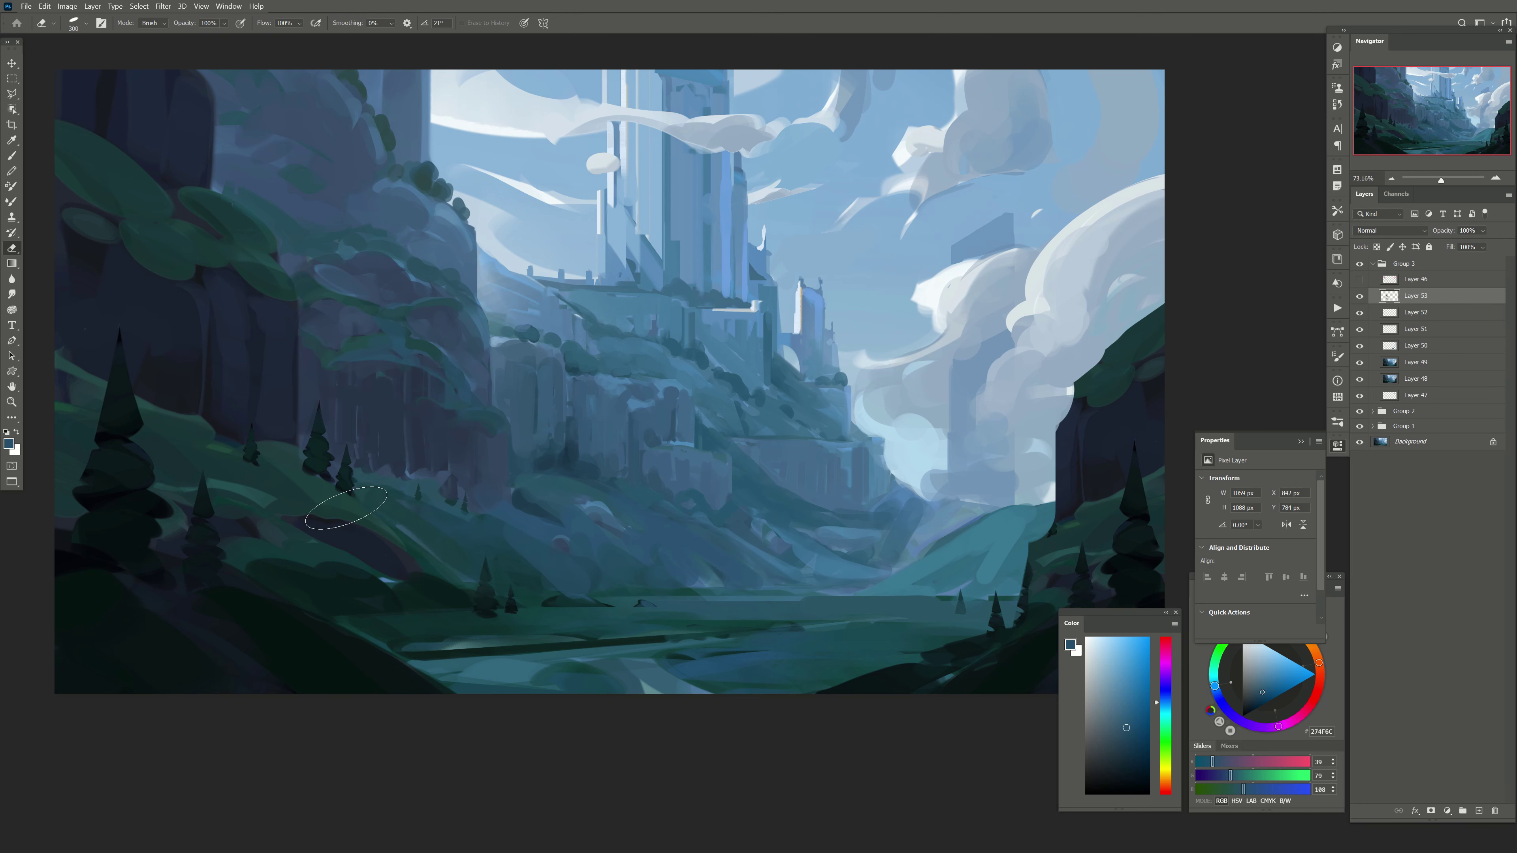
pyautogui.press(']')
pyautogui.press(']')
pyautogui.press(']')
pyautogui.moveTo(604, 391); pyautogui.dragTo(603, 393)
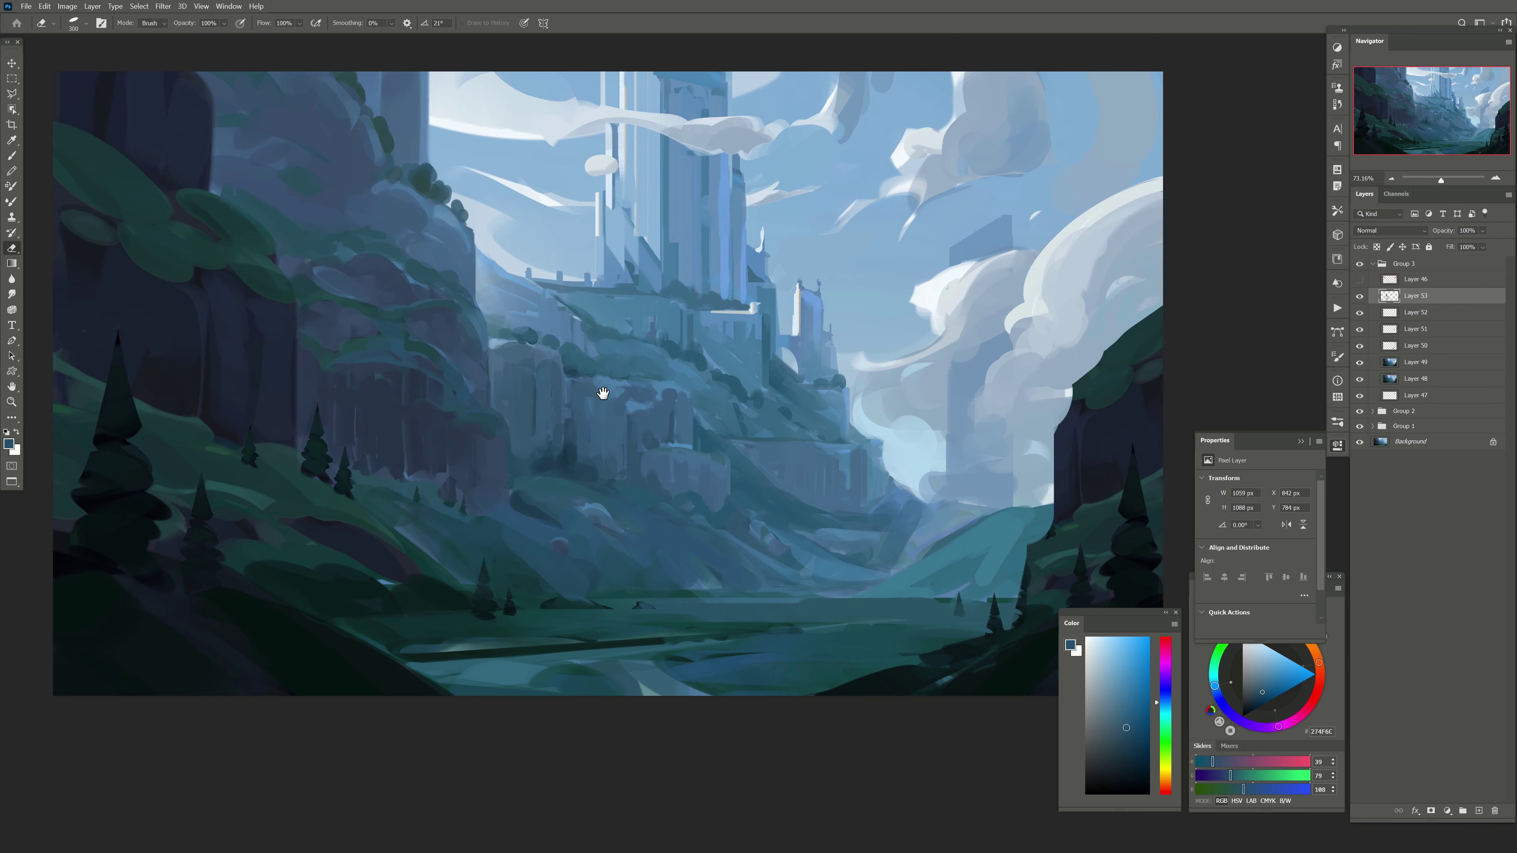
pyautogui.click(1479, 811)
# Step: Draw a wedge-shaped Polygonal Lasso selection below the castle
pyautogui.press('b')
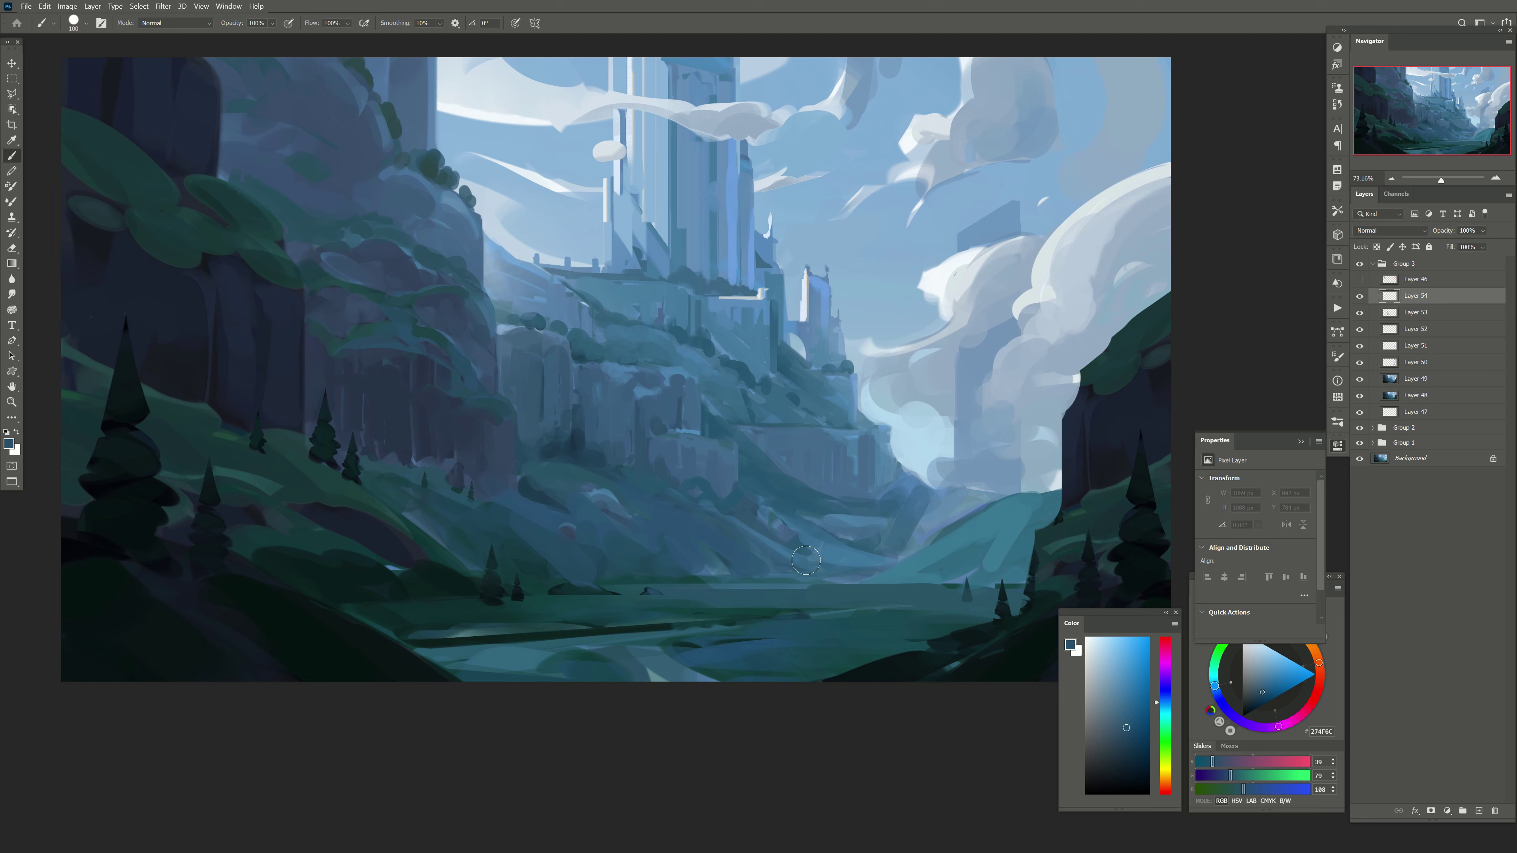
pyautogui.moveTo(707, 560); pyautogui.dragTo(716, 558)
pyautogui.press('[')
pyautogui.press('[')
pyautogui.press('[')
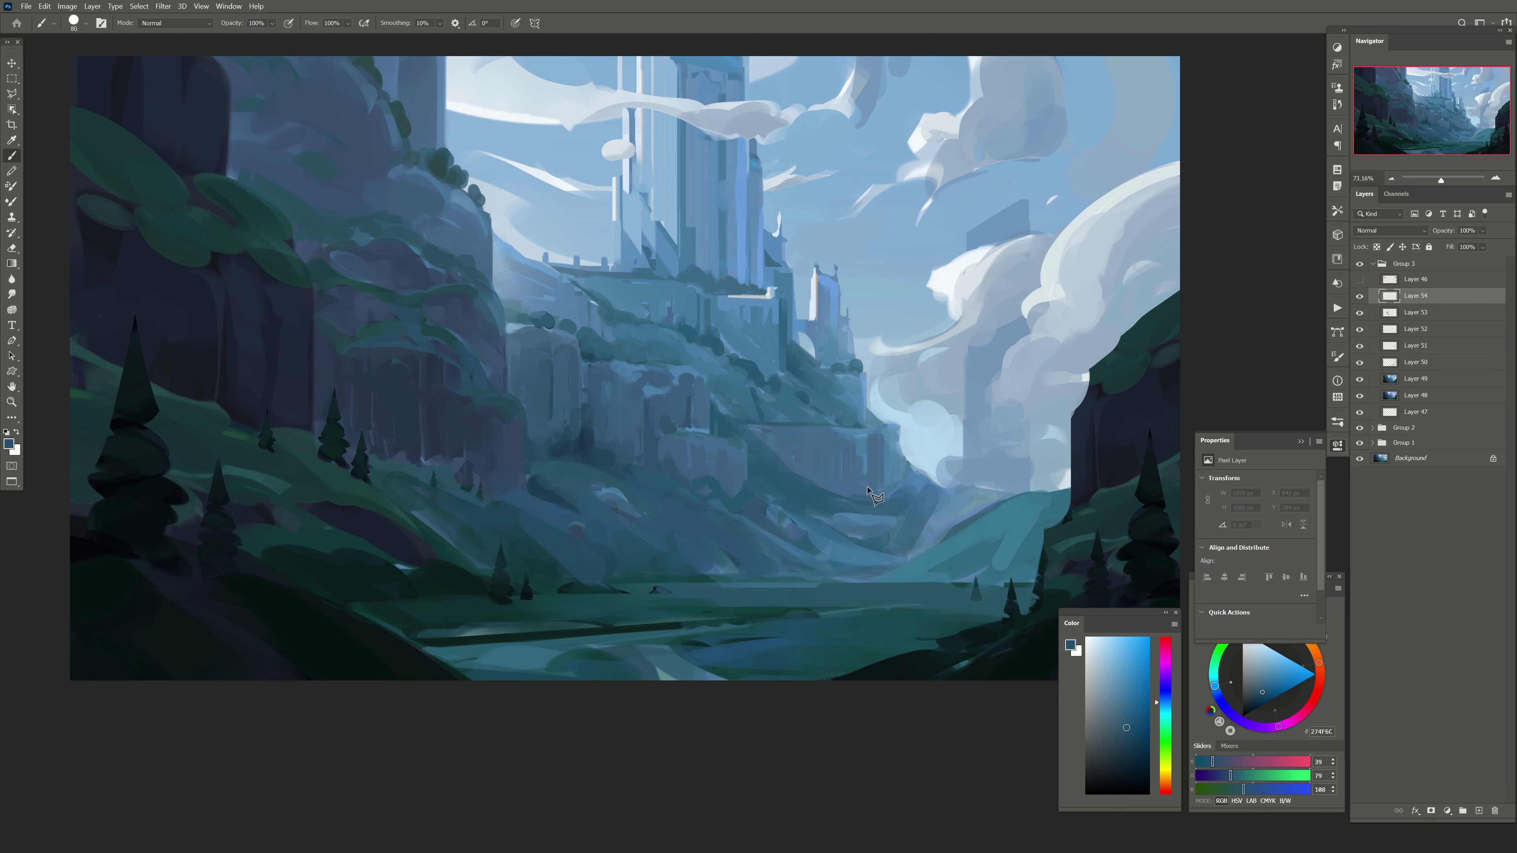
pyautogui.press('l')
pyautogui.click(485, 575)
pyautogui.click(437, 471)
pyautogui.doubleClick(564, 358)
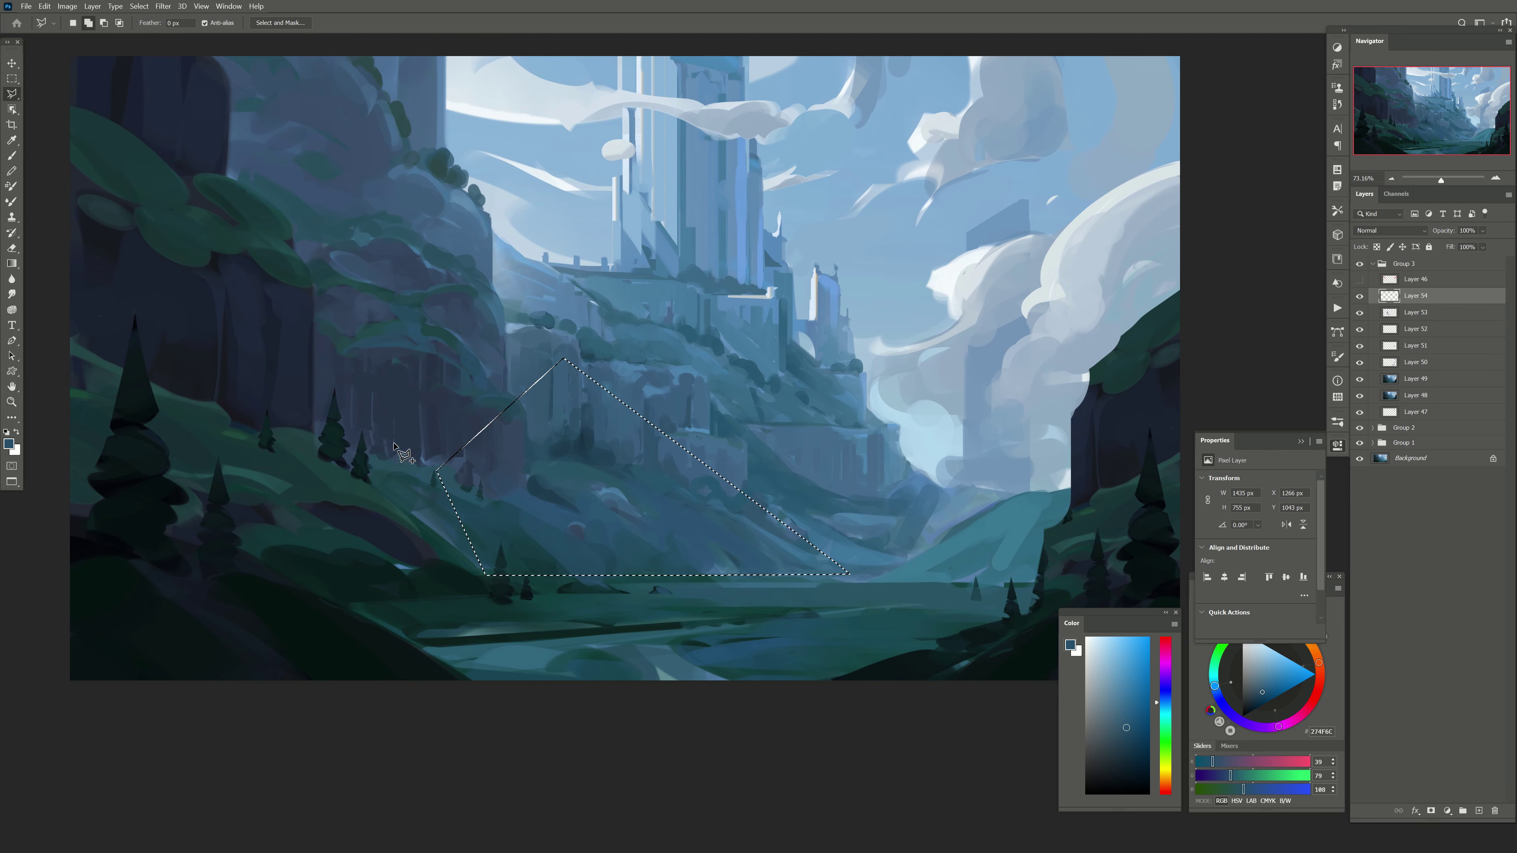
# Step: Brush sampled light, mid and slate blues into the wedge to form misty slopes
pyautogui.press('b')
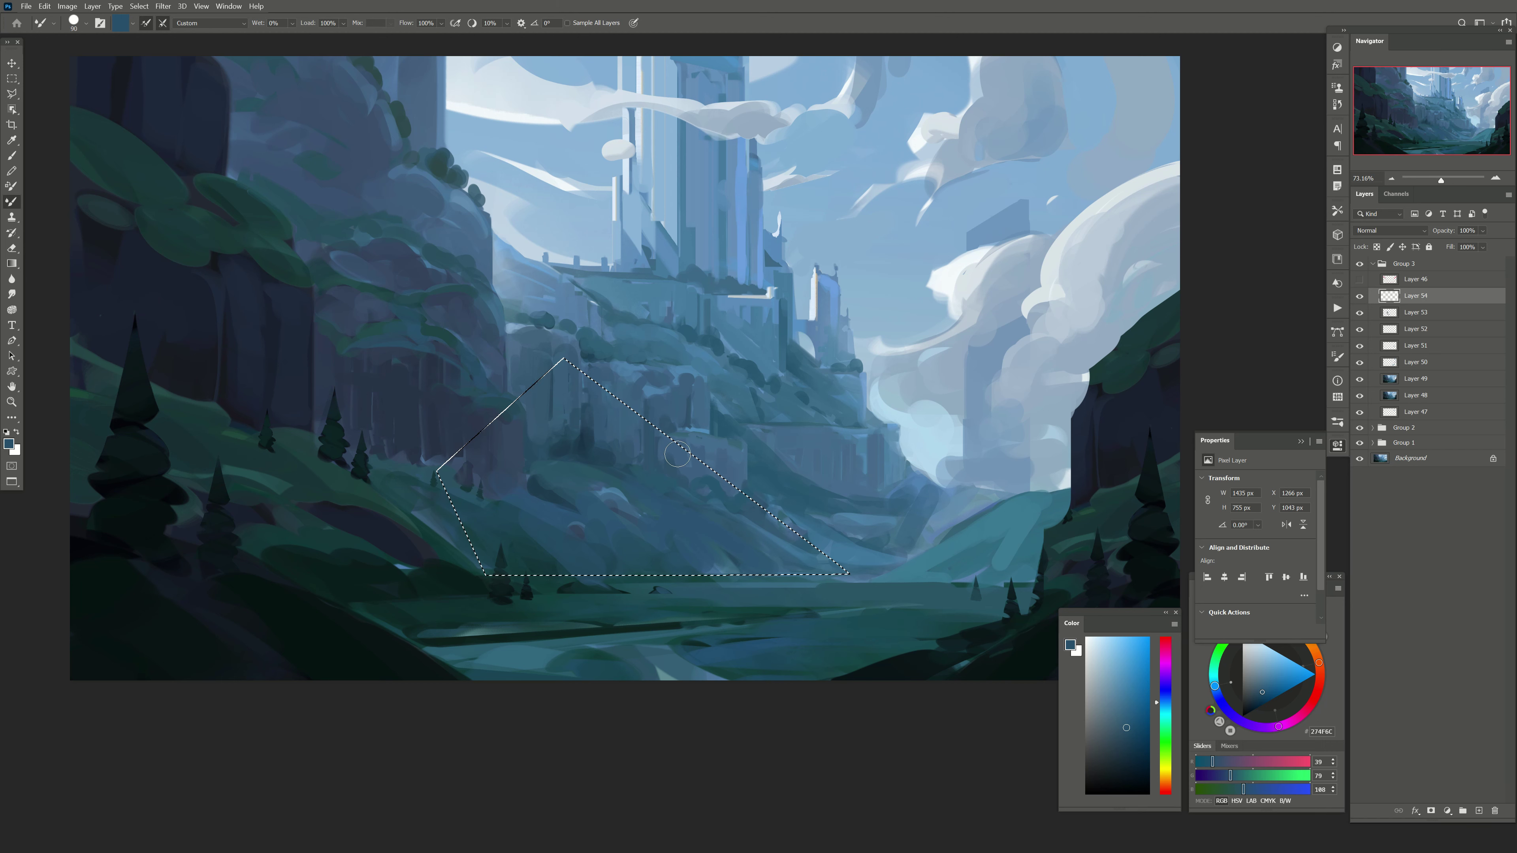
pyautogui.hotkey('shift', 'b')
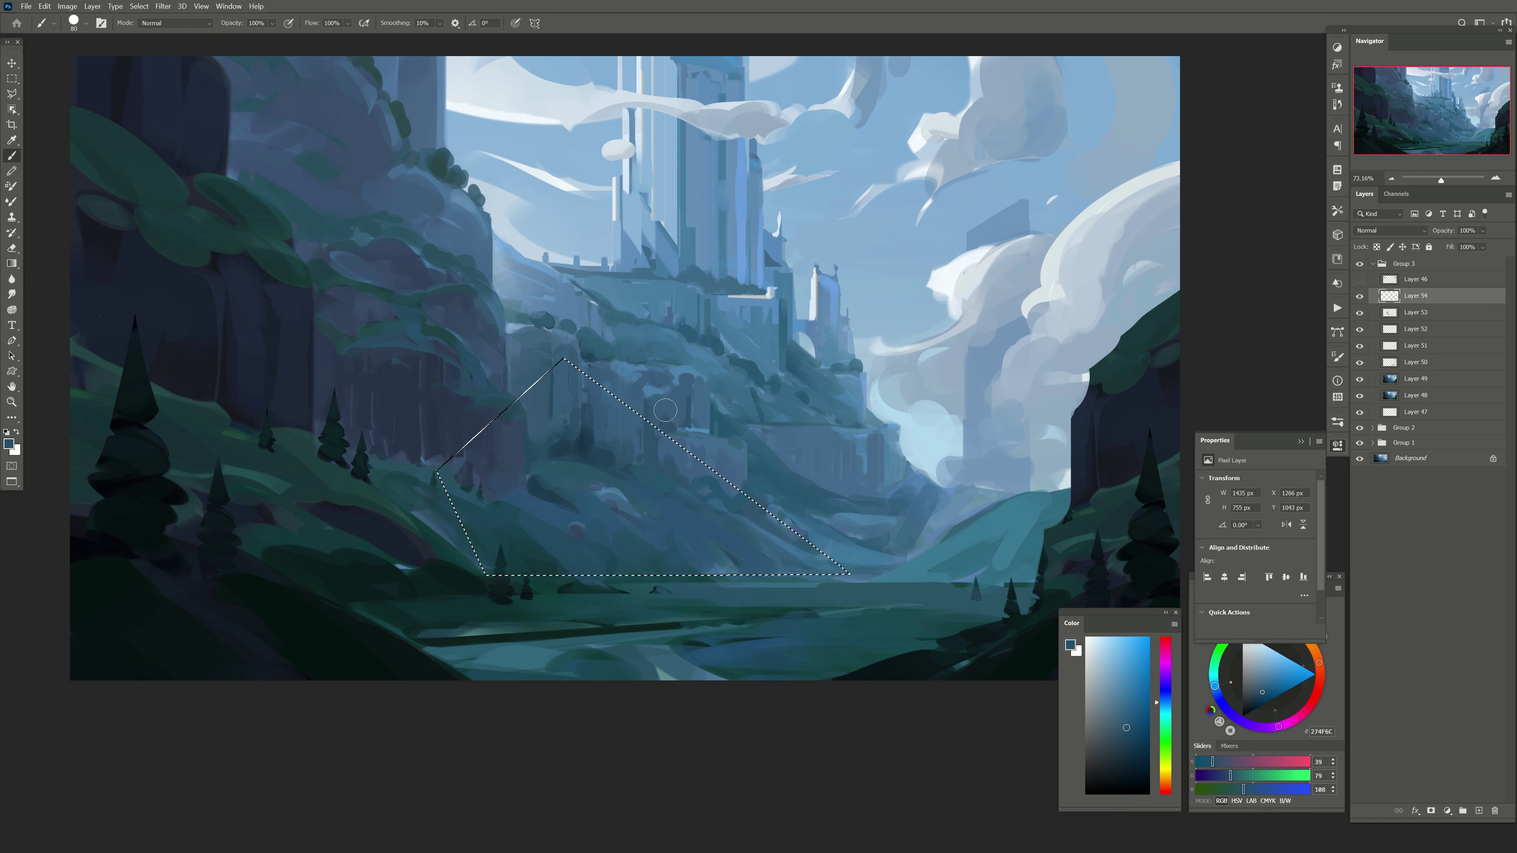
pyautogui.keyDown('alt'); pyautogui.click(665, 394); pyautogui.keyUp('alt')
pyautogui.press(']')
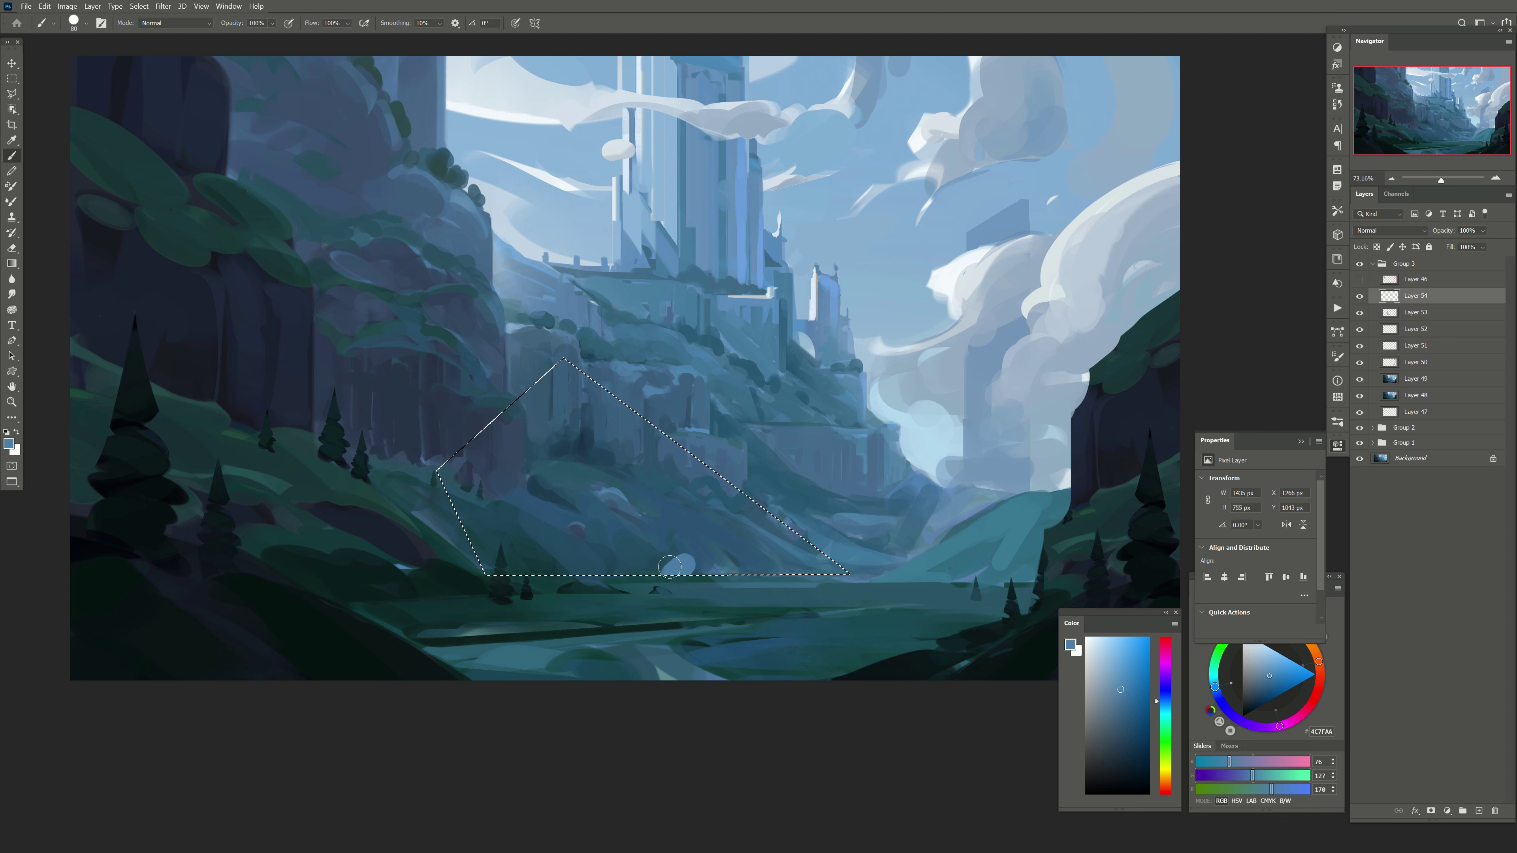
pyautogui.keyDown('alt'); pyautogui.click(713, 478); pyautogui.keyUp('alt')
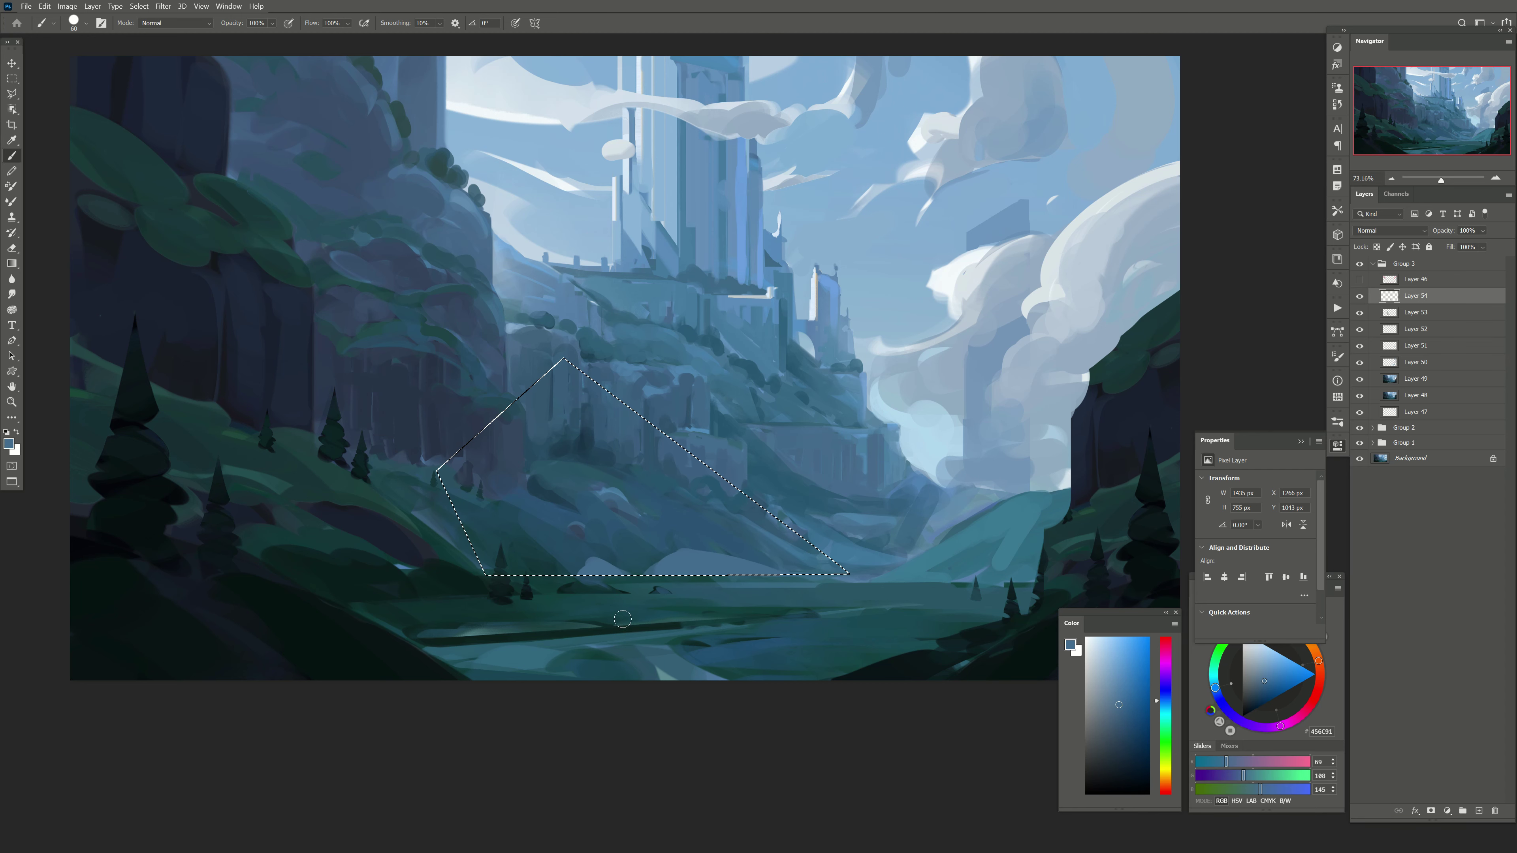
pyautogui.keyDown('alt'); pyautogui.click(676, 560); pyautogui.keyUp('alt')
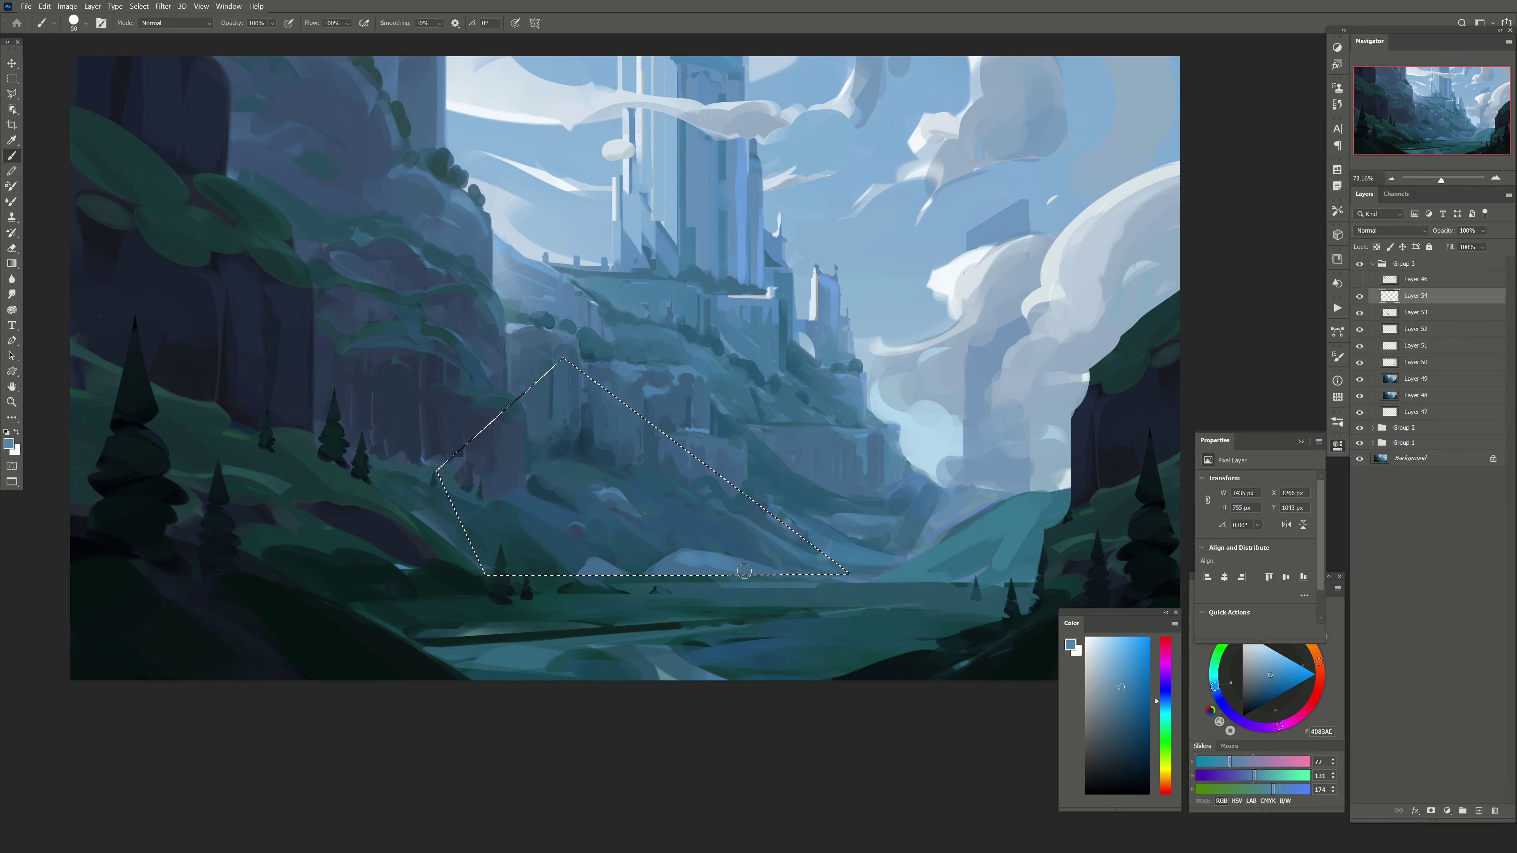
pyautogui.keyDown('alt'); pyautogui.click(690, 561); pyautogui.keyUp('alt')
pyautogui.keyDown('alt'); pyautogui.click(687, 466); pyautogui.keyUp('alt')
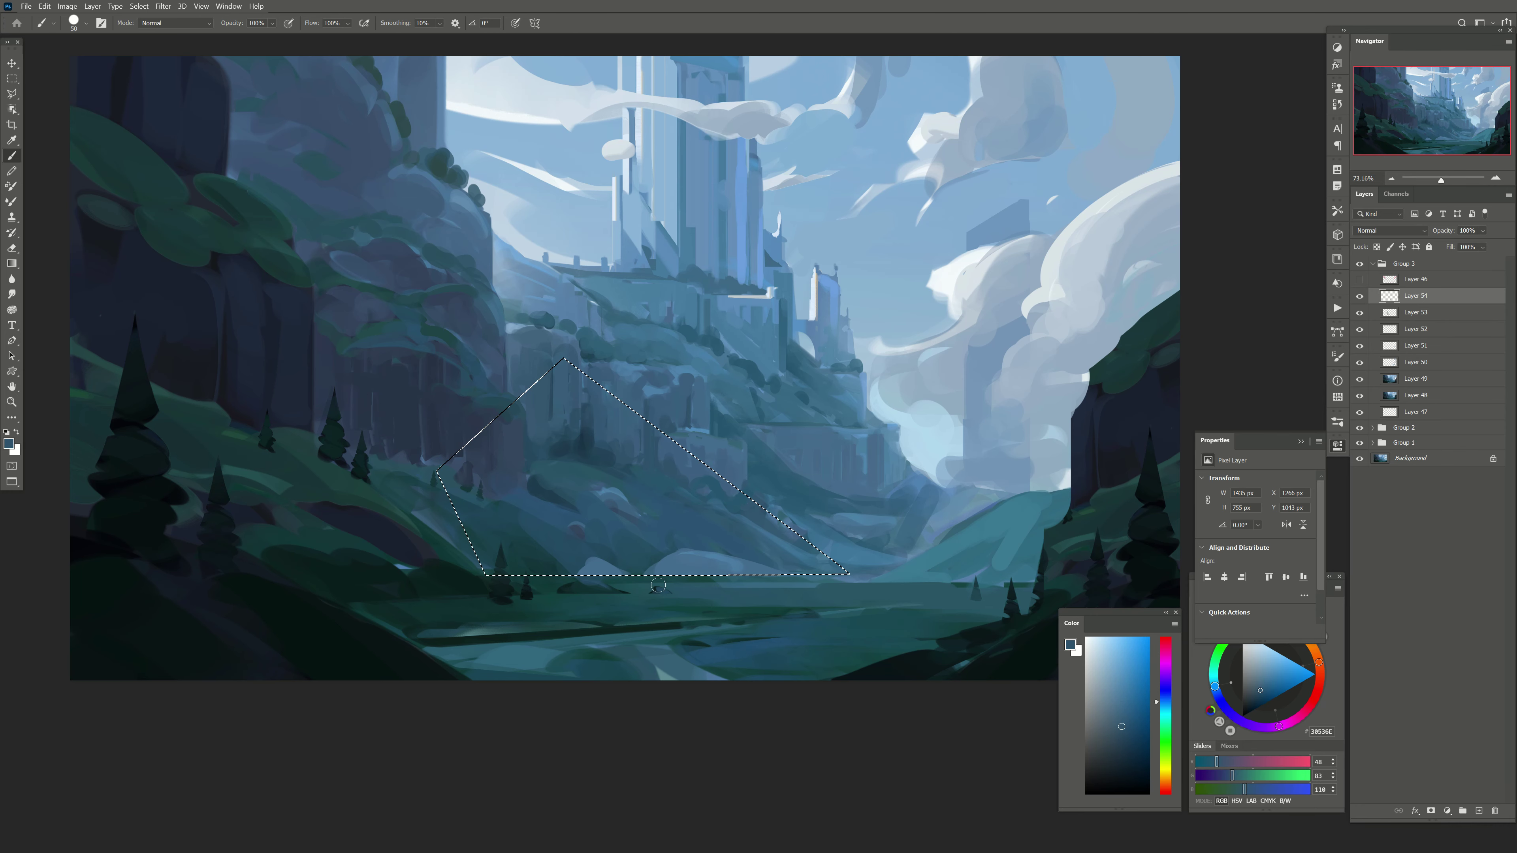
pyautogui.keyDown('alt'); pyautogui.click(667, 571); pyautogui.keyUp('alt')
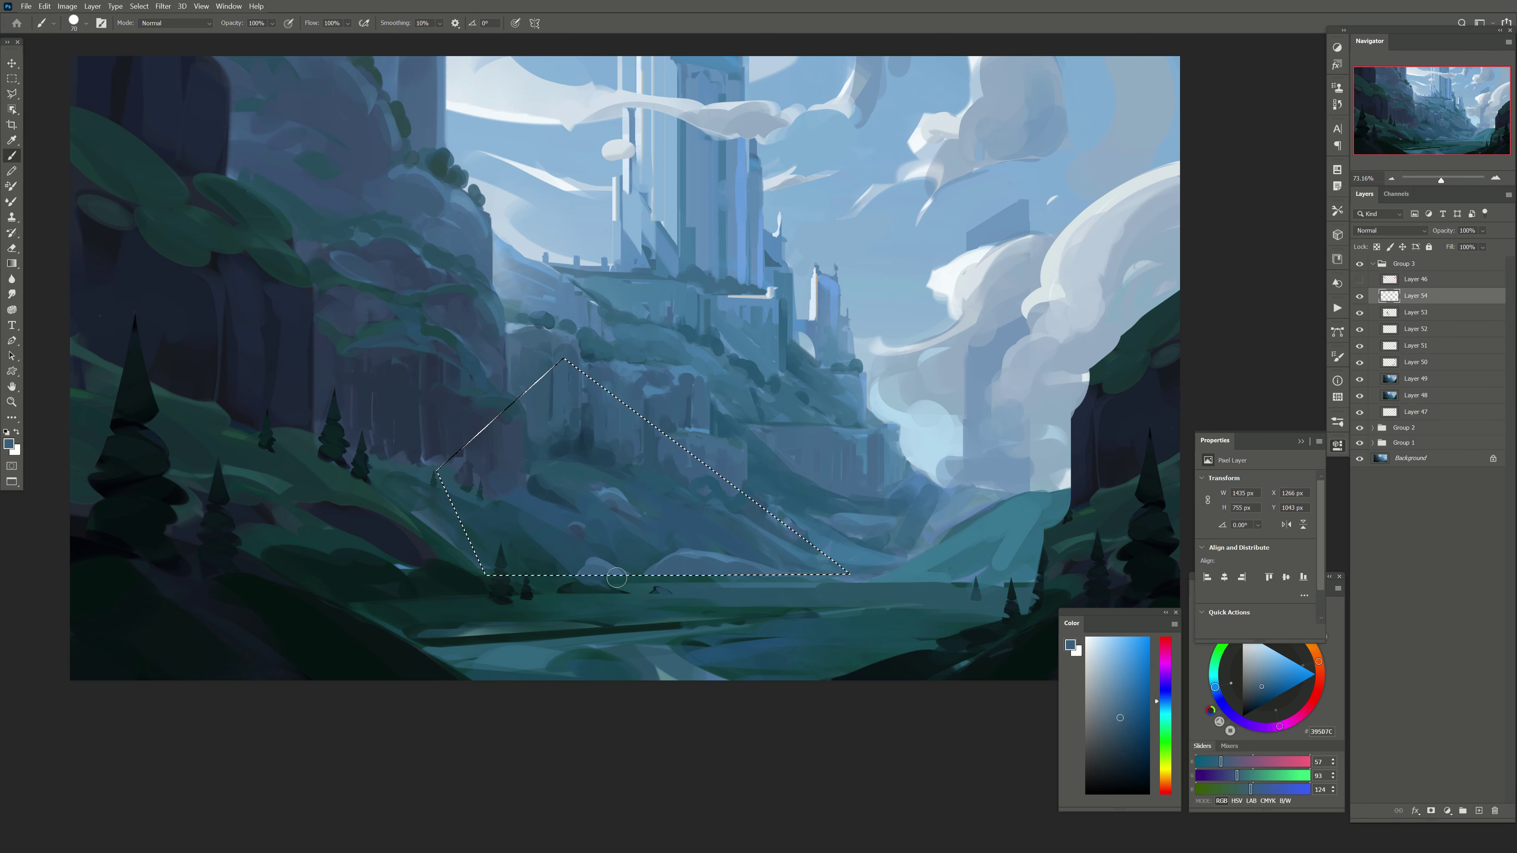
# Step: Deselect, erase the edges, and add Layer 55 above Layer 54
pyautogui.hotkey('ctrl', 'd')
pyautogui.press('e')
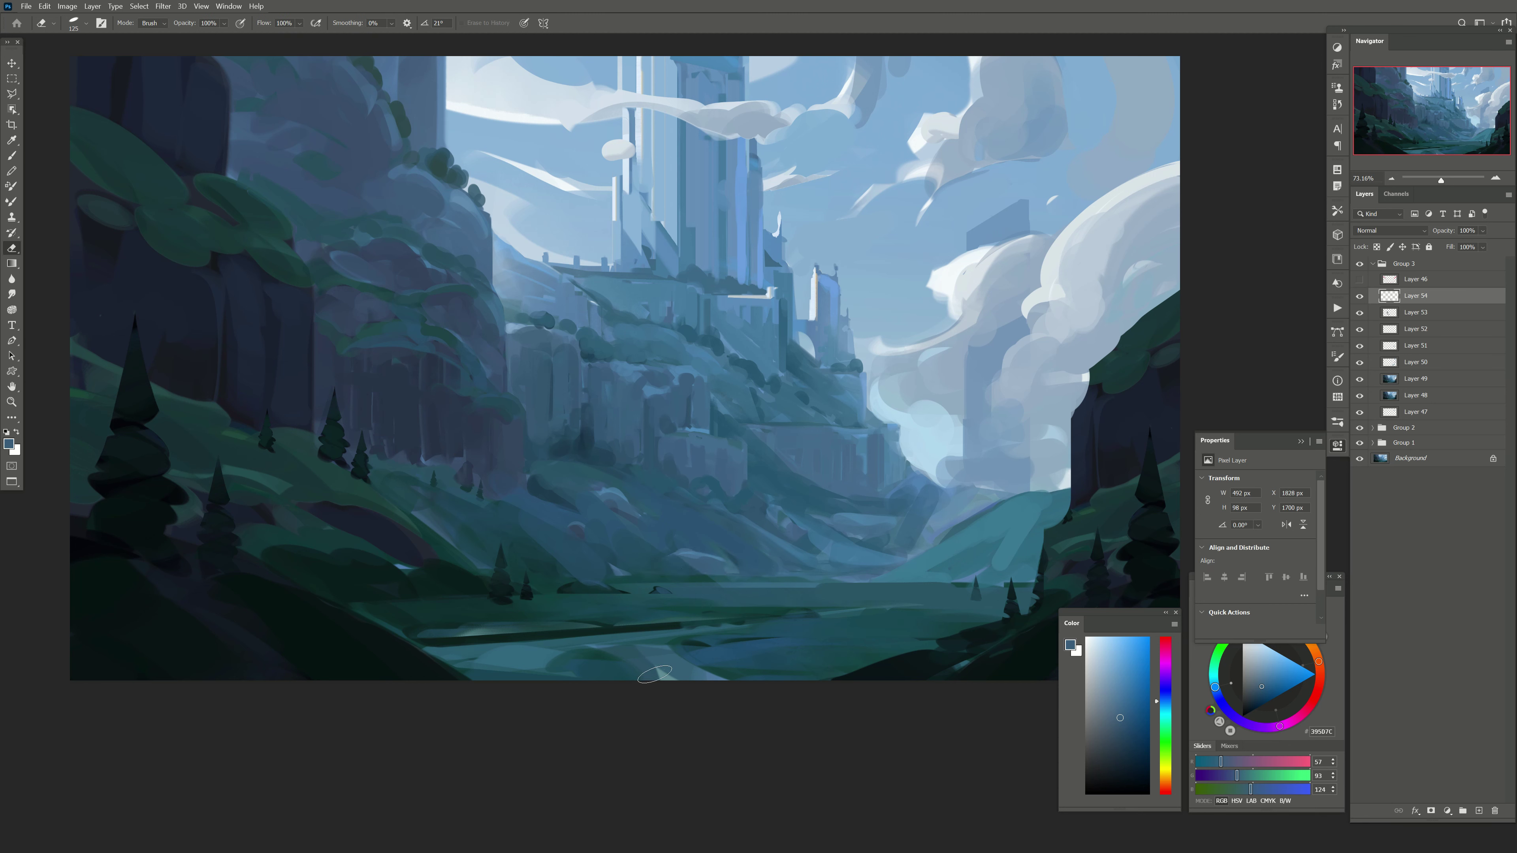
pyautogui.press(']')
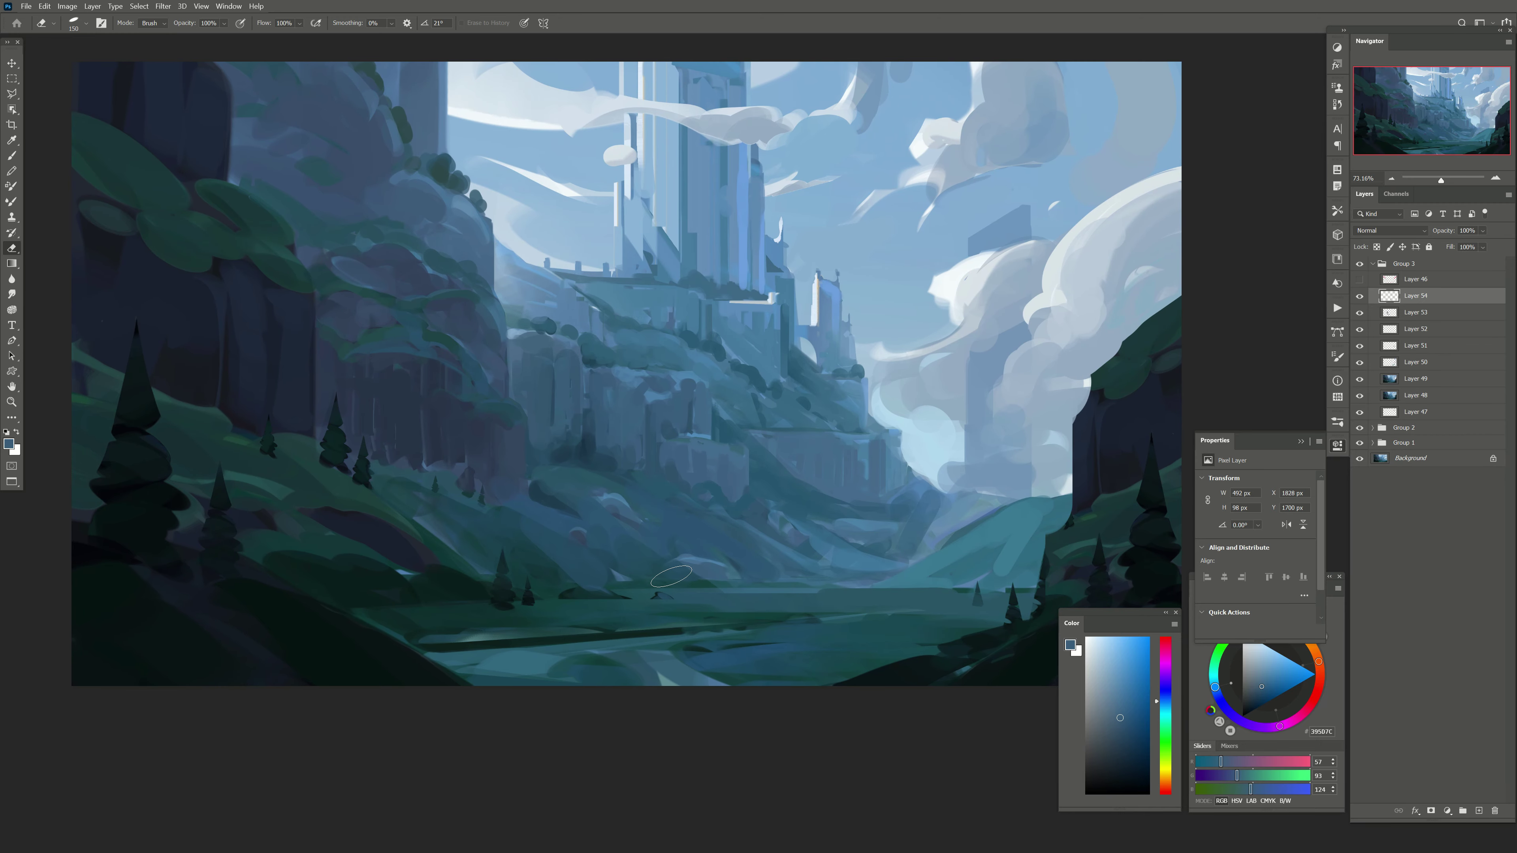
pyautogui.click(1478, 811)
# Step: Select the valley slope with the Polygonal Lasso, paint dark green, deselect and trim the stroke
pyautogui.press('l')
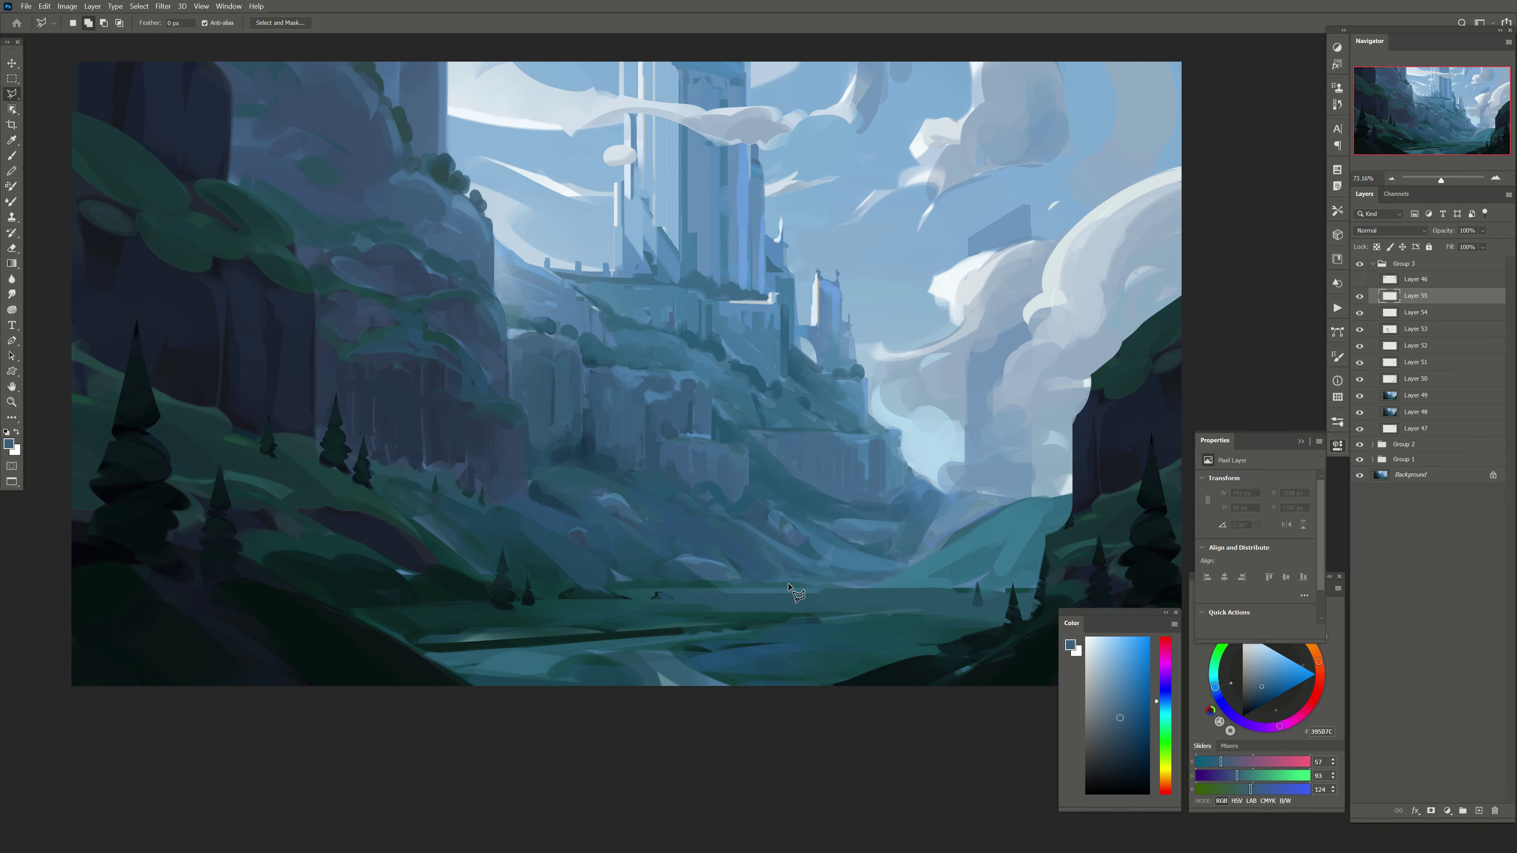
pyautogui.click(272, 453)
pyautogui.doubleClick(657, 353)
pyautogui.press('b')
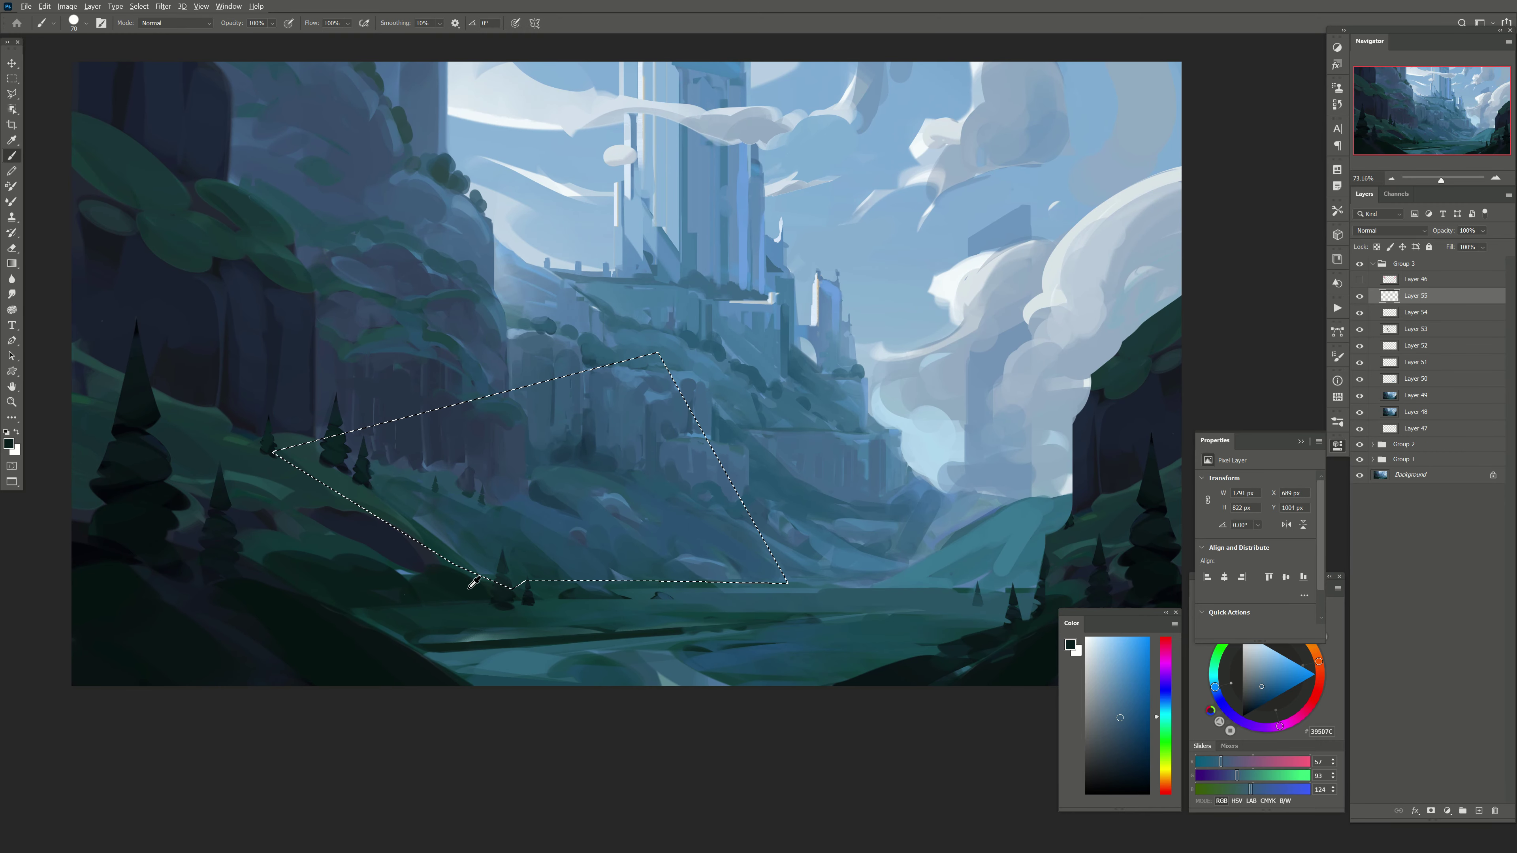
pyautogui.keyDown('alt'); pyautogui.click(461, 578); pyautogui.keyUp('alt')
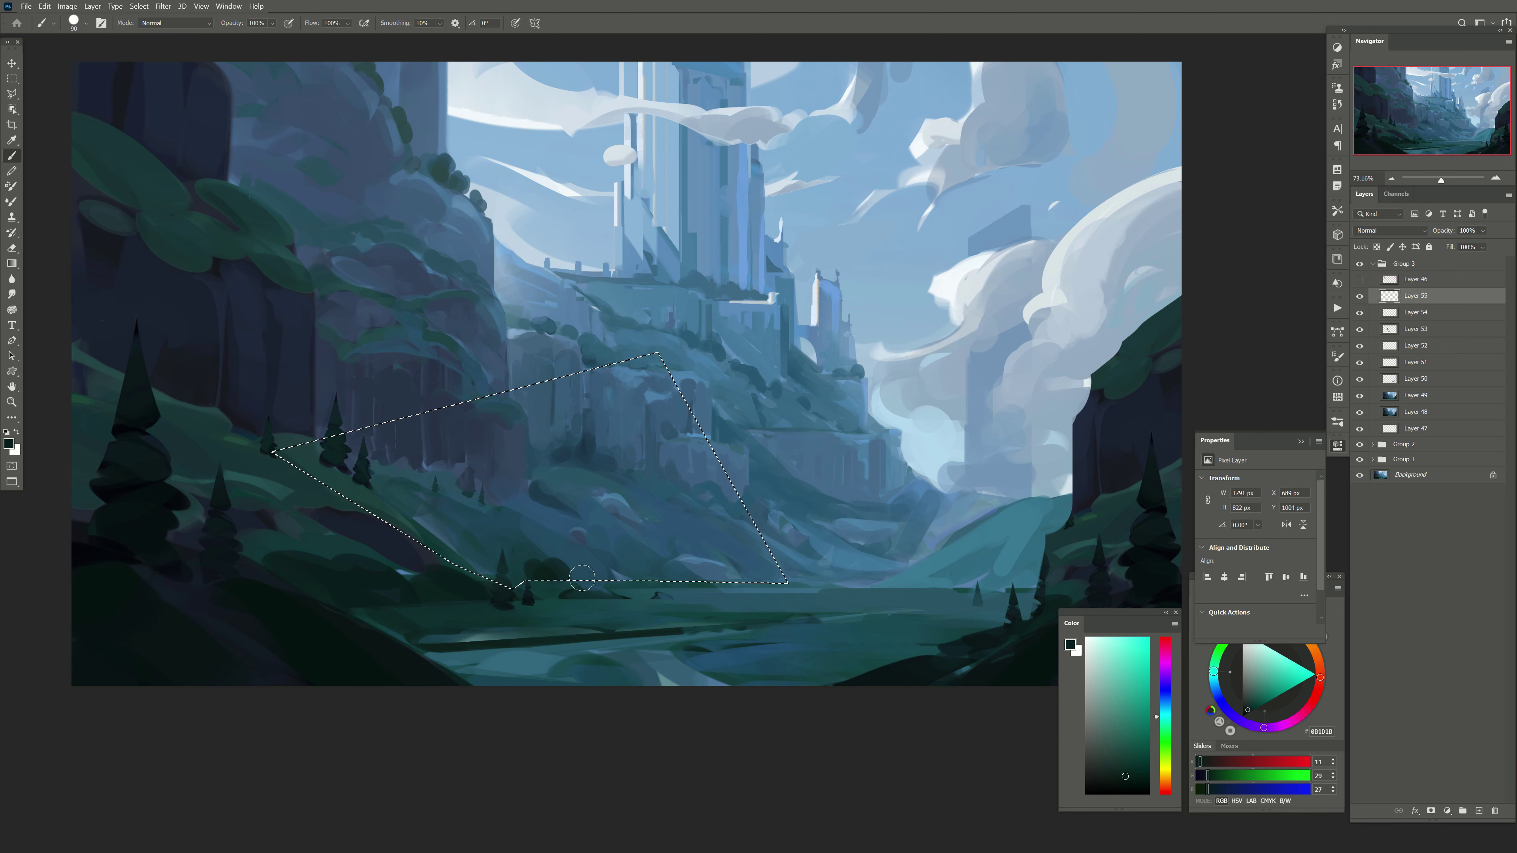
pyautogui.press(']')
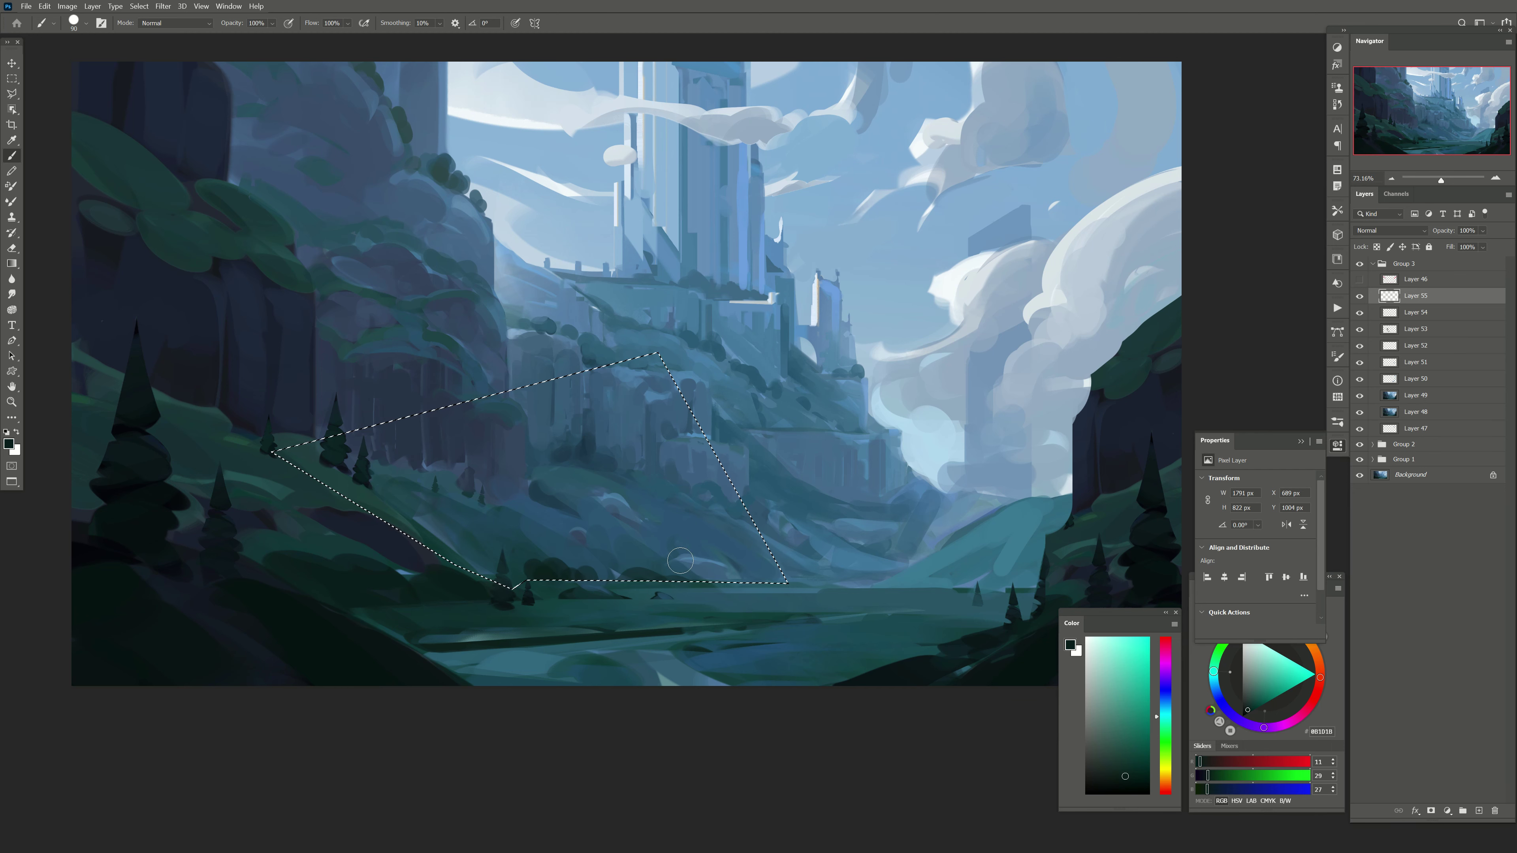
pyautogui.hotkey('ctrl', 'd')
pyautogui.press('e')
pyautogui.press(']')
pyautogui.press(']')
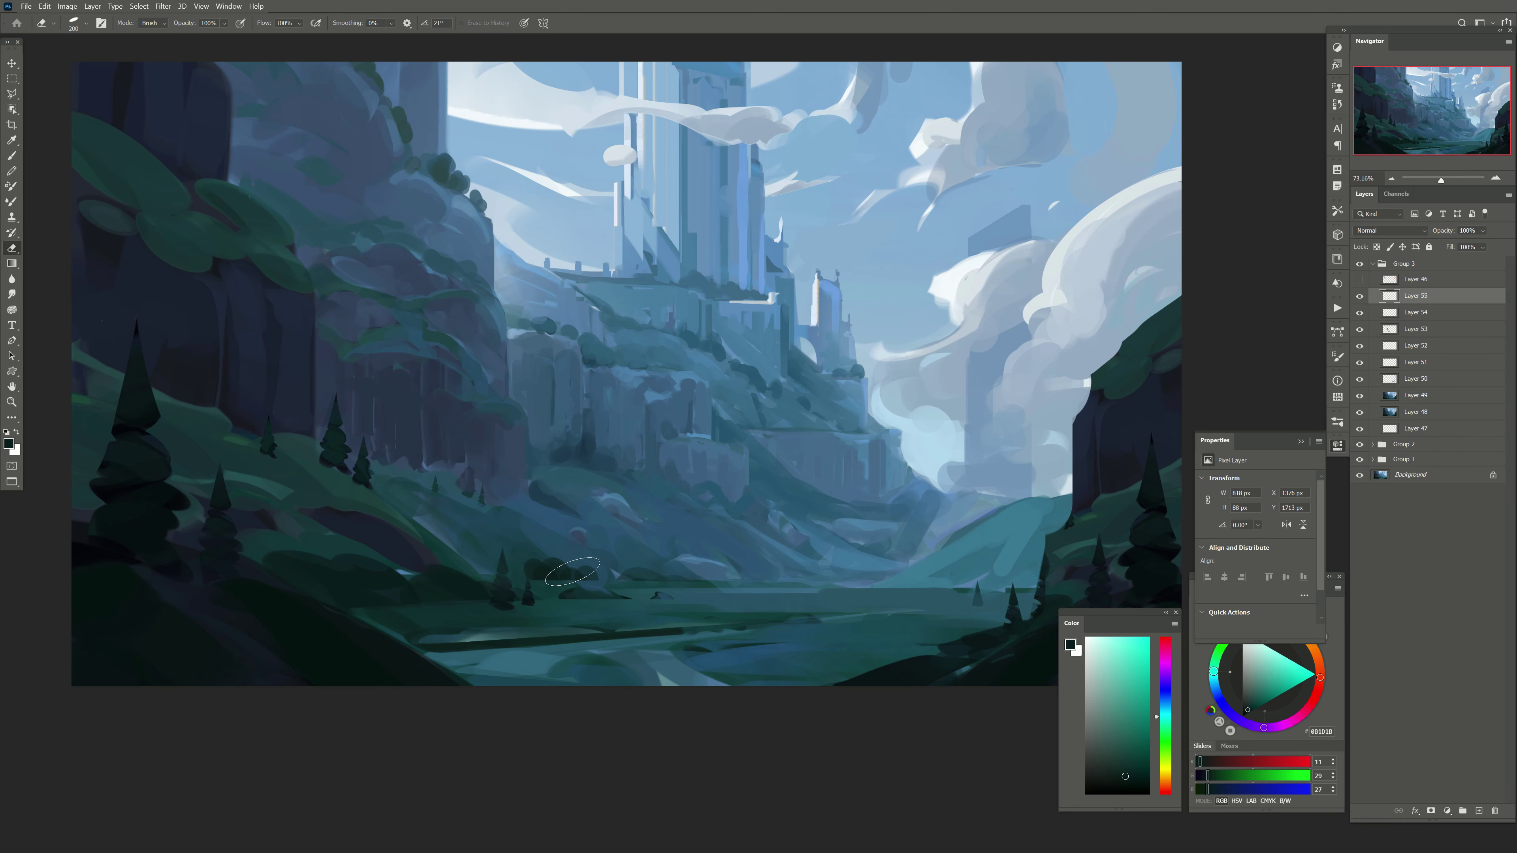
pyautogui.moveTo(567, 573)
pyautogui.mouseDown()
pyautogui.moveTo(728, 612)
pyautogui.moveTo(756, 648)
pyautogui.mouseUp()
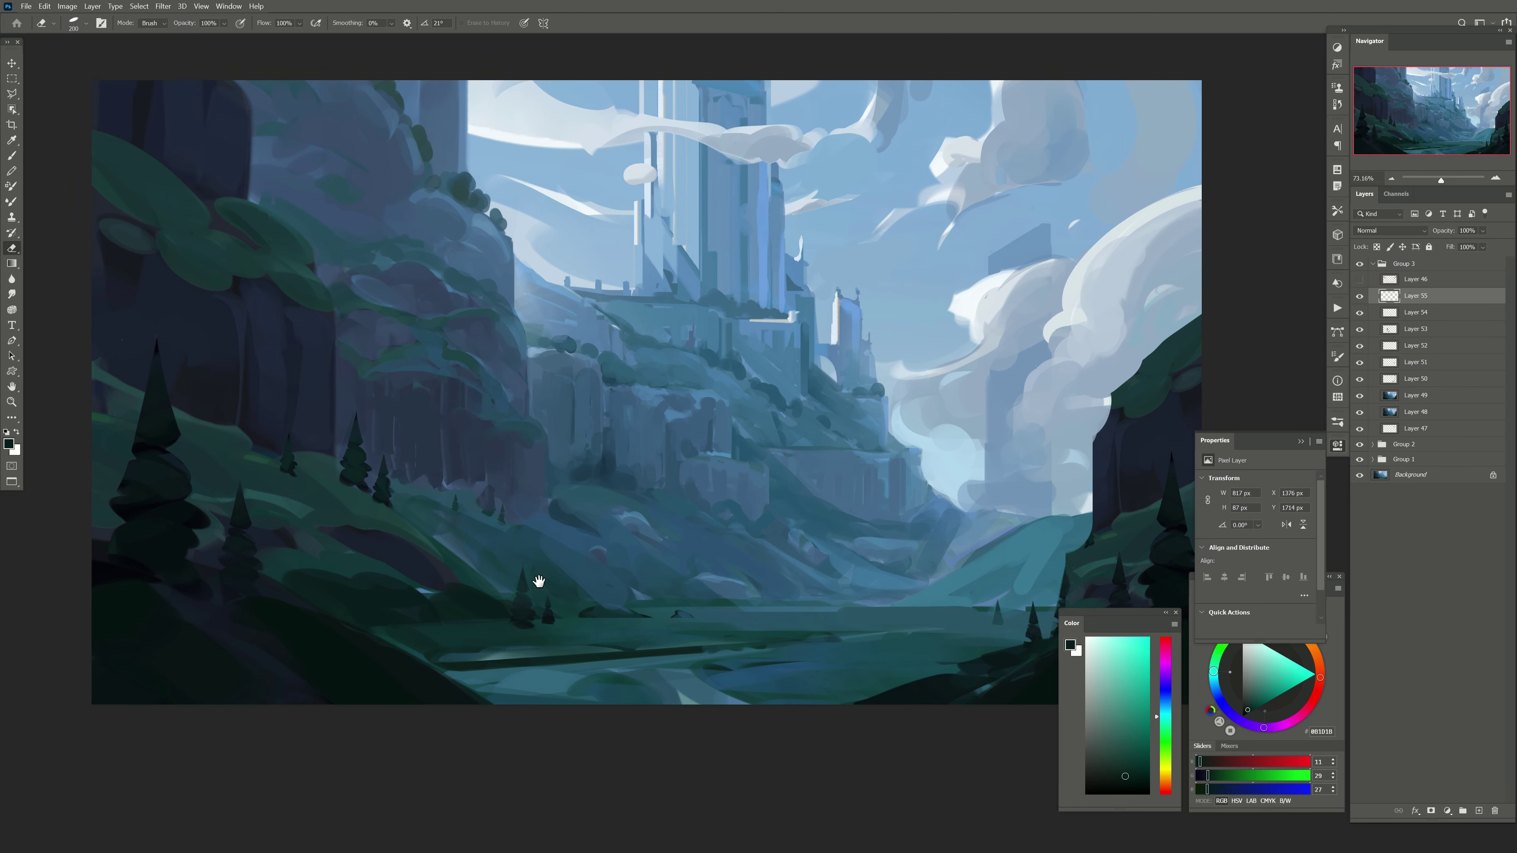
# Step: On a new layer, paint dark blue-grey strokes and a crevice on the left cliff
pyautogui.click(1479, 811)
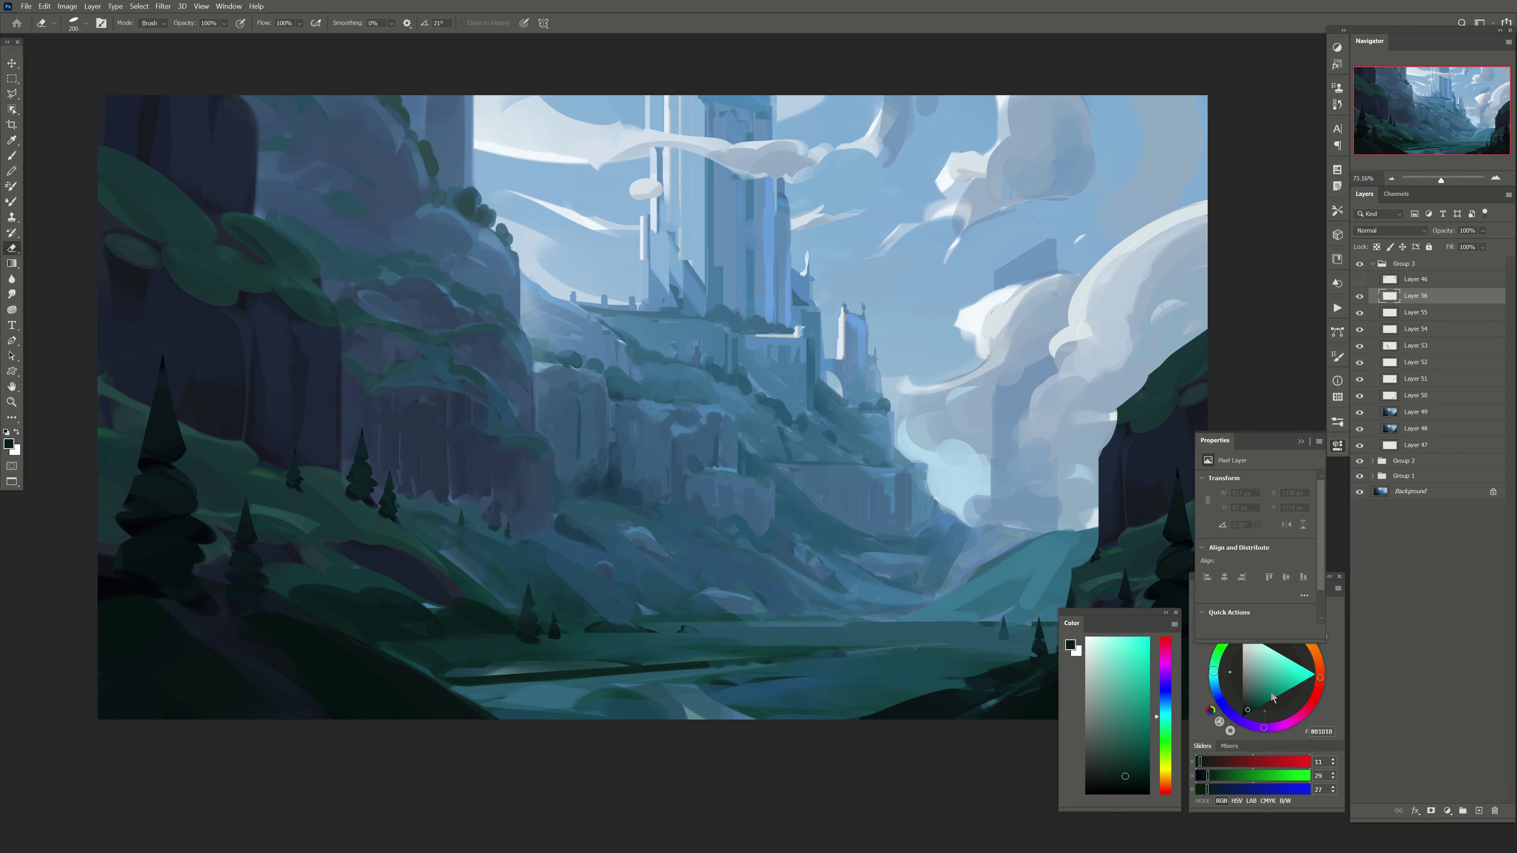
pyautogui.moveTo(440, 400); pyautogui.dragTo(462, 407)
pyautogui.press('b')
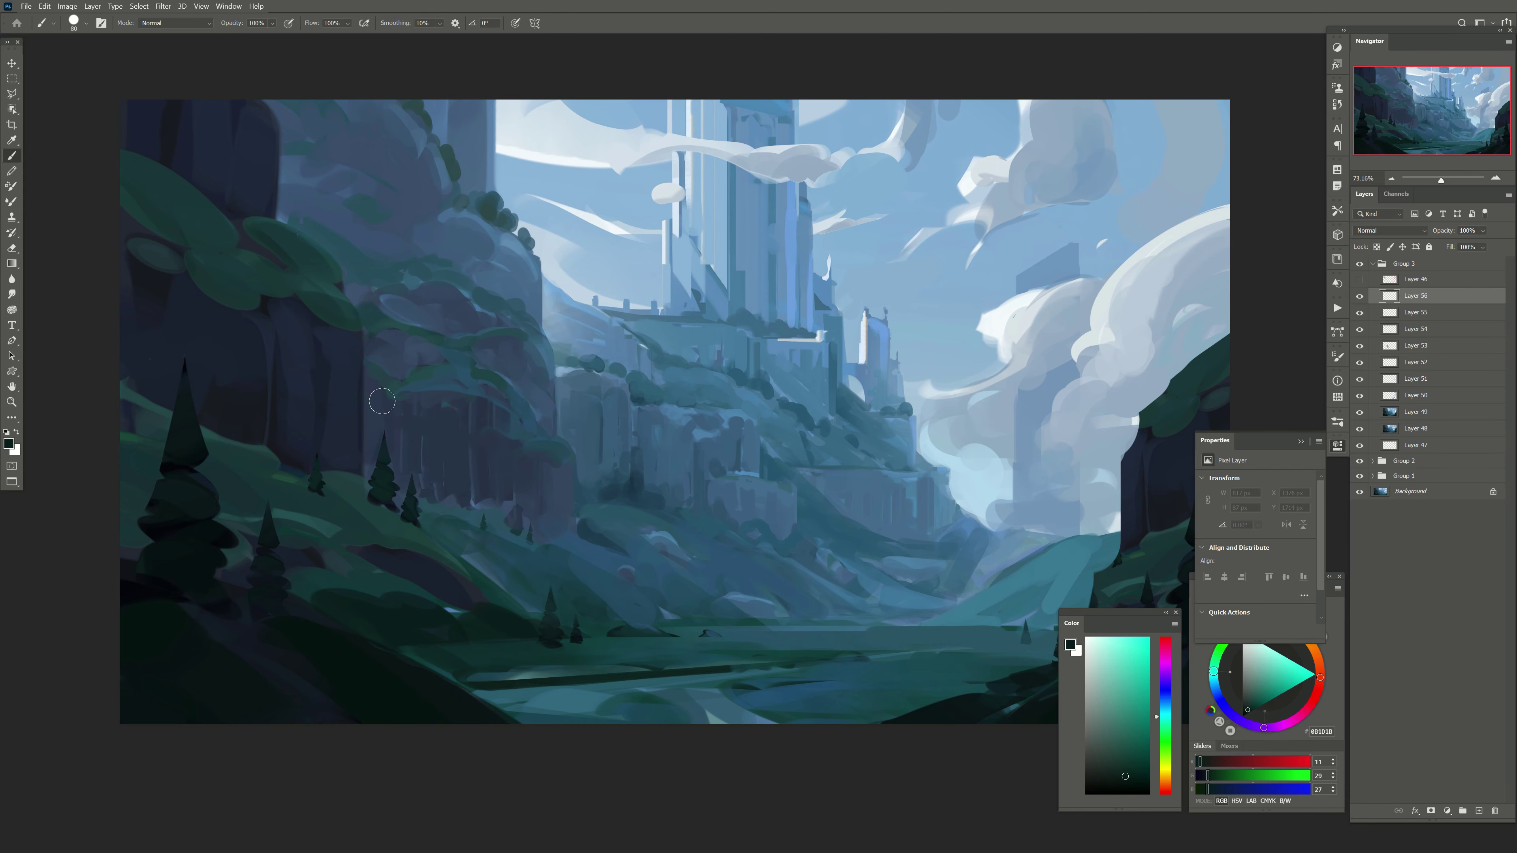
pyautogui.keyDown('alt'); pyautogui.click(322, 365); pyautogui.keyUp('alt')
pyautogui.press('[')
pyautogui.press('[')
pyautogui.press('[')
pyautogui.moveTo(423, 403); pyautogui.dragTo(402, 396)
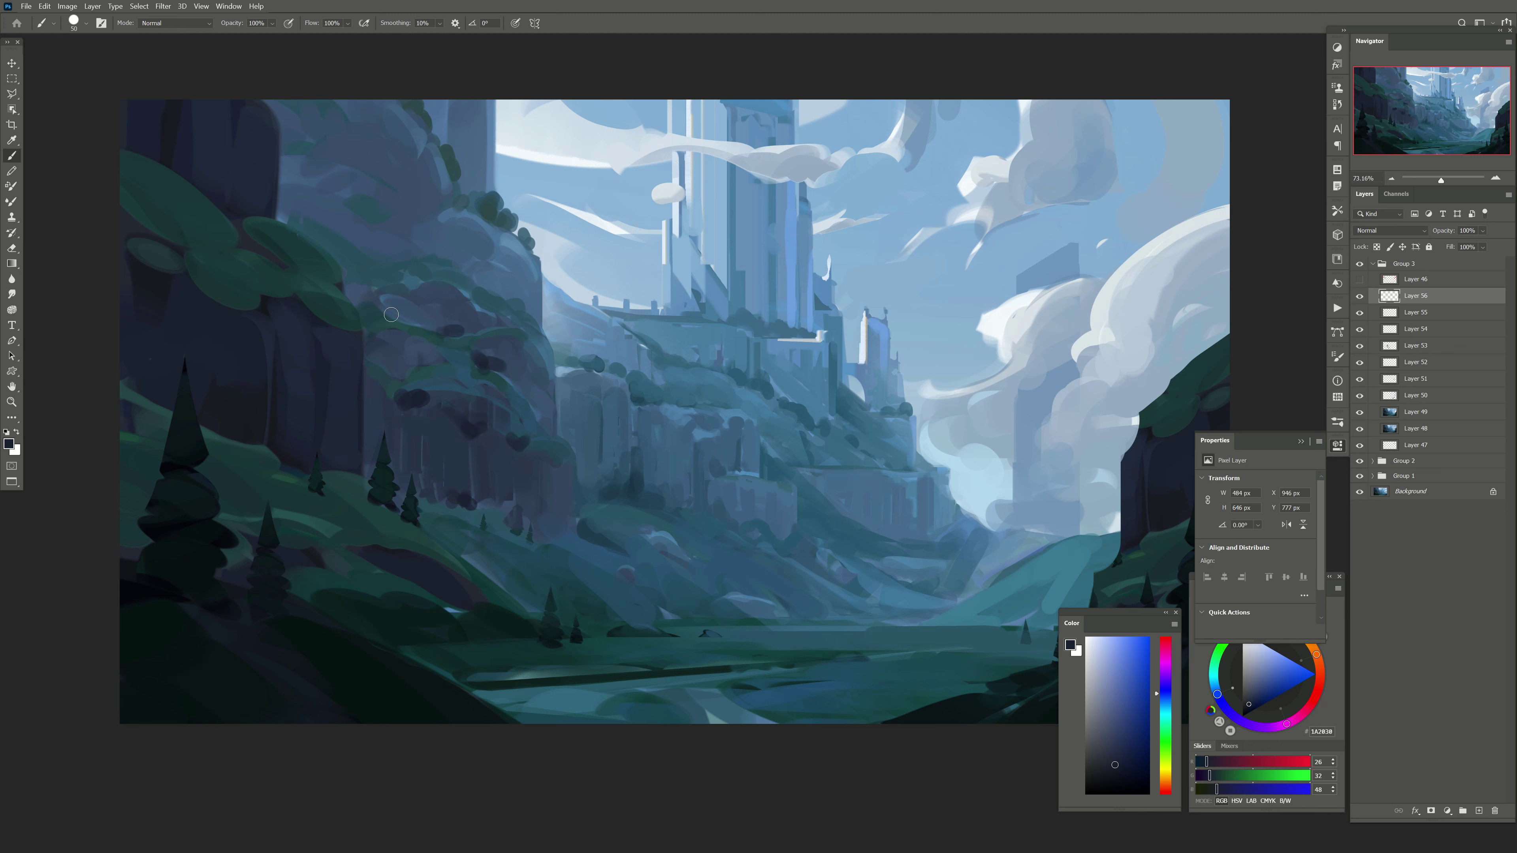
pyautogui.press(']')
pyautogui.moveTo(390, 258); pyautogui.dragTo(375, 253)
pyautogui.press('[')
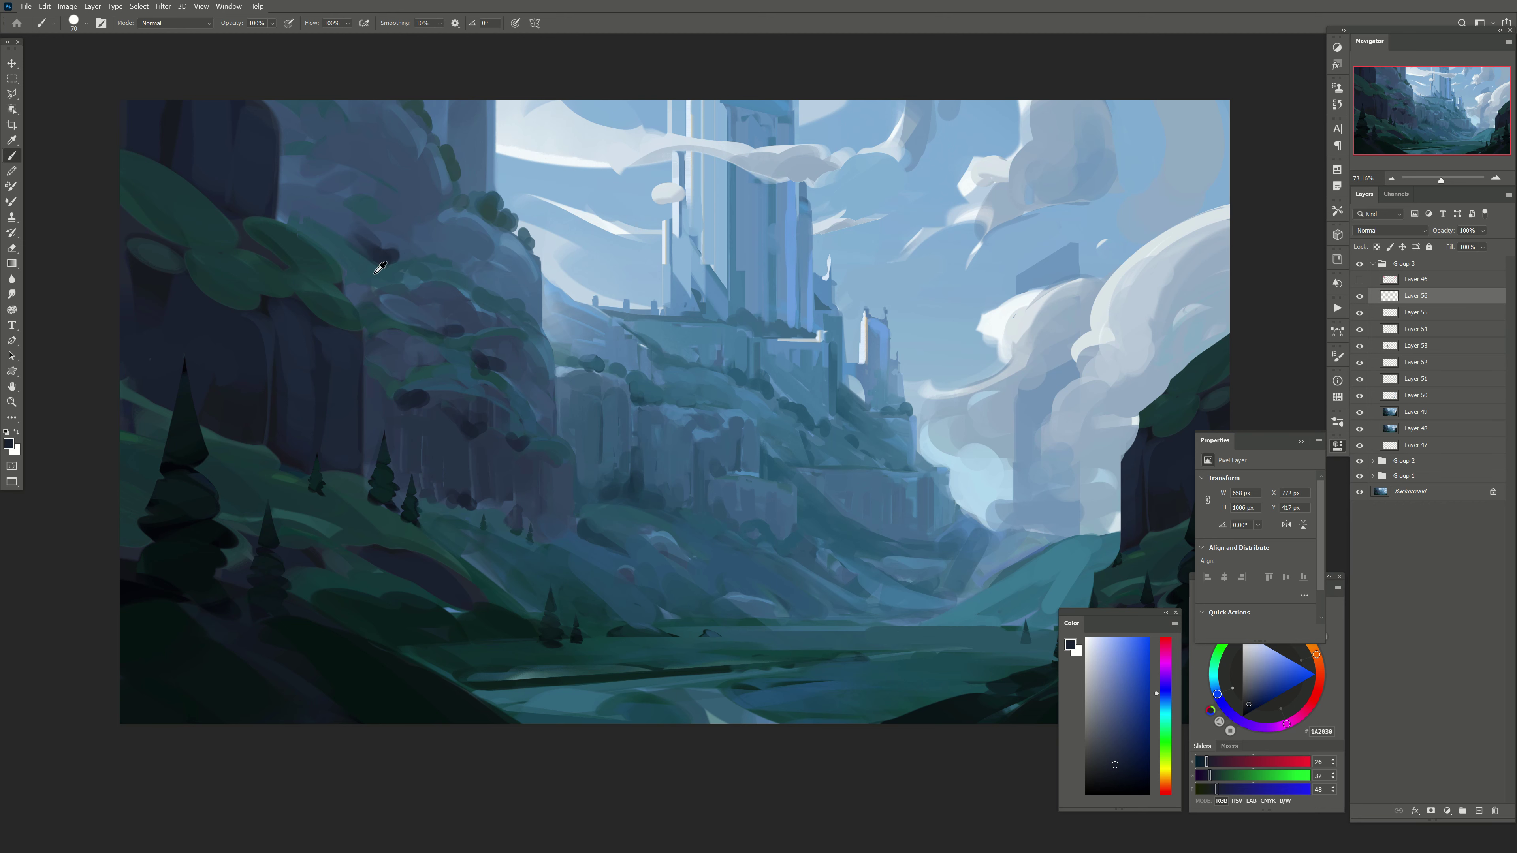
# Step: Add teal-grey and slate strokes higher up the cliff face
pyautogui.keyDown('alt'); pyautogui.click(386, 248); pyautogui.keyUp('alt')
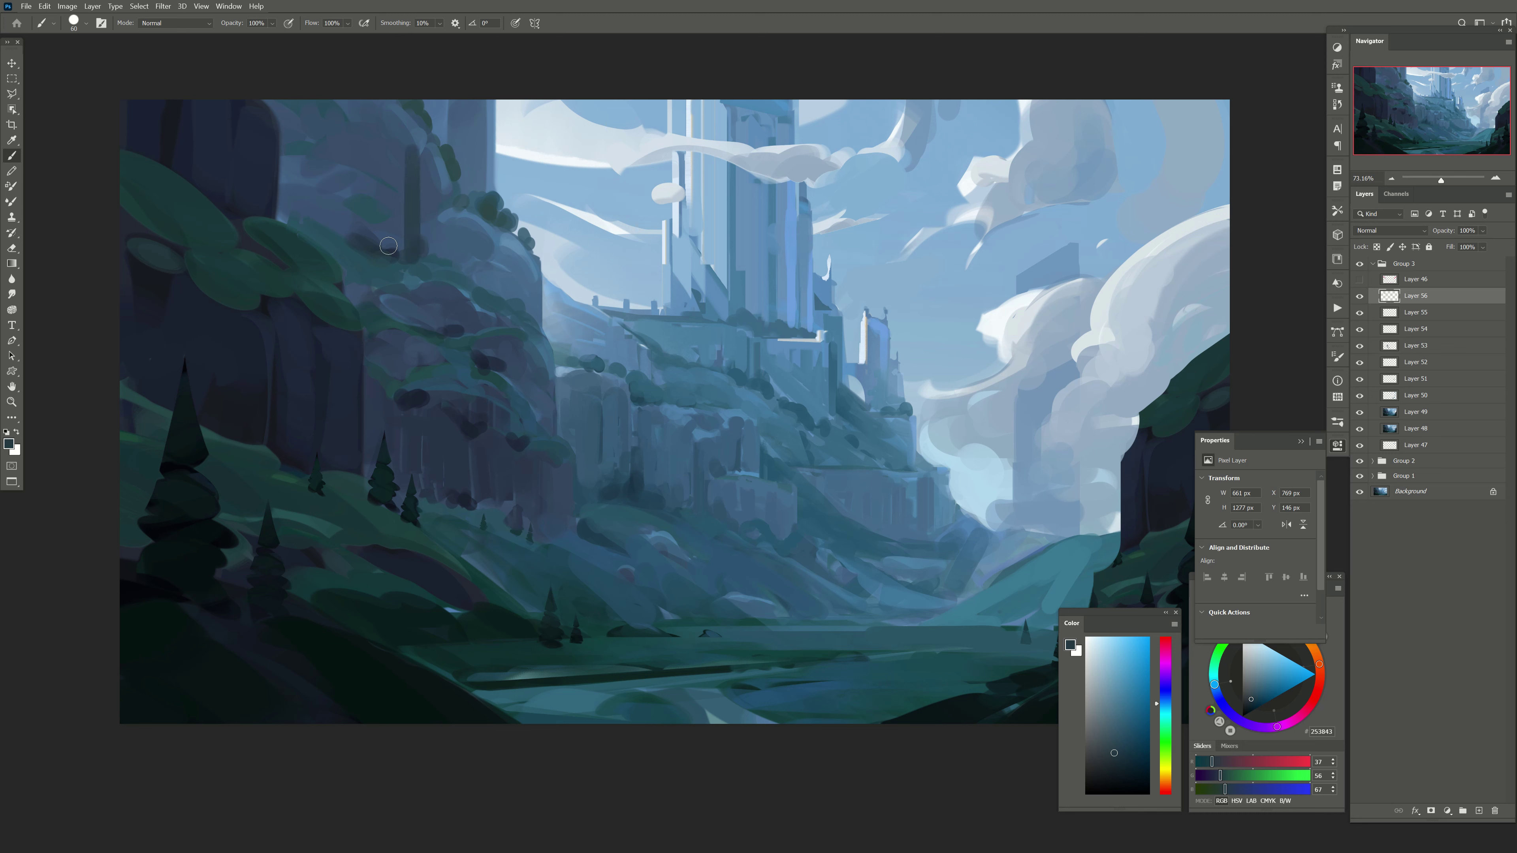
pyautogui.moveTo(418, 250); pyautogui.dragTo(412, 154)
pyautogui.keyDown('alt'); pyautogui.click(370, 247); pyautogui.keyUp('alt')
pyautogui.press(']')
pyautogui.press(']')
pyautogui.keyDown('alt'); pyautogui.click(421, 227); pyautogui.keyUp('alt')
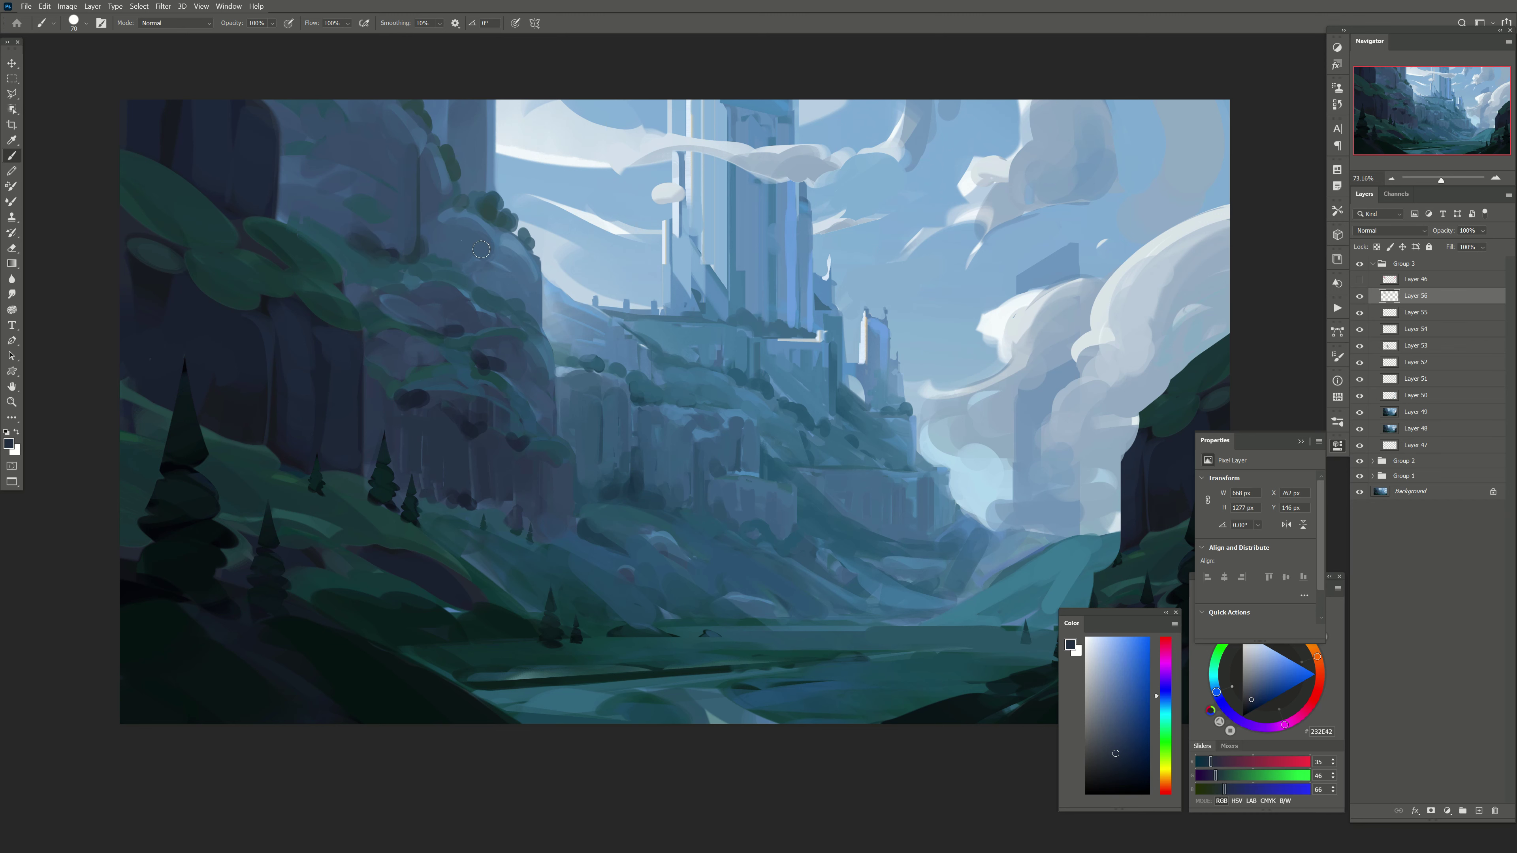
pyautogui.keyDown('alt'); pyautogui.click(432, 251); pyautogui.keyUp('alt')
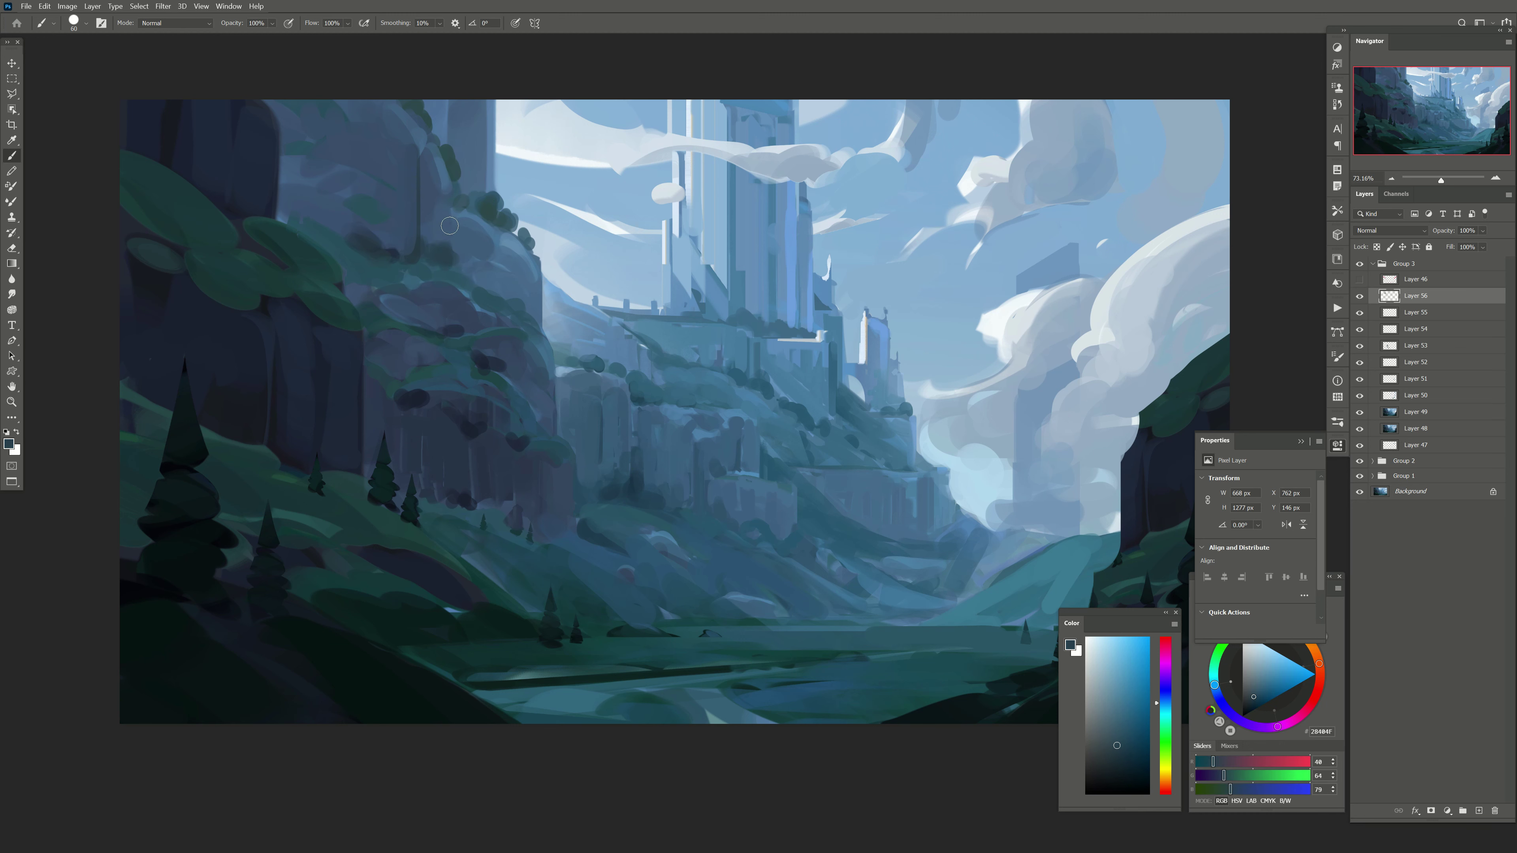
# Step: Erase stray dark blobs on the cliff and flip the canvas horizontally
pyautogui.press('e')
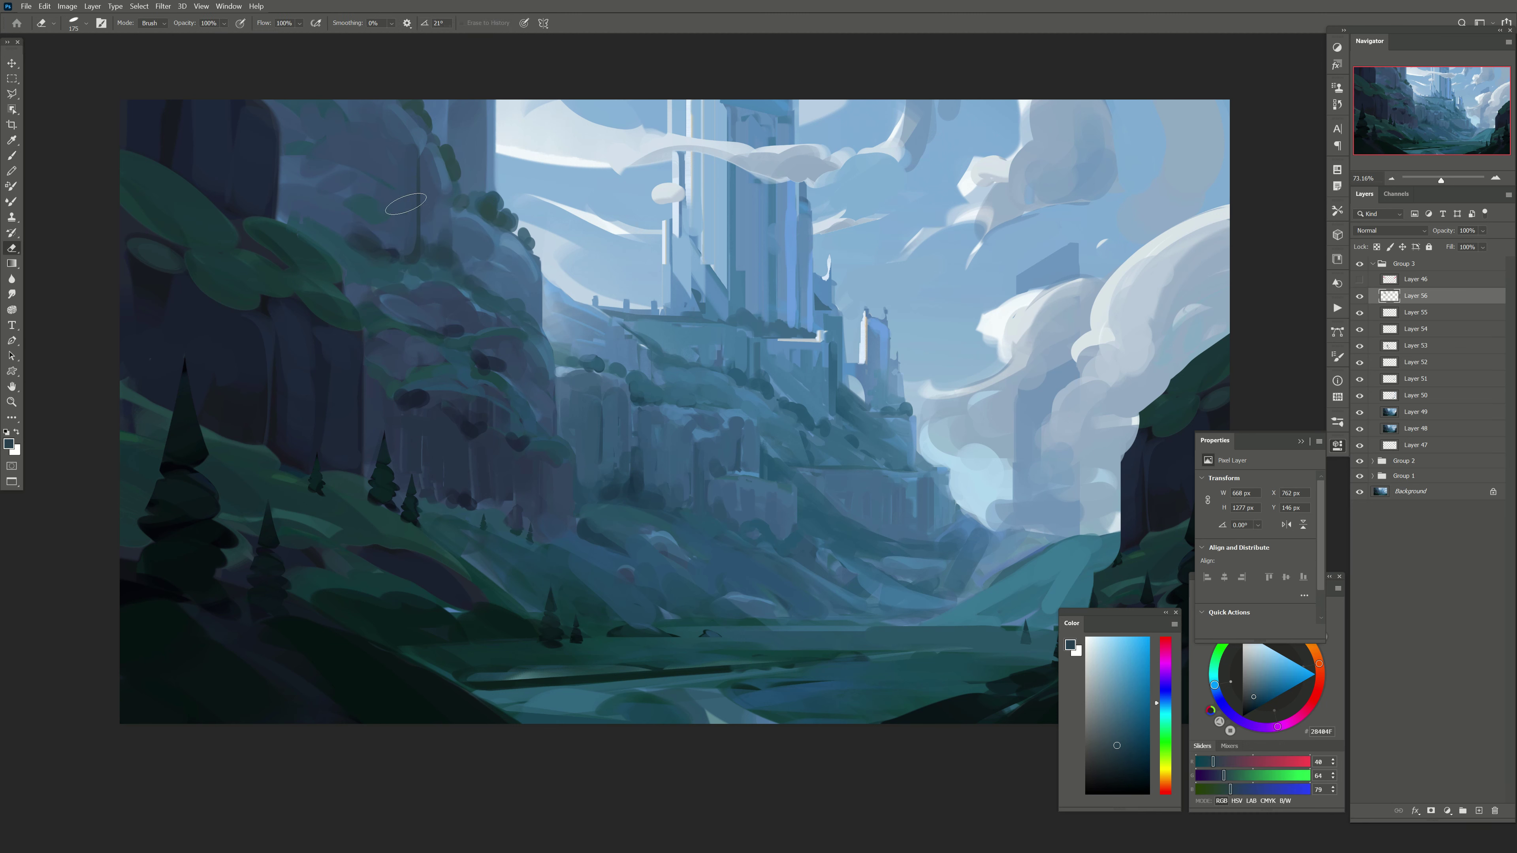
pyautogui.click(358, 225)
pyautogui.moveTo(397, 391); pyautogui.dragTo(416, 401)
pyautogui.press('[')
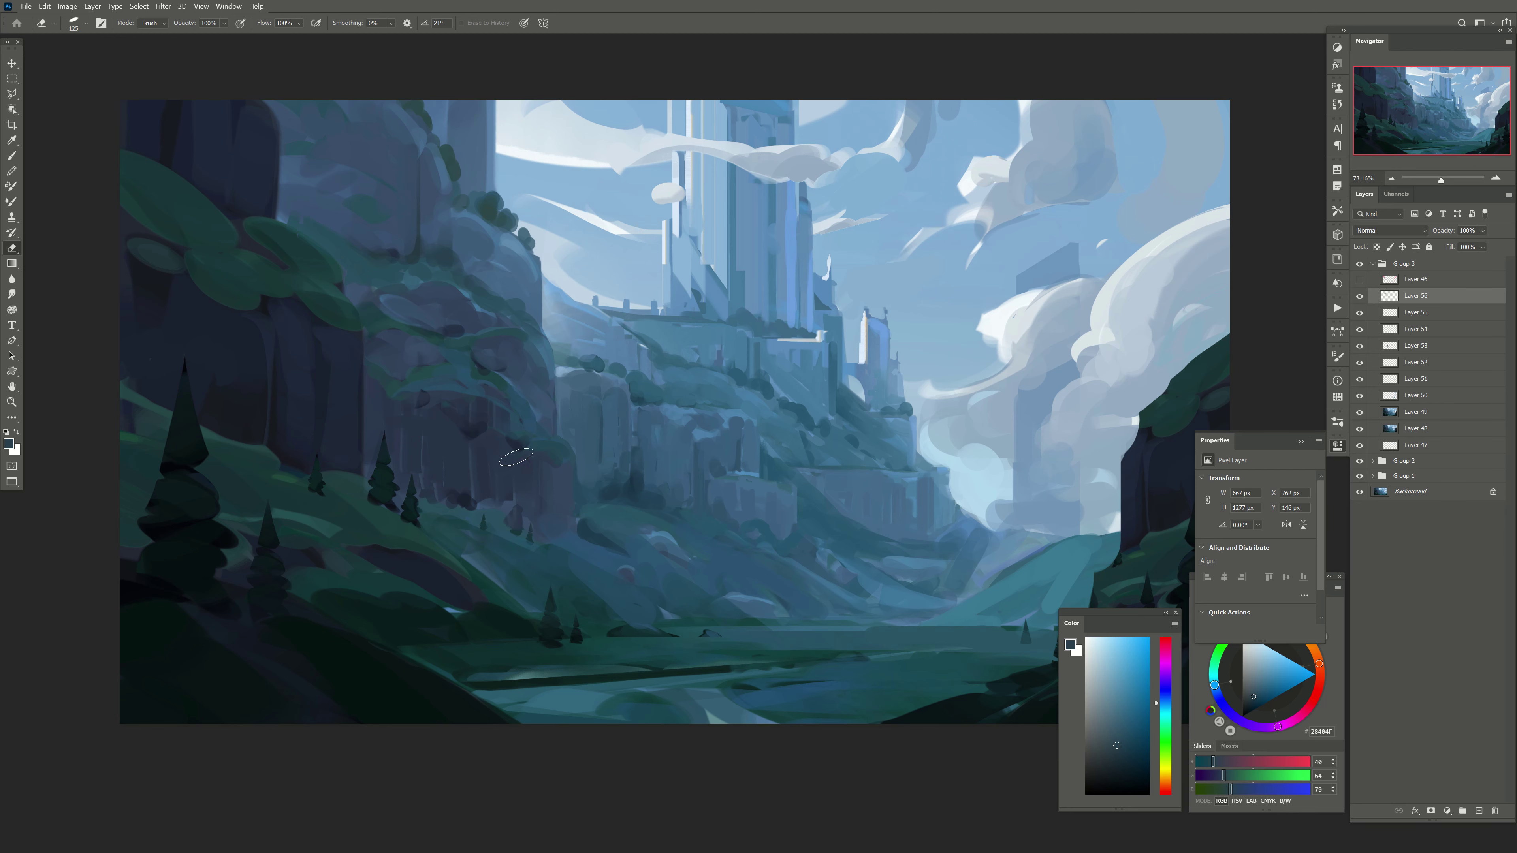
pyautogui.press('h')
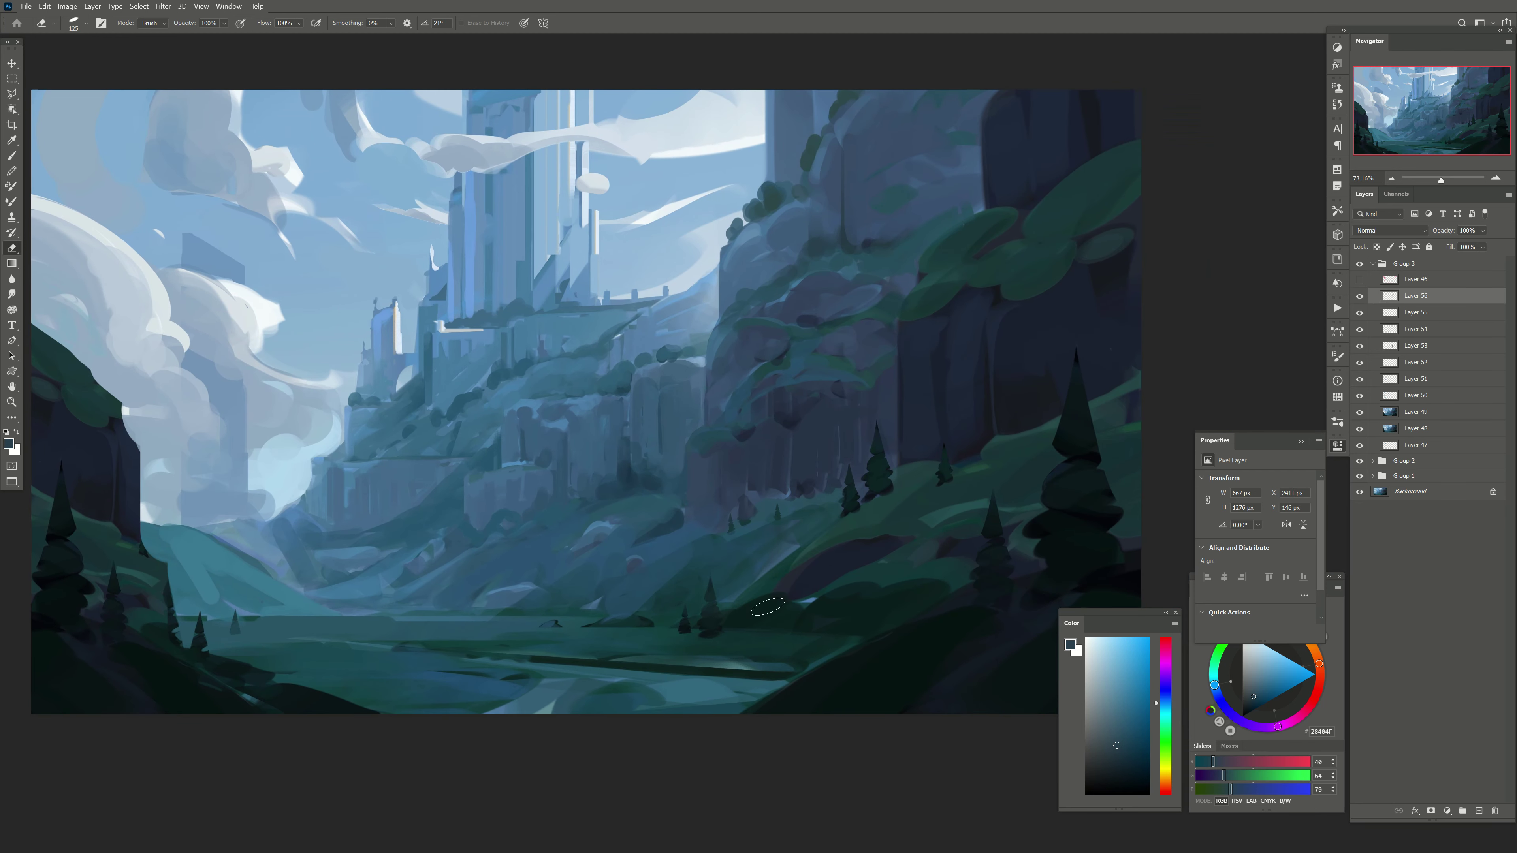
# Step: Compare with Group 3 toggled, then paint a pale sky-blue haze stroke near the castle on a new layer
pyautogui.click(1360, 266)
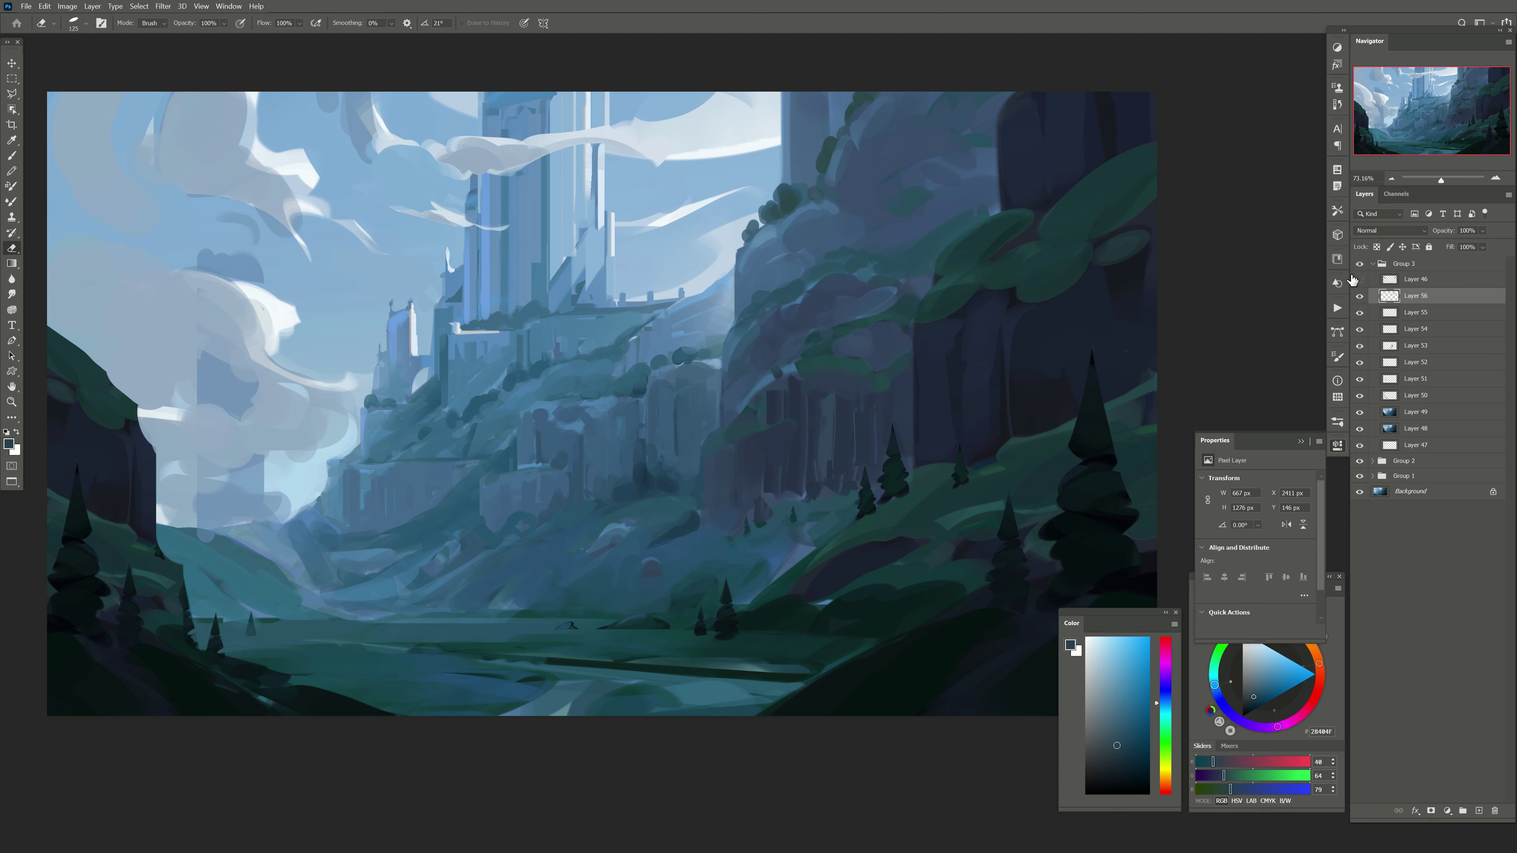
pyautogui.click(1358, 266)
pyautogui.click(1360, 279)
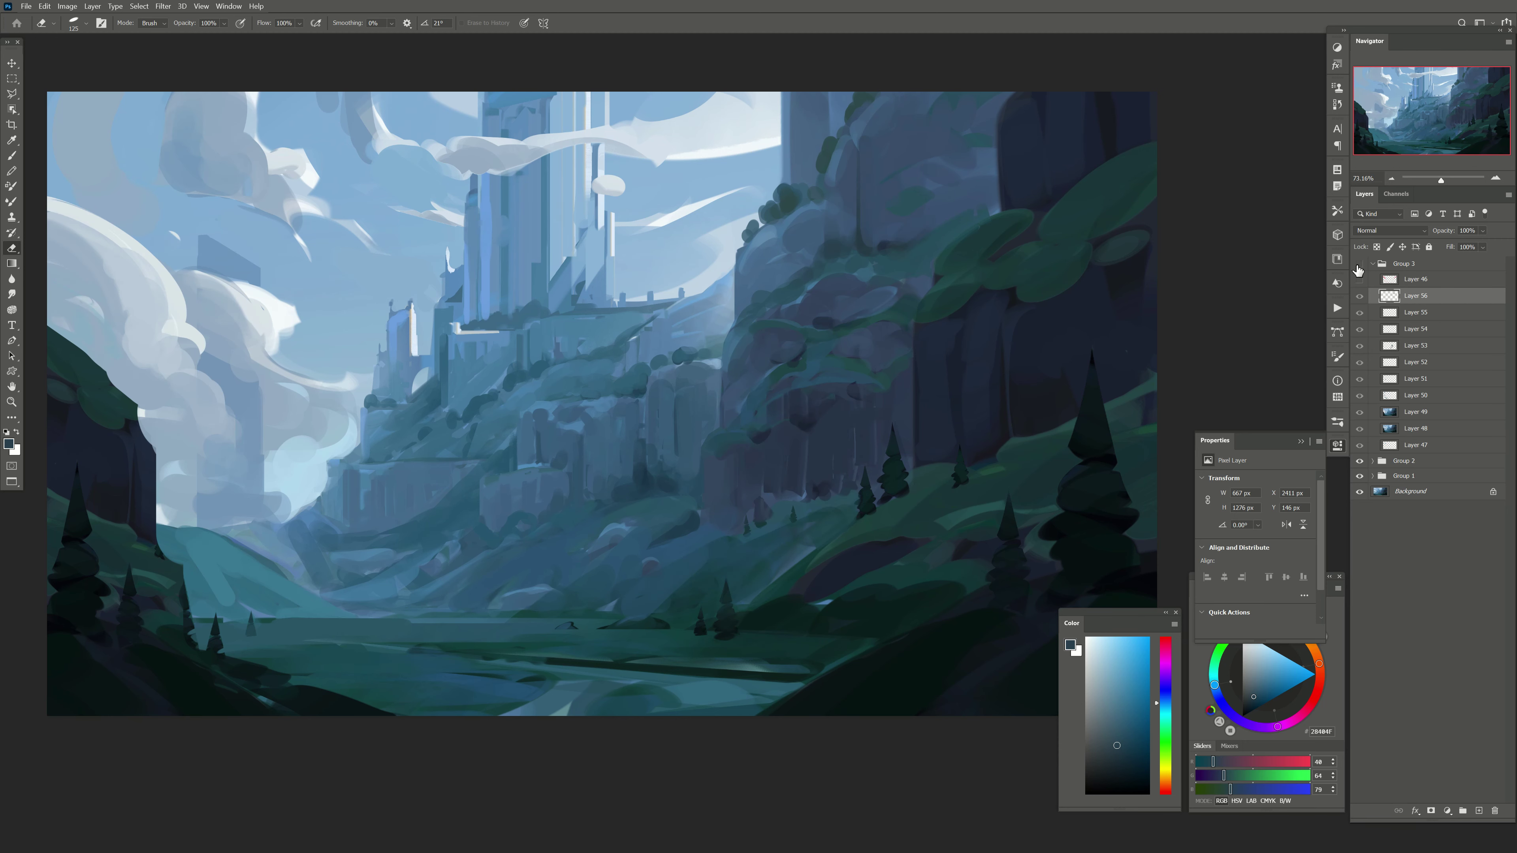
pyautogui.click(1360, 279)
pyautogui.hotkey('ctrl', 'shift', 'alt', 'n')
pyautogui.press('b')
pyautogui.moveTo(383, 402); pyautogui.dragTo(477, 452)
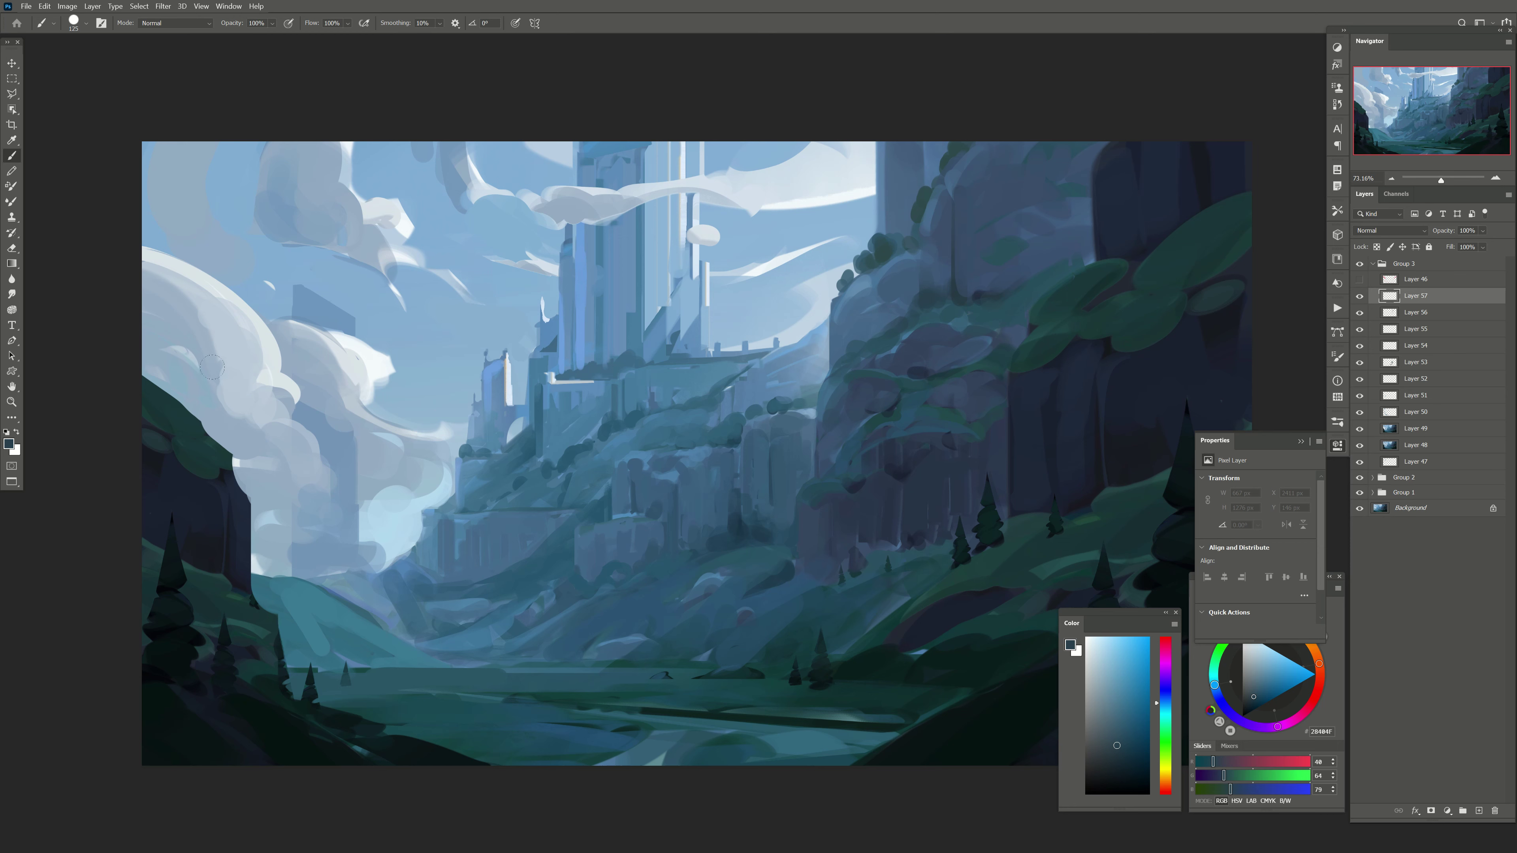
pyautogui.keyDown('alt'); pyautogui.click(239, 383); pyautogui.keyUp('alt')
pyautogui.moveTo(226, 378); pyautogui.dragTo(179, 285)
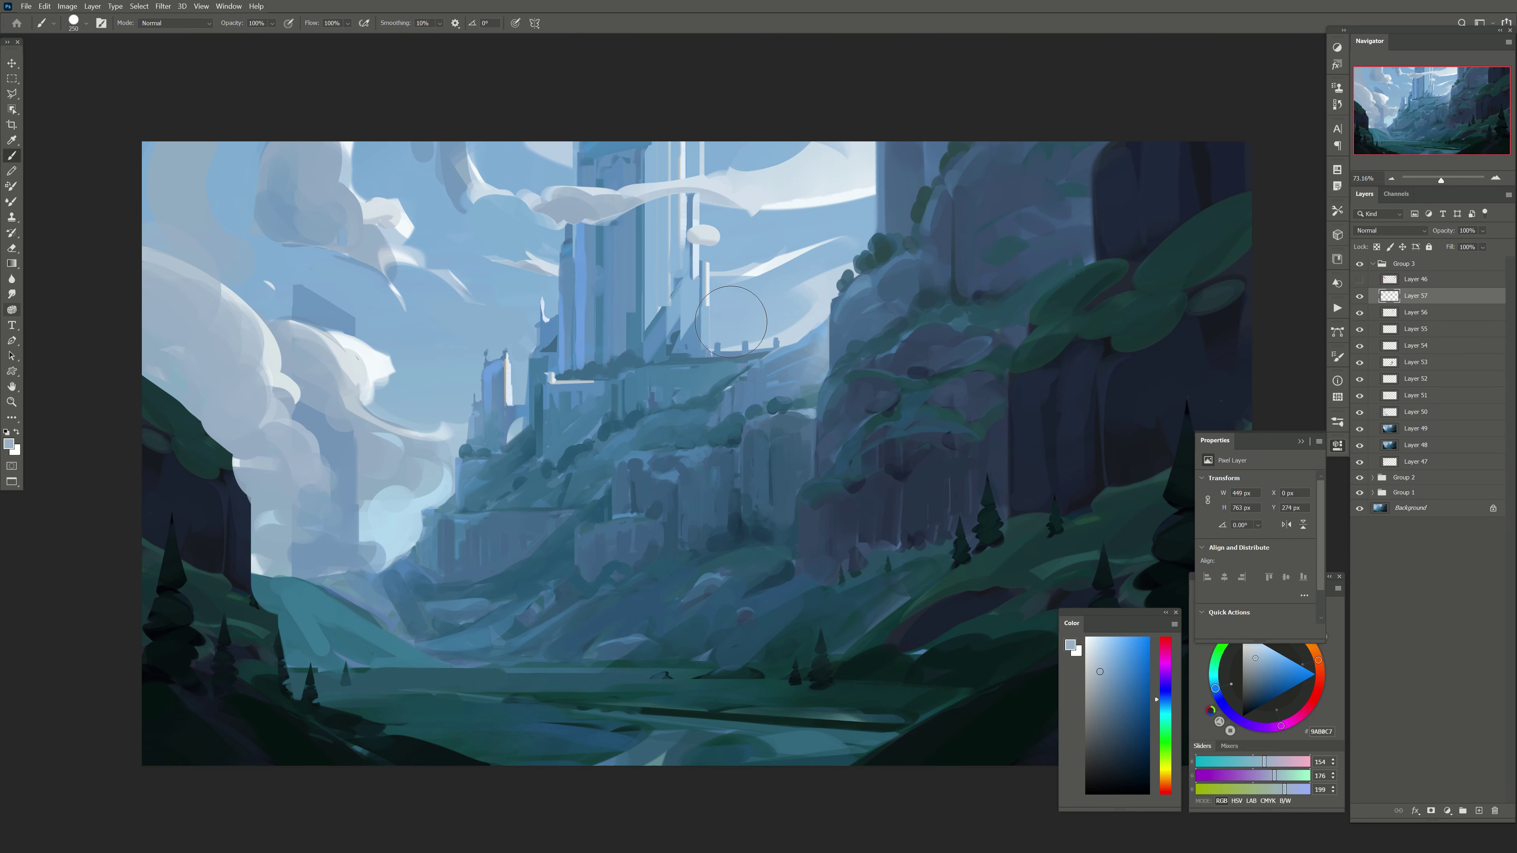
pyautogui.moveTo(653, 414); pyautogui.dragTo(579, 375)
# Step: Stamp the visible painting as Layer 58, then copy a lassoed patch, shrunk and moved onto the cliff
pyautogui.click(1479, 811)
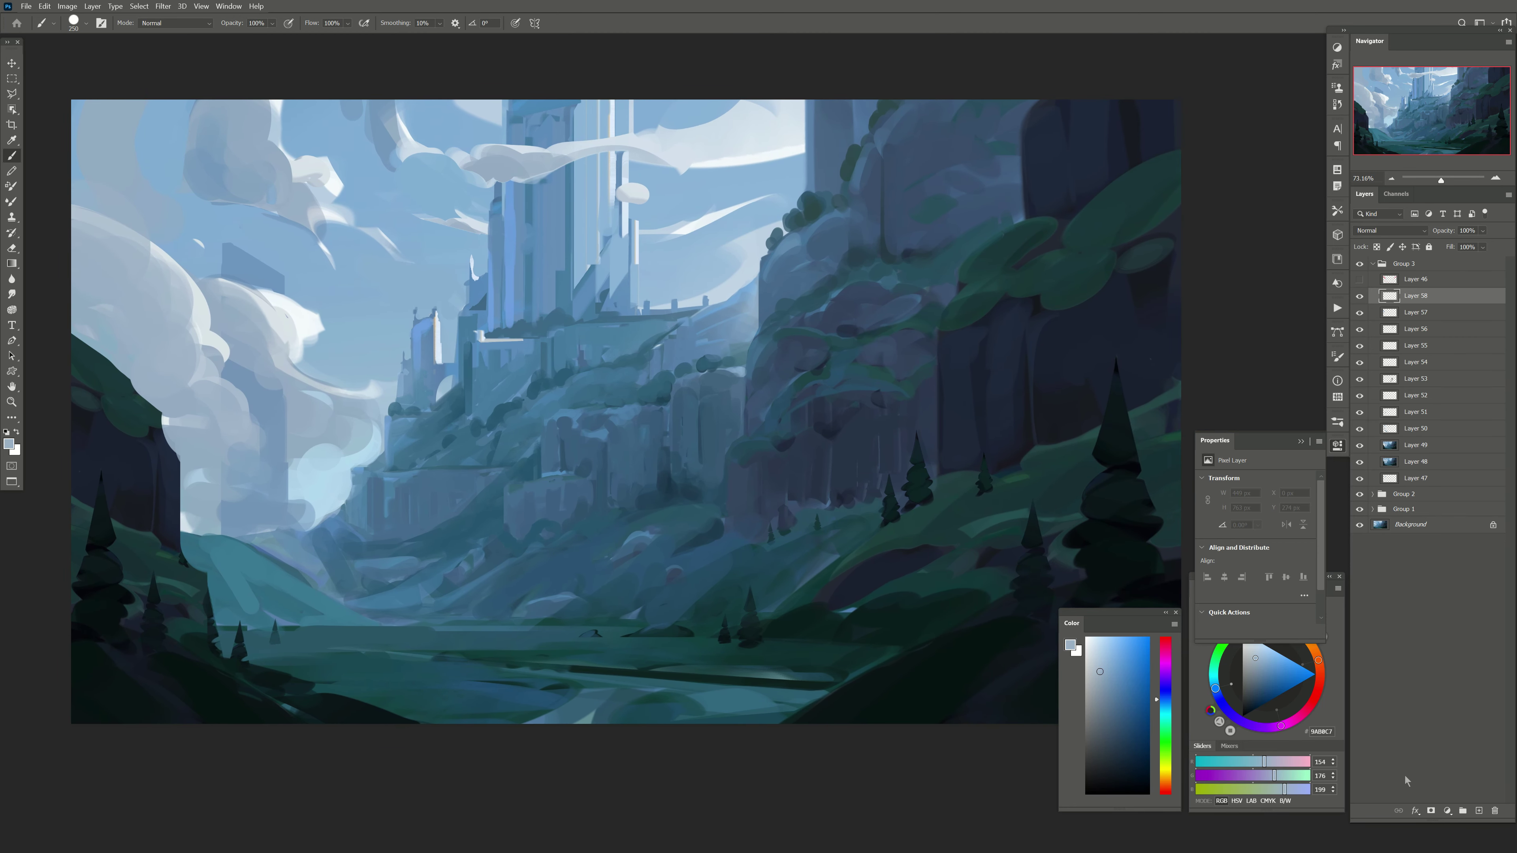
pyautogui.hotkey('ctrl', 'shift', 'alt', 'e')
pyautogui.press('v')
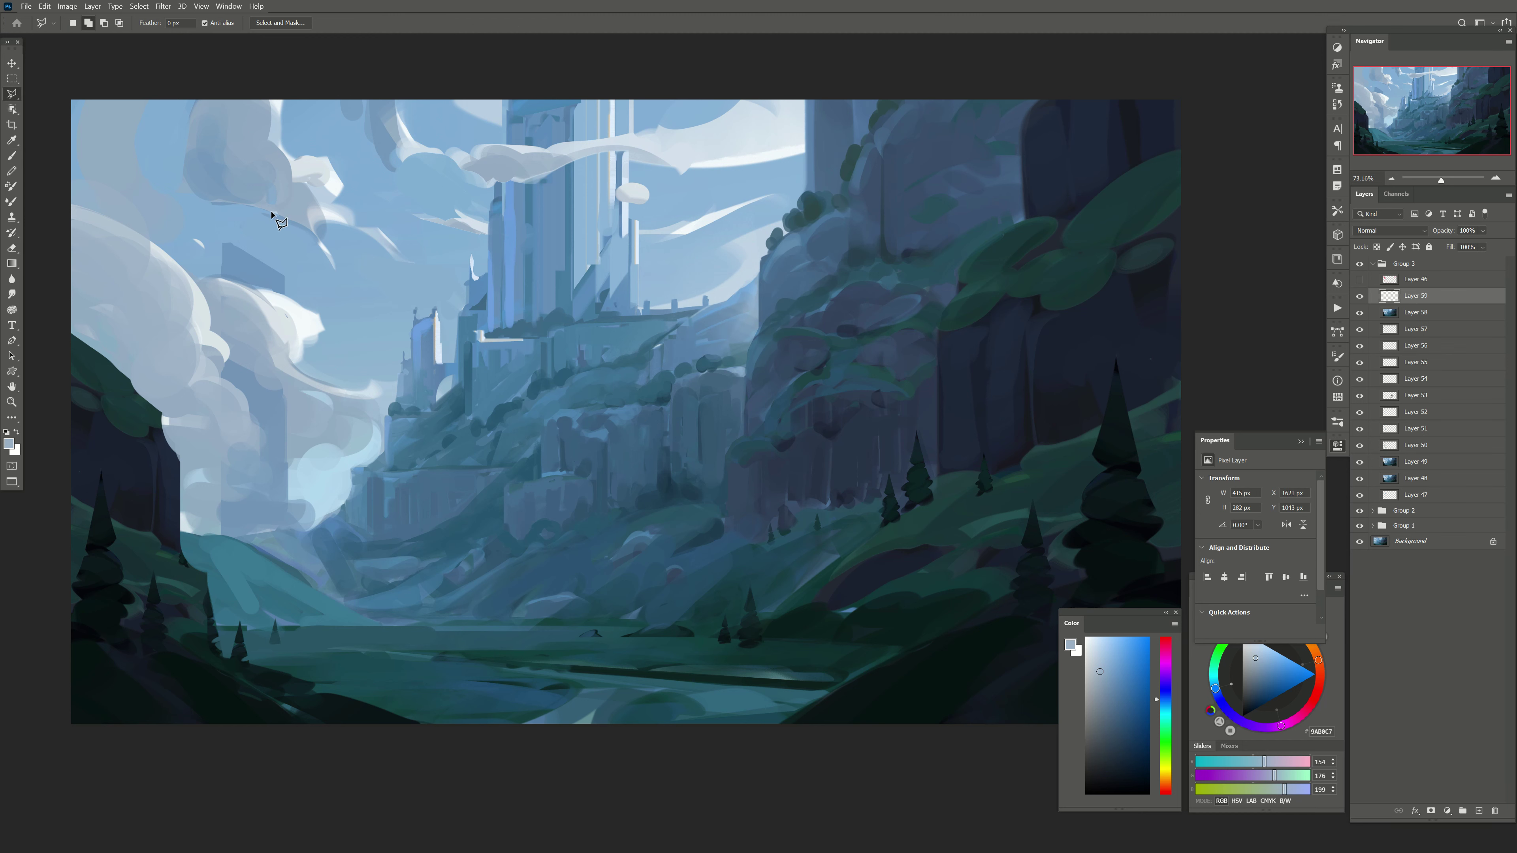
pyautogui.hotkey('ctrl', 'j')
pyautogui.moveTo(540, 401)
pyautogui.mouseDown()
pyautogui.moveTo(607, 447)
pyautogui.moveTo(541, 600)
pyautogui.moveTo(450, 429)
pyautogui.moveTo(397, 536)
pyautogui.moveTo(711, 520)
pyautogui.moveTo(828, 442)
pyautogui.moveTo(679, 392)
pyautogui.mouseUp()
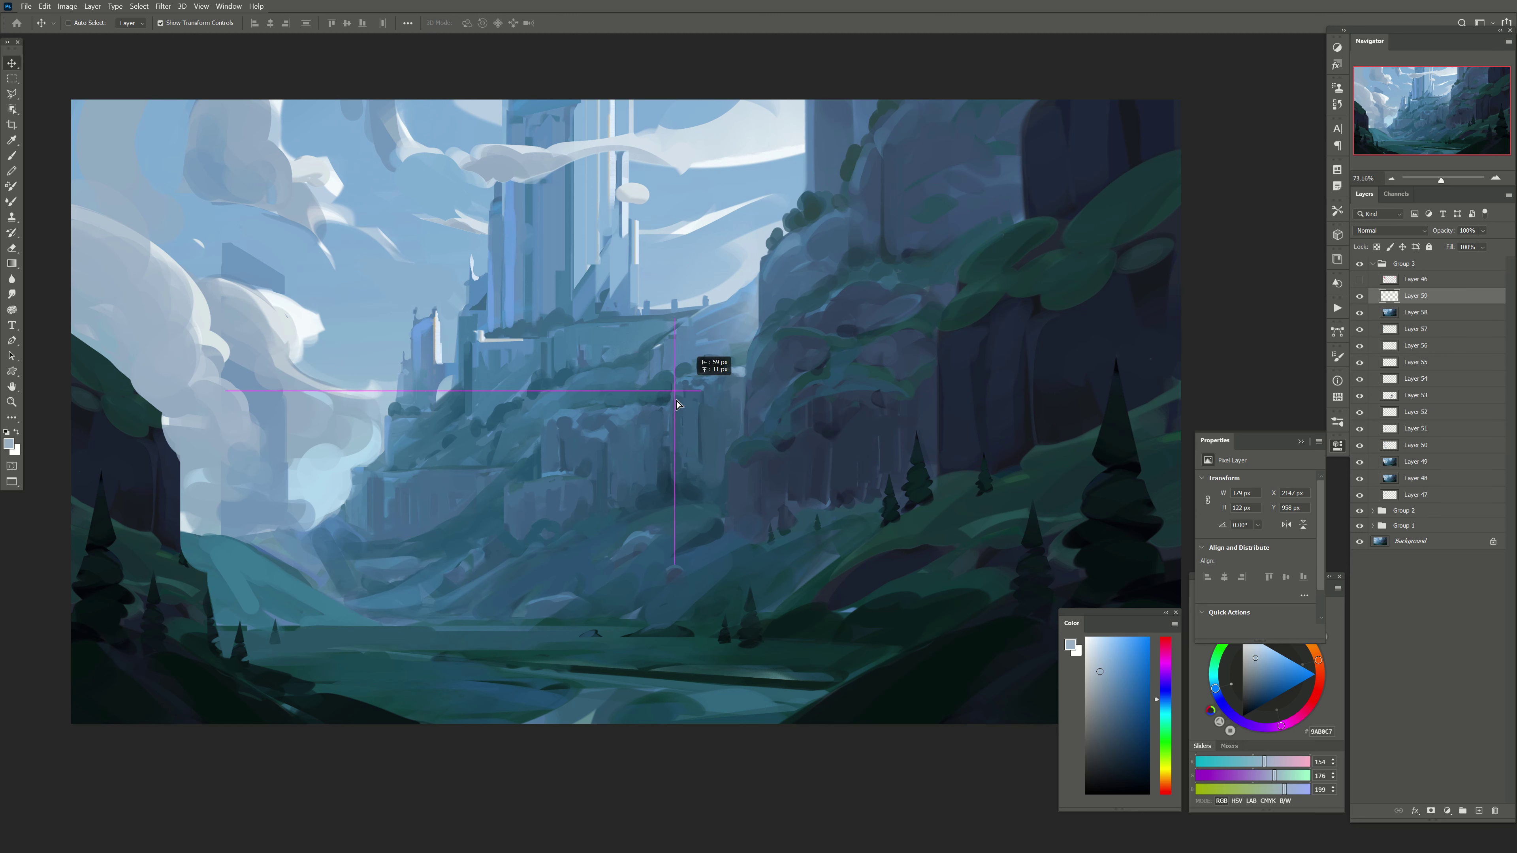
pyautogui.press('Up')
pyautogui.press('Up')
# Step: Blend the cliff patch in Lighten mode and add a wider copy placed up-left
pyautogui.click(1392, 229)
pyautogui.click(1354, 337)
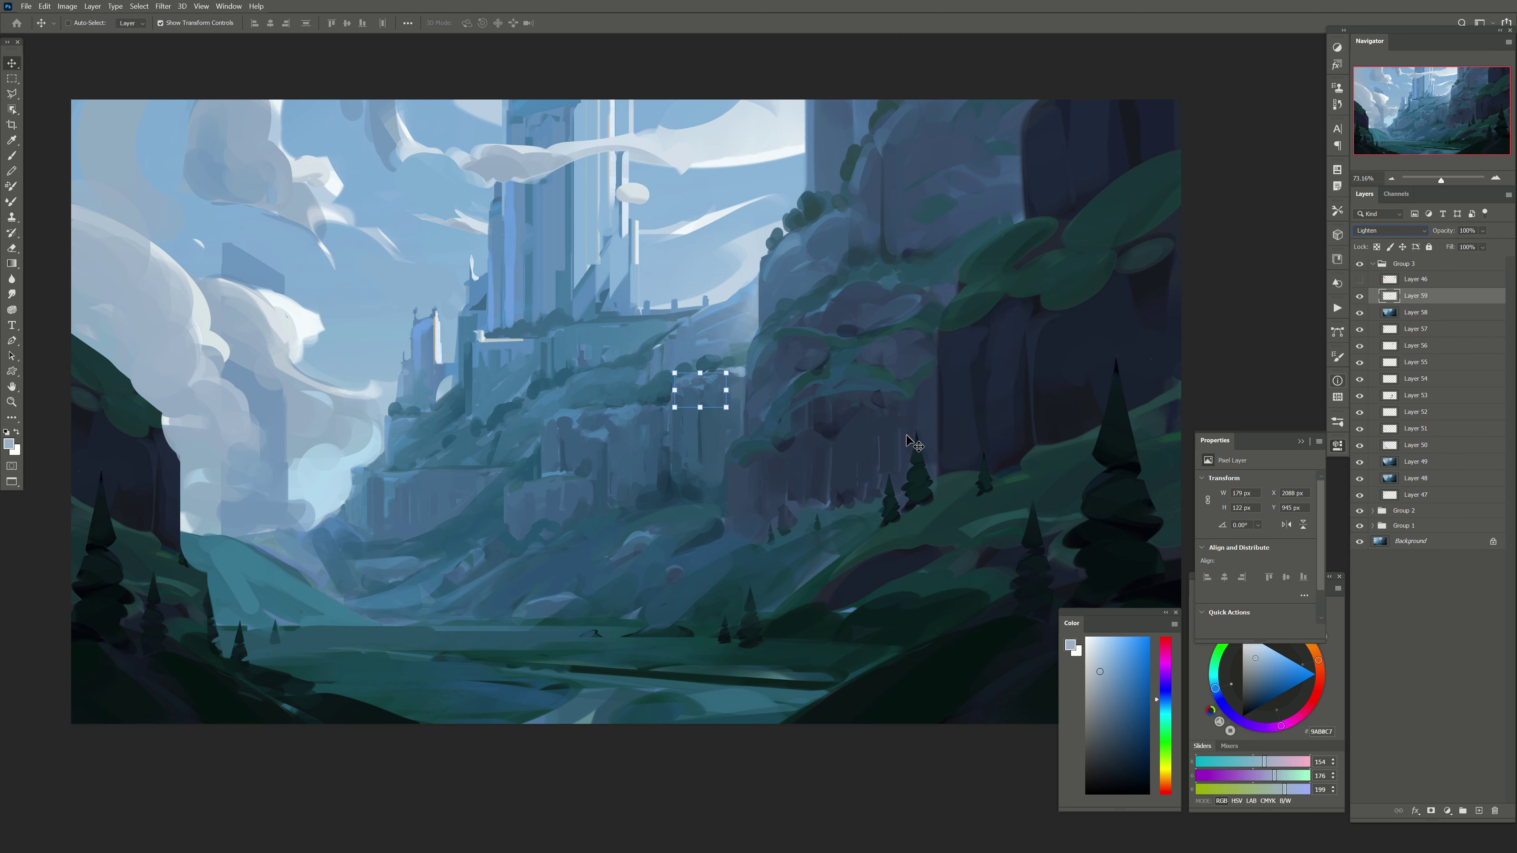
pyautogui.moveTo(787, 479)
pyautogui.mouseDown()
pyautogui.moveTo(625, 402)
pyautogui.moveTo(924, 363)
pyautogui.mouseUp()
pyautogui.hotkey('ctrl', 't')
pyautogui.moveTo(871, 319)
pyautogui.mouseDown()
pyautogui.moveTo(812, 350)
pyautogui.moveTo(891, 315)
pyautogui.moveTo(813, 420)
pyautogui.mouseUp()
pyautogui.press('Return')
# Step: Darken the patch copy with a clipped Brightness/Contrast adjustment at brightness -37
pyautogui.click(1447, 811)
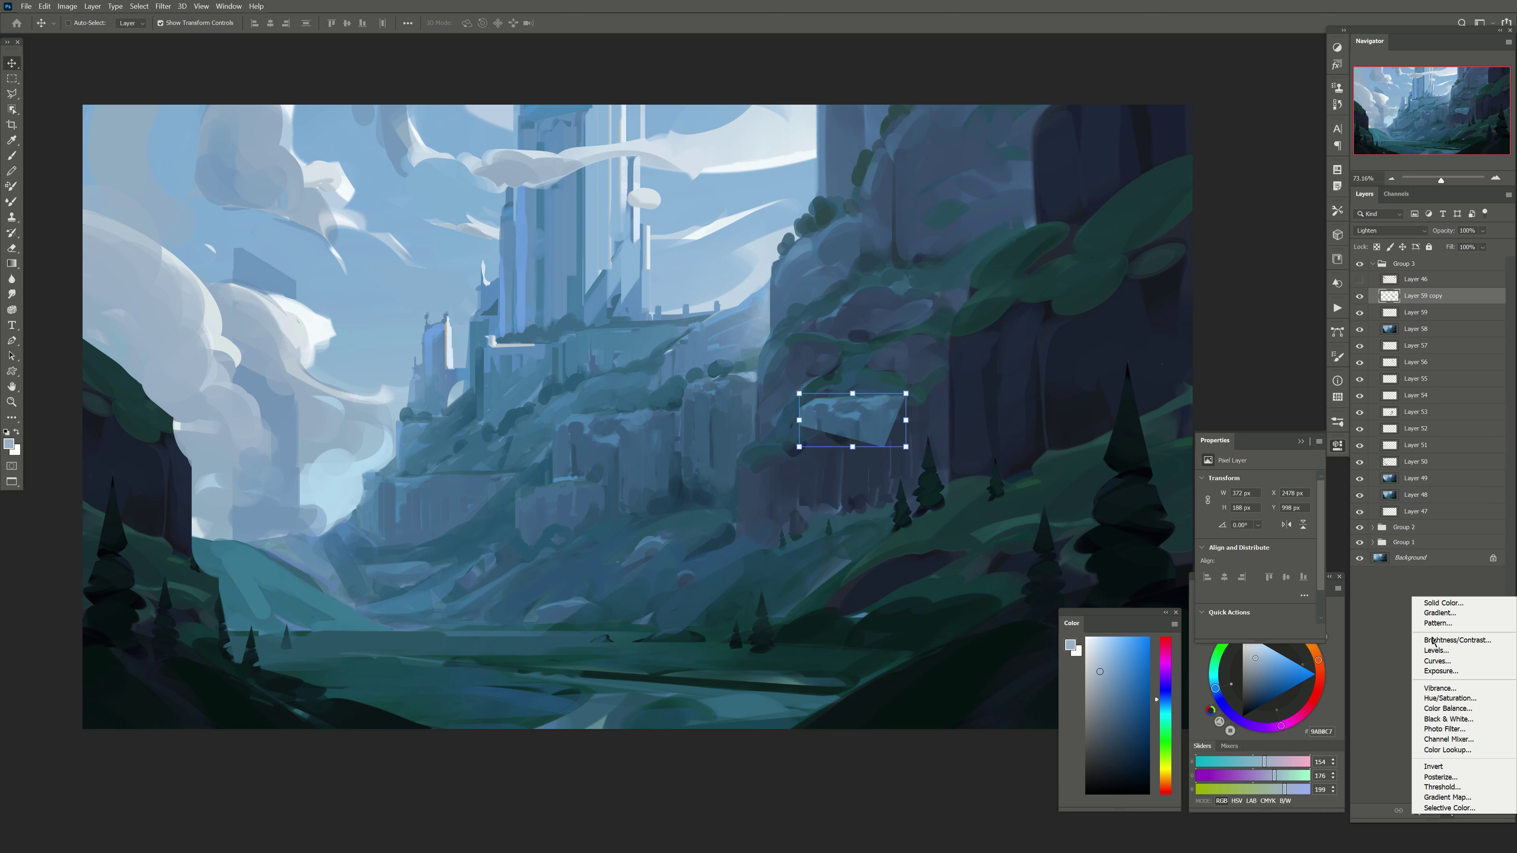
pyautogui.click(1433, 640)
pyautogui.click(1236, 631)
pyautogui.moveTo(1256, 513); pyautogui.dragTo(1231, 515)
pyautogui.click(1415, 312)
pyautogui.press('e')
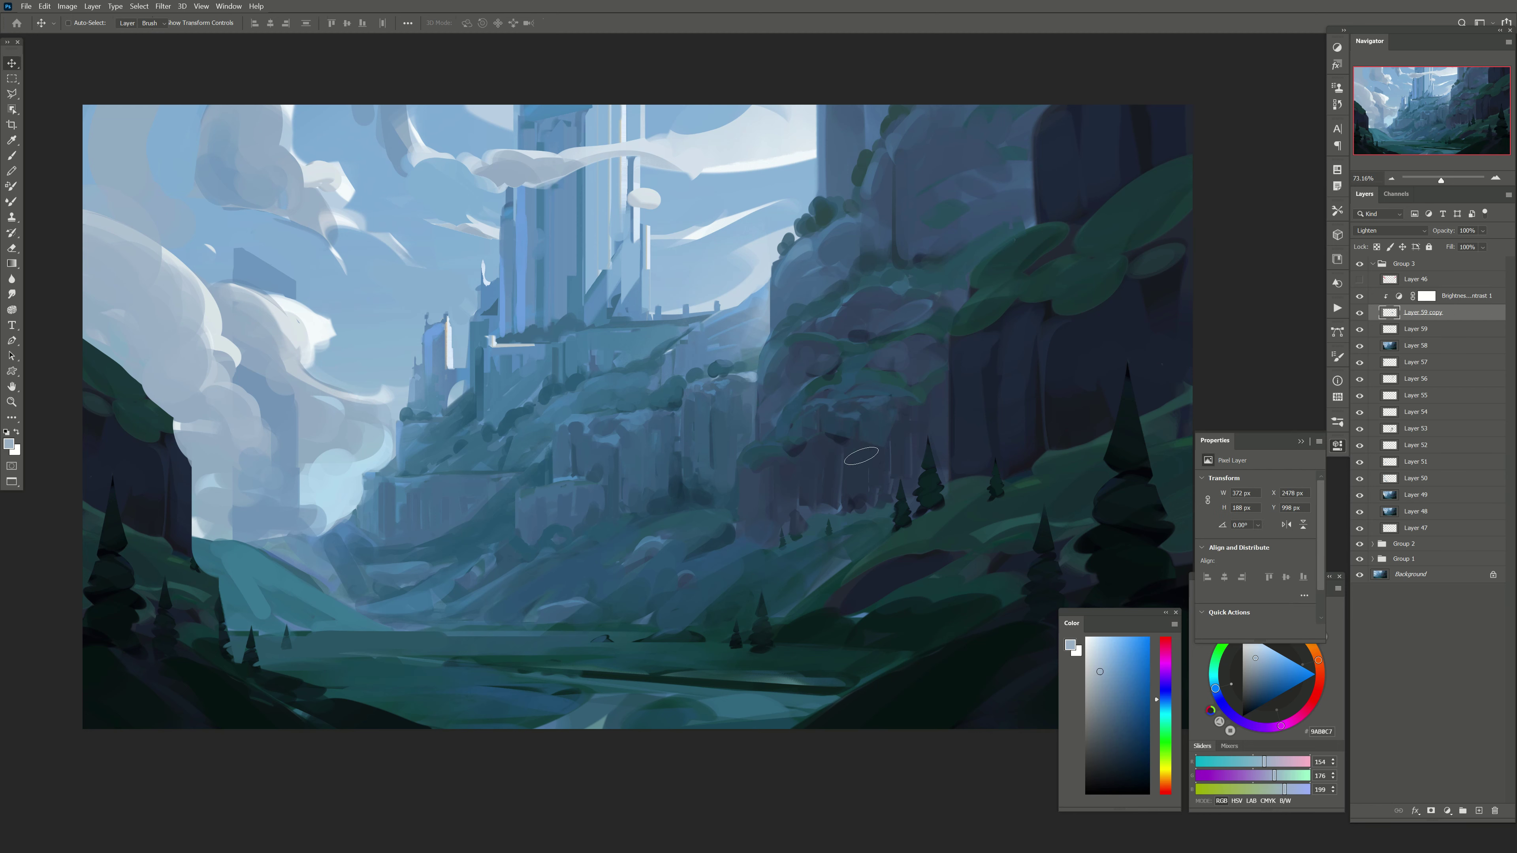
# Step: On a new layer, paint dark slate strokes into the right cliff face with a smaller brush
pyautogui.hotkey('ctrl', 'shift', 'alt', 'n')
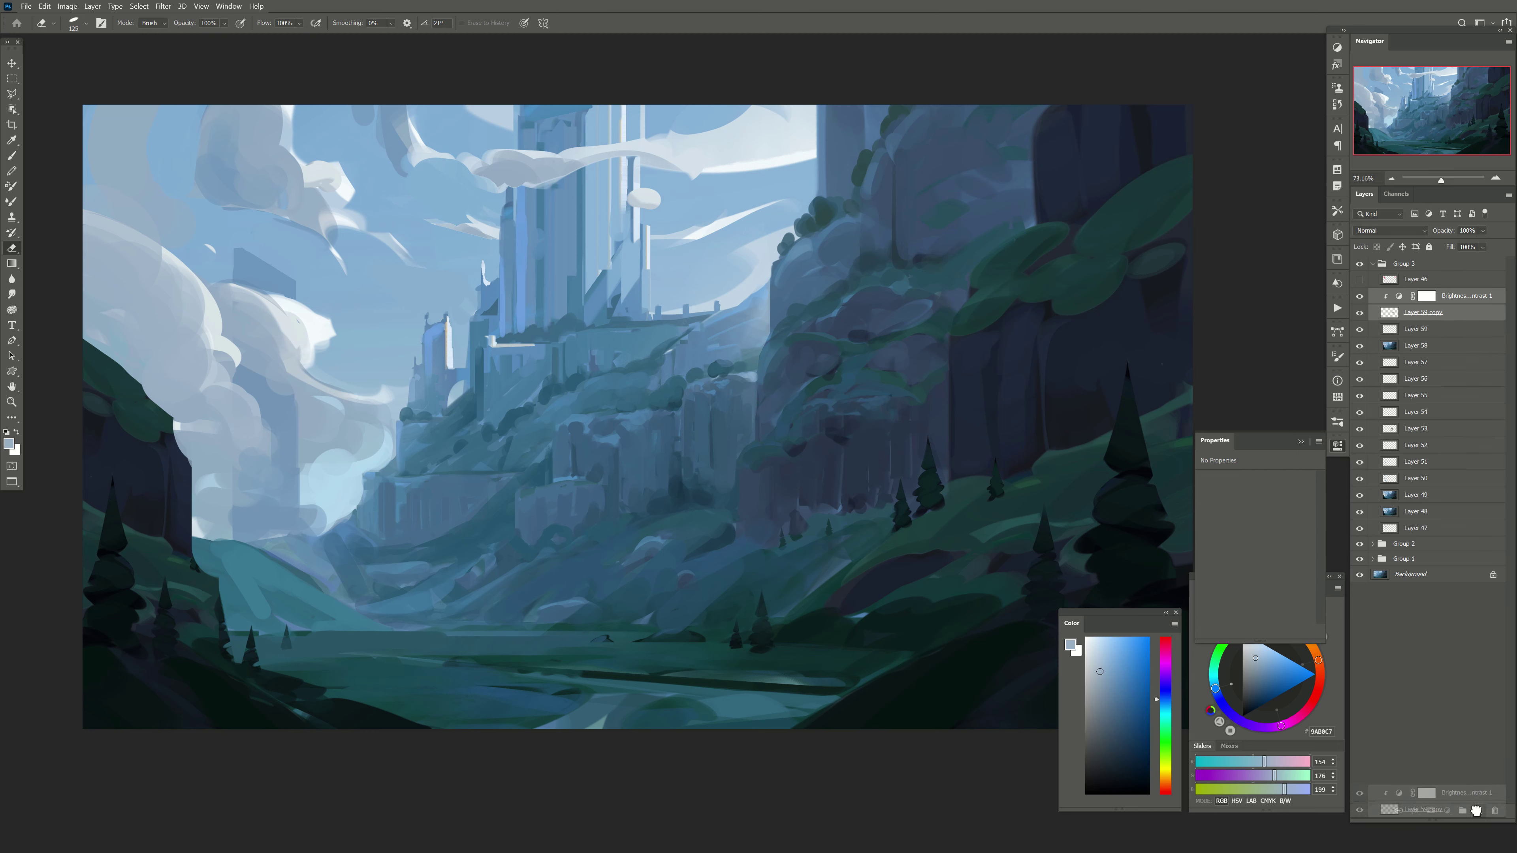
pyautogui.press('b')
pyautogui.moveTo(929, 462); pyautogui.dragTo(844, 456)
pyautogui.keyDown('alt'); pyautogui.click(779, 430); pyautogui.keyUp('alt')
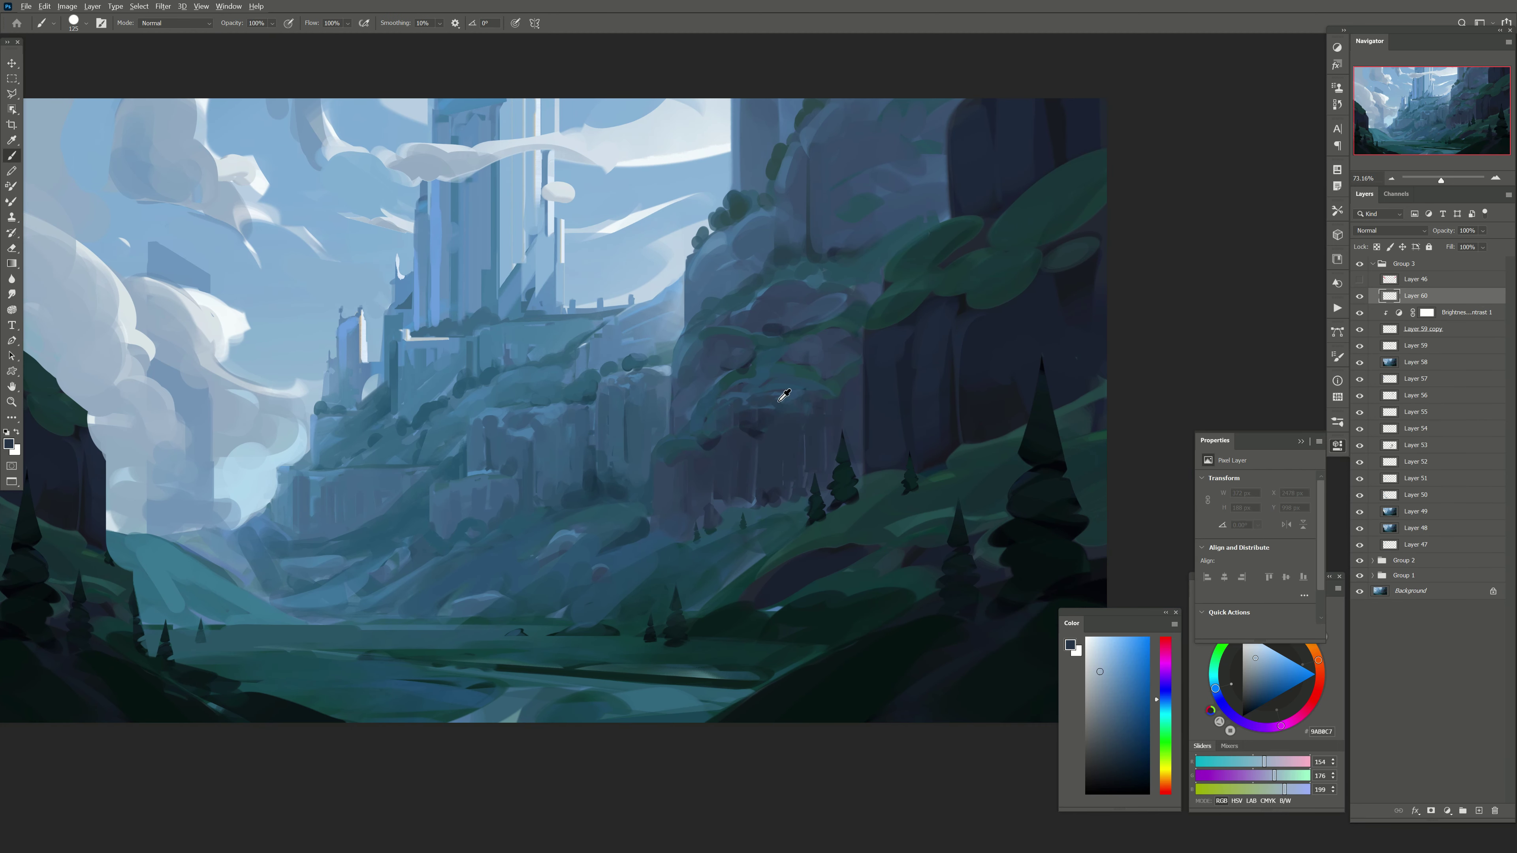
pyautogui.press('[')
pyautogui.moveTo(777, 368); pyautogui.dragTo(750, 383)
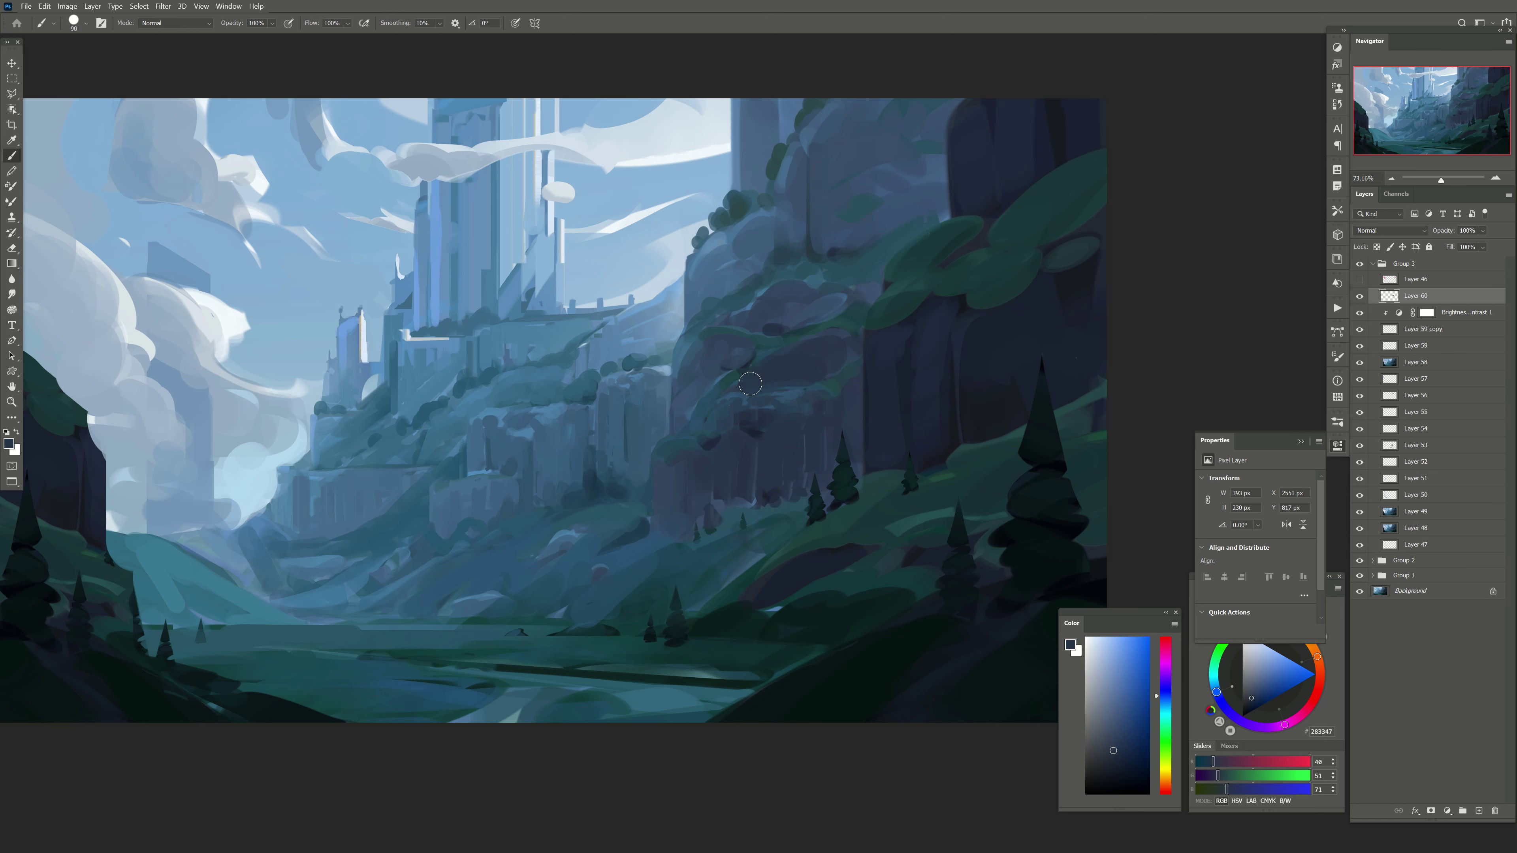
pyautogui.press('[')
# Step: Sample teal and slate blues from the rock and paint blue tones up the cliff face
pyautogui.keyDown('alt'); pyautogui.click(776, 370); pyautogui.keyUp('alt')
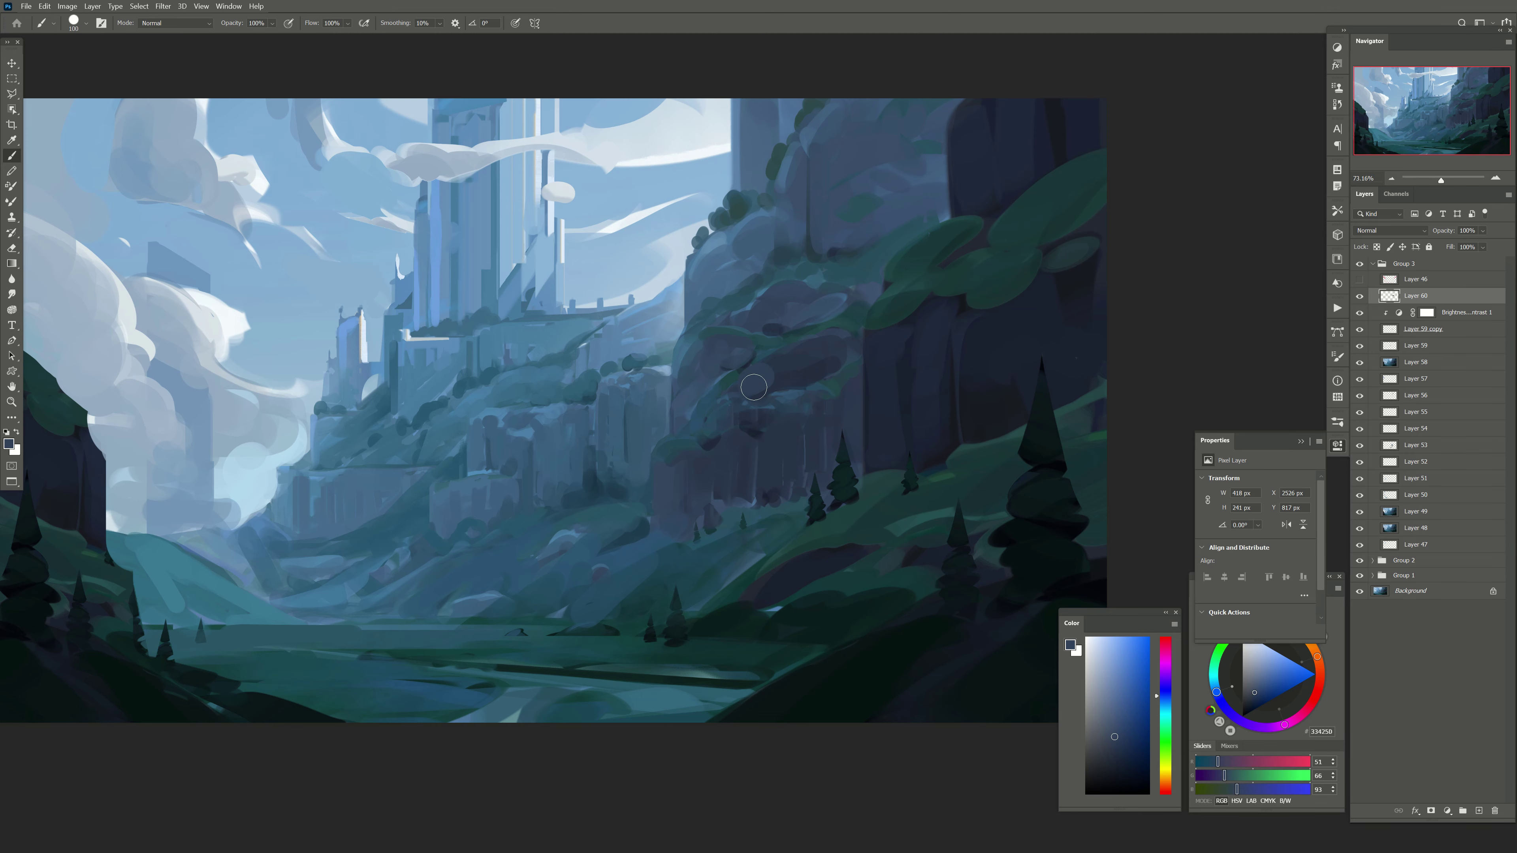
pyautogui.keyDown('alt'); pyautogui.click(766, 350); pyautogui.keyUp('alt')
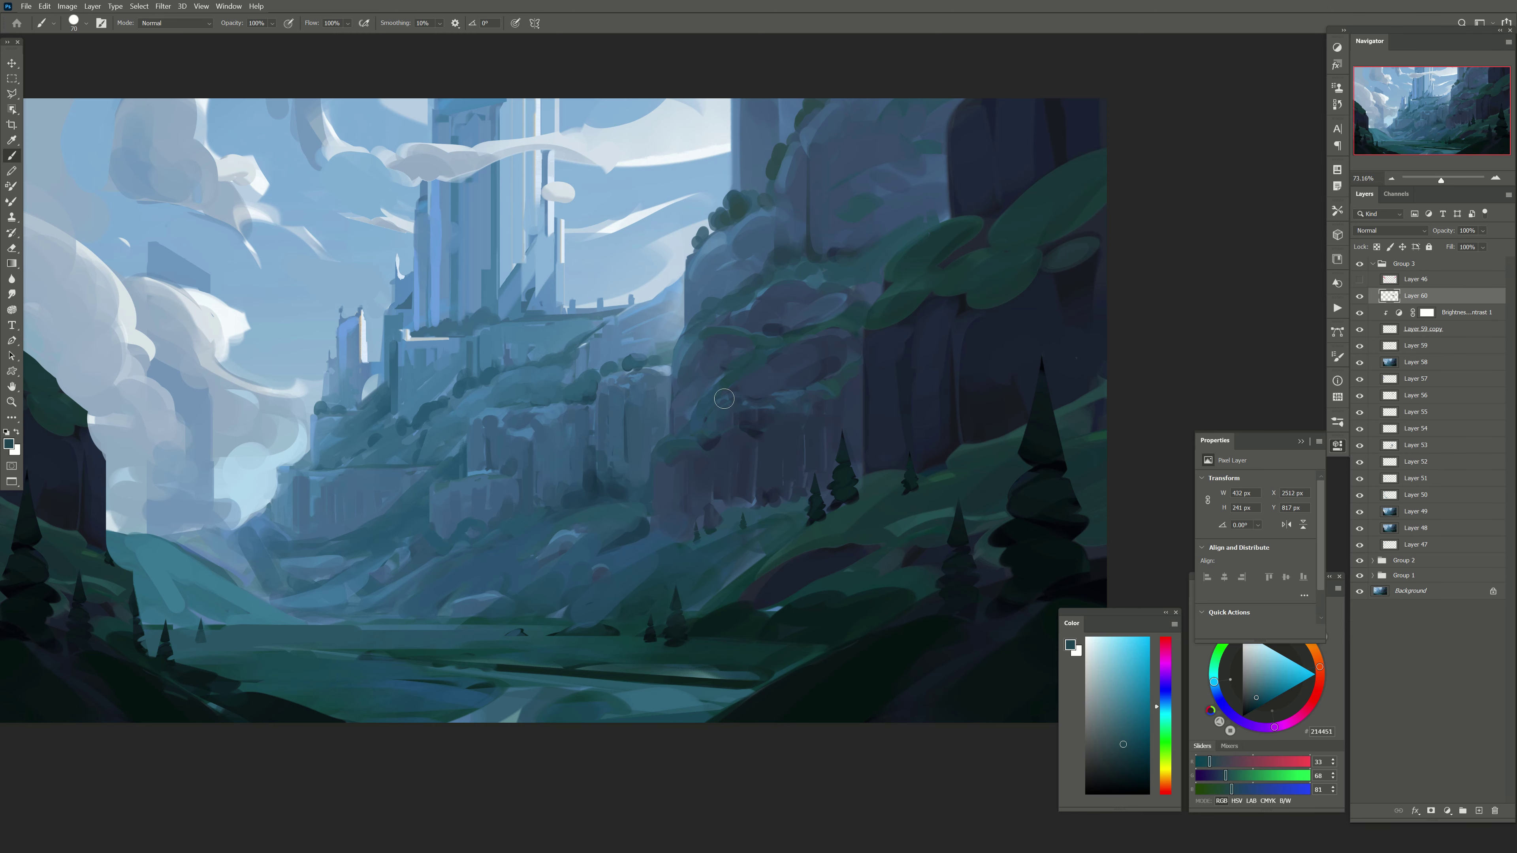
pyautogui.keyDown('alt'); pyautogui.click(706, 350); pyautogui.keyUp('alt')
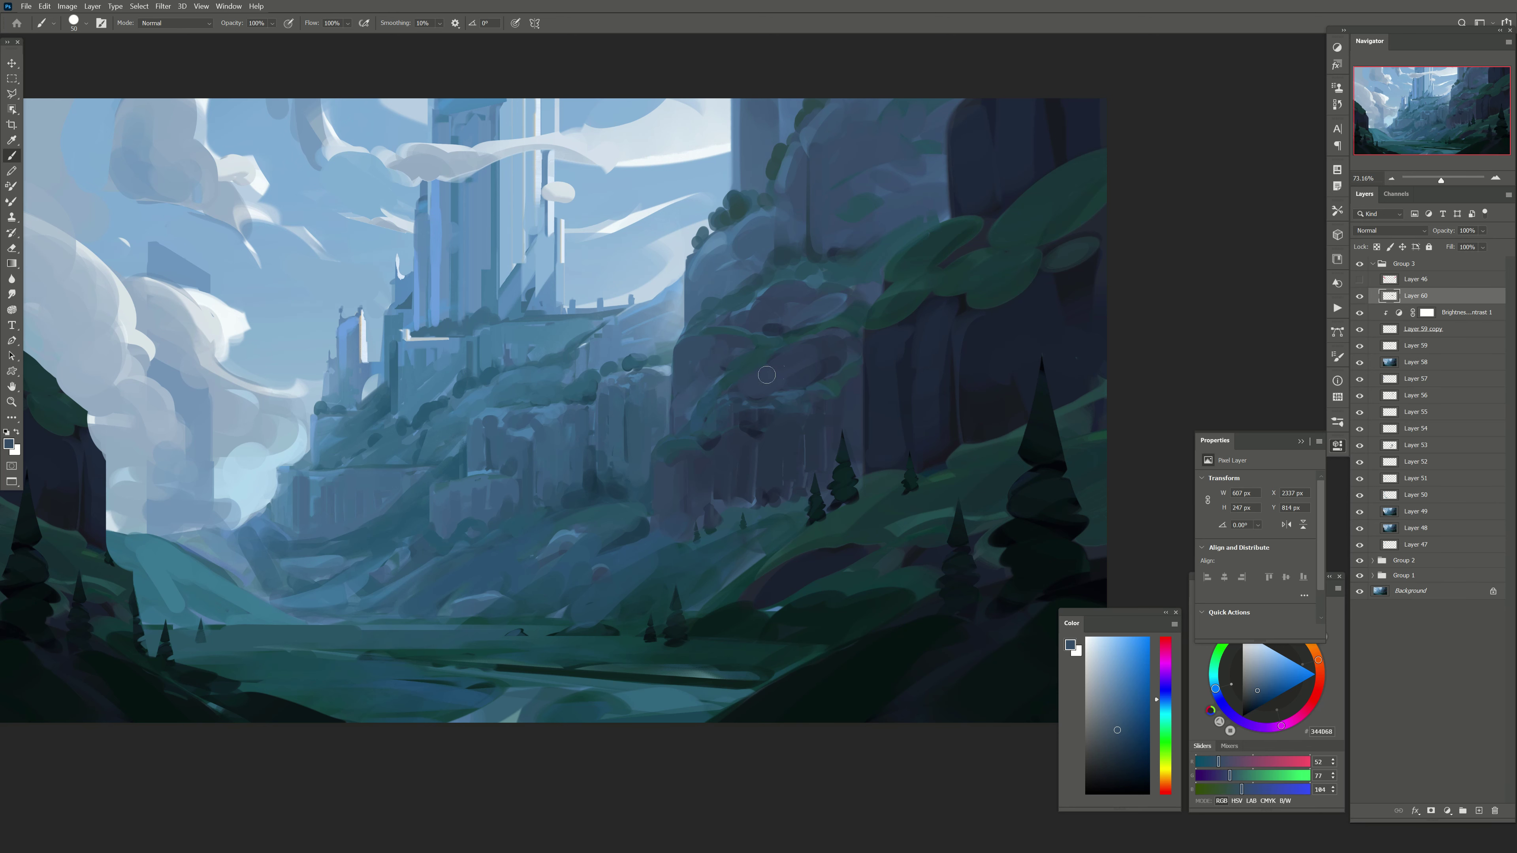
pyautogui.keyDown('alt'); pyautogui.click(800, 368); pyautogui.keyUp('alt')
pyautogui.keyDown('alt'); pyautogui.click(793, 396); pyautogui.keyUp('alt')
pyautogui.keyDown('alt'); pyautogui.click(769, 315); pyautogui.keyUp('alt')
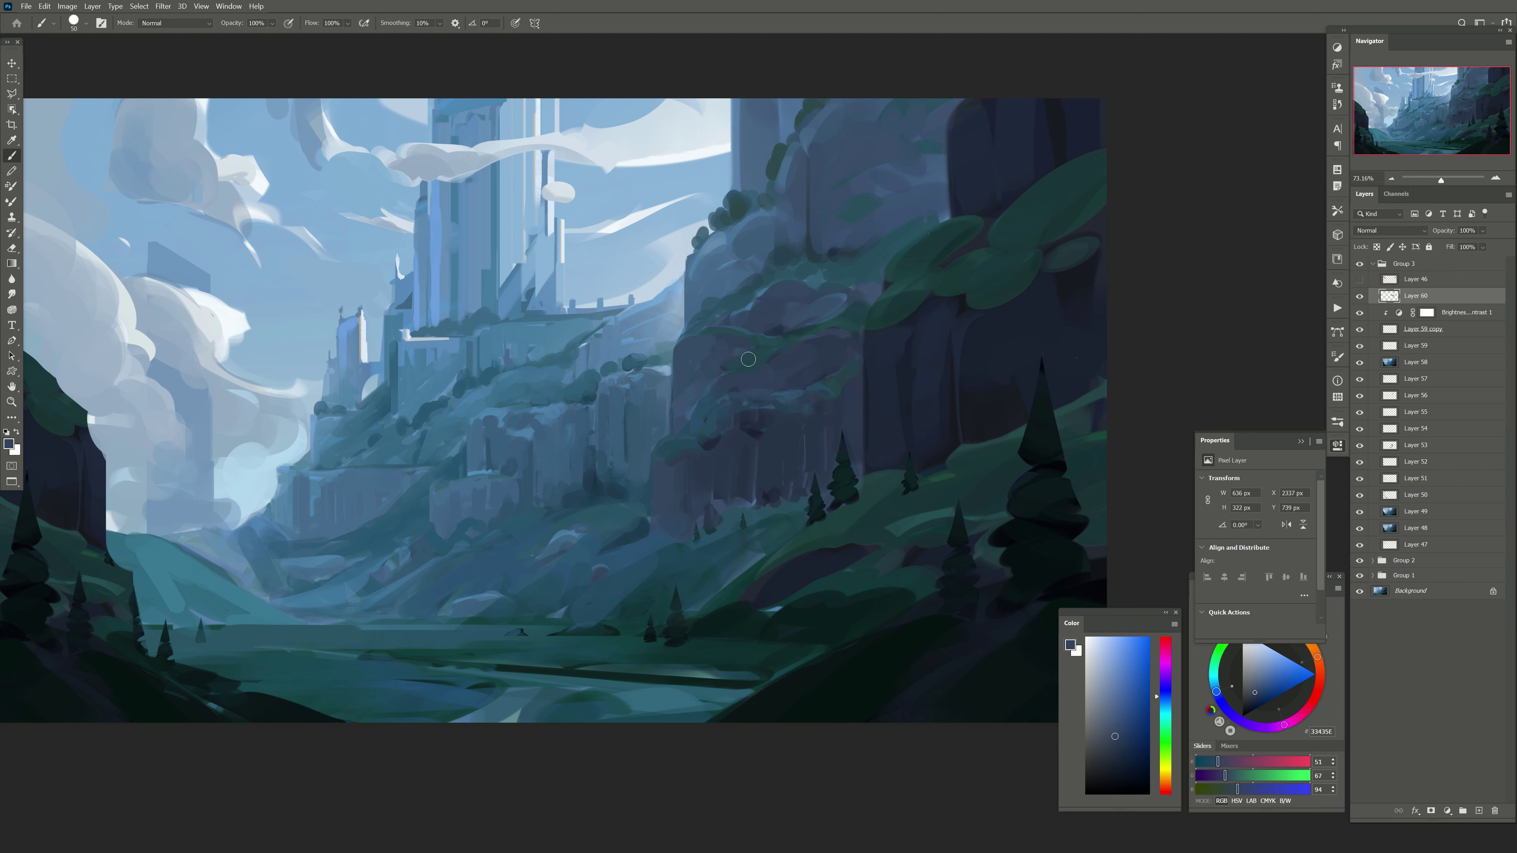
pyautogui.scroll(2, 753, 335)
pyautogui.keyDown('alt'); pyautogui.click(769, 292); pyautogui.keyUp('alt')
pyautogui.moveTo(771, 263); pyautogui.dragTo(735, 331)
pyautogui.keyDown('alt'); pyautogui.click(760, 294); pyautogui.keyUp('alt')
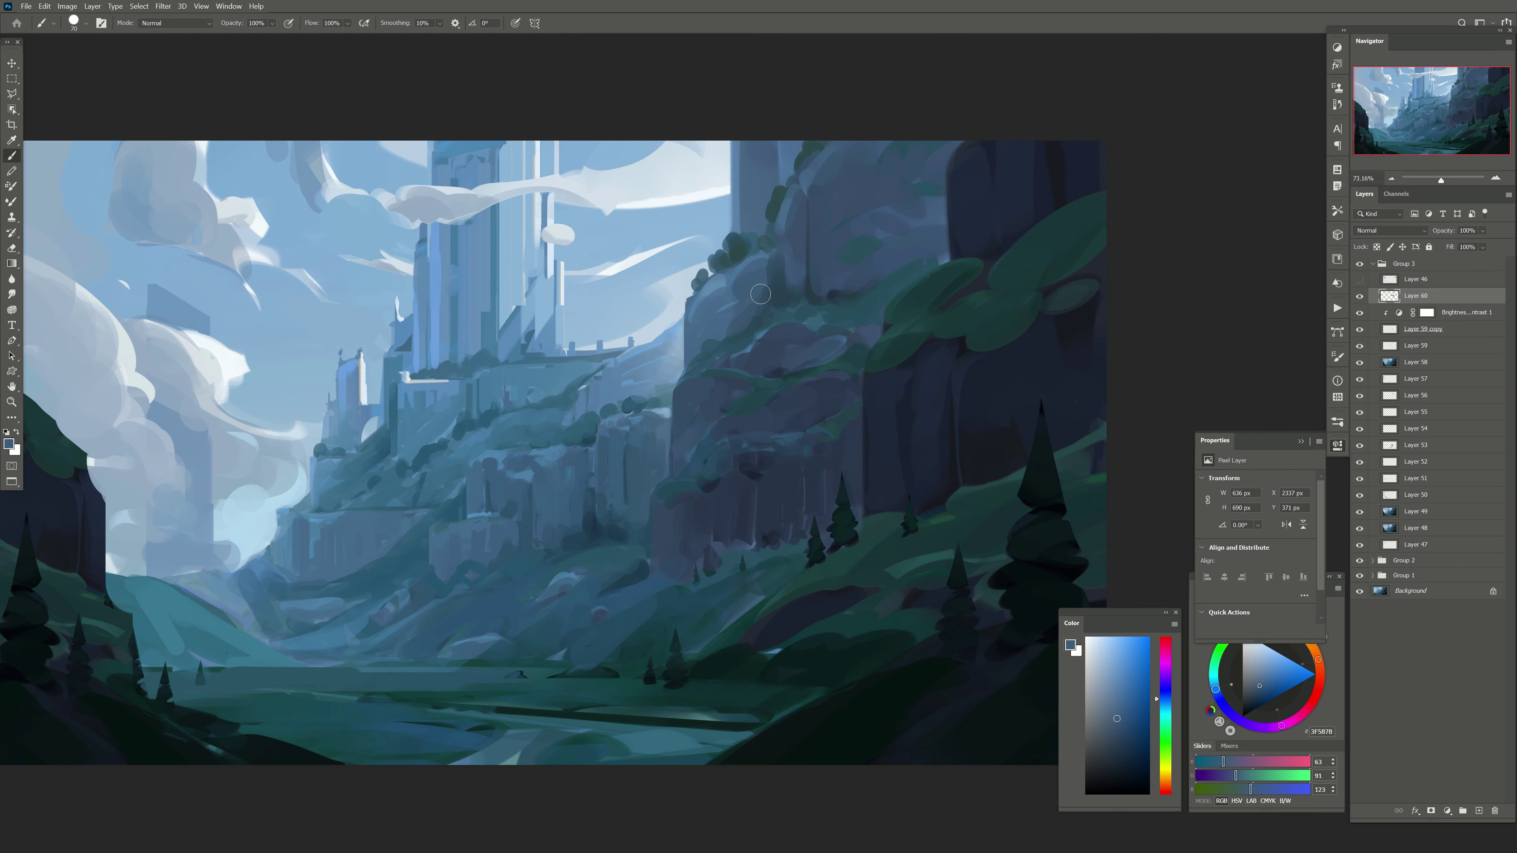
pyautogui.doubleClick(1356, 302)
# Step: Paint soft pale-blue mist in the left valley on a new layer at 50% opacity
pyautogui.moveTo(402, 506); pyautogui.dragTo(480, 470)
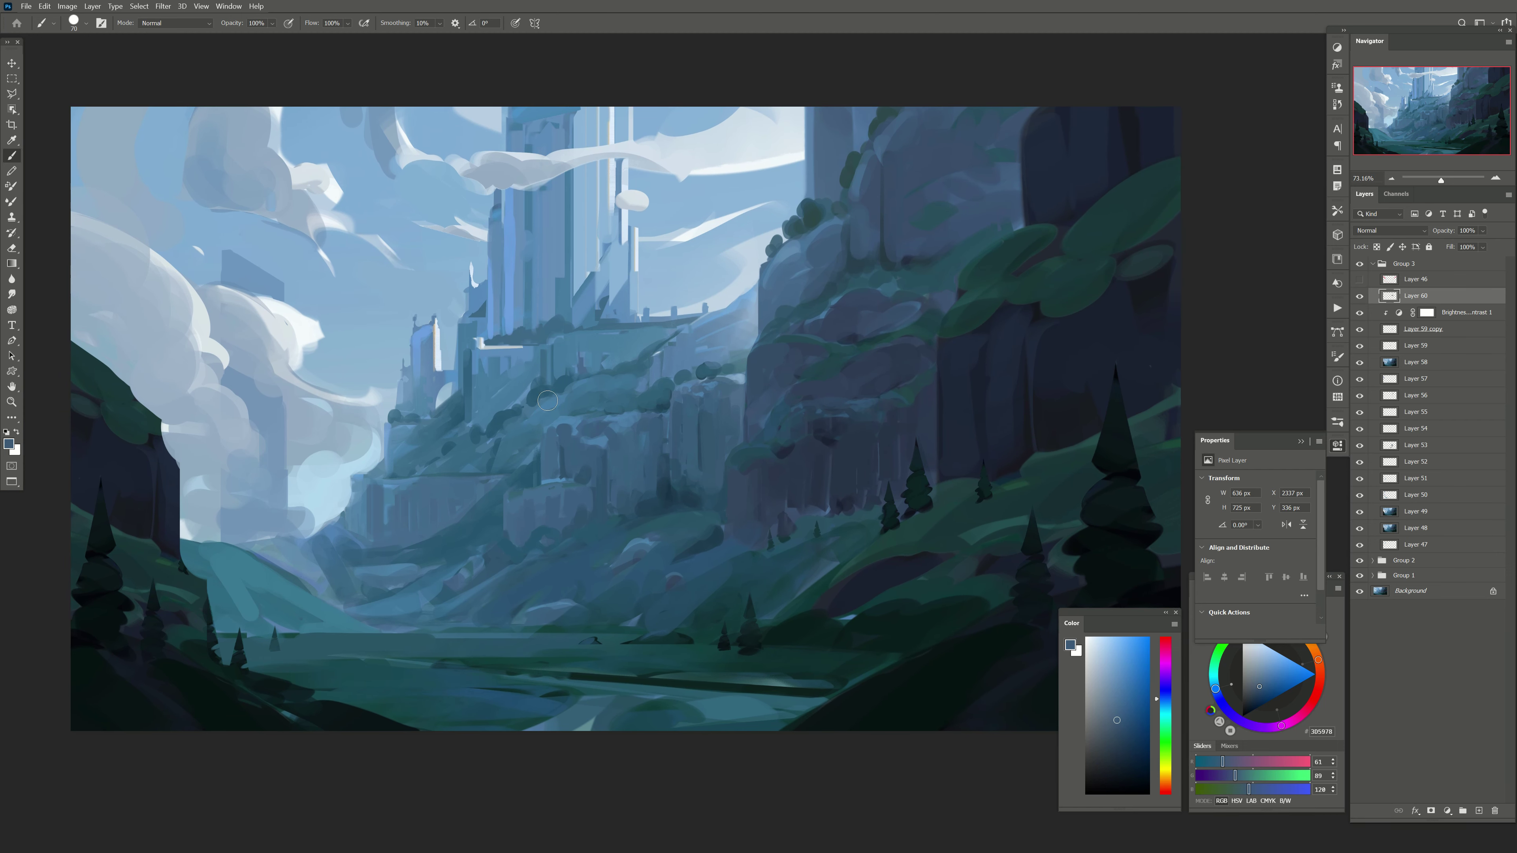
pyautogui.click(1478, 811)
pyautogui.moveTo(284, 562); pyautogui.dragTo(408, 563)
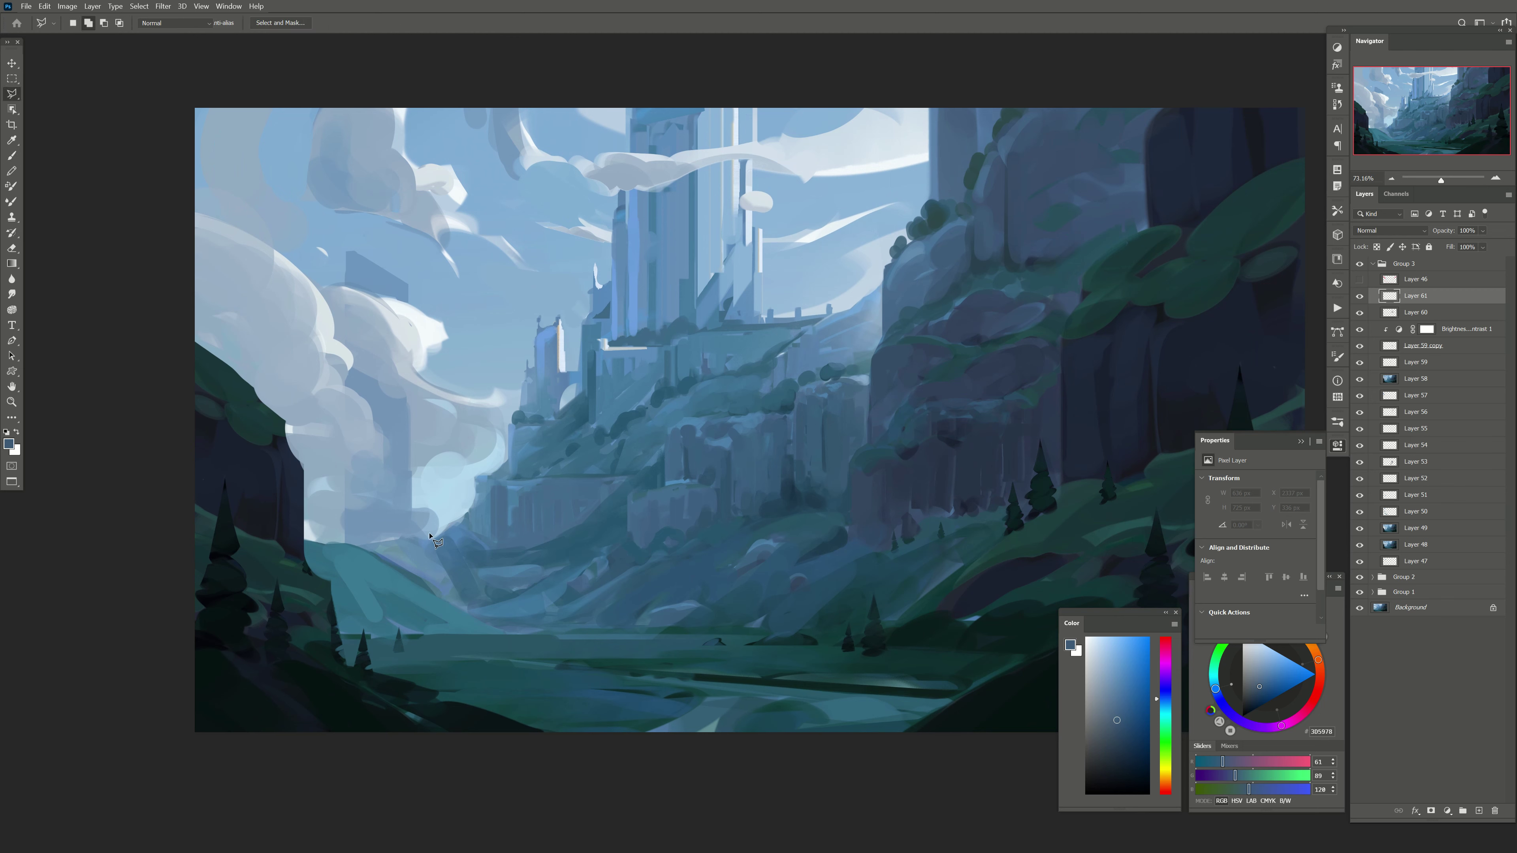
pyautogui.press(']')
pyautogui.press(']')
pyautogui.press(']')
pyautogui.keyDown('alt'); pyautogui.click(438, 508); pyautogui.keyUp('alt')
pyautogui.press(']')
pyautogui.press(']')
pyautogui.press(']')
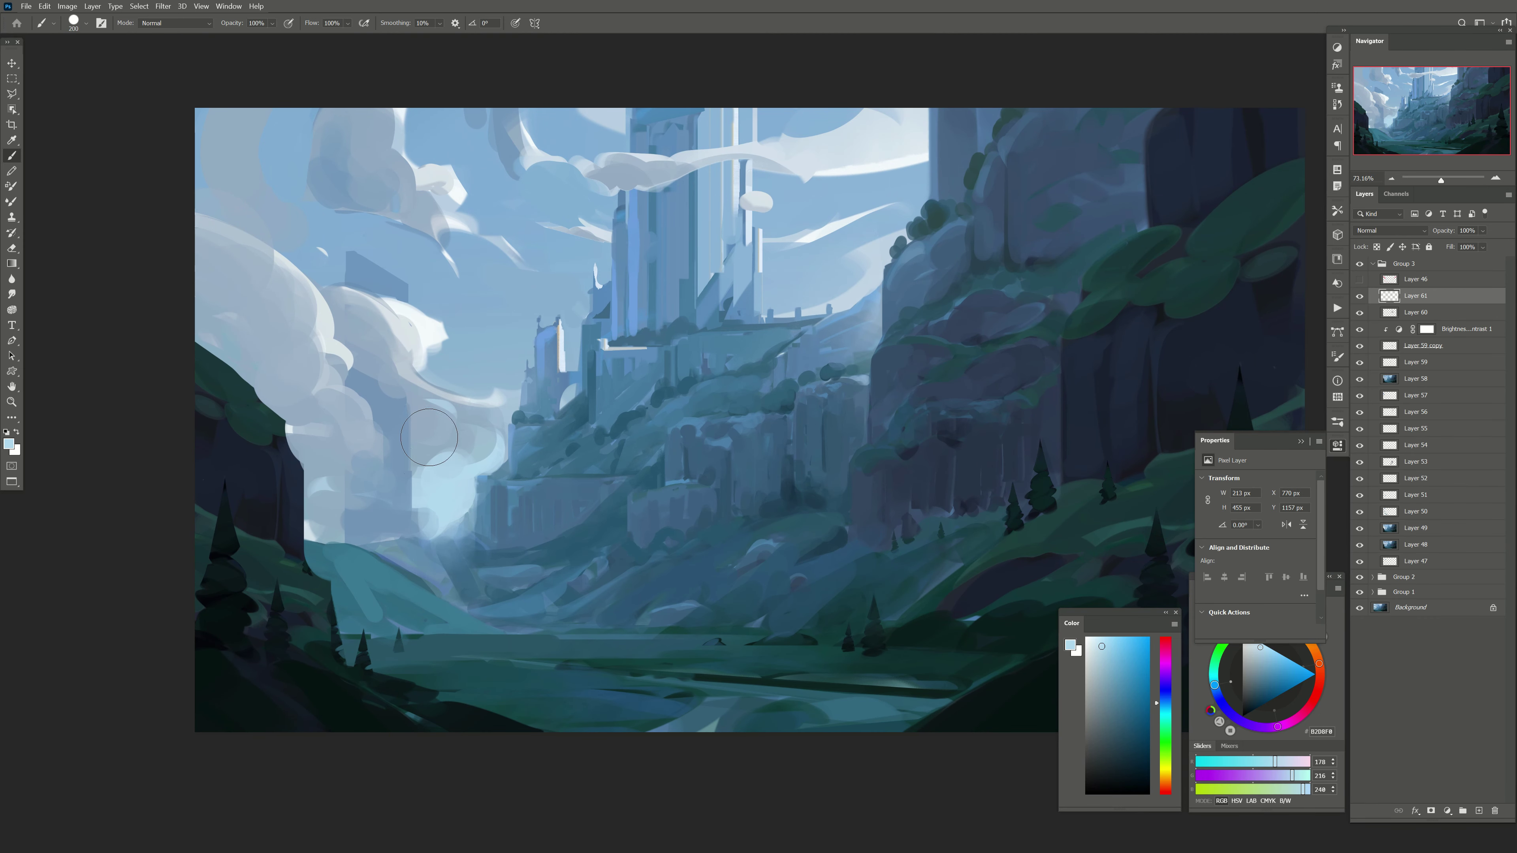
pyautogui.moveTo(418, 490); pyautogui.dragTo(463, 556)
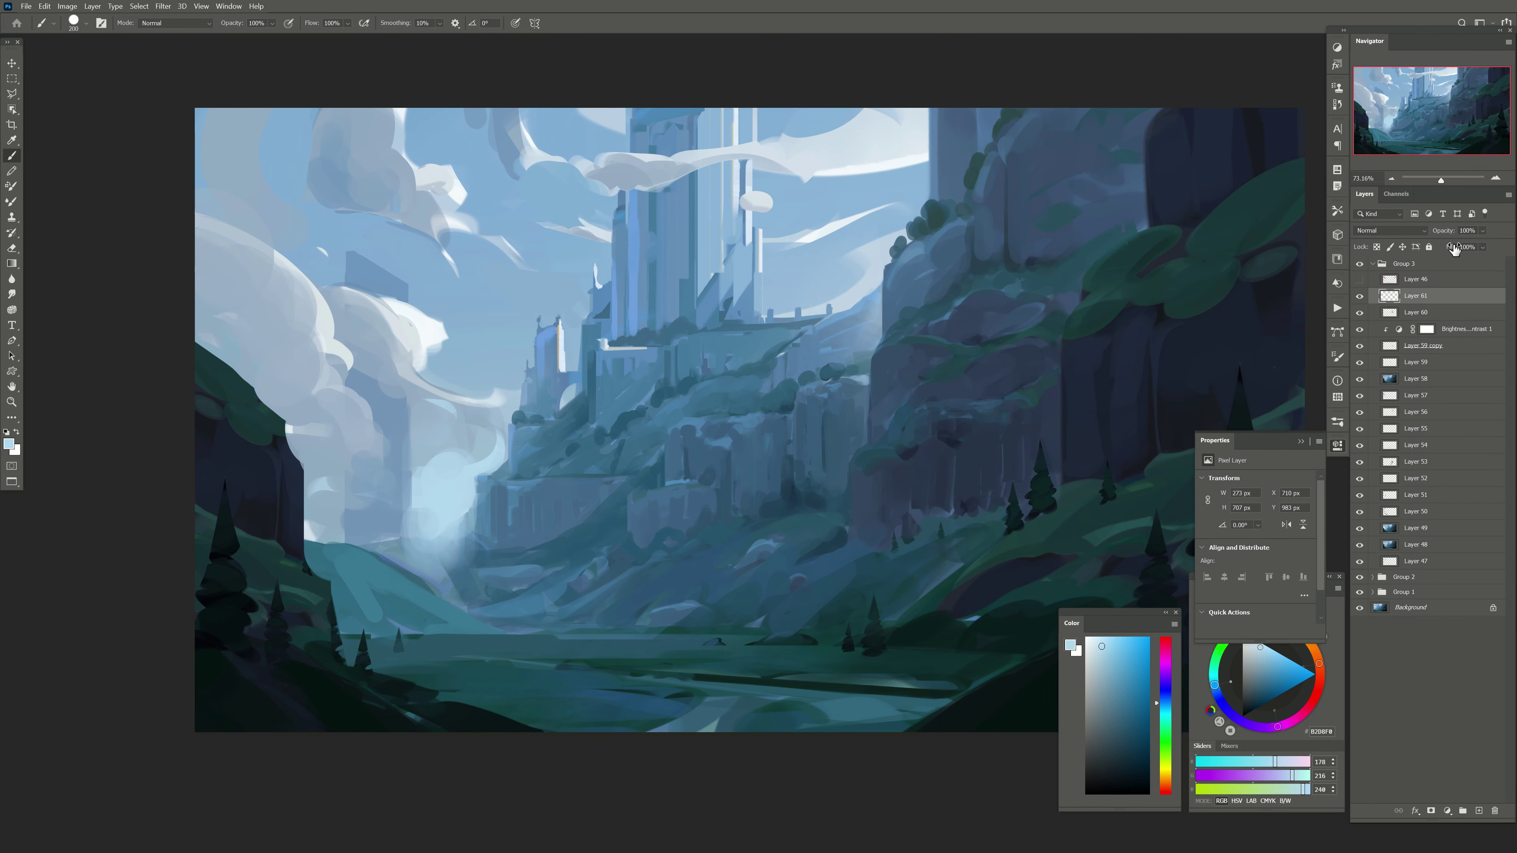
pyautogui.click(1482, 230)
pyautogui.moveTo(1506, 244); pyautogui.dragTo(1473, 245)
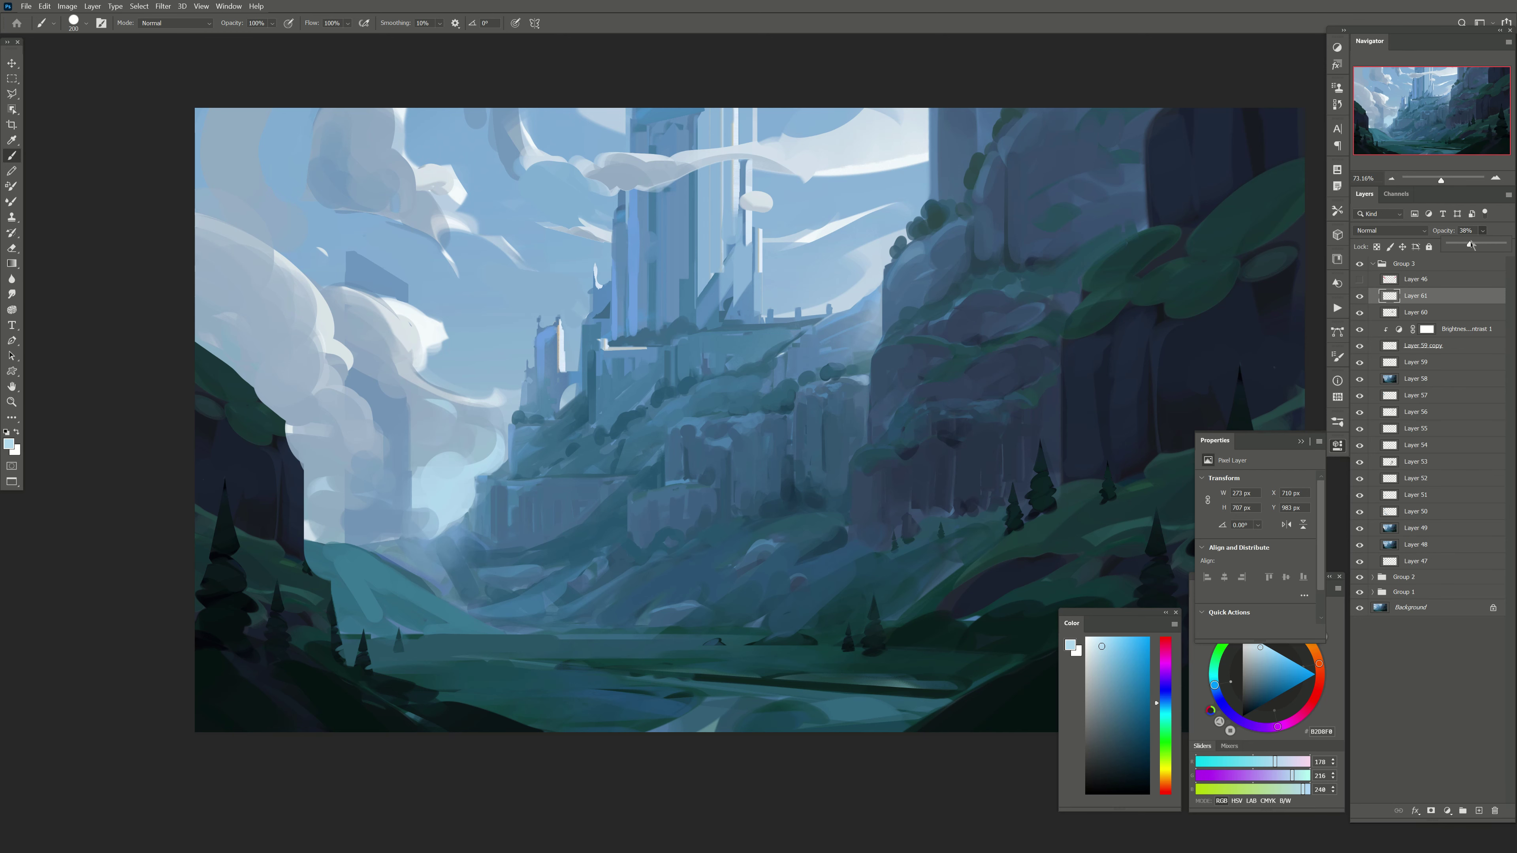
pyautogui.click(1479, 811)
pyautogui.hscroll(5, 335, 425)
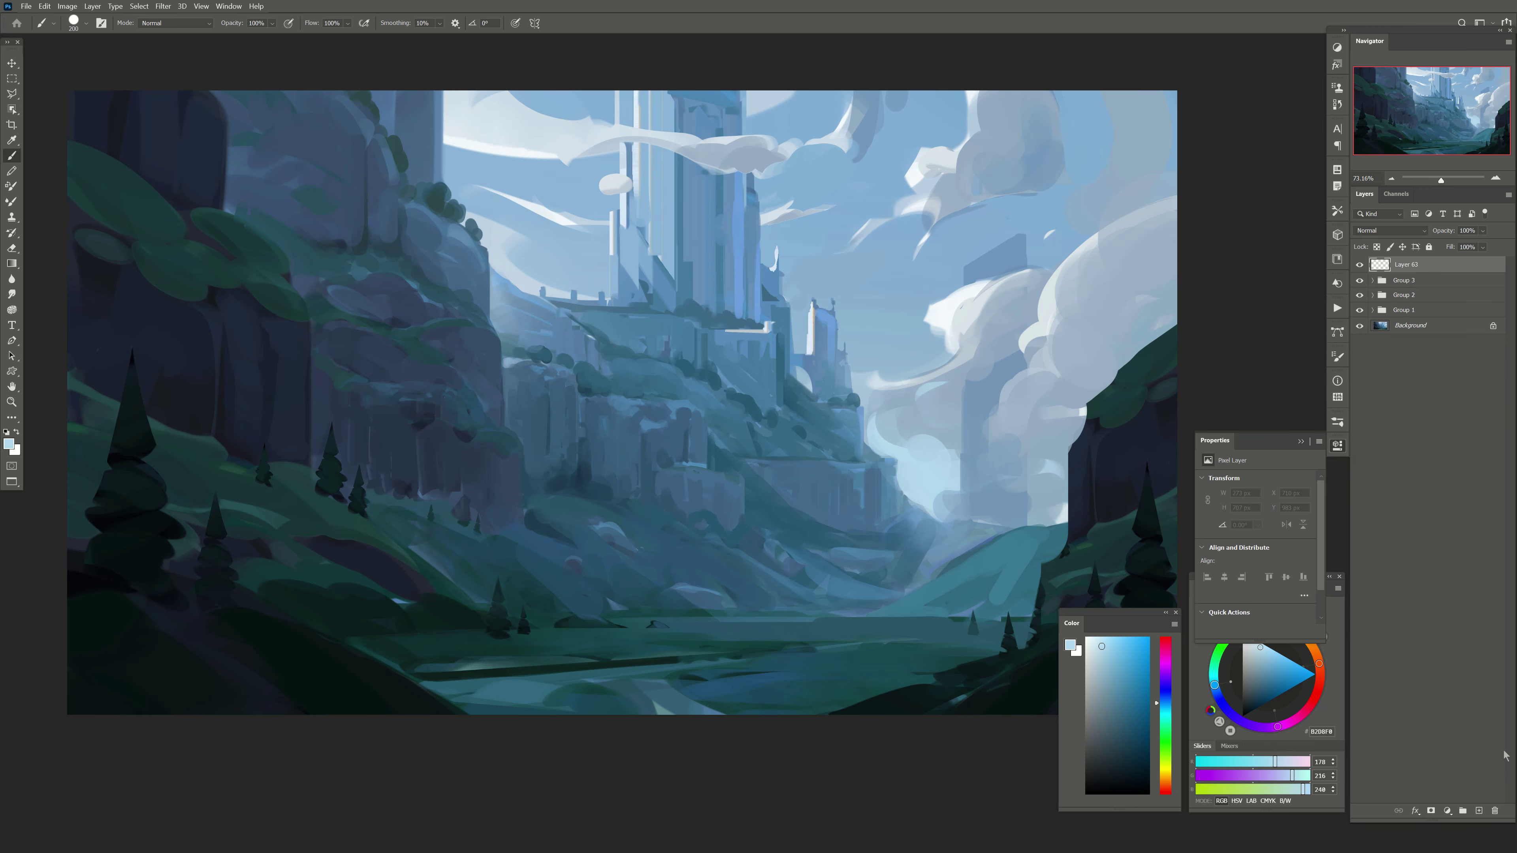
# Step: Trace a Polygonal Lasso selection around the castle and left cliffs to the canvas edges
pyautogui.press('l')
pyautogui.click(998, 529)
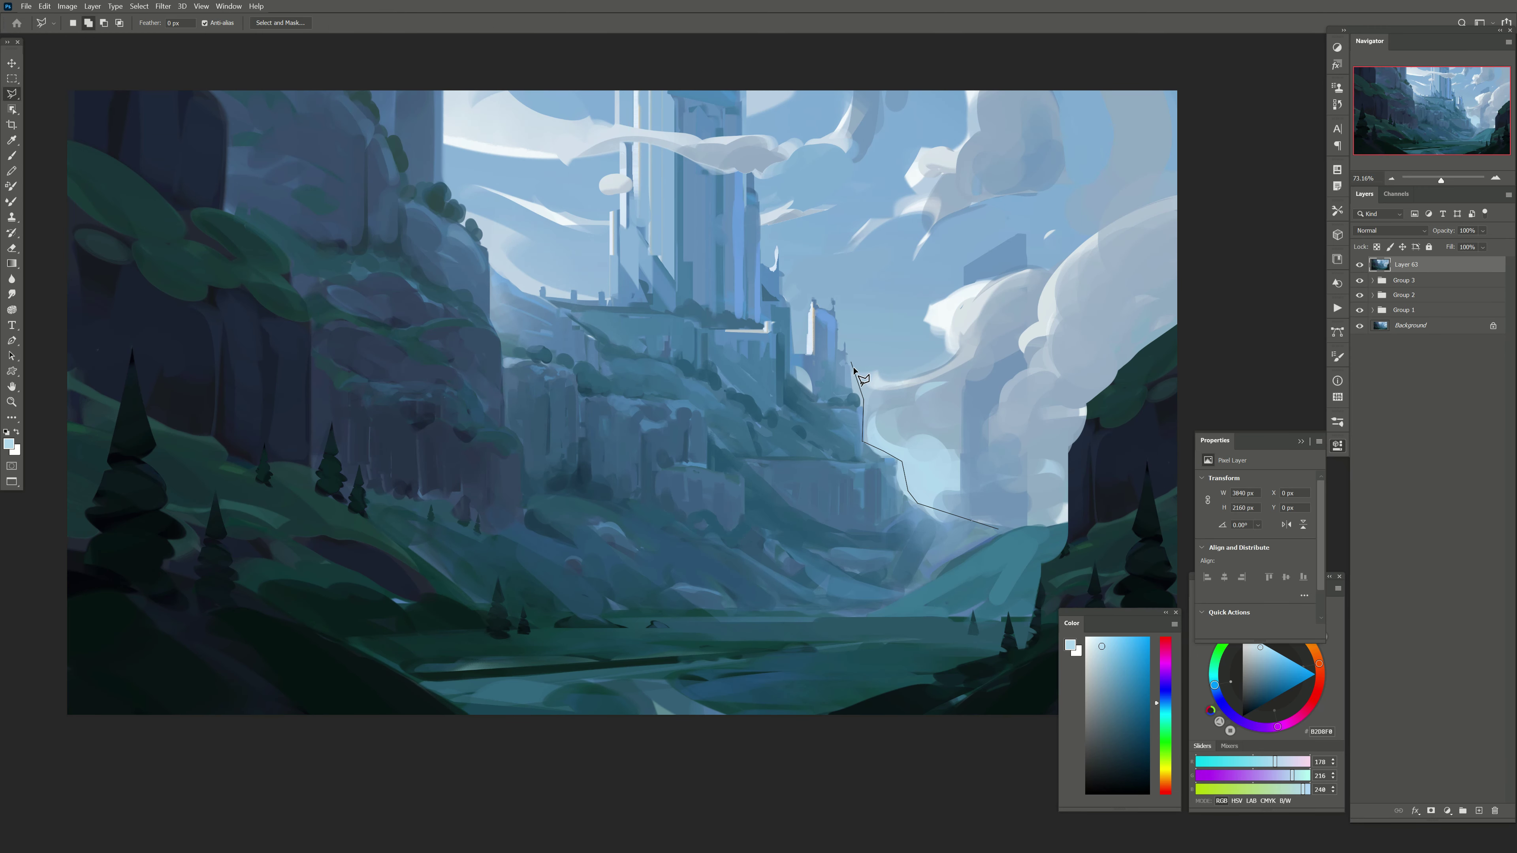
pyautogui.click(781, 235)
pyautogui.click(845, 216)
pyautogui.click(857, 192)
pyautogui.click(803, 155)
pyautogui.click(808, 59)
pyautogui.click(606, 81)
pyautogui.click(36, 62)
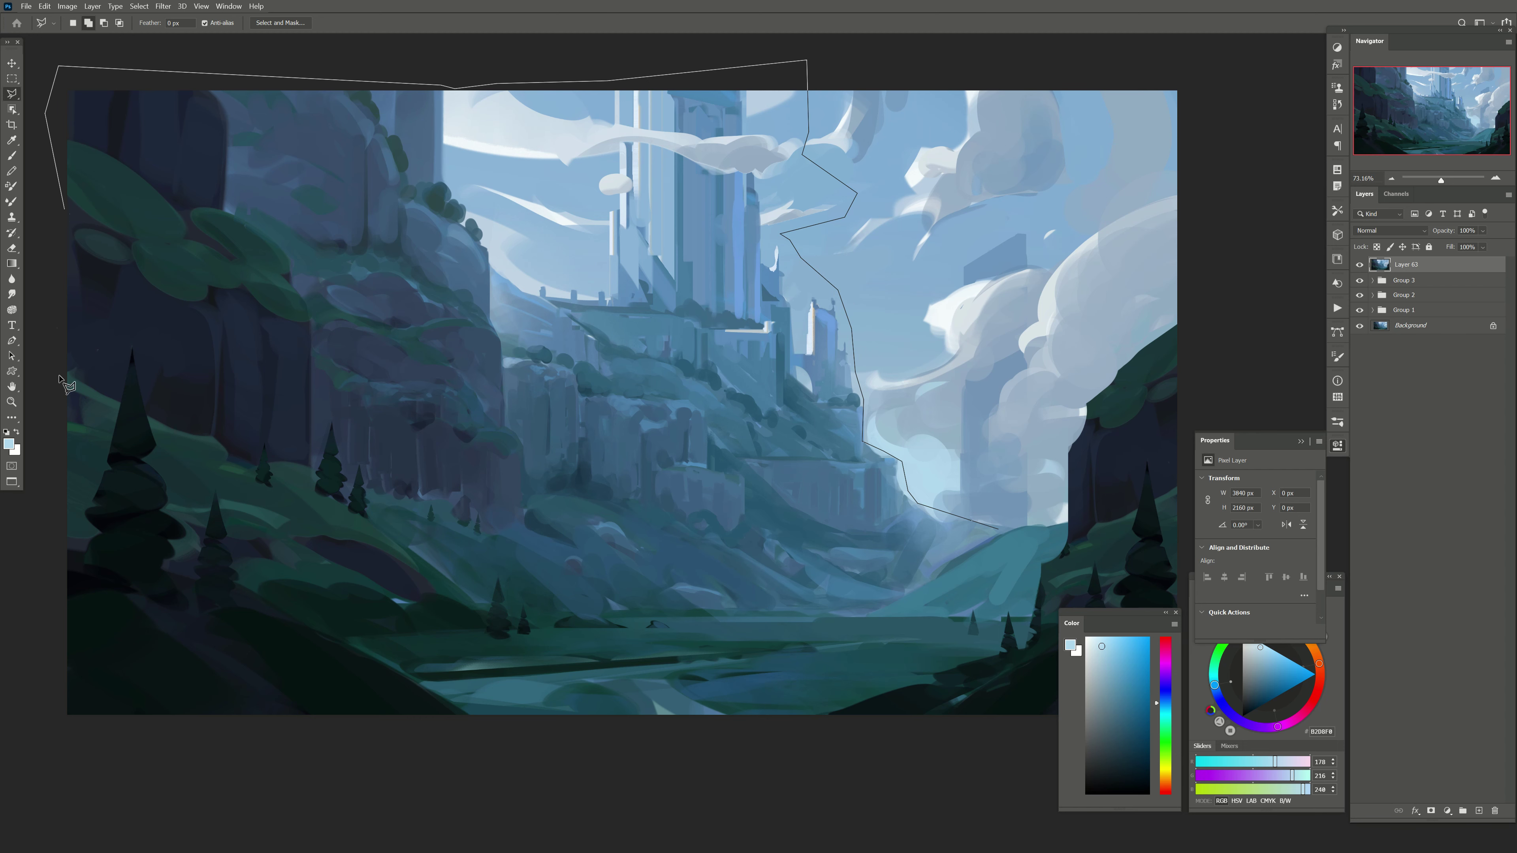
pyautogui.click(48, 752)
pyautogui.click(848, 768)
pyautogui.click(800, 693)
pyautogui.click(998, 529)
# Step: Copy the selected cliffs and castle to a new layer and stretch them about 103% wider
pyautogui.hotkey('ctrl', 'j')
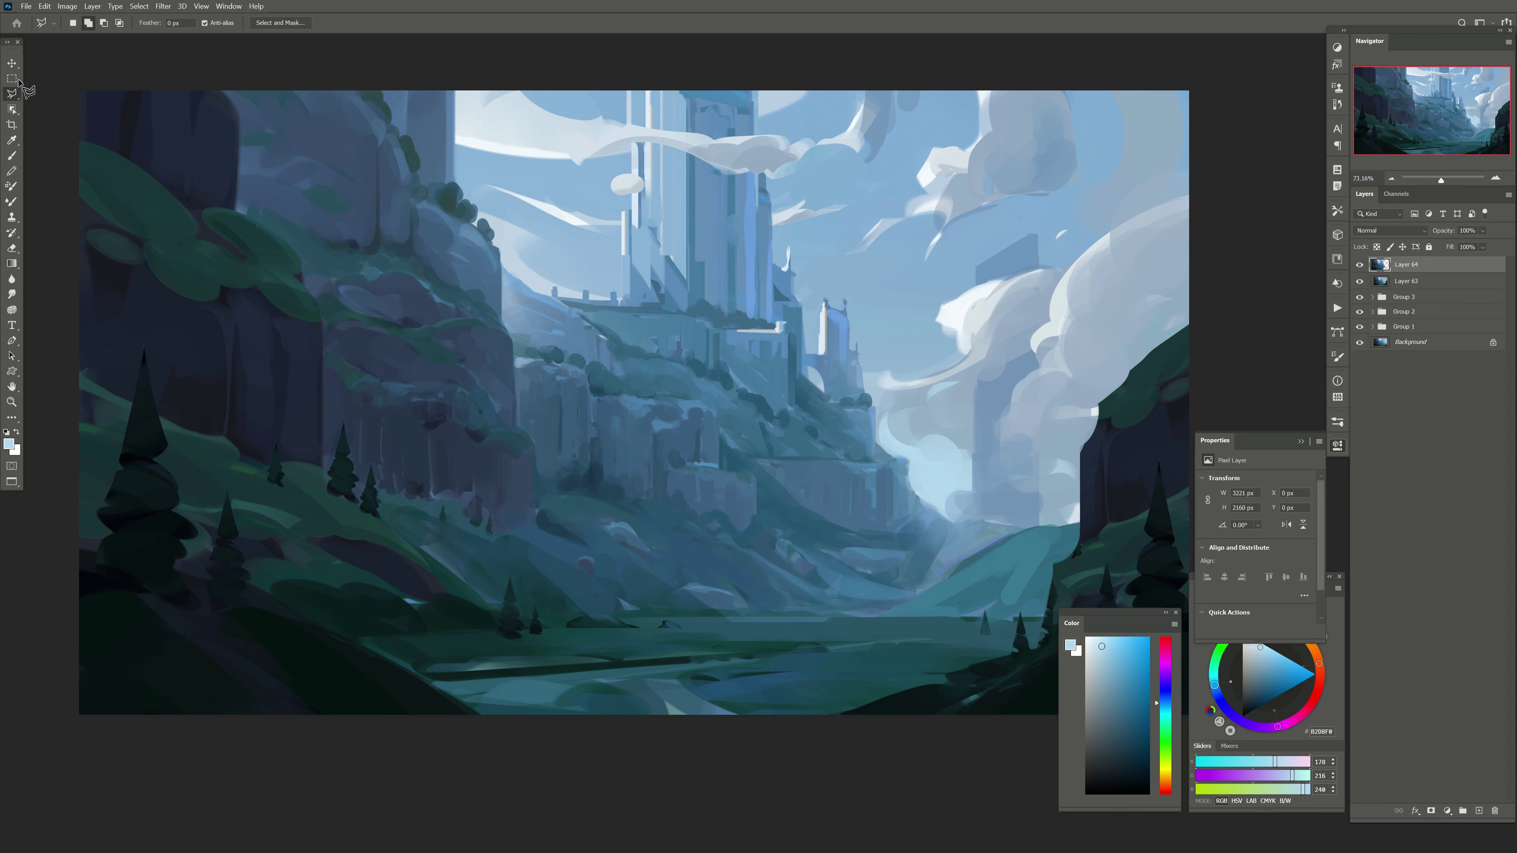
pyautogui.hotkey('ctrl', 't')
pyautogui.moveTo(1009, 402); pyautogui.dragTo(1034, 405)
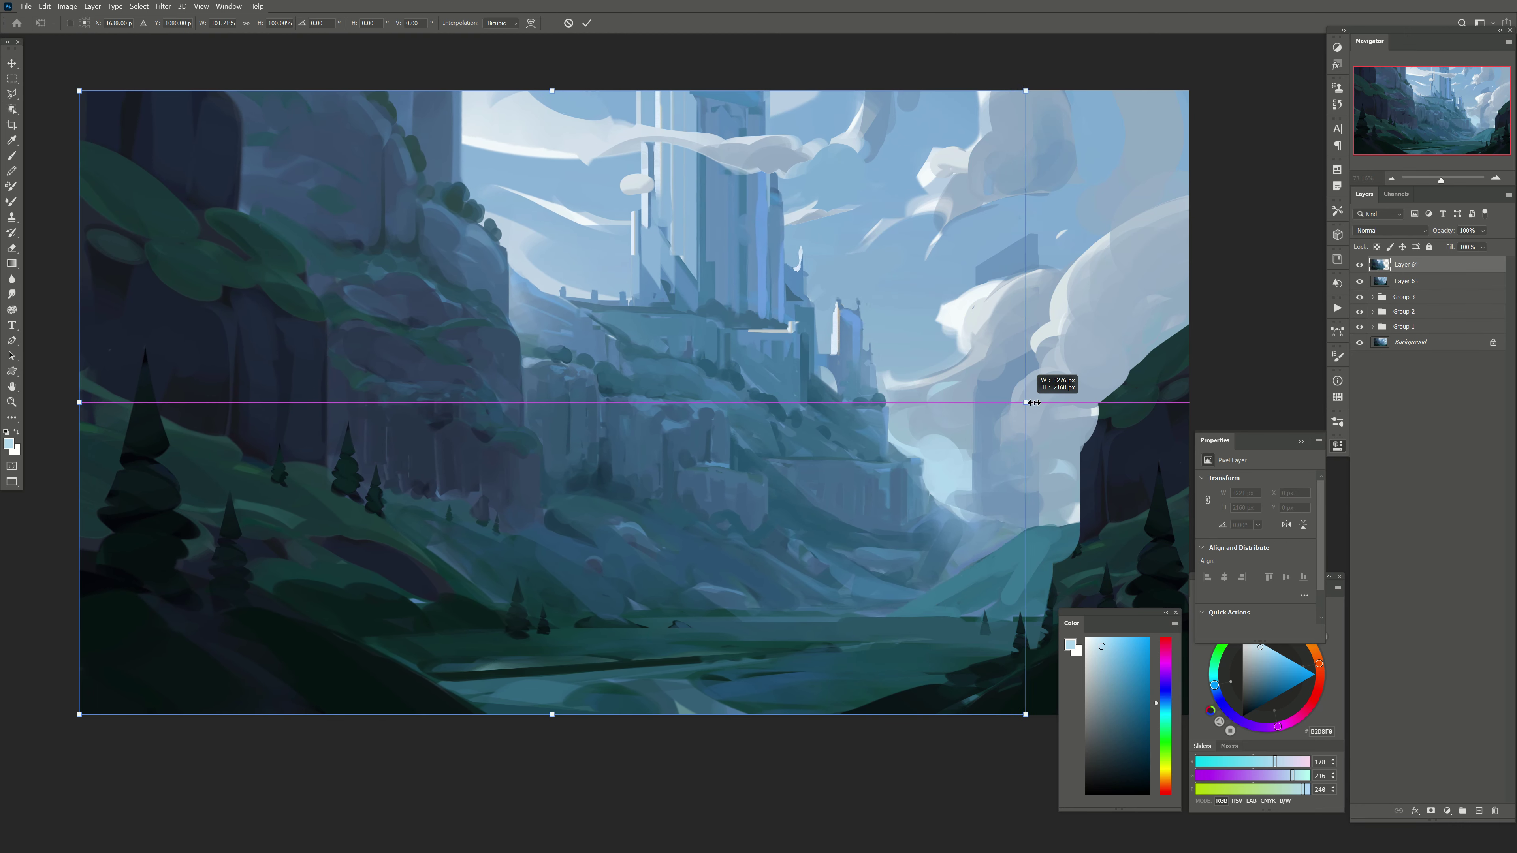
pyautogui.press('Return')
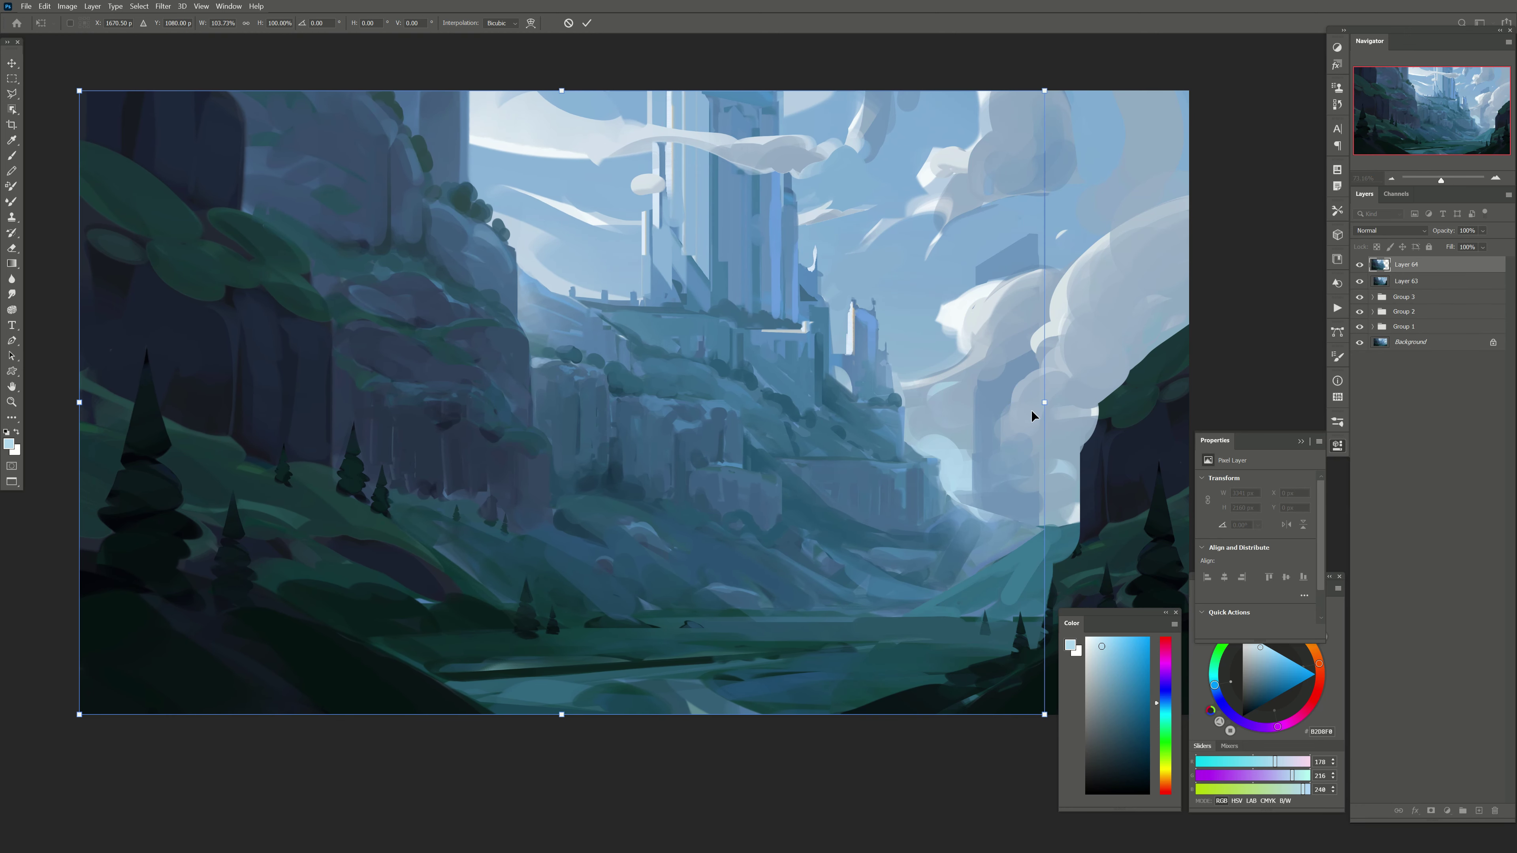
pyautogui.scroll(-2, 1032, 413)
# Step: Paint mid-blue strokes near the distant tower, undoing a light vertical stroke
pyautogui.press('b')
pyautogui.scroll(1, 826, 463)
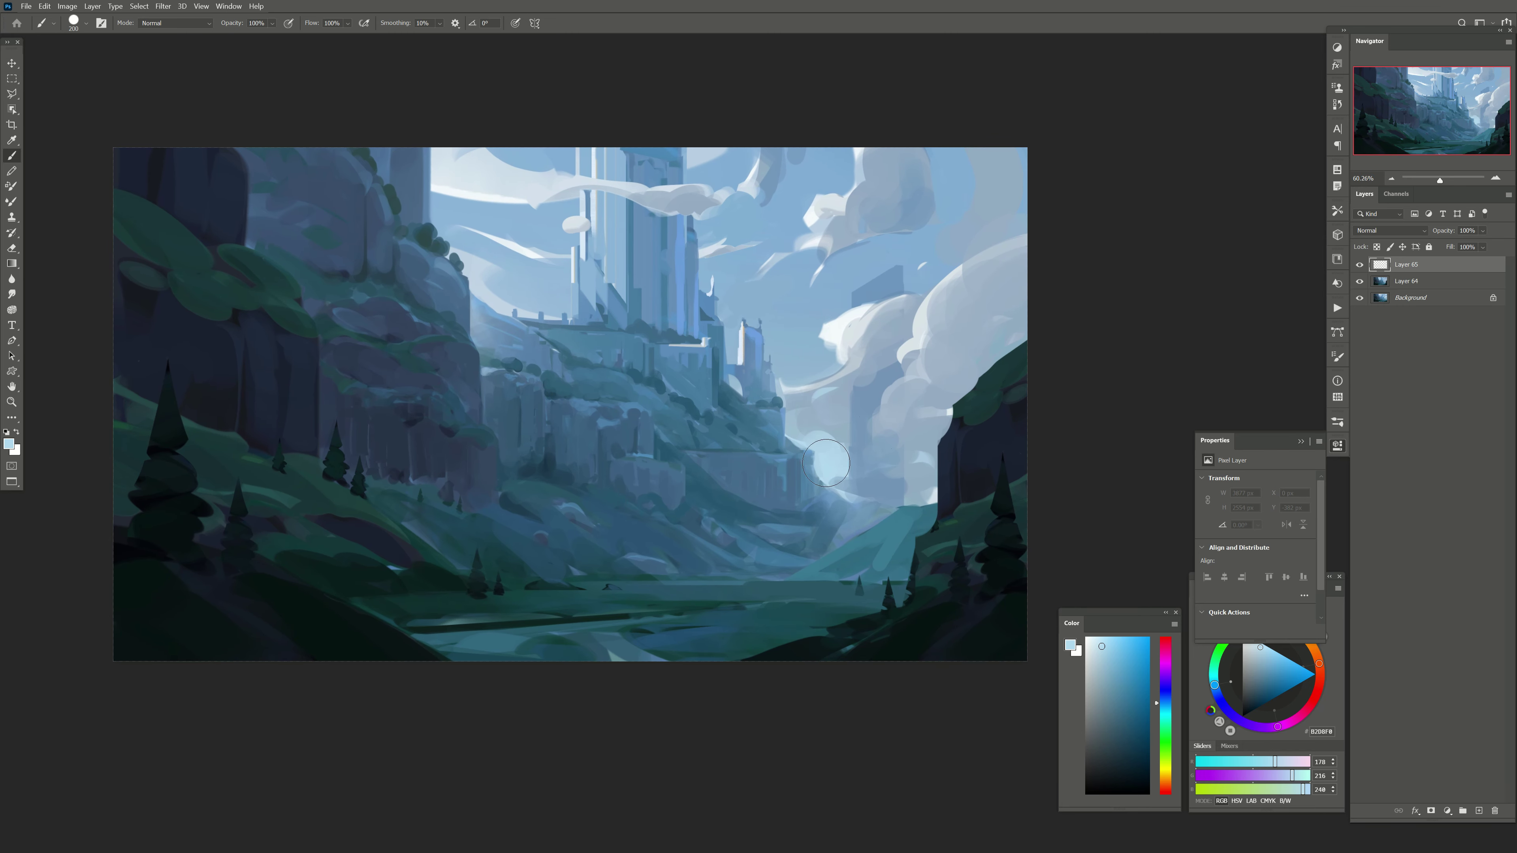
pyautogui.keyDown('alt'); pyautogui.click(866, 403); pyautogui.keyUp('alt')
pyautogui.press('[')
pyautogui.moveTo(875, 368); pyautogui.dragTo(882, 398)
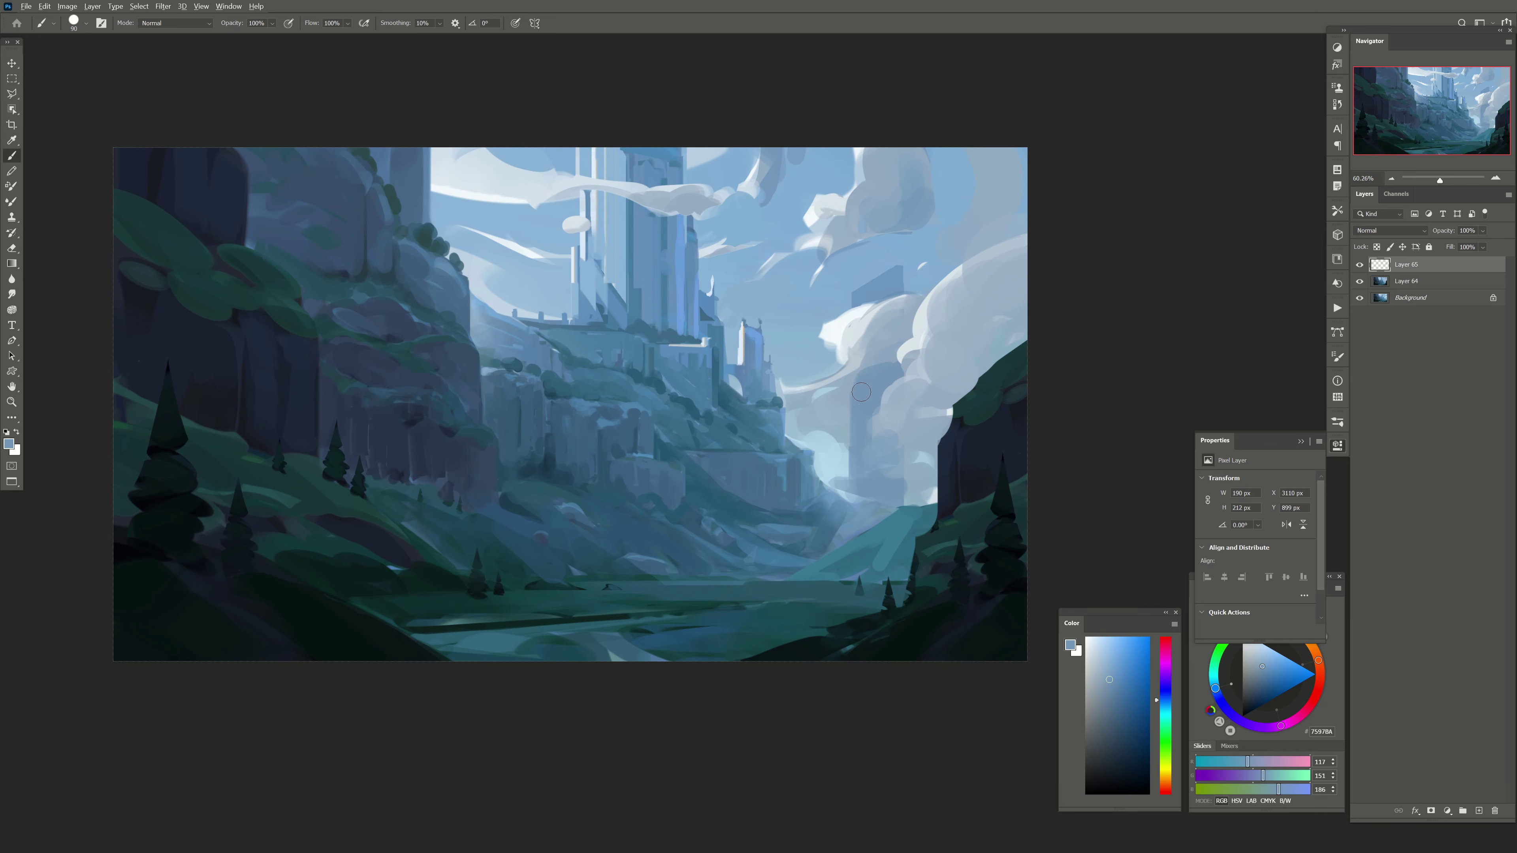
pyautogui.keyDown('alt'); pyautogui.click(617, 254); pyautogui.keyUp('alt')
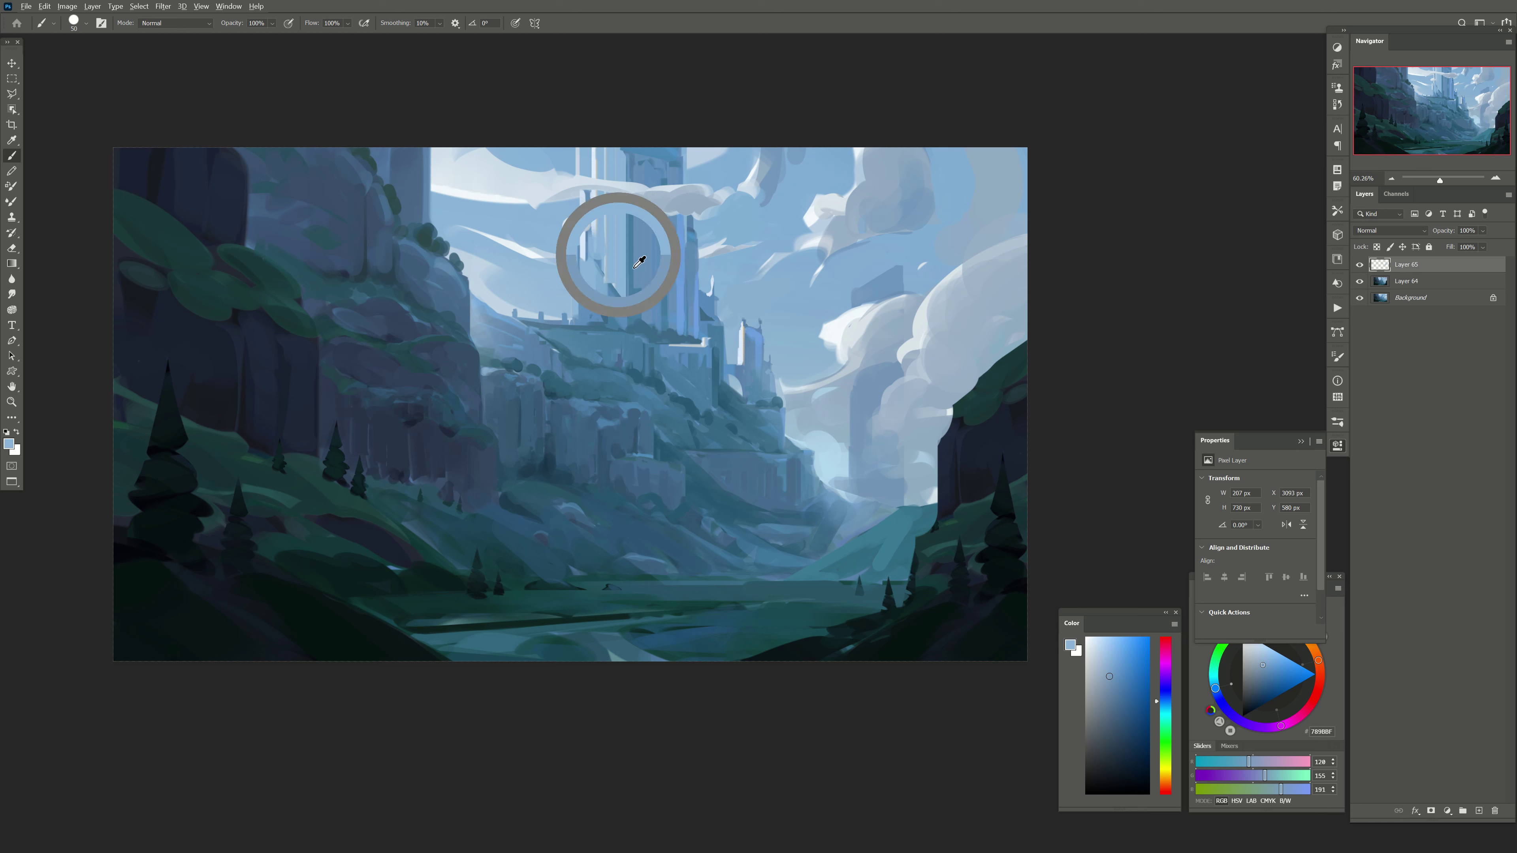
pyautogui.moveTo(853, 391); pyautogui.dragTo(853, 461)
pyautogui.press(']')
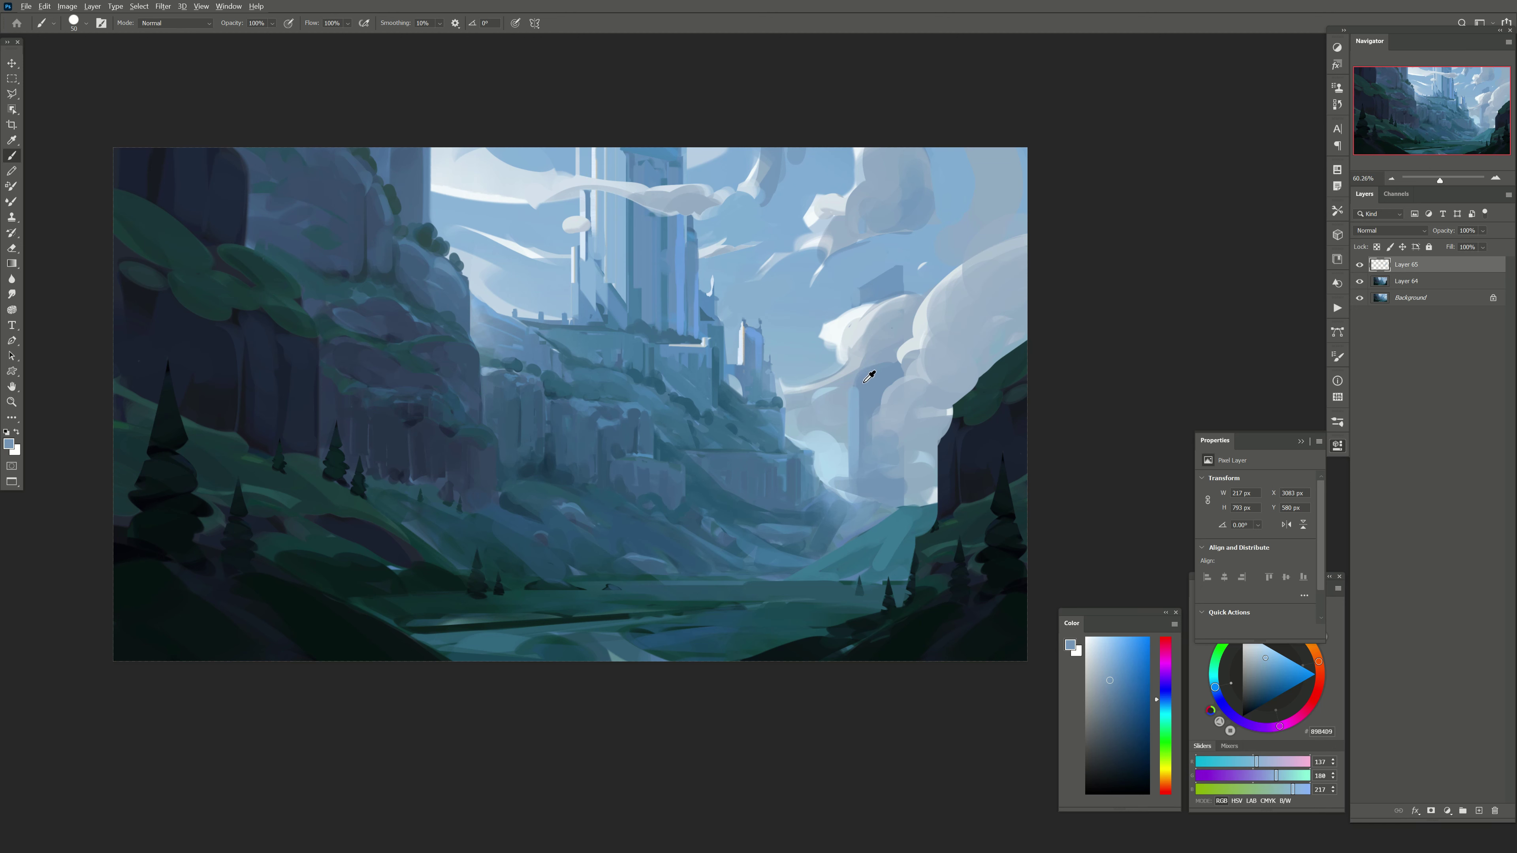
pyautogui.keyDown('alt'); pyautogui.click(864, 382); pyautogui.keyUp('alt')
pyautogui.moveTo(583, 424); pyautogui.dragTo(549, 446)
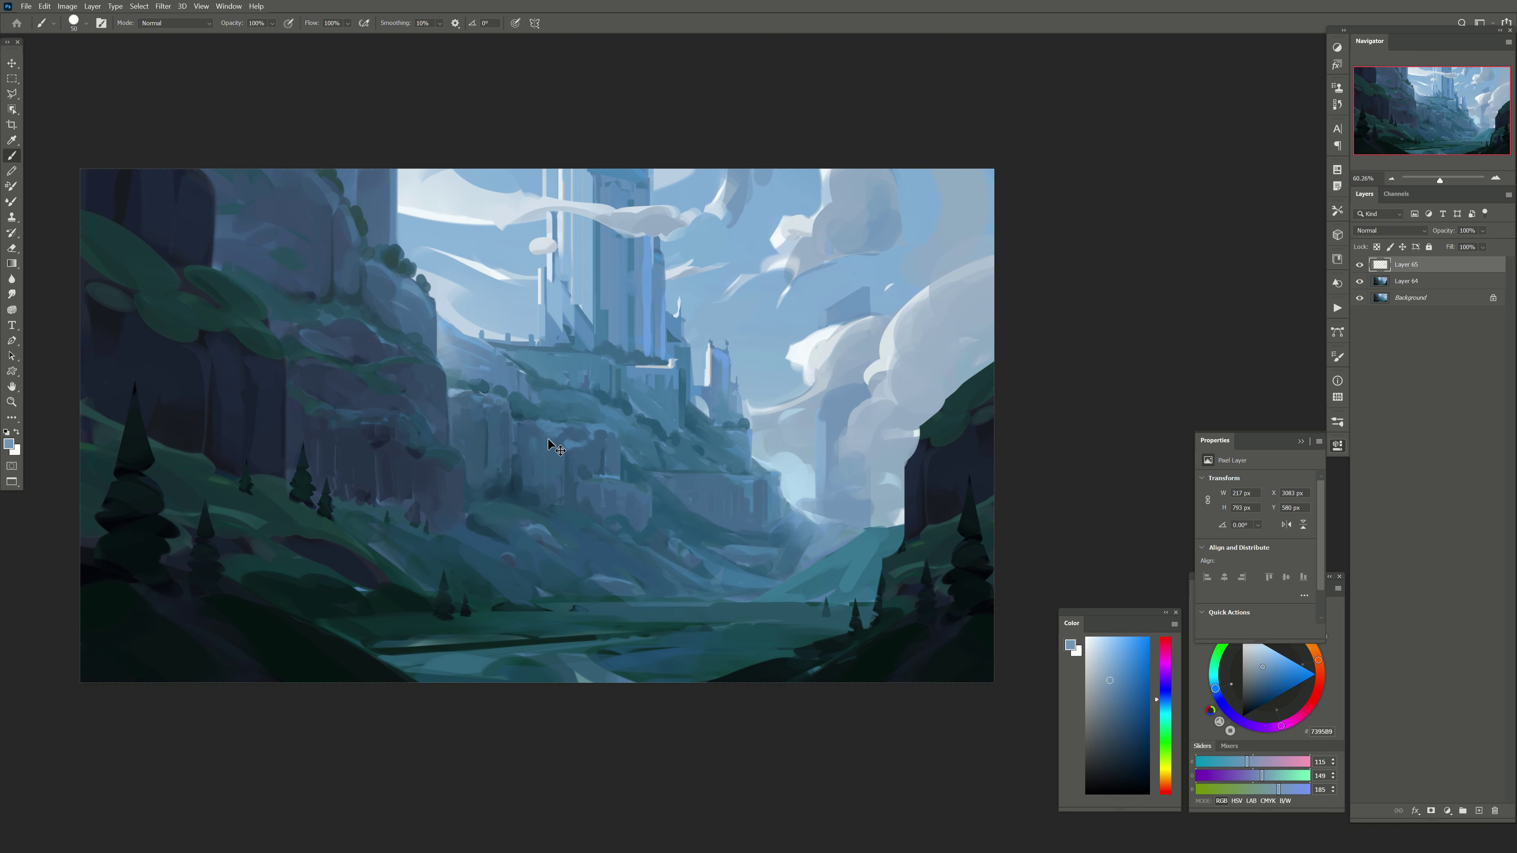
pyautogui.hotkey('ctrl', 'z')
# Step: Paint pale cloud strokes on the right and blue sky strokes near the top
pyautogui.scroll(2, 518, 489)
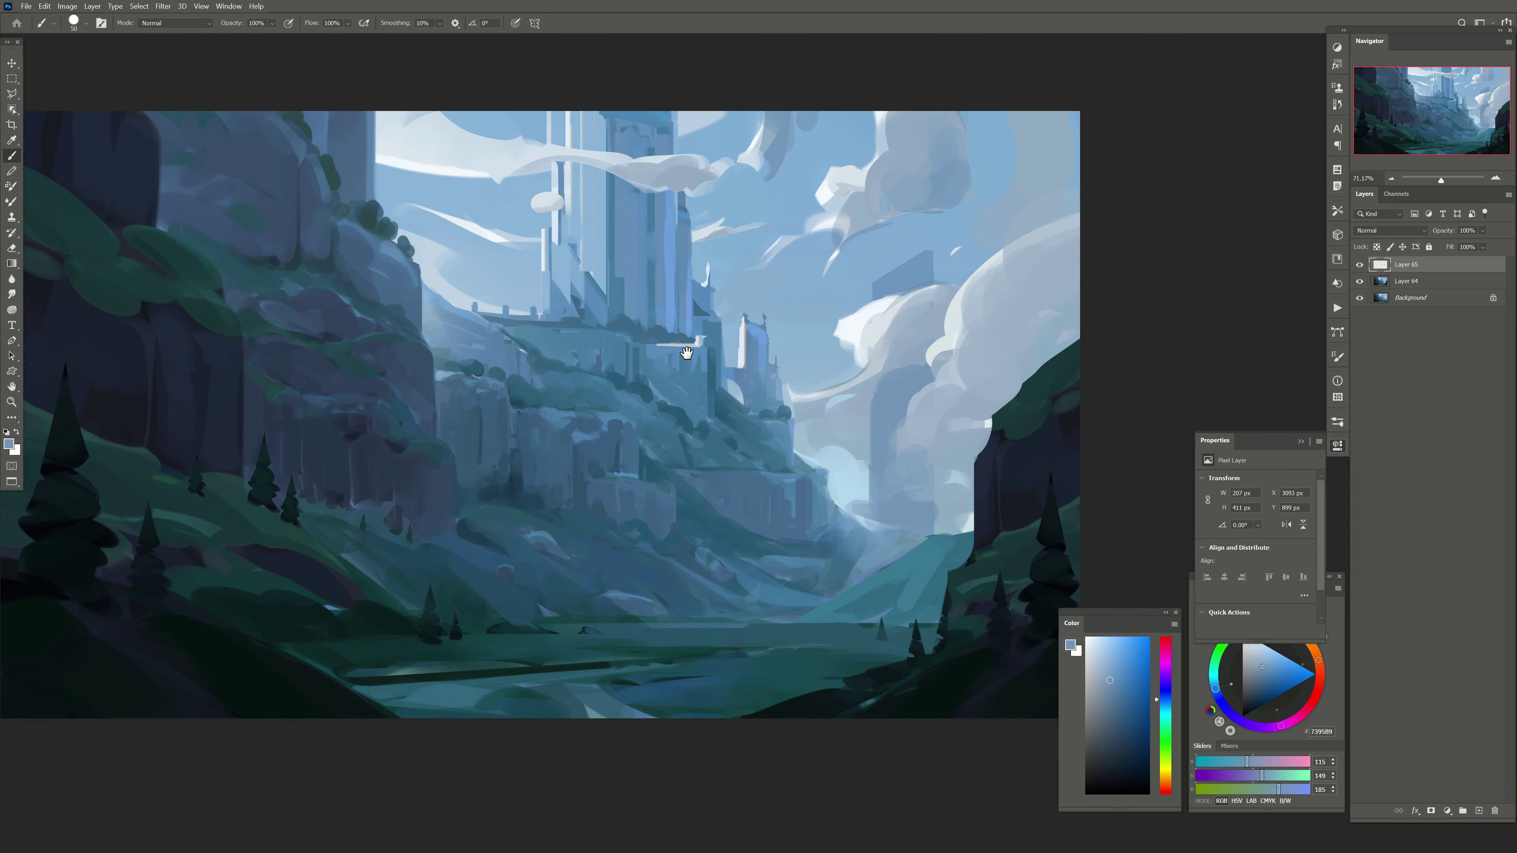
pyautogui.keyDown('alt'); pyautogui.click(935, 325); pyautogui.keyUp('alt')
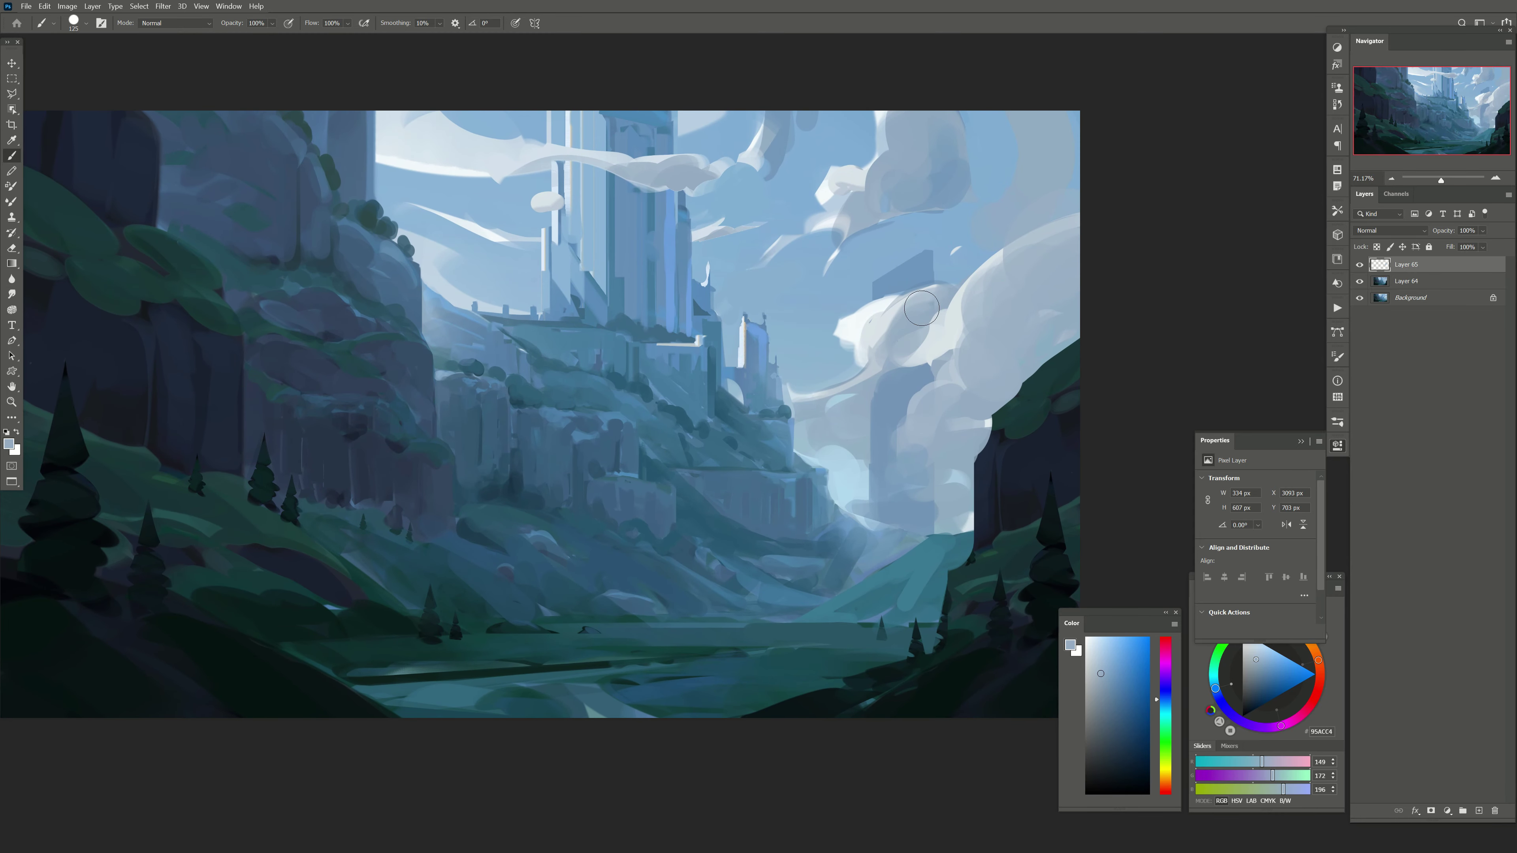
pyautogui.moveTo(956, 341)
pyautogui.mouseDown()
pyautogui.moveTo(1040, 263)
pyautogui.moveTo(1049, 224)
pyautogui.mouseUp()
pyautogui.keyDown('alt'); pyautogui.click(1004, 311); pyautogui.keyUp('alt')
pyautogui.press(']')
pyautogui.press(']')
pyautogui.moveTo(767, 472); pyautogui.dragTo(773, 466)
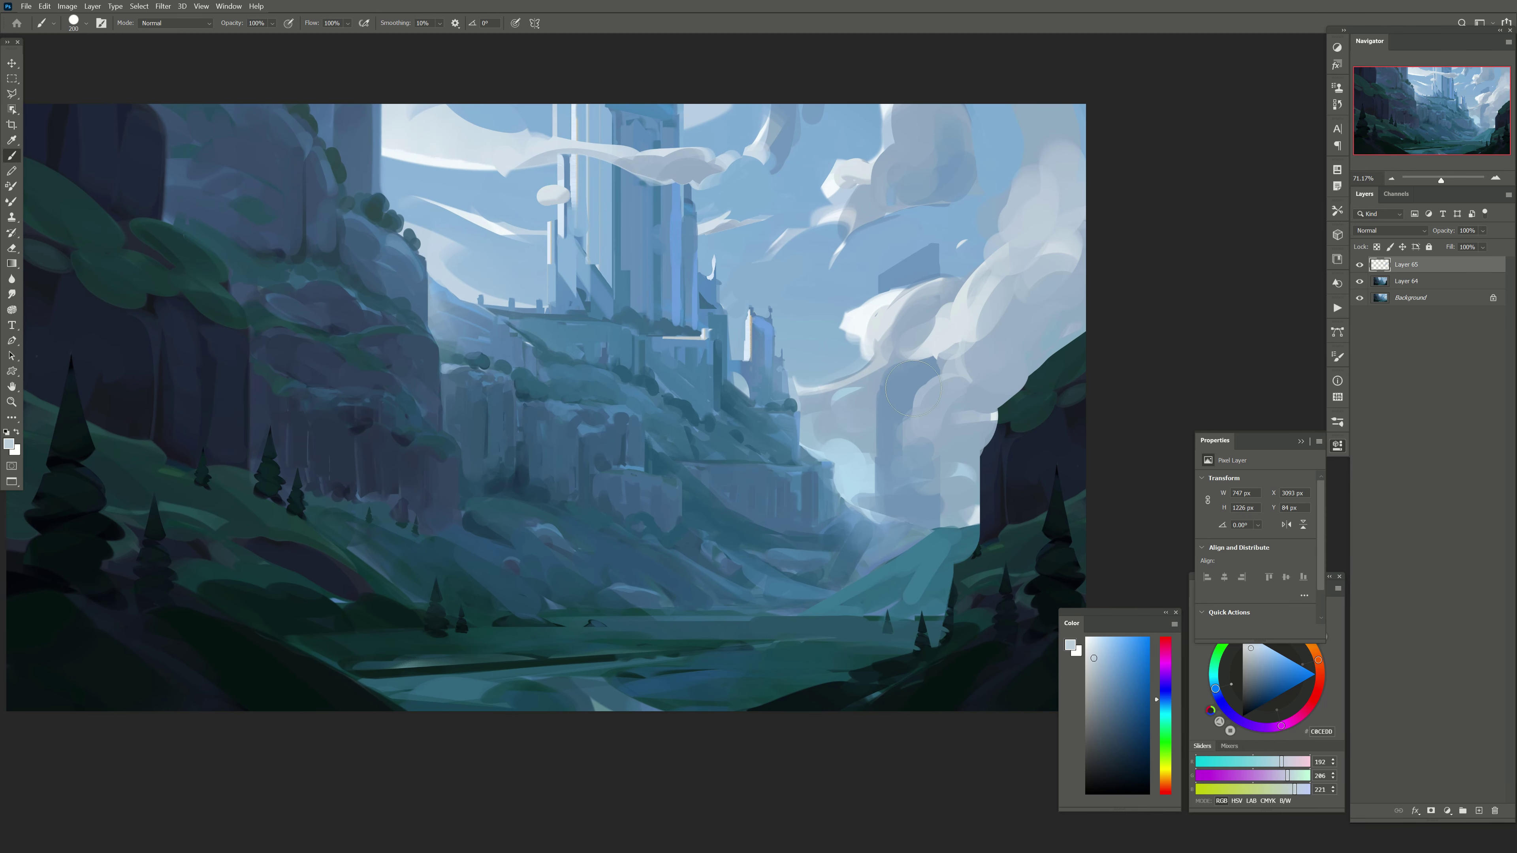
pyautogui.keyDown('alt'); pyautogui.click(978, 222); pyautogui.keyUp('alt')
pyautogui.moveTo(1019, 179); pyautogui.dragTo(909, 122)
pyautogui.moveTo(329, 515); pyautogui.dragTo(365, 455)
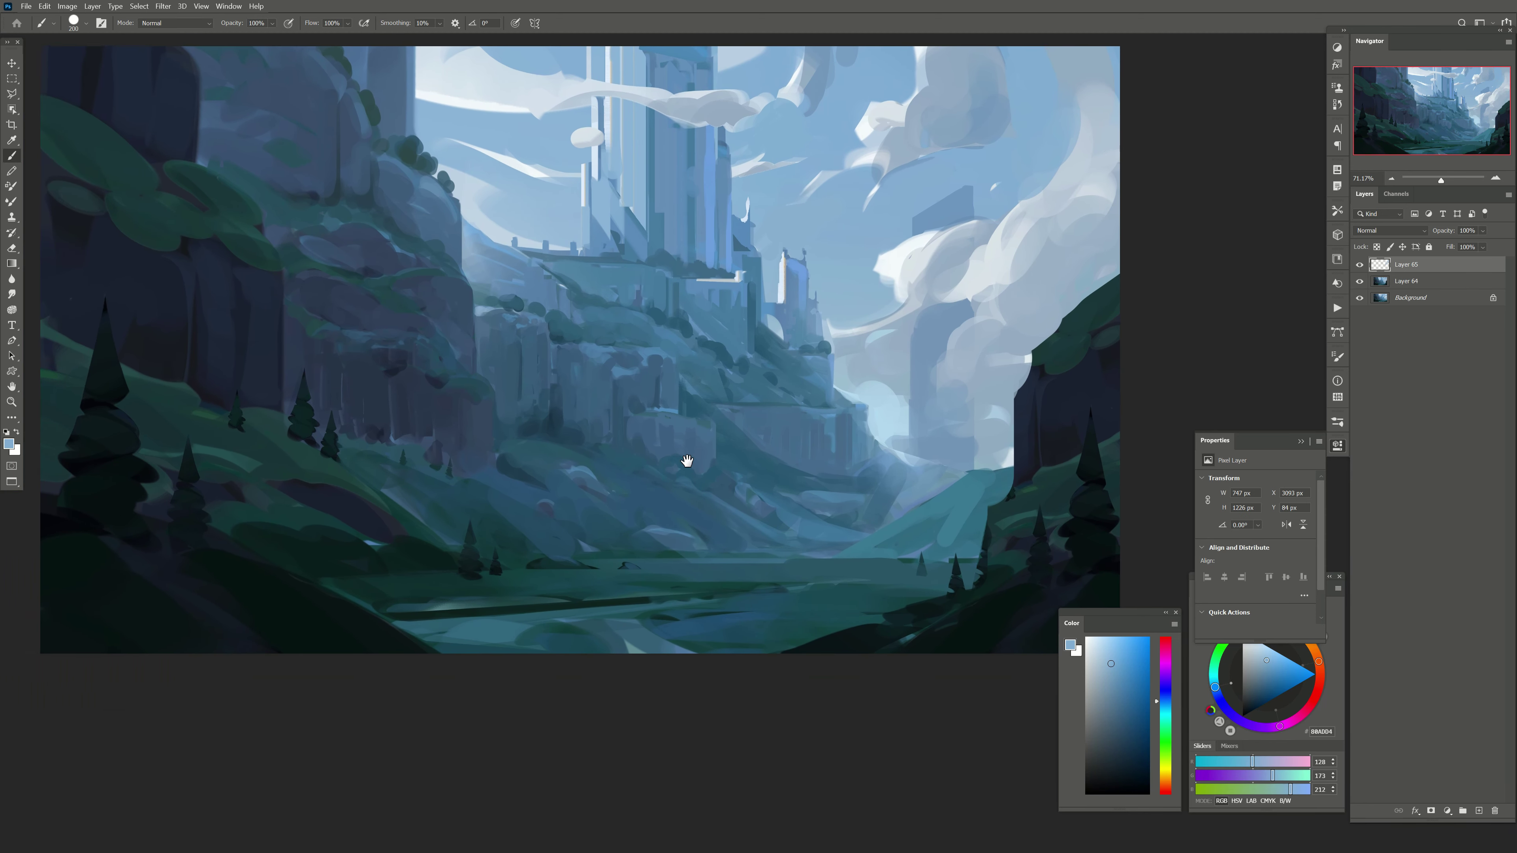
pyautogui.press('[')
pyautogui.press('[')
pyautogui.press('[')
pyautogui.keyDown('alt'); pyautogui.click(965, 339); pyautogui.keyUp('alt')
pyautogui.moveTo(966, 339); pyautogui.dragTo(958, 353)
# Step: Soften the cloud edge beside the distant tower and paint grey-blue haze over the tower
pyautogui.keyDown('alt'); pyautogui.click(967, 375); pyautogui.keyUp('alt')
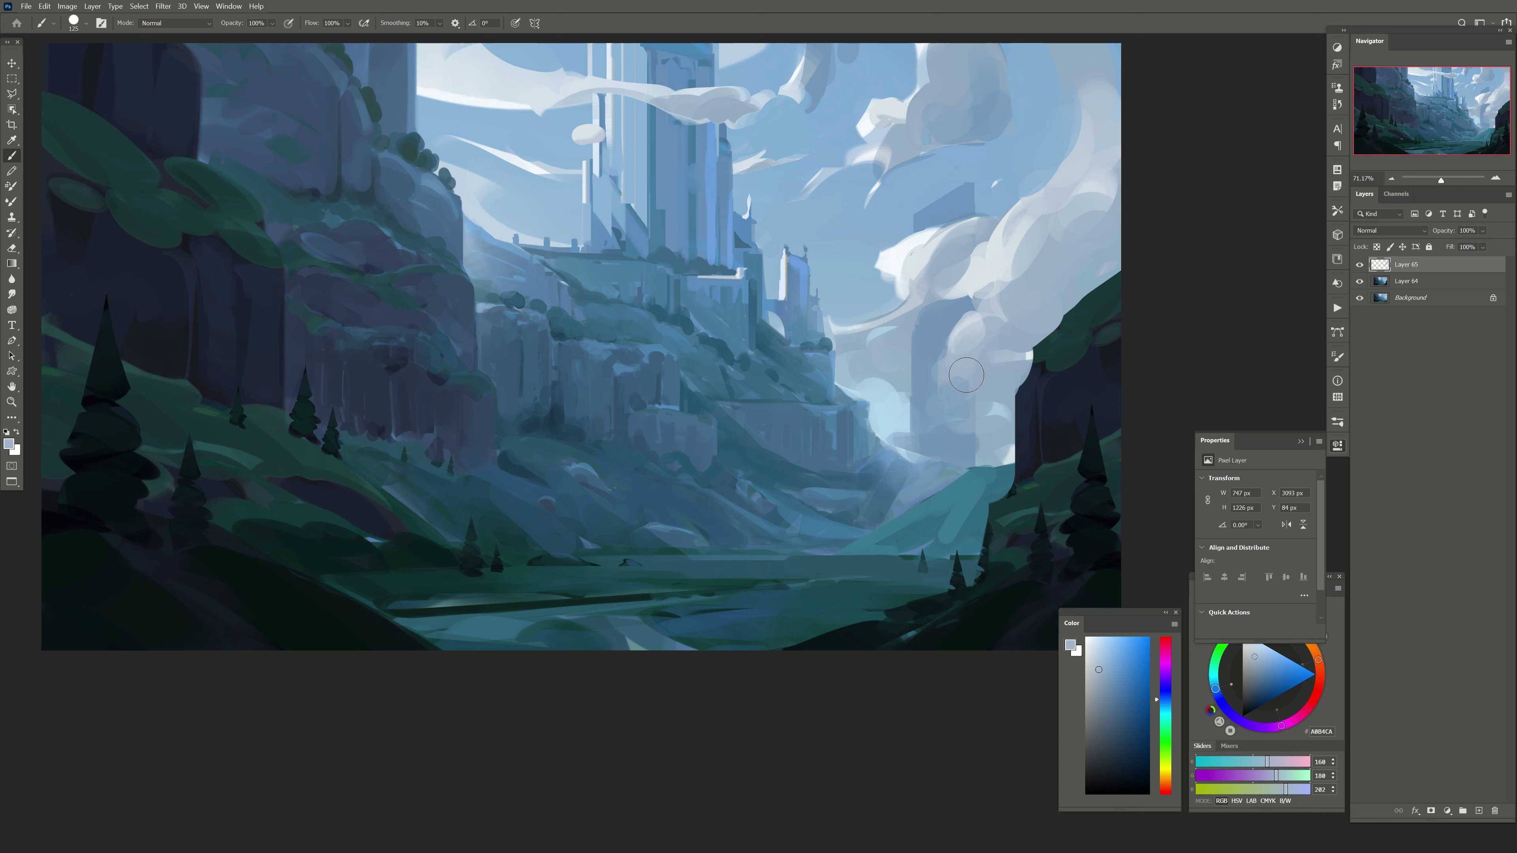
pyautogui.keyDown('alt'); pyautogui.click(967, 287); pyautogui.keyUp('alt')
pyautogui.press('[')
pyautogui.moveTo(931, 266); pyautogui.dragTo(941, 251)
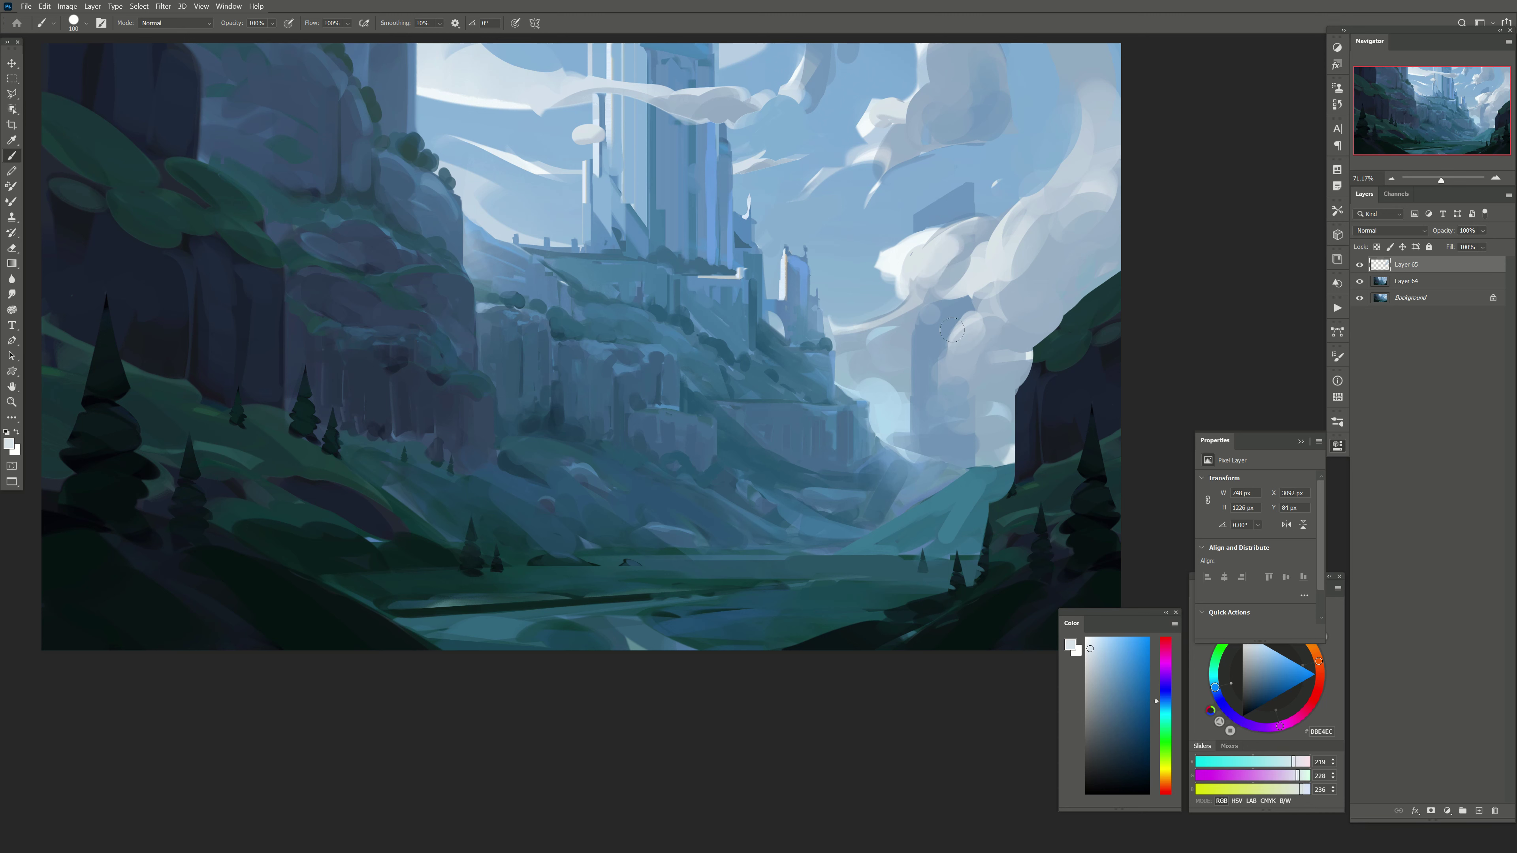
pyautogui.keyDown('alt'); pyautogui.click(921, 323); pyautogui.keyUp('alt')
pyautogui.press(']')
pyautogui.keyDown('alt'); pyautogui.click(932, 297); pyautogui.keyUp('alt')
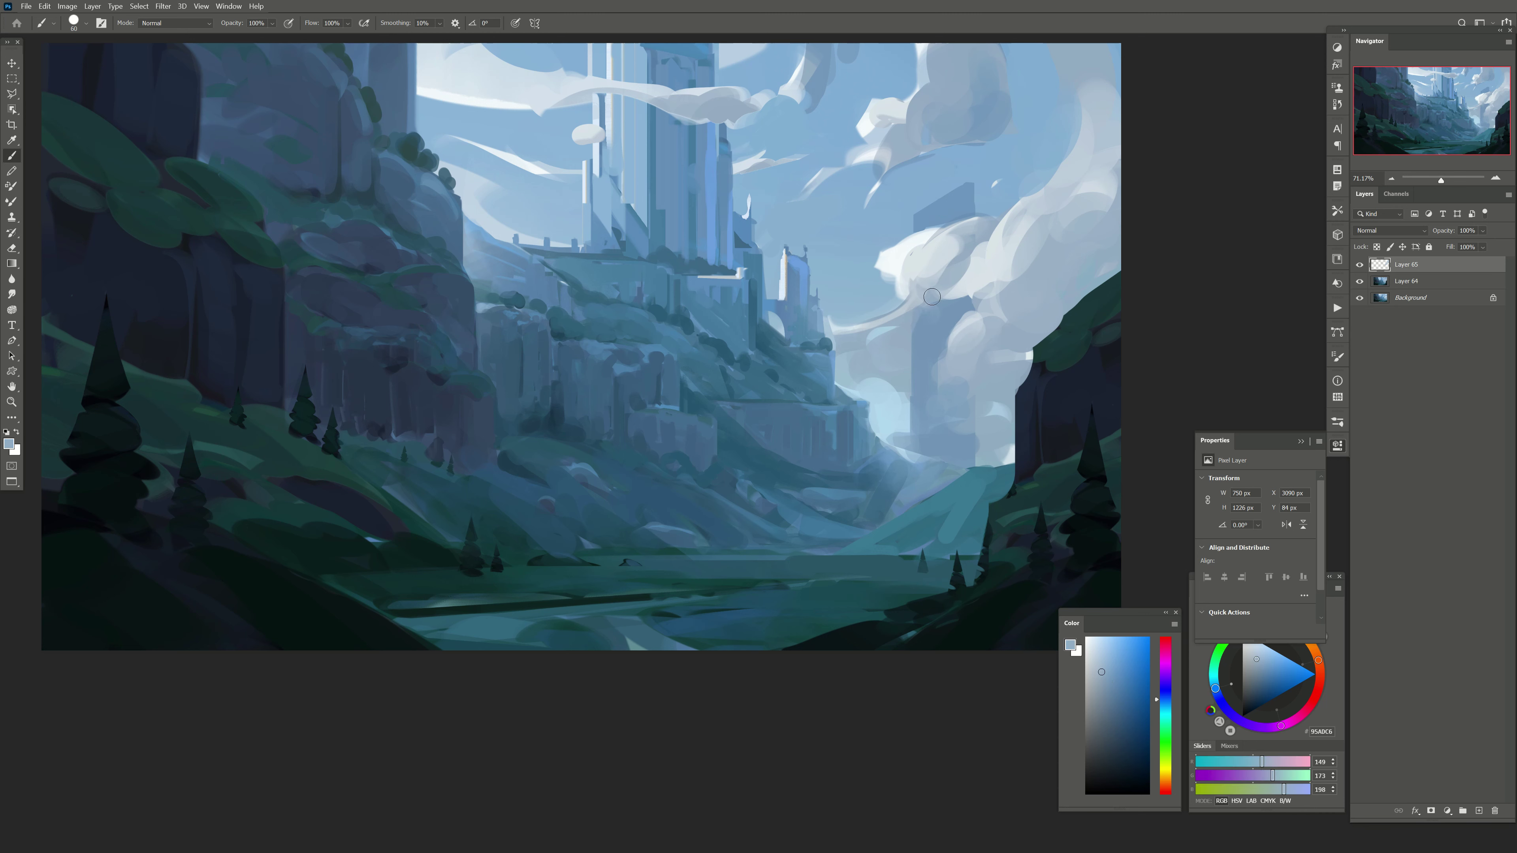
pyautogui.press(']')
pyautogui.keyDown('alt'); pyautogui.click(913, 228); pyautogui.keyUp('alt')
pyautogui.moveTo(914, 358); pyautogui.dragTo(930, 392)
pyautogui.press(']')
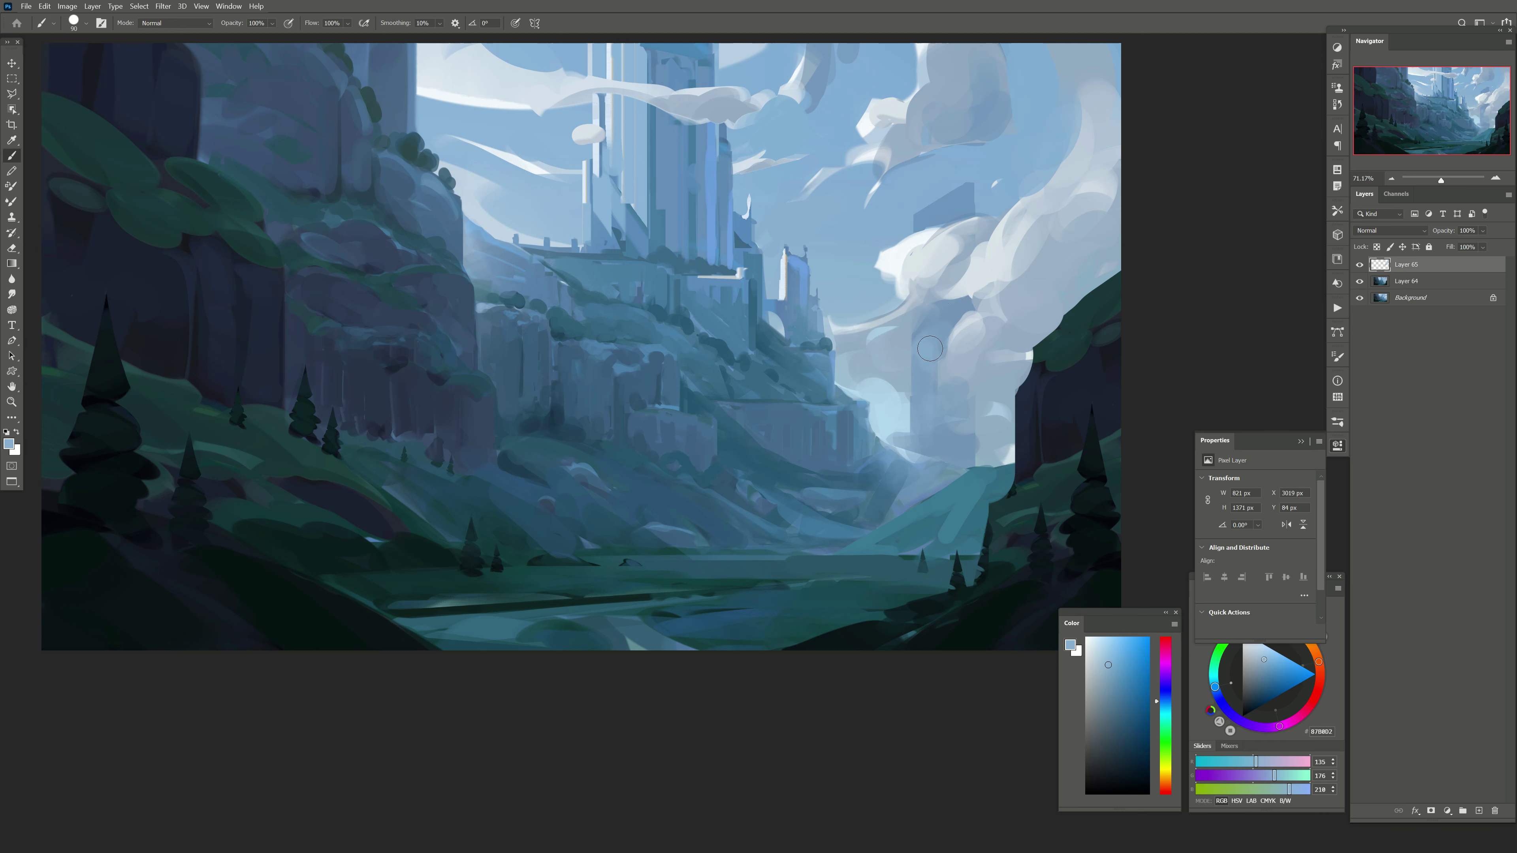
pyautogui.moveTo(887, 403); pyautogui.dragTo(885, 434)
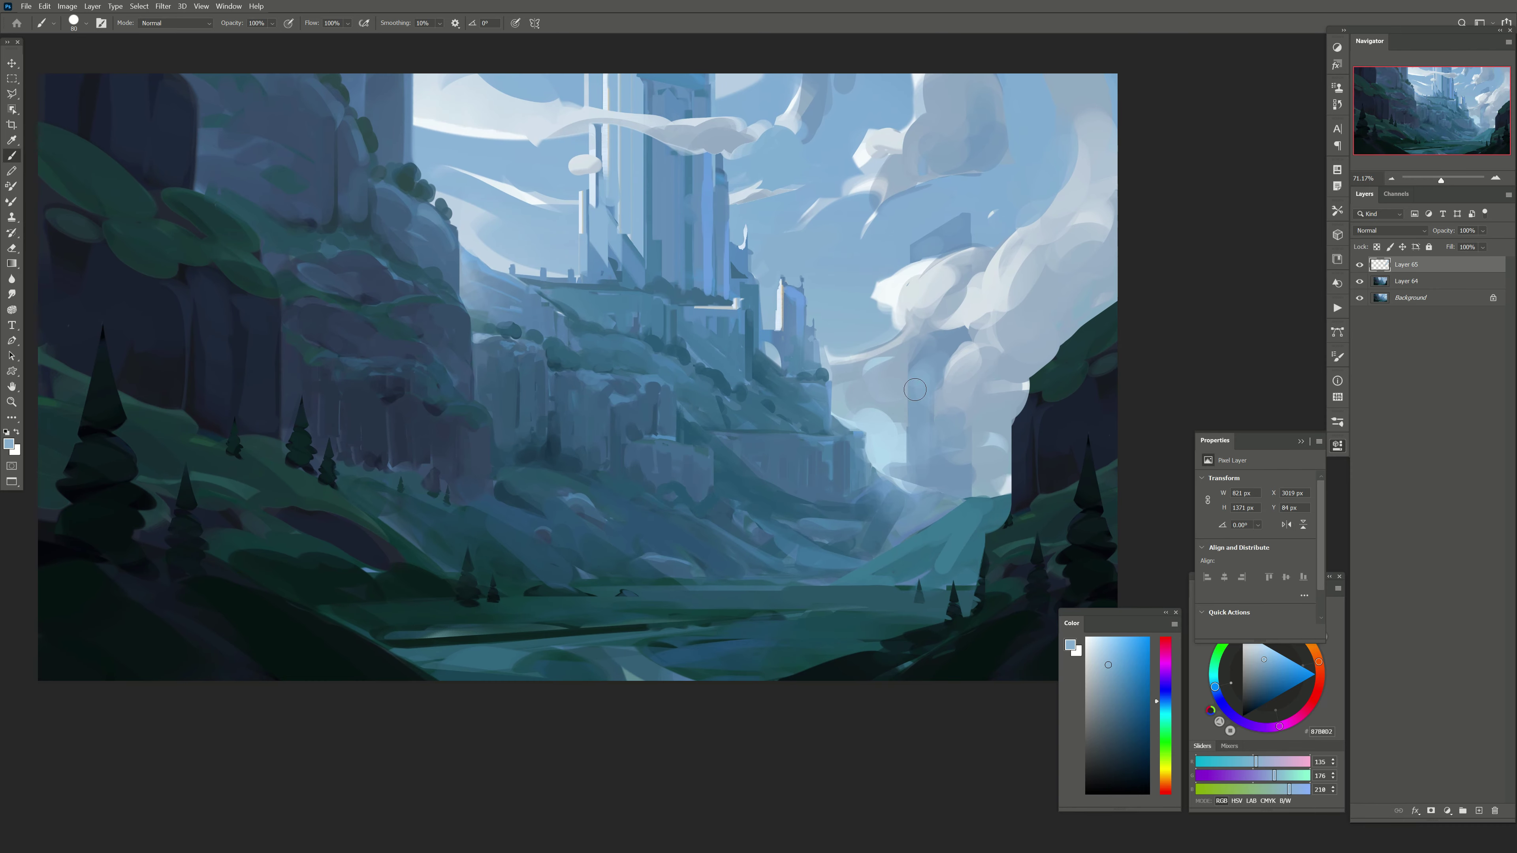
pyautogui.keyDown('alt'); pyautogui.click(928, 367); pyautogui.keyUp('alt')
# Step: Toggle the cloud layer to compare, then resample the light cloud colour and cliff teal
pyautogui.click(1359, 265)
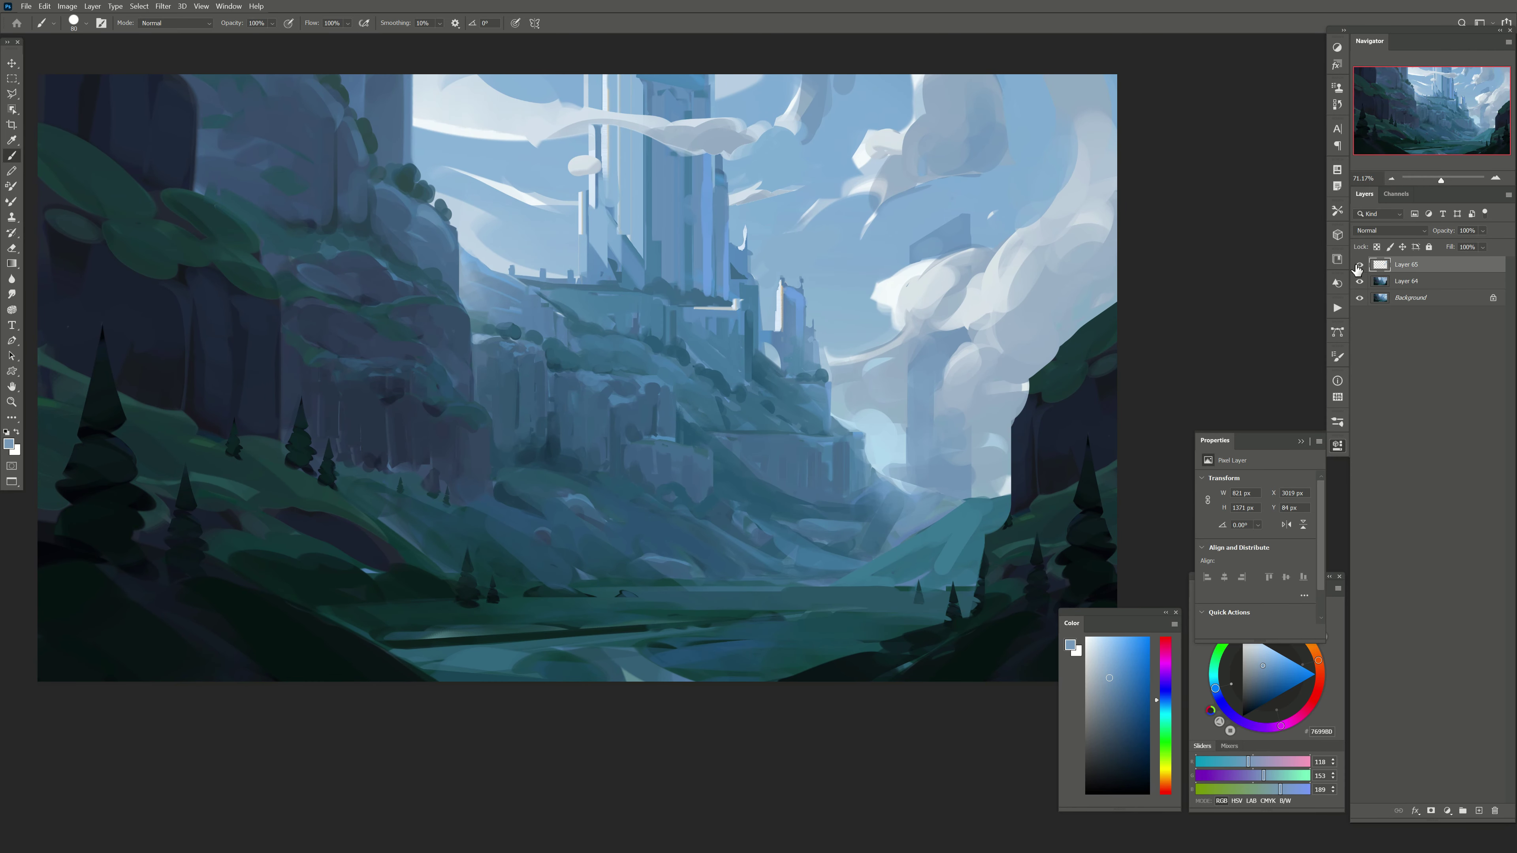
pyautogui.moveTo(652, 384); pyautogui.dragTo(661, 401)
pyautogui.keyDown('alt'); pyautogui.click(1031, 343); pyautogui.keyUp('alt')
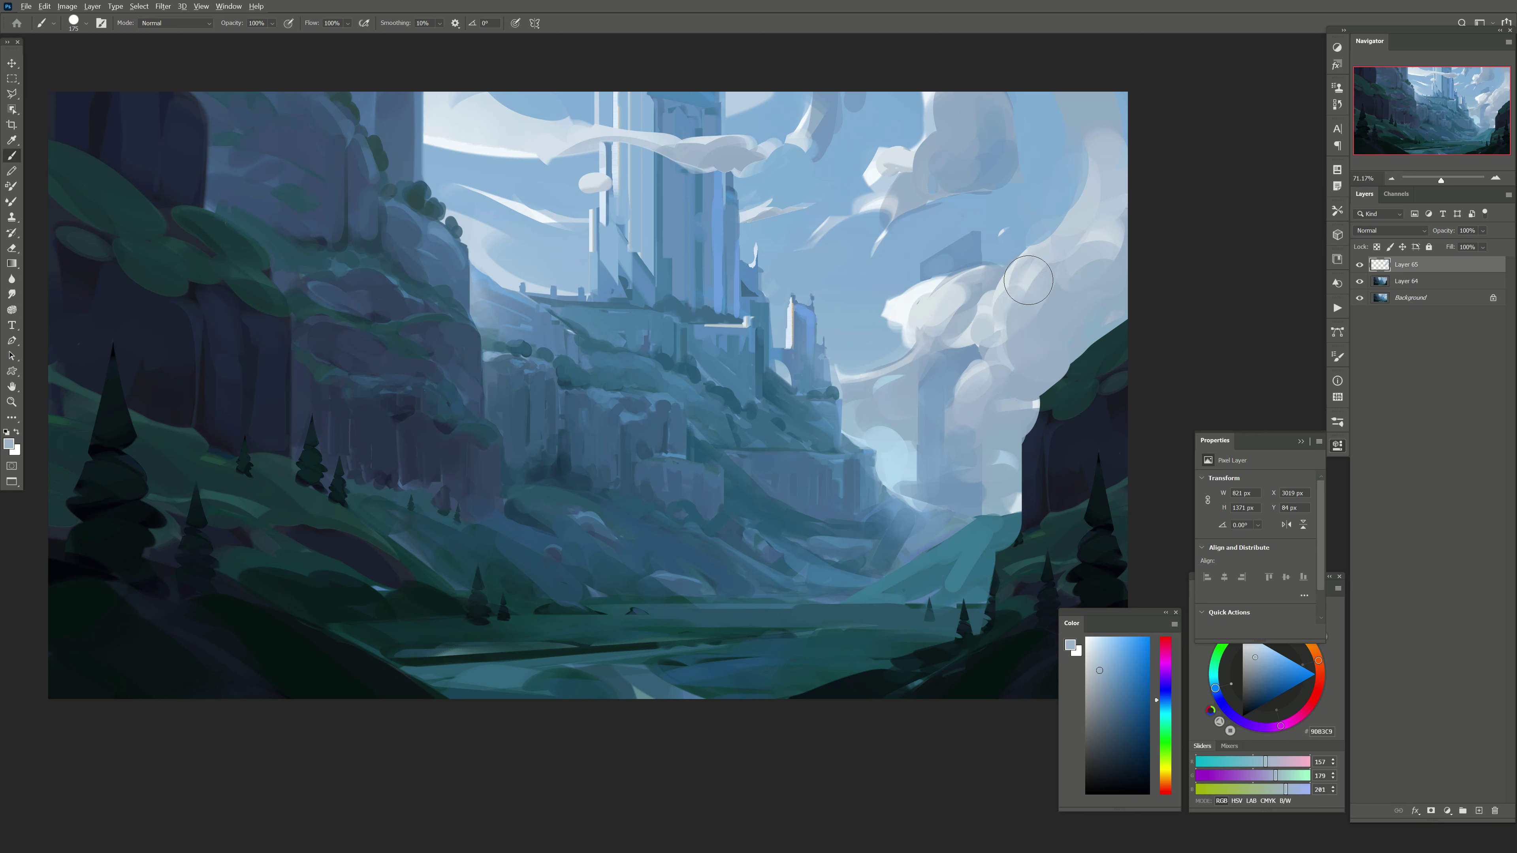
pyautogui.moveTo(1027, 335)
pyautogui.mouseDown()
pyautogui.moveTo(982, 361)
pyautogui.moveTo(1015, 412)
pyautogui.mouseUp()
pyautogui.keyDown('alt'); pyautogui.click(1040, 359); pyautogui.keyUp('alt')
pyautogui.press(']')
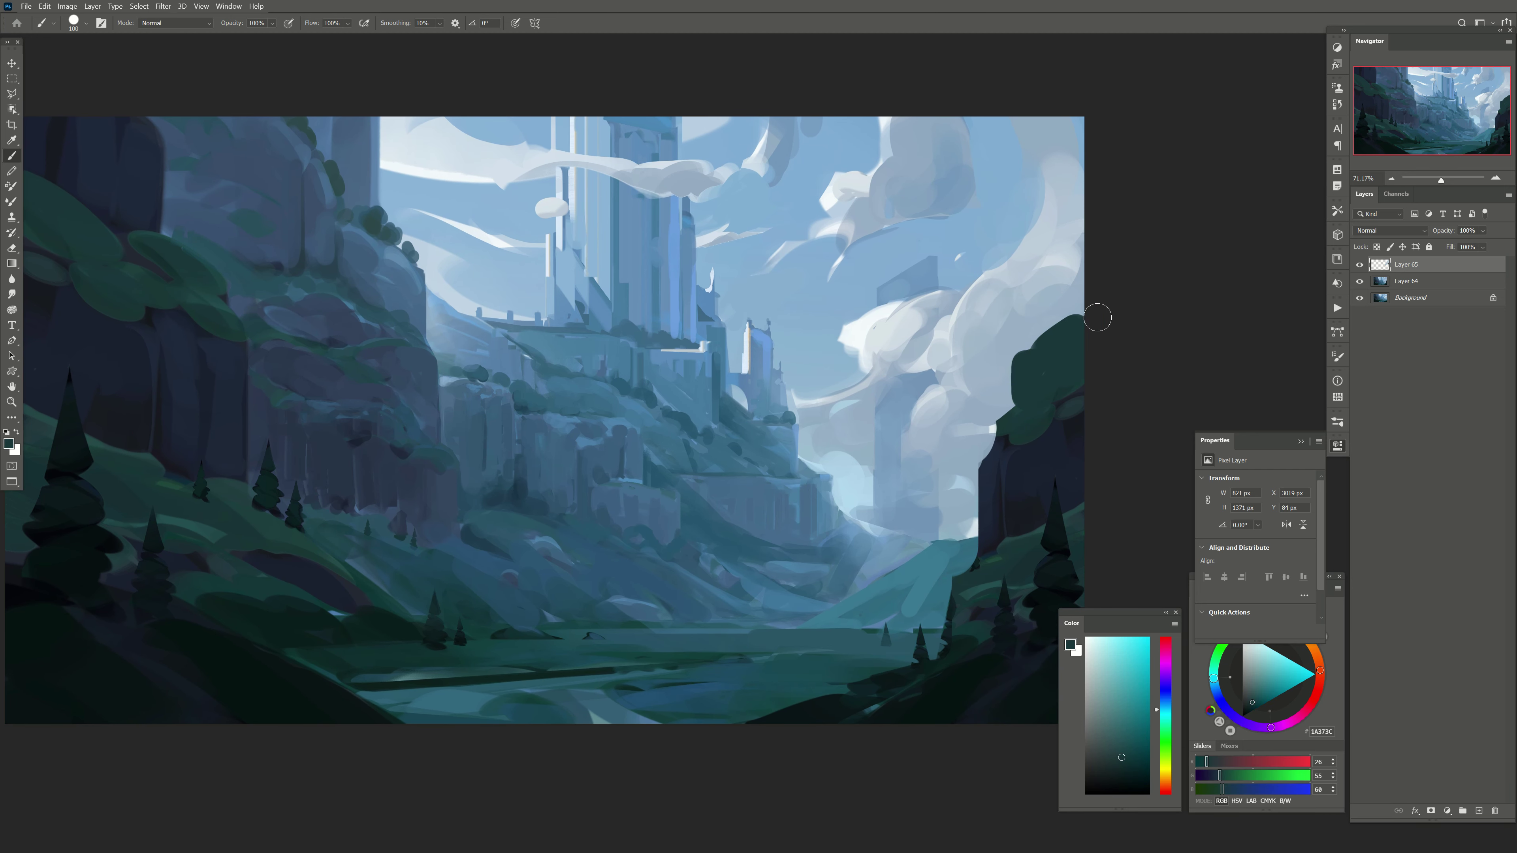
# Step: Darken the right cliff edge with dark navy and teal brush strokes
pyautogui.moveTo(1094, 315)
pyautogui.mouseDown()
pyautogui.moveTo(1021, 388)
pyautogui.moveTo(992, 448)
pyautogui.mouseUp()
pyautogui.press(']')
pyautogui.keyDown('alt'); pyautogui.click(1002, 469); pyautogui.keyUp('alt')
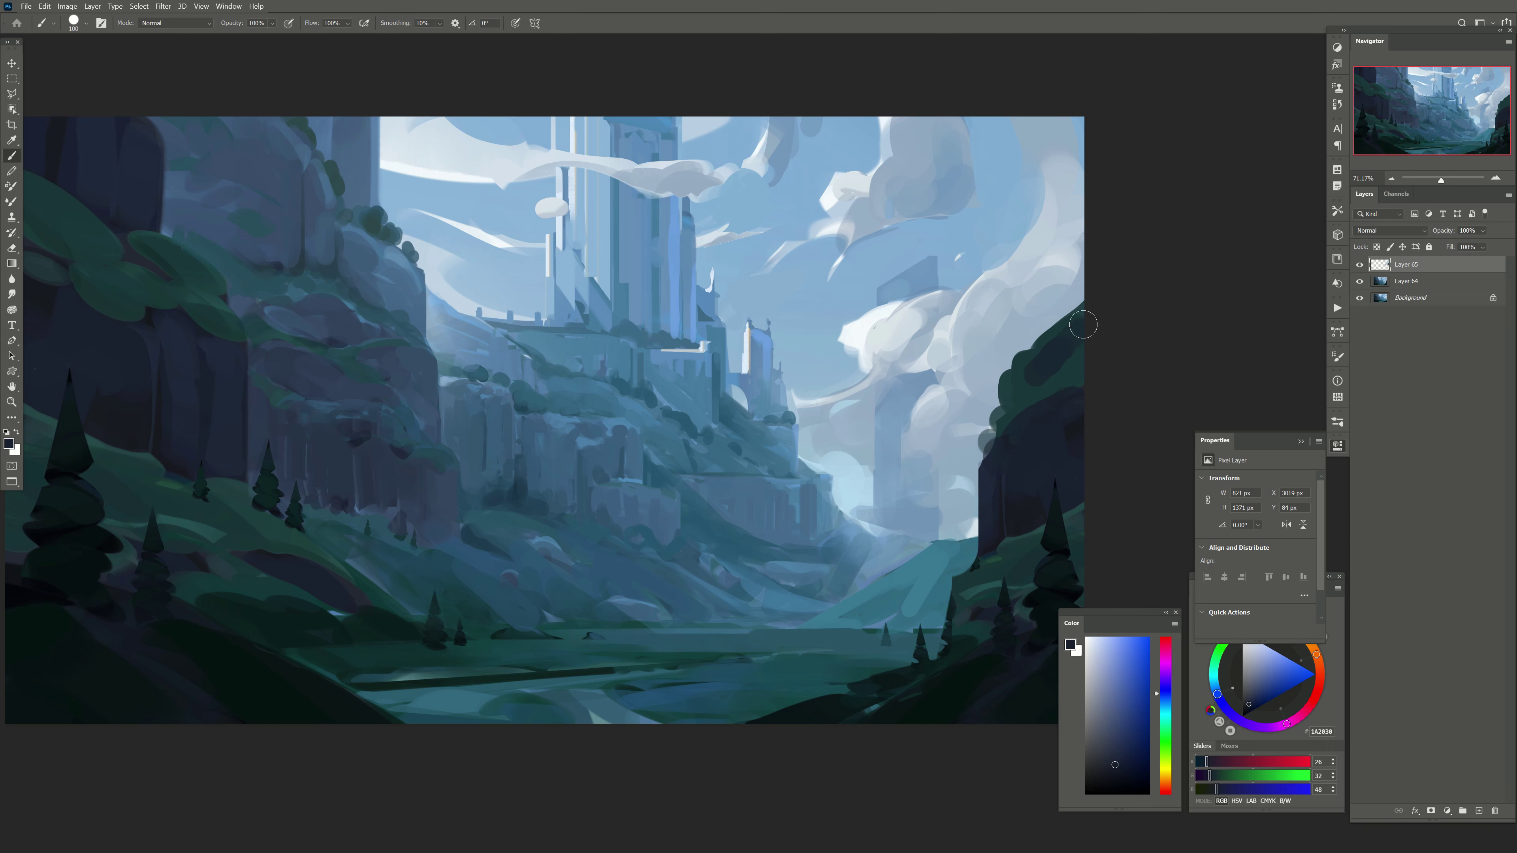
pyautogui.press('[')
pyautogui.keyDown('alt'); pyautogui.click(996, 422); pyautogui.keyUp('alt')
pyautogui.keyDown('alt'); pyautogui.click(1009, 418); pyautogui.keyUp('alt')
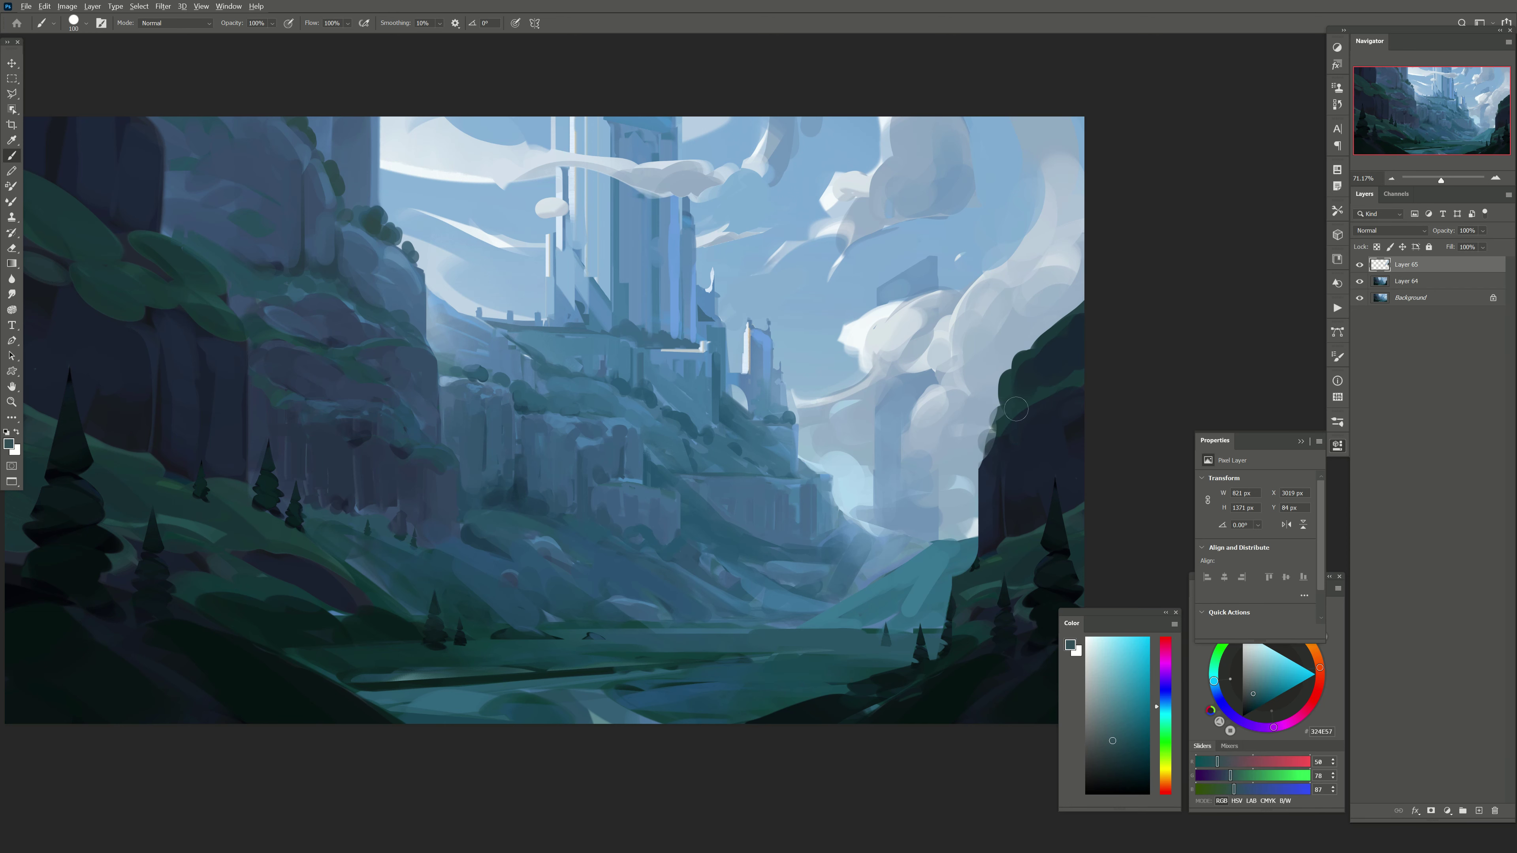
pyautogui.moveTo(1015, 401); pyautogui.dragTo(987, 461)
pyautogui.keyDown('alt'); pyautogui.click(998, 437); pyautogui.keyUp('alt')
# Step: Refine the right cliff edge with finer darker teal and dark blue touches
pyautogui.press('[')
pyautogui.press('[')
pyautogui.press('[')
pyautogui.keyDown('alt'); pyautogui.click(1011, 435); pyautogui.keyUp('alt')
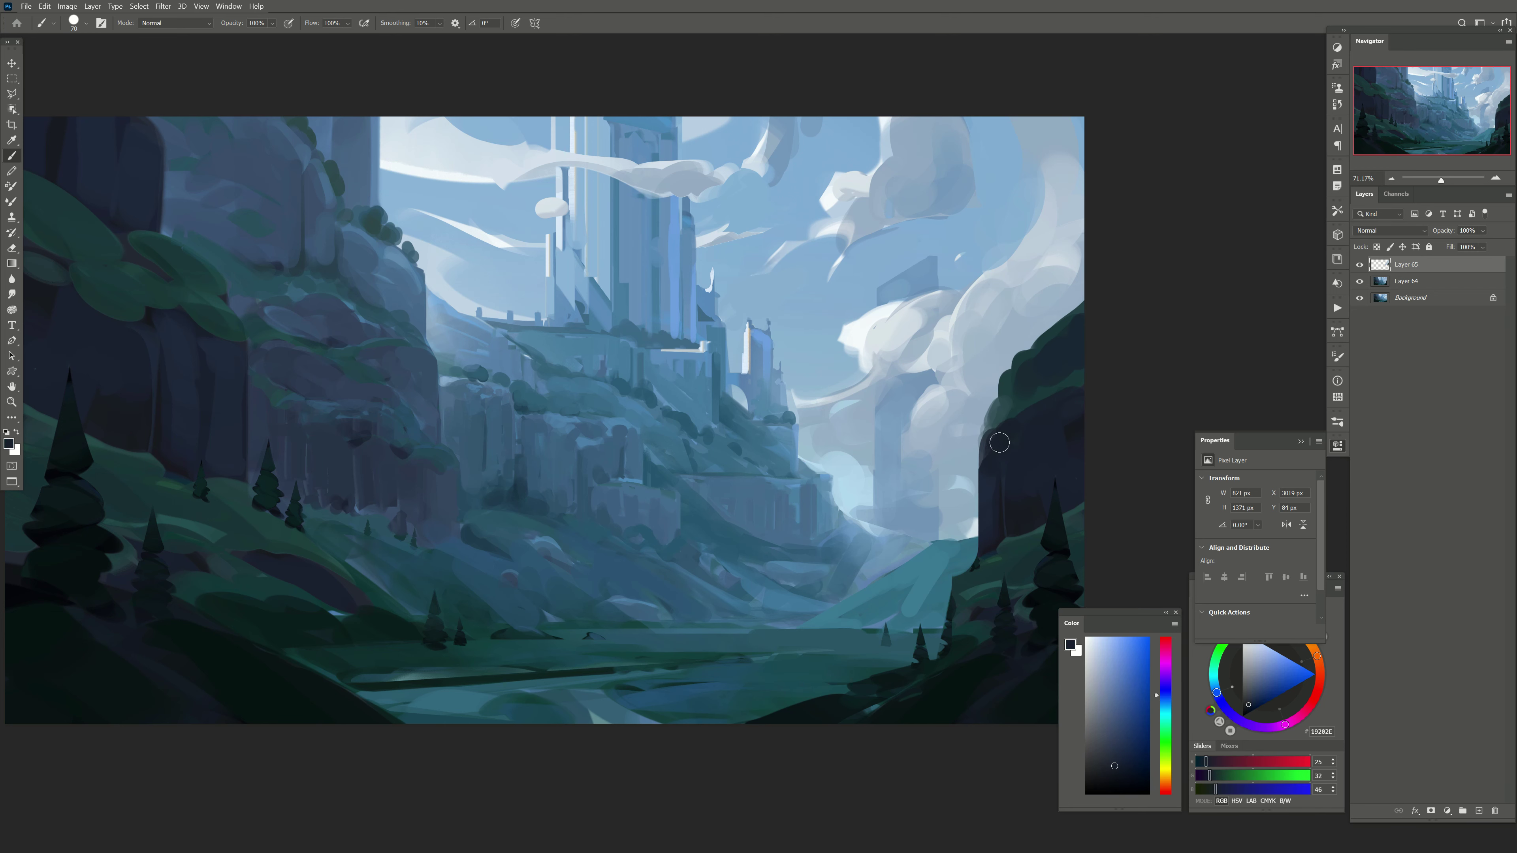
pyautogui.moveTo(996, 399); pyautogui.dragTo(990, 421)
pyautogui.keyDown('alt'); pyautogui.click(986, 440); pyautogui.keyUp('alt')
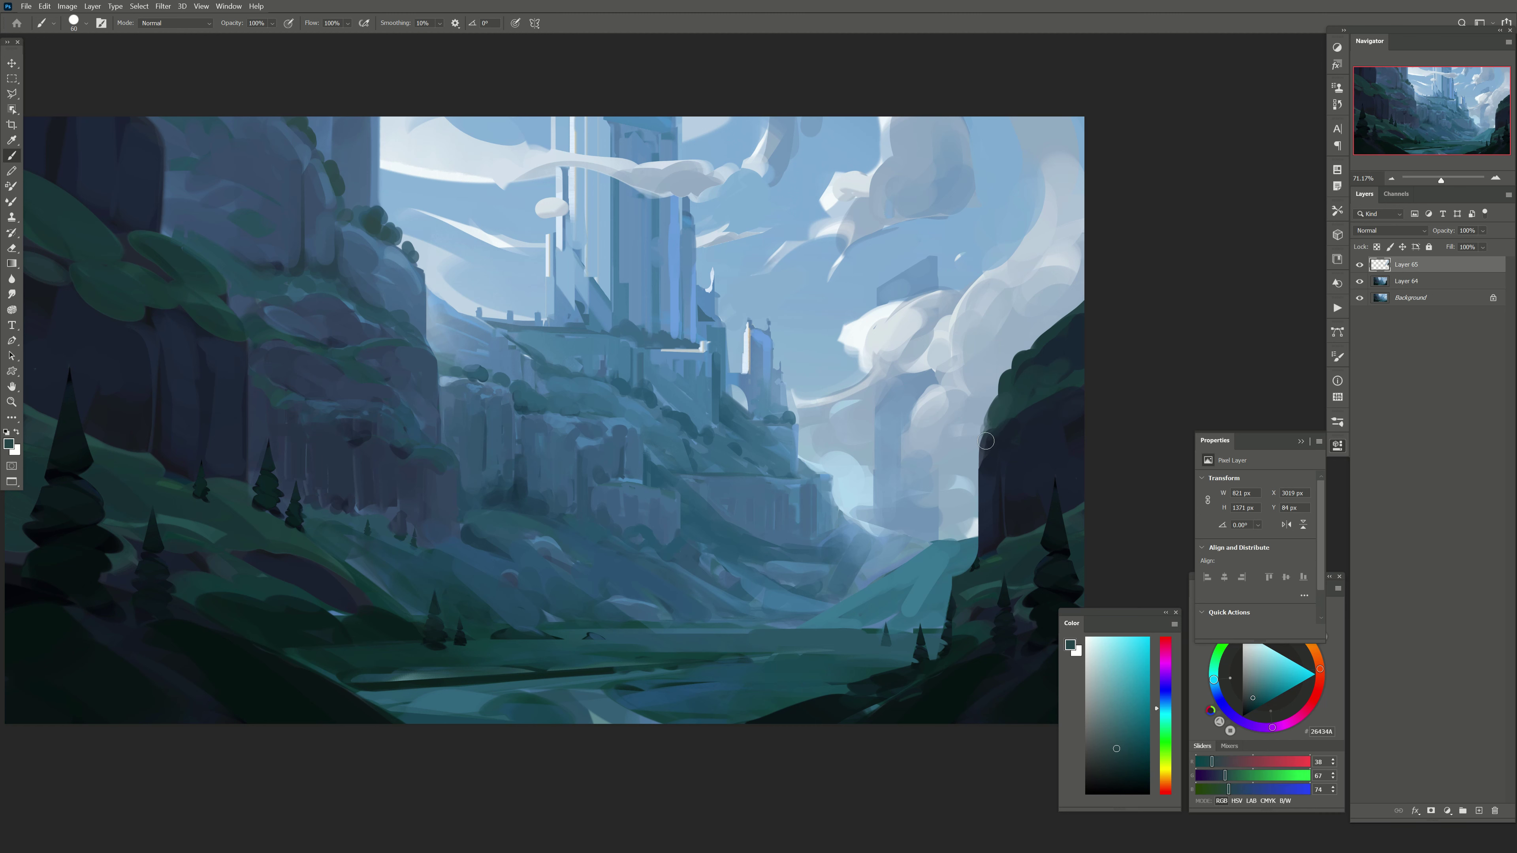
pyautogui.keyDown('alt'); pyautogui.click(1048, 375); pyautogui.keyUp('alt')
pyautogui.keyDown('alt'); pyautogui.click(1044, 383); pyautogui.keyUp('alt')
pyautogui.press(']')
pyautogui.press(']')
pyautogui.press(']')
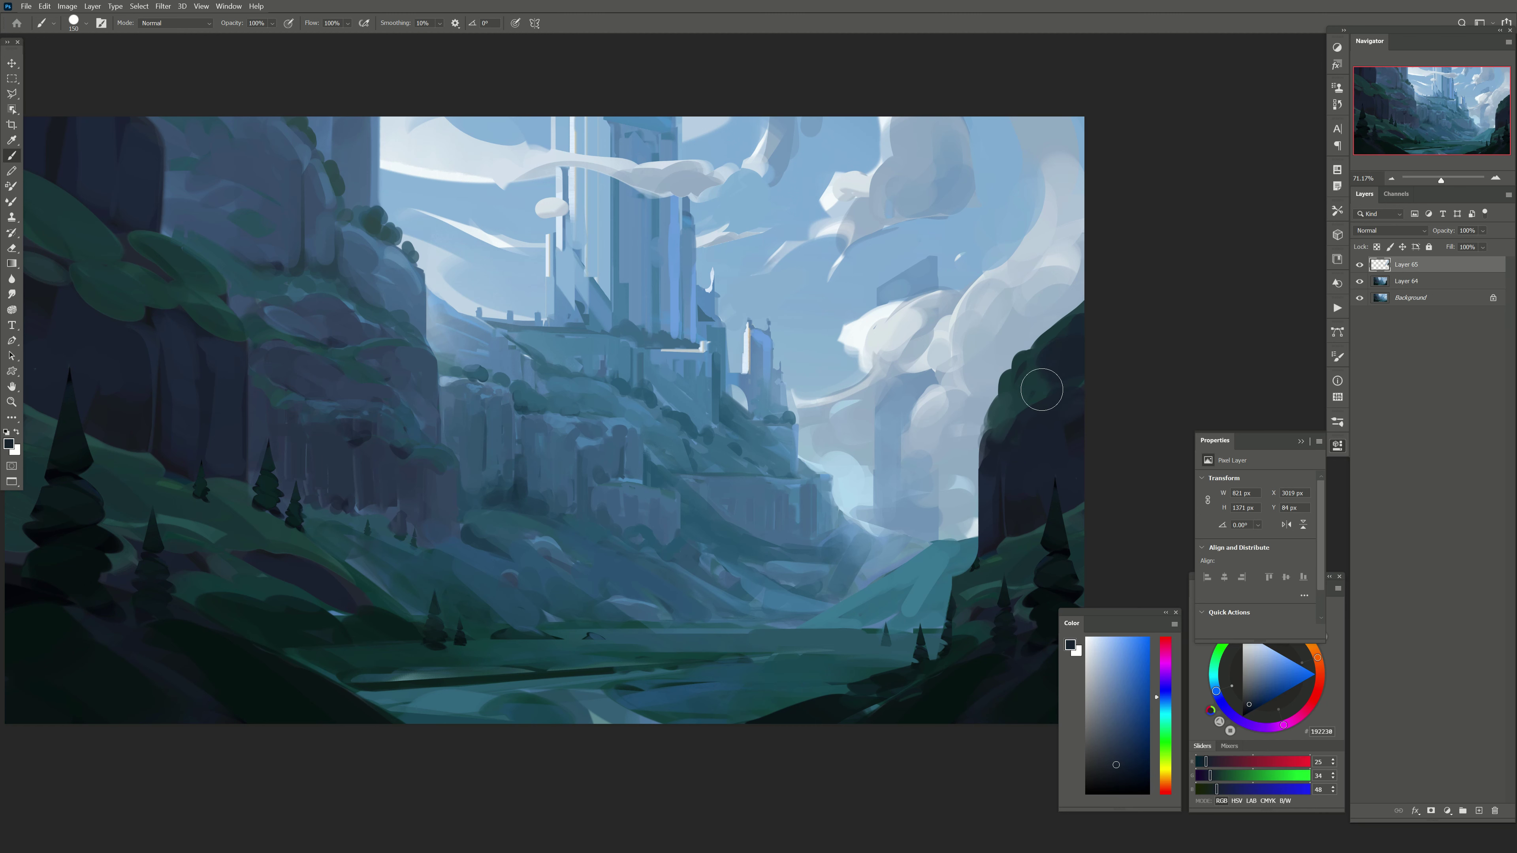
# Step: Paint light cloud and sky blue over the right cliff edge to sharpen its silhouette
pyautogui.keyDown('alt'); pyautogui.click(989, 389); pyautogui.keyUp('alt')
pyautogui.moveTo(1015, 335)
pyautogui.mouseDown()
pyautogui.moveTo(1000, 374)
pyautogui.moveTo(1051, 317)
pyautogui.mouseUp()
pyautogui.keyDown('alt'); pyautogui.click(1020, 332); pyautogui.keyUp('alt')
pyautogui.press('[')
pyautogui.press('[')
pyautogui.press('[')
pyautogui.moveTo(867, 334)
pyautogui.mouseDown()
pyautogui.moveTo(884, 337)
pyautogui.moveTo(860, 353)
pyautogui.mouseUp()
pyautogui.keyDown('alt'); pyautogui.click(879, 272); pyautogui.keyUp('alt')
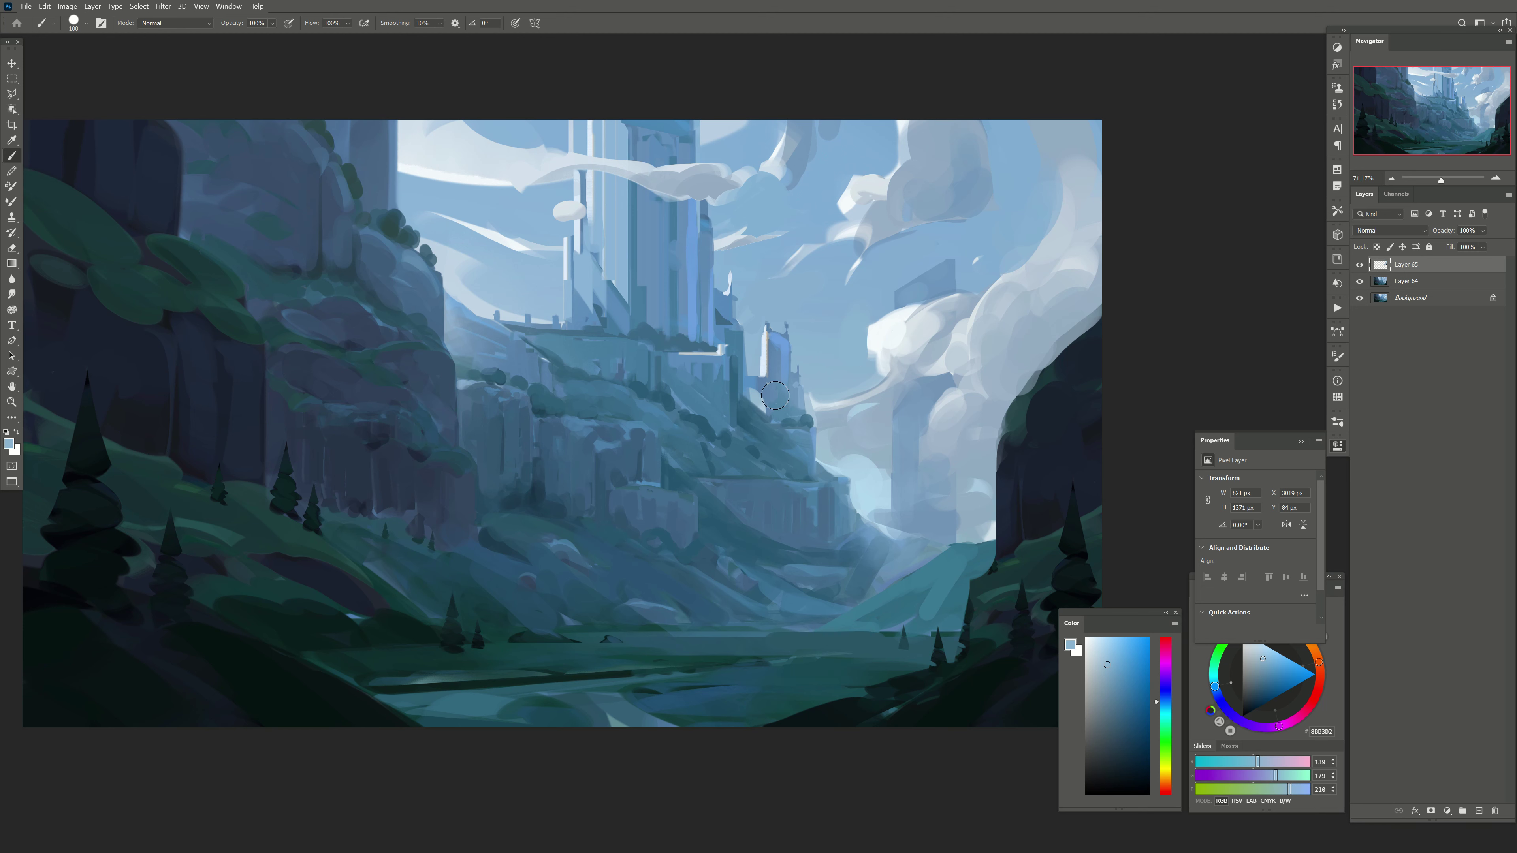
# Step: Add a small pale blue haze stroke in the valley
pyautogui.moveTo(680, 396); pyautogui.dragTo(683, 516)
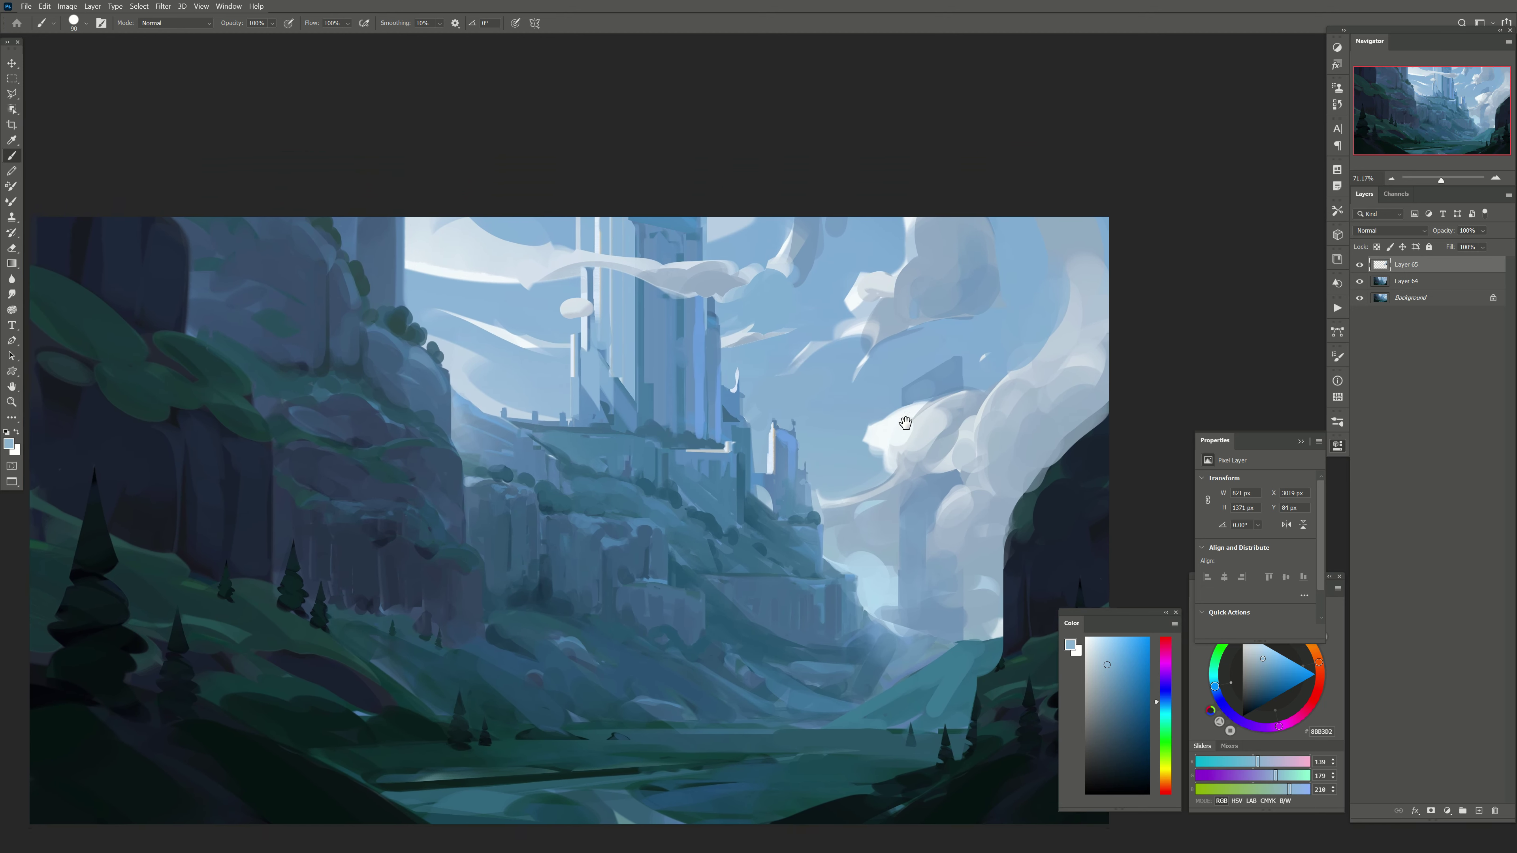
pyautogui.press('[')
pyautogui.keyDown('alt'); pyautogui.click(898, 473); pyautogui.keyUp('alt')
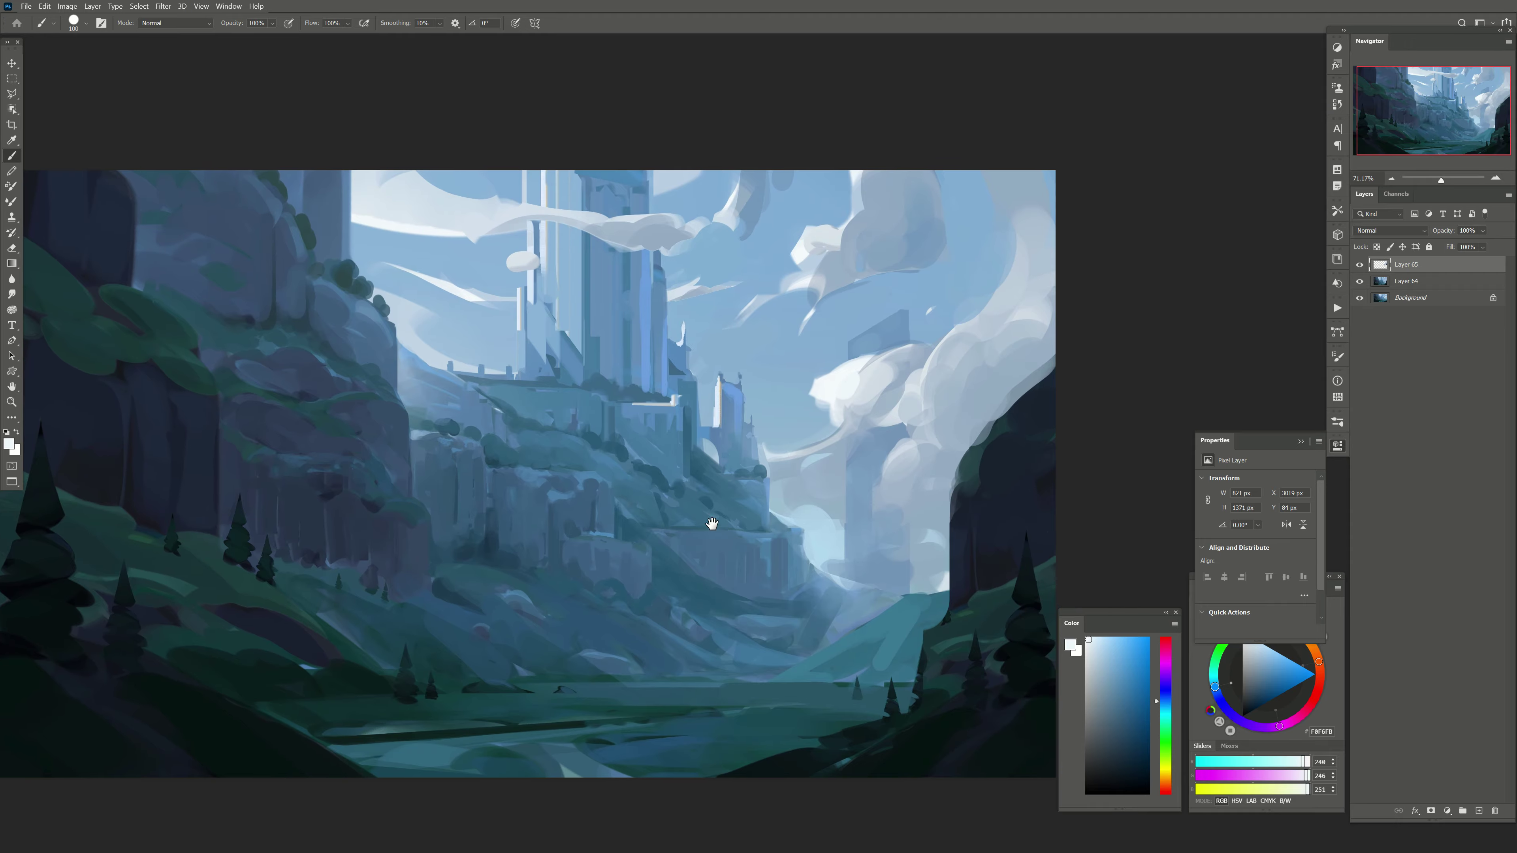
pyautogui.moveTo(863, 509); pyautogui.dragTo(807, 404)
pyautogui.press('[')
pyautogui.press('[')
pyautogui.press('[')
pyautogui.keyDown('alt'); pyautogui.click(830, 532); pyautogui.keyUp('alt')
pyautogui.moveTo(826, 536); pyautogui.dragTo(797, 556)
# Step: Paint light and darker vertical mist strokes in the valley haze
pyautogui.keyDown('alt'); pyautogui.click(885, 535); pyautogui.keyUp('alt')
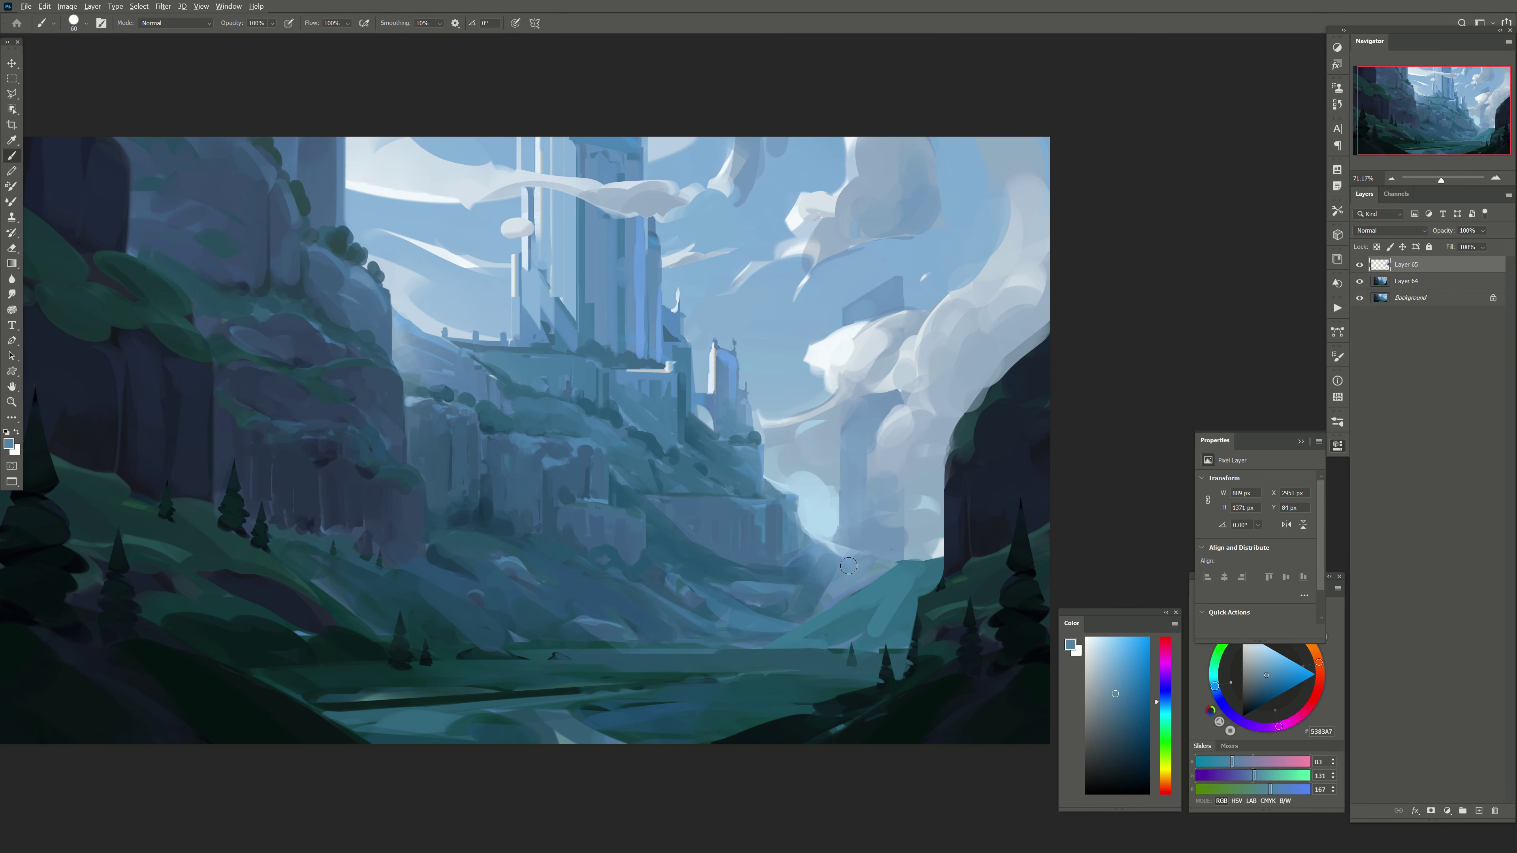
pyautogui.keyDown('alt'); pyautogui.click(927, 540); pyautogui.keyUp('alt')
pyautogui.press('[')
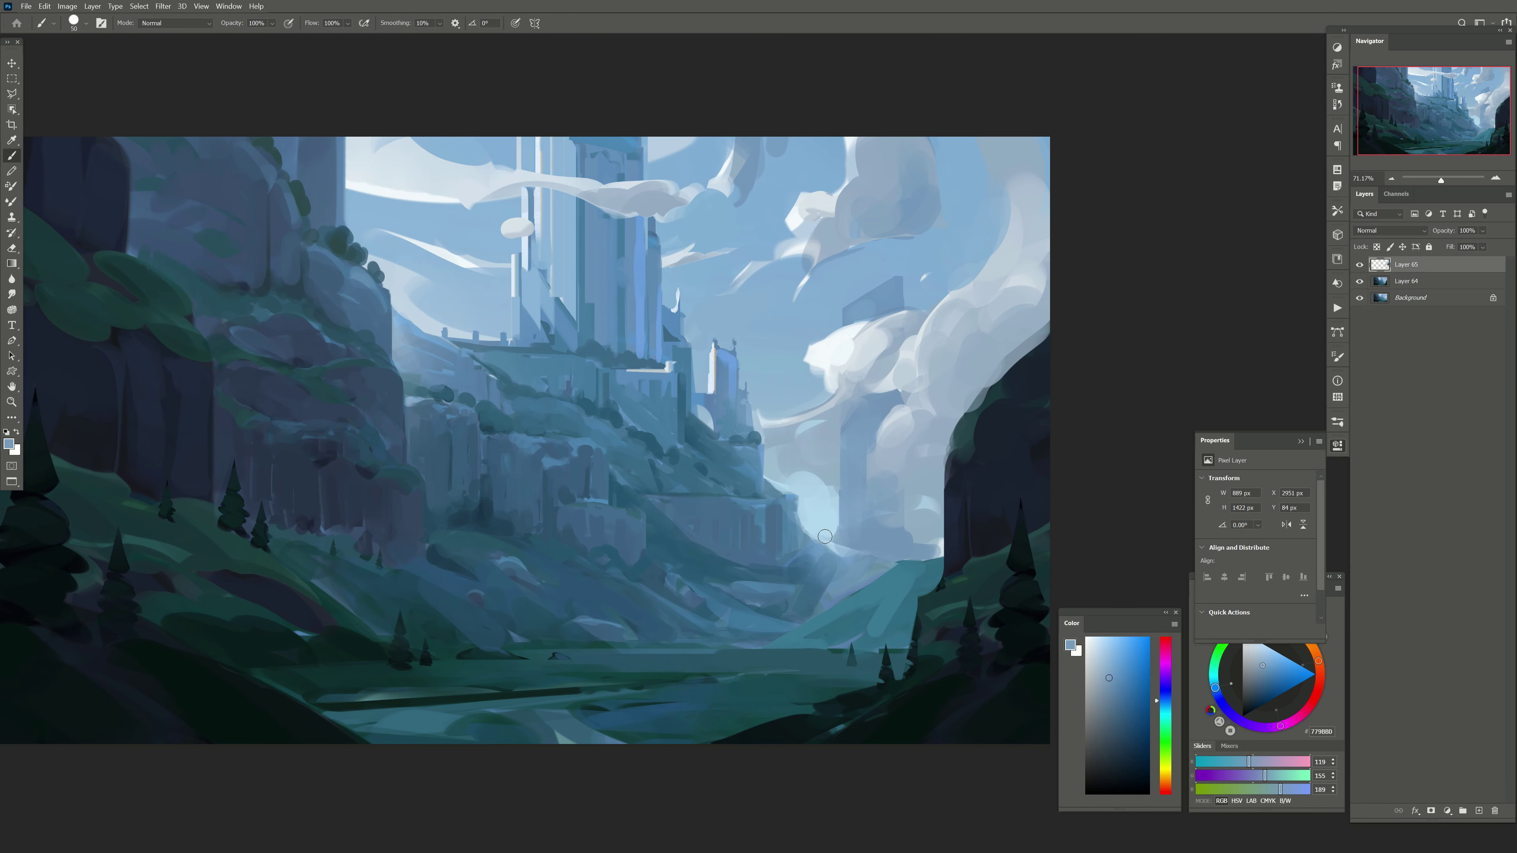
pyautogui.keyDown('alt'); pyautogui.click(810, 528); pyautogui.keyUp('alt')
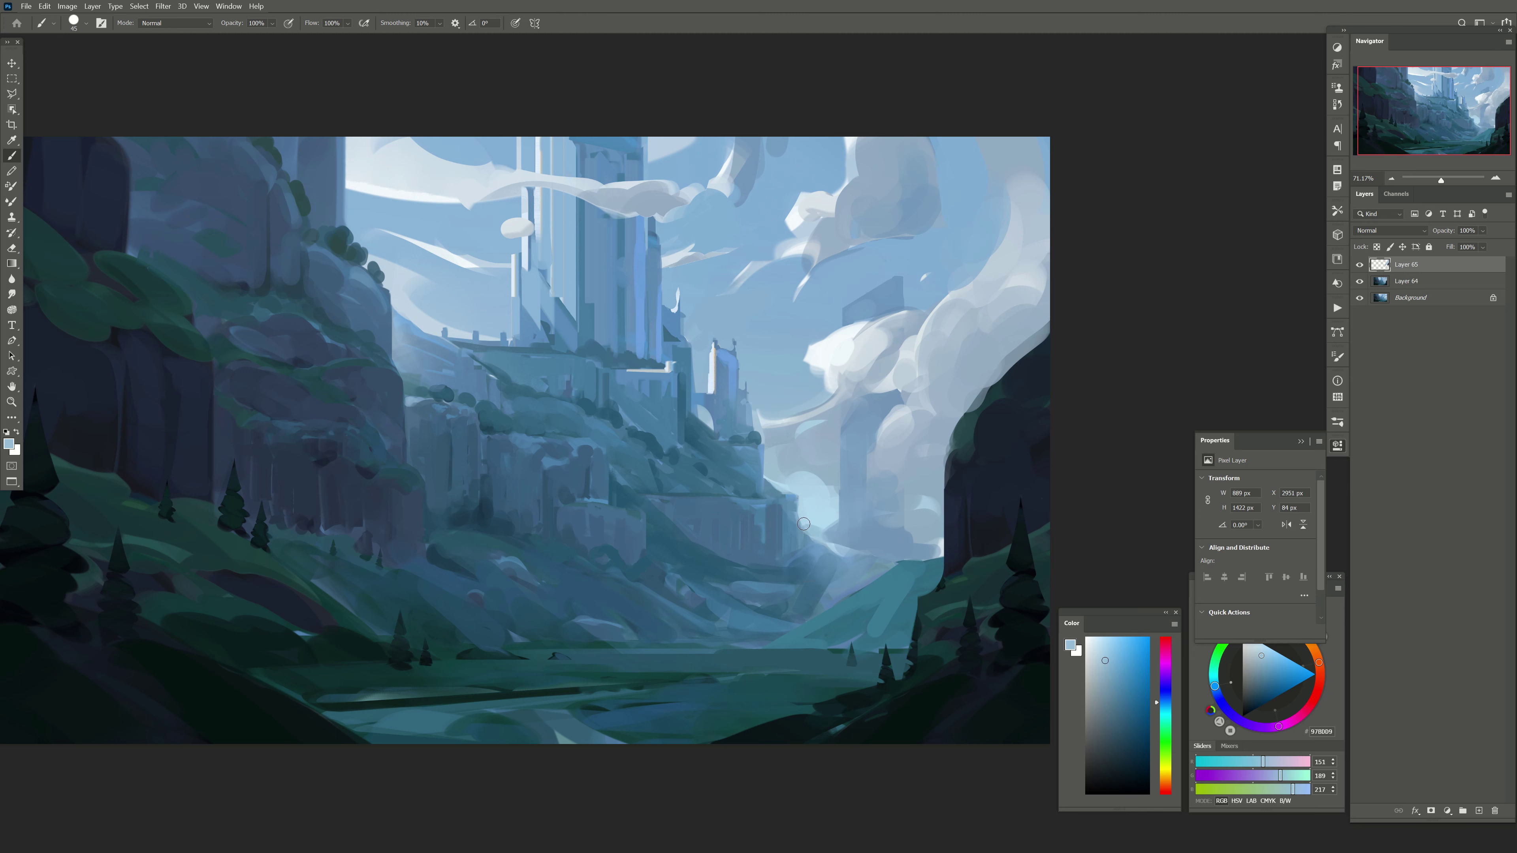
pyautogui.moveTo(844, 522); pyautogui.dragTo(845, 439)
pyautogui.press('[')
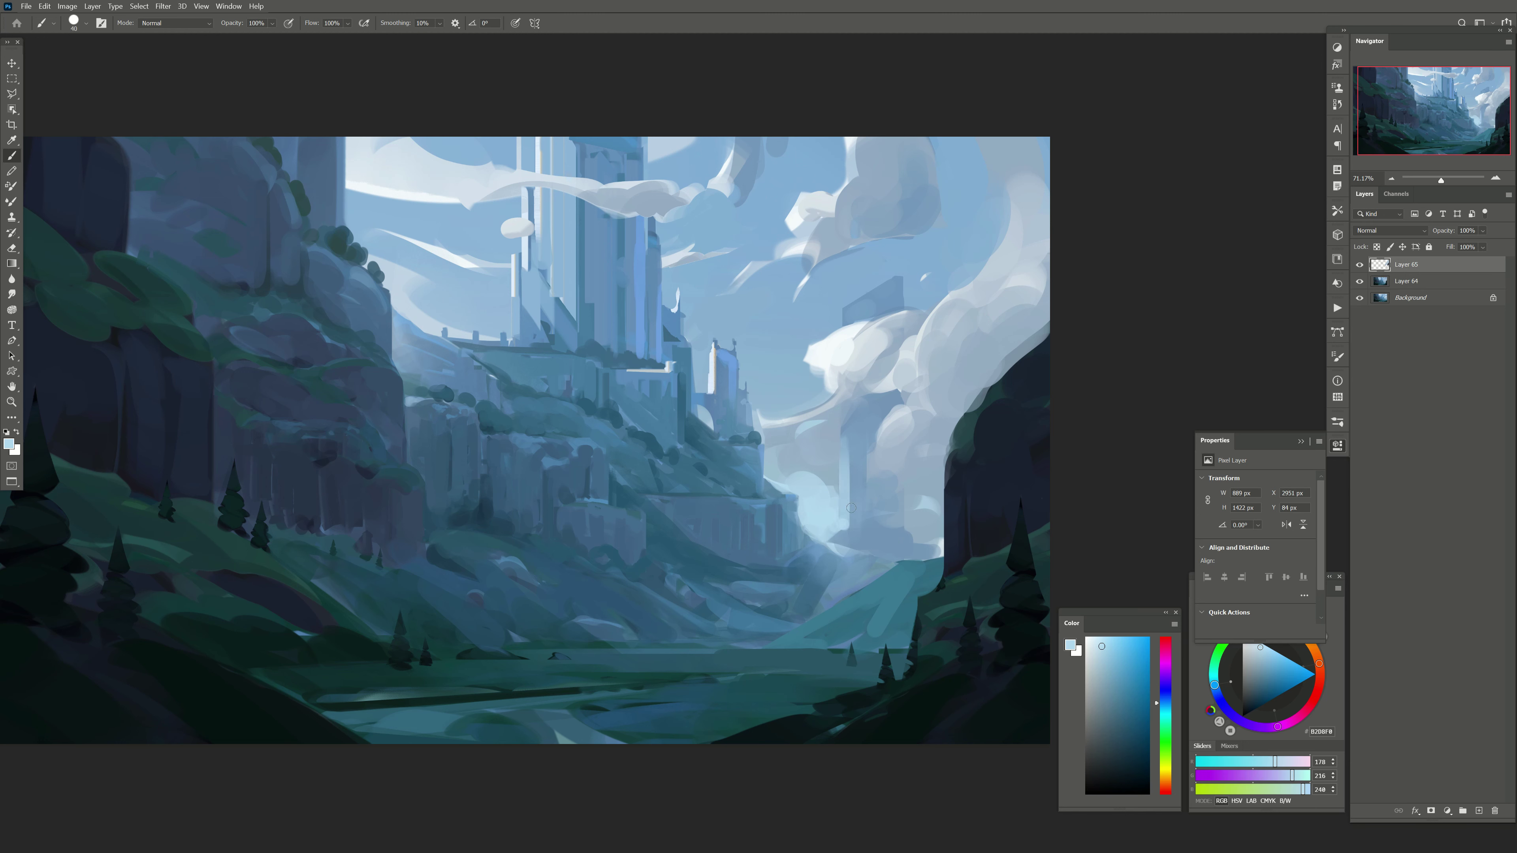
pyautogui.keyDown('alt'); pyautogui.click(859, 542); pyautogui.keyUp('alt')
pyautogui.moveTo(854, 541); pyautogui.dragTo(841, 442)
# Step: Add grey-white cloud strokes to the right-hand sky
pyautogui.moveTo(591, 499); pyautogui.dragTo(695, 475)
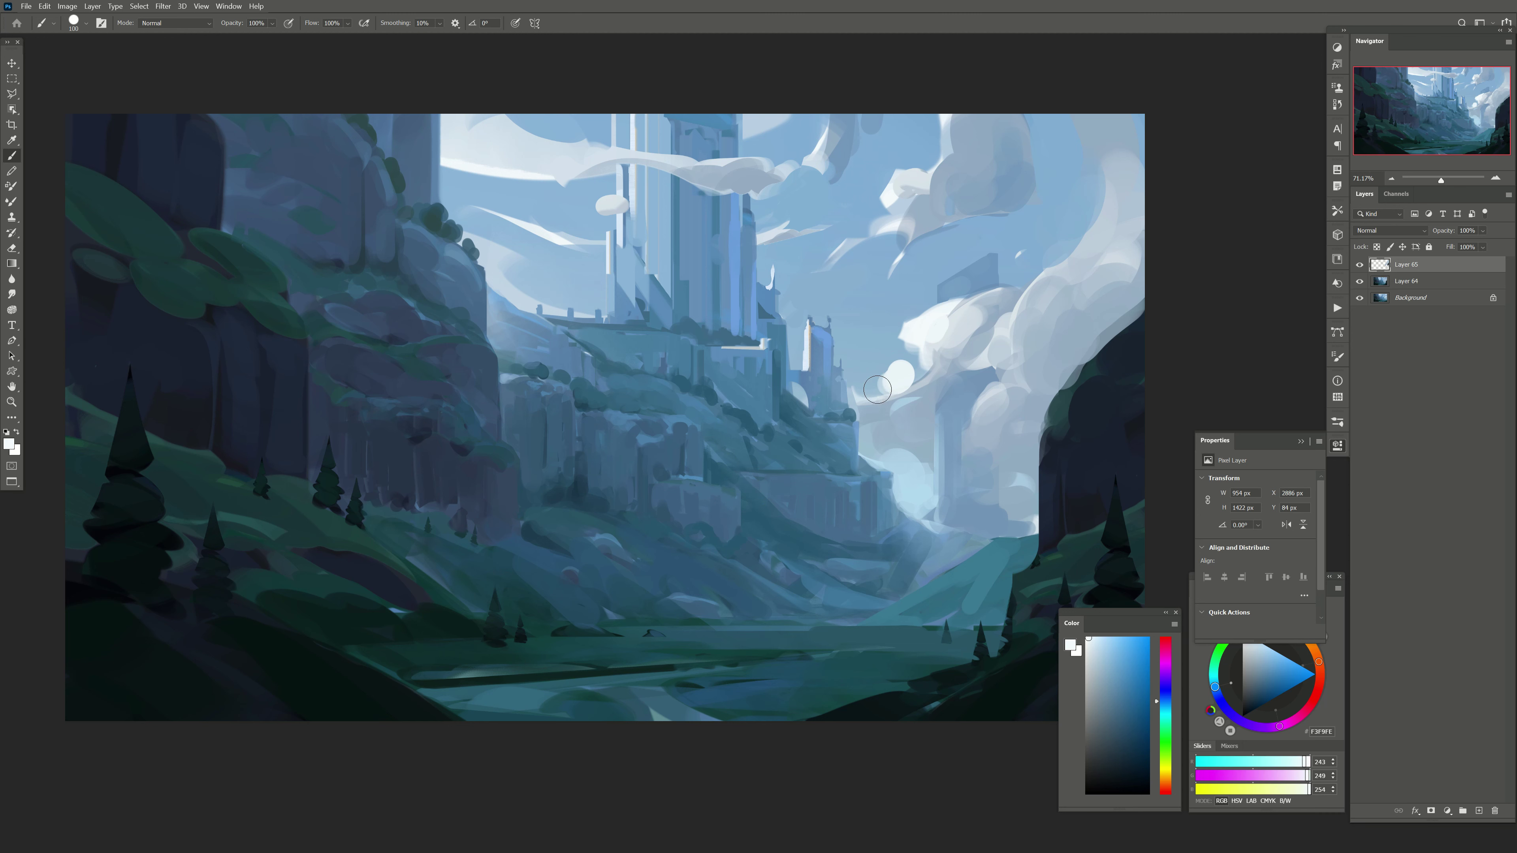
pyautogui.moveTo(914, 389); pyautogui.dragTo(890, 413)
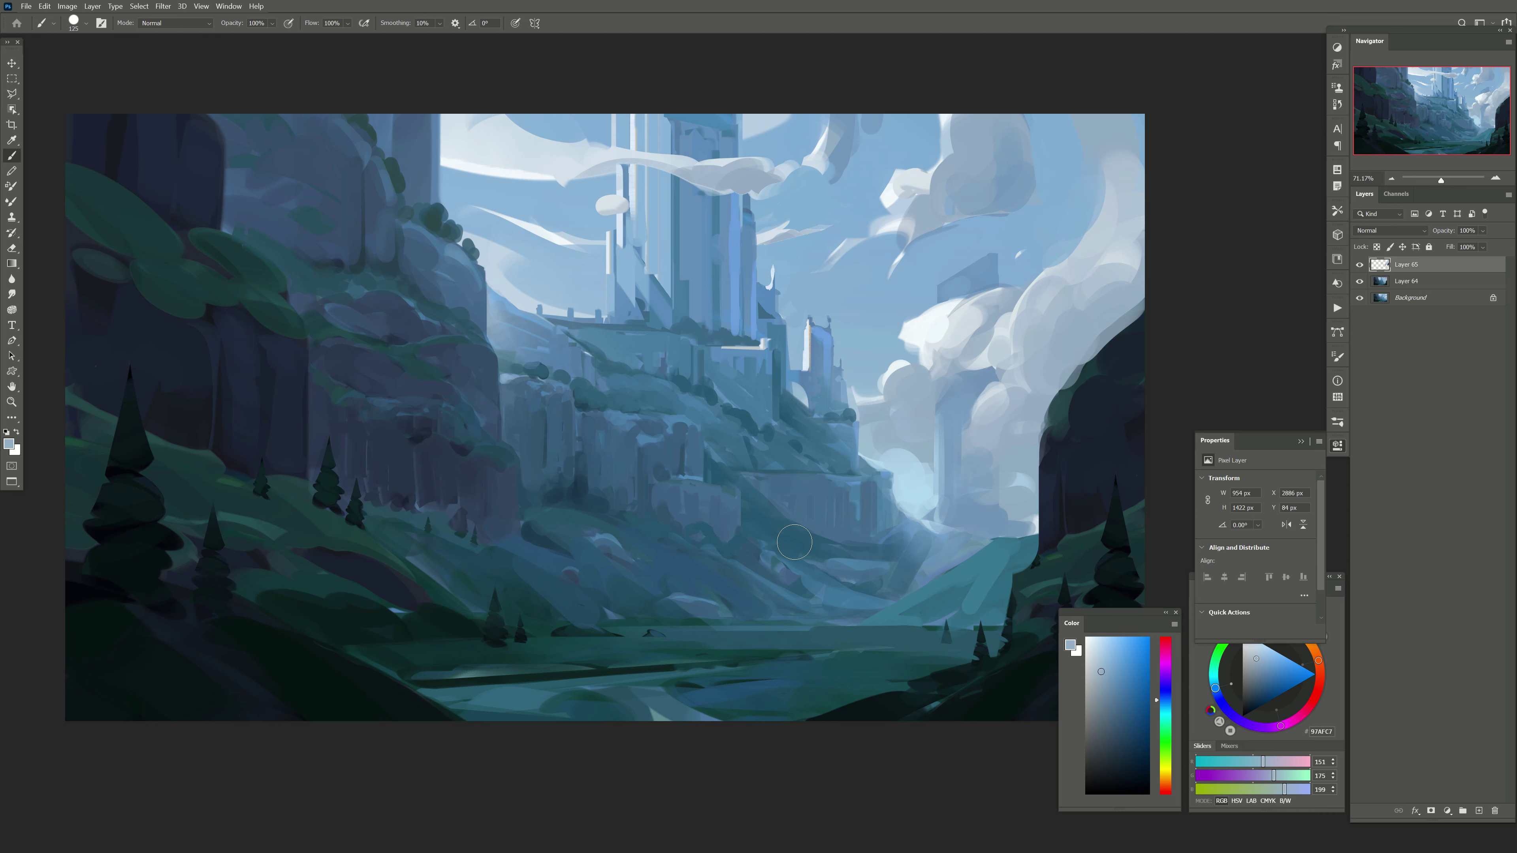
pyautogui.moveTo(932, 329); pyautogui.dragTo(967, 316)
pyautogui.moveTo(442, 376)
pyautogui.mouseDown()
pyautogui.moveTo(469, 385)
pyautogui.moveTo(440, 388)
pyautogui.mouseUp()
# Step: Mirror the view and sample light and blue-grey cloud tones
pyautogui.press('h')
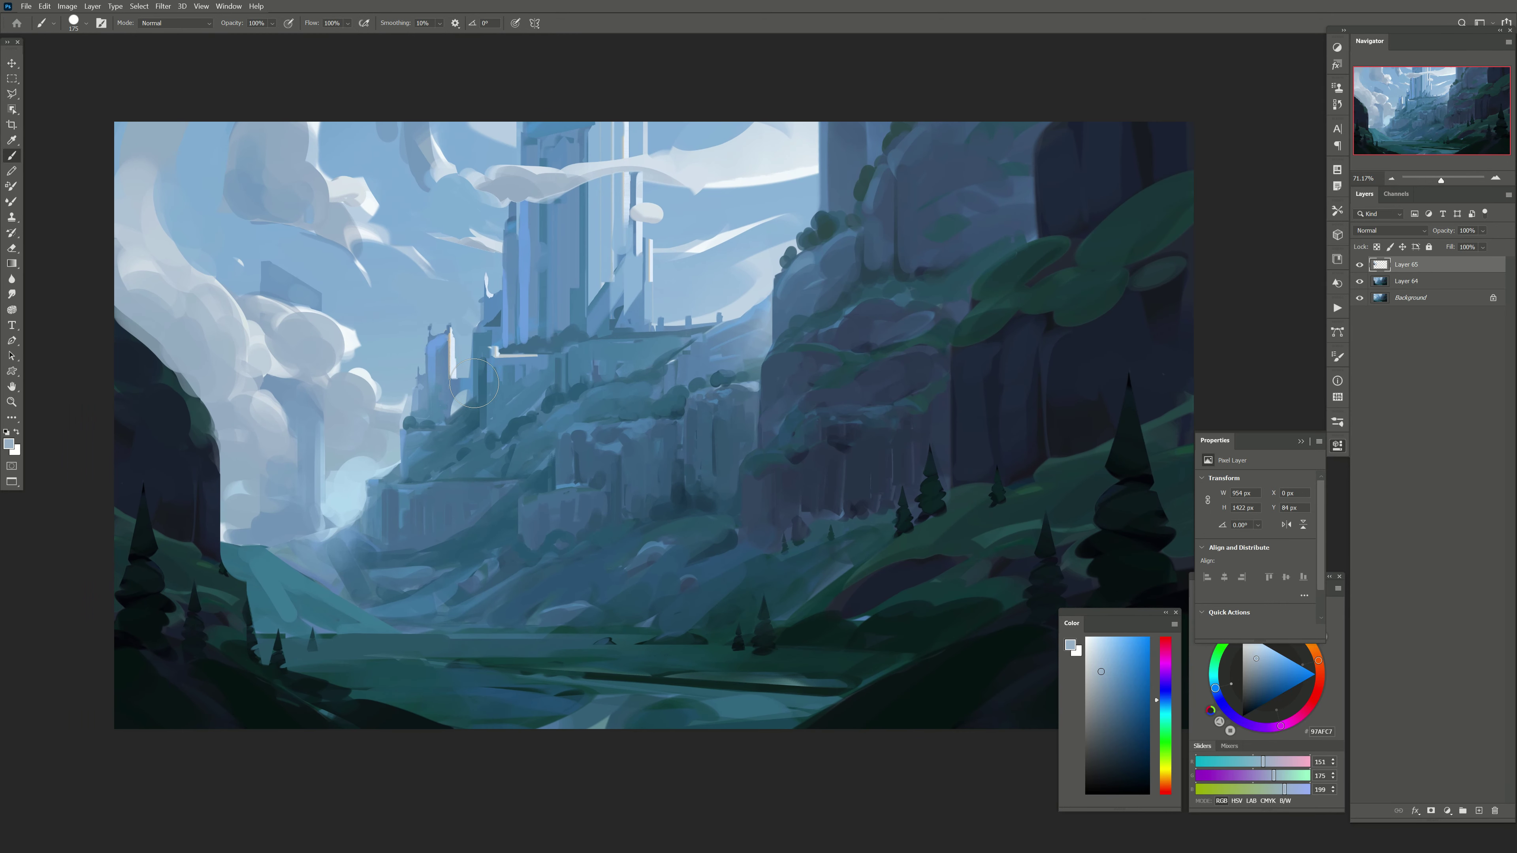
pyautogui.moveTo(2, 545); pyautogui.dragTo(56, 557)
pyautogui.press('[')
pyautogui.press('[')
pyautogui.keyDown('alt'); pyautogui.click(335, 373); pyautogui.keyUp('alt')
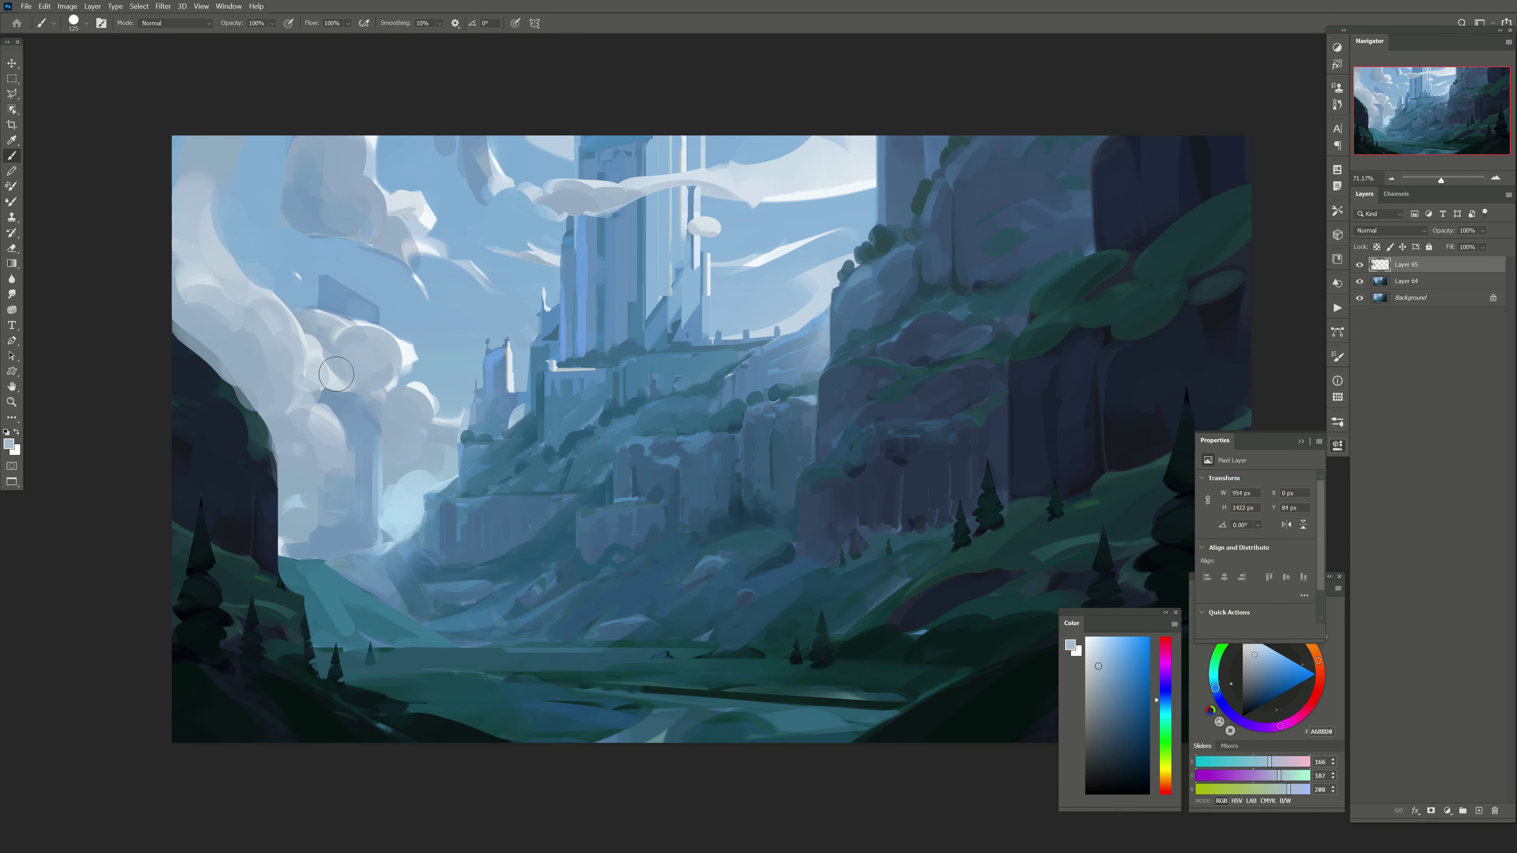
pyautogui.press('[')
pyautogui.keyDown('alt'); pyautogui.click(382, 357); pyautogui.keyUp('alt')
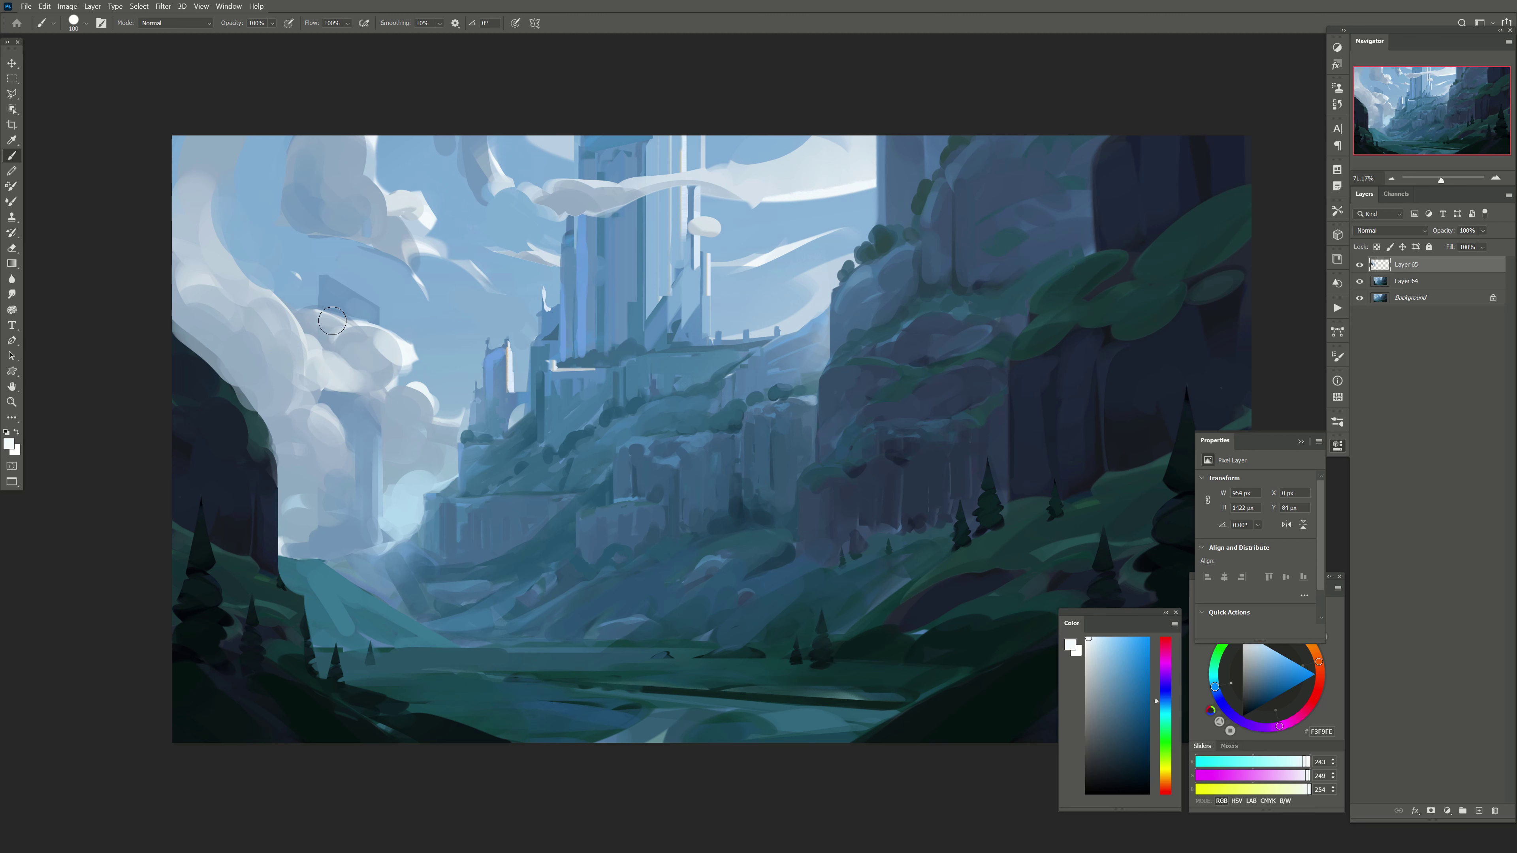
pyautogui.keyDown('alt'); pyautogui.click(358, 359); pyautogui.keyUp('alt')
# Step: Enlarge the clouds with broad light grey-blue strokes and a mid-blue dab at their edge
pyautogui.press(']')
pyautogui.press(']')
pyautogui.press(']')
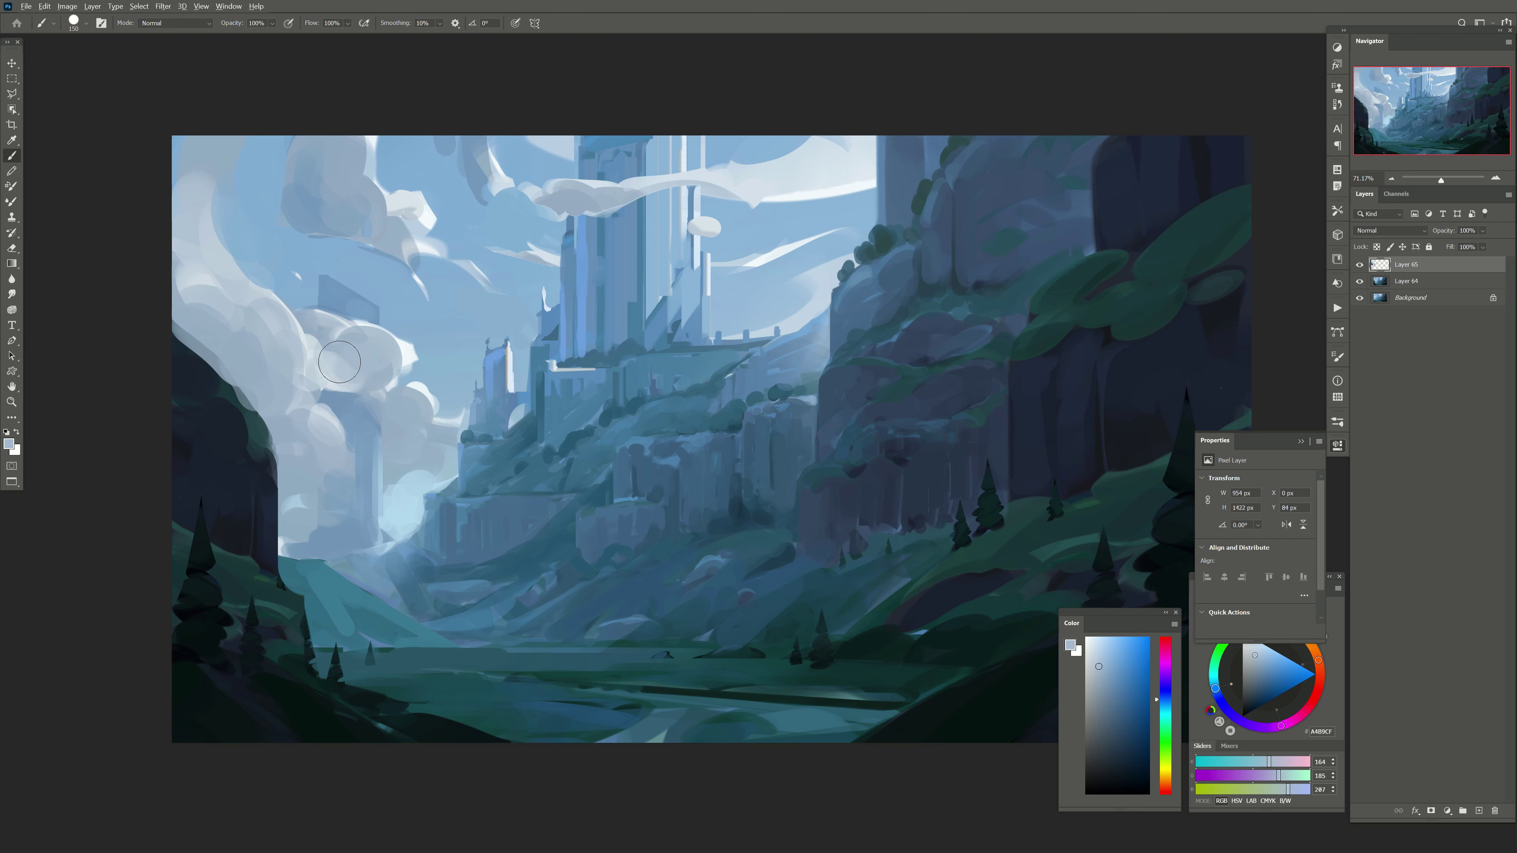
pyautogui.press(']')
pyautogui.press(']')
pyautogui.press(']')
pyautogui.keyDown('alt'); pyautogui.click(254, 254); pyautogui.keyUp('alt')
pyautogui.moveTo(227, 299); pyautogui.dragTo(203, 179)
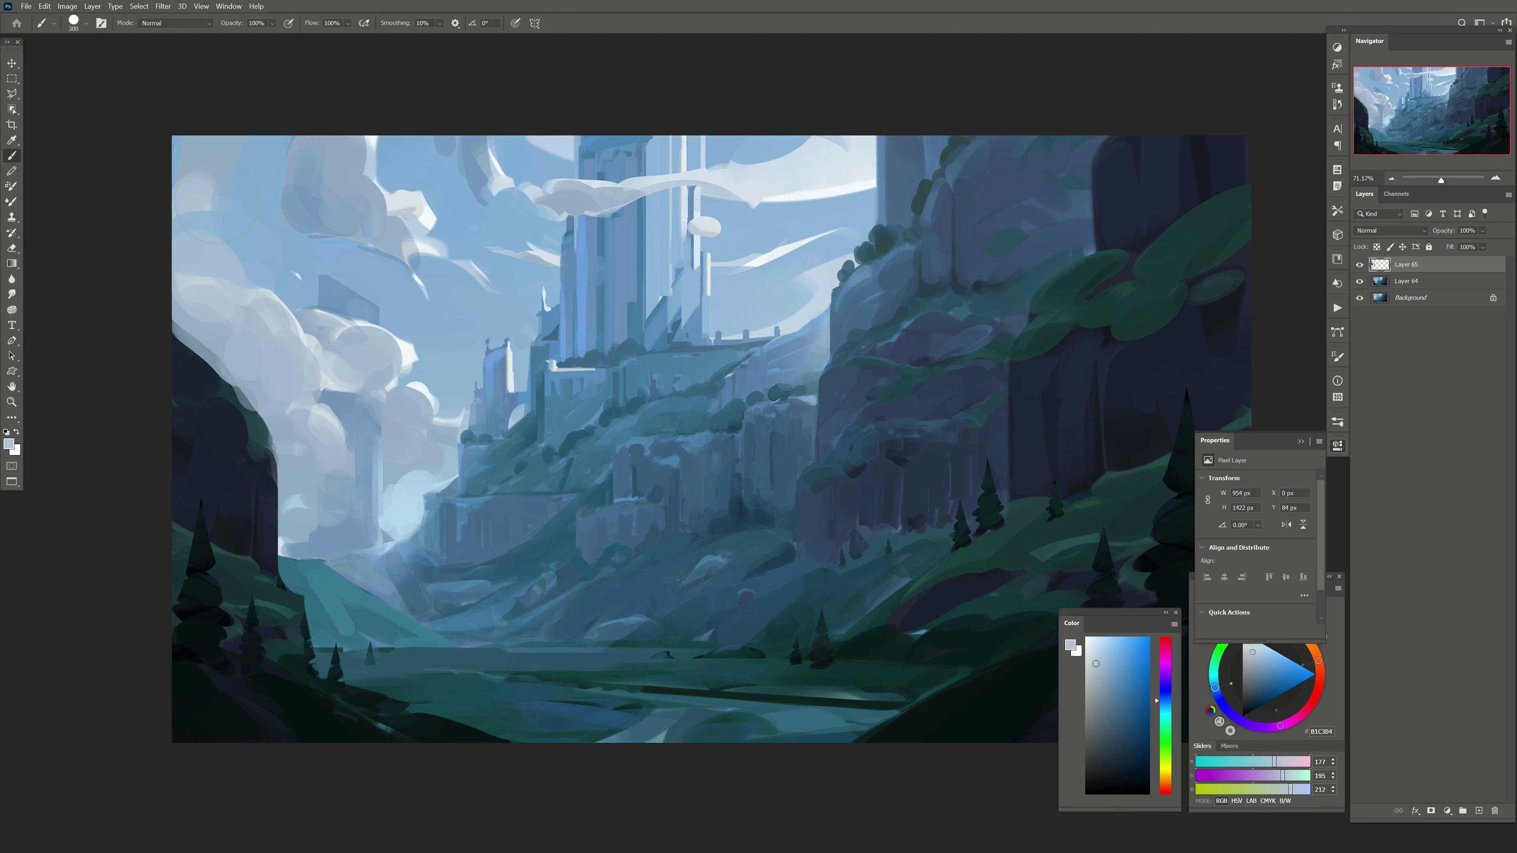
pyautogui.keyDown('alt'); pyautogui.click(242, 235); pyautogui.keyUp('alt')
pyautogui.click(209, 225)
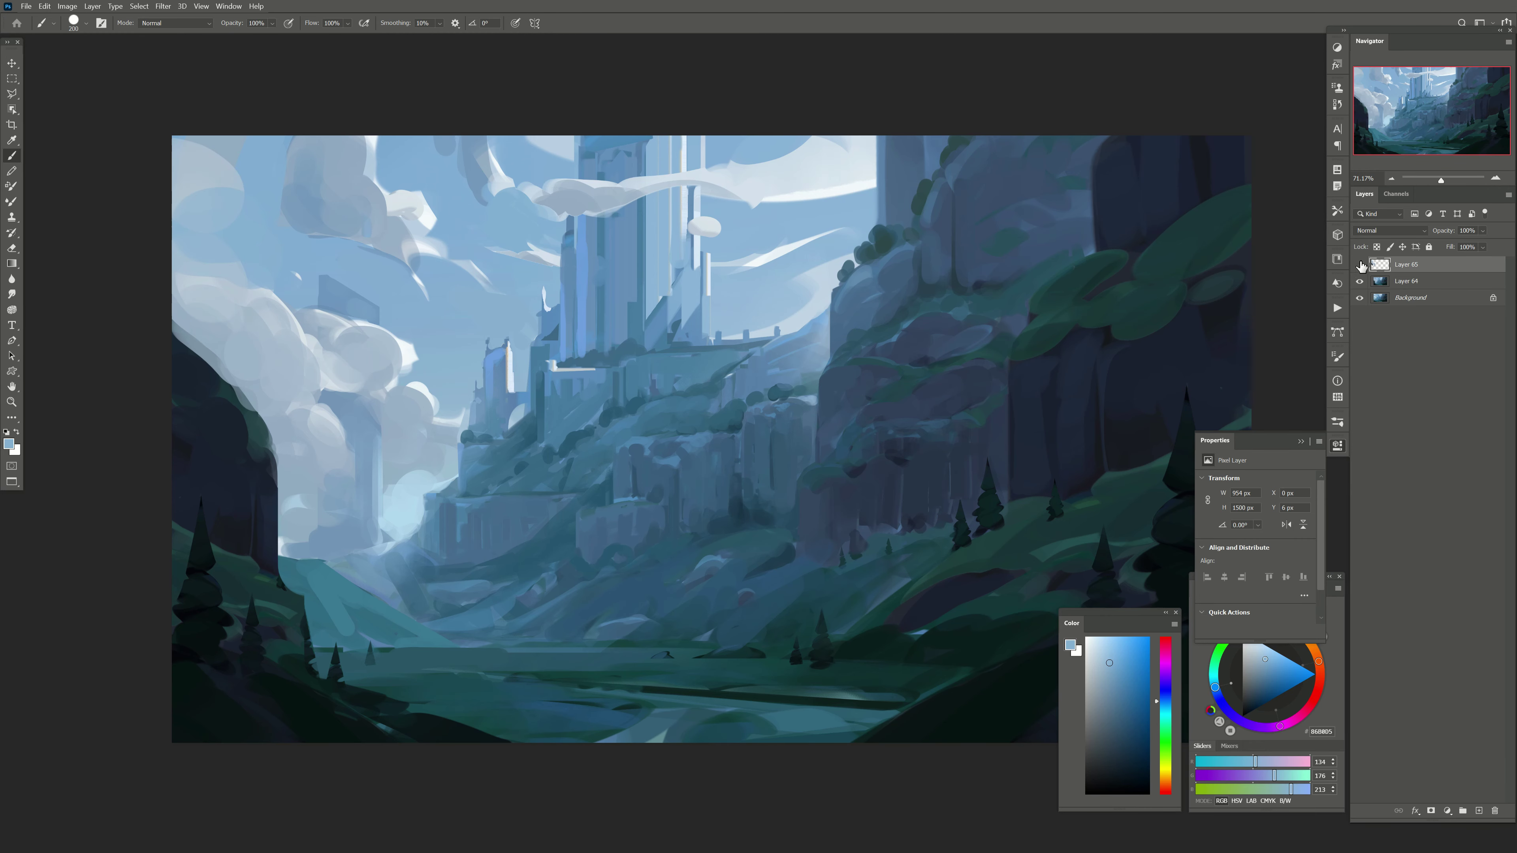
pyautogui.press('[')
pyautogui.press('[')
pyautogui.press('[')
# Step: Paint darker sky blue into the sky above the clouds
pyautogui.moveTo(356, 467); pyautogui.dragTo(382, 484)
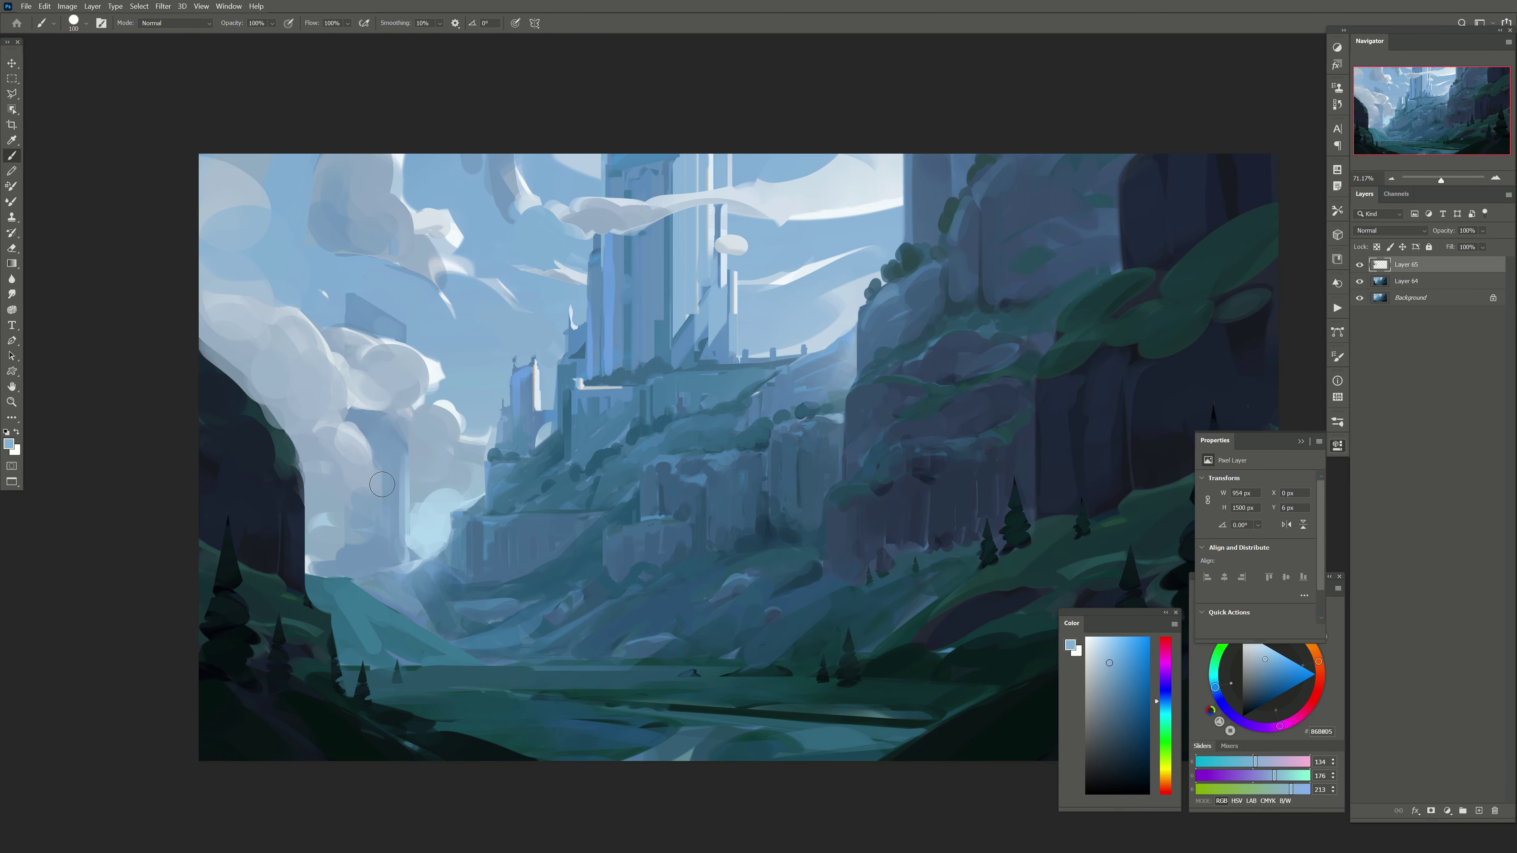
pyautogui.keyDown('alt'); pyautogui.click(333, 306); pyautogui.keyUp('alt')
pyautogui.press(']')
pyautogui.press(']')
pyautogui.press(']')
pyautogui.moveTo(298, 222)
pyautogui.mouseDown()
pyautogui.moveTo(203, 179)
pyautogui.moveTo(277, 265)
pyautogui.mouseUp()
pyautogui.keyDown('alt'); pyautogui.click(316, 269); pyautogui.keyUp('alt')
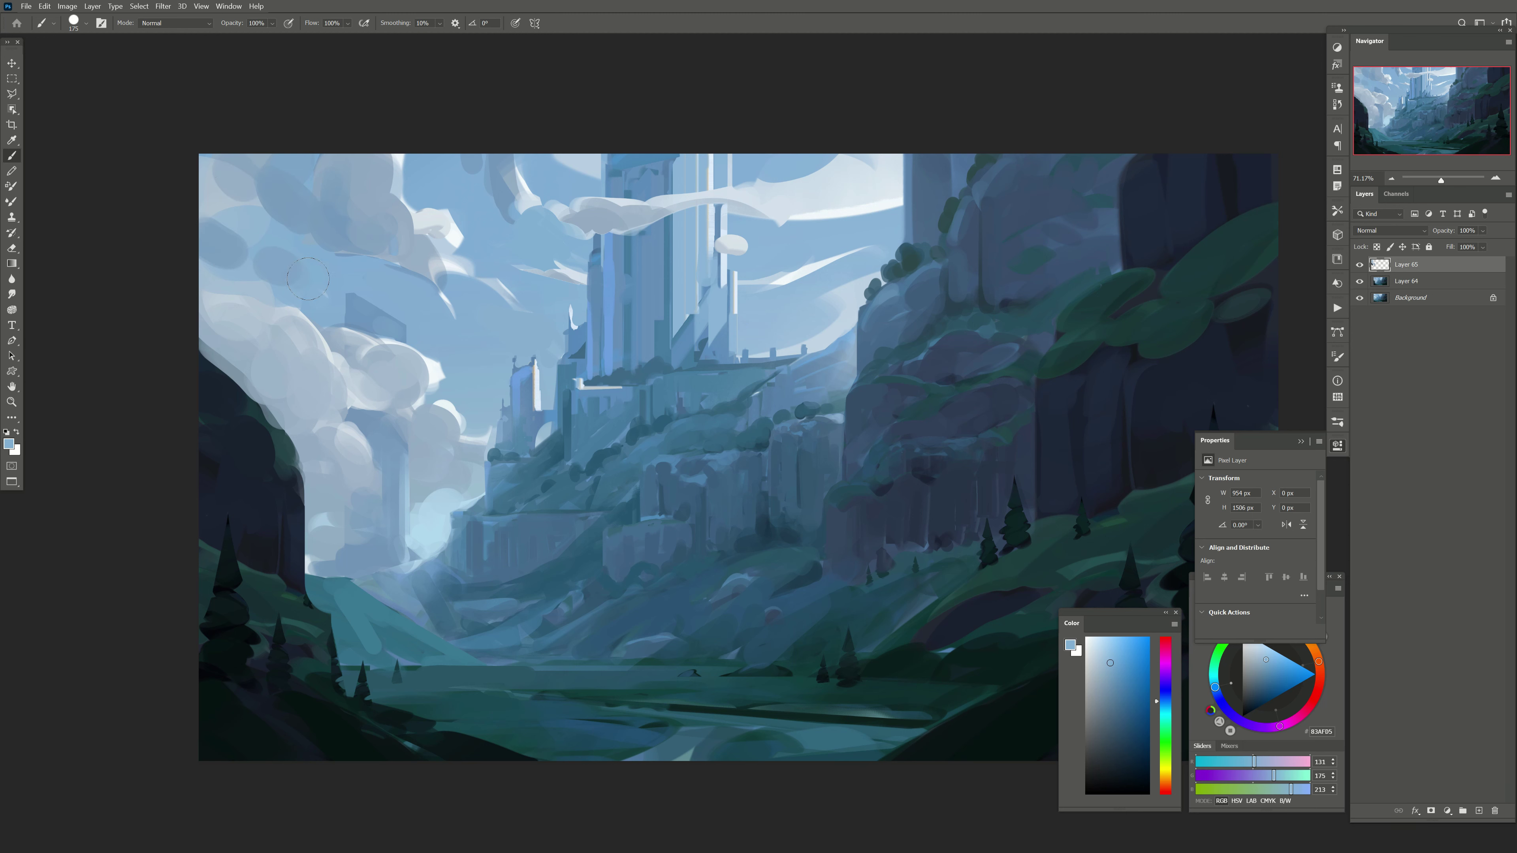
pyautogui.press('[')
# Step: Add a broad sky-blue stroke, undoing the blue painted over the cloud top
pyautogui.keyDown('alt'); pyautogui.click(359, 298); pyautogui.keyUp('alt')
pyautogui.moveTo(418, 302)
pyautogui.mouseDown()
pyautogui.moveTo(454, 317)
pyautogui.moveTo(433, 337)
pyautogui.mouseUp()
pyautogui.keyDown('alt'); pyautogui.click(490, 314); pyautogui.keyUp('alt')
pyautogui.keyDown('alt'); pyautogui.click(450, 344); pyautogui.keyUp('alt')
pyautogui.press(']')
pyautogui.hotkey('ctrl', 'z')
# Step: On new Layer 66, paint light blue glaze strokes on the clouds by the tower
pyautogui.click(1359, 264)
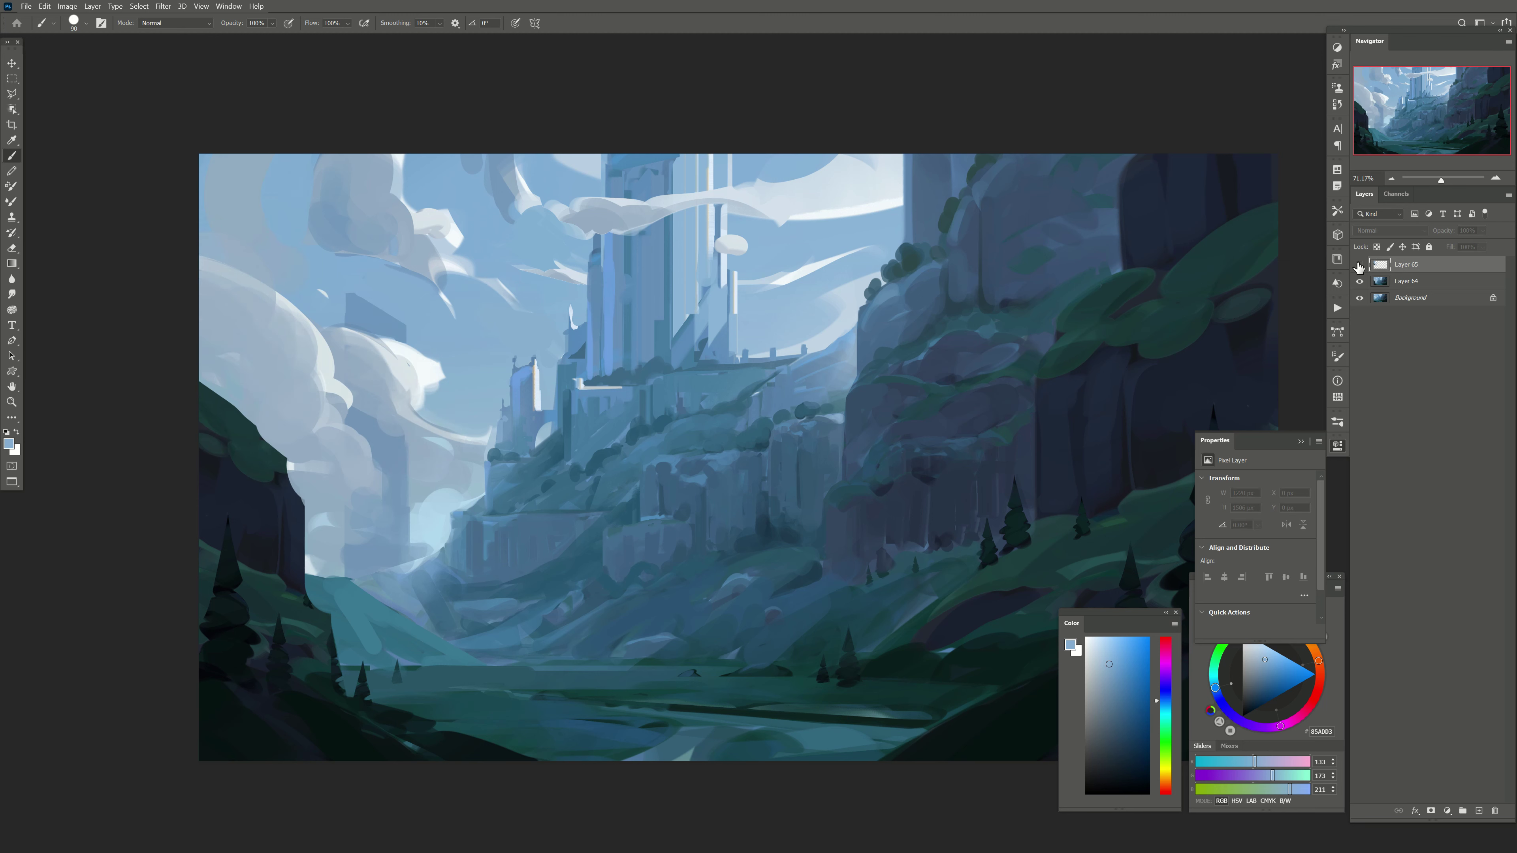
pyautogui.click(1478, 810)
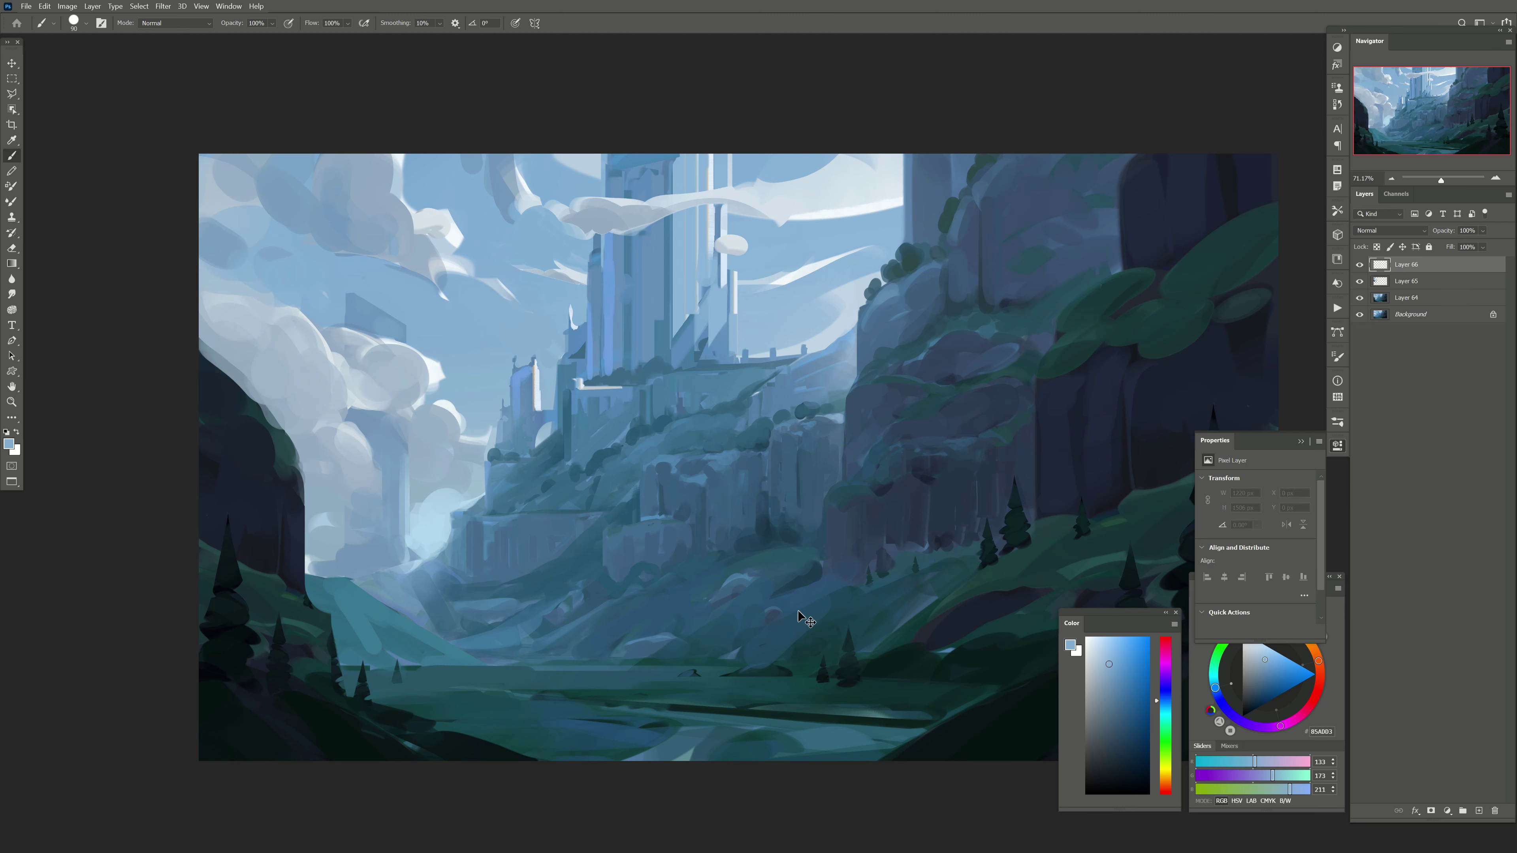
pyautogui.moveTo(357, 372); pyautogui.dragTo(382, 377)
pyautogui.keyDown('alt'); pyautogui.click(468, 484); pyautogui.keyUp('alt')
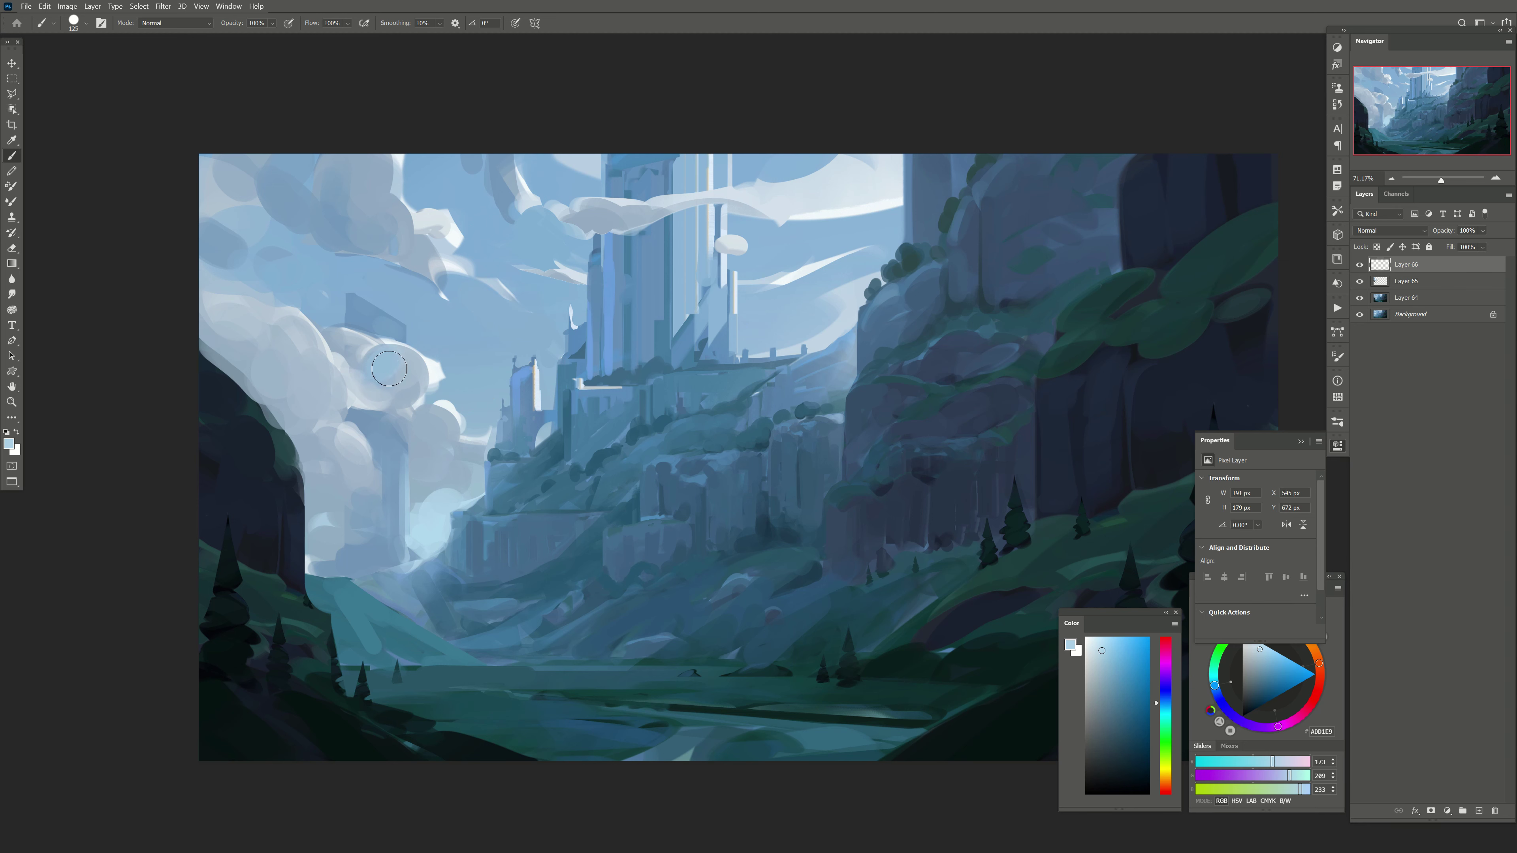
pyautogui.moveTo(388, 365)
pyautogui.mouseDown()
pyautogui.moveTo(389, 391)
pyautogui.moveTo(431, 426)
pyautogui.mouseUp()
# Step: Dab more light blue onto the clouds, fade Layer 66 to 60% opacity, and add Layer 67
pyautogui.press(']')
pyautogui.press(']')
pyautogui.press(']')
pyautogui.moveTo(278, 350)
pyautogui.mouseDown()
pyautogui.moveTo(219, 333)
pyautogui.moveTo(304, 382)
pyautogui.moveTo(306, 490)
pyautogui.mouseUp()
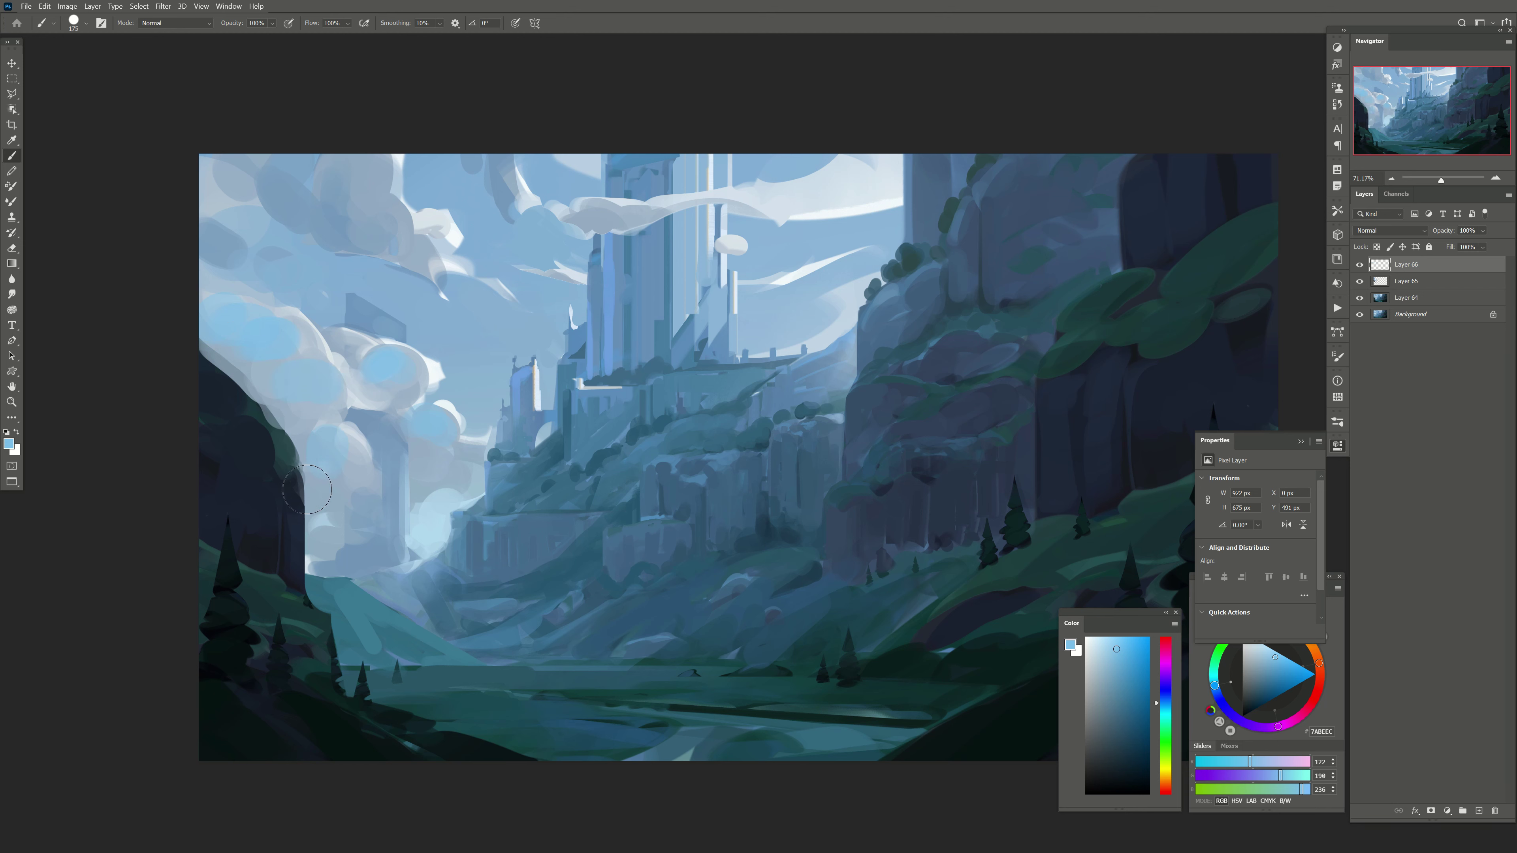
pyautogui.click(1482, 231)
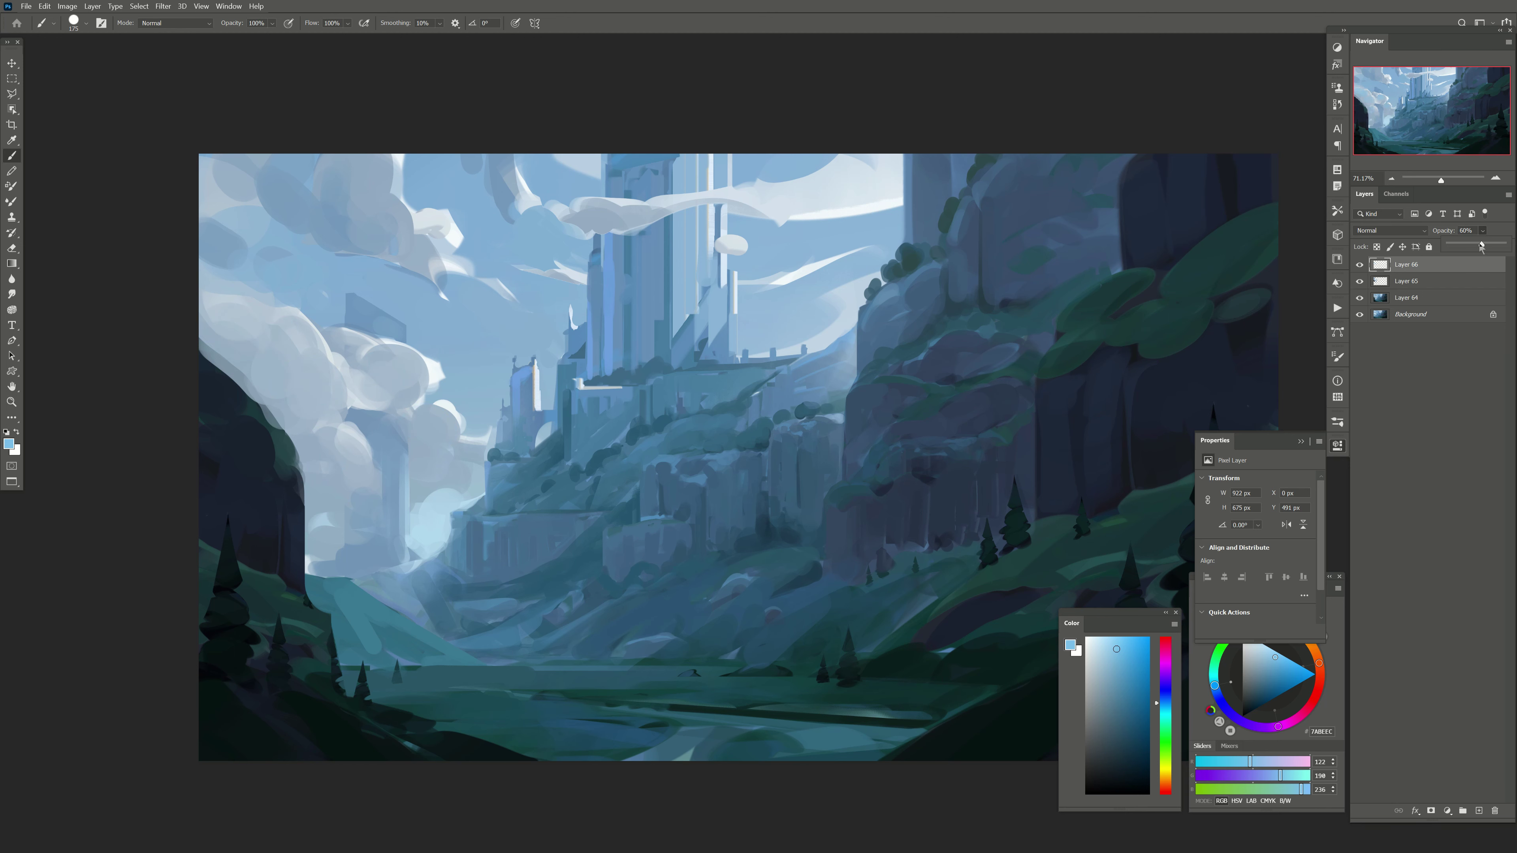
pyautogui.click(1479, 811)
# Step: Outline the slope below the castle with a Polygonal Lasso selection
pyautogui.press('l')
pyautogui.click(755, 435)
pyautogui.click(733, 443)
pyautogui.click(729, 511)
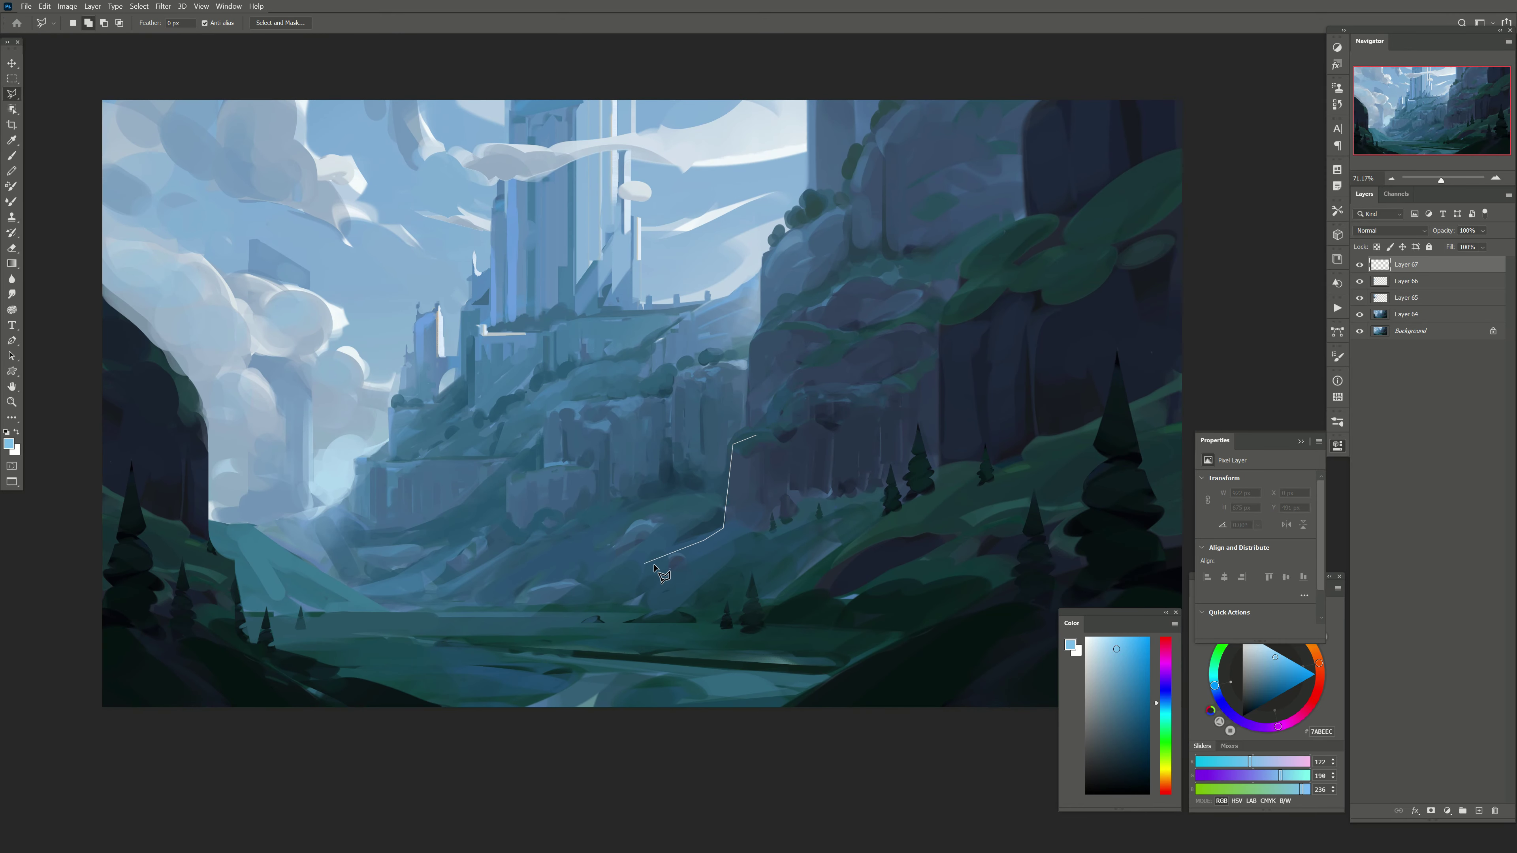
pyautogui.click(635, 570)
pyautogui.click(597, 599)
pyautogui.click(564, 615)
pyautogui.click(373, 616)
pyautogui.click(374, 485)
pyautogui.doubleClick(592, 317)
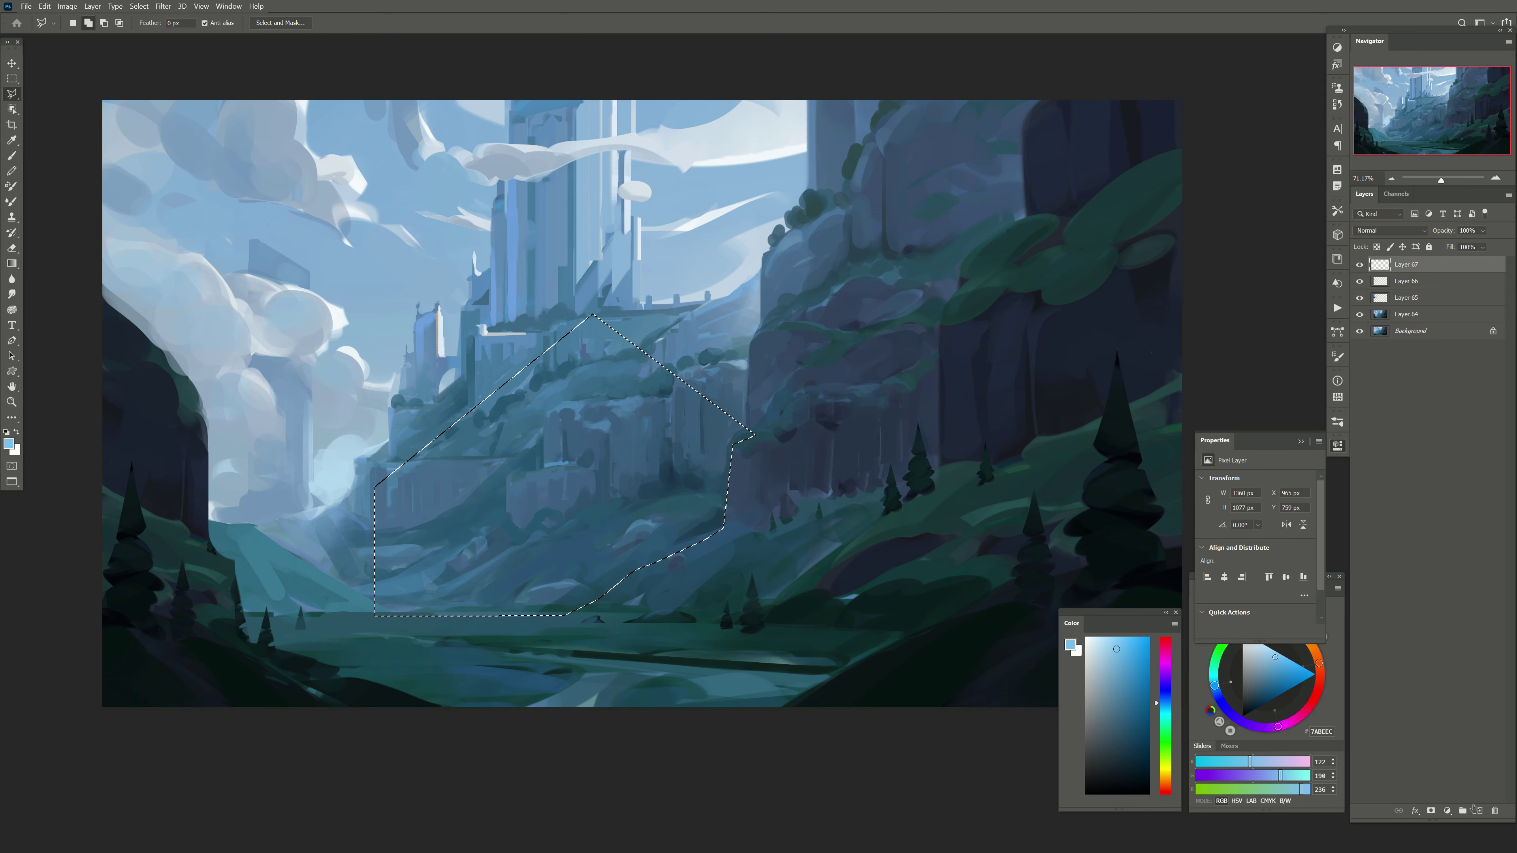
# Step: Paint darker blue-teal haze with a 700 brush on a new layer, deselect, erase excess, and add Layer 69
pyautogui.hotkey('ctrl', 'shift', 'alt', 'n')
pyautogui.press('b')
pyautogui.keyDown('alt'); pyautogui.click(449, 590); pyautogui.keyUp('alt')
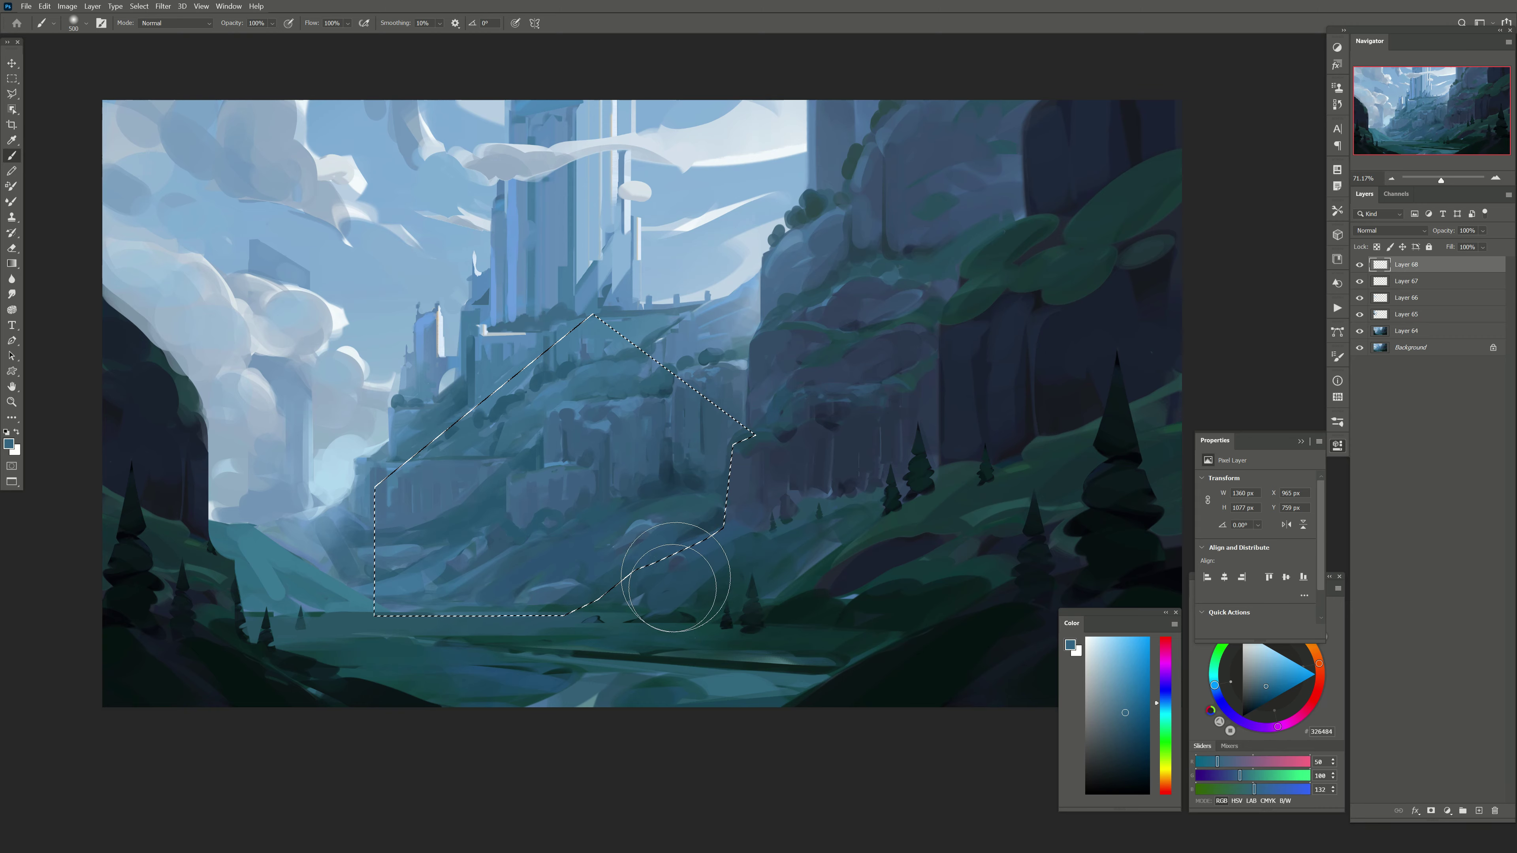
pyautogui.press(']')
pyautogui.press(']')
pyautogui.press(']')
pyautogui.press(']')
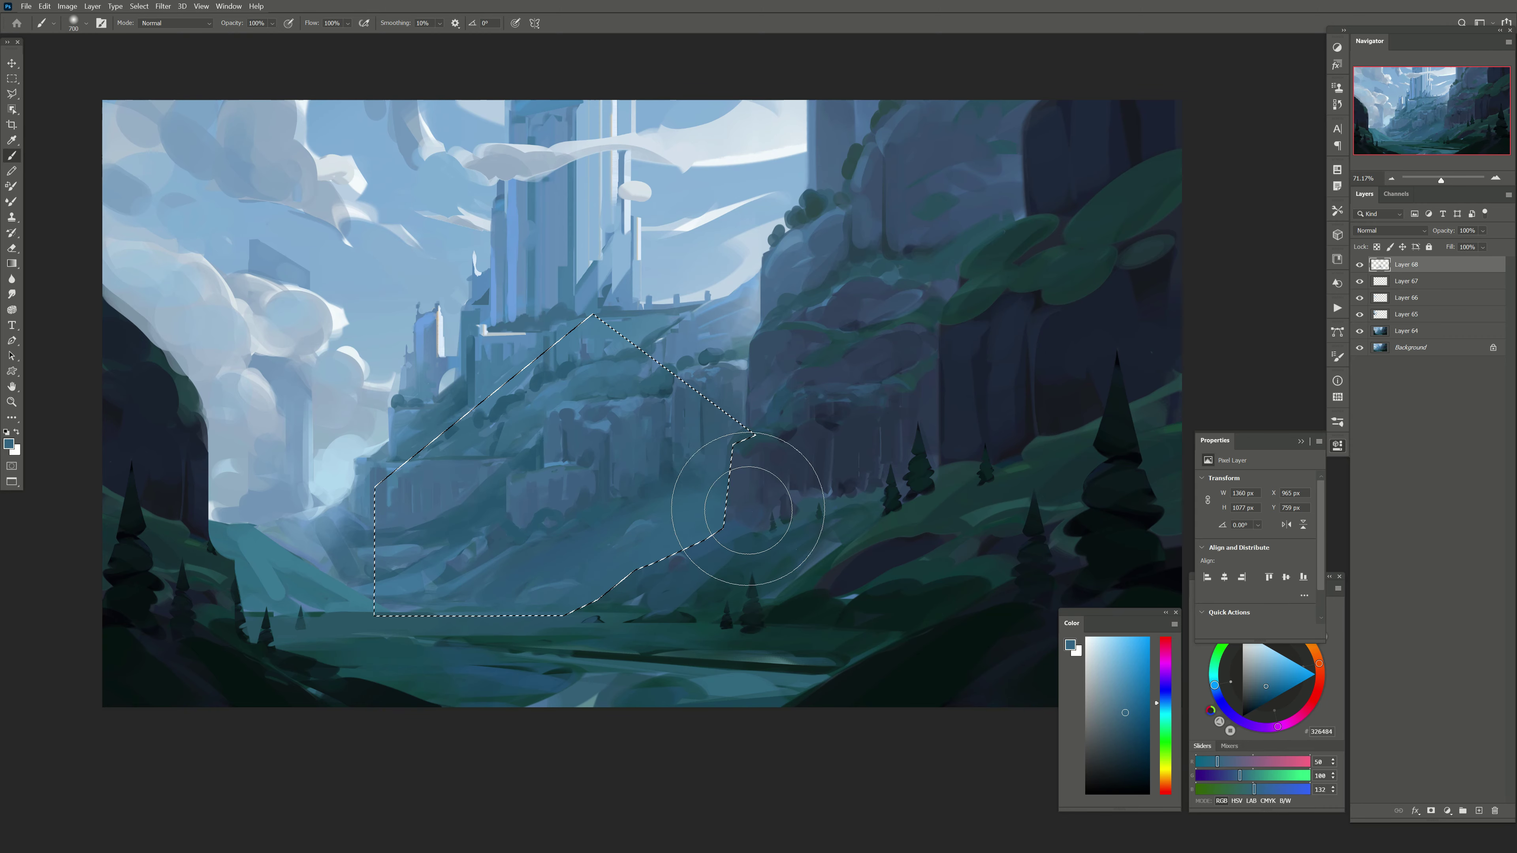
pyautogui.hotkey('ctrl', 'd')
pyautogui.press('e')
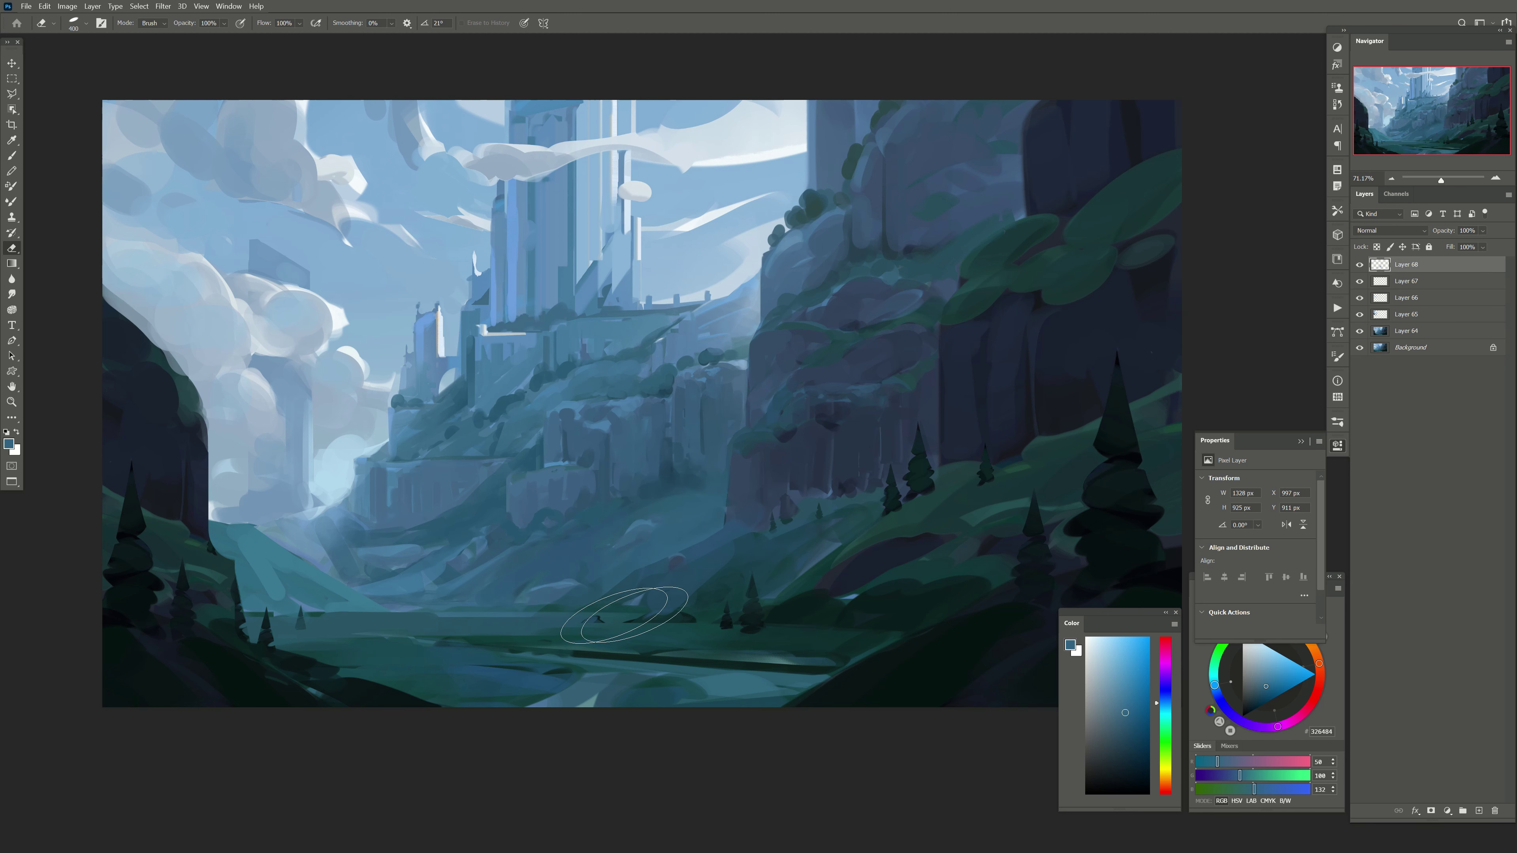
pyautogui.moveTo(765, 476); pyautogui.dragTo(749, 485)
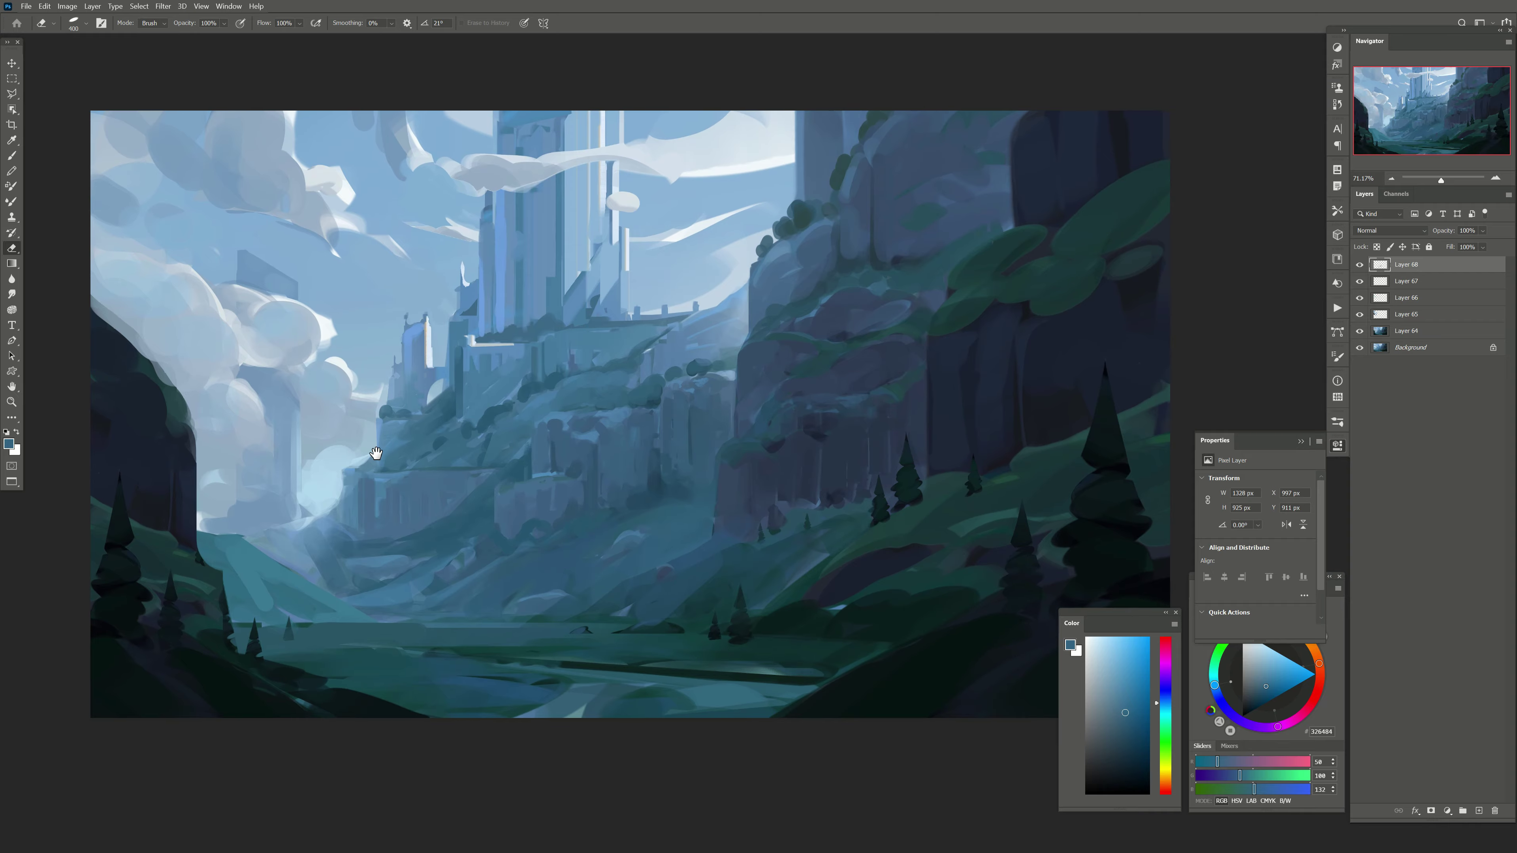
pyautogui.click(1479, 811)
# Step: Paint soft lighter sky-blue strokes into the clouds
pyautogui.press('b')
pyautogui.moveTo(334, 274); pyautogui.dragTo(383, 287)
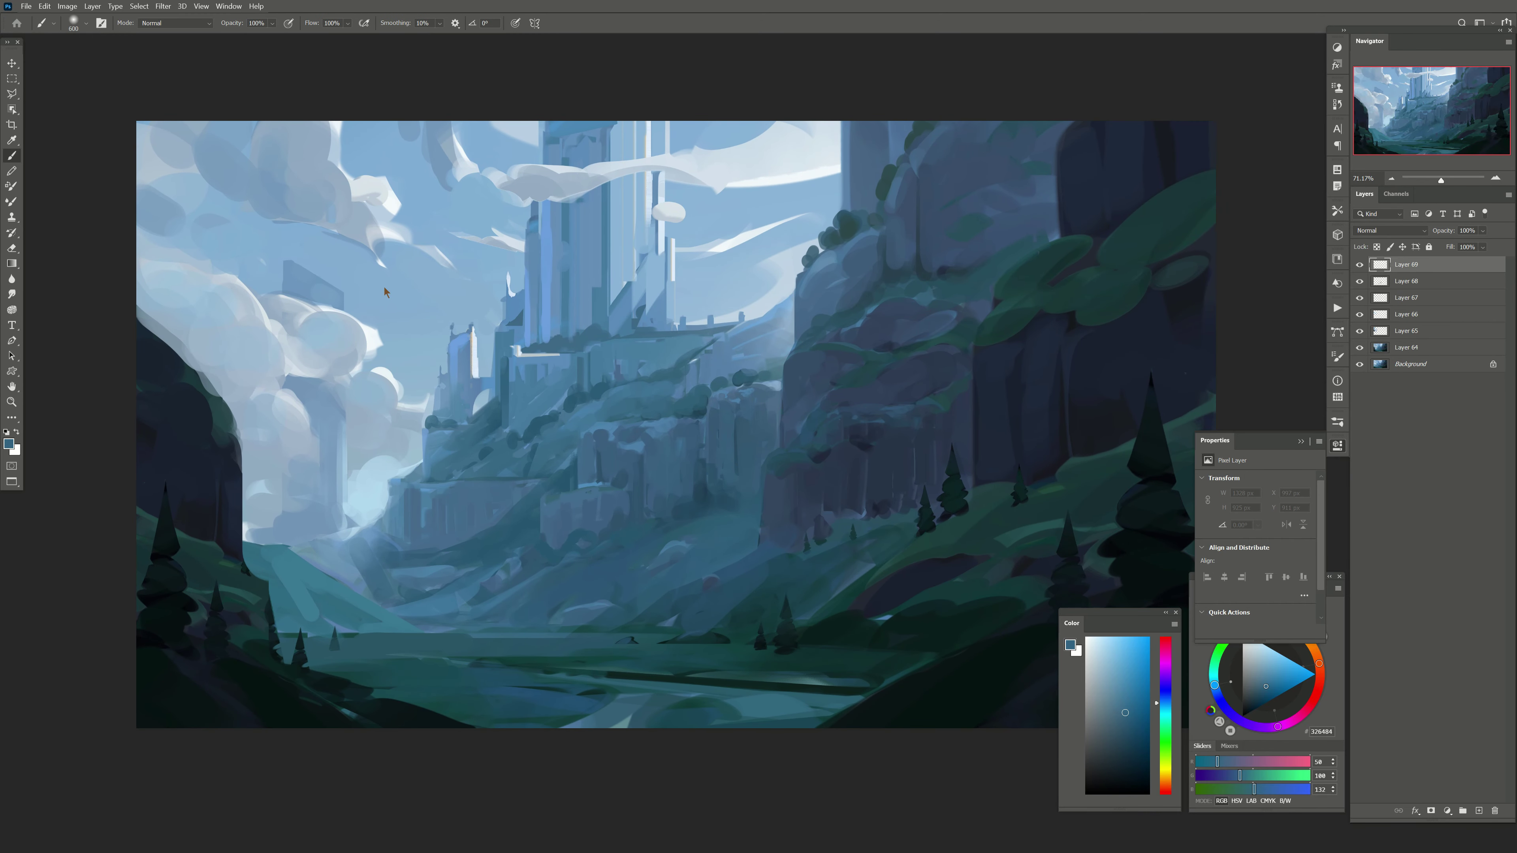
pyautogui.press('[')
pyautogui.press('[')
pyautogui.press('[')
pyautogui.press('[')
pyautogui.press('[')
pyautogui.keyDown('alt'); pyautogui.click(333, 431); pyautogui.keyUp('alt')
pyautogui.moveTo(292, 395); pyautogui.dragTo(289, 430)
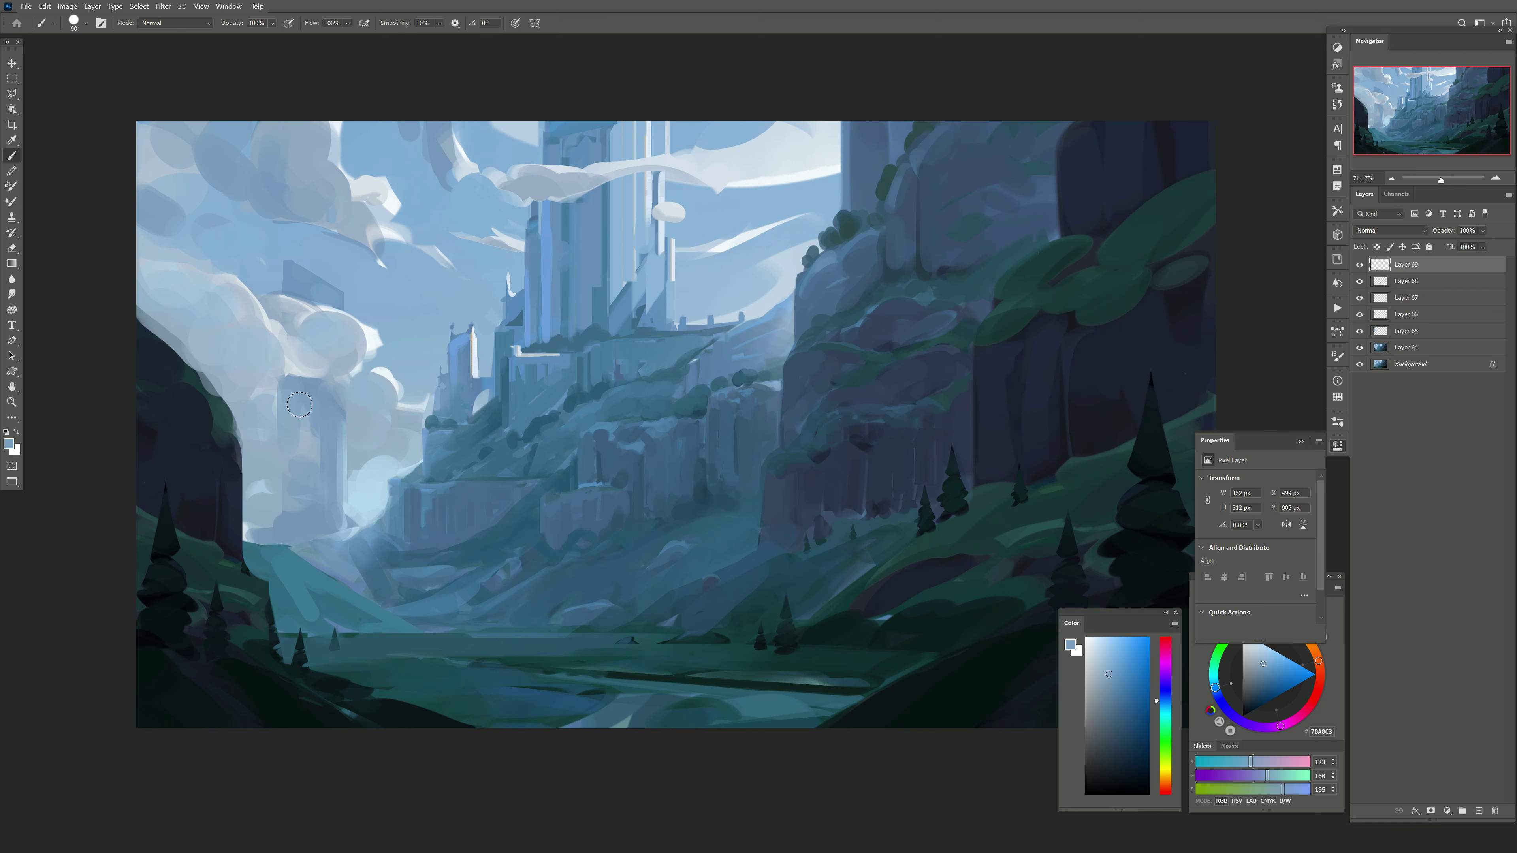
pyautogui.press(']')
pyautogui.press(']')
# Step: Flip the canvas horizontally and, on a new layer, paint pale blue strokes on the clouds beside the tower
pyautogui.hotkey('ctrl', 'shift', 'h')
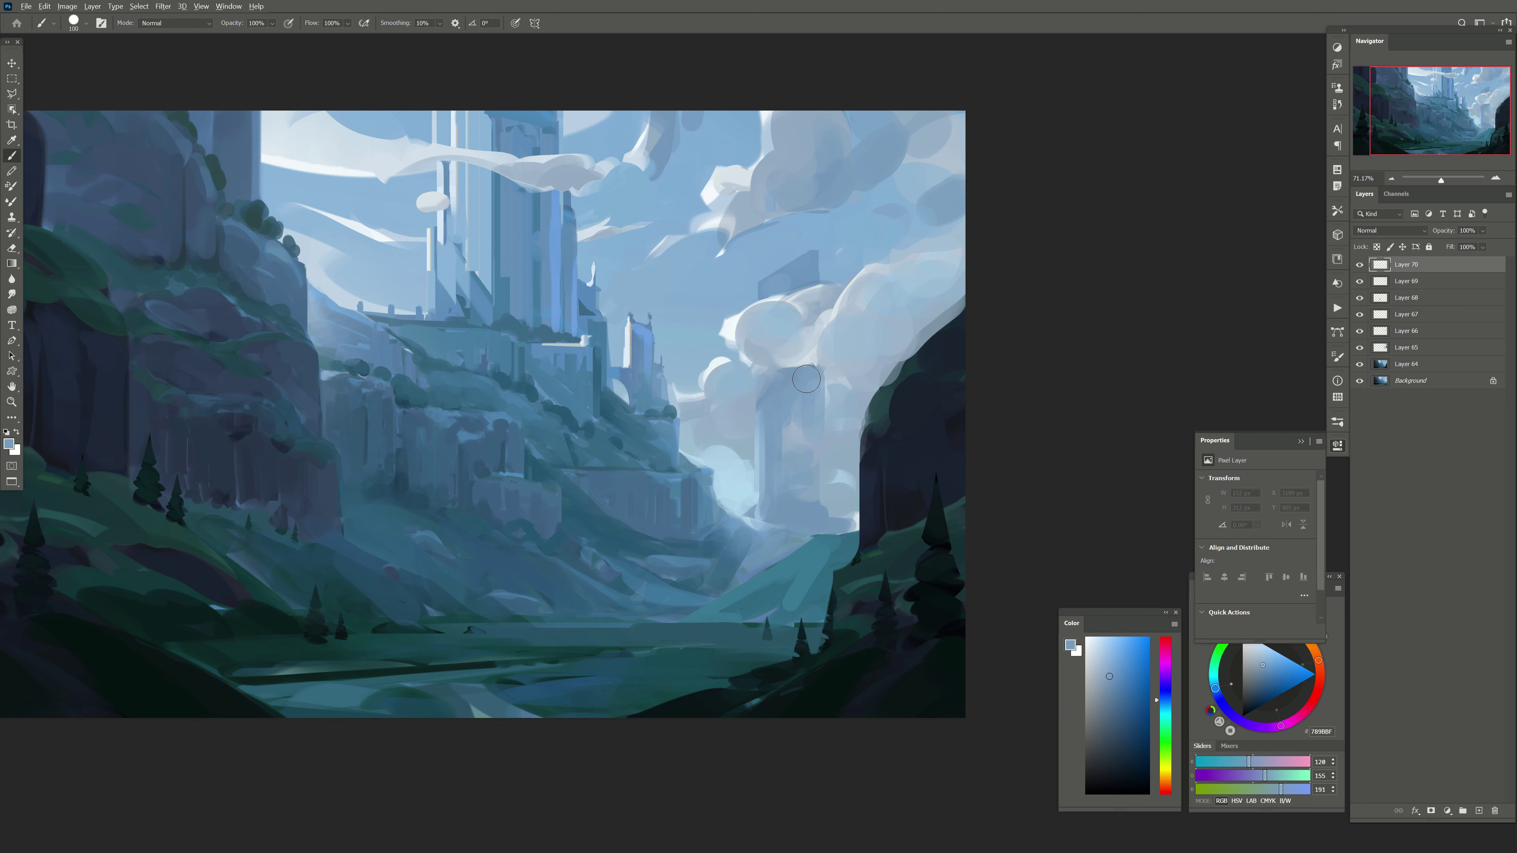
pyautogui.hotkey('ctrl', 'shift', 'alt', 'n')
pyautogui.press('[')
pyautogui.keyDown('alt'); pyautogui.click(797, 375); pyautogui.keyUp('alt')
pyautogui.moveTo(803, 335)
pyautogui.mouseDown()
pyautogui.moveTo(809, 376)
pyautogui.moveTo(791, 360)
pyautogui.mouseUp()
pyautogui.press(']')
pyautogui.keyDown('alt'); pyautogui.click(785, 361); pyautogui.keyUp('alt')
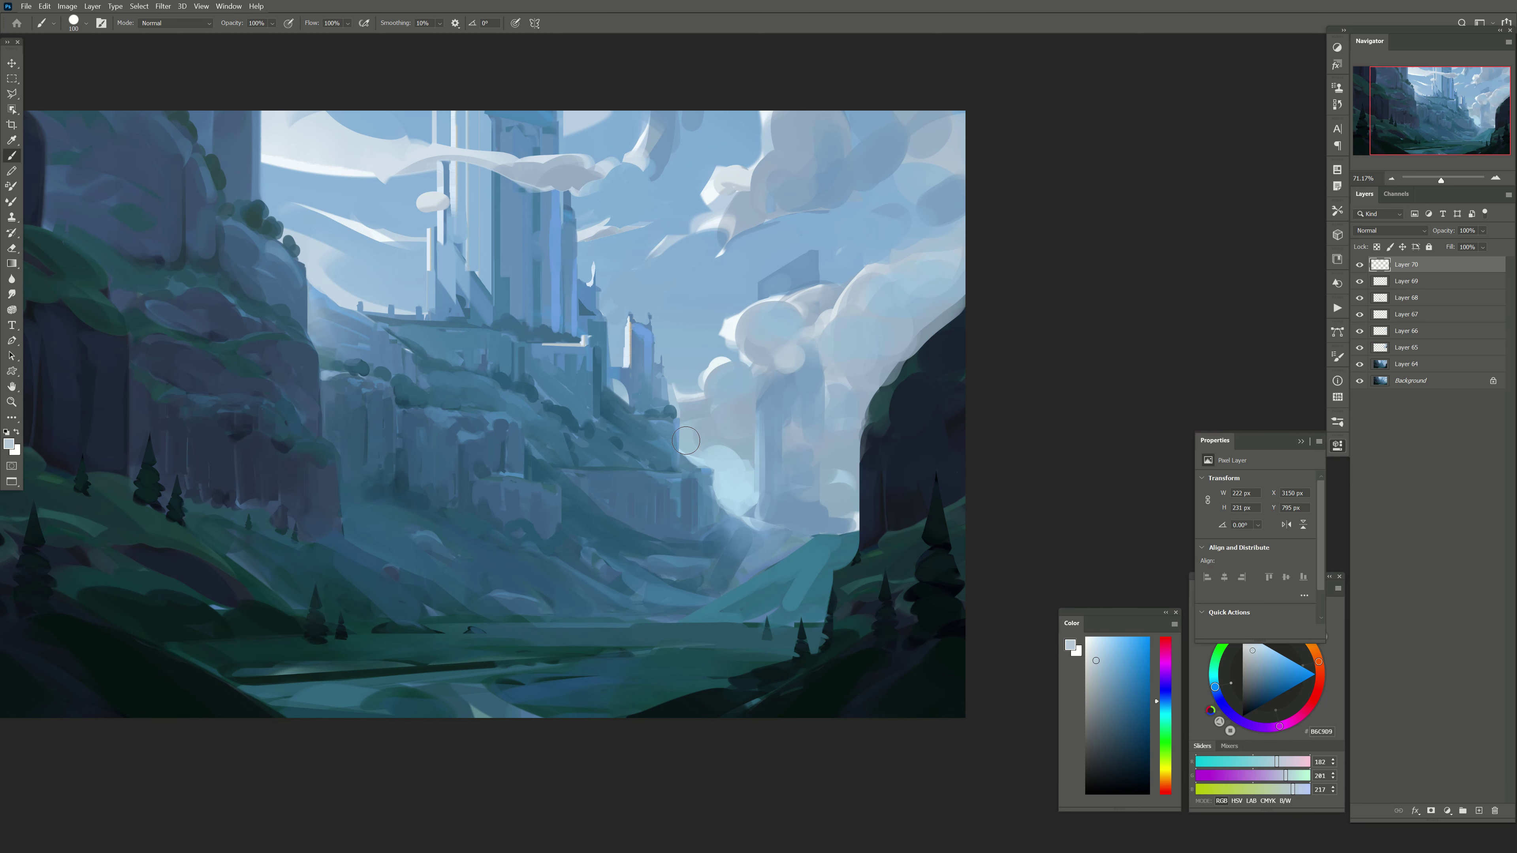
# Step: Add darker mid-blue dabs and strokes to the cloud
pyautogui.moveTo(592, 416); pyautogui.dragTo(623, 405)
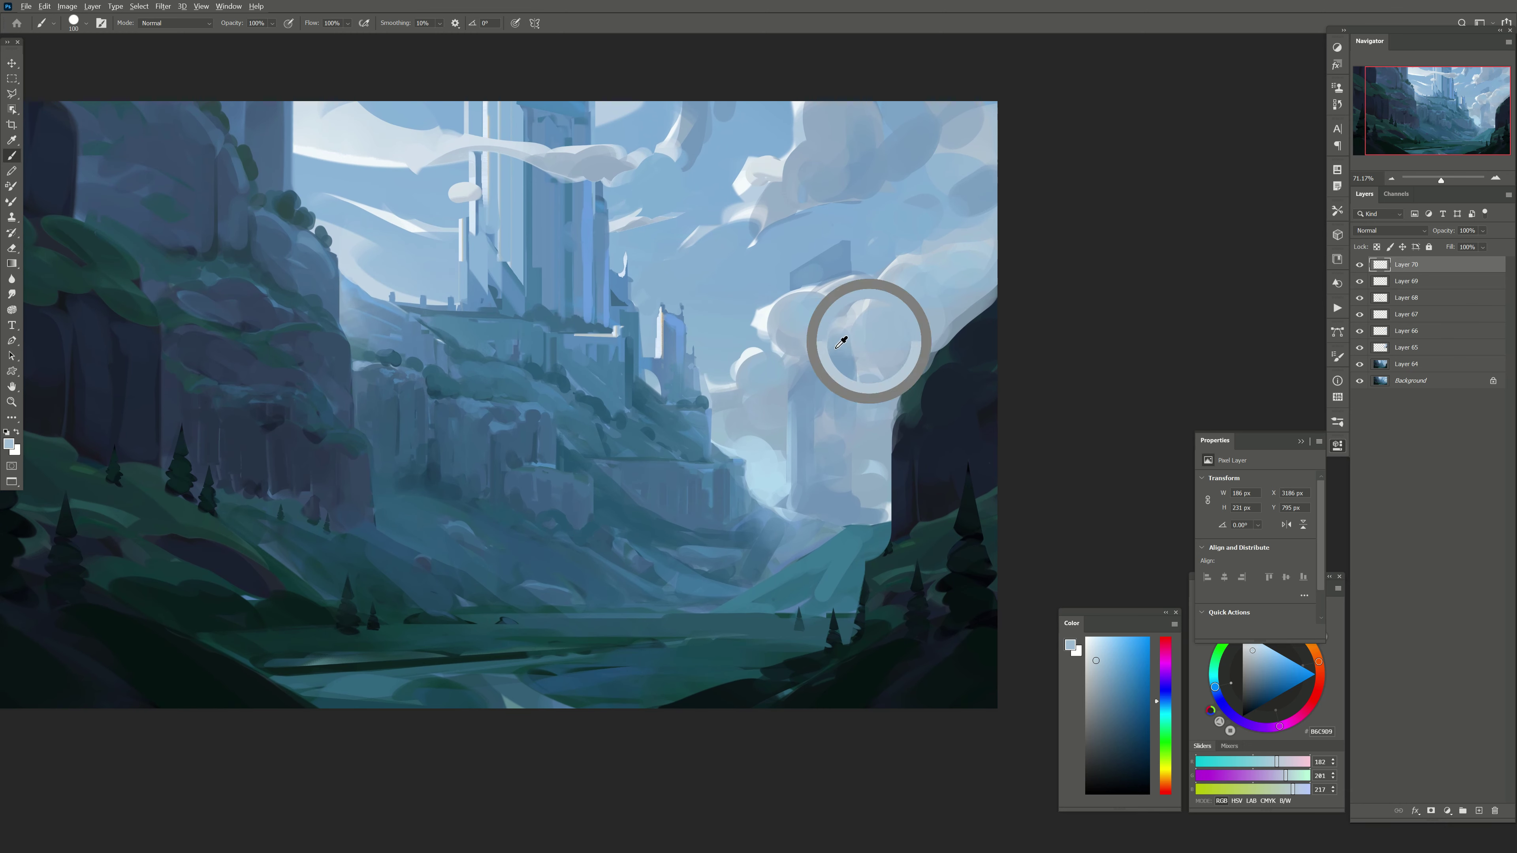
pyautogui.keyDown('alt'); pyautogui.click(860, 333); pyautogui.keyUp('alt')
pyautogui.moveTo(827, 357); pyautogui.dragTo(832, 344)
pyautogui.press(']')
pyautogui.press(']')
pyautogui.press(']')
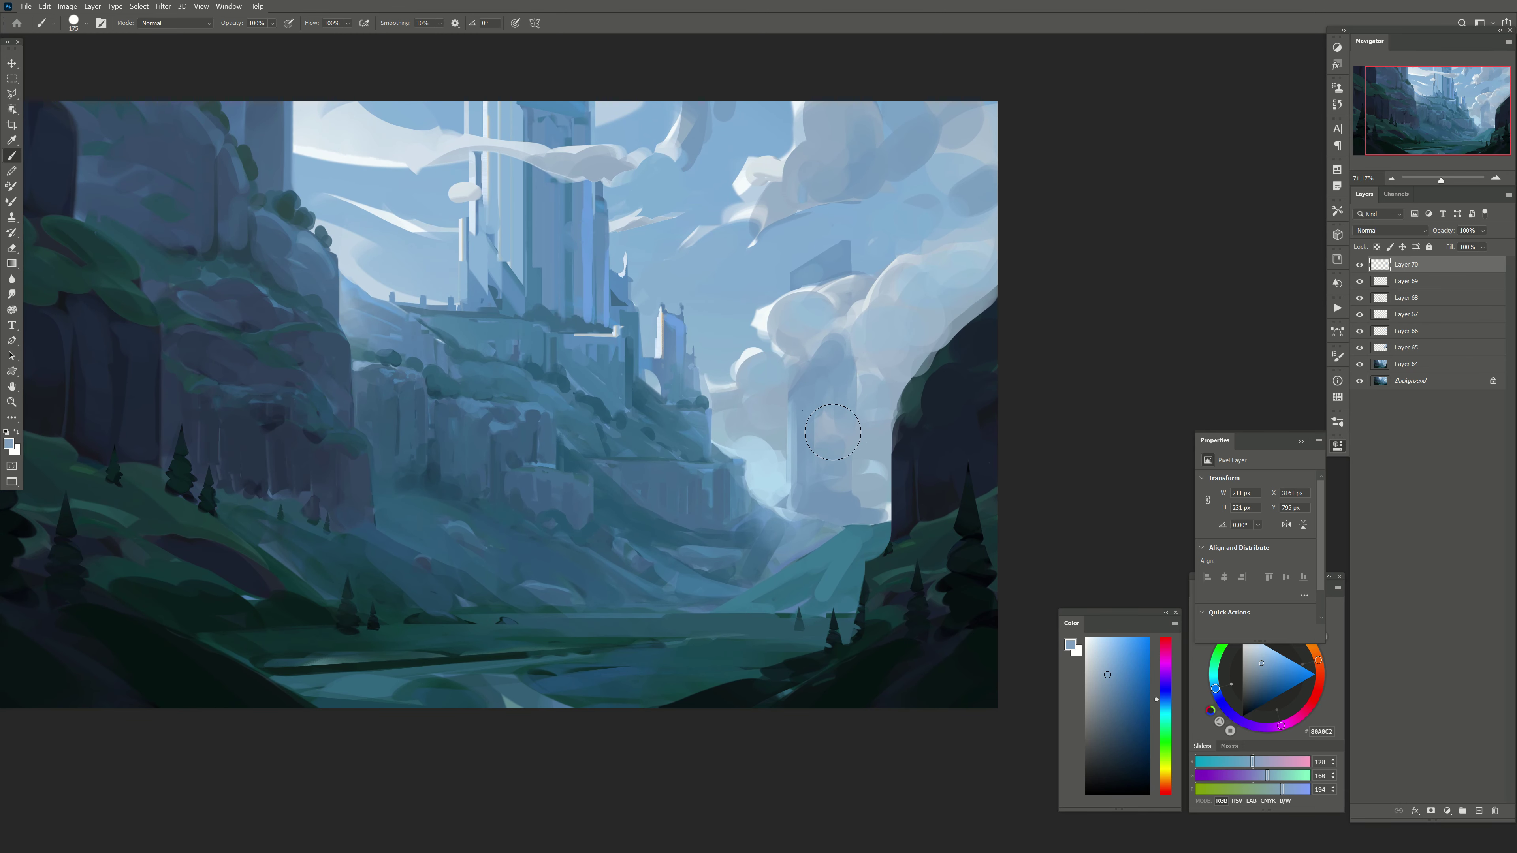
pyautogui.press('[')
pyautogui.press('[')
pyautogui.press('[')
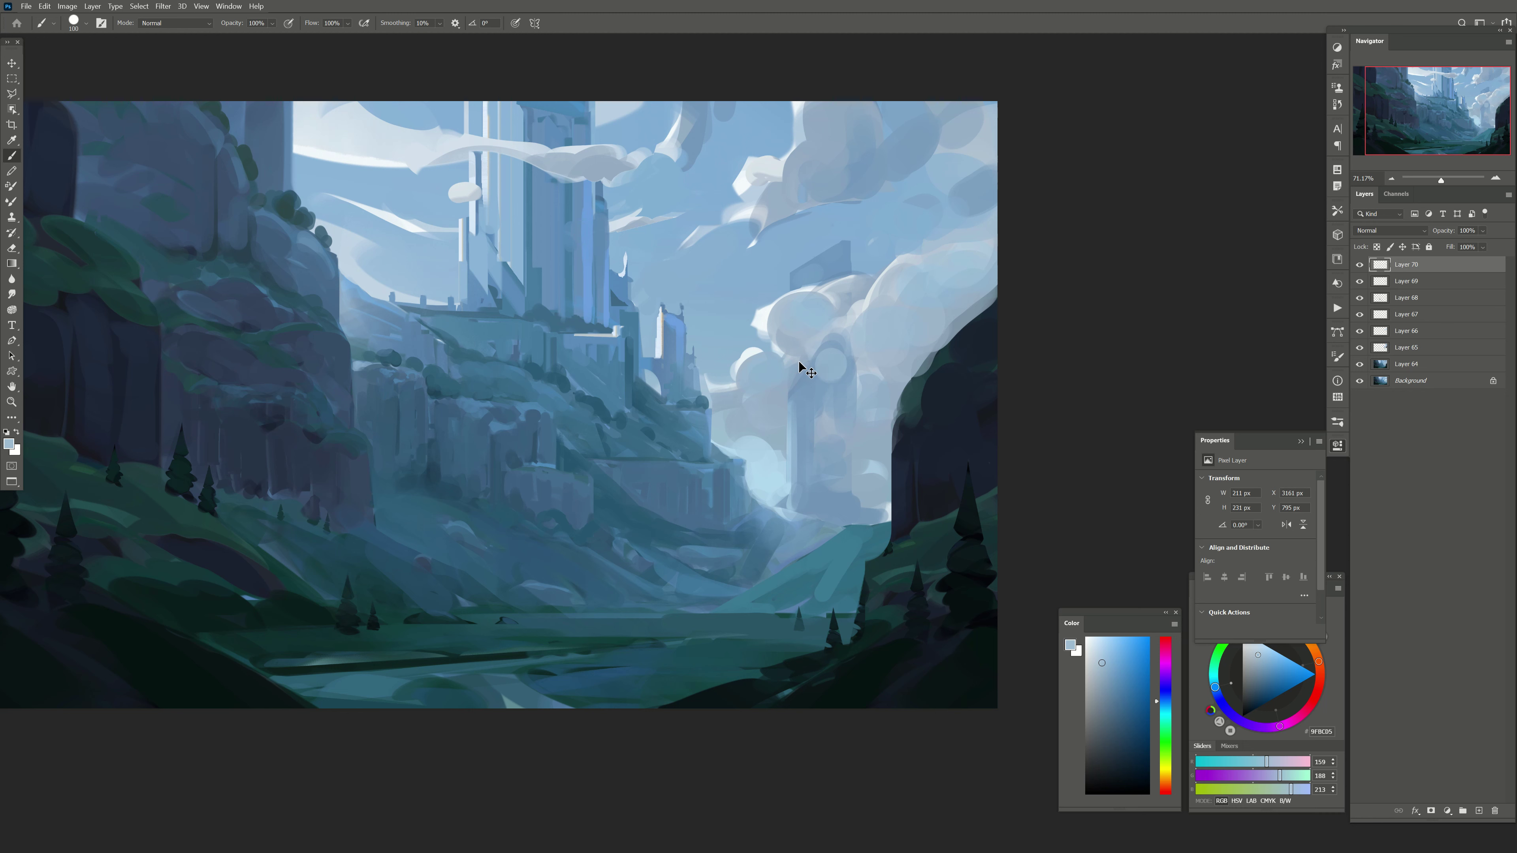
pyautogui.moveTo(803, 367)
pyautogui.mouseDown()
pyautogui.moveTo(837, 348)
pyautogui.moveTo(833, 389)
pyautogui.mouseUp()
# Step: Paint deeper cloud-blue strokes over and beside the distant tower
pyautogui.keyDown('alt'); pyautogui.click(854, 315); pyautogui.keyUp('alt')
pyautogui.press(']')
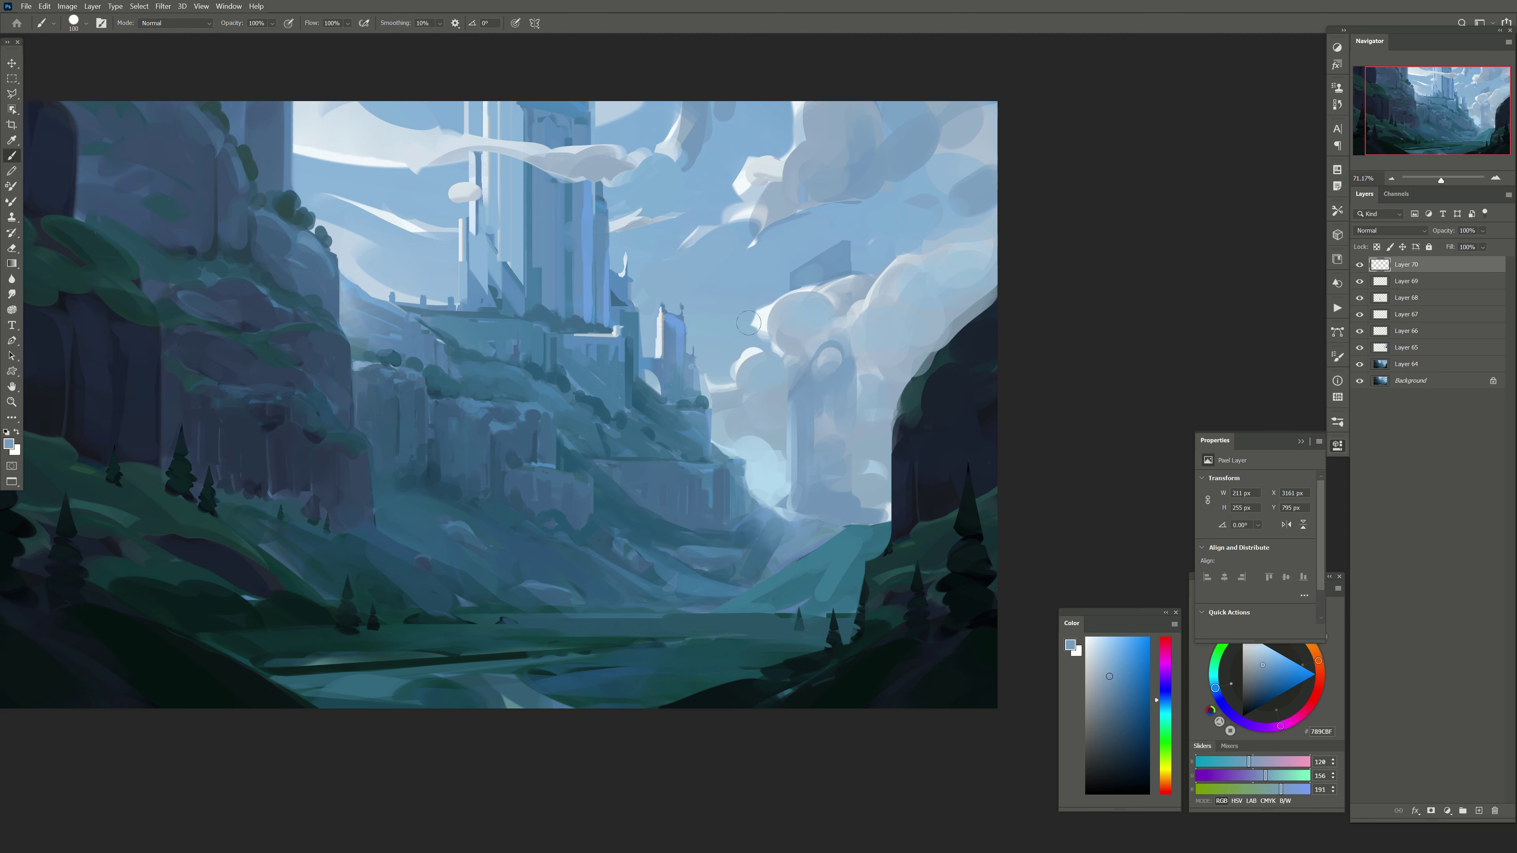
pyautogui.keyDown('alt'); pyautogui.click(750, 335); pyautogui.keyUp('alt')
pyautogui.press(']')
pyautogui.keyDown('alt'); pyautogui.click(847, 339); pyautogui.keyUp('alt')
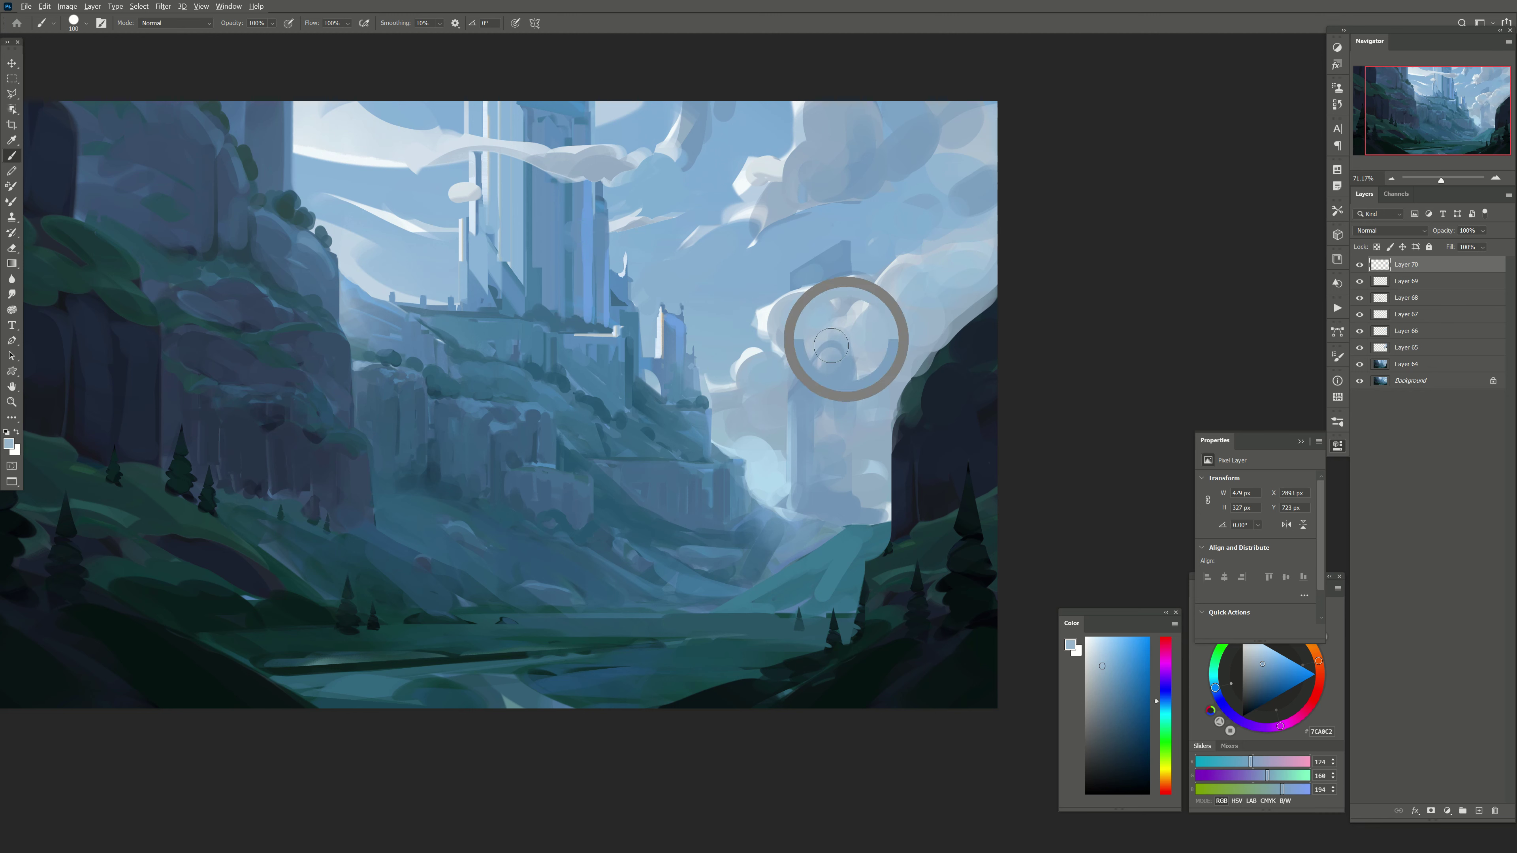
pyautogui.moveTo(836, 370); pyautogui.dragTo(842, 411)
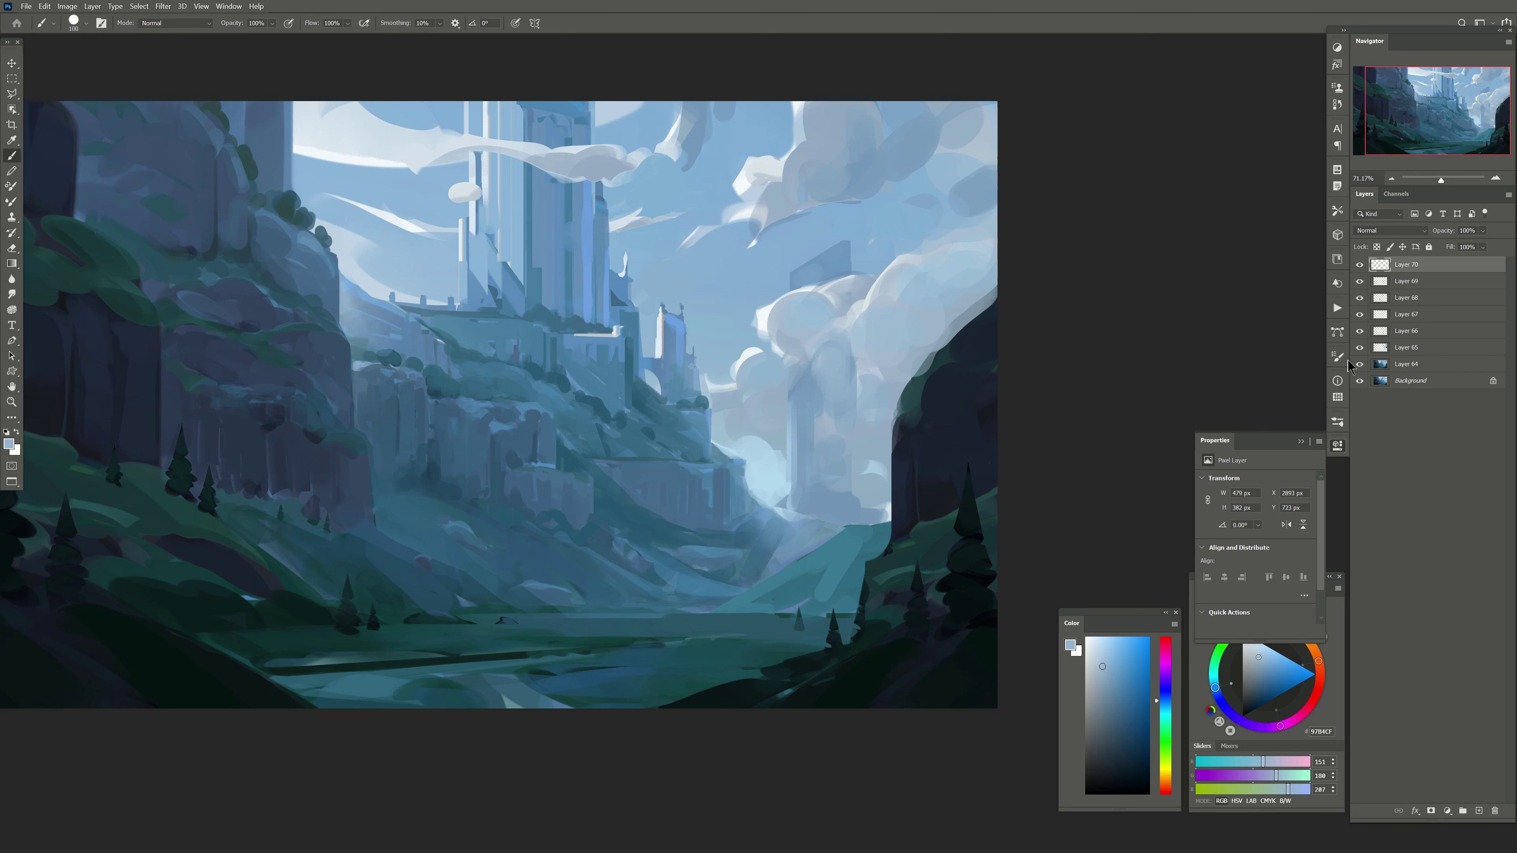
pyautogui.moveTo(830, 335)
pyautogui.mouseDown()
pyautogui.moveTo(836, 392)
pyautogui.moveTo(836, 356)
pyautogui.mouseUp()
# Step: Darken the upper-left of the distant tower with deeper sky blue
pyautogui.keyDown('alt'); pyautogui.click(839, 403); pyautogui.keyUp('alt')
pyautogui.keyDown('alt'); pyautogui.click(836, 358); pyautogui.keyUp('alt')
pyautogui.press(']')
pyautogui.press(']')
pyautogui.moveTo(525, 370); pyautogui.dragTo(605, 408)
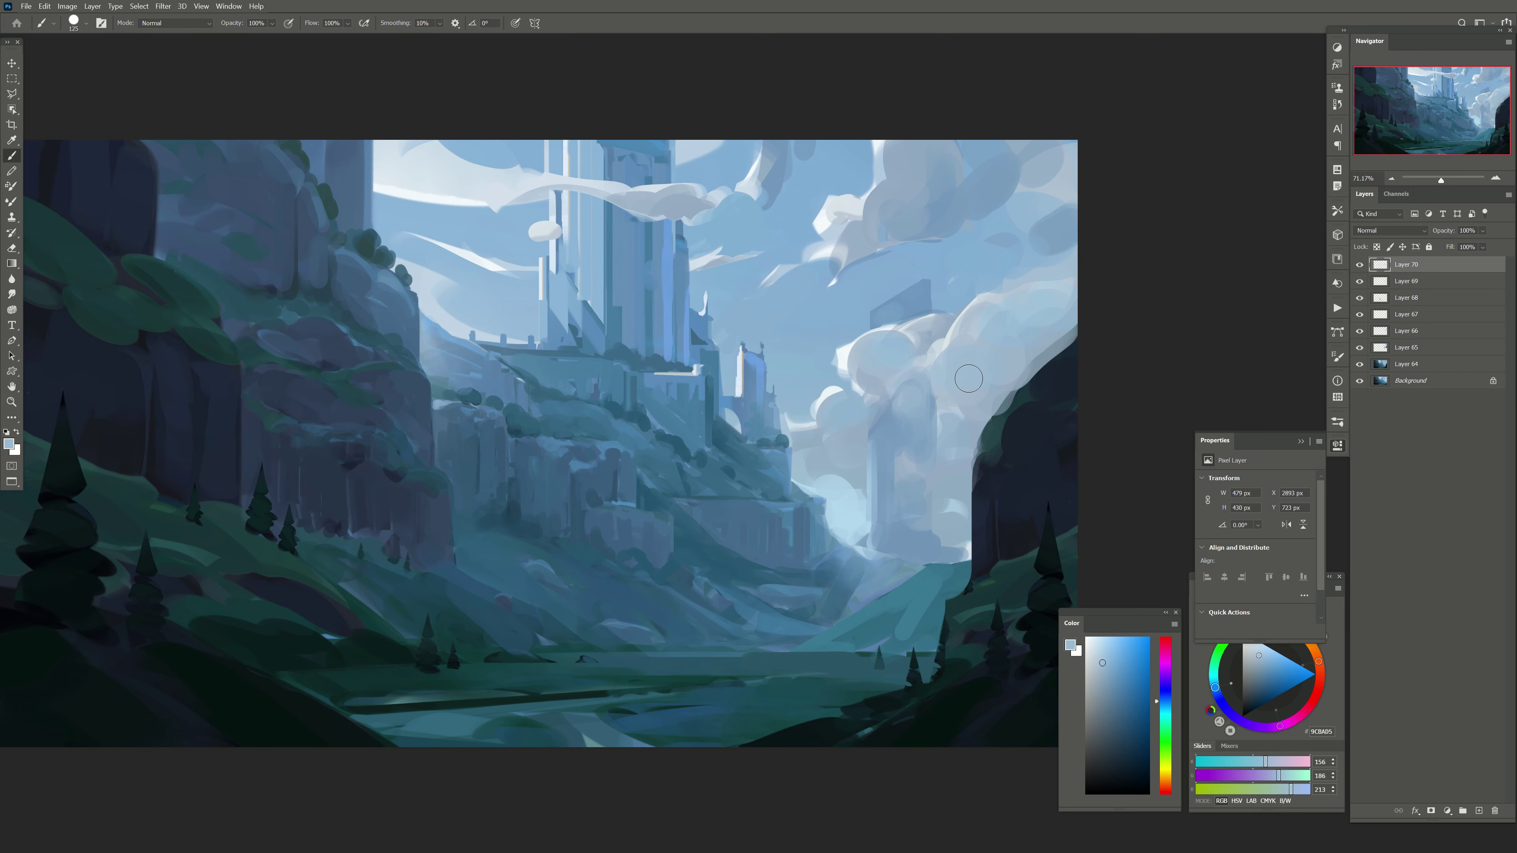
pyautogui.keyDown('alt'); pyautogui.click(899, 311); pyautogui.keyUp('alt')
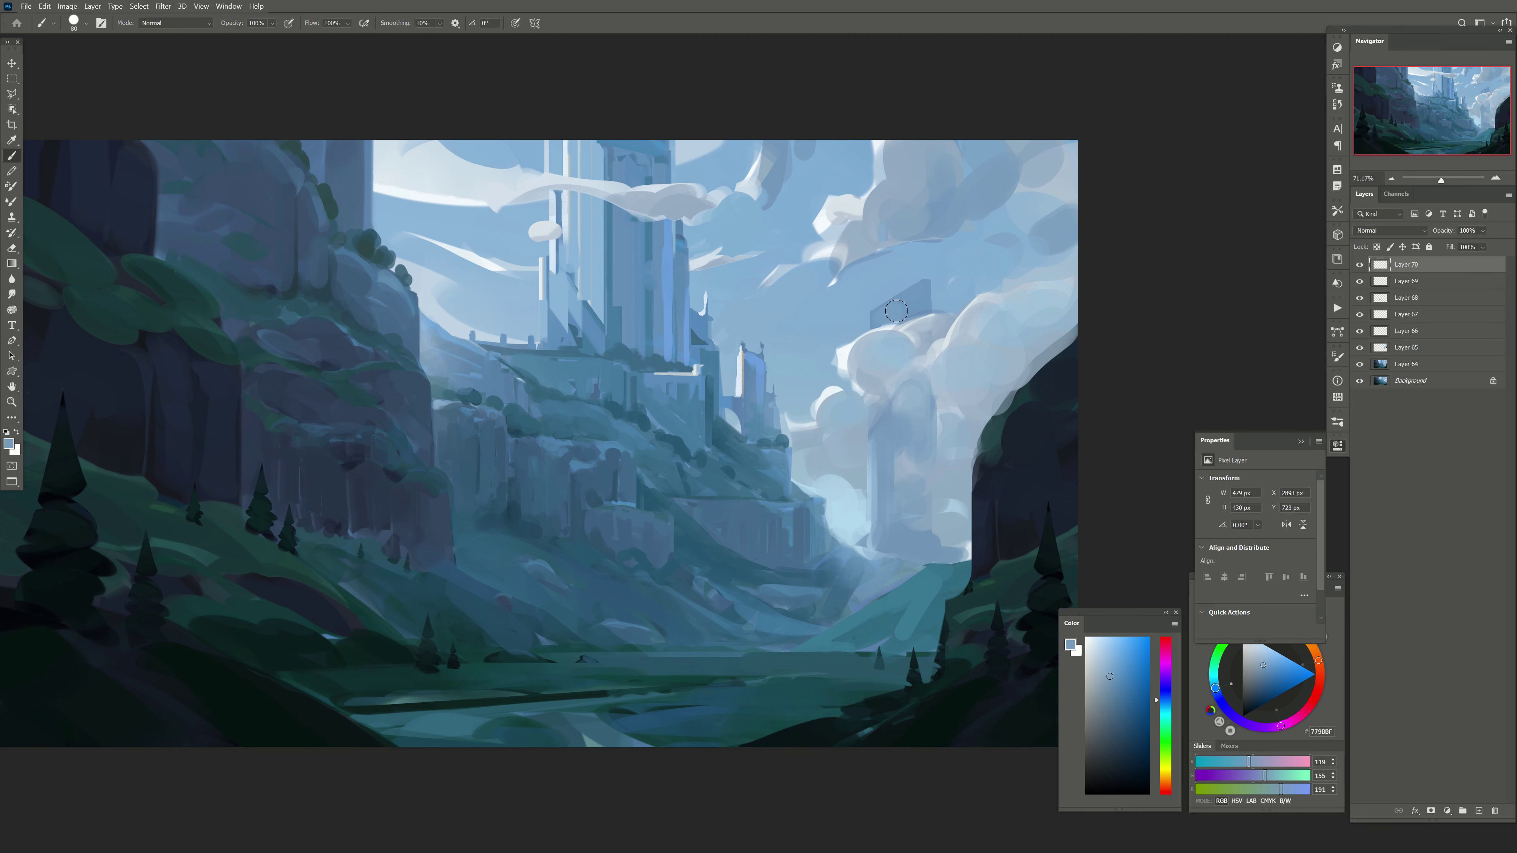
pyautogui.press(']')
pyautogui.moveTo(913, 281); pyautogui.dragTo(883, 303)
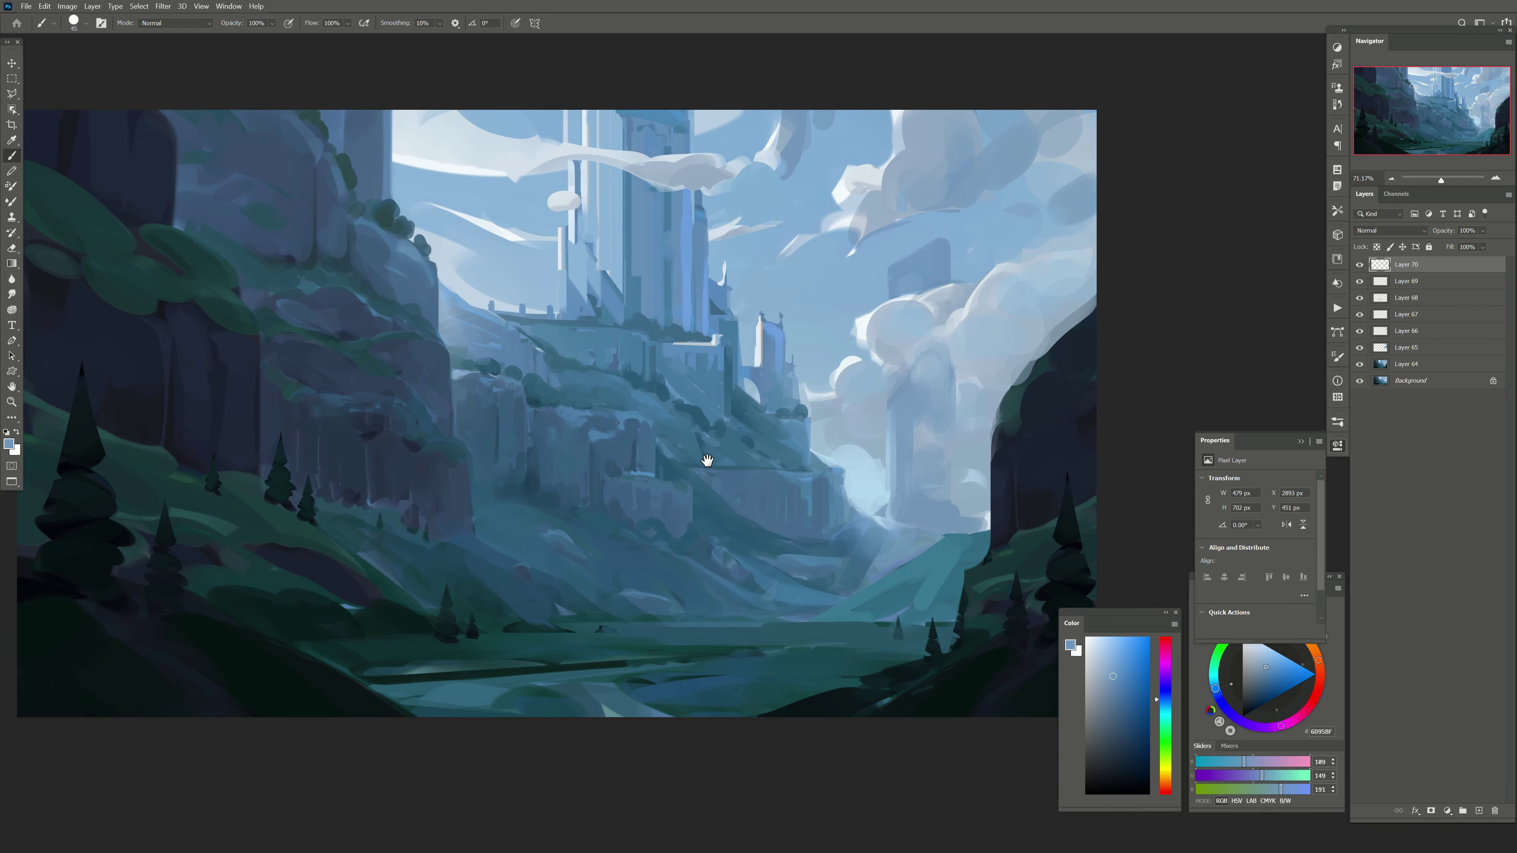
# Step: Brush mid-blue and dark slate-blue shadow strokes onto the left cliff face
pyautogui.moveTo(704, 457); pyautogui.dragTo(744, 393)
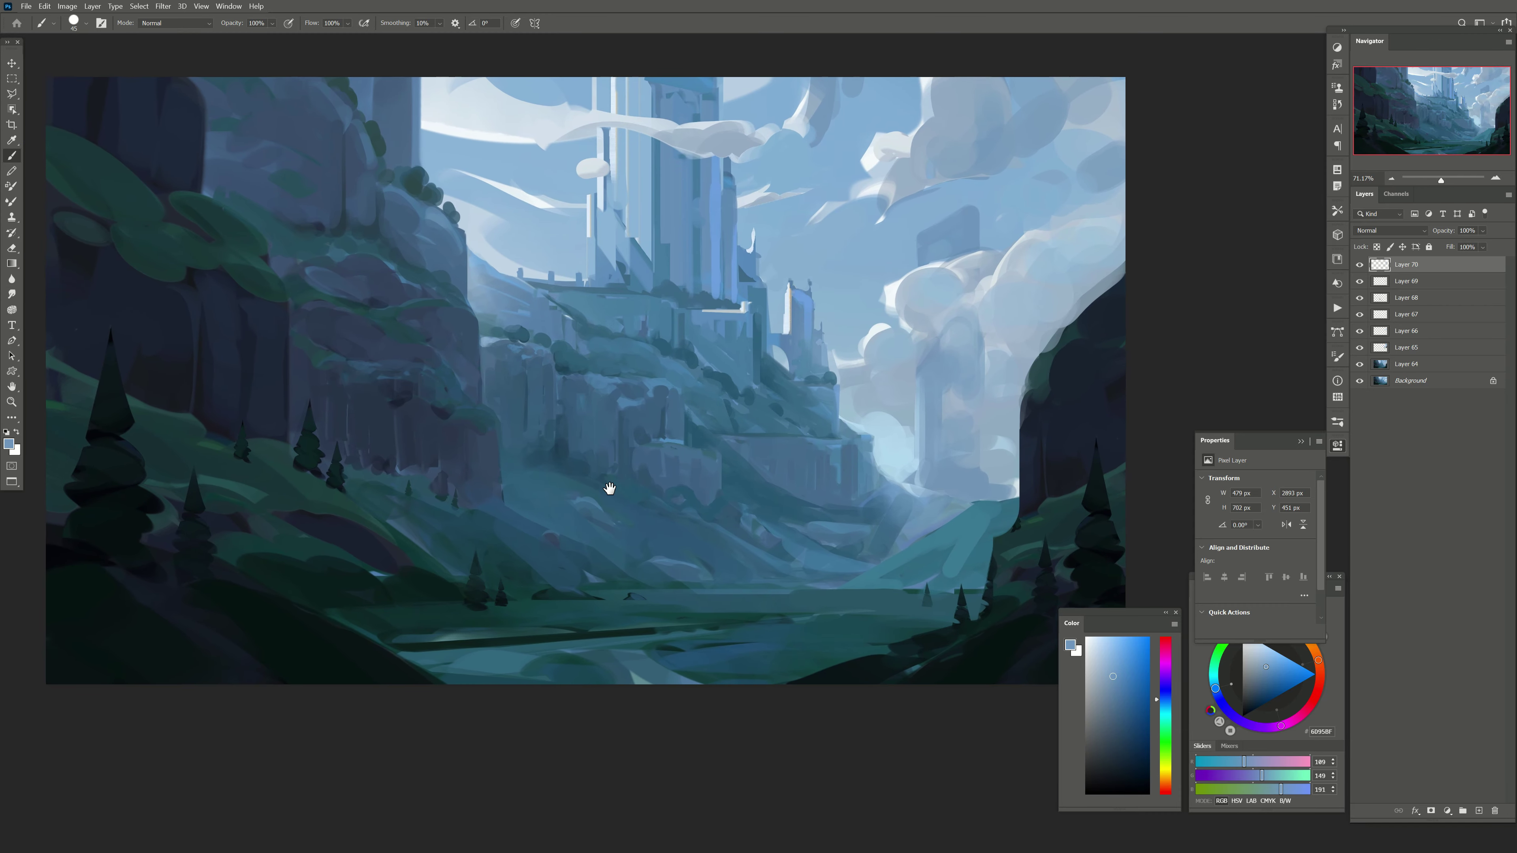
pyautogui.keyDown('alt'); pyautogui.click(823, 294); pyautogui.keyUp('alt')
pyautogui.moveTo(617, 393); pyautogui.dragTo(640, 426)
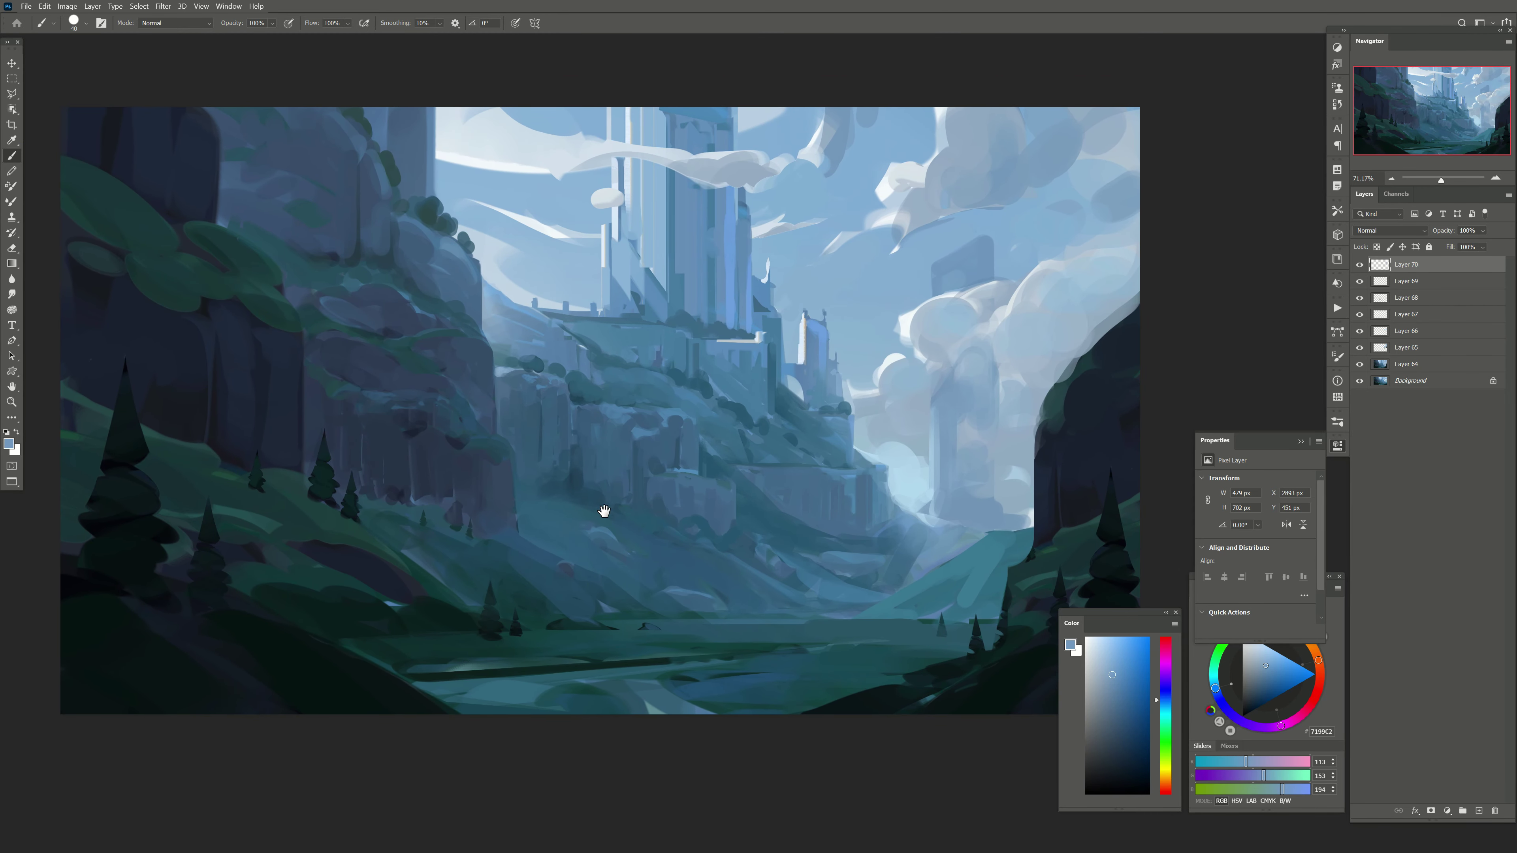
pyautogui.keyDown('alt'); pyautogui.click(694, 505); pyautogui.keyUp('alt')
pyautogui.press(']')
pyautogui.moveTo(536, 461); pyautogui.dragTo(518, 409)
pyautogui.press(']')
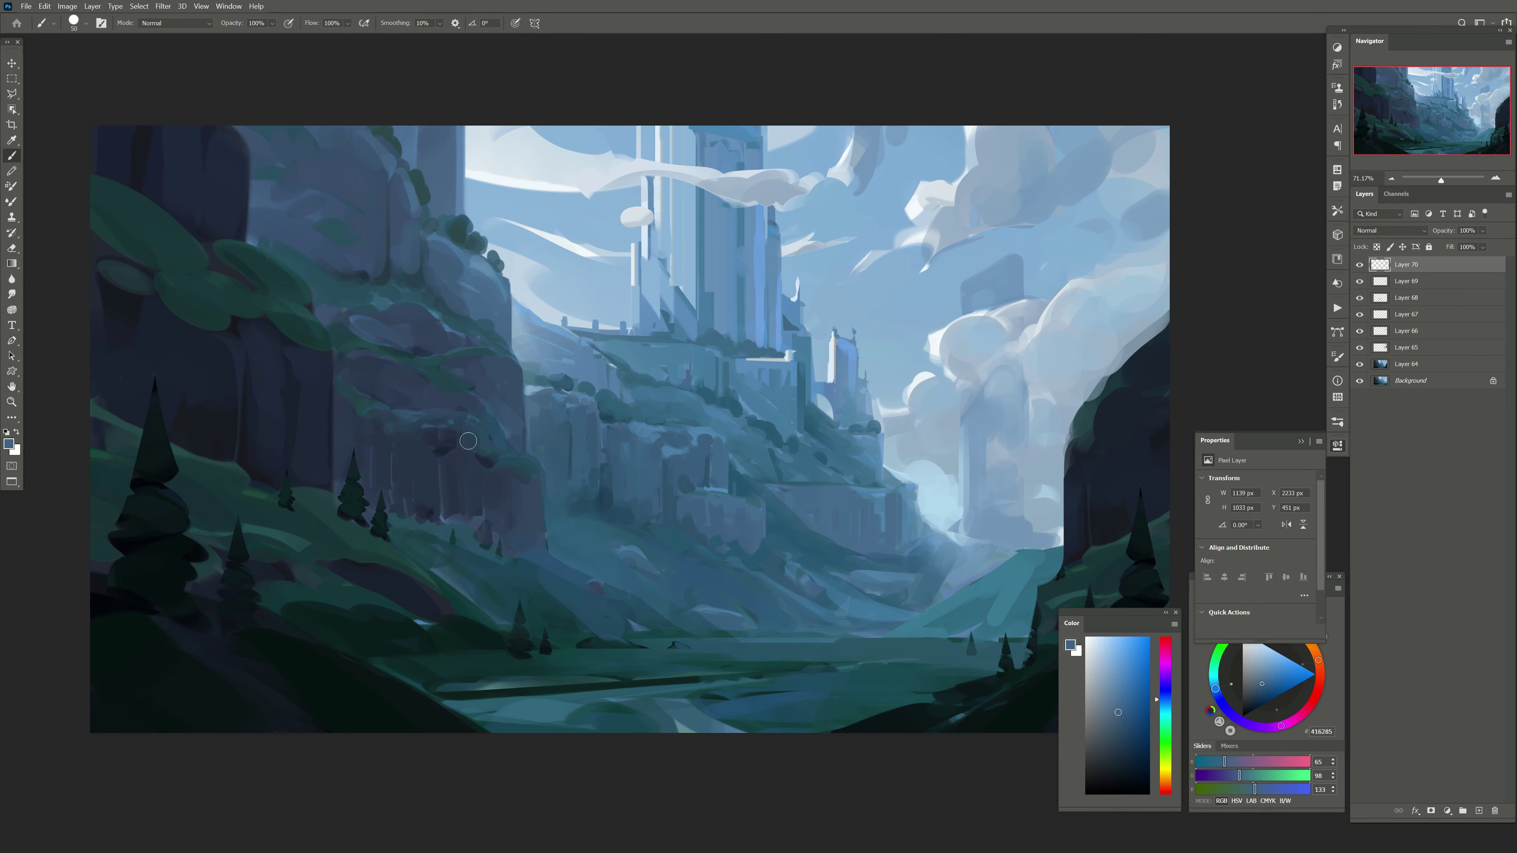
# Step: Sample deeper navy and near-black shadow tones from the cliff, adjusting brush size
pyautogui.keyDown('alt'); pyautogui.click(411, 421); pyautogui.keyUp('alt')
pyautogui.press('[')
pyautogui.press('[')
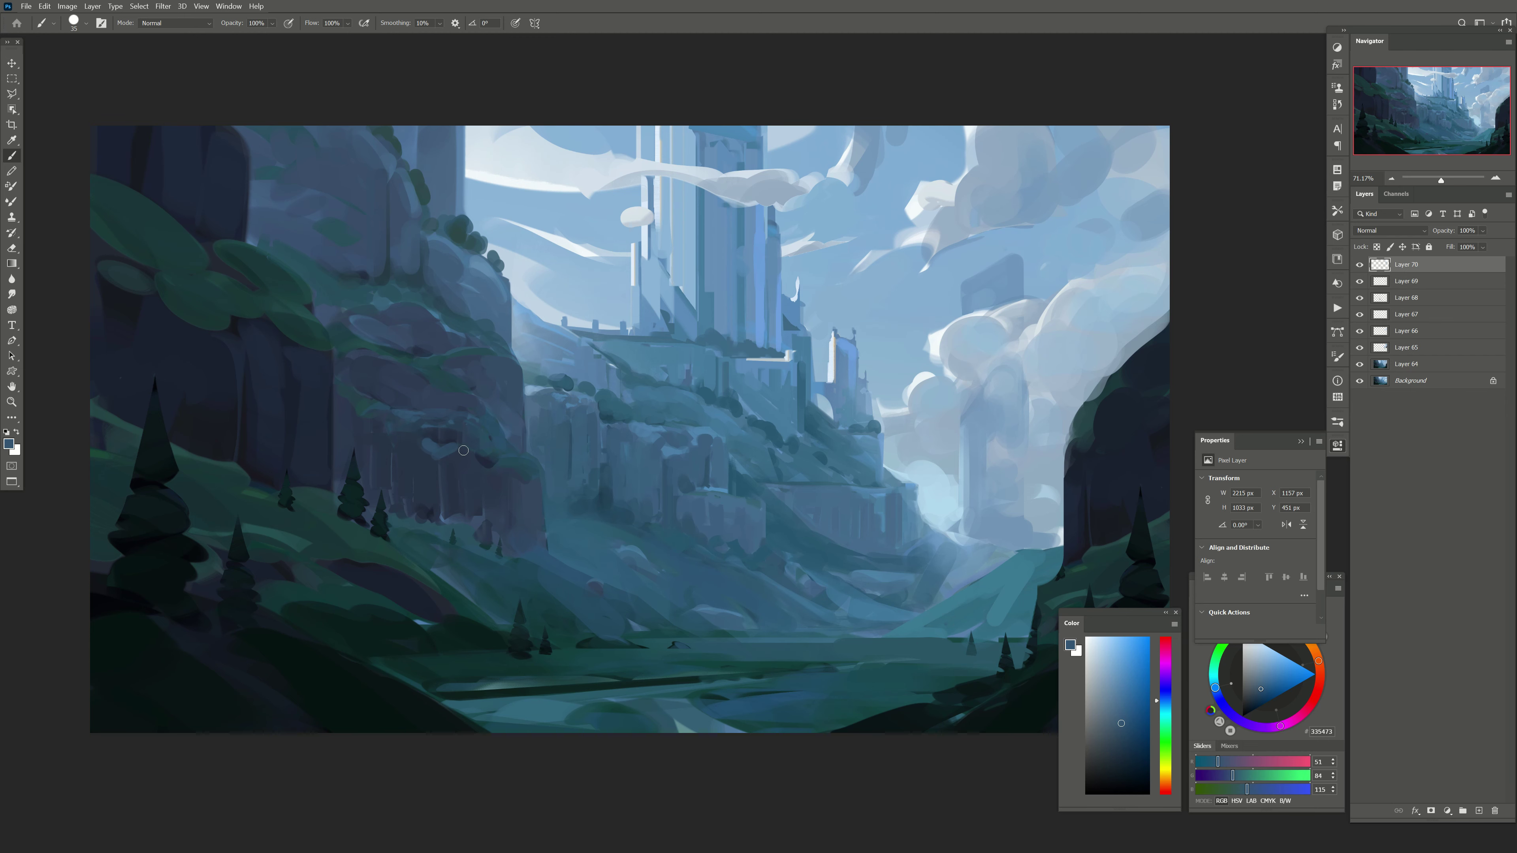
pyautogui.keyDown('alt'); pyautogui.click(470, 475); pyautogui.keyUp('alt')
pyautogui.press(']')
pyautogui.press(']')
pyautogui.press(']')
pyautogui.keyDown('alt'); pyautogui.click(426, 448); pyautogui.keyUp('alt')
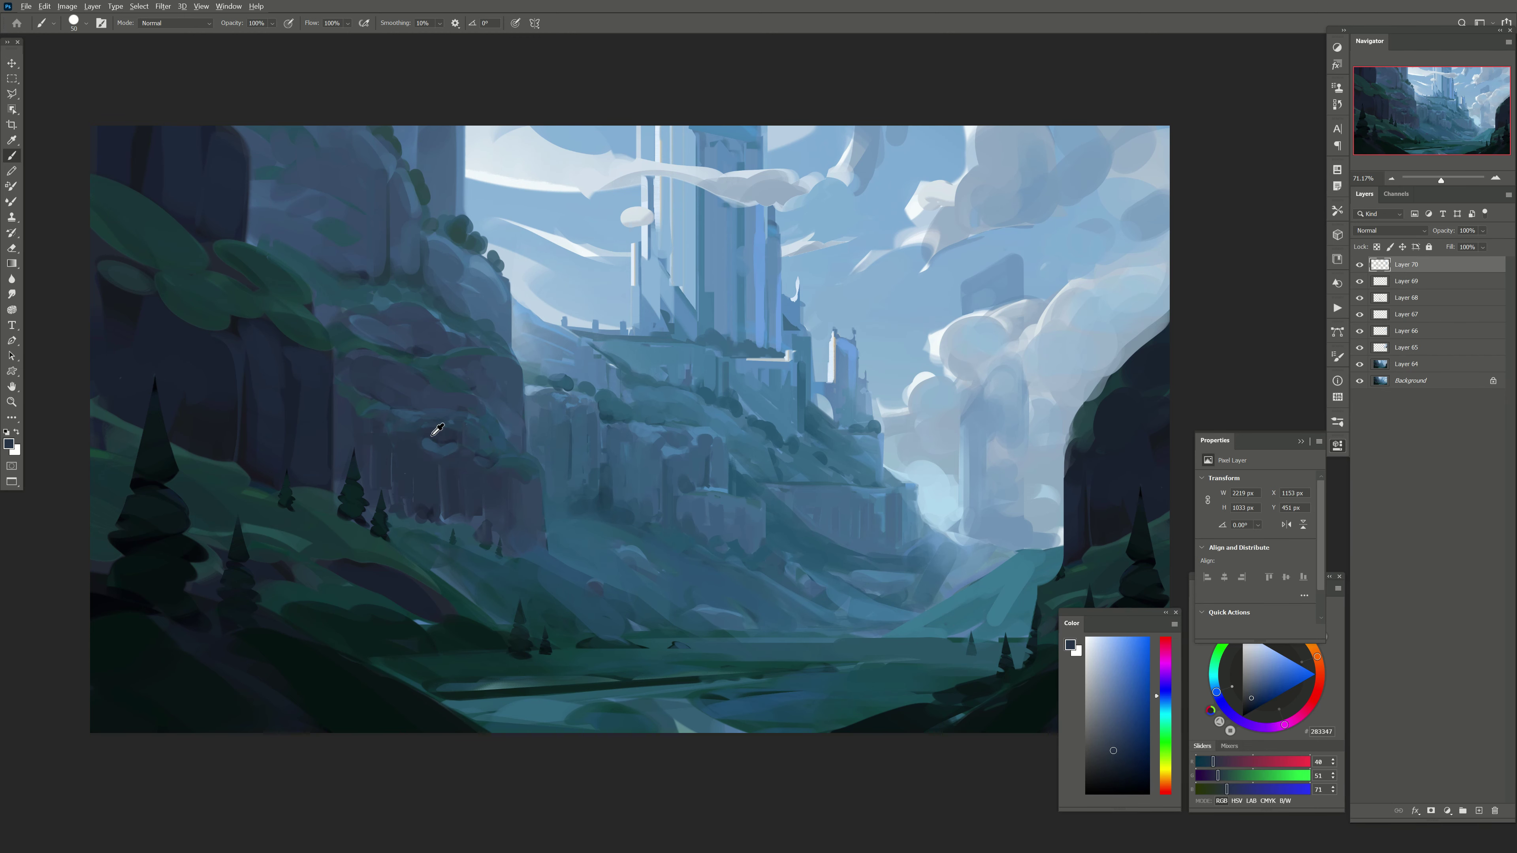
pyautogui.keyDown('alt'); pyautogui.click(292, 401); pyautogui.keyUp('alt')
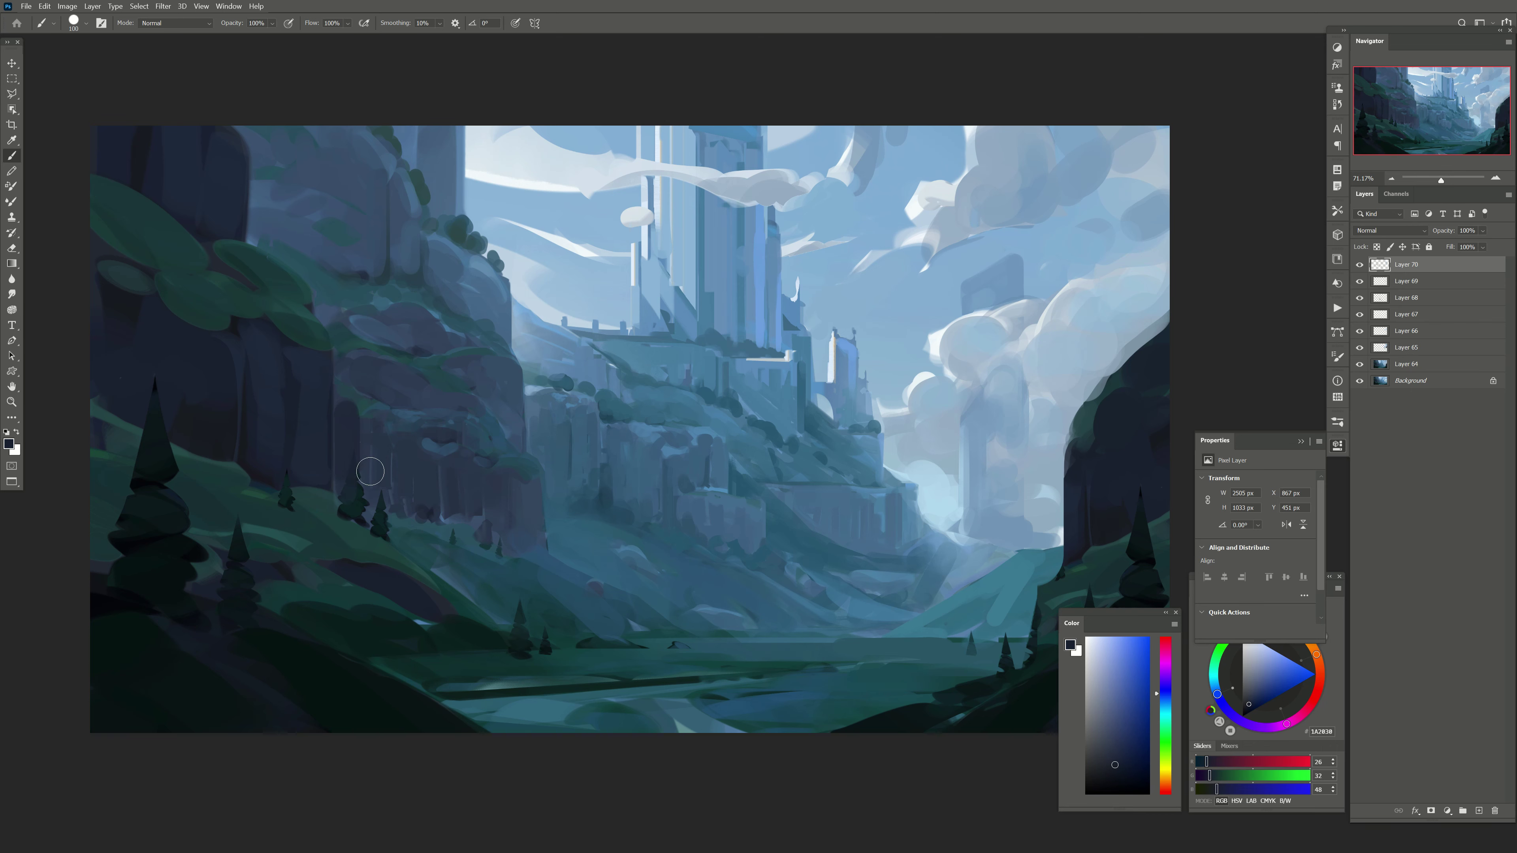
# Step: Undo a misplaced dark cliff stroke and pick a slightly lighter navy shadow colour
pyautogui.moveTo(349, 407); pyautogui.dragTo(357, 478)
pyautogui.press(']')
pyautogui.press(']')
pyautogui.press(']')
pyautogui.hotkey('ctrl', 'z')
pyautogui.press('[')
pyautogui.press('[')
pyautogui.press('[')
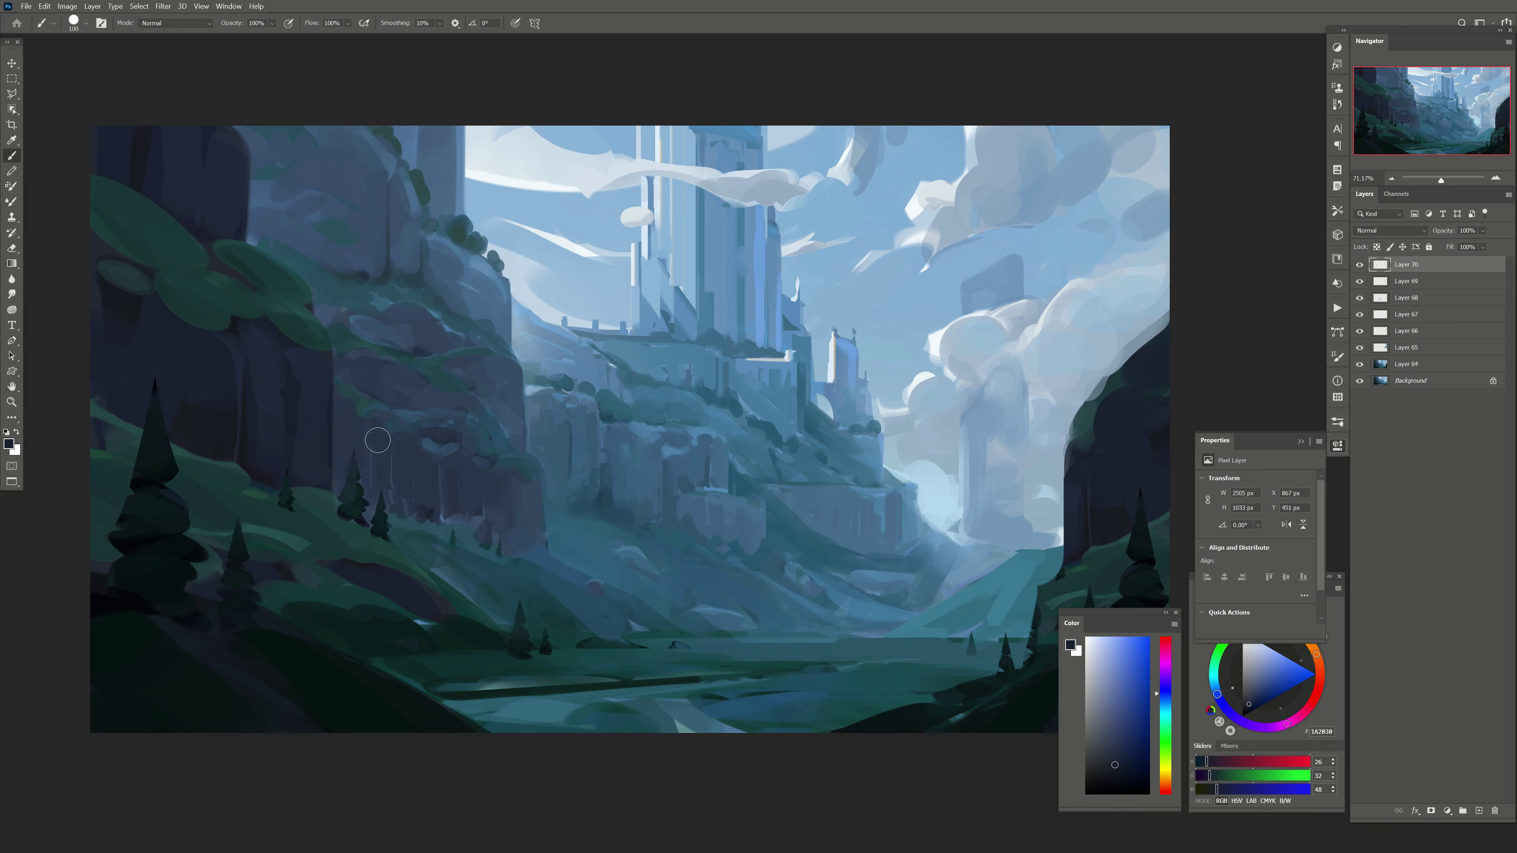
pyautogui.keyDown('alt'); pyautogui.click(431, 460); pyautogui.keyUp('alt')
pyautogui.keyDown('alt'); pyautogui.click(424, 413); pyautogui.keyUp('alt')
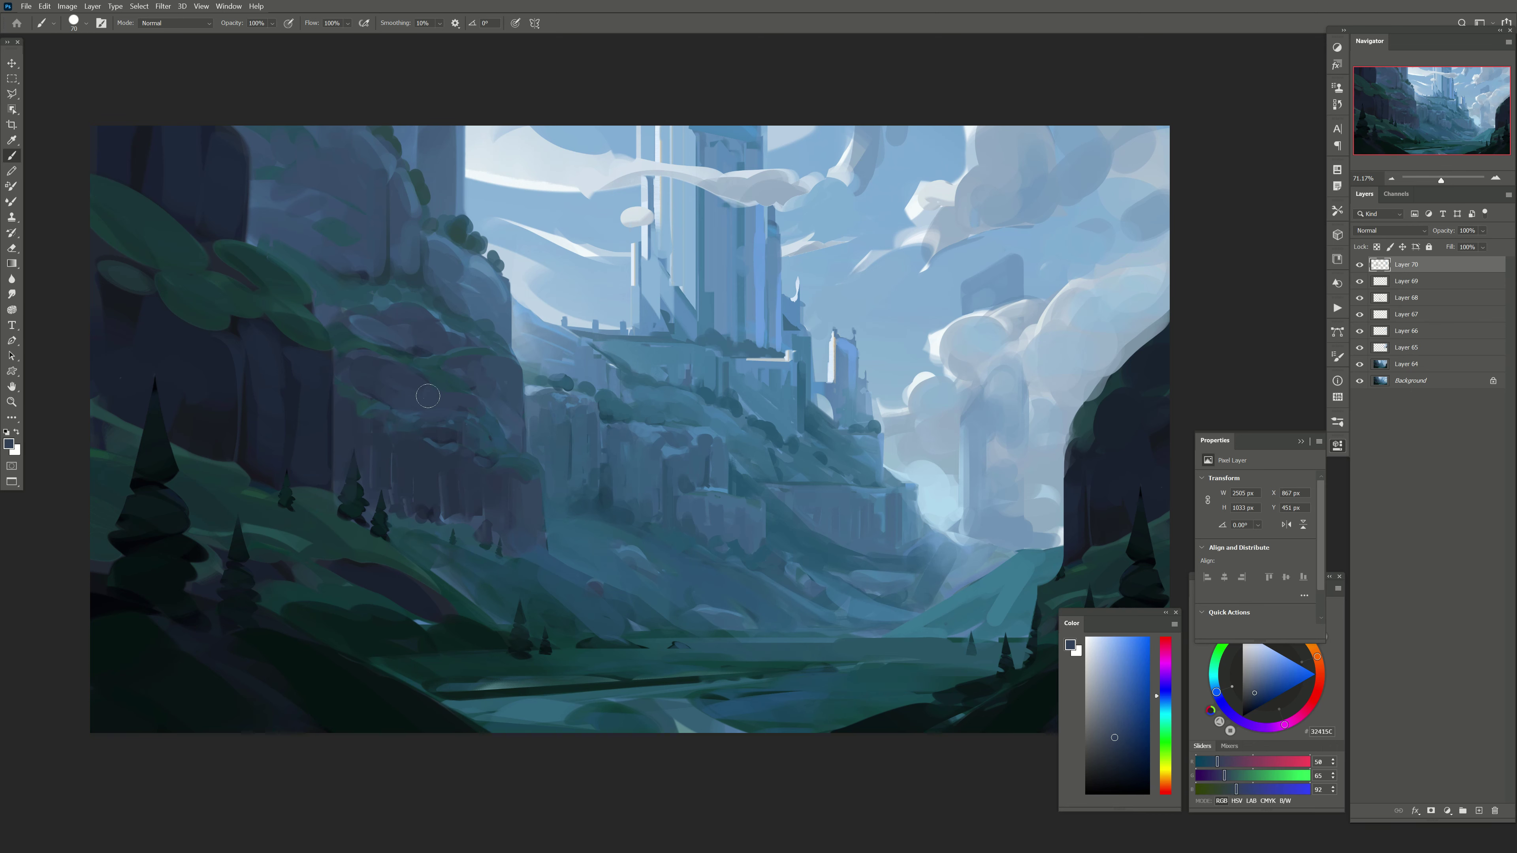
pyautogui.keyDown('alt'); pyautogui.click(352, 349); pyautogui.keyUp('alt')
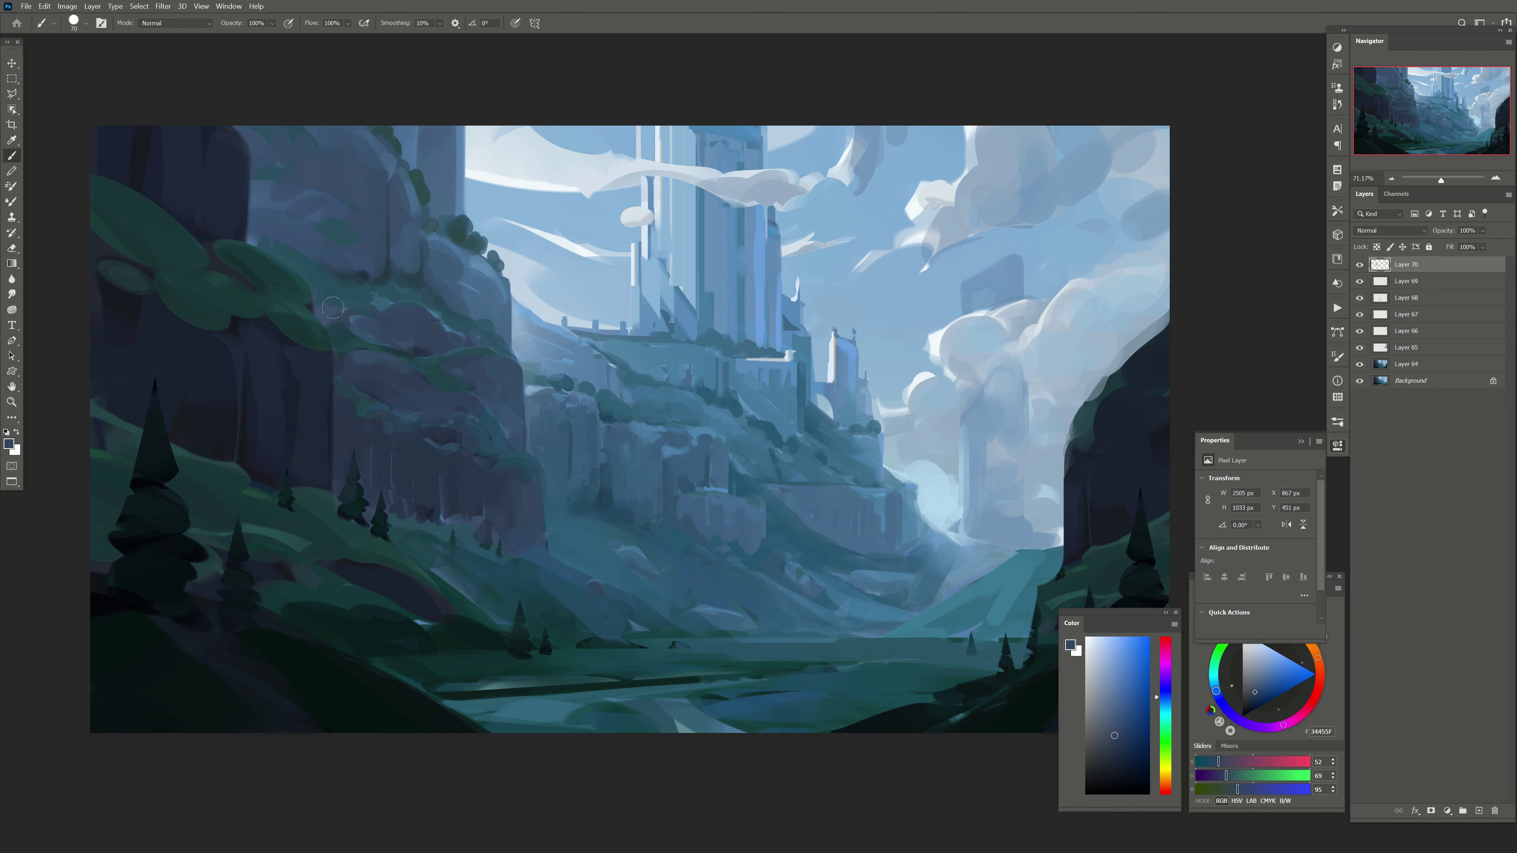
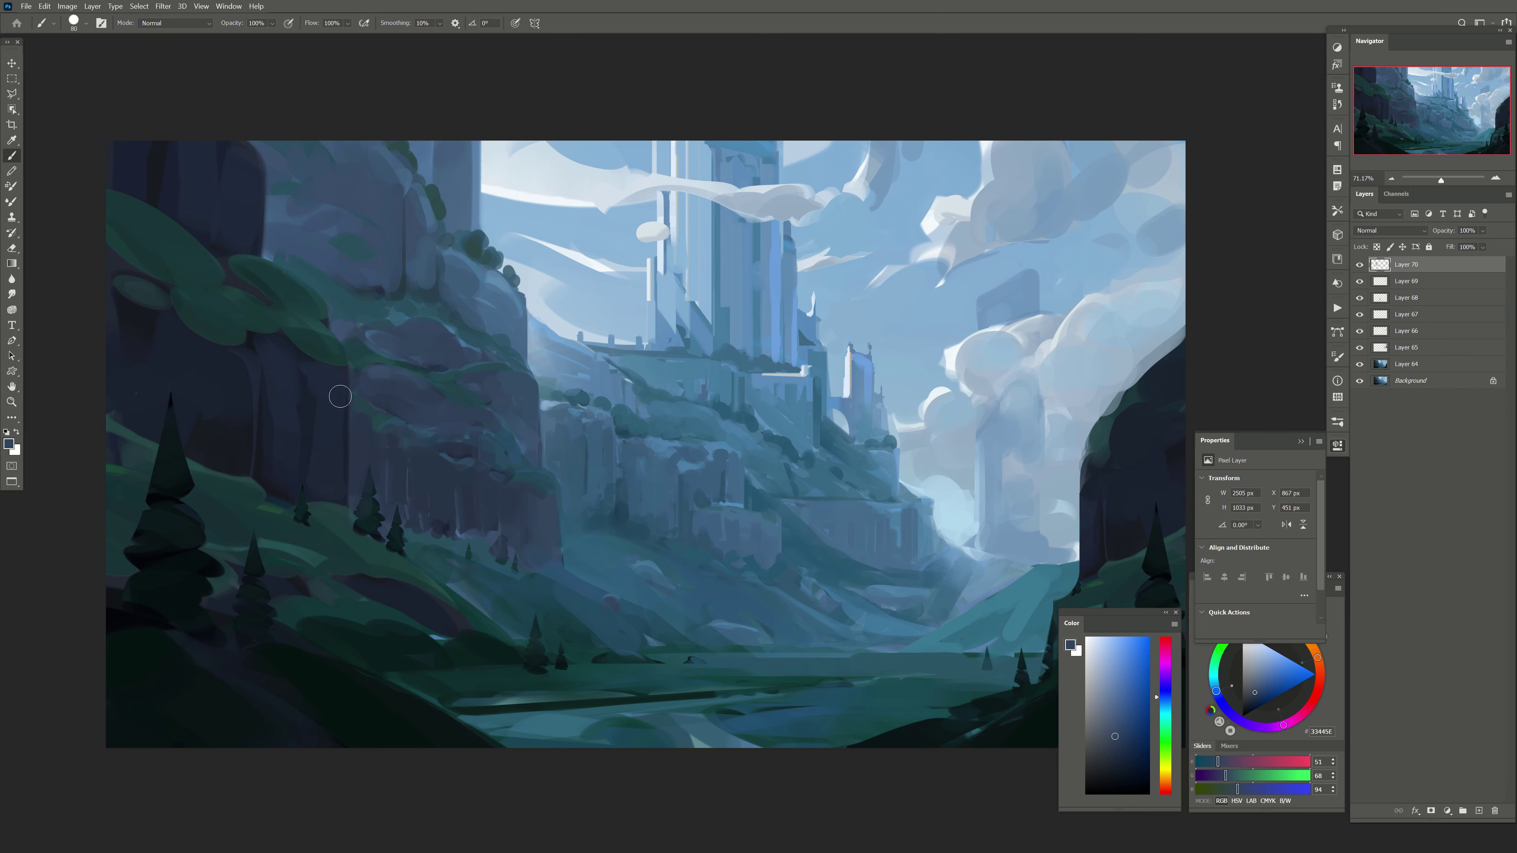
# Step: On a new Layer 71, paint and trim a pale blue castle touch on the cliff, then lower its opacity
pyautogui.click(1485, 811)
pyautogui.keyDown('alt'); pyautogui.click(696, 324); pyautogui.keyUp('alt')
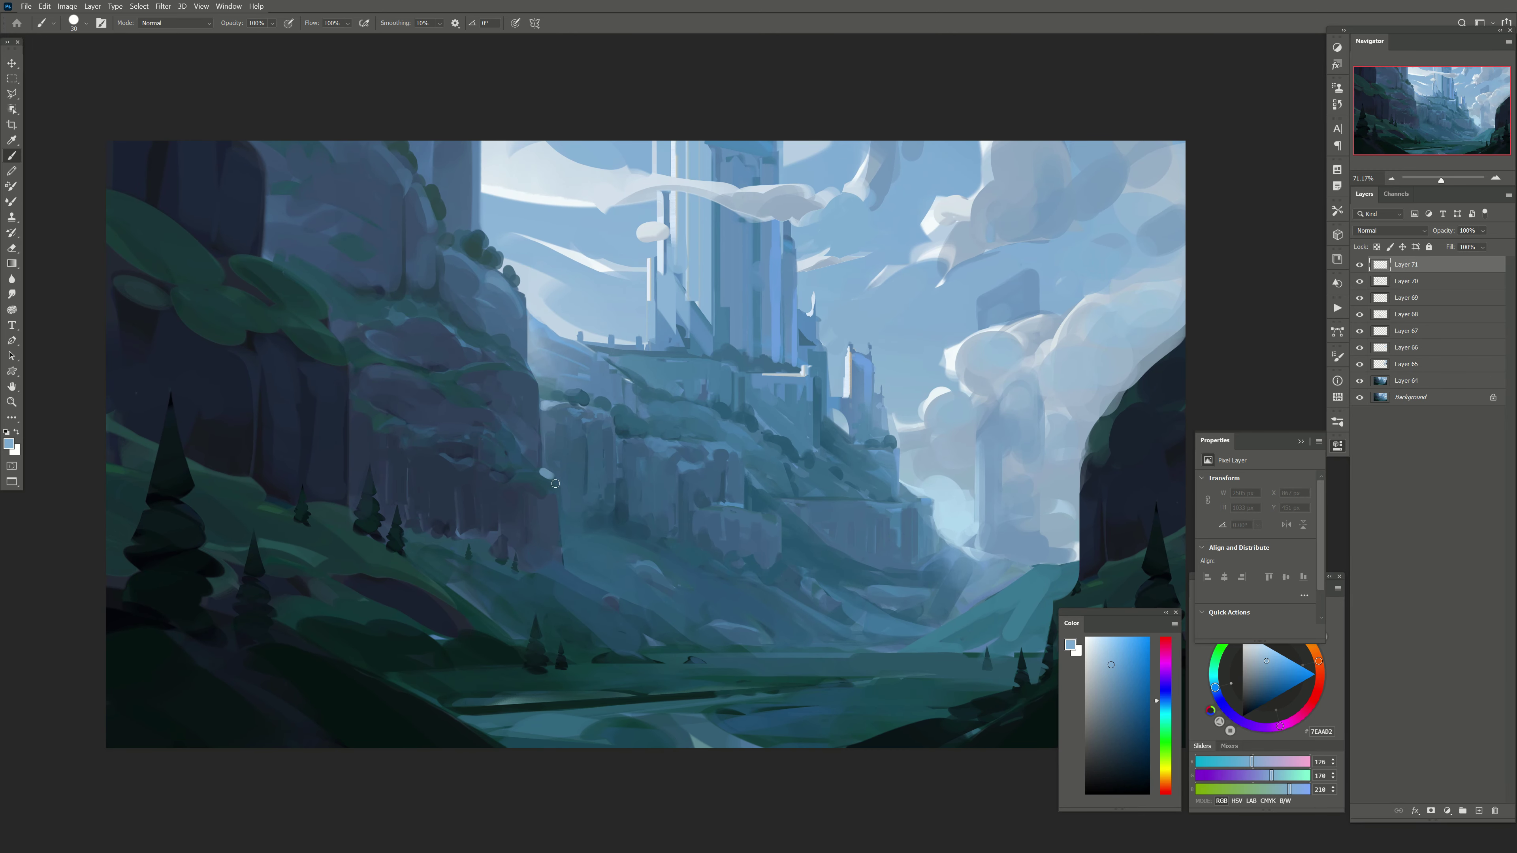
pyautogui.moveTo(555, 483); pyautogui.dragTo(550, 479)
pyautogui.press('e')
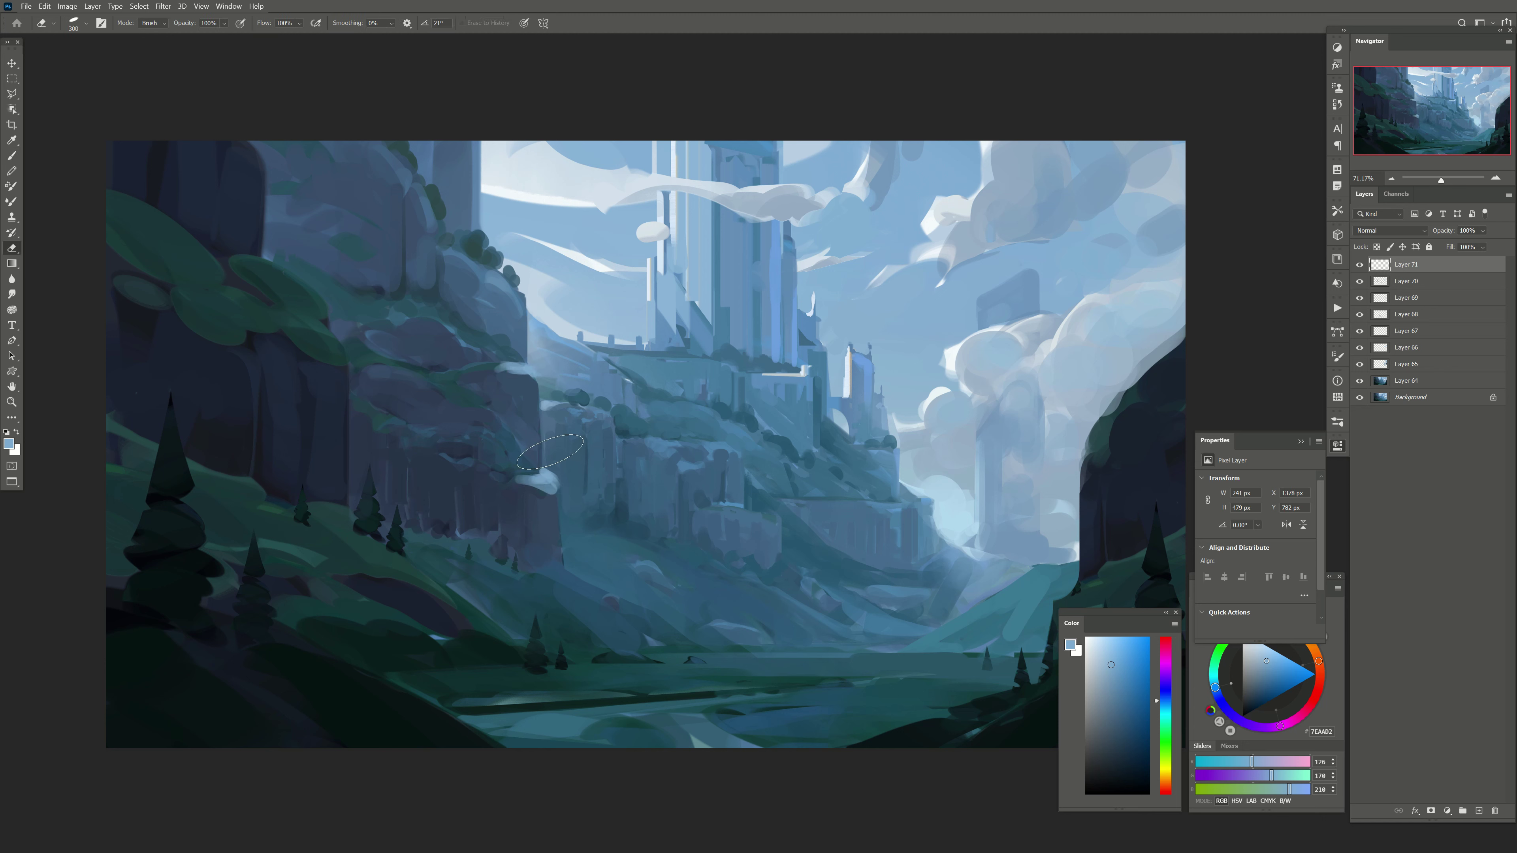
pyautogui.moveTo(519, 489); pyautogui.dragTo(540, 478)
pyautogui.moveTo(1482, 230); pyautogui.dragTo(1485, 248)
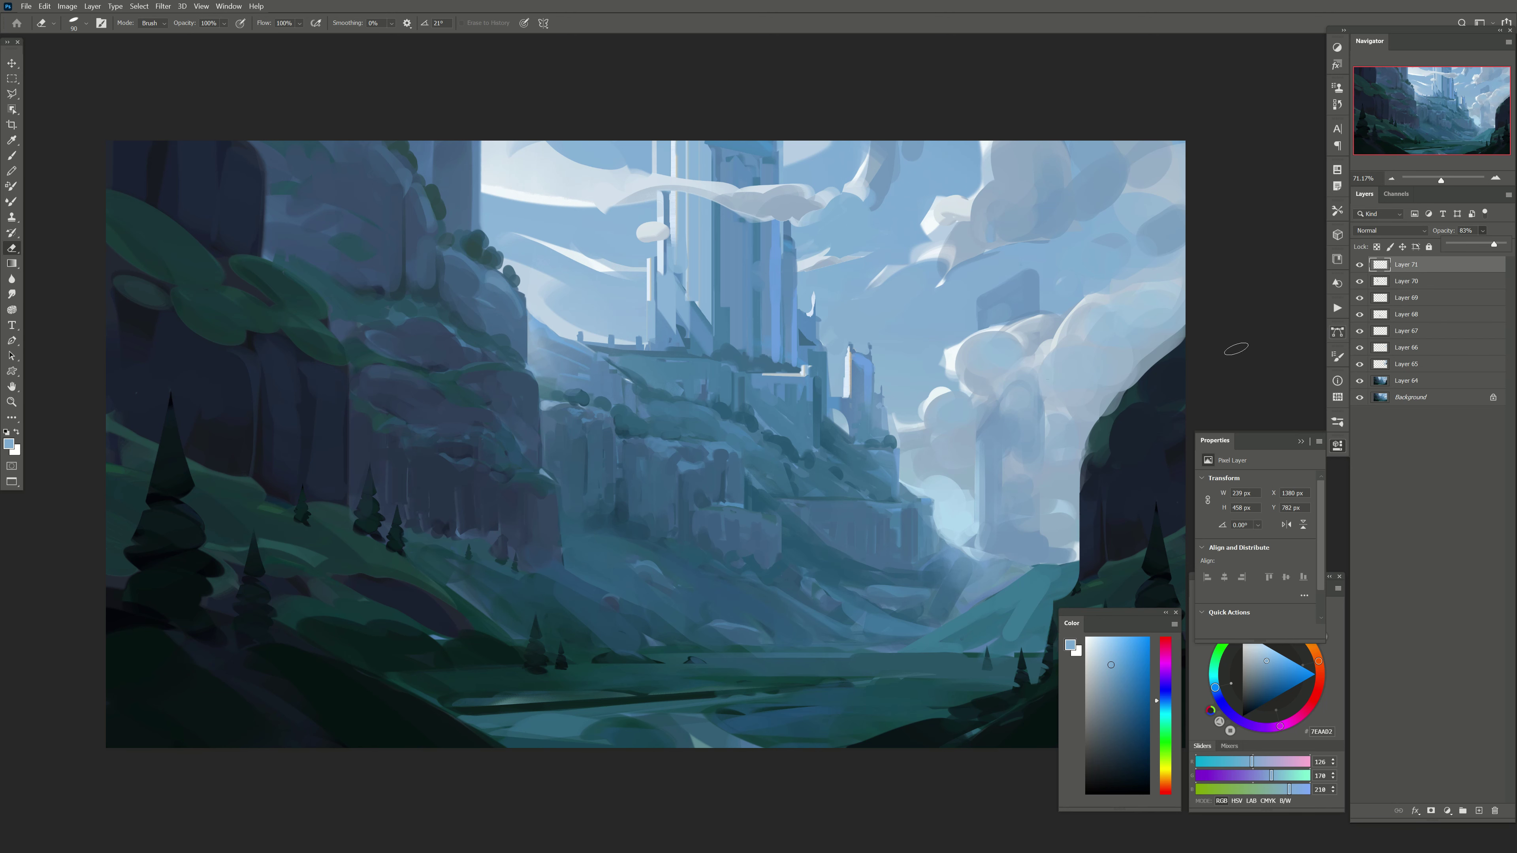
# Step: Add another layer and sample mid blues from the cliff with a smaller brush
pyautogui.click(1478, 811)
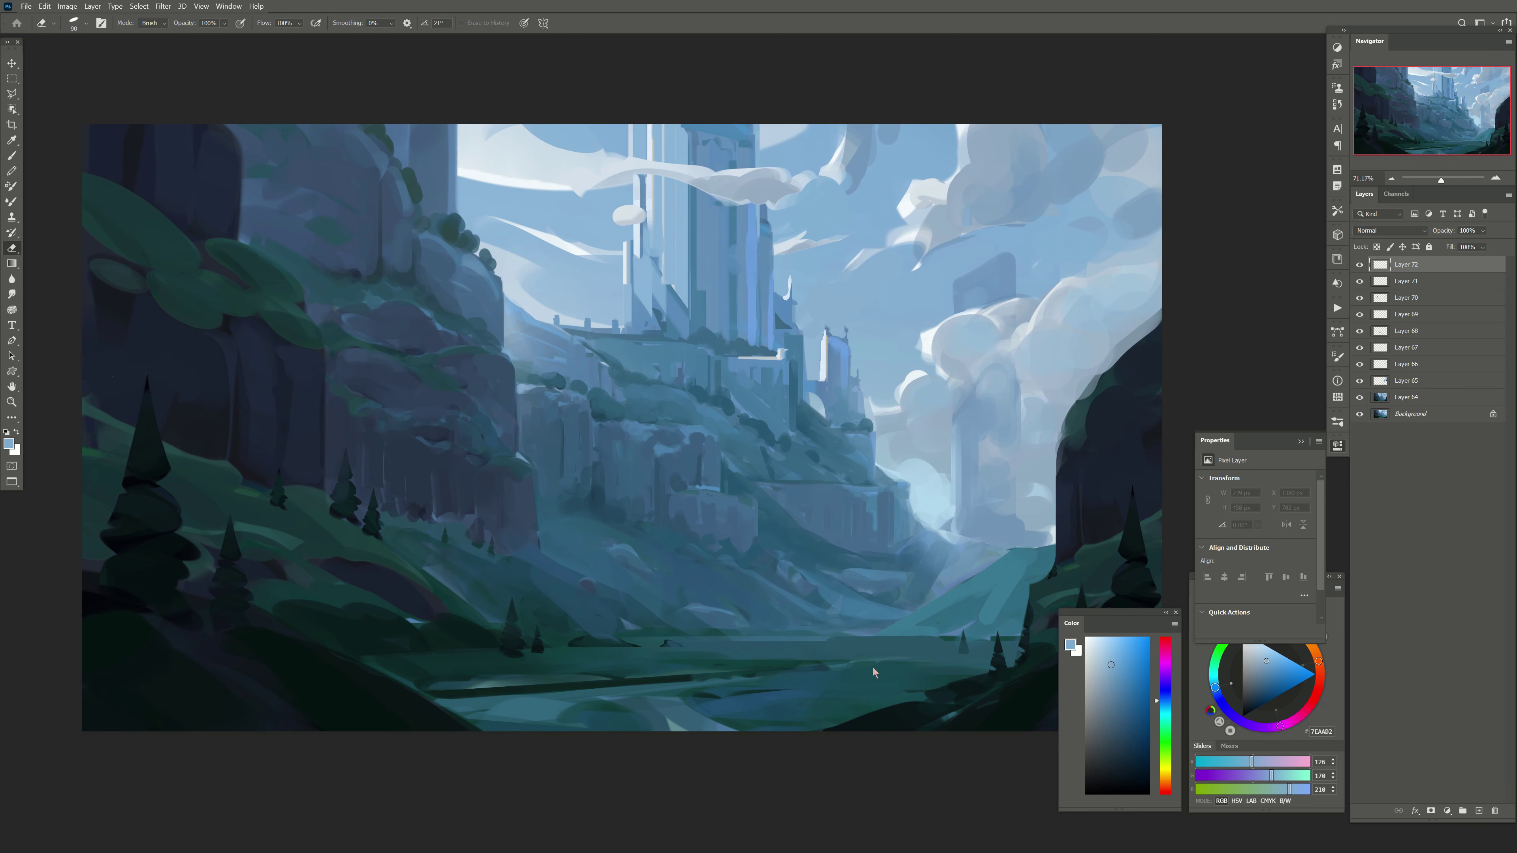
pyautogui.press('b')
pyautogui.keyDown('alt'); pyautogui.click(523, 391); pyautogui.keyUp('alt')
pyautogui.keyDown('alt'); pyautogui.click(521, 399); pyautogui.keyUp('alt')
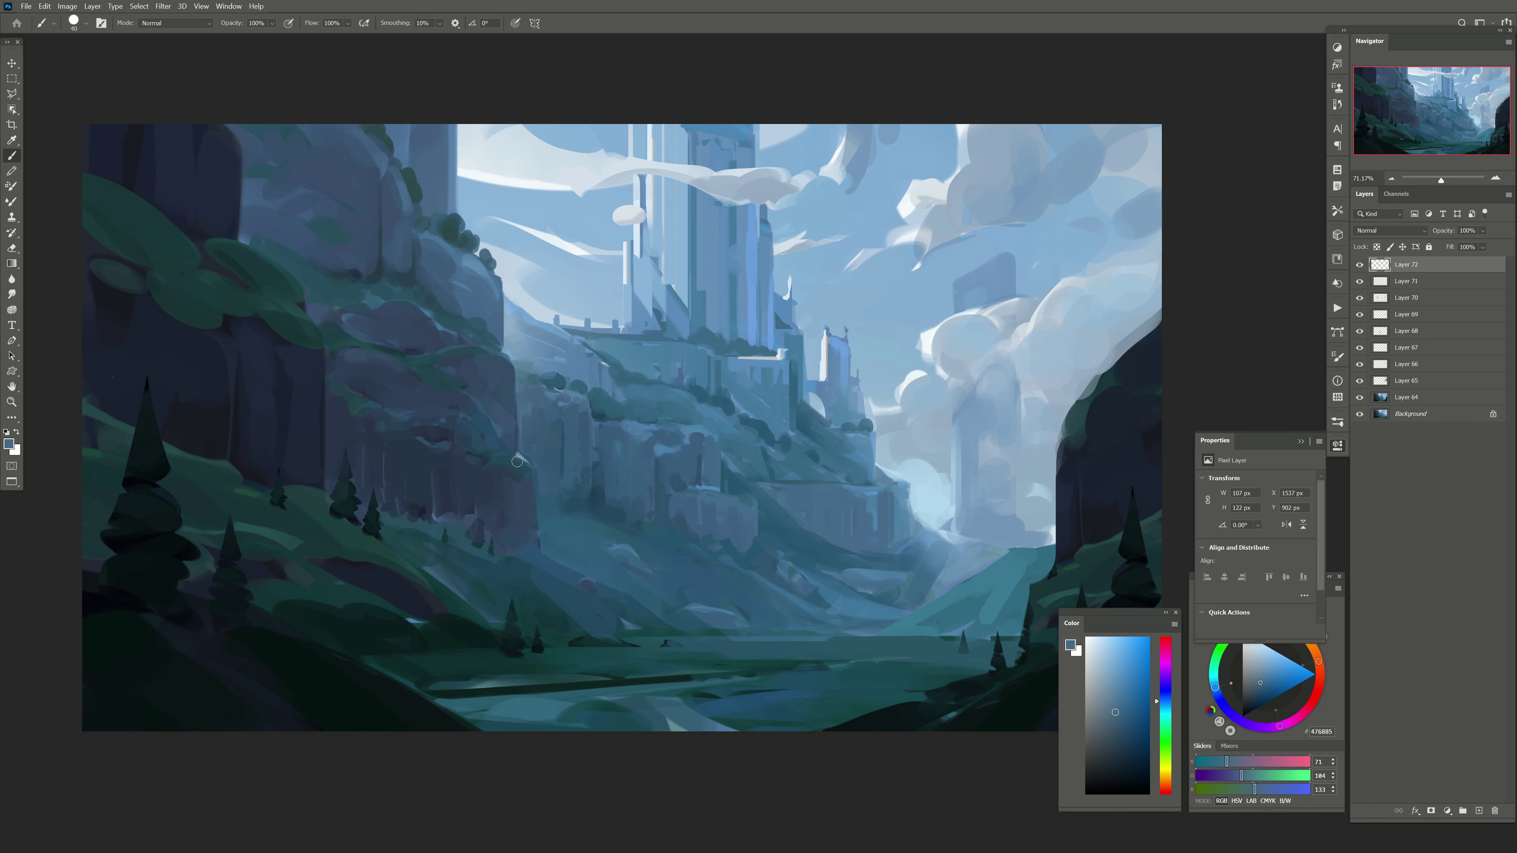
pyautogui.keyDown('alt'); pyautogui.click(541, 390); pyautogui.keyUp('alt')
pyautogui.keyDown('alt'); pyautogui.click(536, 332); pyautogui.keyUp('alt')
pyautogui.keyDown('alt'); pyautogui.click(552, 389); pyautogui.keyUp('alt')
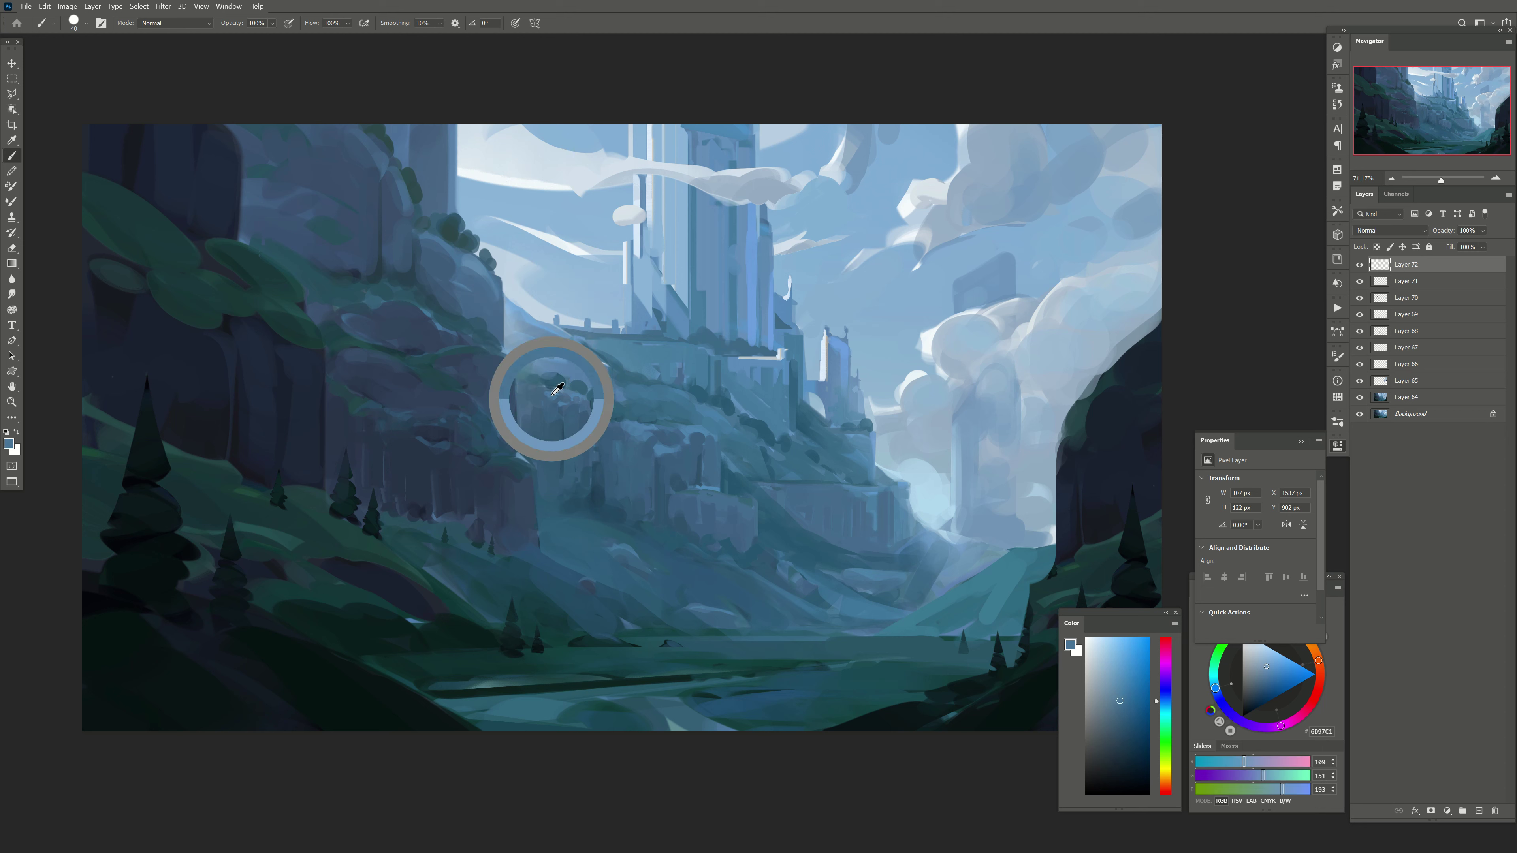
pyautogui.press('[')
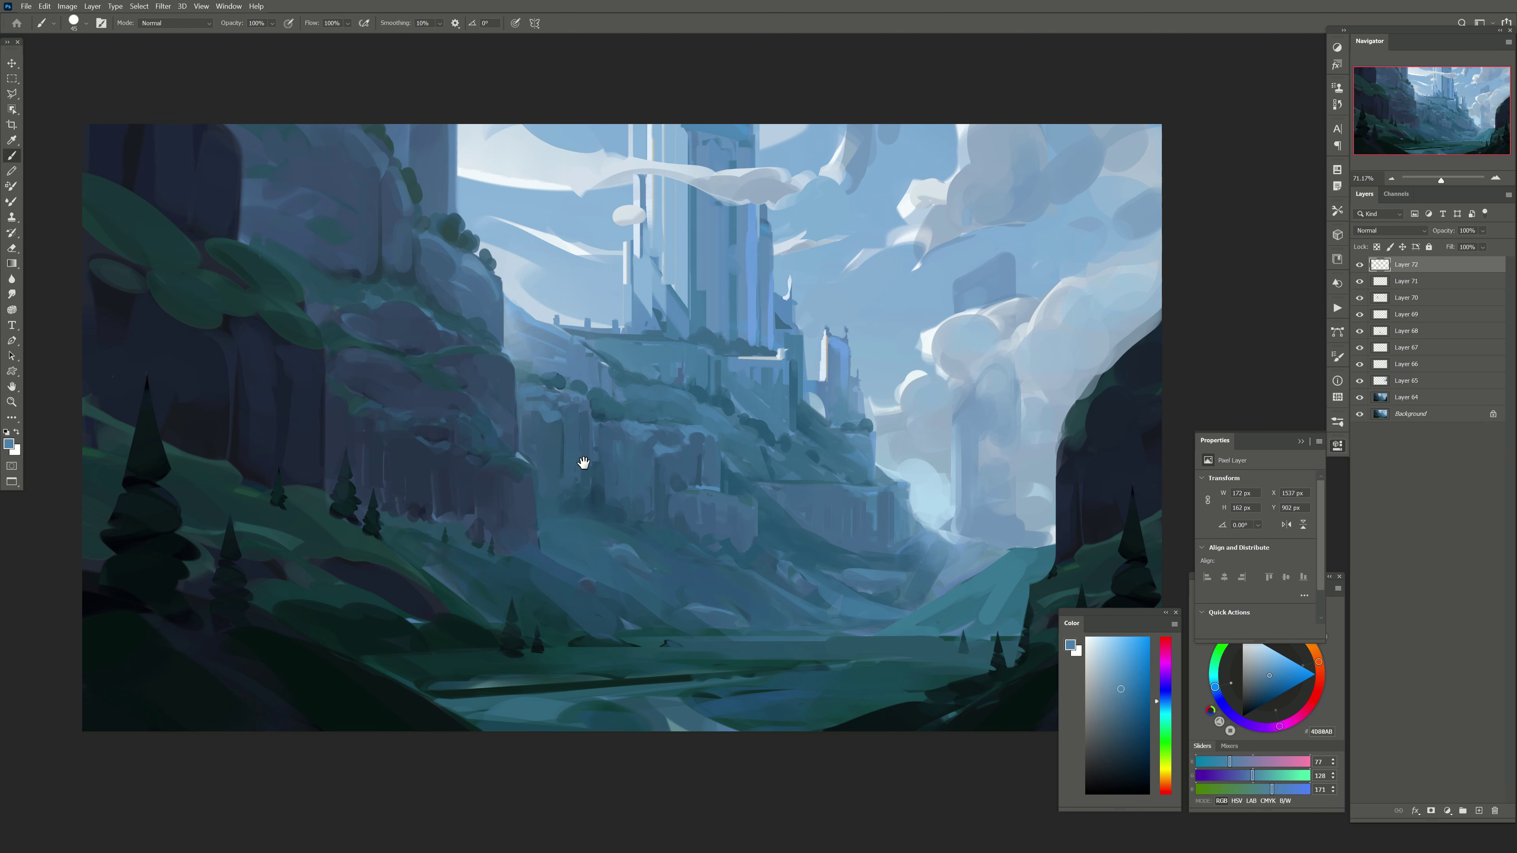
# Step: On a new top layer, paint dark navy strokes down and along the cliff
pyautogui.moveTo(584, 463); pyautogui.dragTo(562, 441)
pyautogui.click(1477, 811)
pyautogui.press('[')
pyautogui.press('[')
pyautogui.press('[')
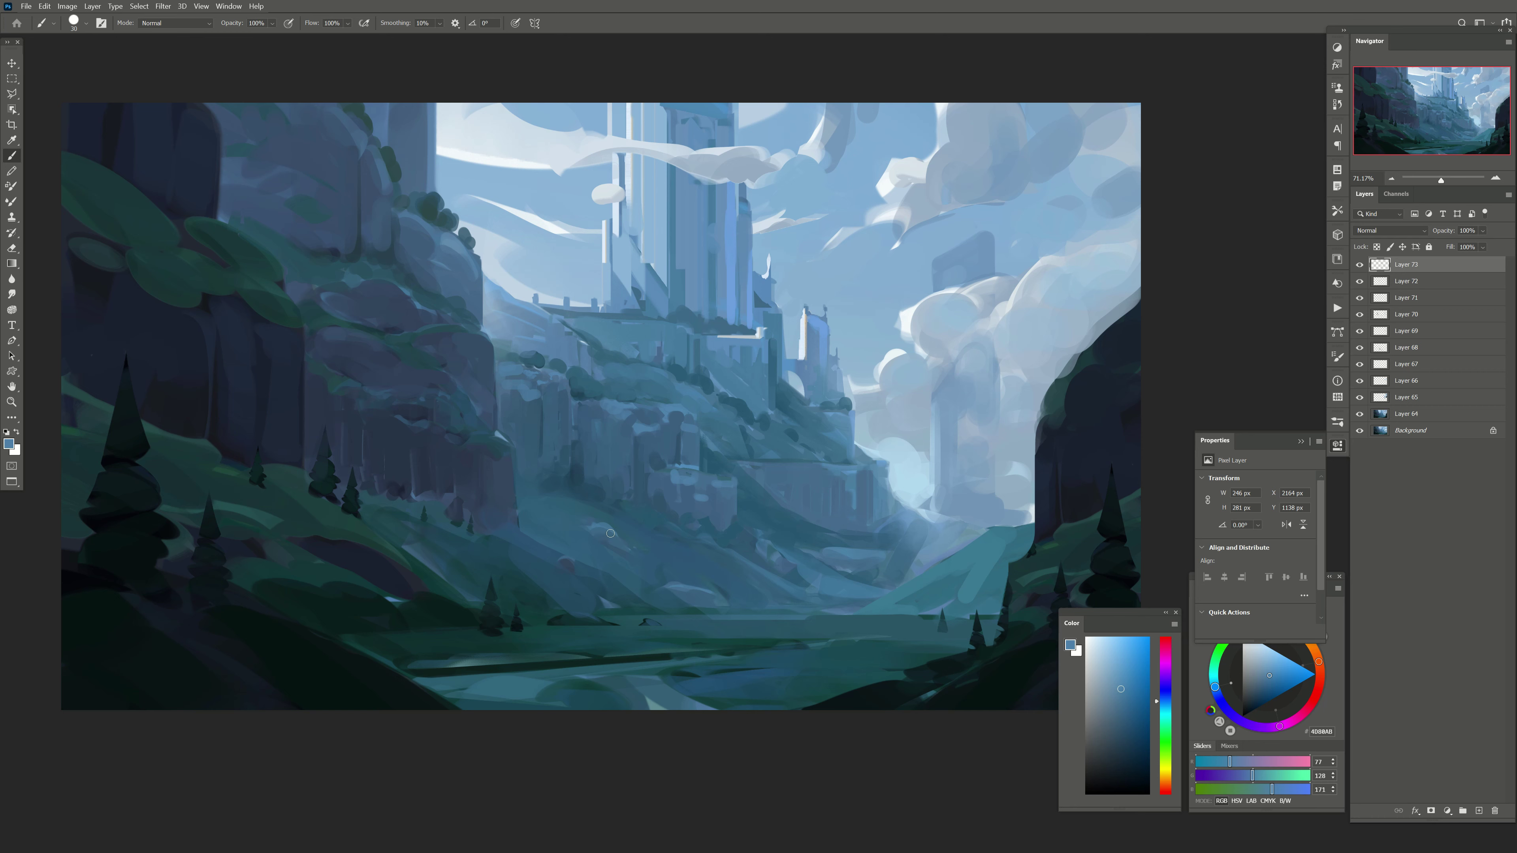
pyautogui.moveTo(691, 468); pyautogui.dragTo(684, 459)
pyautogui.press('e')
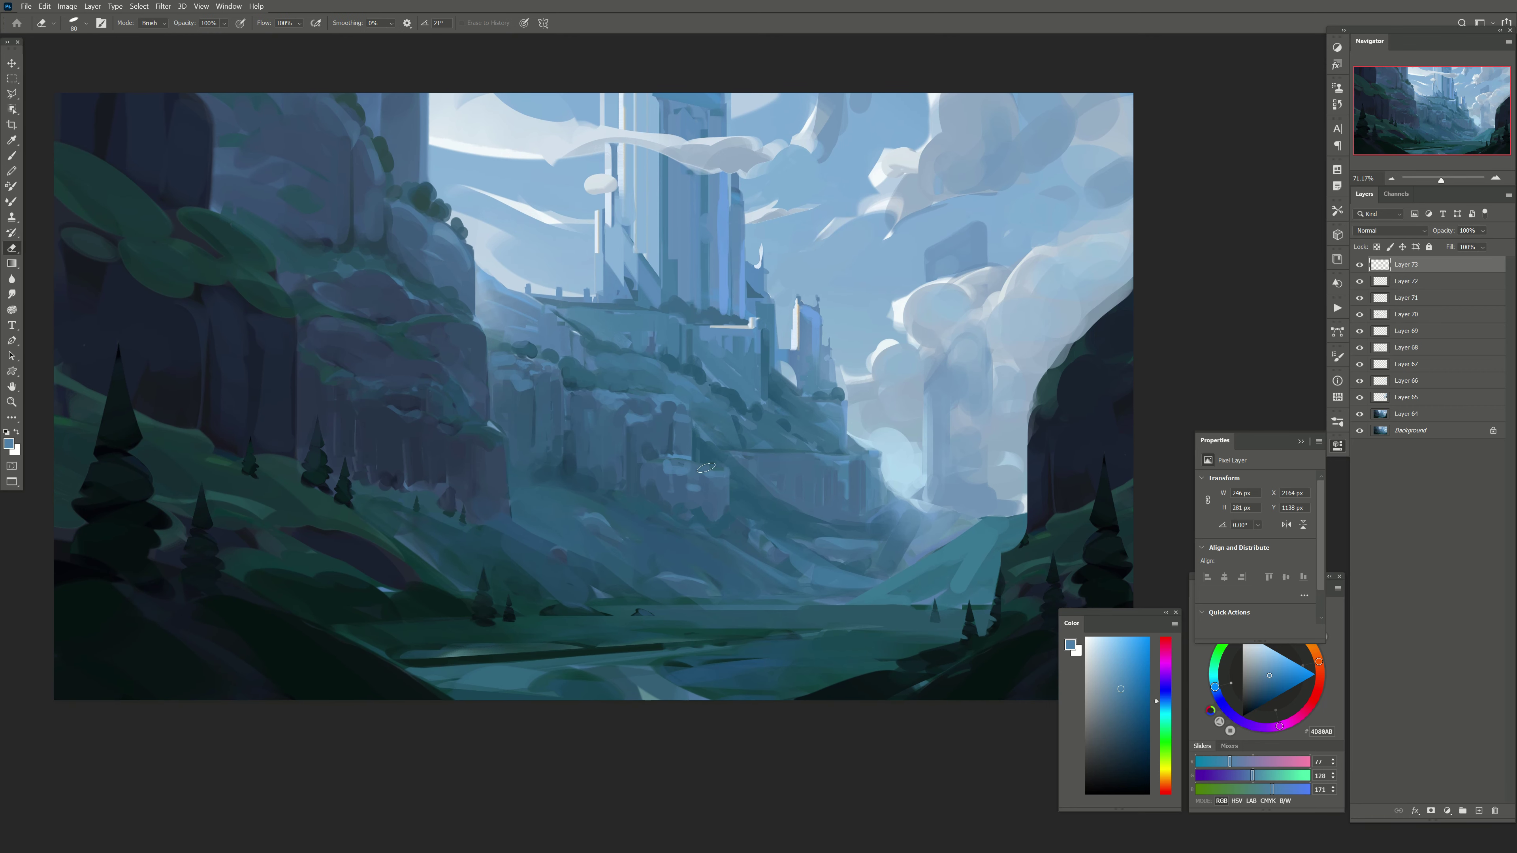
pyautogui.press('b')
pyautogui.keyDown('alt'); pyautogui.click(603, 490); pyautogui.keyUp('alt')
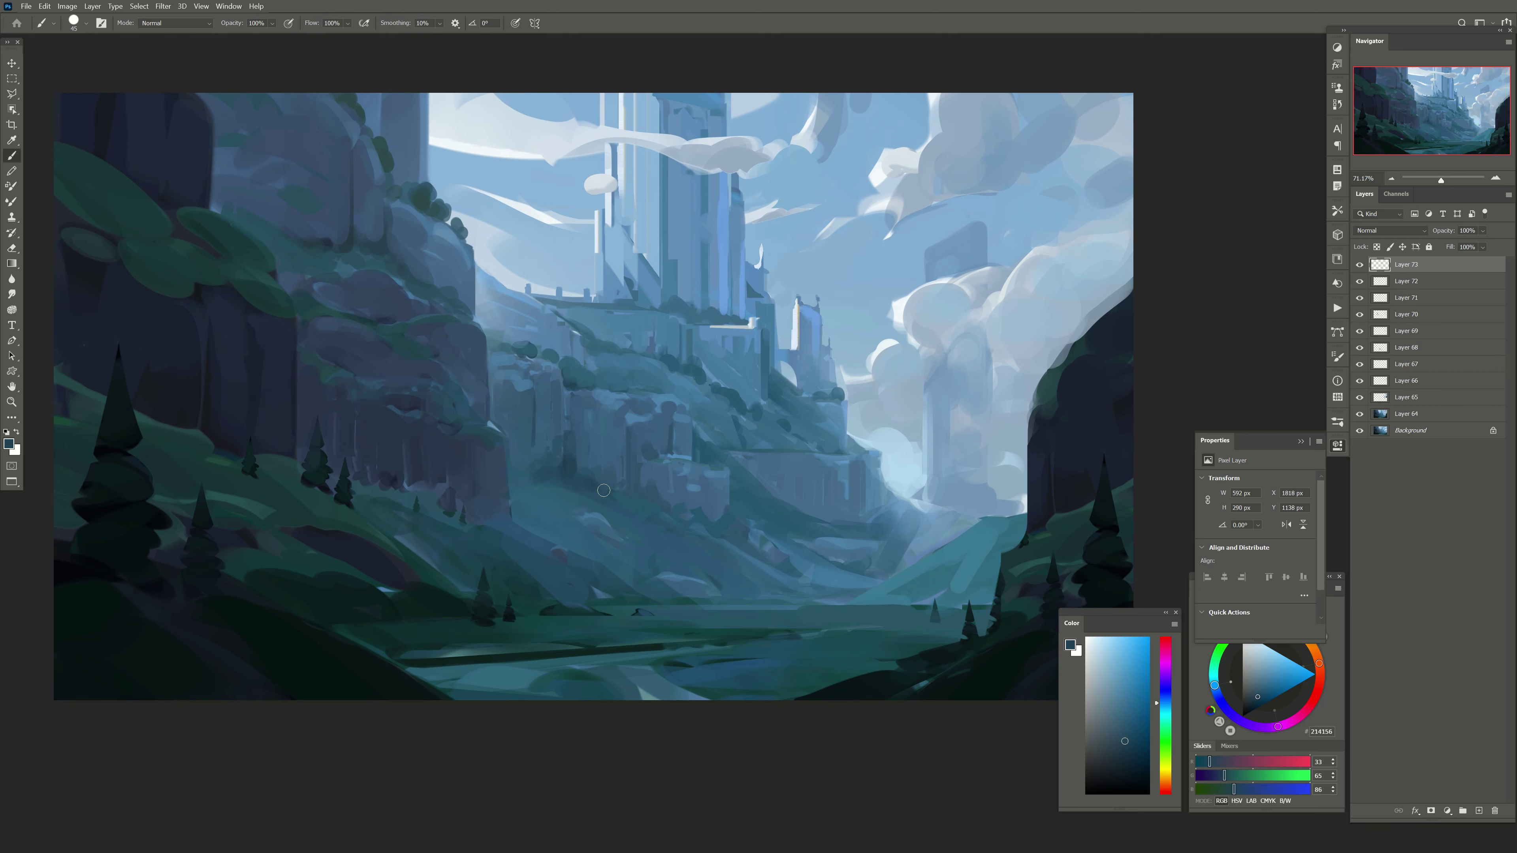
pyautogui.moveTo(537, 432); pyautogui.dragTo(562, 474)
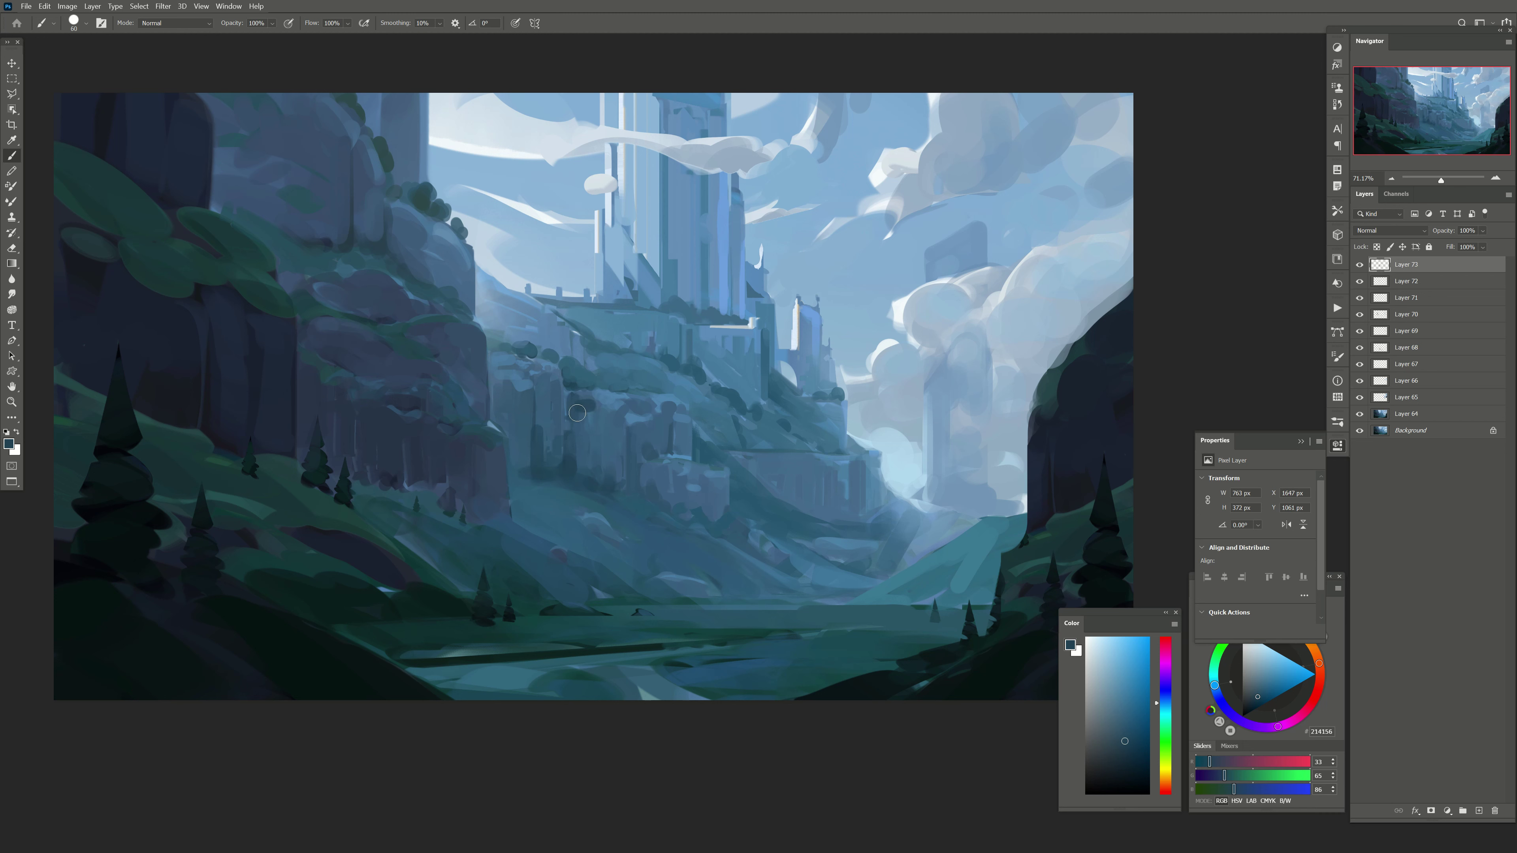
pyautogui.moveTo(577, 413); pyautogui.dragTo(577, 447)
pyautogui.press('[')
# Step: Compare the dark strokes, restore an erased stroke, and flip the painting horizontally
pyautogui.click(1359, 265)
pyautogui.moveTo(588, 412)
pyautogui.mouseDown()
pyautogui.moveTo(544, 487)
pyautogui.moveTo(562, 433)
pyautogui.mouseUp()
pyautogui.press('e')
pyautogui.hotkey('ctrl', 'z')
pyautogui.press(']')
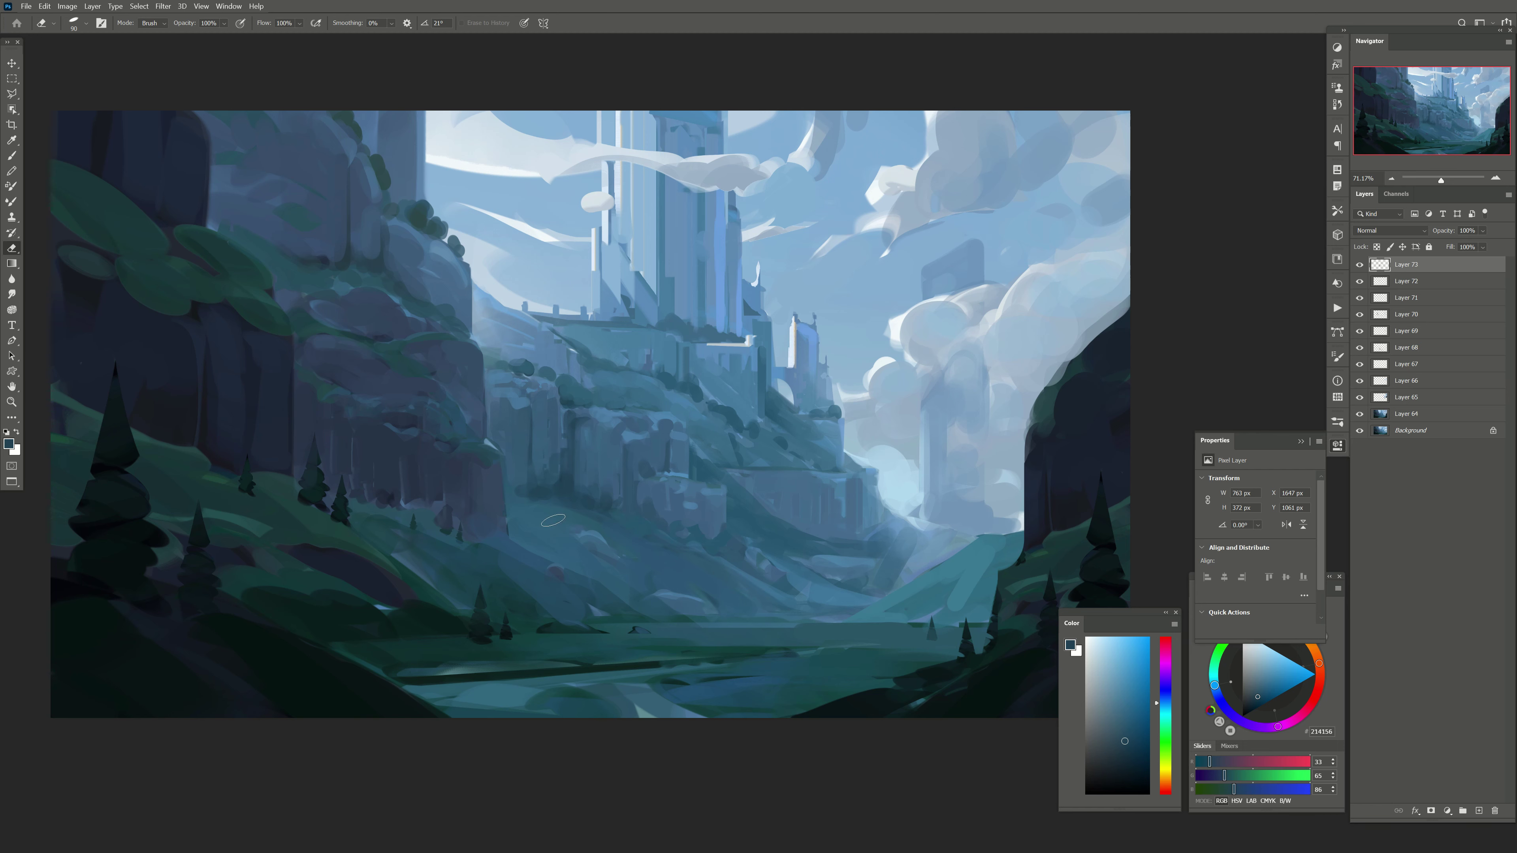
pyautogui.hotkey('ctrl', 'shift', 'h')
# Step: Group Layers 64–73 into Group 1, add a layer inside it, and sample teal and slate blue
pyautogui.hotkey('ctrl', 'alt', 'a')
pyautogui.hotkey('ctrl', 'g')
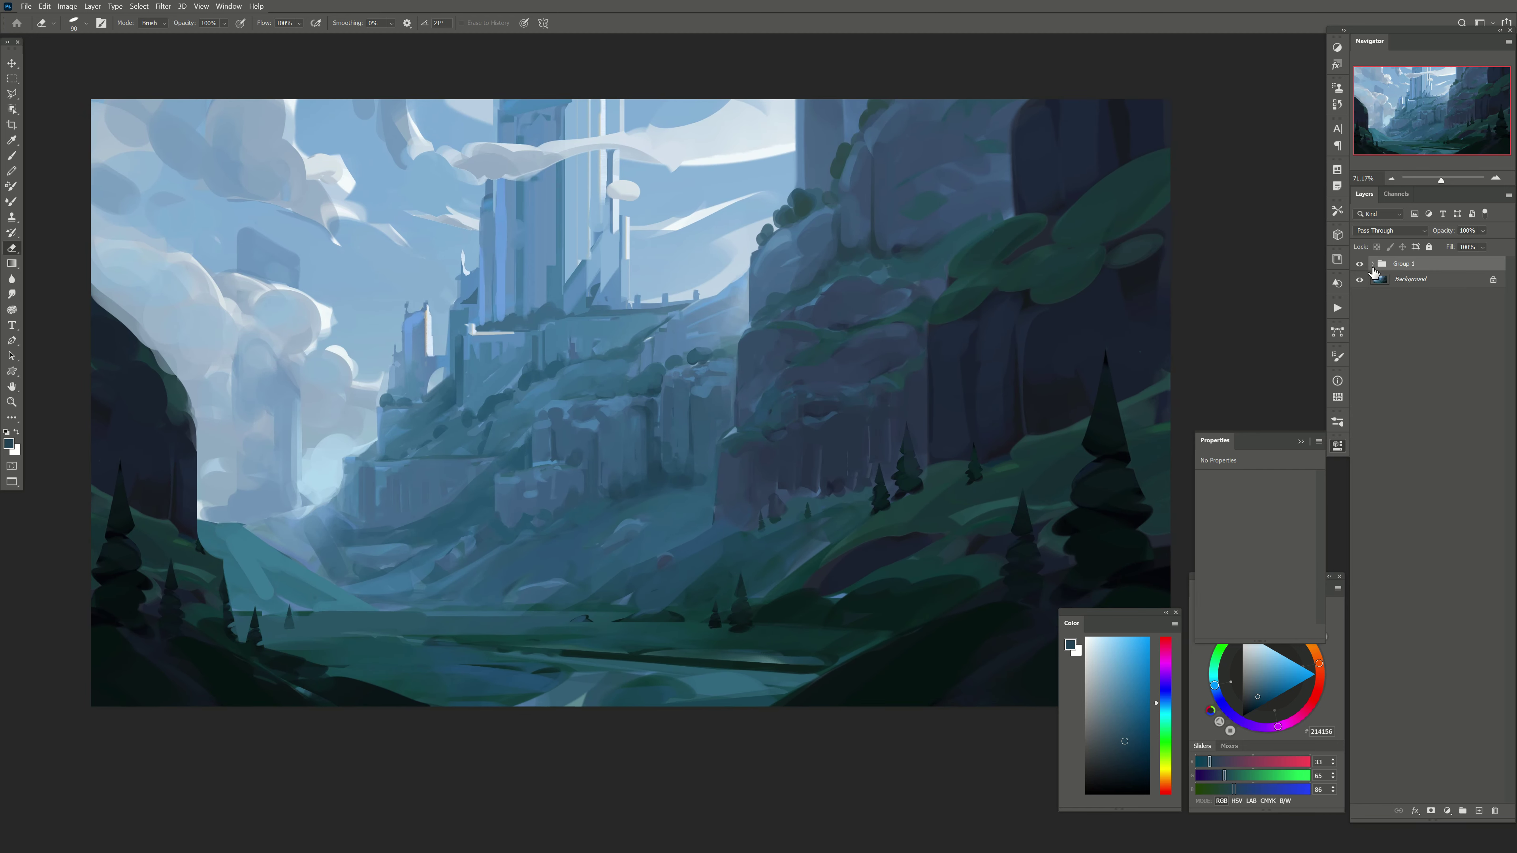
pyautogui.click(1478, 810)
pyautogui.moveTo(391, 402); pyautogui.dragTo(420, 381)
pyautogui.press('b')
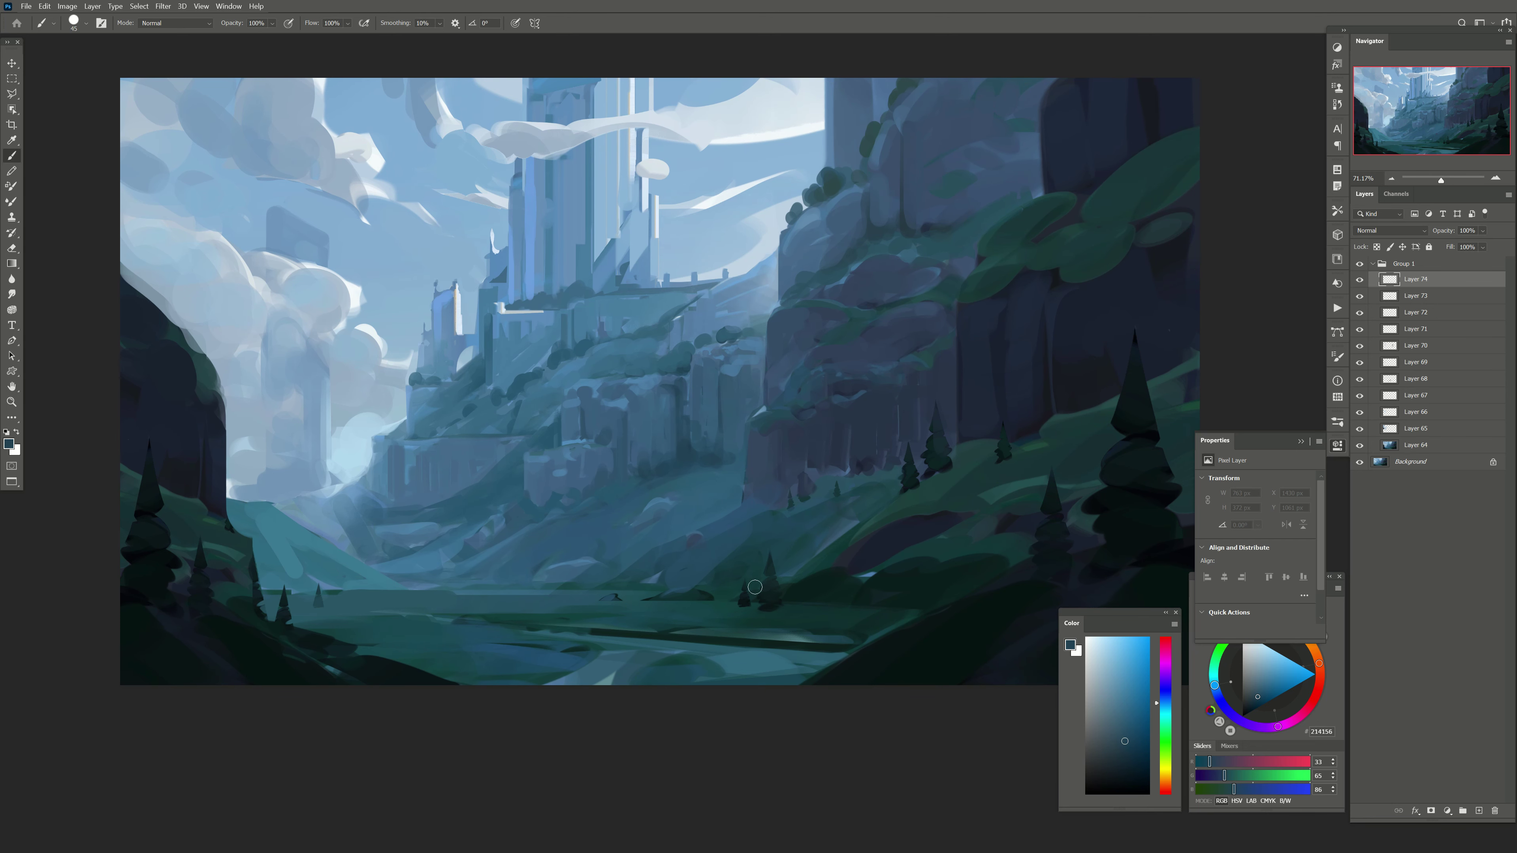
pyautogui.press(']')
pyautogui.press(']')
pyautogui.keyDown('alt'); pyautogui.click(721, 530); pyautogui.keyUp('alt')
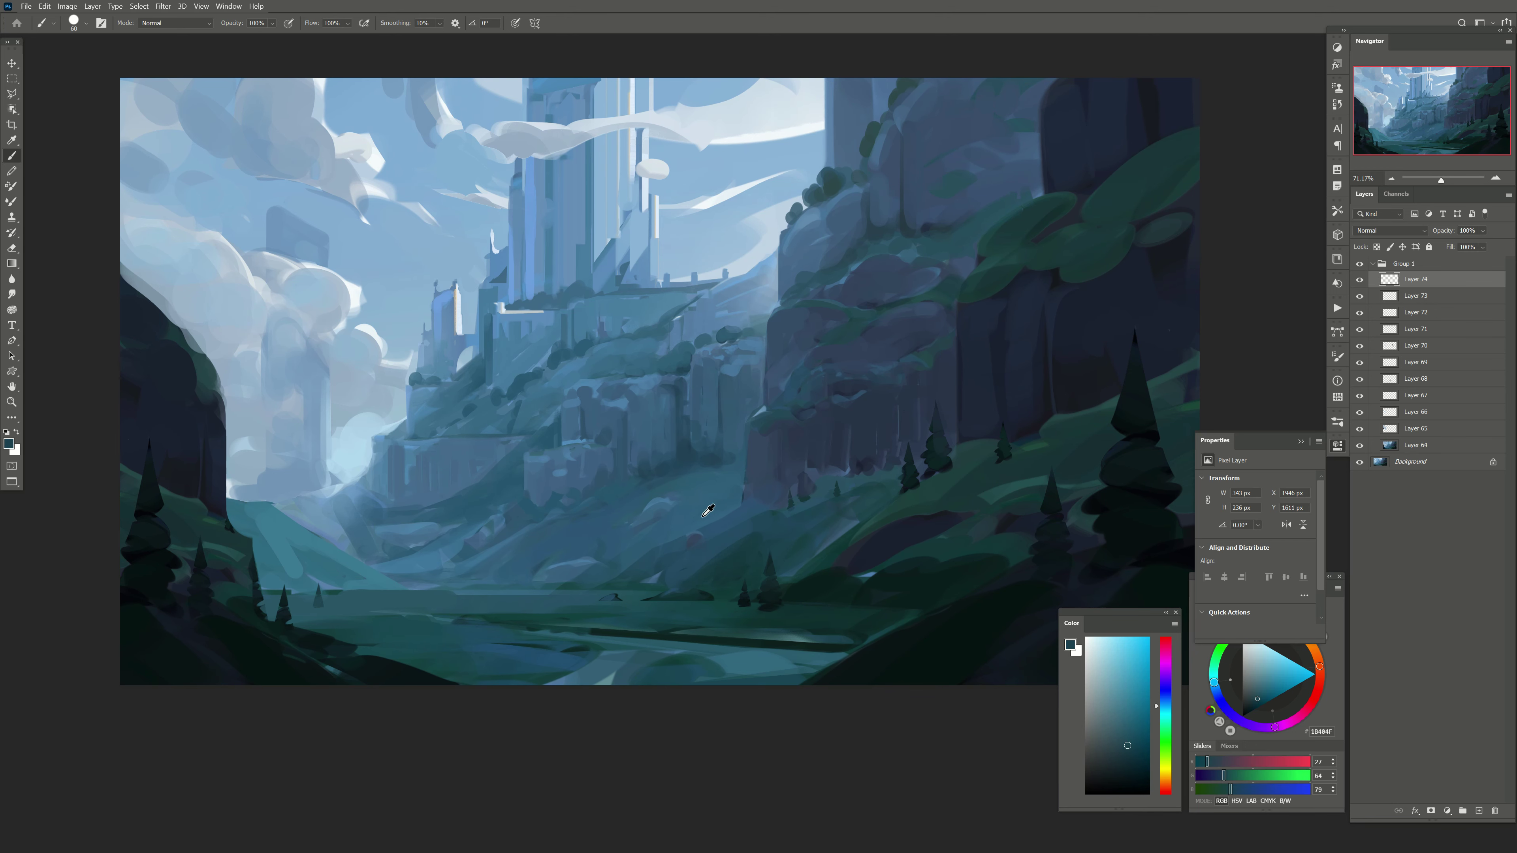
pyautogui.keyDown('alt'); pyautogui.click(711, 529); pyautogui.keyUp('alt')
pyautogui.press('[')
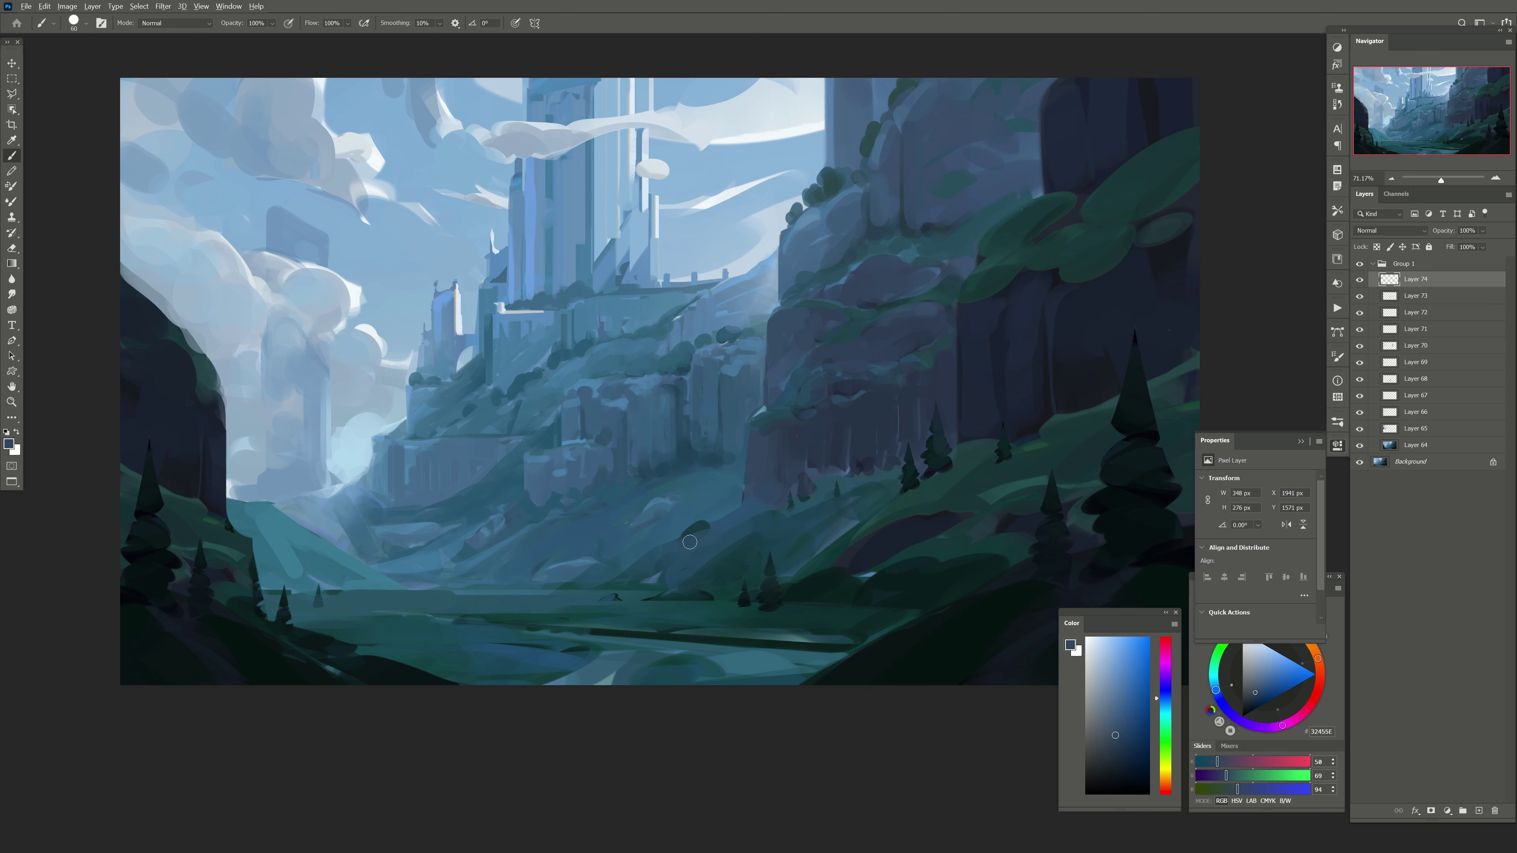
# Step: Stamp a merged copy of the painting onto Layer 75 and ready a small Mixer Brush on it
pyautogui.click(1478, 810)
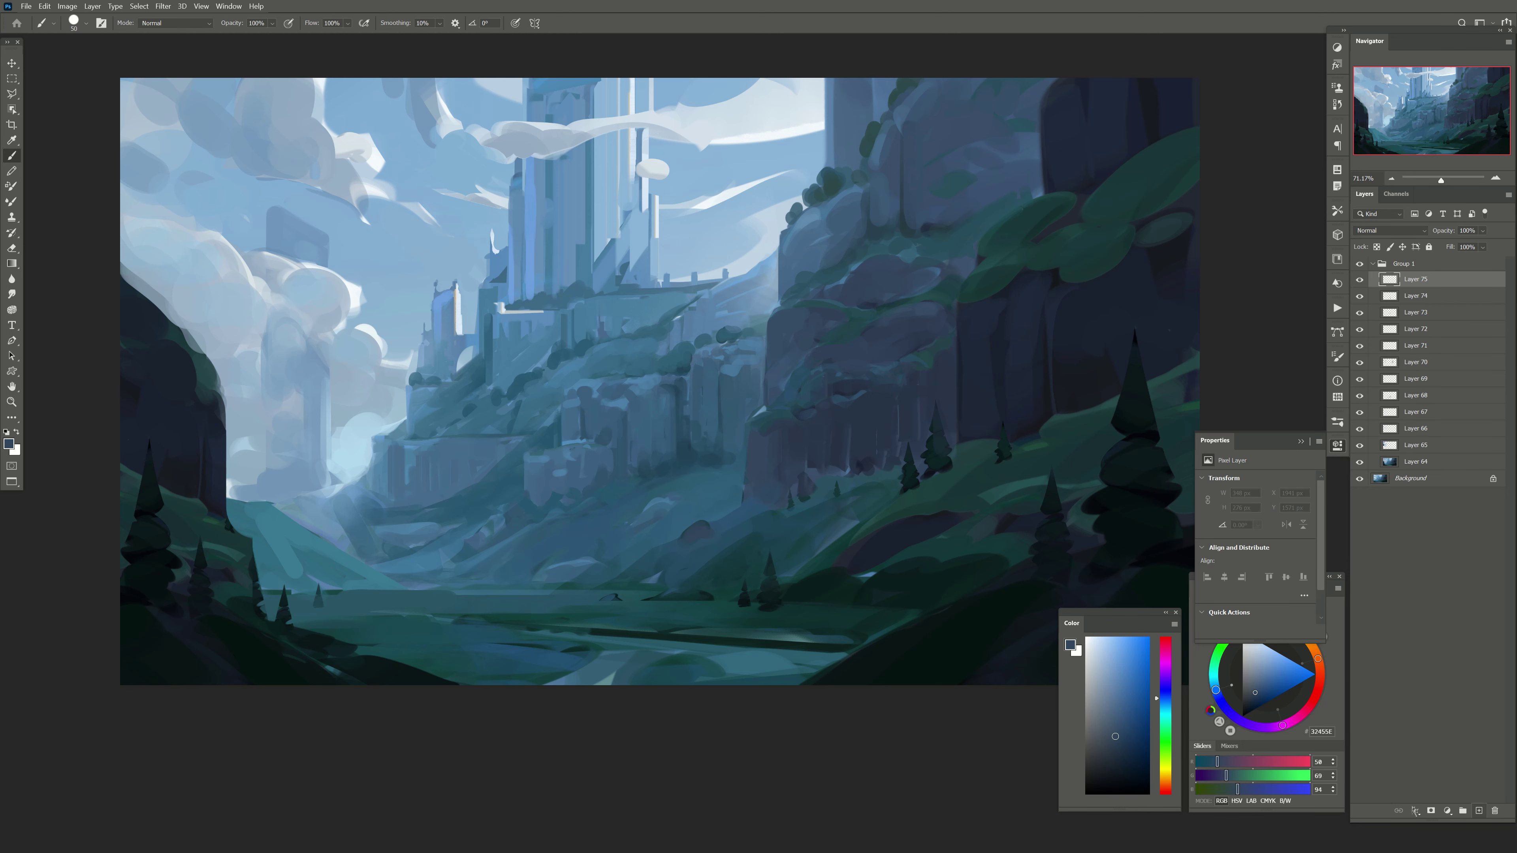
pyautogui.hotkey('ctrl', 'alt', 'shift', 'e')
pyautogui.hotkey('shift', 'b')
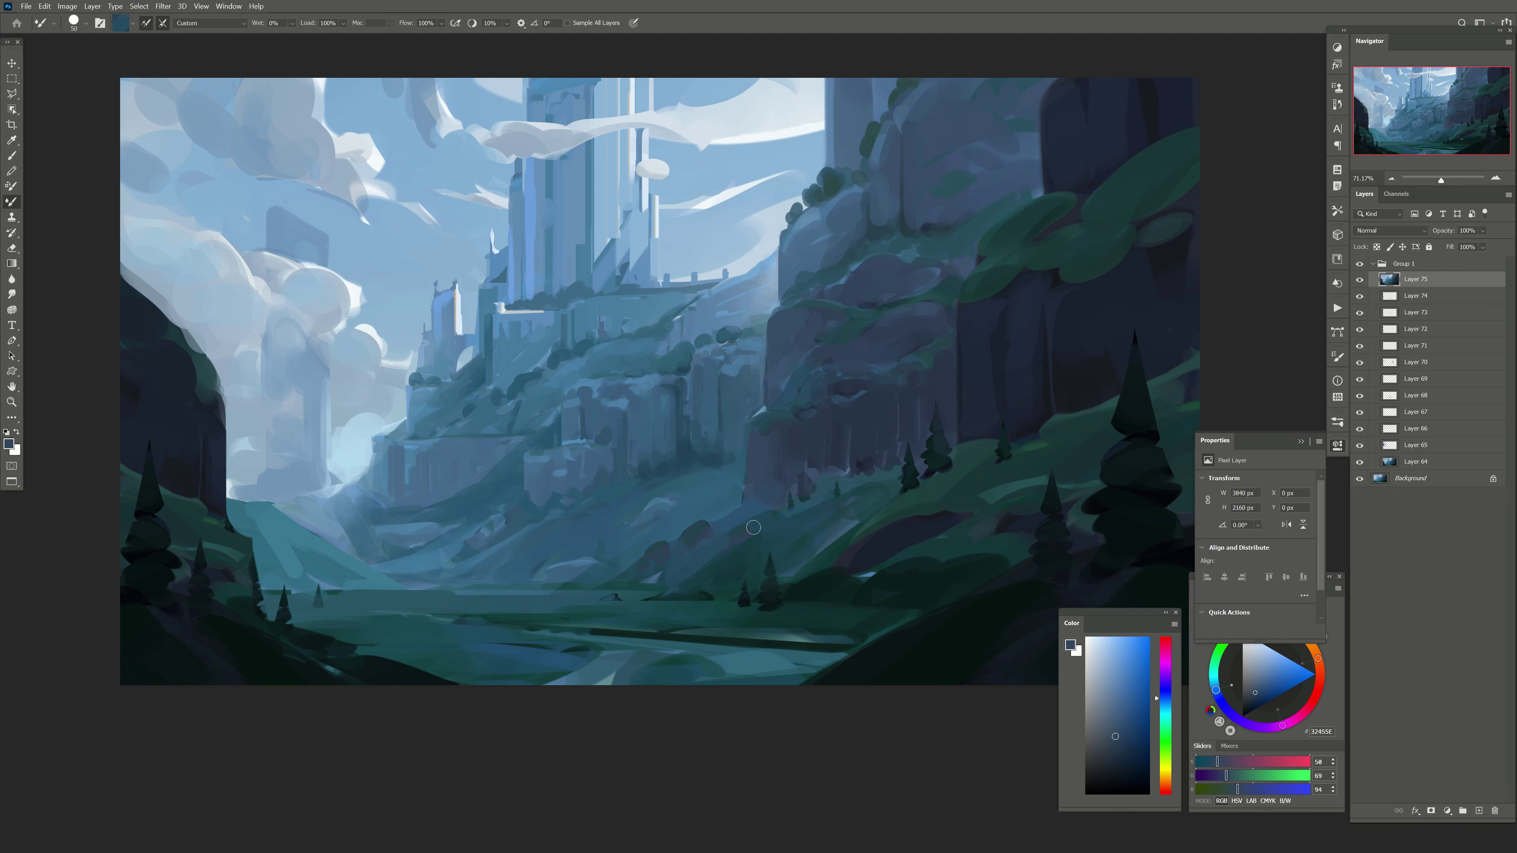
pyautogui.hotkey('ctrl', 'shift', 'alt', 'n')
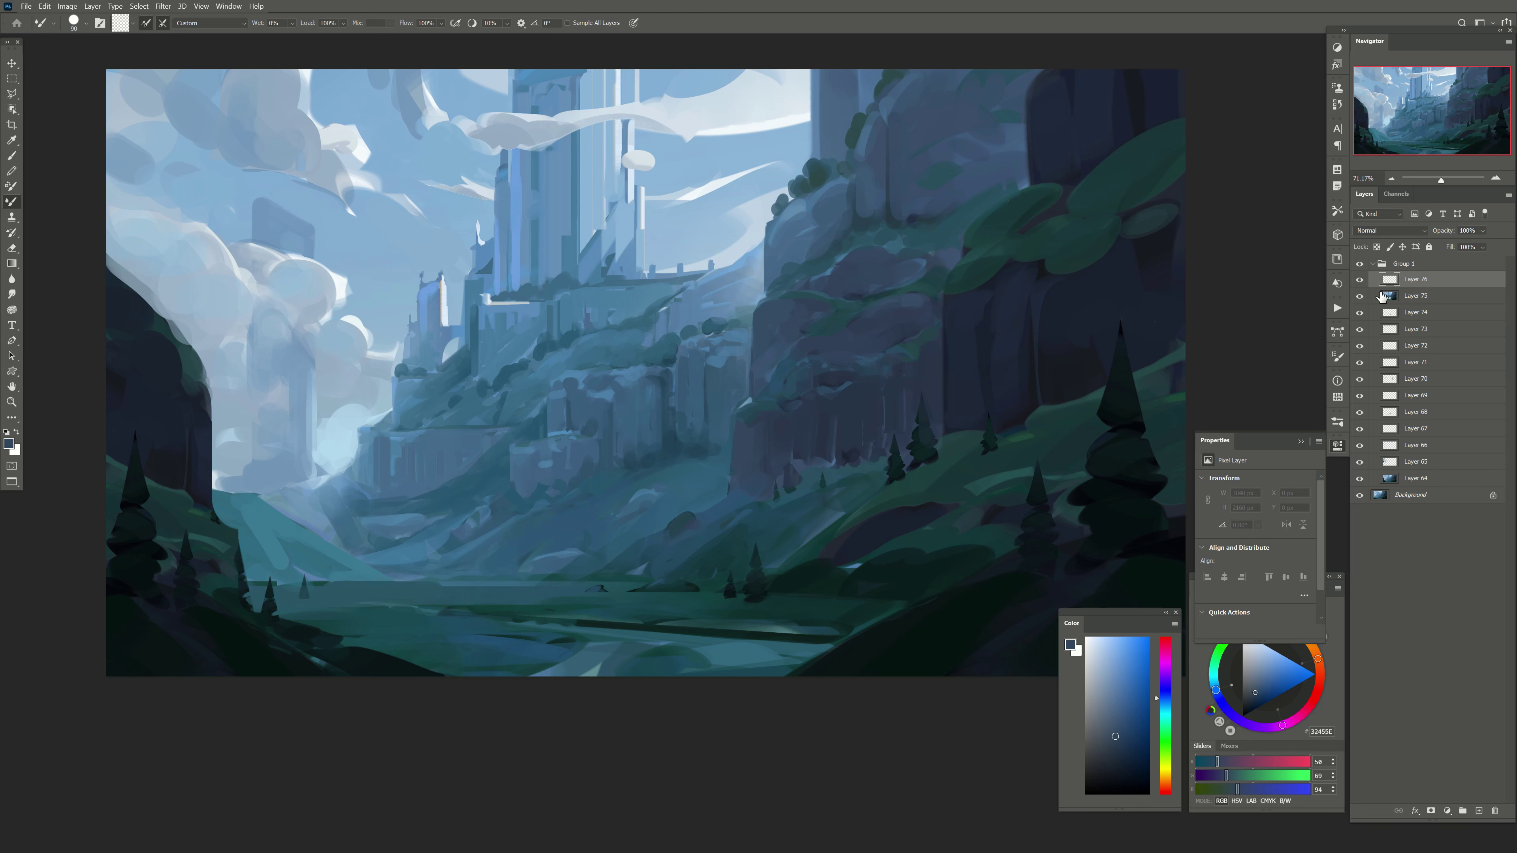
pyautogui.click(1383, 295)
pyautogui.press('[')
pyautogui.press('[')
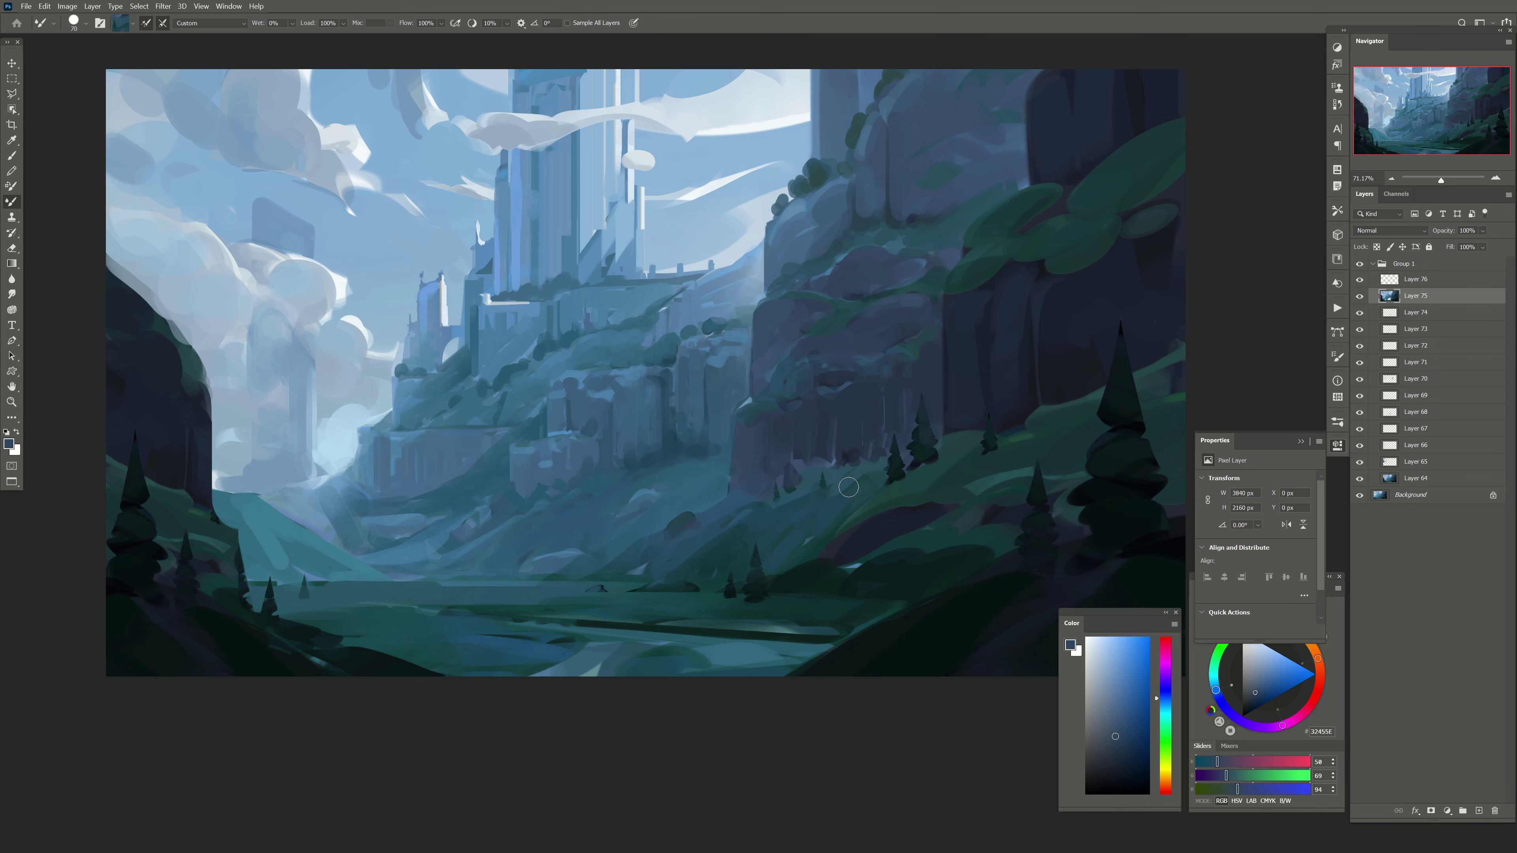
pyautogui.press('[')
# Step: Blend the mossy slope and drag dark blue paint along the cliff base
pyautogui.moveTo(849, 487)
pyautogui.mouseDown()
pyautogui.moveTo(794, 505)
pyautogui.moveTo(769, 538)
pyautogui.mouseUp()
pyautogui.press('[')
pyautogui.moveTo(722, 475); pyautogui.dragTo(717, 515)
pyautogui.keyDown('alt'); pyautogui.click(764, 440); pyautogui.keyUp('alt')
pyautogui.press(']')
pyautogui.moveTo(747, 427)
pyautogui.mouseDown()
pyautogui.moveTo(741, 496)
pyautogui.moveTo(799, 501)
pyautogui.mouseUp()
# Step: Compare Layer 75 before and after, then blend the bright white cloud into the sky
pyautogui.press('e')
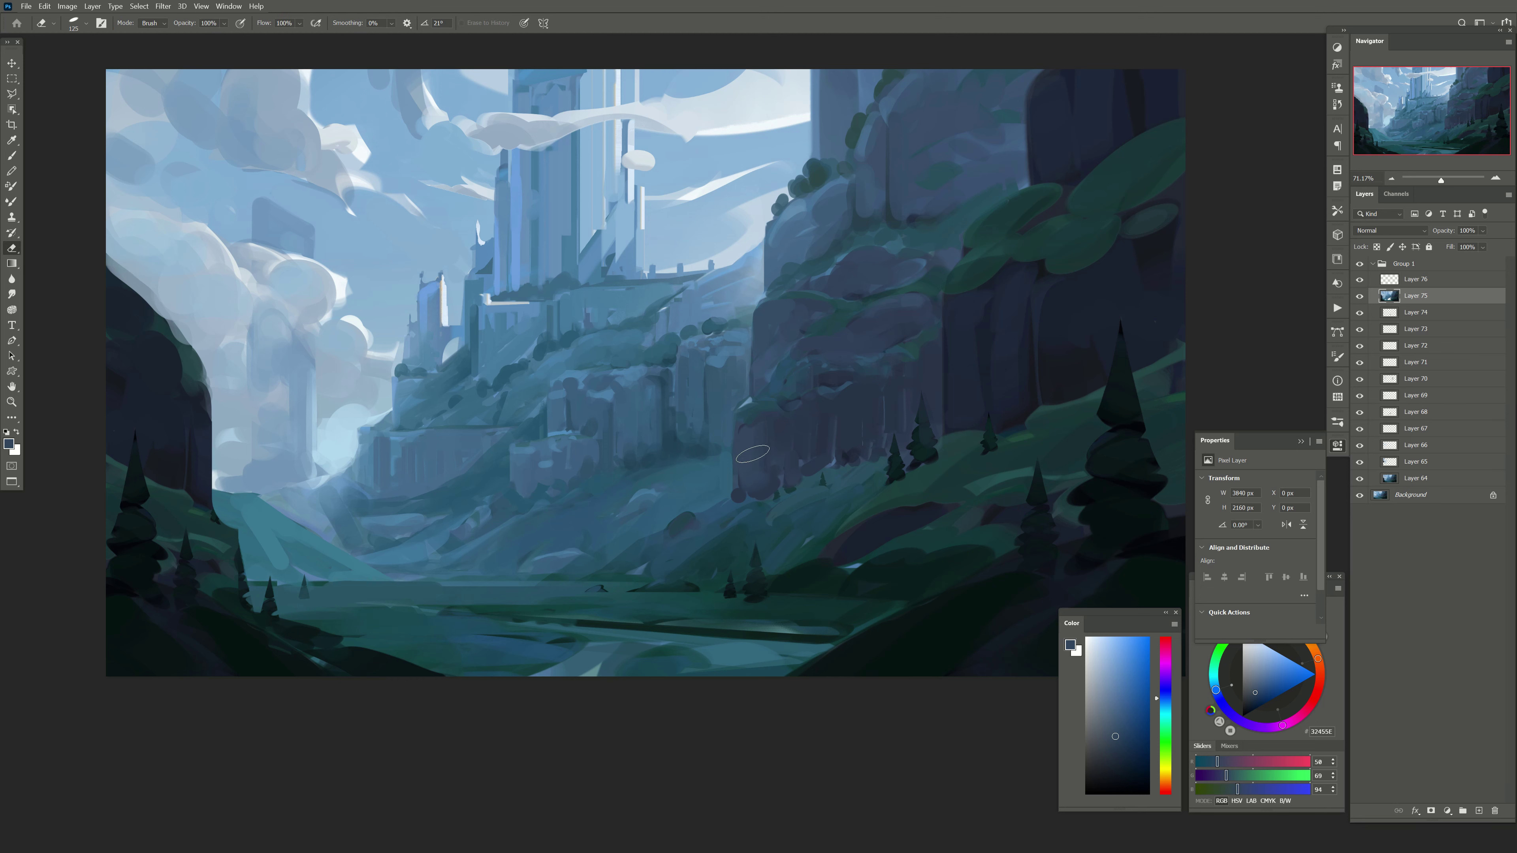
pyautogui.click(1360, 296)
pyautogui.click(1359, 295)
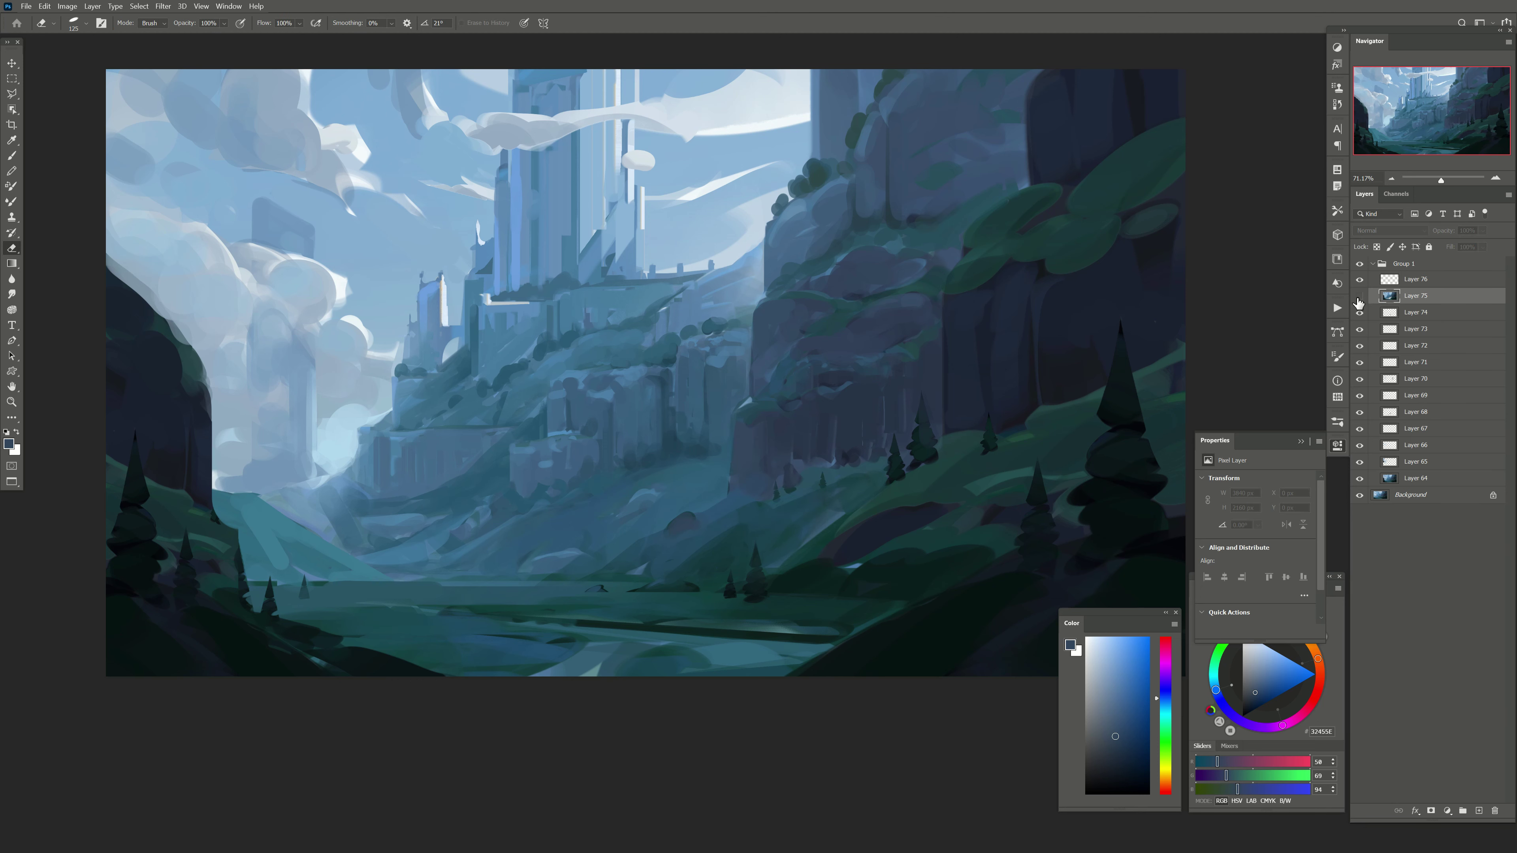
pyautogui.click(1360, 296)
pyautogui.press('b')
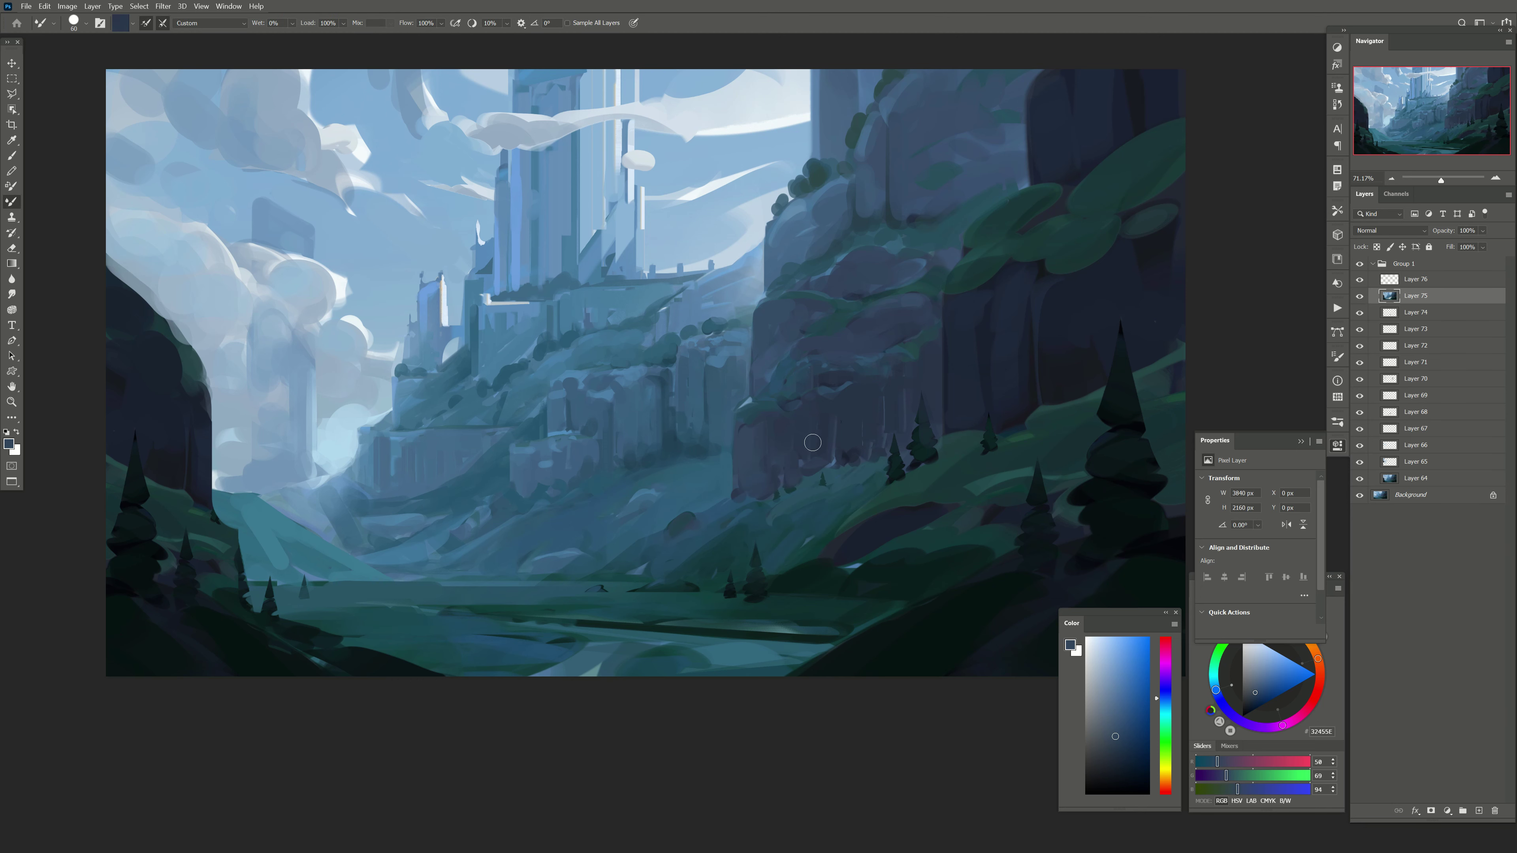
pyautogui.moveTo(911, 407); pyautogui.dragTo(894, 429)
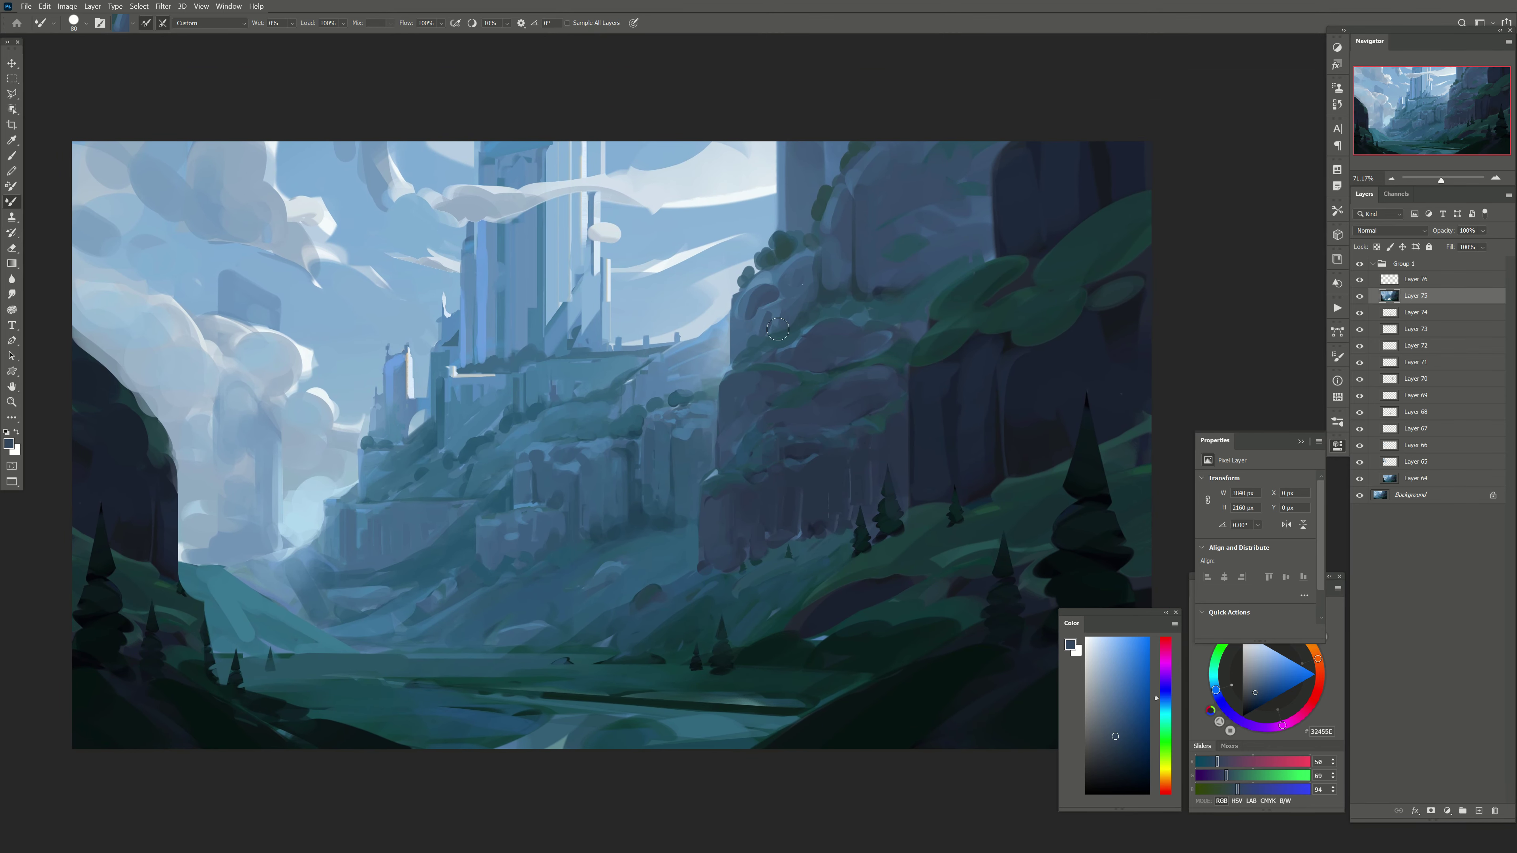
pyautogui.press('e')
pyautogui.press('b')
pyautogui.moveTo(353, 299); pyautogui.dragTo(320, 332)
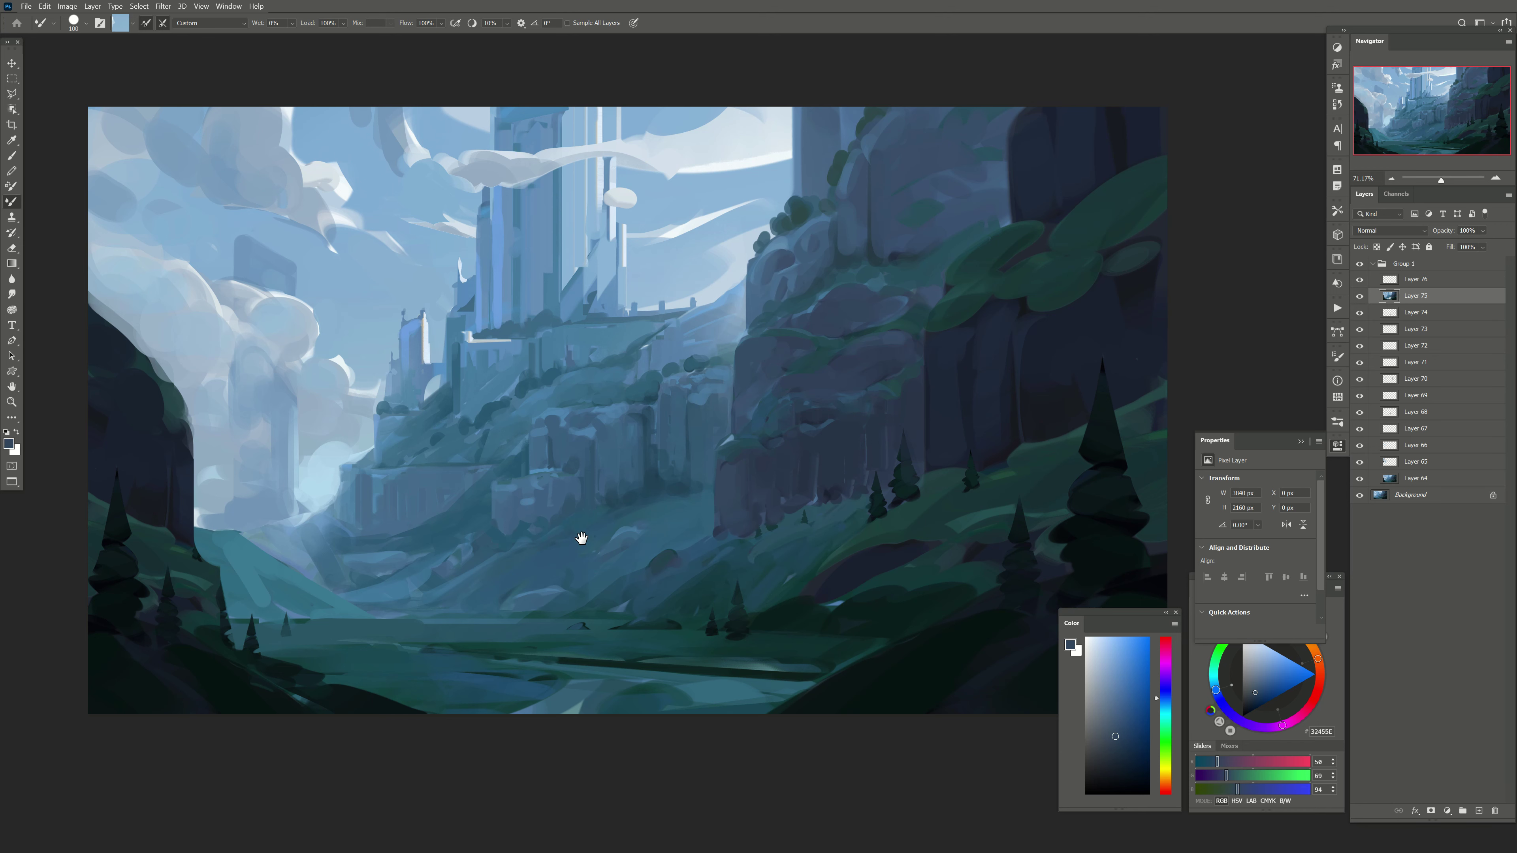
pyautogui.scroll(-2, 657, 580)
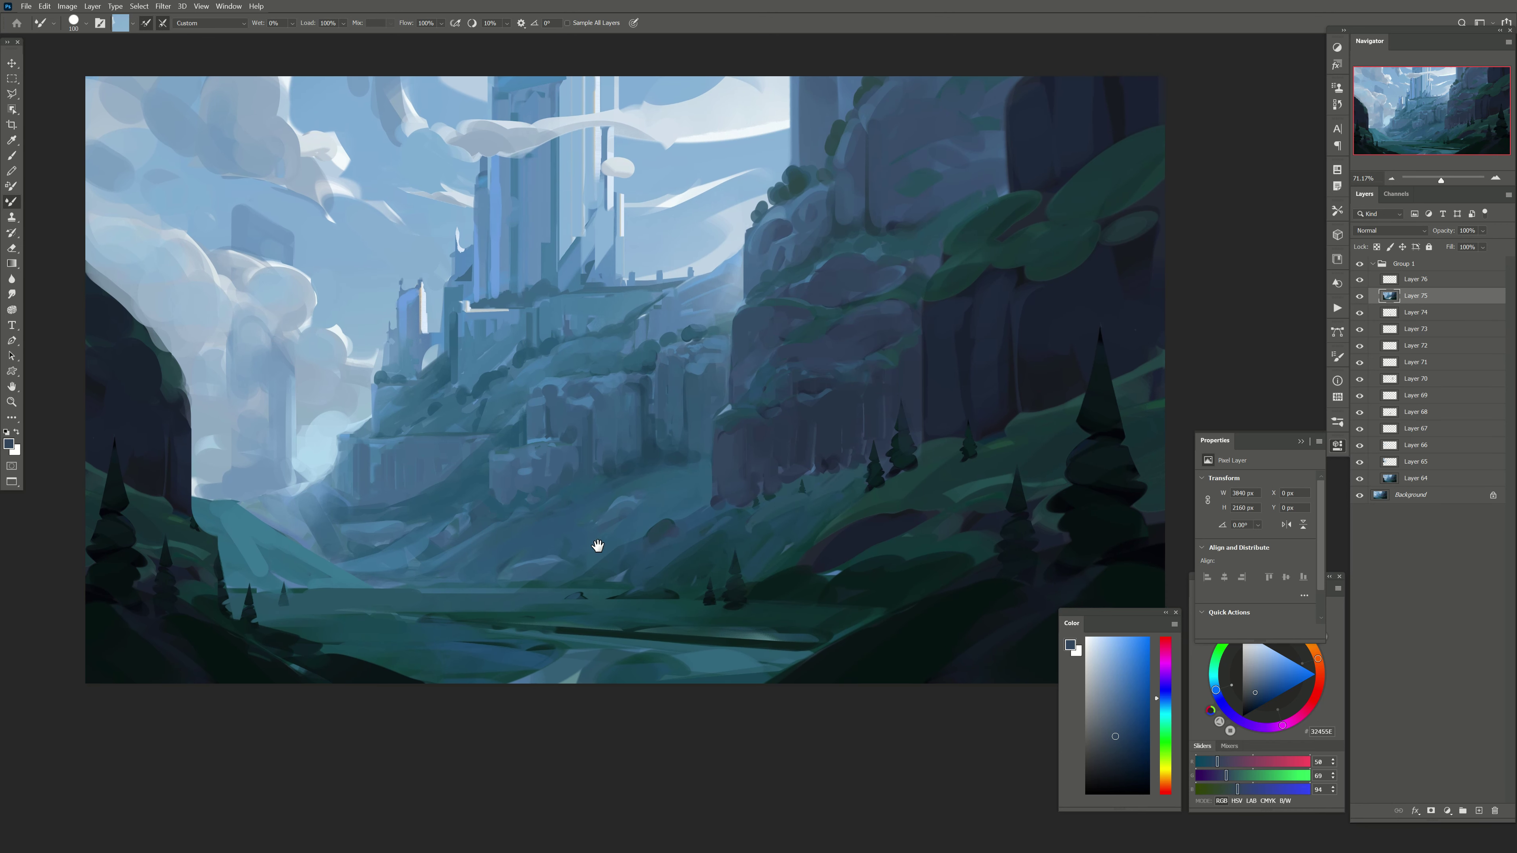
# Step: Select the valley floor with a Polygonal Lasso outline
pyautogui.press('l')
pyautogui.click(444, 699)
pyautogui.click(536, 676)
pyautogui.click(611, 667)
pyautogui.click(754, 634)
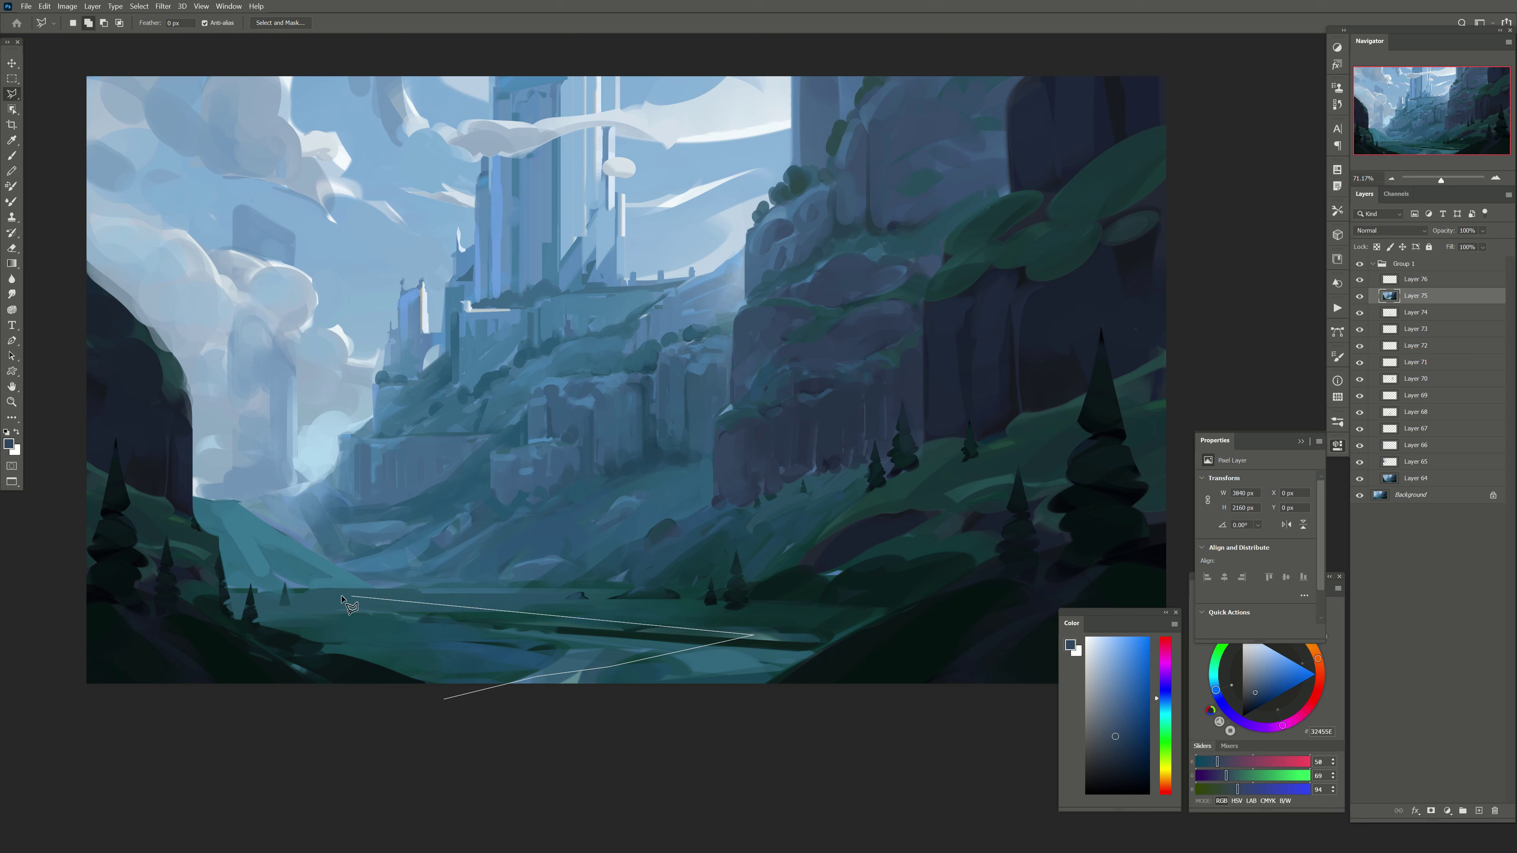
pyautogui.click(368, 631)
pyautogui.click(308, 657)
pyautogui.doubleClick(487, 701)
# Step: Smooth the valley inside the selection with a large Mixer Brush, add teal strokes, and deselect
pyautogui.press('b')
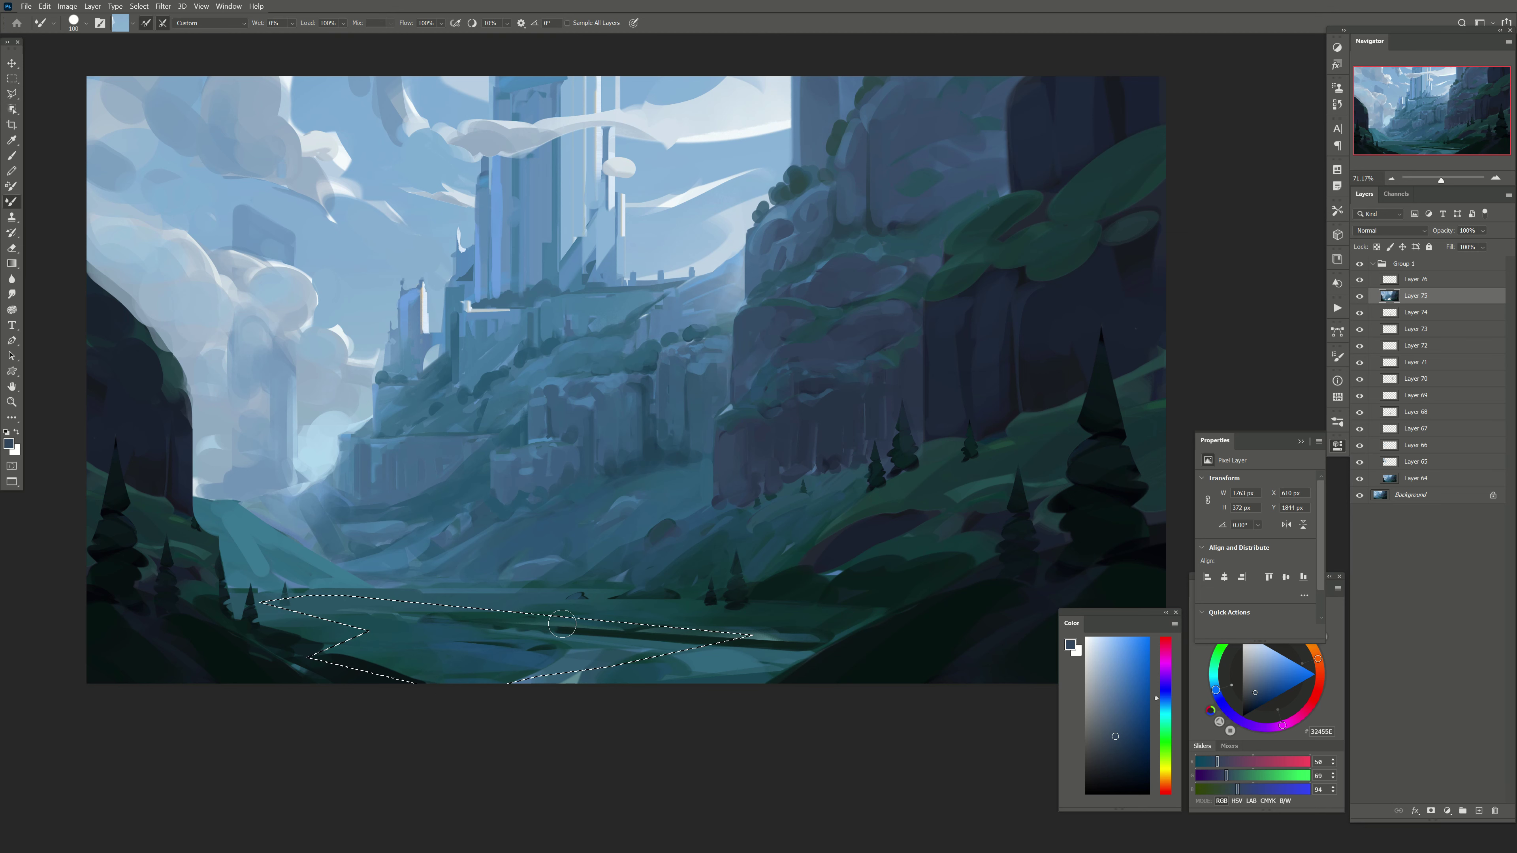
pyautogui.press(']')
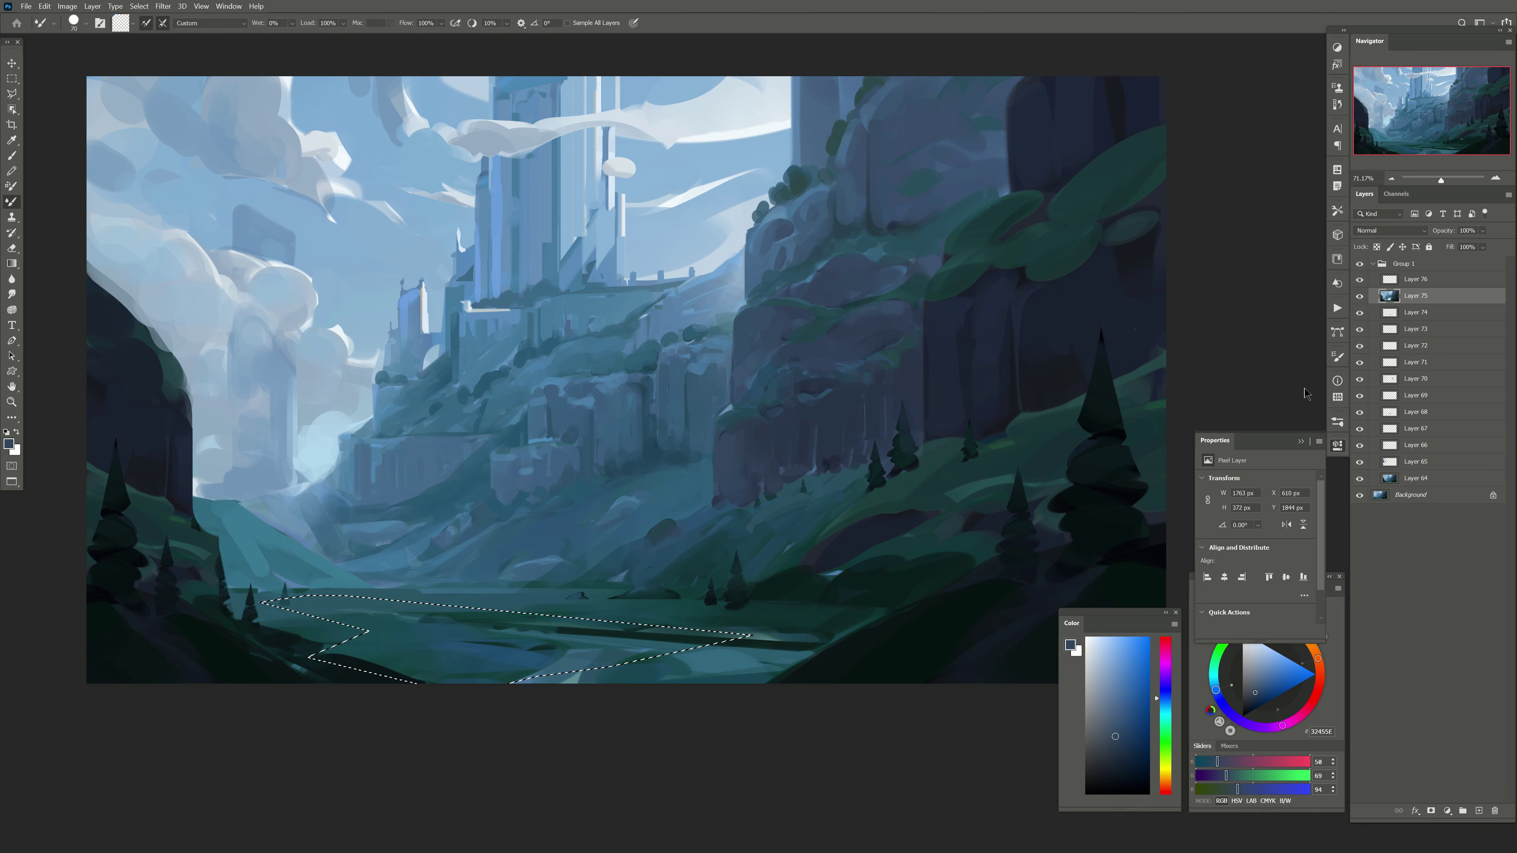
pyautogui.press(']')
pyautogui.press(']')
pyautogui.press(']')
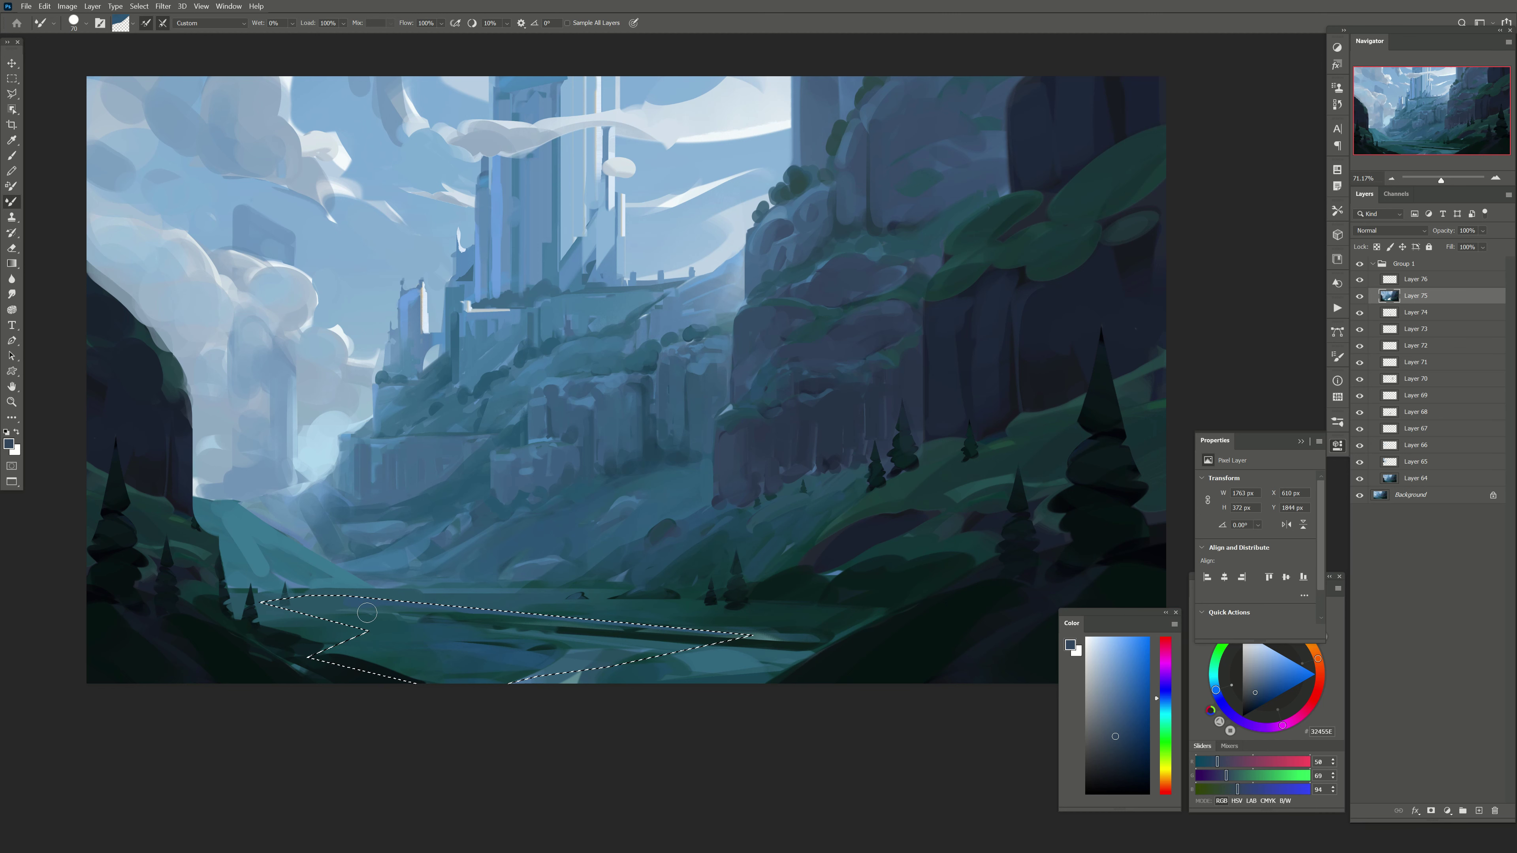
pyautogui.moveTo(679, 625); pyautogui.dragTo(491, 679)
pyautogui.press('[')
pyautogui.press('[')
pyautogui.press('[')
pyautogui.keyDown('alt'); pyautogui.click(491, 680); pyautogui.keyUp('alt')
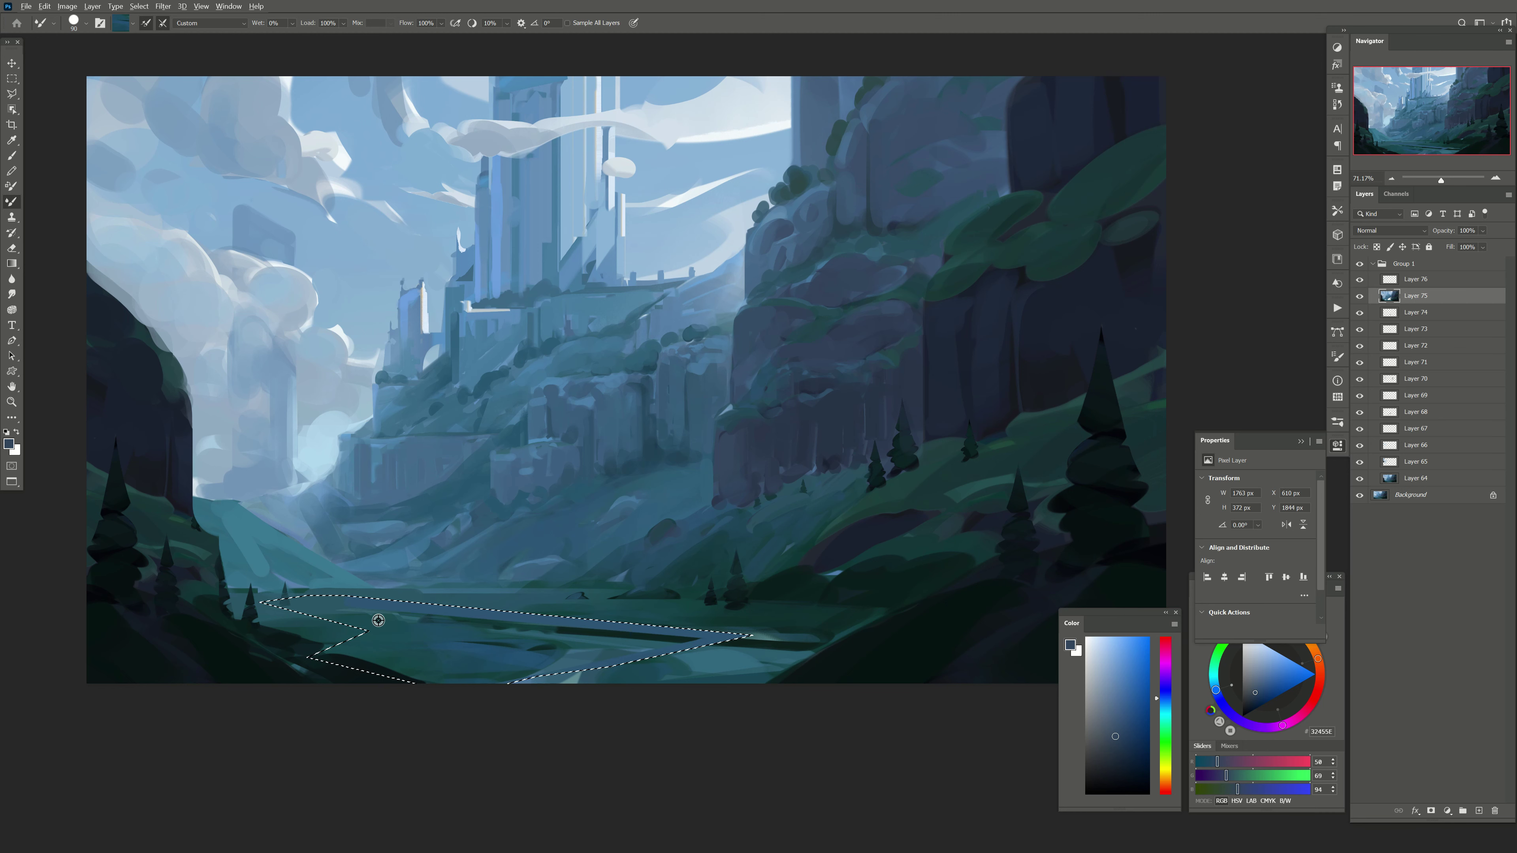
pyautogui.moveTo(442, 627); pyautogui.dragTo(705, 639)
pyautogui.moveTo(573, 640); pyautogui.dragTo(616, 668)
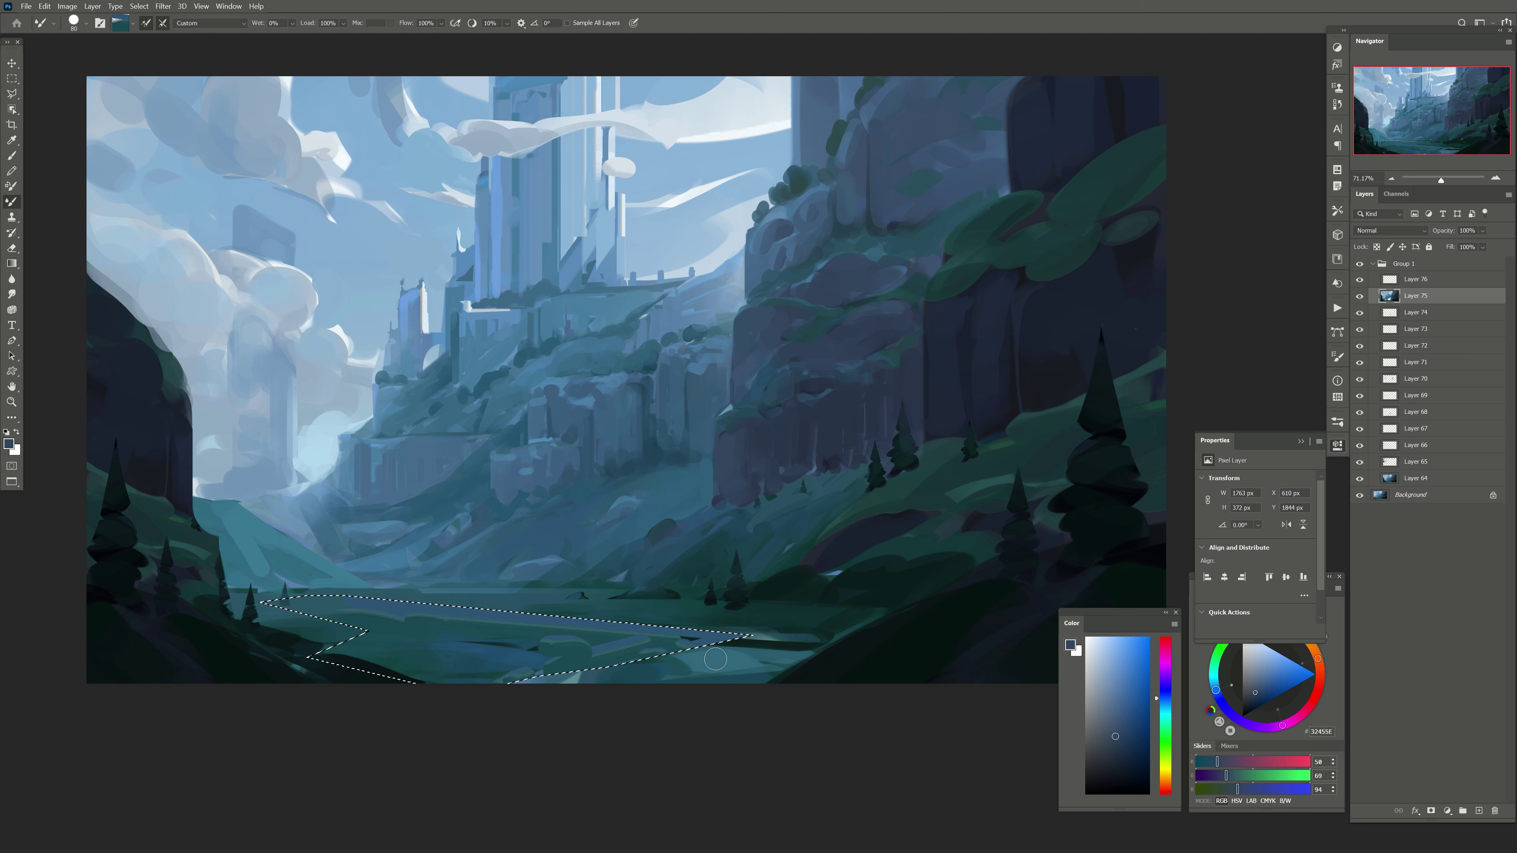
pyautogui.hotkey('ctrl', 'd')
# Step: Lay a long dark teal stroke along the valley floor and erase part of it
pyautogui.press('e')
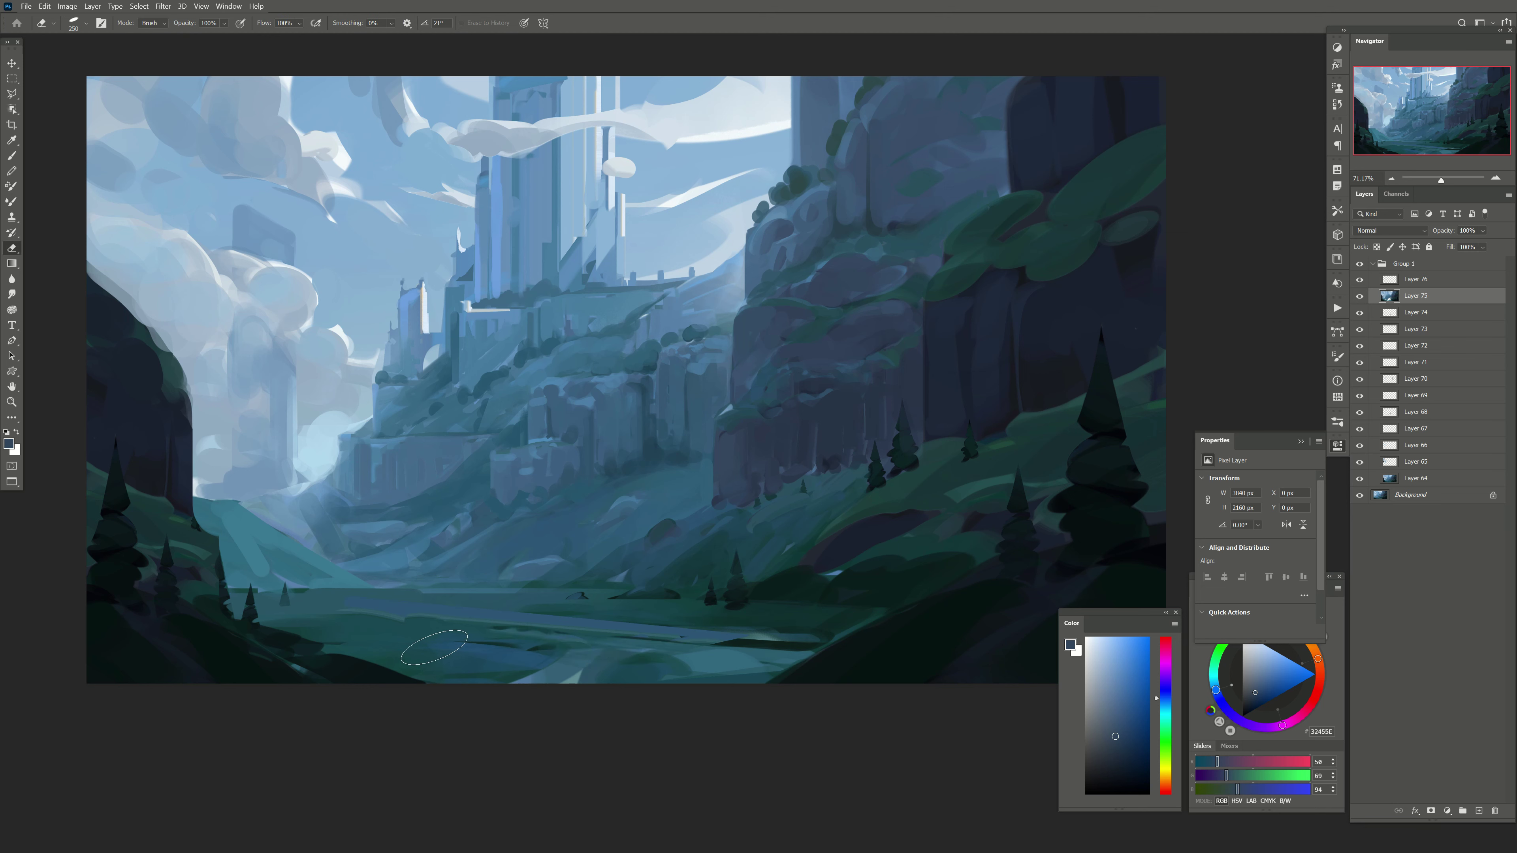
pyautogui.press('b')
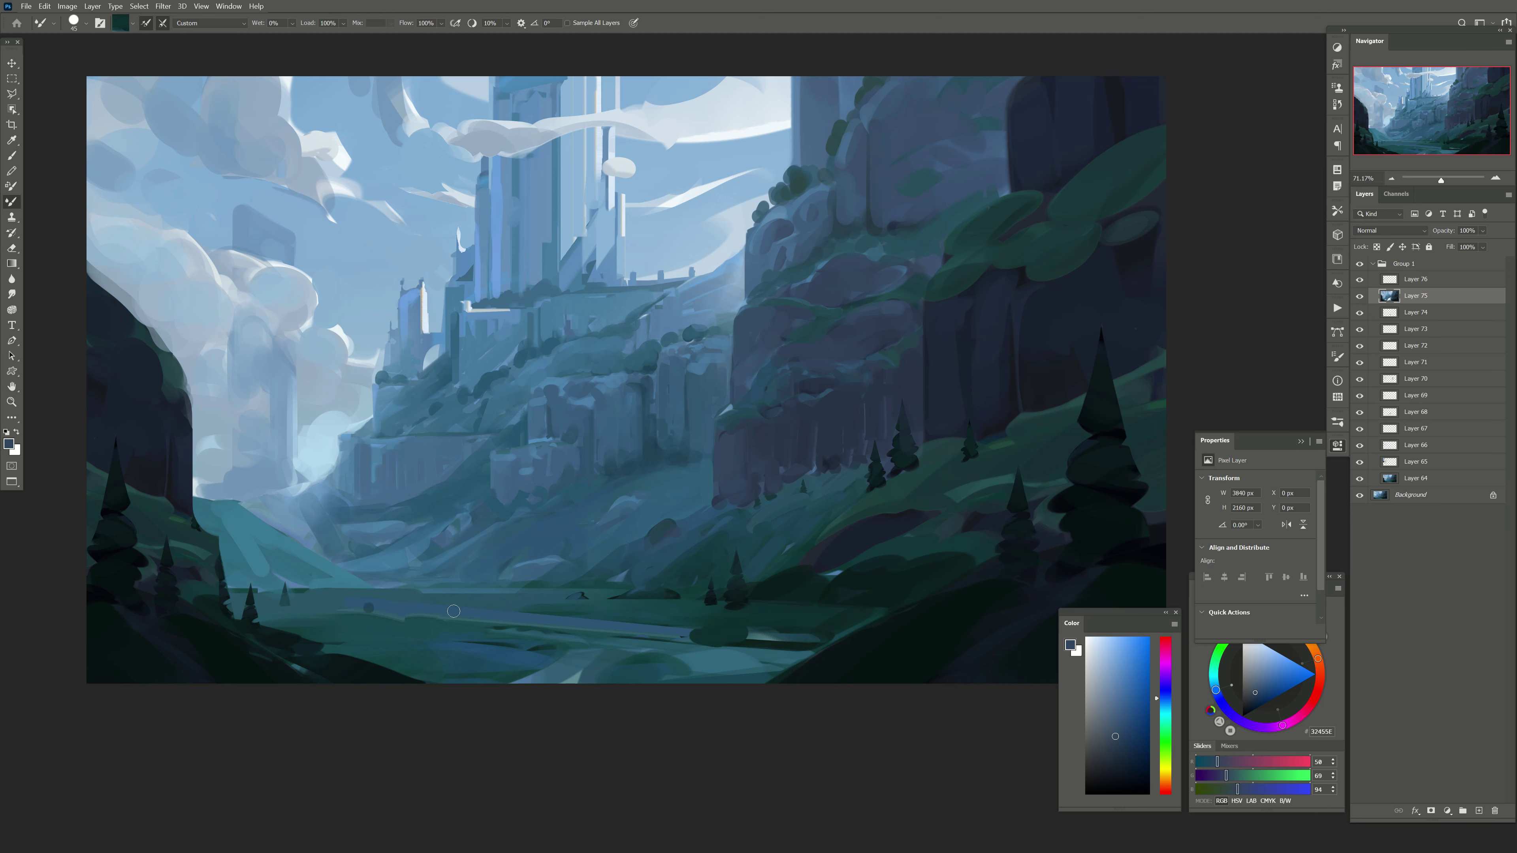
pyautogui.moveTo(705, 638); pyautogui.dragTo(367, 607)
pyautogui.press('e')
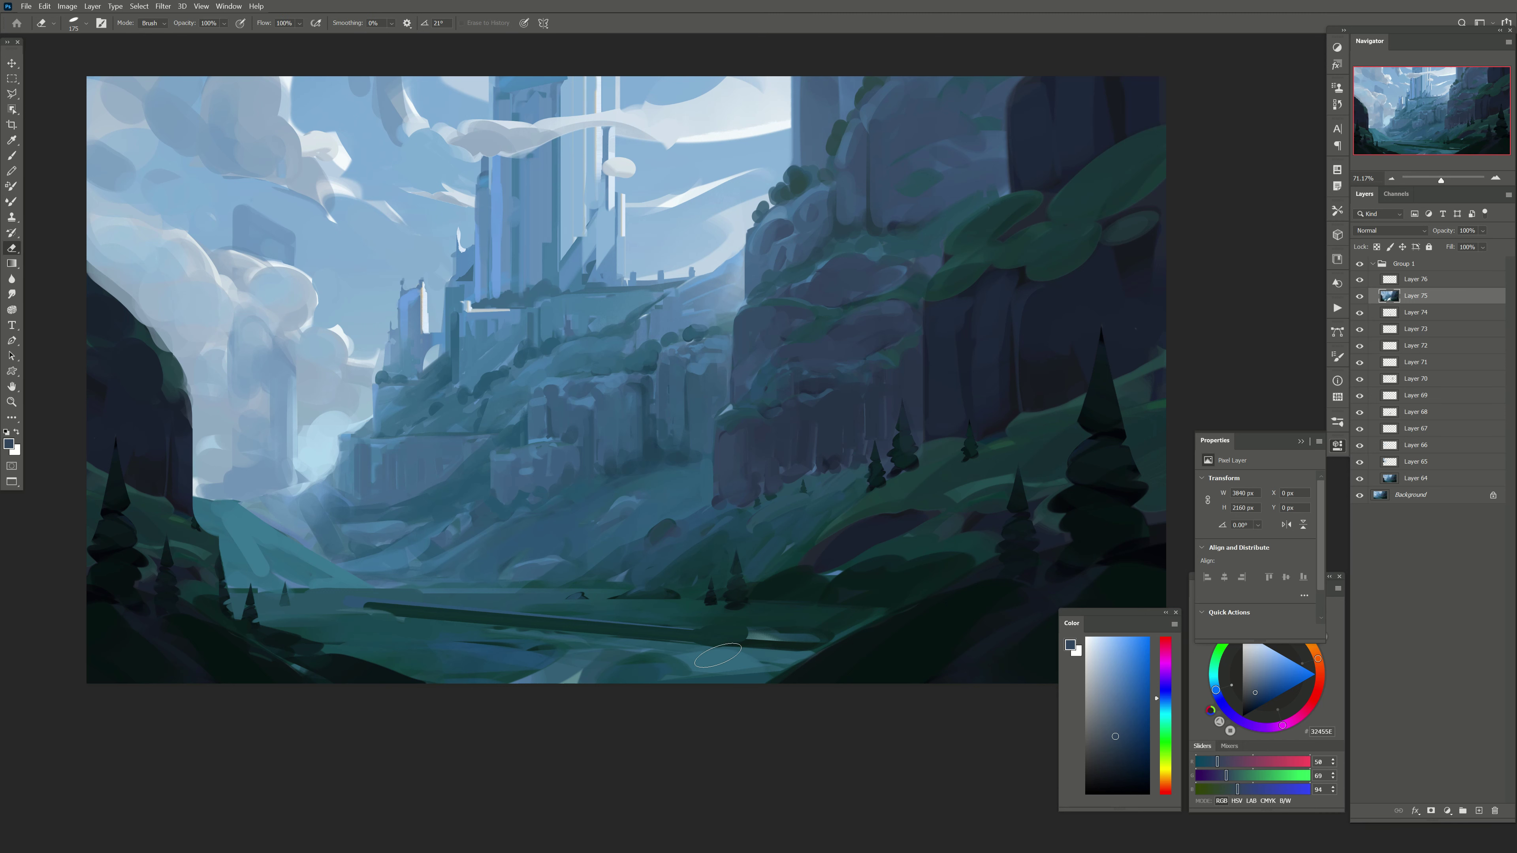
pyautogui.moveTo(718, 655); pyautogui.dragTo(495, 612)
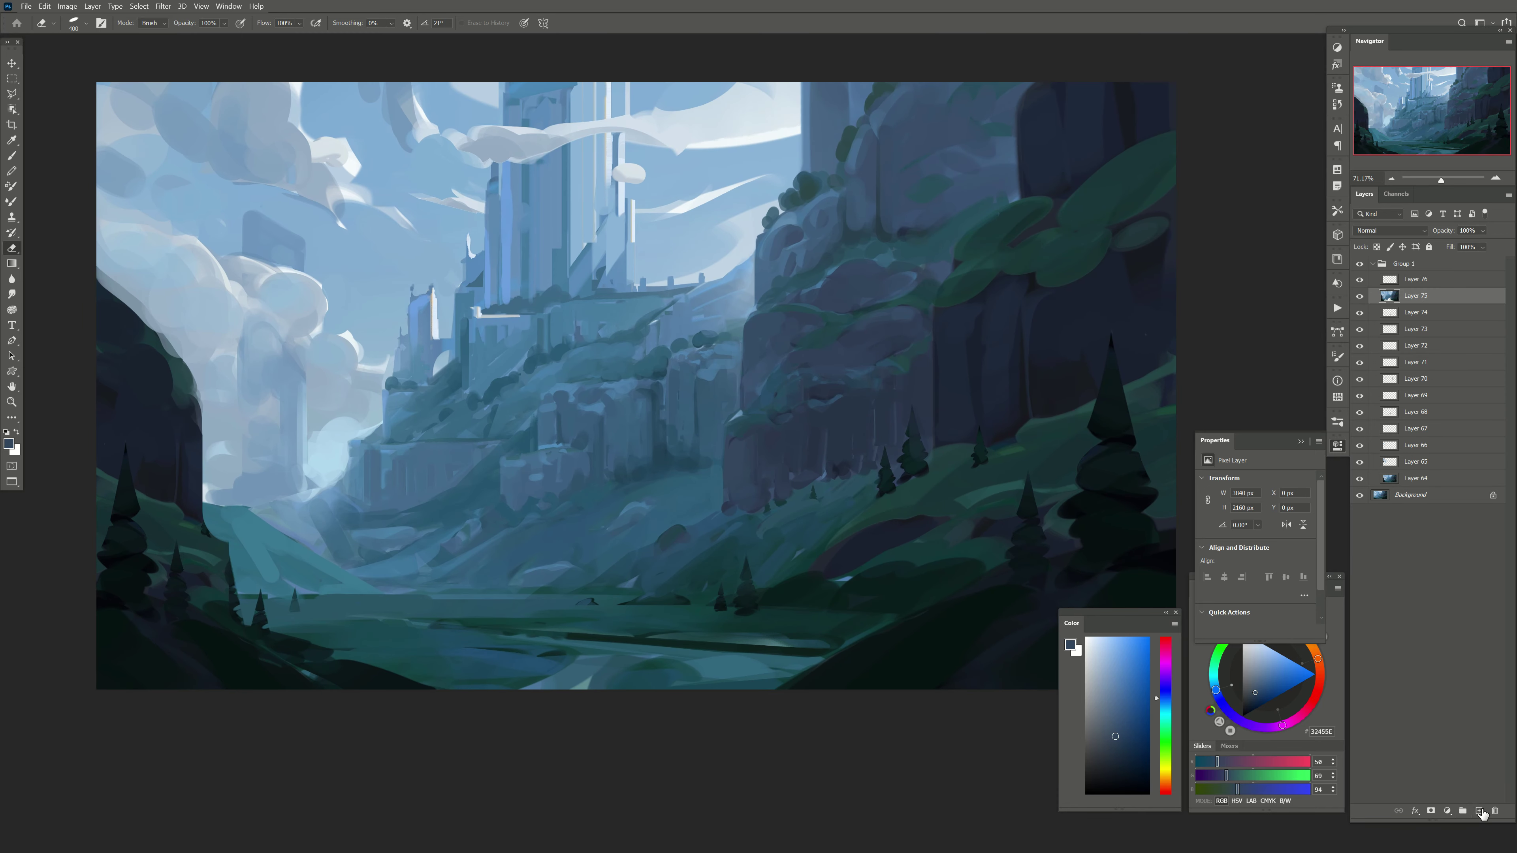
# Step: On a new layer, paint a horizontal teal water stroke across the valley floor
pyautogui.click(1480, 811)
pyautogui.press('b')
pyautogui.keyDown('alt'); pyautogui.click(310, 565); pyautogui.keyUp('alt')
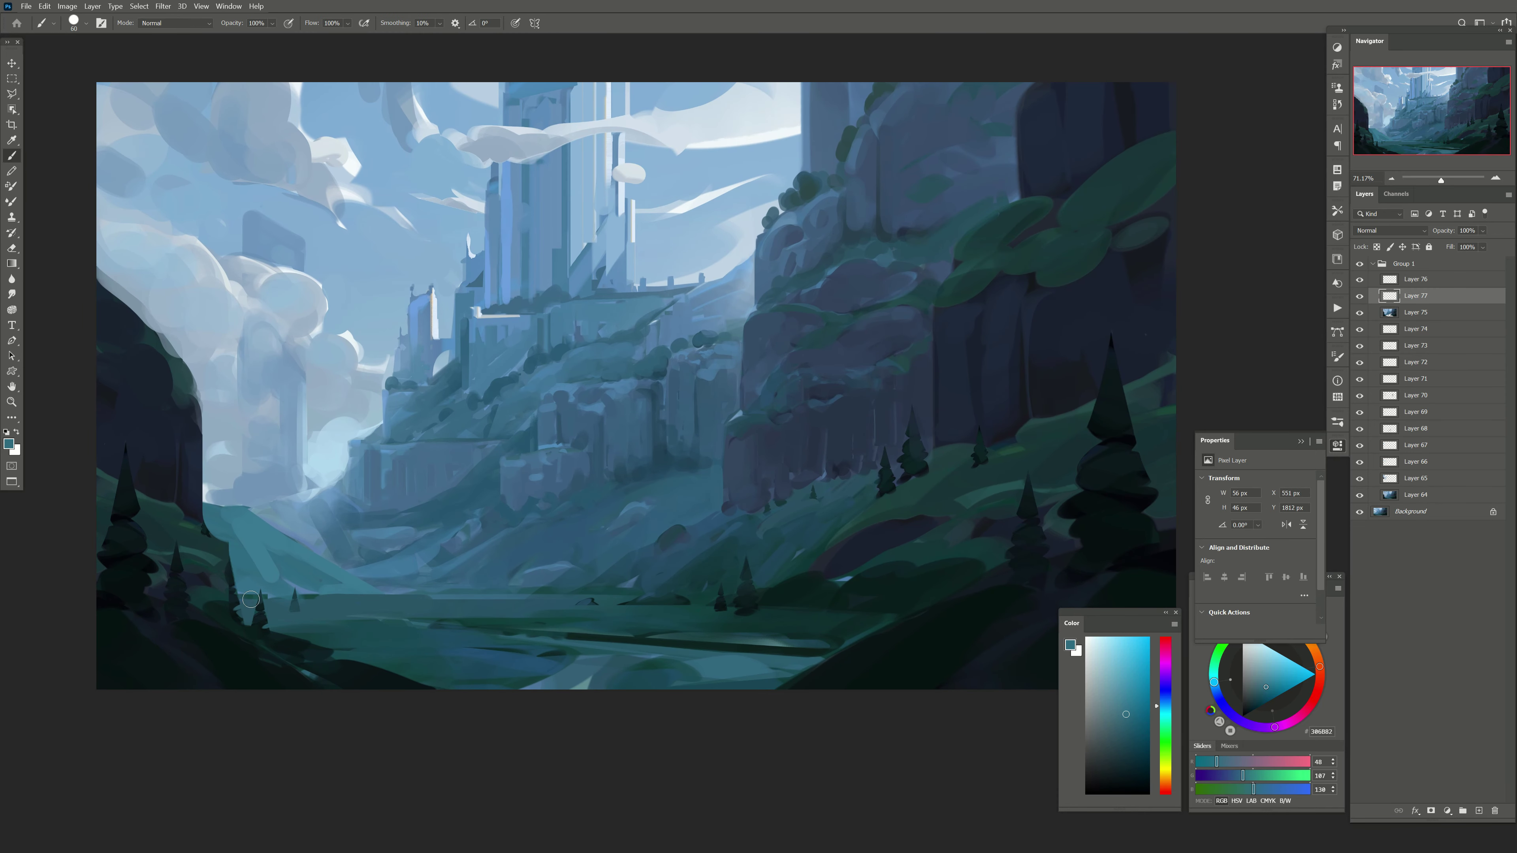
pyautogui.moveTo(301, 606); pyautogui.dragTo(439, 597)
pyautogui.keyDown('alt'); pyautogui.click(336, 597); pyautogui.keyUp('alt')
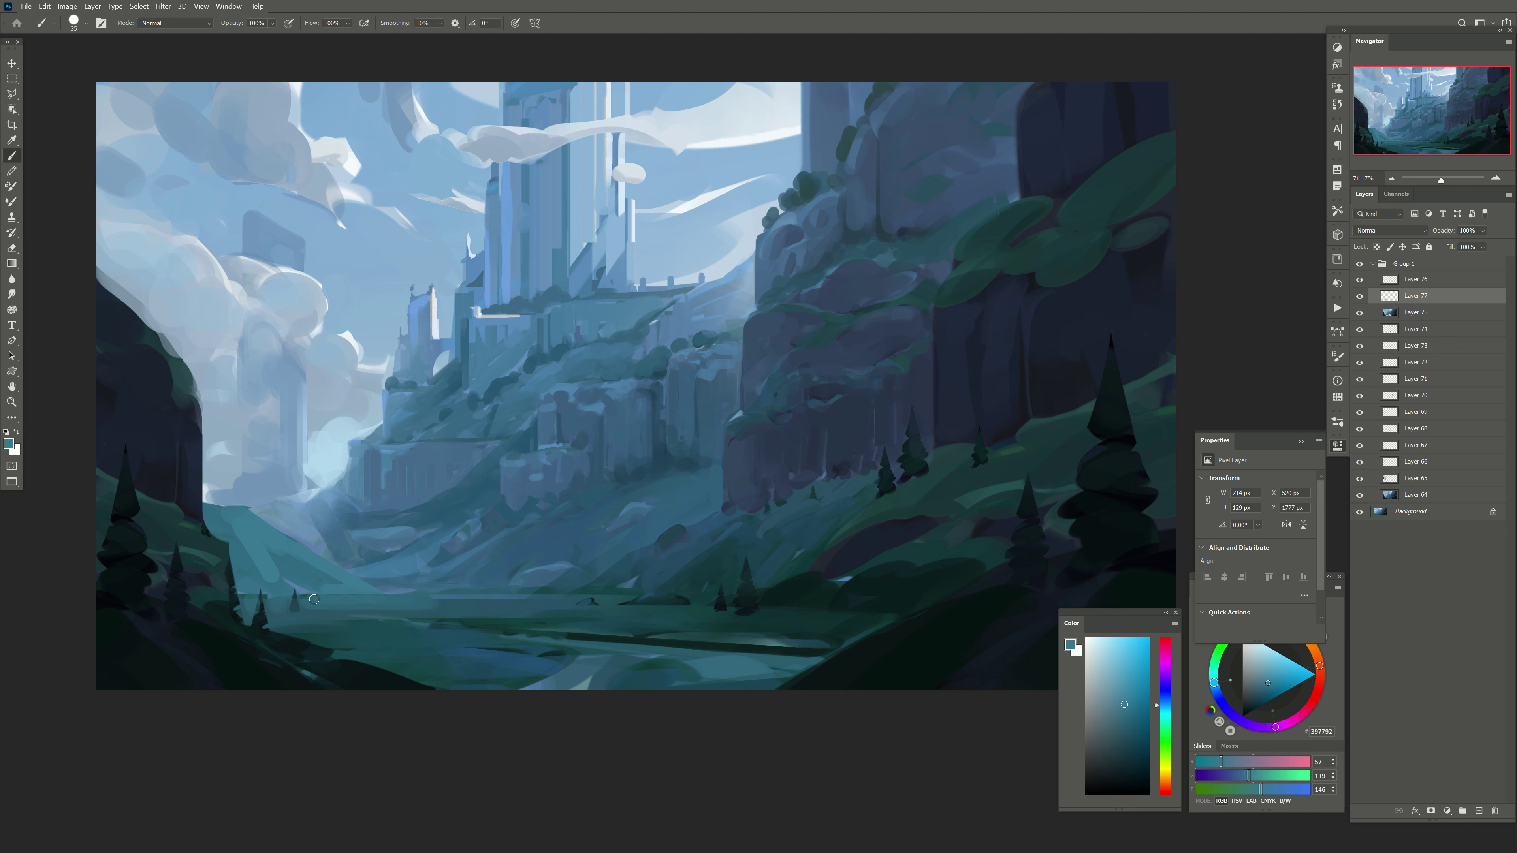
pyautogui.keyDown('alt'); pyautogui.click(451, 595); pyautogui.keyUp('alt')
pyautogui.press('[')
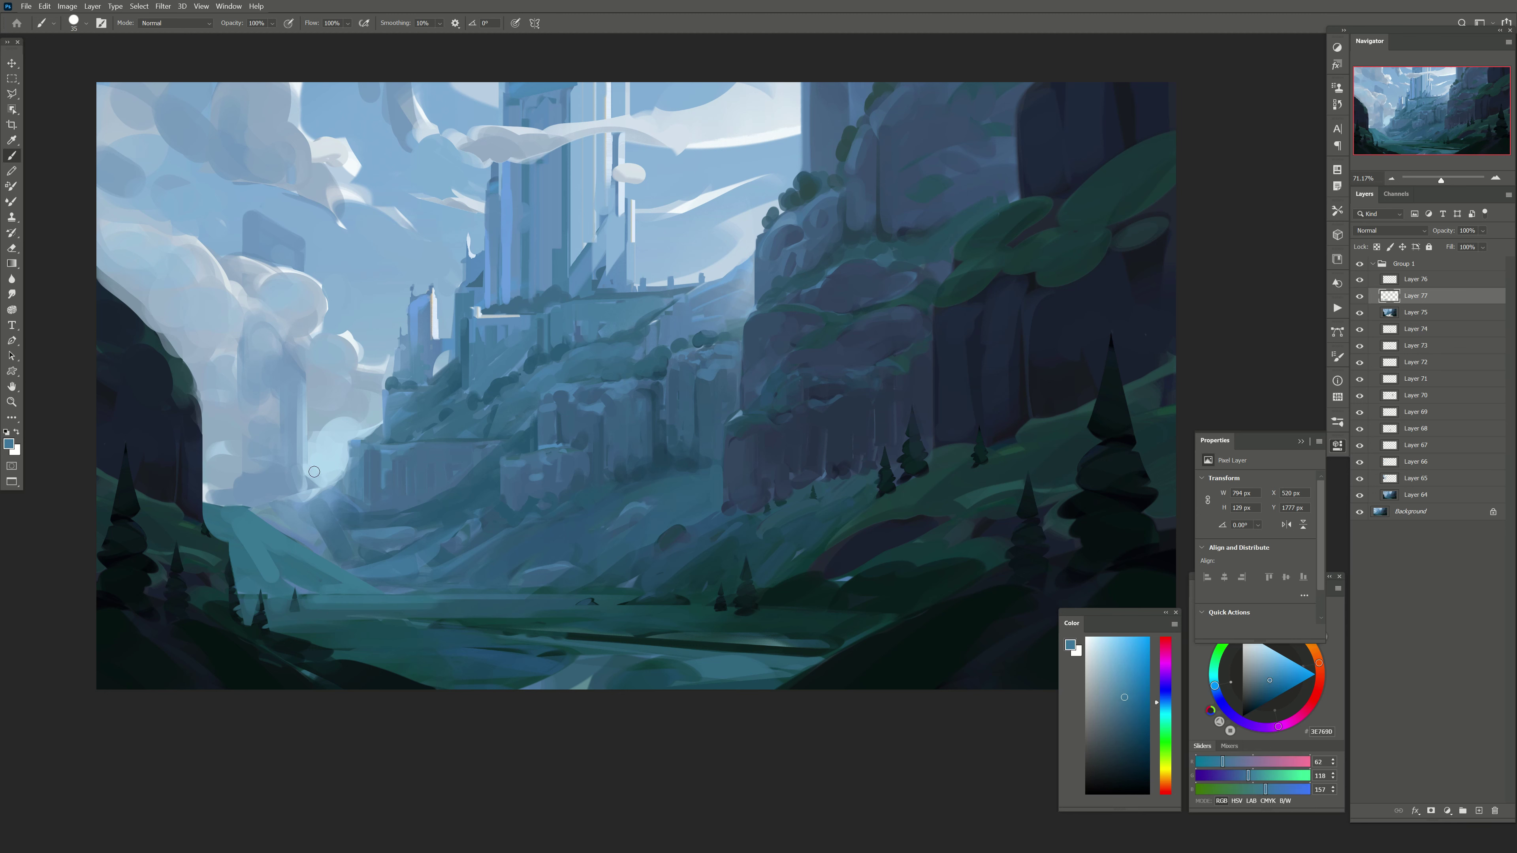
# Step: Paint a bright light-blue water highlight across the valley and erase its excess
pyautogui.keyDown('alt'); pyautogui.click(315, 457); pyautogui.keyUp('alt')
pyautogui.press(']')
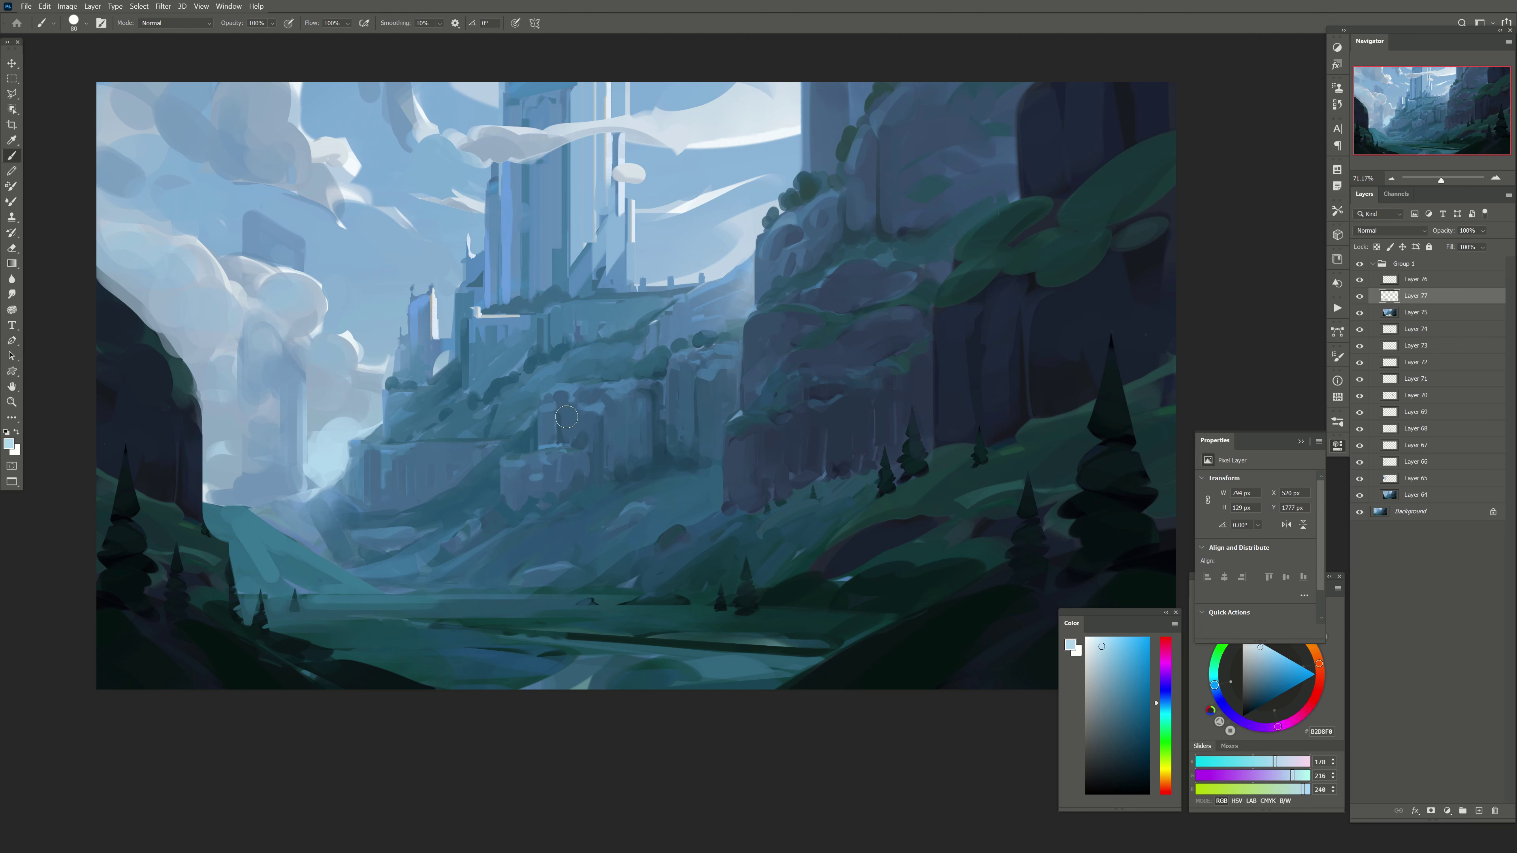
pyautogui.keyDown('alt'); pyautogui.click(565, 385); pyautogui.keyUp('alt')
pyautogui.press('[')
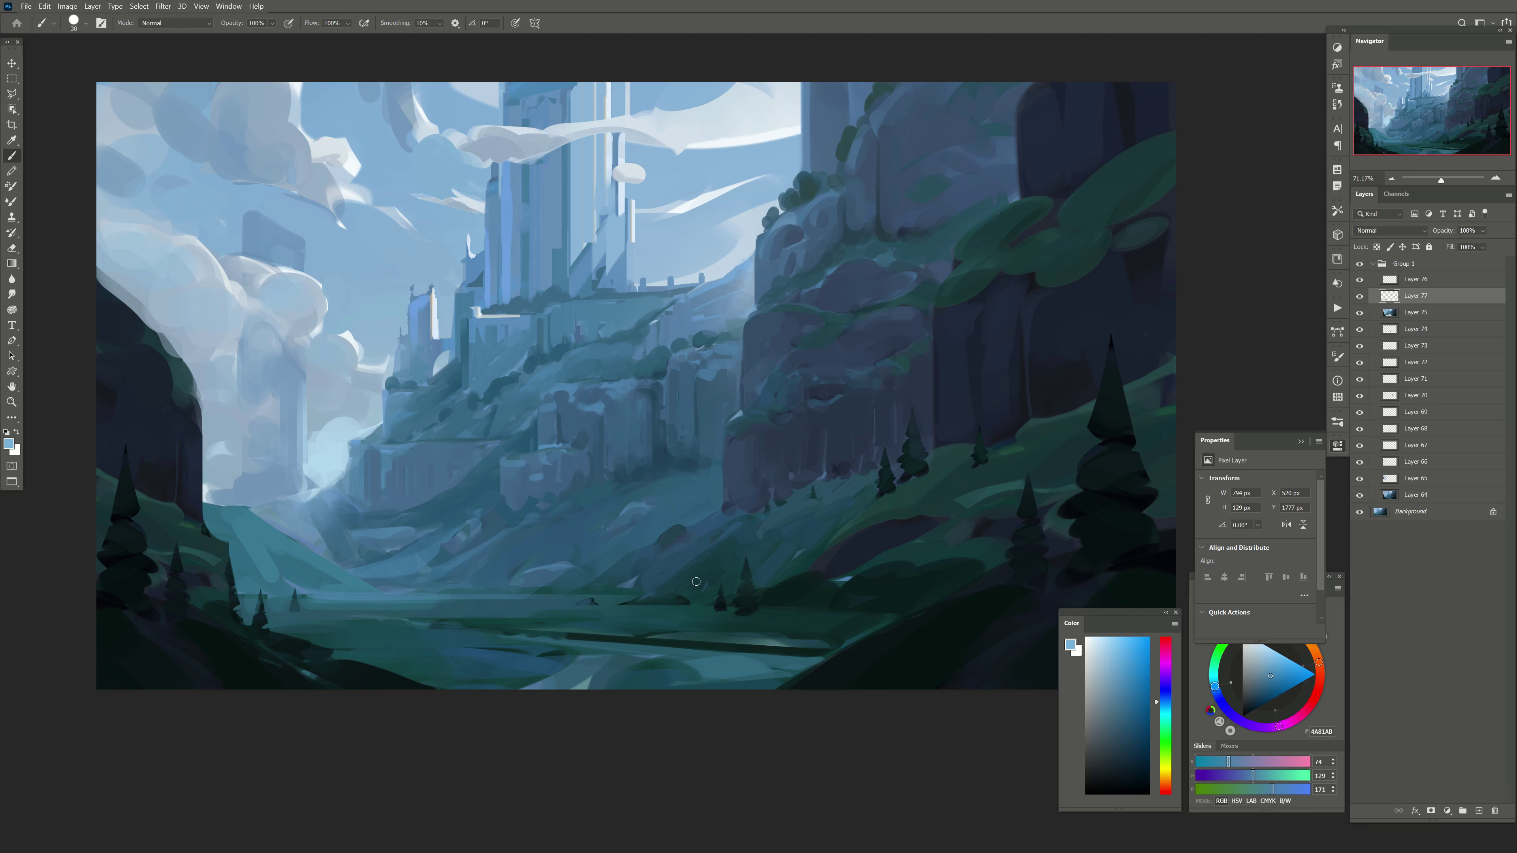
pyautogui.keyDown('alt'); pyautogui.click(319, 595); pyautogui.keyUp('alt')
pyautogui.press('[')
pyautogui.moveTo(302, 596); pyautogui.dragTo(509, 596)
pyautogui.press('Tab')
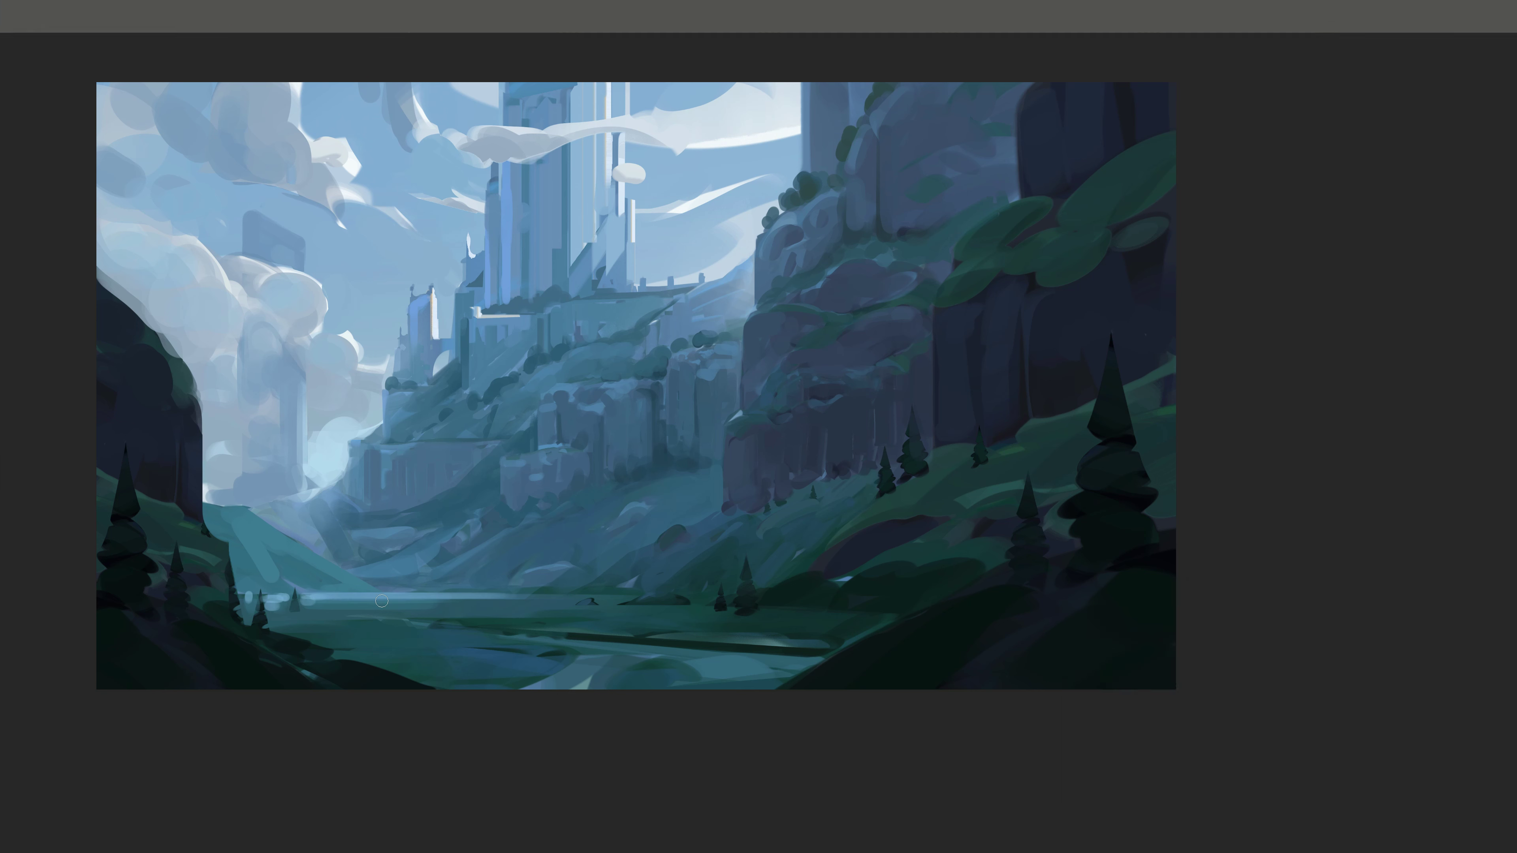
pyautogui.press('Tab')
pyautogui.press('e')
pyautogui.moveTo(493, 622); pyautogui.dragTo(275, 615)
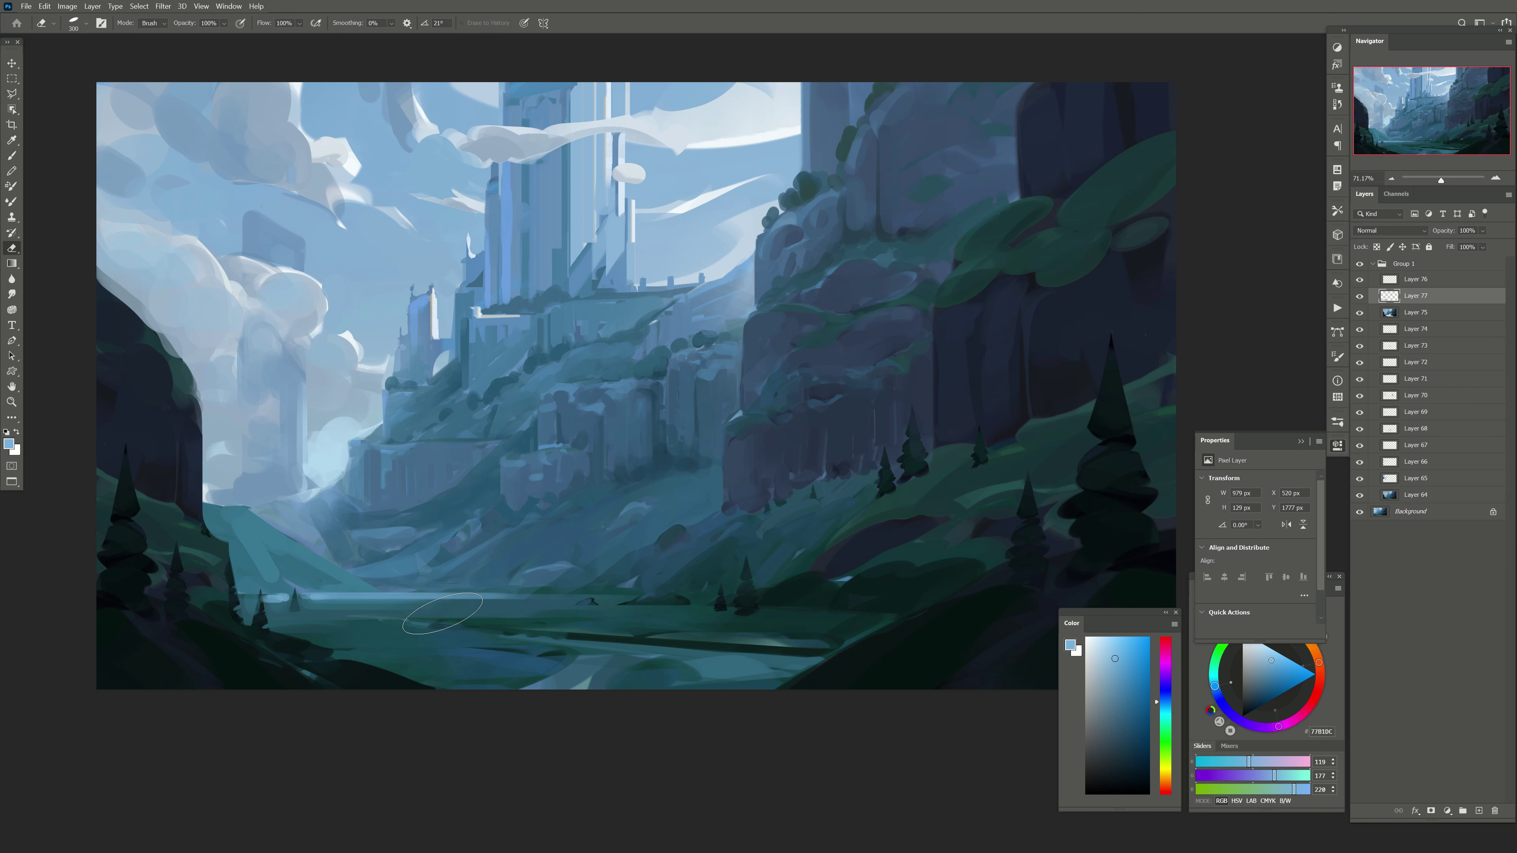
# Step: Begin a Polygonal Lasso outline around the left valley area
pyautogui.press('l')
pyautogui.click(239, 597)
pyautogui.click(595, 597)
pyautogui.click(578, 550)
pyautogui.click(368, 409)
# Step: Close the left-valley selection and paint soft blue mist inside it on a new layer
pyautogui.doubleClick(229, 544)
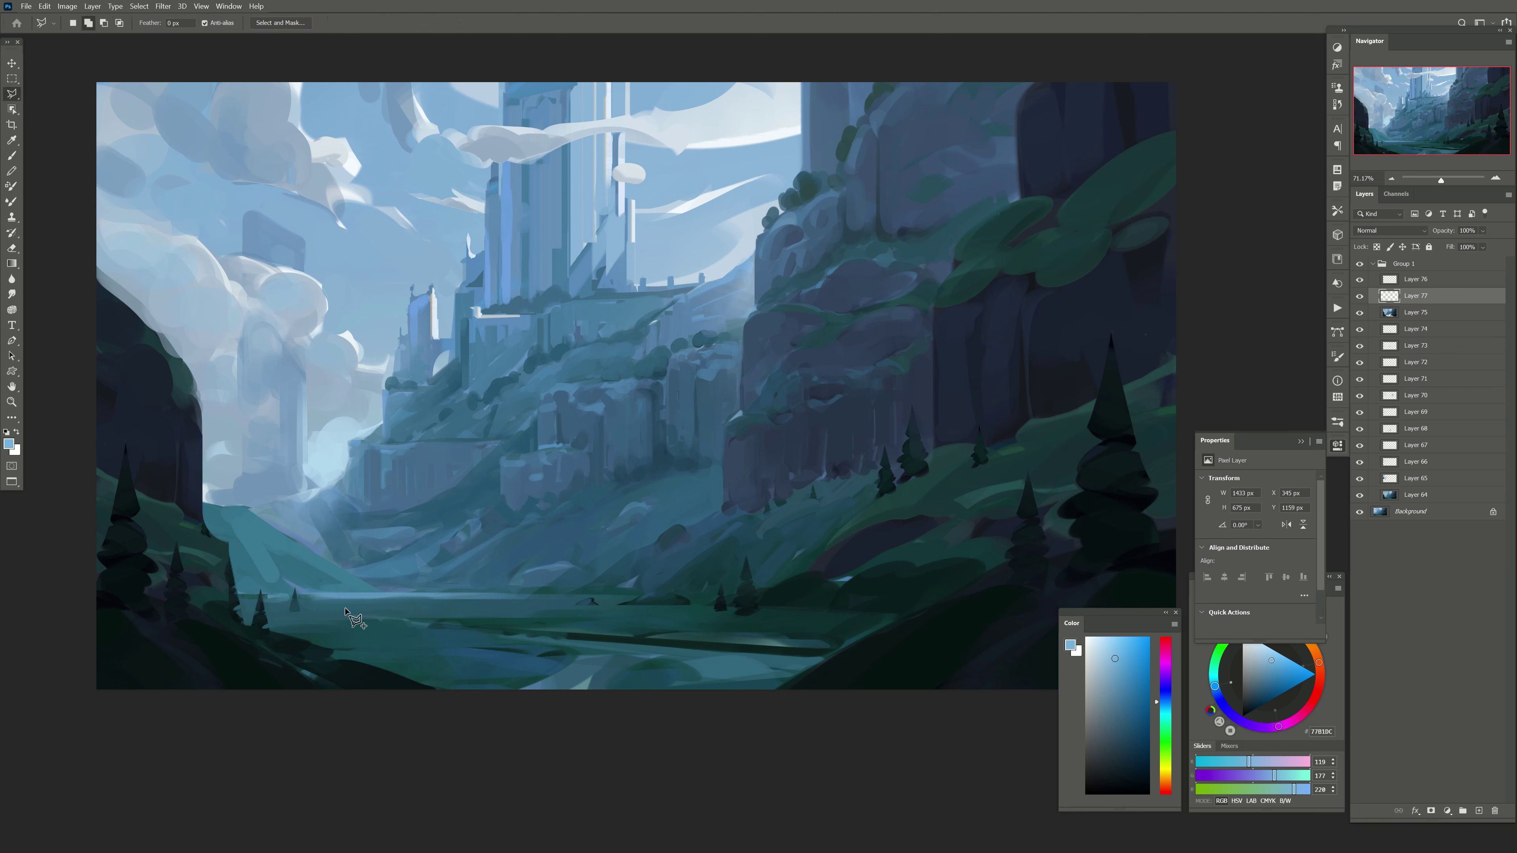
pyautogui.hotkey('ctrl', 'shift', 'alt', 'n')
pyautogui.press('b')
pyautogui.press(']')
pyautogui.press(']')
pyautogui.press(']')
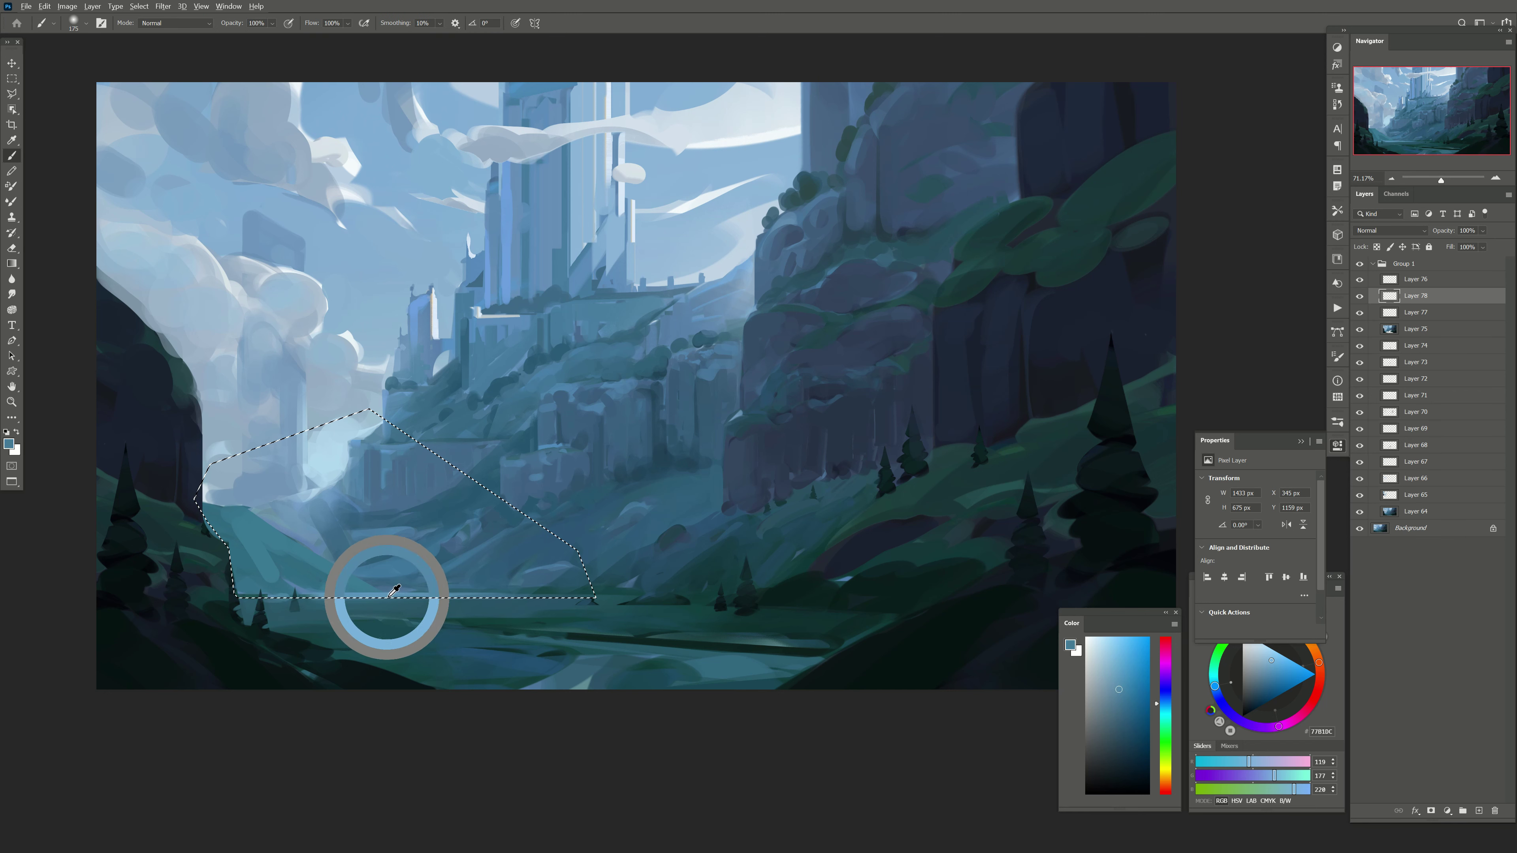
pyautogui.keyDown('alt'); pyautogui.click(389, 591); pyautogui.keyUp('alt')
pyautogui.moveTo(370, 574)
pyautogui.mouseDown()
pyautogui.moveTo(267, 579)
pyautogui.moveTo(303, 584)
pyautogui.mouseUp()
pyautogui.press(']')
pyautogui.press(']')
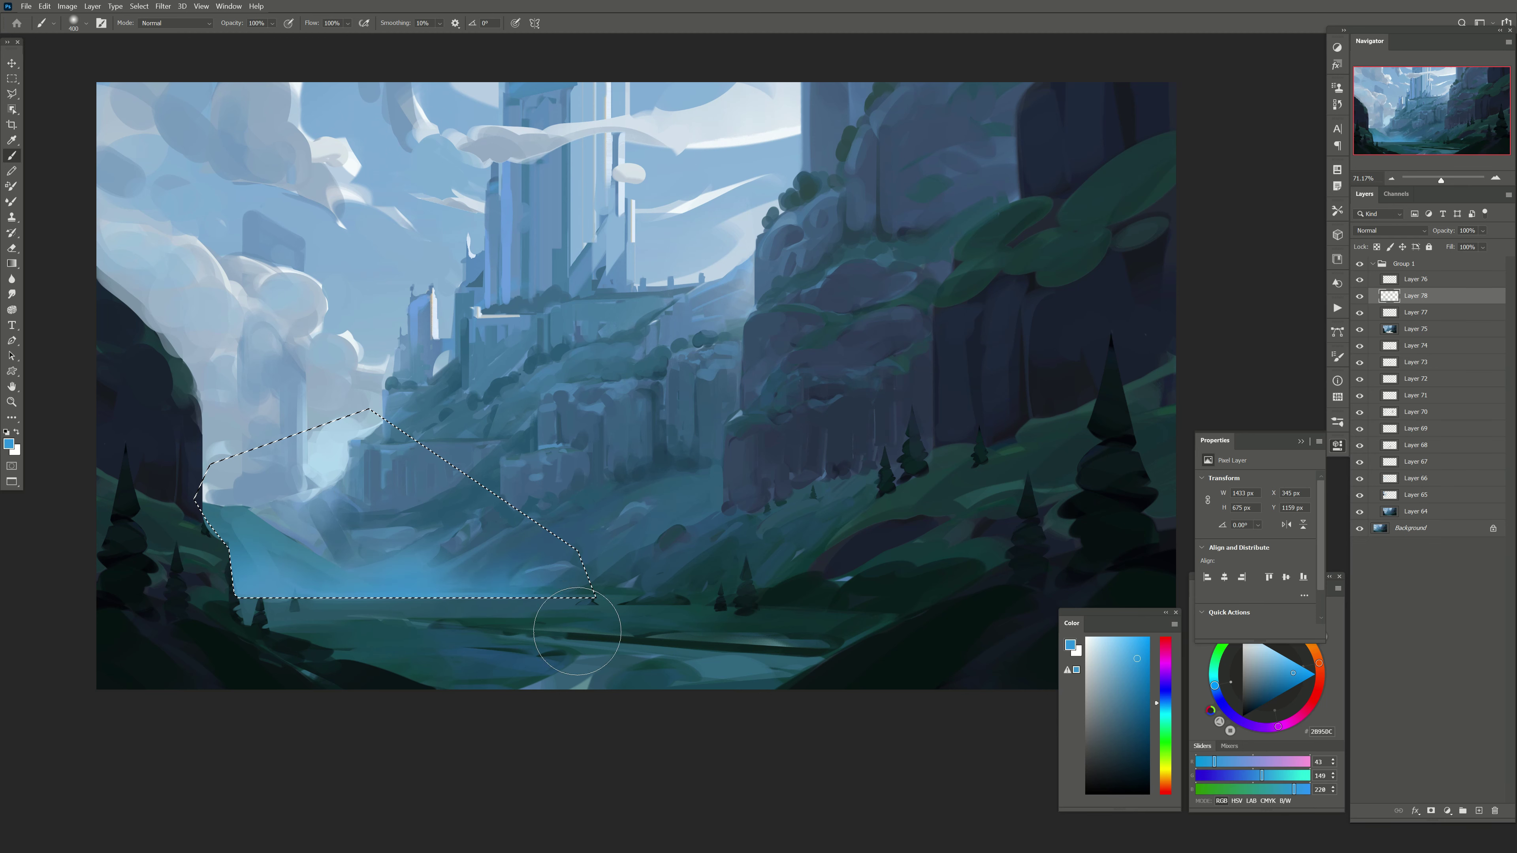
pyautogui.hotkey('ctrl', 'd')
# Step: Erase the mist's upper part, set the layer to Screen, and fade its opacity
pyautogui.press('e')
pyautogui.moveTo(525, 519); pyautogui.dragTo(304, 539)
pyautogui.press('[')
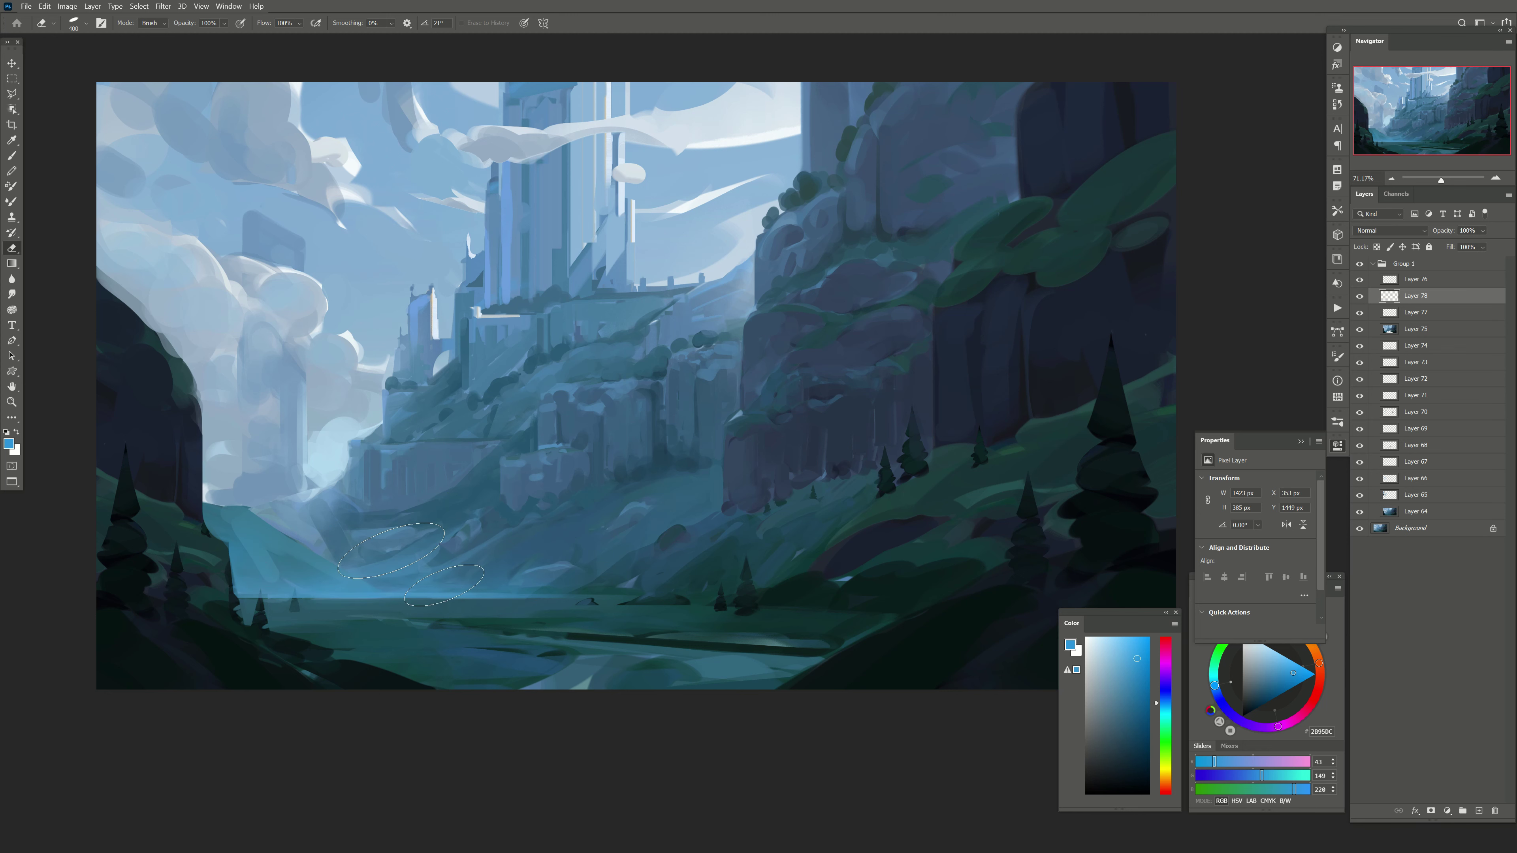
pyautogui.click(1390, 230)
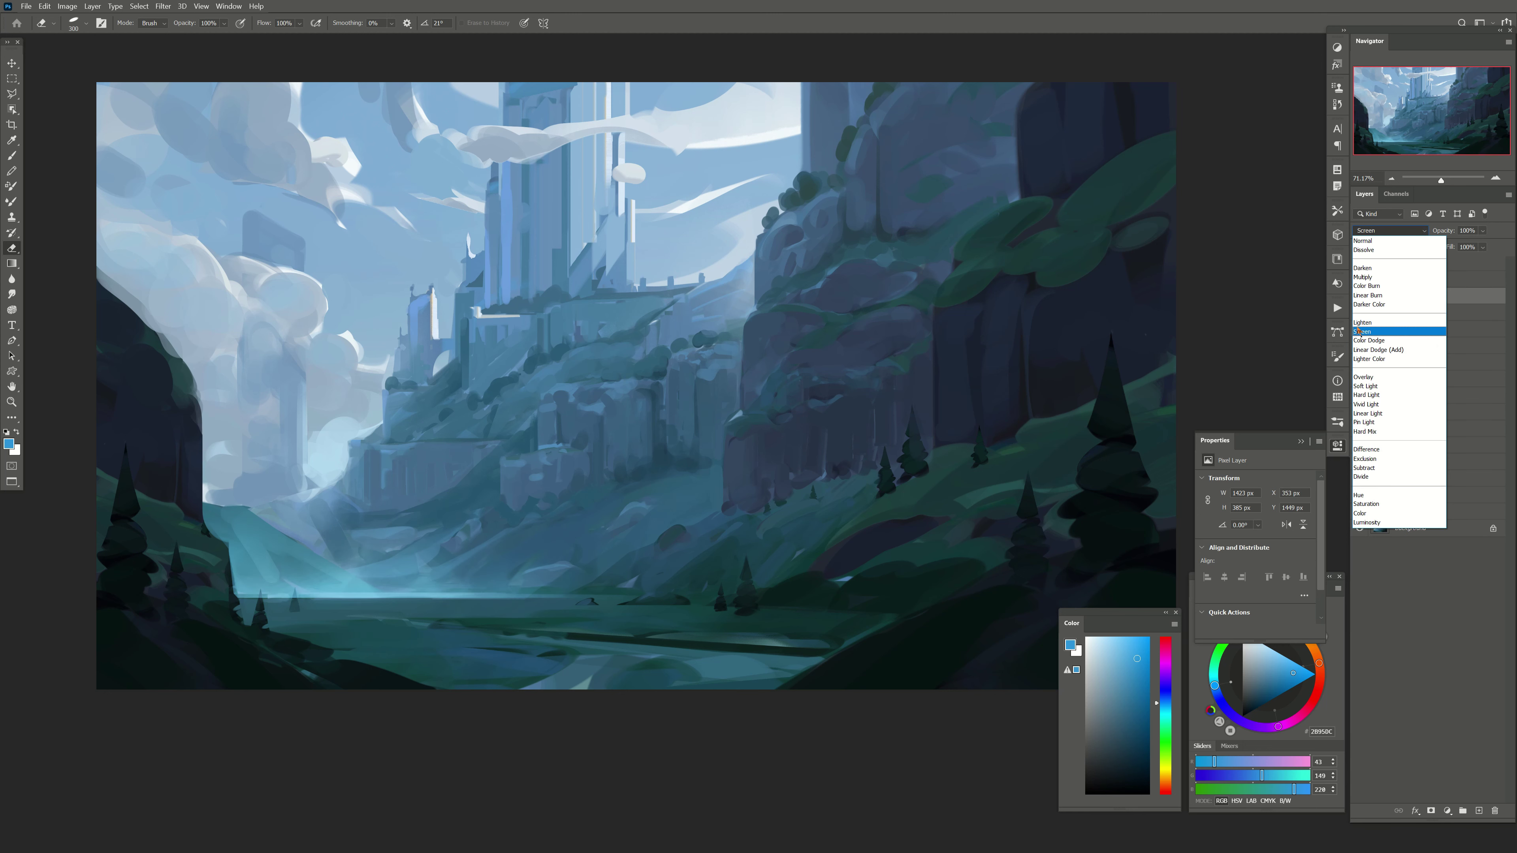
pyautogui.click(1392, 331)
pyautogui.moveTo(1450, 261); pyautogui.dragTo(1470, 250)
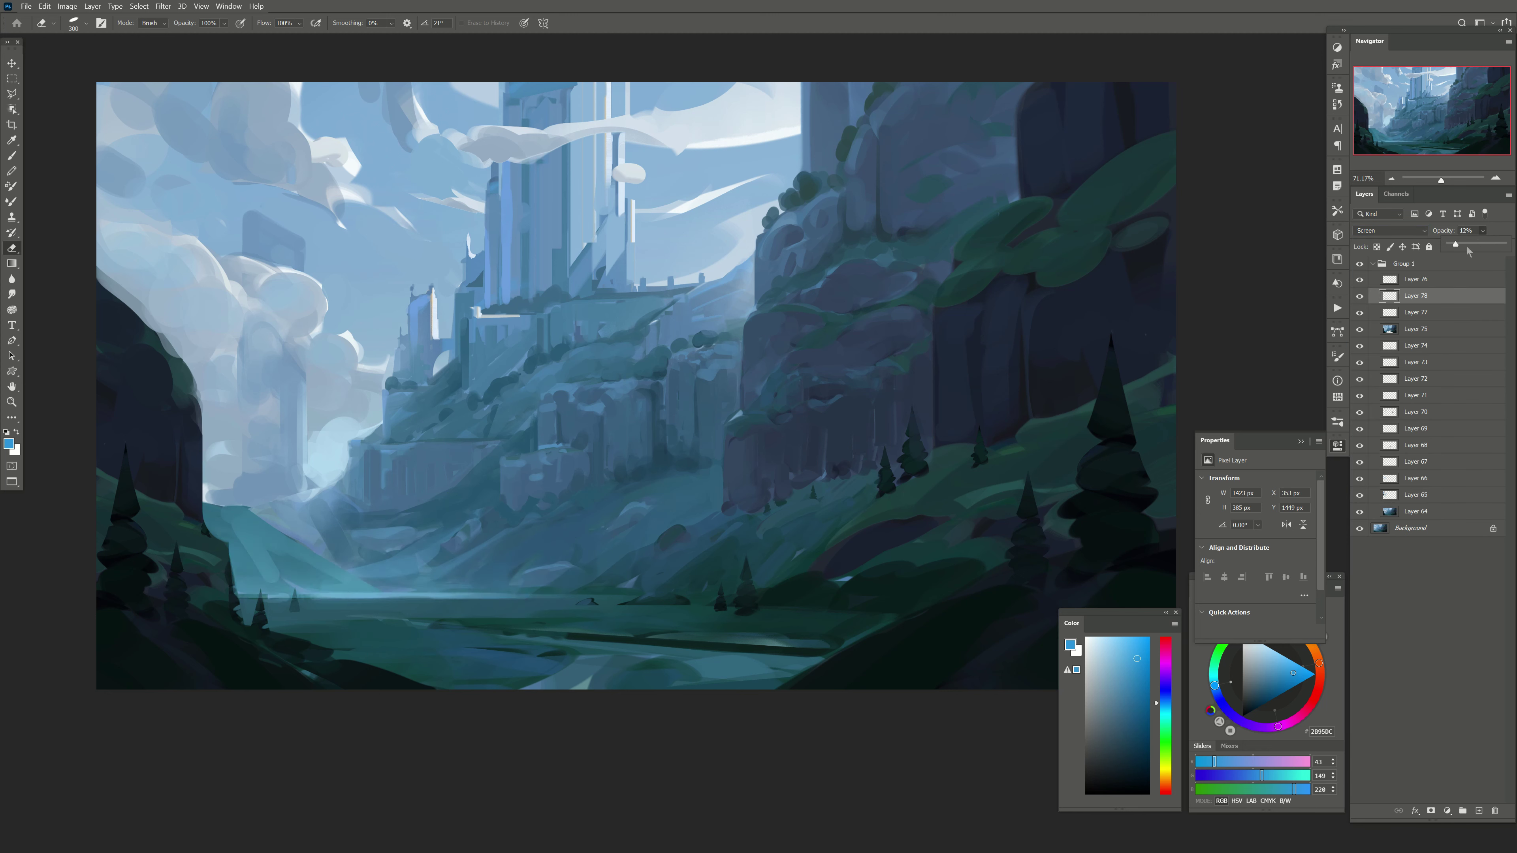
# Step: Duplicate the mist, stretch the copy taller, move it up-right, and mirror the view
pyautogui.press('r')
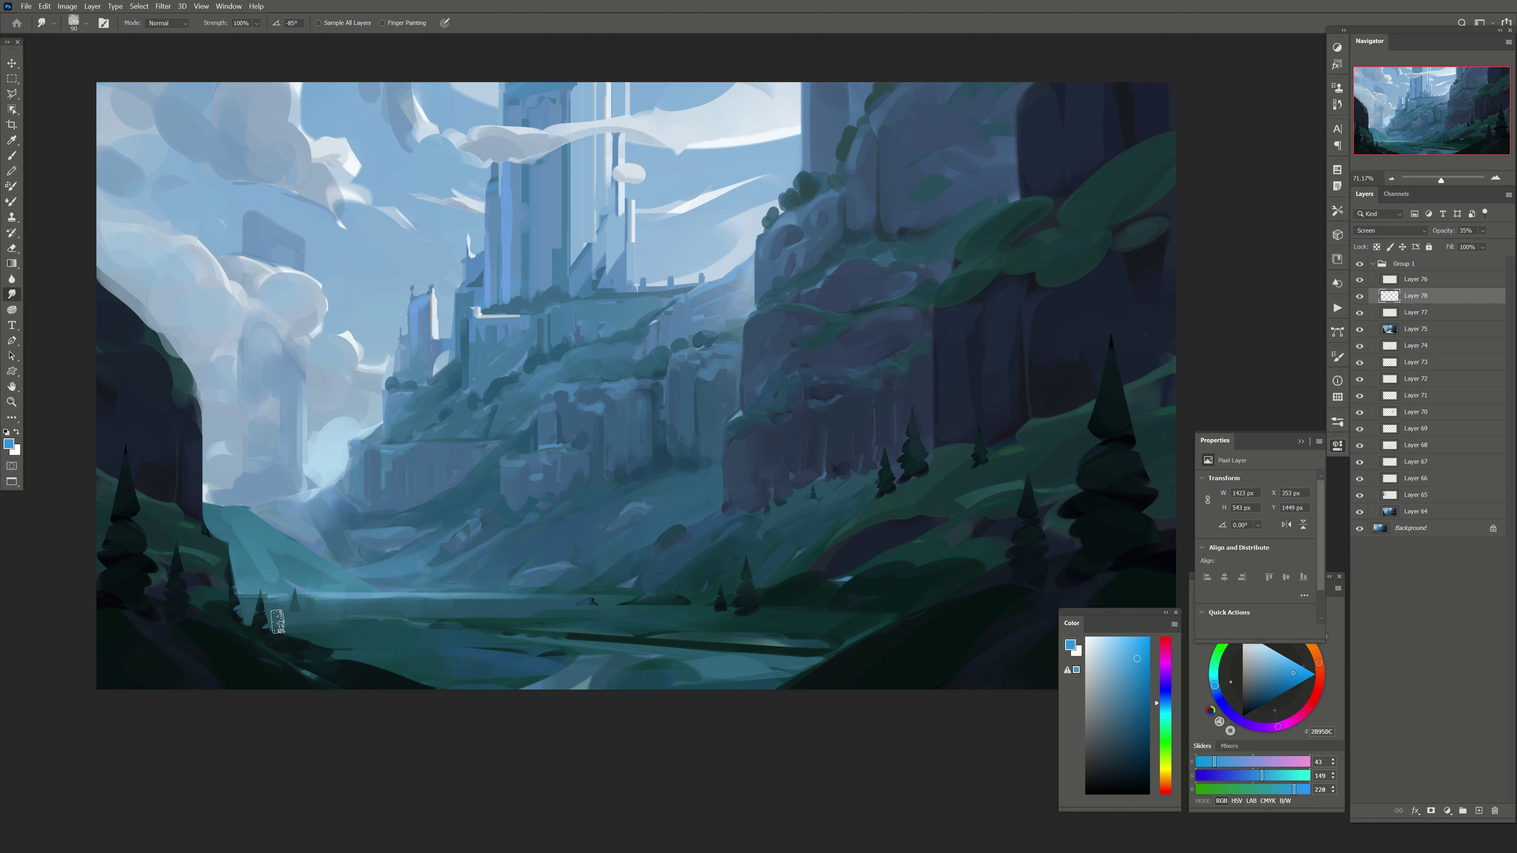
pyautogui.hotkey('ctrl', 'j')
pyautogui.hotkey('ctrl', 't')
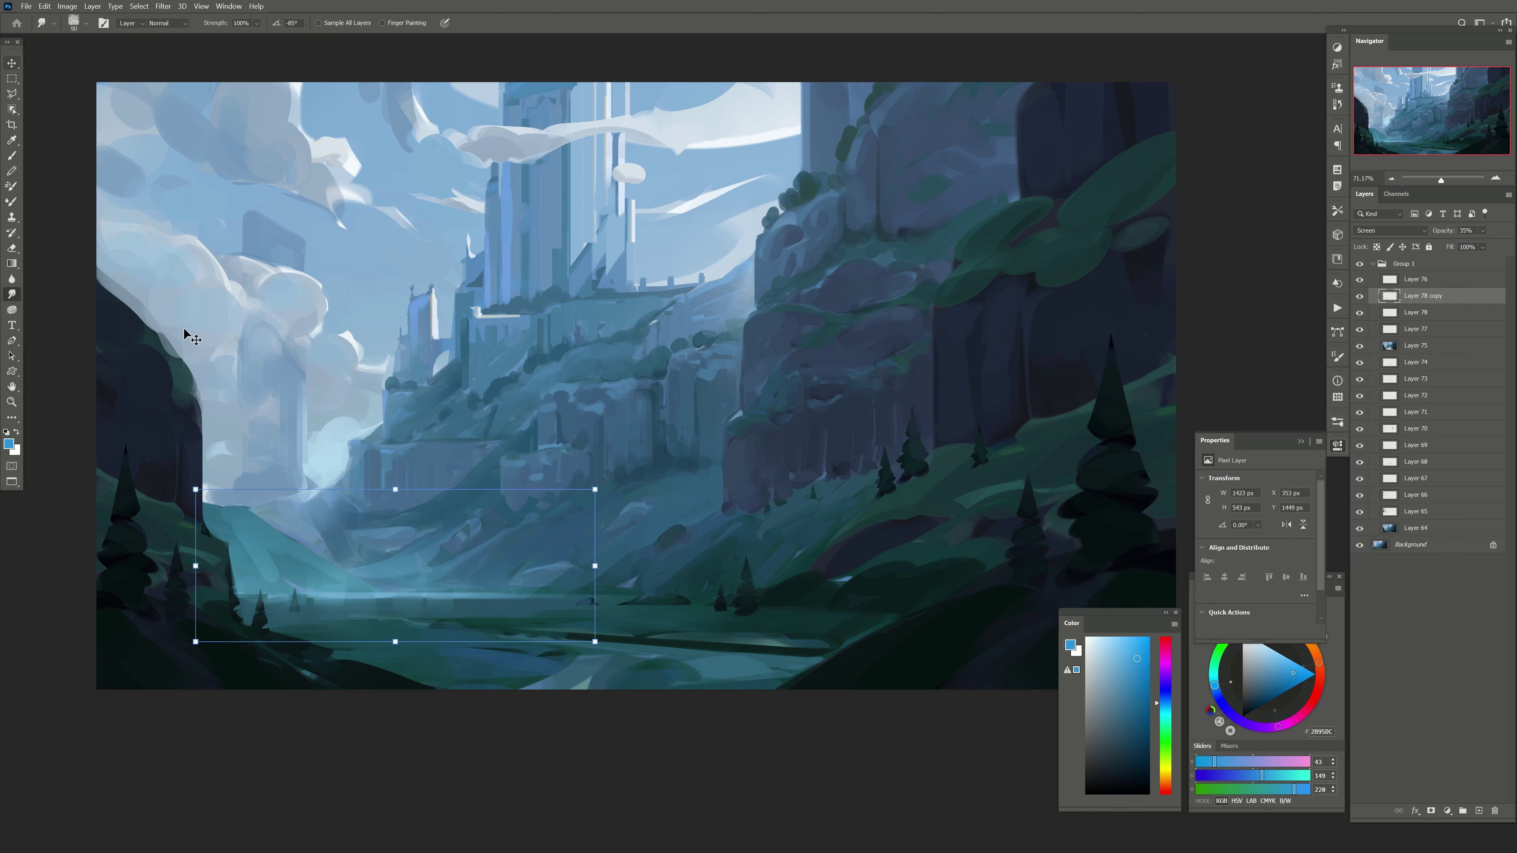
pyautogui.moveTo(197, 310); pyautogui.dragTo(262, 532)
pyautogui.press('Return')
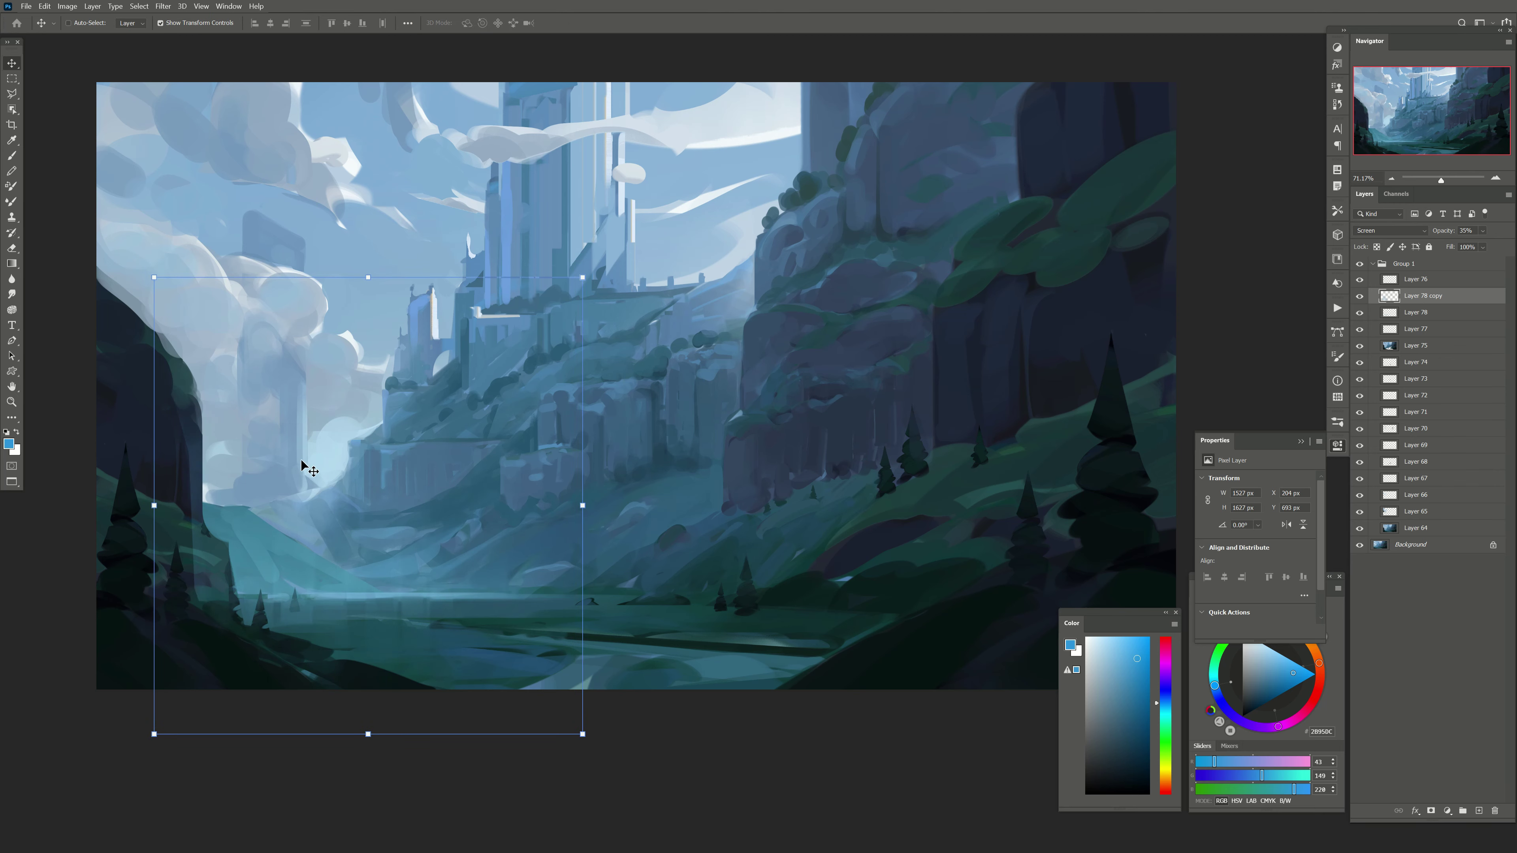
pyautogui.moveTo(302, 465)
pyautogui.mouseDown()
pyautogui.moveTo(617, 531)
pyautogui.moveTo(592, 558)
pyautogui.mouseUp()
pyautogui.press('e')
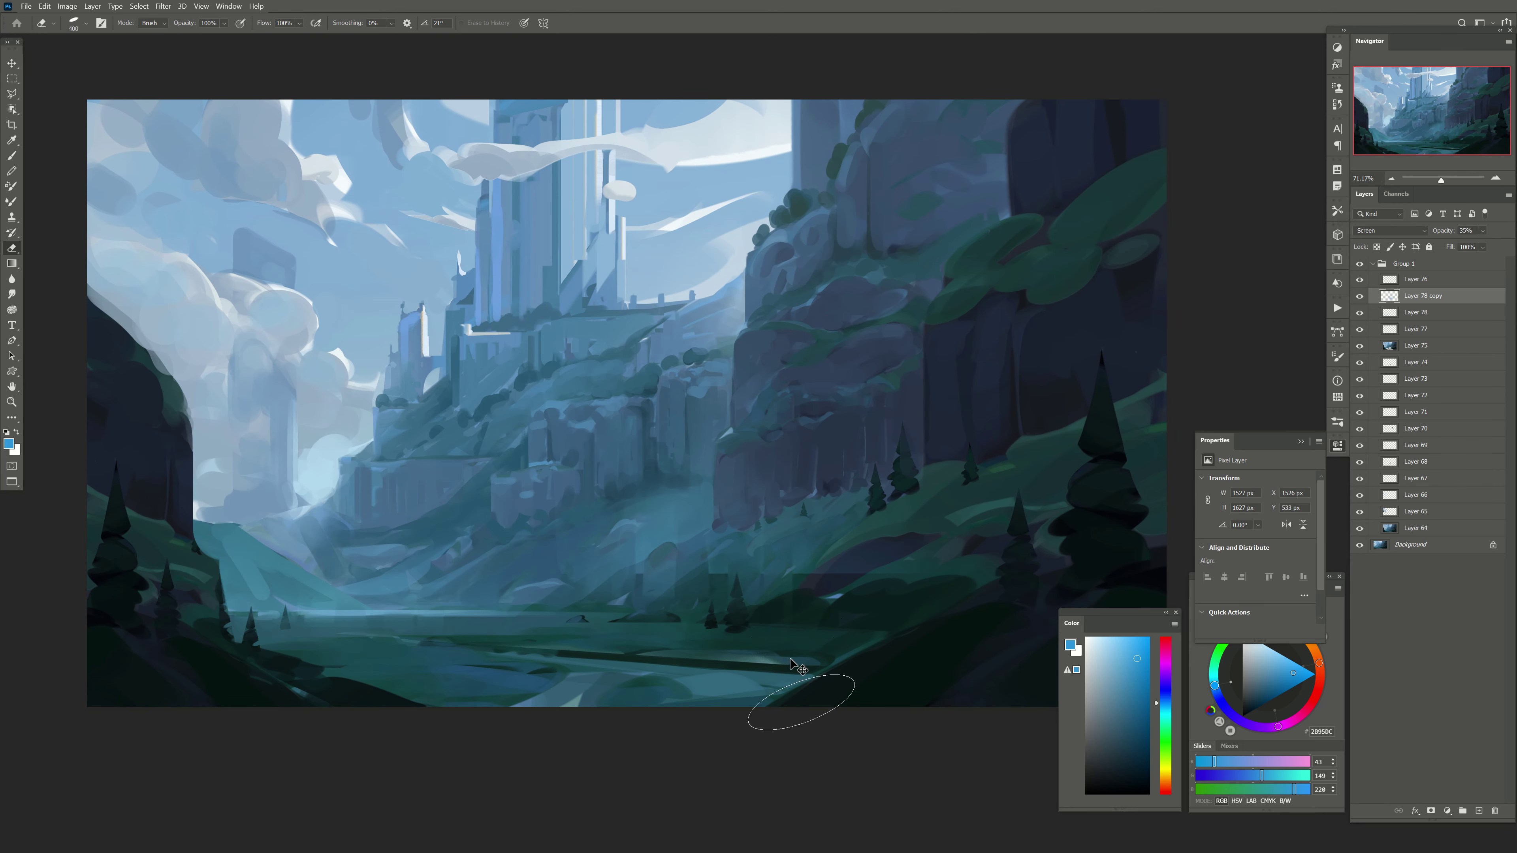
pyautogui.press('h')
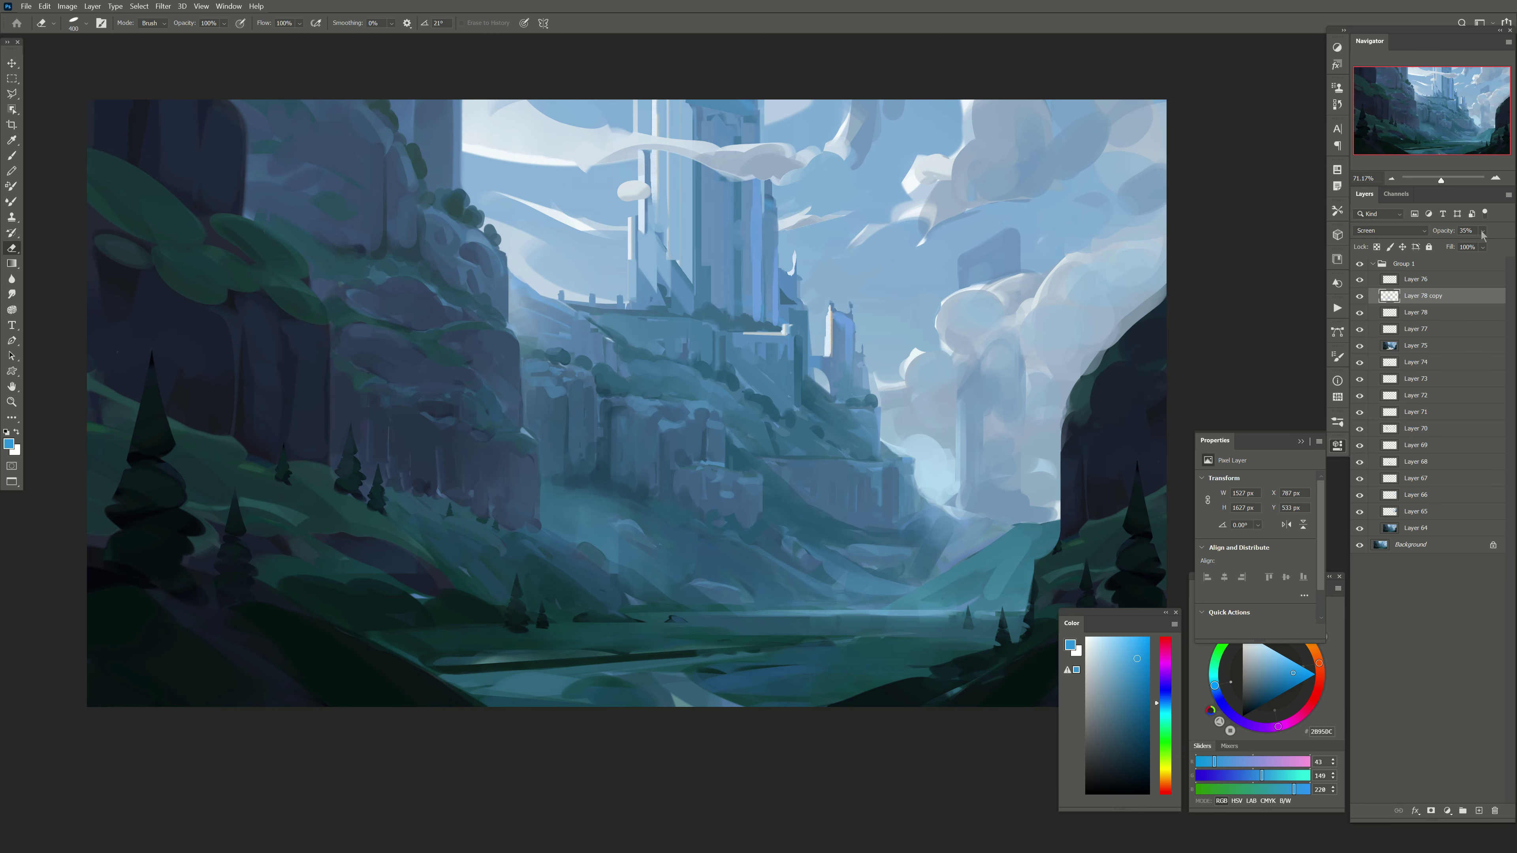
# Step: Lower the mist copy to 30% opacity, then try light strokes on the left cliff and undo them
pyautogui.moveTo(1482, 232)
pyautogui.mouseDown()
pyautogui.moveTo(1461, 253)
pyautogui.moveTo(1466, 298)
pyautogui.mouseUp()
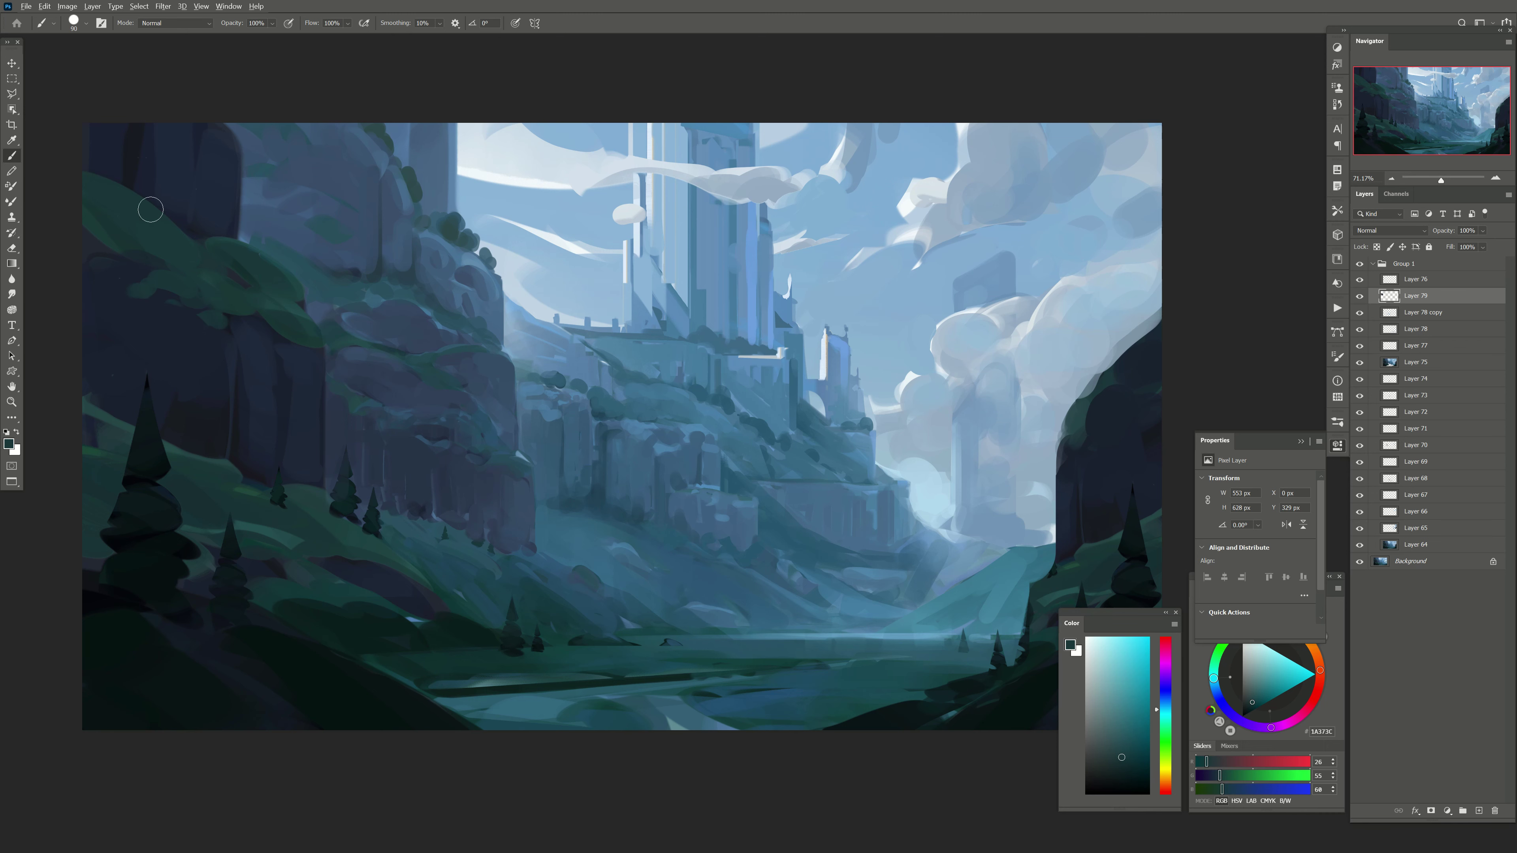
pyautogui.moveTo(151, 210)
pyautogui.mouseDown()
pyautogui.moveTo(67, 237)
pyautogui.moveTo(154, 268)
pyautogui.mouseUp()
pyautogui.press('[')
pyautogui.keyDown('alt'); pyautogui.click(261, 342); pyautogui.keyUp('alt')
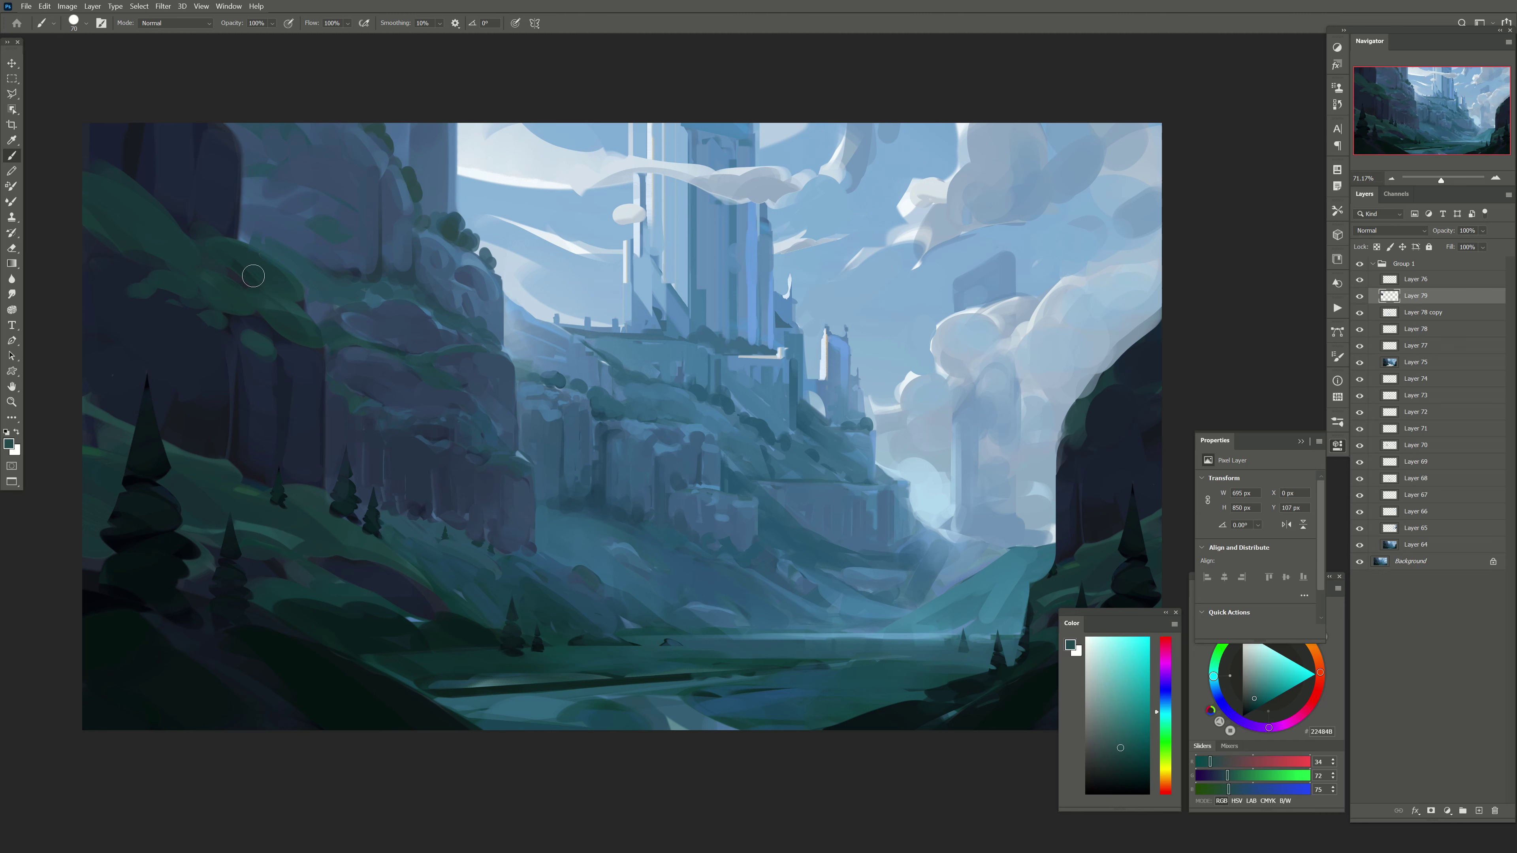
pyautogui.moveTo(1147, 729); pyautogui.dragTo(1121, 728)
pyautogui.click(1479, 811)
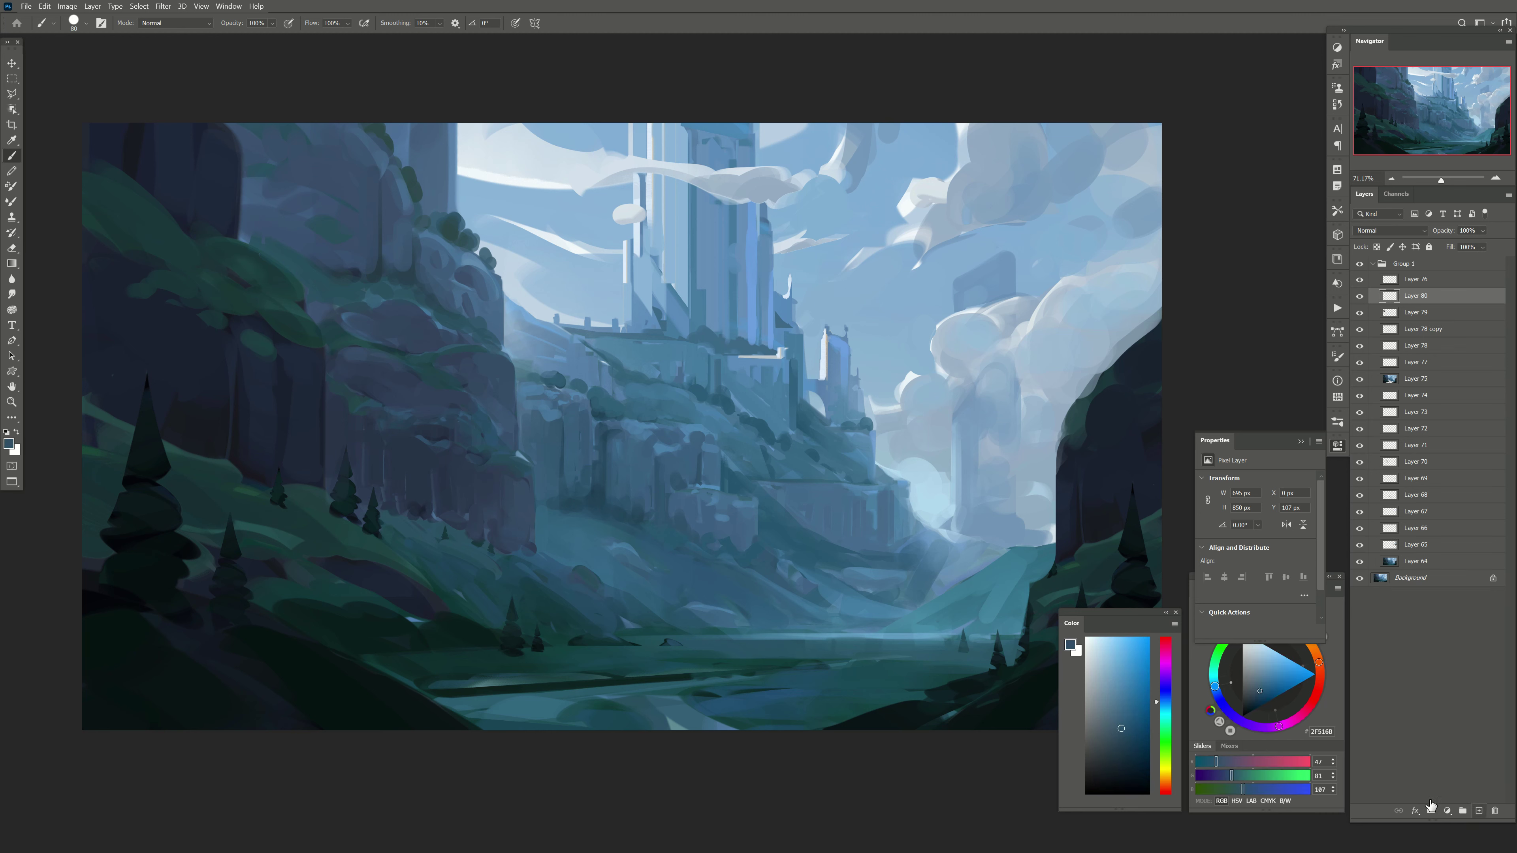
pyautogui.keyDown('alt'); pyautogui.click(224, 346); pyautogui.keyUp('alt')
pyautogui.press('[')
pyautogui.moveTo(260, 335); pyautogui.dragTo(310, 299)
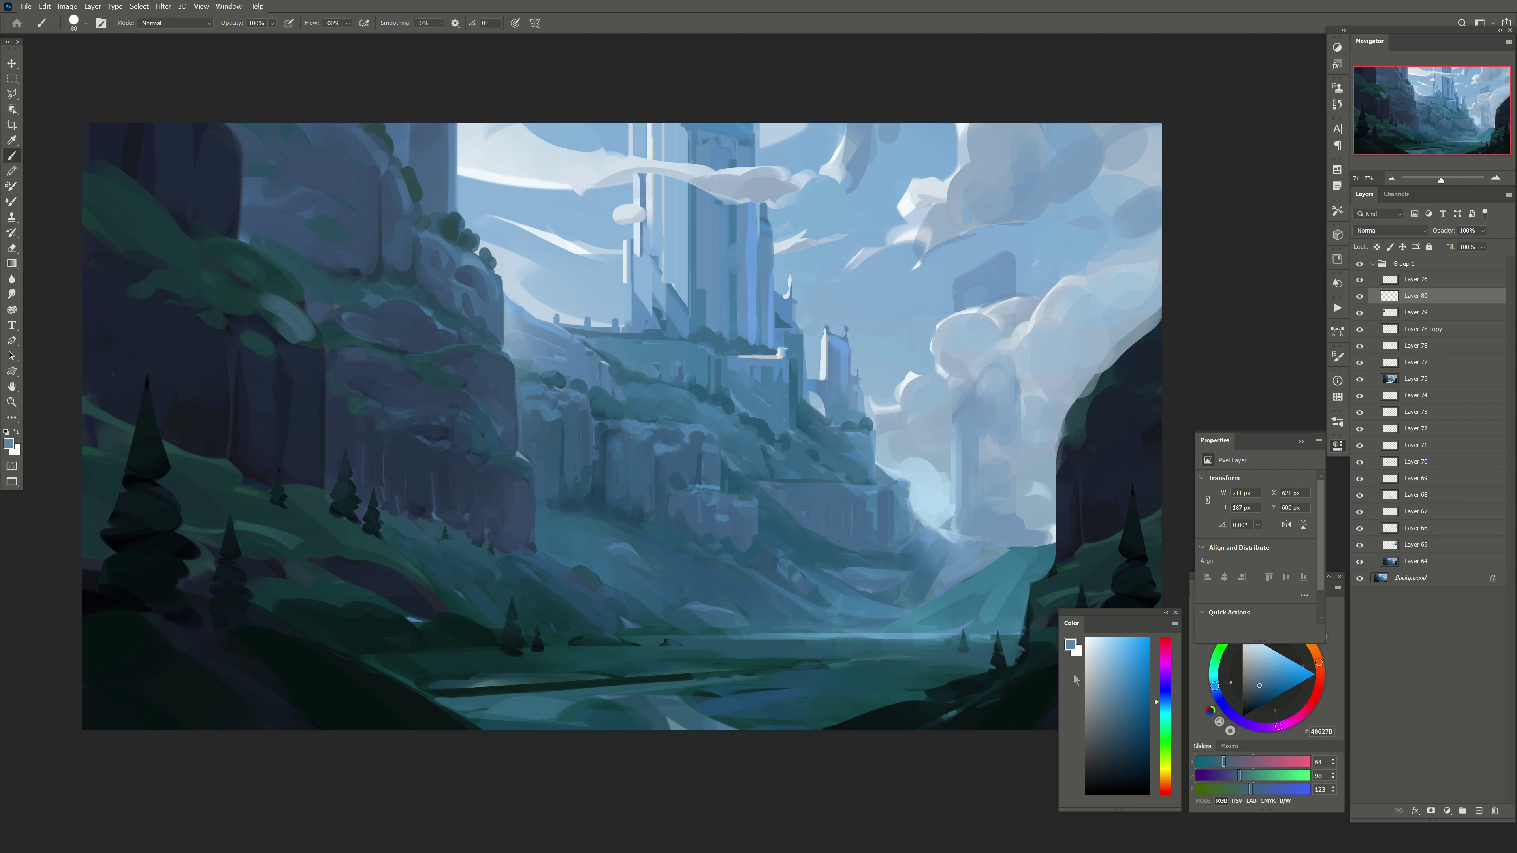
pyautogui.hotkey('ctrl', 'z')
pyautogui.hotkey('ctrl', 'z')
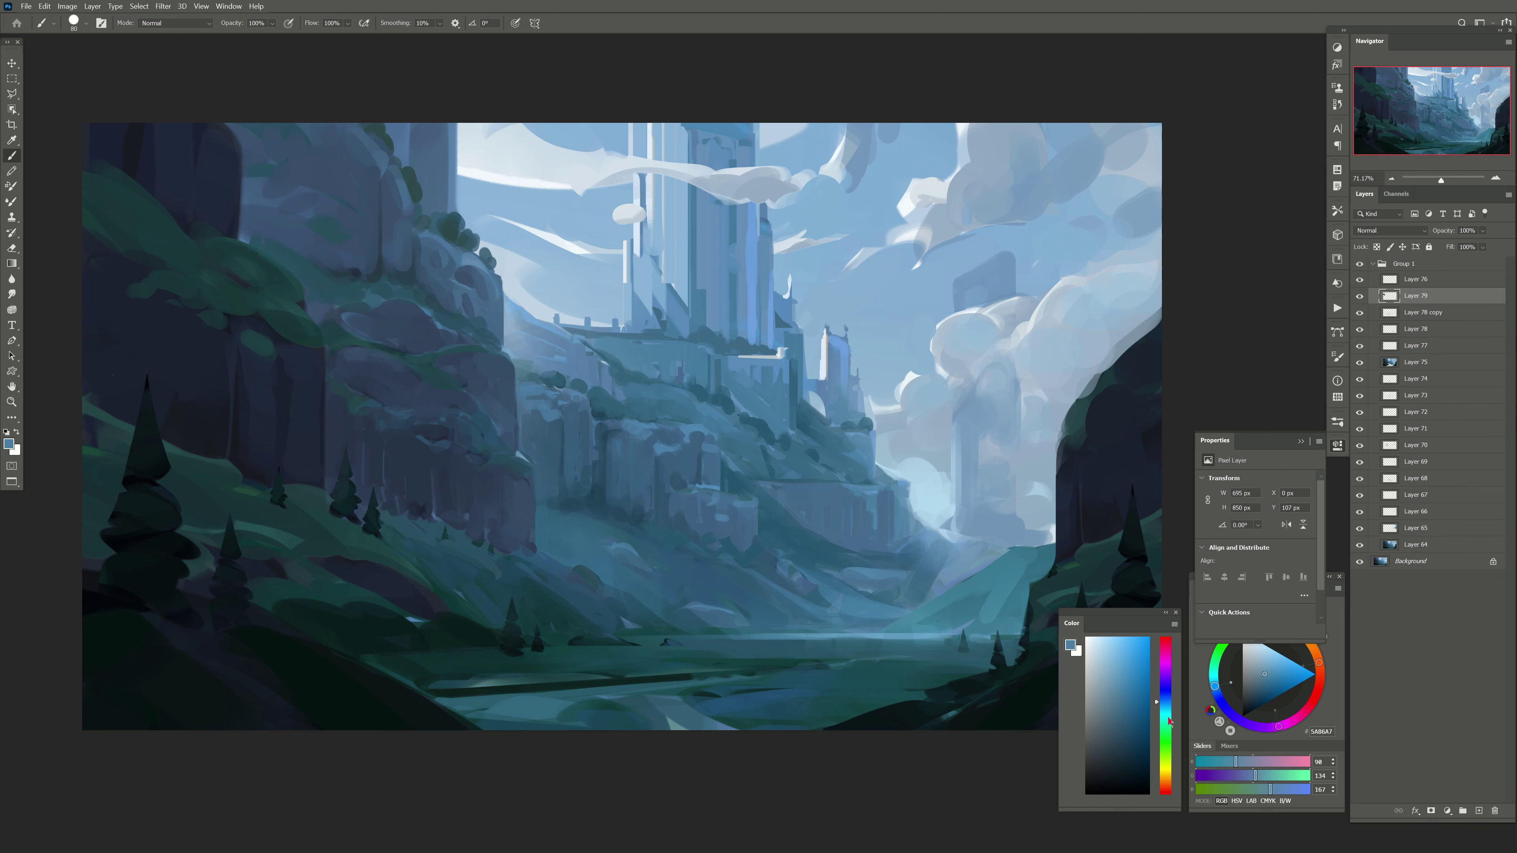
# Step: Paint purple-blue and lighter bluish strokes on the left cliff on a new layer, faded to 46%
pyautogui.click(1164, 696)
pyautogui.click(1478, 810)
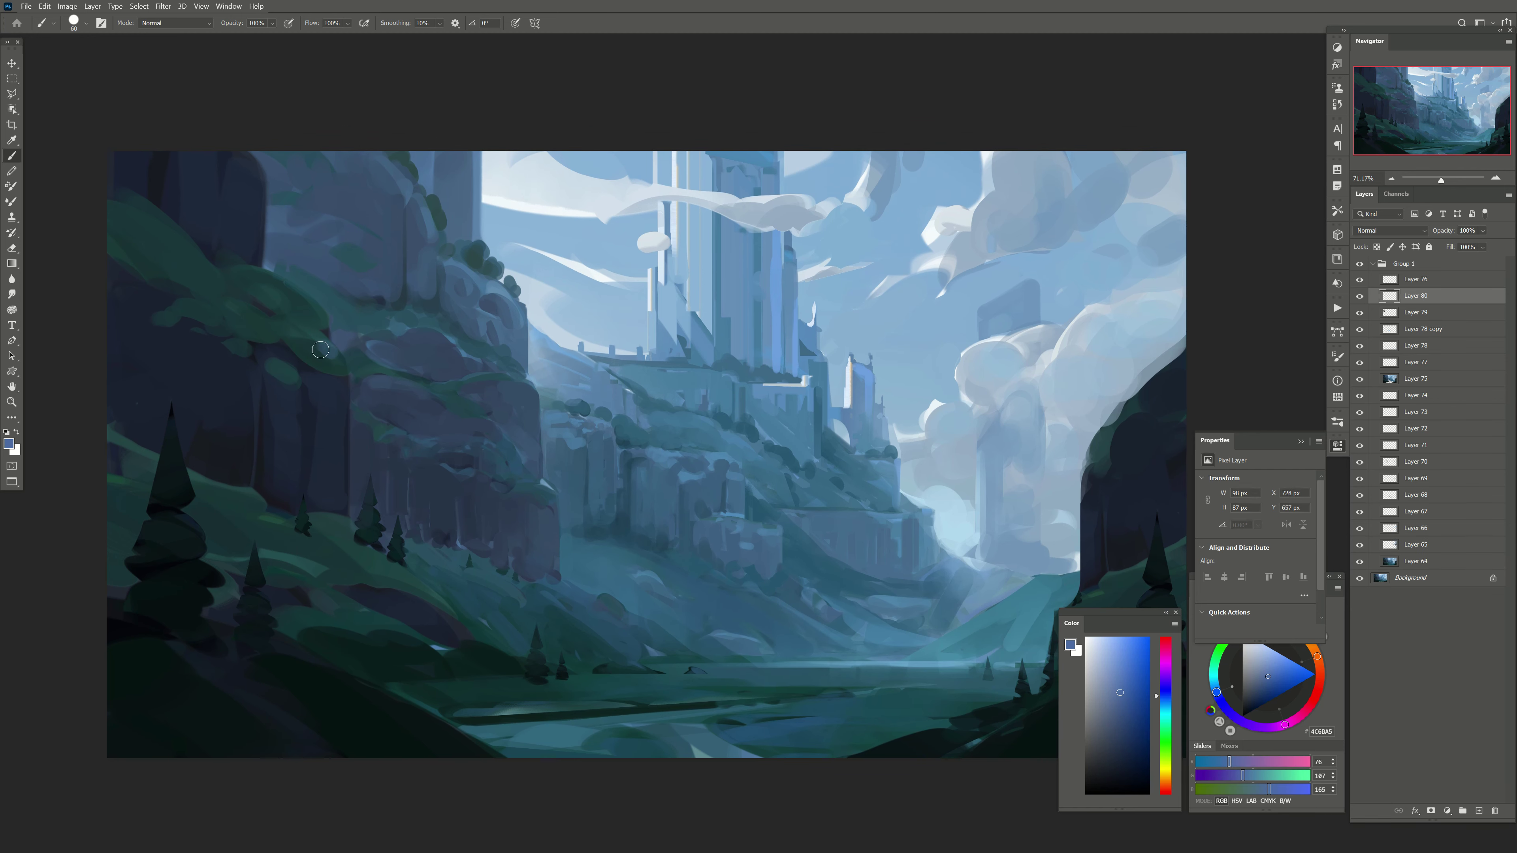
pyautogui.moveTo(320, 350); pyautogui.dragTo(284, 301)
pyautogui.press(']')
pyautogui.press(']')
pyautogui.press(']')
pyautogui.keyDown('alt'); pyautogui.click(290, 347); pyautogui.keyUp('alt')
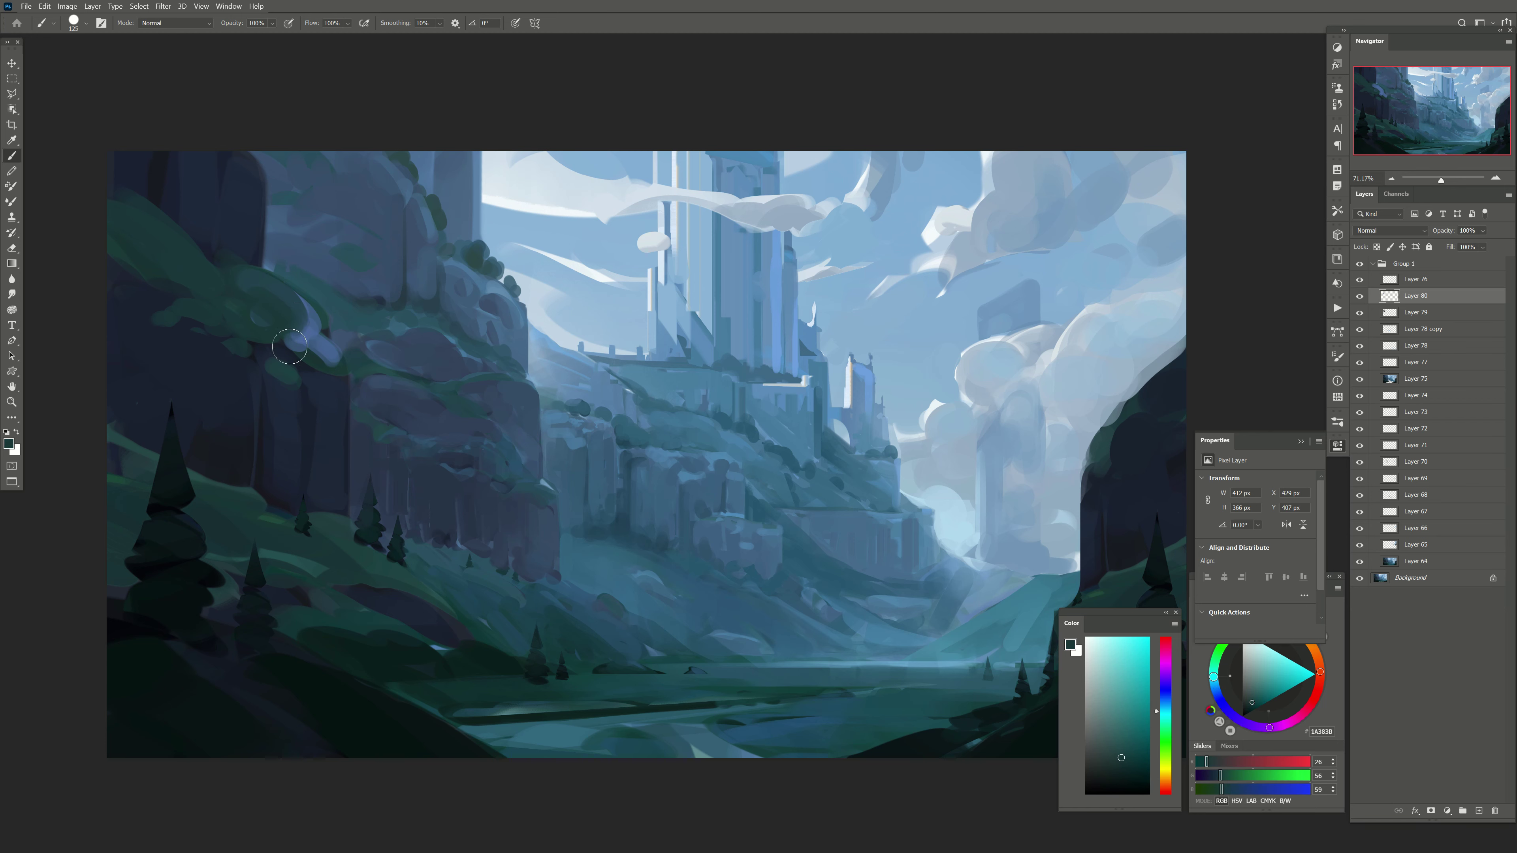
pyautogui.keyDown('alt'); pyautogui.click(293, 320); pyautogui.keyUp('alt')
pyautogui.press(']')
pyautogui.moveTo(227, 298); pyautogui.dragTo(132, 227)
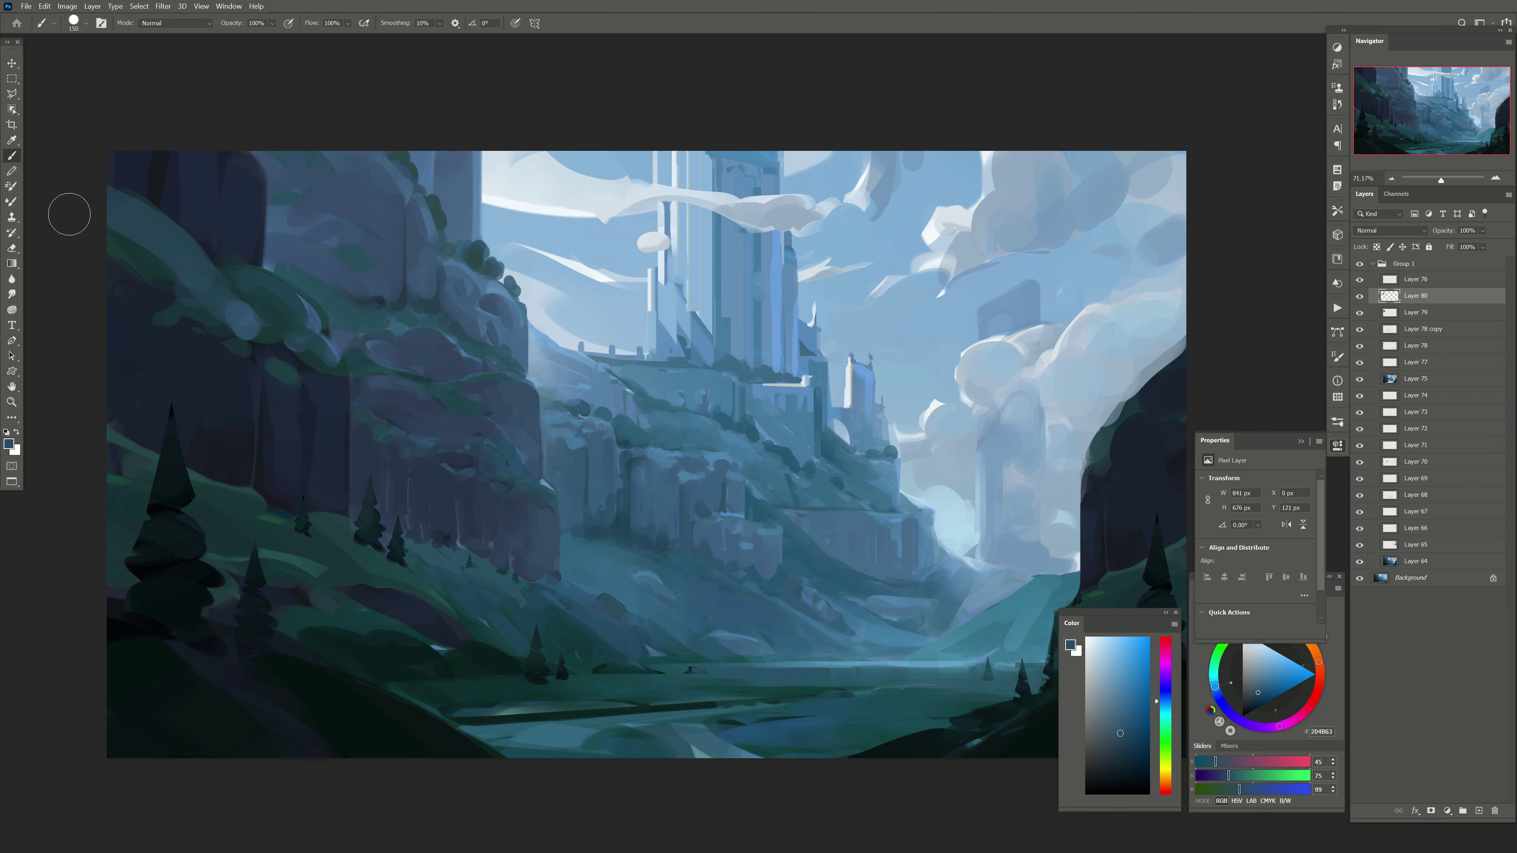
pyautogui.moveTo(1460, 247); pyautogui.dragTo(1450, 247)
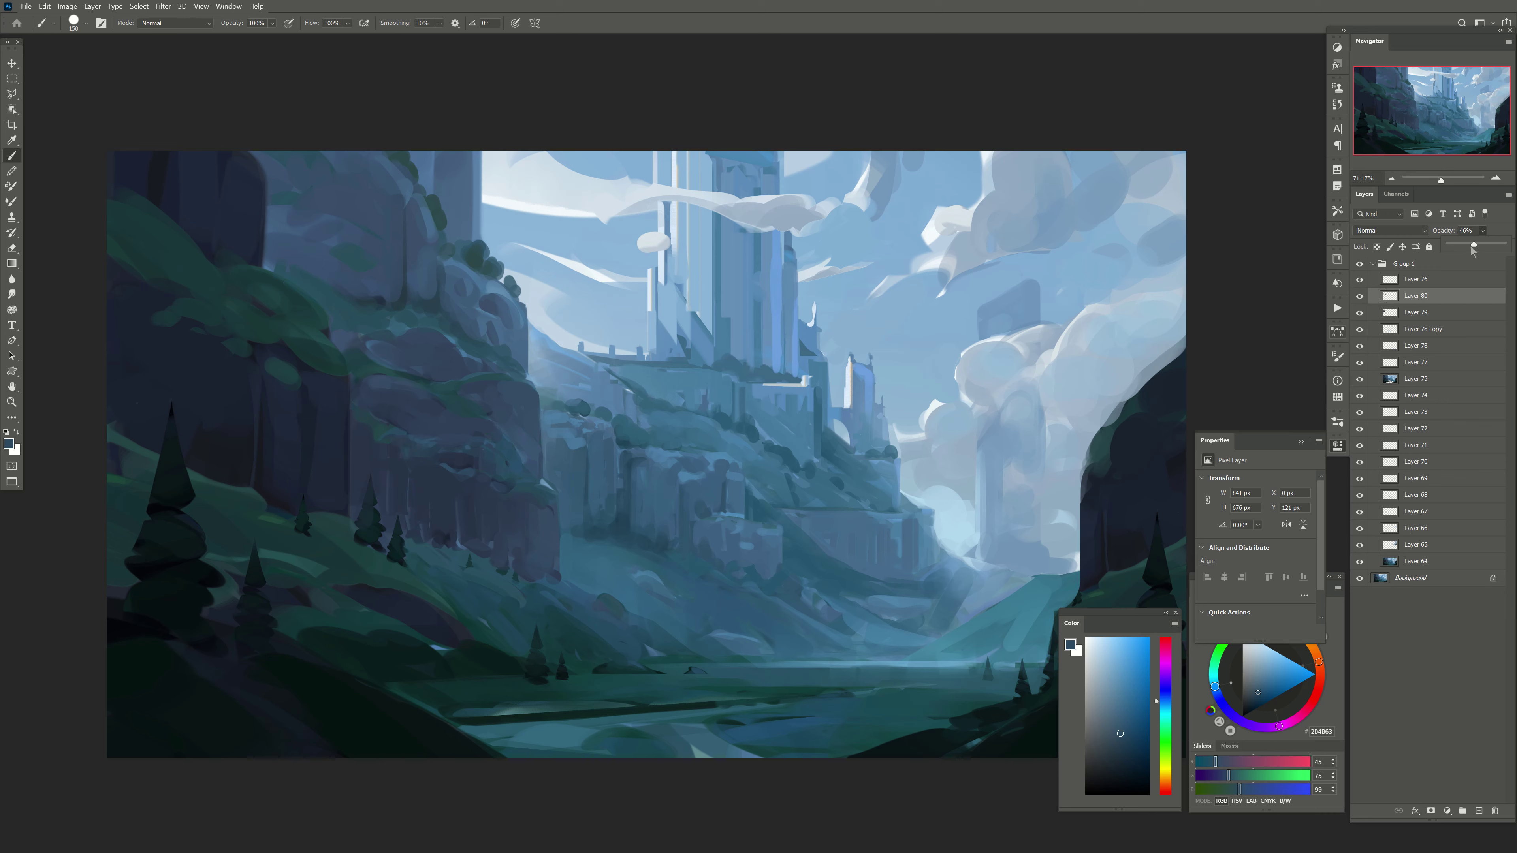
# Step: Add Layer 81 and polygon-lasso the lower-left hills
pyautogui.click(1477, 811)
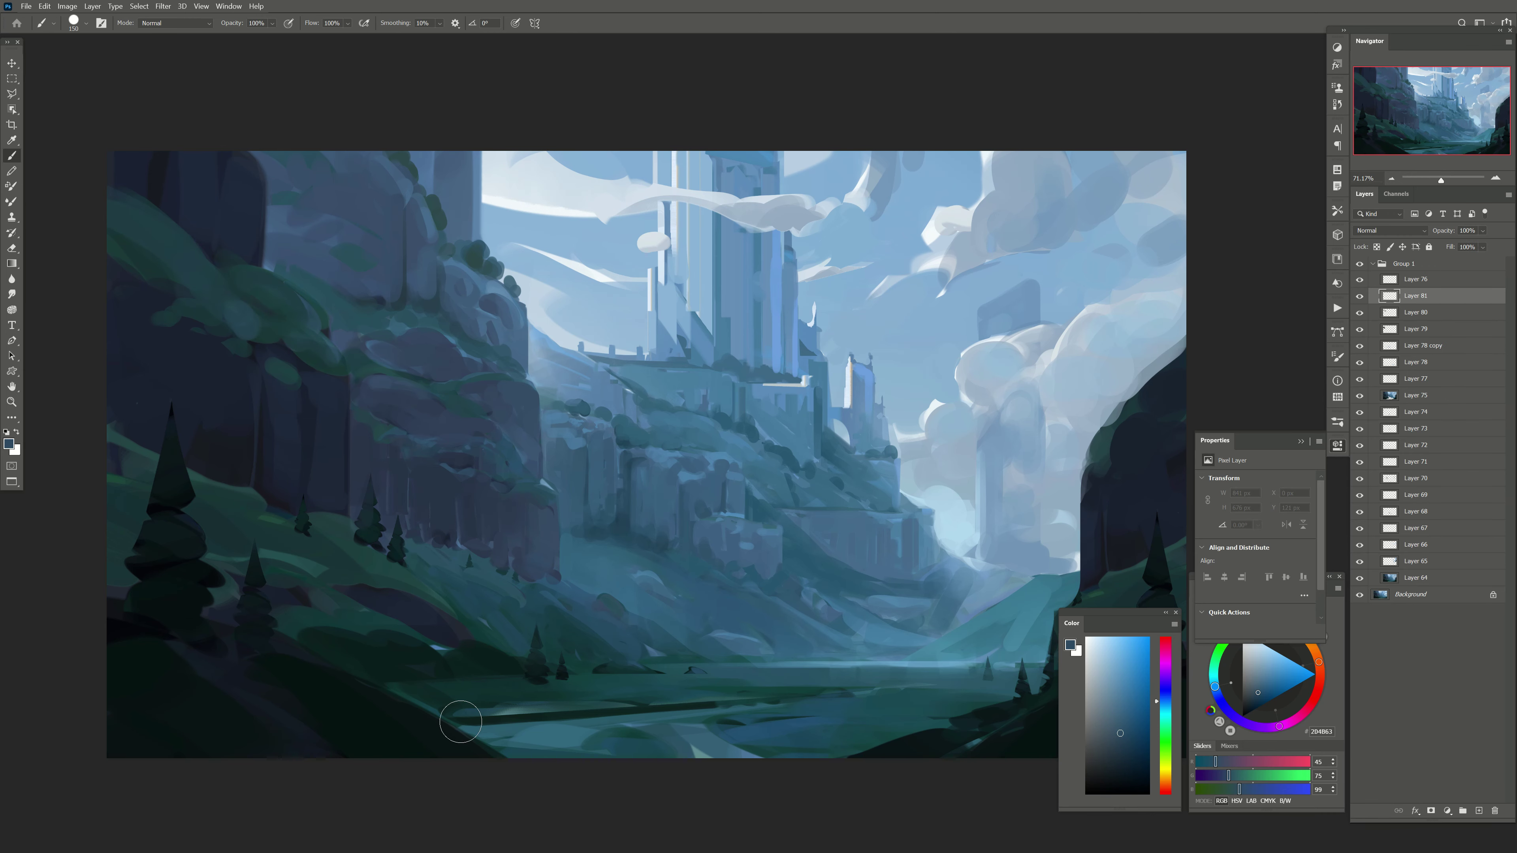
pyautogui.scroll(-2, 461, 722)
pyautogui.hscroll(2, 639, 431)
pyautogui.click(536, 615)
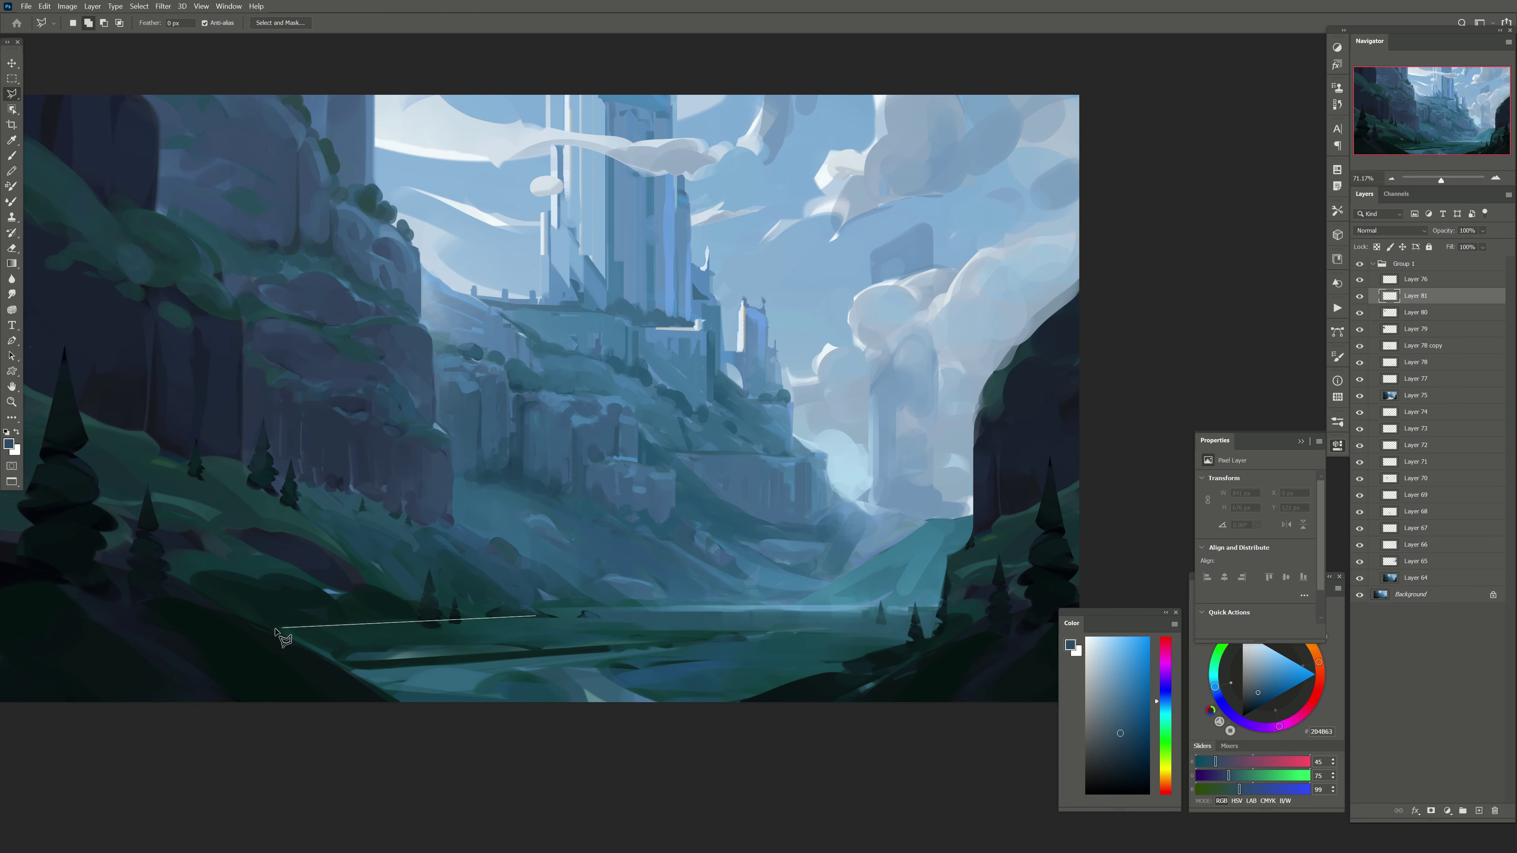
pyautogui.click(271, 632)
pyautogui.click(125, 505)
pyautogui.click(507, 400)
pyautogui.click(536, 616)
pyautogui.keyDown('alt'); pyautogui.click(243, 556); pyautogui.keyUp('alt')
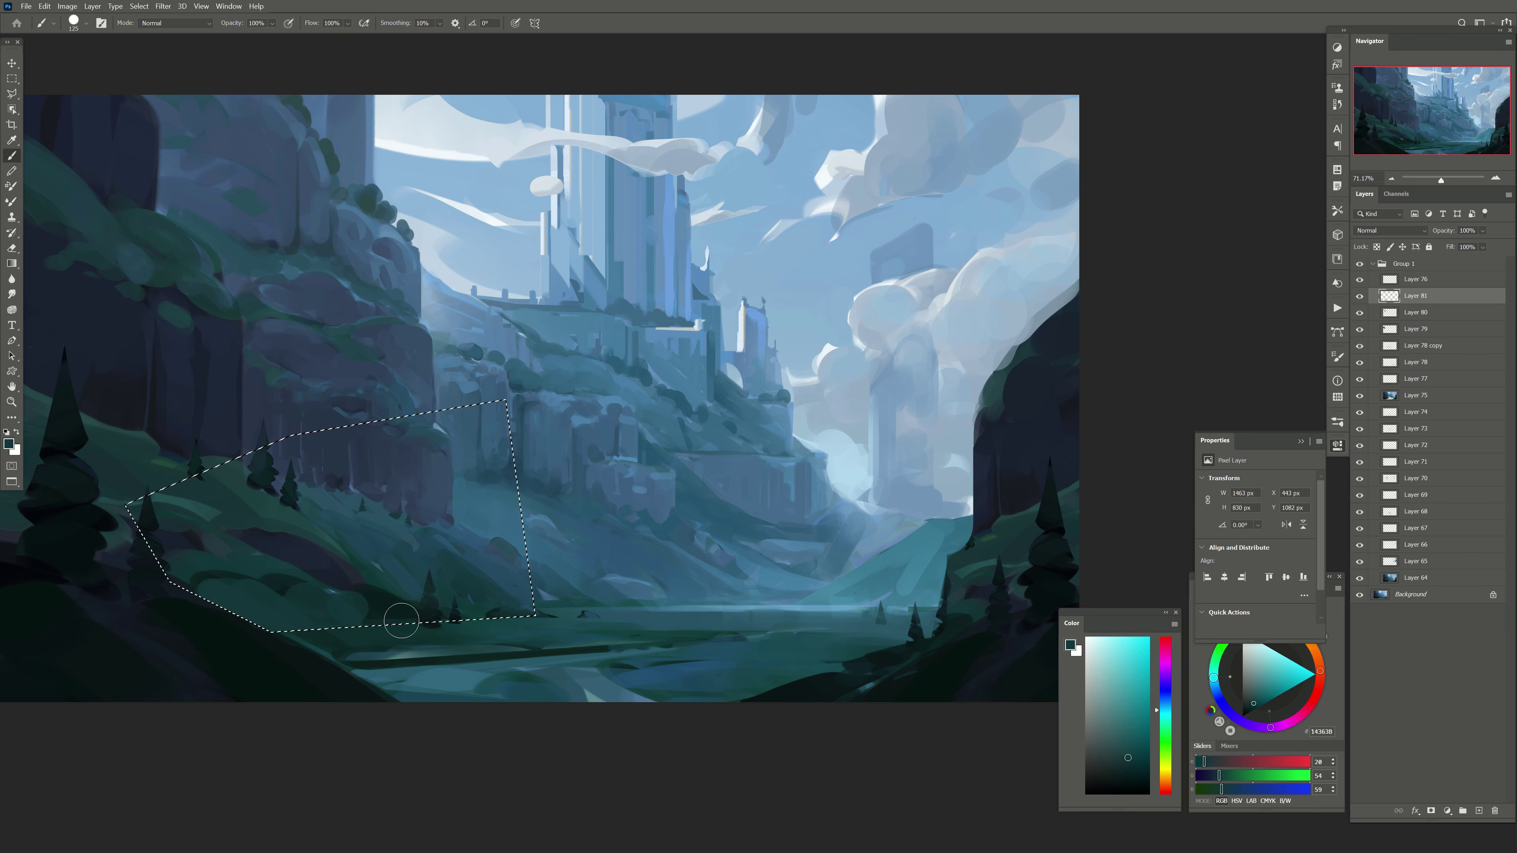
# Step: Shade inside the lower-left hills selection with dark purple-navy and dark teal strokes
pyautogui.press('[')
pyautogui.press('[')
pyautogui.press('[')
pyautogui.keyDown('alt'); pyautogui.click(301, 605); pyautogui.keyUp('alt')
pyautogui.press(']')
pyautogui.press(']')
pyautogui.press(']')
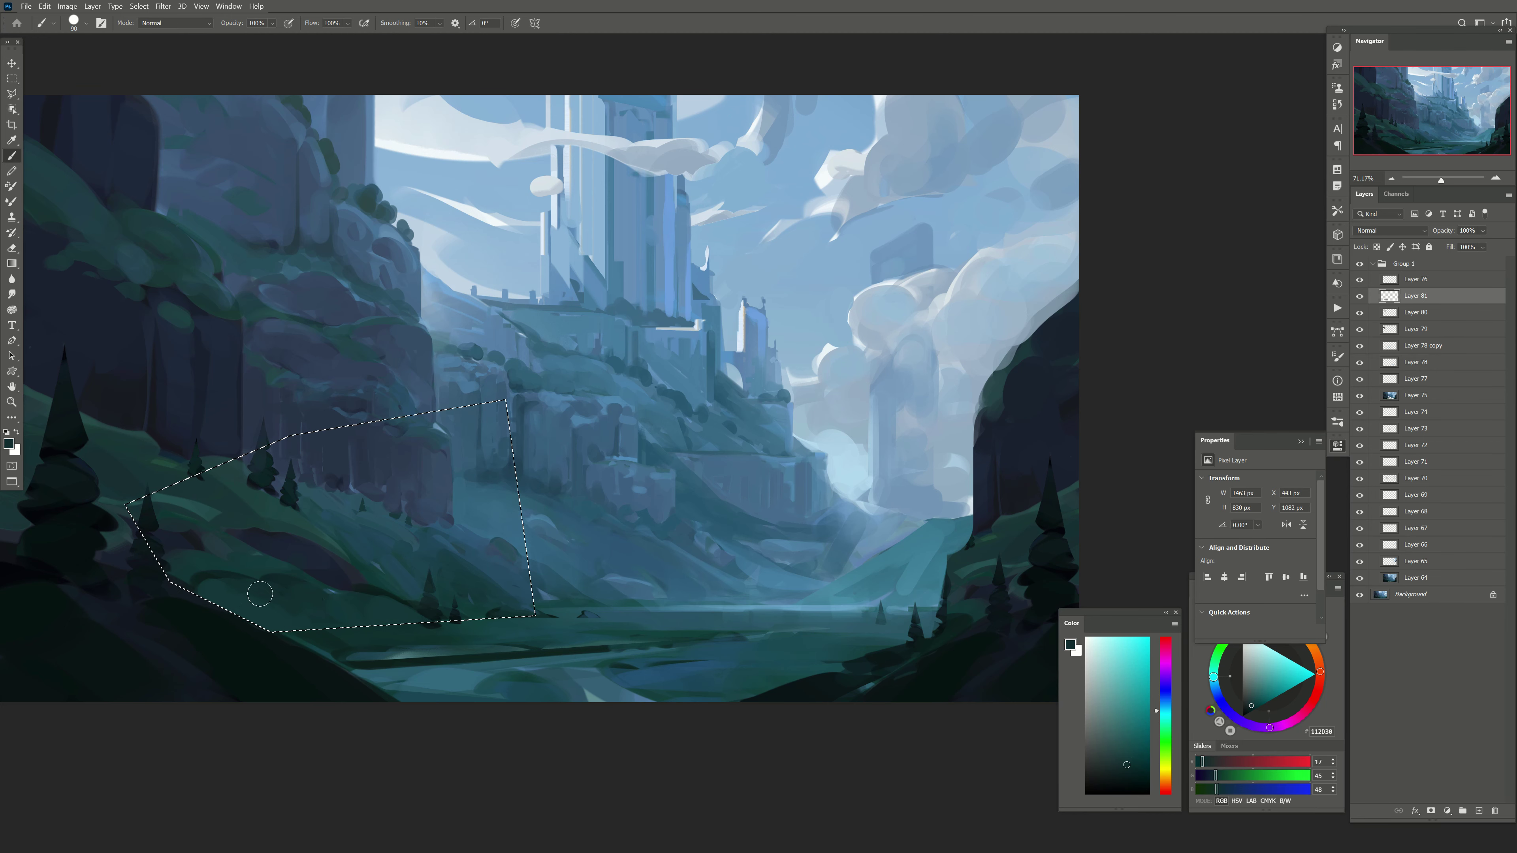
pyautogui.keyDown('alt'); pyautogui.click(254, 621); pyautogui.keyUp('alt')
pyautogui.moveTo(254, 622); pyautogui.dragTo(383, 634)
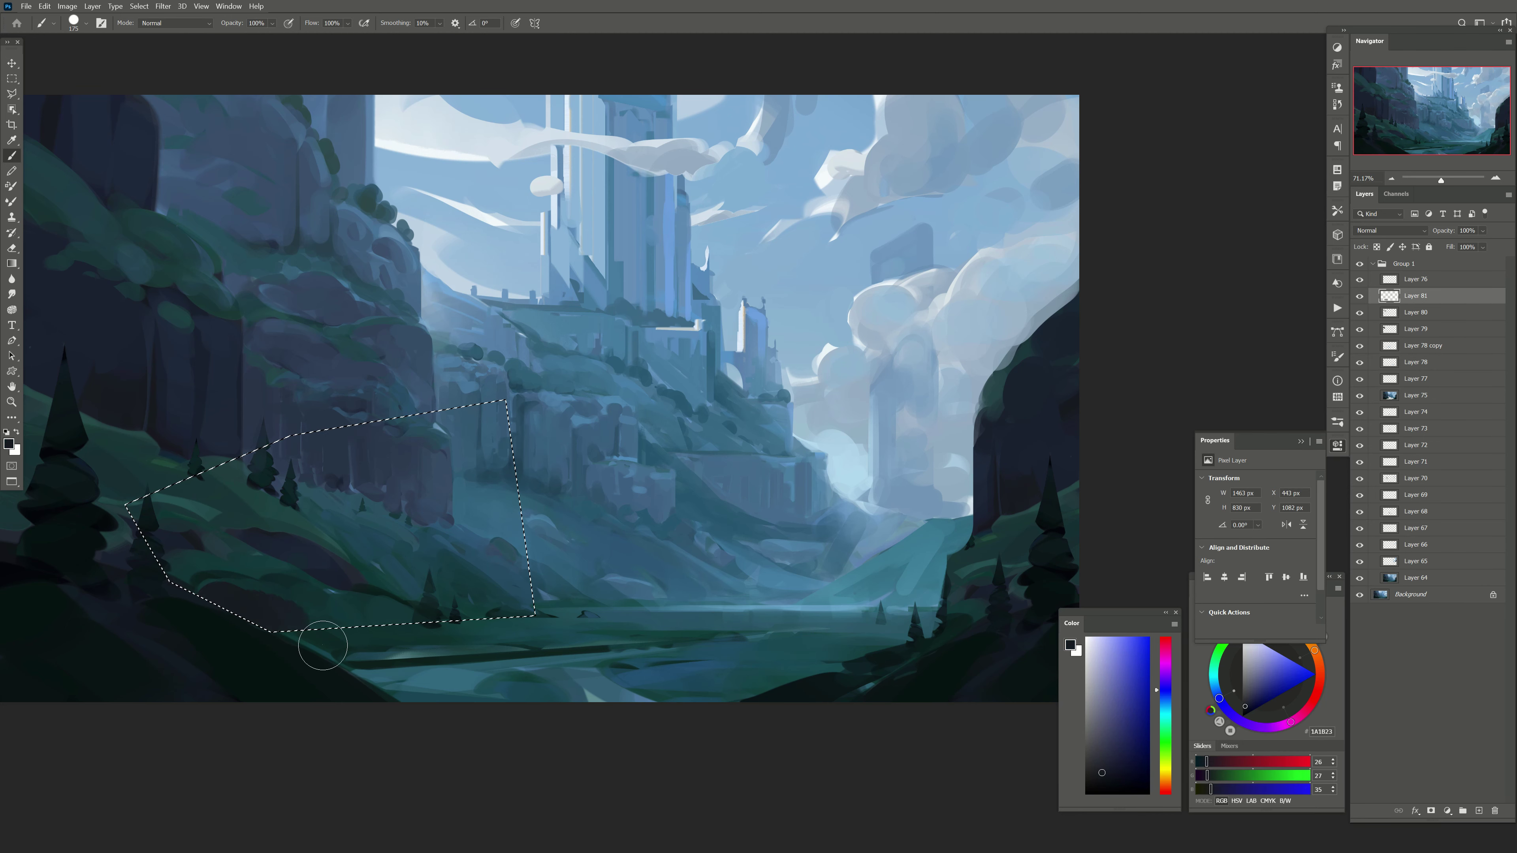
pyautogui.press(']')
pyautogui.press(']')
pyautogui.press(']')
pyautogui.keyDown('alt'); pyautogui.click(332, 566); pyautogui.keyUp('alt')
pyautogui.moveTo(332, 565); pyautogui.dragTo(322, 620)
pyautogui.keyDown('alt'); pyautogui.click(380, 571); pyautogui.keyUp('alt')
# Step: Deselect and flip the canvas horizontally to check the composition
pyautogui.press('[')
pyautogui.press('[')
pyautogui.press('[')
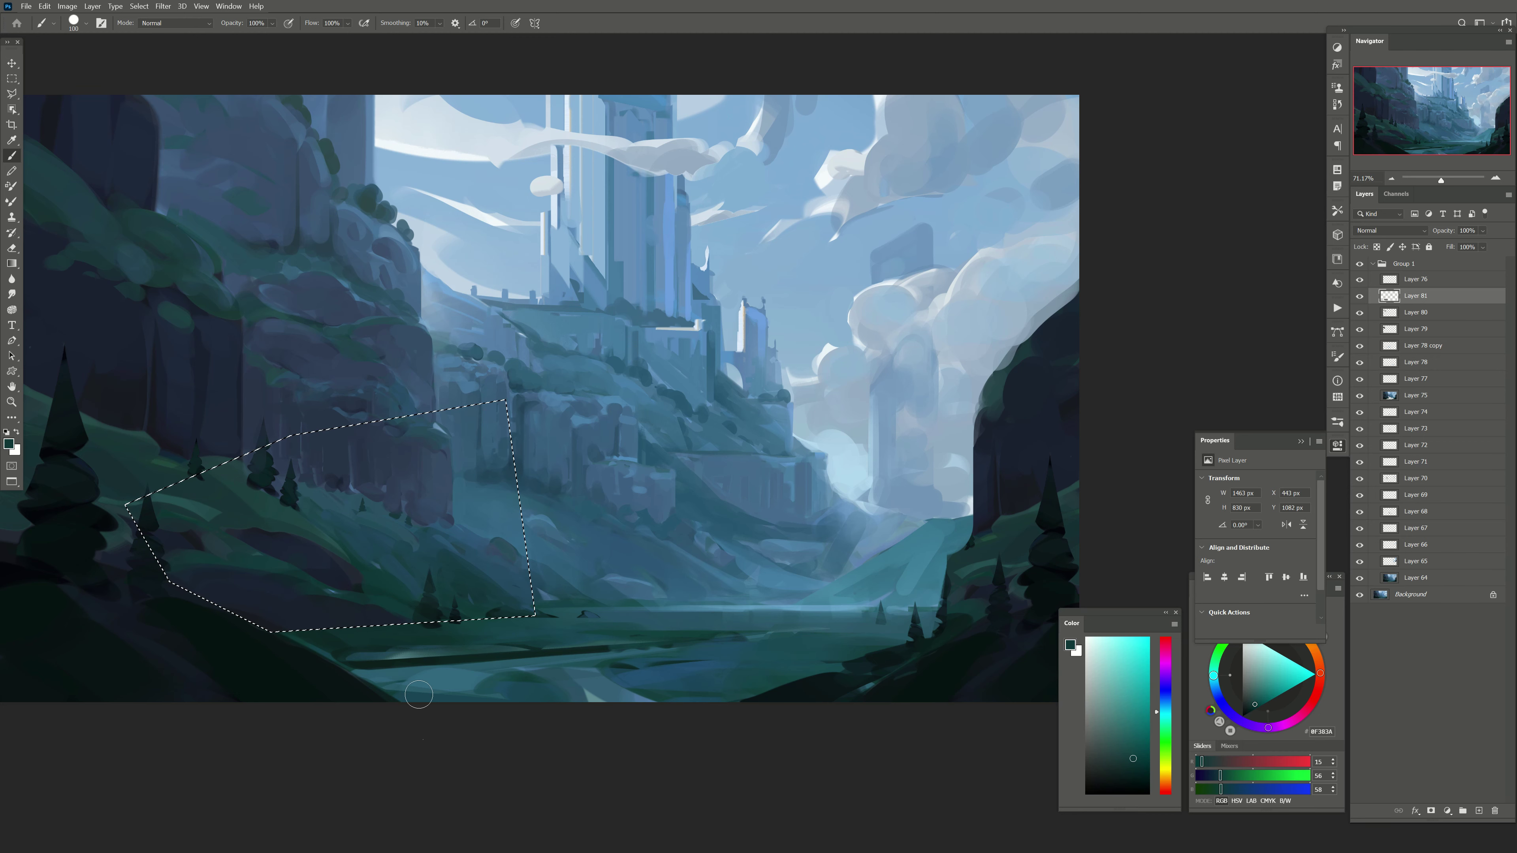
pyautogui.moveTo(498, 445); pyautogui.dragTo(579, 426)
pyautogui.hotkey('ctrl', 'd')
pyautogui.press('h')
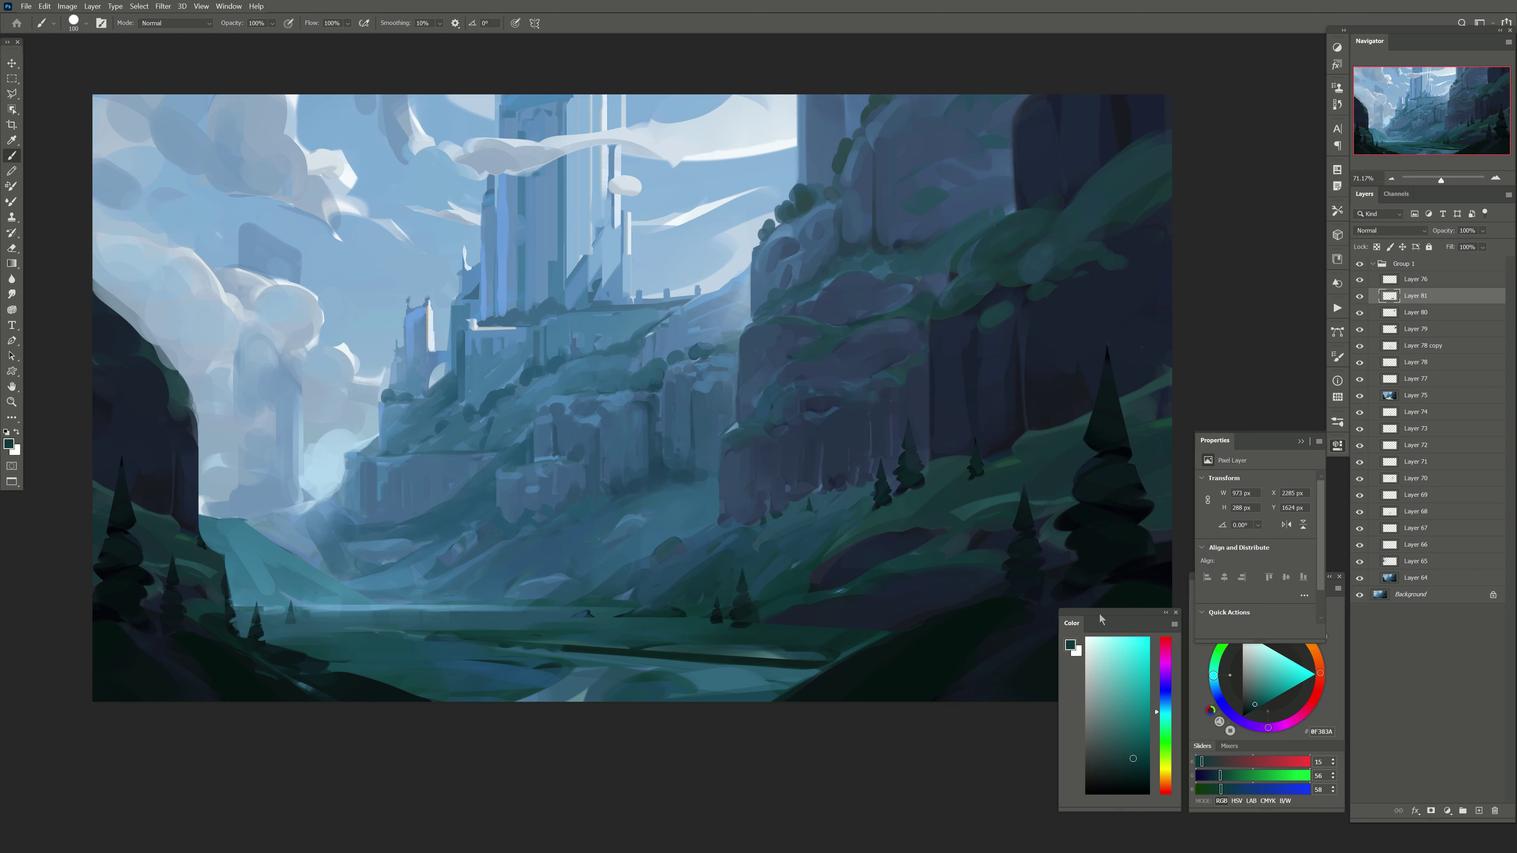
# Step: On a new layer, paint a mid-blue stroke near the top-right cliff
pyautogui.click(1478, 811)
pyautogui.moveTo(860, 413); pyautogui.dragTo(858, 425)
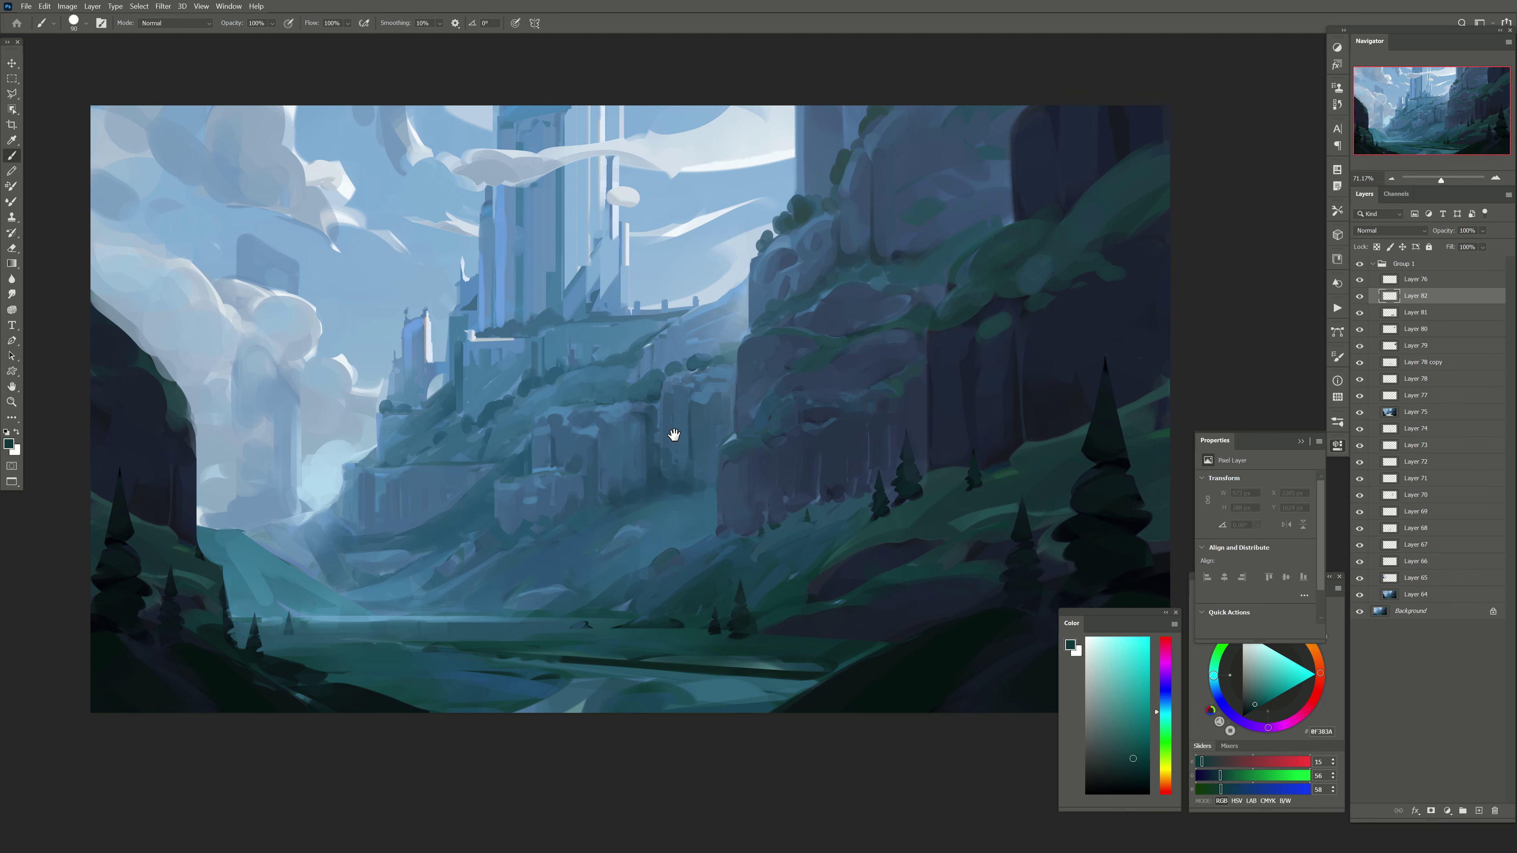
pyautogui.press('[')
pyautogui.keyDown('alt'); pyautogui.click(801, 234); pyautogui.keyUp('alt')
pyautogui.moveTo(793, 322); pyautogui.dragTo(772, 391)
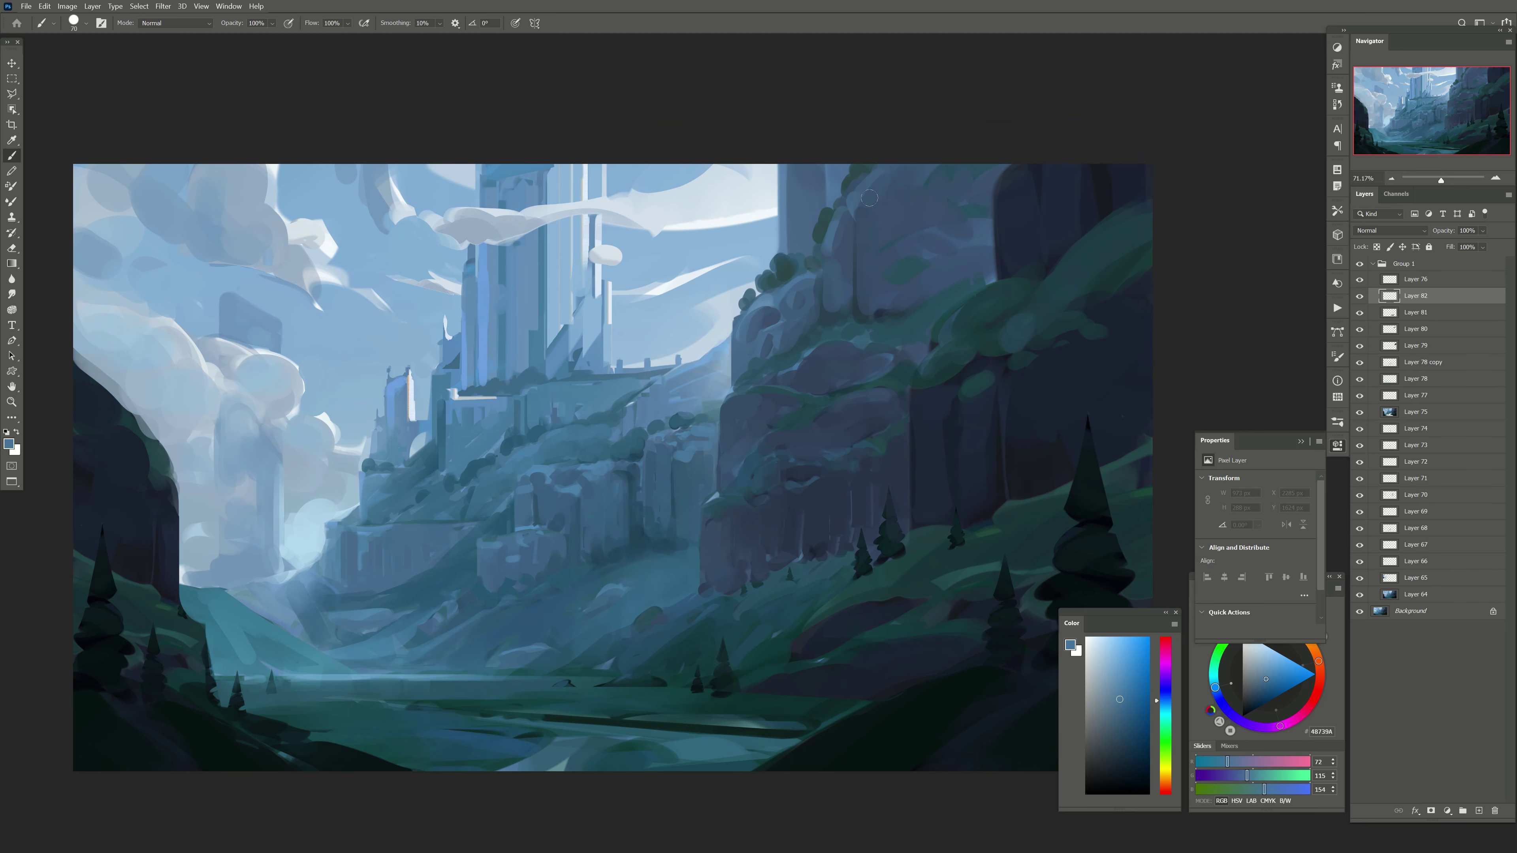
pyautogui.moveTo(866, 224)
pyautogui.mouseDown()
pyautogui.moveTo(903, 185)
pyautogui.moveTo(883, 221)
pyautogui.mouseUp()
pyautogui.keyDown('alt'); pyautogui.click(900, 225); pyautogui.keyUp('alt')
pyautogui.press(']')
pyautogui.press(']')
pyautogui.press(']')
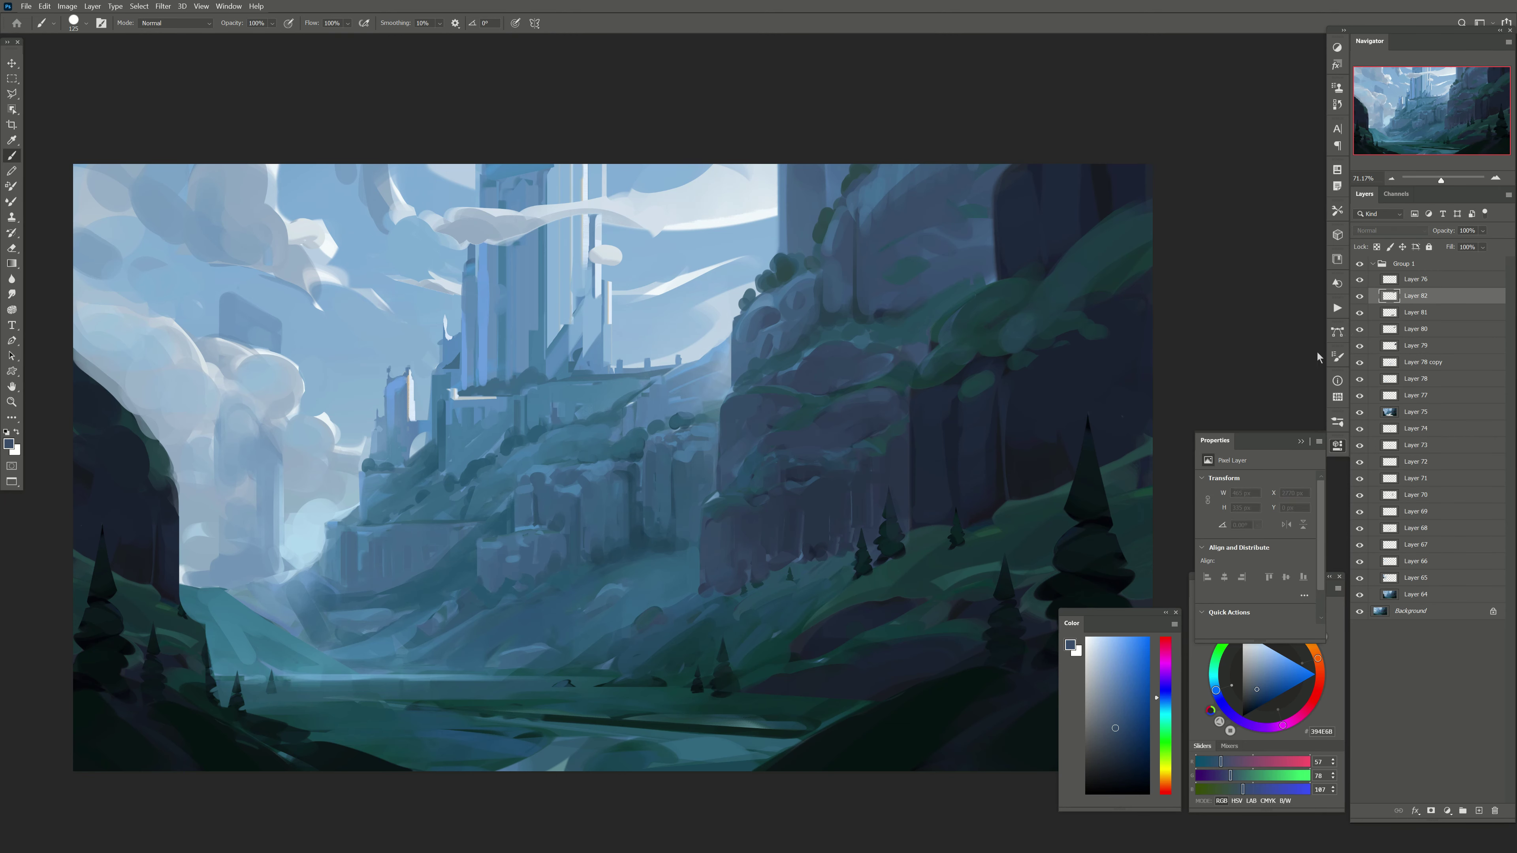
pyautogui.moveTo(804, 490); pyautogui.dragTo(807, 449)
# Step: On another new layer, add teal-blue and thin light vertical strokes on the castle tower
pyautogui.click(1479, 811)
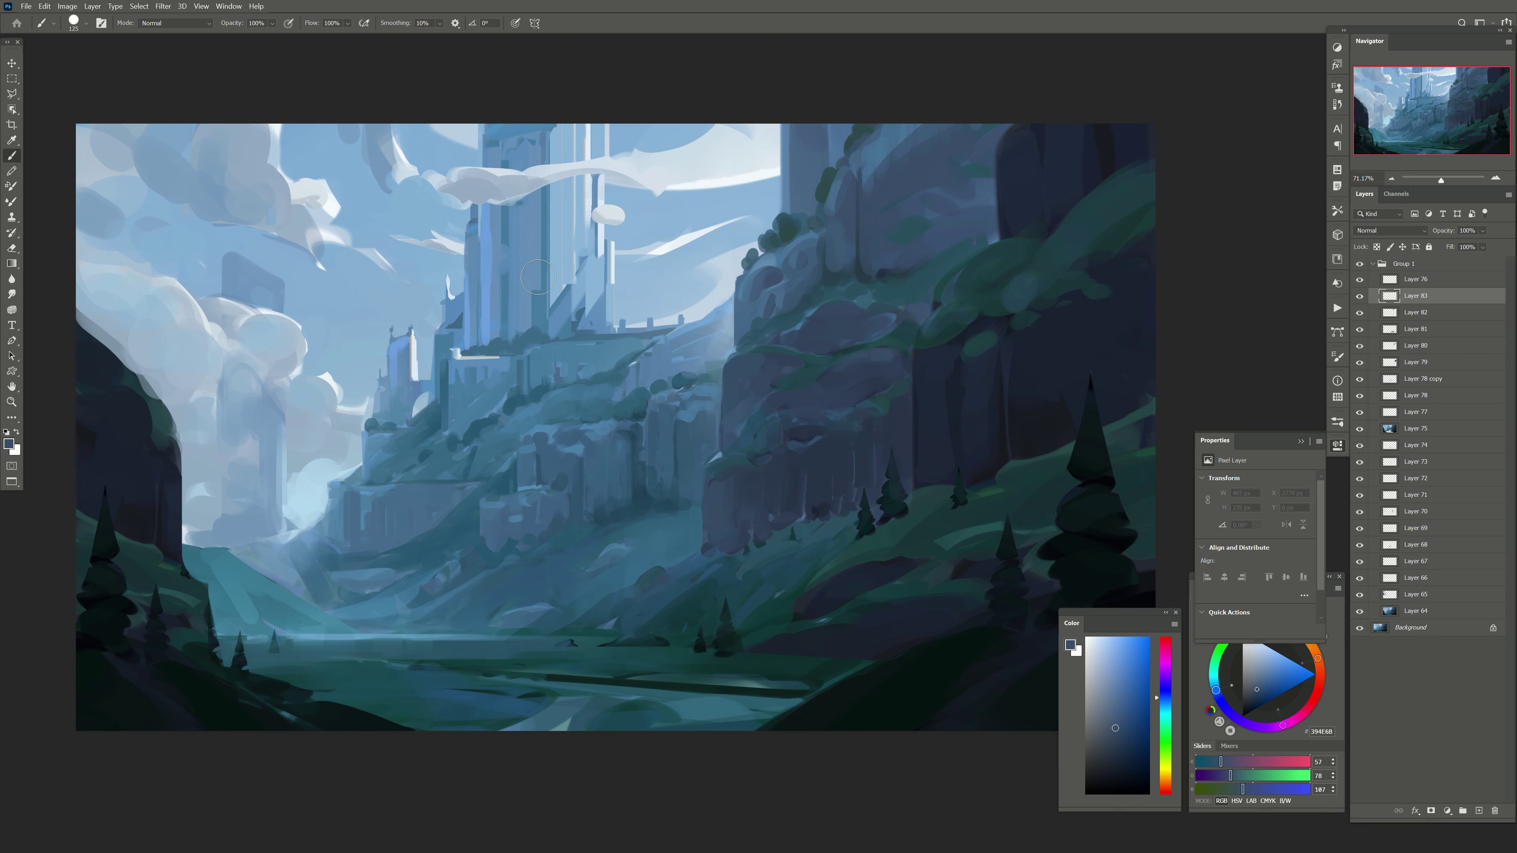
pyautogui.keyDown('alt'); pyautogui.click(564, 341); pyautogui.keyUp('alt')
pyautogui.press('[')
pyautogui.press('[')
pyautogui.press('[')
pyautogui.moveTo(572, 317); pyautogui.dragTo(580, 333)
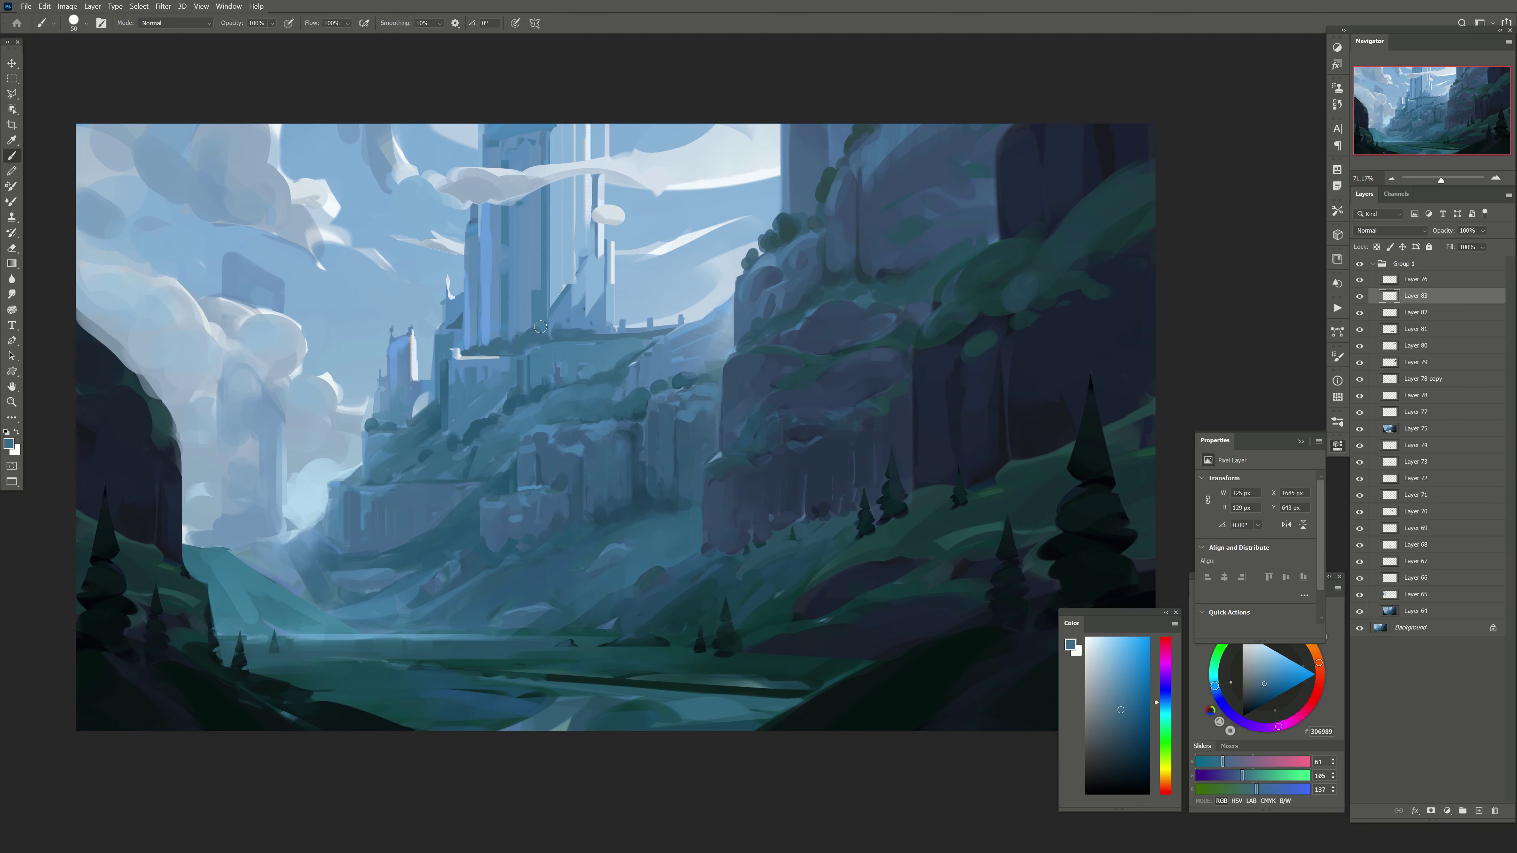
pyautogui.keyDown('alt'); pyautogui.click(541, 302); pyautogui.keyUp('alt')
pyautogui.press('[')
pyautogui.press('[')
pyautogui.press('[')
pyautogui.moveTo(571, 326); pyautogui.dragTo(571, 200)
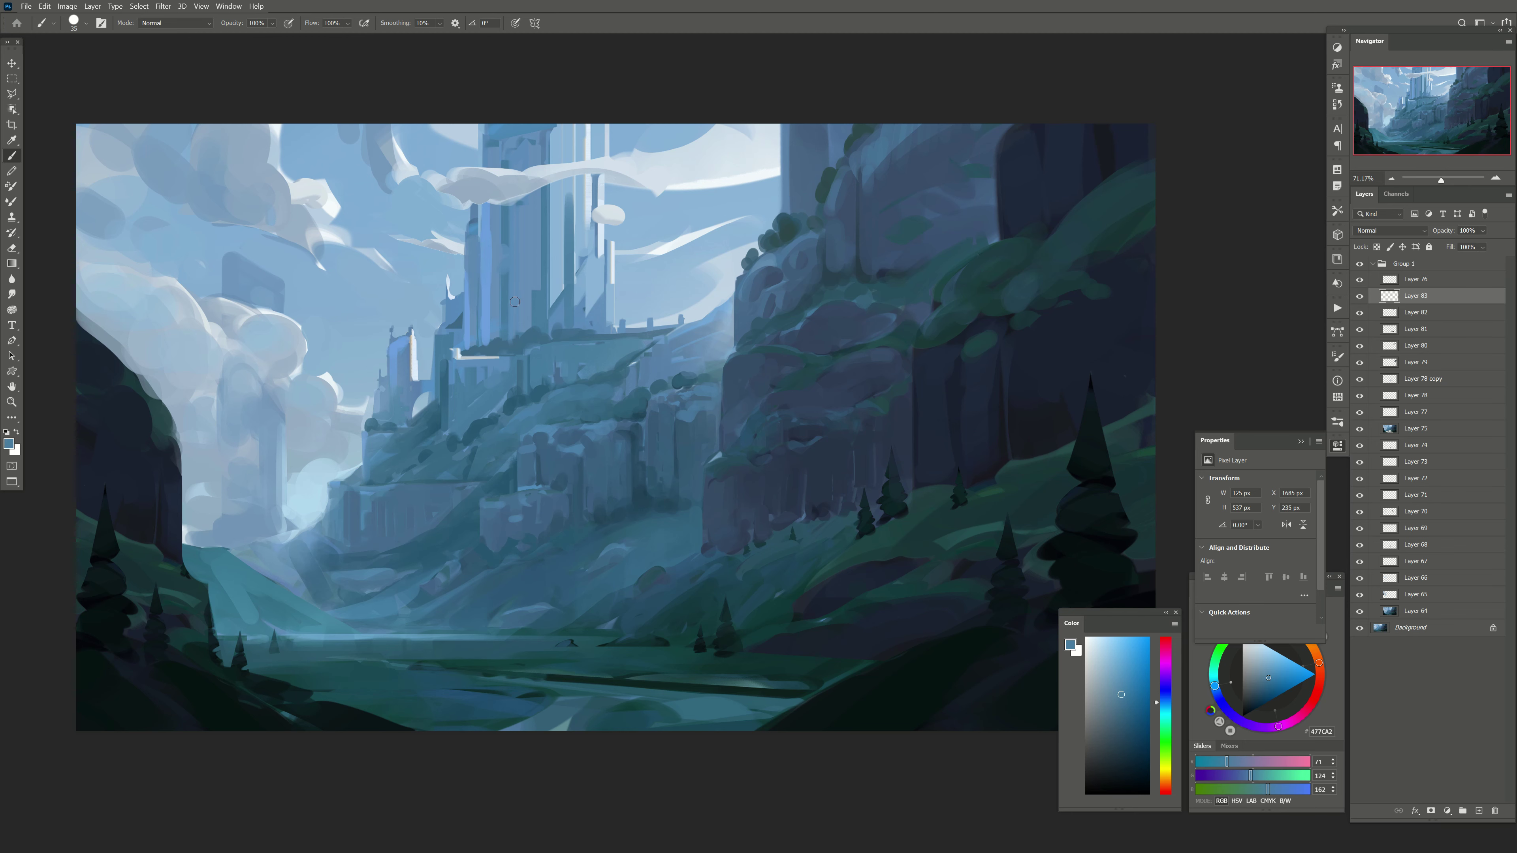
pyautogui.press('e')
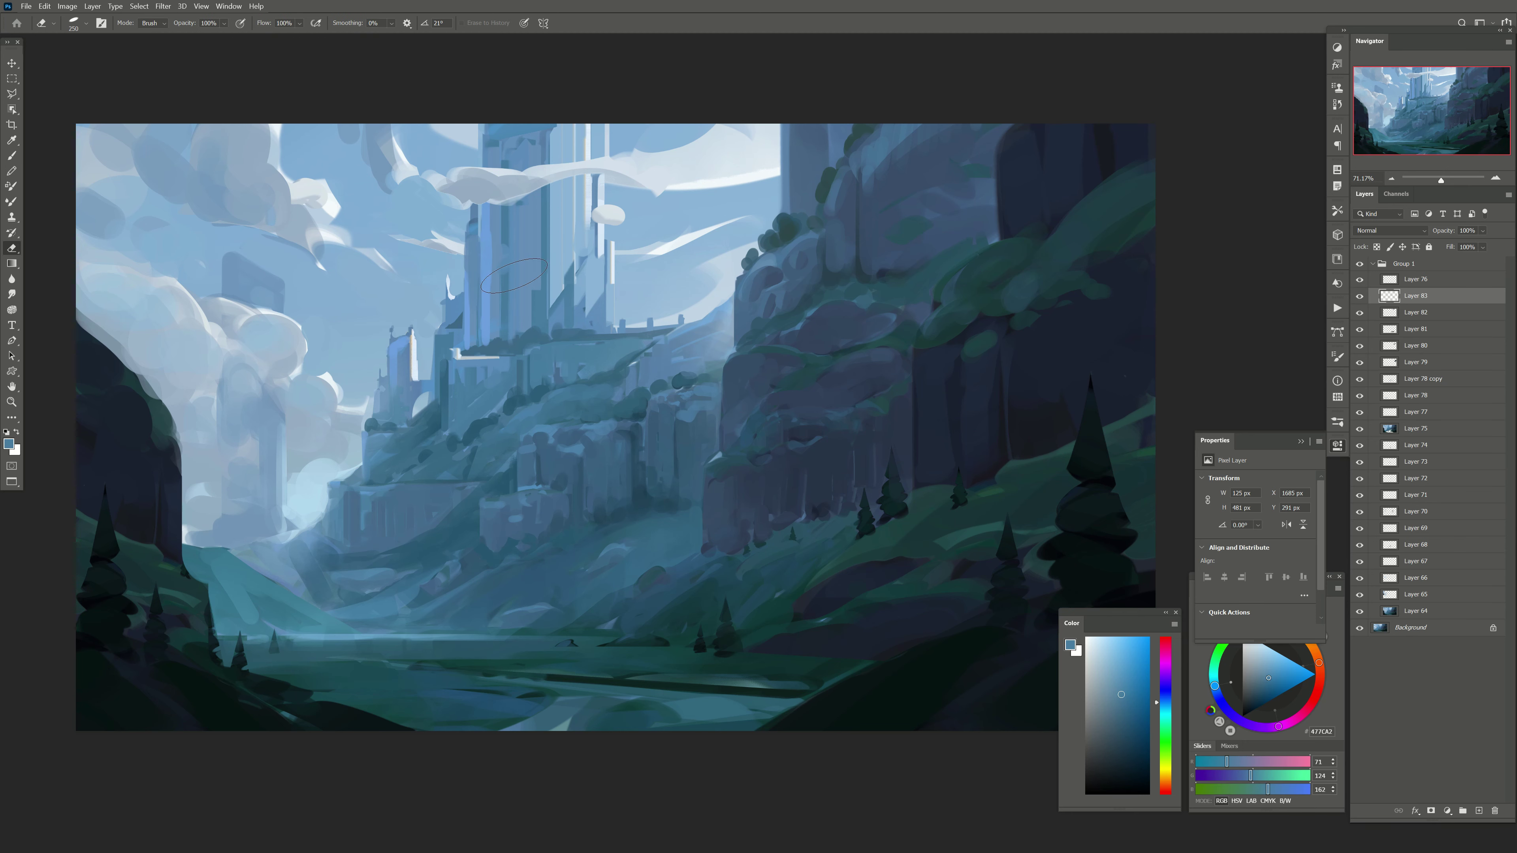
pyautogui.moveTo(458, 554); pyautogui.dragTo(459, 537)
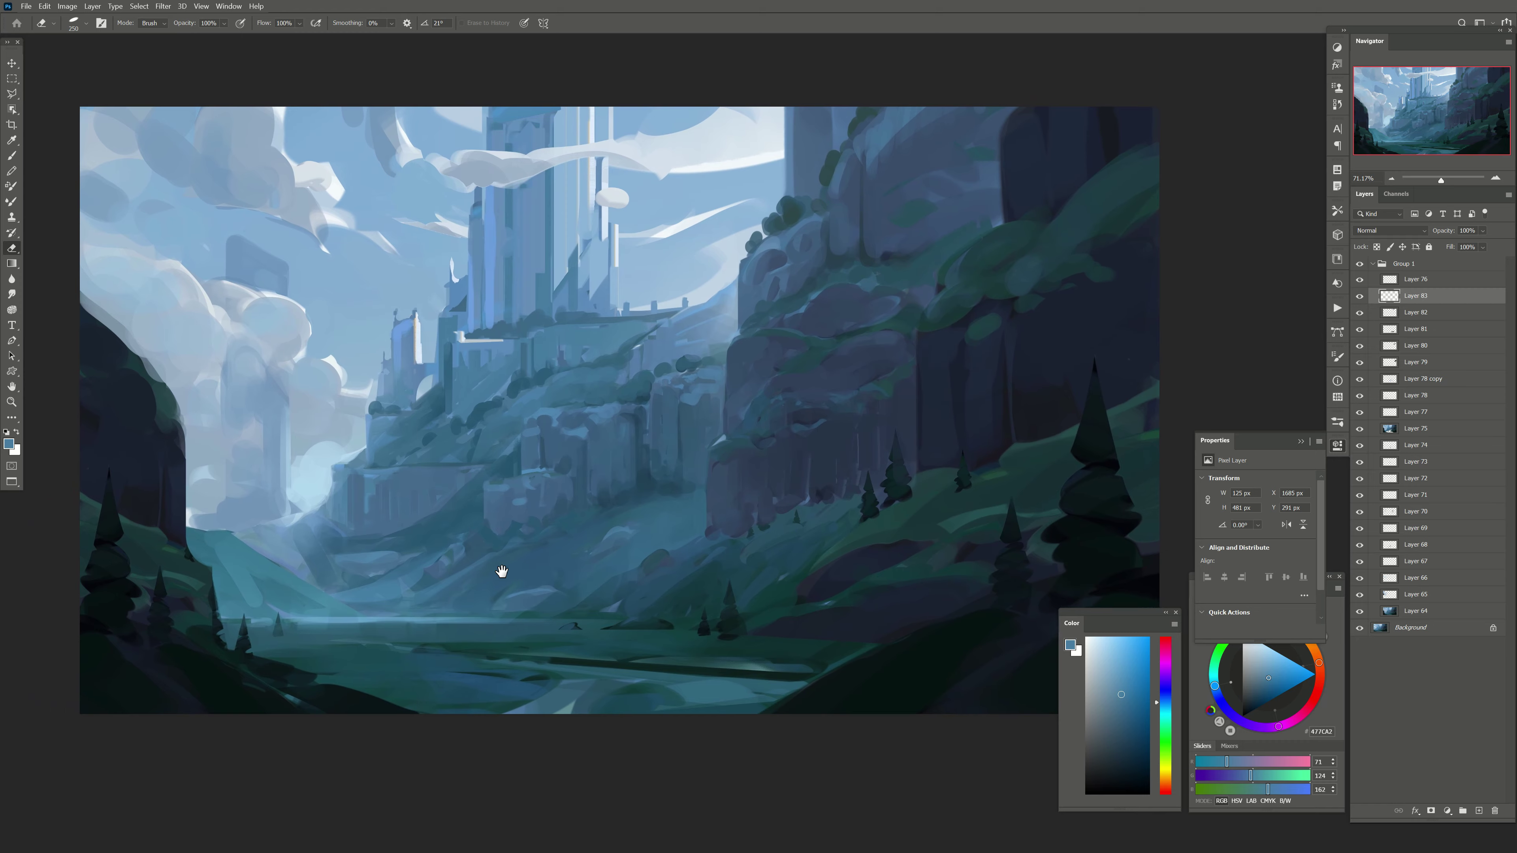
# Step: On a new layer, paint dark green and blue strokes along the bottom foreground, covering the boat shape
pyautogui.click(1479, 811)
pyautogui.press('b')
pyautogui.keyDown('alt'); pyautogui.click(540, 629); pyautogui.keyUp('alt')
pyautogui.press(']')
pyautogui.press(']')
pyautogui.press(']')
pyautogui.click(571, 625)
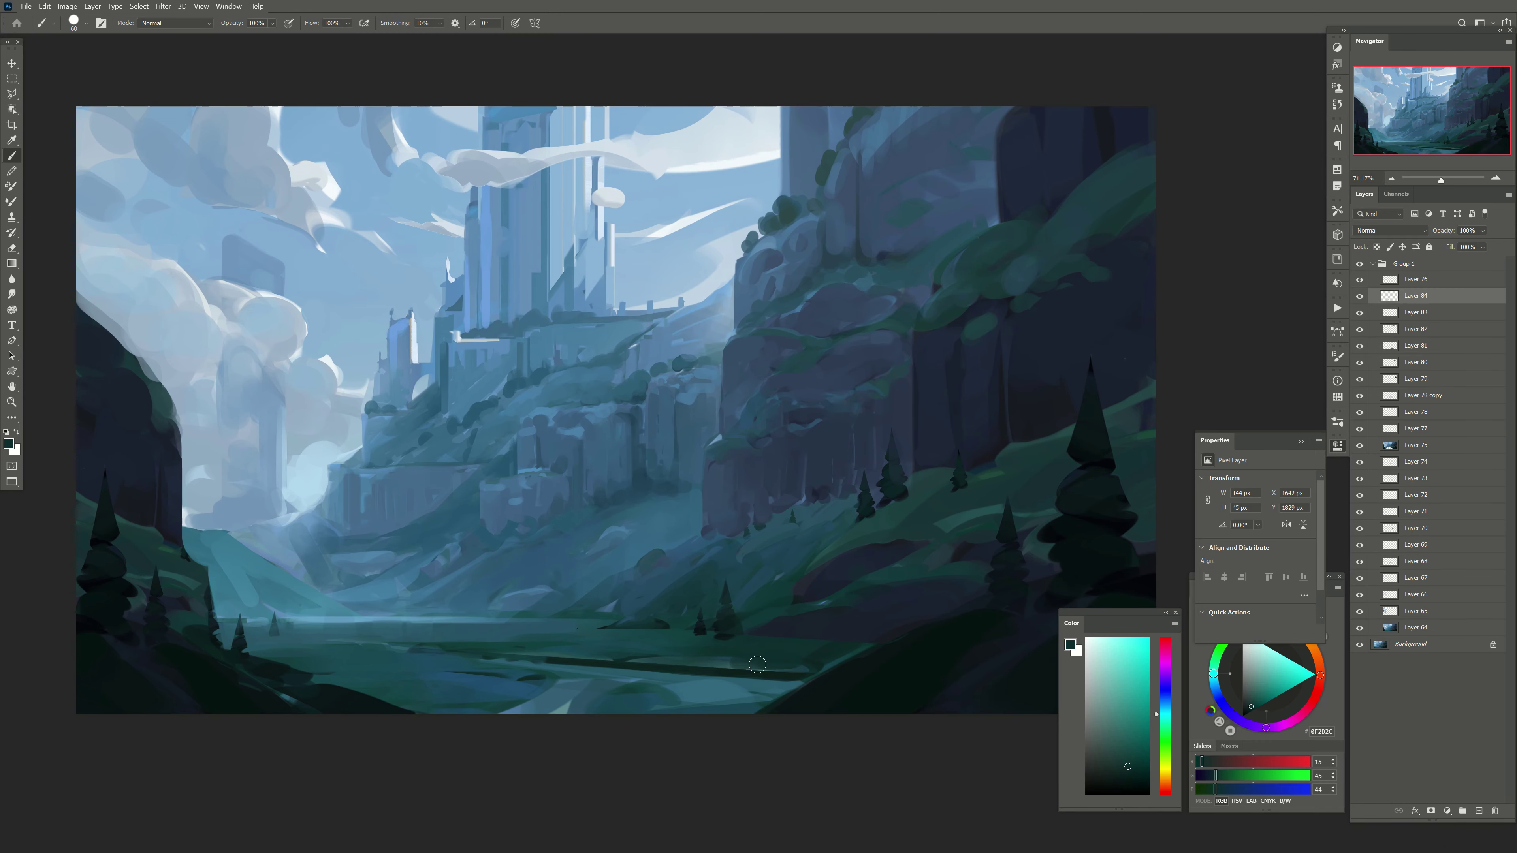
pyautogui.moveTo(591, 675)
pyautogui.mouseDown()
pyautogui.moveTo(717, 663)
pyautogui.moveTo(723, 717)
pyautogui.moveTo(538, 711)
pyautogui.moveTo(704, 701)
pyautogui.moveTo(585, 697)
pyautogui.mouseUp()
pyautogui.press(']')
pyautogui.press(']')
pyautogui.press(']')
pyautogui.press(']')
pyautogui.keyDown('alt'); pyautogui.click(564, 708); pyautogui.keyUp('alt')
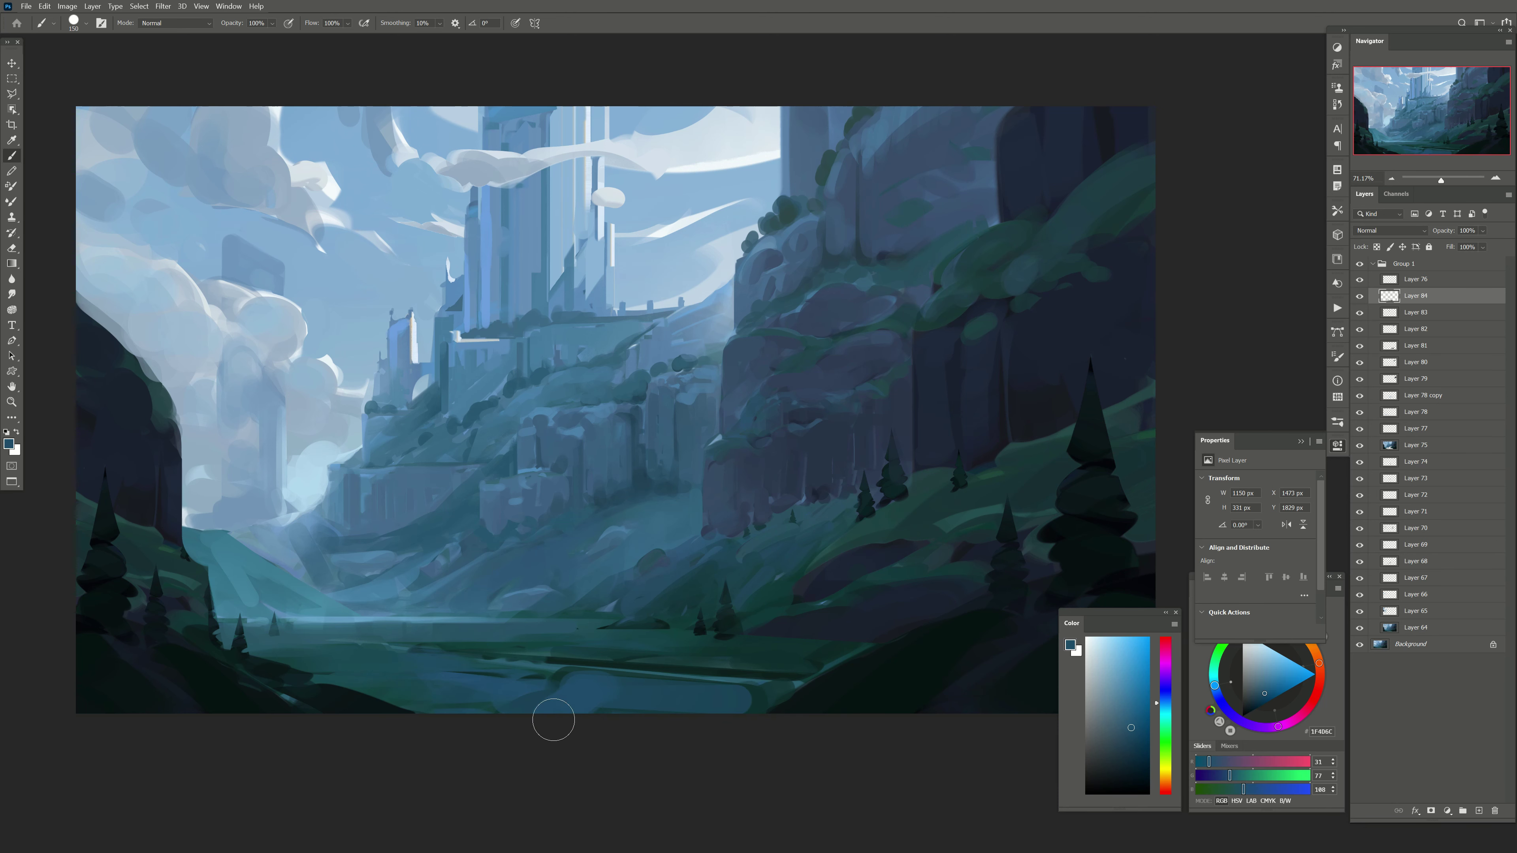
pyautogui.keyDown('alt'); pyautogui.click(728, 704); pyautogui.keyUp('alt')
pyautogui.moveTo(728, 704); pyautogui.dragTo(576, 695)
pyautogui.keyDown('alt'); pyautogui.click(582, 694); pyautogui.keyUp('alt')
pyautogui.press(']')
pyautogui.press(']')
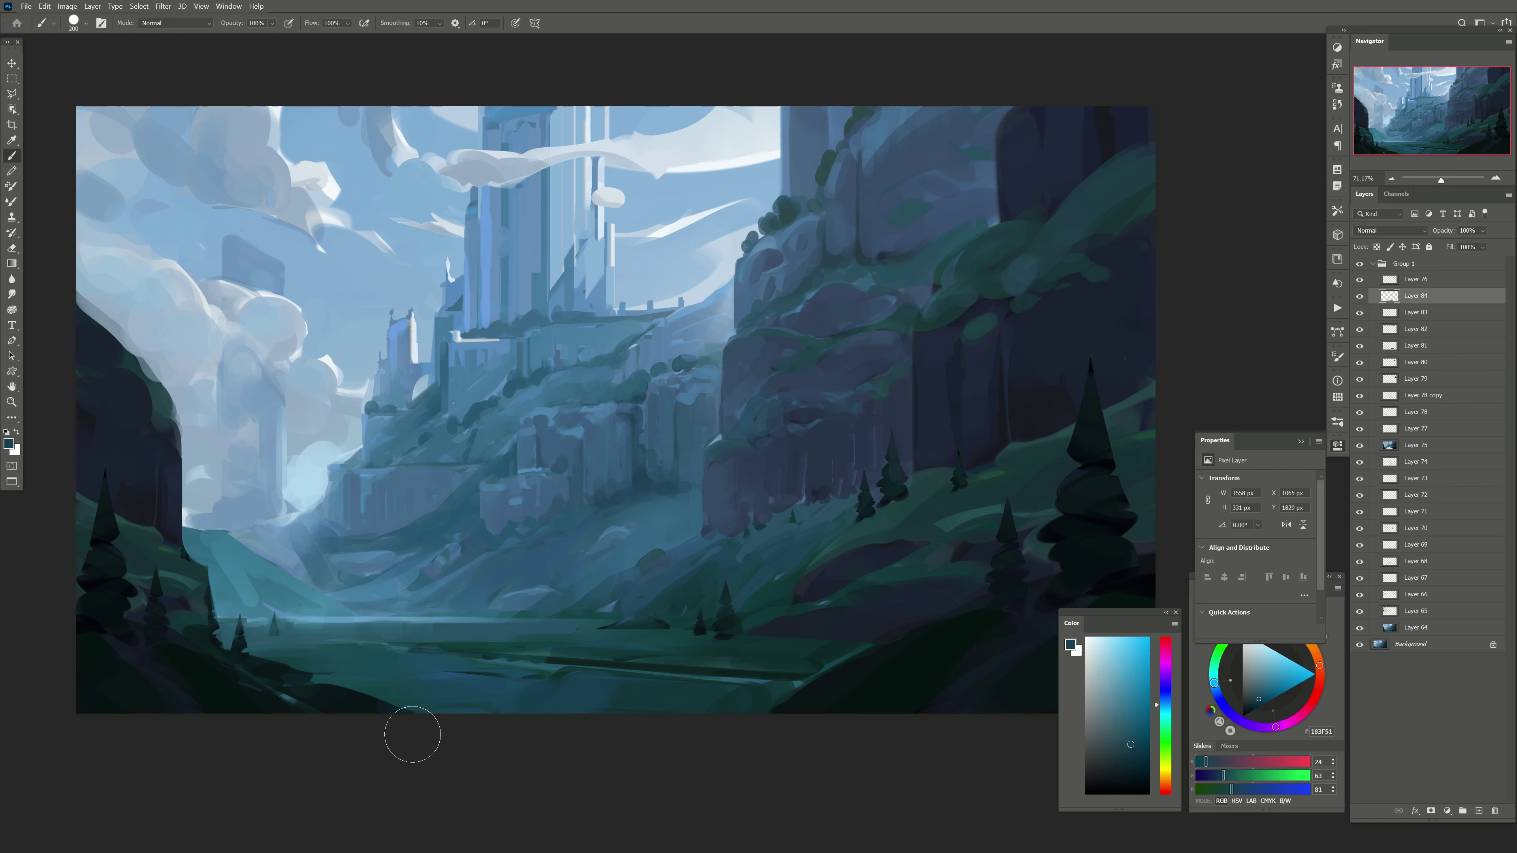
# Step: Compare the foreground layer, then add dark teal shading to the foreground on a darkening layer
pyautogui.click(1360, 296)
pyautogui.press('[')
pyautogui.press('[')
pyautogui.moveTo(562, 788); pyautogui.dragTo(606, 777)
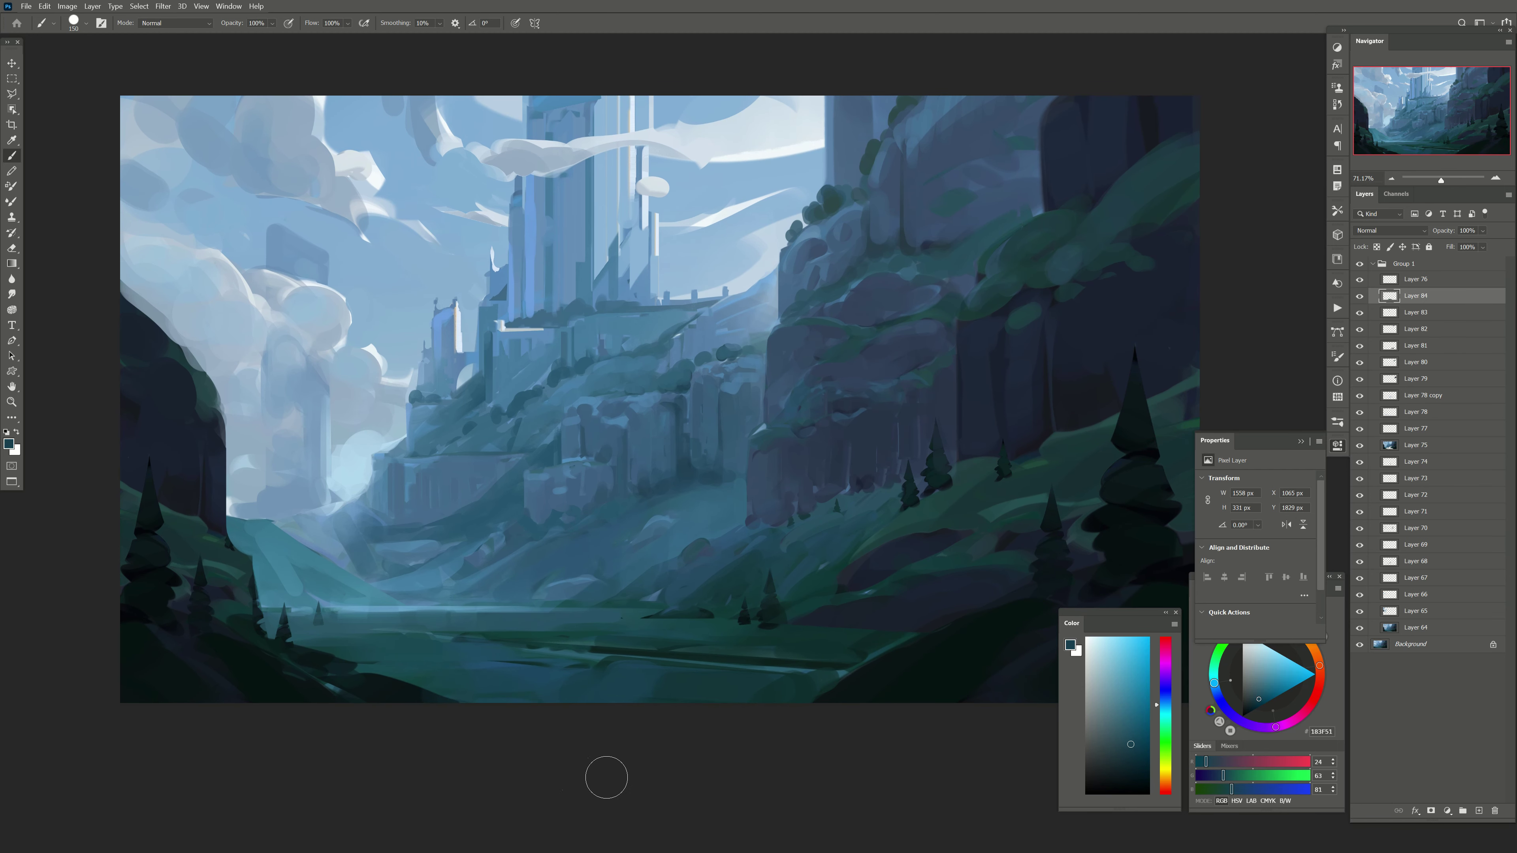
pyautogui.keyDown('alt'); pyautogui.click(700, 695); pyautogui.keyUp('alt')
pyautogui.click(1479, 812)
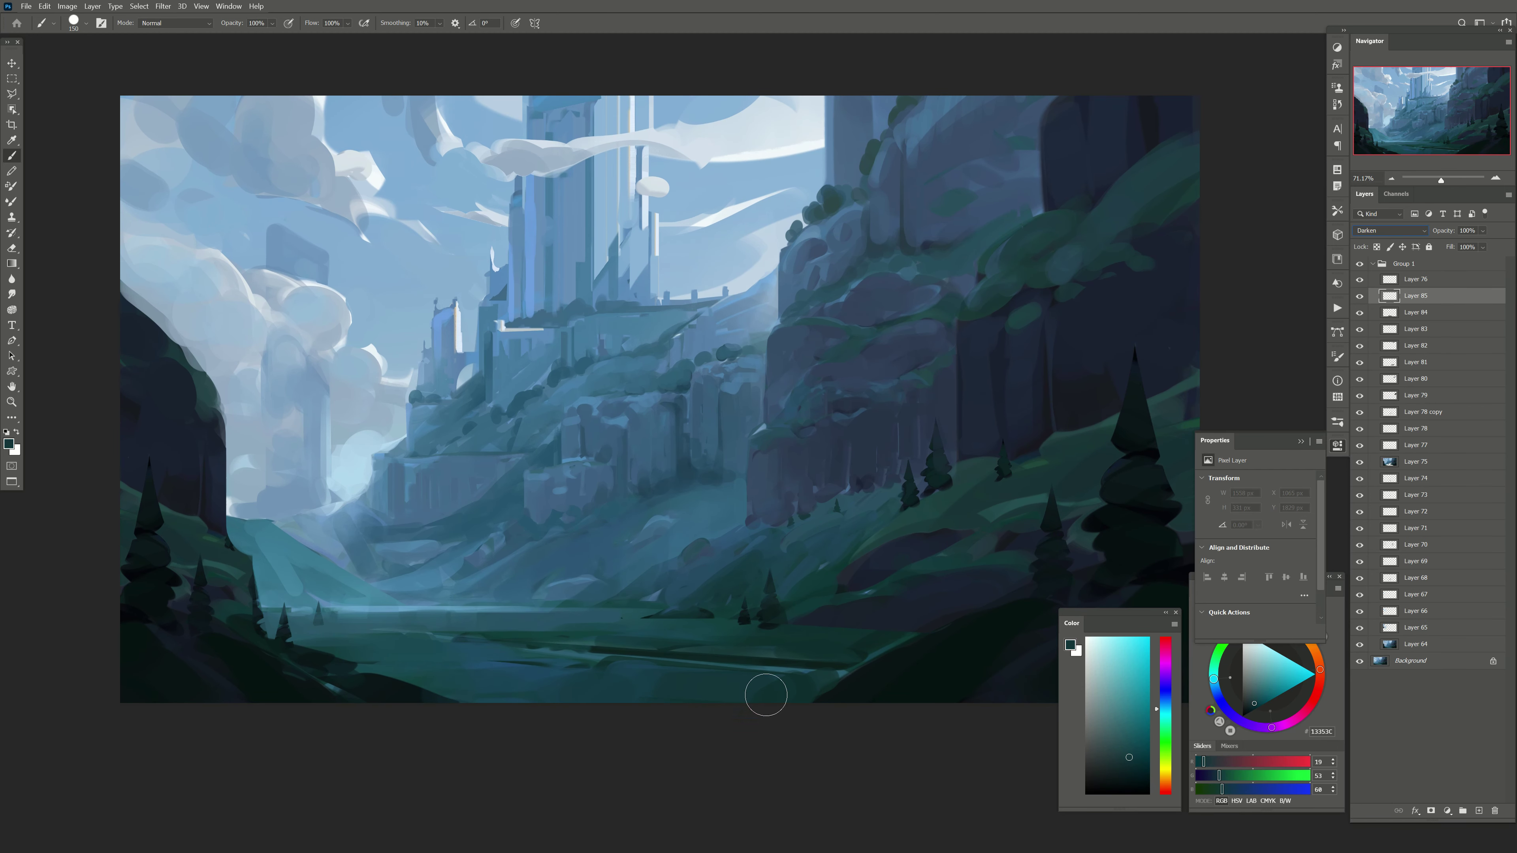
pyautogui.keyDown('alt'); pyautogui.click(766, 695); pyautogui.keyUp('alt')
pyautogui.moveTo(766, 695); pyautogui.dragTo(786, 674)
pyautogui.press('e')
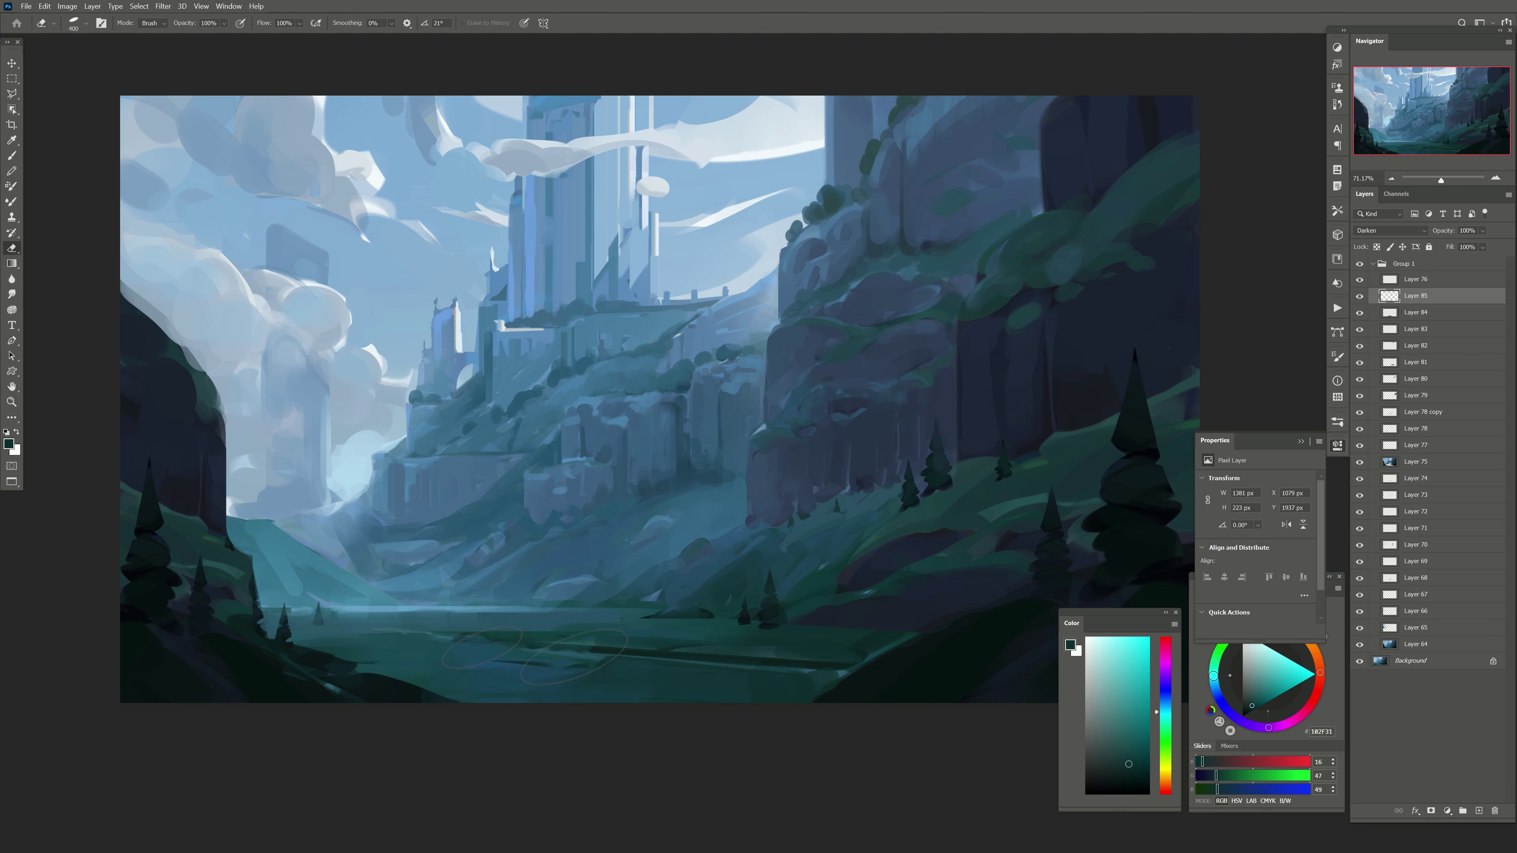
# Step: On a new top layer, paint a dark teal stroke on the right hillside
pyautogui.click(1479, 811)
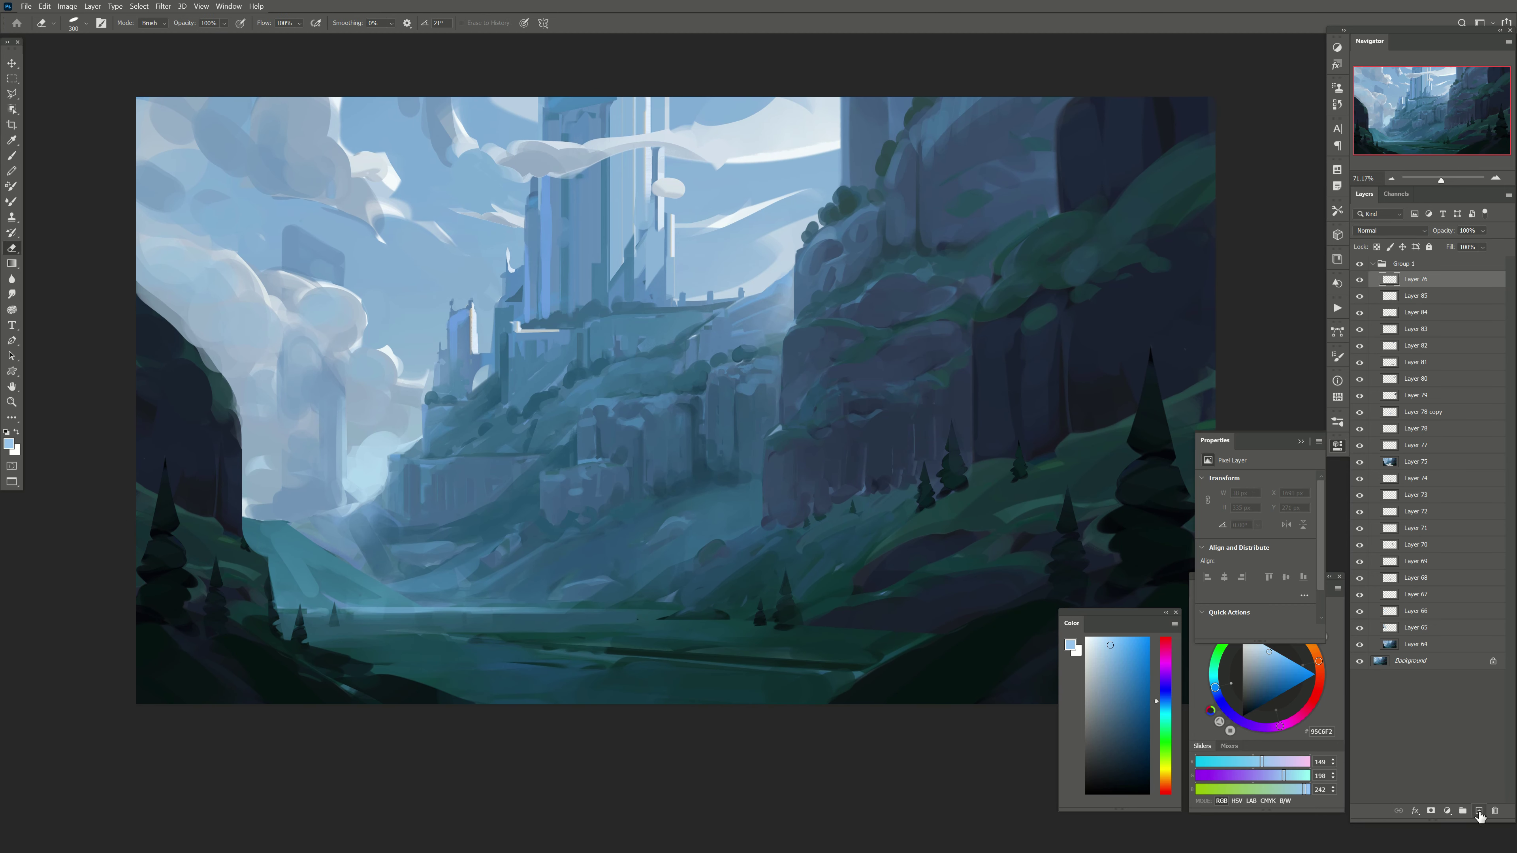
pyautogui.moveTo(633, 526); pyautogui.dragTo(610, 525)
pyautogui.press('b')
pyautogui.moveTo(694, 553); pyautogui.dragTo(682, 539)
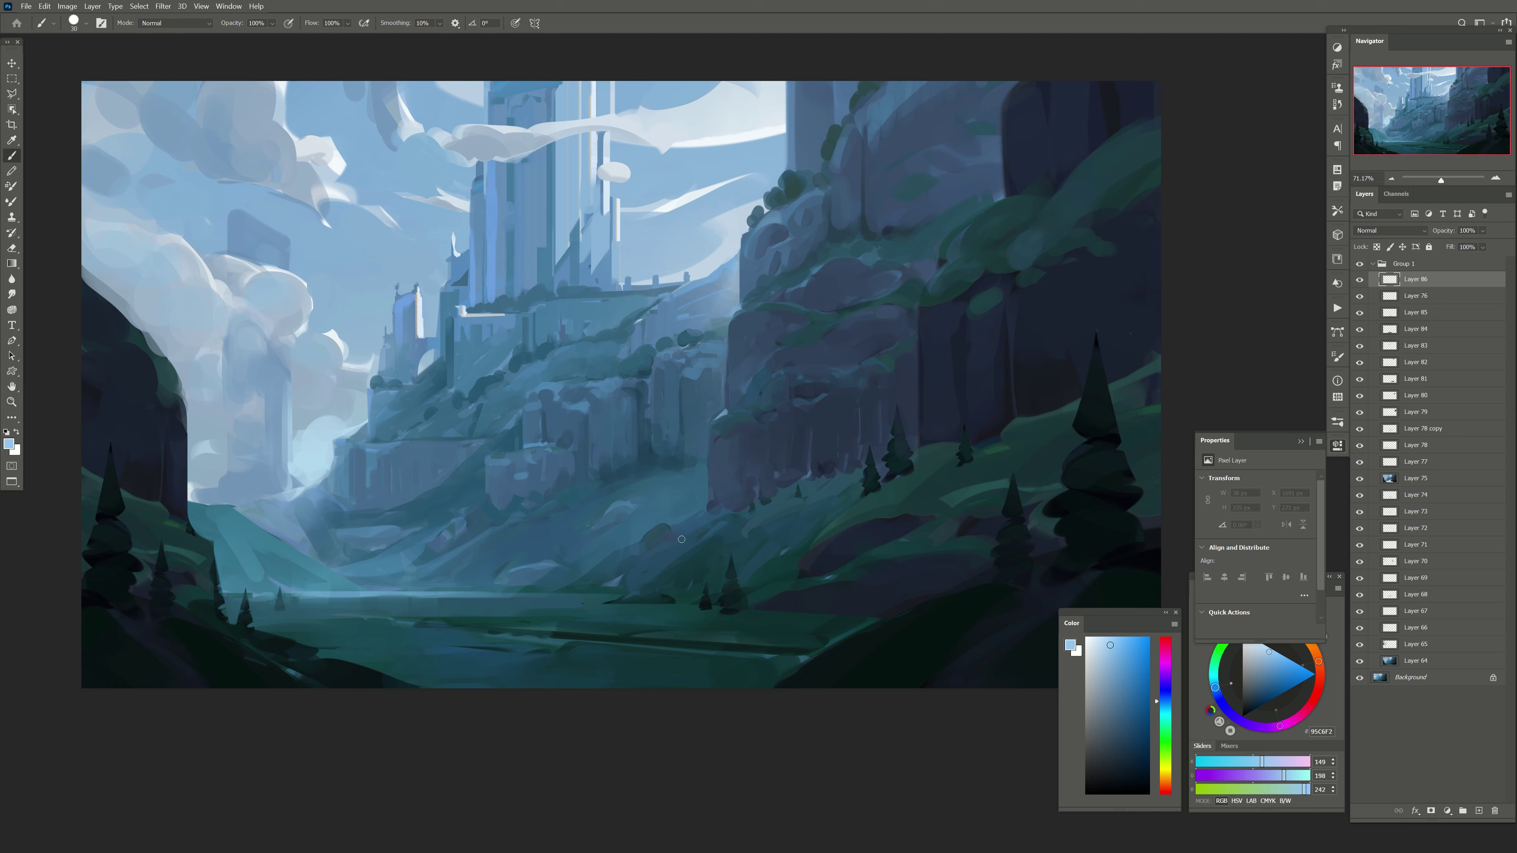
pyautogui.keyDown('alt'); pyautogui.click(656, 600); pyautogui.keyUp('alt')
pyautogui.moveTo(661, 593); pyautogui.dragTo(675, 597)
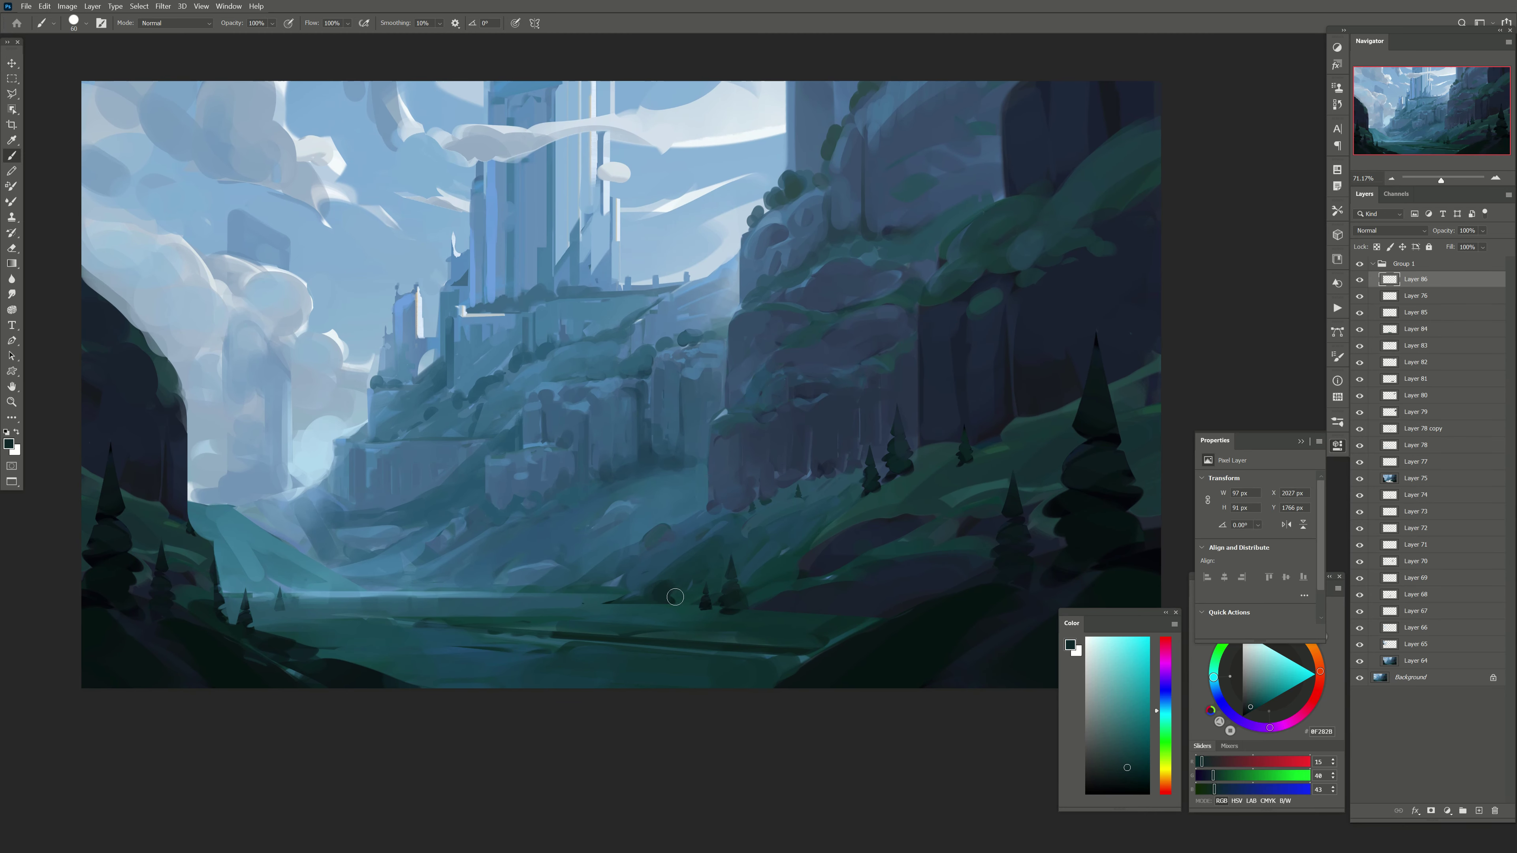
pyautogui.press(']')
# Step: Darken the right cliff's shadows with deep navy strokes
pyautogui.keyDown('alt'); pyautogui.click(1012, 397); pyautogui.keyUp('alt')
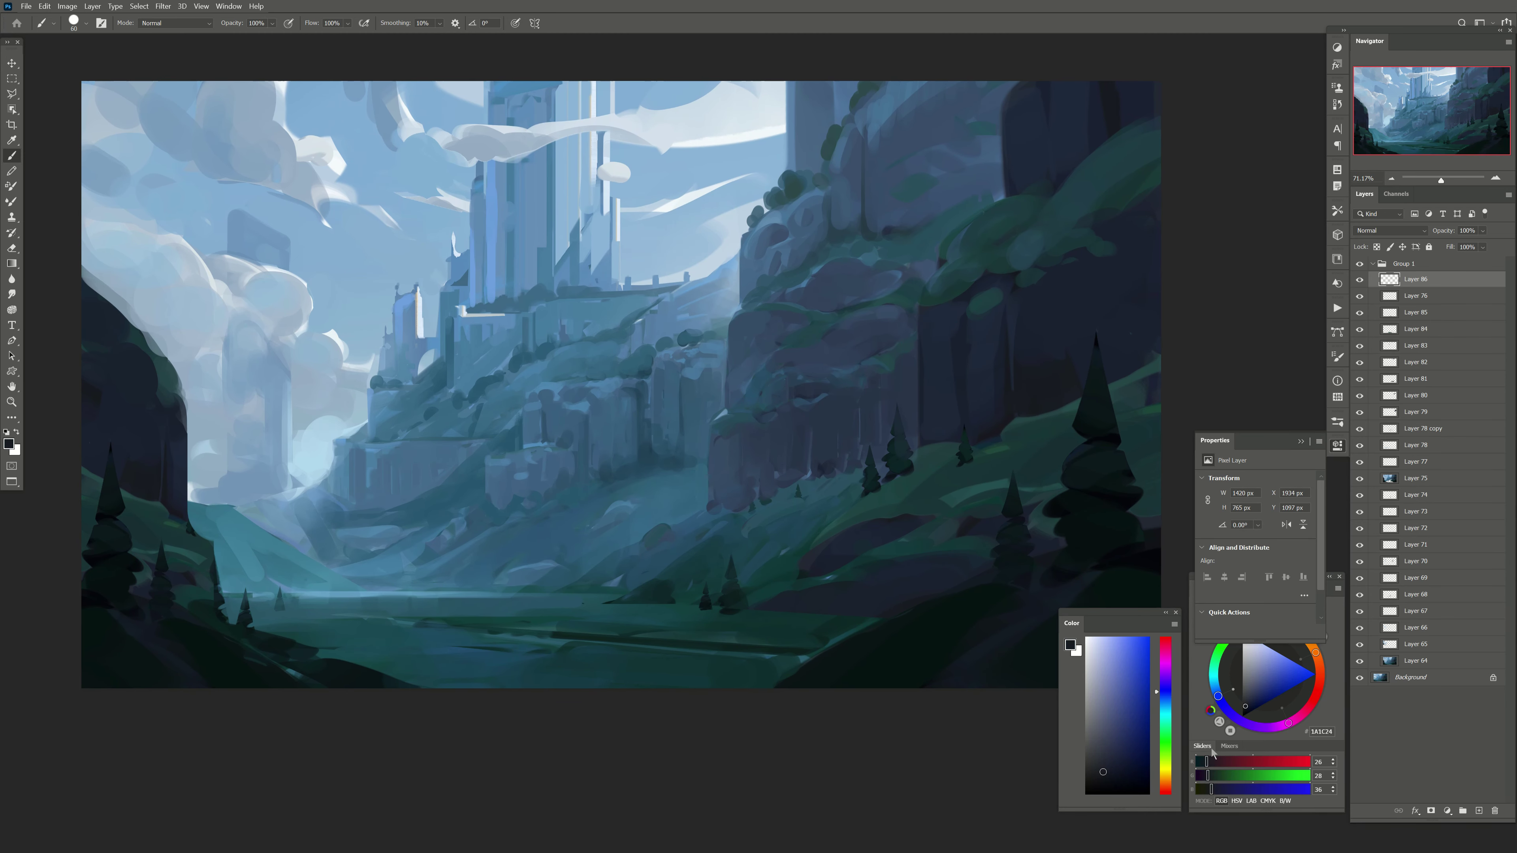
pyautogui.click(1109, 781)
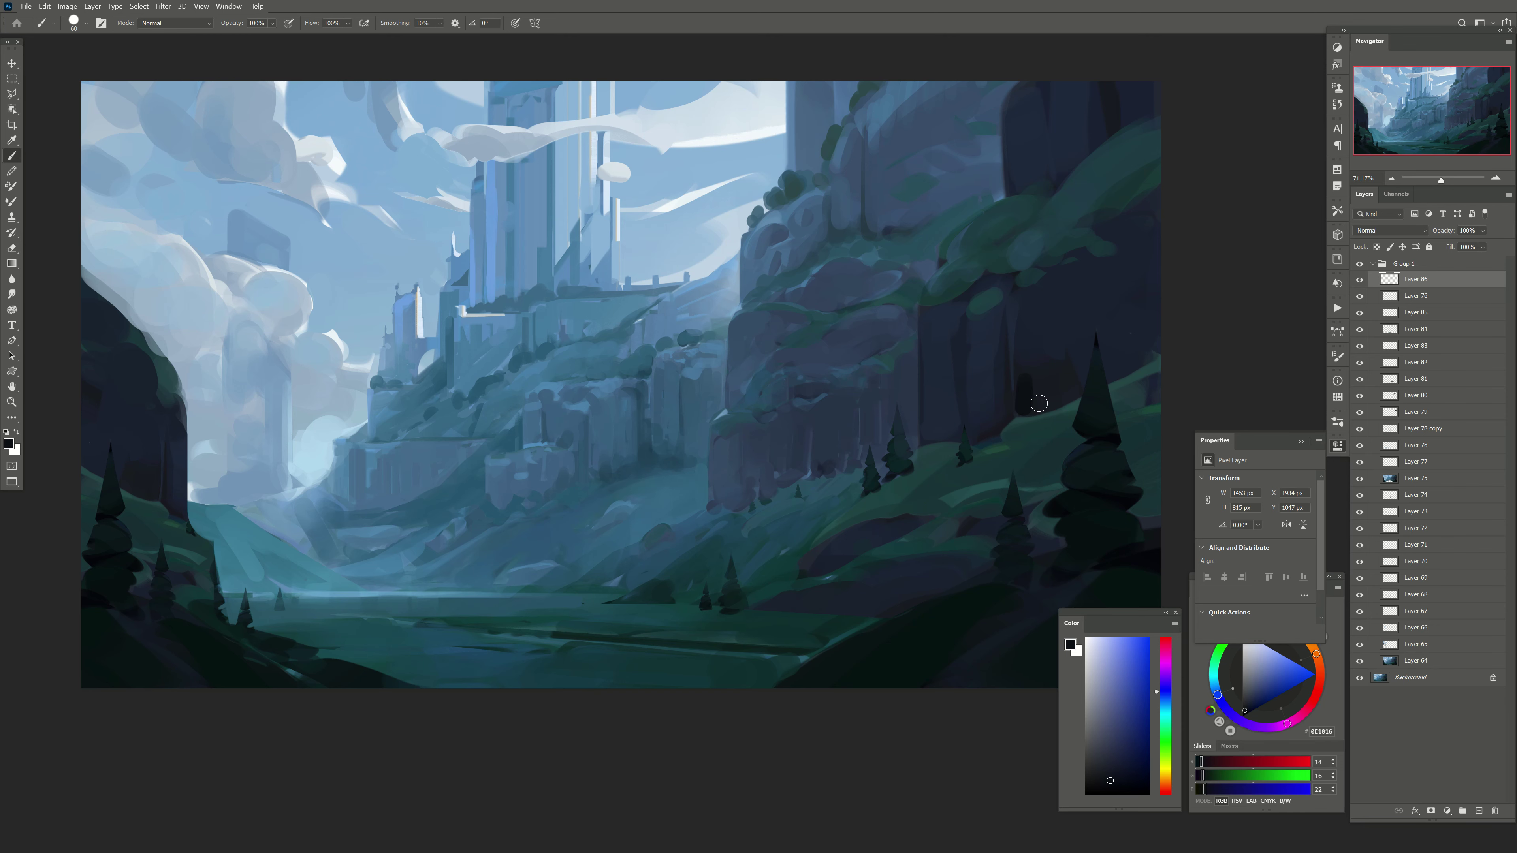
pyautogui.keyDown('alt'); pyautogui.click(1044, 394); pyautogui.keyUp('alt')
pyautogui.keyDown('alt'); pyautogui.click(1029, 386); pyautogui.keyUp('alt')
pyautogui.press('[')
pyautogui.keyDown('alt'); pyautogui.click(1046, 373); pyautogui.keyUp('alt')
pyautogui.moveTo(1047, 373); pyautogui.dragTo(1058, 373)
# Step: Work dark blue and dark teal tones into the right cliff, resizing the brush as needed
pyautogui.moveTo(874, 484); pyautogui.dragTo(812, 506)
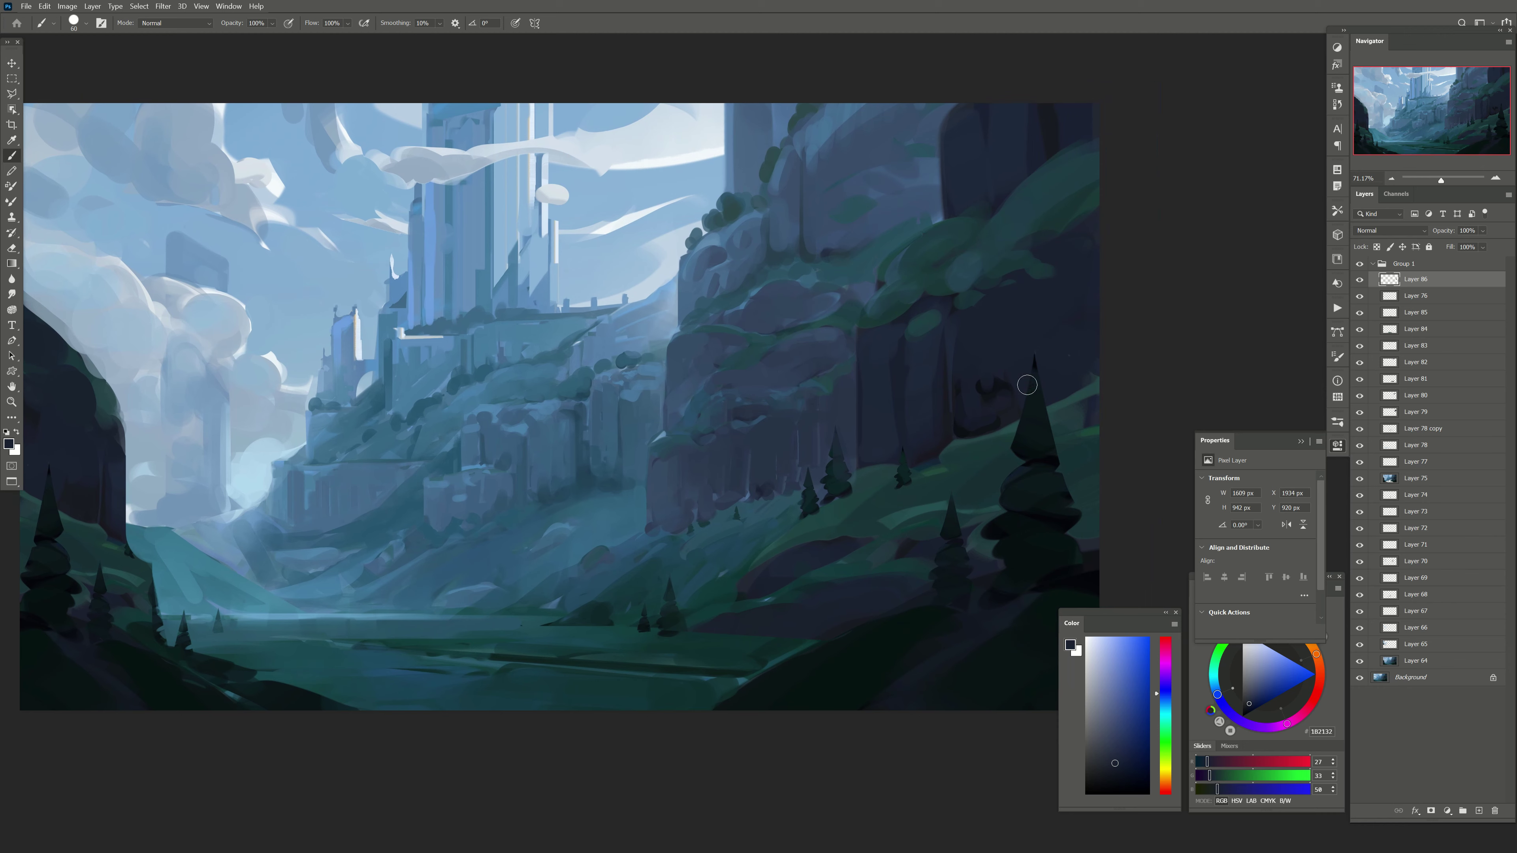
pyautogui.keyDown('alt'); pyautogui.click(968, 426); pyautogui.keyUp('alt')
pyautogui.press('[')
pyautogui.press('[')
pyautogui.press('[')
pyautogui.keyDown('alt'); pyautogui.click(867, 447); pyautogui.keyUp('alt')
pyautogui.keyDown('alt'); pyautogui.click(899, 299); pyautogui.keyUp('alt')
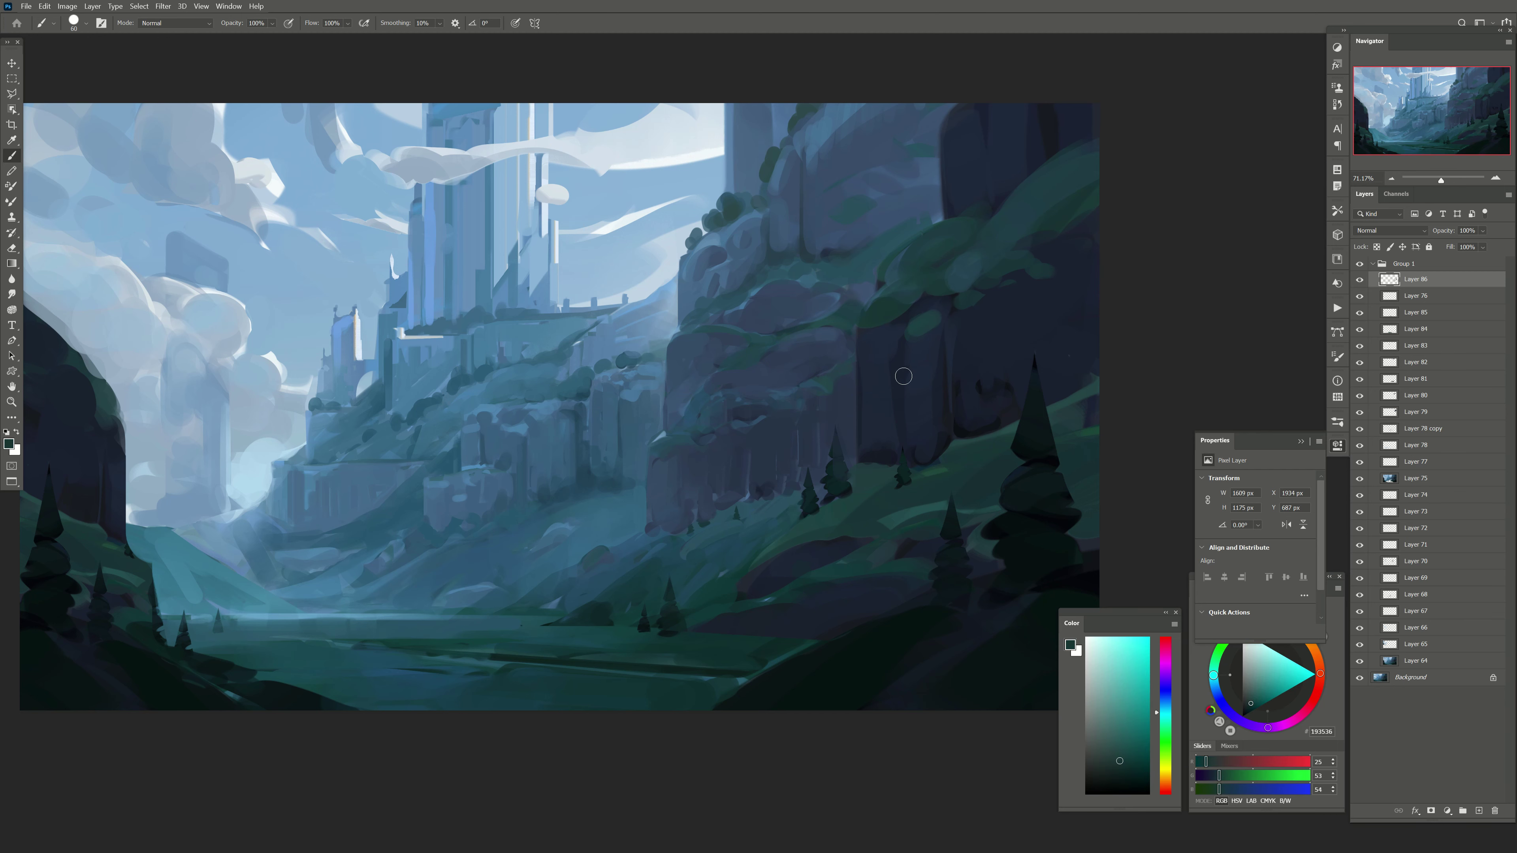
pyautogui.press(']')
pyautogui.press(']')
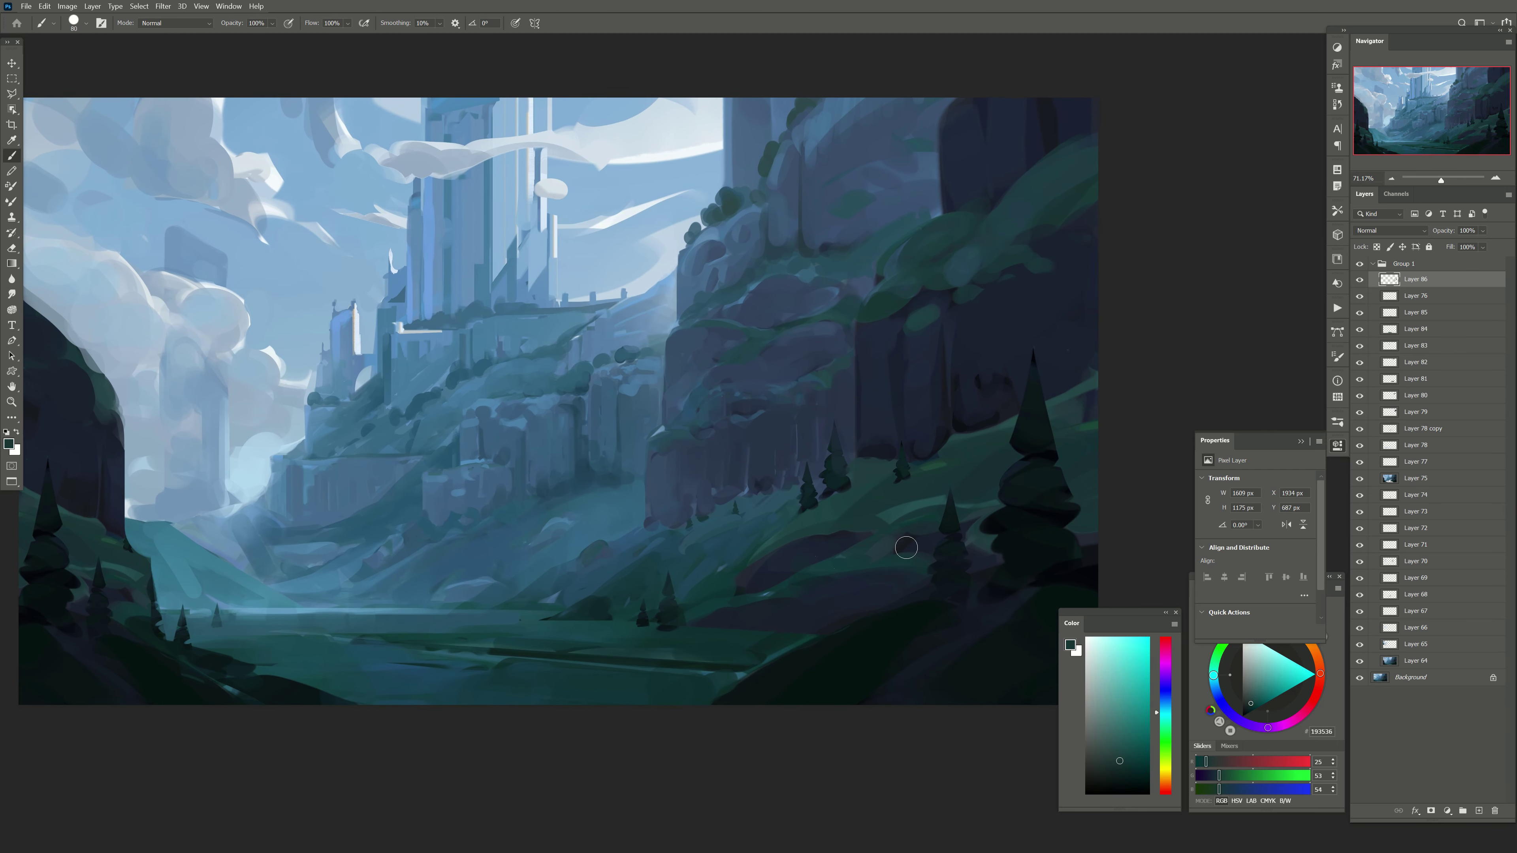
pyautogui.press('[')
pyautogui.keyDown('alt'); pyautogui.click(840, 485); pyautogui.keyUp('alt')
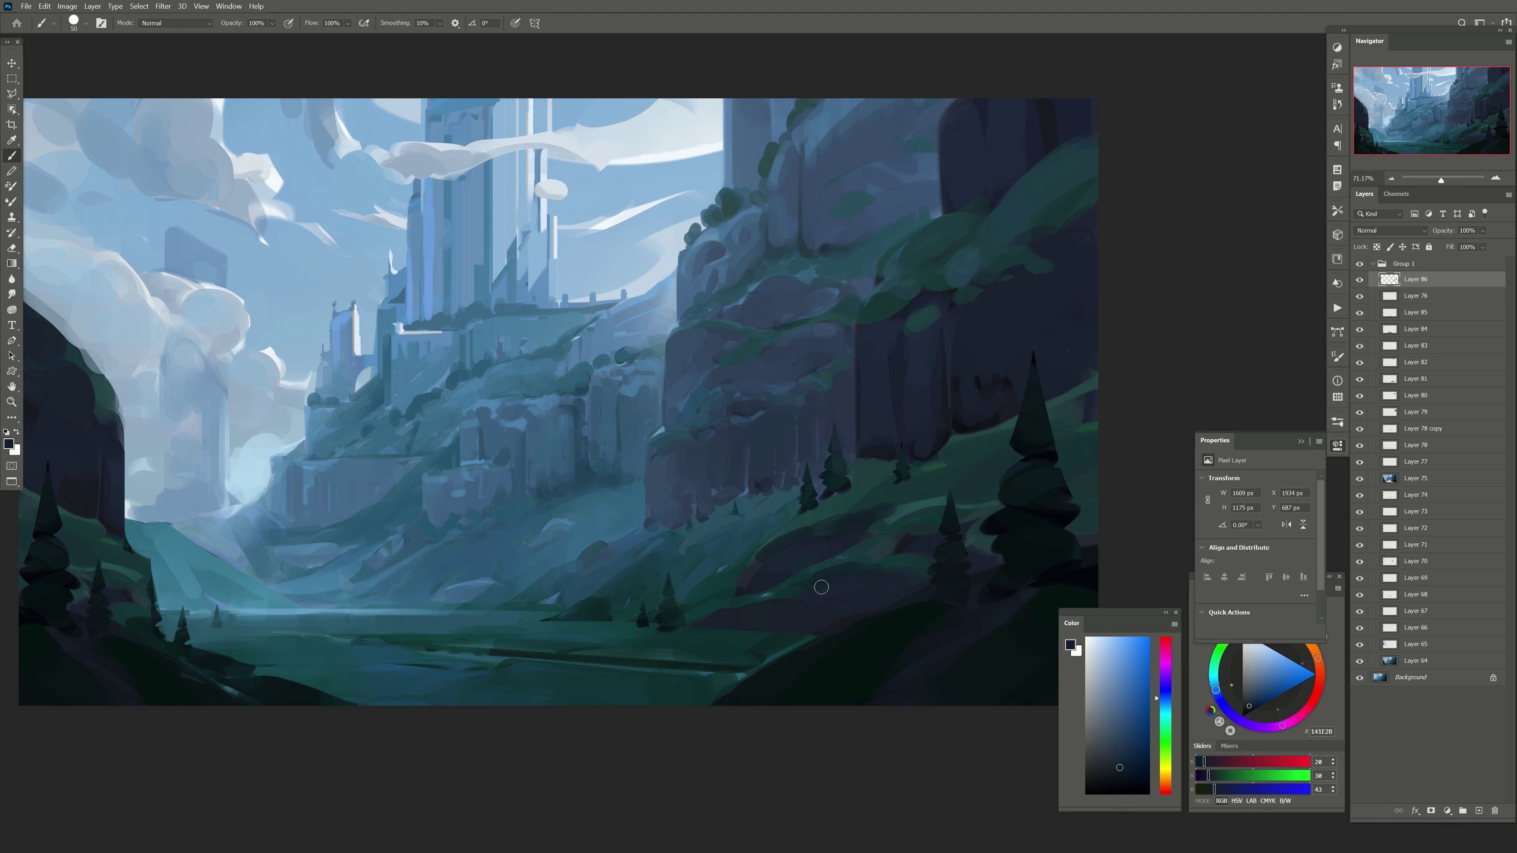
pyautogui.keyDown('alt'); pyautogui.click(845, 497); pyautogui.keyUp('alt')
# Step: Add dark and lighter teal tones across the right cliff slope
pyautogui.keyDown('alt'); pyautogui.click(811, 550); pyautogui.keyUp('alt')
pyautogui.keyDown('alt'); pyautogui.click(827, 520); pyautogui.keyUp('alt')
pyautogui.press(']')
pyautogui.keyDown('alt'); pyautogui.click(803, 581); pyautogui.keyUp('alt')
pyautogui.keyDown('alt'); pyautogui.click(894, 515); pyautogui.keyUp('alt')
pyautogui.press('[')
pyautogui.press('[')
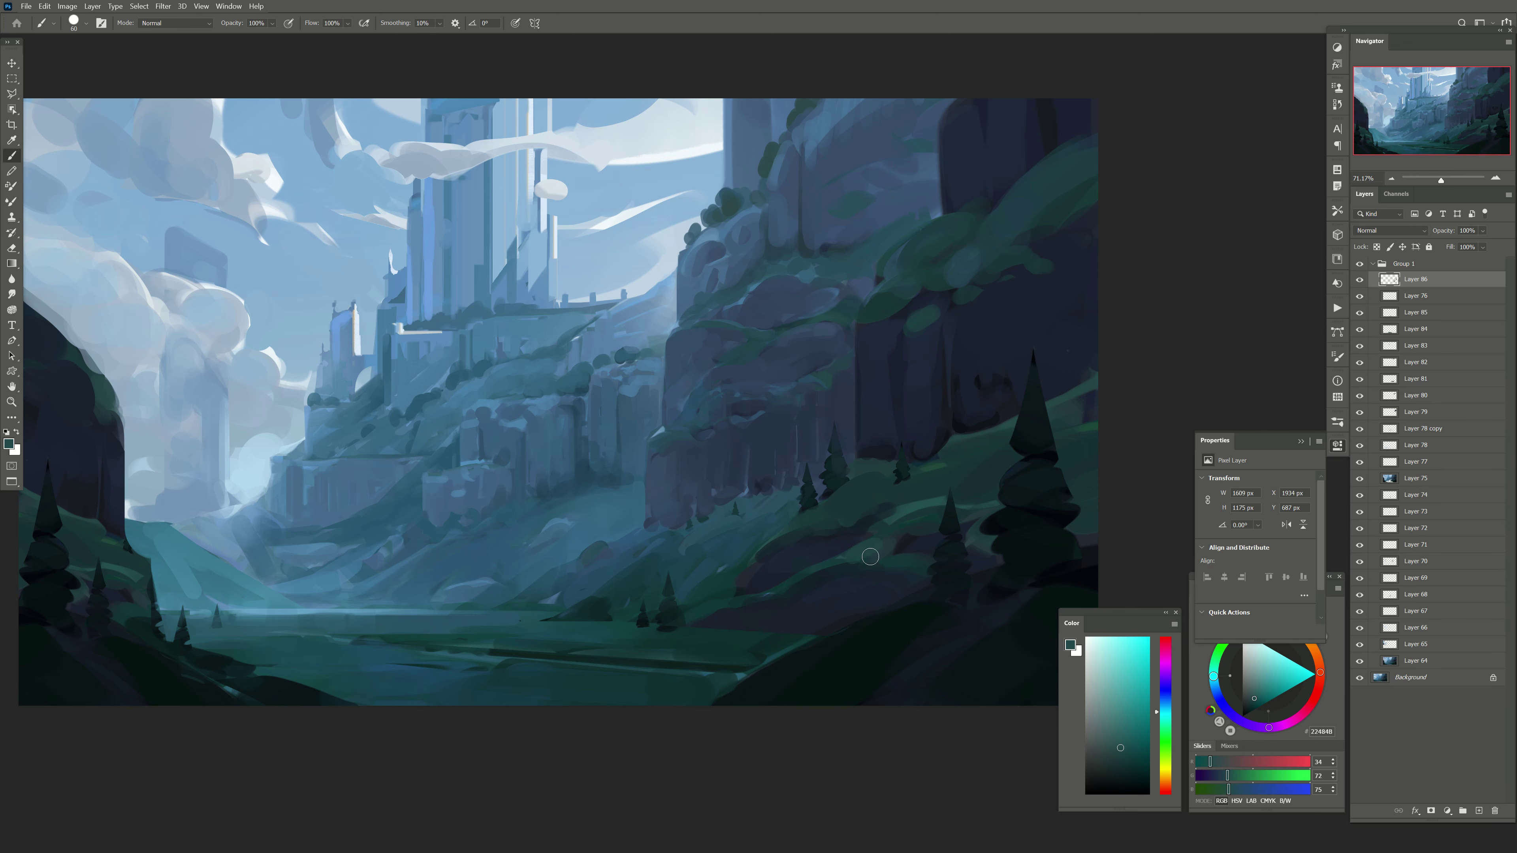
pyautogui.press(']')
pyautogui.press(']')
pyautogui.moveTo(853, 487); pyautogui.dragTo(808, 558)
# Step: Work deep green, blue-teal, blue-grey and muted teal tones into the upper right cliff
pyautogui.keyDown('alt'); pyautogui.click(899, 343); pyautogui.keyUp('alt')
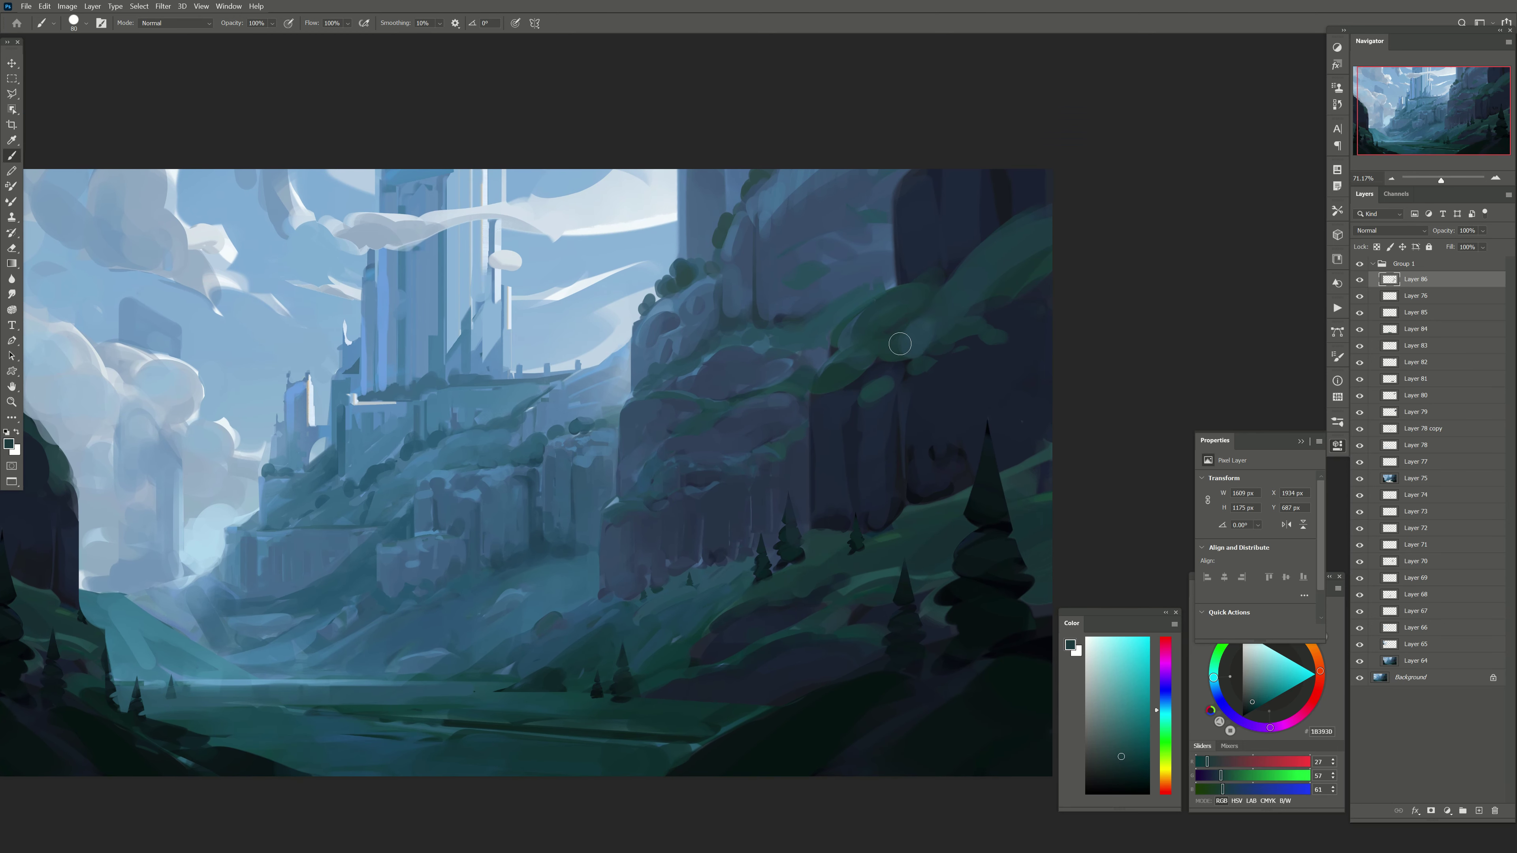
pyautogui.keyDown('alt'); pyautogui.click(843, 343); pyautogui.keyUp('alt')
pyautogui.press('[')
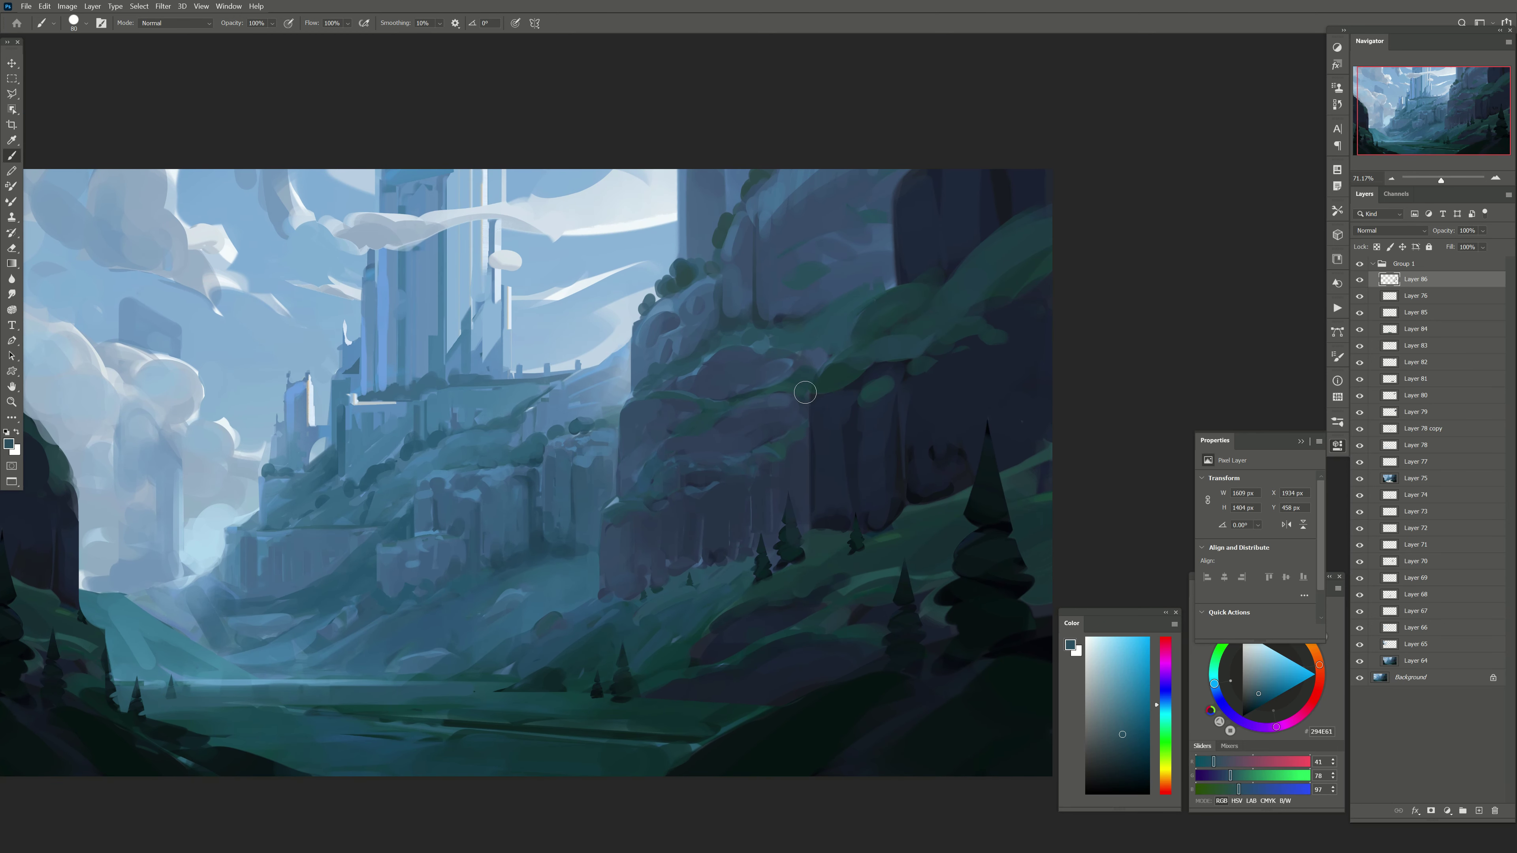
pyautogui.keyDown('alt'); pyautogui.click(776, 307); pyautogui.keyUp('alt')
pyautogui.press('[')
pyautogui.press('[')
pyautogui.press('[')
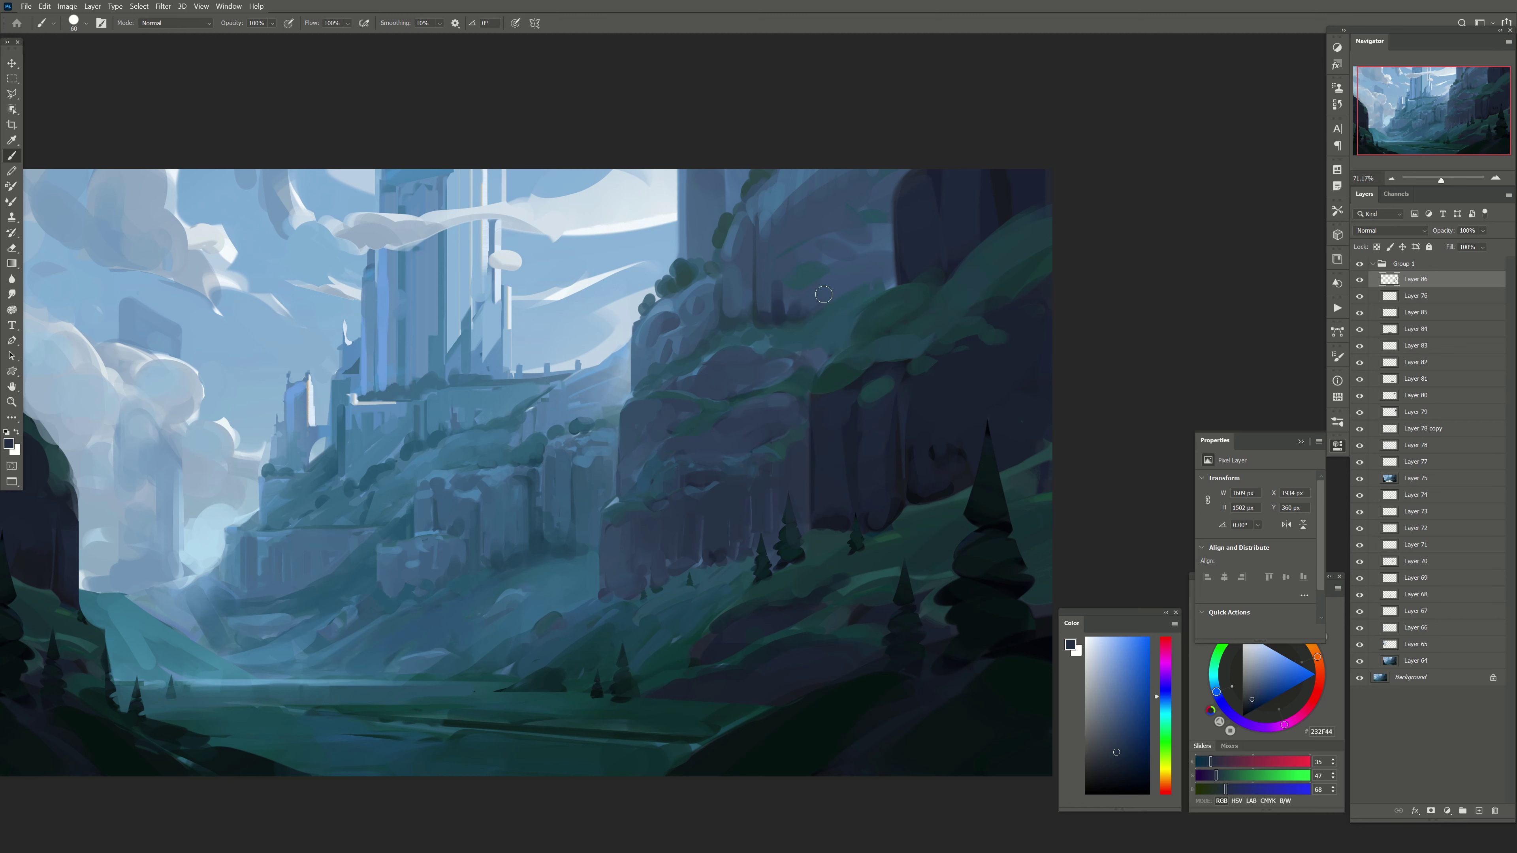
pyautogui.press(']')
pyautogui.keyDown('alt'); pyautogui.click(809, 278); pyautogui.keyUp('alt')
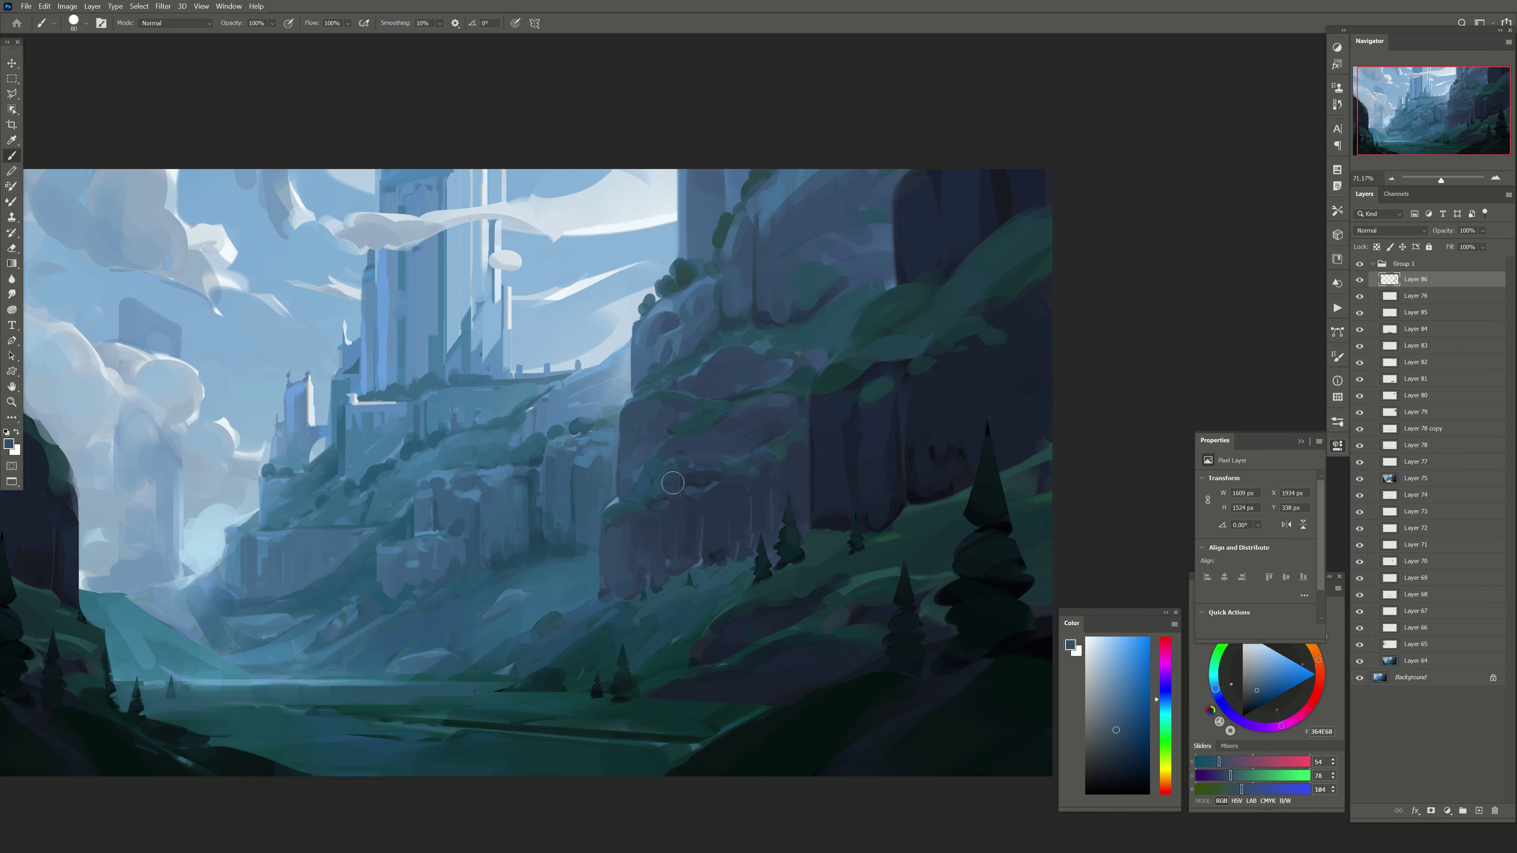
pyautogui.press(']')
# Step: Toggle Layer 86 to compare, erase excess cliff strokes, and resample a dark blue-grey rock colour
pyautogui.keyDown('alt'); pyautogui.click(783, 295); pyautogui.keyUp('alt')
pyautogui.click(1359, 279)
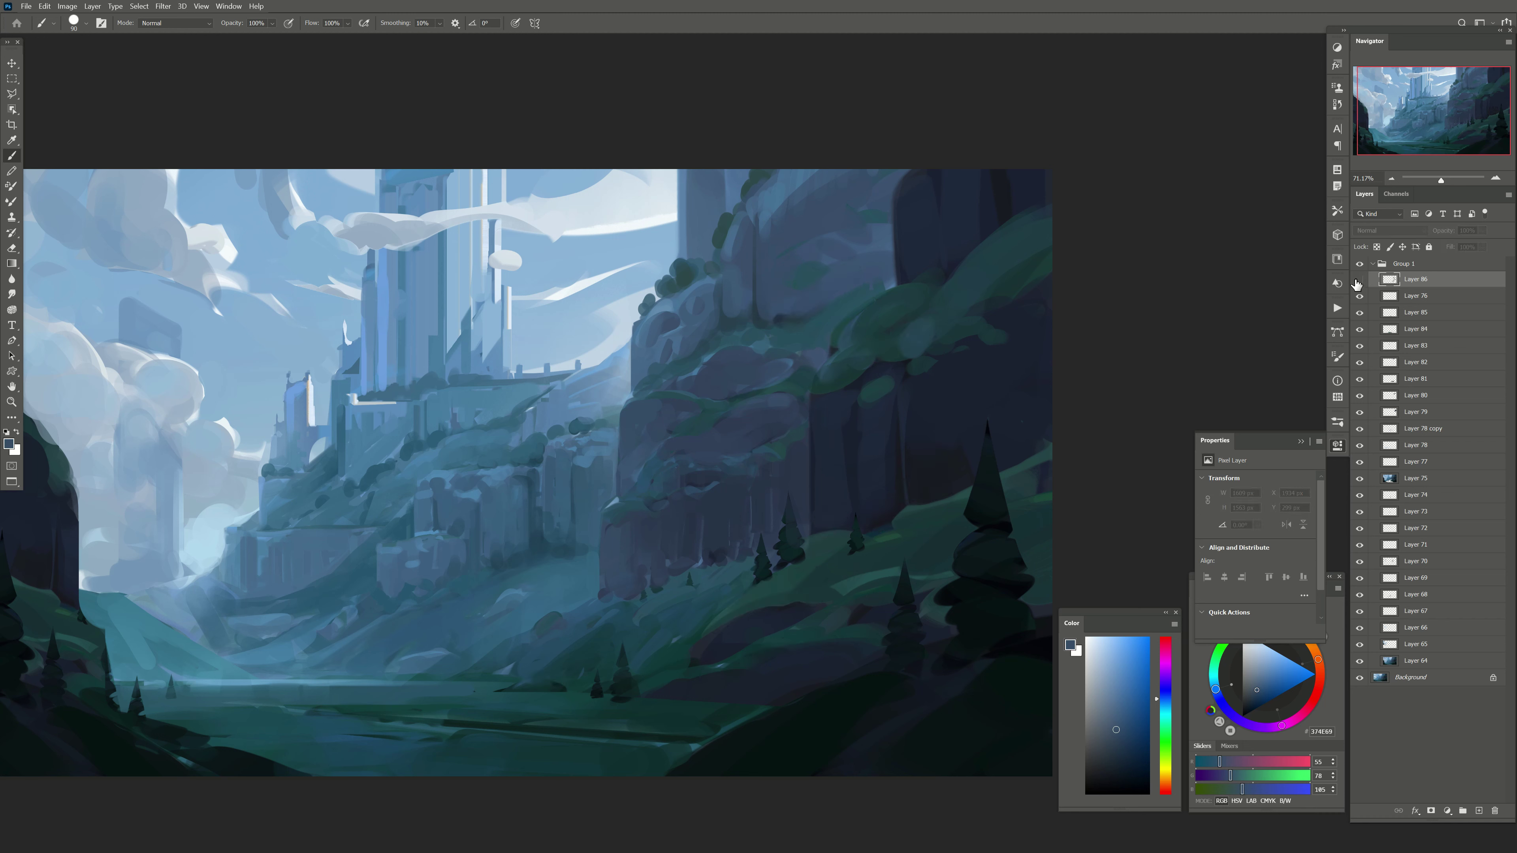
pyautogui.press('e')
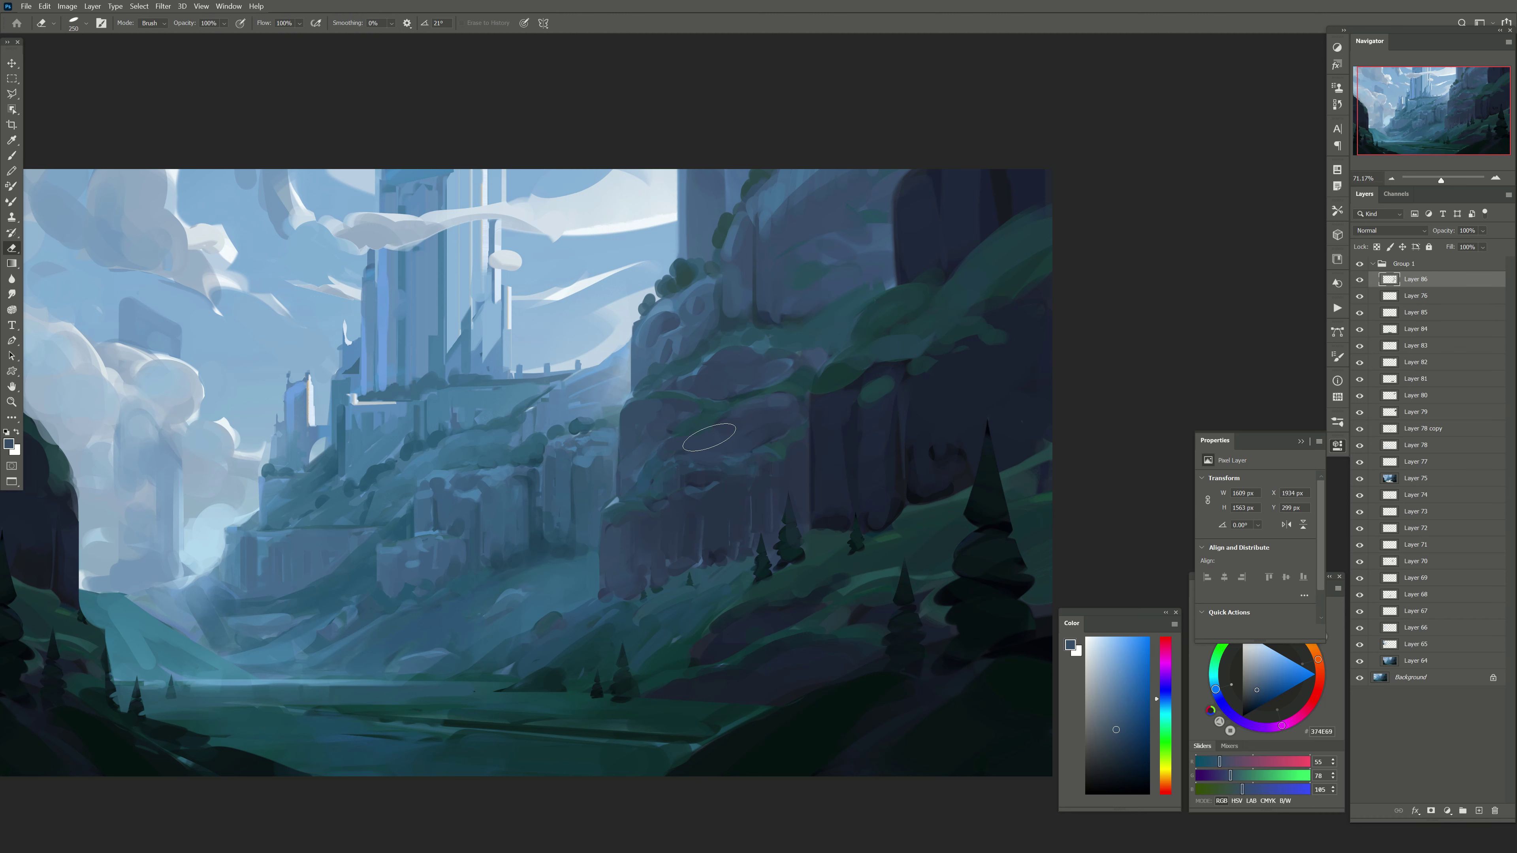
pyautogui.press('[')
pyautogui.press('[')
pyautogui.press('[')
pyautogui.moveTo(862, 516); pyautogui.dragTo(908, 520)
pyautogui.moveTo(627, 562); pyautogui.dragTo(723, 506)
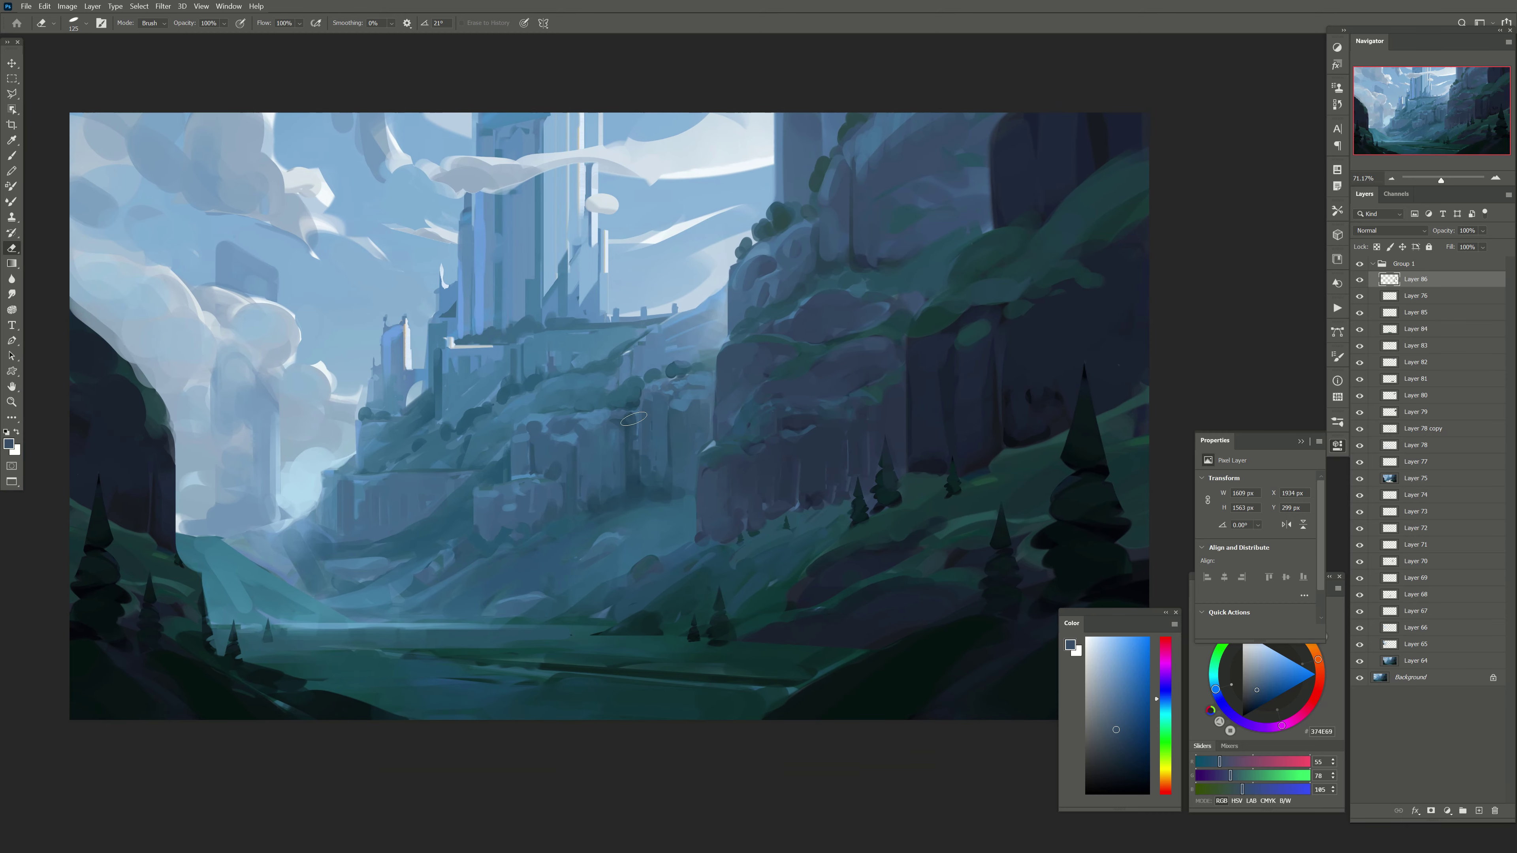
pyautogui.press('b')
pyautogui.keyDown('alt'); pyautogui.click(807, 504); pyautogui.keyUp('alt')
# Step: On a new layer, pick a pink-purple and paint over the lower cliff face
pyautogui.click(1479, 812)
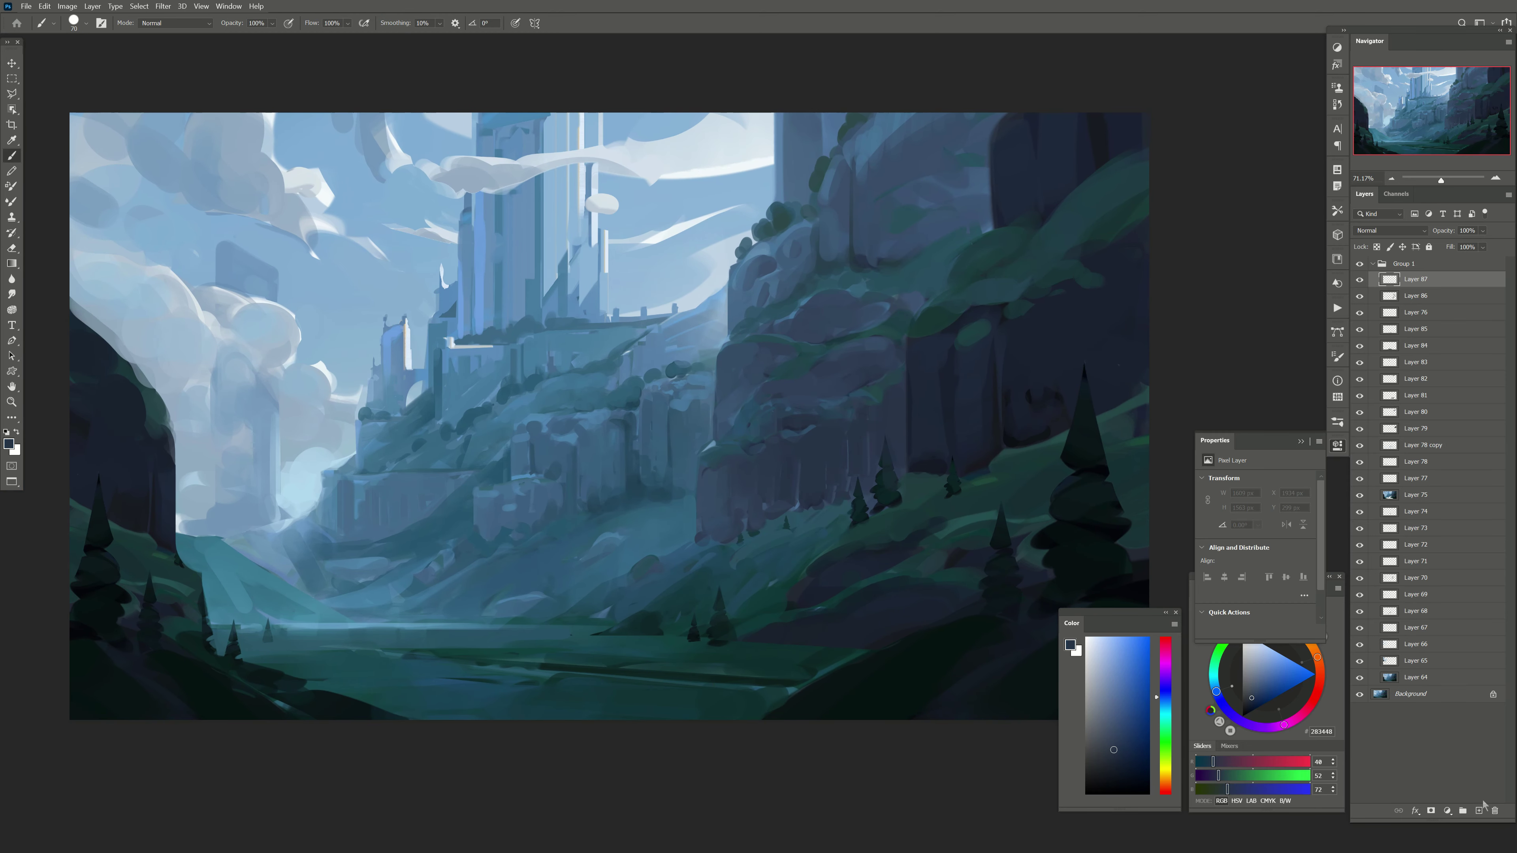
pyautogui.click(1164, 648)
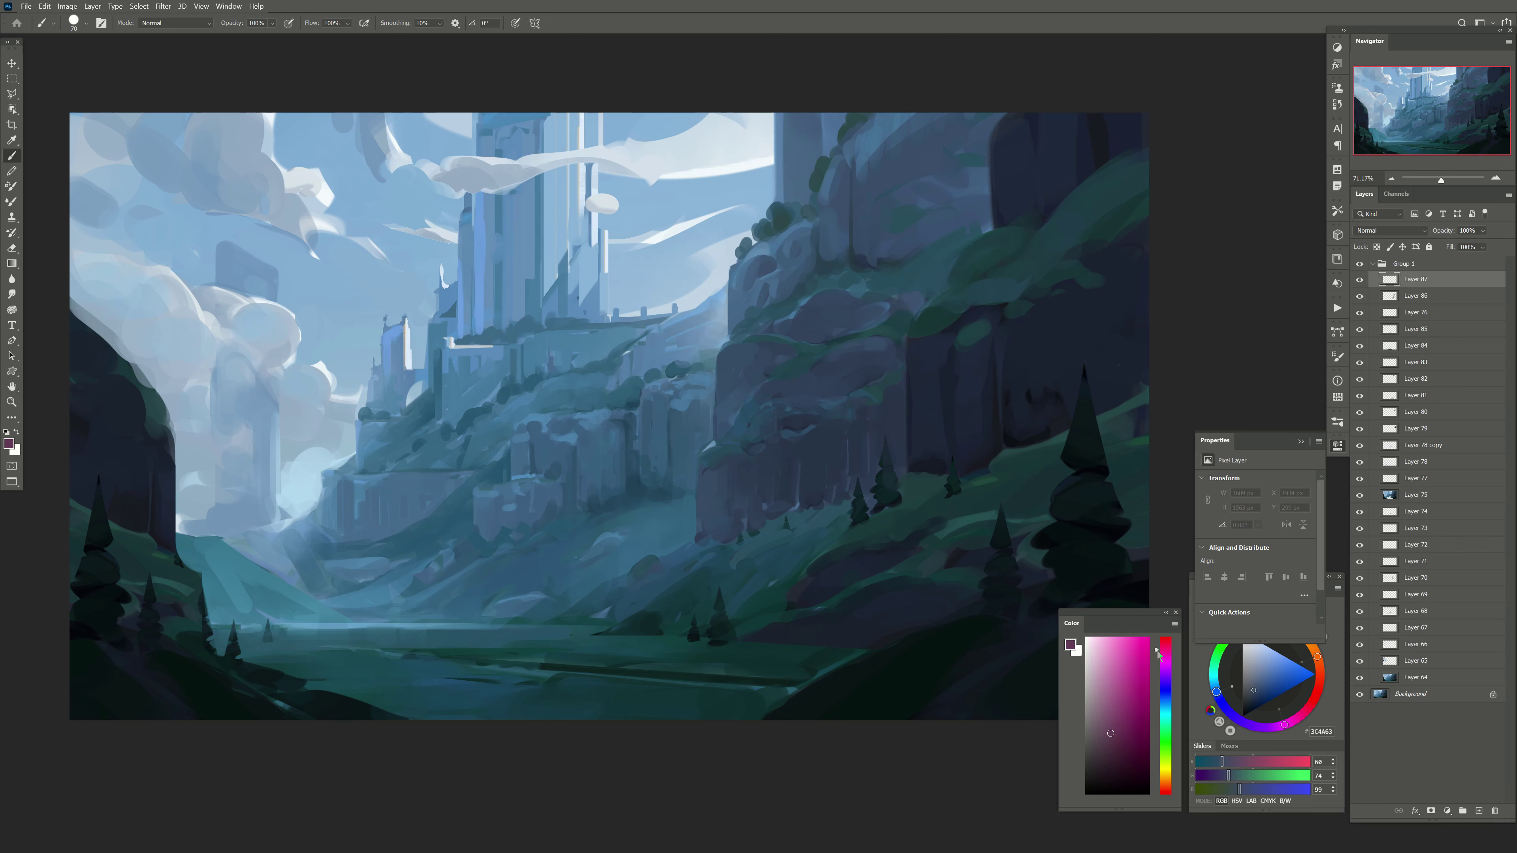
pyautogui.moveTo(724, 575); pyautogui.dragTo(728, 590)
pyautogui.press(']')
pyautogui.moveTo(818, 464)
pyautogui.mouseDown()
pyautogui.moveTo(777, 474)
pyautogui.moveTo(860, 455)
pyautogui.mouseUp()
# Step: Paint pink-purple strokes across the right, top-right, central and upper cliffs
pyautogui.press(']')
pyautogui.press(']')
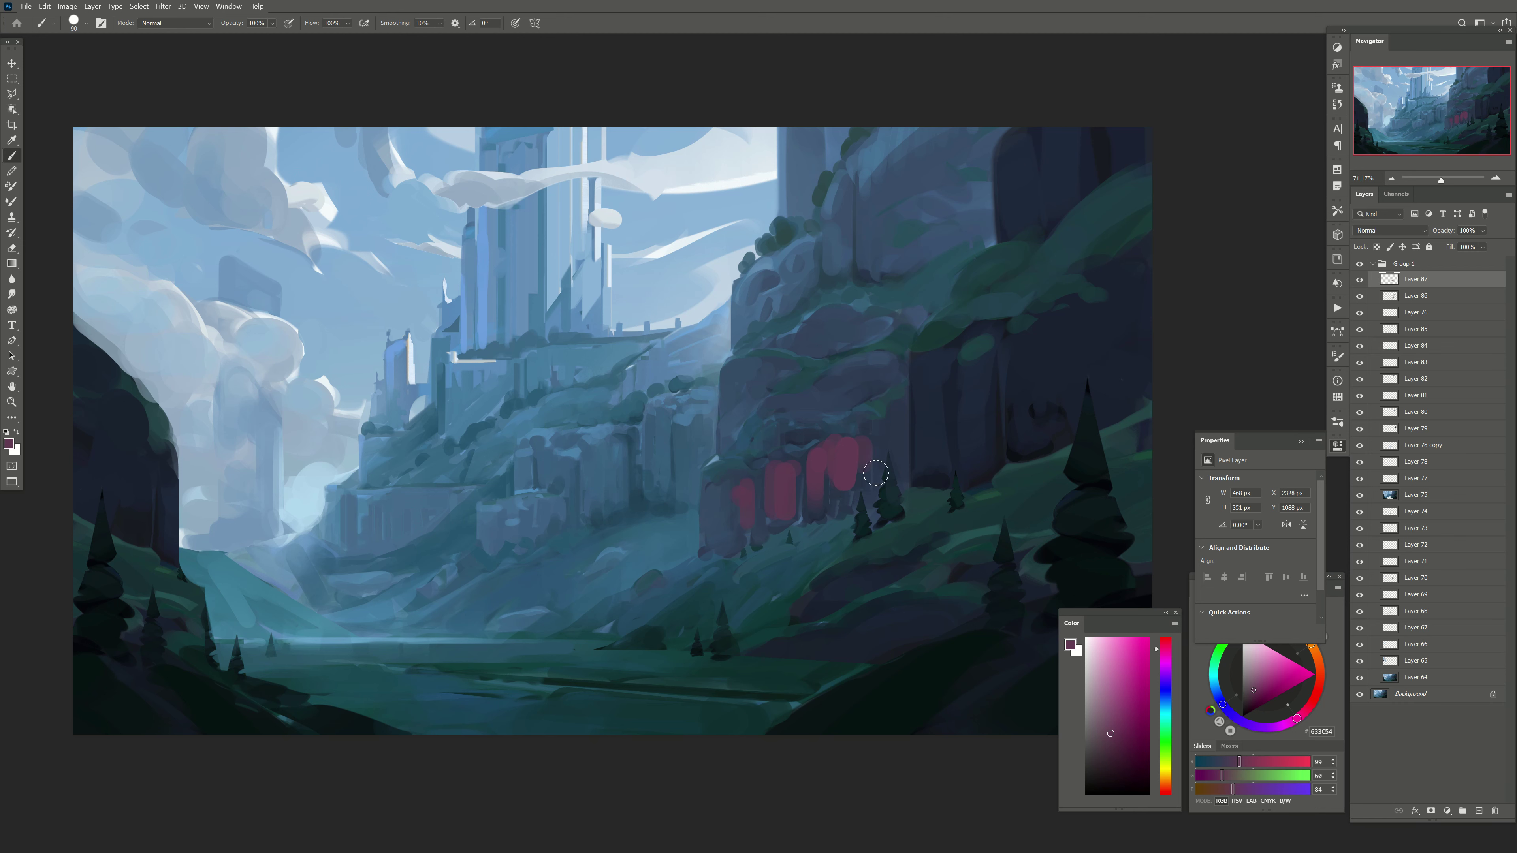
pyautogui.press(']')
pyautogui.moveTo(1045, 345)
pyautogui.mouseDown()
pyautogui.moveTo(1032, 407)
pyautogui.moveTo(1107, 329)
pyautogui.moveTo(1135, 407)
pyautogui.mouseUp()
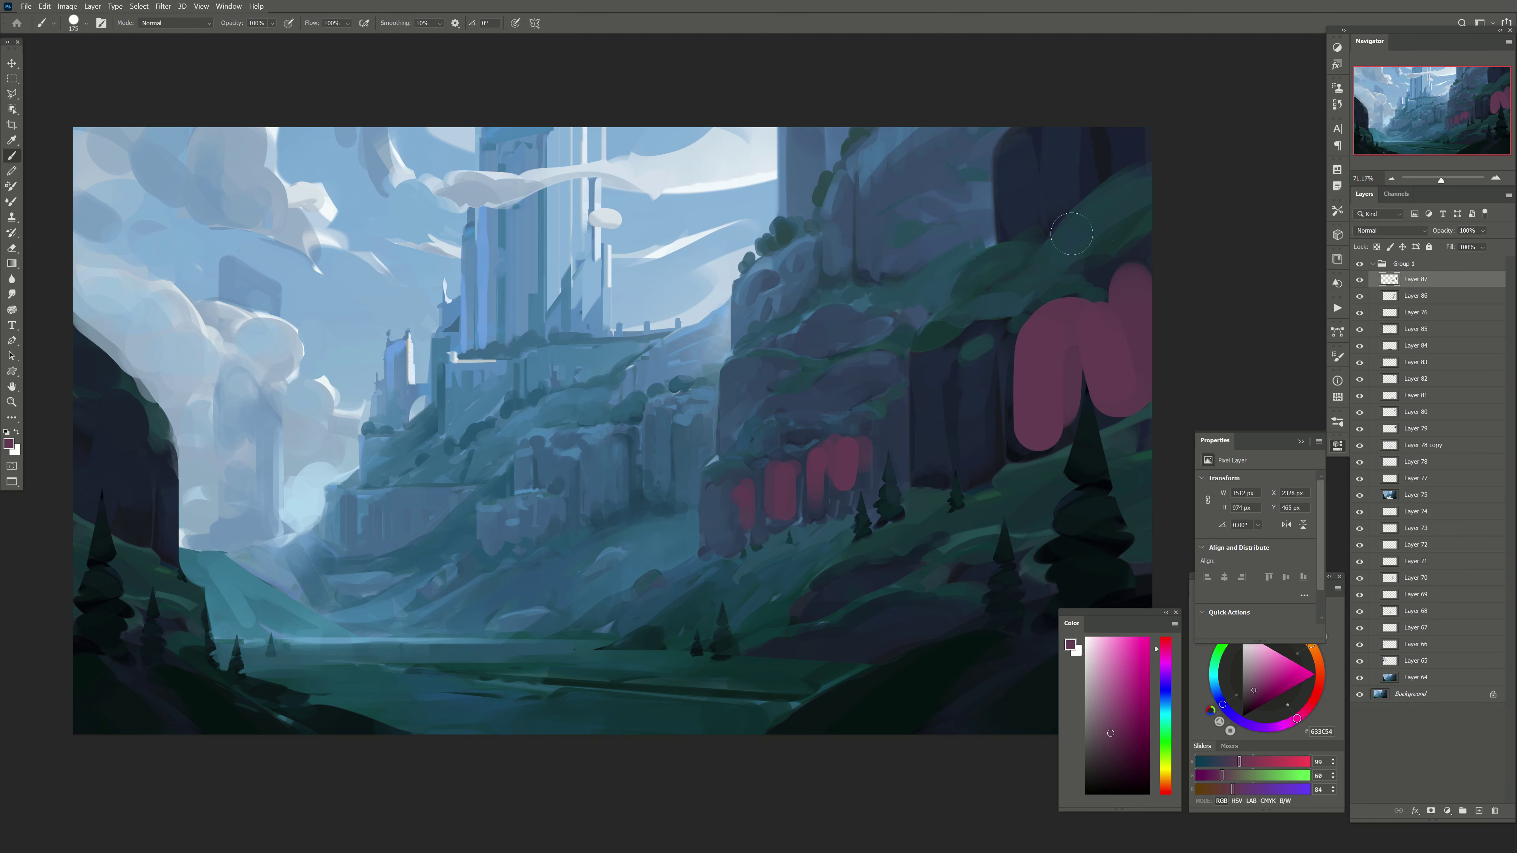
pyautogui.moveTo(1057, 203)
pyautogui.mouseDown()
pyautogui.moveTo(1099, 118)
pyautogui.moveTo(1066, 152)
pyautogui.mouseUp()
pyautogui.press('[')
pyautogui.press('[')
pyautogui.press('[')
pyautogui.moveTo(863, 367); pyautogui.dragTo(833, 394)
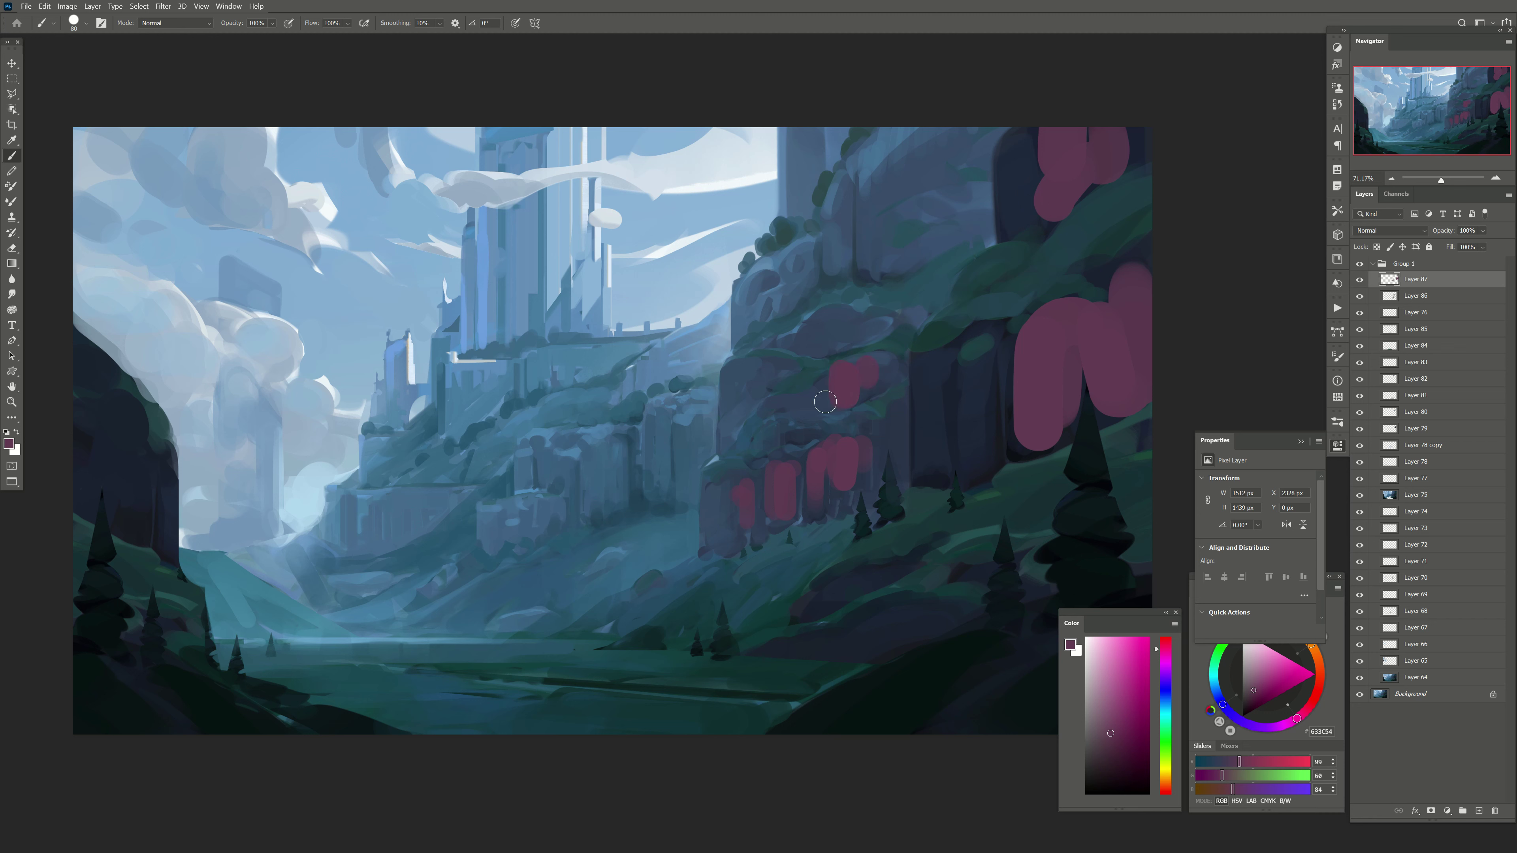
pyautogui.click(882, 429)
pyautogui.press(']')
pyautogui.press(']')
pyautogui.moveTo(960, 196); pyautogui.dragTo(968, 227)
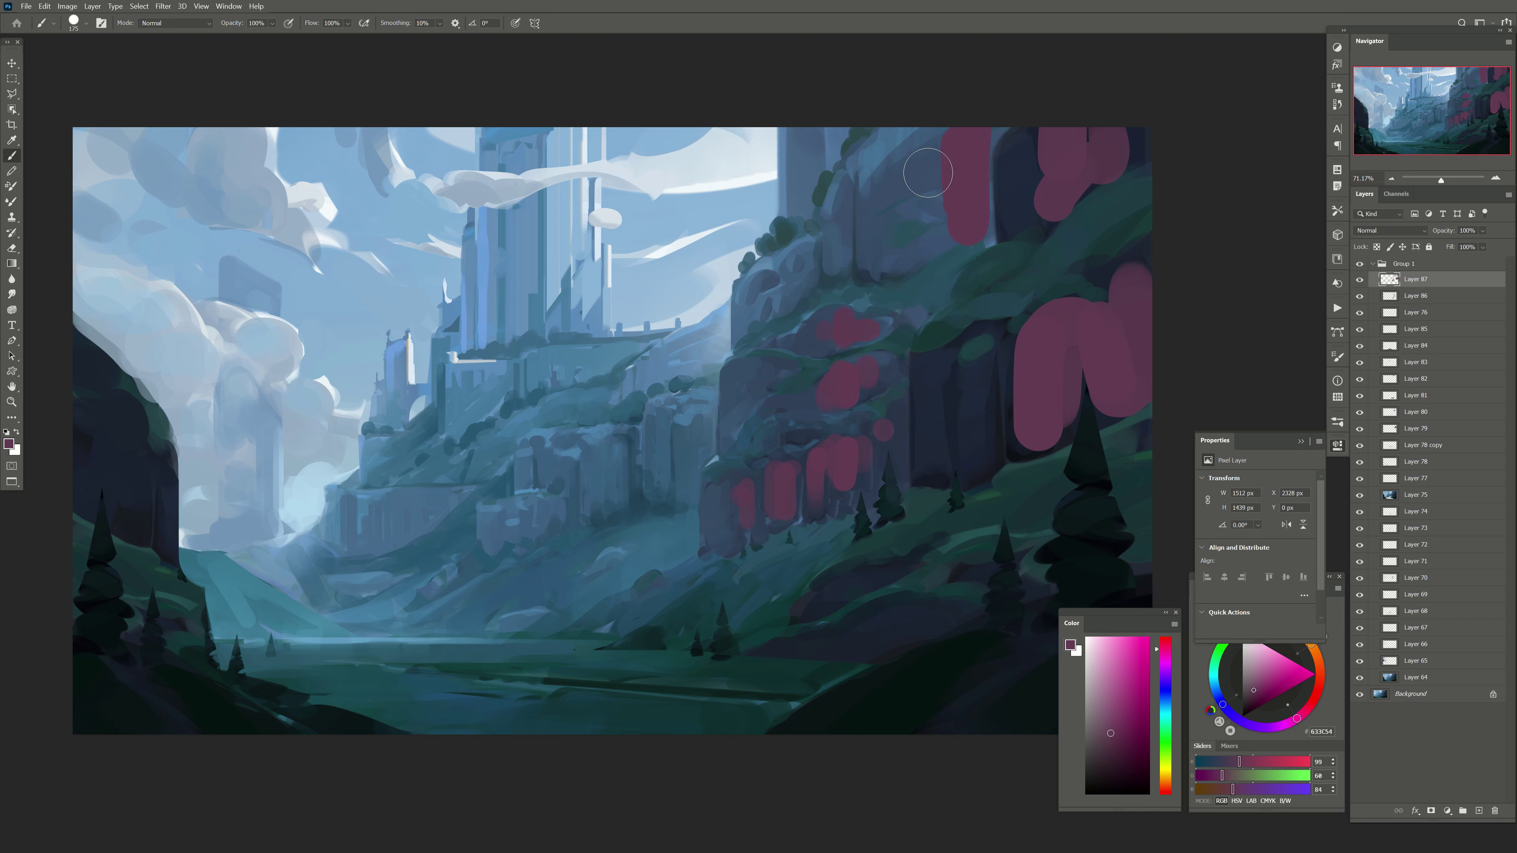
pyautogui.moveTo(923, 161); pyautogui.dragTo(908, 239)
# Step: Lower Layer 87's opacity to about 17%, checking the painting mirrored
pyautogui.click(1360, 279)
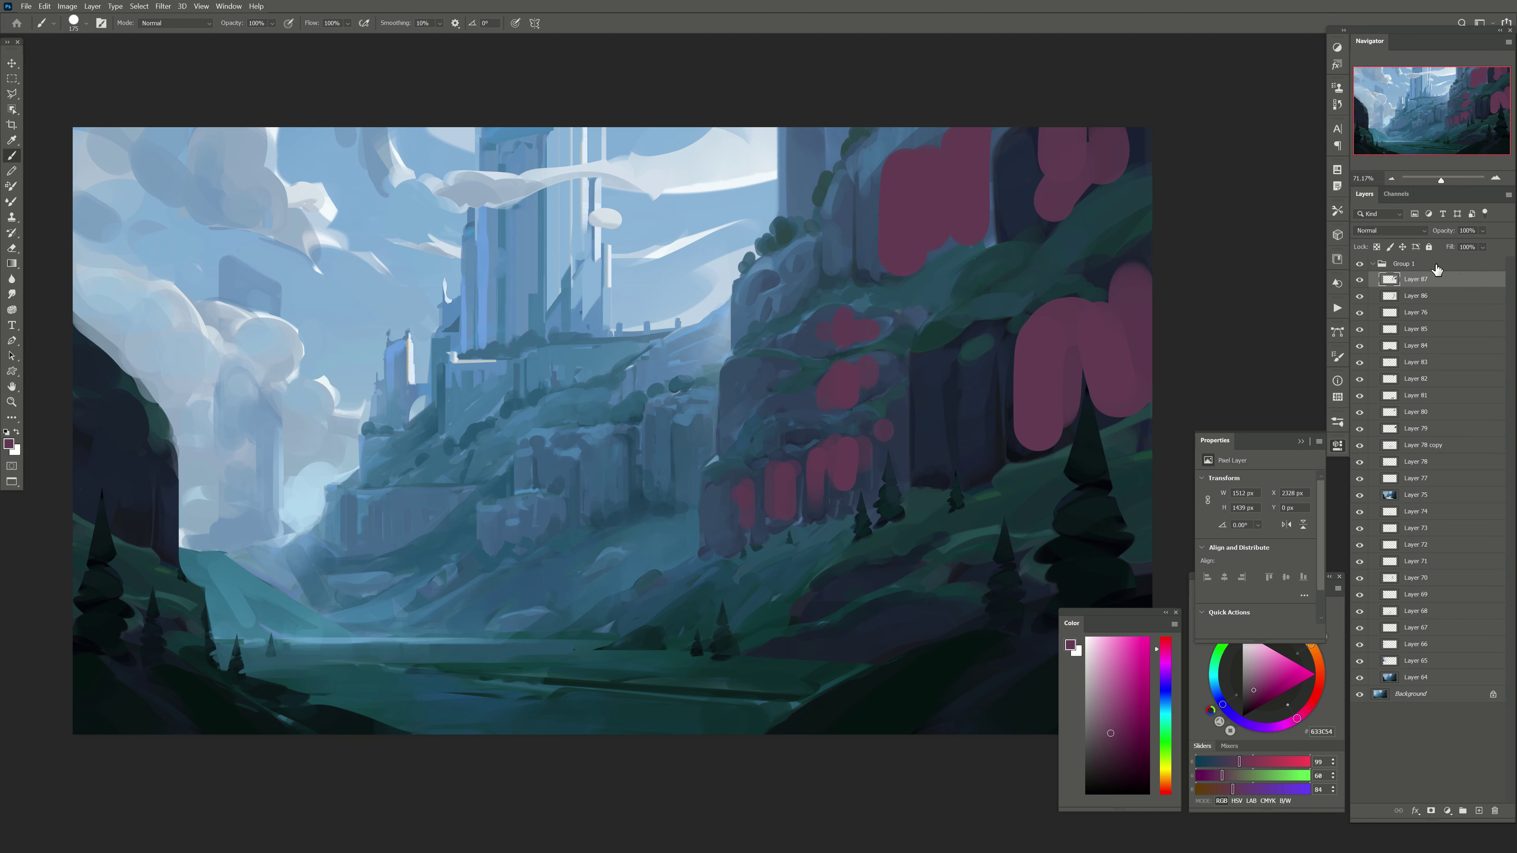
pyautogui.moveTo(1475, 245); pyautogui.dragTo(1459, 260)
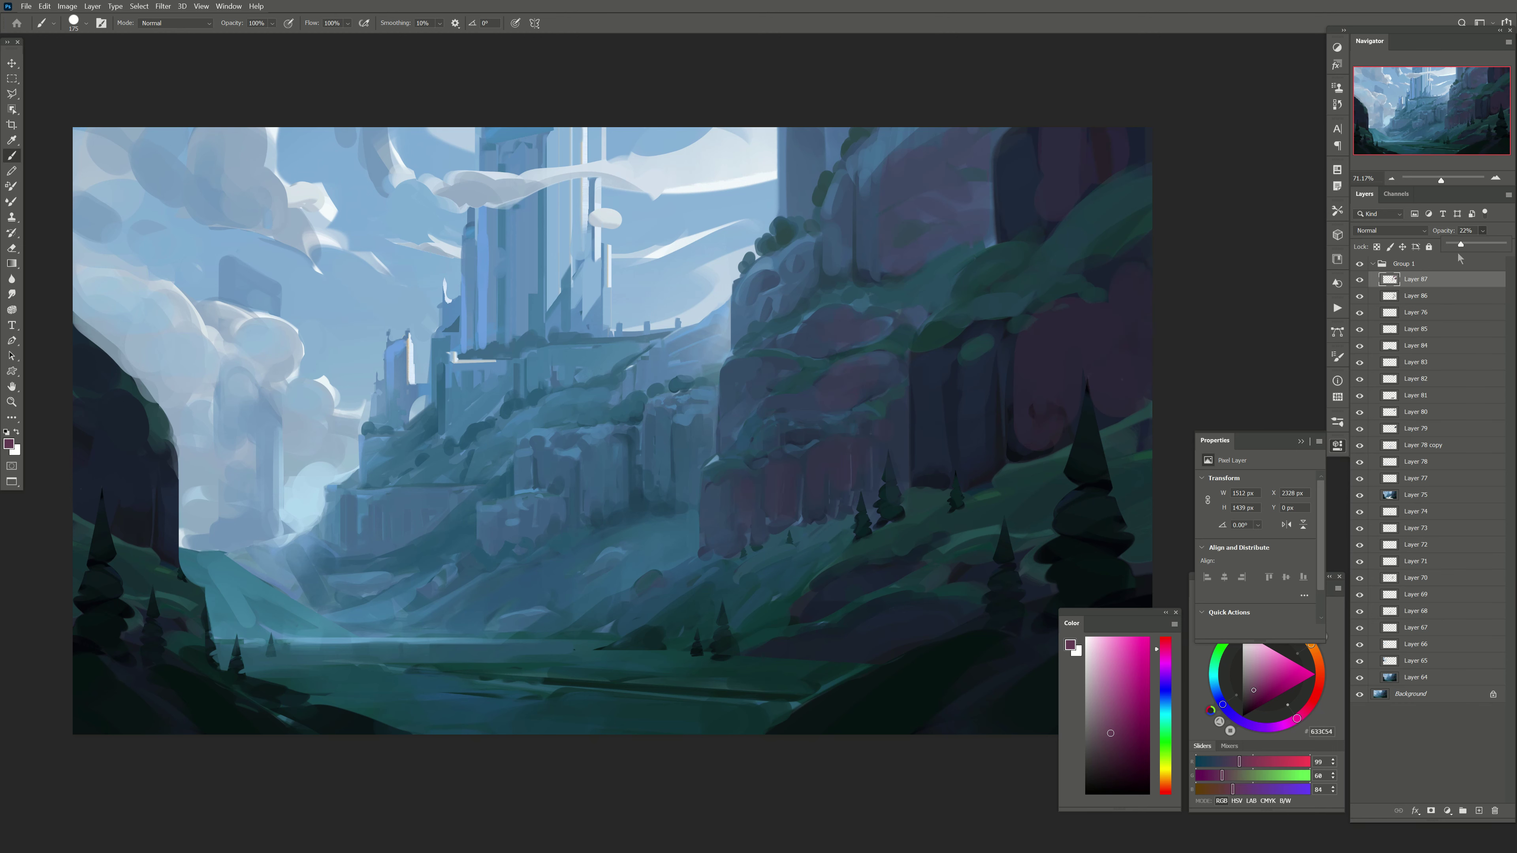
pyautogui.hotkey('ctrl', 'shift', 'h')
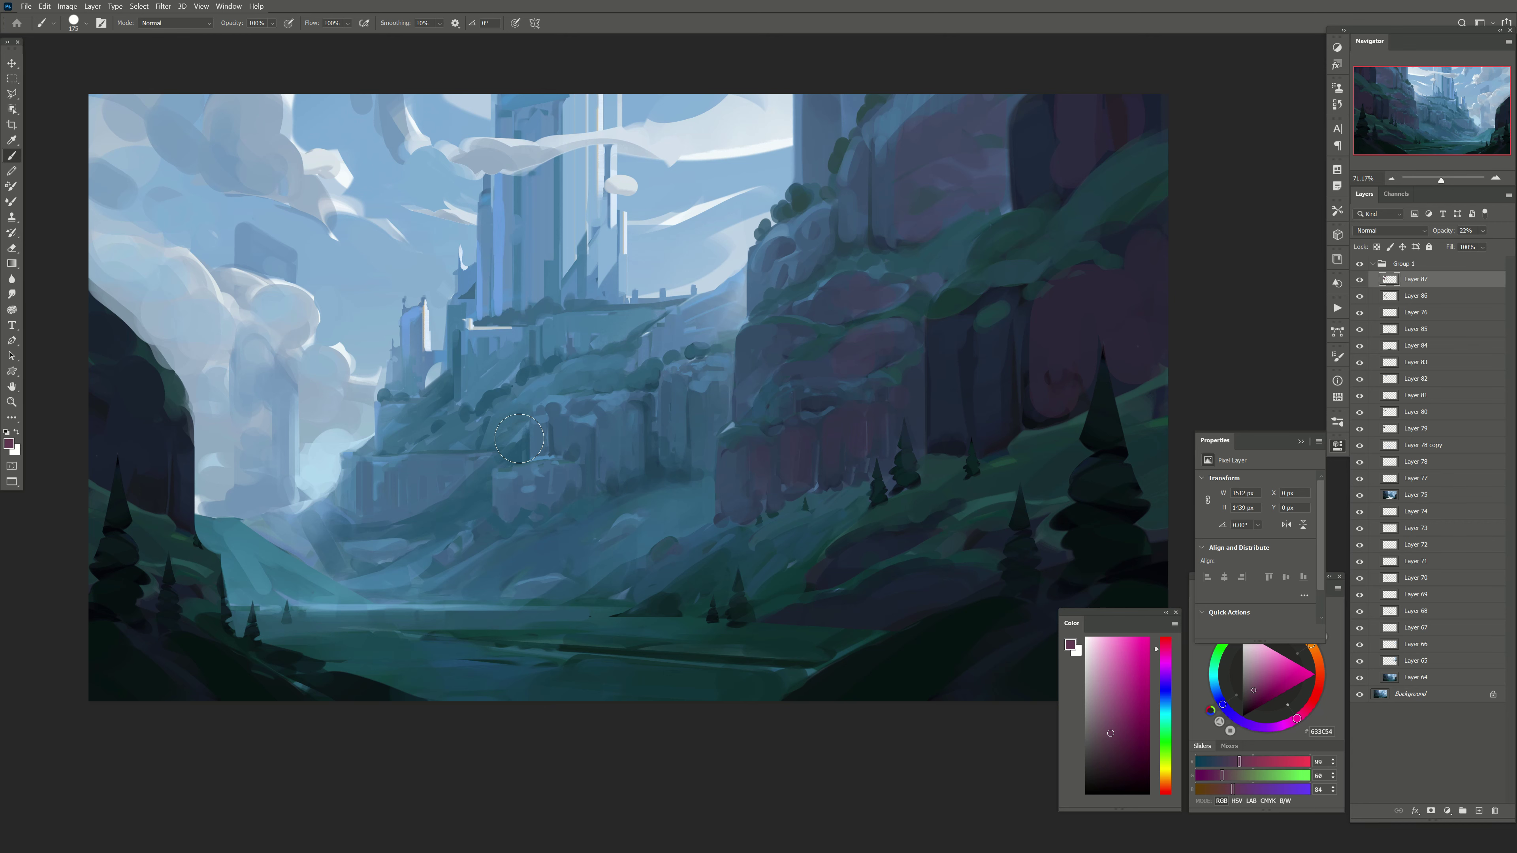
pyautogui.hotkey('ctrl', 'shift', 'h')
pyautogui.moveTo(1455, 244); pyautogui.dragTo(1459, 251)
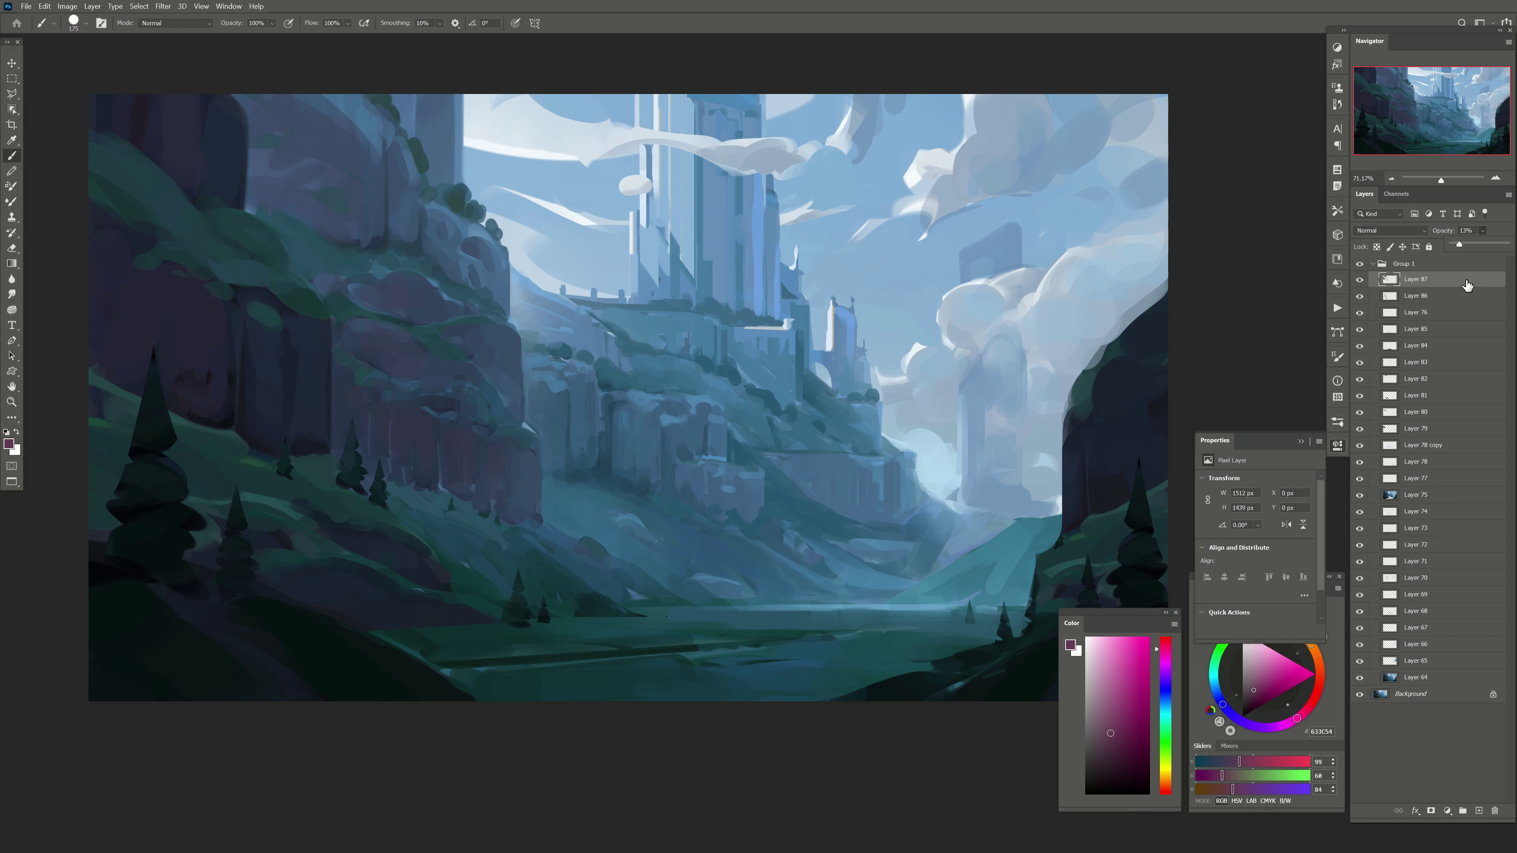
# Step: Compare Layer 87, then add a Brightness/Contrast adjustment layer with slightly lowered brightness
pyautogui.click(11, 63)
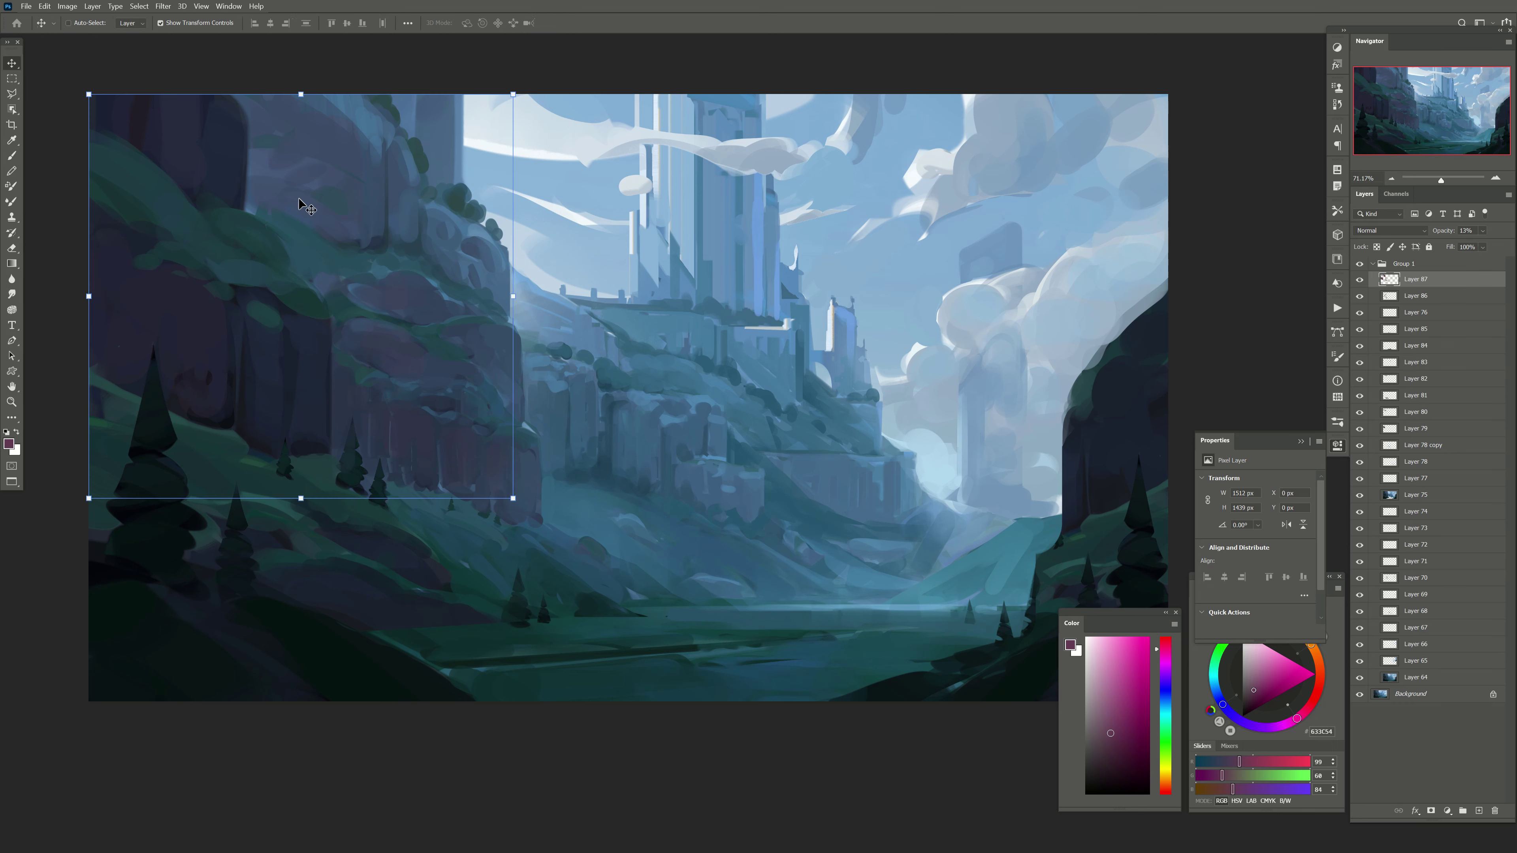
pyautogui.click(1360, 263)
pyautogui.click(1360, 263)
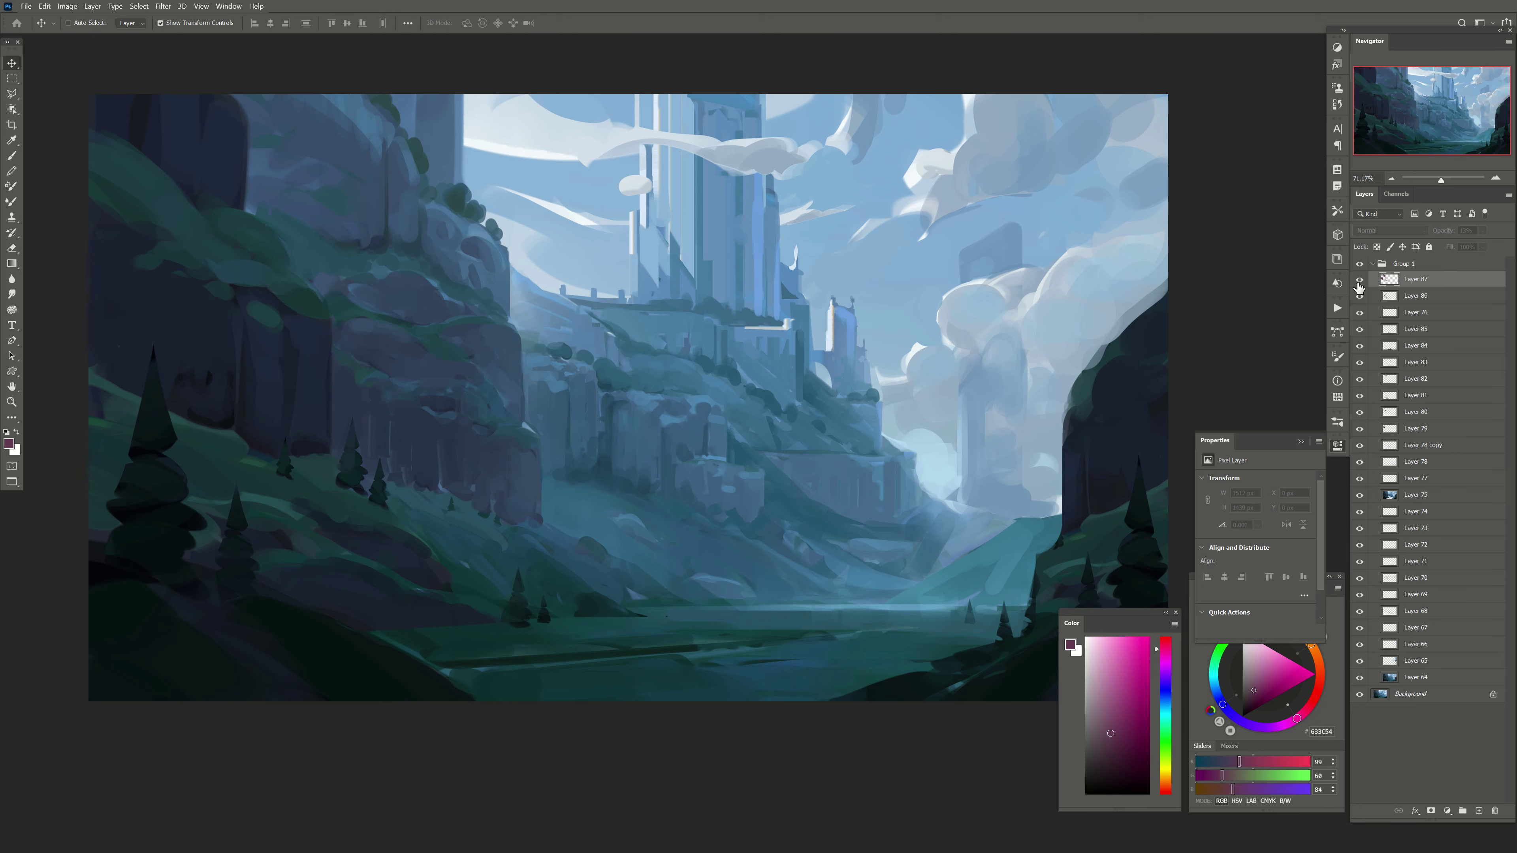
pyautogui.press('e')
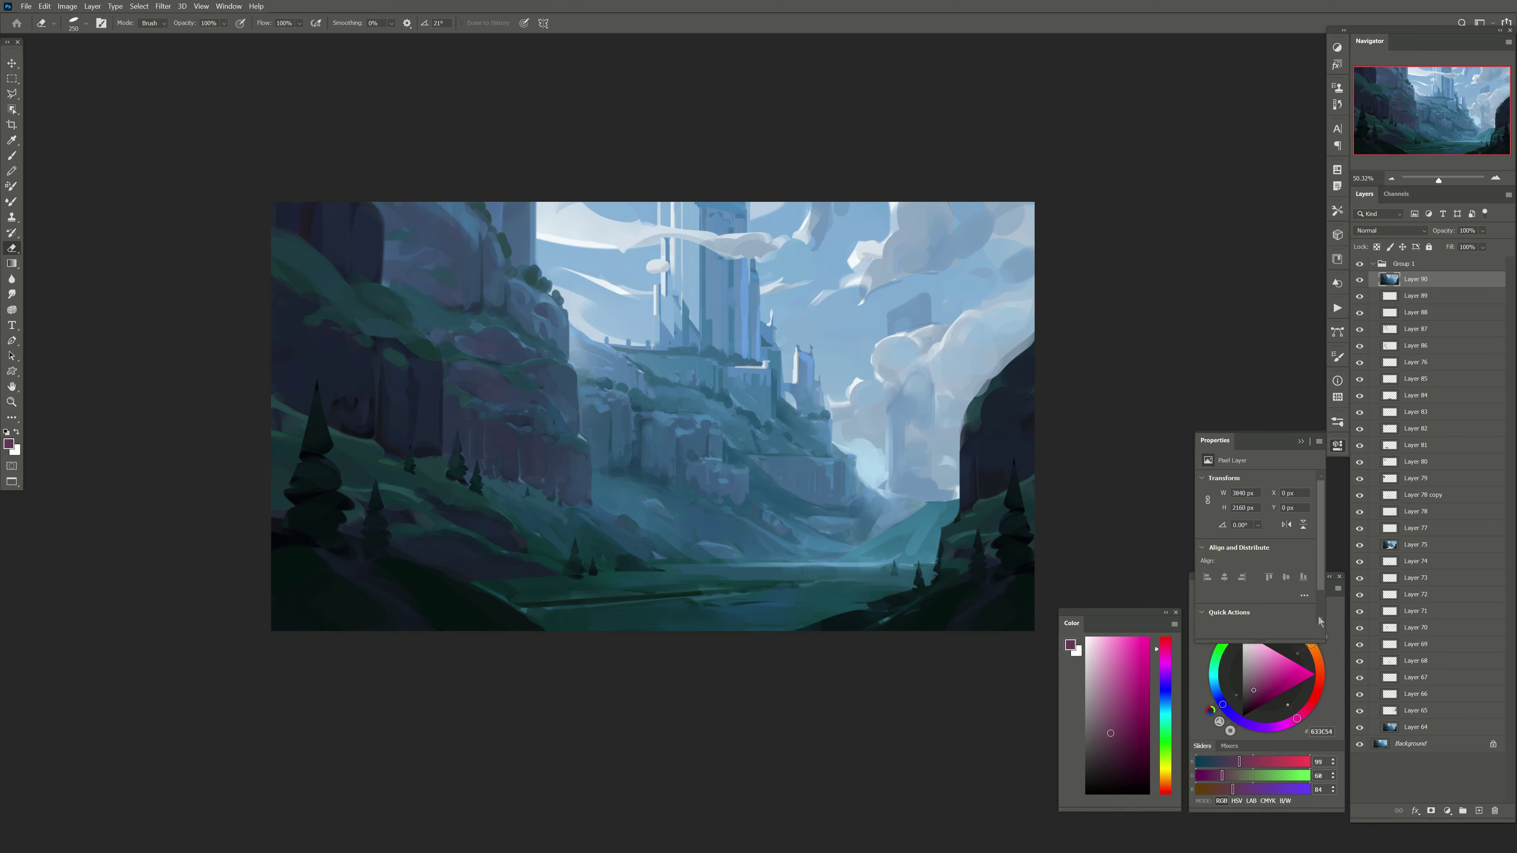
pyautogui.click(1447, 811)
pyautogui.click(1442, 640)
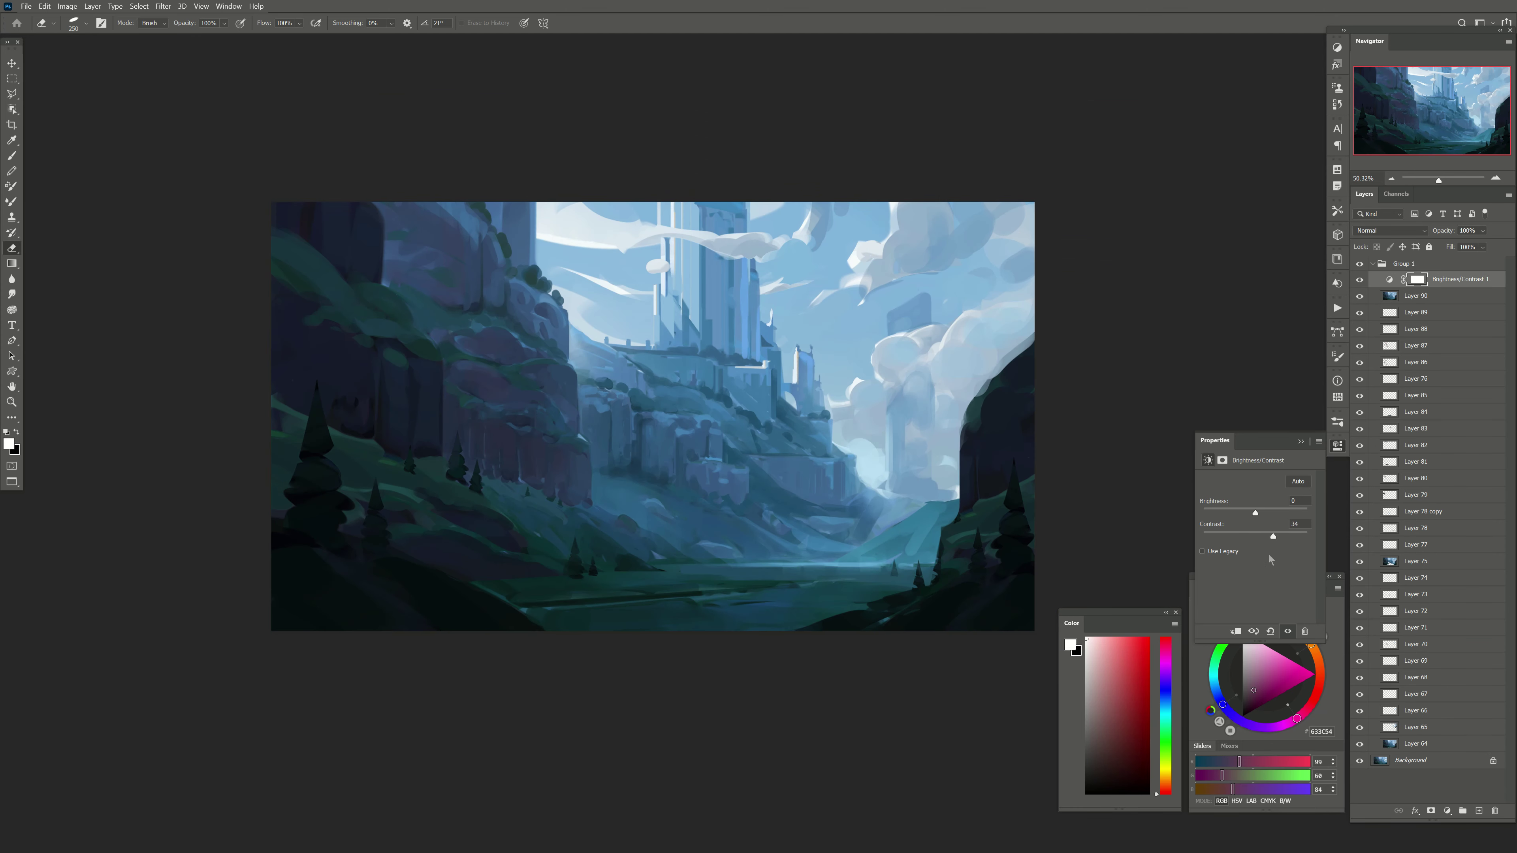
pyautogui.moveTo(1256, 512); pyautogui.dragTo(1253, 513)
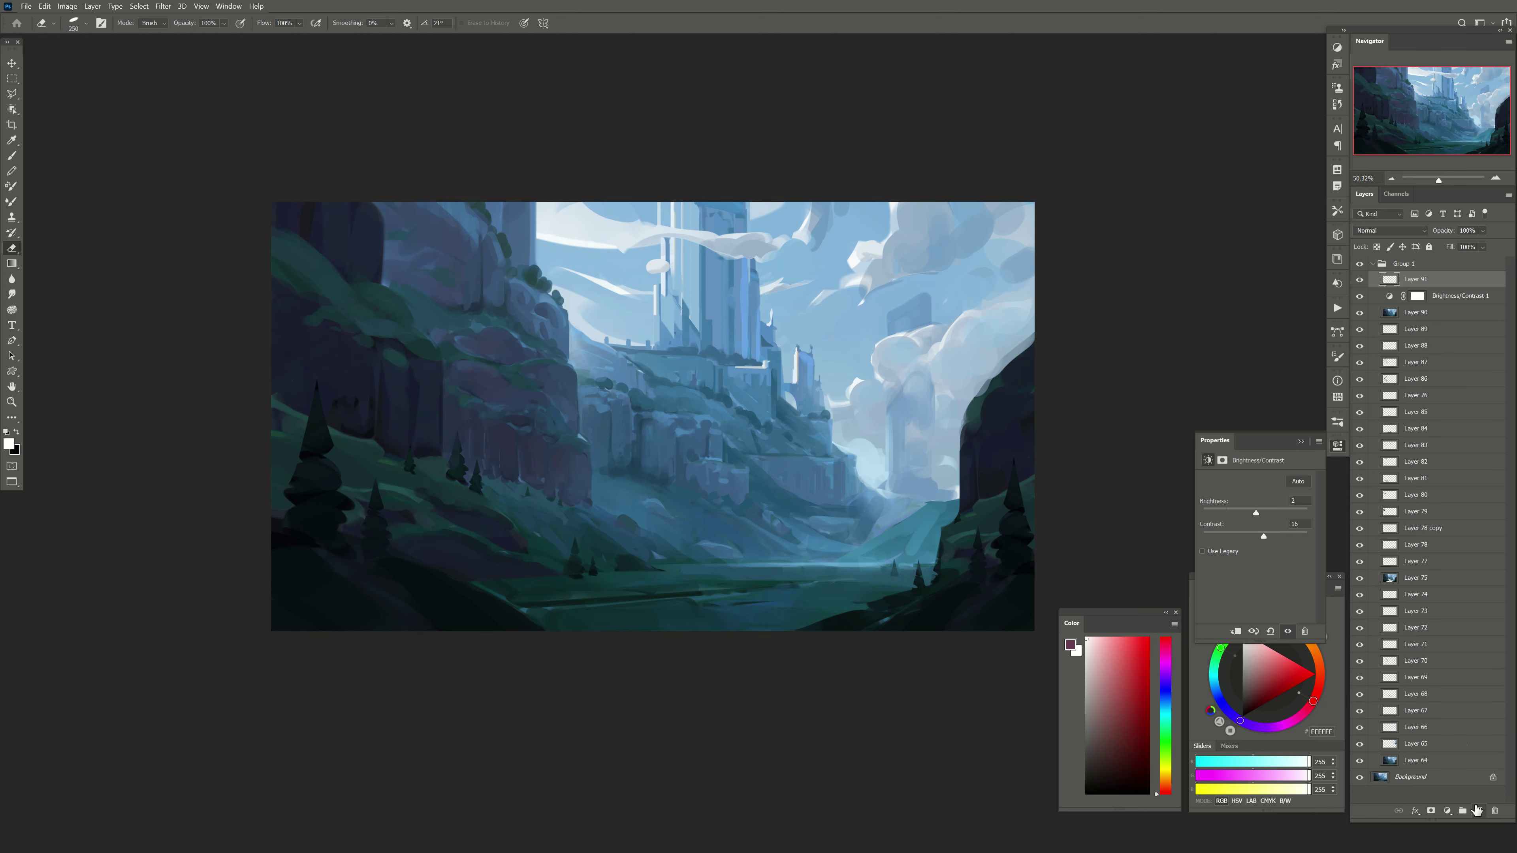
# Step: Polygonal-lasso select the left cliffs and foreground up to the castle edge
pyautogui.press('l')
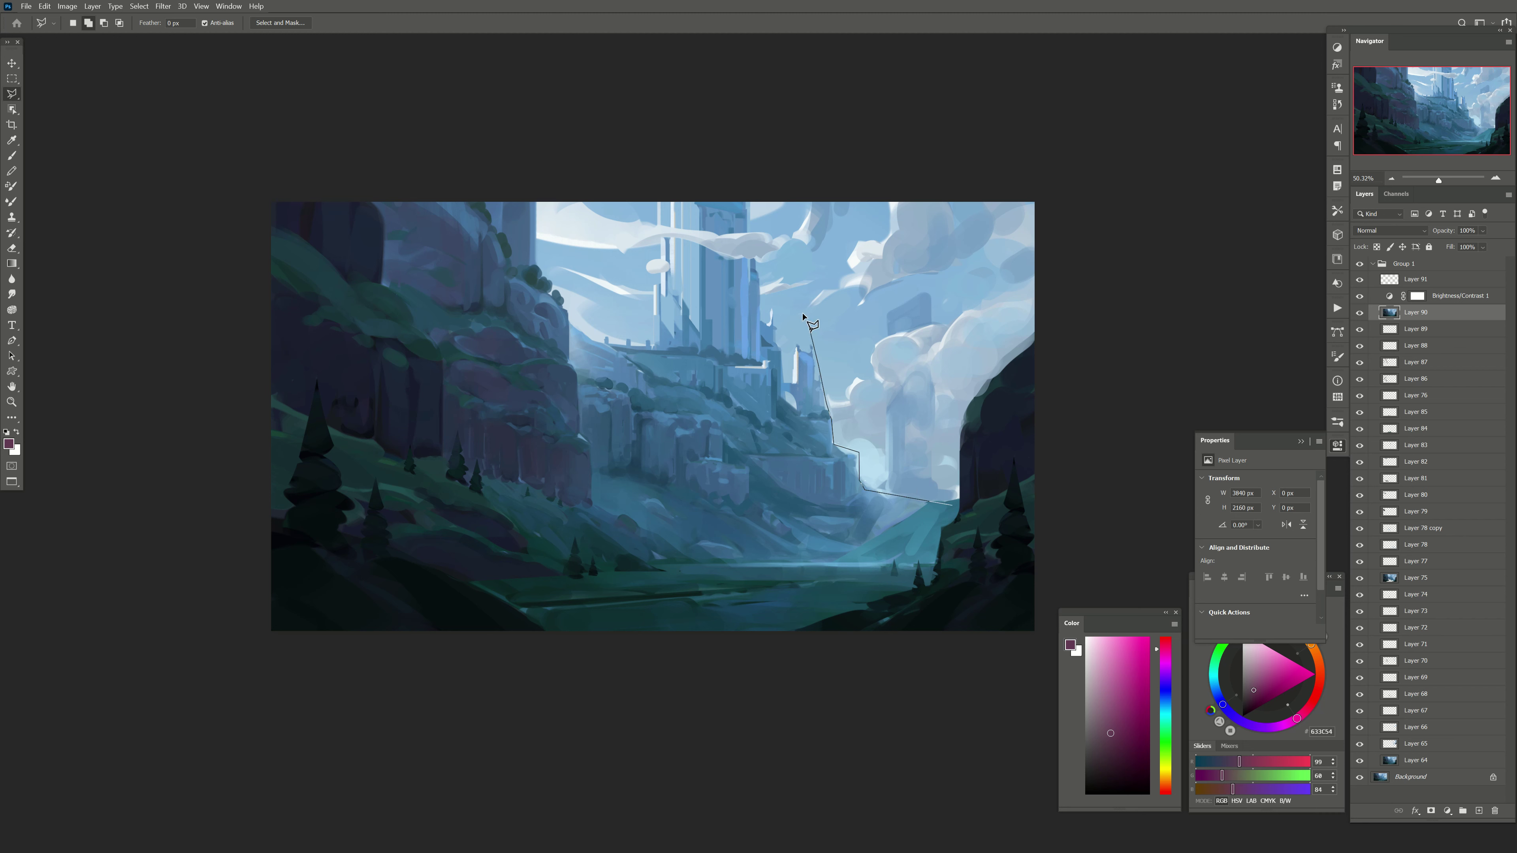
pyautogui.click(866, 187)
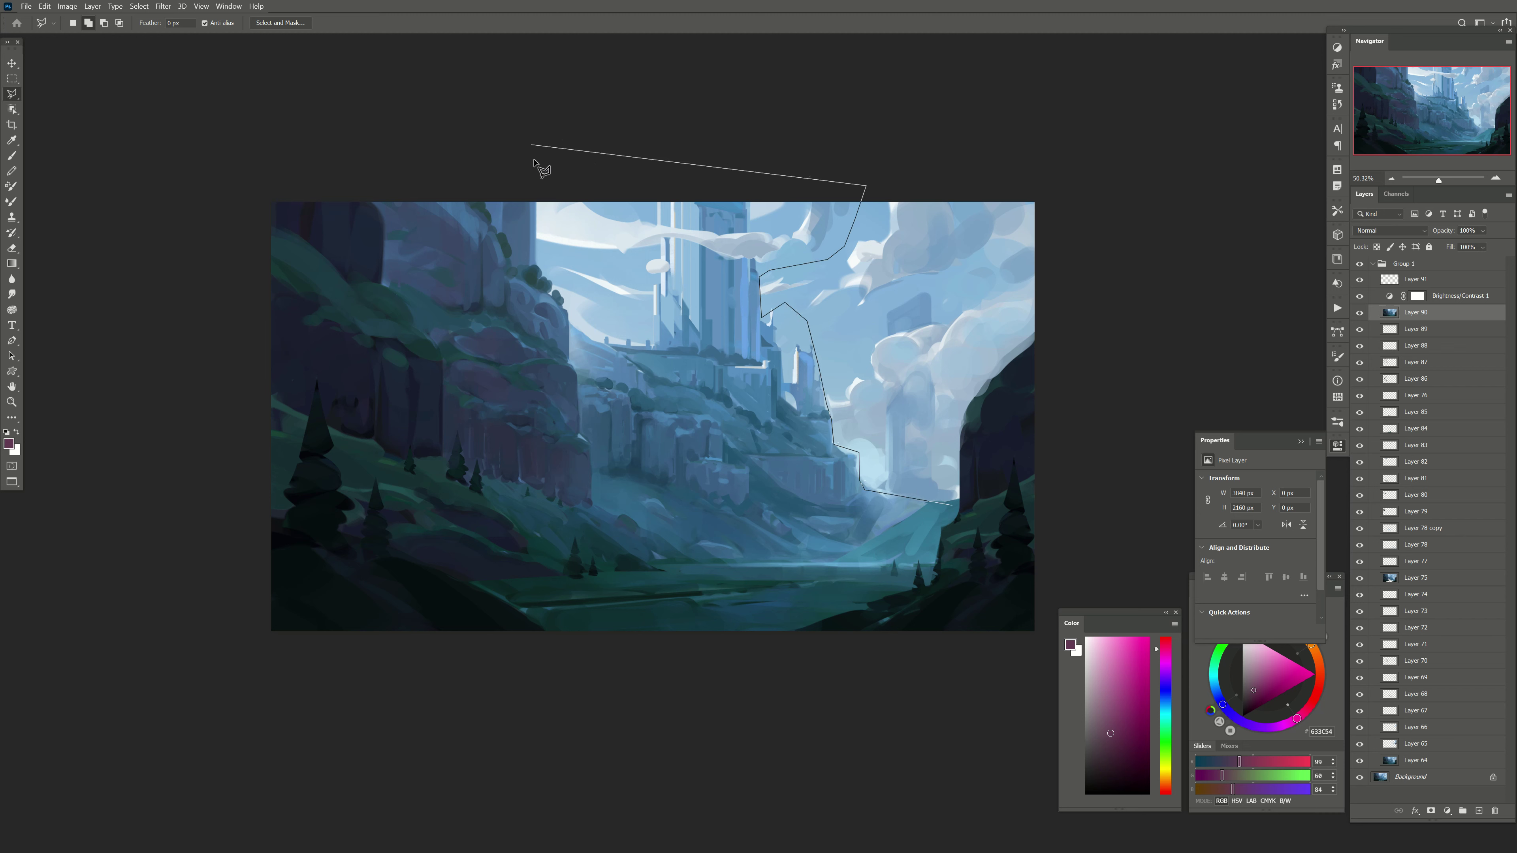
pyautogui.click(540, 158)
pyautogui.click(194, 204)
pyautogui.click(223, 630)
pyautogui.click(367, 691)
pyautogui.click(775, 668)
pyautogui.click(874, 594)
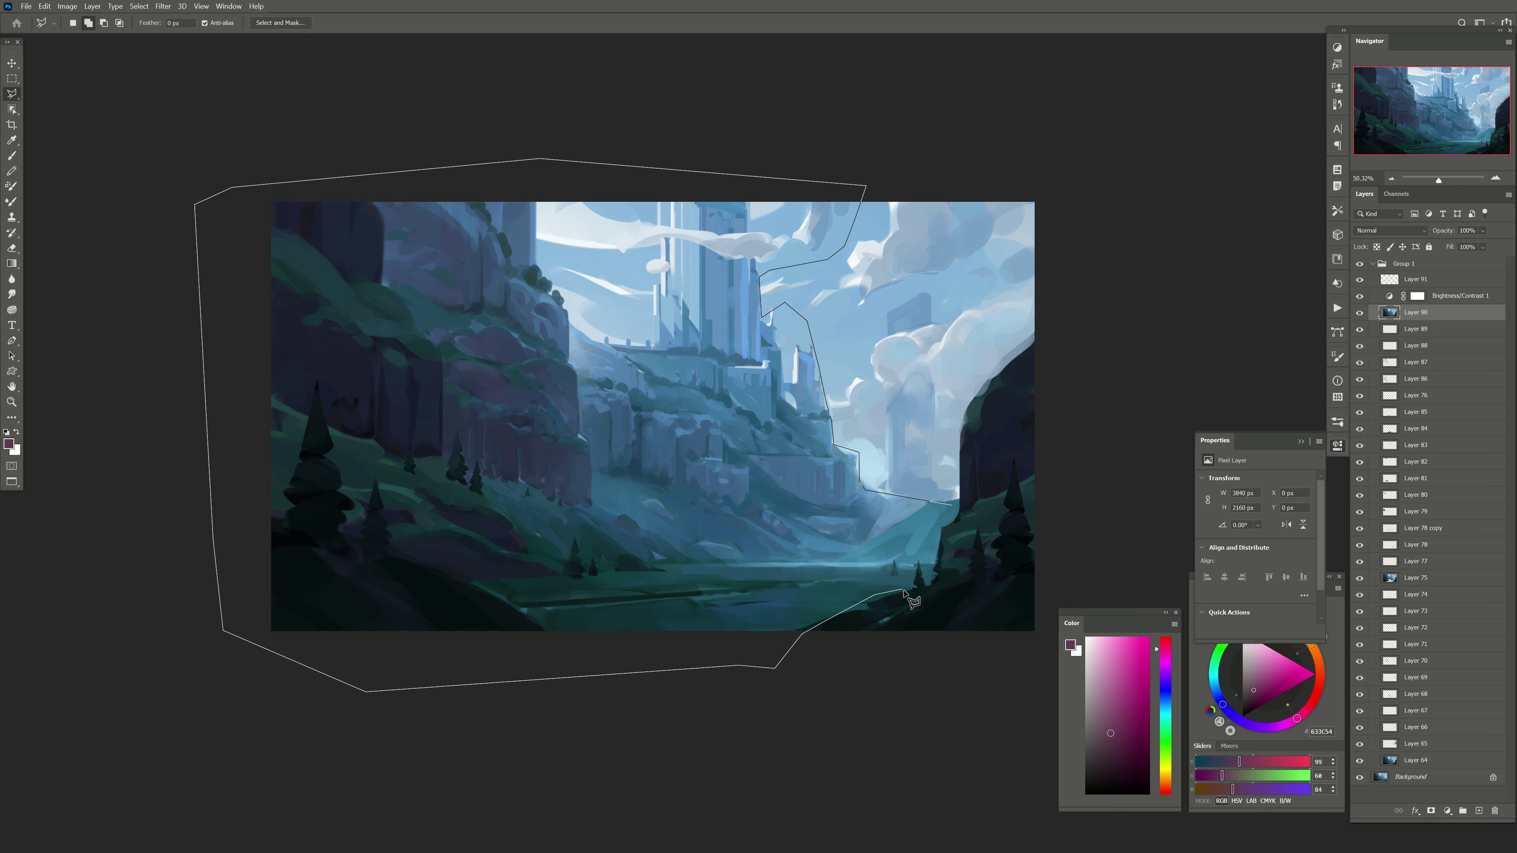
pyautogui.click(946, 514)
# Step: Copy the selection to Layer 92 and stretch it wider to the right
pyautogui.hotkey('ctrl', 'j')
pyautogui.hotkey('ctrl', 't')
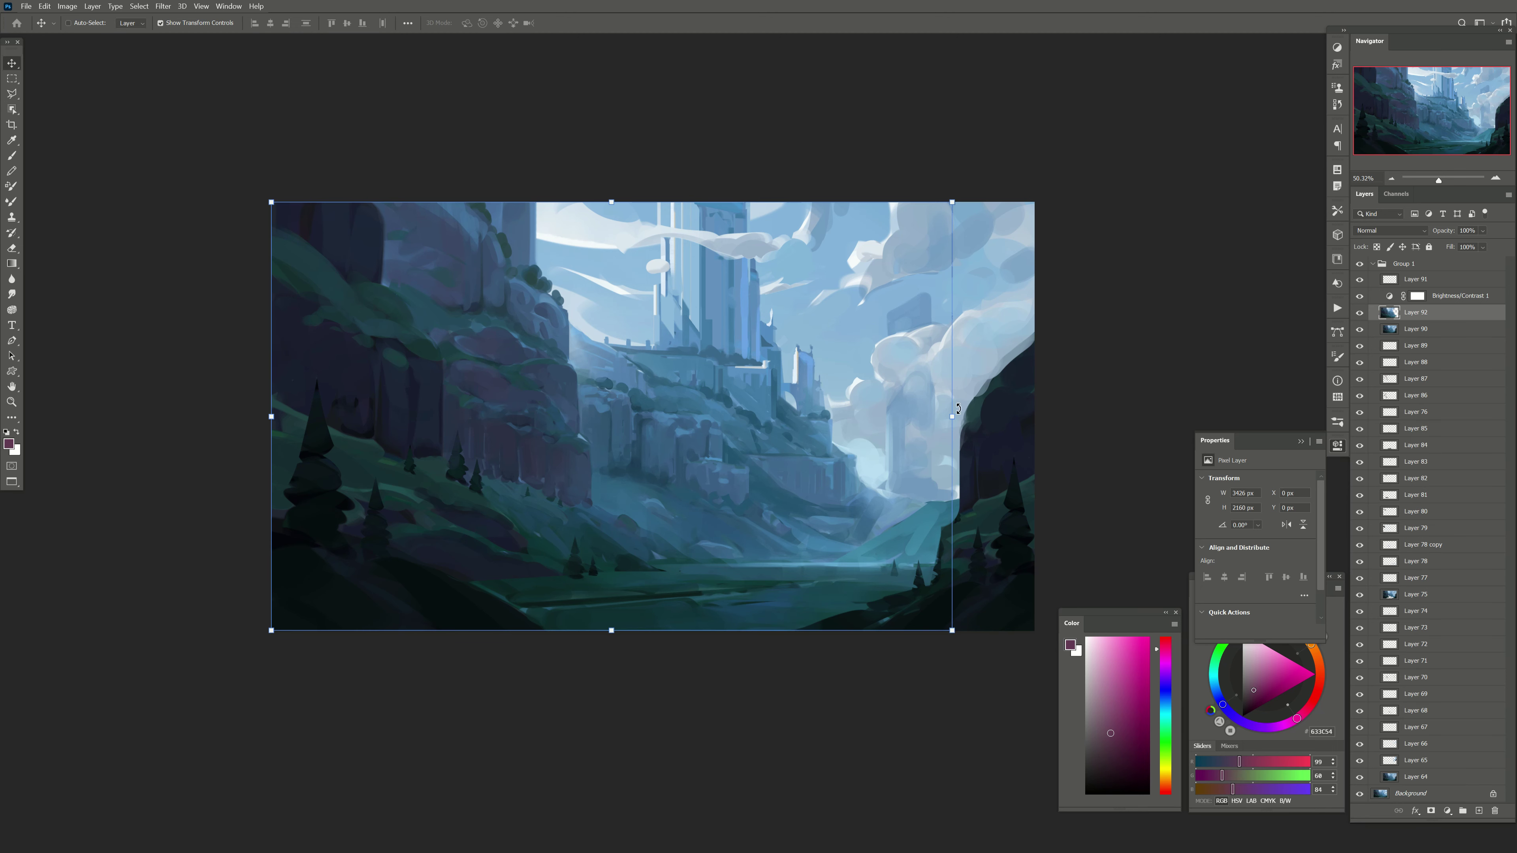
pyautogui.moveTo(953, 414); pyautogui.dragTo(962, 417)
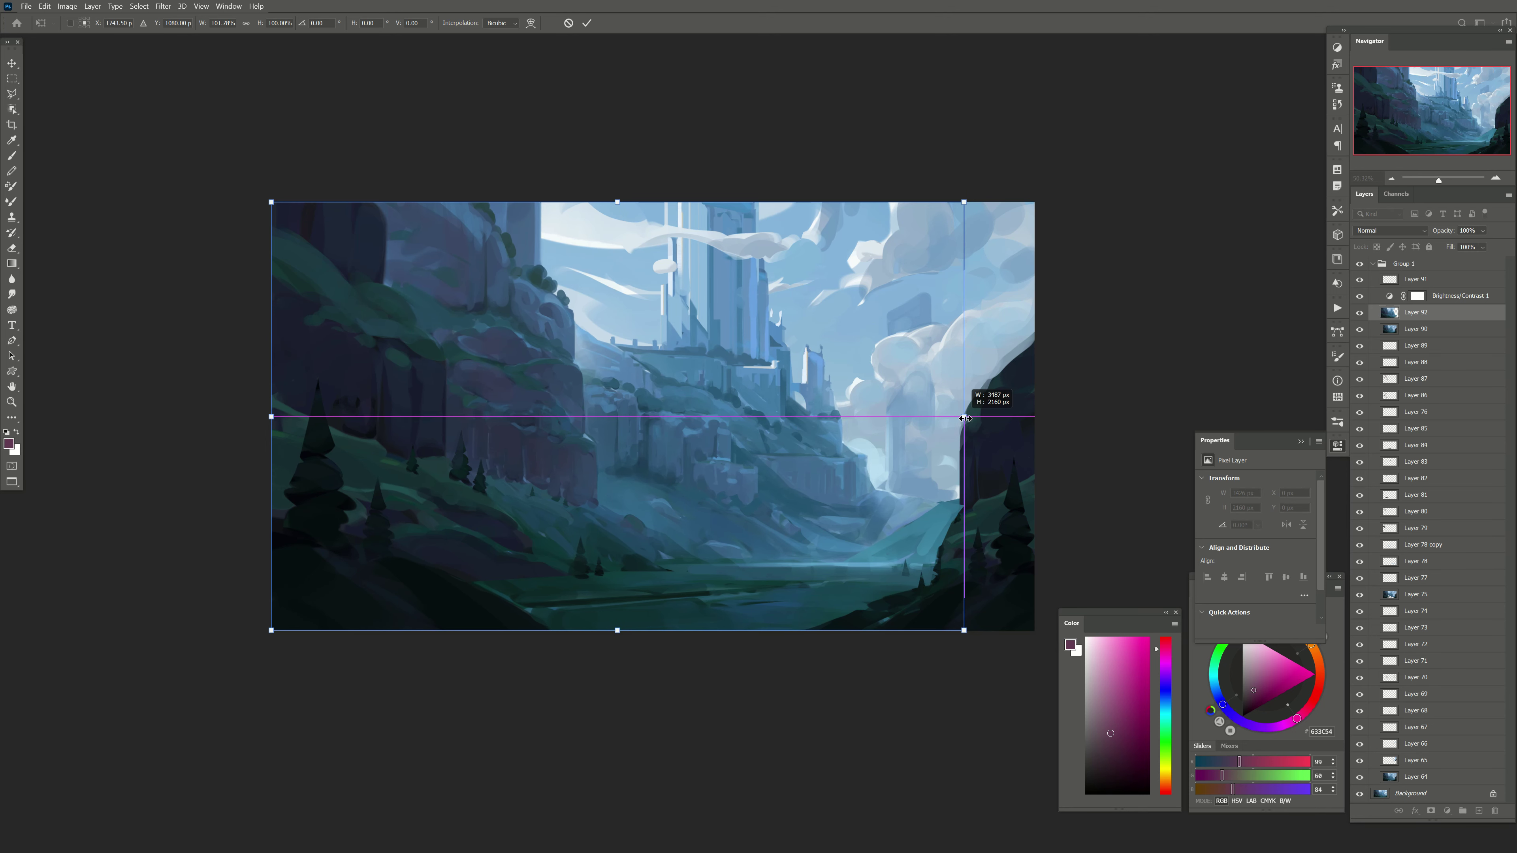
pyautogui.press('Return')
pyautogui.click(1359, 317)
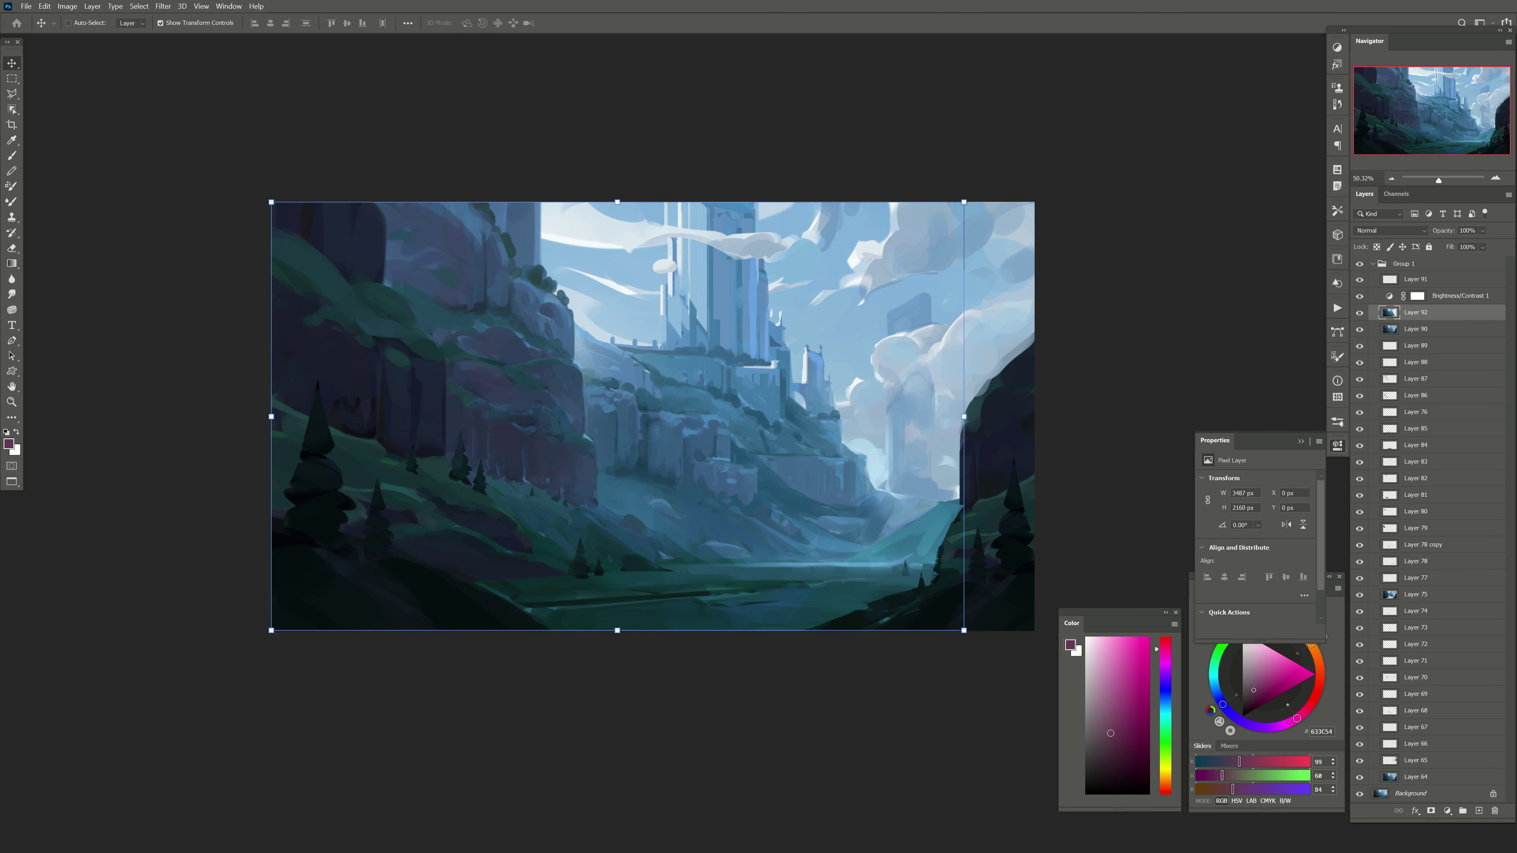
pyautogui.hotkey('ctrl', 'shift', 'h')
pyautogui.press('e')
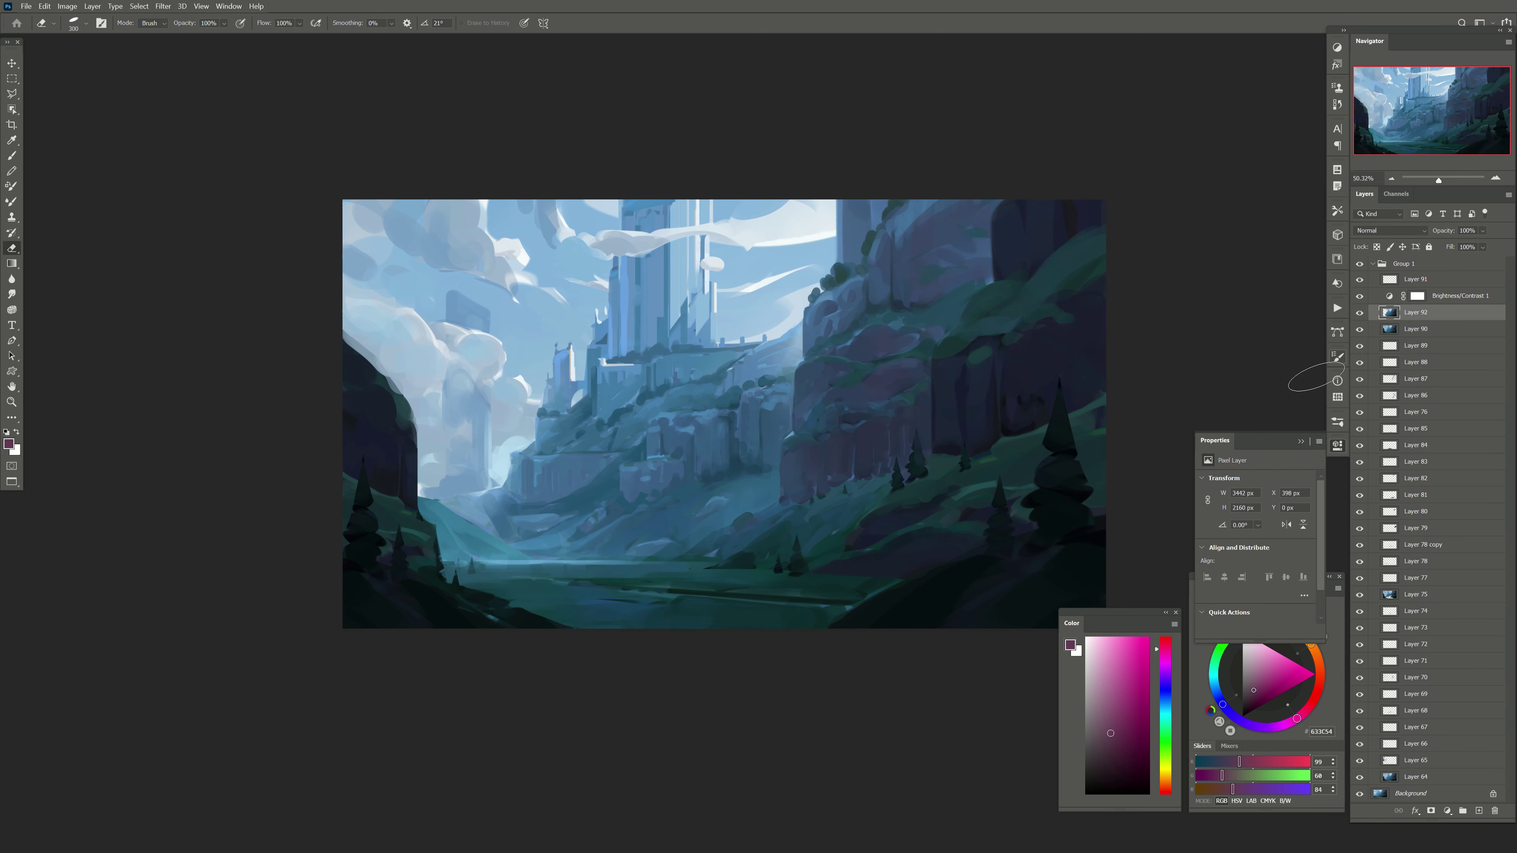
# Step: On a new layer, lasso-select the valley floor below the right pines
pyautogui.hotkey('ctrl', 'shift', 'alt', 'n')
pyautogui.moveTo(656, 578)
pyautogui.mouseDown()
pyautogui.moveTo(605, 538)
pyautogui.moveTo(621, 563)
pyautogui.moveTo(541, 531)
pyautogui.mouseUp()
pyautogui.hotkey('ctrl', 'shift', 'alt', 'n')
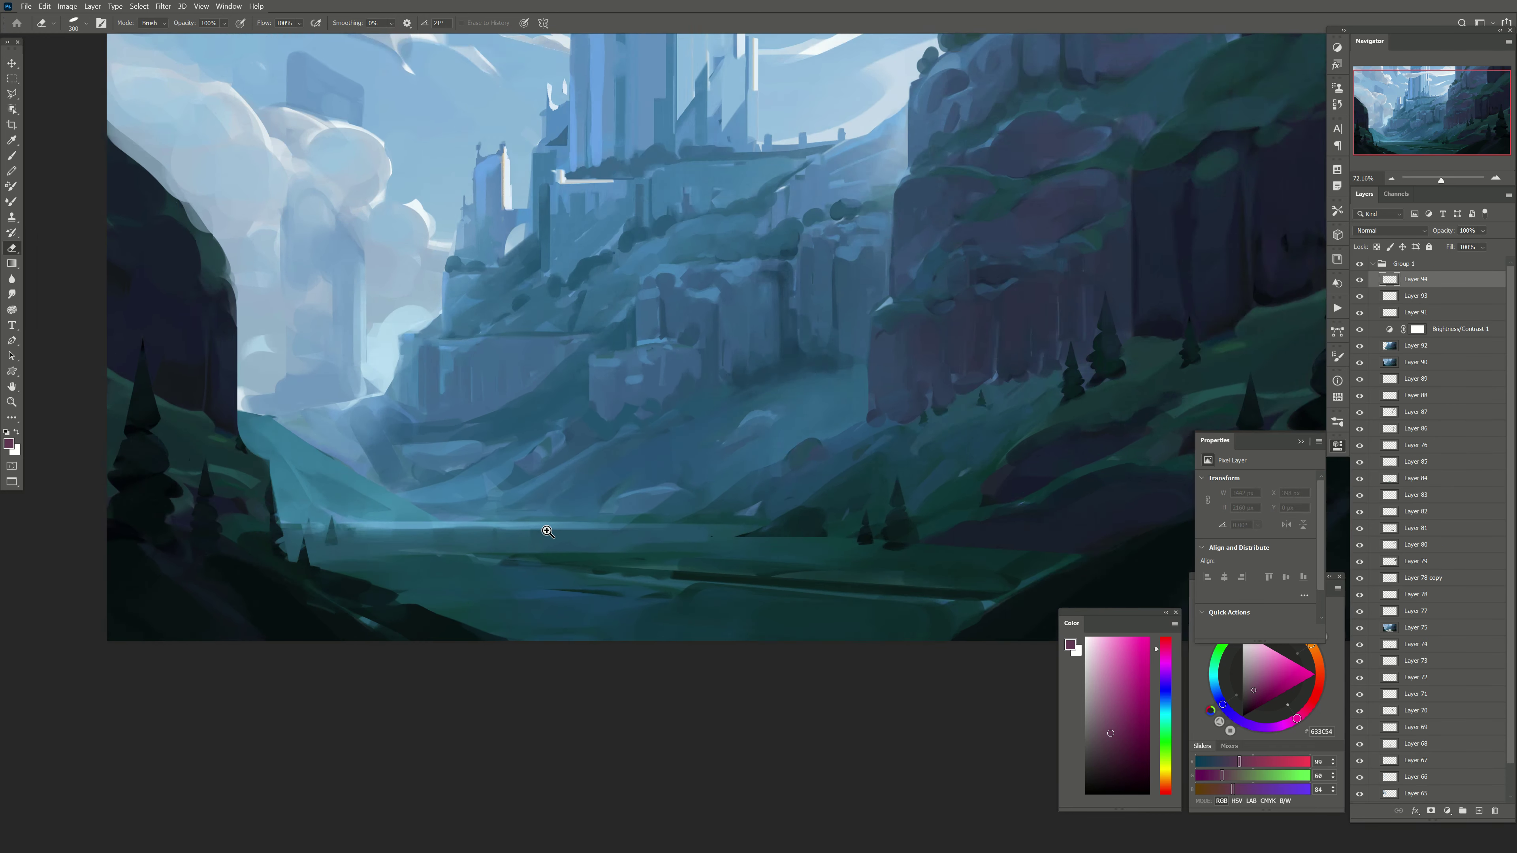
pyautogui.press('l')
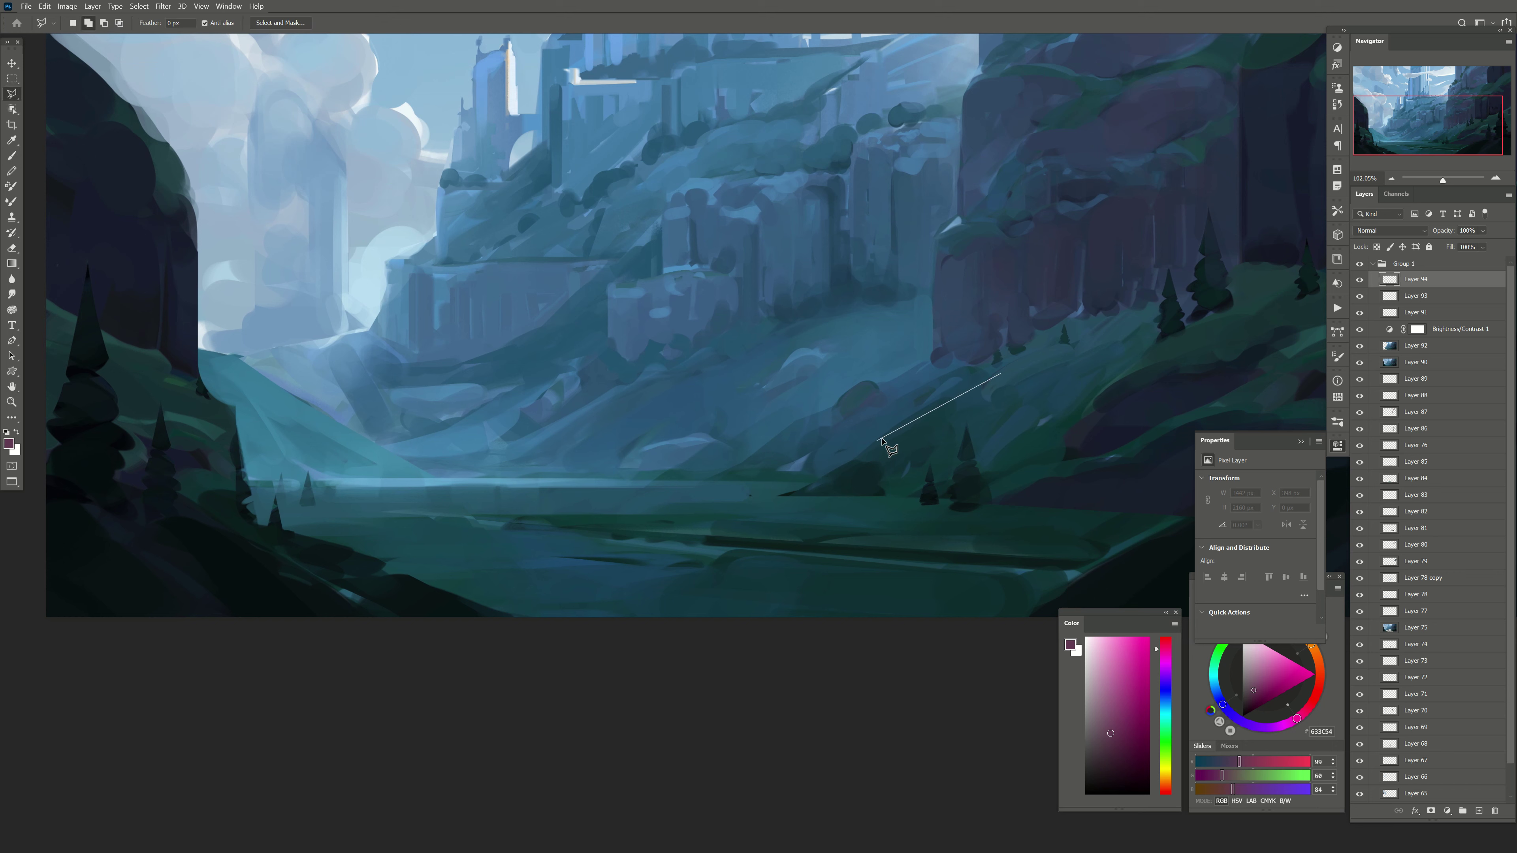
pyautogui.moveTo(881, 440); pyautogui.dragTo(714, 507)
pyautogui.moveTo(603, 547); pyautogui.dragTo(1174, 472)
# Step: Sample dark teals and blues from the valley while keeping the valley selection active
pyautogui.press('b')
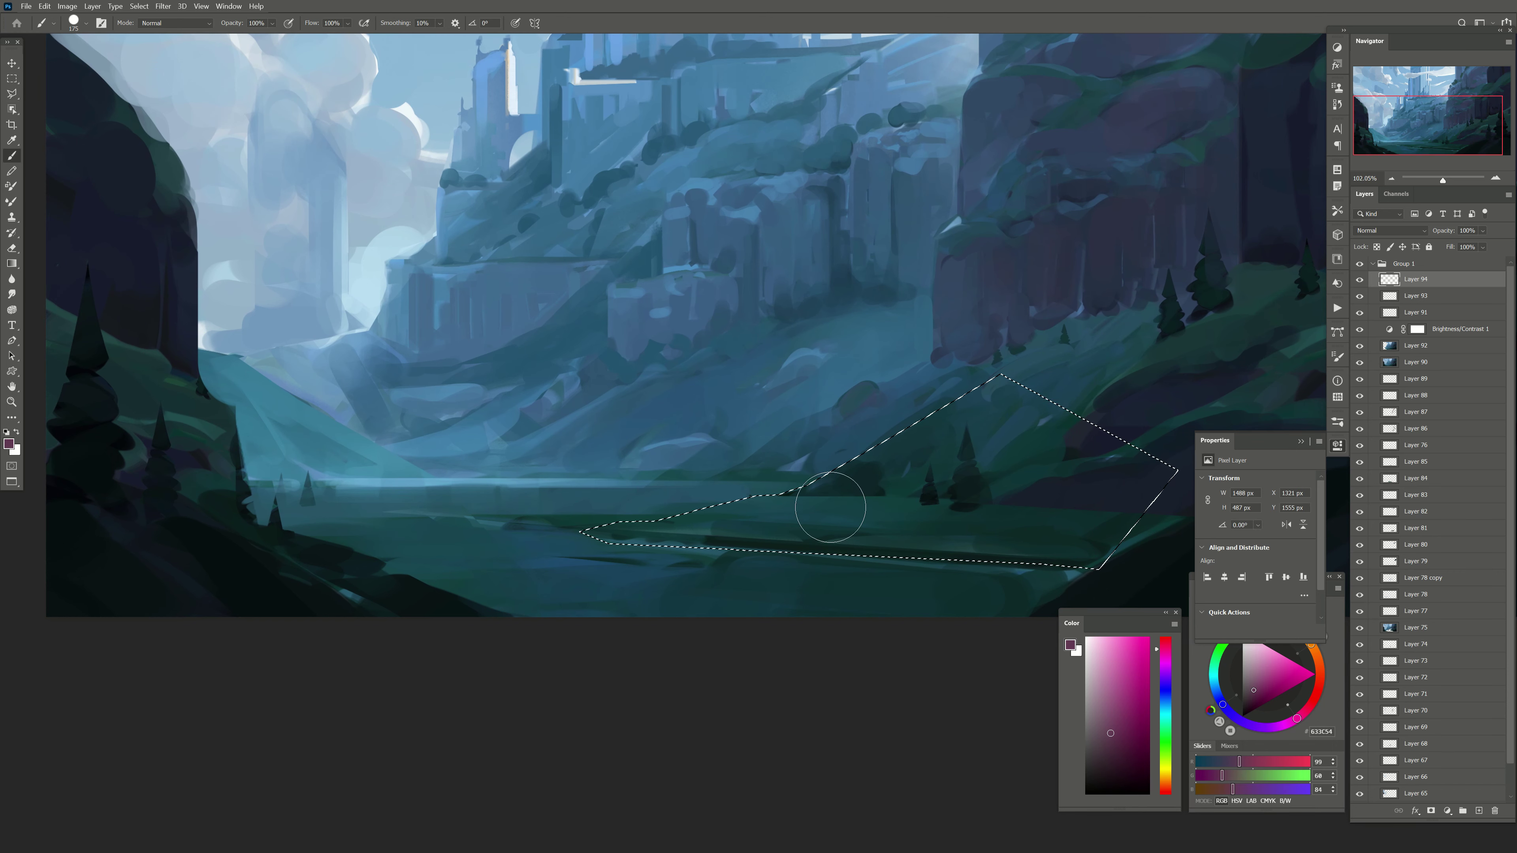
pyautogui.keyDown('alt'); pyautogui.click(721, 519); pyautogui.keyUp('alt')
pyautogui.keyDown('alt'); pyautogui.click(894, 484); pyautogui.keyUp('alt')
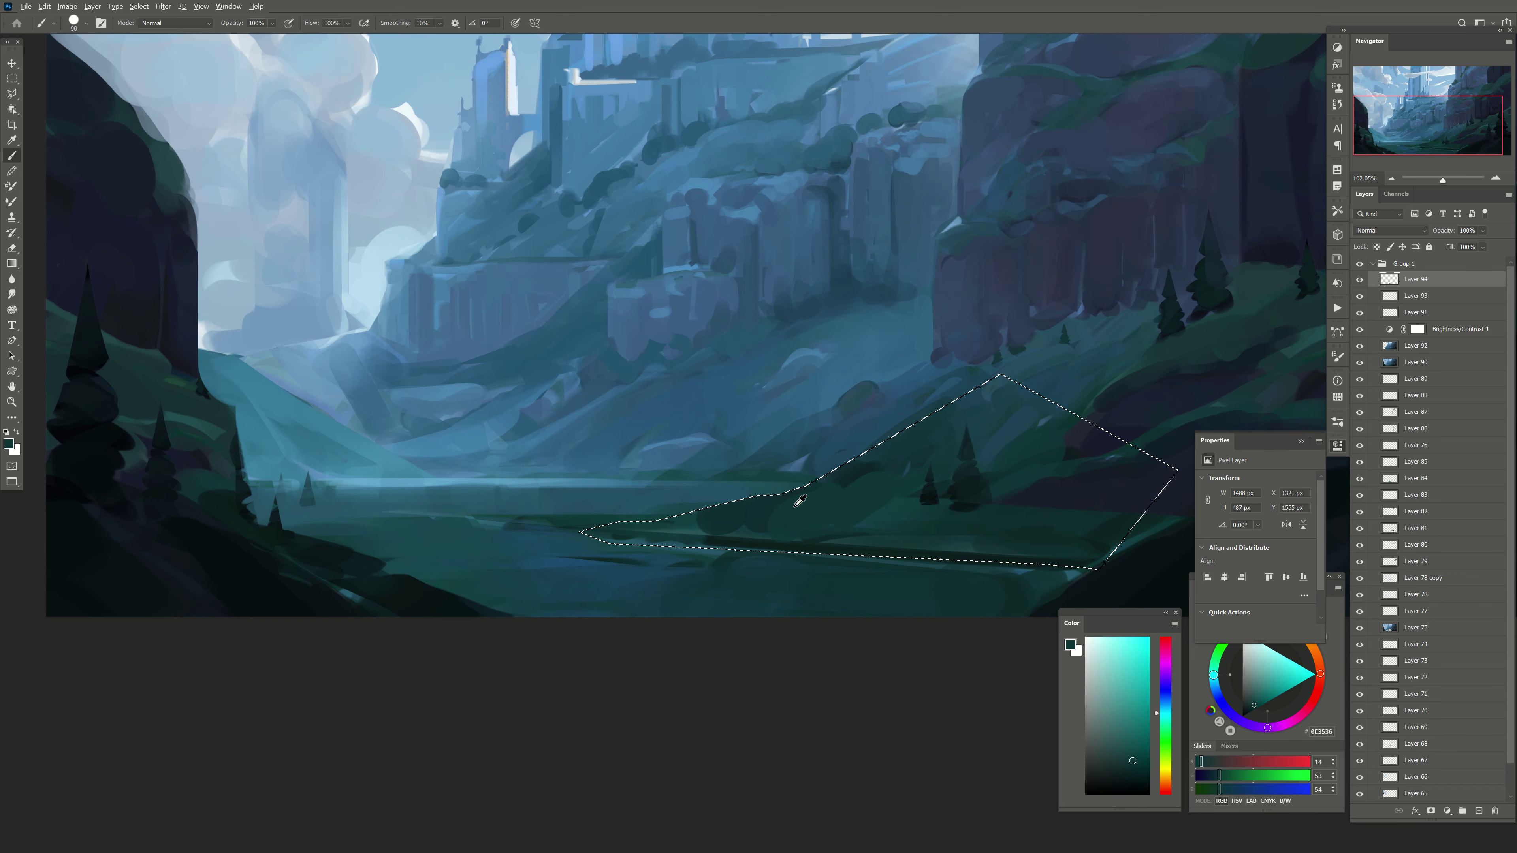
pyautogui.keyDown('alt'); pyautogui.click(877, 451); pyautogui.keyUp('alt')
pyautogui.keyDown('alt'); pyautogui.click(969, 425); pyautogui.keyUp('alt')
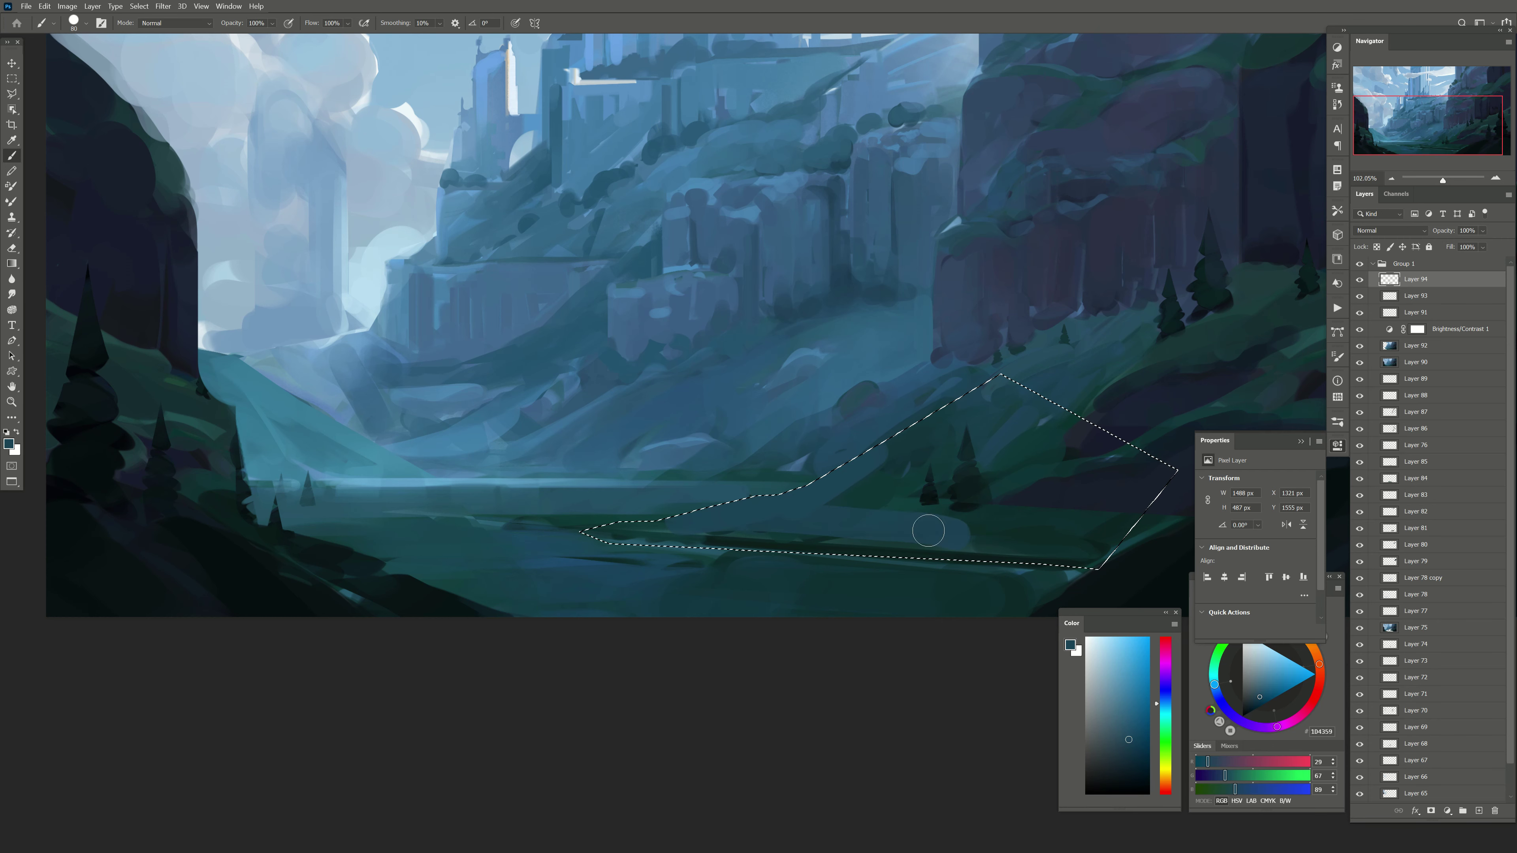
pyautogui.keyDown('alt'); pyautogui.click(873, 499); pyautogui.keyUp('alt')
pyautogui.keyDown('alt'); pyautogui.click(847, 495); pyautogui.keyUp('alt')
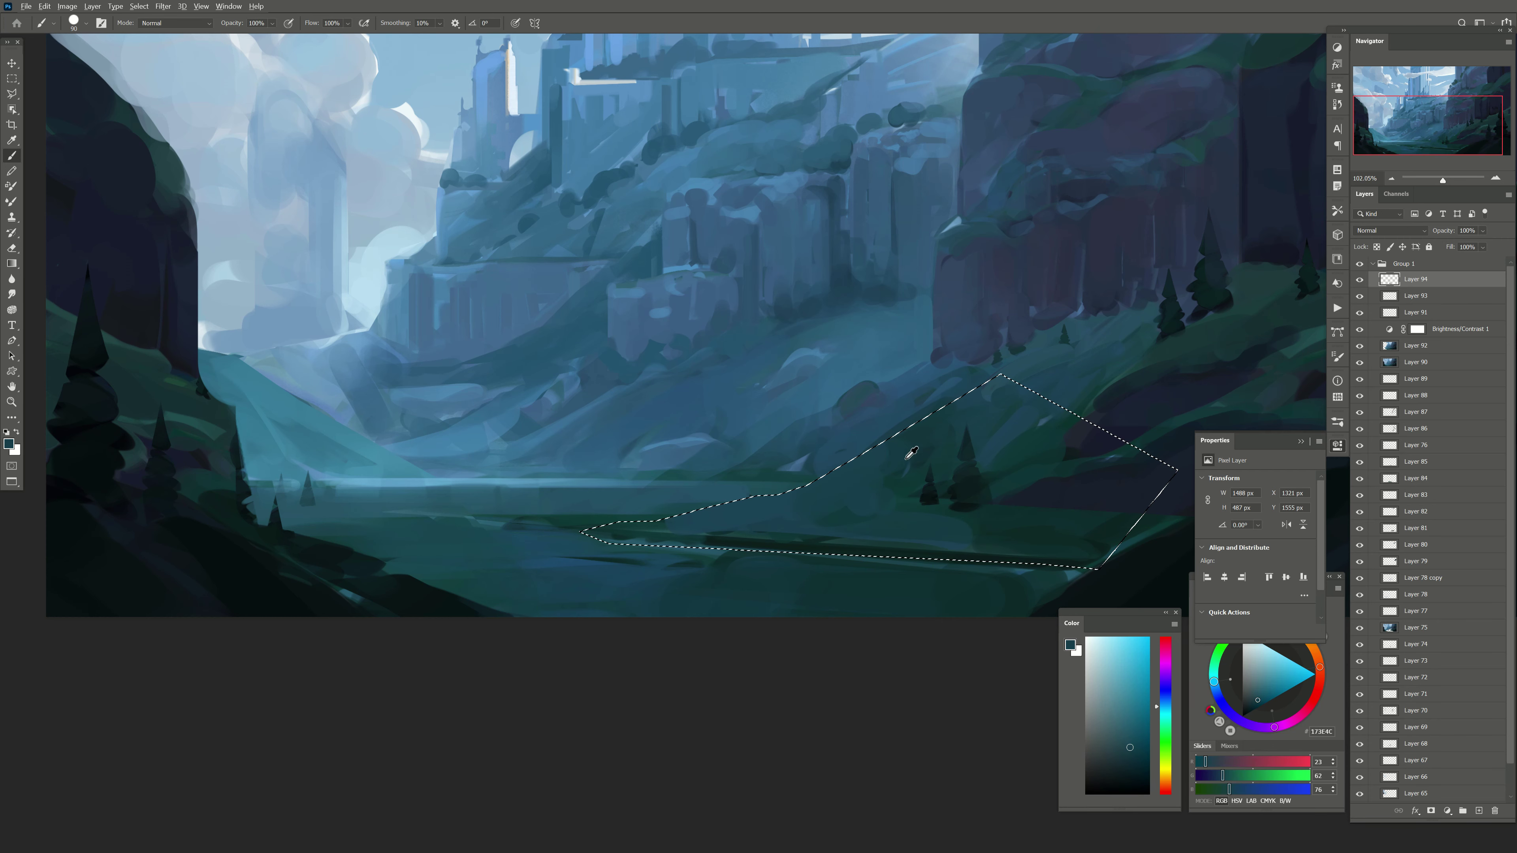
pyautogui.hotkey('ctrl', 'd')
pyautogui.moveTo(802, 478); pyautogui.dragTo(704, 442)
pyautogui.hotkey('ctrl', 'shift', 'd')
pyautogui.press('[')
pyautogui.press('[')
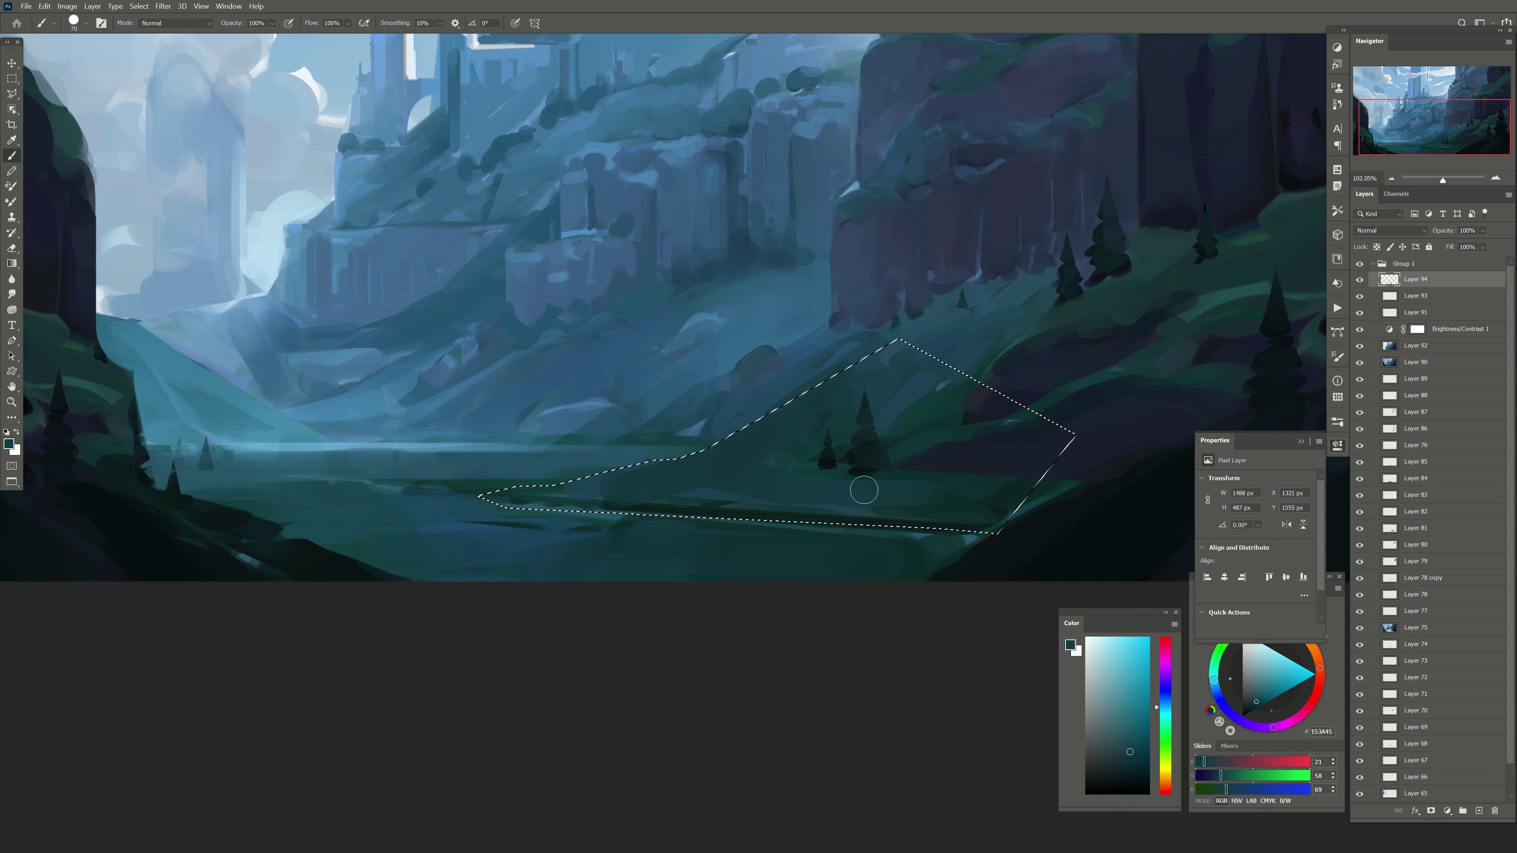
# Step: Paint dark blue inside the valley selection, then deselect it
pyautogui.keyDown('alt'); pyautogui.click(954, 502); pyautogui.keyUp('alt')
pyautogui.click(1164, 709)
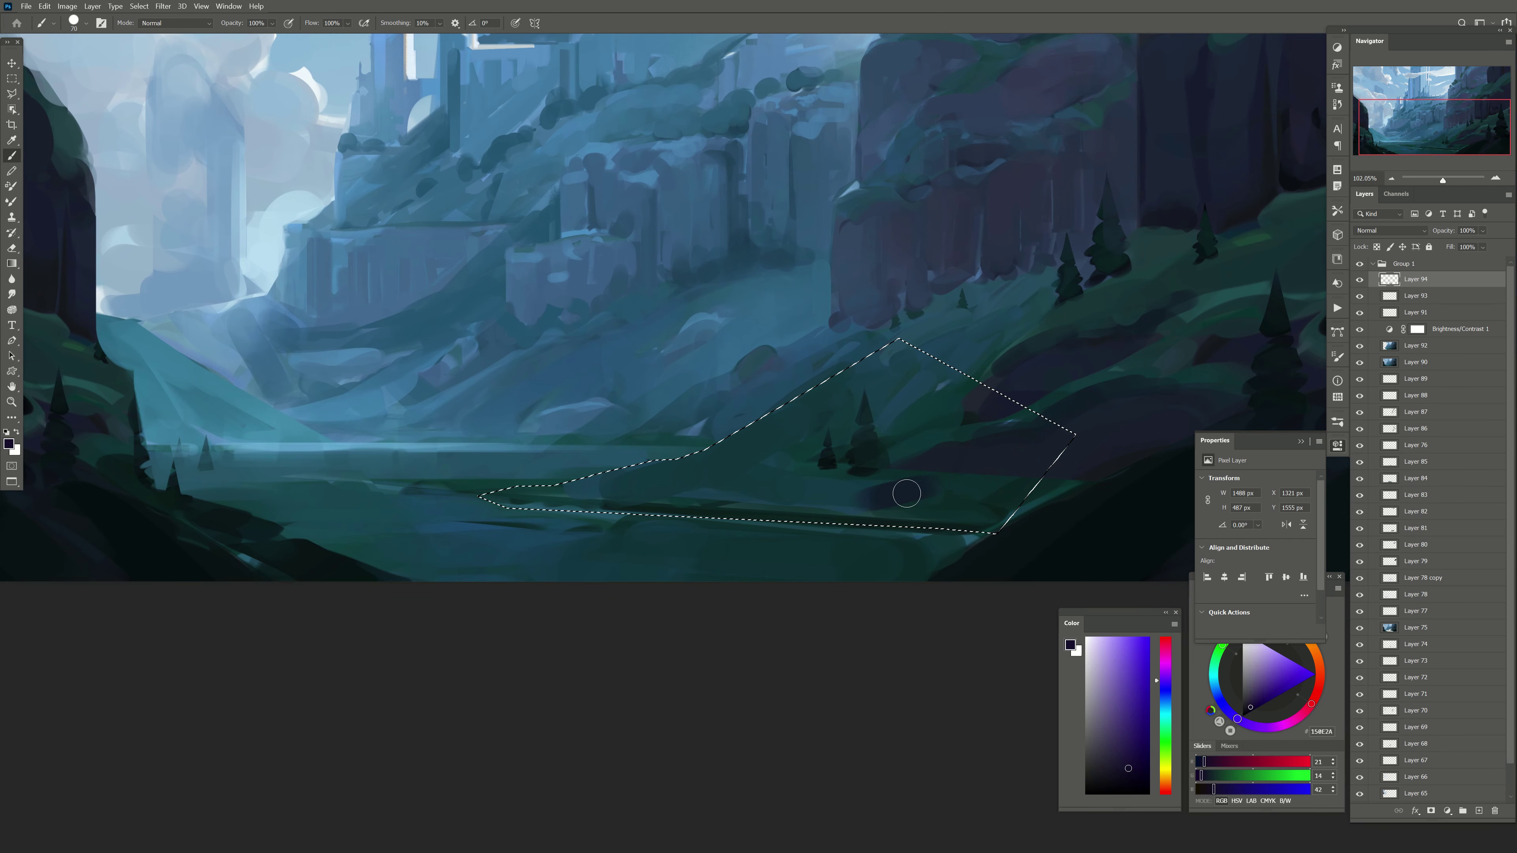
pyautogui.press(']')
pyautogui.keyDown('alt'); pyautogui.click(1008, 216); pyautogui.keyUp('alt')
pyautogui.press('[')
pyautogui.keyDown('alt'); pyautogui.click(981, 498); pyautogui.keyUp('alt')
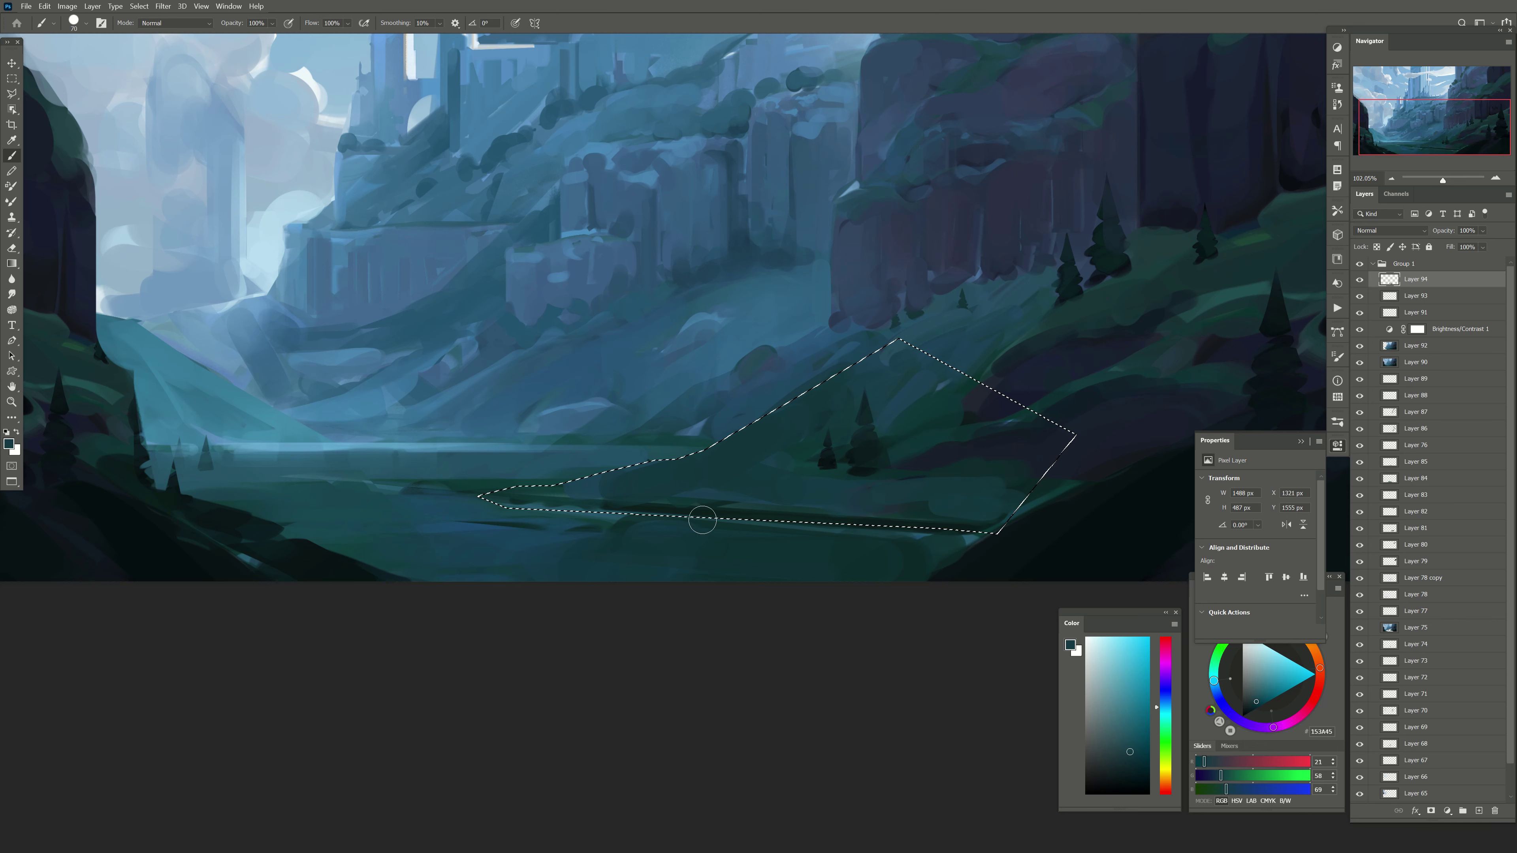
pyautogui.hotkey('ctrl', 'd')
pyautogui.press('[')
pyautogui.press('[')
pyautogui.keyDown('alt'); pyautogui.click(709, 488); pyautogui.keyUp('alt')
# Step: Paint dark teal strokes along the lower valley band and lower-left foreground
pyautogui.keyDown('alt'); pyautogui.click(695, 472); pyautogui.keyUp('alt')
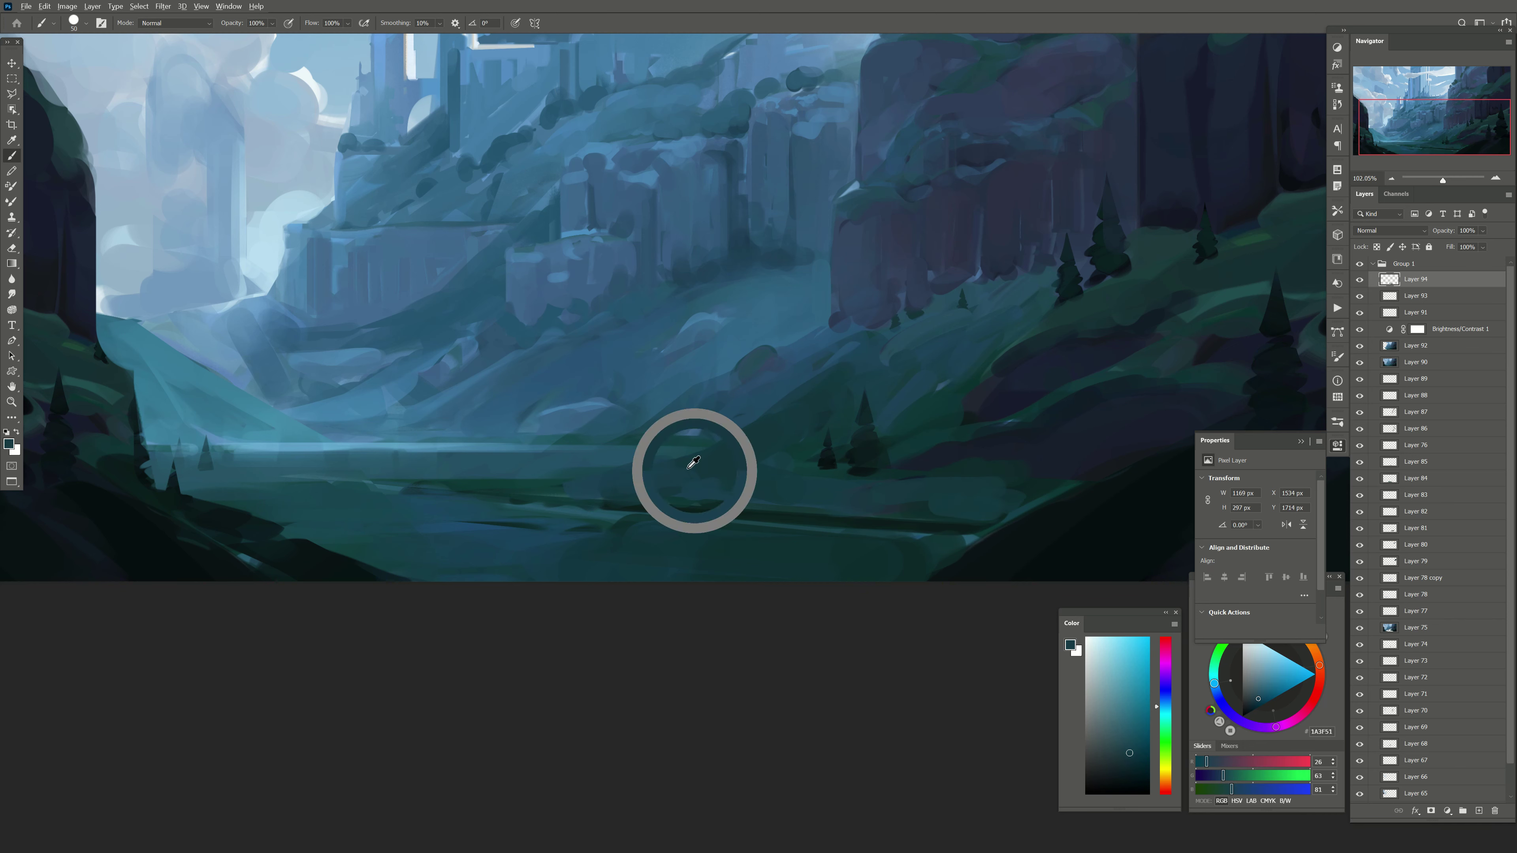
pyautogui.press('[')
pyautogui.keyDown('alt'); pyautogui.click(705, 472); pyautogui.keyUp('alt')
pyautogui.press(']')
pyautogui.press(']')
pyautogui.moveTo(633, 526); pyautogui.dragTo(698, 534)
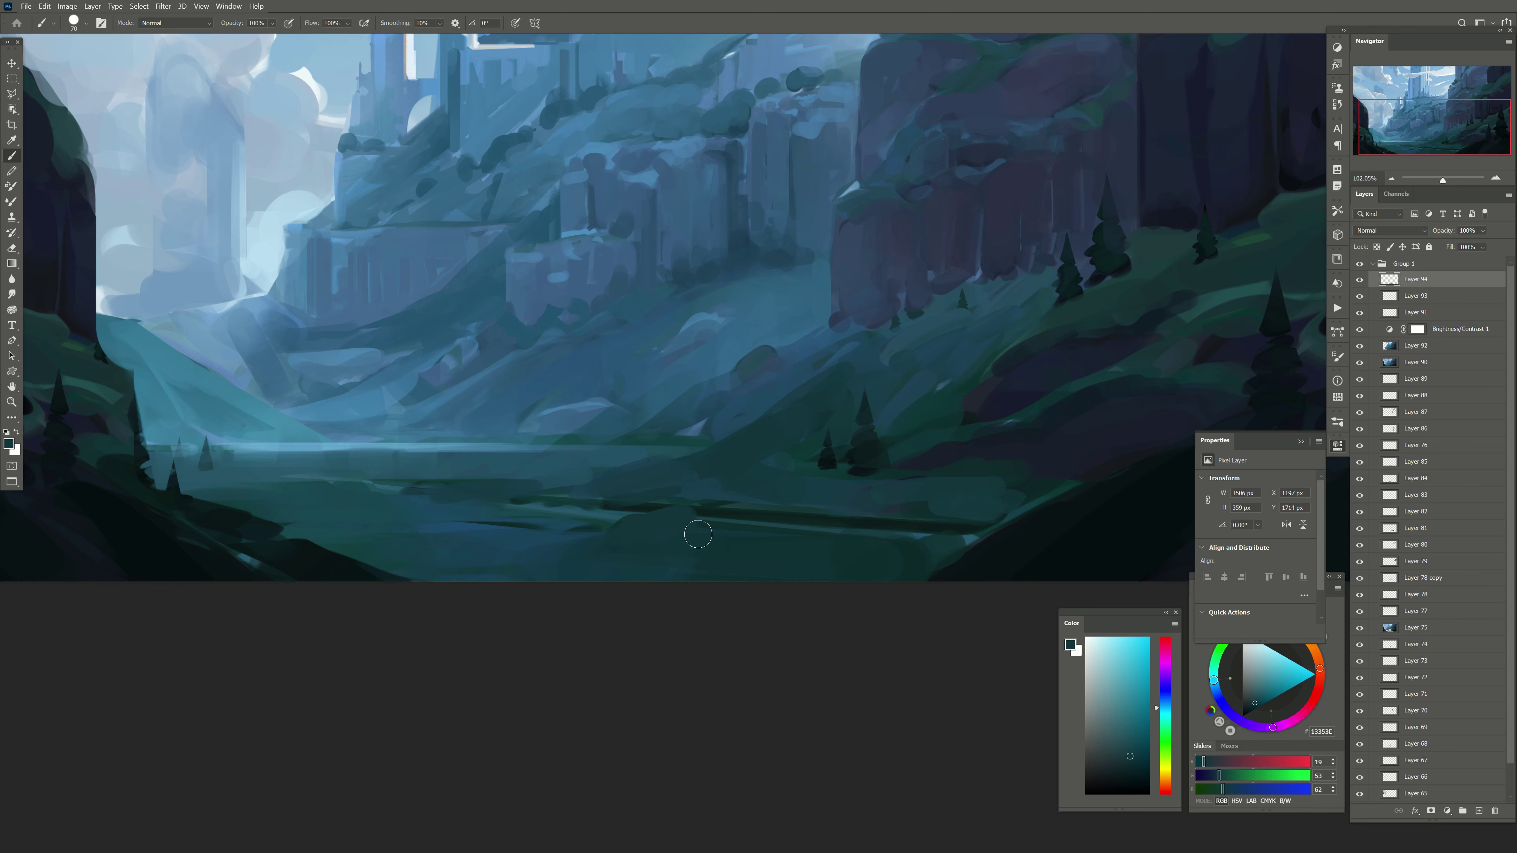
pyautogui.keyDown('alt'); pyautogui.click(917, 553); pyautogui.keyUp('alt')
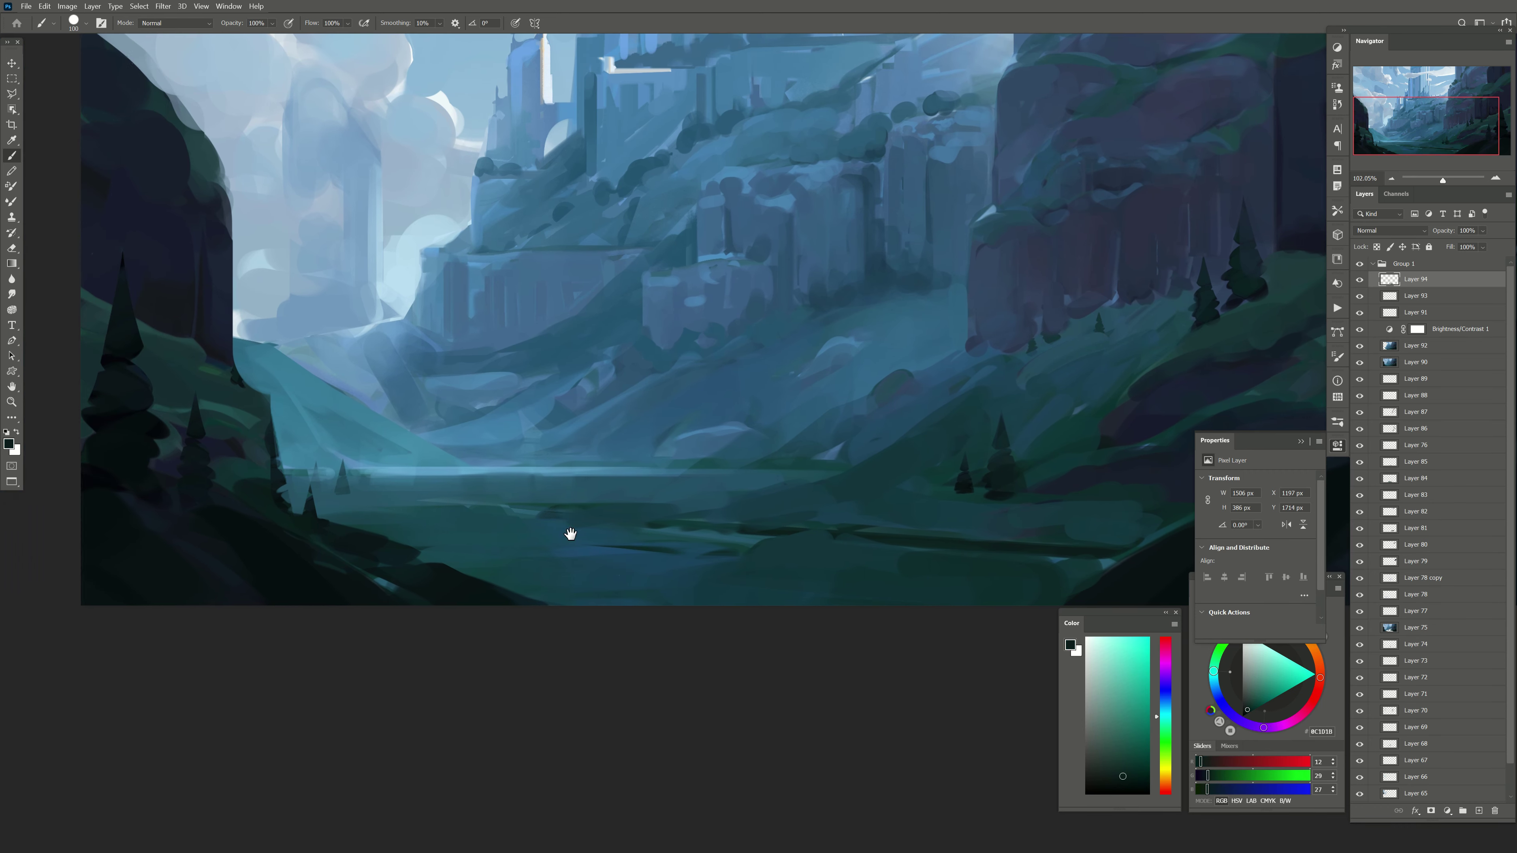
pyautogui.press(']')
pyautogui.press(']')
pyautogui.press(']')
pyautogui.keyDown('alt'); pyautogui.click(642, 560); pyautogui.keyUp('alt')
pyautogui.moveTo(314, 552); pyautogui.dragTo(389, 558)
# Step: Darken the lower-left foreground slope with large dark teal strokes
pyautogui.keyDown('alt'); pyautogui.click(430, 592); pyautogui.keyUp('alt')
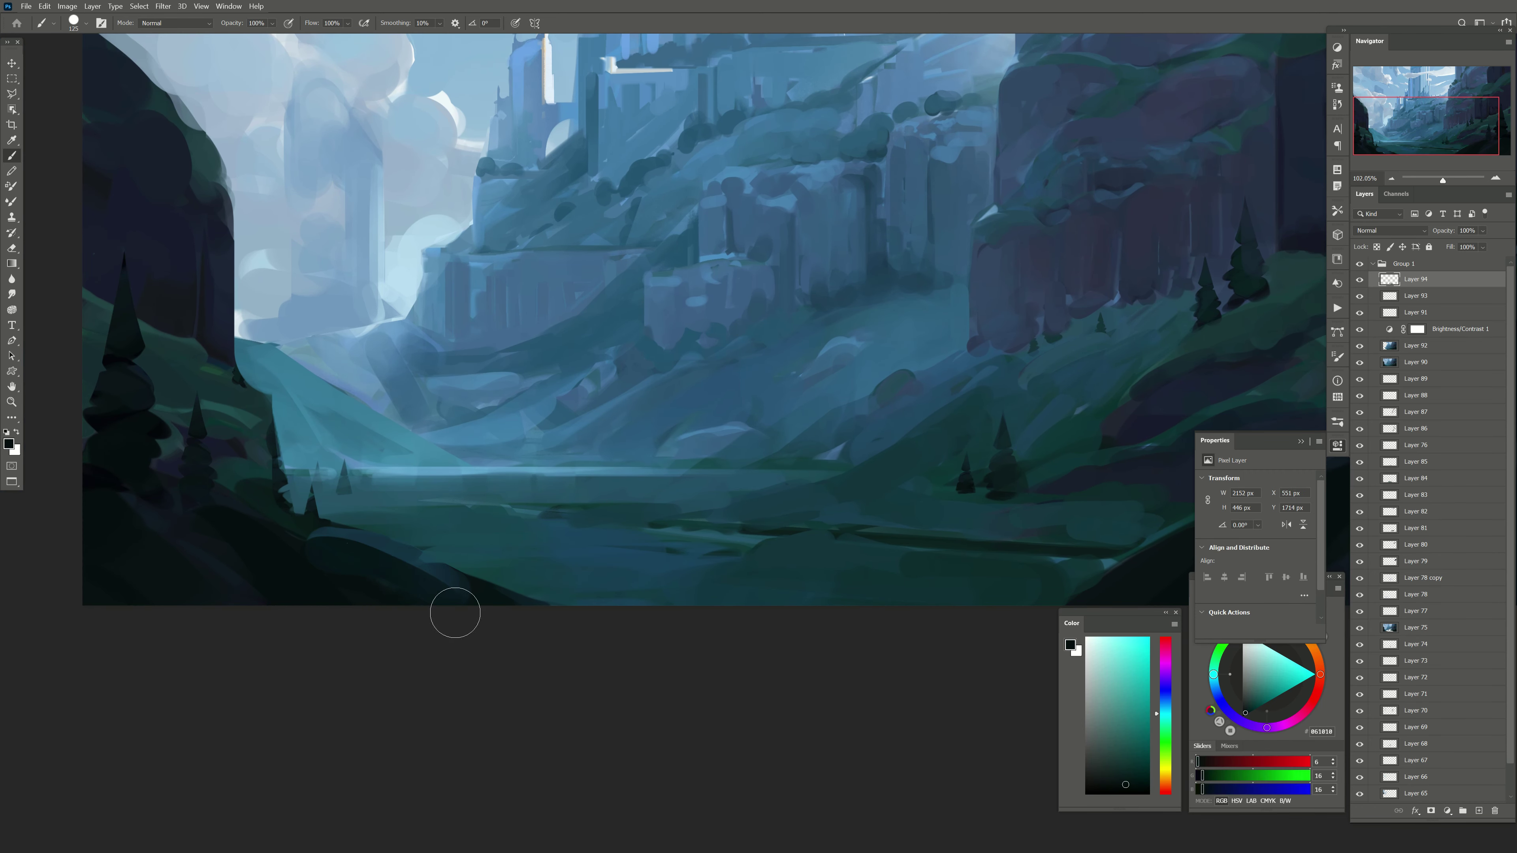
pyautogui.keyDown('alt'); pyautogui.click(907, 475); pyautogui.keyUp('alt')
pyautogui.press(']')
pyautogui.keyDown('alt'); pyautogui.click(297, 553); pyautogui.keyUp('alt')
pyautogui.press(']')
pyautogui.press(']')
pyautogui.press(']')
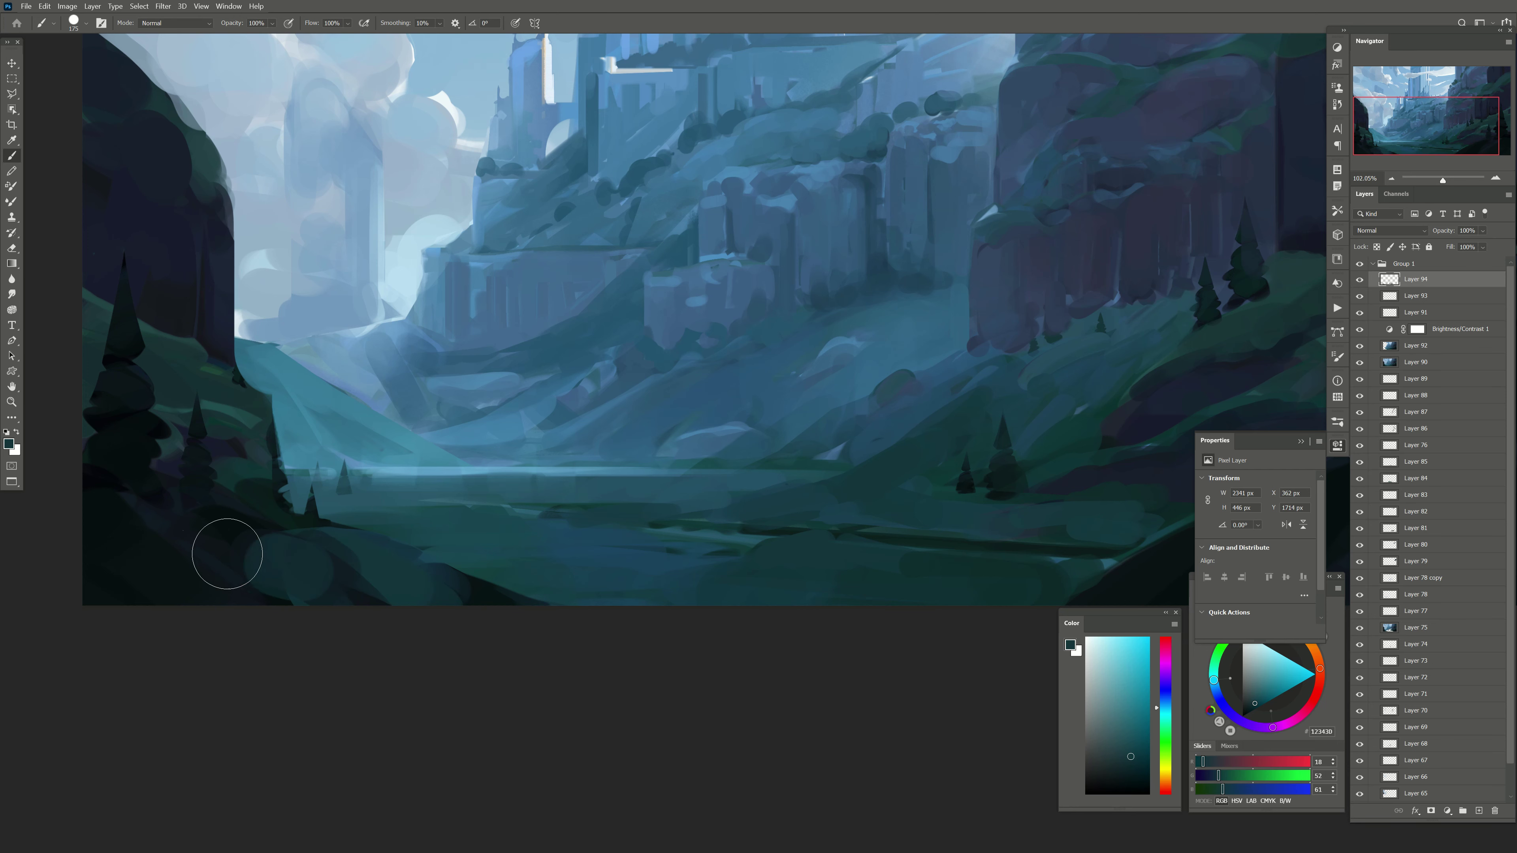
pyautogui.moveTo(223, 548); pyautogui.dragTo(134, 574)
pyautogui.keyDown('alt'); pyautogui.click(134, 575); pyautogui.keyUp('alt')
pyautogui.moveTo(215, 537); pyautogui.dragTo(120, 556)
pyautogui.press('[')
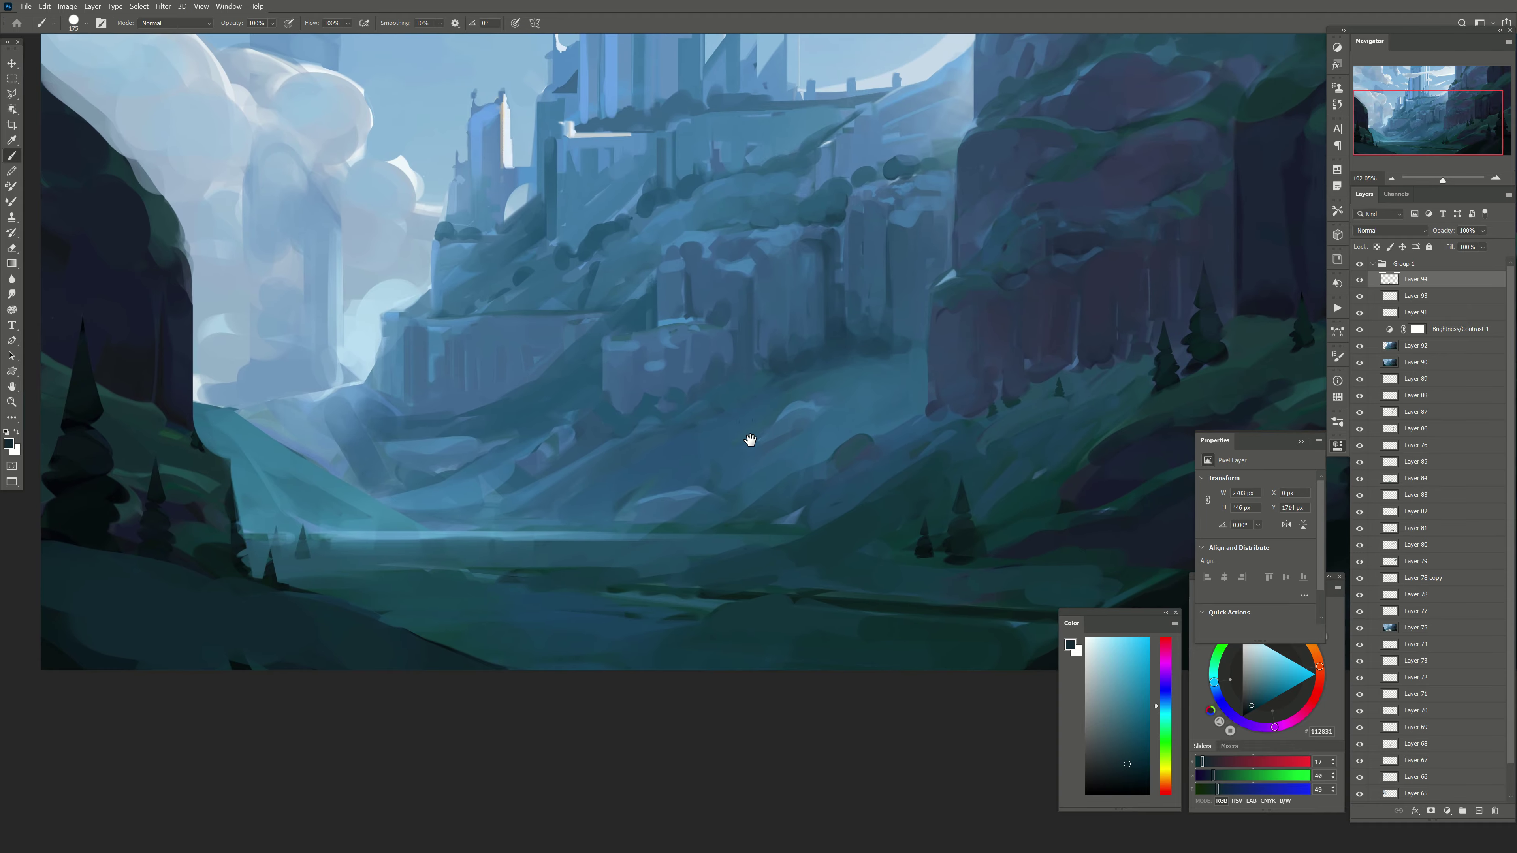
# Step: Paint near-black green shadow under the right cliffs and along the right slope
pyautogui.moveTo(748, 437)
pyautogui.mouseDown()
pyautogui.moveTo(539, 356)
pyautogui.moveTo(463, 361)
pyautogui.mouseUp()
pyautogui.keyDown('alt'); pyautogui.click(931, 497); pyautogui.keyUp('alt')
pyautogui.press('[')
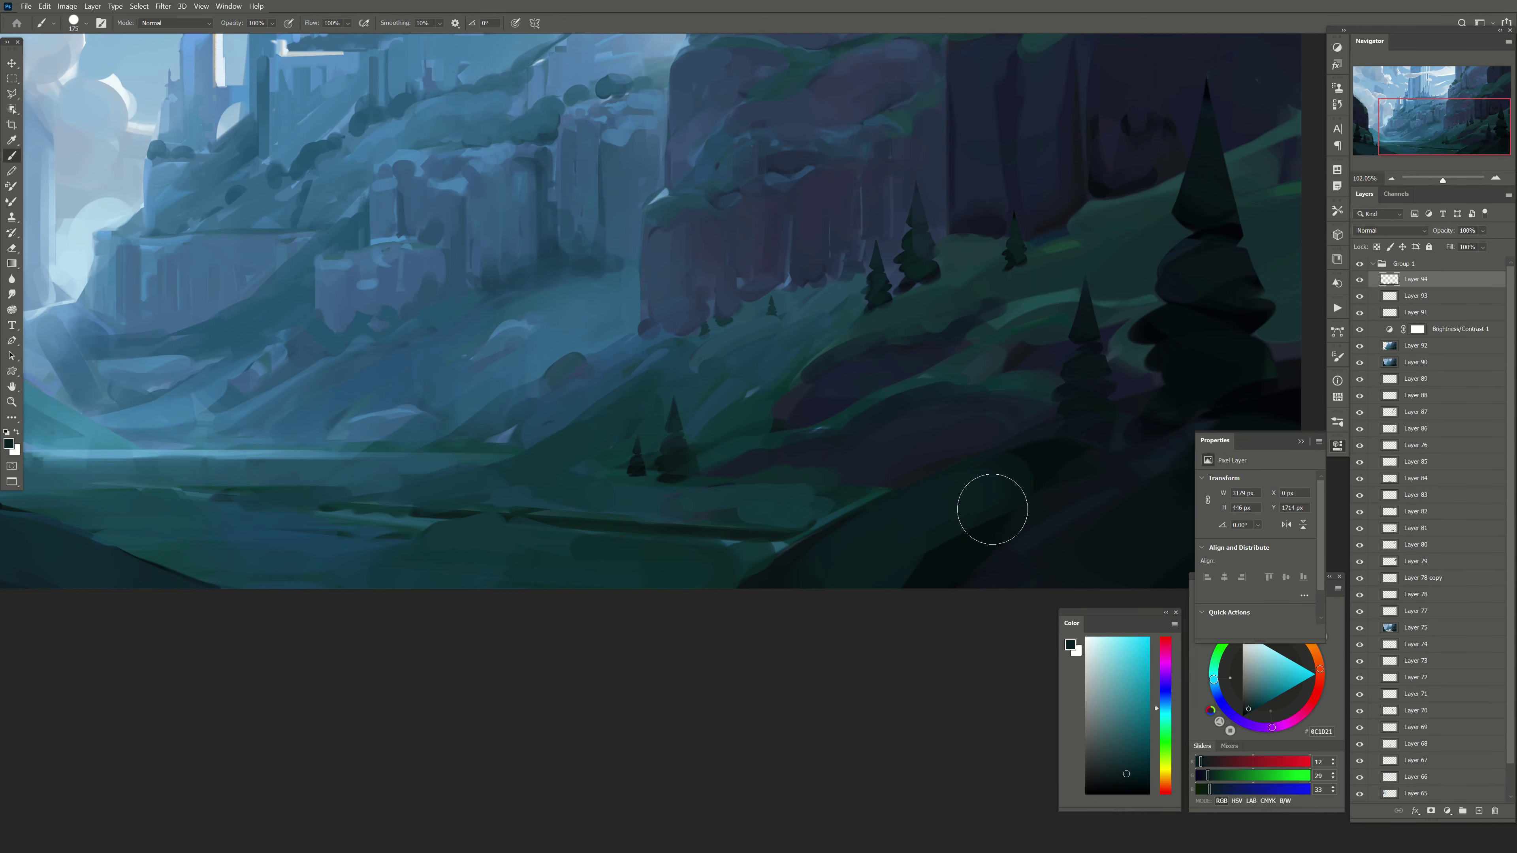
pyautogui.moveTo(989, 508); pyautogui.dragTo(1093, 468)
pyautogui.moveTo(586, 532); pyautogui.dragTo(747, 535)
pyautogui.keyDown('alt'); pyautogui.click(931, 498); pyautogui.keyUp('alt')
pyautogui.press('[')
pyautogui.press('[')
pyautogui.press('[')
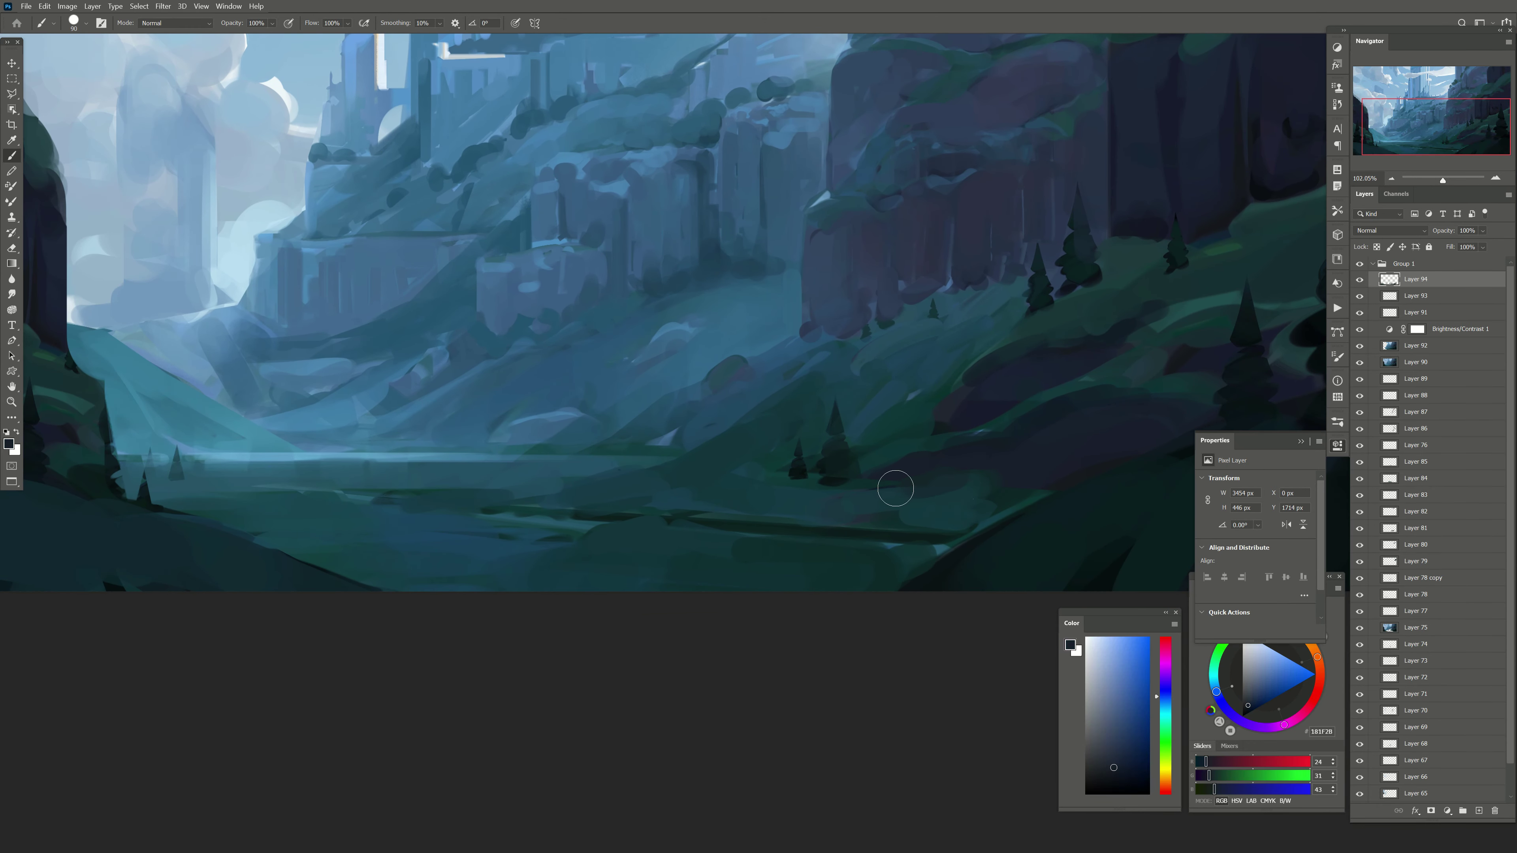
# Step: Sample blue-teal and mid-blue tones from the valley centre and hillside
pyautogui.moveTo(897, 485); pyautogui.dragTo(951, 517)
pyautogui.press('[')
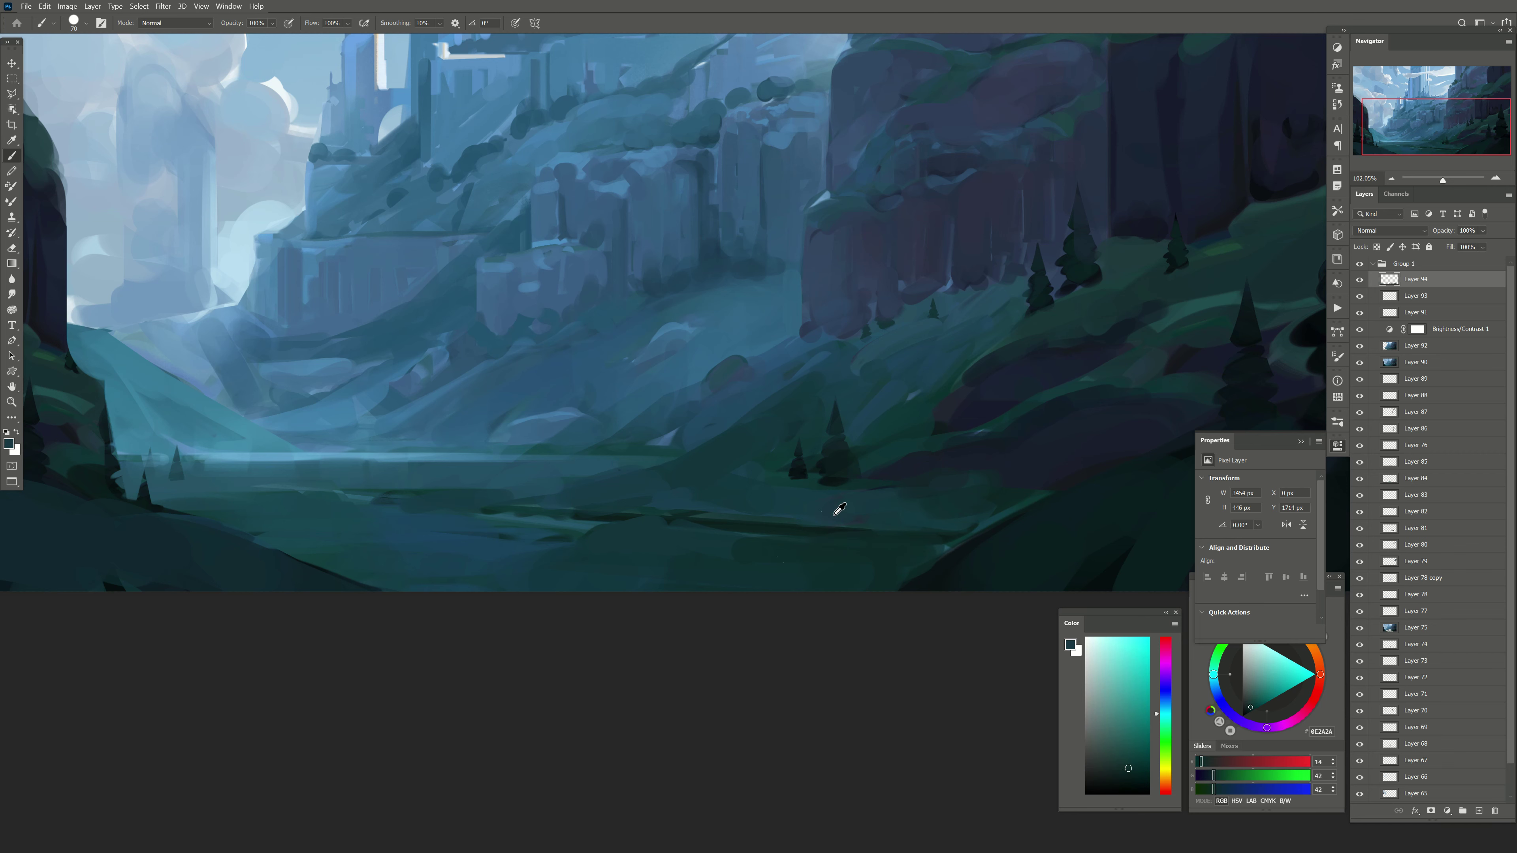
pyautogui.keyDown('alt'); pyautogui.click(846, 548); pyautogui.keyUp('alt')
pyautogui.press('[')
pyautogui.press('[')
pyautogui.moveTo(465, 507); pyautogui.dragTo(548, 522)
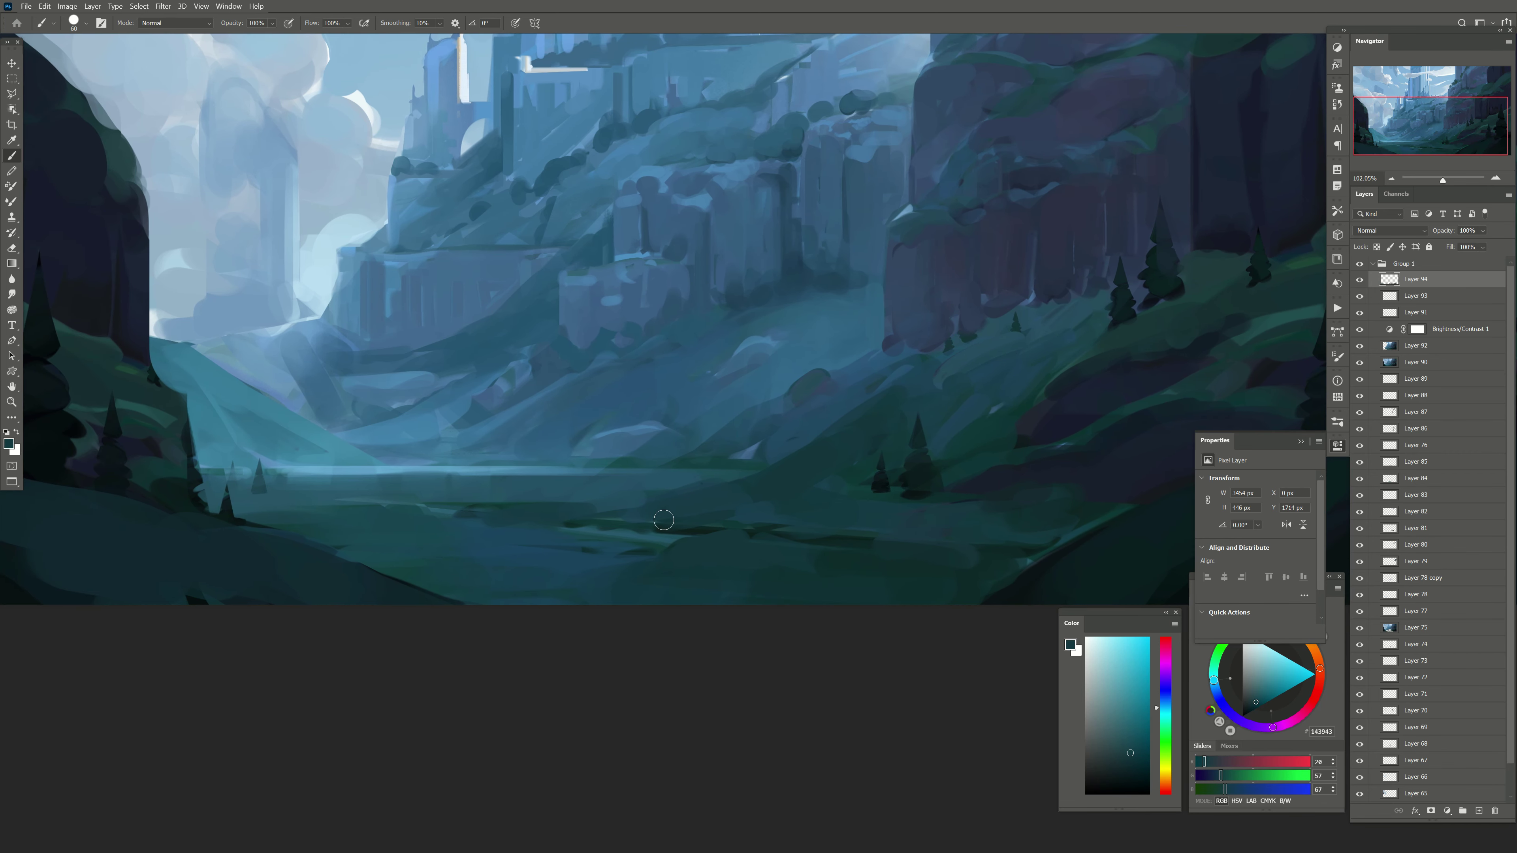
pyautogui.press(']')
pyautogui.press(']')
pyautogui.keyDown('alt'); pyautogui.click(759, 423); pyautogui.keyUp('alt')
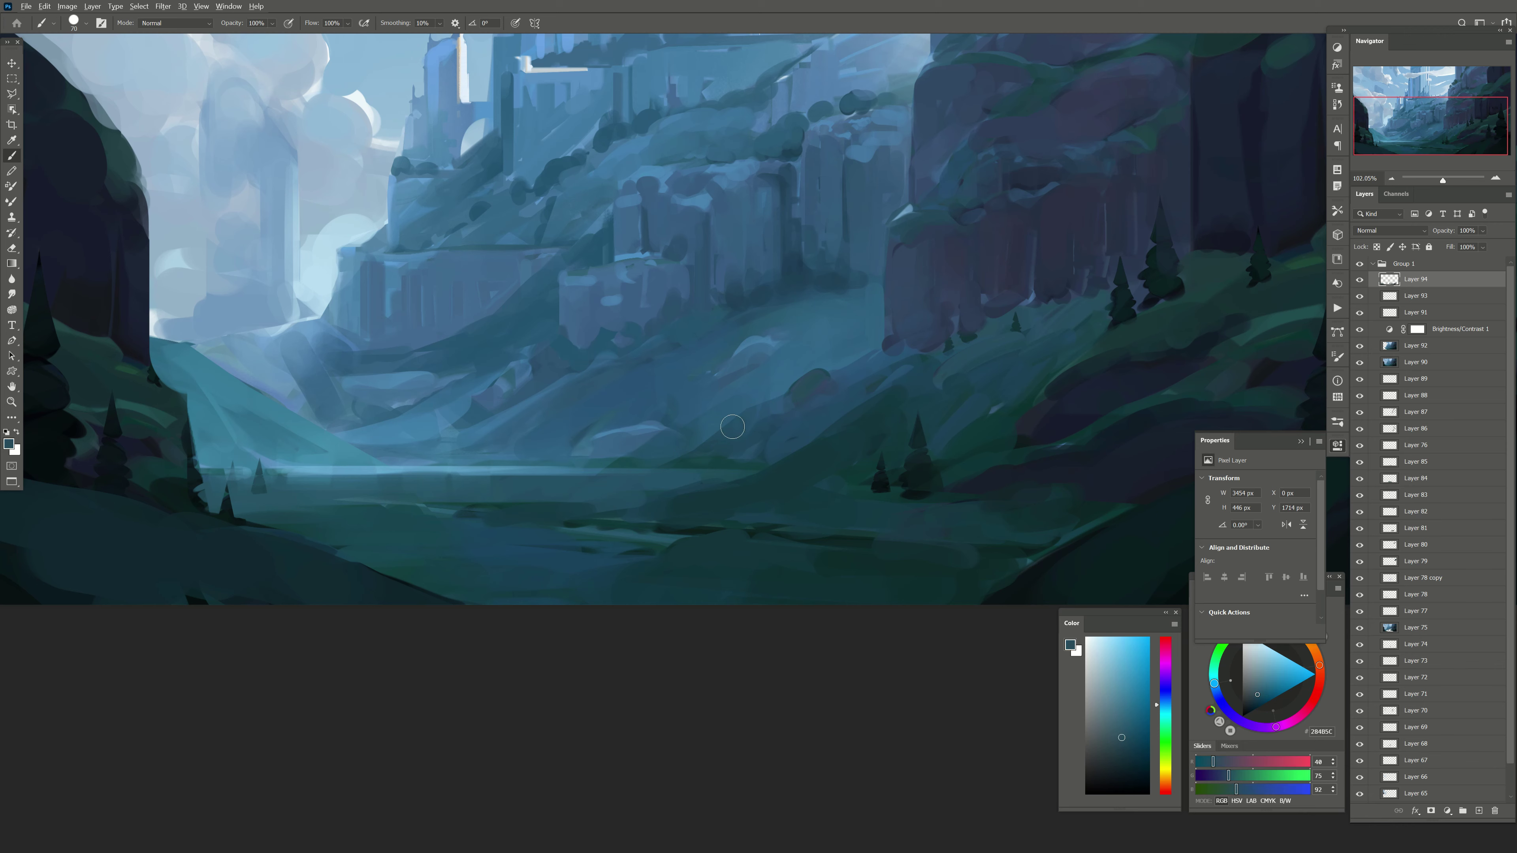
pyautogui.keyDown('alt'); pyautogui.click(732, 427); pyautogui.keyUp('alt')
# Step: Hide the panels briefly to view the painting and sample near-black and dark teals
pyautogui.press('Tab')
pyautogui.press('Tab')
pyautogui.press('[')
pyautogui.press('[')
pyautogui.press('[')
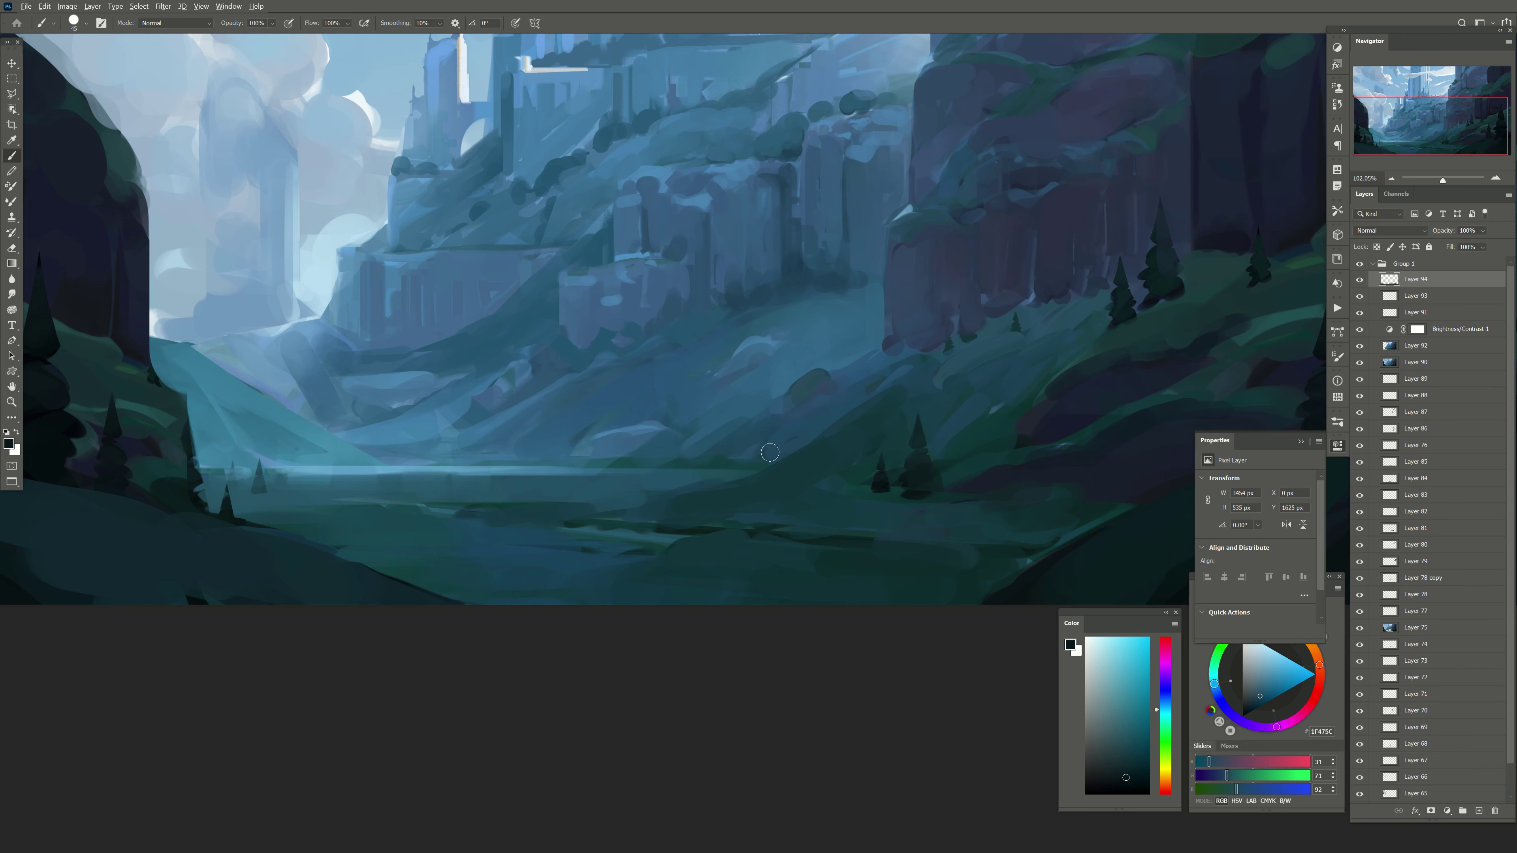
pyautogui.moveTo(770, 452); pyautogui.dragTo(749, 412)
pyautogui.press('[')
pyautogui.keyDown('alt'); pyautogui.click(888, 447); pyautogui.keyUp('alt')
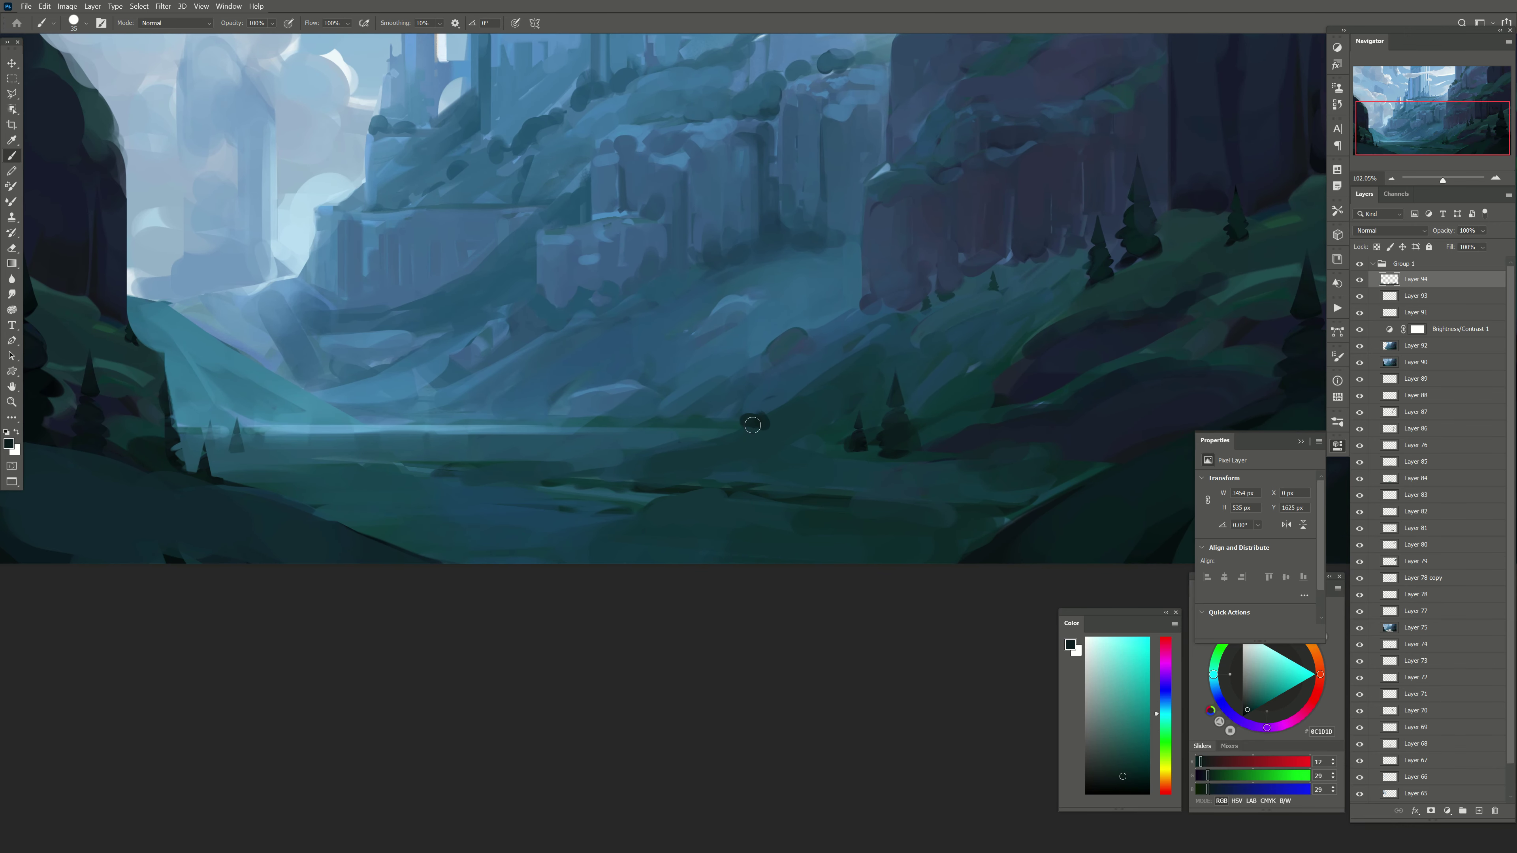
pyautogui.keyDown('alt'); pyautogui.click(698, 445); pyautogui.keyUp('alt')
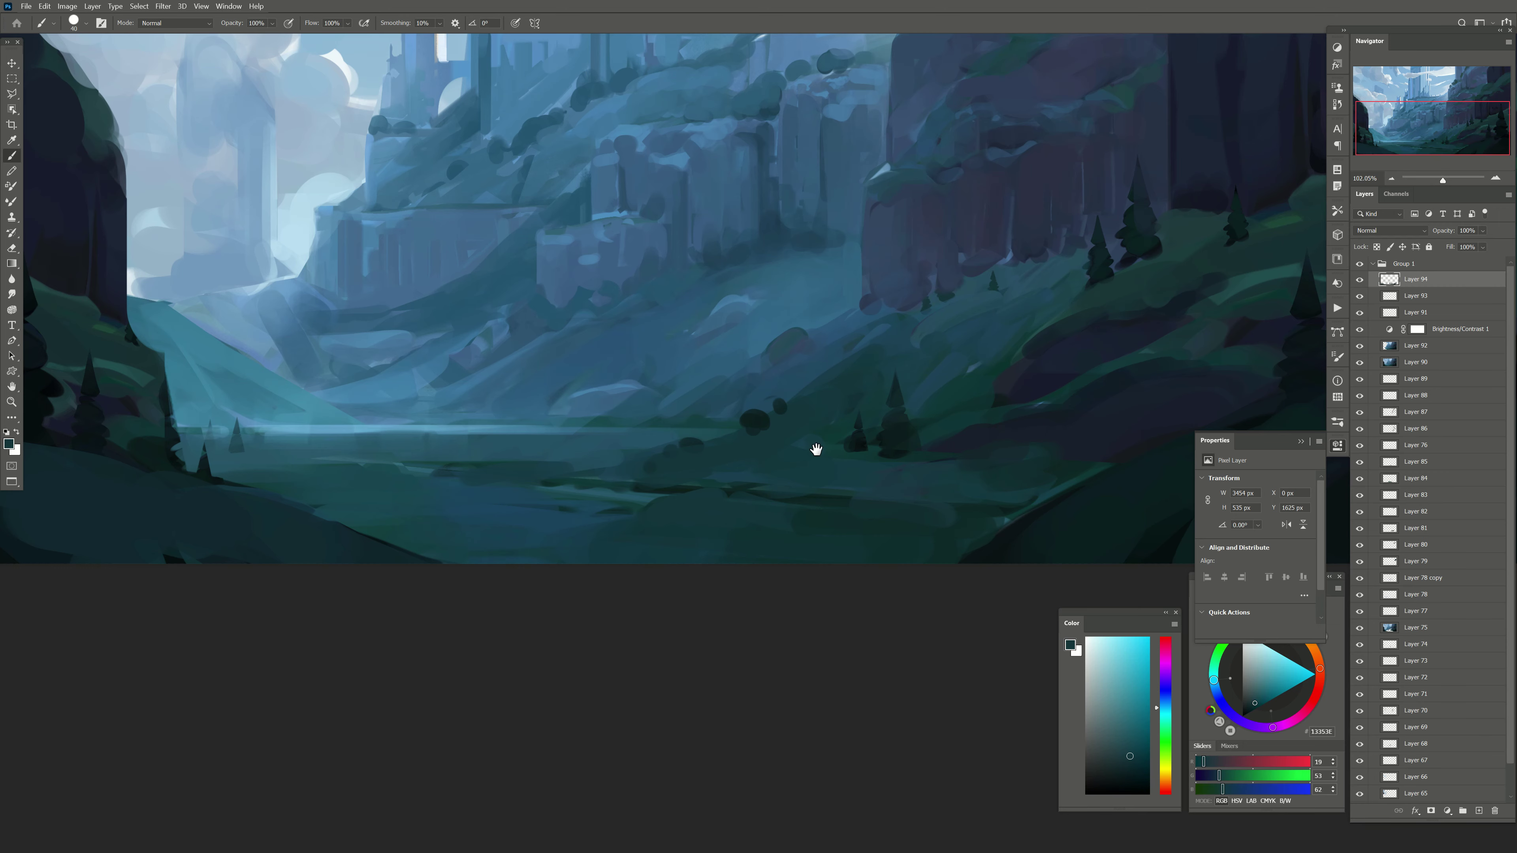
# Step: Sample teal, muted green-teal and blue tones from the valley and river area
pyautogui.moveTo(813, 444)
pyautogui.mouseDown()
pyautogui.moveTo(936, 468)
pyautogui.moveTo(953, 455)
pyautogui.mouseUp()
pyautogui.press(']')
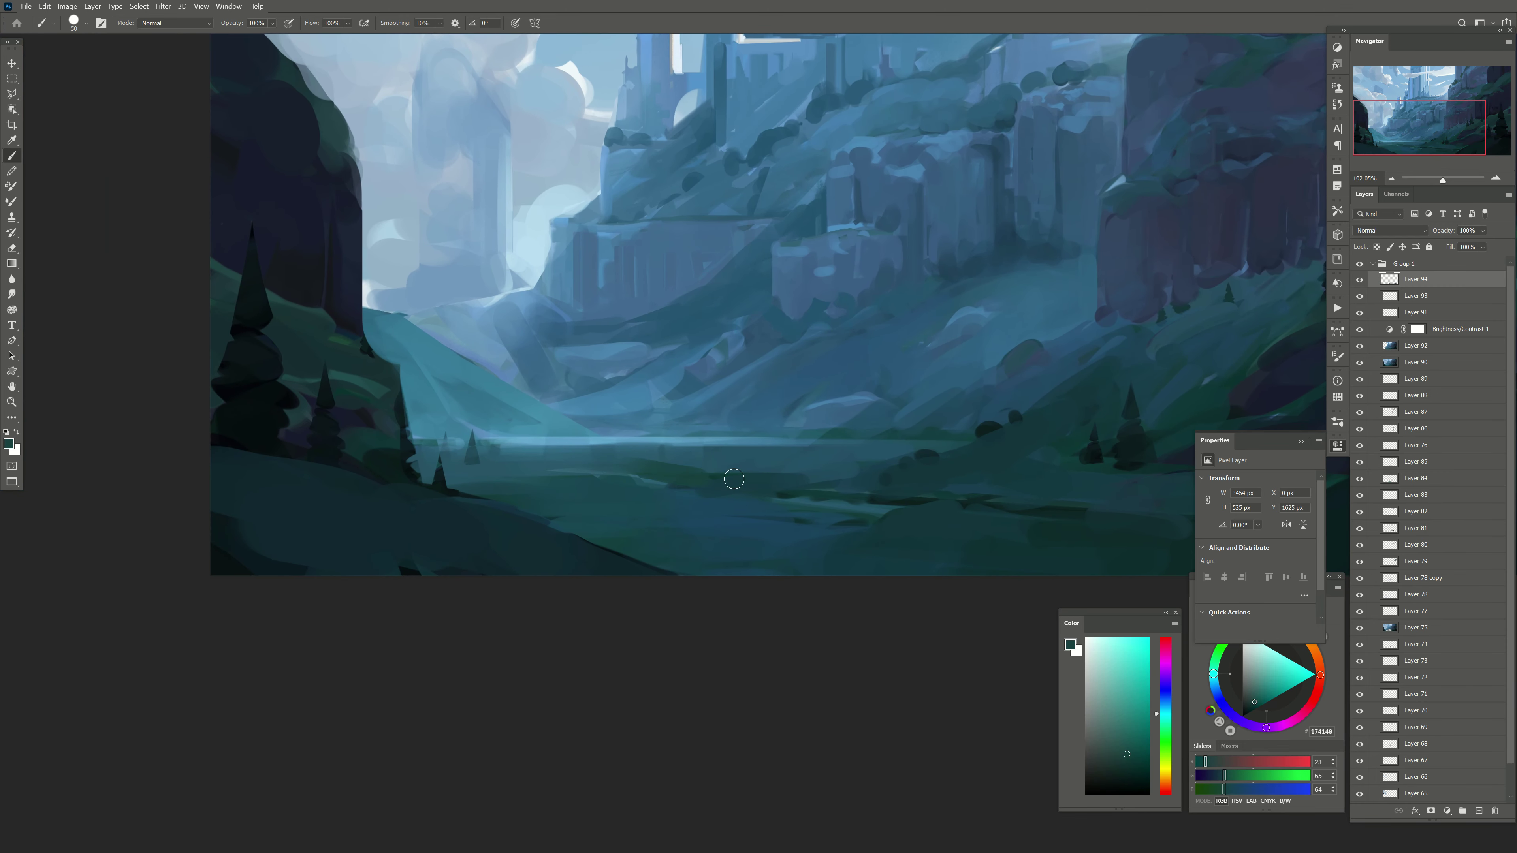
pyautogui.keyDown('alt'); pyautogui.click(749, 478); pyautogui.keyUp('alt')
pyautogui.keyDown('alt'); pyautogui.click(572, 479); pyautogui.keyUp('alt')
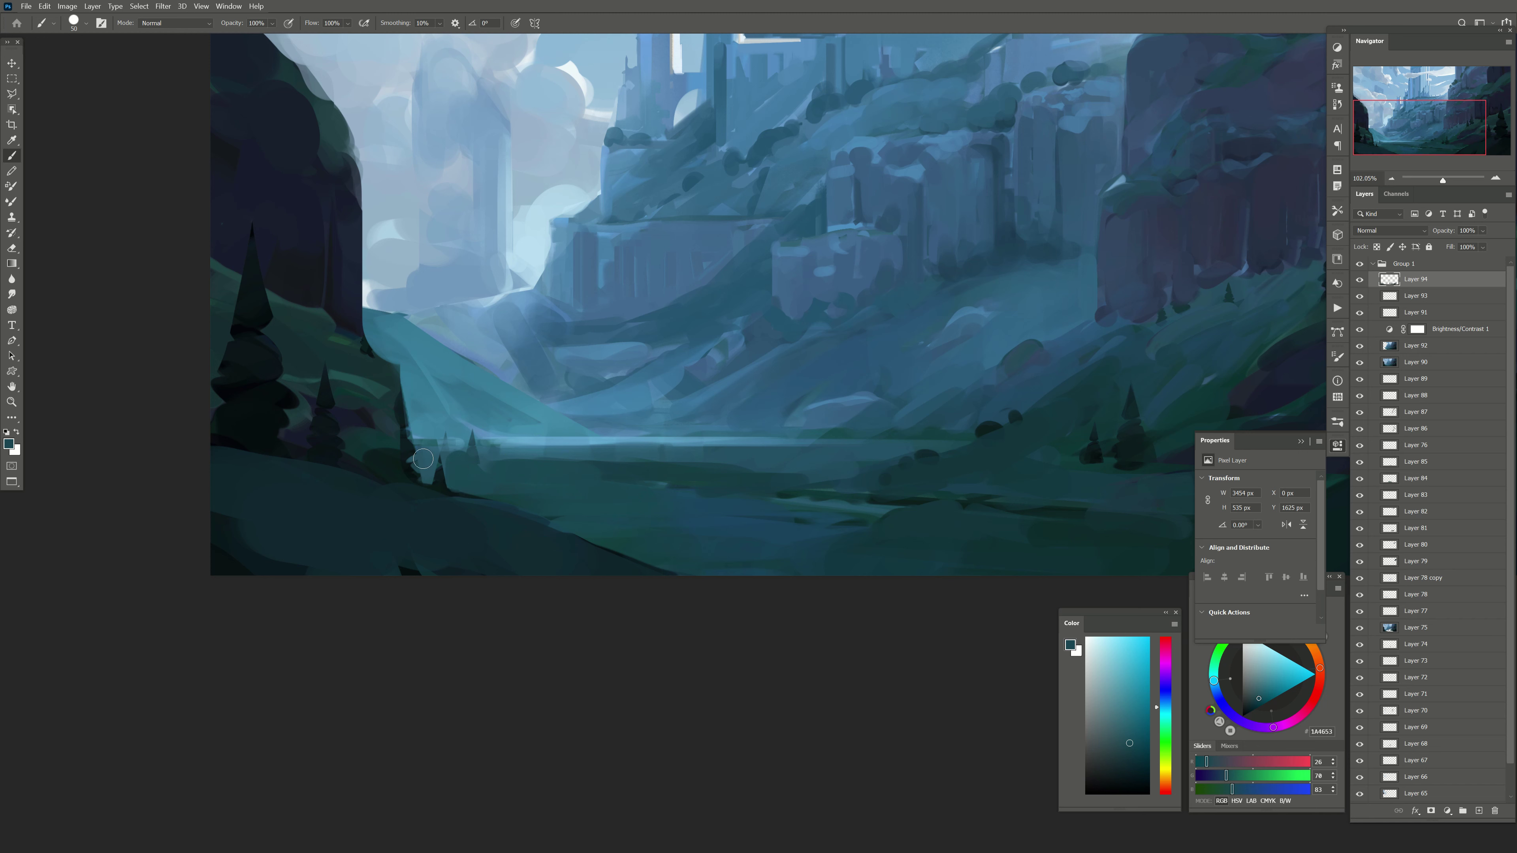
pyautogui.press(']')
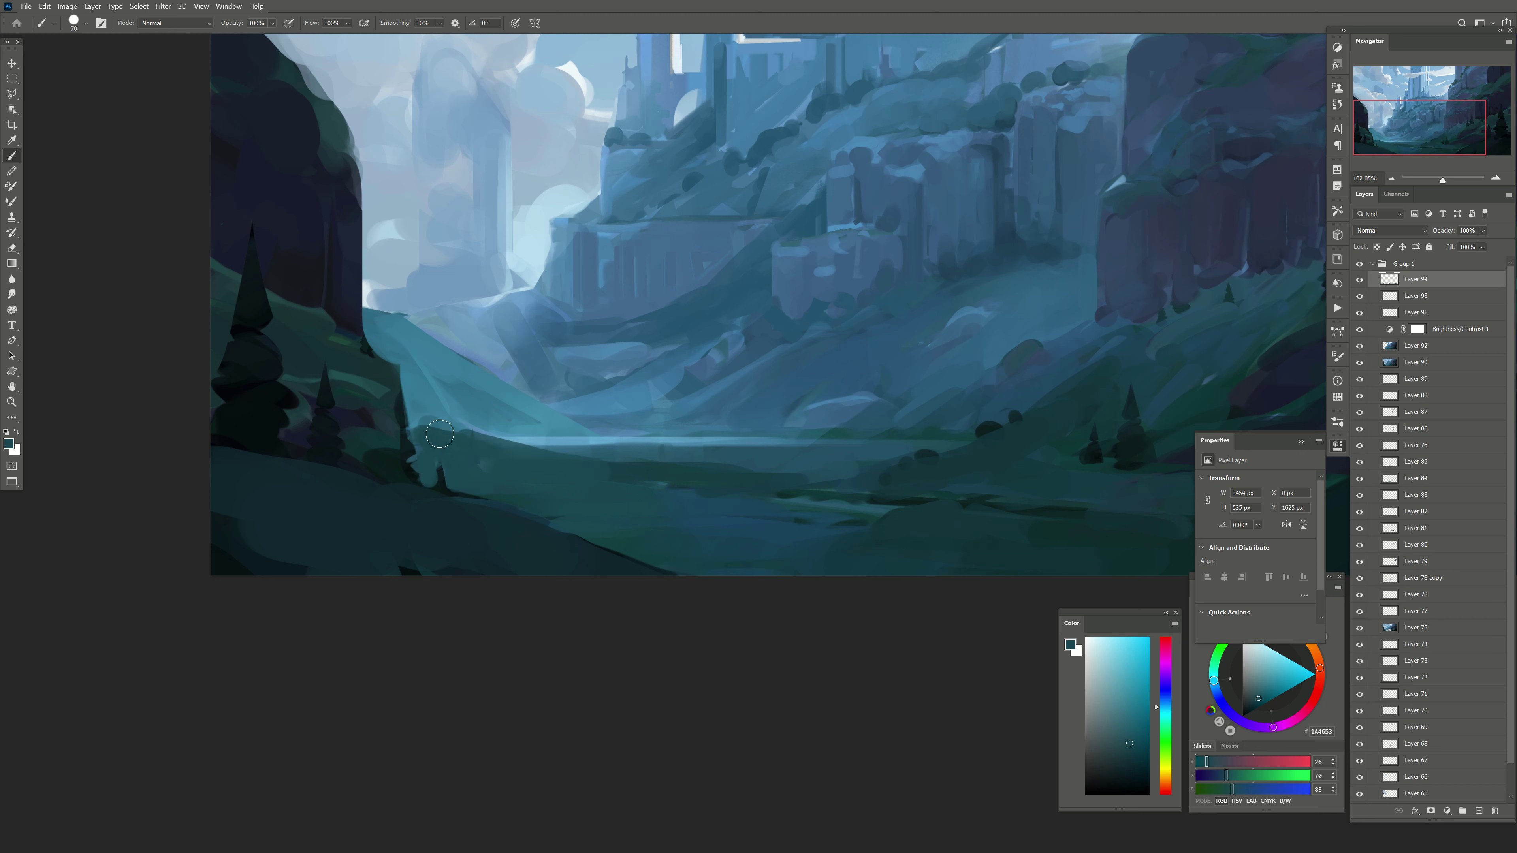
pyautogui.keyDown('alt'); pyautogui.click(663, 488); pyautogui.keyUp('alt')
pyautogui.press(']')
pyautogui.press(']')
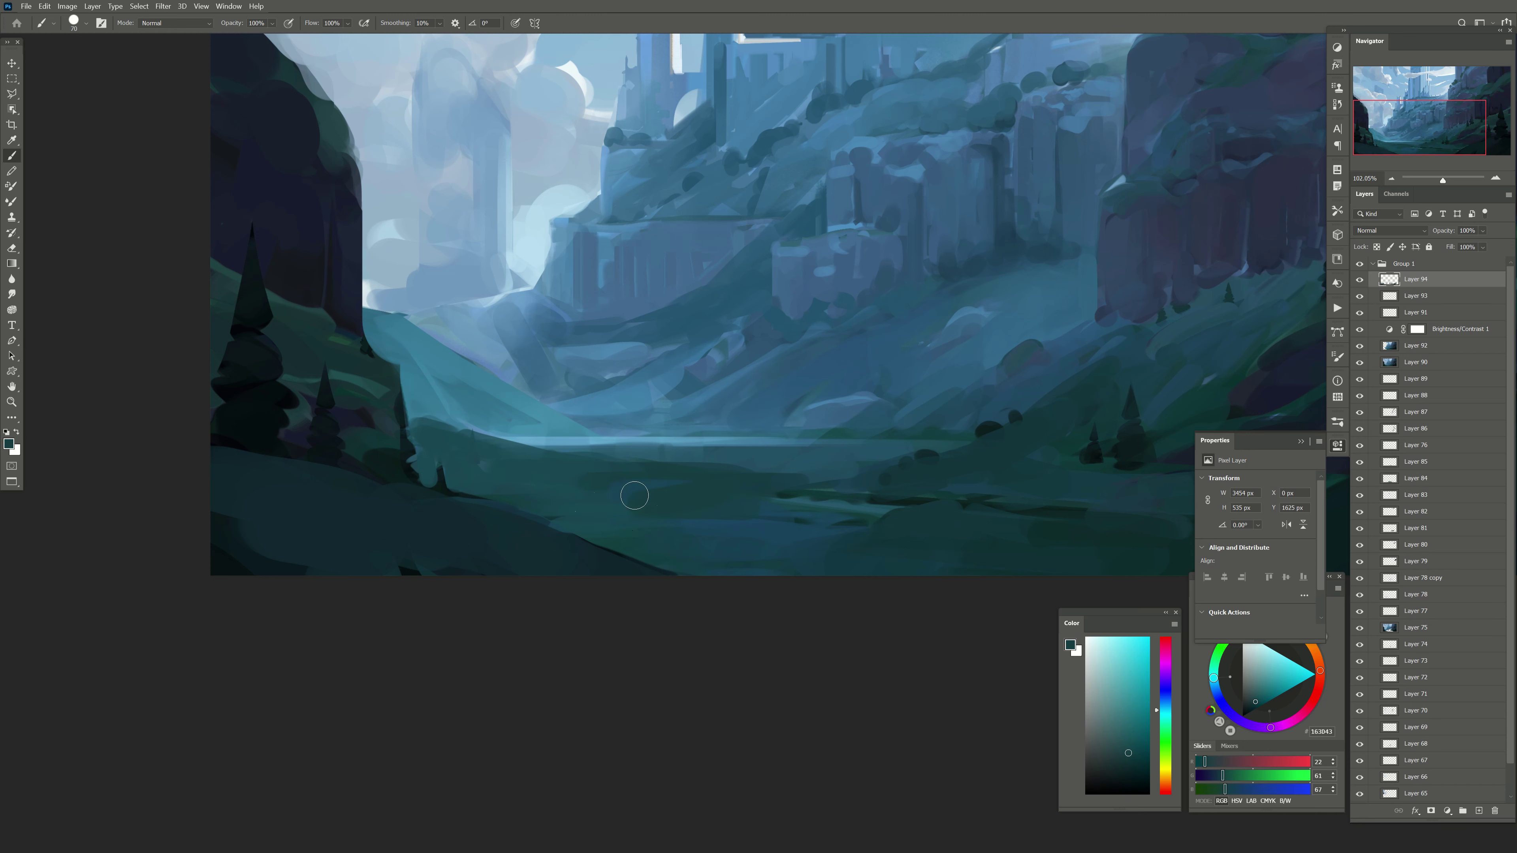
pyautogui.keyDown('alt'); pyautogui.click(650, 505); pyautogui.keyUp('alt')
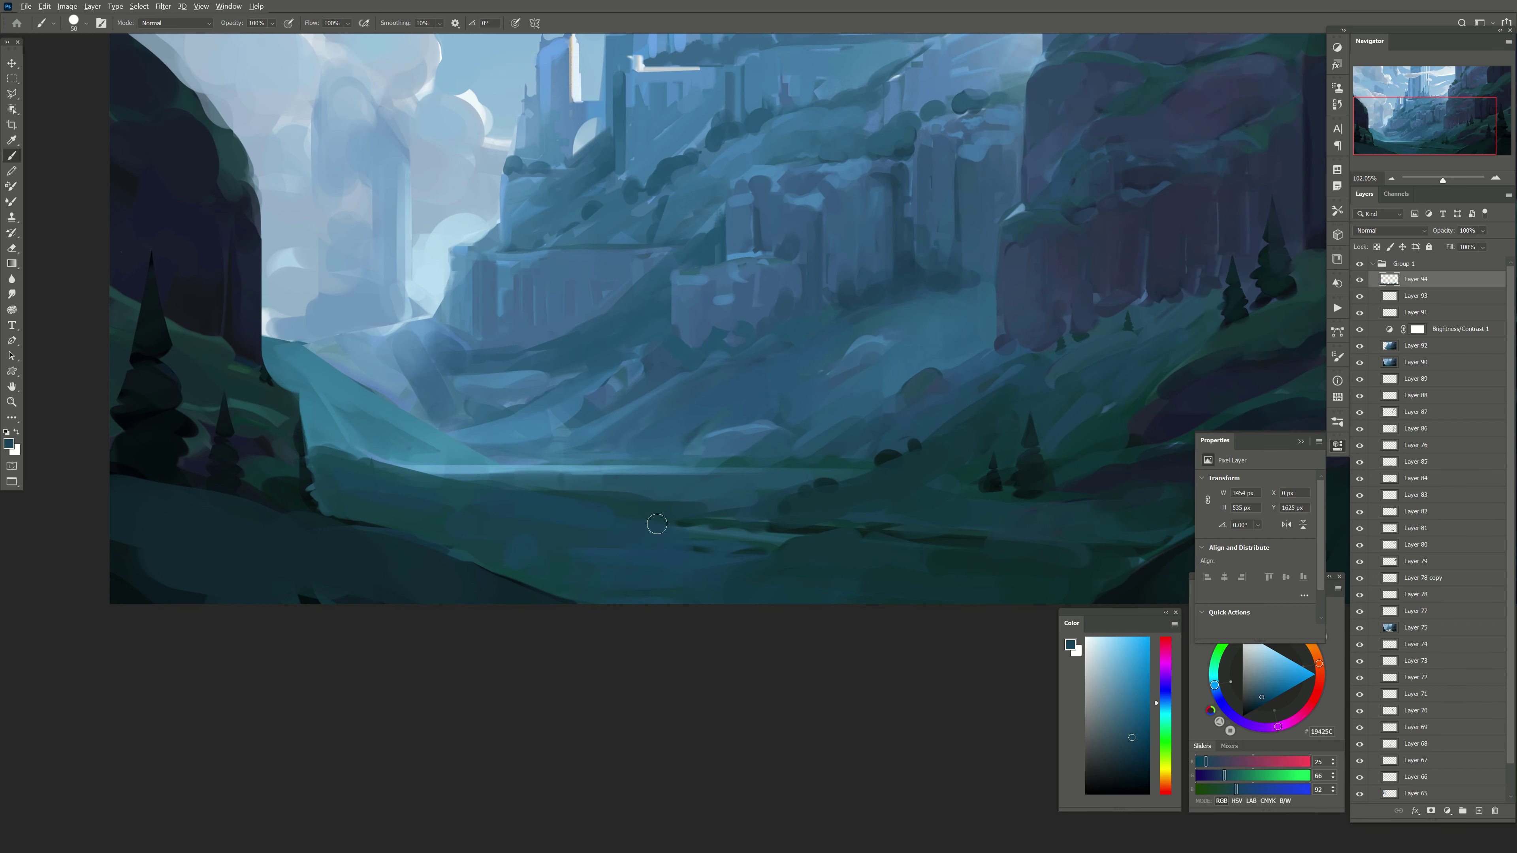
pyautogui.keyDown('alt'); pyautogui.click(553, 491); pyautogui.keyUp('alt')
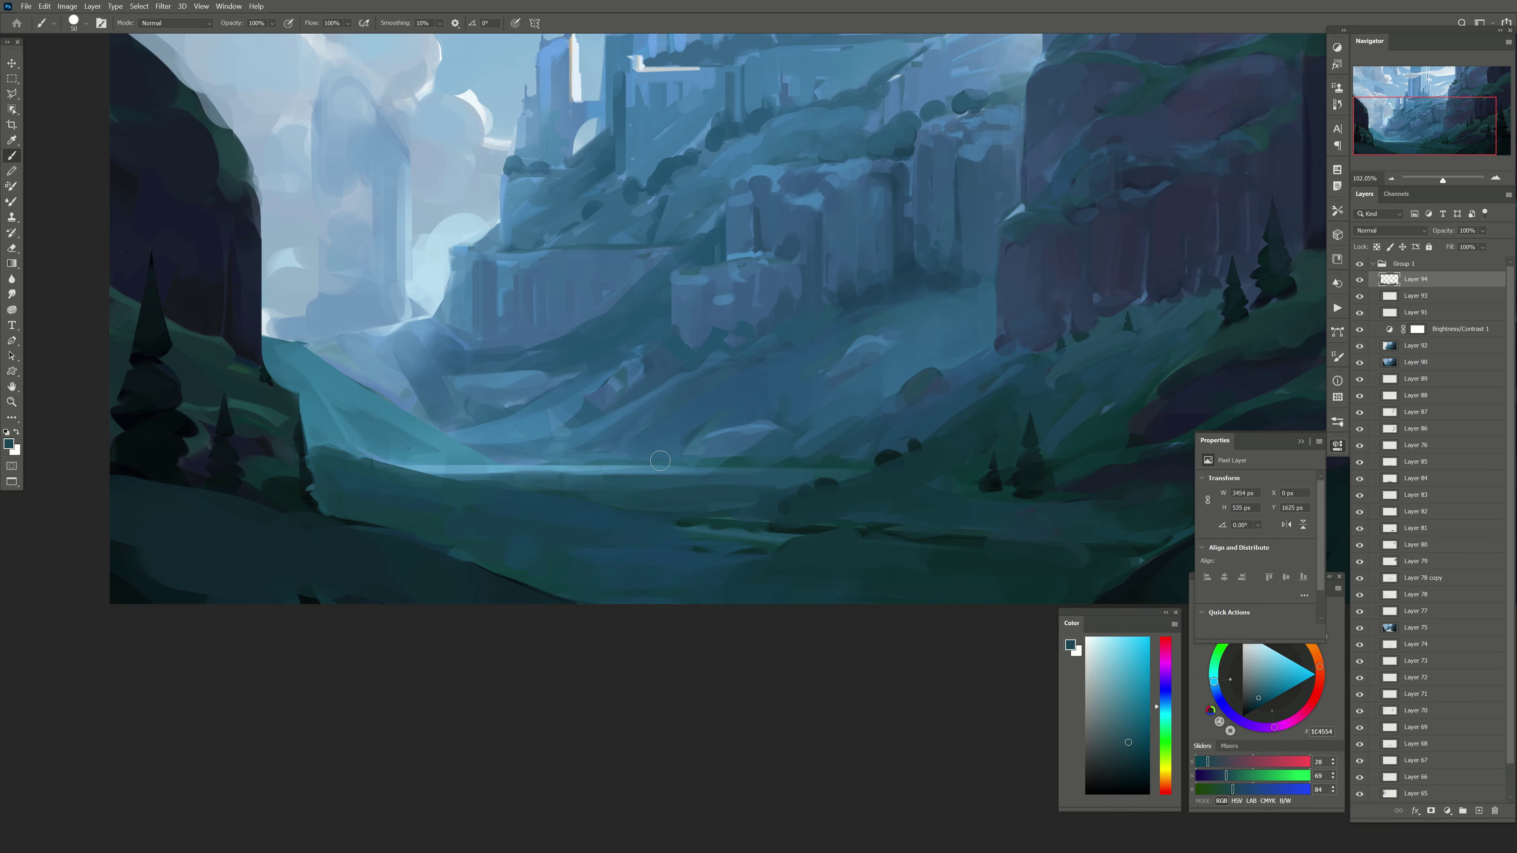
# Step: Paint dark shrub clusters and shadow around the bases of the left pines
pyautogui.moveTo(660, 460); pyautogui.dragTo(746, 485)
pyautogui.keyDown('alt'); pyautogui.click(376, 494); pyautogui.keyUp('alt')
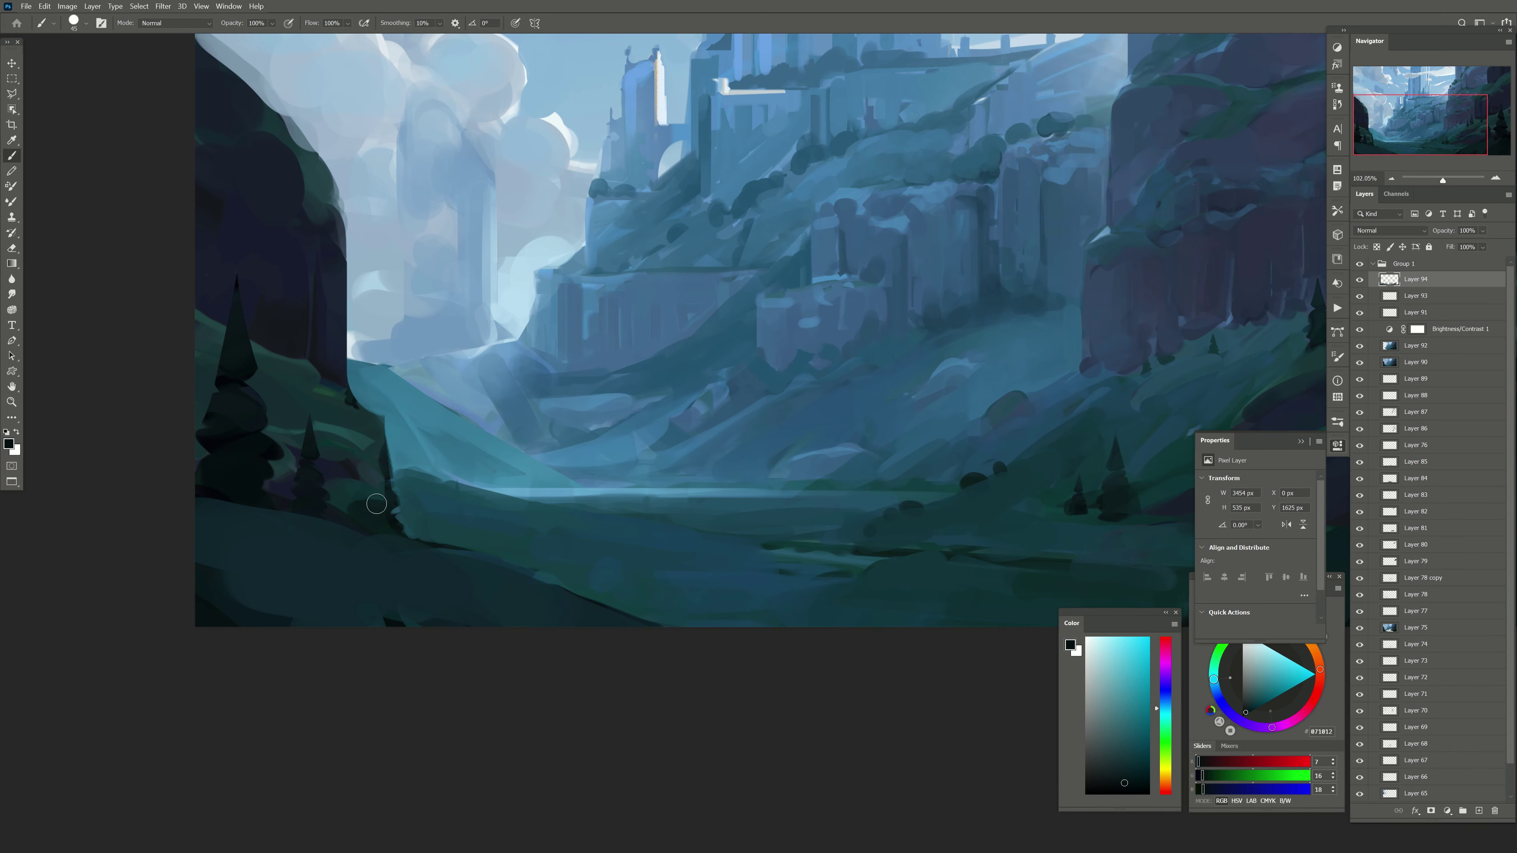
pyautogui.press(']')
pyautogui.press(']')
pyautogui.press(']')
pyautogui.moveTo(382, 508); pyautogui.dragTo(322, 404)
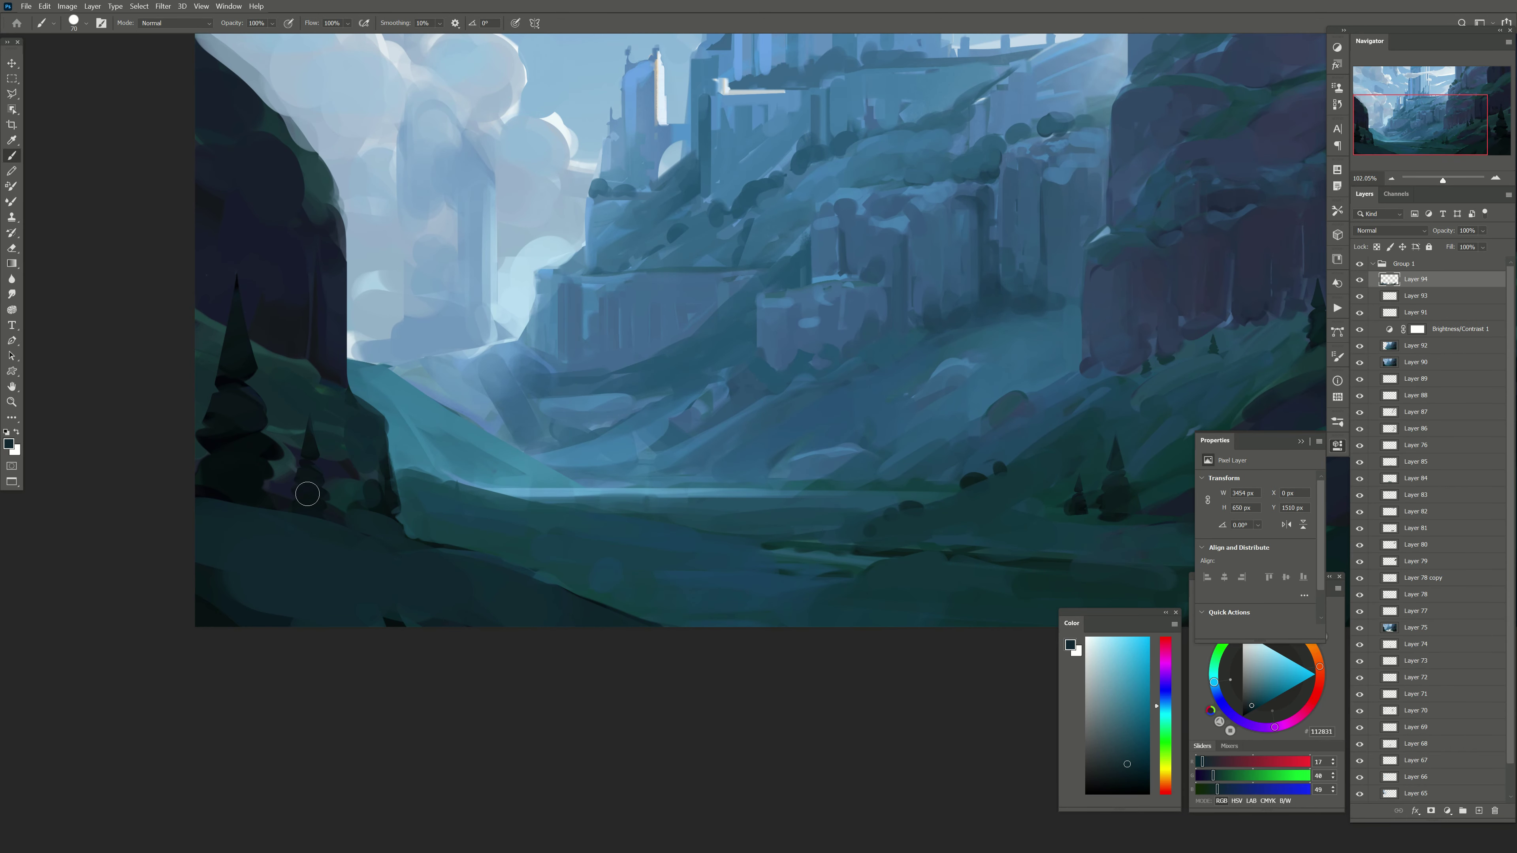
pyautogui.keyDown('alt'); pyautogui.click(307, 495); pyautogui.keyUp('alt')
pyautogui.press('[')
pyautogui.press('[')
pyautogui.moveTo(442, 543)
pyautogui.mouseDown()
pyautogui.moveTo(433, 505)
pyautogui.moveTo(481, 557)
pyautogui.mouseUp()
pyautogui.click(466, 575)
pyautogui.moveTo(349, 410)
pyautogui.mouseDown()
pyautogui.moveTo(361, 441)
pyautogui.moveTo(323, 385)
pyautogui.mouseUp()
pyautogui.keyDown('alt'); pyautogui.click(371, 445); pyautogui.keyUp('alt')
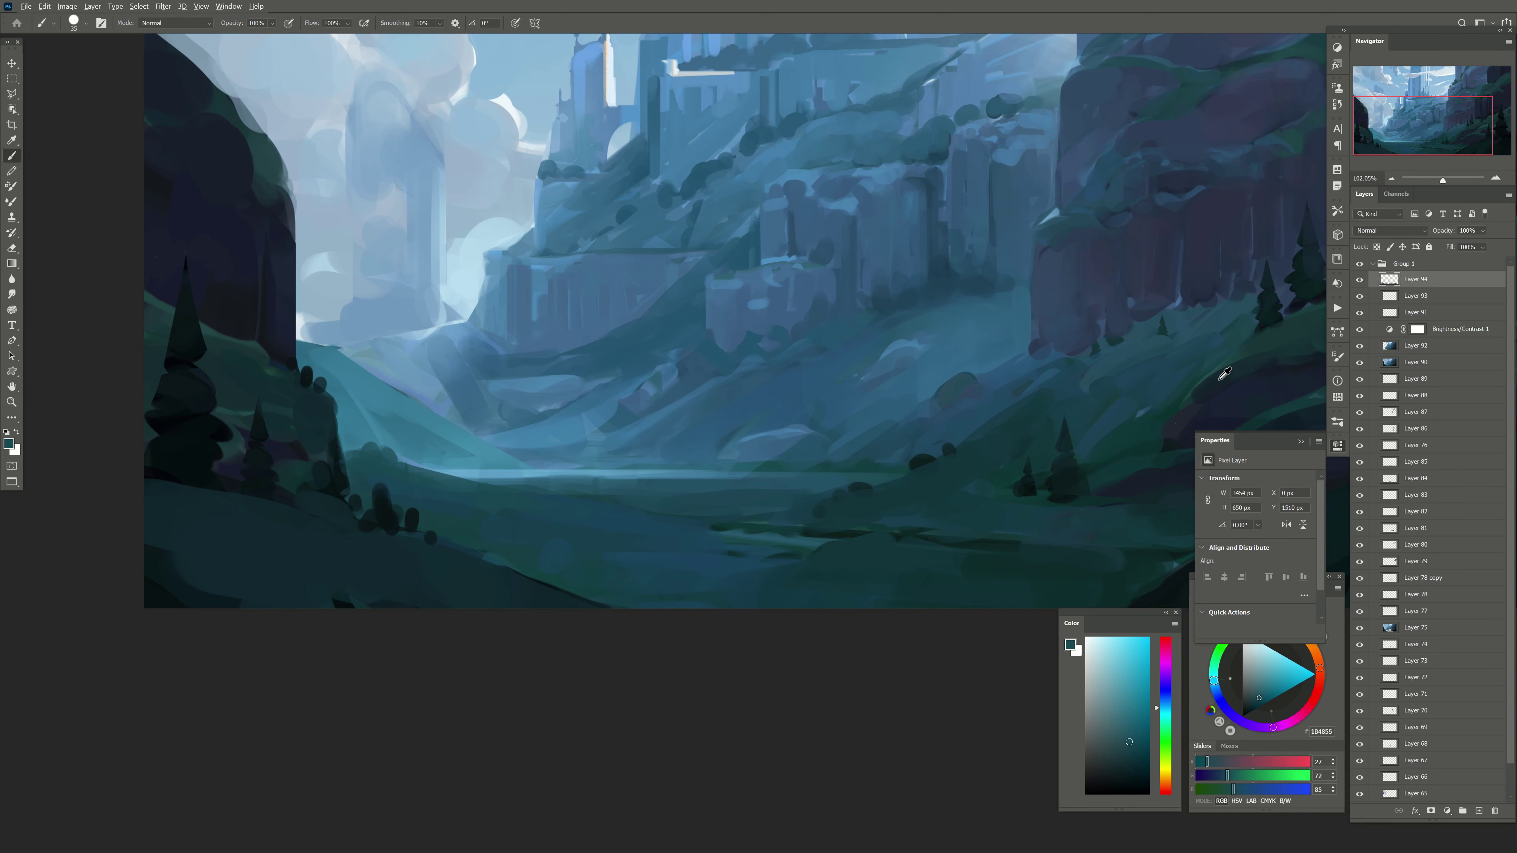
pyautogui.keyDown('alt'); pyautogui.click(381, 460); pyautogui.keyUp('alt')
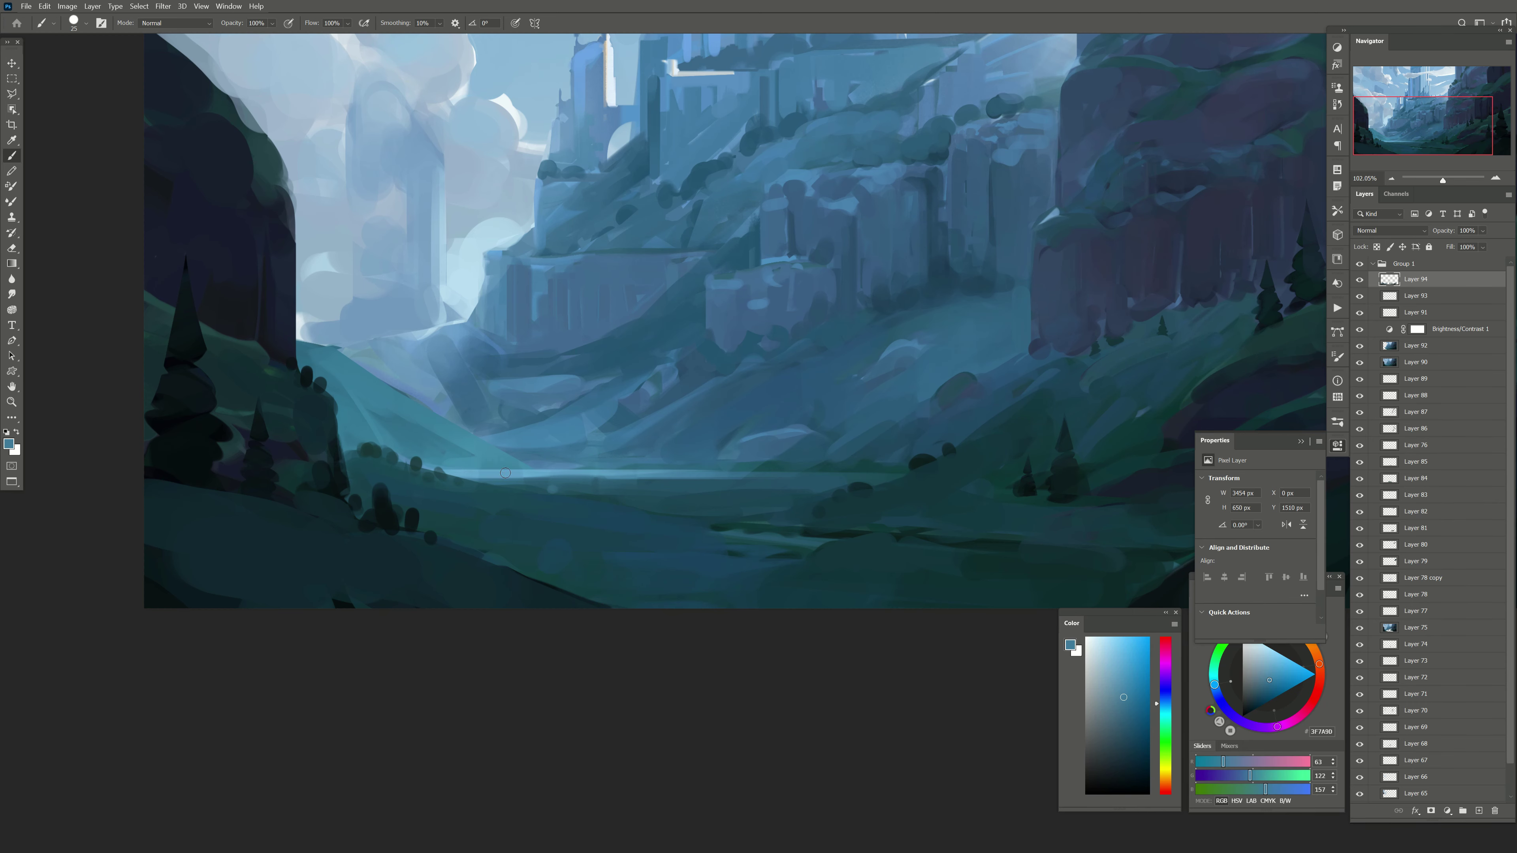
# Step: Paint light-blue mist strokes near the river, briefly erasing part of them
pyautogui.keyDown('alt'); pyautogui.click(464, 475); pyautogui.keyUp('alt')
pyautogui.press(']')
pyautogui.press(']')
pyautogui.press(']')
pyautogui.moveTo(443, 469); pyautogui.dragTo(508, 457)
pyautogui.keyDown('alt'); pyautogui.click(522, 452); pyautogui.keyUp('alt')
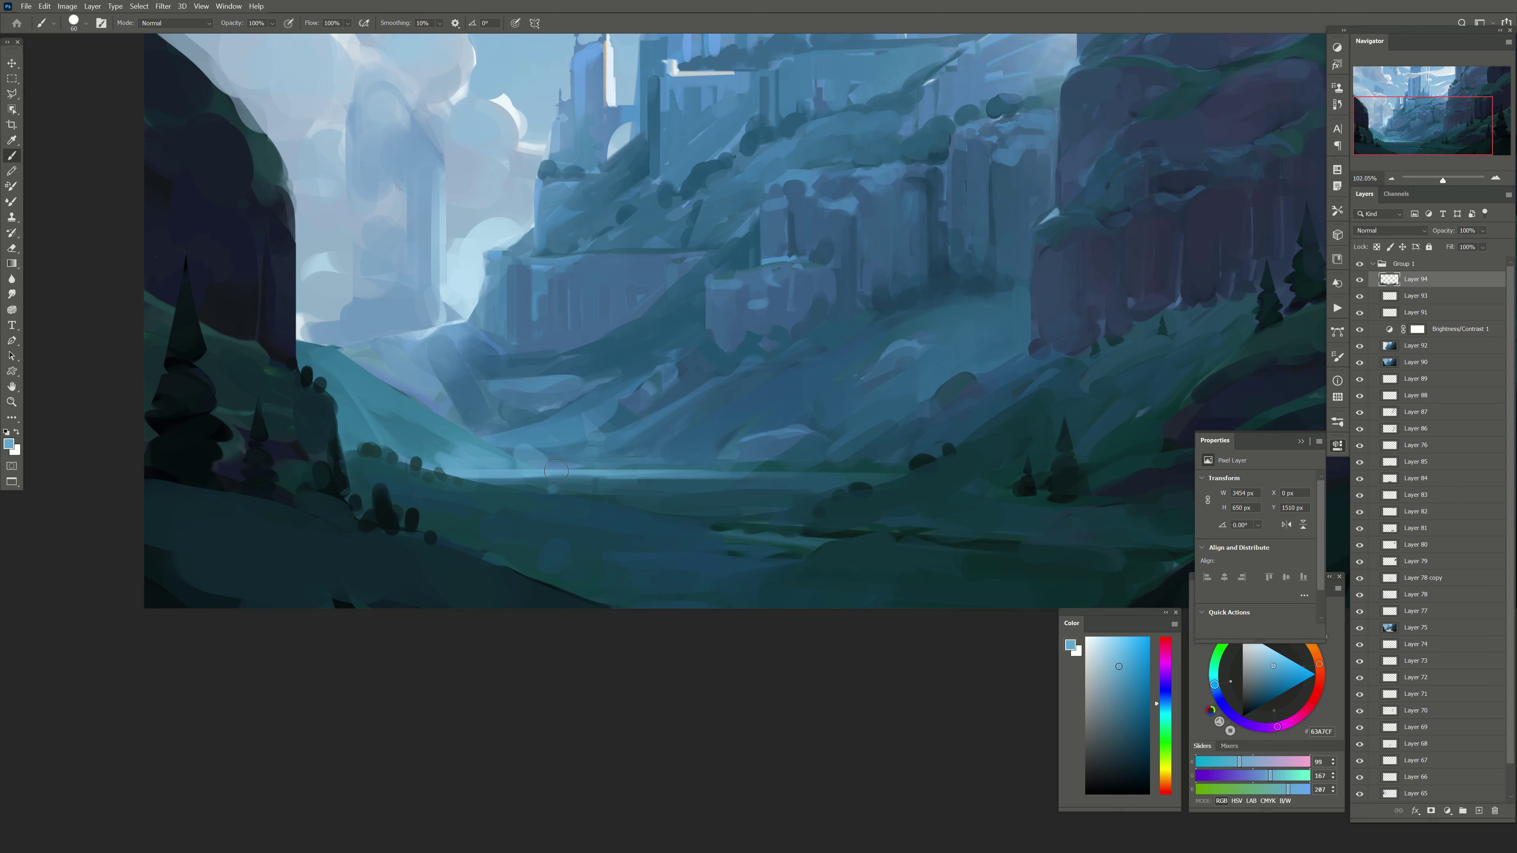
pyautogui.press('e')
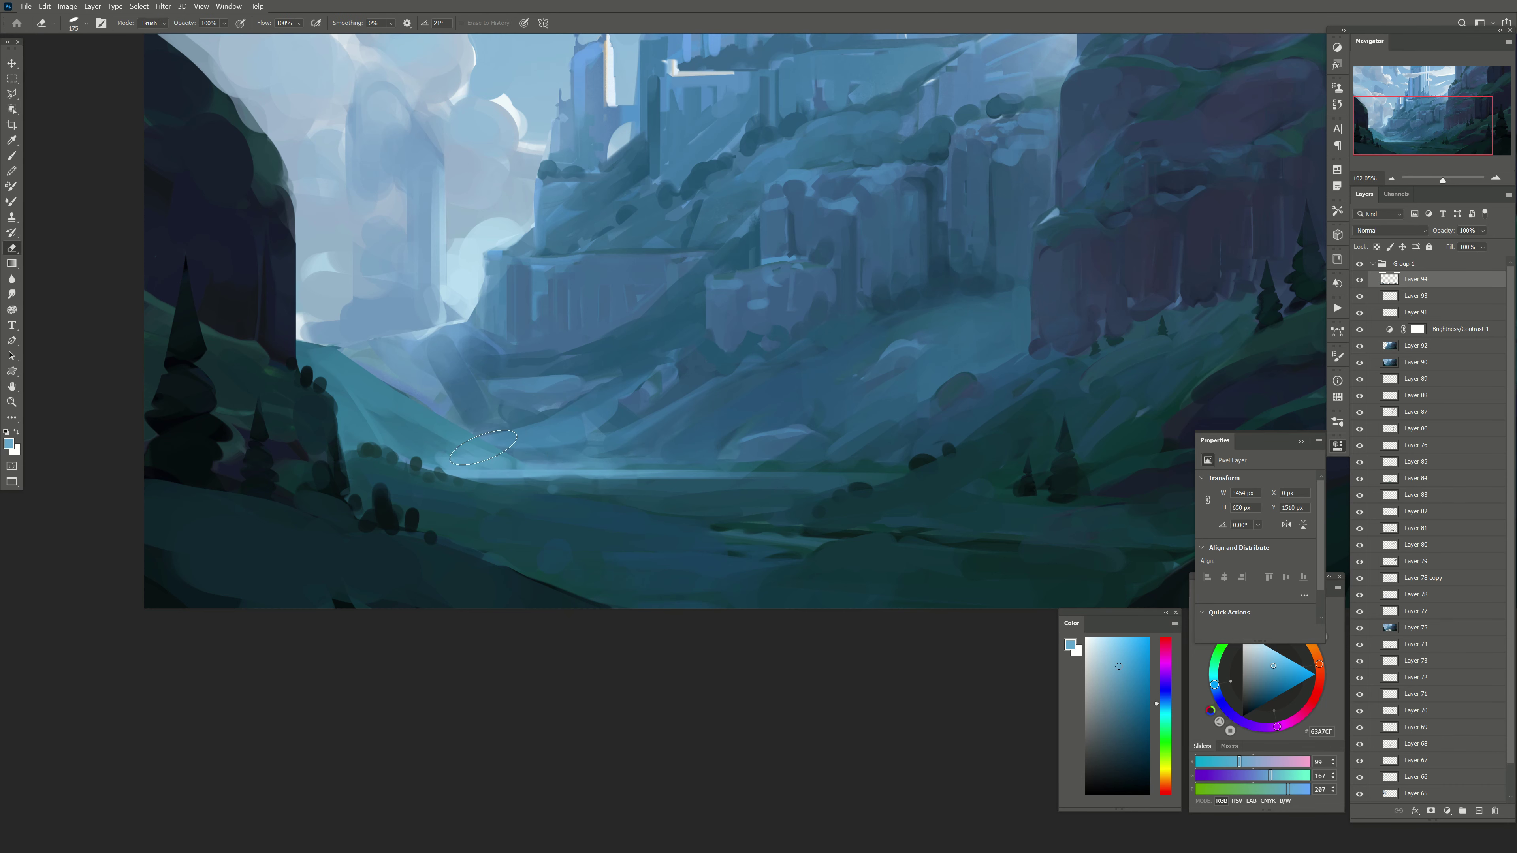
pyautogui.press('b')
# Step: Paint a dark blue stroke and dab onto the slope below the castle
pyautogui.keyDown('alt'); pyautogui.click(344, 373); pyautogui.keyUp('alt')
pyautogui.keyDown('alt'); pyautogui.click(306, 352); pyautogui.keyUp('alt')
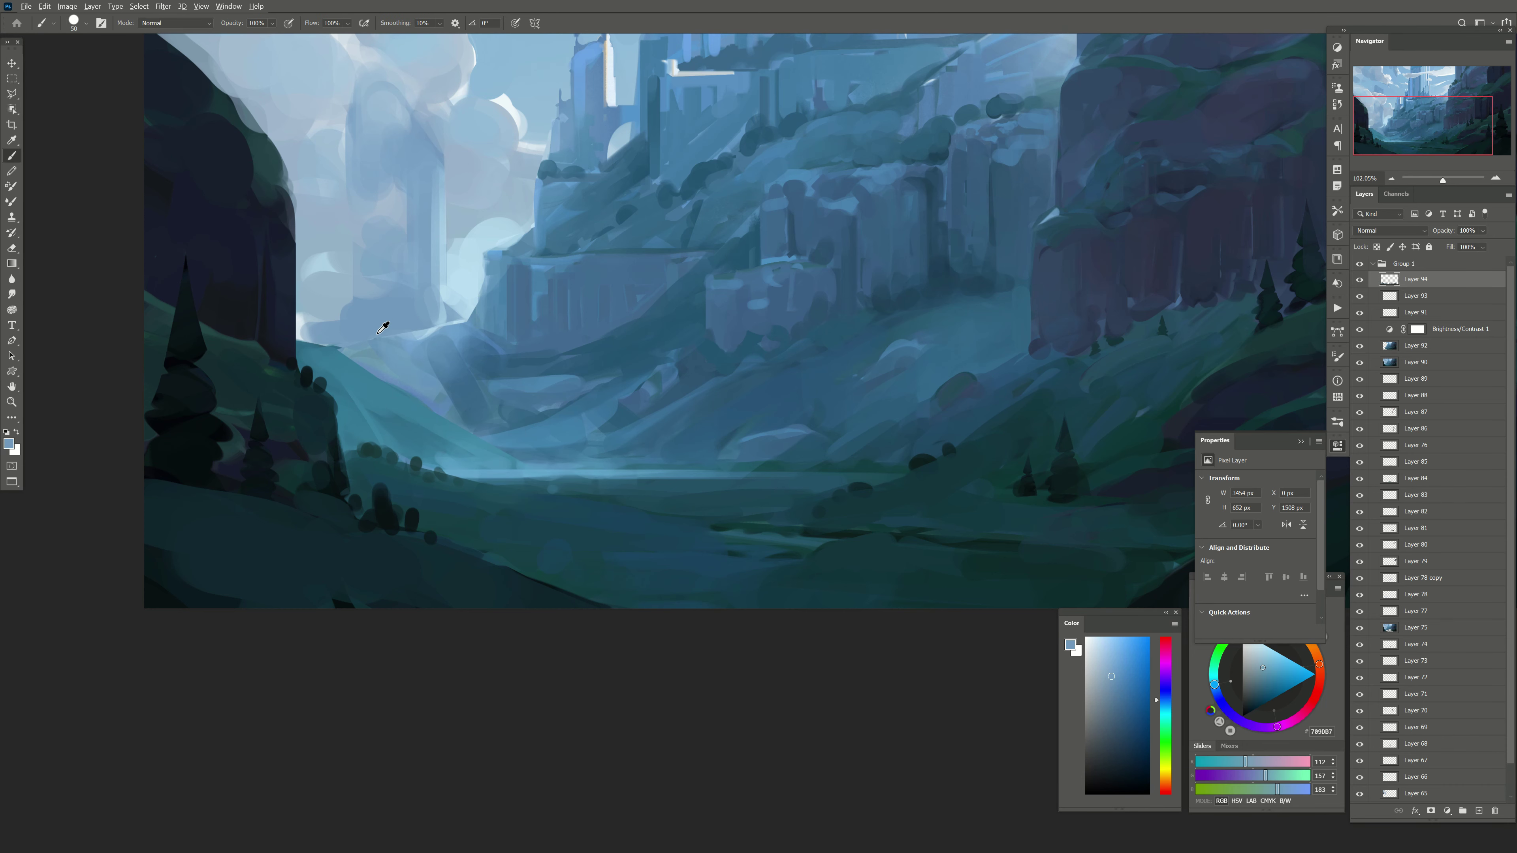
pyautogui.moveTo(536, 396); pyautogui.dragTo(576, 462)
pyautogui.press(']')
pyautogui.press(']')
pyautogui.press(']')
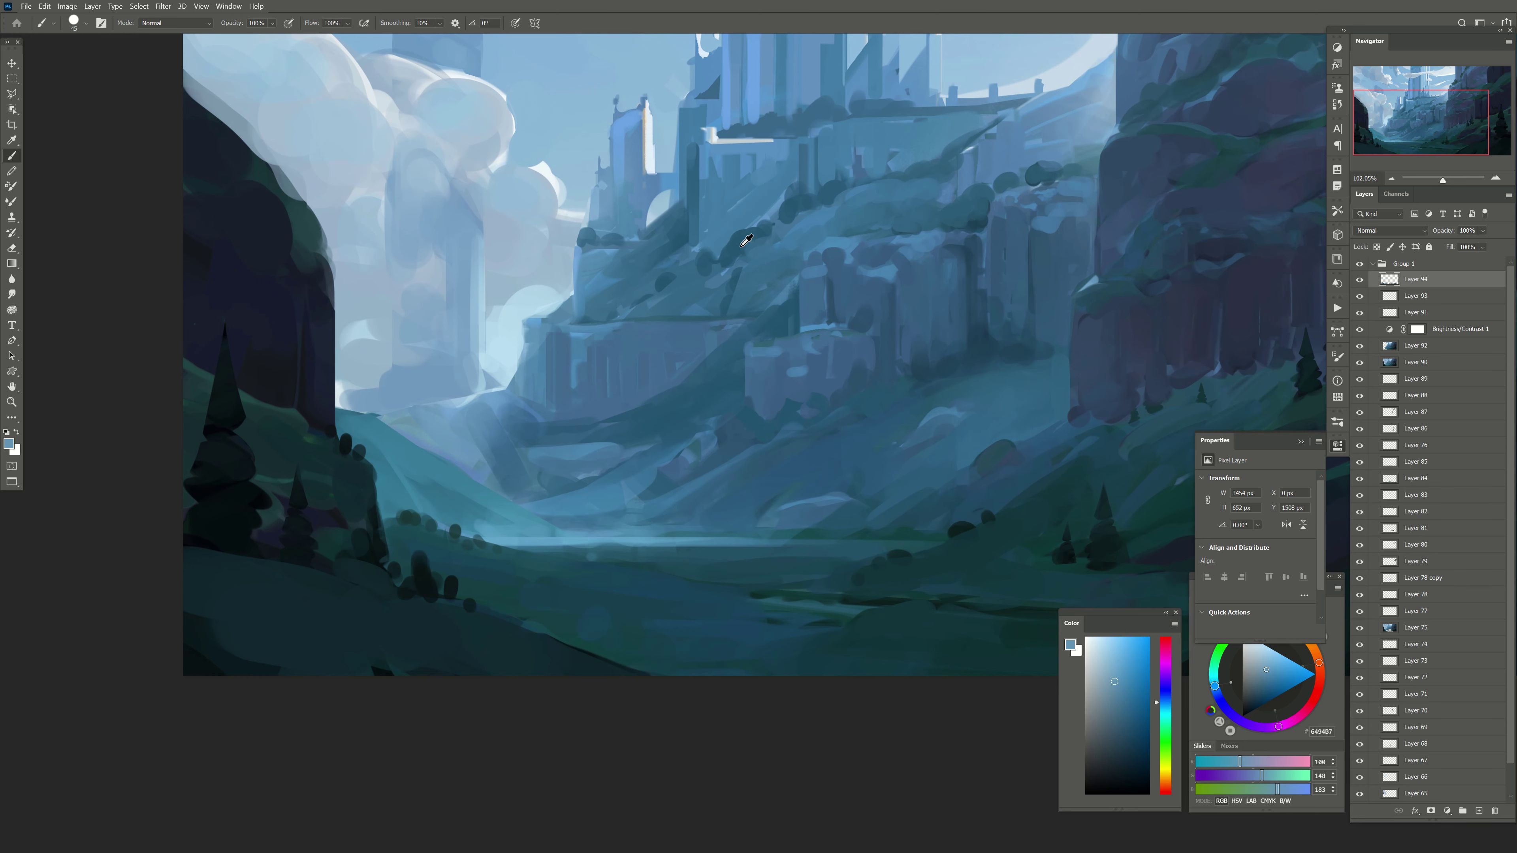
pyautogui.keyDown('alt'); pyautogui.click(742, 244); pyautogui.keyUp('alt')
pyautogui.press('[')
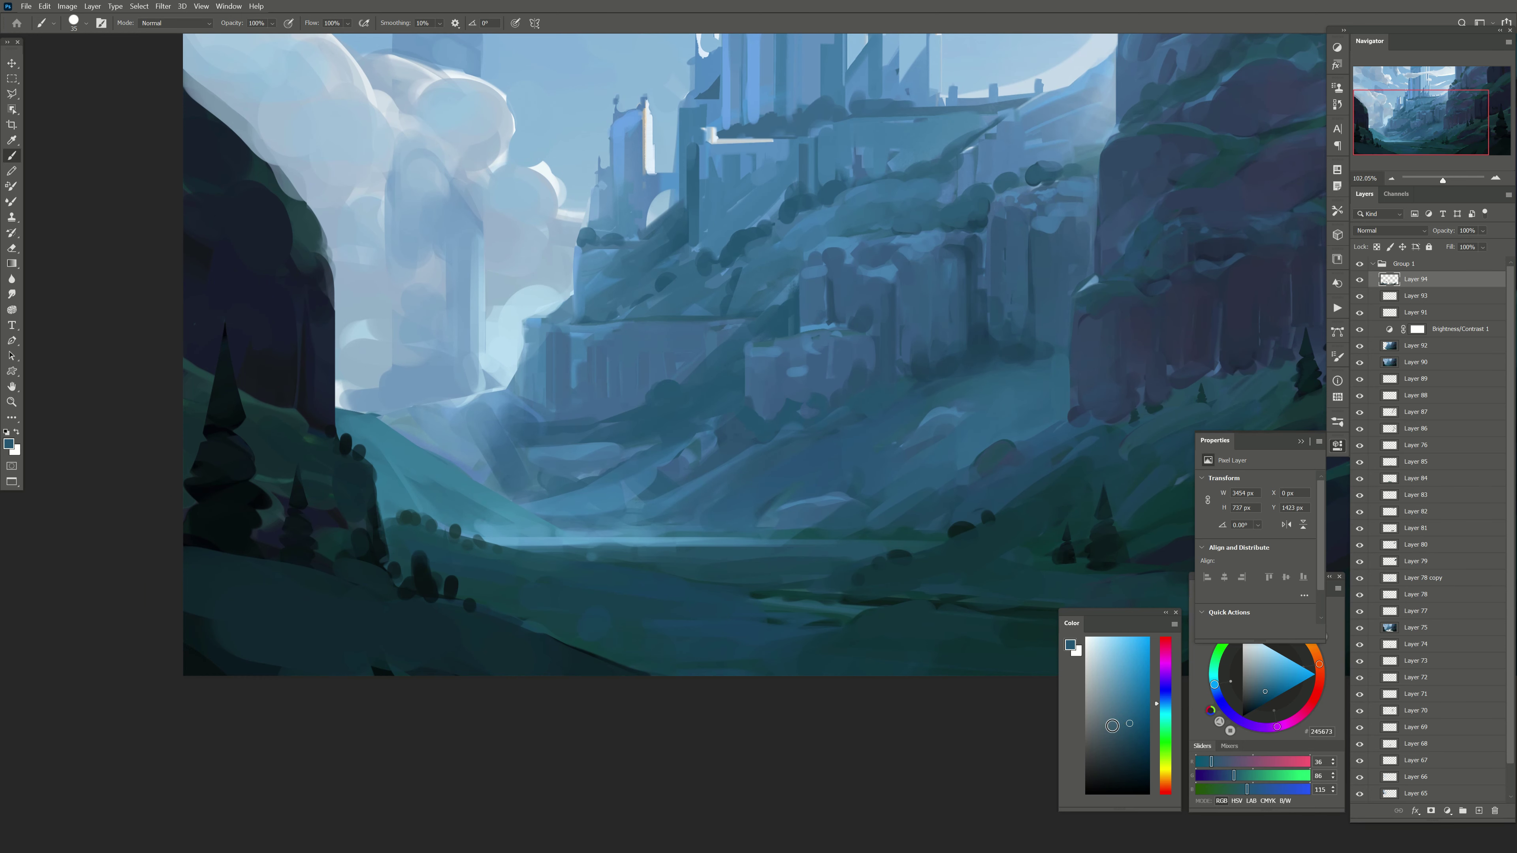
pyautogui.keyDown('alt'); pyautogui.click(667, 398); pyautogui.keyUp('alt')
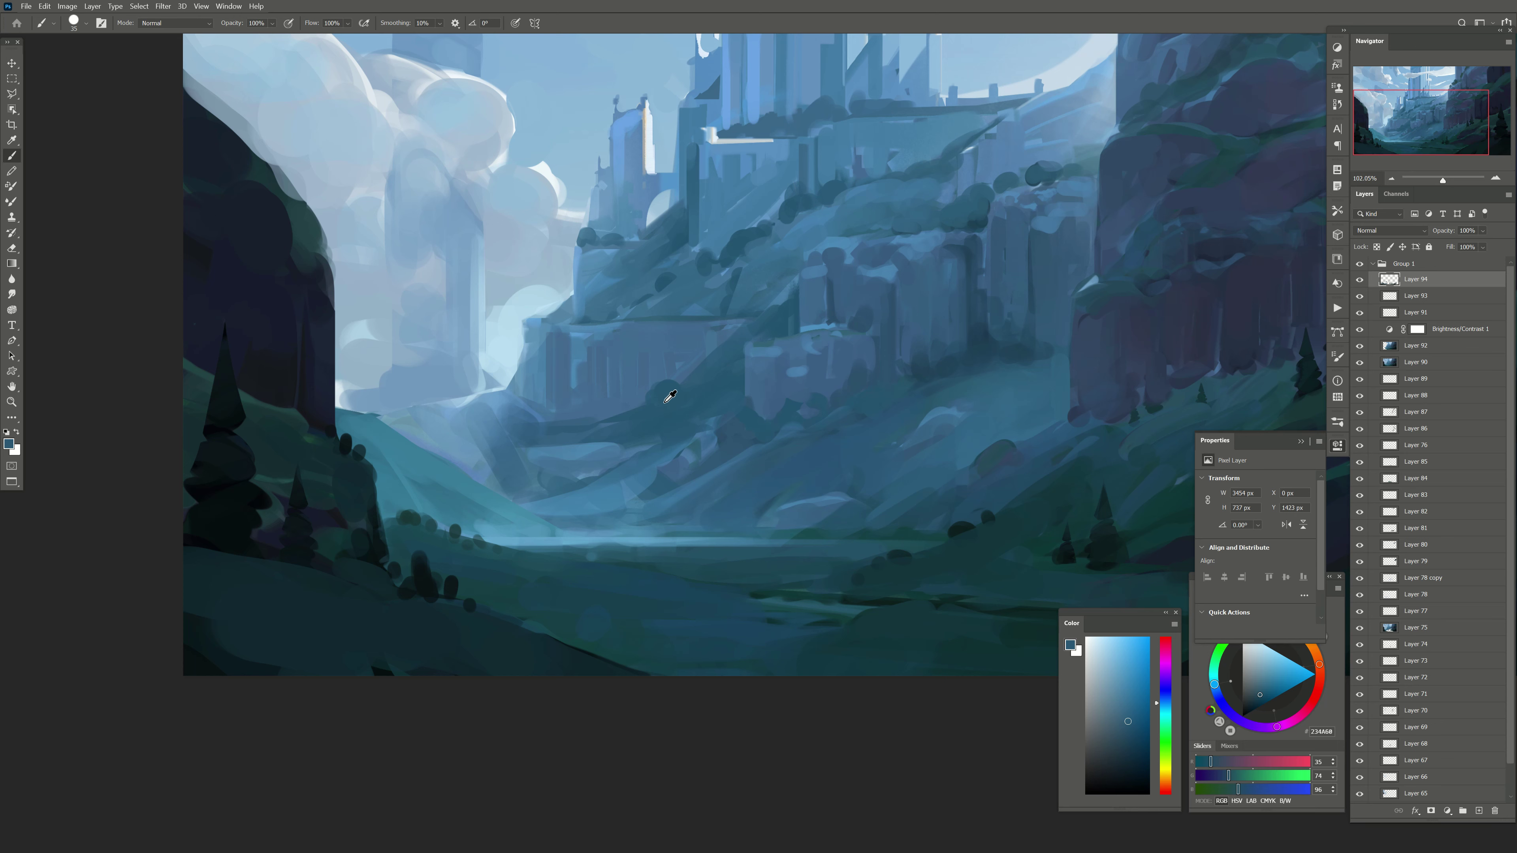
pyautogui.keyDown('alt'); pyautogui.click(666, 401); pyautogui.keyUp('alt')
pyautogui.press('[')
pyautogui.keyDown('alt'); pyautogui.click(666, 394); pyautogui.keyUp('alt')
pyautogui.keyDown('alt'); pyautogui.click(664, 398); pyautogui.keyUp('alt')
pyautogui.moveTo(613, 417); pyautogui.dragTo(635, 406)
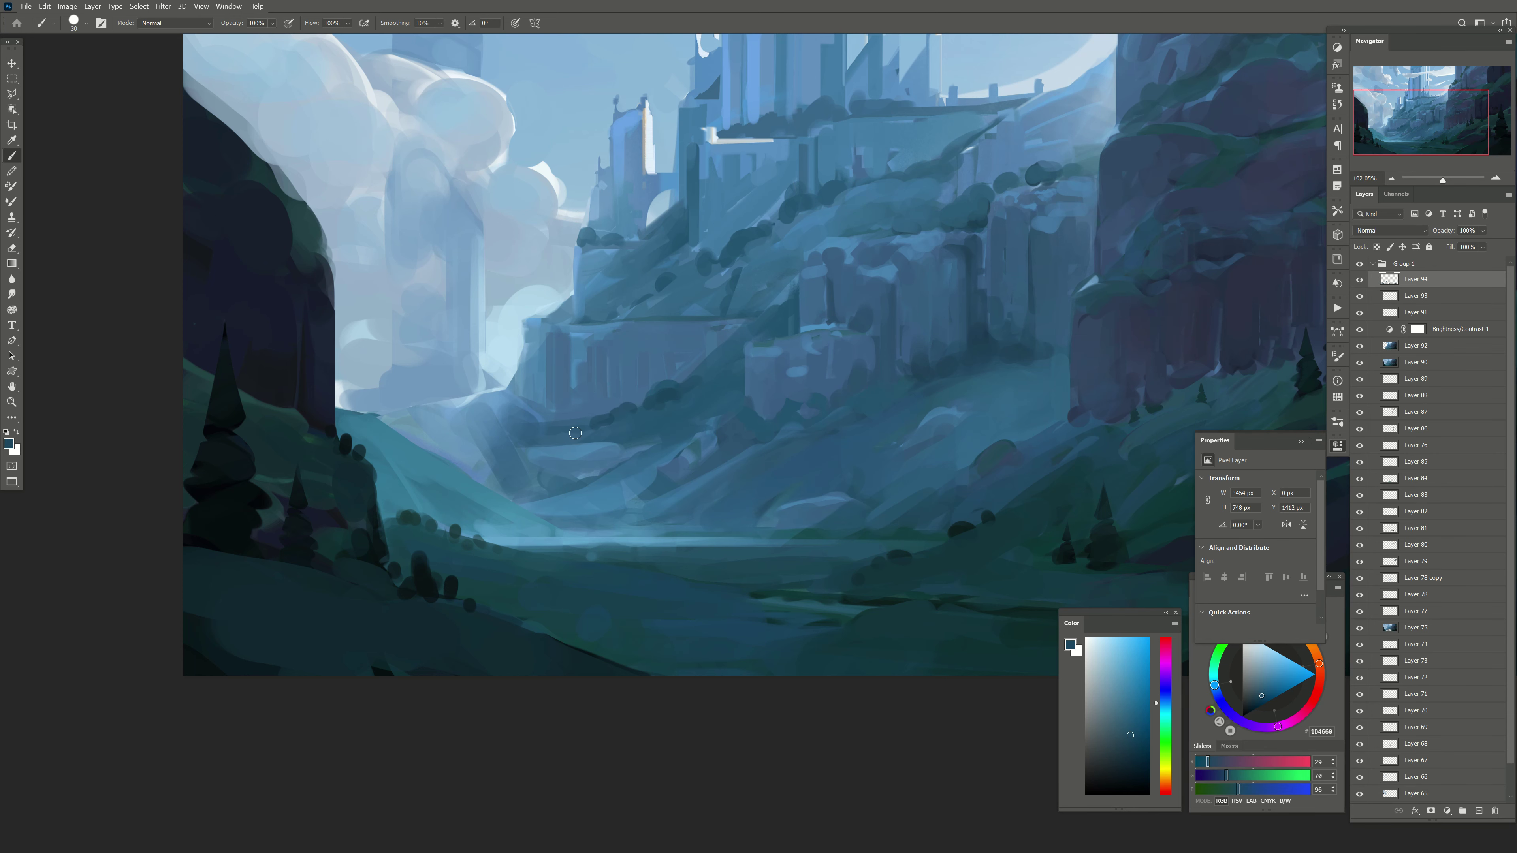
pyautogui.keyDown('alt'); pyautogui.click(661, 407); pyautogui.keyUp('alt')
# Step: Sweep broad lighter-blue strokes across the central slope
pyautogui.press('[')
pyautogui.press(']')
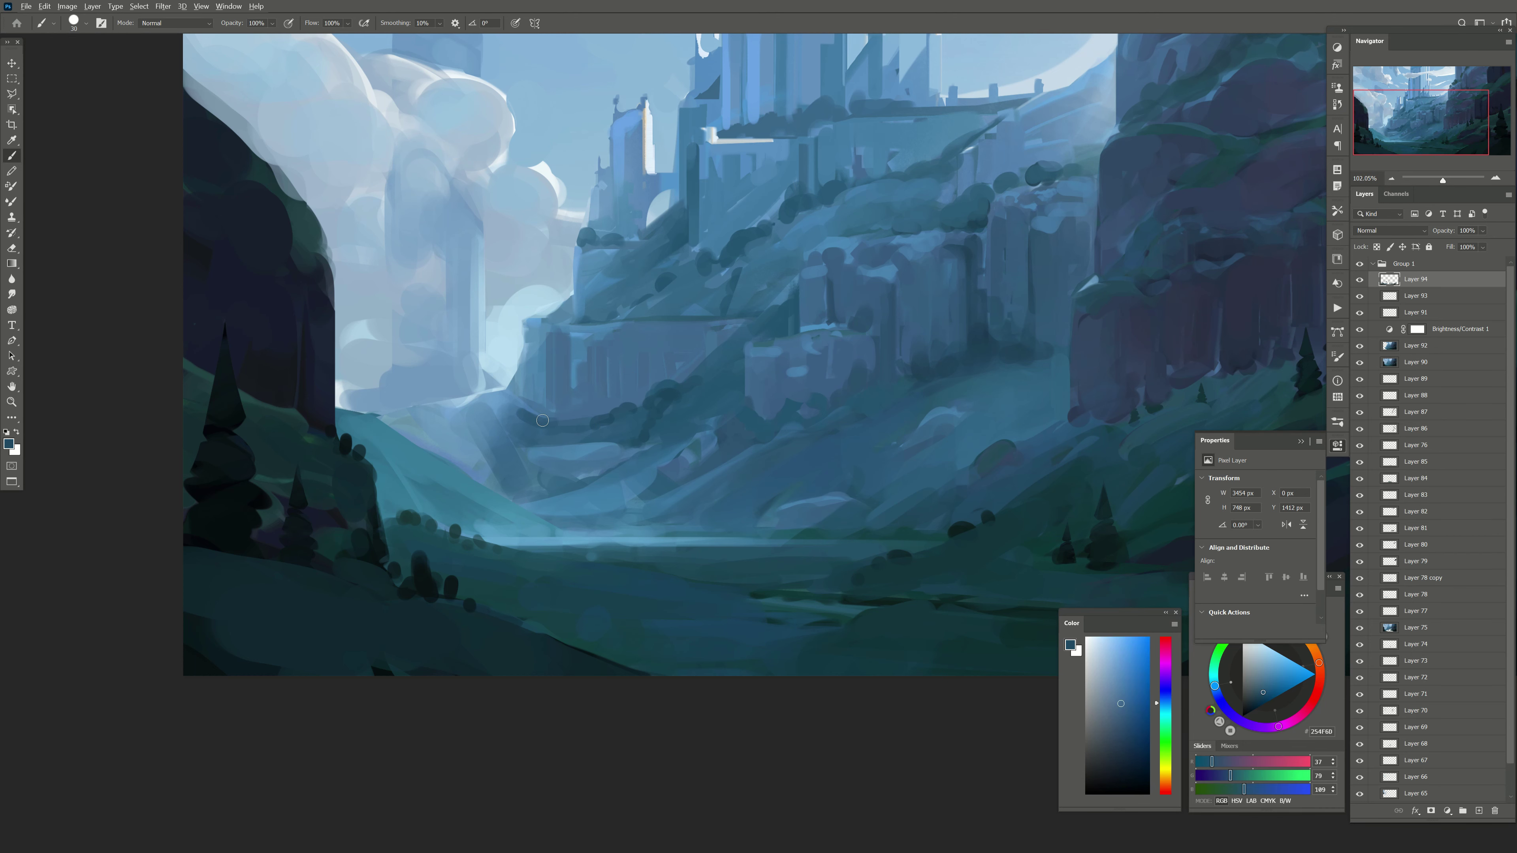
pyautogui.keyDown('alt'); pyautogui.click(509, 414); pyautogui.keyUp('alt')
pyautogui.keyDown('alt'); pyautogui.click(514, 420); pyautogui.keyUp('alt')
pyautogui.press(']')
pyautogui.press(']')
pyautogui.press(']')
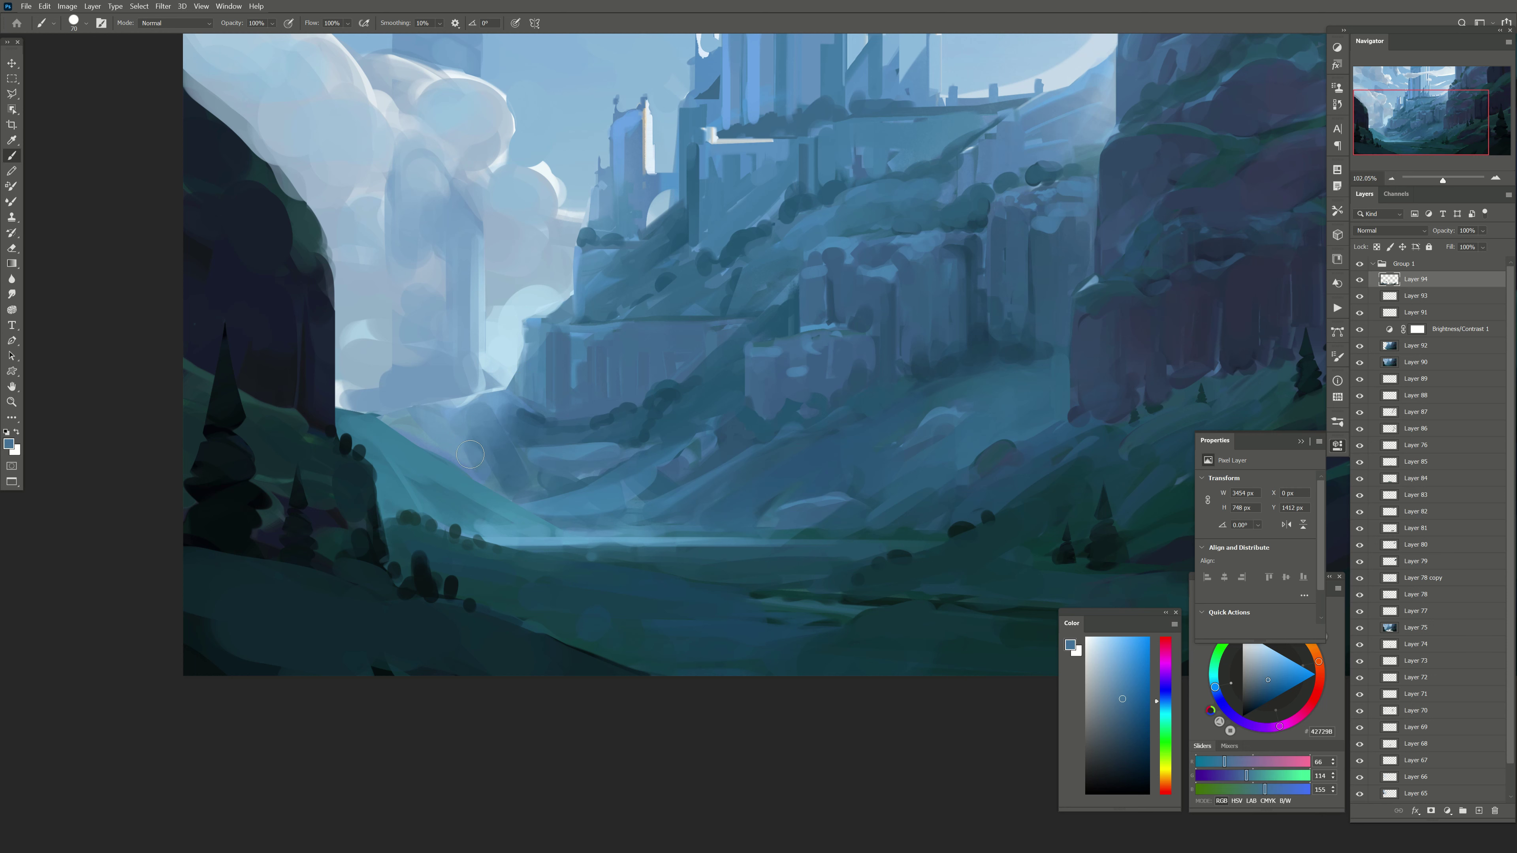
pyautogui.moveTo(495, 430)
pyautogui.mouseDown()
pyautogui.moveTo(436, 460)
pyautogui.moveTo(383, 430)
pyautogui.mouseUp()
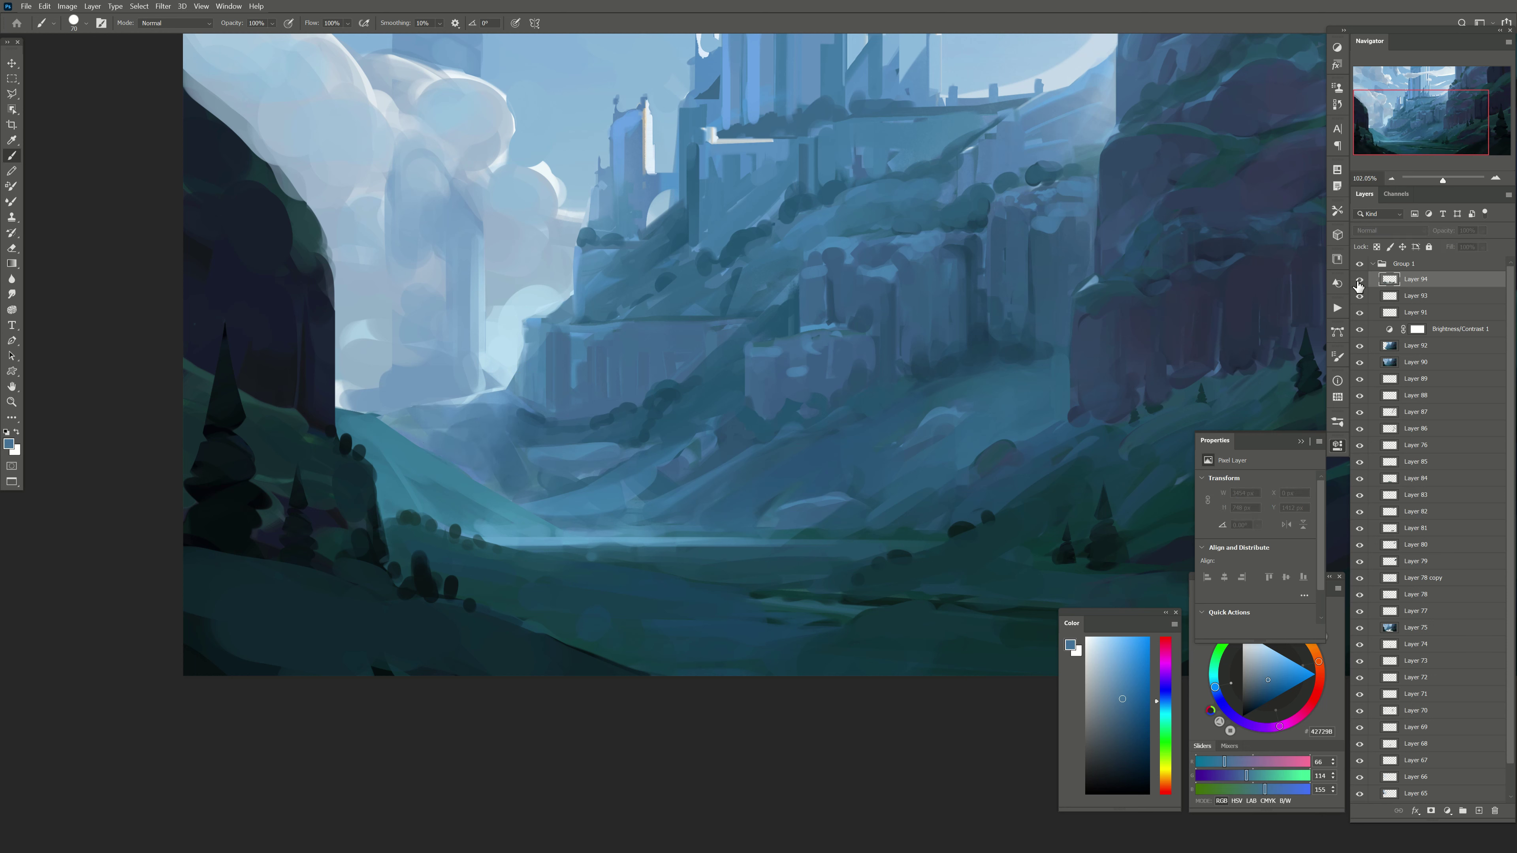
# Step: Paint darker strokes under the castle and outline a patch of the slope
pyautogui.keyDown('alt'); pyautogui.click(549, 423); pyautogui.keyUp('alt')
pyautogui.press('[')
pyautogui.moveTo(576, 406)
pyautogui.mouseDown()
pyautogui.moveTo(576, 353)
pyautogui.moveTo(544, 333)
pyautogui.mouseUp()
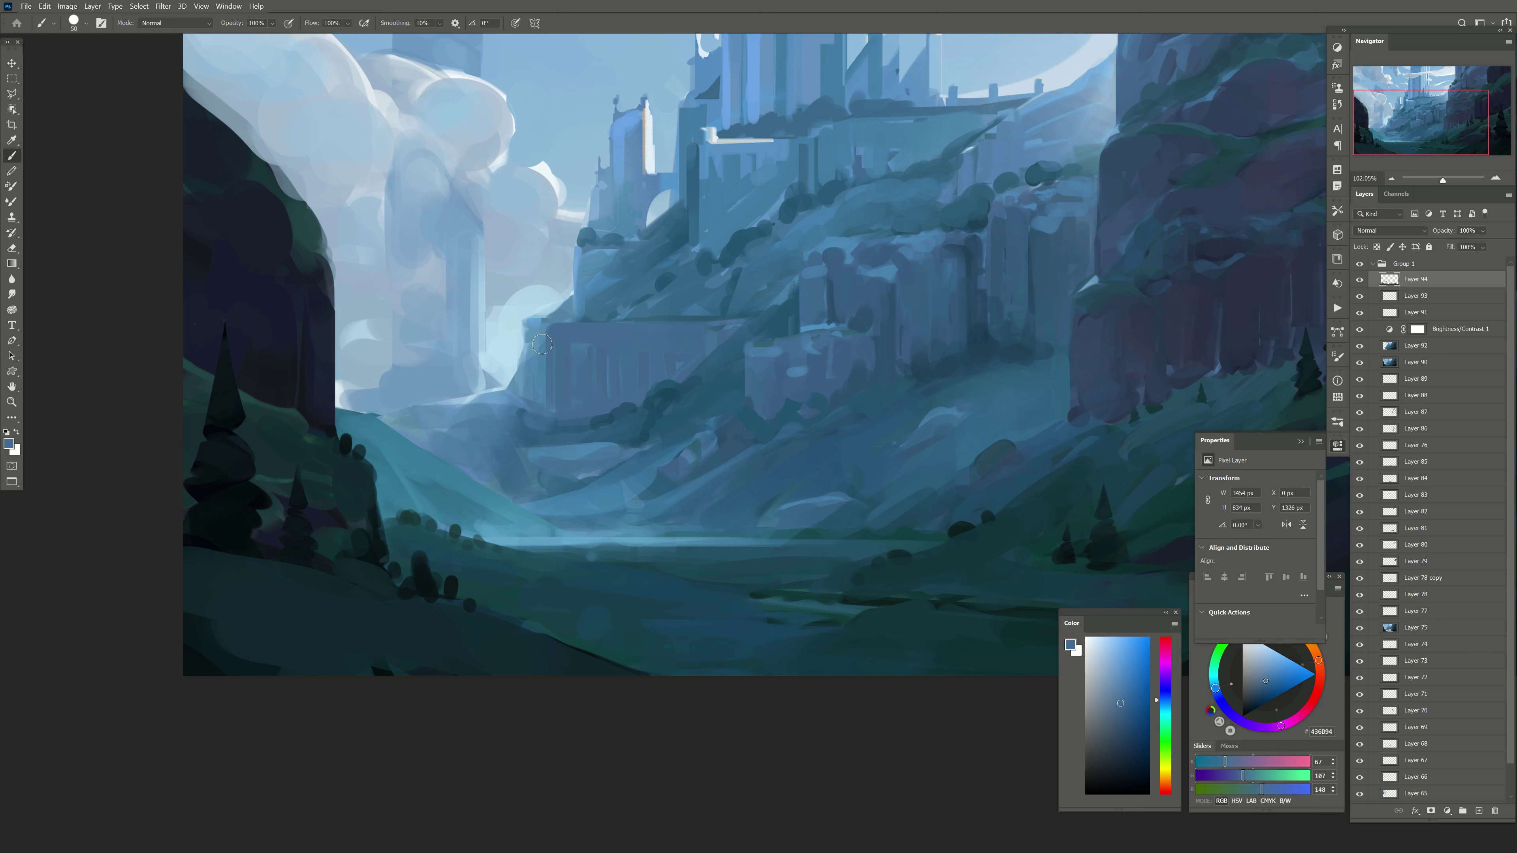
pyautogui.press('[')
pyautogui.keyDown('alt'); pyautogui.click(673, 391); pyautogui.keyUp('alt')
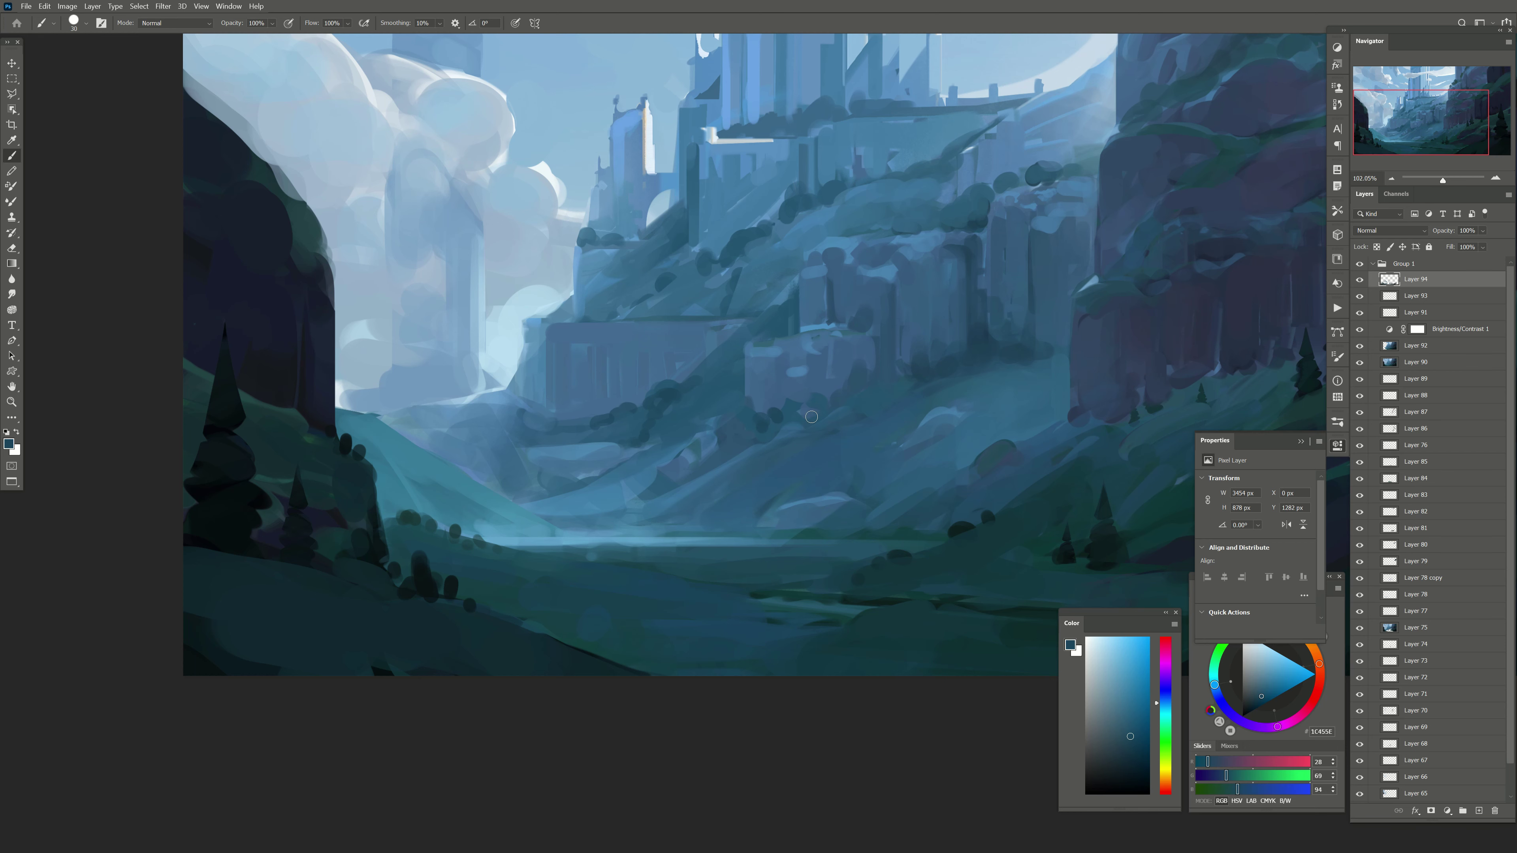
pyautogui.moveTo(761, 500)
pyautogui.mouseDown()
pyautogui.moveTo(738, 455)
pyautogui.moveTo(848, 372)
pyautogui.moveTo(829, 458)
pyautogui.mouseUp()
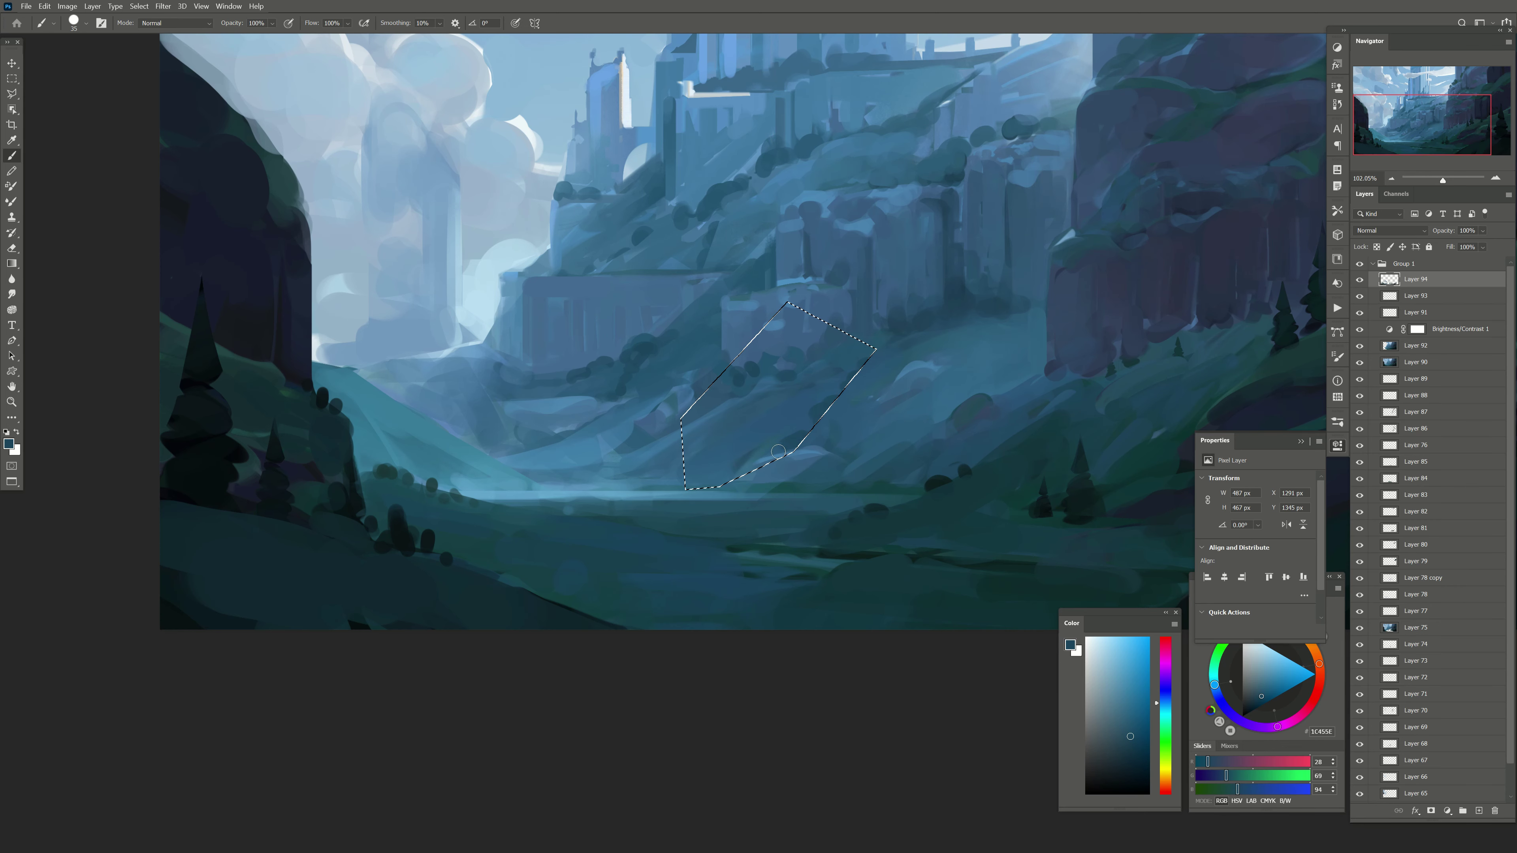
# Step: Lasso a right-hand slope patch, shade it mid blue, then deselect
pyautogui.hotkey('ctrl', 'd')
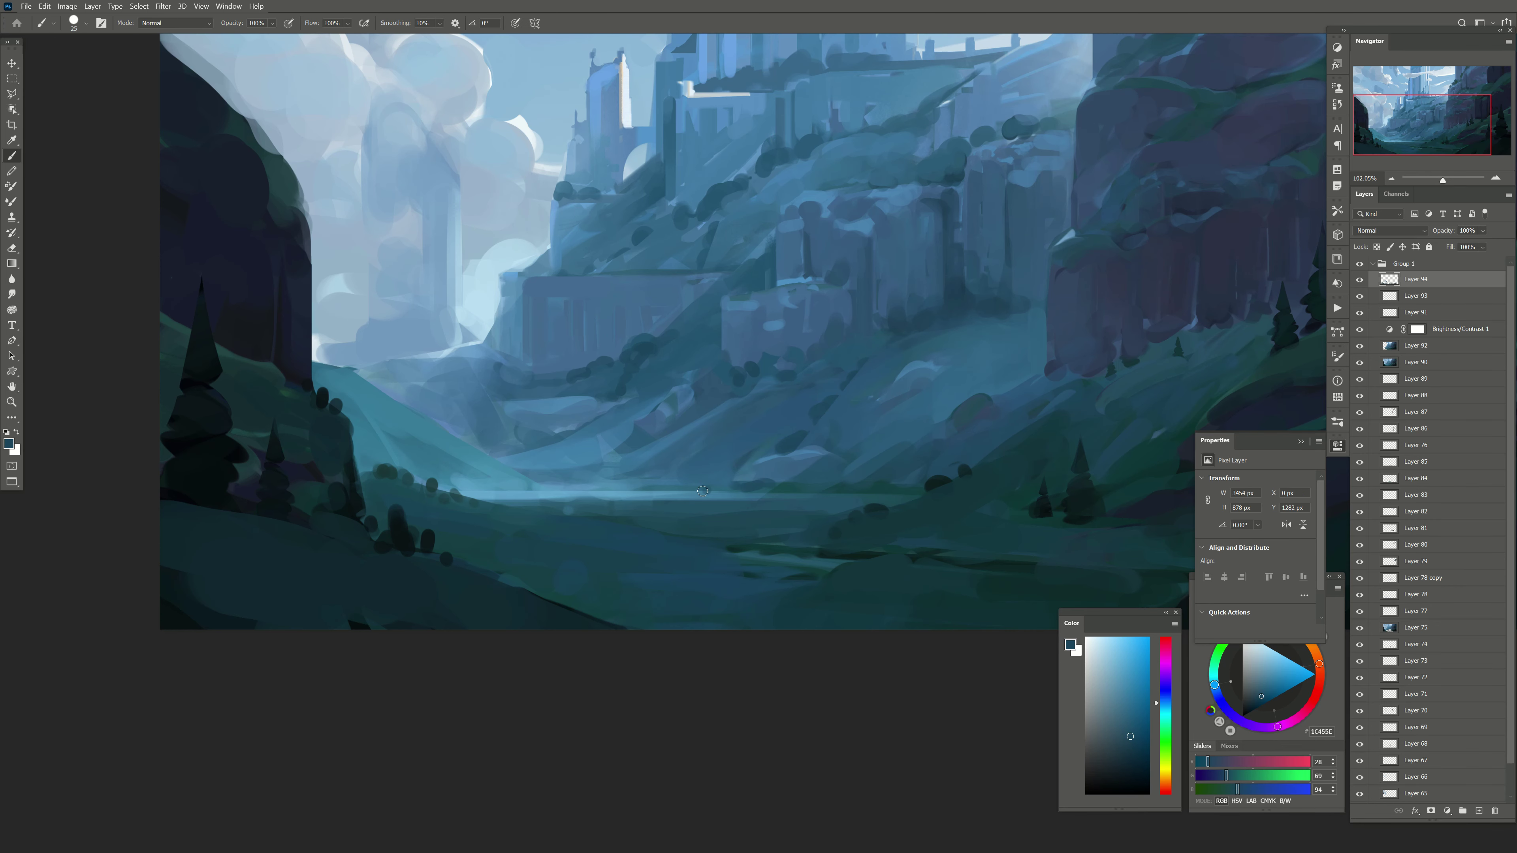
pyautogui.press('l')
pyautogui.click(1050, 420)
pyautogui.click(1063, 302)
pyautogui.click(1003, 263)
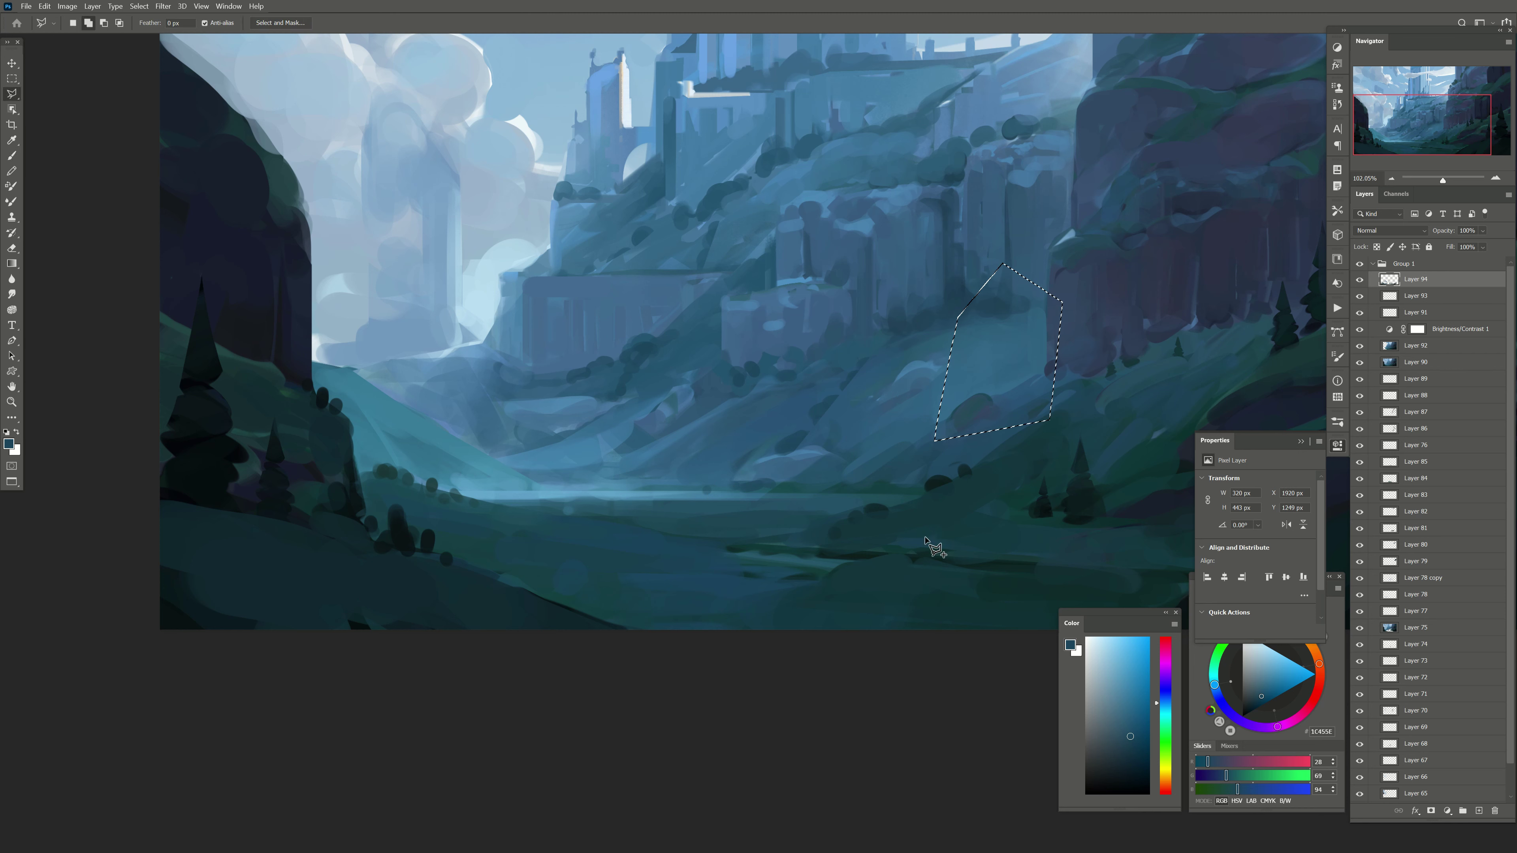
pyautogui.press('b')
pyautogui.press(']')
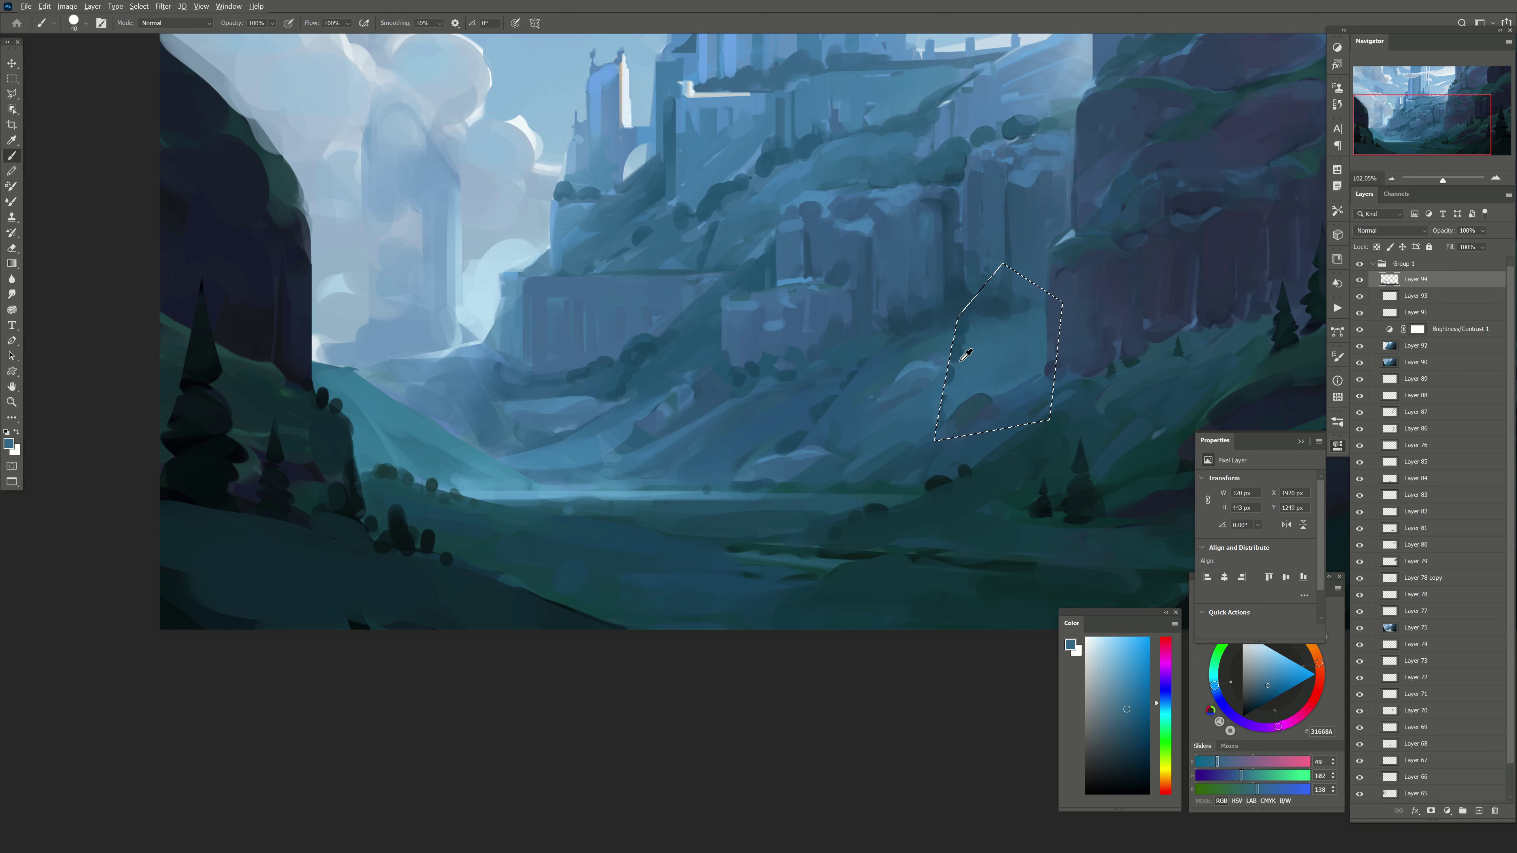
pyautogui.keyDown('alt'); pyautogui.click(947, 359); pyautogui.keyUp('alt')
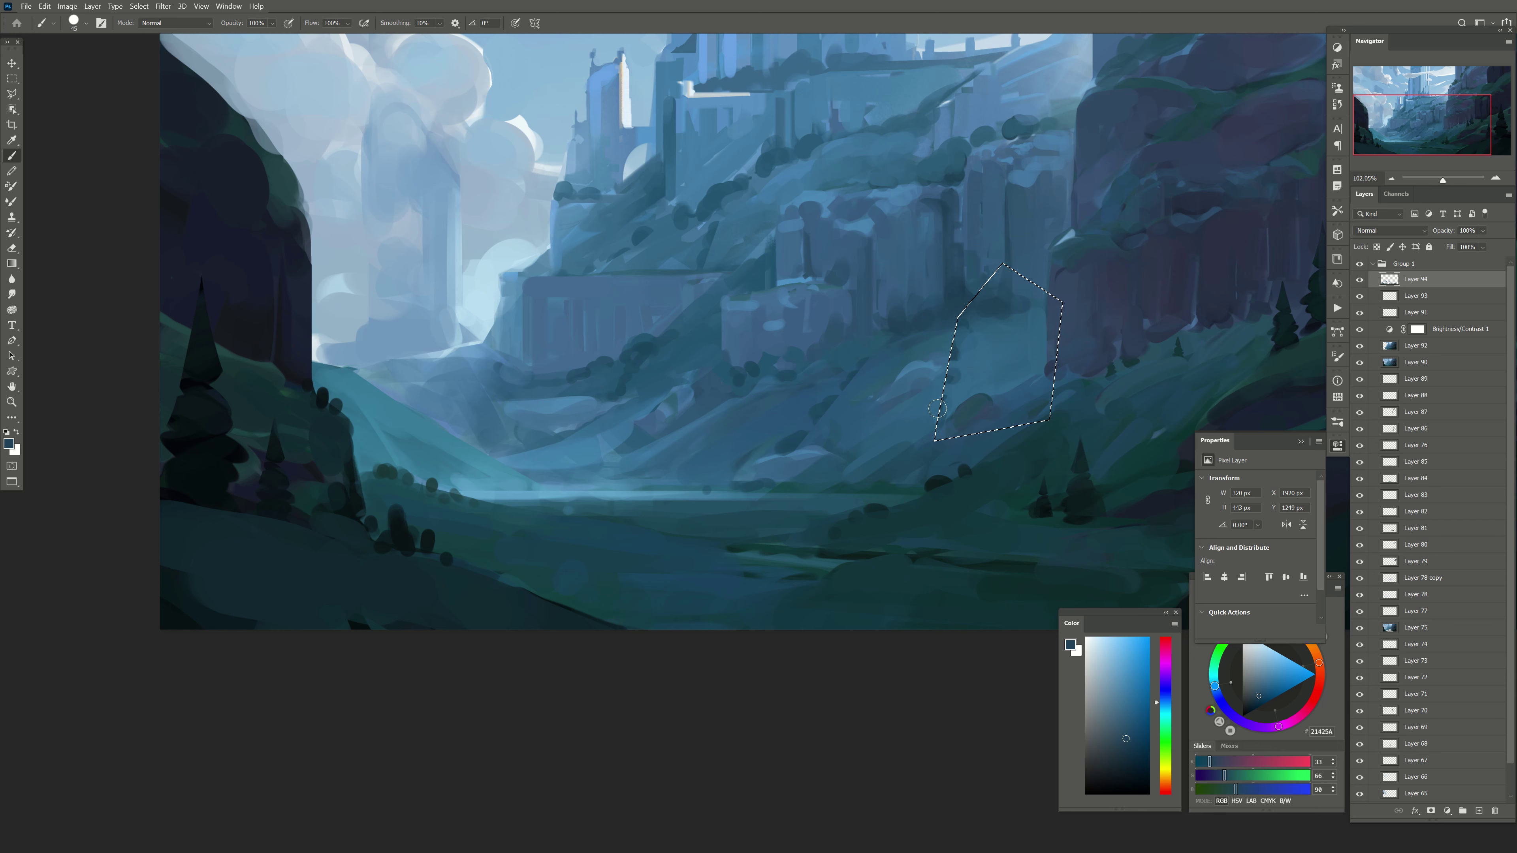
pyautogui.press(']')
pyautogui.hotkey('ctrl', 'd')
# Step: Zoom in on the right cliff and add a light-blue highlight stroke
pyautogui.press('[')
pyautogui.scroll(2, 590, 643)
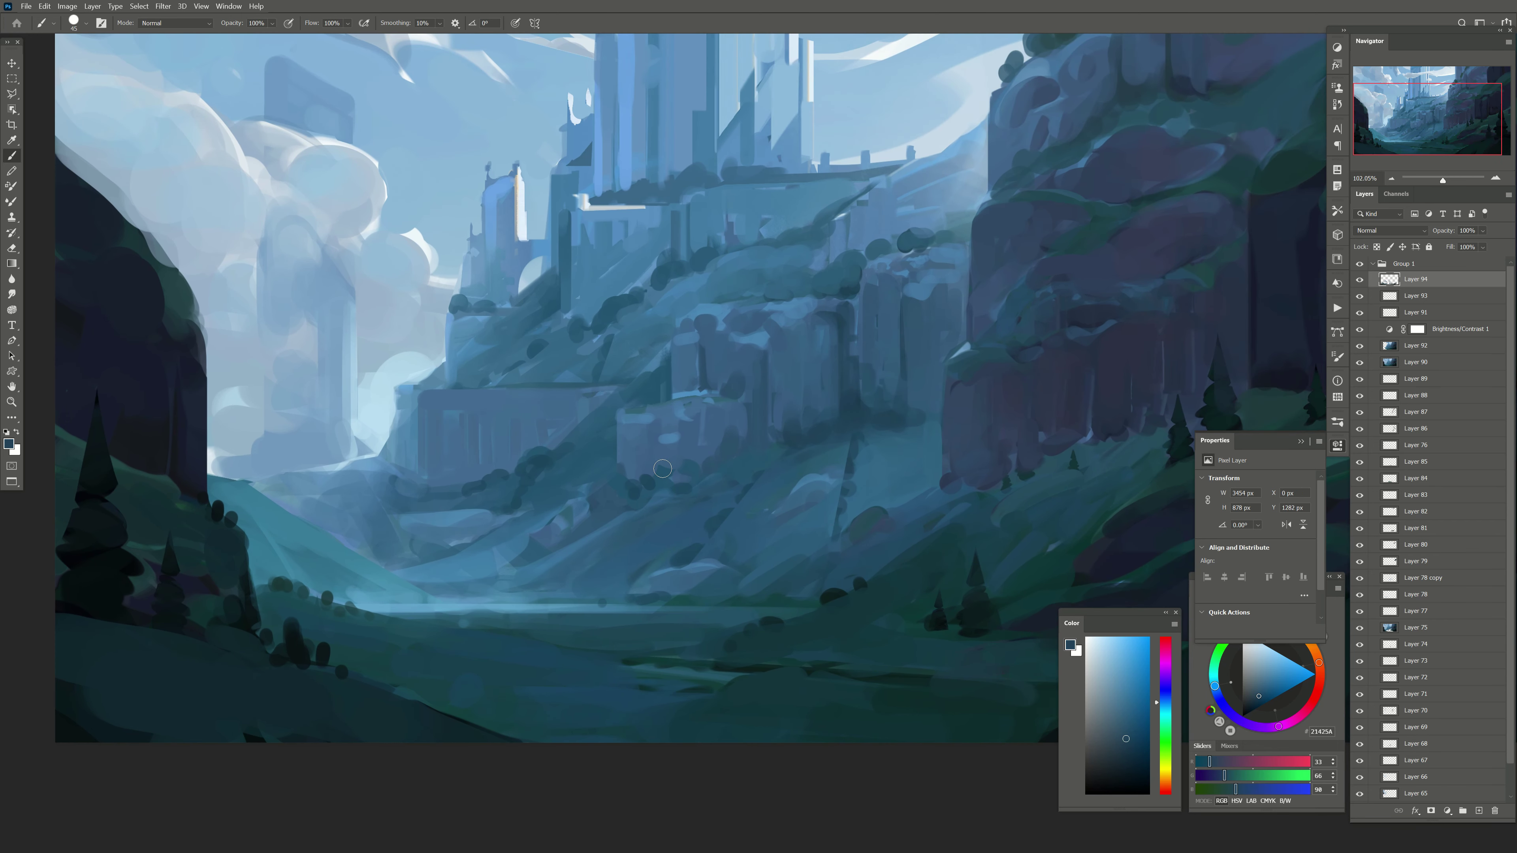
pyautogui.moveTo(763, 533); pyautogui.dragTo(797, 490)
pyautogui.press('l')
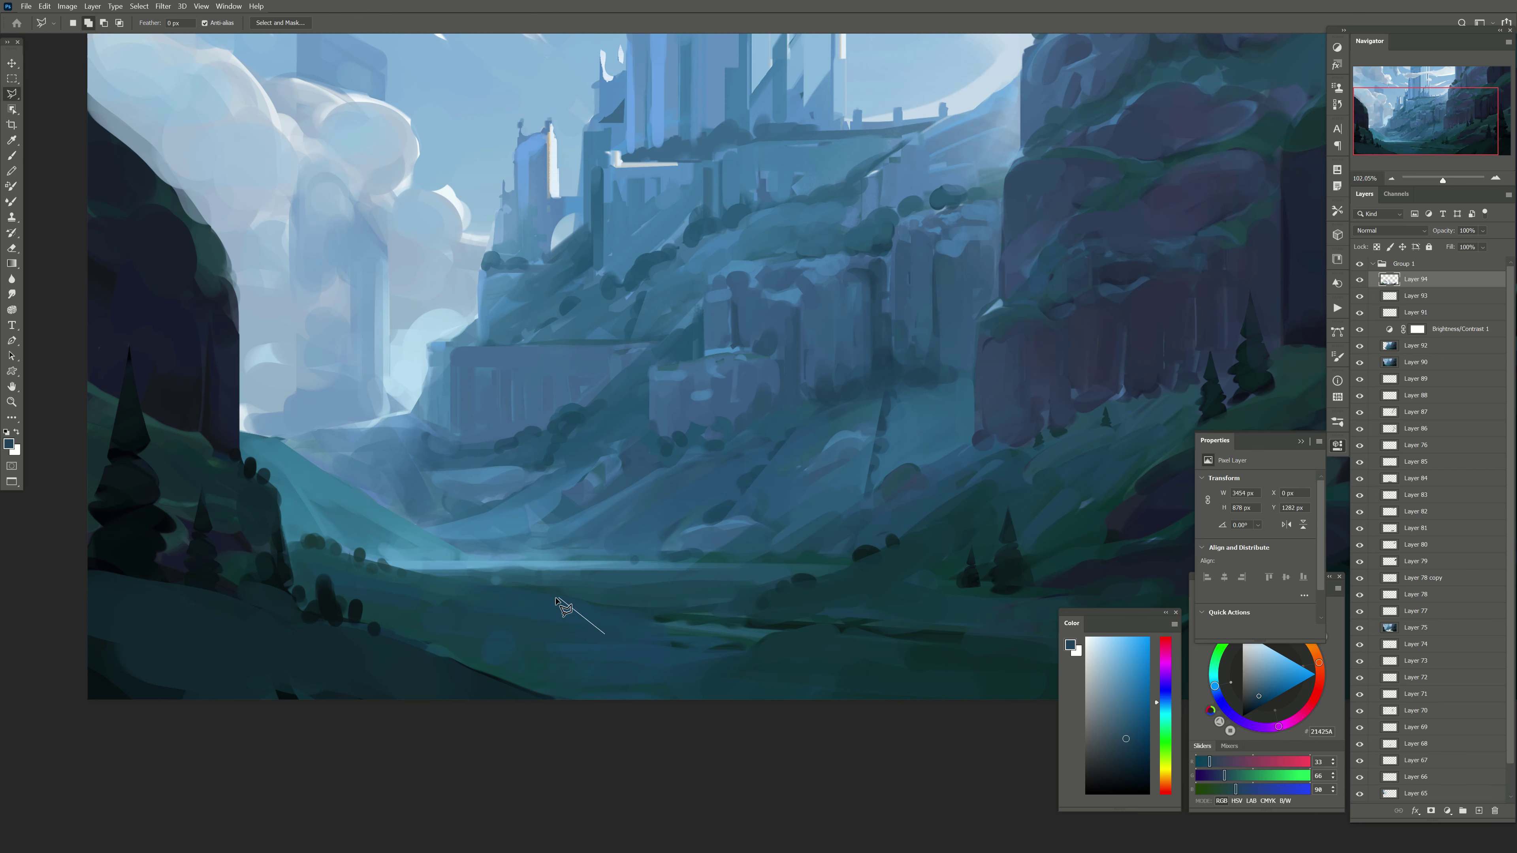
pyautogui.press('b')
pyautogui.keyDown('alt'); pyautogui.click(1011, 583); pyautogui.keyUp('alt')
pyautogui.moveTo(784, 594); pyautogui.dragTo(666, 608)
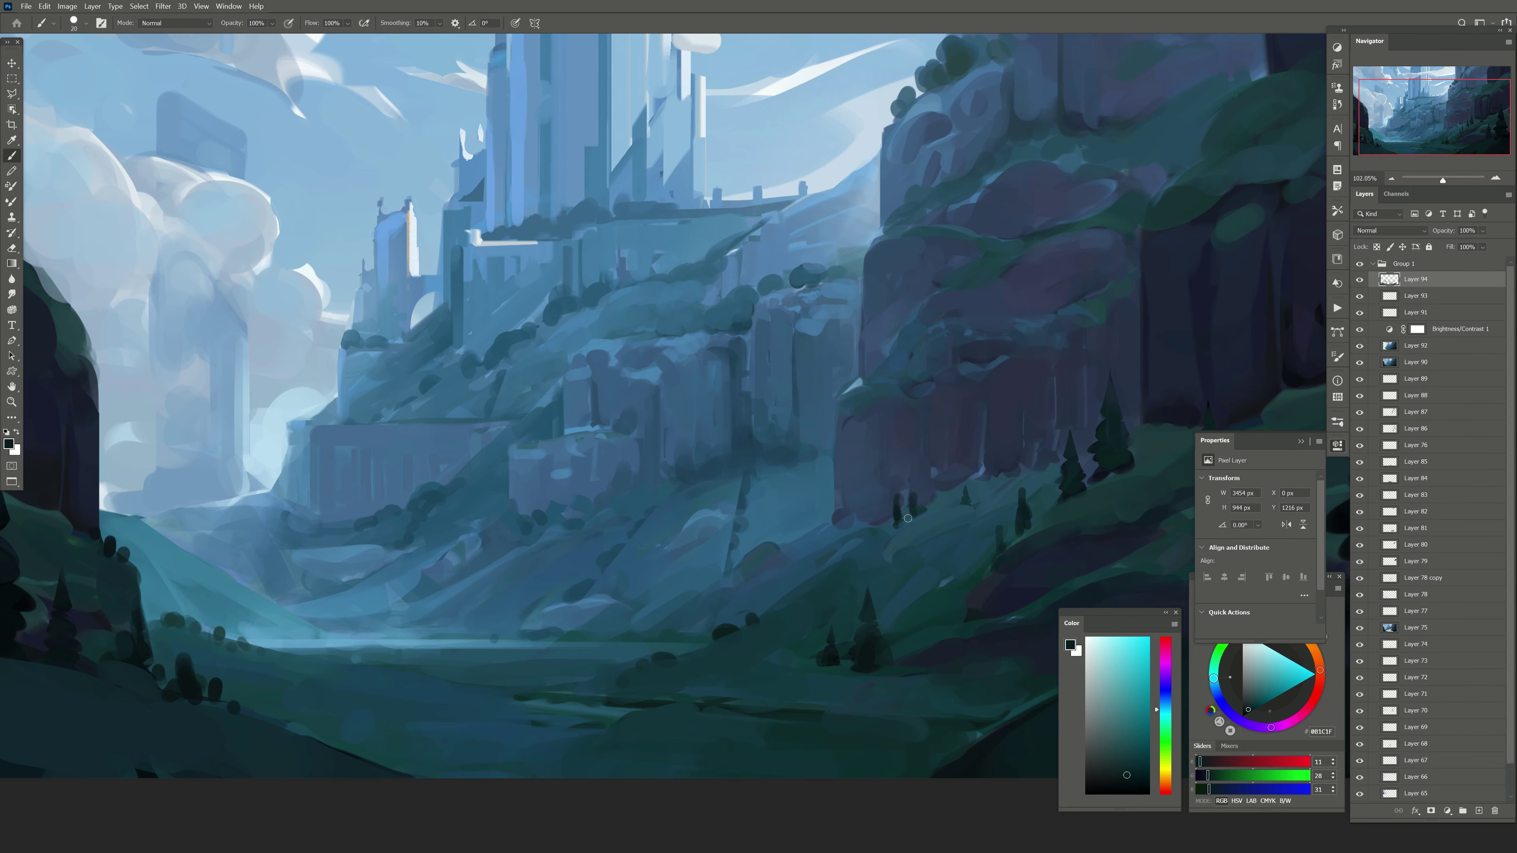
pyautogui.keyDown('alt'); pyautogui.click(830, 530); pyautogui.keyUp('alt')
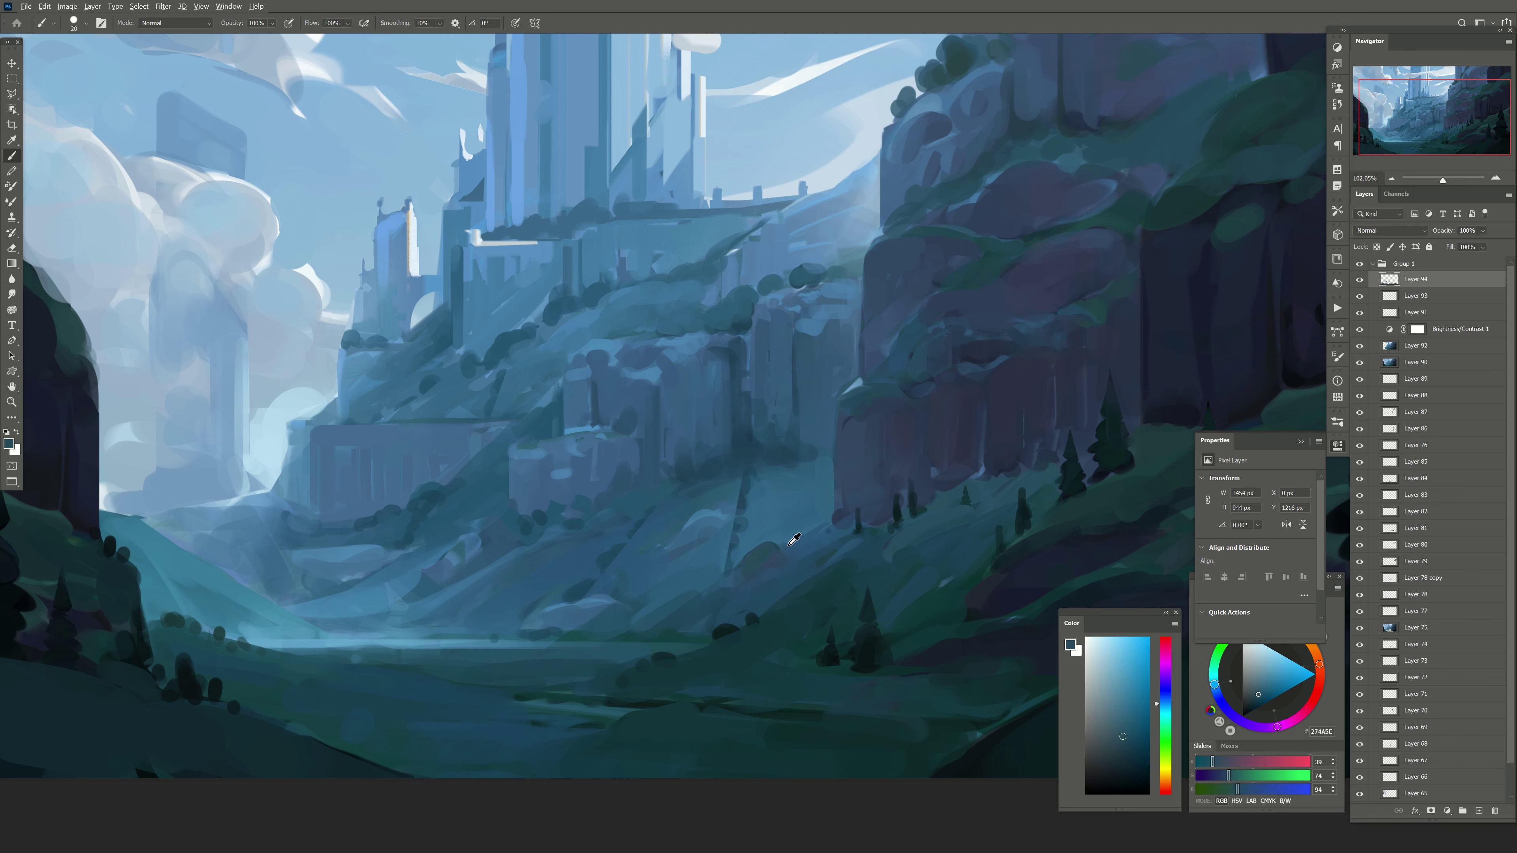
pyautogui.press(']')
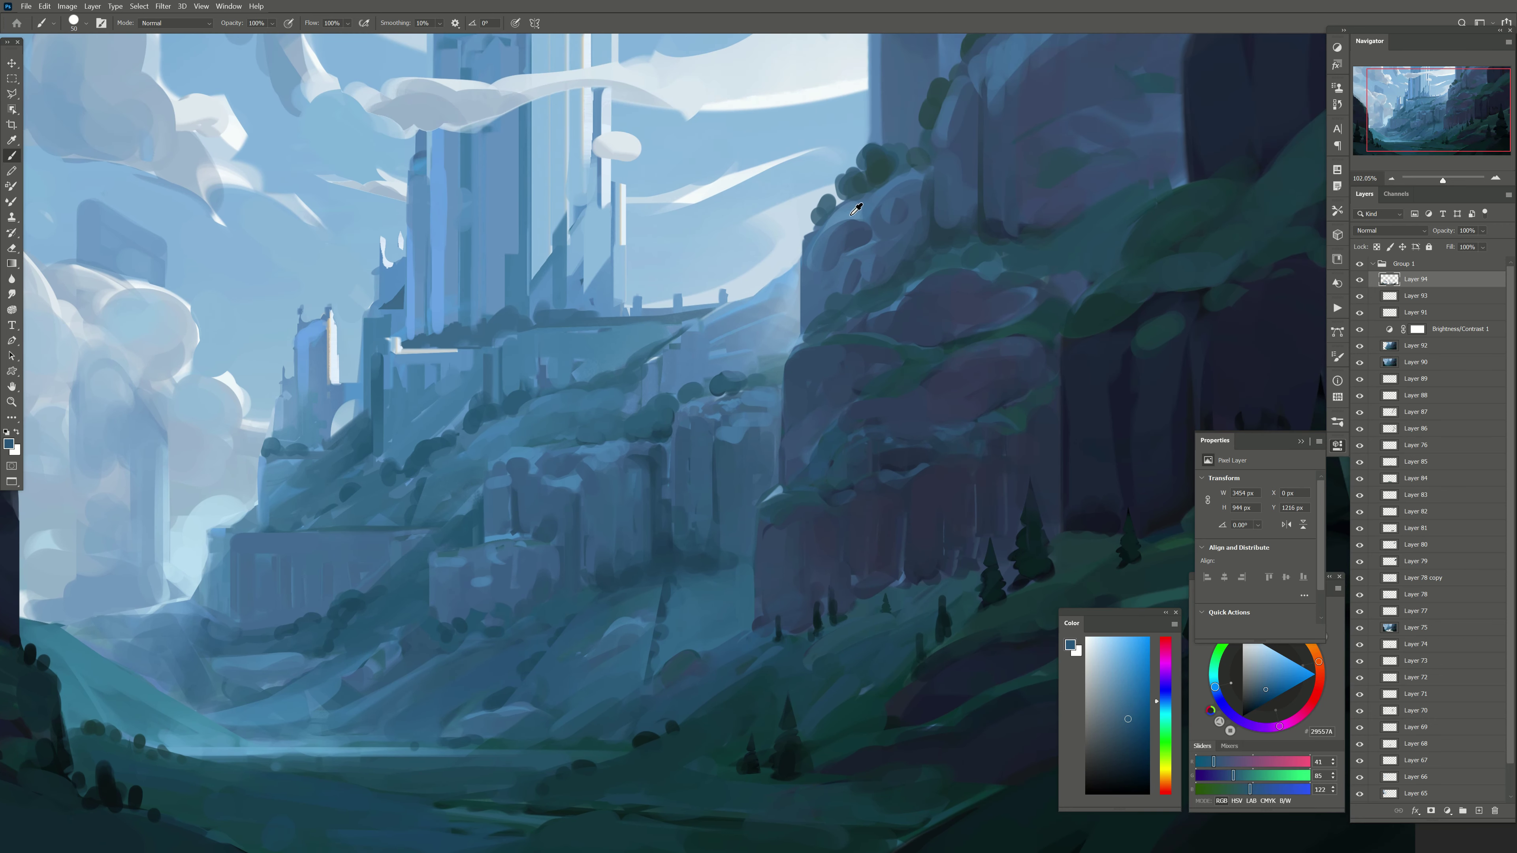
pyautogui.keyDown('alt'); pyautogui.click(856, 208); pyautogui.keyUp('alt')
pyautogui.moveTo(931, 377); pyautogui.dragTo(958, 359)
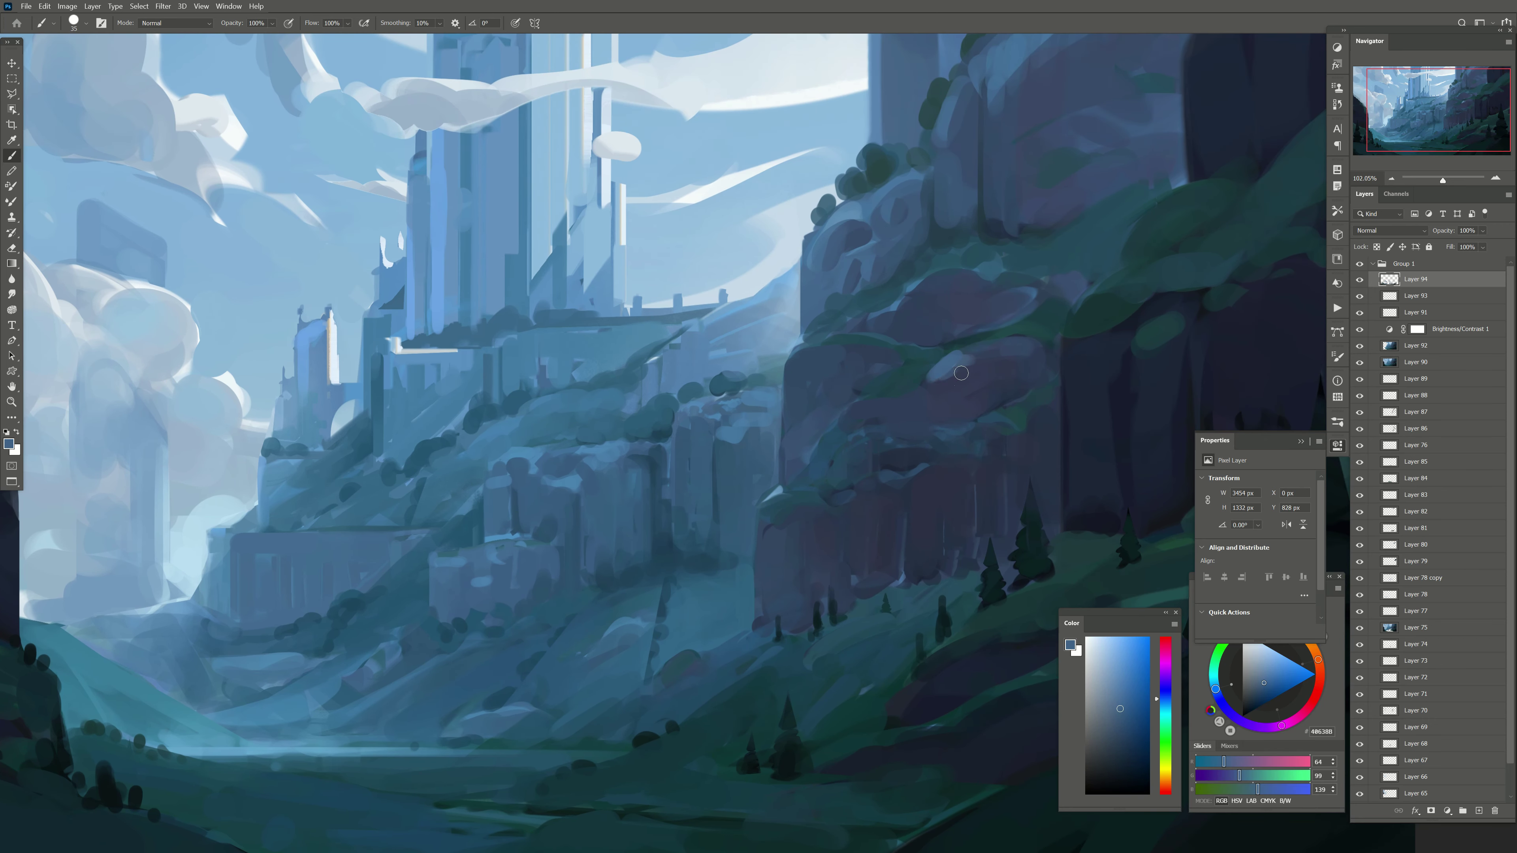
pyautogui.keyDown('alt'); pyautogui.click(974, 359); pyautogui.keyUp('alt')
# Step: Outline a purple cliff-face patch, shade it dark purple-blue, then deselect
pyautogui.moveTo(786, 395); pyautogui.dragTo(697, 434)
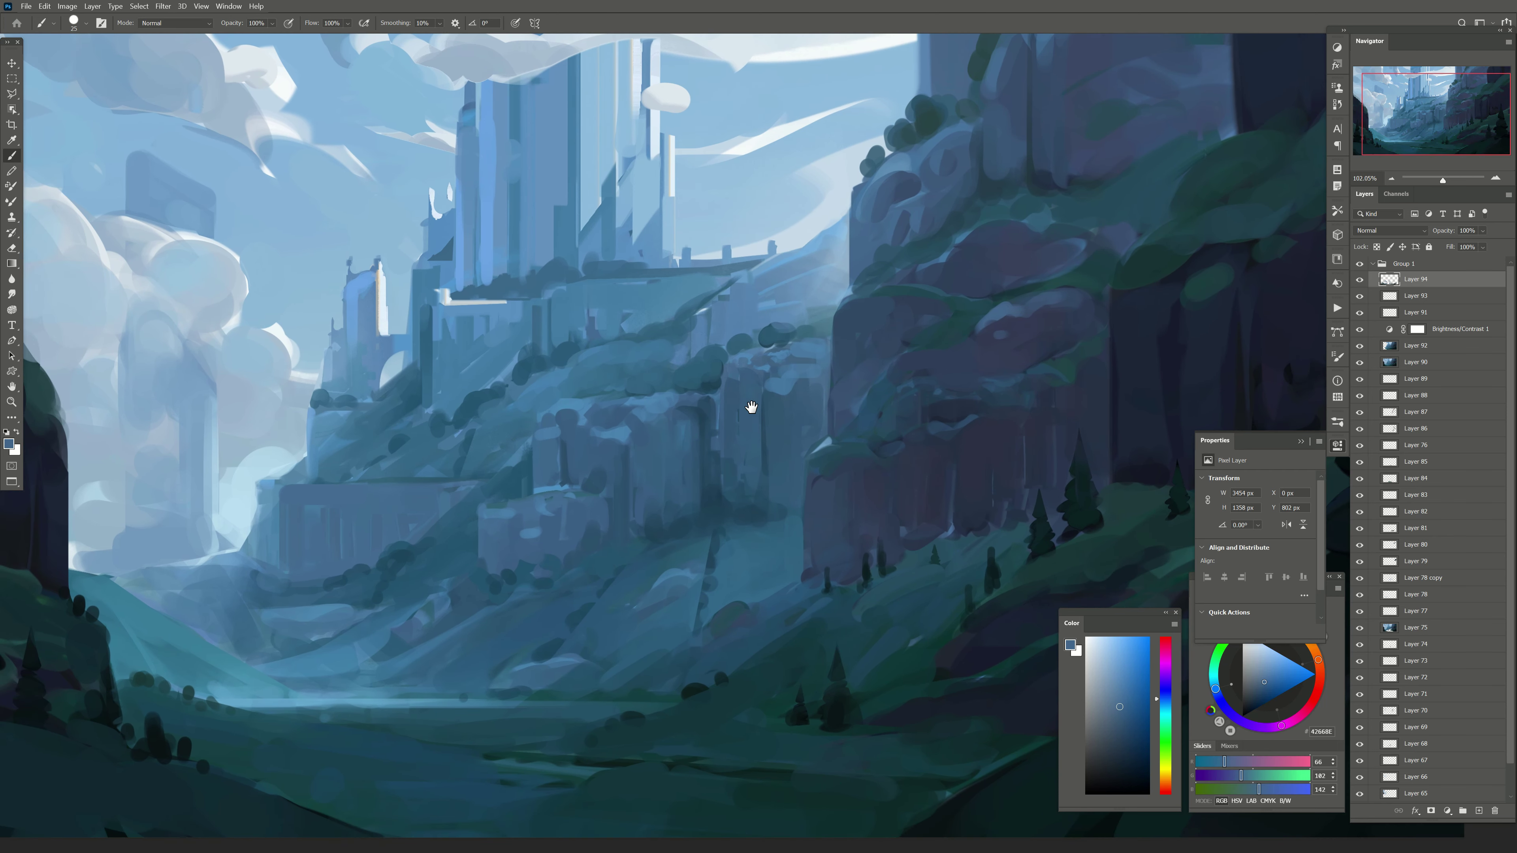
pyautogui.moveTo(995, 309); pyautogui.dragTo(991, 321)
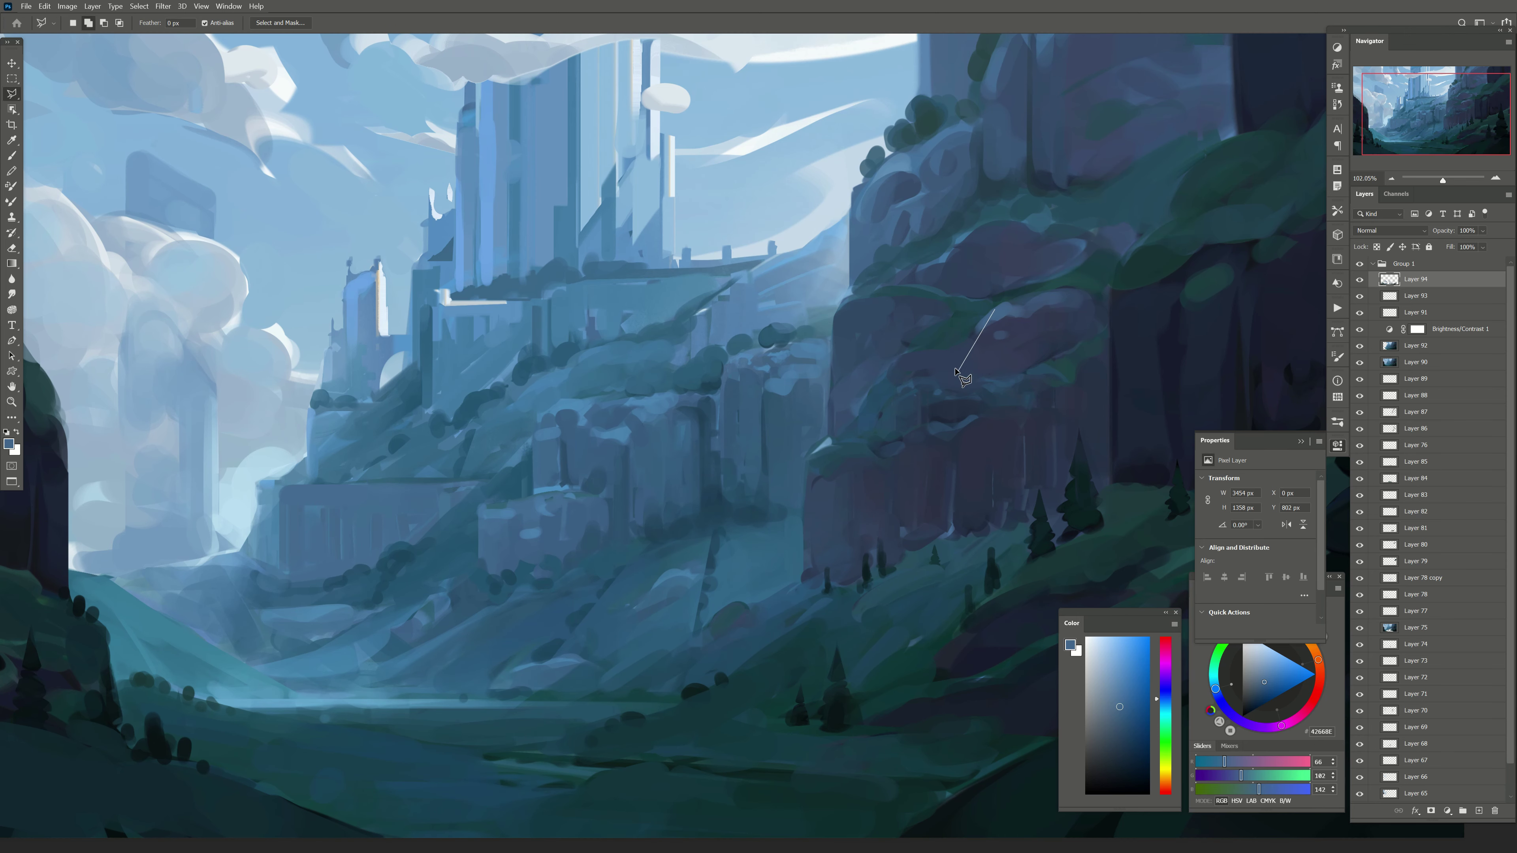
pyautogui.keyDown('alt'); pyautogui.click(963, 344); pyautogui.keyUp('alt')
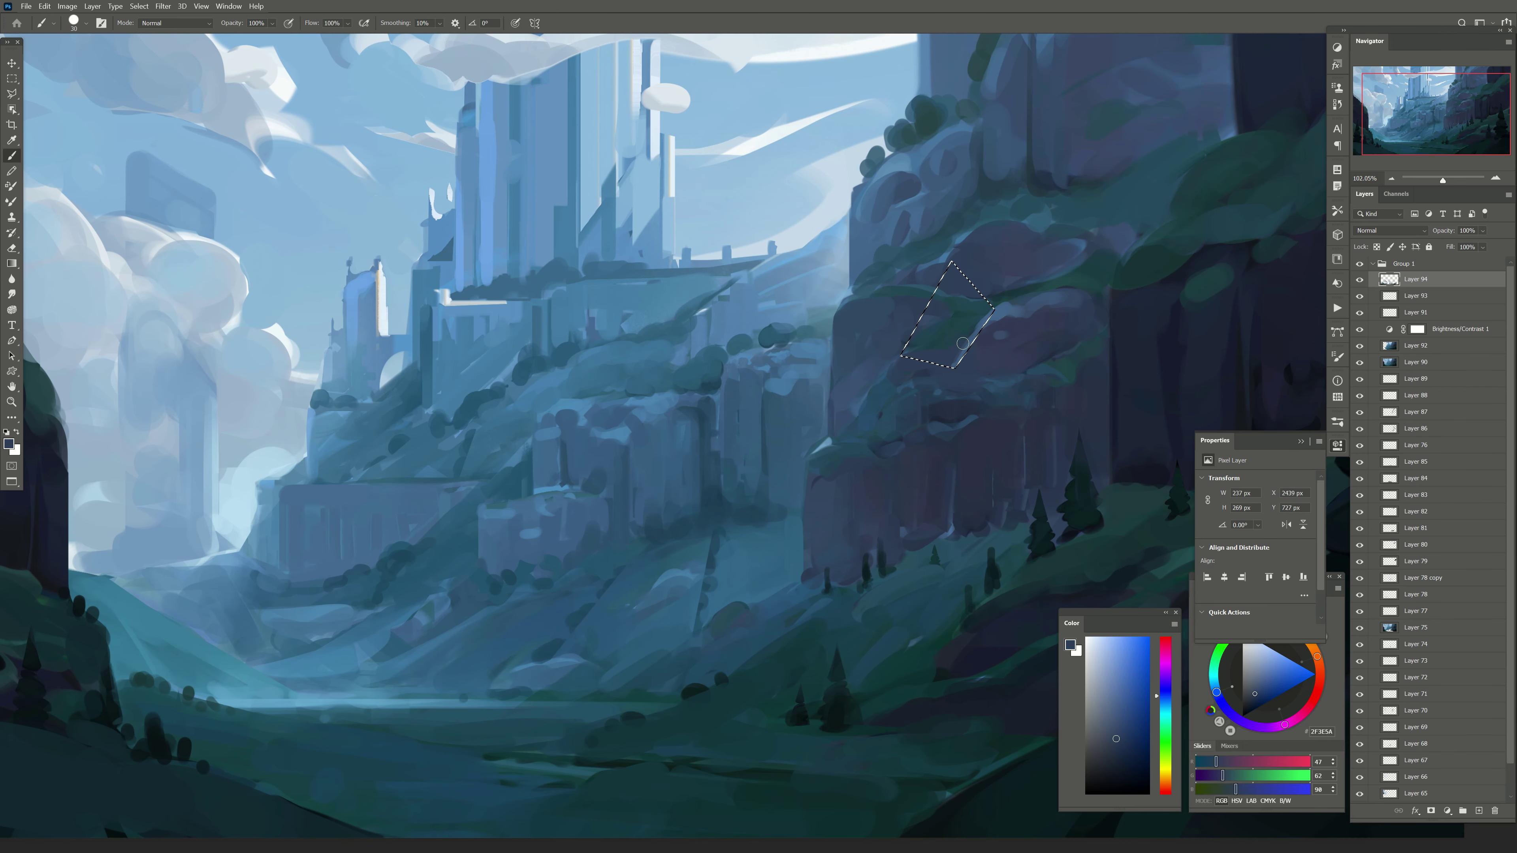
pyautogui.press(']')
pyautogui.hotkey('ctrl', 'd')
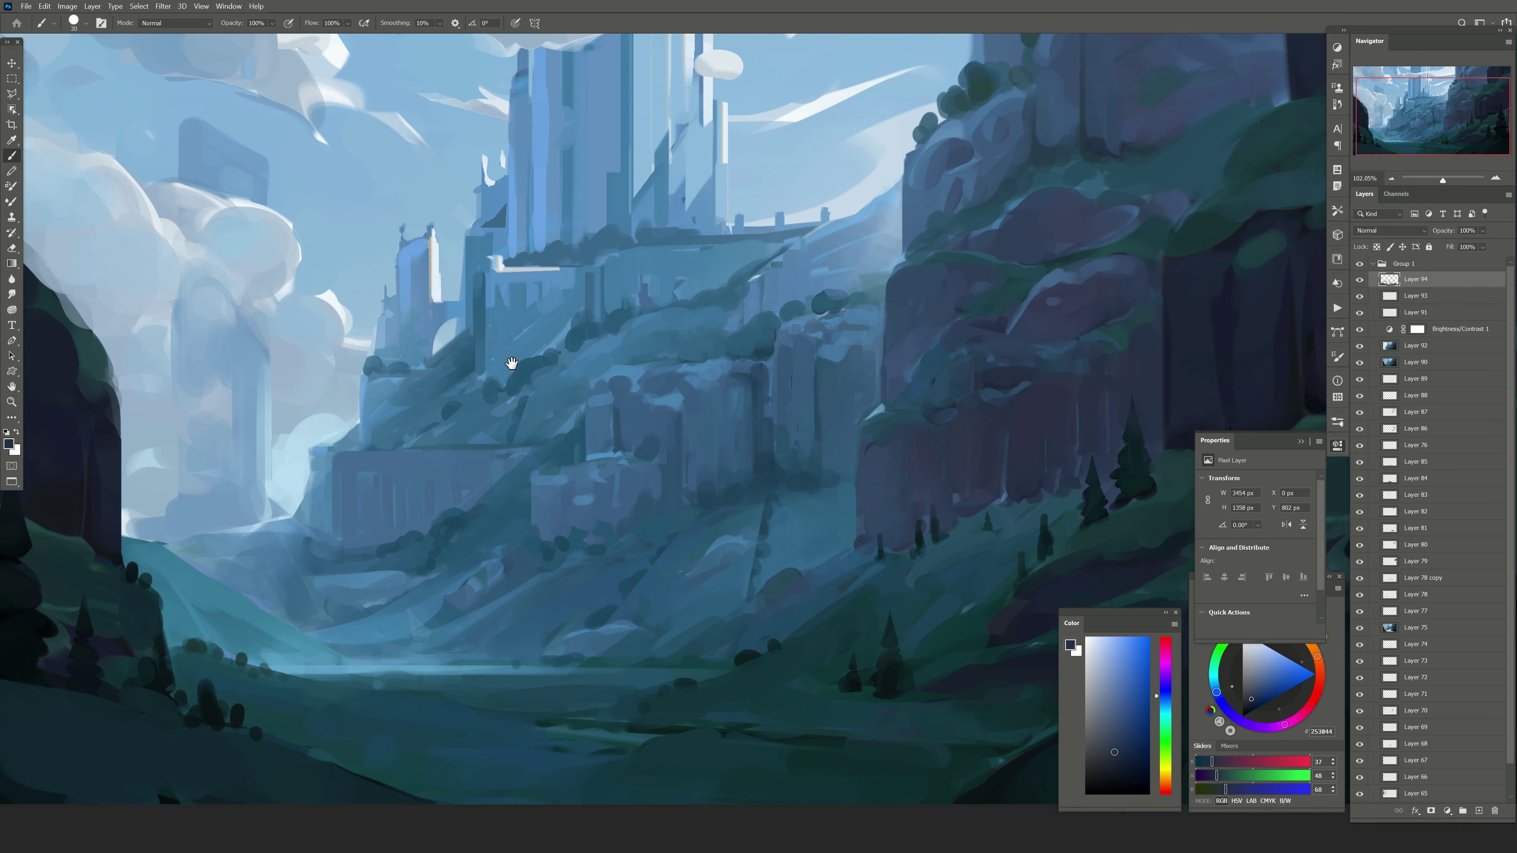
pyautogui.moveTo(771, 658); pyautogui.dragTo(837, 604)
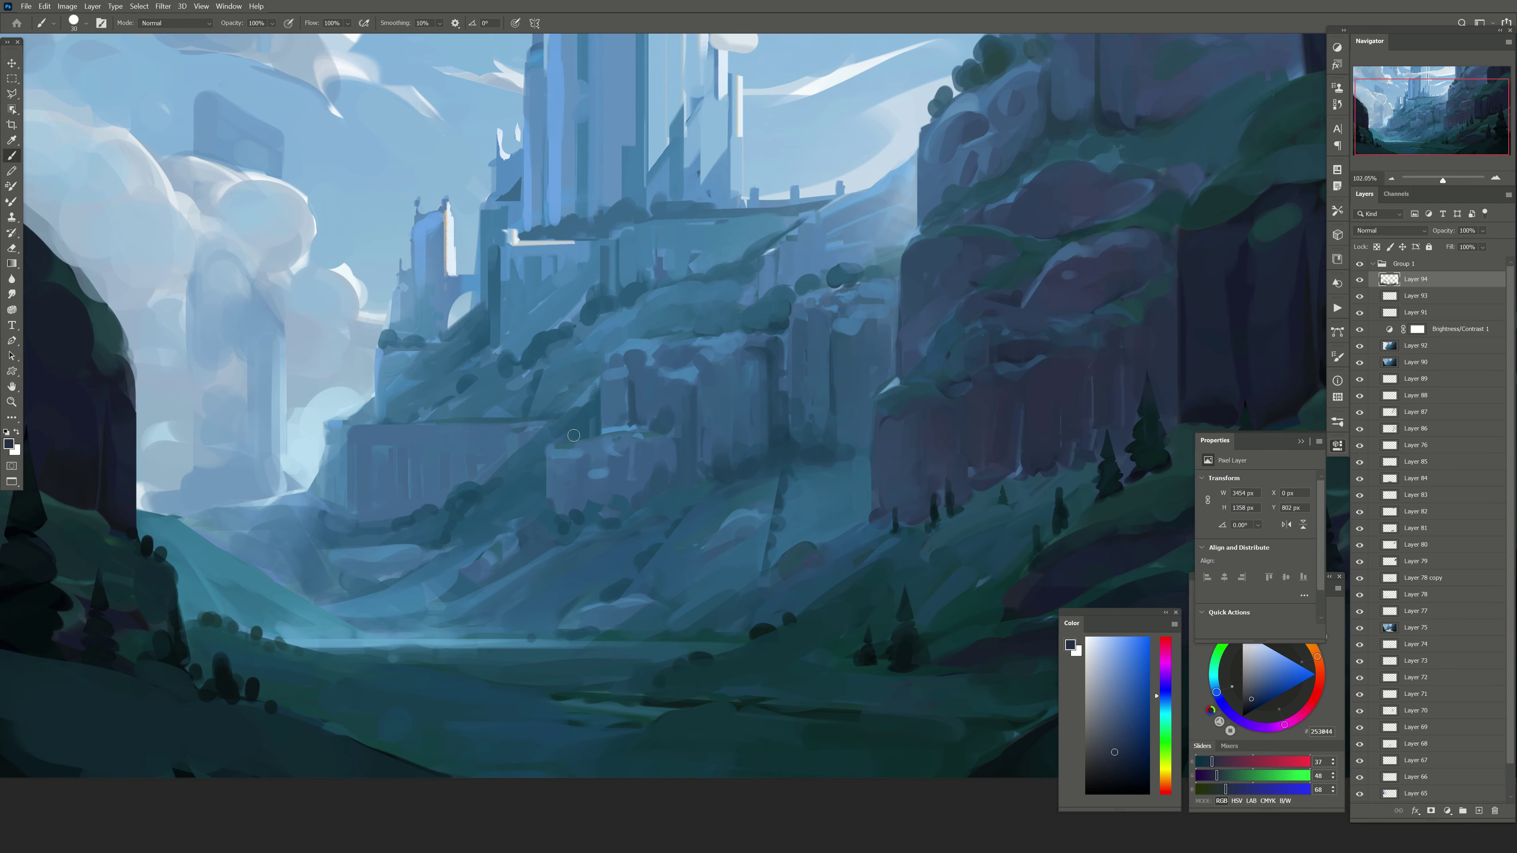
# Step: Select the wall section at the castle's lower-left cliff base with a polygonal outline
pyautogui.moveTo(549, 458); pyautogui.dragTo(632, 442)
pyautogui.press('l')
pyautogui.click(637, 399)
pyautogui.click(502, 495)
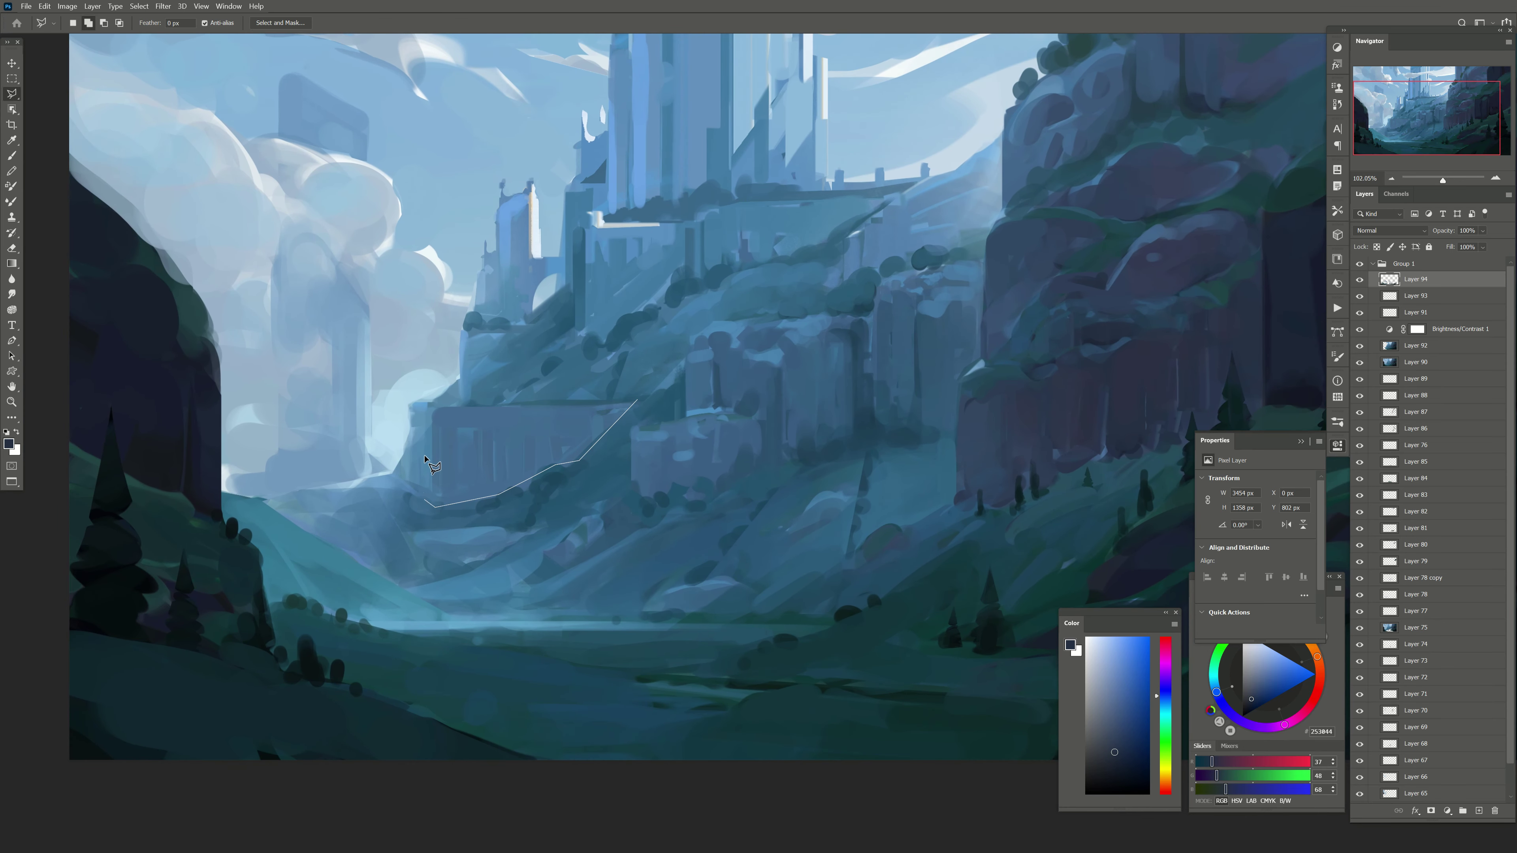
pyautogui.click(424, 489)
pyautogui.click(532, 363)
pyautogui.press('Return')
# Step: Paint dark blue column strokes in the selection, then soften them lighter
pyautogui.press('b')
pyautogui.keyDown('alt'); pyautogui.click(601, 438); pyautogui.keyUp('alt')
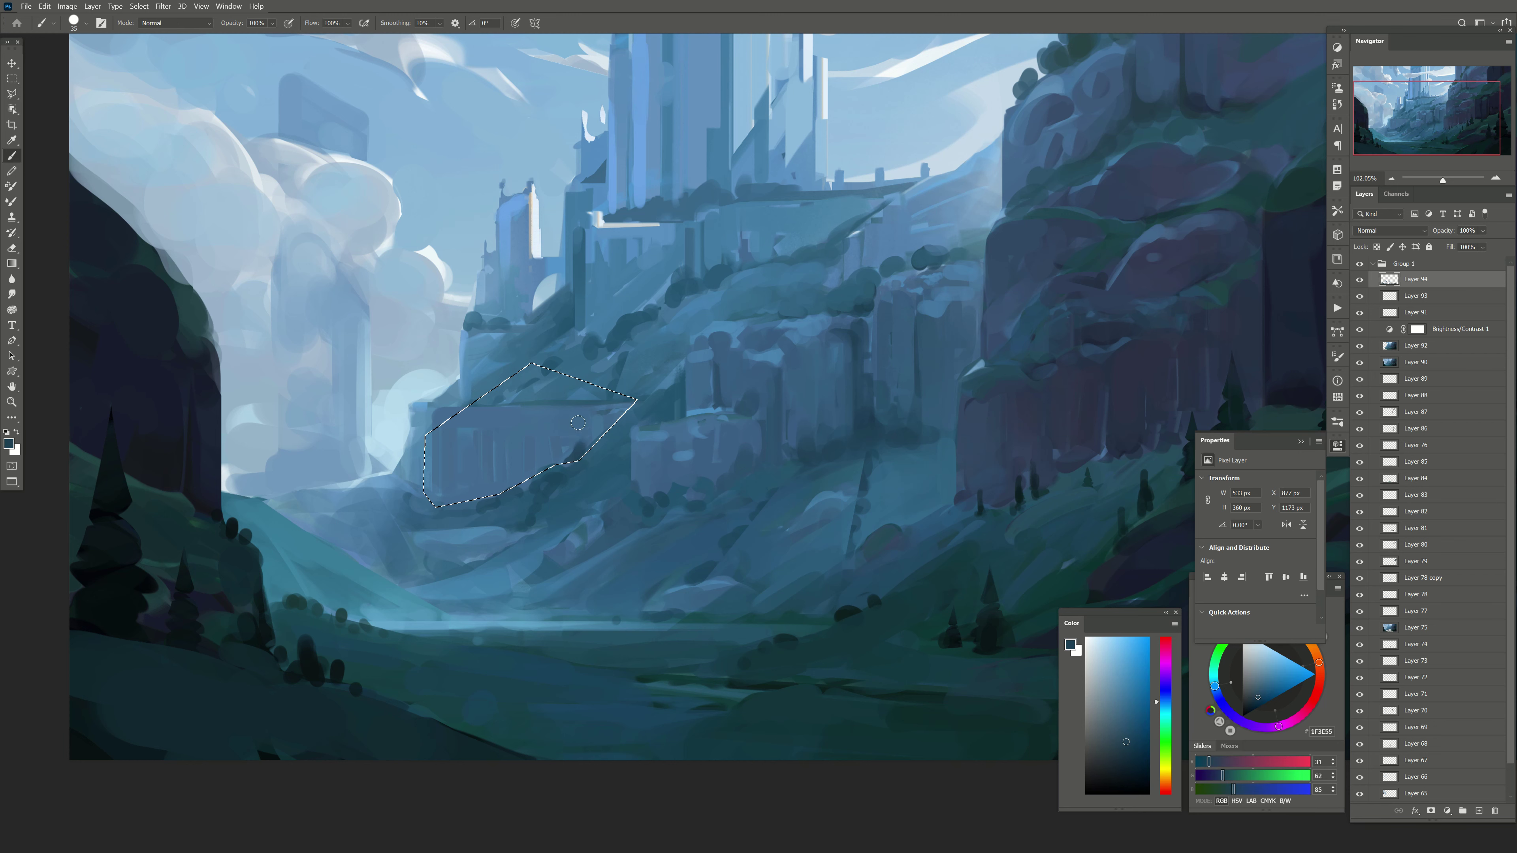
pyautogui.keyDown('alt'); pyautogui.click(592, 426); pyautogui.keyUp('alt')
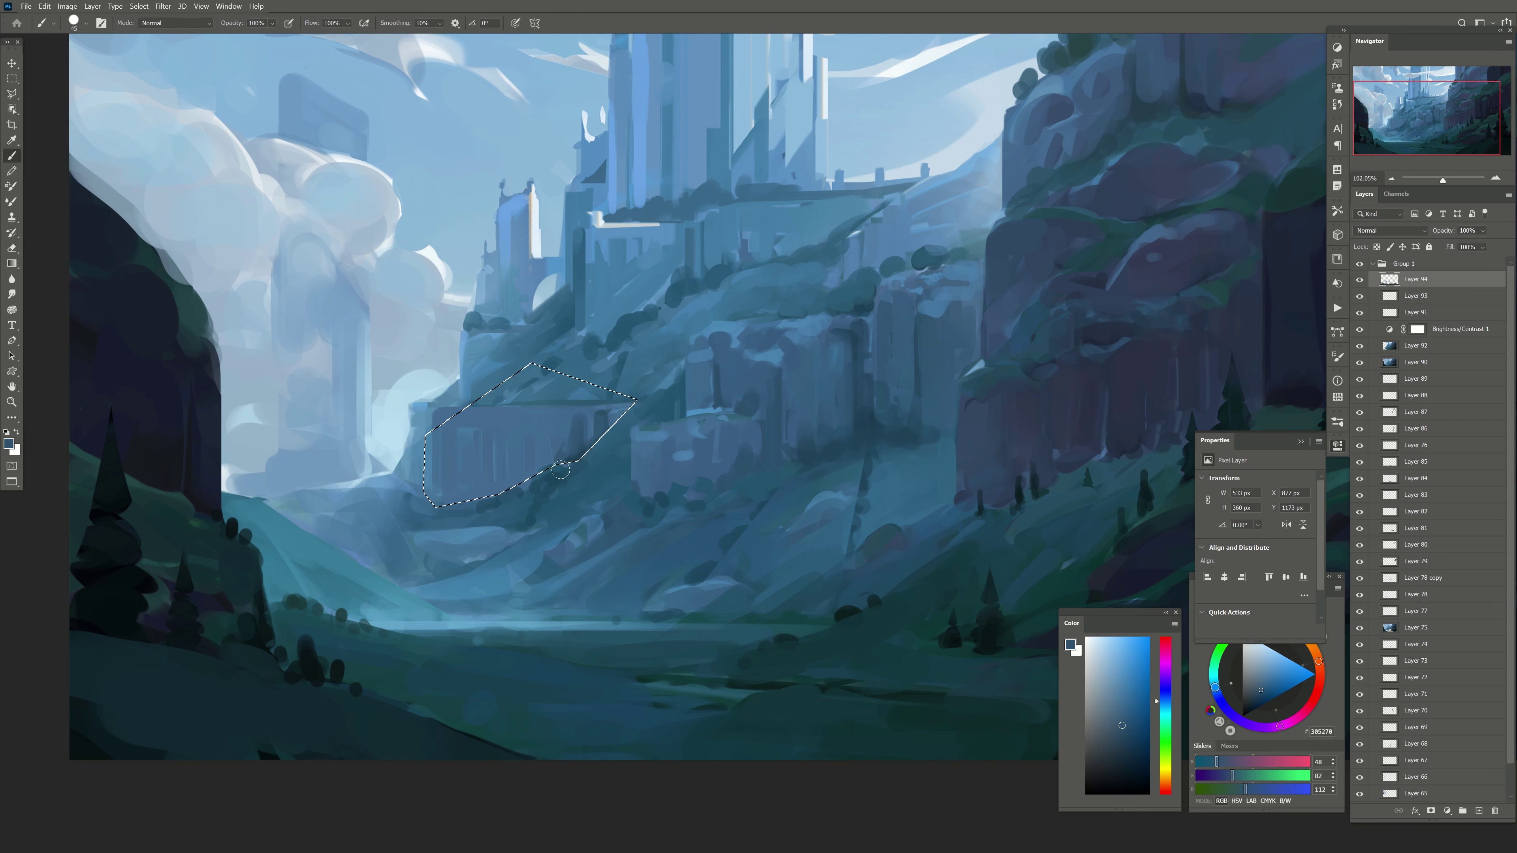
pyautogui.moveTo(558, 413); pyautogui.dragTo(525, 467)
pyautogui.press(']')
pyautogui.press(']')
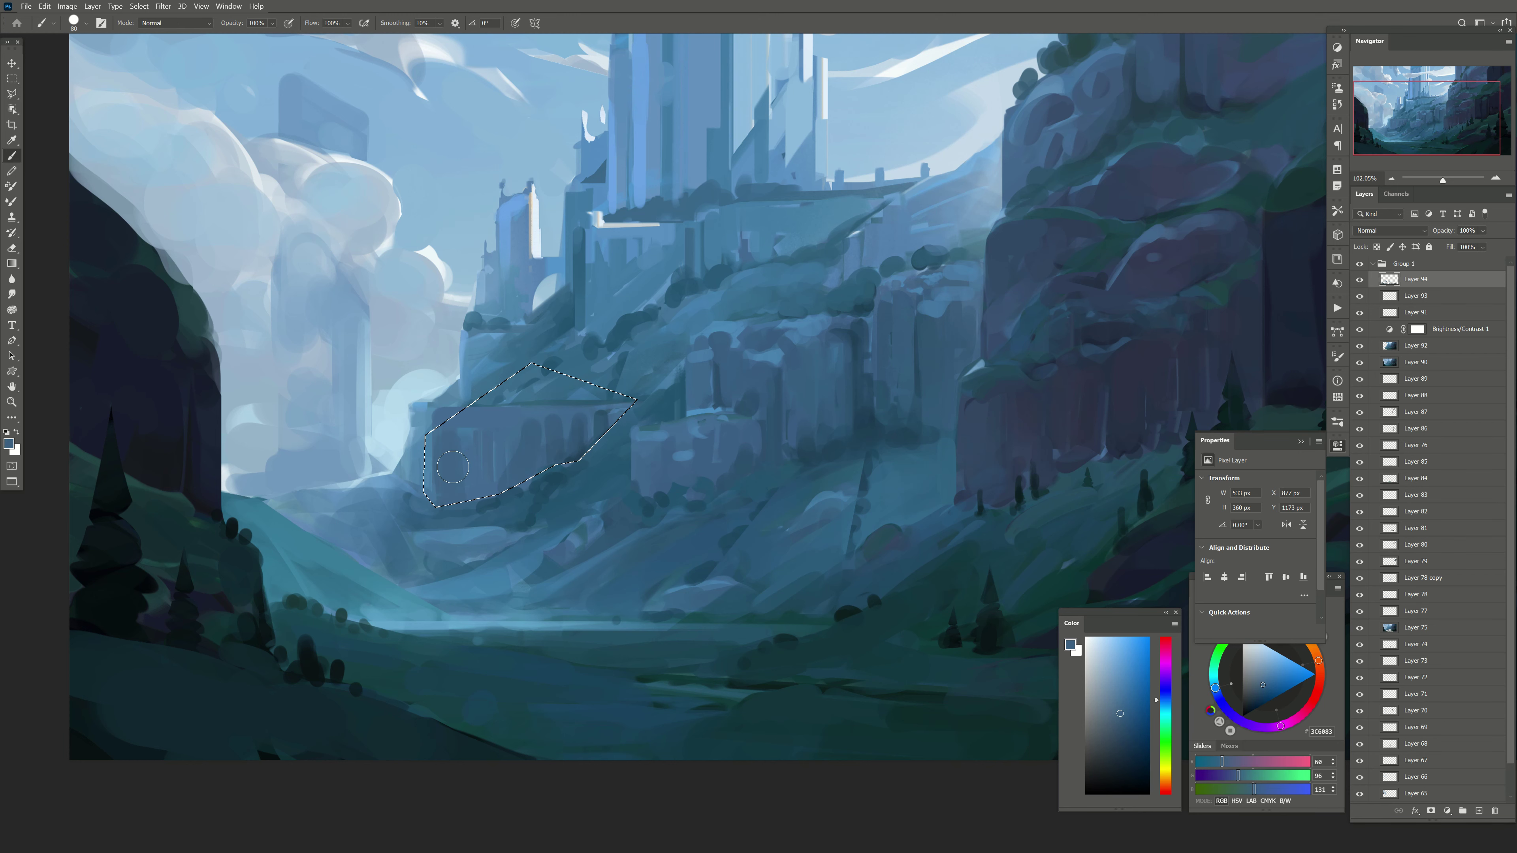
pyautogui.keyDown('alt'); pyautogui.click(476, 497); pyautogui.keyUp('alt')
pyautogui.press(']')
pyautogui.moveTo(472, 455); pyautogui.dragTo(478, 514)
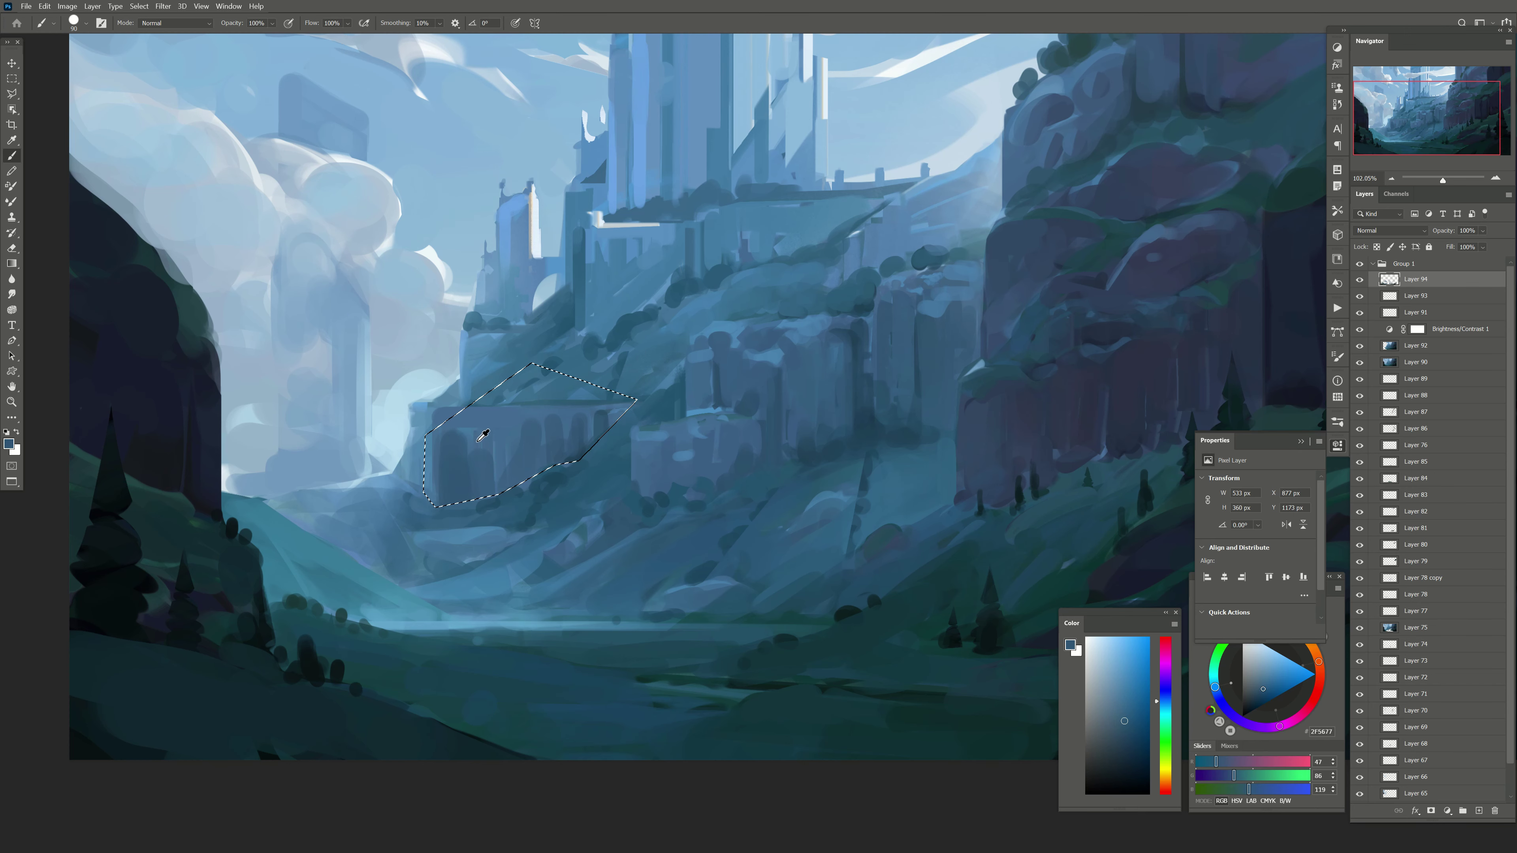
pyautogui.keyDown('alt'); pyautogui.click(495, 441); pyautogui.keyUp('alt')
pyautogui.moveTo(495, 442); pyautogui.dragTo(526, 472)
# Step: Finish the arched wall, deselect, and zoom out to view the whole painting
pyautogui.press('[')
pyautogui.press('[')
pyautogui.press('[')
pyautogui.keyDown('alt'); pyautogui.click(525, 424); pyautogui.keyUp('alt')
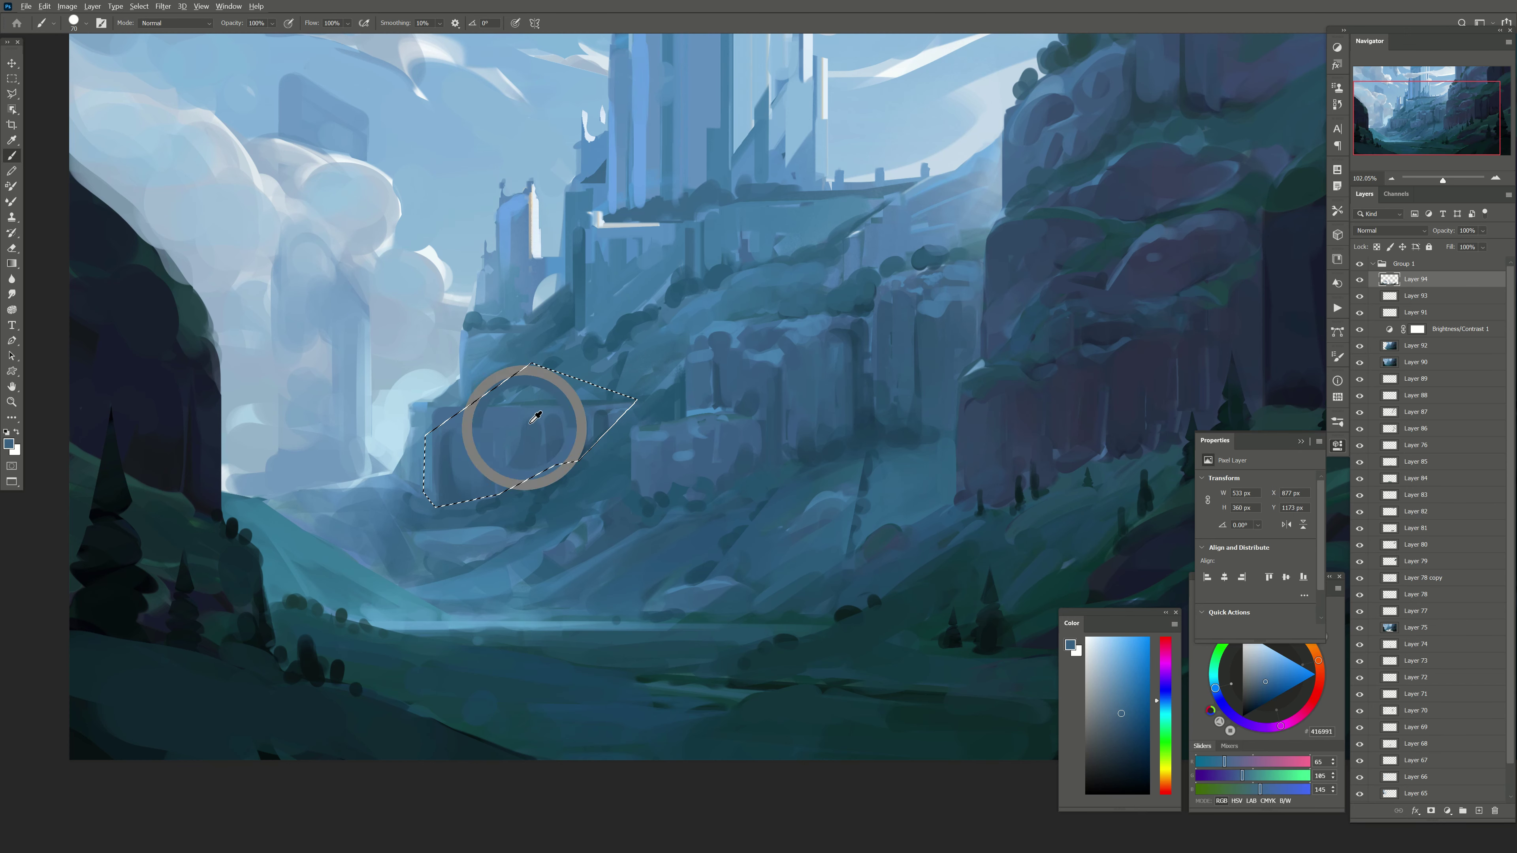
pyautogui.keyDown('alt'); pyautogui.click(600, 428); pyautogui.keyUp('alt')
pyautogui.press('[')
pyautogui.press('[')
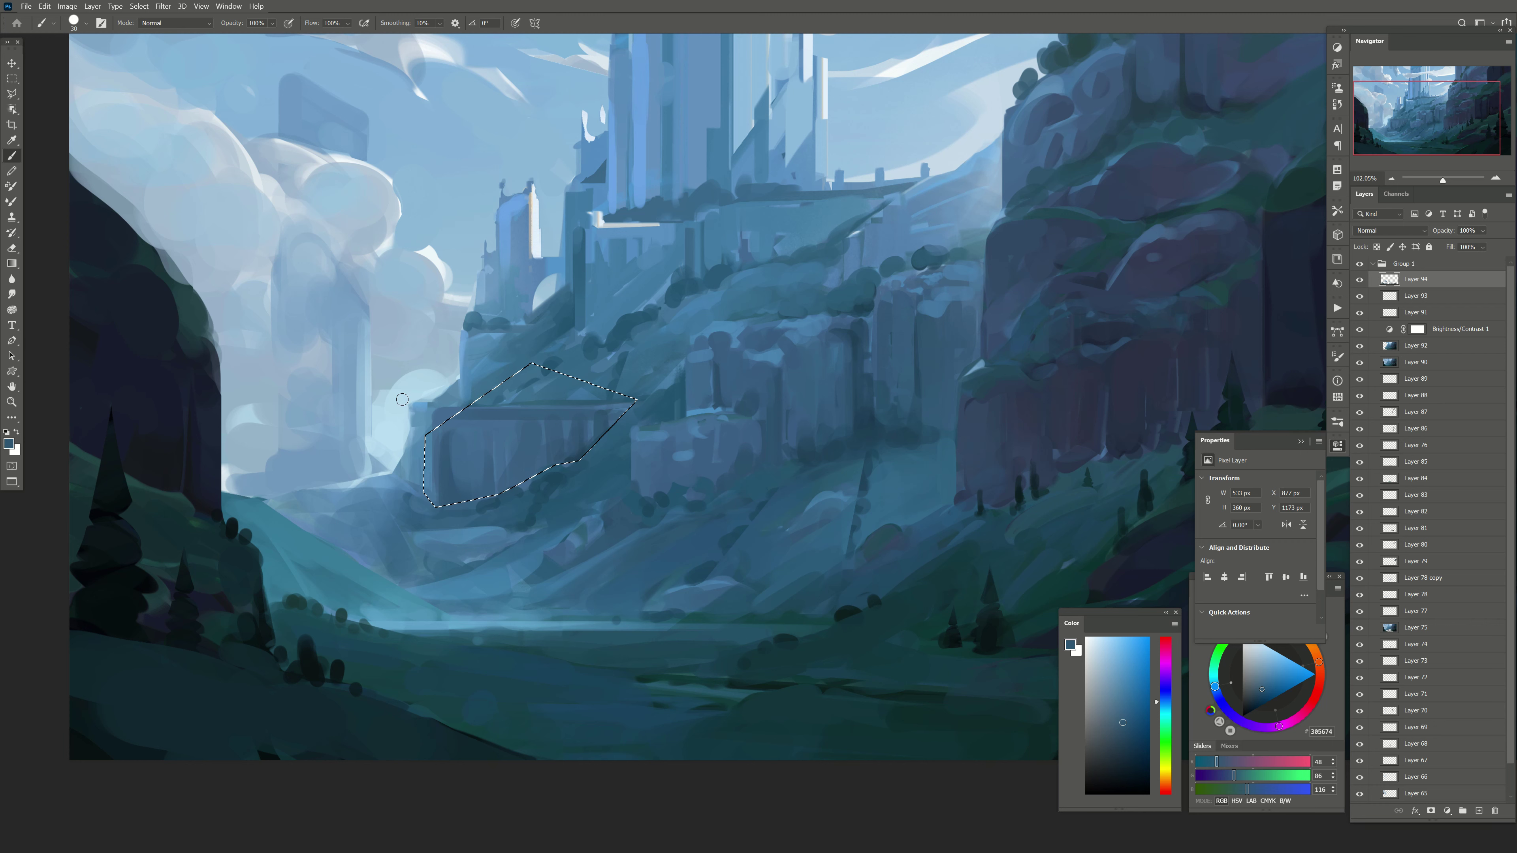
pyautogui.hotkey('ctrl', 'd')
pyautogui.press('e')
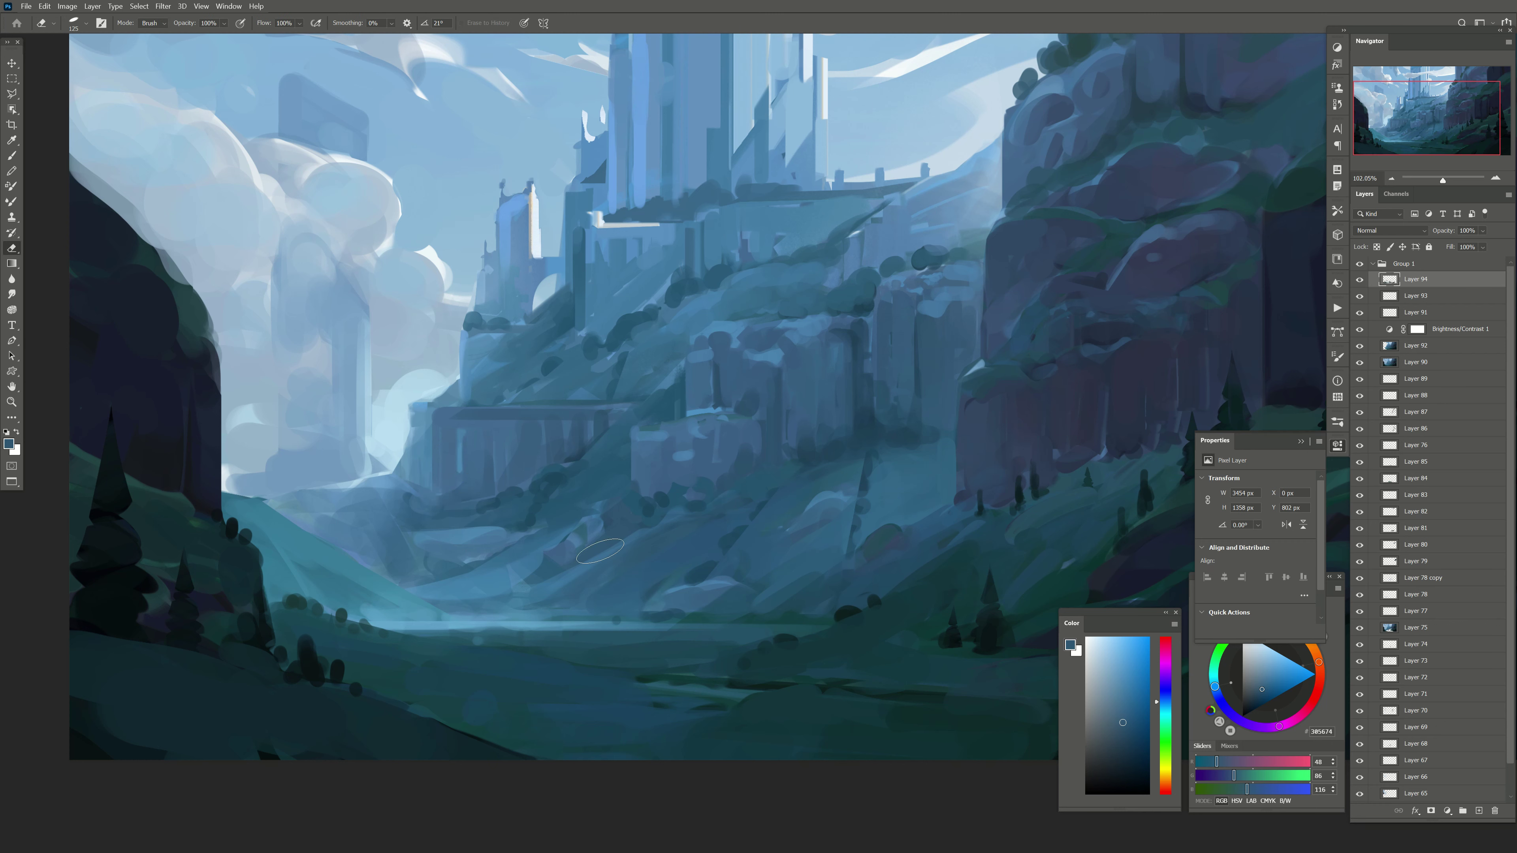
pyautogui.scroll(-2, 778, 272)
pyautogui.moveTo(779, 273)
pyautogui.mouseDown()
pyautogui.moveTo(664, 399)
pyautogui.moveTo(677, 364)
pyautogui.mouseUp()
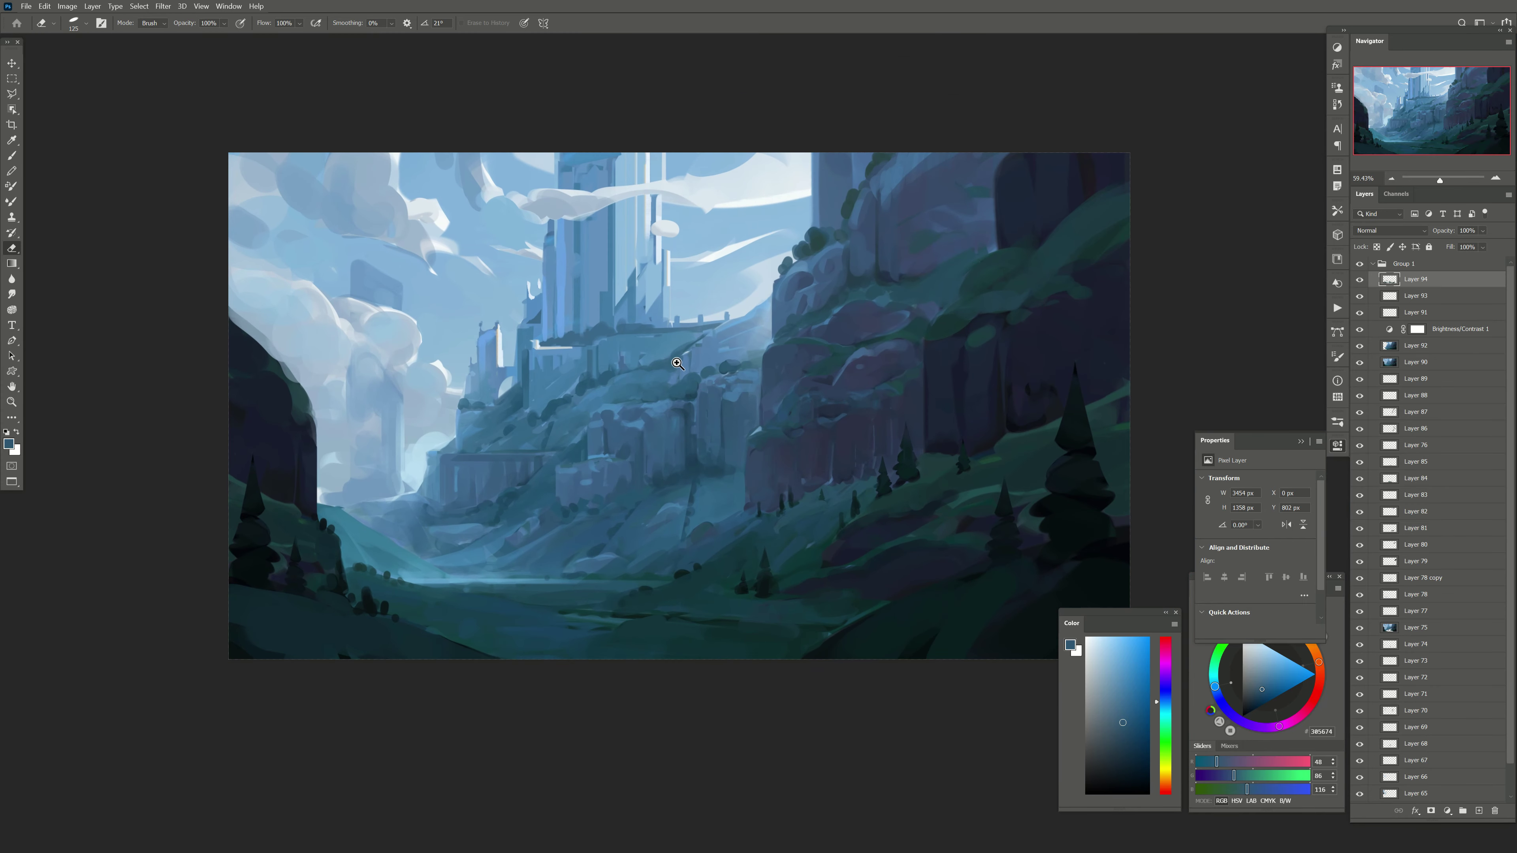
# Step: Mirror the view, add Layer 95, and outline the lower-left valley slope
pyautogui.press('h')
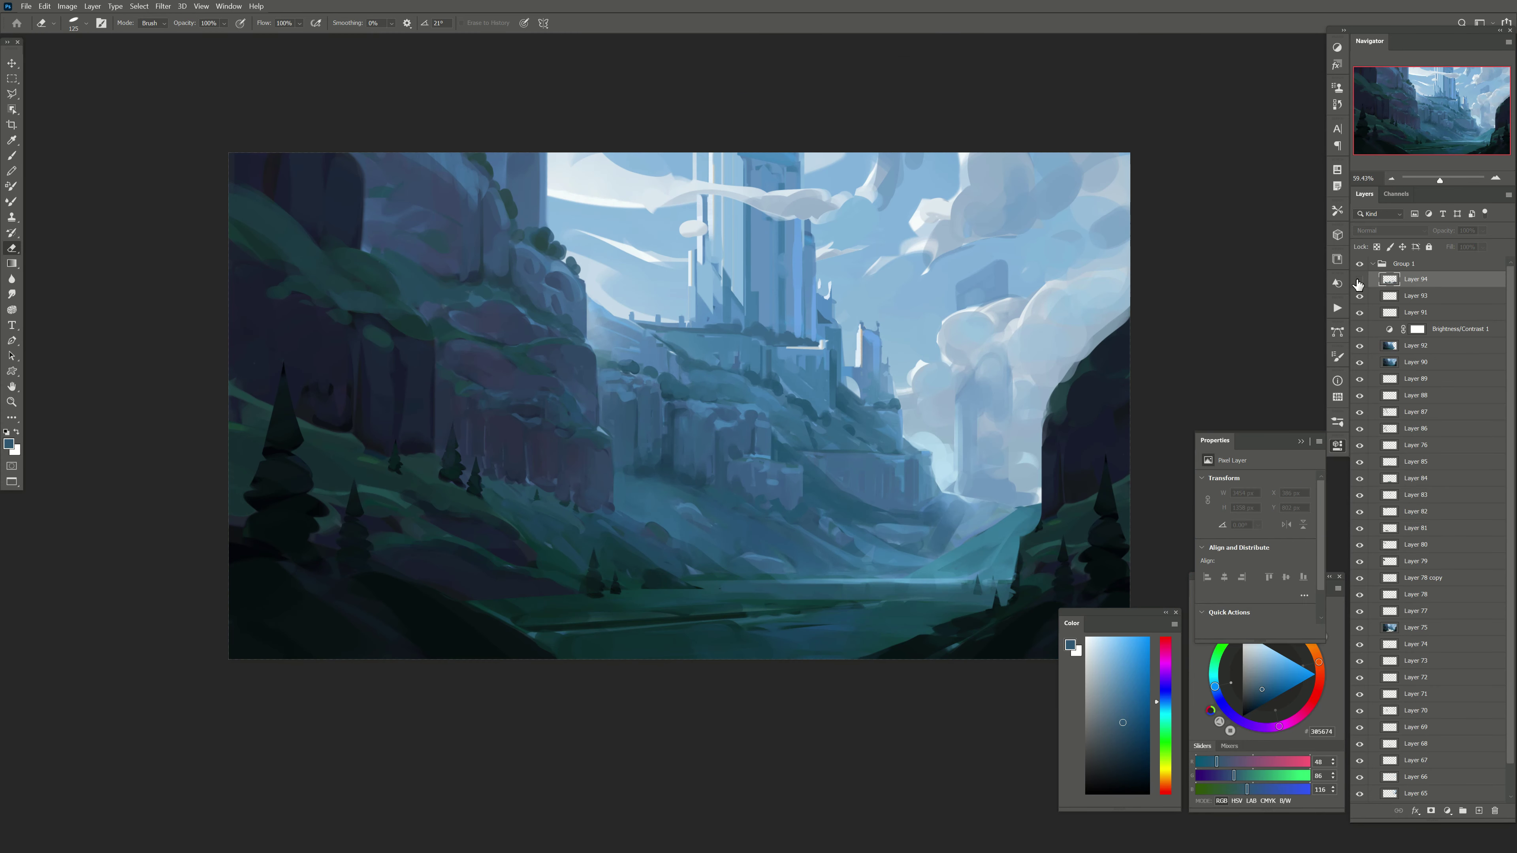
pyautogui.click(1361, 304)
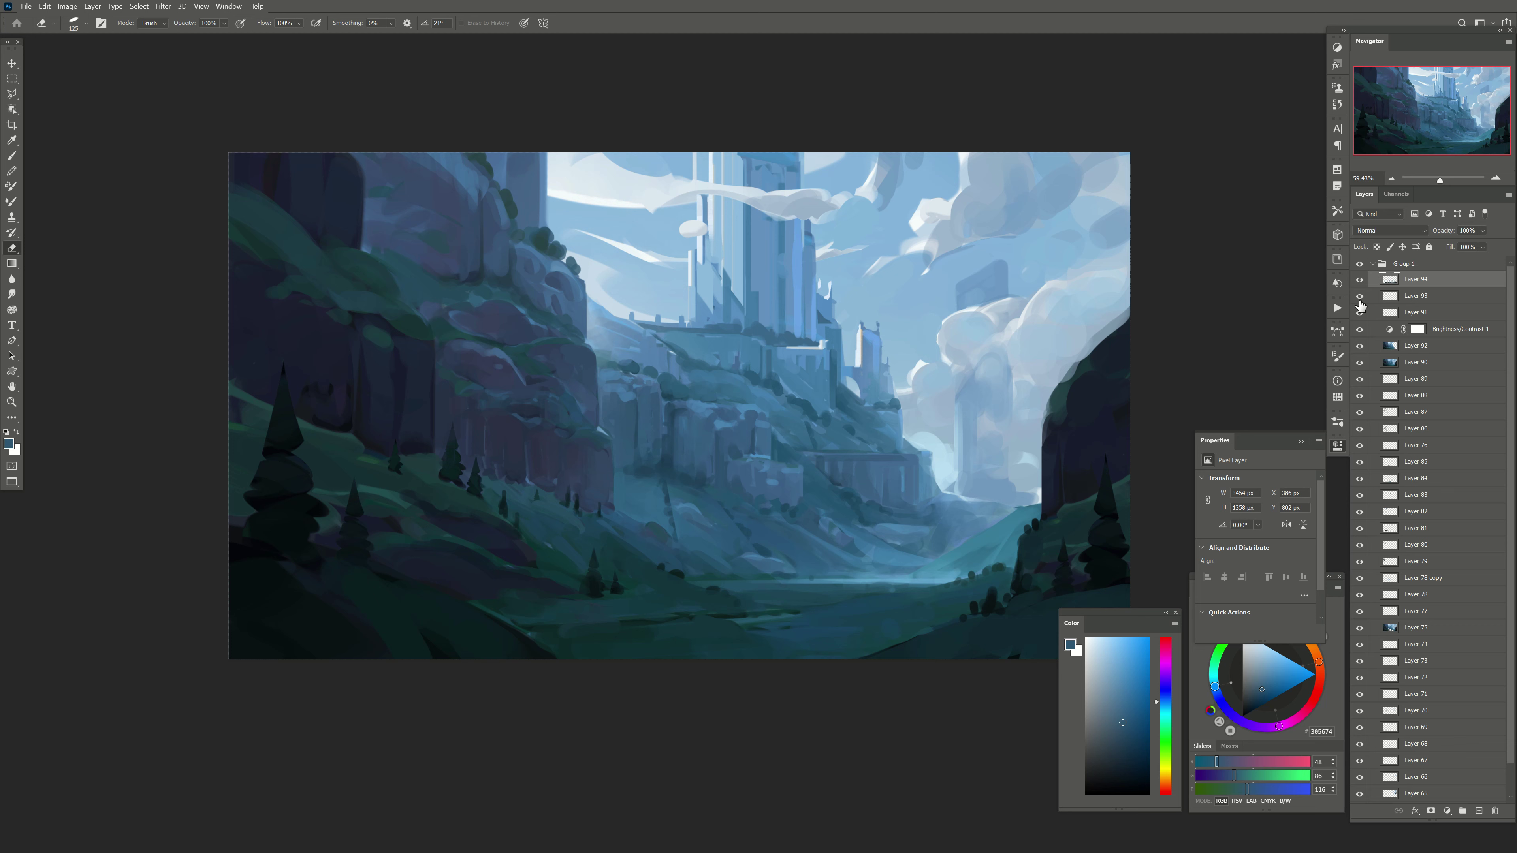
pyautogui.click(1477, 813)
pyautogui.moveTo(731, 523); pyautogui.dragTo(669, 448)
pyautogui.press('l')
pyautogui.click(686, 519)
pyautogui.click(772, 539)
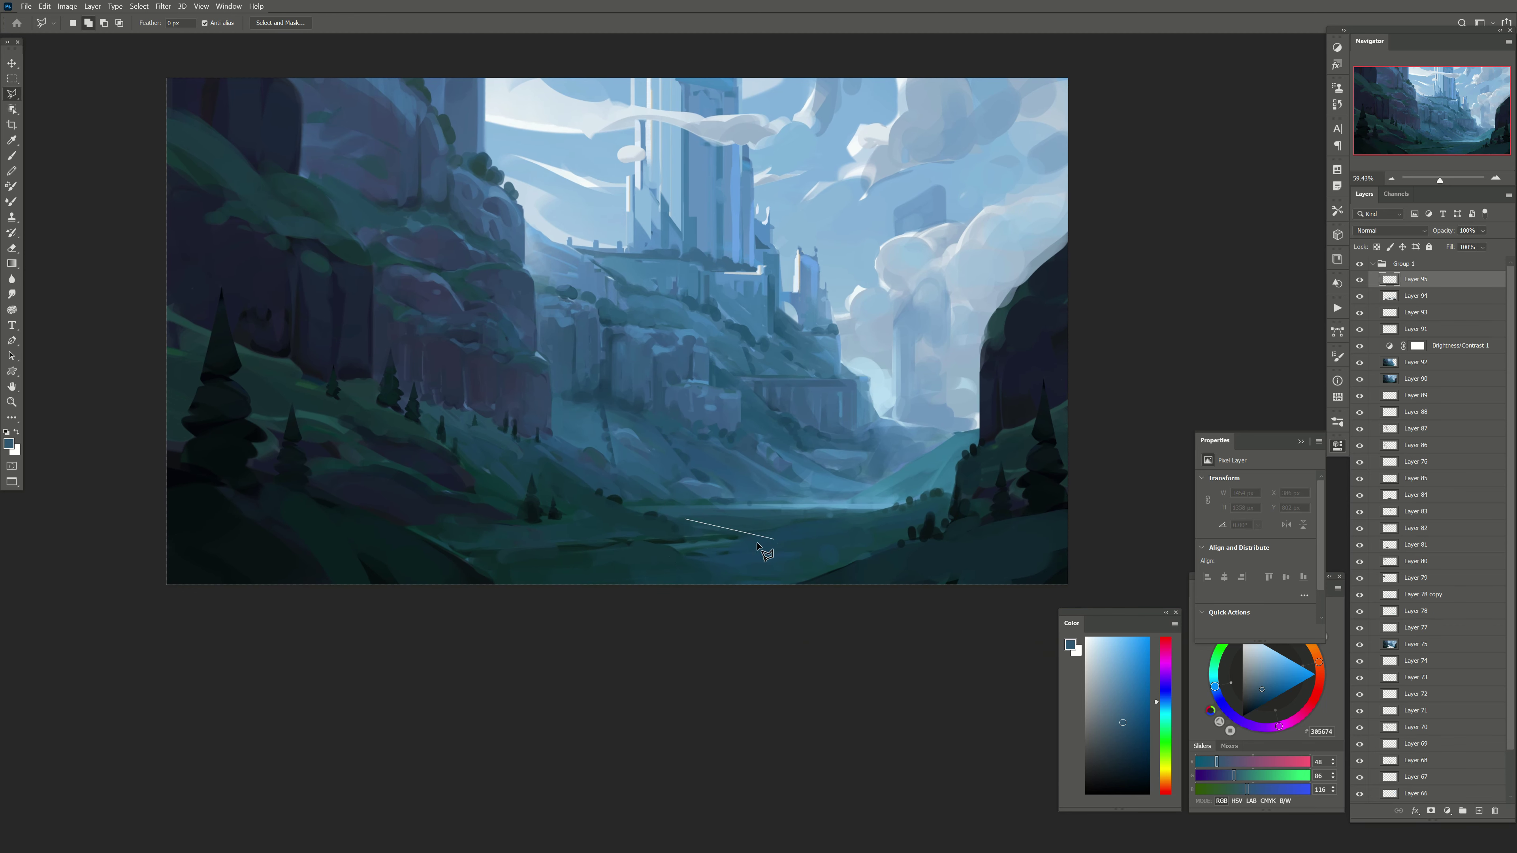
pyautogui.click(536, 574)
pyautogui.click(304, 470)
pyautogui.doubleClick(502, 389)
# Step: Cover the selected dark slope patch with dark teal, then deselect
pyautogui.press('b')
pyautogui.keyDown('alt'); pyautogui.click(440, 464); pyautogui.keyUp('alt')
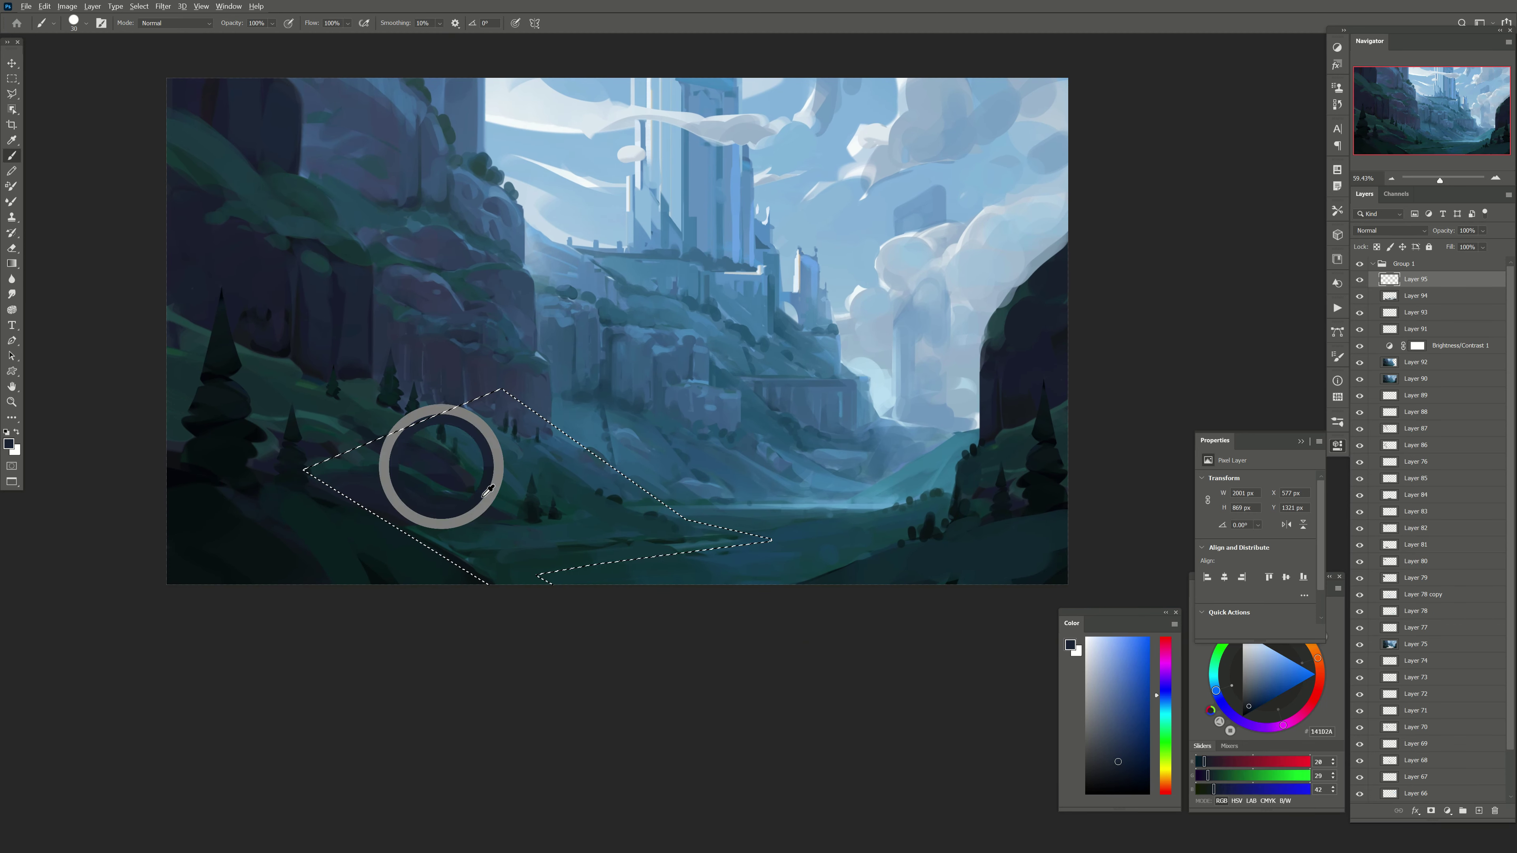
pyautogui.press(']')
pyautogui.press(']')
pyautogui.press(']')
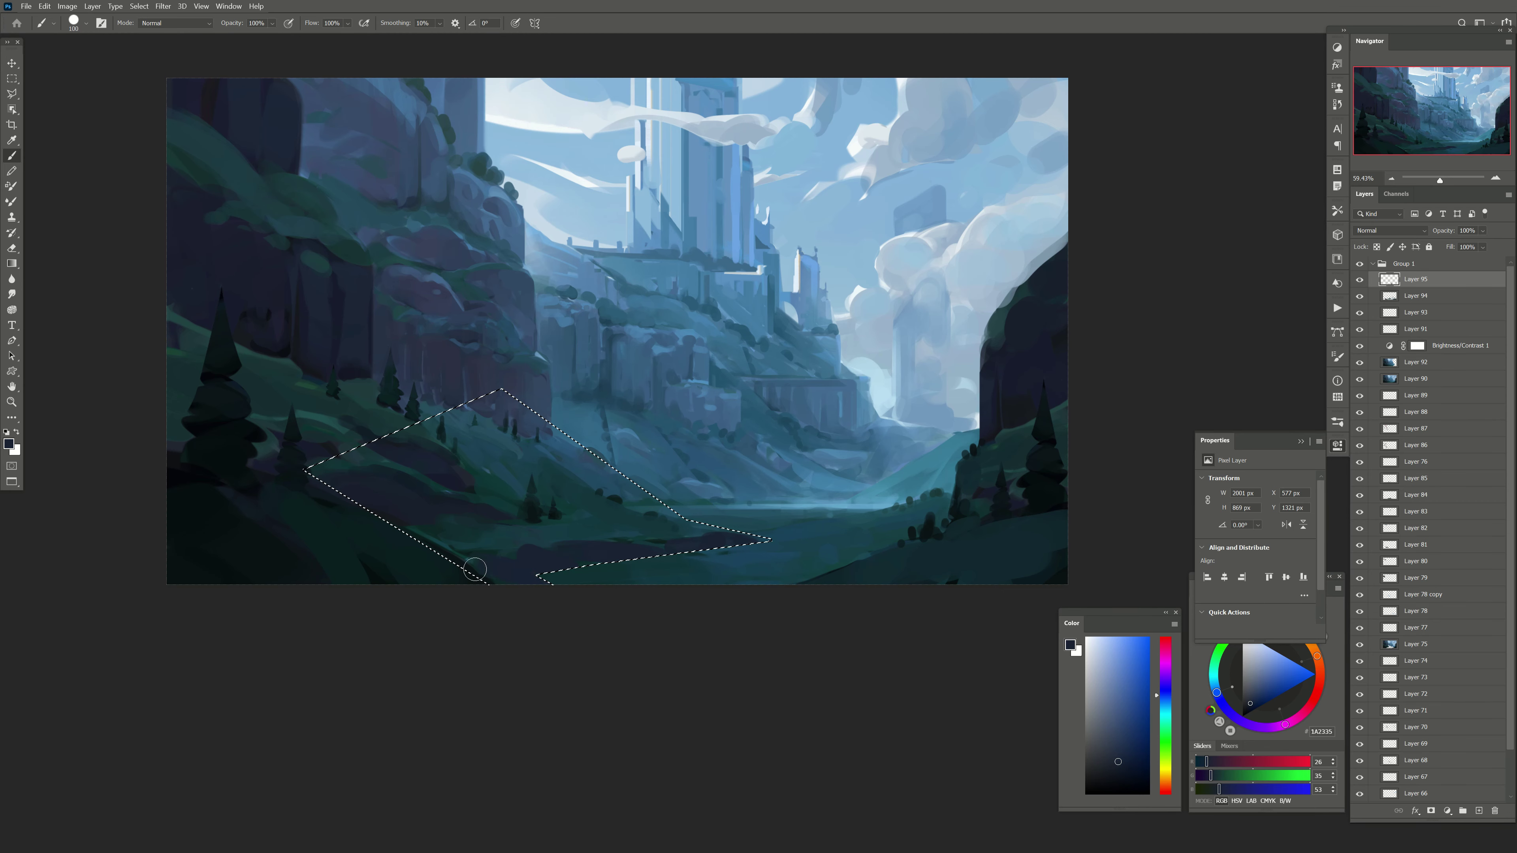
pyautogui.keyDown('alt'); pyautogui.click(617, 543); pyautogui.keyUp('alt')
pyautogui.moveTo(619, 540); pyautogui.dragTo(347, 496)
pyautogui.press('[')
pyautogui.press('[')
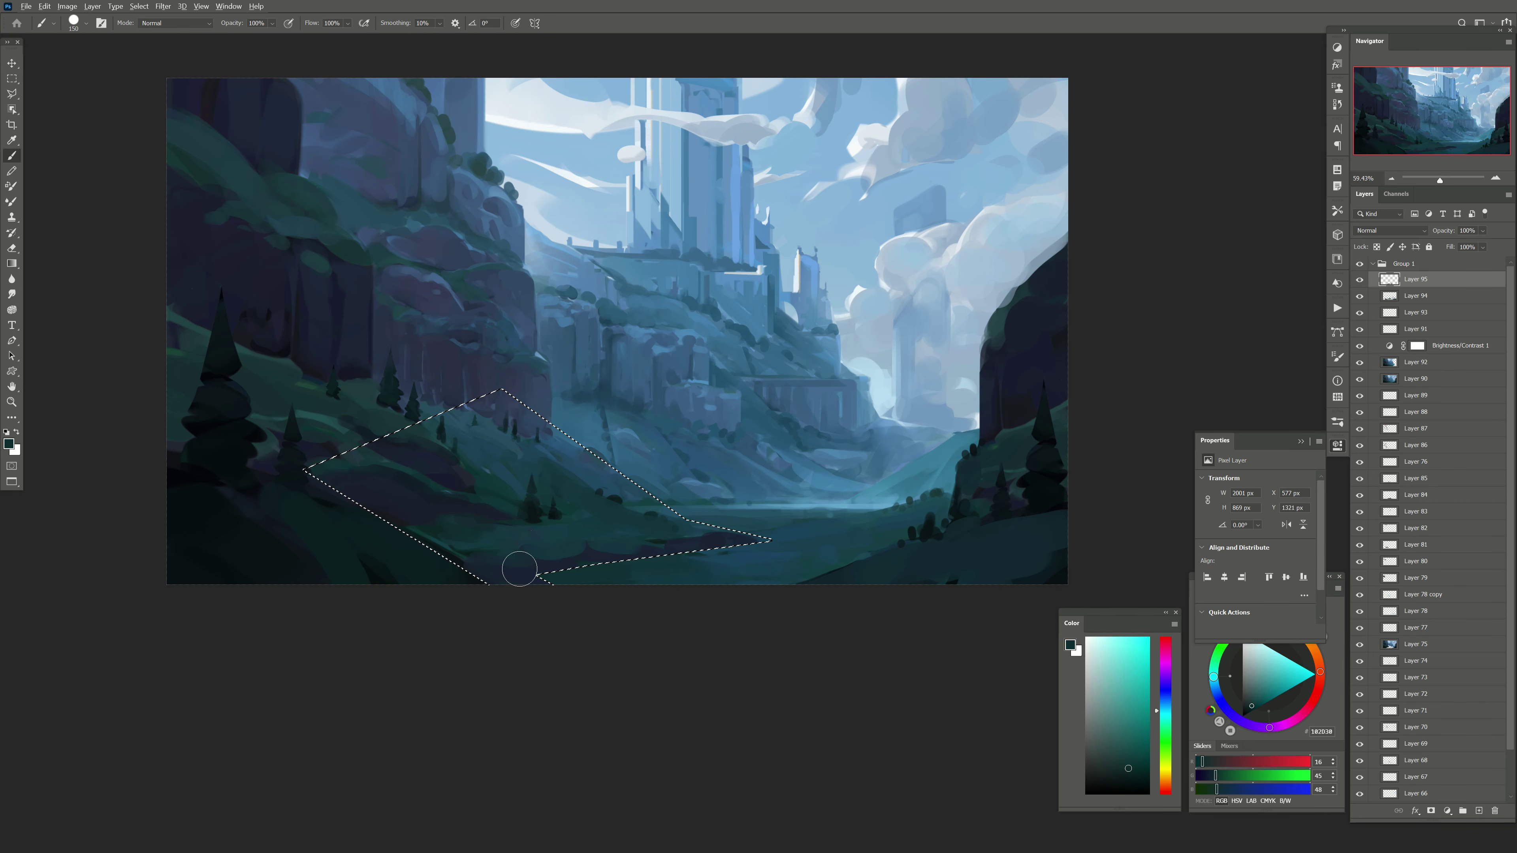
pyautogui.keyDown('alt'); pyautogui.click(654, 531); pyautogui.keyUp('alt')
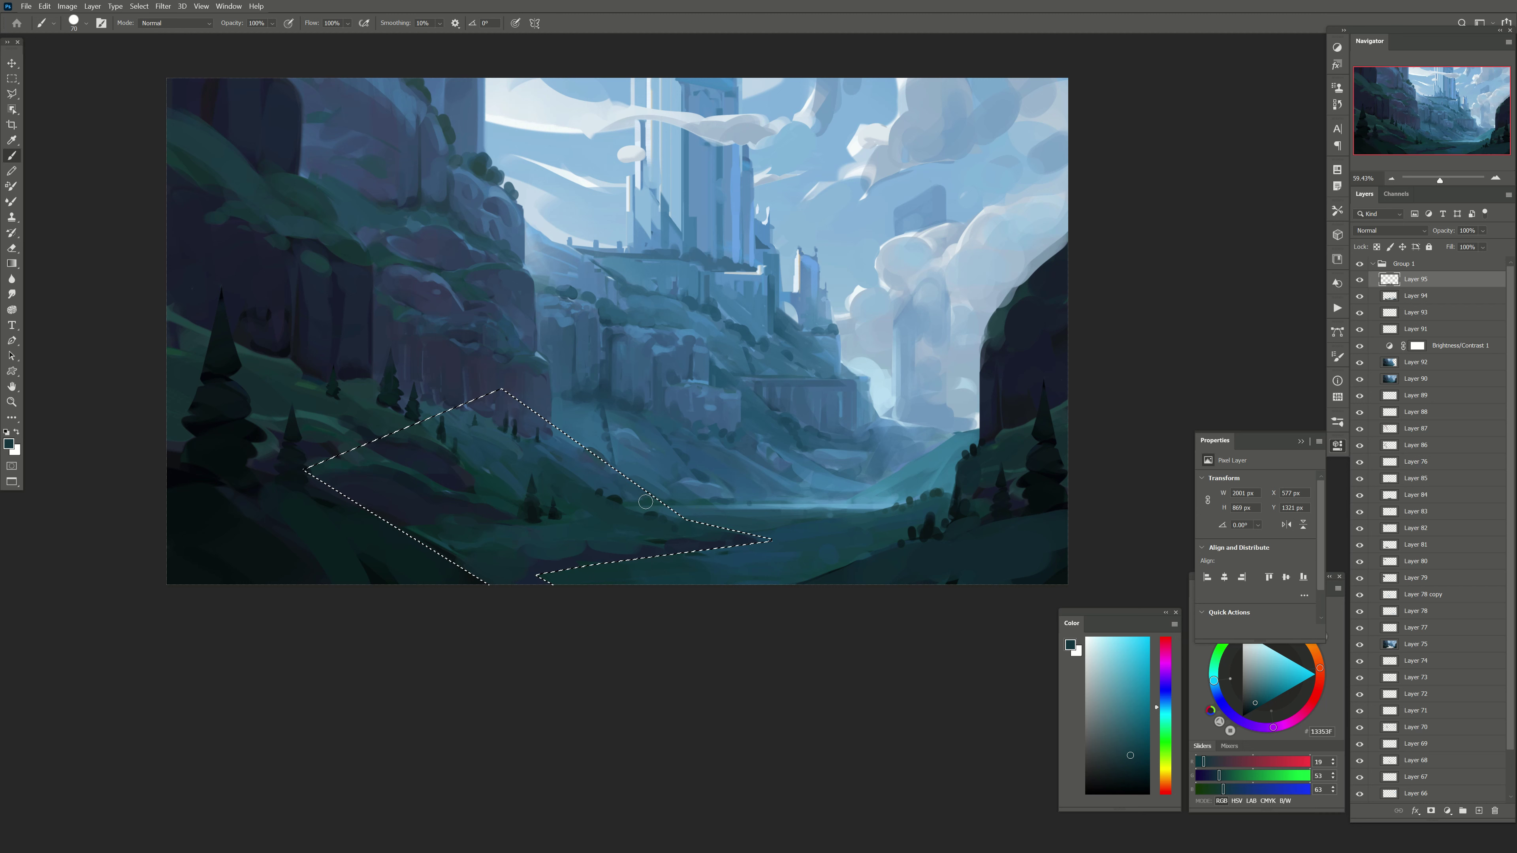
pyautogui.hotkey('ctrl', 'd')
# Step: Add small teal and blue strokes along the river bank and valley floor
pyautogui.press('[')
pyautogui.keyDown('alt'); pyautogui.click(753, 541); pyautogui.keyUp('alt')
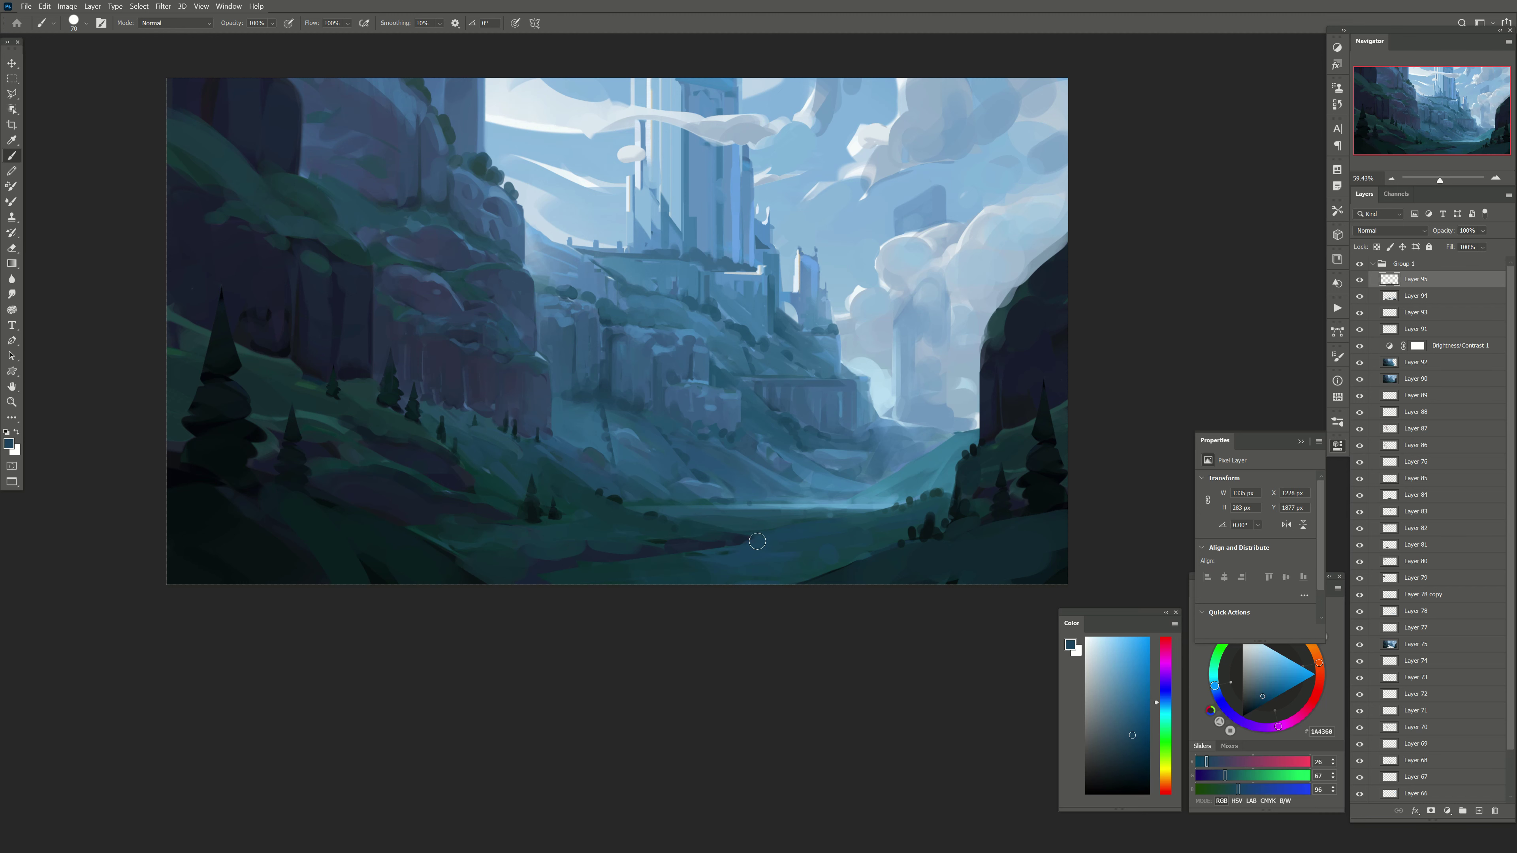
pyautogui.keyDown('alt'); pyautogui.click(671, 555); pyautogui.keyUp('alt')
pyautogui.moveTo(645, 579); pyautogui.dragTo(725, 565)
pyautogui.keyDown('alt'); pyautogui.click(735, 563); pyautogui.keyUp('alt')
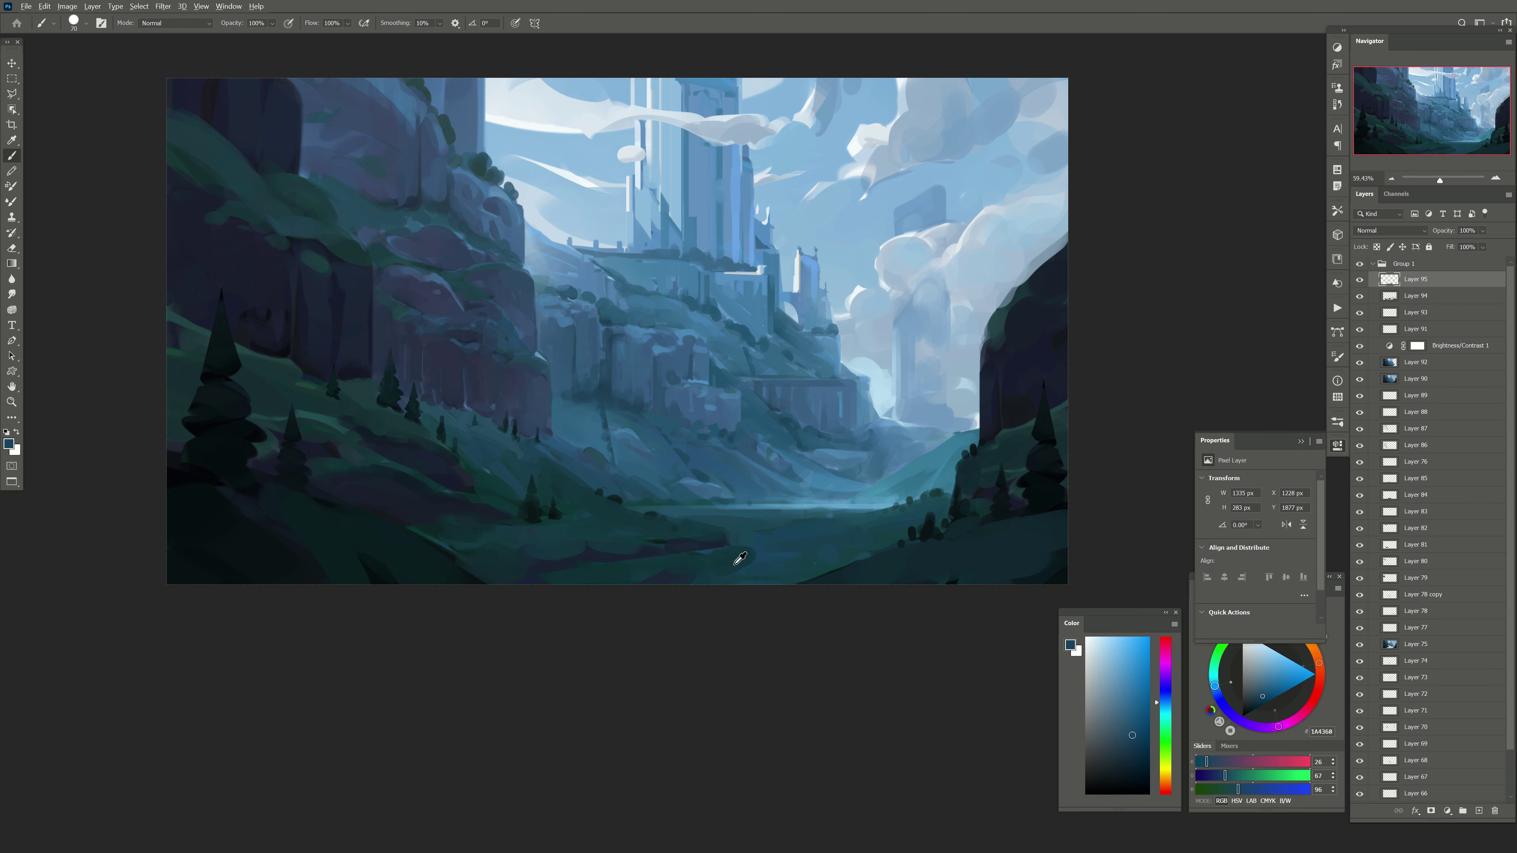
pyautogui.moveTo(648, 546); pyautogui.dragTo(621, 545)
pyautogui.keyDown('alt'); pyautogui.click(612, 544); pyautogui.keyUp('alt')
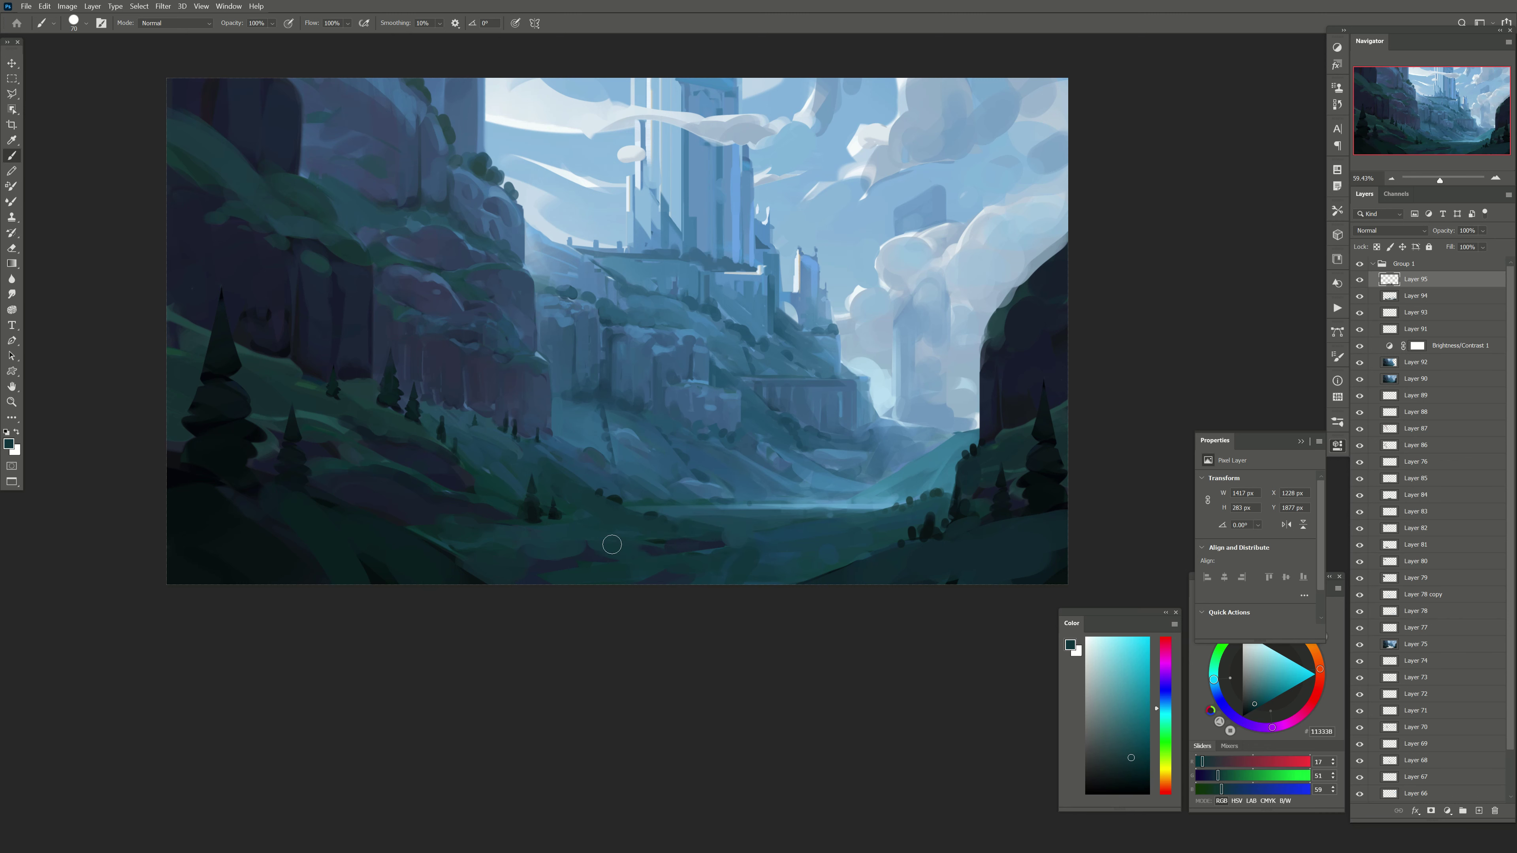
pyautogui.keyDown('alt'); pyautogui.click(706, 518); pyautogui.keyUp('alt')
pyautogui.moveTo(712, 536); pyautogui.dragTo(685, 536)
pyautogui.keyDown('alt'); pyautogui.click(699, 526); pyautogui.keyUp('alt')
pyautogui.press(']')
# Step: Erase part of the purple patch near the river and try a dark green hill, undone
pyautogui.press('e')
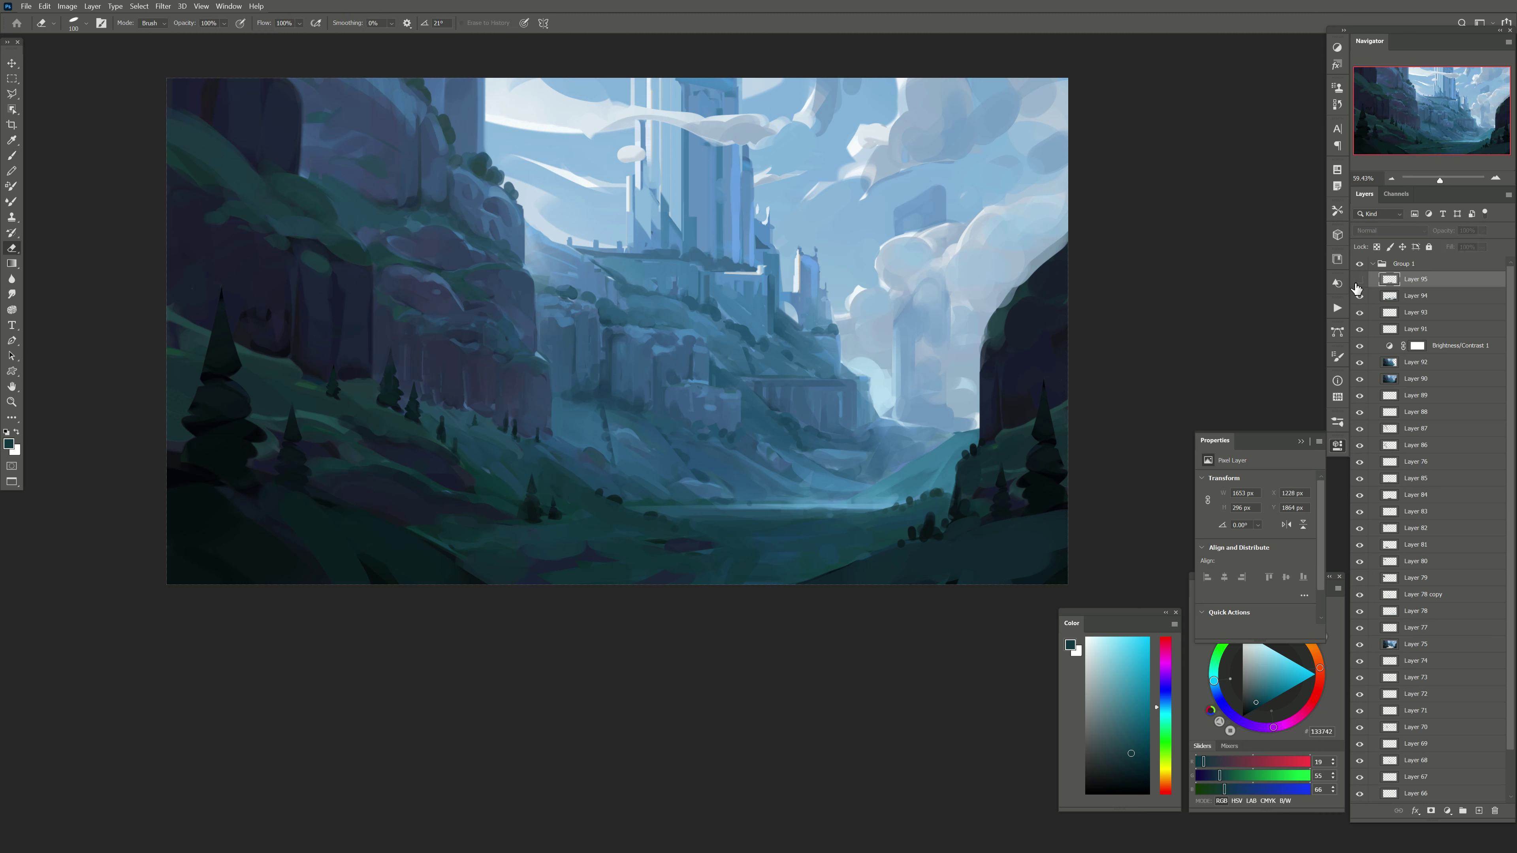
pyautogui.moveTo(720, 547); pyautogui.dragTo(662, 549)
pyautogui.press('b')
pyautogui.keyDown('alt'); pyautogui.click(714, 554); pyautogui.keyUp('alt')
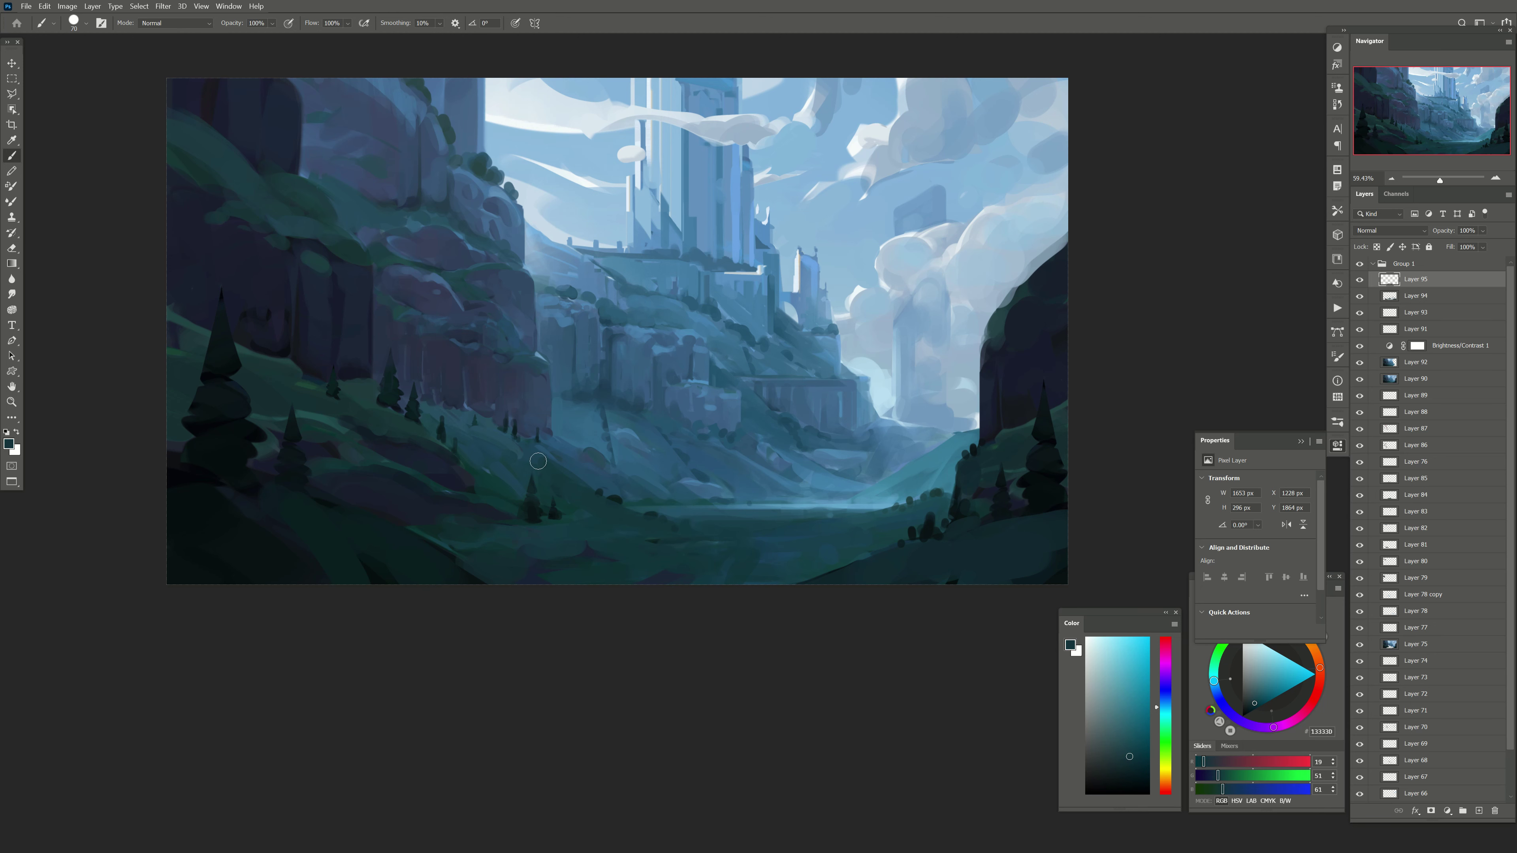
pyautogui.keyDown('alt'); pyautogui.click(538, 462); pyautogui.keyUp('alt')
pyautogui.moveTo(548, 445); pyautogui.dragTo(551, 480)
pyautogui.keyDown('alt'); pyautogui.click(502, 460); pyautogui.keyUp('alt')
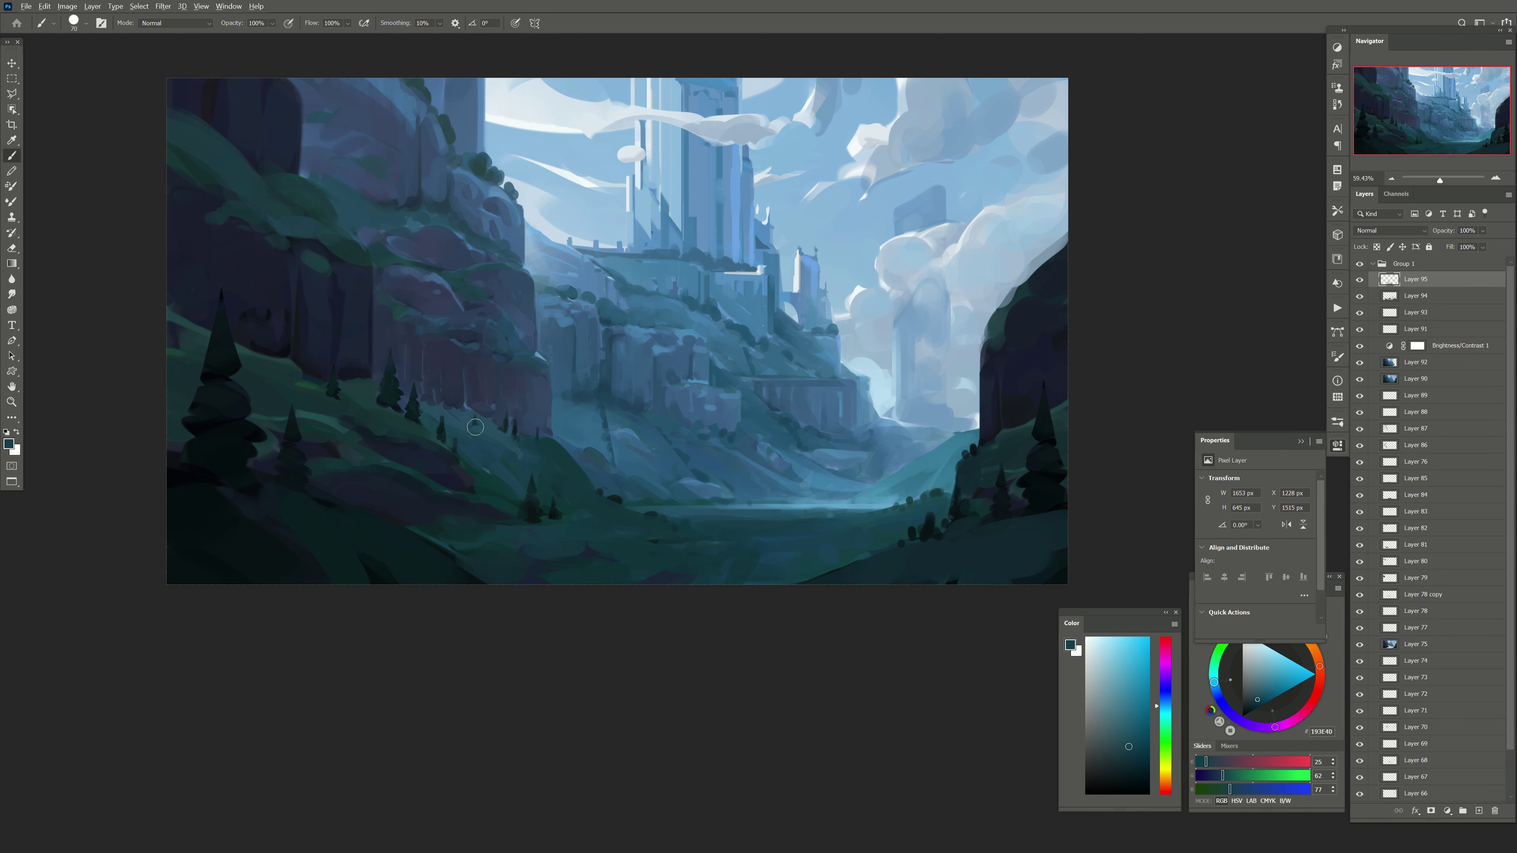
pyautogui.press(']')
pyautogui.hotkey('ctrl', 'z')
# Step: Paint dark teal across the lower hills and darken the foreground toward the left
pyautogui.keyDown('alt'); pyautogui.click(525, 442); pyautogui.keyUp('alt')
pyautogui.moveTo(538, 454); pyautogui.dragTo(583, 530)
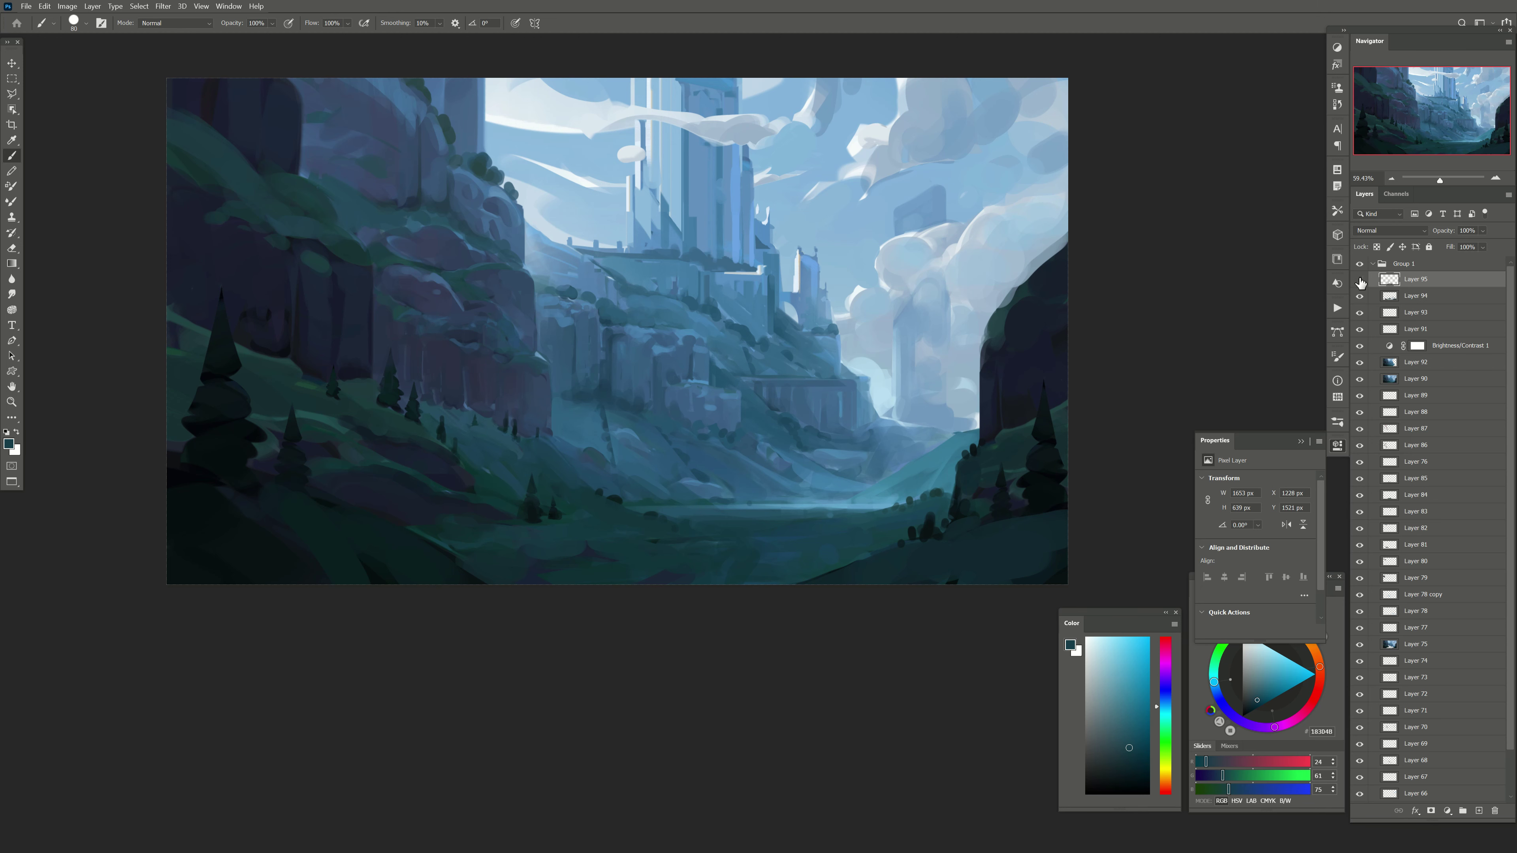
pyautogui.press(']')
pyautogui.press(']')
pyautogui.keyDown('alt'); pyautogui.click(771, 536); pyautogui.keyUp('alt')
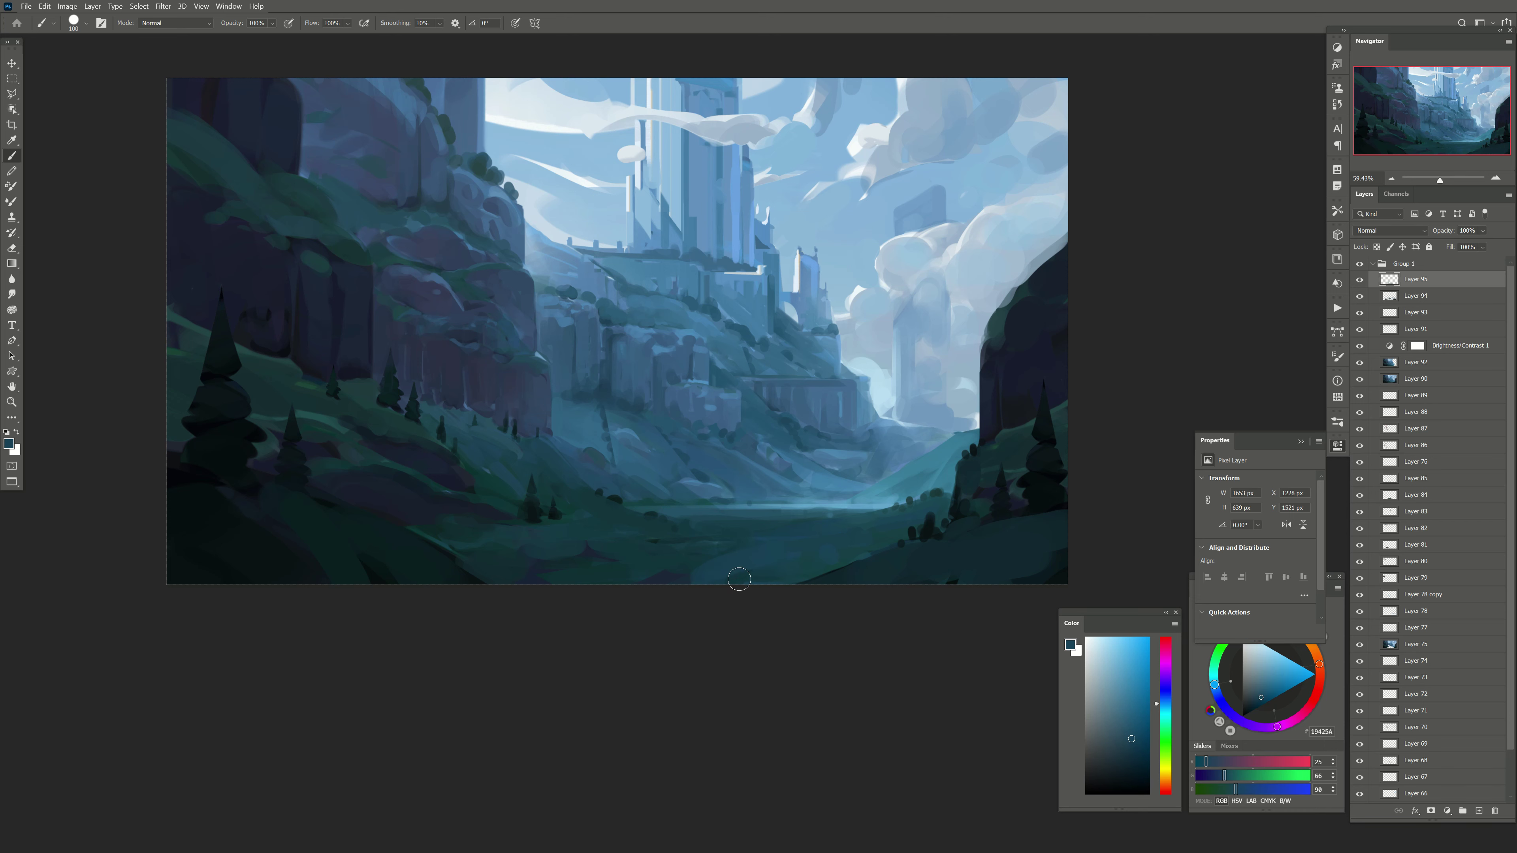
pyautogui.keyDown('alt'); pyautogui.click(762, 561); pyautogui.keyUp('alt')
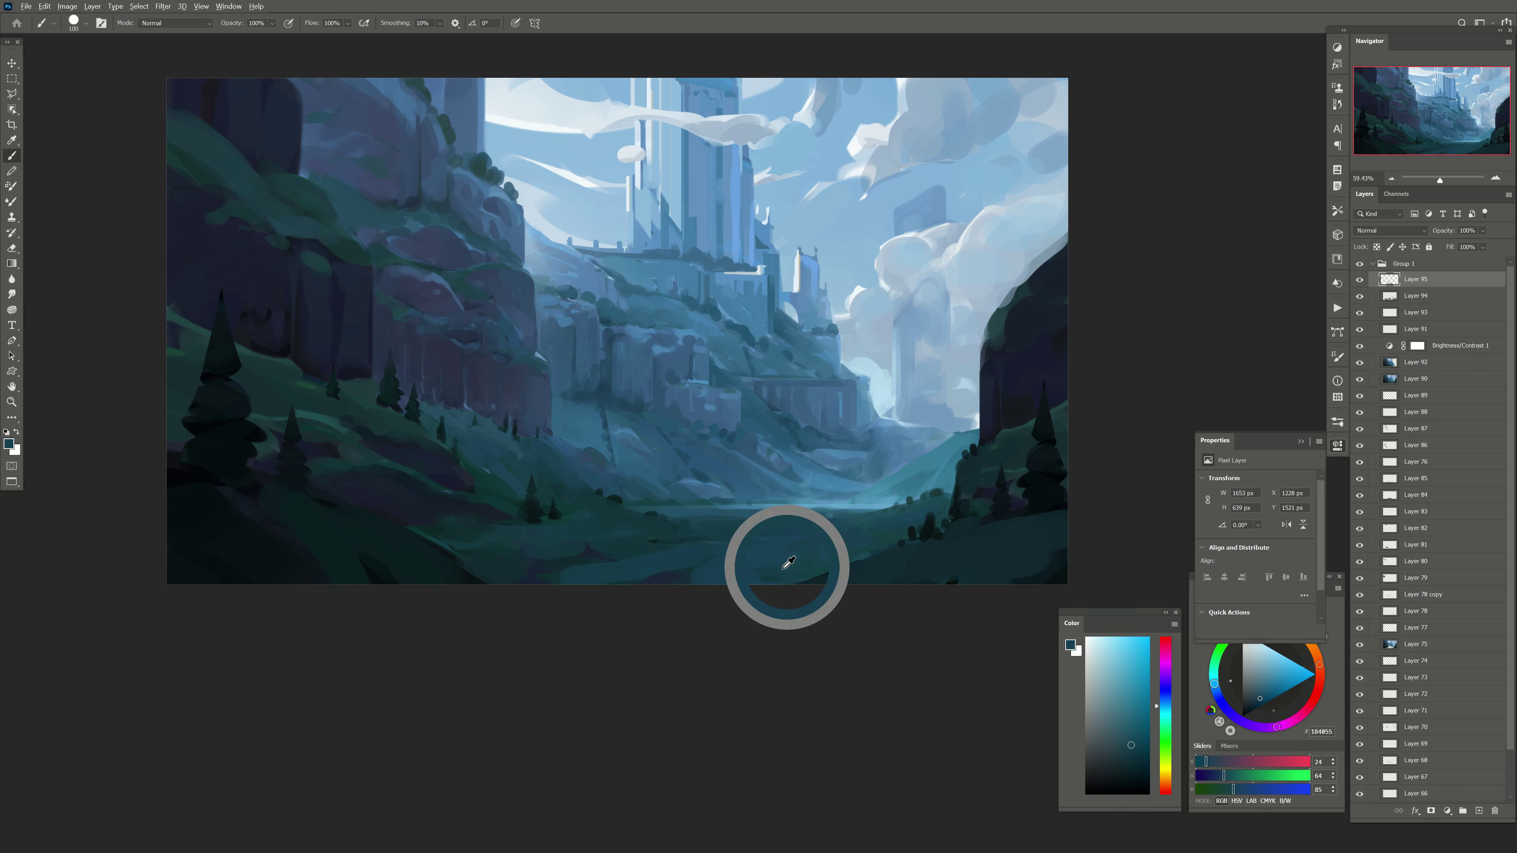
pyautogui.press(']')
pyautogui.press(']')
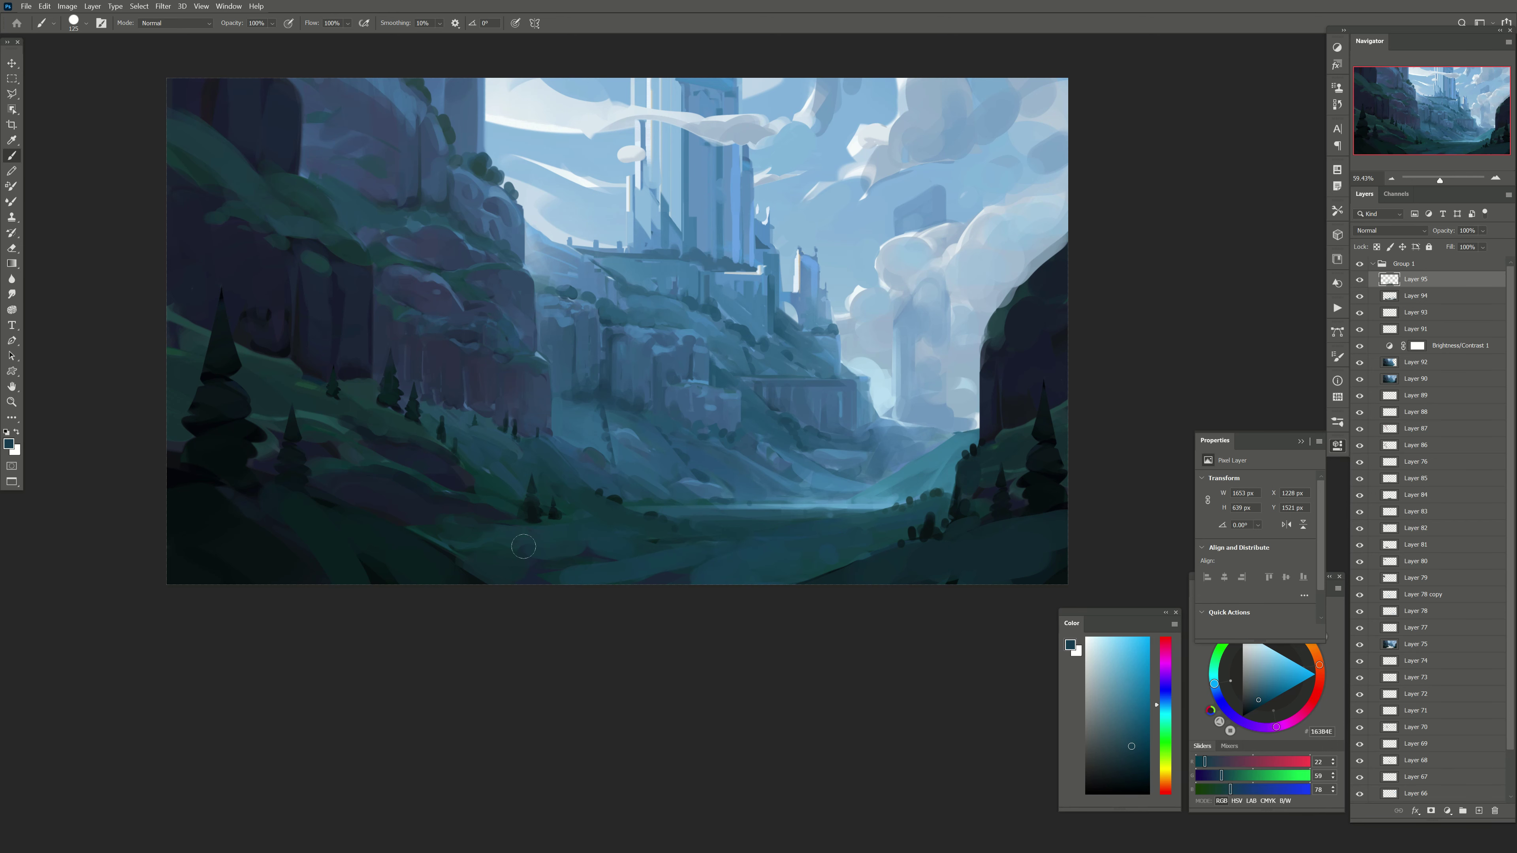
pyautogui.moveTo(564, 532); pyautogui.dragTo(257, 537)
pyautogui.keyDown('alt'); pyautogui.click(236, 508); pyautogui.keyUp('alt')
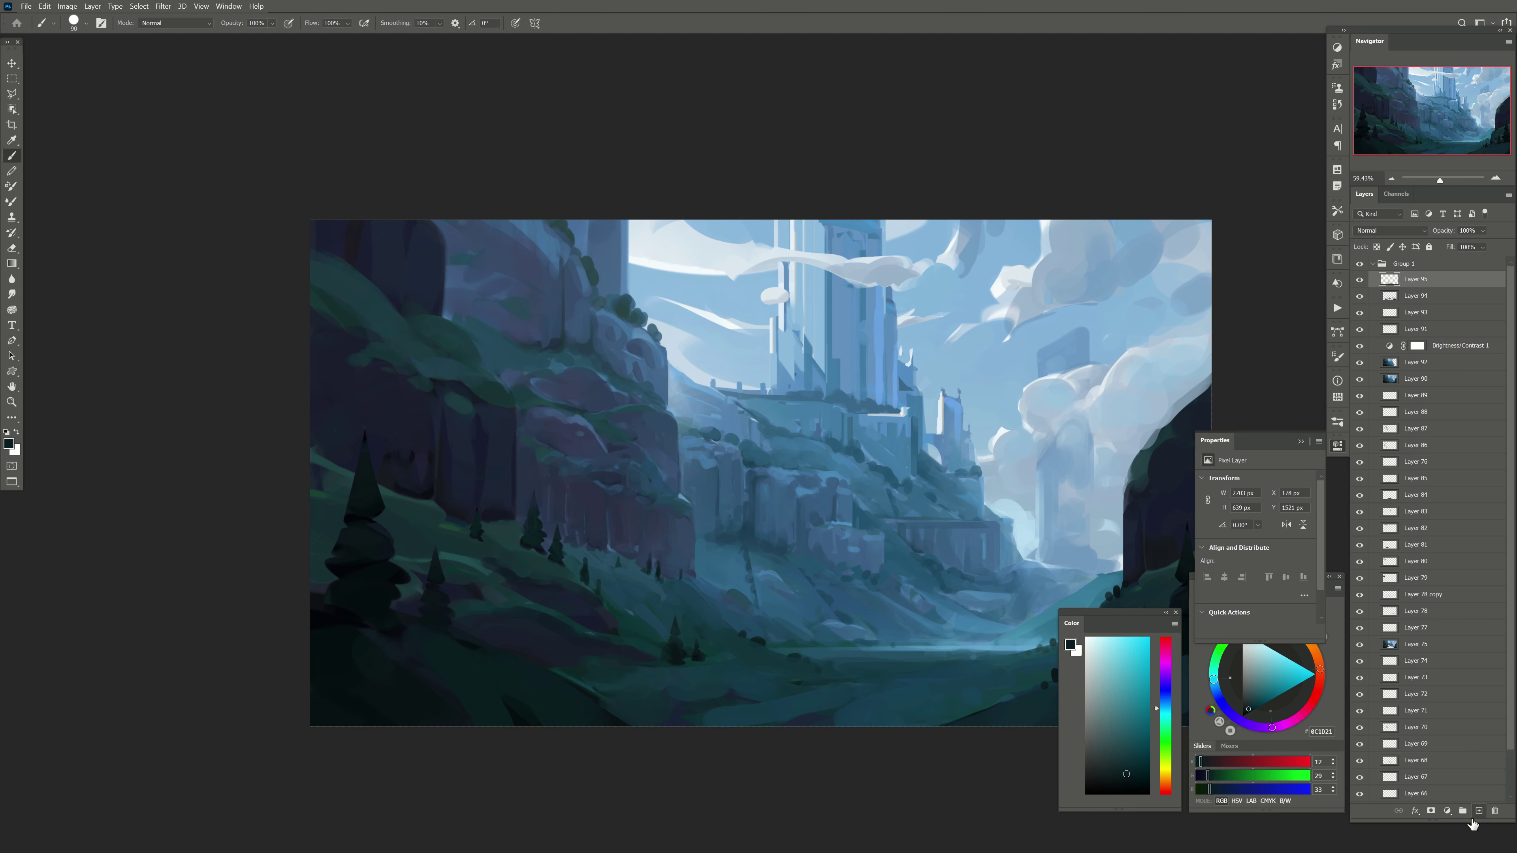
# Step: On a new layer, paint dark blue and navy strokes down the left cliff
pyautogui.click(1478, 811)
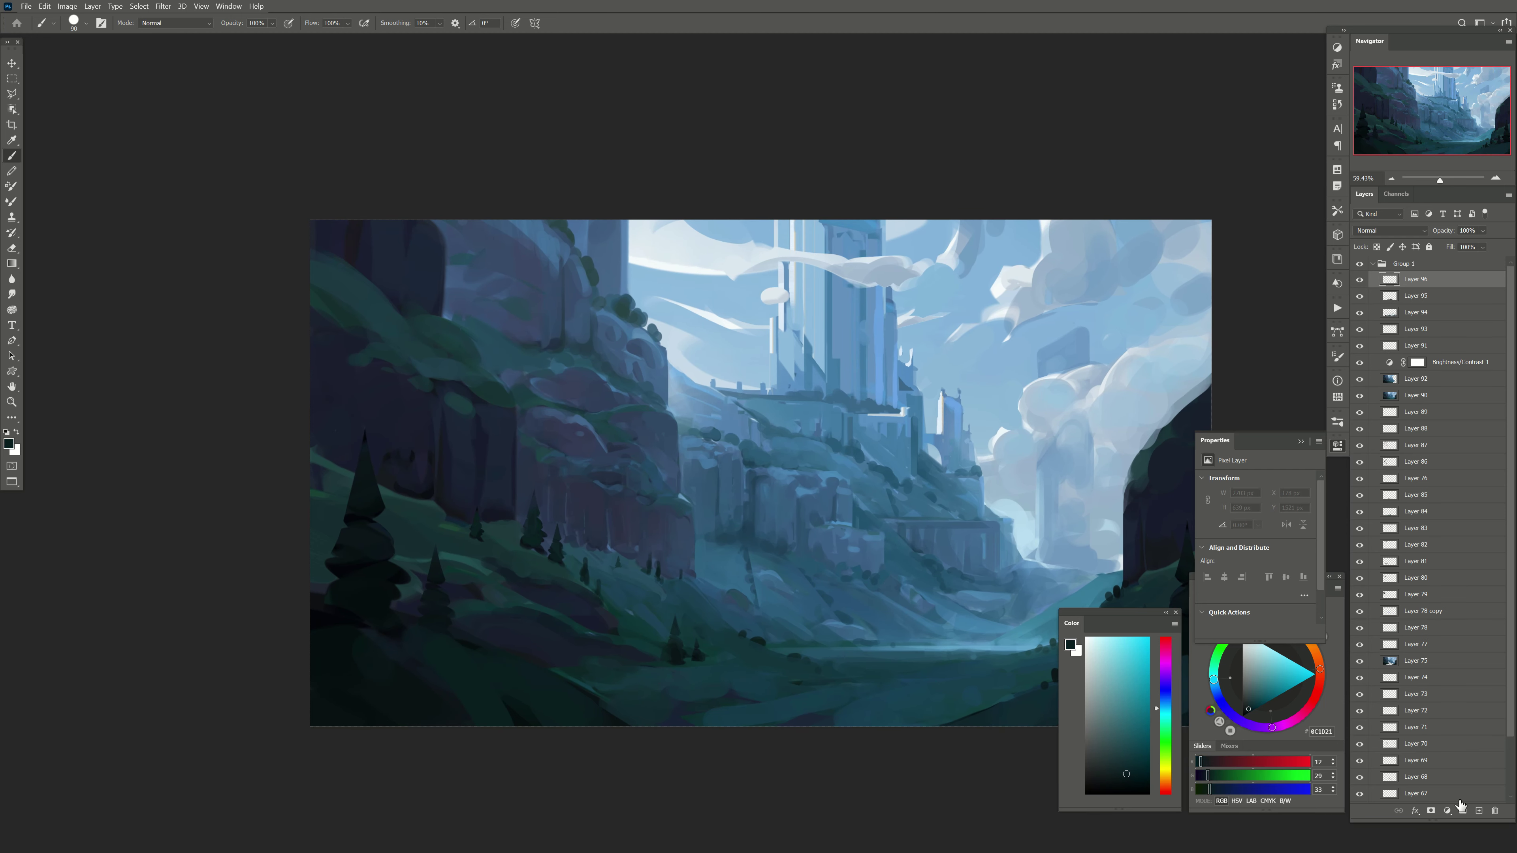
pyautogui.press(']')
pyautogui.press(']')
pyautogui.keyDown('alt'); pyautogui.click(431, 436); pyautogui.keyUp('alt')
pyautogui.moveTo(431, 435); pyautogui.dragTo(395, 384)
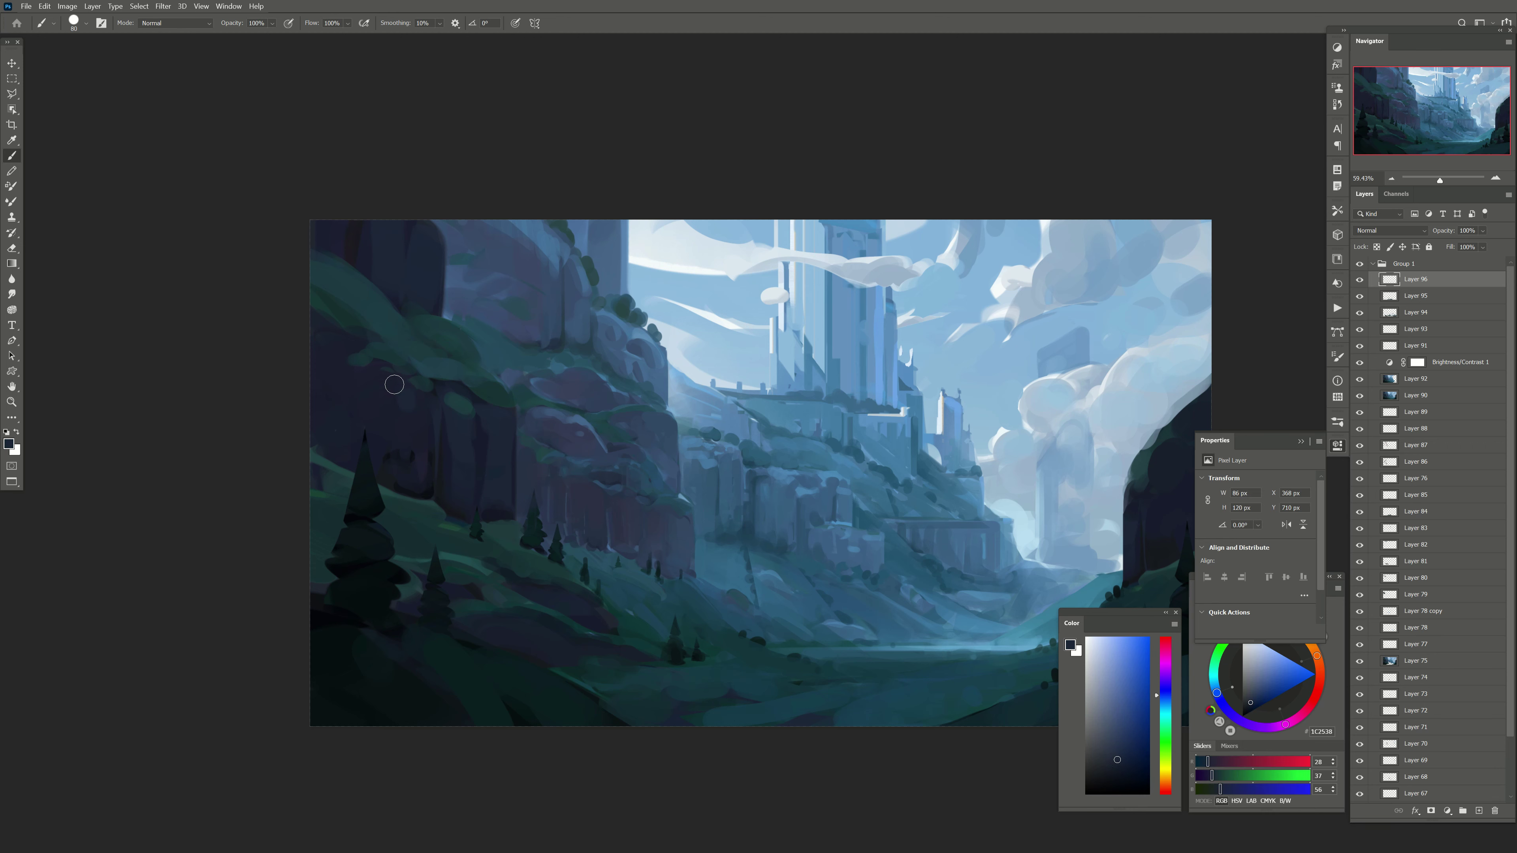
pyautogui.keyDown('alt'); pyautogui.click(387, 418); pyautogui.keyUp('alt')
pyautogui.press(']')
pyautogui.press(']')
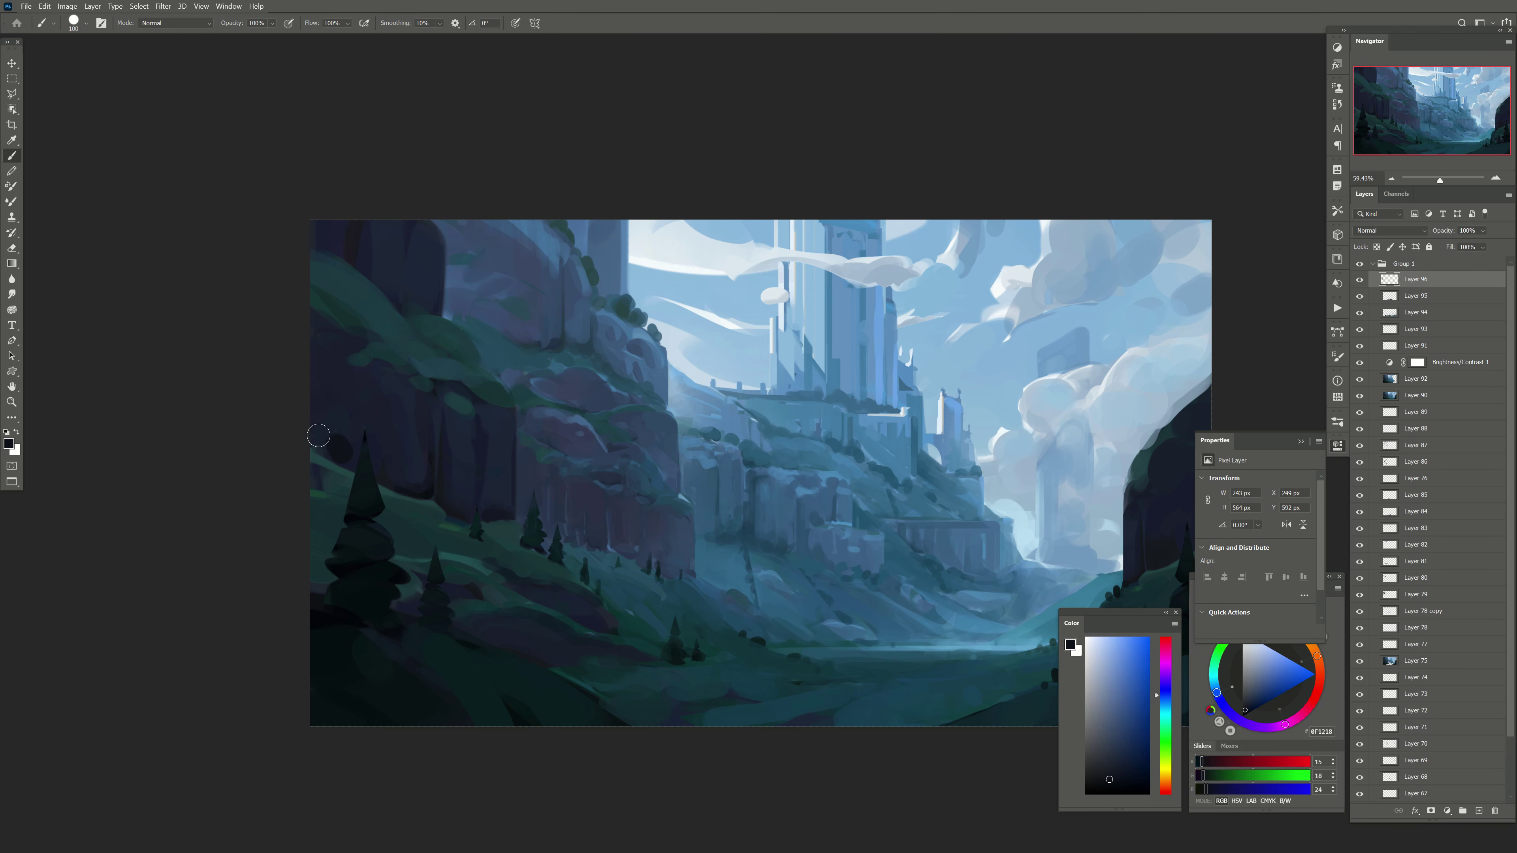
pyautogui.moveTo(326, 454); pyautogui.dragTo(335, 352)
# Step: Darken the left cliff with near-black tones up to its top edge
pyautogui.keyDown('alt'); pyautogui.click(328, 435); pyautogui.keyUp('alt')
pyautogui.press(']')
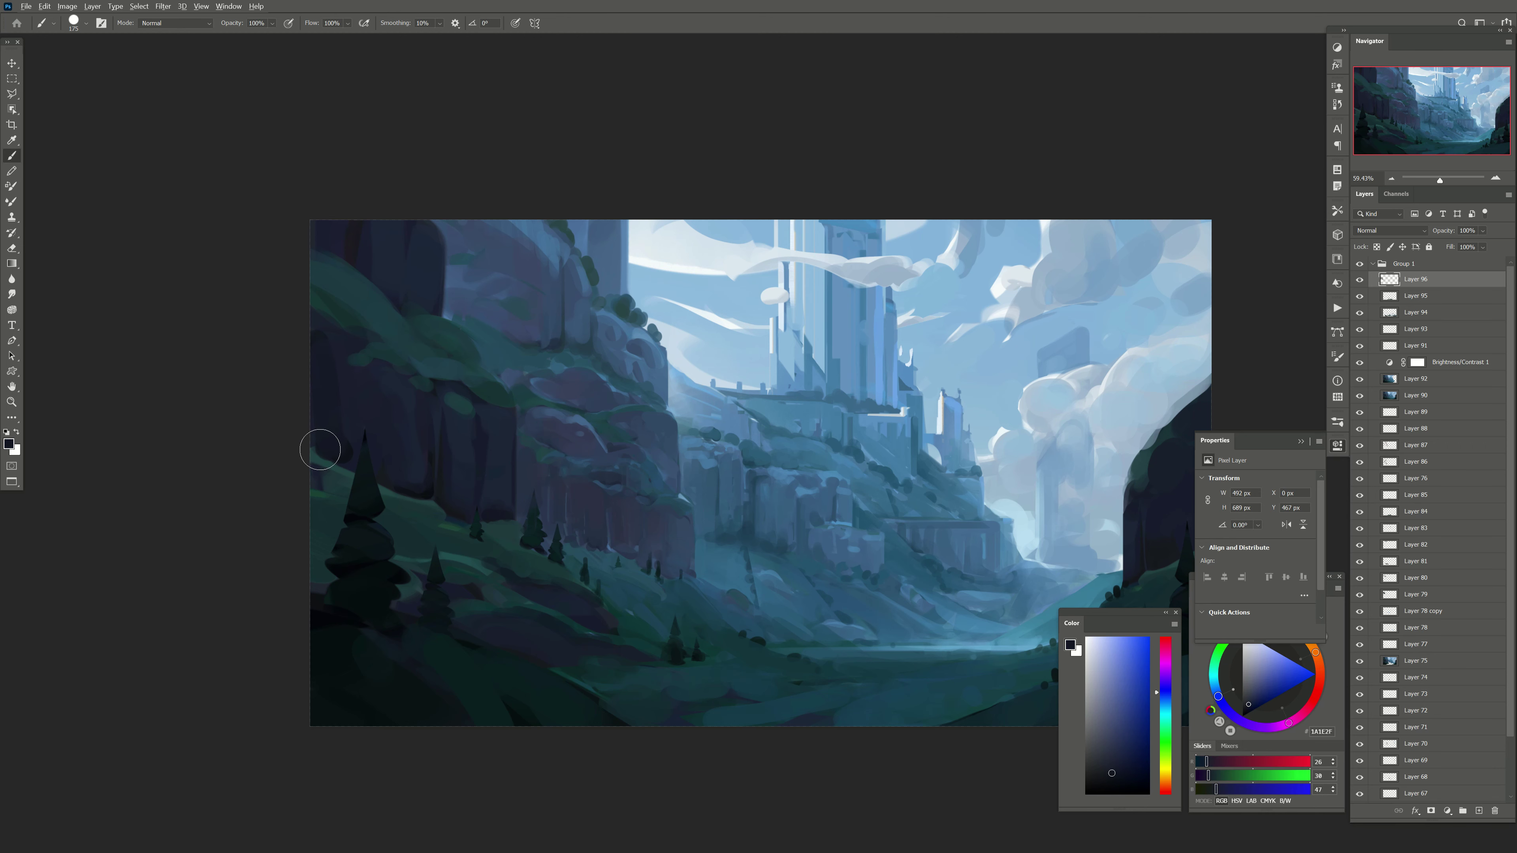
pyautogui.keyDown('alt'); pyautogui.click(351, 443); pyautogui.keyUp('alt')
pyautogui.press('[')
pyautogui.press('[')
pyautogui.moveTo(376, 279); pyautogui.dragTo(377, 289)
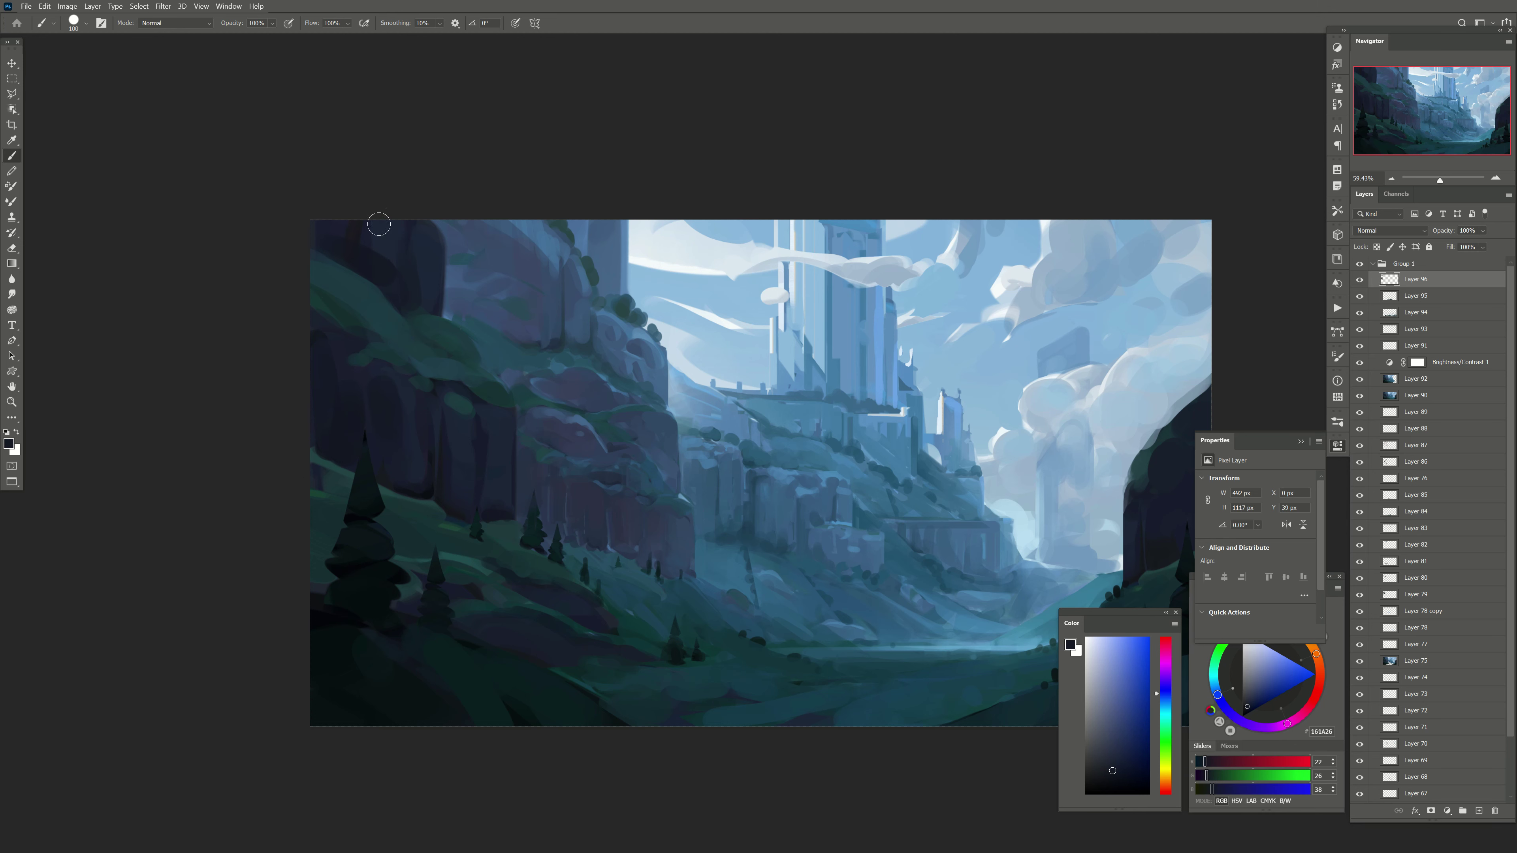
pyautogui.moveTo(378, 224); pyautogui.dragTo(354, 334)
pyautogui.press(']')
pyautogui.press('e')
pyautogui.press('Tab')
pyautogui.press('Tab')
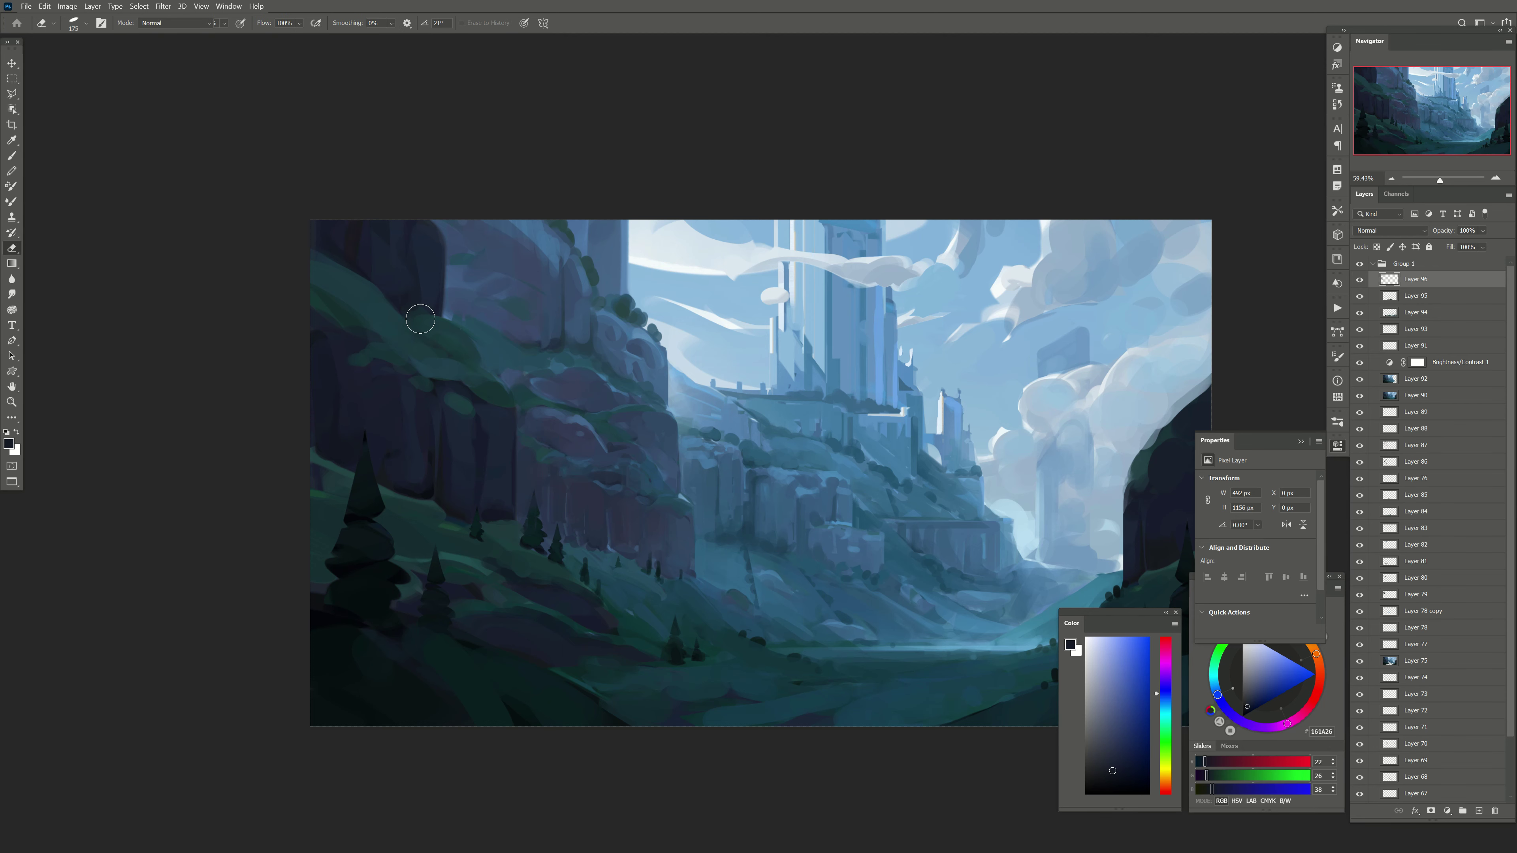
pyautogui.press('b')
# Step: Dab teal-green moss along the top of the left cliff
pyautogui.keyDown('alt'); pyautogui.click(364, 300); pyautogui.keyUp('alt')
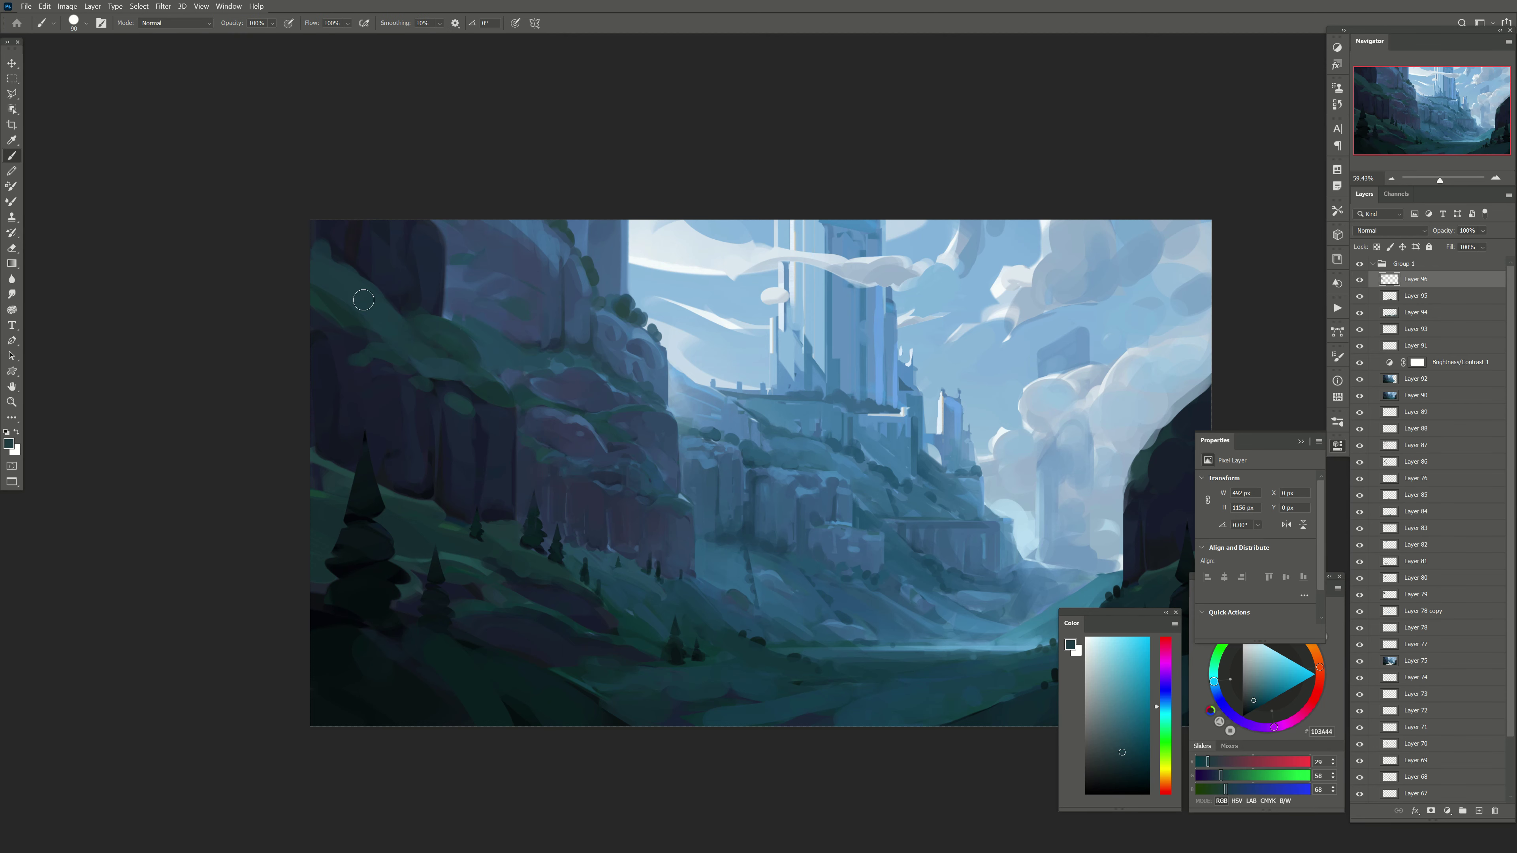
pyautogui.keyDown('alt'); pyautogui.click(339, 300); pyautogui.keyUp('alt')
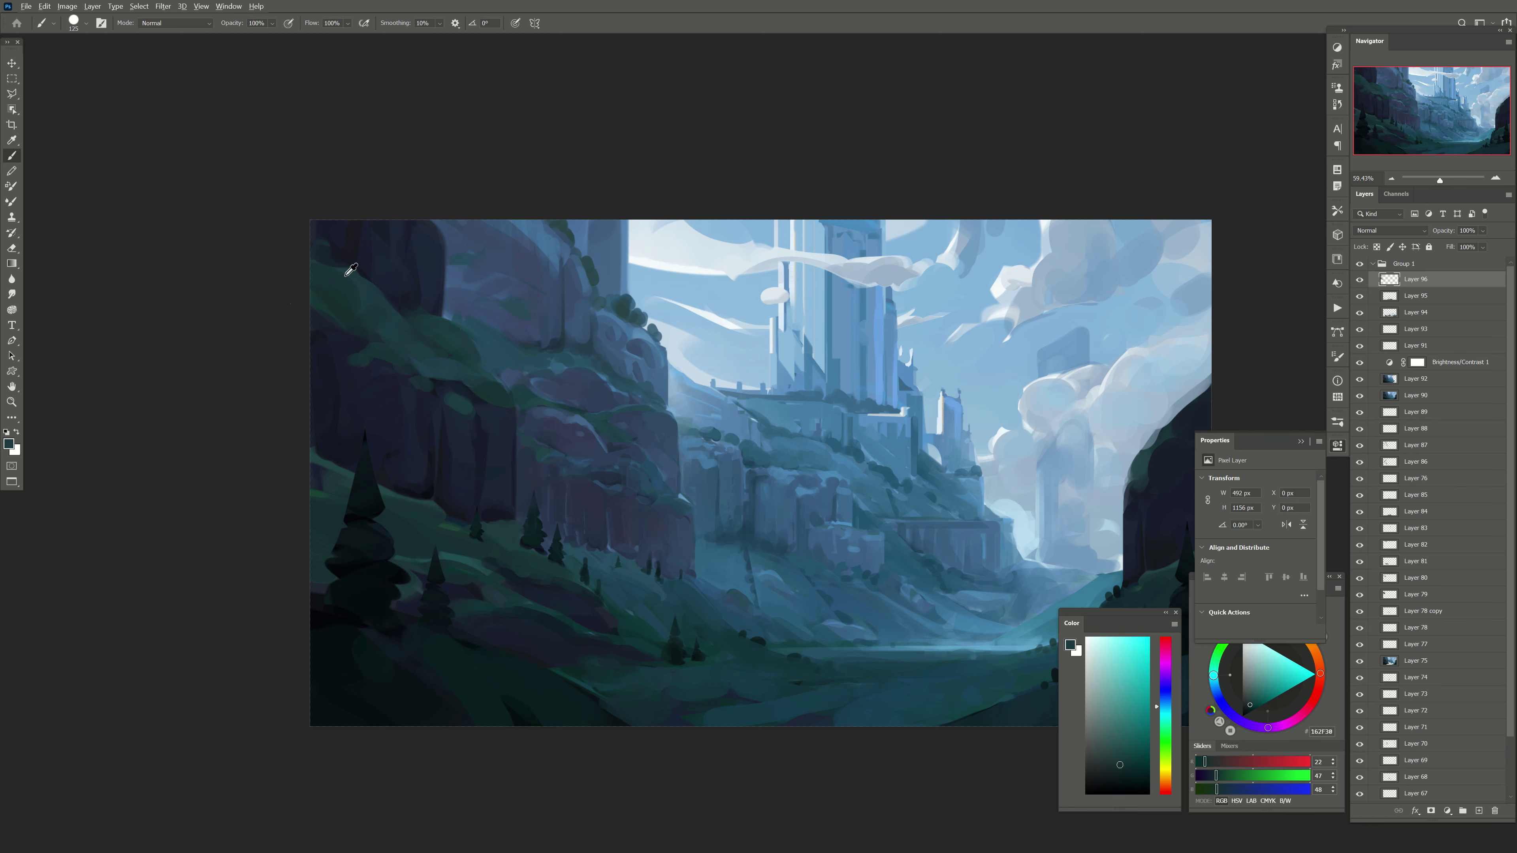
pyautogui.press(']')
pyautogui.press('[')
pyautogui.press('[')
pyautogui.keyDown('alt'); pyautogui.click(442, 328); pyautogui.keyUp('alt')
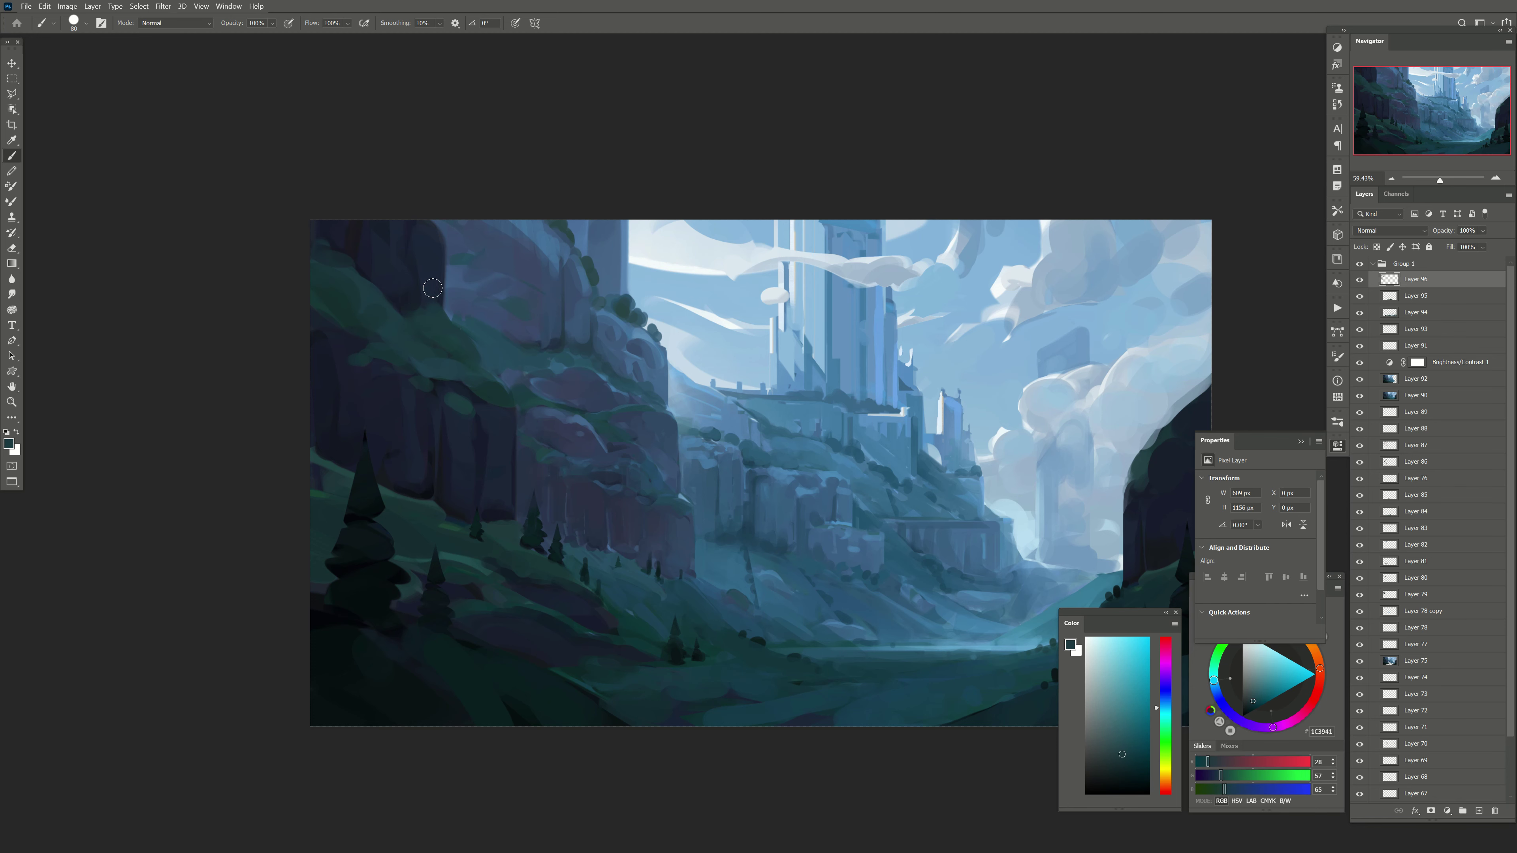
pyautogui.click(415, 232)
pyautogui.click(435, 245)
# Step: Sample dark navy and lighter shadow tones from the cliff face, resizing the brush
pyautogui.keyDown('alt'); pyautogui.click(372, 380); pyautogui.keyUp('alt')
pyautogui.press(']')
pyautogui.keyDown('alt'); pyautogui.click(457, 413); pyautogui.keyUp('alt')
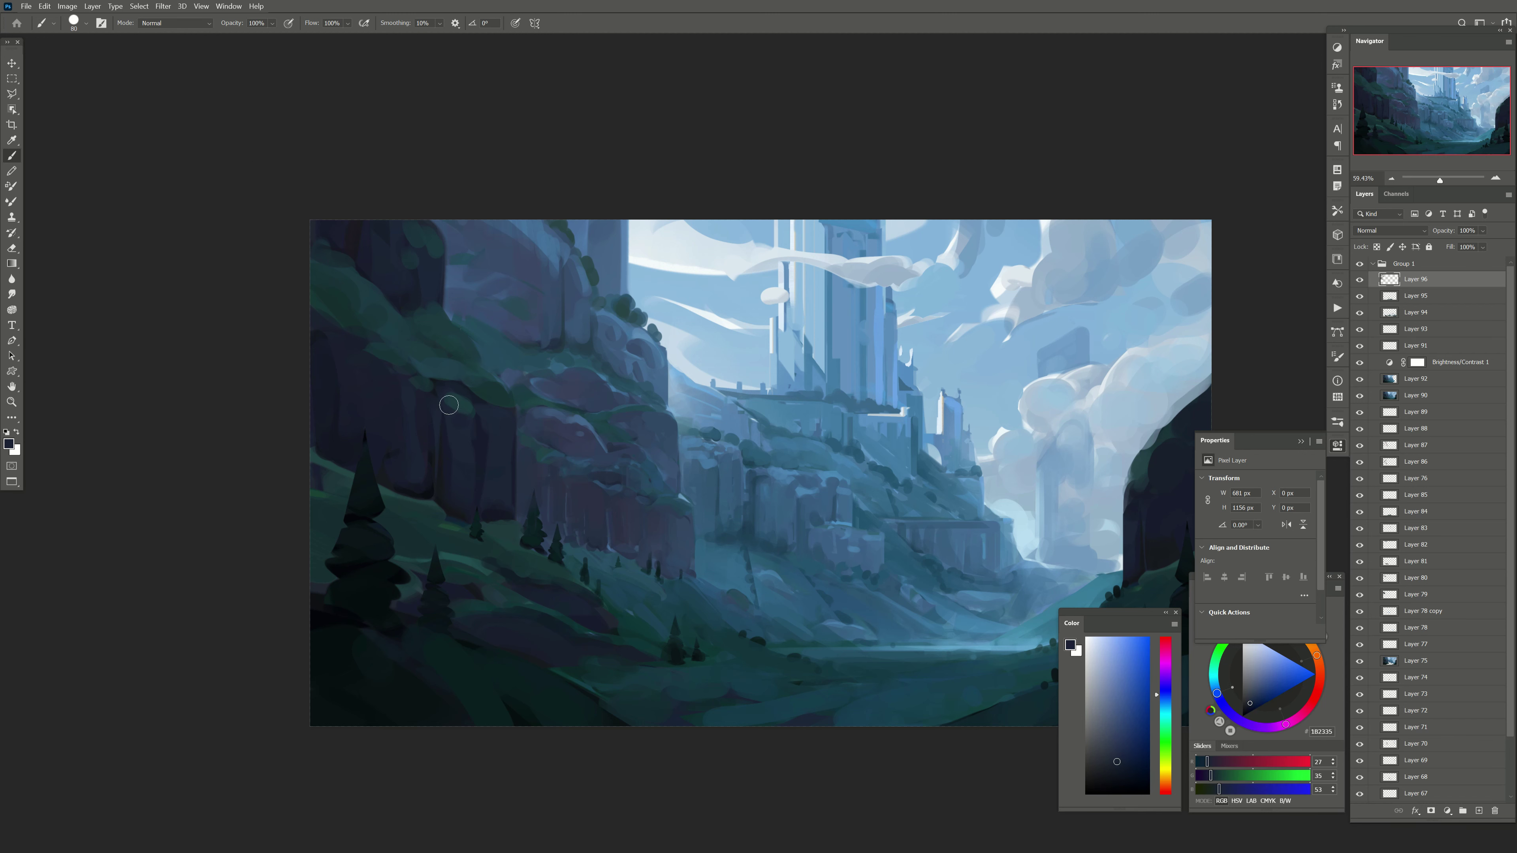
pyautogui.press('[')
# Step: Pan to the valley floor and sample its dark teal tones with a larger brush
pyautogui.moveTo(598, 502); pyautogui.dragTo(433, 432)
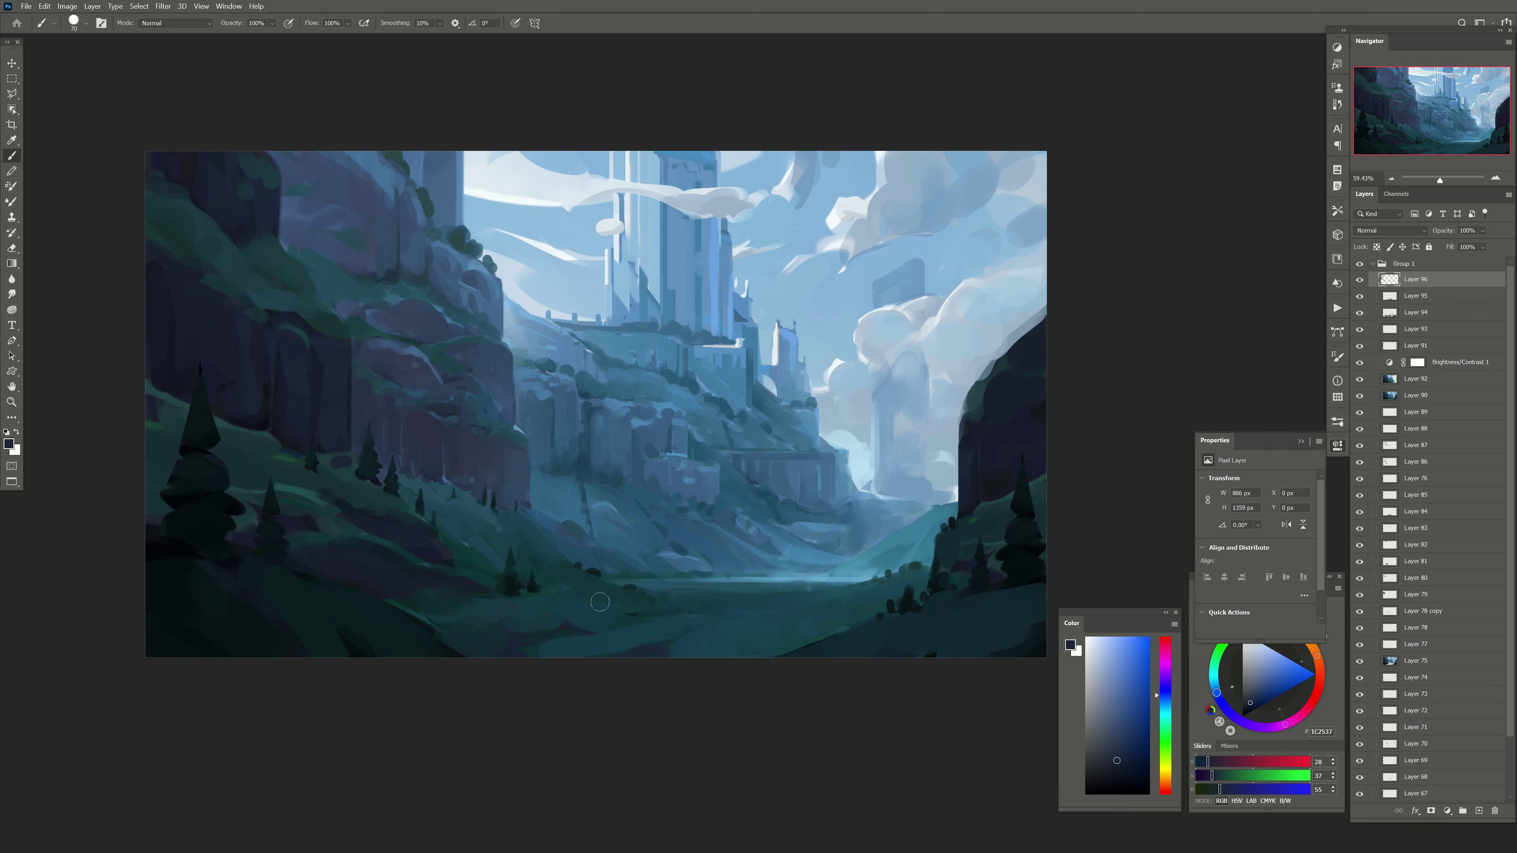
pyautogui.keyDown('alt'); pyautogui.click(515, 640); pyautogui.keyUp('alt')
pyautogui.press(']')
pyautogui.press(']')
pyautogui.press(']')
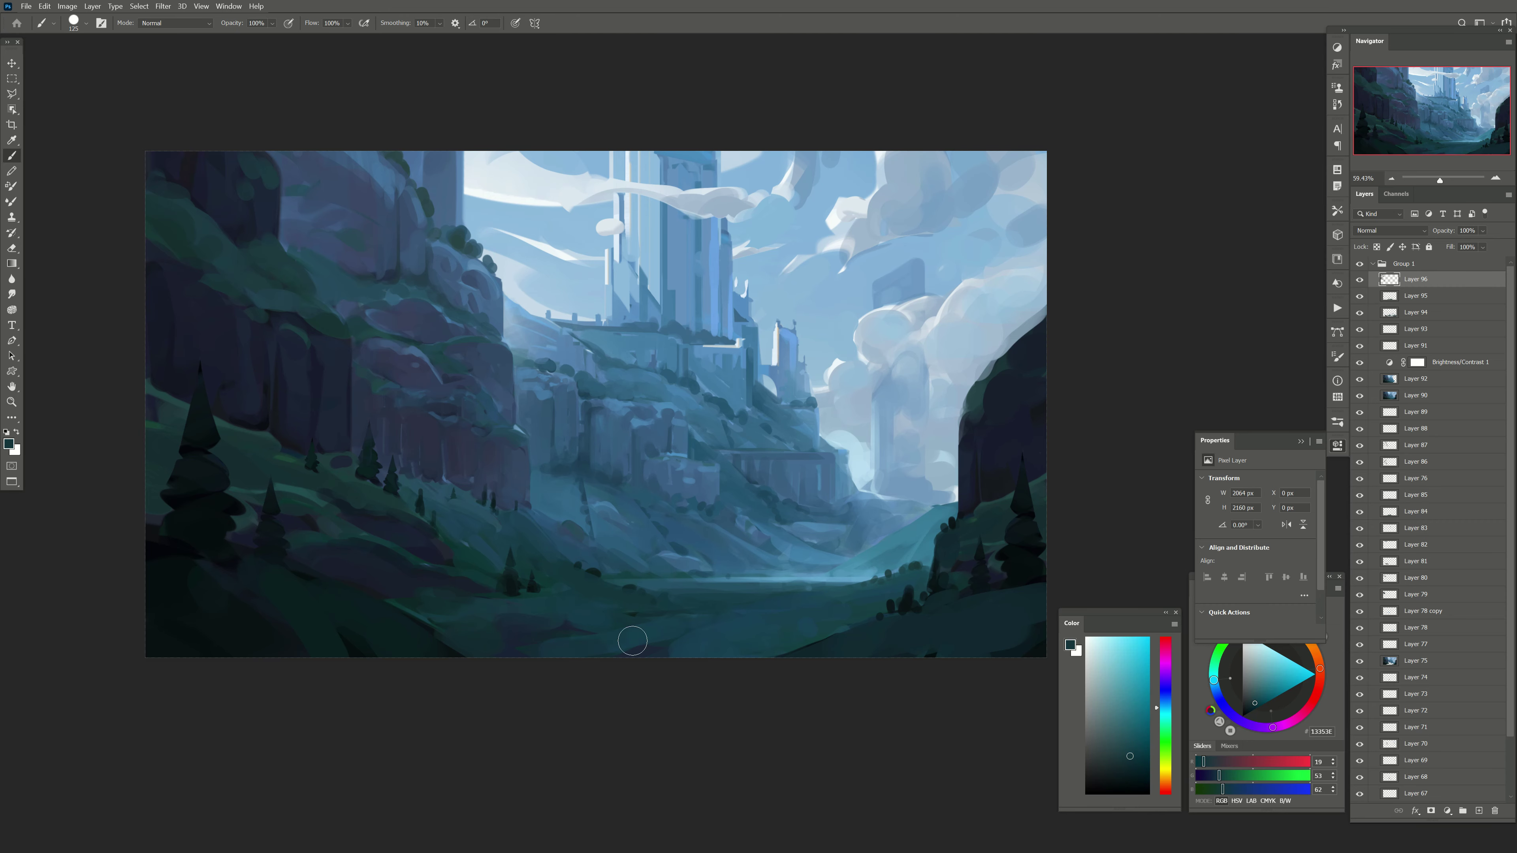
pyautogui.keyDown('alt'); pyautogui.click(531, 608); pyautogui.keyUp('alt')
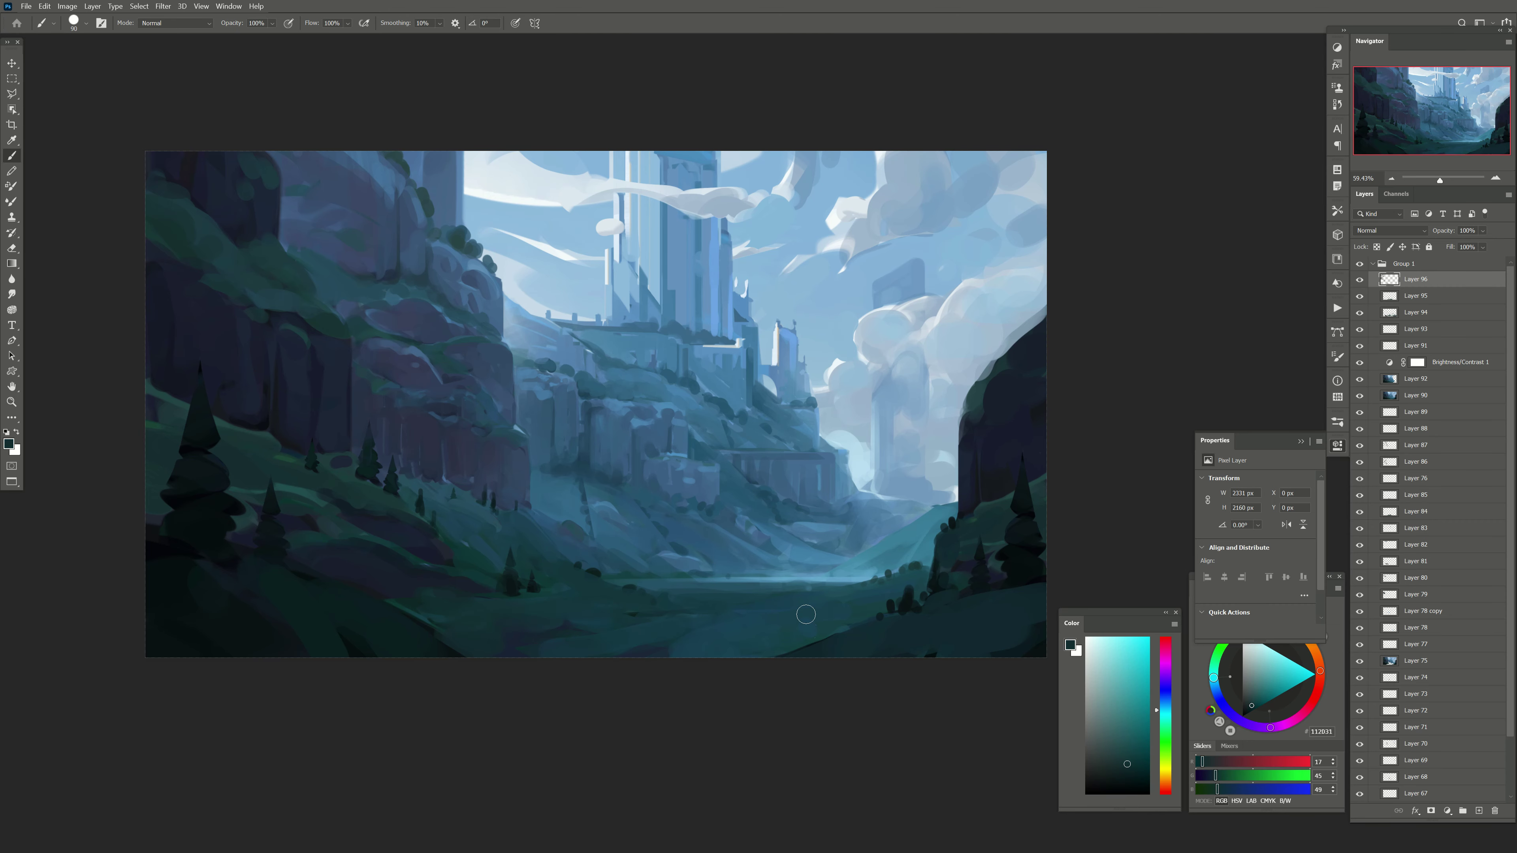
pyautogui.keyDown('alt'); pyautogui.click(863, 644); pyautogui.keyUp('alt')
pyautogui.press(']')
pyautogui.press(']')
pyautogui.press(']')
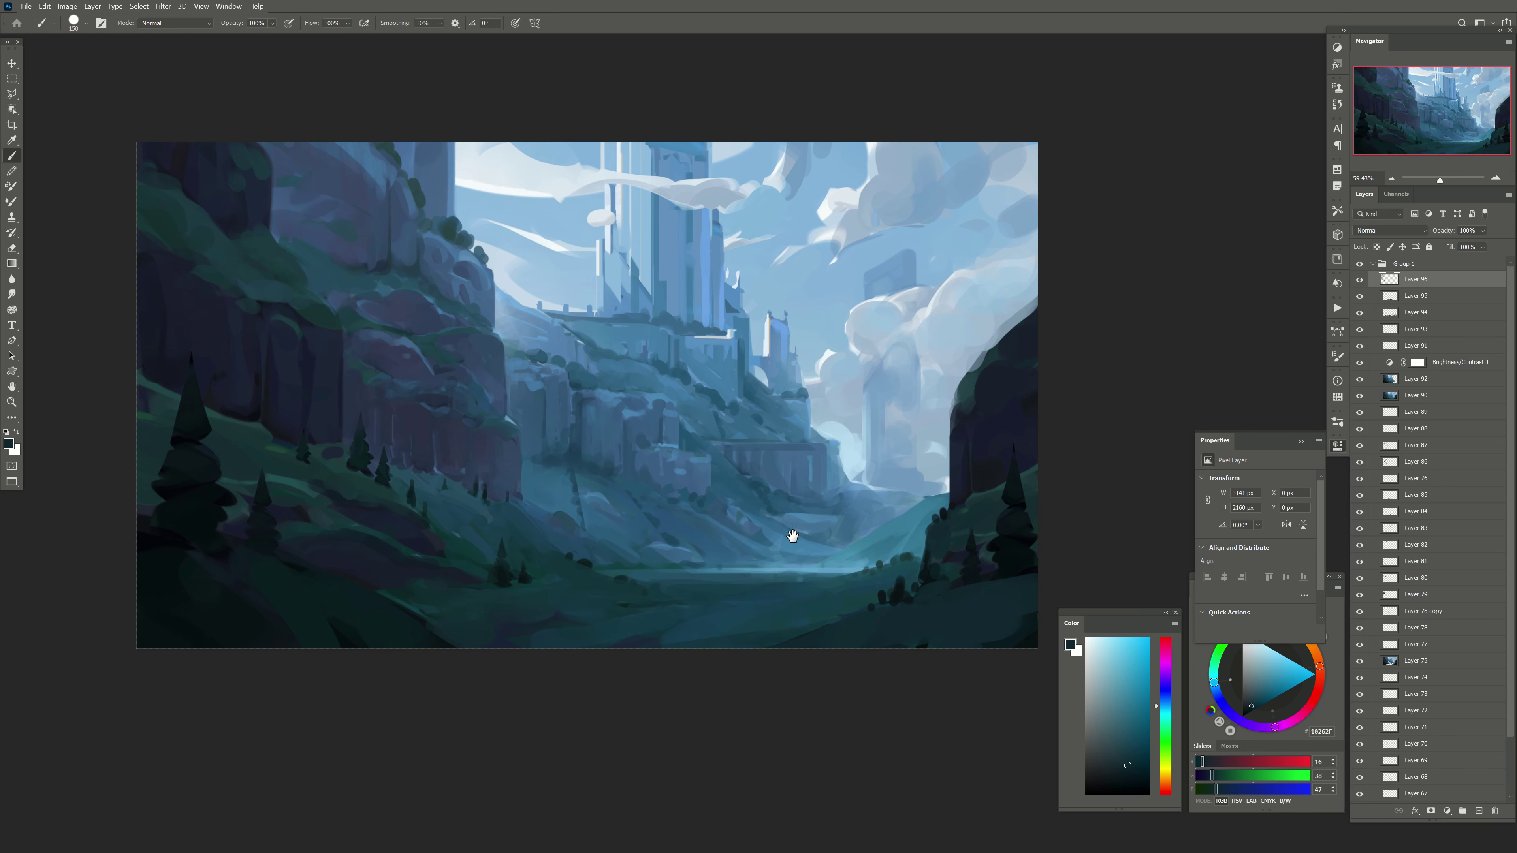
# Step: Hide and show Group 1 to compare with the earlier painting, then add a layer
pyautogui.click(1360, 263)
pyautogui.click(1359, 263)
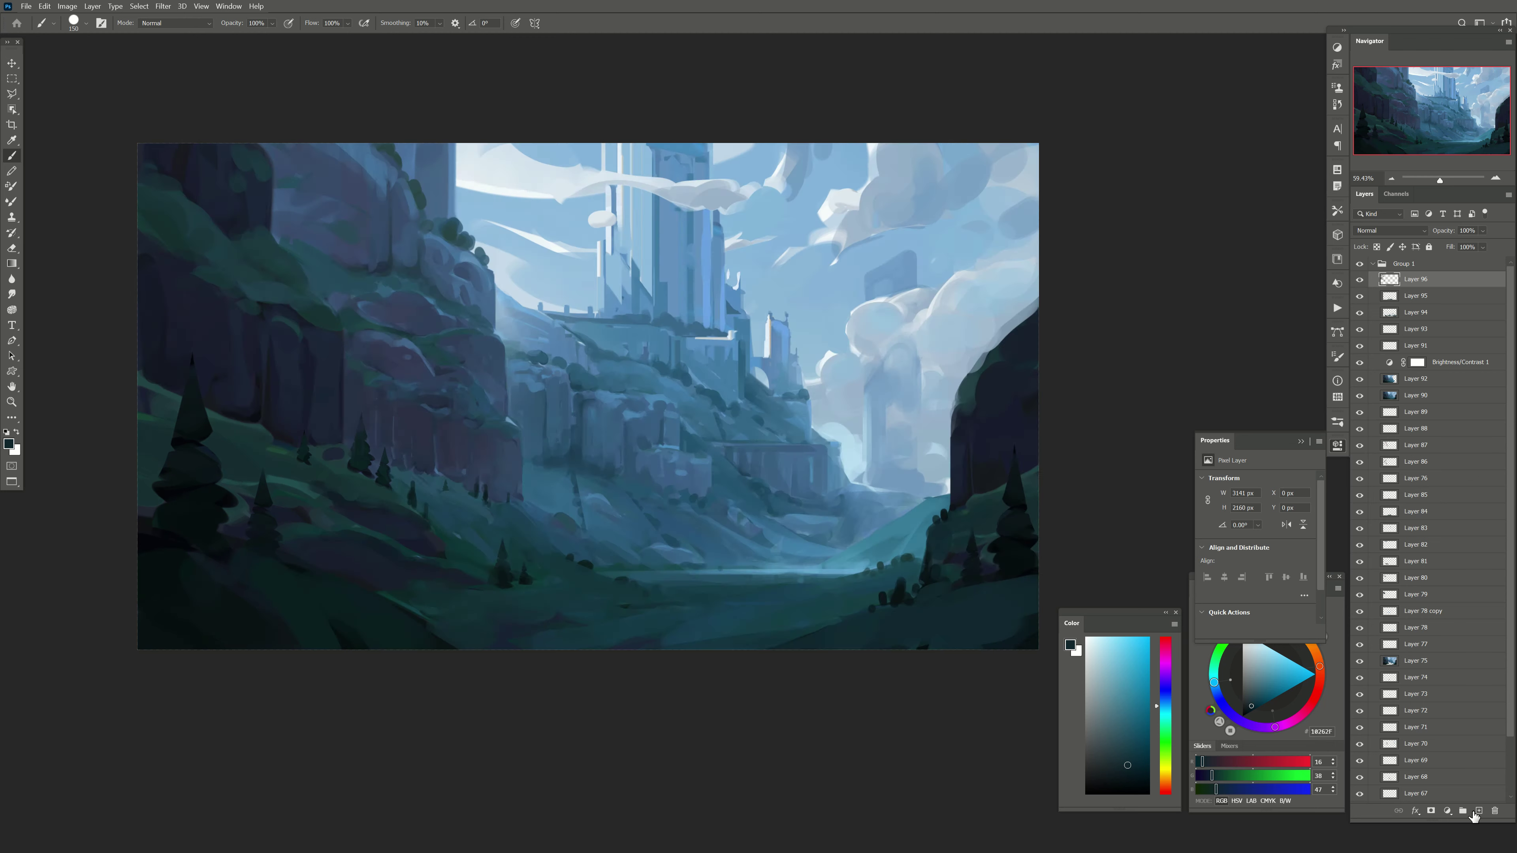
pyautogui.click(1476, 812)
# Step: Outline the middle hillside with a polygonal lasso and brush blue haze inside it
pyautogui.press('l')
pyautogui.click(521, 442)
pyautogui.click(523, 501)
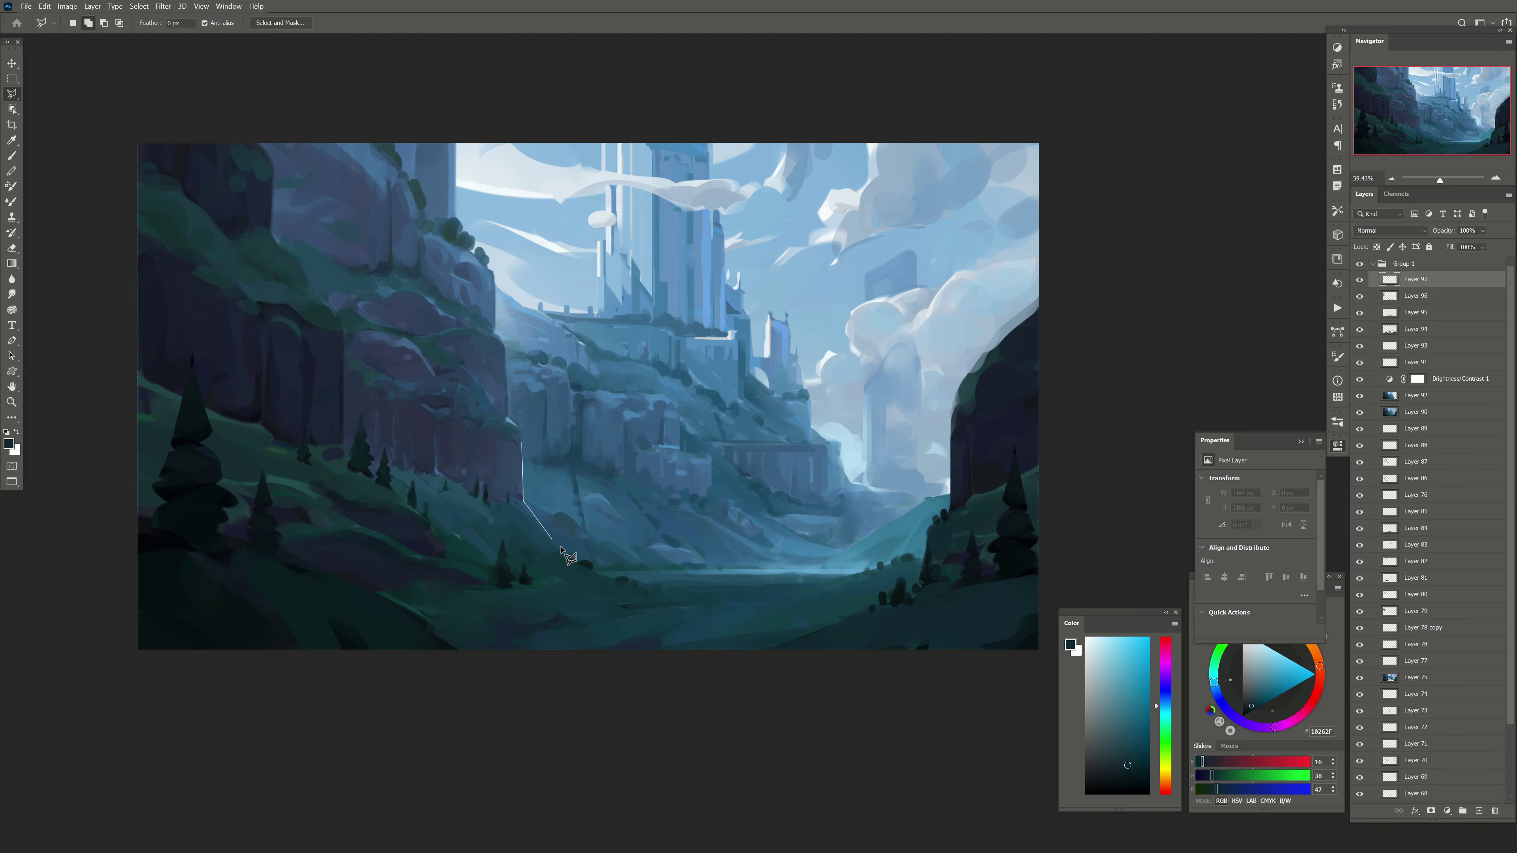
pyautogui.click(566, 552)
pyautogui.click(717, 572)
pyautogui.click(658, 346)
pyautogui.click(523, 442)
pyautogui.press('b')
pyautogui.keyDown('alt'); pyautogui.click(555, 529); pyautogui.keyUp('alt')
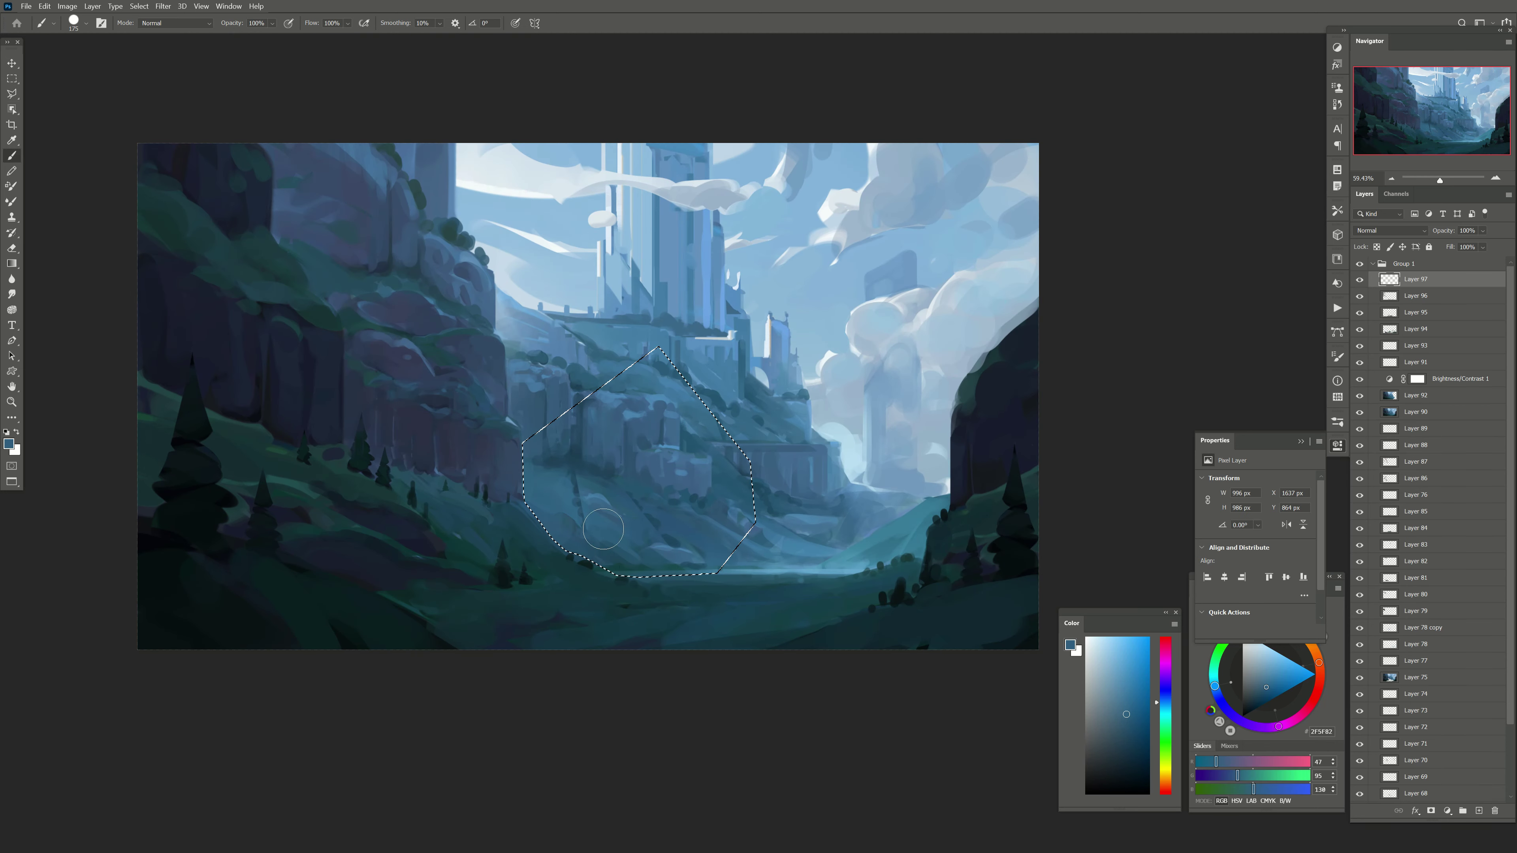
# Step: Deselect the hillside and lower the haze layer's opacity
pyautogui.press('e')
pyautogui.hotkey('ctrl', 'd')
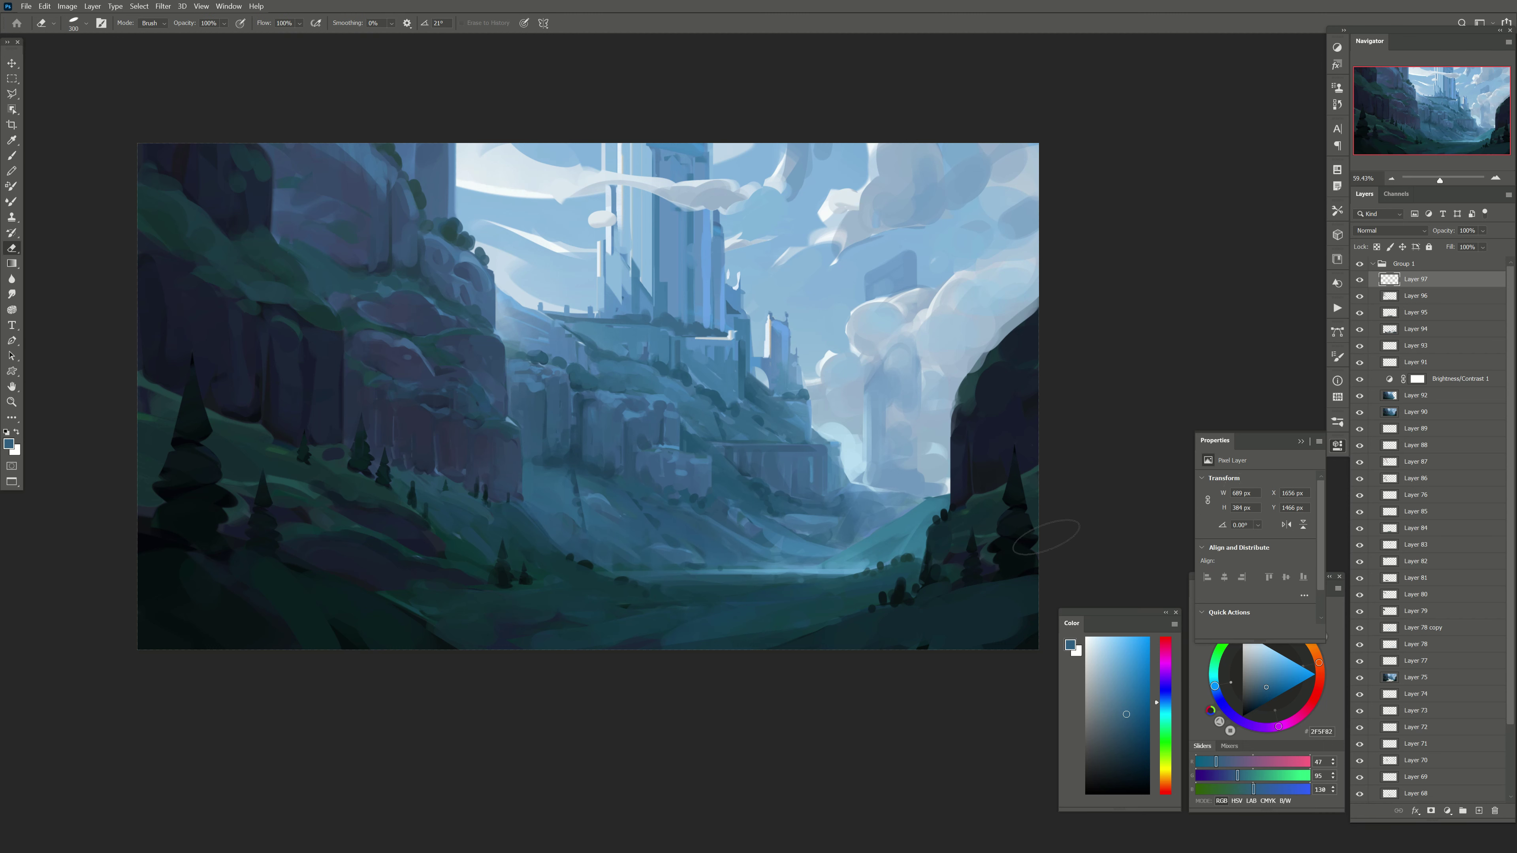
pyautogui.moveTo(1483, 231); pyautogui.dragTo(1486, 248)
# Step: On a new layer, try light strokes beside the castle towers, undoing both attempts
pyautogui.click(1479, 811)
pyautogui.press('b')
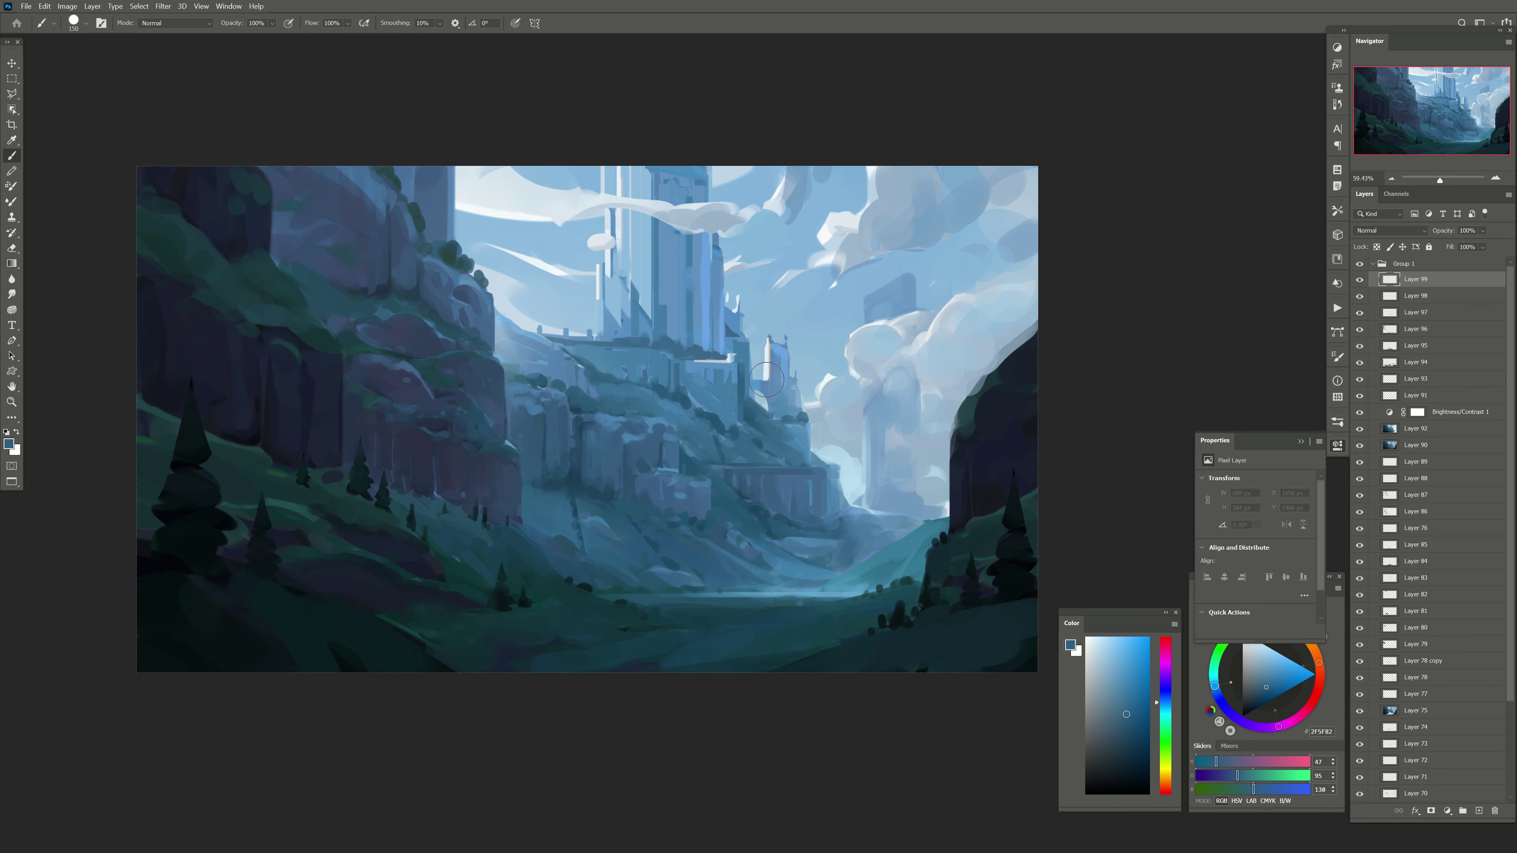
pyautogui.keyDown('alt'); pyautogui.click(829, 458); pyautogui.keyUp('alt')
pyautogui.moveTo(757, 394); pyautogui.dragTo(758, 412)
pyautogui.hotkey('ctrl', 'z')
pyautogui.keyDown('alt'); pyautogui.click(762, 355); pyautogui.keyUp('alt')
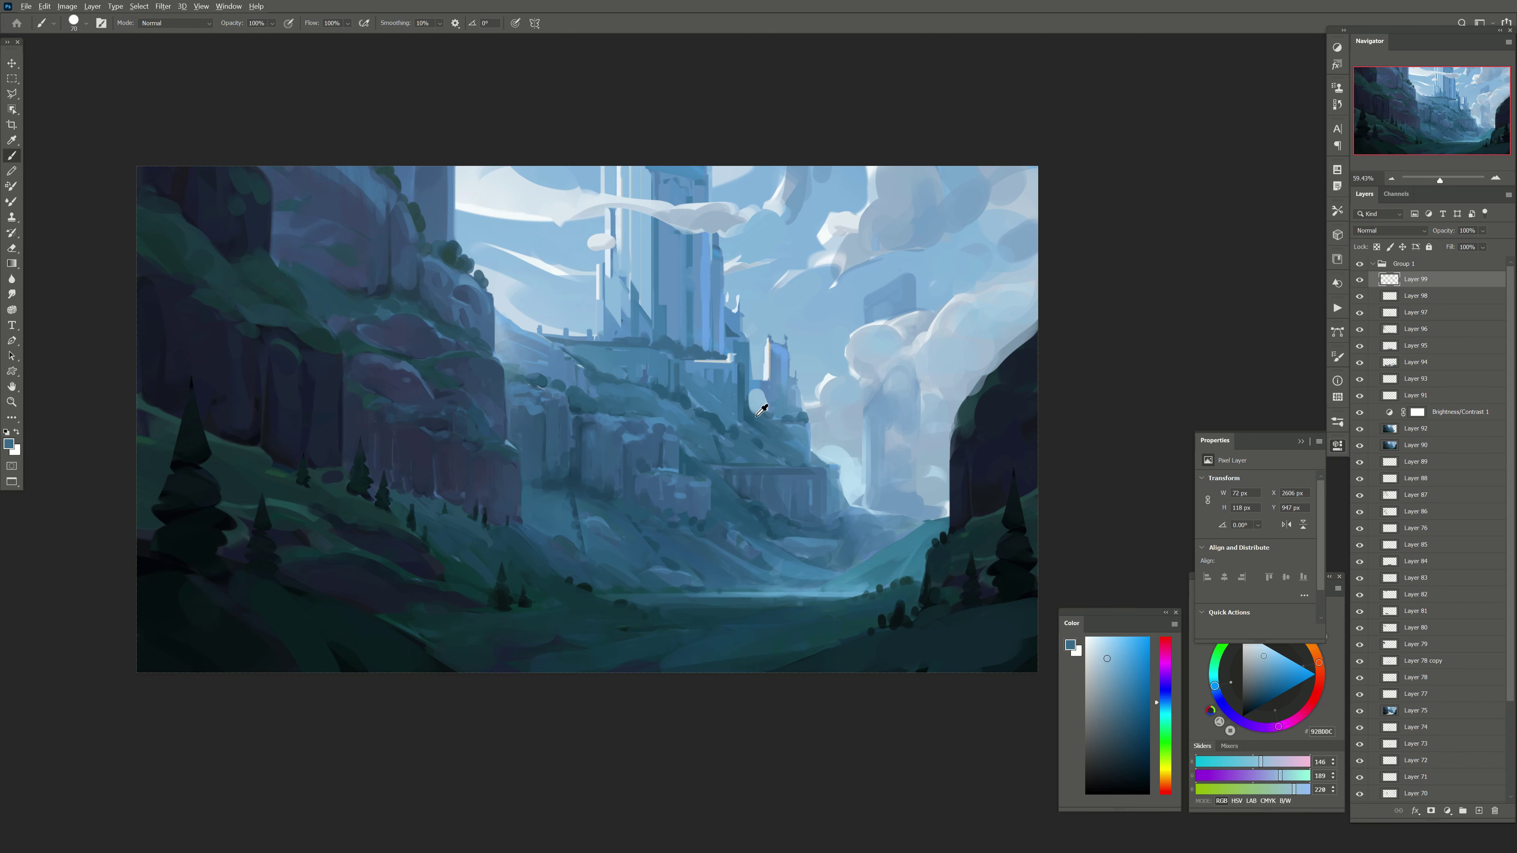
pyautogui.press('[')
pyautogui.press('[')
pyautogui.keyDown('alt'); pyautogui.click(762, 436); pyautogui.keyUp('alt')
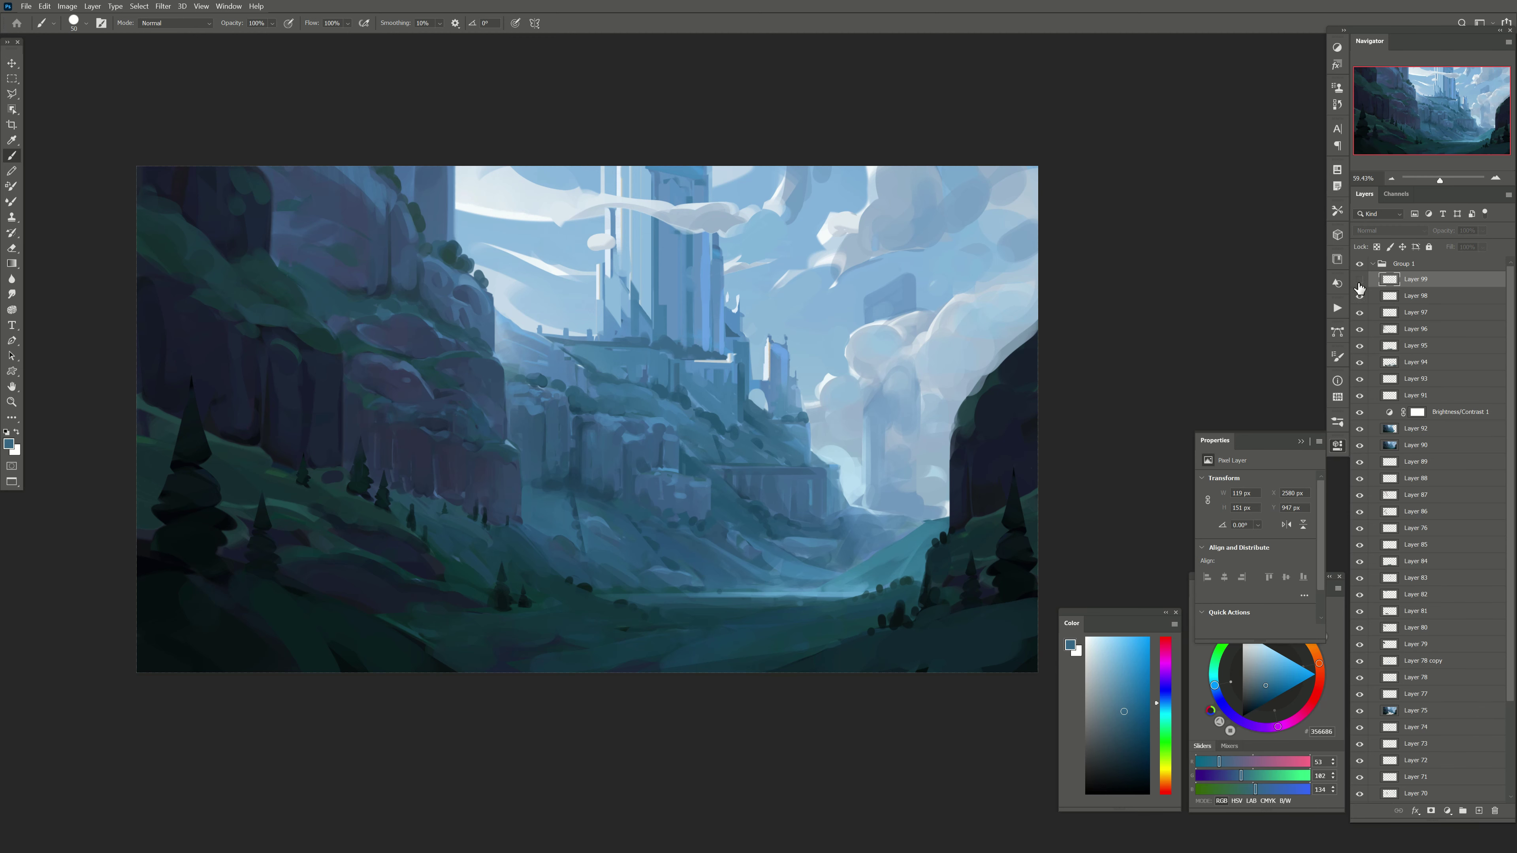
pyautogui.hotkey('ctrl', 'z')
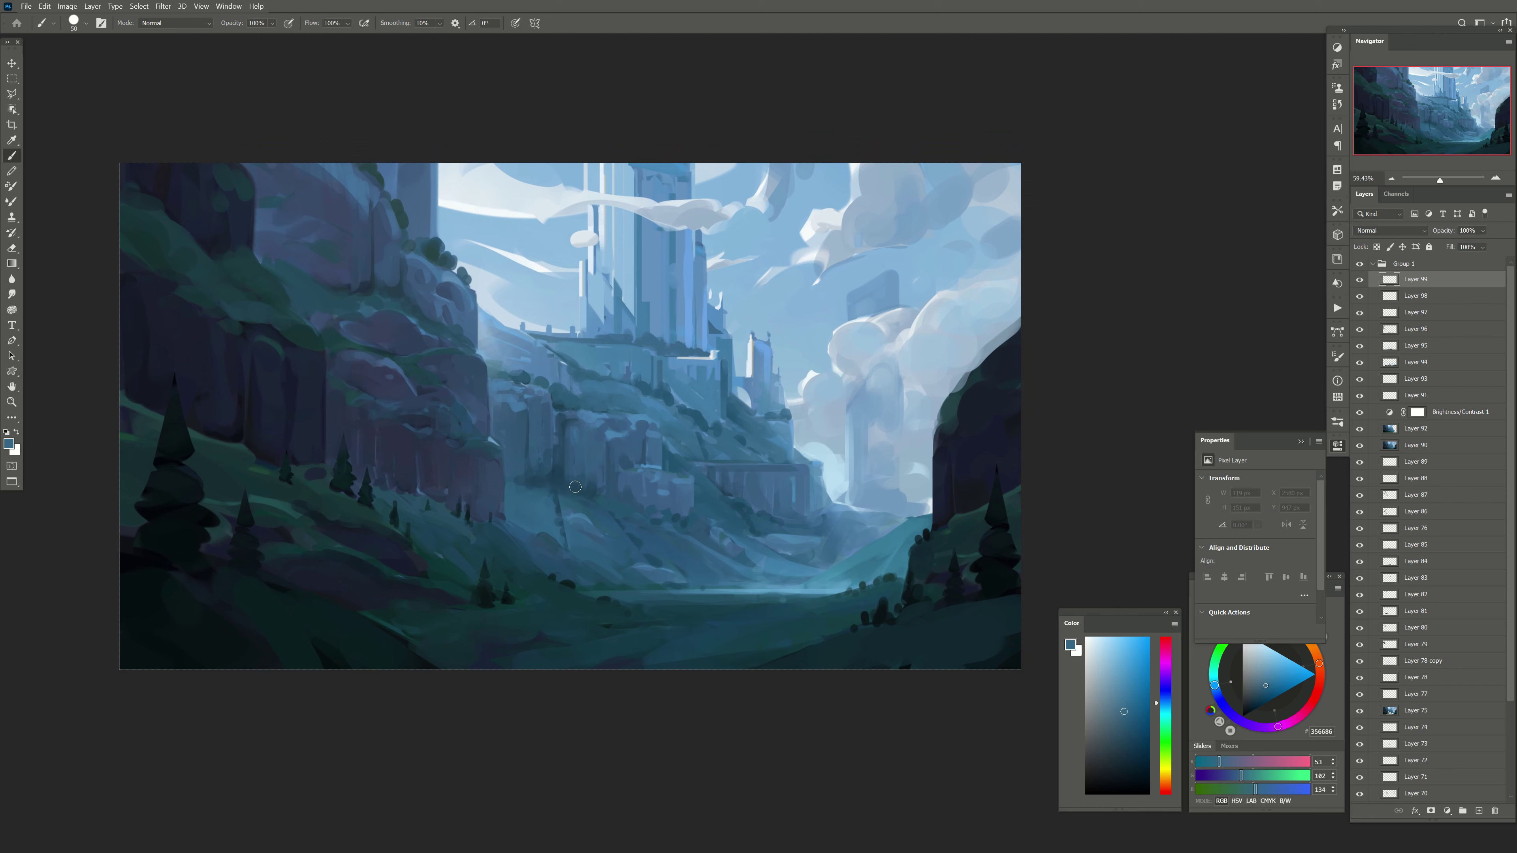
# Step: Paint dark shapes on the right cliff and purple shadow across the left cliff
pyautogui.keyDown('alt'); pyautogui.click(966, 402); pyautogui.keyUp('alt')
pyautogui.press('[')
pyautogui.moveTo(972, 370)
pyautogui.mouseDown()
pyautogui.moveTo(966, 395)
pyautogui.moveTo(1006, 358)
pyautogui.moveTo(942, 433)
pyautogui.moveTo(971, 432)
pyautogui.mouseUp()
pyautogui.keyDown('alt'); pyautogui.click(985, 382); pyautogui.keyUp('alt')
pyautogui.keyDown('alt'); pyautogui.click(970, 432); pyautogui.keyUp('alt')
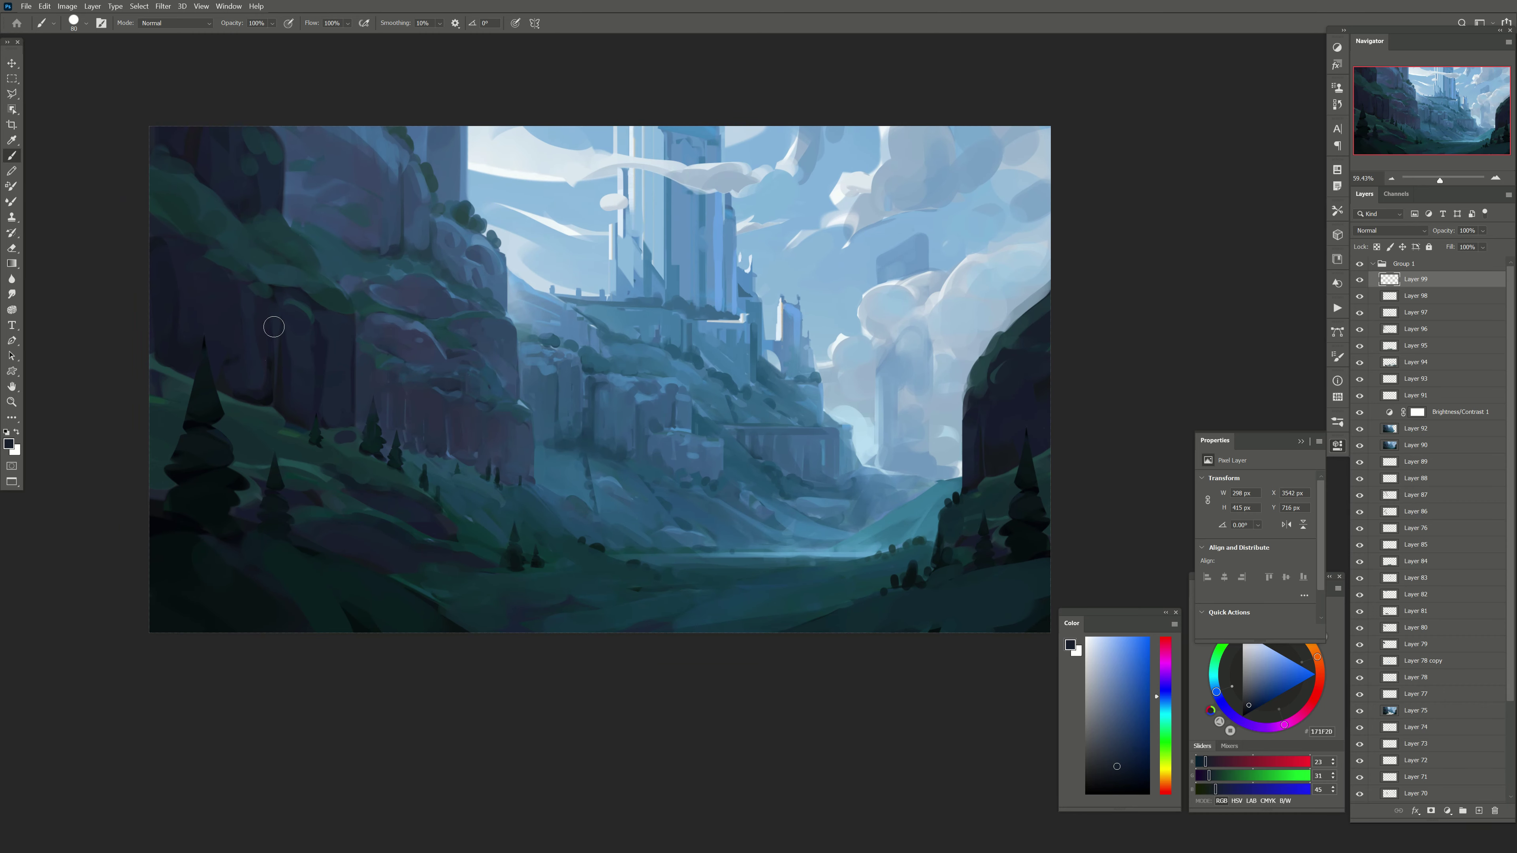
pyautogui.keyDown('alt'); pyautogui.click(389, 342); pyautogui.keyUp('alt')
pyautogui.press('[')
pyautogui.moveTo(389, 342); pyautogui.dragTo(382, 372)
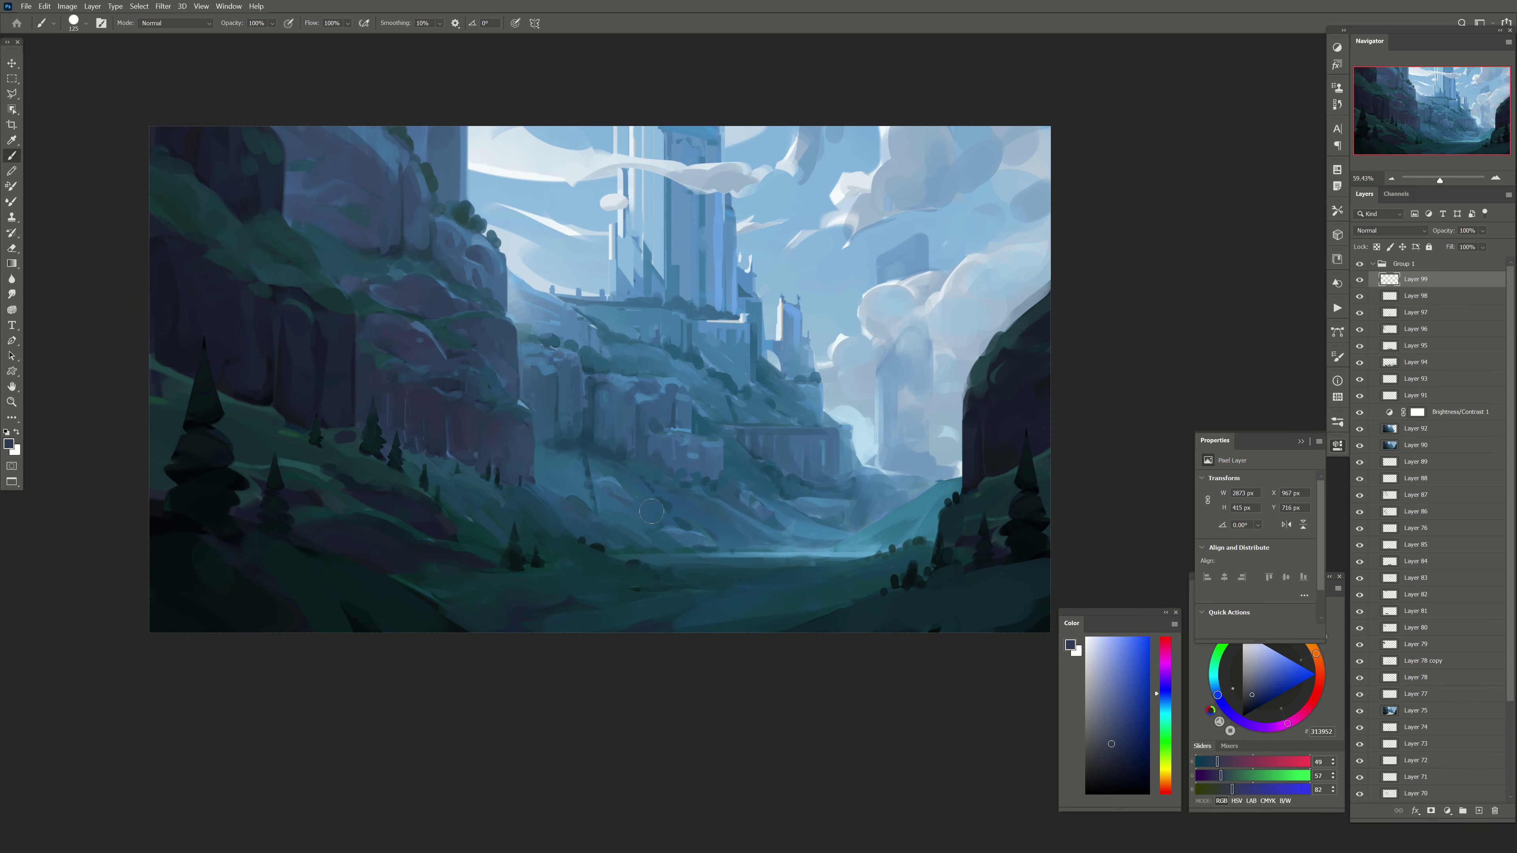
# Step: Paint blue tones and a light teal diagonal streak down the hillside, then lower the layer opacity
pyautogui.keyDown('alt'); pyautogui.click(561, 487); pyautogui.keyUp('alt')
pyautogui.moveTo(540, 481); pyautogui.dragTo(569, 502)
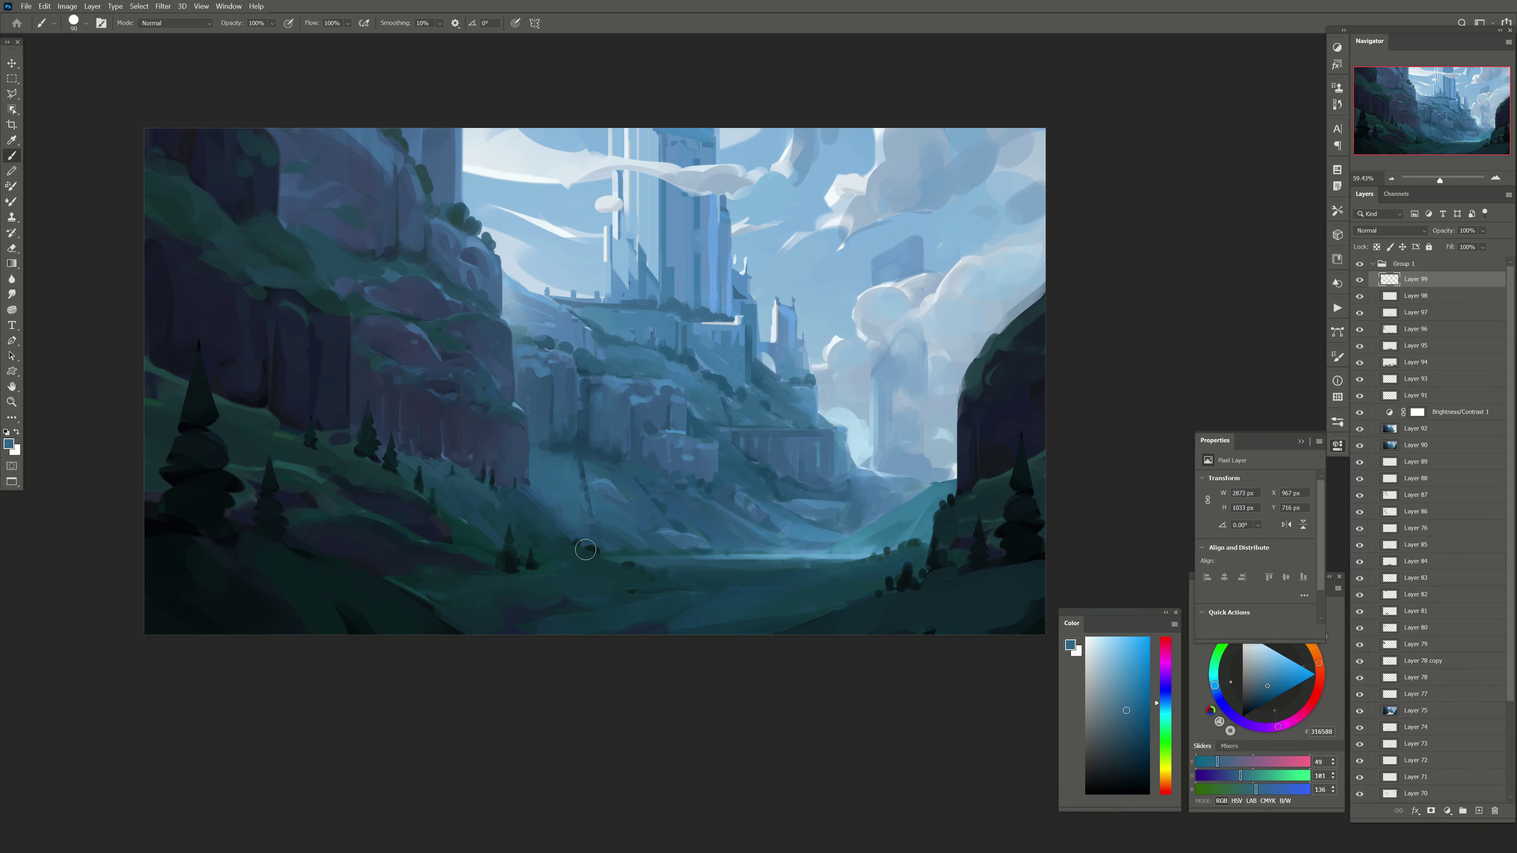
pyautogui.keyDown('alt'); pyautogui.click(552, 490); pyautogui.keyUp('alt')
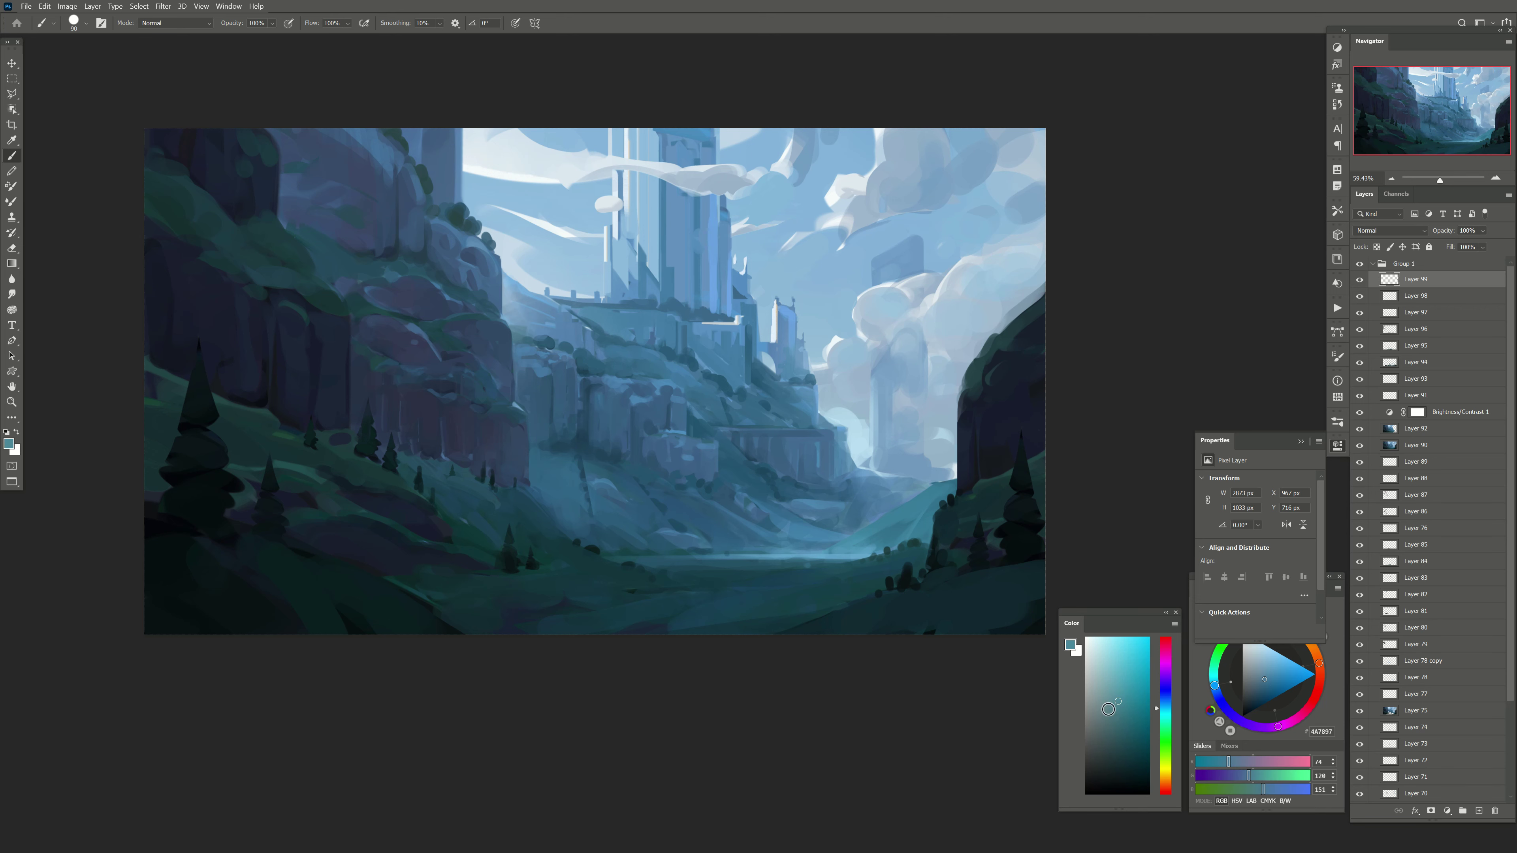
pyautogui.click(564, 482)
pyautogui.keyDown('alt'); pyautogui.click(545, 467); pyautogui.keyUp('alt')
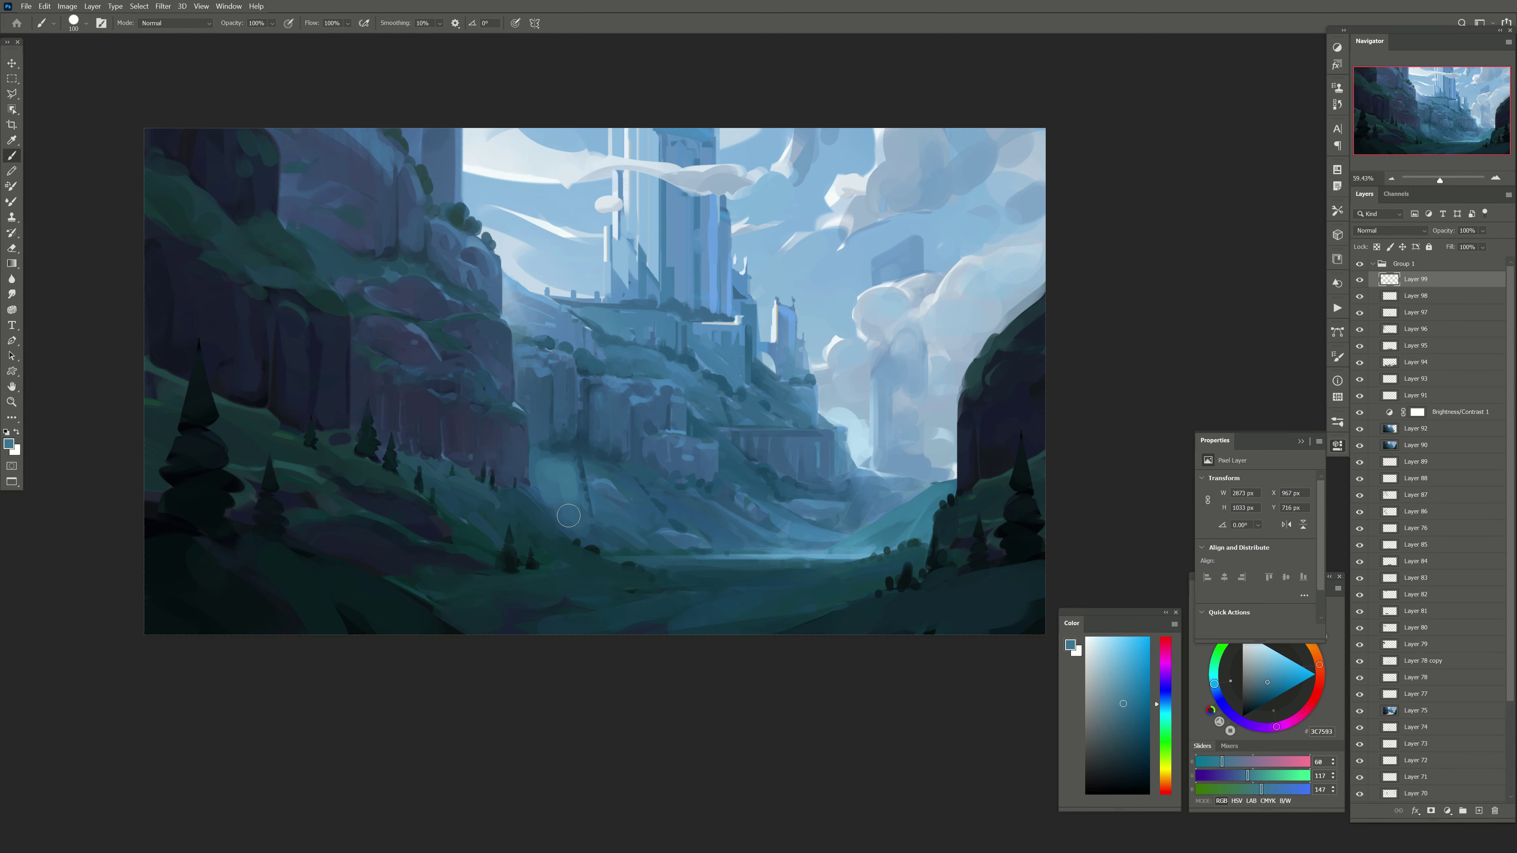
pyautogui.moveTo(605, 519); pyautogui.dragTo(632, 476)
pyautogui.press('e')
pyautogui.moveTo(1483, 231); pyautogui.dragTo(1473, 249)
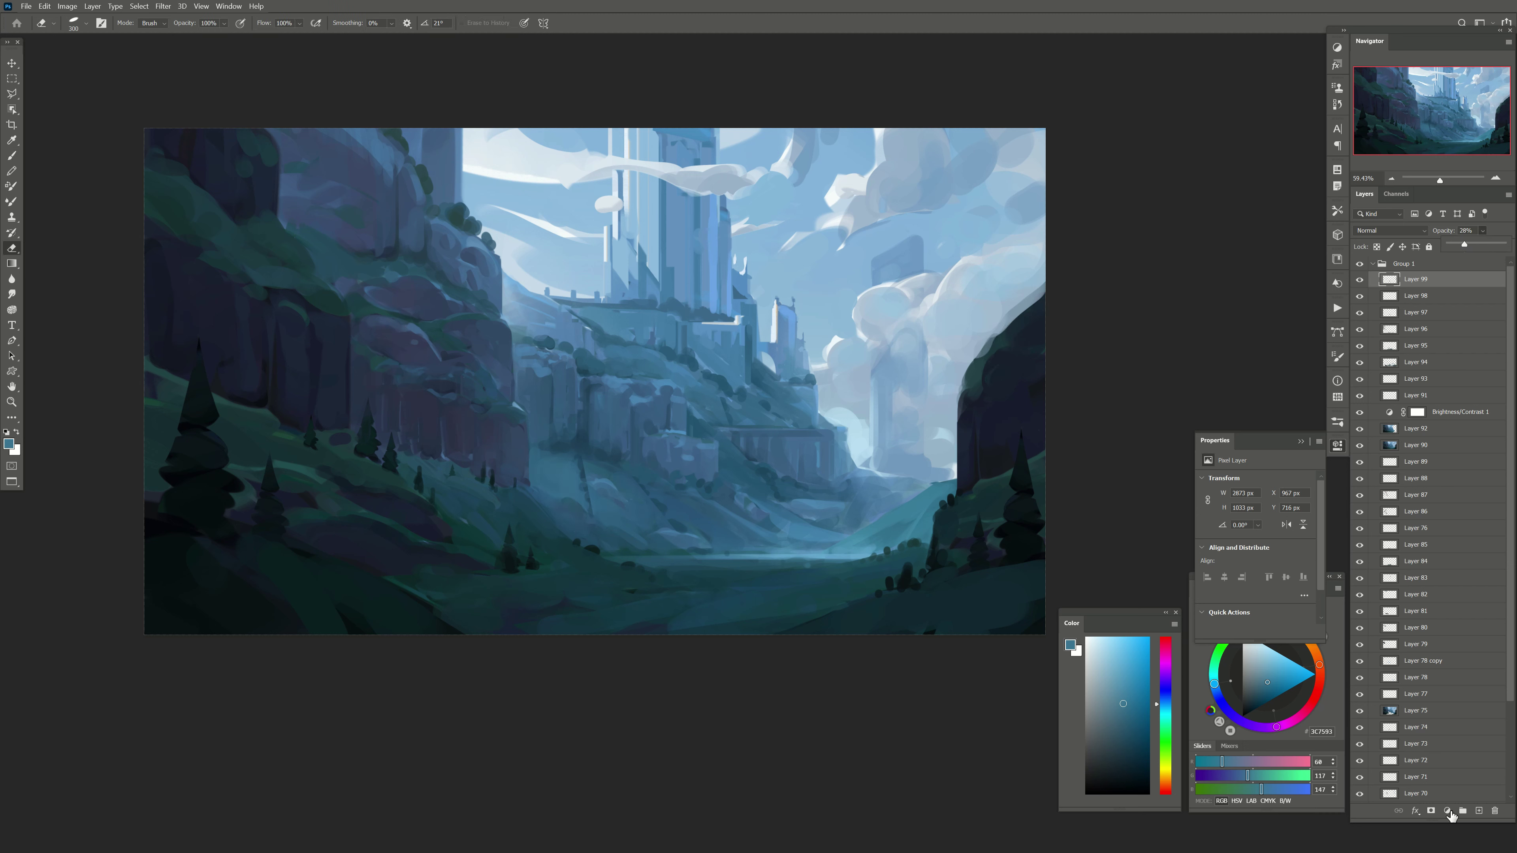
# Step: Add Layers 100 and 101, then paint a small dark blue dab near the valley
pyautogui.click(1479, 811)
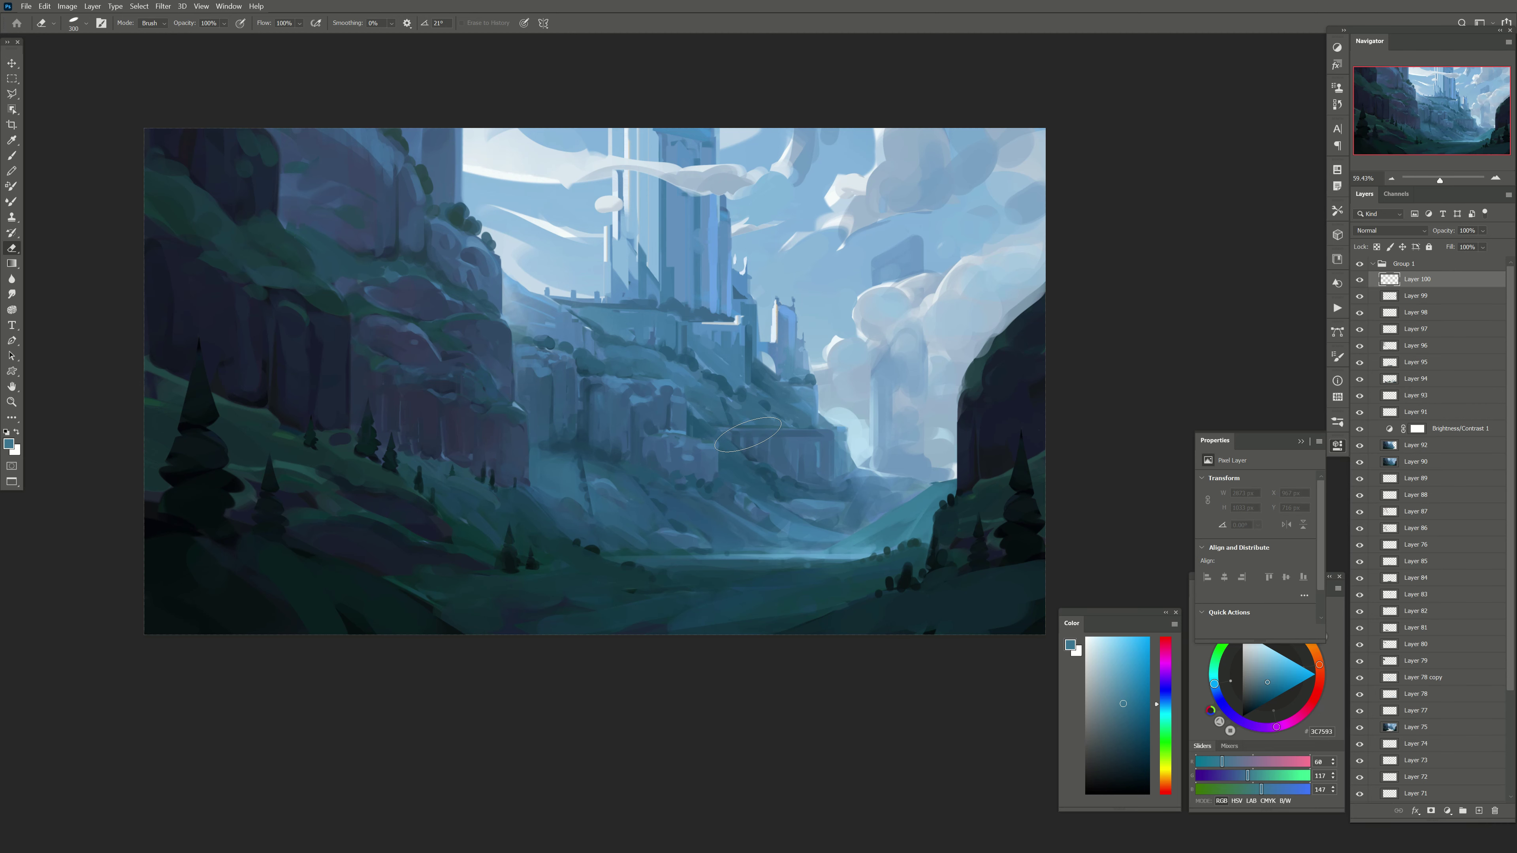
pyautogui.scroll(-1, 739, 532)
pyautogui.click(1478, 811)
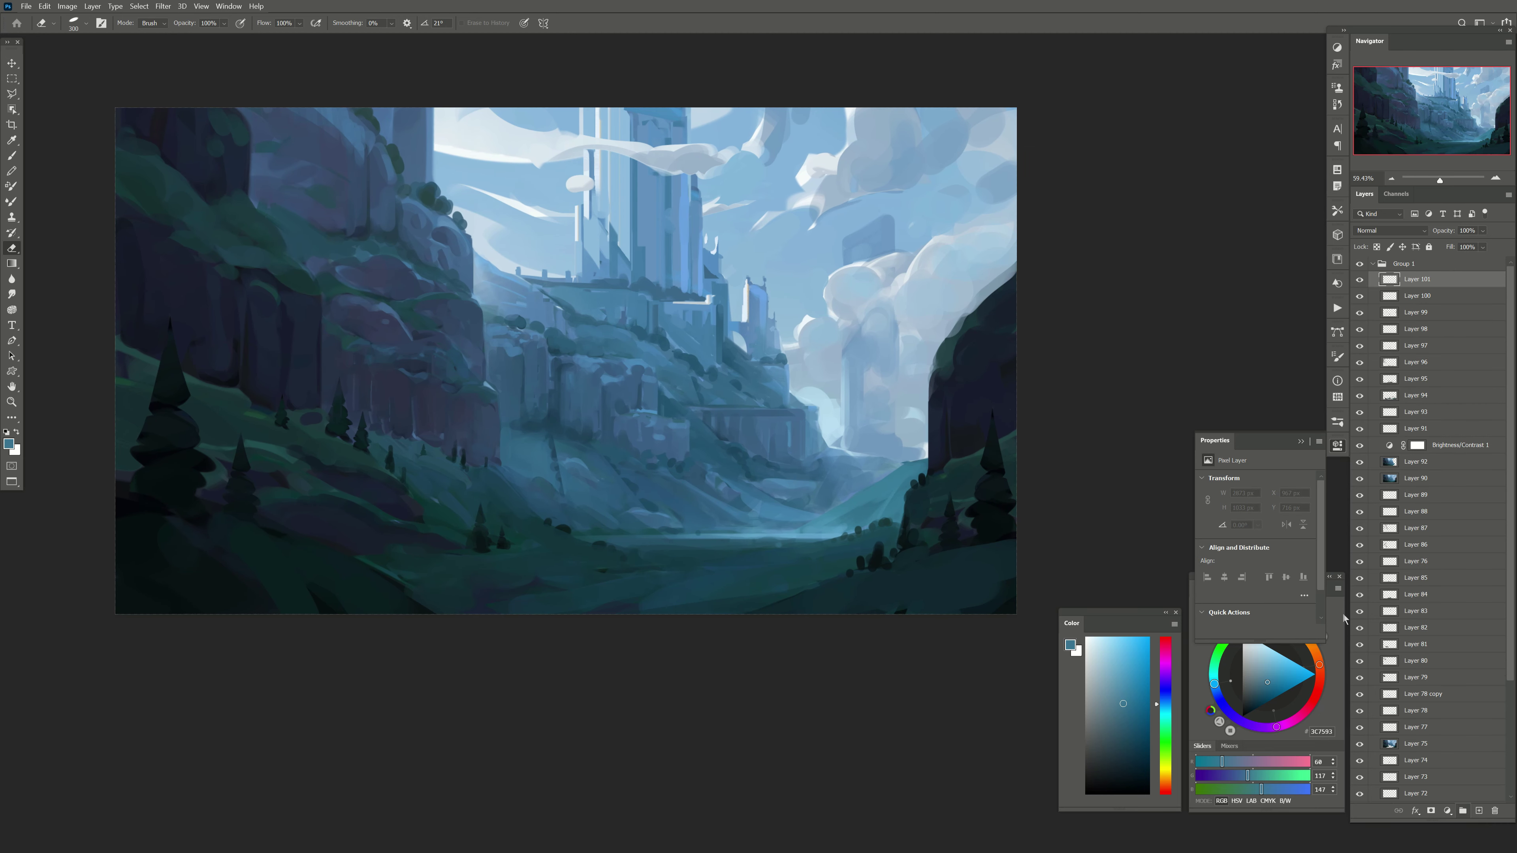
pyautogui.press('b')
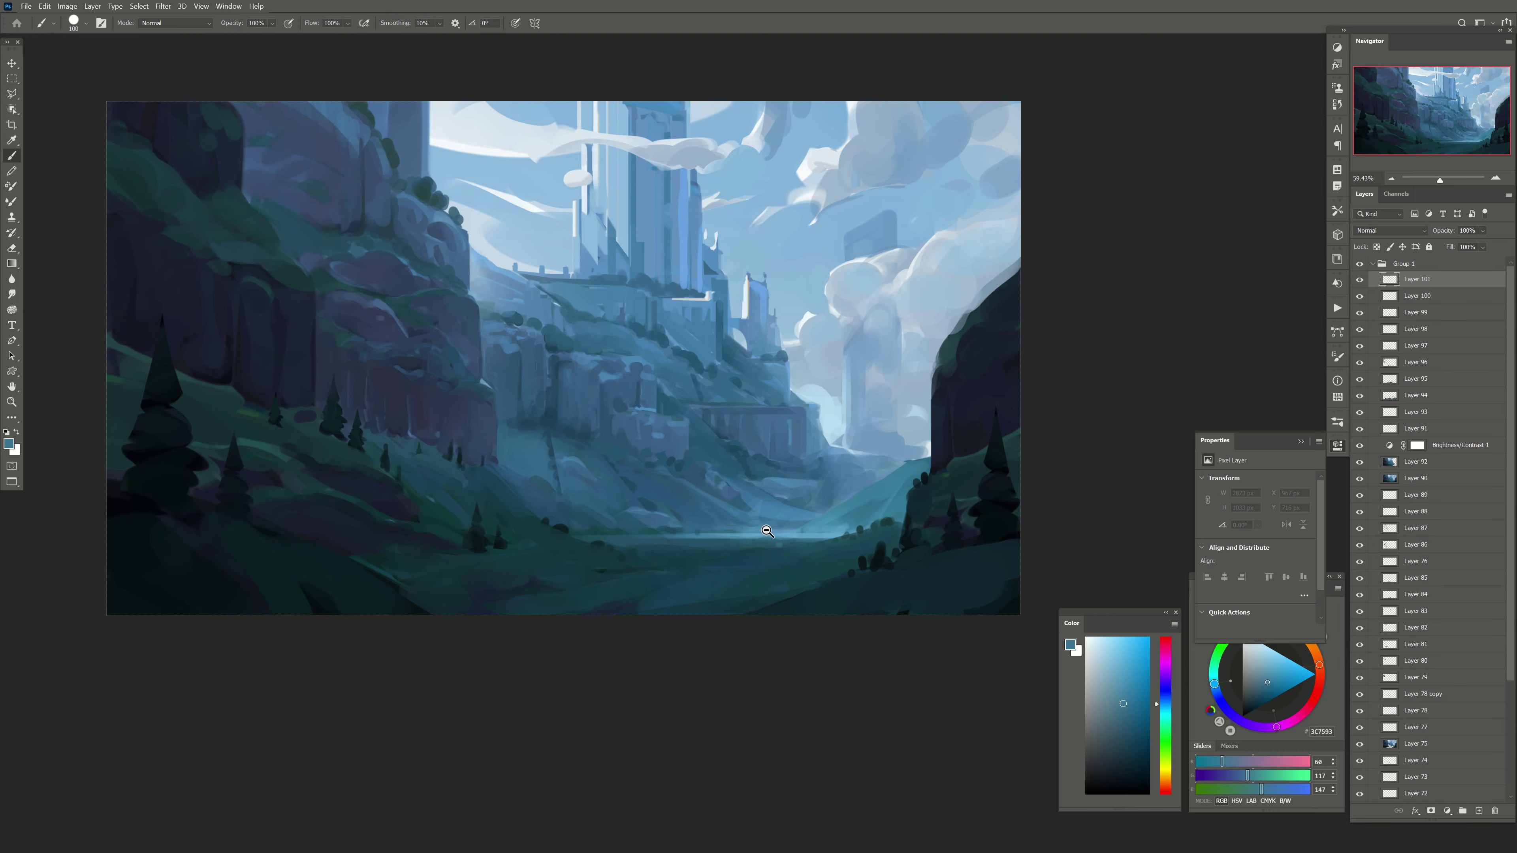
pyautogui.scroll(1, 755, 530)
pyautogui.keyDown('alt'); pyautogui.click(657, 457); pyautogui.keyUp('alt')
pyautogui.moveTo(725, 494); pyautogui.dragTo(734, 497)
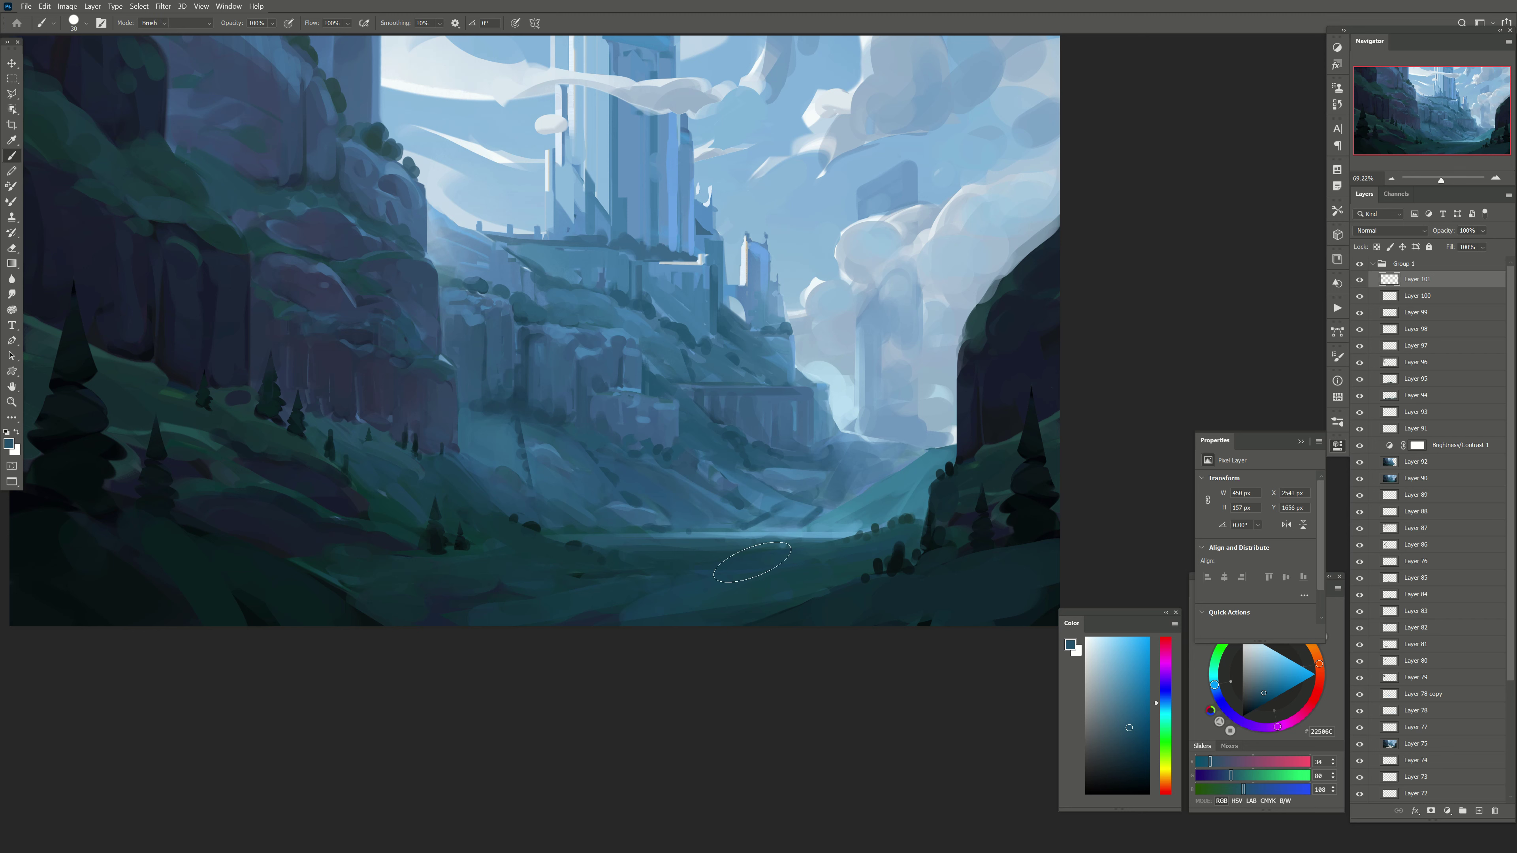
# Step: Shade the right valley slope with teal and dark green, setting the stroke layer to Darken
pyautogui.moveTo(777, 520); pyautogui.dragTo(747, 610)
pyautogui.keyDown('alt'); pyautogui.click(920, 464); pyautogui.keyUp('alt')
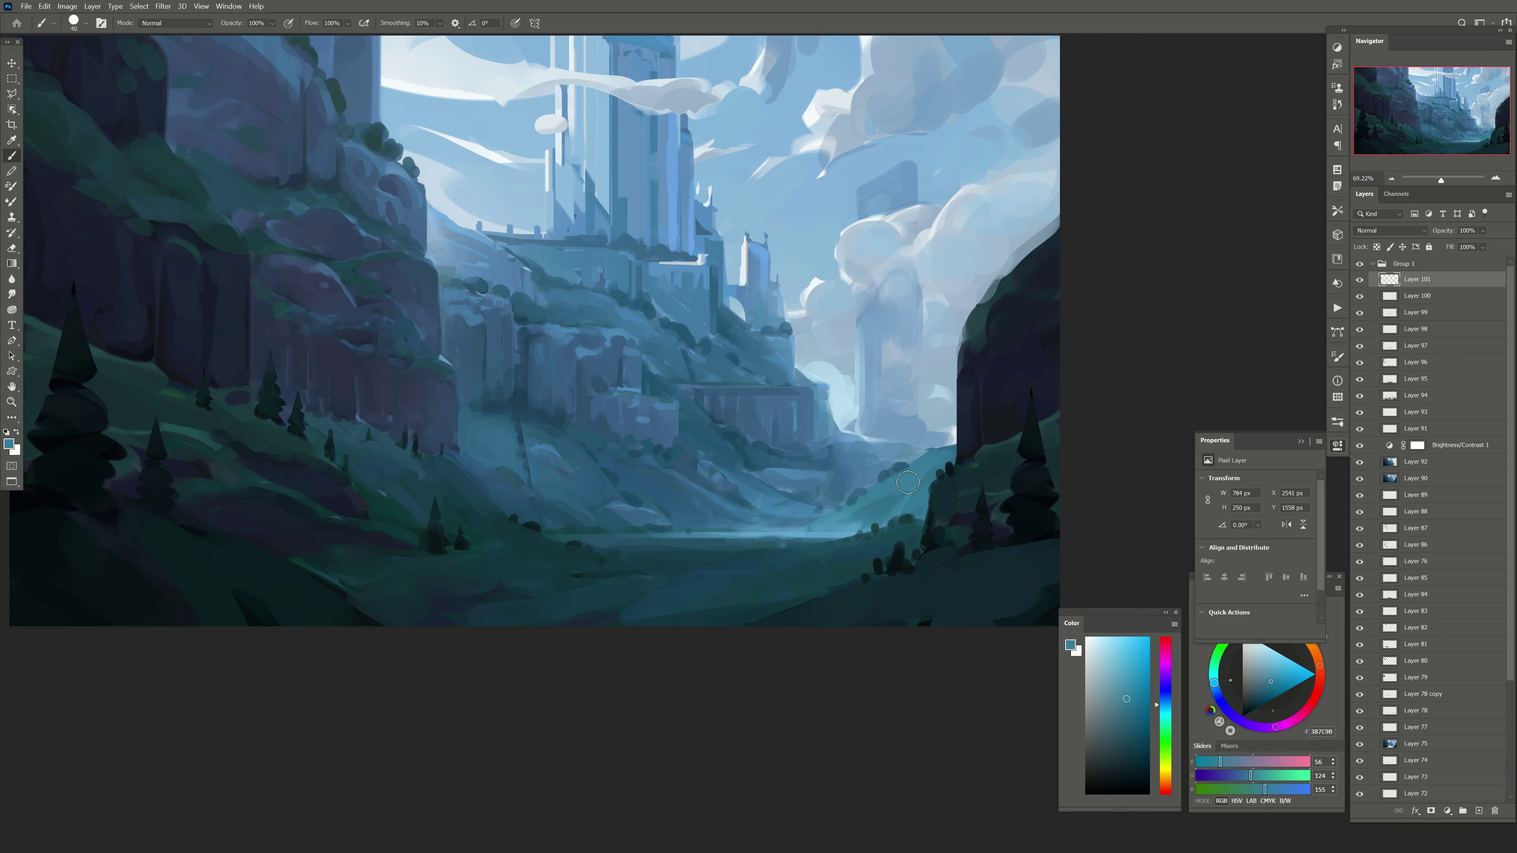
pyautogui.moveTo(907, 491); pyautogui.dragTo(926, 460)
pyautogui.press(']')
pyautogui.keyDown('alt'); pyautogui.click(918, 473); pyautogui.keyUp('alt')
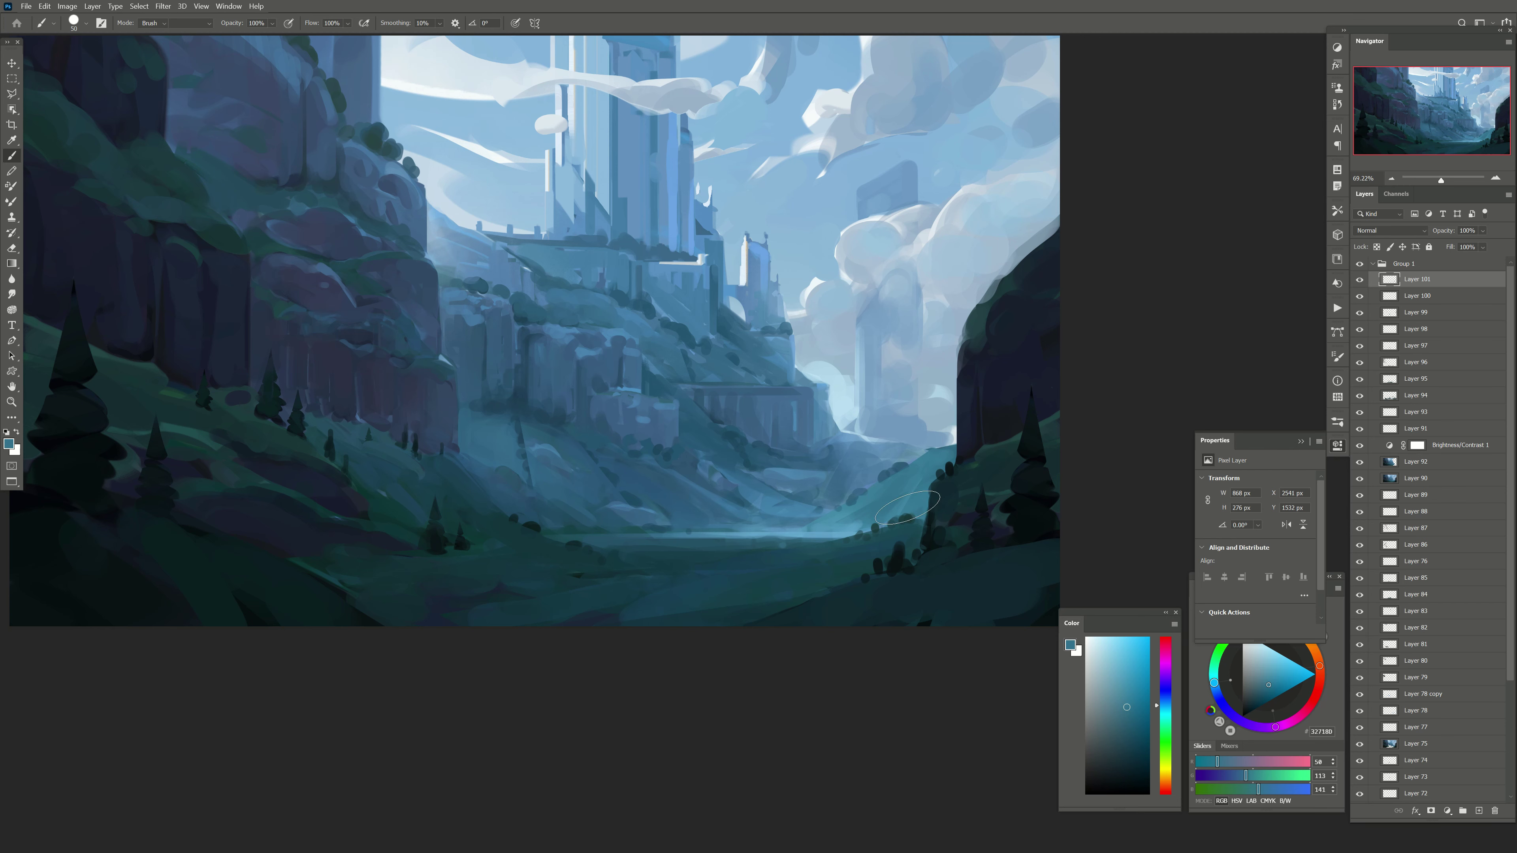
pyautogui.press('e')
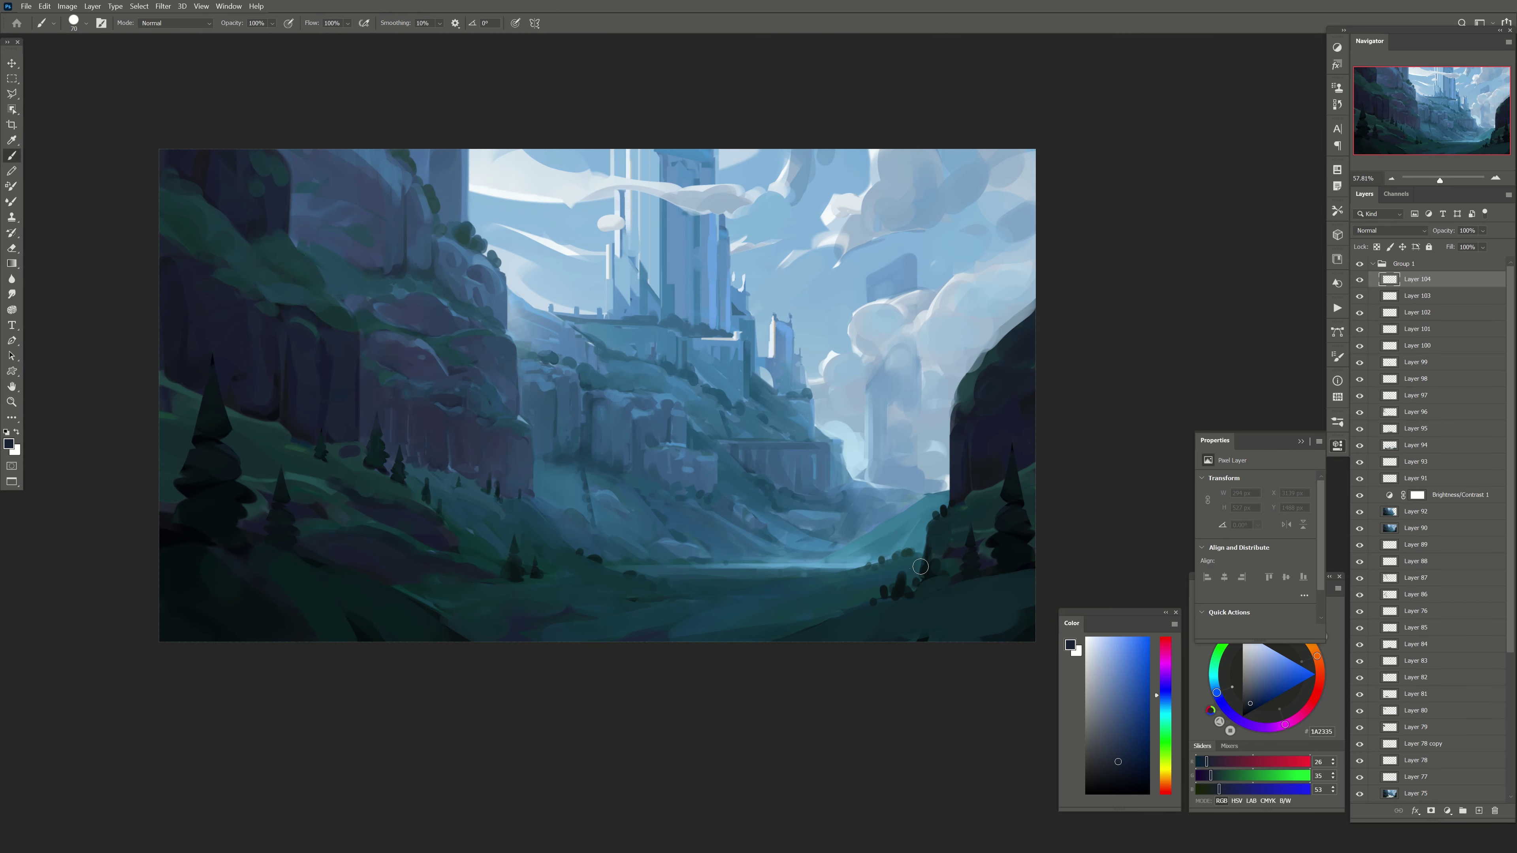
pyautogui.keyDown('alt'); pyautogui.click(932, 547); pyautogui.keyUp('alt')
pyautogui.moveTo(919, 559); pyautogui.dragTo(875, 600)
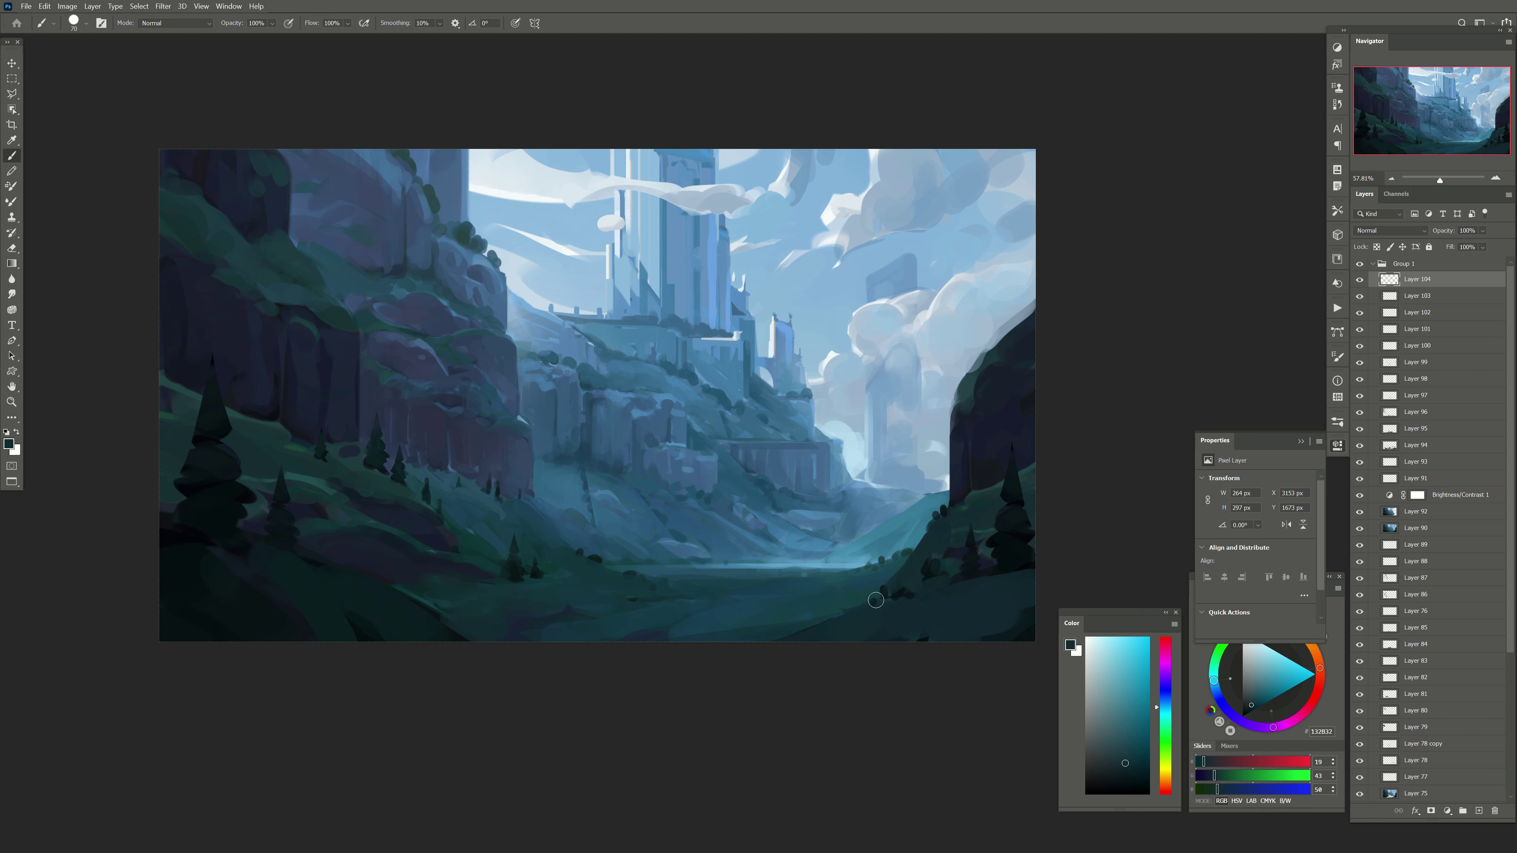
pyautogui.click(1390, 230)
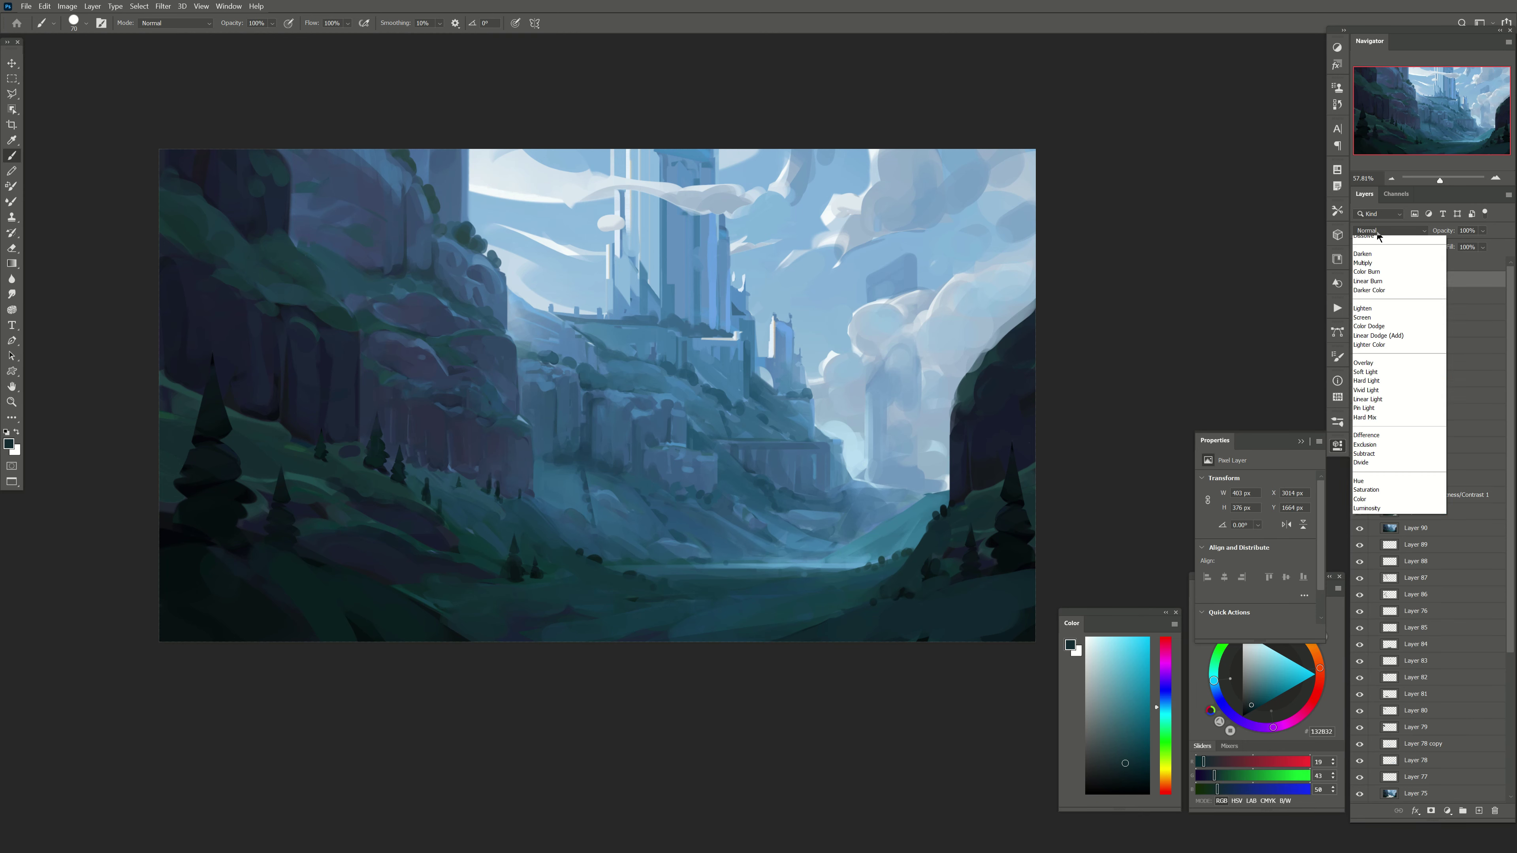
pyautogui.click(1374, 263)
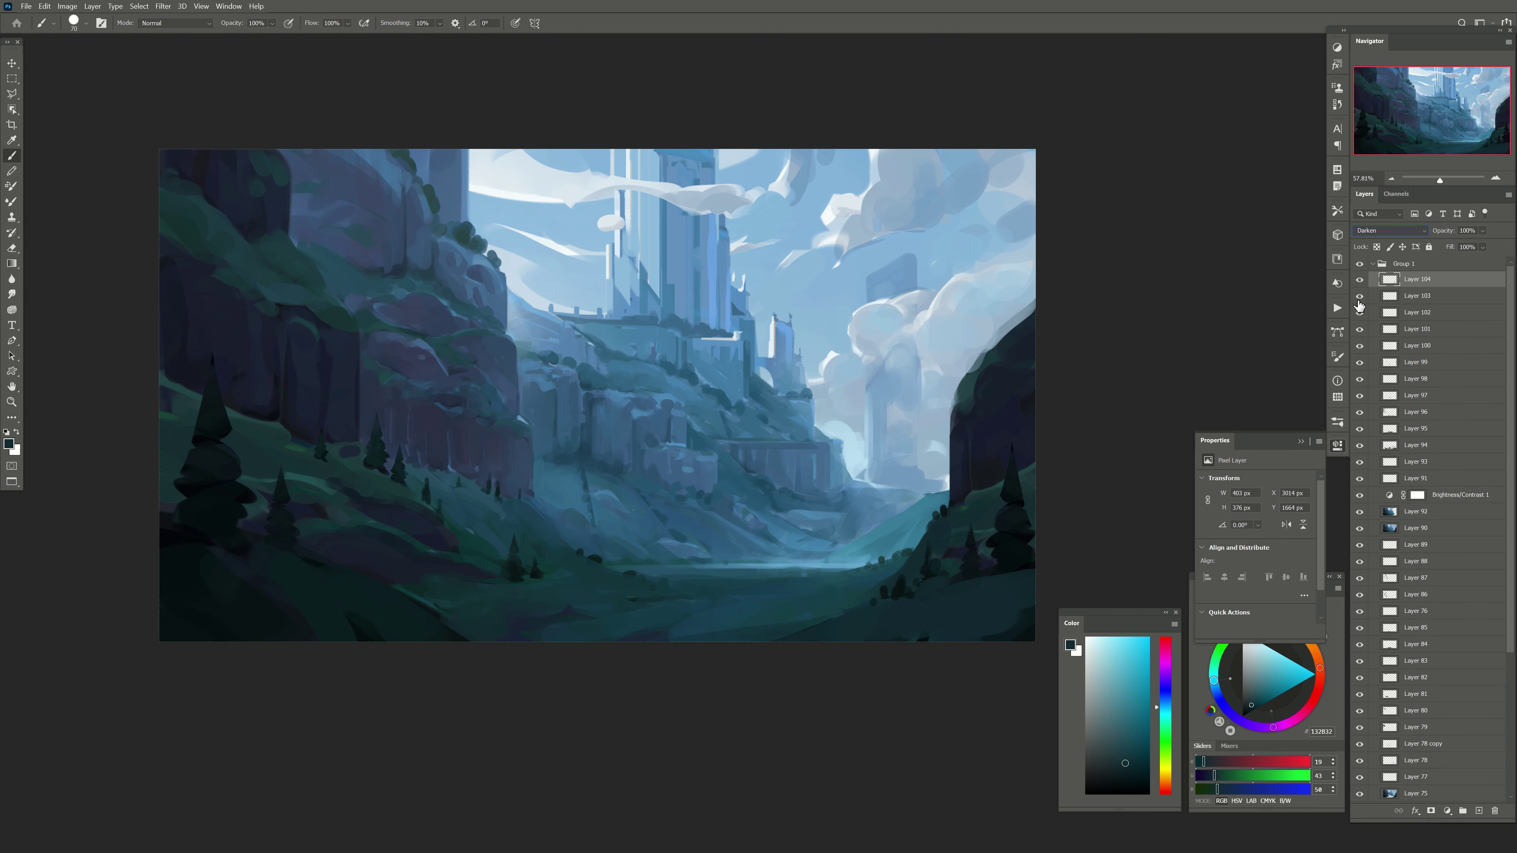
# Step: On a new layer, try dark-blue strokes on the cliffs and castle wall, then delete that layer
pyautogui.click(1479, 811)
pyautogui.keyDown('alt'); pyautogui.click(574, 457); pyautogui.keyUp('alt')
pyautogui.moveTo(587, 448); pyautogui.dragTo(602, 457)
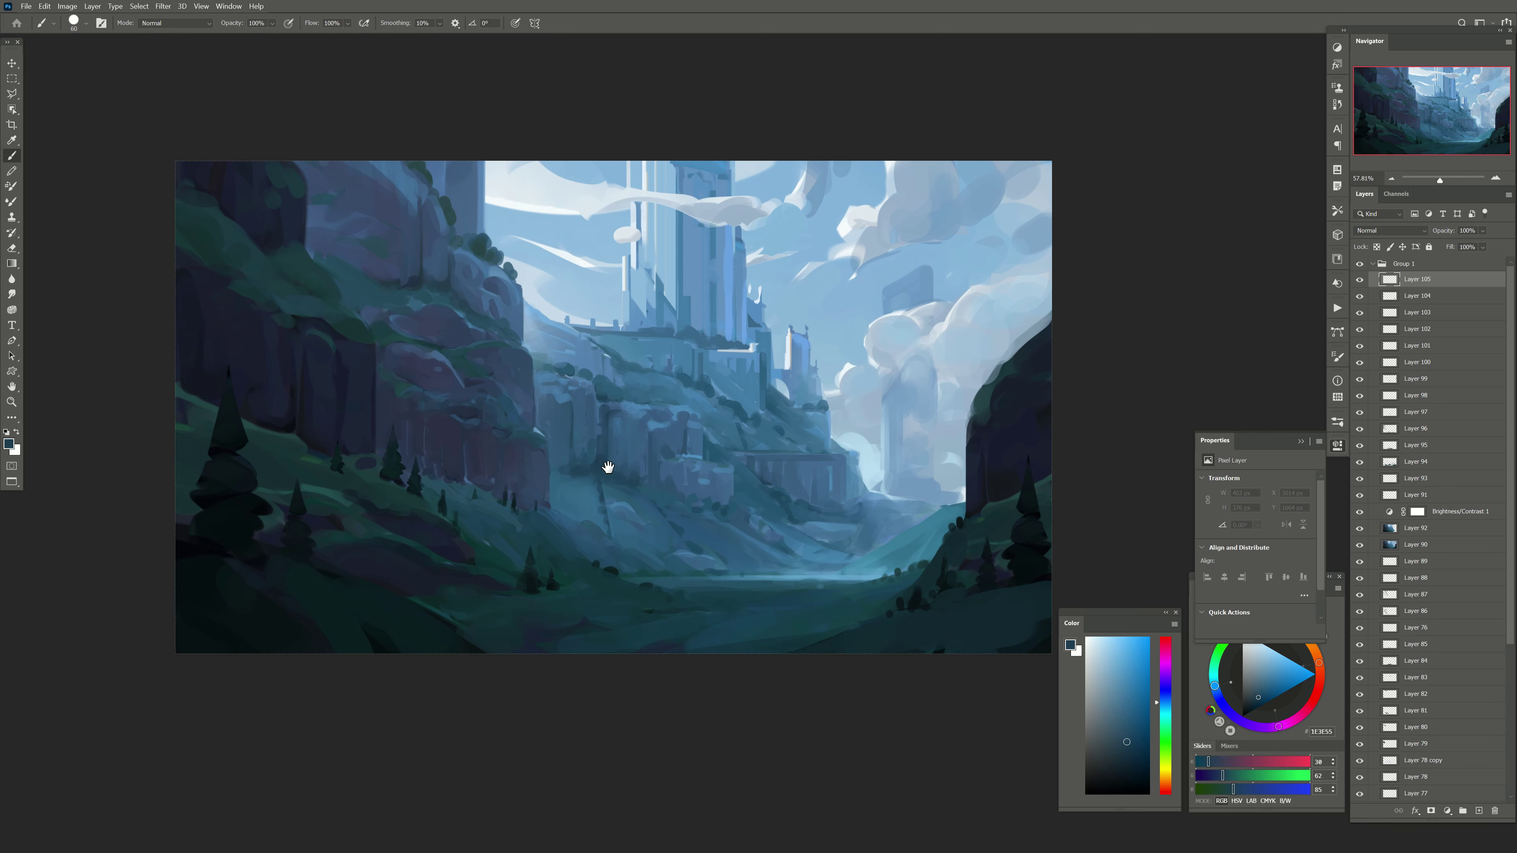
pyautogui.press('[')
pyautogui.keyDown('alt'); pyautogui.click(639, 357); pyautogui.keyUp('alt')
pyautogui.press(']')
pyautogui.press(']')
pyautogui.moveTo(634, 352)
pyautogui.mouseDown()
pyautogui.moveTo(609, 338)
pyautogui.moveTo(669, 358)
pyautogui.mouseUp()
pyautogui.press('[')
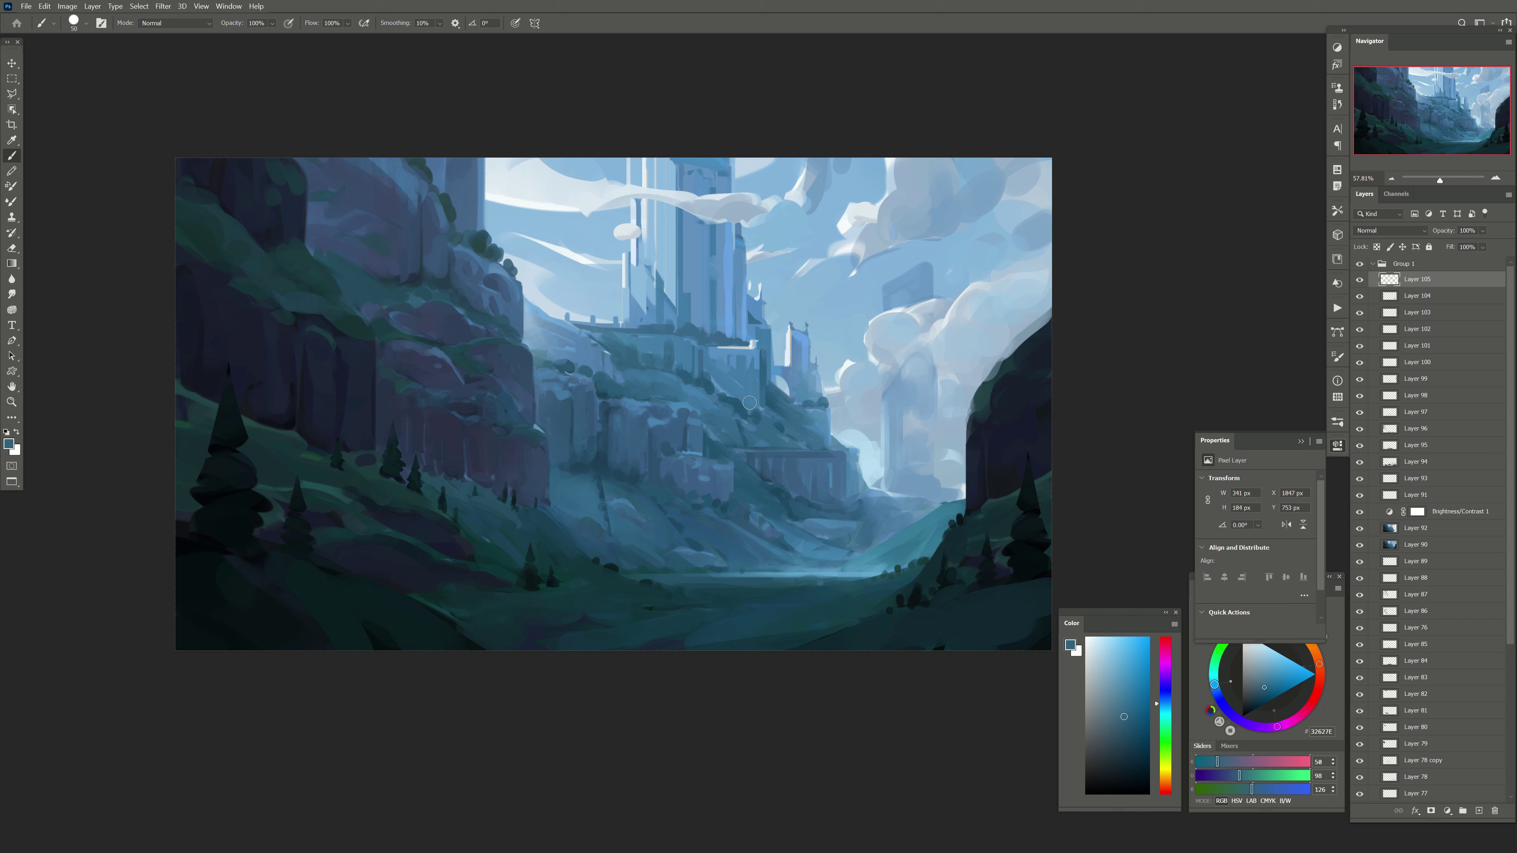
pyautogui.moveTo(753, 404); pyautogui.dragTo(752, 352)
pyautogui.press('[')
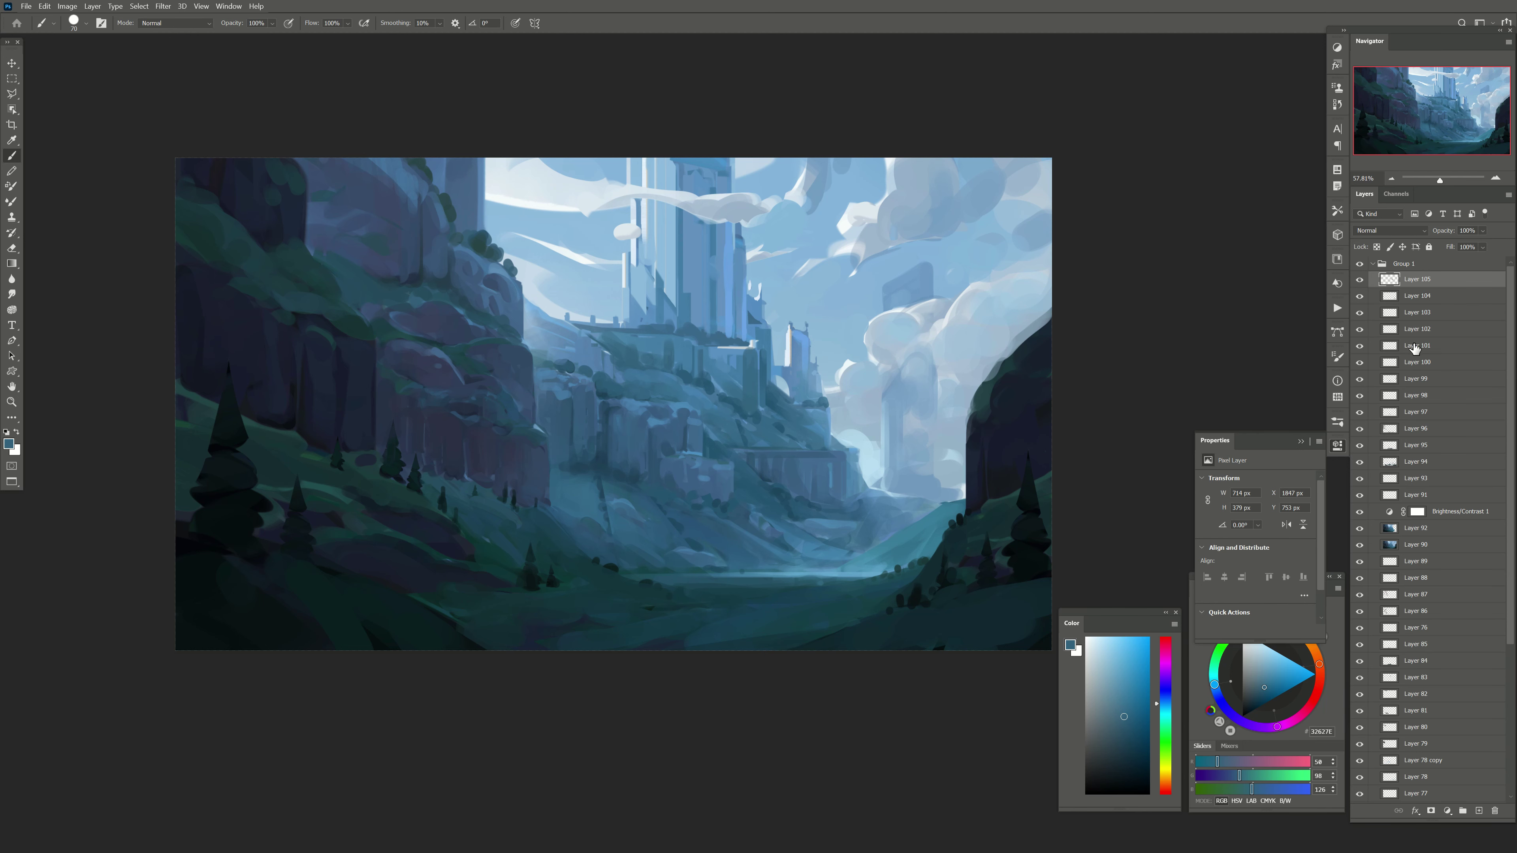
pyautogui.press('Delete')
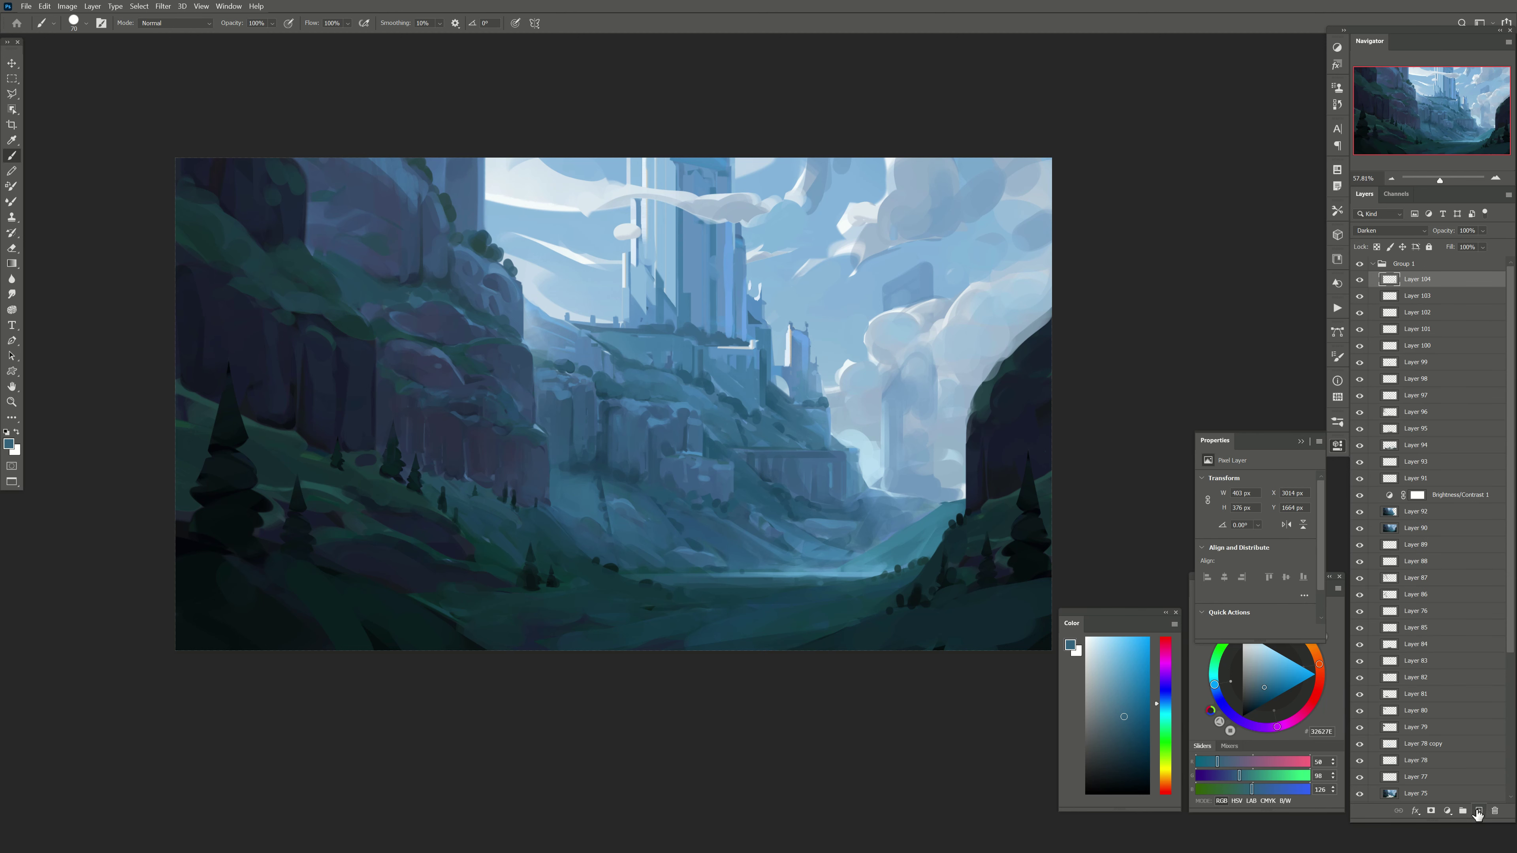
# Step: On a fresh layer, paint the main and lower castle towers with sampled light blue
pyautogui.click(1479, 811)
pyautogui.keyDown('alt'); pyautogui.click(719, 274); pyautogui.keyUp('alt')
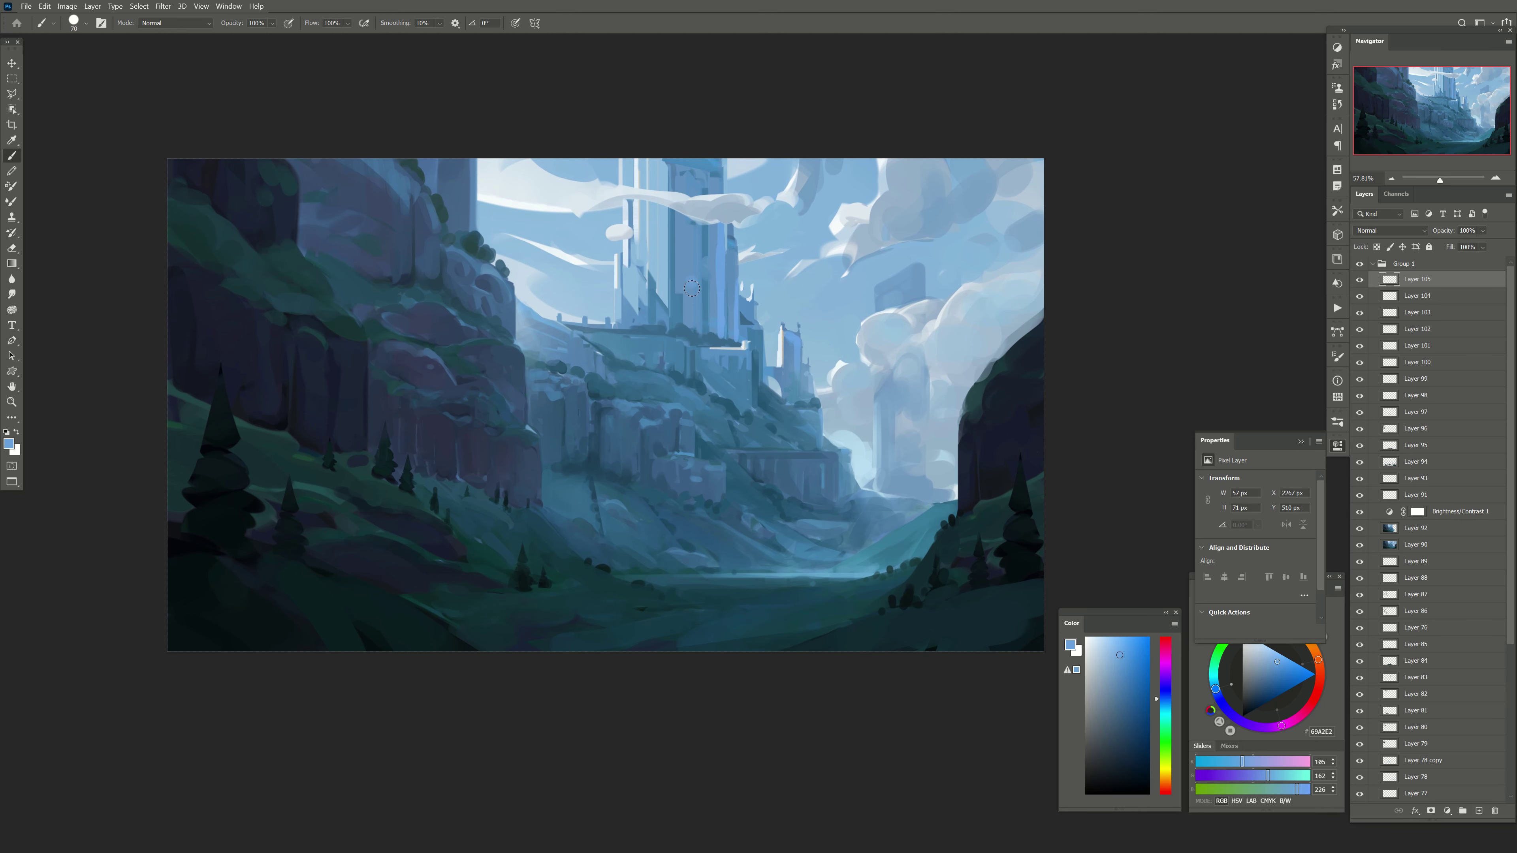
pyautogui.press(']')
pyautogui.press(']')
pyautogui.press(']')
pyautogui.moveTo(693, 317); pyautogui.dragTo(679, 227)
pyautogui.press('[')
pyautogui.press('[')
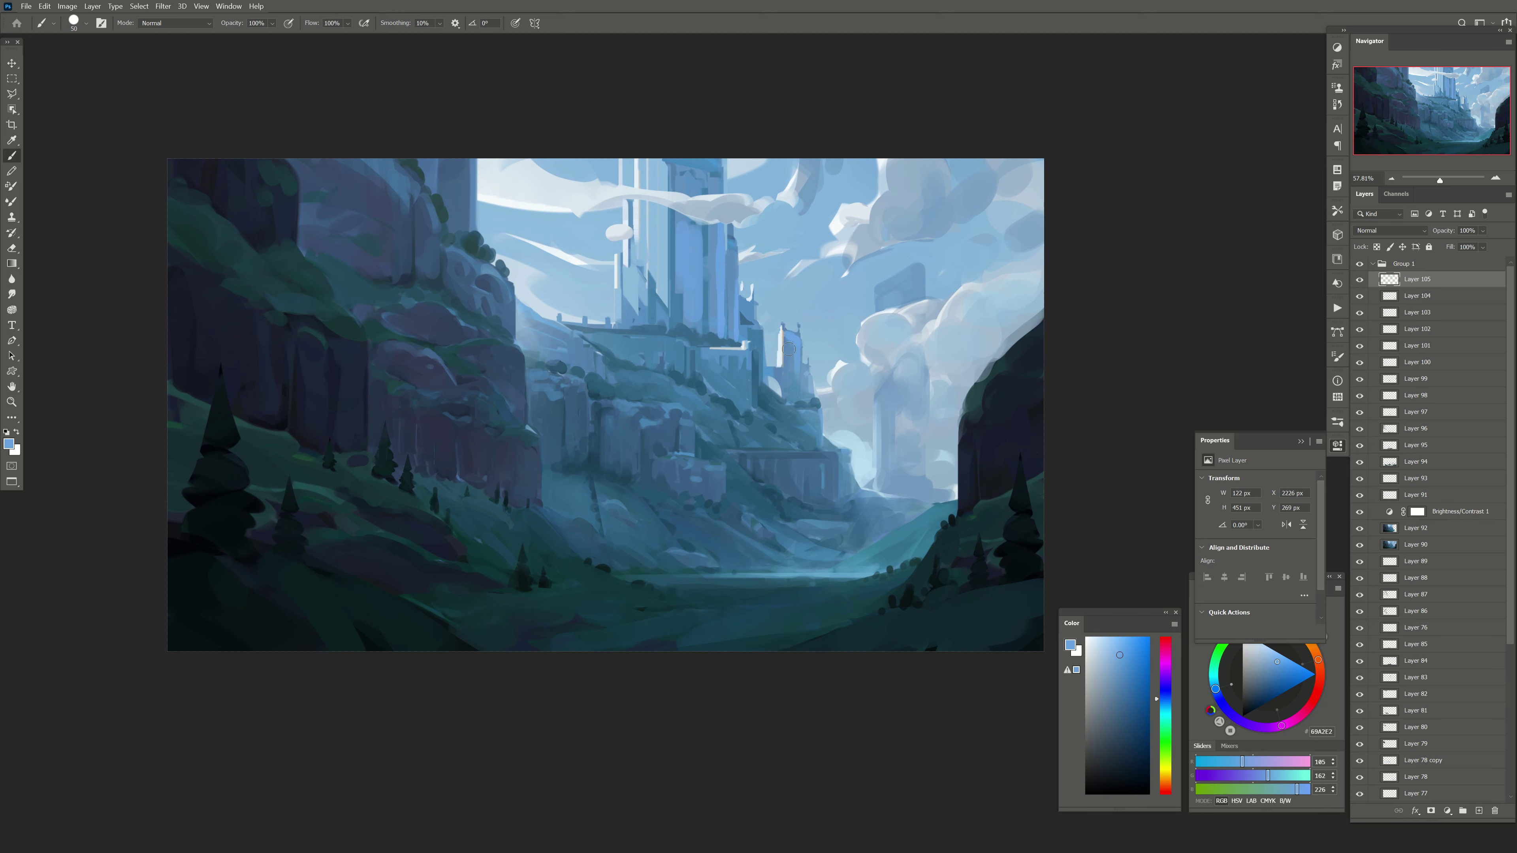
pyautogui.moveTo(789, 346); pyautogui.dragTo(790, 380)
pyautogui.press(']')
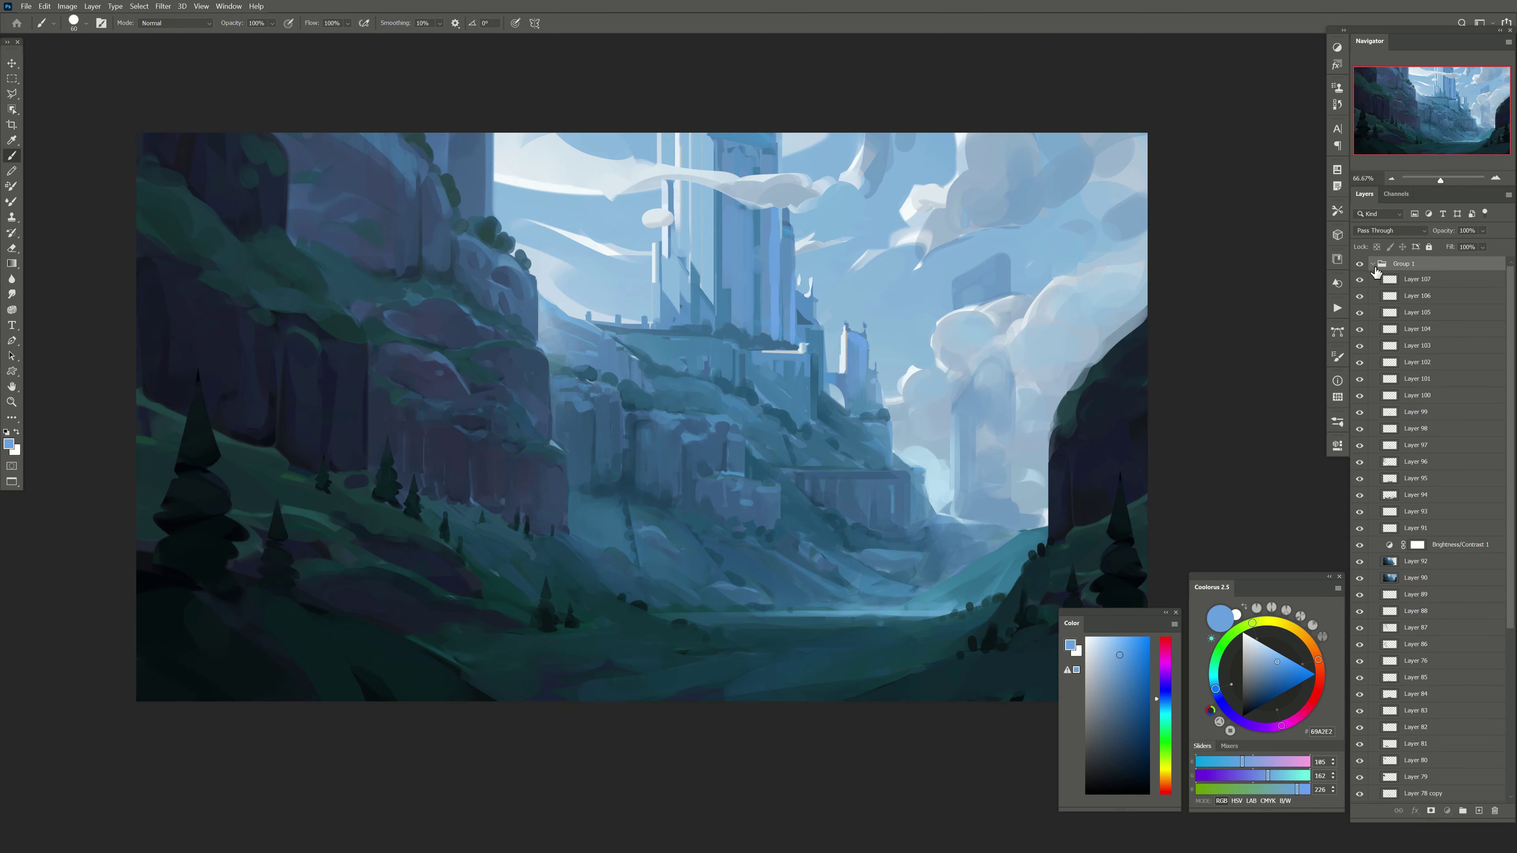
# Step: Merge Group 1 into a single painting layer
pyautogui.rightClick(1391, 272)
pyautogui.click(1404, 651)
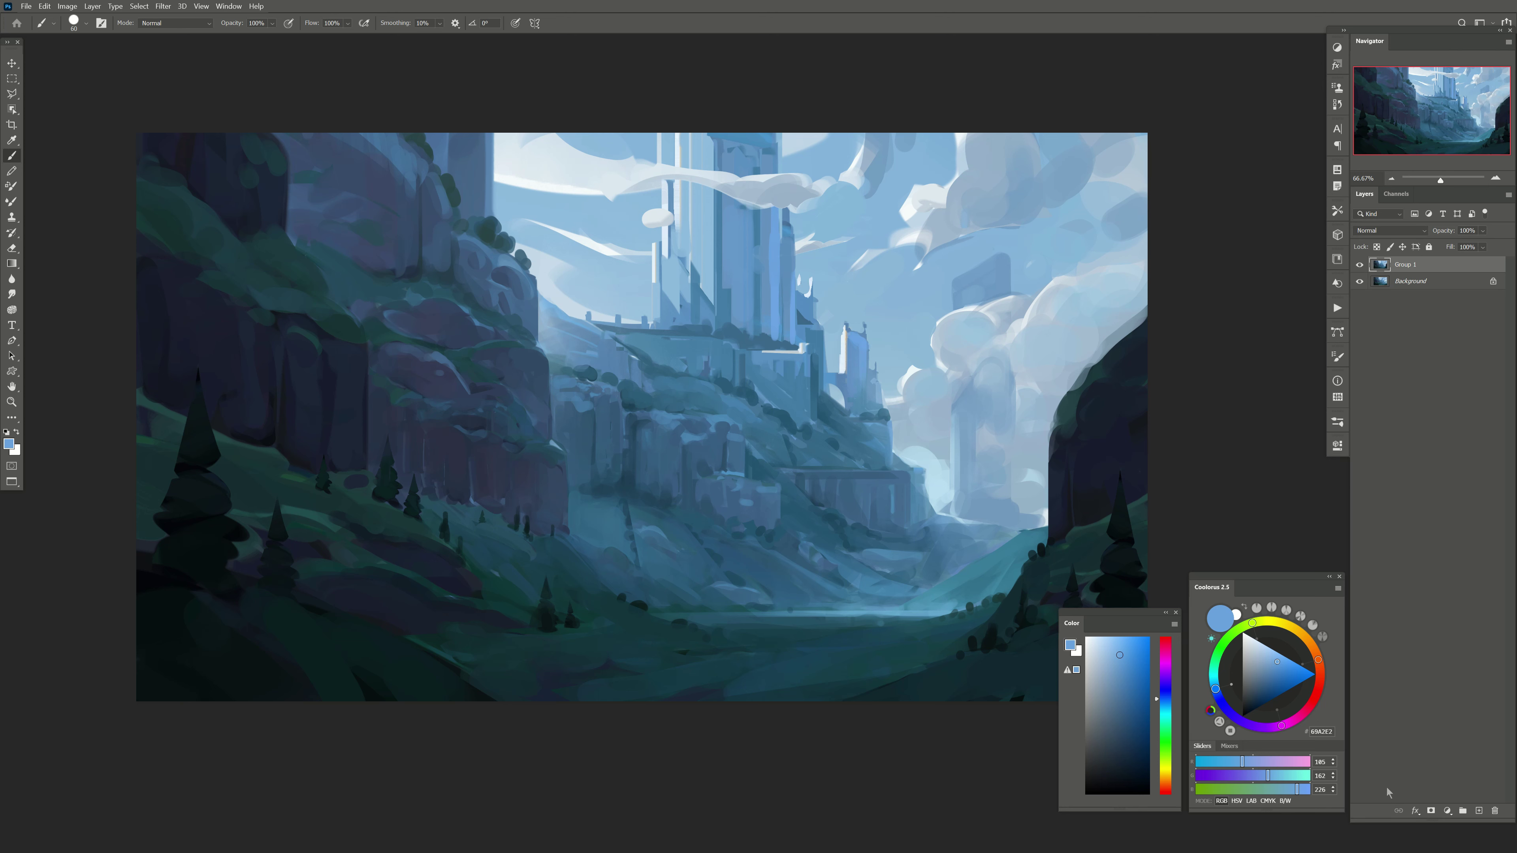
pyautogui.moveTo(554, 442); pyautogui.dragTo(526, 422)
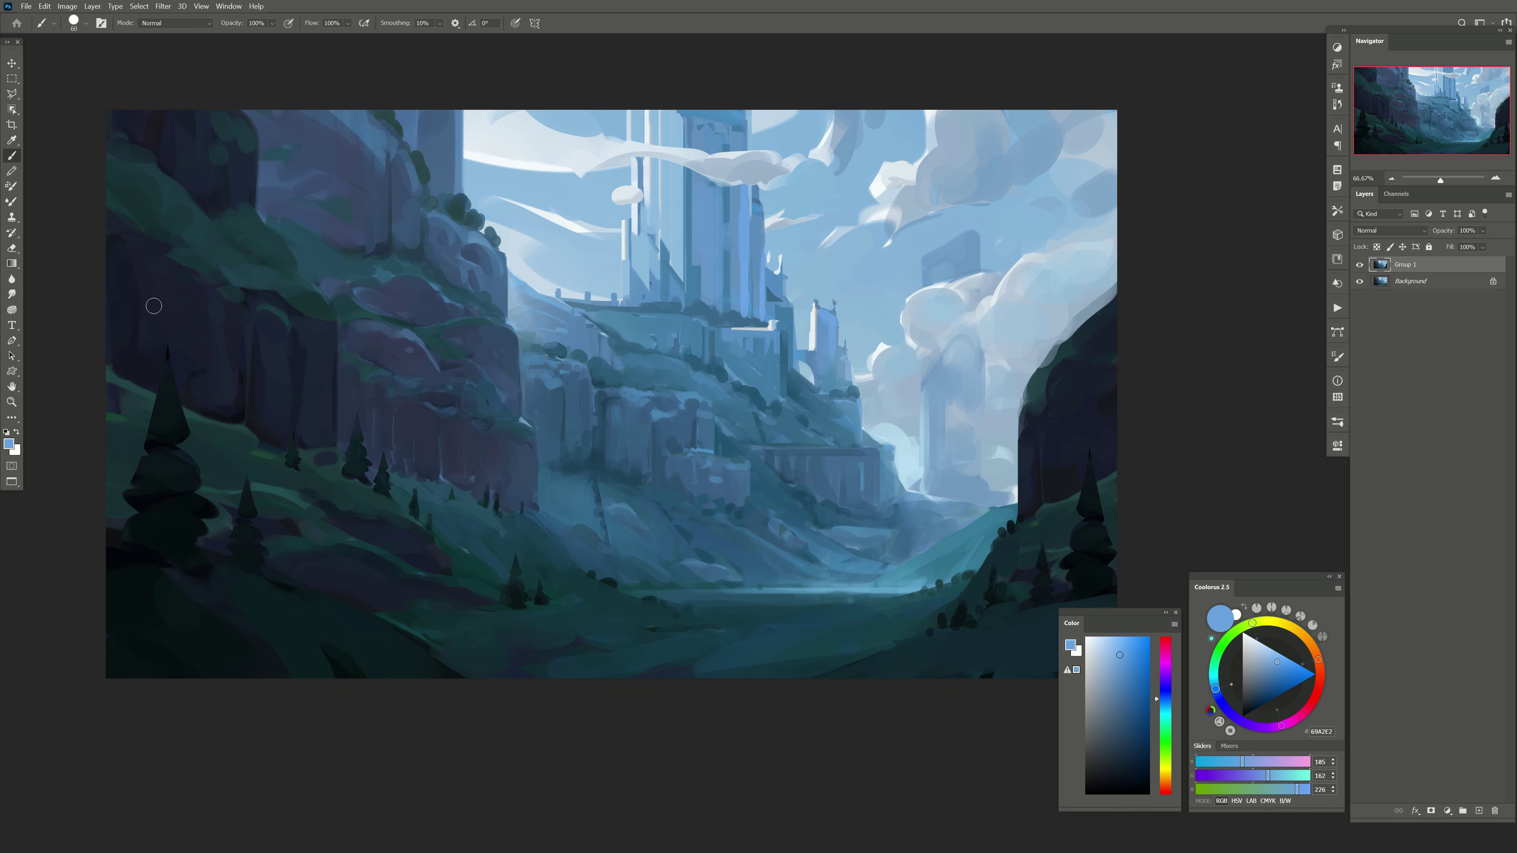
pyautogui.press('c')
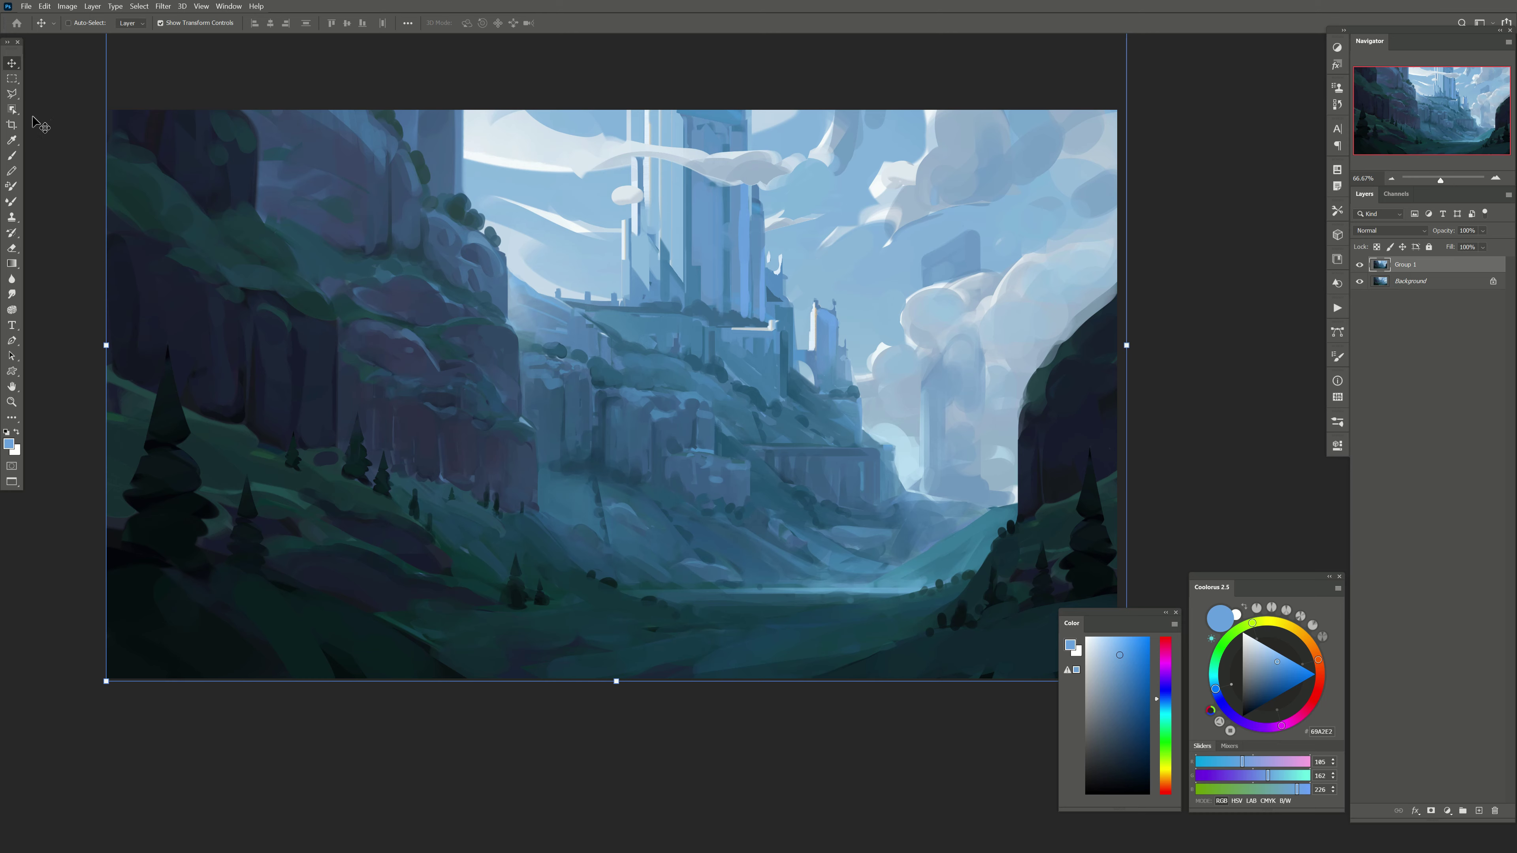
# Step: Duplicate the merged layer with Ctrl+J and stretch the copy taller with Free Transform
pyautogui.hotkey('ctrl', 'j')
pyautogui.hotkey('ctrl', 't')
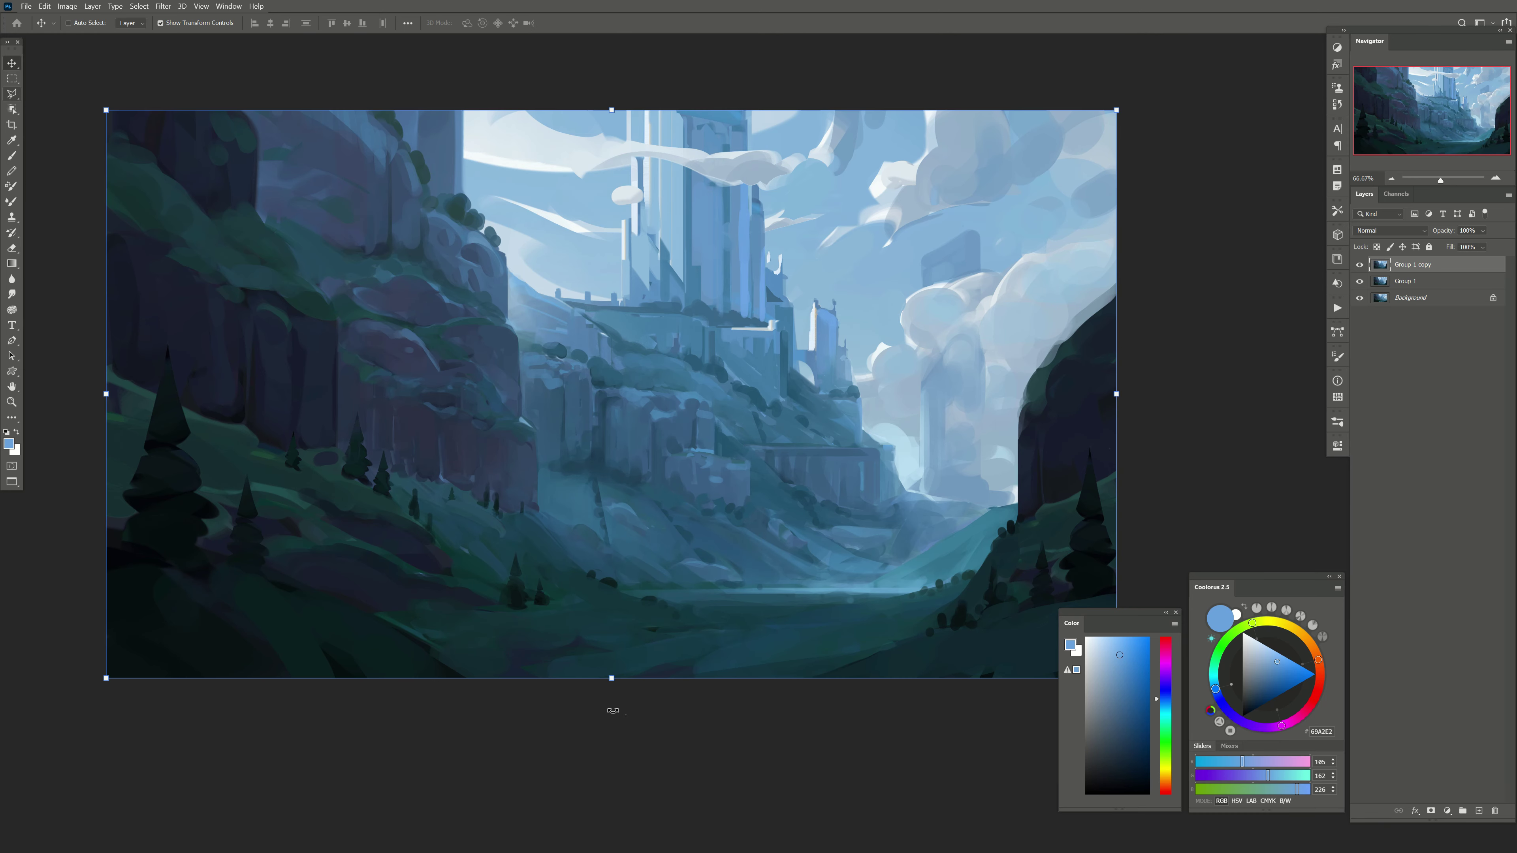
pyautogui.moveTo(612, 679)
pyautogui.mouseDown()
pyautogui.moveTo(602, 728)
pyautogui.moveTo(612, 692)
pyautogui.moveTo(609, 708)
pyautogui.mouseUp()
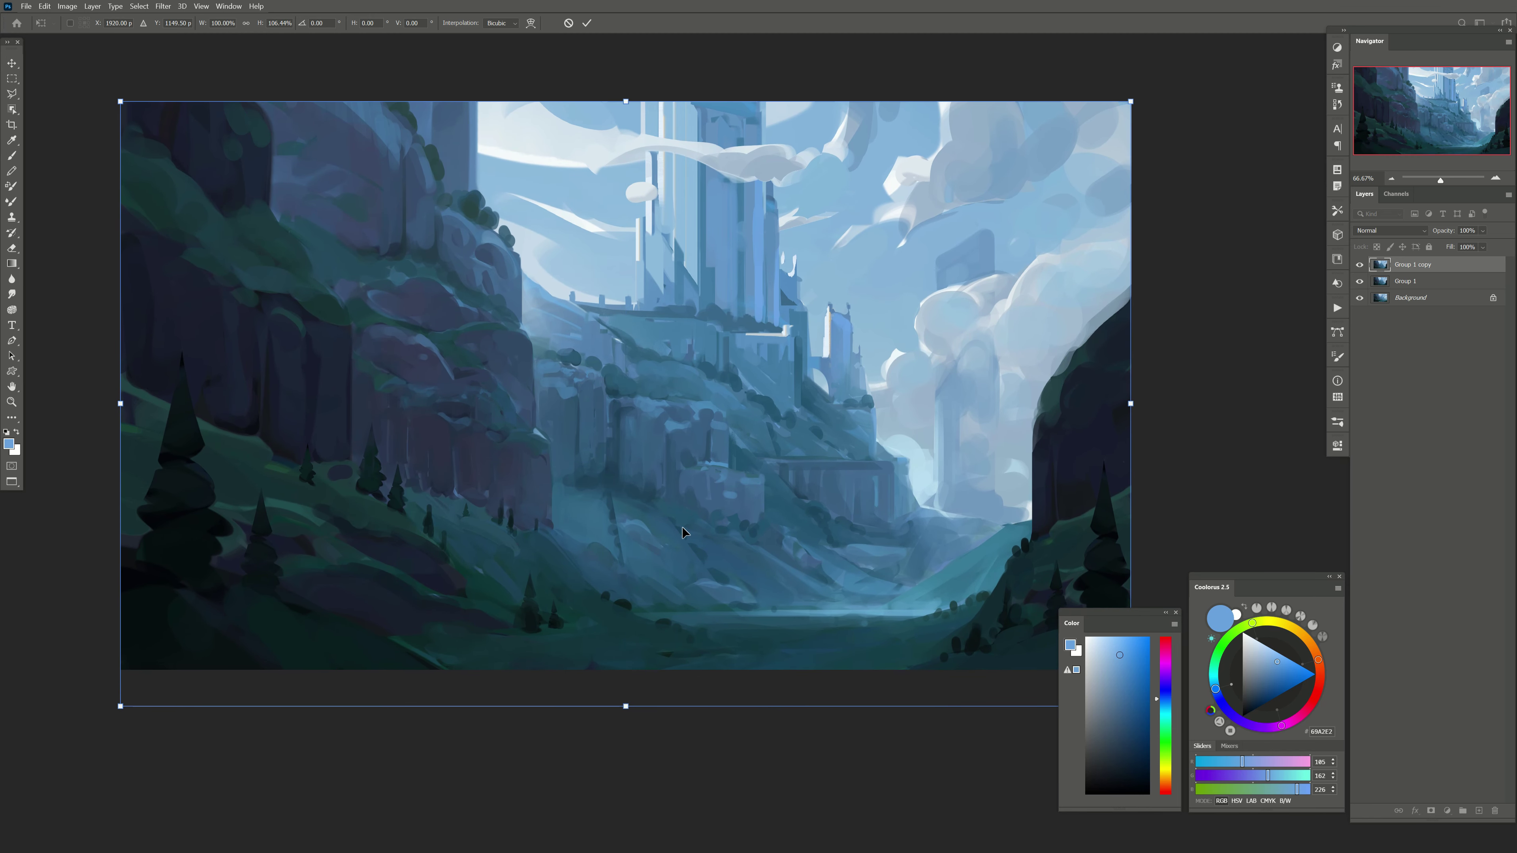
pyautogui.moveTo(1131, 403); pyautogui.dragTo(1101, 404)
pyautogui.moveTo(121, 403); pyautogui.dragTo(156, 404)
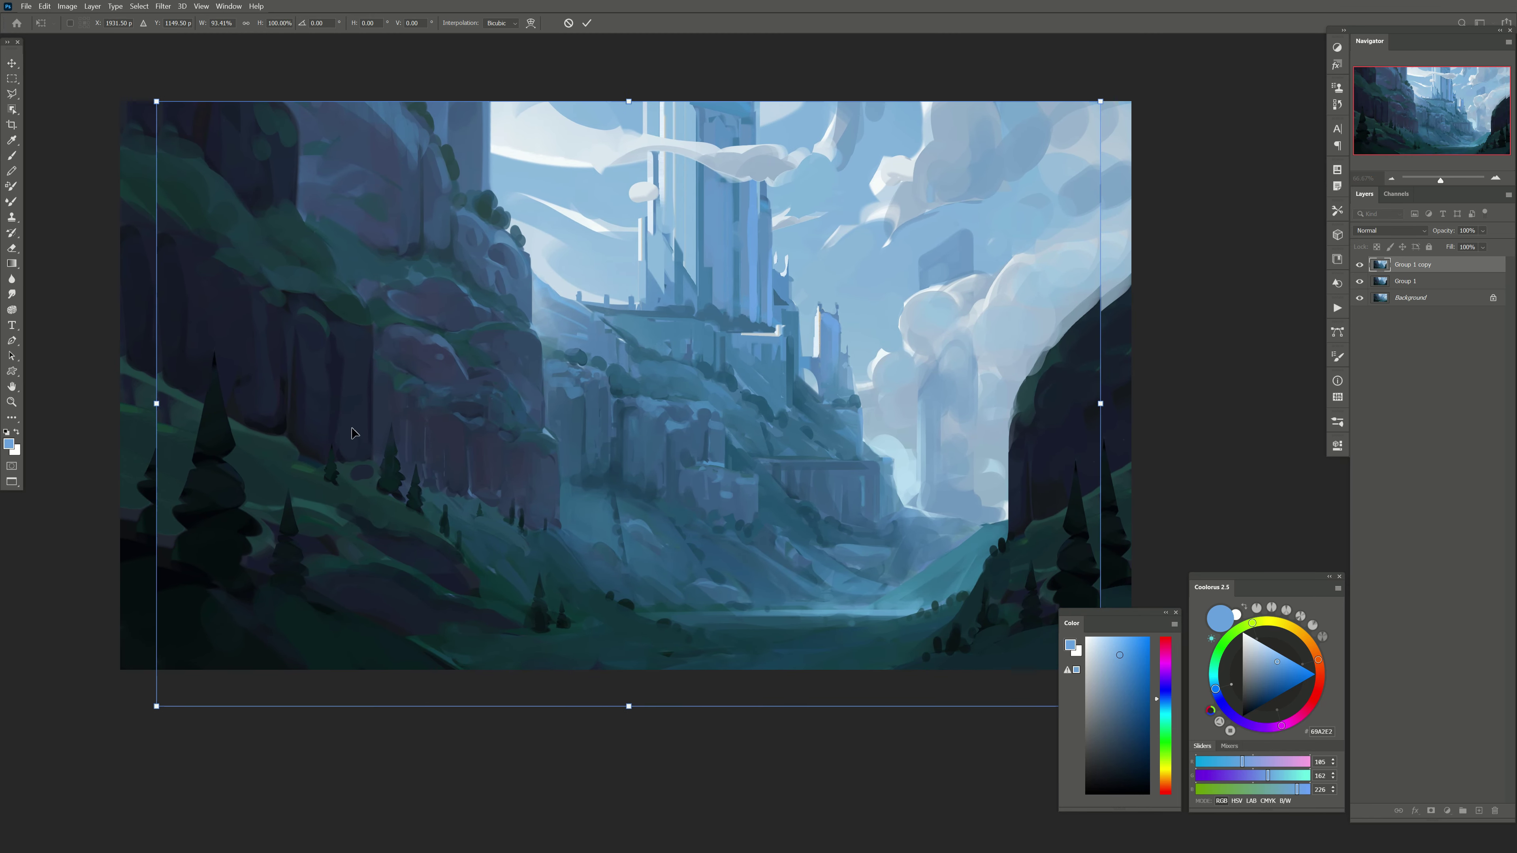
pyautogui.moveTo(1101, 436); pyautogui.dragTo(1131, 401)
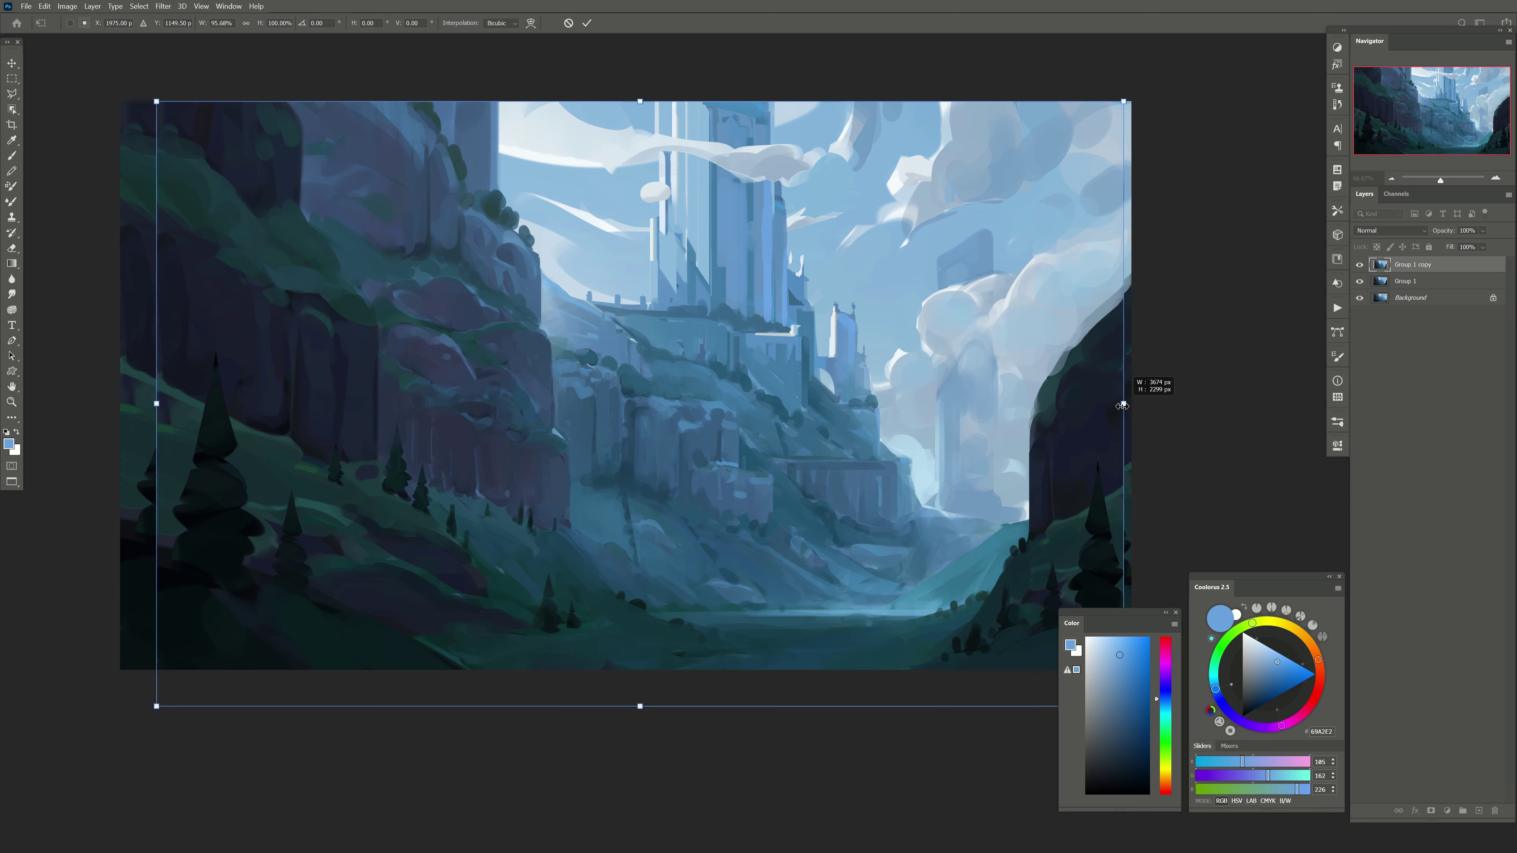
pyautogui.press('Return')
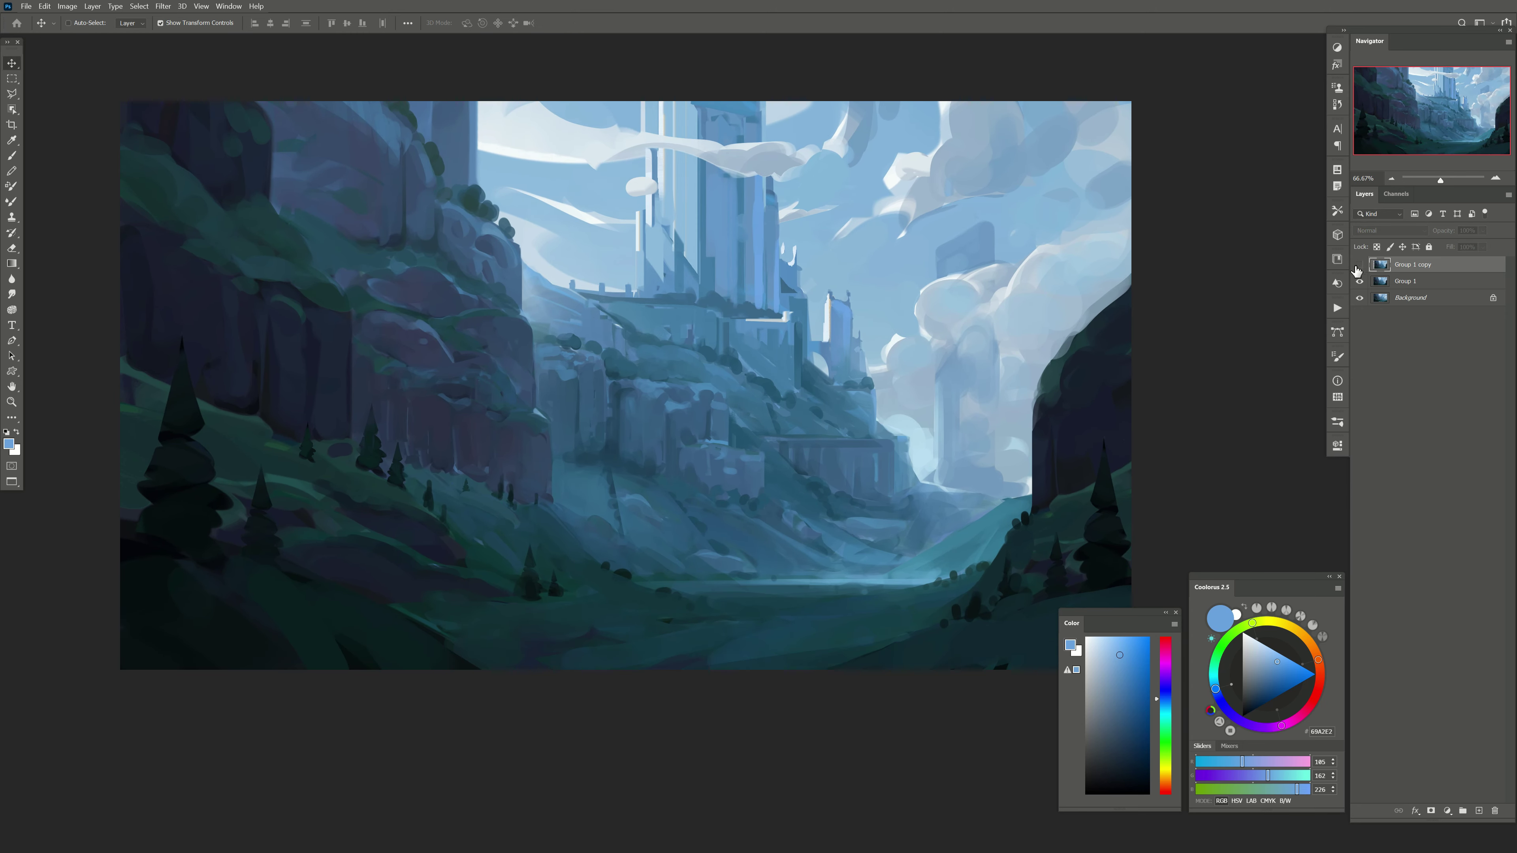
# Step: Flip the canvas horizontally and nudge the copy slightly right
pyautogui.scroll(-1, 506, 431)
pyautogui.hotkey('ctrl', 'shift', 'h')
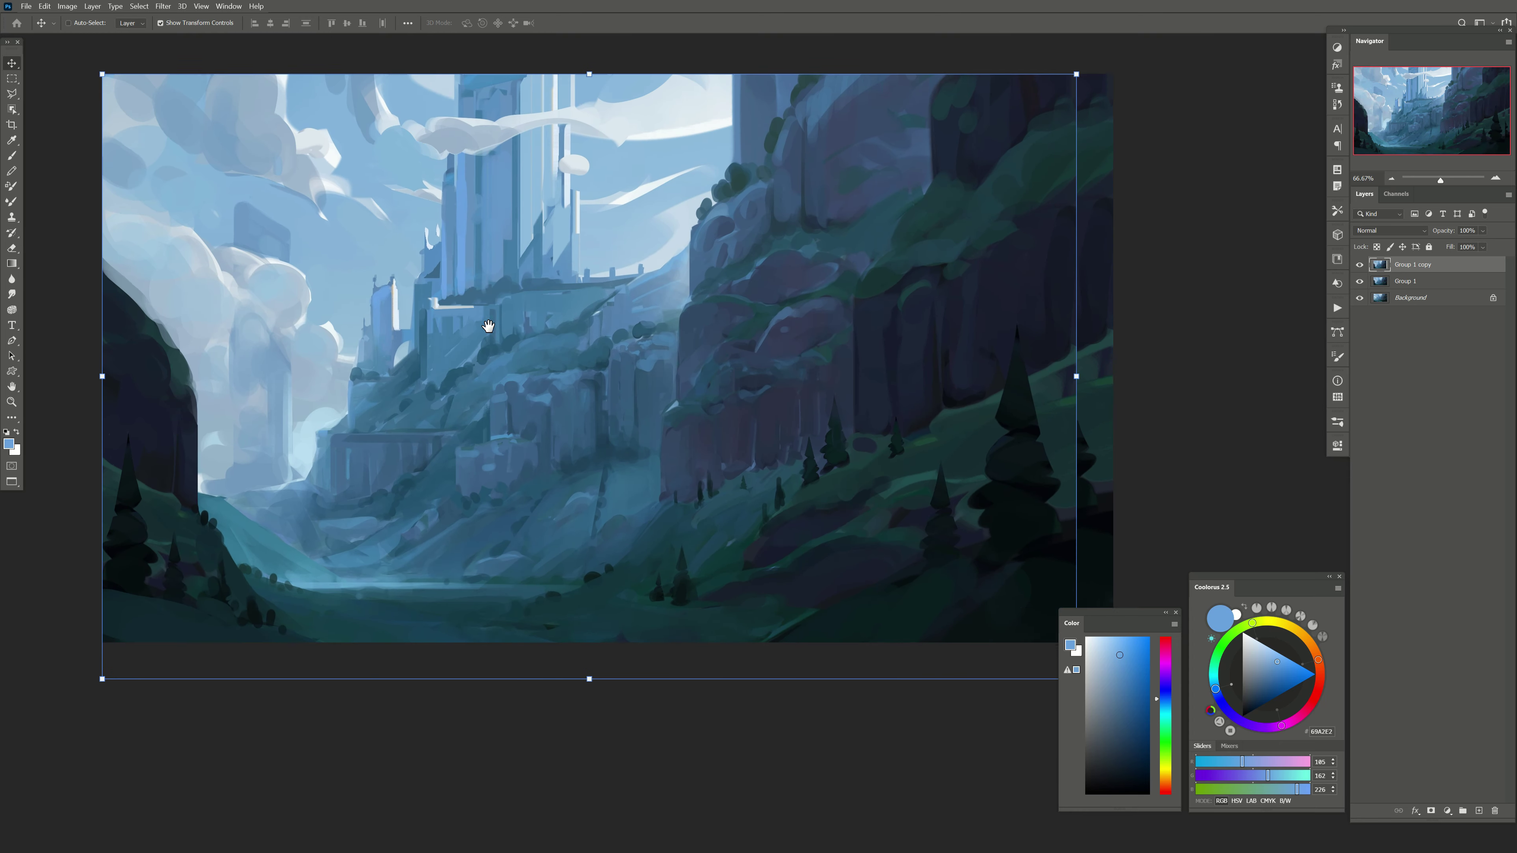
pyautogui.hotkey('shift', 'Right')
pyautogui.hotkey('shift', 'Right')
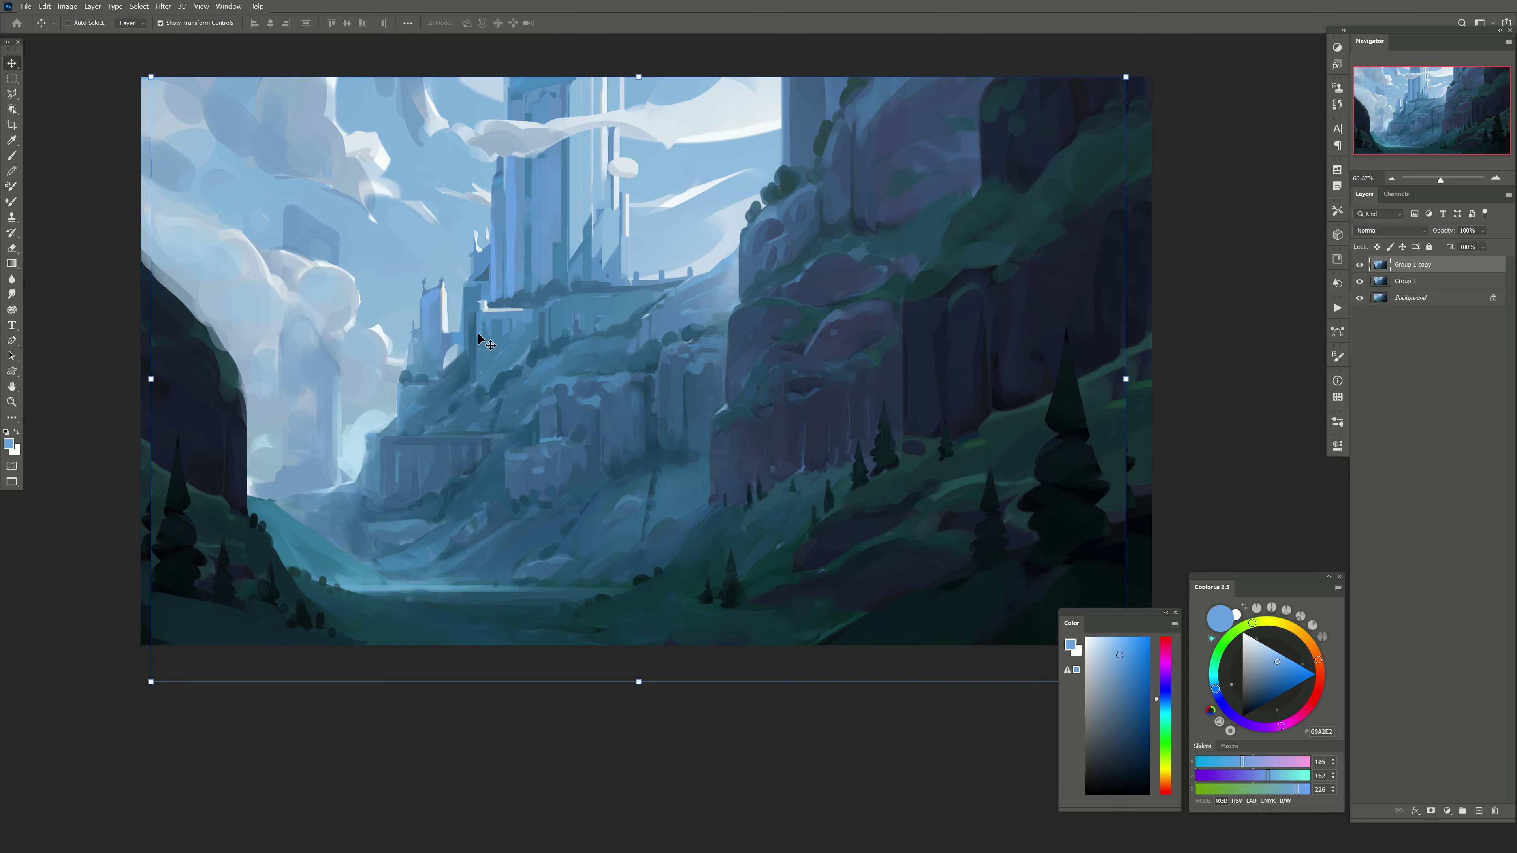
# Step: Add a new layer and set up the Mixer Brush with a blending preset loaded from the canvas
pyautogui.hotkey('ctrl', 'shift', 'alt', 'n')
pyautogui.press('b')
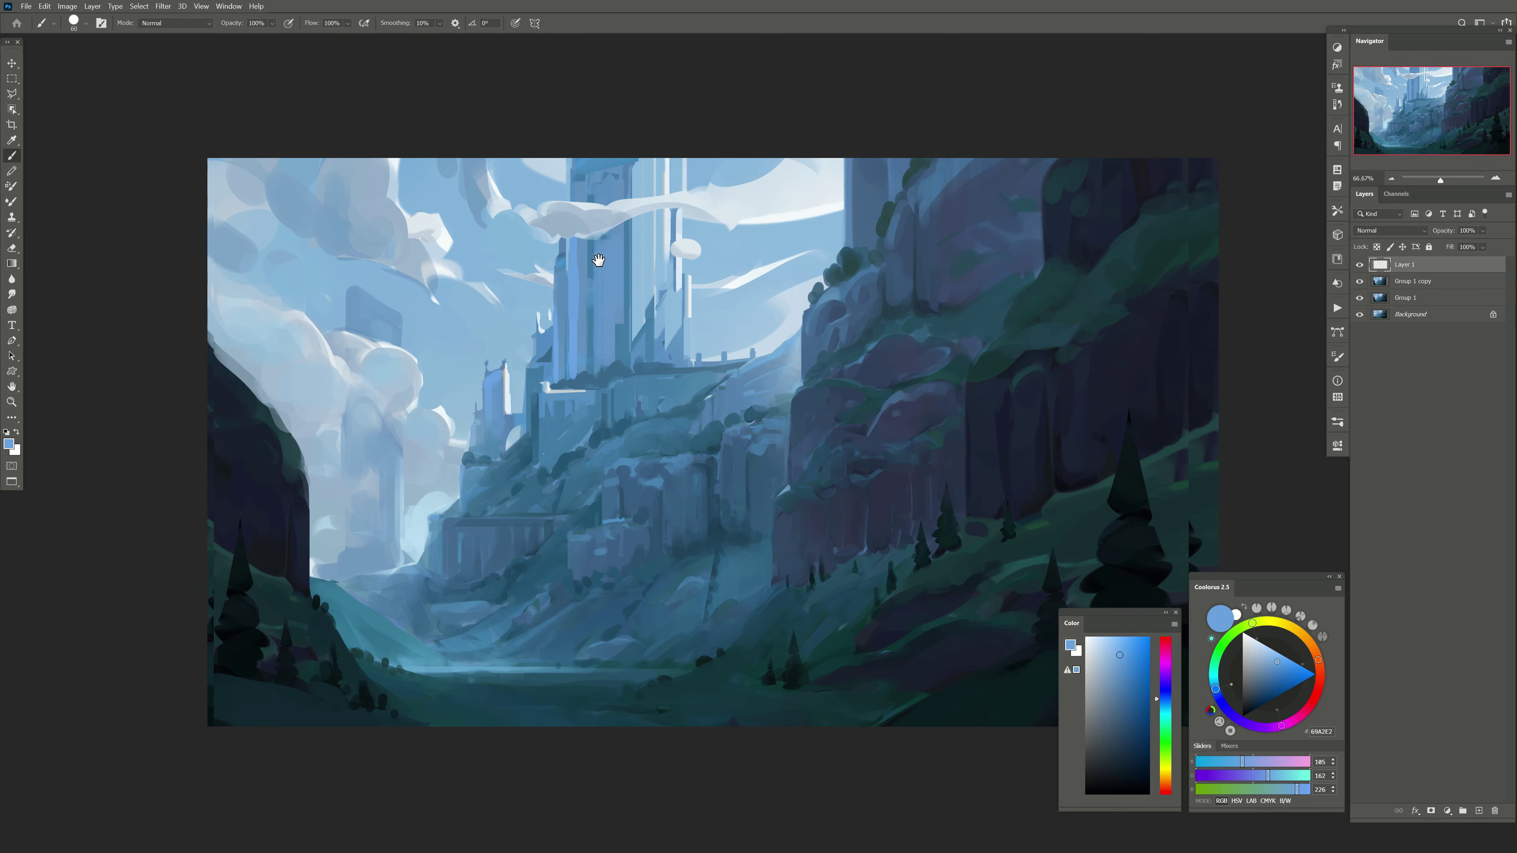
pyautogui.moveTo(466, 414); pyautogui.dragTo(533, 491)
pyautogui.scroll(1, 580, 183)
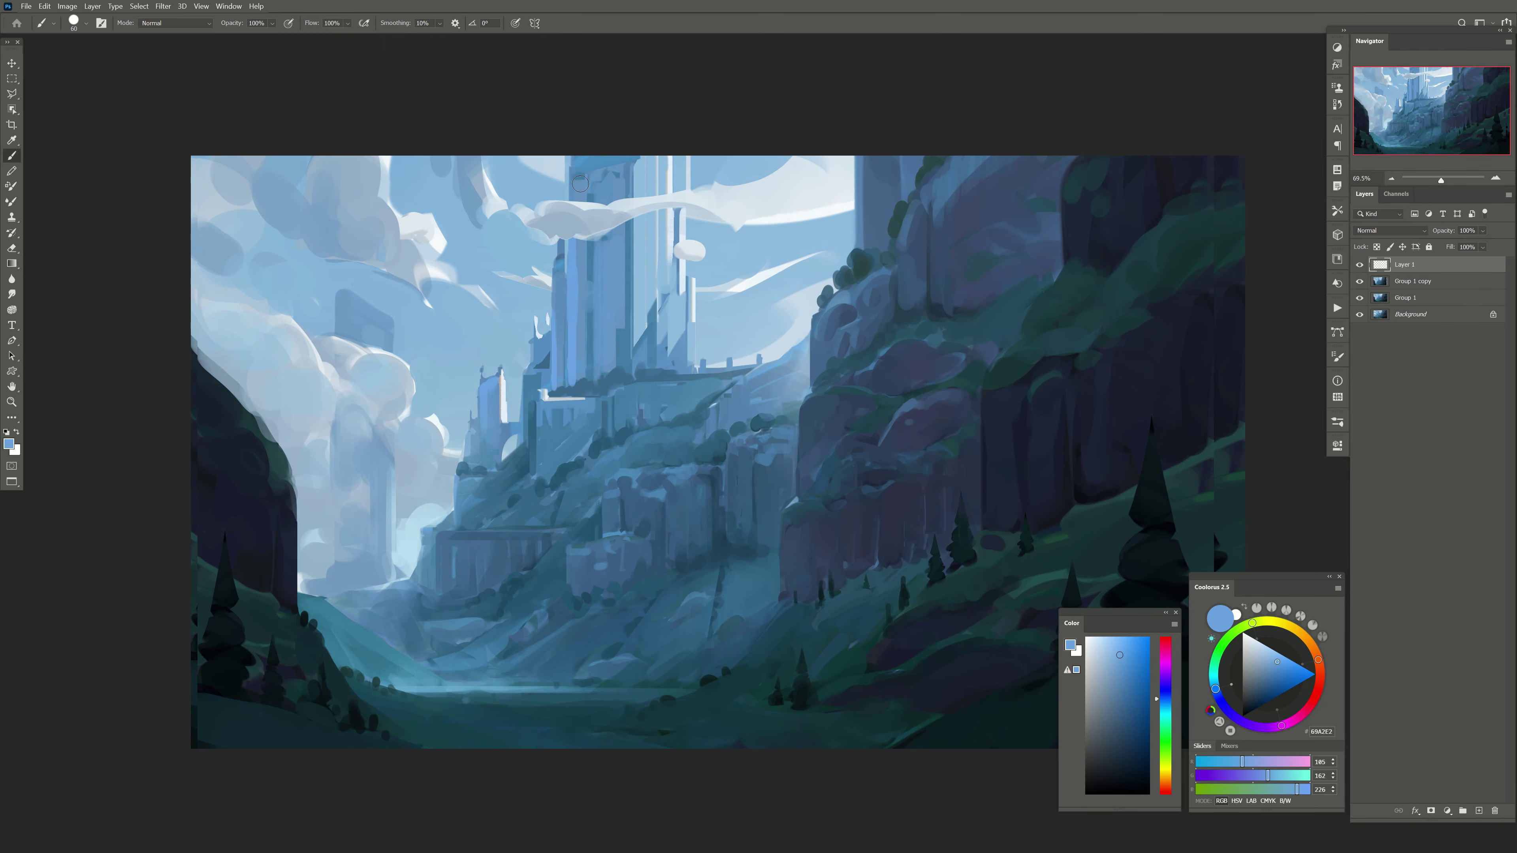
pyautogui.click(12, 205)
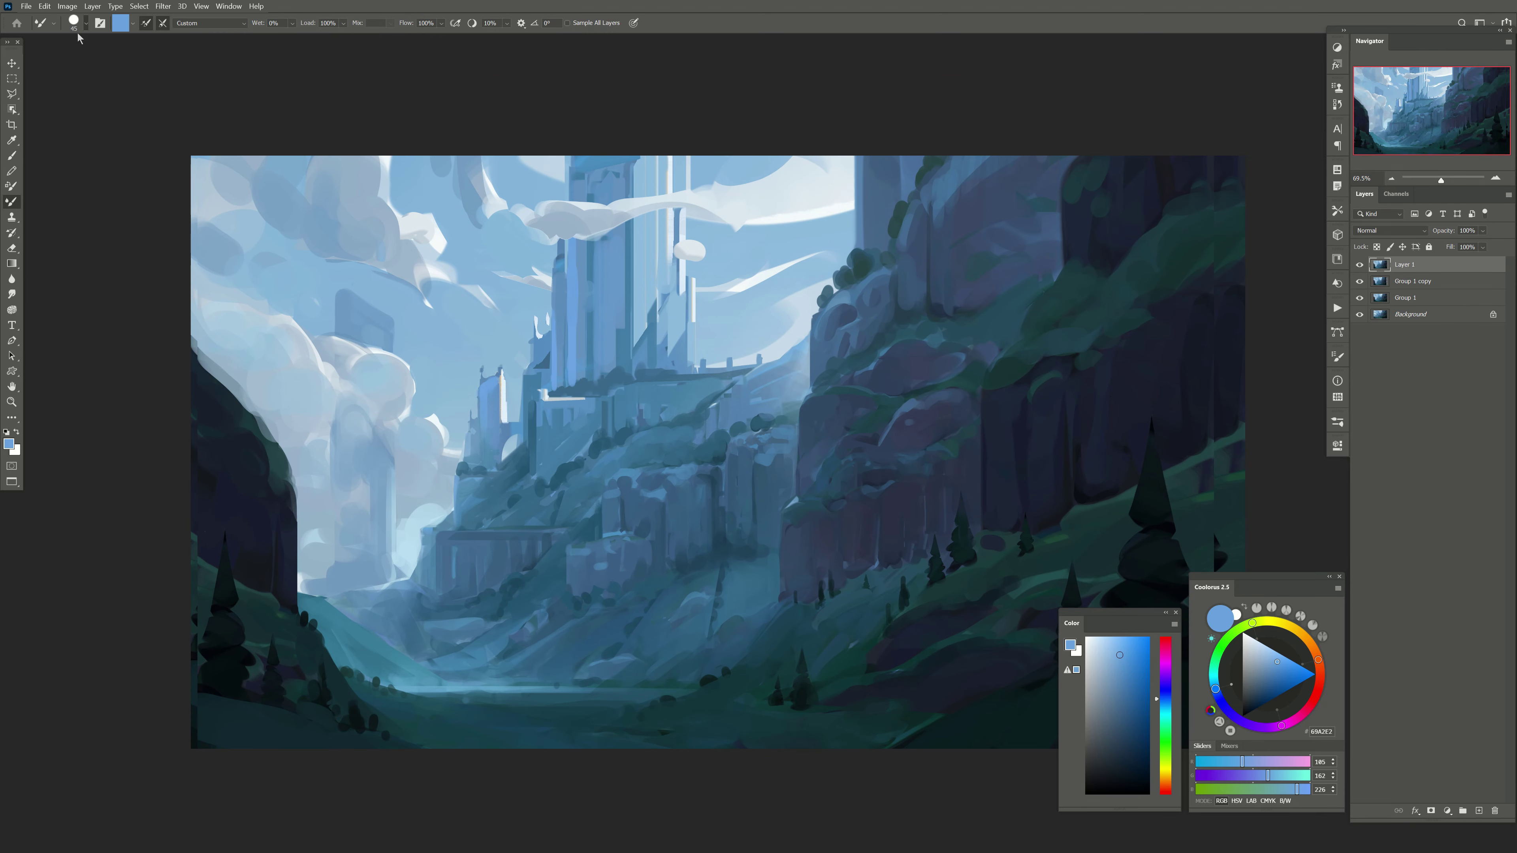
pyautogui.rightClick(201, 237)
pyautogui.scroll(-2, 127, 158)
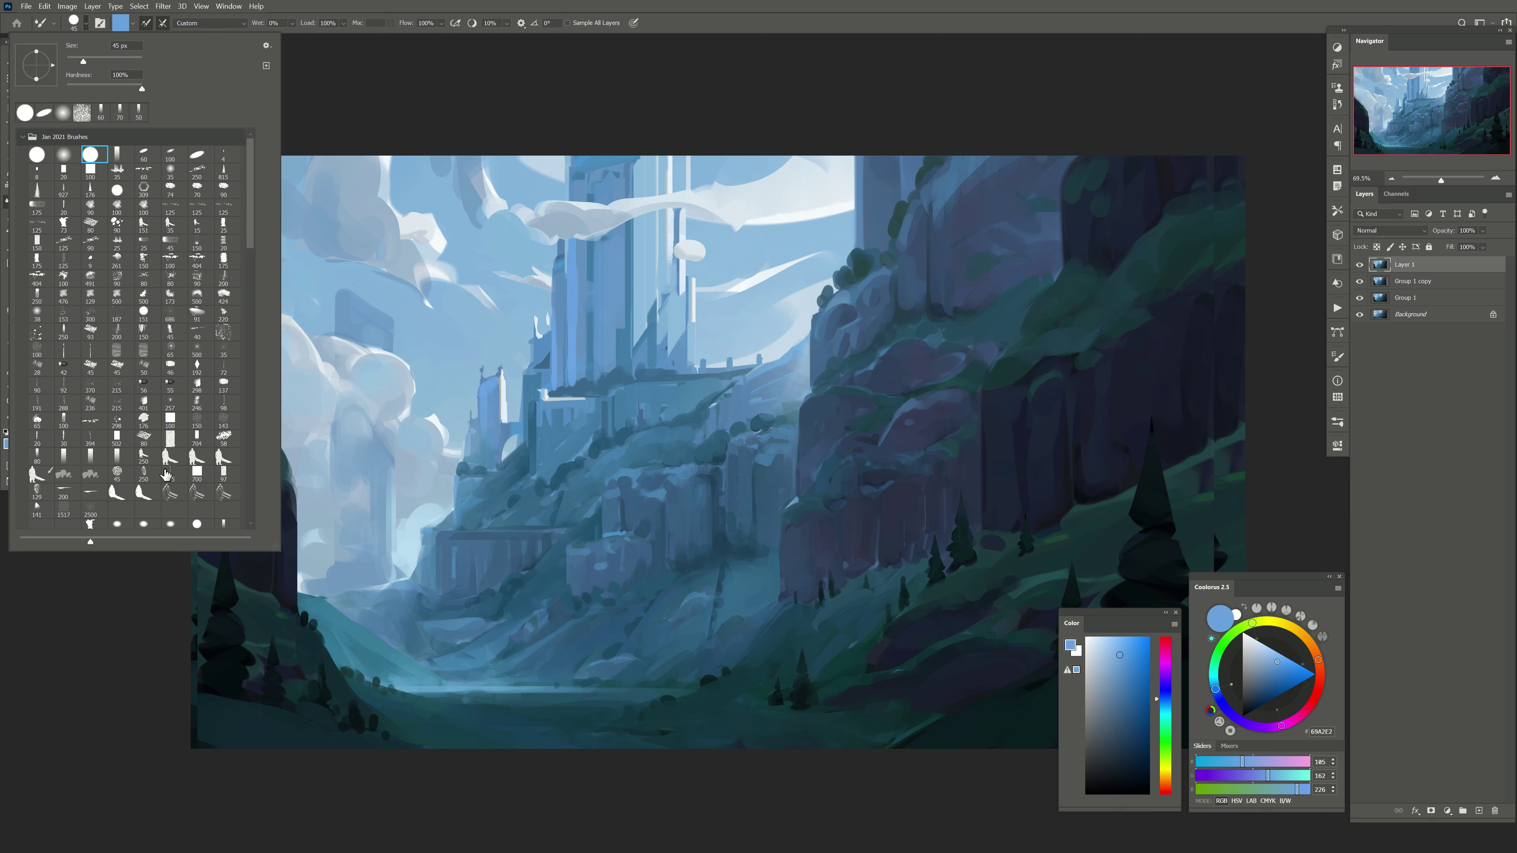
pyautogui.doubleClick(35, 460)
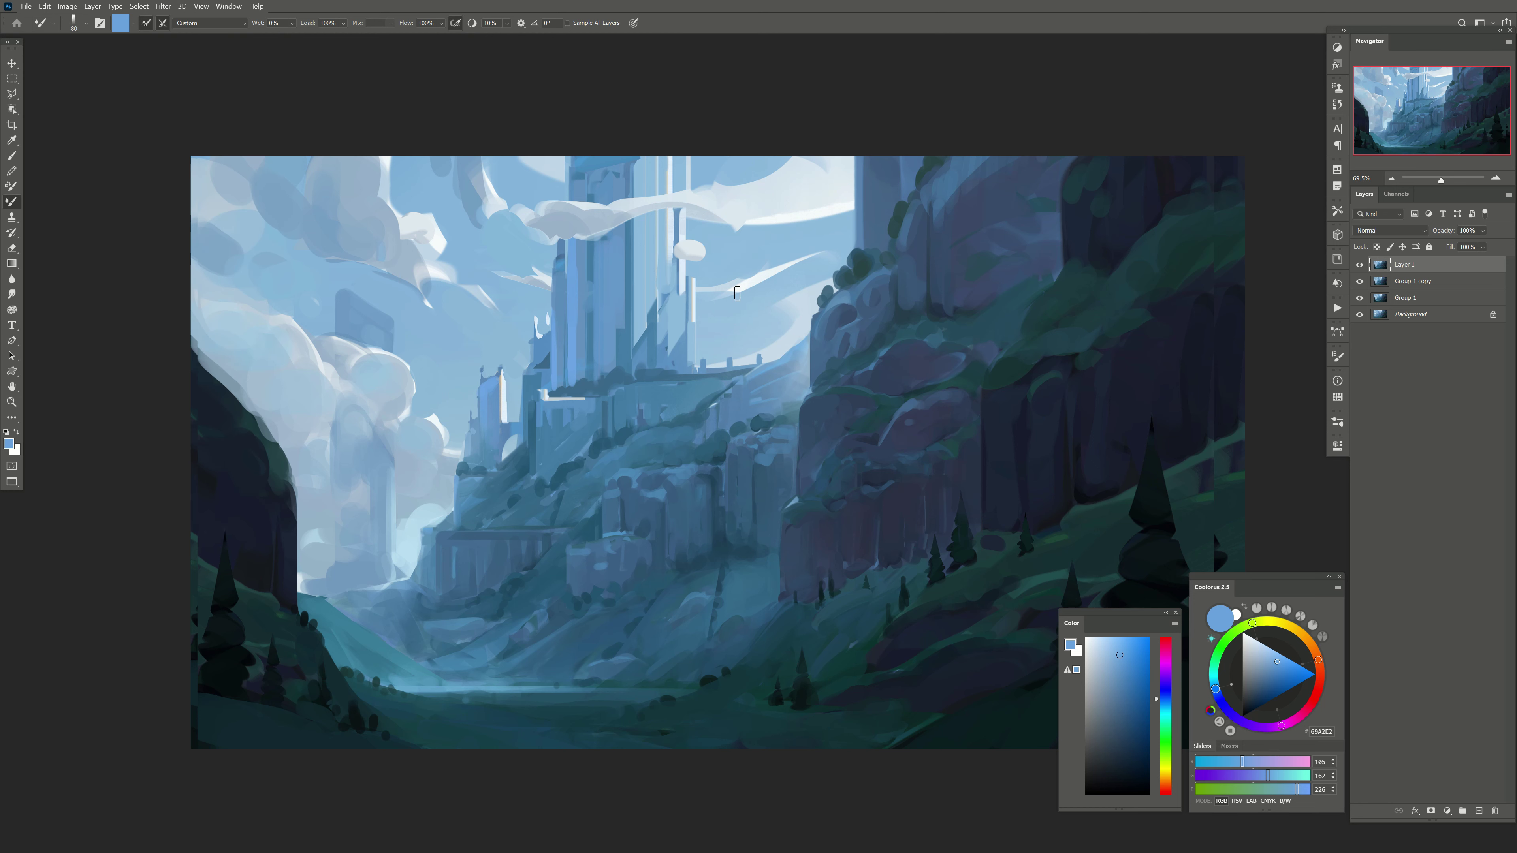
pyautogui.keyDown('alt'); pyautogui.click(407, 244); pyautogui.keyUp('alt')
# Step: Blend and soften the clouds around the central tower with paler and darker blue strokes
pyautogui.moveTo(598, 230); pyautogui.dragTo(529, 221)
pyautogui.press('Tab')
pyautogui.press('Tab')
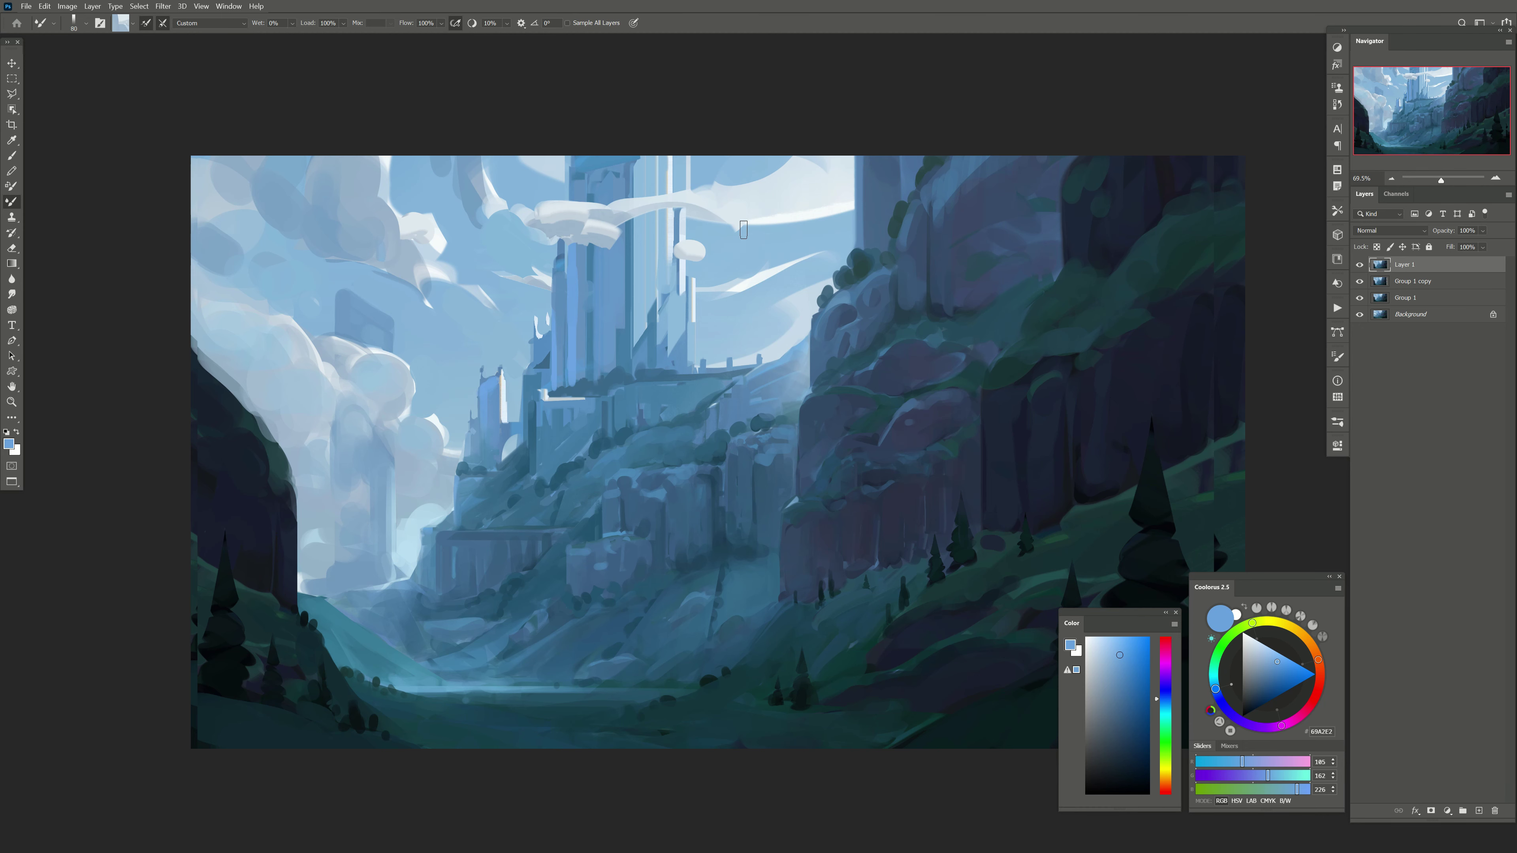
pyautogui.press('[')
pyautogui.press('[')
pyautogui.moveTo(692, 252); pyautogui.dragTo(662, 278)
pyautogui.press('[')
pyautogui.moveTo(577, 223)
pyautogui.mouseDown()
pyautogui.moveTo(552, 234)
pyautogui.moveTo(460, 200)
pyautogui.mouseUp()
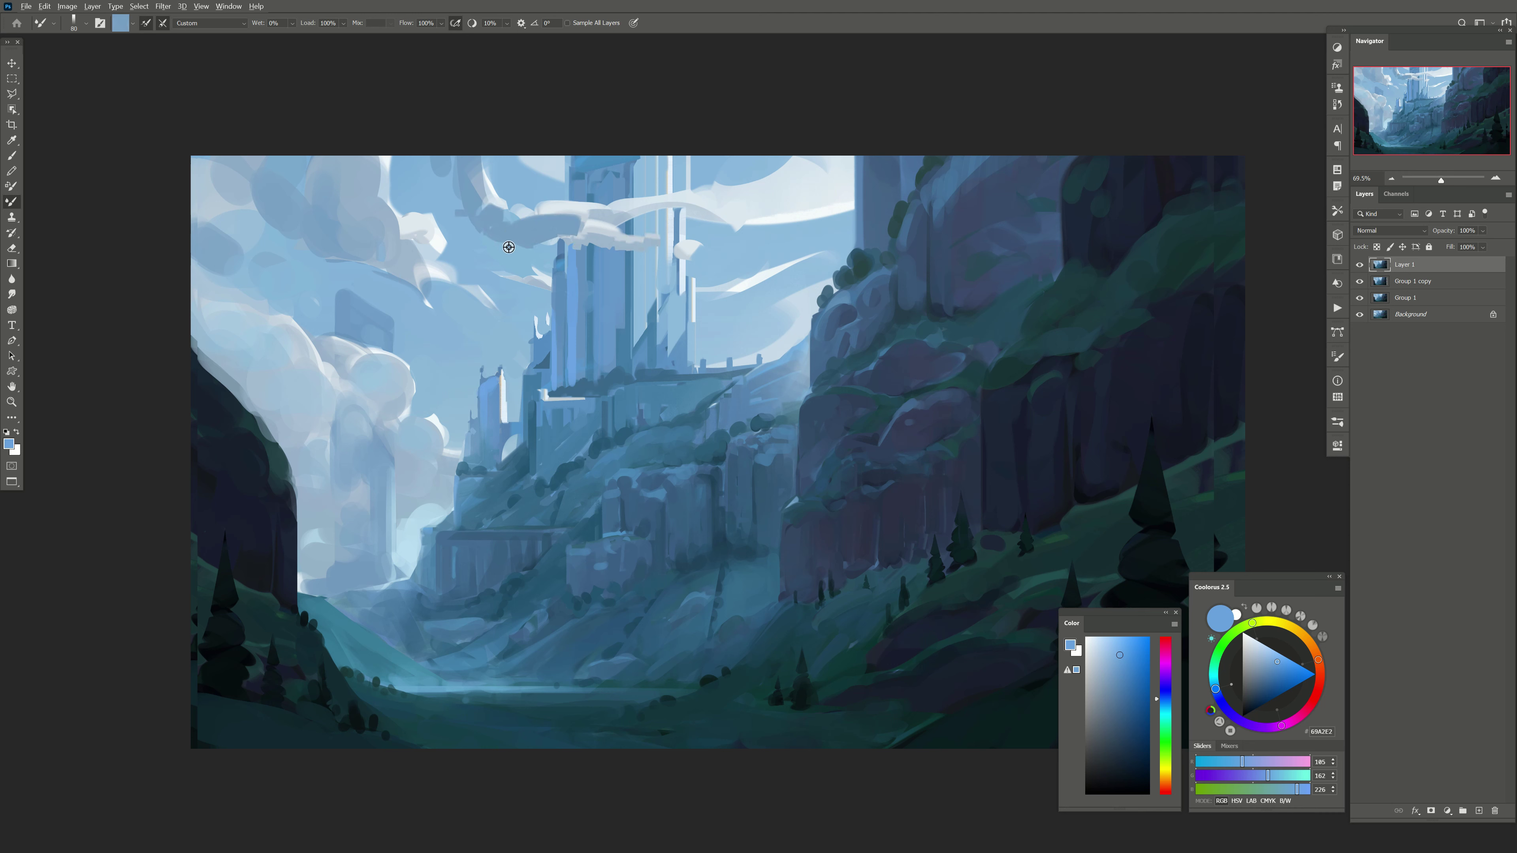
pyautogui.press(']')
pyautogui.press(']')
pyautogui.moveTo(525, 245); pyautogui.dragTo(442, 188)
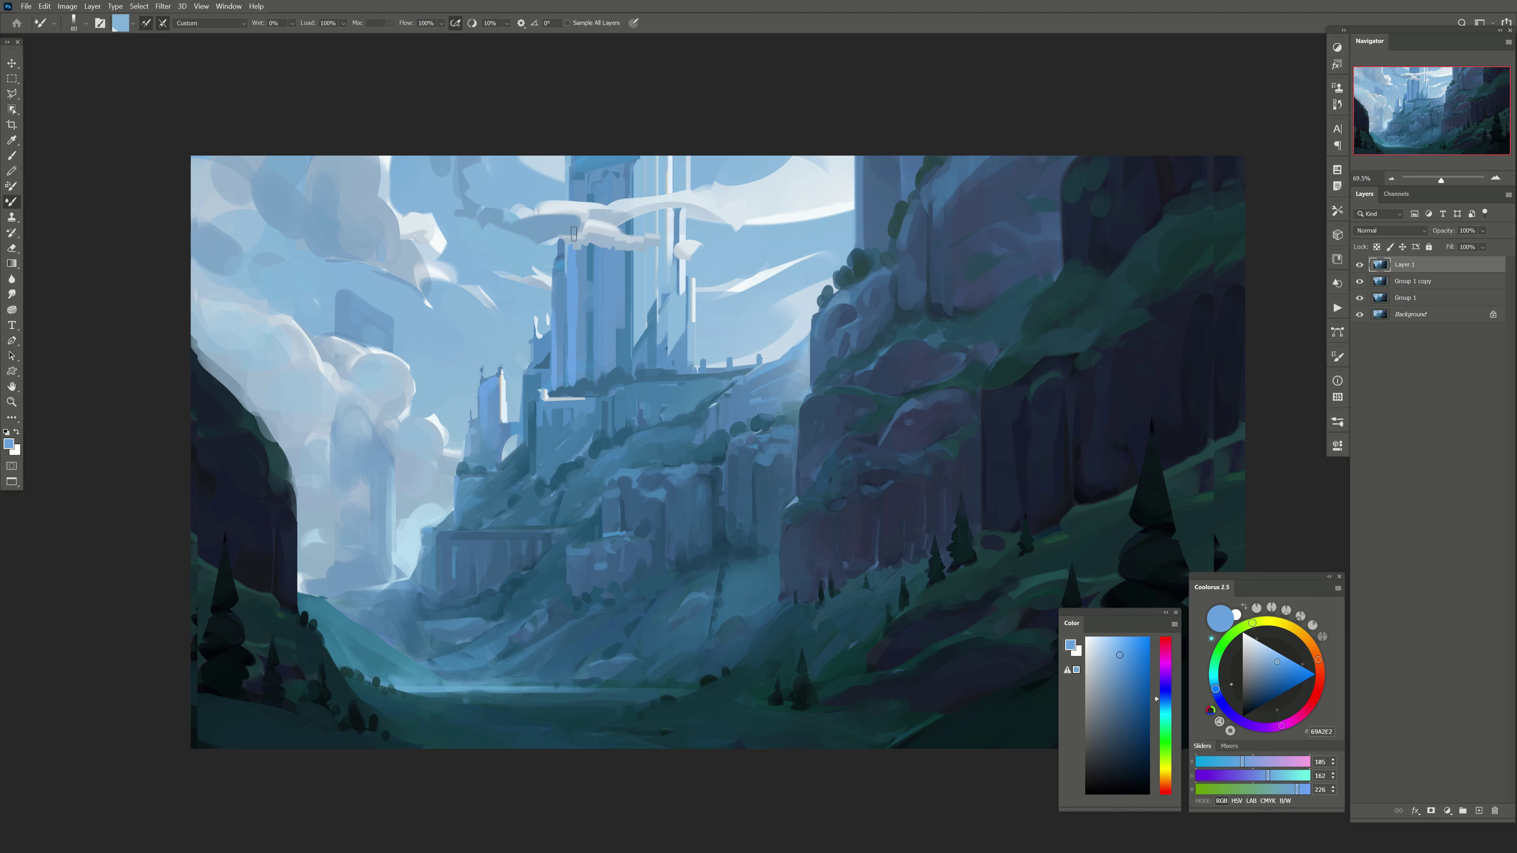
pyautogui.moveTo(511, 234); pyautogui.dragTo(496, 226)
pyautogui.press(']')
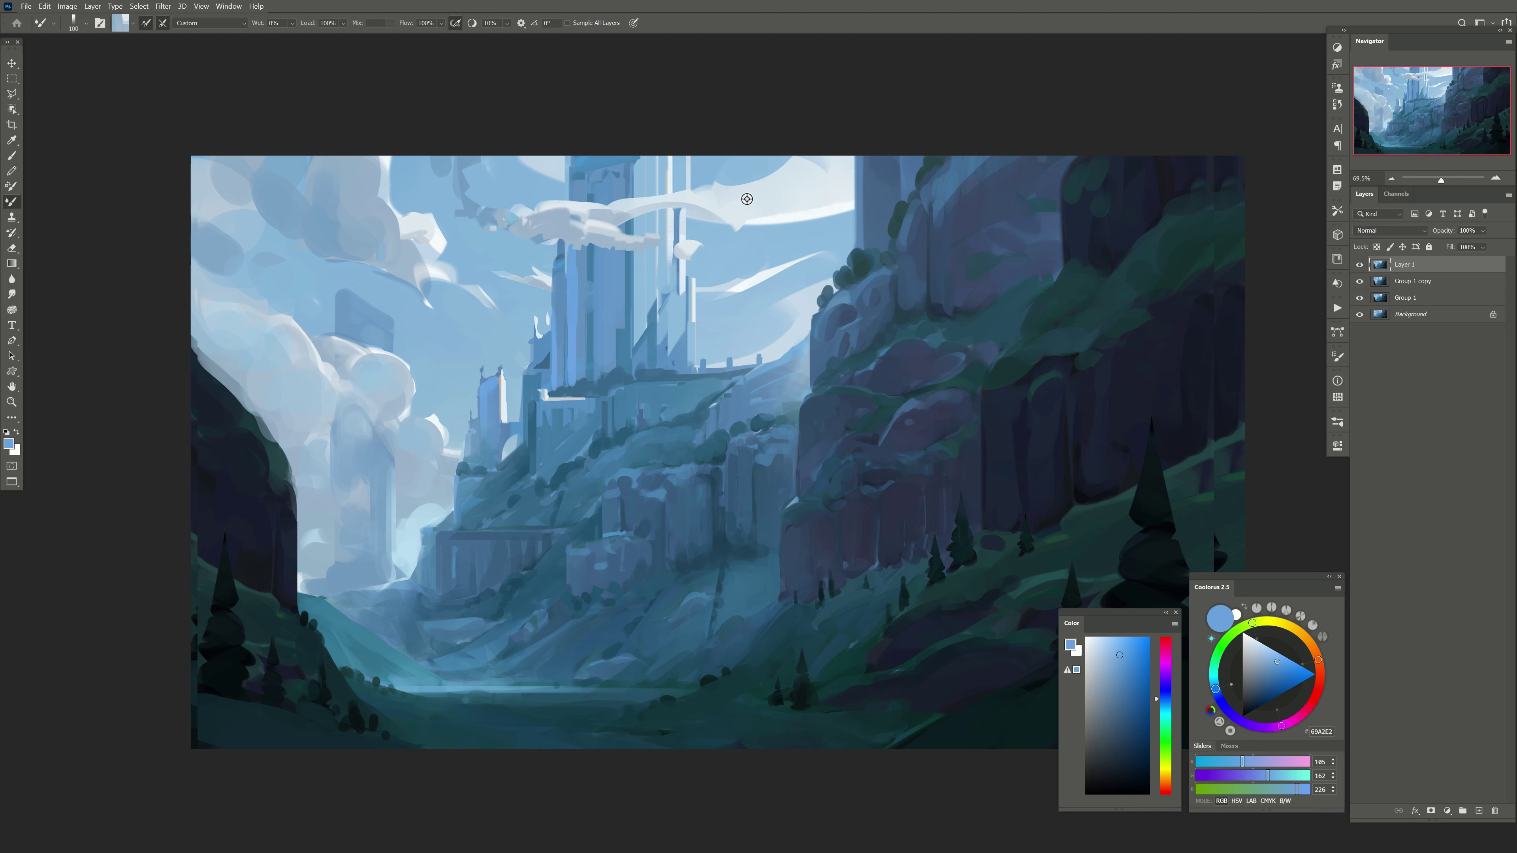
pyautogui.keyDown('alt'); pyautogui.click(747, 199); pyautogui.keyUp('alt')
pyautogui.press('[')
# Step: Paint dark-blue vertical strokes on the distant left tower, then erase them
pyautogui.press('[')
pyautogui.press('[')
pyautogui.press('[')
pyautogui.keyDown('alt'); pyautogui.click(383, 322); pyautogui.keyUp('alt')
pyautogui.press(']')
pyautogui.moveTo(334, 302); pyautogui.dragTo(333, 336)
pyautogui.moveTo(337, 428); pyautogui.dragTo(338, 573)
pyautogui.press('[')
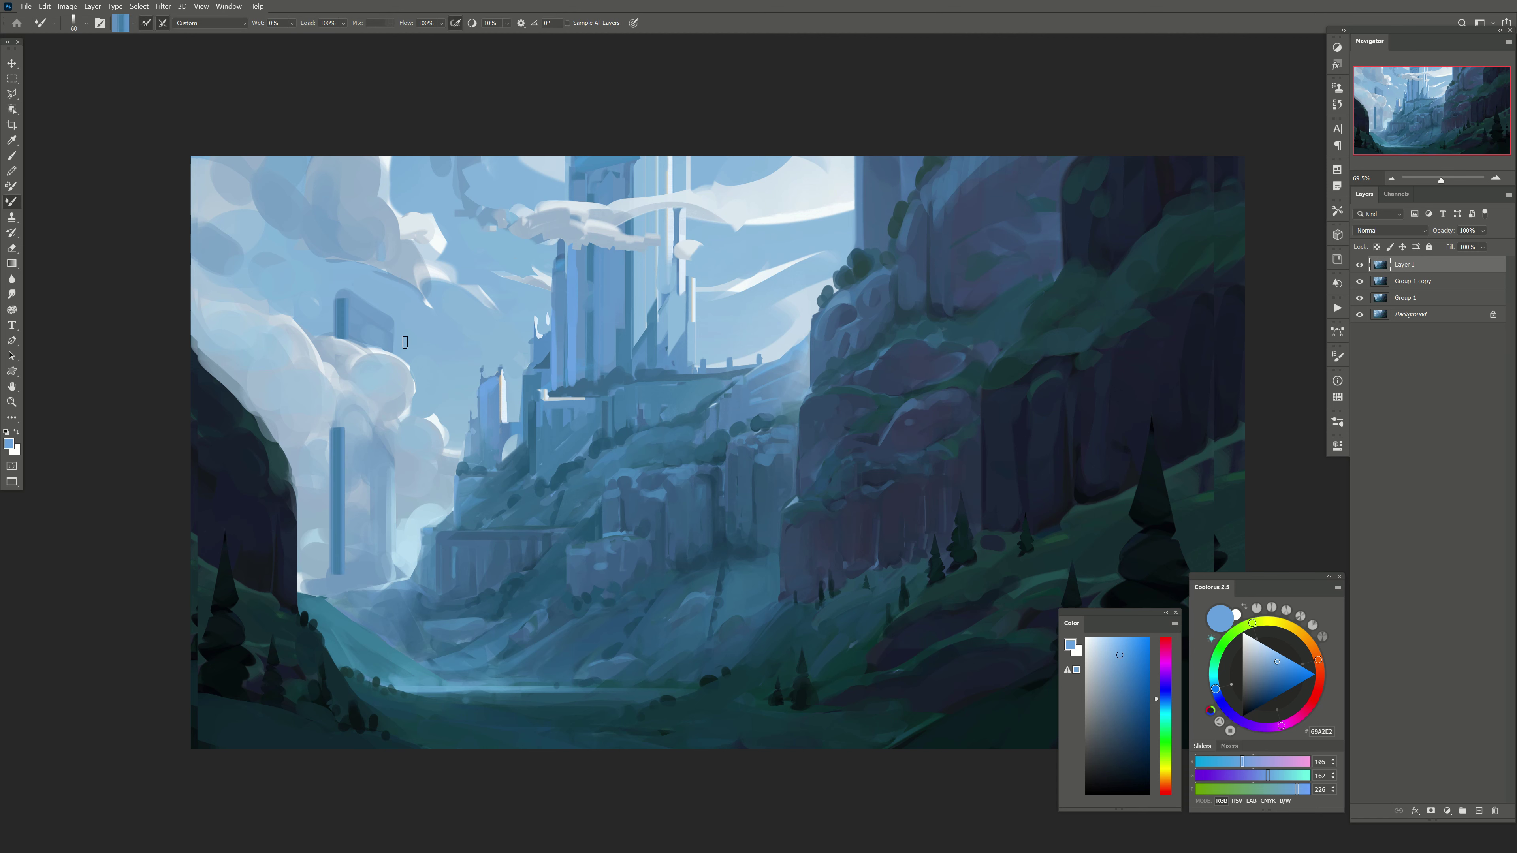
pyautogui.press('e')
pyautogui.moveTo(337, 305); pyautogui.dragTo(337, 574)
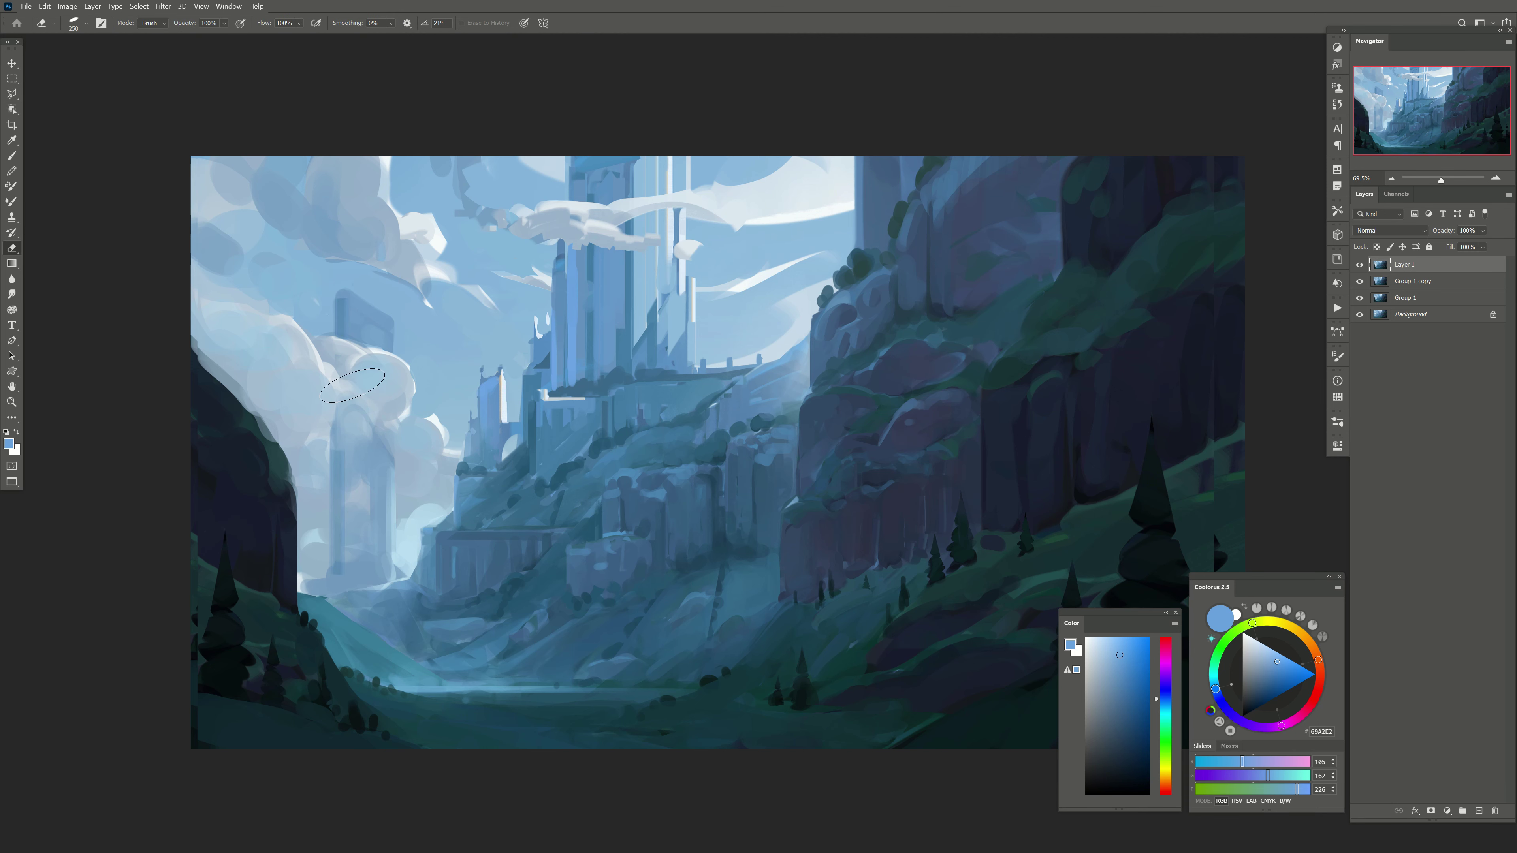
pyautogui.press(']')
# Step: Try white cloud strokes over the tower and a light curved stroke, undoing both
pyautogui.press('b')
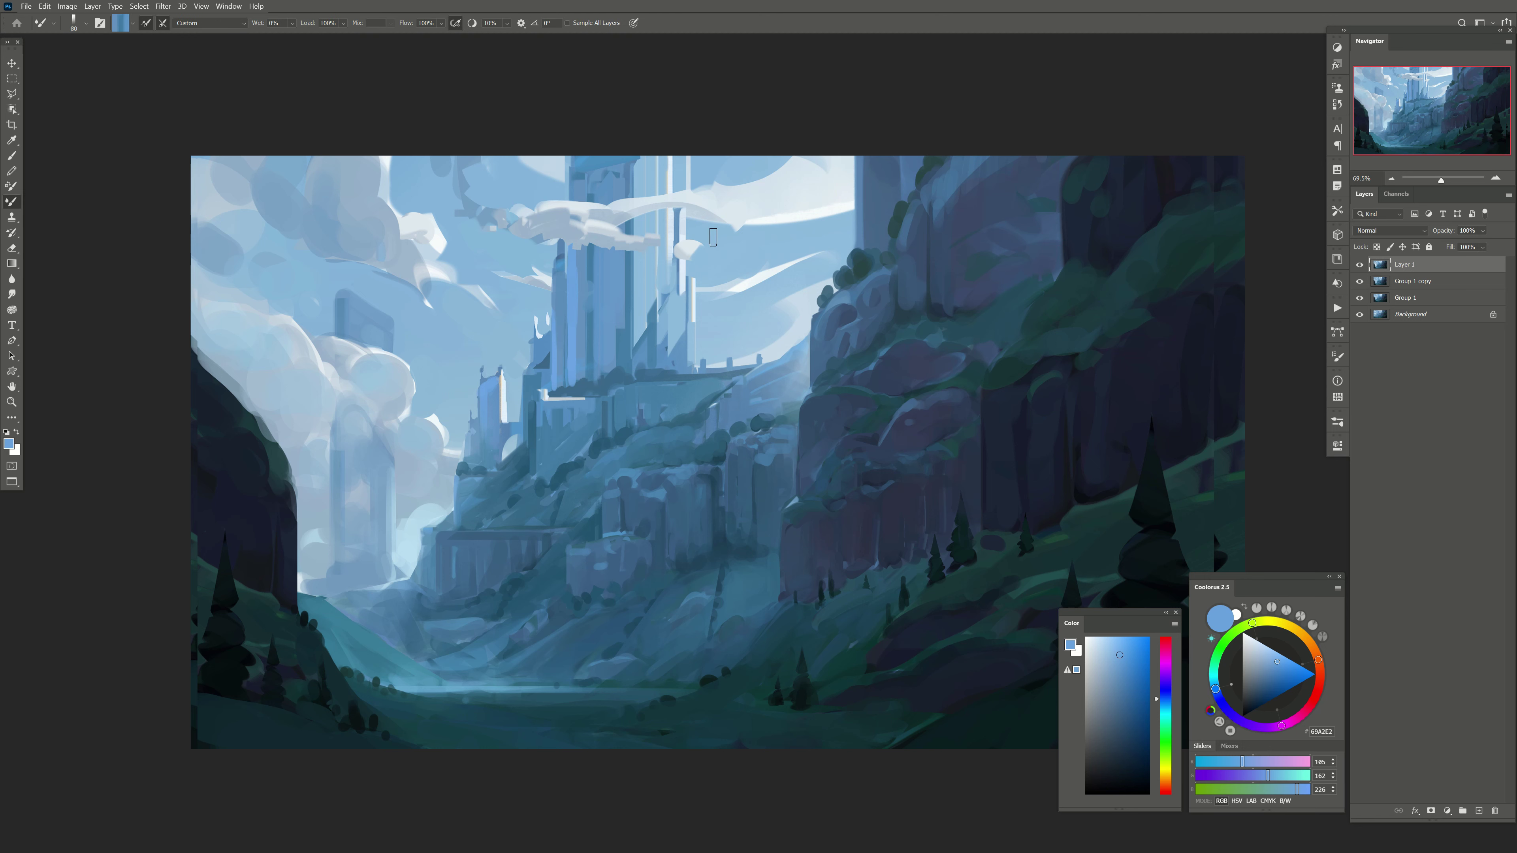
pyautogui.press(']')
pyautogui.moveTo(735, 159); pyautogui.dragTo(562, 219)
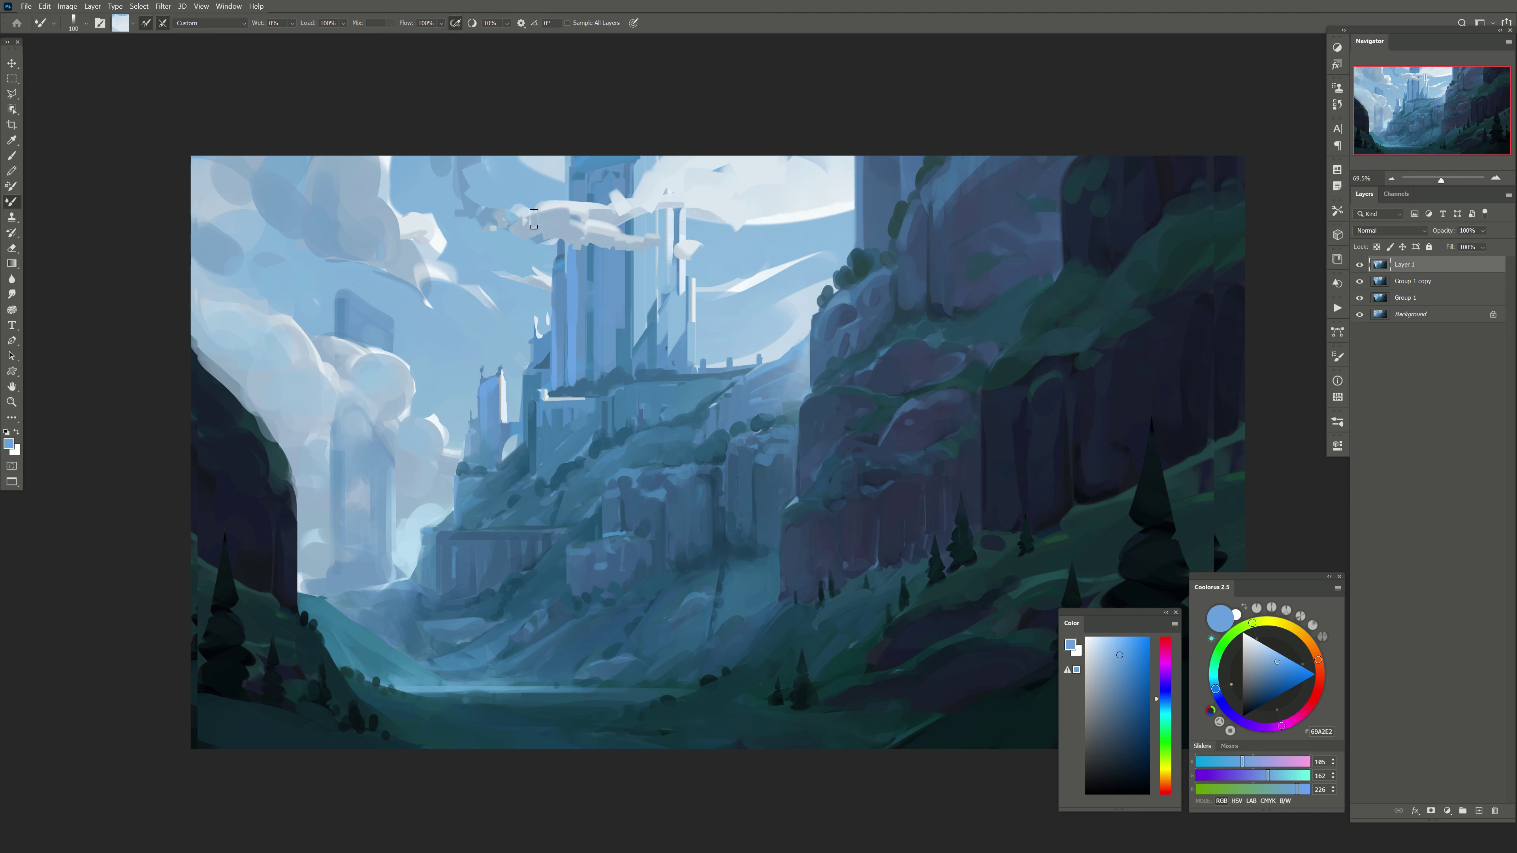
pyautogui.hotkey('ctrl', 'z')
pyautogui.hotkey('ctrl', 'z')
pyautogui.press('[')
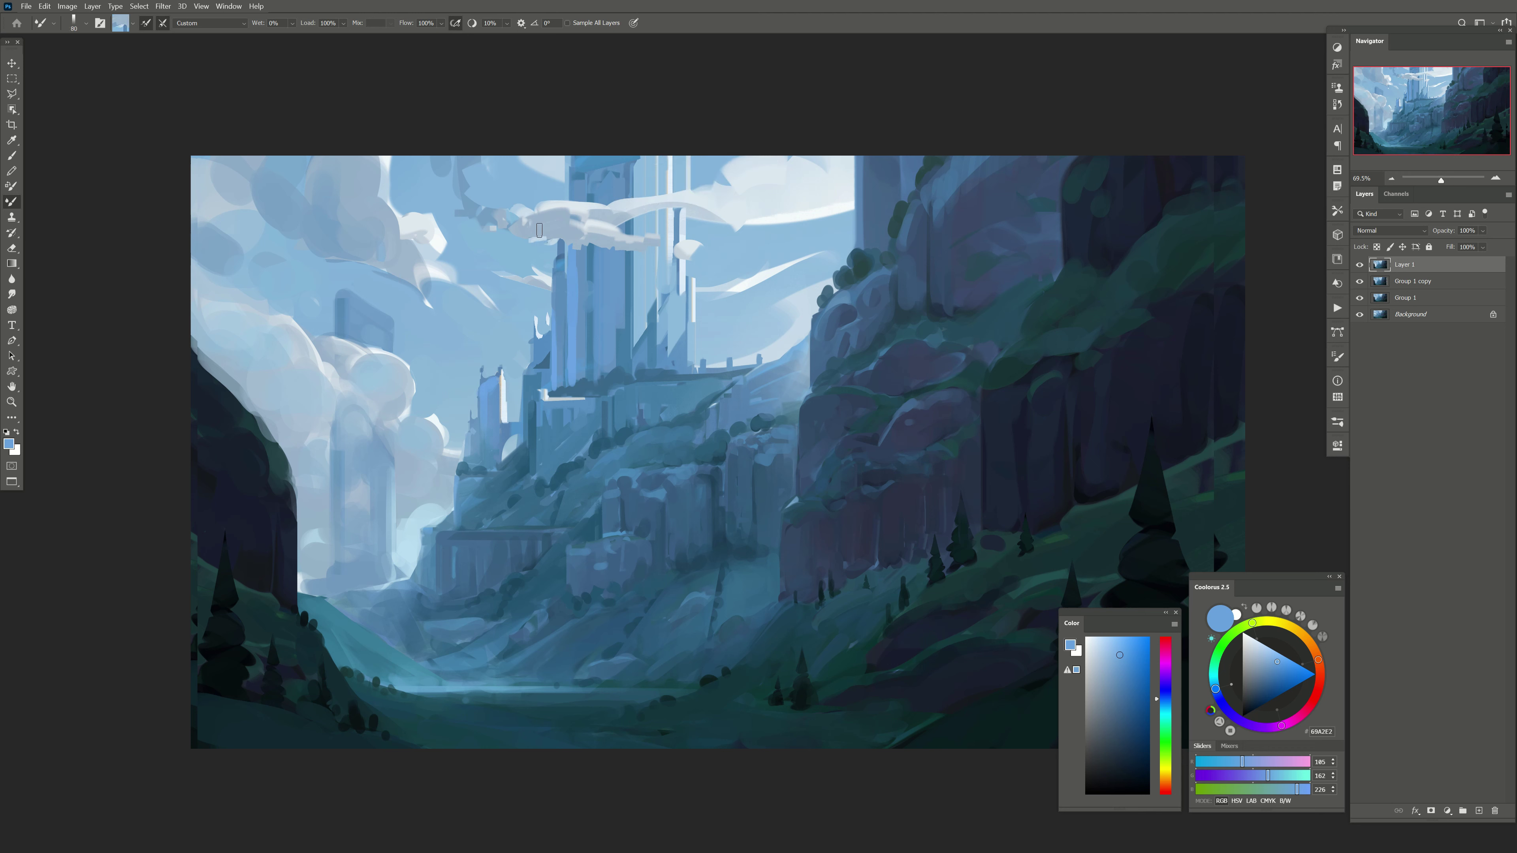
pyautogui.keyDown('alt'); pyautogui.click(558, 222); pyautogui.keyUp('alt')
pyautogui.moveTo(479, 198); pyautogui.dragTo(450, 158)
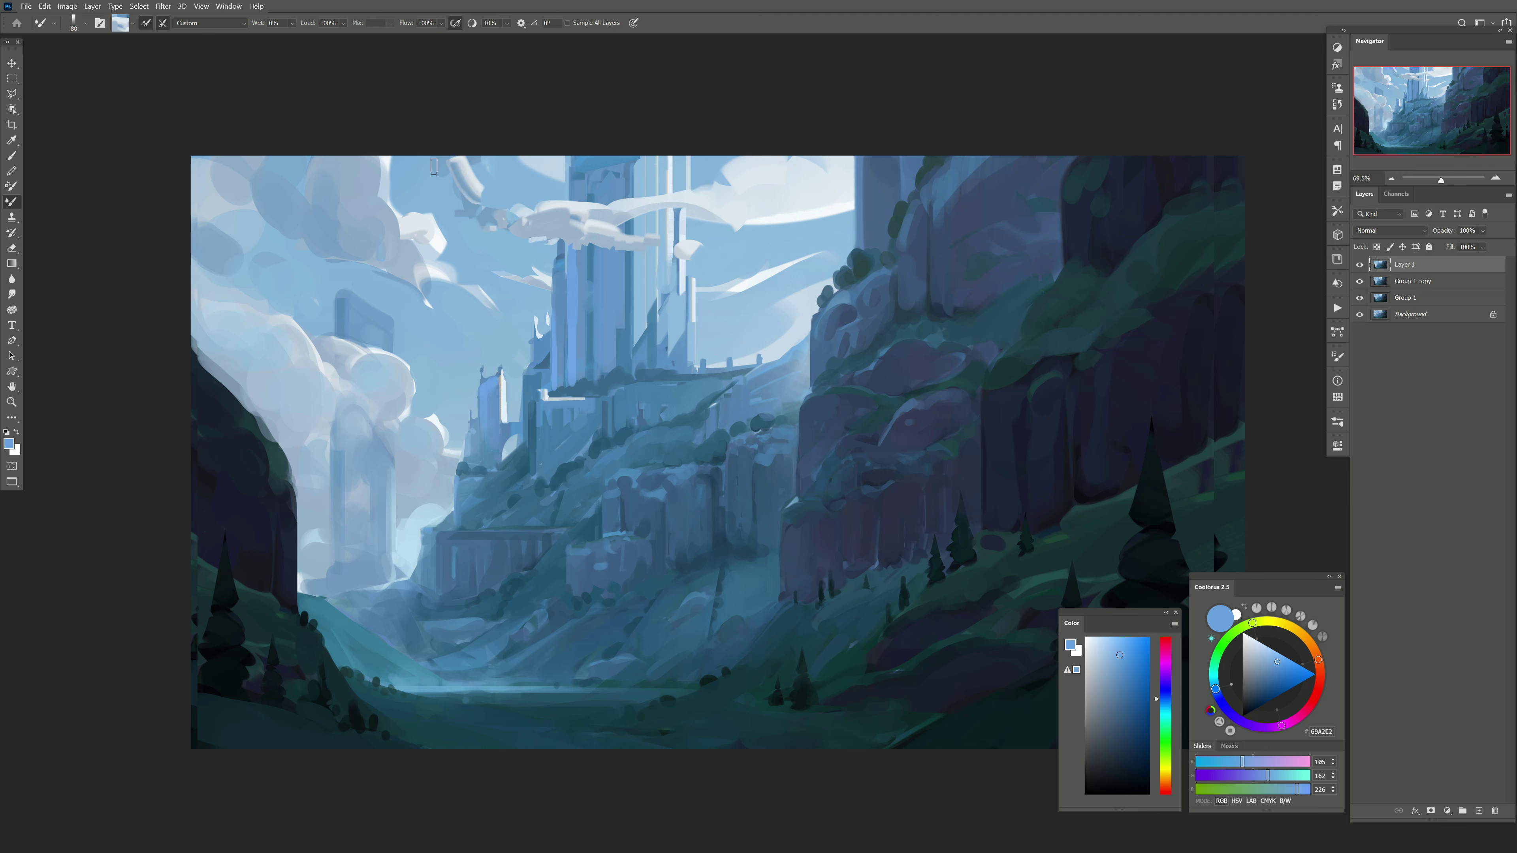
pyautogui.hotkey('ctrl', 'z')
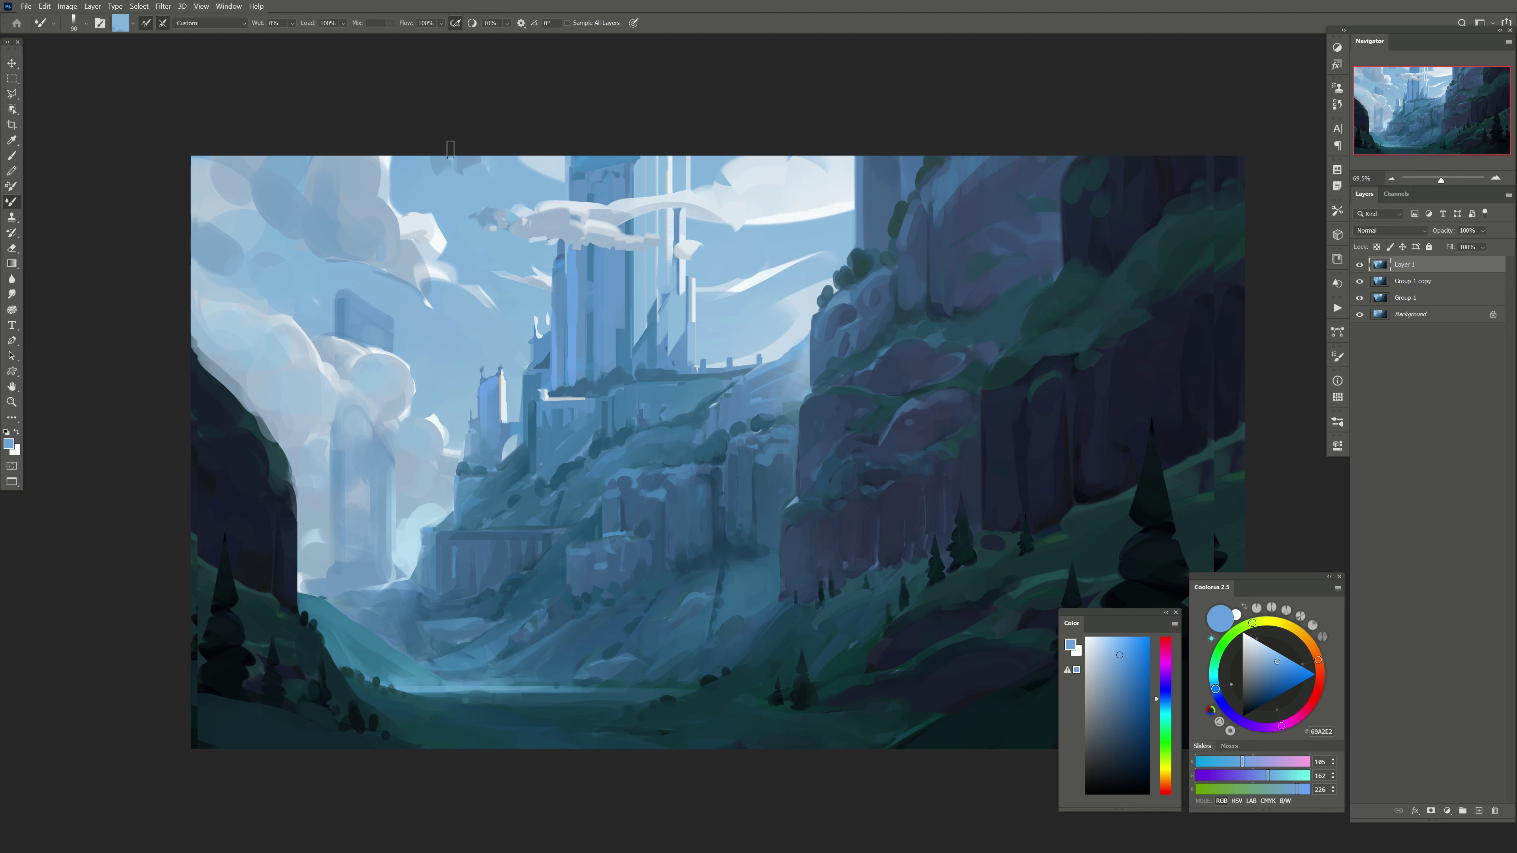
pyautogui.press(']')
pyautogui.press(']')
pyautogui.press(']')
pyautogui.press(']')
# Step: Soften the left cloud bank with light strokes
pyautogui.moveTo(313, 392); pyautogui.dragTo(382, 364)
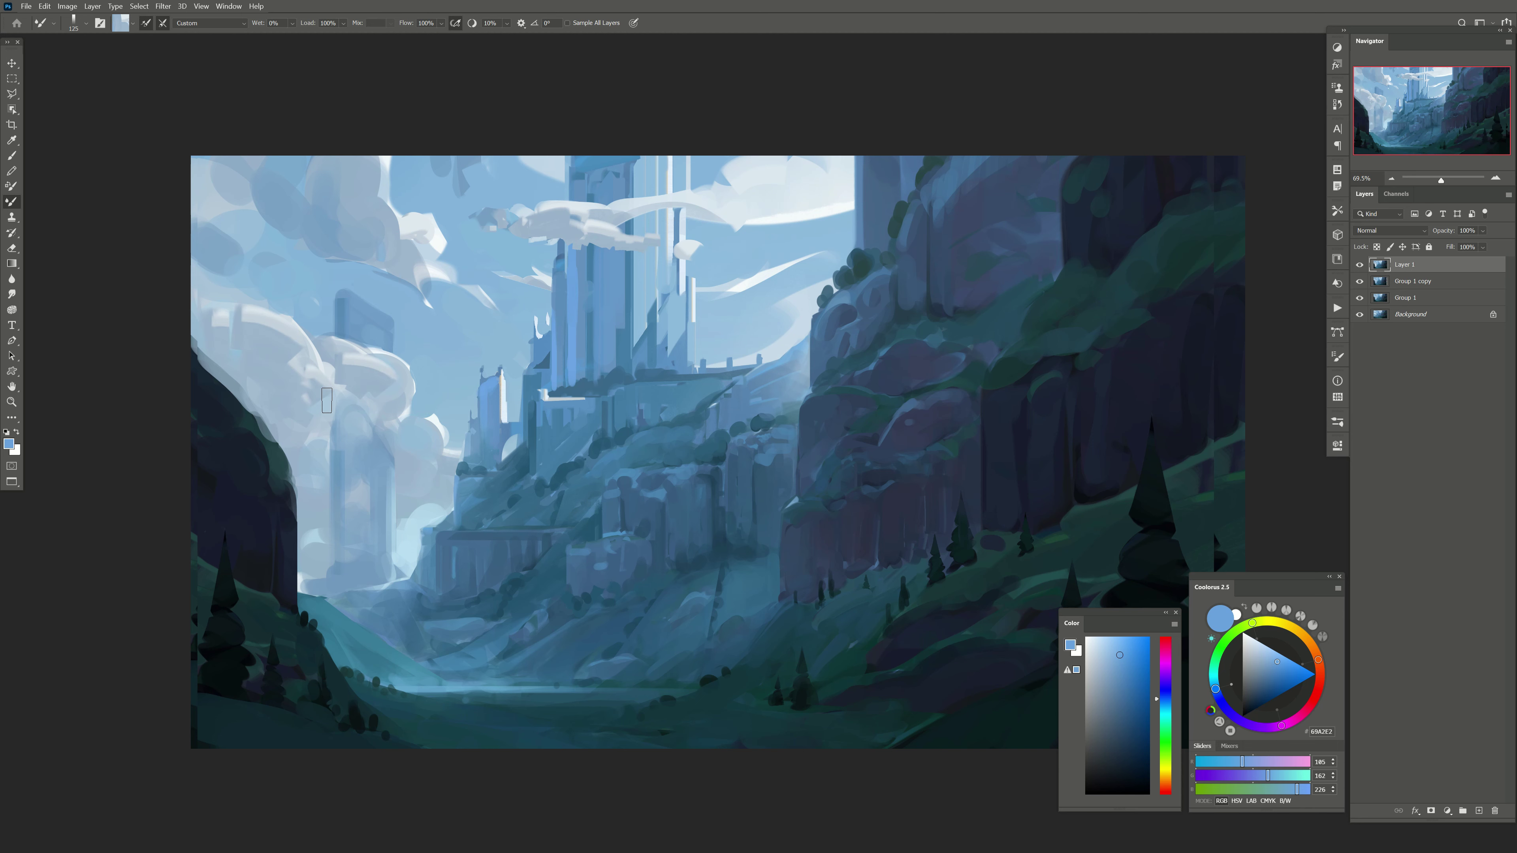
pyautogui.press('[')
pyautogui.press('[')
pyautogui.press('[')
pyautogui.moveTo(649, 506); pyautogui.dragTo(610, 448)
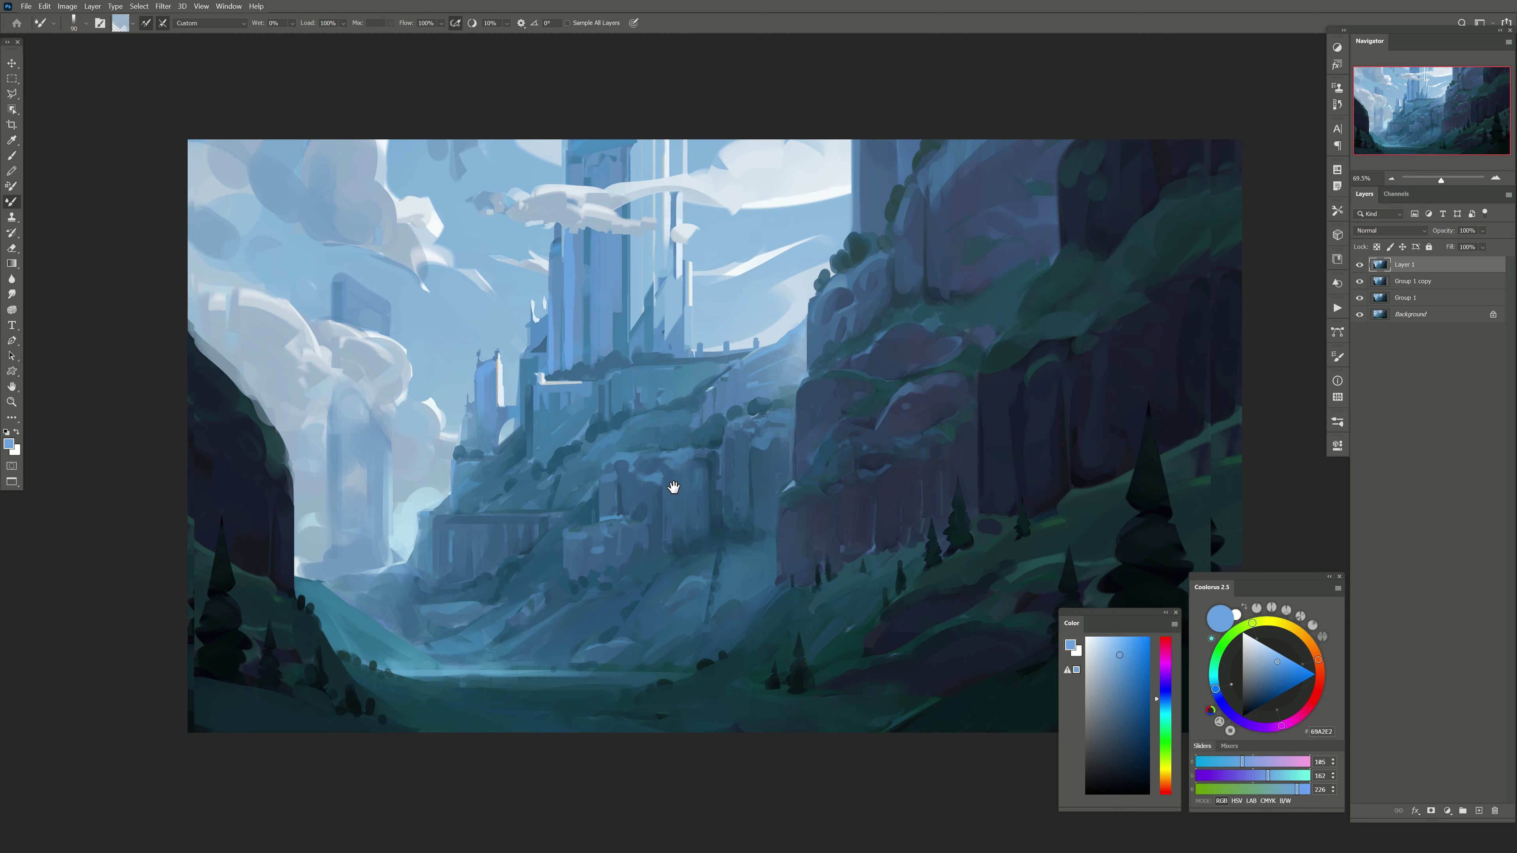
pyautogui.press('l')
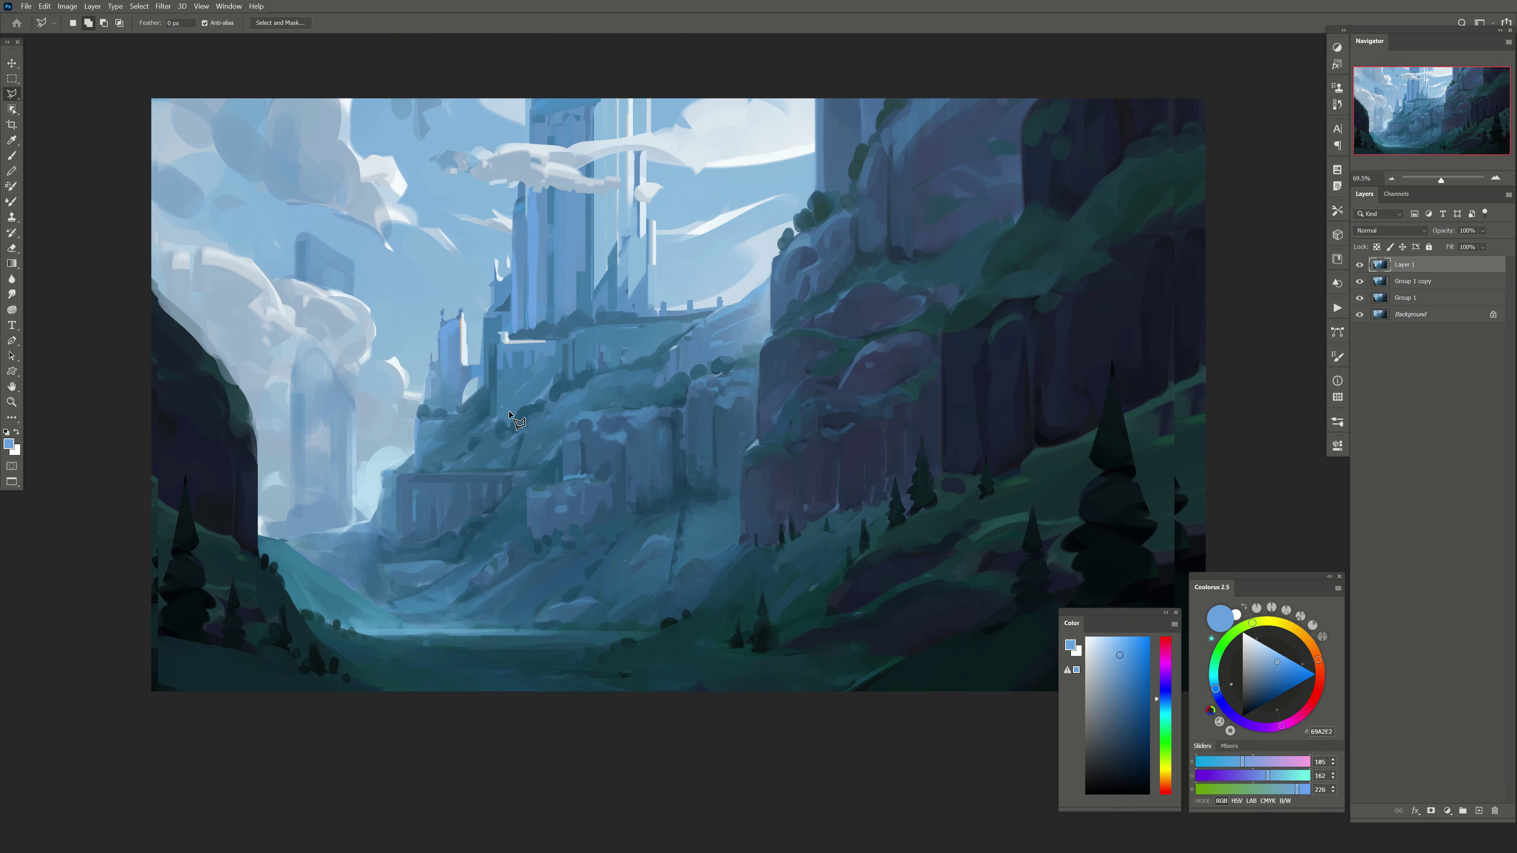
# Step: Pick a light warm tan and, on new Layer 2, paint sunlit blocks on the tall tower, lower wall and small tower
pyautogui.click(1166, 776)
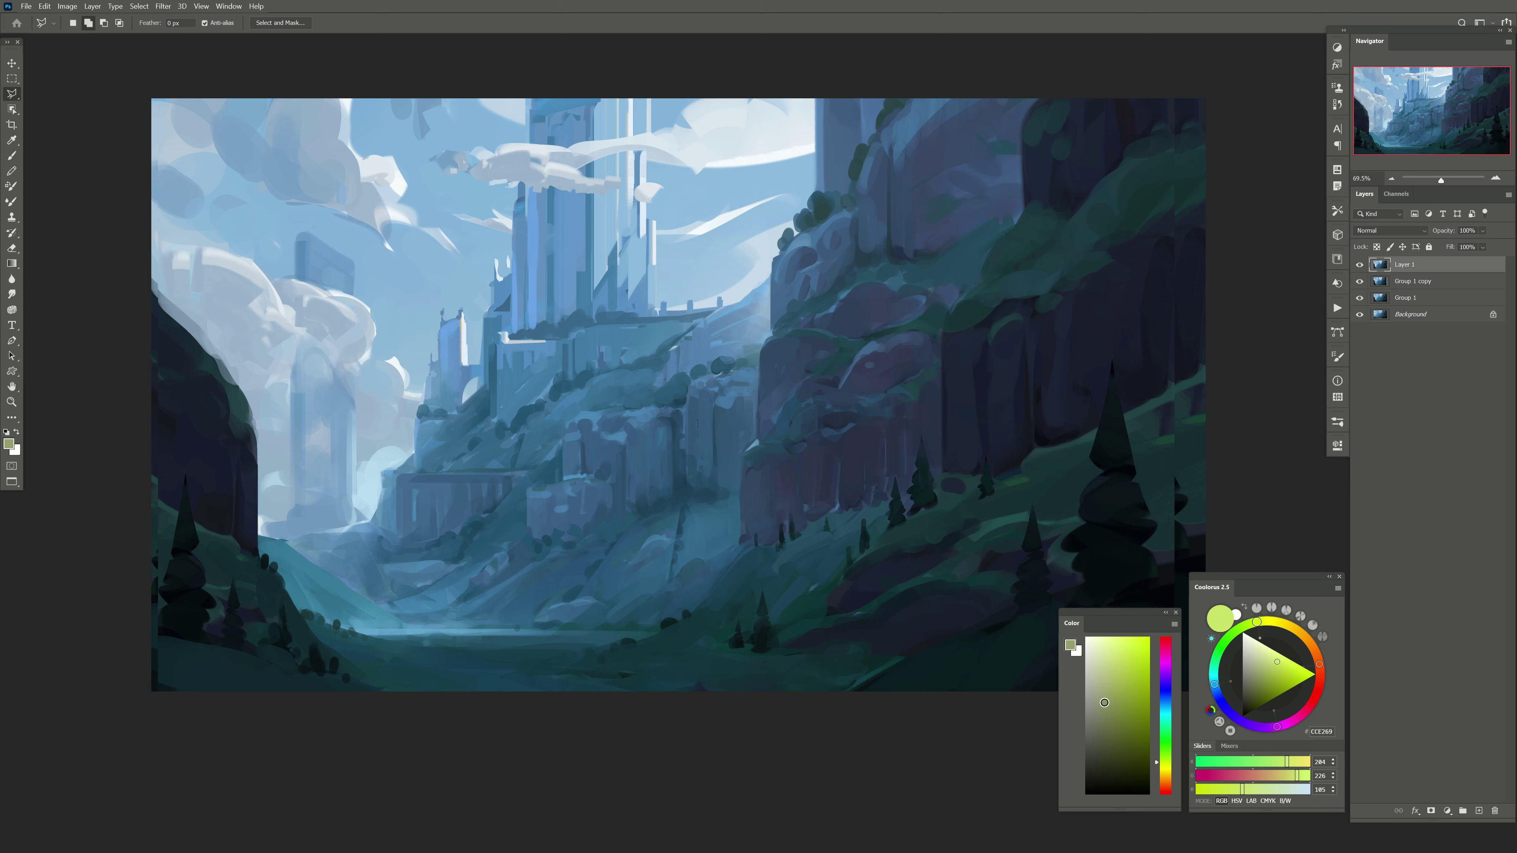
pyautogui.click(1104, 703)
pyautogui.click(1110, 663)
pyautogui.hotkey('ctrl', 'shift', 'alt', 'n')
pyautogui.press('b')
pyautogui.moveTo(598, 264)
pyautogui.mouseDown()
pyautogui.moveTo(608, 322)
pyautogui.moveTo(615, 251)
pyautogui.moveTo(647, 347)
pyautogui.moveTo(642, 209)
pyautogui.moveTo(612, 154)
pyautogui.moveTo(636, 170)
pyautogui.mouseUp()
pyautogui.press('[')
pyautogui.press('[')
pyautogui.press('[')
pyautogui.moveTo(515, 401)
pyautogui.mouseDown()
pyautogui.moveTo(513, 441)
pyautogui.moveTo(550, 404)
pyautogui.mouseUp()
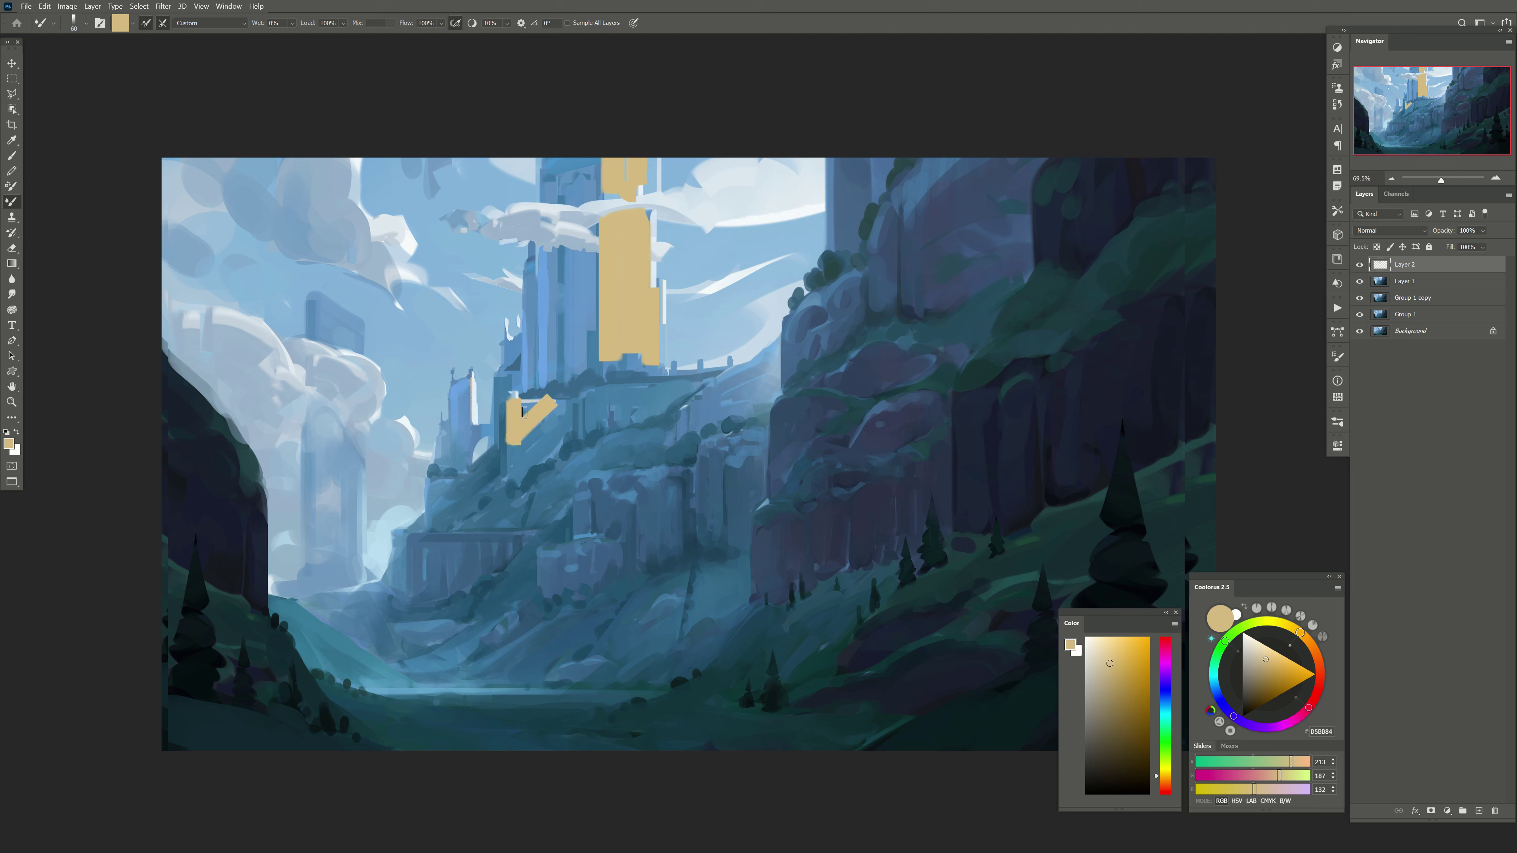
pyautogui.press('[')
pyautogui.moveTo(468, 379); pyautogui.dragTo(468, 465)
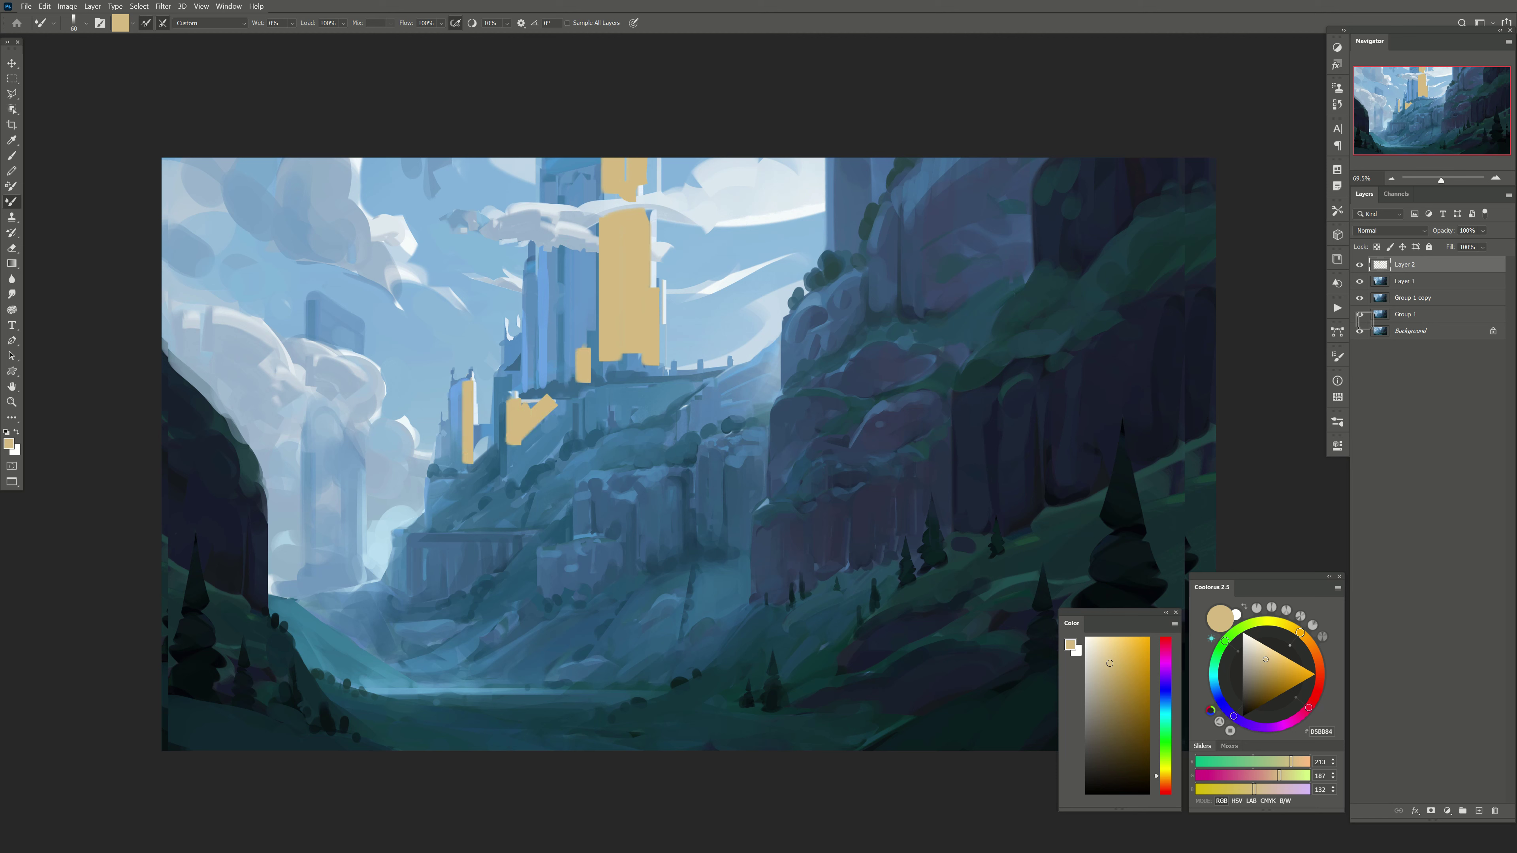
pyautogui.click(1390, 230)
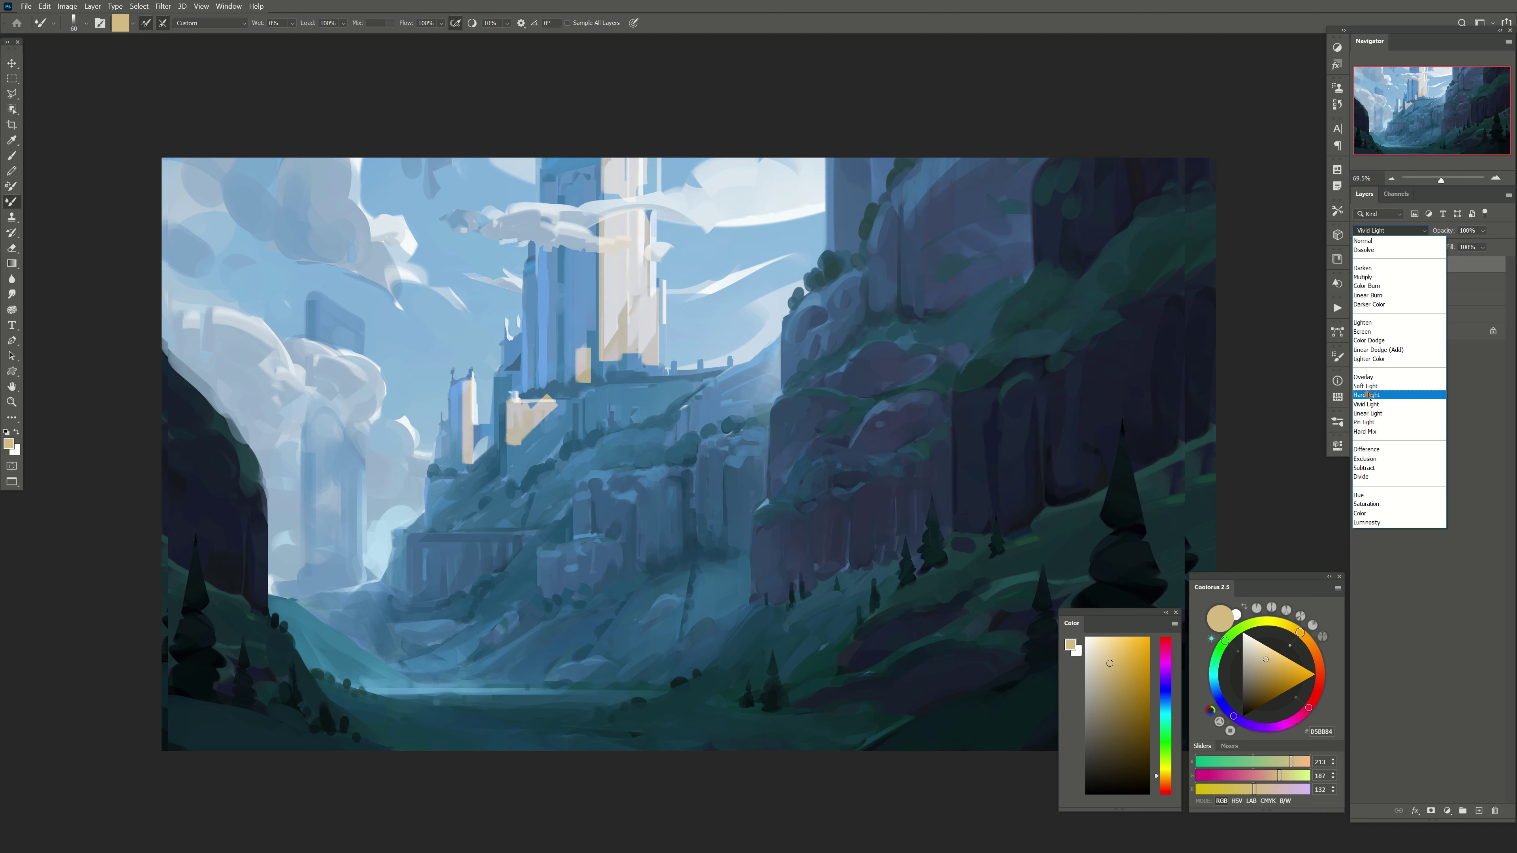
# Step: Make Layer 2 Overlay at 50% opacity, mirror the view, and add Layer 3 above
pyautogui.click(1365, 377)
pyautogui.press('1')
pyautogui.press('3')
pyautogui.moveTo(1460, 245); pyautogui.dragTo(1475, 244)
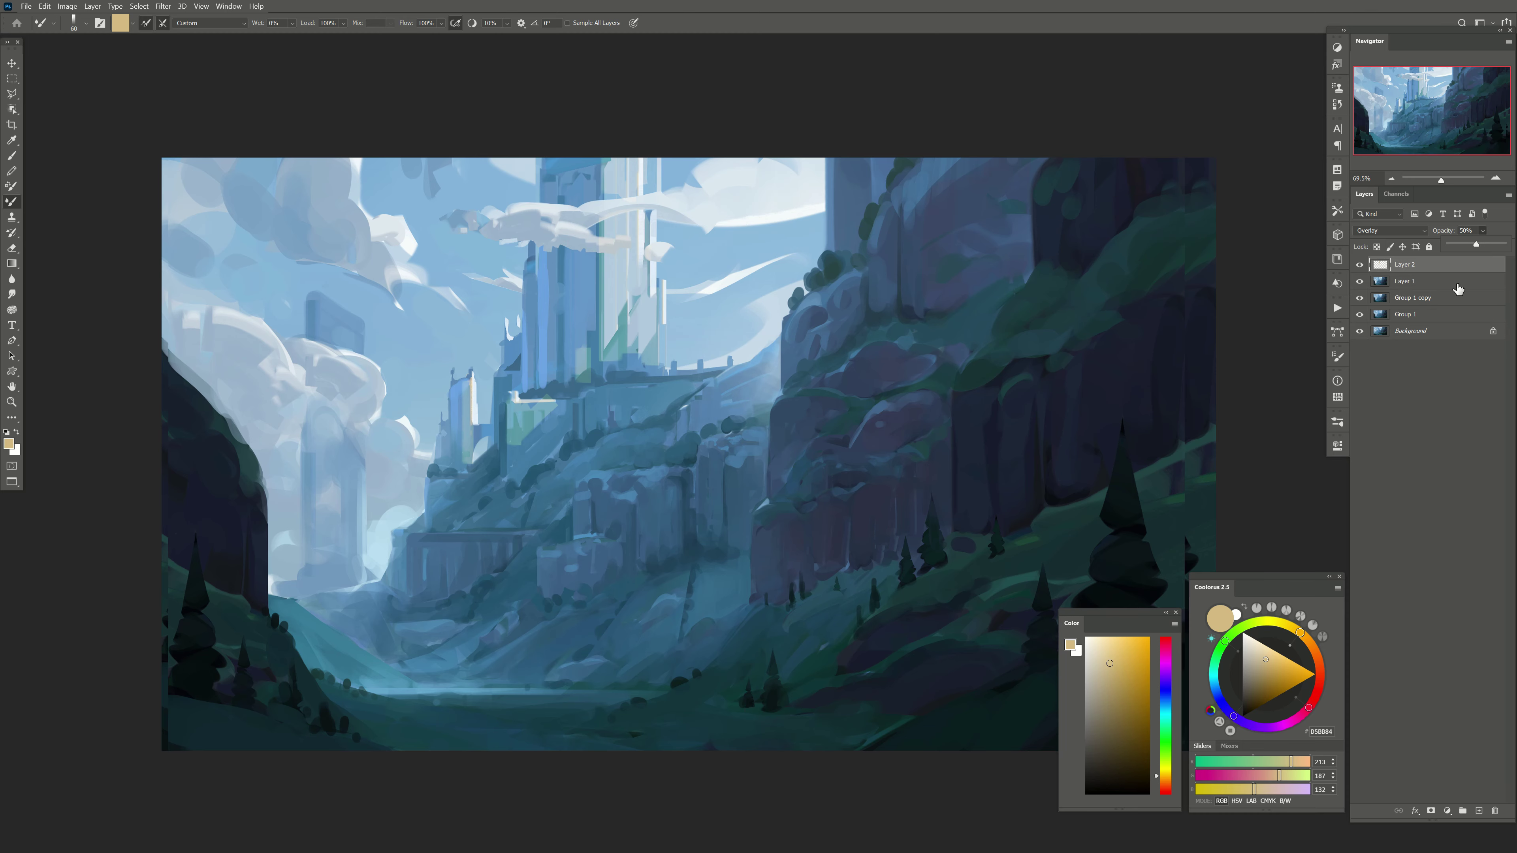
pyautogui.moveTo(555, 510); pyautogui.dragTo(492, 467)
pyautogui.press('h')
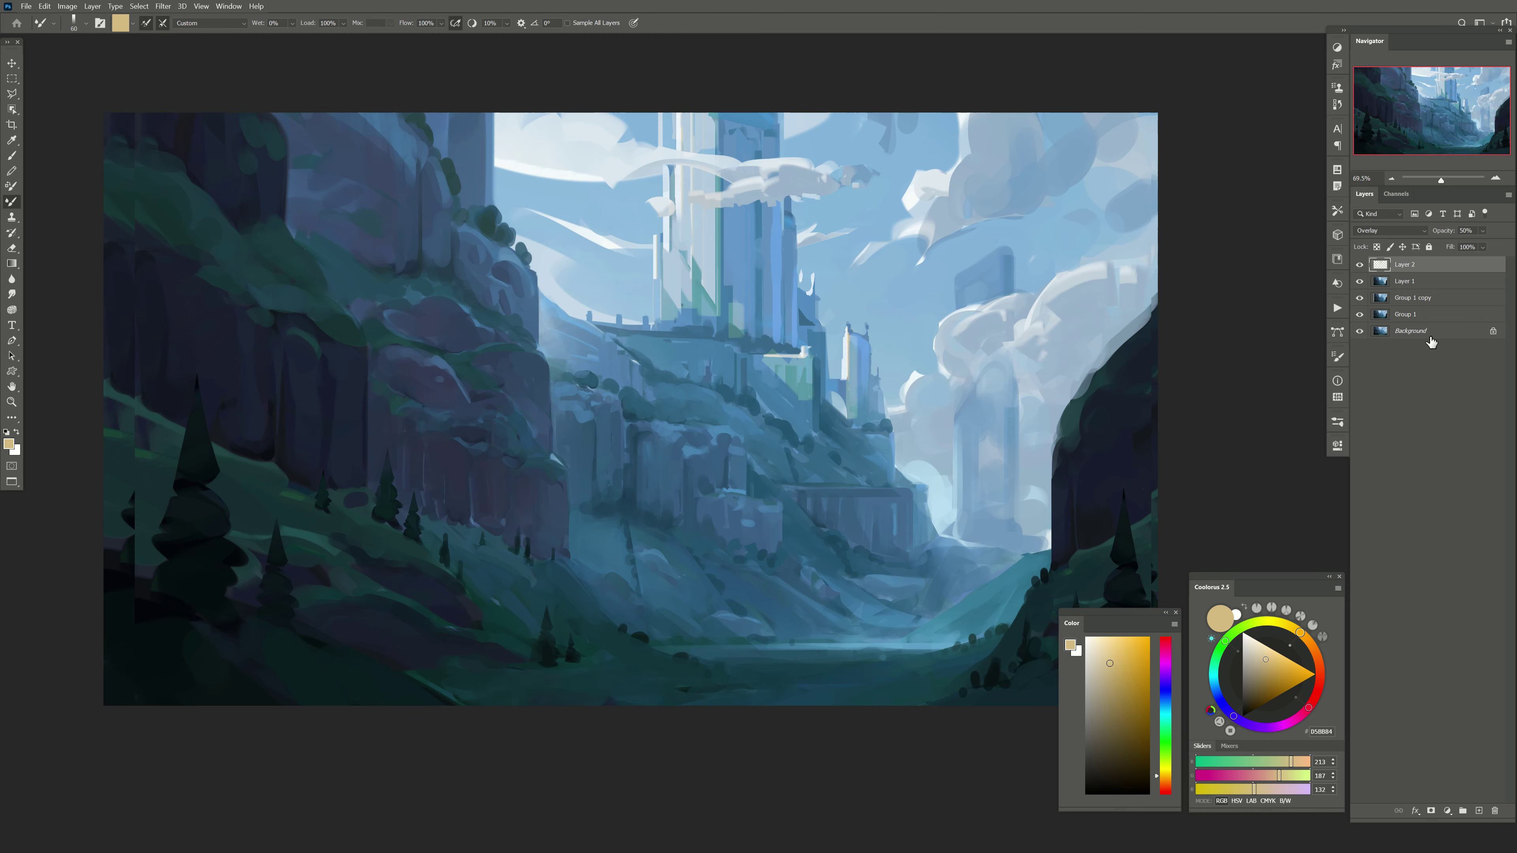
pyautogui.press('e')
pyautogui.click(1479, 811)
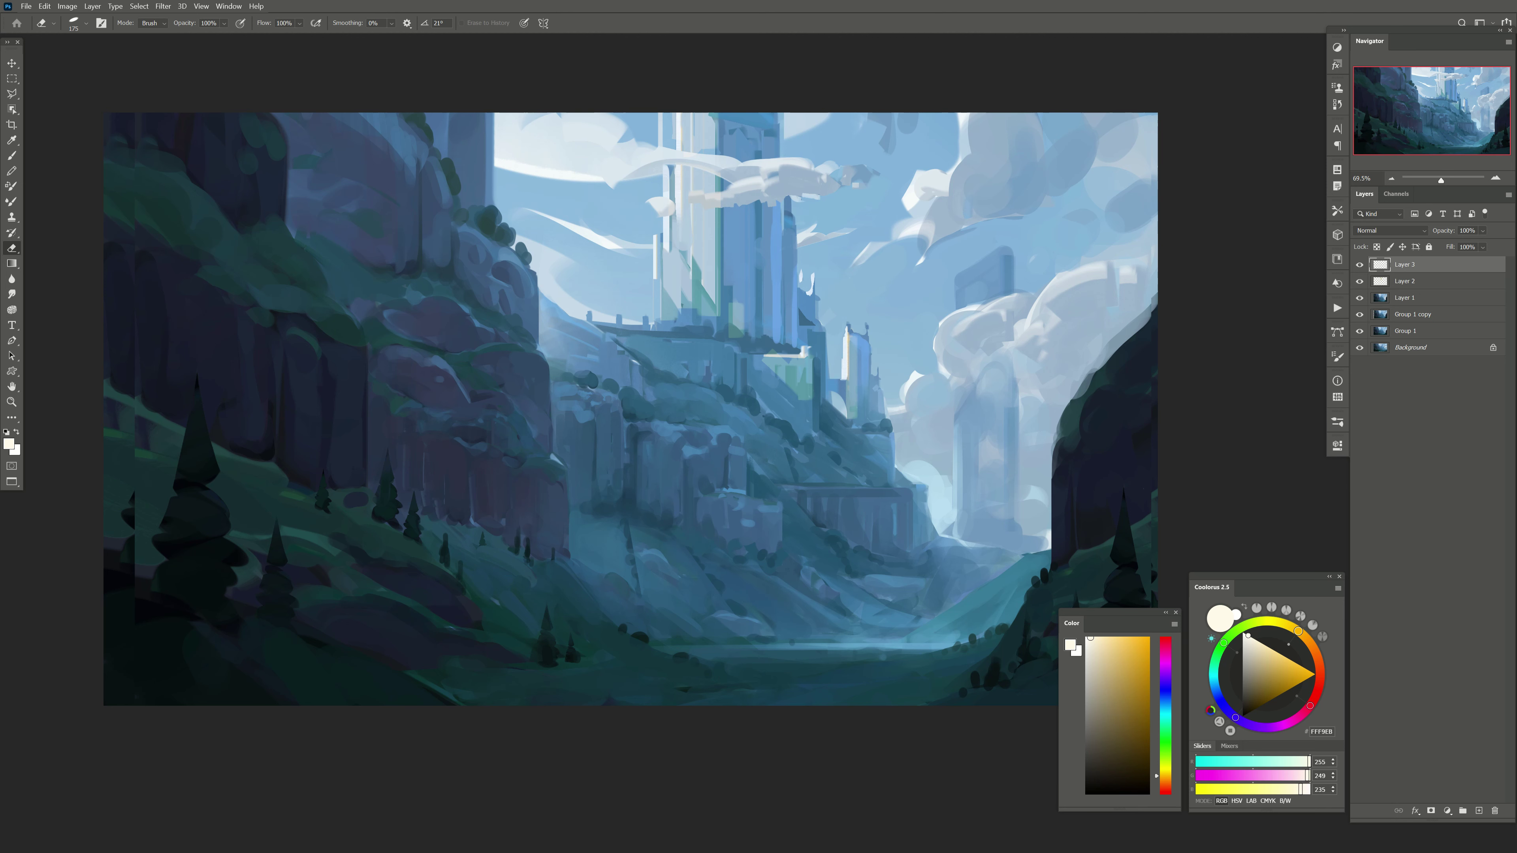
# Step: With a round Brush preset, paint sampled sky blue over the white strokes on the tower
pyautogui.moveTo(635, 239); pyautogui.dragTo(673, 269)
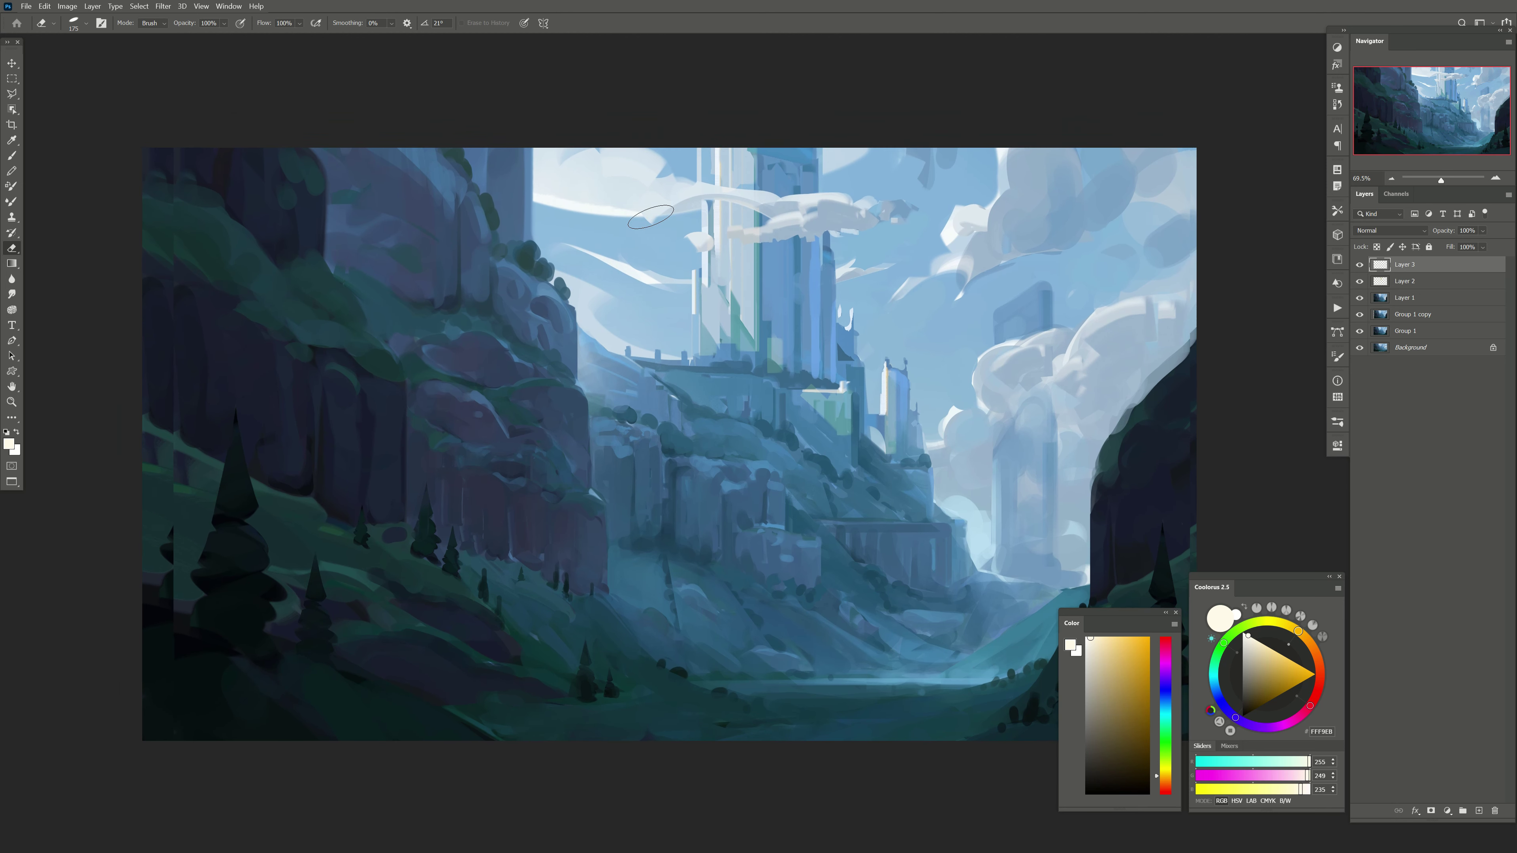
pyautogui.click(12, 155)
pyautogui.click(73, 22)
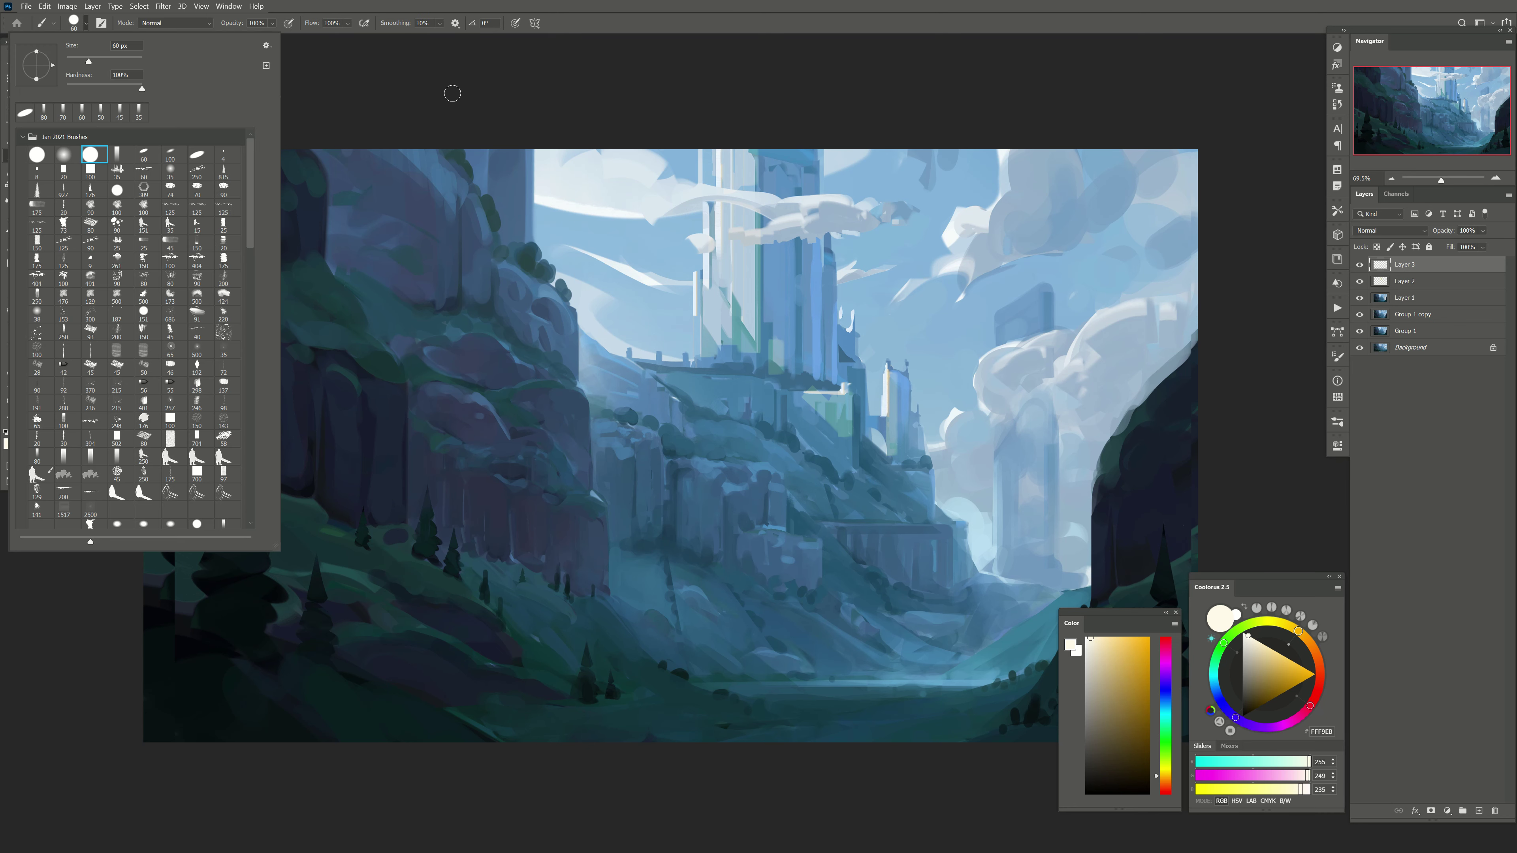
pyautogui.click(453, 93)
pyautogui.keyDown('alt'); pyautogui.click(775, 260); pyautogui.keyUp('alt')
pyautogui.moveTo(771, 203)
pyautogui.mouseDown()
pyautogui.moveTo(780, 185)
pyautogui.moveTo(815, 203)
pyautogui.mouseUp()
# Step: Paint small blue strokes and light blue-grey over the tower's left side
pyautogui.keyDown('alt'); pyautogui.click(785, 186); pyautogui.keyUp('alt')
pyautogui.keyDown('alt'); pyautogui.click(814, 293); pyautogui.keyUp('alt')
pyautogui.press('[')
pyautogui.press('[')
pyautogui.moveTo(812, 280); pyautogui.dragTo(810, 186)
pyautogui.keyDown('alt'); pyautogui.click(743, 216); pyautogui.keyUp('alt')
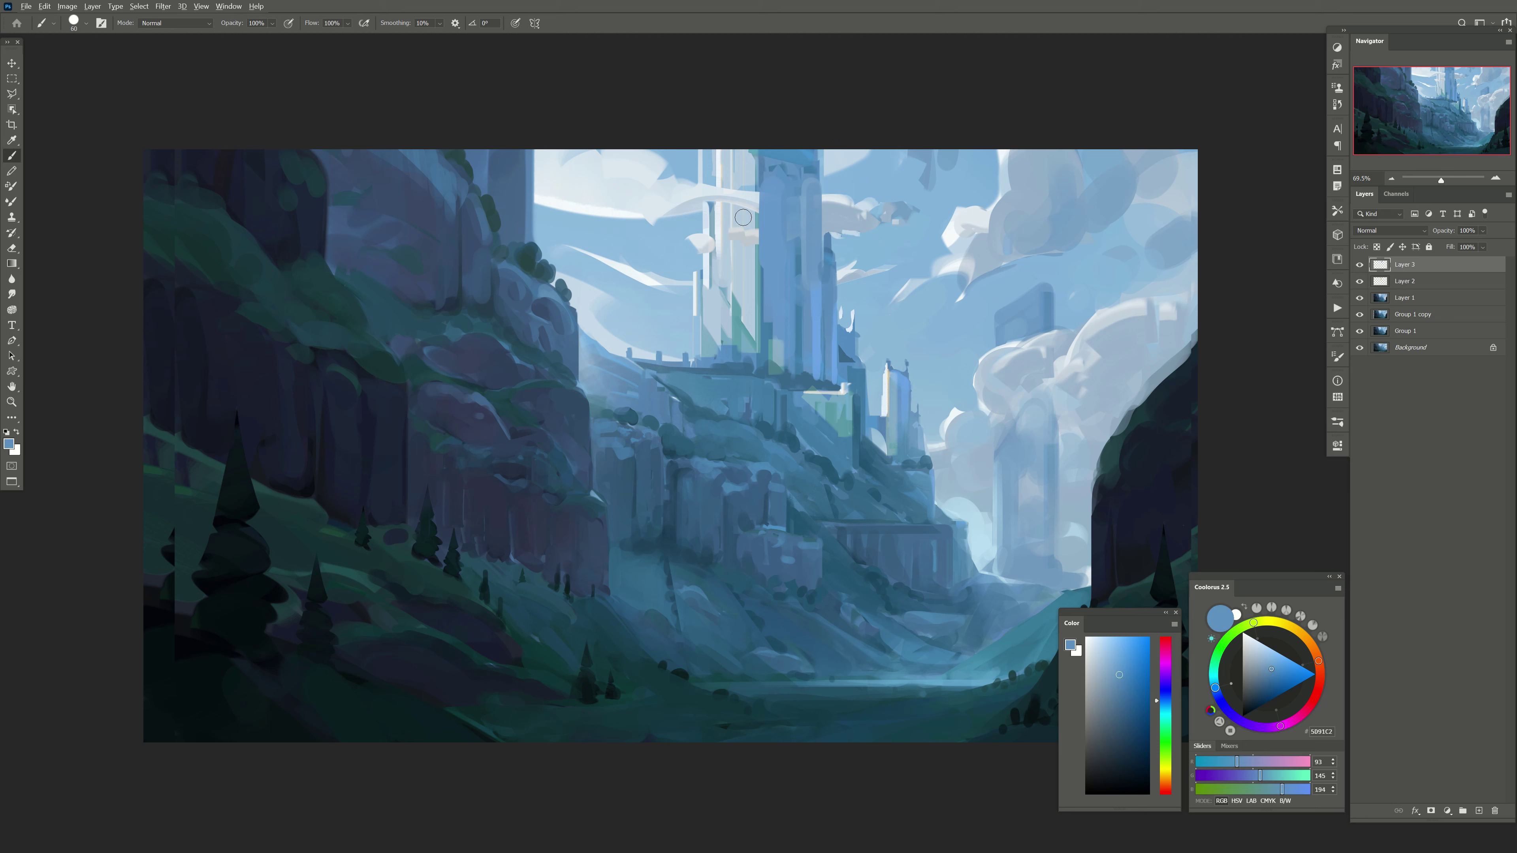
pyautogui.keyDown('alt'); pyautogui.click(741, 197); pyautogui.keyUp('alt')
pyautogui.press(']')
pyautogui.press(']')
pyautogui.keyDown('alt'); pyautogui.click(711, 169); pyautogui.keyUp('alt')
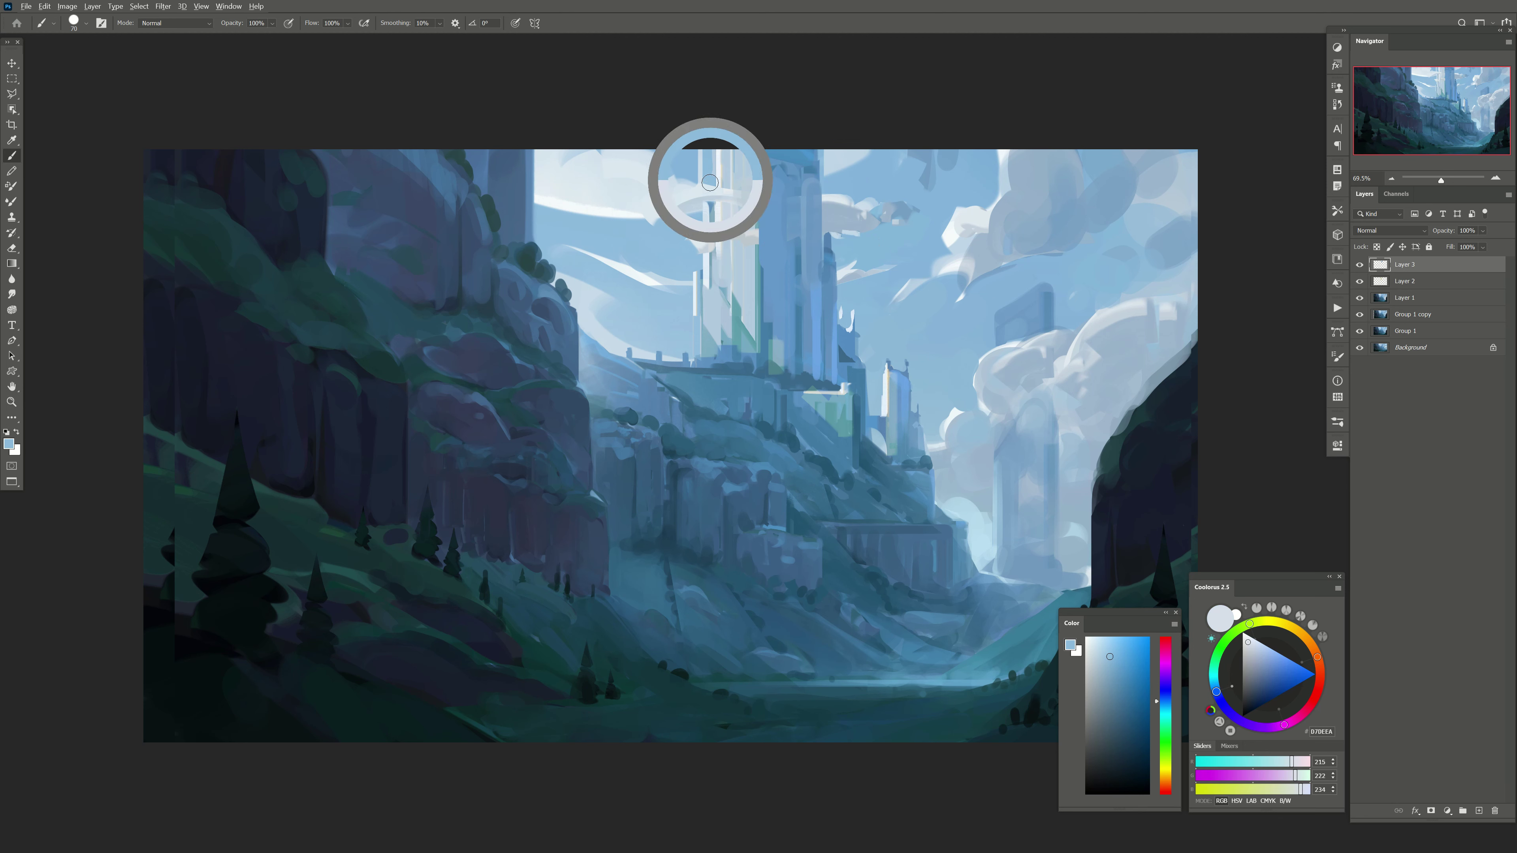
pyautogui.moveTo(720, 251); pyautogui.dragTo(721, 188)
pyautogui.press('[')
pyautogui.press('[')
pyautogui.click(706, 217)
pyautogui.keyDown('alt'); pyautogui.click(685, 226); pyautogui.keyUp('alt')
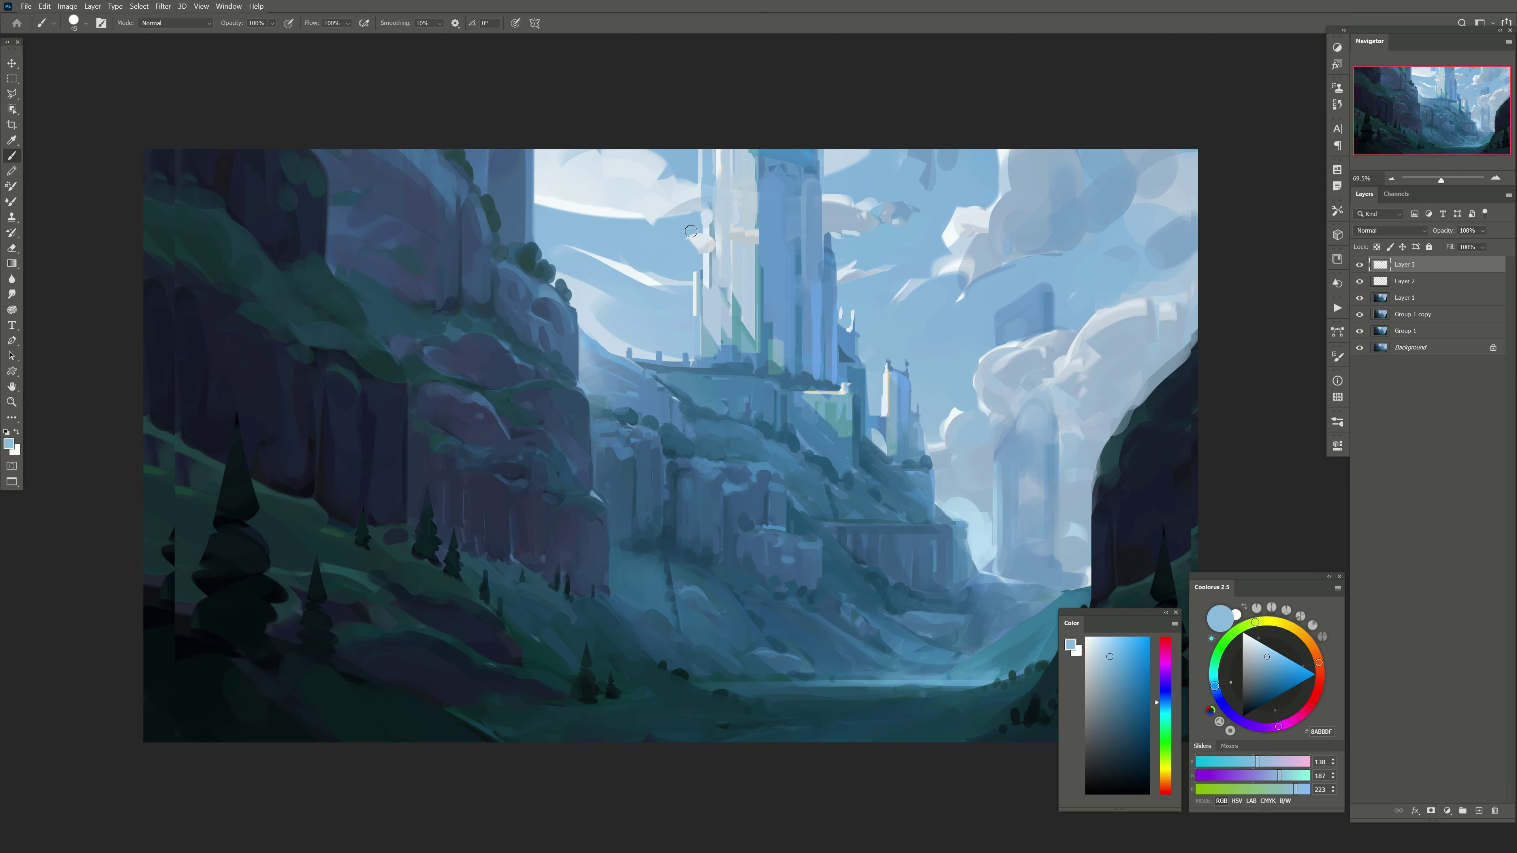
# Step: Add a light line and a greyer line along the tower's left edge, then show Layer 3
pyautogui.keyDown('alt'); pyautogui.click(686, 222); pyautogui.keyUp('alt')
pyautogui.press('[')
pyautogui.keyDown('alt'); pyautogui.click(688, 193); pyautogui.keyUp('alt')
pyautogui.moveTo(708, 209); pyautogui.dragTo(707, 153)
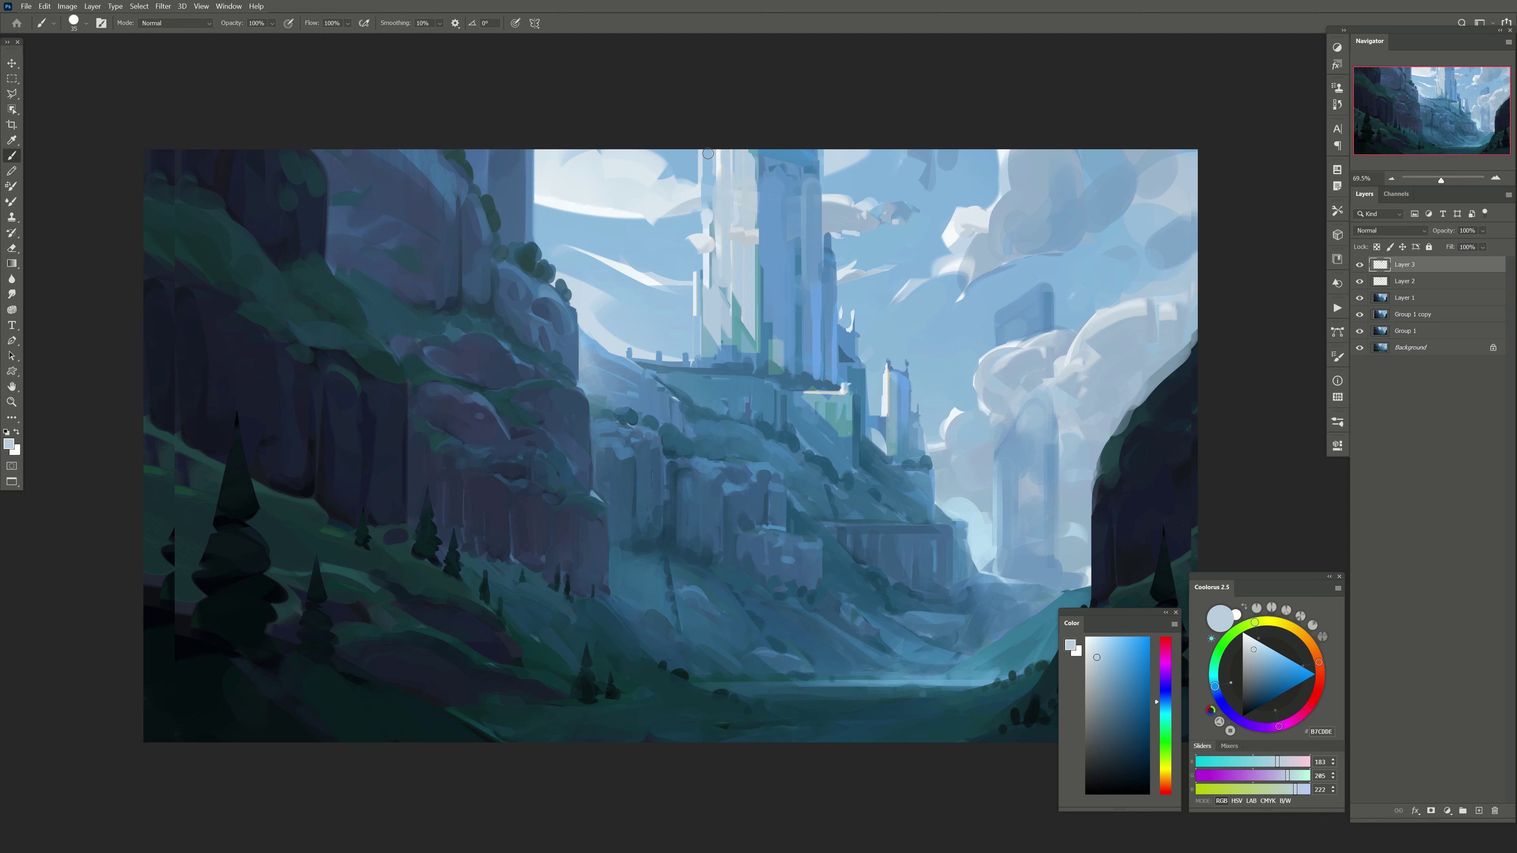
pyautogui.keyDown('alt'); pyautogui.click(695, 194); pyautogui.keyUp('alt')
pyautogui.keyDown('alt'); pyautogui.click(694, 251); pyautogui.keyUp('alt')
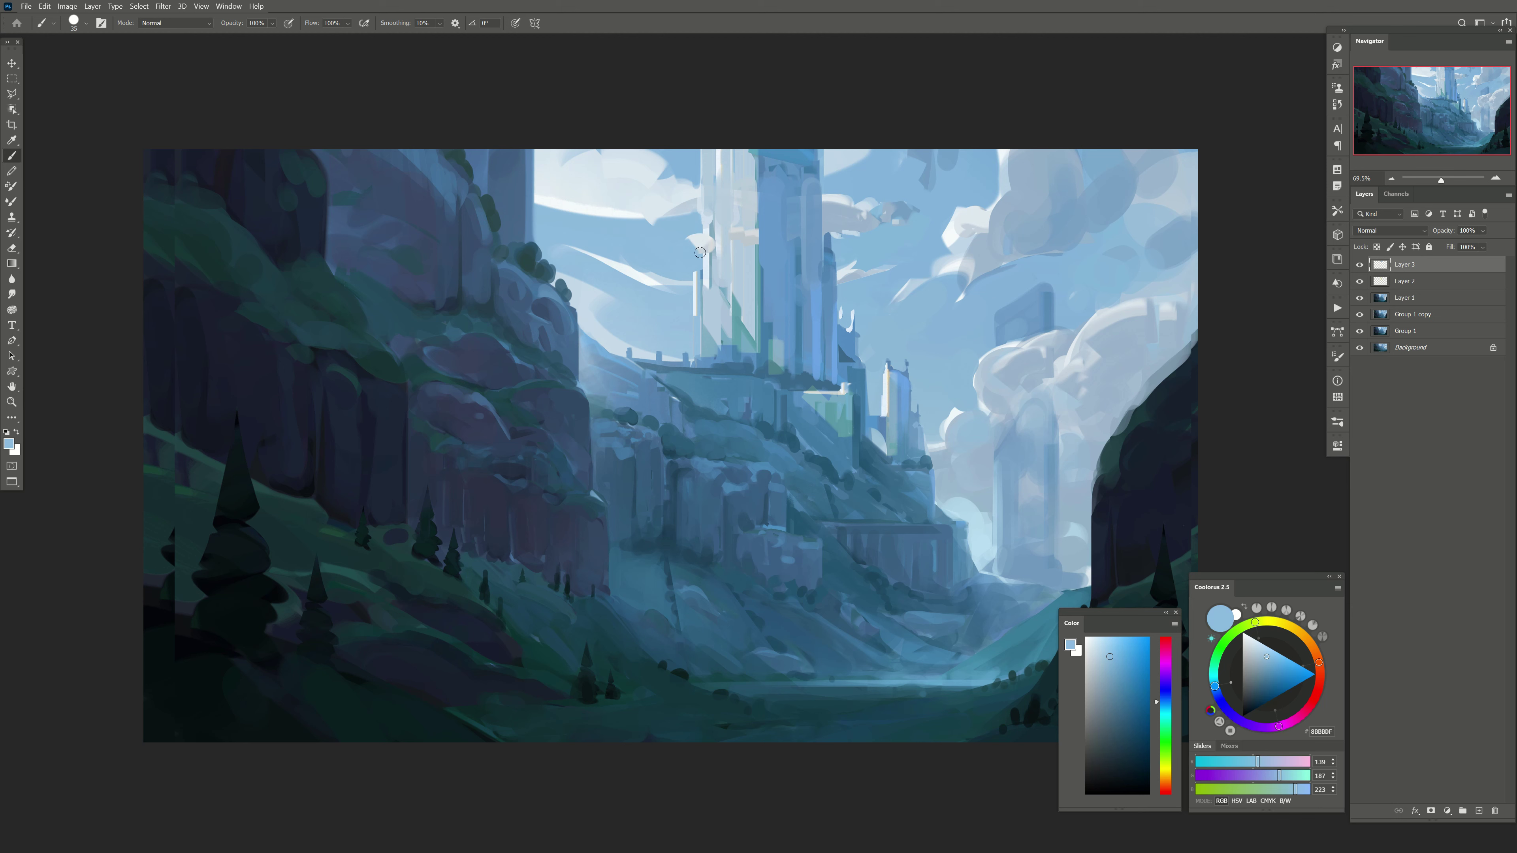
pyautogui.keyDown('alt'); pyautogui.click(724, 226); pyautogui.keyUp('alt')
pyautogui.moveTo(708, 160); pyautogui.dragTo(703, 224)
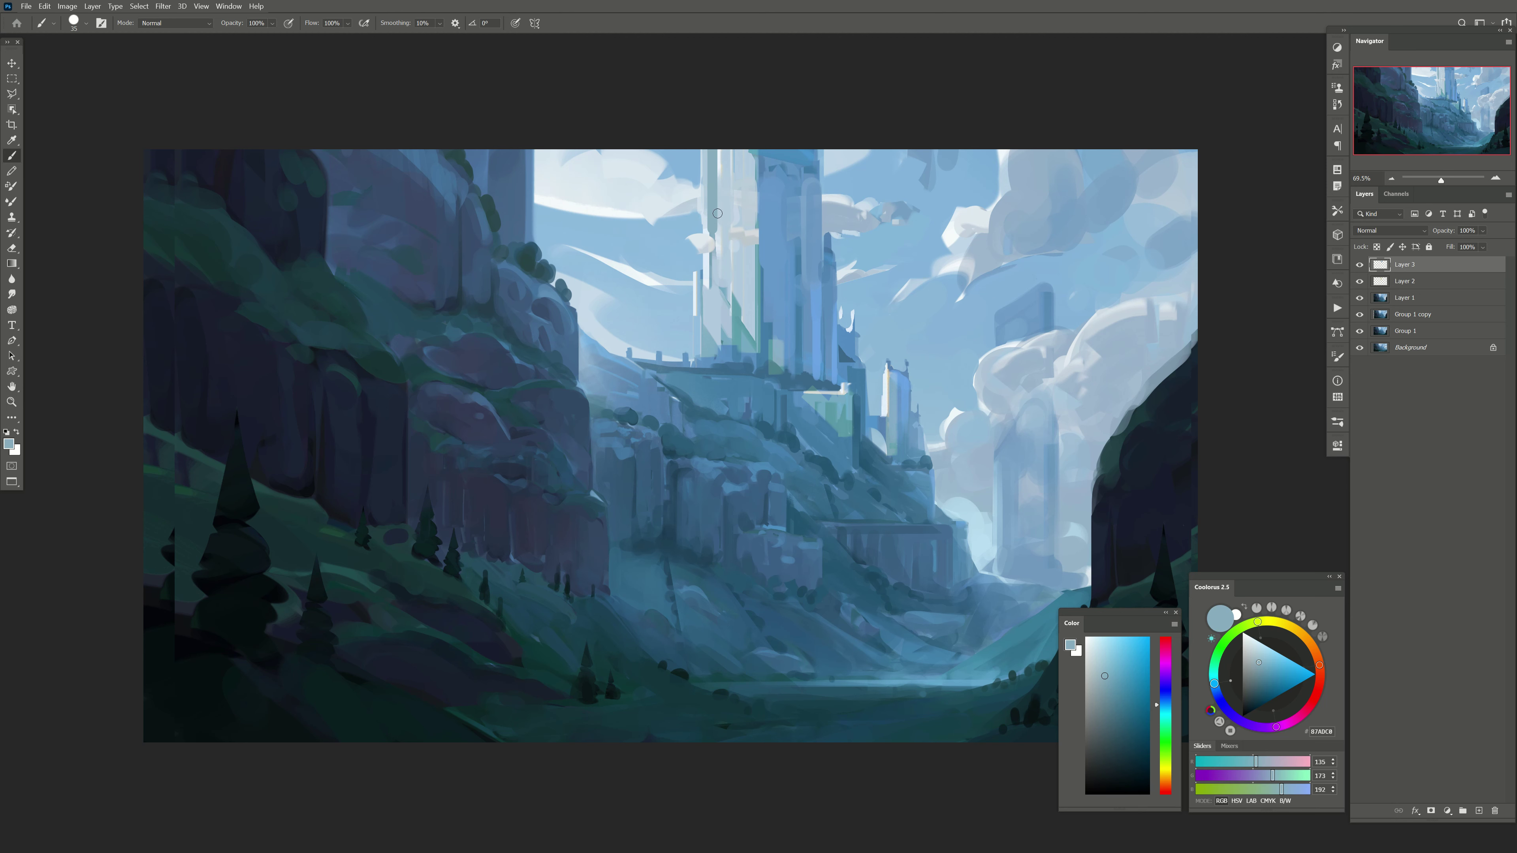
pyautogui.click(1359, 264)
# Step: Group all painted layers into Group 2 with Ctrl+G and add a new empty layer inside it
pyautogui.press('h')
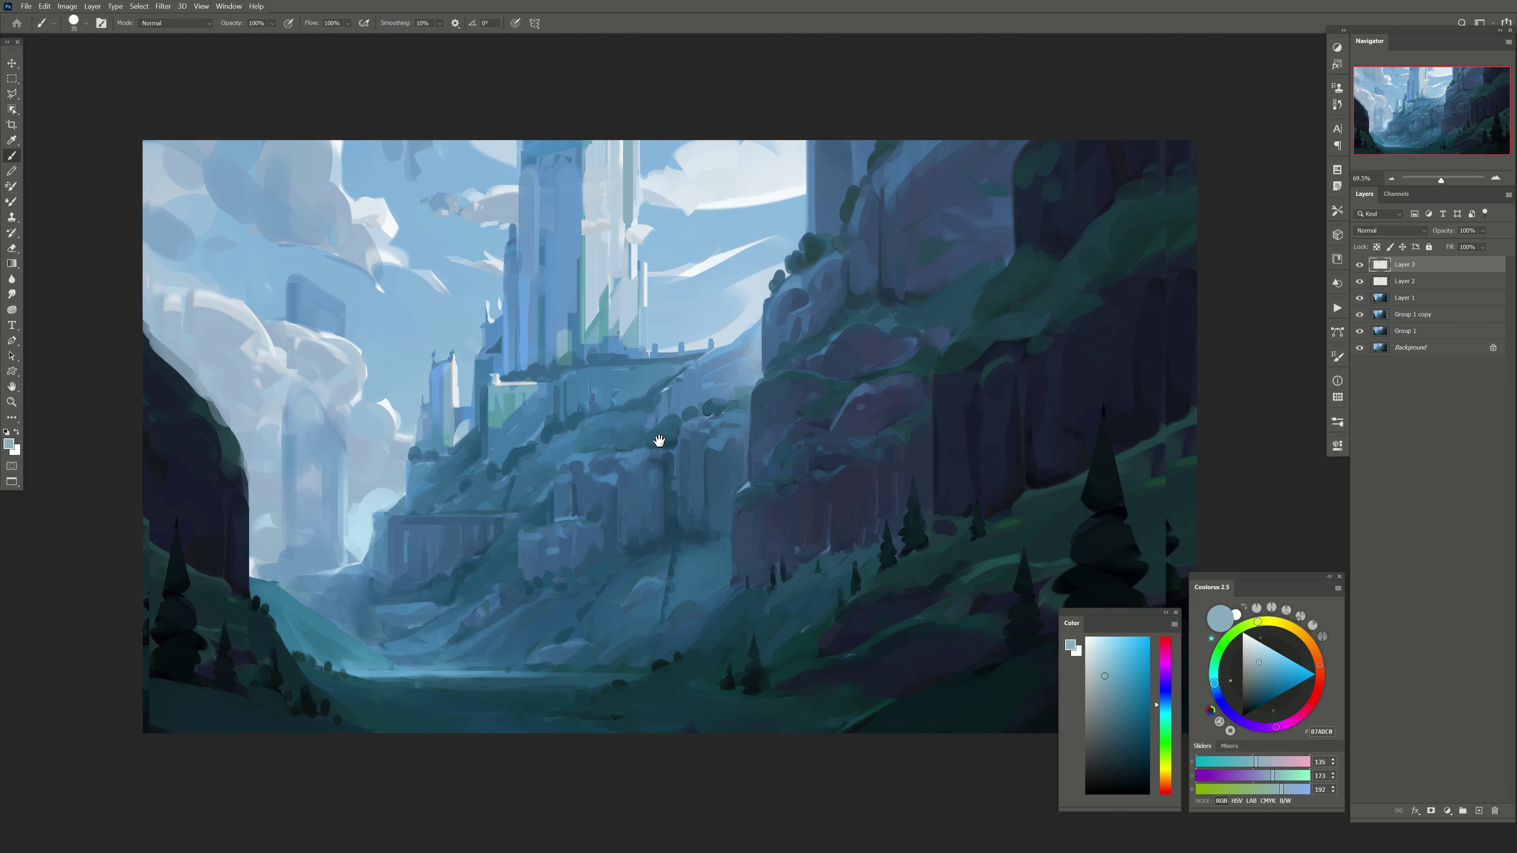
pyautogui.click(1359, 264)
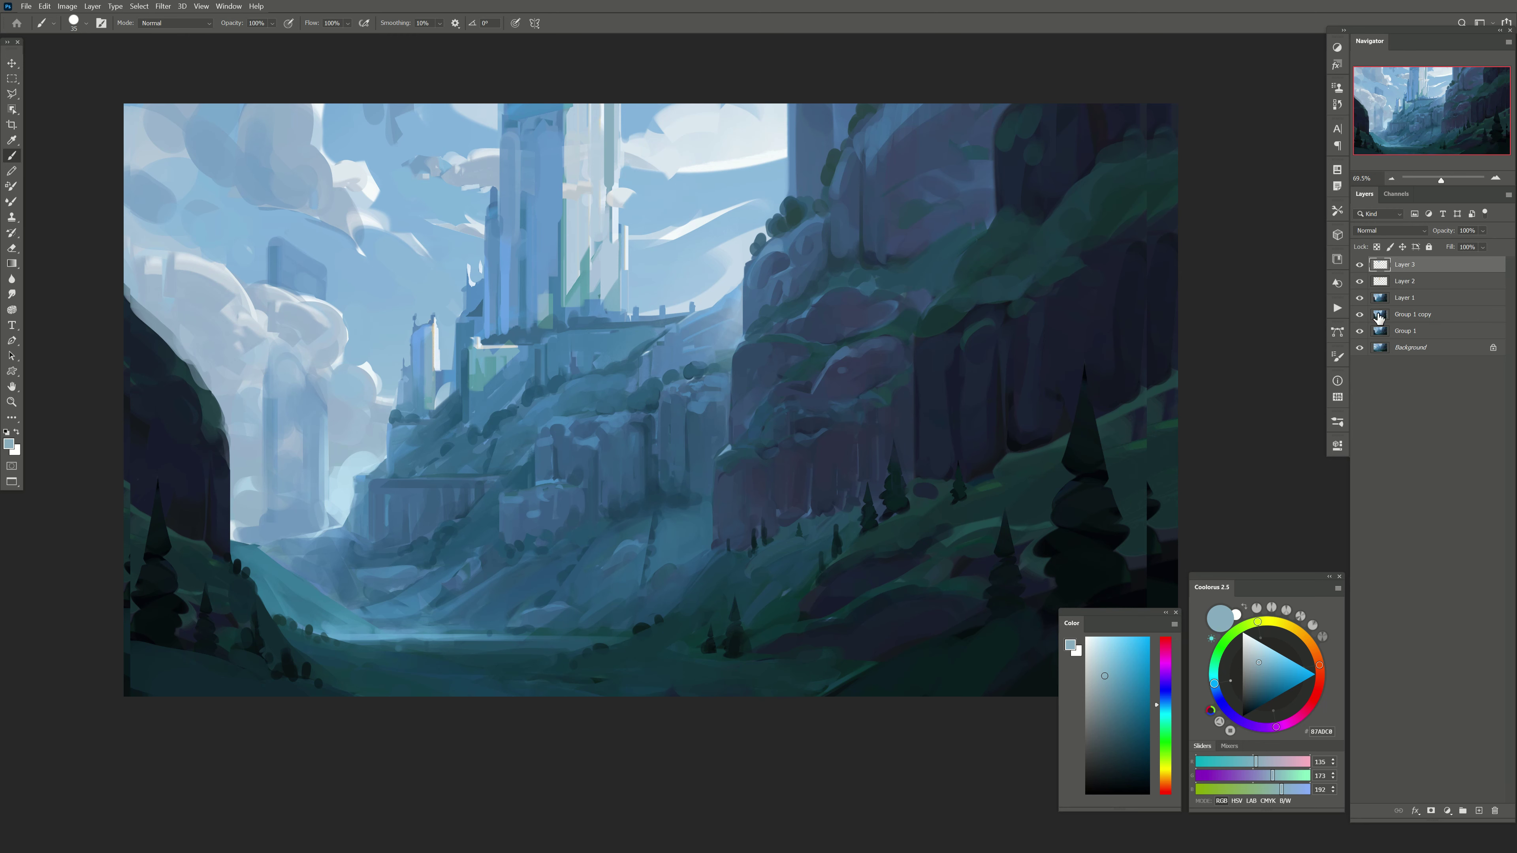
pyautogui.hotkey('ctrl', 'alt', 'a')
pyautogui.hotkey('ctrl', 'g')
pyautogui.click(1359, 265)
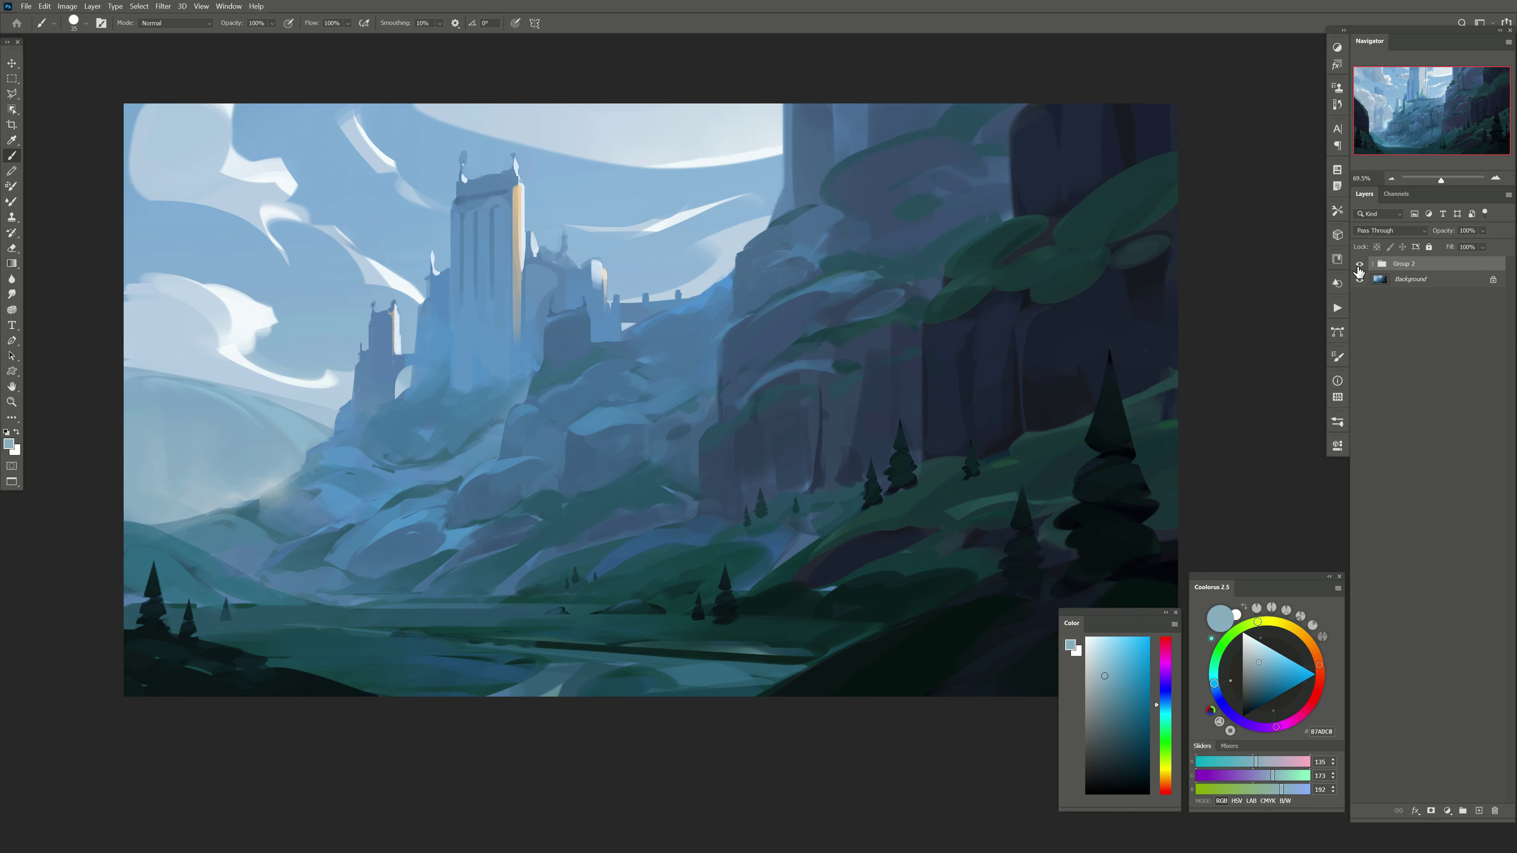
pyautogui.click(1373, 263)
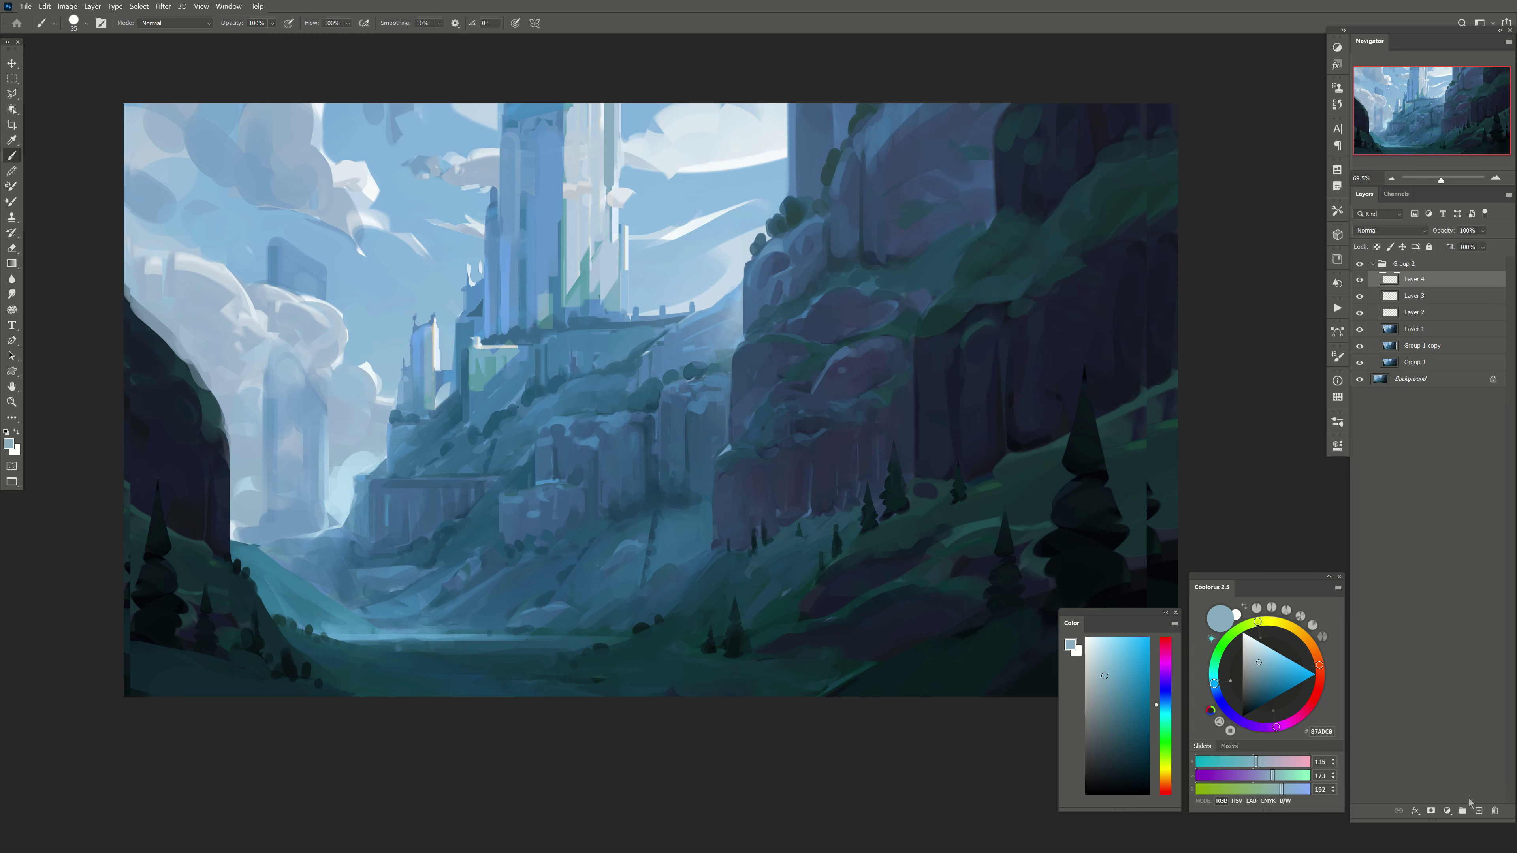
pyautogui.click(1479, 811)
# Step: Select the castle's colours using Select > Color Range
pyautogui.click(139, 6)
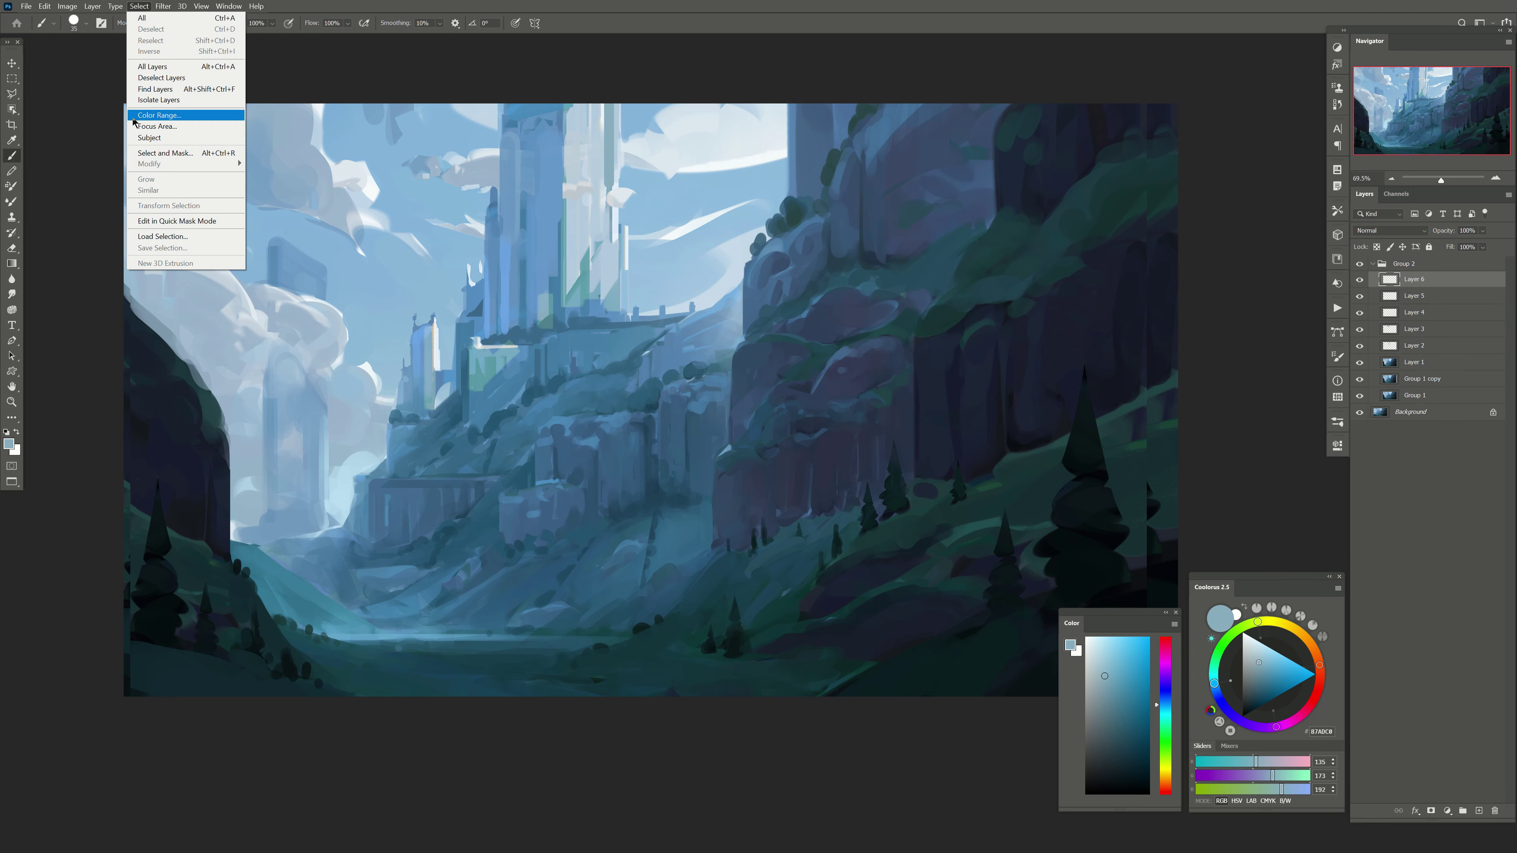
pyautogui.click(161, 109)
pyautogui.click(468, 457)
pyautogui.press('Return')
# Step: Reset the colours and turn the colour-range selection into a layer mask on Layer 6
pyautogui.press(']')
pyautogui.press(']')
pyautogui.press(']')
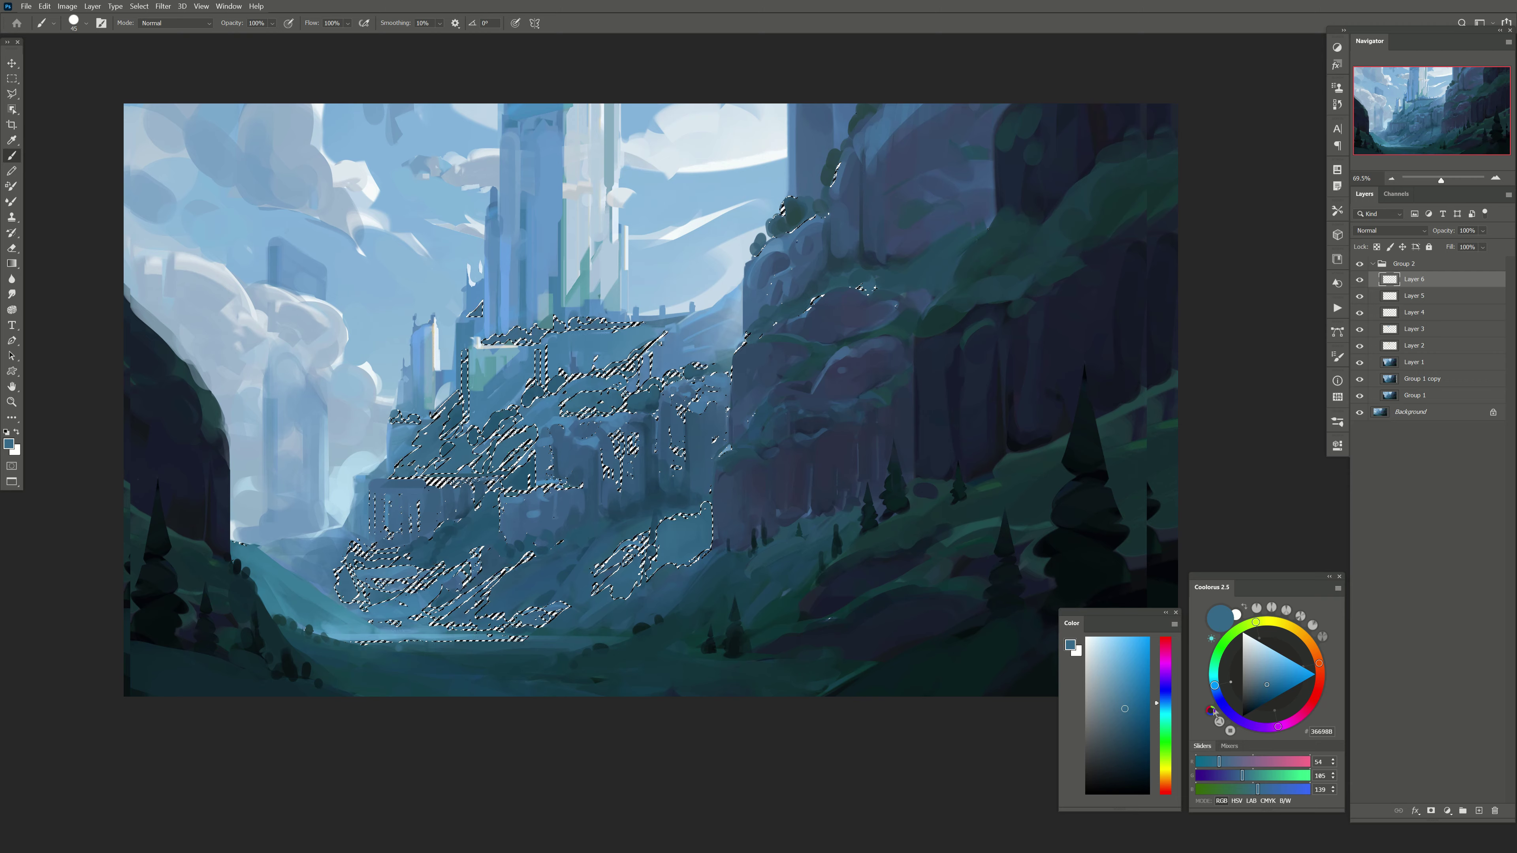
pyautogui.click(1156, 758)
pyautogui.press('d')
pyautogui.press('x')
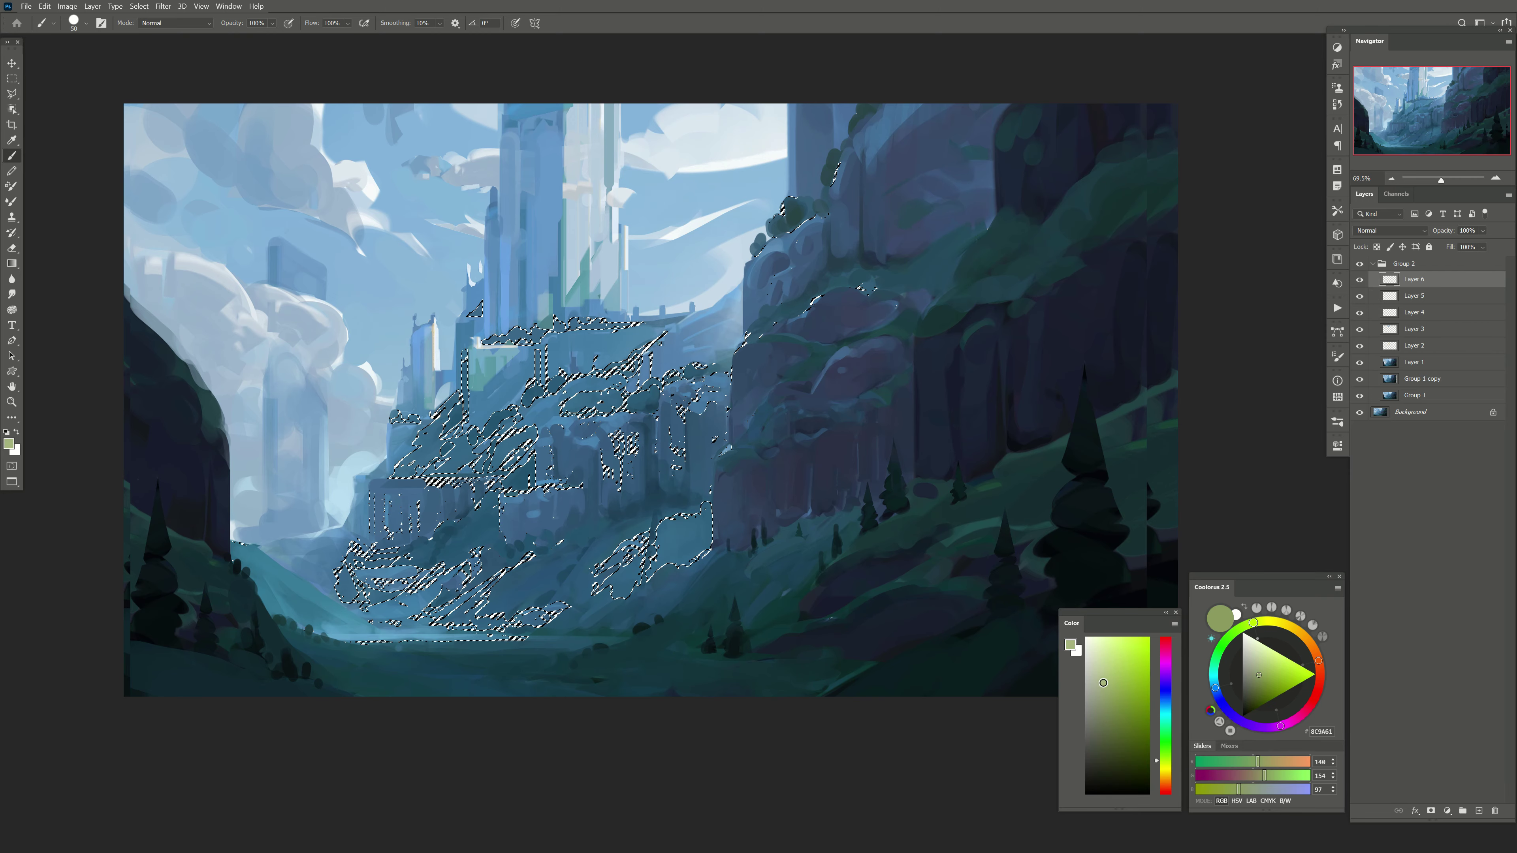
pyautogui.press(']')
pyautogui.press(']')
pyautogui.press(']')
pyautogui.click(1431, 811)
# Step: Paint light yellow-green sunlight across the upper and lower grassy slopes
pyautogui.press(']')
pyautogui.press(']')
pyautogui.press(']')
pyautogui.click(1219, 618)
pyautogui.moveTo(496, 434); pyautogui.dragTo(421, 490)
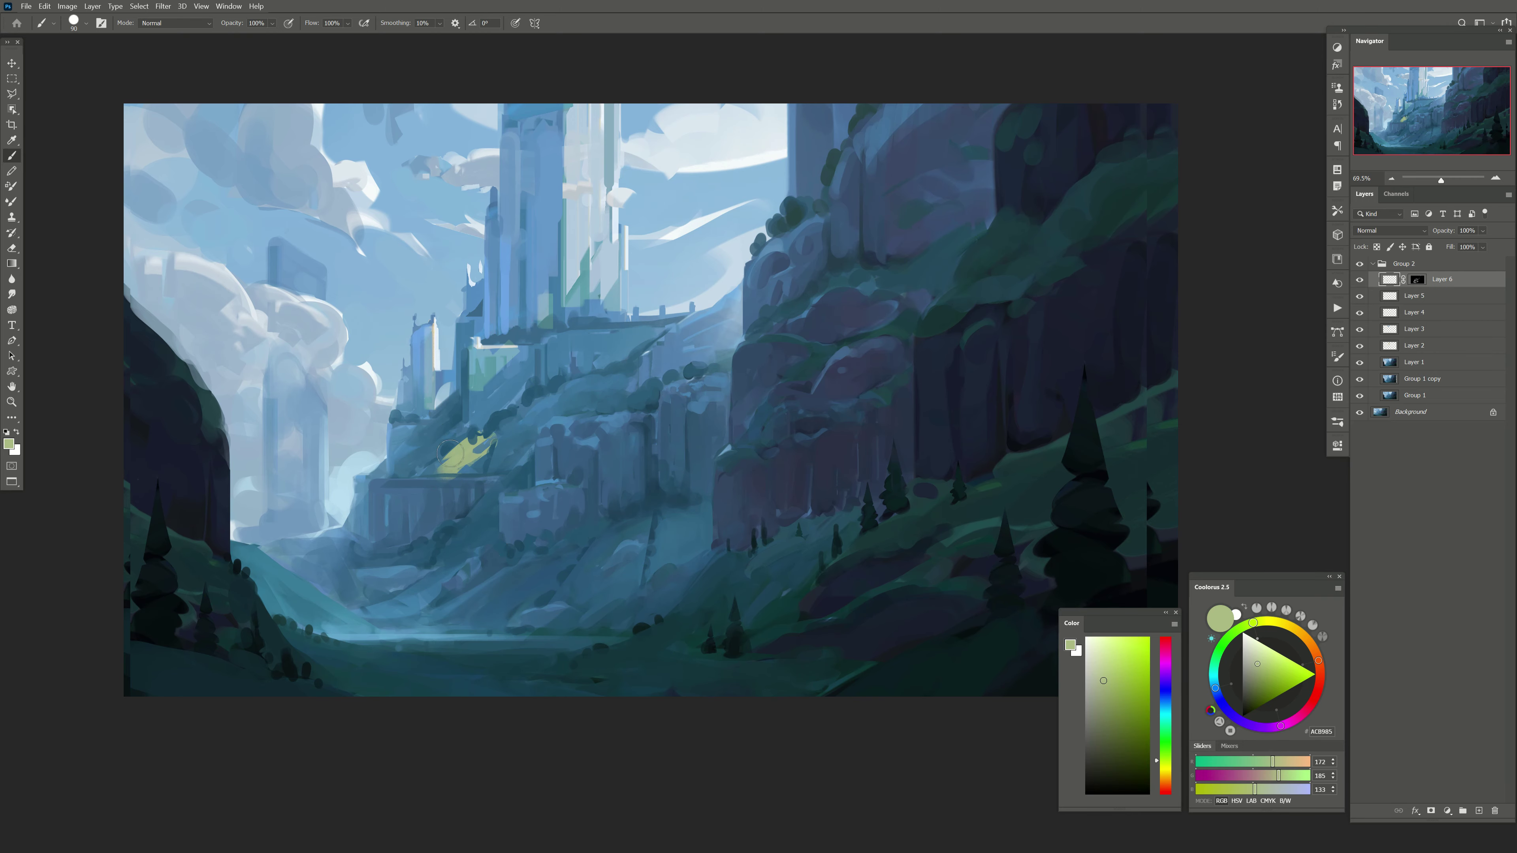
pyautogui.moveTo(406, 431)
pyautogui.mouseDown()
pyautogui.moveTo(466, 478)
pyautogui.moveTo(599, 391)
pyautogui.mouseUp()
pyautogui.moveTo(577, 575); pyautogui.dragTo(598, 609)
pyautogui.press(']')
pyautogui.press(']')
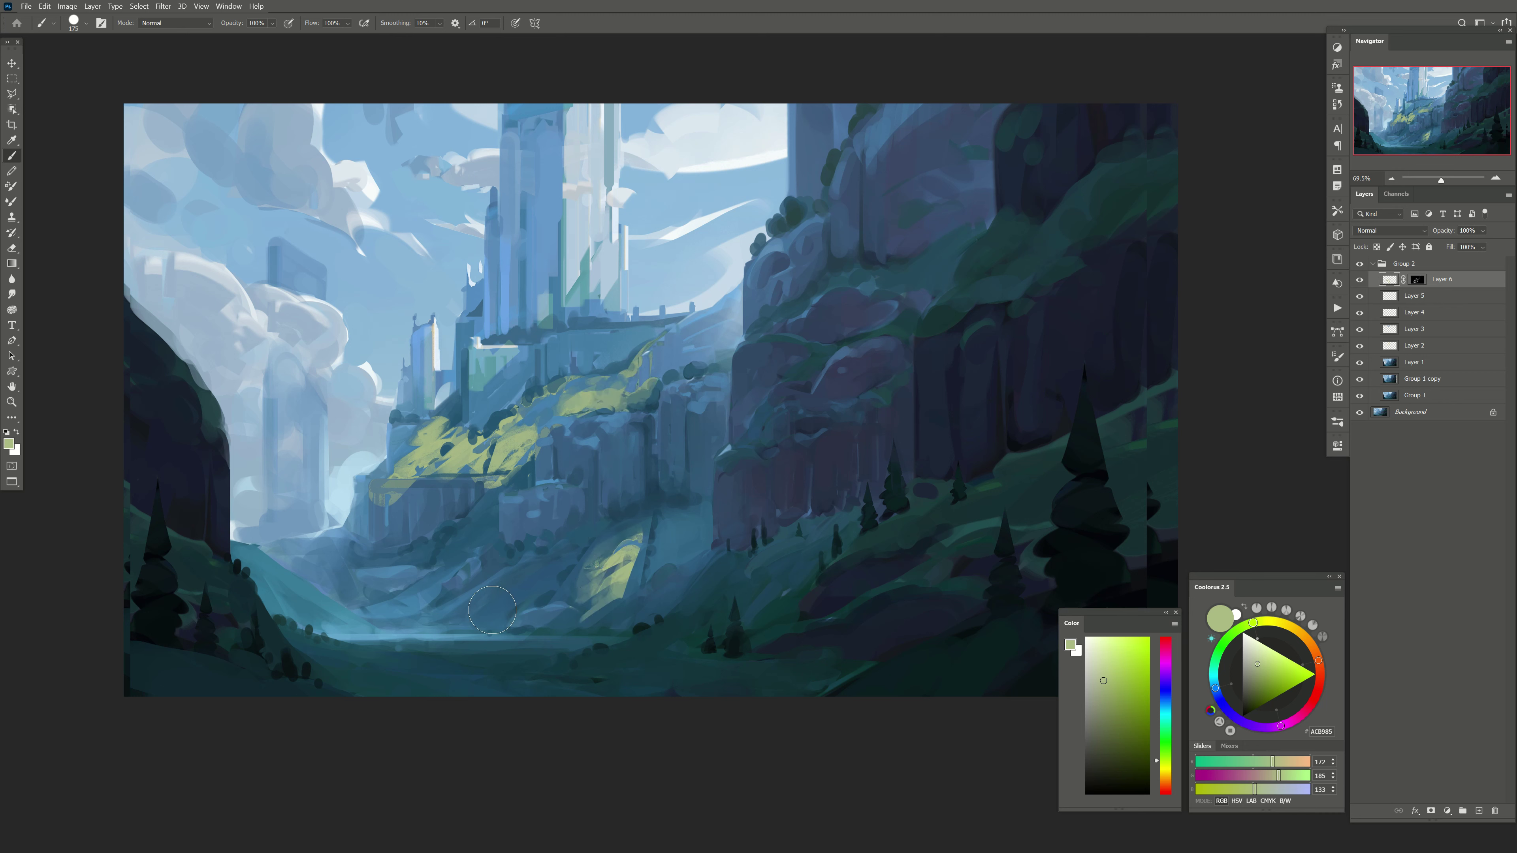
pyautogui.moveTo(363, 635); pyautogui.dragTo(537, 556)
pyautogui.moveTo(627, 616); pyautogui.dragTo(696, 511)
pyautogui.press('[')
pyautogui.press('[')
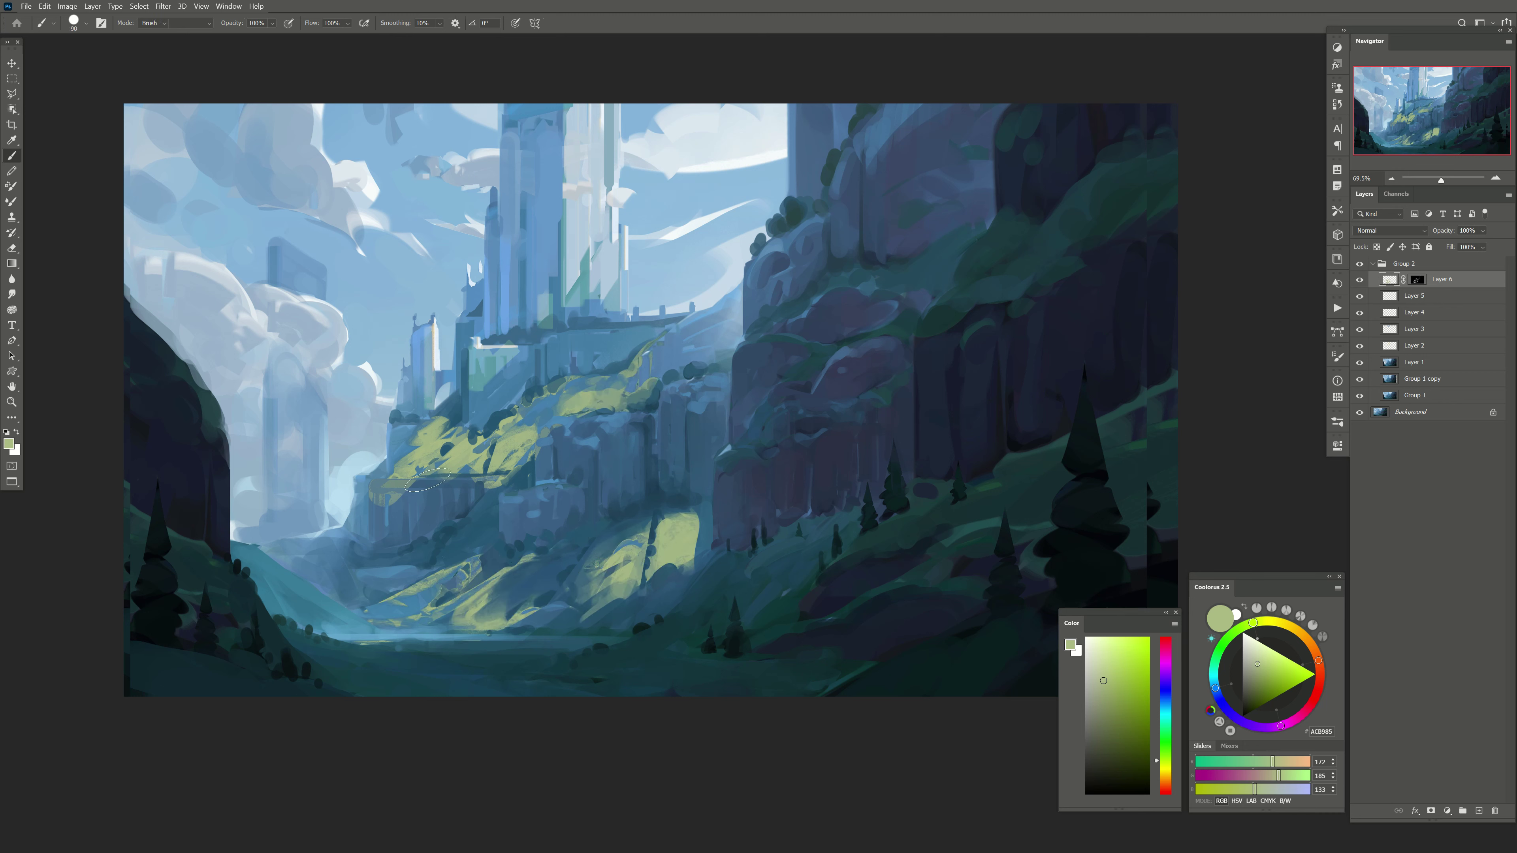
# Step: Erase back some of the slope light and set Layer 6 to 34% opacity
pyautogui.press('e')
pyautogui.moveTo(389, 496); pyautogui.dragTo(585, 451)
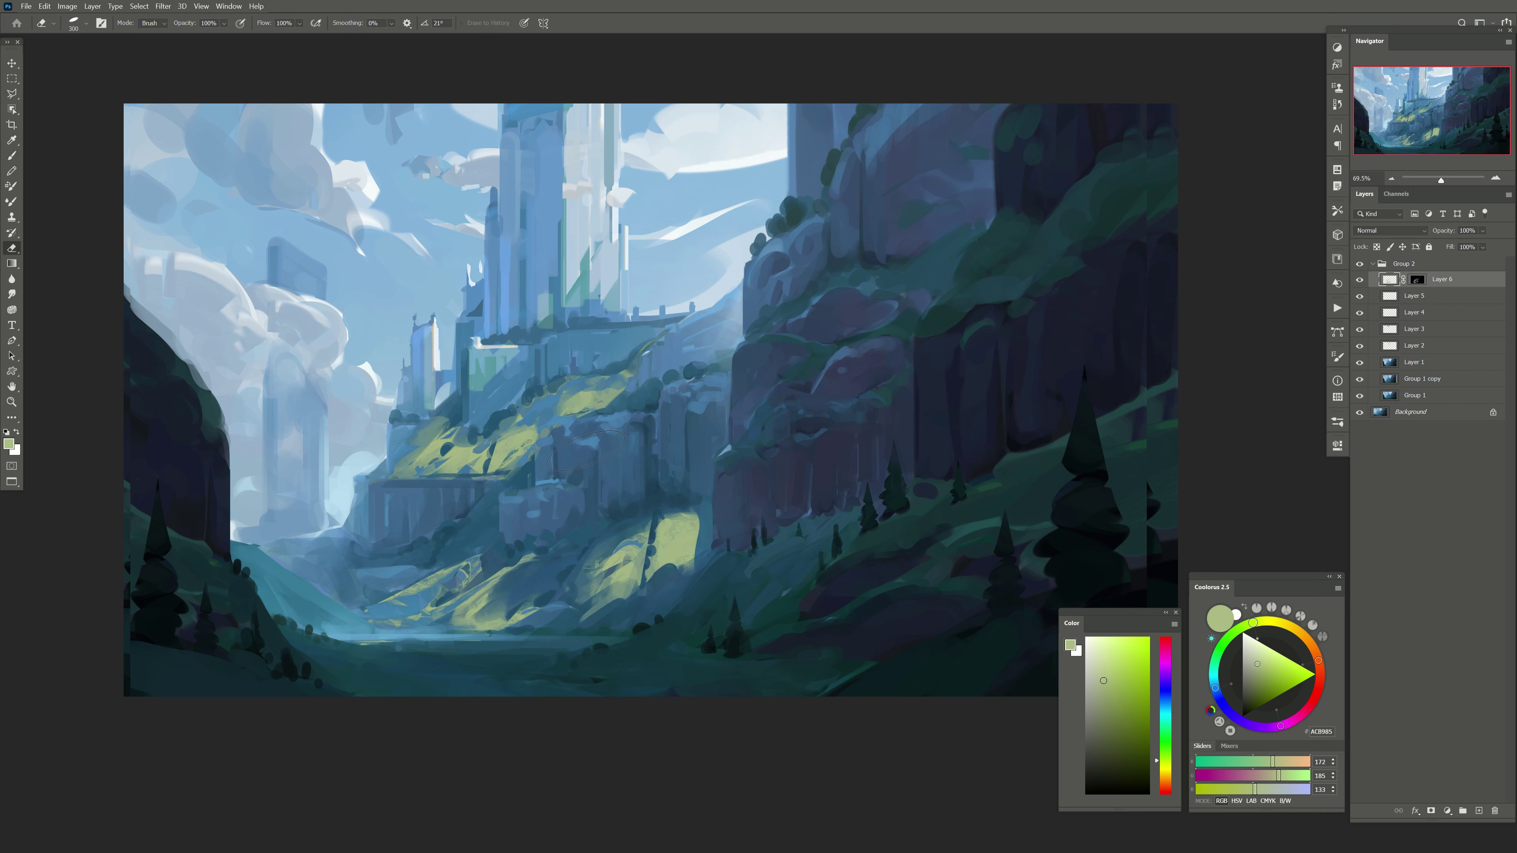
pyautogui.press(']')
pyautogui.press(']')
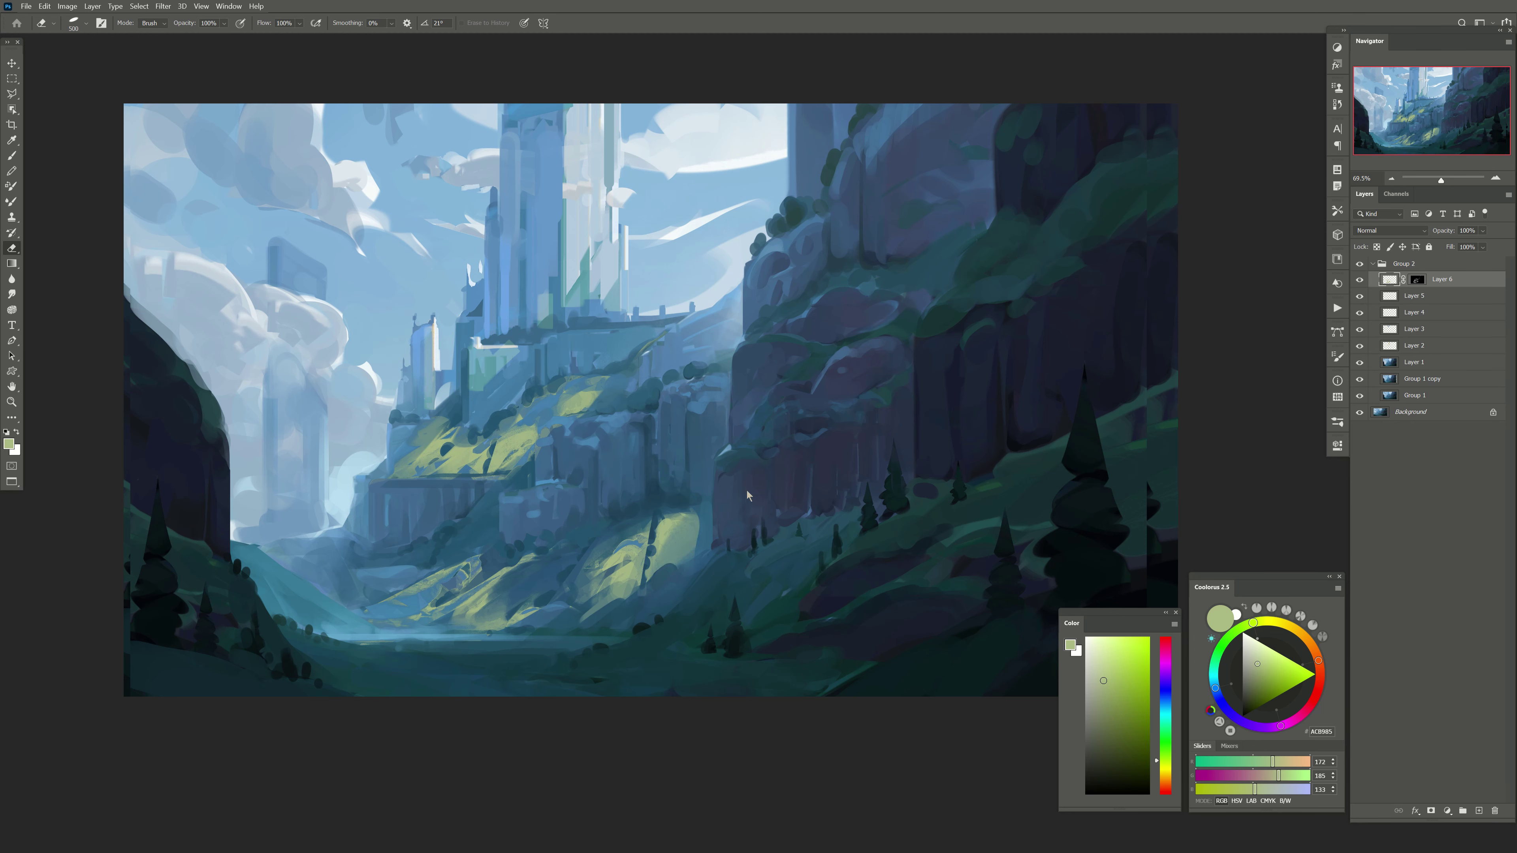
pyautogui.moveTo(1471, 247); pyautogui.dragTo(1471, 251)
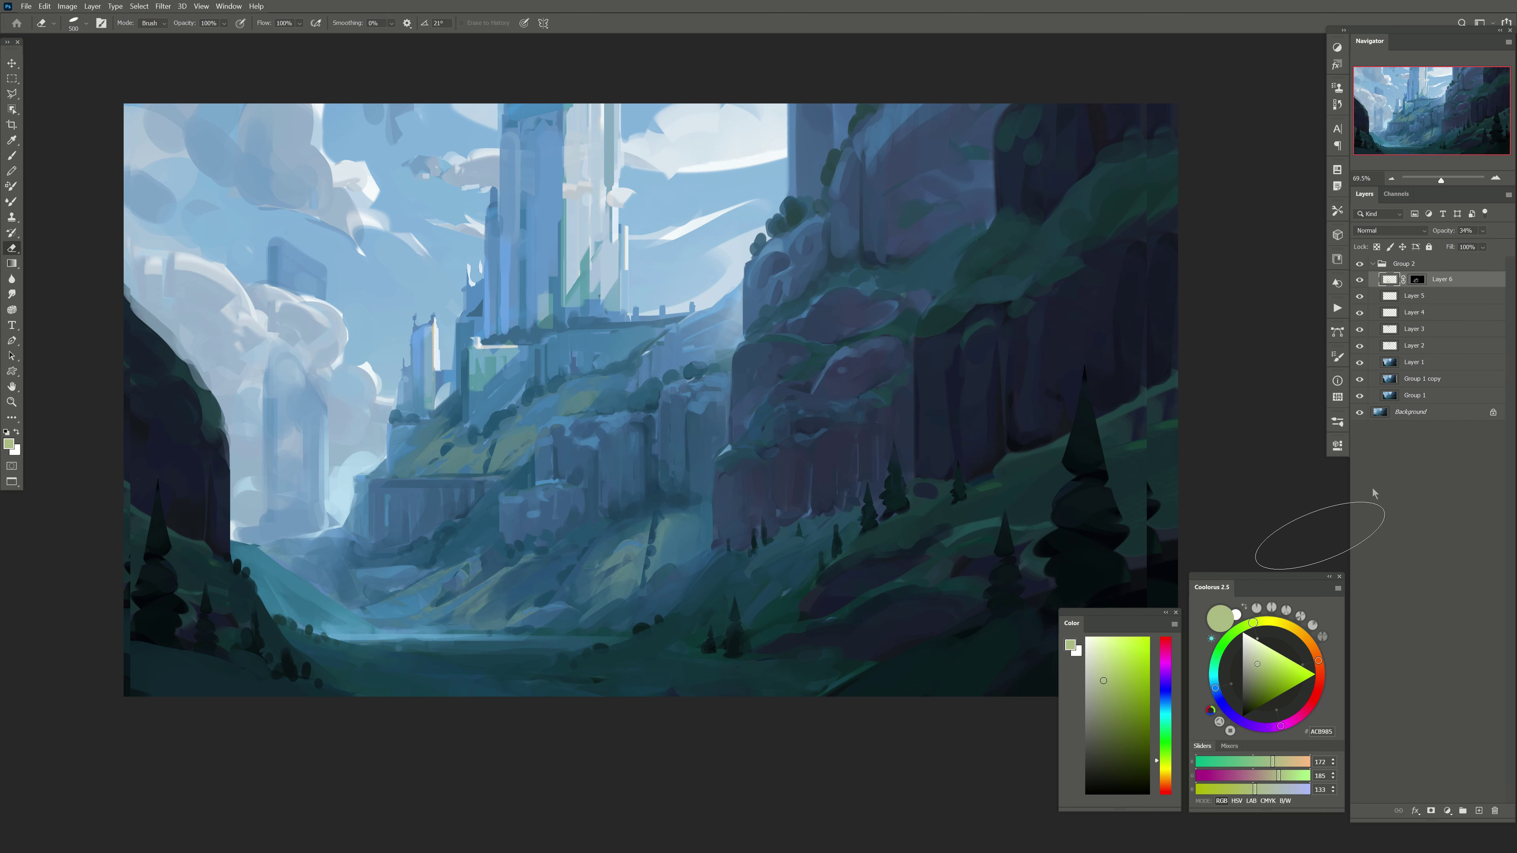
# Step: Add a Hue/Saturation adjustment clipped to Layer 6 and shift the slope light's hue toward teal
pyautogui.click(1447, 811)
pyautogui.click(1439, 718)
pyautogui.click(1447, 811)
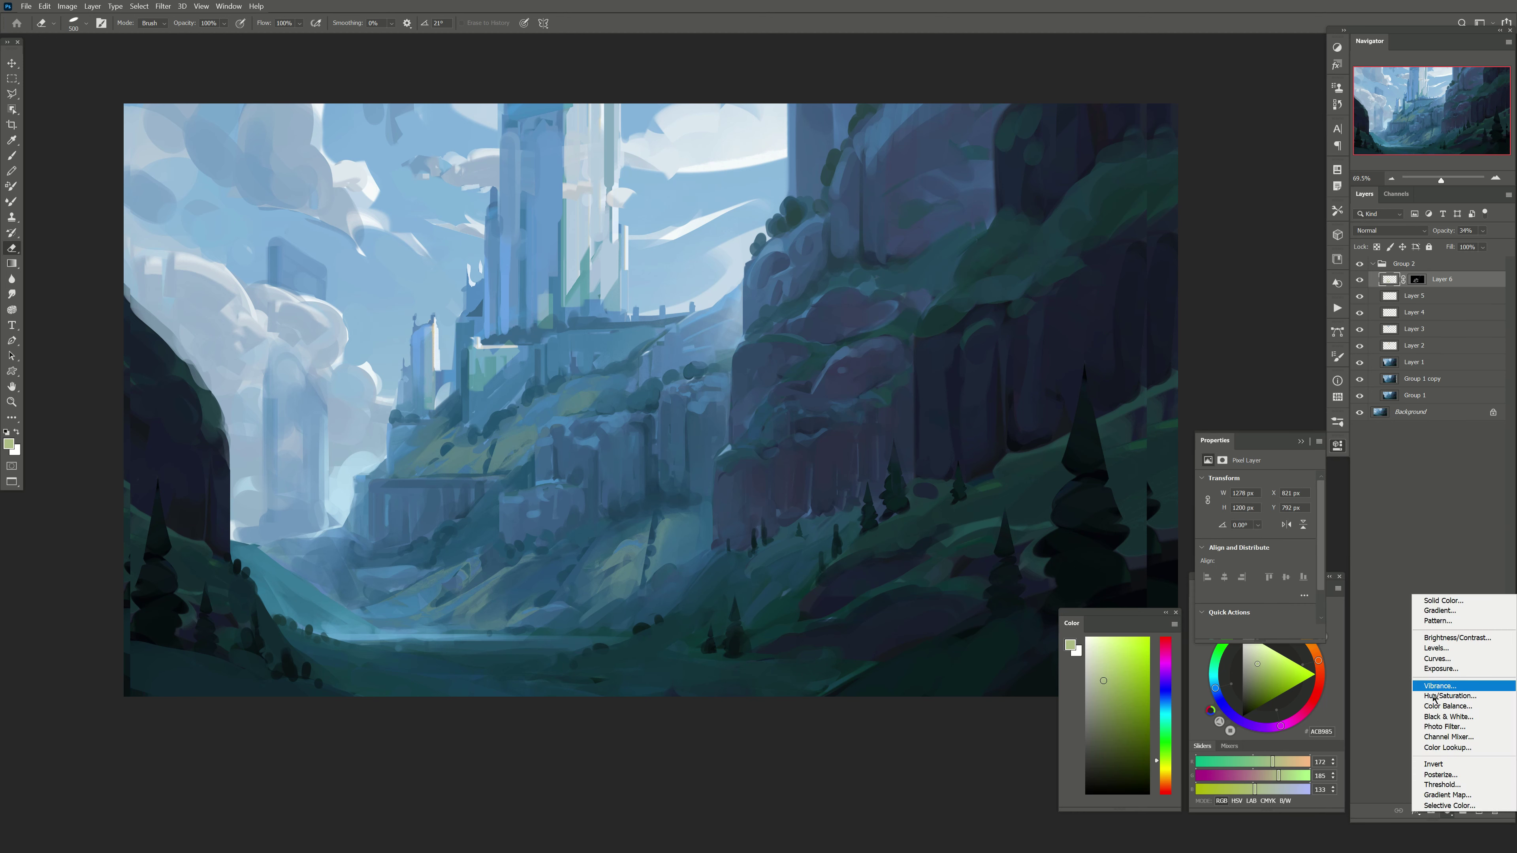
pyautogui.click(1446, 687)
pyautogui.rightClick(1464, 279)
pyautogui.click(1392, 598)
pyautogui.moveTo(1255, 524)
pyautogui.mouseDown()
pyautogui.moveTo(1219, 525)
pyautogui.moveTo(1287, 539)
pyautogui.mouseUp()
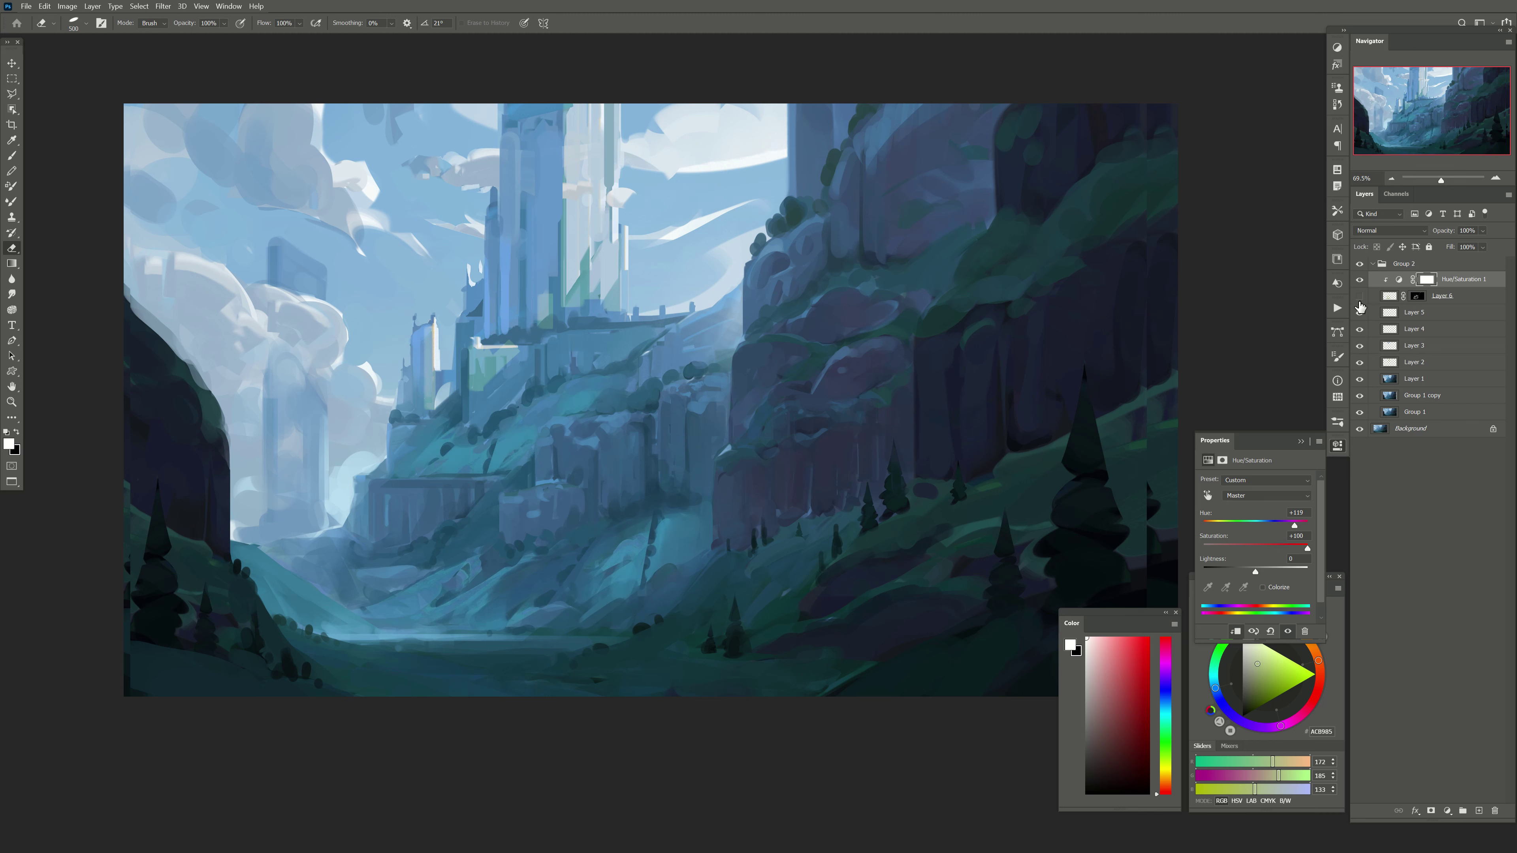
# Step: Raise Layer 6 to 73% and paint black on its mask to hide the central teal patches
pyautogui.click(1390, 296)
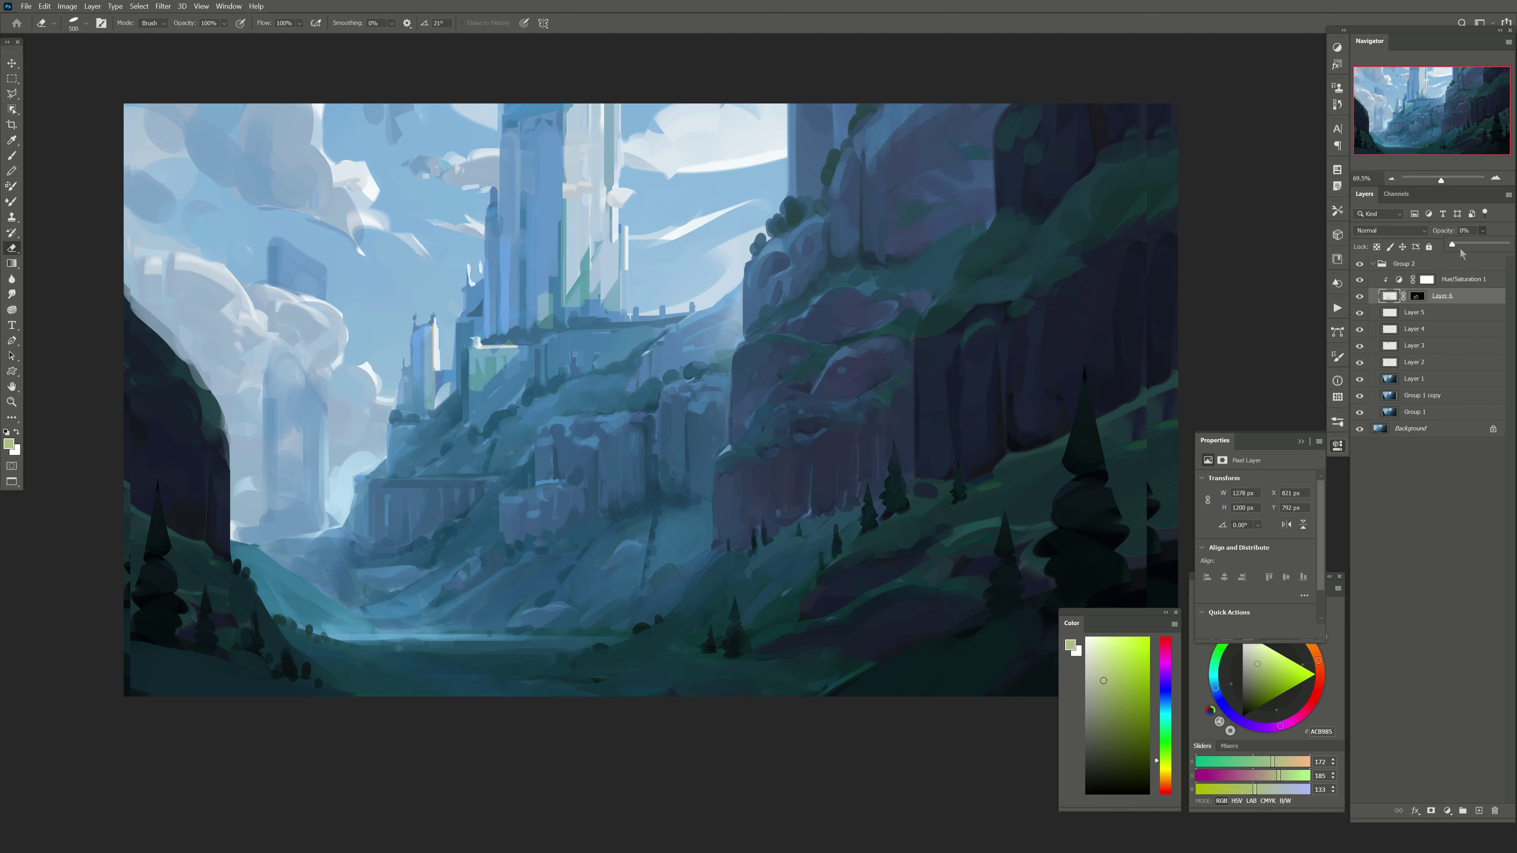
pyautogui.moveTo(1464, 250); pyautogui.dragTo(1487, 253)
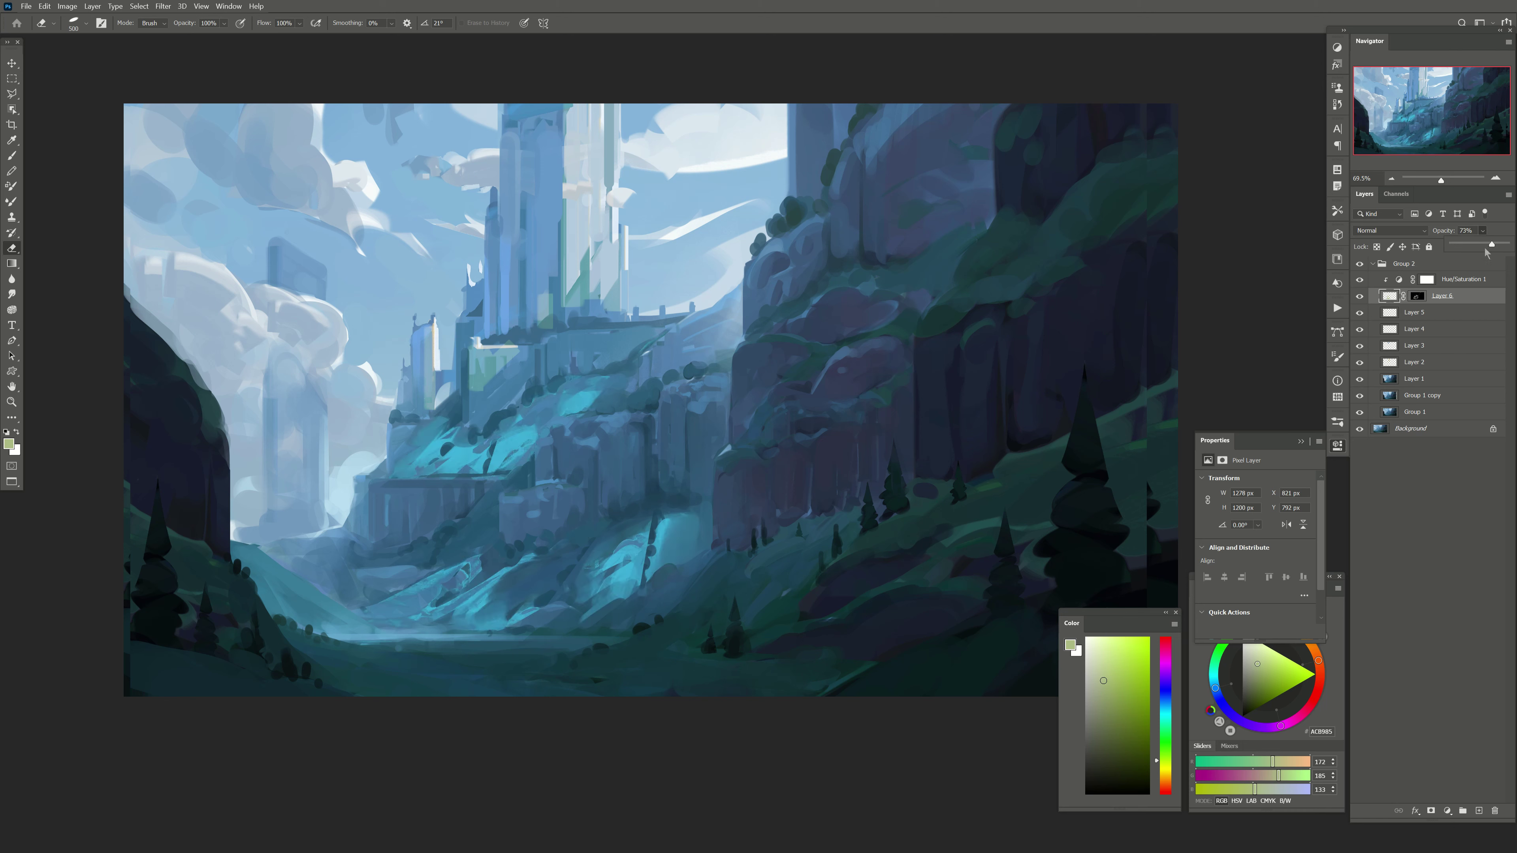
pyautogui.click(1417, 296)
pyautogui.press('b')
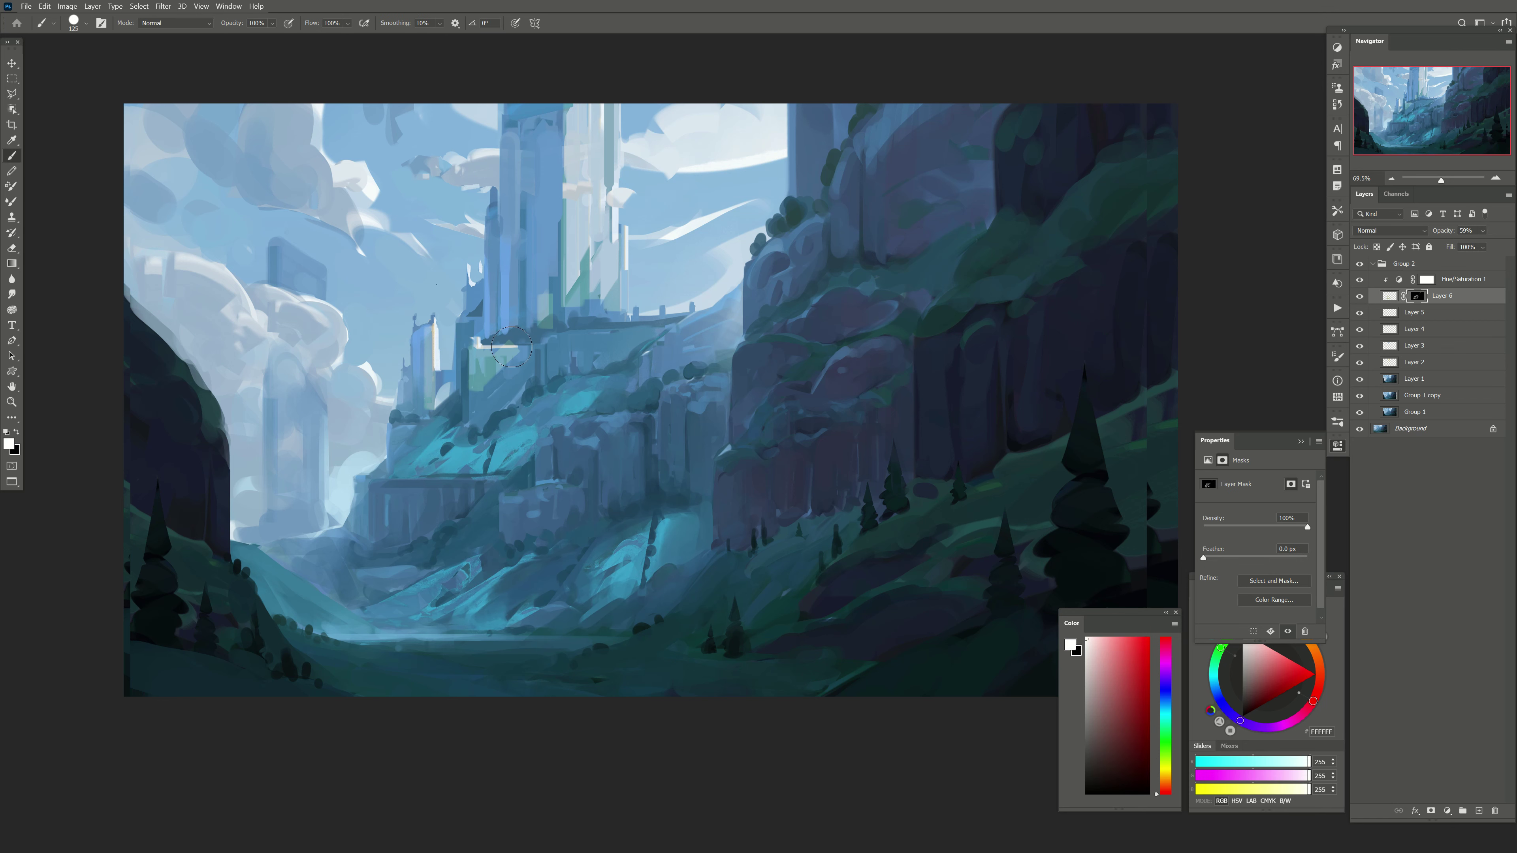
pyautogui.press('x')
pyautogui.moveTo(701, 579)
pyautogui.mouseDown()
pyautogui.moveTo(593, 558)
pyautogui.moveTo(466, 598)
pyautogui.mouseUp()
pyautogui.moveTo(466, 495)
pyautogui.mouseDown()
pyautogui.moveTo(621, 365)
pyautogui.moveTo(316, 444)
pyautogui.moveTo(600, 449)
pyautogui.mouseUp()
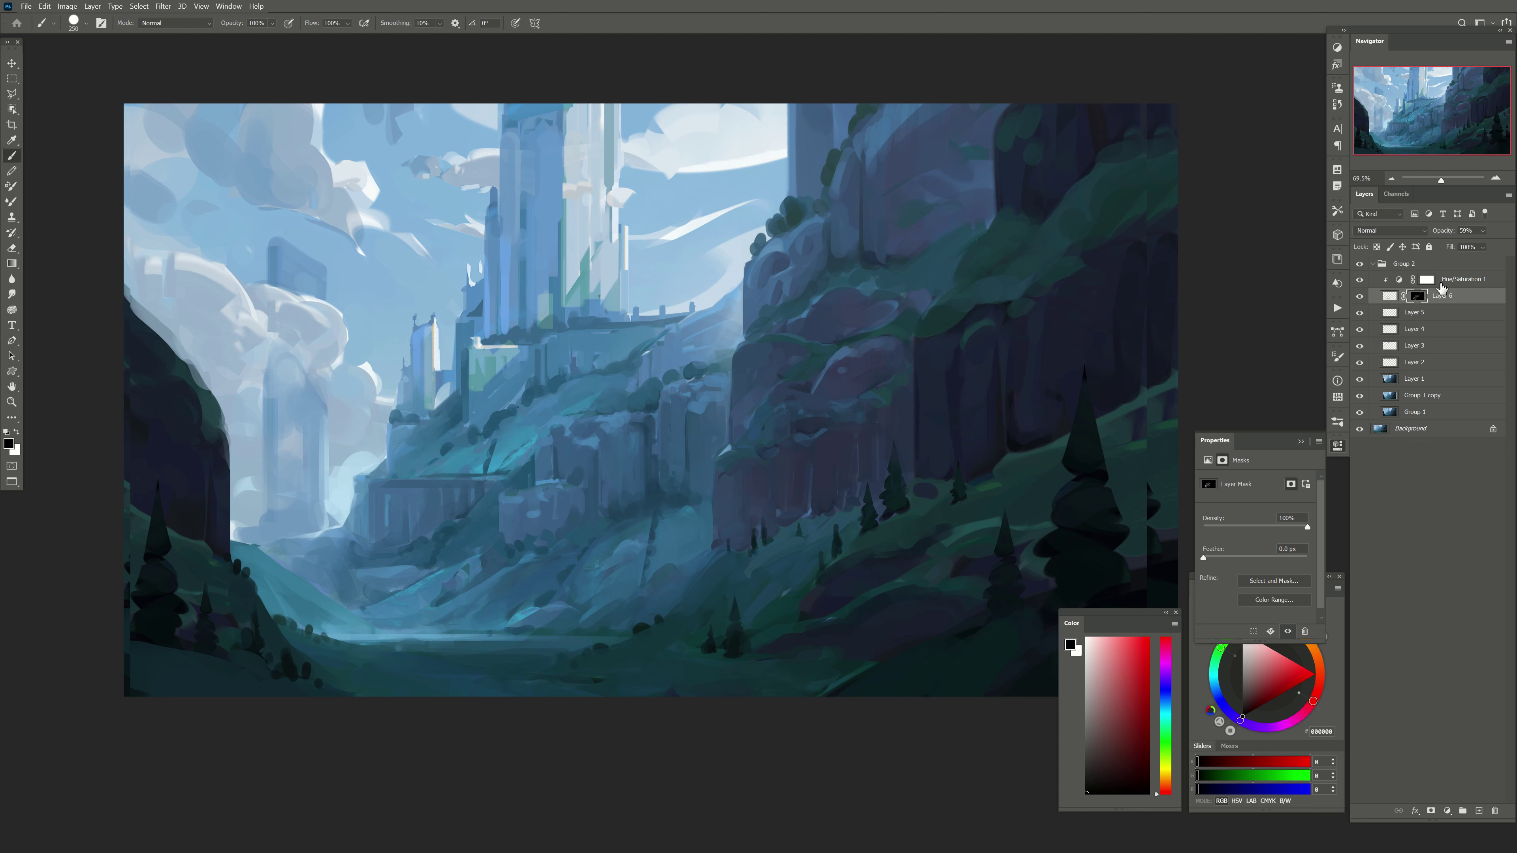
# Step: Set Layer 6 to 45% opacity, flip the canvas horizontally, and add new Layer 7
pyautogui.moveTo(1470, 248); pyautogui.dragTo(1479, 248)
pyautogui.hotkey('ctrl', 'shift', 'h')
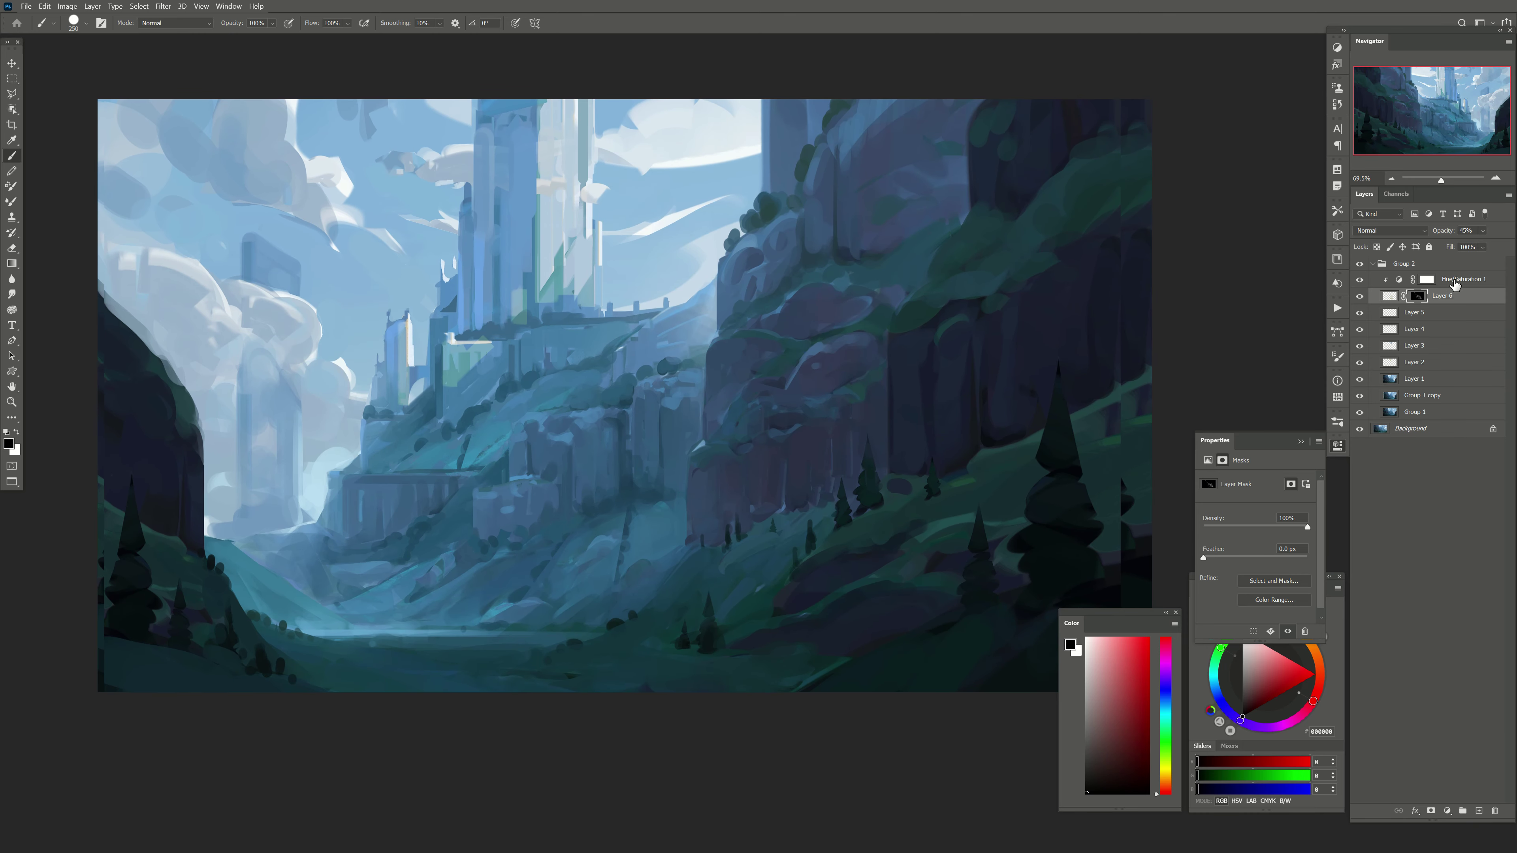
pyautogui.click(1479, 811)
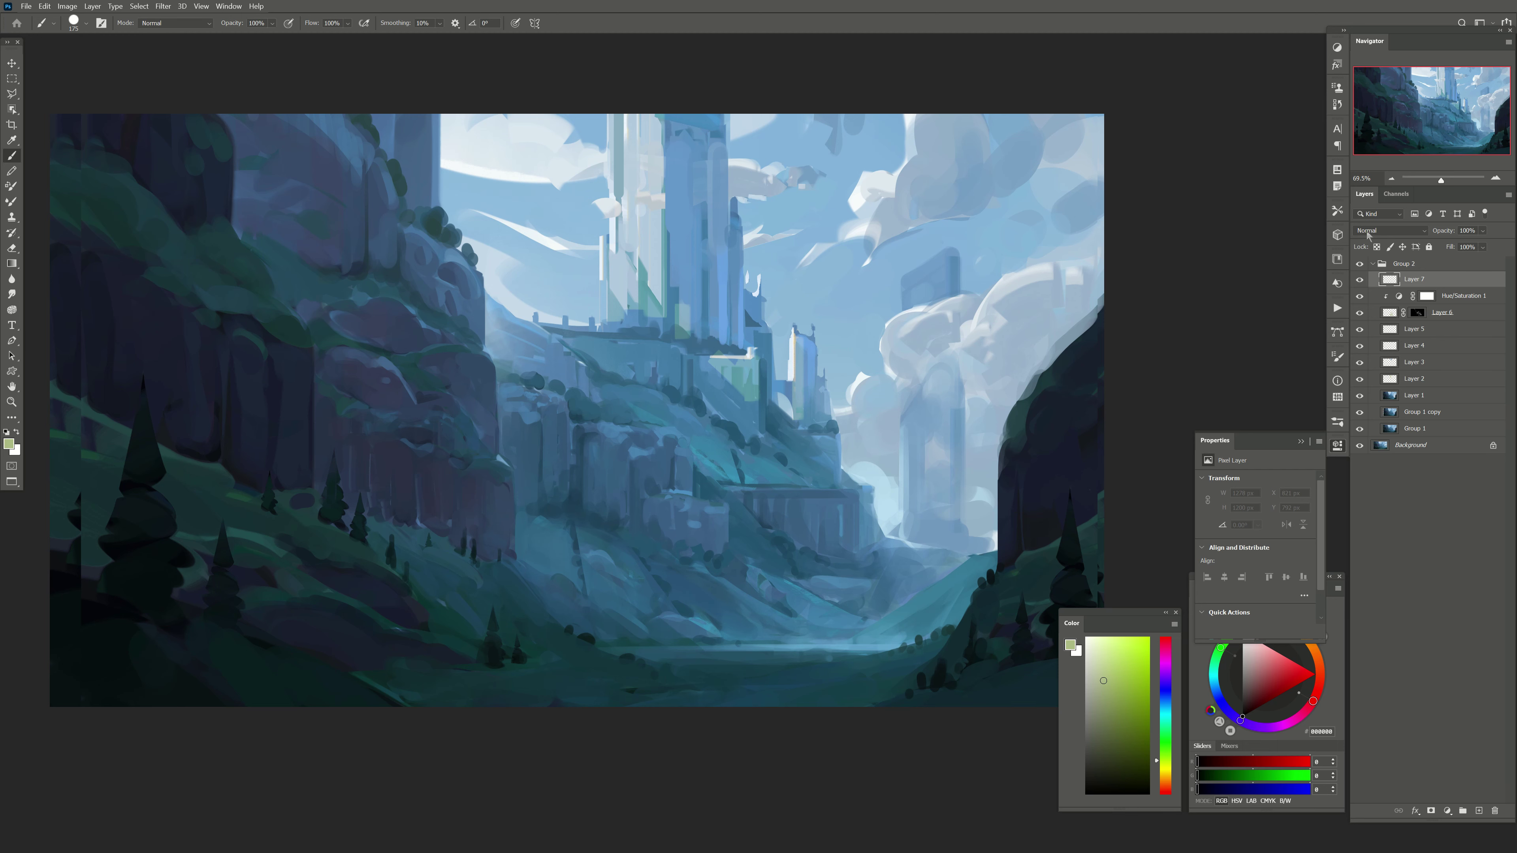
# Step: On a new layer, paint pale blue haze over the castle with a textured brush
pyautogui.keyDown('alt'); pyautogui.click(909, 511); pyautogui.keyUp('alt')
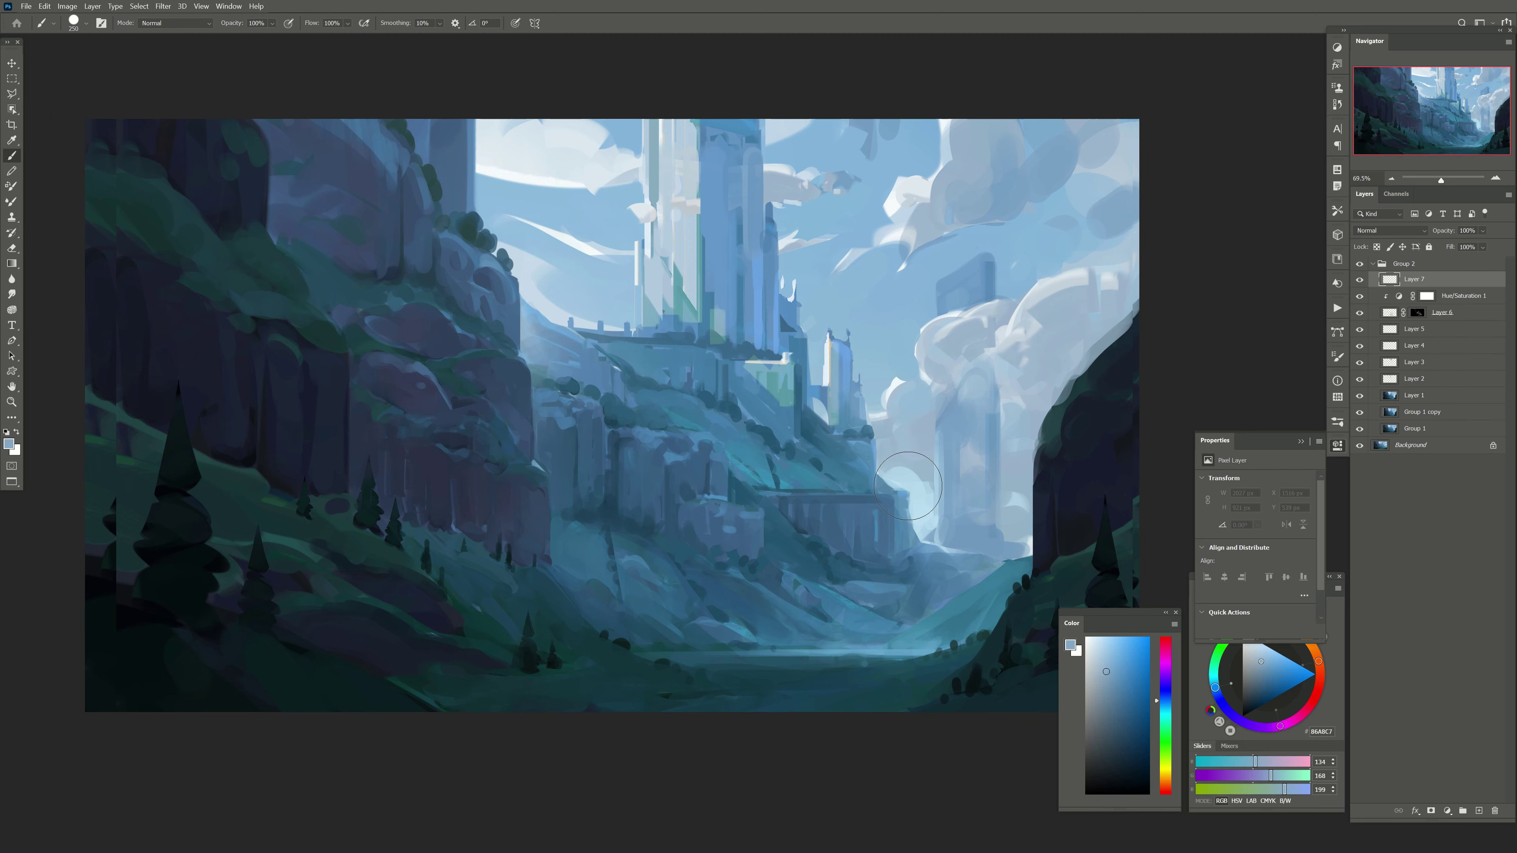
pyautogui.click(86, 23)
pyautogui.doubleClick(144, 204)
pyautogui.click(1471, 811)
pyautogui.press(']')
pyautogui.press(']')
pyautogui.press(']')
pyautogui.keyDown('alt'); pyautogui.click(907, 474); pyautogui.keyUp('alt')
pyautogui.moveTo(877, 406)
pyautogui.mouseDown()
pyautogui.moveTo(884, 514)
pyautogui.moveTo(1004, 598)
pyautogui.mouseUp()
# Step: Paint deeper blue haze over the castle tower
pyautogui.keyDown('alt'); pyautogui.click(896, 413); pyautogui.keyUp('alt')
pyautogui.press(']')
pyautogui.press(']')
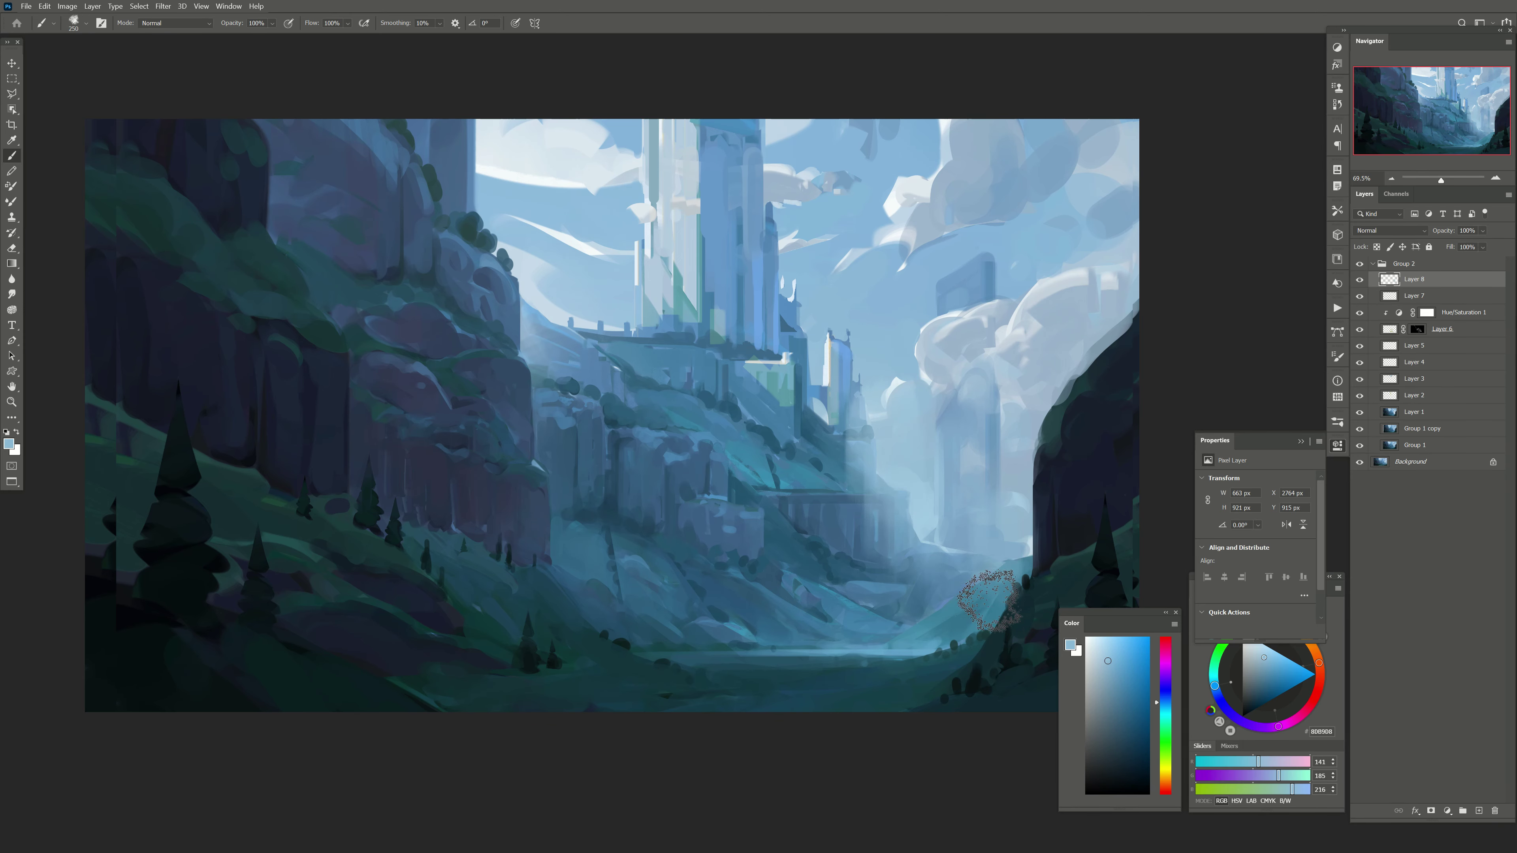
pyautogui.press('[')
pyautogui.press('[')
pyautogui.press('[')
pyautogui.moveTo(840, 298); pyautogui.dragTo(795, 356)
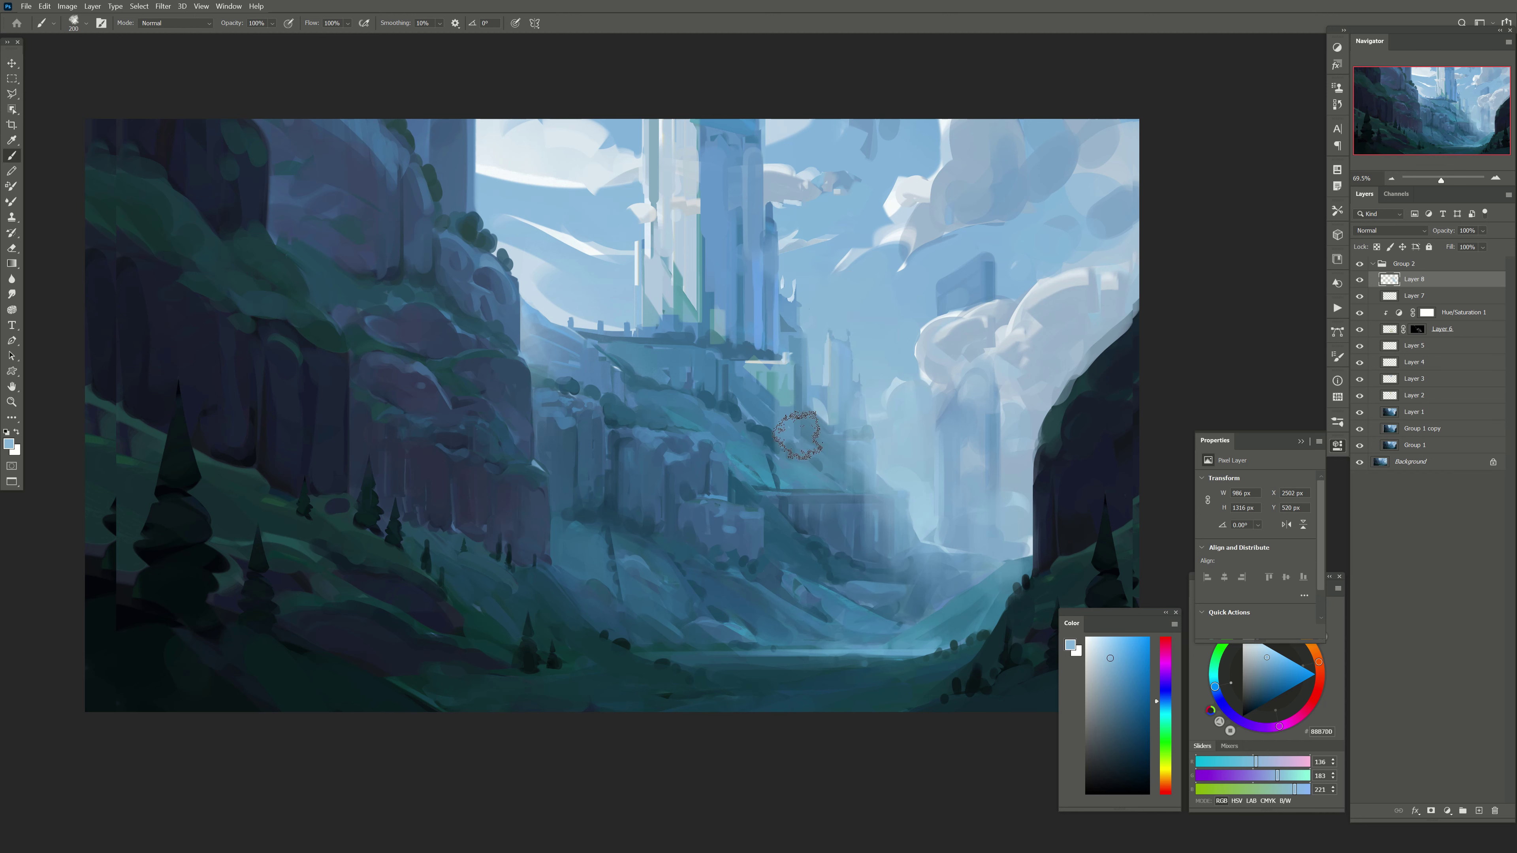
pyautogui.keyDown('alt'); pyautogui.click(866, 337); pyautogui.keyUp('alt')
pyautogui.press(']')
# Step: Set Layer 8 to Lighten at about 40% opacity and preview the painting in grayscale
pyautogui.keyDown('alt'); pyautogui.click(866, 478); pyautogui.keyUp('alt')
pyautogui.click(1391, 230)
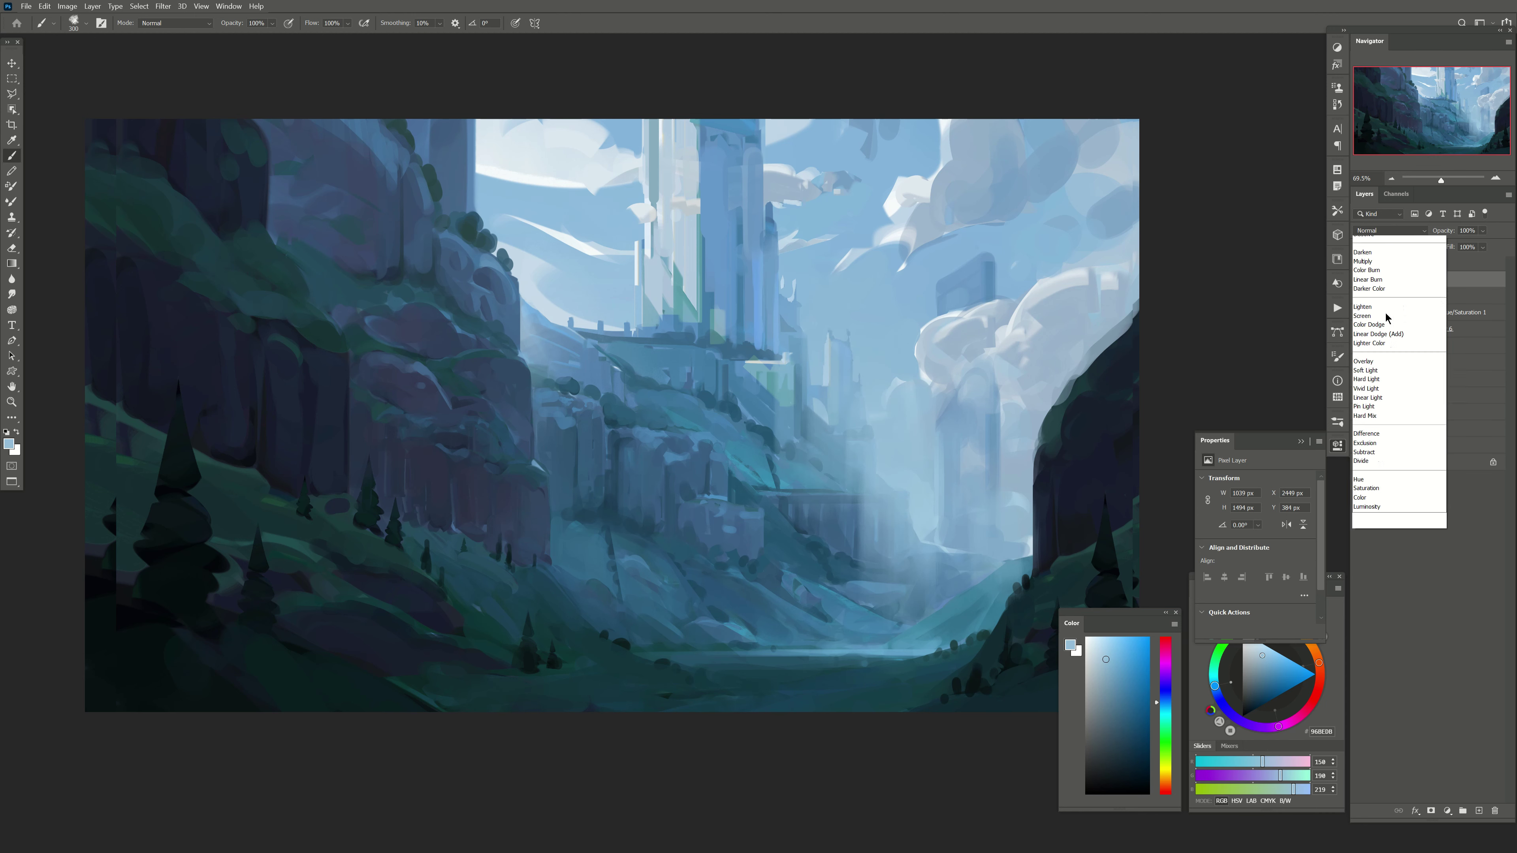
pyautogui.click(1379, 317)
pyautogui.click(1483, 231)
pyautogui.moveTo(1481, 245); pyautogui.dragTo(1480, 248)
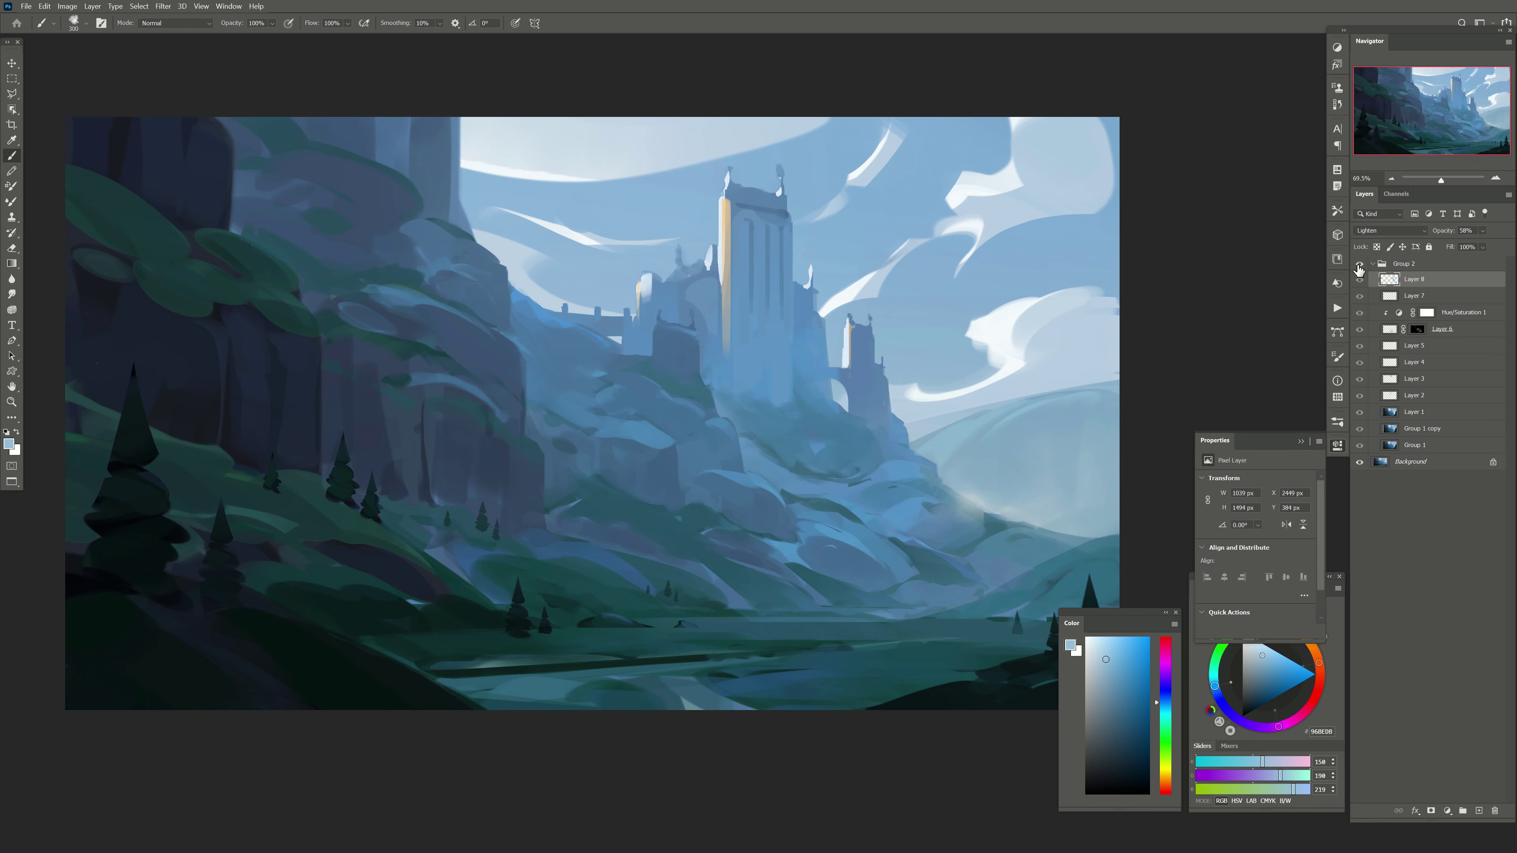
pyautogui.click(1359, 280)
pyautogui.moveTo(1478, 249); pyautogui.dragTo(1474, 249)
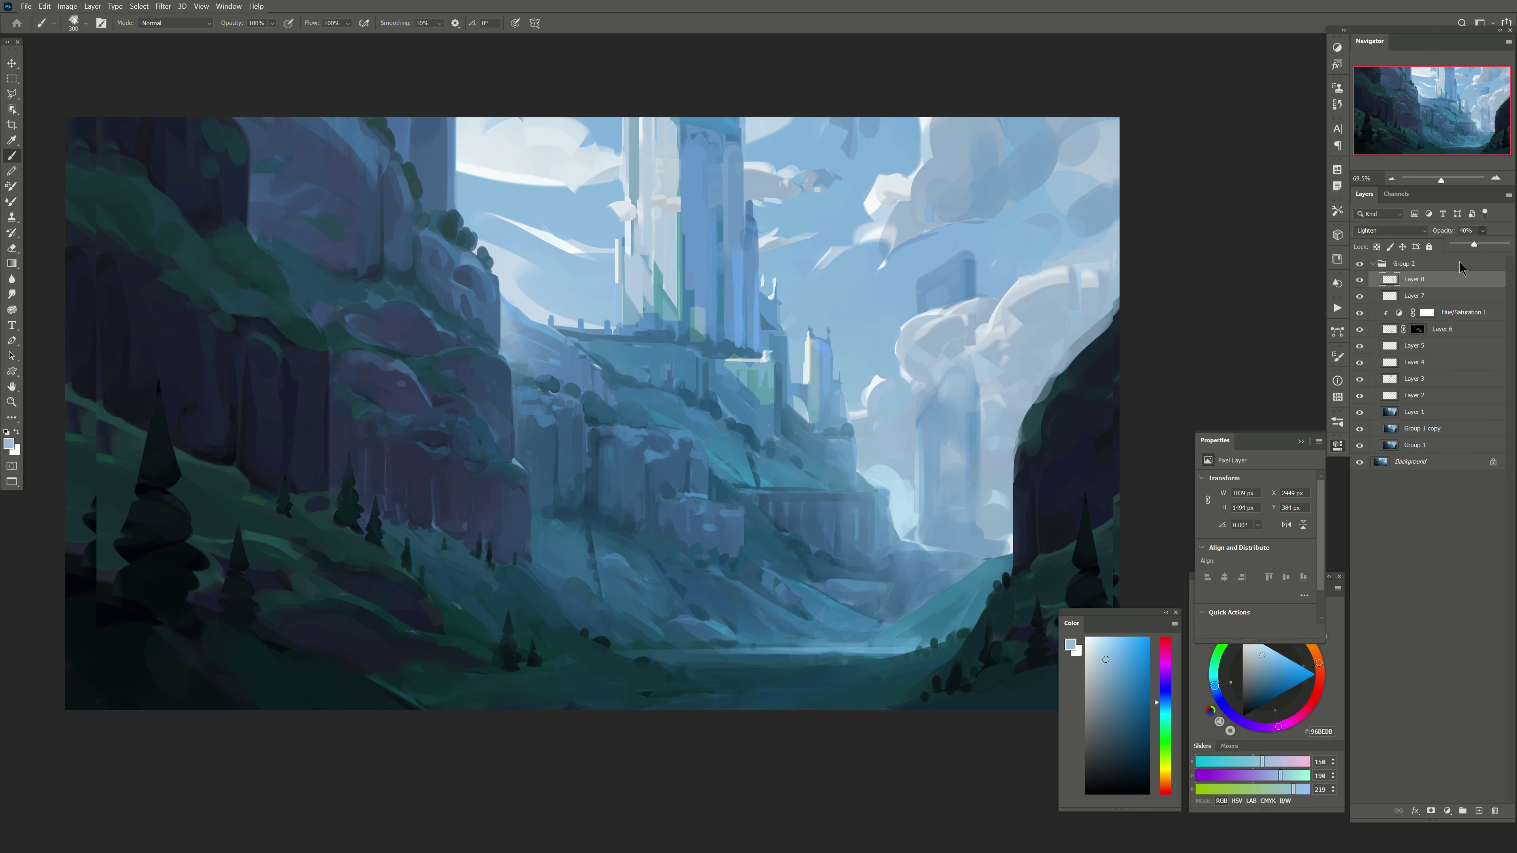
pyautogui.hotkey('ctrl', 'y')
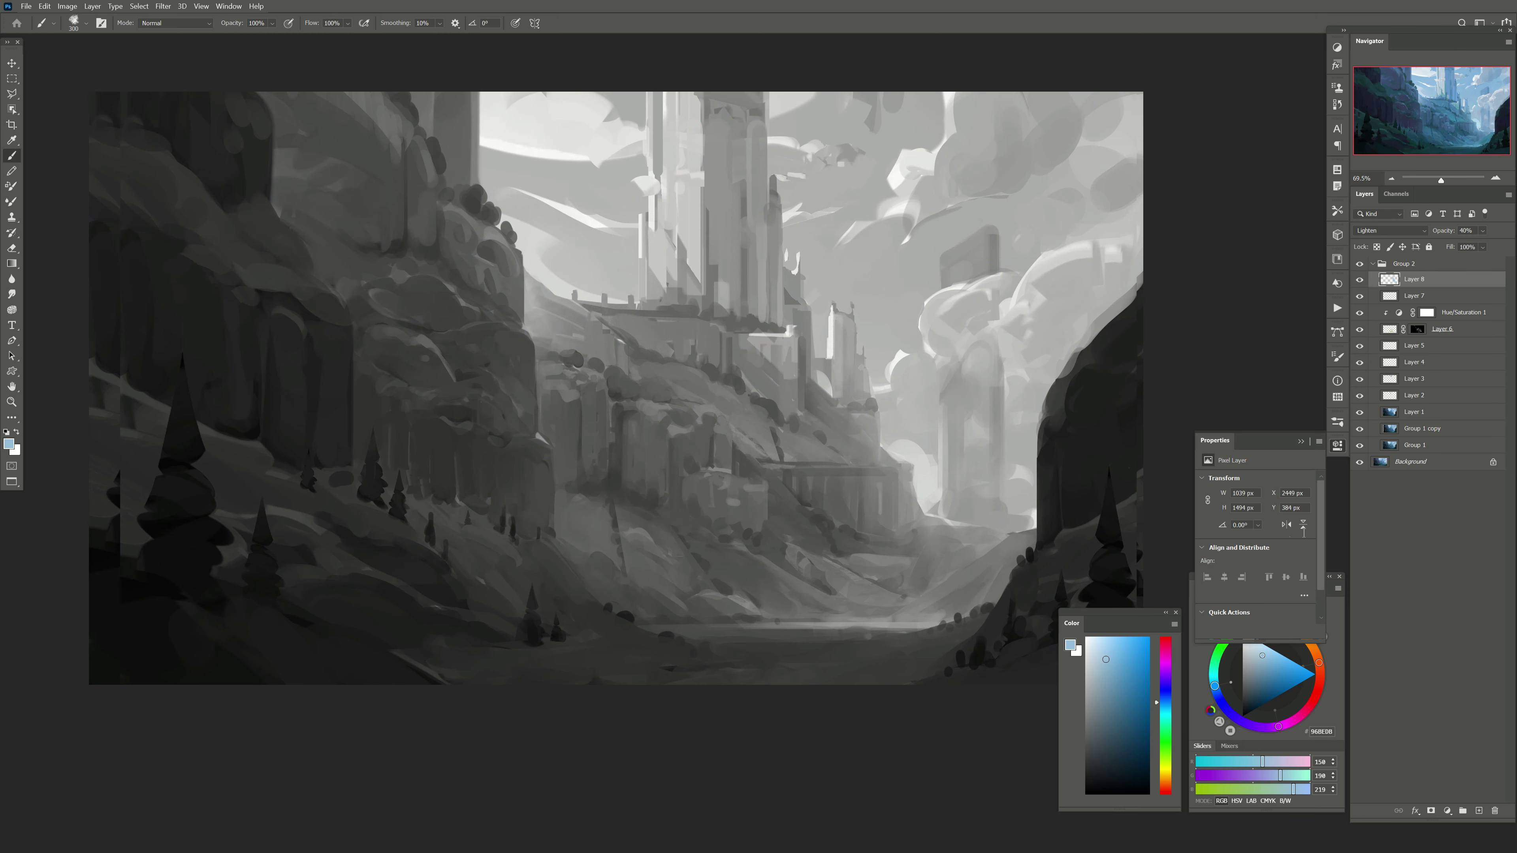
# Step: Stamp visible layers onto a new layer and mixer-brush dark vertical cliff streaks at 45% opacity
pyautogui.click(1478, 812)
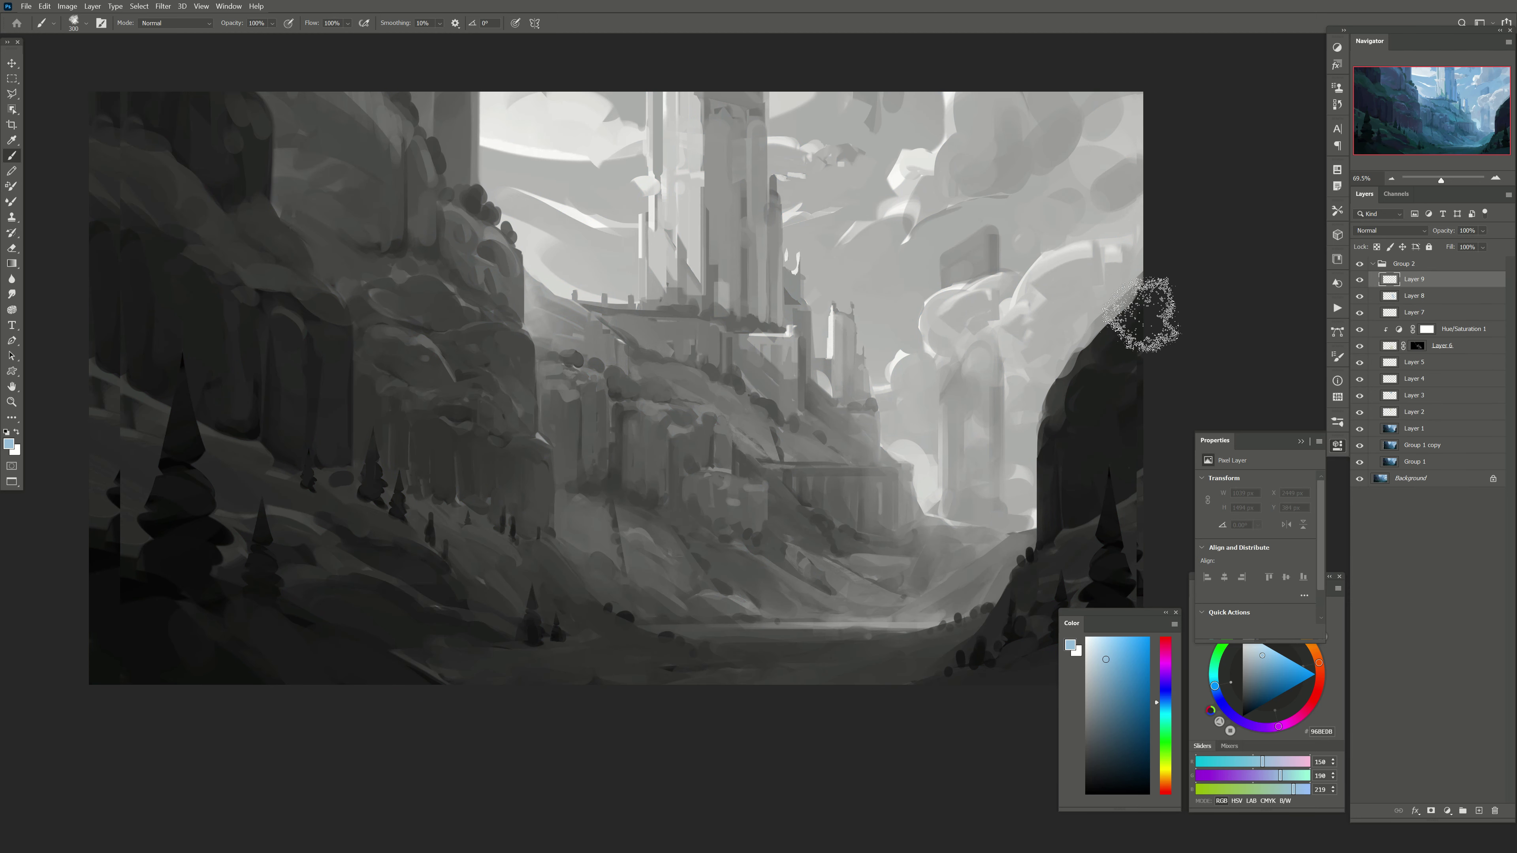
pyautogui.click(12, 201)
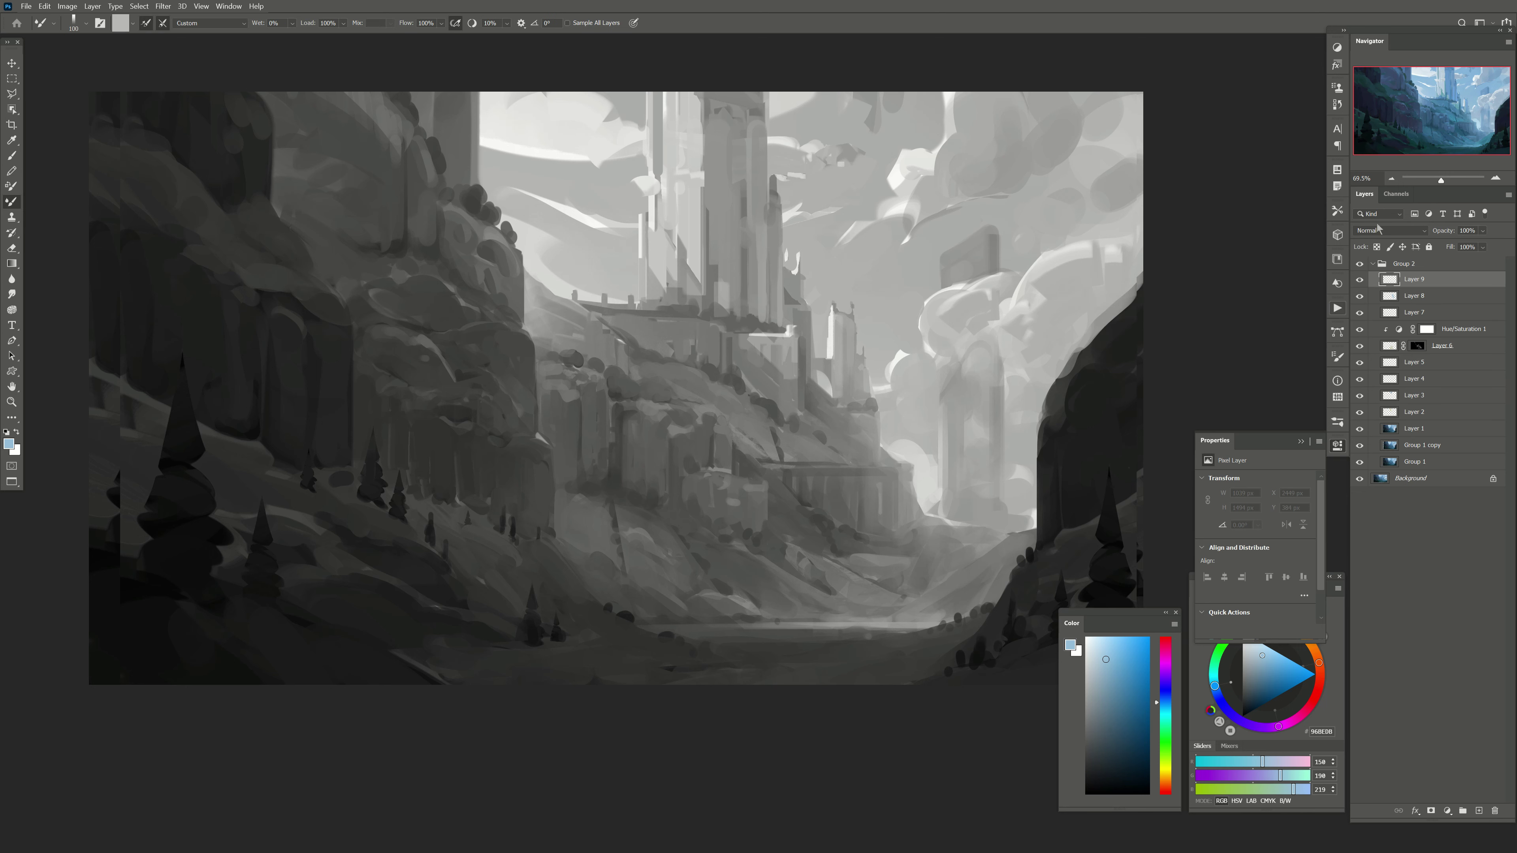
pyautogui.hotkey('ctrl', 'shift', 'alt', 'e')
pyautogui.moveTo(546, 377)
pyautogui.mouseDown()
pyautogui.moveTo(578, 436)
pyautogui.moveTo(579, 476)
pyautogui.moveTo(635, 496)
pyautogui.mouseUp()
pyautogui.press(']')
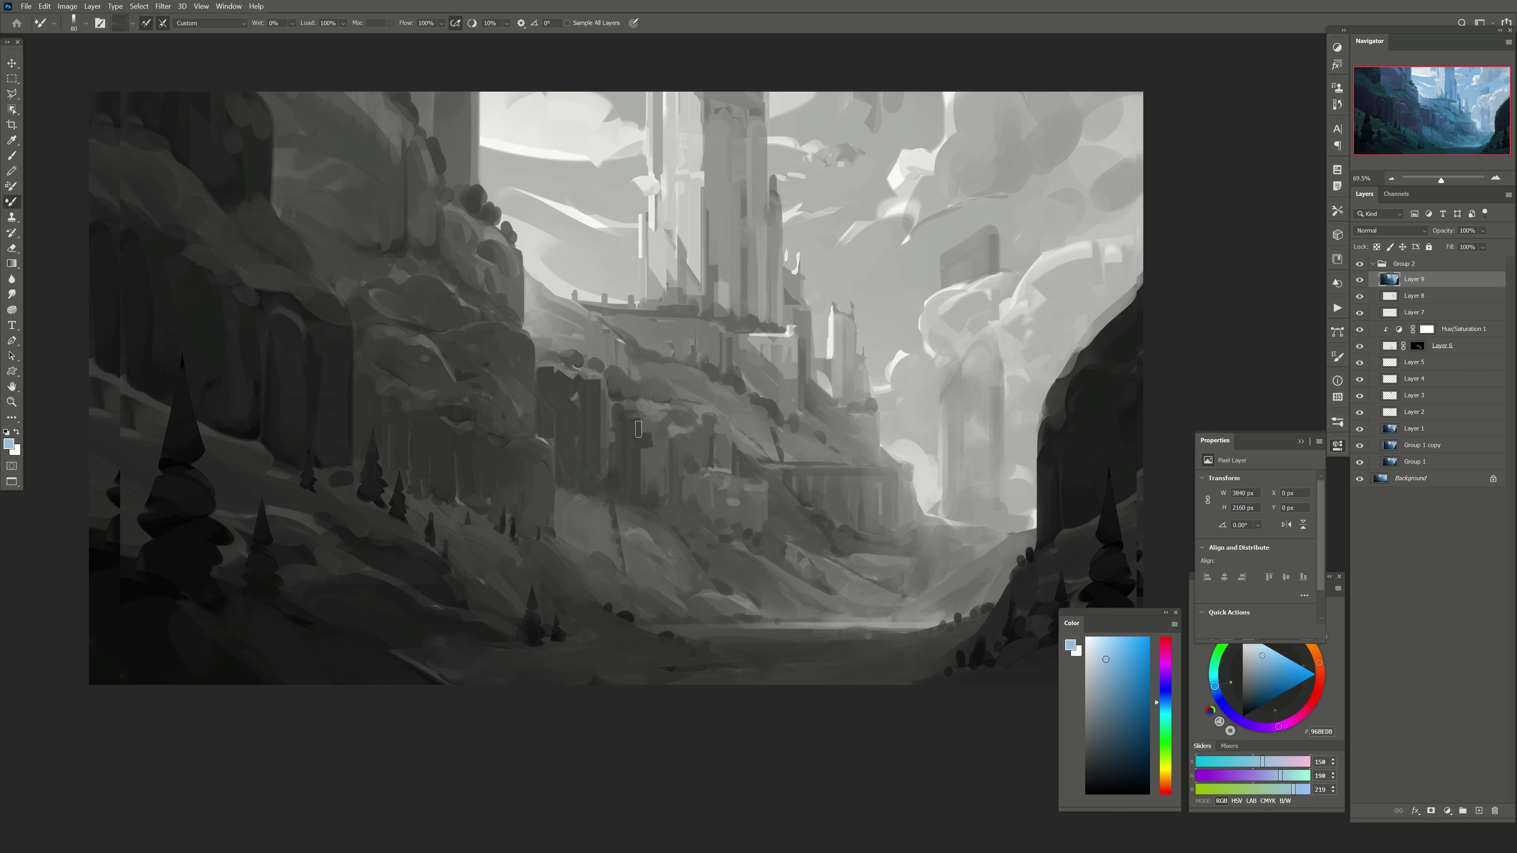
pyautogui.press(']')
pyautogui.moveTo(657, 427); pyautogui.dragTo(664, 501)
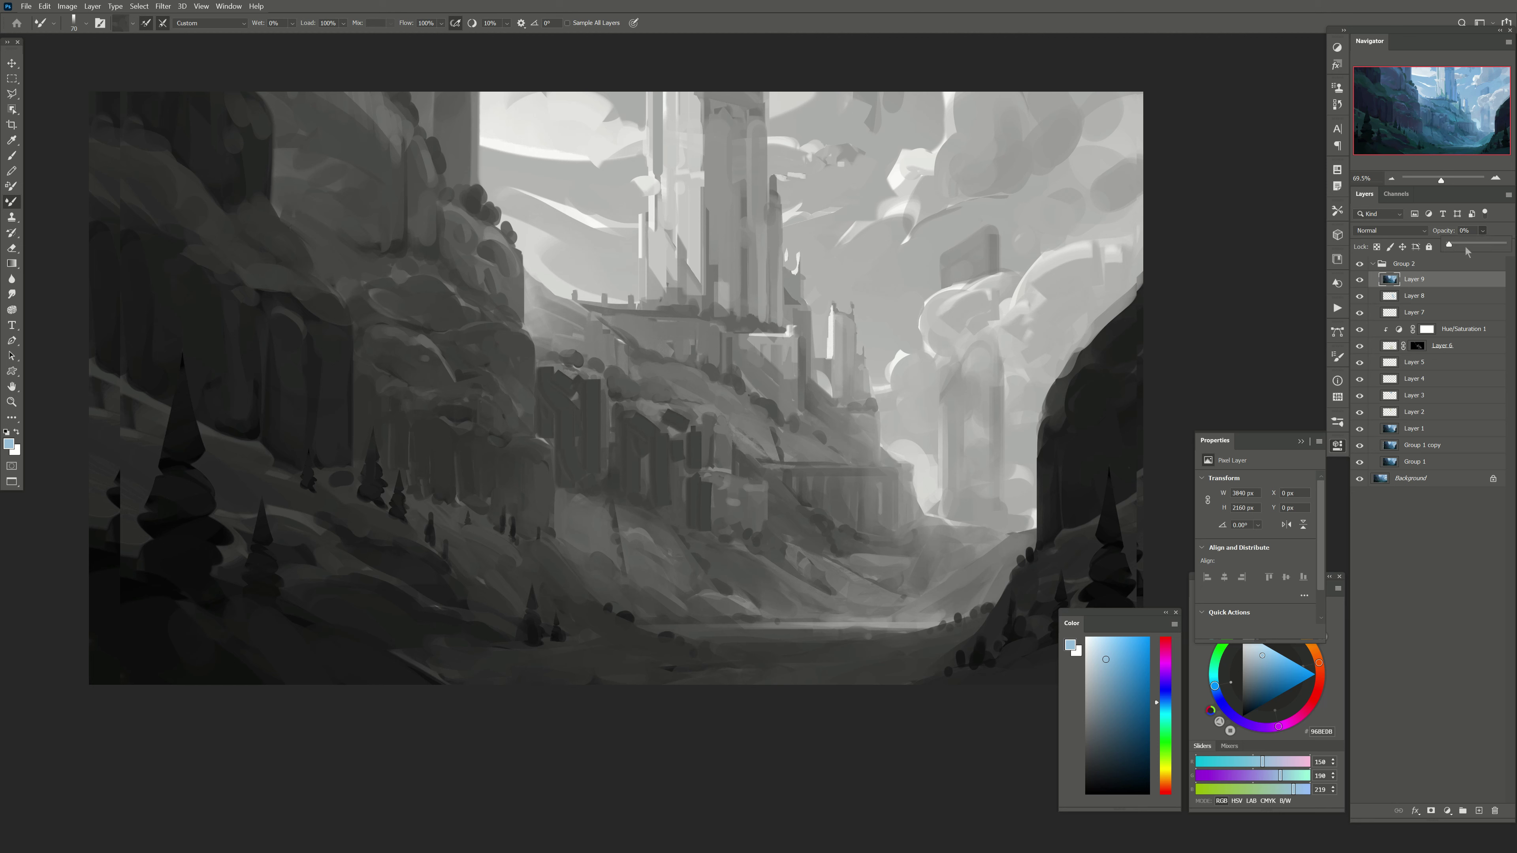
pyautogui.moveTo(1468, 251); pyautogui.dragTo(1473, 245)
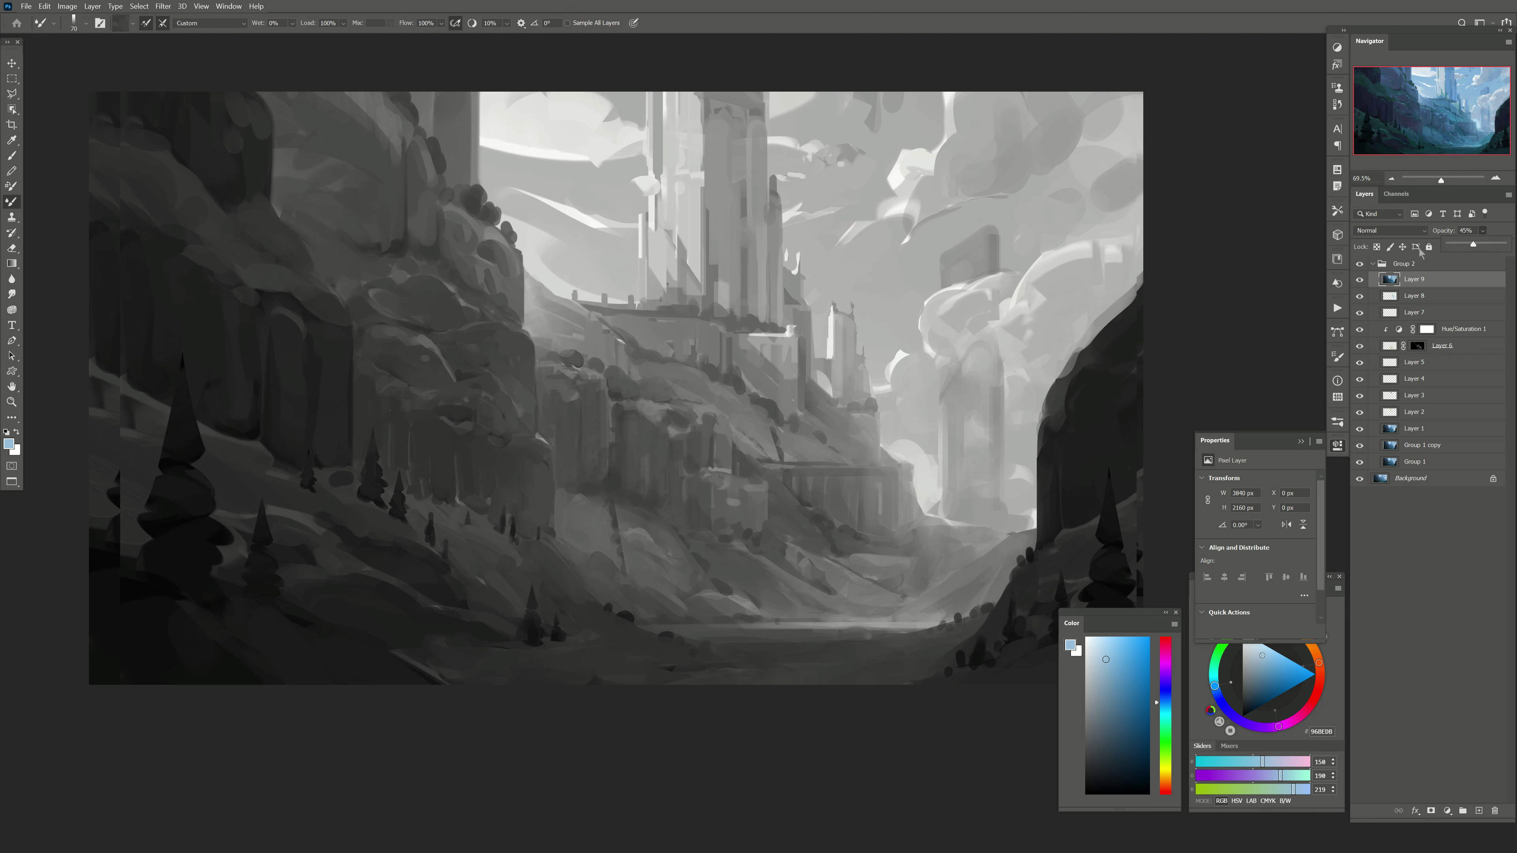
# Step: Flip the canvas back and group the selected layers into Group 3
pyautogui.press('h')
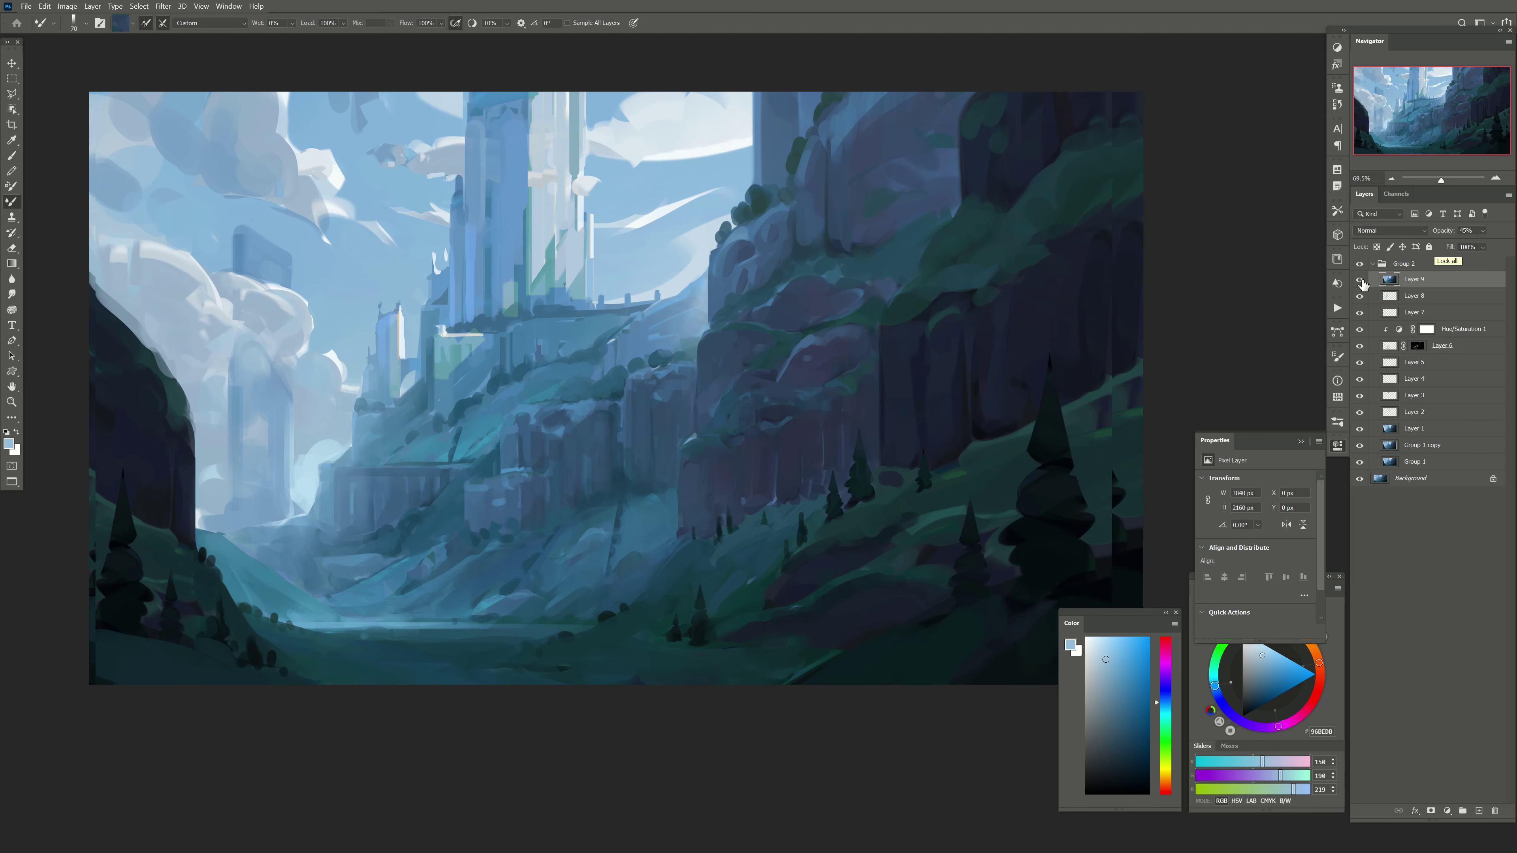
pyautogui.keyDown('shift'); pyautogui.click(1390, 456); pyautogui.keyUp('shift')
pyautogui.hotkey('ctrl', 'g')
pyautogui.click(1359, 279)
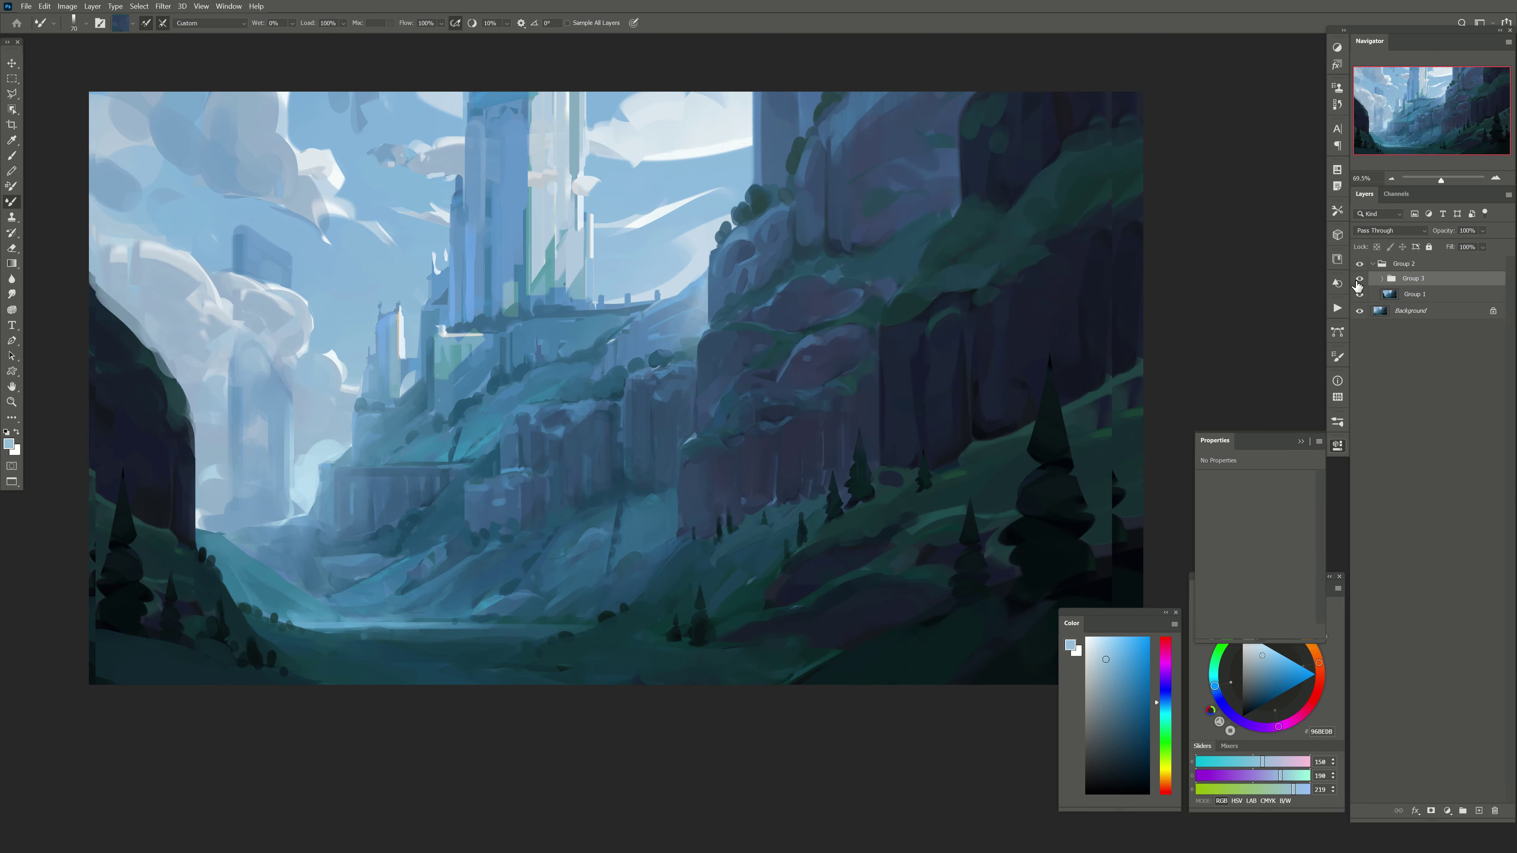
# Step: Toggle Group 3 on and off to compare, then add two empty layers inside it
pyautogui.click(1360, 279)
pyautogui.click(1360, 278)
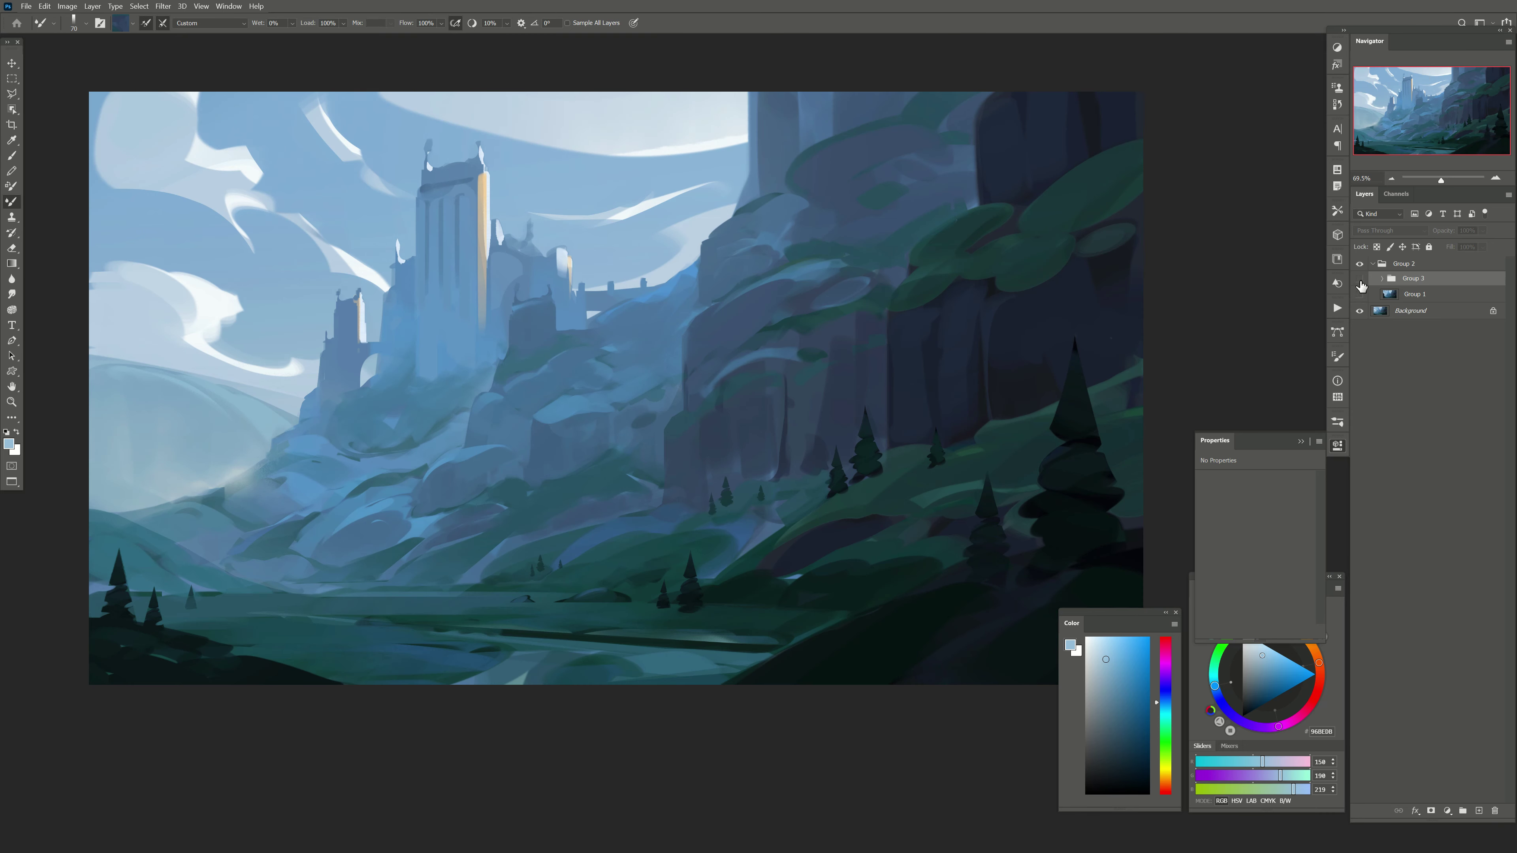
pyautogui.click(1359, 278)
pyautogui.click(1359, 294)
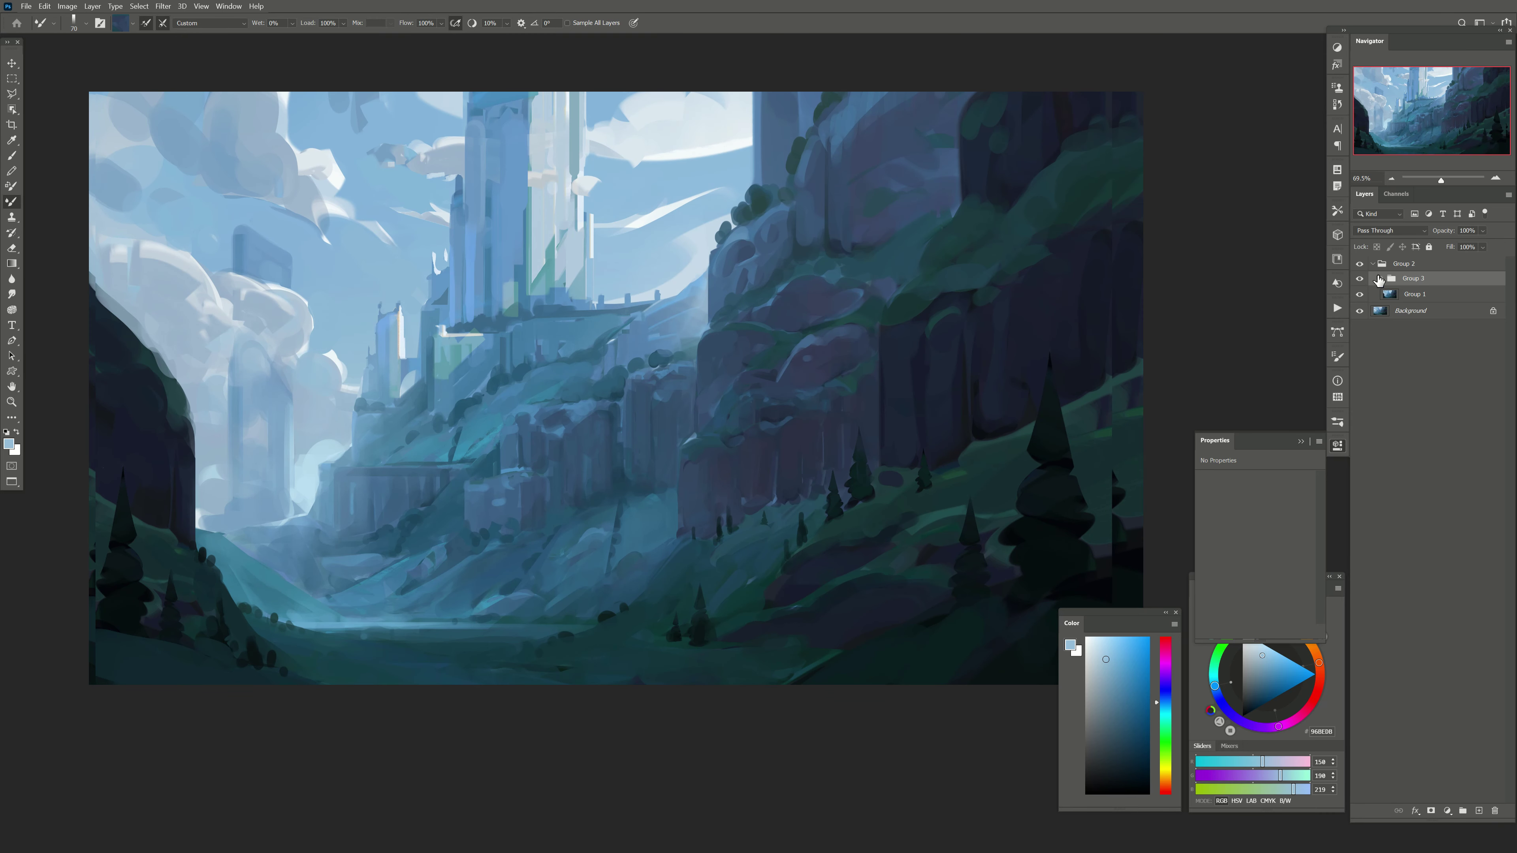
pyautogui.click(1479, 810)
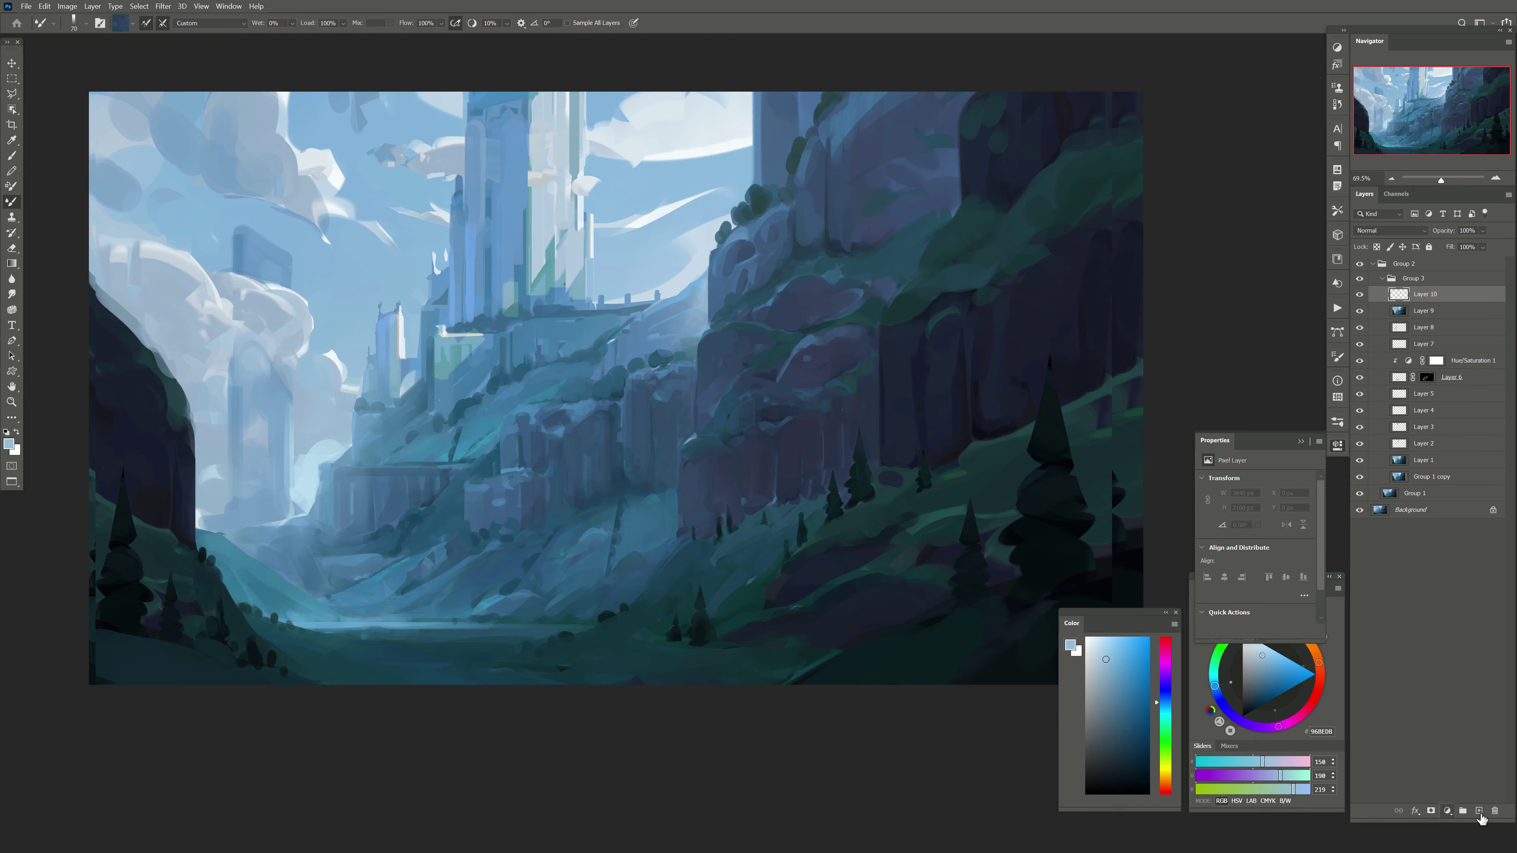
pyautogui.click(1478, 810)
# Step: Select the light tones with Color Range, view in grayscale, and add a highlight layer
pyautogui.click(139, 6)
pyautogui.click(173, 114)
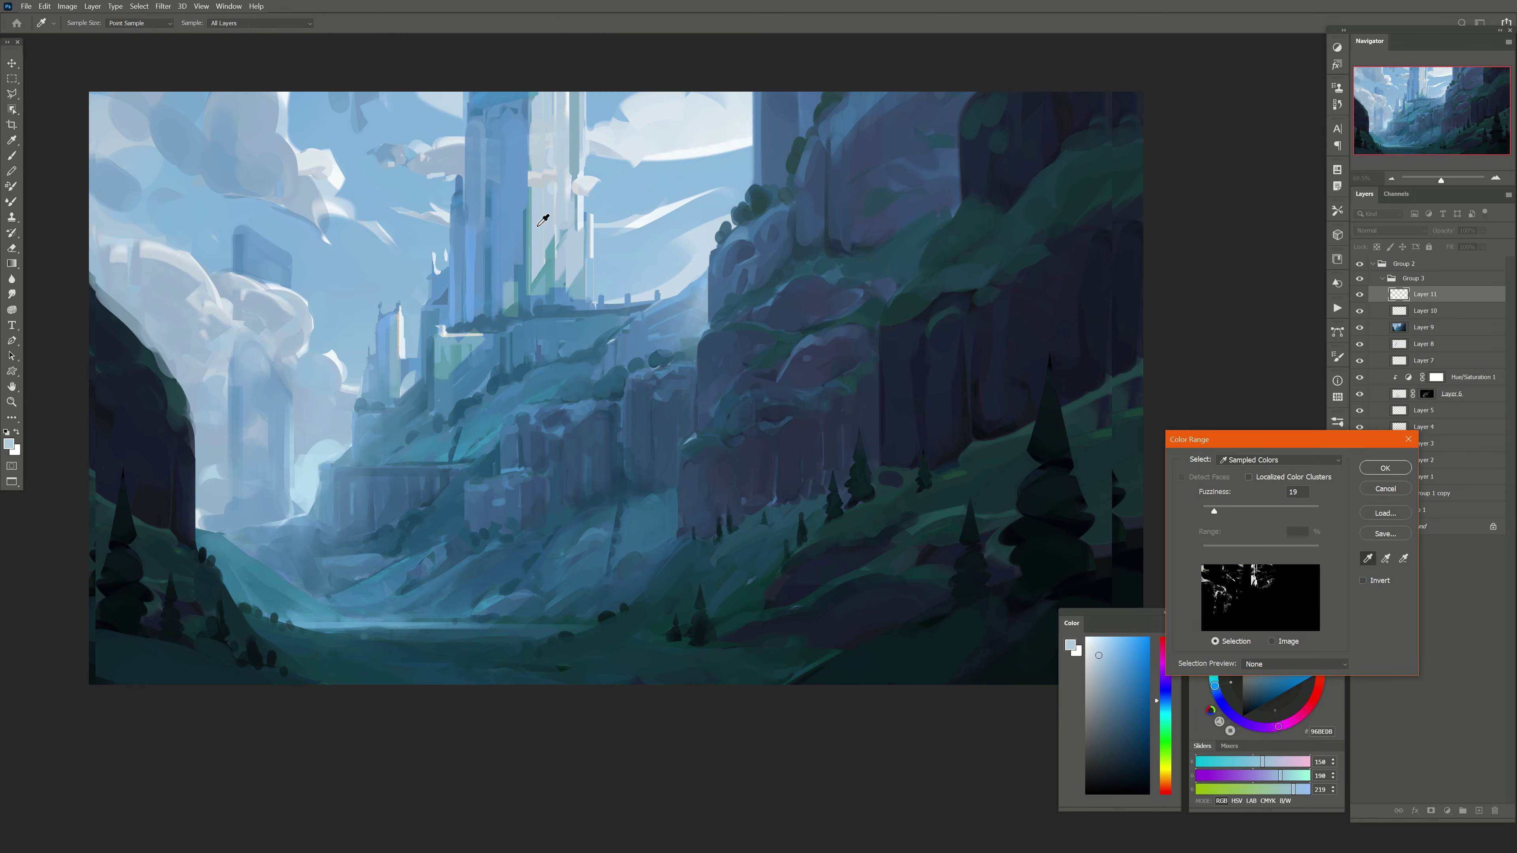
pyautogui.press('Return')
pyautogui.hotkey('ctrl', 'y')
pyautogui.hotkey('ctrl', 'shift', 'alt', 'n')
pyautogui.press('b')
# Step: Paint pale cream light down the central tower, deselect, and set the layer to 64% opacity
pyautogui.moveTo(463, 214); pyautogui.dragTo(485, 288)
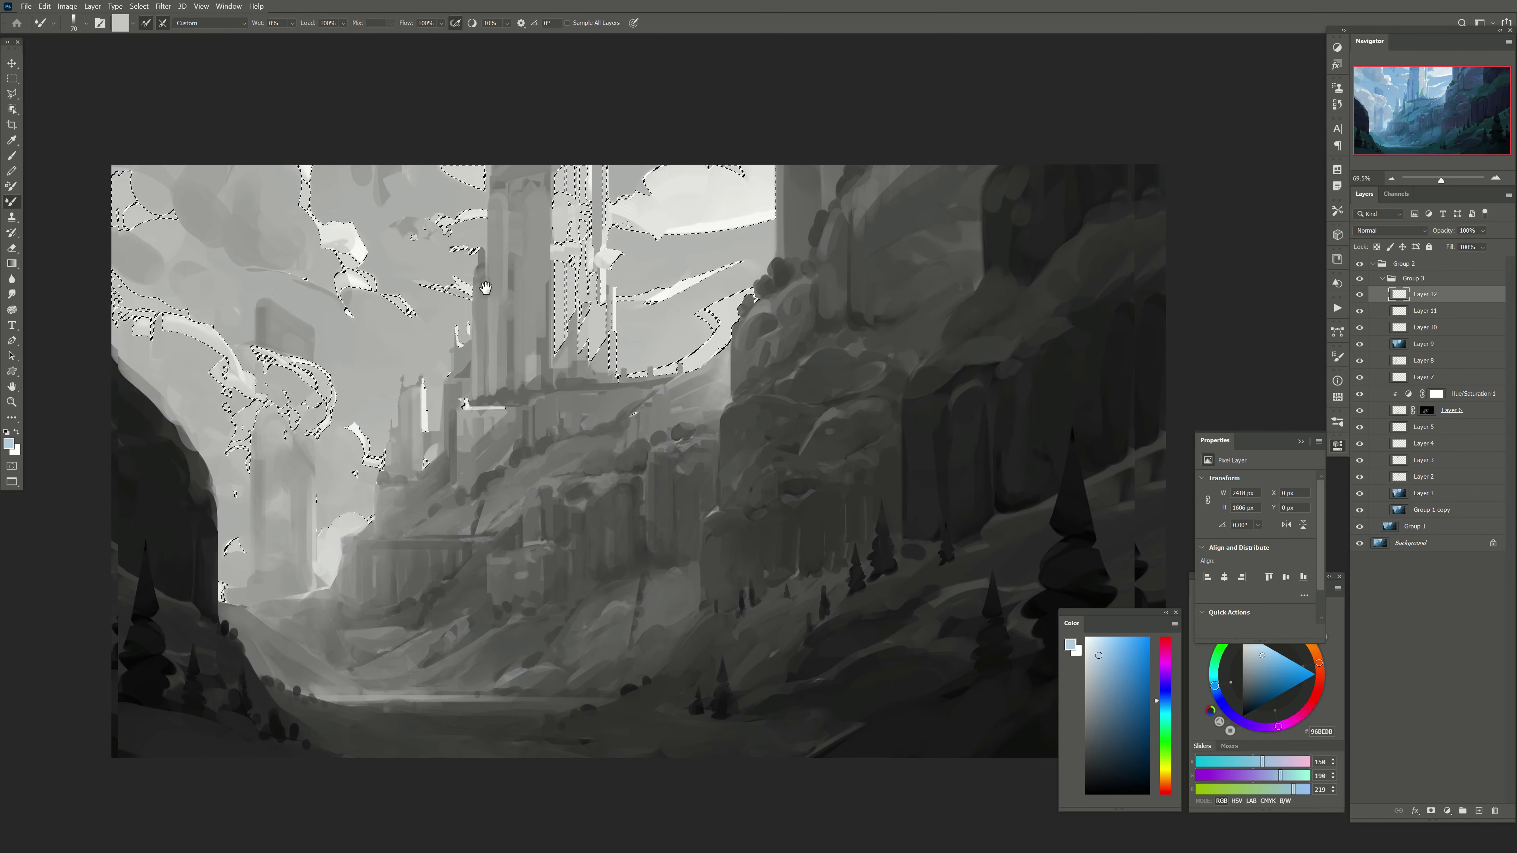
pyautogui.hotkey('shift', 'b')
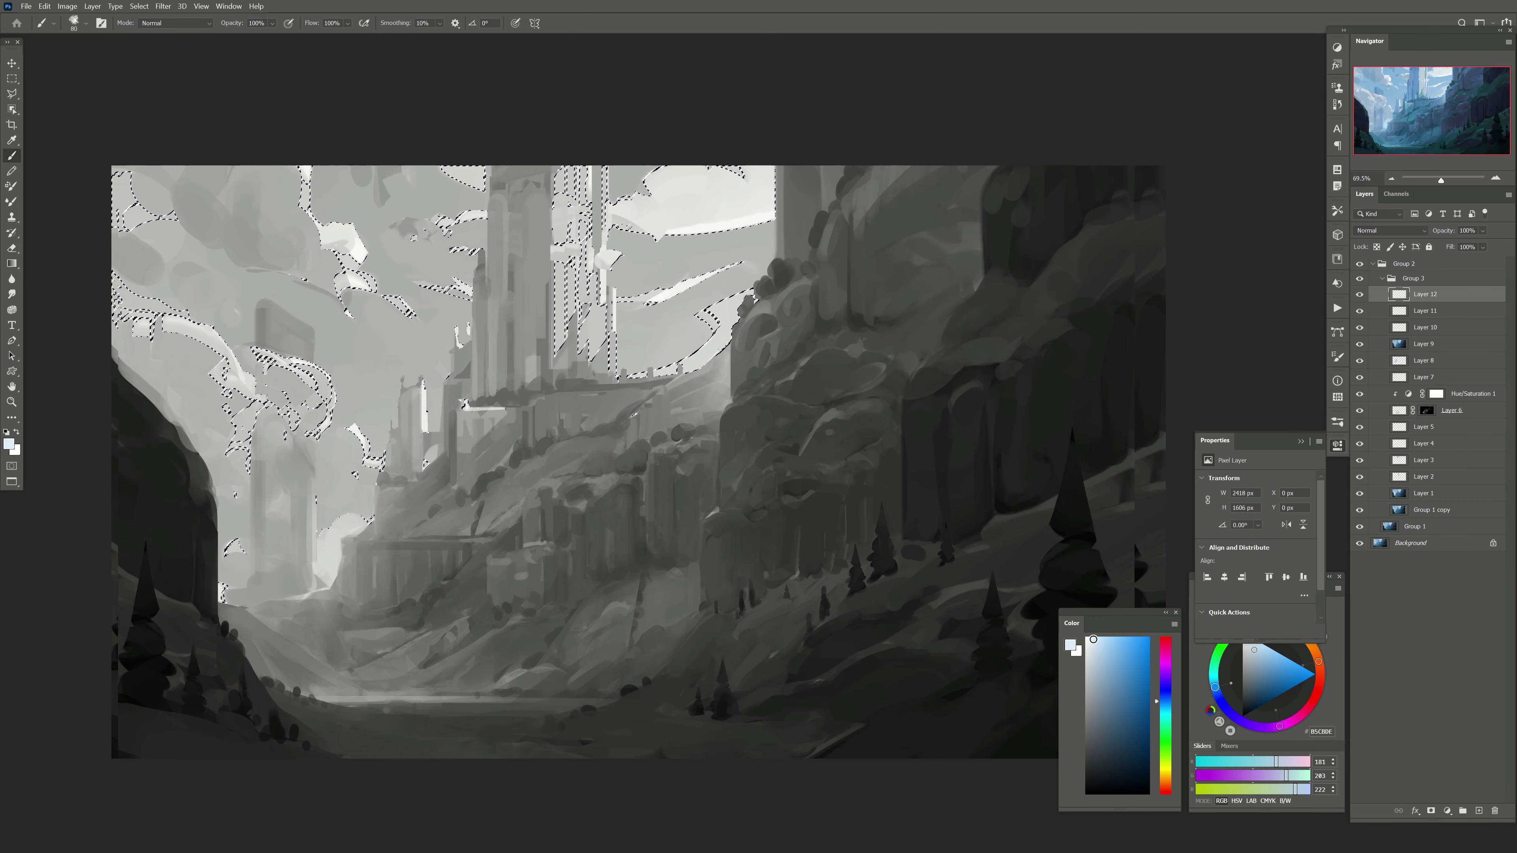
pyautogui.click(1092, 638)
pyautogui.press(']')
pyautogui.press(']')
pyautogui.press(']')
pyautogui.moveTo(587, 372)
pyautogui.mouseDown()
pyautogui.moveTo(594, 384)
pyautogui.moveTo(598, 179)
pyautogui.mouseUp()
pyautogui.press('[')
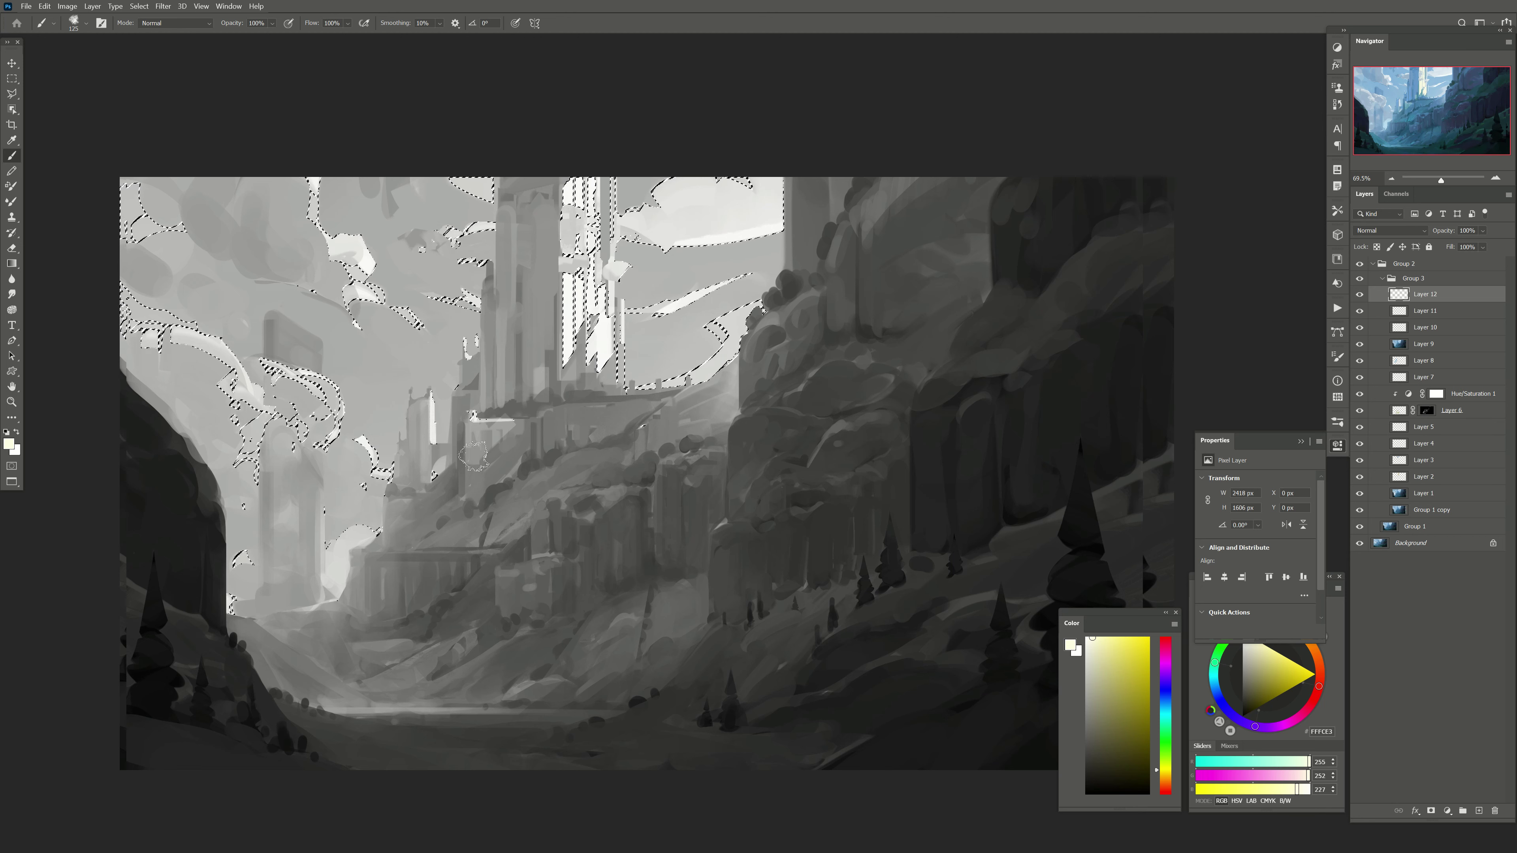
pyautogui.hotkey('ctrl', 'd')
pyautogui.press('[')
pyautogui.moveTo(1468, 250); pyautogui.dragTo(1484, 257)
pyautogui.click(1478, 810)
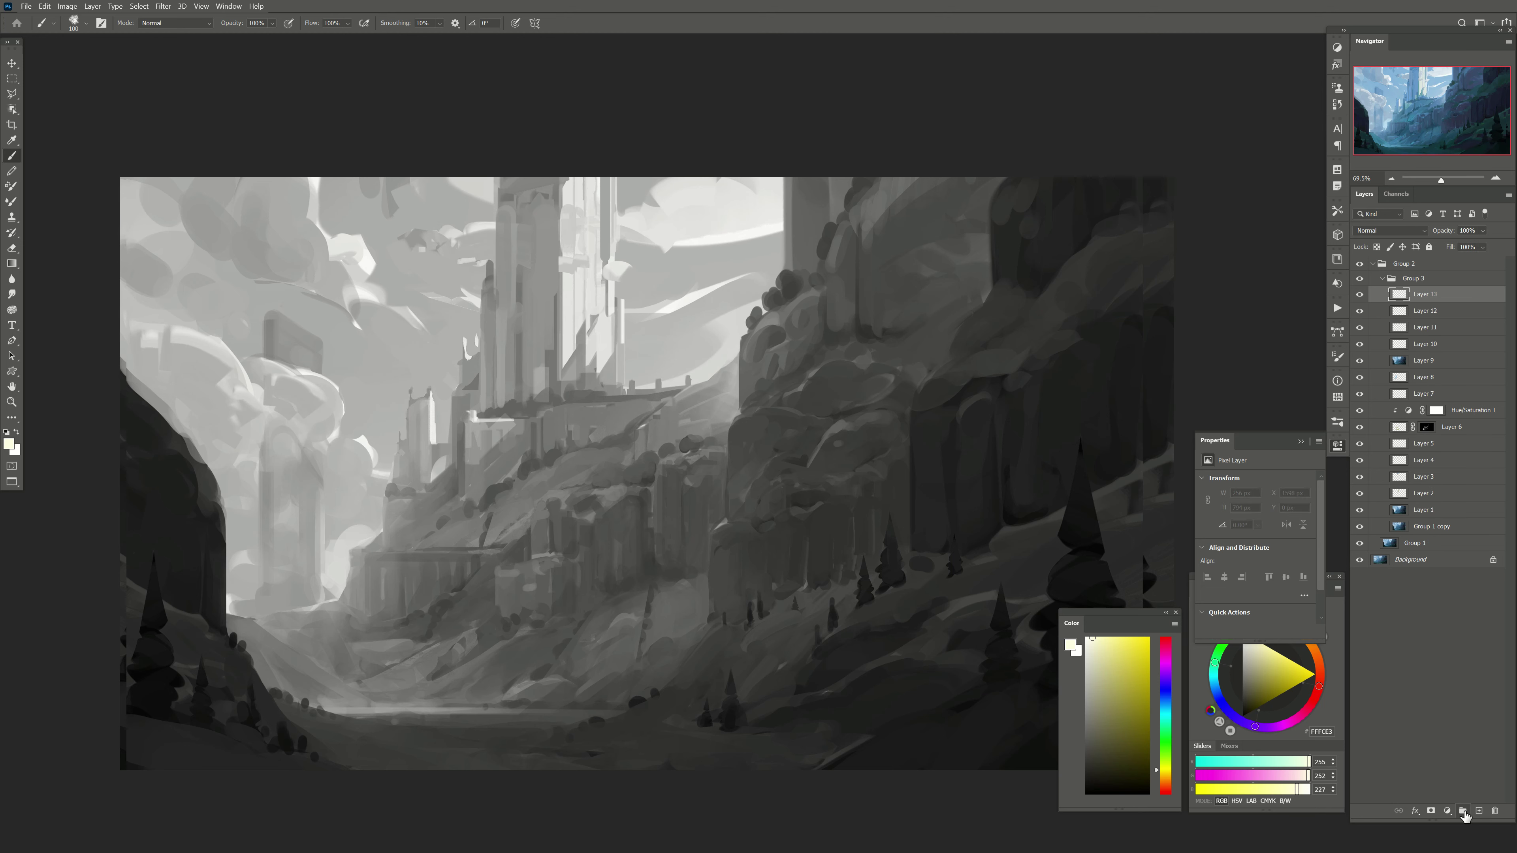
# Step: Copy a rectangular piece of the tower to the lower left and set it to Lighten
pyautogui.press('m')
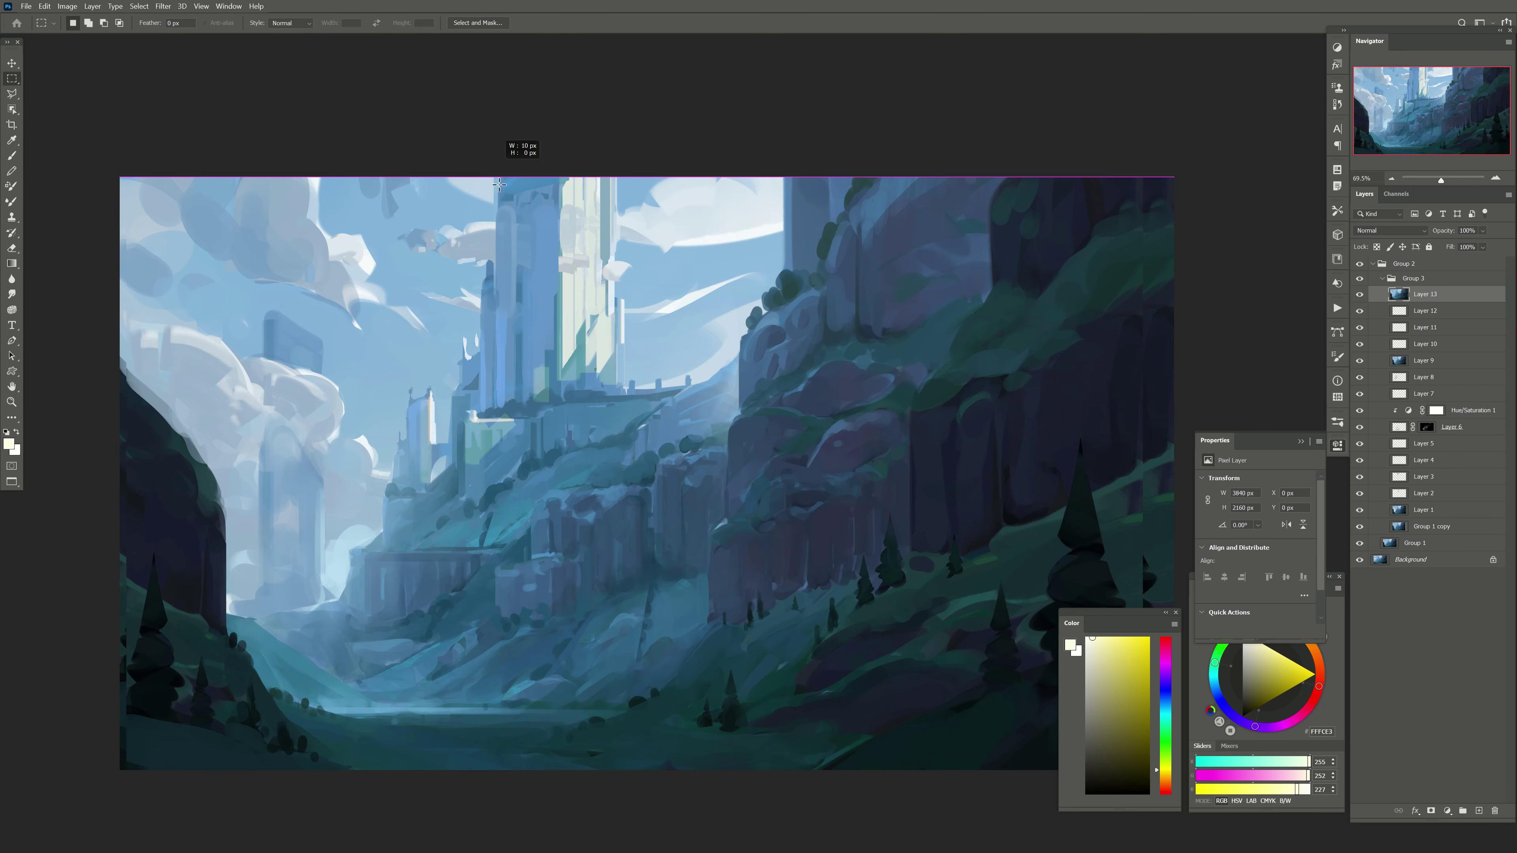
pyautogui.hotkey('ctrl', 'shift', 'alt', 'n')
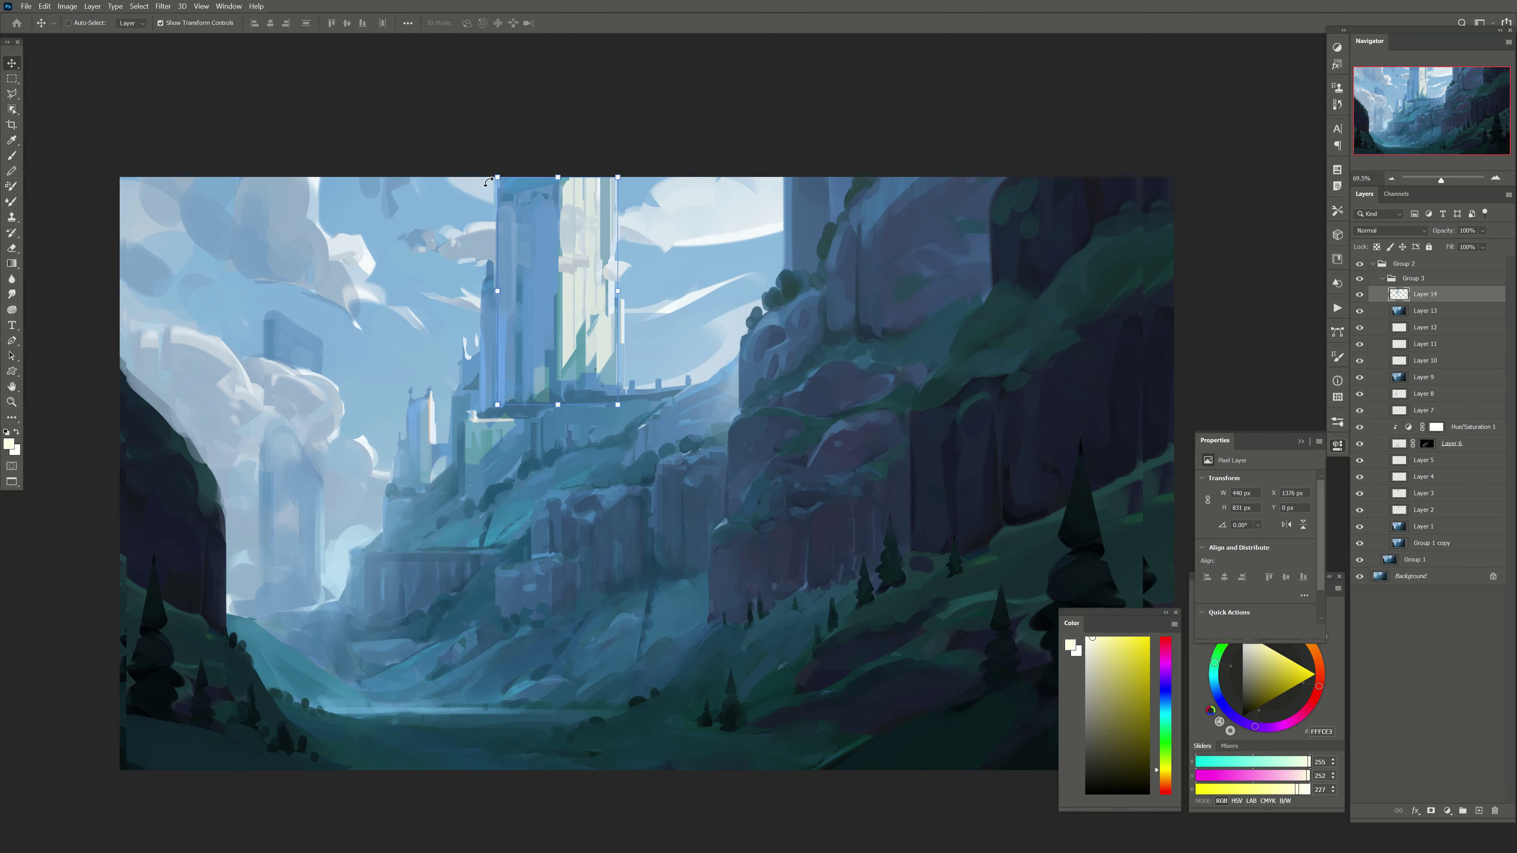
pyautogui.moveTo(621, 175); pyautogui.dragTo(562, 408)
pyautogui.moveTo(592, 293)
pyautogui.mouseDown()
pyautogui.moveTo(319, 556)
pyautogui.moveTo(469, 529)
pyautogui.mouseUp()
pyautogui.click(1390, 230)
pyautogui.click(1374, 319)
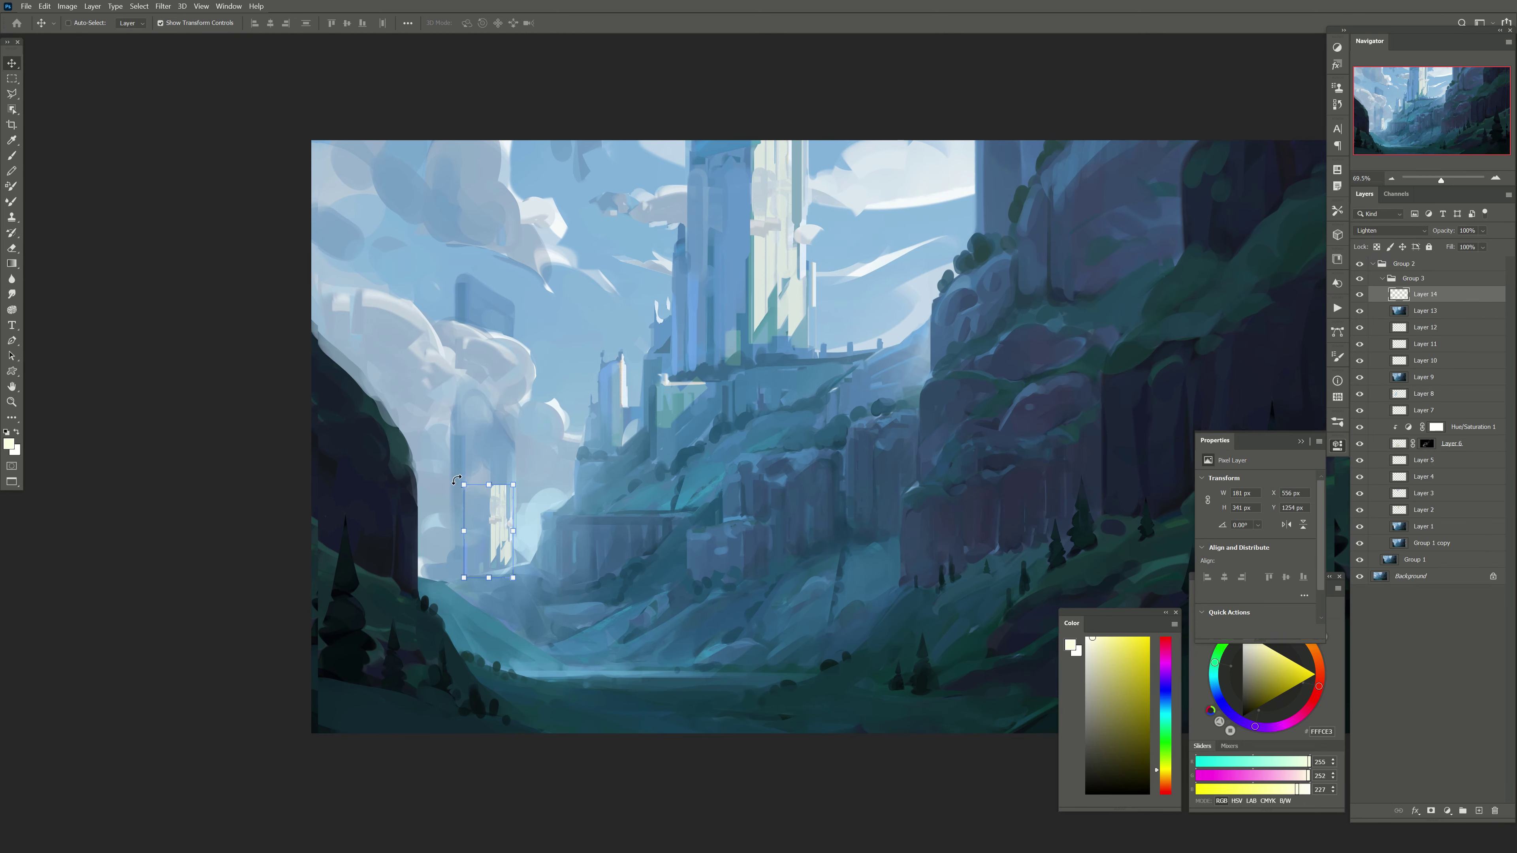
# Step: Shrink the tower copy, nudge it right, and stretch it taller with Free Transform
pyautogui.hotkey('ctrl', 't')
pyautogui.moveTo(526, 484); pyautogui.dragTo(513, 501)
pyautogui.press('Return')
pyautogui.press('Right')
pyautogui.press('Right')
pyautogui.press('Right')
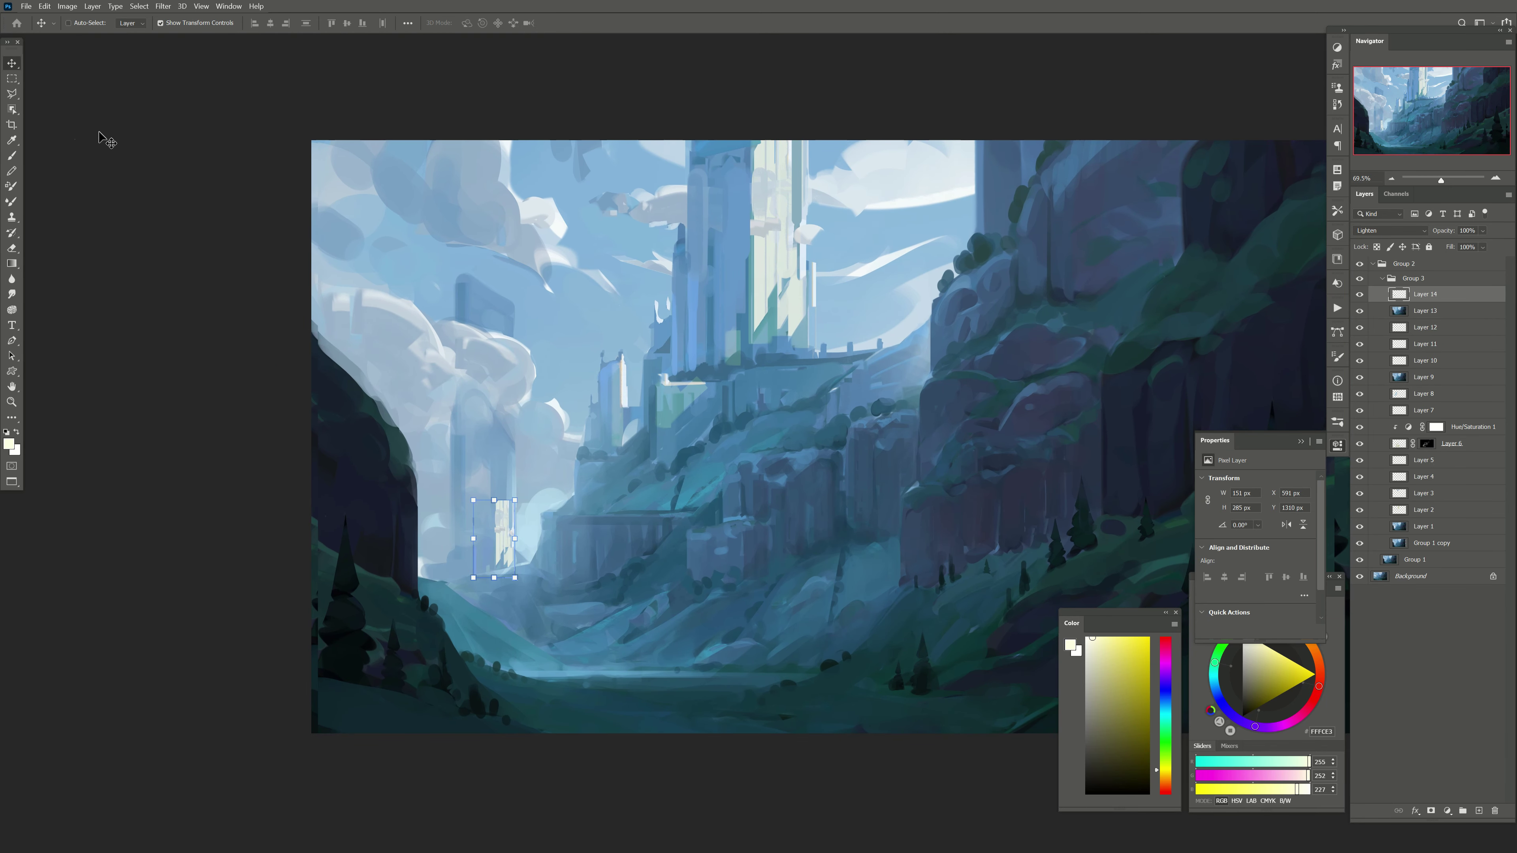
pyautogui.press('m')
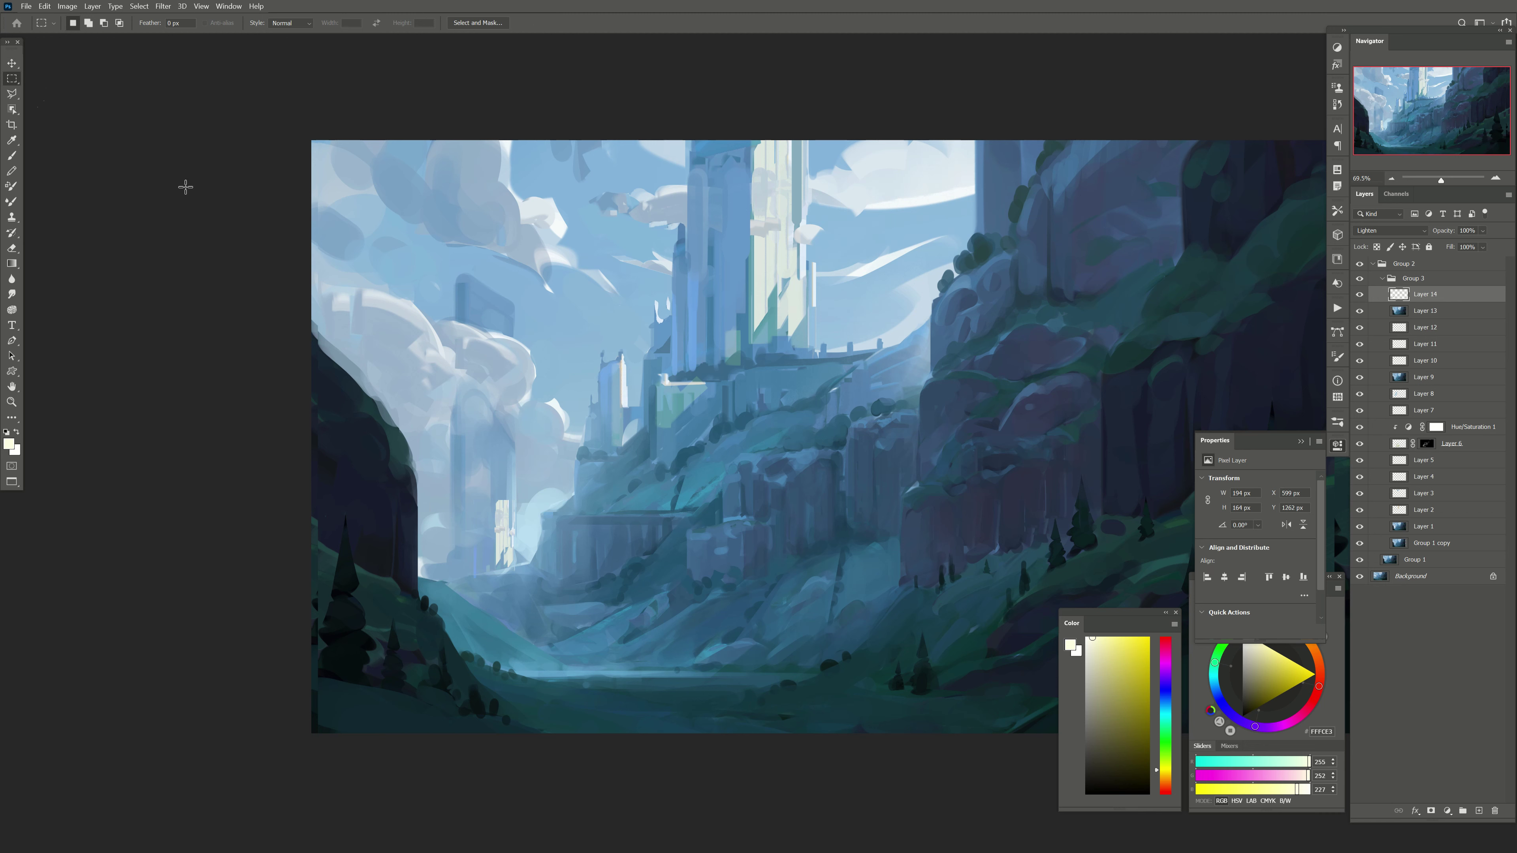
pyautogui.hotkey('ctrl', 't')
pyautogui.moveTo(476, 487)
pyautogui.mouseDown()
pyautogui.moveTo(528, 531)
pyautogui.moveTo(481, 215)
pyautogui.mouseUp()
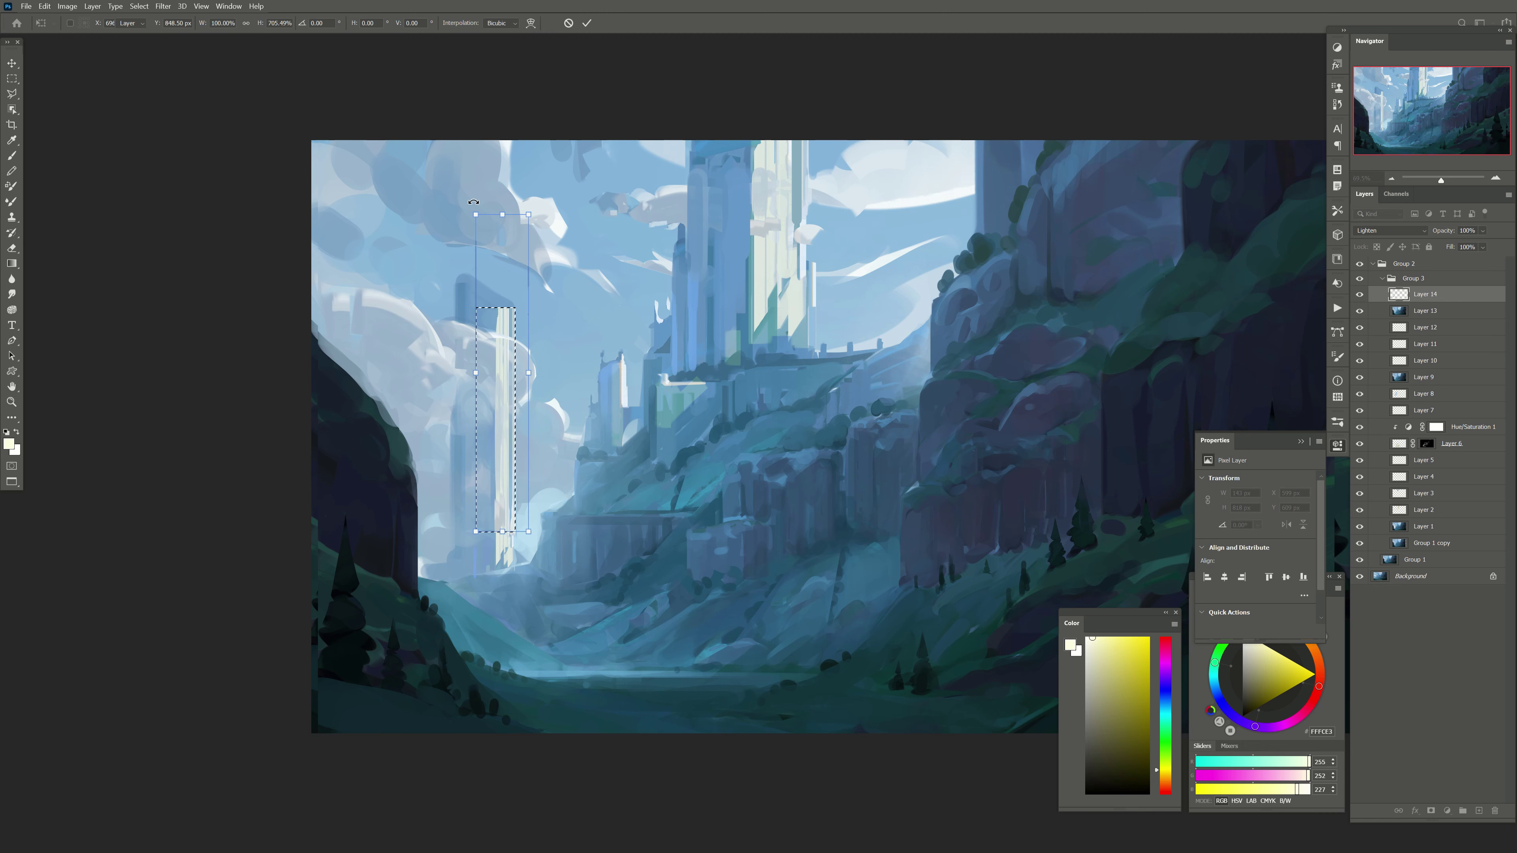
pyautogui.press('Return')
# Step: Erase the upper part of the light strip and fade the tower copy to 73% opacity
pyautogui.press('e')
pyautogui.moveTo(506, 305)
pyautogui.mouseDown()
pyautogui.moveTo(505, 380)
pyautogui.moveTo(561, 596)
pyautogui.mouseUp()
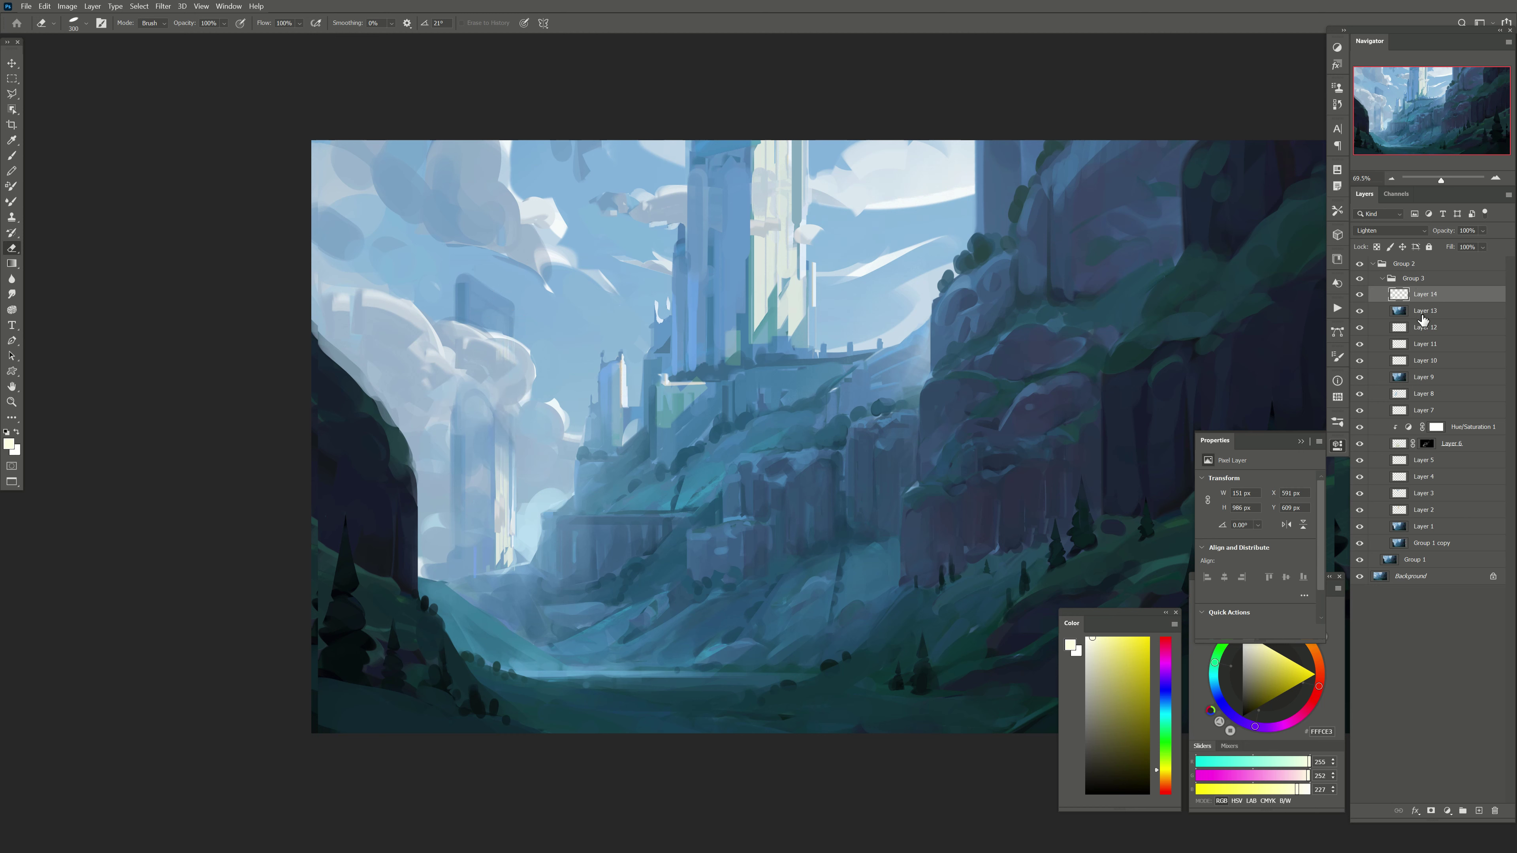
pyautogui.moveTo(1472, 252); pyautogui.dragTo(1493, 253)
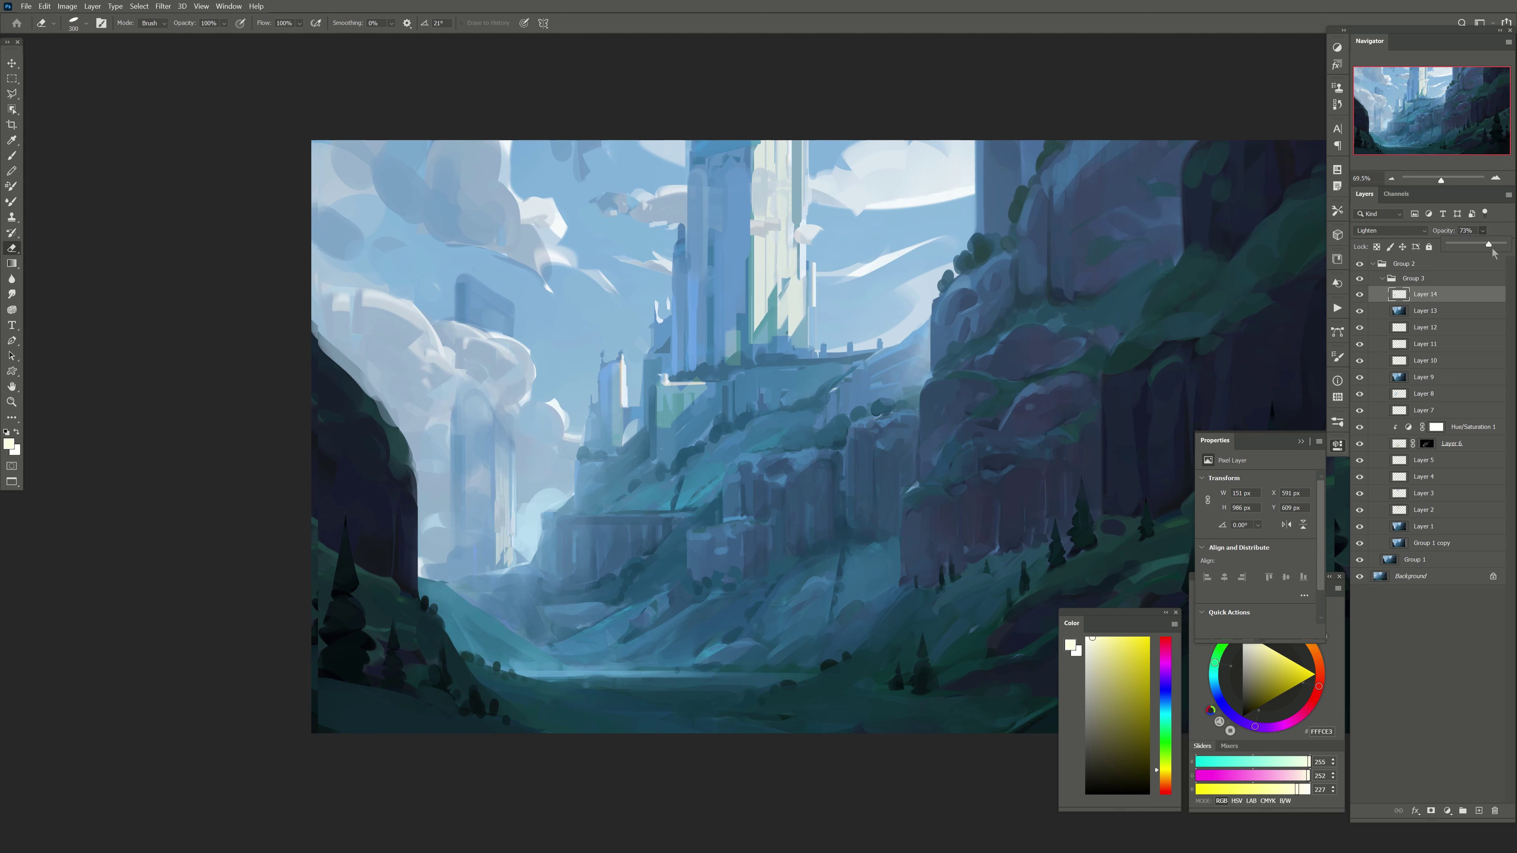
pyautogui.hscroll(5, 657, 419)
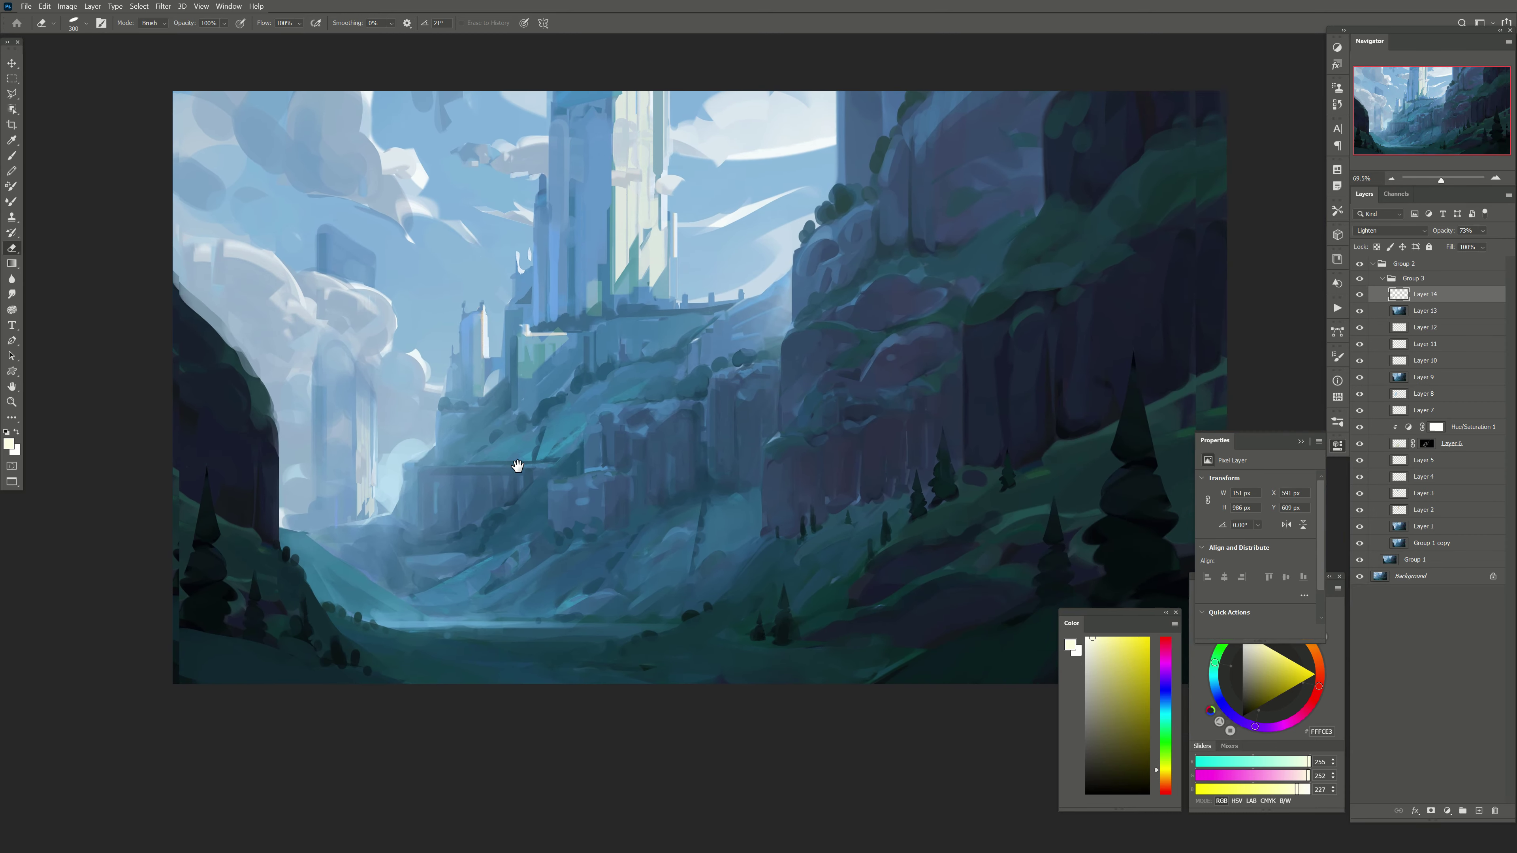
# Step: From Layer 13, copy a tower strip to a new layer, shrink it, and move it left
pyautogui.click(1396, 318)
pyautogui.press('m')
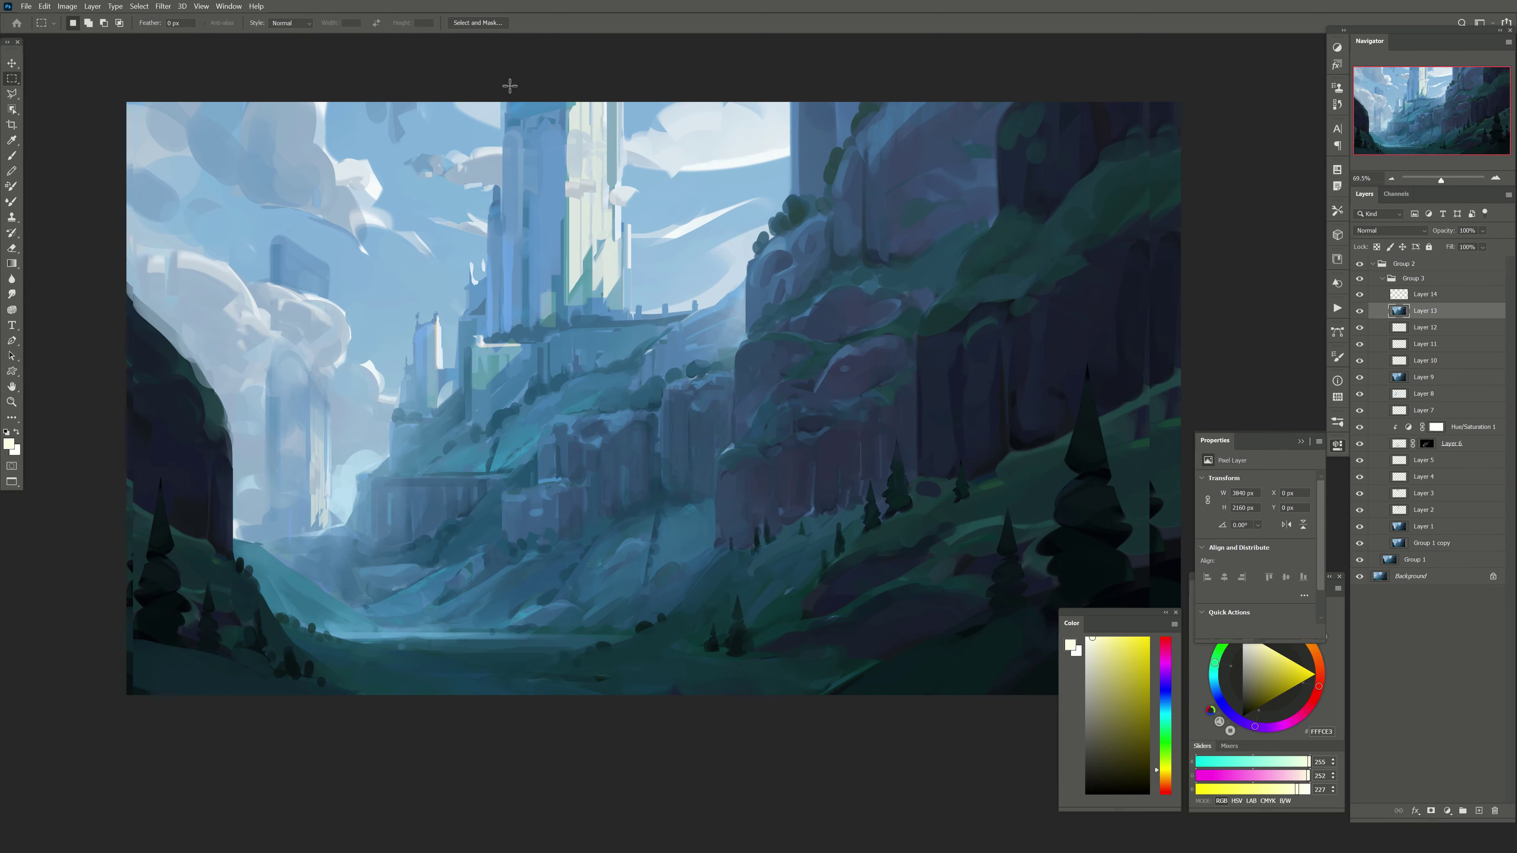
pyautogui.moveTo(626, 327)
pyautogui.mouseDown()
pyautogui.moveTo(503, 101)
pyautogui.moveTo(568, 221)
pyautogui.mouseUp()
pyautogui.hotkey('ctrl', 'j')
pyautogui.hotkey('ctrl', 't')
pyautogui.moveTo(544, 342)
pyautogui.mouseDown()
pyautogui.moveTo(418, 337)
pyautogui.moveTo(421, 400)
pyautogui.moveTo(417, 335)
pyautogui.moveTo(421, 422)
pyautogui.moveTo(442, 377)
pyautogui.mouseUp()
pyautogui.press('Return')
# Step: Set the small tower to Lighten and scale it down to about 70%
pyautogui.click(1390, 230)
pyautogui.click(1385, 304)
pyautogui.hotkey('ctrl', 't')
pyautogui.press('Return')
pyautogui.press('Return')
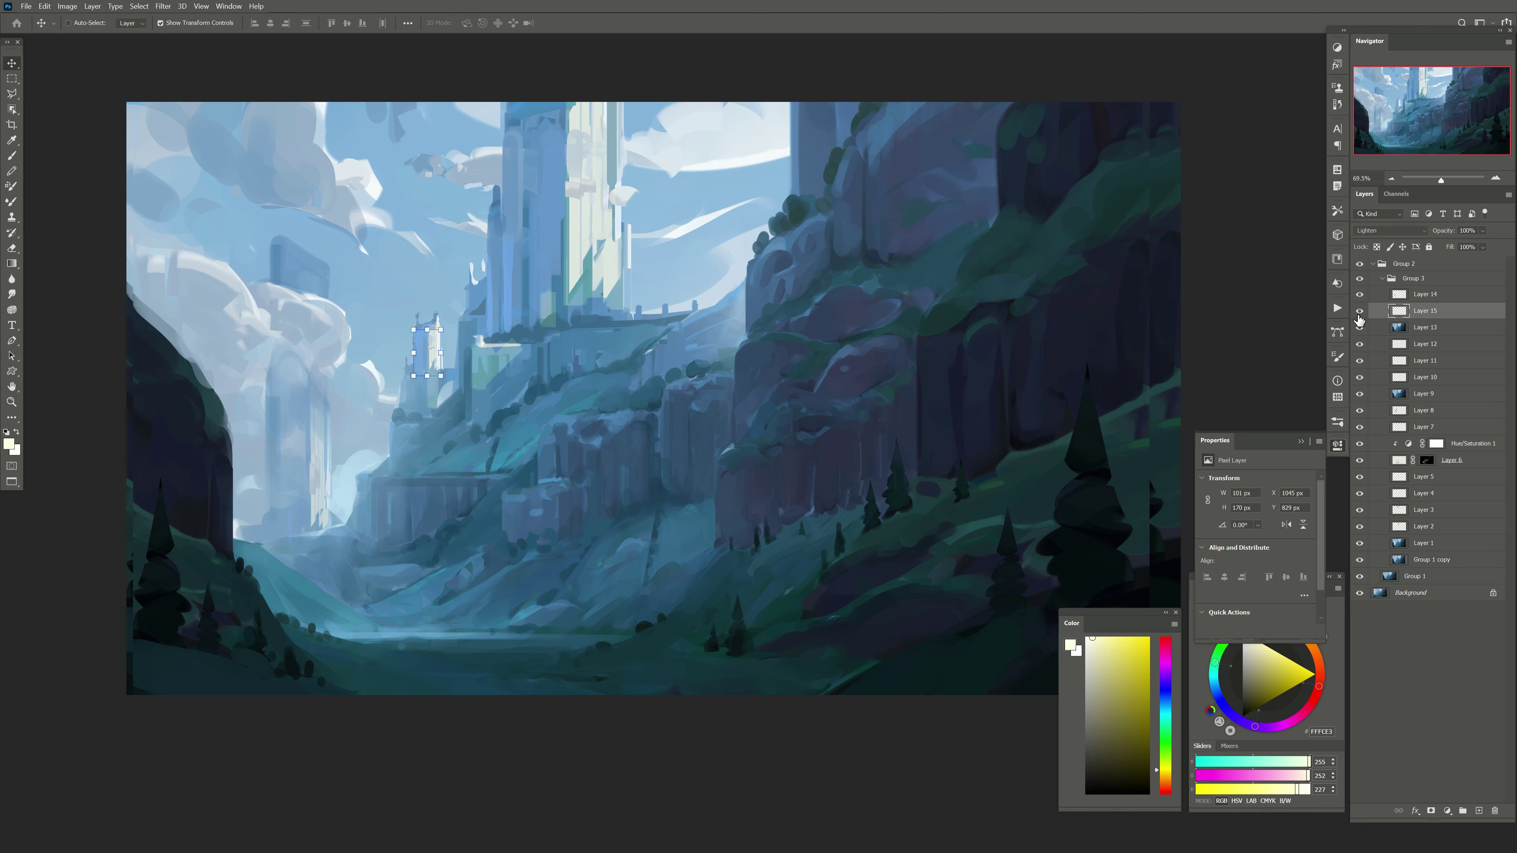
# Step: Add new layers and set the repaint layer to Darken blending with a dark teal brush
pyautogui.click(1479, 811)
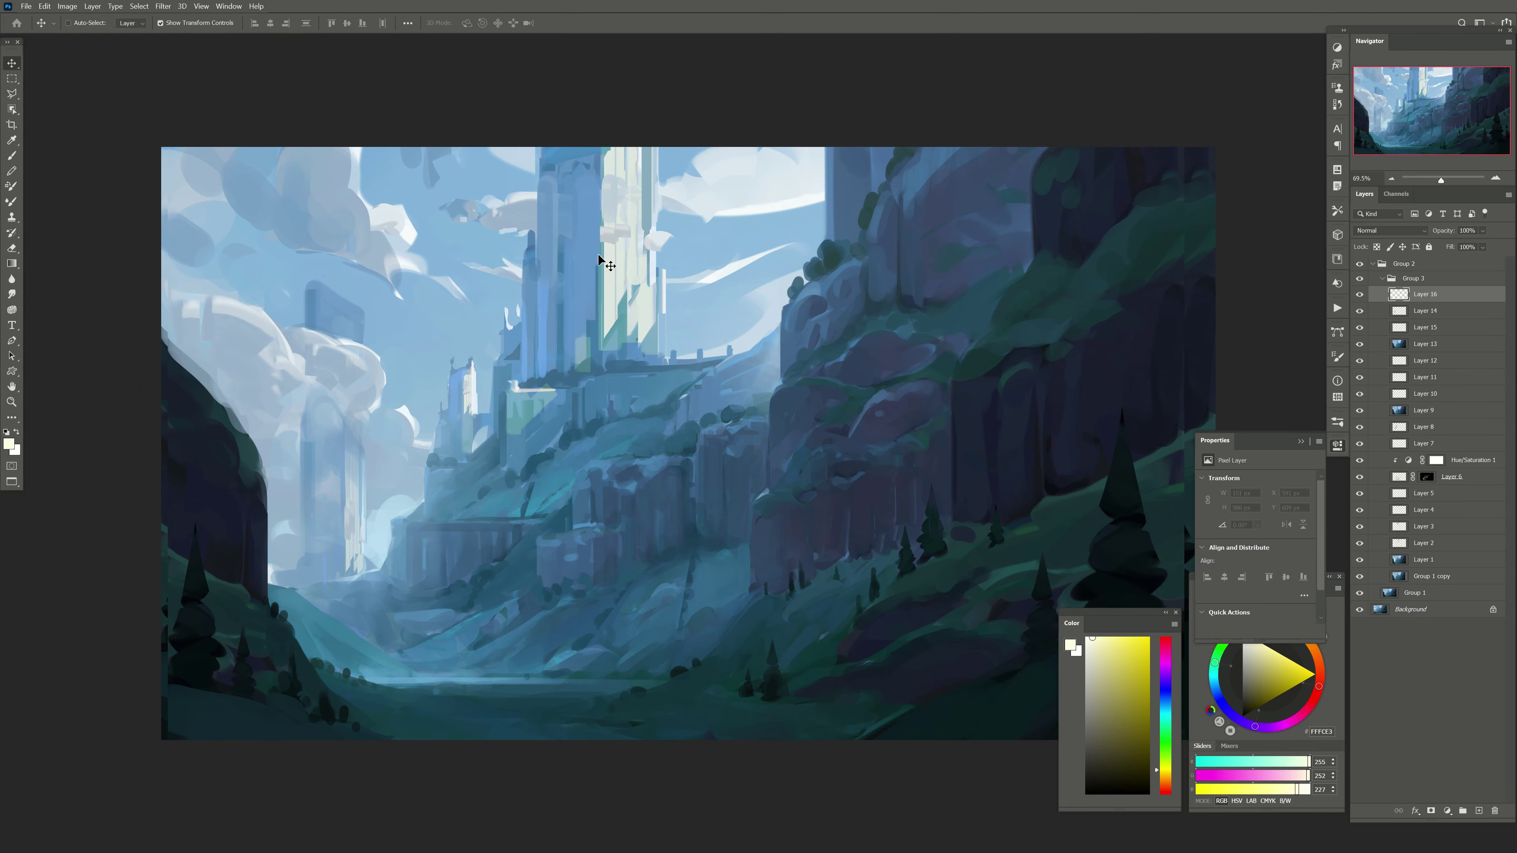
pyautogui.press('b')
pyautogui.moveTo(450, 315)
pyautogui.mouseDown()
pyautogui.moveTo(448, 347)
pyautogui.moveTo(347, 344)
pyautogui.moveTo(213, 284)
pyautogui.mouseUp()
pyautogui.hotkey('ctrl', 'shift', 'alt', 'n')
pyautogui.press('[')
pyautogui.keyDown('alt'); pyautogui.click(931, 507); pyautogui.keyUp('alt')
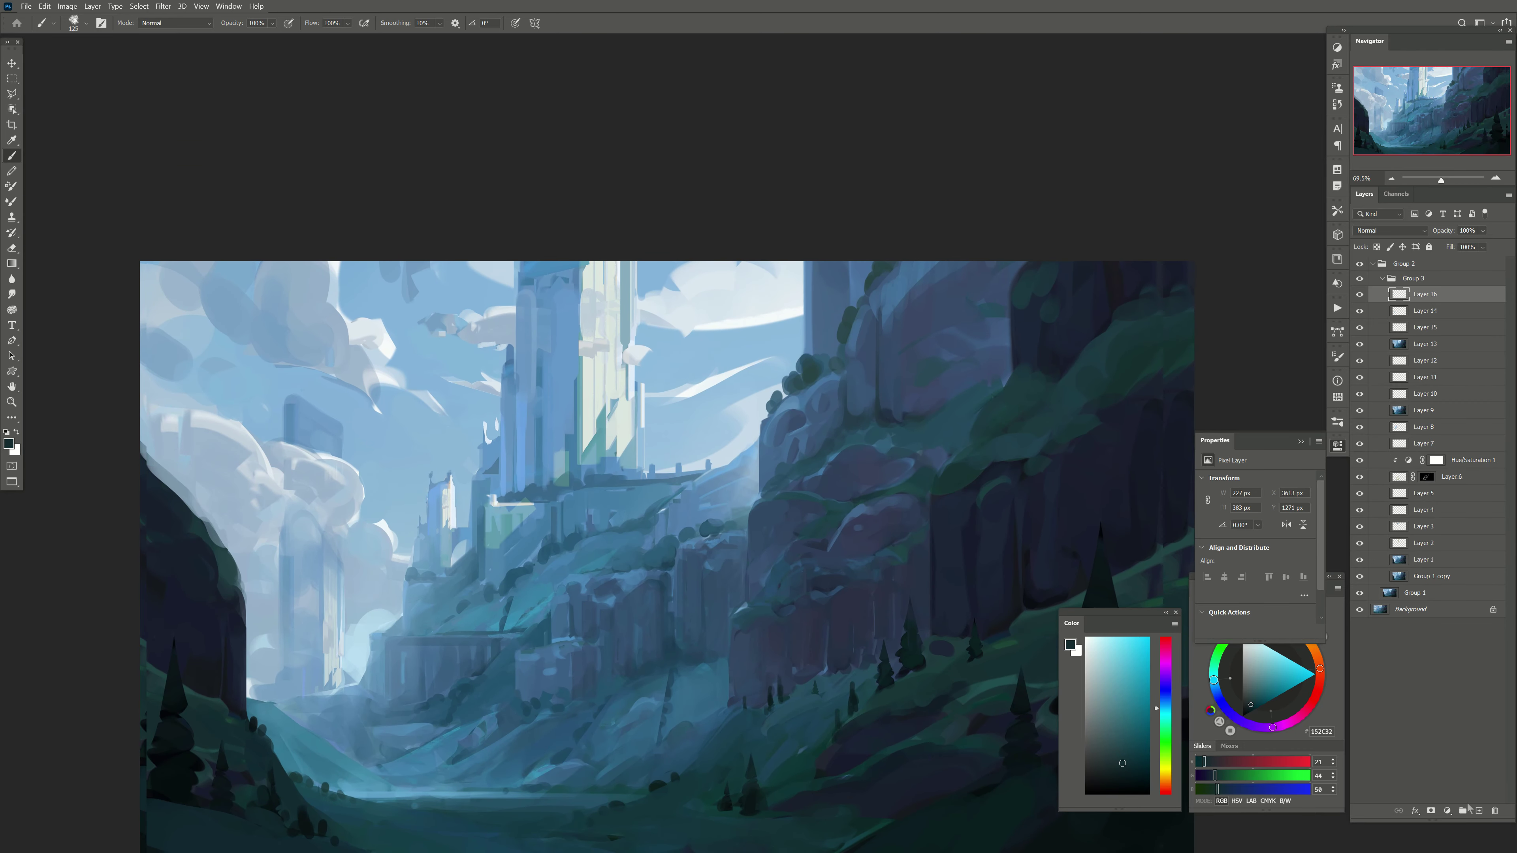
pyautogui.click(1391, 230)
pyautogui.click(1380, 257)
# Step: Repaint the top of the tower in a lighter blue with a larger brush
pyautogui.keyDown('alt'); pyautogui.click(593, 378); pyautogui.keyUp('alt')
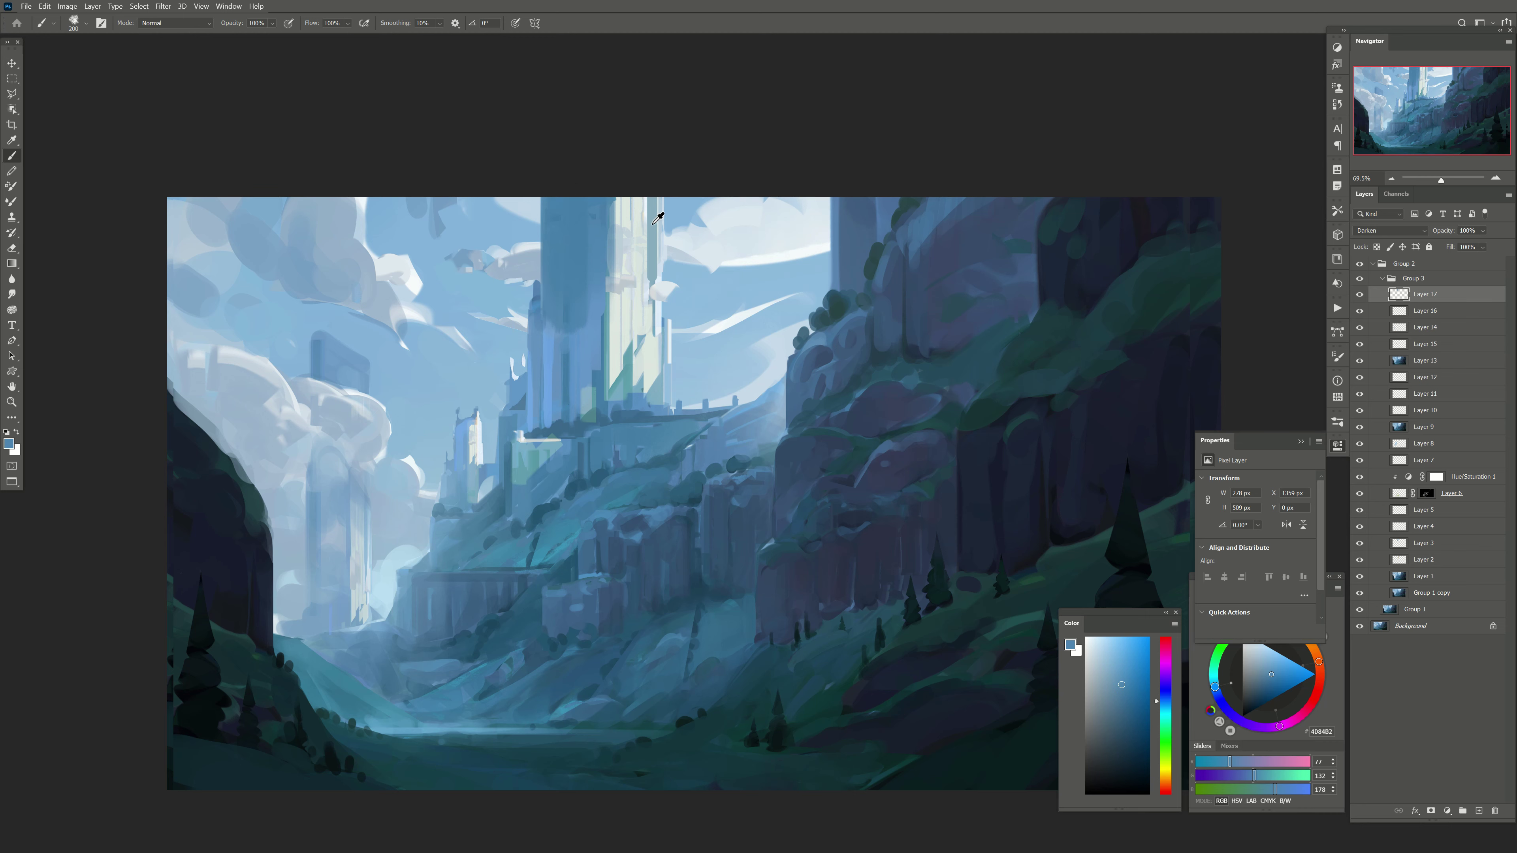
pyautogui.keyDown('alt'); pyautogui.click(612, 224); pyautogui.keyUp('alt')
pyautogui.press(']')
pyautogui.press(']')
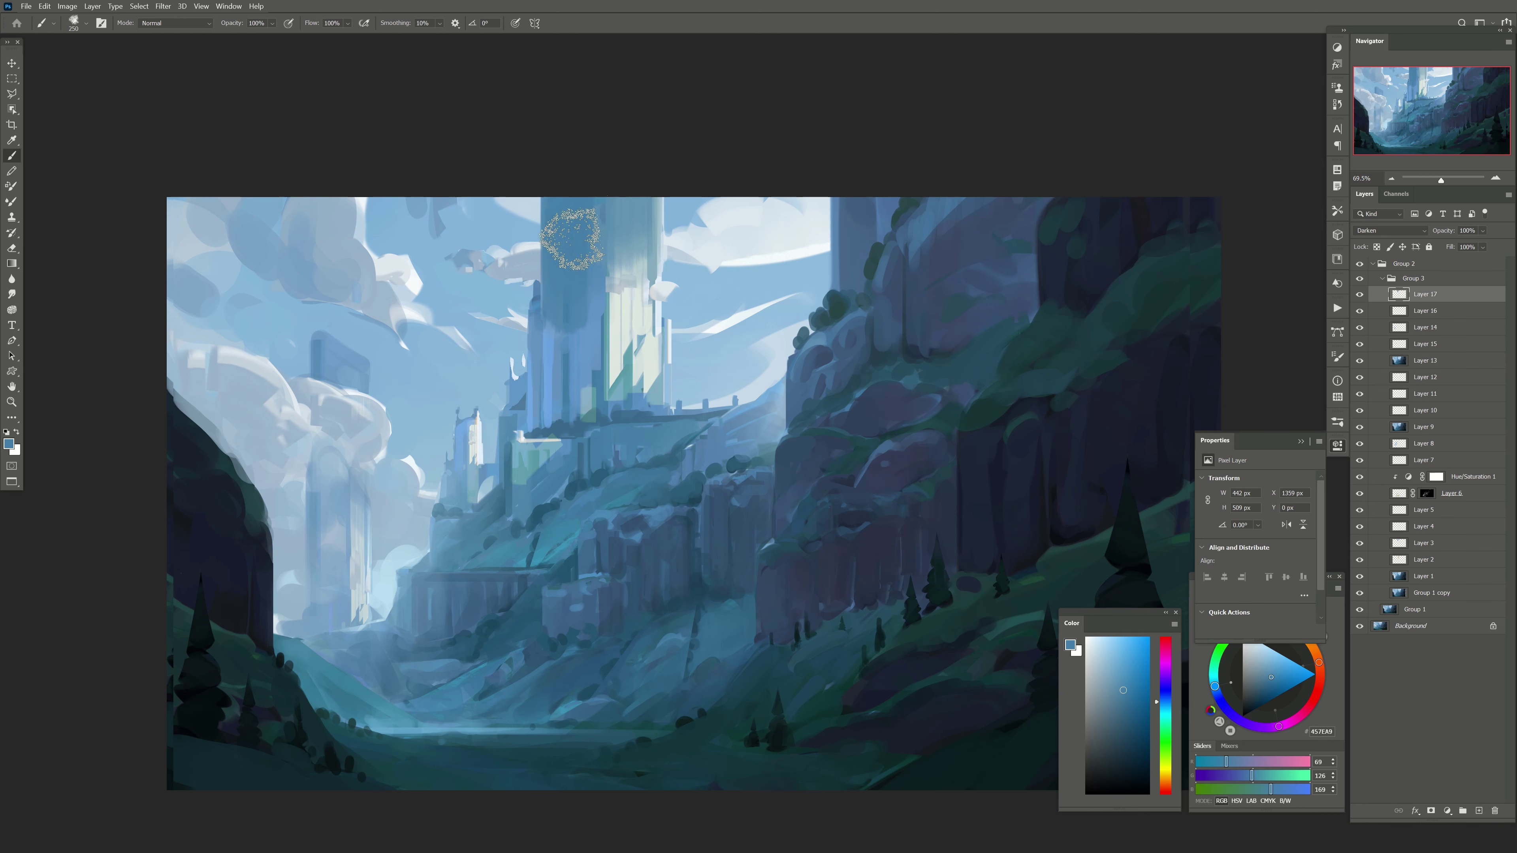
pyautogui.press(']')
pyautogui.keyDown('alt'); pyautogui.click(619, 247); pyautogui.keyUp('alt')
# Step: Erase part of the tower repaint and set the layer to 77% opacity
pyautogui.press('e')
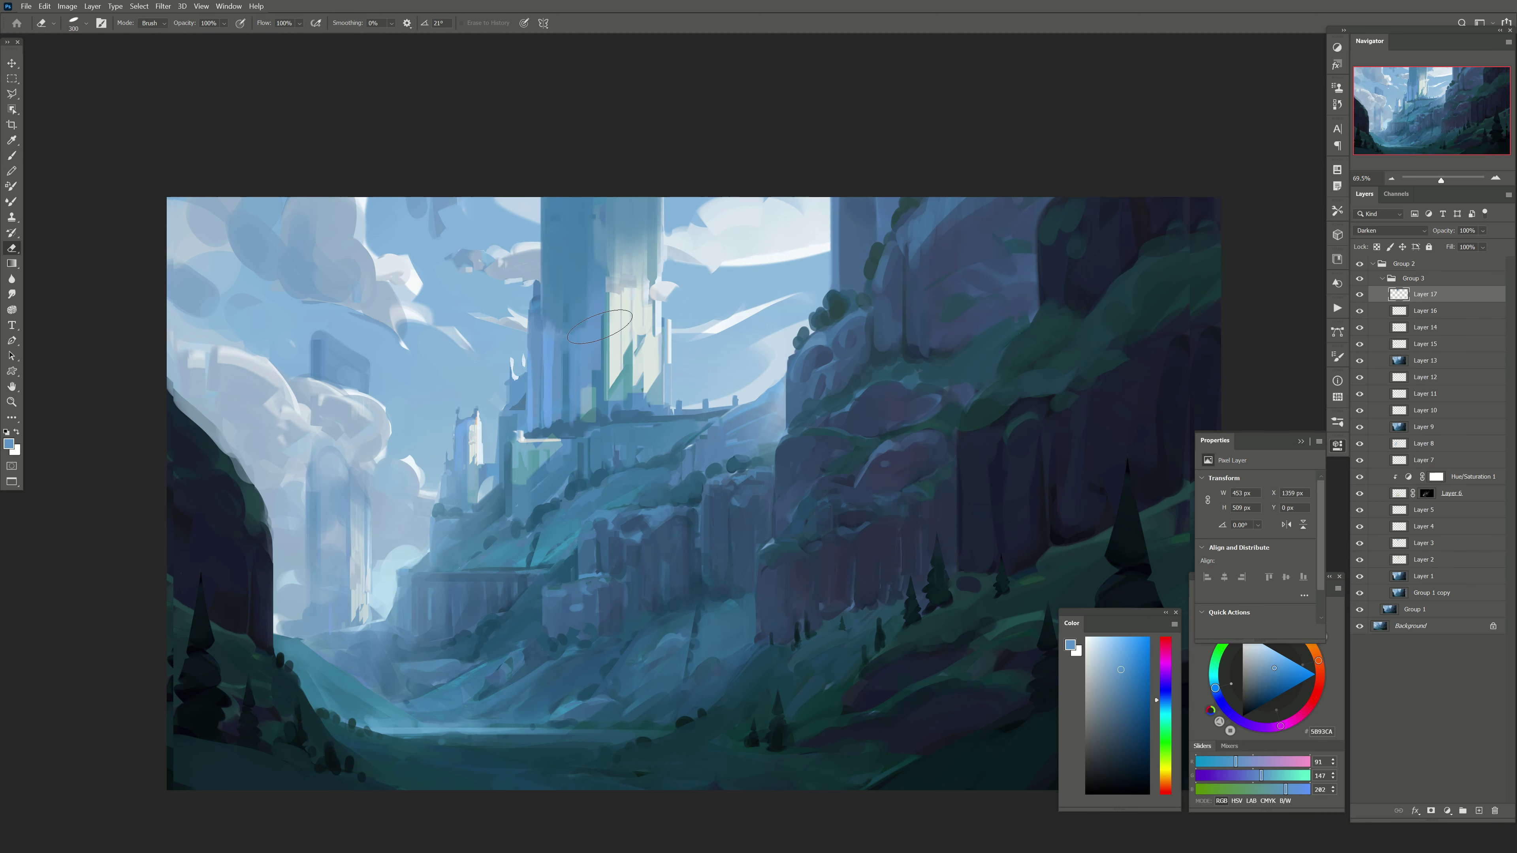
pyautogui.press(']')
pyautogui.moveTo(571, 317); pyautogui.dragTo(575, 190)
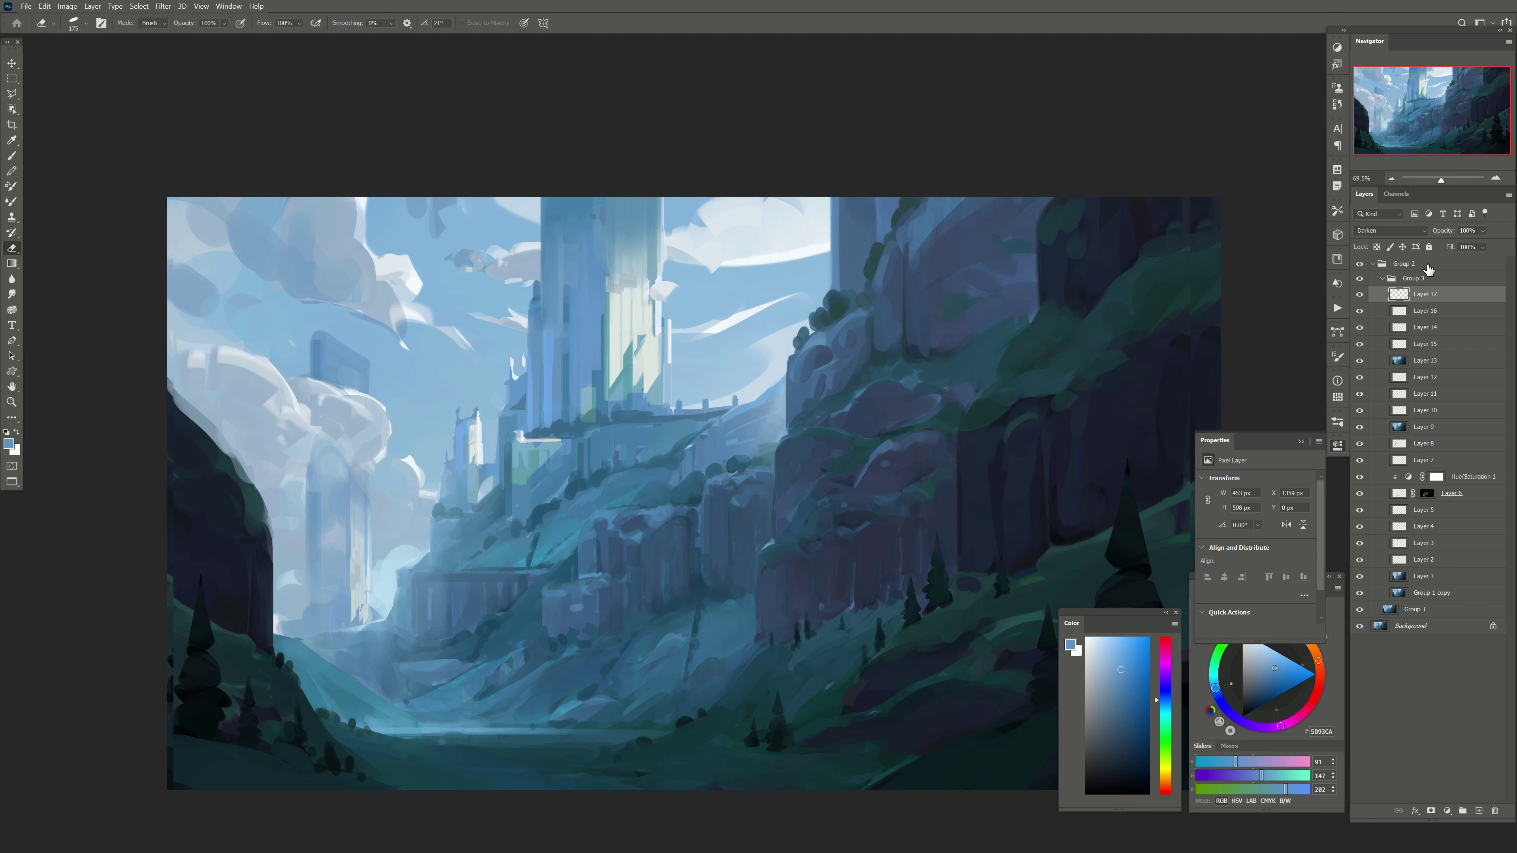
pyautogui.moveTo(1480, 249); pyautogui.dragTo(1490, 245)
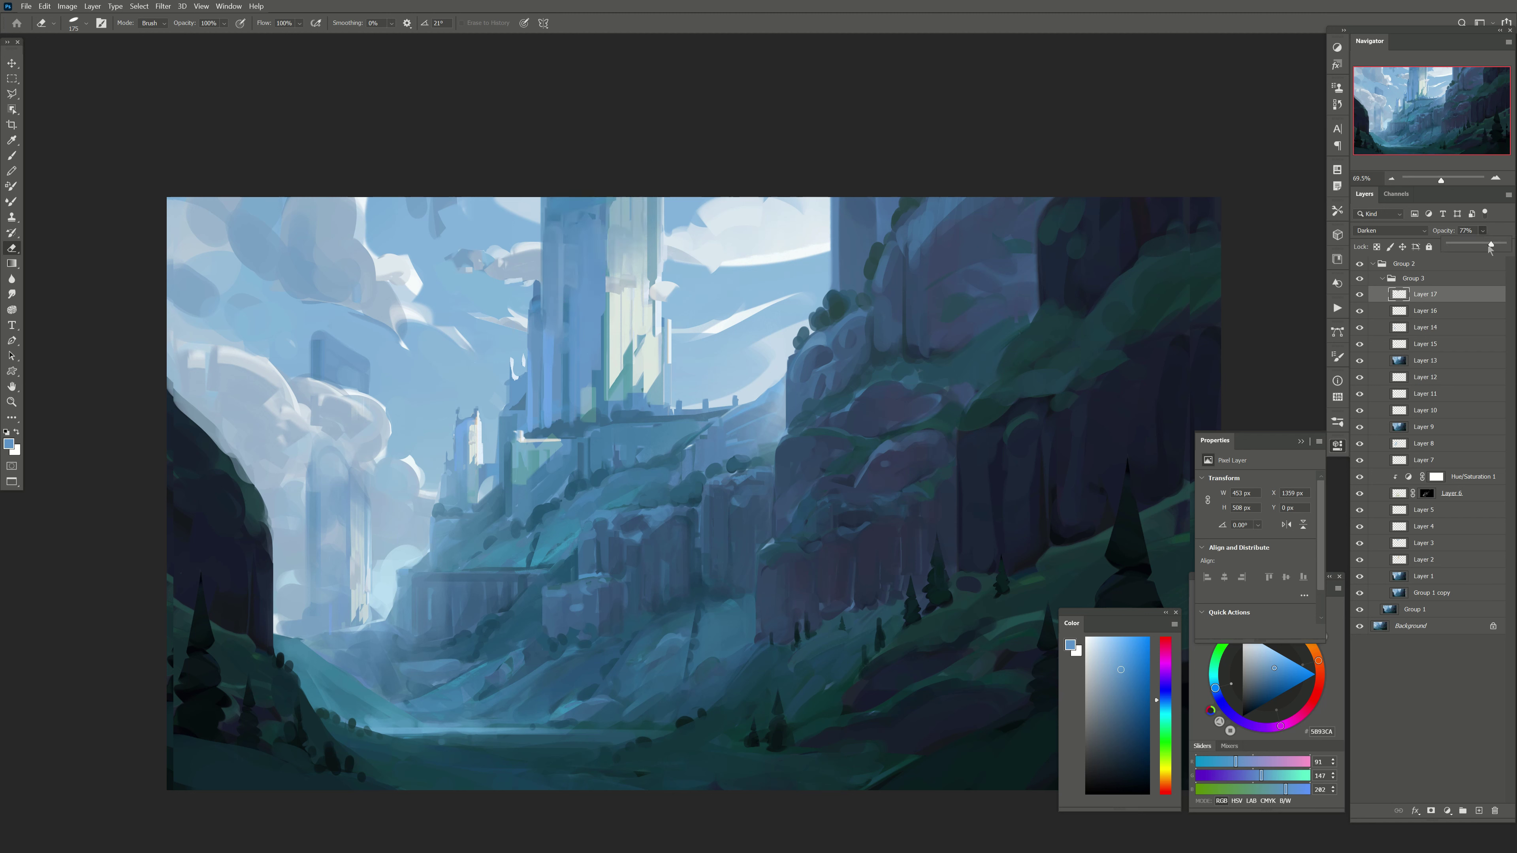
# Step: Mirror to check, erase more of the tower-top repaint, keep Darken, and lower opacity to 58%
pyautogui.press('h')
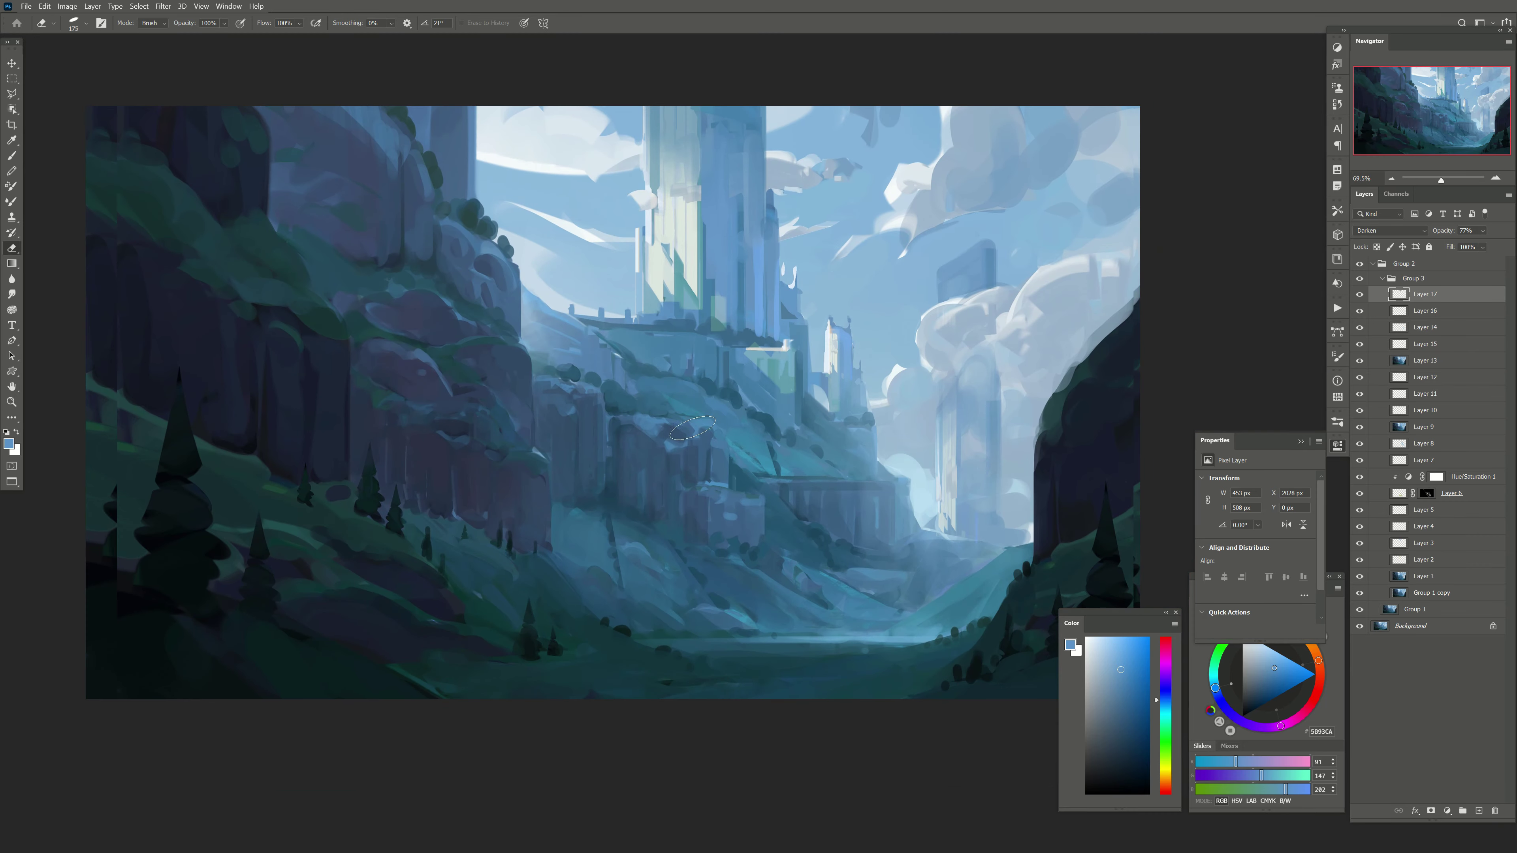
pyautogui.press(']')
pyautogui.press(']')
pyautogui.moveTo(669, 166); pyautogui.dragTo(667, 222)
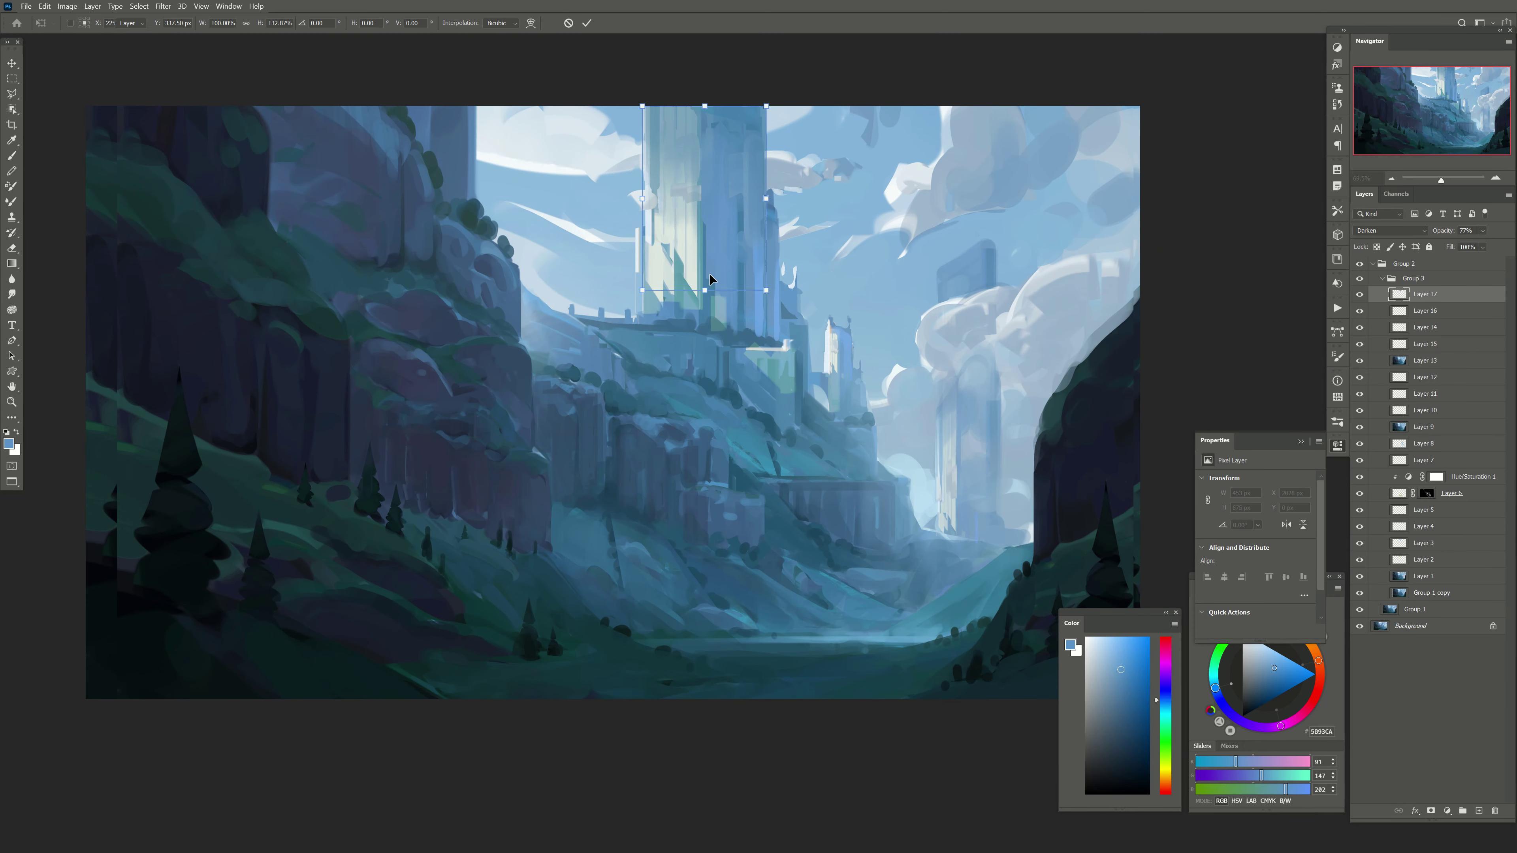
pyautogui.press(']')
pyautogui.press(']')
pyautogui.moveTo(612, 169); pyautogui.dragTo(668, 203)
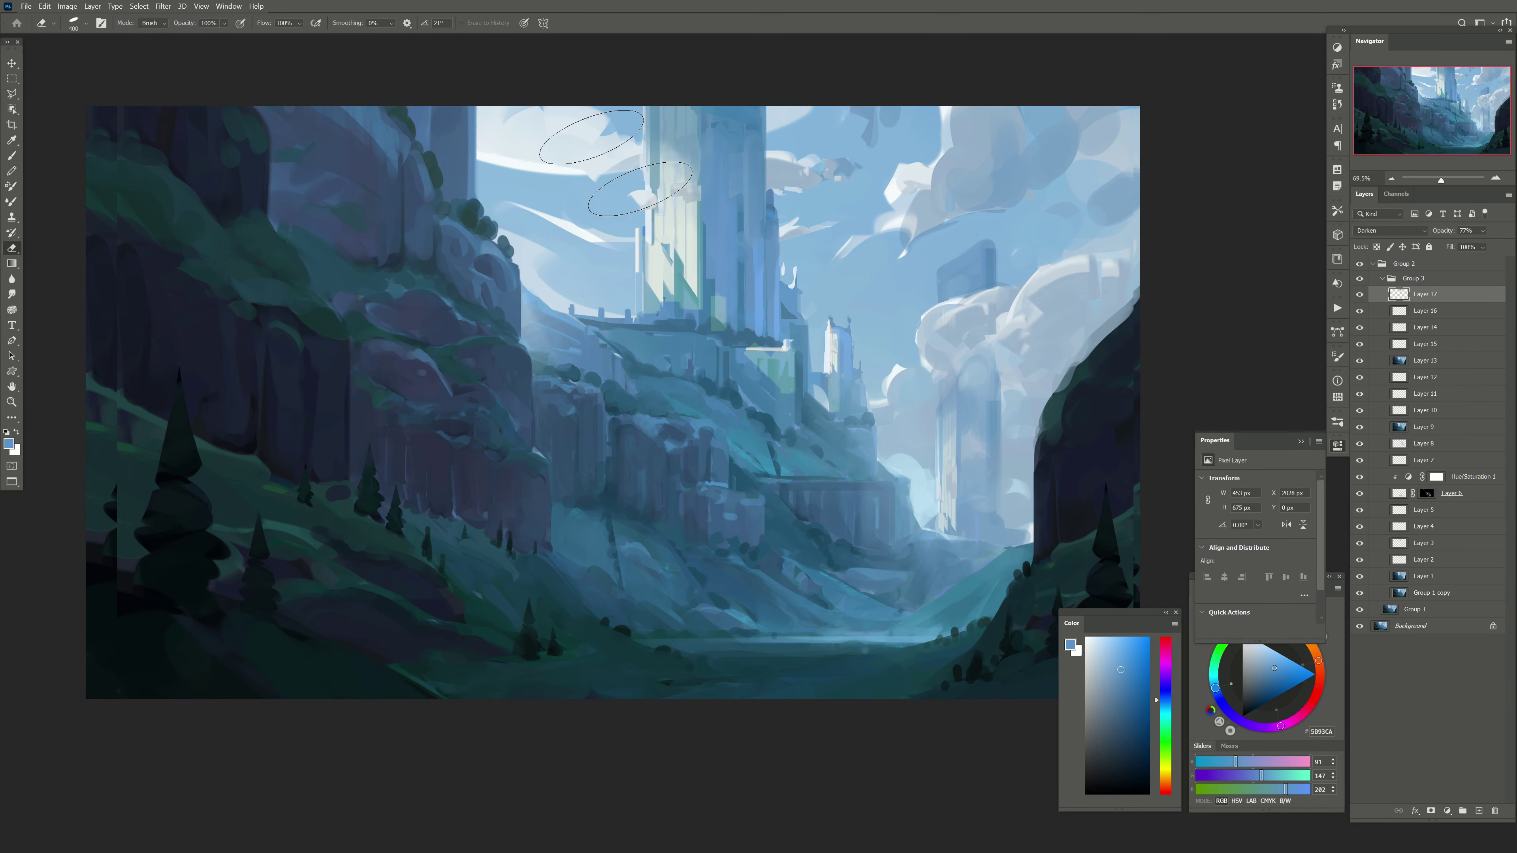
pyautogui.click(1391, 230)
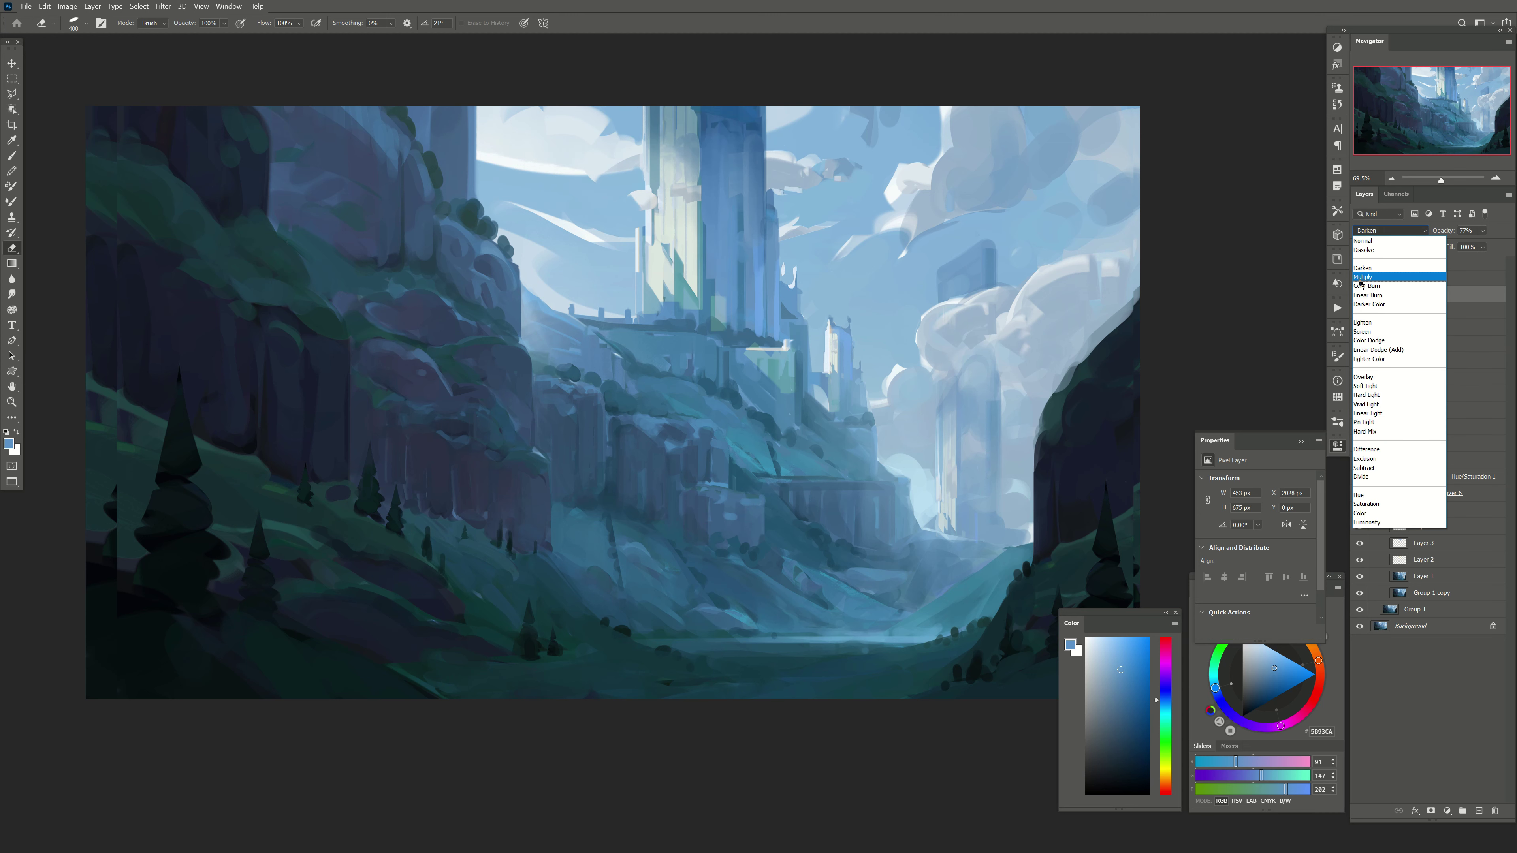
pyautogui.press('Escape')
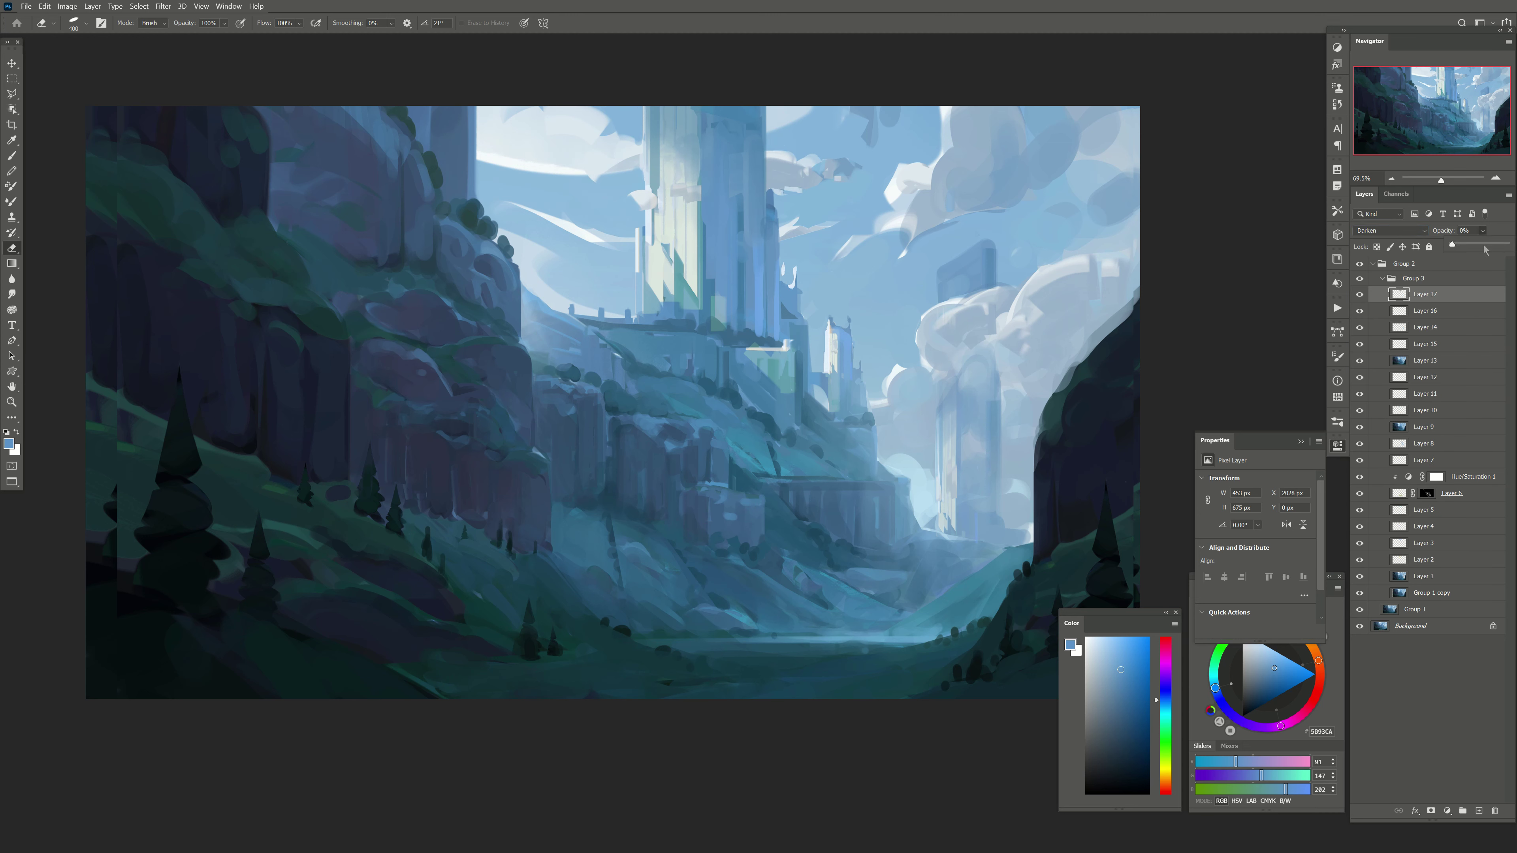
pyautogui.moveTo(1485, 249); pyautogui.dragTo(1487, 248)
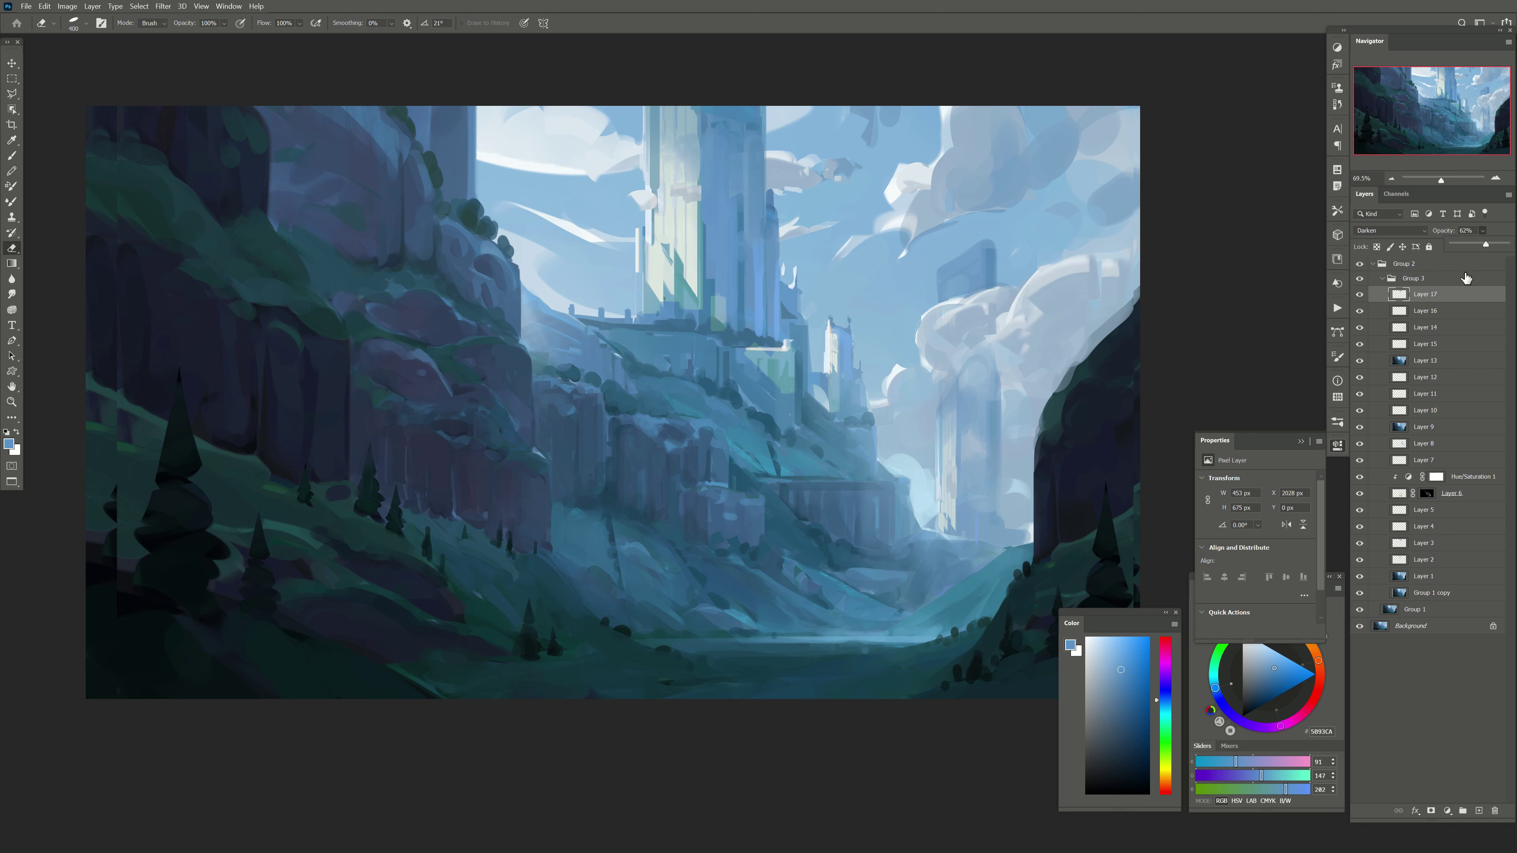
# Step: Add empty Layer 18 above Layer 17 and start a Color Range selection
pyautogui.click(1479, 811)
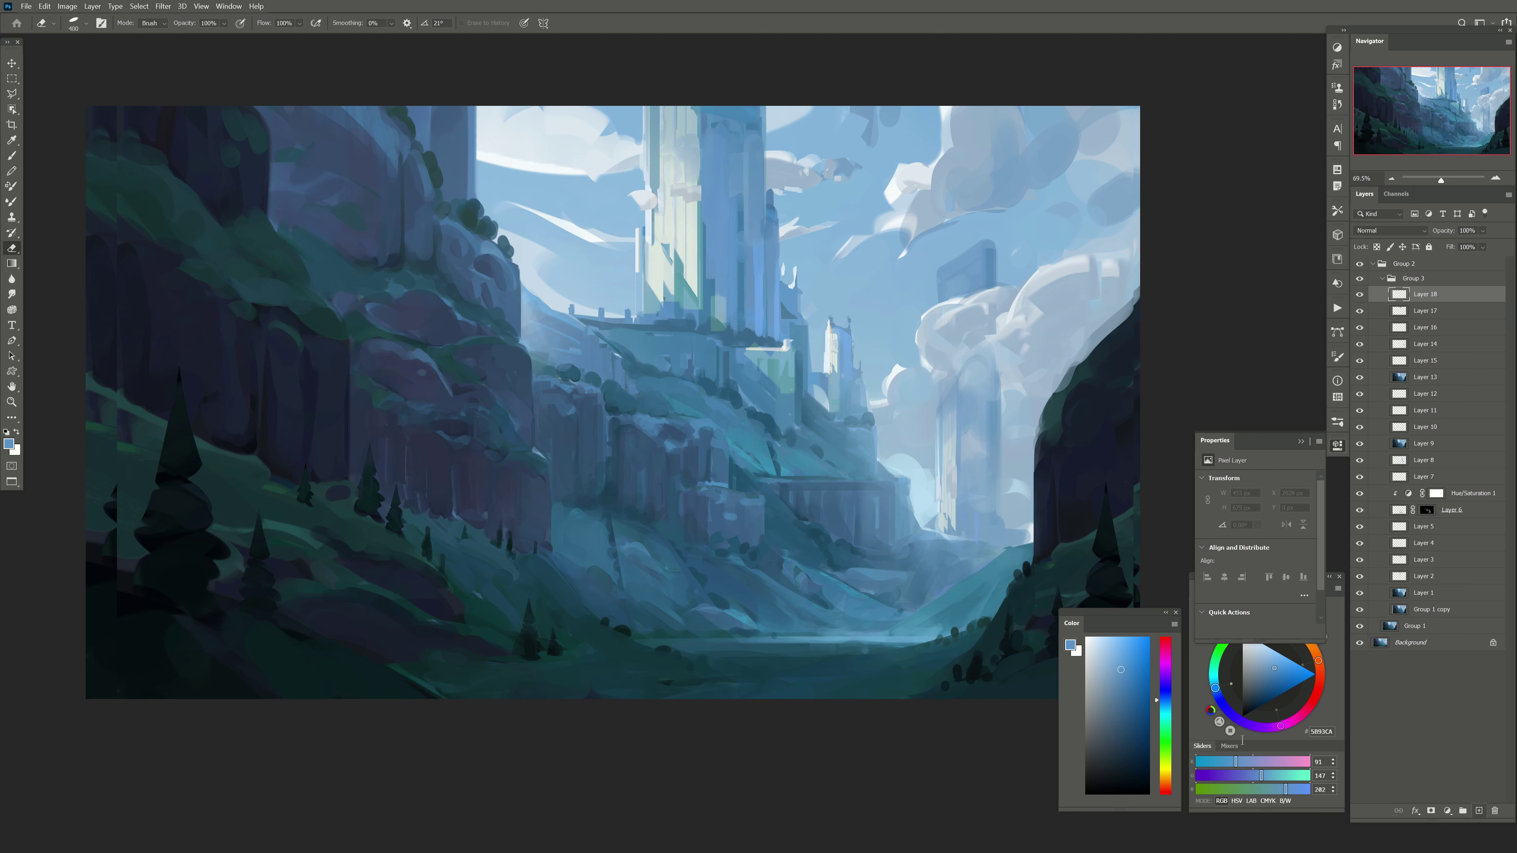
pyautogui.moveTo(559, 546); pyautogui.dragTo(569, 532)
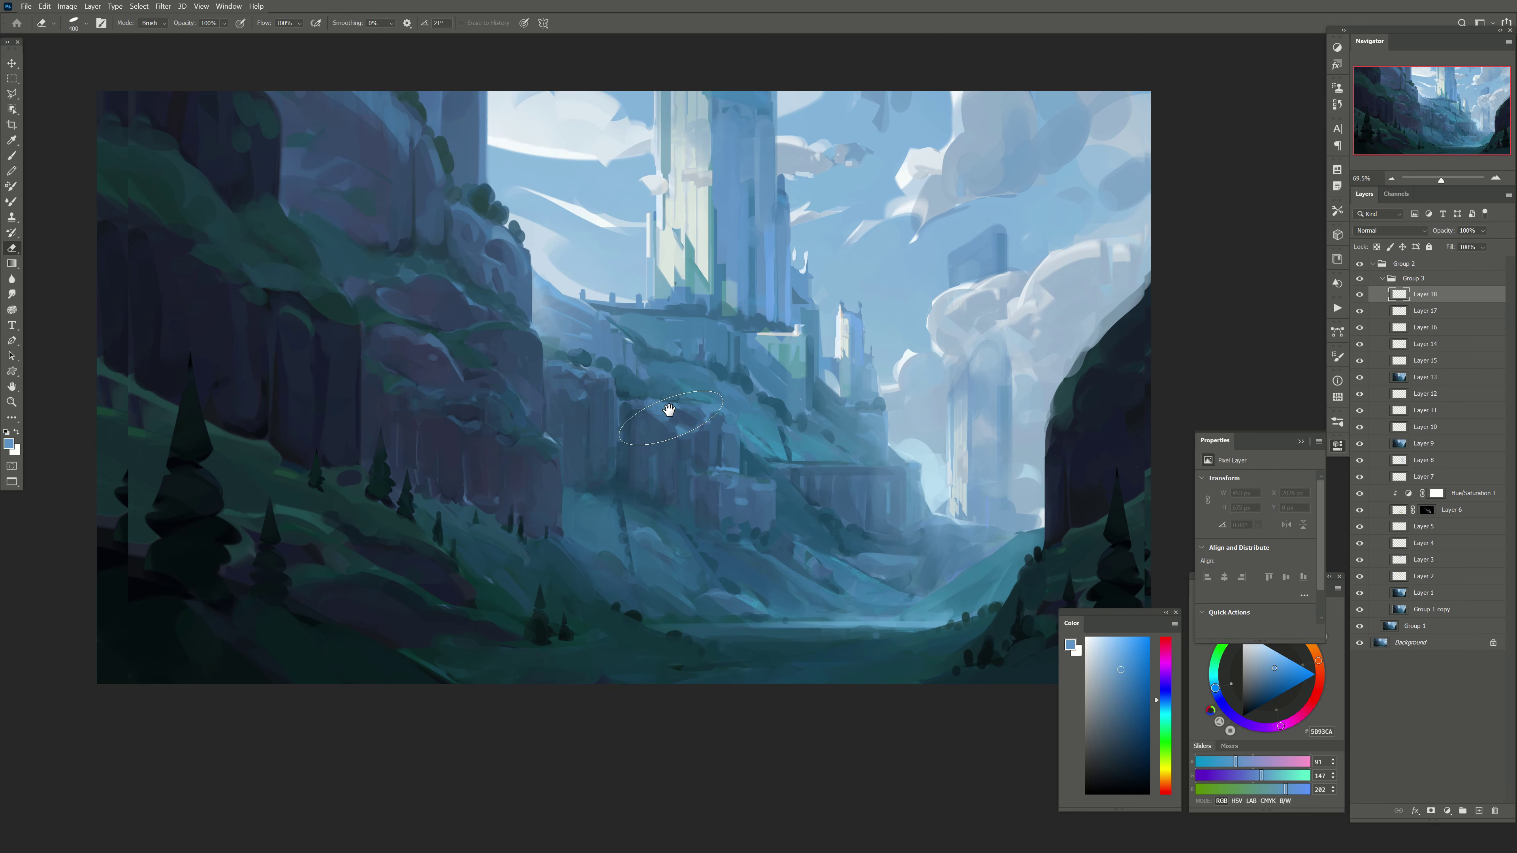
pyautogui.click(131, 7)
pyautogui.click(143, 116)
# Step: Accept the Color Range selection and paint bright yellow-green light on the central and lower slopes
pyautogui.press('Return')
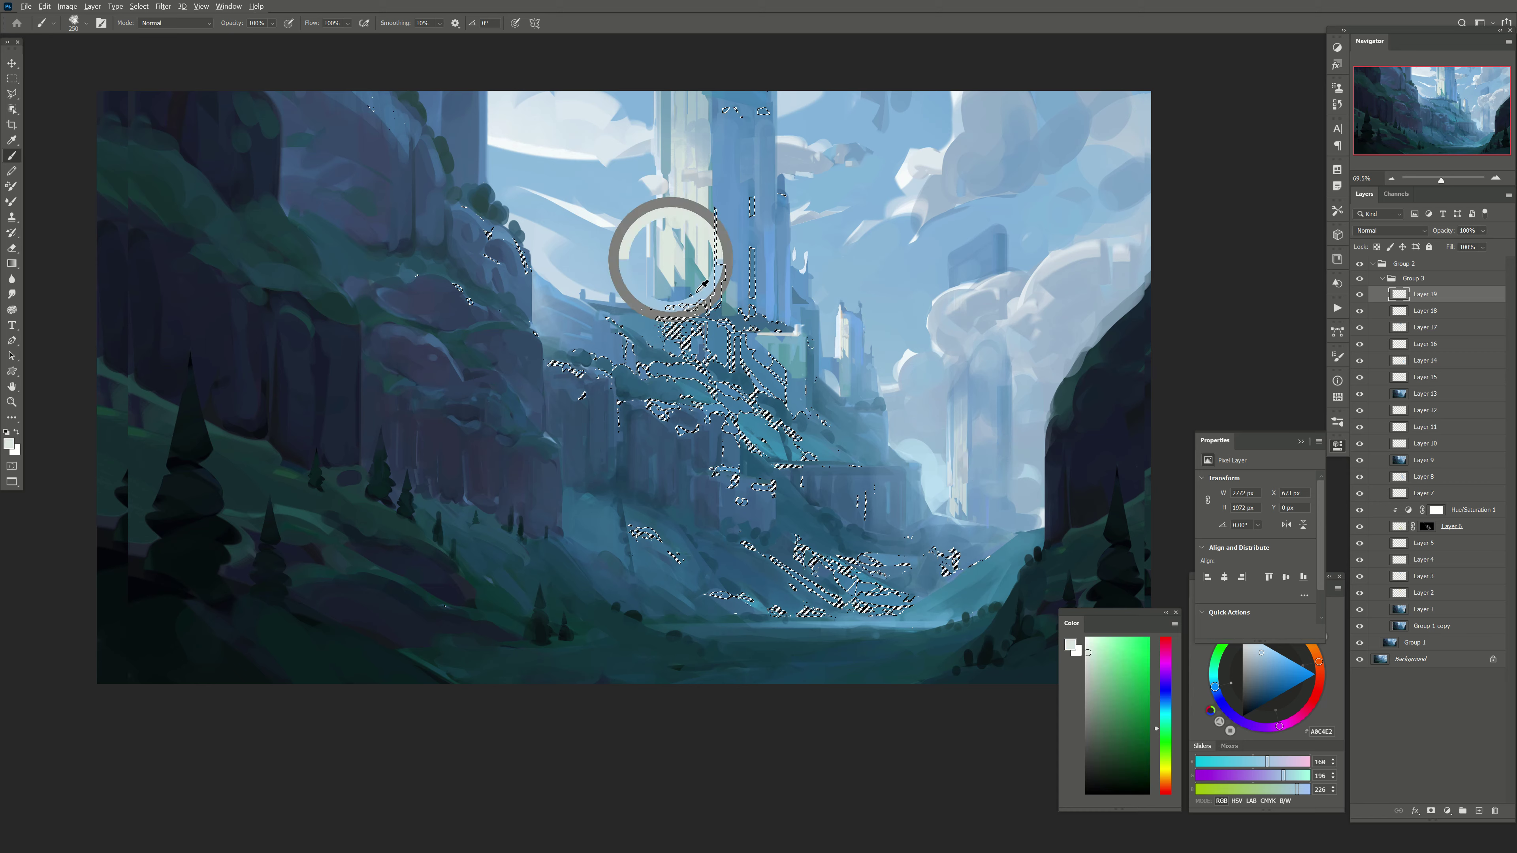
pyautogui.keyDown('alt'); pyautogui.click(672, 254); pyautogui.keyUp('alt')
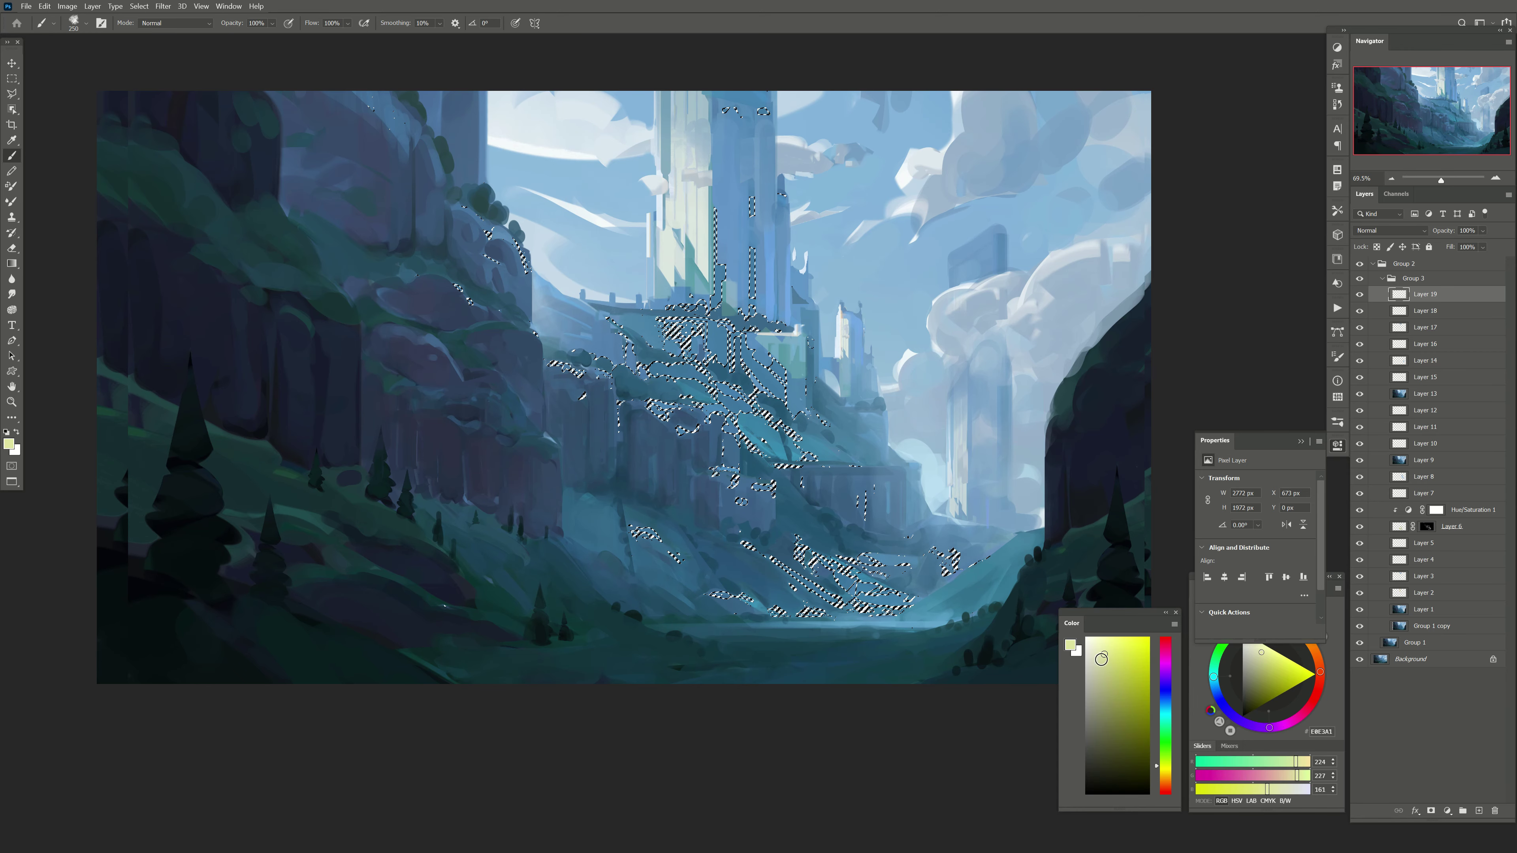
pyautogui.click(1118, 661)
pyautogui.press('[')
pyautogui.press('[')
pyautogui.press('[')
pyautogui.moveTo(639, 370); pyautogui.dragTo(741, 430)
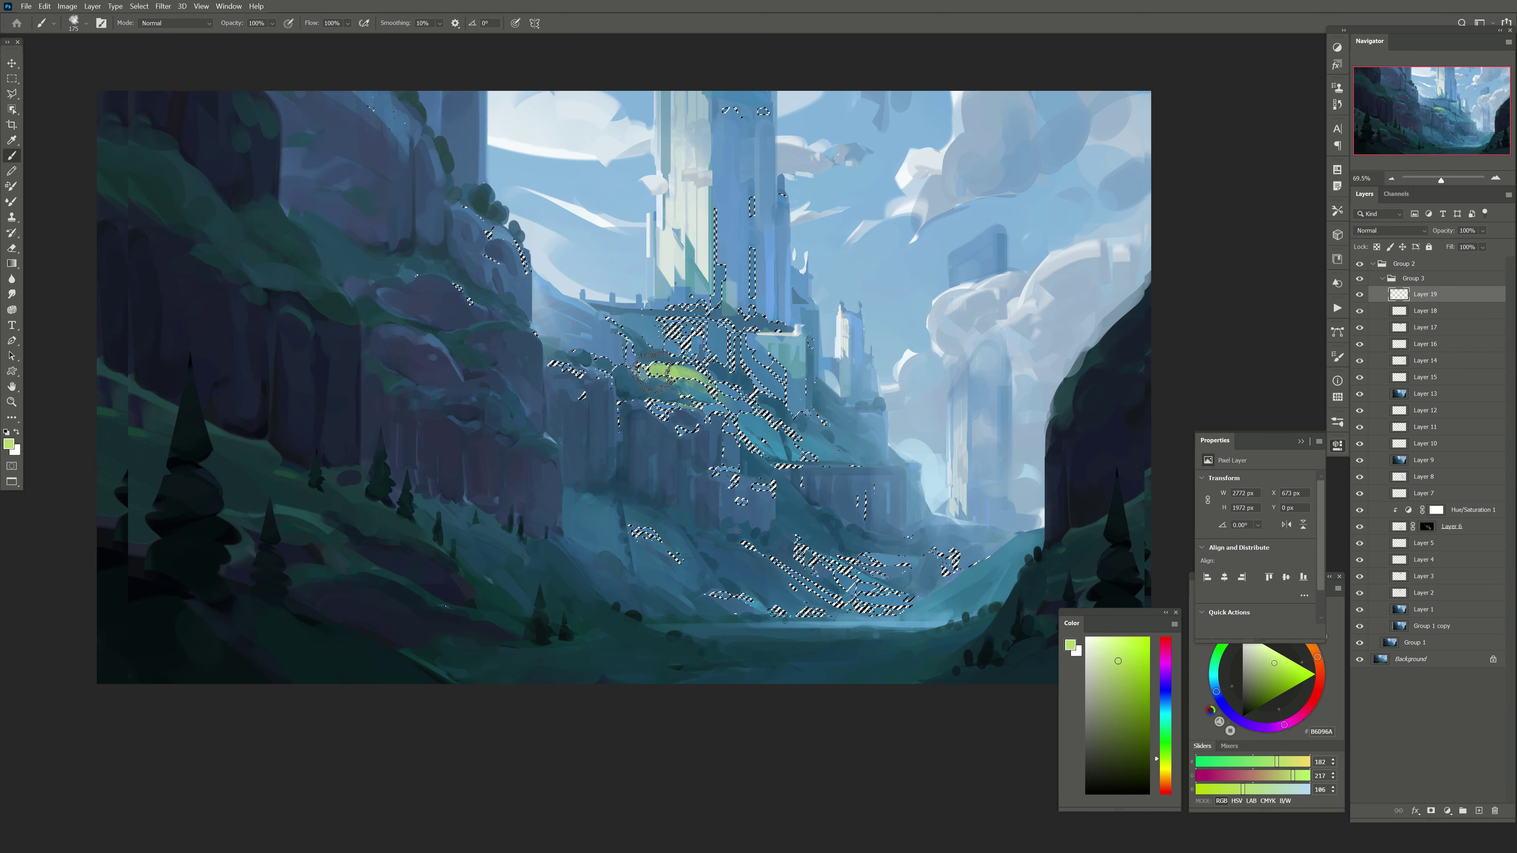
pyautogui.moveTo(794, 544); pyautogui.dragTo(872, 591)
pyautogui.press(']')
pyautogui.press(']')
pyautogui.press(']')
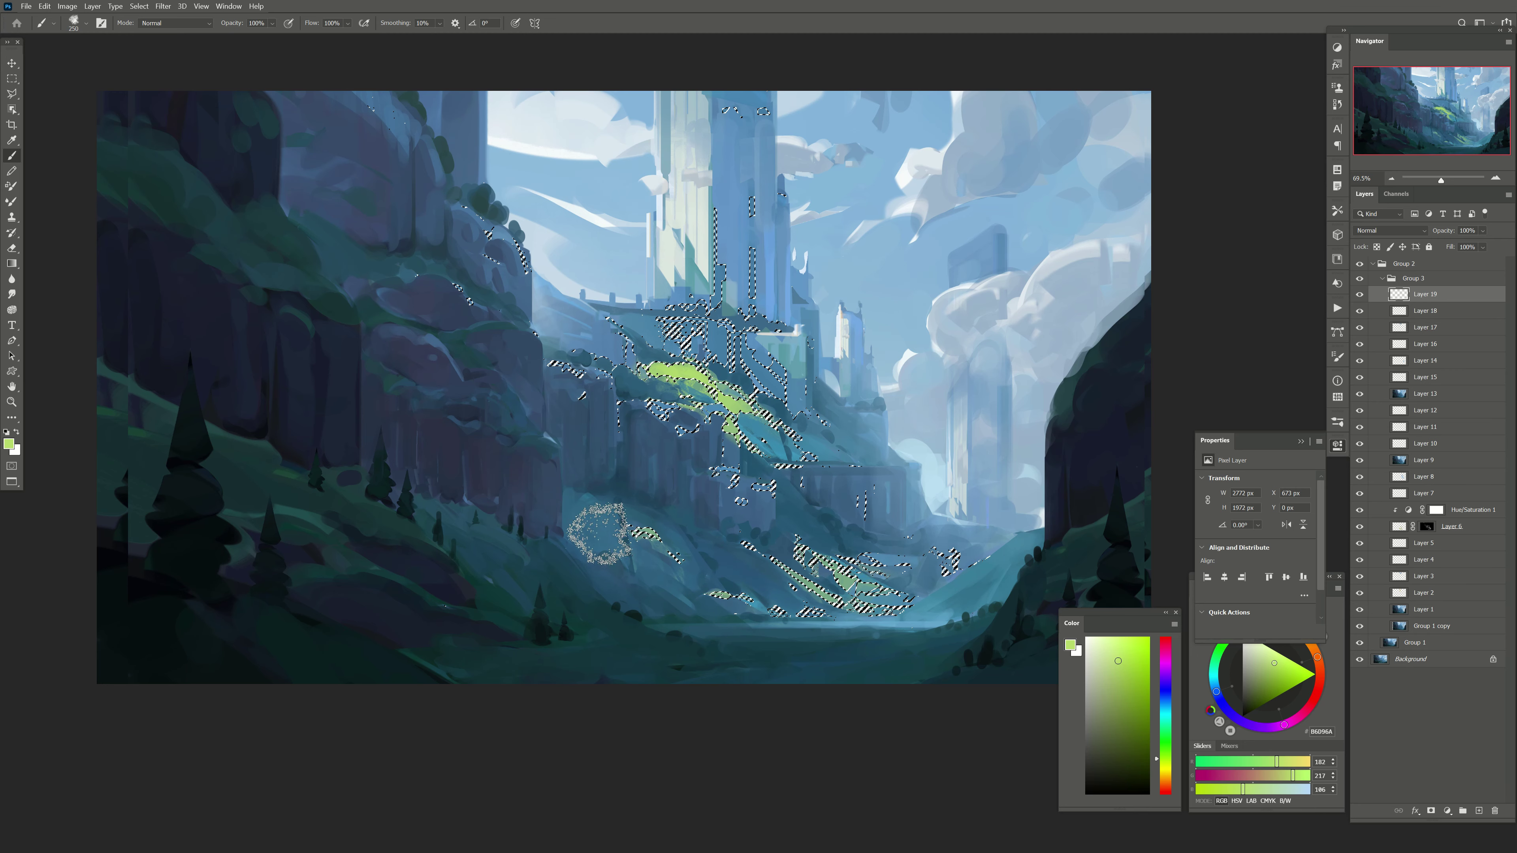
pyautogui.moveTo(588, 499)
pyautogui.mouseDown()
pyautogui.moveTo(627, 583)
pyautogui.moveTo(675, 562)
pyautogui.mouseUp()
# Step: Deselect, erase stray green from the lower slopes and central cliff, and reduce the layer's opacity
pyautogui.hotkey('ctrl', 'd')
pyautogui.press('e')
pyautogui.moveTo(667, 501); pyautogui.dragTo(621, 562)
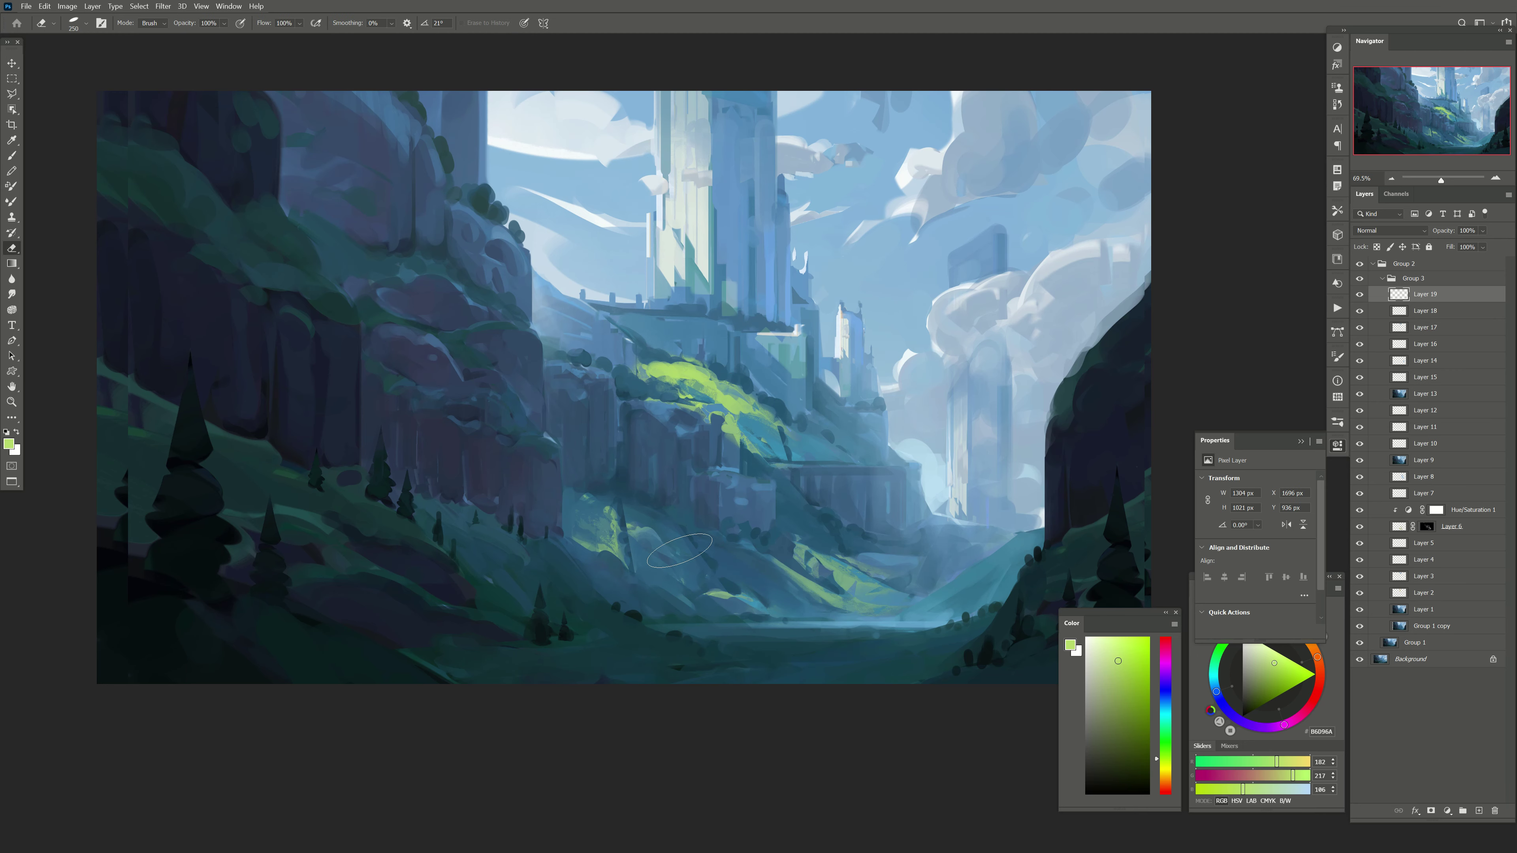
pyautogui.moveTo(592, 508); pyautogui.dragTo(669, 564)
pyautogui.press(']')
pyautogui.moveTo(812, 555); pyautogui.dragTo(872, 592)
pyautogui.moveTo(694, 436)
pyautogui.mouseDown()
pyautogui.moveTo(747, 413)
pyautogui.moveTo(681, 370)
pyautogui.moveTo(693, 389)
pyautogui.mouseUp()
pyautogui.press(']')
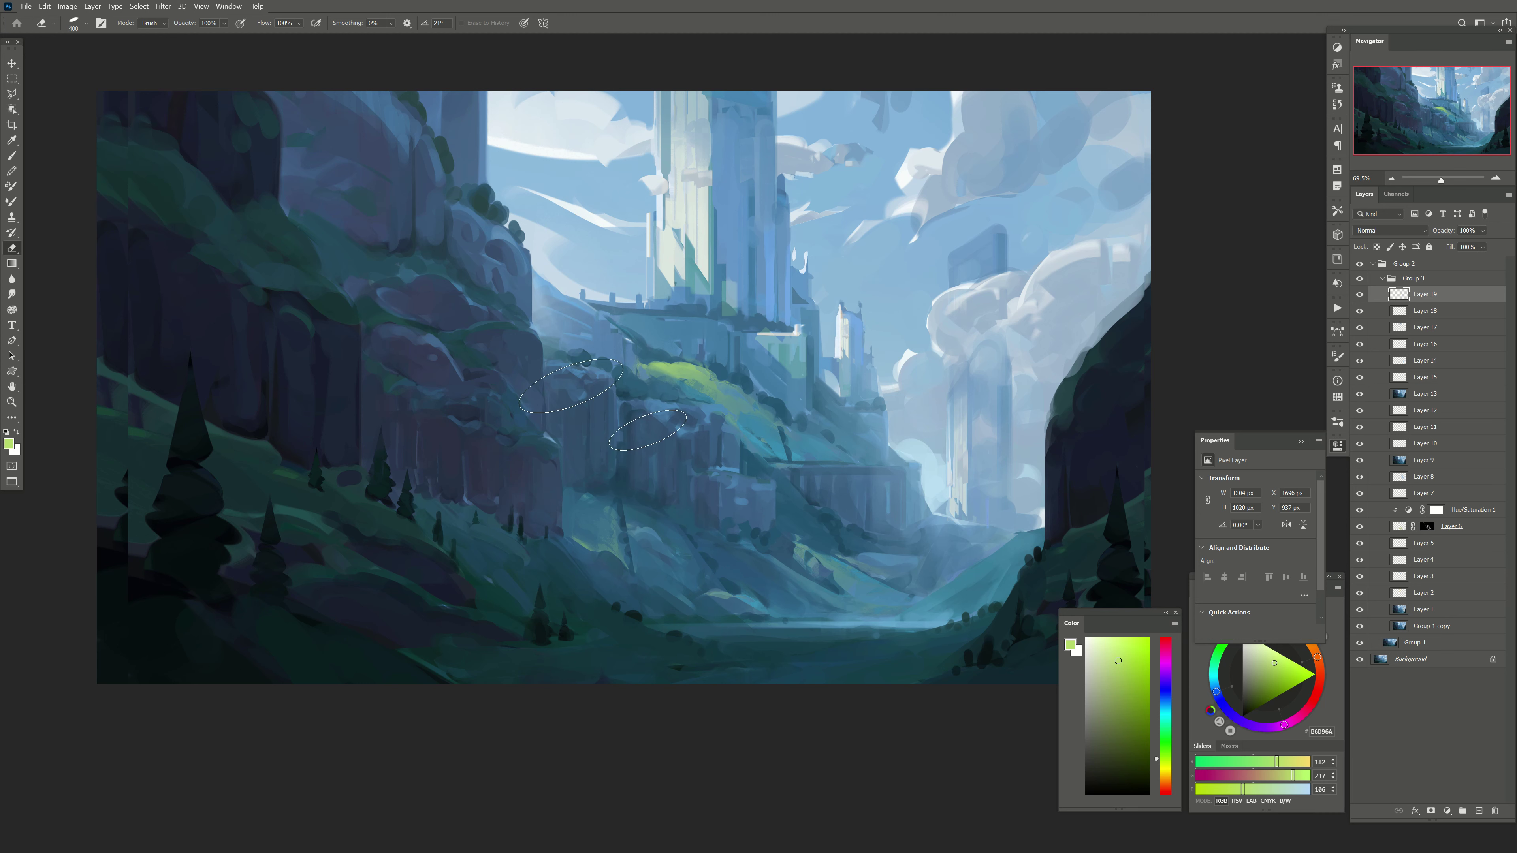
pyautogui.moveTo(1449, 244); pyautogui.dragTo(1479, 258)
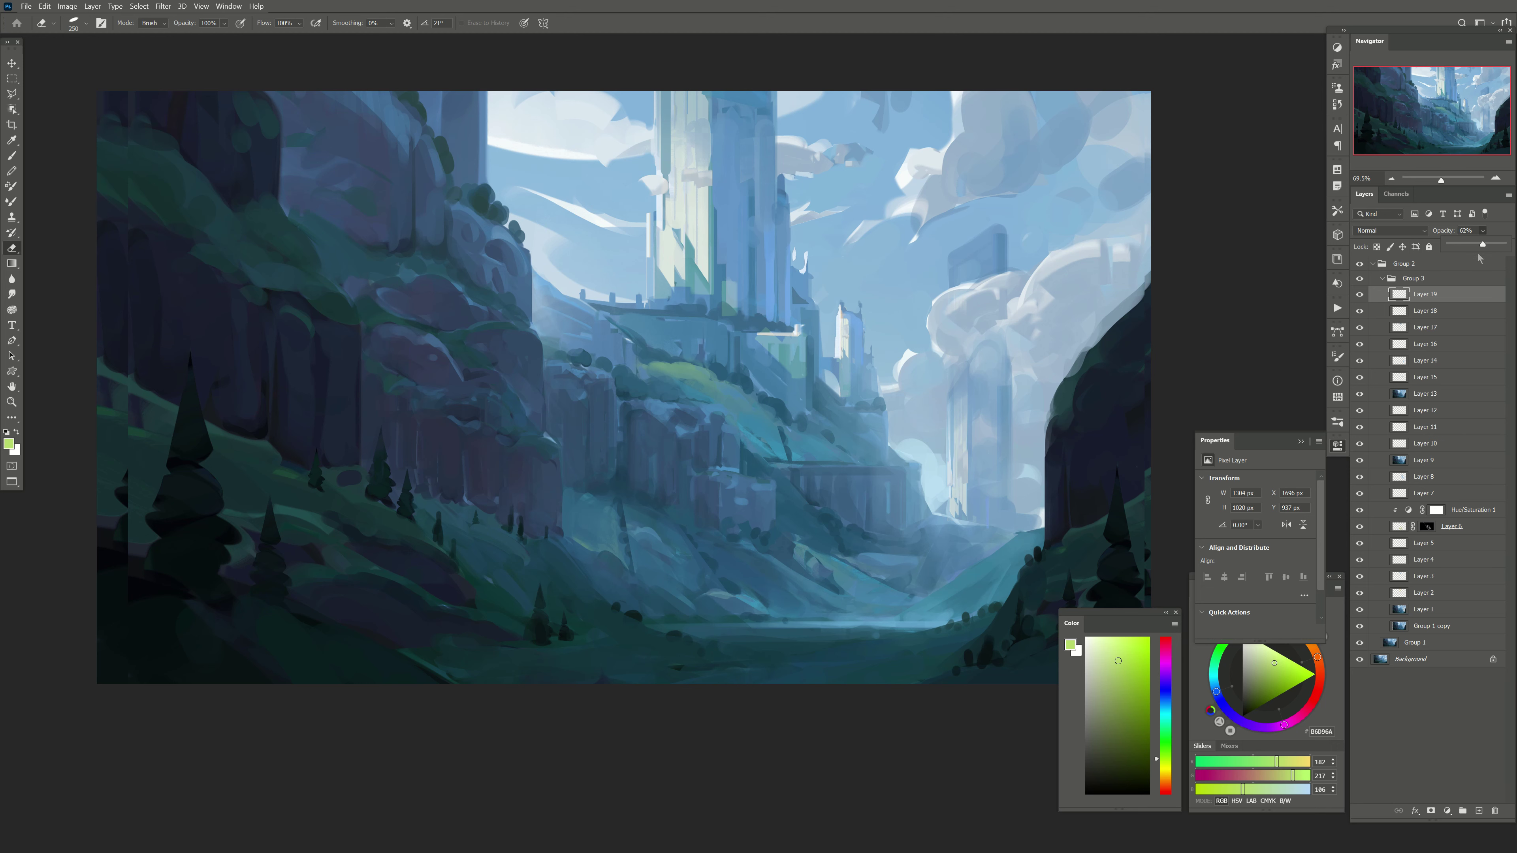
# Step: Stamp a merged copy onto new Layer 20 and smear the dark tree edge along the left border
pyautogui.click(1478, 811)
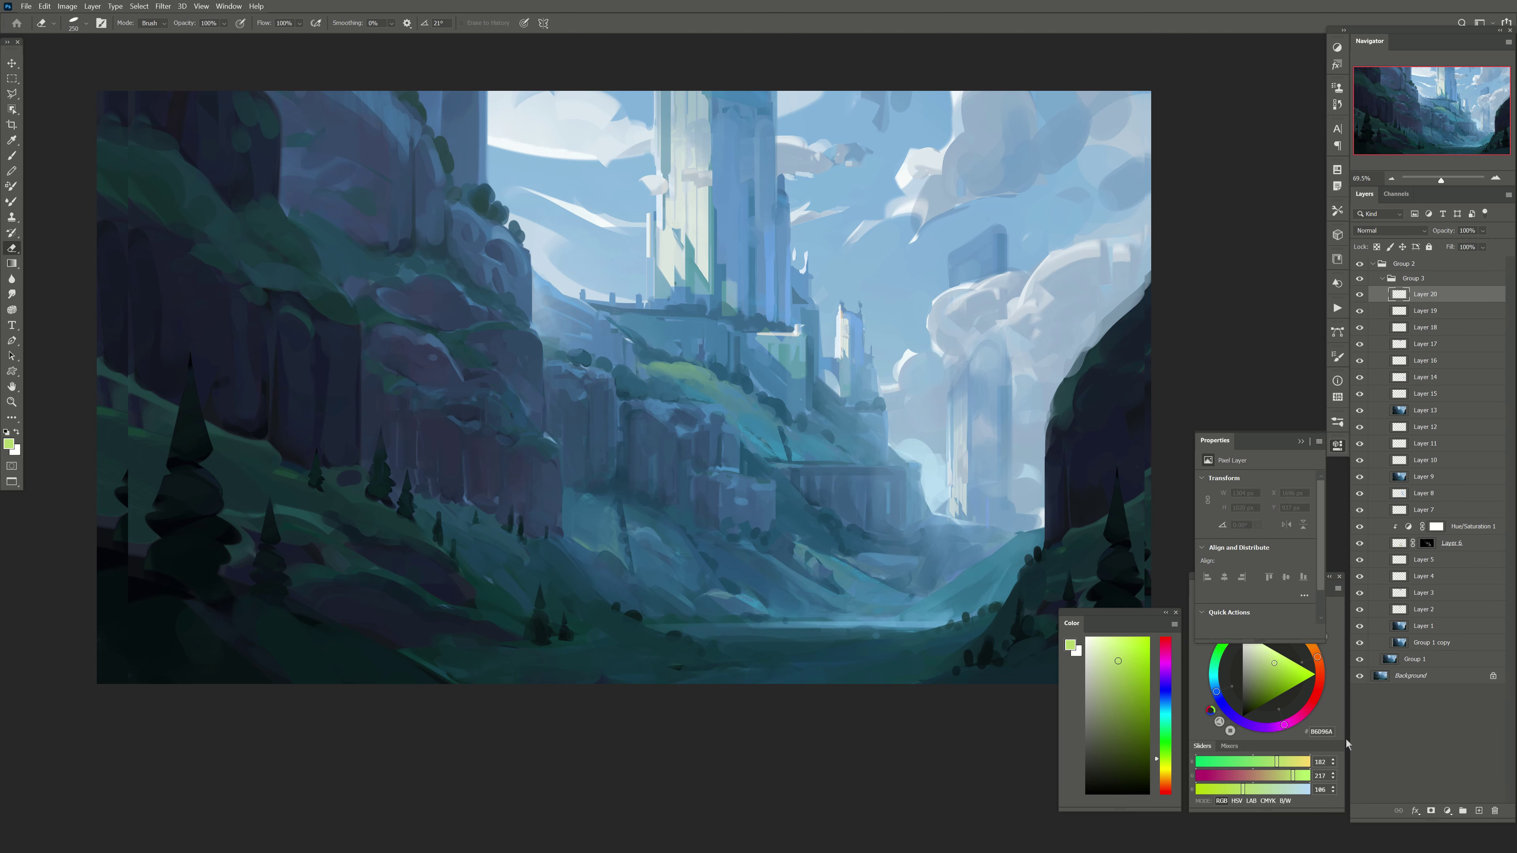
pyautogui.moveTo(667, 440); pyautogui.dragTo(701, 458)
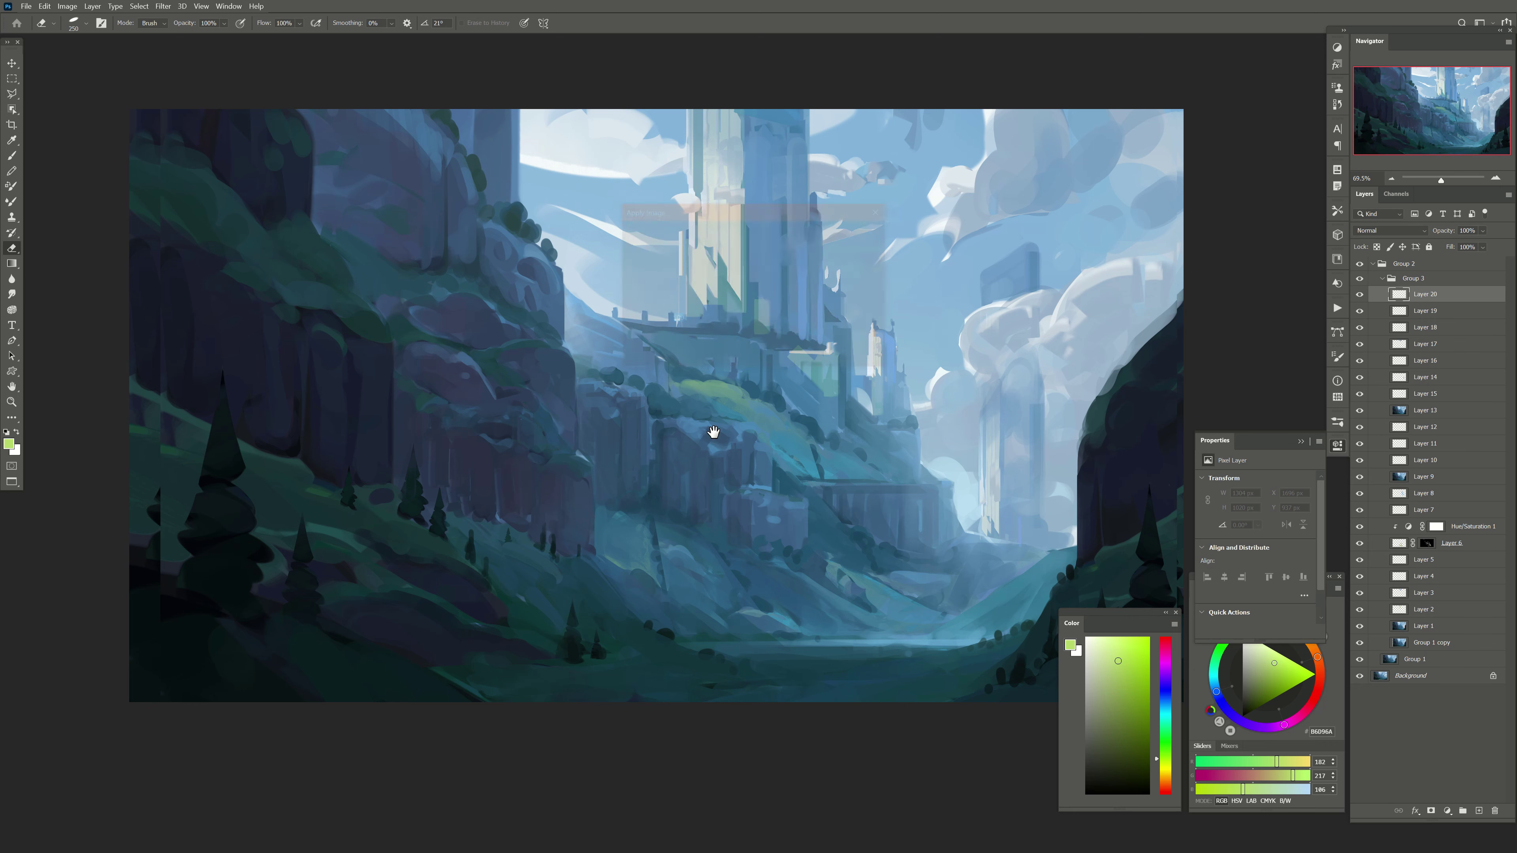
pyautogui.hotkey('ctrl', 'shift', 'alt', 'e')
pyautogui.press('b')
pyautogui.moveTo(165, 382); pyautogui.dragTo(280, 424)
pyautogui.keyDown('alt'); pyautogui.click(280, 424); pyautogui.keyUp('alt')
pyautogui.press(']')
pyautogui.press(']')
pyautogui.press(']')
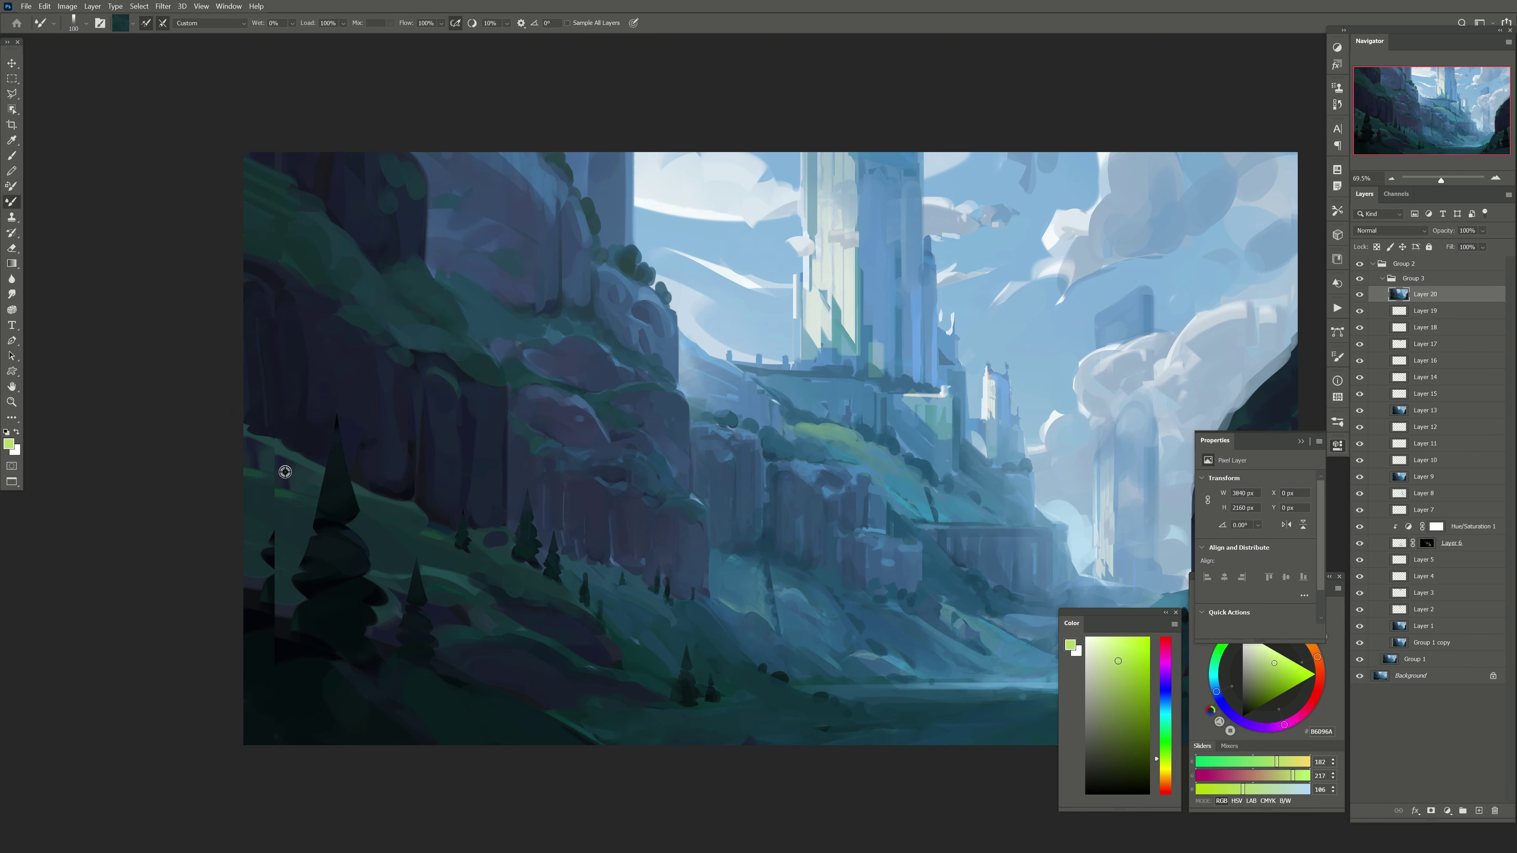
pyautogui.moveTo(276, 533)
pyautogui.mouseDown()
pyautogui.moveTo(269, 613)
pyautogui.moveTo(222, 626)
pyautogui.mouseUp()
# Step: Blend yellow-green strokes across the foliage on the slope beneath the castle
pyautogui.moveTo(775, 437); pyautogui.dragTo(563, 374)
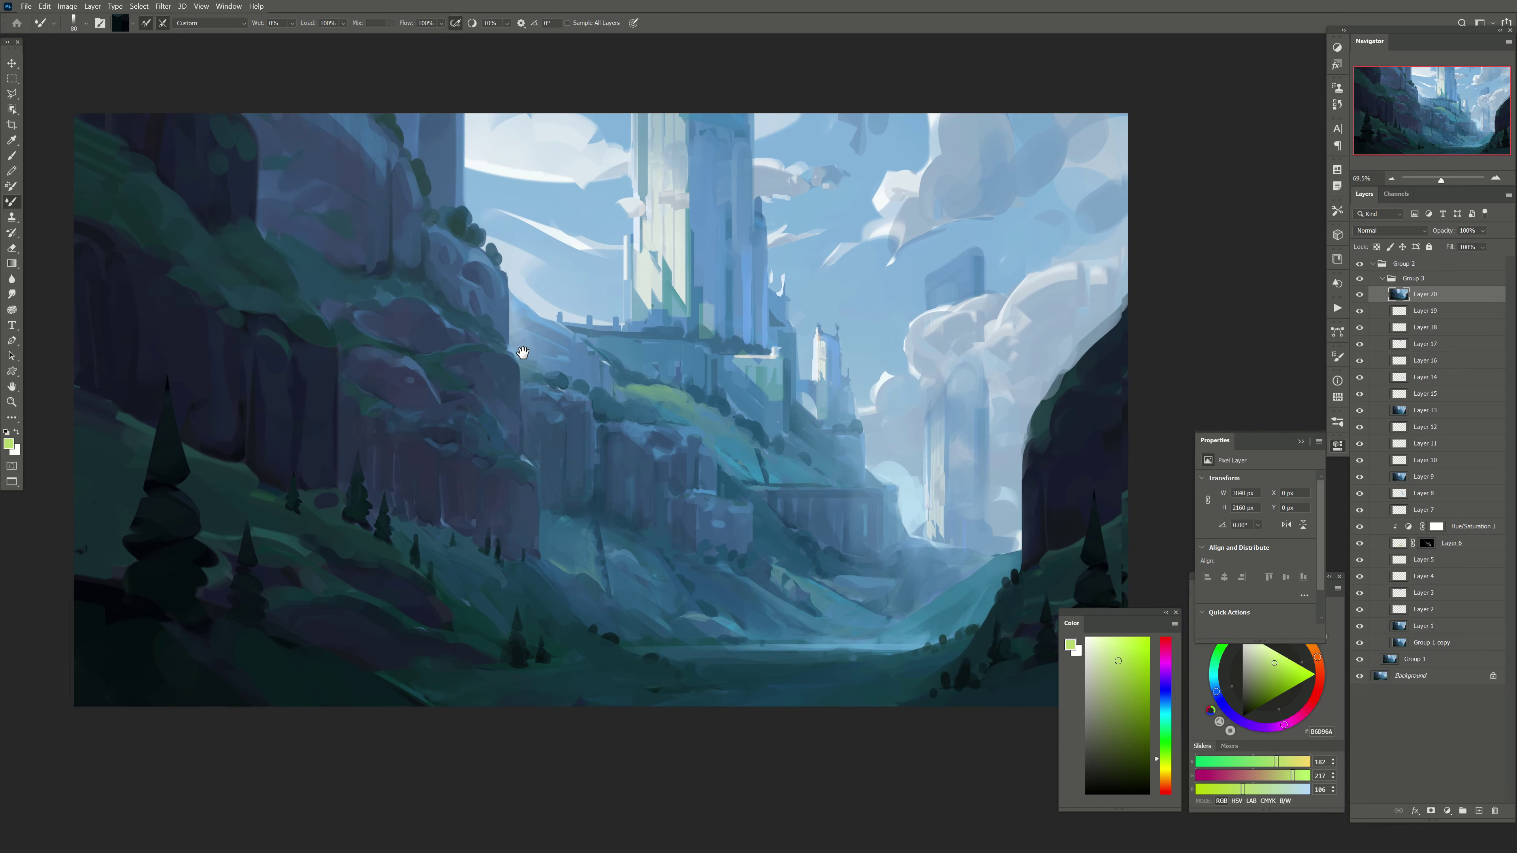
pyautogui.moveTo(557, 291); pyautogui.dragTo(641, 389)
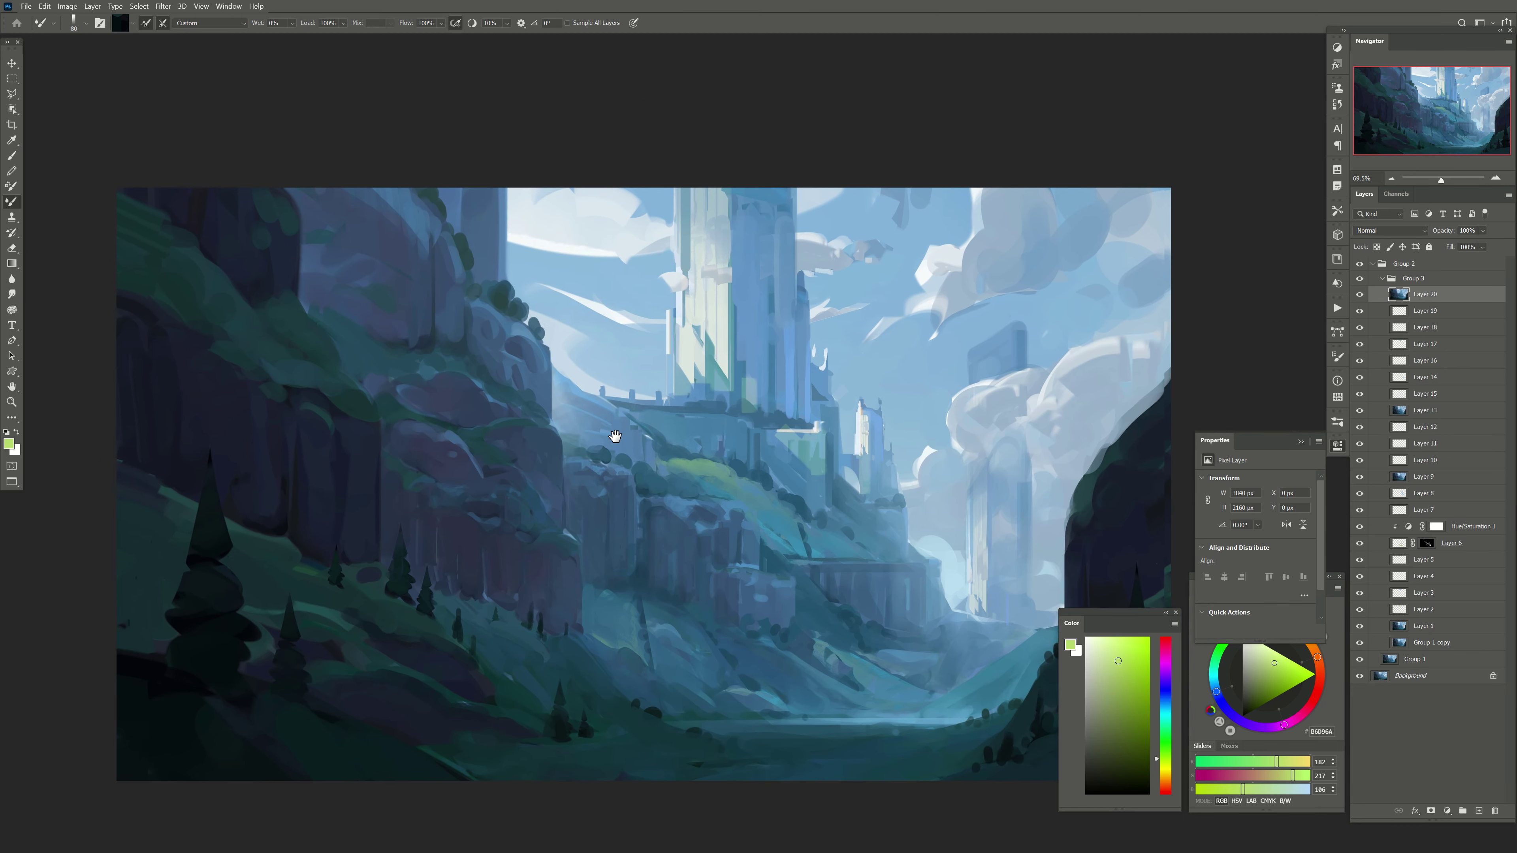
pyautogui.moveTo(644, 460); pyautogui.dragTo(686, 378)
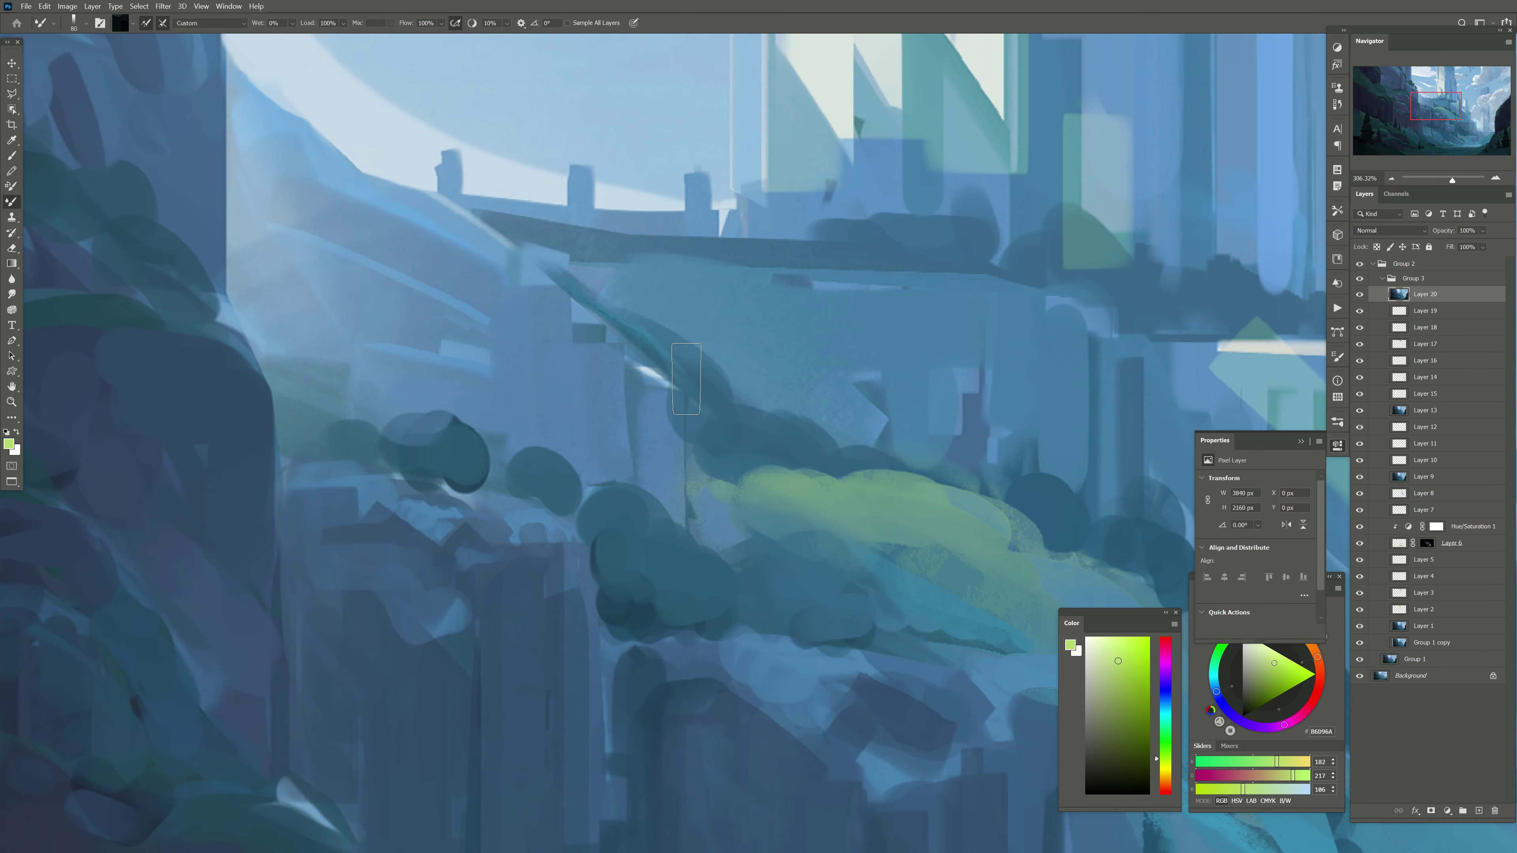
pyautogui.moveTo(767, 509)
pyautogui.mouseDown()
pyautogui.moveTo(717, 526)
pyautogui.moveTo(998, 573)
pyautogui.mouseUp()
pyautogui.moveTo(896, 604); pyautogui.dragTo(991, 604)
# Step: Sweep large green strokes diagonally up the left slope in an arc toward the upper left
pyautogui.press('[')
pyautogui.press(']')
pyautogui.moveTo(623, 411); pyautogui.dragTo(657, 484)
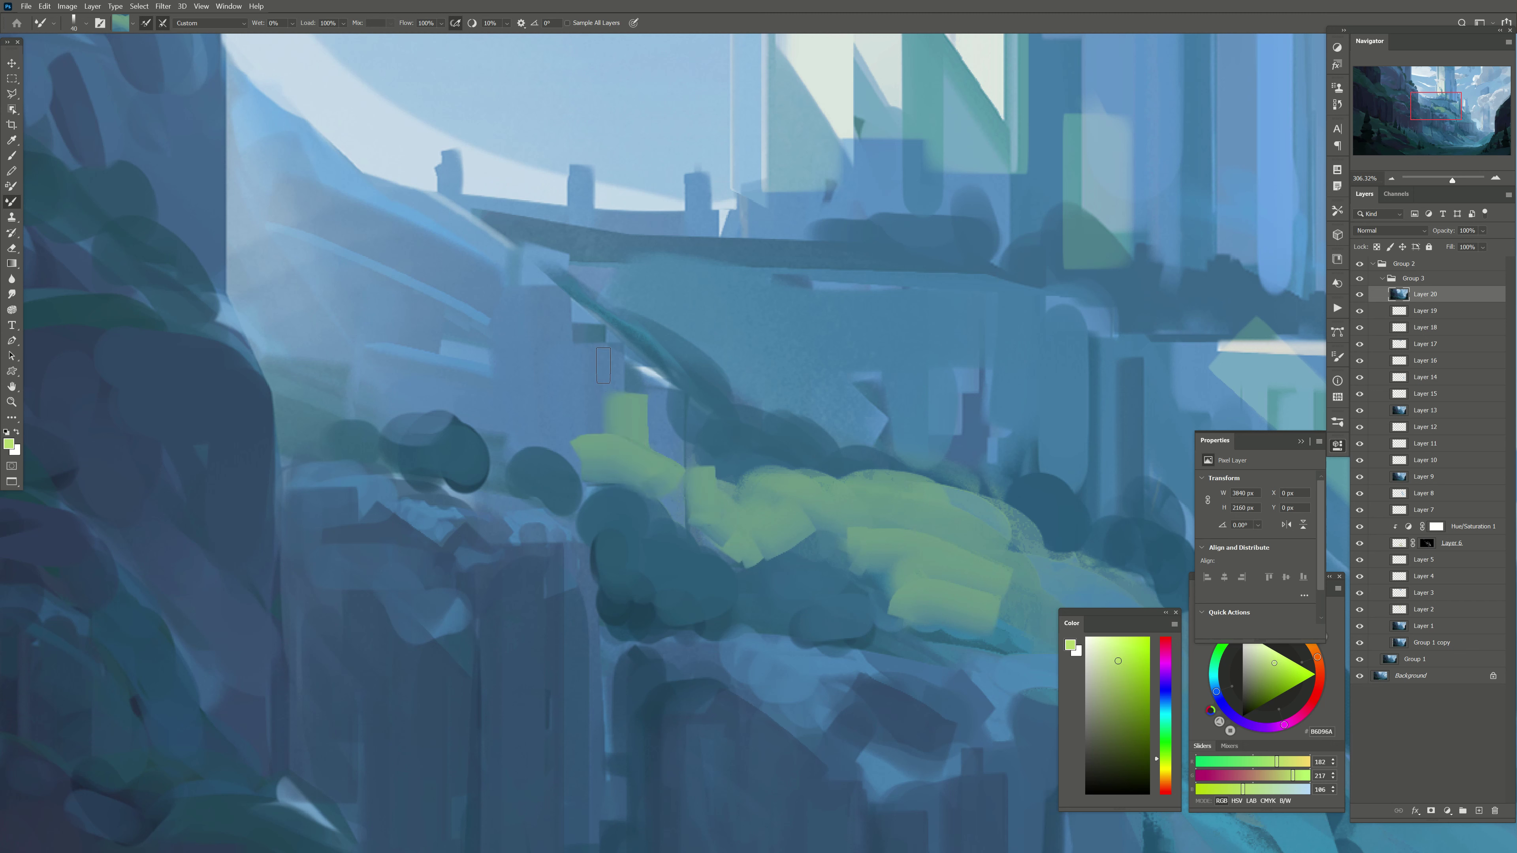
pyautogui.moveTo(573, 353); pyautogui.dragTo(598, 443)
pyautogui.moveTo(430, 305); pyautogui.dragTo(627, 419)
pyautogui.moveTo(478, 406); pyautogui.dragTo(586, 442)
pyautogui.moveTo(525, 311); pyautogui.dragTo(388, 257)
pyautogui.moveTo(490, 413); pyautogui.dragTo(370, 359)
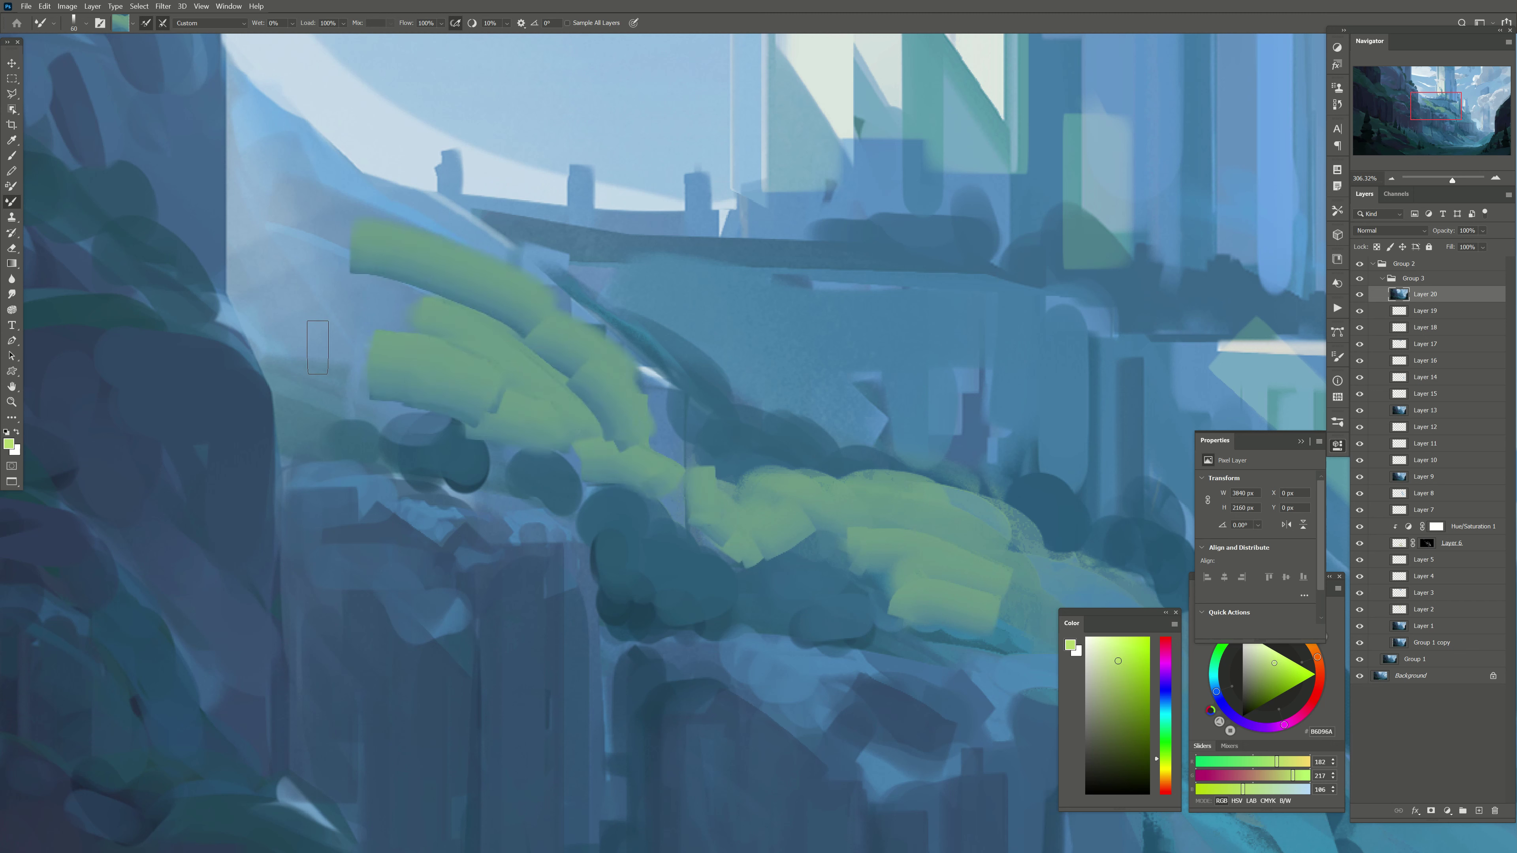
pyautogui.moveTo(424, 305); pyautogui.dragTo(328, 382)
pyautogui.moveTo(525, 286); pyautogui.dragTo(239, 233)
pyautogui.moveTo(418, 250); pyautogui.dragTo(299, 353)
pyautogui.moveTo(251, 245); pyautogui.dragTo(280, 319)
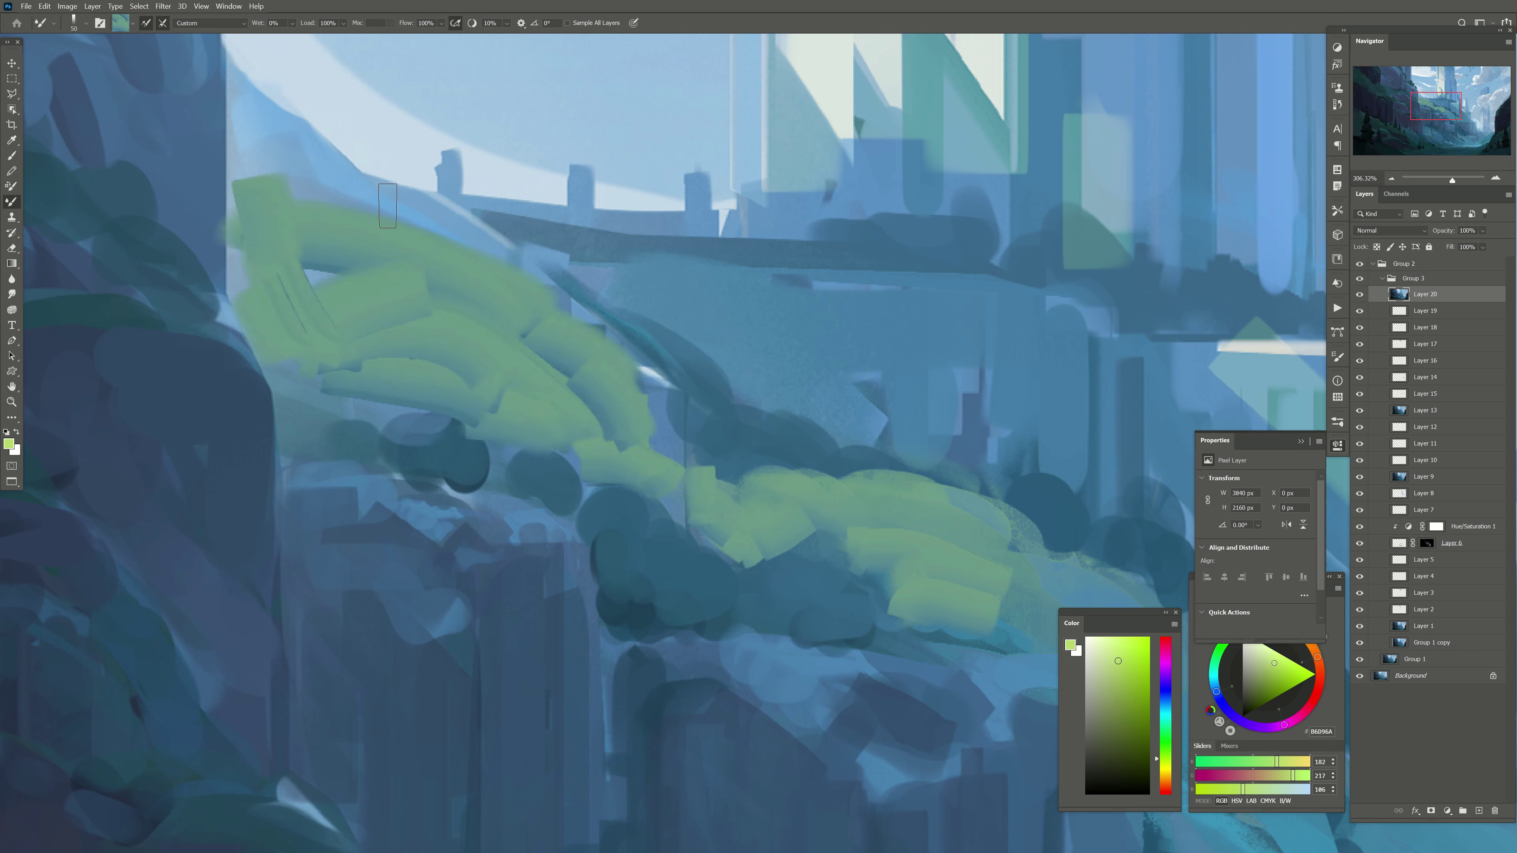
# Step: Paint a straight light stroke along the castle rail and erase its left part
pyautogui.moveTo(616, 274); pyautogui.dragTo(687, 501)
pyautogui.press('[')
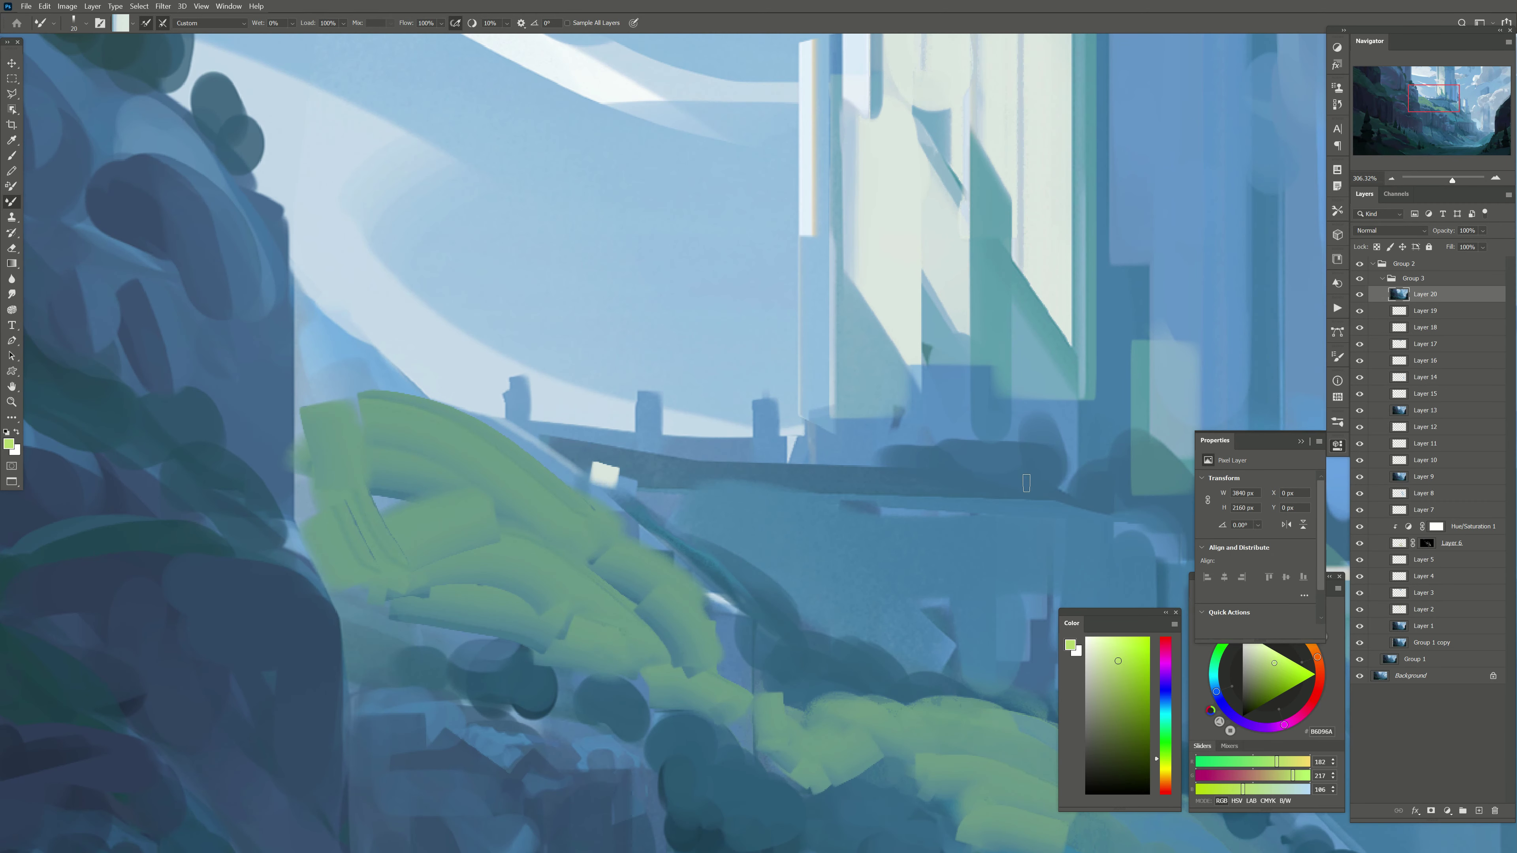
pyautogui.keyDown('shift'); pyautogui.click(1026, 482); pyautogui.keyUp('shift')
pyautogui.press('e')
pyautogui.moveTo(591, 478); pyautogui.dragTo(776, 478)
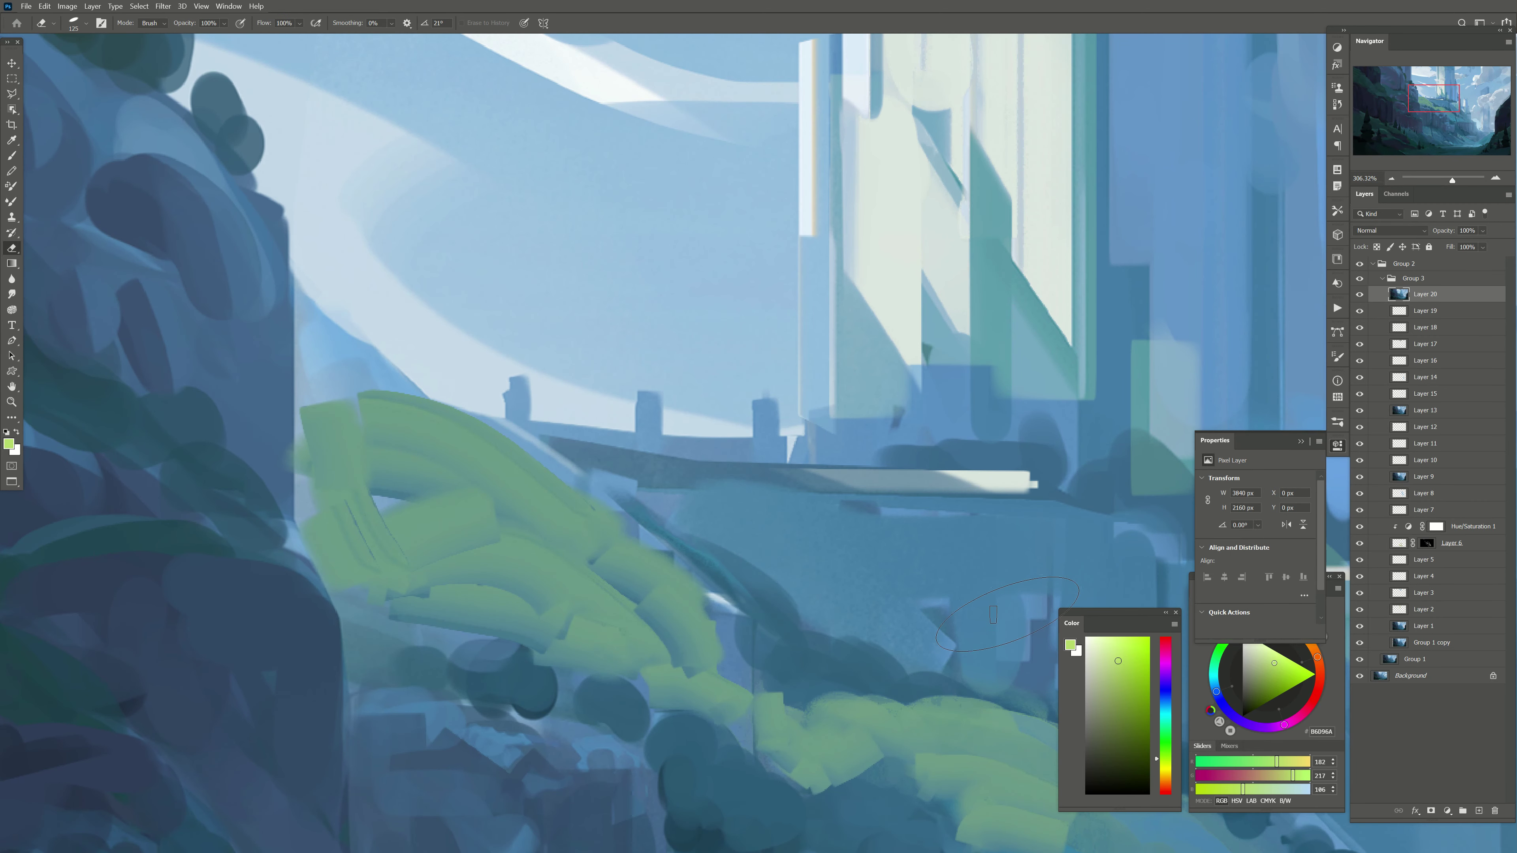
# Step: Hide and restore the interface to review the canvas, then reposition the view
pyautogui.moveTo(1007, 615); pyautogui.dragTo(602, 434)
pyautogui.press('Tab')
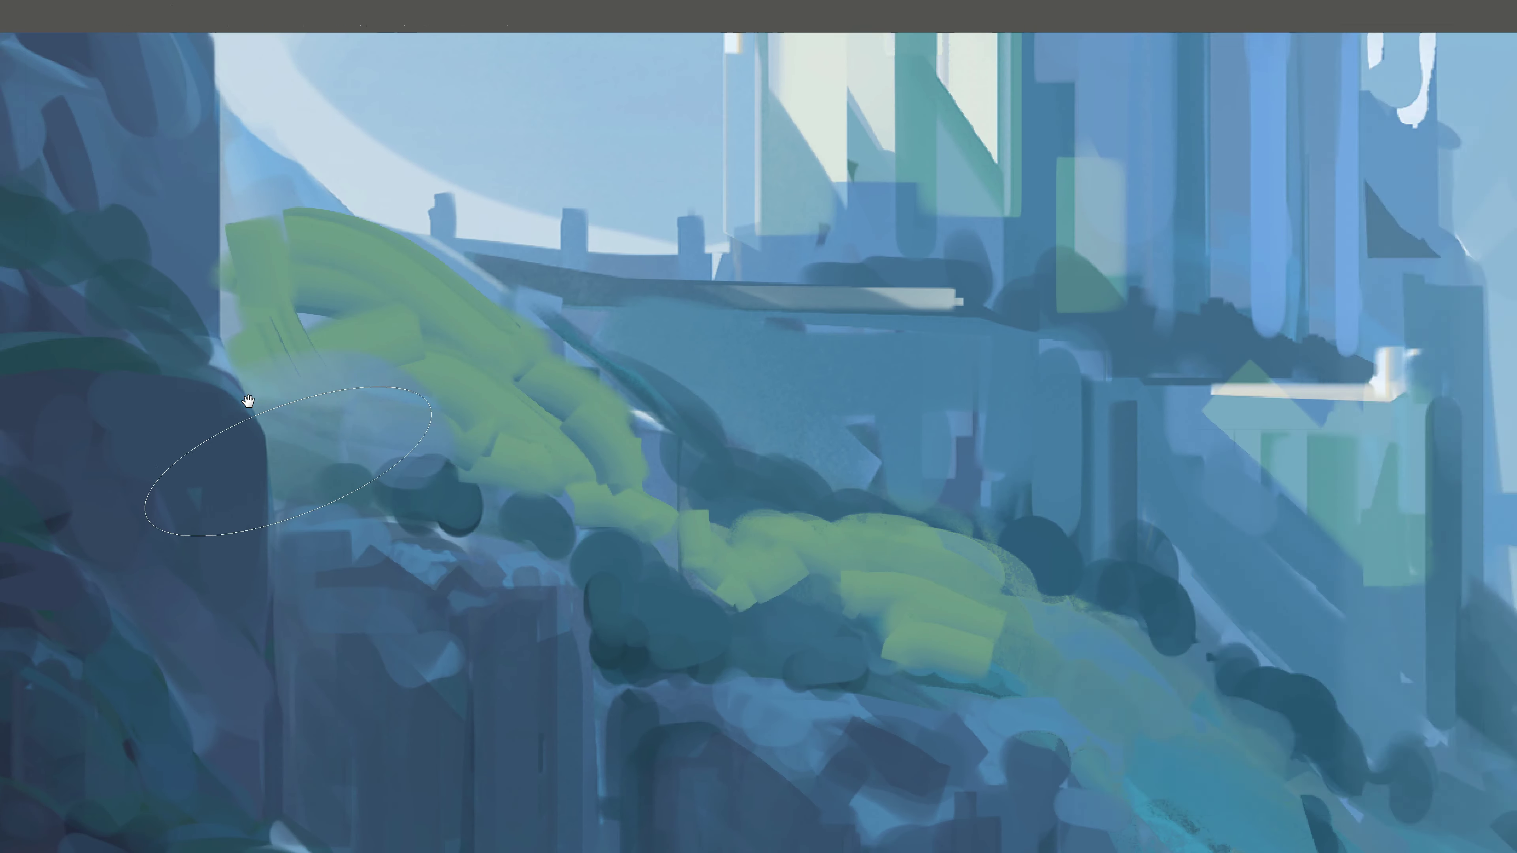
pyautogui.press('Tab')
pyautogui.moveTo(791, 473); pyautogui.dragTo(674, 478)
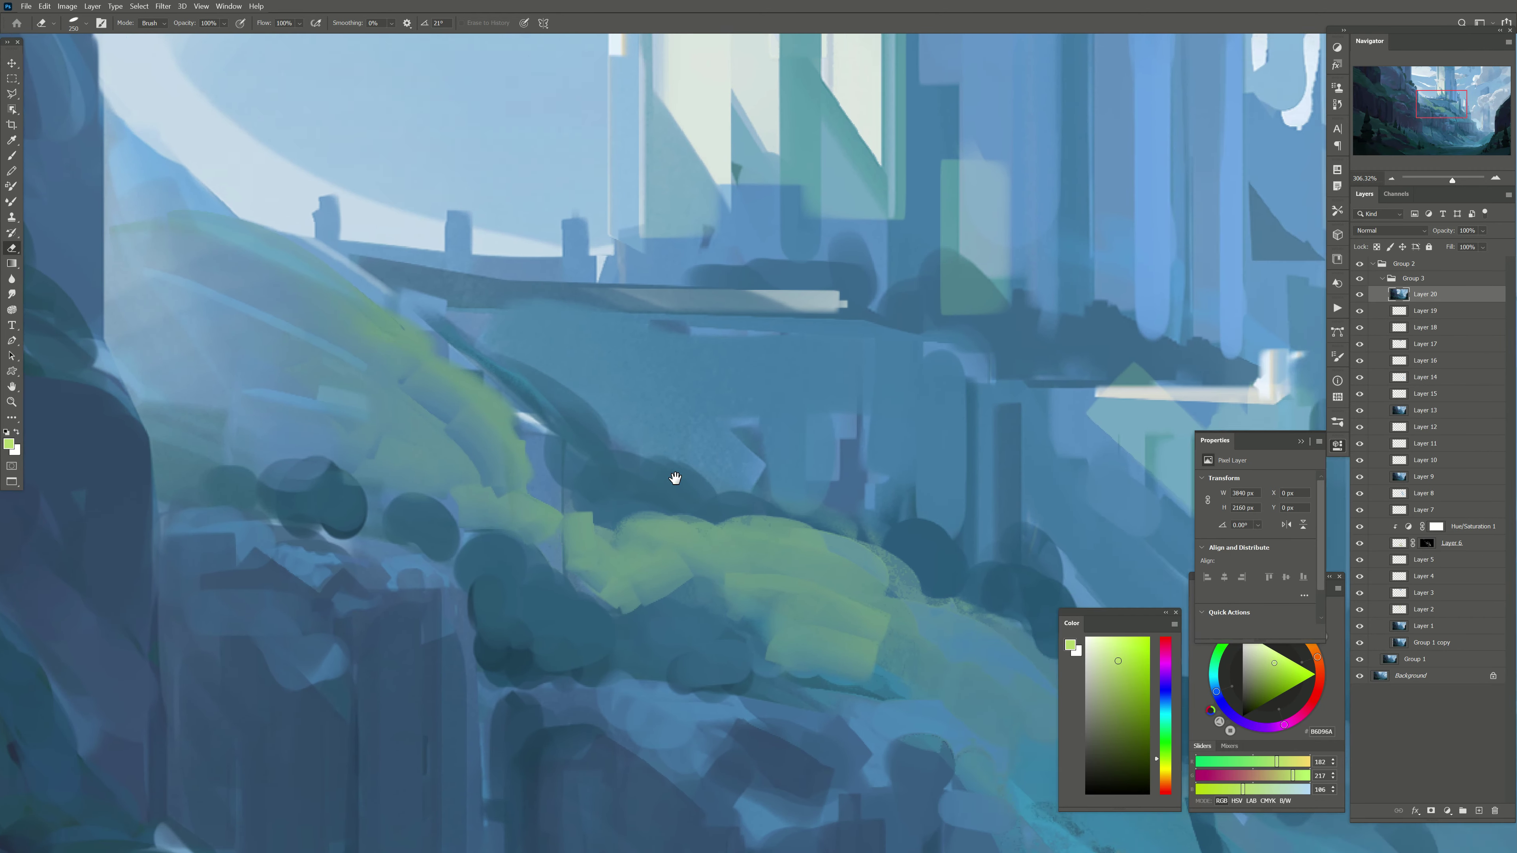
pyautogui.scroll(-3, 675, 478)
pyautogui.press('[')
pyautogui.scroll(-3, 670, 695)
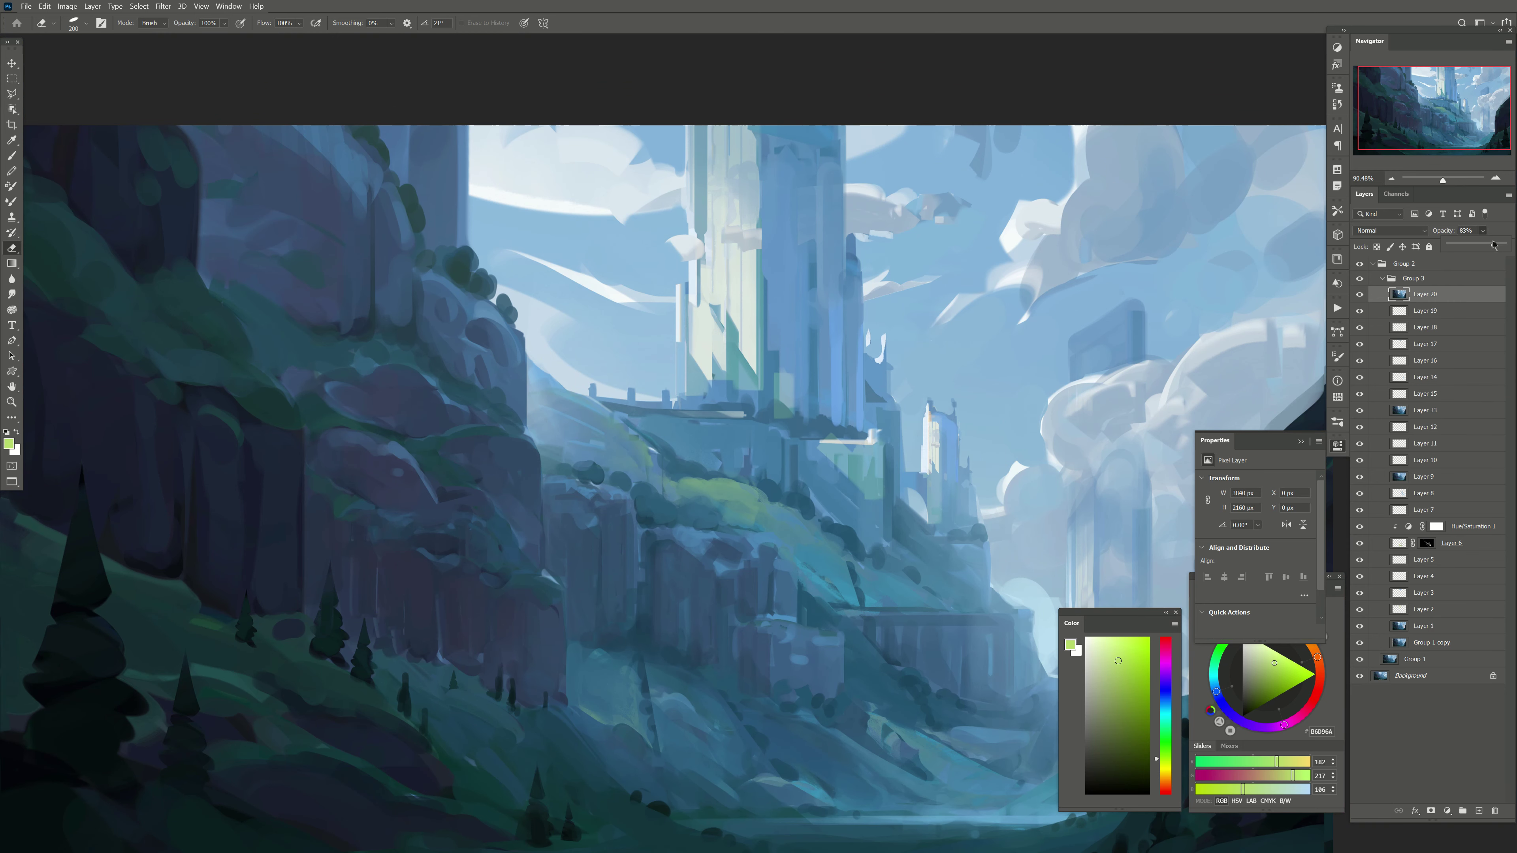
# Step: Add empty Layer 21 above Layer 20 and return to the mixer brush
pyautogui.click(1476, 811)
pyautogui.moveTo(692, 359)
pyautogui.mouseDown()
pyautogui.moveTo(527, 239)
pyautogui.moveTo(526, 261)
pyautogui.mouseUp()
pyautogui.press('b')
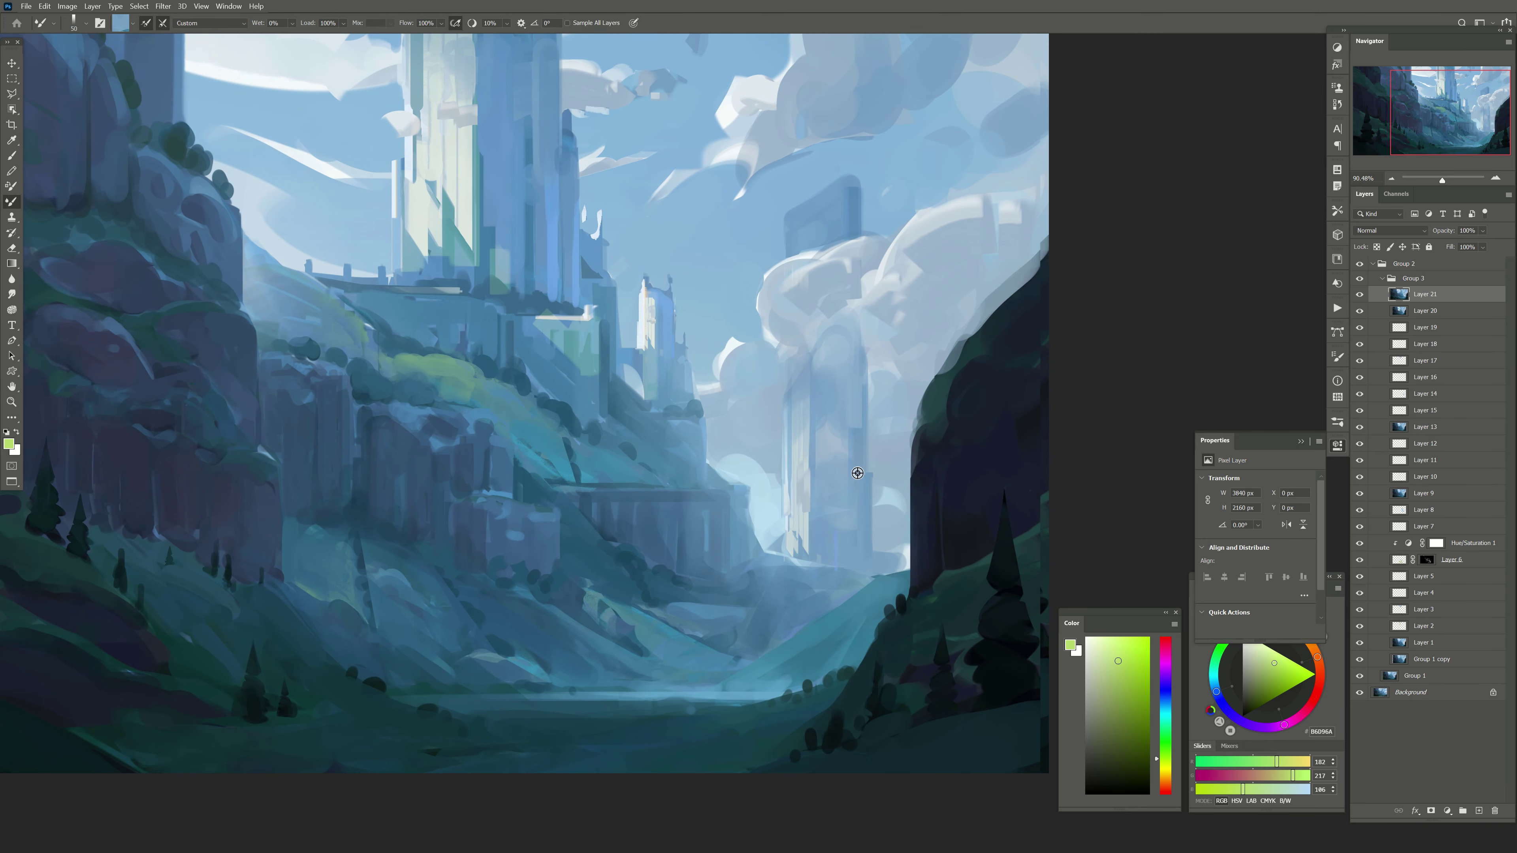
# Step: Outline the distant tower with a polygonal selection, try light edge strokes, then undo and deselect
pyautogui.press('l')
pyautogui.click(873, 556)
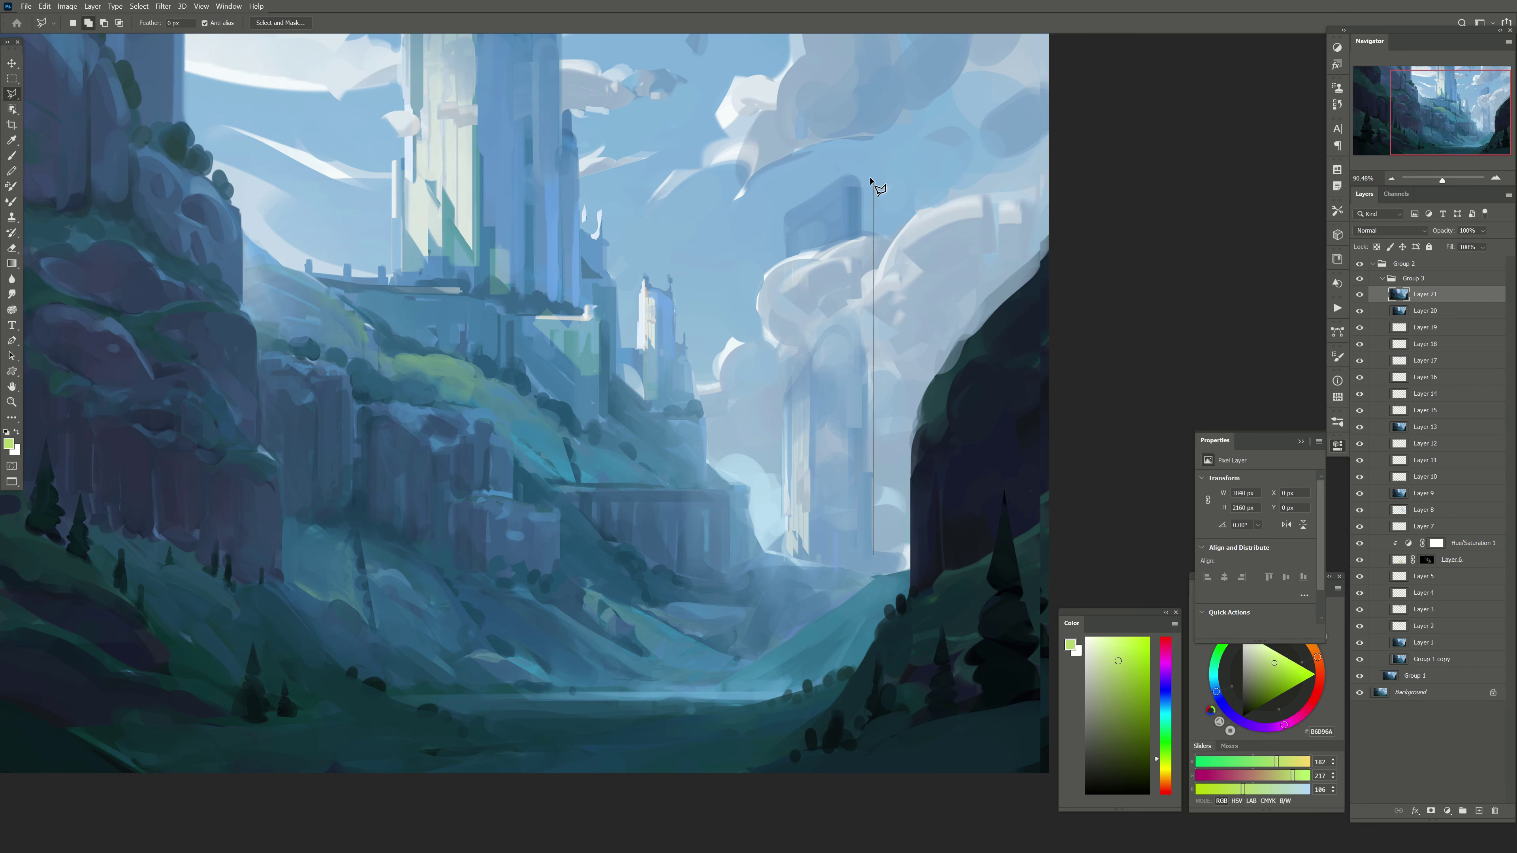
pyautogui.click(785, 214)
pyautogui.click(784, 531)
pyautogui.doubleClick(801, 545)
pyautogui.press('b')
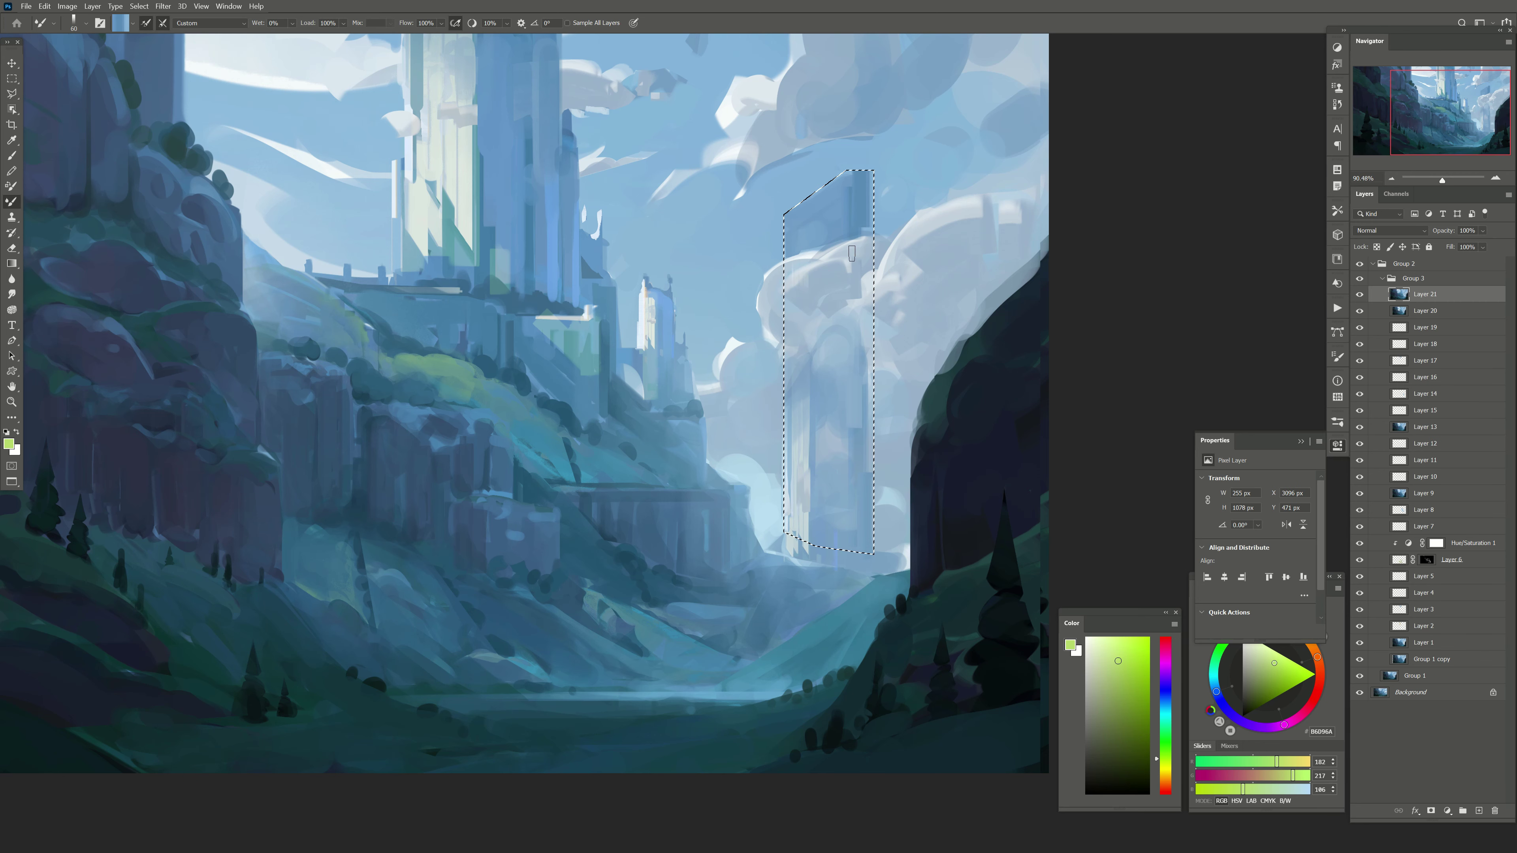
pyautogui.press('[')
pyautogui.moveTo(794, 194)
pyautogui.mouseDown()
pyautogui.moveTo(795, 263)
pyautogui.moveTo(768, 294)
pyautogui.mouseUp()
pyautogui.hotkey('ctrl', 'z')
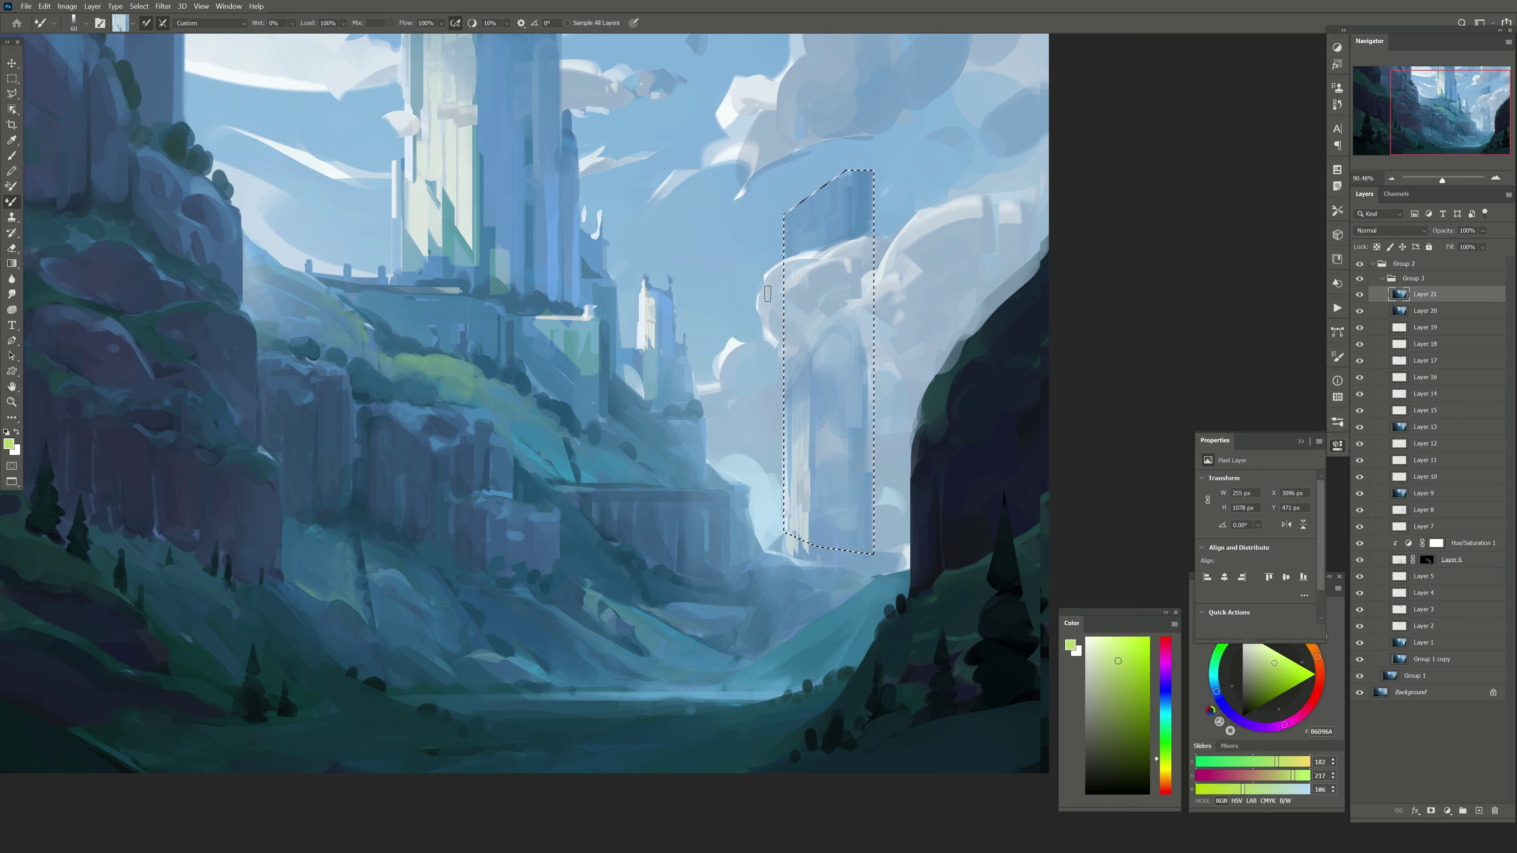
pyautogui.press('[')
pyautogui.hotkey('ctrl', 'd')
# Step: Compare layer visibility, then stamp a merged copy of the painting onto new Layer 22
pyautogui.moveTo(651, 371); pyautogui.dragTo(900, 359)
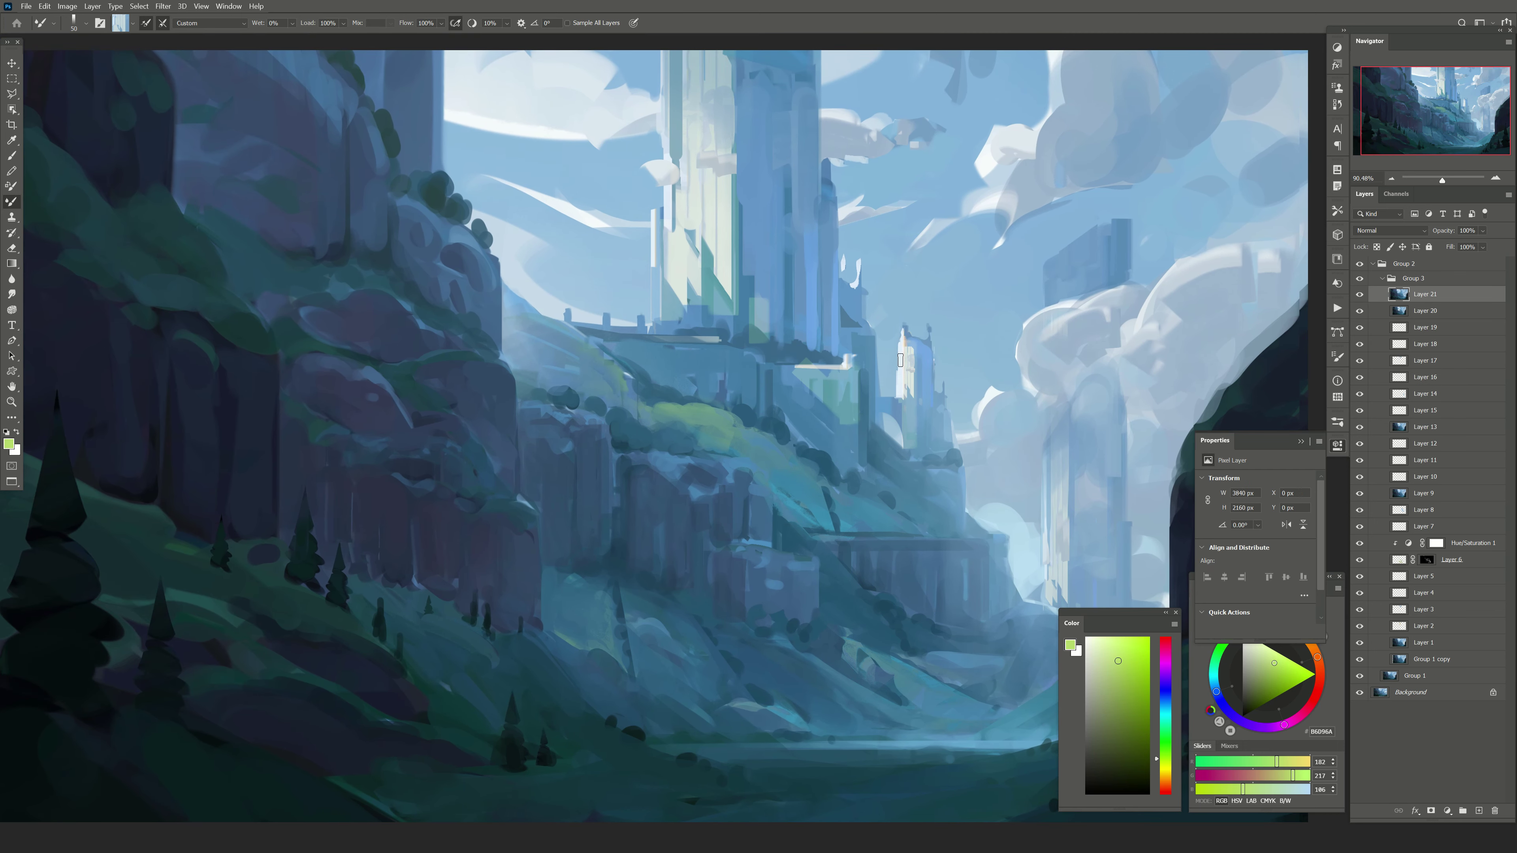
pyautogui.click(1358, 303)
pyautogui.click(1358, 293)
pyautogui.click(1479, 810)
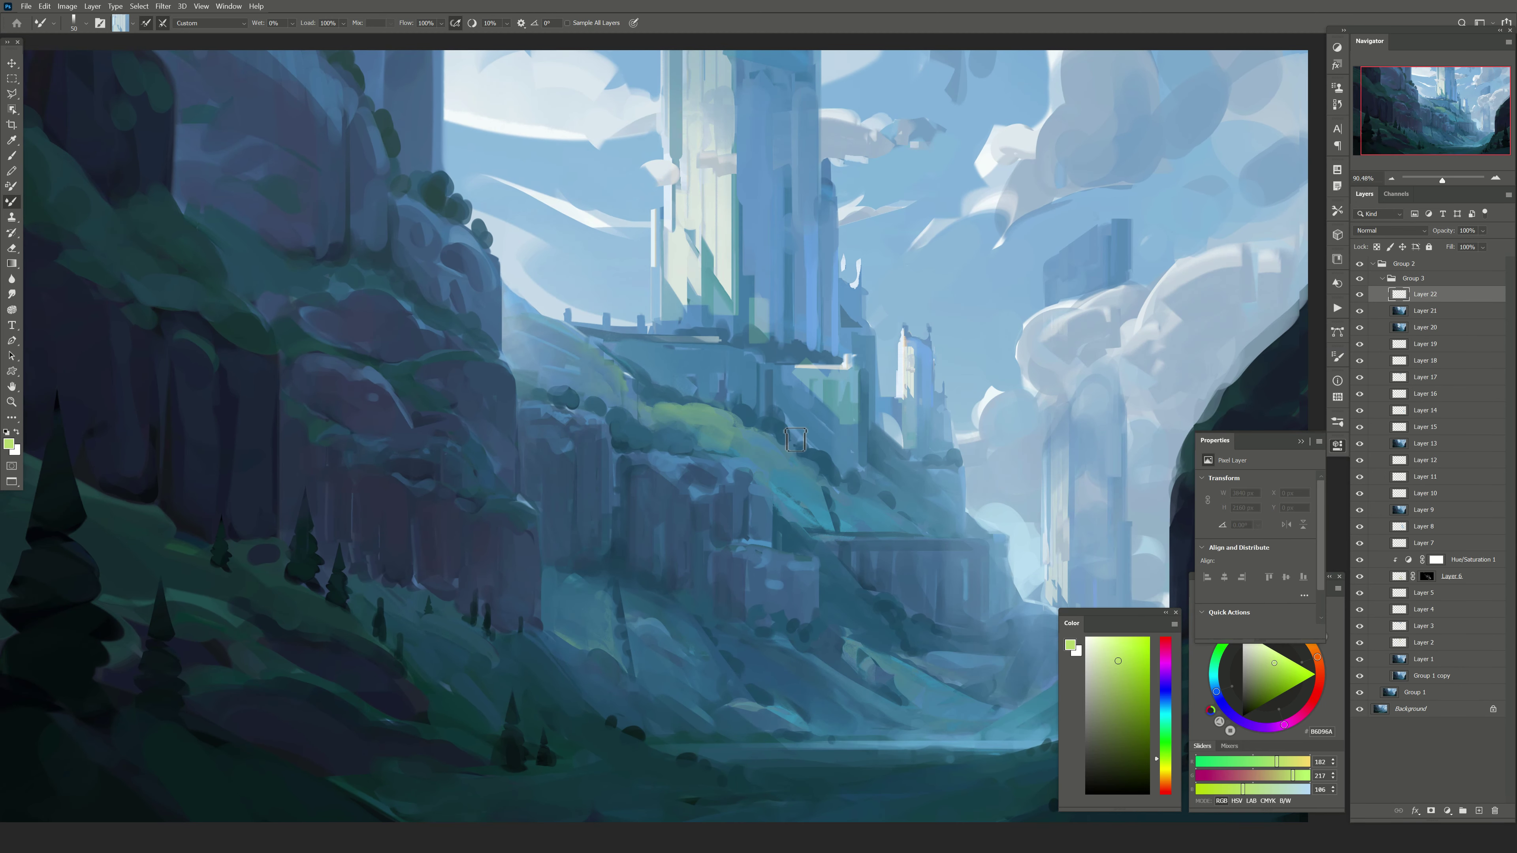
pyautogui.moveTo(821, 429); pyautogui.dragTo(707, 413)
pyautogui.hotkey('ctrl', 'shift', 'alt', 'e')
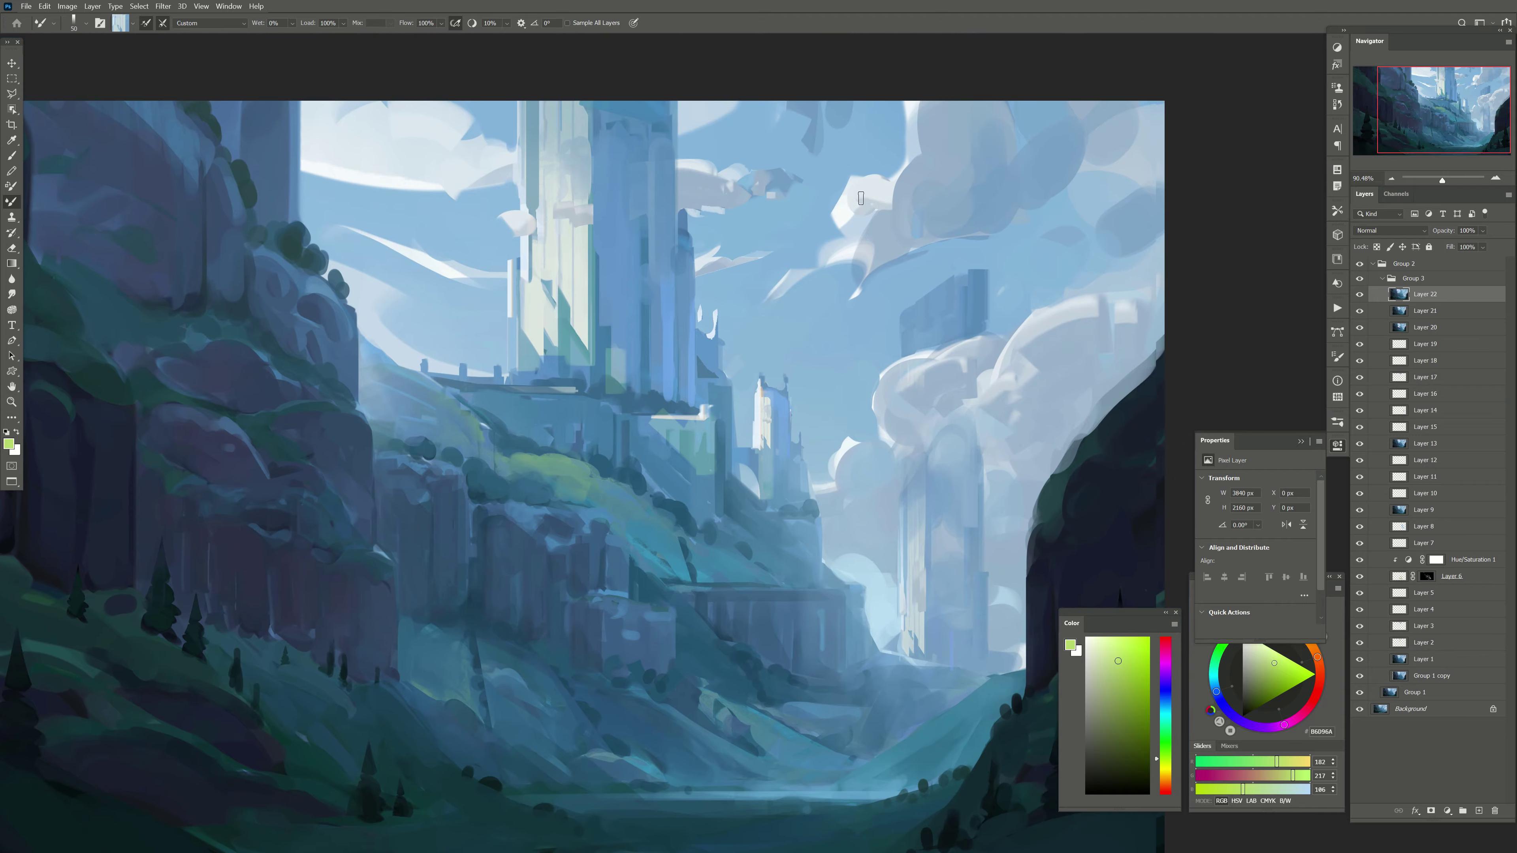
# Step: Smear the right-hand white cloud into soft grey-blue shapes
pyautogui.moveTo(892, 149)
pyautogui.mouseDown()
pyautogui.moveTo(861, 213)
pyautogui.moveTo(914, 134)
pyautogui.moveTo(920, 192)
pyautogui.moveTo(903, 156)
pyautogui.mouseUp()
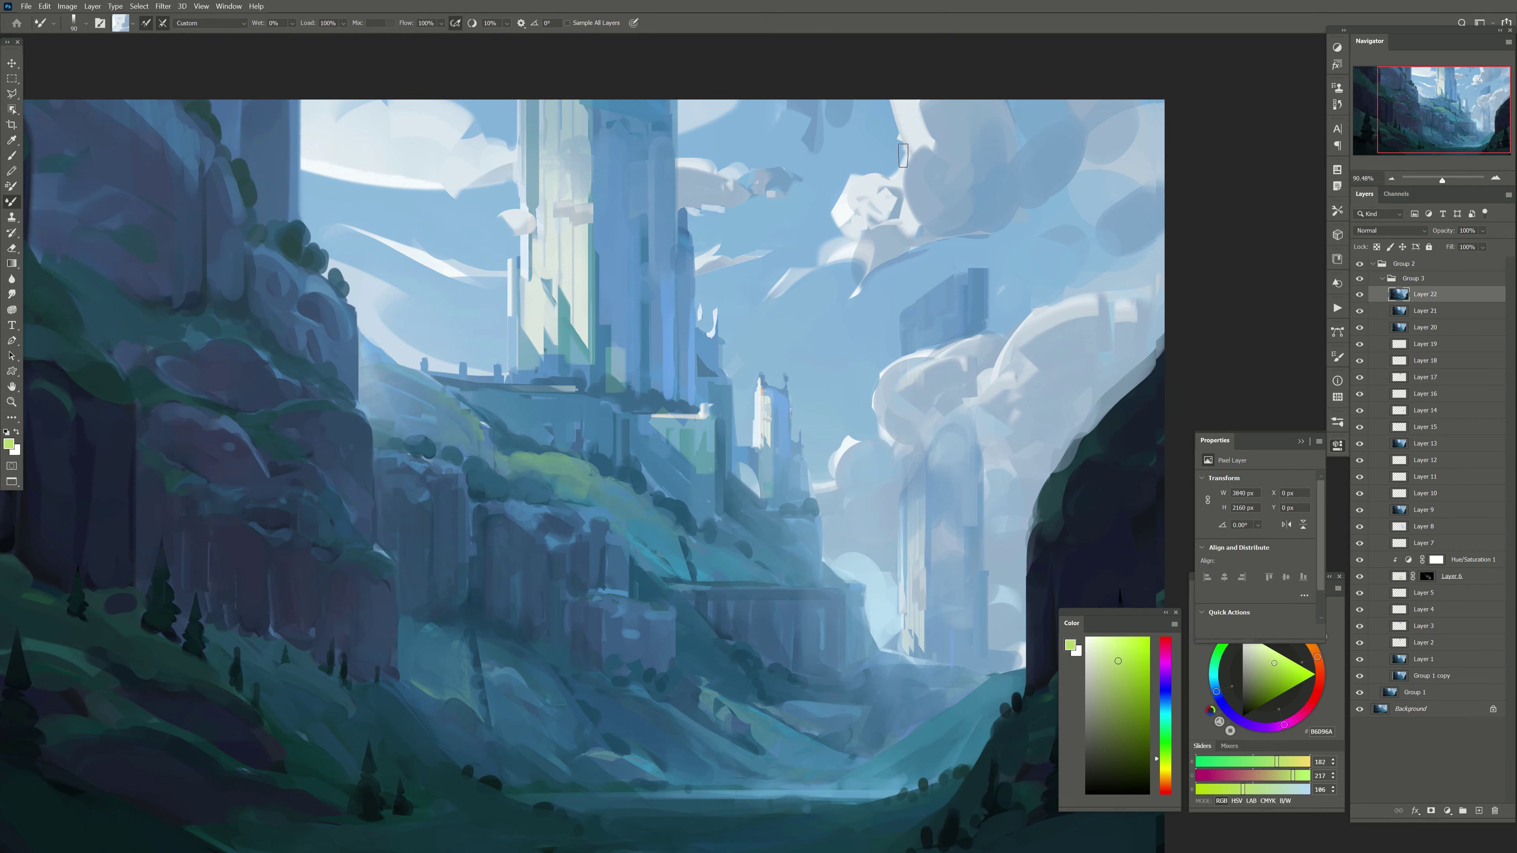
pyautogui.moveTo(1042, 323); pyautogui.dragTo(1028, 382)
pyautogui.press(']')
pyautogui.press(']')
pyautogui.press(']')
pyautogui.moveTo(1075, 299); pyautogui.dragTo(1017, 422)
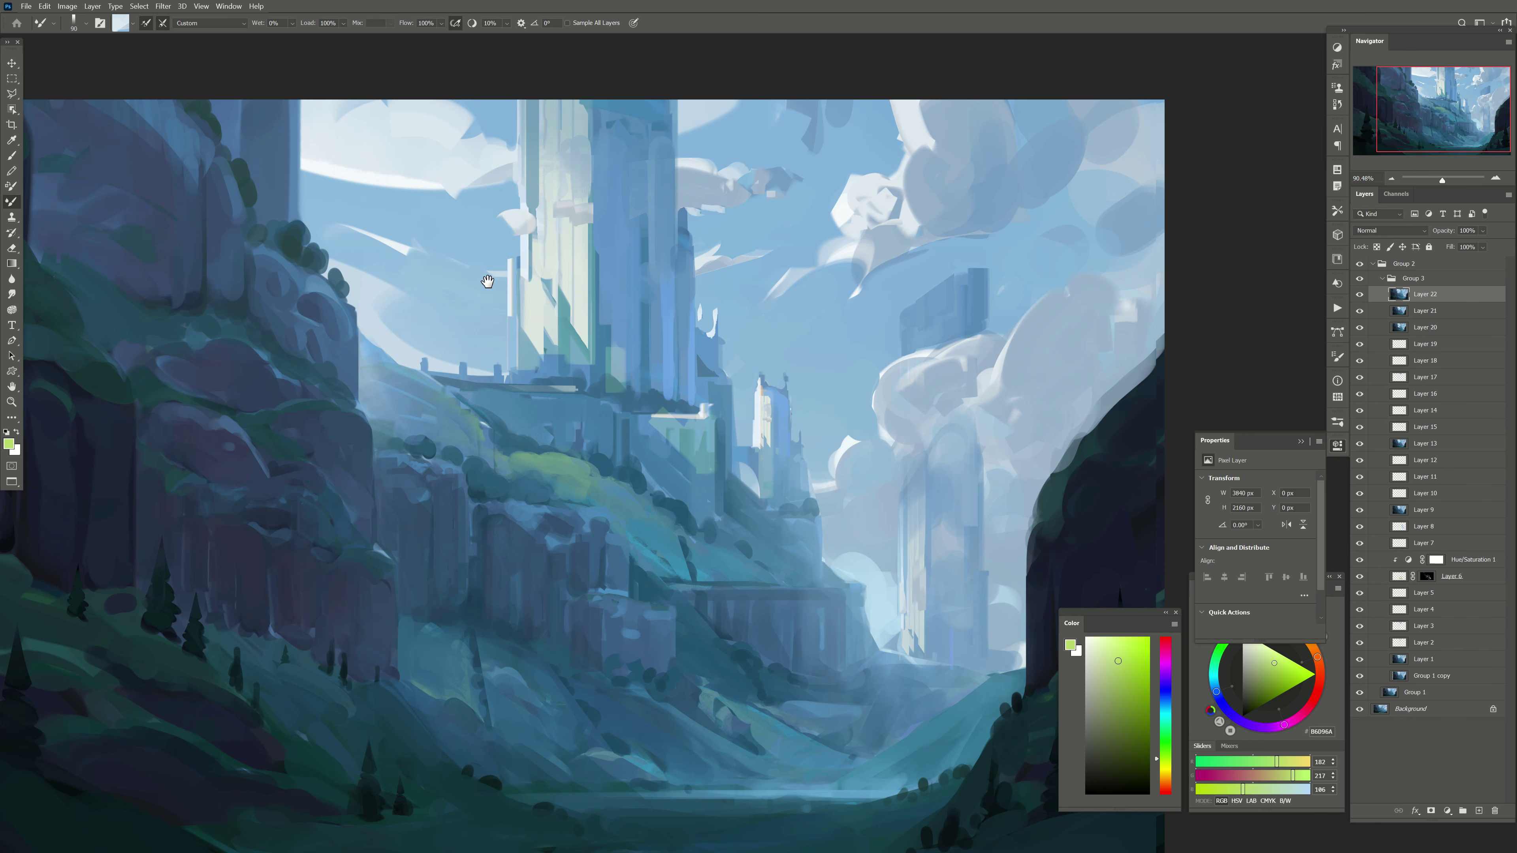
pyautogui.hotkey('ctrl', '1')
# Step: Paint grey-blue cloud masses and pale cloud blocks beside the tower
pyautogui.moveTo(648, 299); pyautogui.dragTo(501, 290)
pyautogui.press(']')
pyautogui.press(']')
pyautogui.press(']')
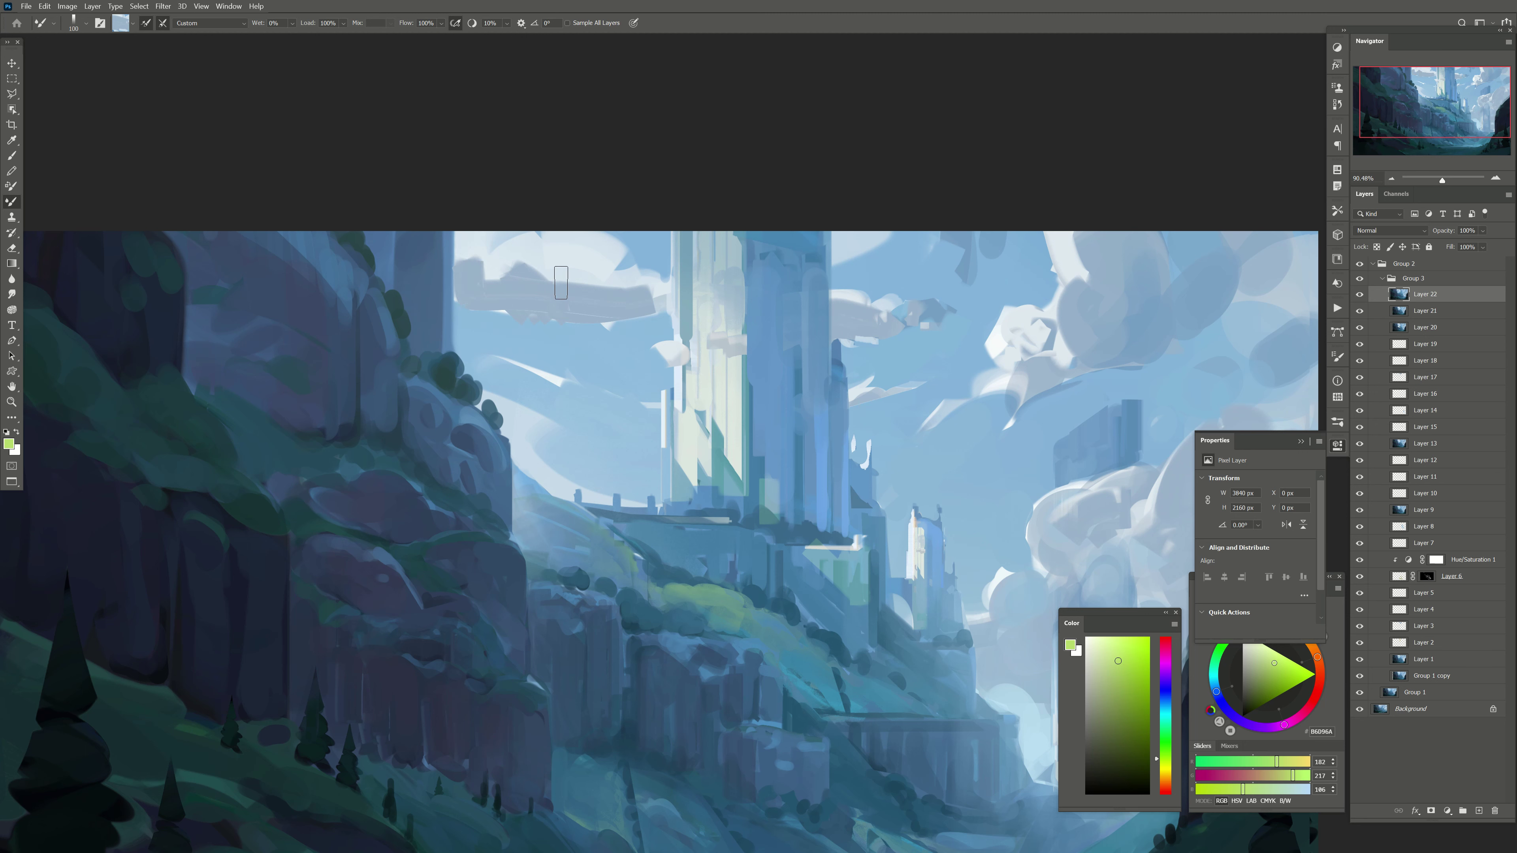
pyautogui.moveTo(592, 392)
pyautogui.mouseDown()
pyautogui.moveTo(639, 466)
pyautogui.moveTo(550, 455)
pyautogui.mouseUp()
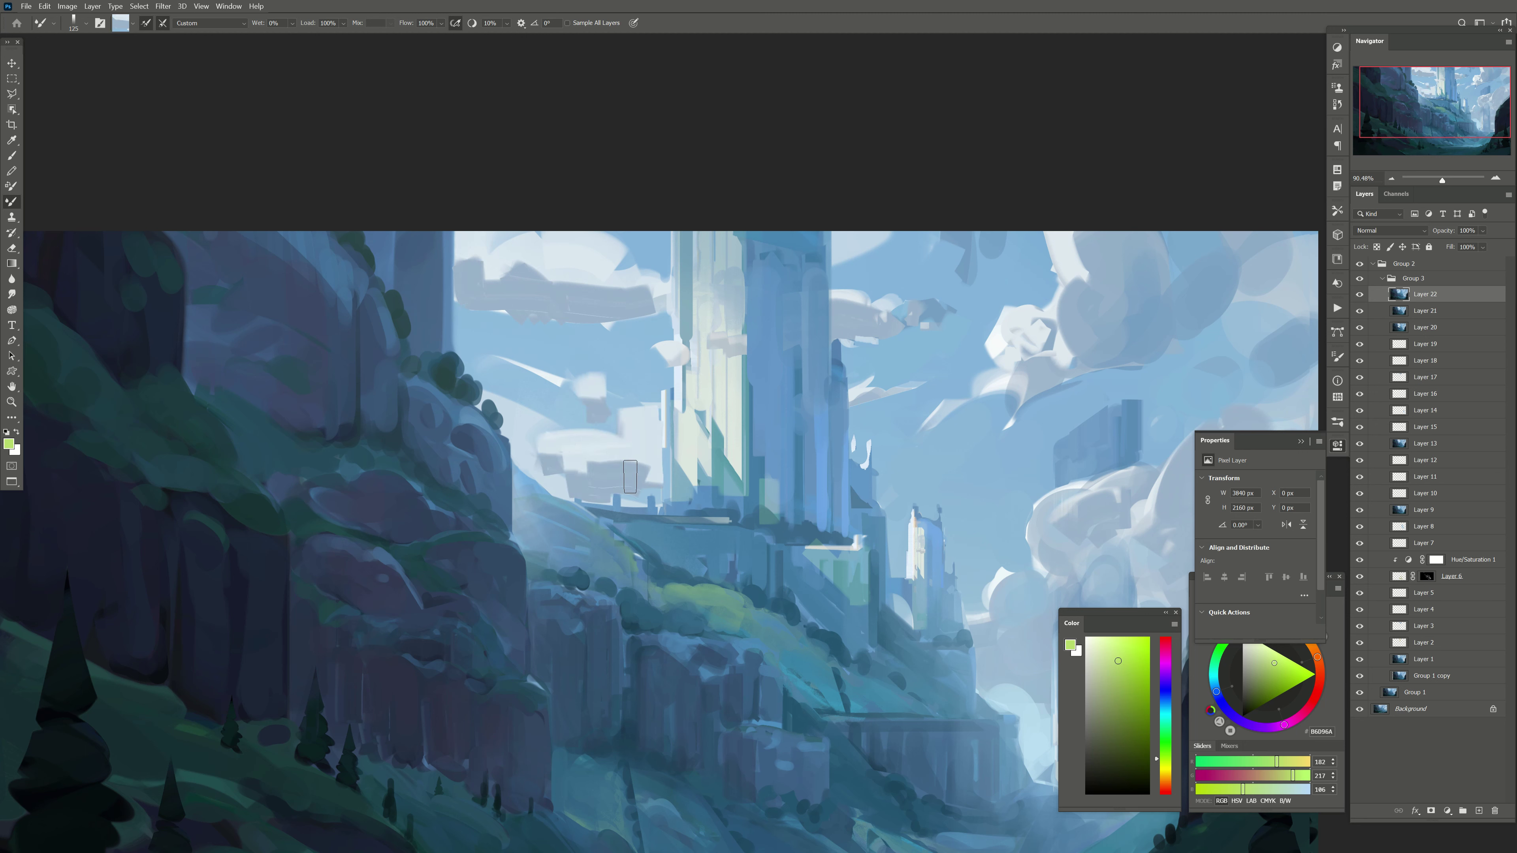
pyautogui.moveTo(651, 478); pyautogui.dragTo(519, 448)
pyautogui.press('[')
pyautogui.moveTo(573, 382); pyautogui.dragTo(656, 436)
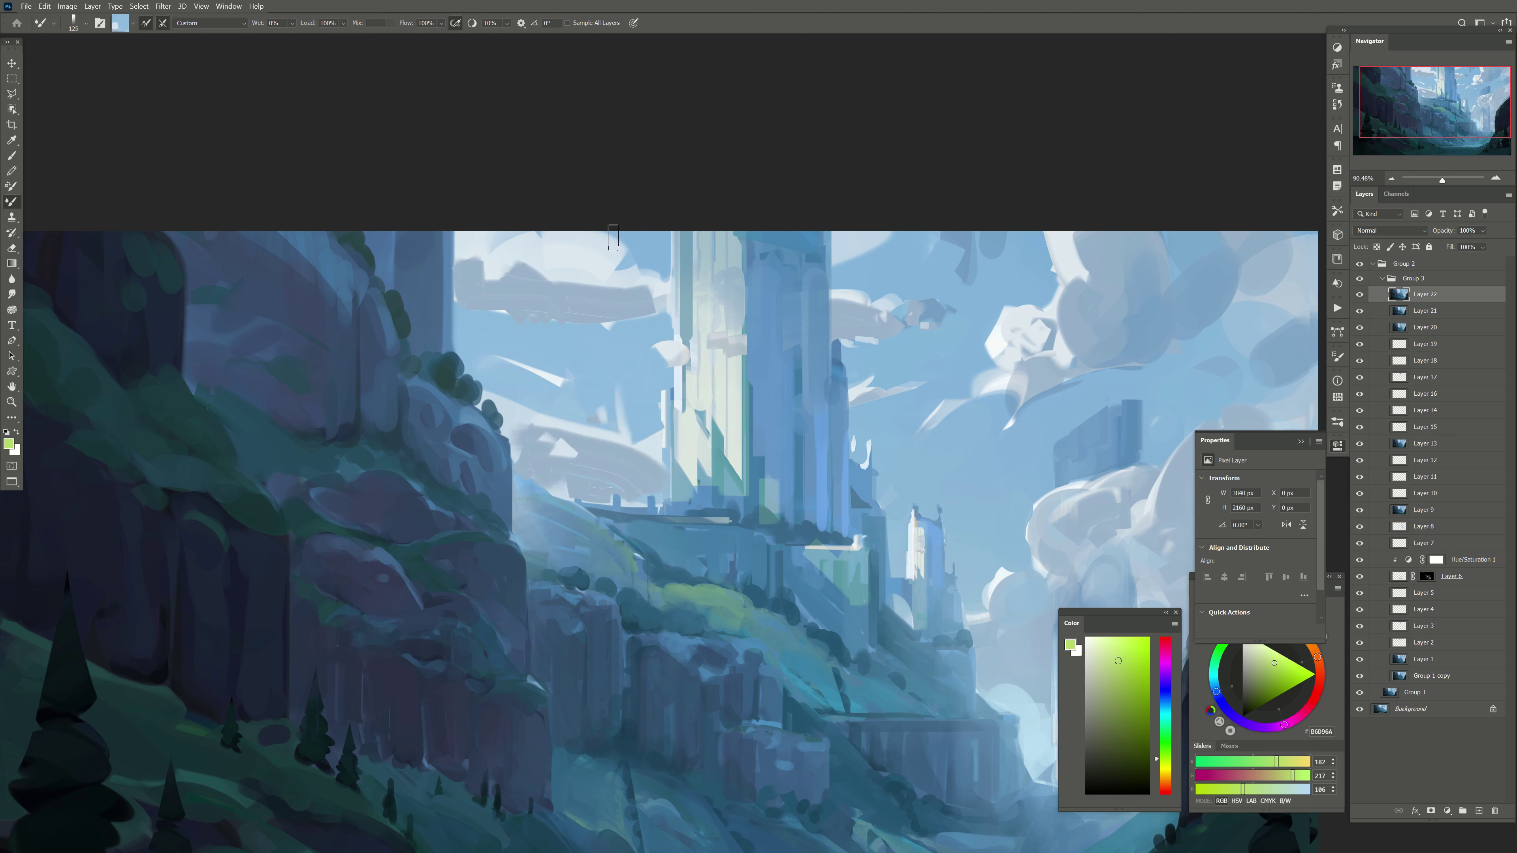
# Step: Erase the grey cloud band to lighter blue and compare the cloud layer on and off
pyautogui.press('e')
pyautogui.moveTo(648, 287); pyautogui.dragTo(465, 278)
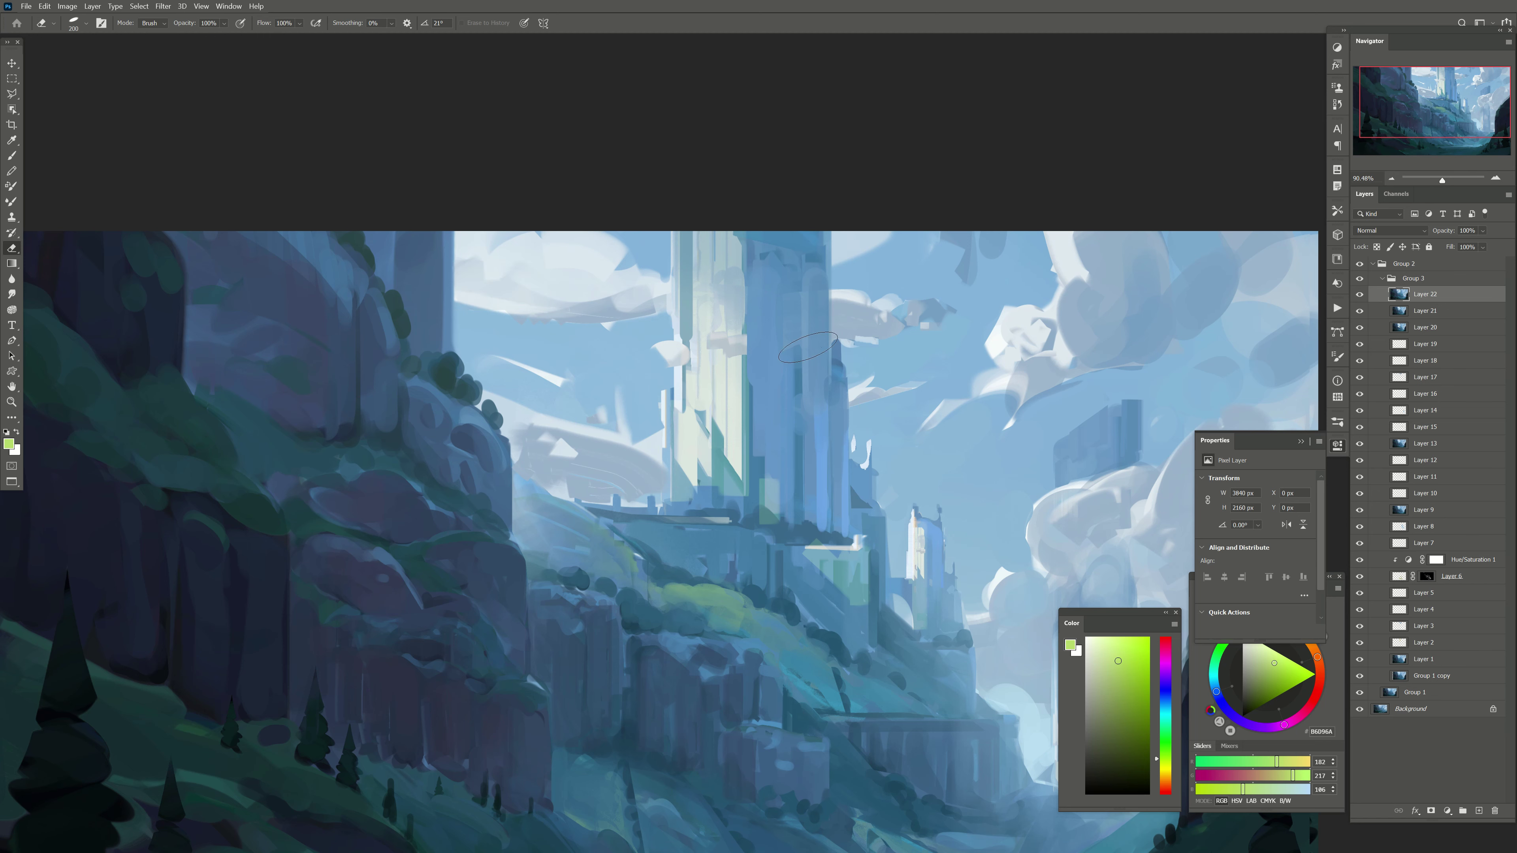
pyautogui.press(']')
pyautogui.press(']')
pyautogui.moveTo(693, 407)
pyautogui.mouseDown()
pyautogui.moveTo(568, 460)
pyautogui.moveTo(514, 418)
pyautogui.mouseUp()
pyautogui.moveTo(621, 454); pyautogui.dragTo(563, 430)
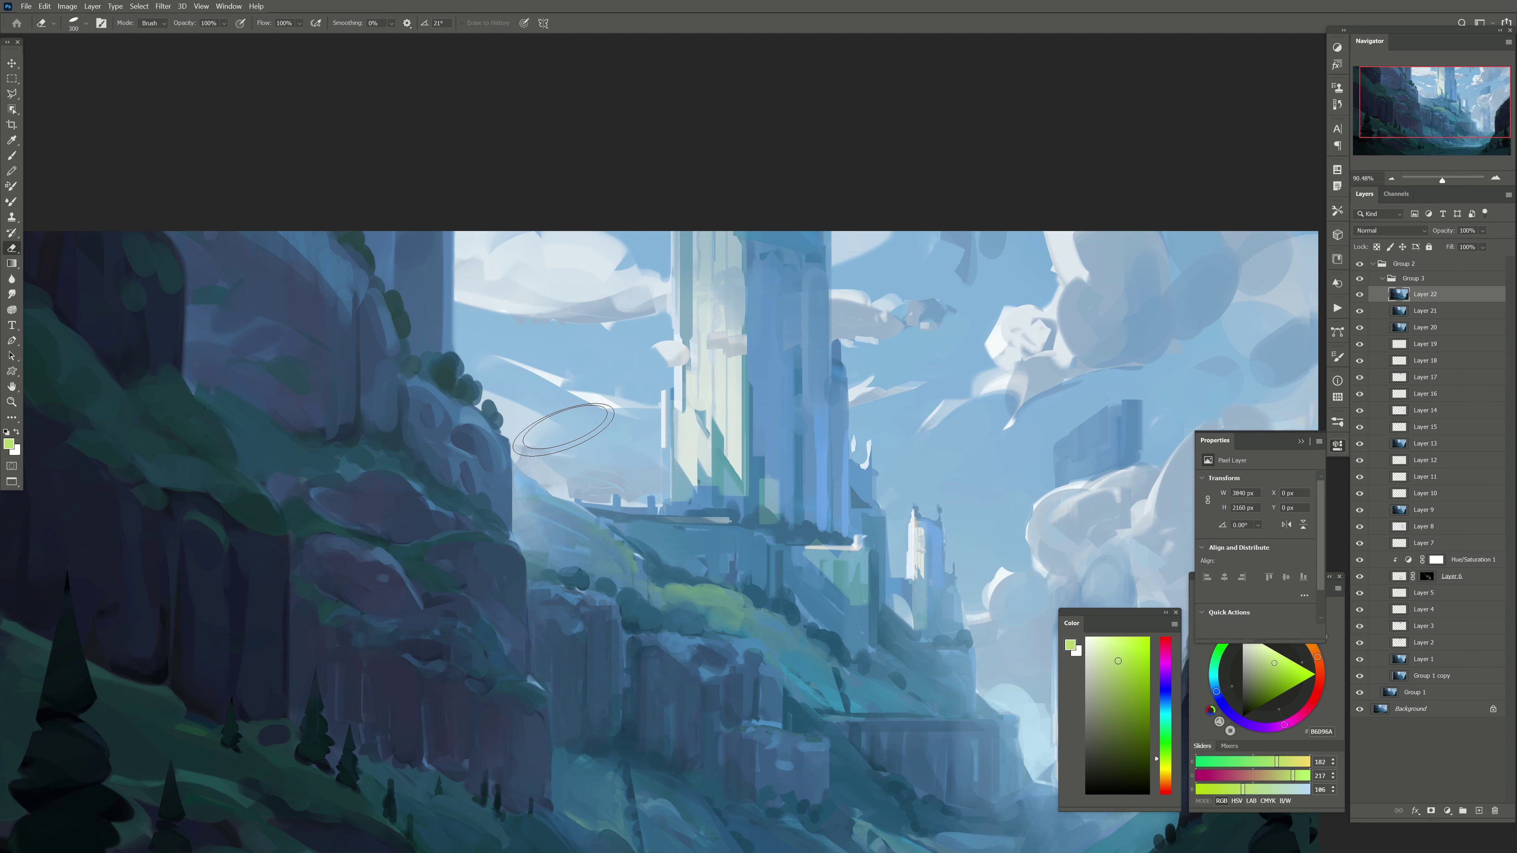
pyautogui.click(1359, 294)
pyautogui.press('[')
pyautogui.press('[')
pyautogui.moveTo(1308, 418); pyautogui.dragTo(1084, 301)
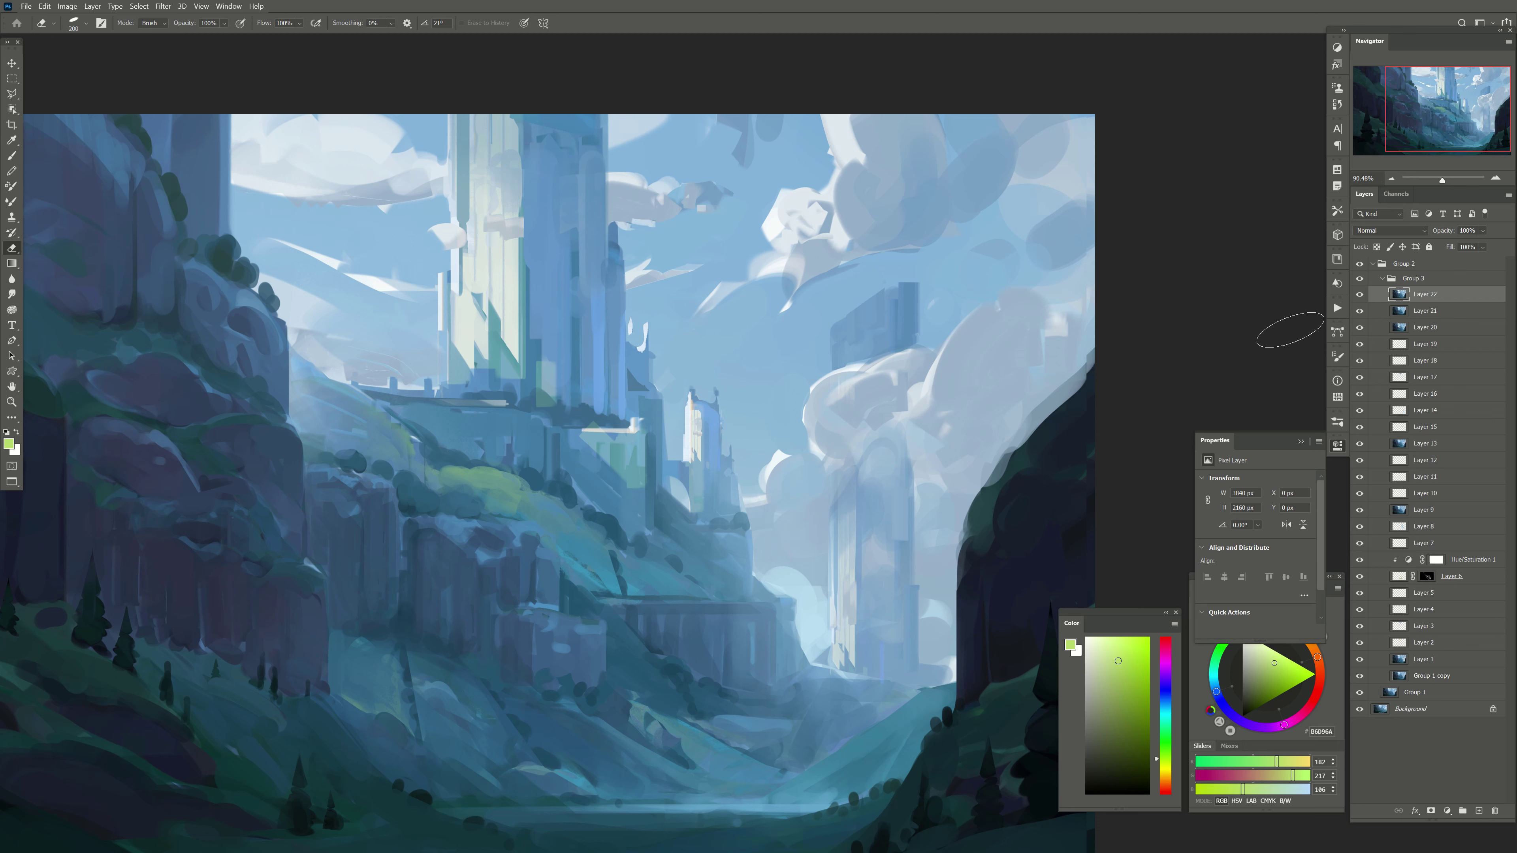
# Step: Blend the white cloud chunk into the sky with the mixer brush
pyautogui.press('b')
pyautogui.press(']')
pyautogui.moveTo(803, 248)
pyautogui.mouseDown()
pyautogui.moveTo(818, 197)
pyautogui.moveTo(777, 236)
pyautogui.moveTo(821, 251)
pyautogui.mouseUp()
pyautogui.press(']')
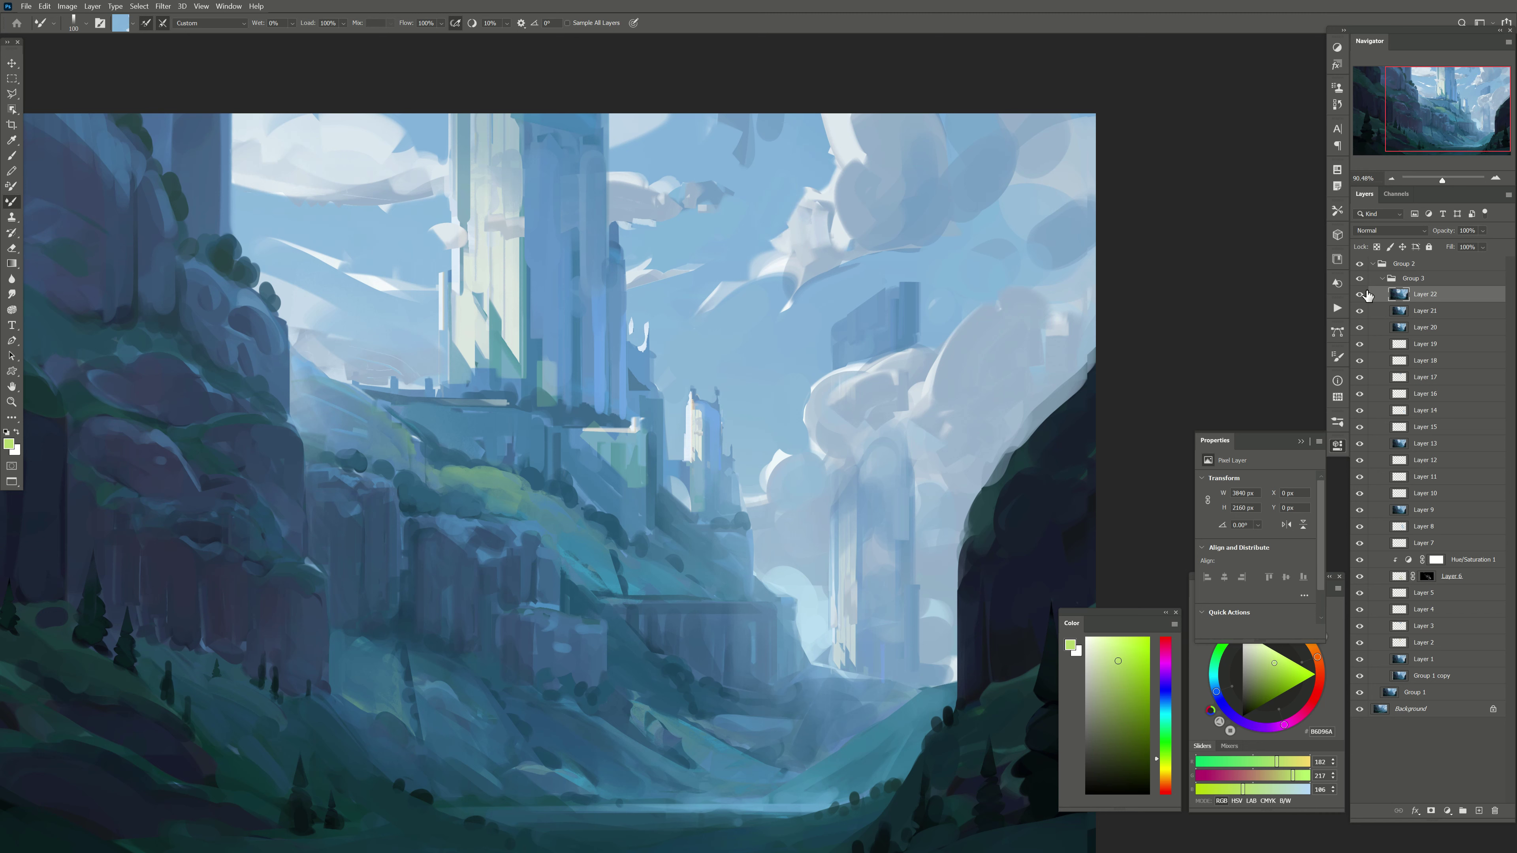
# Step: Delete the cloud repaint layer and add a fresh empty Layer 22 above Layer 21
pyautogui.press('Delete')
pyautogui.click(1480, 810)
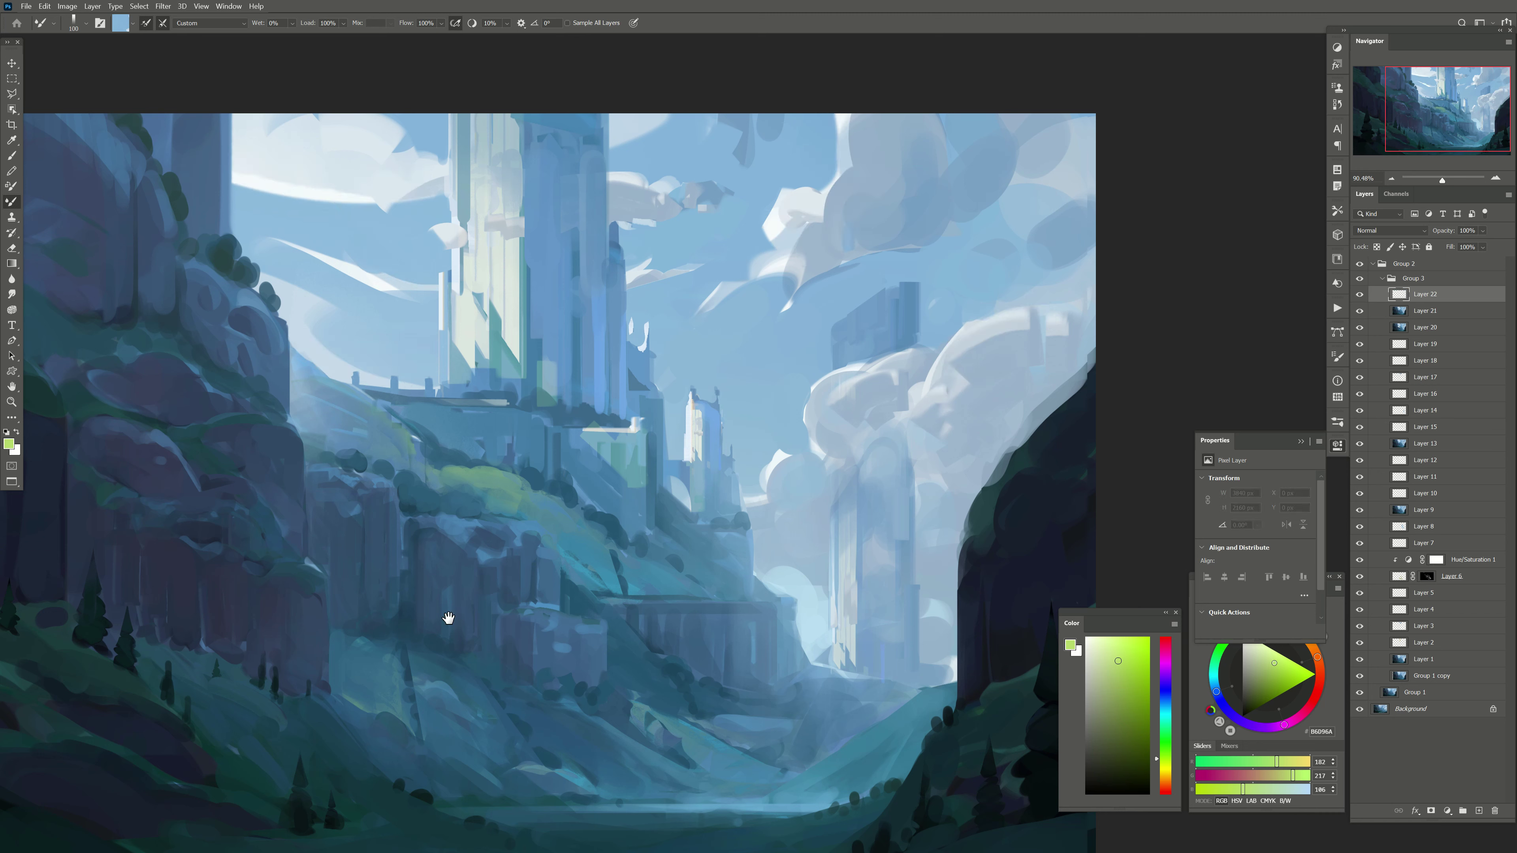
pyautogui.moveTo(448, 619); pyautogui.dragTo(633, 535)
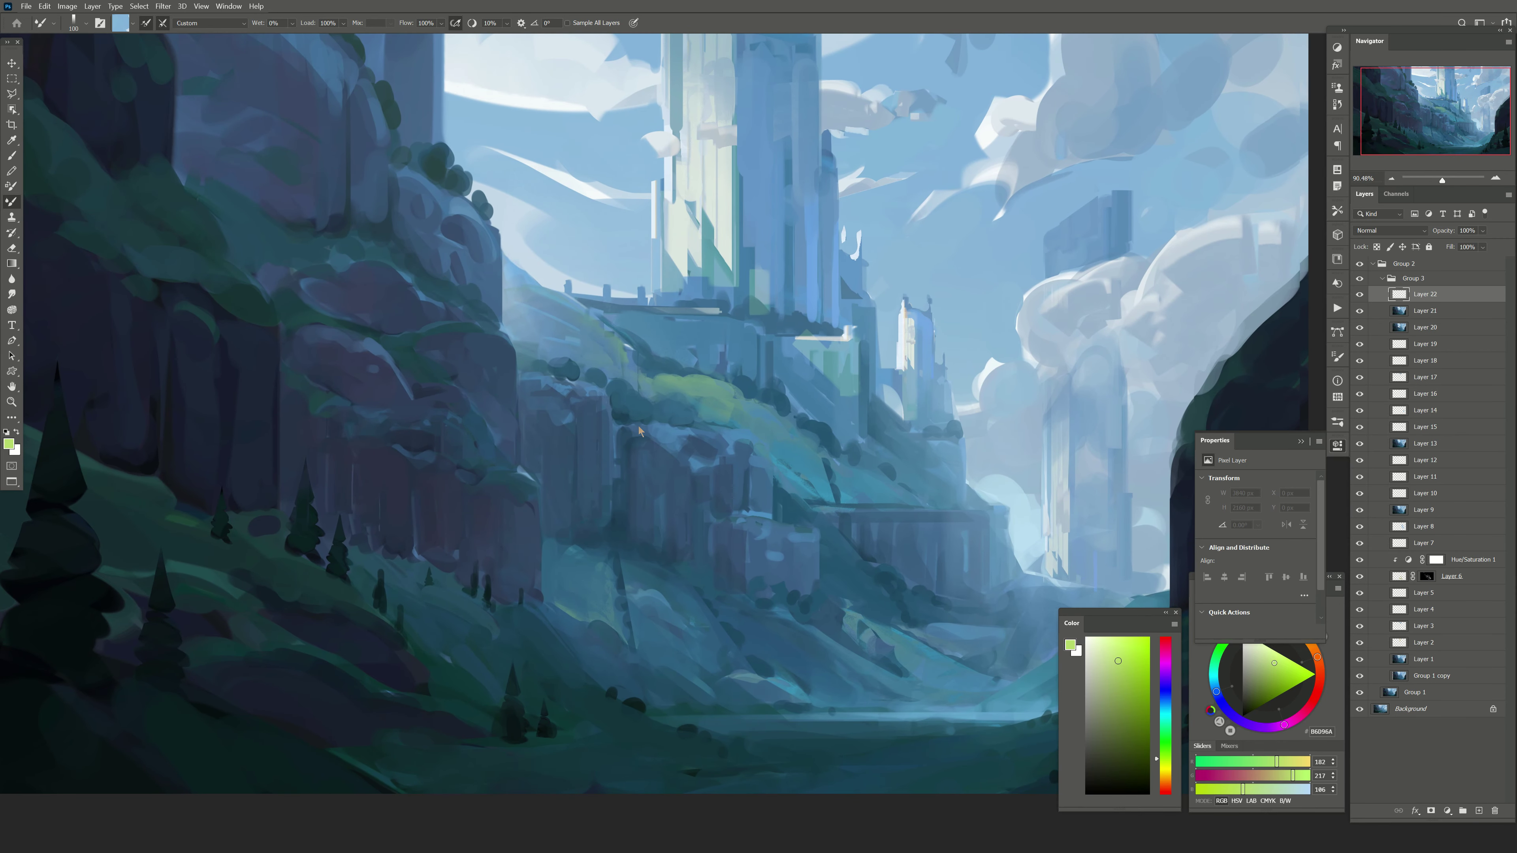
# Step: Switch to the regular Brush tool with a round brush preset
pyautogui.click(12, 155)
pyautogui.click(86, 22)
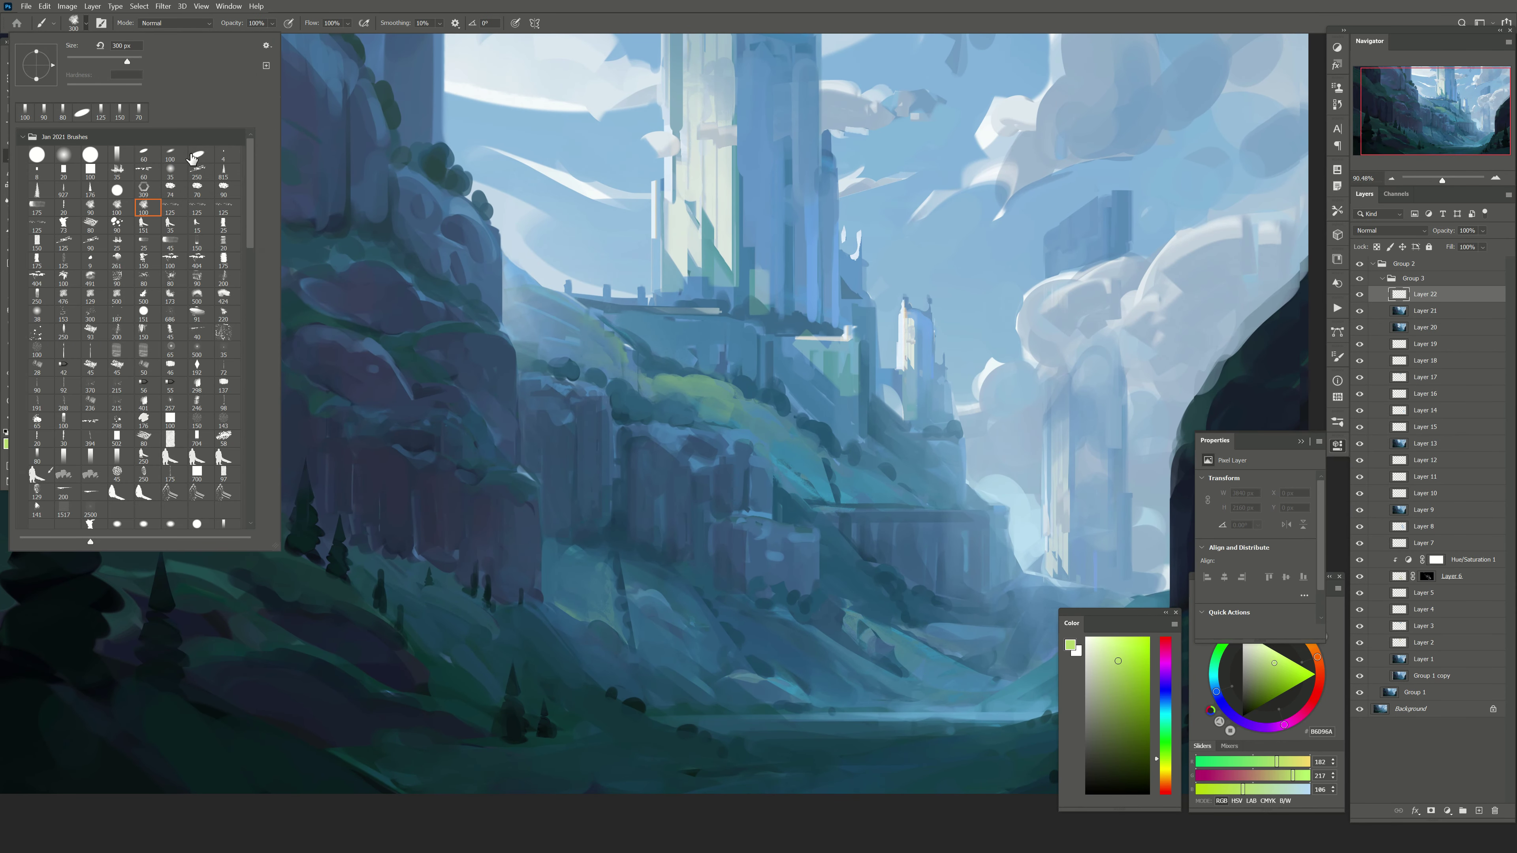
pyautogui.click(191, 160)
pyautogui.moveTo(501, 324); pyautogui.dragTo(512, 335)
# Step: Zoom in on the grassy slope below the castle and sample its teal greens
pyautogui.press('[')
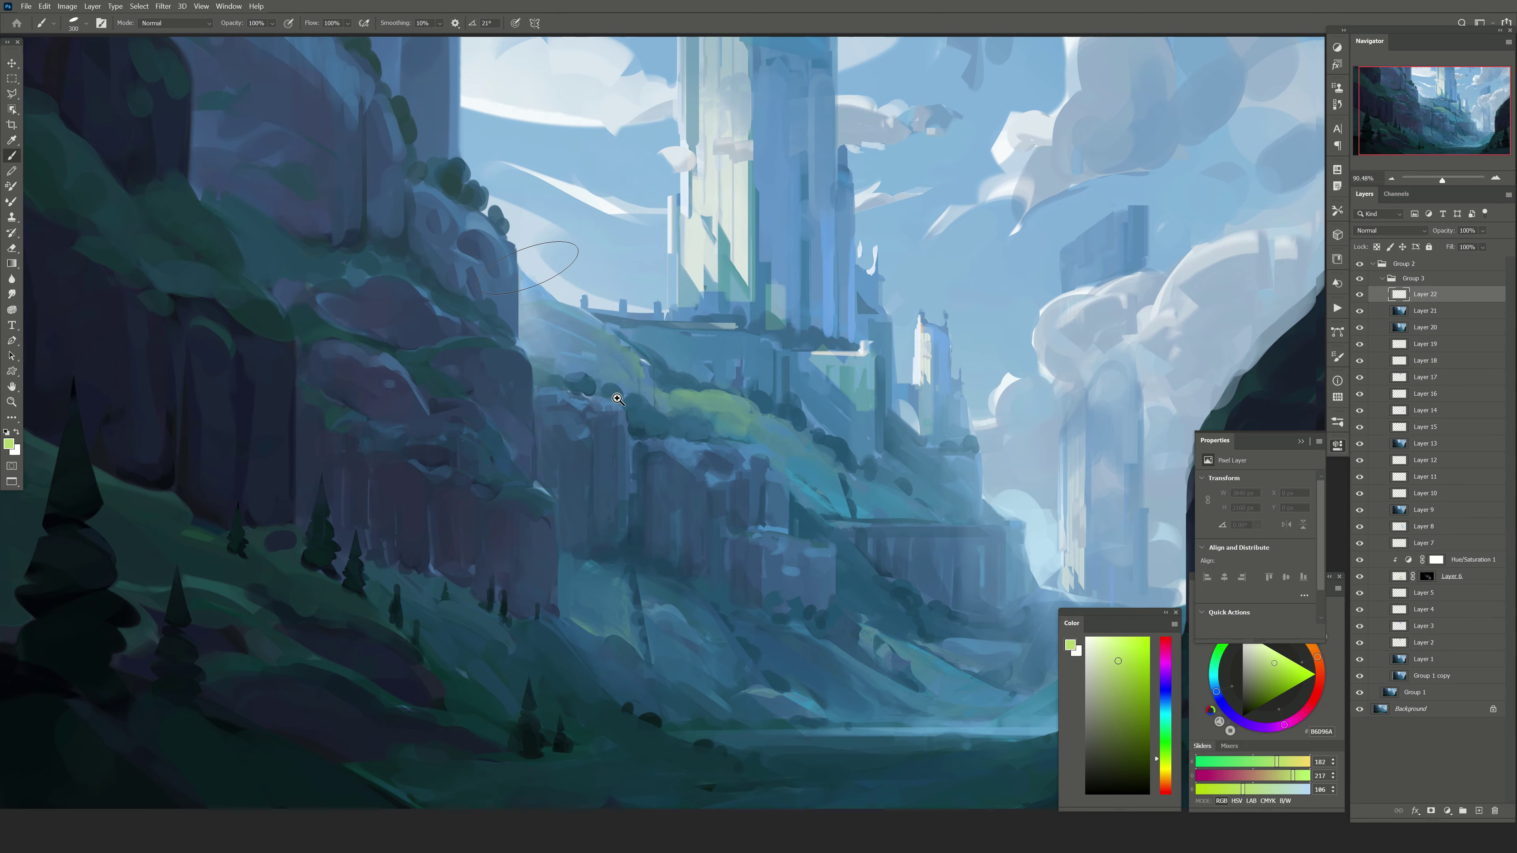
pyautogui.moveTo(615, 397); pyautogui.dragTo(945, 404)
pyautogui.press('[')
pyautogui.press('[')
pyautogui.press('[')
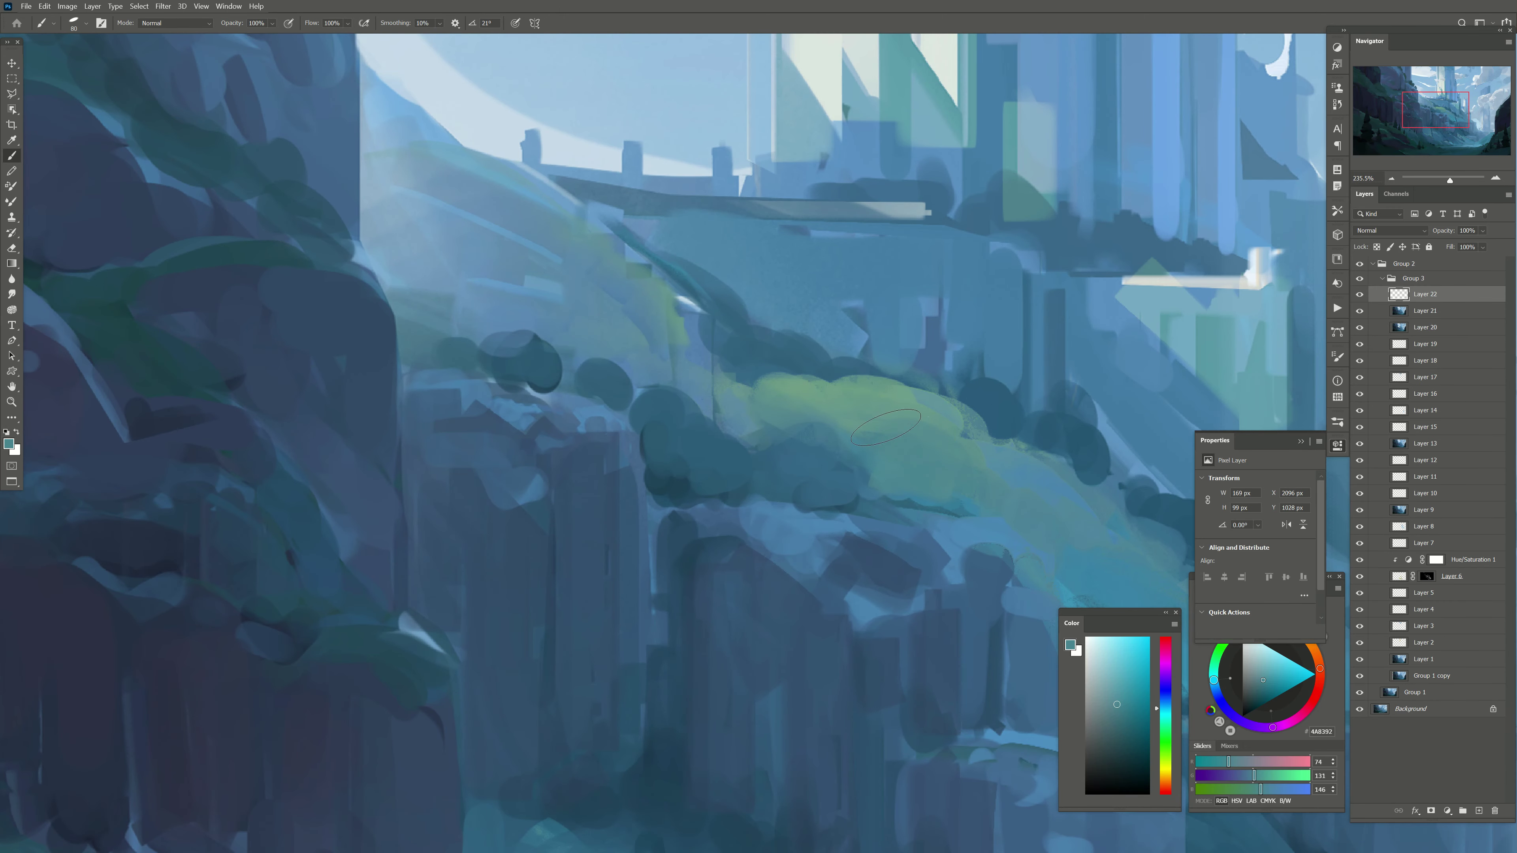
pyautogui.keyDown('alt'); pyautogui.click(796, 396); pyautogui.keyUp('alt')
pyautogui.keyDown('alt'); pyautogui.click(705, 358); pyautogui.keyUp('alt')
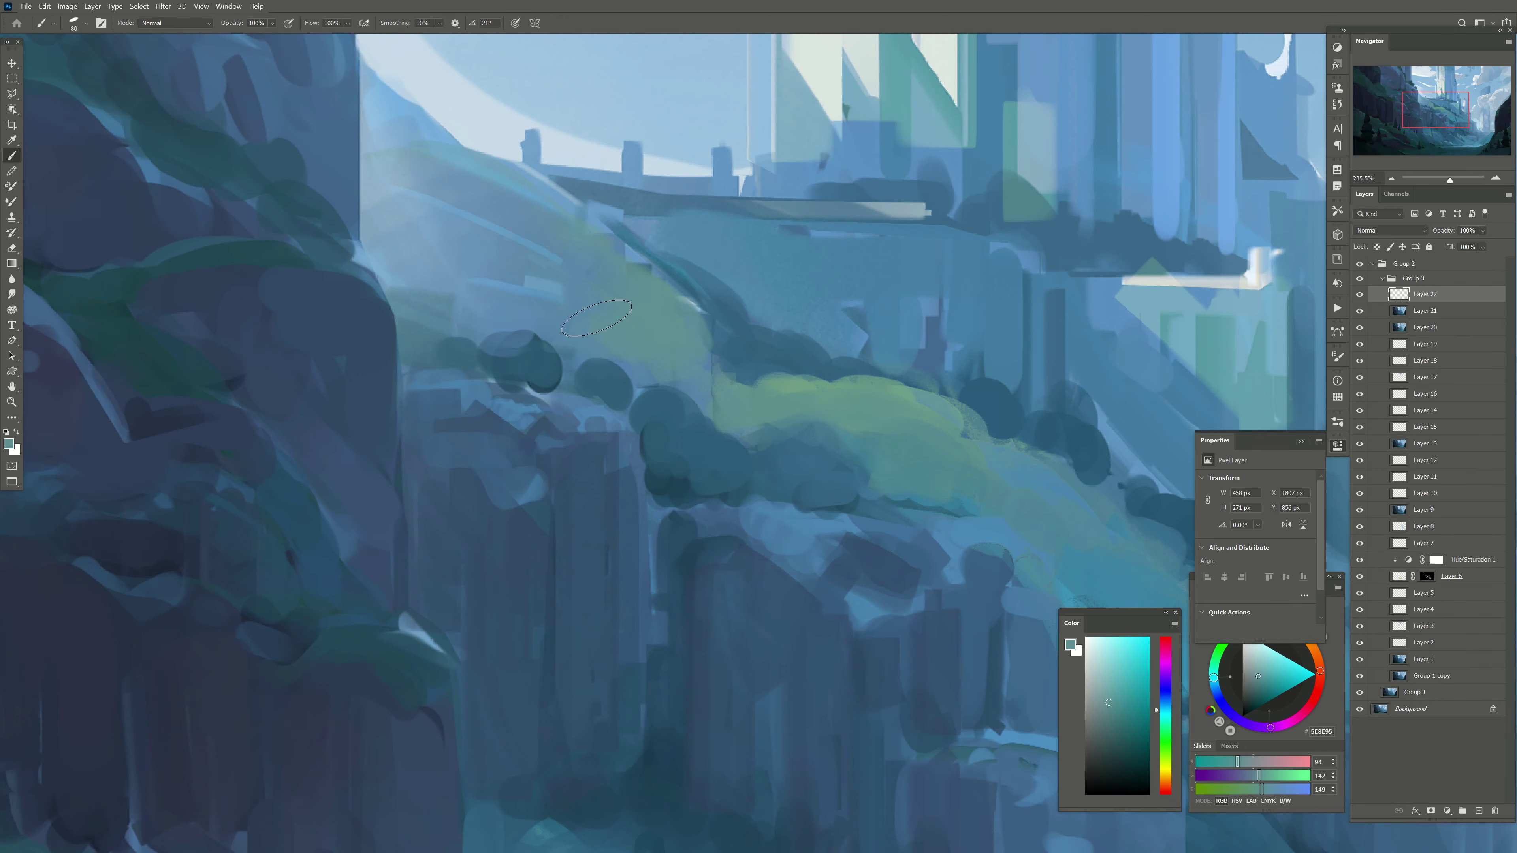
pyautogui.keyDown('alt'); pyautogui.click(741, 374); pyautogui.keyUp('alt')
pyautogui.moveTo(741, 374); pyautogui.dragTo(425, 280)
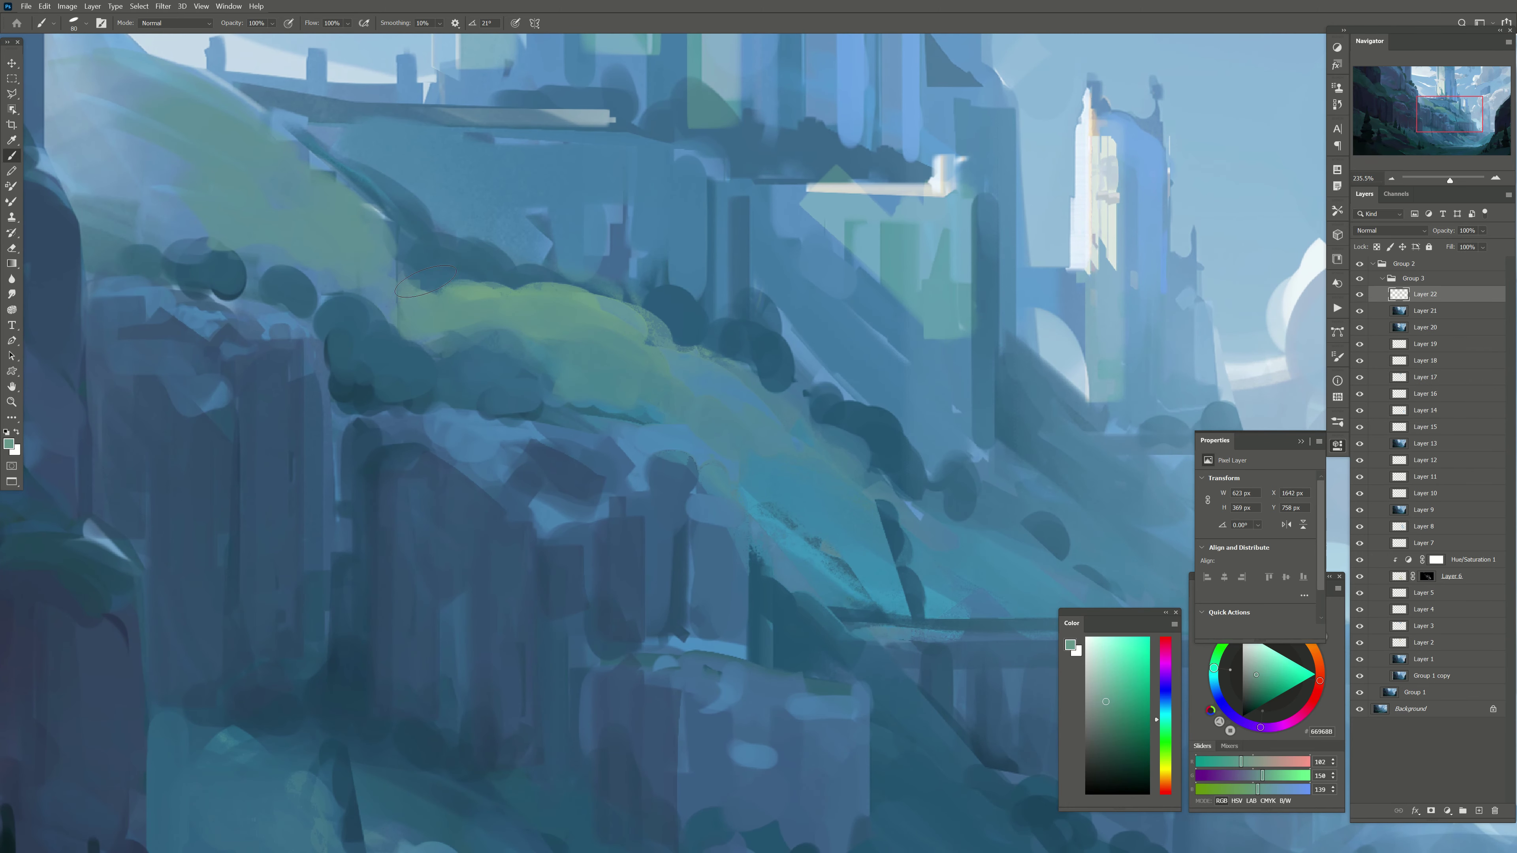
pyautogui.keyDown('alt'); pyautogui.click(412, 323); pyautogui.keyUp('alt')
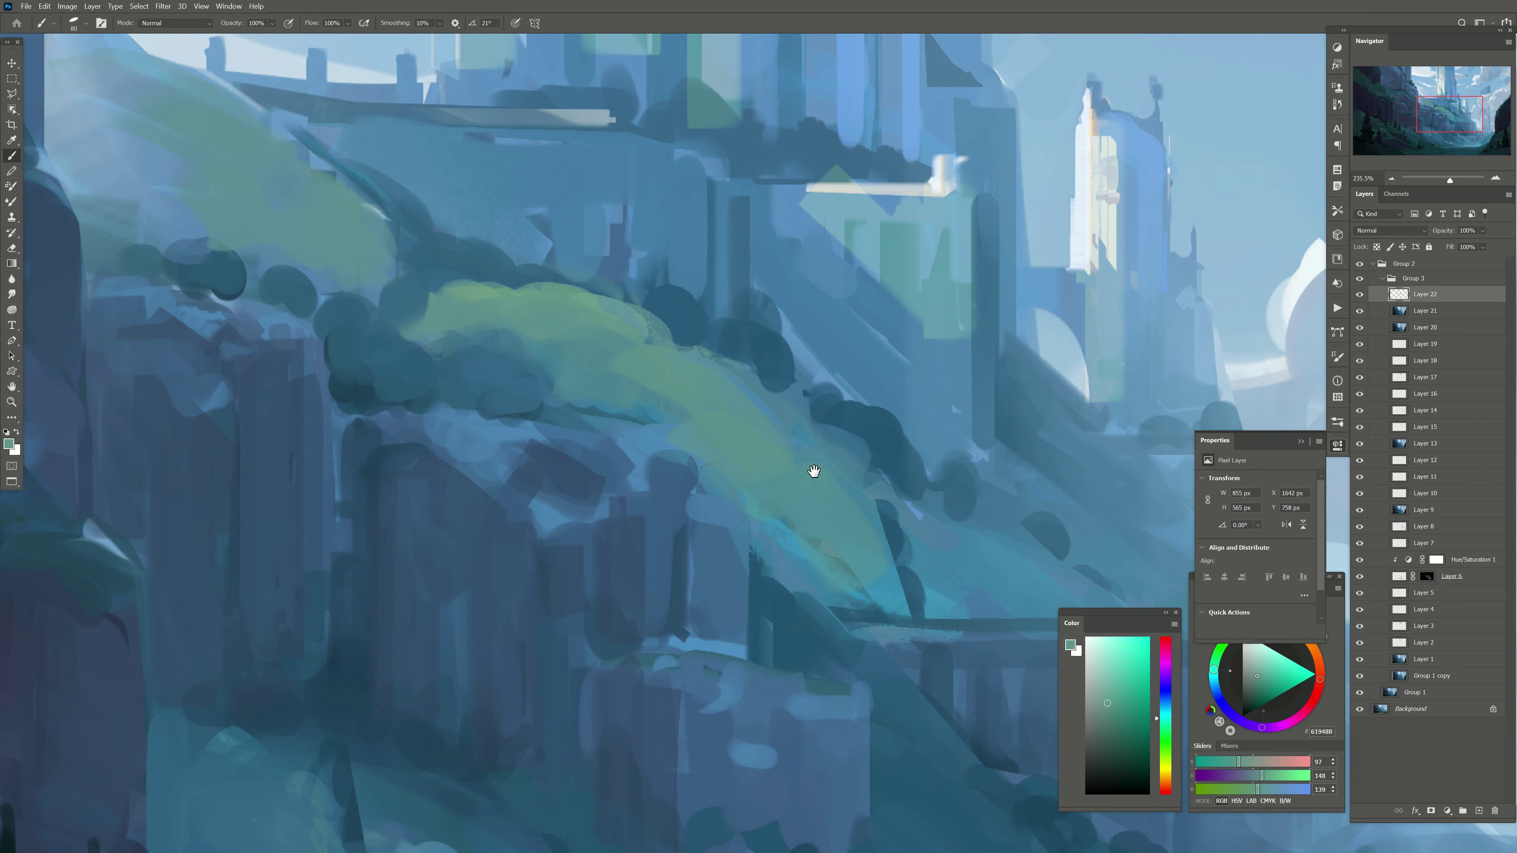
# Step: Reframe the view along the lower slope and sample a muted, then a dark teal
pyautogui.moveTo(814, 470); pyautogui.dragTo(635, 382)
pyautogui.moveTo(1004, 497)
pyautogui.mouseDown()
pyautogui.moveTo(953, 547)
pyautogui.moveTo(1171, 652)
pyautogui.mouseUp()
pyautogui.moveTo(654, 498); pyautogui.dragTo(823, 396)
pyautogui.keyDown('alt'); pyautogui.click(721, 527); pyautogui.keyUp('alt')
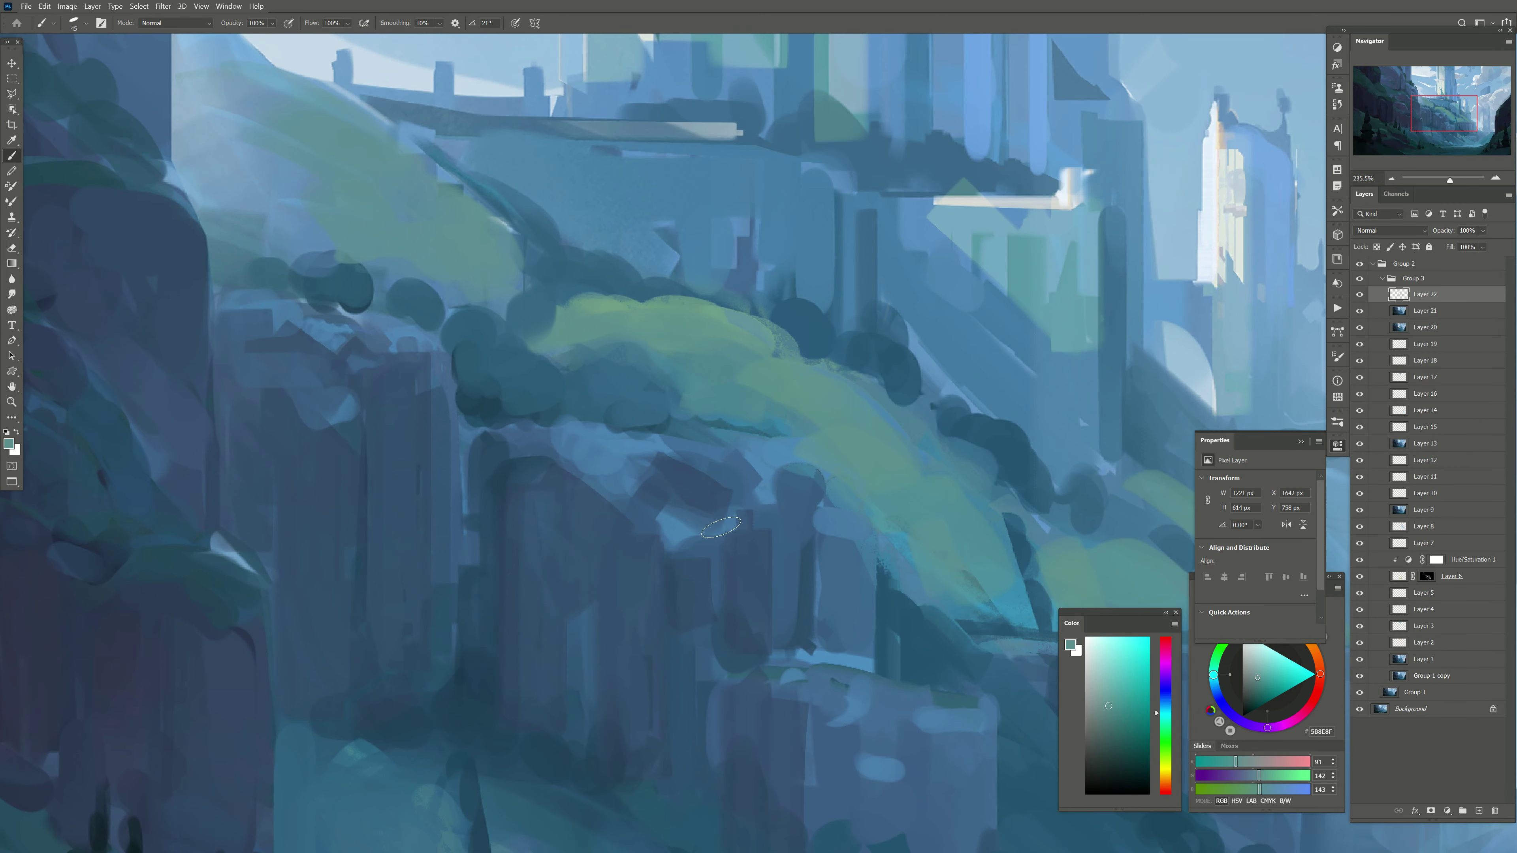
pyautogui.keyDown('alt'); pyautogui.click(484, 373); pyautogui.keyUp('alt')
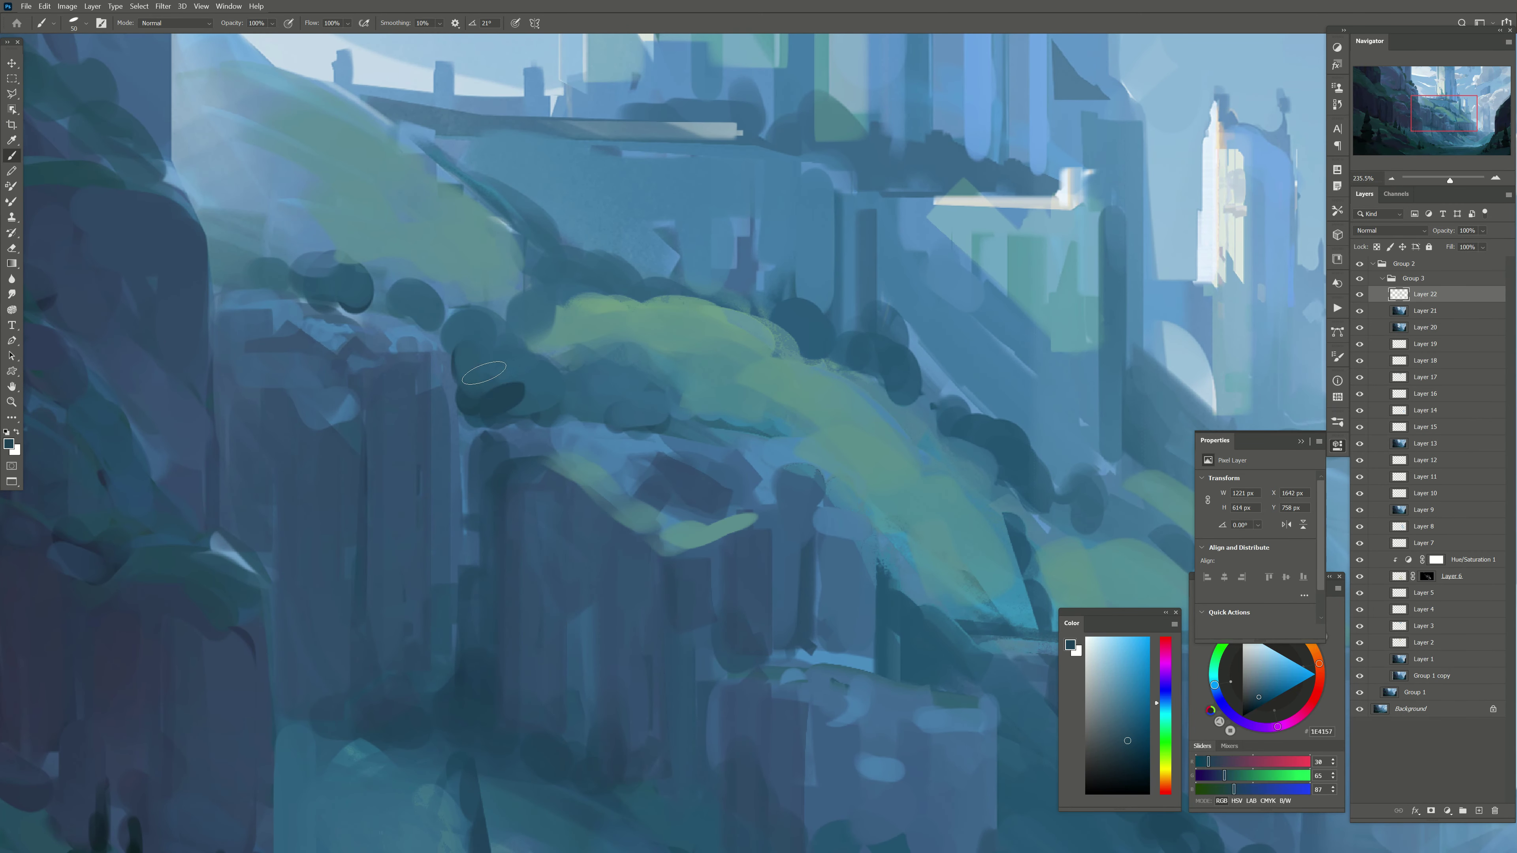
# Step: Paint dark teal foliage clumps across the slope with a shrinking brush, then zoom out
pyautogui.moveTo(484, 373)
pyautogui.mouseDown()
pyautogui.moveTo(538, 407)
pyautogui.moveTo(634, 394)
pyautogui.mouseUp()
pyautogui.moveTo(561, 314)
pyautogui.mouseDown()
pyautogui.moveTo(529, 340)
pyautogui.moveTo(615, 281)
pyautogui.mouseUp()
pyautogui.press('[')
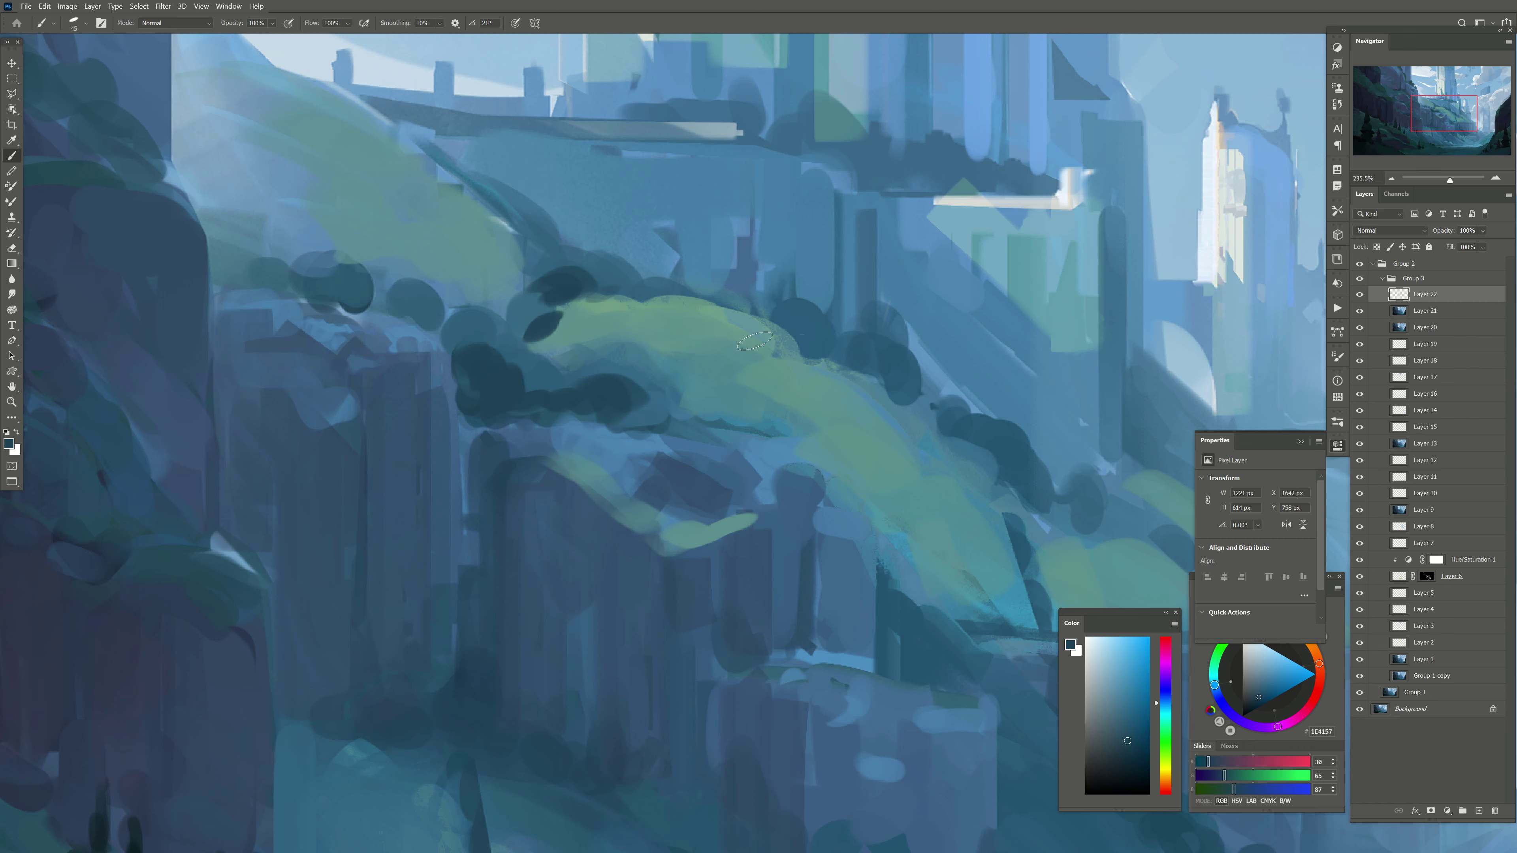
pyautogui.moveTo(770, 334); pyautogui.dragTo(914, 401)
pyautogui.press('[')
pyautogui.moveTo(1448, 180); pyautogui.dragTo(1439, 179)
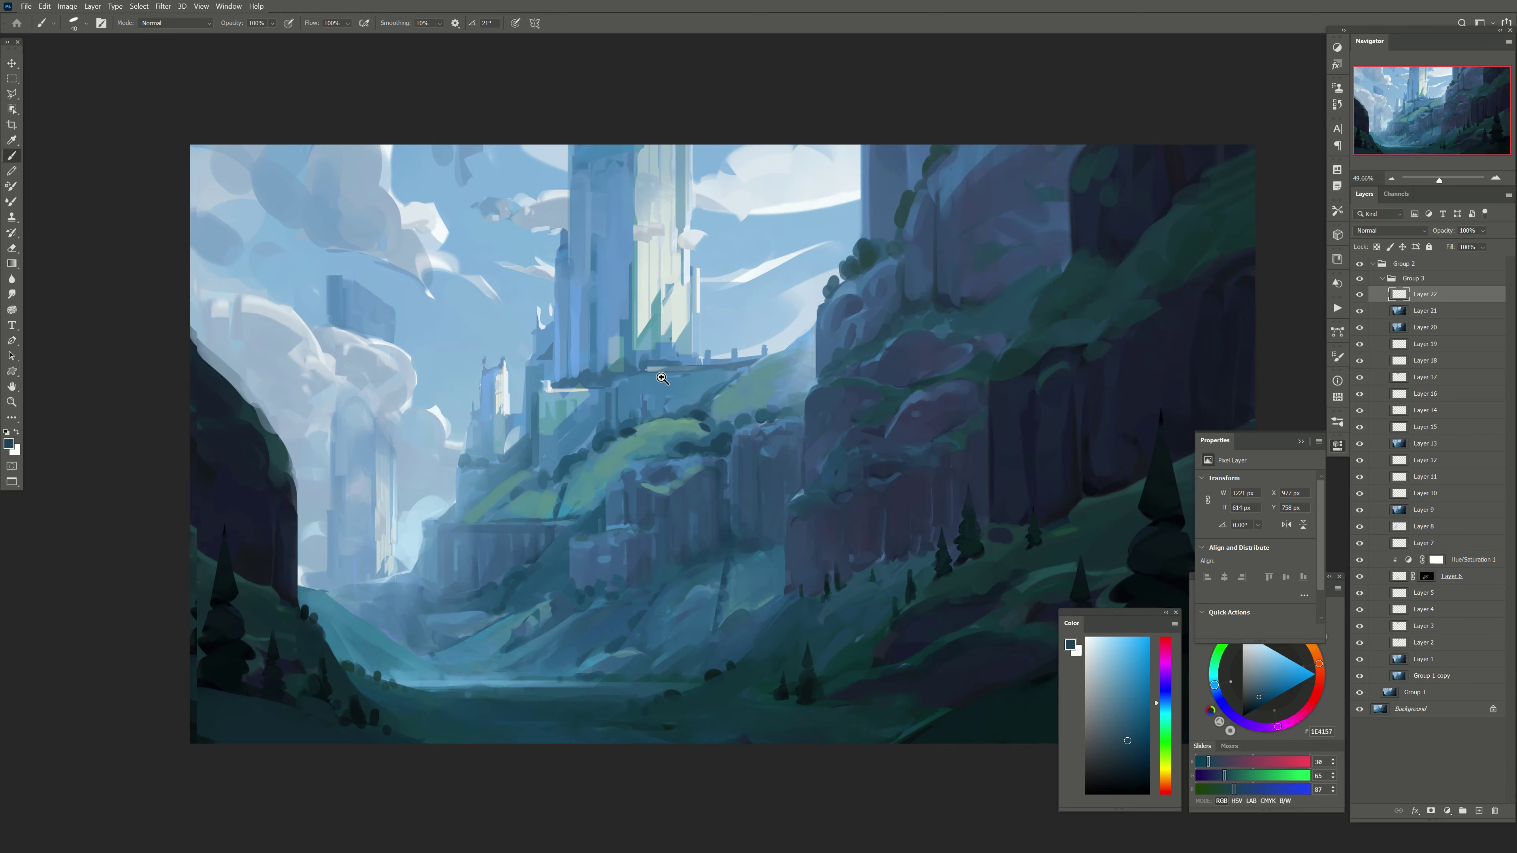
# Step: Try the foliage layer at 64% opacity, compare it hidden, then delete it
pyautogui.click(661, 378)
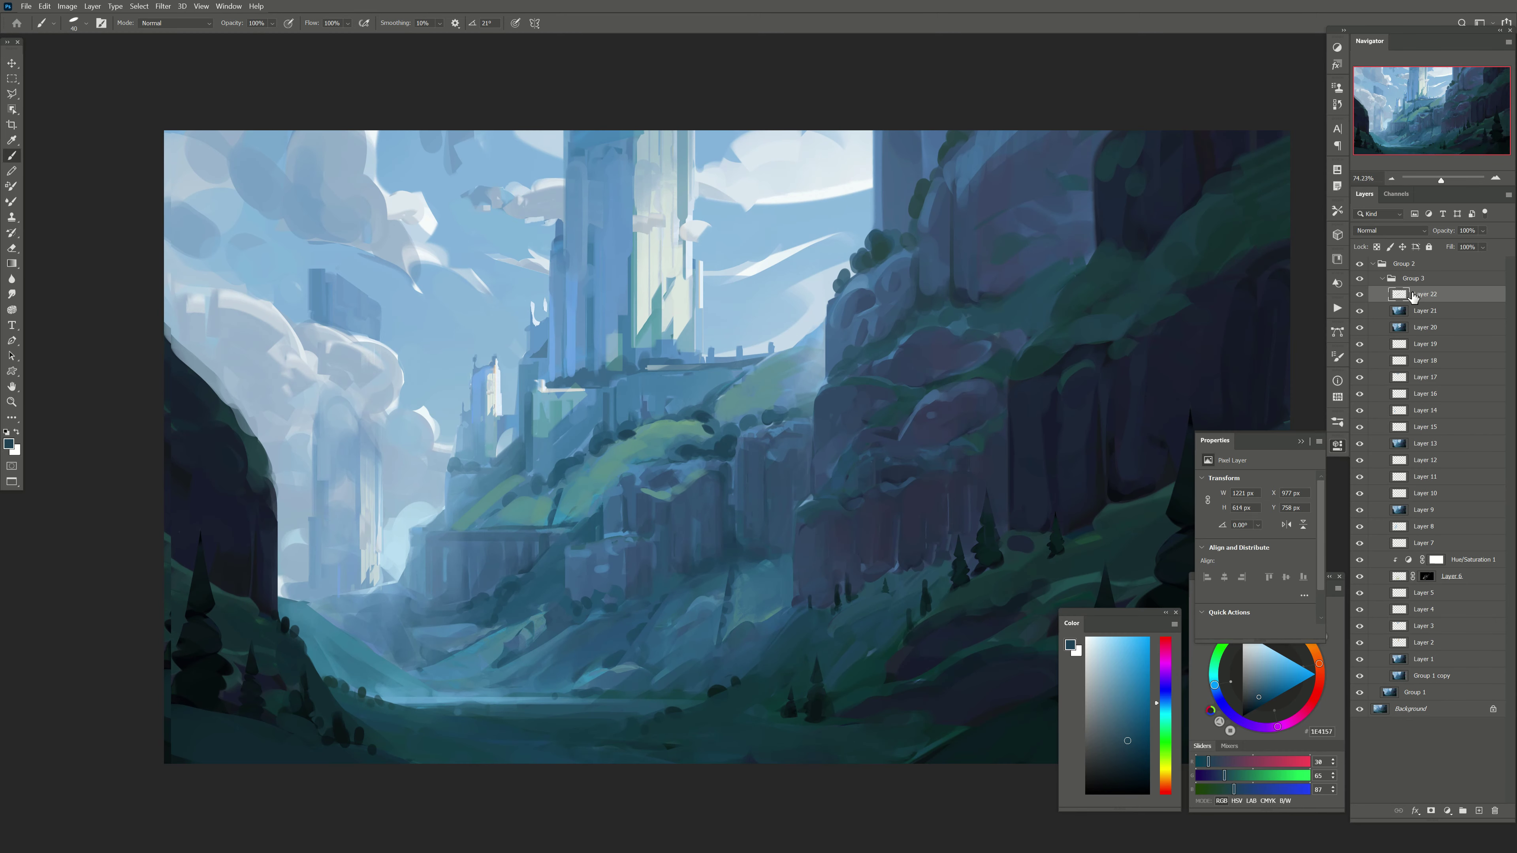
pyautogui.moveTo(1456, 246); pyautogui.dragTo(1482, 252)
pyautogui.press('e')
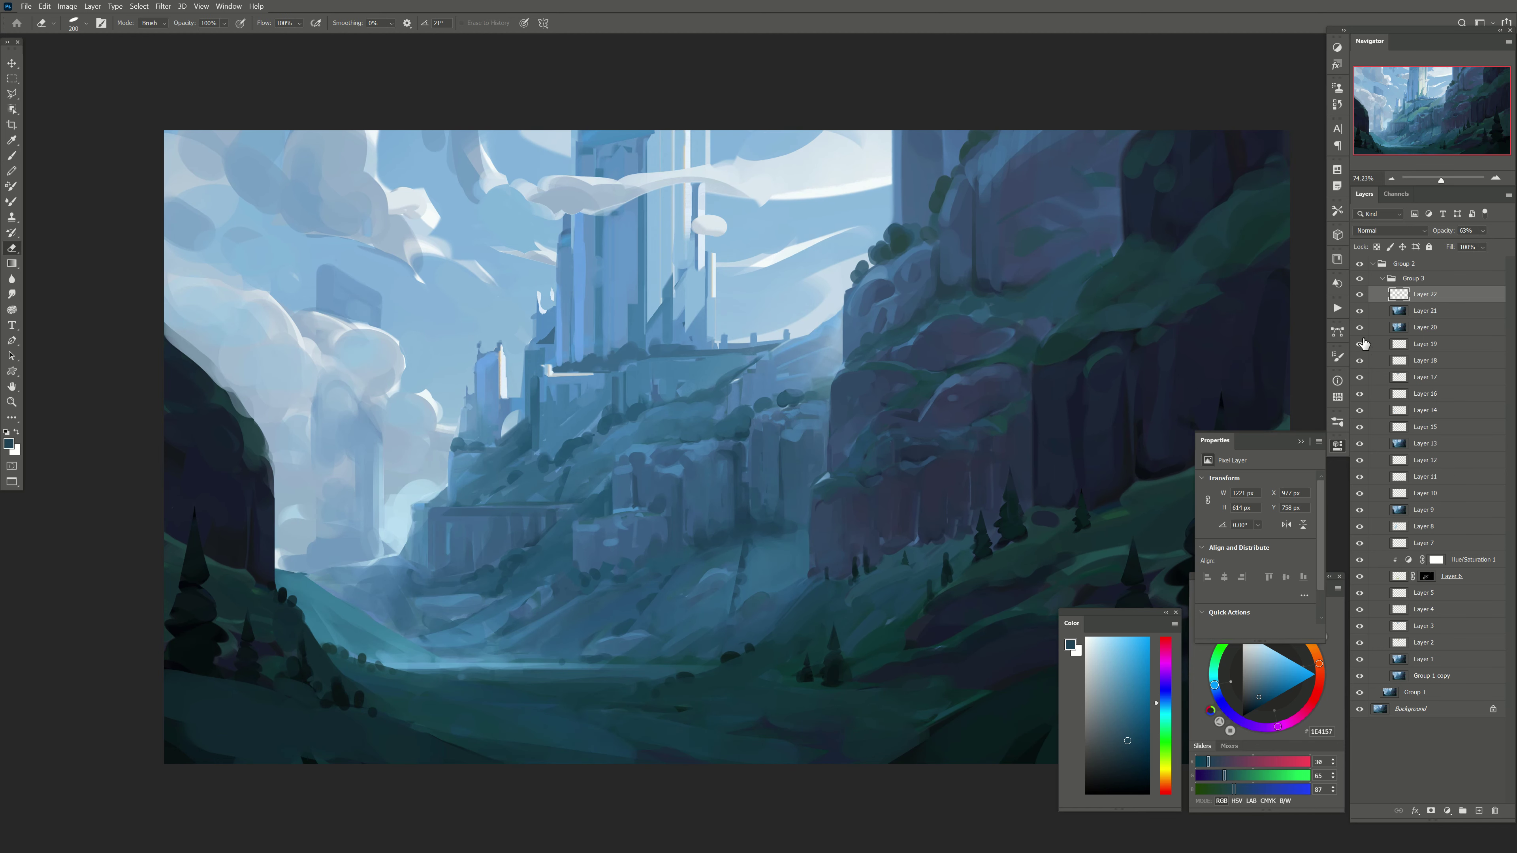
pyautogui.click(1360, 294)
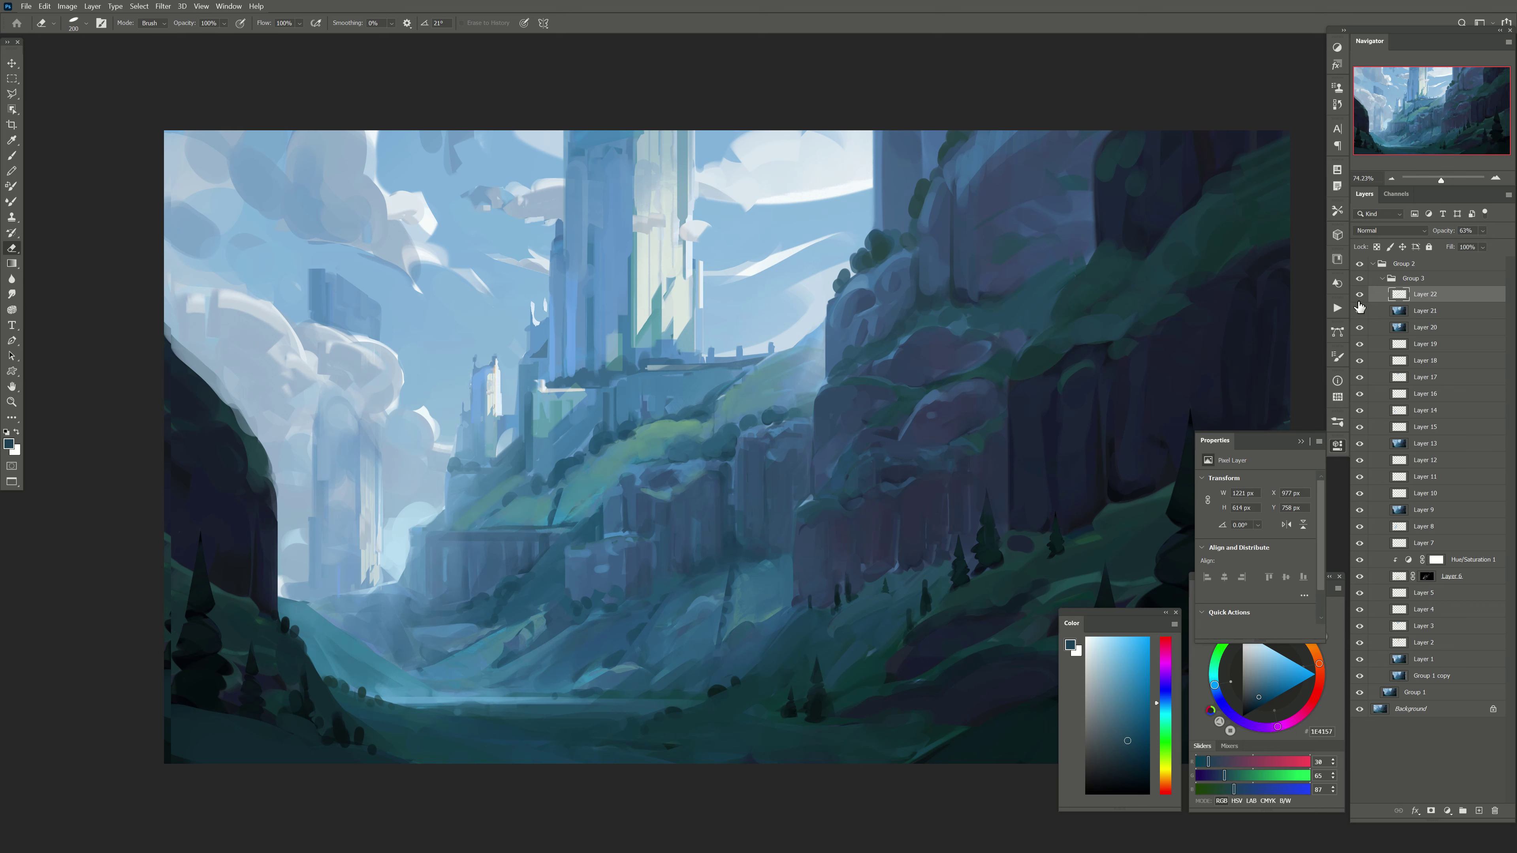
pyautogui.press('Delete')
# Step: Merge the upper cloud layers, Layers 18–21, into Layer 21
pyautogui.click(1358, 311)
pyautogui.moveTo(1359, 294); pyautogui.dragTo(1360, 349)
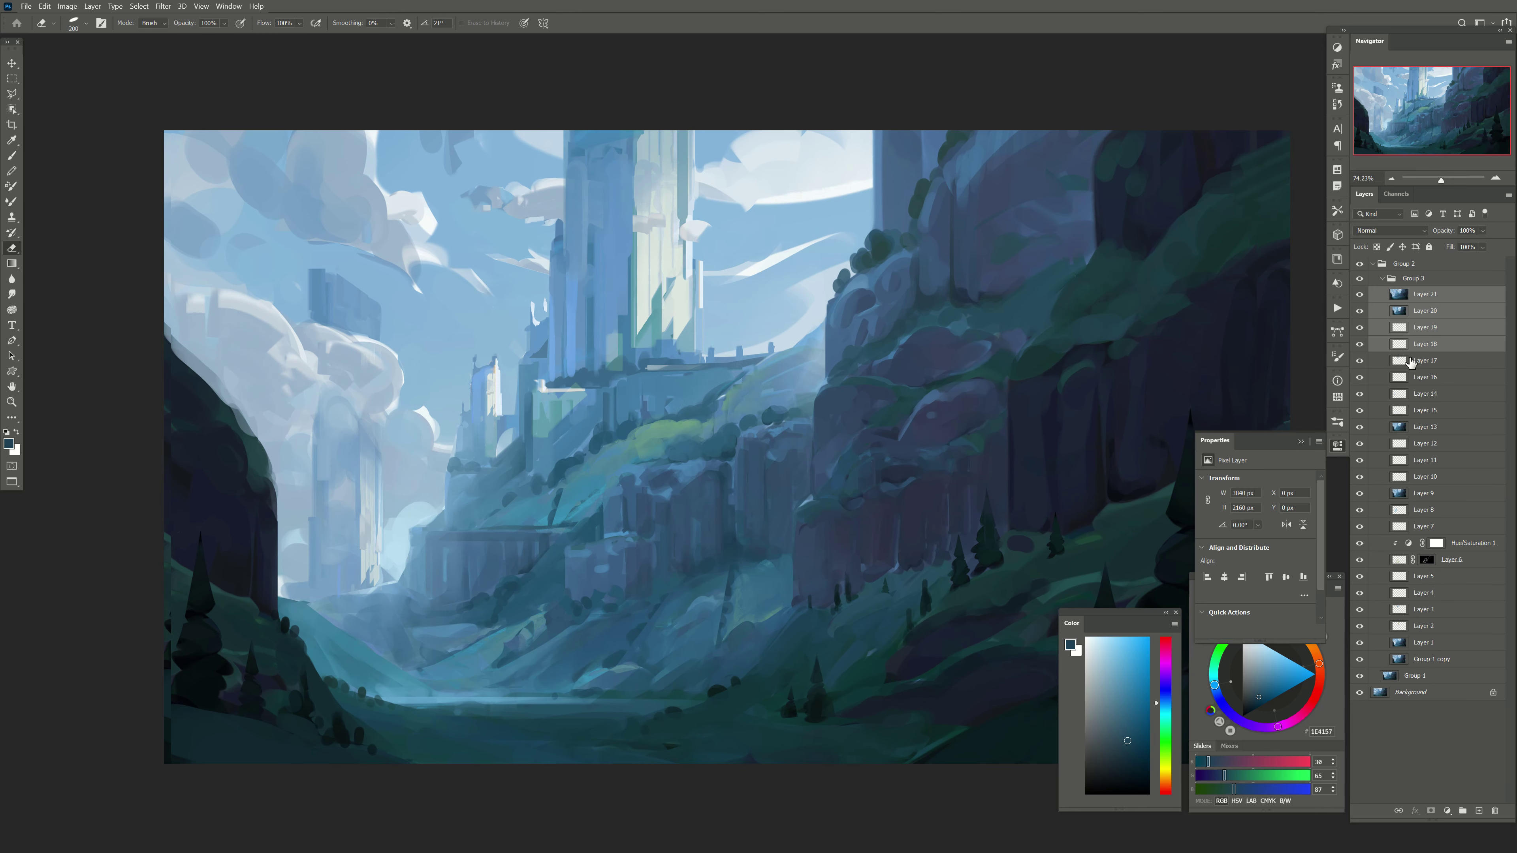
pyautogui.rightClick(1454, 328)
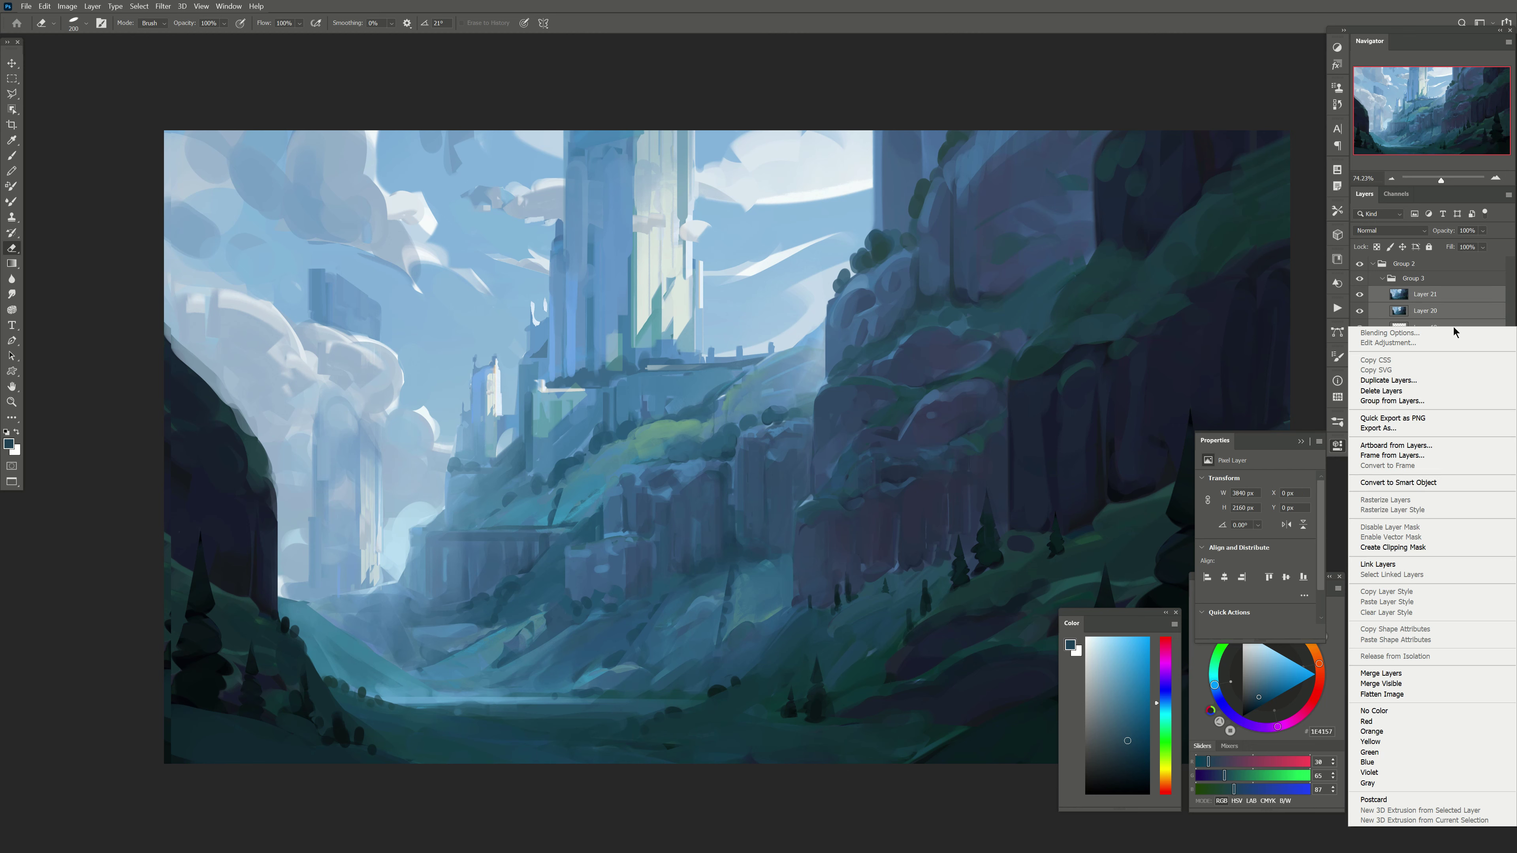
pyautogui.click(1383, 673)
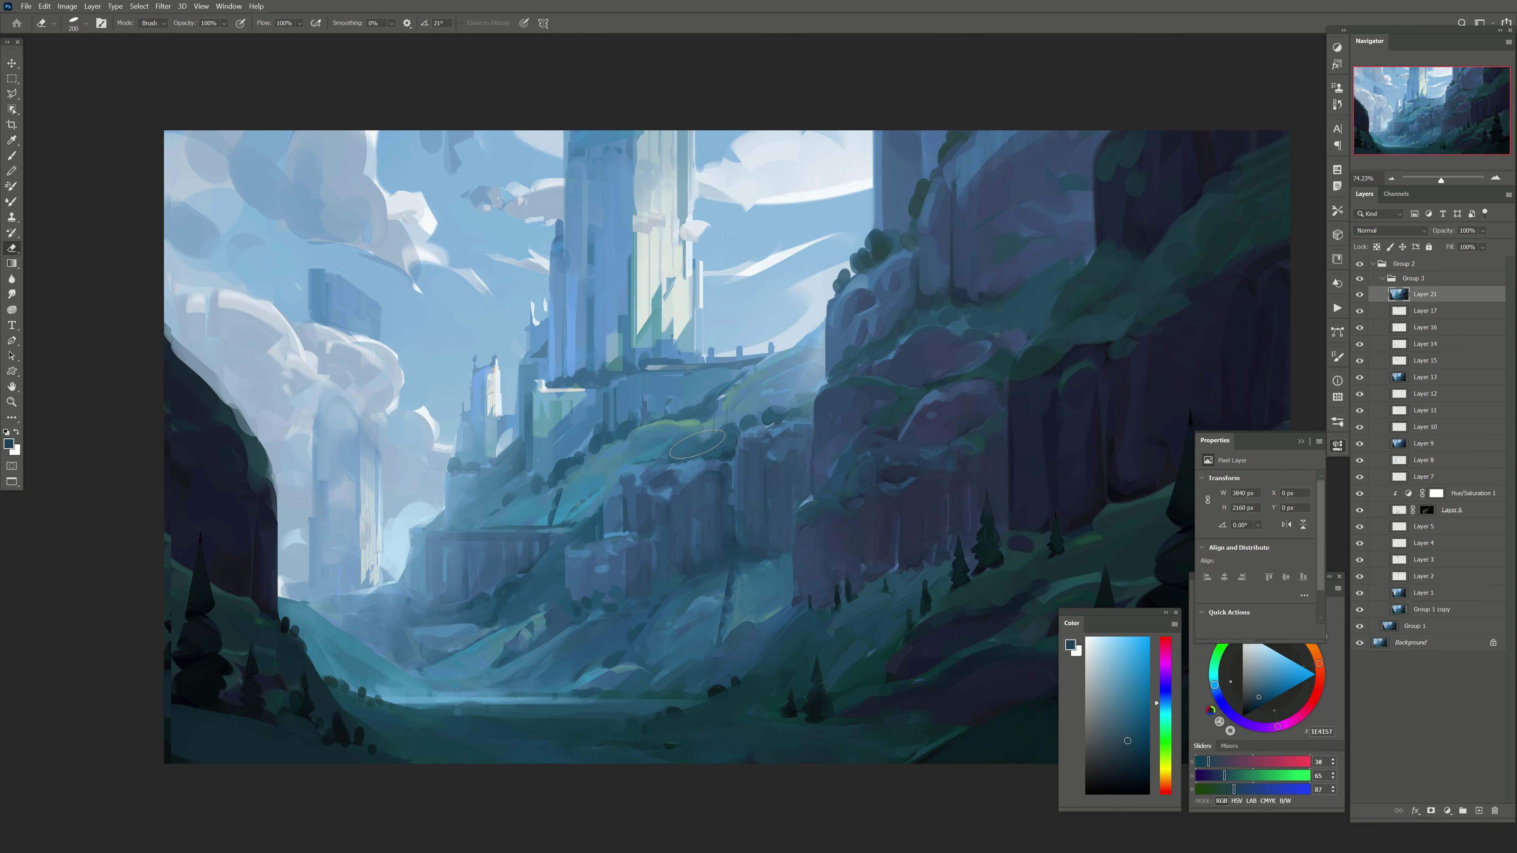
# Step: Stamp the visible painting onto a new empty layer with Ctrl+Alt+Shift+E
pyautogui.moveTo(693, 412); pyautogui.dragTo(596, 372)
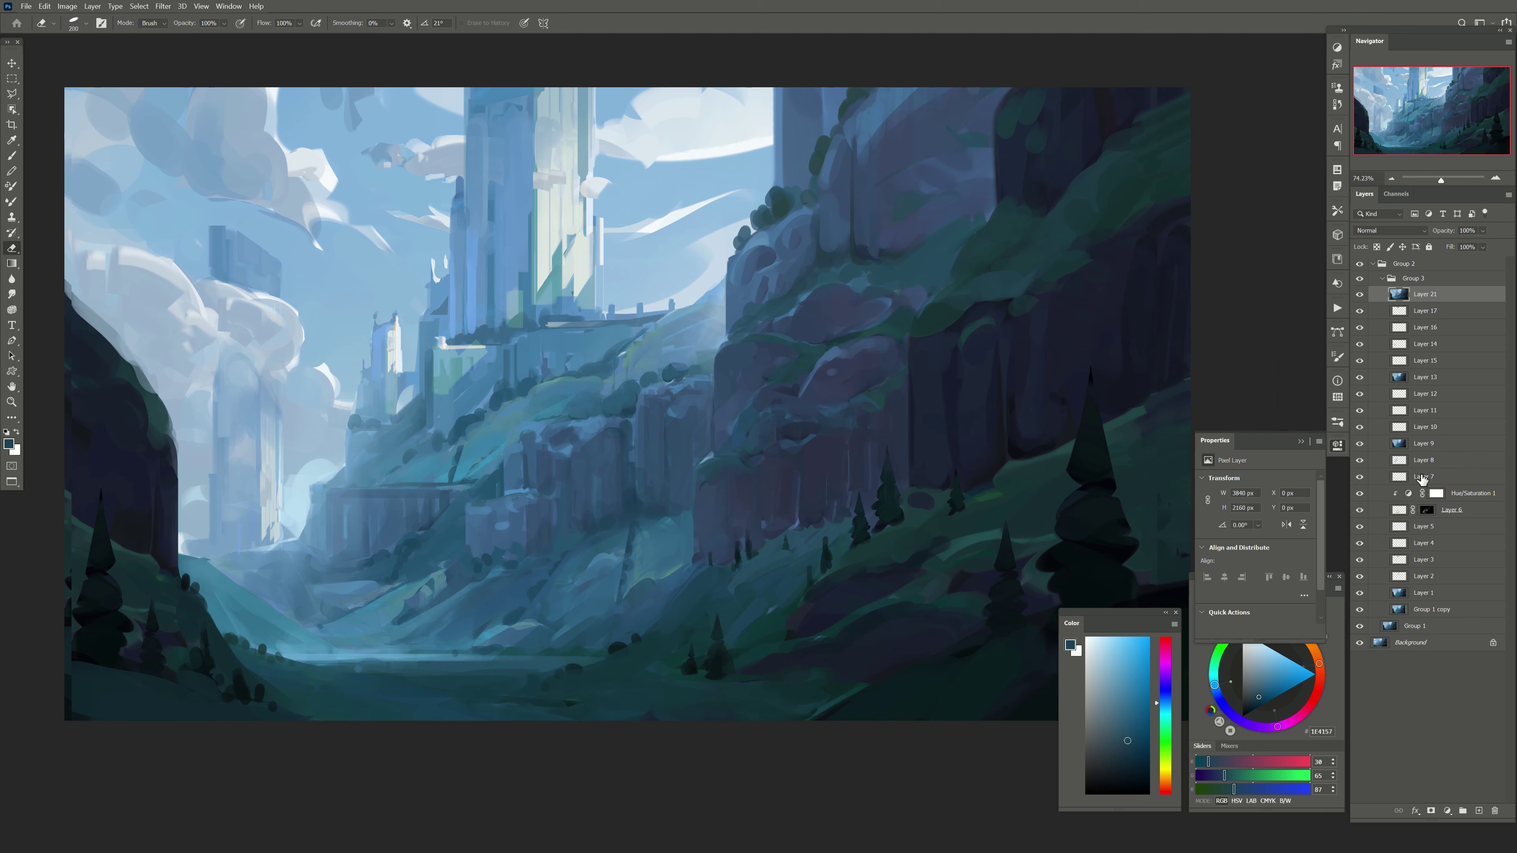
pyautogui.hotkey('ctrl', 'shift', 'alt', 'n')
pyautogui.moveTo(442, 384); pyautogui.dragTo(471, 401)
pyautogui.hotkey('ctrl', 'shift', 'alt', 'e')
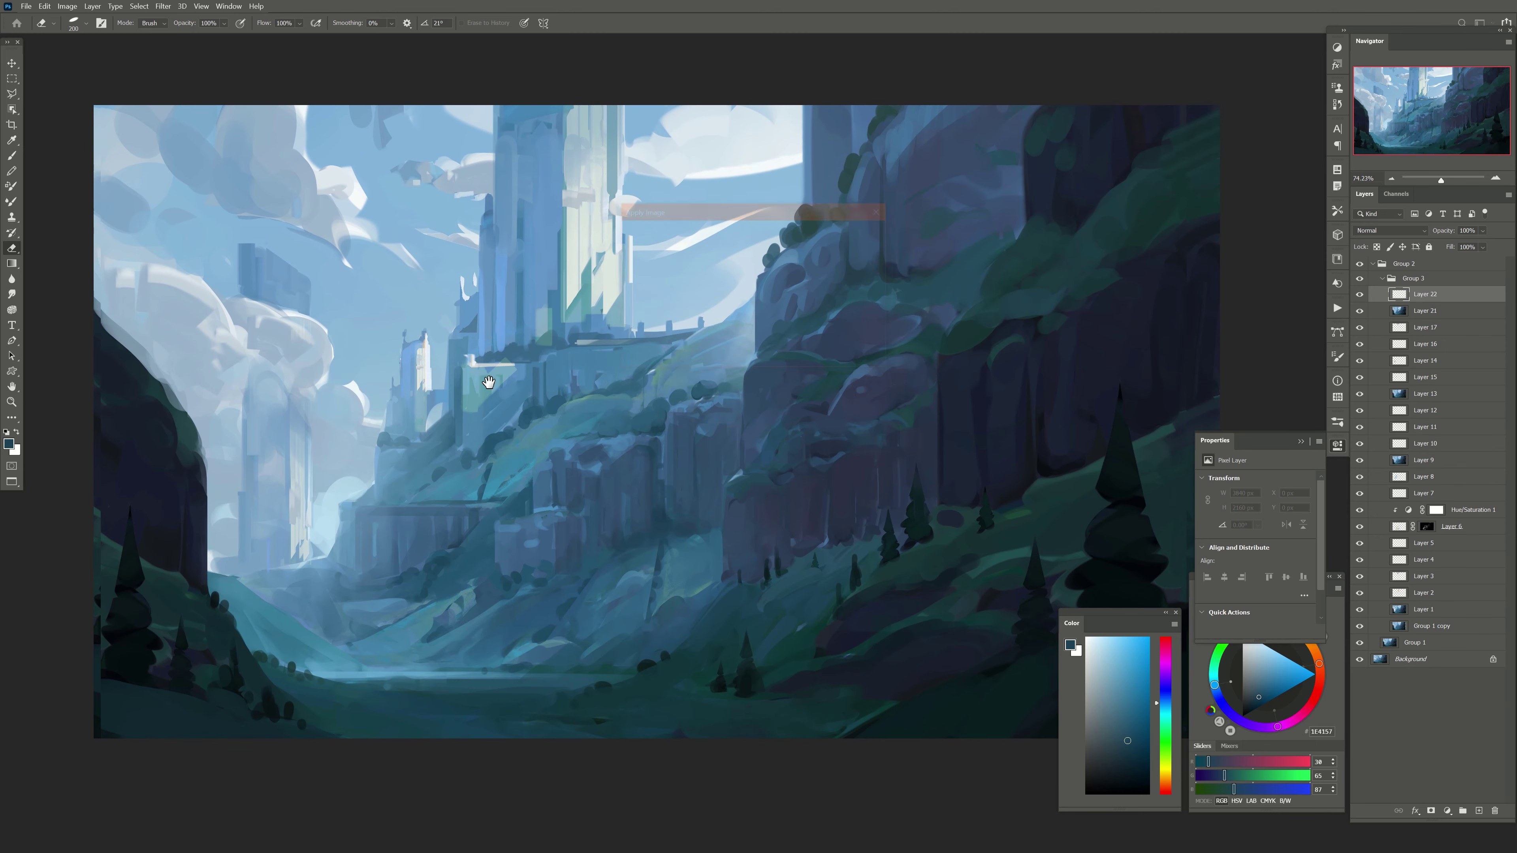
# Step: Copy a tall rectangular section of the castle onto its own layer
pyautogui.press('m')
pyautogui.moveTo(559, 201); pyautogui.dragTo(631, 334)
pyautogui.hotkey('ctrl', 'j')
# Step: Set the copied castle piece to Lighten blending and move it down and left
pyautogui.click(1391, 231)
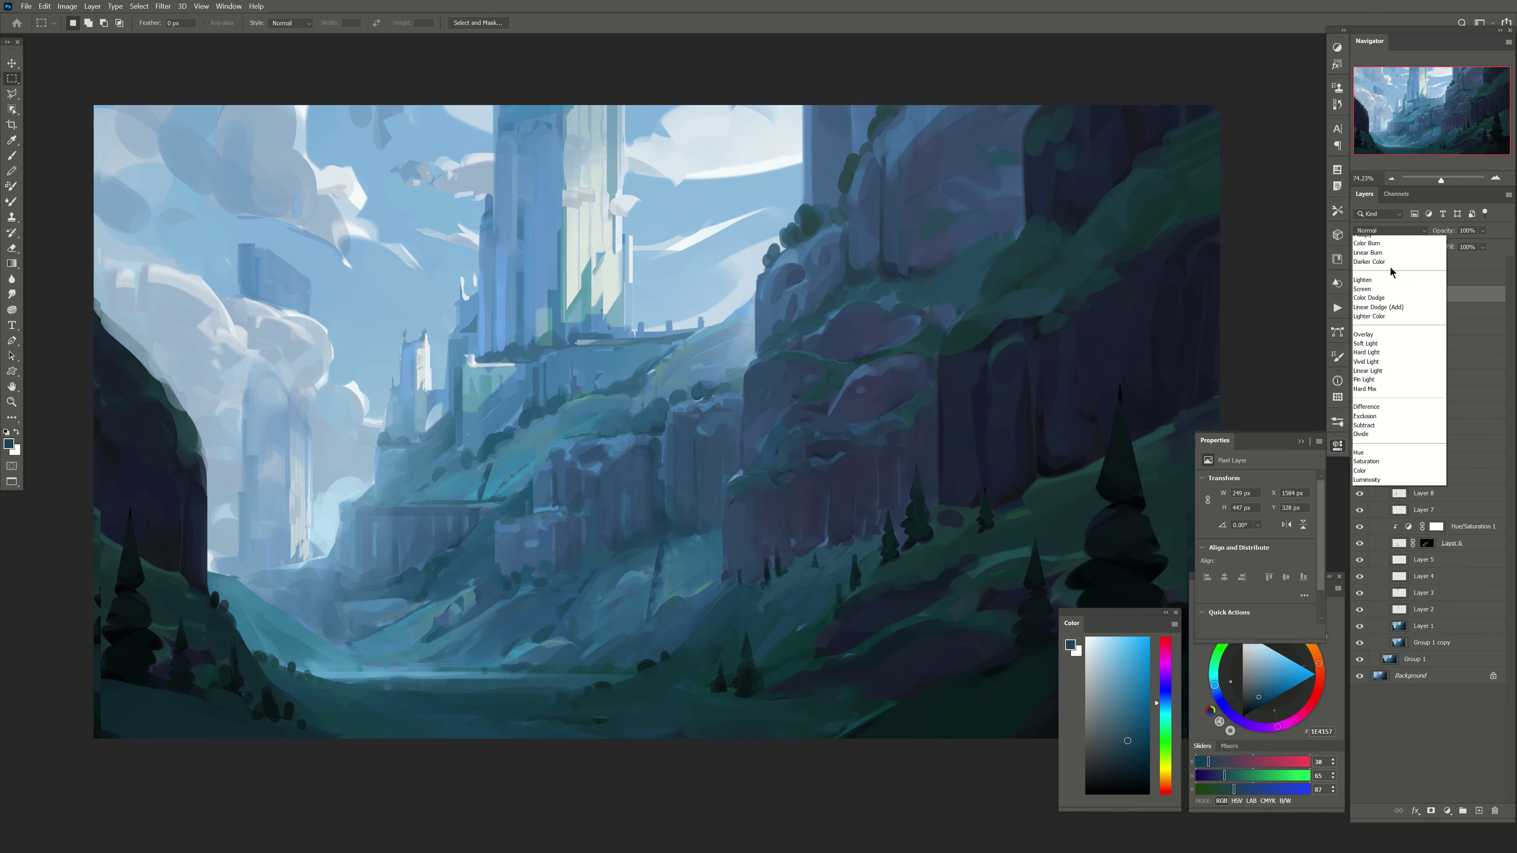
pyautogui.click(1373, 311)
pyautogui.click(12, 63)
pyautogui.moveTo(615, 275); pyautogui.dragTo(477, 376)
pyautogui.hotkey('ctrl', 't')
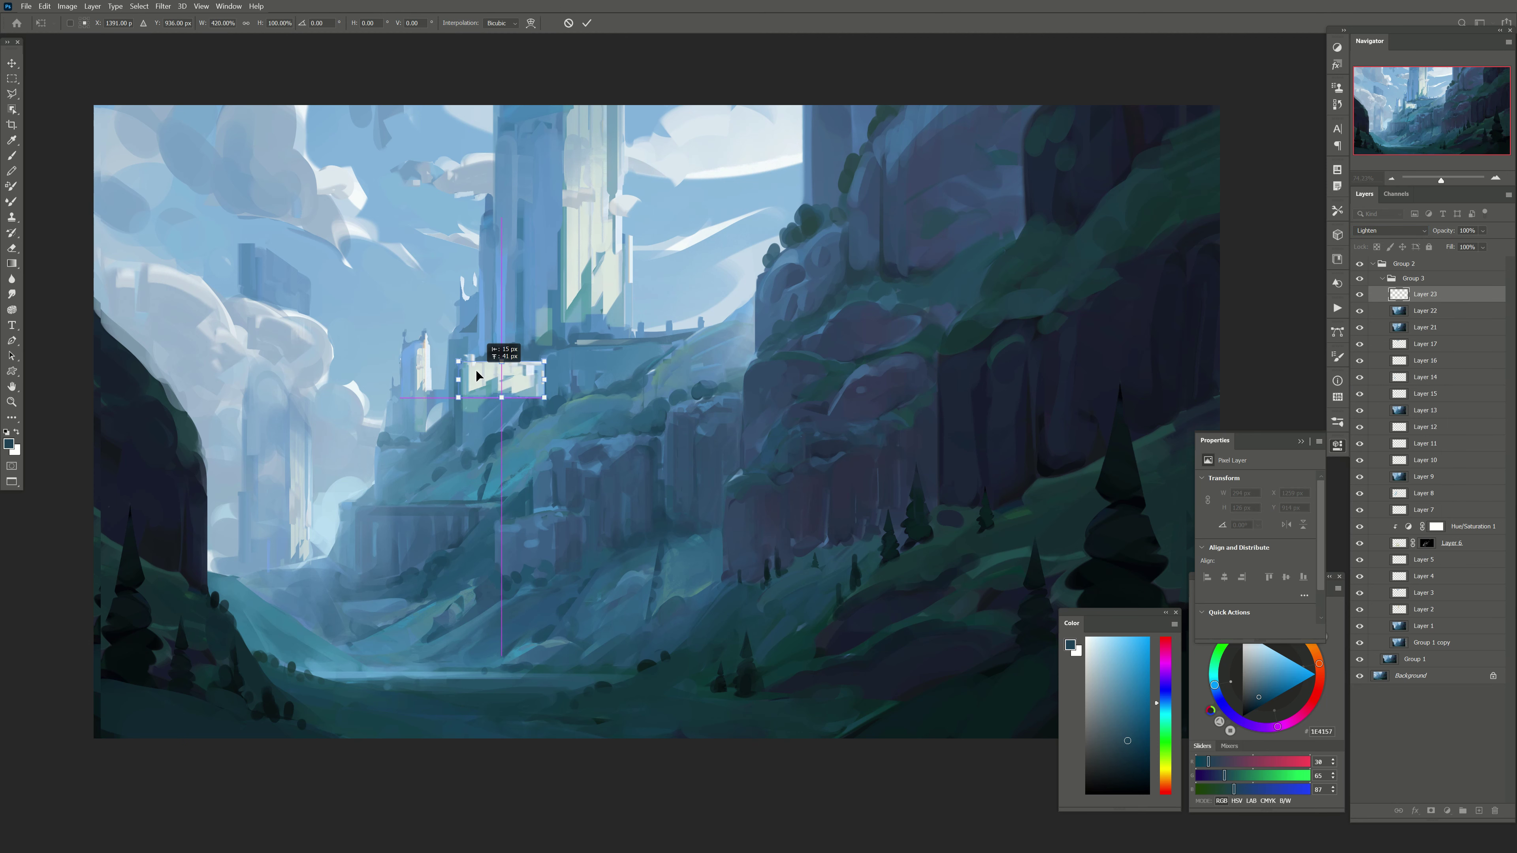
pyautogui.press('Return')
# Step: Compare the cliff with and without its top paint layer, then select and inspect Layer 22
pyautogui.press('e')
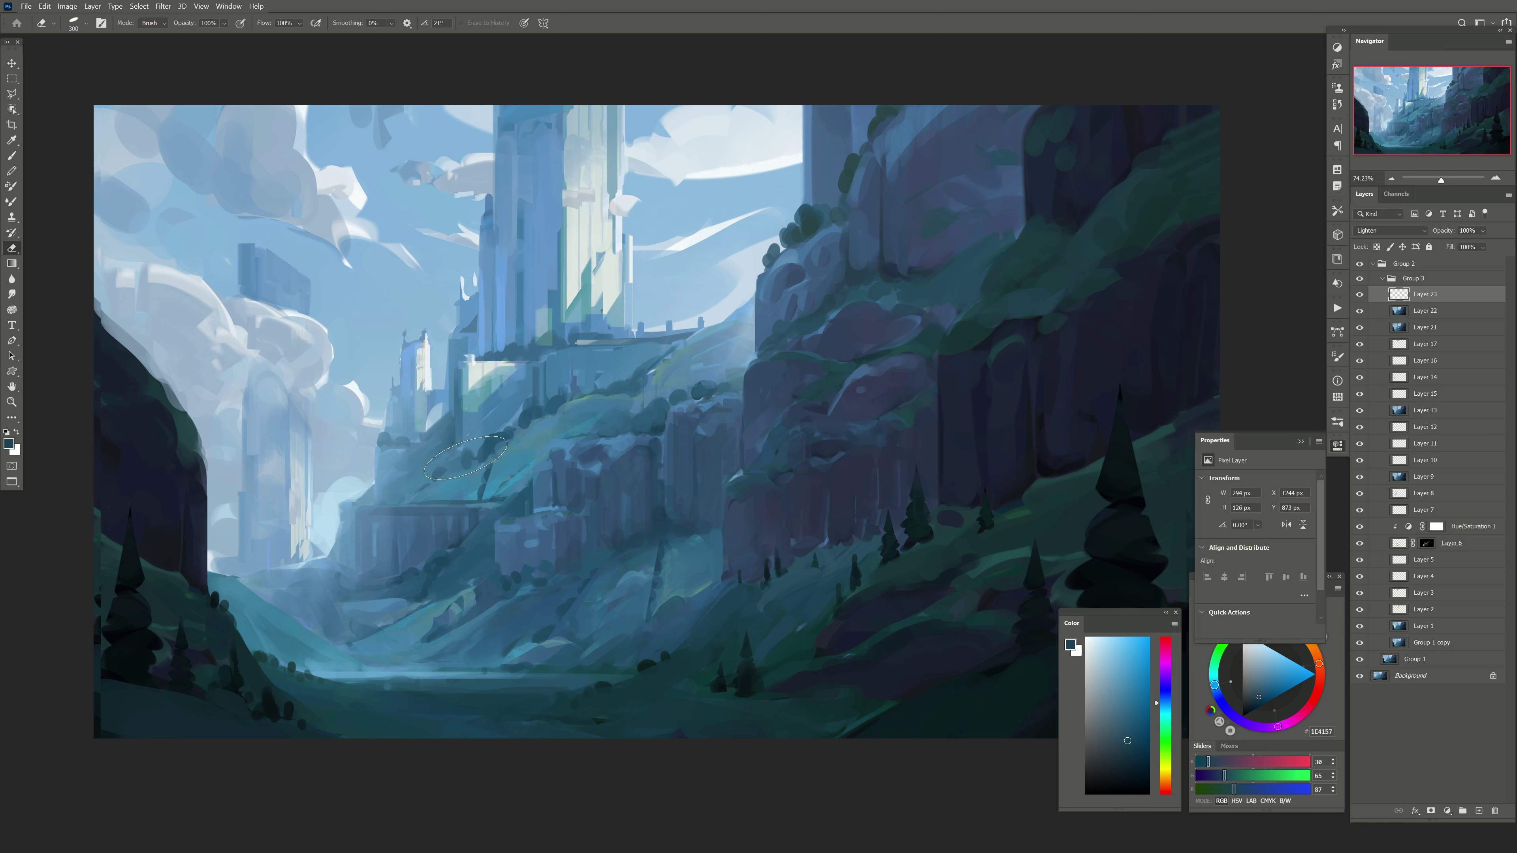
pyautogui.click(1360, 294)
pyautogui.click(1416, 311)
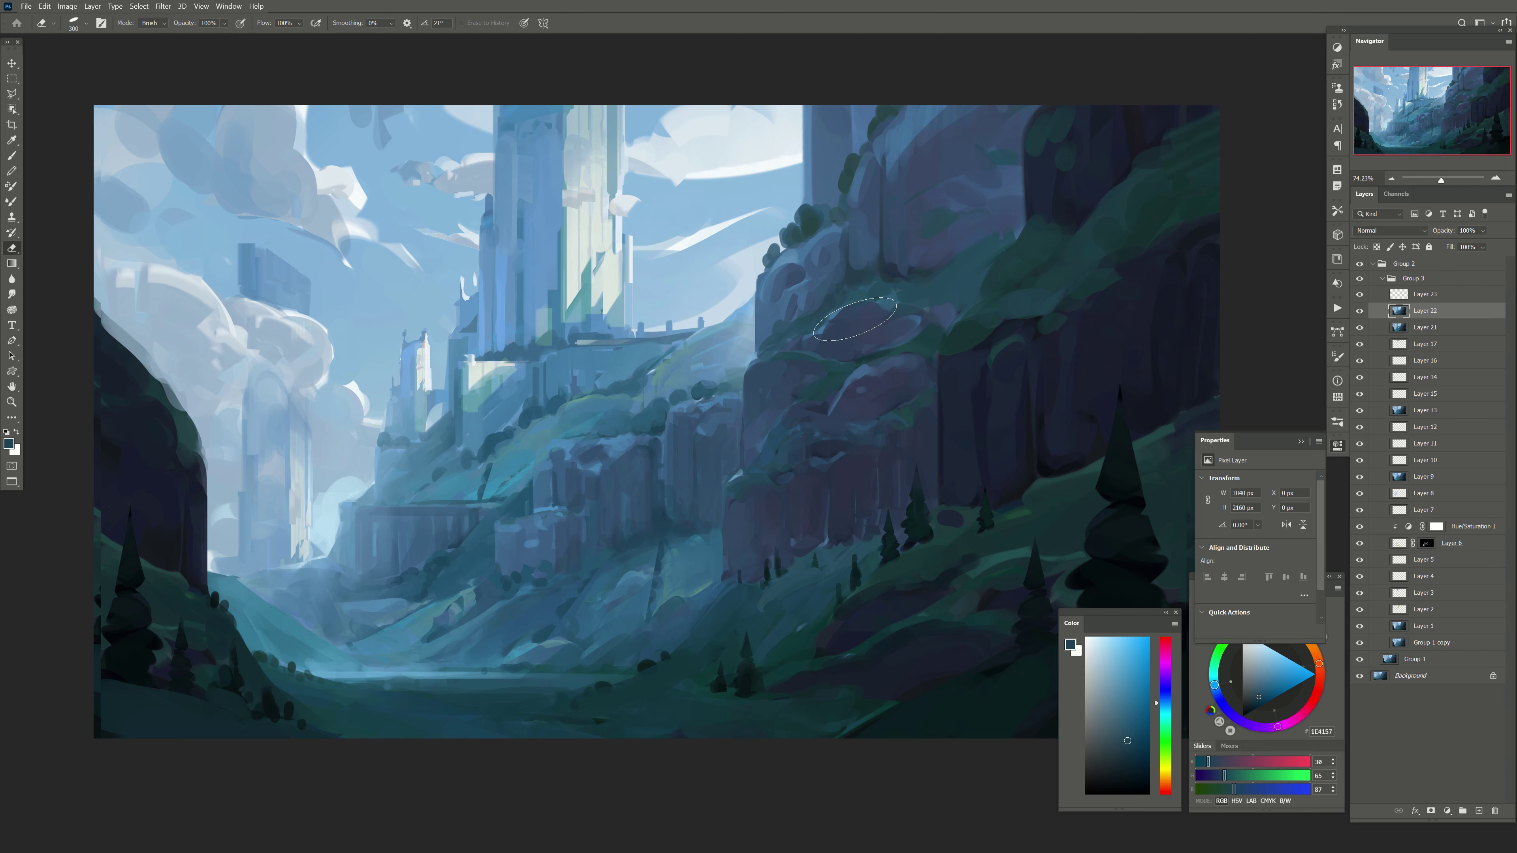
pyautogui.press('m')
pyautogui.hotkey('ctrl', 'd')
pyautogui.press('v')
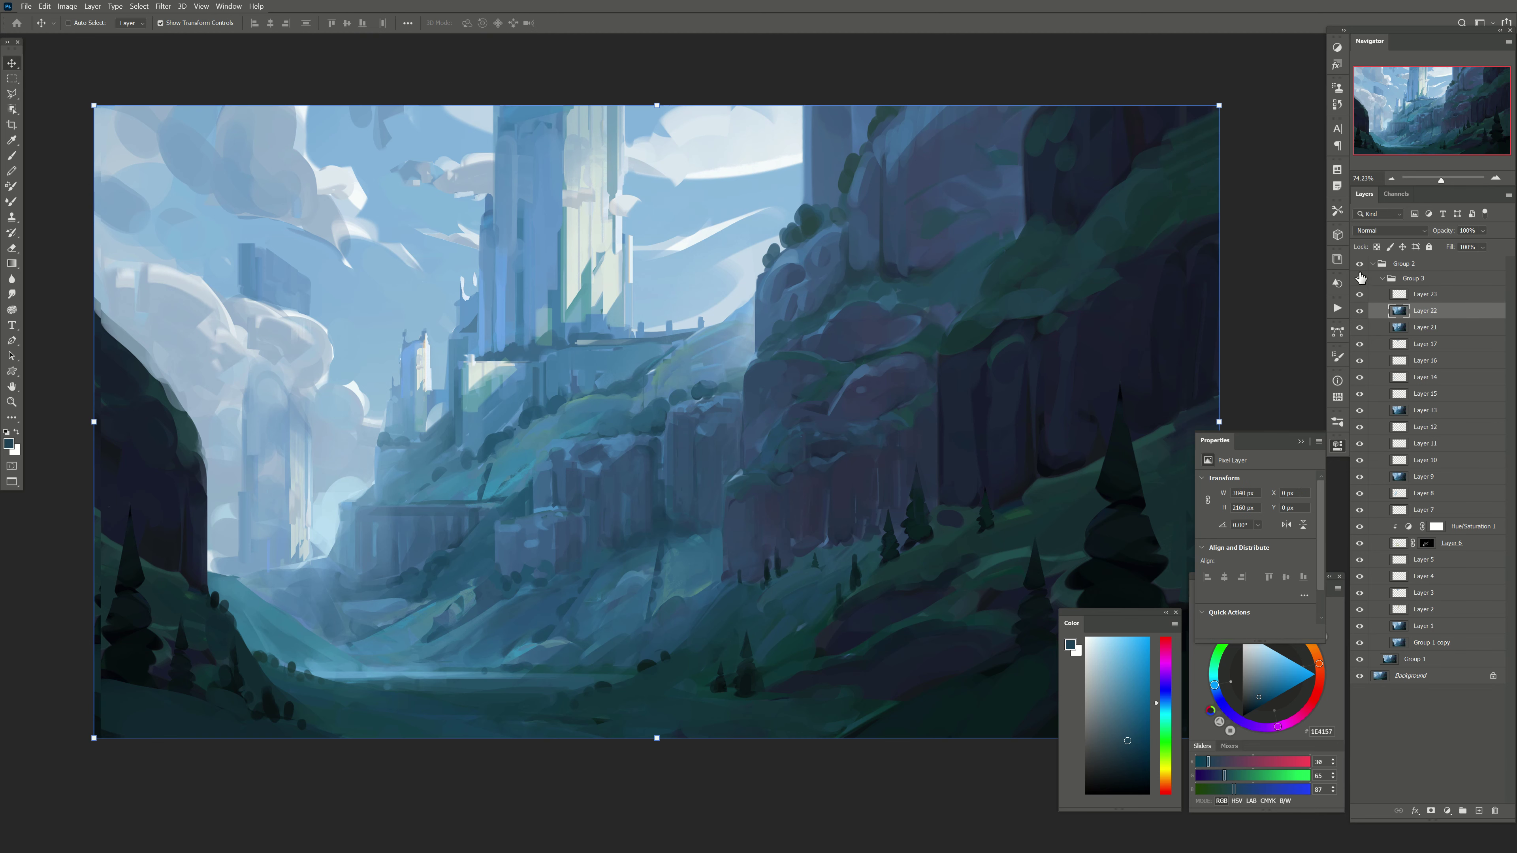
pyautogui.click(1361, 311)
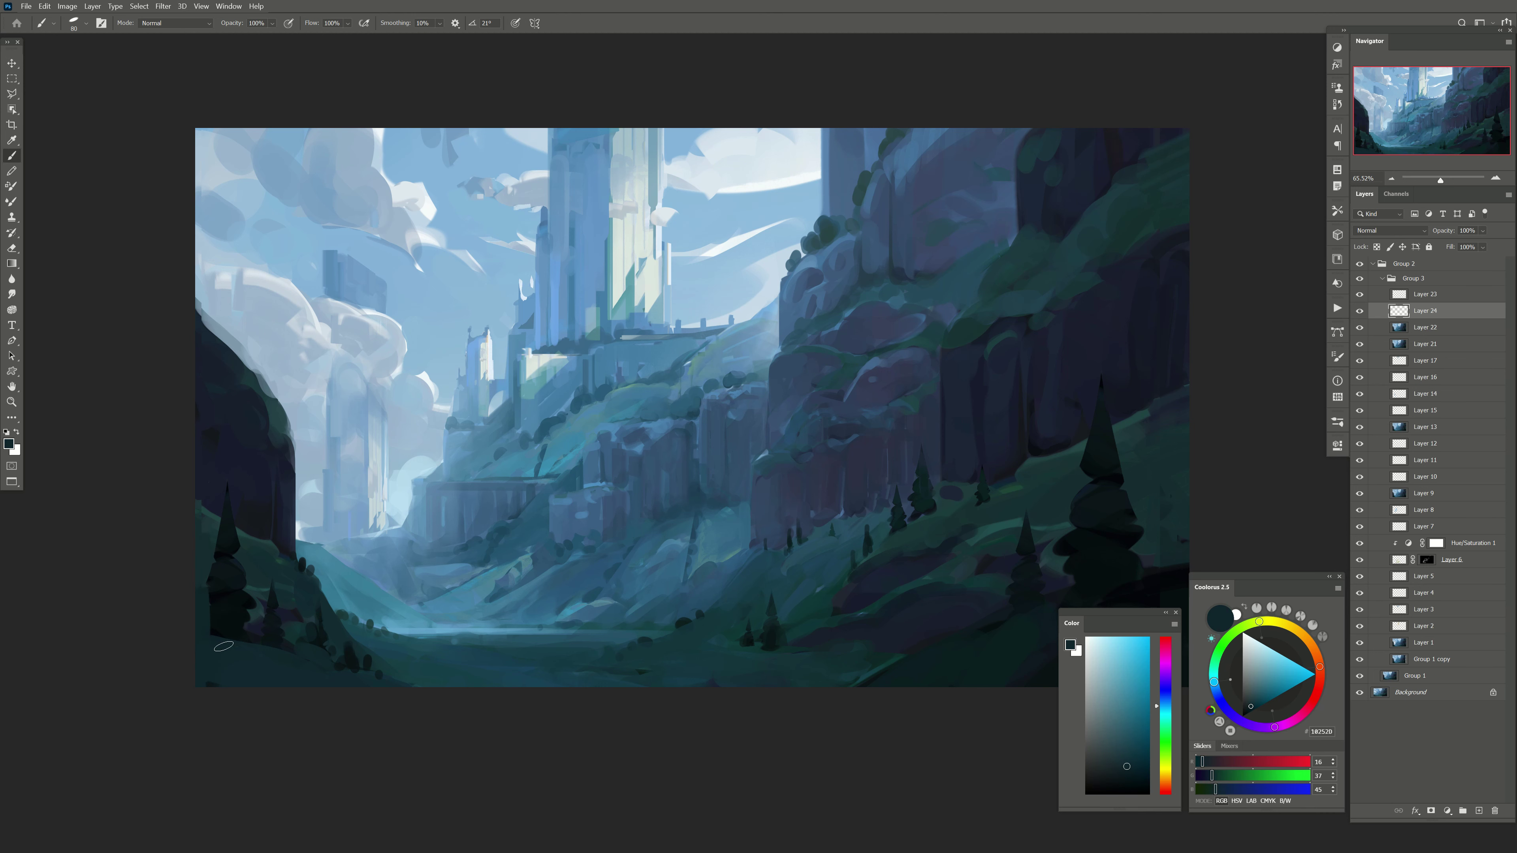
# Step: Add two new empty layers and toggle Group 3 to compare against the earlier state
pyautogui.press(']')
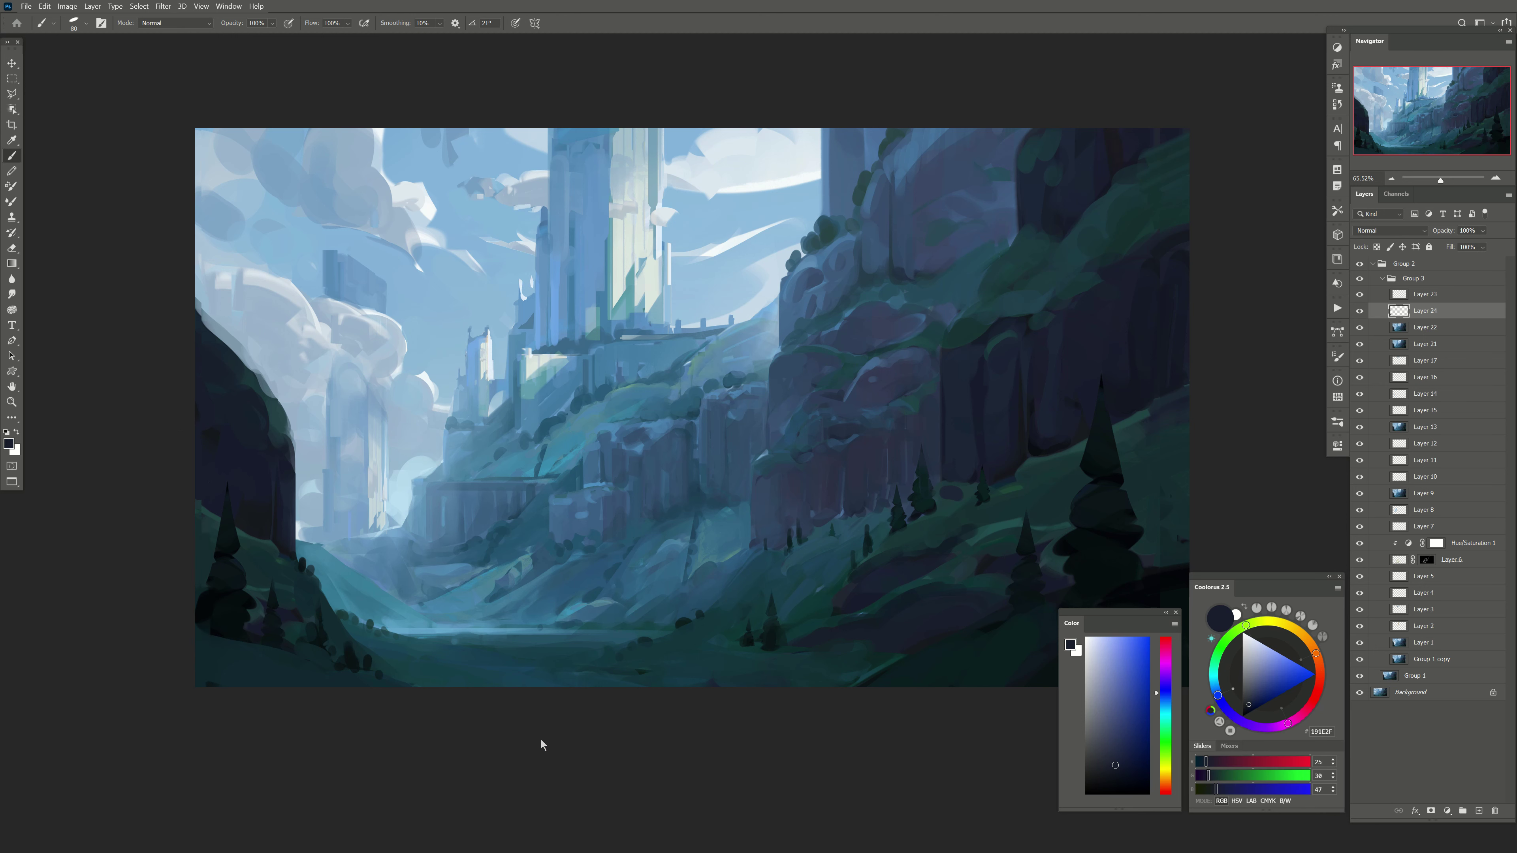
pyautogui.click(1477, 811)
pyautogui.moveTo(552, 316); pyautogui.dragTo(581, 345)
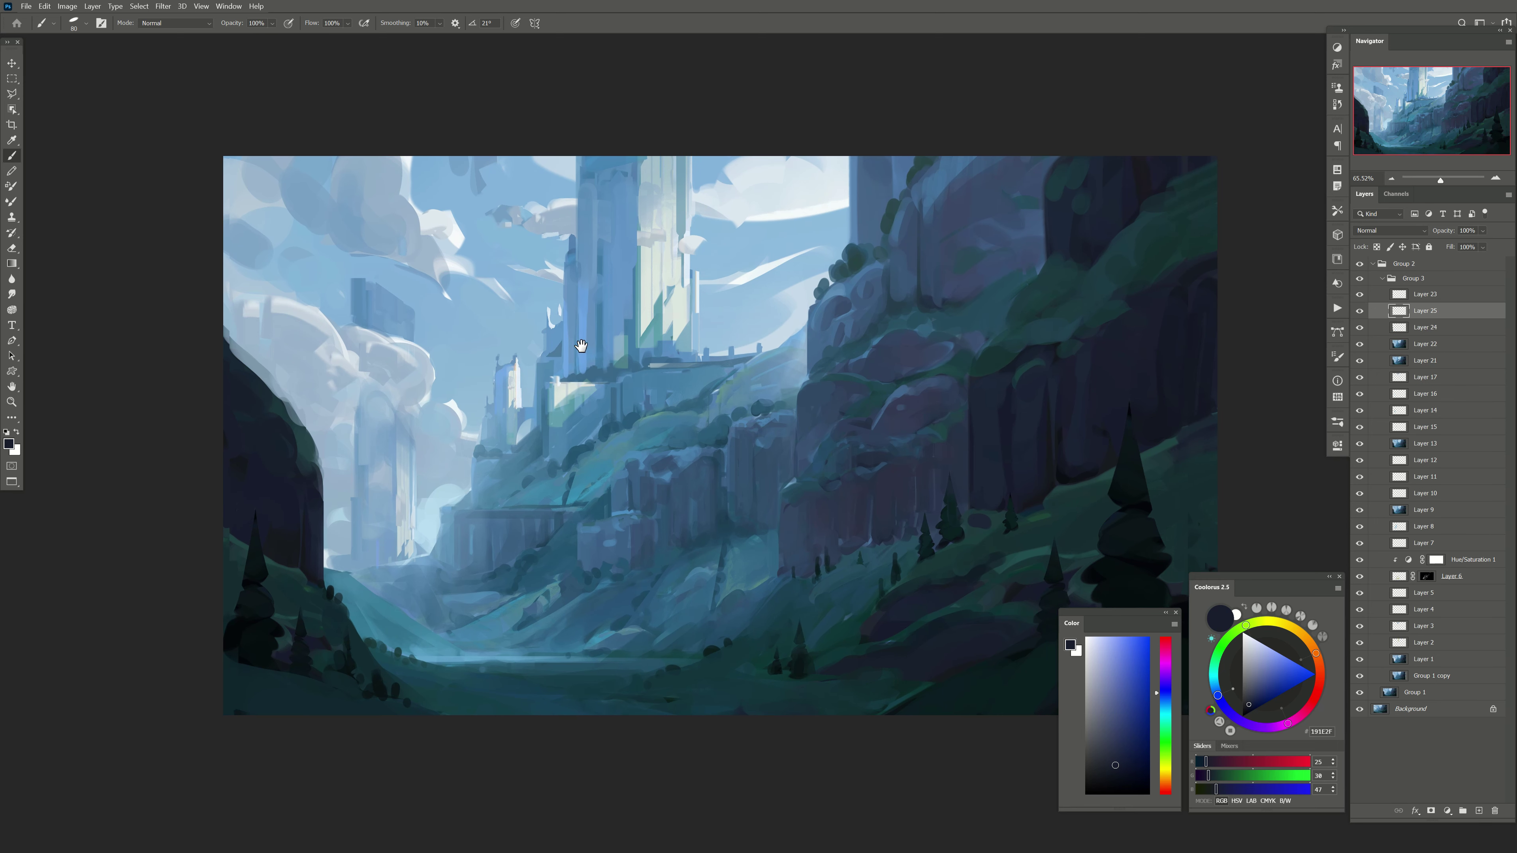
pyautogui.moveTo(667, 514); pyautogui.dragTo(582, 501)
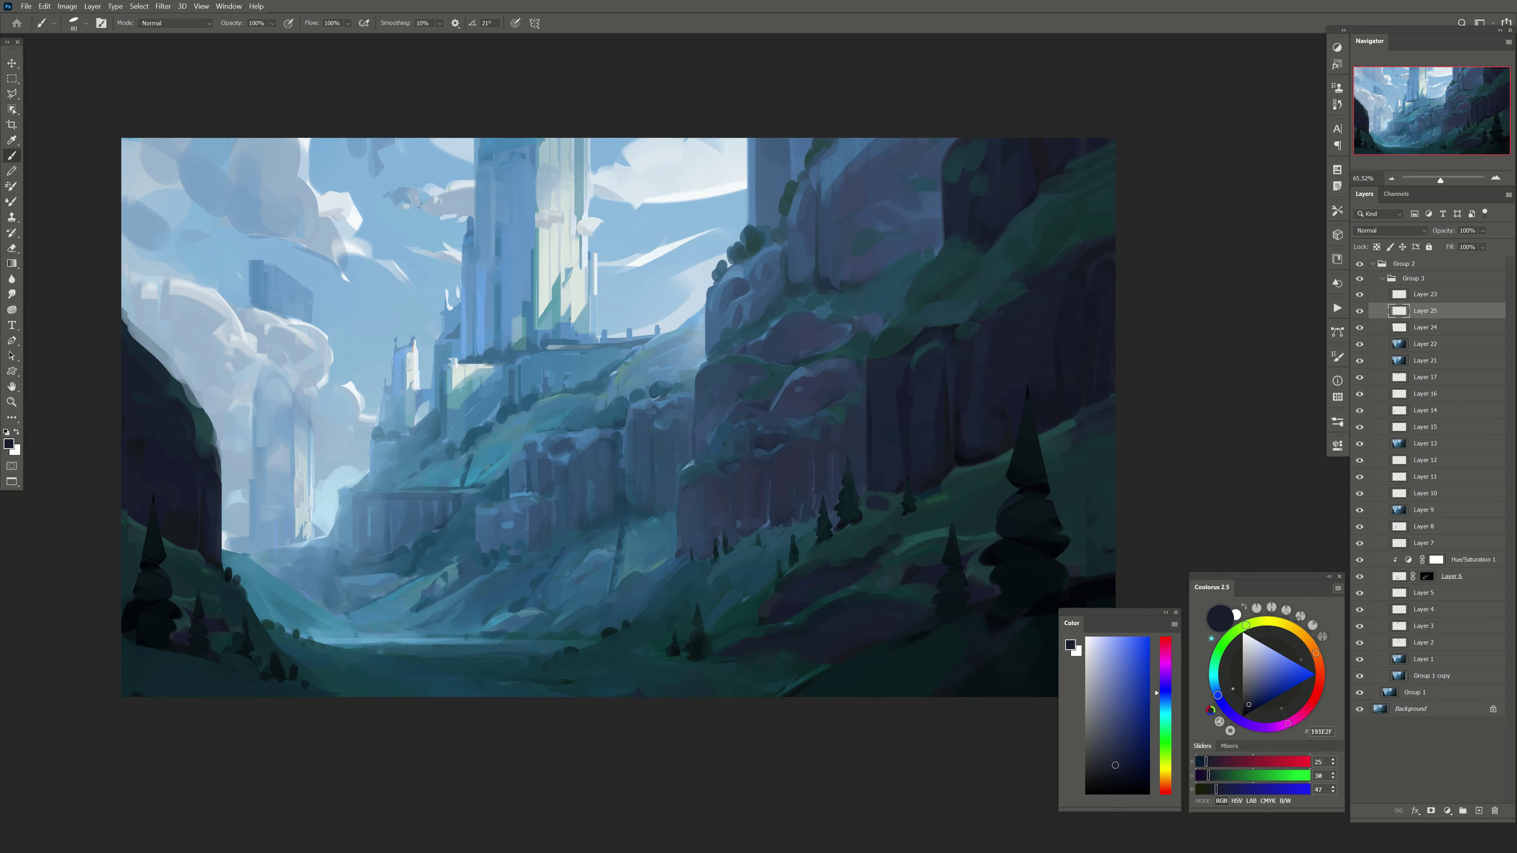
pyautogui.click(1359, 280)
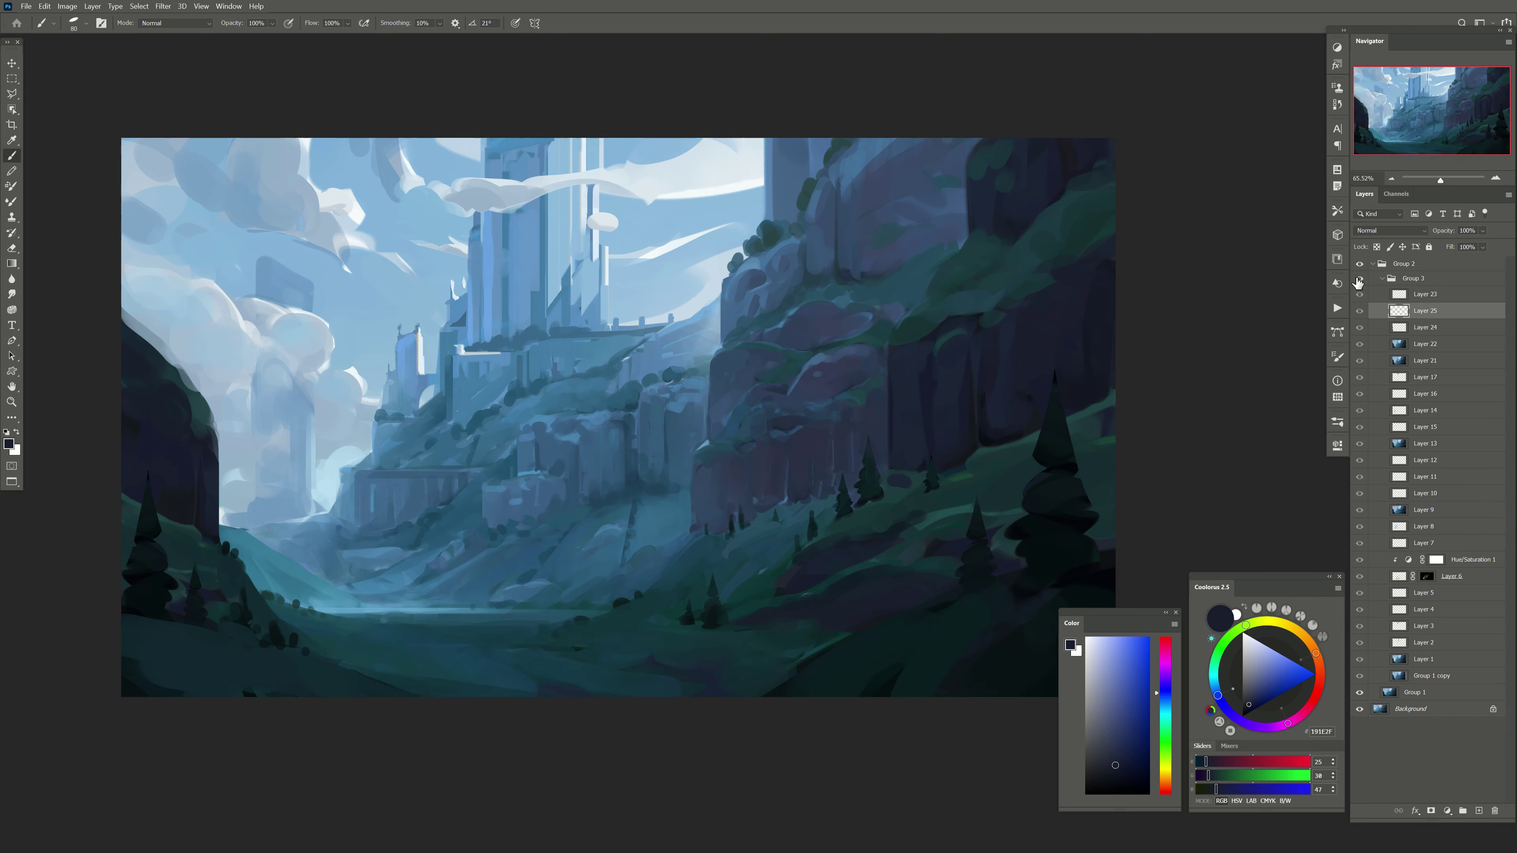
pyautogui.click(1360, 280)
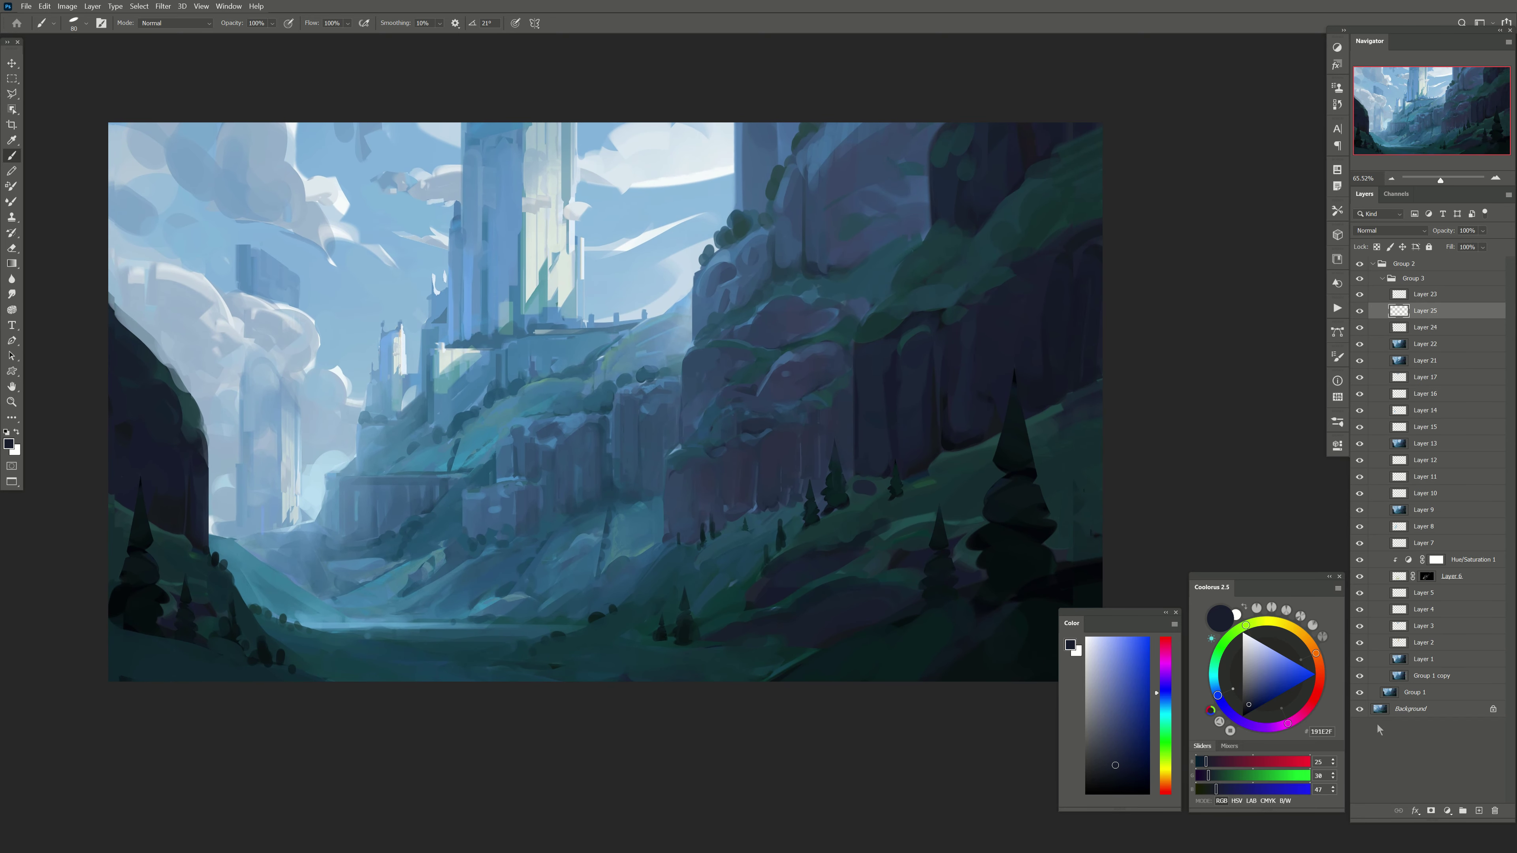
pyautogui.hotkey('ctrl', 'shift', 'alt', 'n')
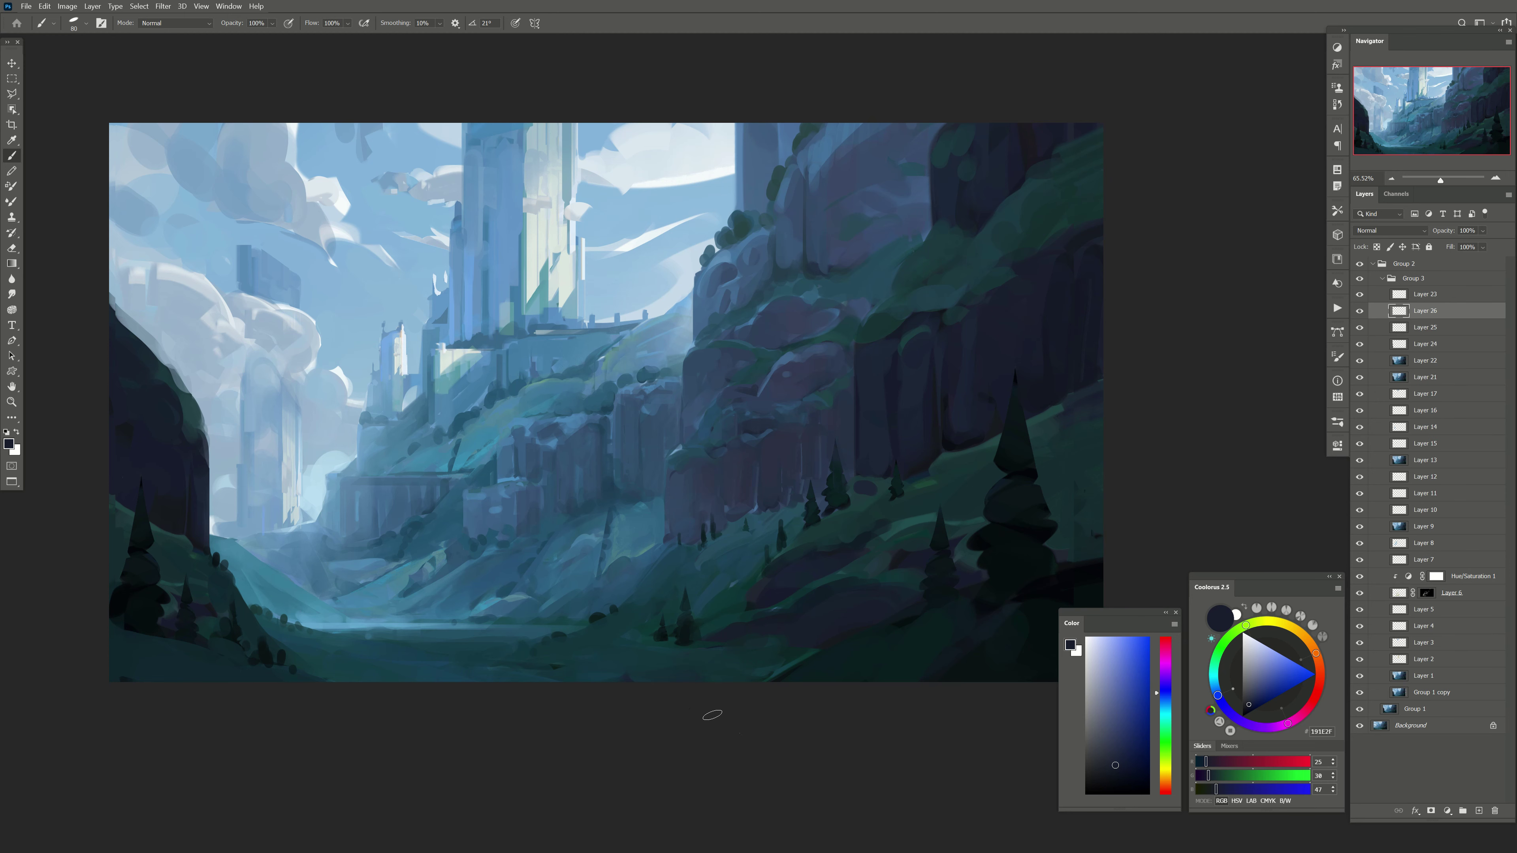
# Step: Zoom in, sample a teal, set the brush to 125, and bring the left clouds into view
pyautogui.moveTo(630, 603); pyautogui.dragTo(679, 593)
pyautogui.keyDown('alt'); pyautogui.click(651, 543); pyautogui.keyUp('alt')
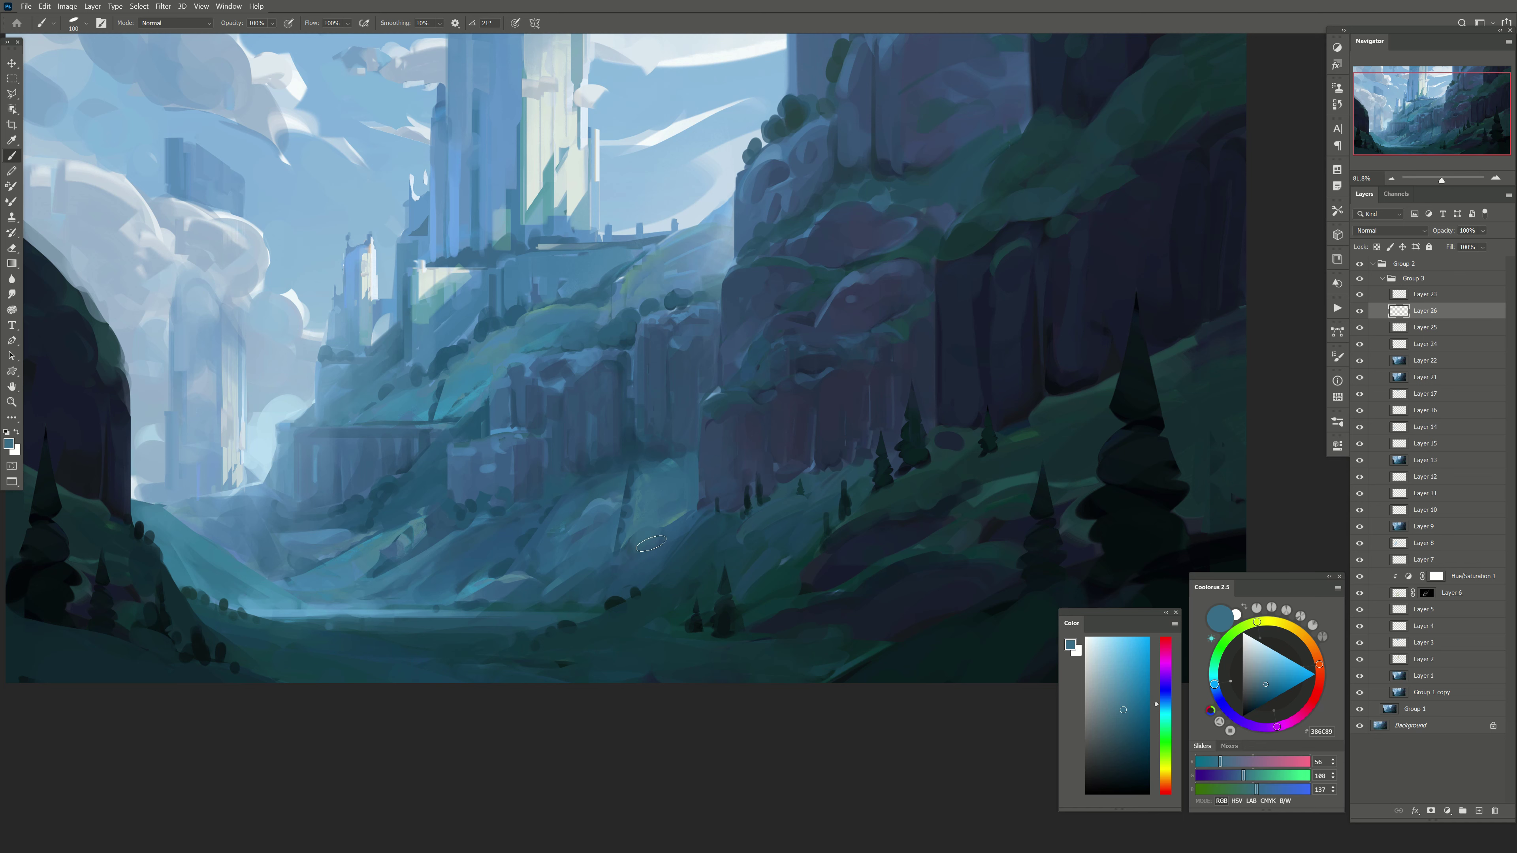
pyautogui.keyDown('alt'); pyautogui.click(679, 515); pyautogui.keyUp('alt')
pyautogui.press(']')
pyautogui.moveTo(506, 383); pyautogui.dragTo(619, 412)
pyautogui.moveTo(638, 469); pyautogui.dragTo(590, 507)
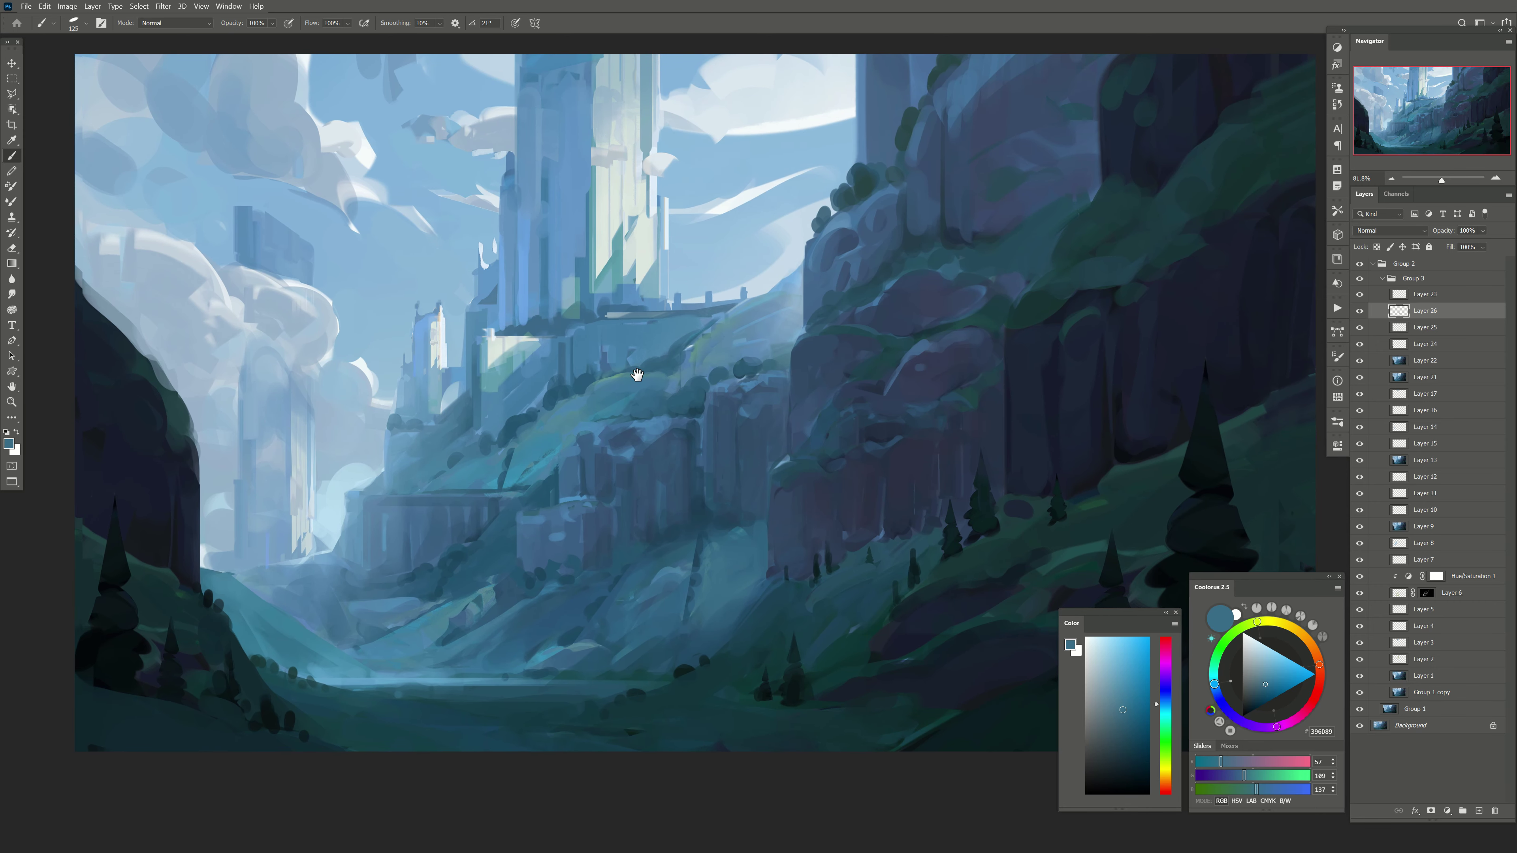
pyautogui.moveTo(637, 375); pyautogui.dragTo(662, 391)
pyautogui.moveTo(398, 299); pyautogui.dragTo(488, 353)
# Step: Sample pale cloud whites and repaint the left cloud's edge with a 300 brush
pyautogui.keyDown('alt'); pyautogui.click(415, 412); pyautogui.keyUp('alt')
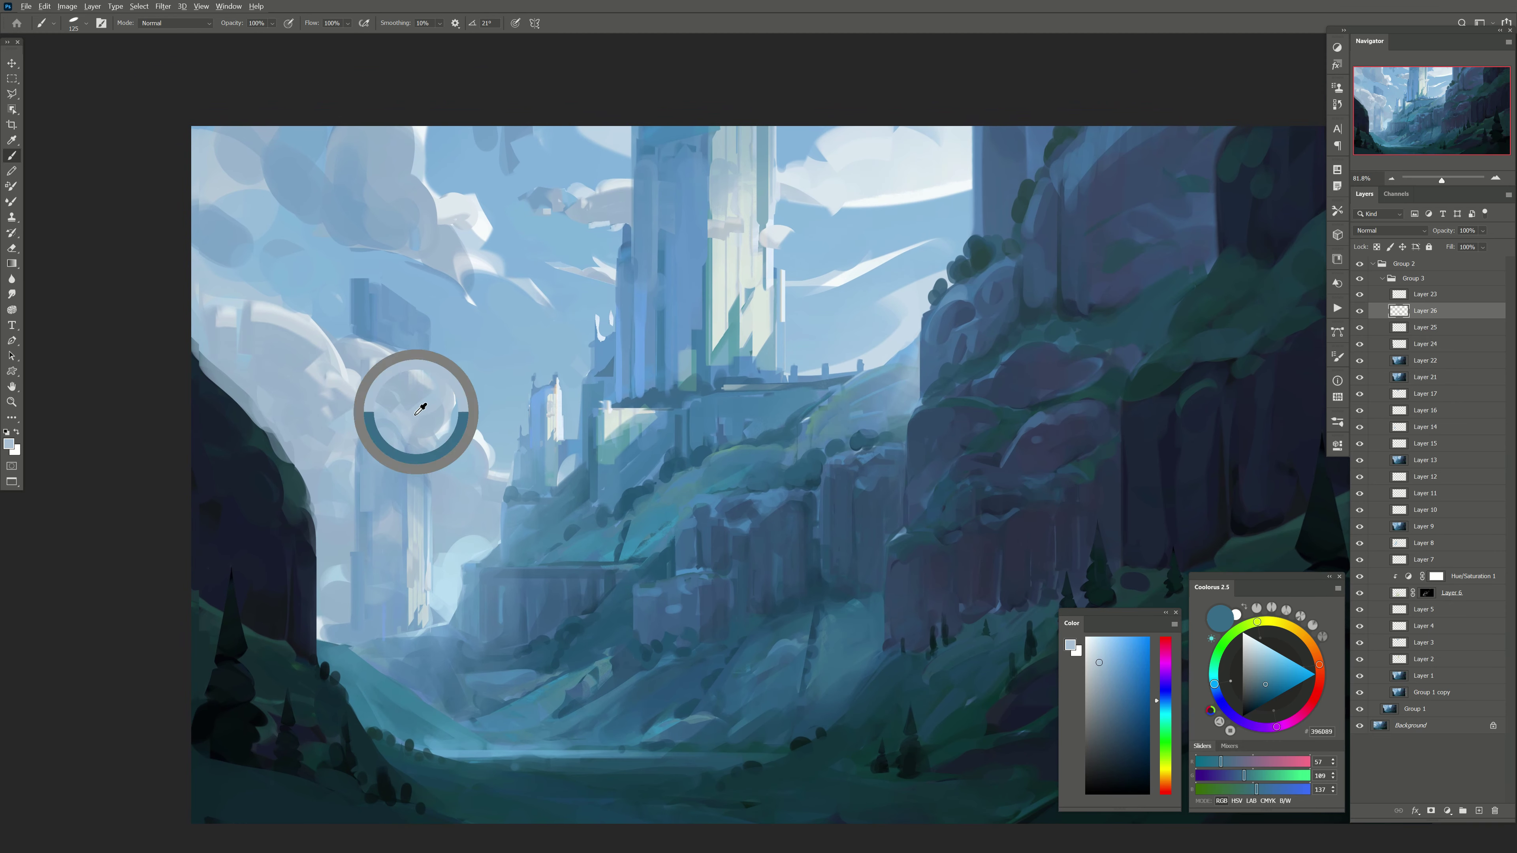
pyautogui.keyDown('alt'); pyautogui.click(406, 365); pyautogui.keyUp('alt')
pyautogui.keyDown('alt'); pyautogui.click(393, 399); pyautogui.keyUp('alt')
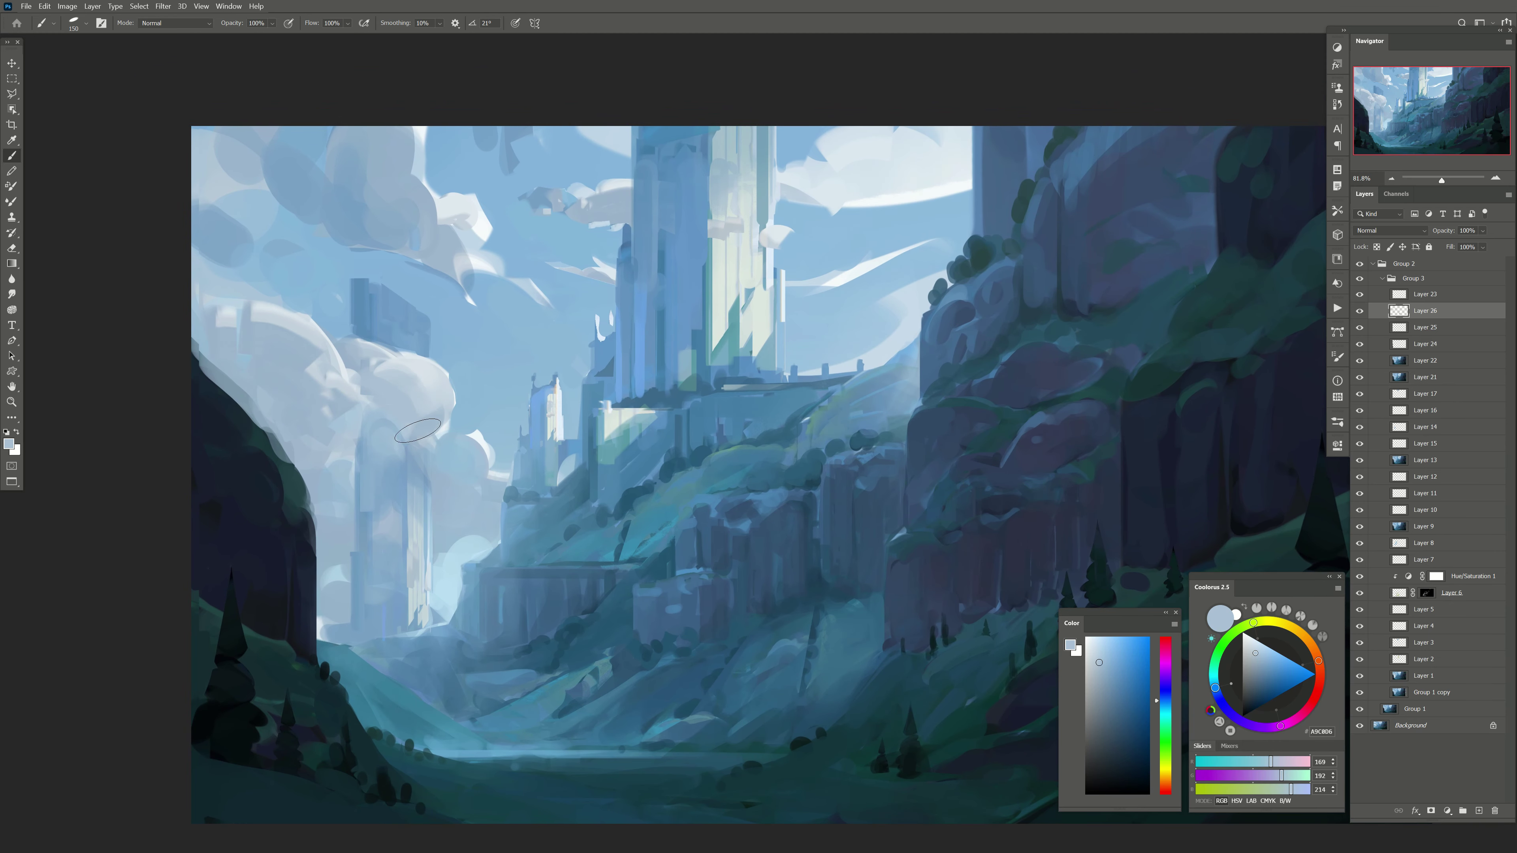
pyautogui.press(']')
pyautogui.press(']')
pyautogui.press(']')
pyautogui.moveTo(267, 338); pyautogui.dragTo(245, 382)
pyautogui.keyDown('alt'); pyautogui.click(252, 337); pyautogui.keyUp('alt')
pyautogui.press('[')
pyautogui.press('[')
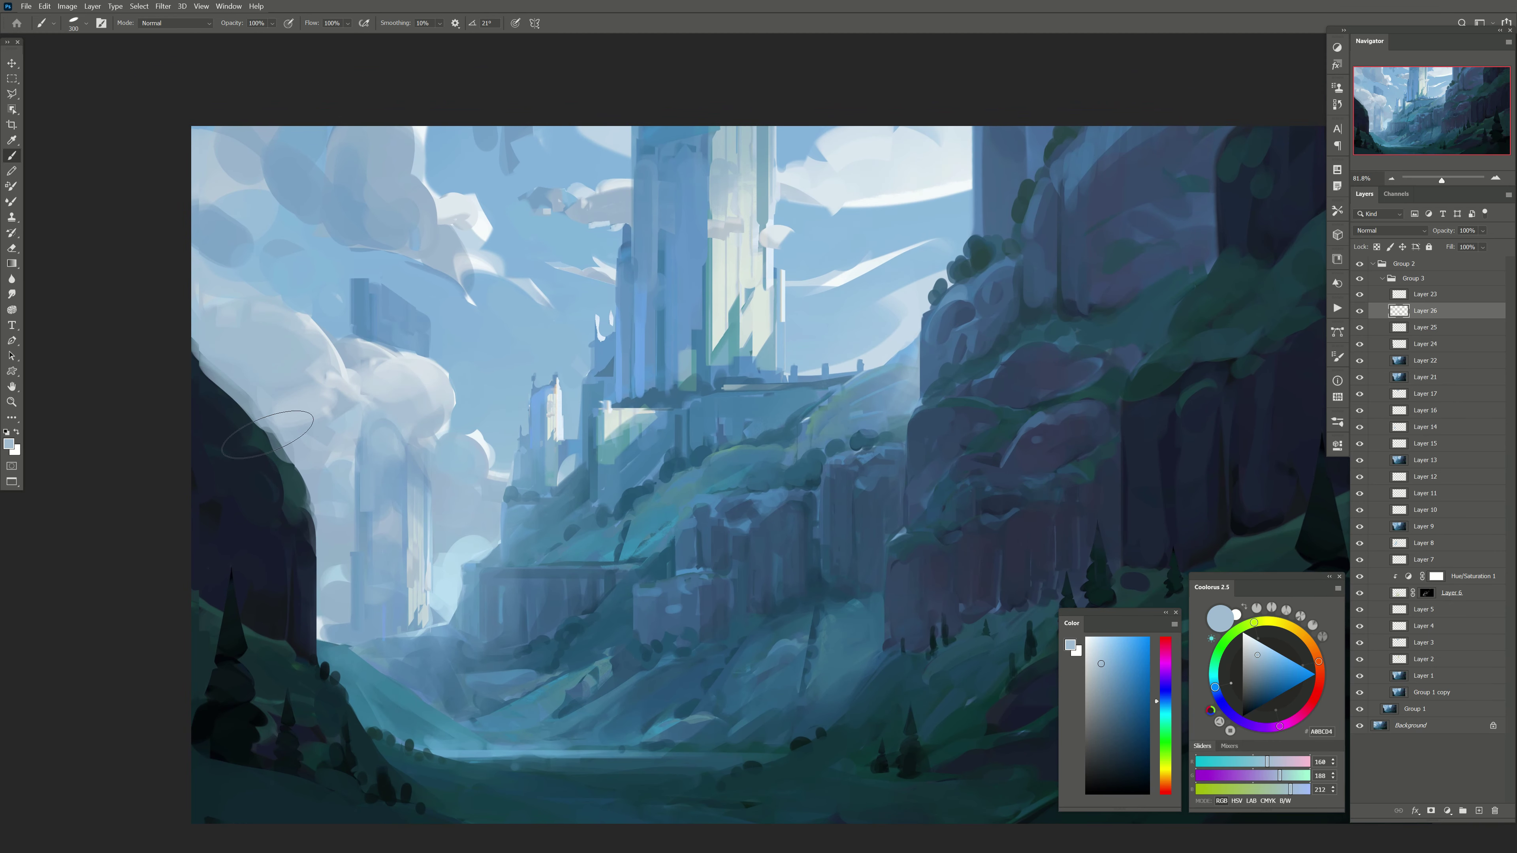
pyautogui.keyDown('alt'); pyautogui.click(359, 377); pyautogui.keyUp('alt')
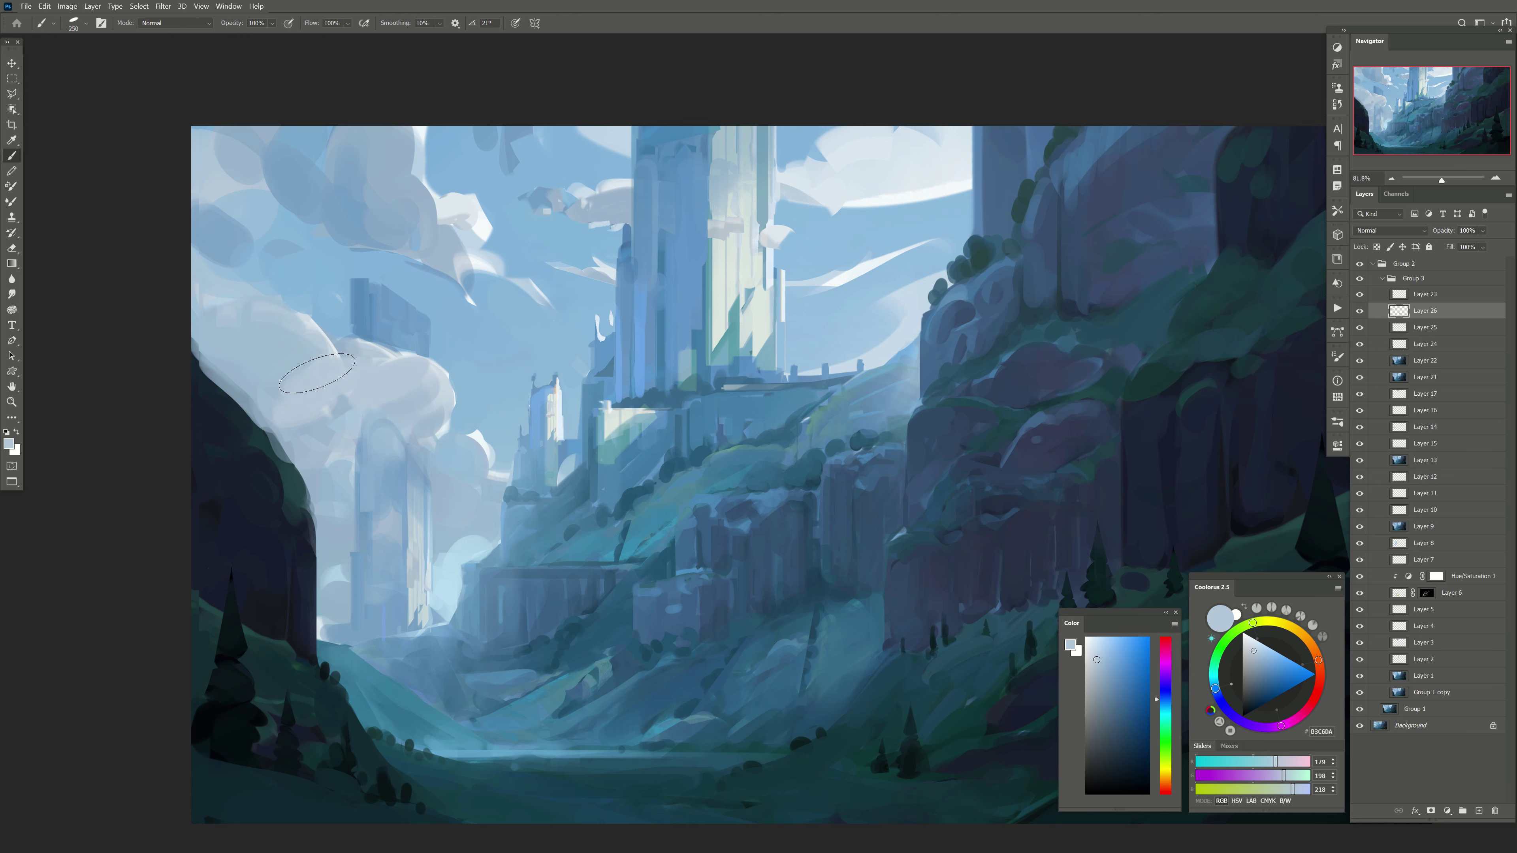
pyautogui.press(']')
pyautogui.keyDown('alt'); pyautogui.click(421, 380); pyautogui.keyUp('alt')
# Step: Soften the large cloud beside the castle with sampled sky blues and near-white highlights
pyautogui.keyDown('alt'); pyautogui.click(455, 216); pyautogui.keyUp('alt')
pyautogui.moveTo(424, 227)
pyautogui.mouseDown()
pyautogui.moveTo(358, 155)
pyautogui.moveTo(403, 241)
pyautogui.mouseUp()
pyautogui.press('[')
pyautogui.keyDown('alt'); pyautogui.click(358, 173); pyautogui.keyUp('alt')
pyautogui.press('[')
pyautogui.press('[')
pyautogui.press('[')
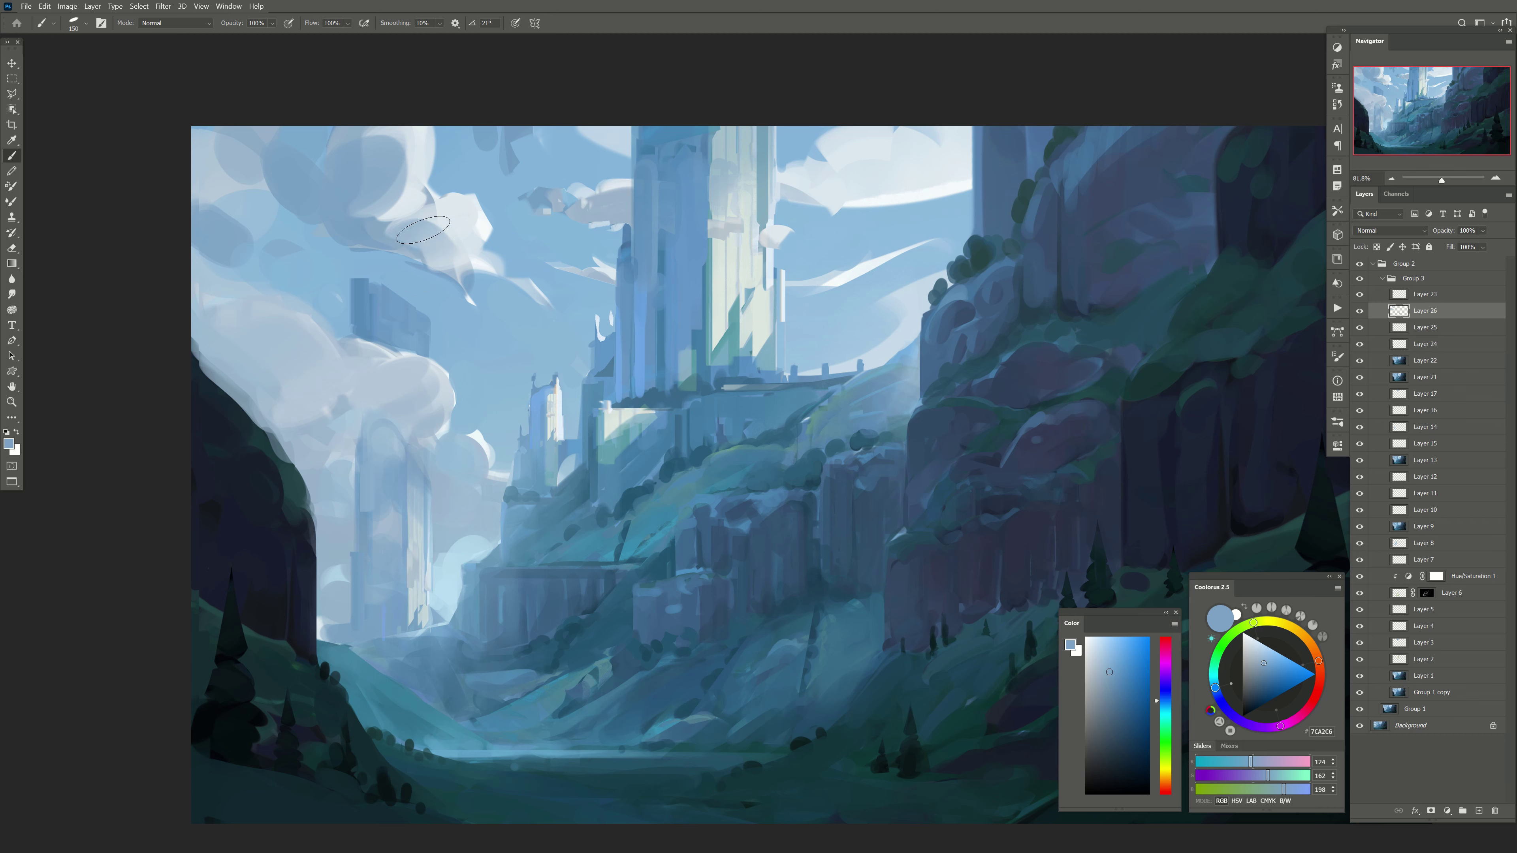
pyautogui.press(']')
pyautogui.keyDown('alt'); pyautogui.click(389, 227); pyautogui.keyUp('alt')
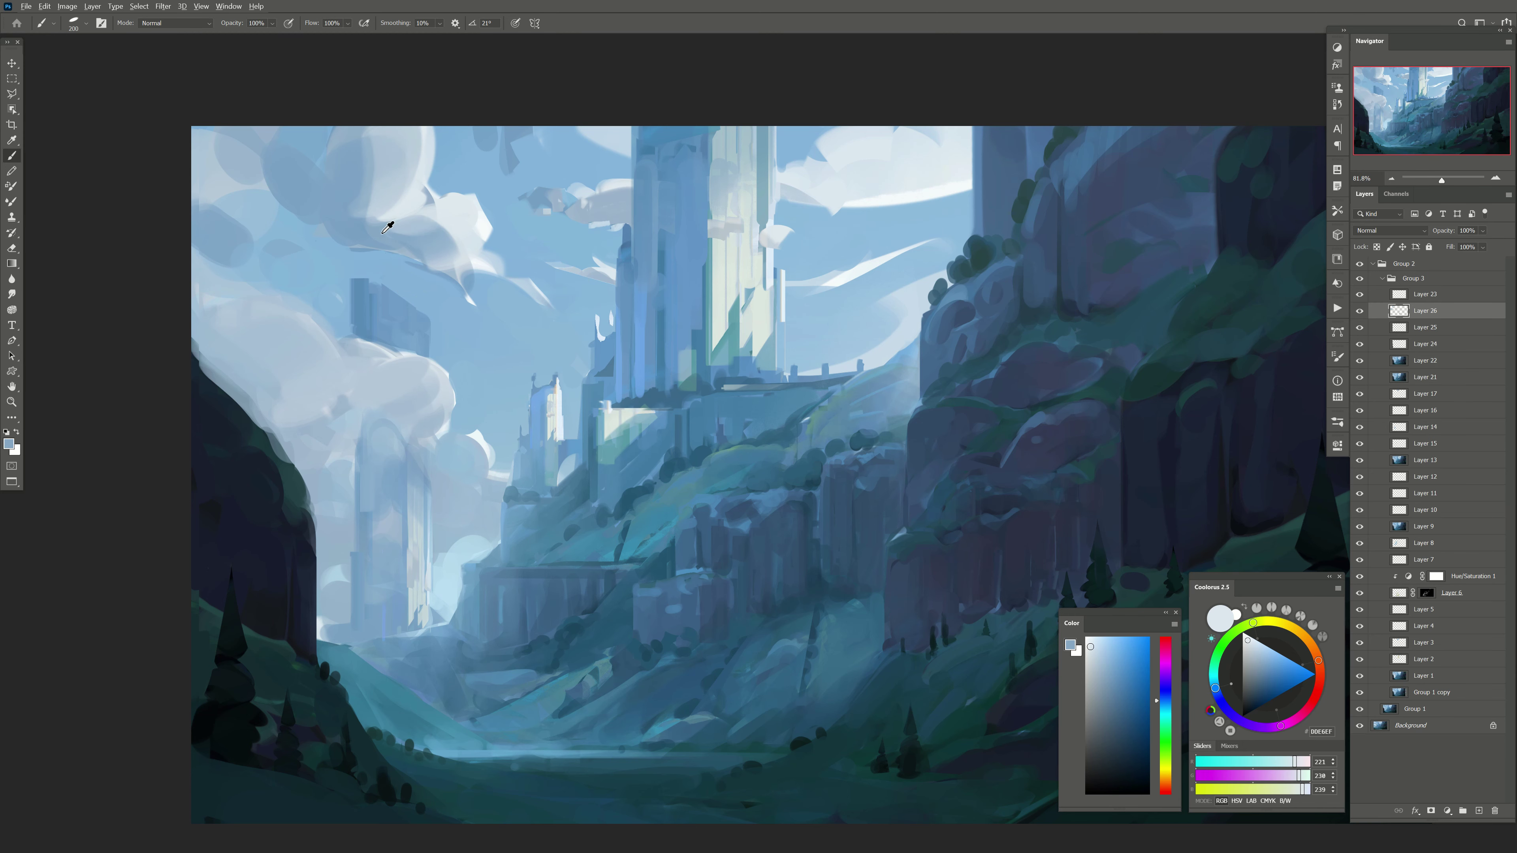
pyautogui.keyDown('alt'); pyautogui.click(451, 175); pyautogui.keyUp('alt')
pyautogui.keyDown('alt'); pyautogui.click(428, 228); pyautogui.keyUp('alt')
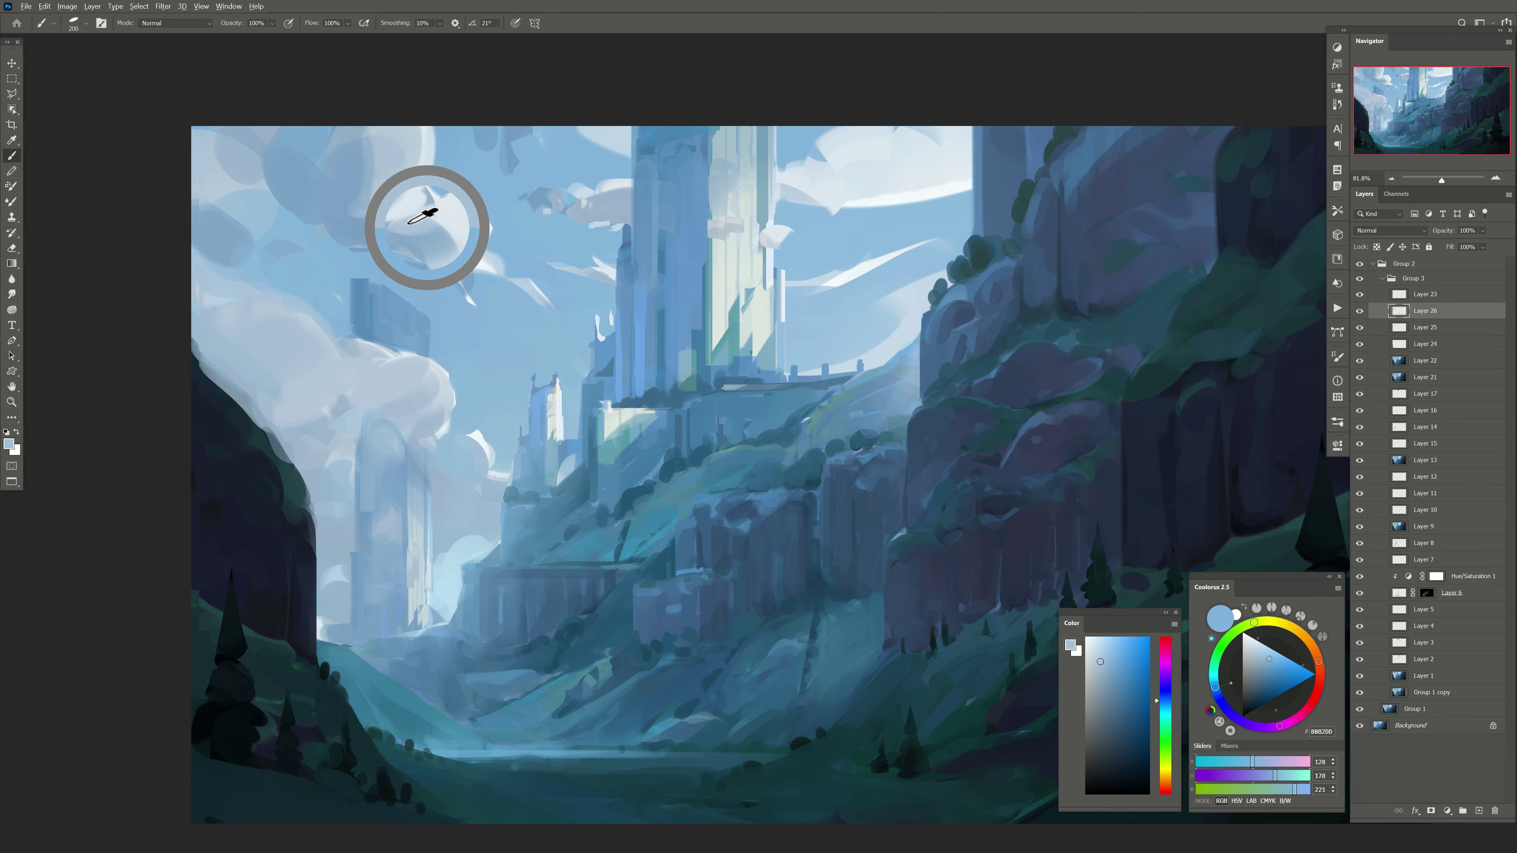
pyautogui.keyDown('alt'); pyautogui.click(455, 228); pyautogui.keyUp('alt')
pyautogui.keyDown('alt'); pyautogui.click(436, 169); pyautogui.keyUp('alt')
pyautogui.press('[')
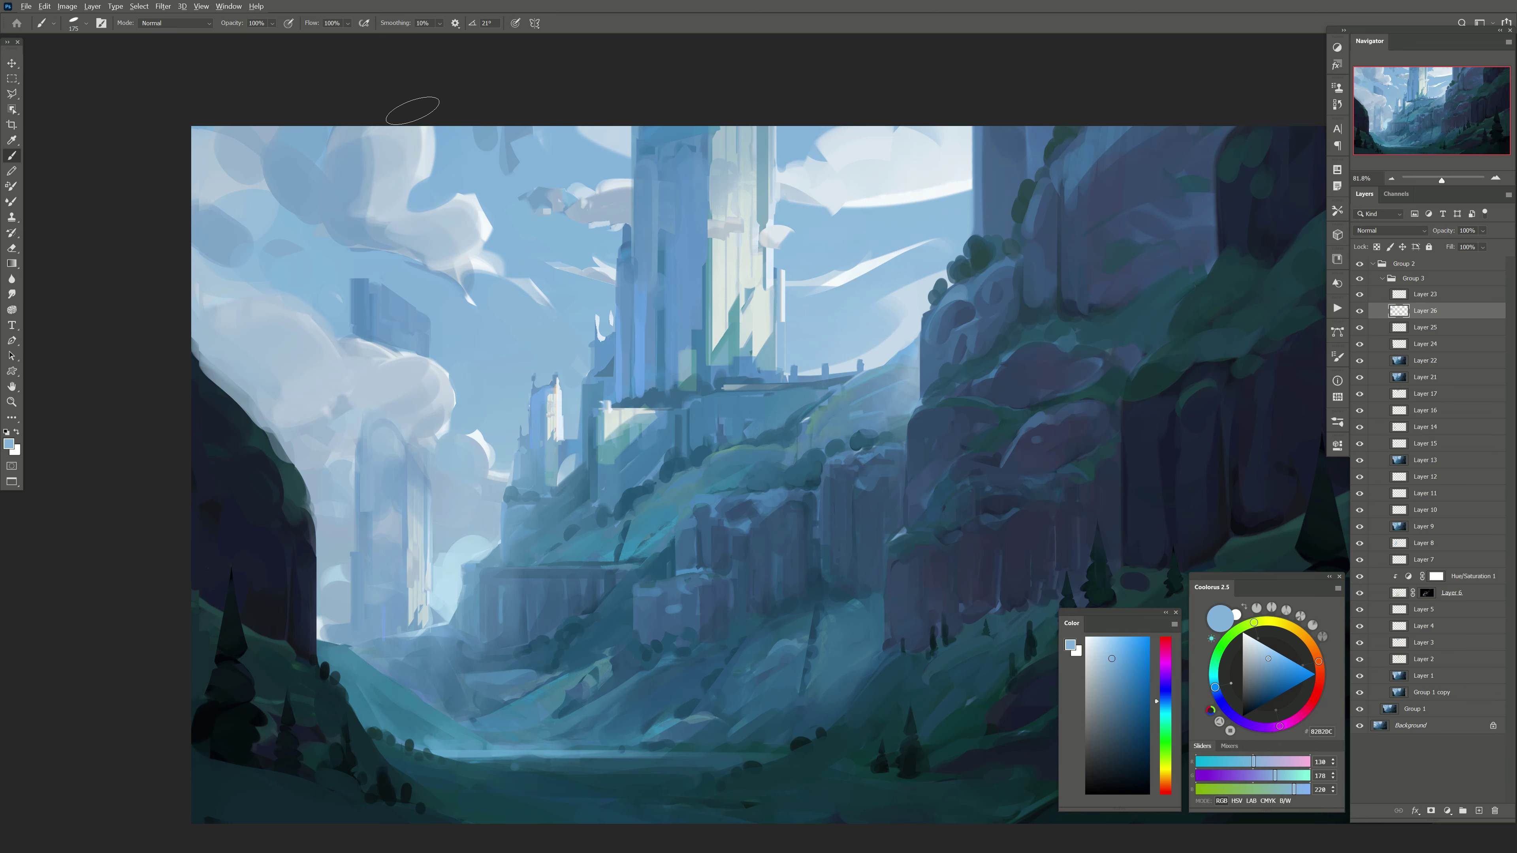
# Step: Paint darker blue shadow strokes on the cloud beside the distant tower
pyautogui.press('h')
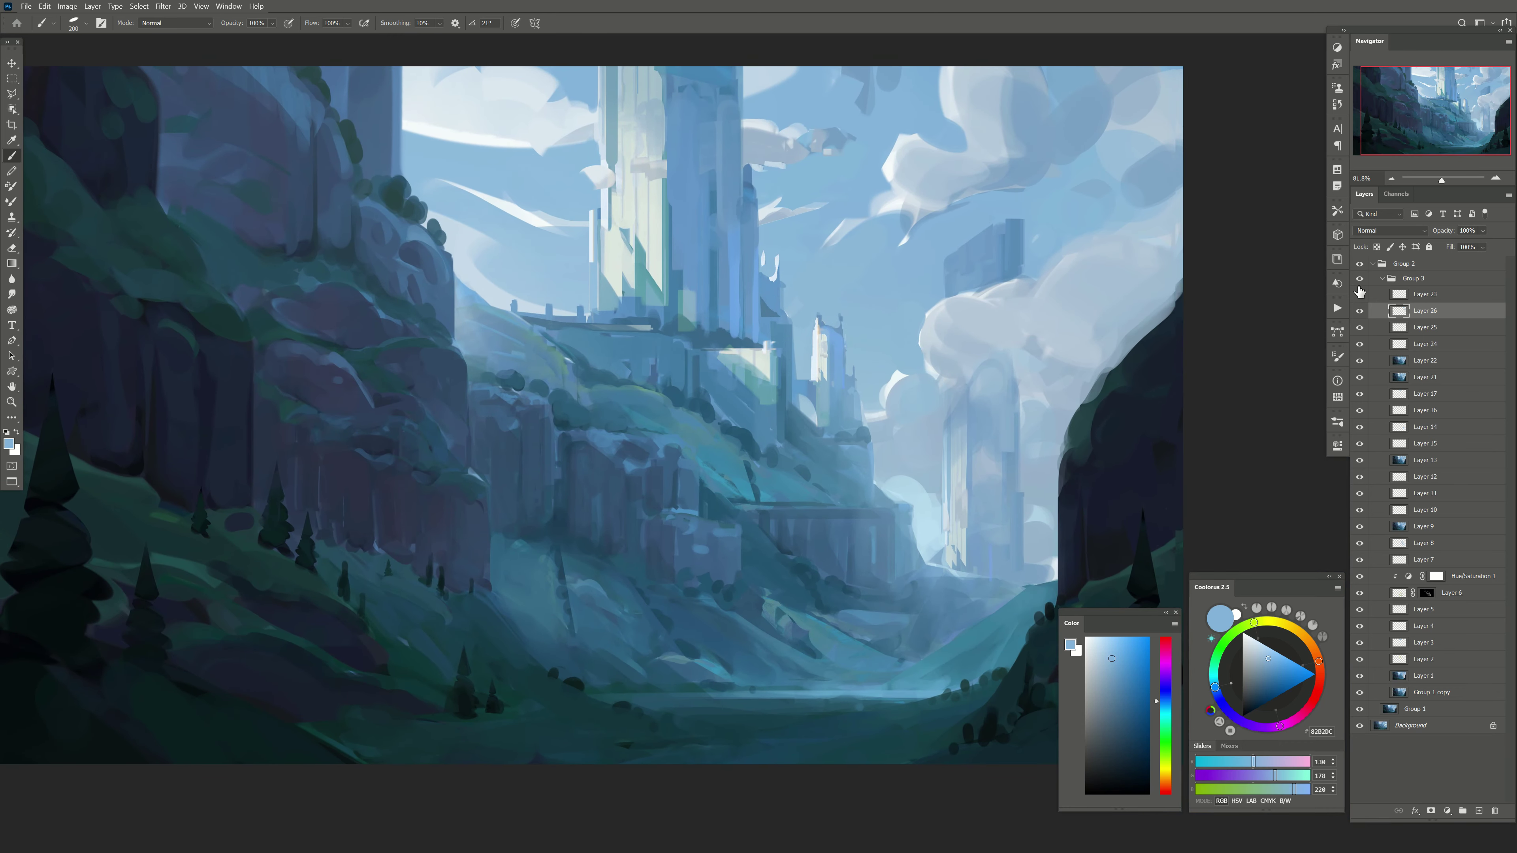
pyautogui.press(']')
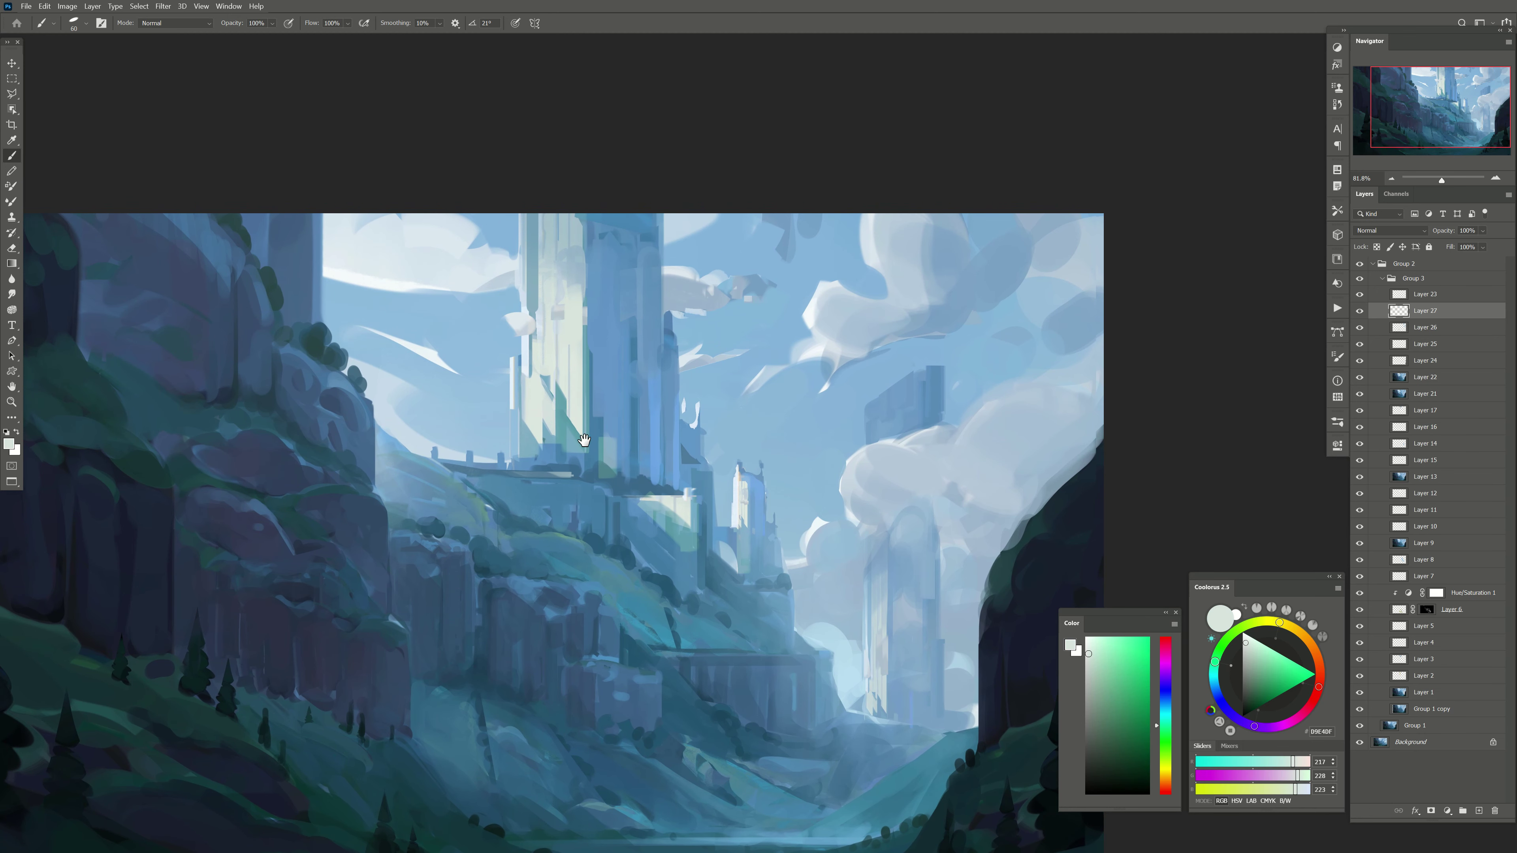
pyautogui.keyDown('alt'); pyautogui.click(678, 468); pyautogui.keyUp('alt')
pyautogui.moveTo(584, 441); pyautogui.dragTo(571, 375)
pyautogui.keyDown('alt'); pyautogui.click(739, 212); pyautogui.keyUp('alt')
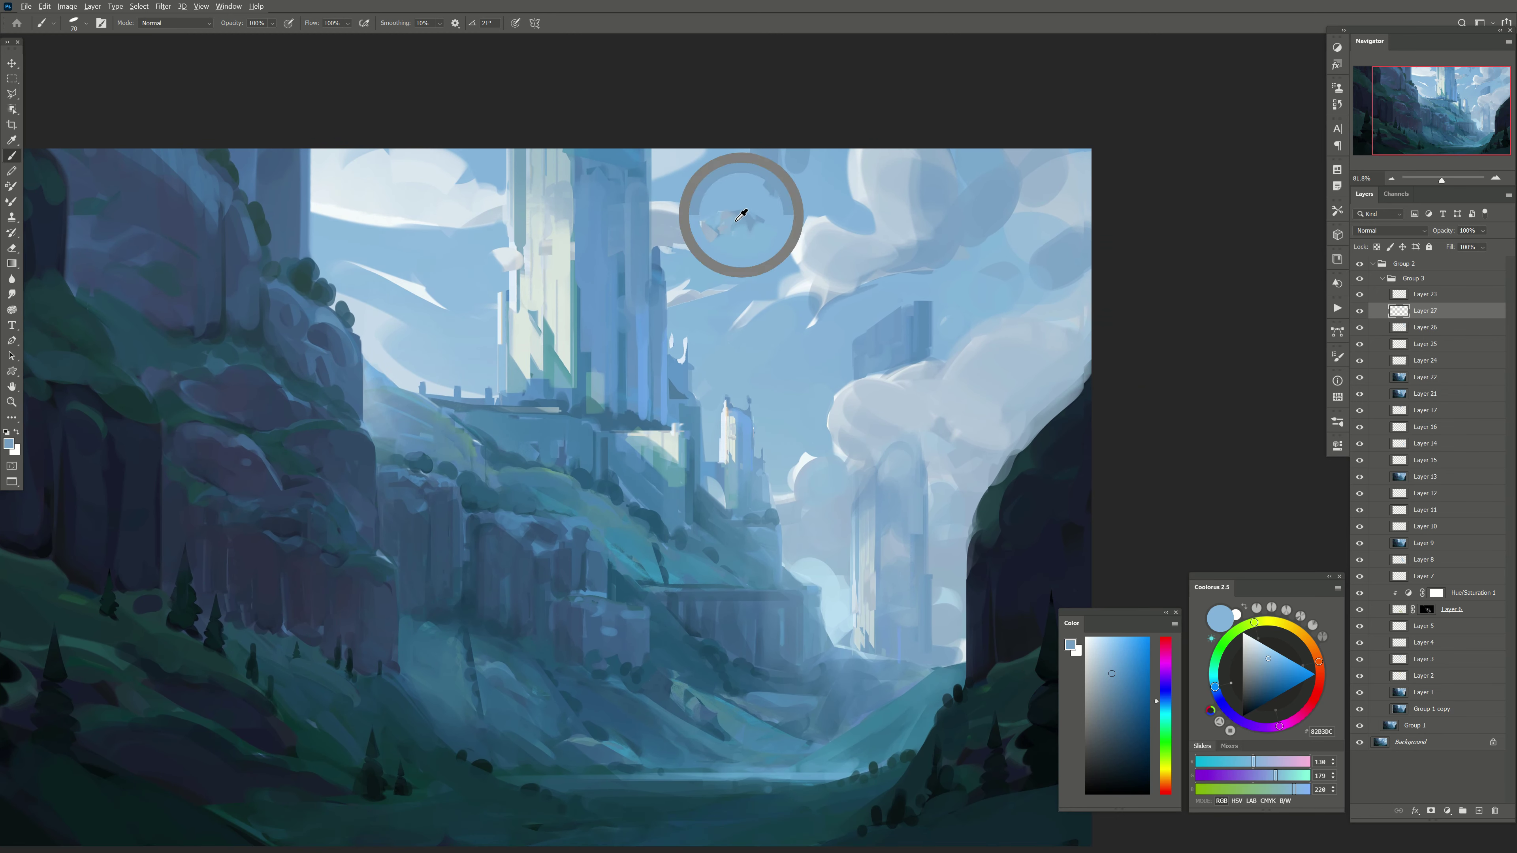
pyautogui.press(']')
pyautogui.press(']')
pyautogui.moveTo(735, 221)
pyautogui.mouseDown()
pyautogui.moveTo(680, 244)
pyautogui.moveTo(668, 221)
pyautogui.moveTo(688, 227)
pyautogui.mouseUp()
pyautogui.keyDown('alt'); pyautogui.click(712, 255); pyautogui.keyUp('alt')
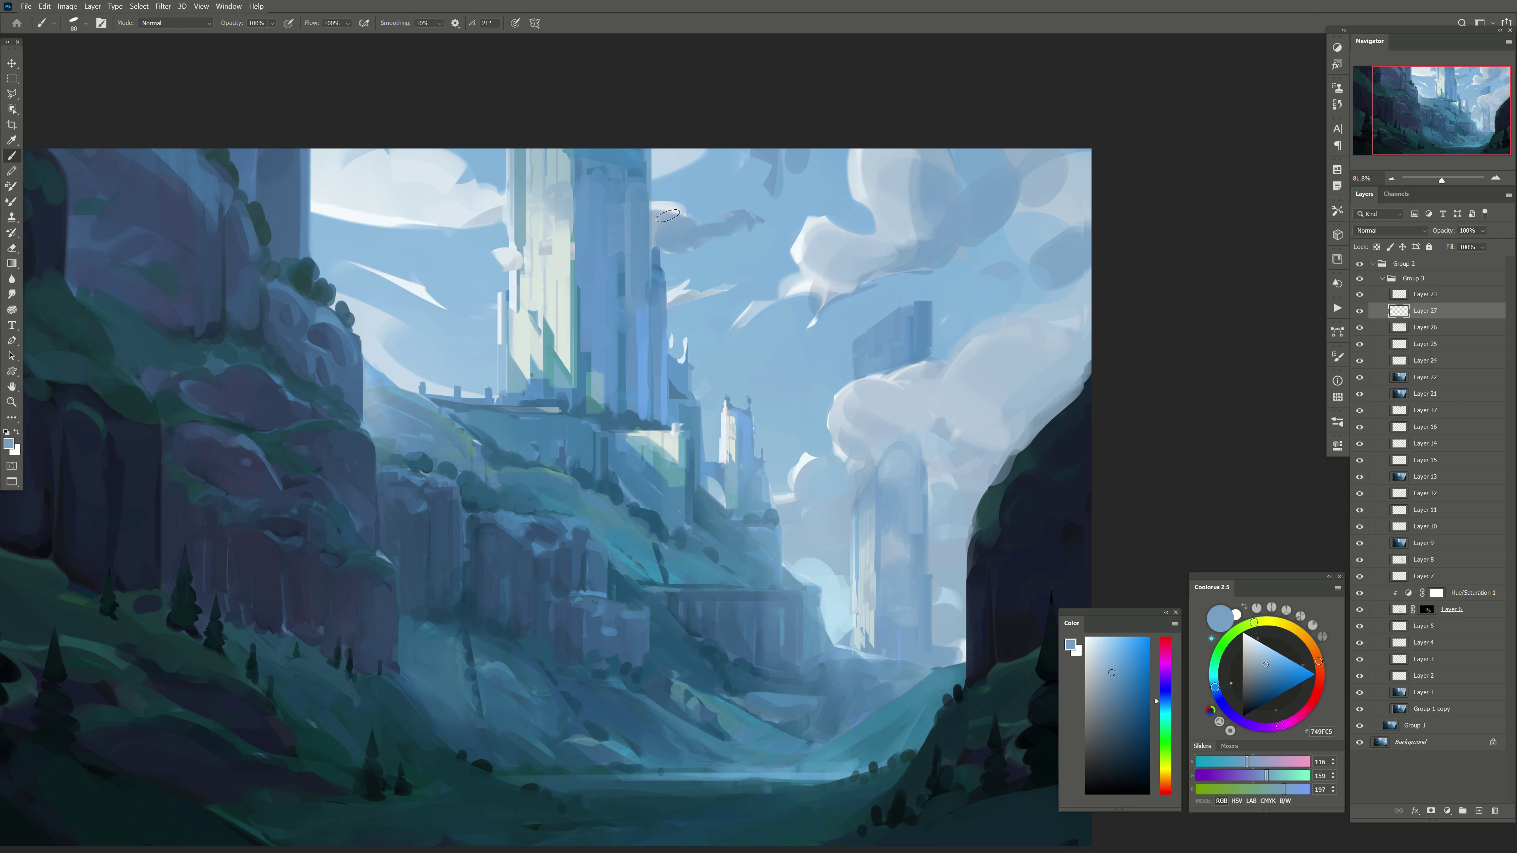
# Step: Paint a lighter cloud blue across the cloud left of the tower top, brush at 125
pyautogui.keyDown('alt'); pyautogui.click(666, 215); pyautogui.keyUp('alt')
pyautogui.keyDown('alt'); pyautogui.click(712, 212); pyautogui.keyUp('alt')
pyautogui.press(']')
pyautogui.press(']')
pyautogui.keyDown('alt'); pyautogui.click(667, 191); pyautogui.keyUp('alt')
pyautogui.press(']')
pyautogui.press(']')
pyautogui.keyDown('alt'); pyautogui.click(683, 262); pyautogui.keyUp('alt')
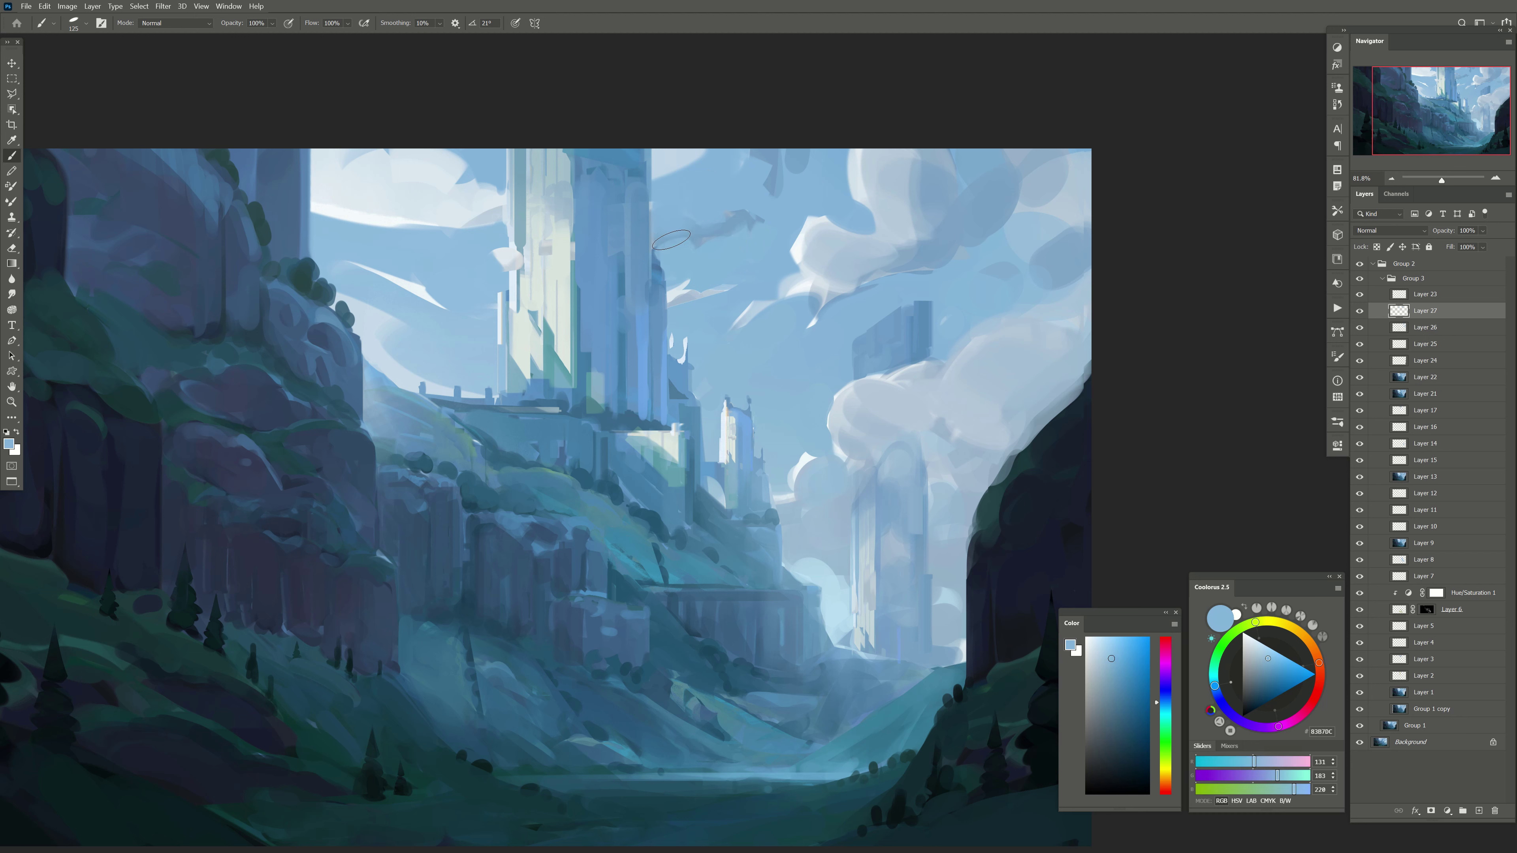
pyautogui.moveTo(683, 262); pyautogui.dragTo(737, 231)
# Step: Brush a greyish cloud stroke across the upper-right cloud
pyautogui.keyDown('alt'); pyautogui.click(652, 261); pyautogui.keyUp('alt')
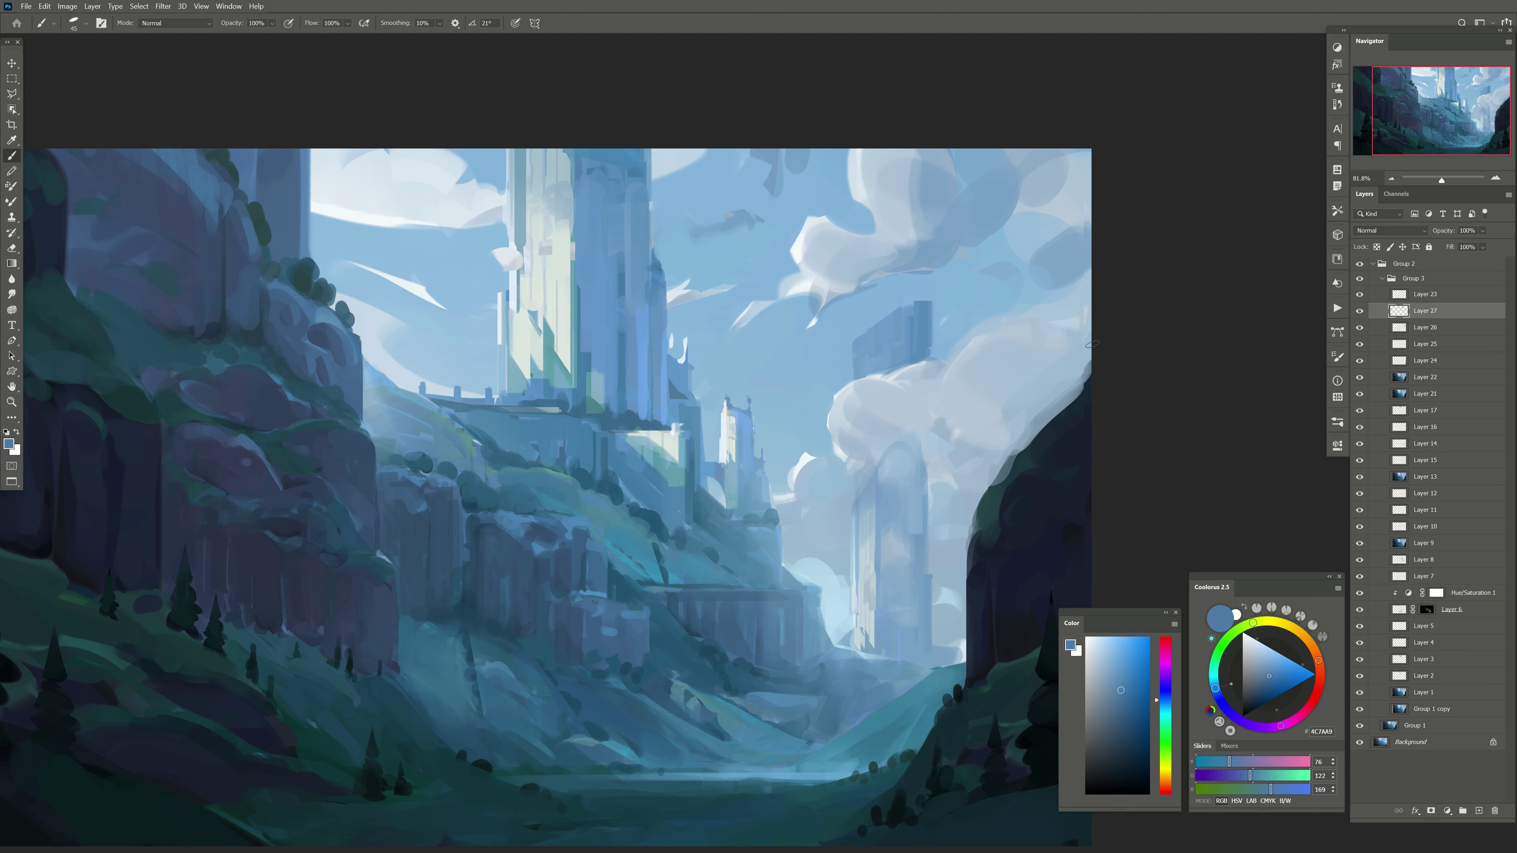
pyautogui.press('[')
pyautogui.press('[')
pyautogui.keyDown('alt'); pyautogui.click(701, 287); pyautogui.keyUp('alt')
pyautogui.press(']')
pyautogui.press(']')
pyautogui.keyDown('alt'); pyautogui.click(848, 272); pyautogui.keyUp('alt')
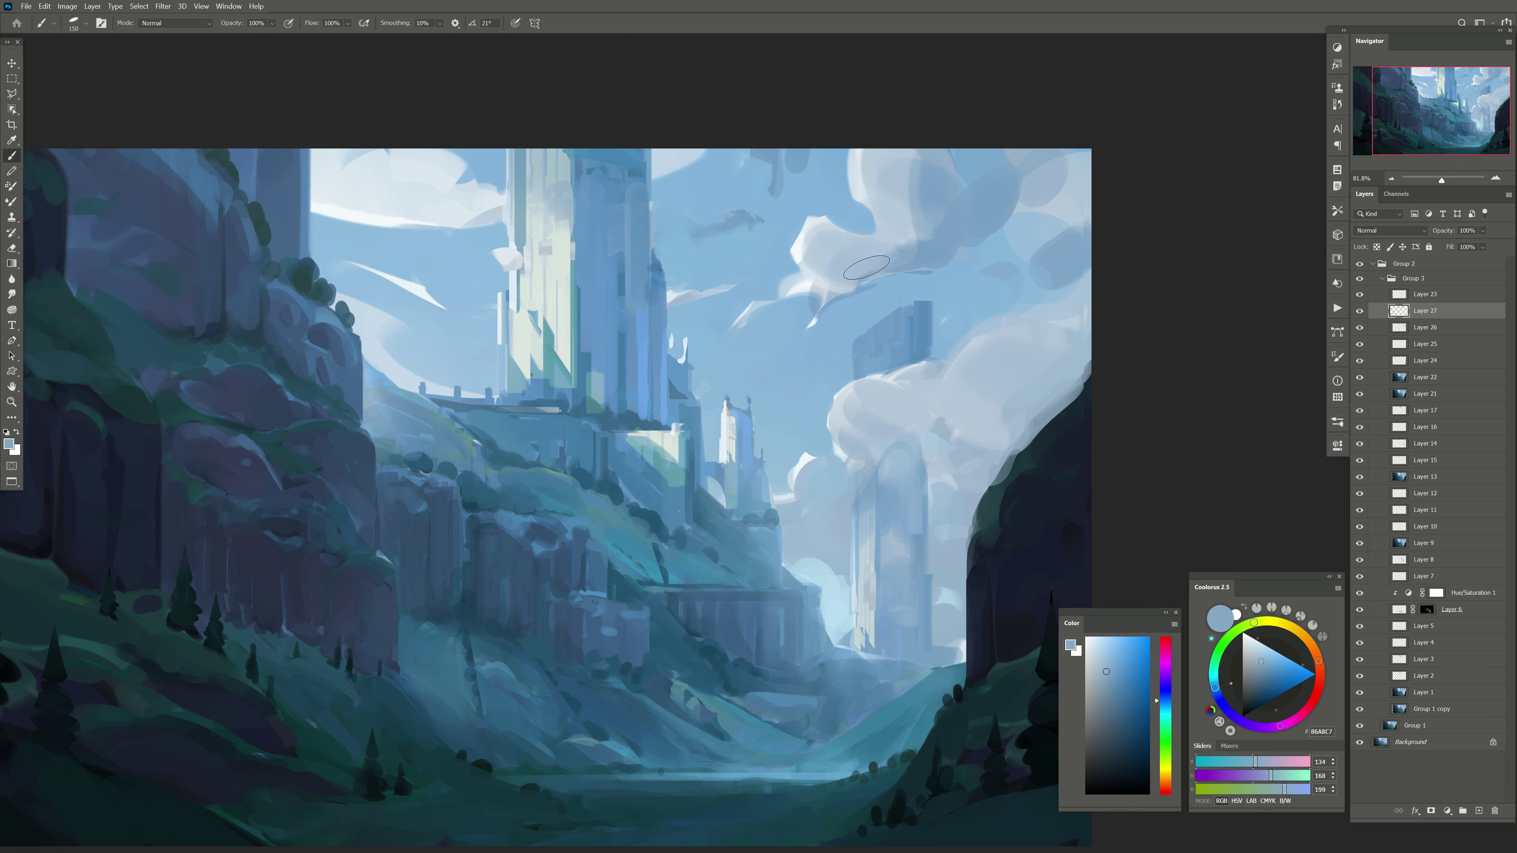
pyautogui.press(']')
pyautogui.press(']')
pyautogui.press(']')
# Step: Sample grey and sky tones from the upper-right clouds, brush enlarged to 200
pyautogui.press(']')
pyautogui.press(']')
pyautogui.moveTo(842, 281); pyautogui.dragTo(896, 251)
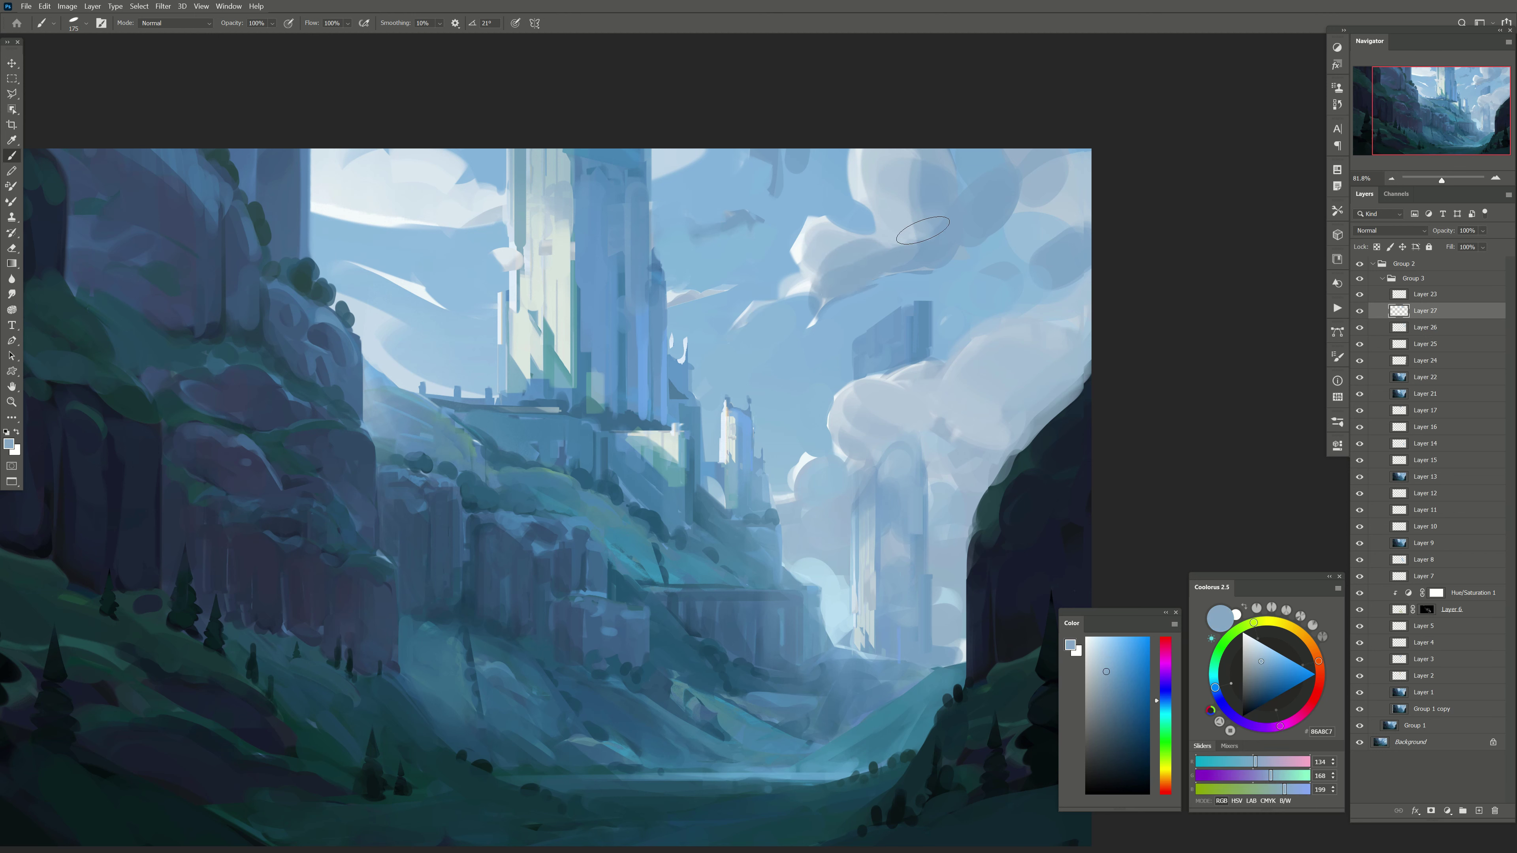
pyautogui.press('[')
pyautogui.keyDown('alt'); pyautogui.click(839, 309); pyautogui.keyUp('alt')
pyautogui.keyDown('alt'); pyautogui.click(827, 246); pyautogui.keyUp('alt')
pyautogui.press(']')
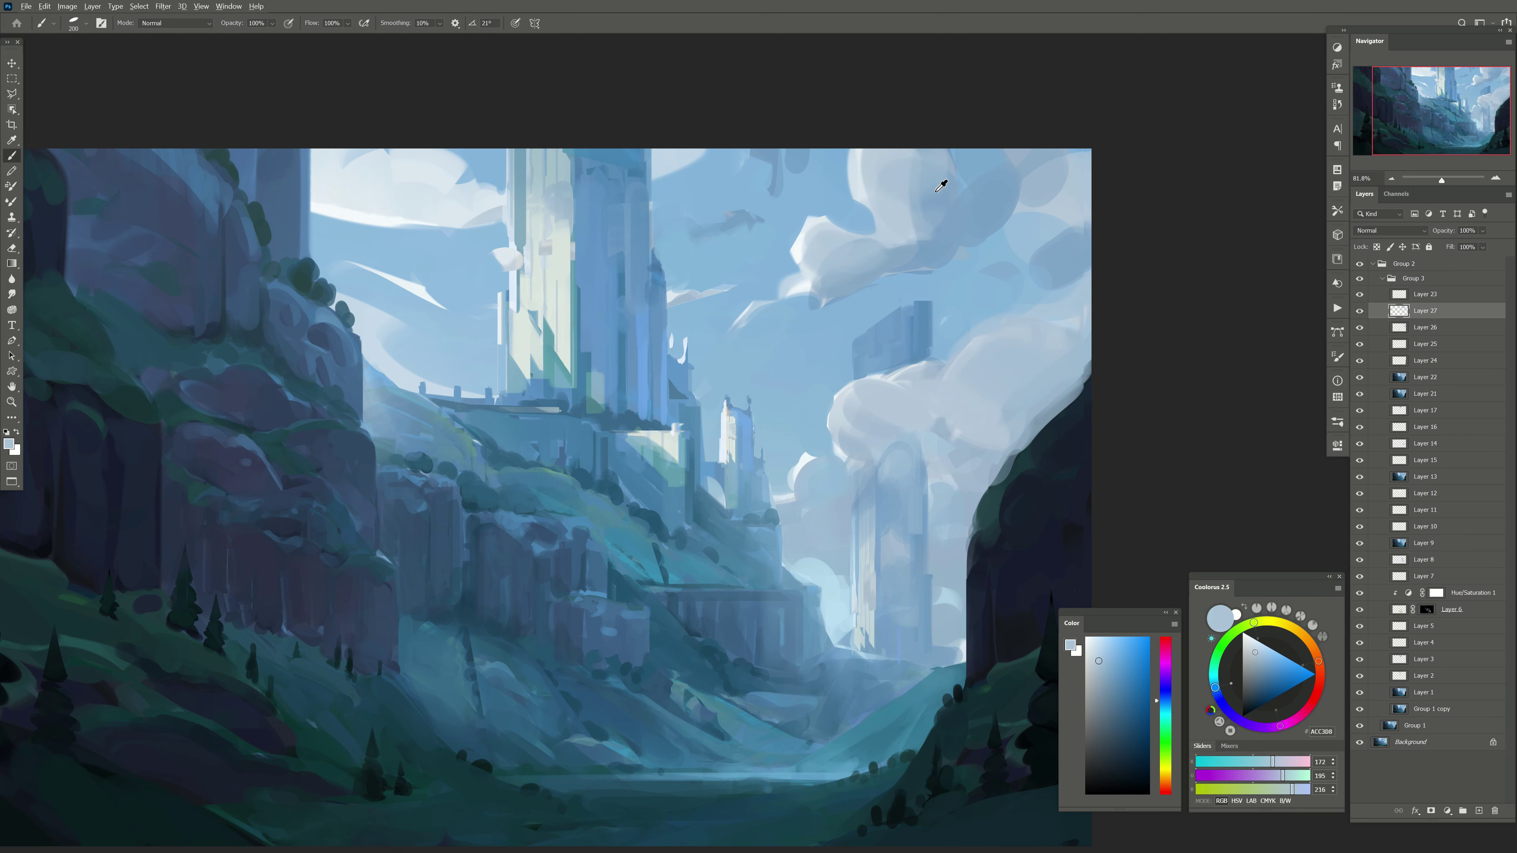
pyautogui.keyDown('alt'); pyautogui.click(921, 197); pyautogui.keyUp('alt')
pyautogui.moveTo(921, 197); pyautogui.dragTo(864, 181)
pyautogui.press(']')
pyautogui.press(']')
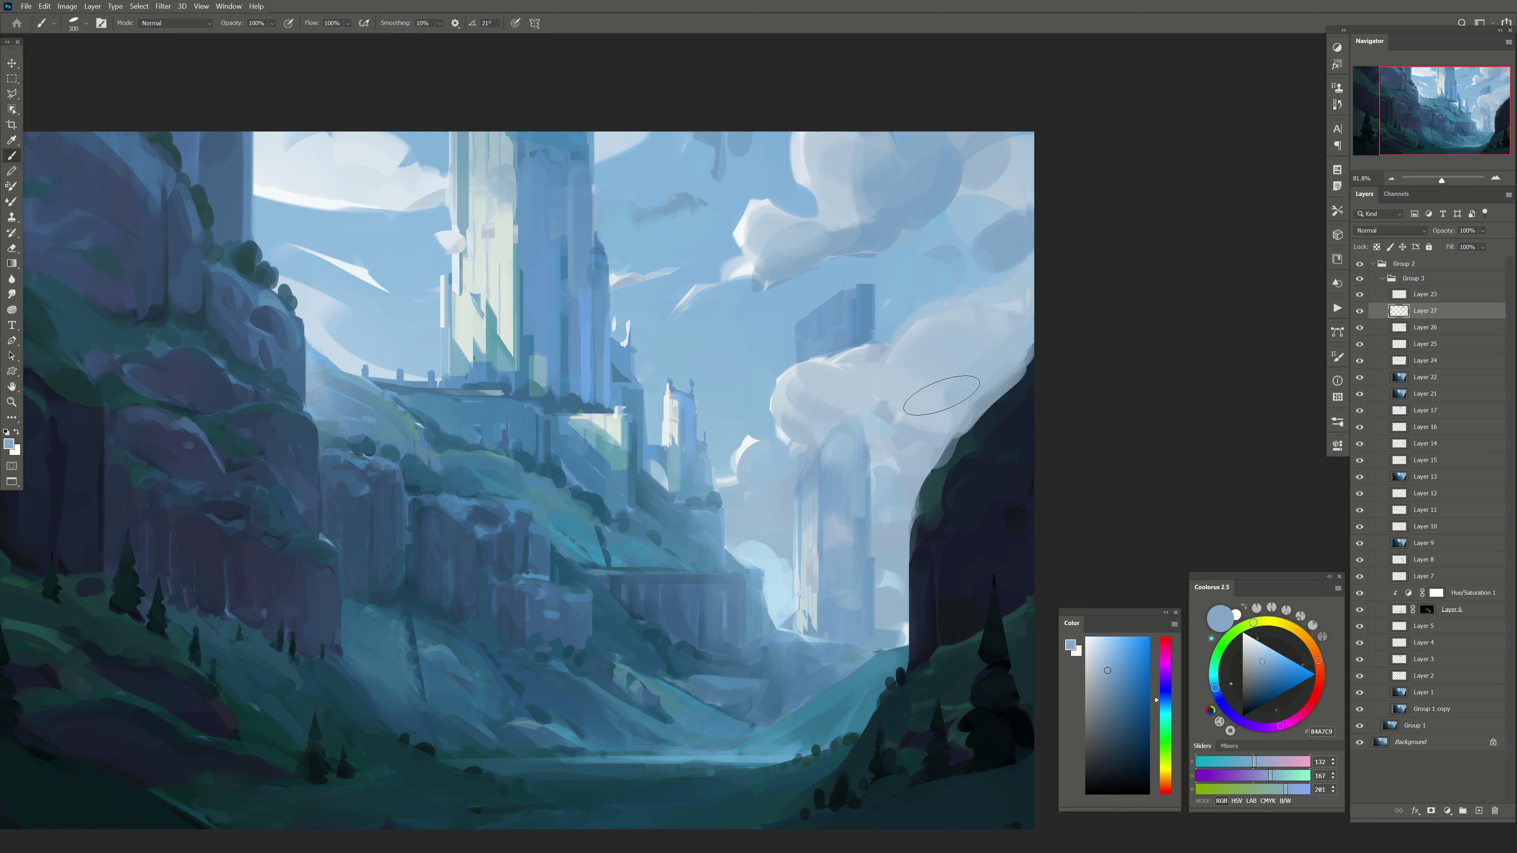
# Step: Sample lighter and blue-grey cloud colours, resizing the brush for cloud detail
pyautogui.keyDown('alt'); pyautogui.click(914, 393); pyautogui.keyUp('alt')
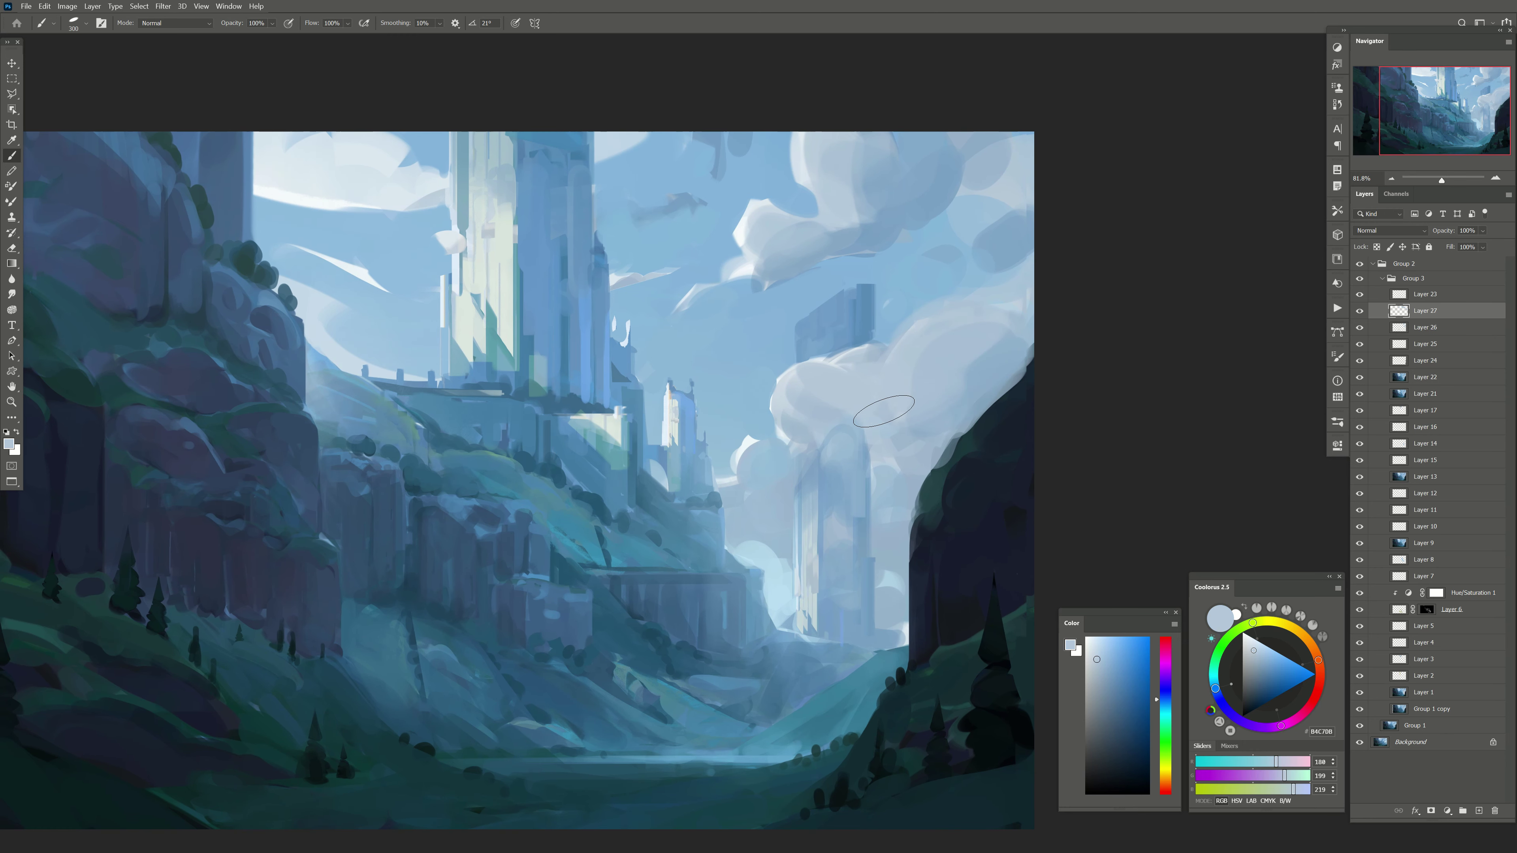
pyautogui.press('[')
pyautogui.press('[')
pyautogui.keyDown('alt'); pyautogui.click(854, 419); pyautogui.keyUp('alt')
pyautogui.keyDown('alt'); pyautogui.click(810, 389); pyautogui.keyUp('alt')
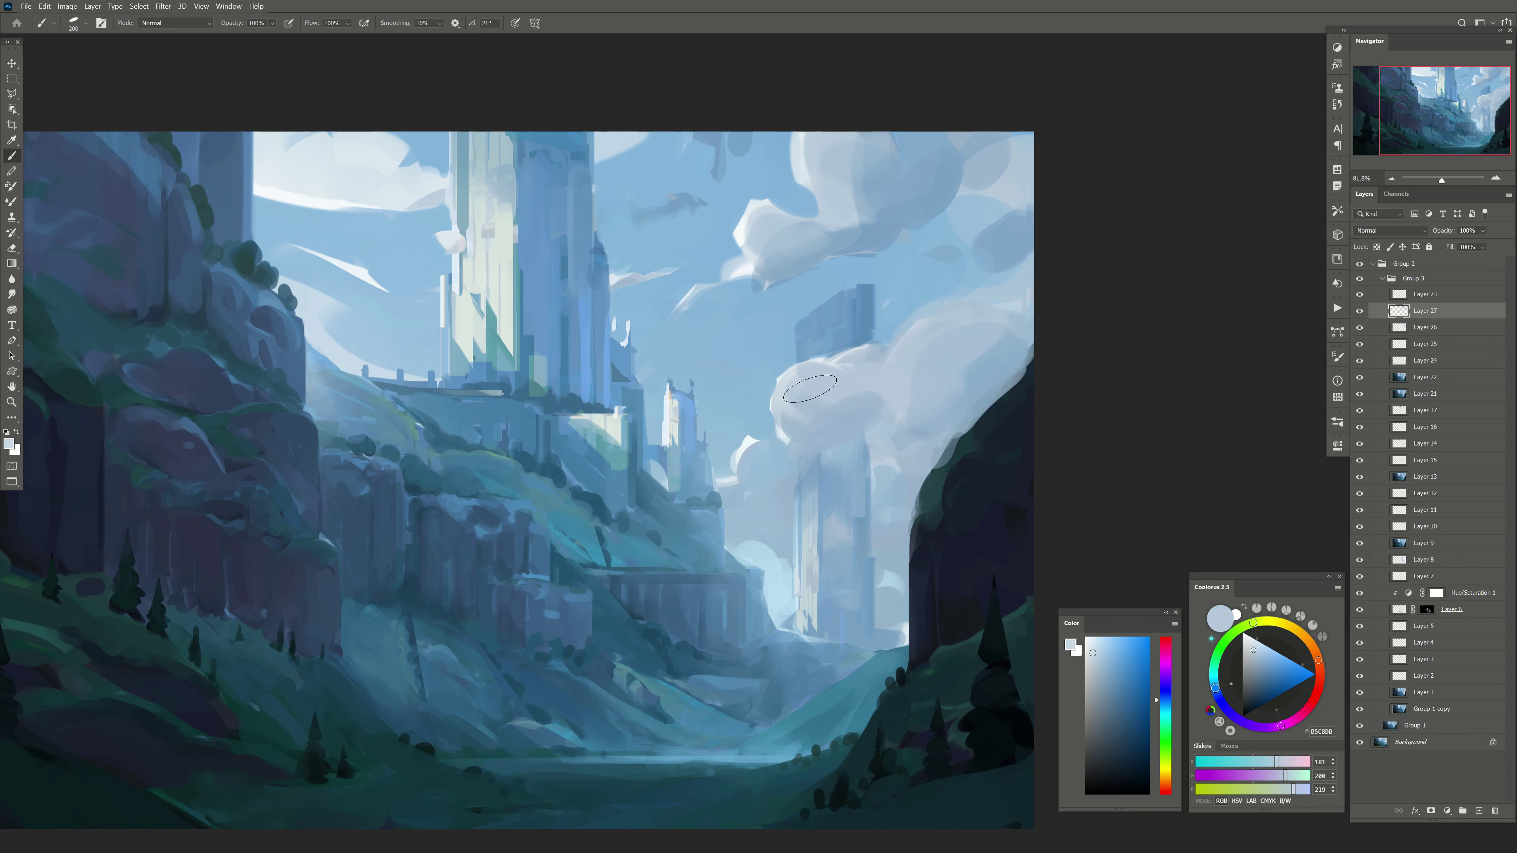
pyautogui.press('[')
pyautogui.press('[')
pyautogui.press('[')
pyautogui.keyDown('alt'); pyautogui.click(753, 443); pyautogui.keyUp('alt')
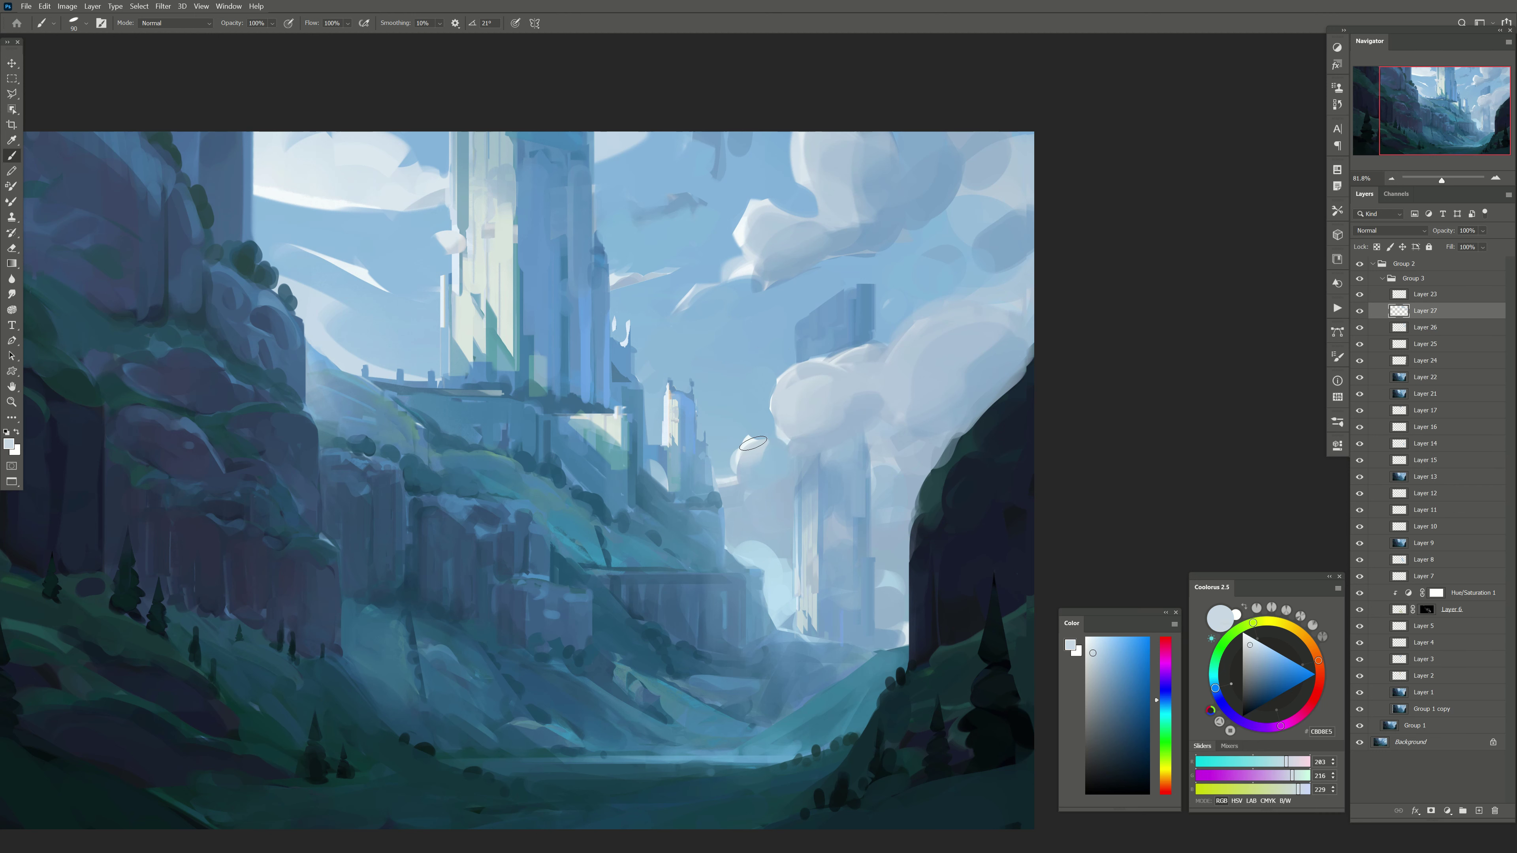
pyautogui.keyDown('alt'); pyautogui.click(755, 460); pyautogui.keyUp('alt')
pyautogui.press(']')
pyautogui.press(']')
pyautogui.press(']')
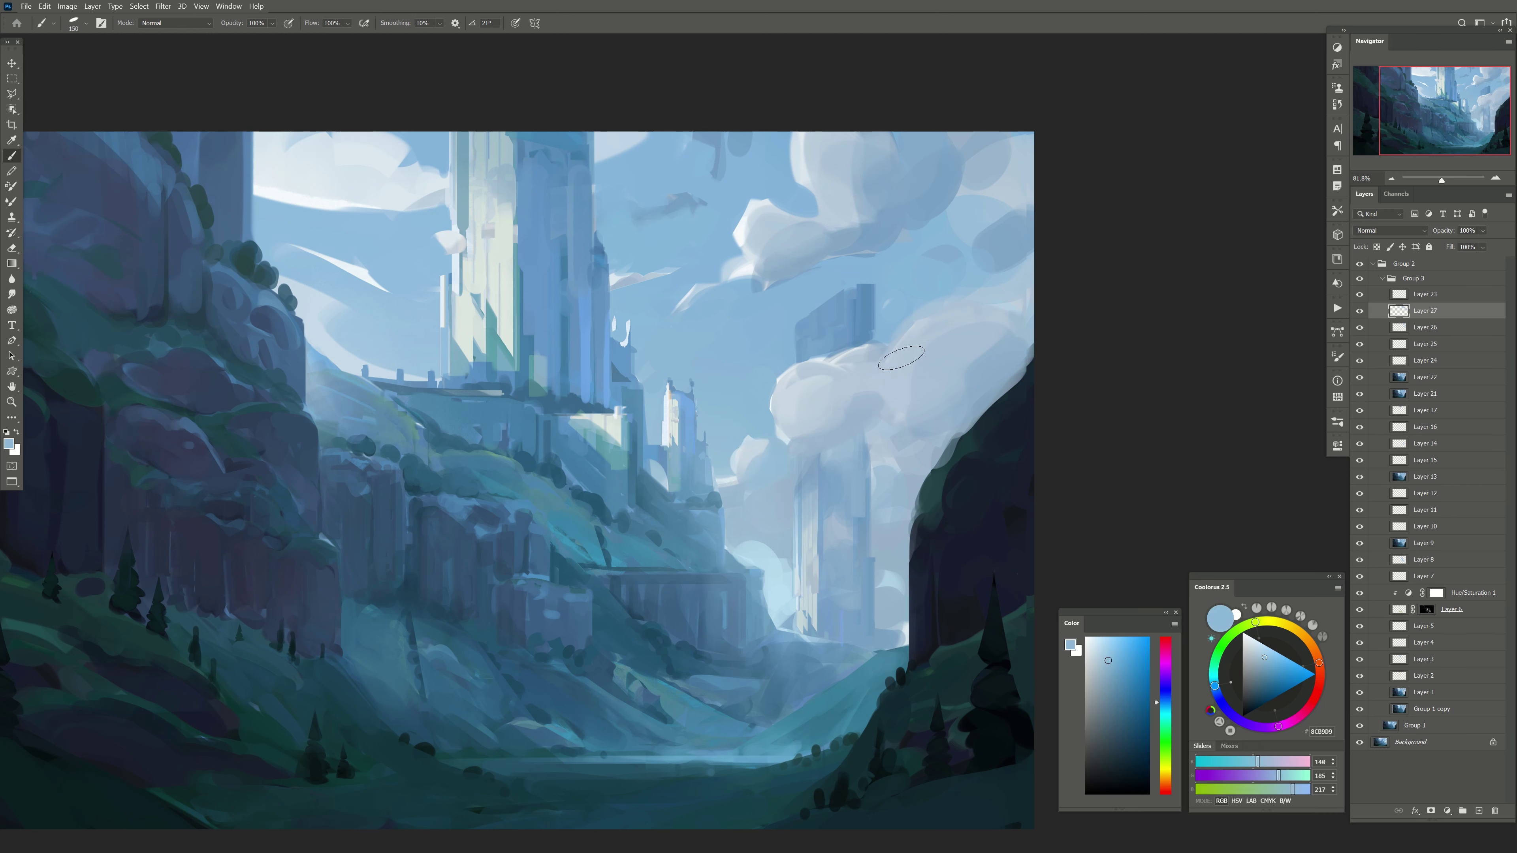
# Step: Compare Layer 27 hidden and shown, then undo a bluish patch on the cloud
pyautogui.click(1354, 311)
pyautogui.click(1359, 311)
pyautogui.moveTo(819, 411); pyautogui.dragTo(921, 309)
pyautogui.keyDown('alt'); pyautogui.click(921, 309); pyautogui.keyUp('alt')
pyautogui.hotkey('ctrl', 'z')
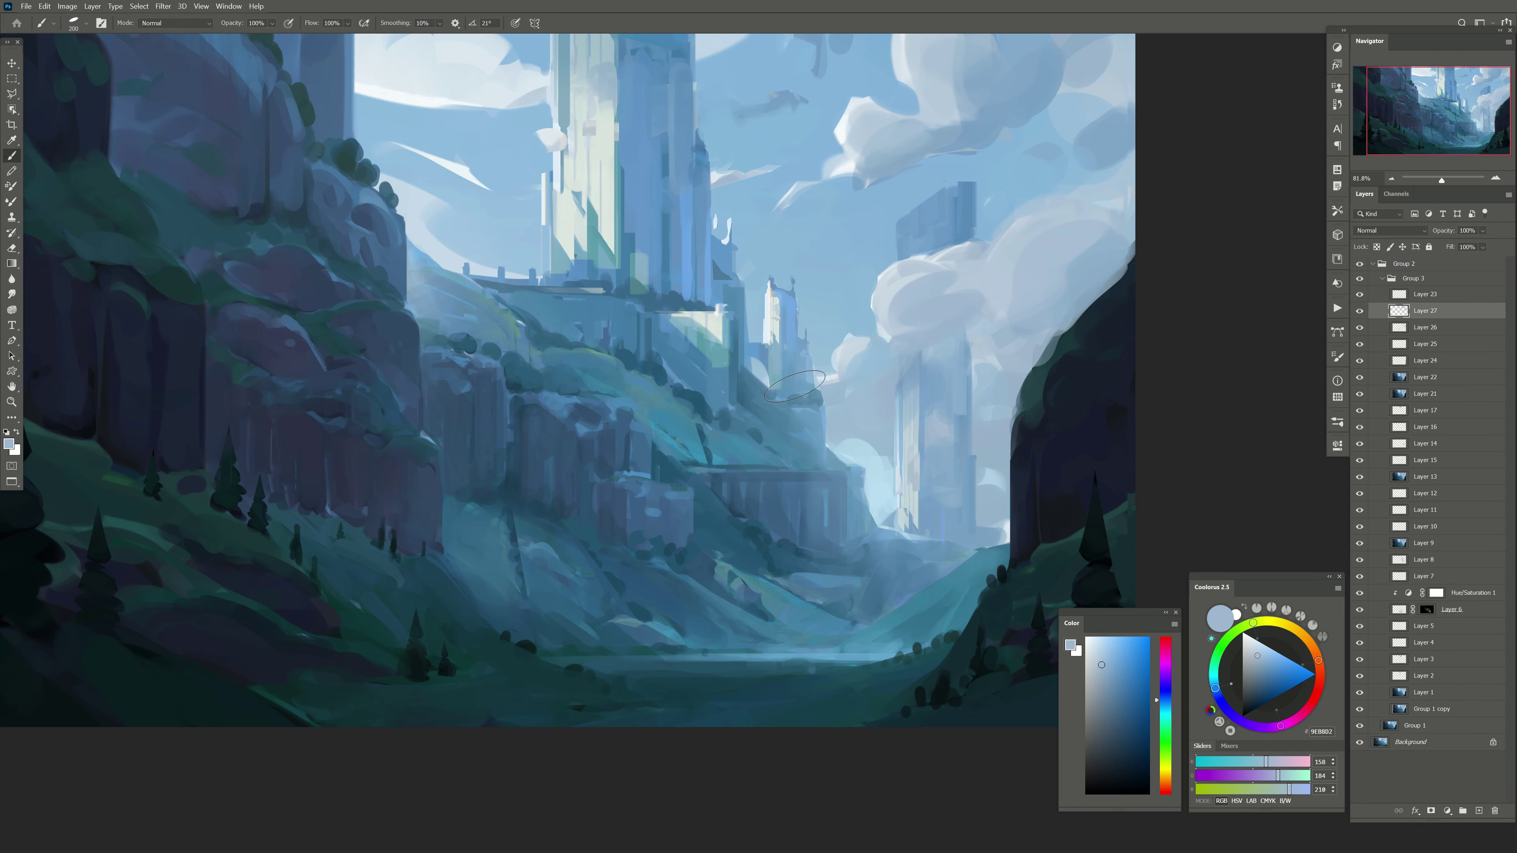
# Step: Add new Layers 28 and 29 for further cloud painting
pyautogui.click(1479, 811)
pyautogui.moveTo(621, 358); pyautogui.dragTo(721, 380)
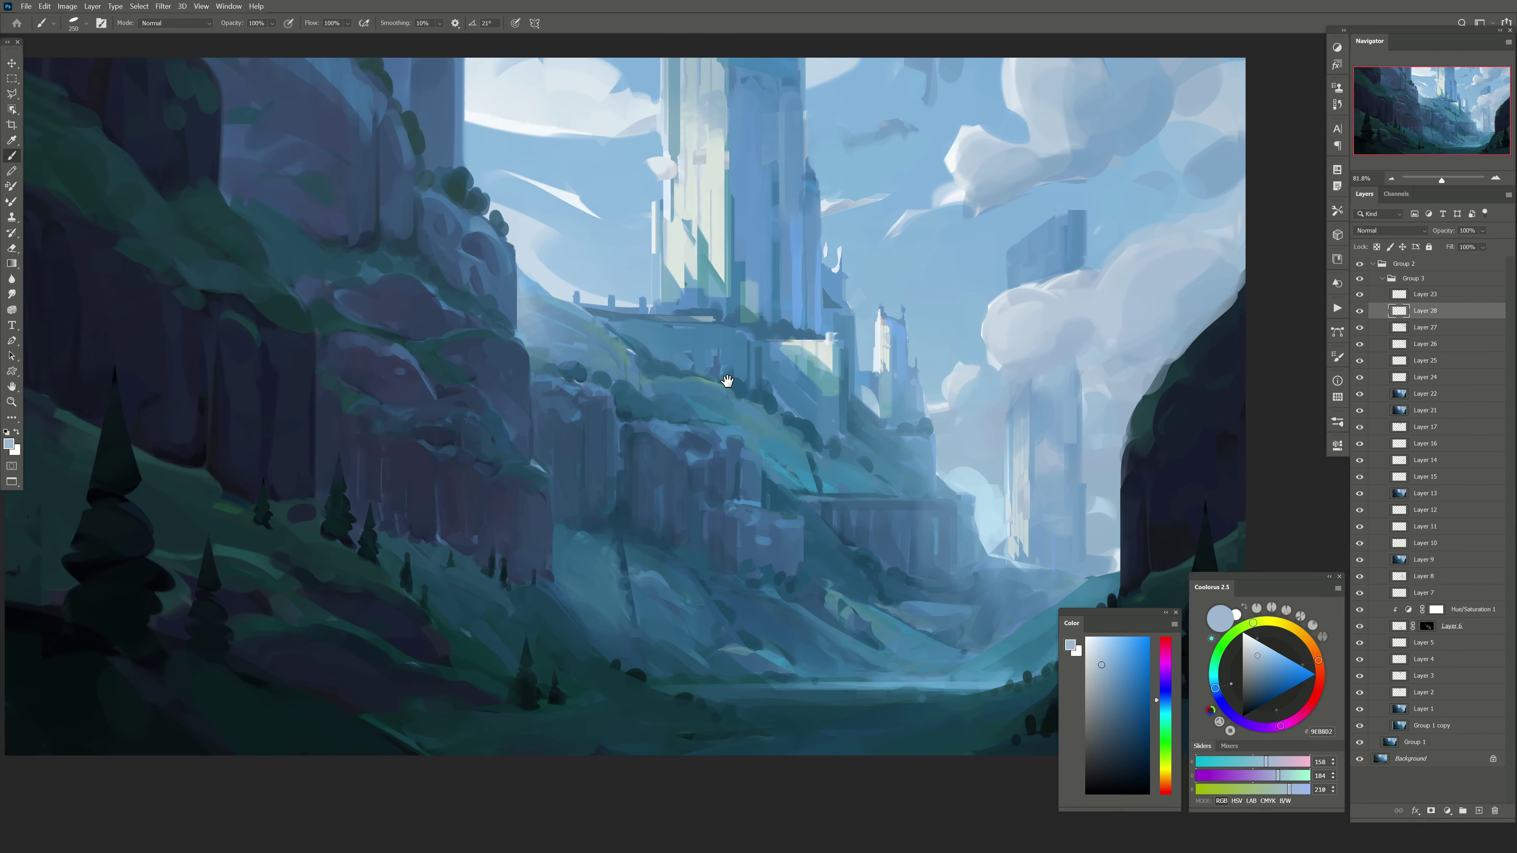
pyautogui.press('[')
pyautogui.press('[')
pyautogui.press('[')
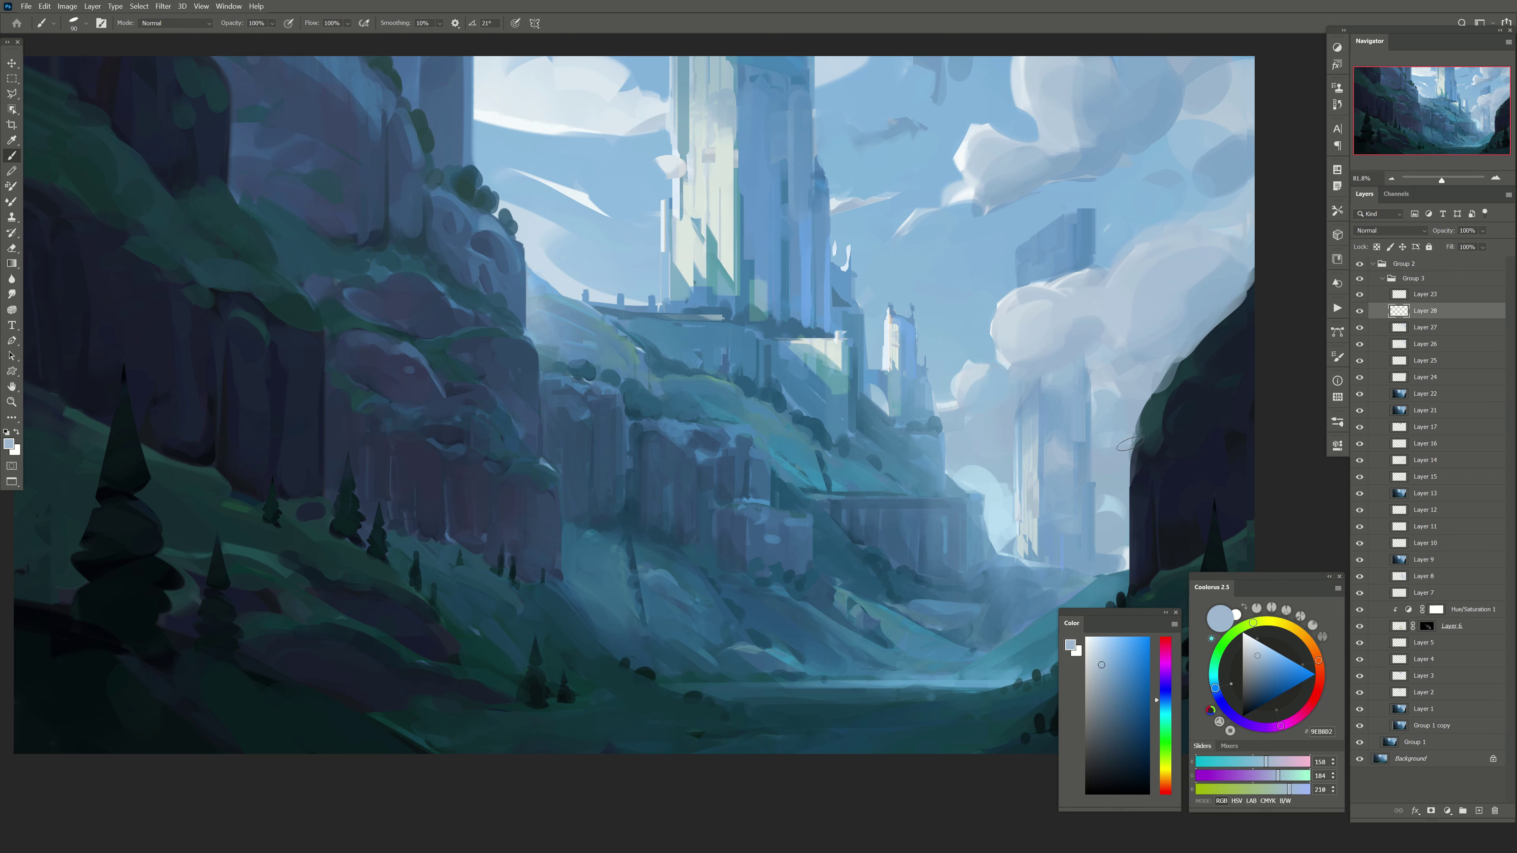
pyautogui.click(1479, 810)
pyautogui.moveTo(1061, 398); pyautogui.dragTo(1018, 406)
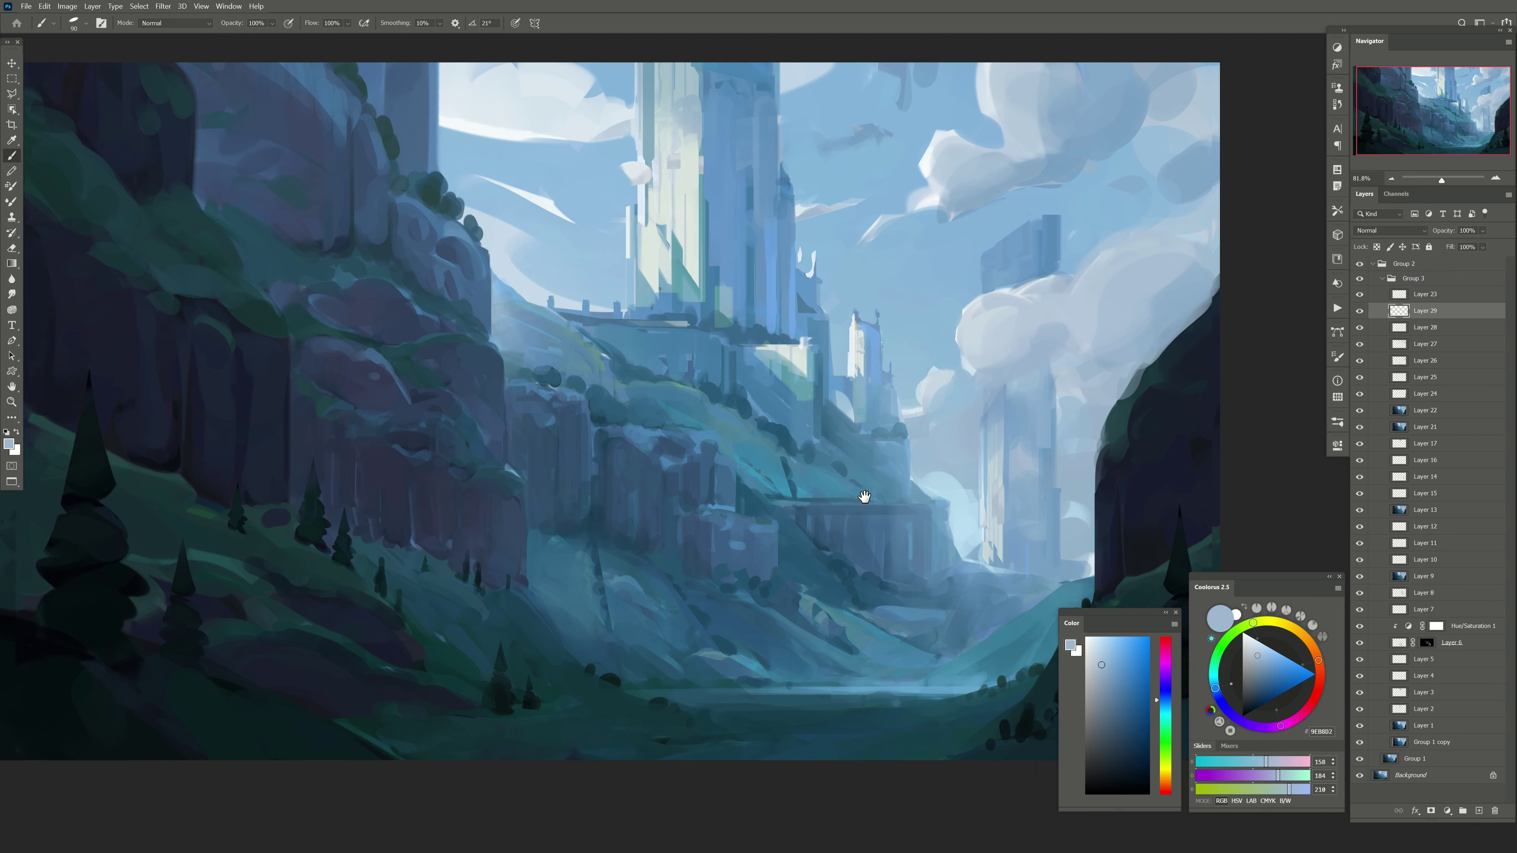
pyautogui.press(']')
pyautogui.press(']')
pyautogui.press(']')
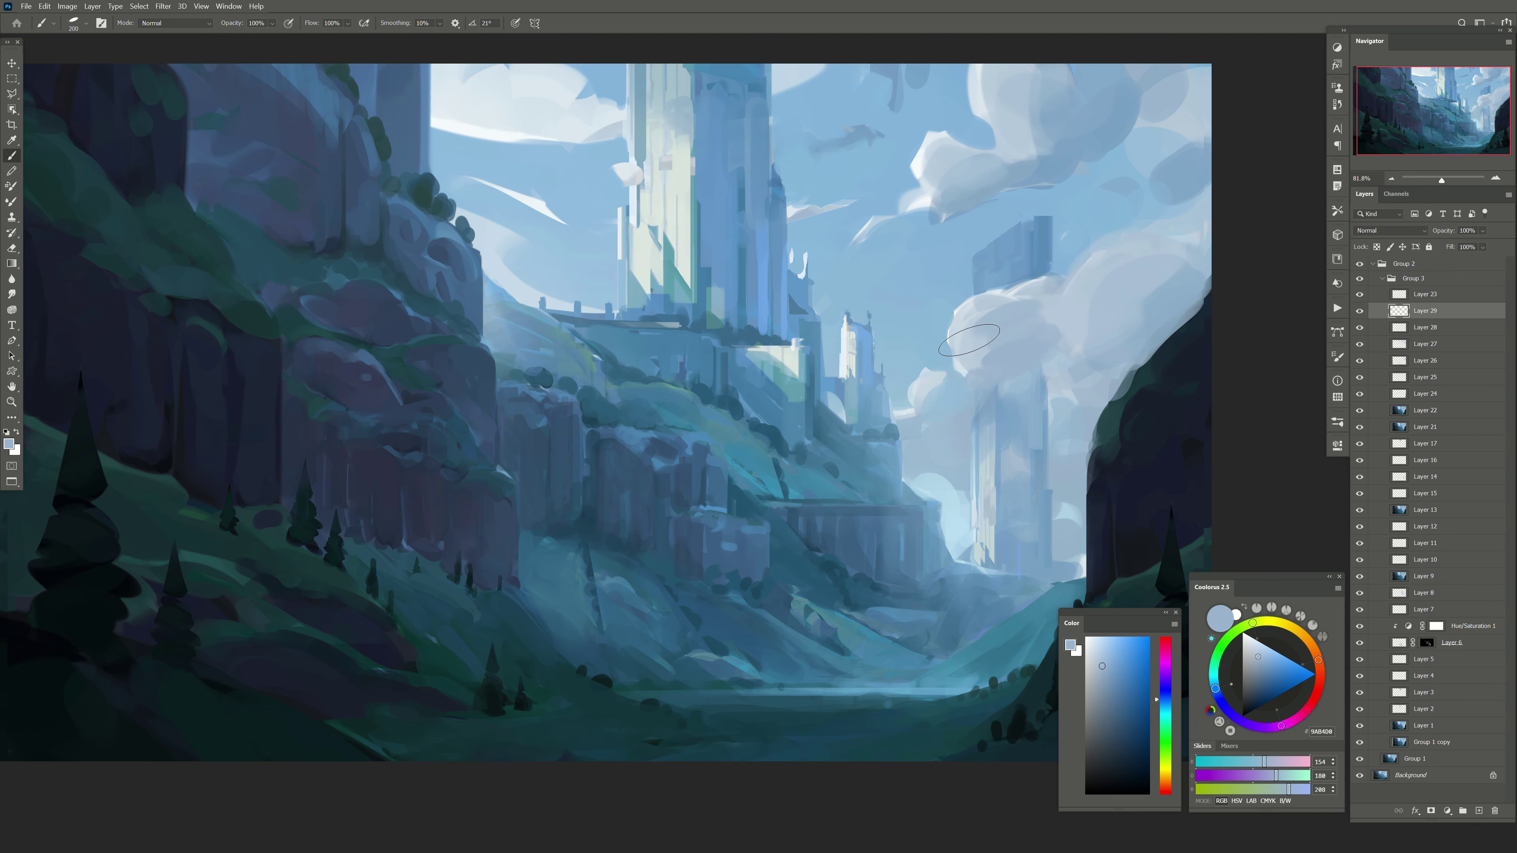
# Step: Paint soft pale cloud over the bright upper-left sky
pyautogui.keyDown('alt'); pyautogui.click(1016, 338); pyautogui.keyUp('alt')
pyautogui.keyDown('alt'); pyautogui.click(1024, 355); pyautogui.keyUp('alt')
pyautogui.press('[')
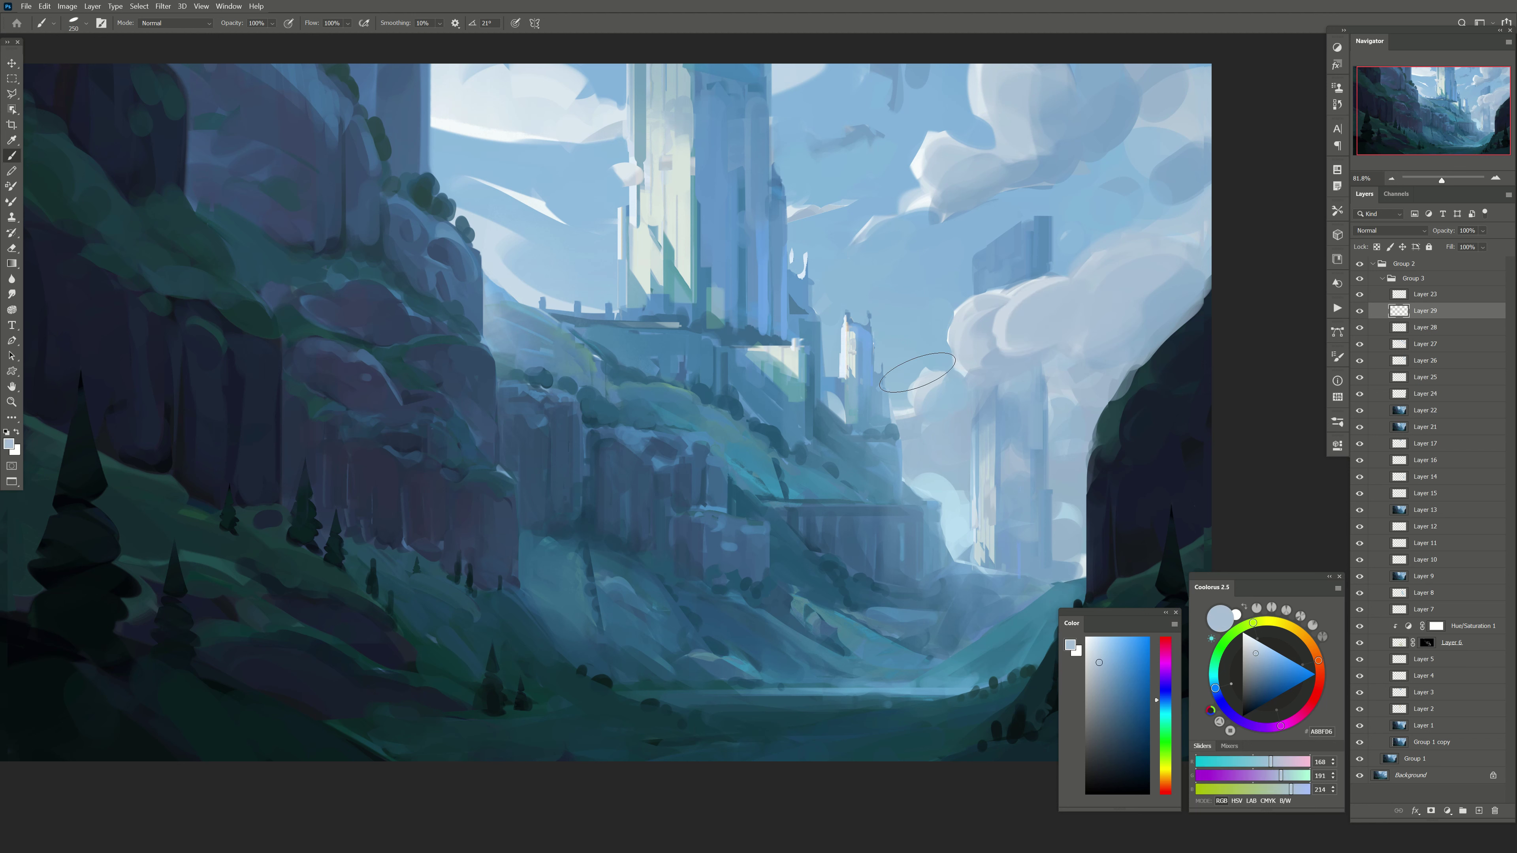
pyautogui.keyDown('alt'); pyautogui.click(1026, 352); pyautogui.keyUp('alt')
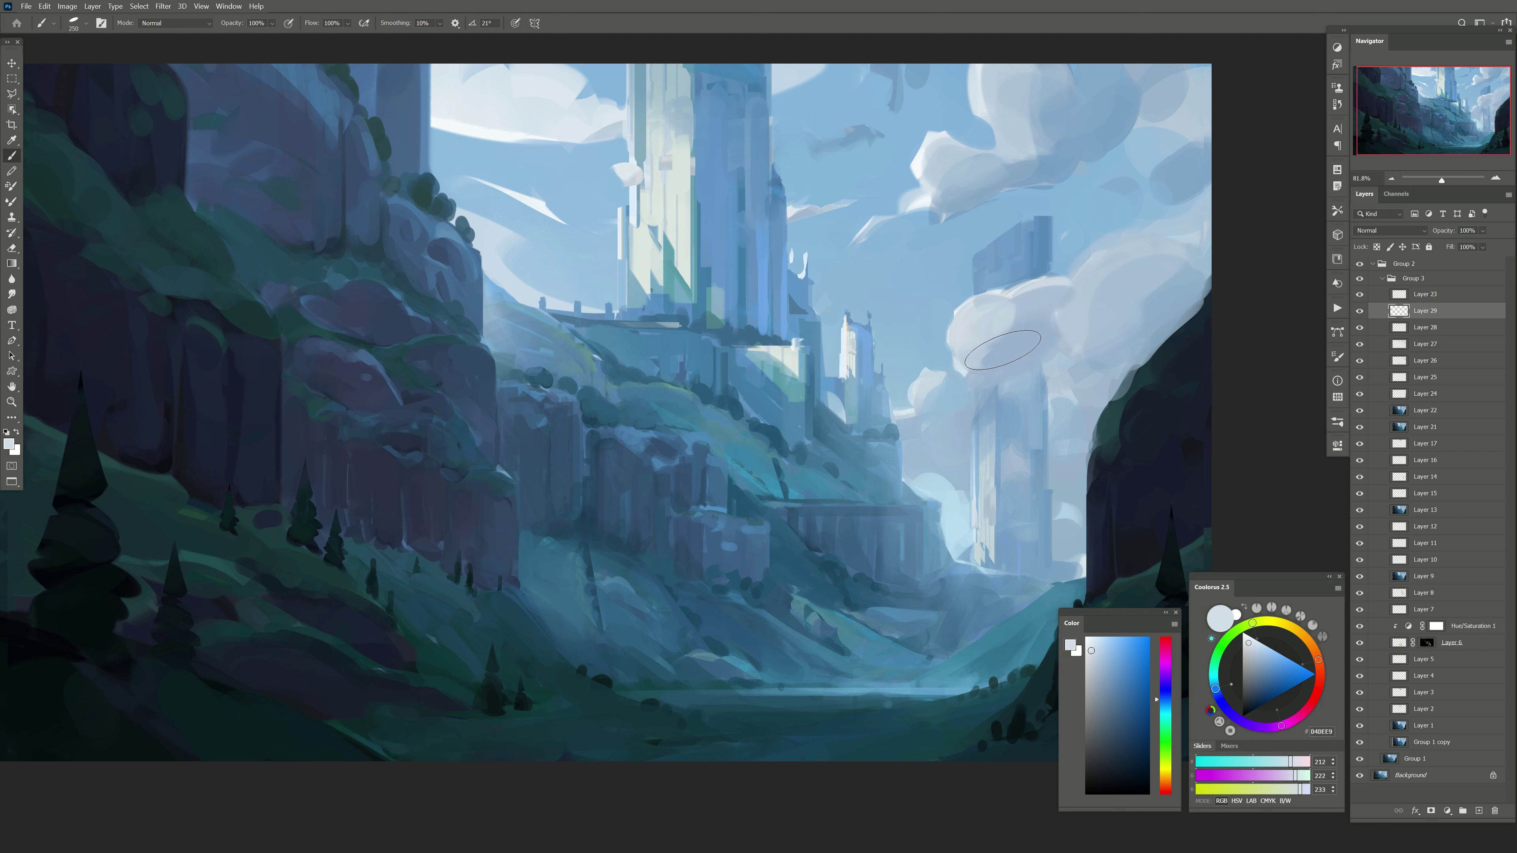
pyautogui.press(']')
pyautogui.press(']')
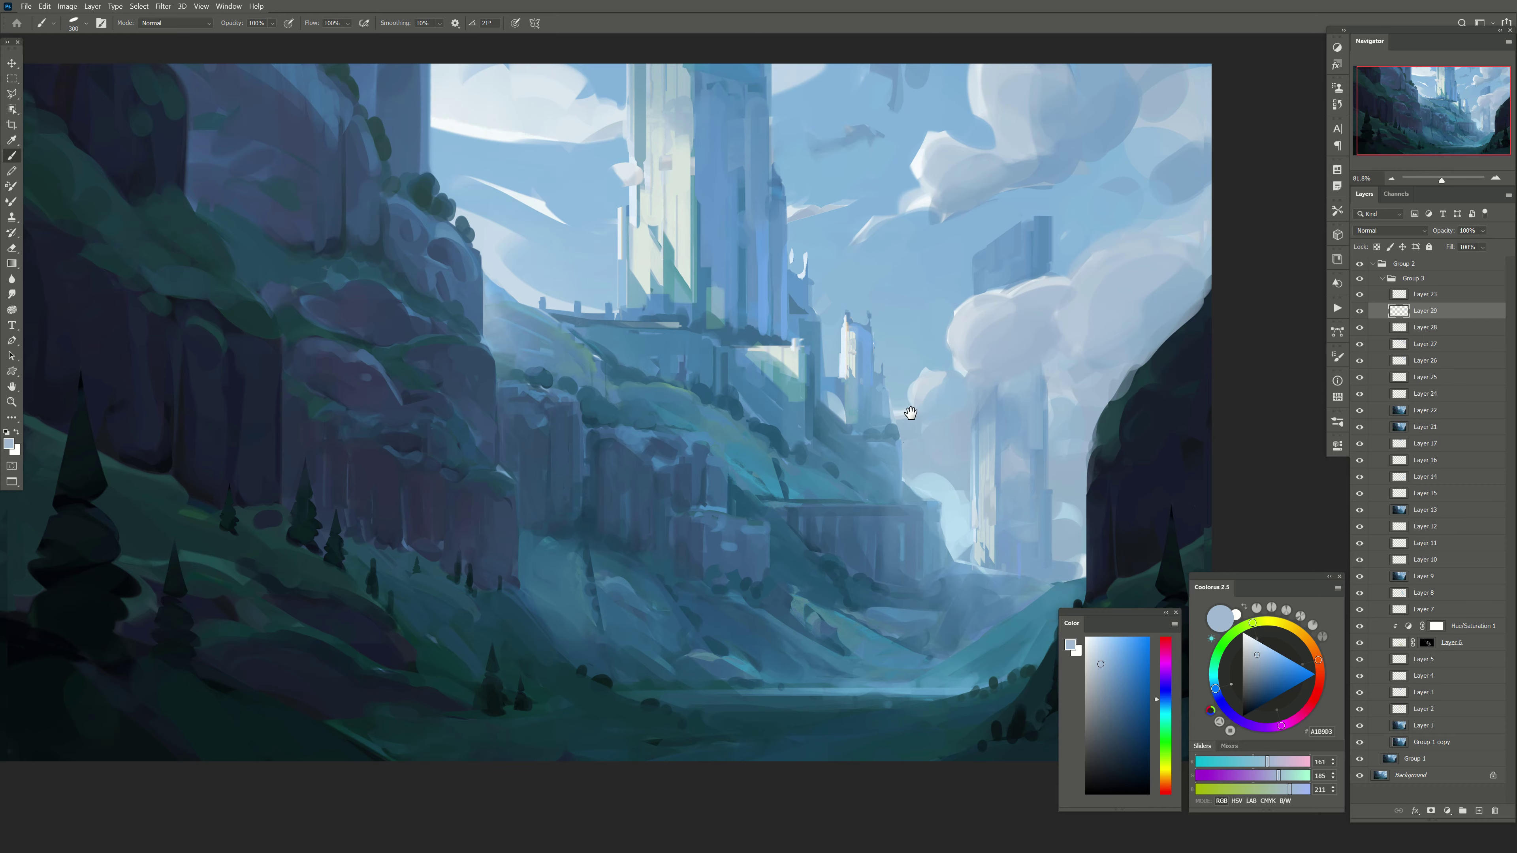
pyautogui.scroll(3, 608, 299)
pyautogui.keyDown('alt'); pyautogui.click(594, 219); pyautogui.keyUp('alt')
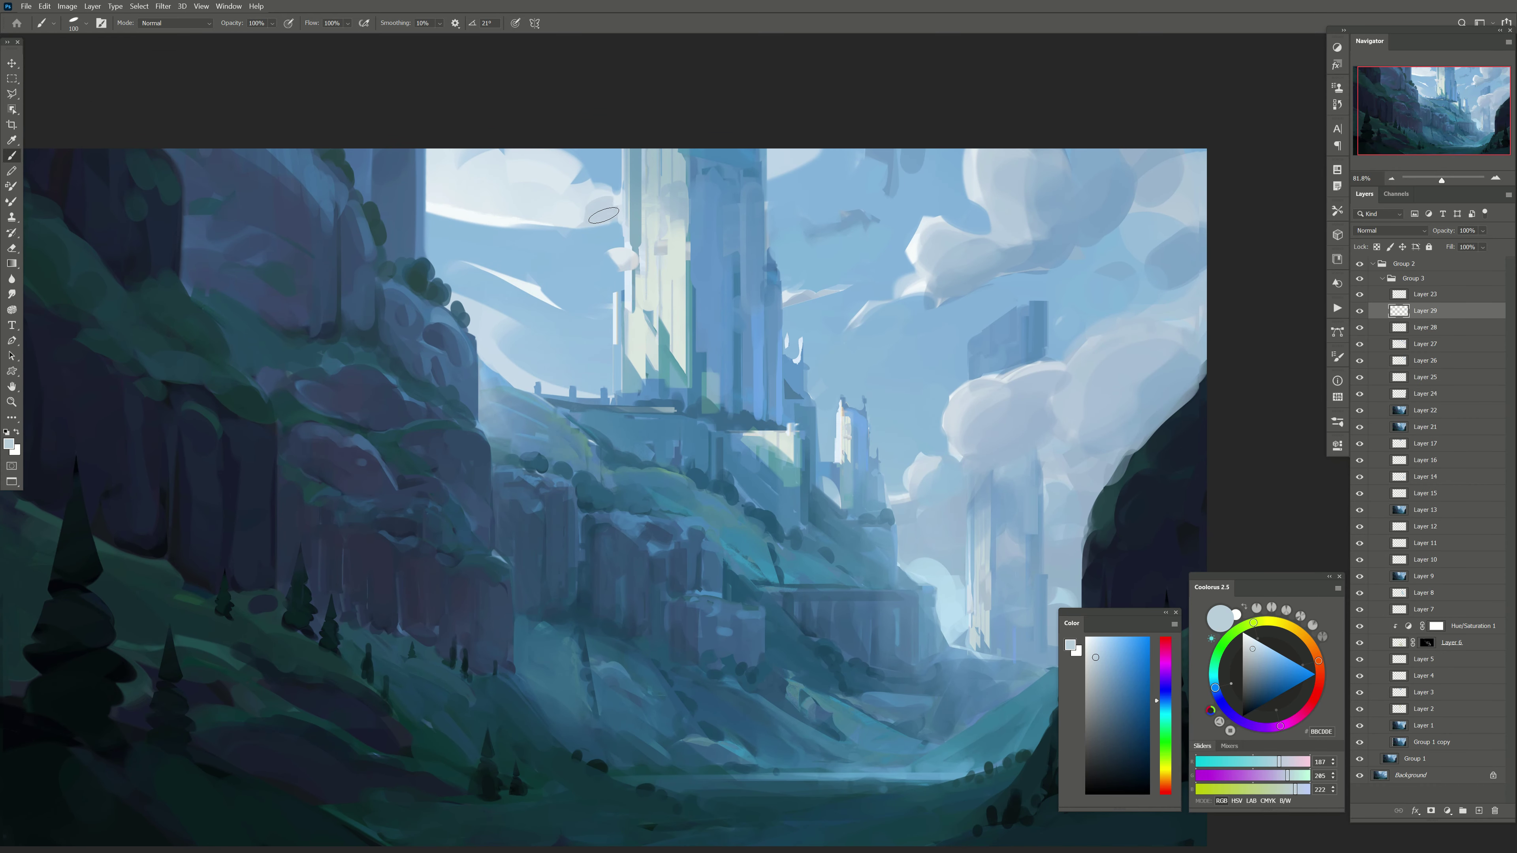
pyautogui.press(']')
pyautogui.press(']')
pyautogui.moveTo(537, 214); pyautogui.dragTo(478, 191)
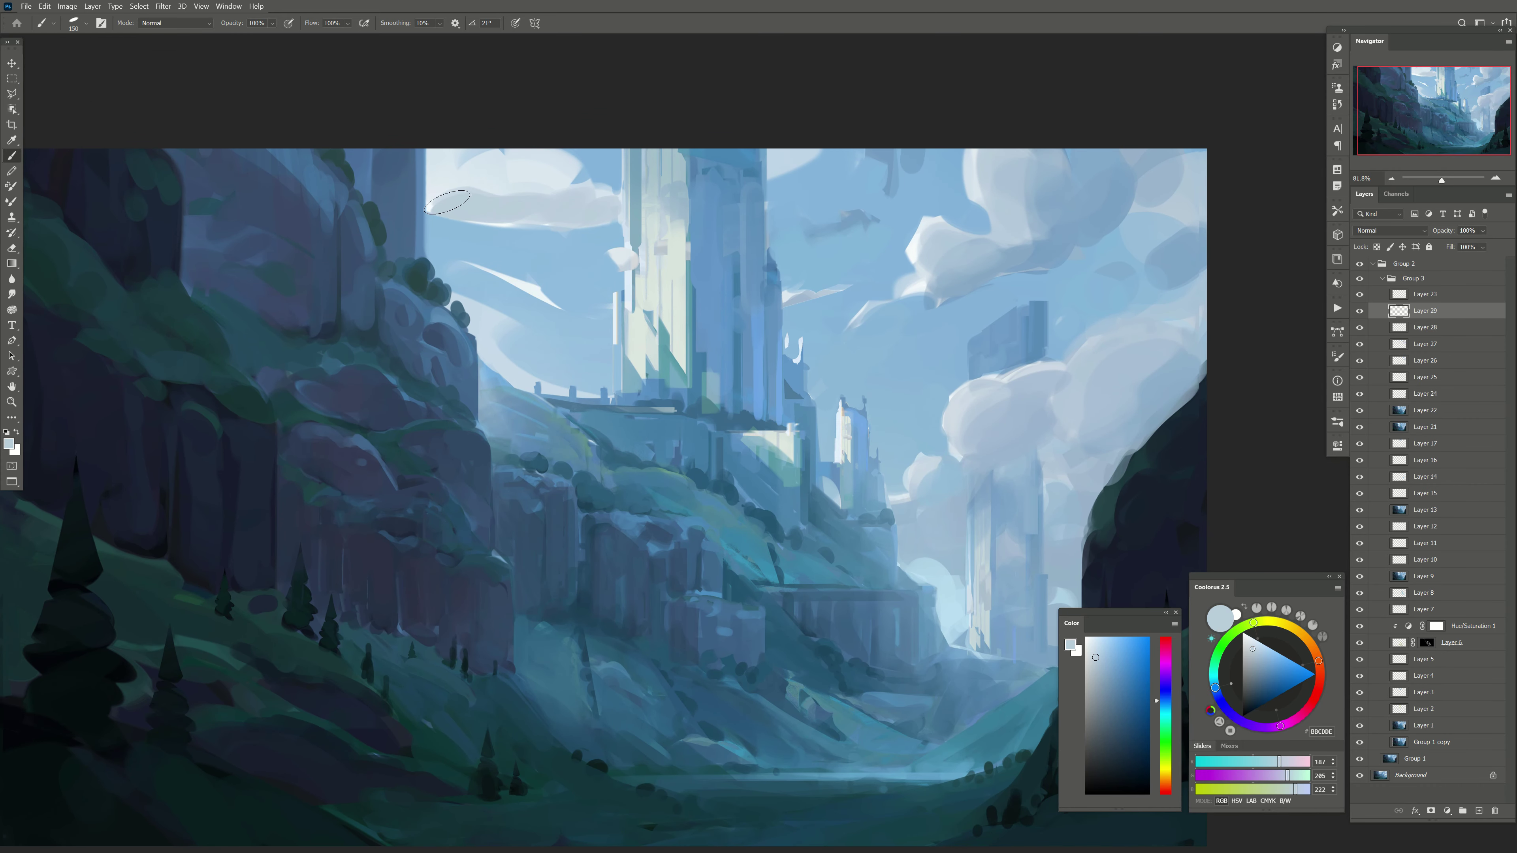
pyautogui.keyDown('alt'); pyautogui.click(478, 192); pyautogui.keyUp('alt')
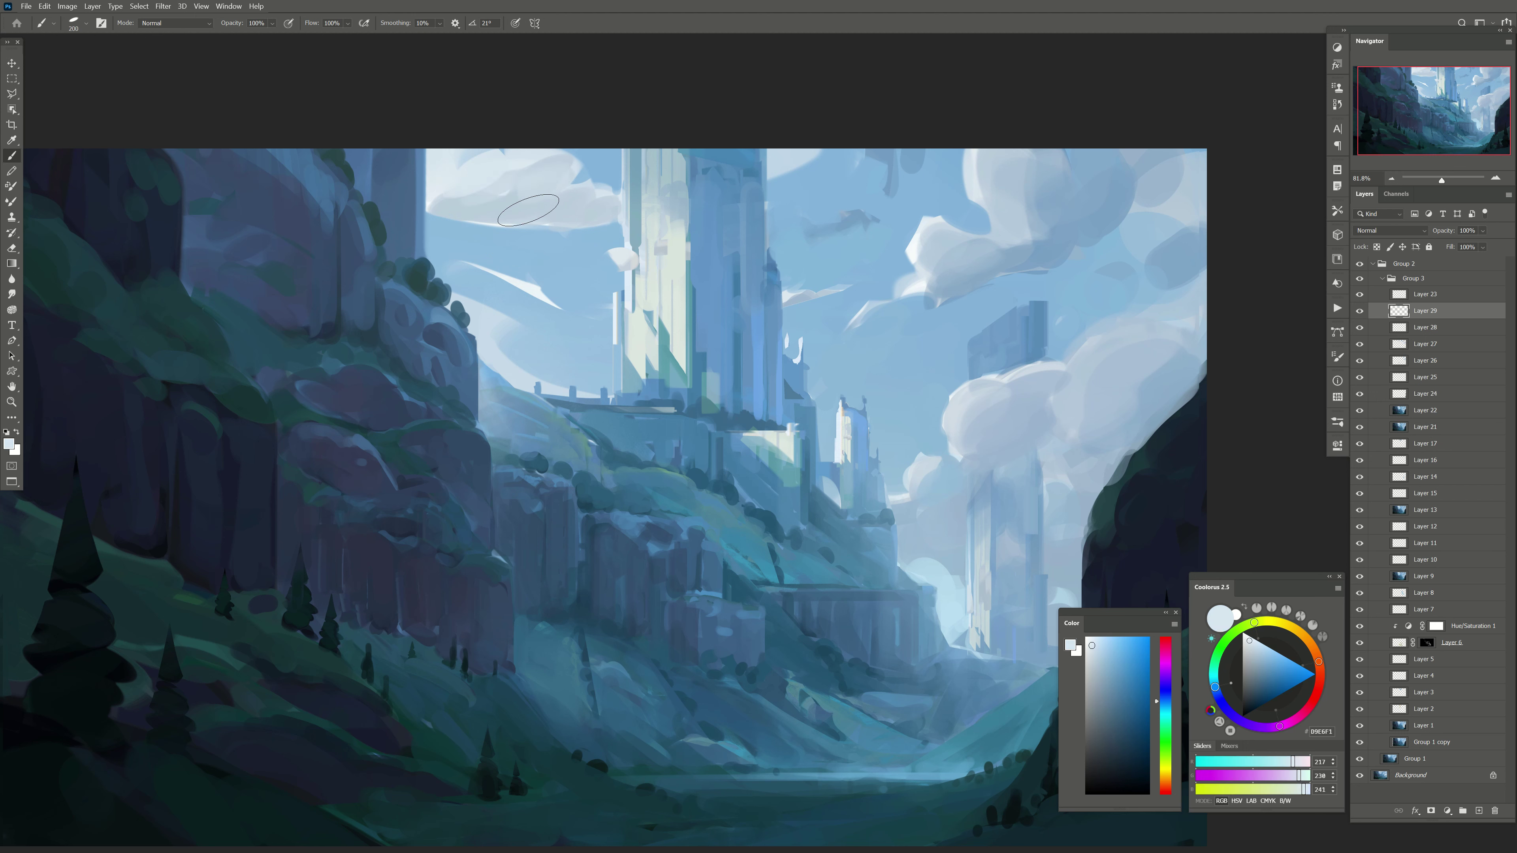
# Step: Paint lighter cloud into the upper-right clouds and resample sky blue near the tower
pyautogui.keyDown('alt'); pyautogui.click(1097, 197); pyautogui.keyUp('alt')
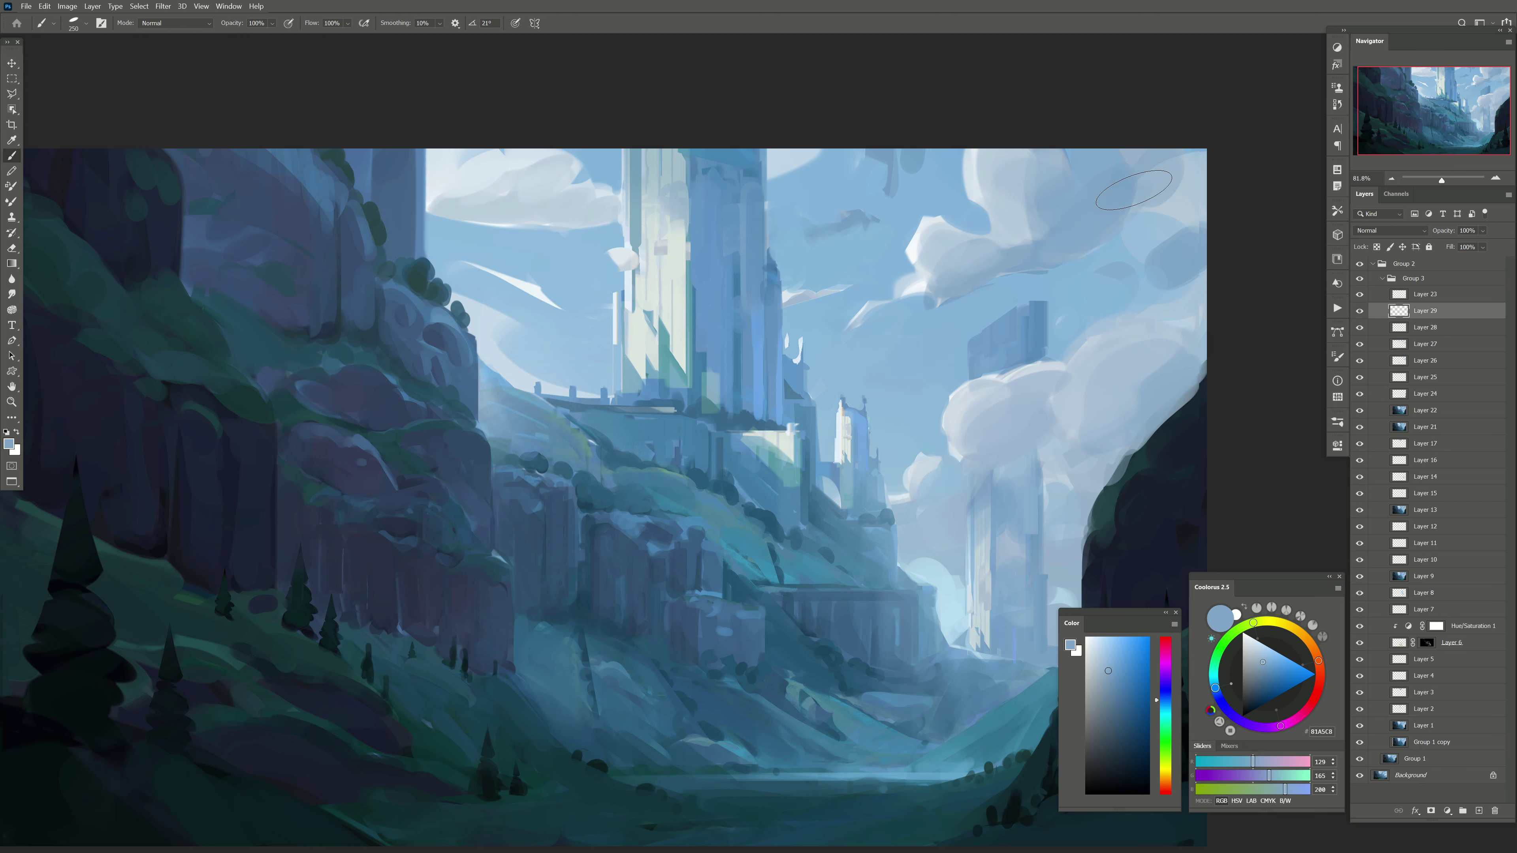
pyautogui.press(']')
pyautogui.press(']')
pyautogui.press(']')
pyautogui.press('[')
pyautogui.press('[')
pyautogui.press('[')
pyautogui.moveTo(950, 257); pyautogui.dragTo(968, 281)
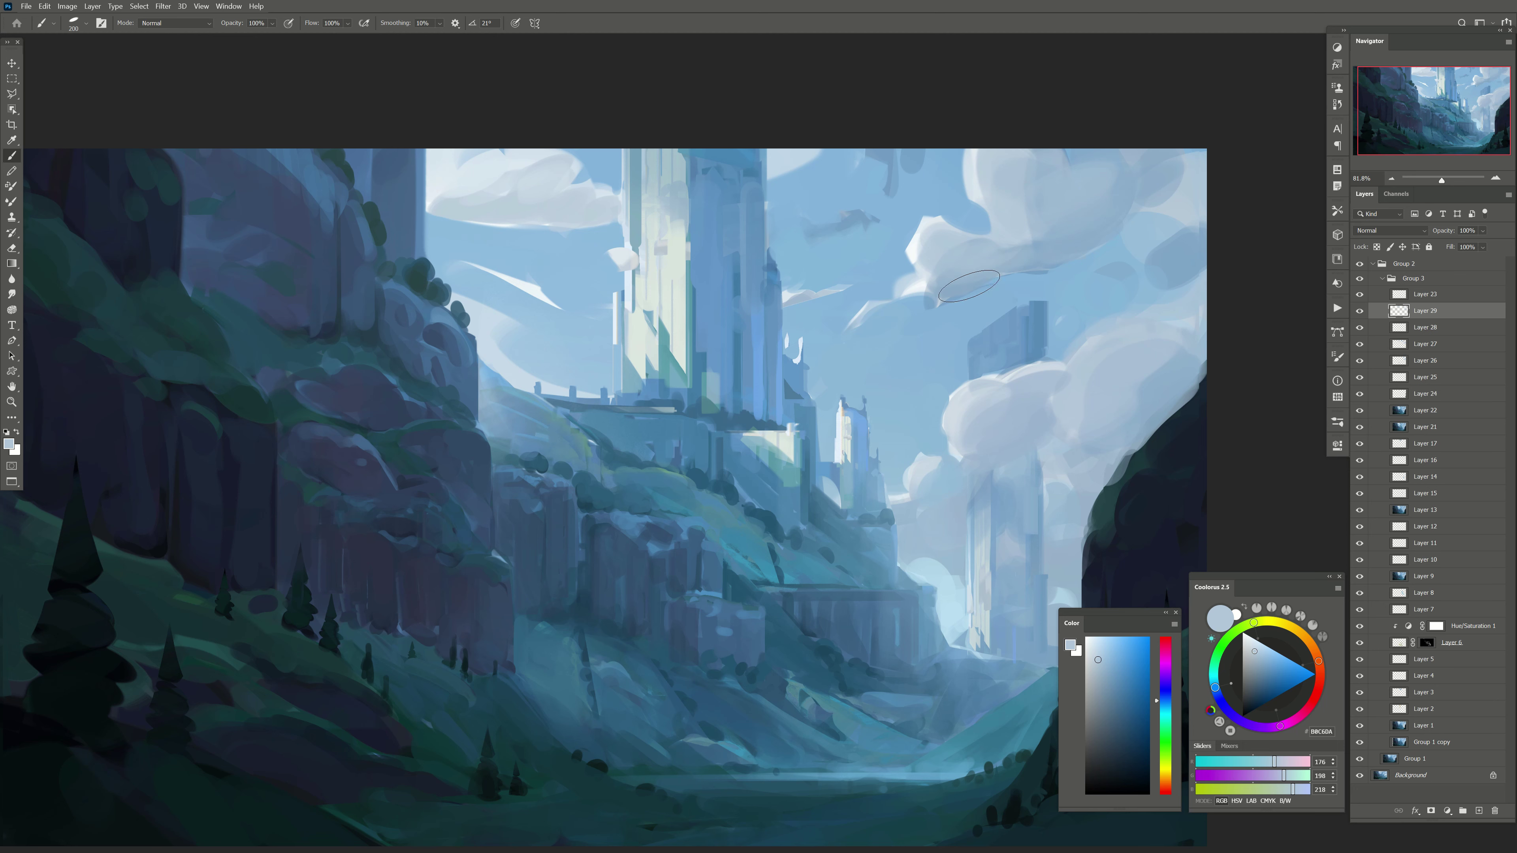
pyautogui.keyDown('alt'); pyautogui.click(961, 262); pyautogui.keyUp('alt')
pyautogui.keyDown('alt'); pyautogui.click(1016, 231); pyautogui.keyUp('alt')
pyautogui.keyDown('alt'); pyautogui.click(845, 239); pyautogui.keyUp('alt')
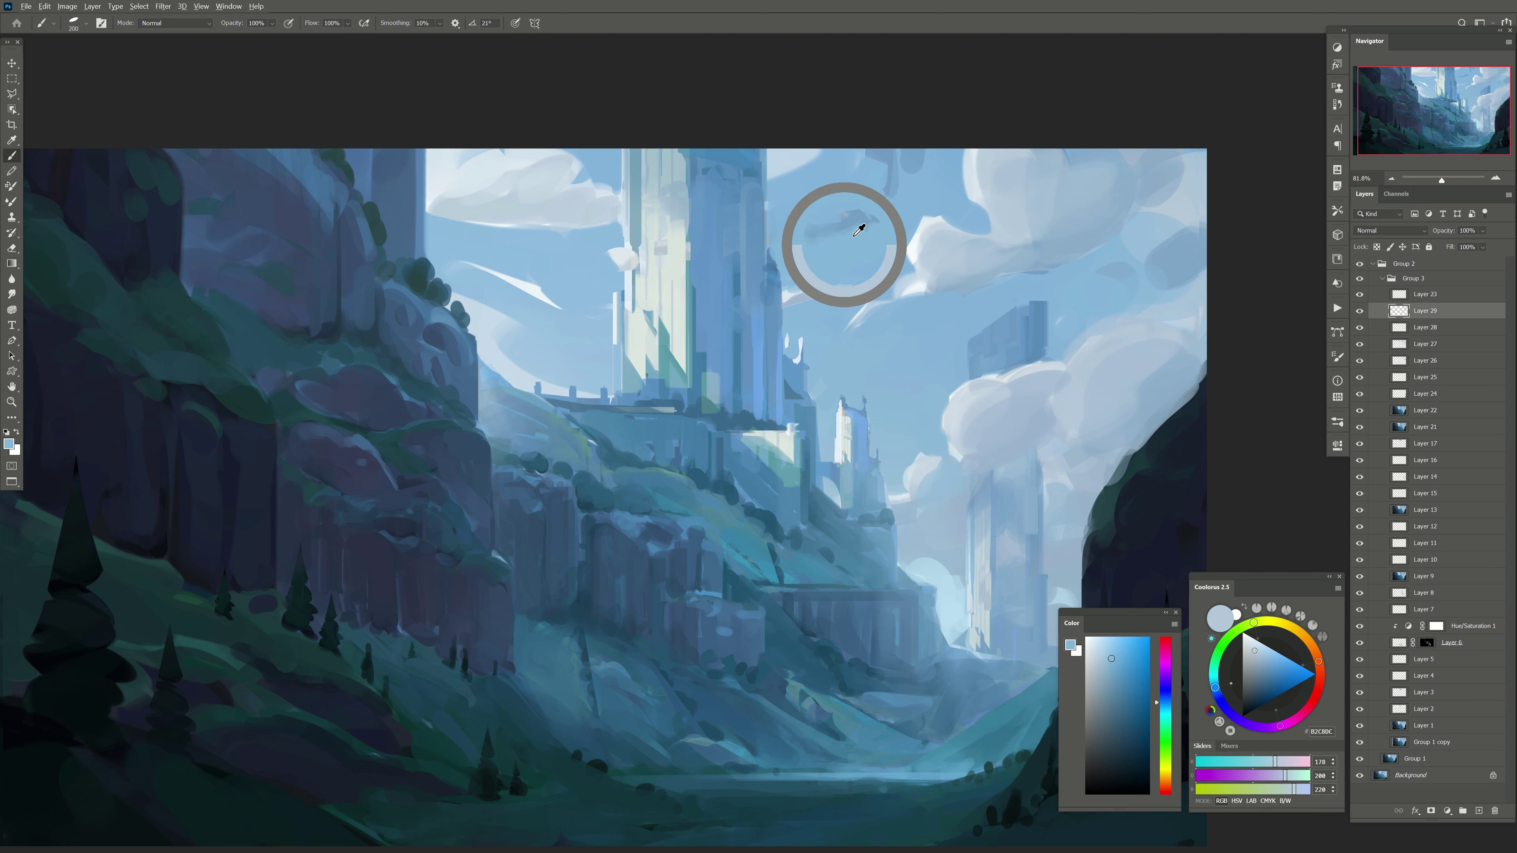
pyautogui.press(']')
# Step: Toggle the layer's visibility to compare the clouds before and after
pyautogui.click(1360, 285)
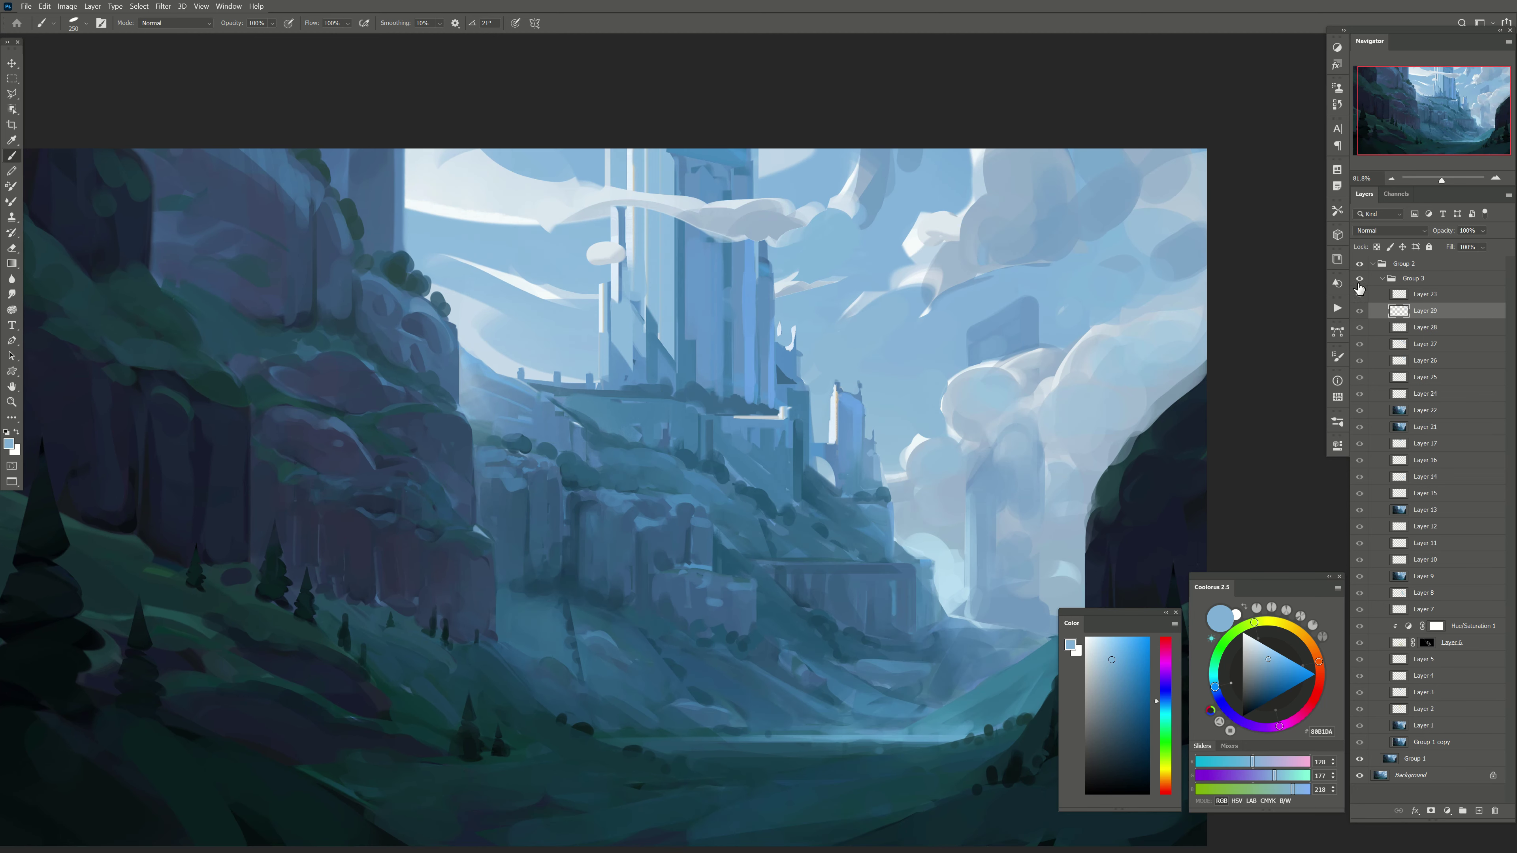
pyautogui.doubleClick(1360, 285)
pyautogui.moveTo(494, 584)
pyautogui.mouseDown()
pyautogui.moveTo(571, 469)
pyautogui.moveTo(651, 518)
pyautogui.mouseUp()
pyautogui.press('[')
pyautogui.press('[')
pyautogui.press('[')
# Step: On new Layer 30, dab pale cloud paint near the distant tower
pyautogui.click(1479, 811)
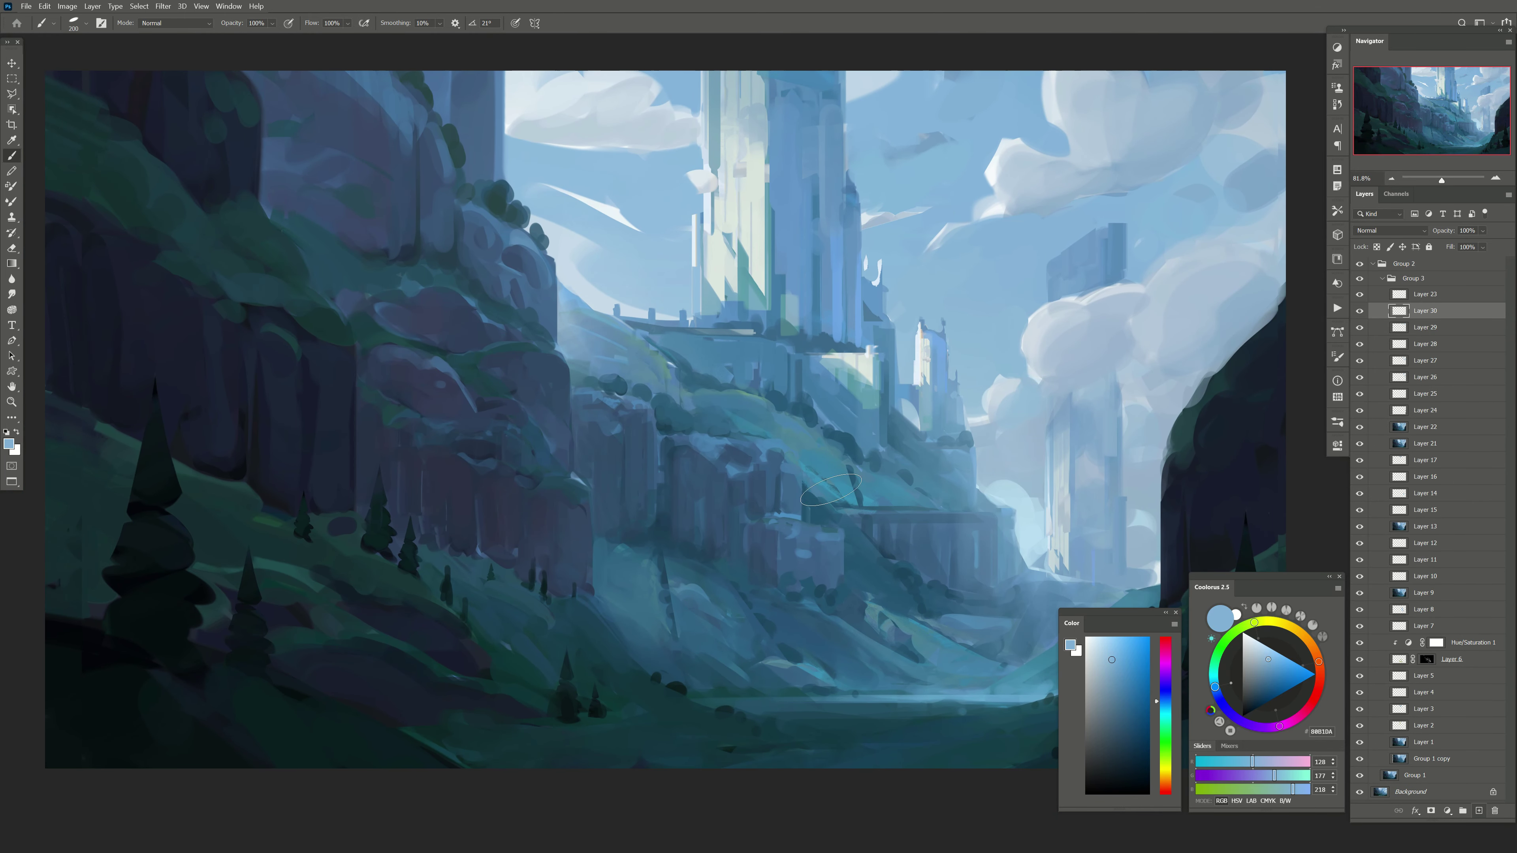
pyautogui.moveTo(1033, 472); pyautogui.dragTo(1003, 451)
pyautogui.press('[')
pyautogui.press('[')
pyautogui.keyDown('alt'); pyautogui.click(995, 479); pyautogui.keyUp('alt')
pyautogui.keyDown('alt'); pyautogui.click(950, 370); pyautogui.keyUp('alt')
pyautogui.press('[')
pyautogui.press('[')
pyautogui.press('[')
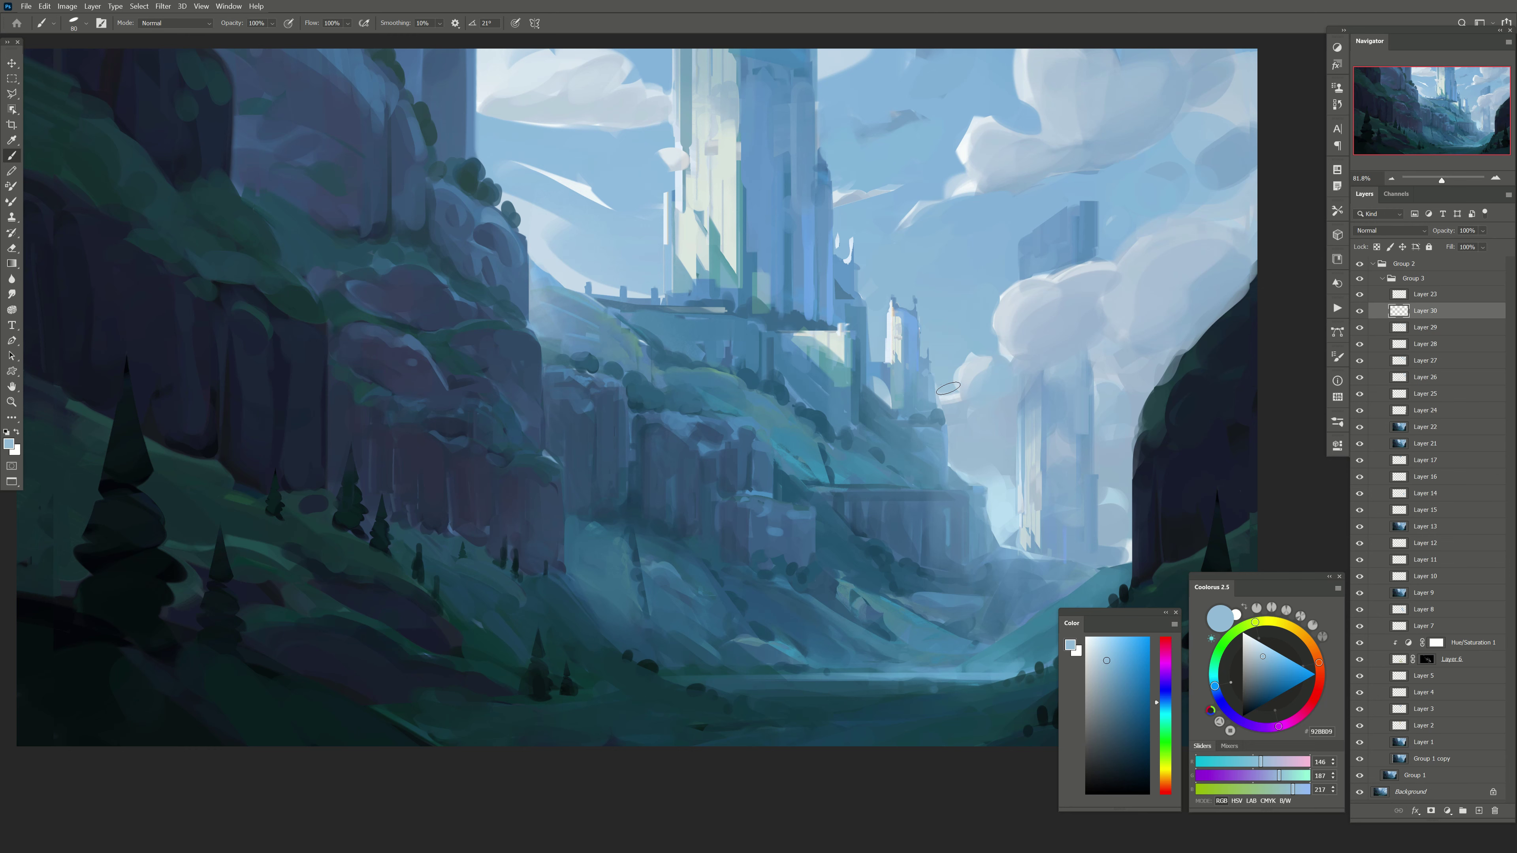
pyautogui.keyDown('alt'); pyautogui.click(975, 360); pyautogui.keyUp('alt')
pyautogui.press(']')
pyautogui.press(']')
pyautogui.moveTo(983, 379); pyautogui.dragTo(959, 467)
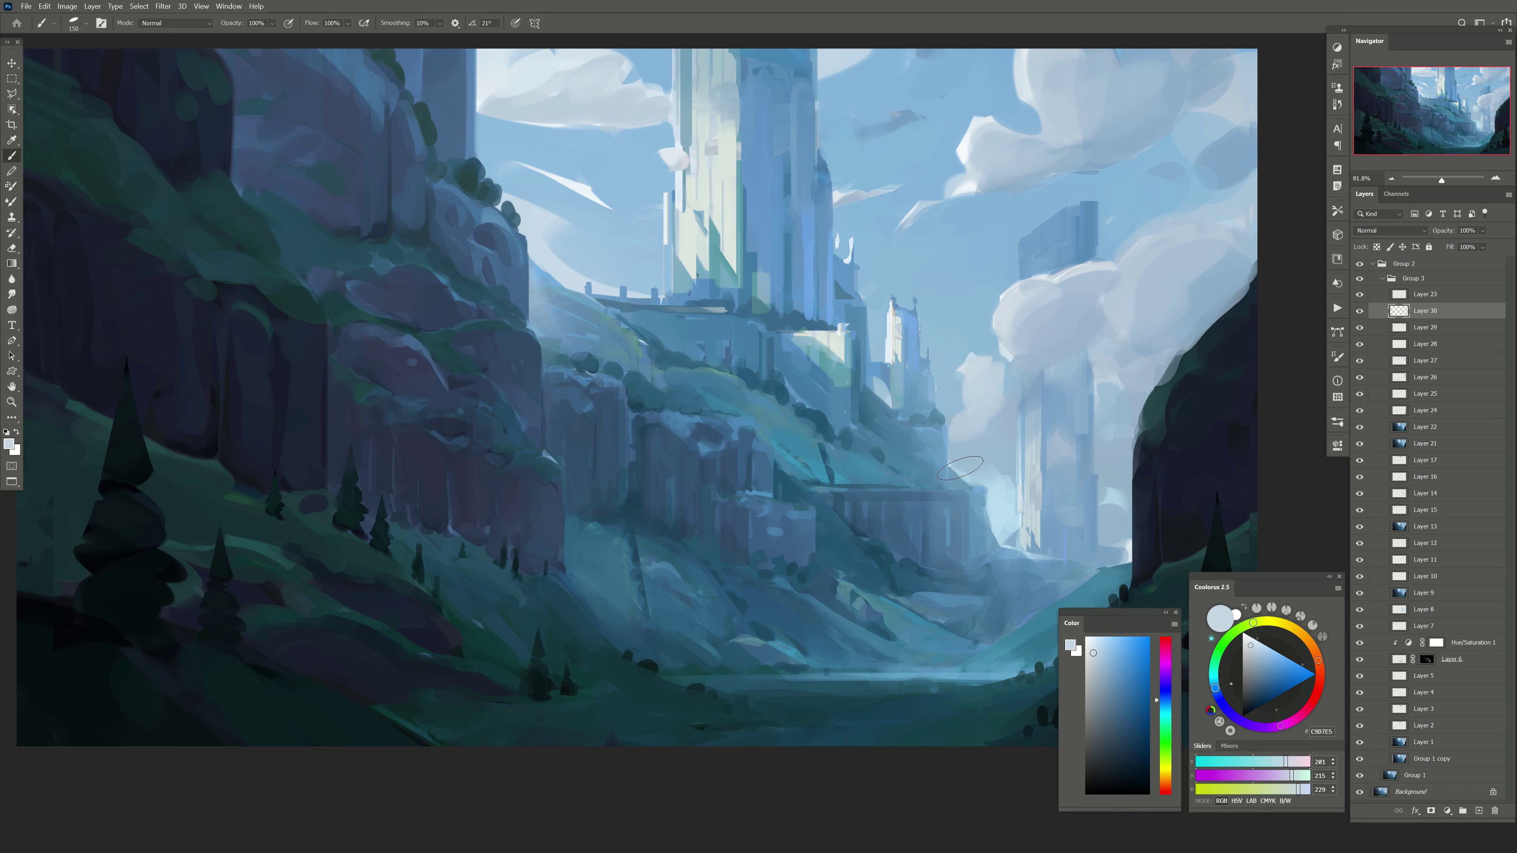
# Step: Sample the slope's teal blues and paint lighter strokes on the slope below the castle
pyautogui.keyDown('alt'); pyautogui.click(982, 421); pyautogui.keyUp('alt')
pyautogui.press('[')
pyautogui.press('[')
pyautogui.moveTo(619, 491); pyautogui.dragTo(666, 442)
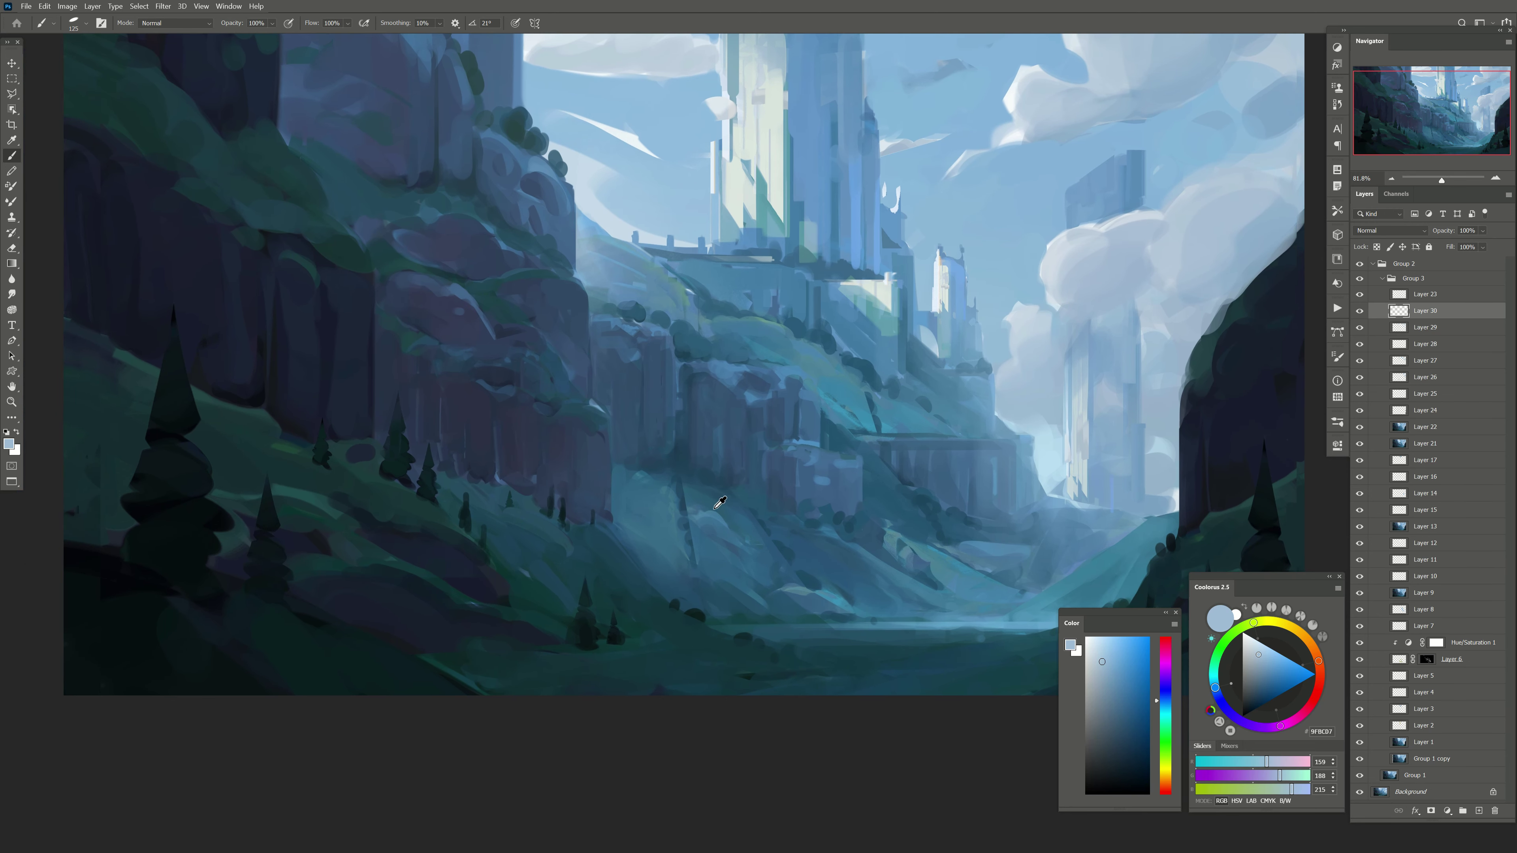
pyautogui.keyDown('alt'); pyautogui.click(697, 503); pyautogui.keyUp('alt')
pyautogui.keyDown('alt'); pyautogui.click(865, 546); pyautogui.keyUp('alt')
pyautogui.press('[')
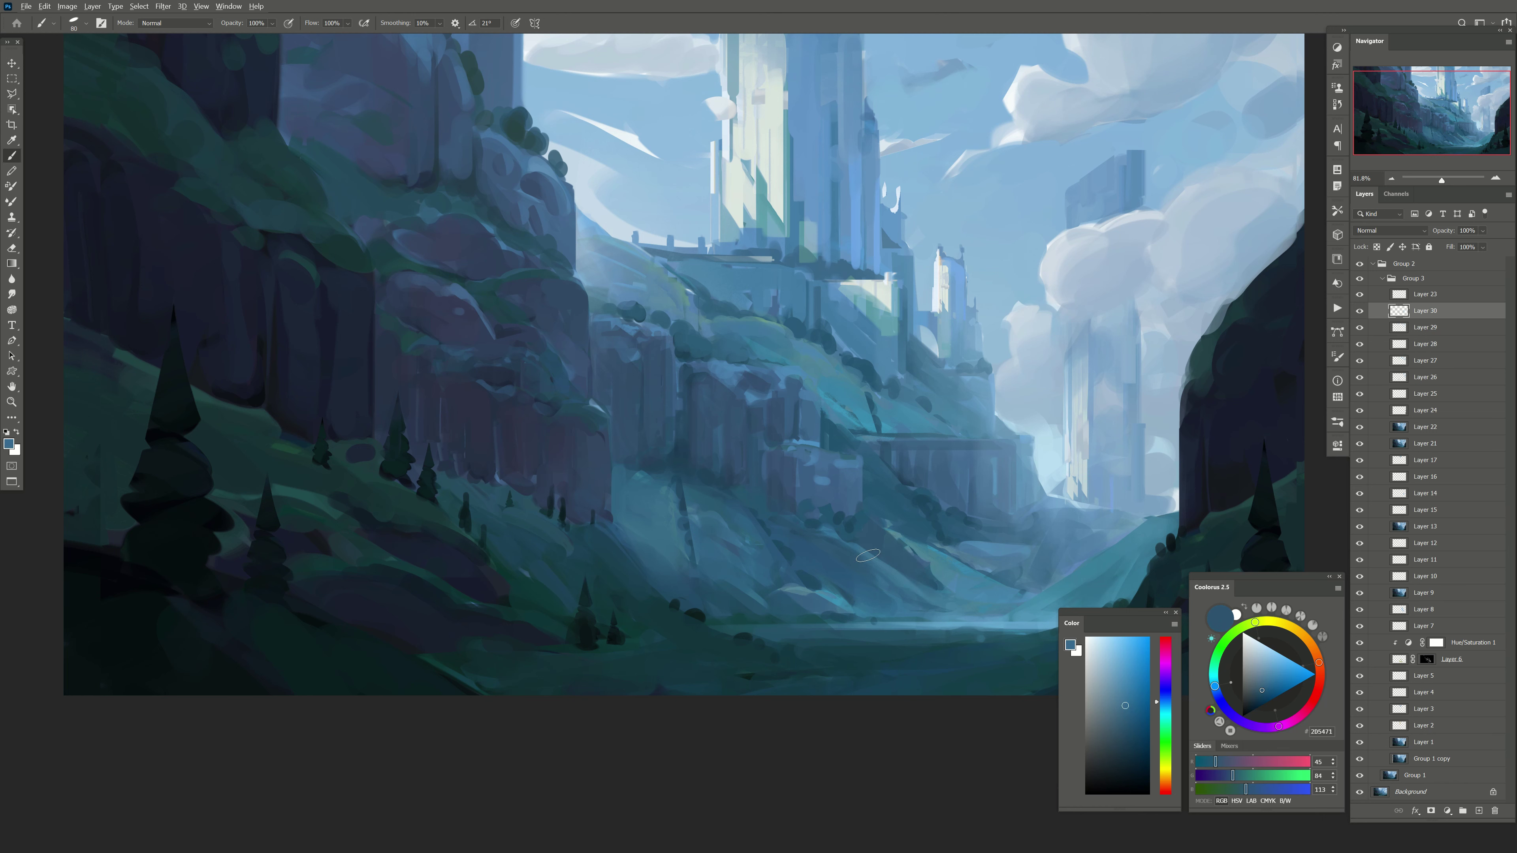
pyautogui.keyDown('alt'); pyautogui.click(868, 556); pyautogui.keyUp('alt')
pyautogui.press(']')
pyautogui.moveTo(860, 553)
pyautogui.mouseDown()
pyautogui.moveTo(887, 559)
pyautogui.moveTo(777, 570)
pyautogui.mouseUp()
# Step: Undo a light stroke and repaint mid-blue strokes across the slope below the castle
pyautogui.keyDown('alt'); pyautogui.click(863, 552); pyautogui.keyUp('alt')
pyautogui.press(']')
pyautogui.press(']')
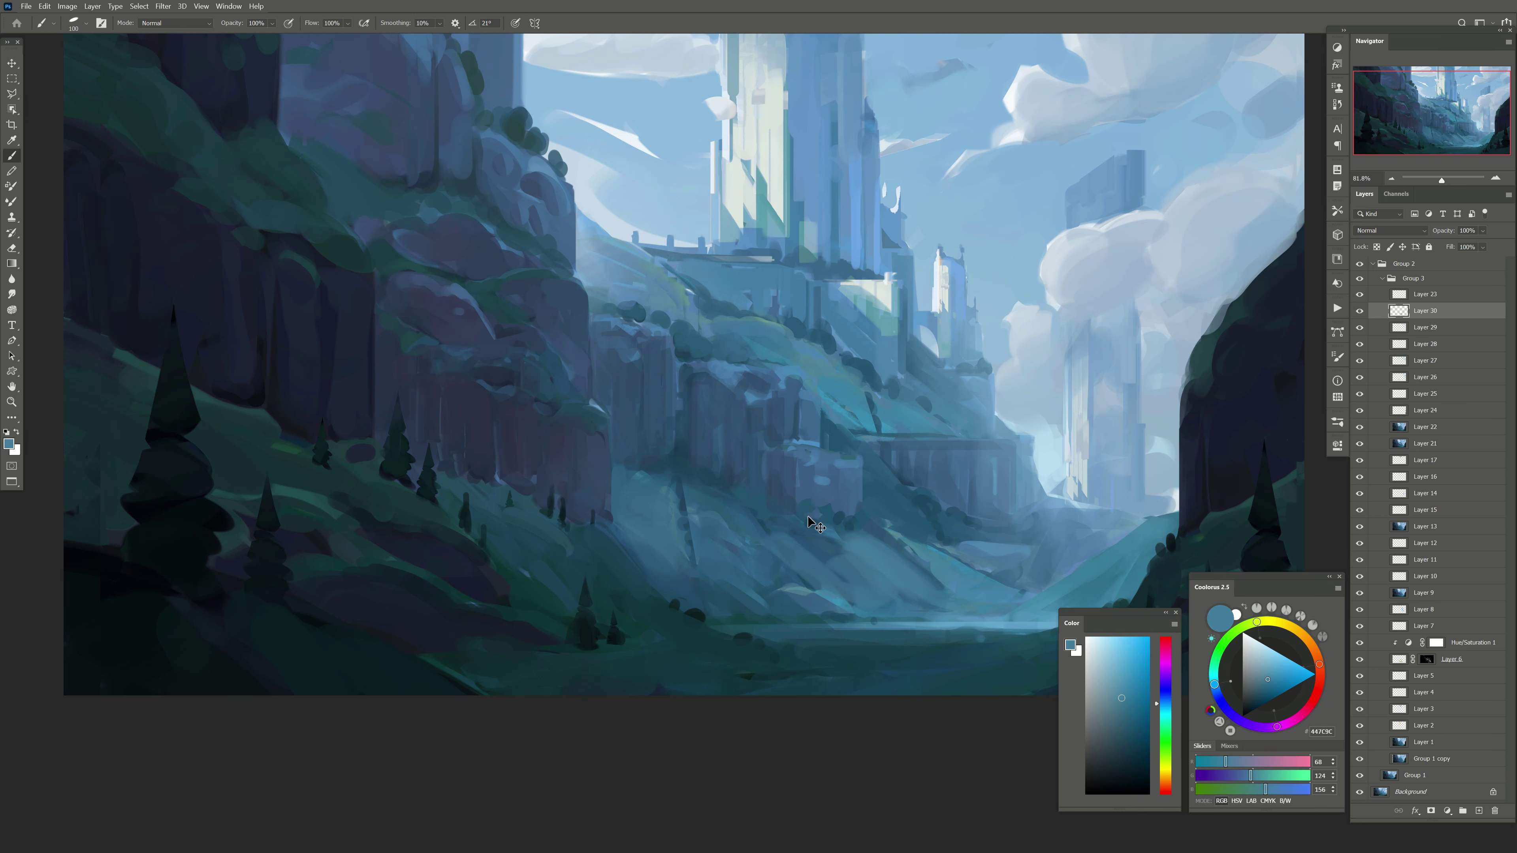
pyautogui.hotkey('ctrl', 'z')
pyautogui.keyDown('alt'); pyautogui.click(824, 537); pyautogui.keyUp('alt')
pyautogui.moveTo(871, 592)
pyautogui.mouseDown()
pyautogui.moveTo(794, 537)
pyautogui.moveTo(693, 533)
pyautogui.mouseUp()
pyautogui.press('[')
pyautogui.press('[')
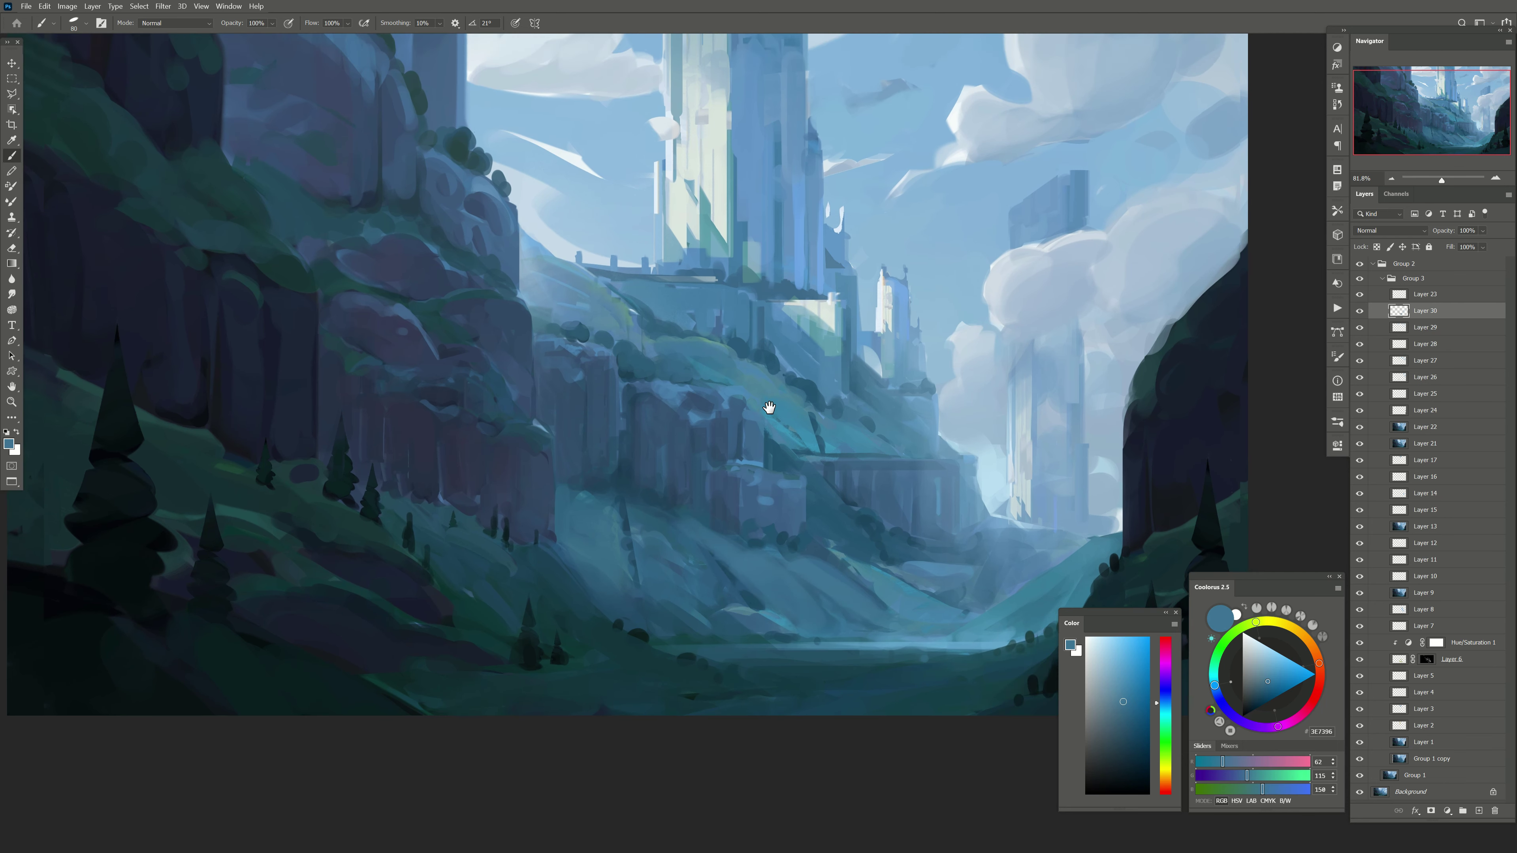
# Step: Add new Layers 31 and 32 for further painting
pyautogui.press('e')
pyautogui.press('b')
pyautogui.keyDown('alt'); pyautogui.click(706, 551); pyautogui.keyUp('alt')
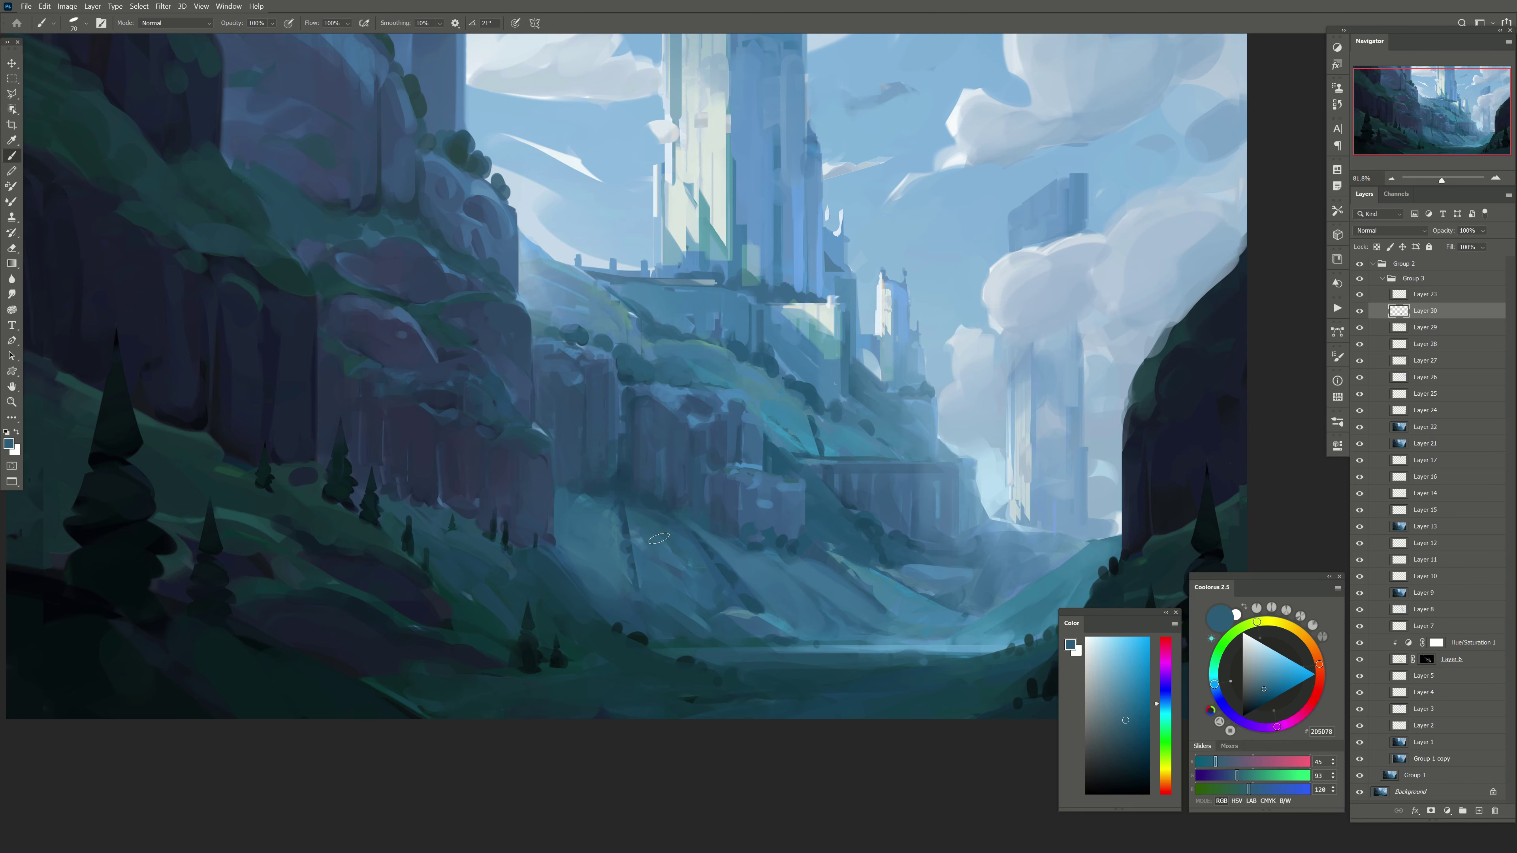
pyautogui.moveTo(474, 424)
pyautogui.mouseDown()
pyautogui.moveTo(610, 481)
pyautogui.moveTo(567, 436)
pyautogui.mouseUp()
pyautogui.hotkey('ctrl', 'shift', 'alt', 'n')
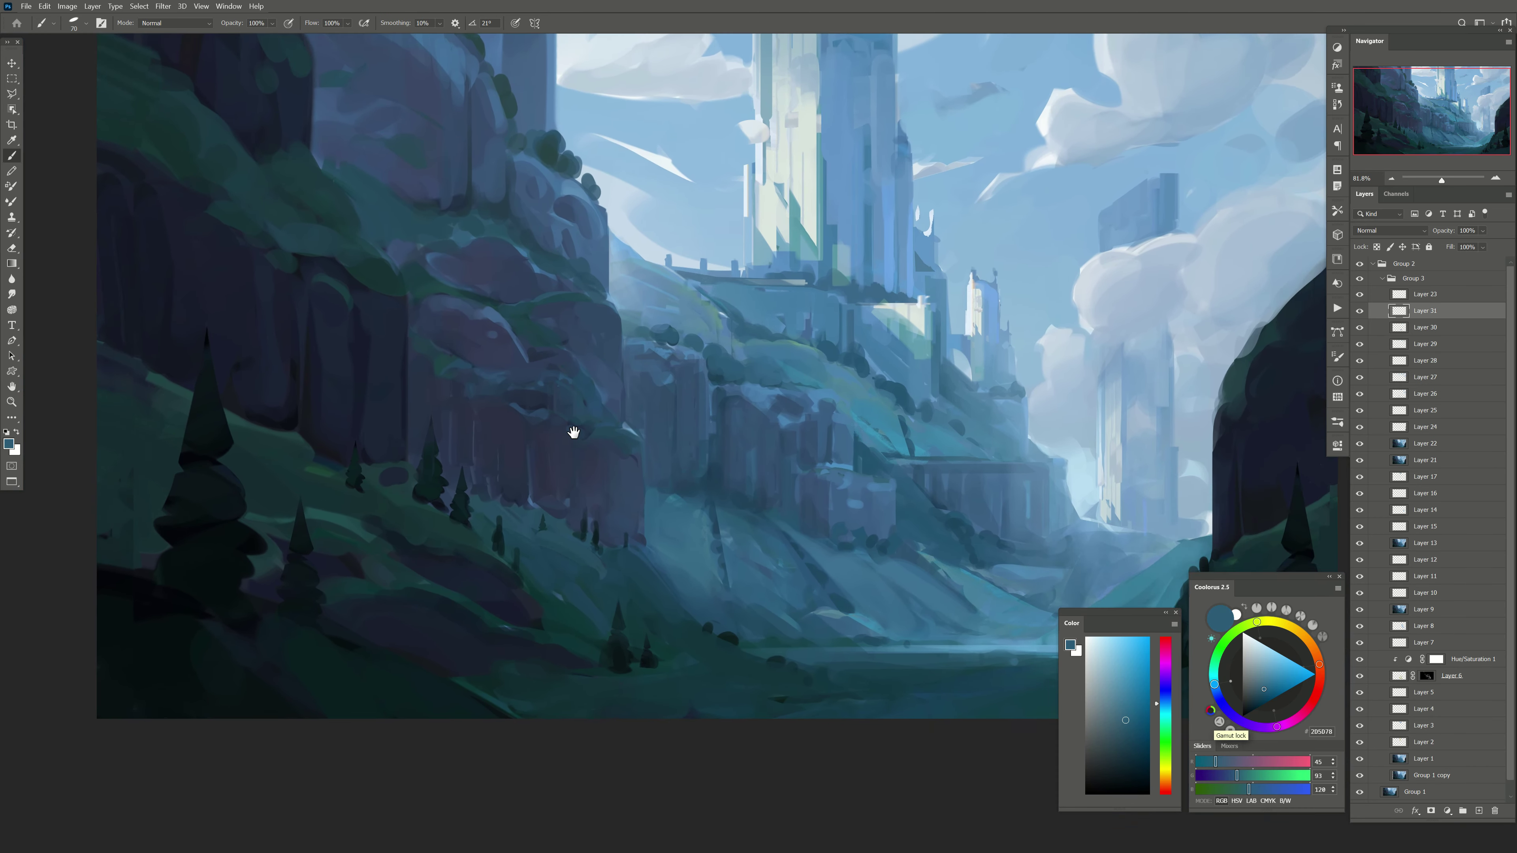
pyautogui.moveTo(719, 265); pyautogui.dragTo(668, 320)
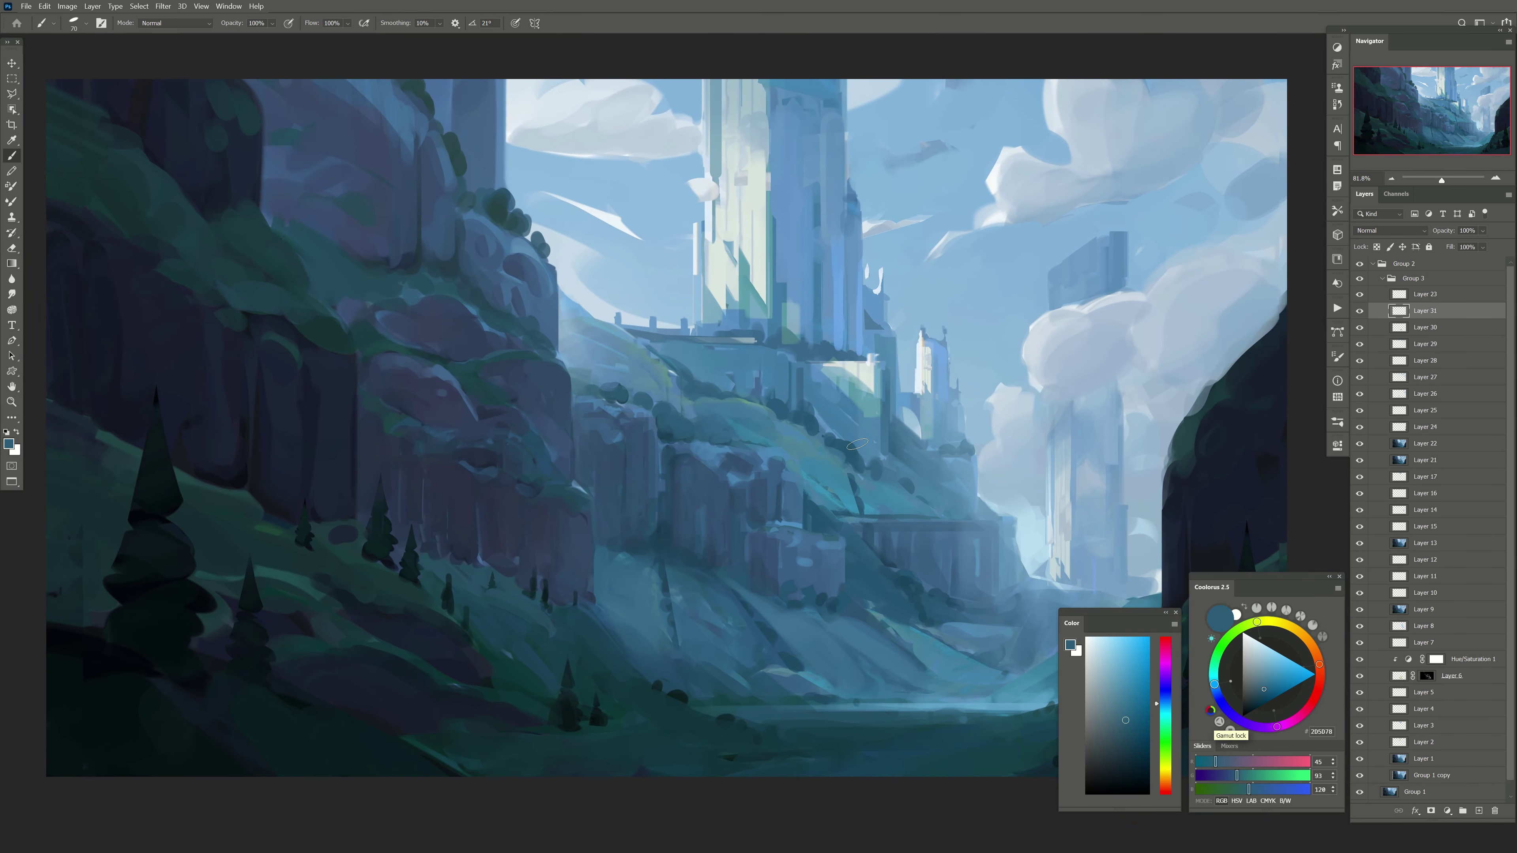
pyautogui.click(1479, 812)
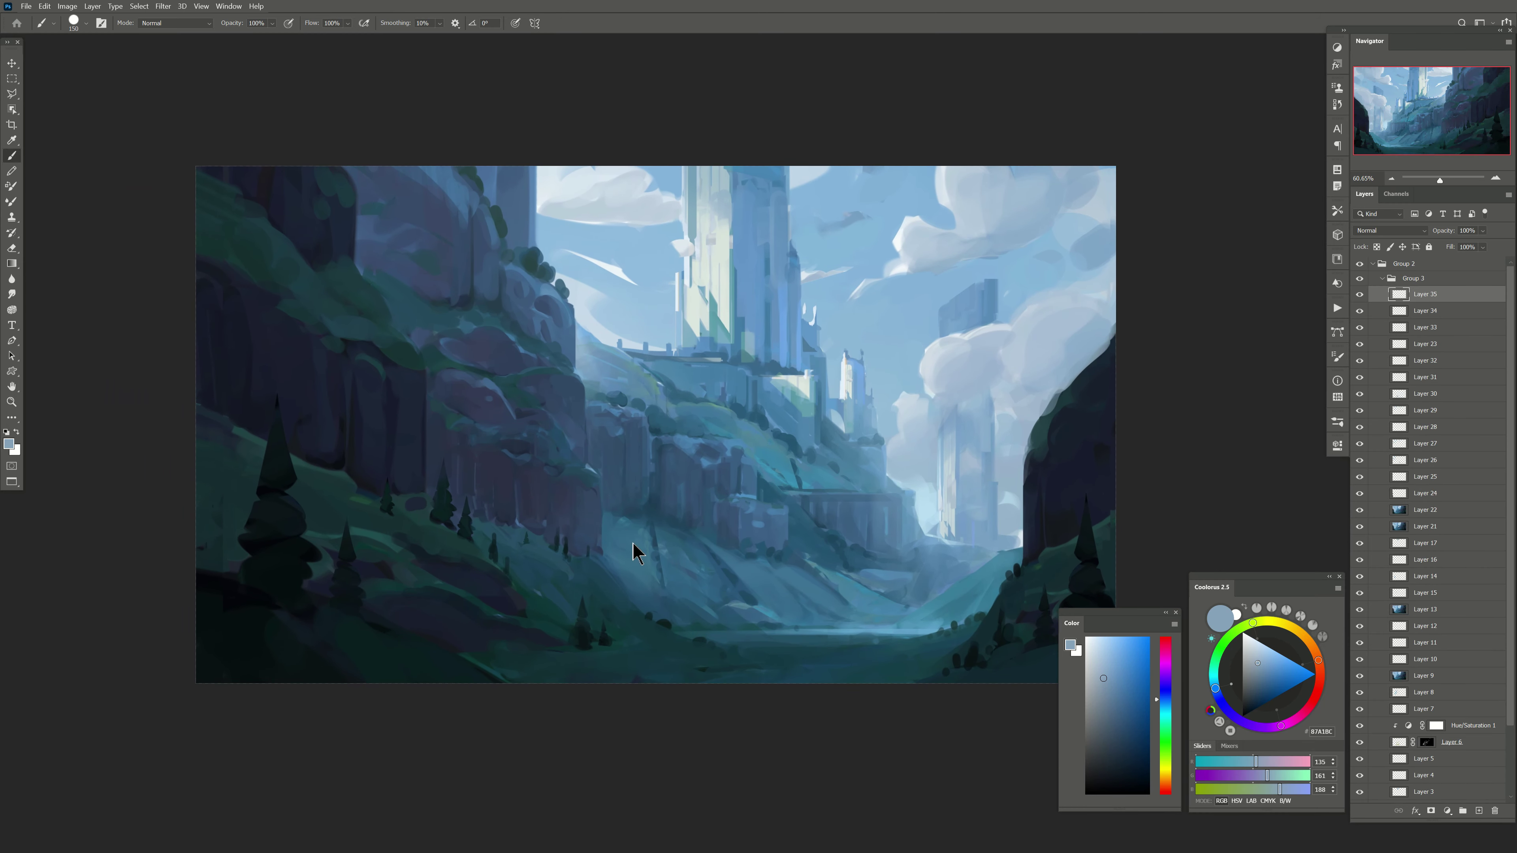
# Step: Mirror the canvas to check composition and add new empty layers up to Layer 37
pyautogui.press('h')
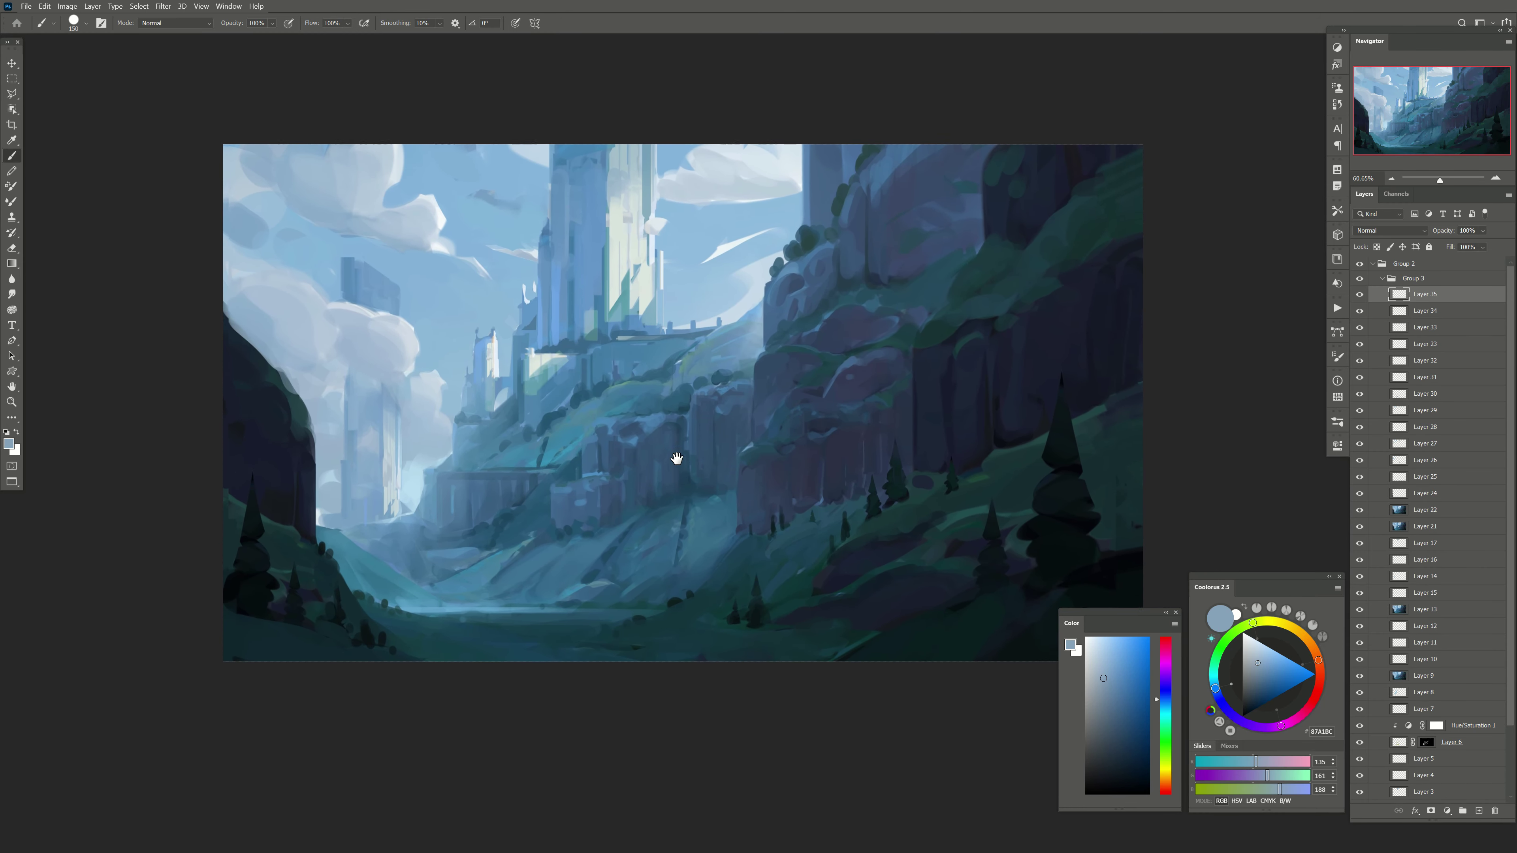
pyautogui.moveTo(521, 520); pyautogui.dragTo(796, 434)
pyautogui.click(1478, 812)
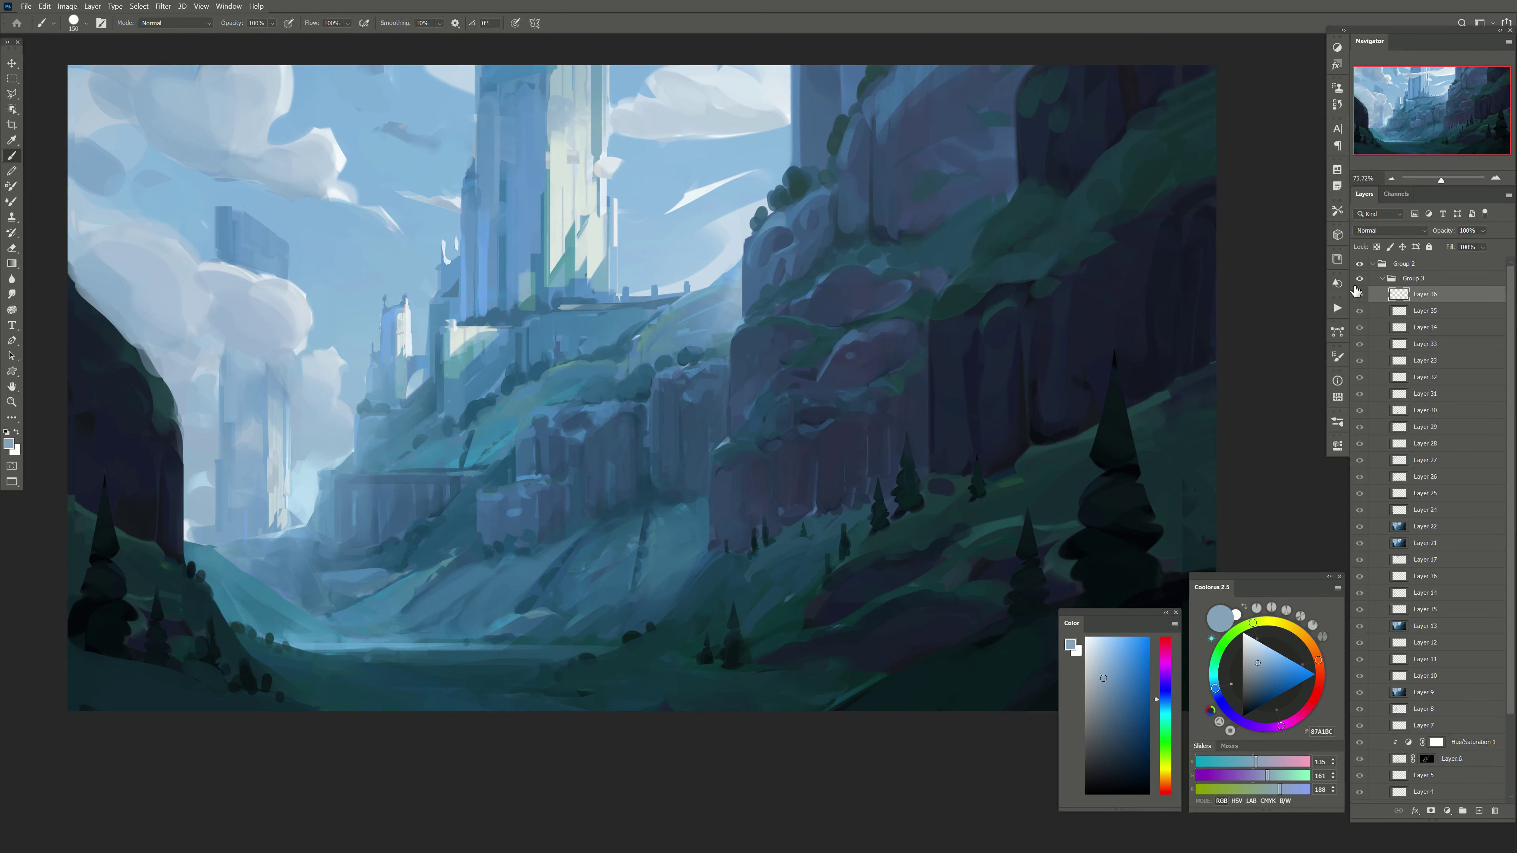
pyautogui.click(1359, 310)
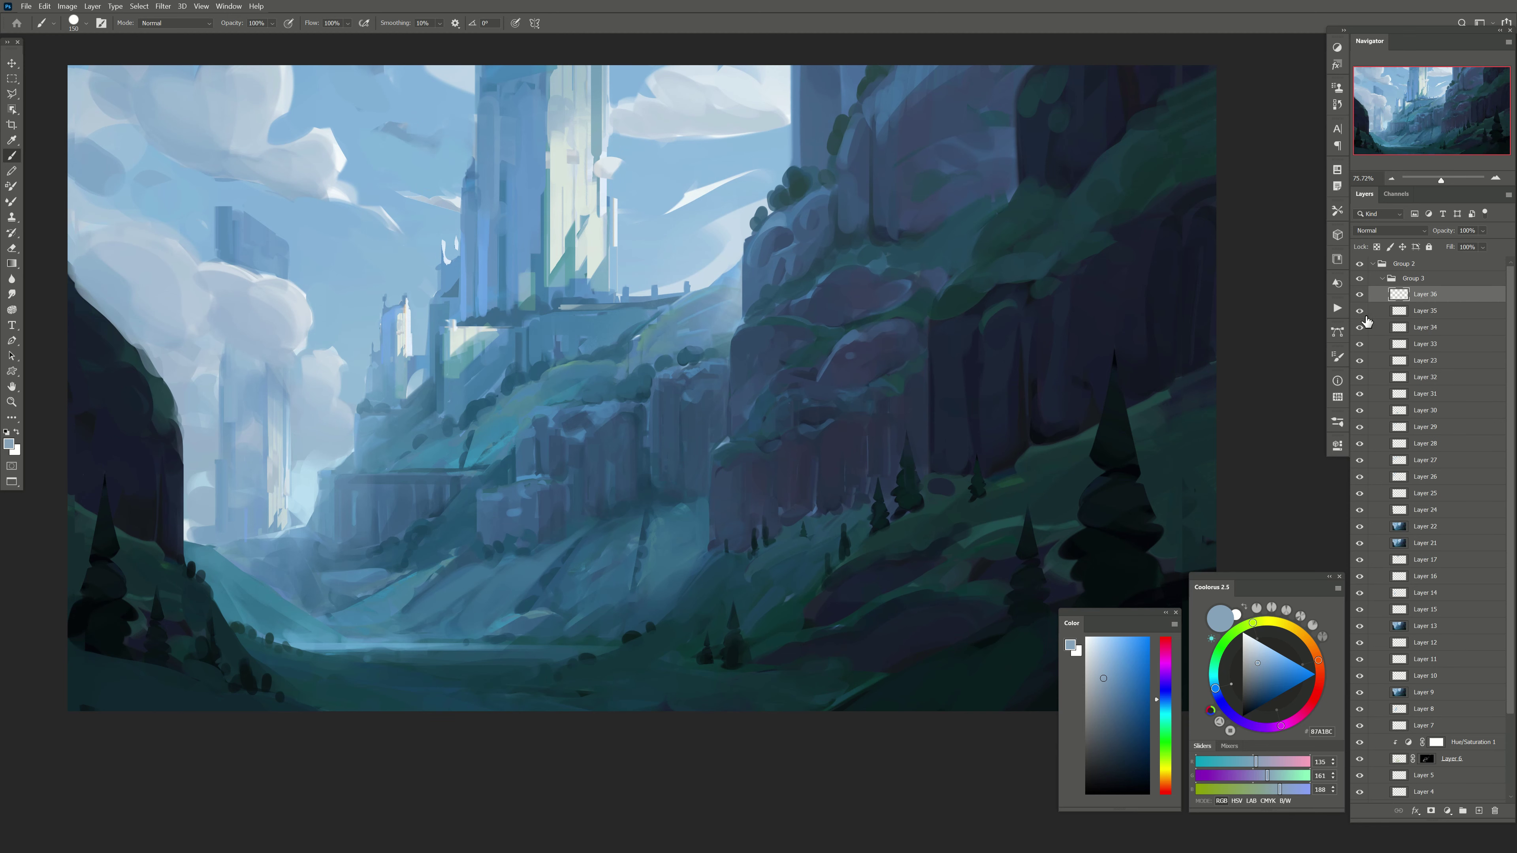
pyautogui.click(1477, 812)
pyautogui.moveTo(239, 258); pyautogui.dragTo(340, 325)
# Step: Paint soft pale blue into the upper-left clouds
pyautogui.keyDown('alt'); pyautogui.click(251, 182); pyautogui.keyUp('alt')
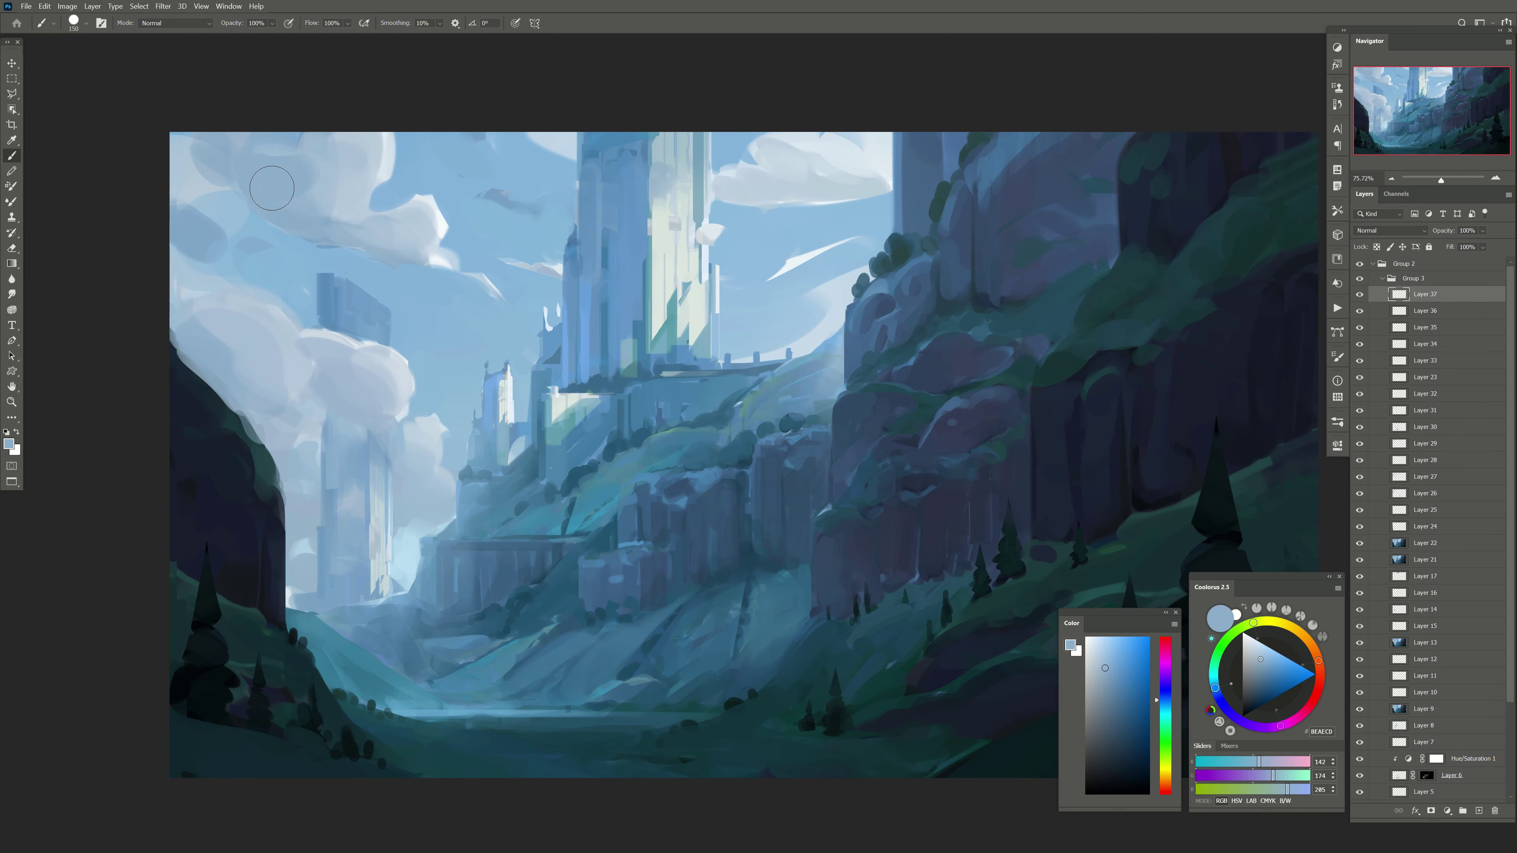
pyautogui.press(']')
pyautogui.press('[')
pyautogui.press('[')
pyautogui.press('[')
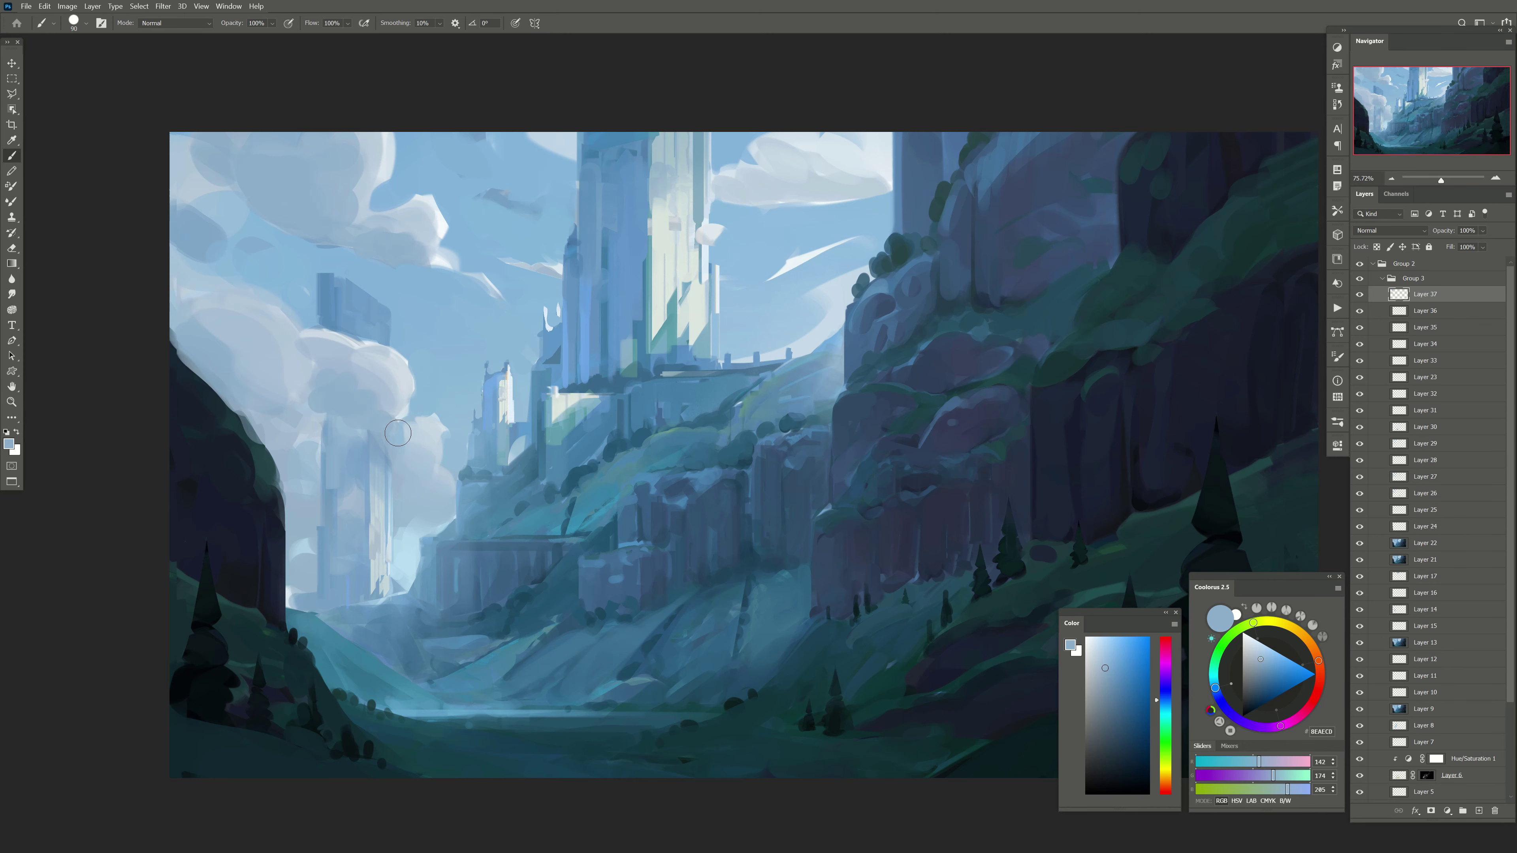
pyautogui.press(']')
pyautogui.press(']')
pyautogui.press(']')
pyautogui.press(']')
pyautogui.press(']')
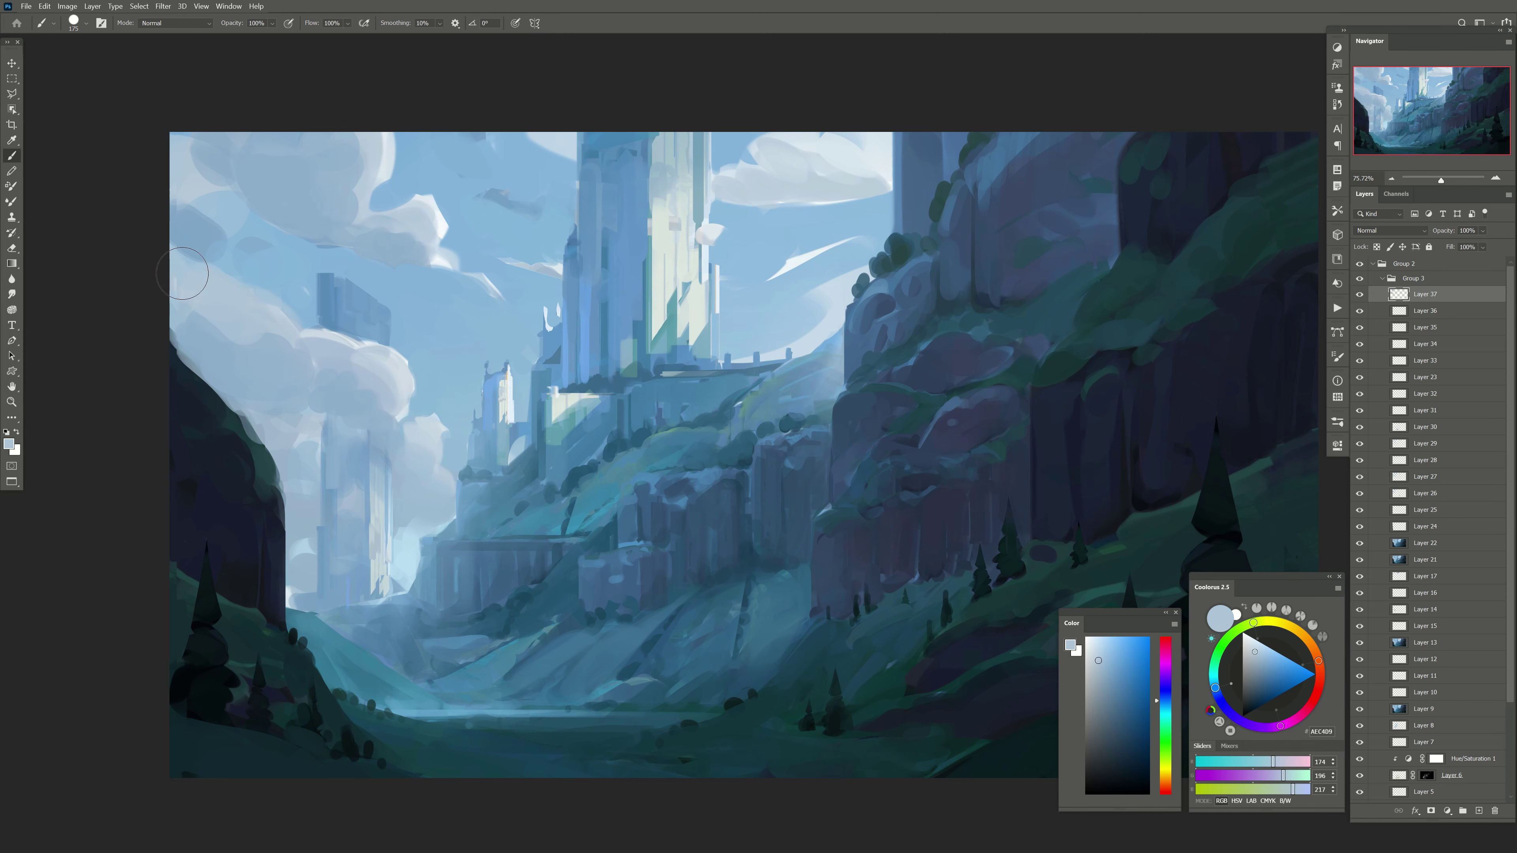
pyautogui.keyDown('alt'); pyautogui.click(223, 265); pyautogui.keyUp('alt')
pyautogui.moveTo(223, 264); pyautogui.dragTo(298, 287)
# Step: Pick deeper sky and lighter cloud blues while tuning the brush size
pyautogui.keyDown('alt'); pyautogui.click(332, 357); pyautogui.keyUp('alt')
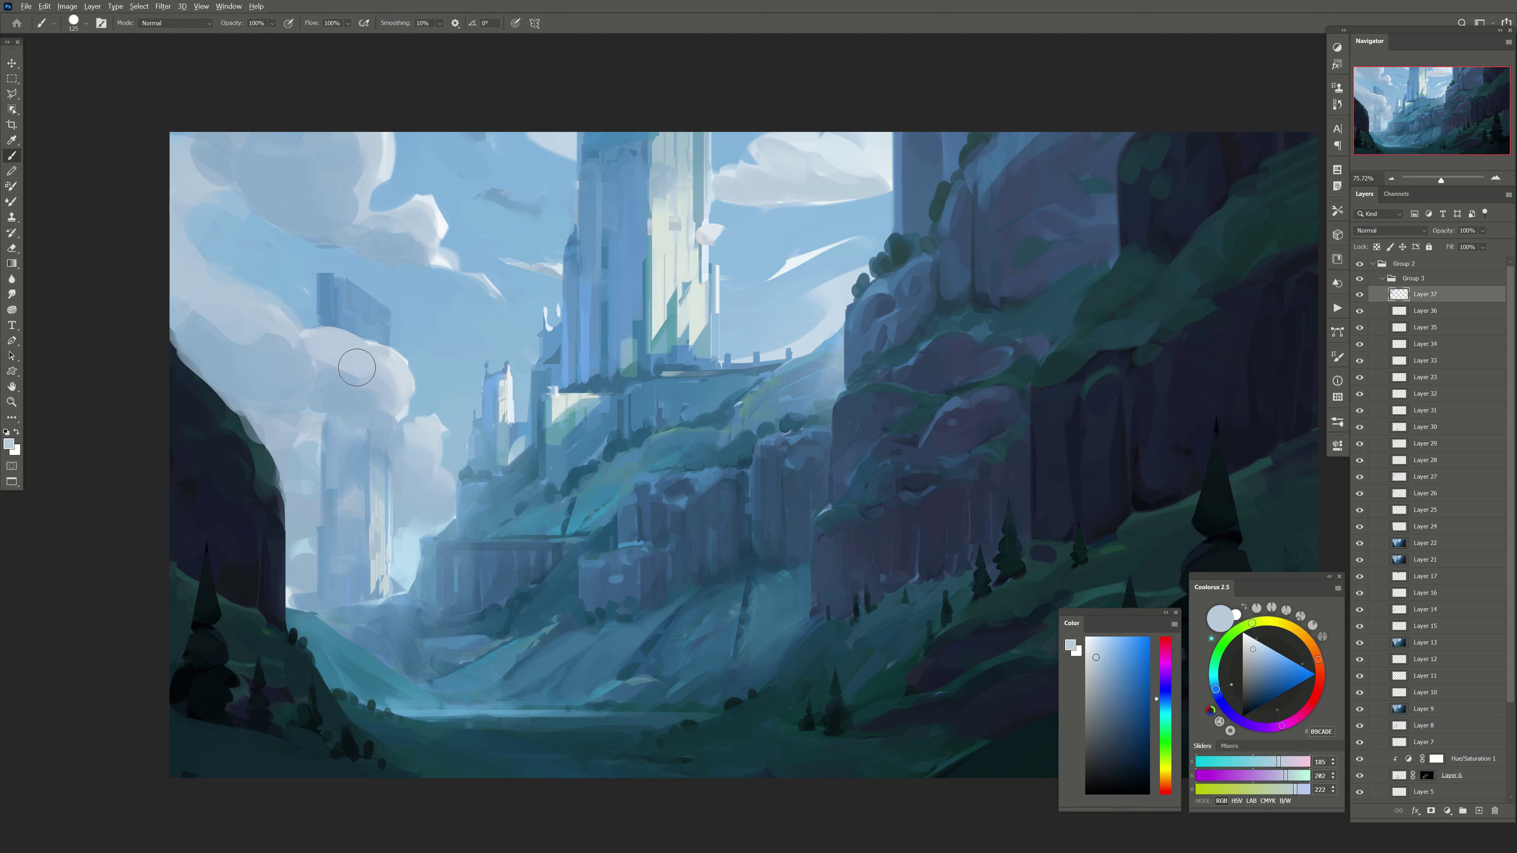
pyautogui.press('[')
pyautogui.keyDown('alt'); pyautogui.click(373, 361); pyautogui.keyUp('alt')
pyautogui.press('[')
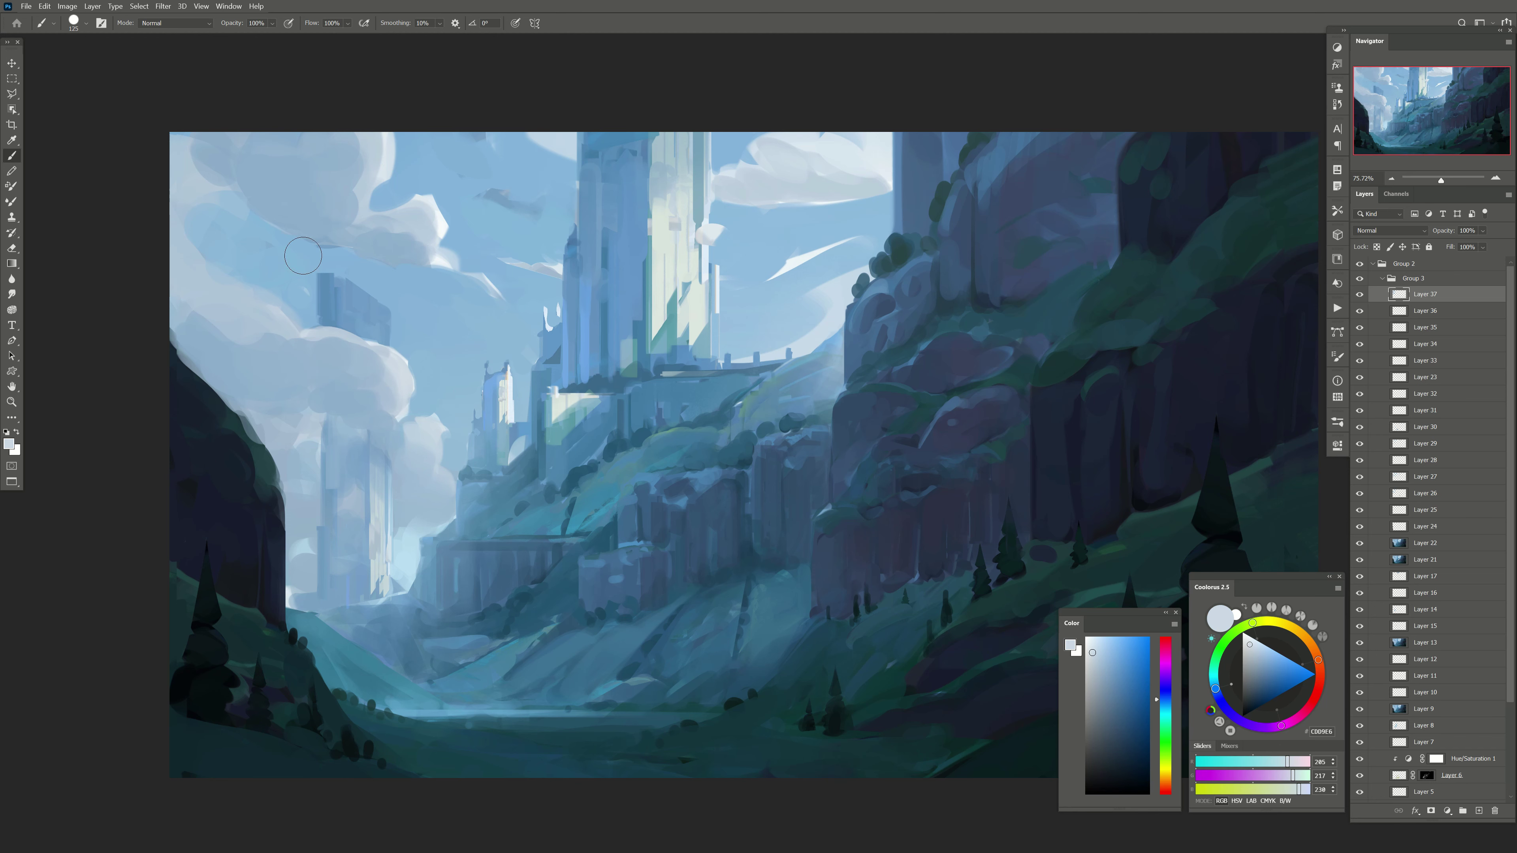
pyautogui.press(']')
pyautogui.moveTo(563, 307); pyautogui.dragTo(484, 275)
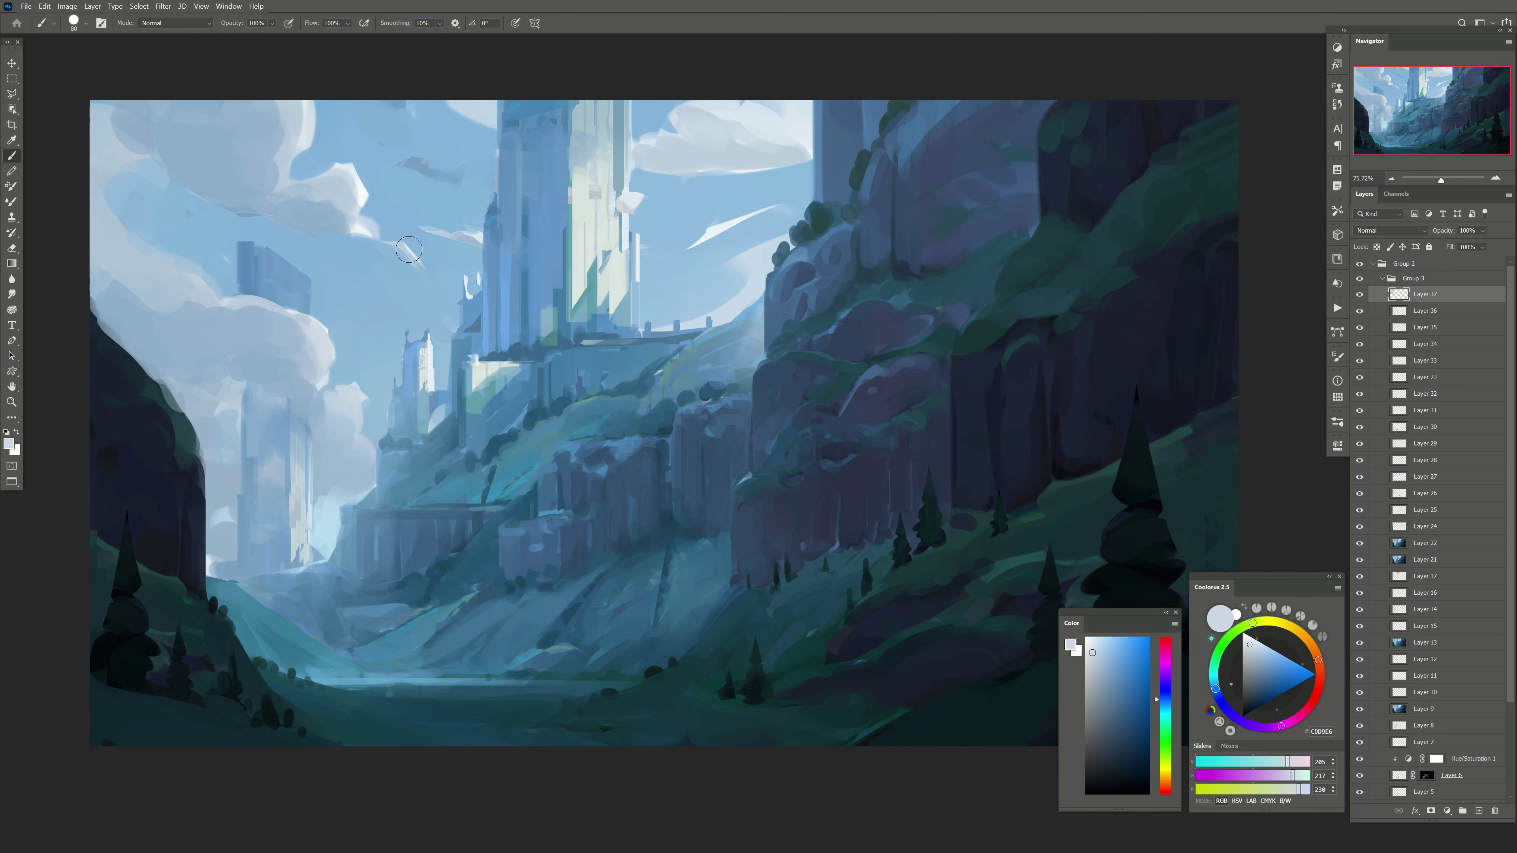
# Step: Sample pale and sky blues from around the clouds while repositioning the view
pyautogui.keyDown('alt'); pyautogui.click(356, 372); pyautogui.keyUp('alt')
pyautogui.press(']')
pyautogui.press(']')
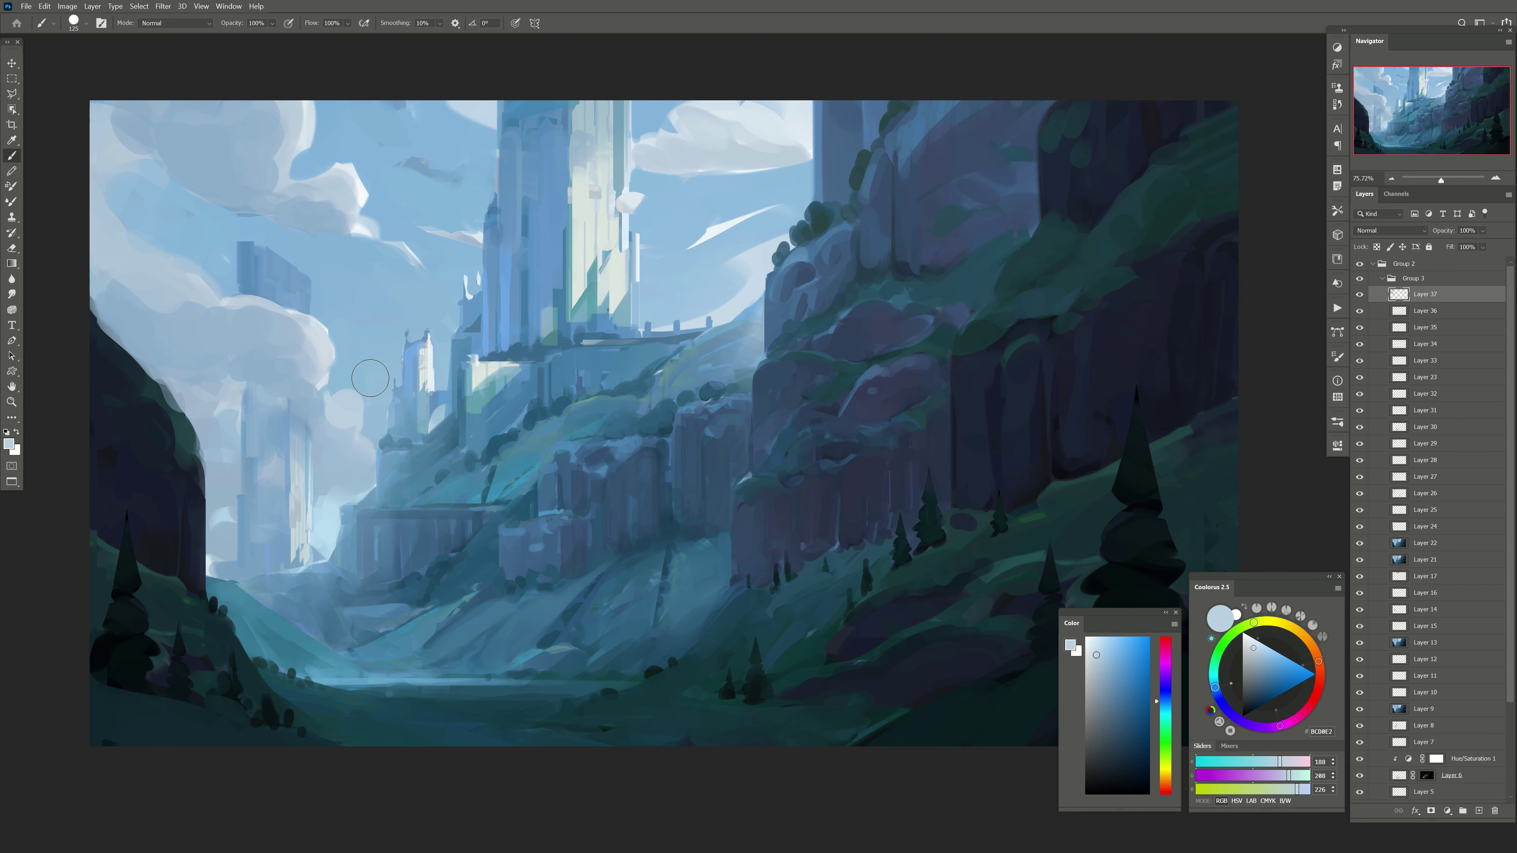
pyautogui.keyDown('alt'); pyautogui.click(336, 380); pyautogui.keyUp('alt')
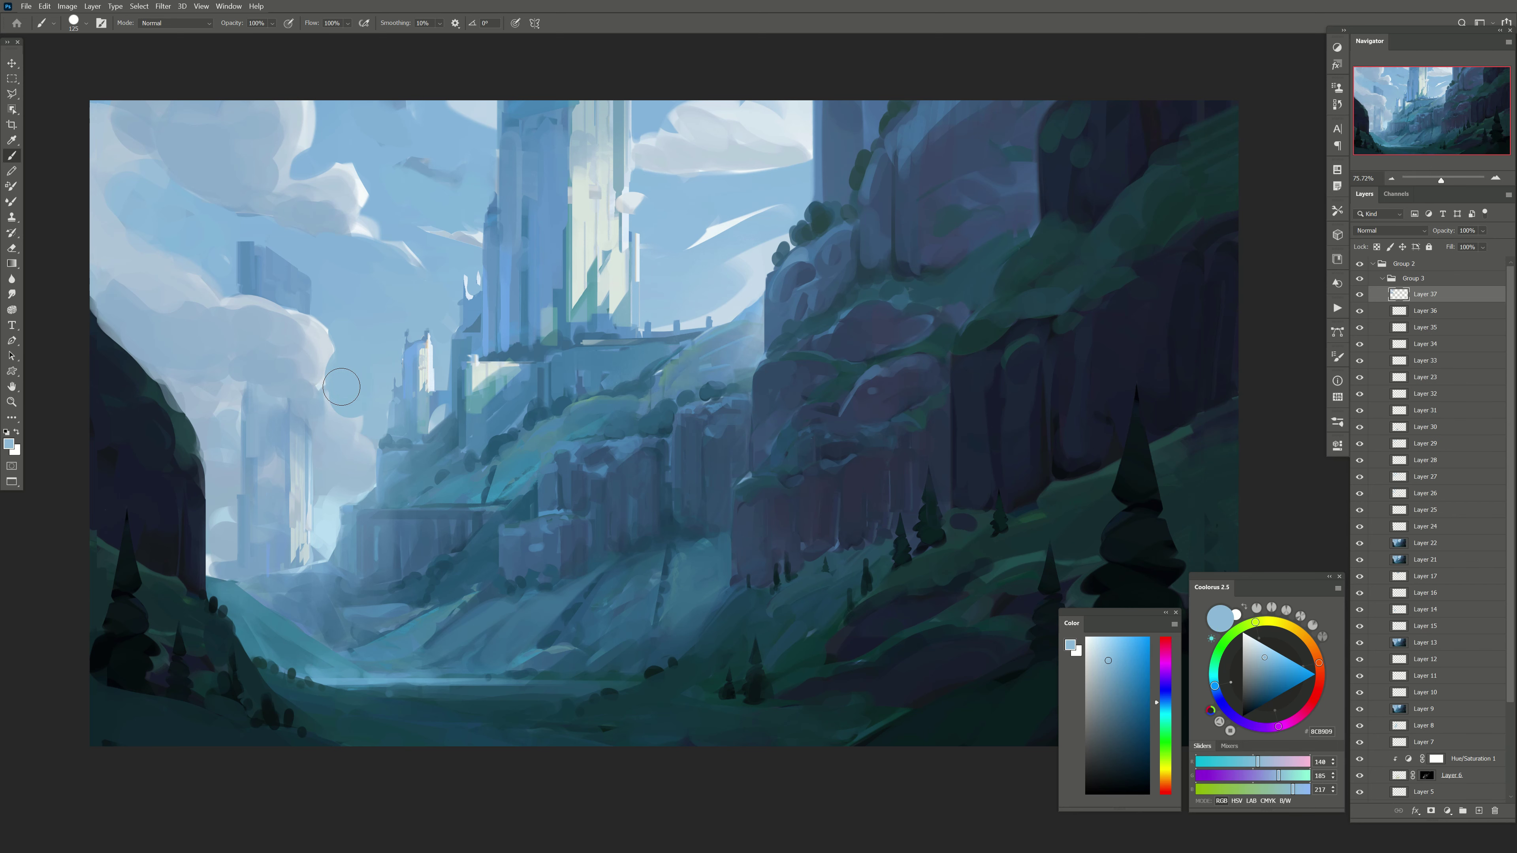
pyautogui.moveTo(341, 386); pyautogui.dragTo(326, 318)
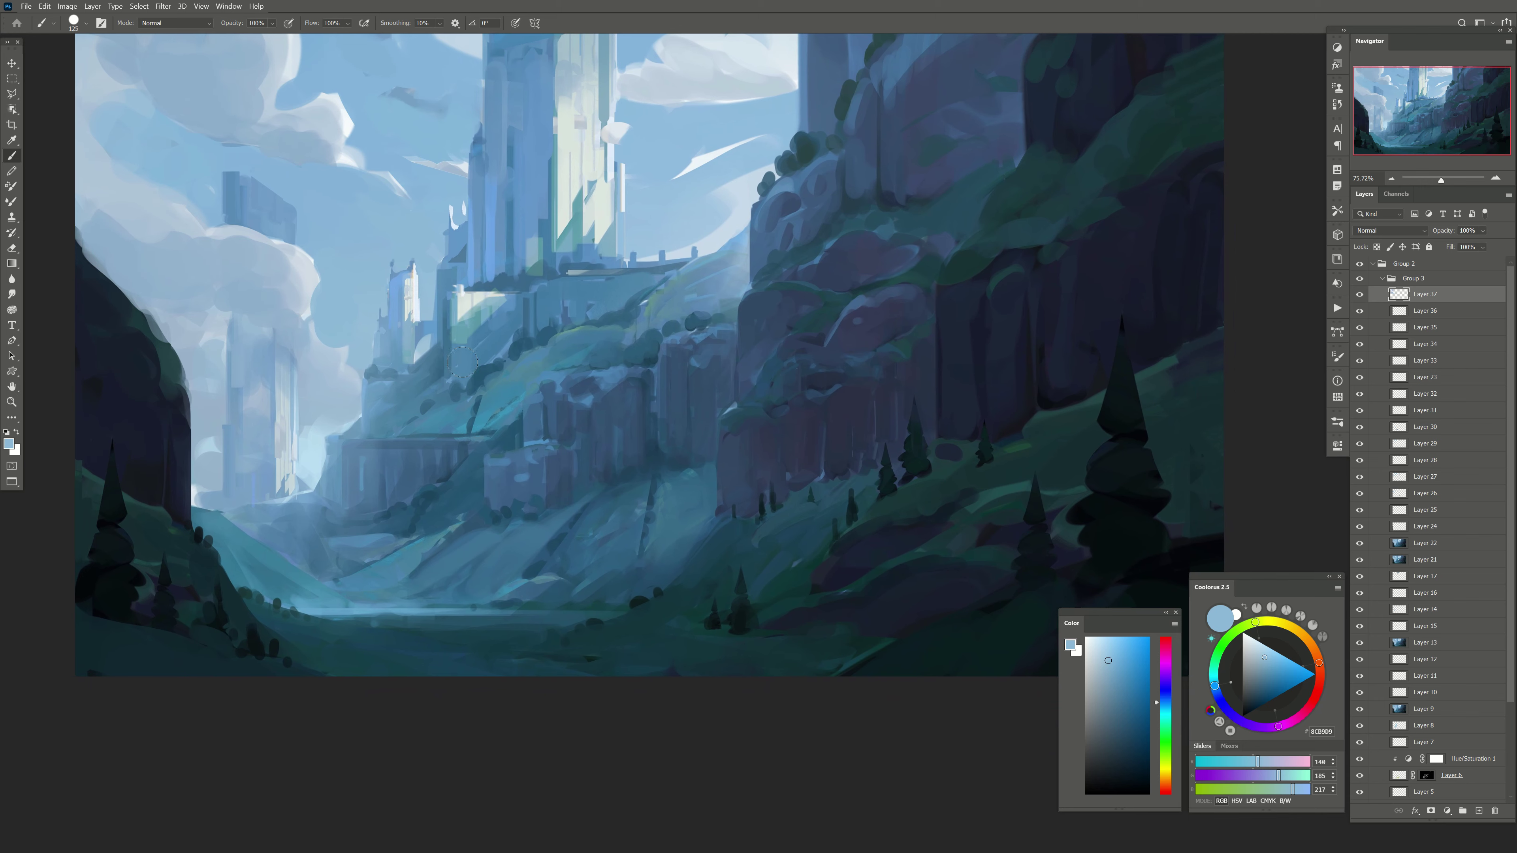
pyautogui.press('[')
pyautogui.press('[')
pyautogui.keyDown('alt'); pyautogui.click(311, 309); pyautogui.keyUp('alt')
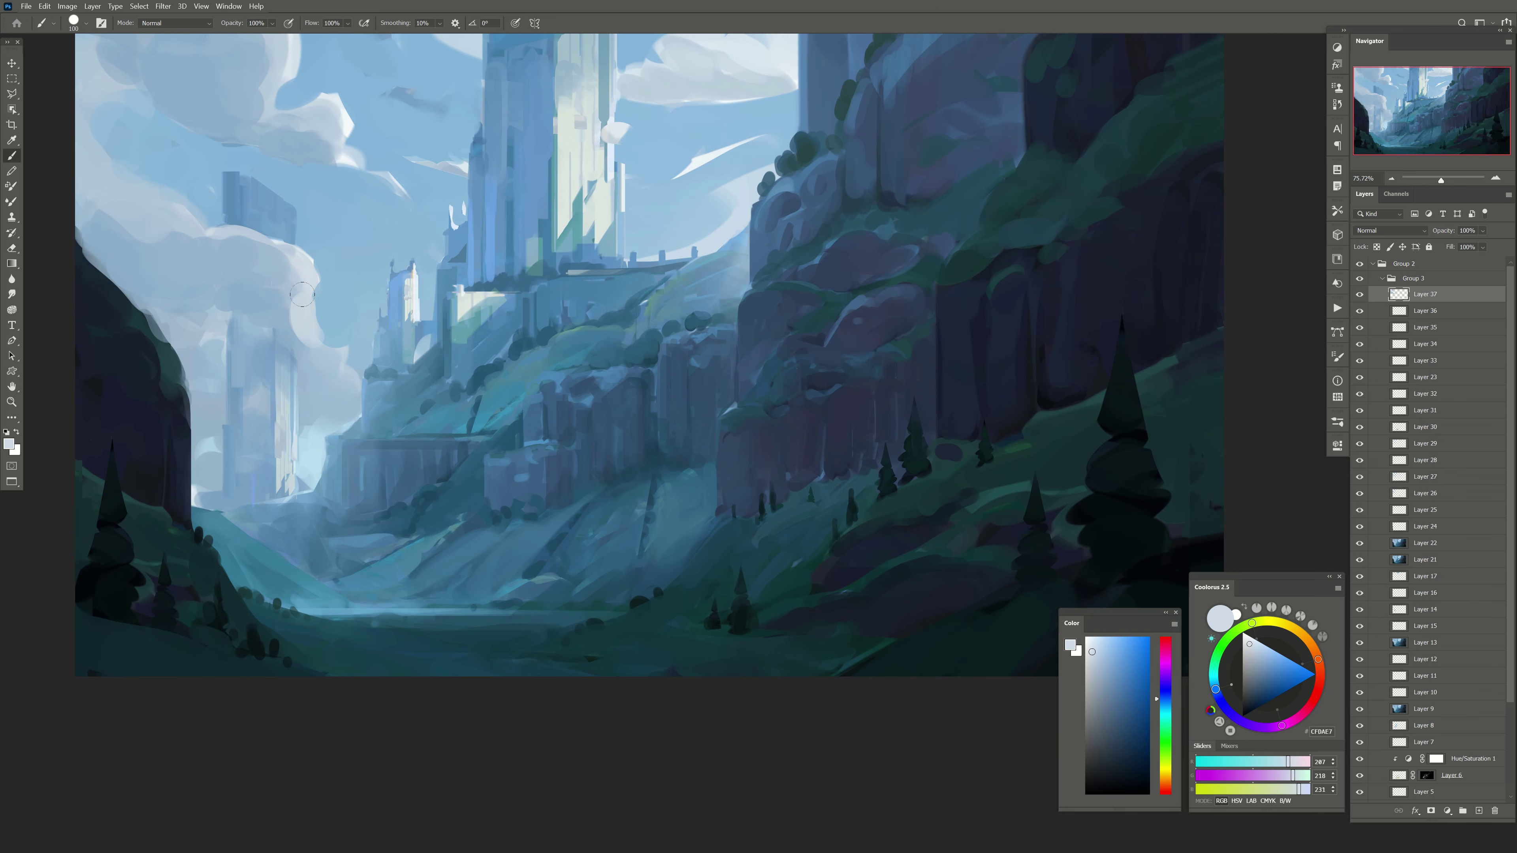
pyautogui.moveTo(228, 394); pyautogui.dragTo(328, 424)
# Step: Pick a sky blue at a larger brush size, abandoning a brief lasso selection
pyautogui.keyDown('alt'); pyautogui.click(268, 249); pyautogui.keyUp('alt')
pyautogui.press(']')
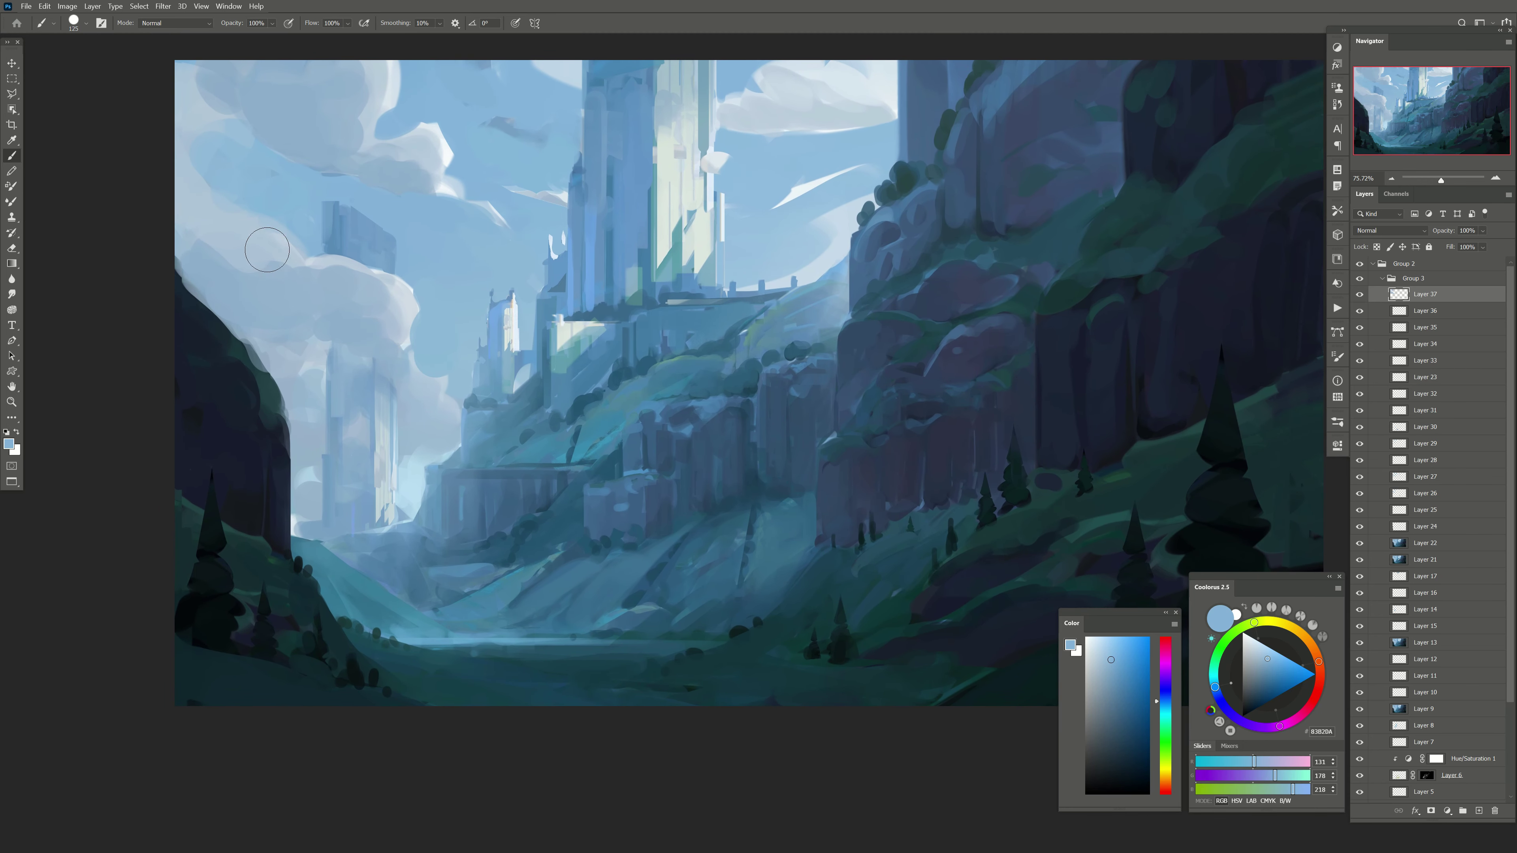
pyautogui.press(']')
pyautogui.press('l')
pyautogui.moveTo(449, 252); pyautogui.dragTo(430, 291)
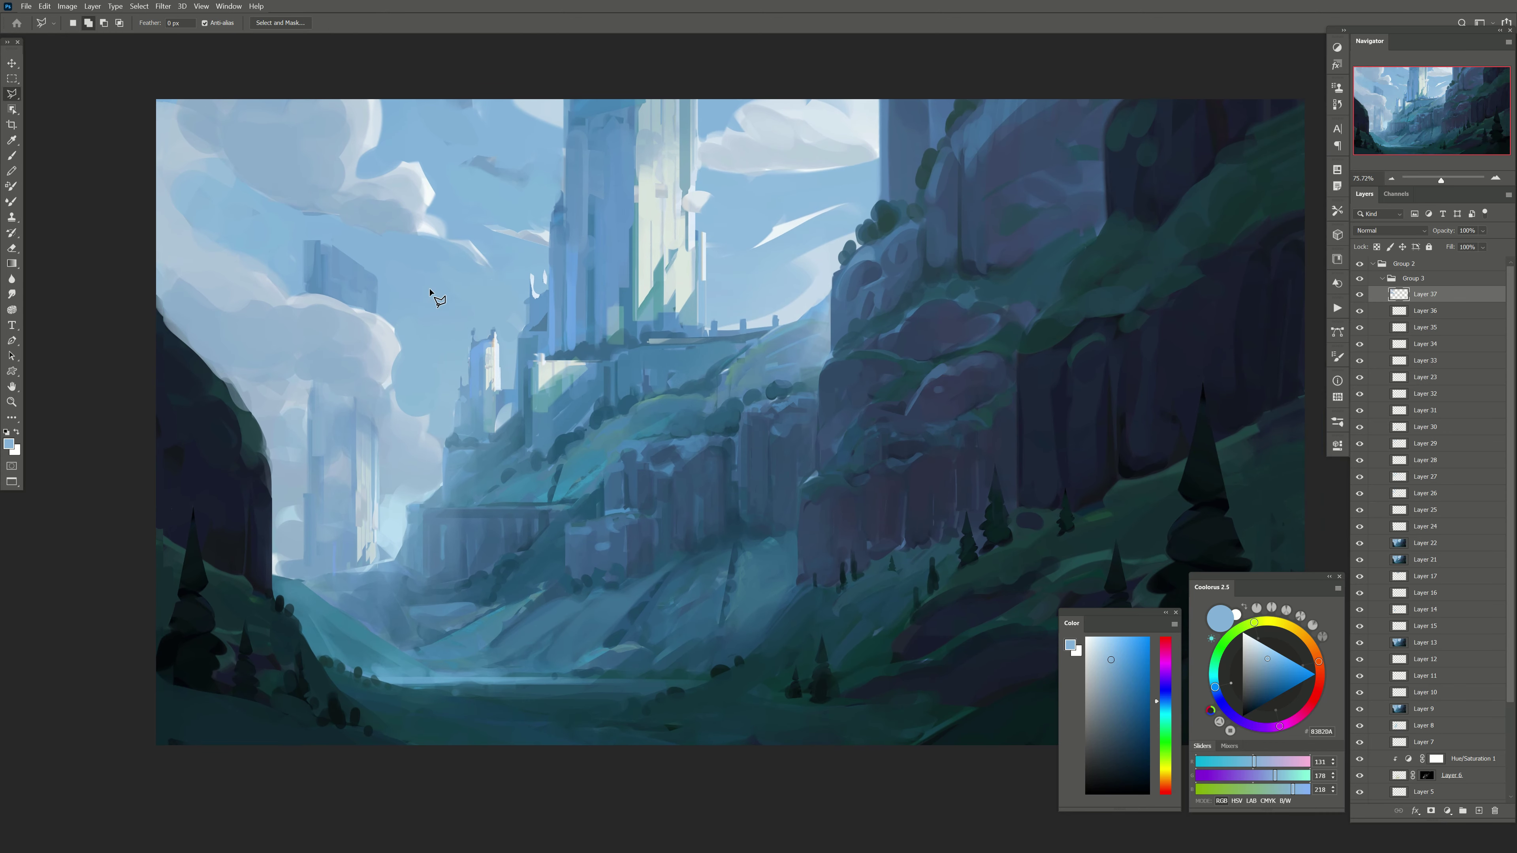
pyautogui.press('Escape')
pyautogui.moveTo(575, 293); pyautogui.dragTo(554, 349)
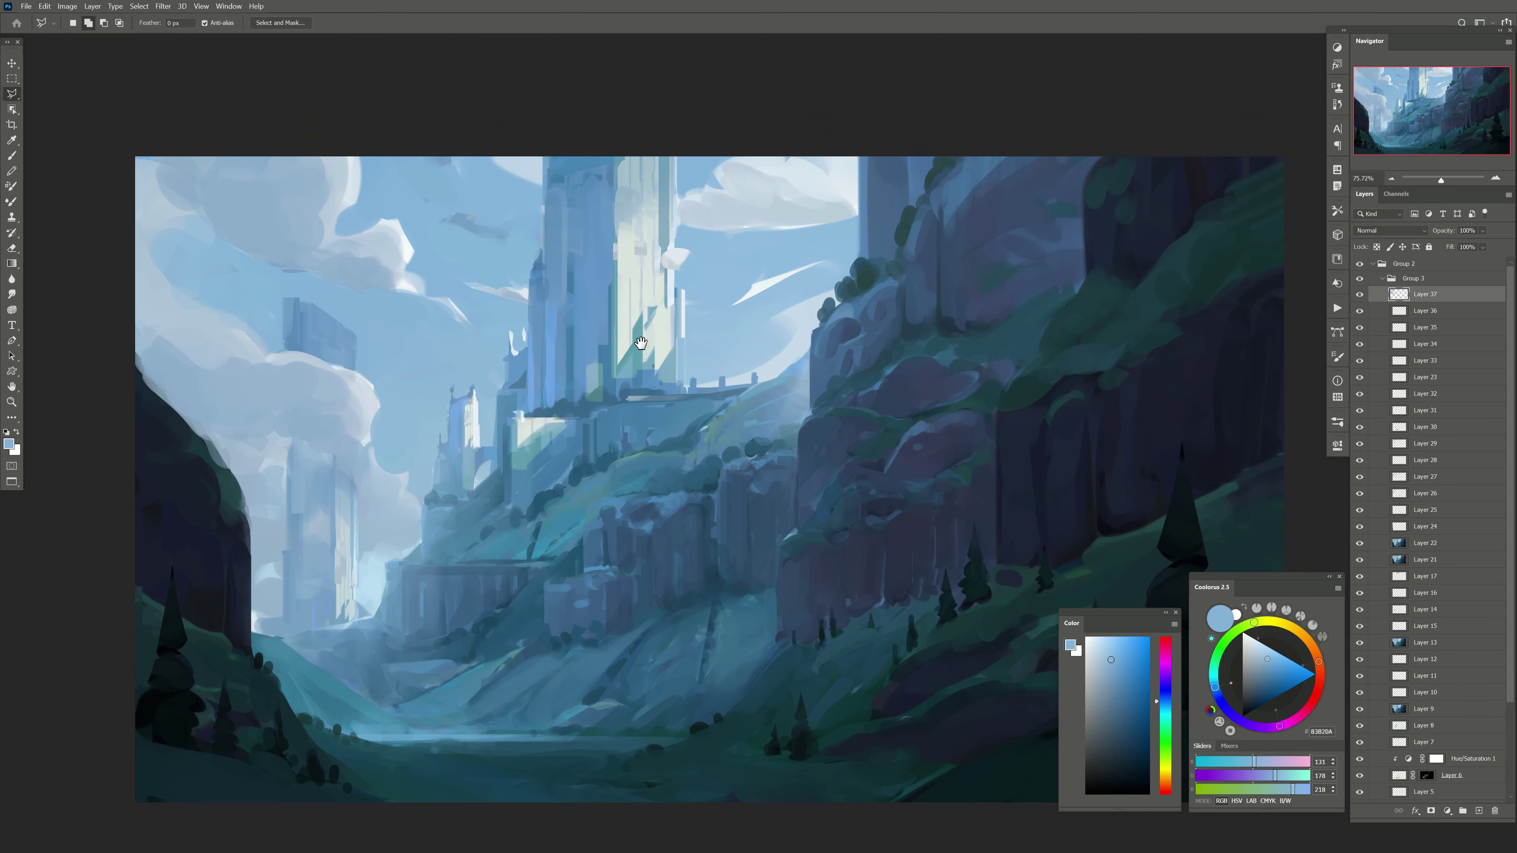
pyautogui.press('b')
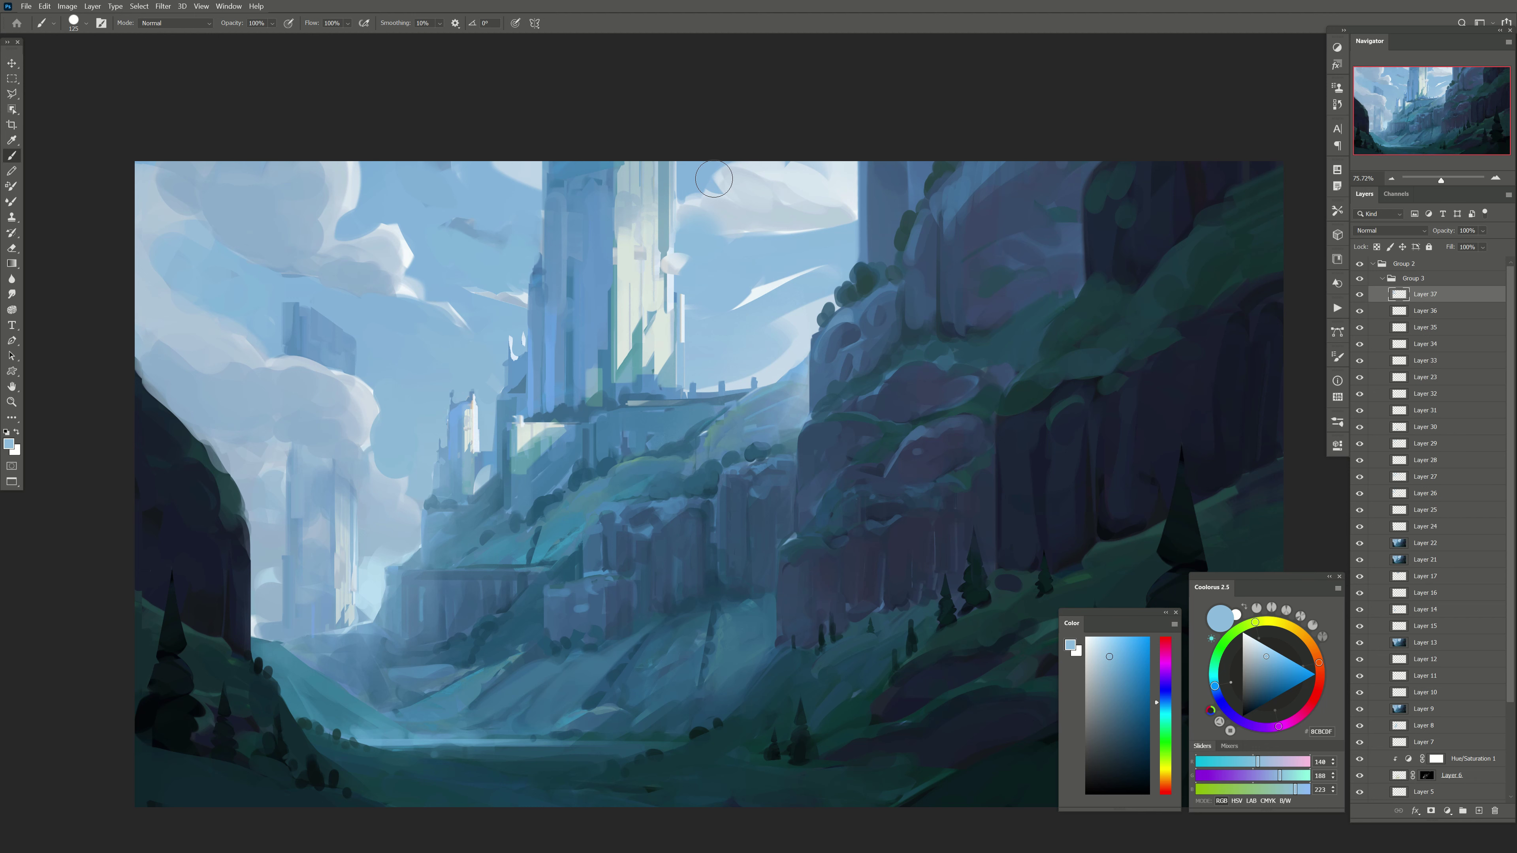
# Step: Paint sky blue over the cloud edge by the tower and sweep a 500px pale cloud across its top
pyautogui.moveTo(689, 239)
pyautogui.mouseDown()
pyautogui.moveTo(690, 175)
pyautogui.moveTo(724, 186)
pyautogui.mouseUp()
pyautogui.press(']')
pyautogui.press(']')
pyautogui.press(']')
pyautogui.keyDown('alt'); pyautogui.click(762, 203); pyautogui.keyUp('alt')
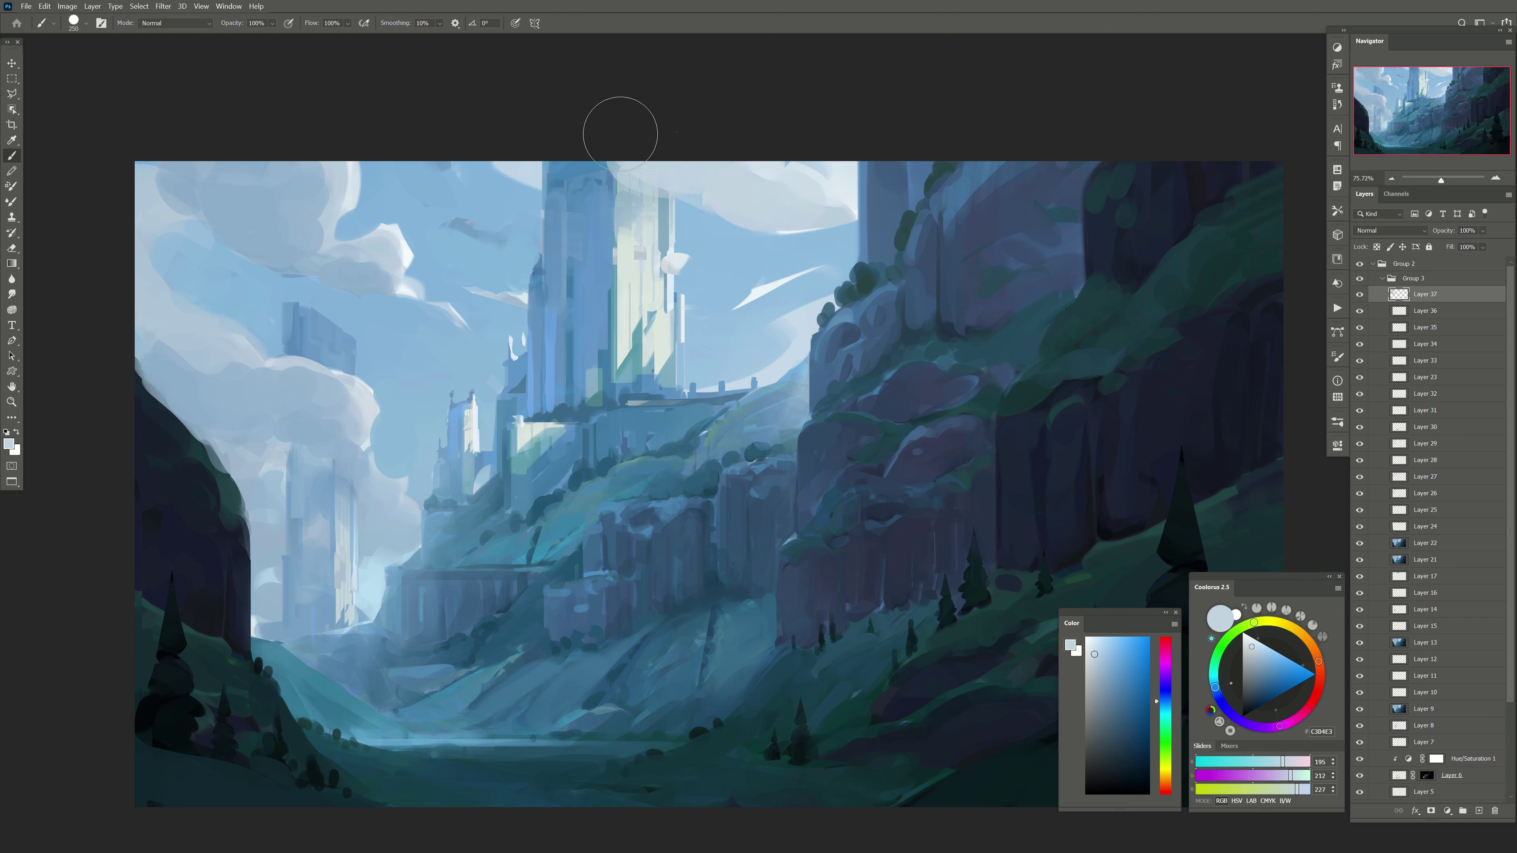
pyautogui.press(']')
pyautogui.press(']')
pyautogui.press(']')
pyautogui.moveTo(556, 119); pyautogui.dragTo(642, 139)
# Step: Sample darker, mid and near-white sky colours at smaller brush sizes, then mirror to check composition
pyautogui.press('[')
pyautogui.press('[')
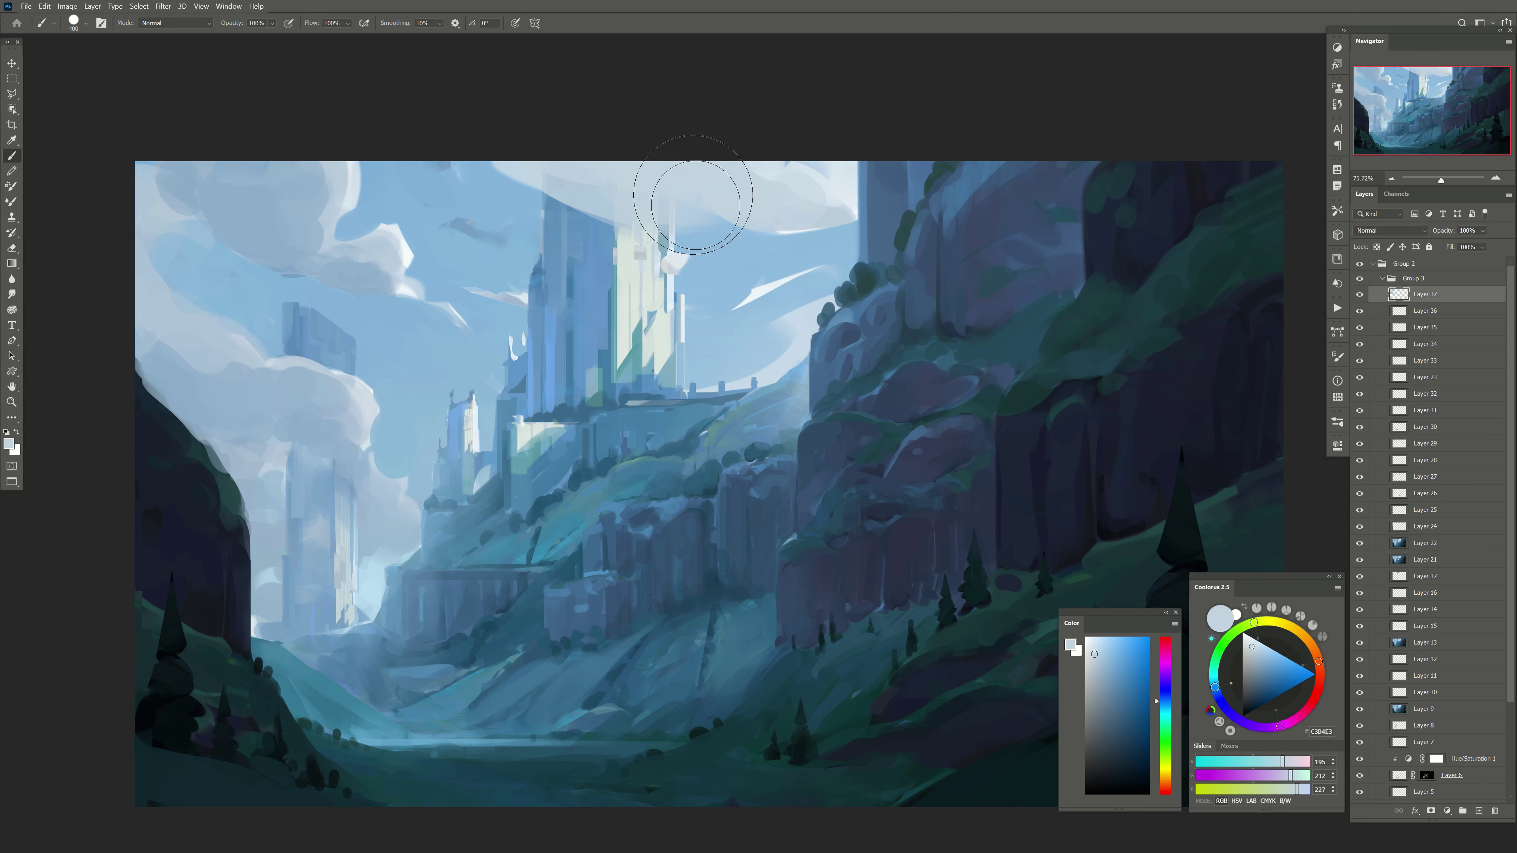
pyautogui.keyDown('alt'); pyautogui.click(266, 215); pyautogui.keyUp('alt')
pyautogui.press('[')
pyautogui.press('[')
pyautogui.press('[')
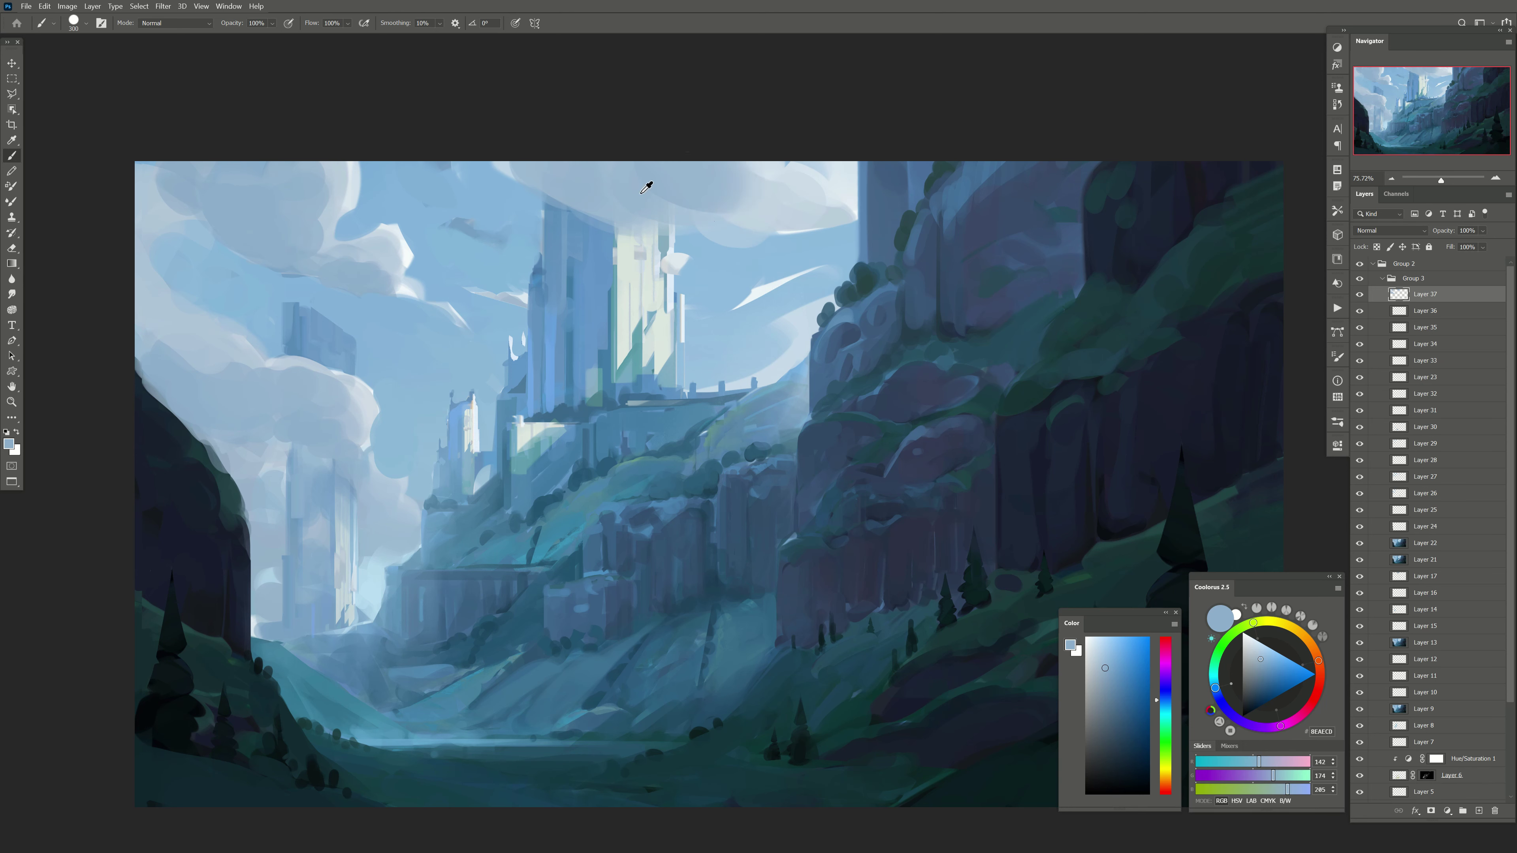
pyautogui.keyDown('alt'); pyautogui.click(717, 245); pyautogui.keyUp('alt')
pyautogui.keyDown('alt'); pyautogui.click(701, 273); pyautogui.keyUp('alt')
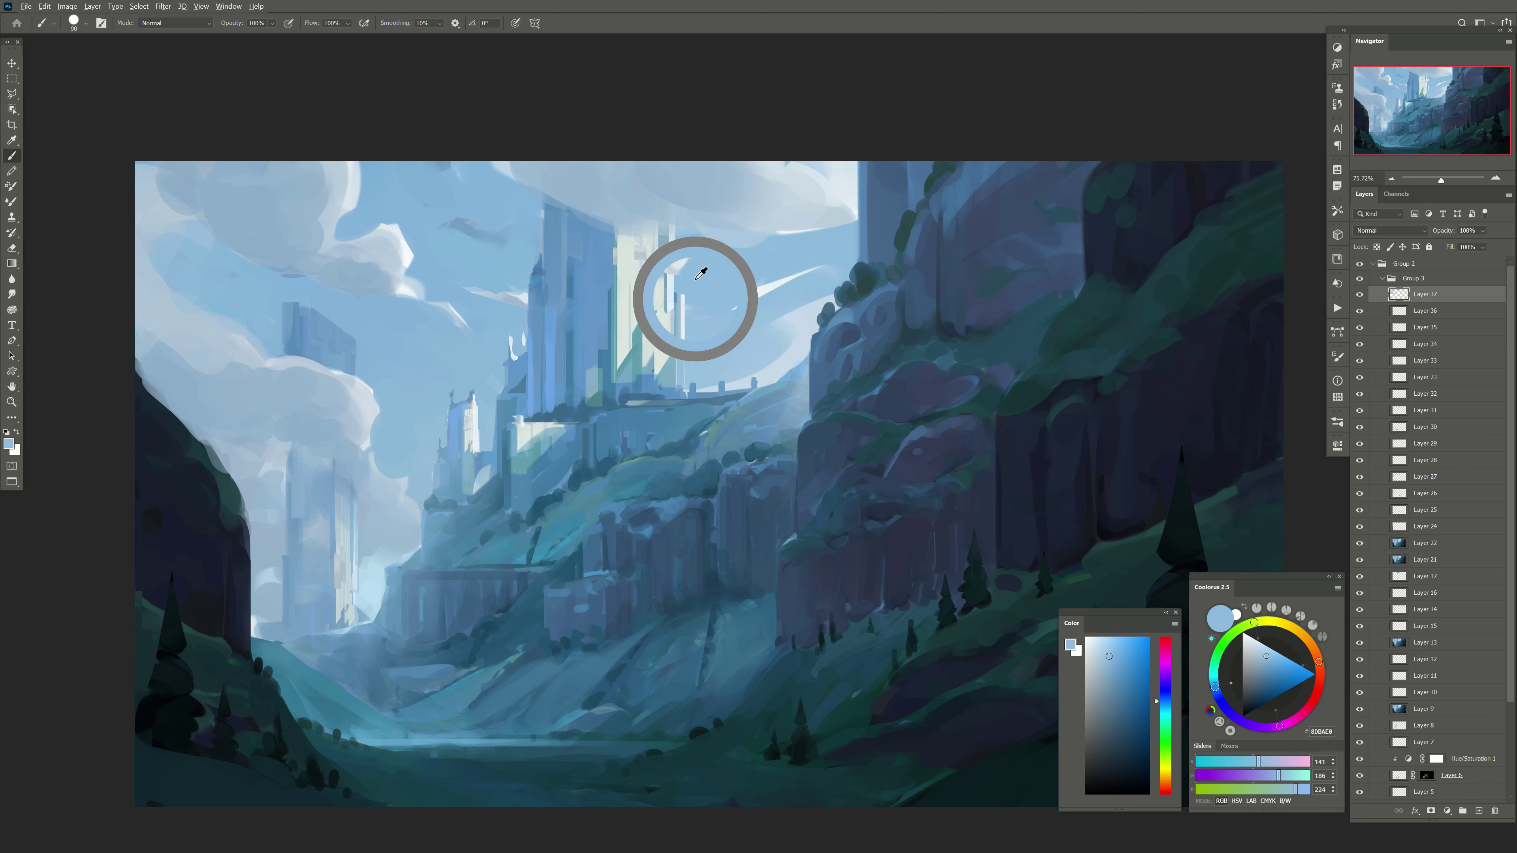
pyautogui.keyDown('alt'); pyautogui.click(666, 265); pyautogui.keyUp('alt')
pyautogui.press('[')
pyautogui.press('[')
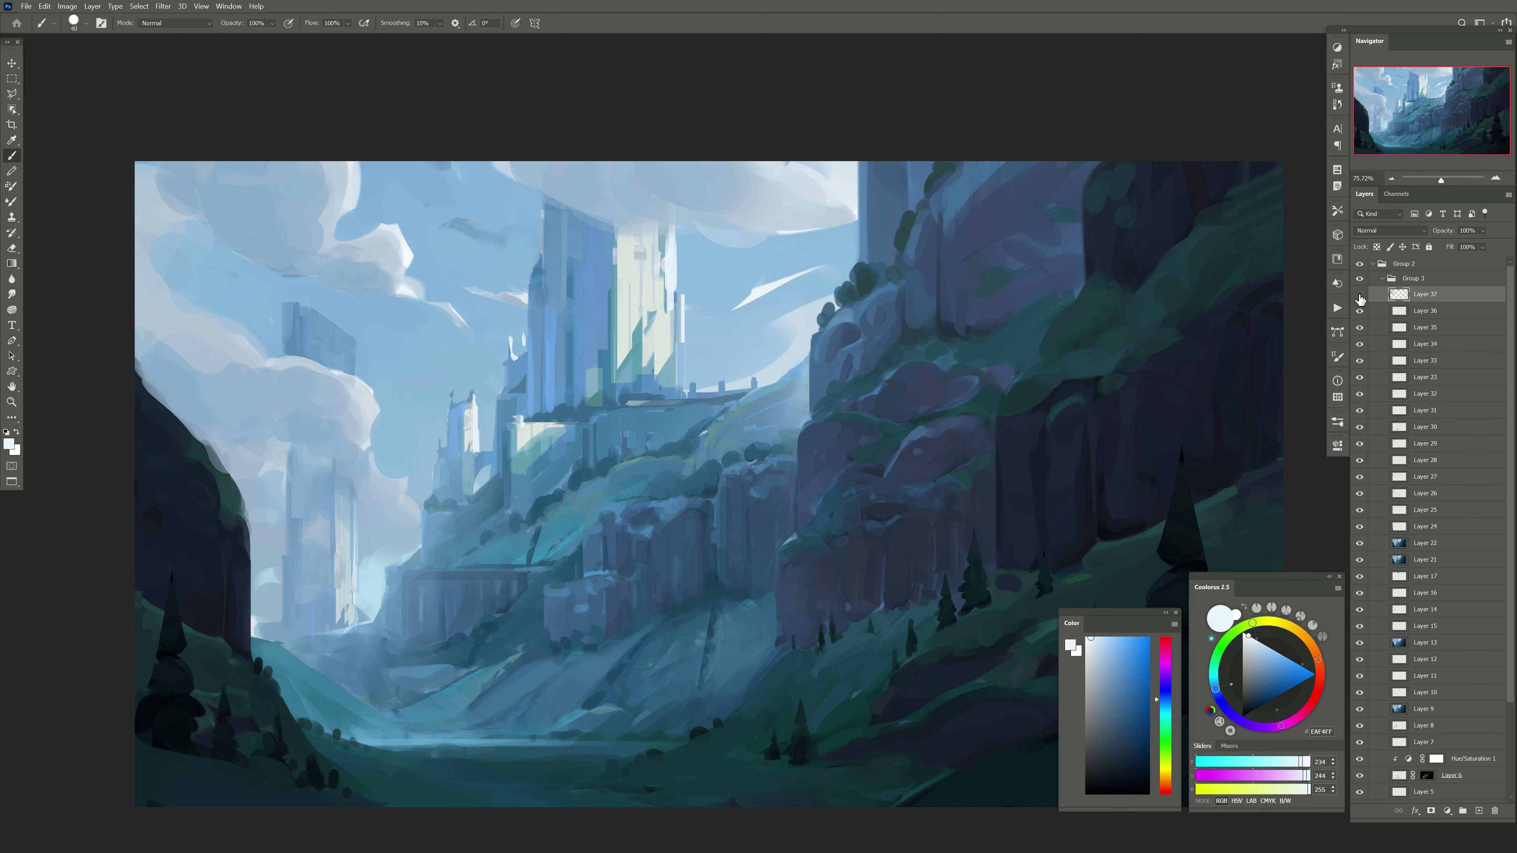
pyautogui.hotkey('ctrl', 'shift', 'h')
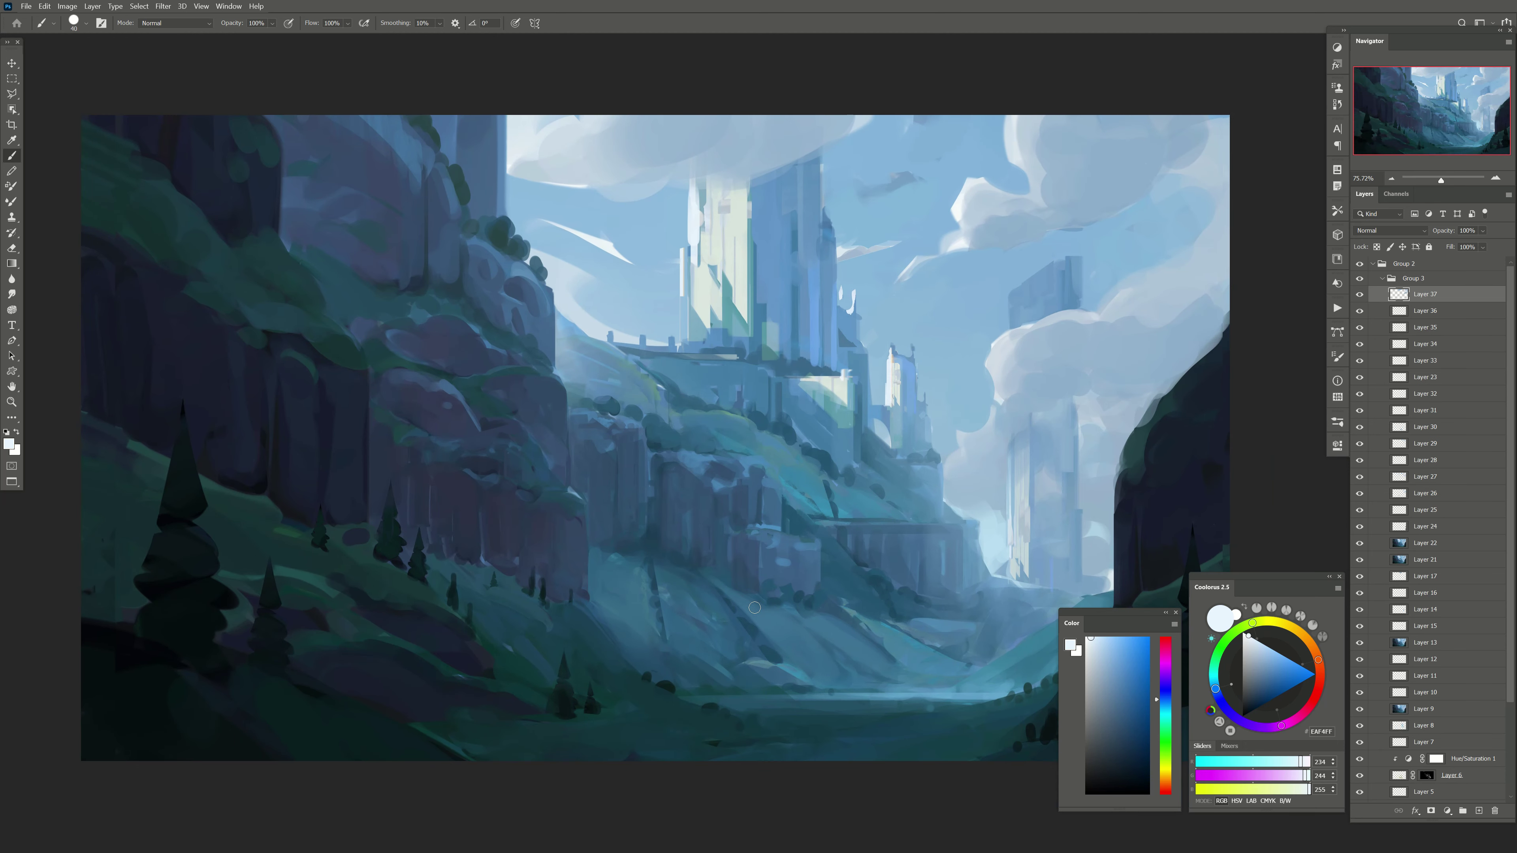
# Step: Erase the cloud off the tower top and stamp a merged copy as hidden Layer 38
pyautogui.press('e')
pyautogui.moveTo(738, 193); pyautogui.dragTo(687, 102)
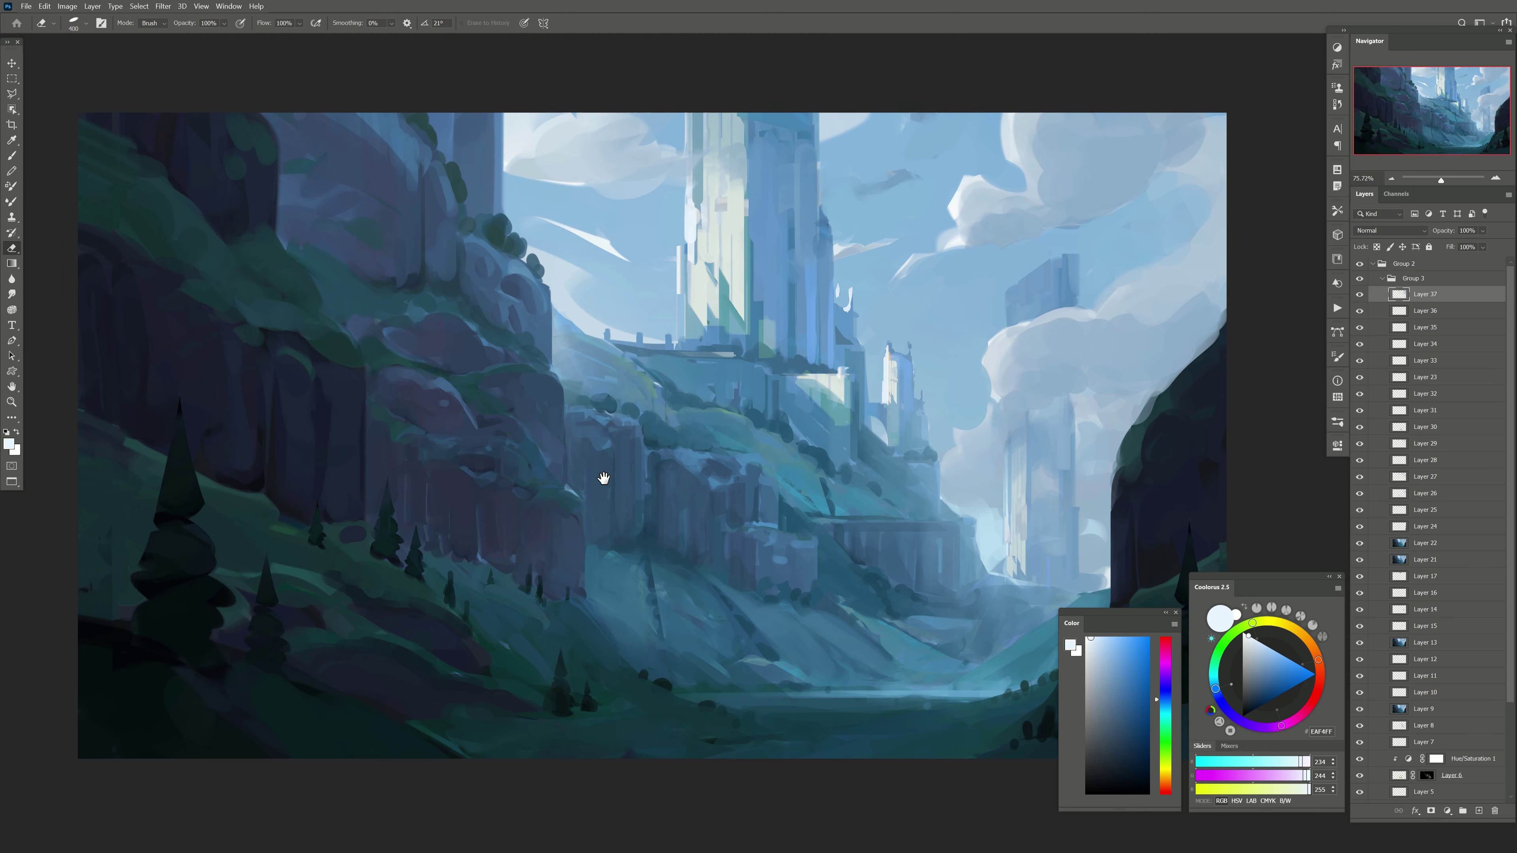
pyautogui.moveTo(602, 480); pyautogui.dragTo(558, 440)
pyautogui.hotkey('ctrl', 'shift', 'alt', 'e')
pyautogui.press('r')
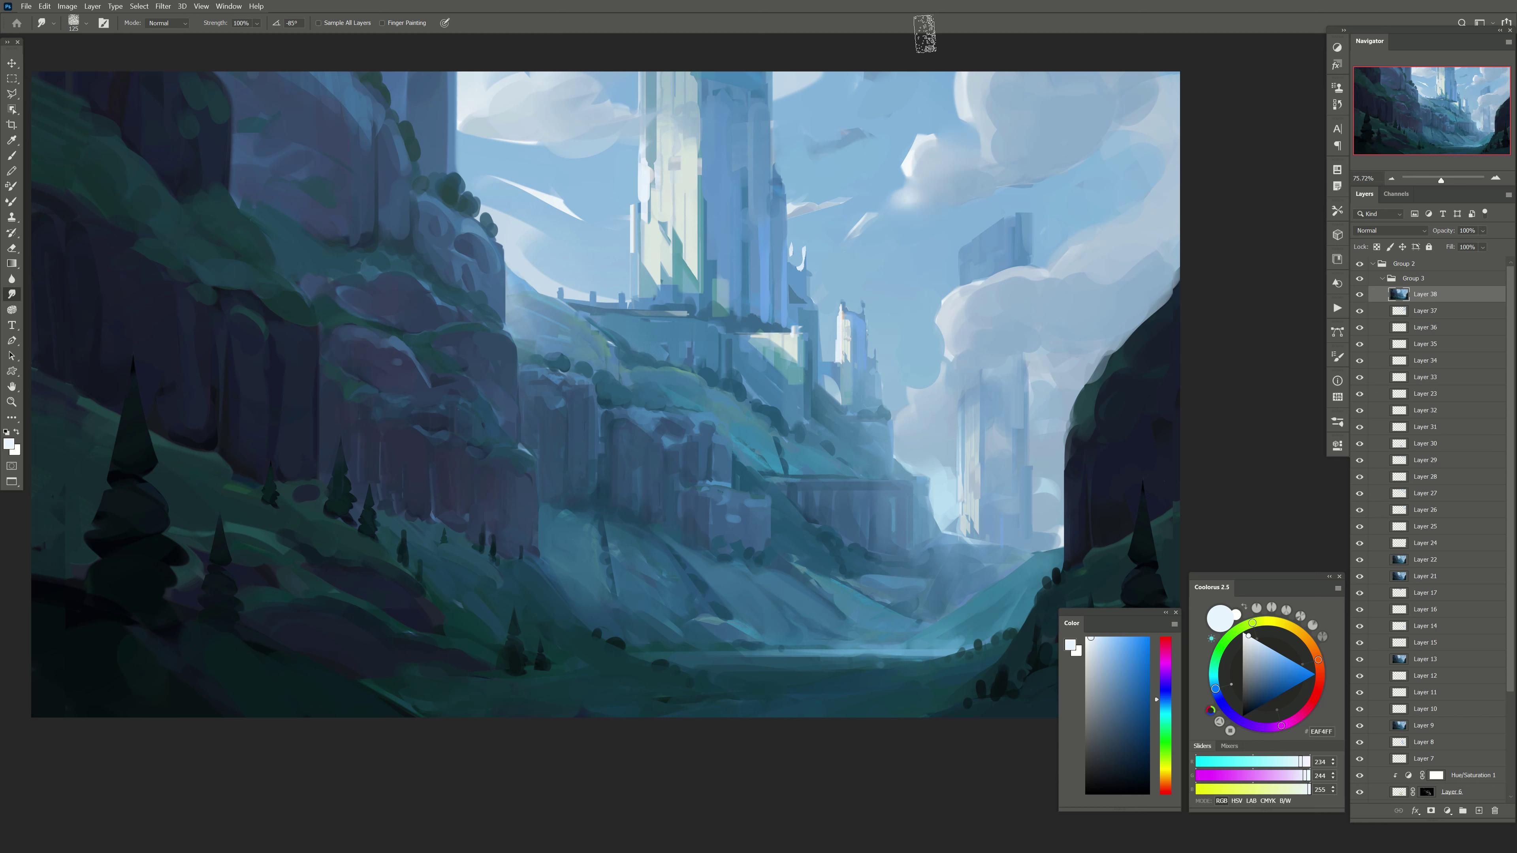
pyautogui.press(']')
pyautogui.press(']')
pyautogui.click(1359, 294)
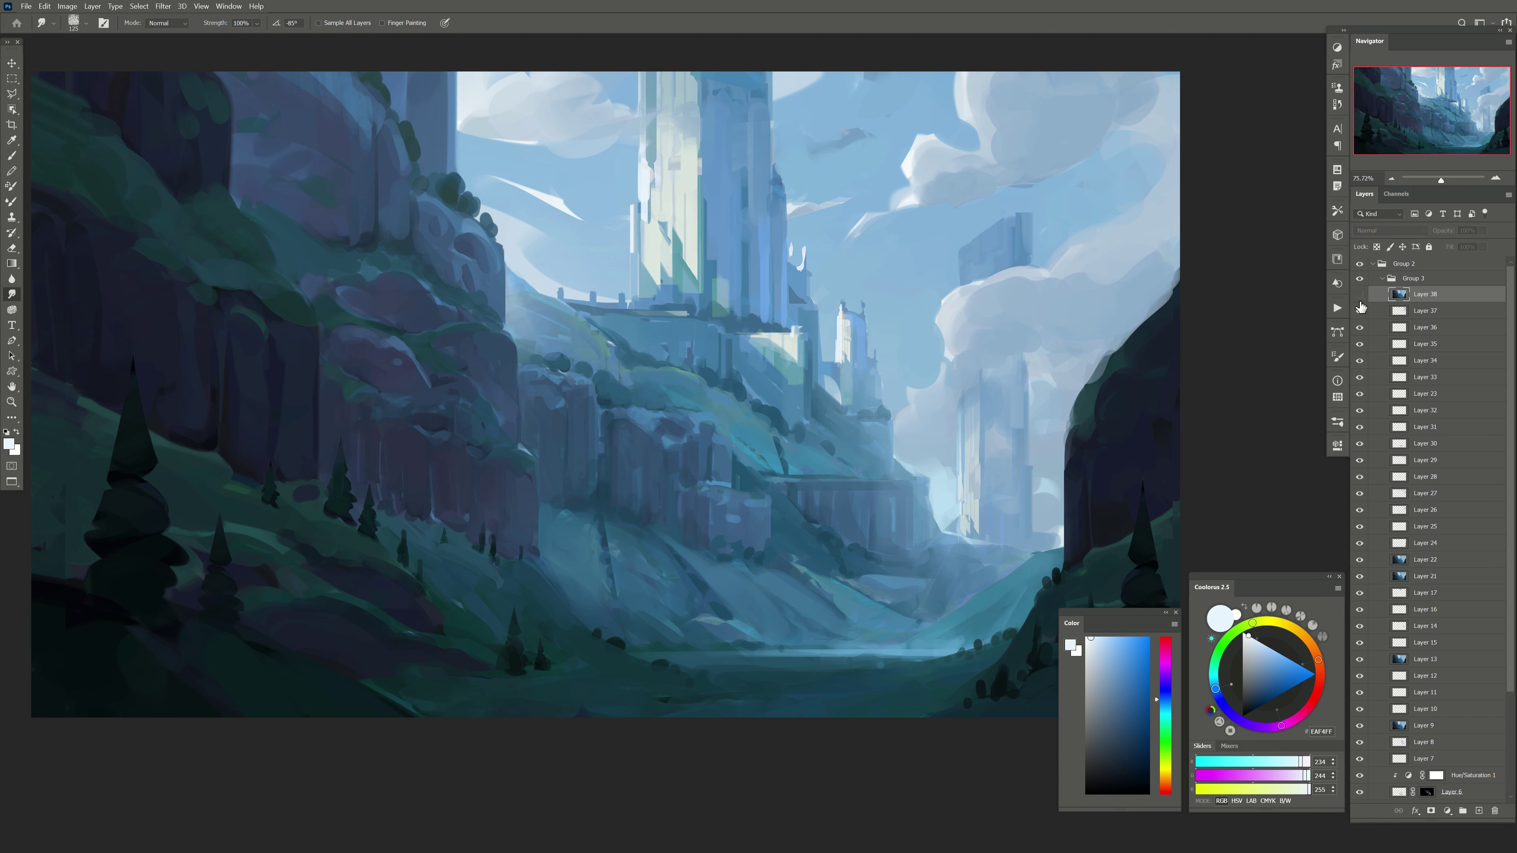
# Step: Brush a light stroke and dab along the left edge of the right-hand cloud
pyautogui.press('b')
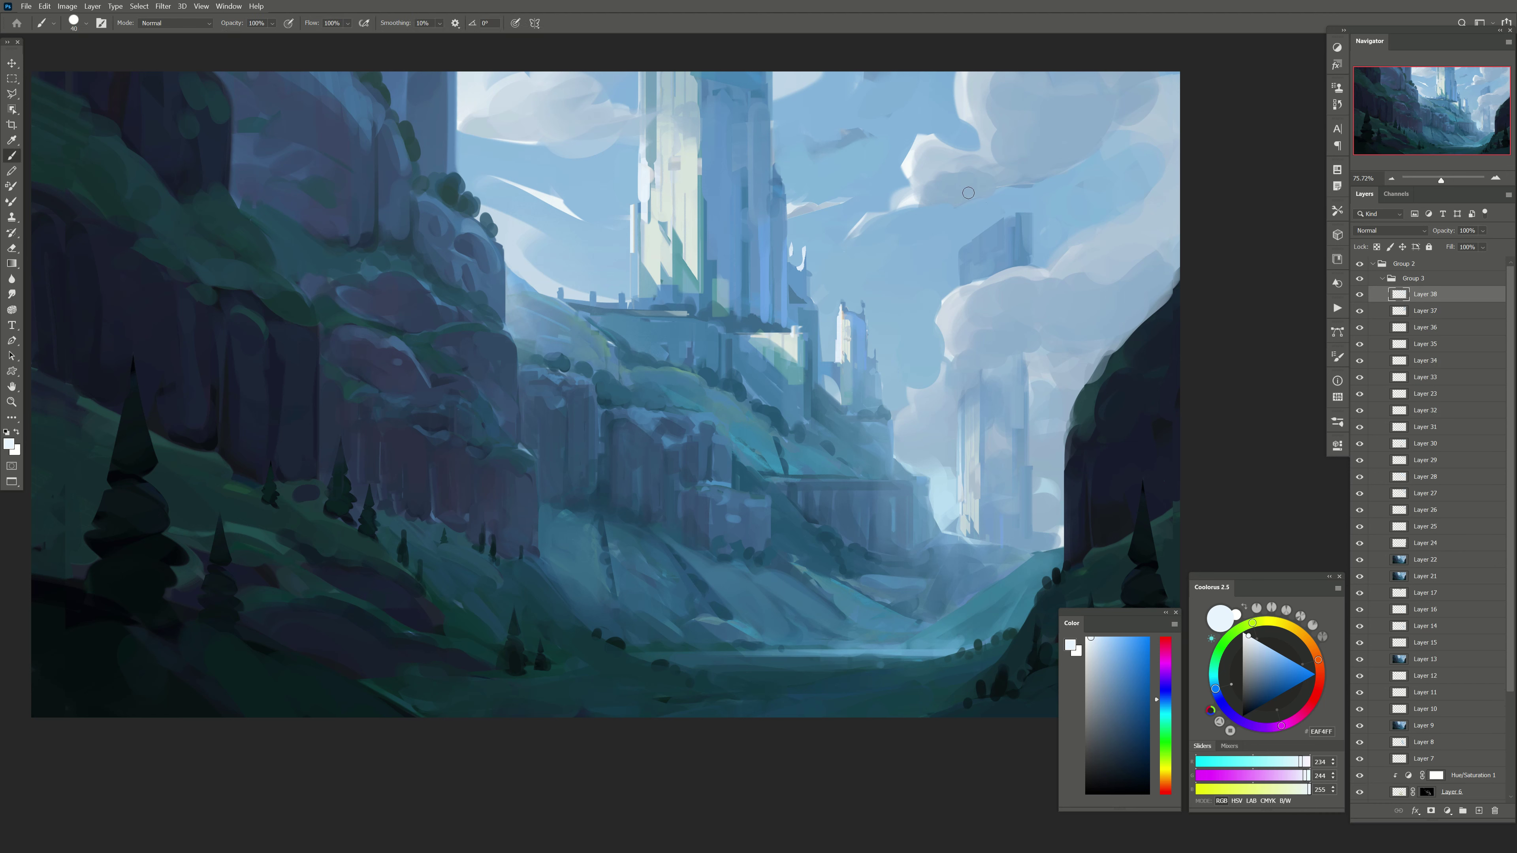
pyautogui.keyDown('alt'); pyautogui.click(924, 192); pyautogui.keyUp('alt')
pyautogui.press(']')
pyautogui.press(']')
pyautogui.press(']')
pyautogui.keyDown('alt'); pyautogui.click(931, 152); pyautogui.keyUp('alt')
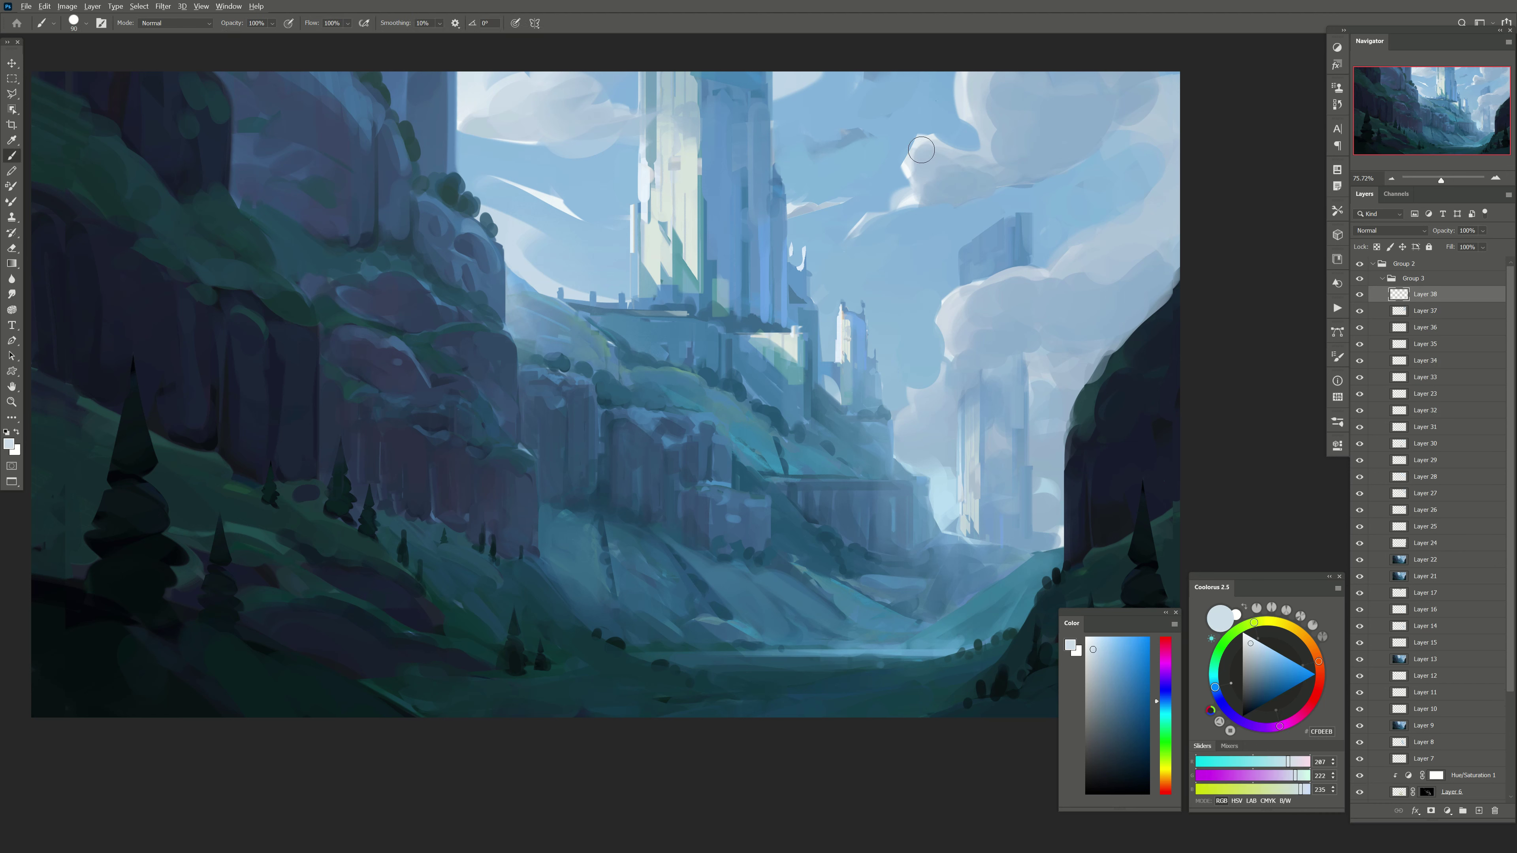
pyautogui.moveTo(920, 167); pyautogui.dragTo(994, 134)
pyautogui.keyDown('alt'); pyautogui.click(1008, 160); pyautogui.keyUp('alt')
pyautogui.press('[')
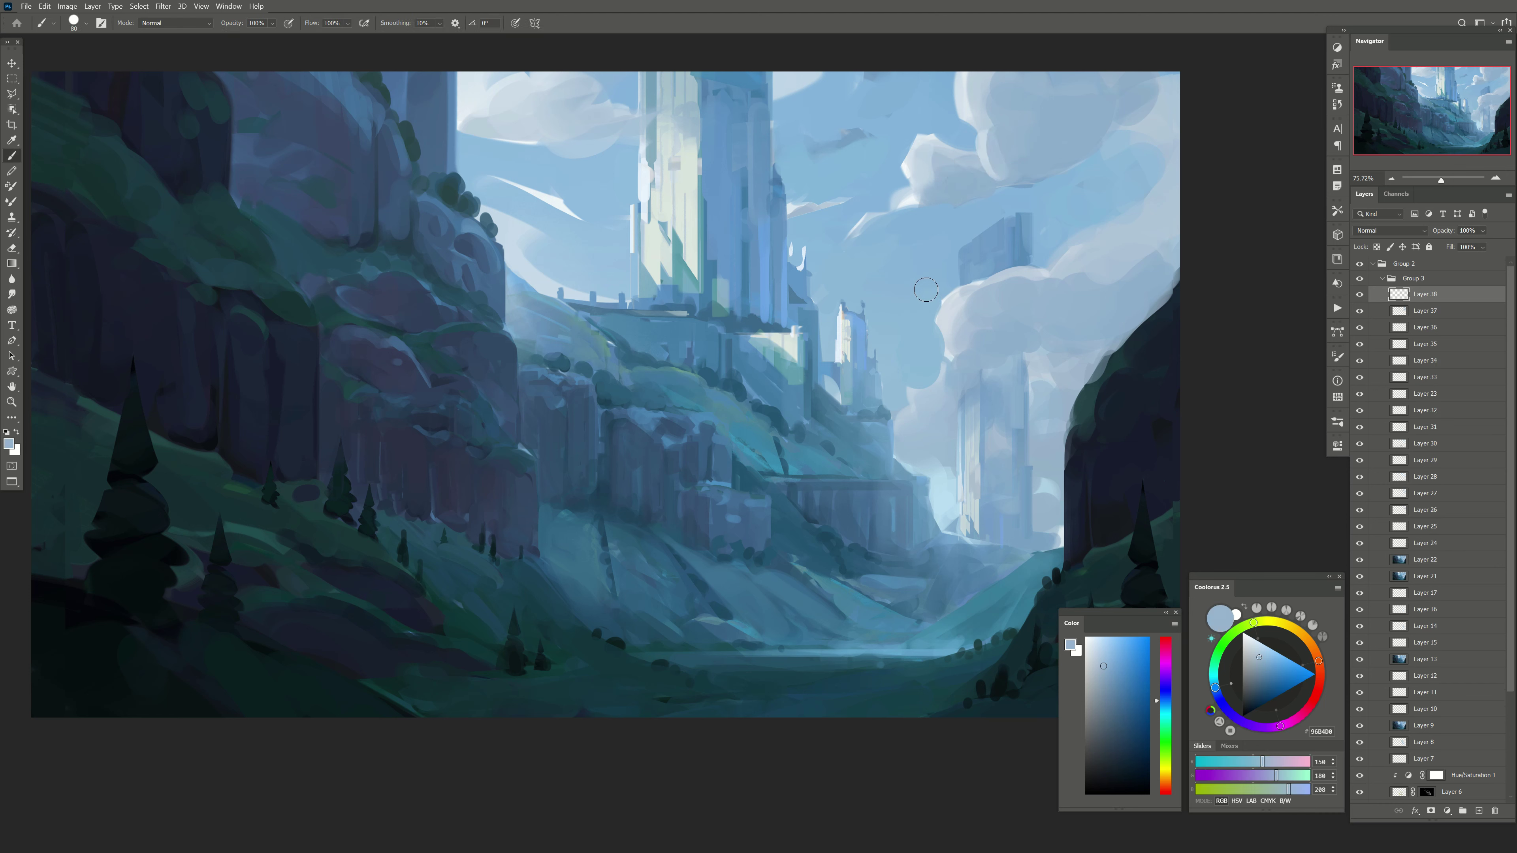
pyautogui.press('e')
pyautogui.moveTo(605, 499); pyautogui.dragTo(642, 496)
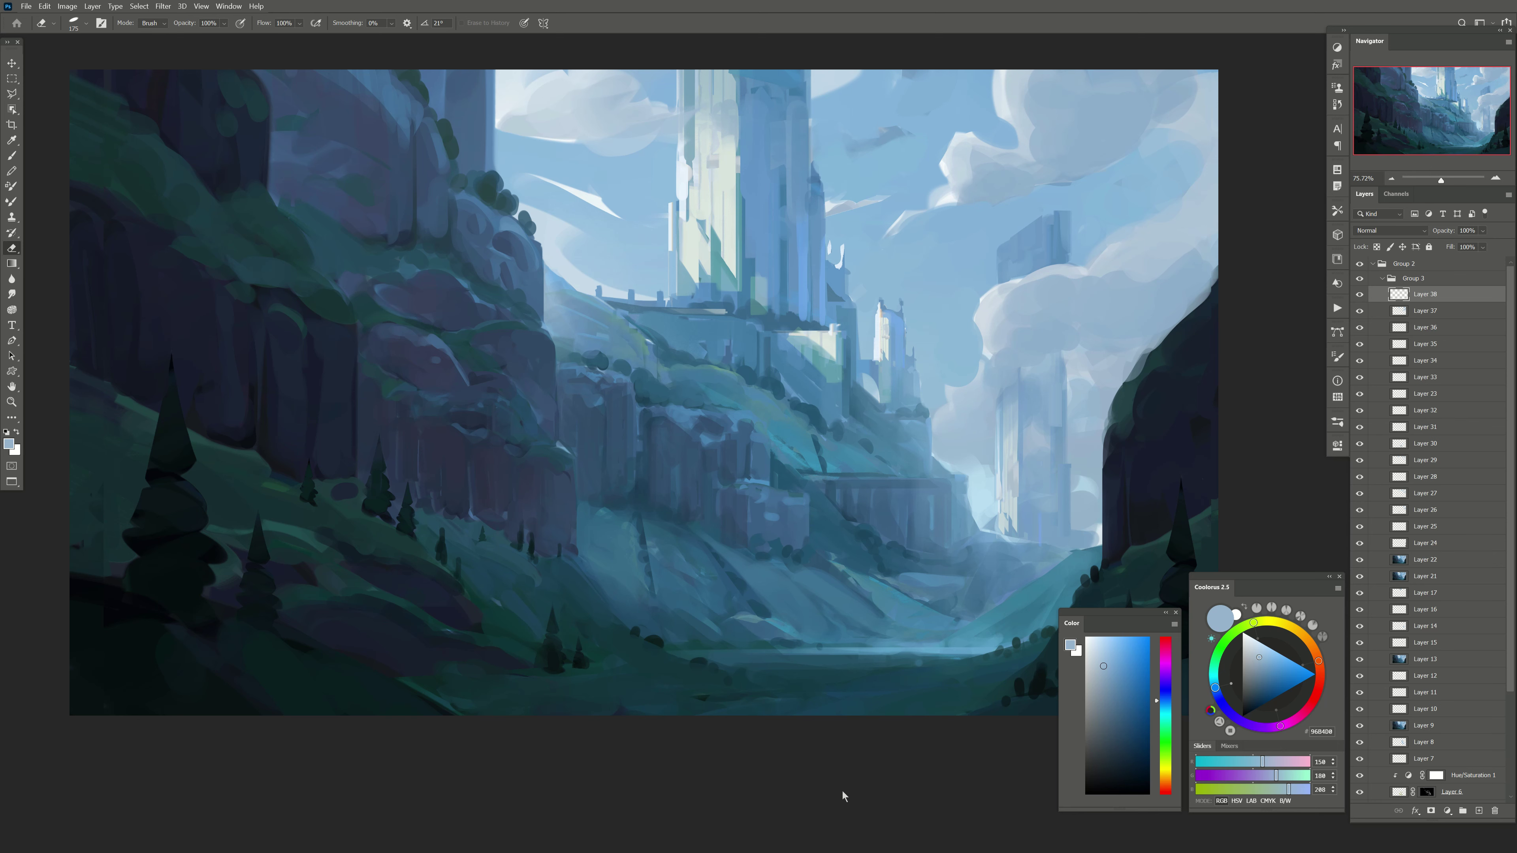
# Step: Color Range-select the tower's pale lit areas and paint near-white light into them on a new layer
pyautogui.scroll(2, 622, 306)
pyautogui.click(1479, 811)
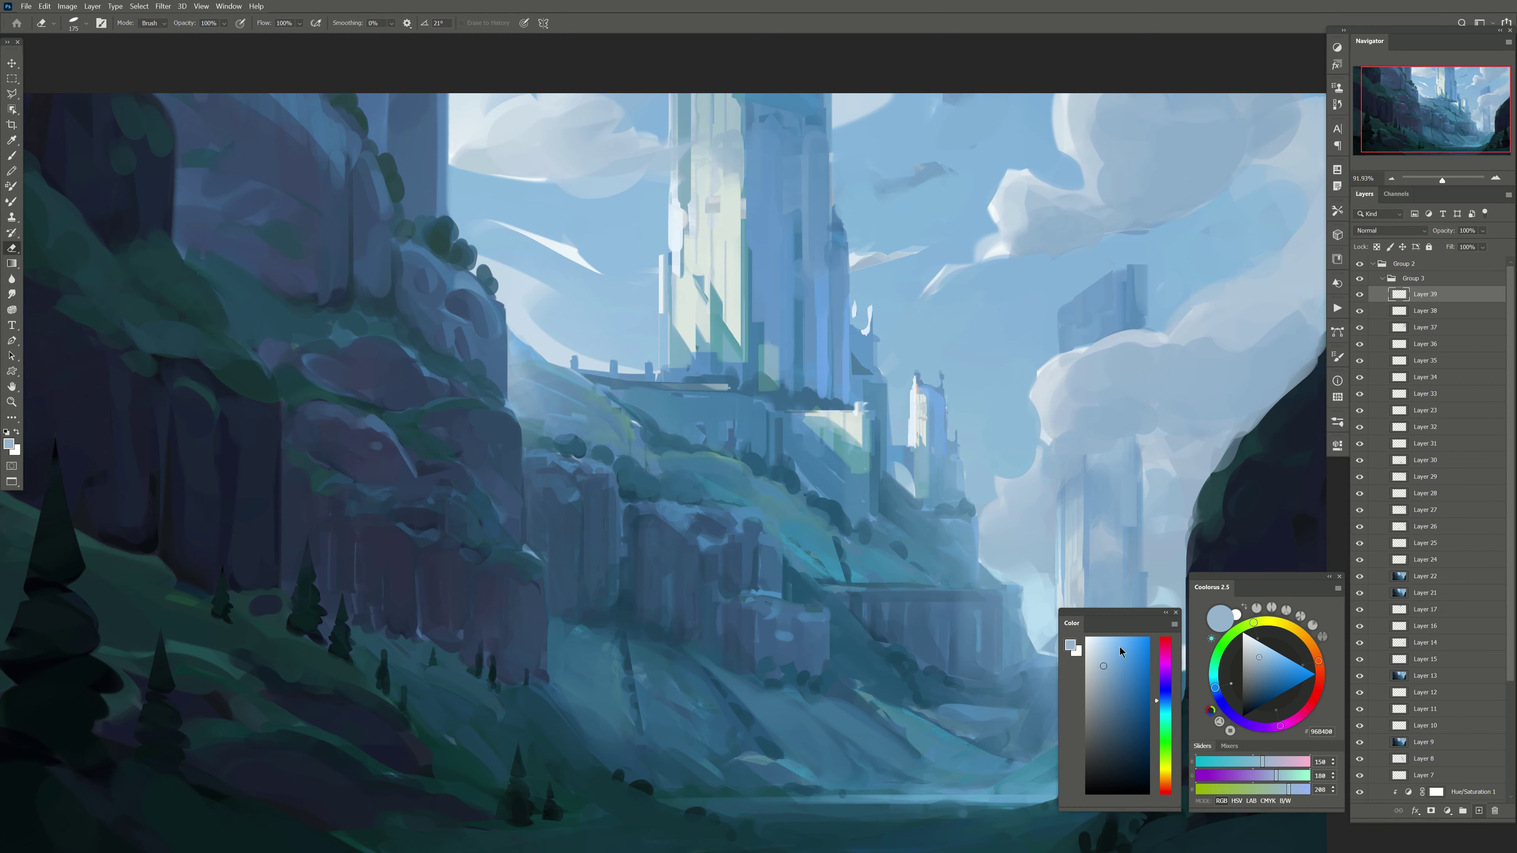
pyautogui.click(139, 6)
pyautogui.click(156, 115)
pyautogui.click(714, 257)
pyautogui.press('Return')
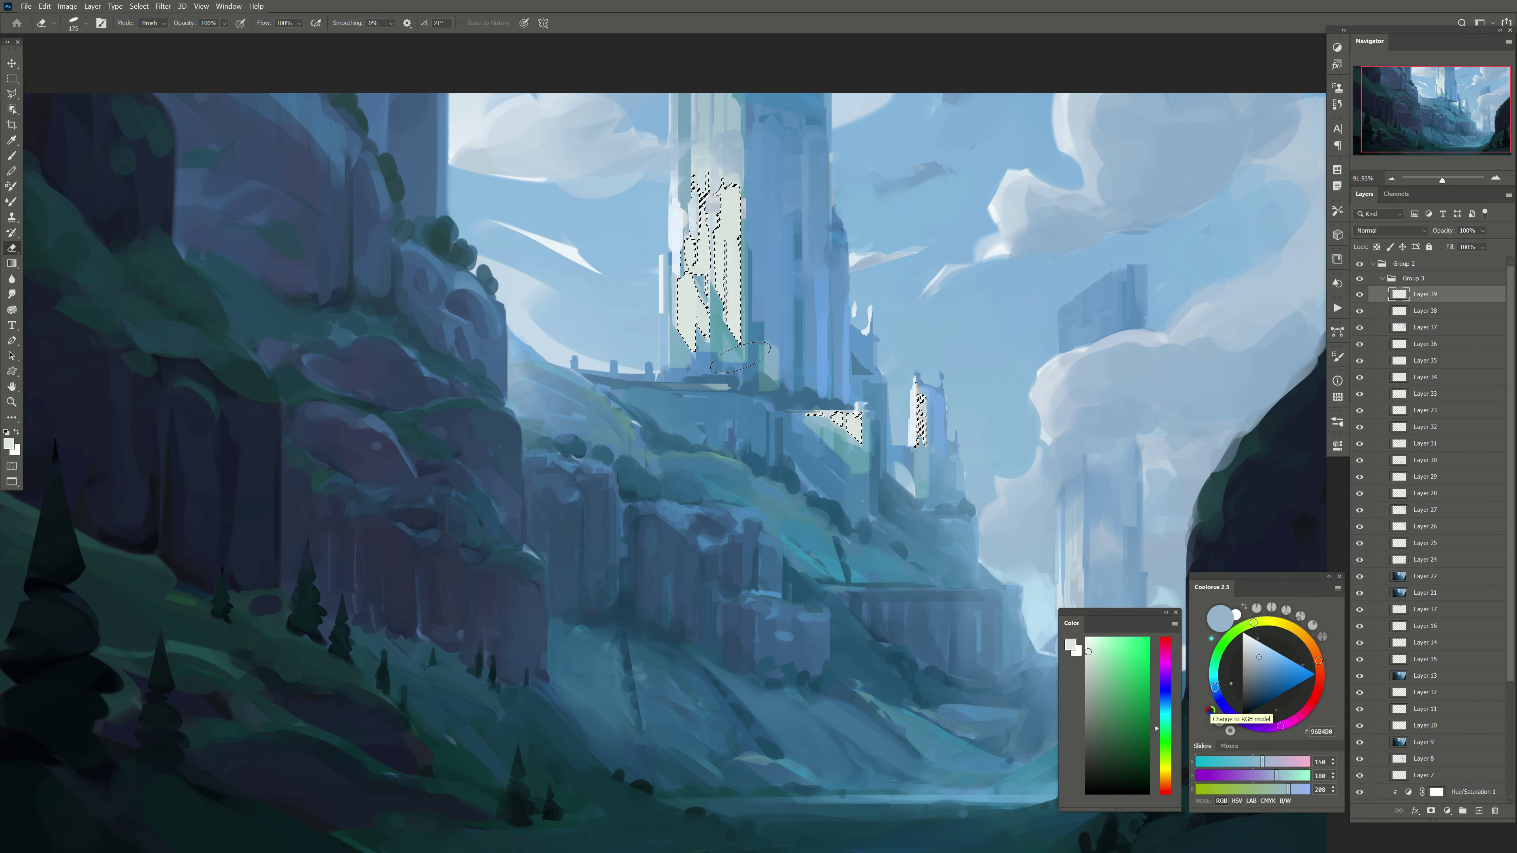
pyautogui.press('b')
pyautogui.moveTo(732, 317); pyautogui.dragTo(710, 288)
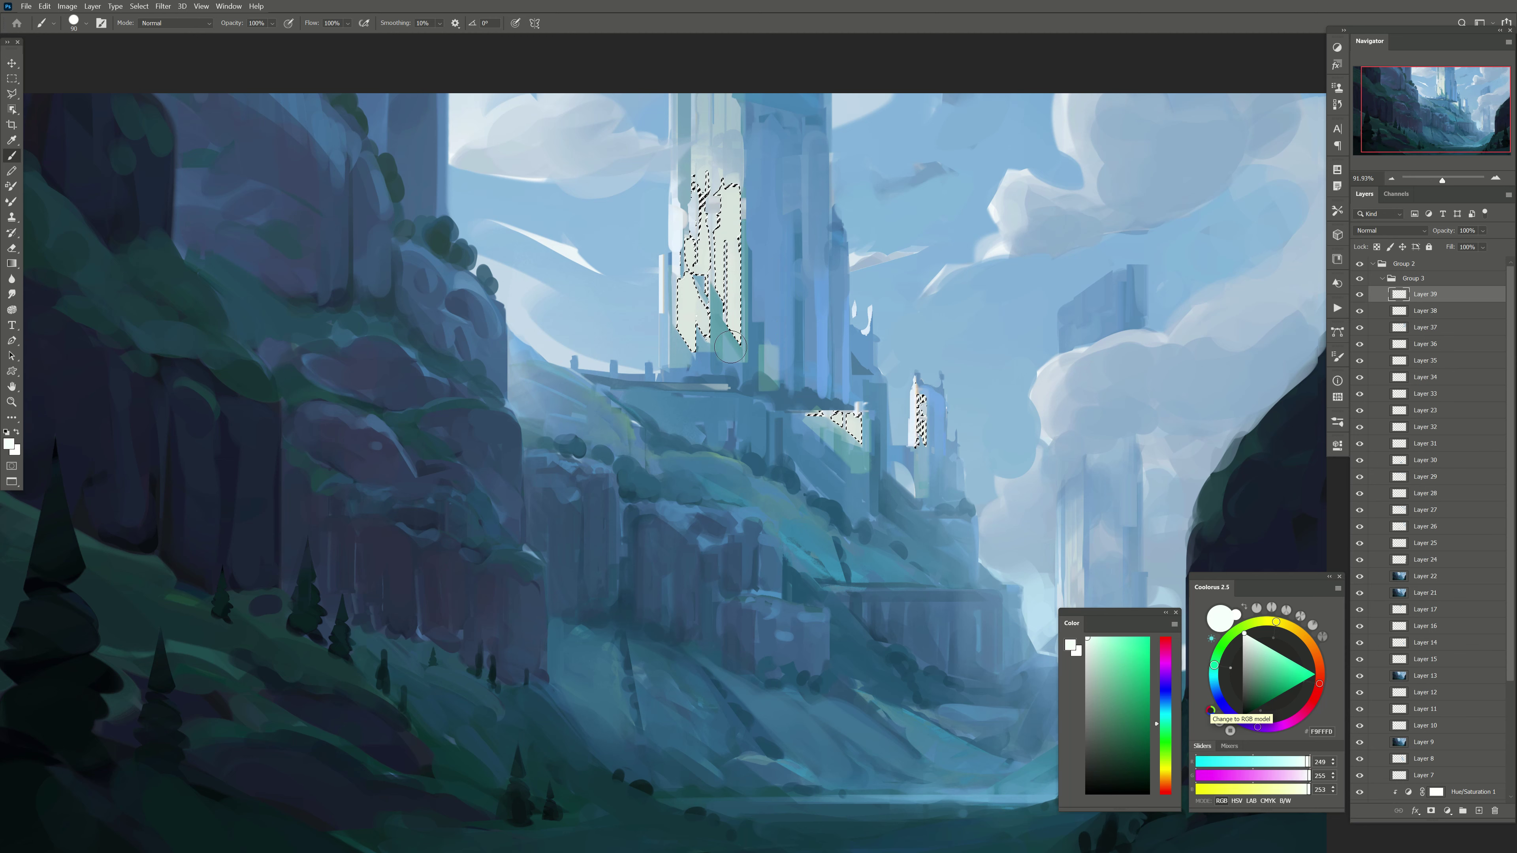
pyautogui.hotkey('ctrl', 'd')
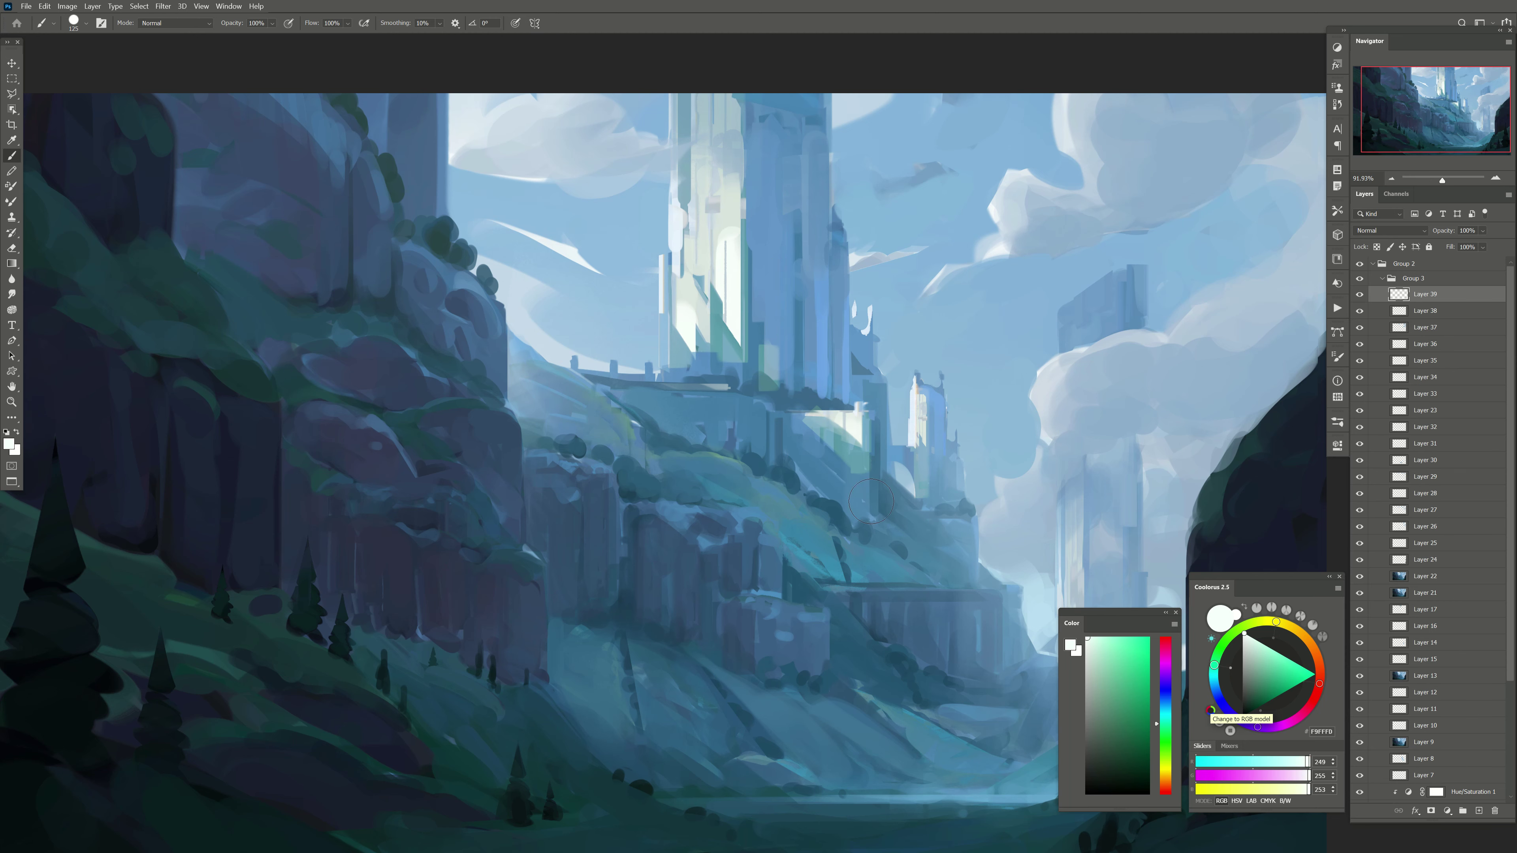
# Step: Fade the tower highlight layer to 47% opacity
pyautogui.press(']')
pyautogui.moveTo(1312, 447)
pyautogui.mouseDown()
pyautogui.moveTo(1265, 389)
pyautogui.moveTo(735, 340)
pyautogui.mouseUp()
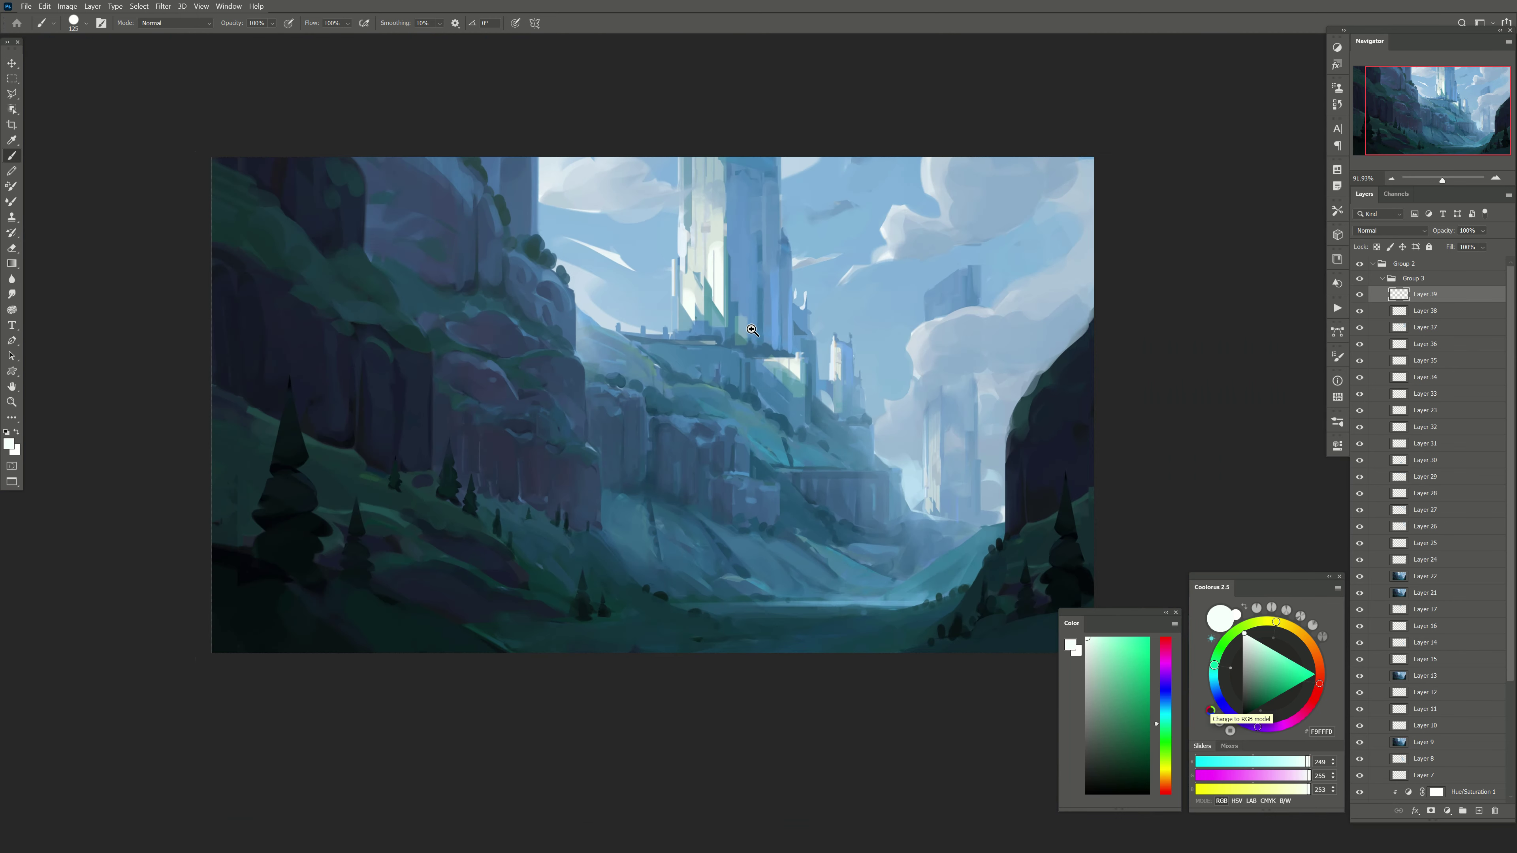
pyautogui.scroll(-3, 735, 340)
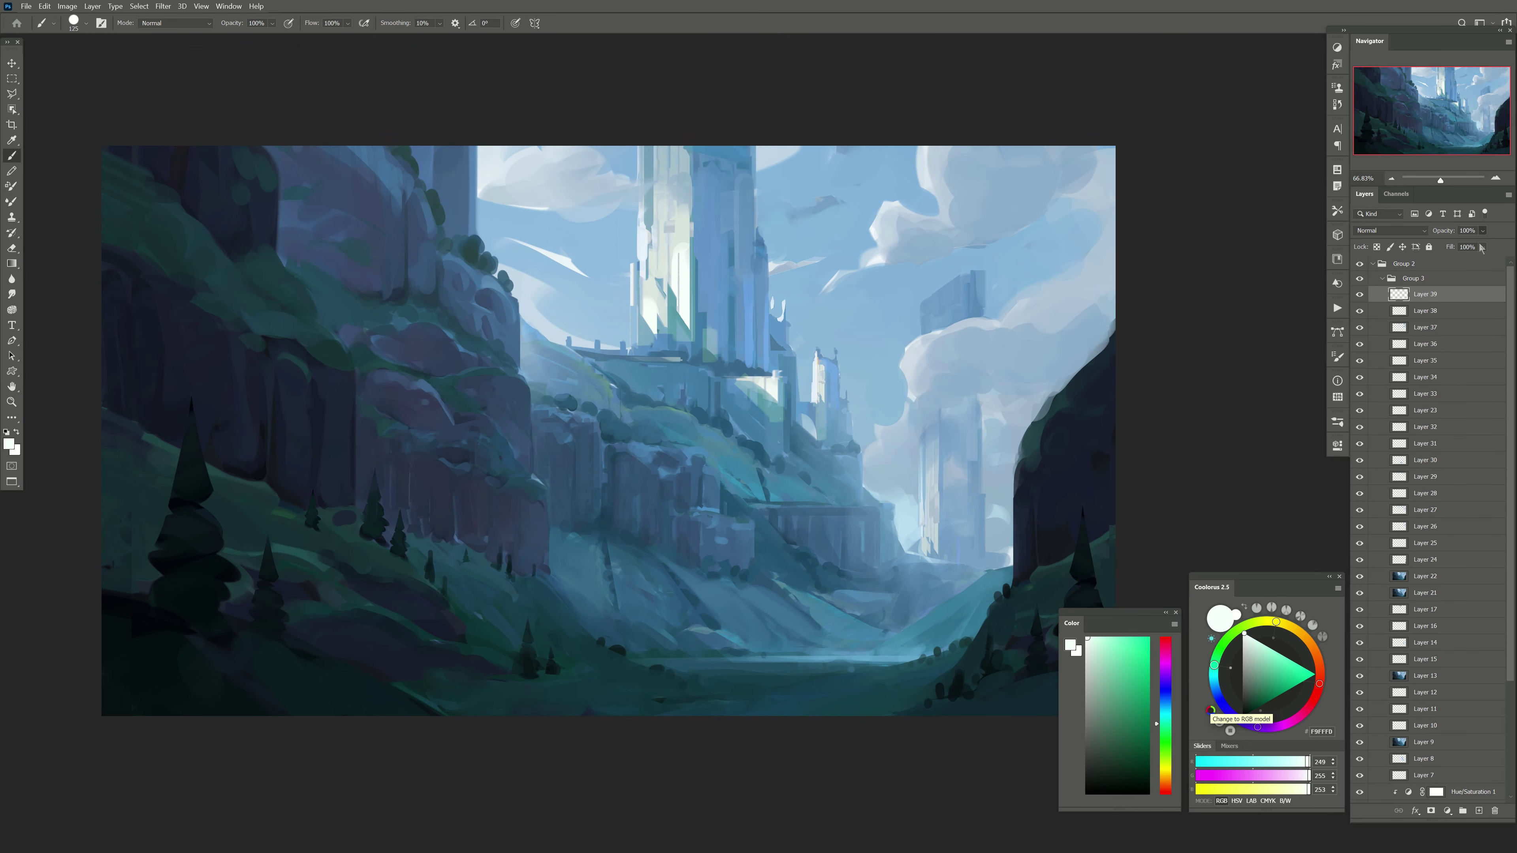
pyautogui.moveTo(1482, 230); pyautogui.dragTo(1473, 252)
# Step: On a new layer, sample dark teal, slate and muted blues from the cliffs for shading
pyautogui.hotkey('ctrl', 'shift', 'alt', 'n')
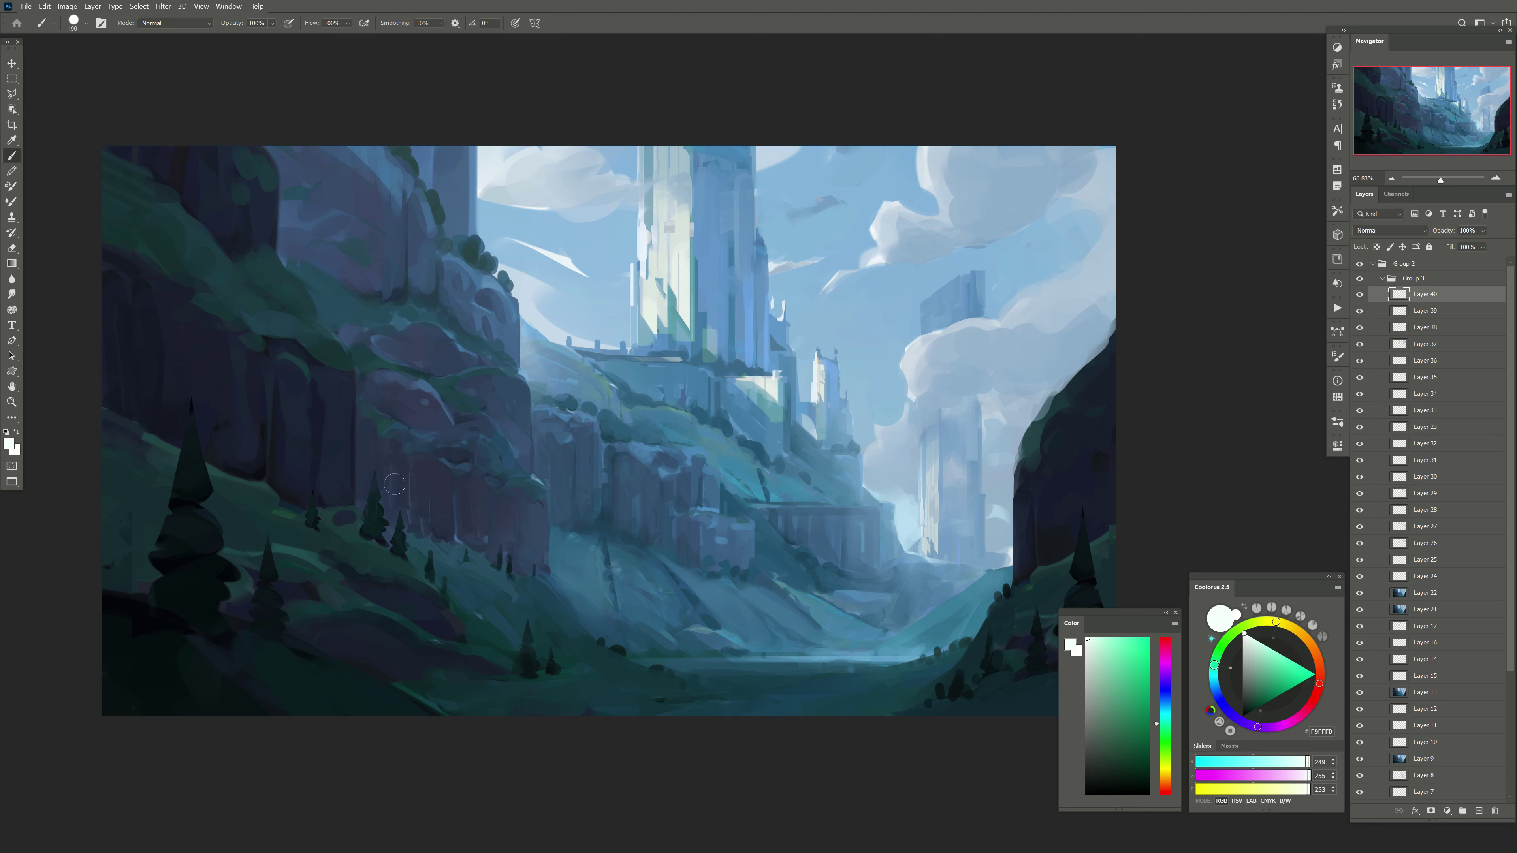
pyautogui.keyDown('alt'); pyautogui.click(649, 670); pyautogui.keyUp('alt')
pyautogui.press(']')
pyautogui.press(']')
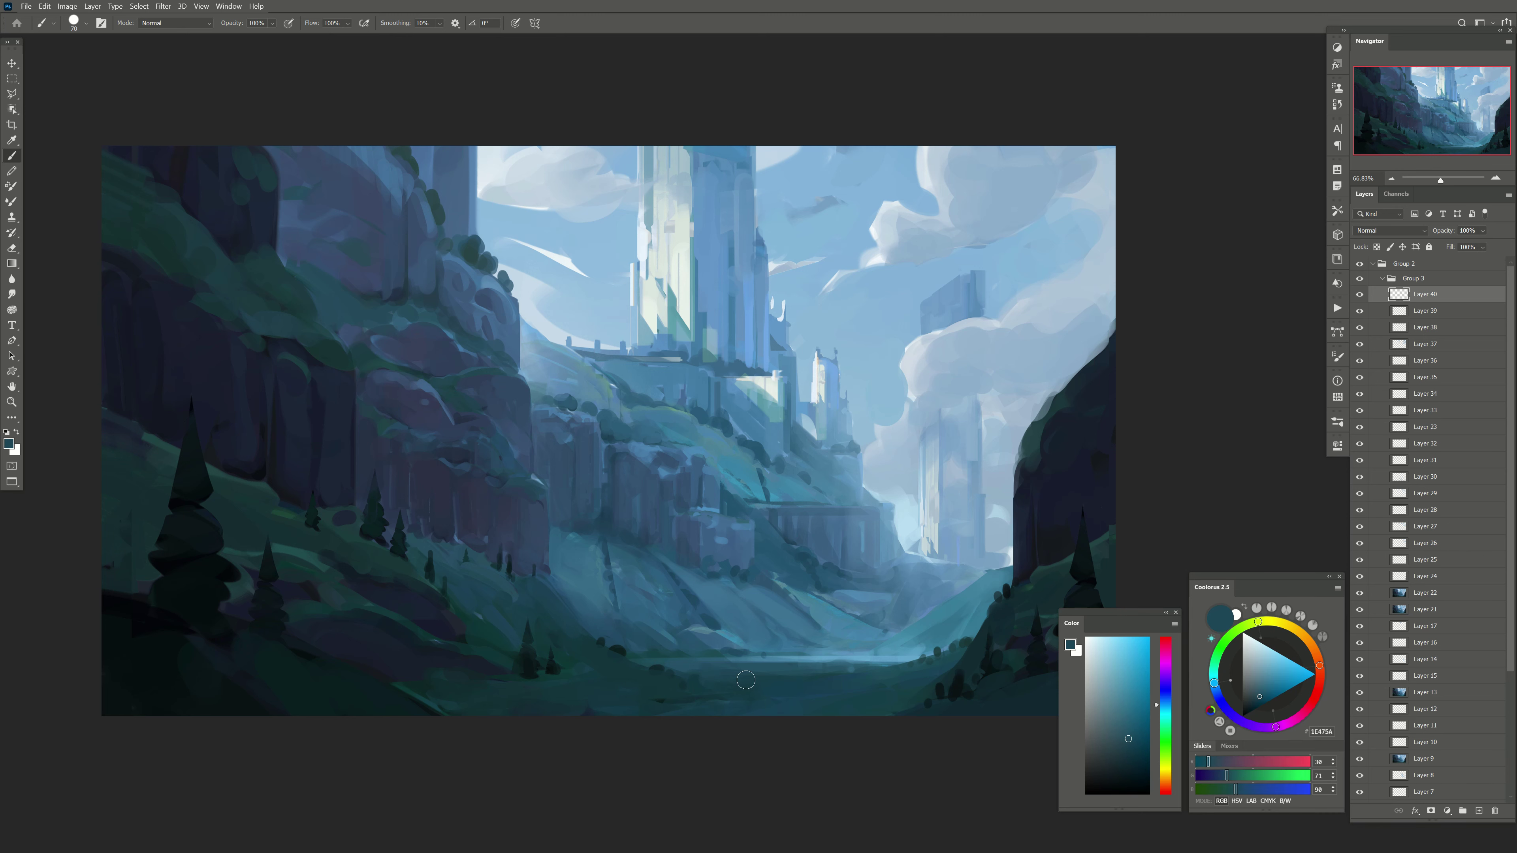
pyautogui.press('[')
pyautogui.keyDown('alt'); pyautogui.click(690, 618); pyautogui.keyUp('alt')
pyautogui.keyDown('alt'); pyautogui.click(726, 621); pyautogui.keyUp('alt')
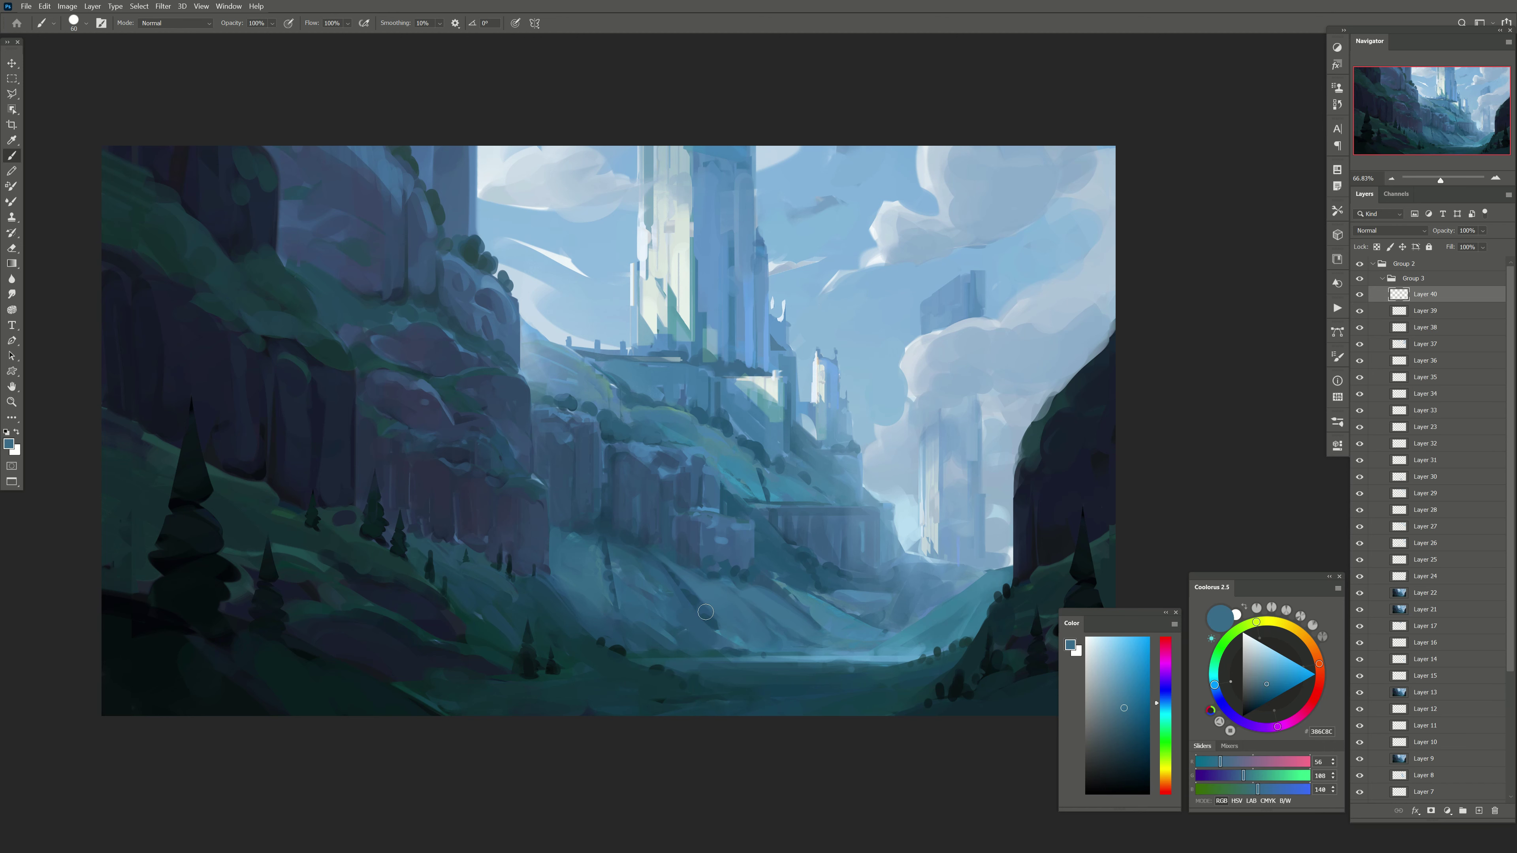
pyautogui.press('[')
pyautogui.press('[')
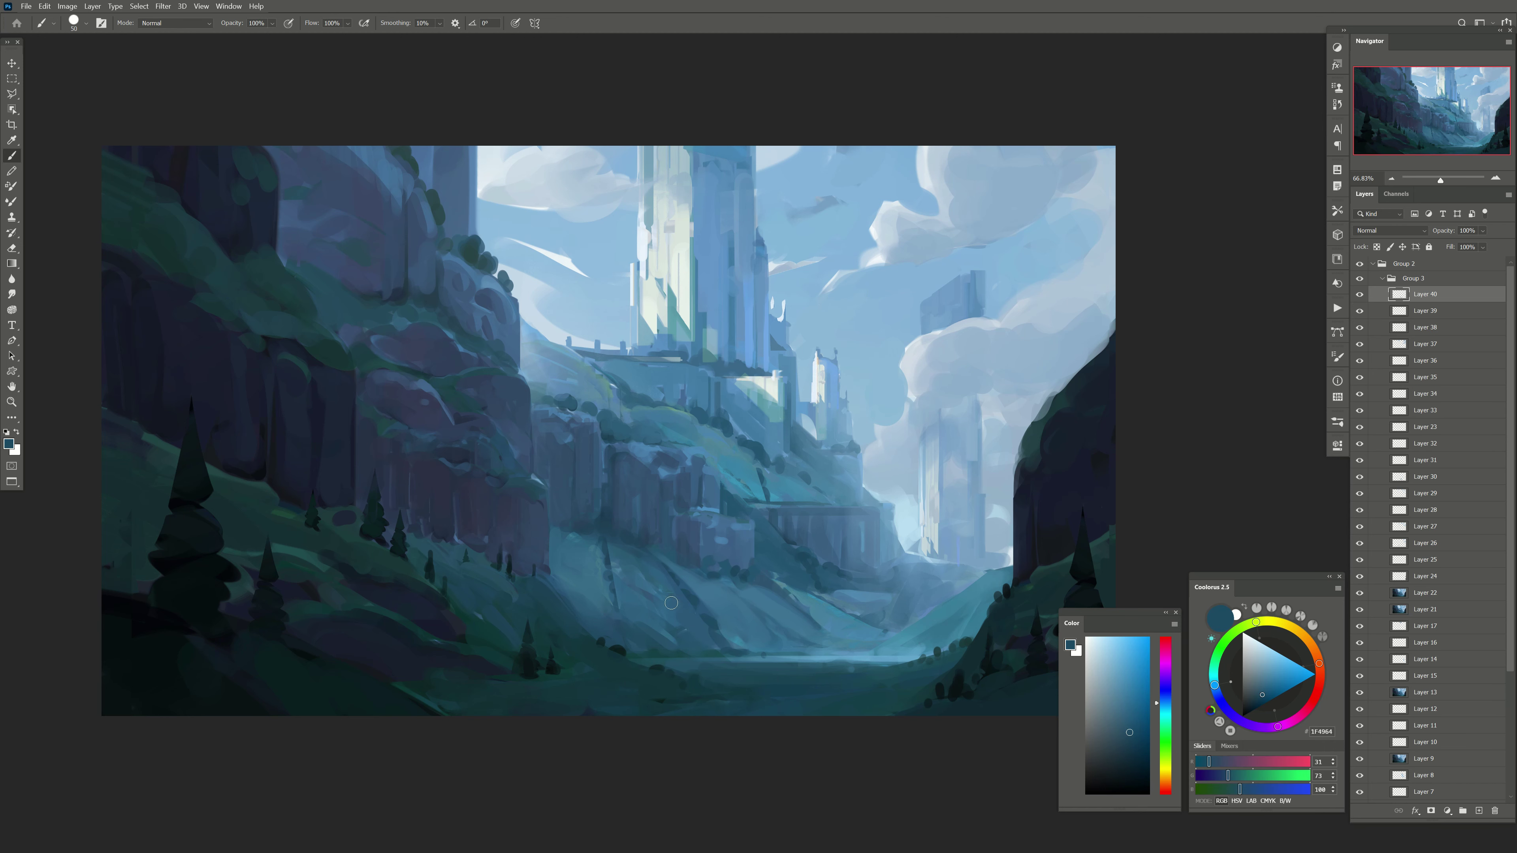
pyautogui.press('[')
pyautogui.keyDown('alt'); pyautogui.click(719, 633); pyautogui.keyUp('alt')
pyautogui.press(']')
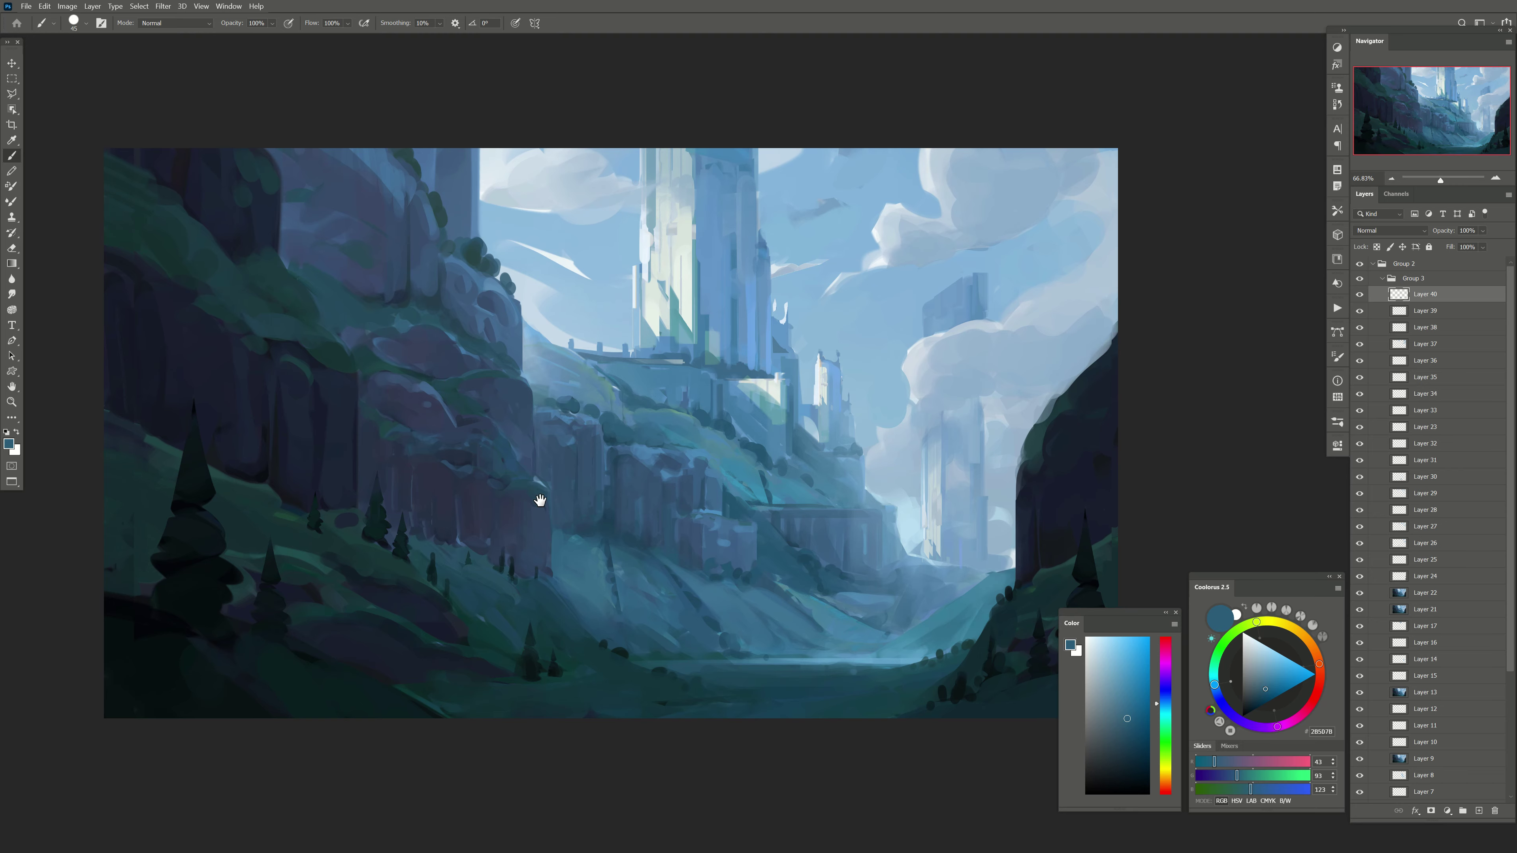
# Step: Paint dark blue strokes across the cliff face, then erase those below the castle ledge
pyautogui.moveTo(535, 497); pyautogui.dragTo(545, 510)
pyautogui.moveTo(653, 482); pyautogui.dragTo(672, 472)
pyautogui.keyDown('alt'); pyautogui.click(653, 480); pyautogui.keyUp('alt')
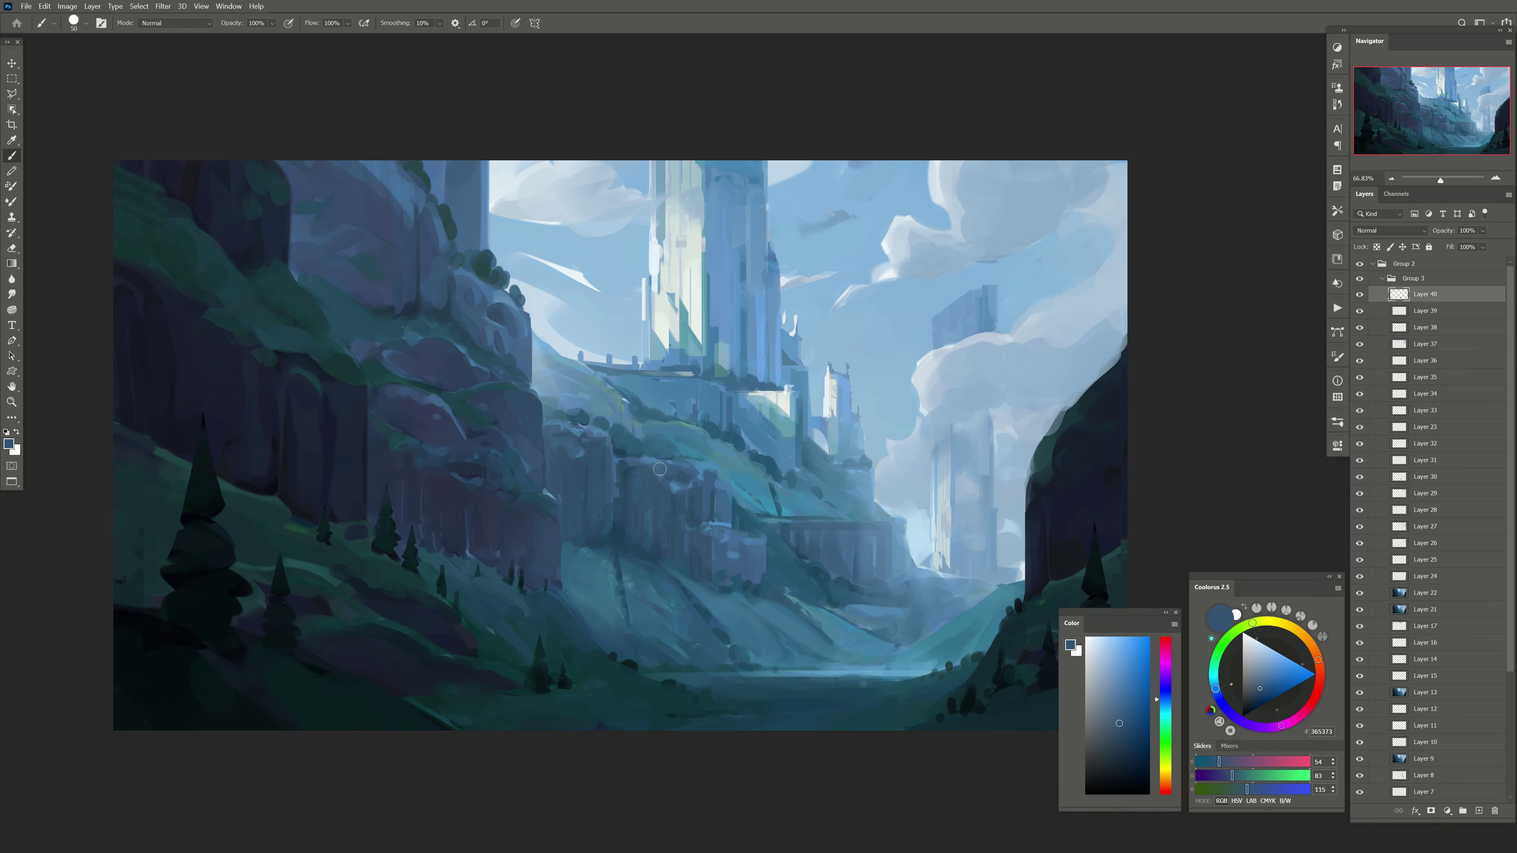
pyautogui.press('Tab')
pyautogui.press('Tab')
pyautogui.scroll(2, 662, 529)
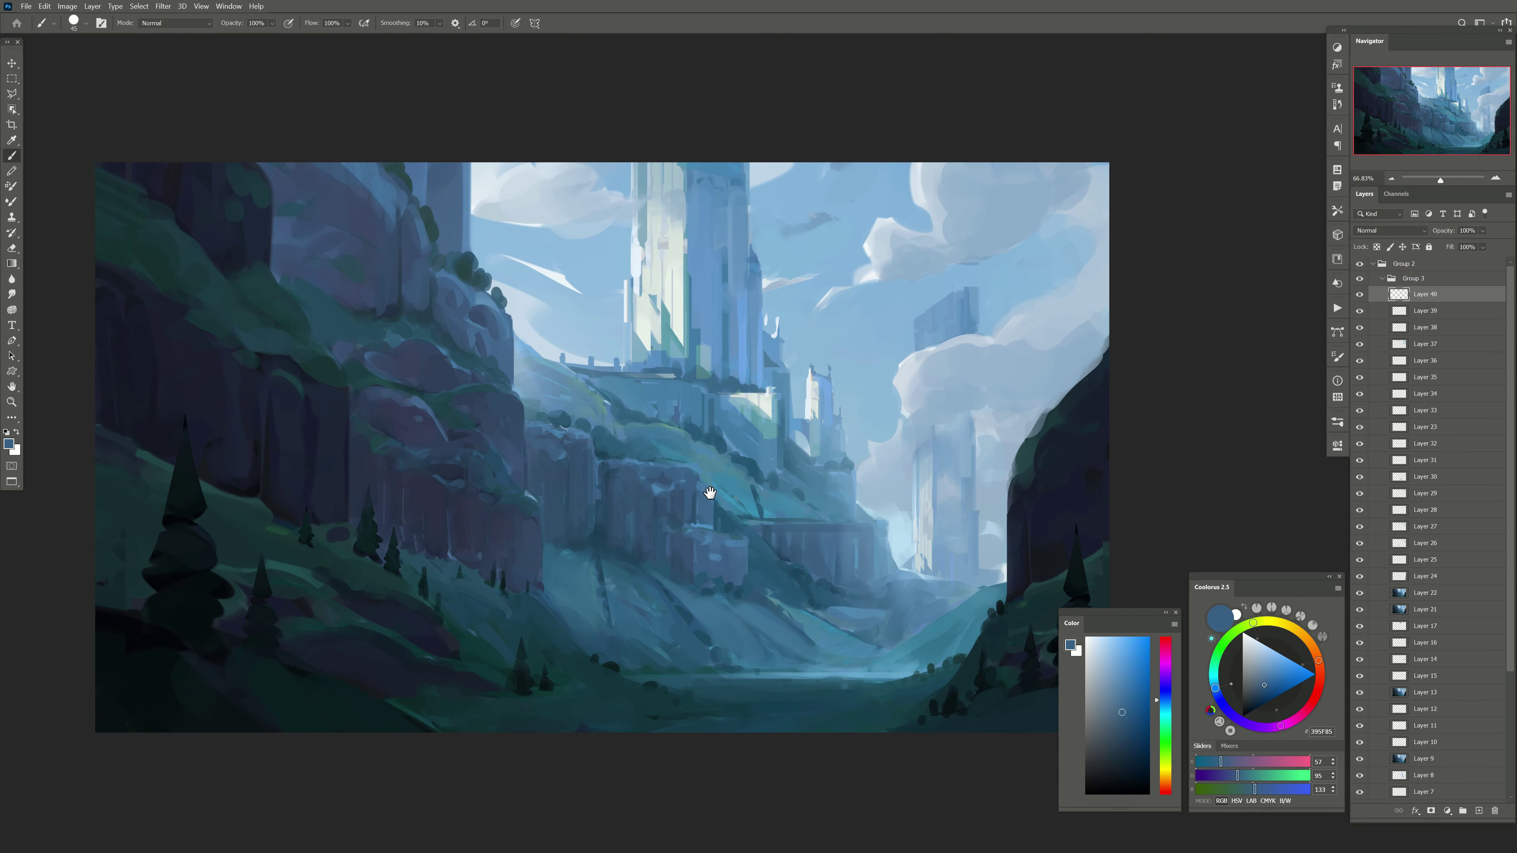
pyautogui.moveTo(704, 428); pyautogui.dragTo(621, 412)
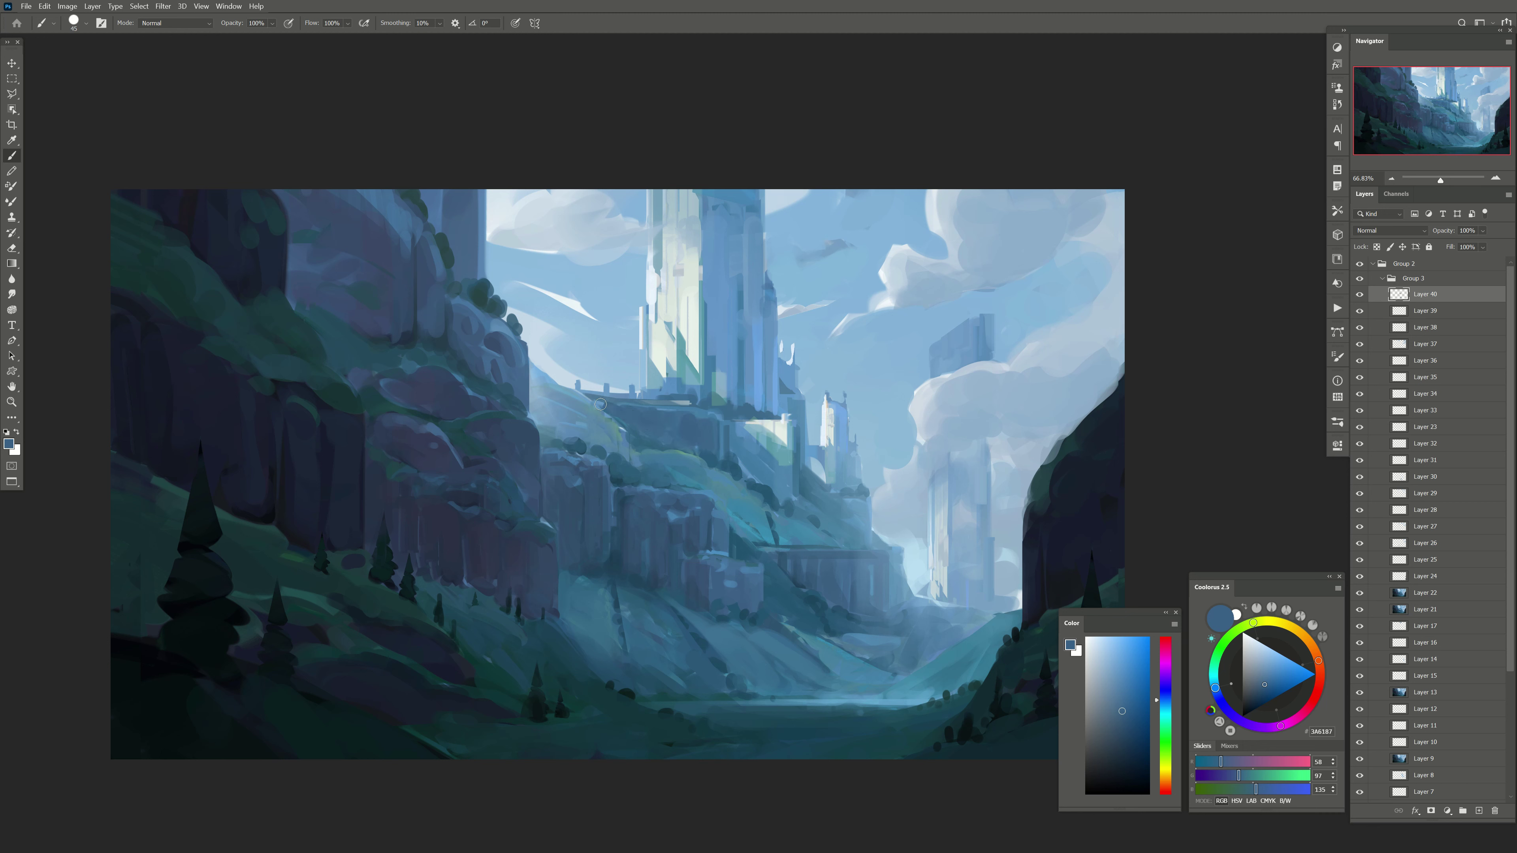
pyautogui.keyDown('alt'); pyautogui.click(605, 391); pyautogui.keyUp('alt')
pyautogui.press('[')
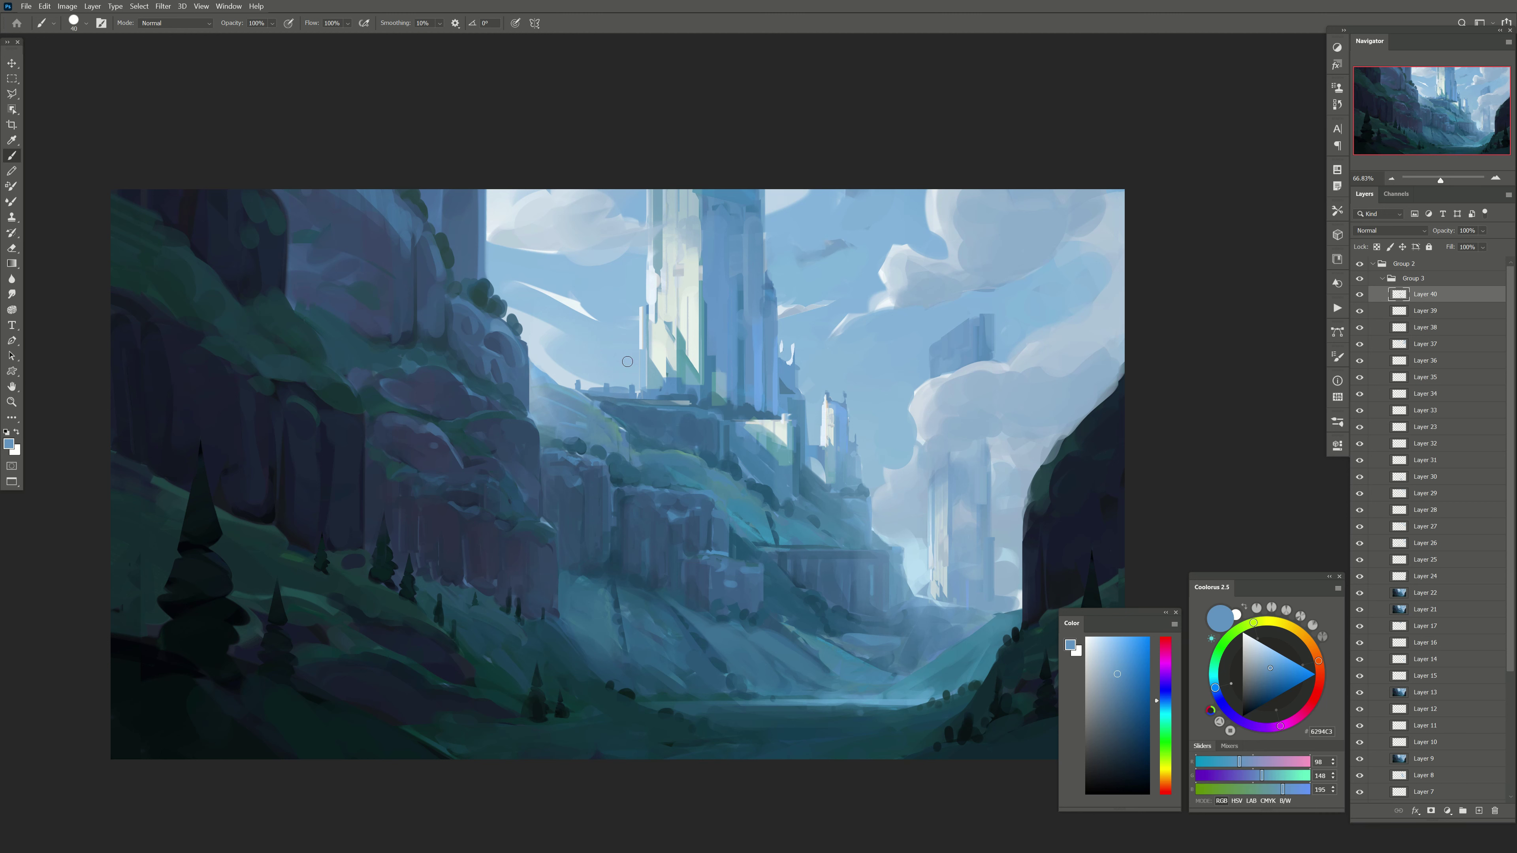
pyautogui.press('e')
pyautogui.press(']')
pyautogui.moveTo(717, 445); pyautogui.dragTo(637, 398)
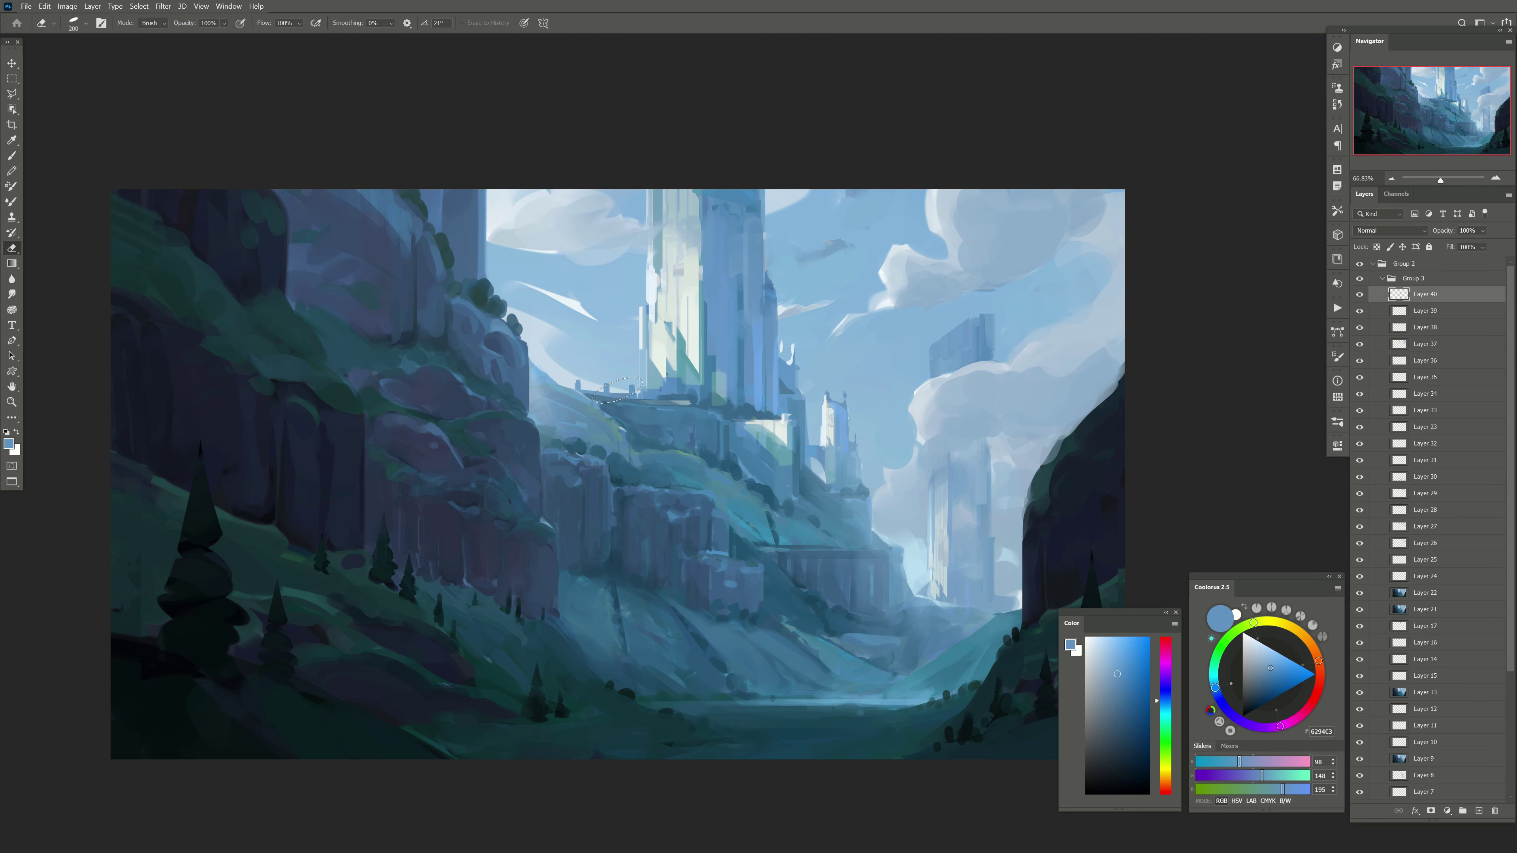
# Step: Sample a pale grey from the castle wall
pyautogui.press('b')
pyautogui.keyDown('alt'); pyautogui.click(771, 439); pyautogui.keyUp('alt')
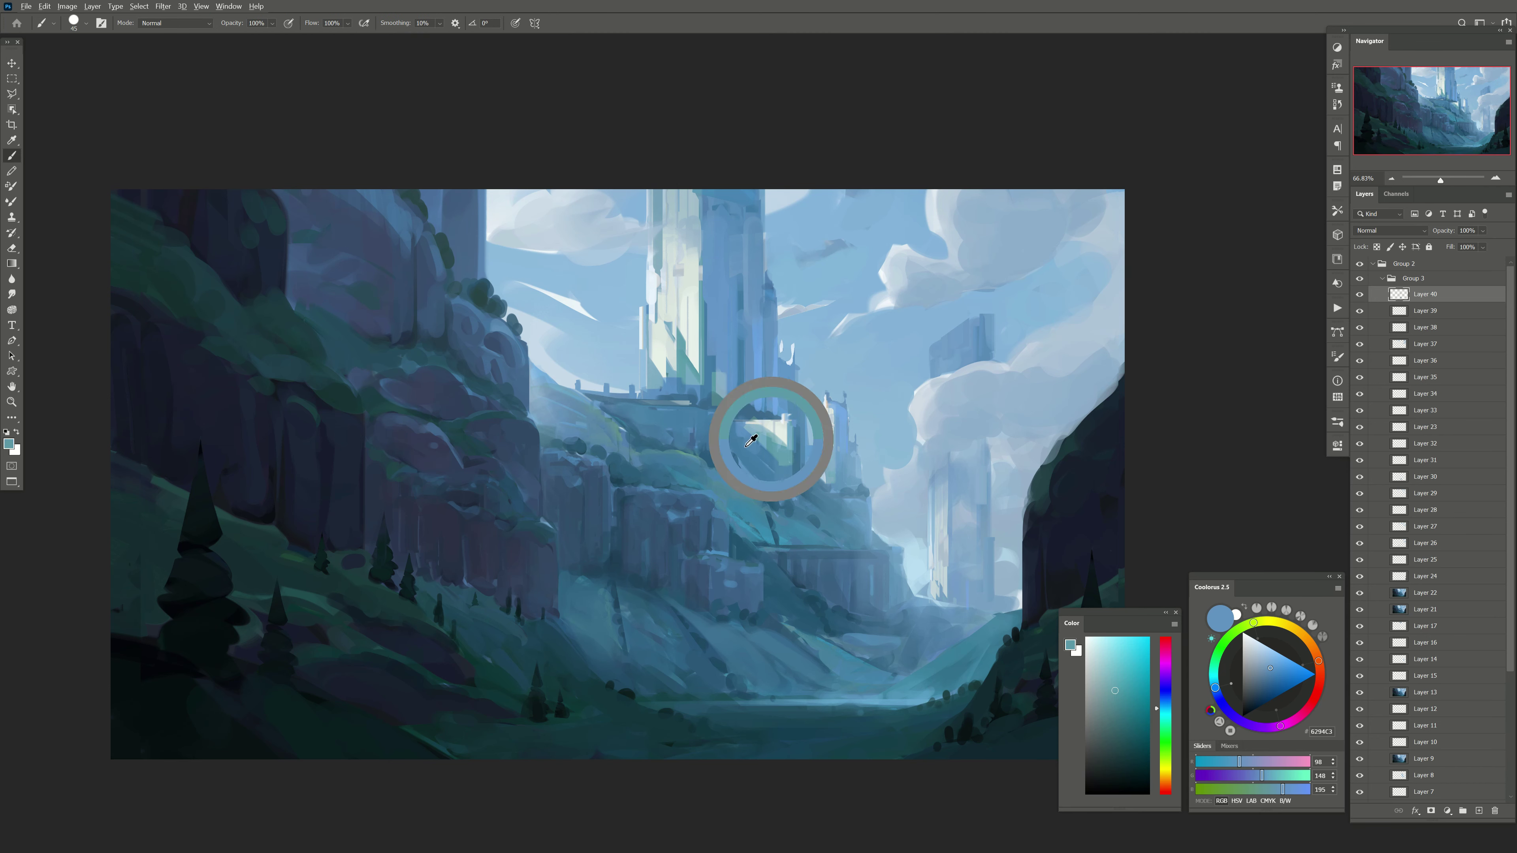
pyautogui.keyDown('alt'); pyautogui.click(776, 421); pyautogui.keyUp('alt')
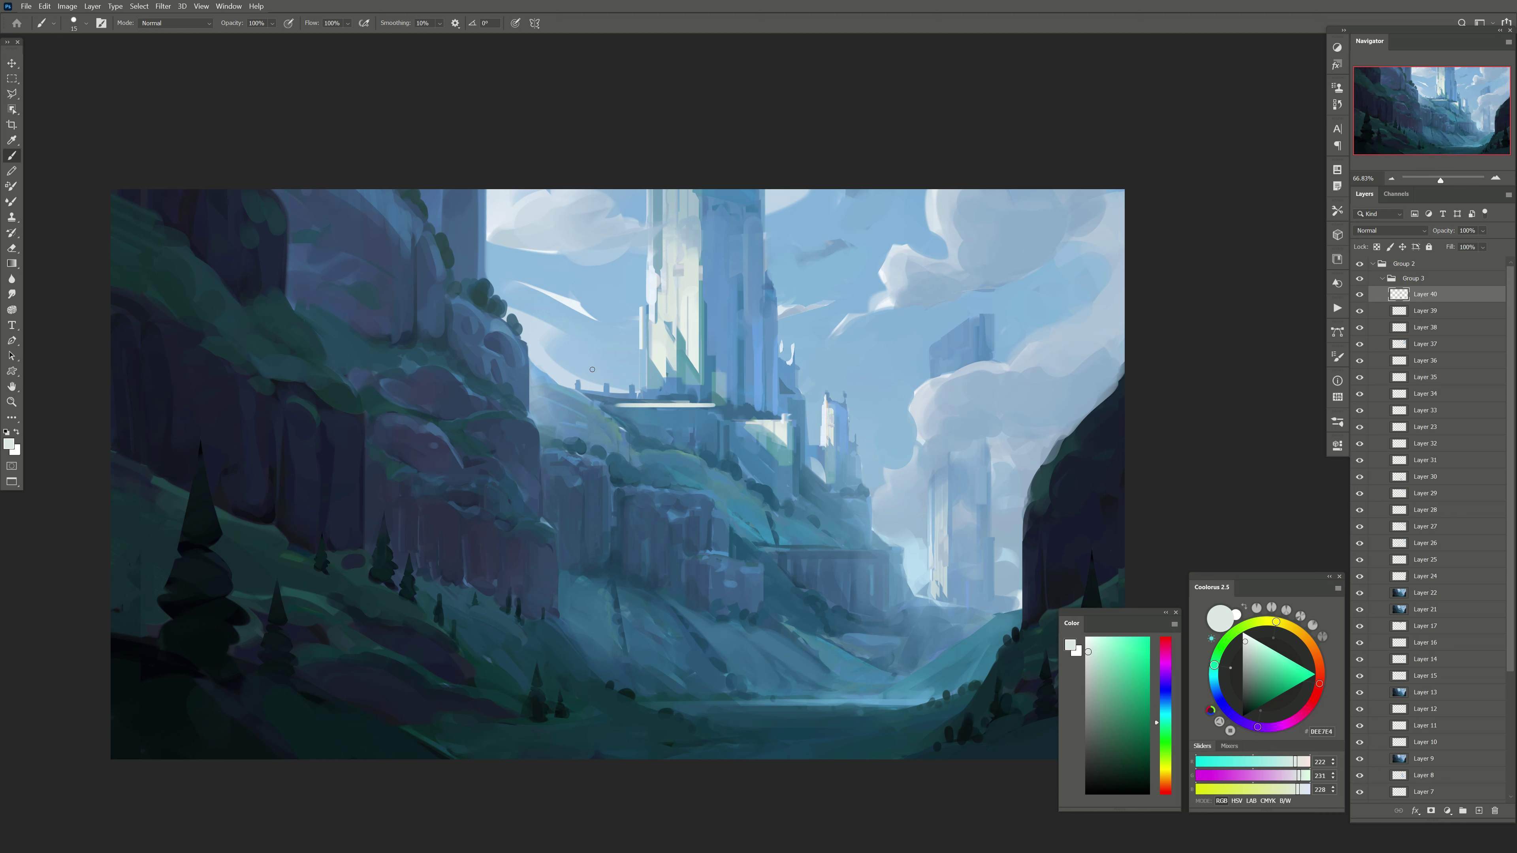
pyautogui.press('e')
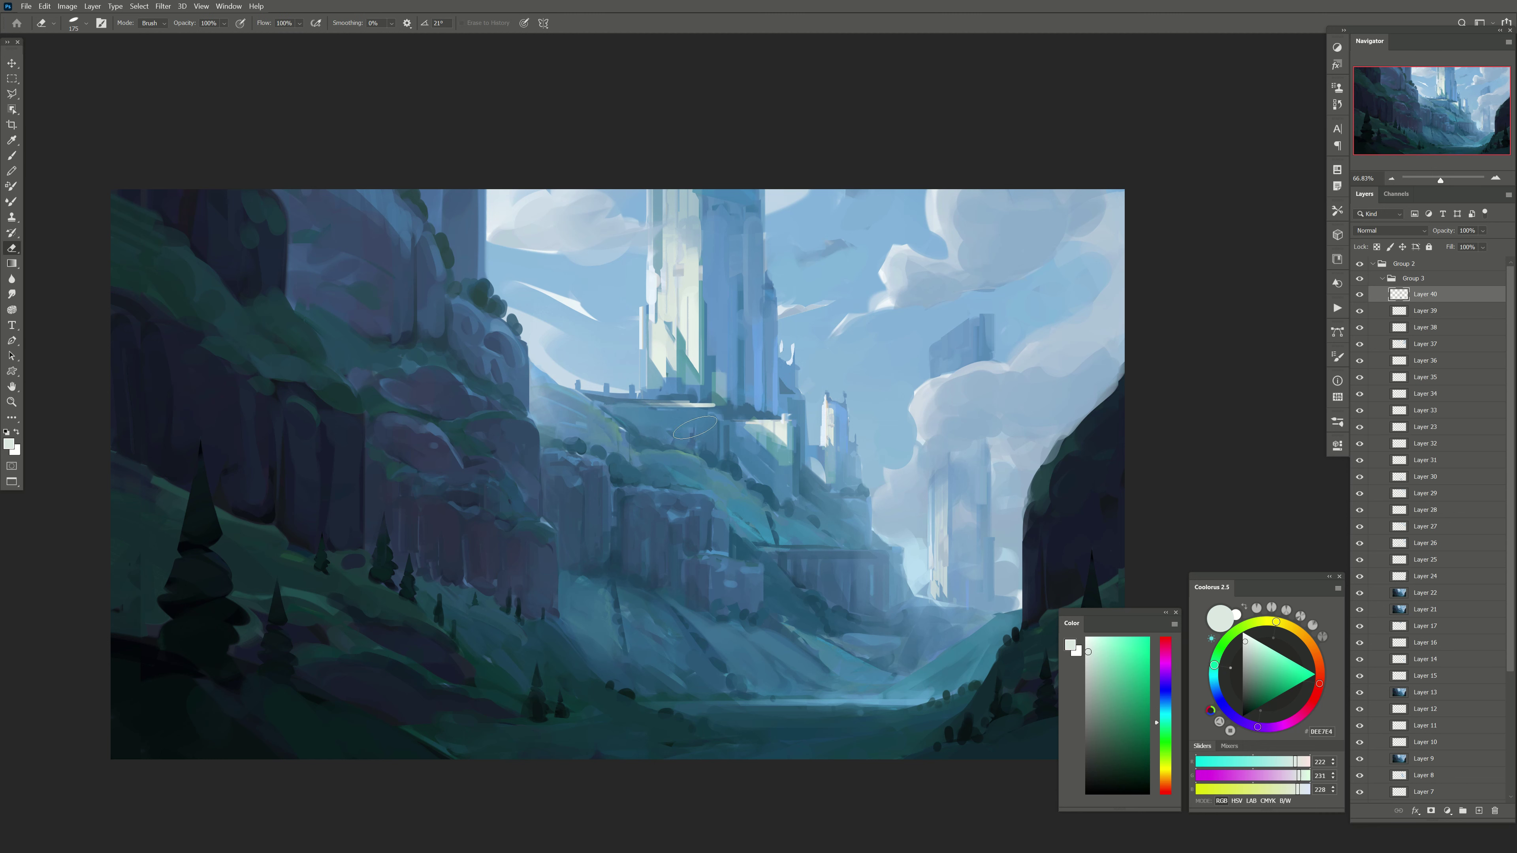
pyautogui.press('b')
# Step: Paint near-black strokes on the cliff rock and soften them with the eraser
pyautogui.moveTo(453, 529); pyautogui.dragTo(486, 532)
pyautogui.press(']')
pyautogui.keyDown('alt'); pyautogui.click(497, 509); pyautogui.keyUp('alt')
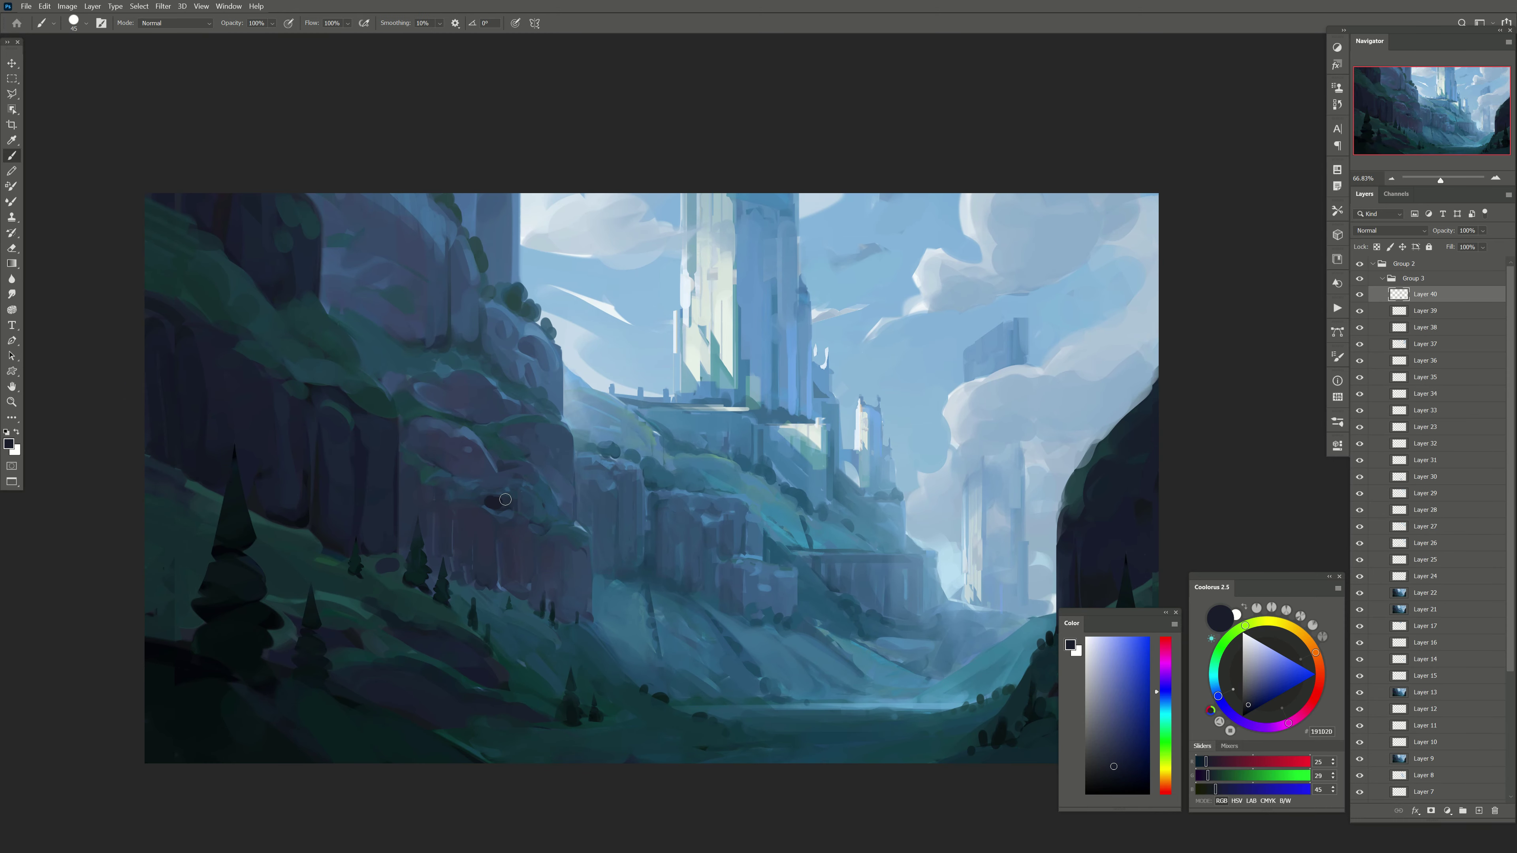
pyautogui.moveTo(453, 464)
pyautogui.mouseDown()
pyautogui.moveTo(418, 443)
pyautogui.moveTo(472, 414)
pyautogui.moveTo(508, 433)
pyautogui.moveTo(446, 439)
pyautogui.mouseUp()
pyautogui.press('e')
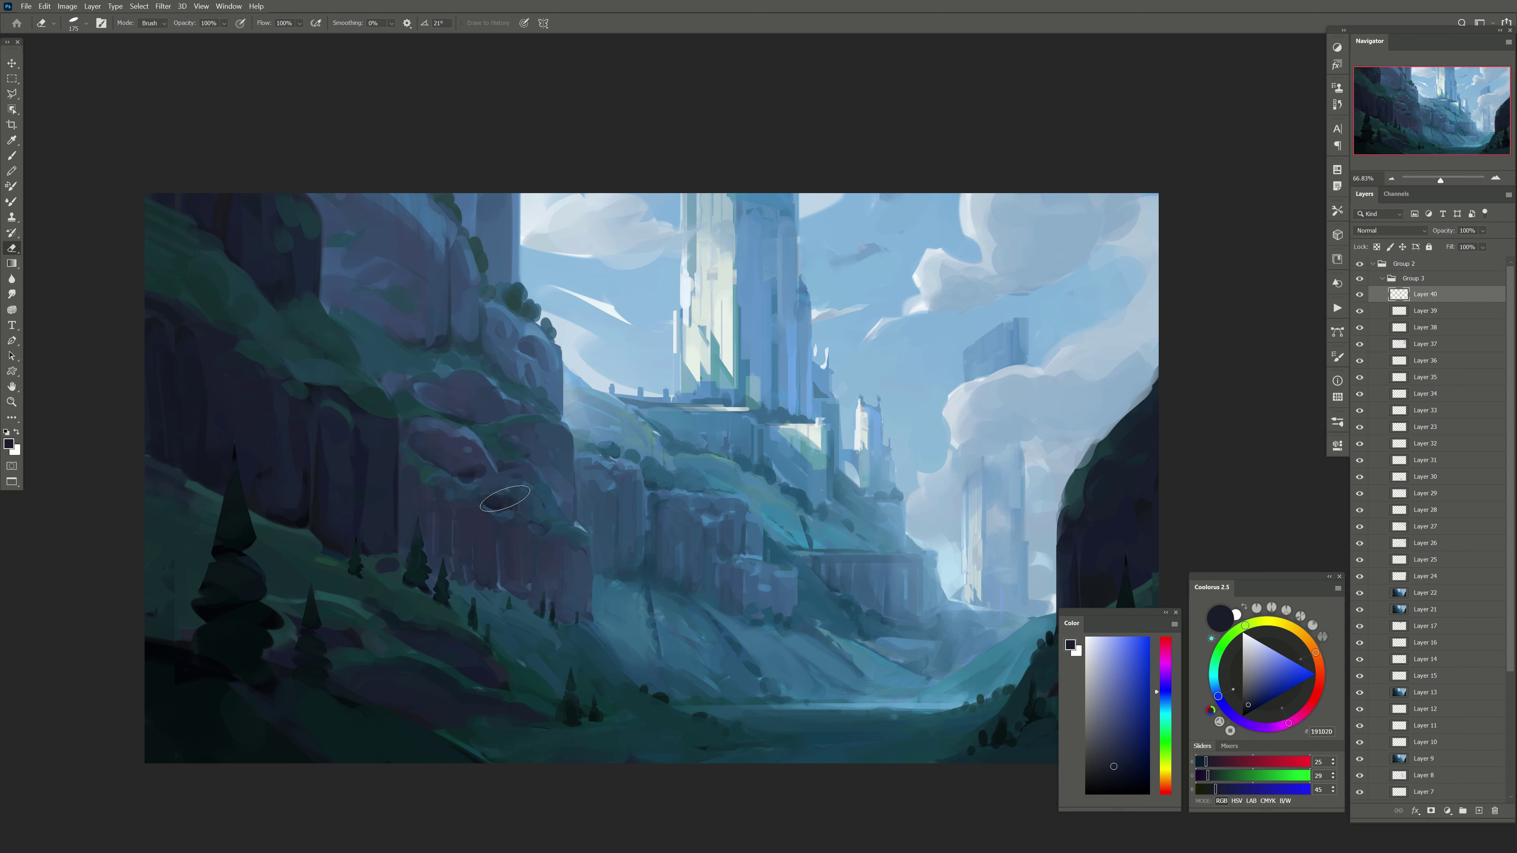
pyautogui.moveTo(534, 507); pyautogui.dragTo(497, 481)
pyautogui.press('b')
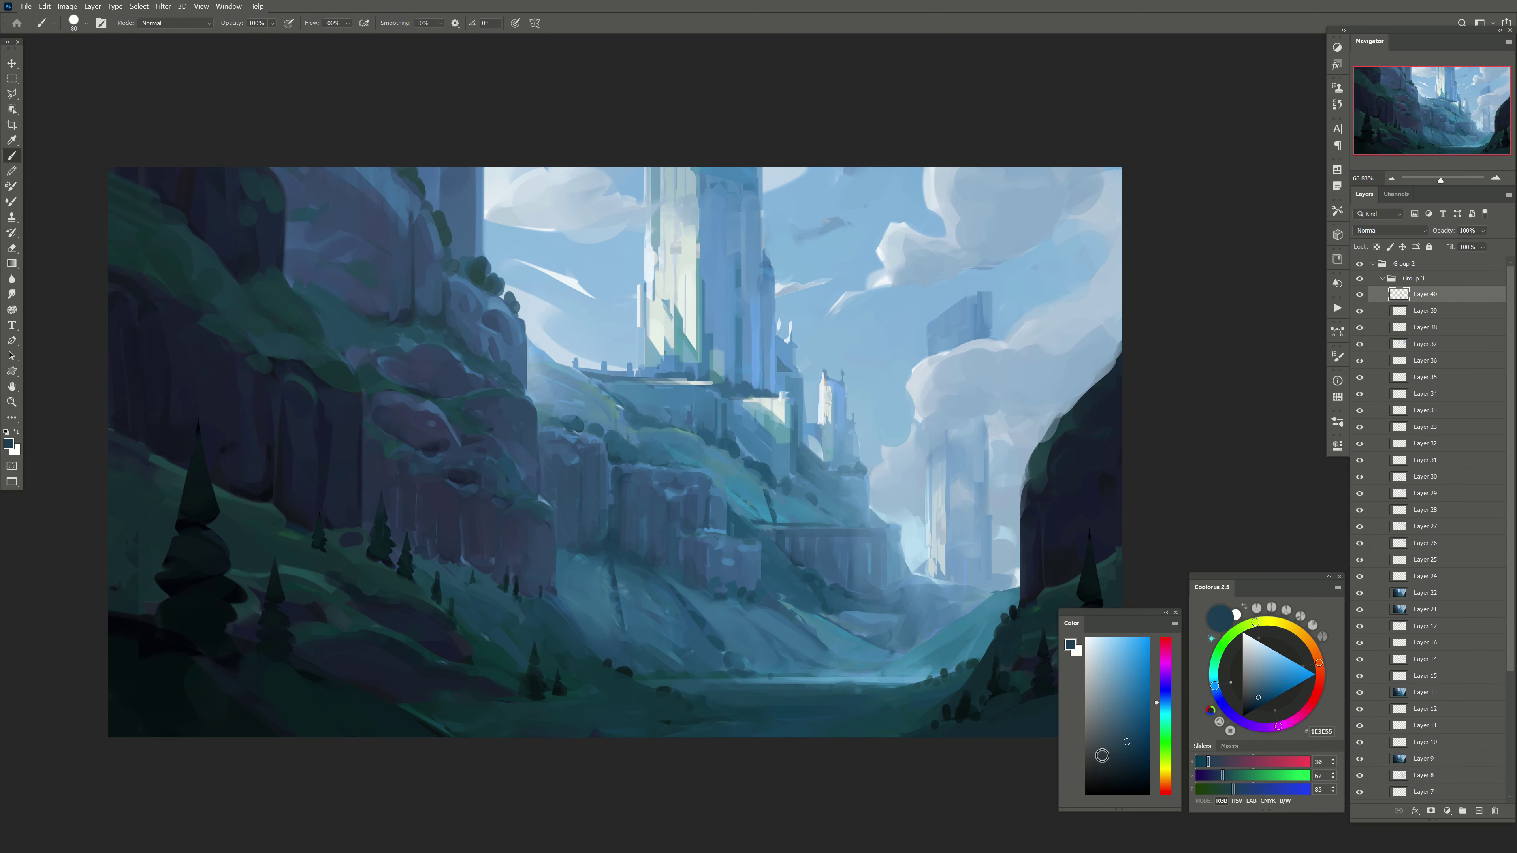
pyautogui.click(1478, 810)
# Step: Add a Vibrance adjustment layer and a new empty layer above it
pyautogui.moveTo(844, 607); pyautogui.dragTo(839, 581)
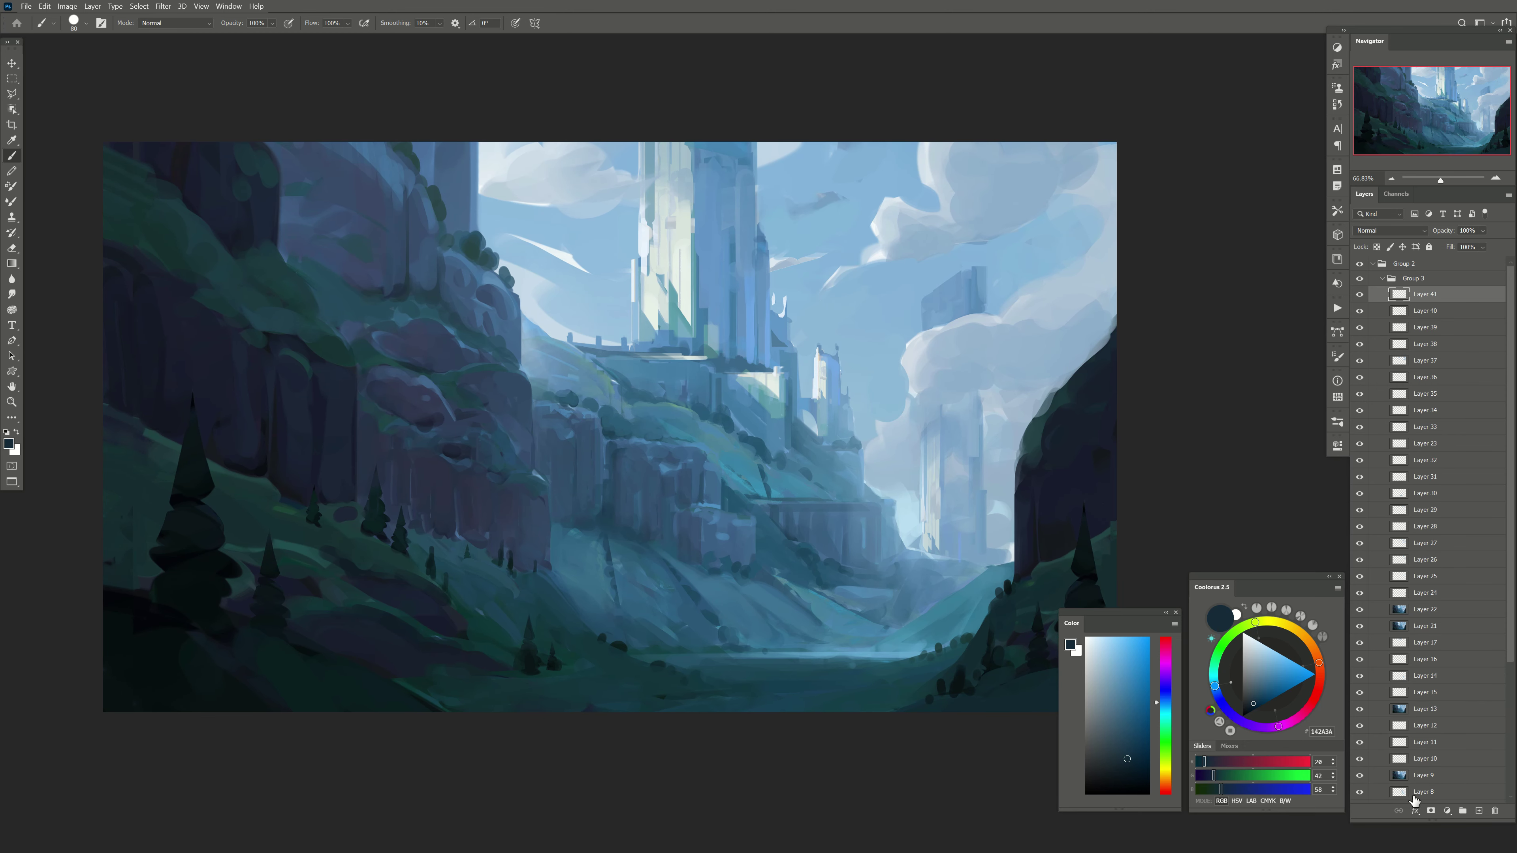
pyautogui.click(1447, 812)
pyautogui.click(1436, 684)
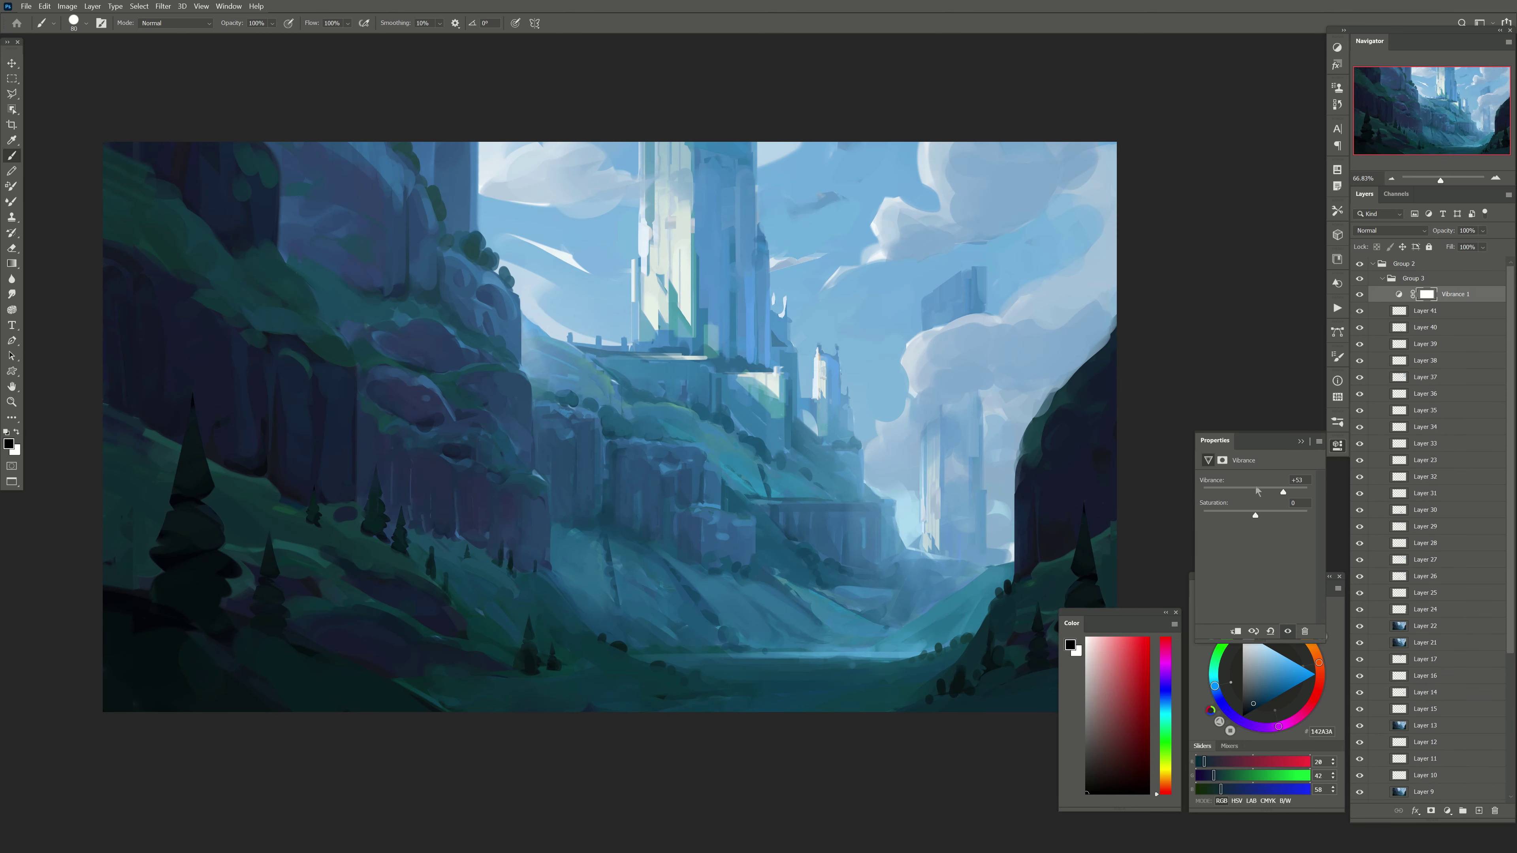
pyautogui.click(1479, 810)
# Step: Add a Color Balance adjustment with midtone Cyan–Red at +19, plus a new layer above
pyautogui.click(1447, 812)
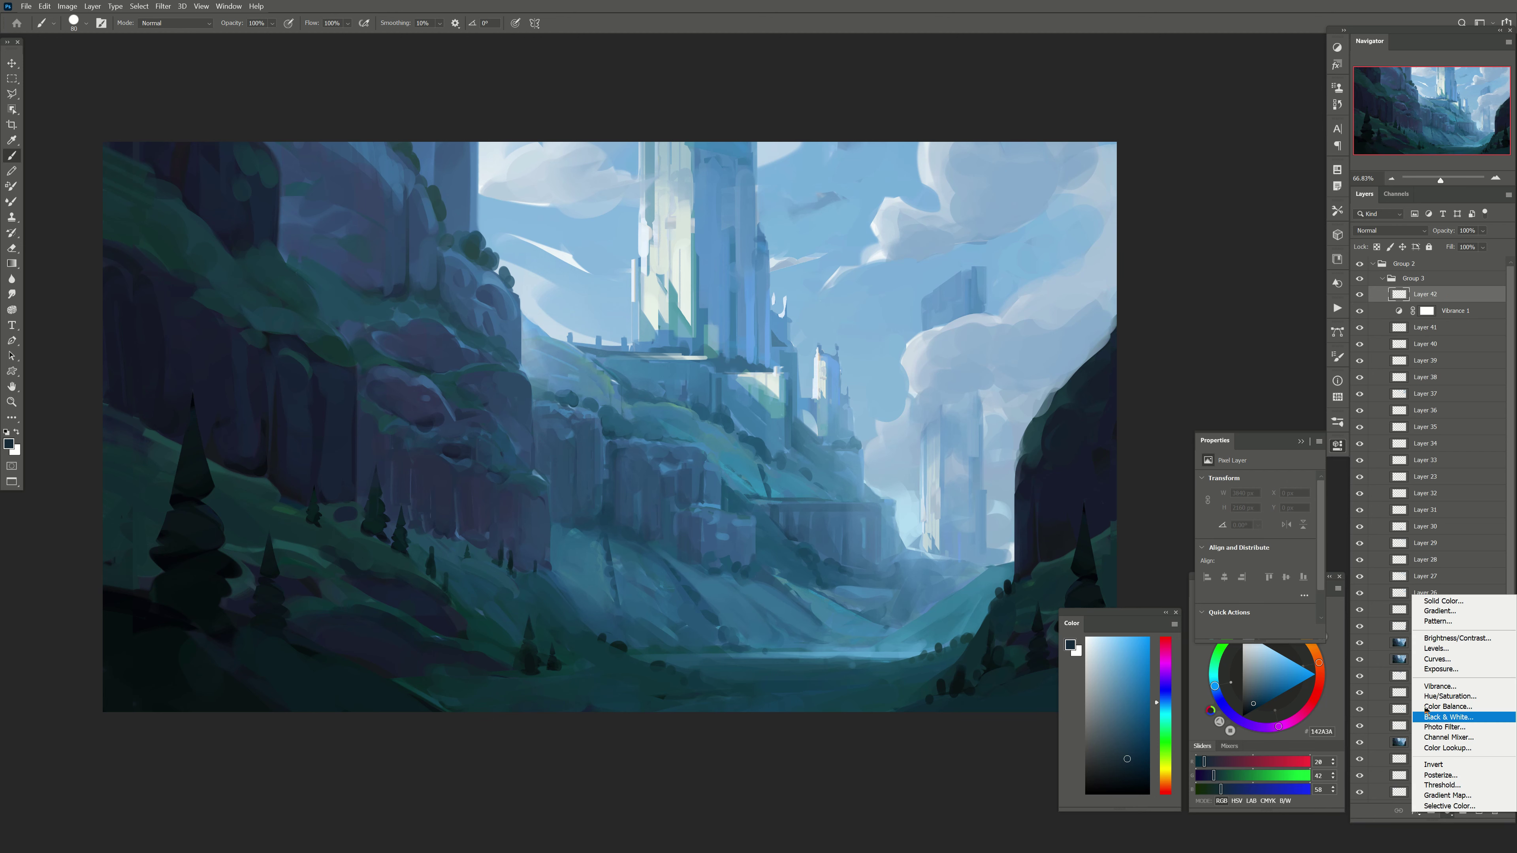
pyautogui.click(1451, 706)
pyautogui.moveTo(1253, 511)
pyautogui.mouseDown()
pyautogui.moveTo(1231, 533)
pyautogui.moveTo(1246, 545)
pyautogui.mouseUp()
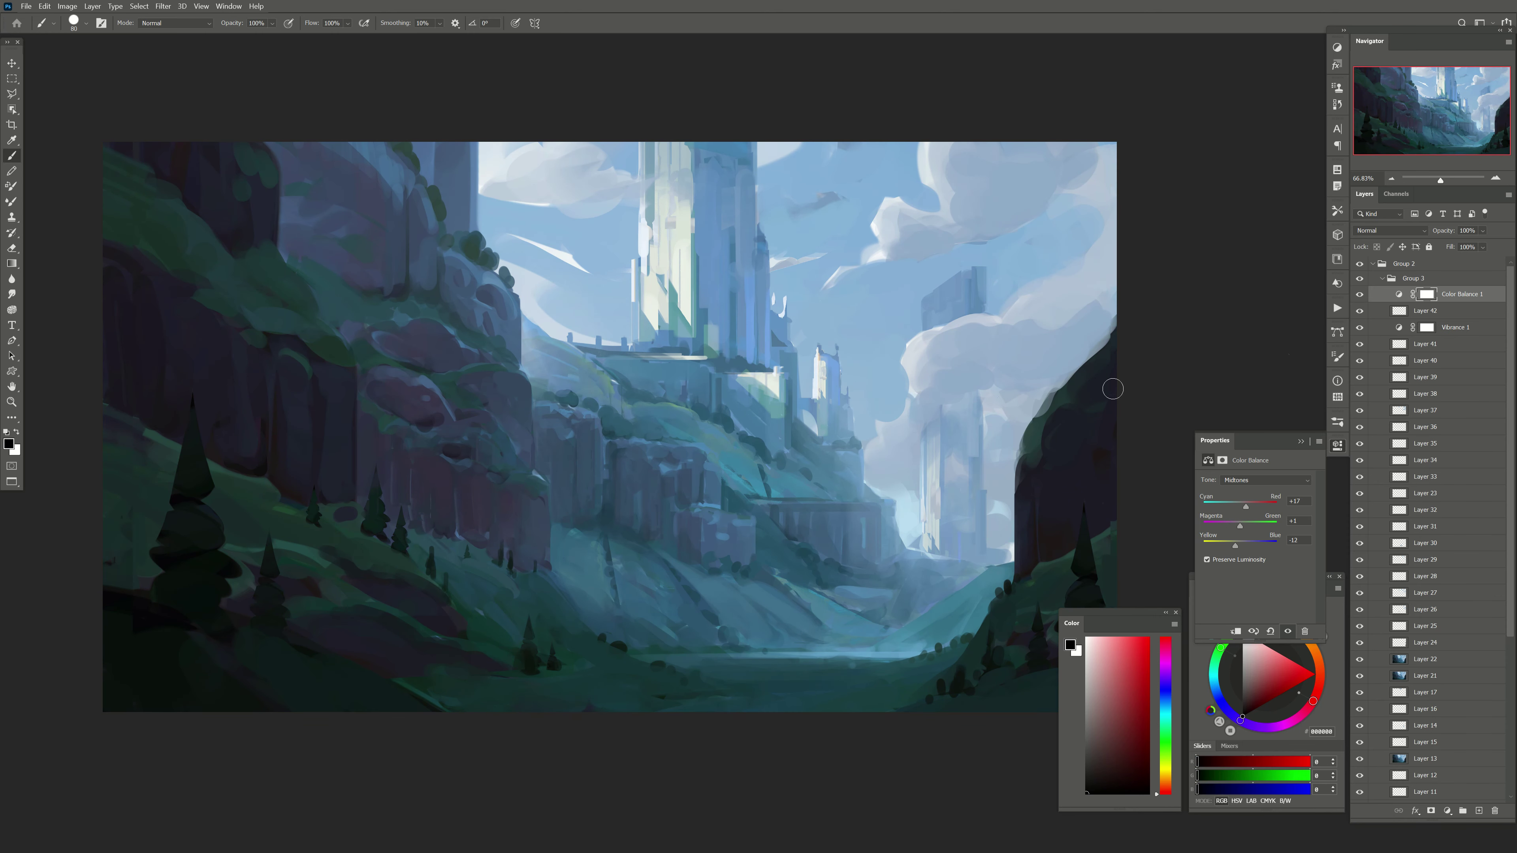
pyautogui.moveTo(531, 477); pyautogui.dragTo(517, 441)
pyautogui.click(1479, 812)
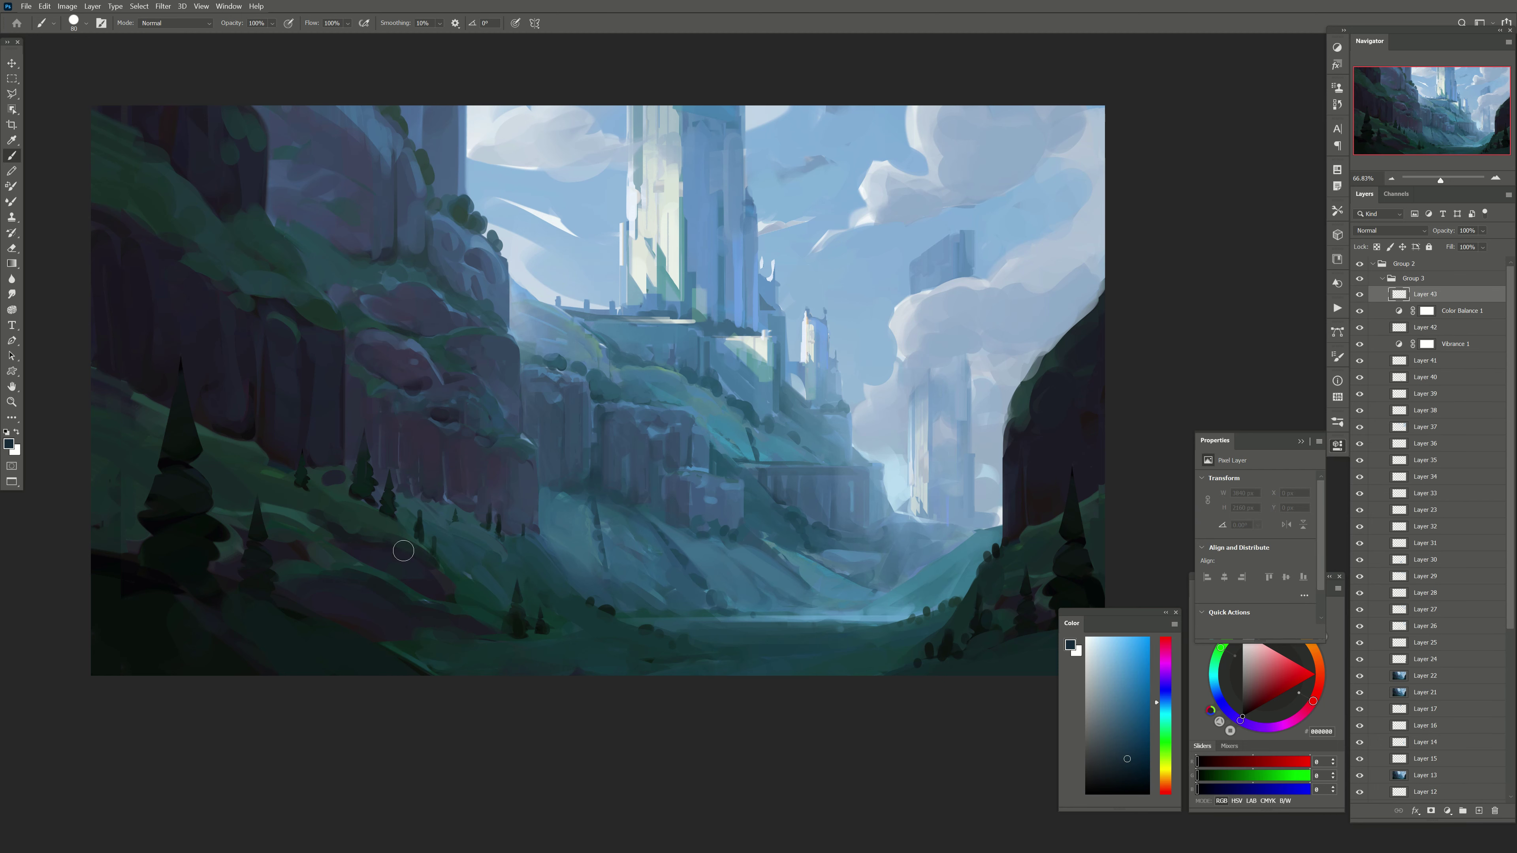
# Step: Set the new layer to Overlay with a light cream colour and 71% opacity
pyautogui.moveTo(522, 170); pyautogui.dragTo(546, 196)
pyautogui.scroll(2, 545, 196)
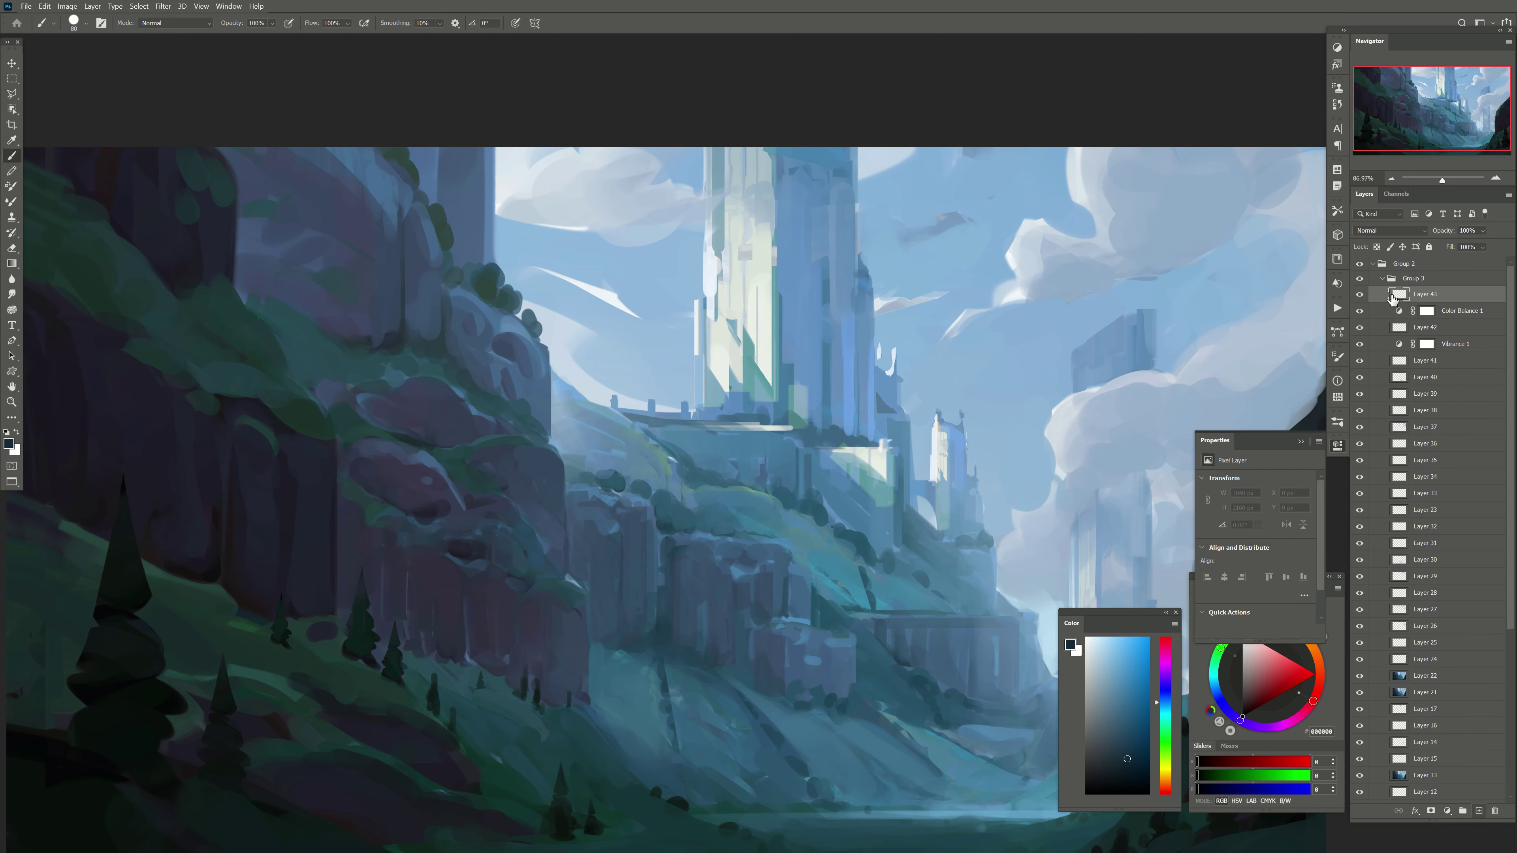
pyautogui.click(1390, 231)
pyautogui.click(1385, 359)
pyautogui.keyDown('alt'); pyautogui.click(358, 412); pyautogui.keyUp('alt')
pyautogui.moveTo(552, 246)
pyautogui.mouseDown()
pyautogui.moveTo(540, 203)
pyautogui.moveTo(540, 233)
pyautogui.moveTo(668, 315)
pyautogui.moveTo(729, 415)
pyautogui.moveTo(639, 330)
pyautogui.mouseUp()
pyautogui.keyDown('alt'); pyautogui.click(727, 258); pyautogui.keyUp('alt')
pyautogui.press(']')
pyautogui.press(']')
pyautogui.press(']')
pyautogui.click(1482, 231)
pyautogui.moveTo(1505, 244); pyautogui.dragTo(1463, 244)
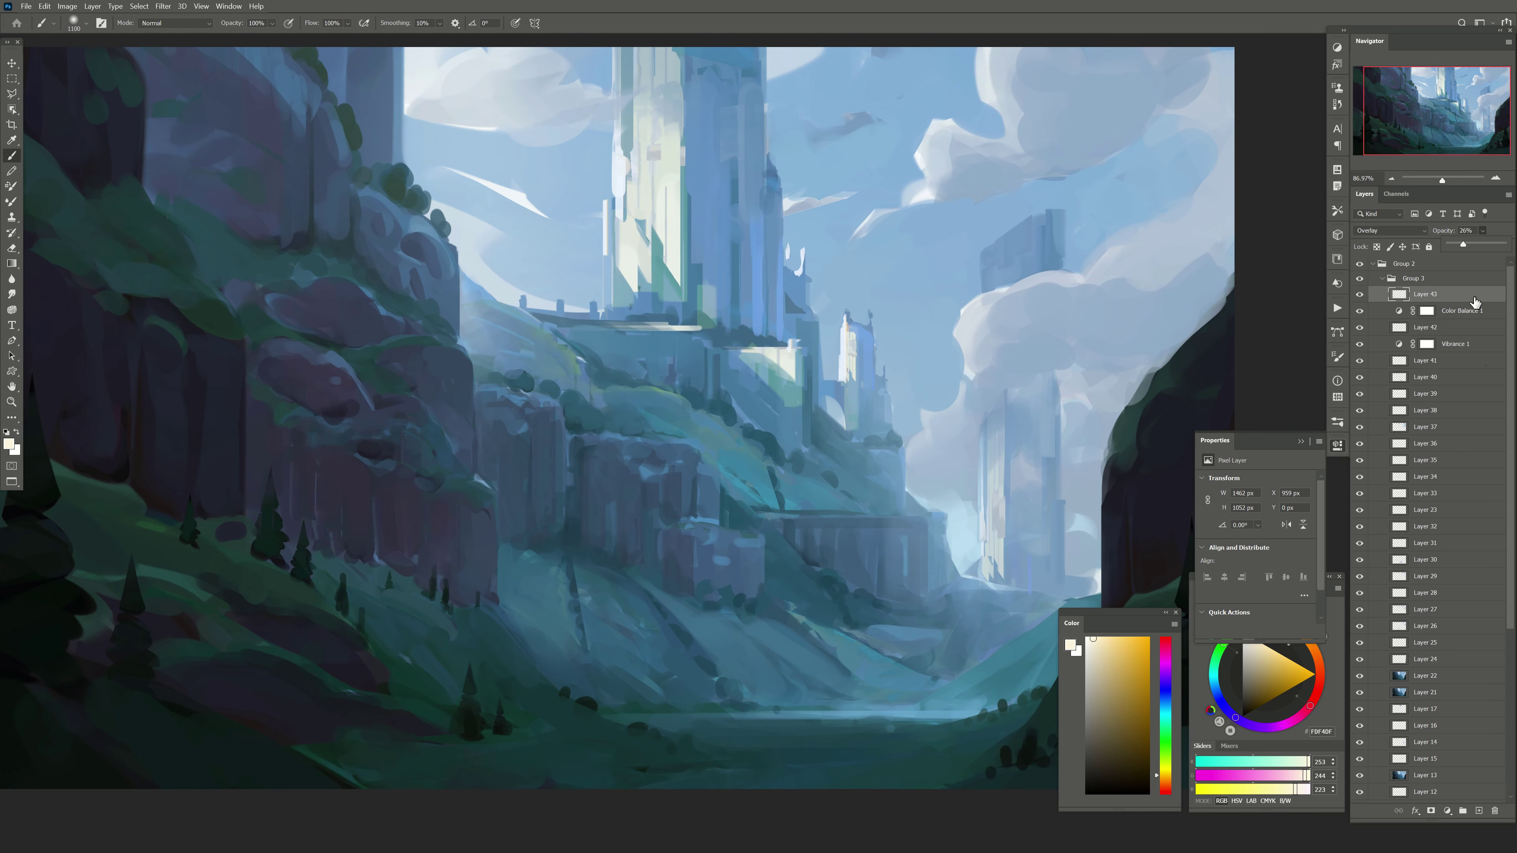
# Step: On a new Screen layer, paint a pale lavender glow over the upper-left cliff and lower its opacity
pyautogui.click(1478, 811)
pyautogui.click(1392, 230)
pyautogui.click(1386, 330)
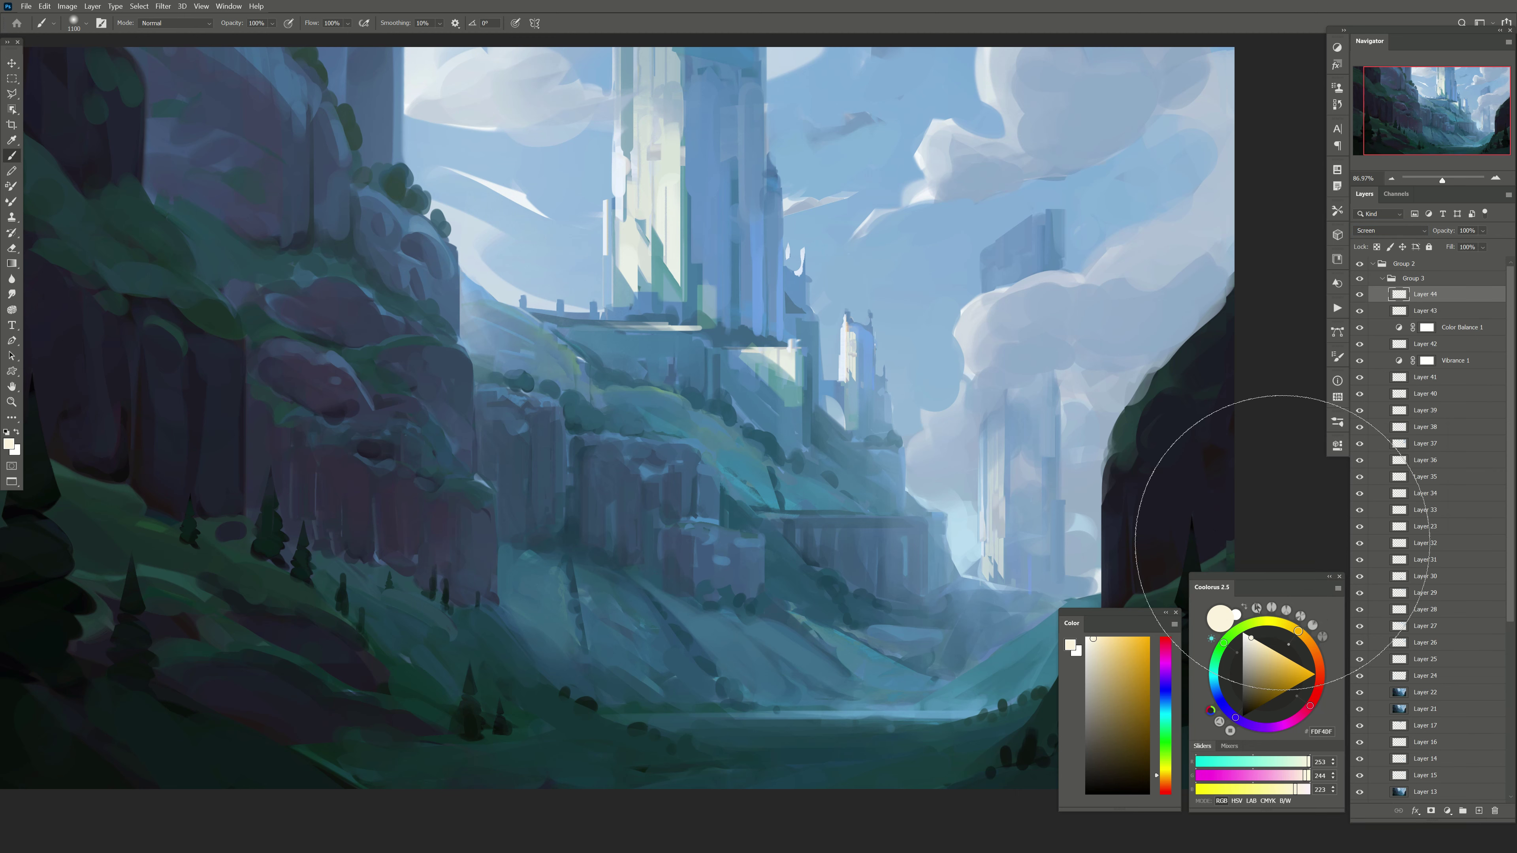
pyautogui.press('[')
pyautogui.press('[')
pyautogui.press('[')
pyautogui.click(1254, 724)
pyautogui.moveTo(463, 212); pyautogui.dragTo(597, 362)
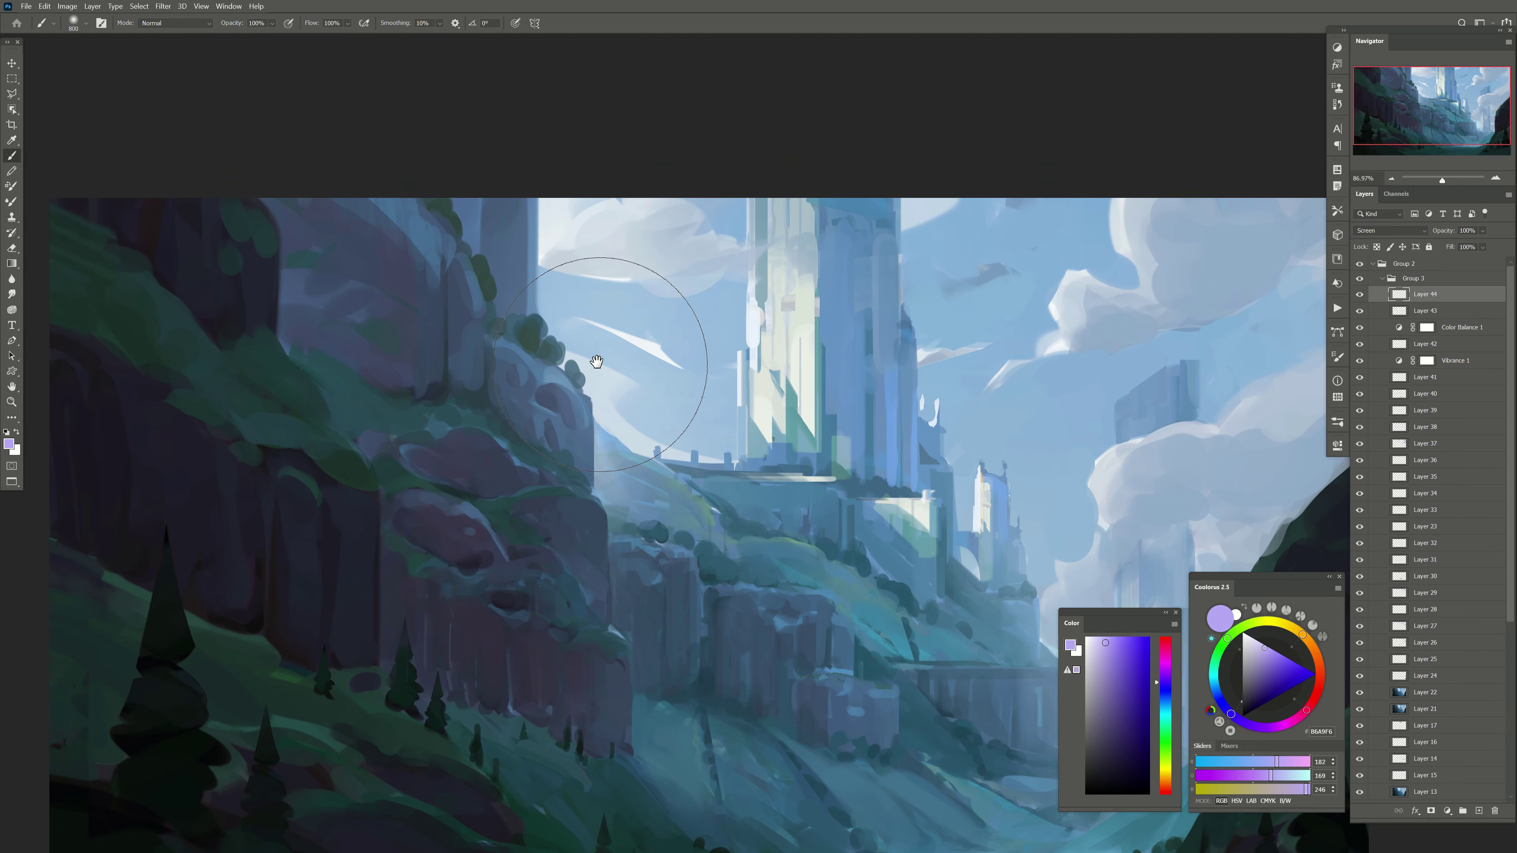
pyautogui.press('[')
pyautogui.press('[')
pyautogui.press('[')
pyautogui.moveTo(538, 209)
pyautogui.mouseDown()
pyautogui.moveTo(514, 263)
pyautogui.moveTo(609, 304)
pyautogui.mouseUp()
pyautogui.keyDown('alt'); pyautogui.click(508, 239); pyautogui.keyUp('alt')
pyautogui.press(']')
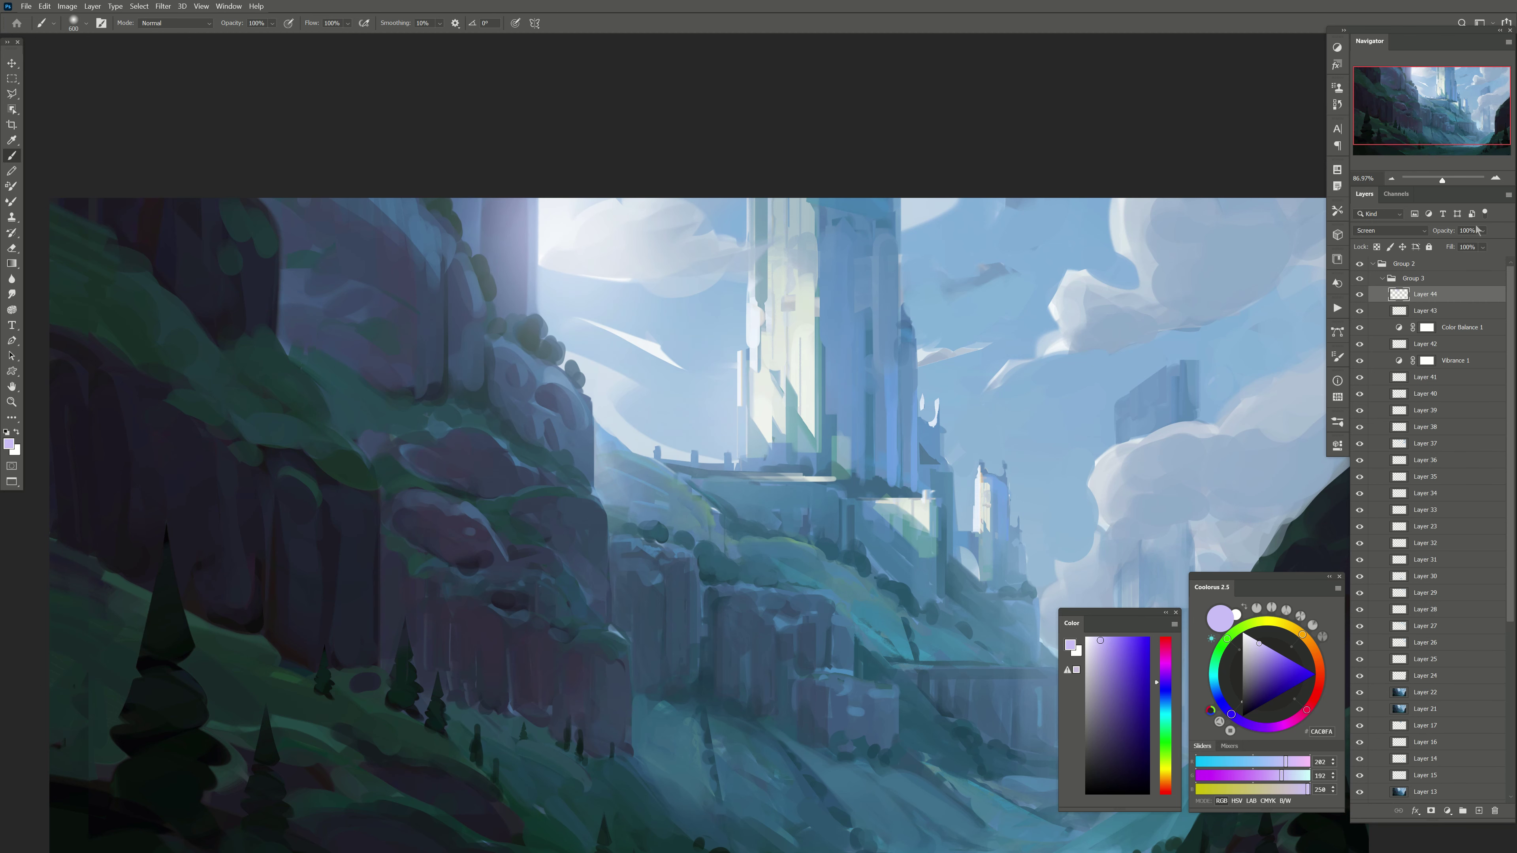
pyautogui.moveTo(1482, 230); pyautogui.dragTo(1458, 239)
# Step: Flip the canvas horizontally to check it and set the glow layer to Lighter Color blending
pyautogui.moveTo(540, 562); pyautogui.dragTo(518, 510)
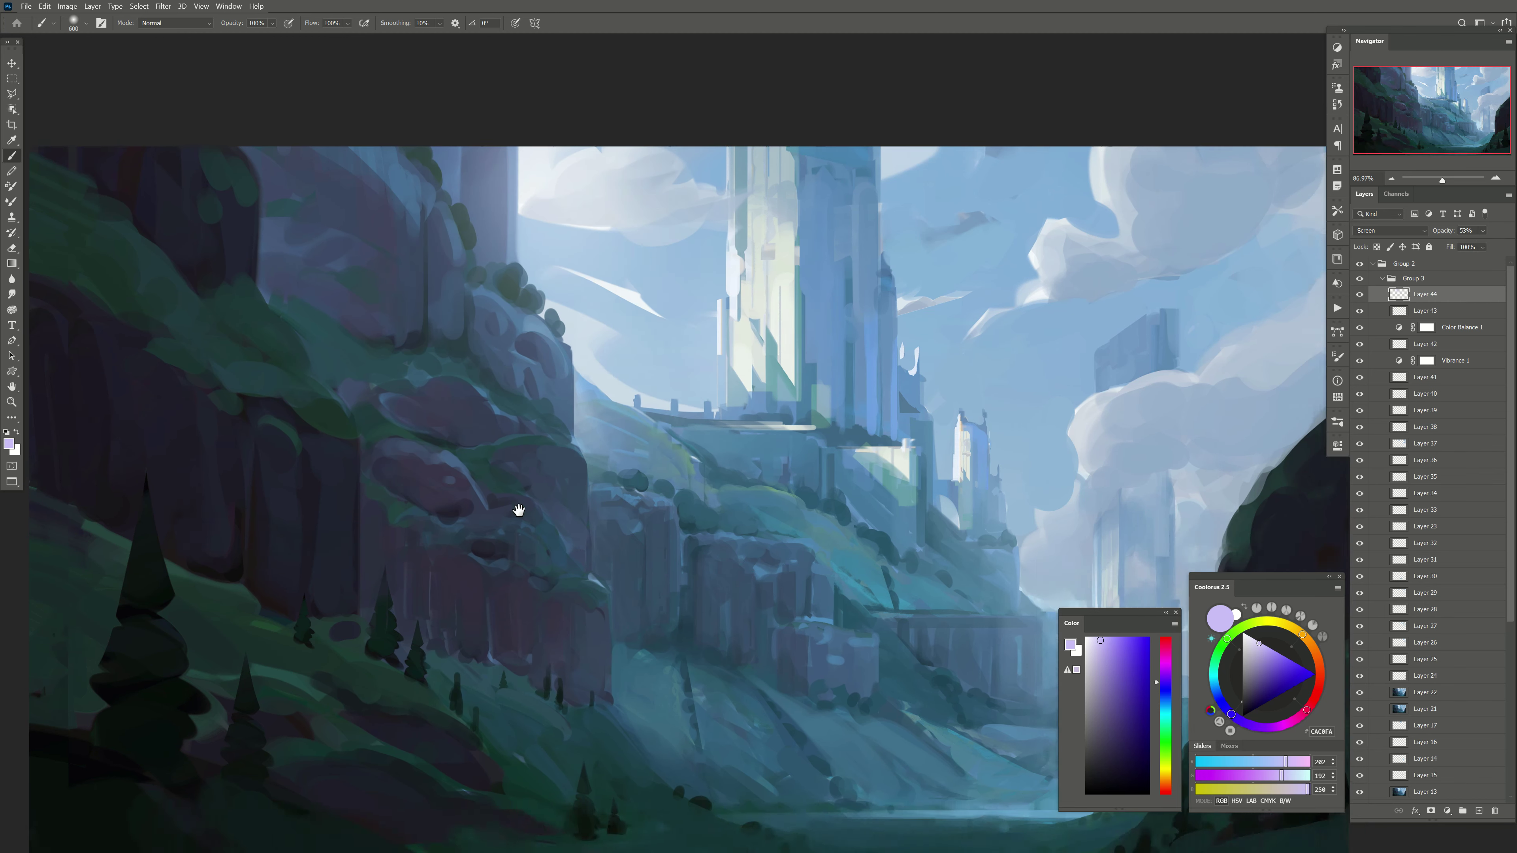
pyautogui.scroll(-5, 508, 442)
pyautogui.scroll(2, 597, 388)
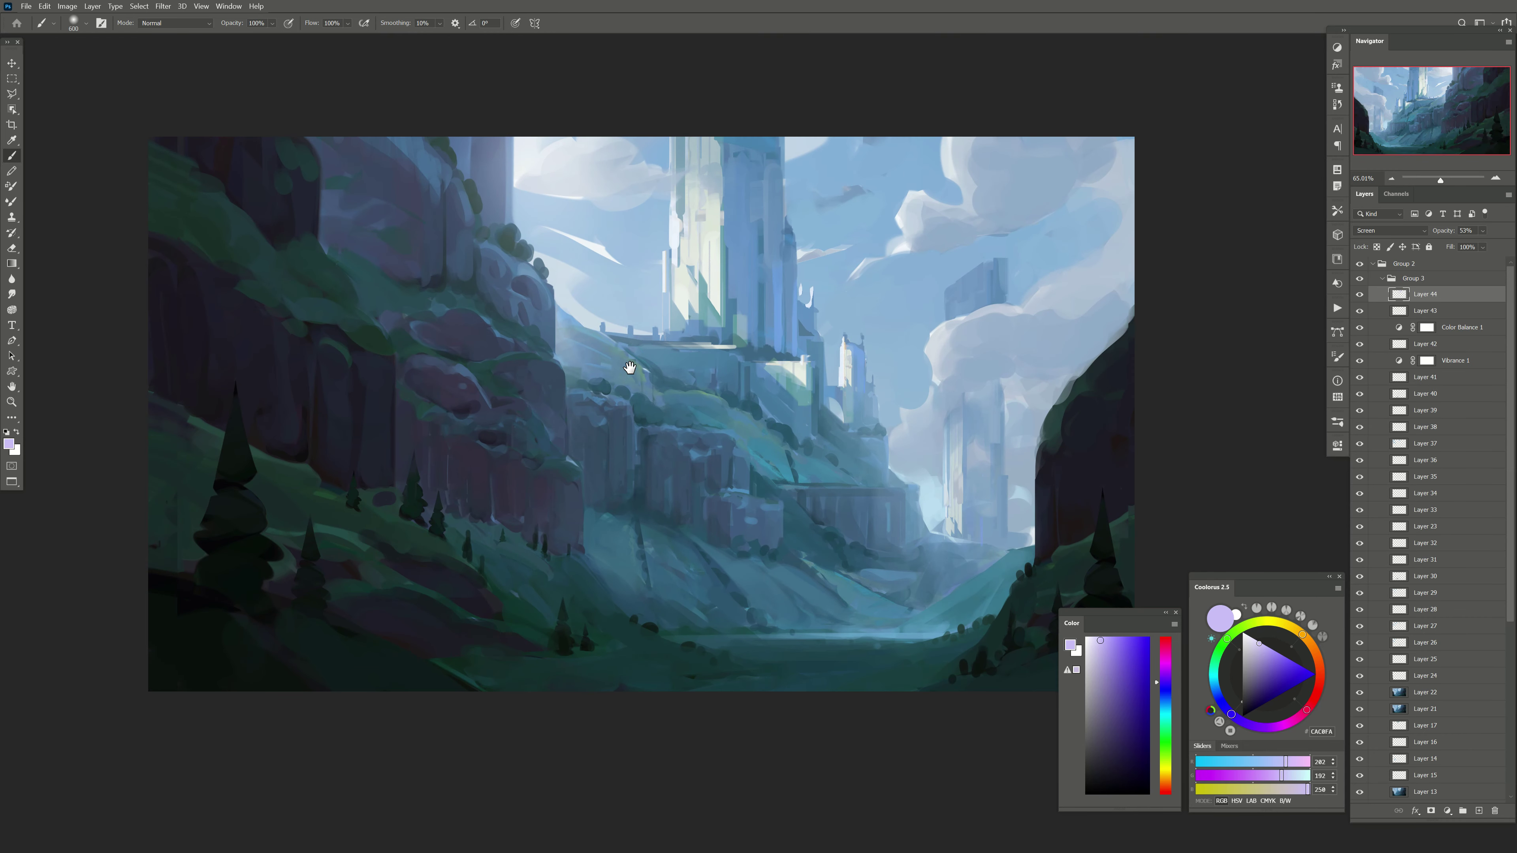
pyautogui.hotkey('ctrl', 'shift', 'h')
pyautogui.click(1482, 231)
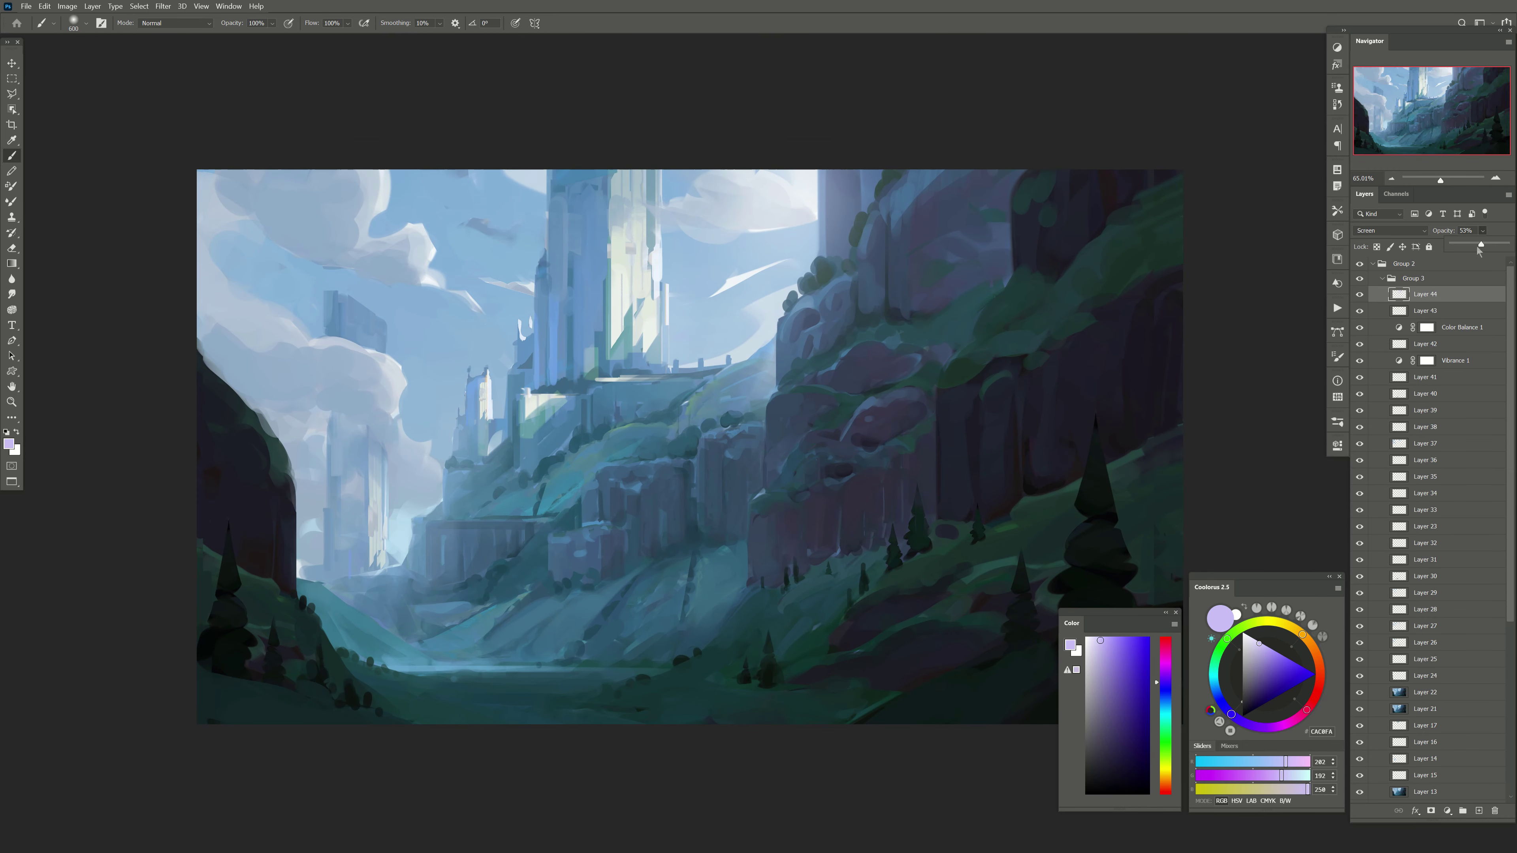
pyautogui.click(1401, 233)
pyautogui.click(1373, 349)
pyautogui.click(1375, 233)
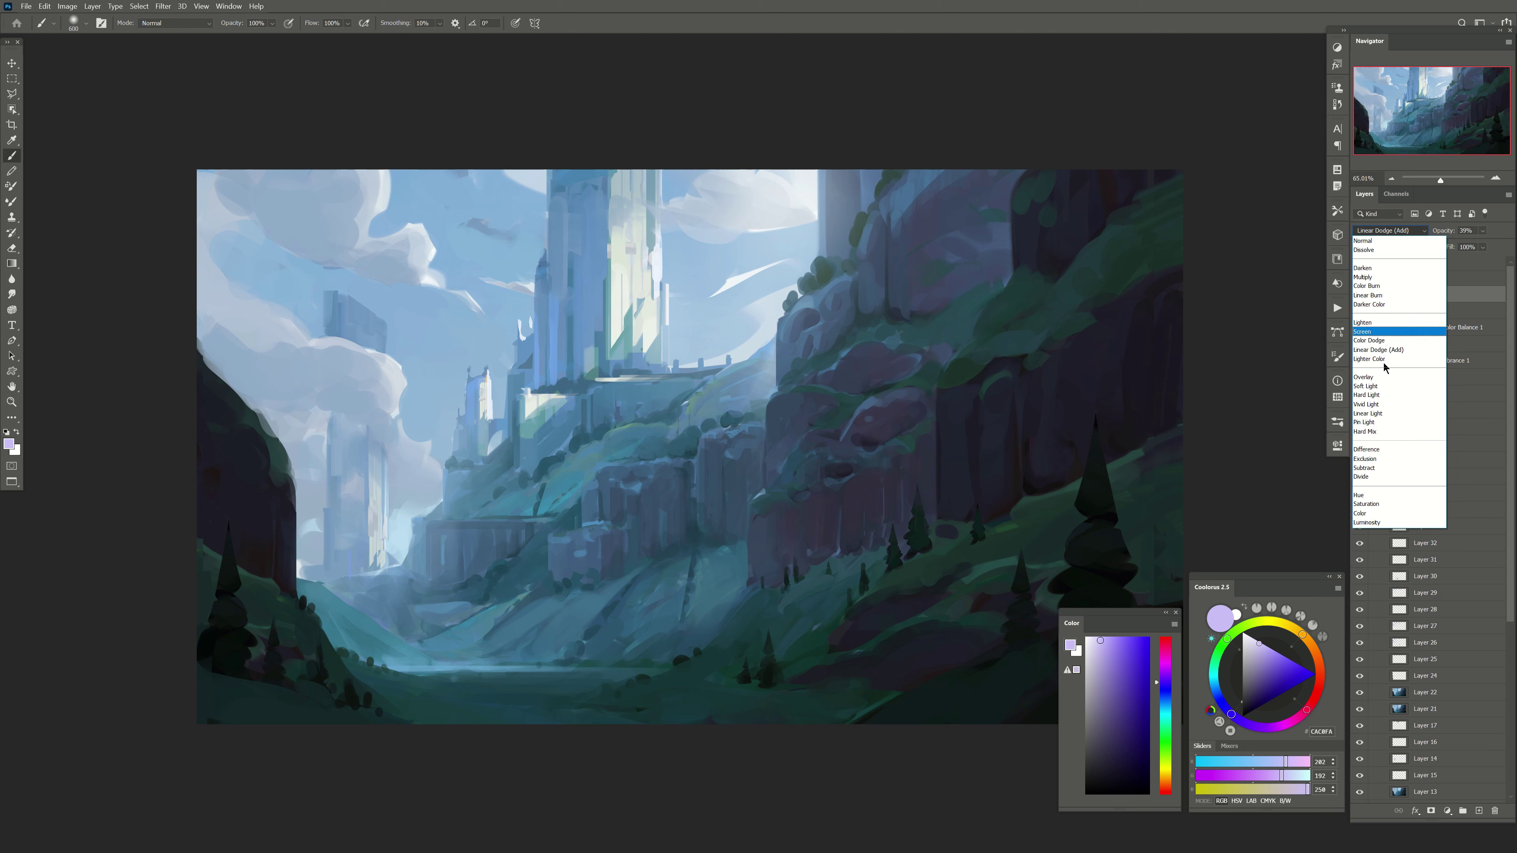
pyautogui.click(1373, 358)
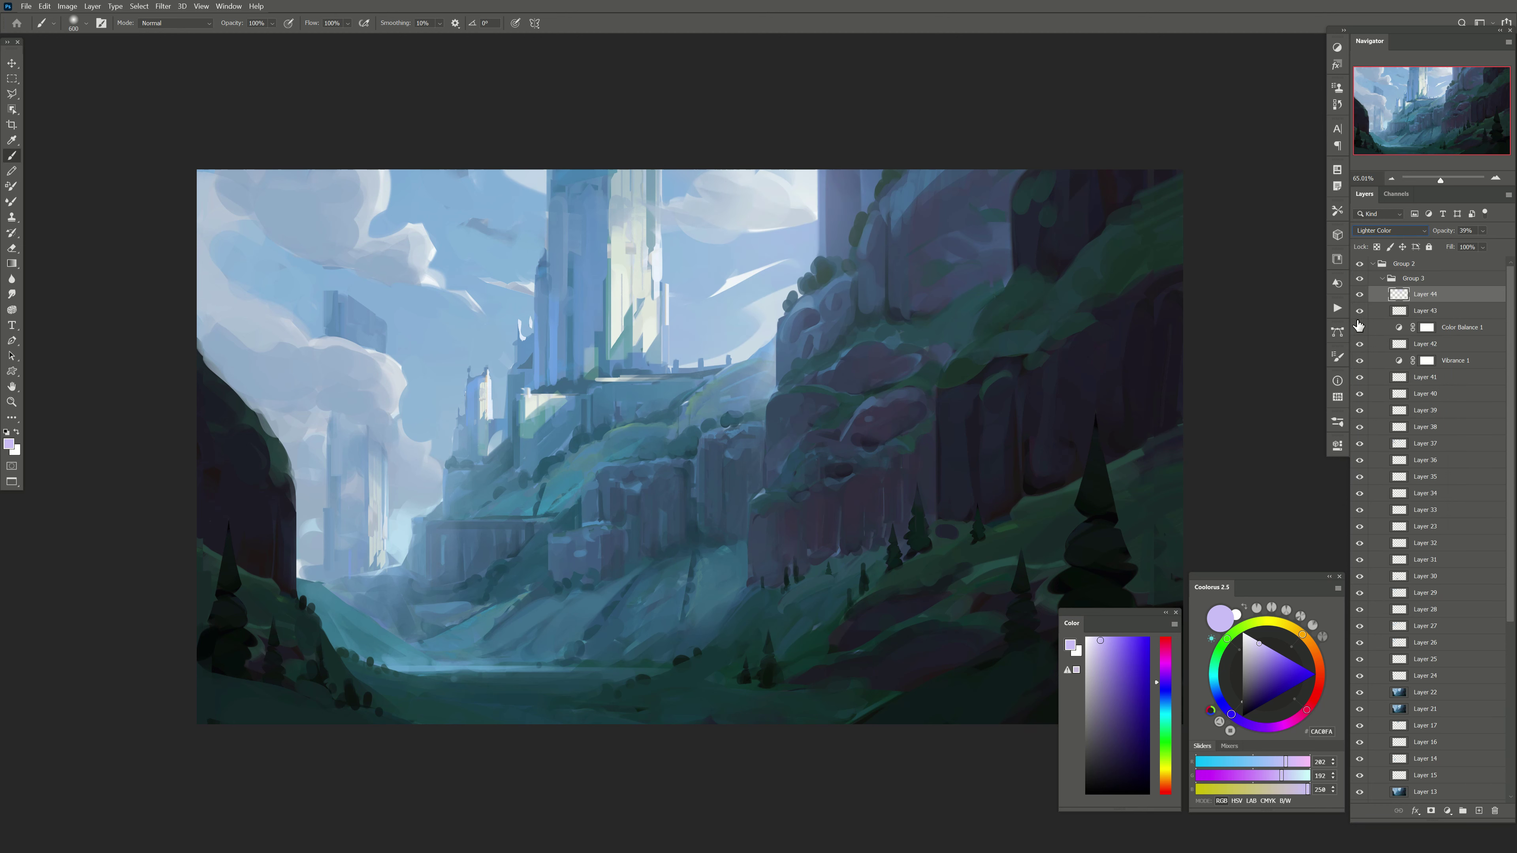
# Step: Free Transform the lavender glow to narrow it from the right side
pyautogui.click(1359, 296)
pyautogui.hotkey('ctrl', 't')
pyautogui.moveTo(636, 309); pyautogui.dragTo(772, 305)
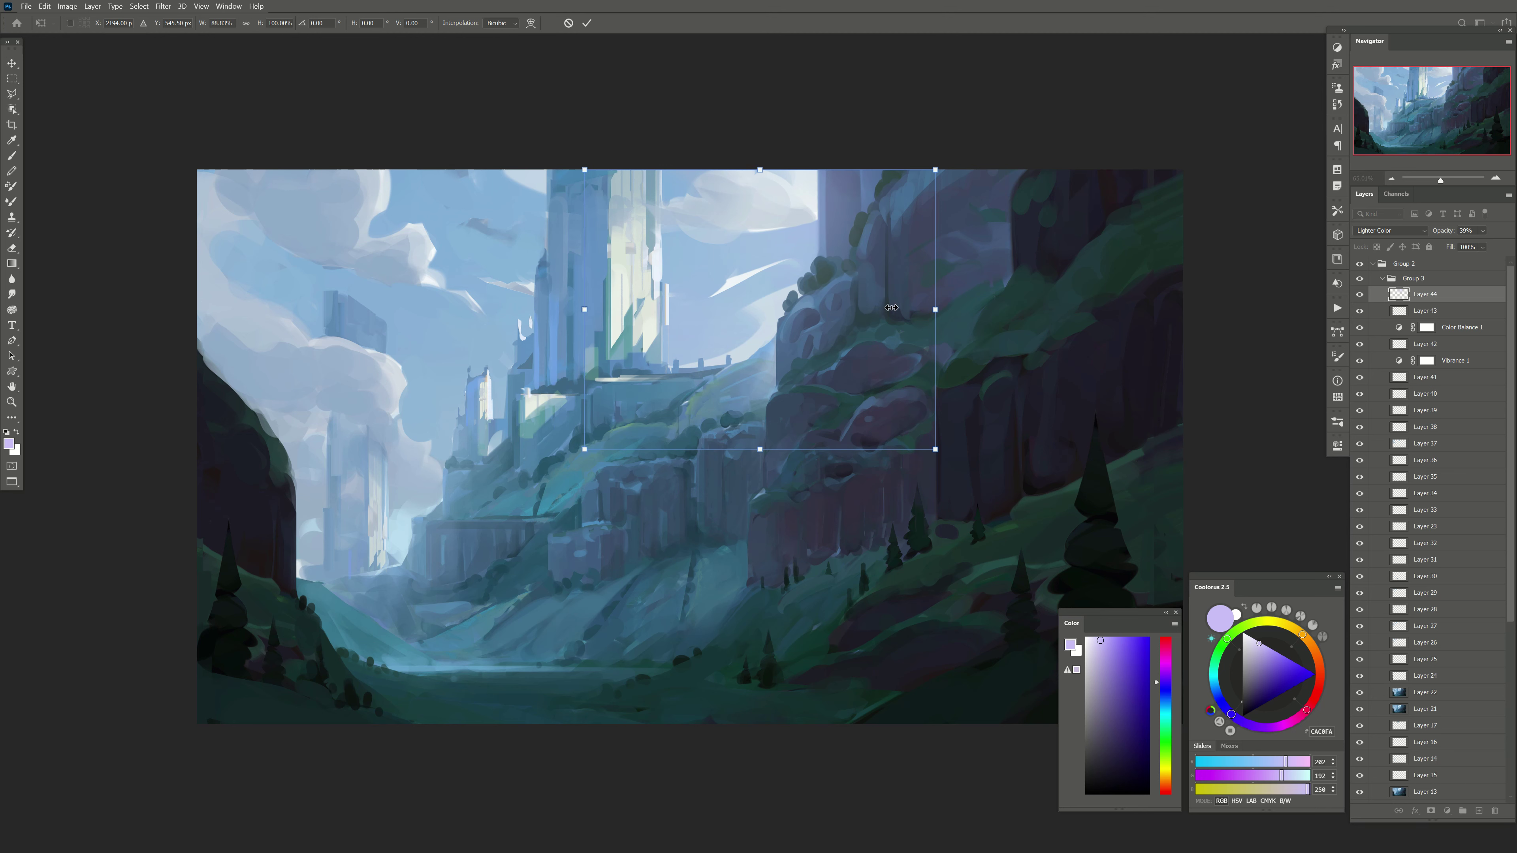
pyautogui.moveTo(935, 310); pyautogui.dragTo(899, 309)
pyautogui.press('Return')
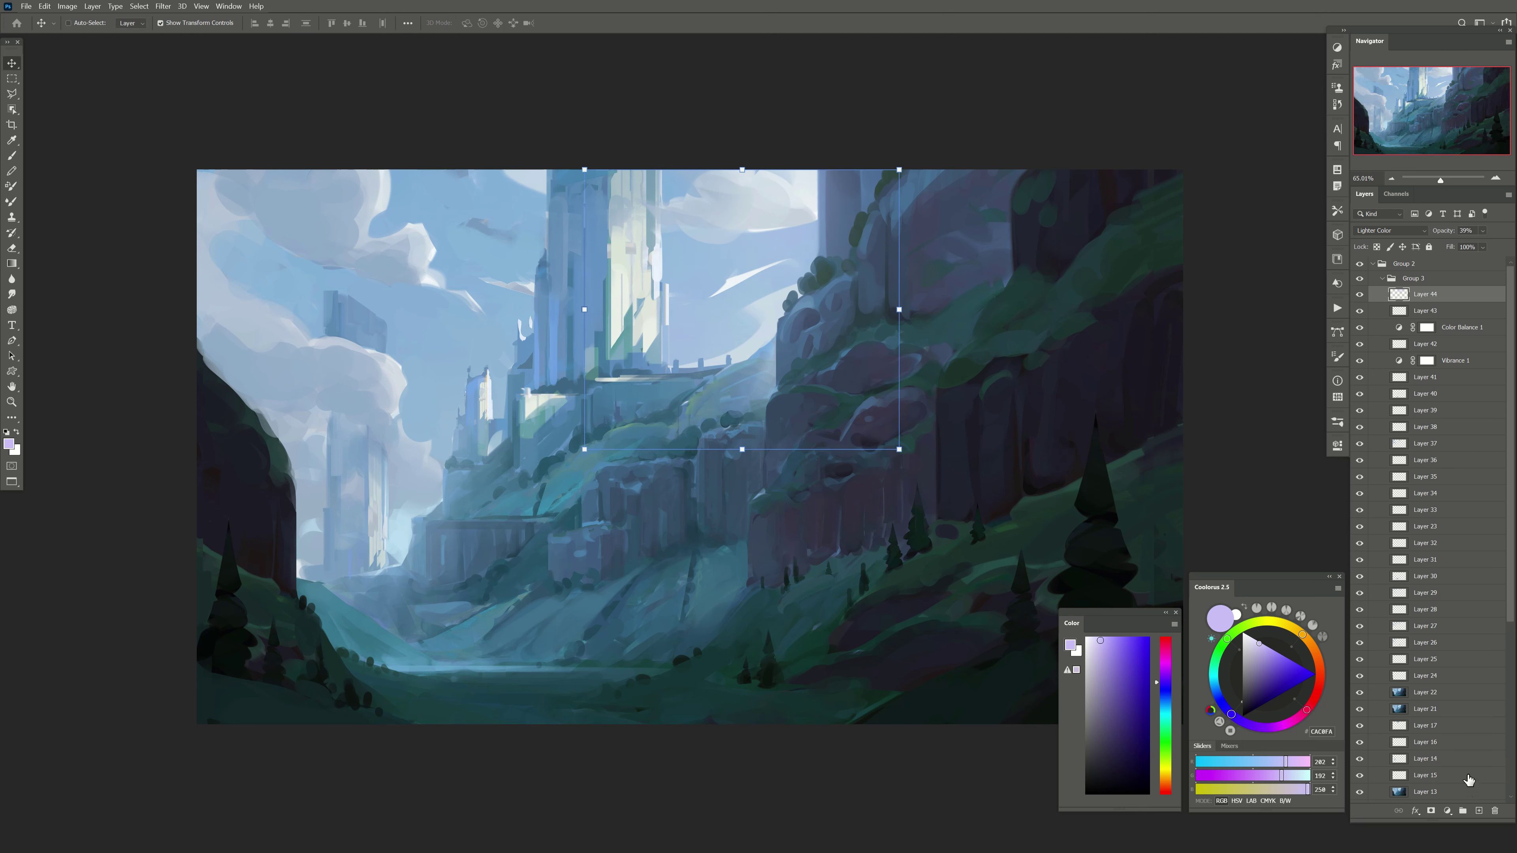
# Step: Merge Group 3 into a single layer and toggle its visibility to compare
pyautogui.press('e')
pyautogui.click(1382, 278)
pyautogui.rightClick(1393, 279)
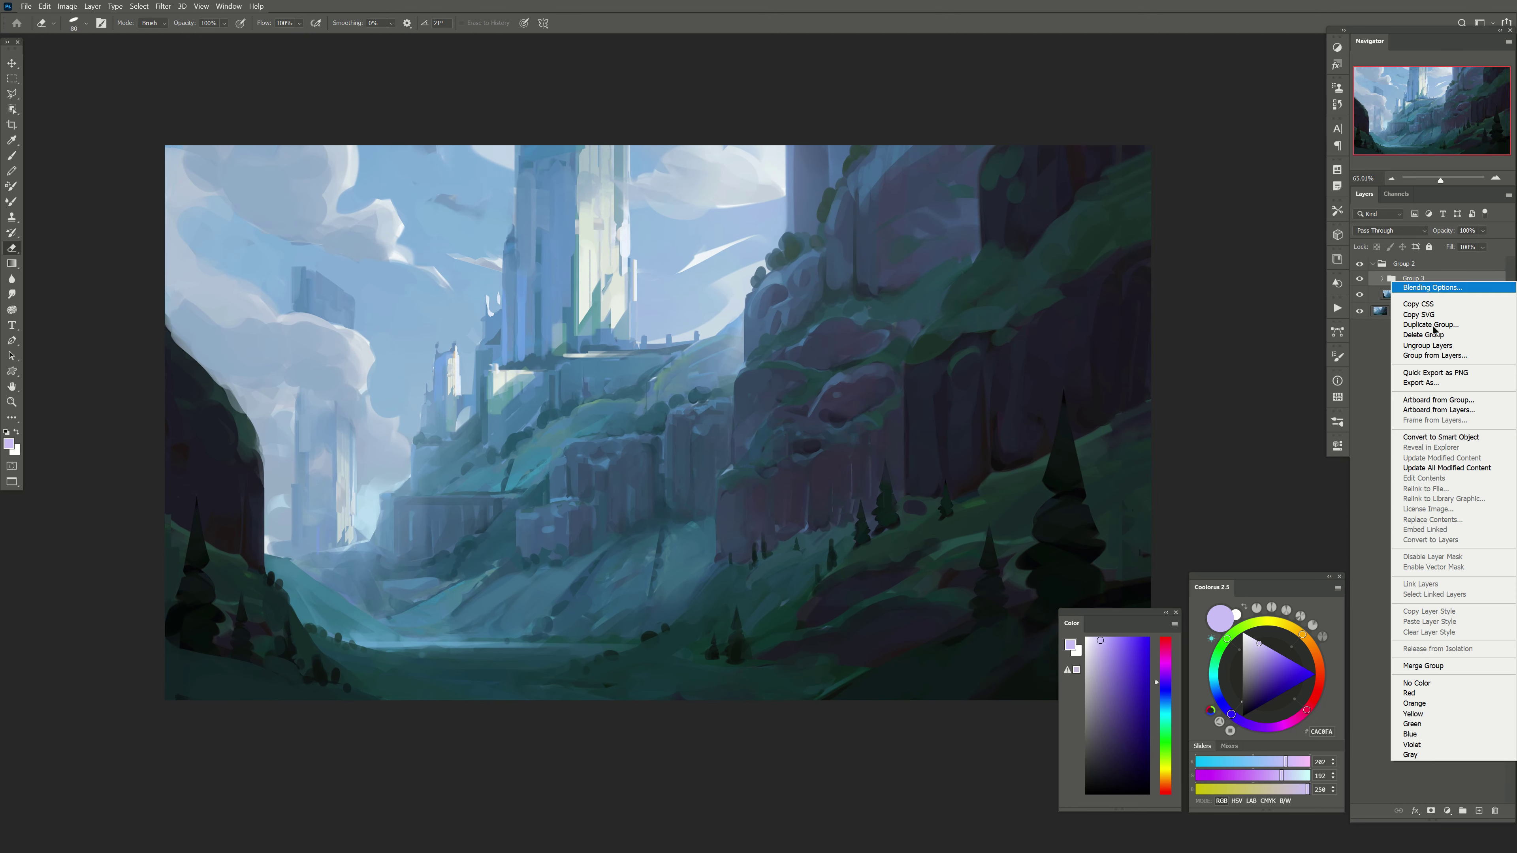
pyautogui.click(1413, 668)
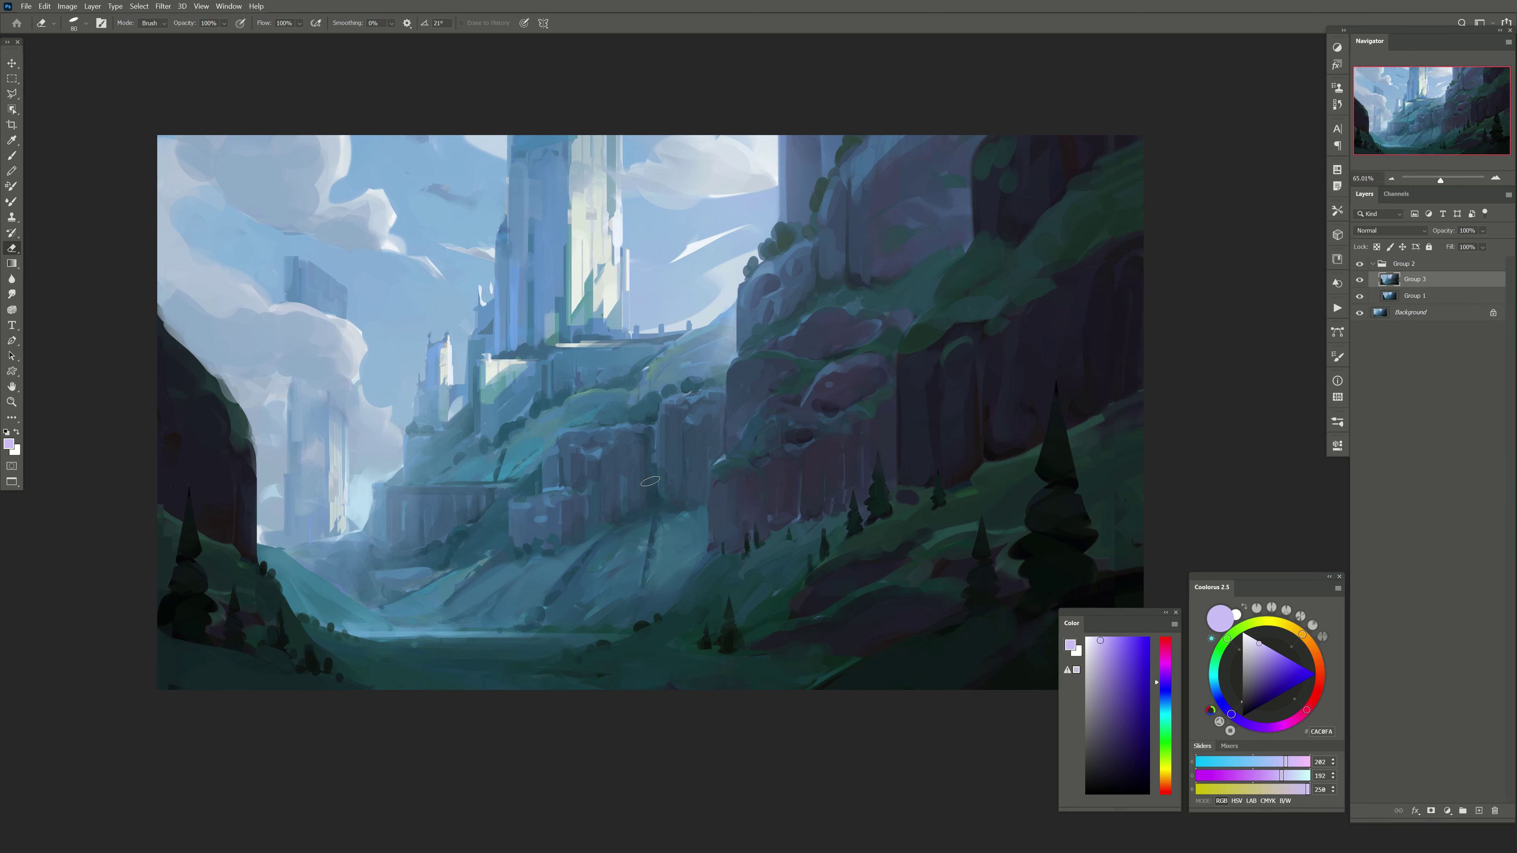
pyautogui.click(1360, 279)
pyautogui.click(1360, 279)
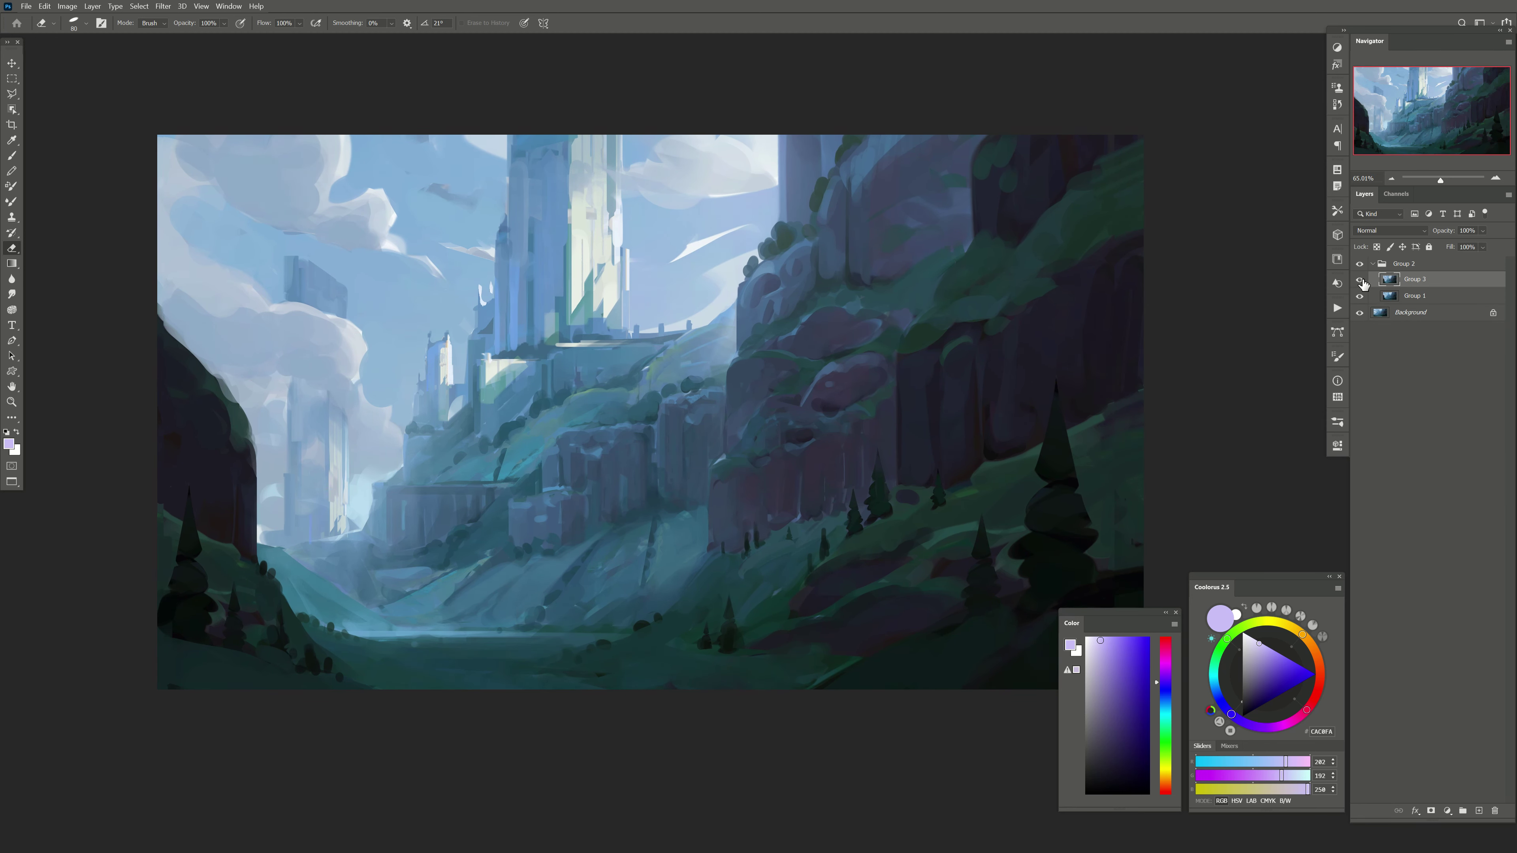
pyautogui.click(1360, 279)
# Step: On a new layer, brush dark teal shading on the valley slopes at 55% opacity
pyautogui.hotkey('ctrl', 'shift', 'alt', 'n')
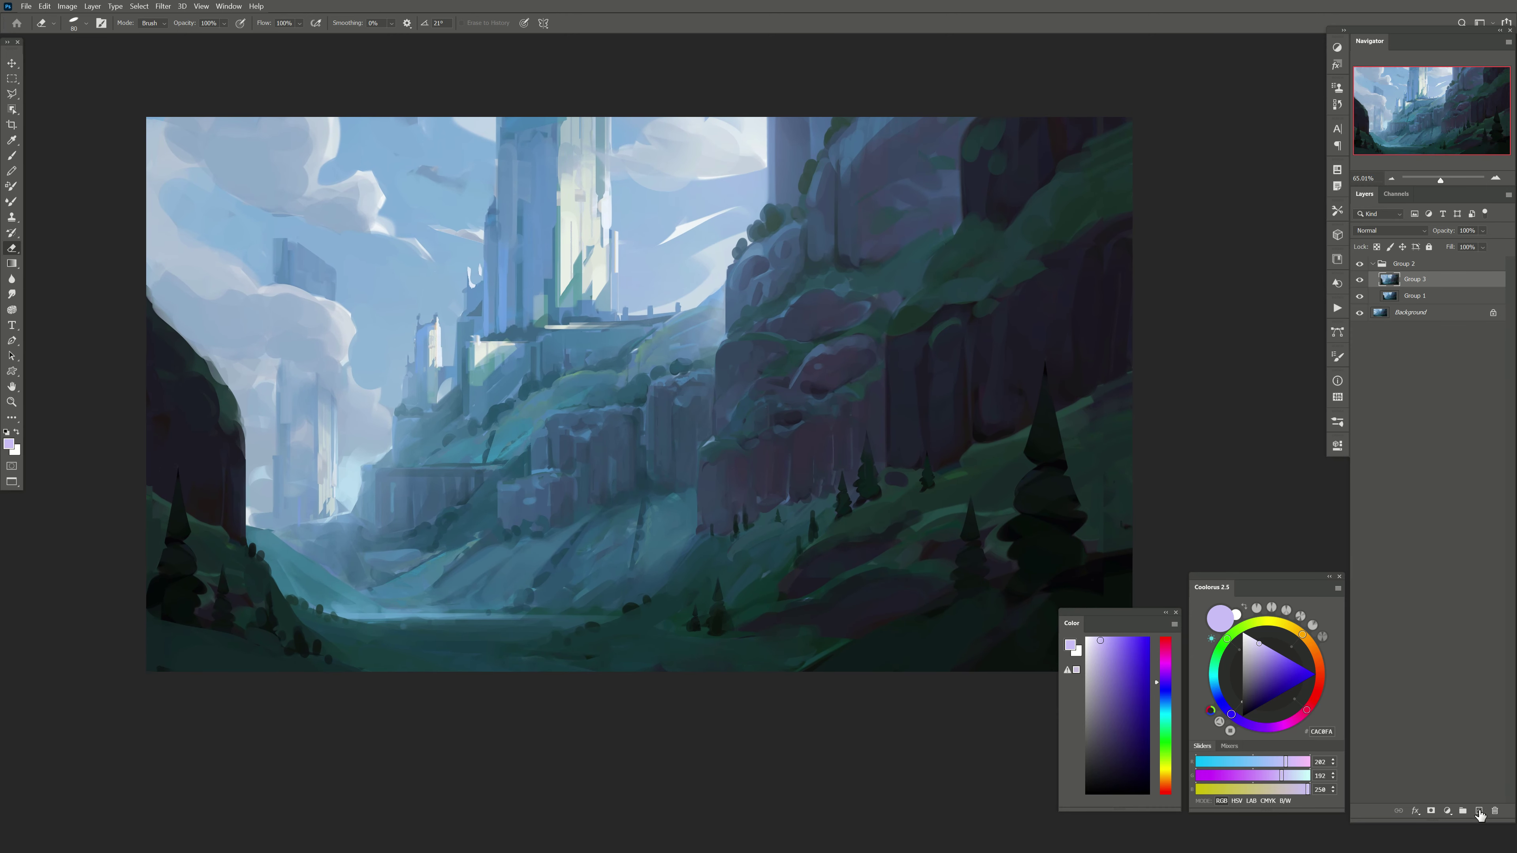
pyautogui.moveTo(707, 386); pyautogui.dragTo(614, 367)
pyautogui.press('b')
pyautogui.press('[')
pyautogui.press('[')
pyautogui.press('[')
pyautogui.keyDown('alt'); pyautogui.click(1020, 454); pyautogui.keyUp('alt')
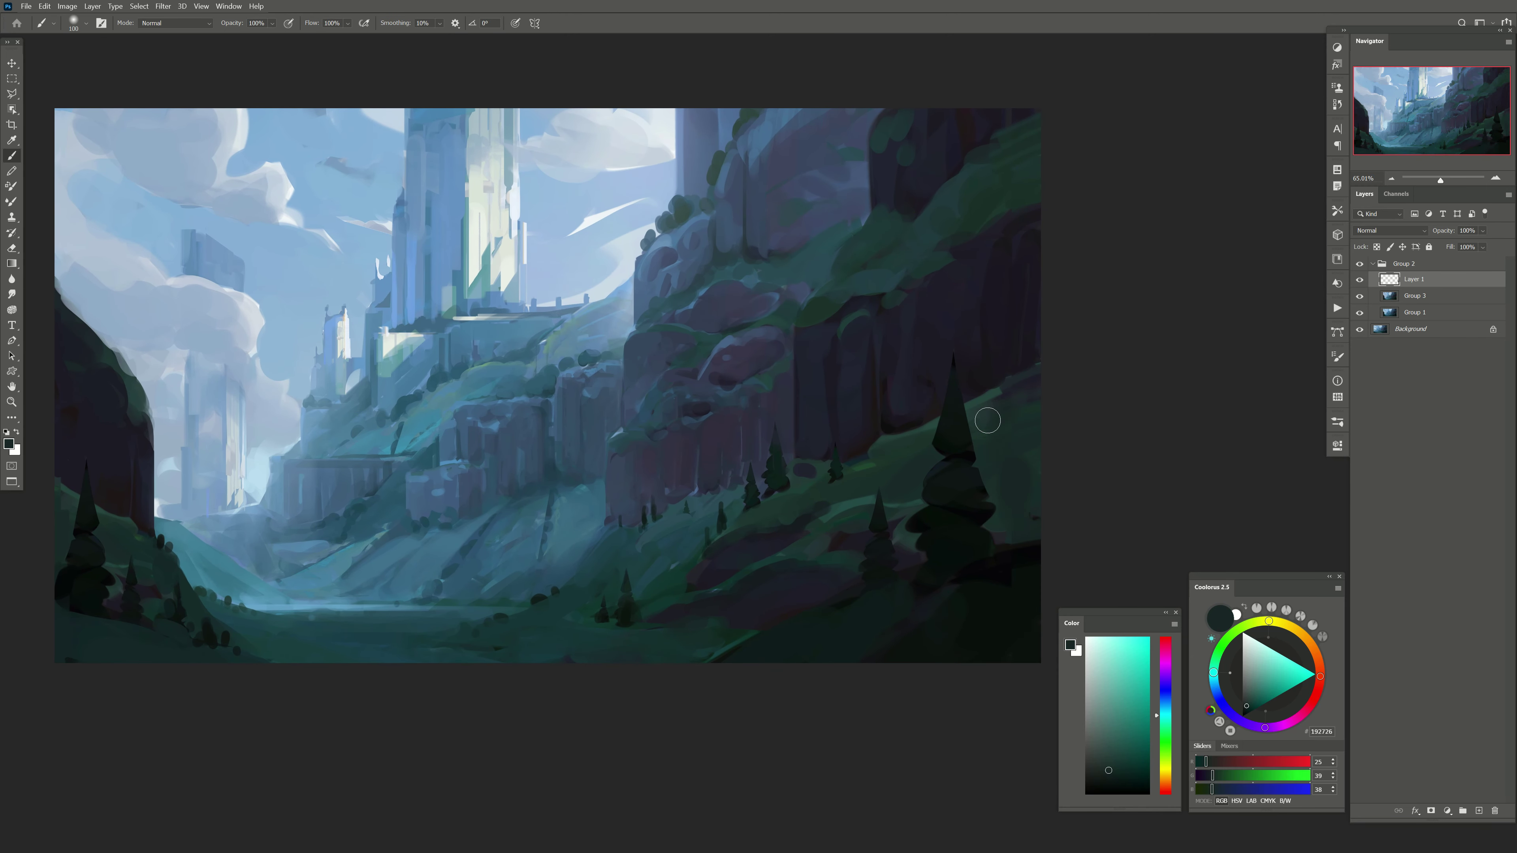
pyautogui.keyDown('alt'); pyautogui.click(977, 412); pyautogui.keyUp('alt')
pyautogui.press('[')
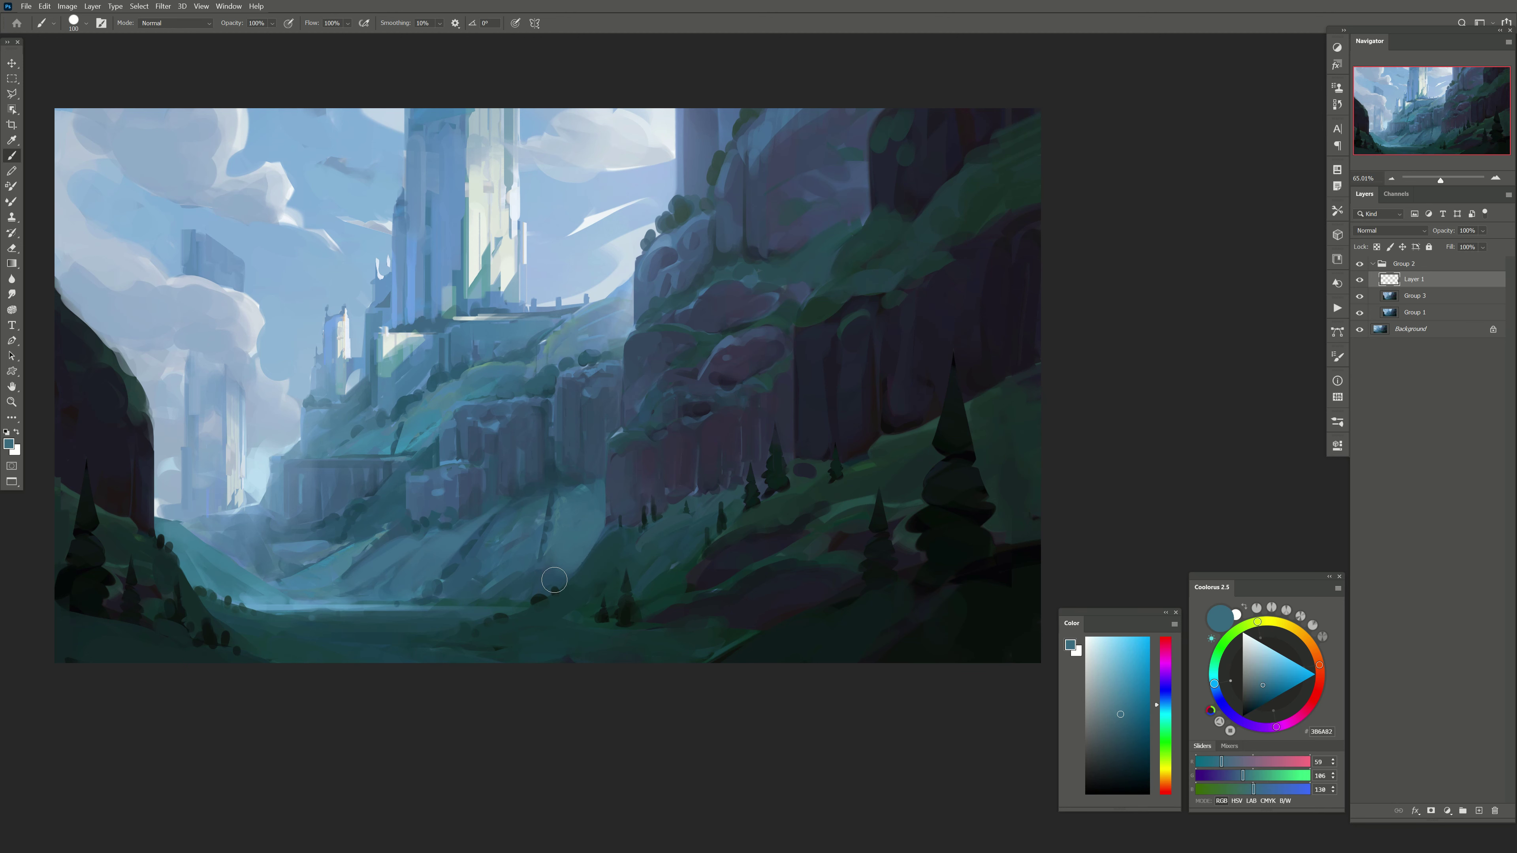
pyautogui.keyDown('alt'); pyautogui.click(562, 604); pyautogui.keyUp('alt')
pyautogui.keyDown('alt'); pyautogui.click(636, 559); pyautogui.keyUp('alt')
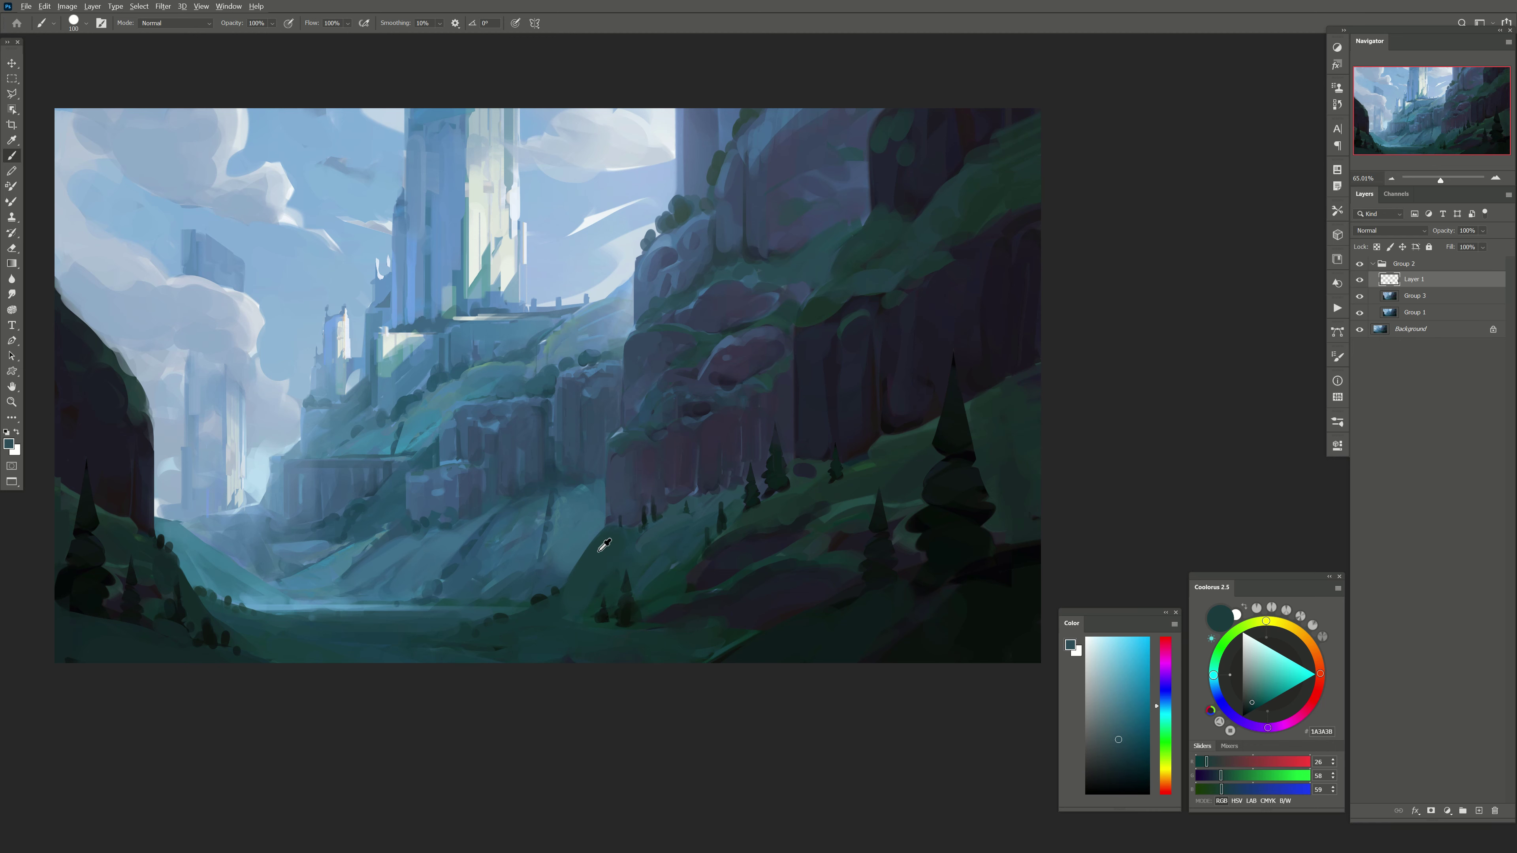
pyautogui.keyDown('alt'); pyautogui.click(561, 615); pyautogui.keyUp('alt')
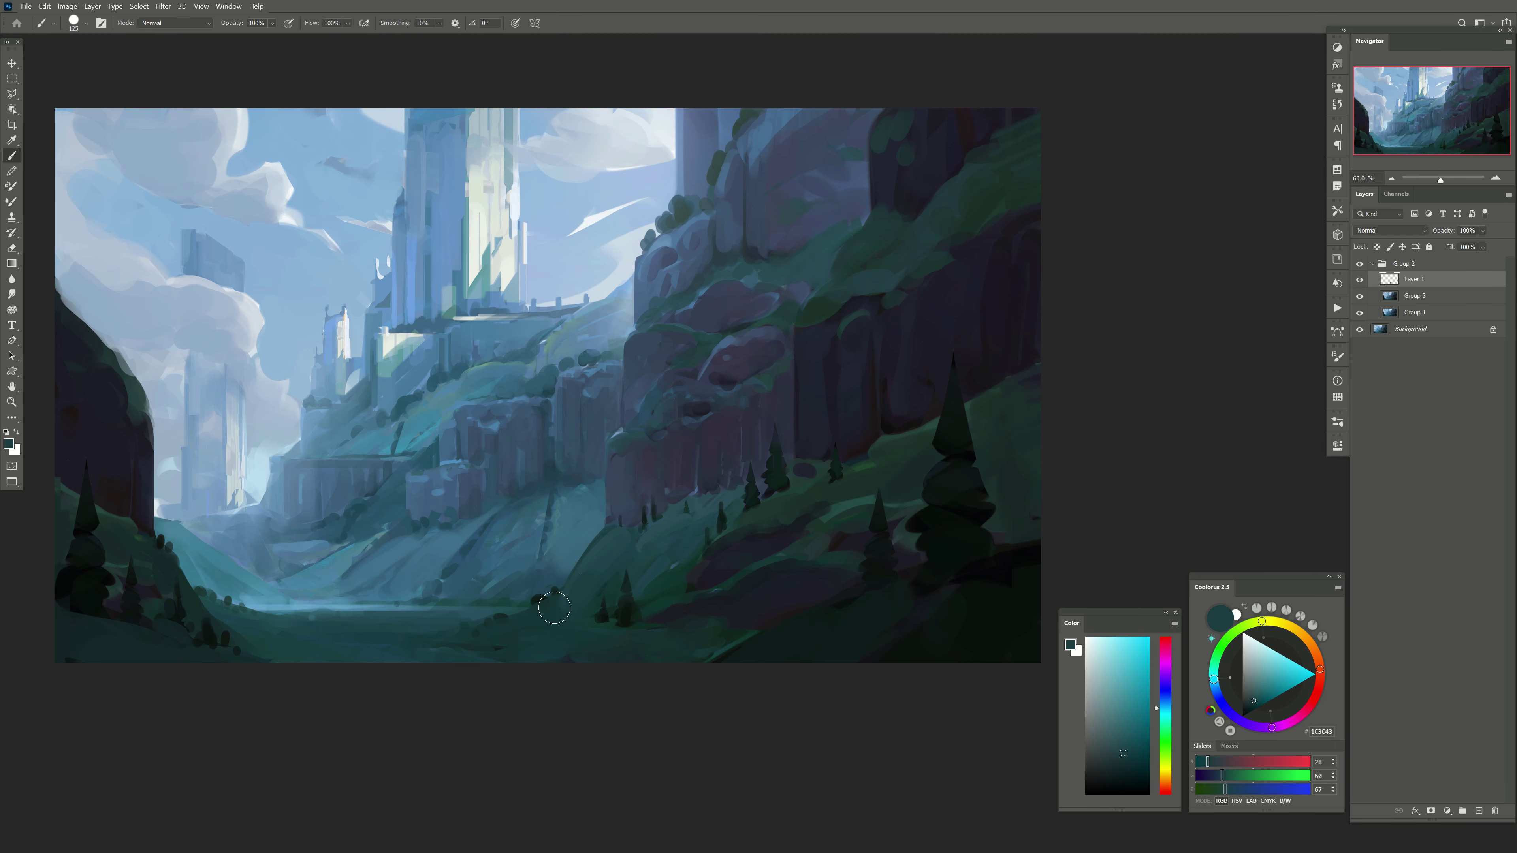
pyautogui.press(']')
pyautogui.moveTo(1487, 248); pyautogui.dragTo(1479, 246)
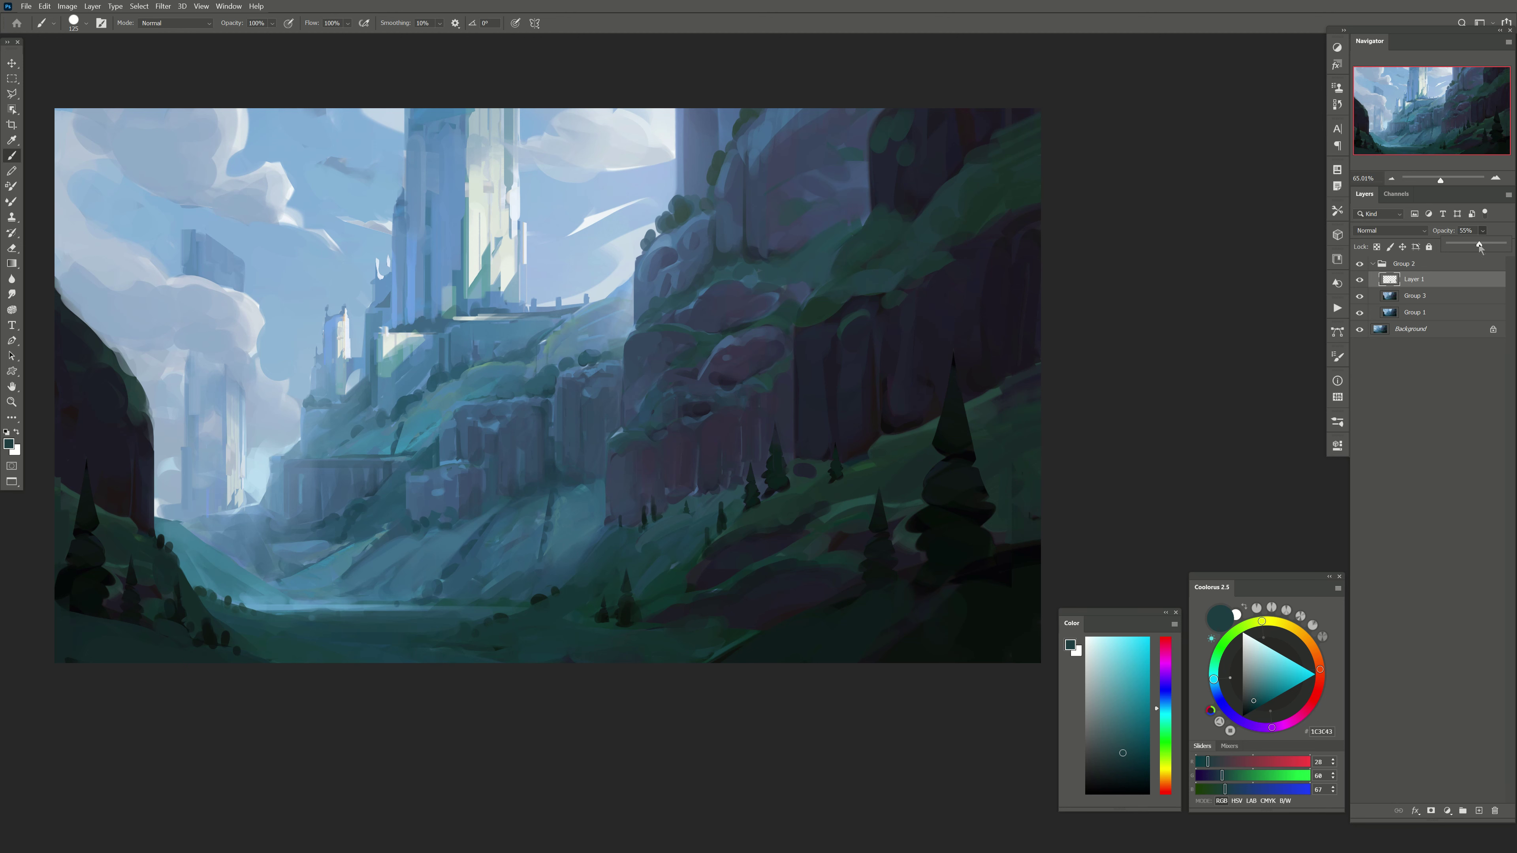
# Step: Add another layer and outline the central valley with the Polygonal Lasso
pyautogui.click(1479, 811)
pyautogui.press('l')
pyautogui.moveTo(696, 407); pyautogui.dragTo(454, 530)
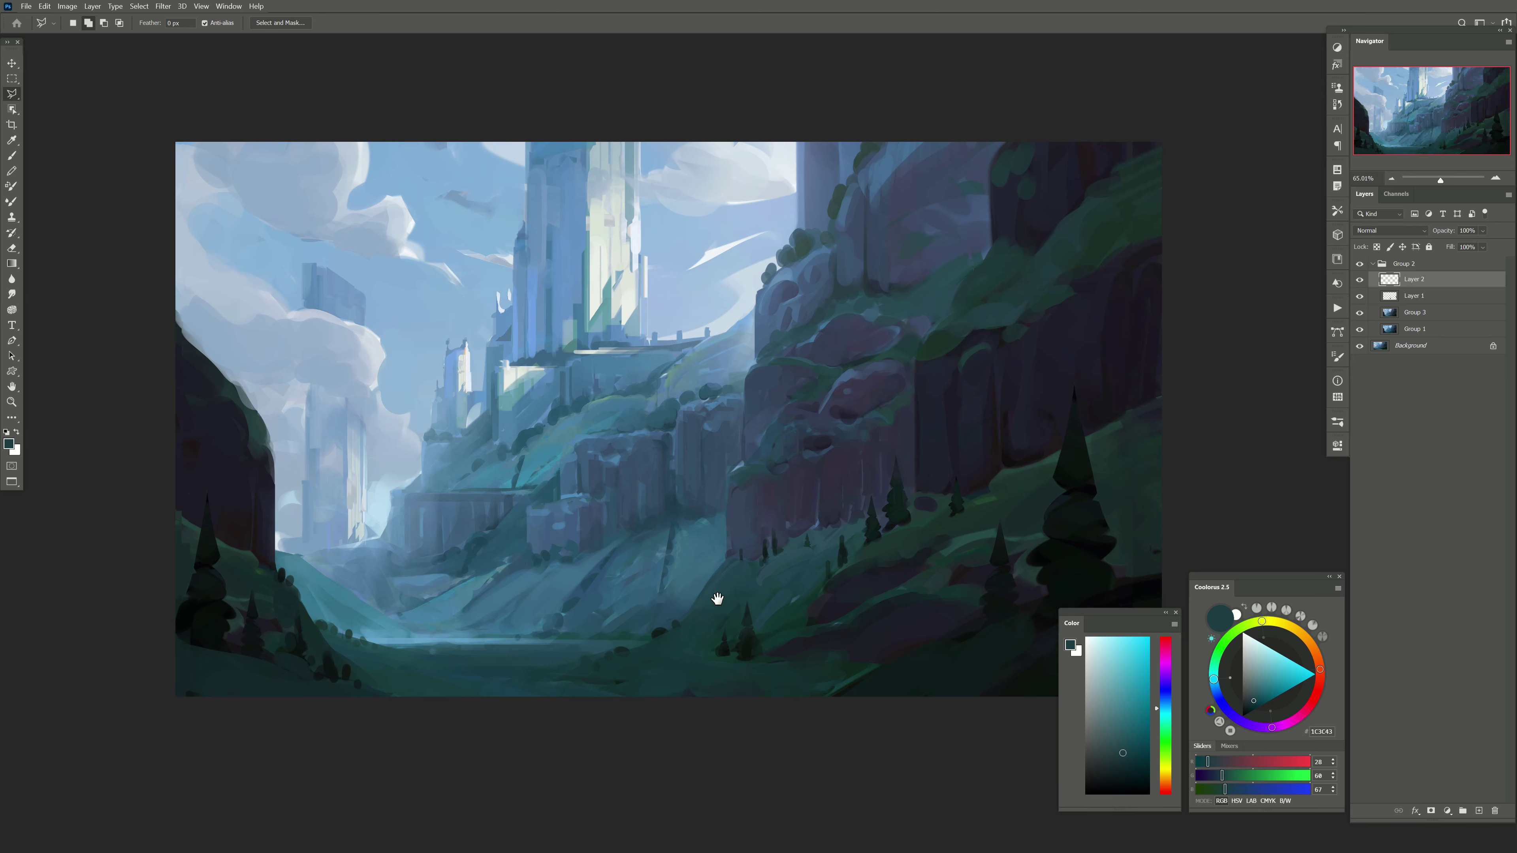
pyautogui.scroll(1, 718, 599)
pyautogui.scroll(2, 631, 515)
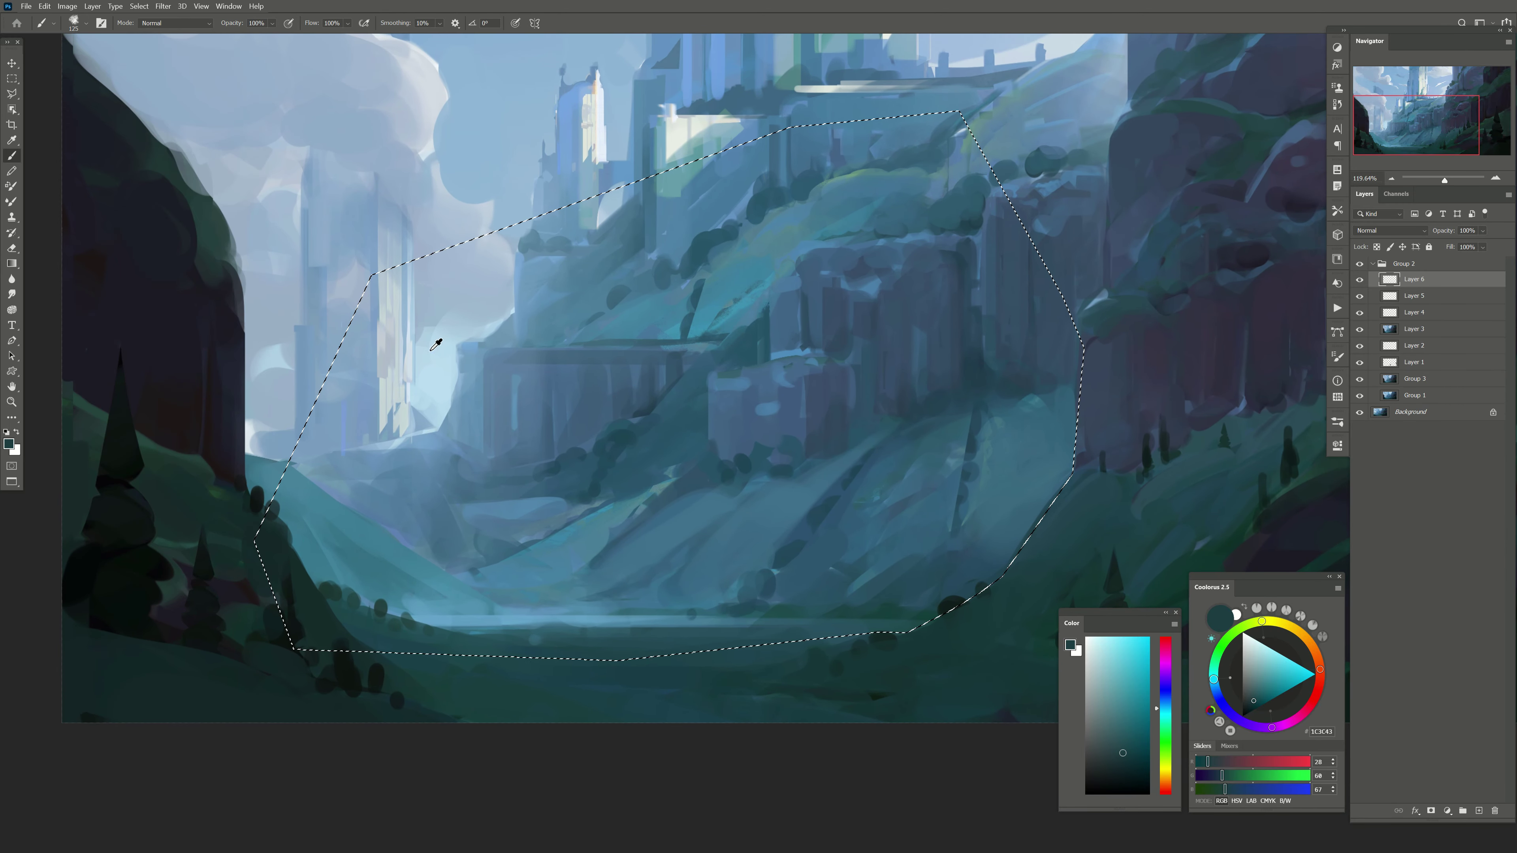
# Step: Brush blue mist into the valley selection, erase the excess, and delete the empty layer
pyautogui.moveTo(985, 547)
pyautogui.mouseDown()
pyautogui.moveTo(1016, 474)
pyautogui.moveTo(729, 549)
pyautogui.mouseUp()
pyautogui.press(']')
pyautogui.press('e')
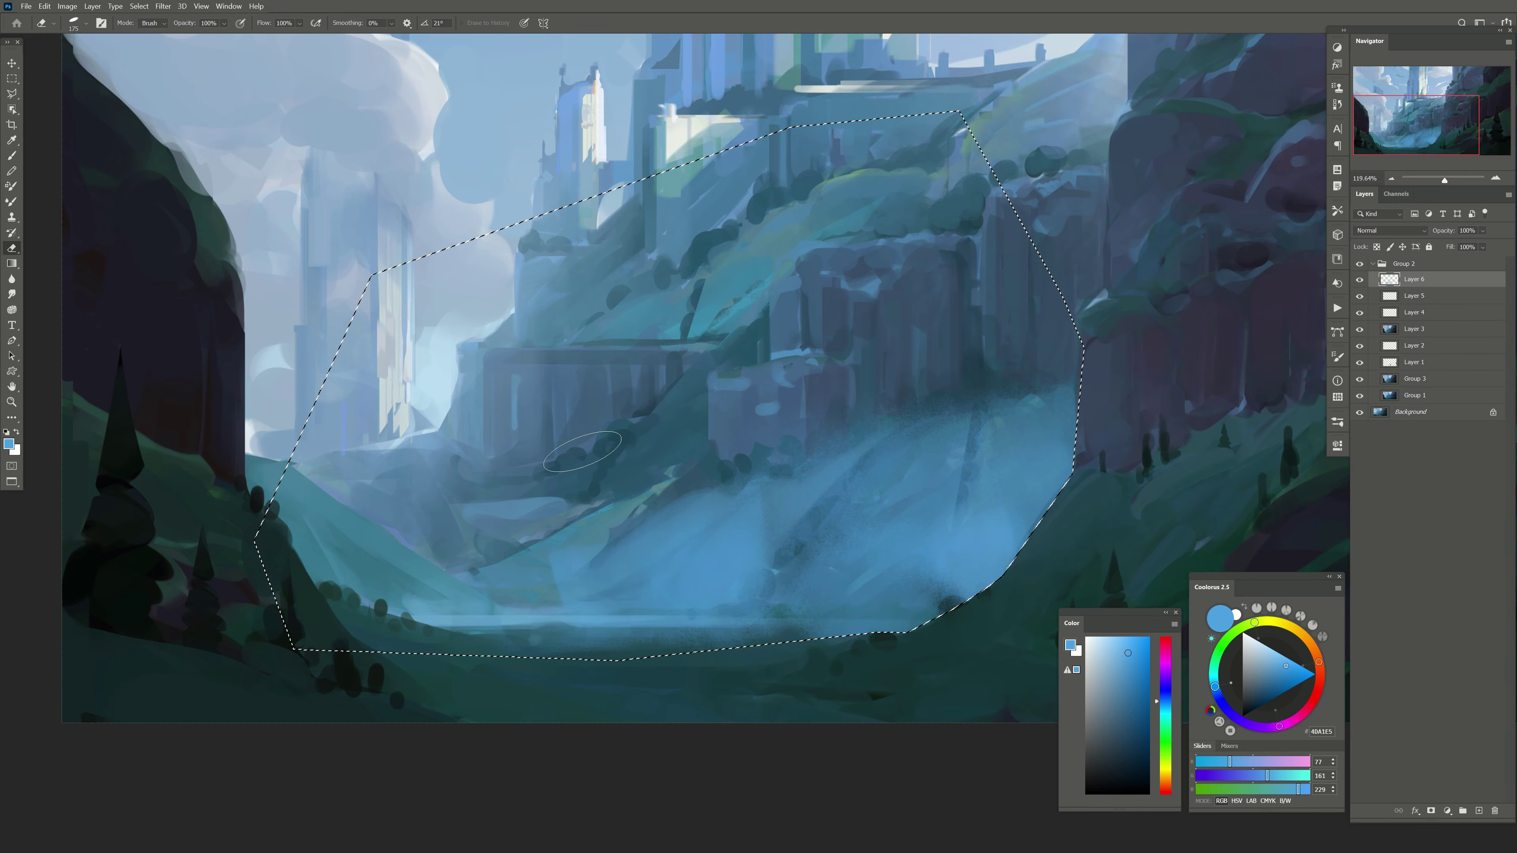
pyautogui.moveTo(965, 472); pyautogui.dragTo(735, 556)
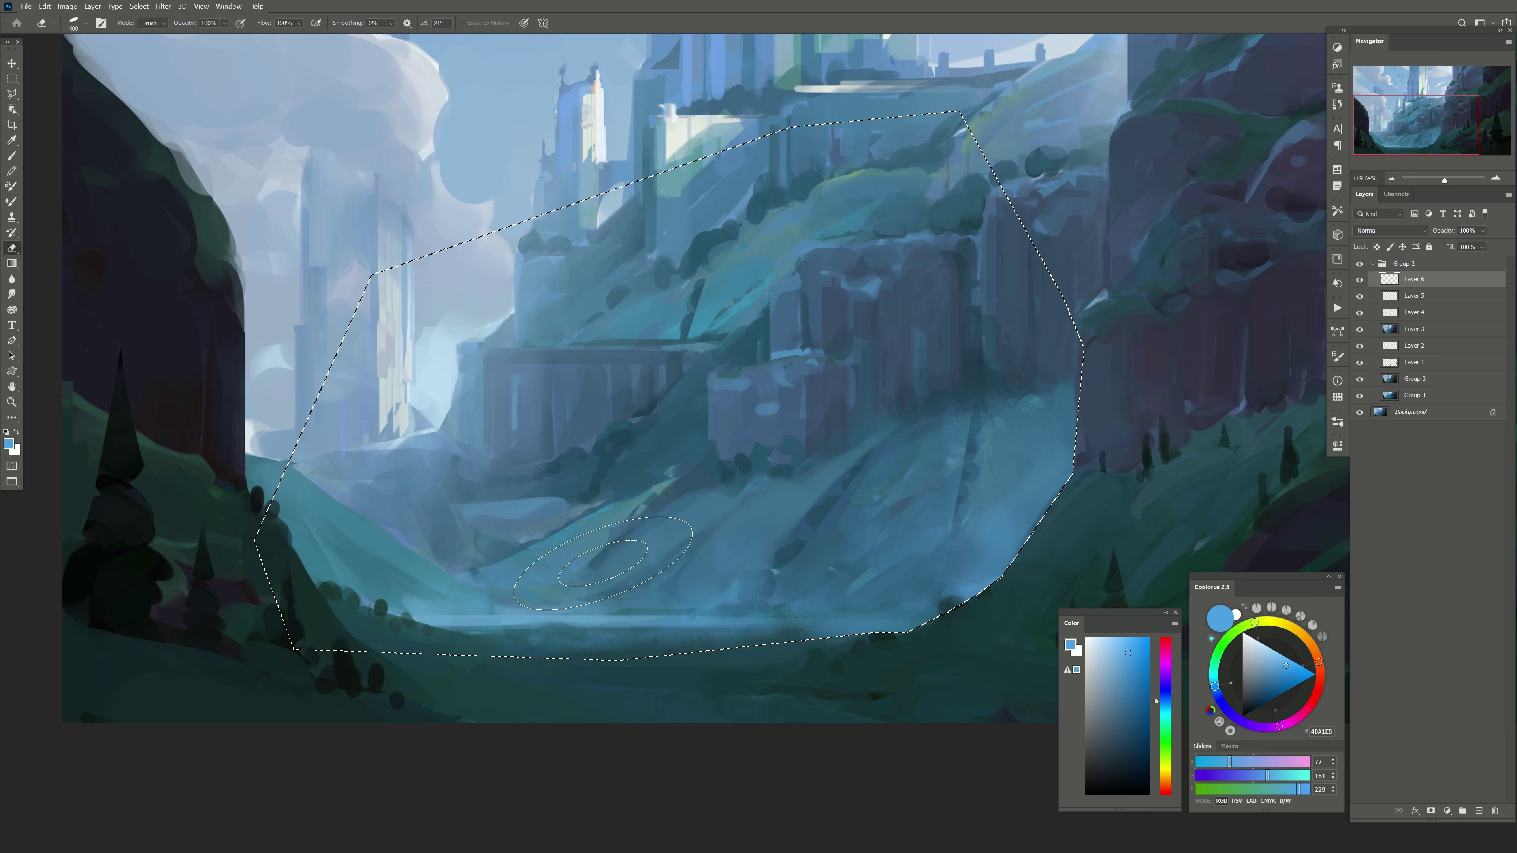
pyautogui.hotkey('ctrl', 'd')
pyautogui.press('[')
pyautogui.press('[')
pyautogui.press('[')
pyautogui.press('[')
pyautogui.moveTo(931, 598); pyautogui.dragTo(964, 612)
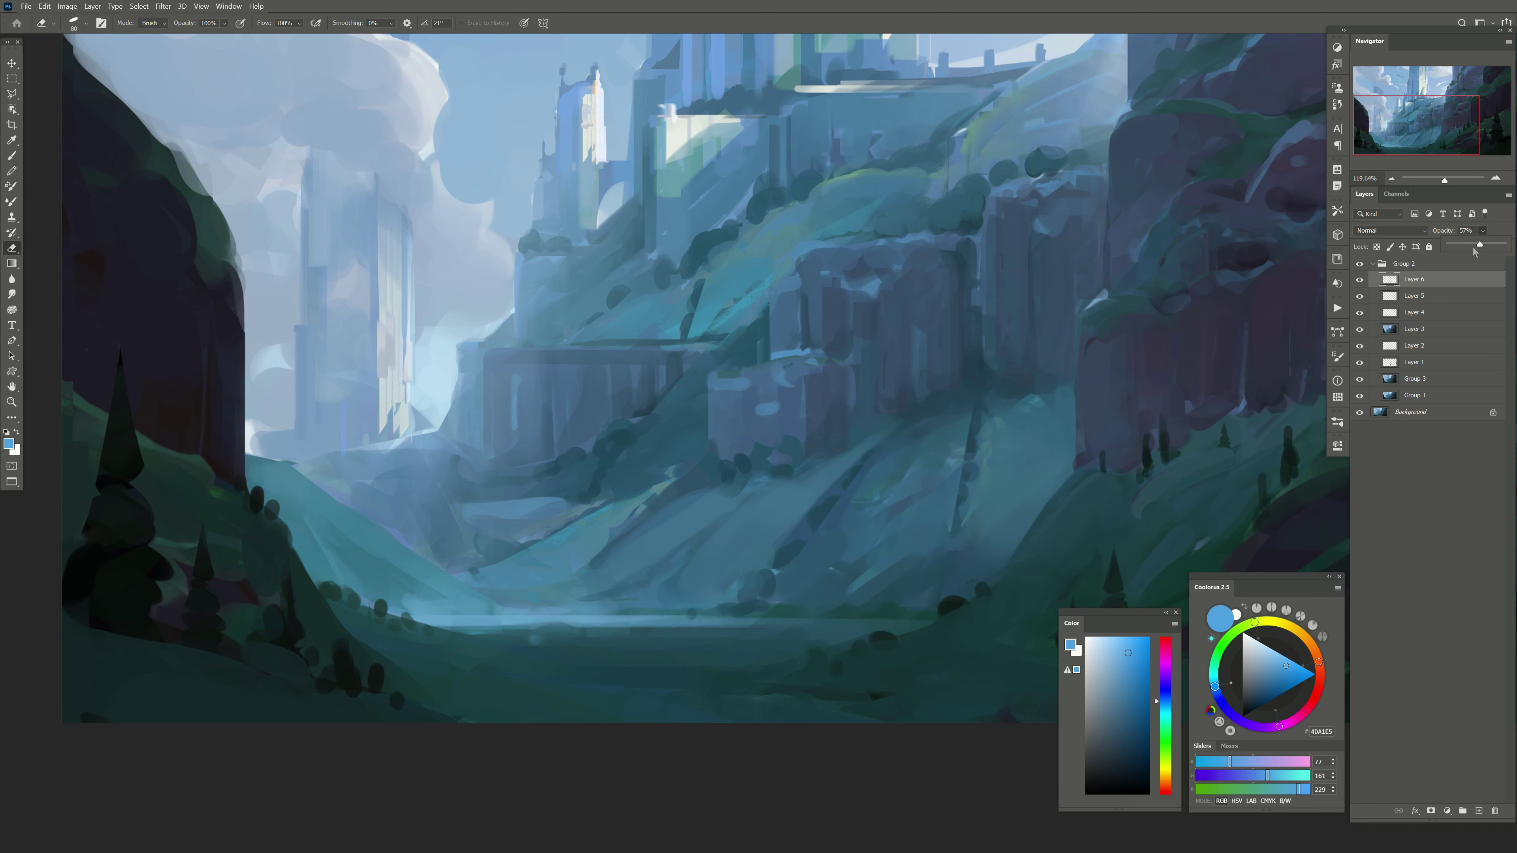
pyautogui.press('Delete')
# Step: On a new layer, paint pale blue-grey light over the castle tower
pyautogui.scroll(3, 627, 441)
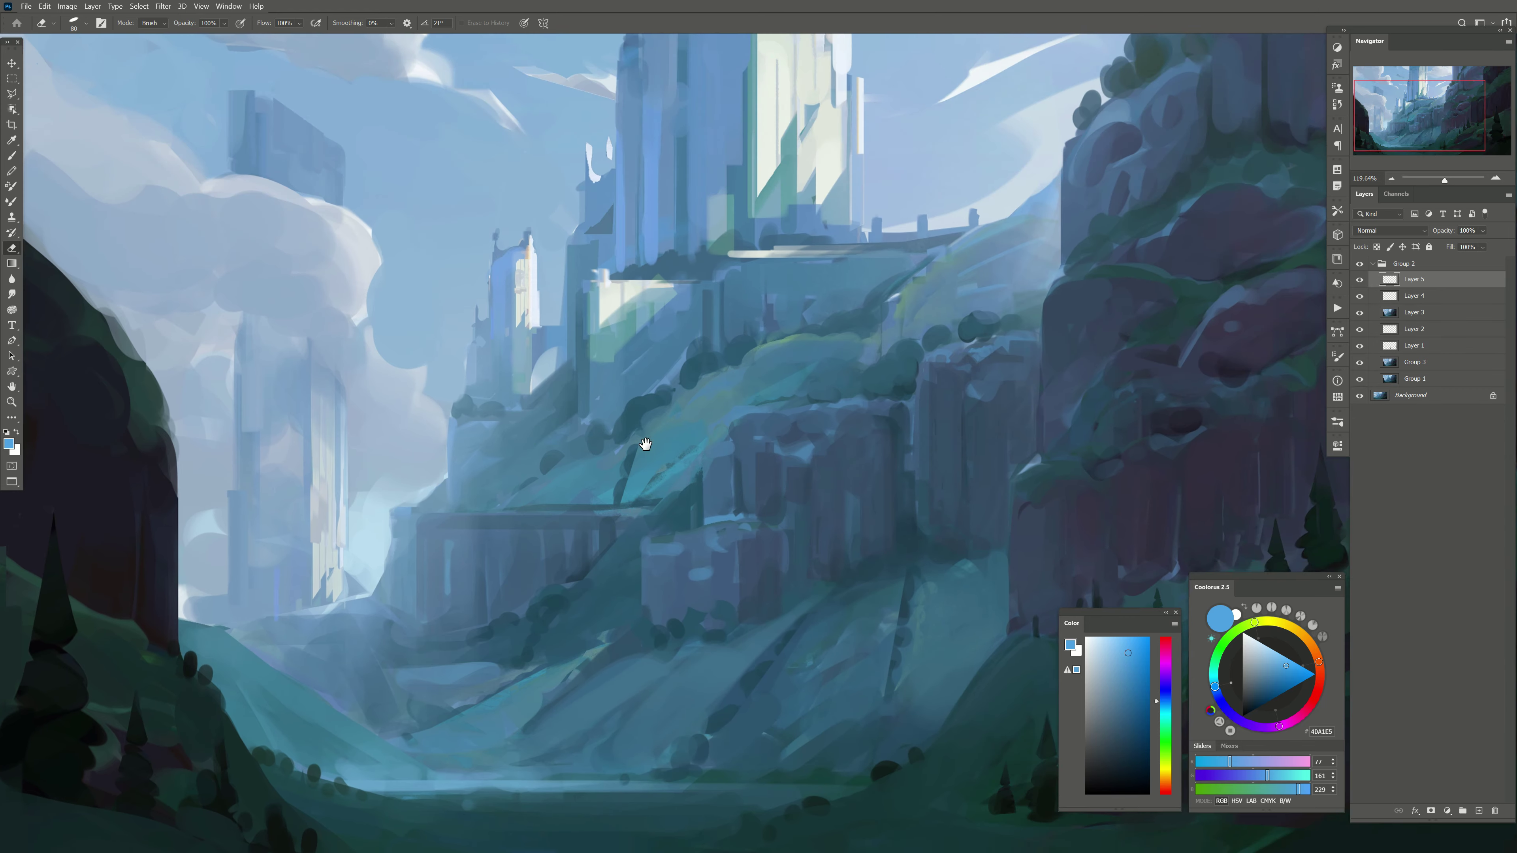
pyautogui.scroll(3, 677, 349)
pyautogui.press('b')
pyautogui.click(1478, 810)
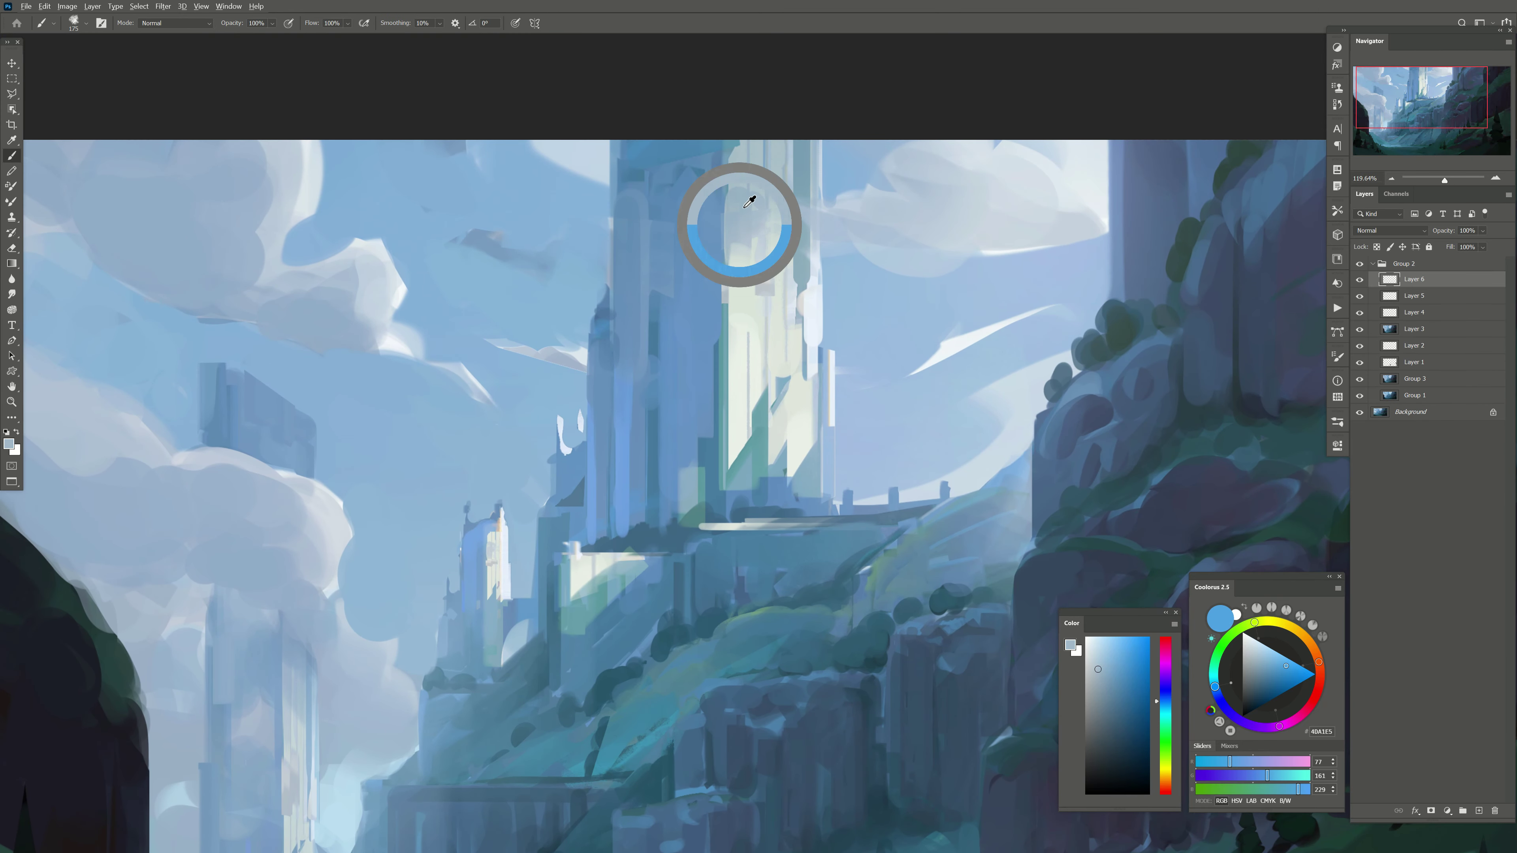
pyautogui.keyDown('alt'); pyautogui.click(729, 230); pyautogui.keyUp('alt')
pyautogui.press('[')
pyautogui.press('[')
pyautogui.press('[')
pyautogui.moveTo(771, 251); pyautogui.dragTo(752, 144)
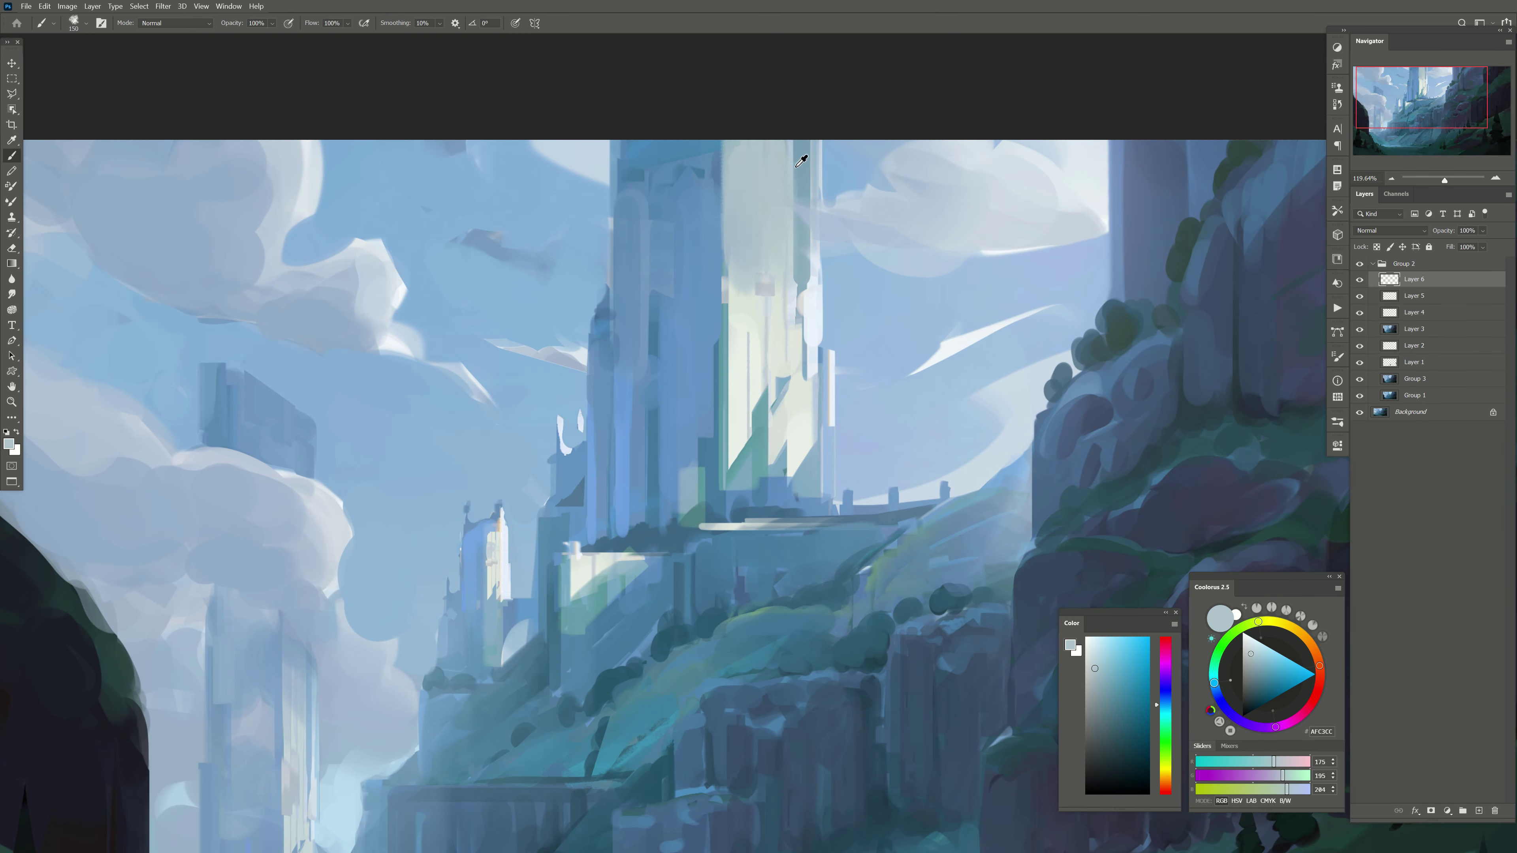
pyautogui.press('[')
pyautogui.press('[')
pyautogui.press('[')
# Step: Sample deeper blues from the tower, then fade the highlight layer to 47% opacity
pyautogui.keyDown('alt'); pyautogui.click(716, 265); pyautogui.keyUp('alt')
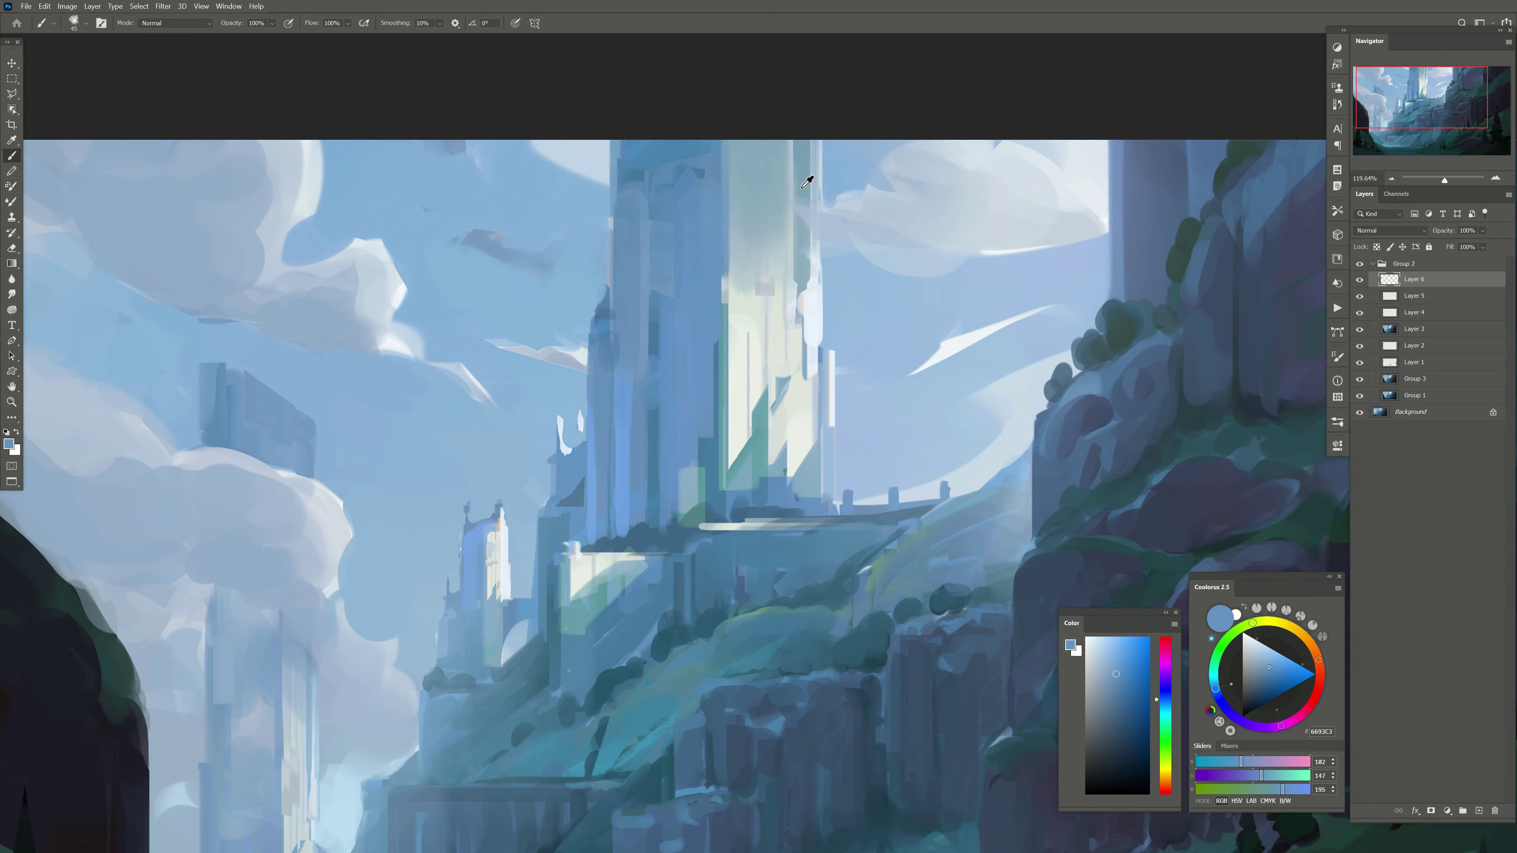
pyautogui.keyDown('alt'); pyautogui.click(753, 143); pyautogui.keyUp('alt')
pyautogui.press(']')
pyautogui.press(']')
pyautogui.press(']')
pyautogui.keyDown('alt'); pyautogui.click(723, 154); pyautogui.keyUp('alt')
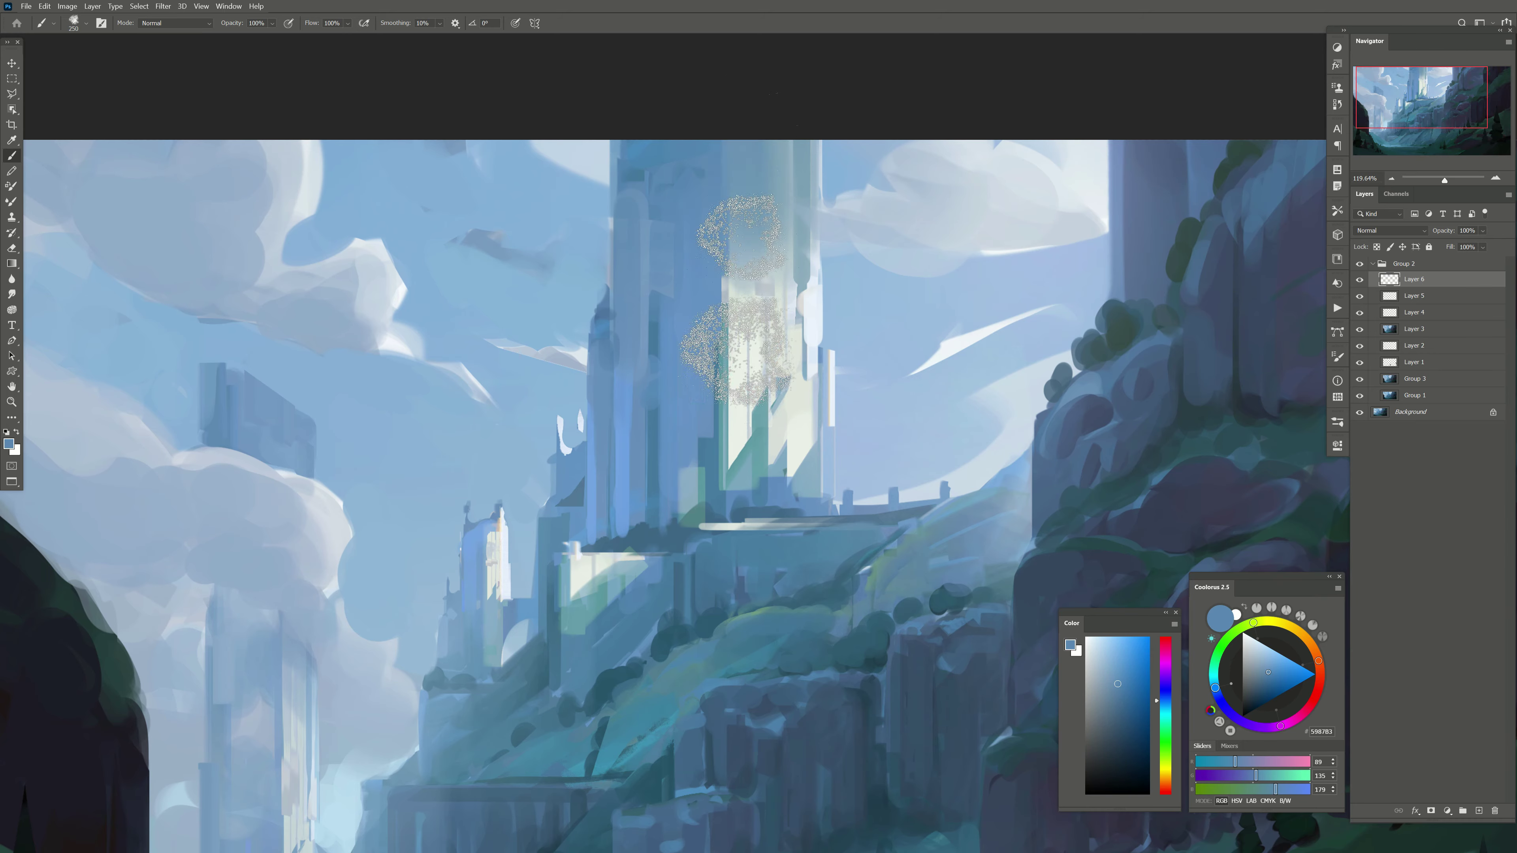
pyautogui.keyDown('alt'); pyautogui.click(694, 220); pyautogui.keyUp('alt')
pyautogui.press('[')
pyautogui.press('[')
pyautogui.press('[')
pyautogui.press('[')
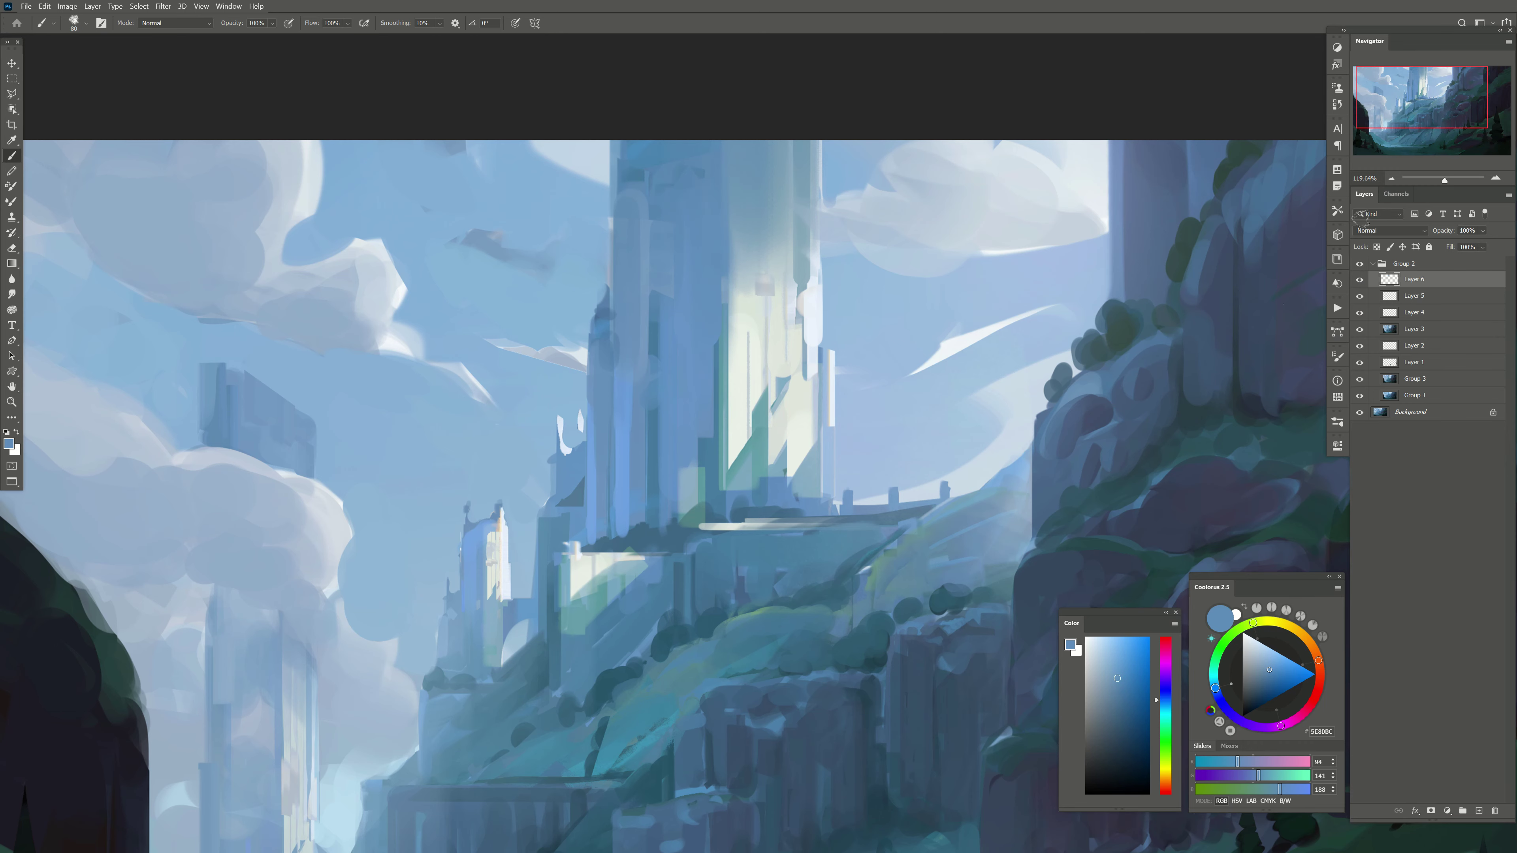
pyautogui.moveTo(1444, 179); pyautogui.dragTo(1434, 179)
pyautogui.moveTo(739, 422)
pyautogui.mouseDown()
pyautogui.moveTo(856, 608)
pyautogui.moveTo(927, 383)
pyautogui.moveTo(841, 371)
pyautogui.mouseUp()
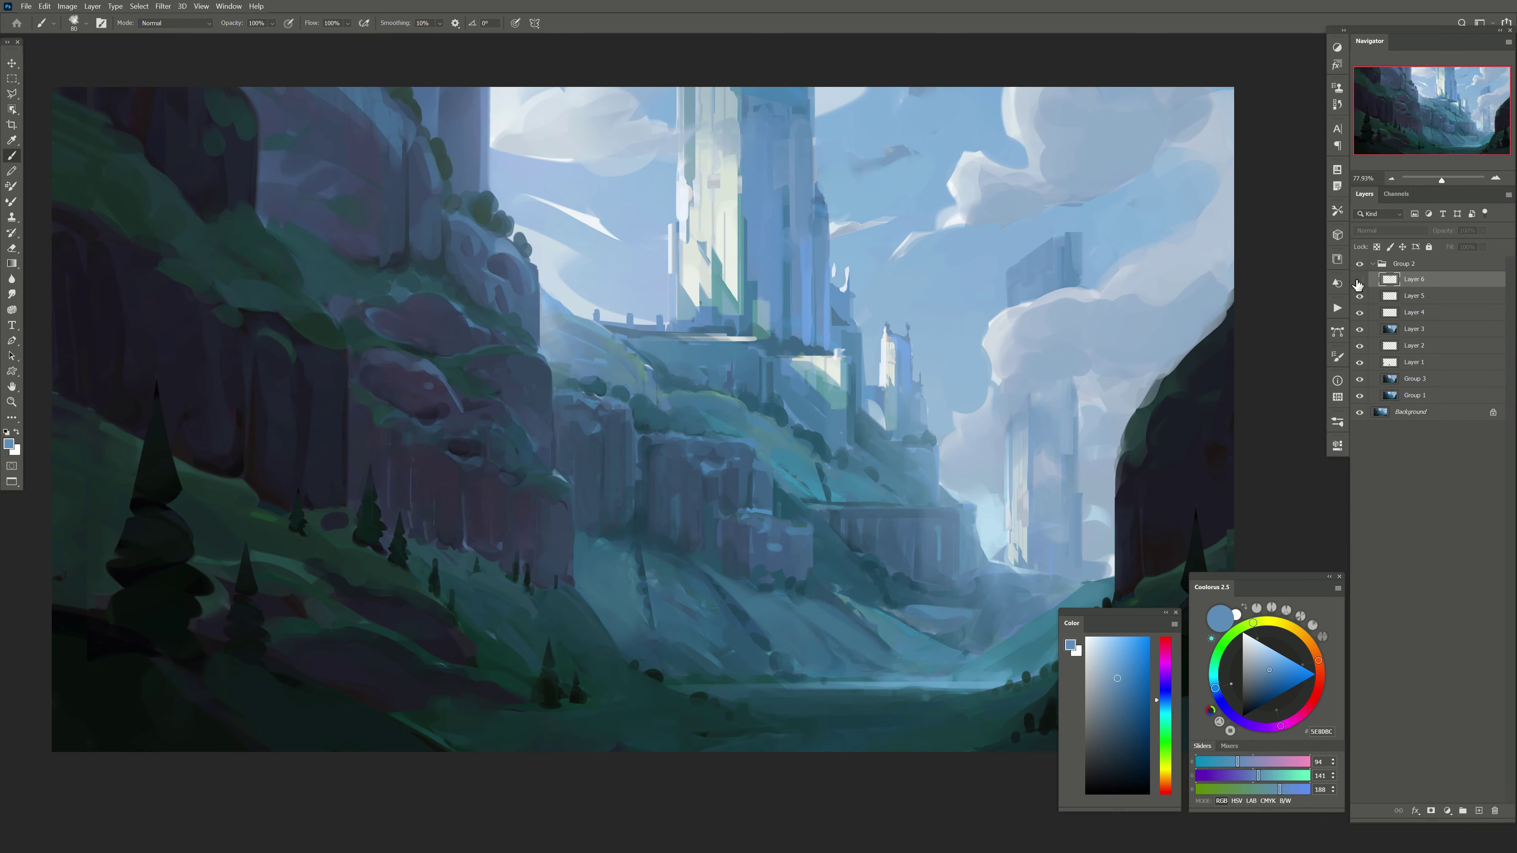
pyautogui.click(1470, 244)
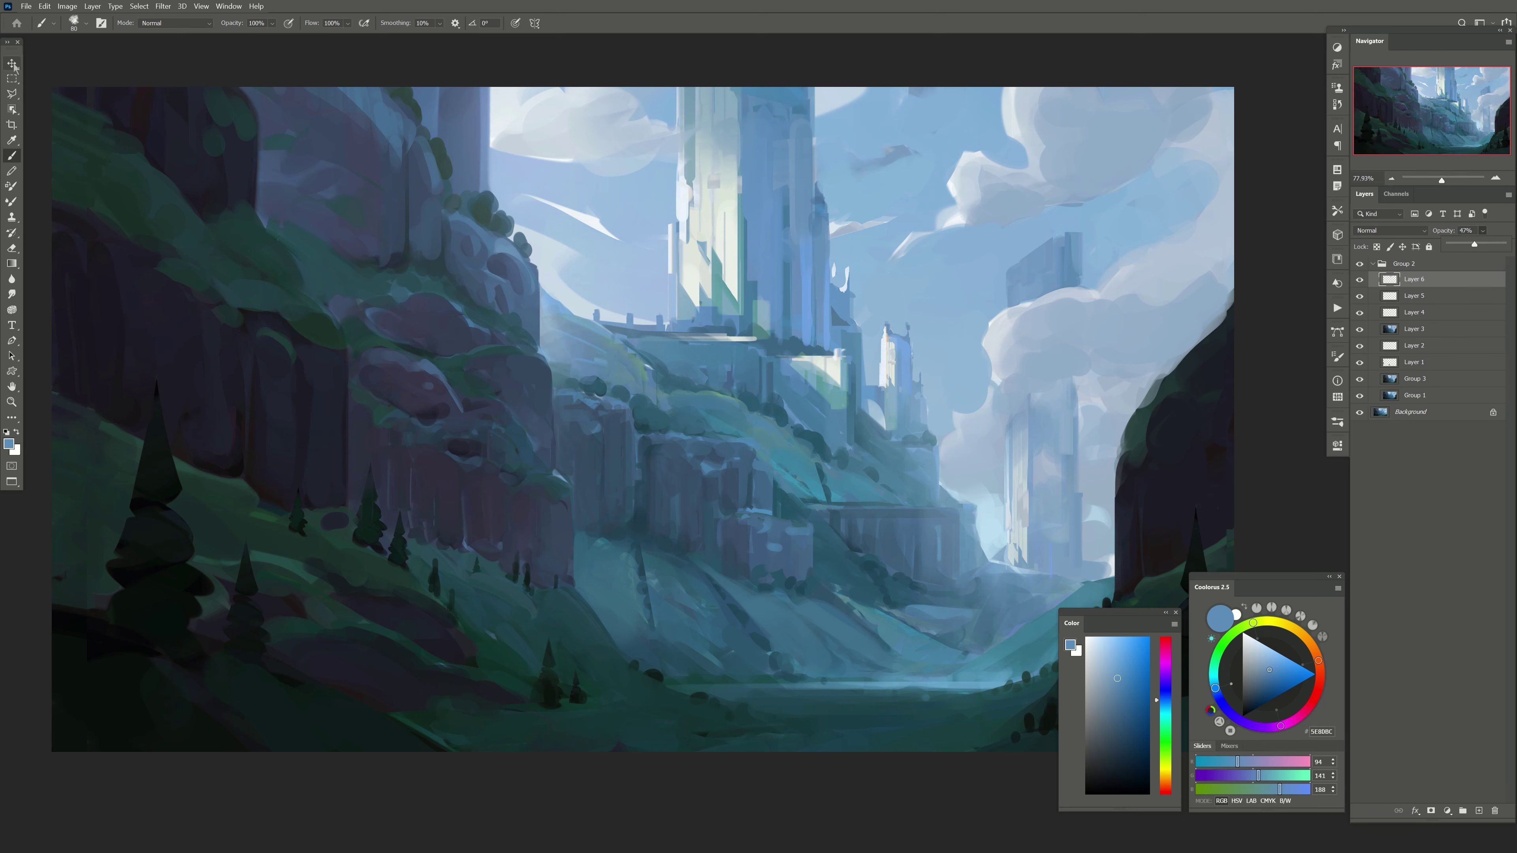
# Step: Stamp a merged copy of visible layers and add fresh layers, zooming in on the castle ridge
pyautogui.press('v')
pyautogui.click(1480, 811)
pyautogui.hotkey('ctrl', 'alt', 'shift', 'e')
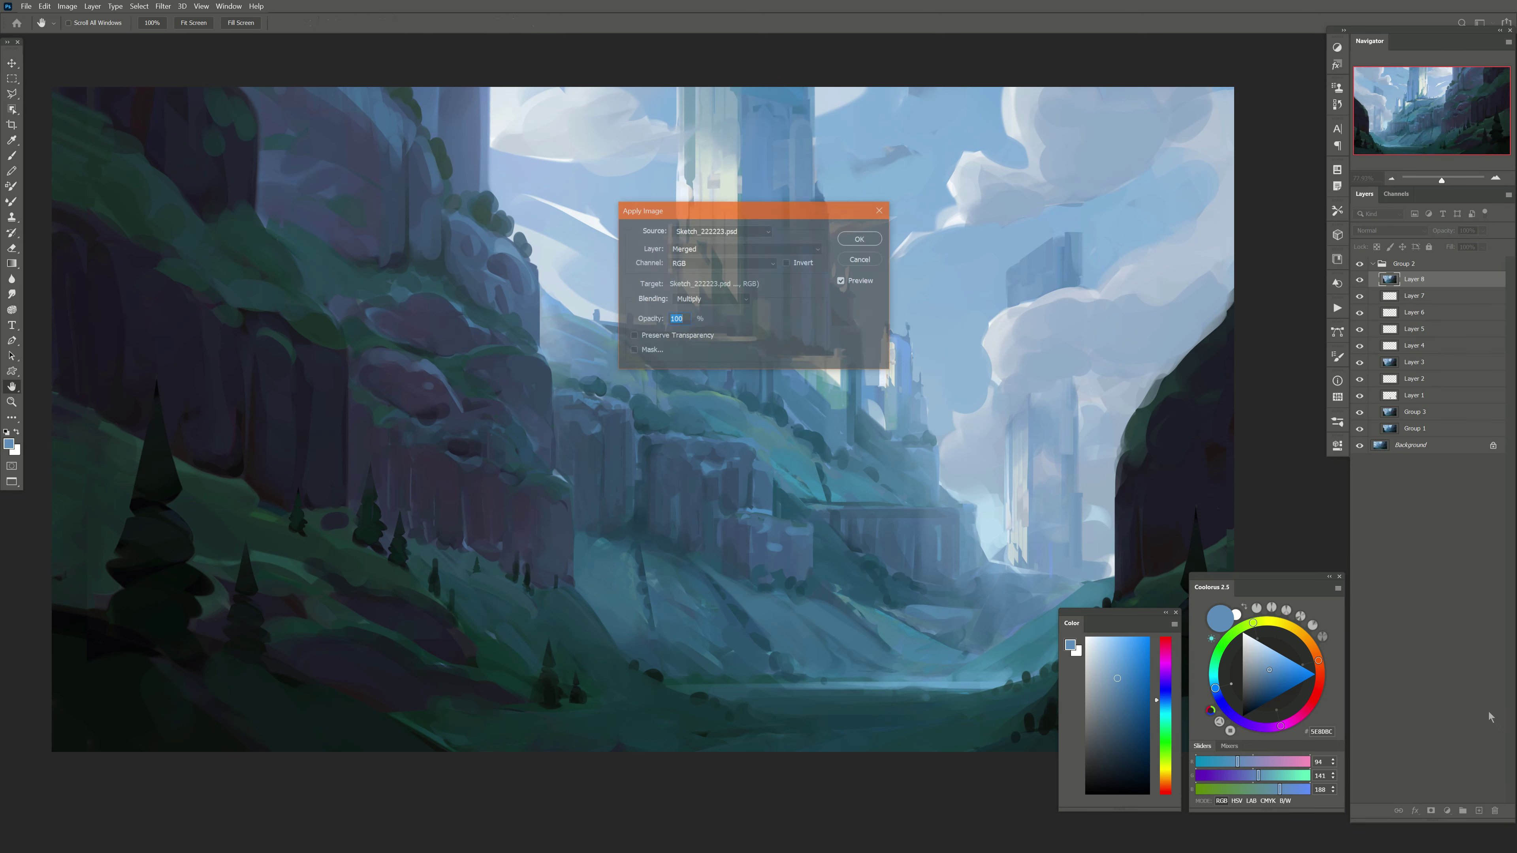
pyautogui.press('[')
pyautogui.press('[')
pyautogui.press('[')
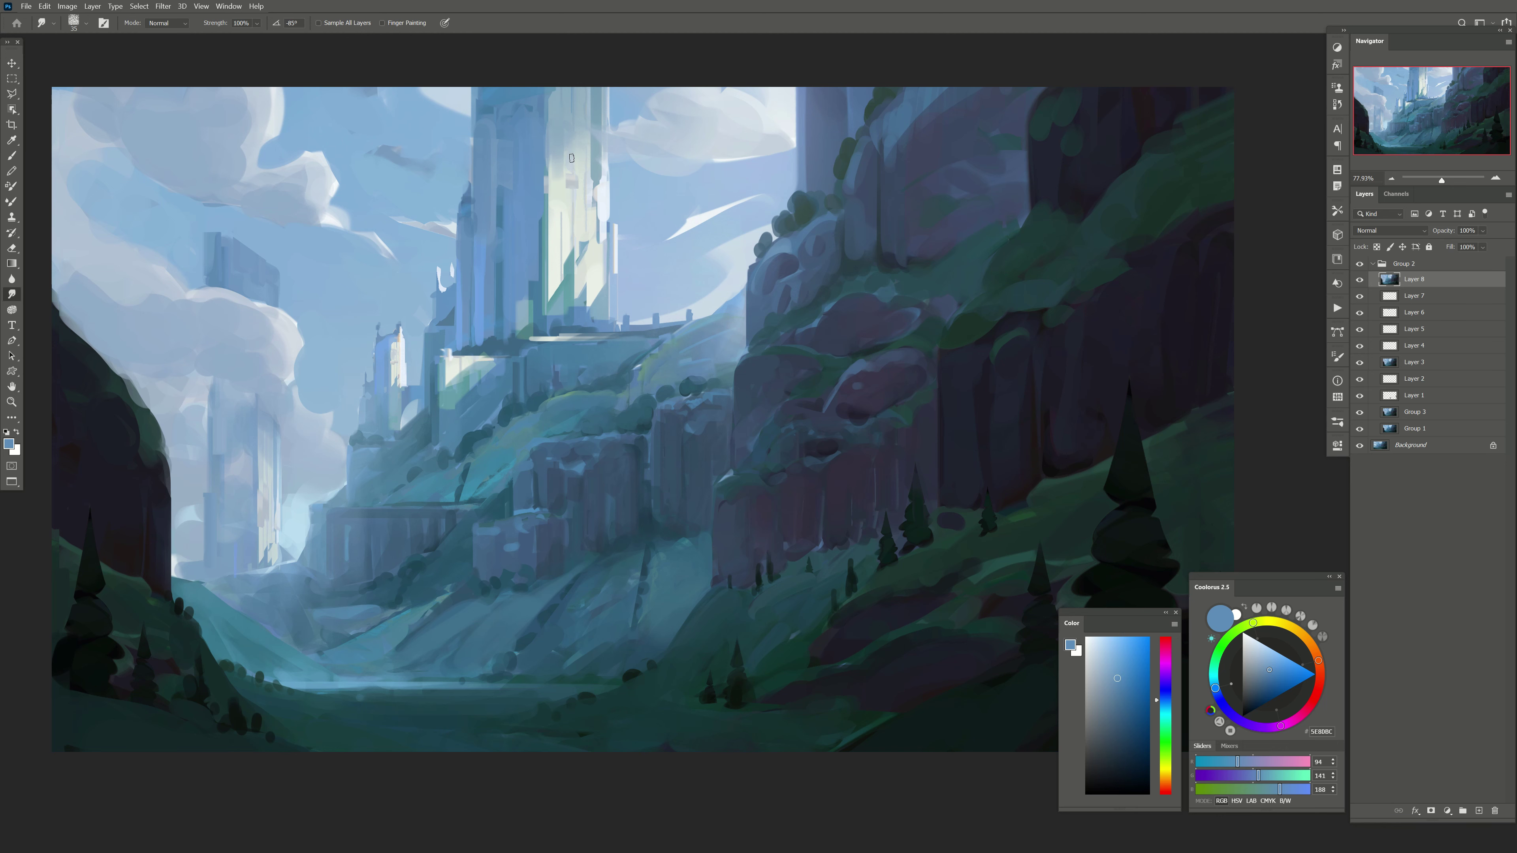
pyautogui.press('b')
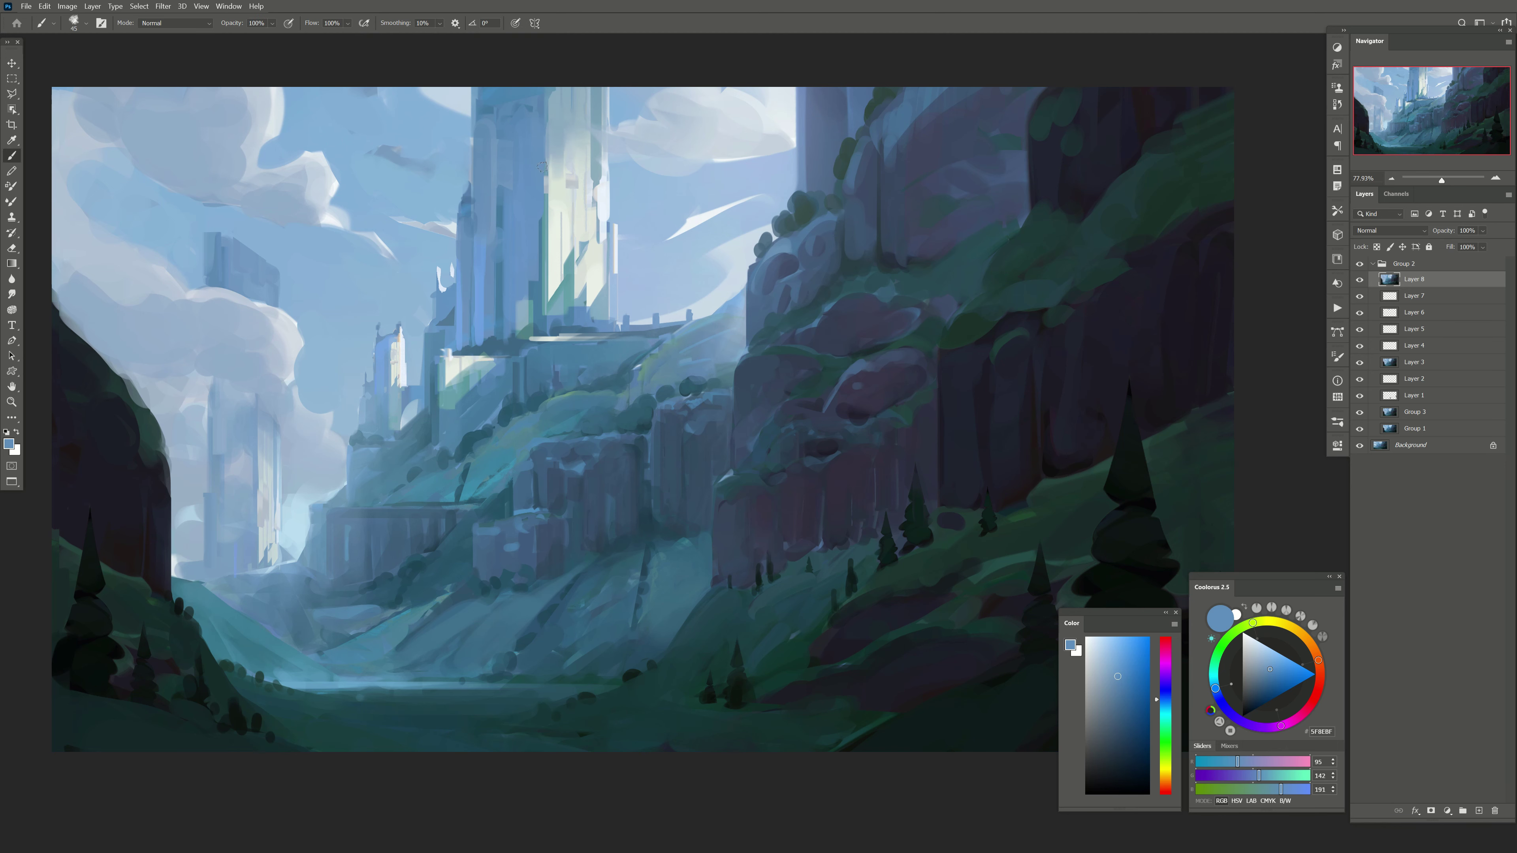
pyautogui.moveTo(657, 419); pyautogui.dragTo(633, 409)
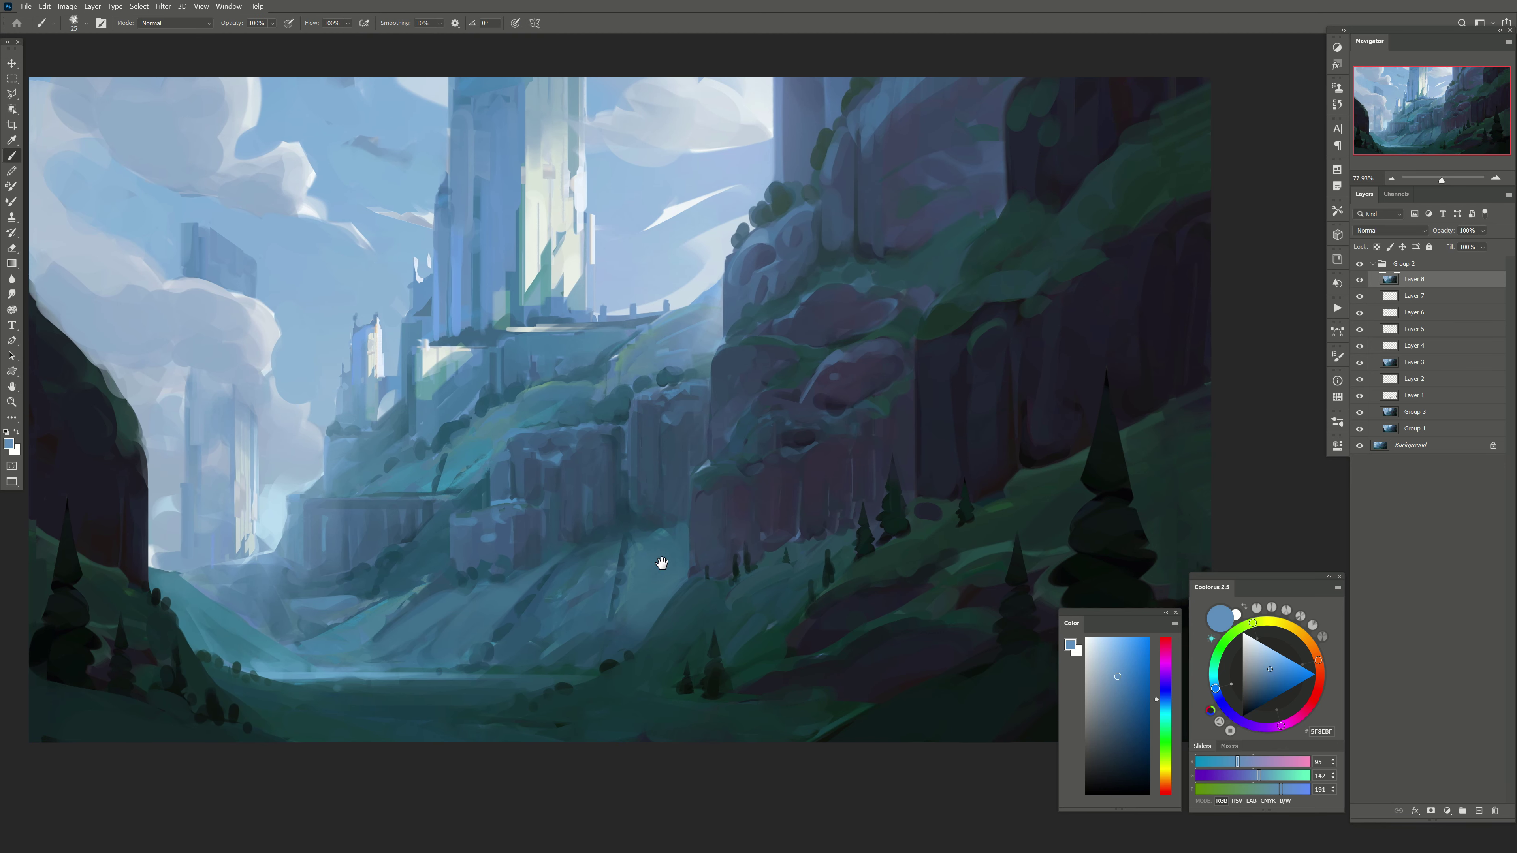
pyautogui.click(1478, 811)
pyautogui.moveTo(482, 546); pyautogui.dragTo(547, 537)
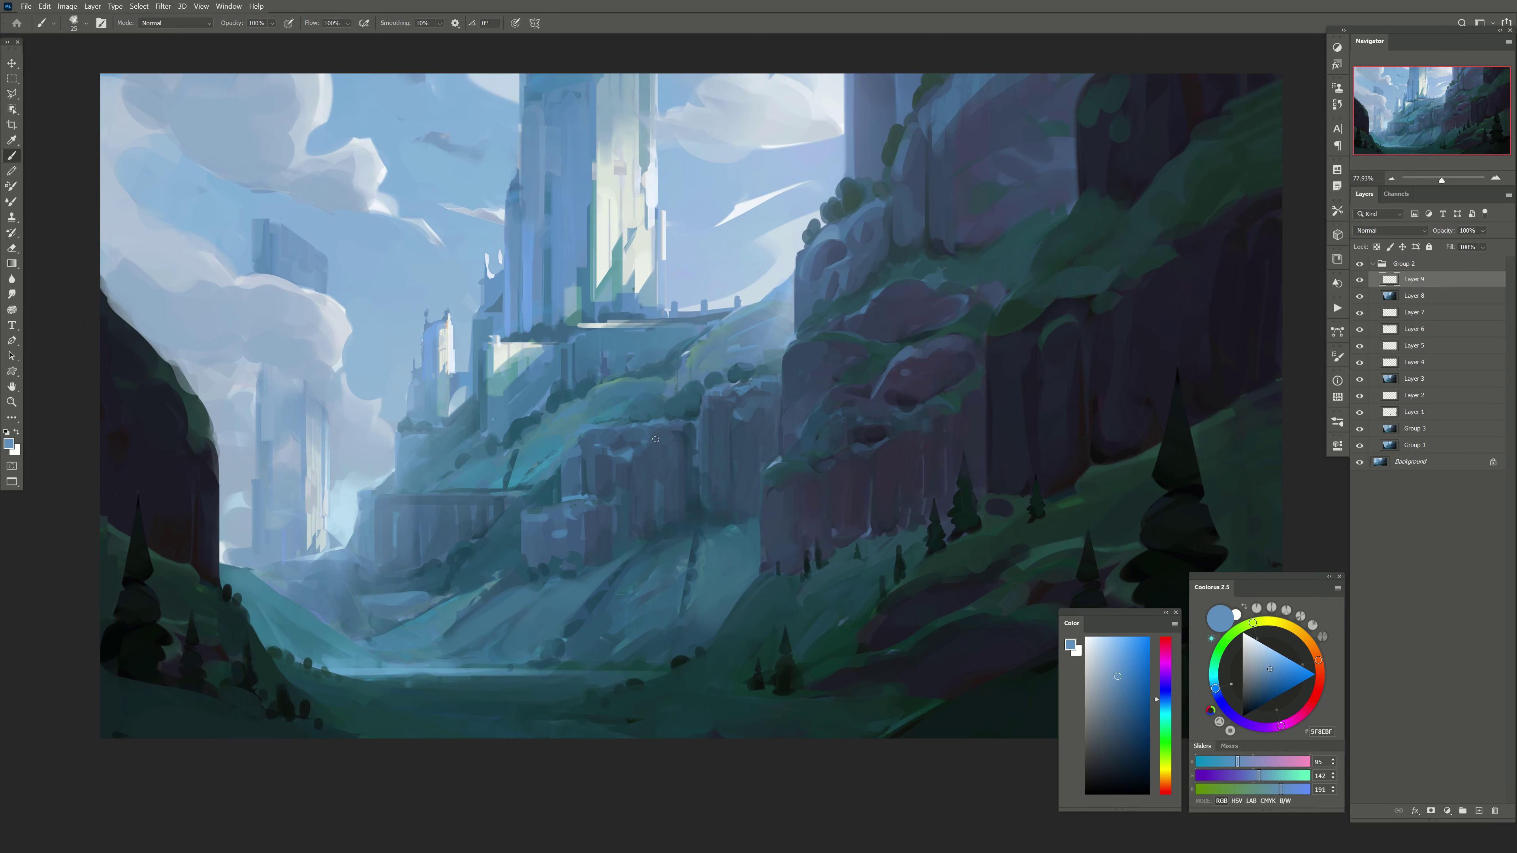
pyautogui.moveTo(655, 439)
pyautogui.mouseDown()
pyautogui.moveTo(684, 374)
pyautogui.moveTo(698, 374)
pyautogui.mouseUp()
pyautogui.click(1479, 811)
# Step: With a smaller brush preset, dab dark teal foliage clumps and a dark stroke along the ridge
pyautogui.click(74, 22)
pyautogui.doubleClick(89, 159)
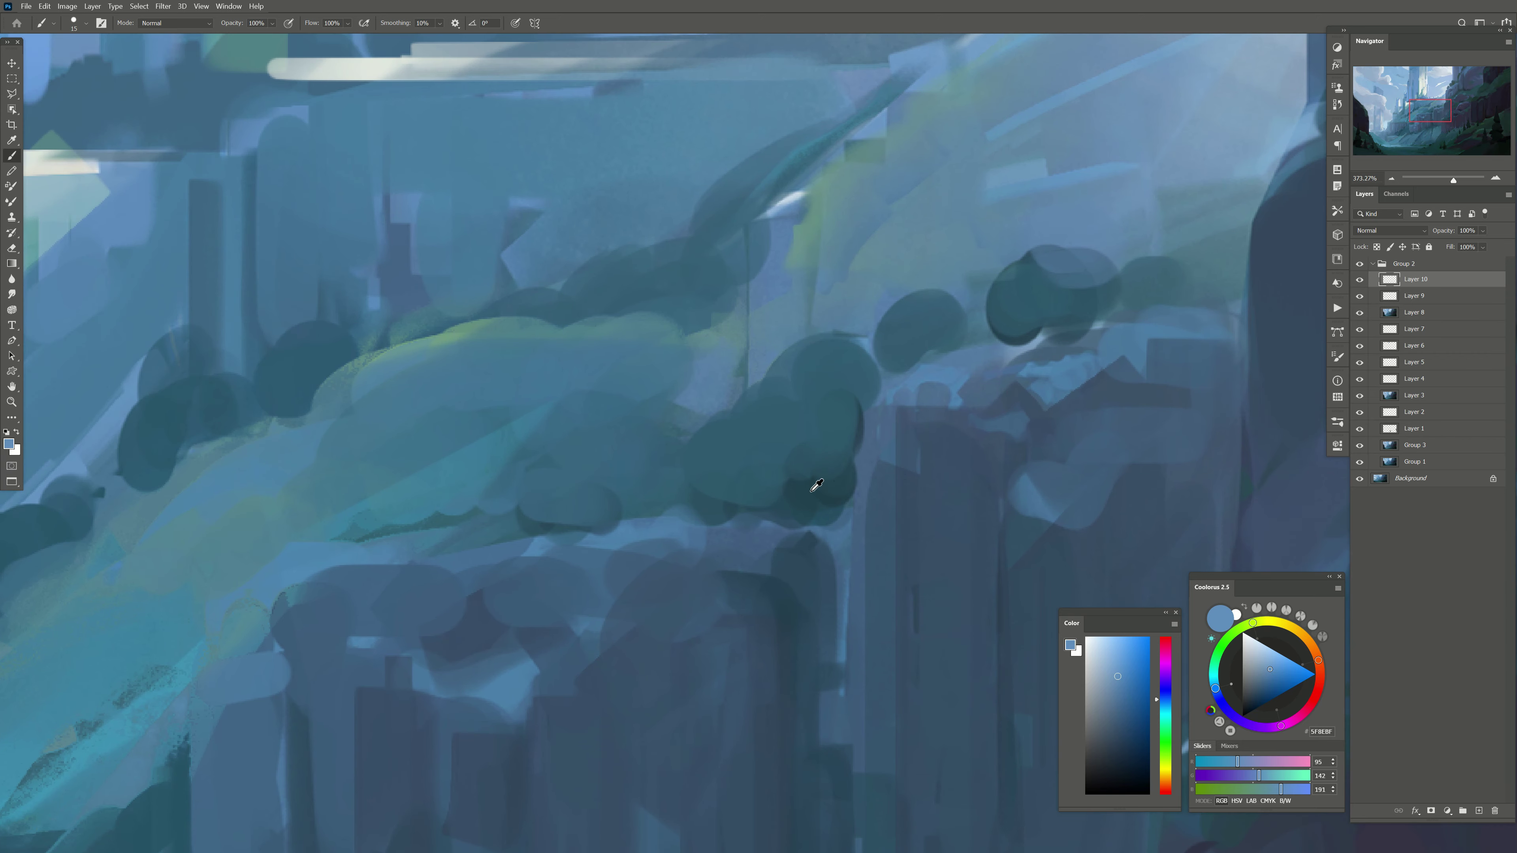
pyautogui.keyDown('alt'); pyautogui.click(817, 485); pyautogui.keyUp('alt')
pyautogui.moveTo(806, 478)
pyautogui.mouseDown()
pyautogui.moveTo(777, 496)
pyautogui.moveTo(705, 442)
pyautogui.moveTo(866, 380)
pyautogui.moveTo(896, 343)
pyautogui.moveTo(884, 331)
pyautogui.mouseUp()
pyautogui.moveTo(1003, 311); pyautogui.dragTo(1027, 335)
pyautogui.moveTo(680, 495); pyautogui.dragTo(535, 525)
pyautogui.press(']')
pyautogui.keyDown('alt'); pyautogui.click(588, 418); pyautogui.keyUp('alt')
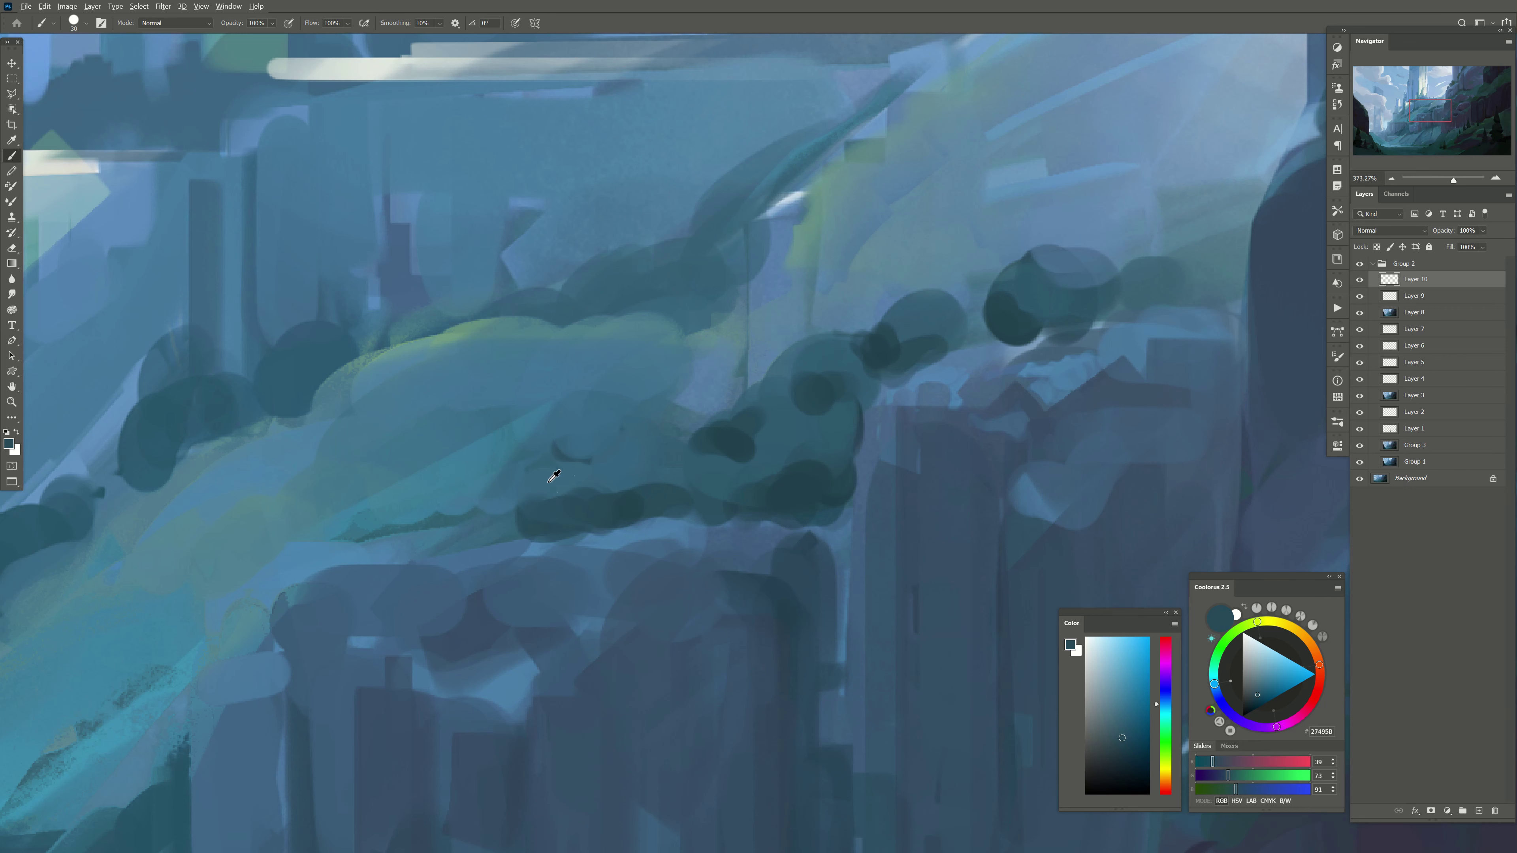
pyautogui.keyDown('alt'); pyautogui.click(554, 476); pyautogui.keyUp('alt')
# Step: Paint a dark stroke down the slope and cover the ridge's white highlight with muted teal
pyautogui.moveTo(348, 392); pyautogui.dragTo(616, 451)
pyautogui.press('[')
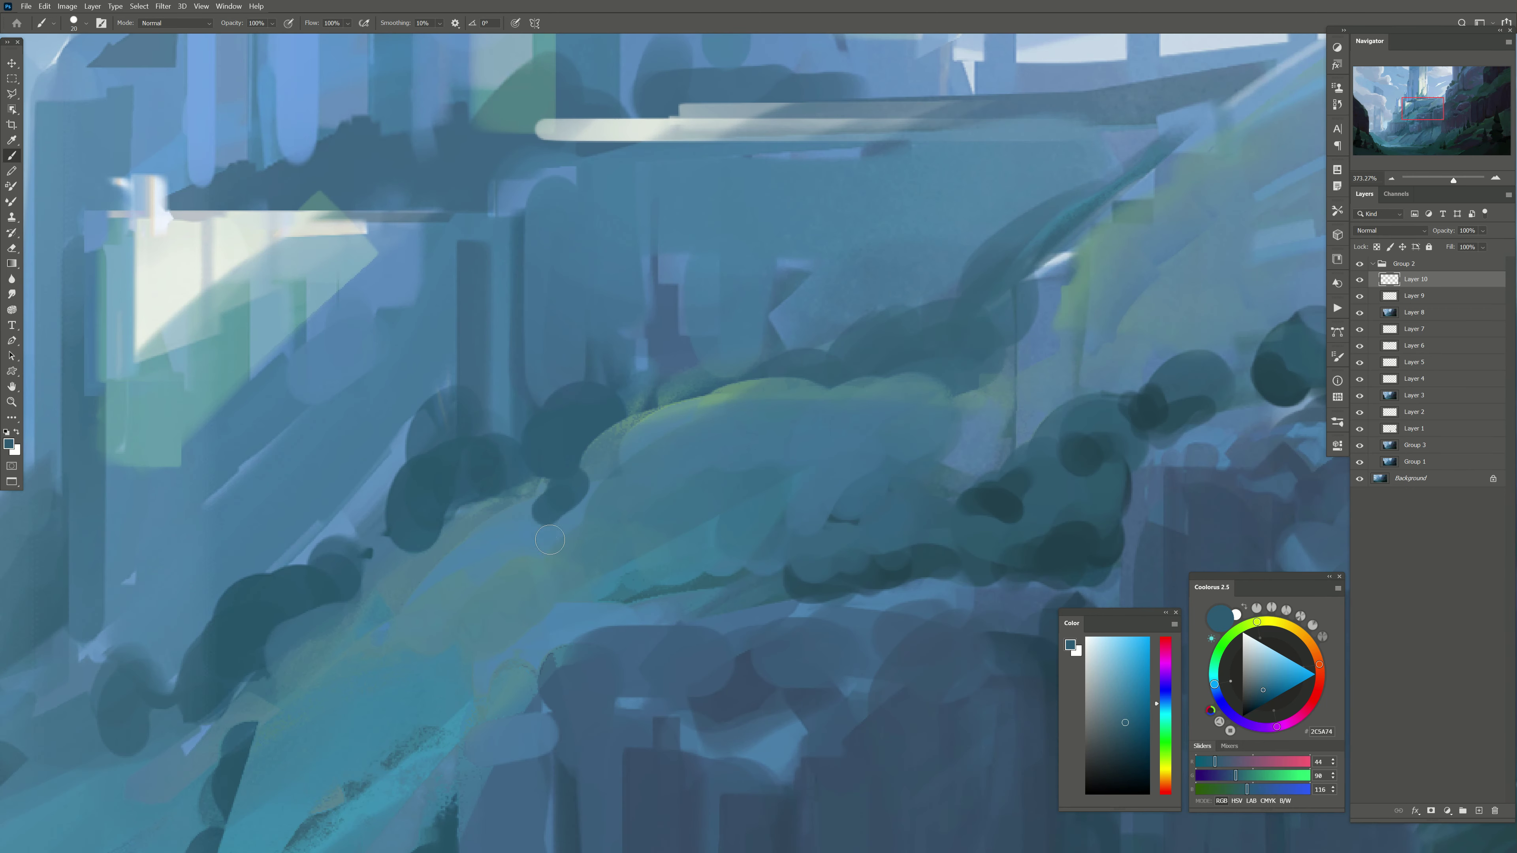
pyautogui.moveTo(550, 540); pyautogui.dragTo(496, 664)
pyautogui.press(']')
pyautogui.moveTo(1184, 211); pyautogui.dragTo(591, 496)
pyautogui.keyDown('alt'); pyautogui.click(715, 447); pyautogui.keyUp('alt')
pyautogui.moveTo(836, 322); pyautogui.dragTo(705, 388)
pyautogui.keyDown('alt'); pyautogui.click(776, 359); pyautogui.keyUp('alt')
pyautogui.moveTo(741, 305); pyautogui.dragTo(675, 329)
pyautogui.keyDown('alt'); pyautogui.click(882, 419); pyautogui.keyUp('alt')
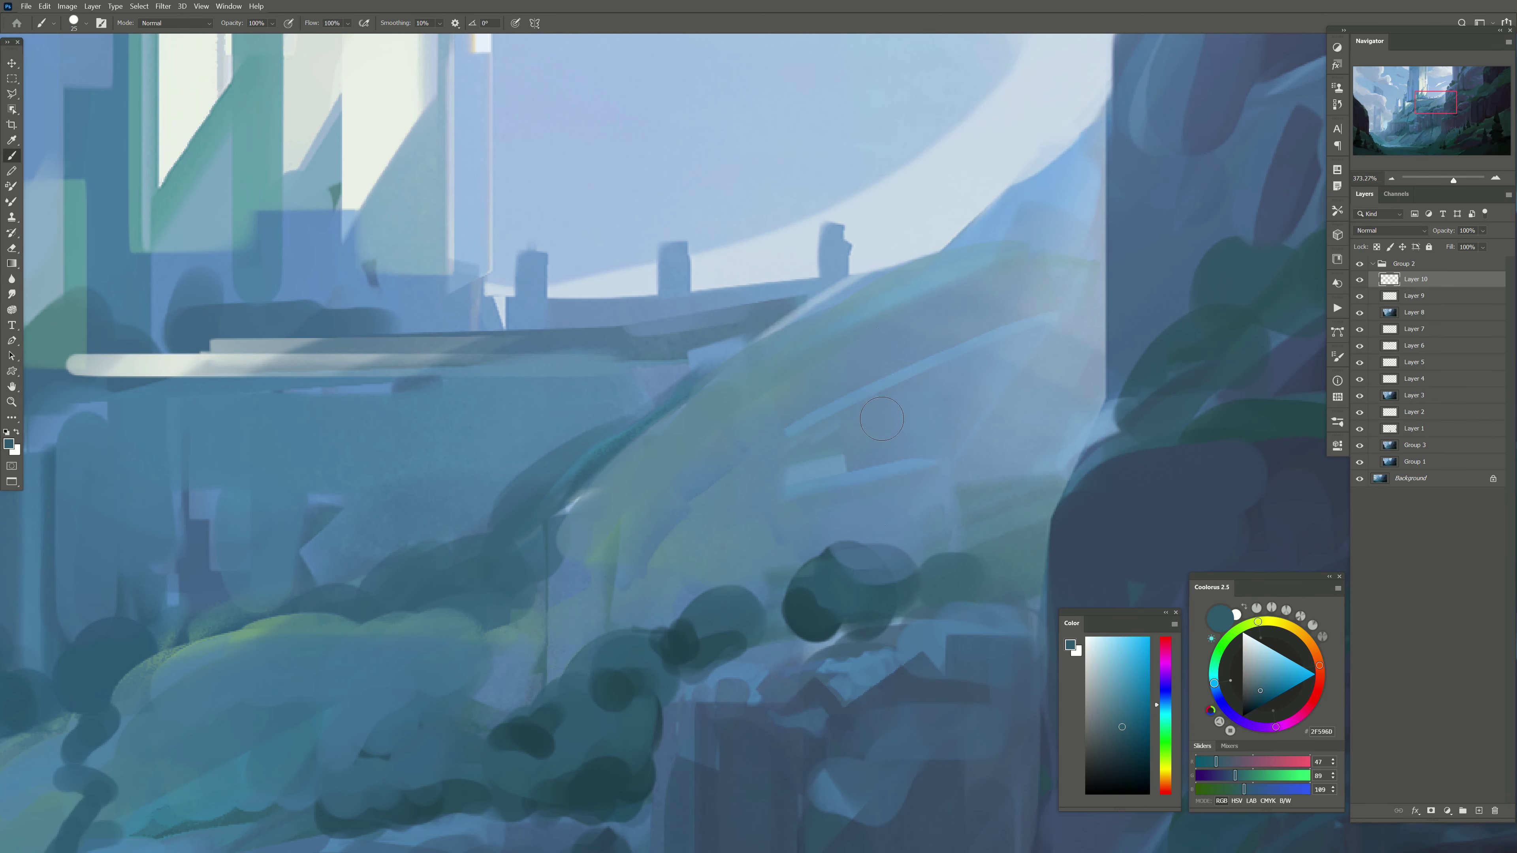
# Step: Zoom out to view the whole painting and flip the canvas back to normal orientation
pyautogui.press(']')
pyautogui.press(']')
pyautogui.press(']')
pyautogui.scroll(2, 796, 626)
pyautogui.scroll(3, 762, 413)
pyautogui.scroll(5, 958, 460)
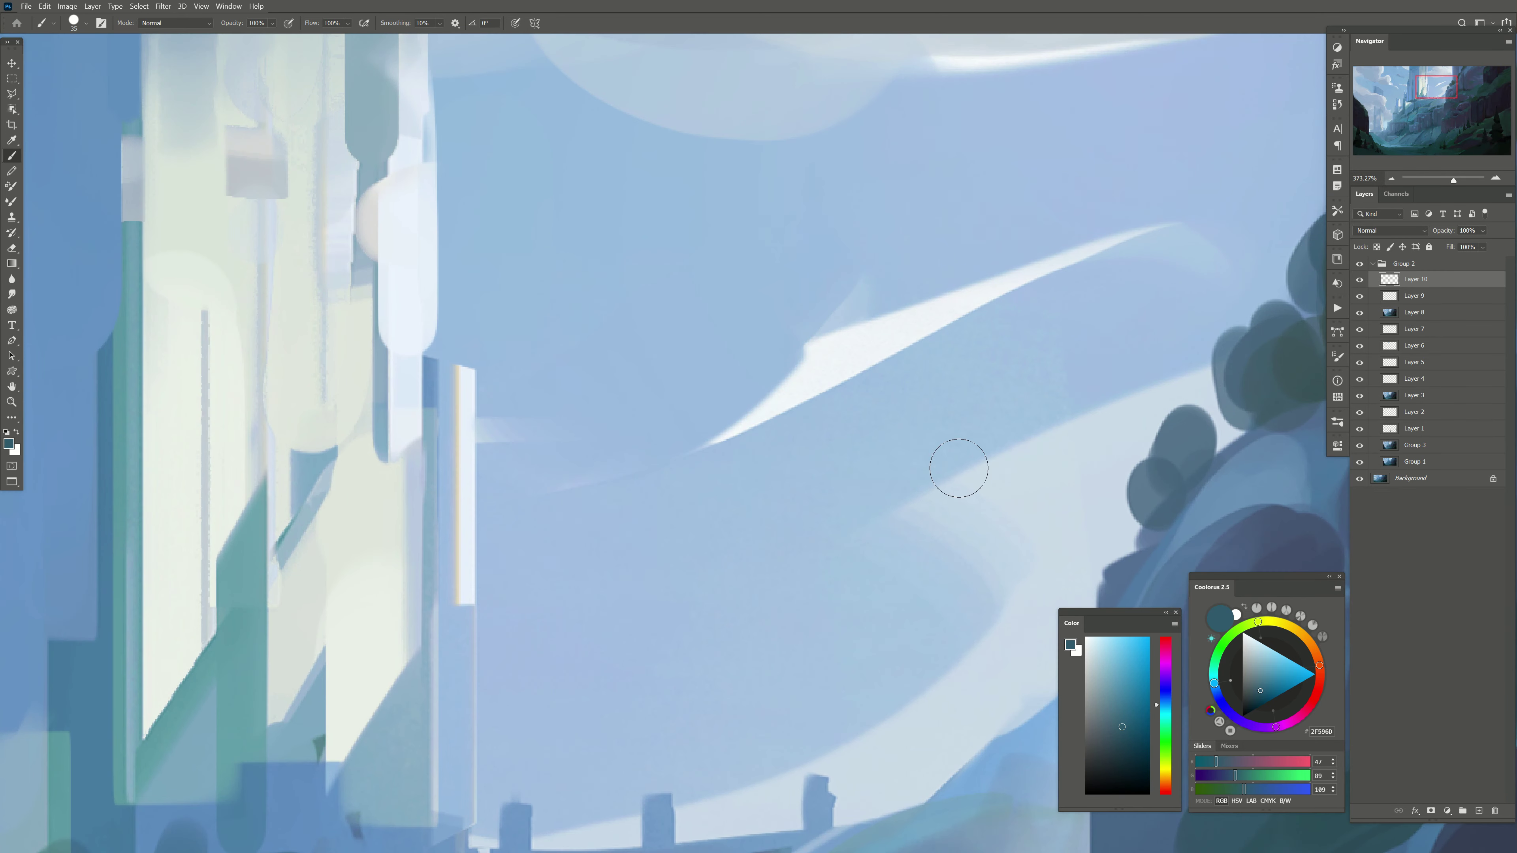
pyautogui.click(1421, 121)
pyautogui.moveTo(1453, 180); pyautogui.dragTo(1441, 179)
pyautogui.moveTo(634, 562); pyautogui.dragTo(622, 224)
pyautogui.scroll(-3, 762, 299)
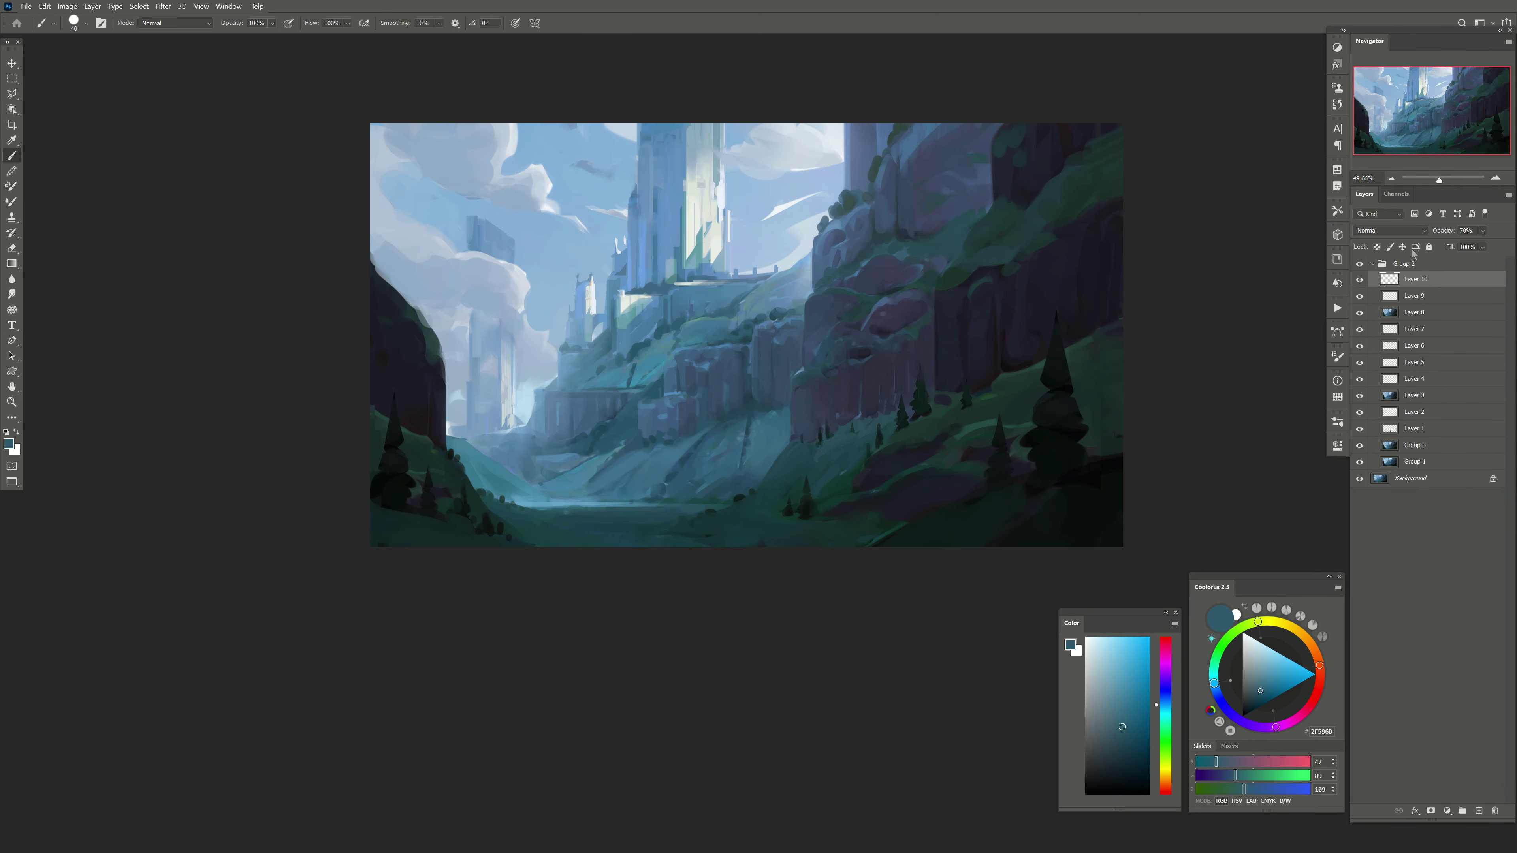
pyautogui.moveTo(777, 315); pyautogui.dragTo(733, 351)
pyautogui.hotkey('ctrl', 'shift', 'h')
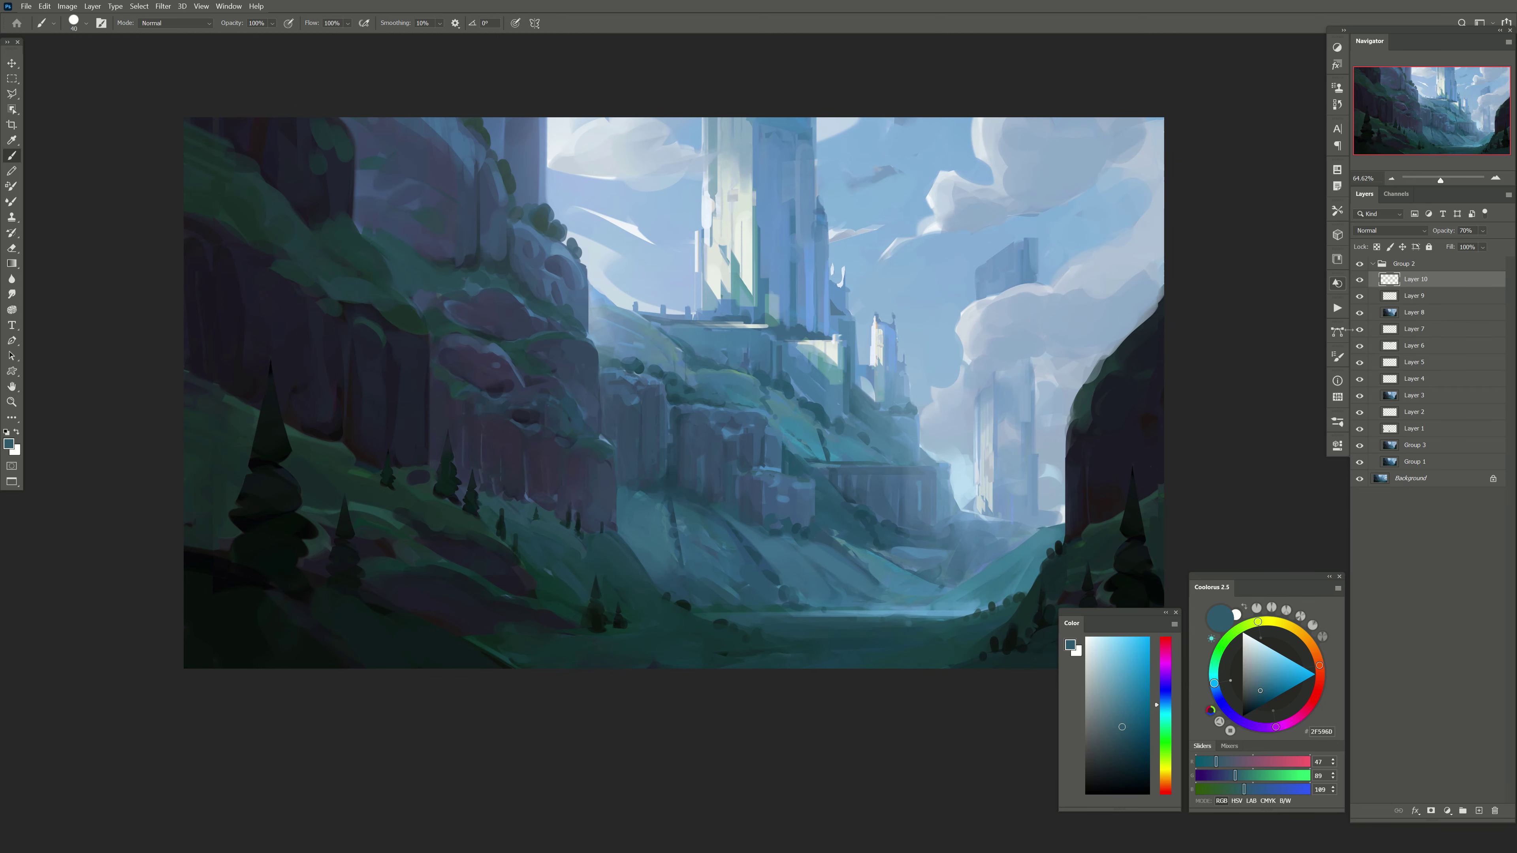
pyautogui.scroll(2, 861, 157)
pyautogui.scroll(2, 862, 158)
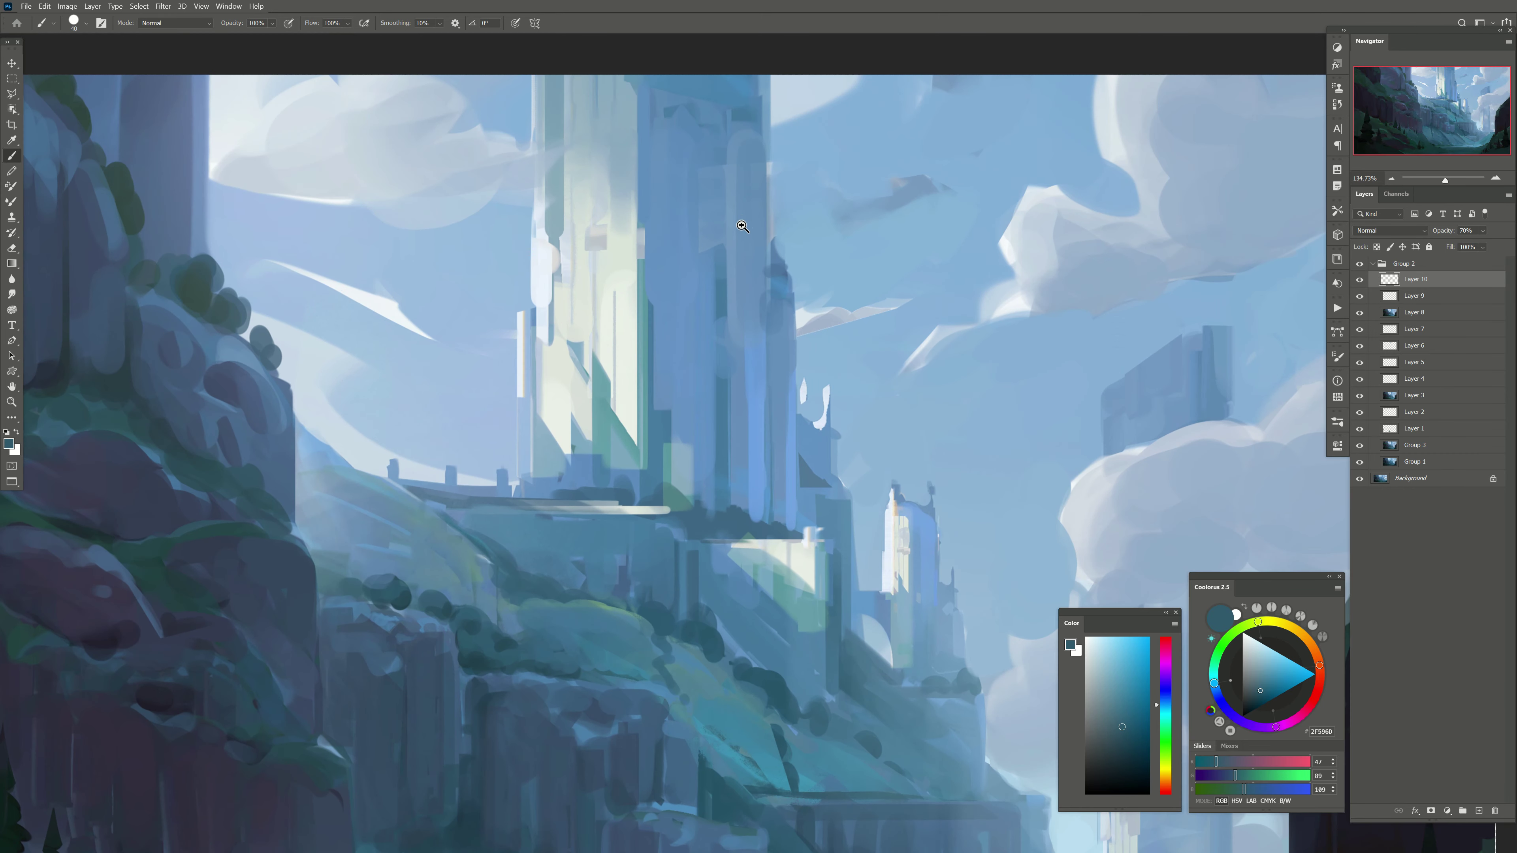
# Step: On a new layer, select the tower top with the Polygonal Lasso and add bright blue
pyautogui.click(1478, 811)
pyautogui.press('l')
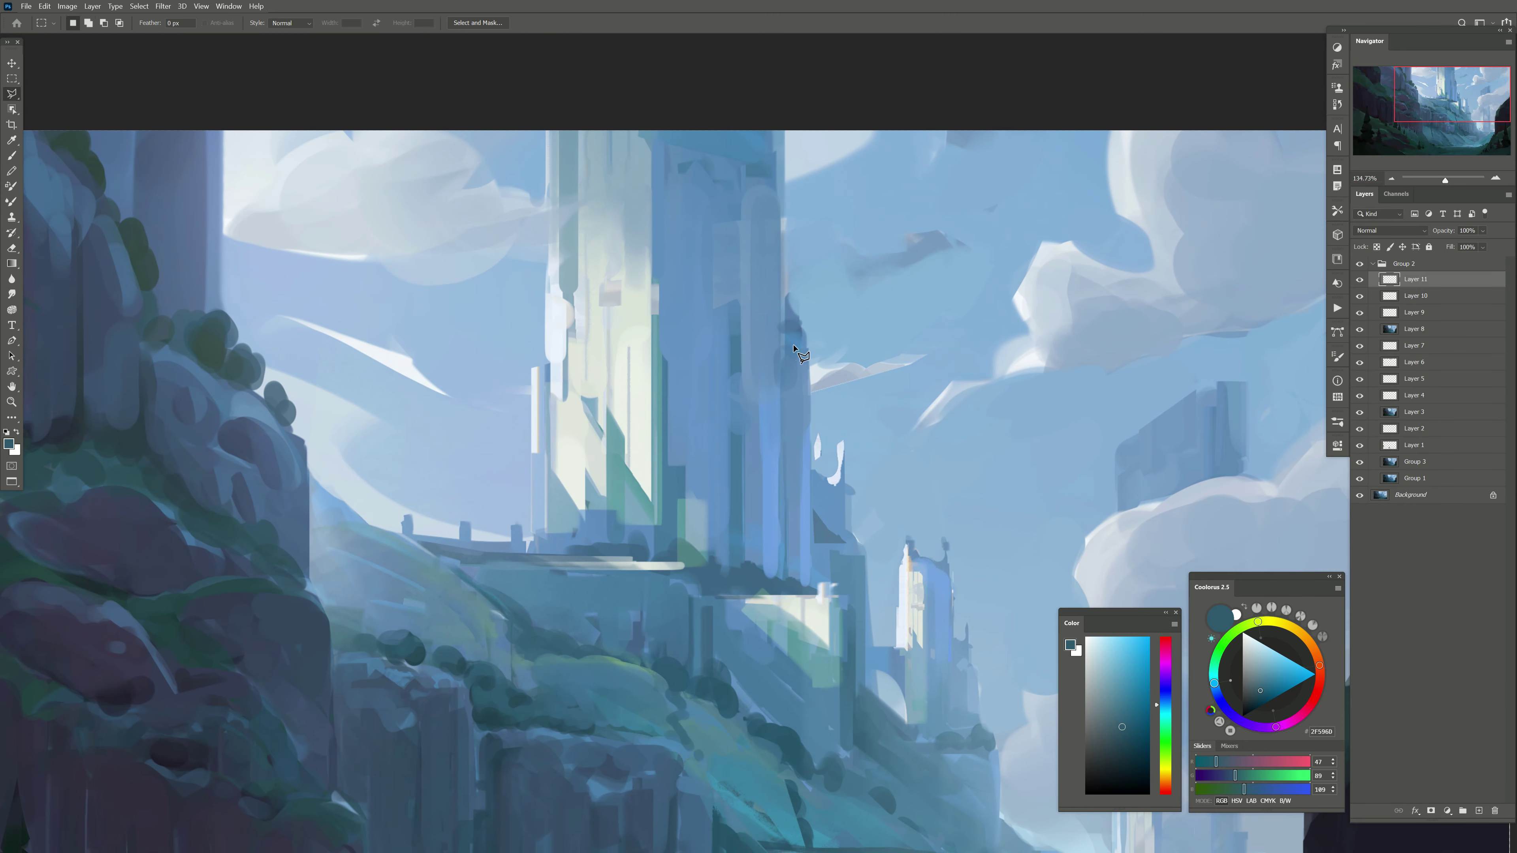
pyautogui.click(797, 330)
pyautogui.click(756, 172)
pyautogui.click(839, 178)
pyautogui.click(797, 330)
pyautogui.press('b')
pyautogui.keyDown('alt'); pyautogui.click(688, 383); pyautogui.keyUp('alt')
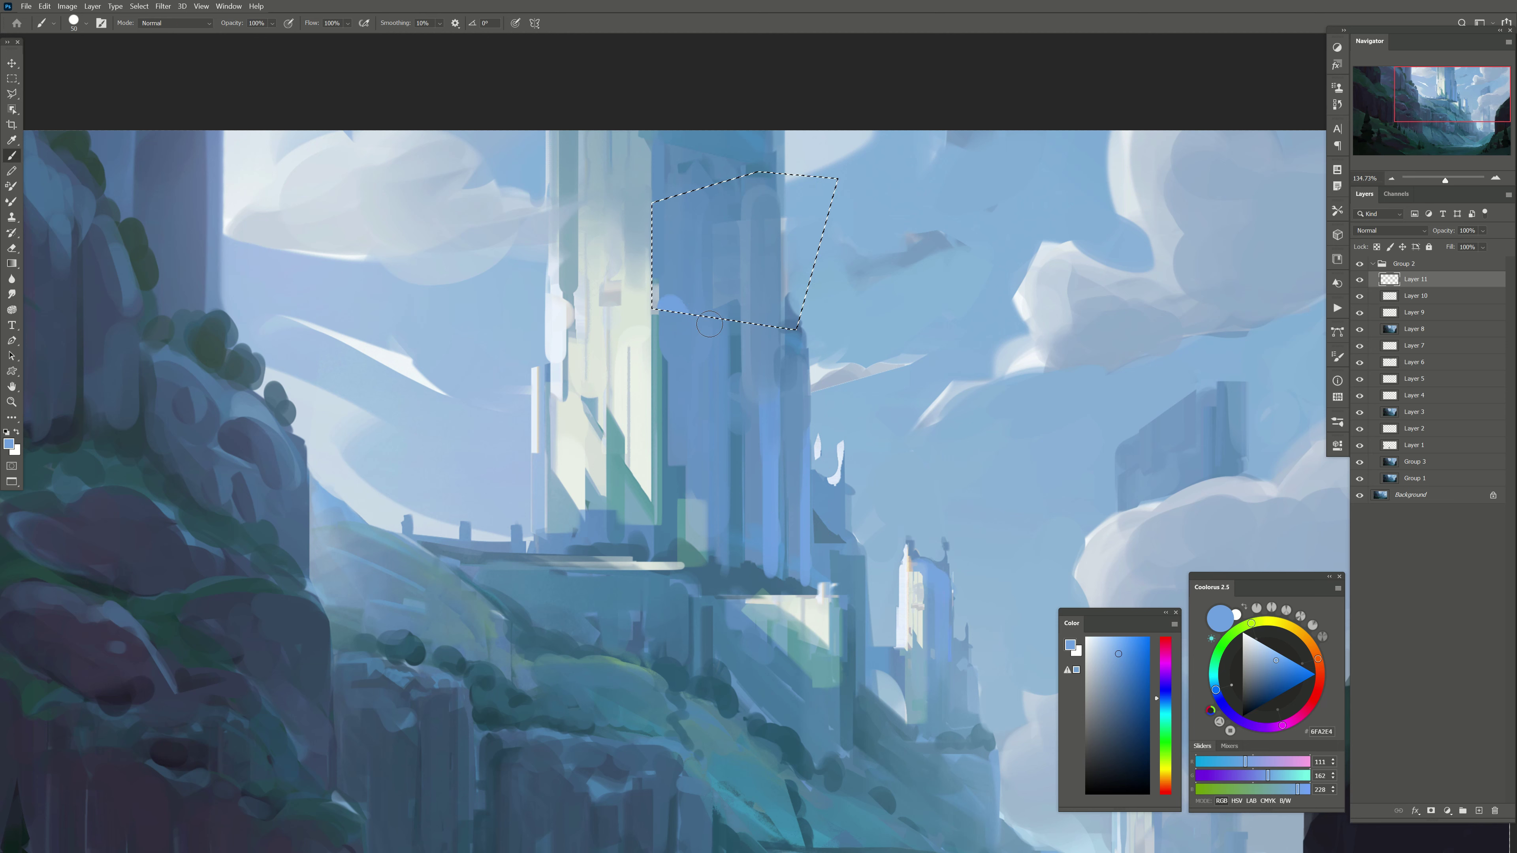
pyautogui.hotkey('ctrl', 'd')
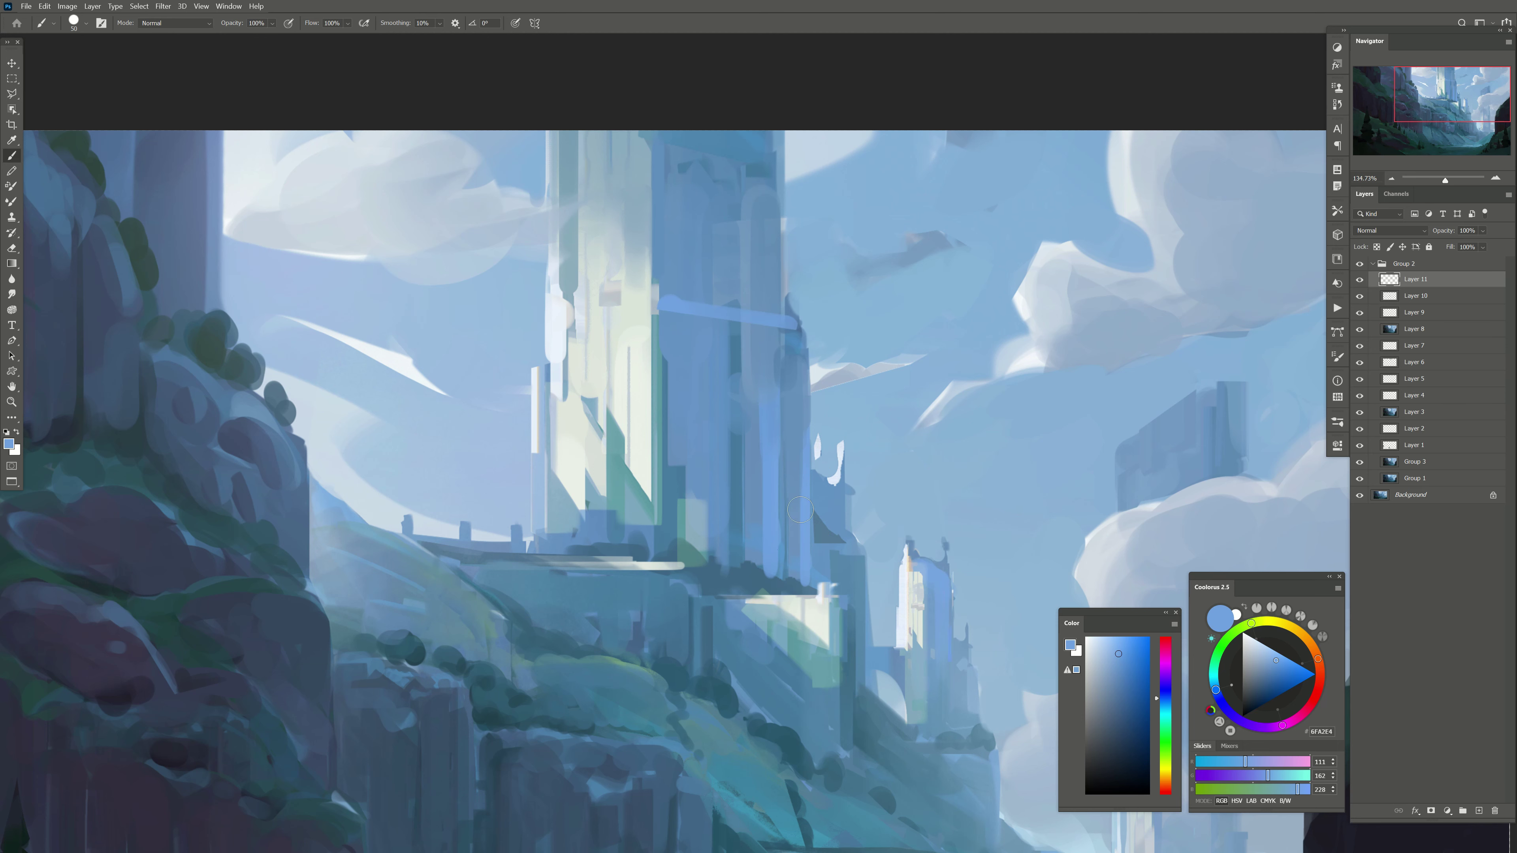
# Step: Paint pale vertical strokes and a small light accent on the tower
pyautogui.press('[')
pyautogui.moveTo(569, 452); pyautogui.dragTo(612, 469)
pyautogui.keyDown('alt'); pyautogui.click(613, 469); pyautogui.keyUp('alt')
pyautogui.moveTo(583, 547); pyautogui.dragTo(592, 388)
pyautogui.keyDown('alt'); pyautogui.click(622, 531); pyautogui.keyUp('alt')
pyautogui.press('[')
pyautogui.keyDown('alt'); pyautogui.click(561, 532); pyautogui.keyUp('alt')
pyautogui.press('[')
pyautogui.moveTo(540, 527); pyautogui.dragTo(541, 541)
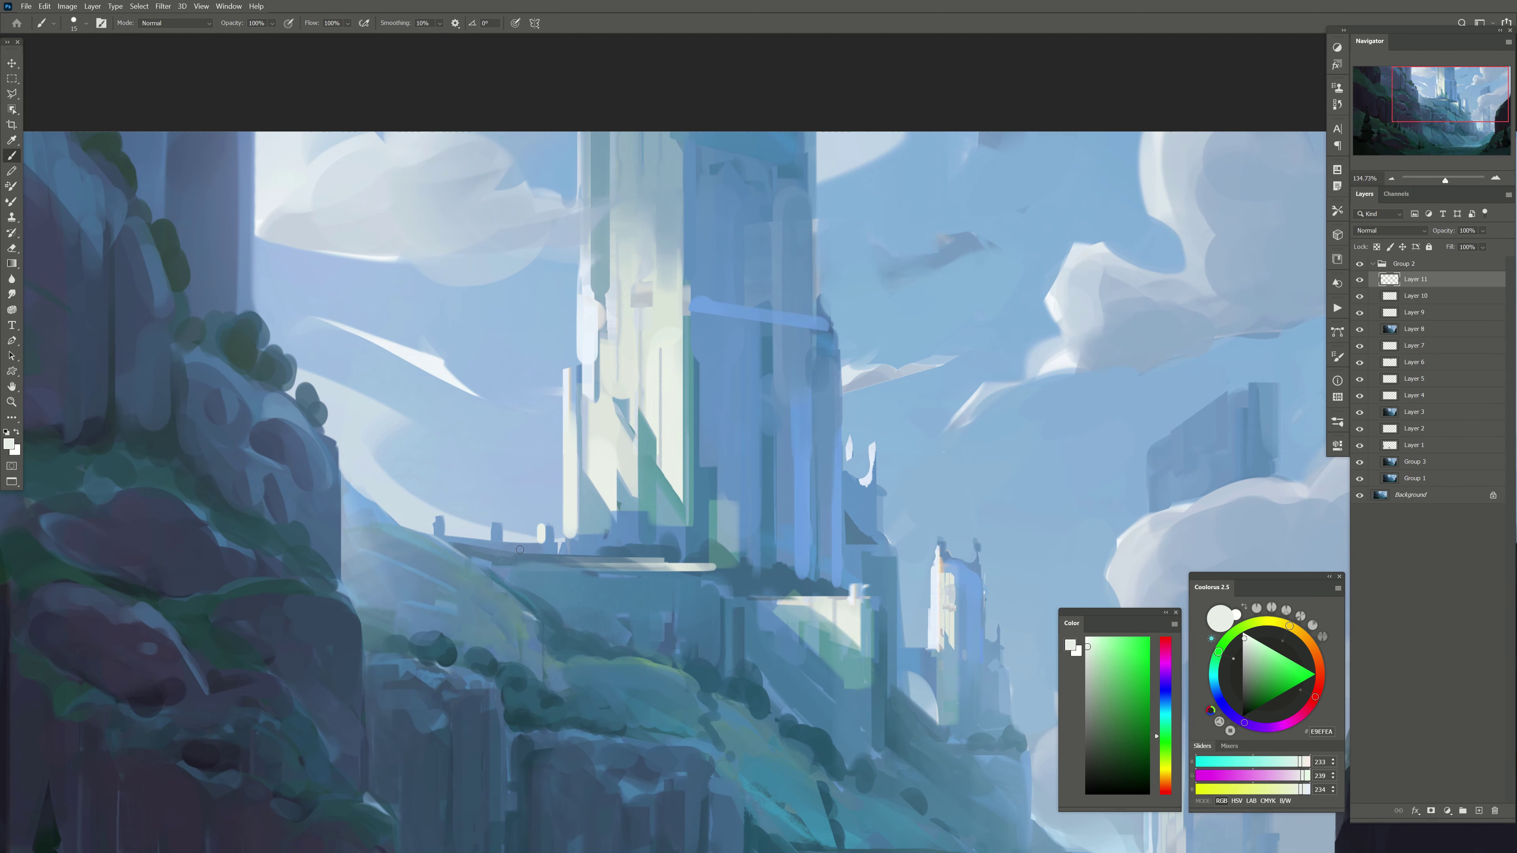
# Step: Brighten the upper tower with a lighter pale blue
pyautogui.moveTo(430, 500); pyautogui.dragTo(340, 401)
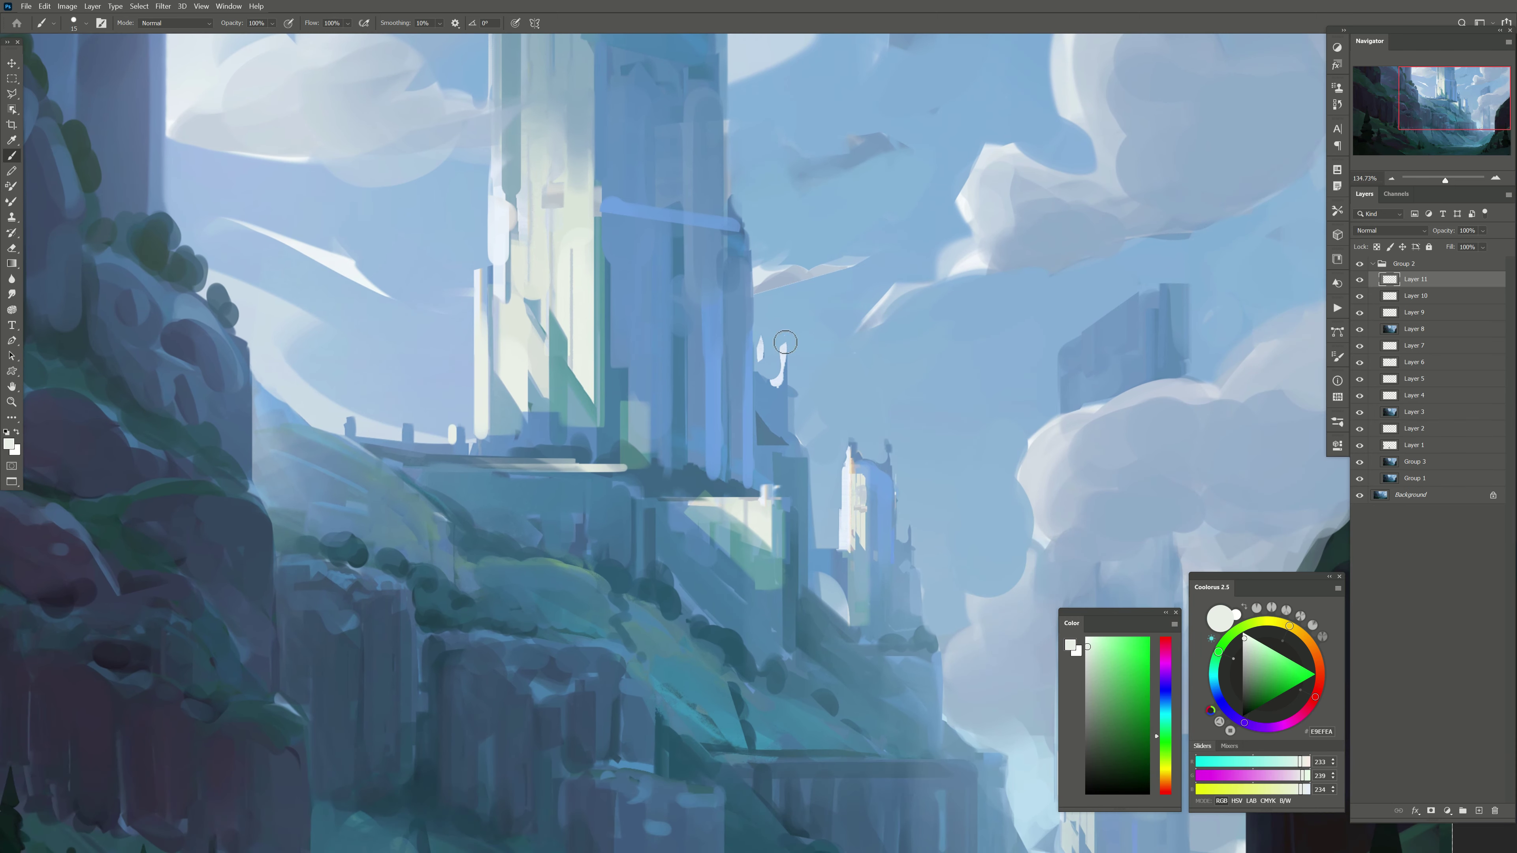
pyautogui.keyDown('alt'); pyautogui.click(778, 348); pyautogui.keyUp('alt')
pyautogui.press(']')
pyautogui.press(']')
pyautogui.keyDown('alt'); pyautogui.click(878, 484); pyautogui.keyUp('alt')
pyautogui.press('[')
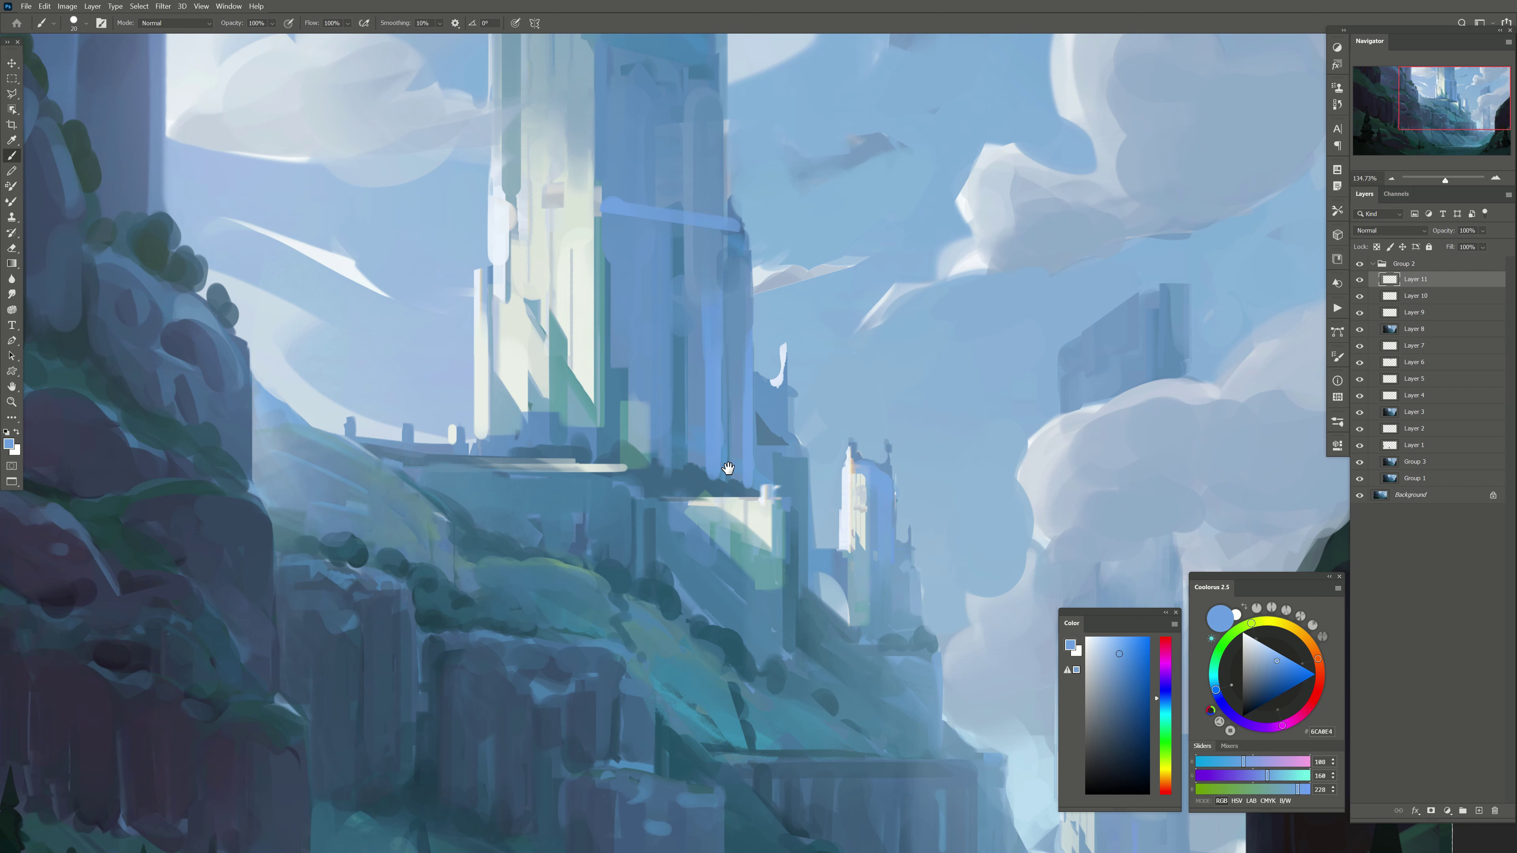
# Step: Add deep and steel blue detail to the tower with a finer brush
pyautogui.moveTo(728, 468); pyautogui.dragTo(767, 430)
pyautogui.keyDown('alt'); pyautogui.click(668, 434); pyautogui.keyUp('alt')
pyautogui.press(']')
pyautogui.scroll(5, 934, 599)
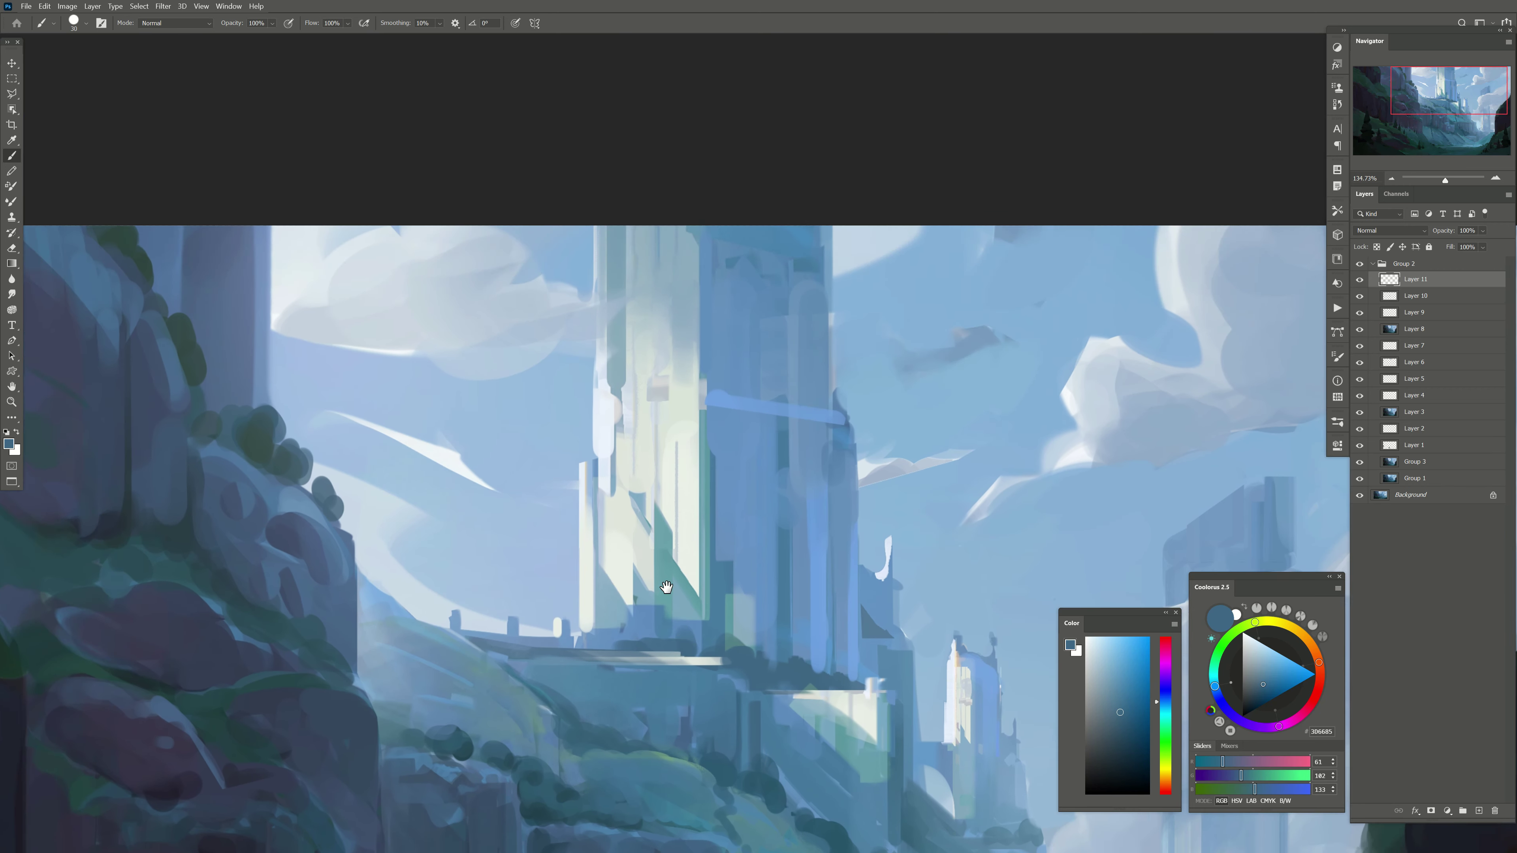
pyautogui.press('[')
pyautogui.keyDown('alt'); pyautogui.click(784, 465); pyautogui.keyUp('alt')
pyautogui.press('[')
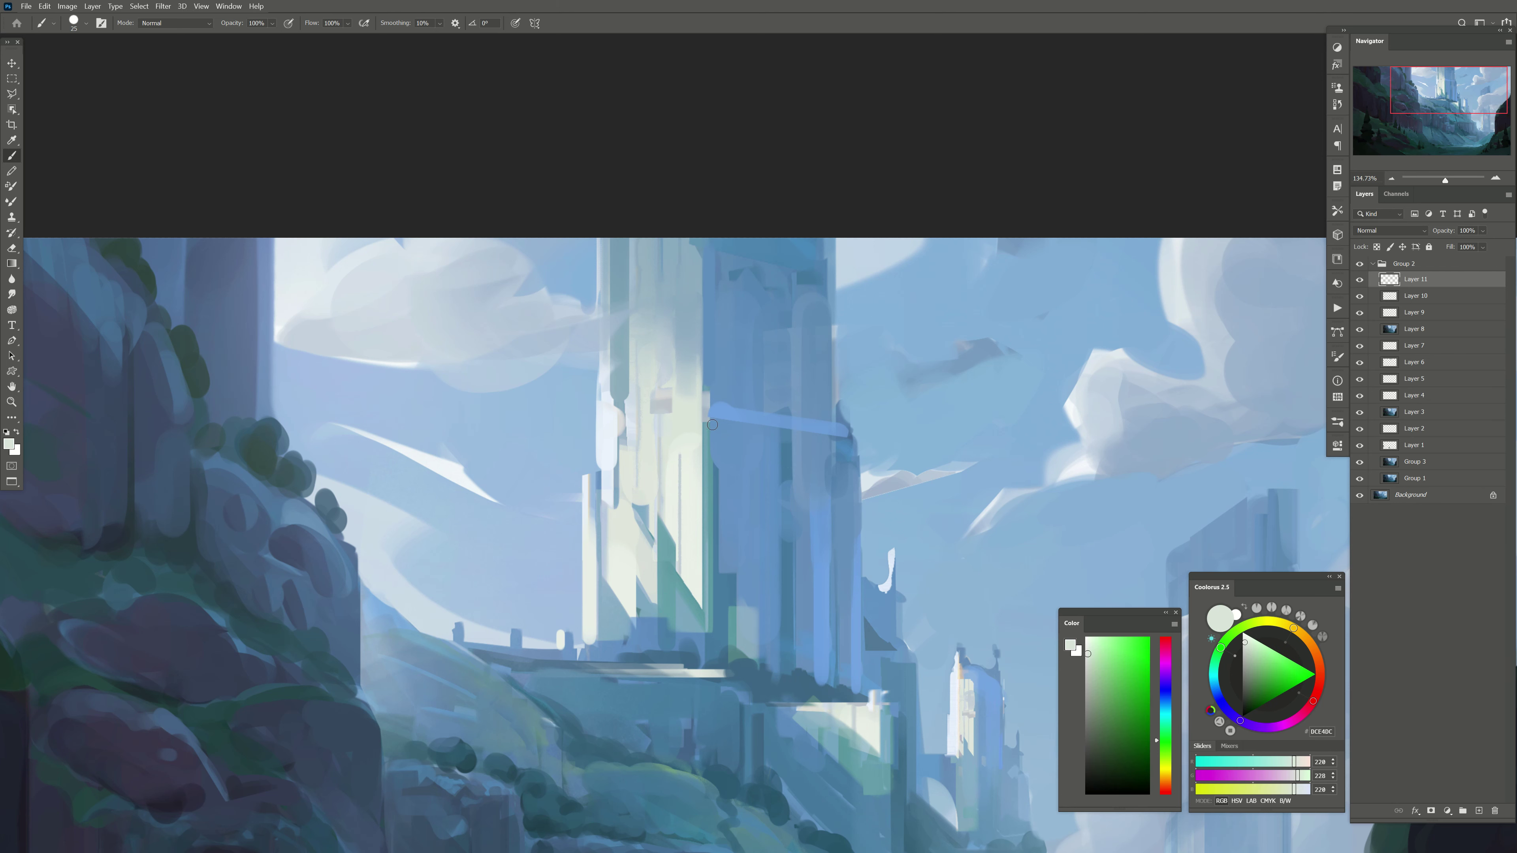
pyautogui.press('[')
pyautogui.press('[')
pyautogui.keyDown('alt'); pyautogui.click(783, 461); pyautogui.keyUp('alt')
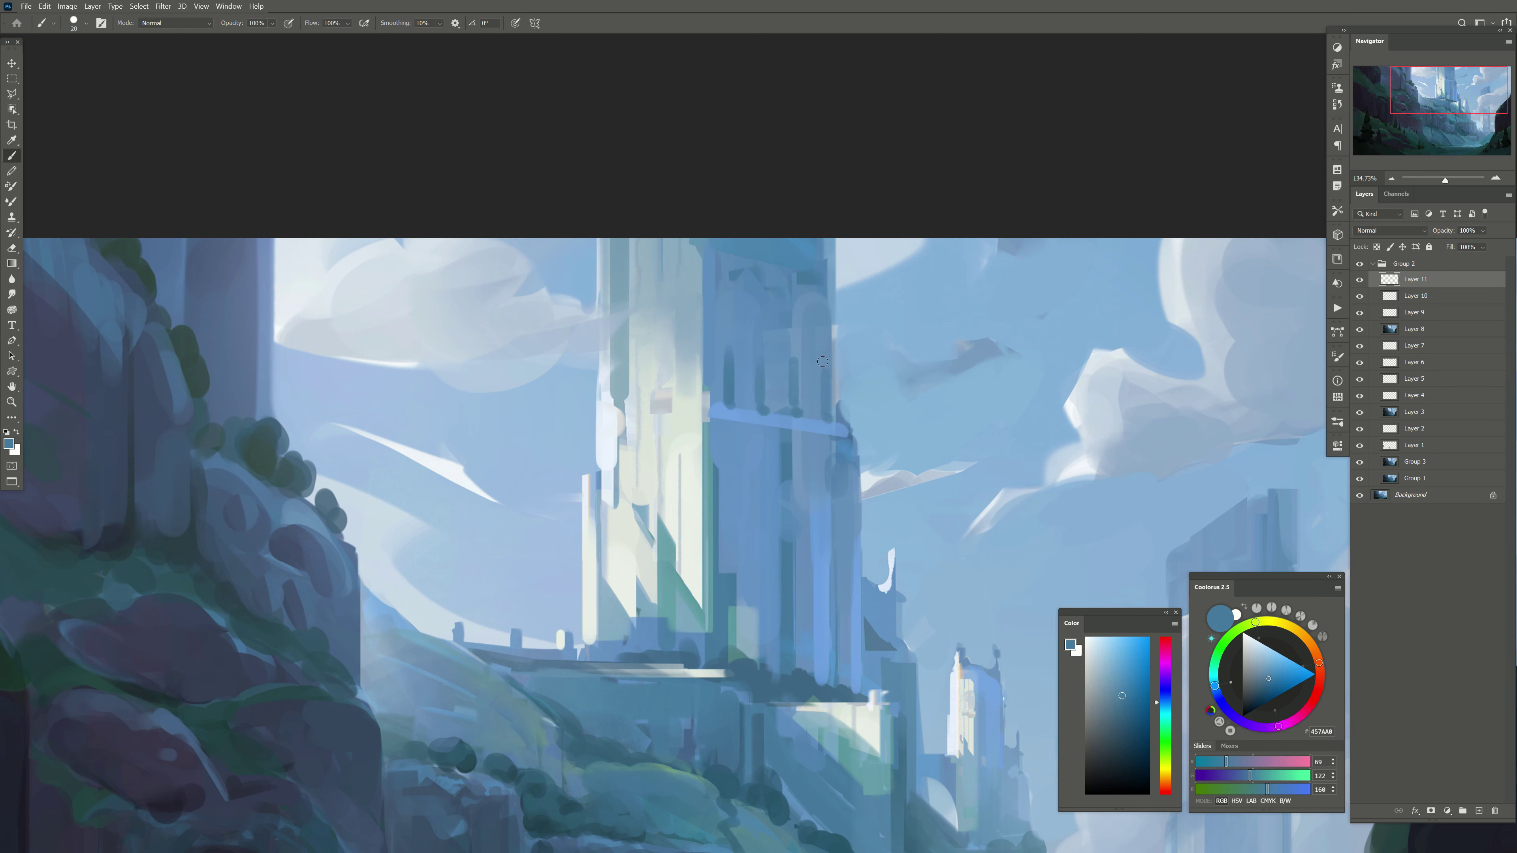
pyautogui.scroll(-4, 763, 622)
pyautogui.hscroll(2, 763, 622)
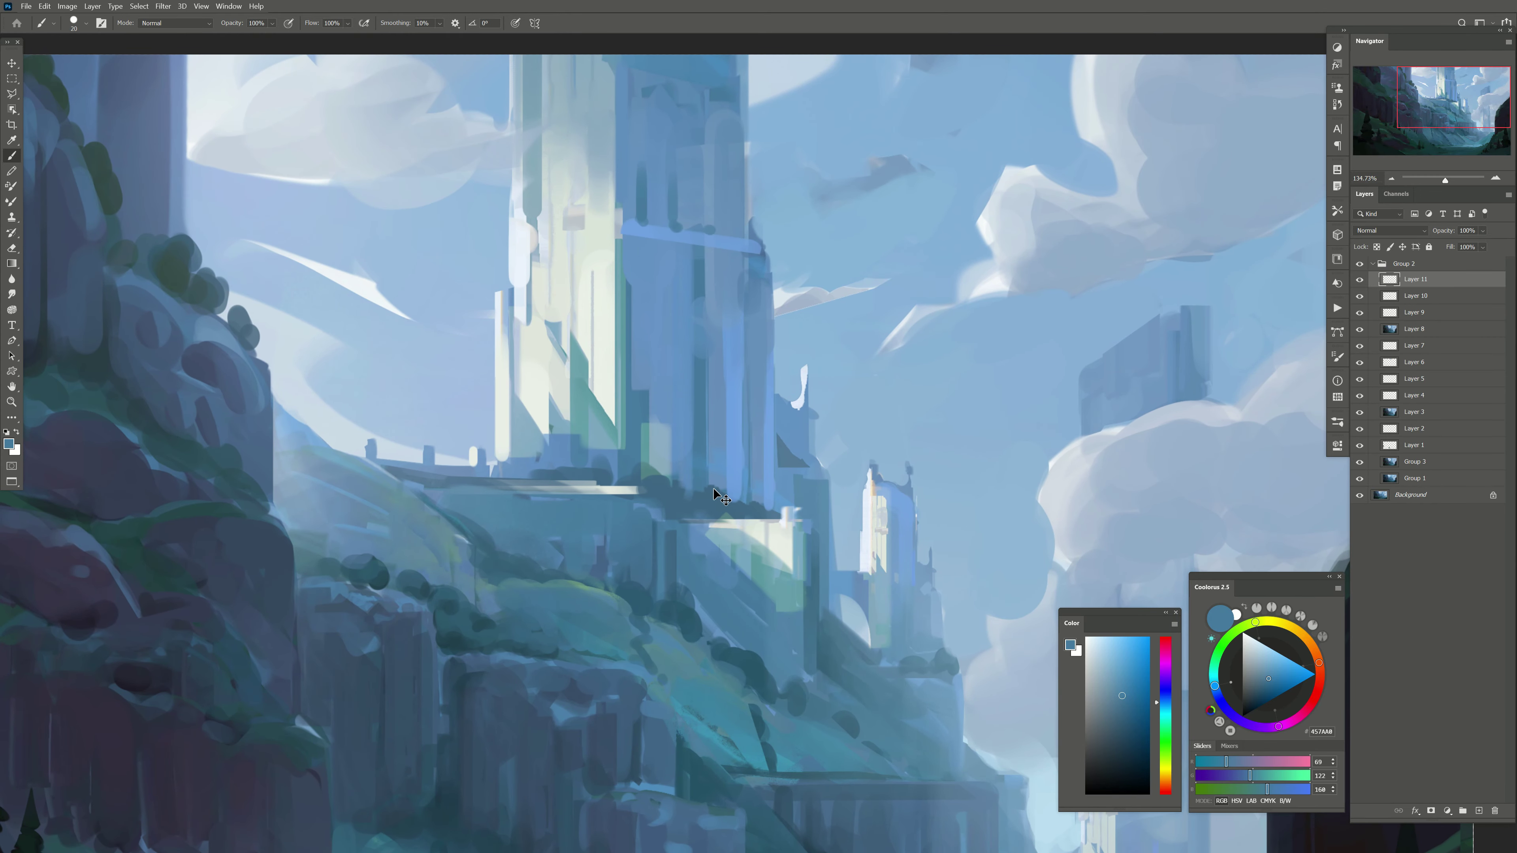
pyautogui.scroll(-5, 699, 559)
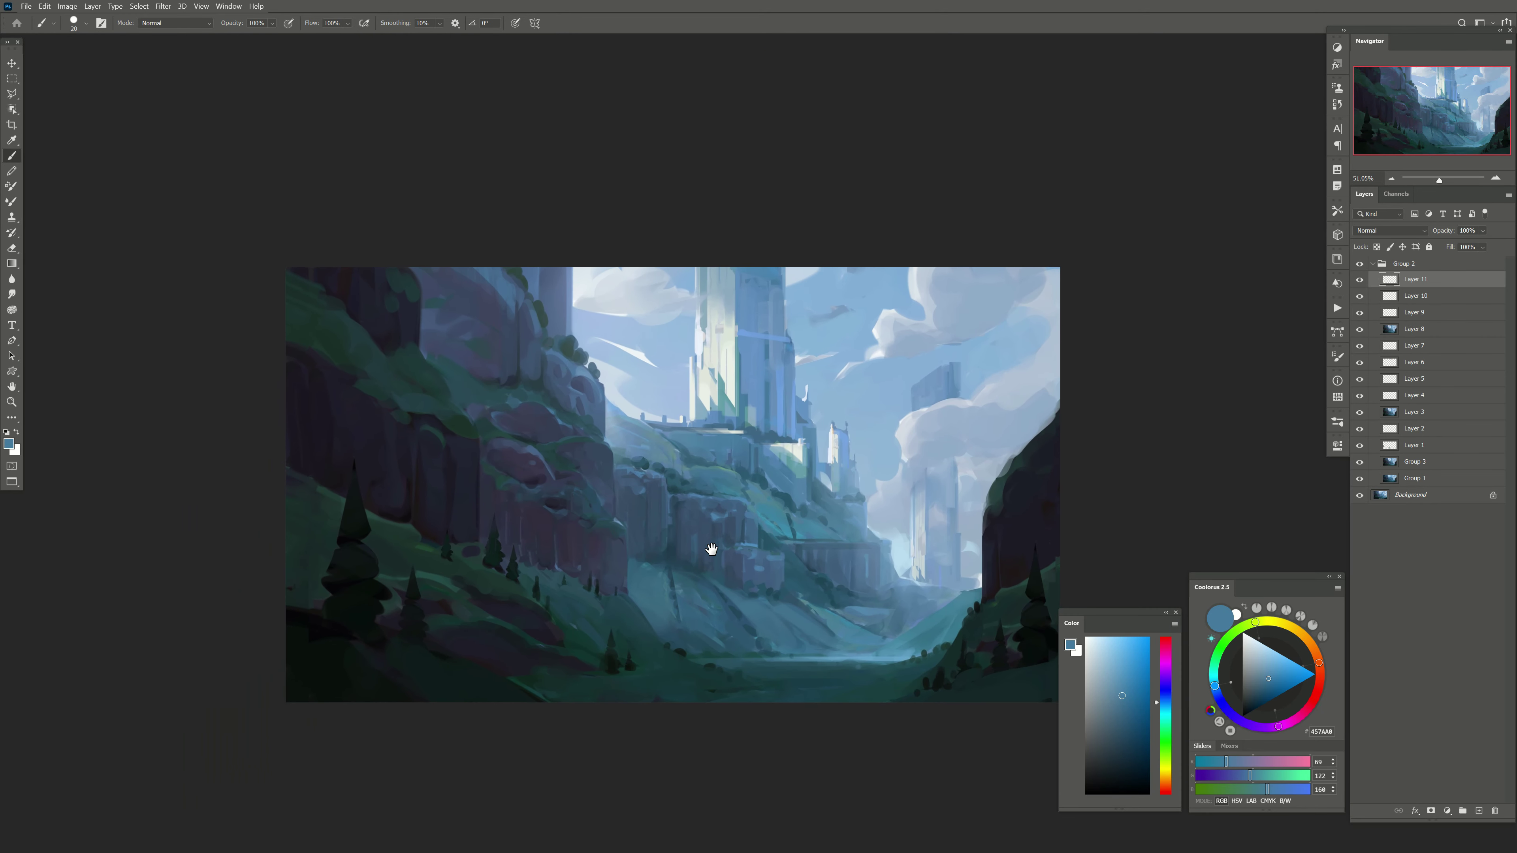
# Step: On a new layer, paint light grey-blue over the cloud near the far tower
pyautogui.press('e')
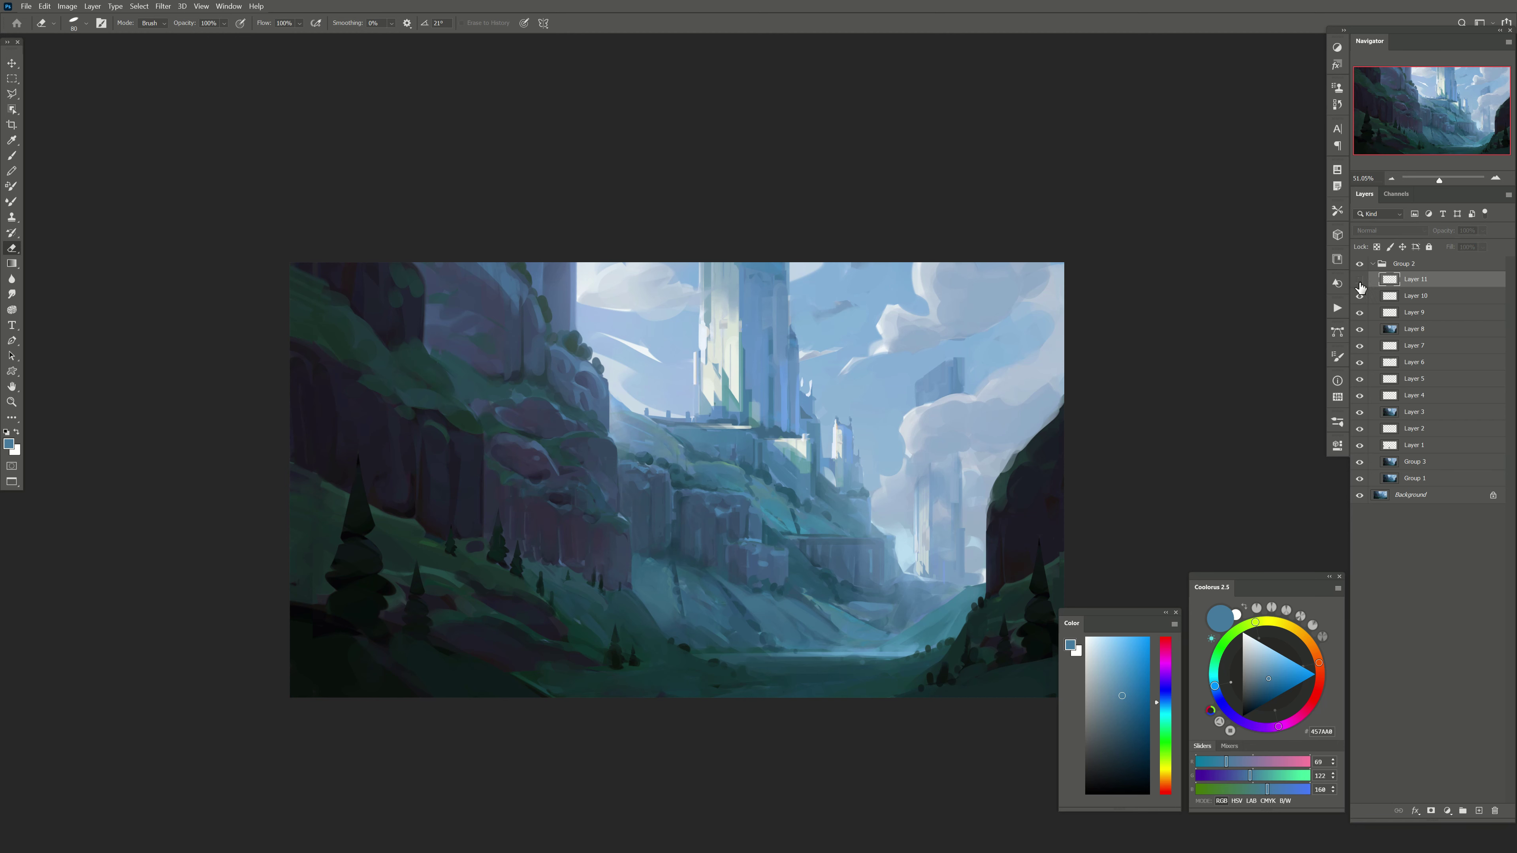
pyautogui.moveTo(653, 368); pyautogui.dragTo(633, 348)
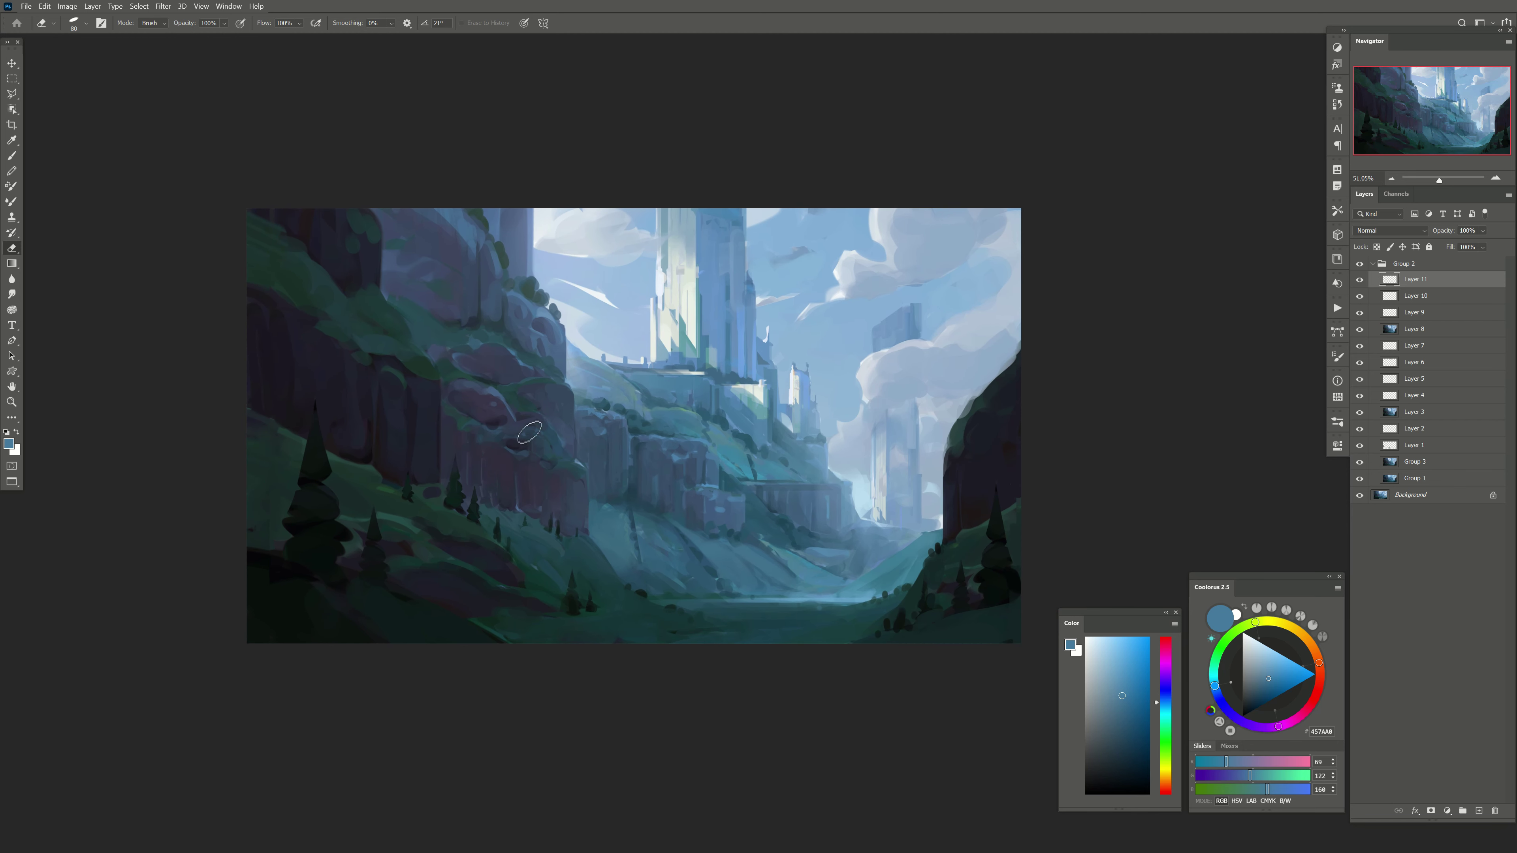
pyautogui.scroll(2, 778, 422)
pyautogui.click(1479, 811)
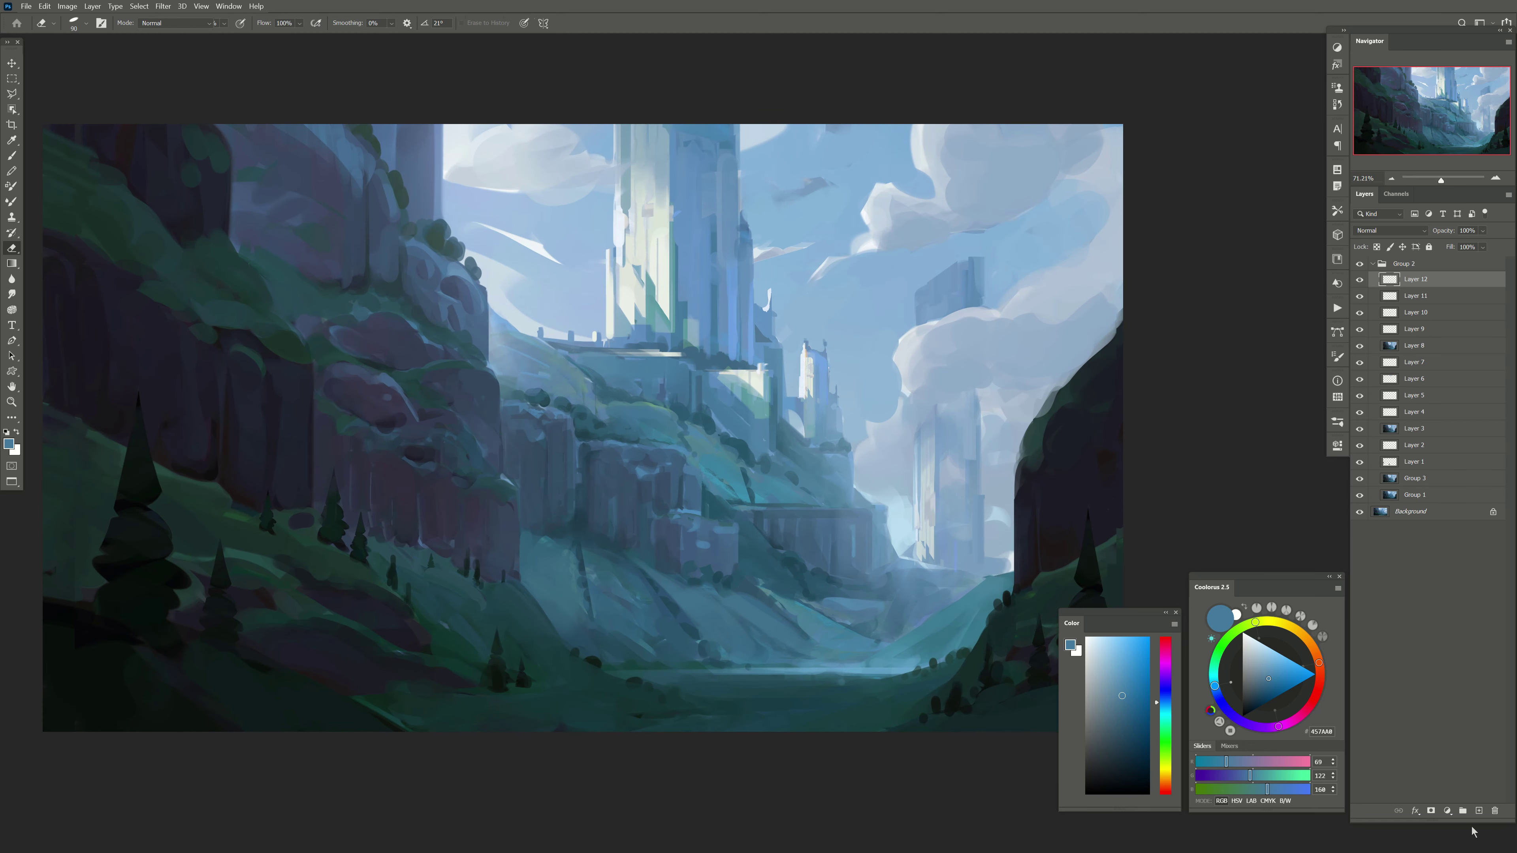
pyautogui.press('b')
pyautogui.keyDown('alt'); pyautogui.click(915, 349); pyautogui.keyUp('alt')
pyautogui.moveTo(915, 352); pyautogui.dragTo(941, 396)
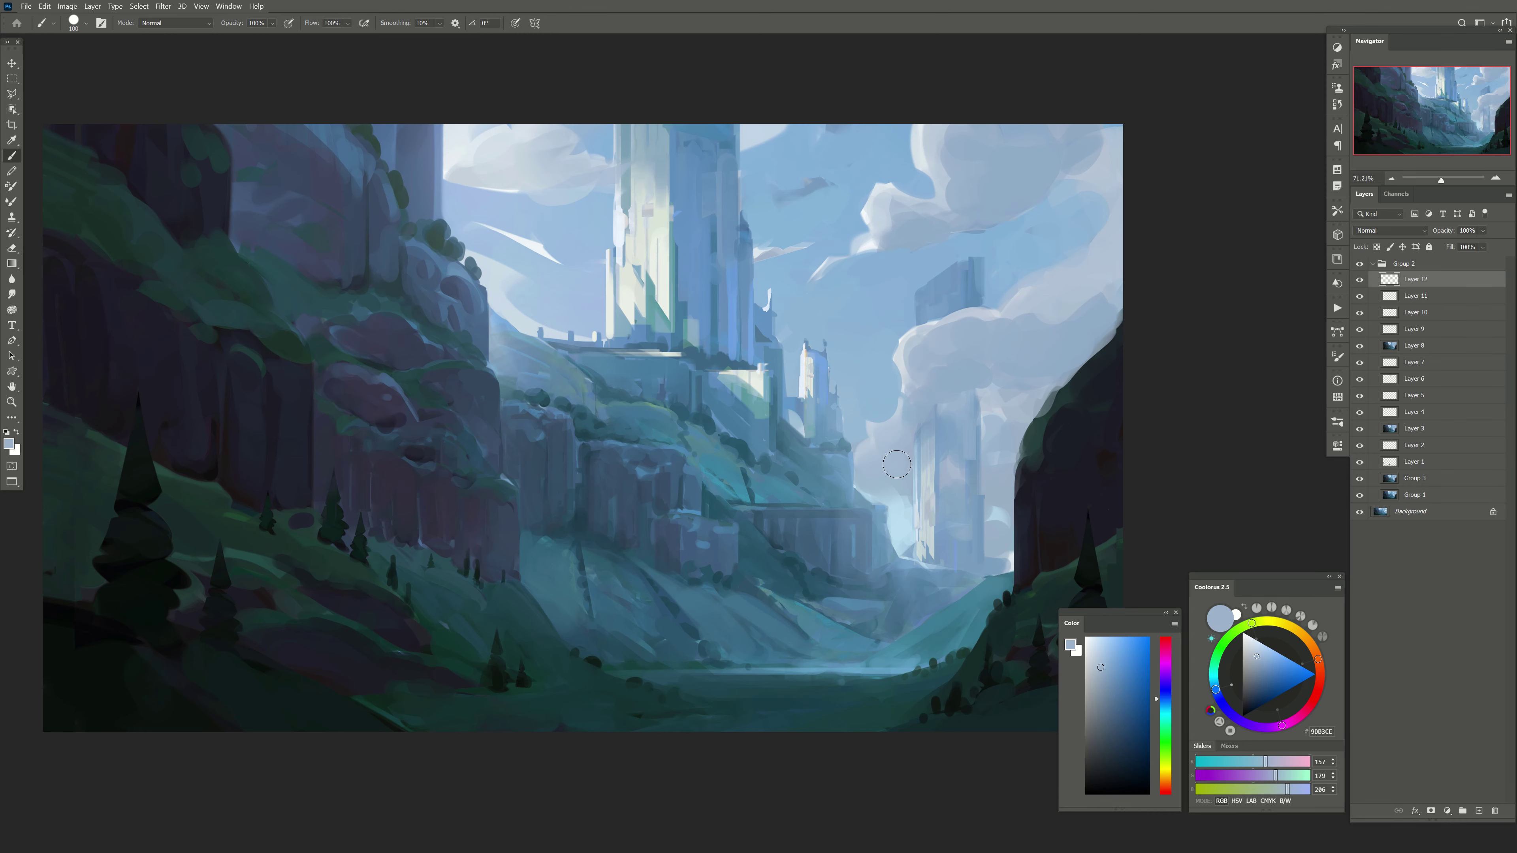
# Step: On another new layer, paint a white stroke into the clouds and sample blue-greys
pyautogui.keyDown('alt'); pyautogui.click(901, 375); pyautogui.keyUp('alt')
pyautogui.click(1479, 811)
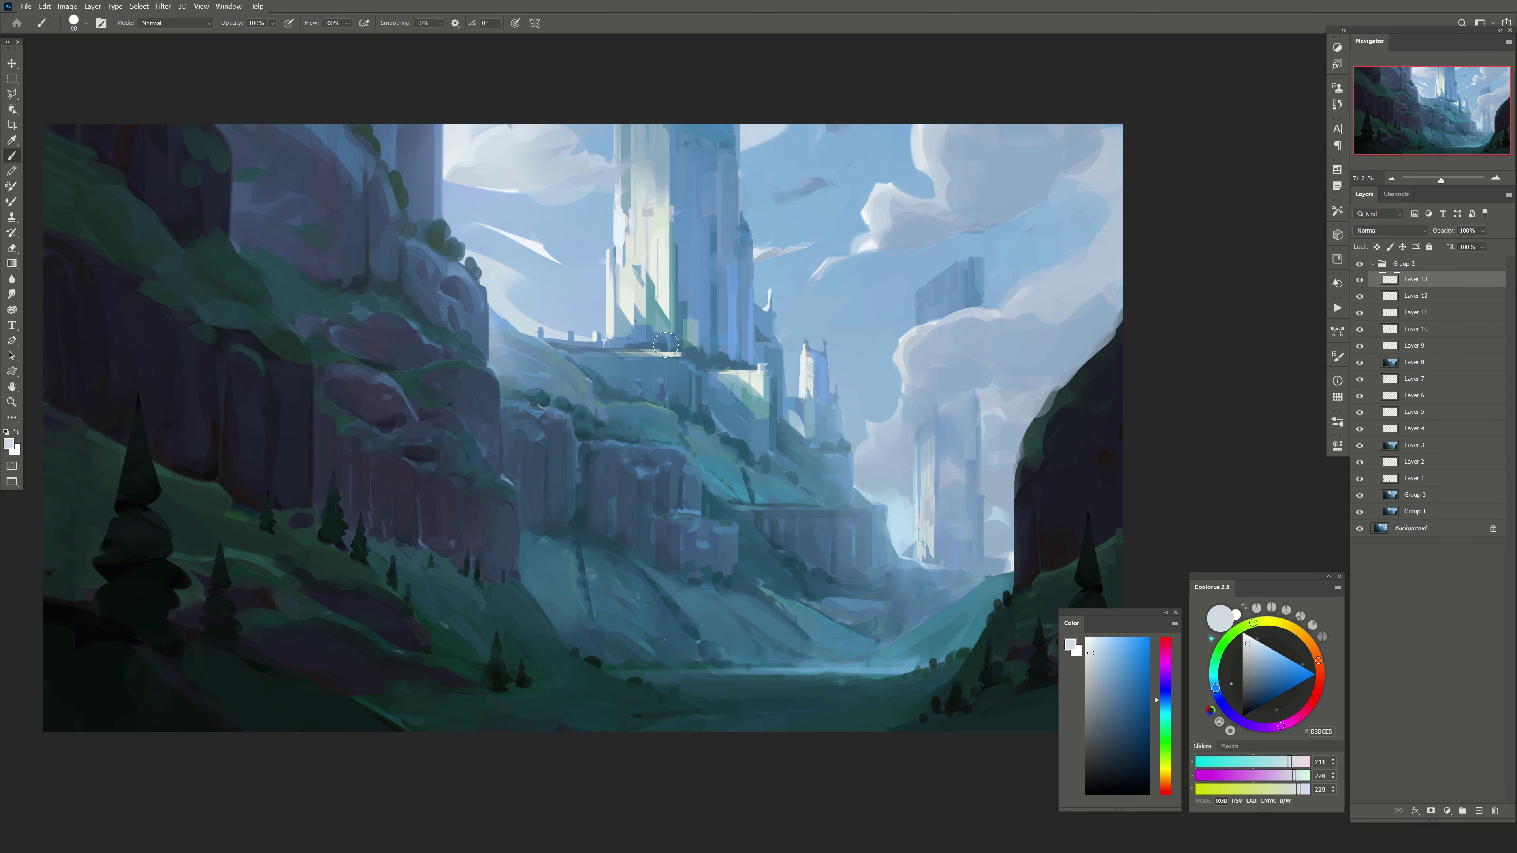
pyautogui.click(1087, 638)
pyautogui.press('[')
pyautogui.press('[')
pyautogui.moveTo(877, 430)
pyautogui.mouseDown()
pyautogui.moveTo(901, 418)
pyautogui.moveTo(851, 442)
pyautogui.moveTo(935, 429)
pyautogui.mouseUp()
pyautogui.keyDown('alt'); pyautogui.click(871, 445); pyautogui.keyUp('alt')
pyautogui.press(']')
pyautogui.keyDown('alt'); pyautogui.click(908, 414); pyautogui.keyUp('alt')
pyautogui.press(']')
pyautogui.press(']')
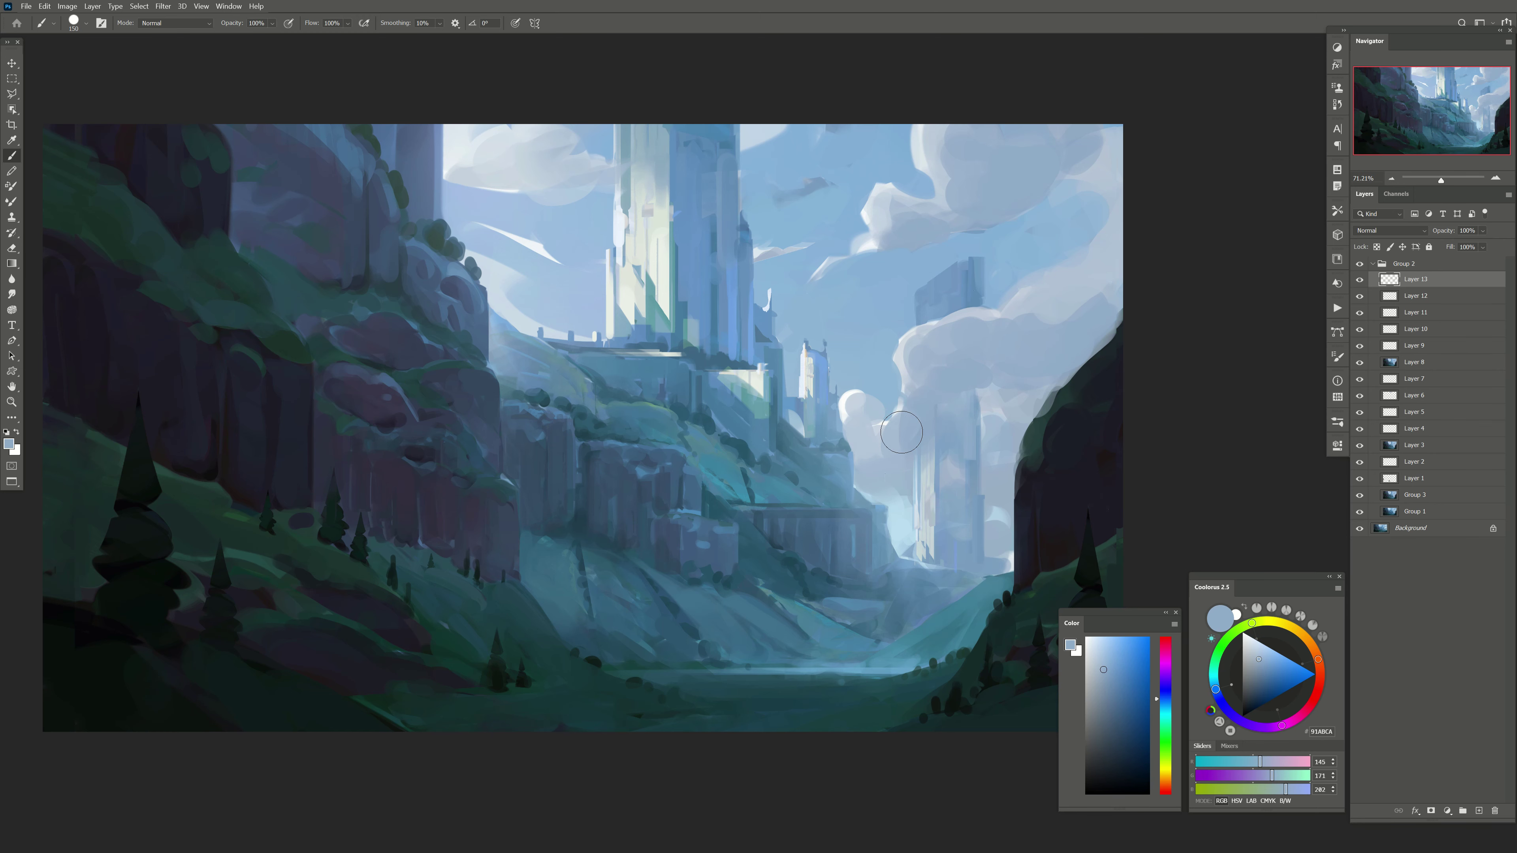
# Step: Hide Layer 13 to compare, erase the white puff, and paint lighter strokes along the cloud edge
pyautogui.click(1360, 279)
pyautogui.press('e')
pyautogui.moveTo(848, 430); pyautogui.dragTo(899, 390)
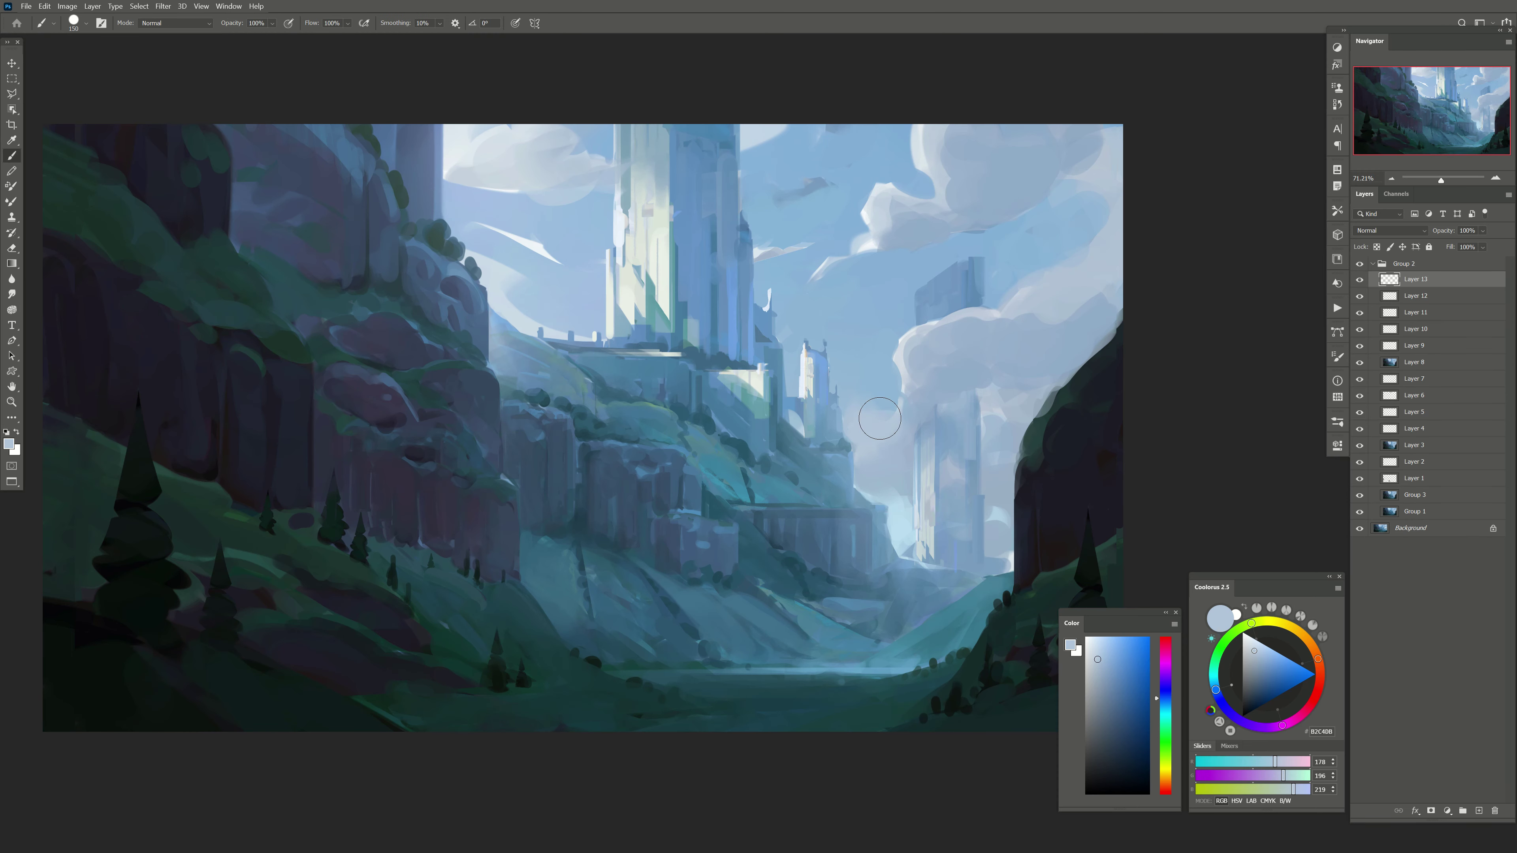
pyautogui.keyDown('alt'); pyautogui.click(911, 498); pyautogui.keyUp('alt')
pyautogui.press('[')
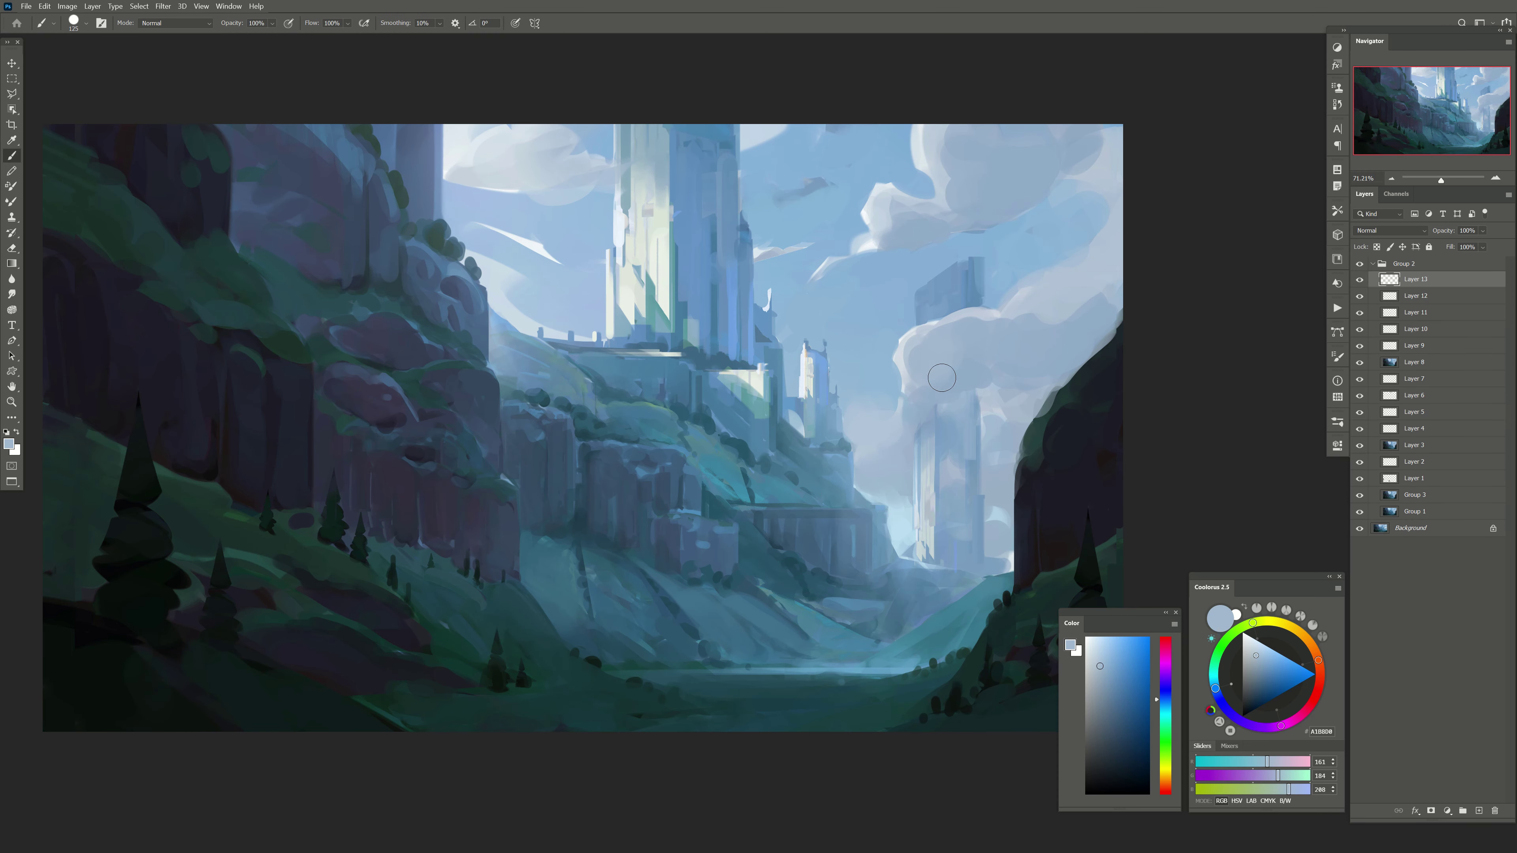
pyautogui.keyDown('alt'); pyautogui.click(895, 360); pyautogui.keyUp('alt')
pyautogui.moveTo(931, 353); pyautogui.dragTo(934, 469)
# Step: Blend the clouds with the Smudge tool using a larger brush, then add a new layer for painting
pyautogui.press(']')
pyautogui.press(']')
pyautogui.press(']')
pyautogui.keyDown('alt'); pyautogui.click(941, 346); pyautogui.keyUp('alt')
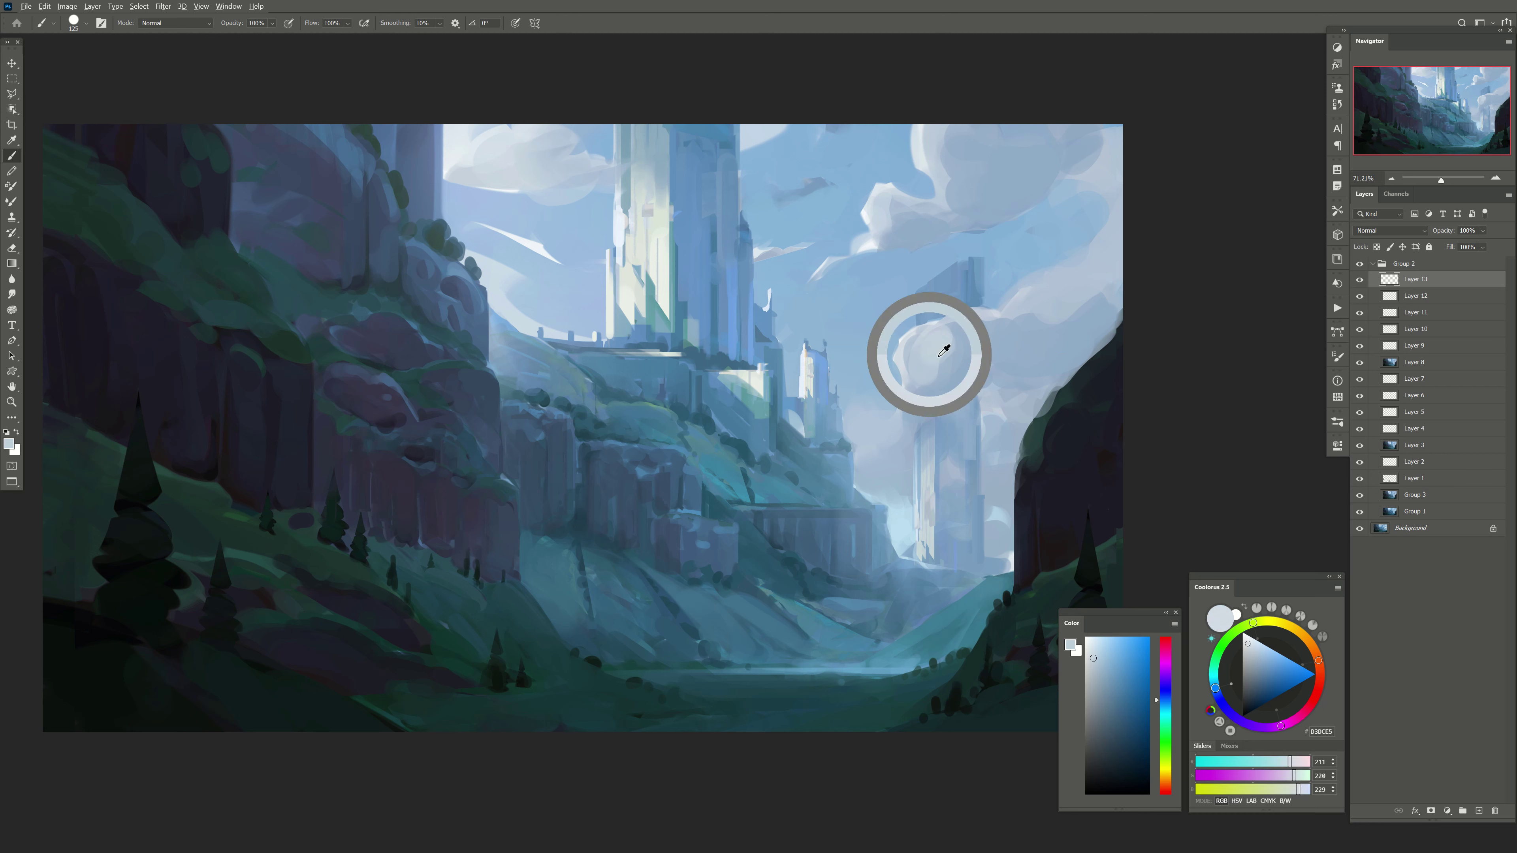
pyautogui.keyDown('alt'); pyautogui.click(1018, 347); pyautogui.keyUp('alt')
pyautogui.press(']')
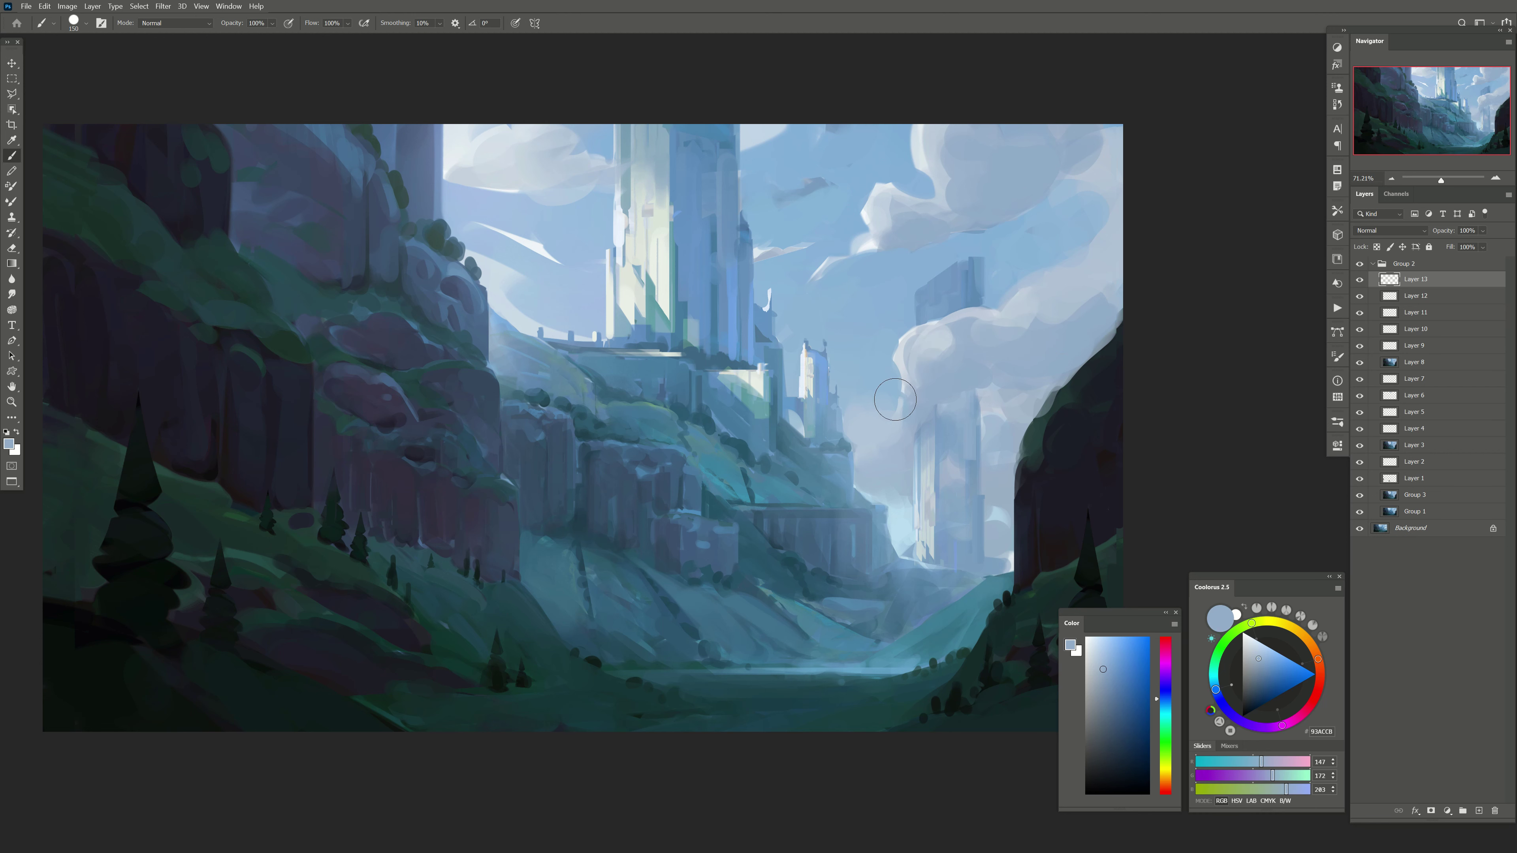
pyautogui.press('r')
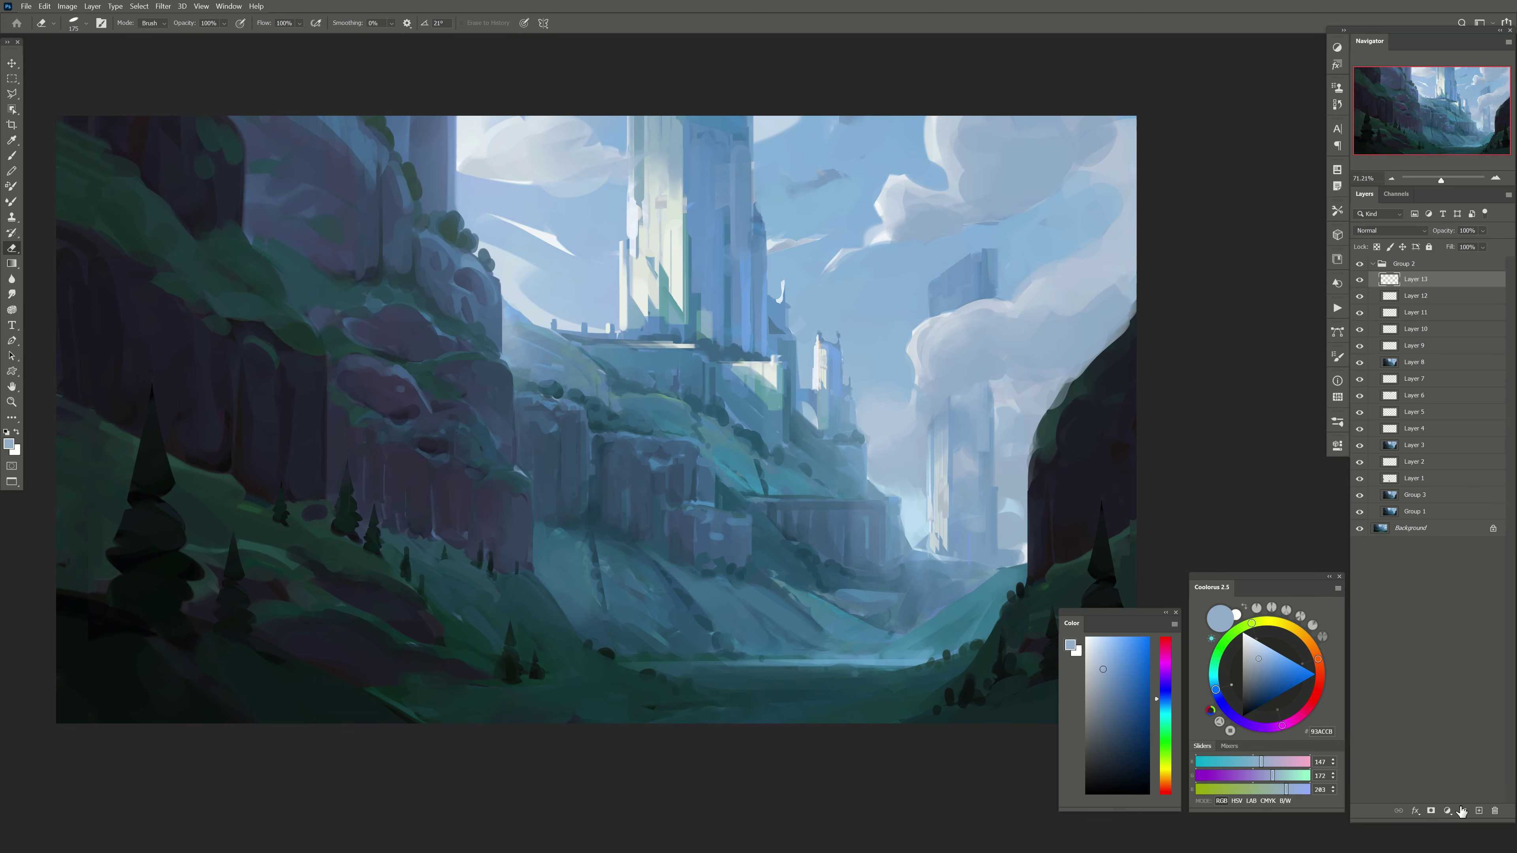
pyautogui.click(1479, 811)
pyautogui.press('b')
pyautogui.keyDown('alt'); pyautogui.click(965, 483); pyautogui.keyUp('alt')
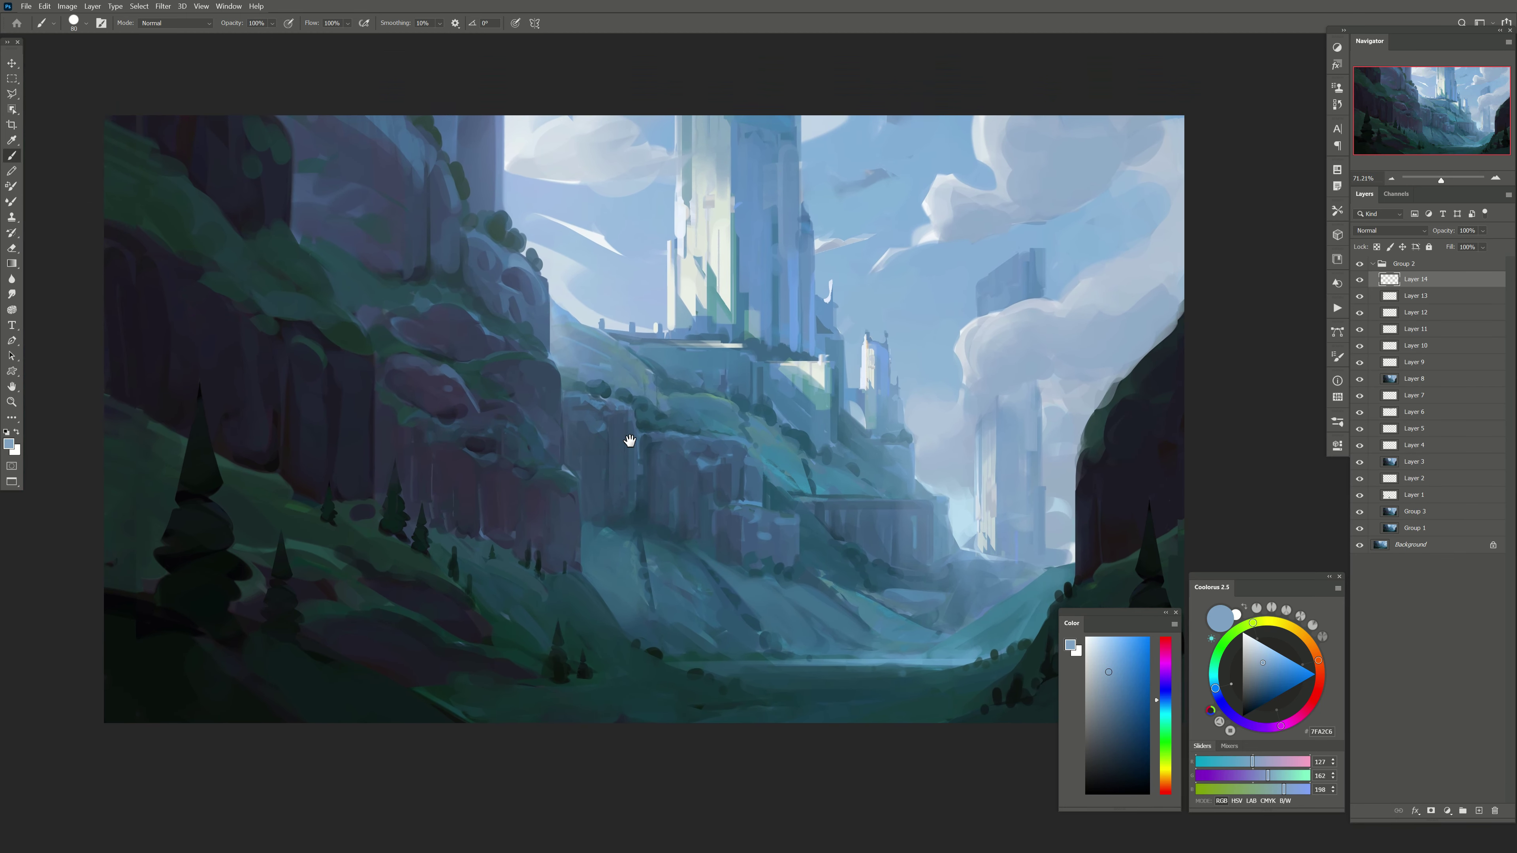
# Step: Add a Brightness/Contrast adjustment with Contrast set to 15
pyautogui.click(1447, 811)
pyautogui.click(1434, 636)
pyautogui.moveTo(1255, 537); pyautogui.dragTo(1269, 536)
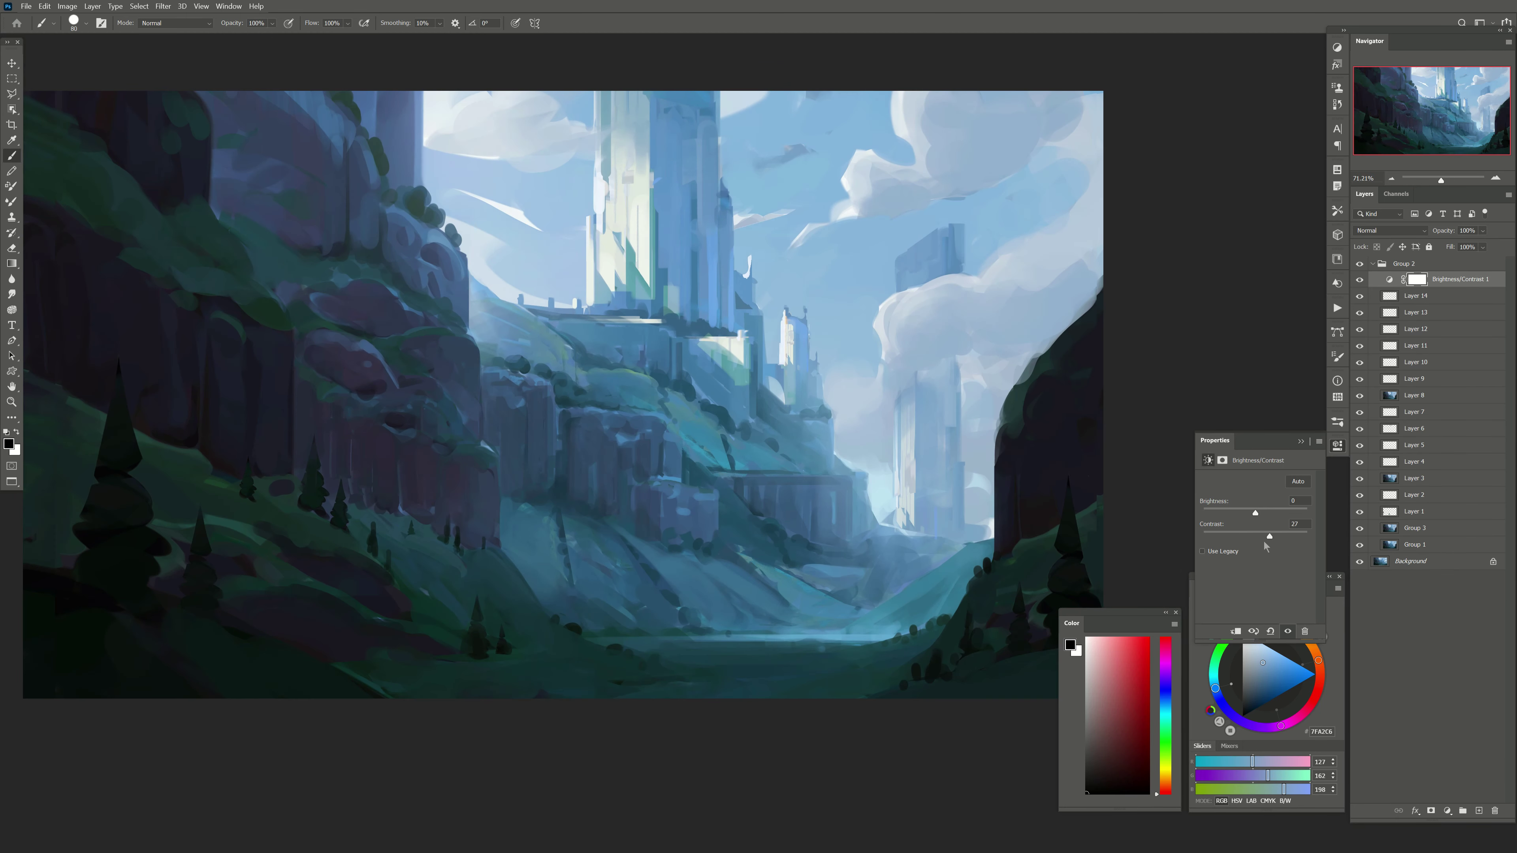
pyautogui.click(1262, 538)
# Step: Paint a stroke on the tower top, partly erase it, and lower its layer opacity to 63%
pyautogui.moveTo(438, 481); pyautogui.dragTo(452, 465)
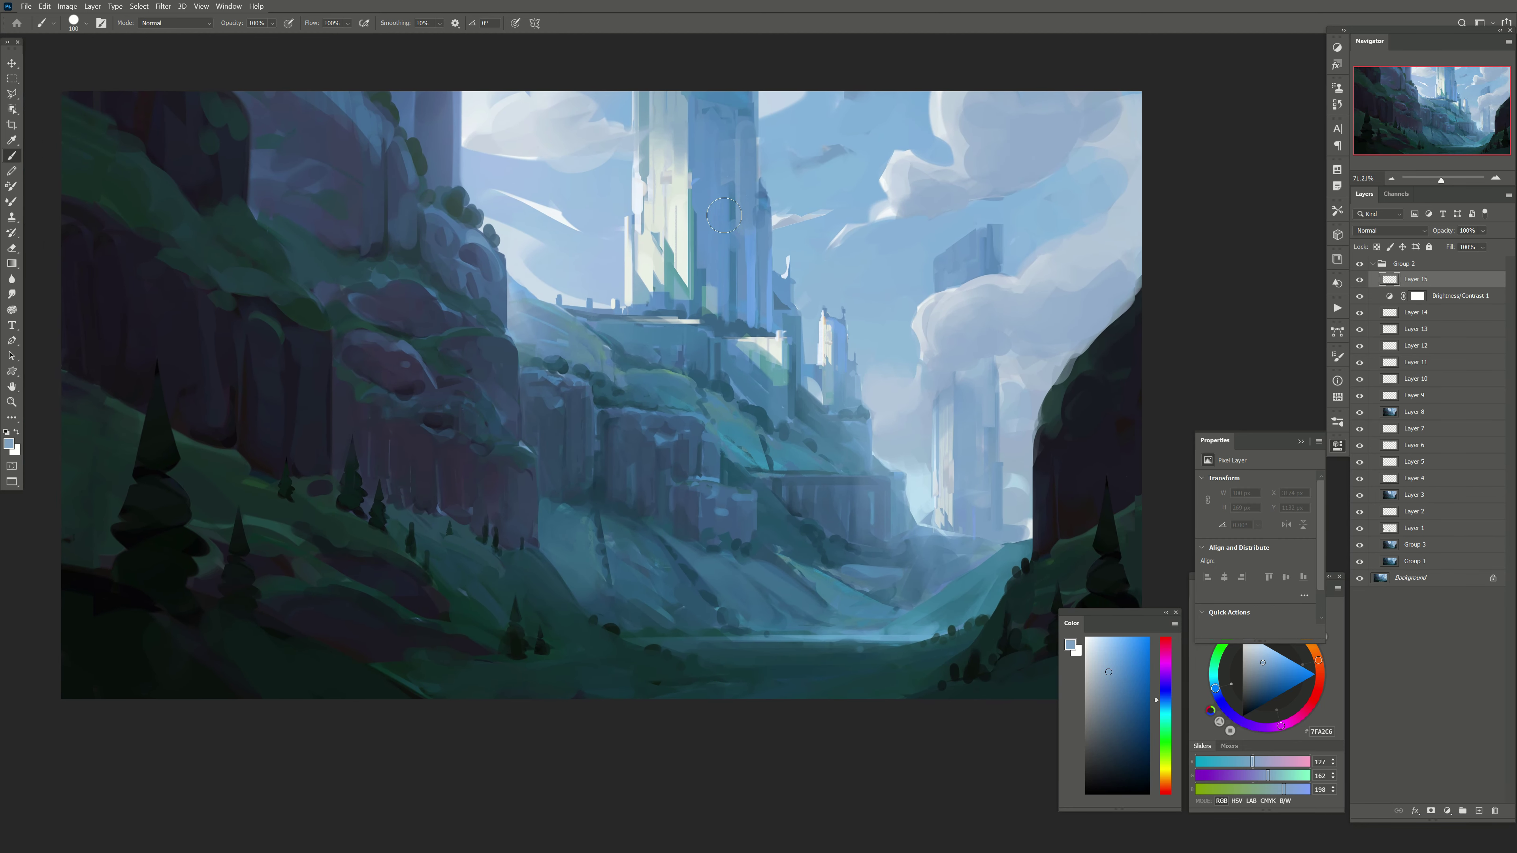
pyautogui.press('[')
pyautogui.press('[')
pyautogui.press('[')
pyautogui.moveTo(641, 96); pyautogui.dragTo(639, 134)
pyautogui.keyDown('alt'); pyautogui.click(675, 130); pyautogui.keyUp('alt')
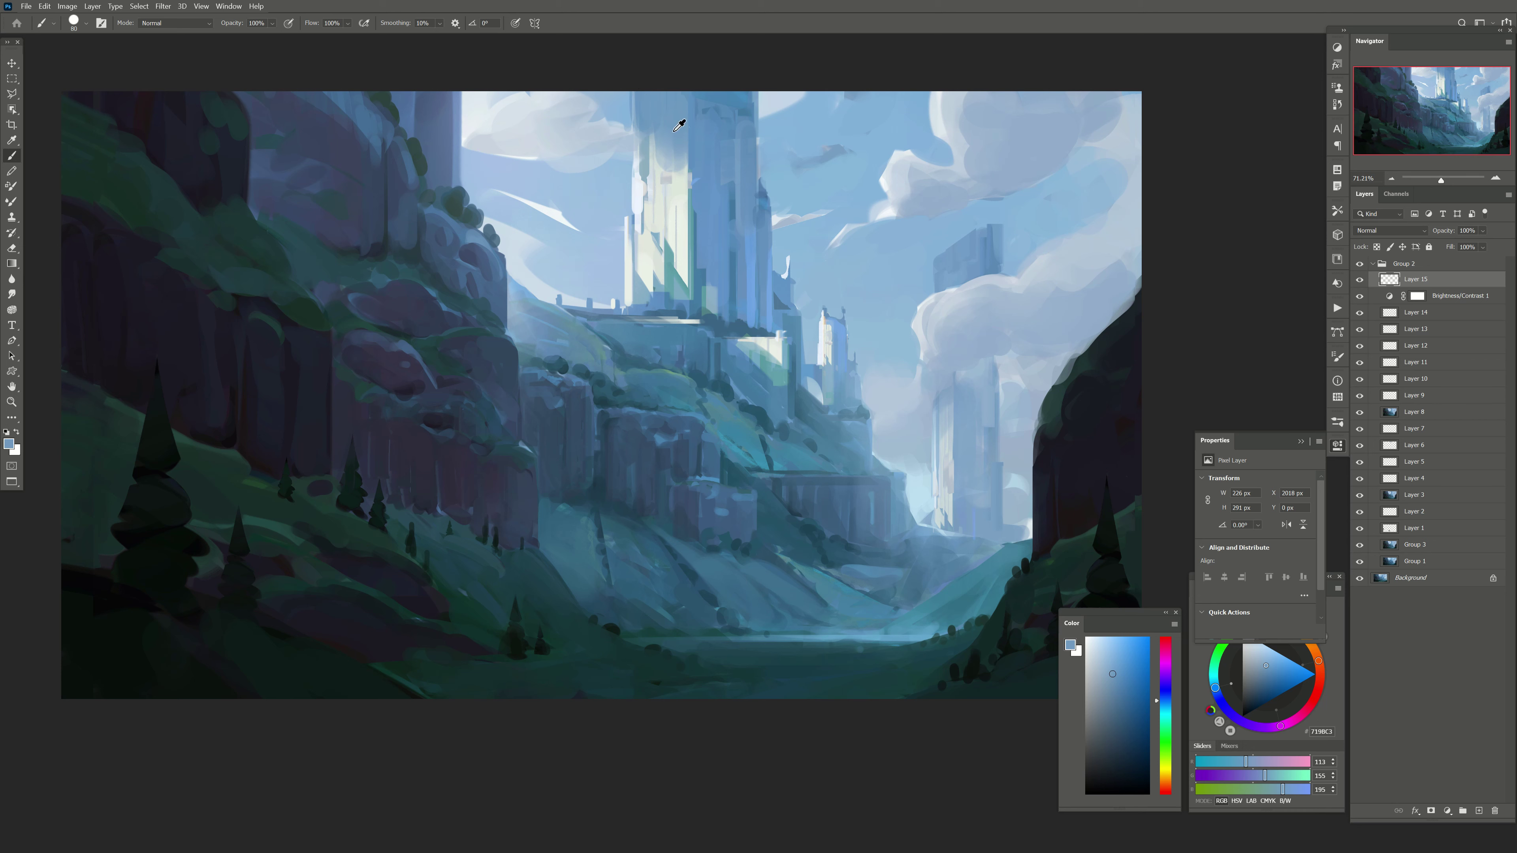
pyautogui.press('e')
pyautogui.scroll(1, 626, 129)
pyautogui.moveTo(668, 201); pyautogui.dragTo(622, 146)
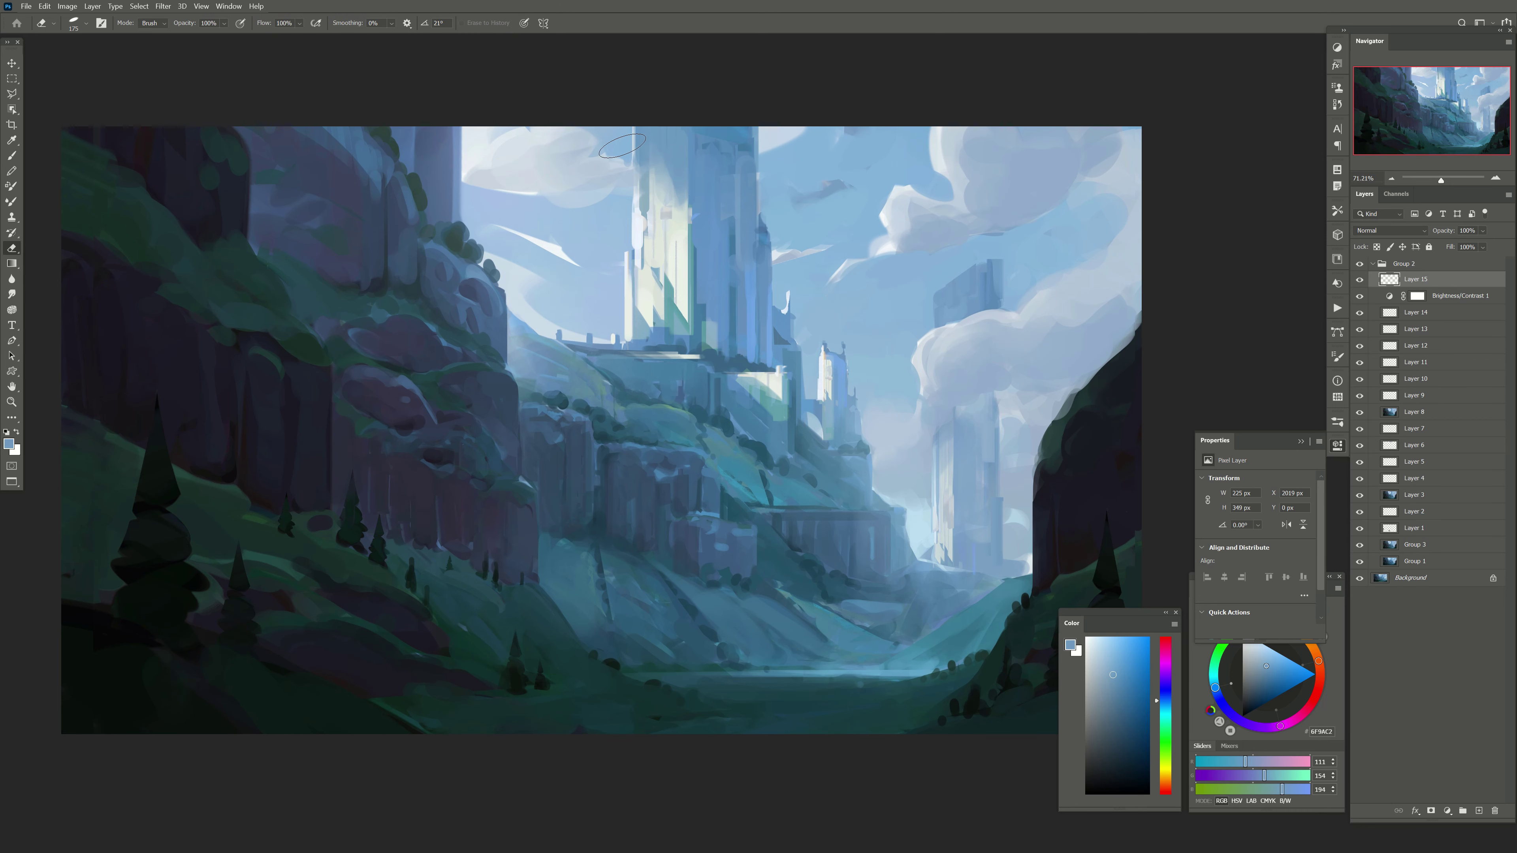
pyautogui.moveTo(1490, 246); pyautogui.dragTo(1483, 246)
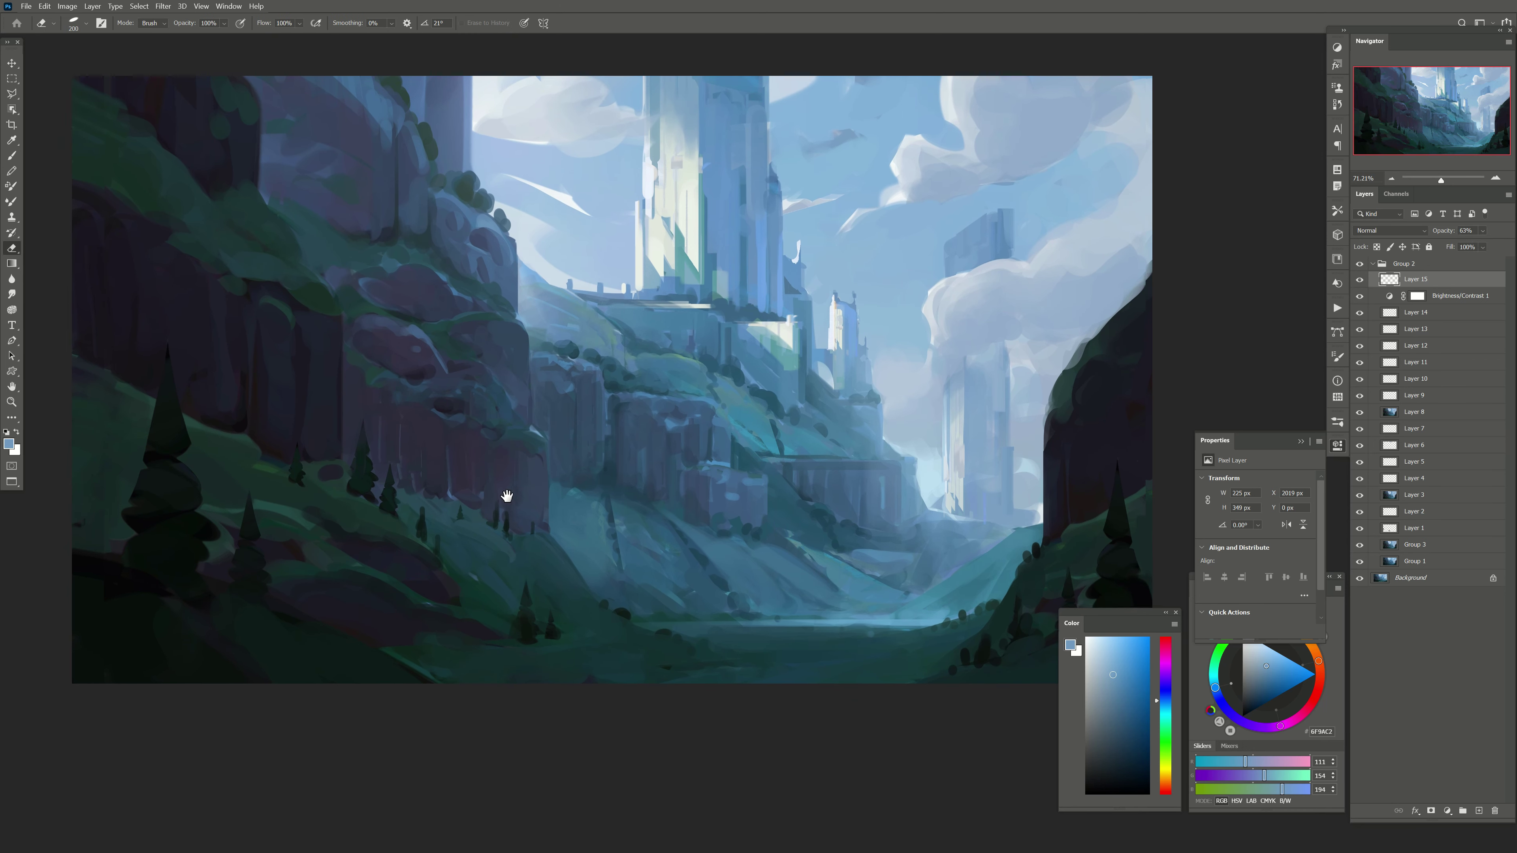
pyautogui.moveTo(370, 426); pyautogui.dragTo(391, 406)
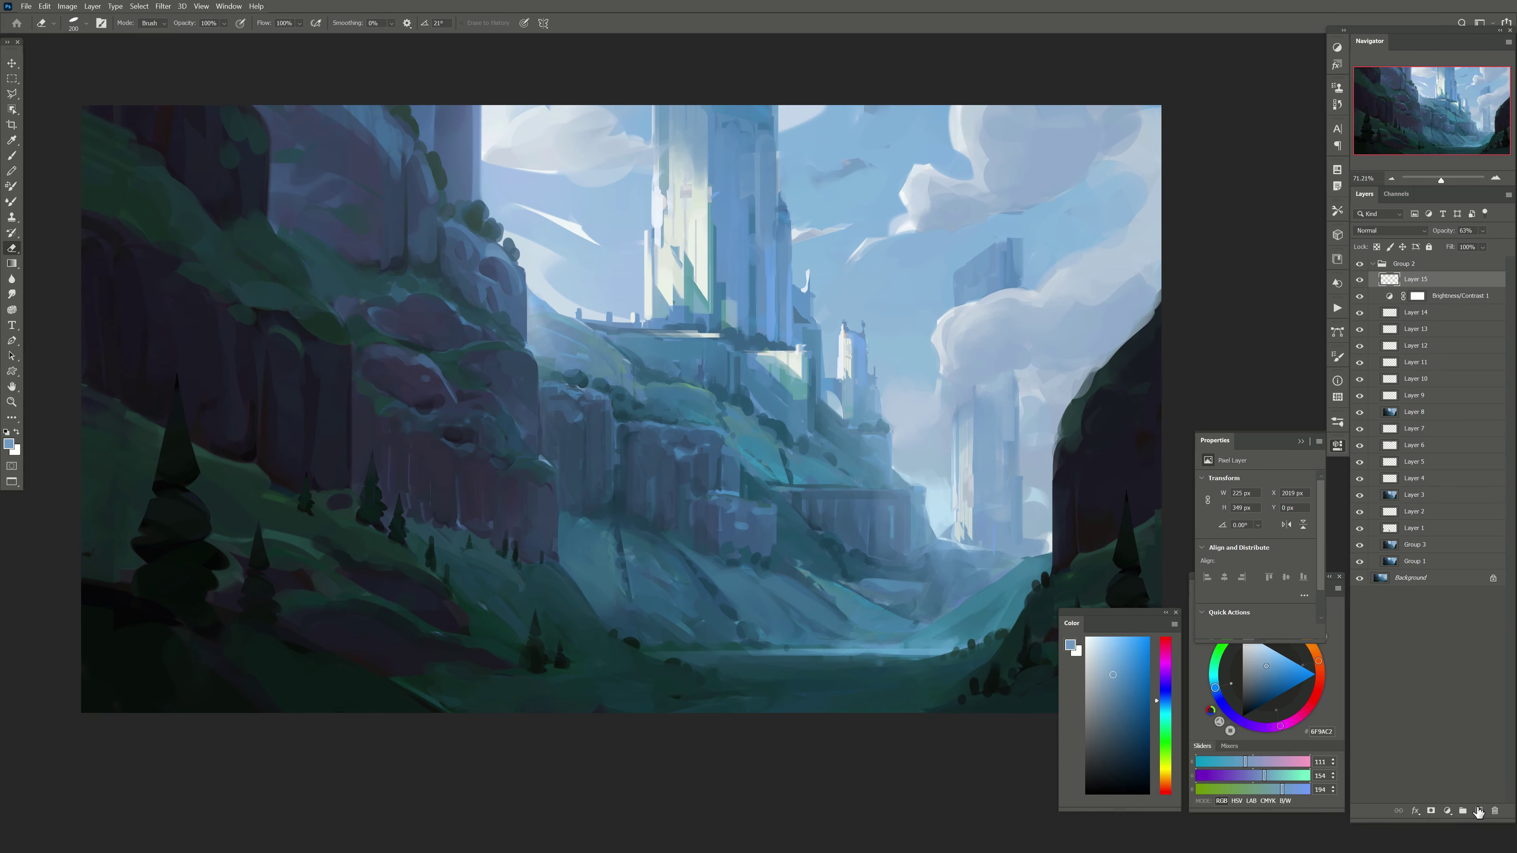
# Step: Stamp a merged copy, then marquee the central tower top and Free Transform it upward
pyautogui.hotkey('ctrl', 'shift', 'alt', 'e')
pyautogui.press('v')
pyautogui.moveTo(621, 105)
pyautogui.mouseDown()
pyautogui.moveTo(621, 154)
pyautogui.moveTo(783, 192)
pyautogui.moveTo(788, 324)
pyautogui.mouseUp()
pyautogui.press('Return')
pyautogui.press('m')
pyautogui.hotkey('ctrl', 't')
pyautogui.moveTo(726, 243); pyautogui.dragTo(726, 197)
# Step: Commit the tower stretch, add a copy shifted slightly up, and hide empty Layer 17
pyautogui.press('Return')
pyautogui.press('v')
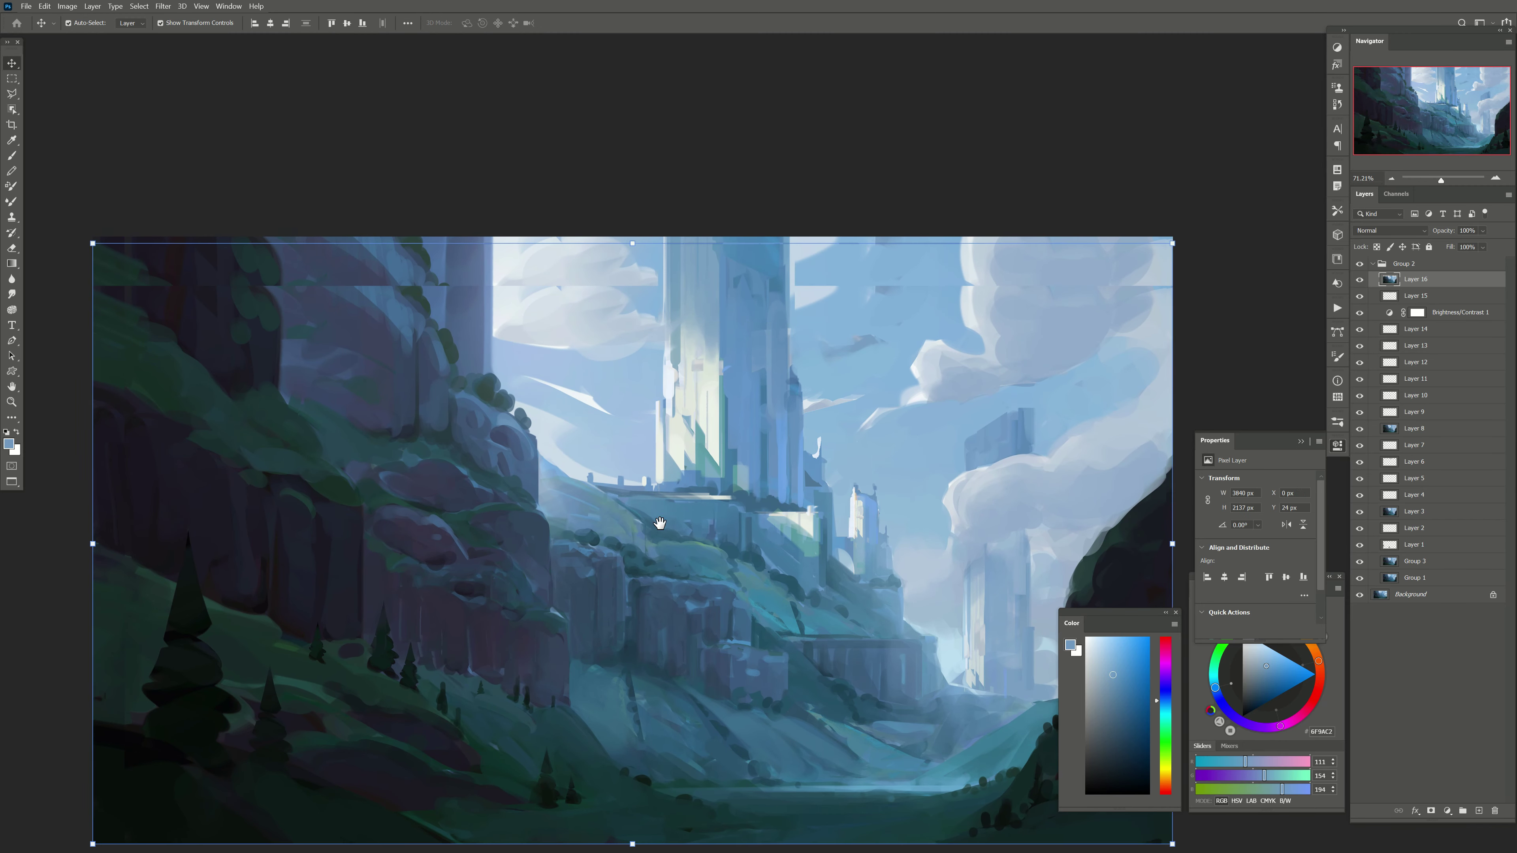
pyautogui.press('h')
pyautogui.click(1358, 279)
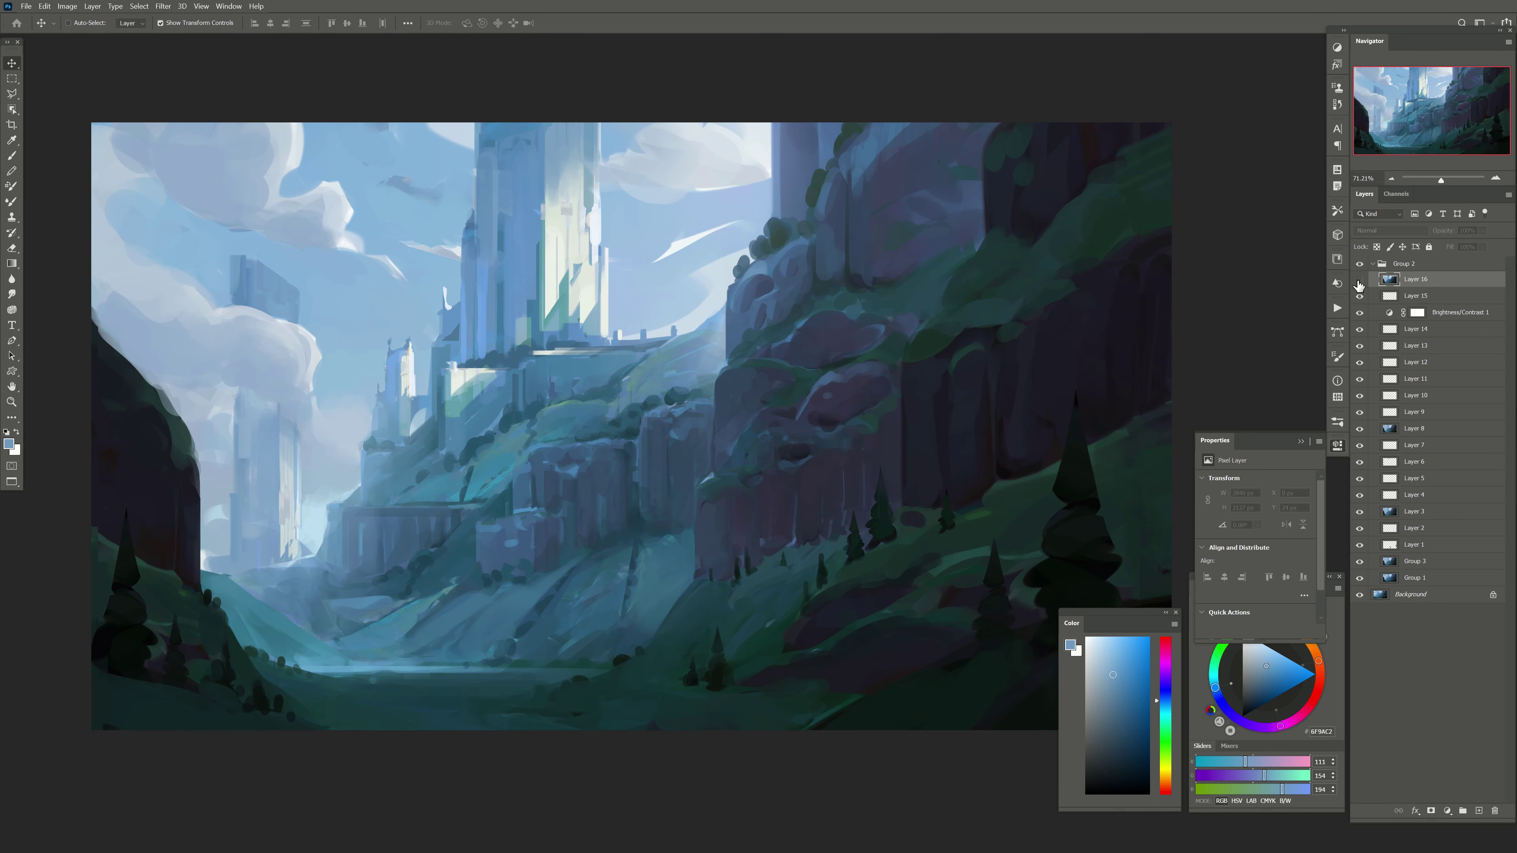
pyautogui.hotkey('ctrl', 'shift', 'alt', 'n')
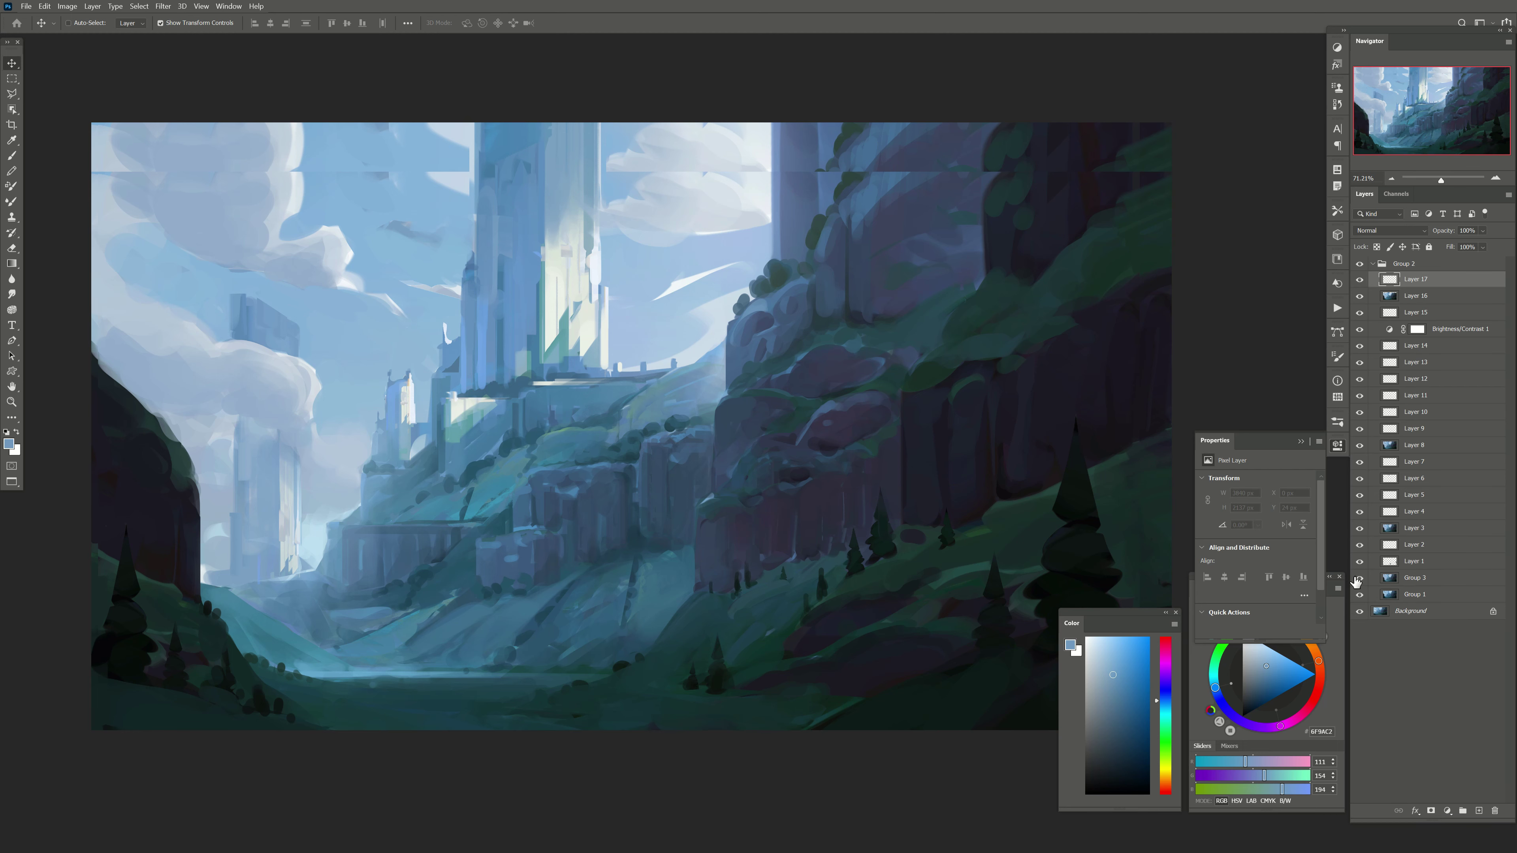
pyautogui.hotkey('ctrl', 'e')
pyautogui.moveTo(1138, 529); pyautogui.dragTo(1137, 495)
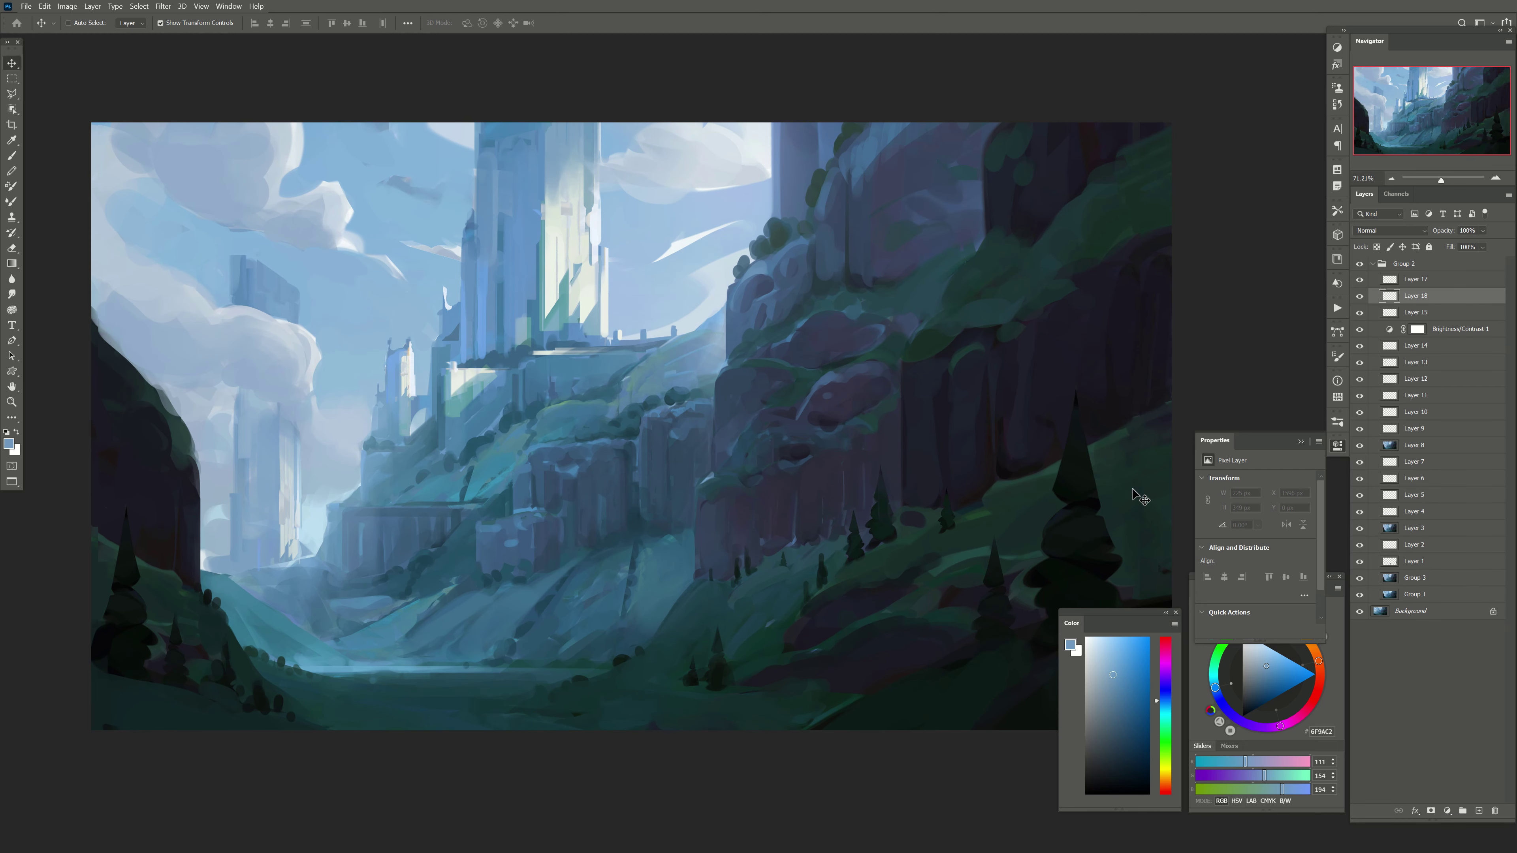
pyautogui.press('h')
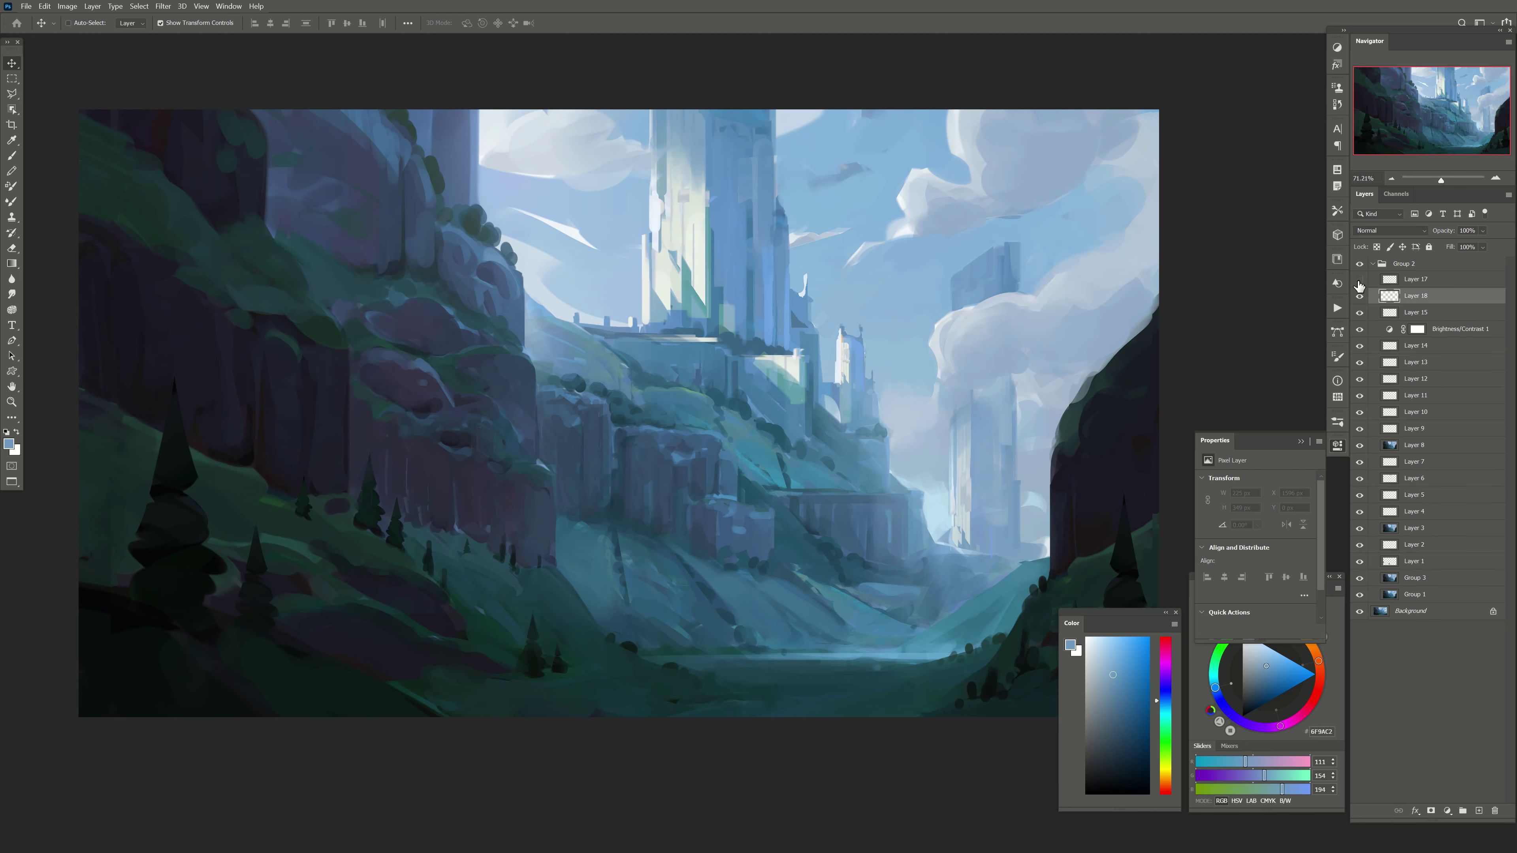
pyautogui.click(1382, 279)
pyautogui.click(1360, 279)
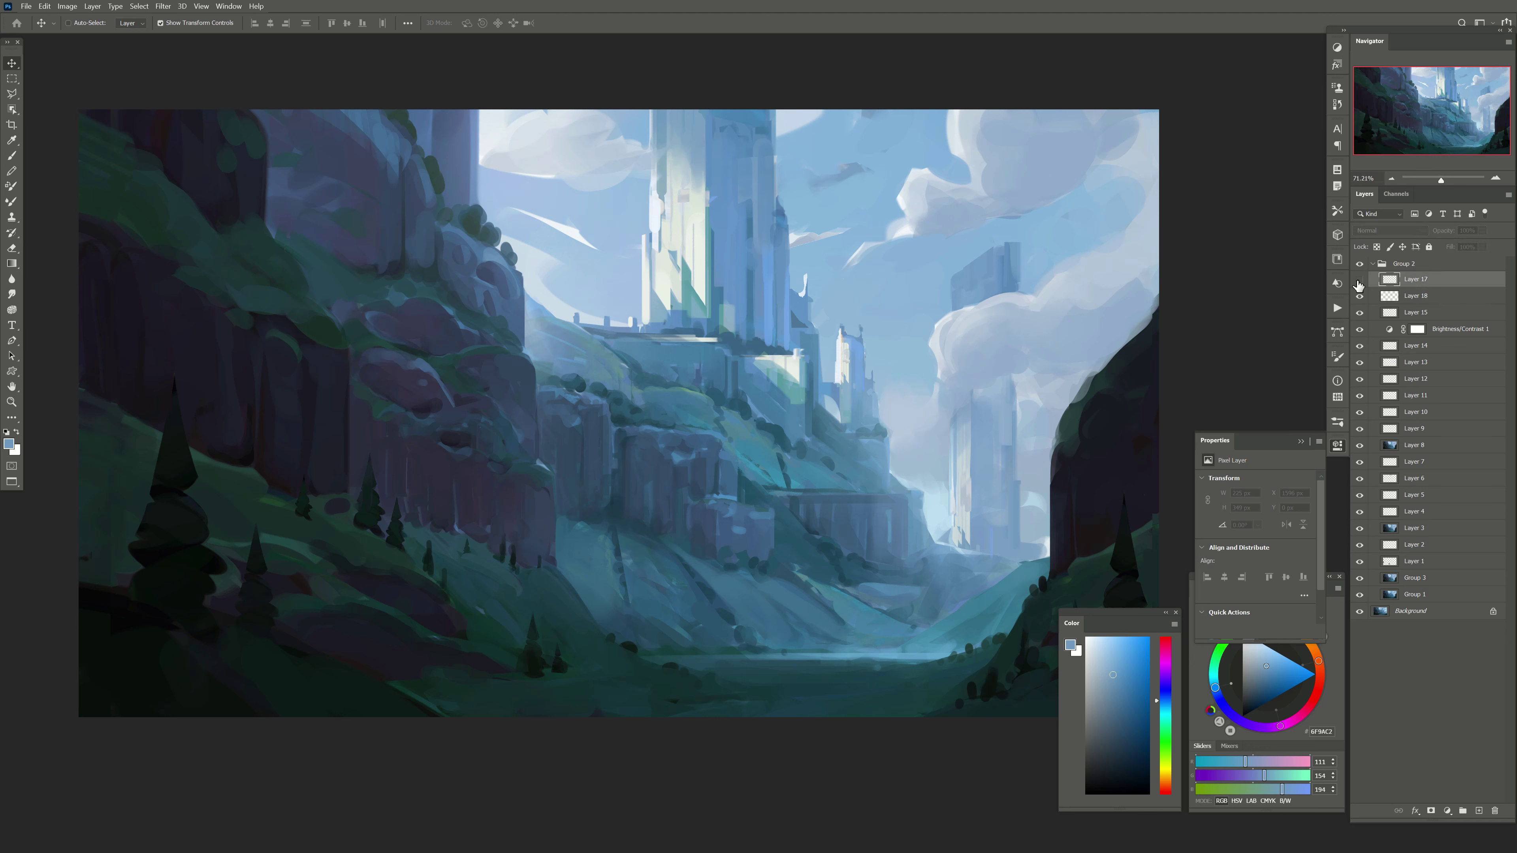
# Step: Paint the tower top in sampled sky blues on a new Darken layer at 71% opacity
pyautogui.click(1479, 811)
pyautogui.press('b')
pyautogui.moveTo(693, 191)
pyautogui.mouseDown()
pyautogui.moveTo(675, 107)
pyautogui.moveTo(668, 151)
pyautogui.mouseUp()
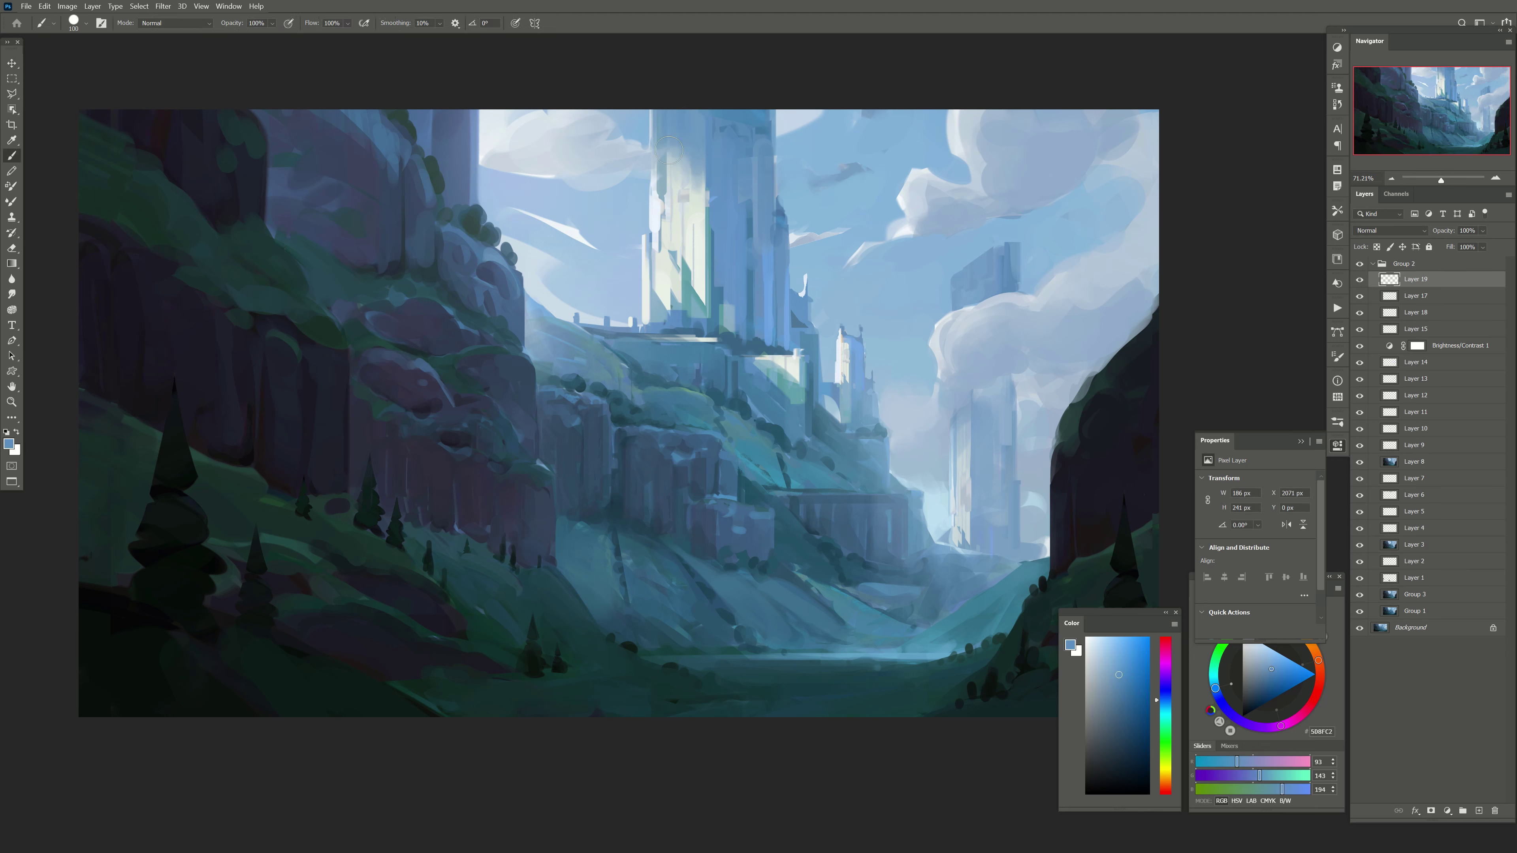
pyautogui.keyDown('alt'); pyautogui.click(668, 128); pyautogui.keyUp('alt')
pyautogui.keyDown('alt'); pyautogui.click(680, 139); pyautogui.keyUp('alt')
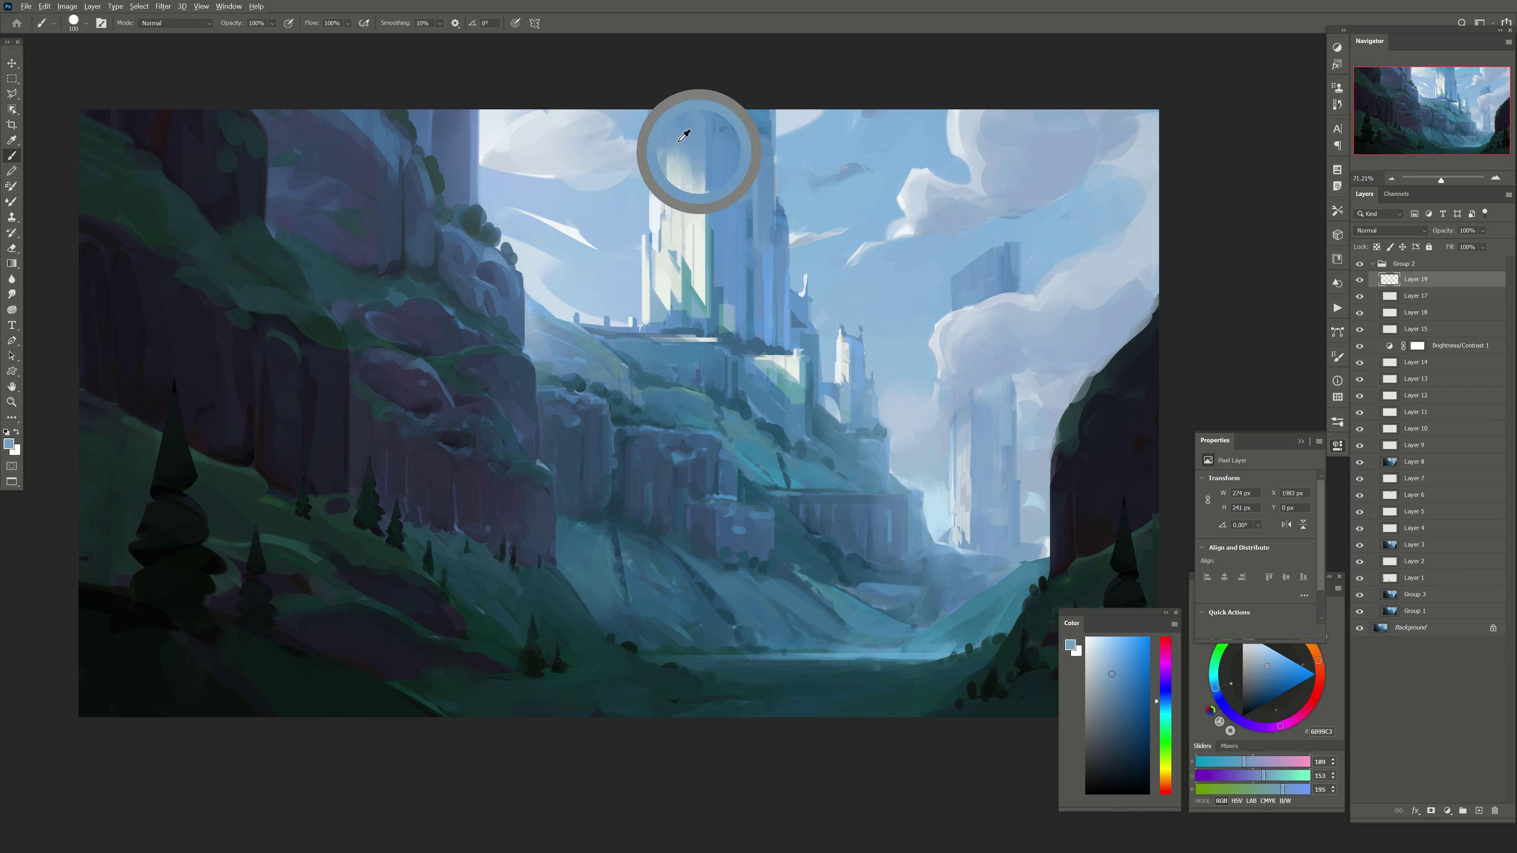
pyautogui.moveTo(678, 155); pyautogui.dragTo(696, 299)
pyautogui.press('e')
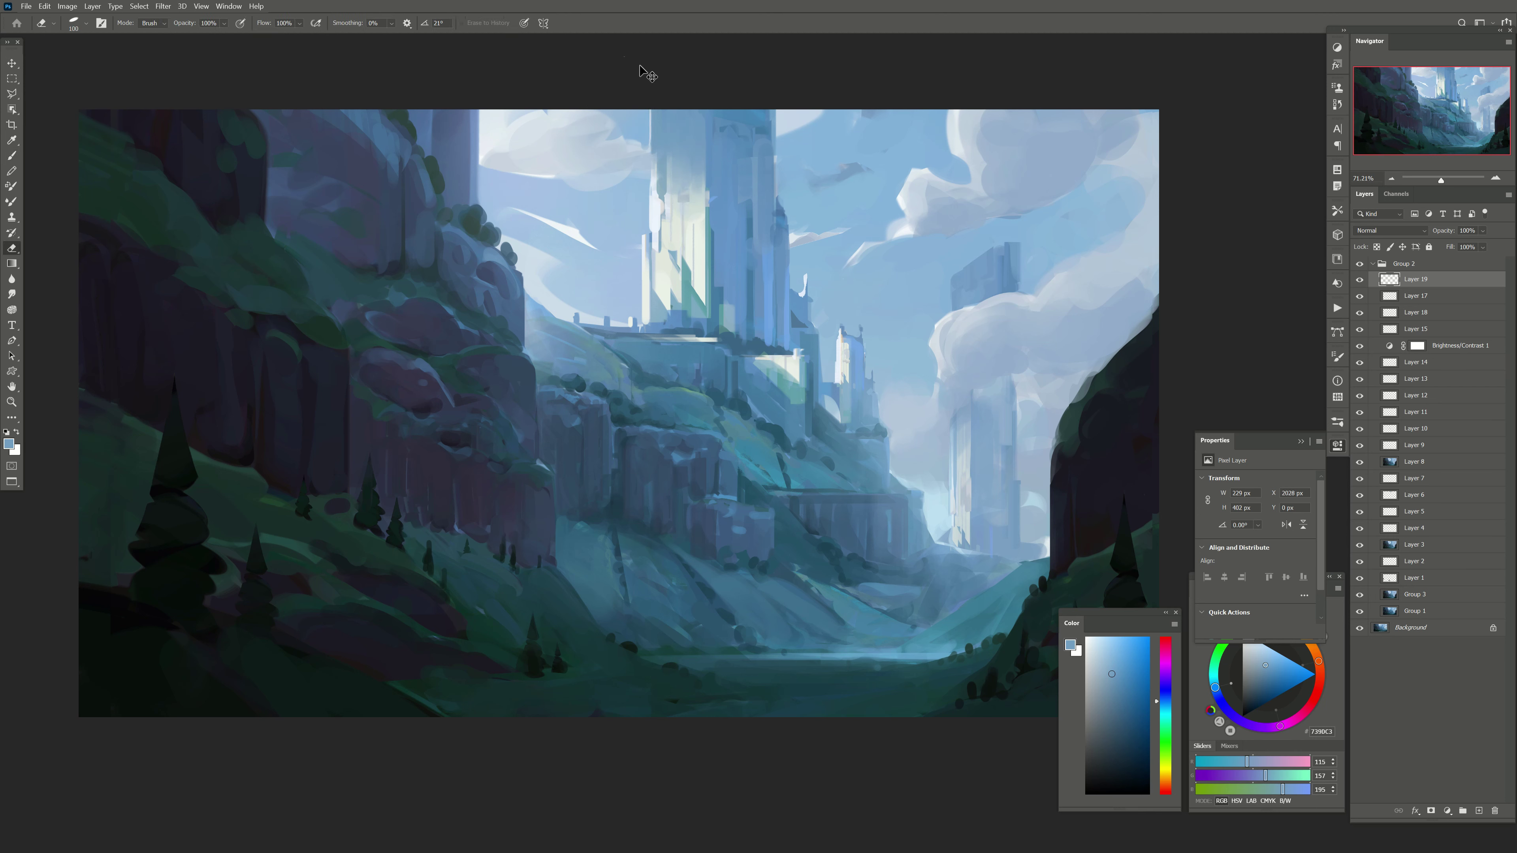
pyautogui.hotkey('ctrl', 'z')
pyautogui.press(']')
pyautogui.press(']')
pyautogui.press(']')
pyautogui.click(1390, 230)
pyautogui.click(1406, 261)
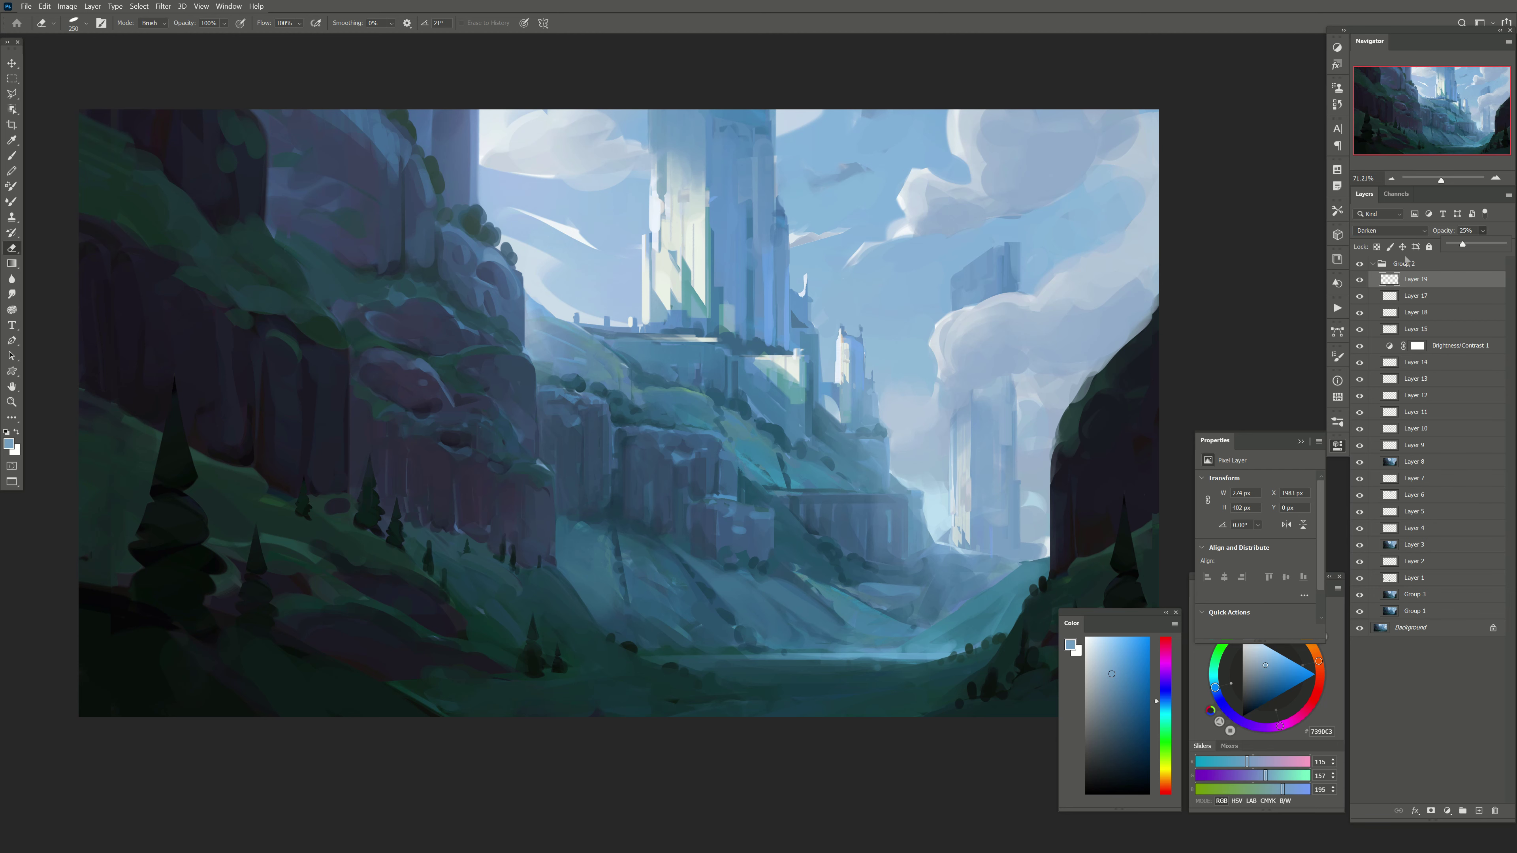
pyautogui.moveTo(1406, 260); pyautogui.dragTo(1477, 250)
# Step: Paint the distant pillar in pale blue on another new layer
pyautogui.hotkey('ctrl', 'shift', 'alt', 'n')
pyautogui.moveTo(583, 558); pyautogui.dragTo(559, 536)
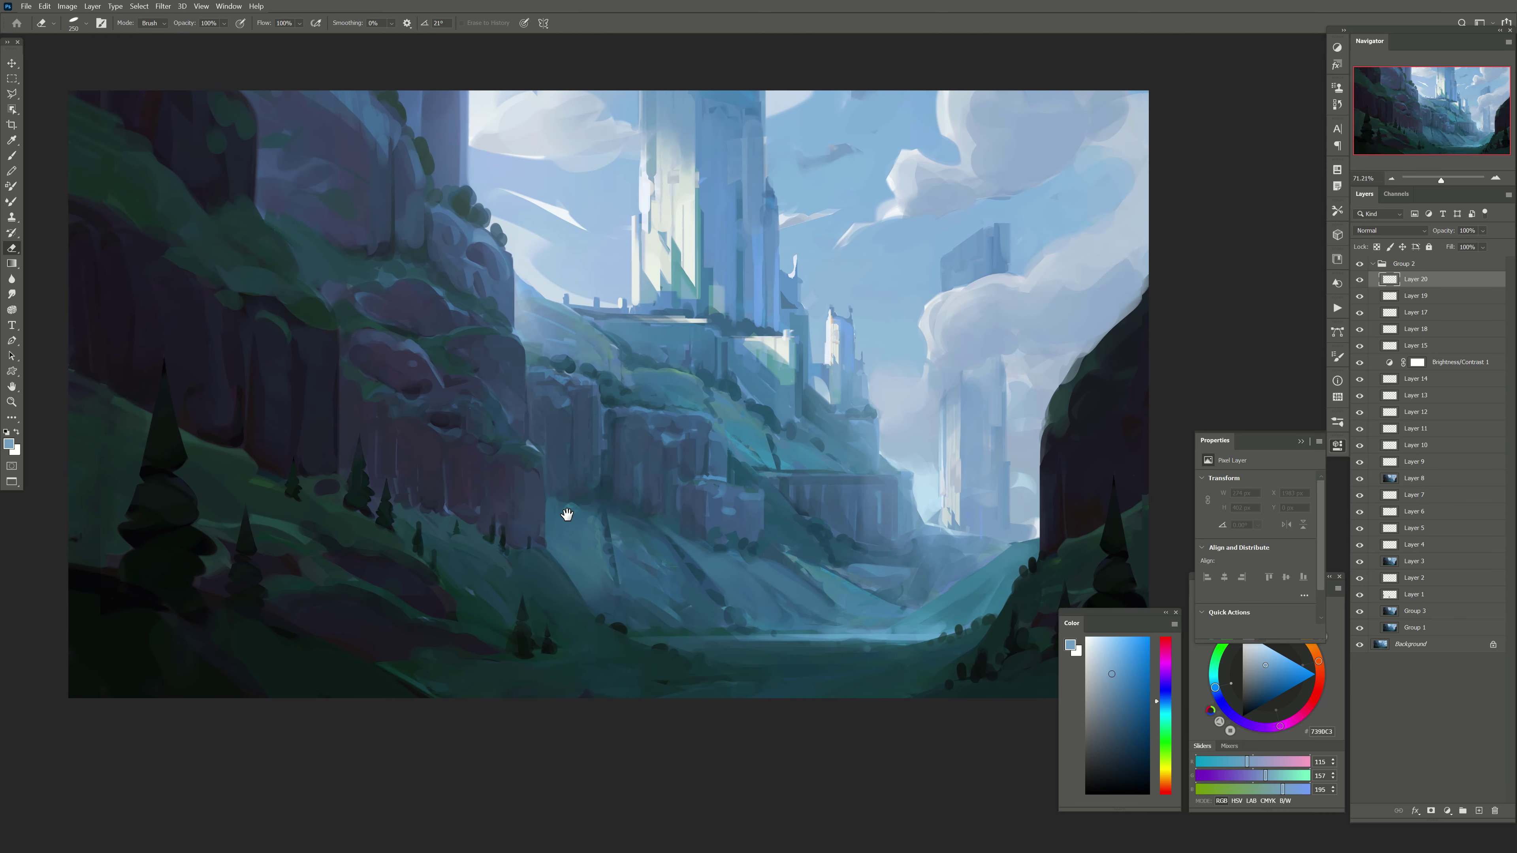
pyautogui.press('[')
pyautogui.press('b')
pyautogui.moveTo(634, 104)
pyautogui.mouseDown()
pyautogui.moveTo(666, 248)
pyautogui.moveTo(675, 174)
pyautogui.mouseUp()
pyautogui.keyDown('alt'); pyautogui.click(682, 208); pyautogui.keyUp('alt')
pyautogui.press('[')
pyautogui.press('e')
# Step: Group the painted layers into Group 4 at lowered opacity, with a new layer above
pyautogui.click(1358, 296)
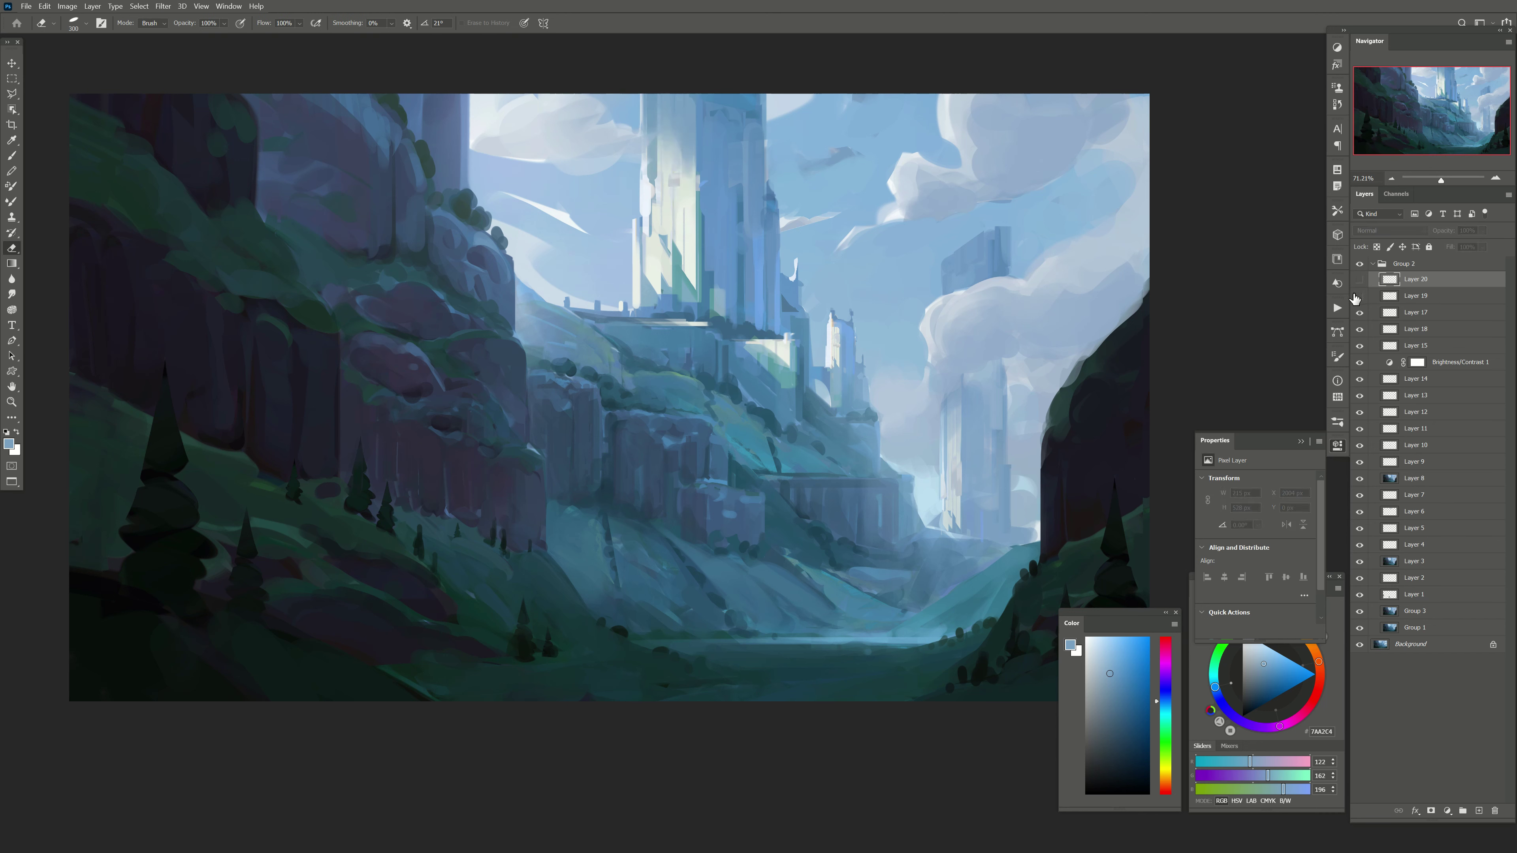
pyautogui.click(1359, 298)
pyautogui.keyDown('shift'); pyautogui.click(1413, 314); pyautogui.keyUp('shift')
pyautogui.hotkey('ctrl', 'g')
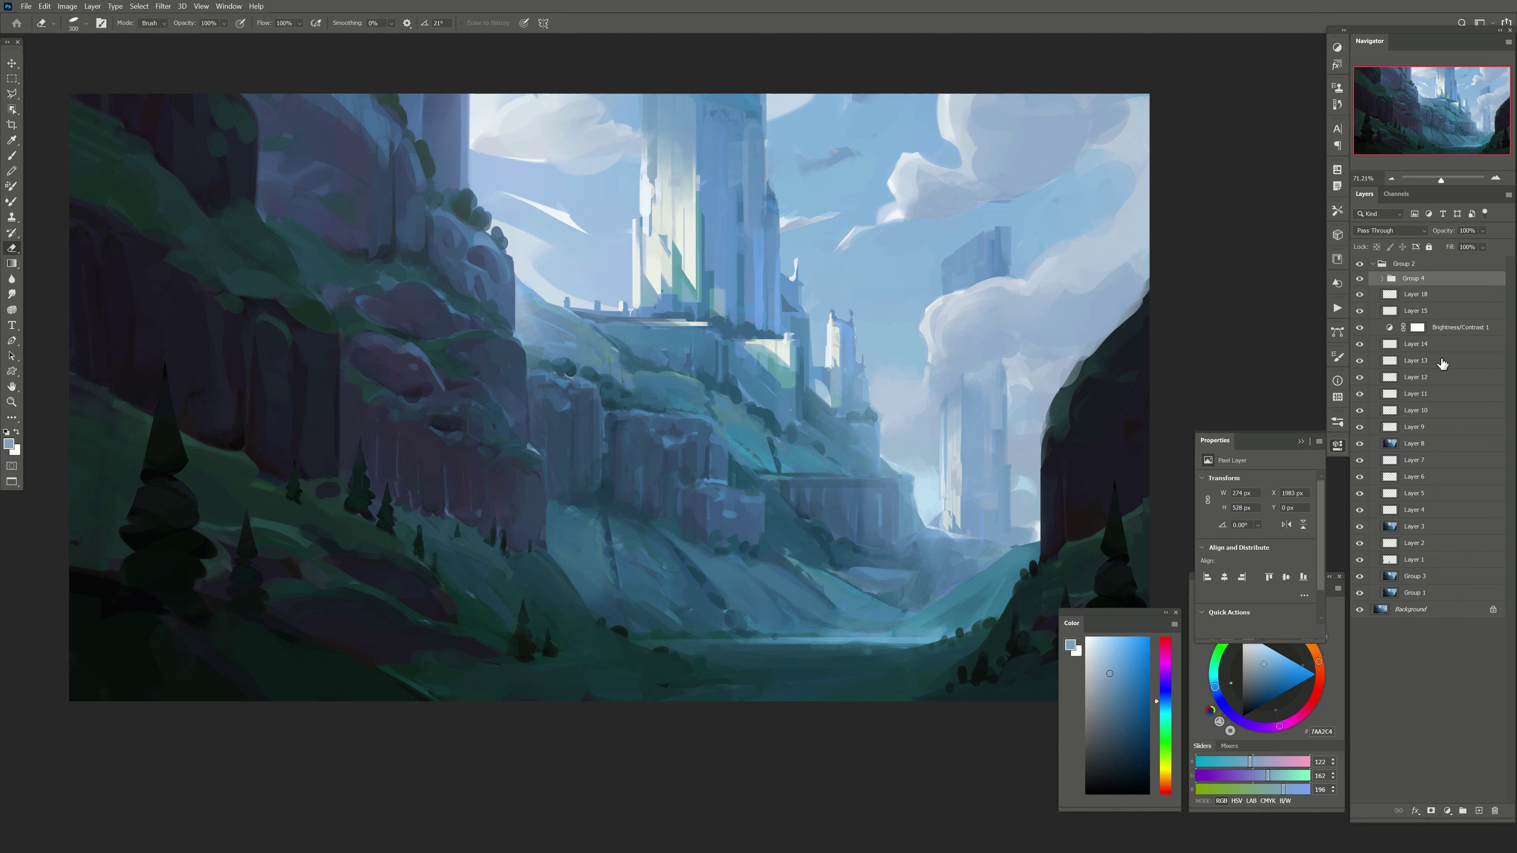
pyautogui.click(1482, 231)
pyautogui.moveTo(1505, 244); pyautogui.dragTo(1449, 244)
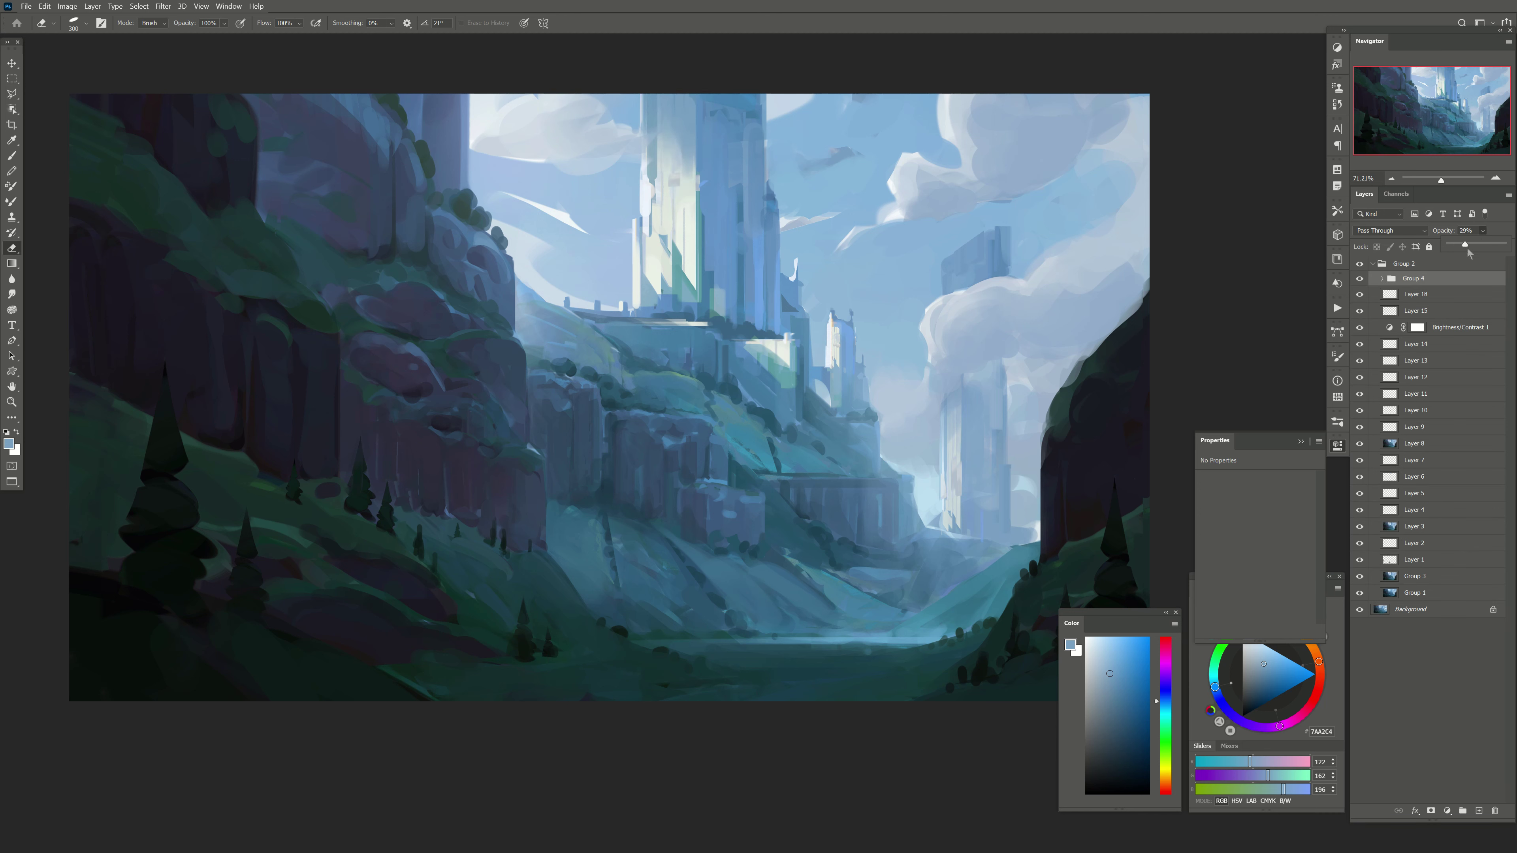
pyautogui.click(1479, 811)
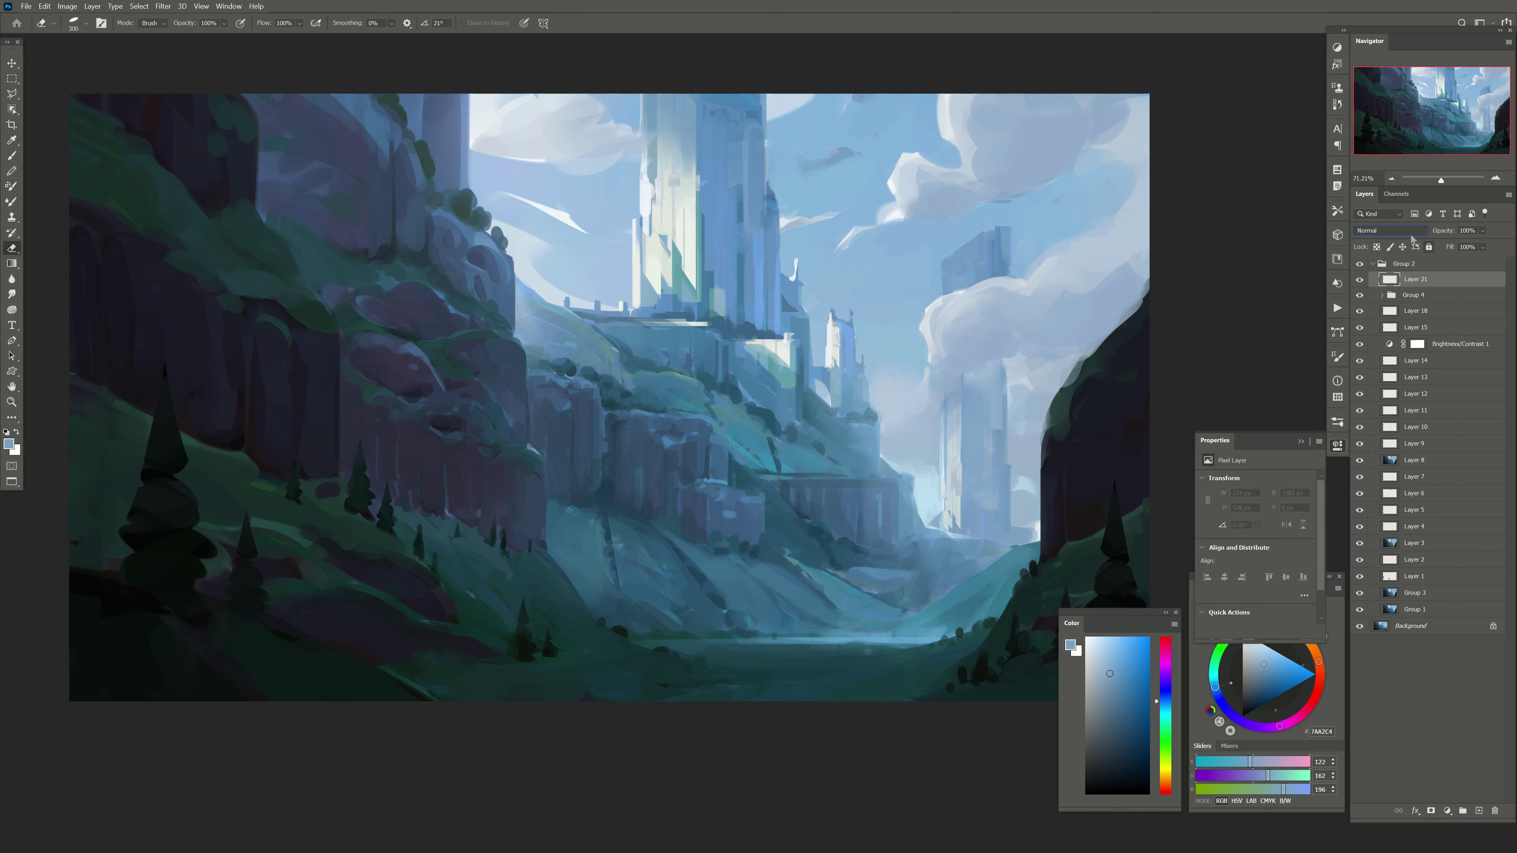
# Step: Paint a pale yellow FFF0B6 Overlay glow on the tower and waterfall at 36% opacity
pyautogui.click(1390, 231)
pyautogui.click(1379, 368)
pyautogui.scroll(1, 873, 435)
pyautogui.press('b')
pyautogui.moveTo(693, 311)
pyautogui.mouseDown()
pyautogui.moveTo(697, 294)
pyautogui.moveTo(669, 341)
pyautogui.mouseUp()
pyautogui.moveTo(780, 386); pyautogui.dragTo(788, 418)
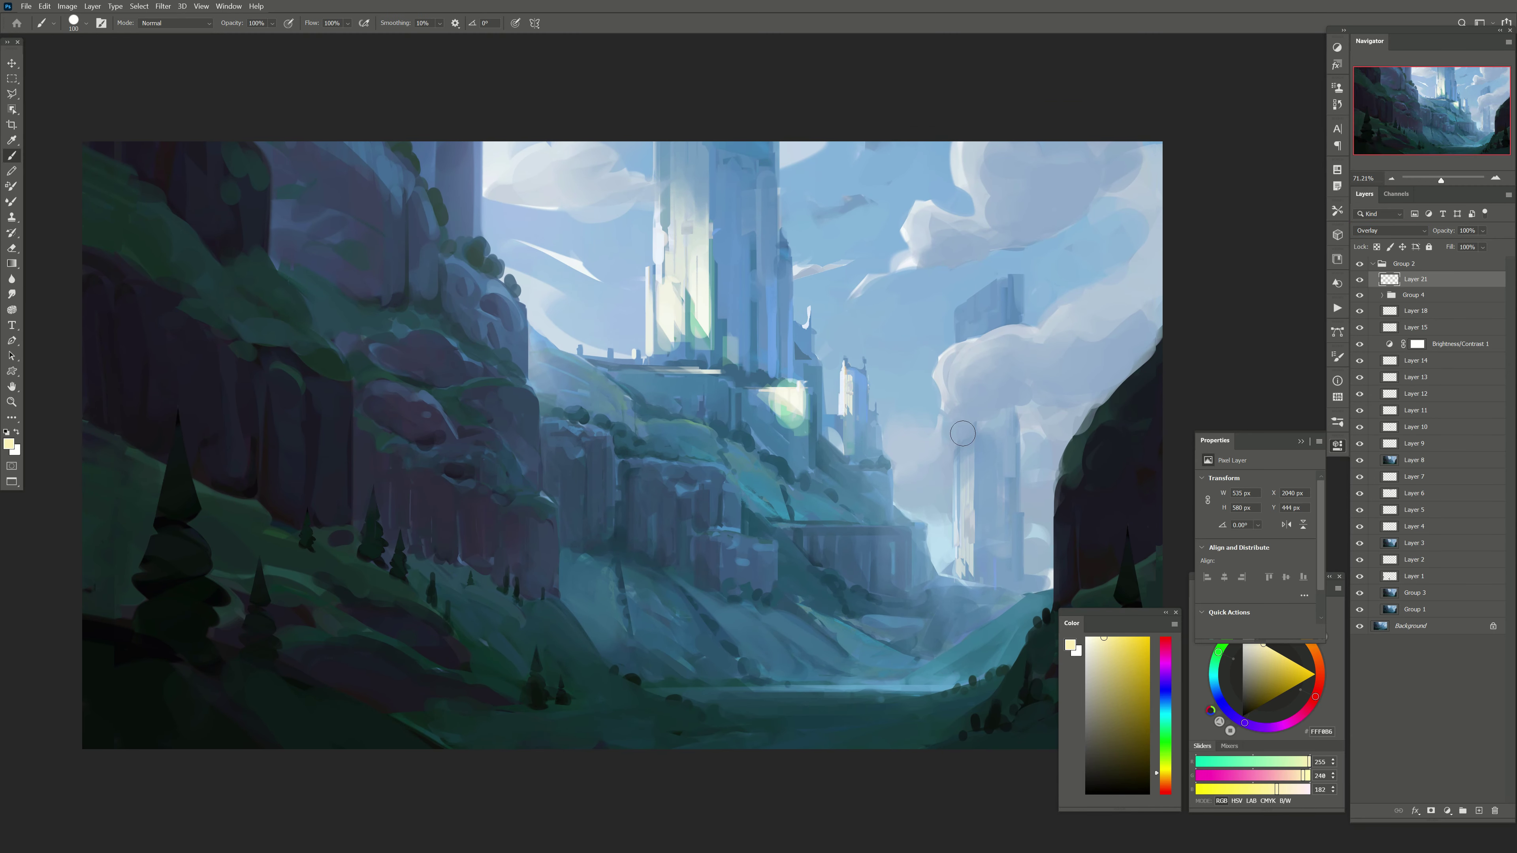
pyautogui.press('[')
pyautogui.moveTo(960, 484)
pyautogui.mouseDown()
pyautogui.moveTo(961, 558)
pyautogui.moveTo(938, 567)
pyautogui.moveTo(973, 547)
pyautogui.mouseUp()
pyautogui.press(']')
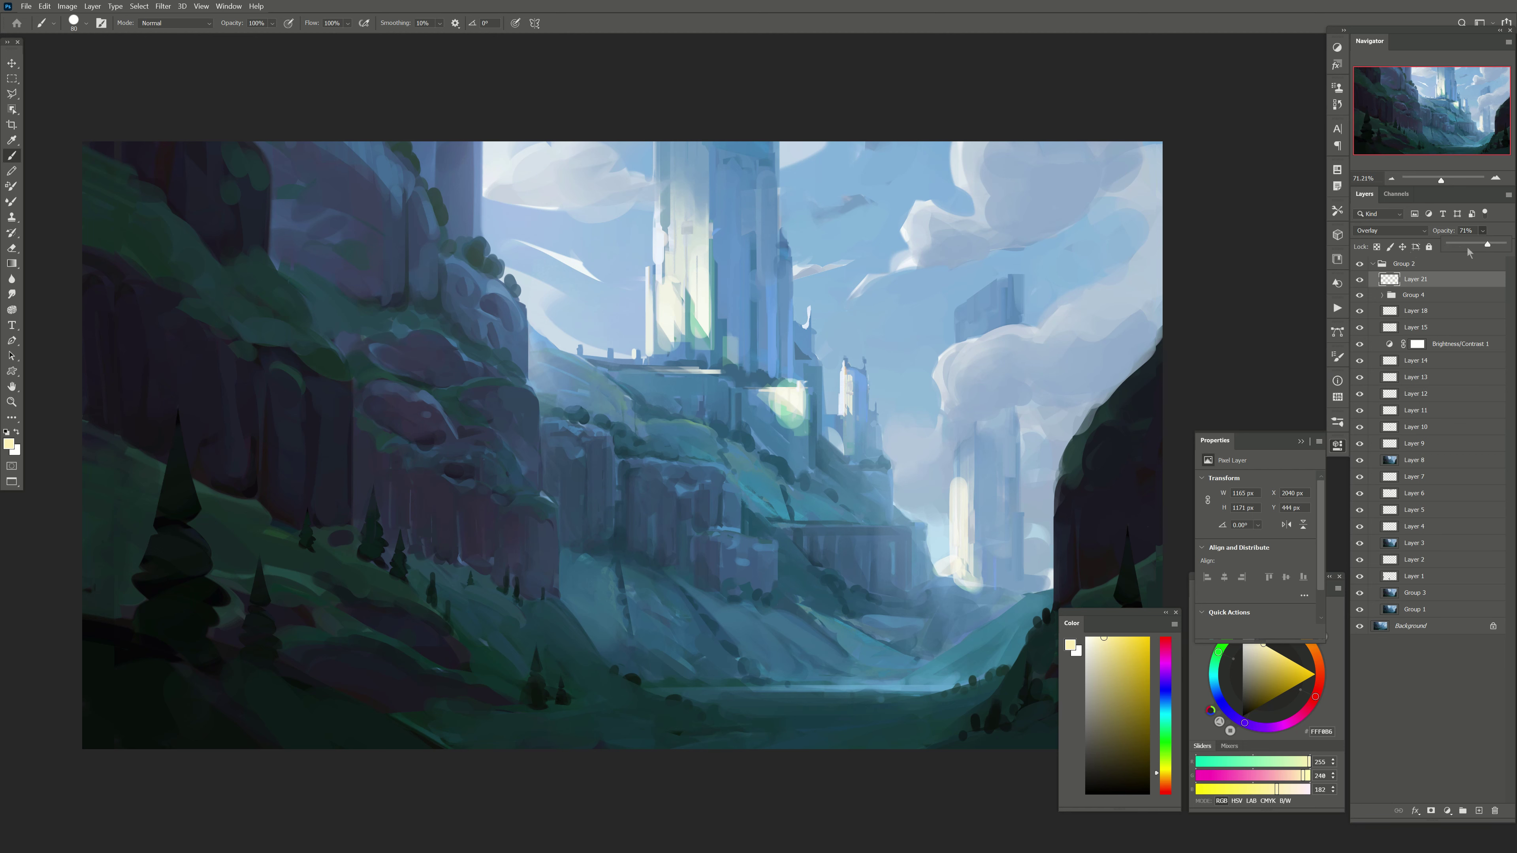
pyautogui.moveTo(1470, 252); pyautogui.dragTo(1470, 255)
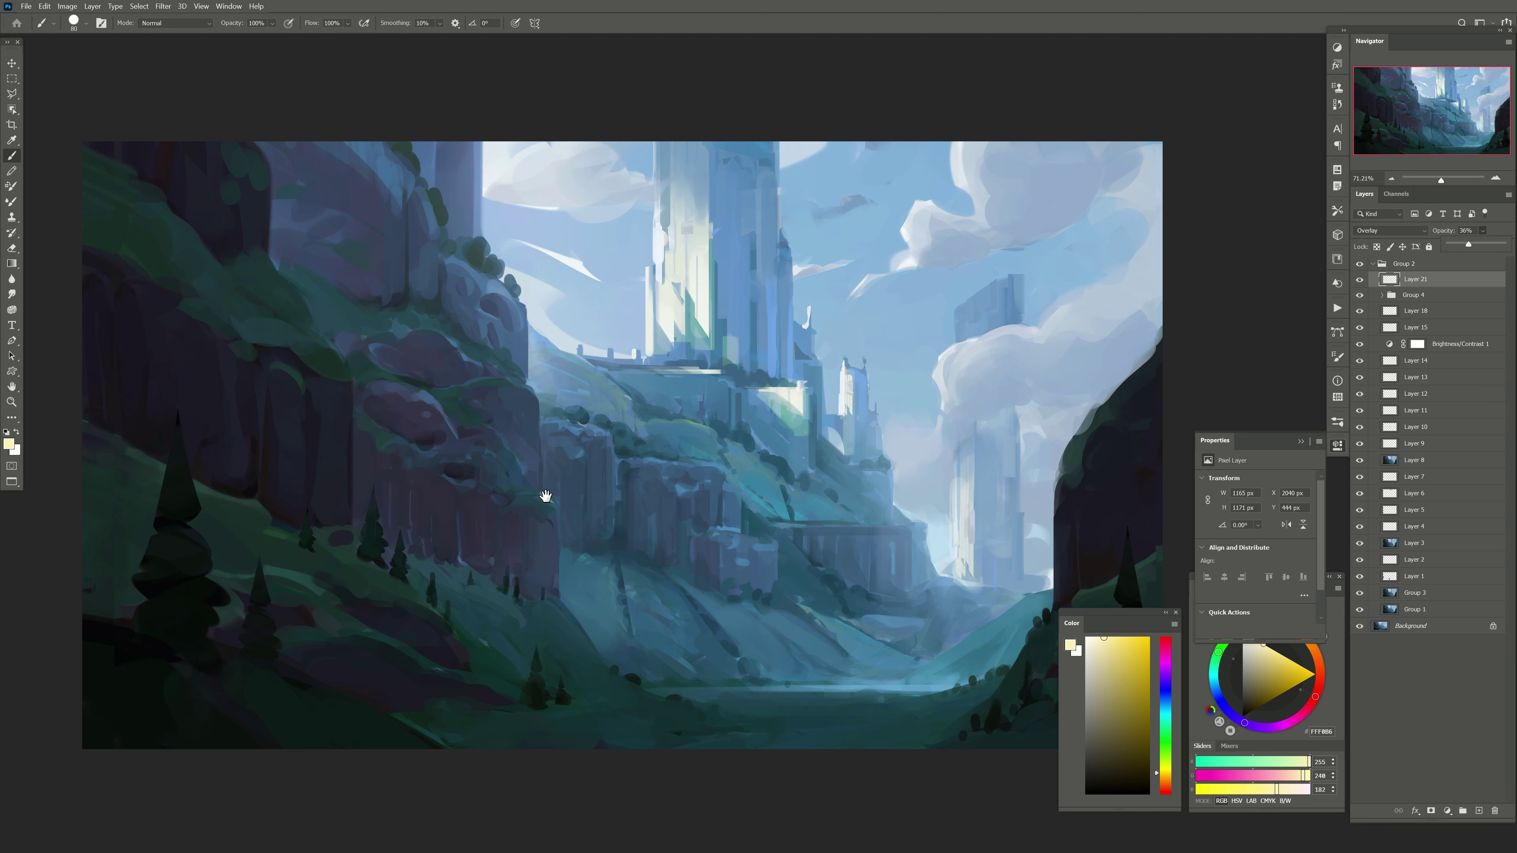
# Step: Add two new layers and stamp a merged copy of the visible painting
pyautogui.moveTo(546, 496); pyautogui.dragTo(512, 463)
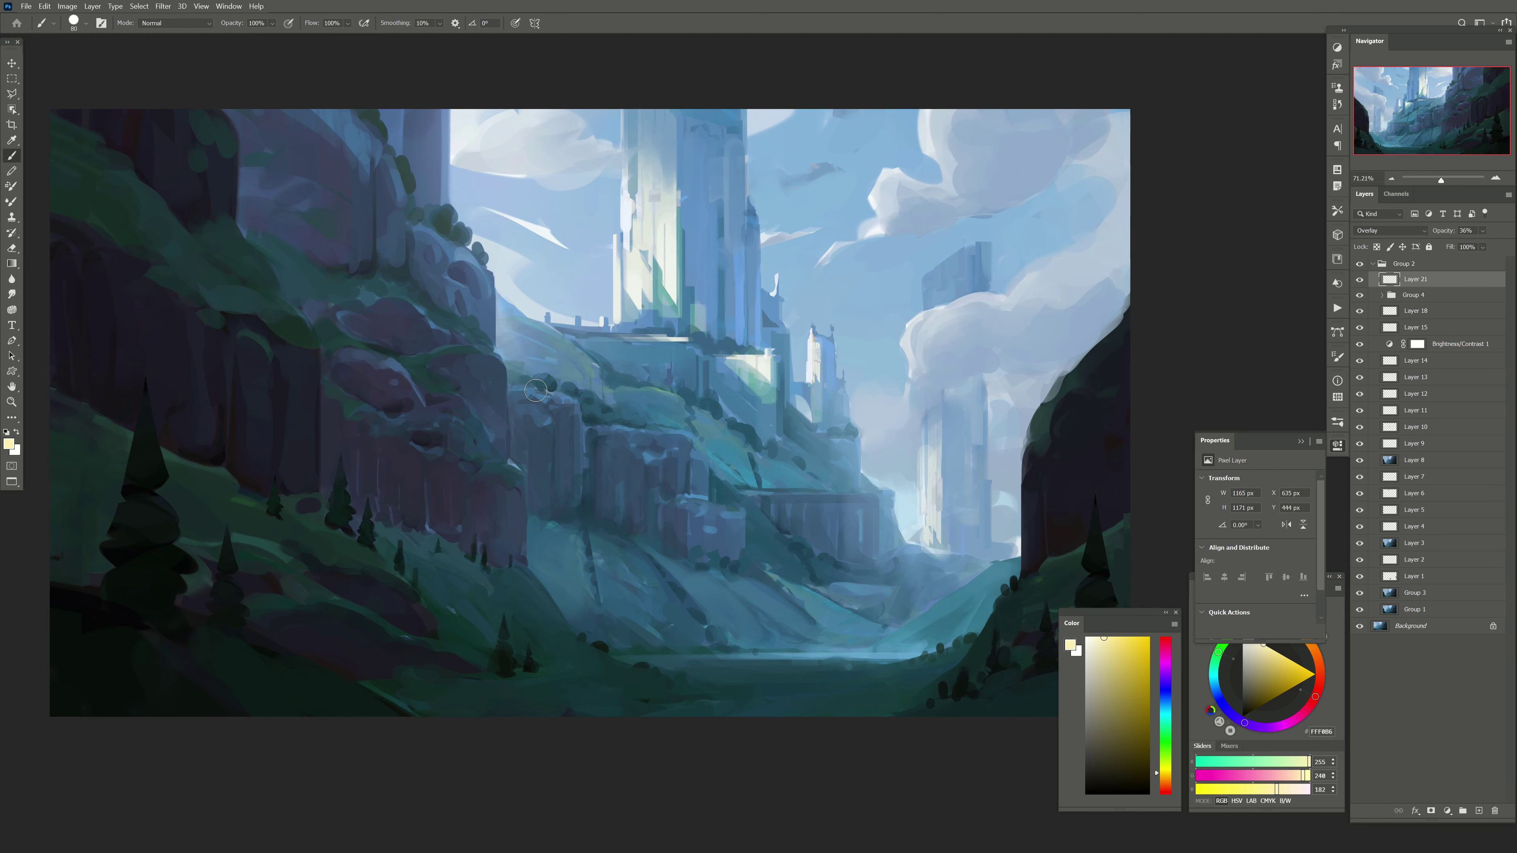
pyautogui.press('h')
pyautogui.press('h')
pyautogui.hotkey('ctrl', 'shift', 'alt', 'n')
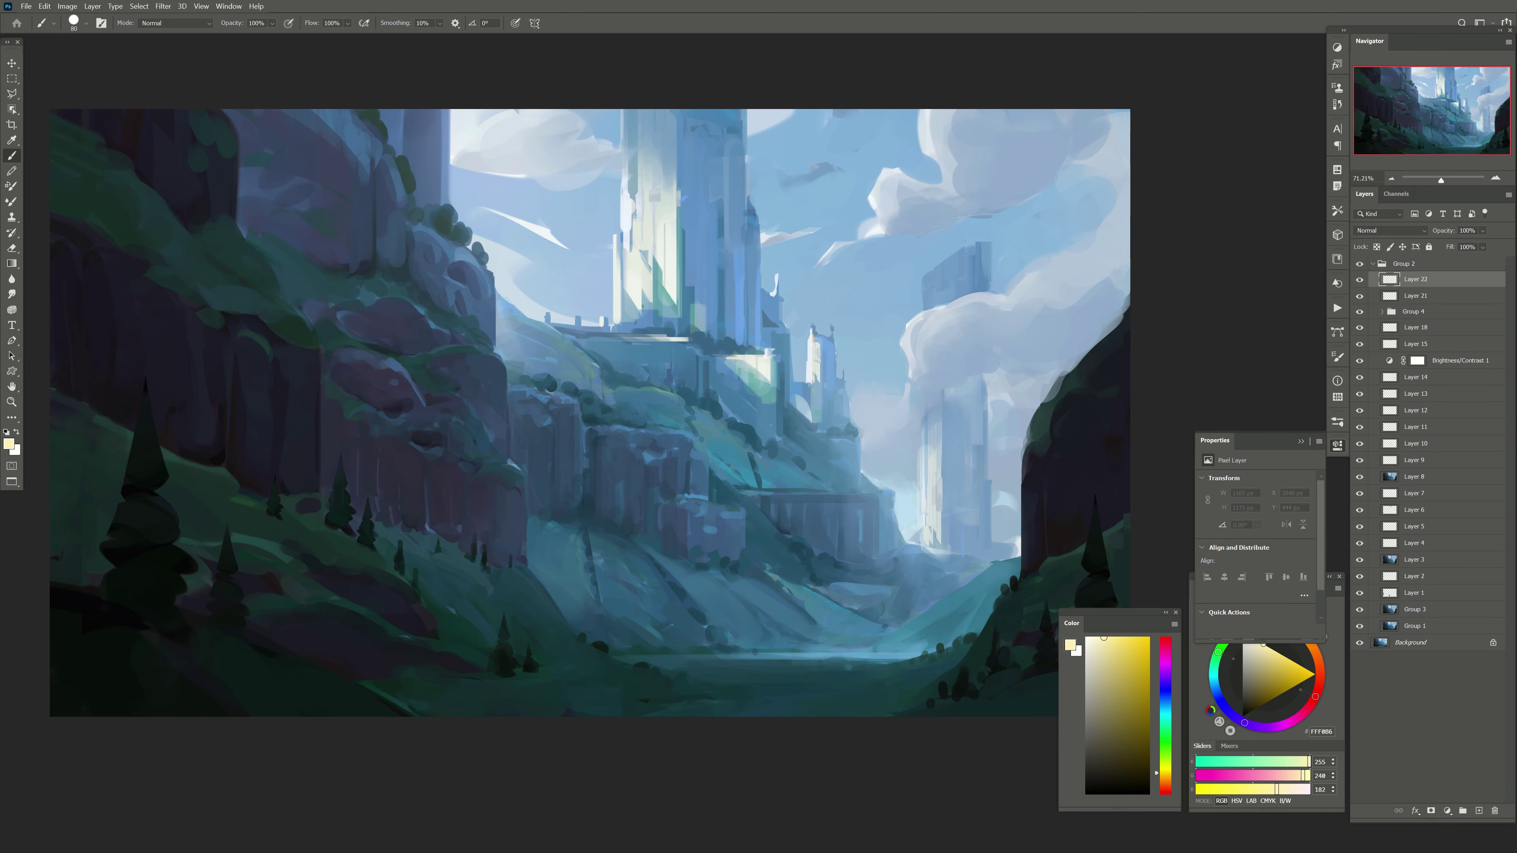
pyautogui.hotkey('ctrl', 'shift', 'alt', 'n')
pyautogui.hotkey('ctrl', 'shift', 'alt', 'e')
pyautogui.hotkey('shift', 'b')
# Step: Sample sky blue and blend the right cloud's left and lower-left edges with the Mixer Brush
pyautogui.moveTo(826, 729); pyautogui.dragTo(801, 733)
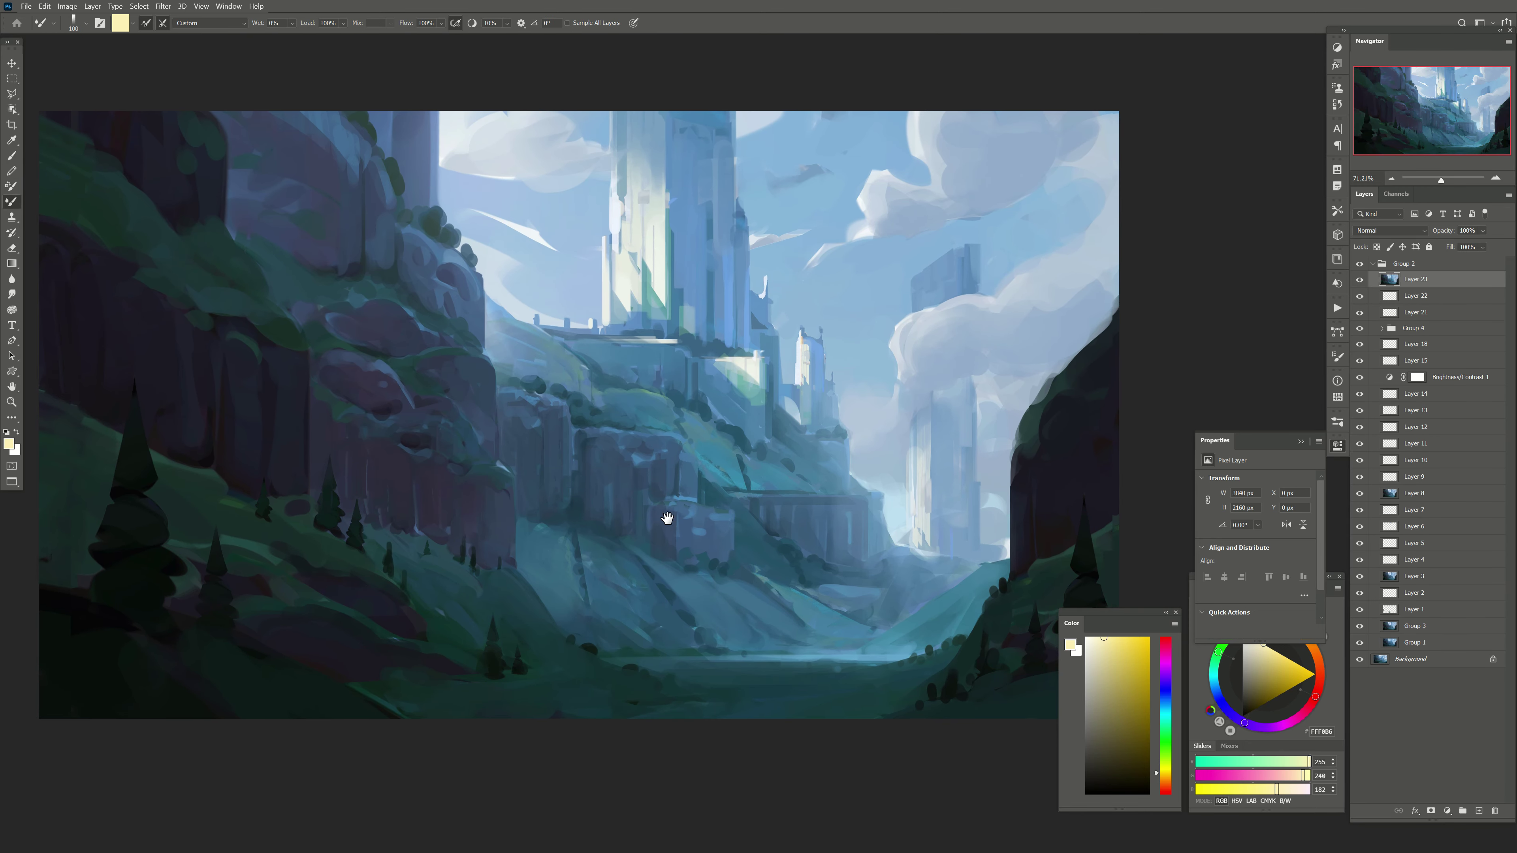
pyautogui.keyDown('alt'); pyautogui.click(966, 333); pyautogui.keyUp('alt')
pyautogui.press(']')
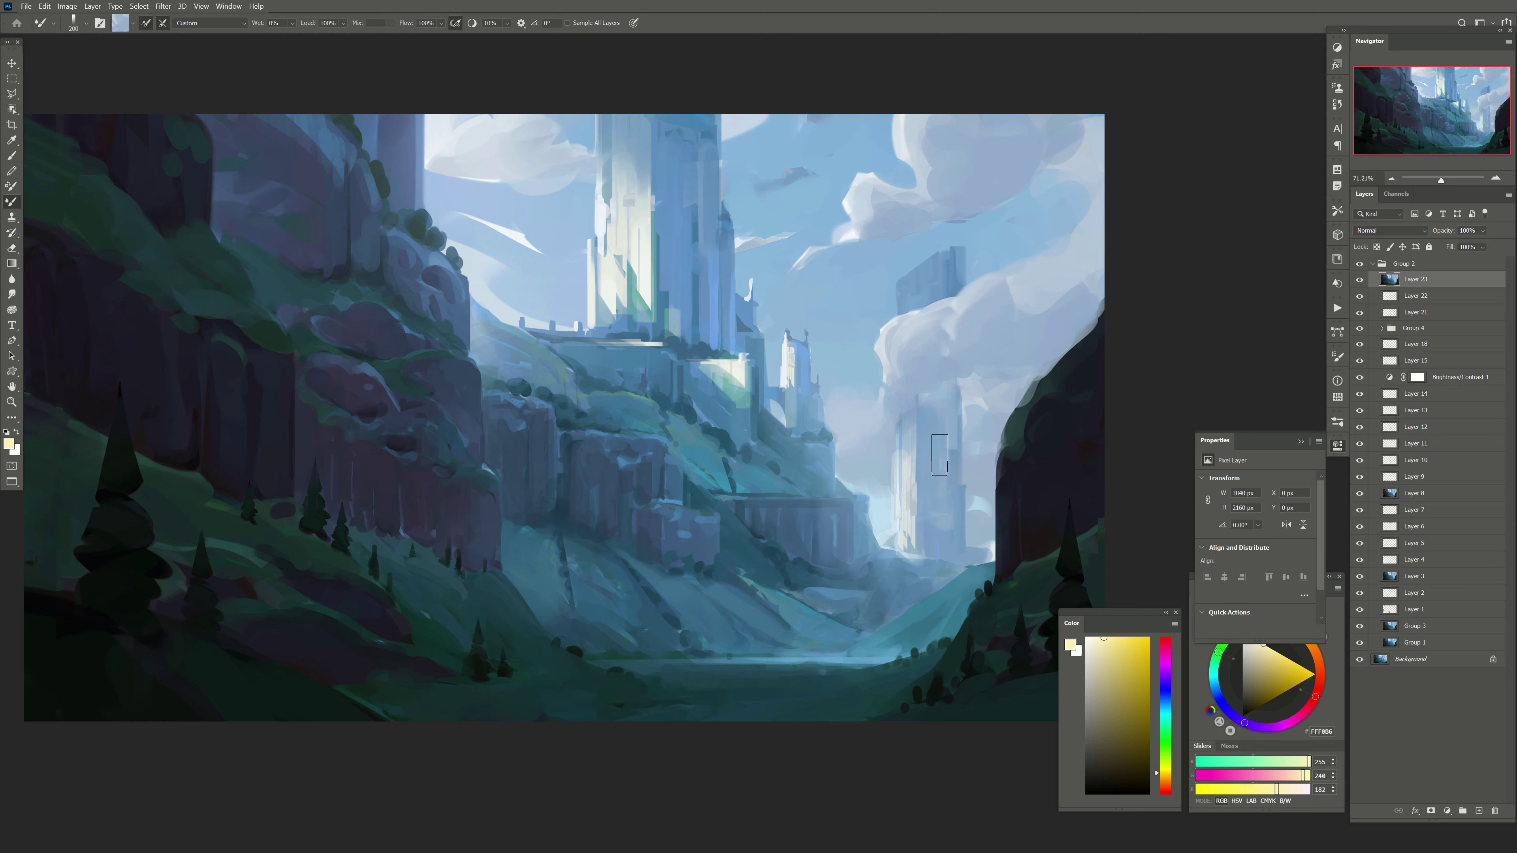
pyautogui.moveTo(883, 448); pyautogui.dragTo(848, 505)
pyautogui.press(']')
pyautogui.moveTo(931, 377); pyautogui.dragTo(967, 338)
pyautogui.moveTo(932, 412)
pyautogui.mouseDown()
pyautogui.moveTo(1010, 290)
pyautogui.moveTo(1027, 299)
pyautogui.mouseUp()
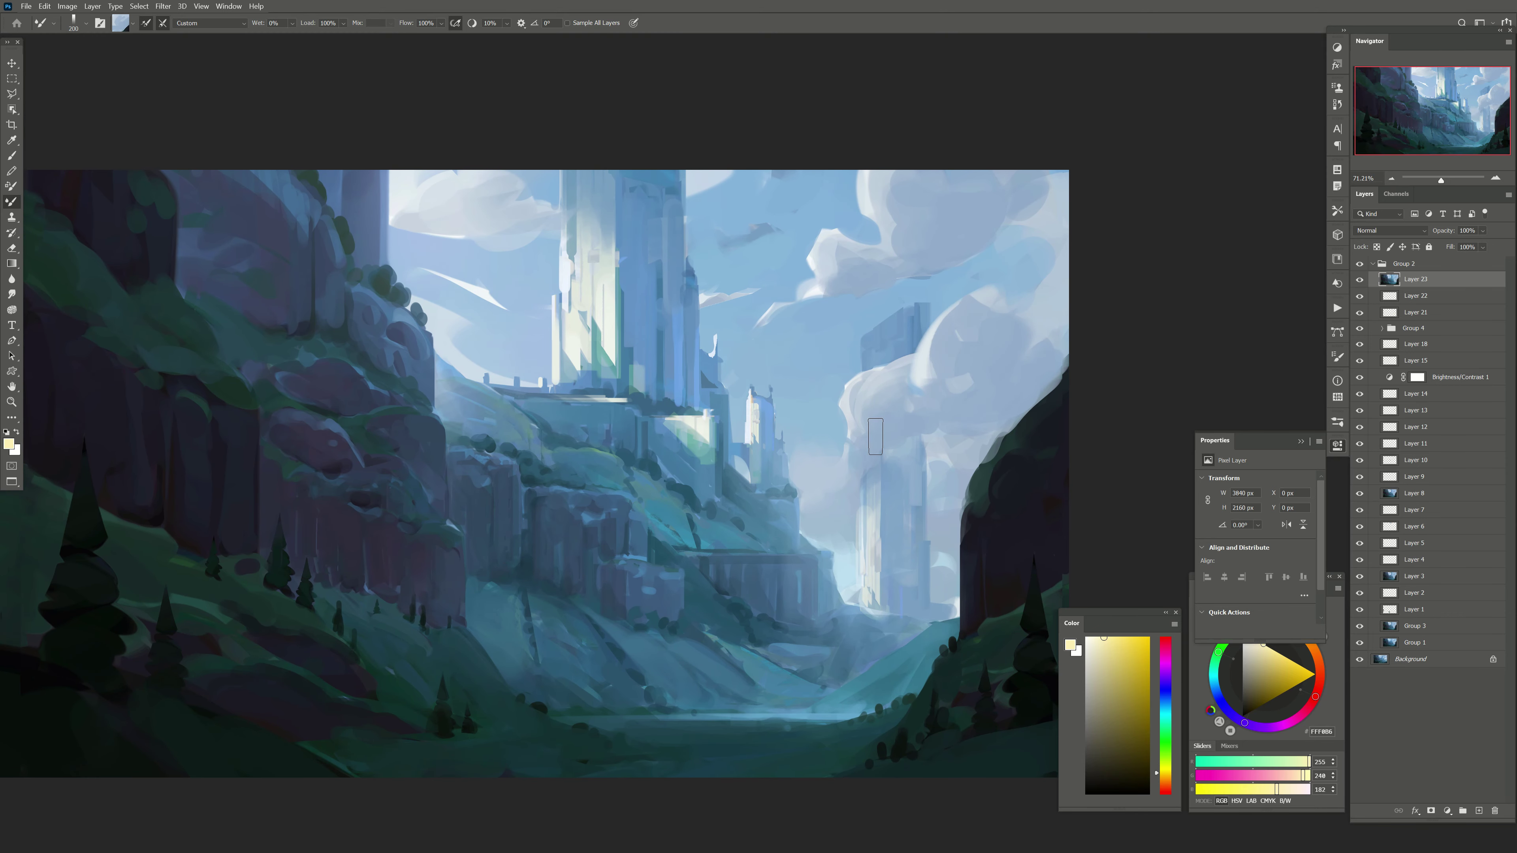
pyautogui.press('[')
pyautogui.press('[')
pyautogui.moveTo(860, 418)
pyautogui.mouseDown()
pyautogui.moveTo(788, 466)
pyautogui.moveTo(764, 448)
pyautogui.mouseUp()
pyautogui.moveTo(836, 487); pyautogui.dragTo(758, 442)
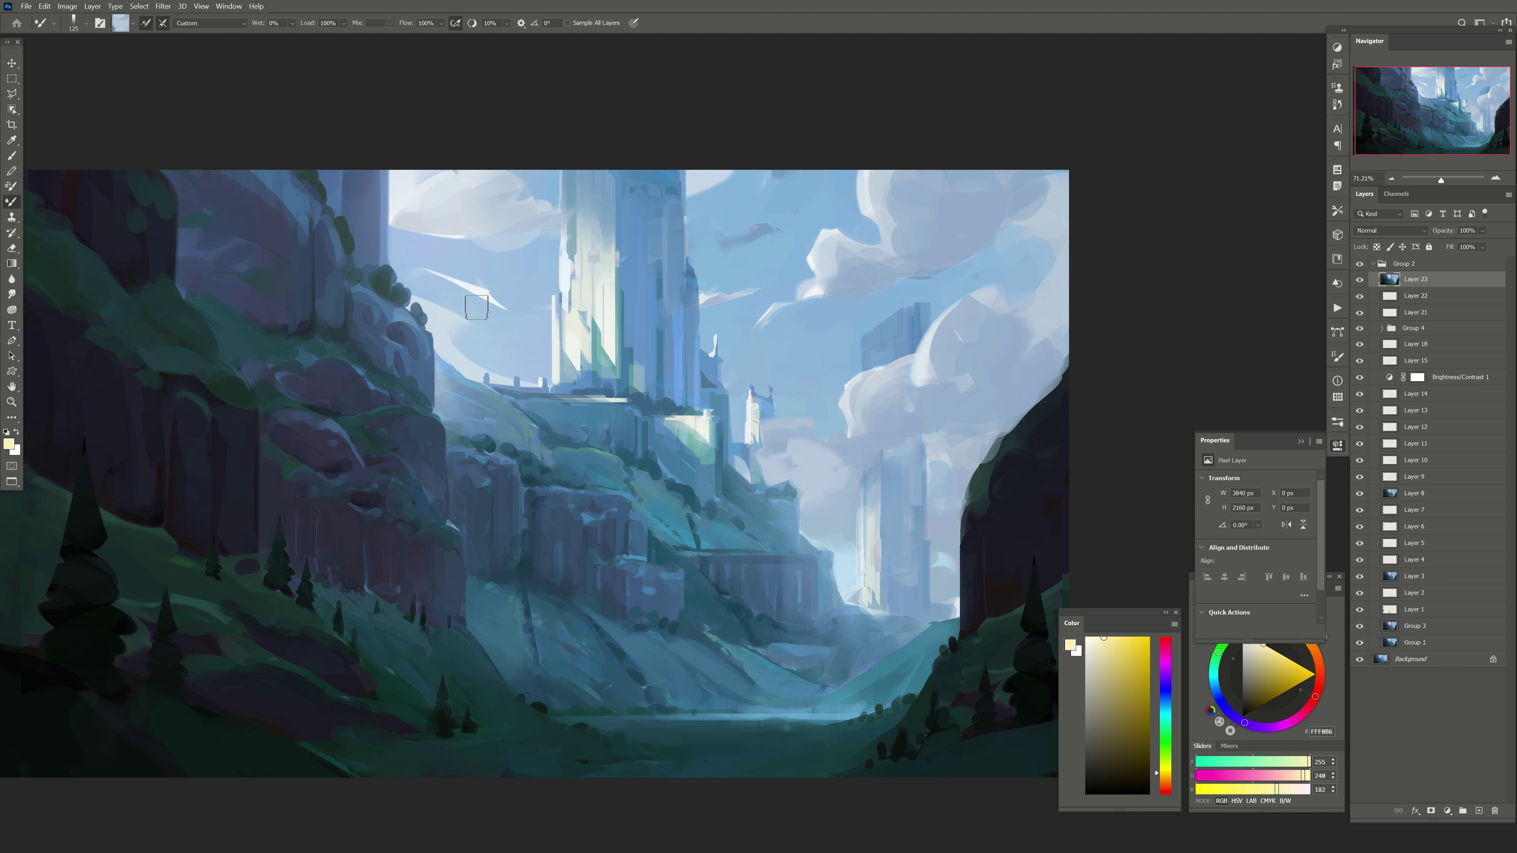
pyautogui.press(']')
pyautogui.press(']')
pyautogui.press(']')
pyautogui.moveTo(836, 298)
pyautogui.mouseDown()
pyautogui.moveTo(755, 326)
pyautogui.moveTo(766, 365)
pyautogui.mouseUp()
pyautogui.press(']')
pyautogui.press(']')
pyautogui.moveTo(950, 396)
pyautogui.mouseDown()
pyautogui.moveTo(908, 359)
pyautogui.moveTo(1016, 275)
pyautogui.moveTo(1015, 239)
pyautogui.moveTo(923, 256)
pyautogui.moveTo(1063, 191)
pyautogui.mouseUp()
# Step: Reshape the upper-right cloud band and smooth the mid-right cloud beside the tower
pyautogui.moveTo(925, 259)
pyautogui.mouseDown()
pyautogui.moveTo(994, 251)
pyautogui.moveTo(923, 230)
pyautogui.moveTo(1006, 310)
pyautogui.mouseUp()
pyautogui.press(']')
pyautogui.press(']')
pyautogui.press(']')
pyautogui.press(']')
pyautogui.press(']')
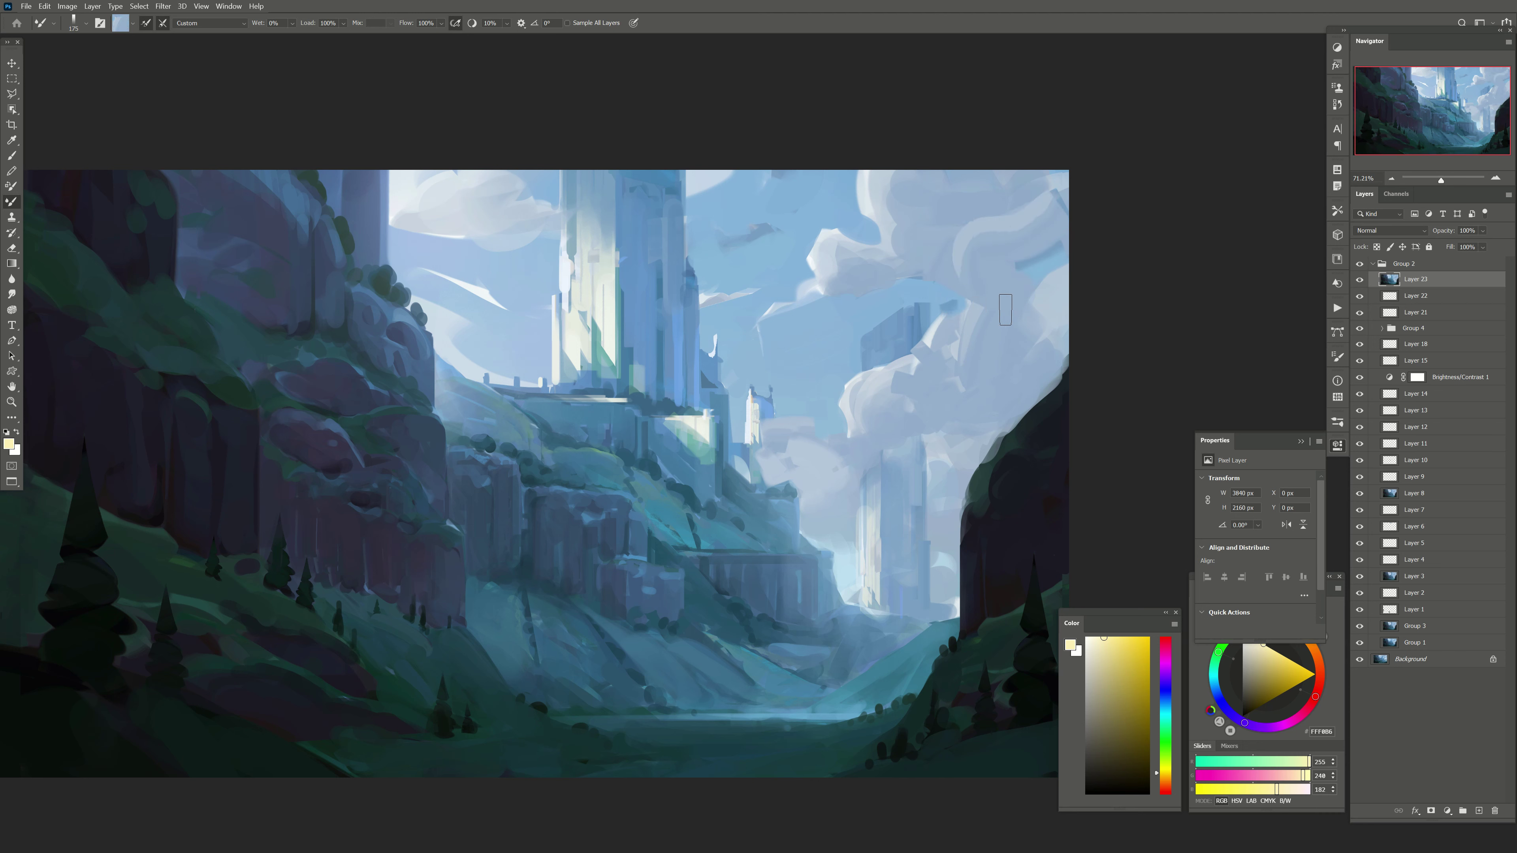
pyautogui.press(']')
pyautogui.press(']')
pyautogui.moveTo(907, 401)
pyautogui.mouseDown()
pyautogui.moveTo(863, 383)
pyautogui.moveTo(849, 508)
pyautogui.mouseUp()
pyautogui.press(']')
pyautogui.press(']')
pyautogui.moveTo(884, 377)
pyautogui.mouseDown()
pyautogui.moveTo(848, 439)
pyautogui.moveTo(860, 433)
pyautogui.mouseUp()
pyautogui.press(']')
pyautogui.press(']')
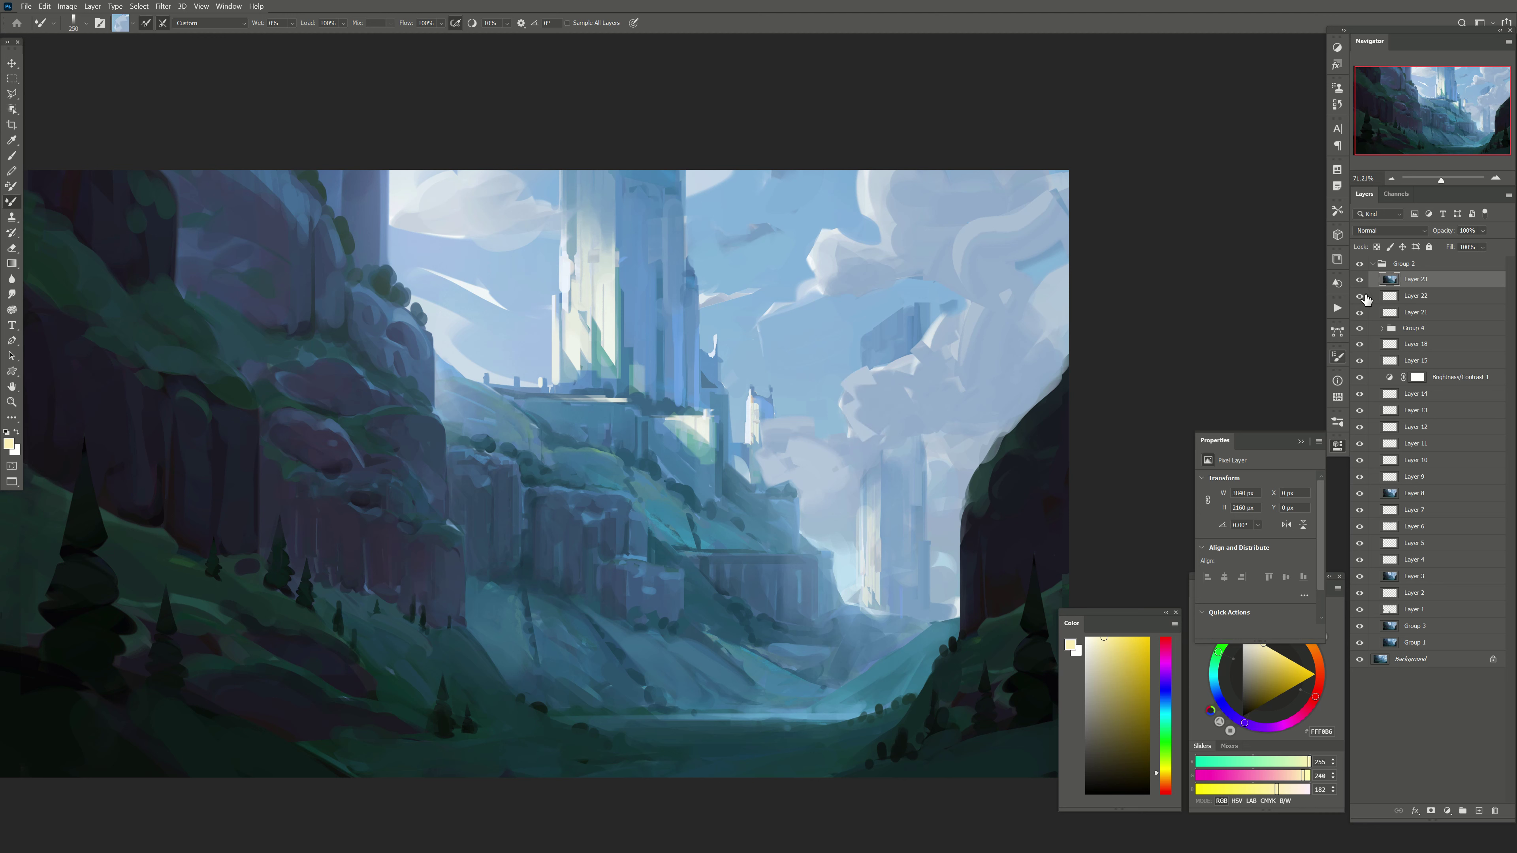
pyautogui.press('[')
pyautogui.press('[')
pyautogui.press('[')
pyautogui.moveTo(817, 264)
pyautogui.mouseDown()
pyautogui.moveTo(763, 264)
pyautogui.moveTo(879, 305)
pyautogui.mouseUp()
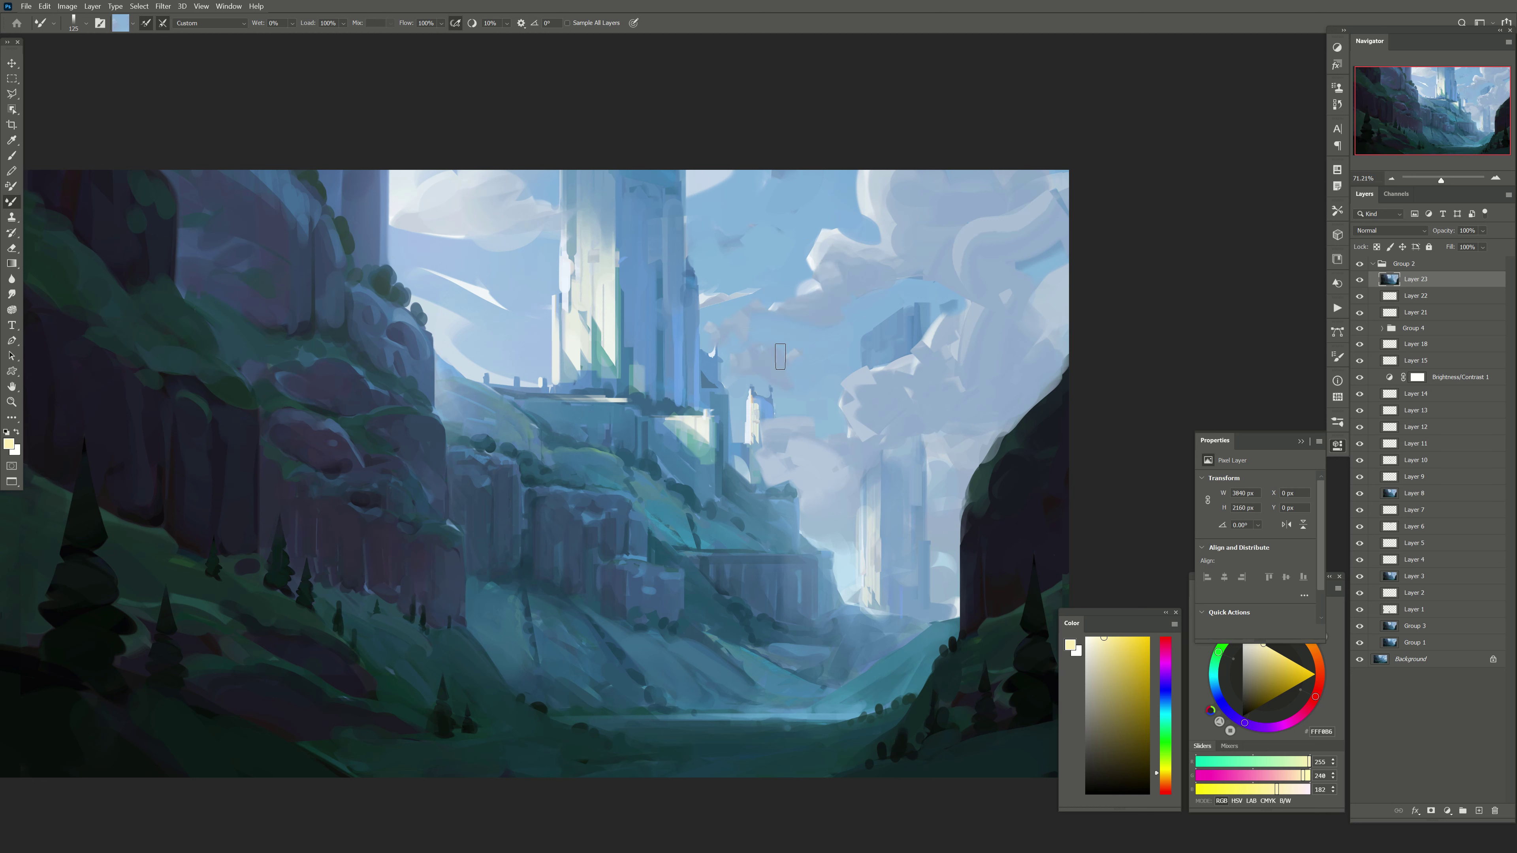
# Step: Add darker blue strokes to the distant tower and lighten the cloud around it
pyautogui.moveTo(879, 370)
pyautogui.mouseDown()
pyautogui.moveTo(913, 334)
pyautogui.moveTo(923, 383)
pyautogui.moveTo(909, 368)
pyautogui.moveTo(935, 322)
pyautogui.moveTo(941, 394)
pyautogui.mouseUp()
pyautogui.press('[')
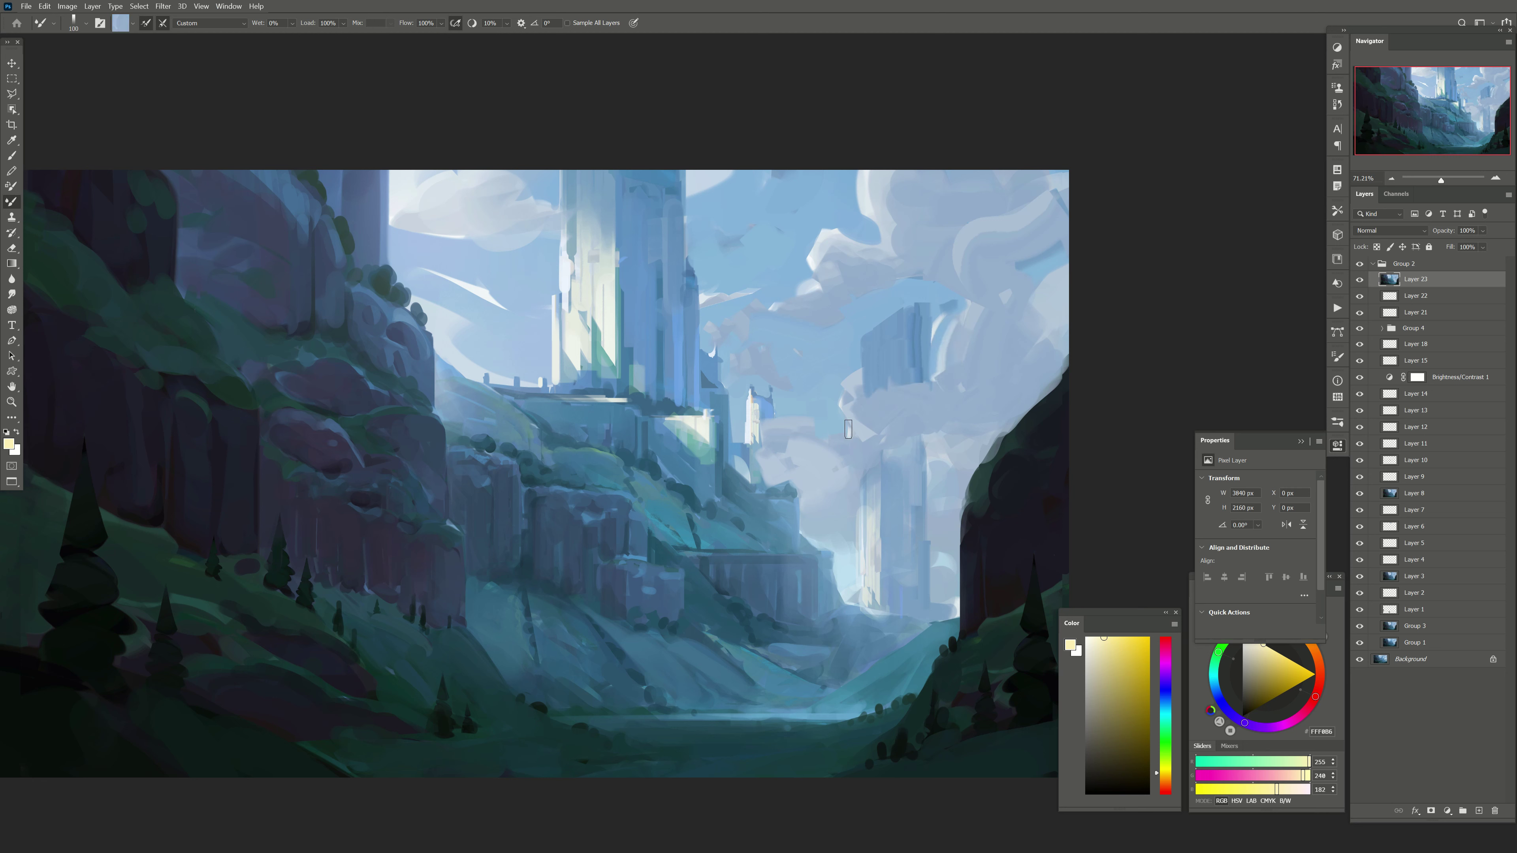
pyautogui.press(']')
pyautogui.moveTo(955, 322)
pyautogui.mouseDown()
pyautogui.moveTo(958, 388)
pyautogui.moveTo(938, 364)
pyautogui.moveTo(836, 451)
pyautogui.mouseUp()
pyautogui.press(']')
pyautogui.moveTo(961, 316)
pyautogui.mouseDown()
pyautogui.moveTo(944, 382)
pyautogui.moveTo(902, 418)
pyautogui.moveTo(872, 406)
pyautogui.moveTo(887, 418)
pyautogui.mouseUp()
pyautogui.press('[')
pyautogui.press(']')
# Step: Check Layer 23 by toggling and fading it, then erase stray grey cloud strokes
pyautogui.hotkey('ctrl', 'shift', 'h')
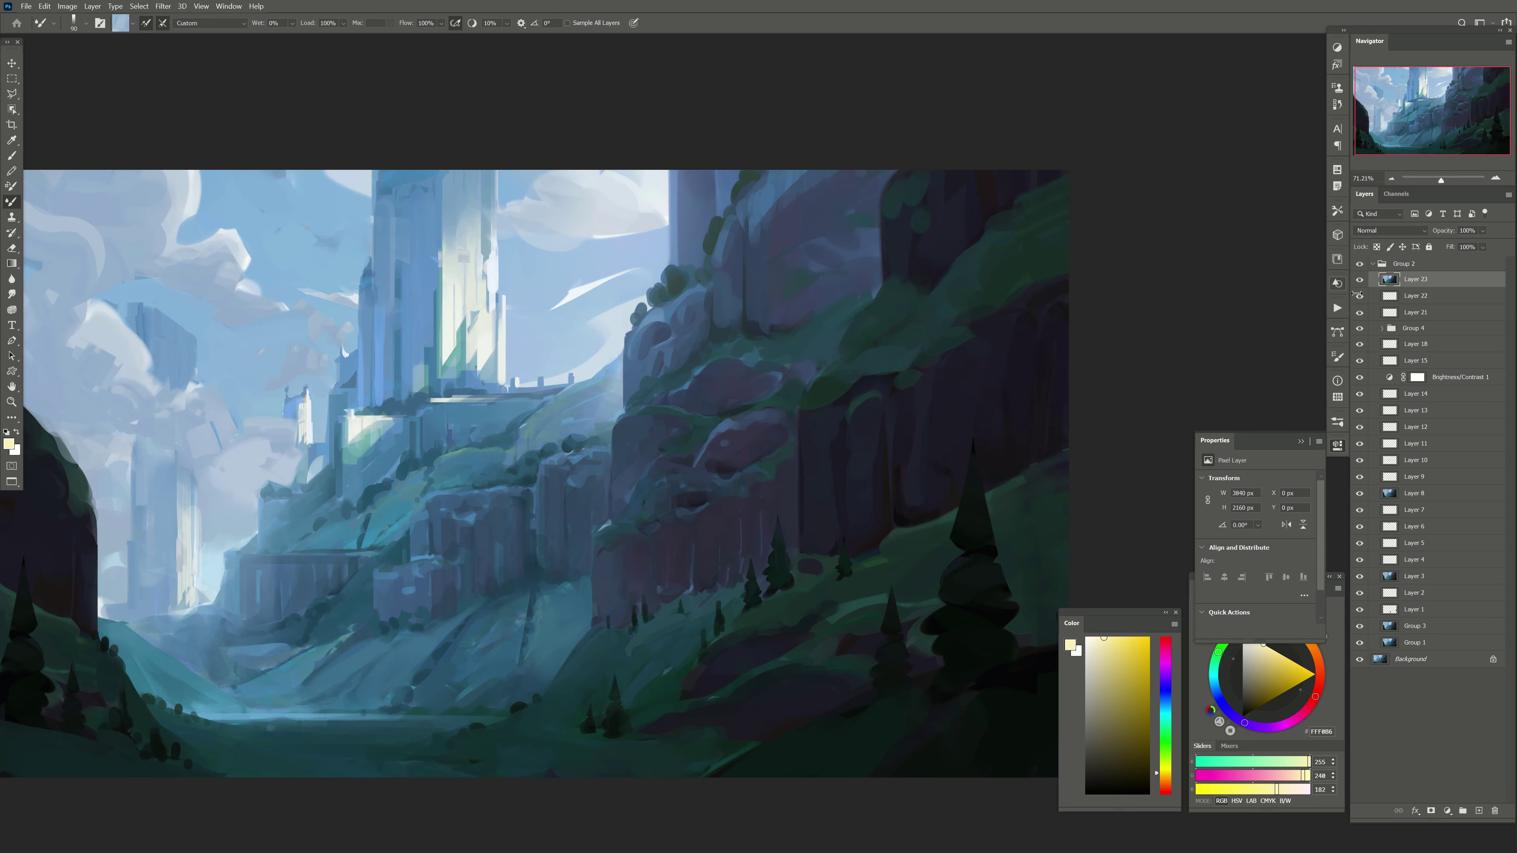
pyautogui.press('e')
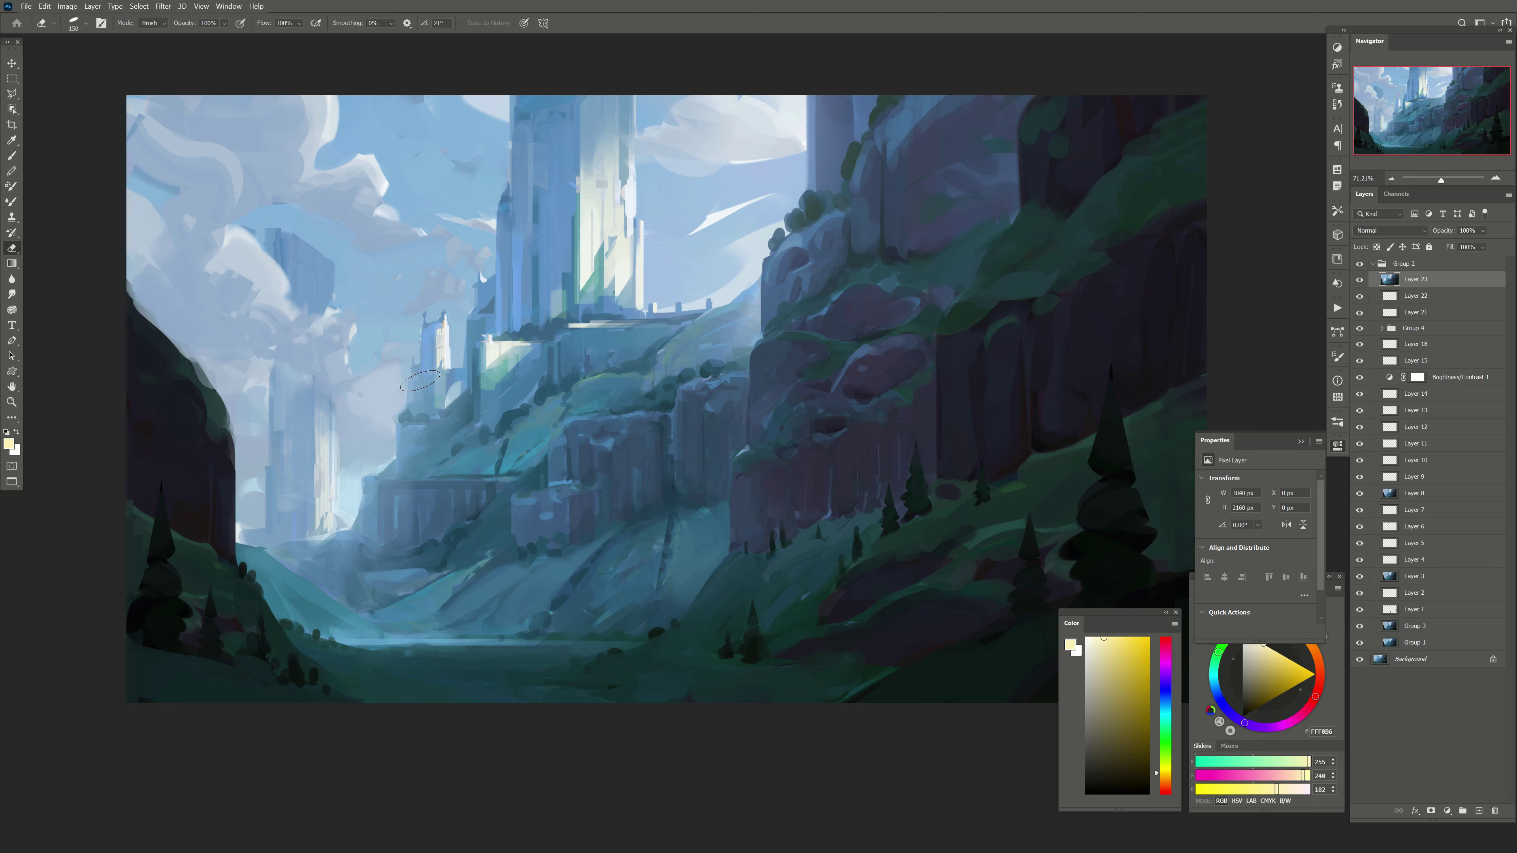
pyautogui.click(1360, 281)
pyautogui.moveTo(1481, 231); pyautogui.dragTo(1474, 253)
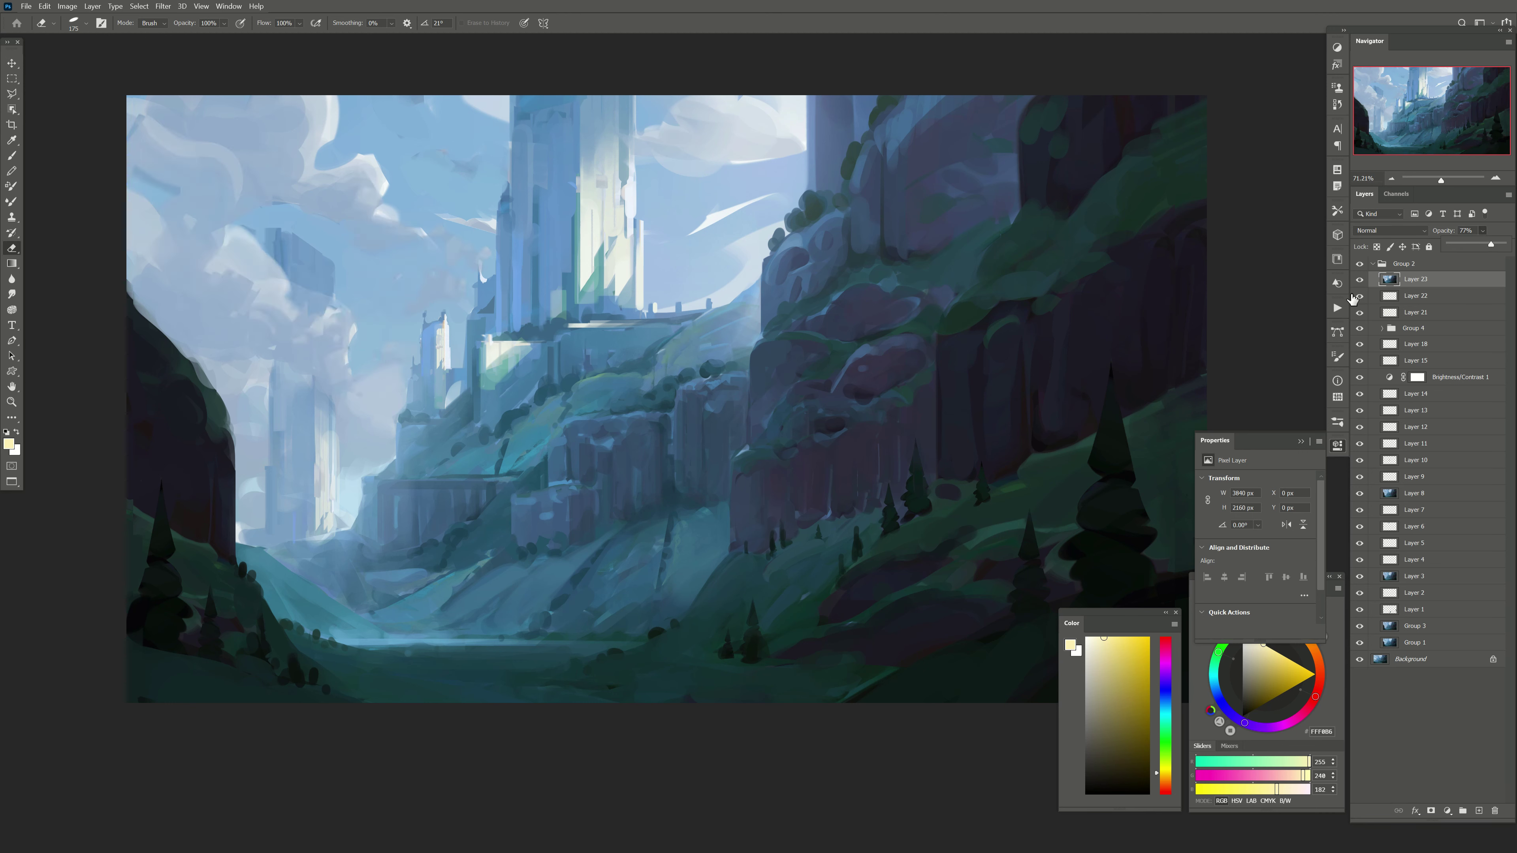
pyautogui.moveTo(1489, 246); pyautogui.dragTo(1501, 269)
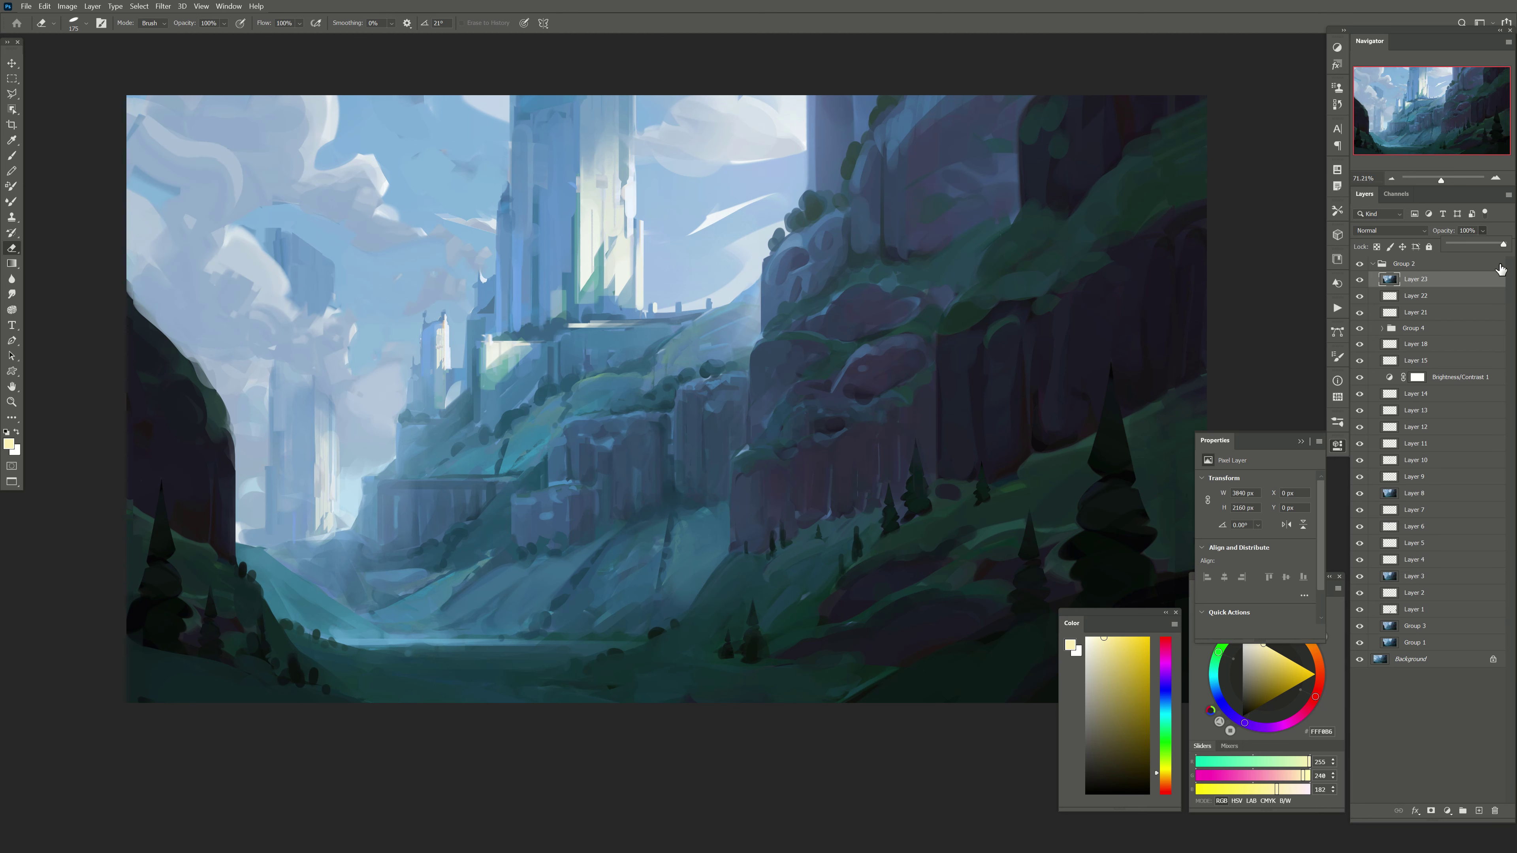
pyautogui.moveTo(329, 353); pyautogui.dragTo(170, 267)
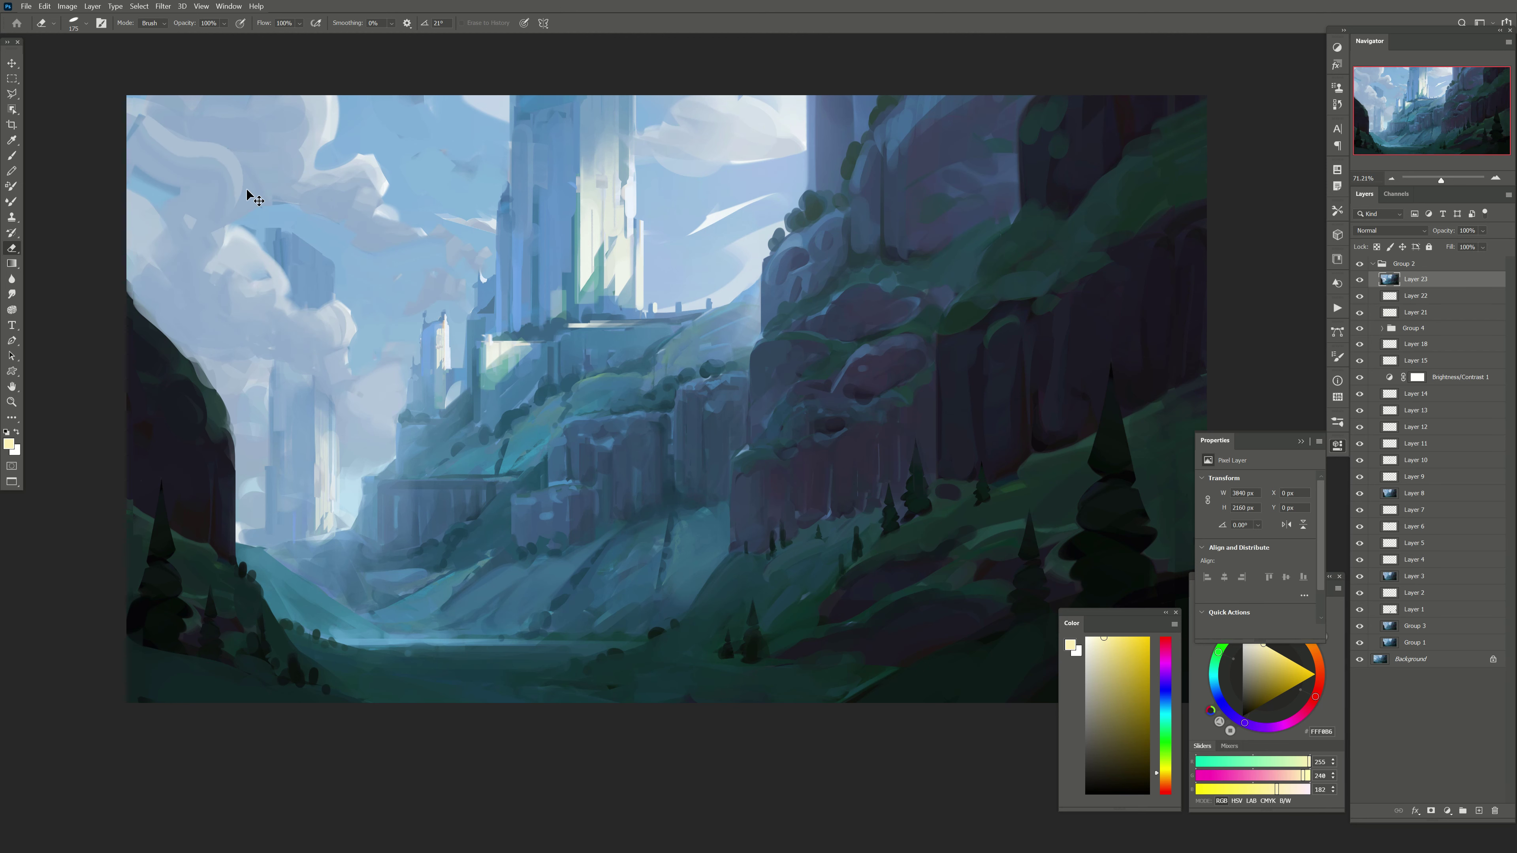
# Step: Flip the view back and stamp all visible layers into a new Layer 24
pyautogui.press('[')
pyautogui.press('[')
pyautogui.press('h')
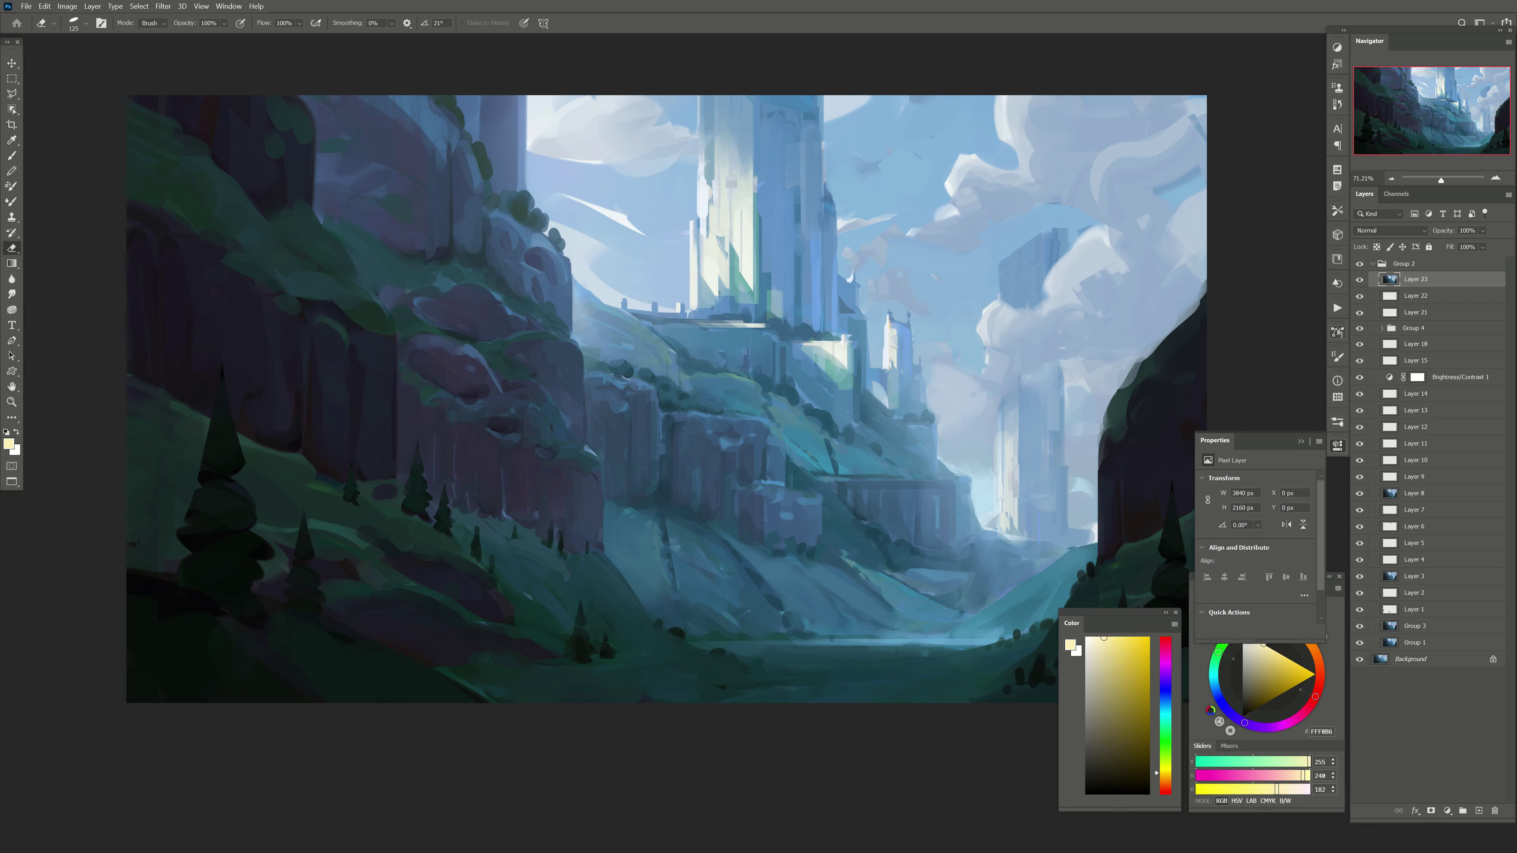
pyautogui.press('r')
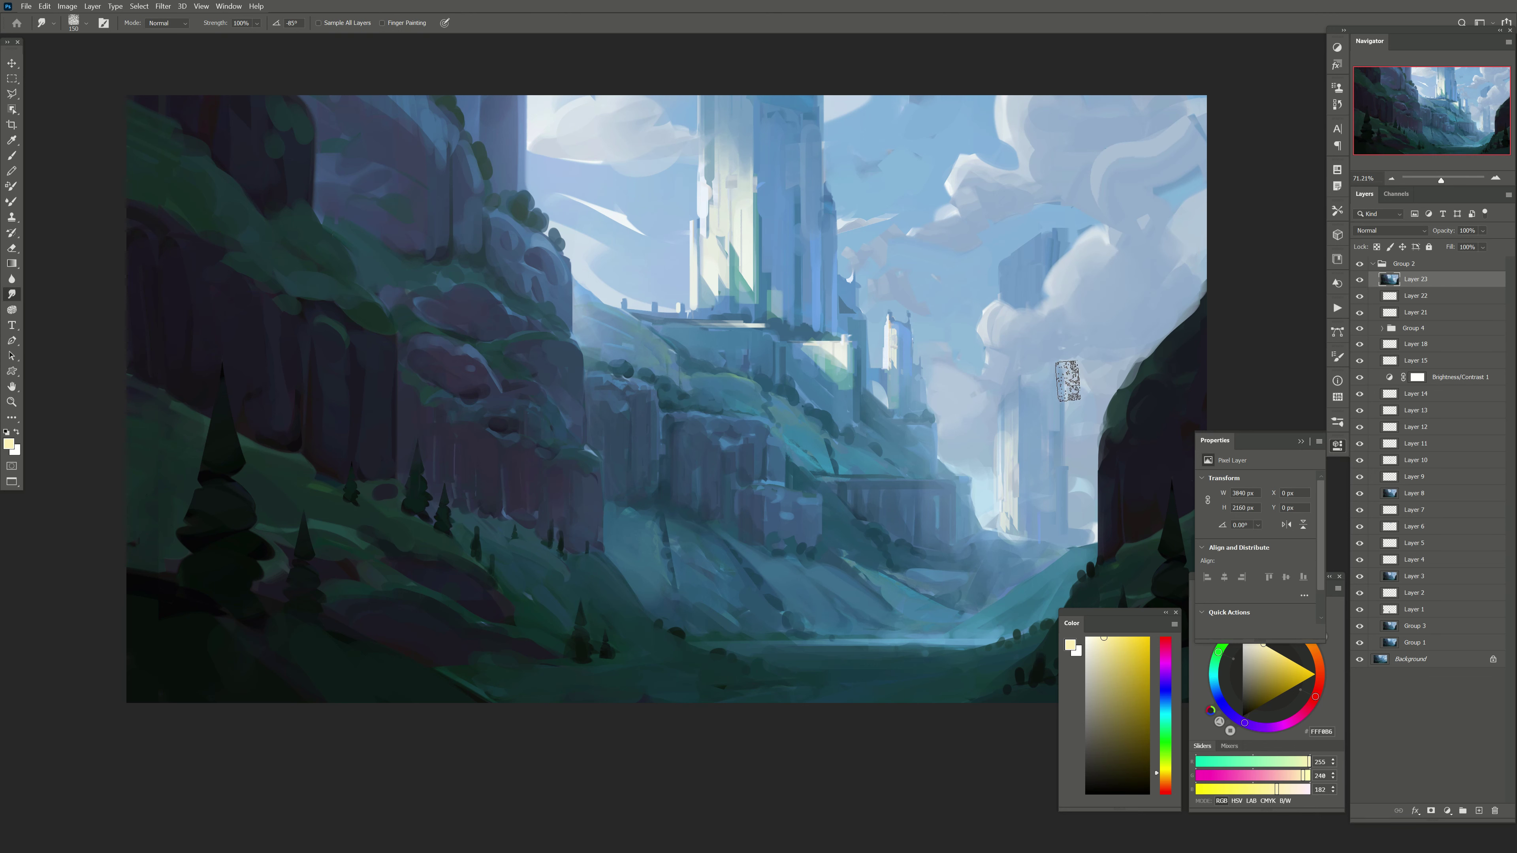
pyautogui.press('[')
pyautogui.press('[')
pyautogui.press('[')
pyautogui.hotkey('ctrl', 'shift', 'alt', 'e')
pyautogui.press('b')
pyautogui.moveTo(1146, 309)
pyautogui.mouseDown()
pyautogui.moveTo(1084, 312)
pyautogui.moveTo(931, 472)
pyautogui.mouseUp()
pyautogui.press('[')
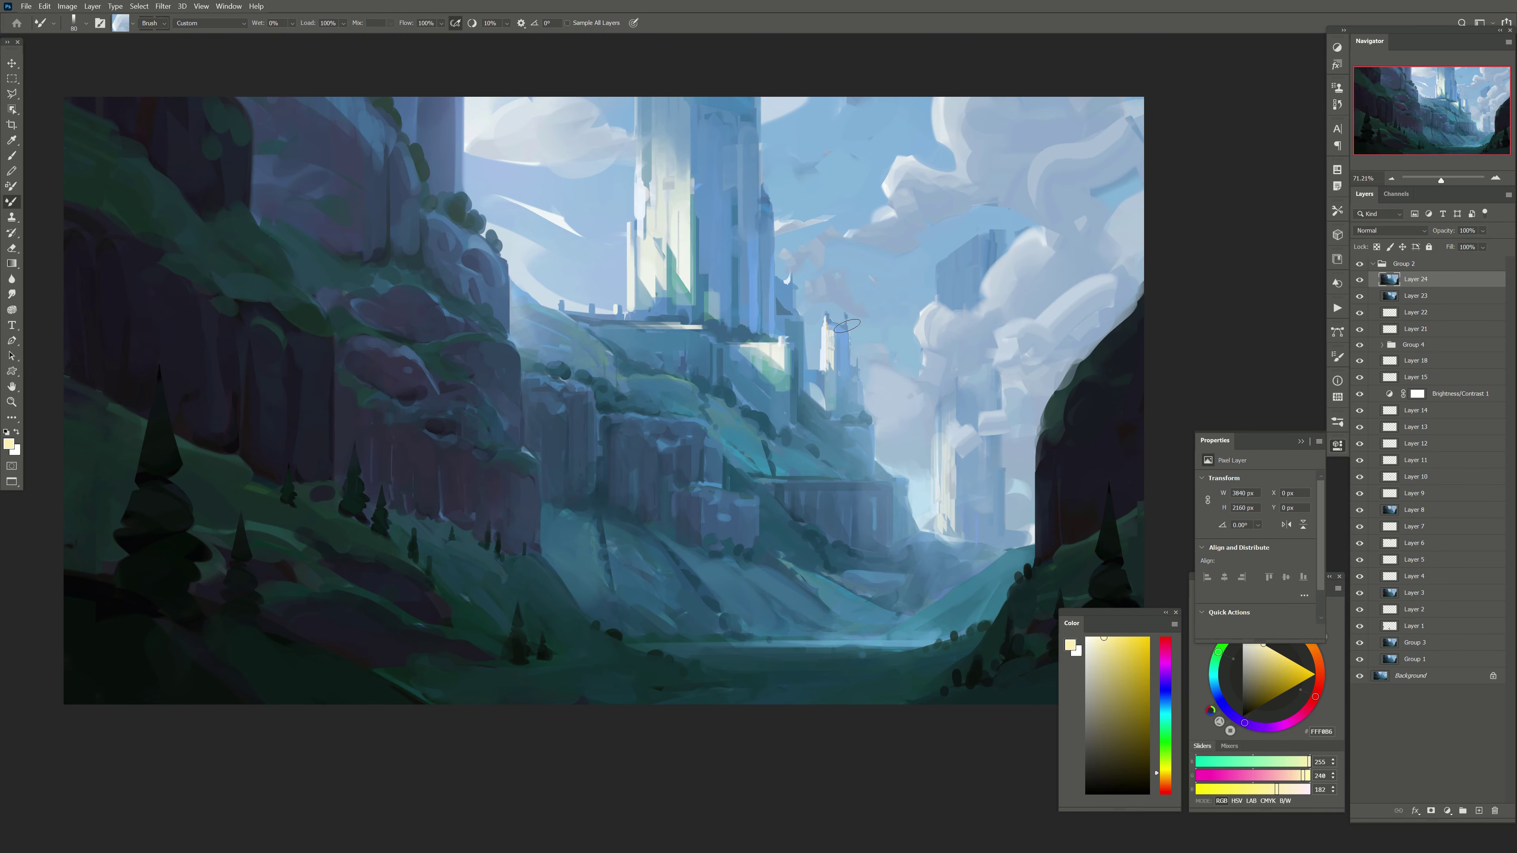
# Step: Undo strokes near the small tower and lay grey-blue cloud and light mist strokes
pyautogui.hotkey('ctrl', 'z')
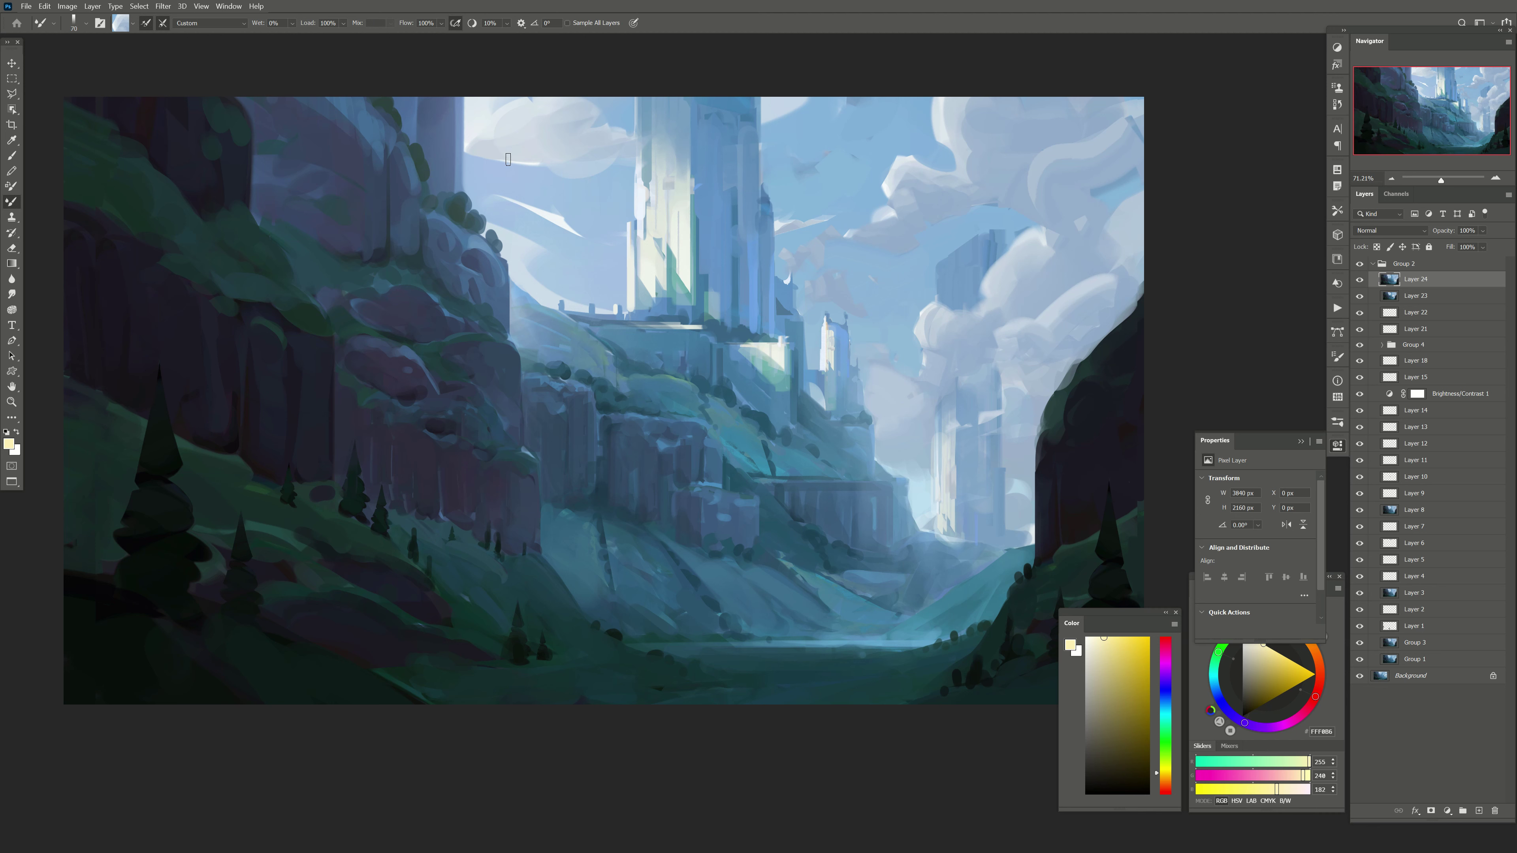
pyautogui.press('[')
pyautogui.keyDown('alt'); pyautogui.click(606, 213); pyautogui.keyUp('alt')
pyautogui.press(']')
pyautogui.press(']')
pyautogui.press(']')
pyautogui.moveTo(785, 238); pyautogui.dragTo(741, 244)
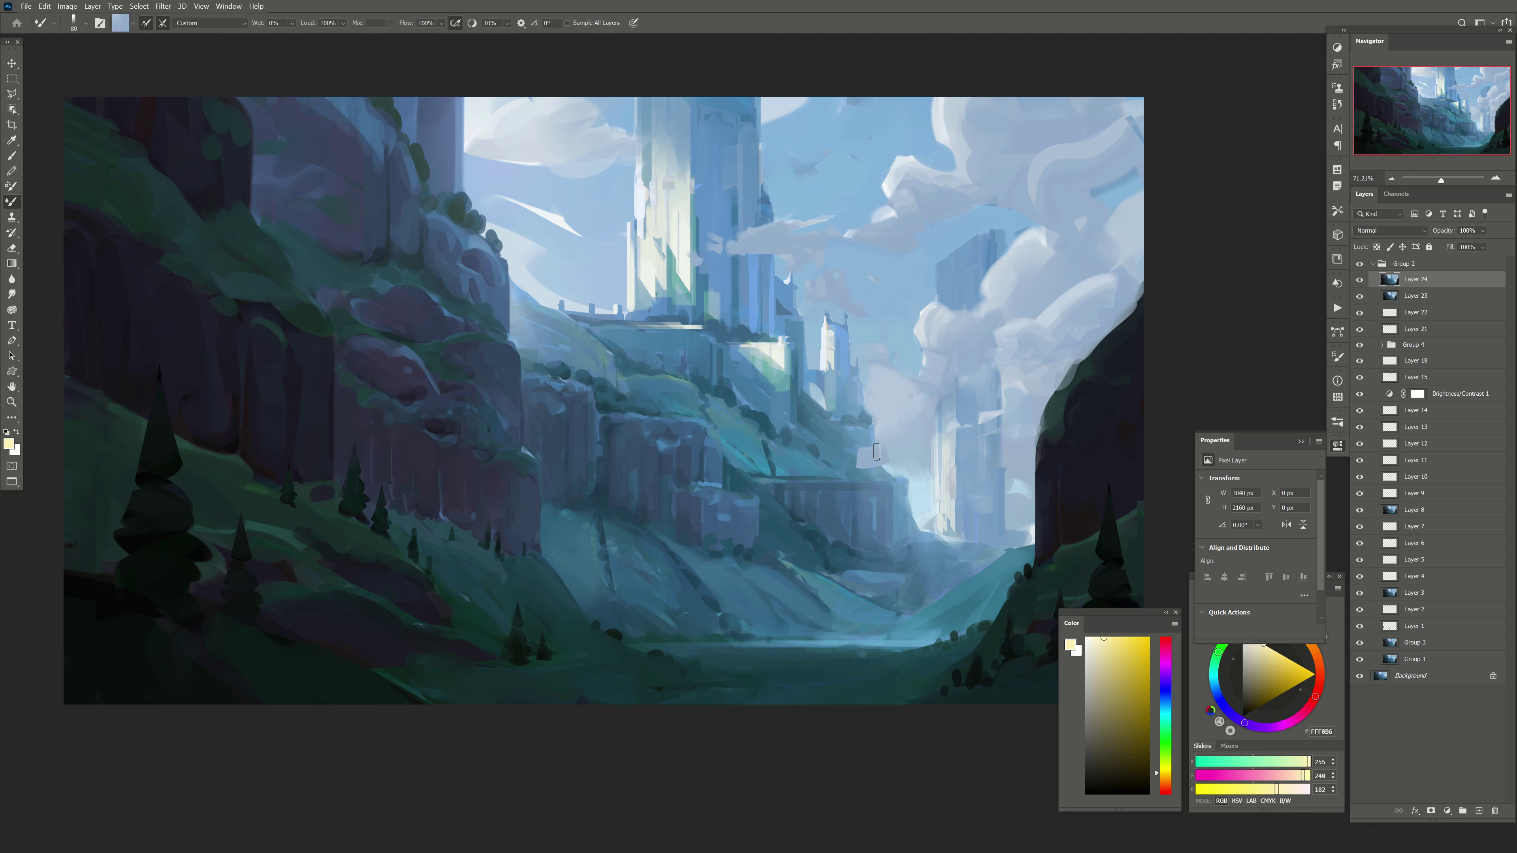
pyautogui.moveTo(872, 454)
pyautogui.mouseDown()
pyautogui.moveTo(752, 466)
pyautogui.moveTo(776, 466)
pyautogui.mouseUp()
# Step: Erase part of the grey stroke beside the tower and paint blue sky into the upper cloud
pyautogui.press('e')
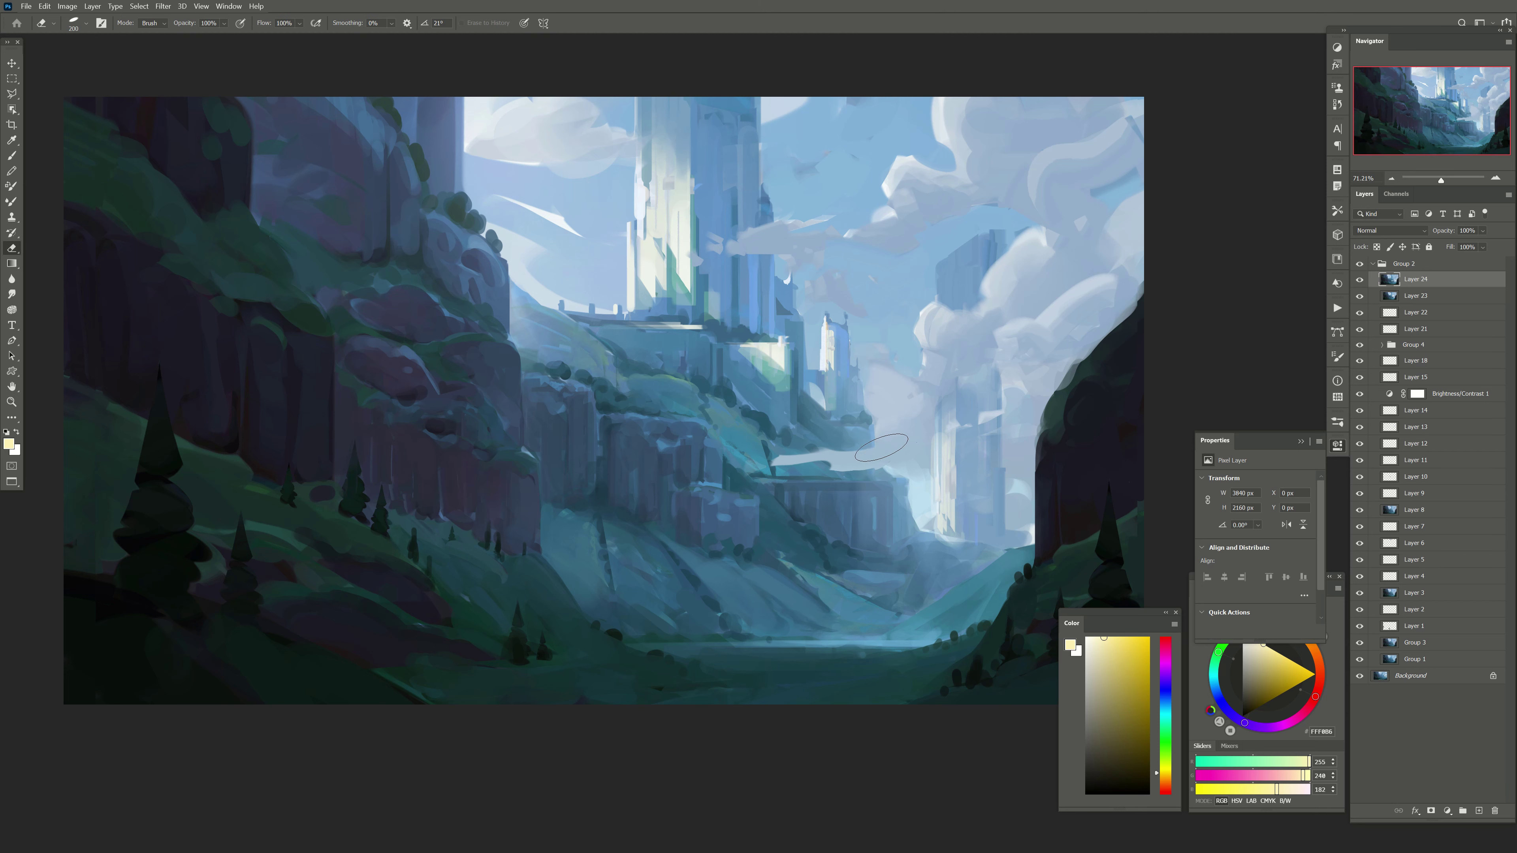
pyautogui.moveTo(768, 211); pyautogui.dragTo(794, 236)
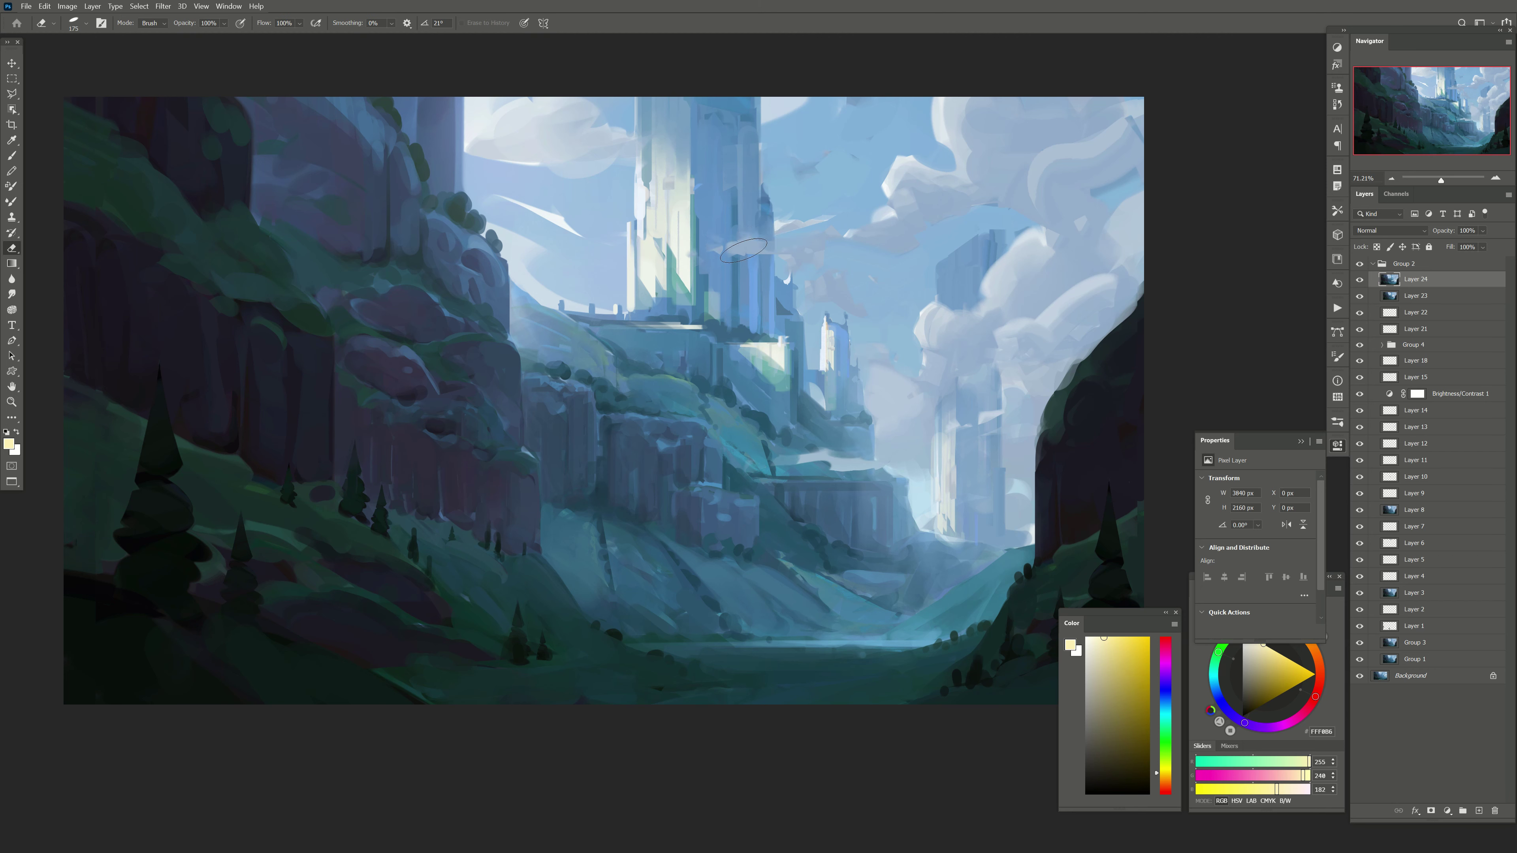
pyautogui.press('b')
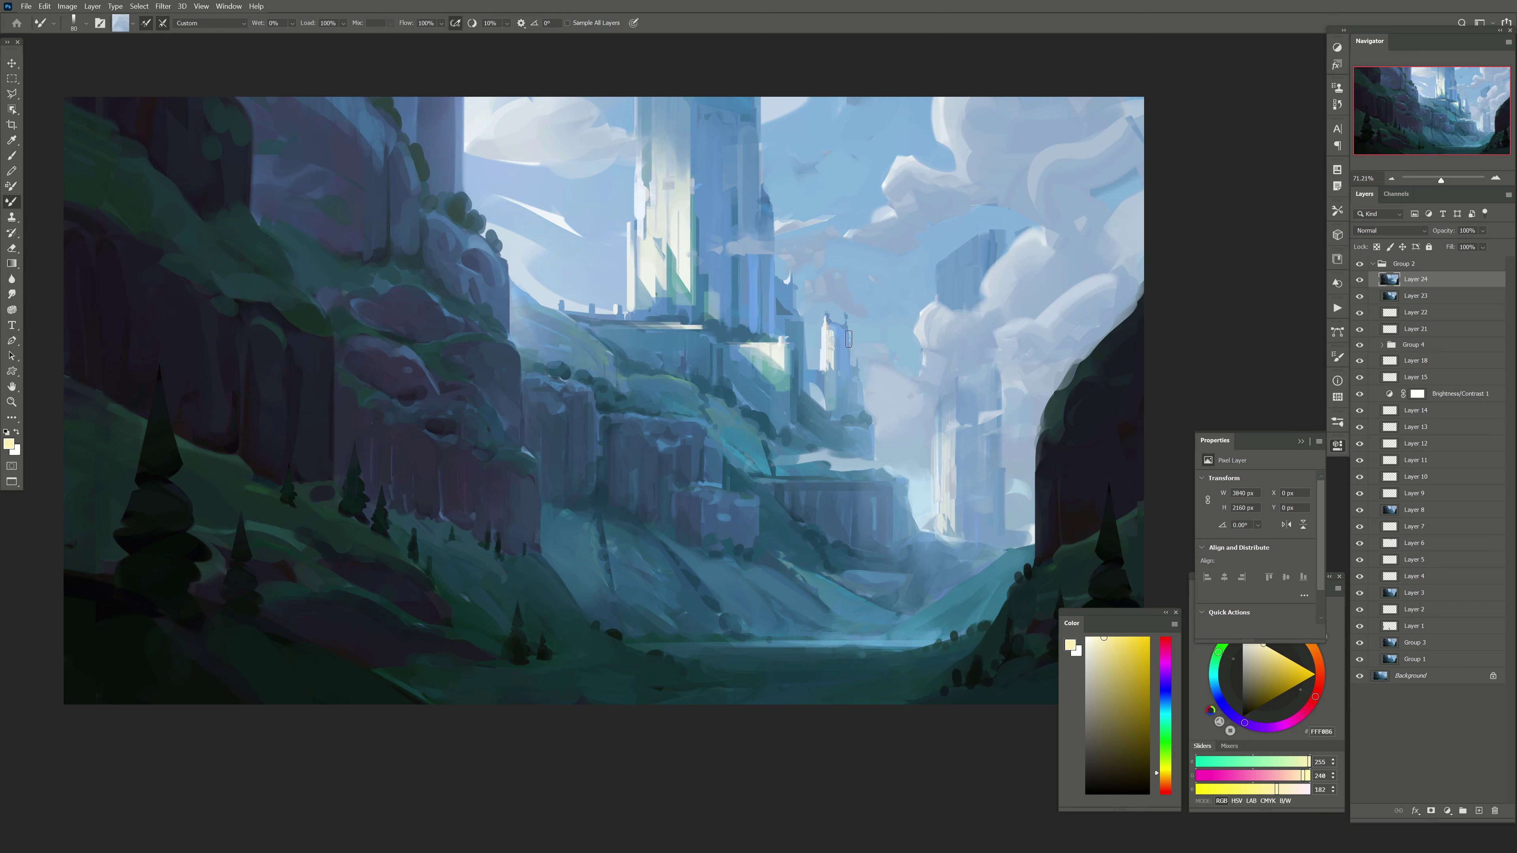
pyautogui.press('e')
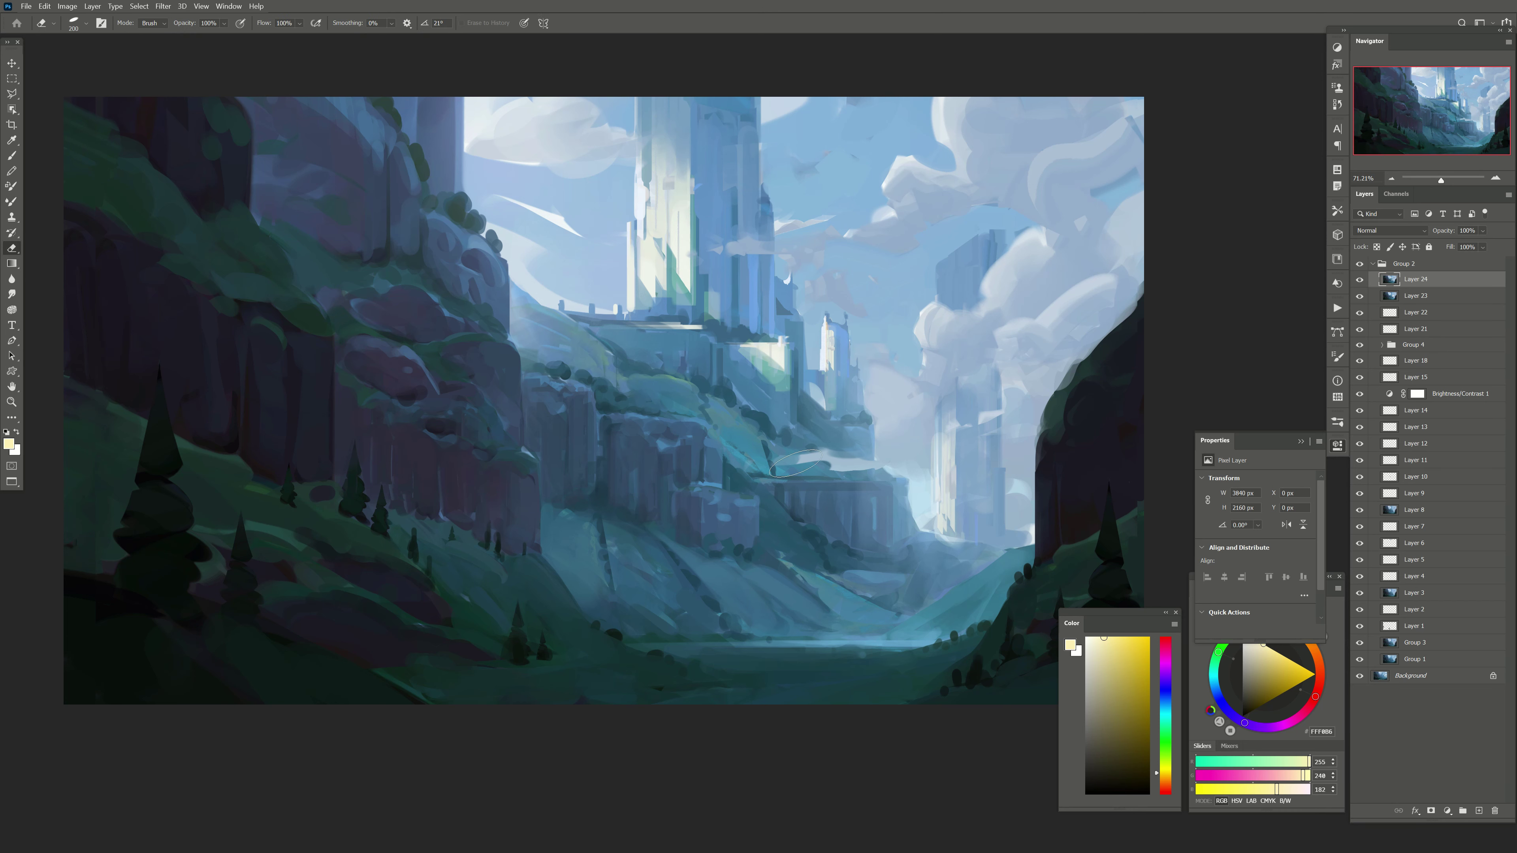
pyautogui.press('b')
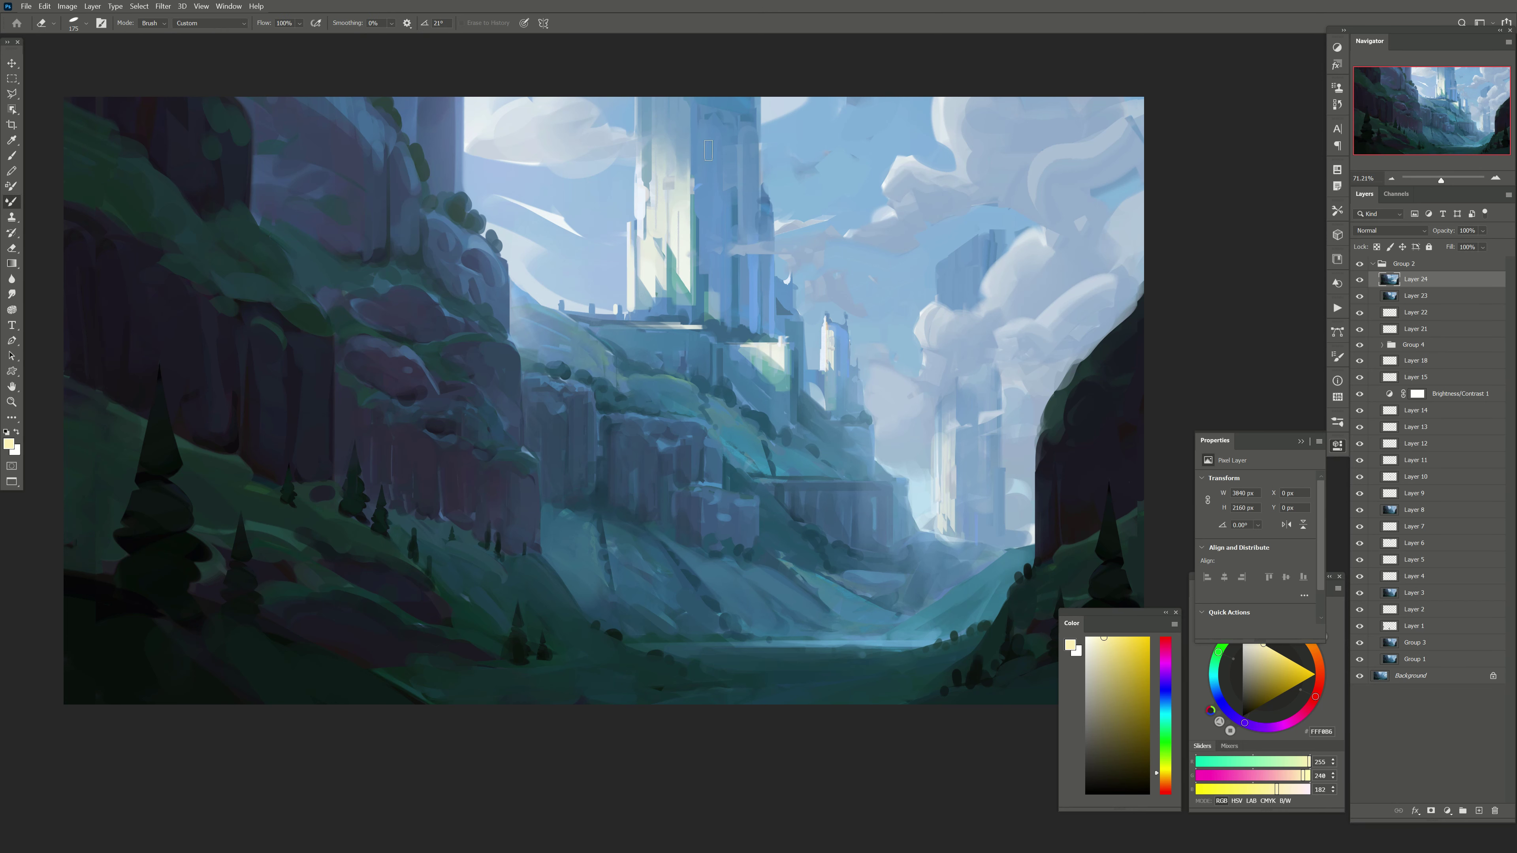
pyautogui.press(']')
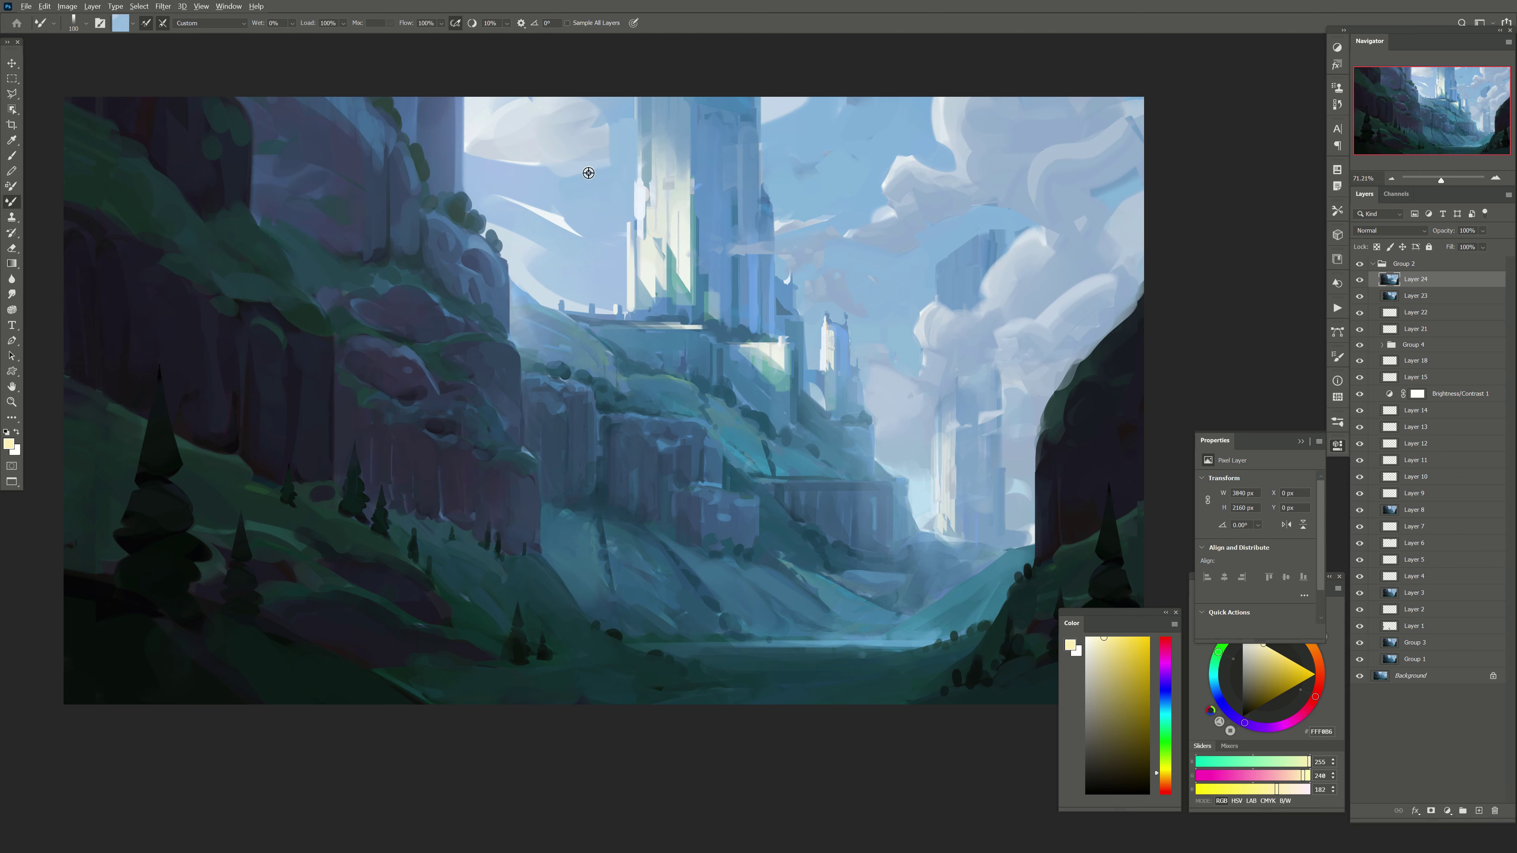
pyautogui.moveTo(603, 138)
pyautogui.mouseDown()
pyautogui.moveTo(555, 173)
pyautogui.moveTo(501, 156)
pyautogui.mouseUp()
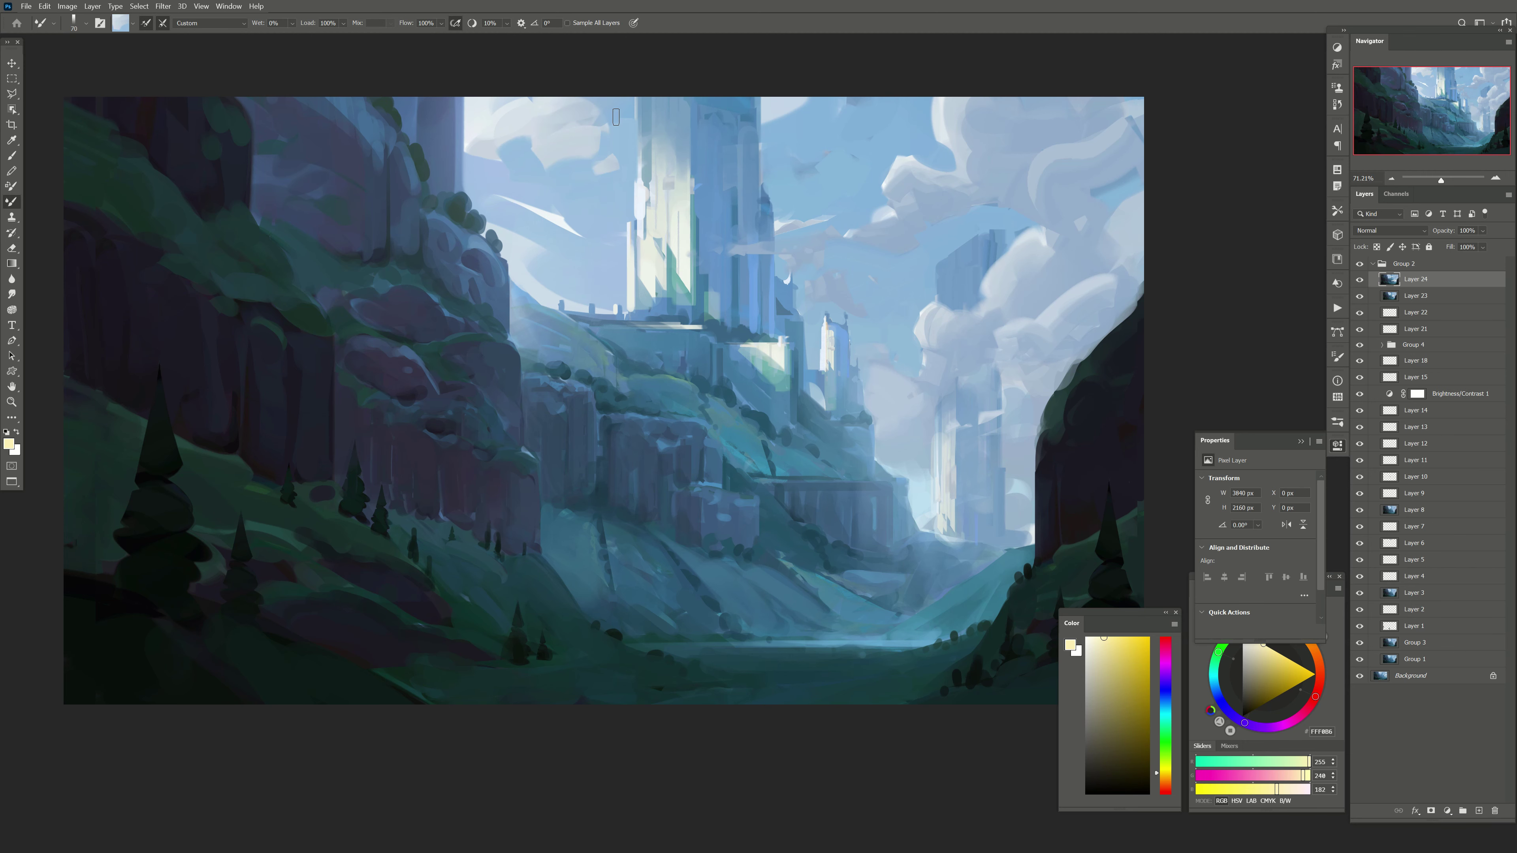
# Step: Compare Layer 24 on and off, then erase the stray light cloud arc by the cliff edge
pyautogui.press('h')
pyautogui.press(']')
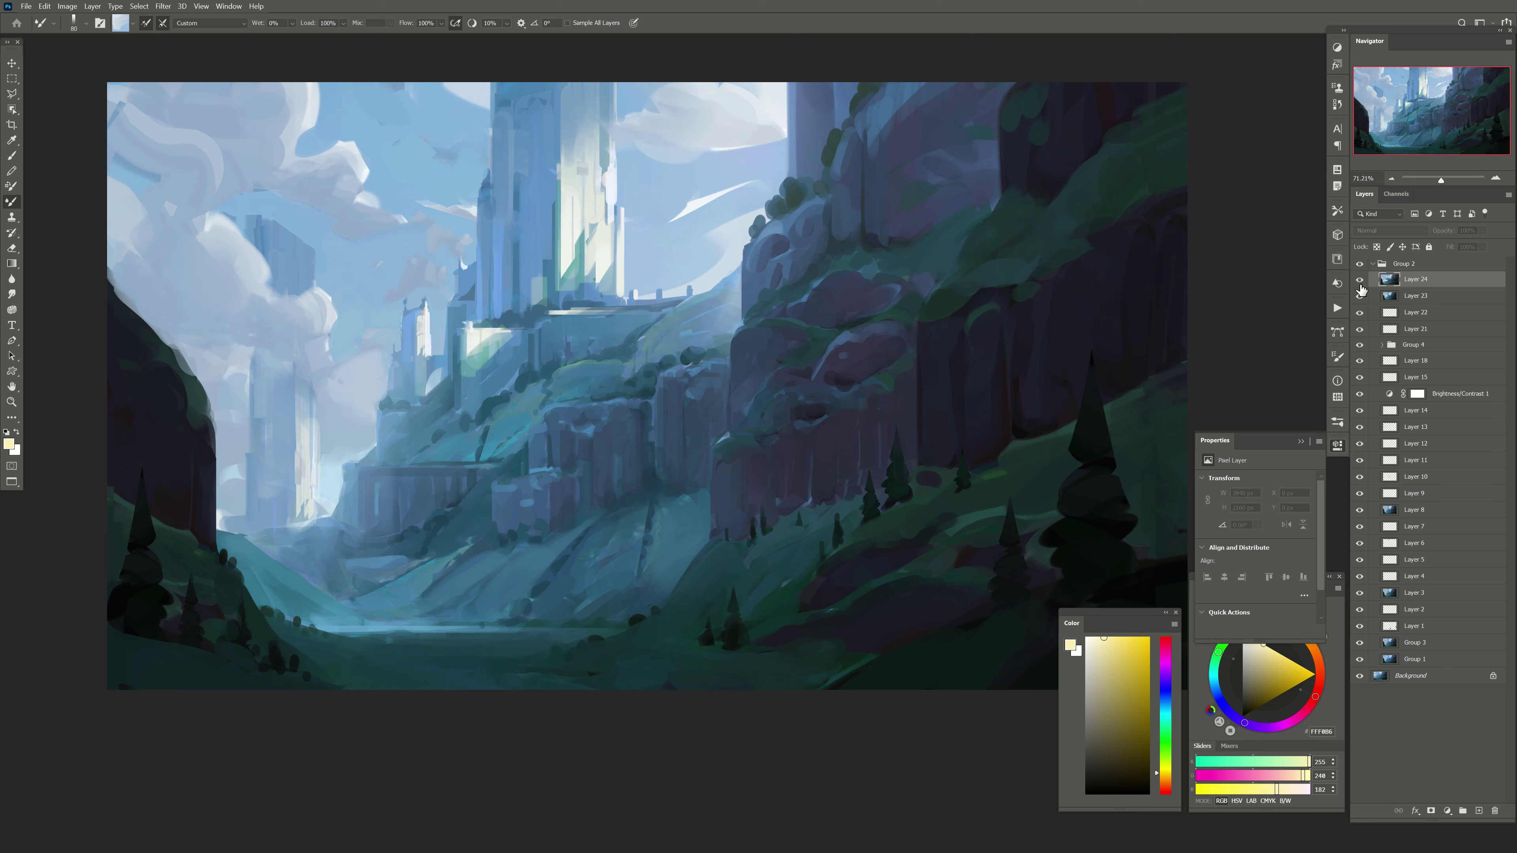
pyautogui.click(1361, 289)
pyautogui.click(1360, 302)
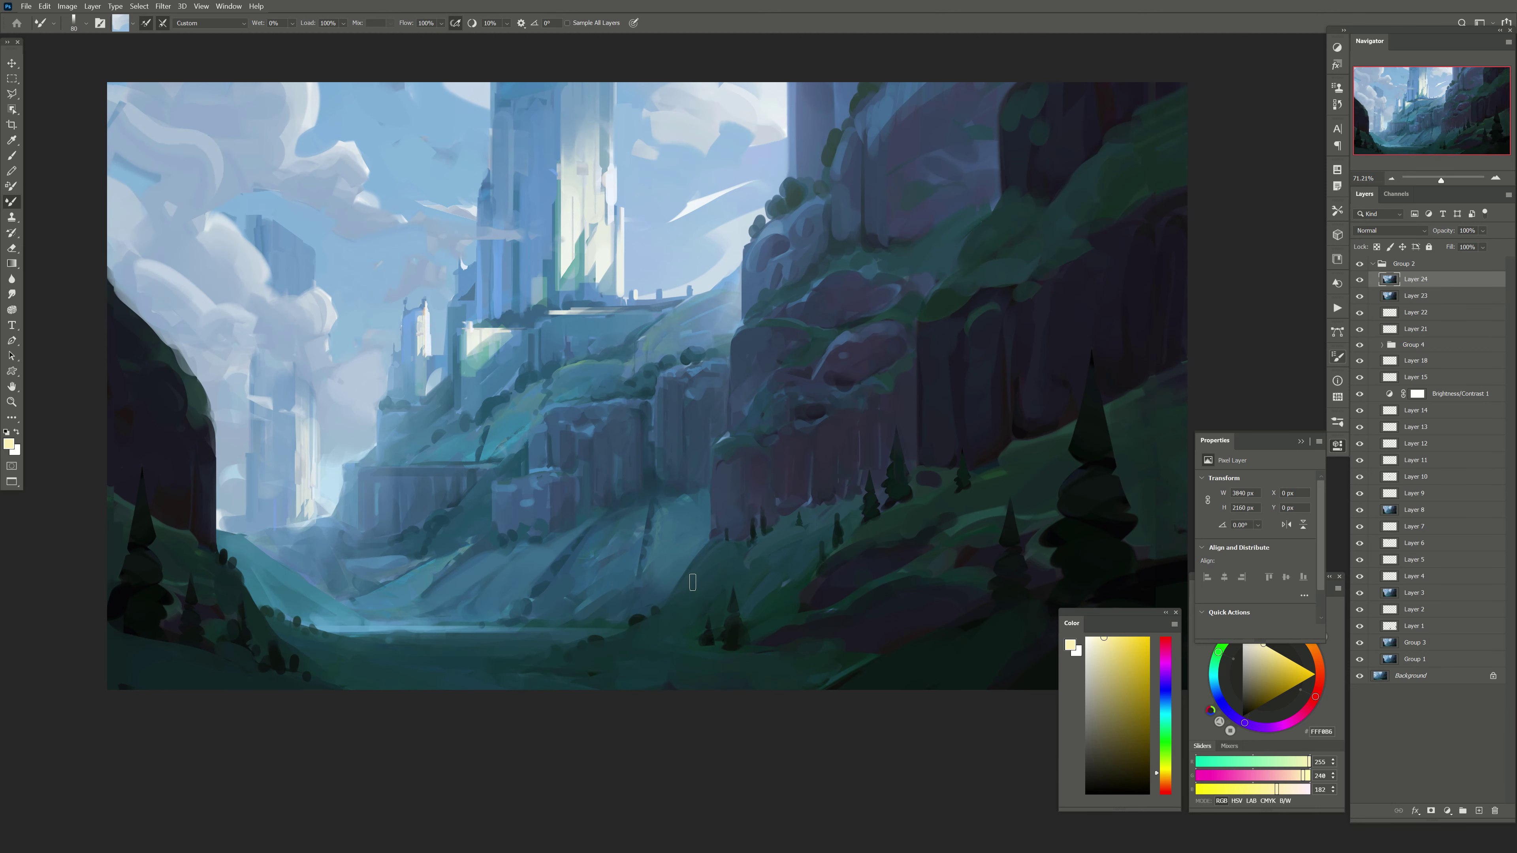
pyautogui.moveTo(664, 531); pyautogui.dragTo(654, 534)
pyautogui.click(1358, 284)
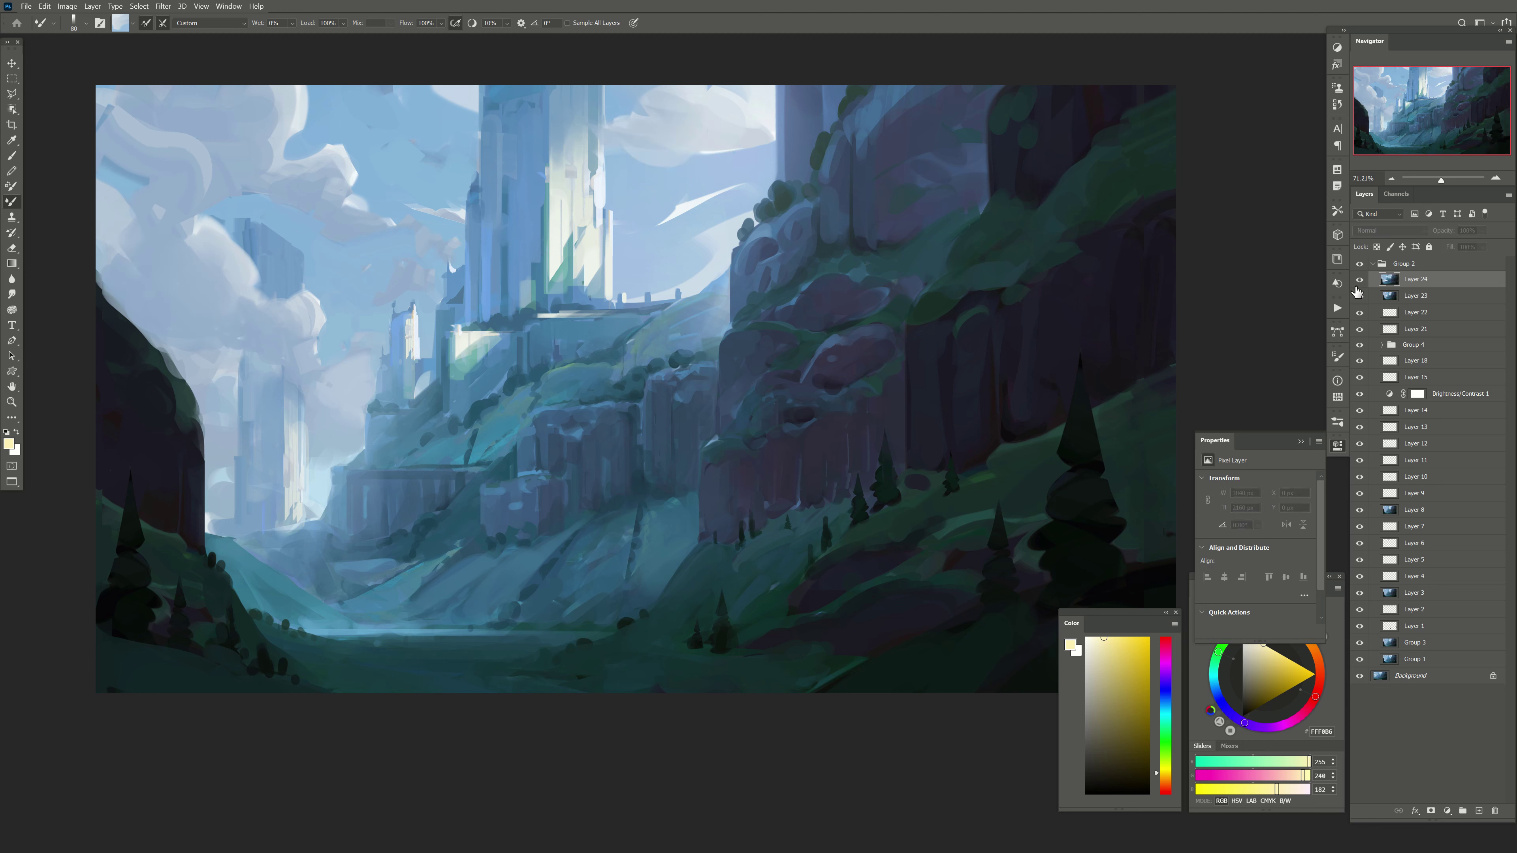
pyautogui.press('e')
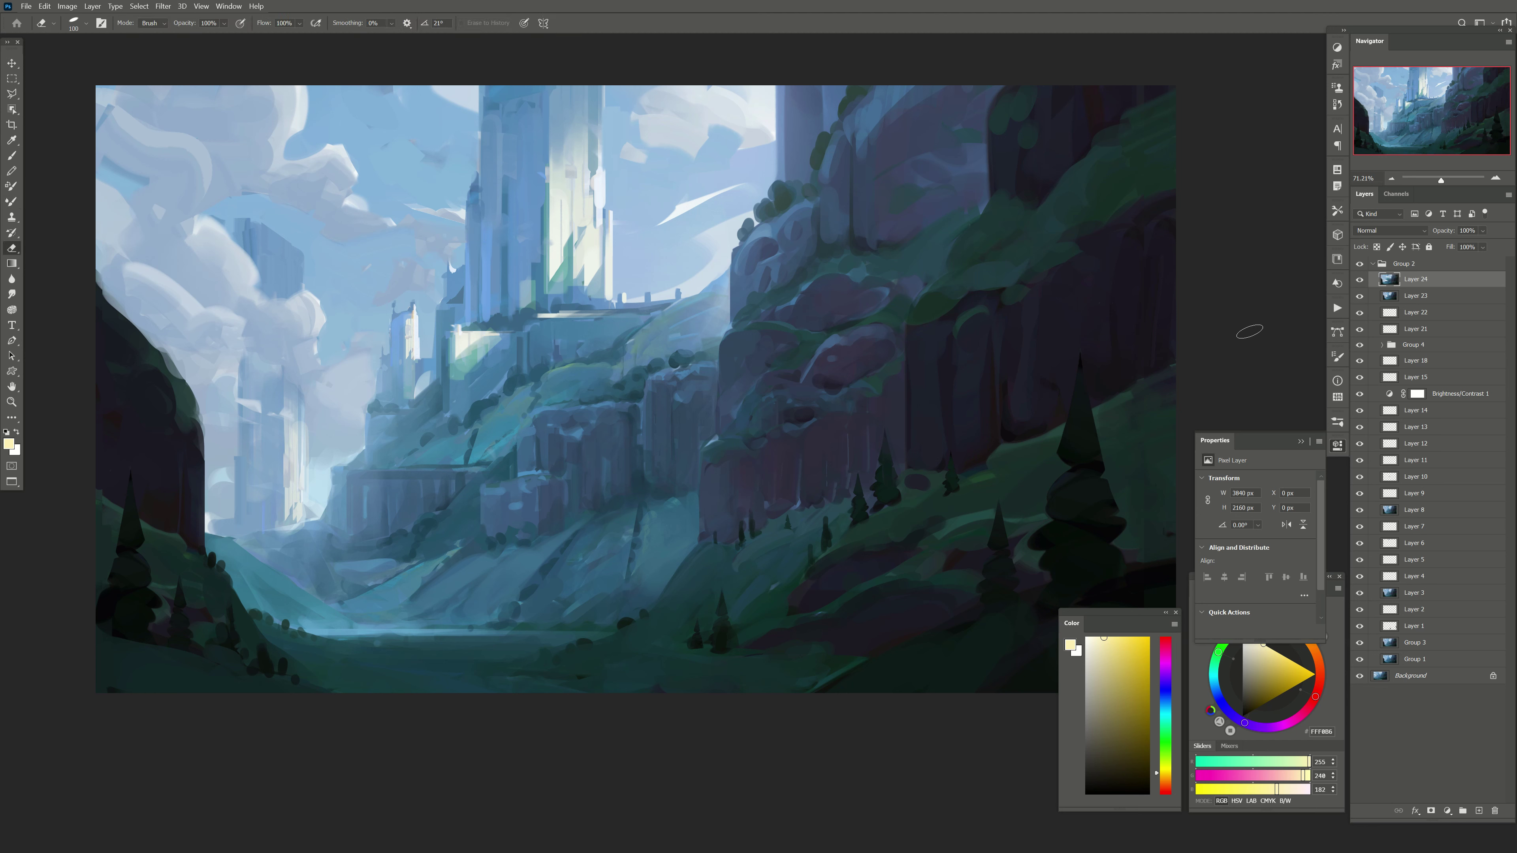
pyautogui.press(']')
pyautogui.press(']')
pyautogui.moveTo(138, 269); pyautogui.dragTo(191, 325)
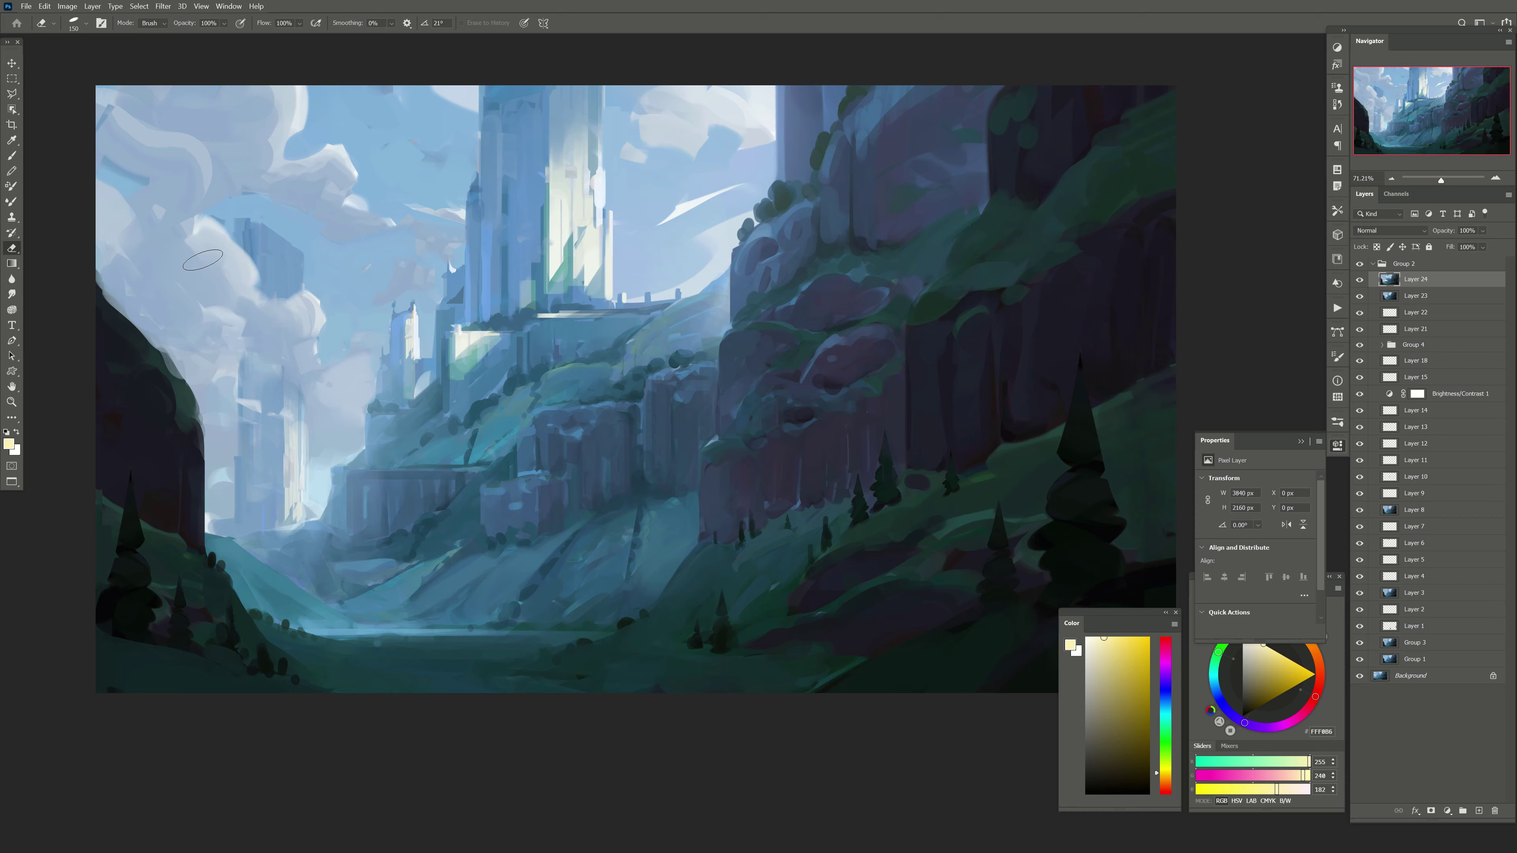